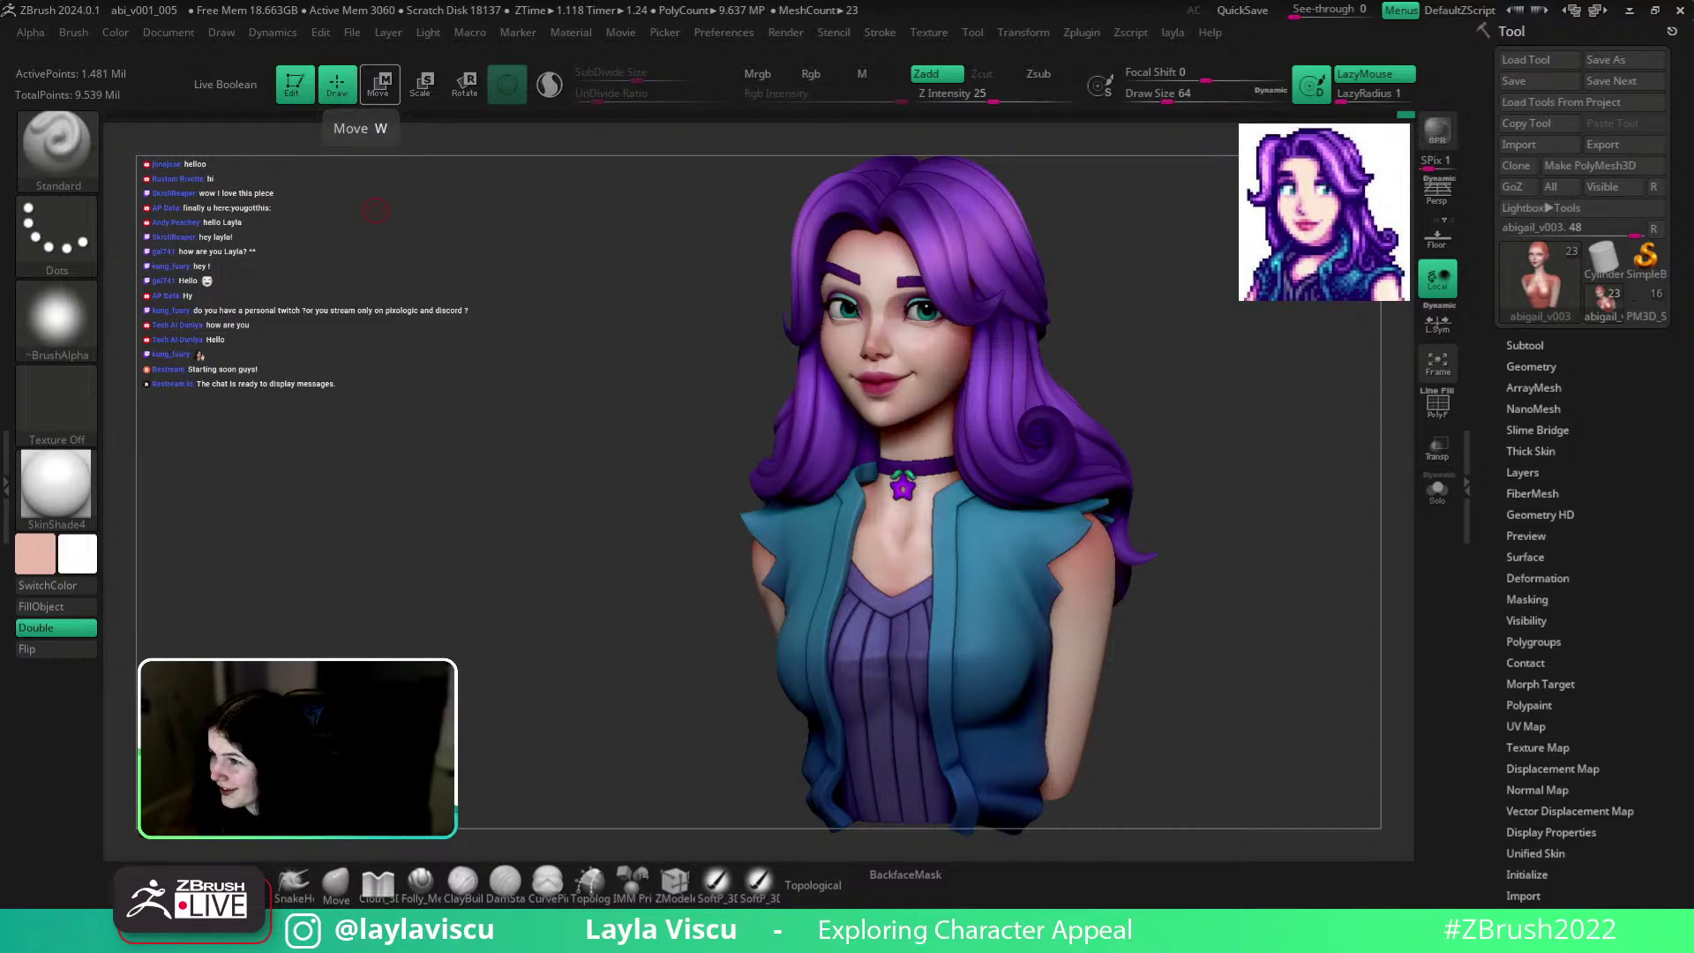
Examine the purple-haired character bust from the front, side and back.
drag(1205, 236, 1202, 227)
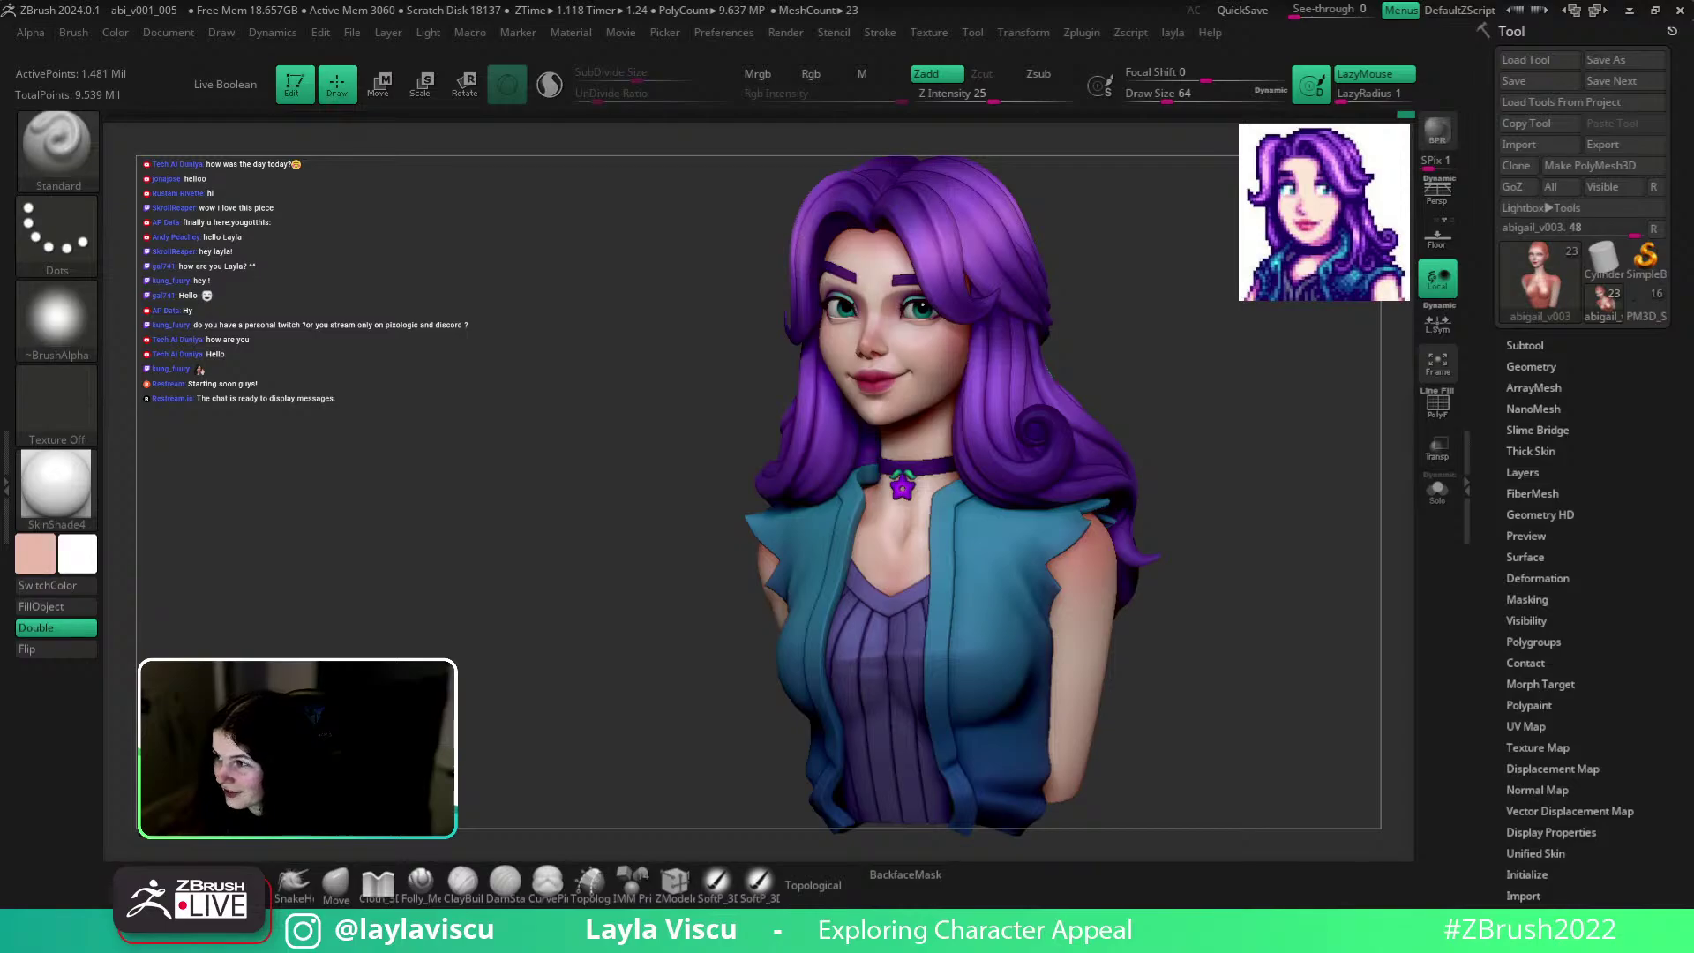
mouse_move(1278, 571)
mouse_down()
mouse_move(1313, 588)
mouse_move(1125, 587)
mouse_up()
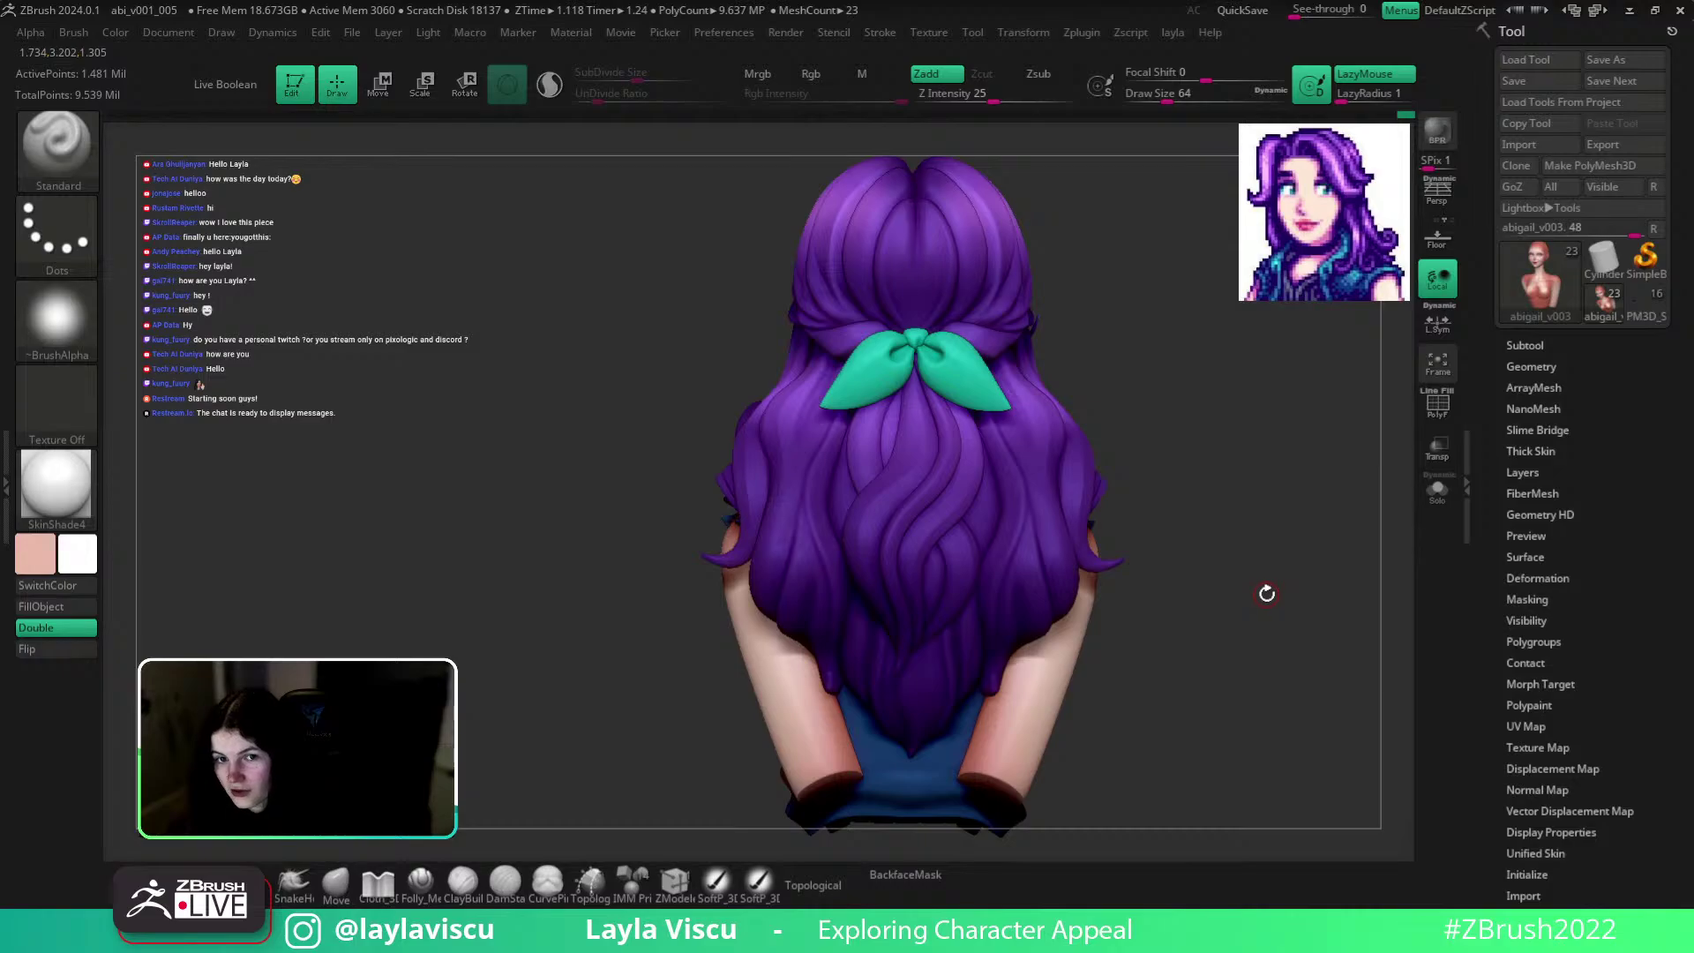
mouse_move(1267, 593)
mouse_down()
mouse_move(1221, 594)
mouse_move(1301, 593)
mouse_move(1214, 597)
mouse_move(1282, 599)
mouse_up()
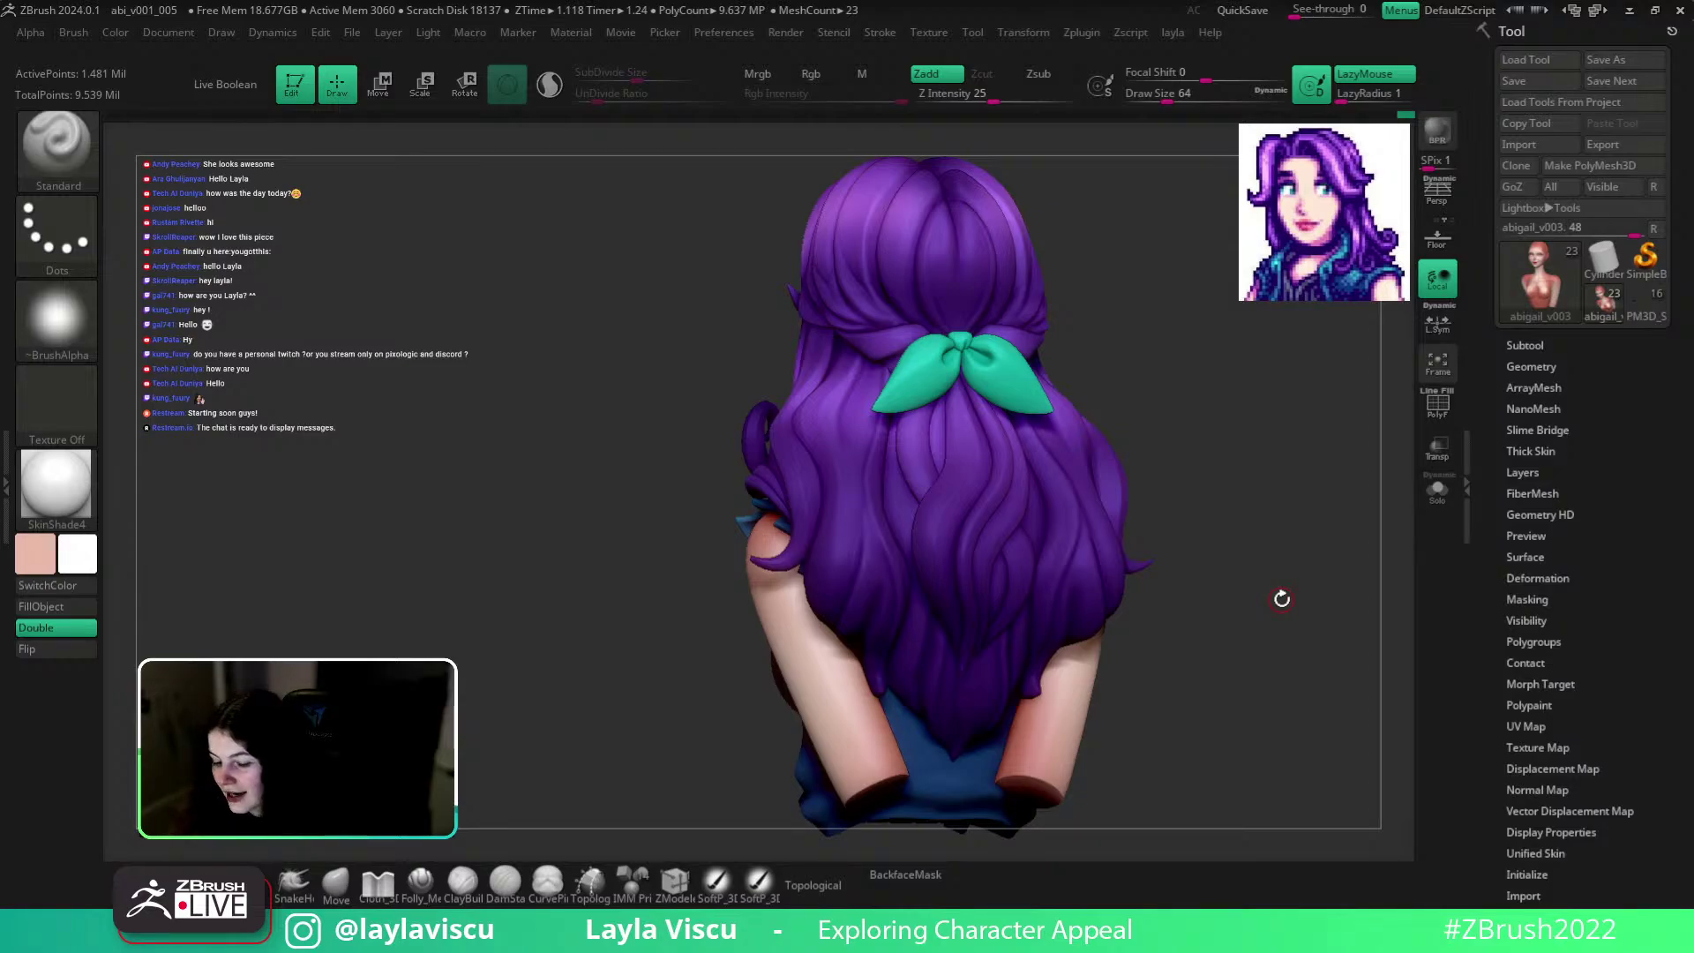
mouse_move(1270, 575)
mouse_down()
mouse_move(1202, 567)
mouse_move(1332, 567)
mouse_move(1330, 587)
mouse_move(1297, 594)
mouse_move(1374, 556)
mouse_move(1356, 588)
mouse_move(1392, 590)
mouse_move(1394, 564)
mouse_up()
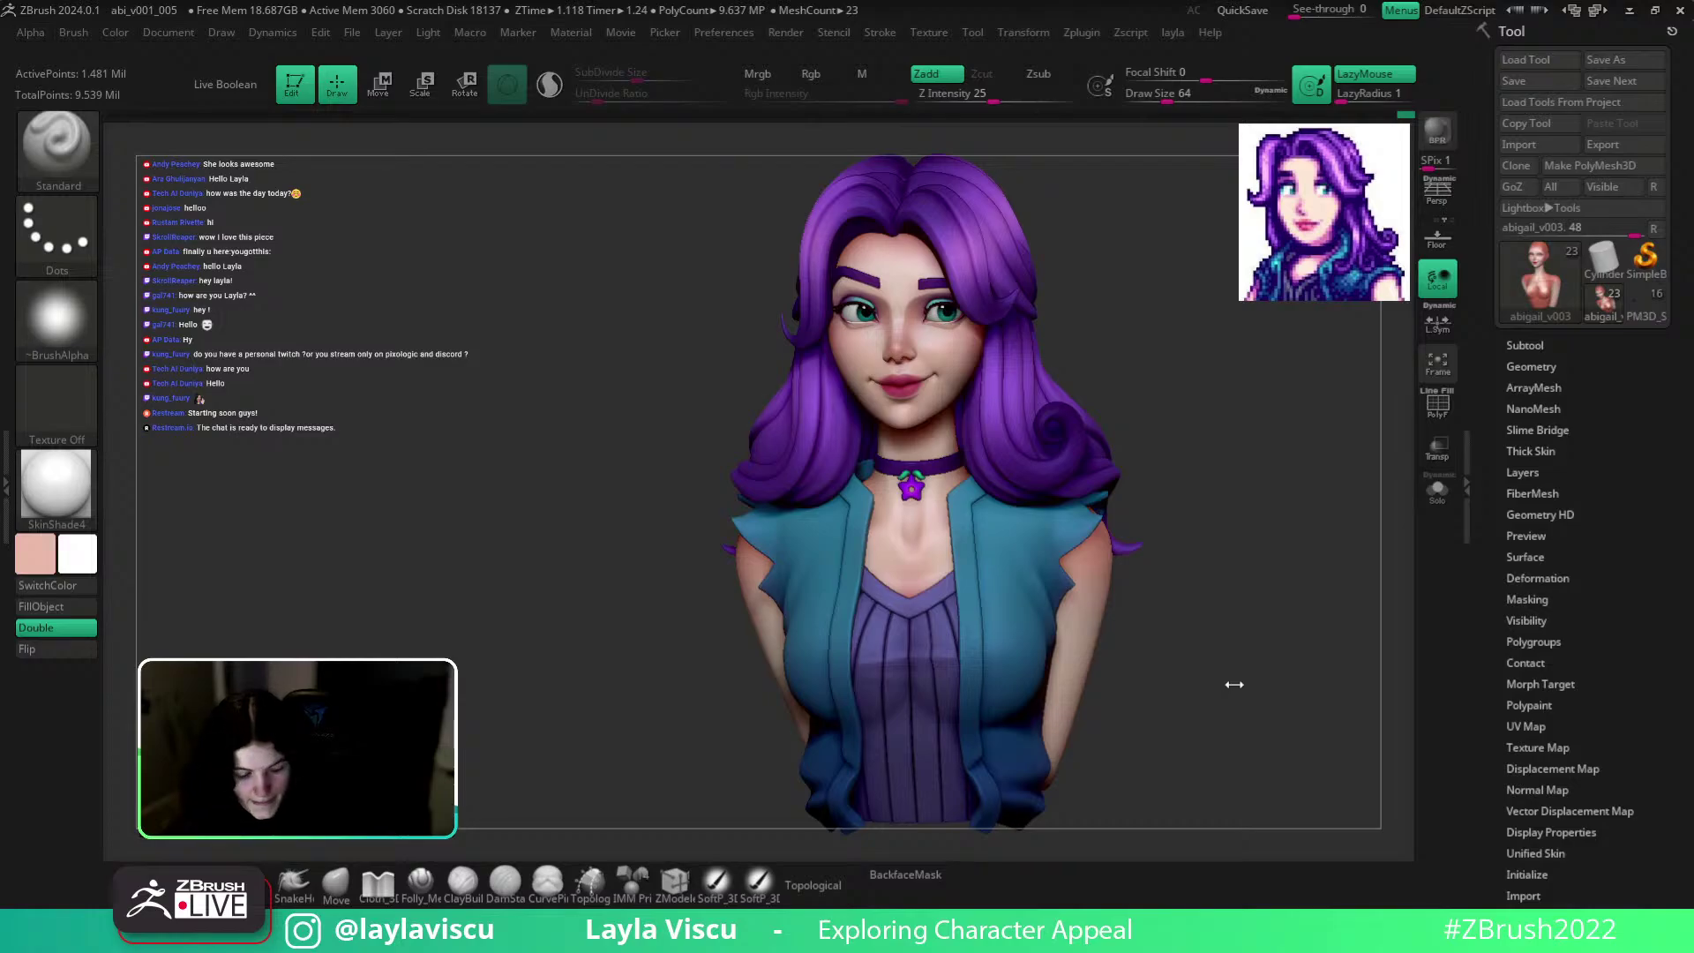
mouse_move(1223, 684)
mouse_down()
mouse_move(1202, 680)
mouse_move(1323, 650)
mouse_move(1247, 650)
mouse_move(1244, 665)
mouse_up()
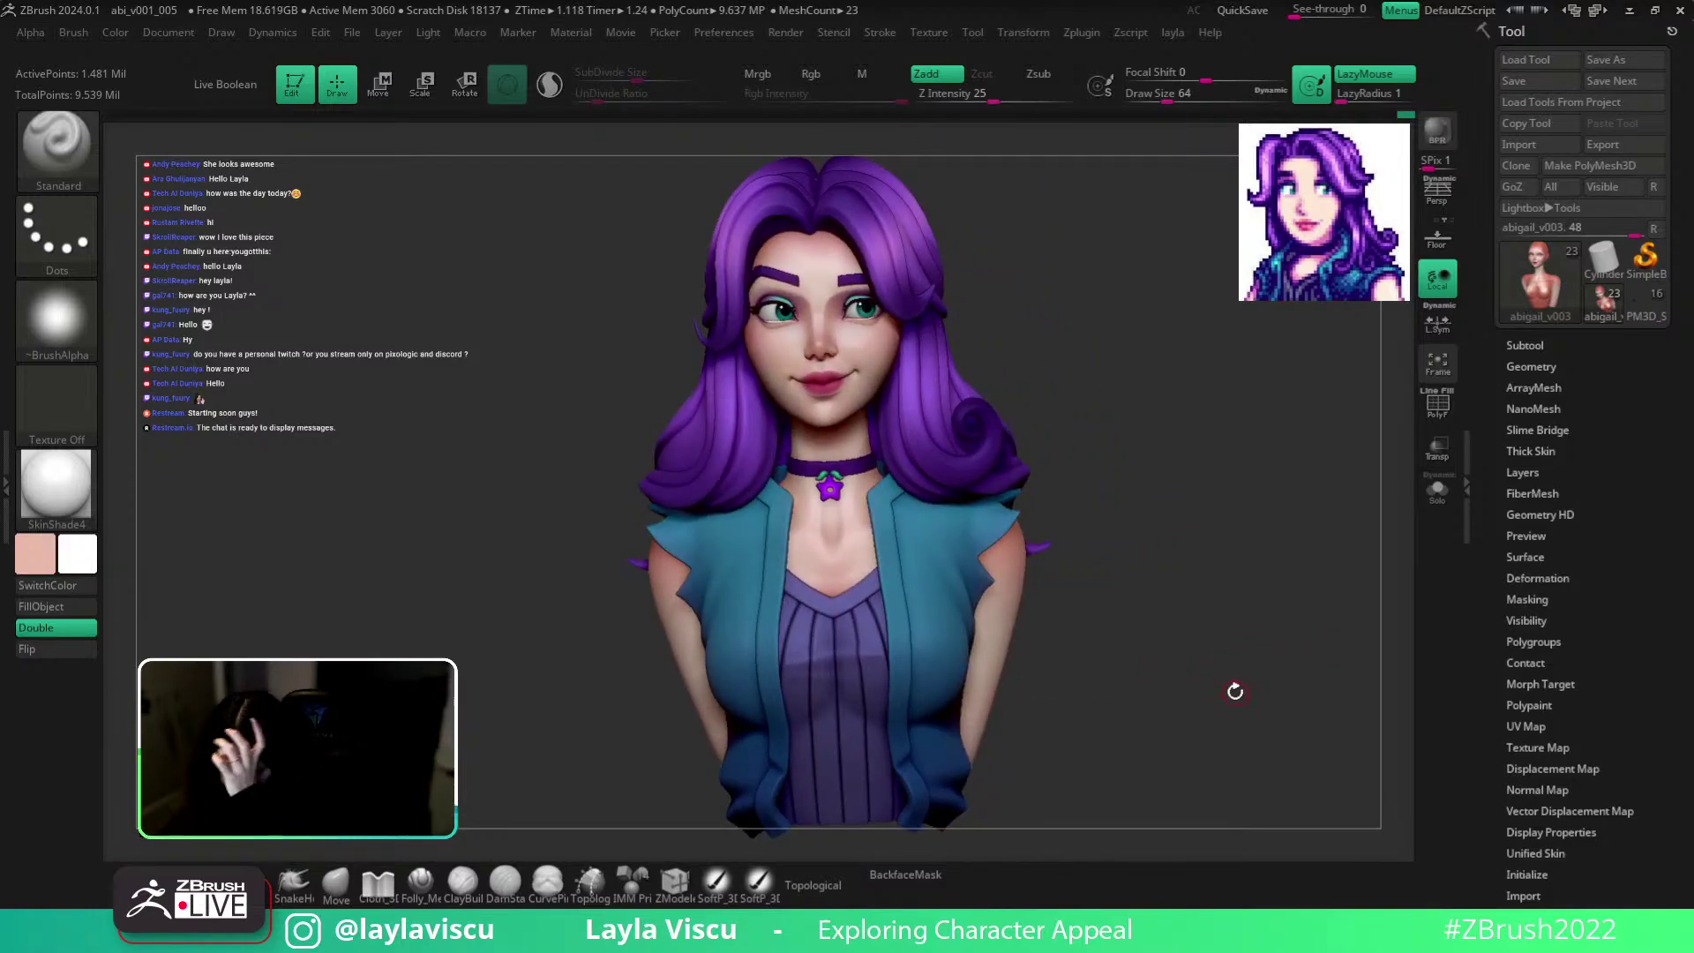
mouse_move(1236, 617)
mouse_down()
mouse_move(1271, 617)
mouse_move(1202, 606)
mouse_move(1293, 605)
mouse_move(1223, 621)
mouse_up()
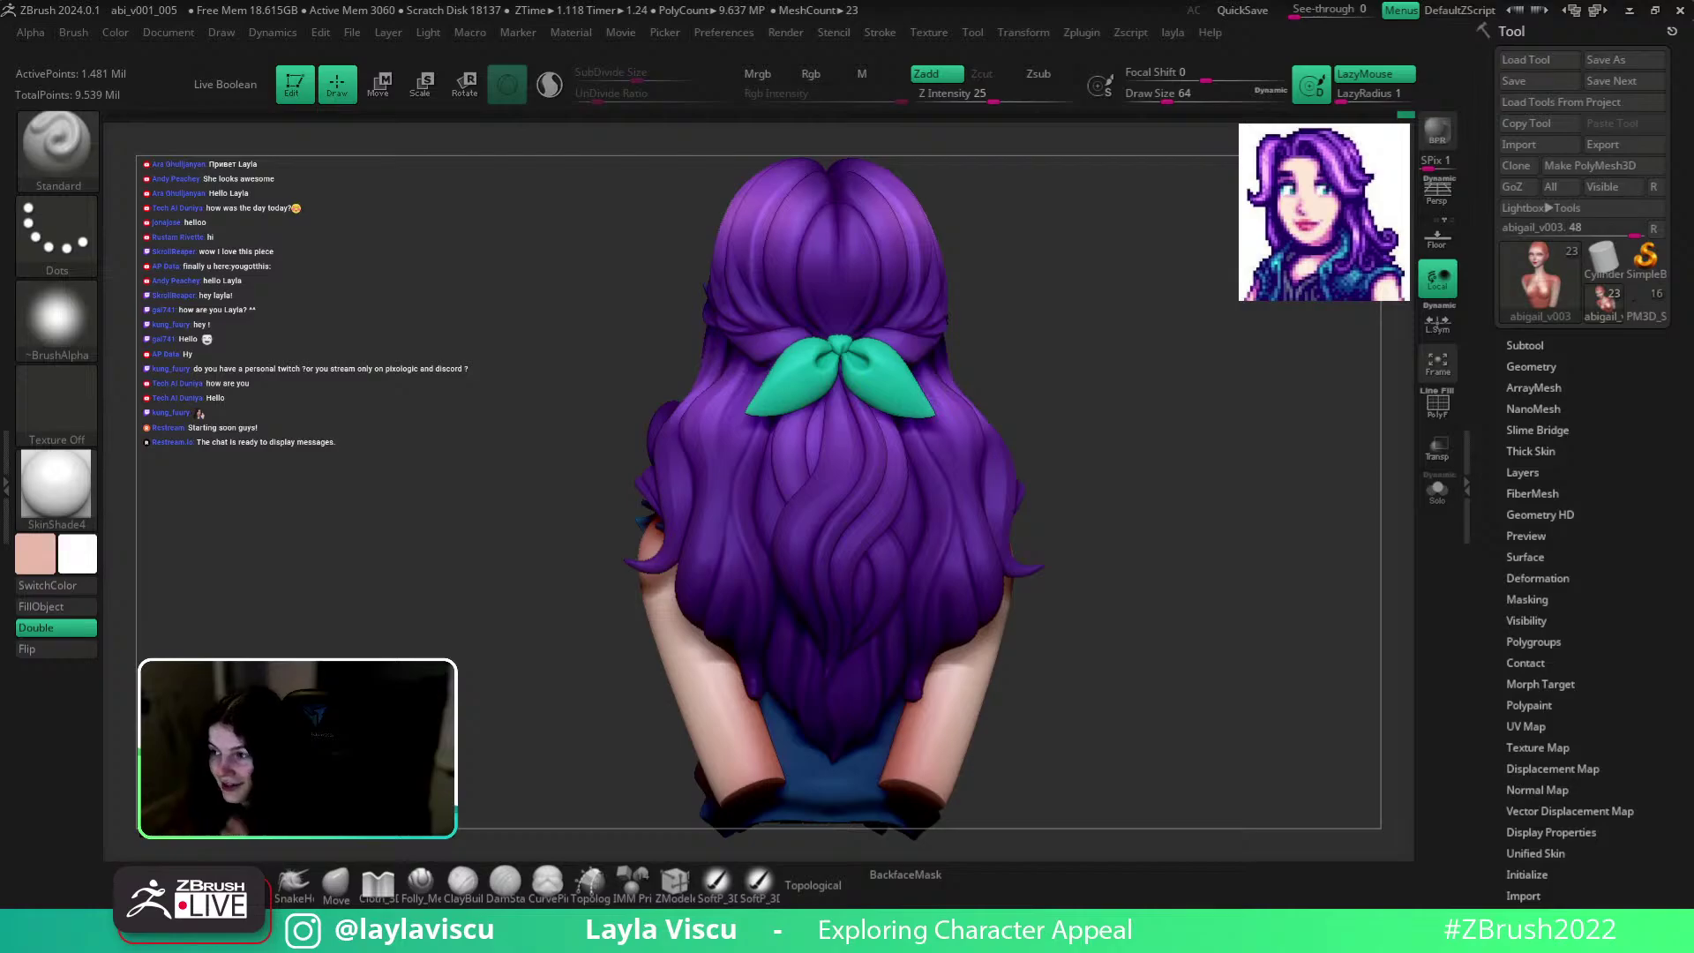
Examine the brown ponytail photo on the reference board, and return to the bust's front.
key(ctrl+shift+a)
right_drag(1509, 2, 1366, 685)
scroll(1227, 645, down, 3)
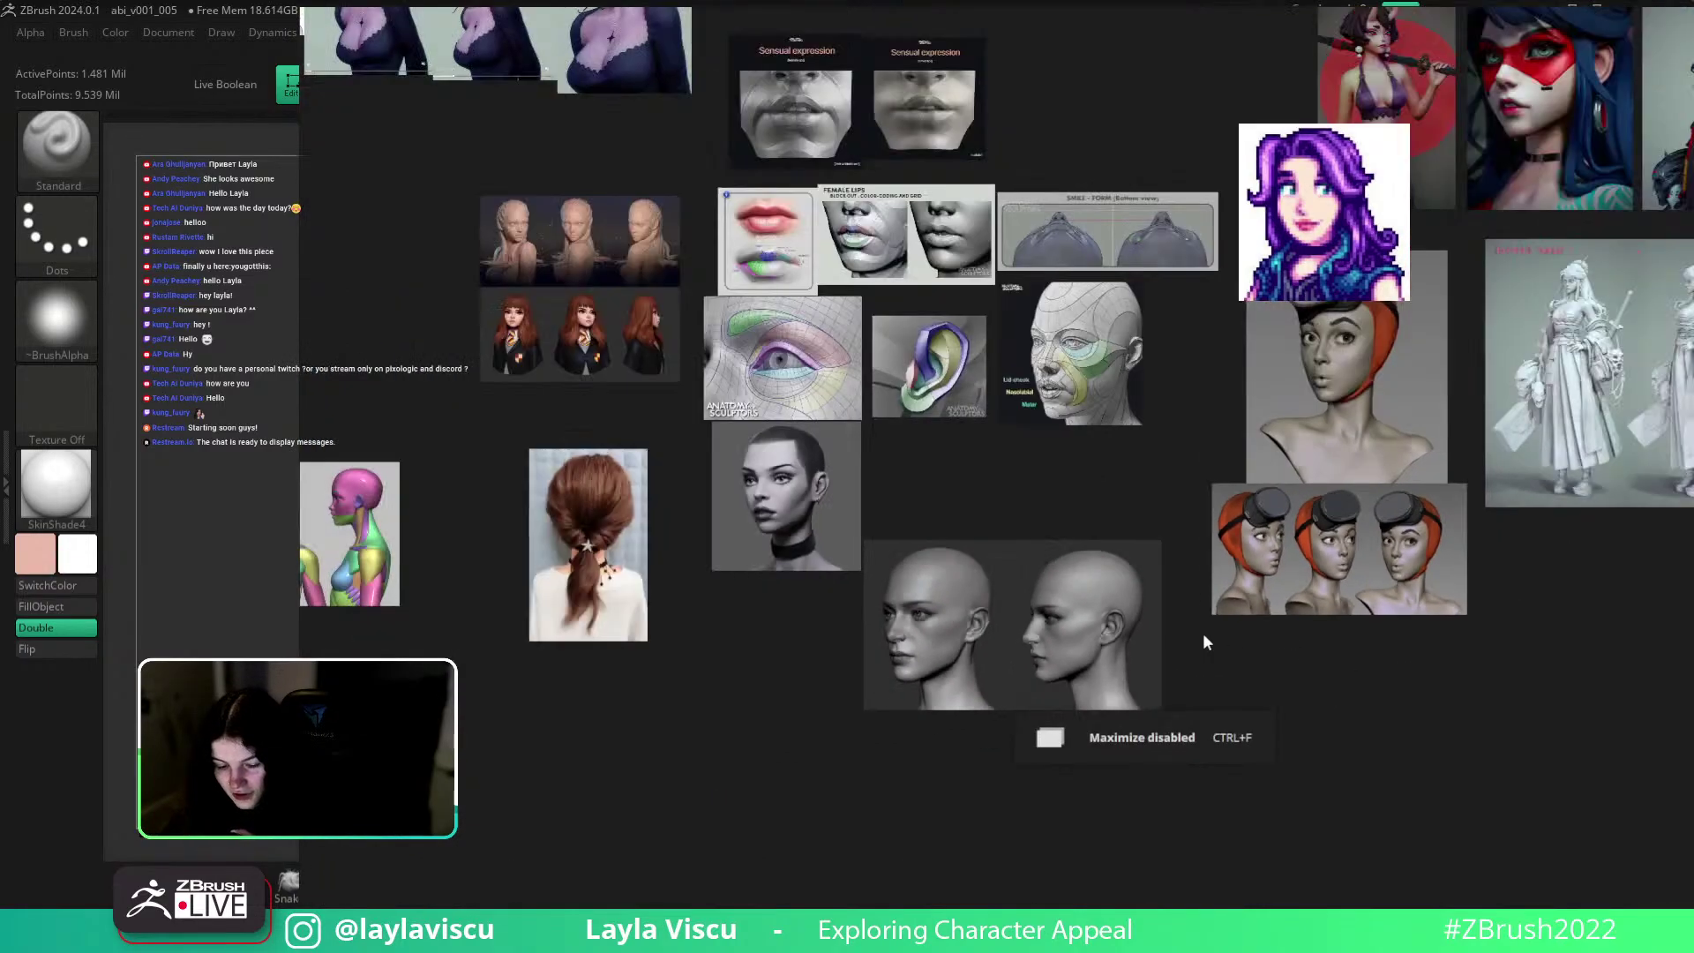
scroll(1089, 503, up, 6)
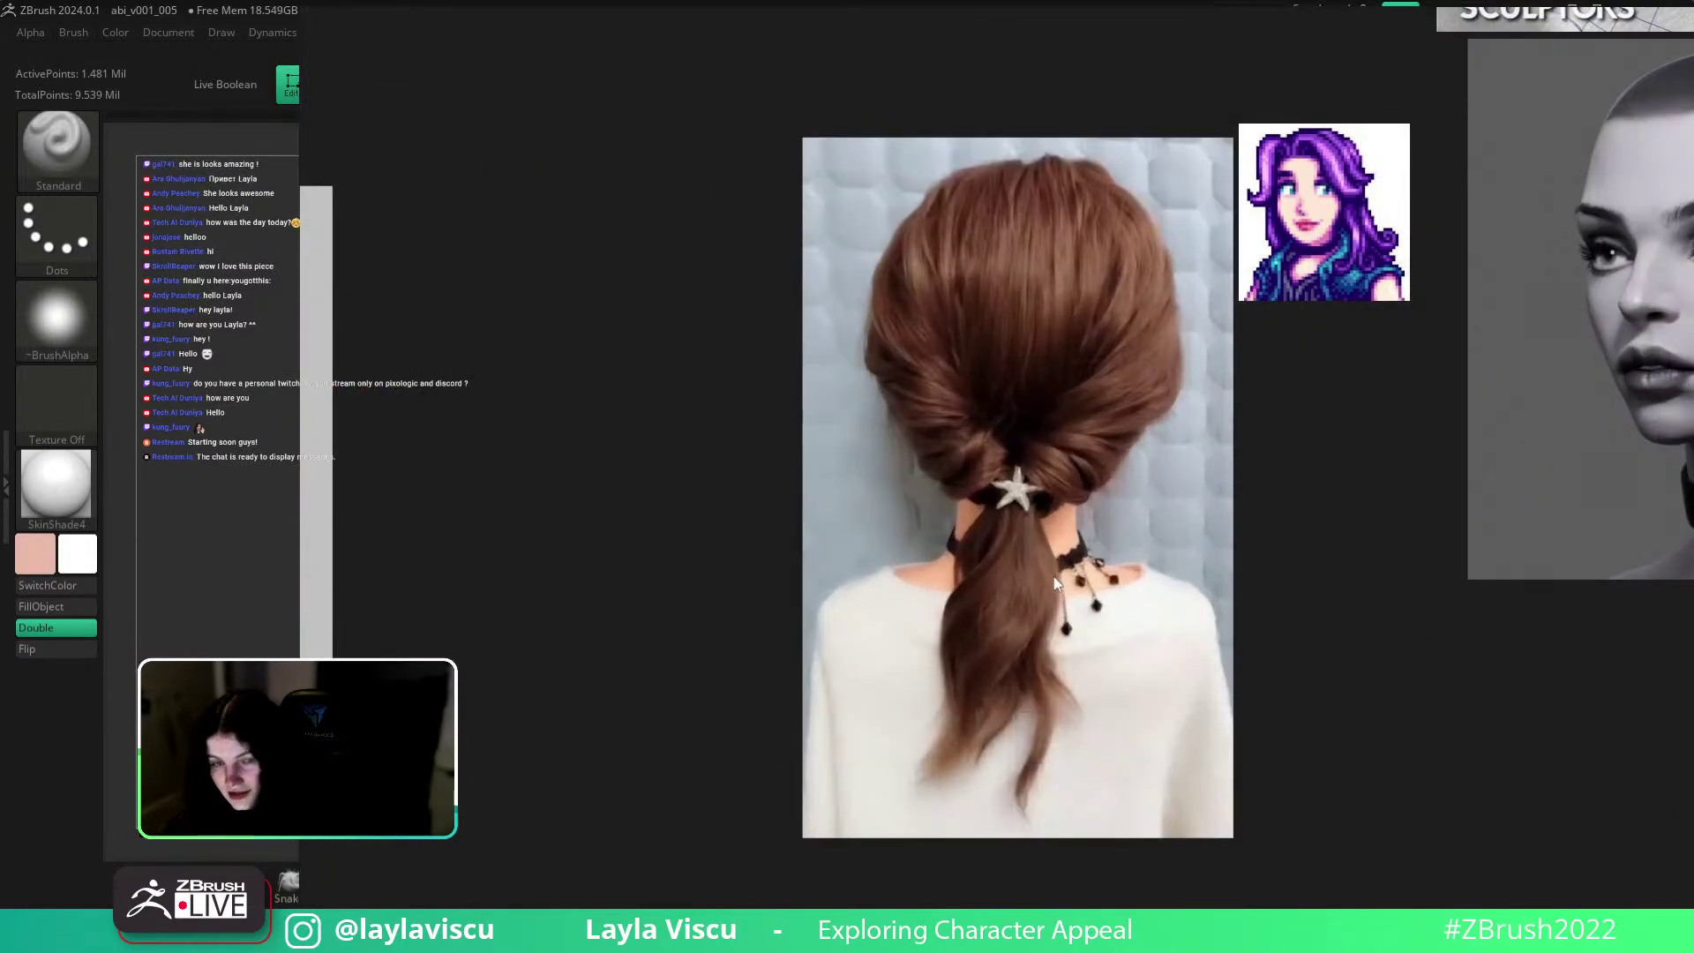
right_drag(1057, 565, 1509, 2)
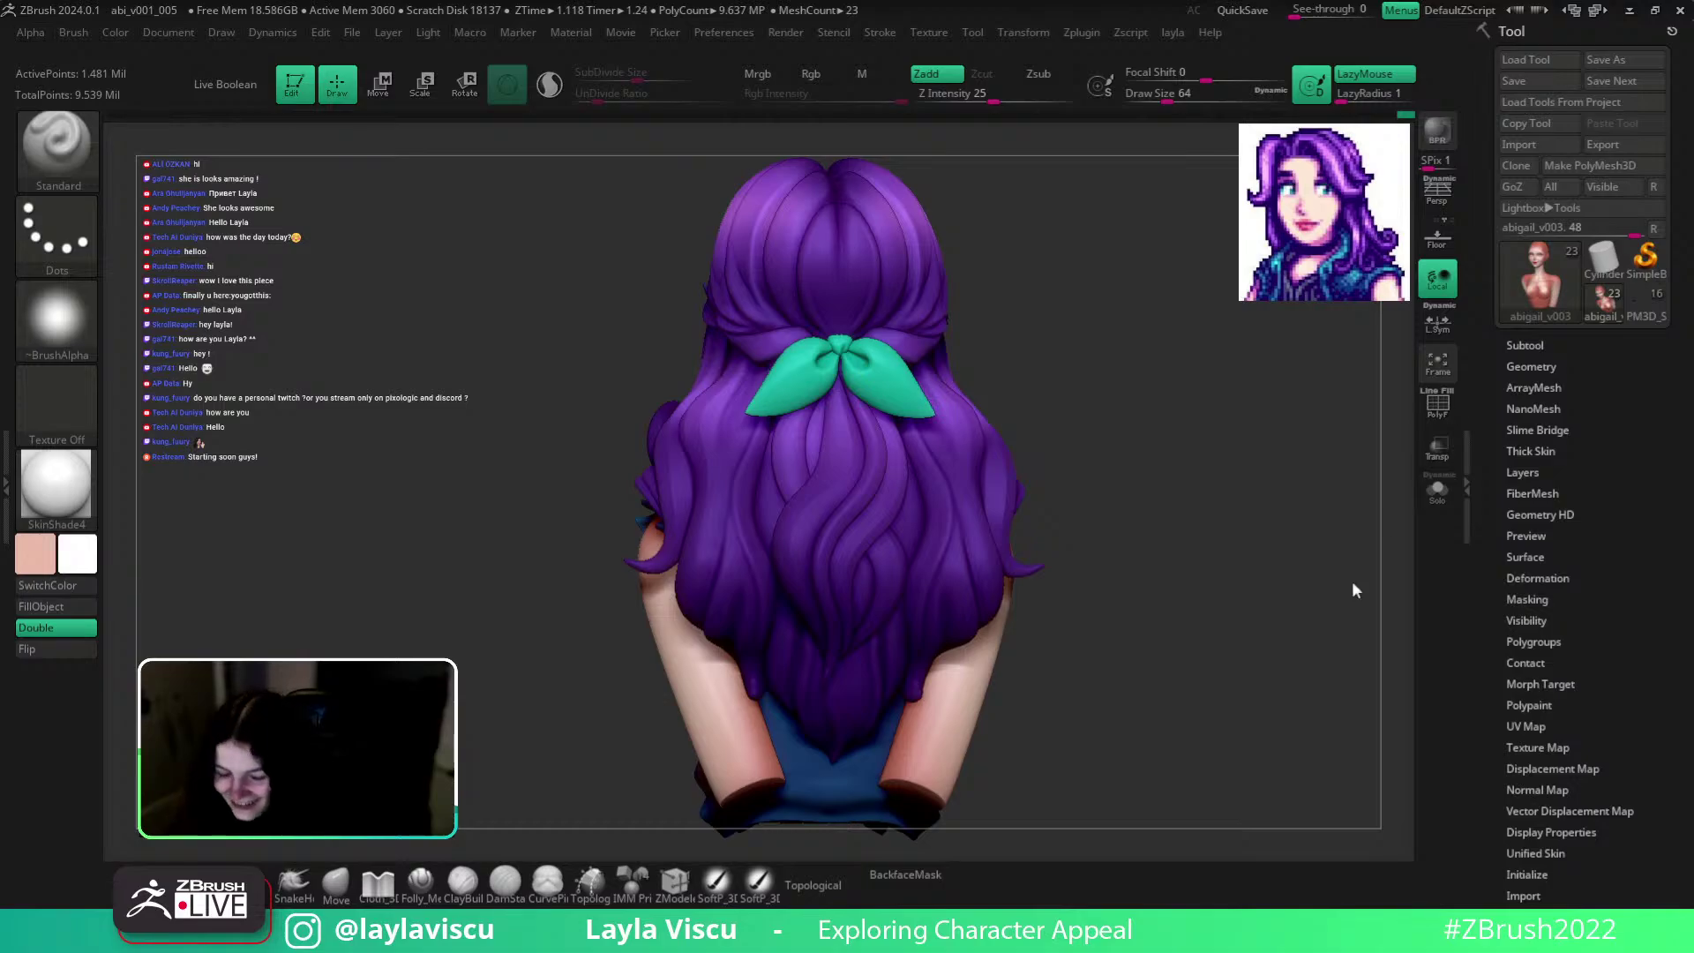
drag(1231, 456, 1214, 518)
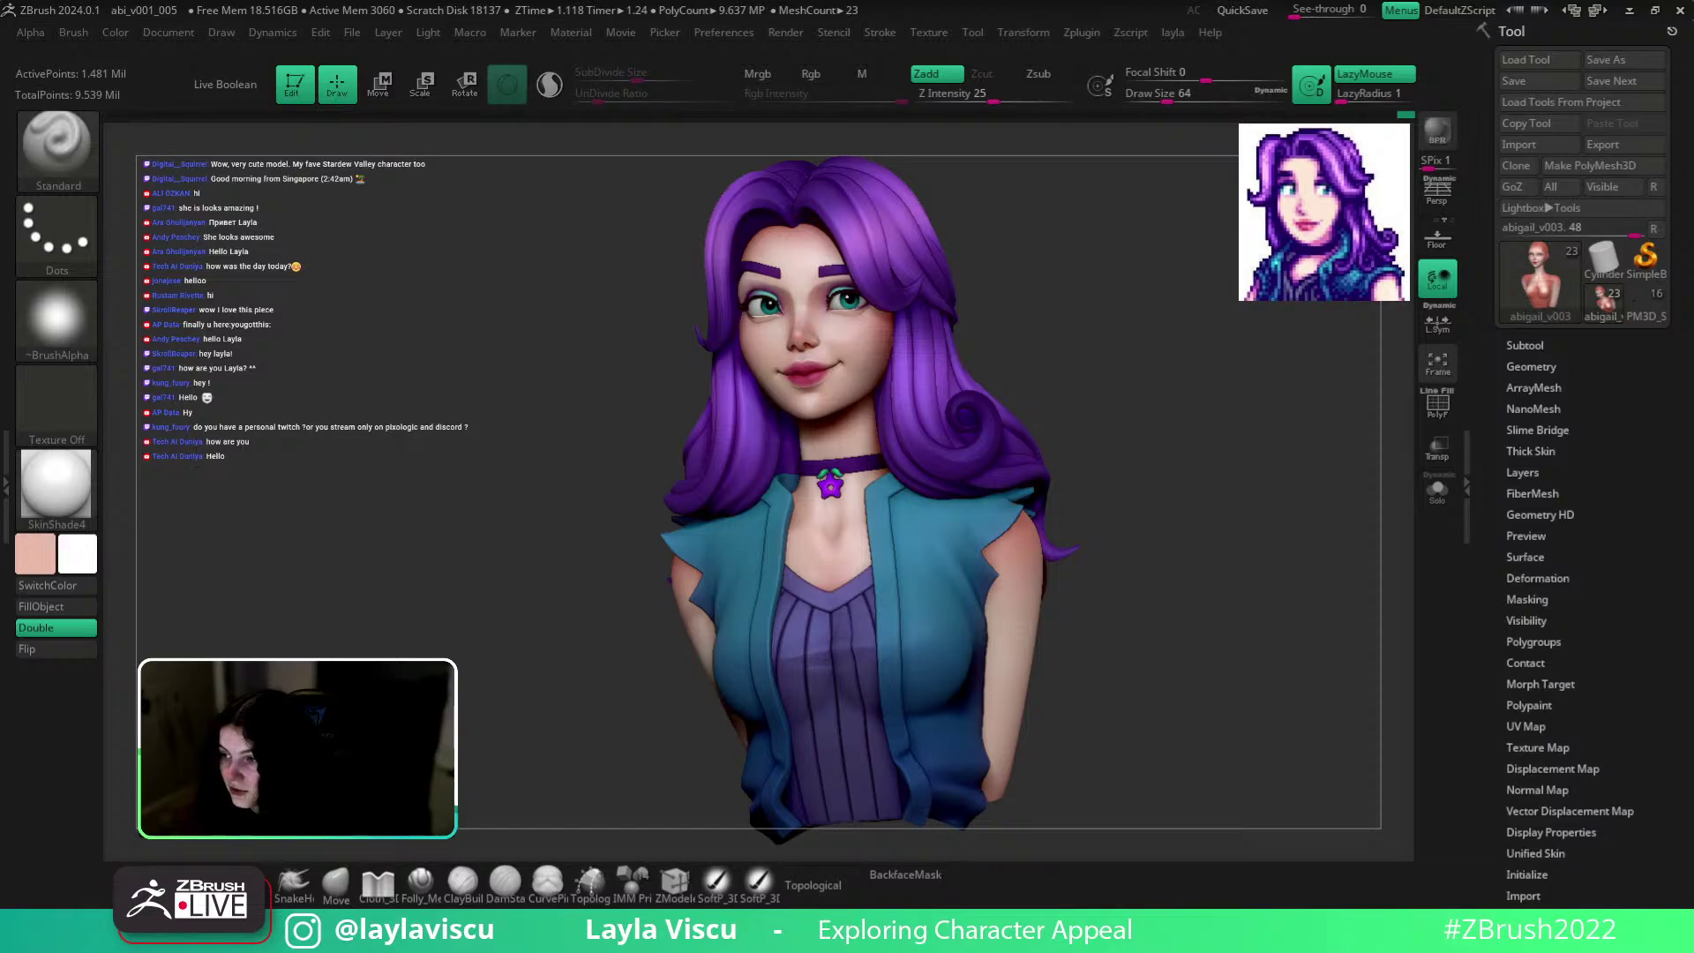
Keep the reference board always on top instead of on bottom, and crop the white margins off the pixel-portrait sheet.
key(ctrl+shift+b)
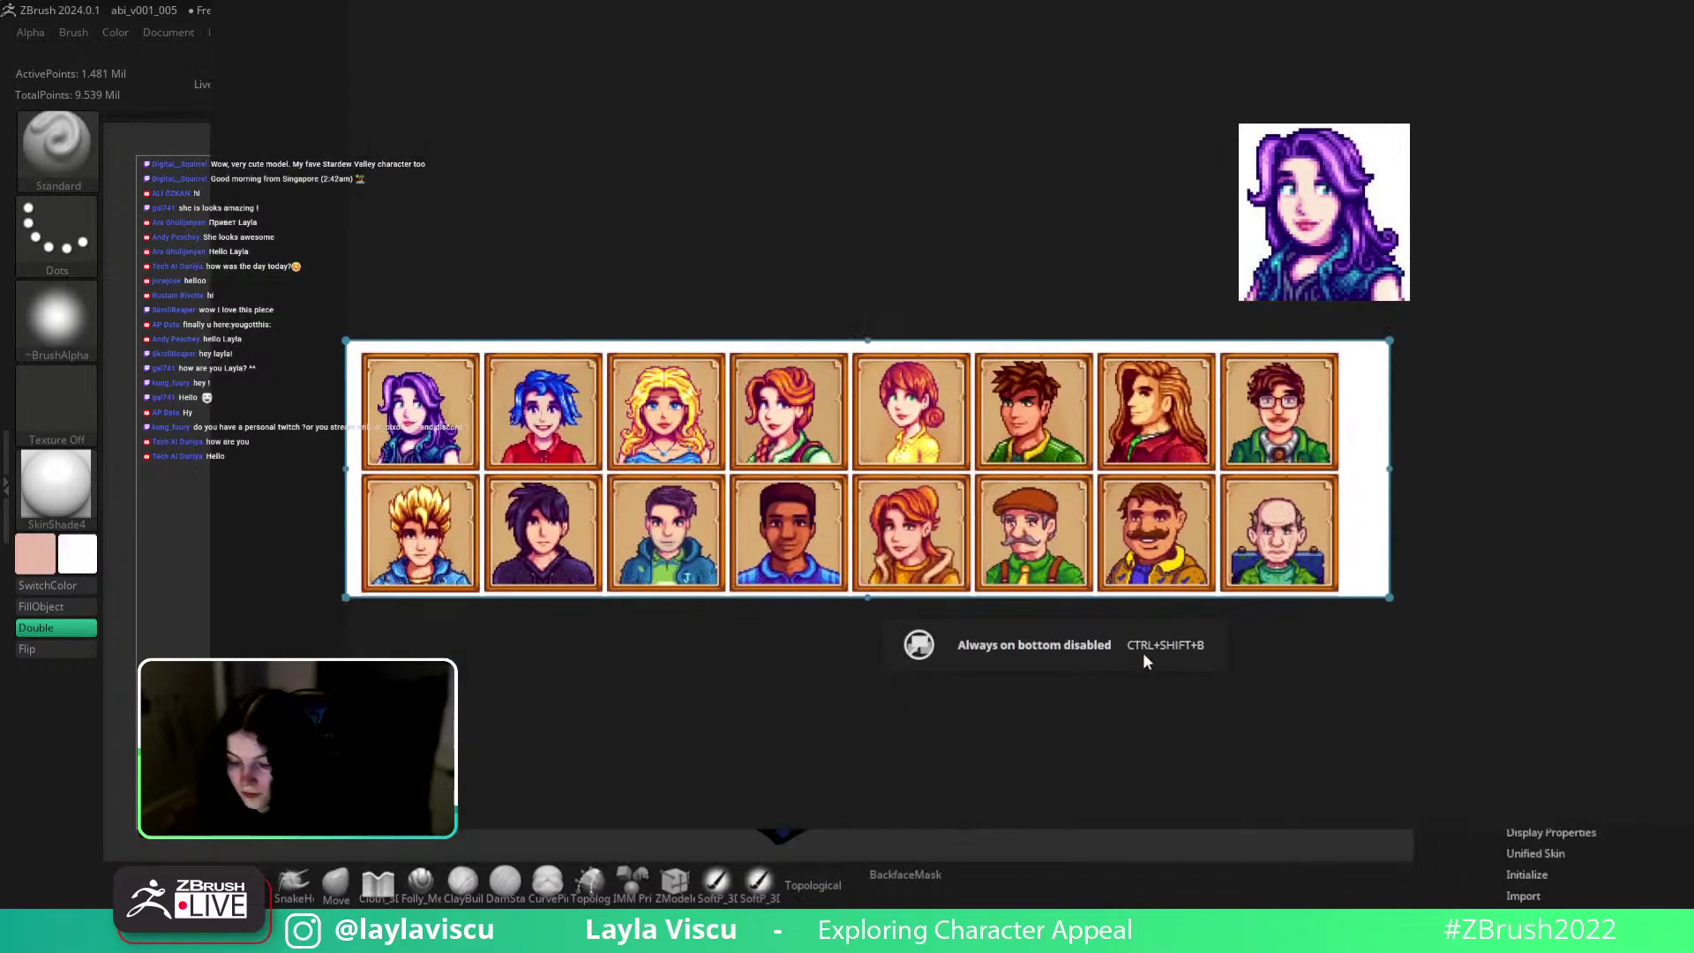
key(ctrl+shift+a)
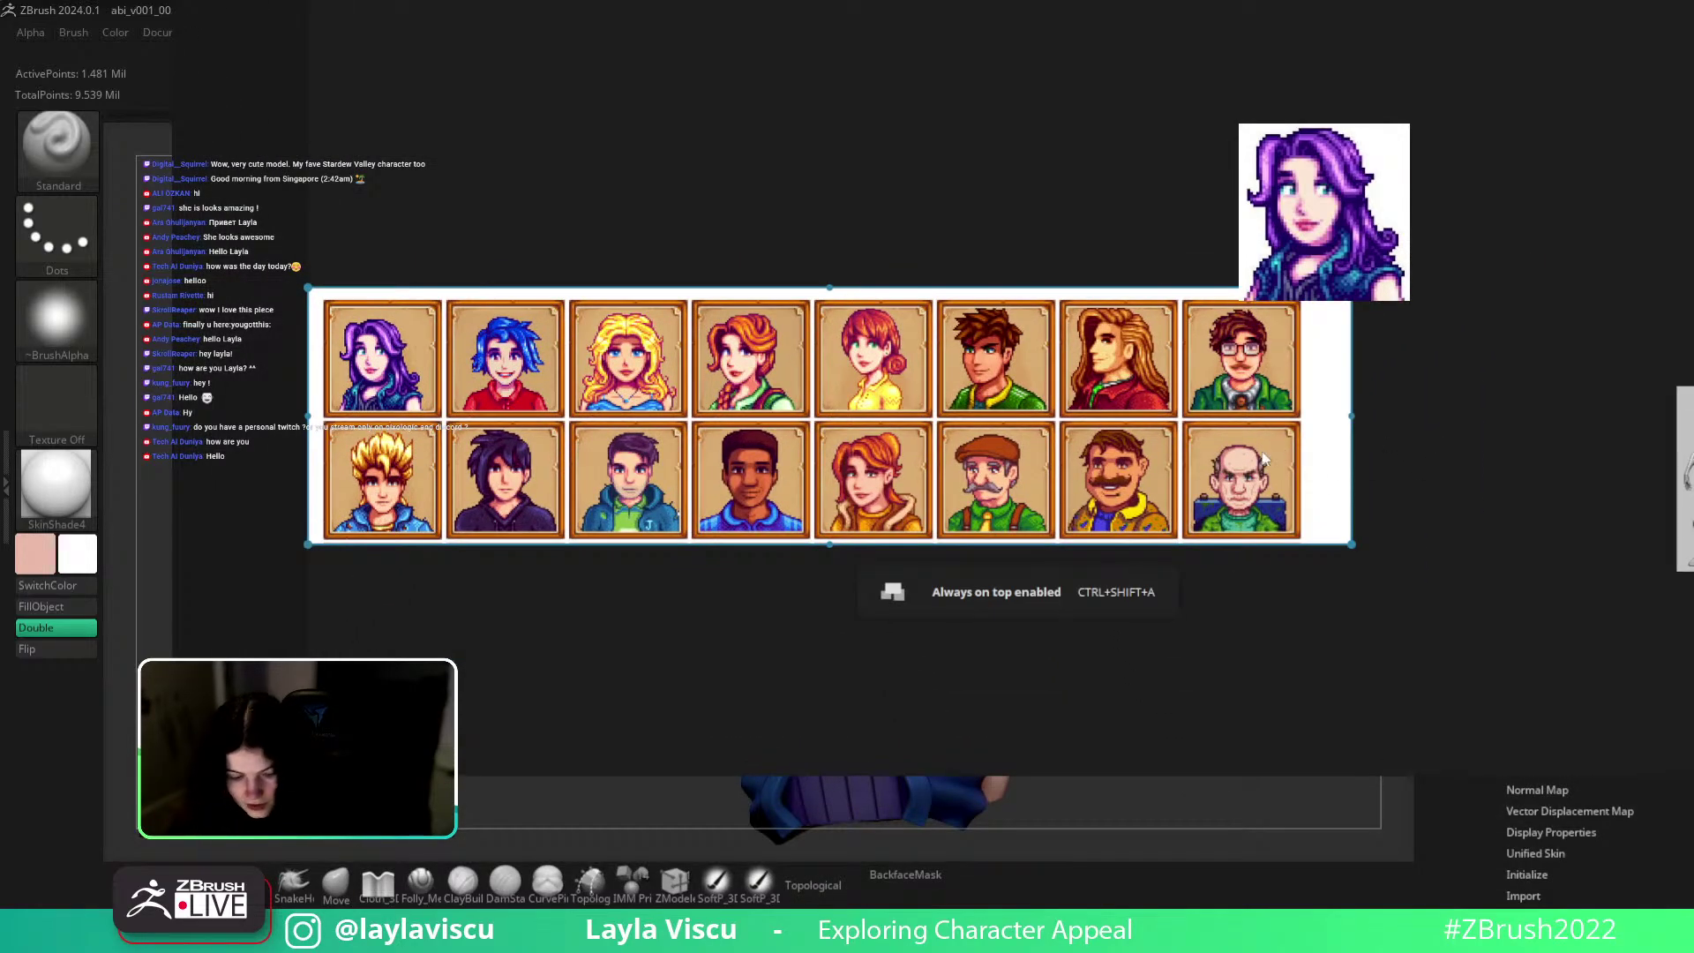
drag(316, 294, 1305, 618)
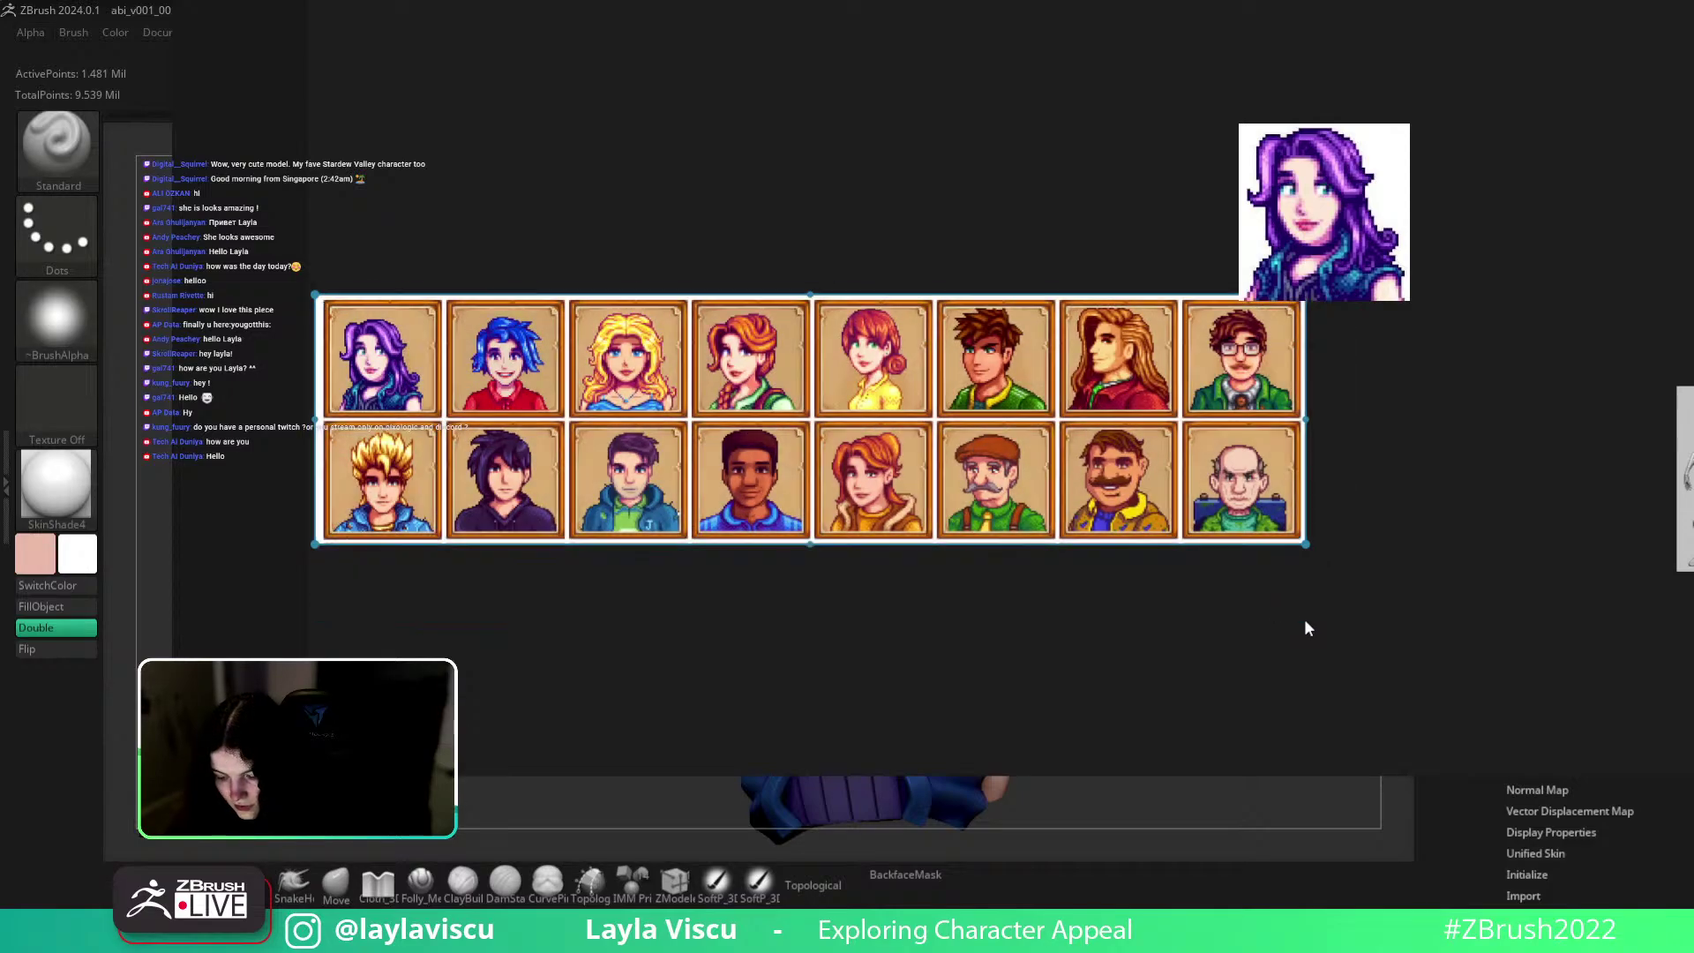
middle_drag(1091, 488, 1268, 503)
scroll(985, 488, up, 2)
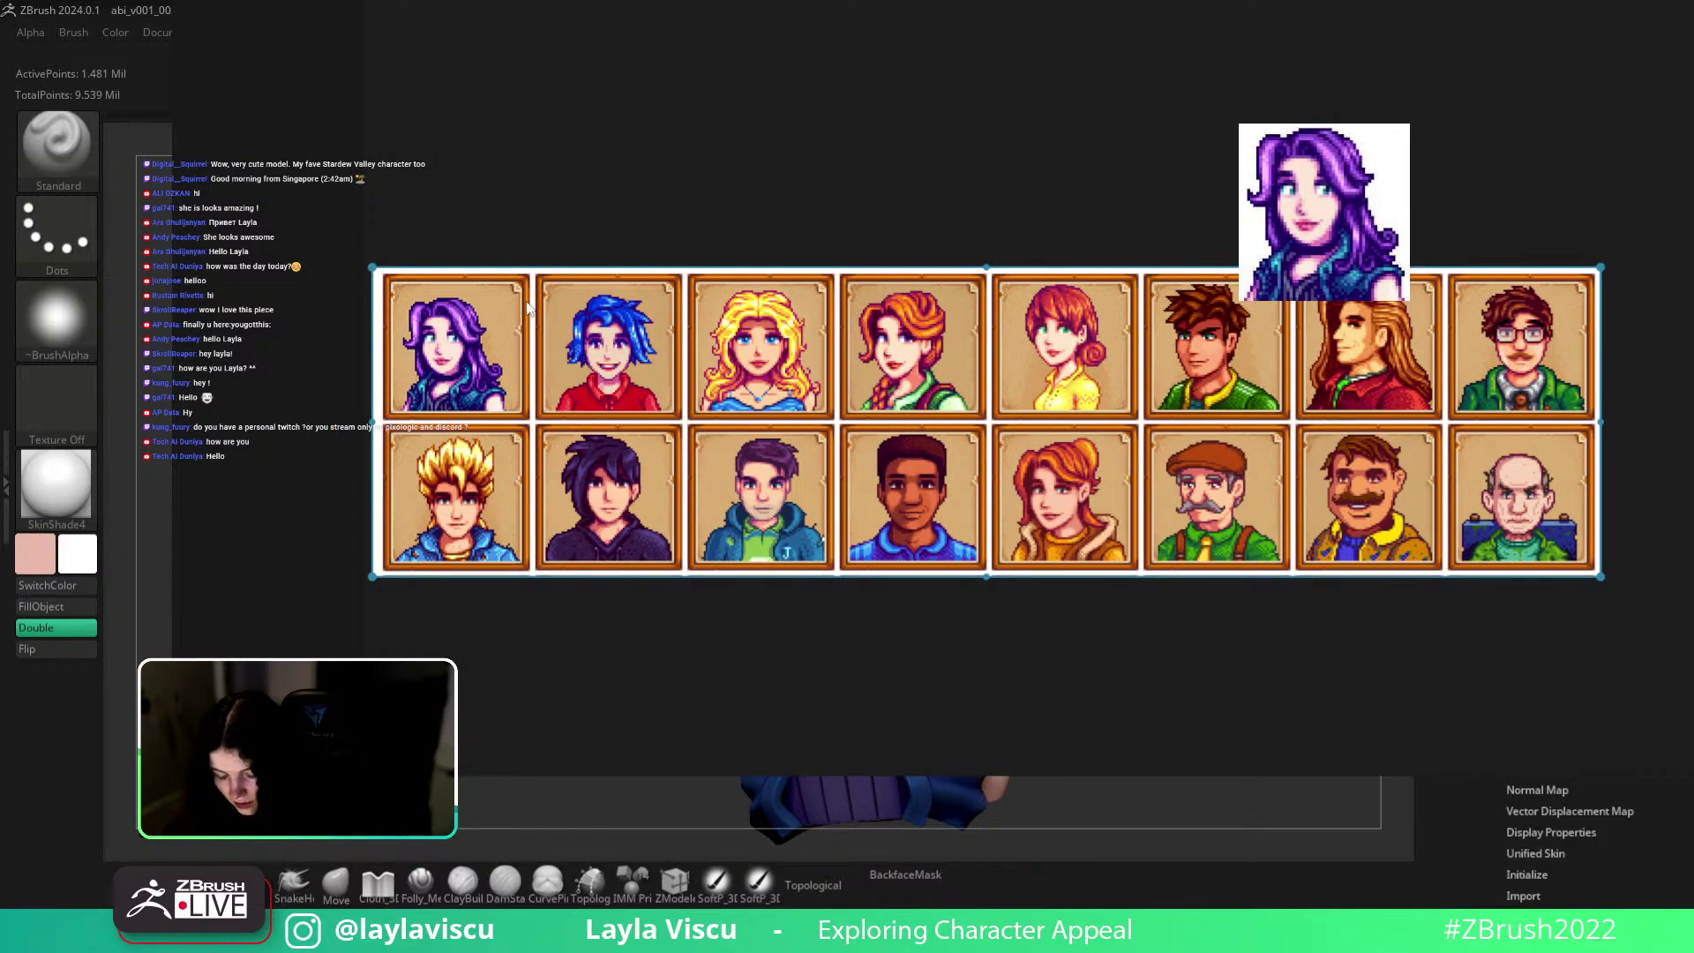
drag(895, 422, 844, 435)
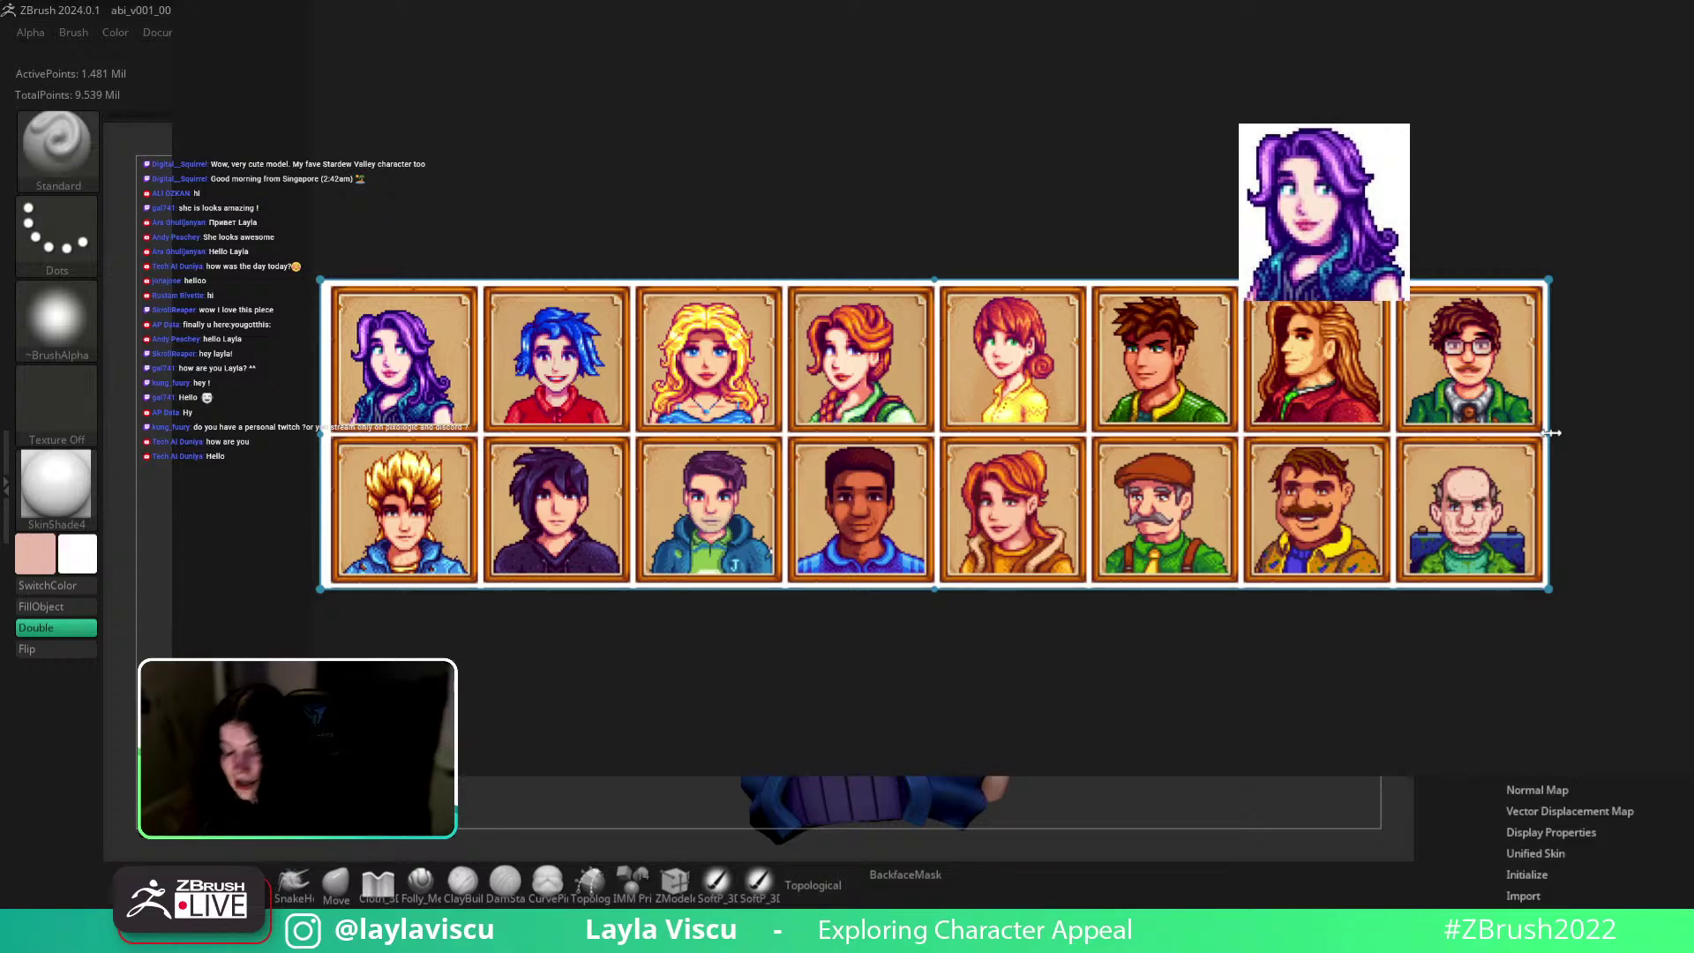
Examine the reference board's illustrations of the moustached man with glasses and a green jacket, and return to ZBrush.
key(alt+Tab)
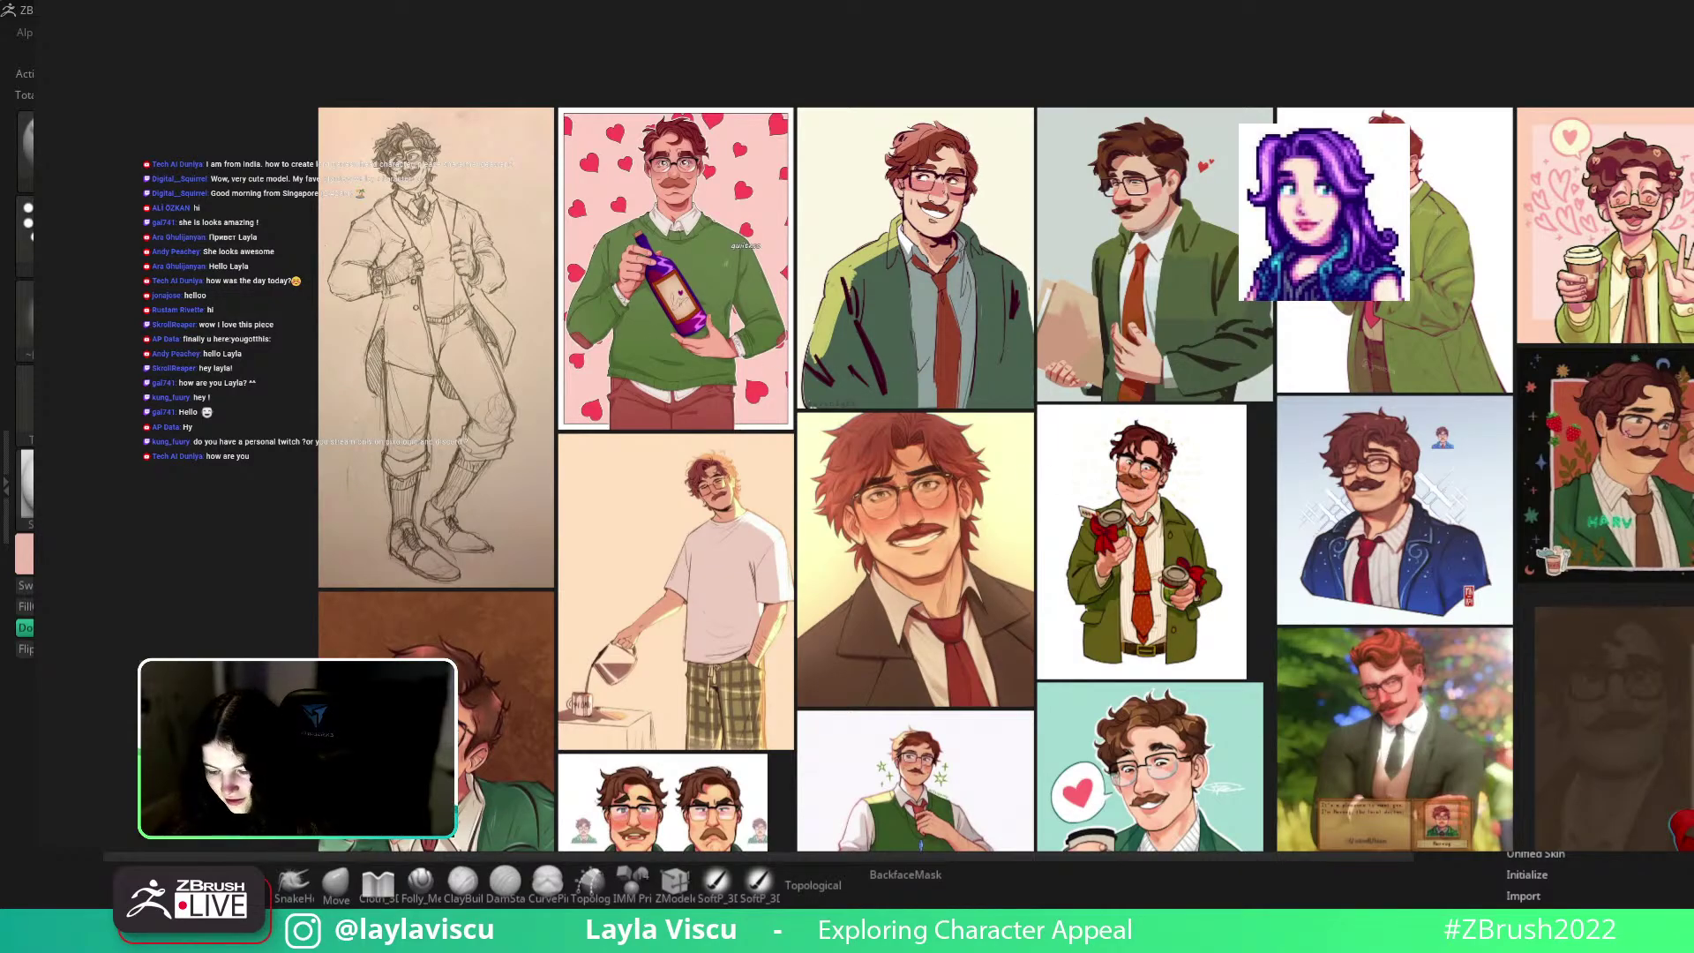
middle_drag(919, 647, 1037, 491)
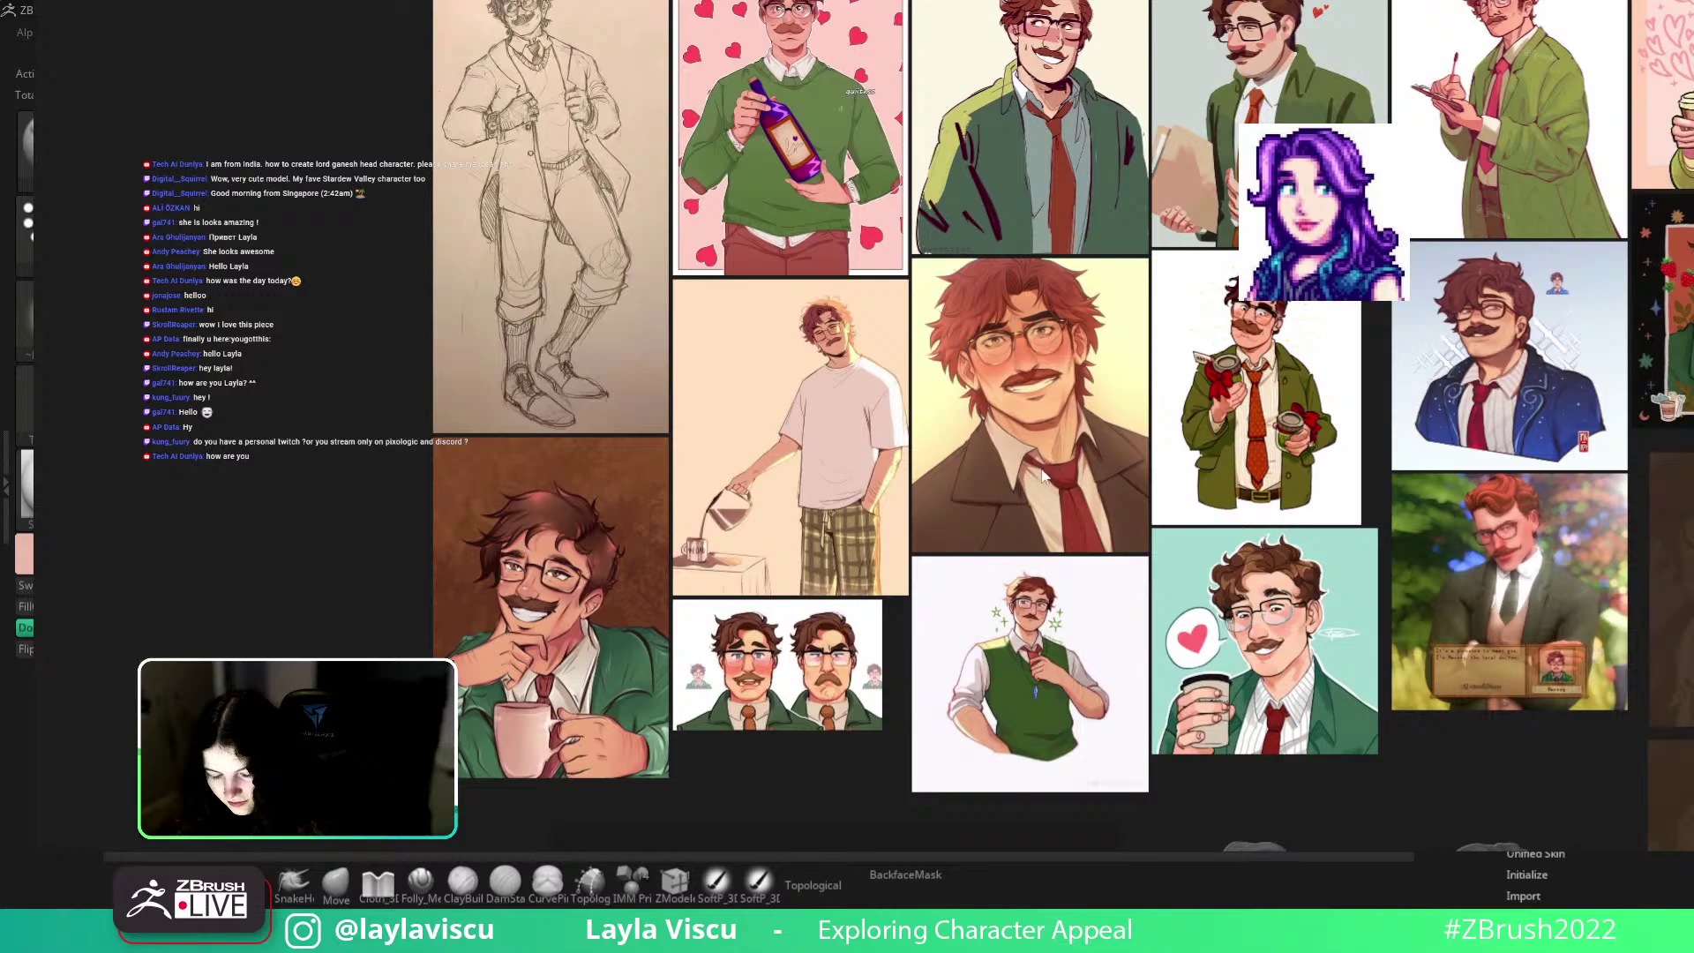
middle_drag(1141, 350, 977, 525)
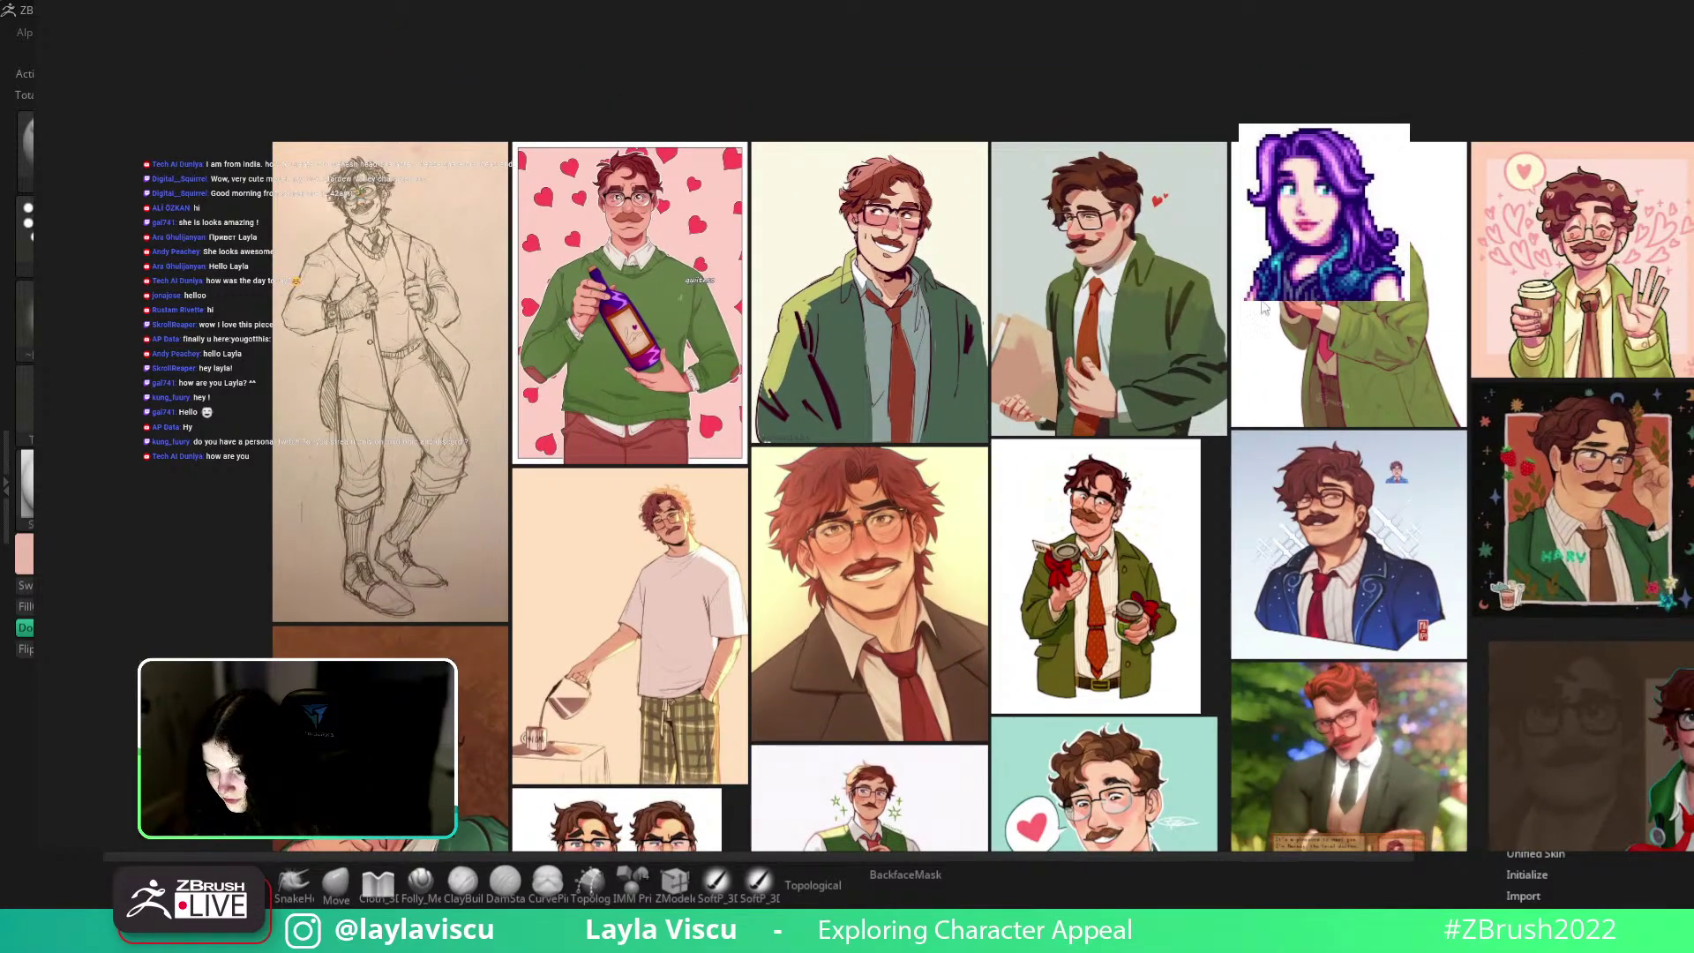
scroll(1320, 199, up, 2)
scroll(1324, 200, down, 4)
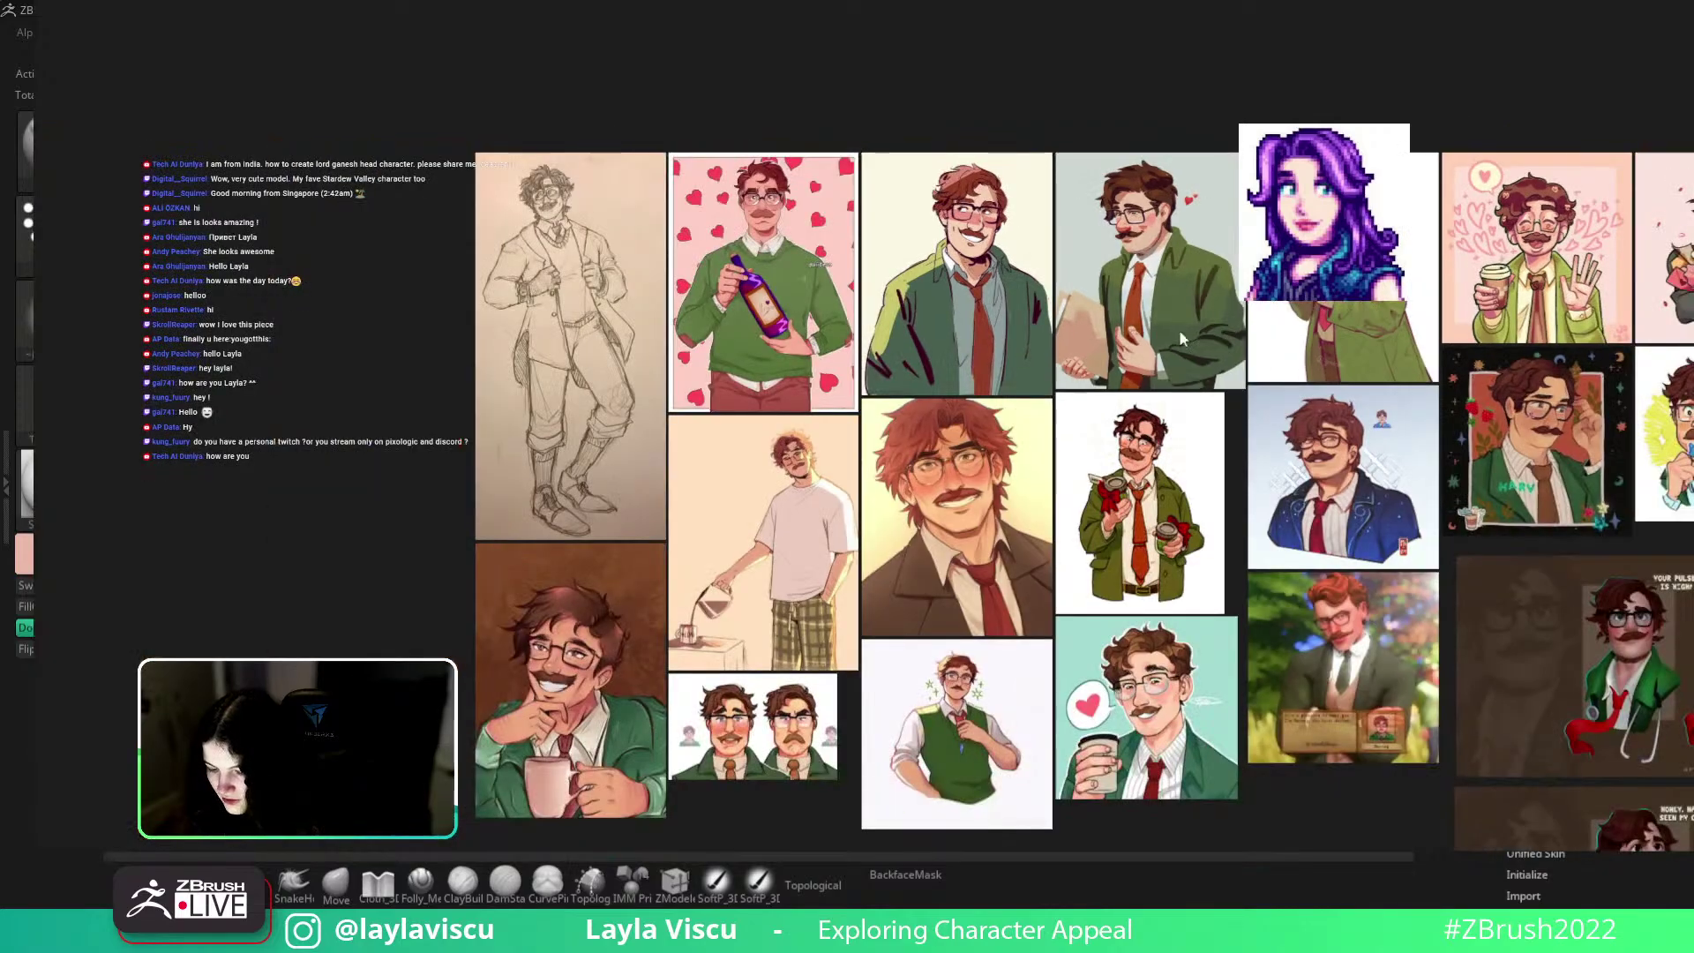
middle_drag(1192, 319, 1012, 237)
key(alt+Tab)
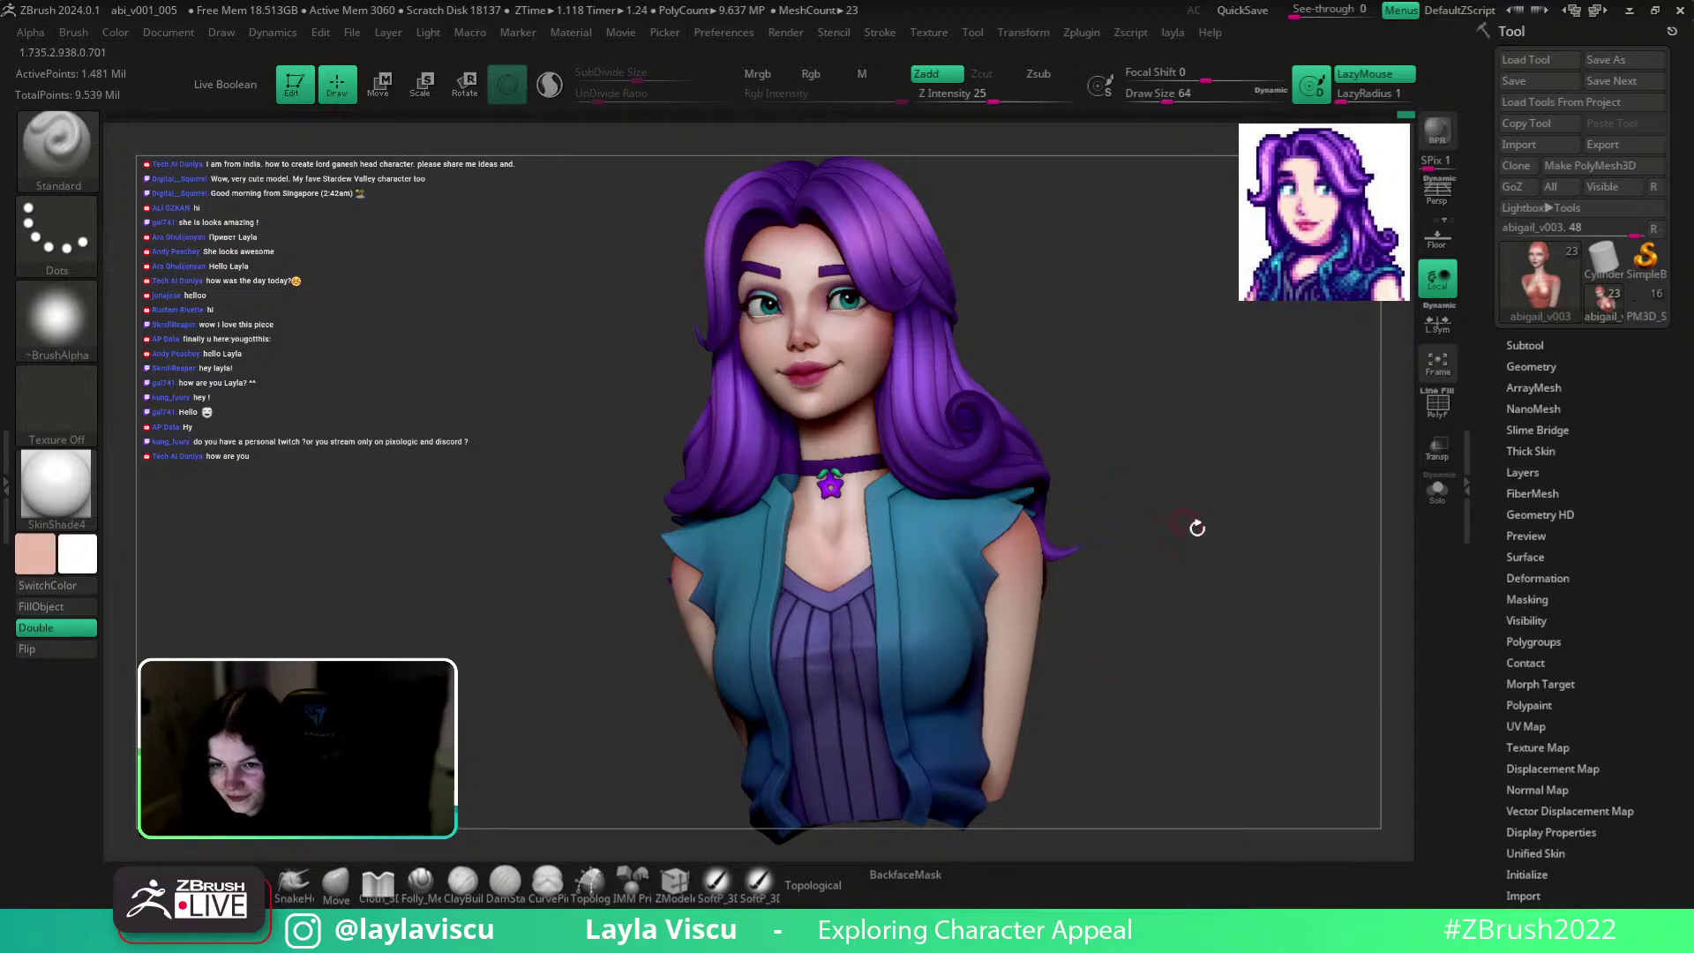
Compare the purple-haired bust with the pixel-portrait sheet on the reference board.
drag(1194, 526, 1203, 546)
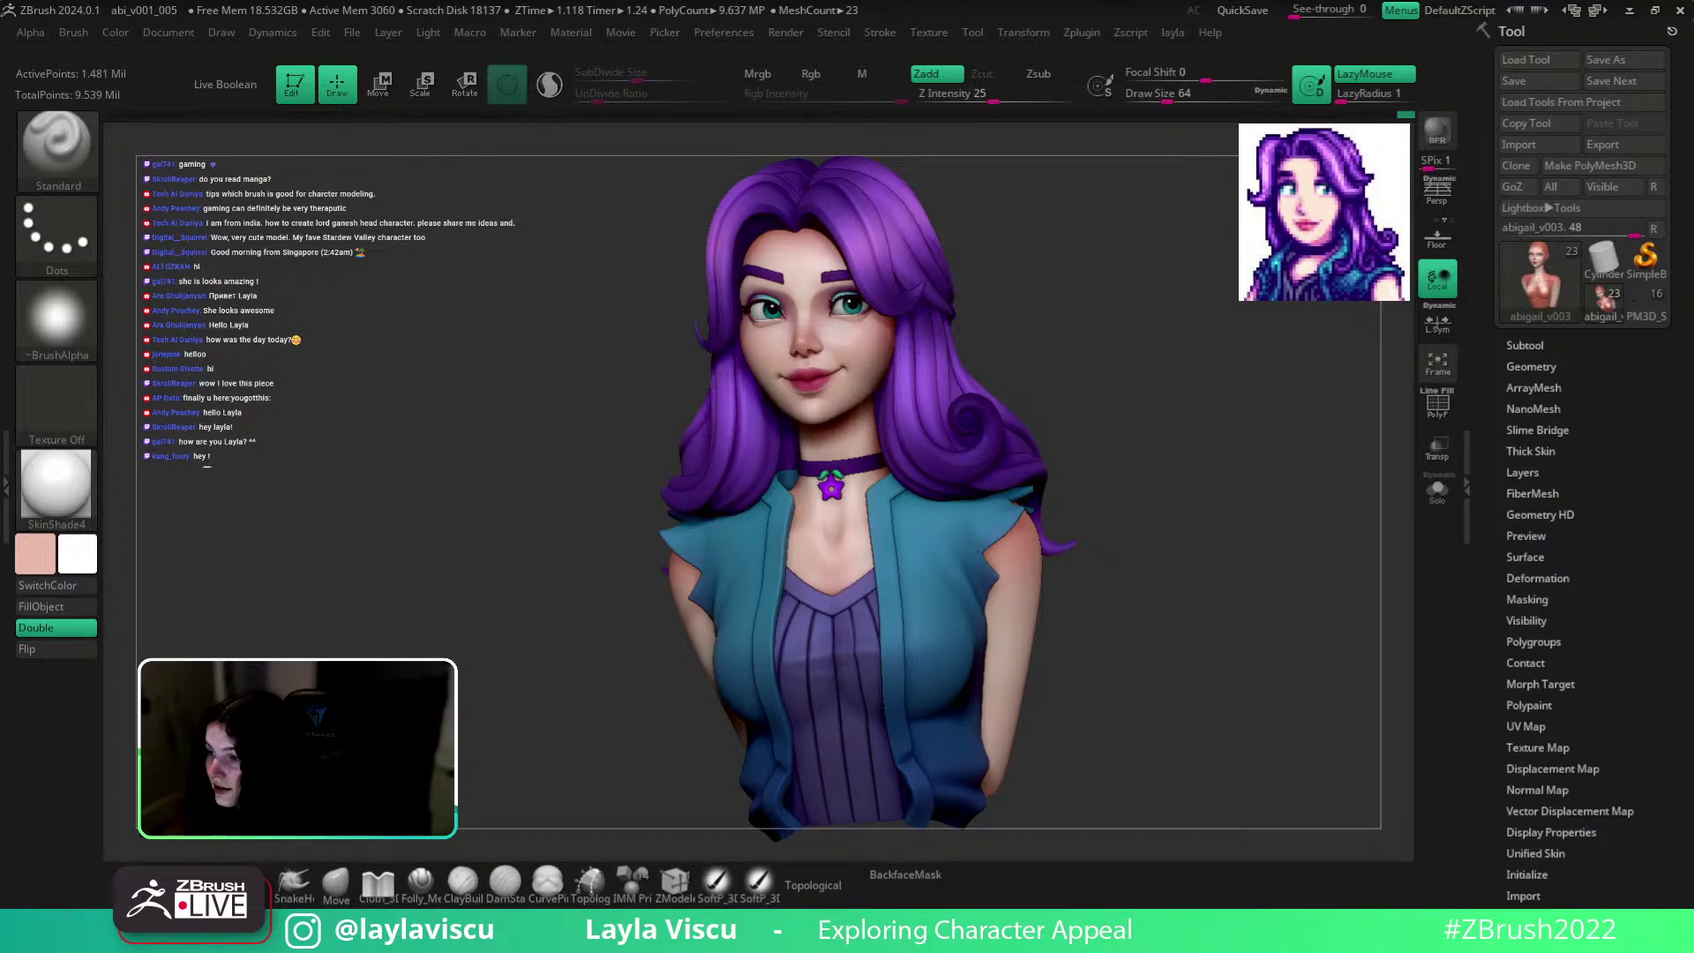
mouse_move(1289, 420)
mouse_down()
mouse_move(1273, 466)
mouse_move(1191, 465)
mouse_move(1244, 485)
mouse_move(1047, 495)
mouse_move(1158, 484)
mouse_move(1171, 526)
mouse_up()
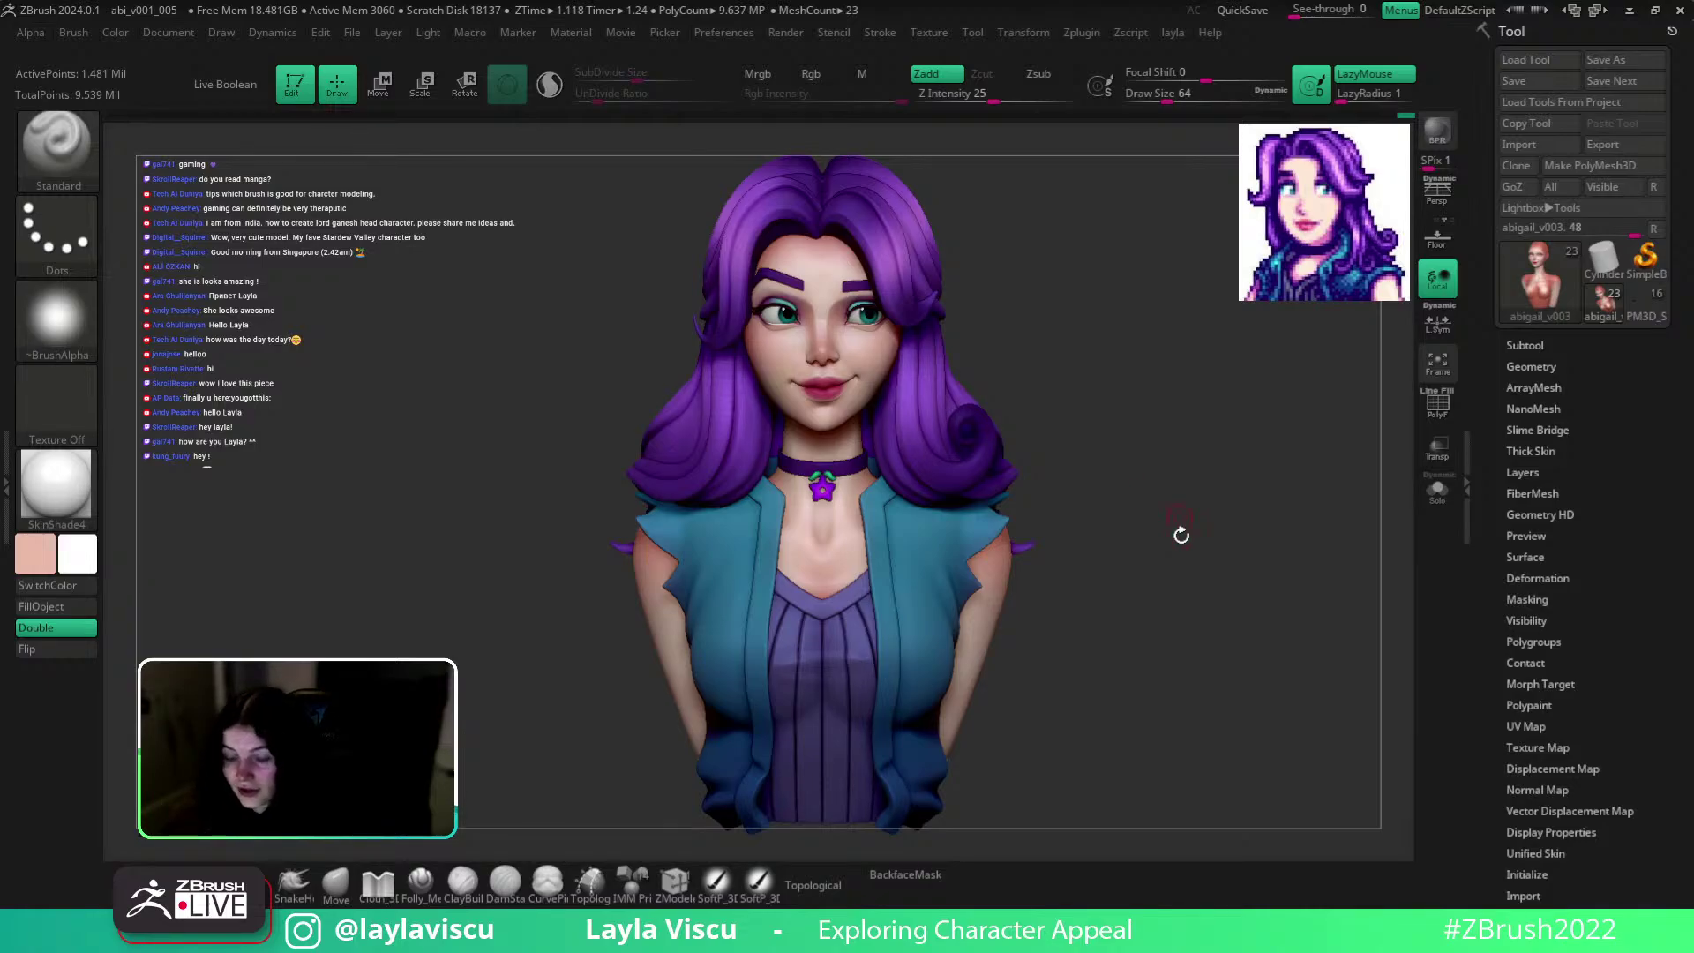
drag(1176, 526, 1221, 492)
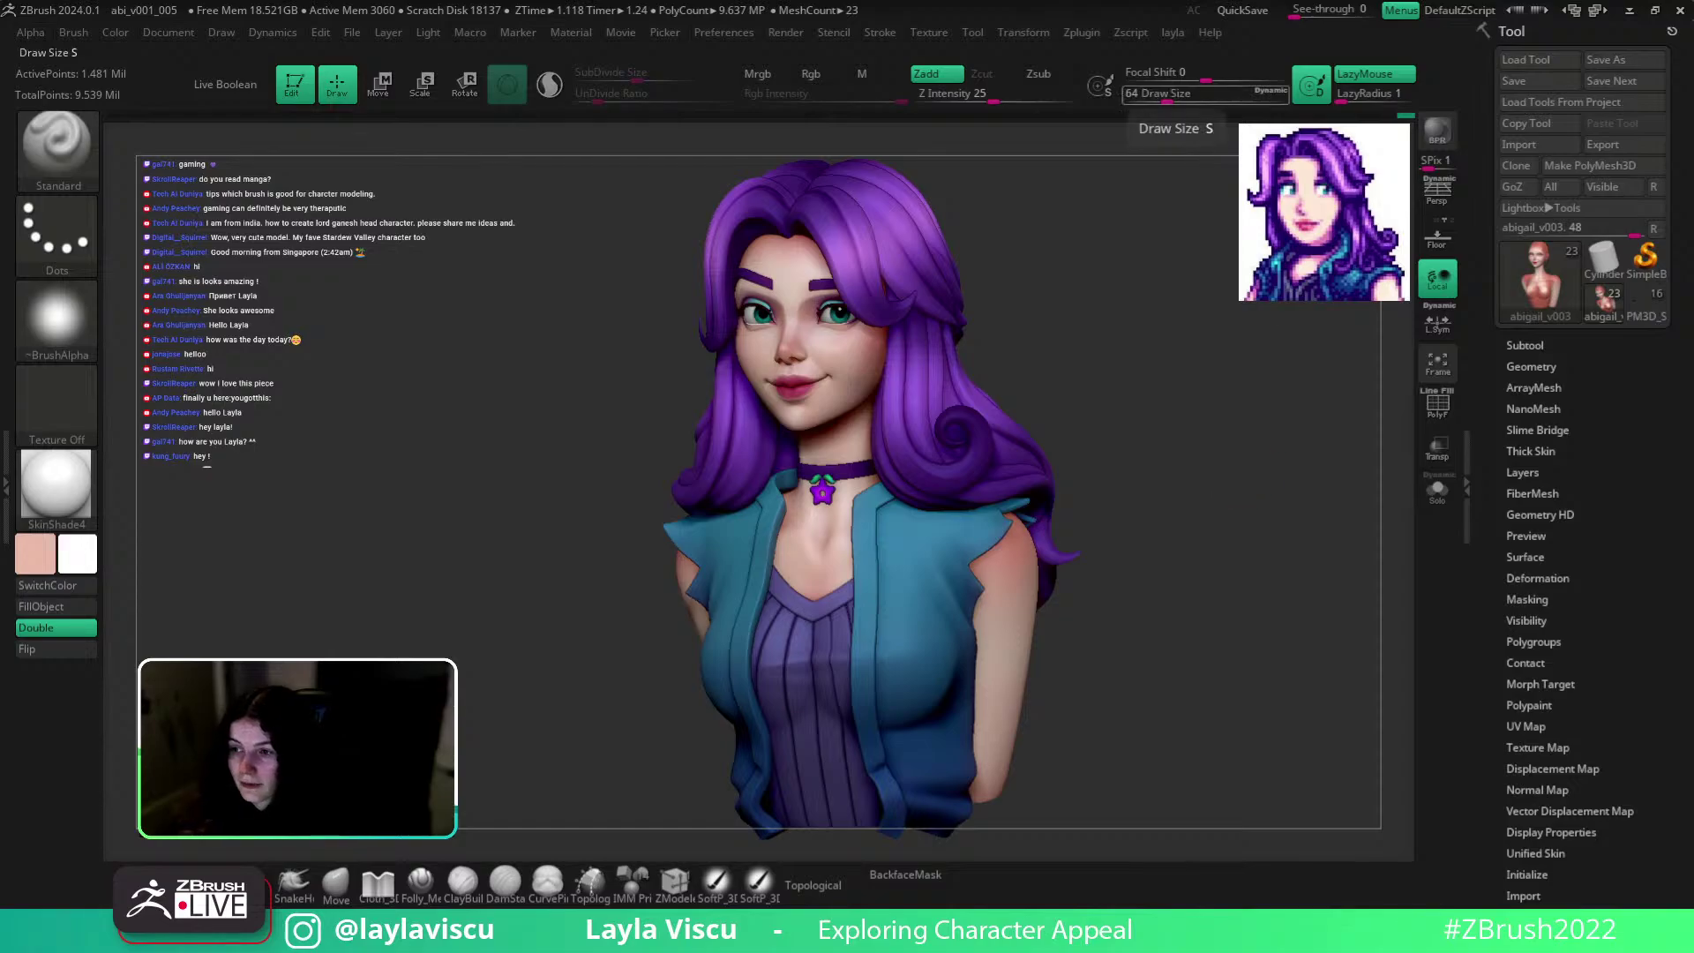
key(alt+Tab)
scroll(868, 303, up, 5)
scroll(865, 297, up, 1)
middle_drag(865, 297, 855, 573)
scroll(851, 547, up, 1)
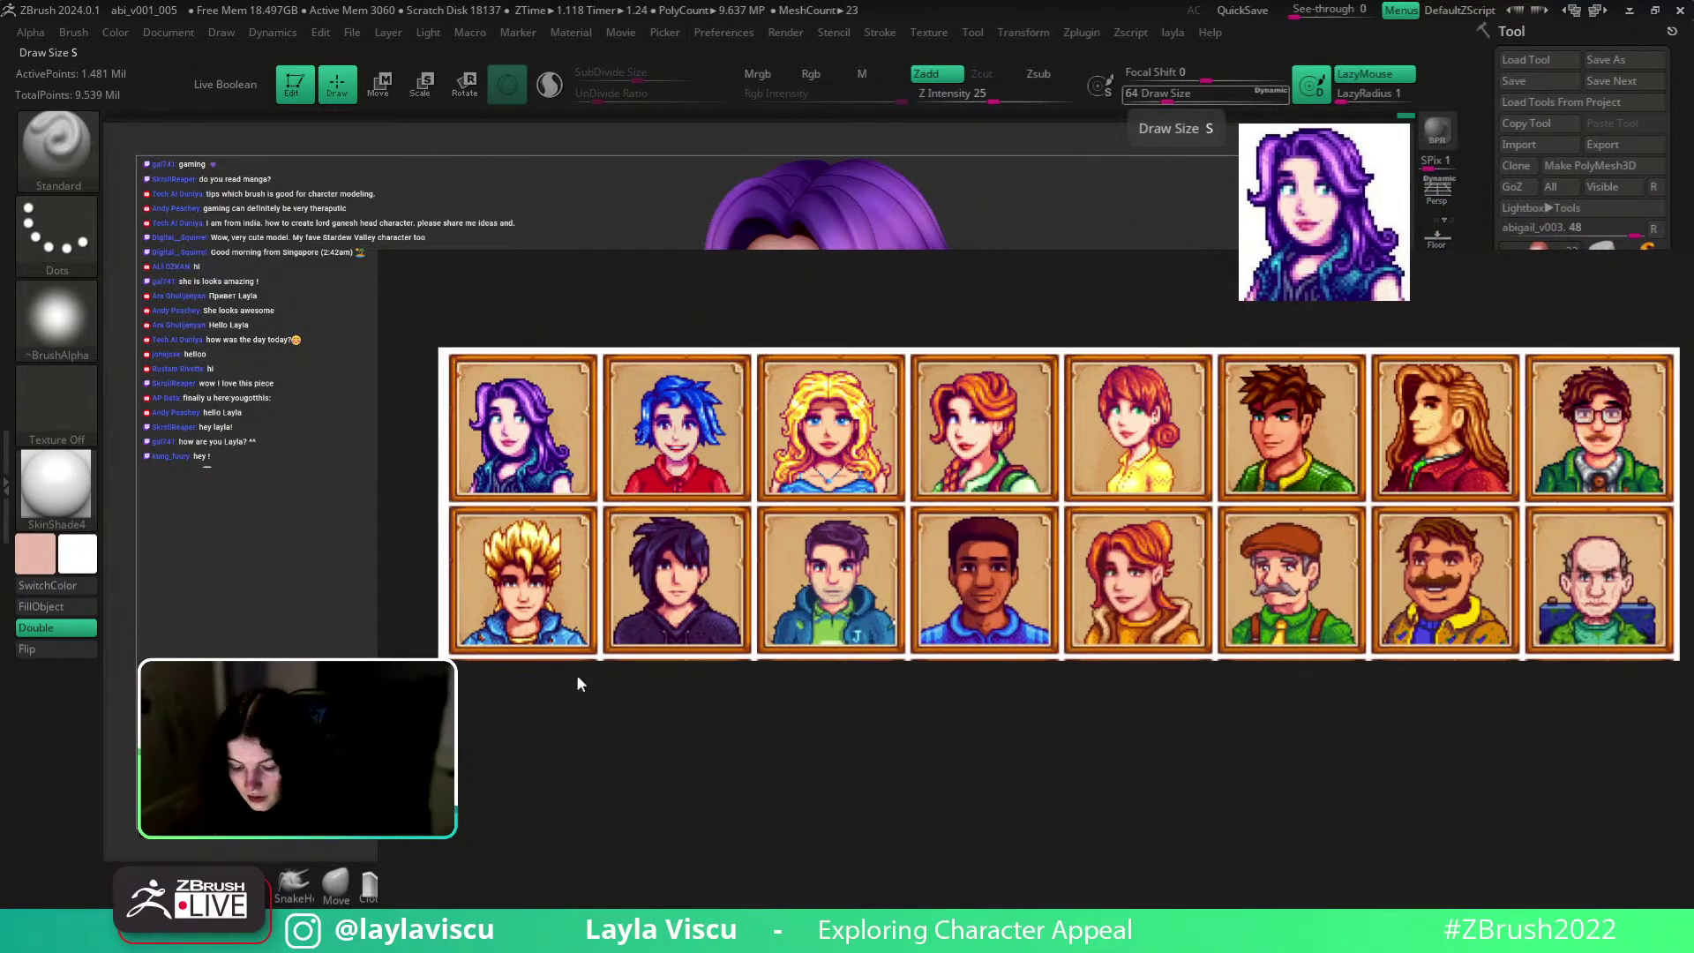
scroll(935, 509, down, 1)
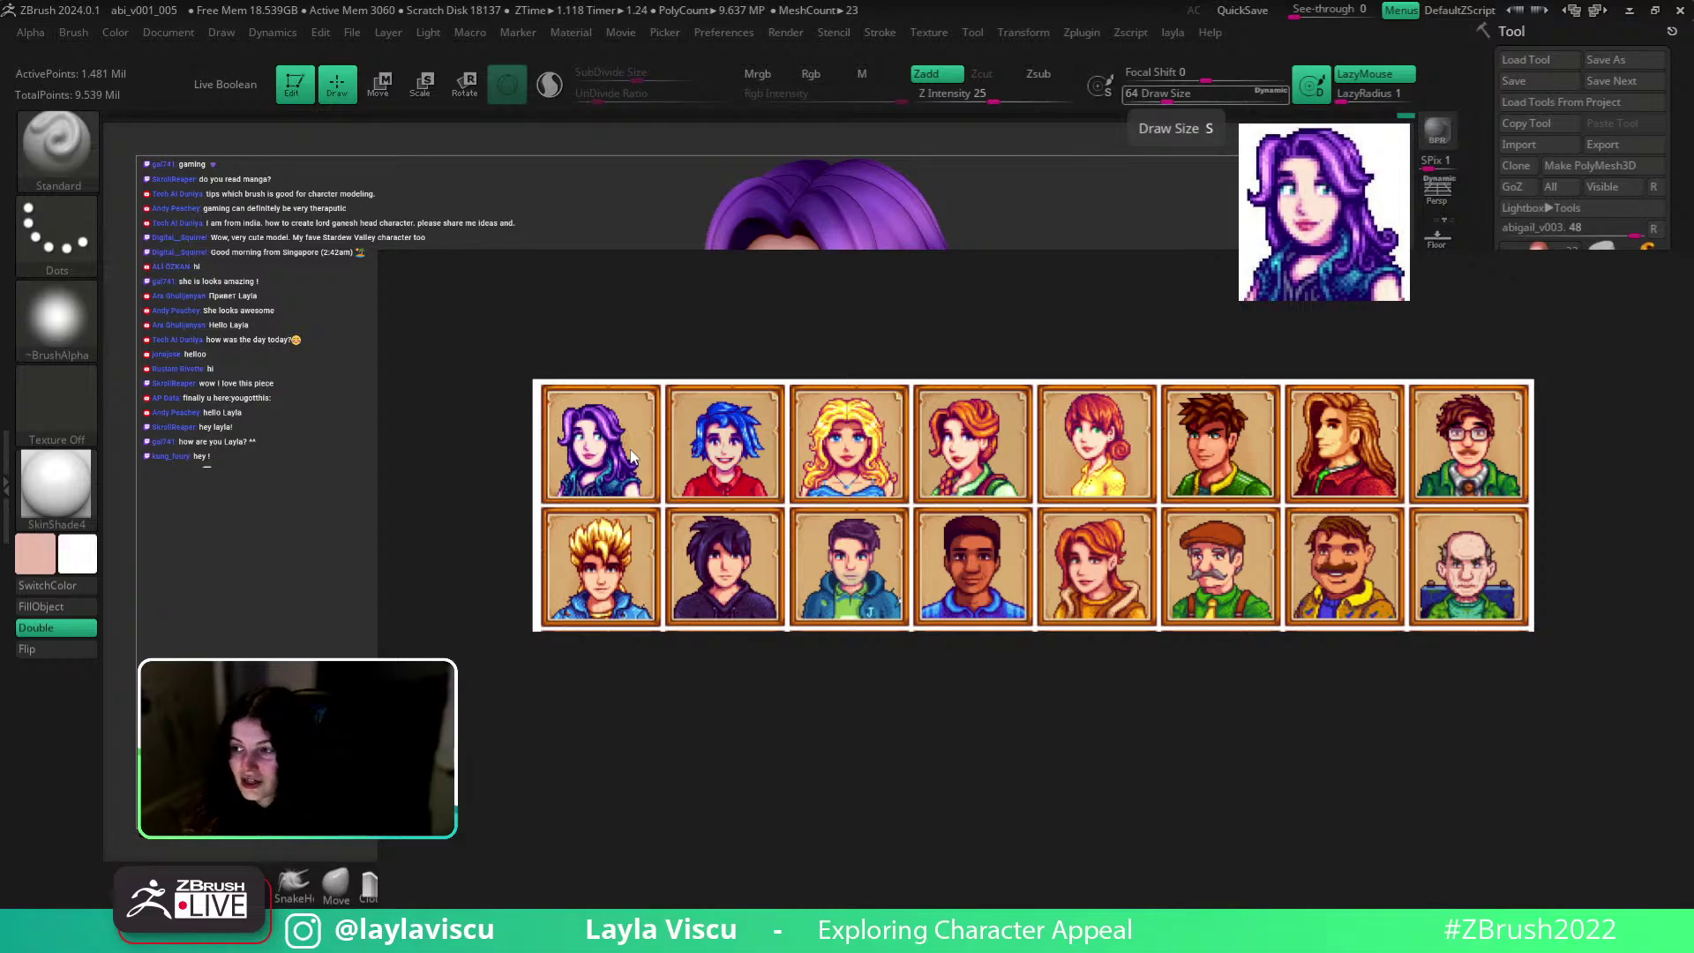
key(alt+Tab)
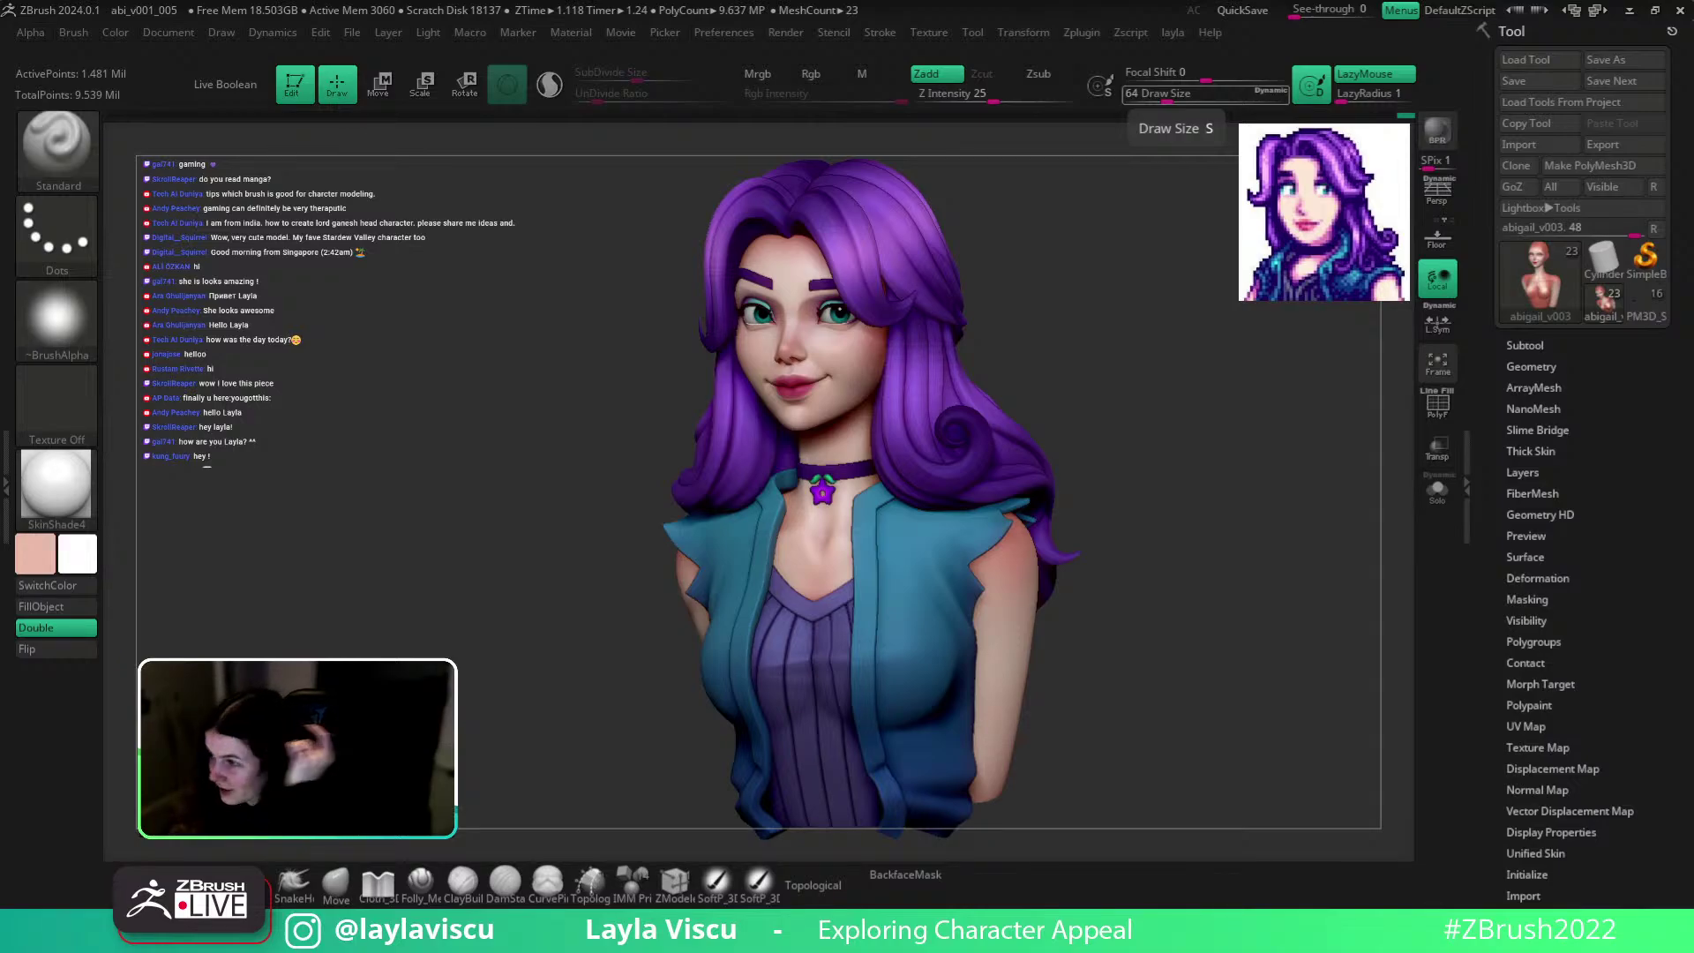
drag(1257, 474, 1342, 421)
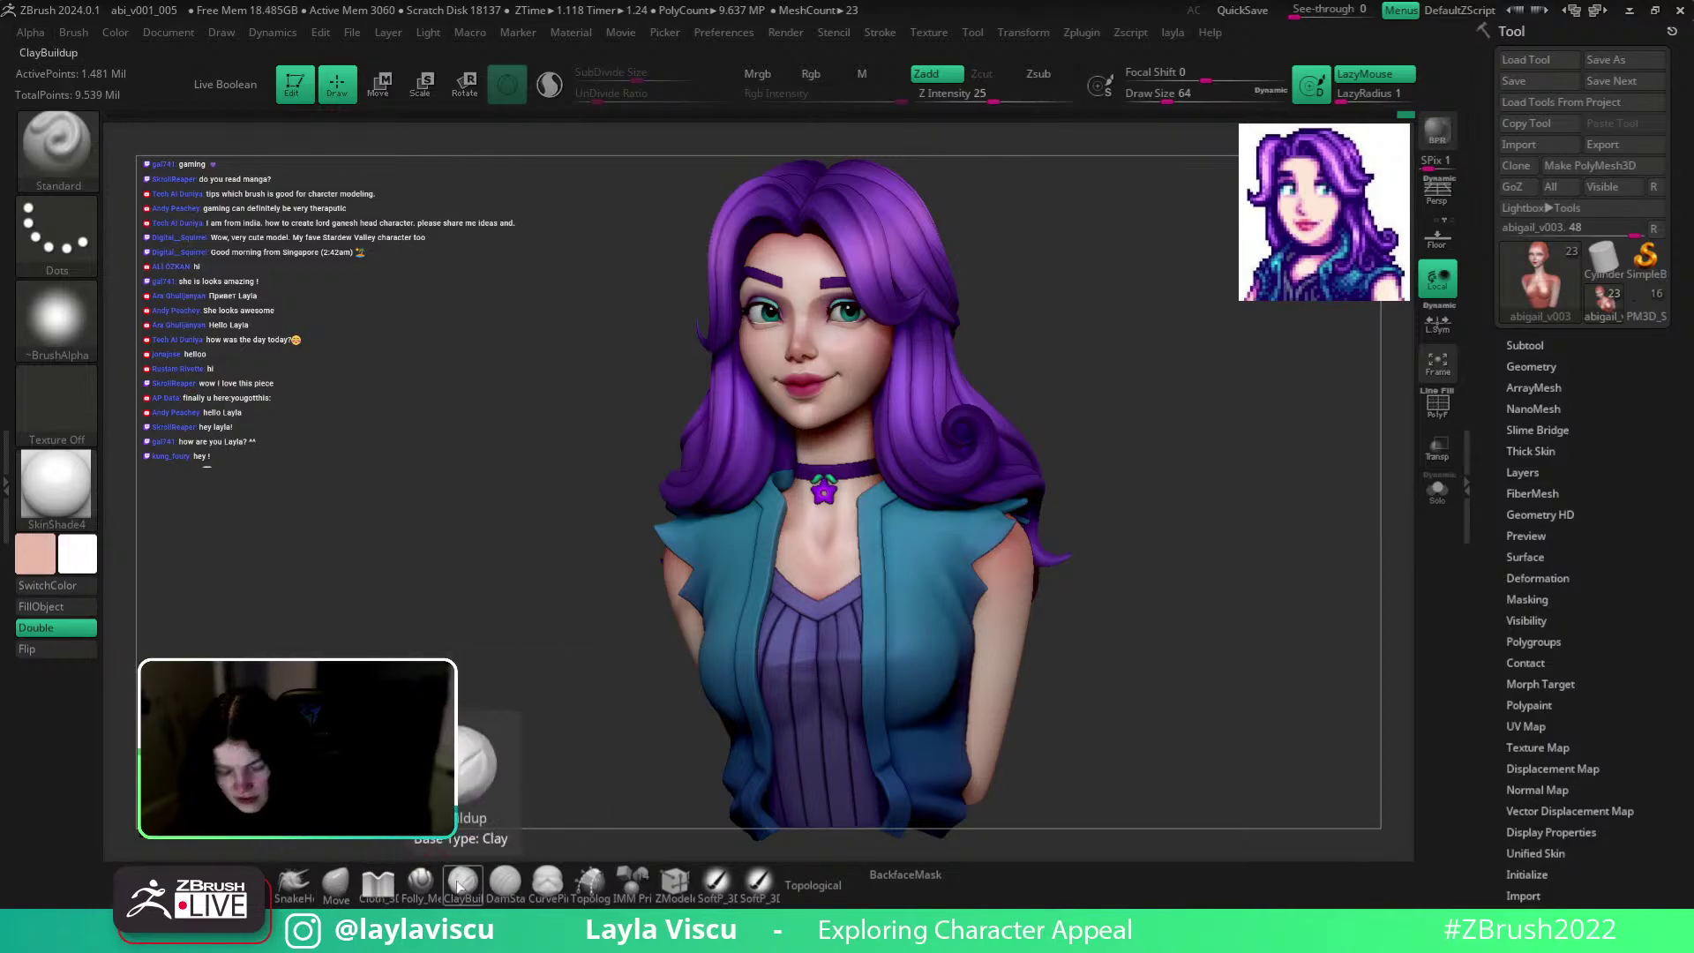
Load a Sphere3D primitive as the active tool and convert it to an editable PolyMesh3D.
click(1601, 266)
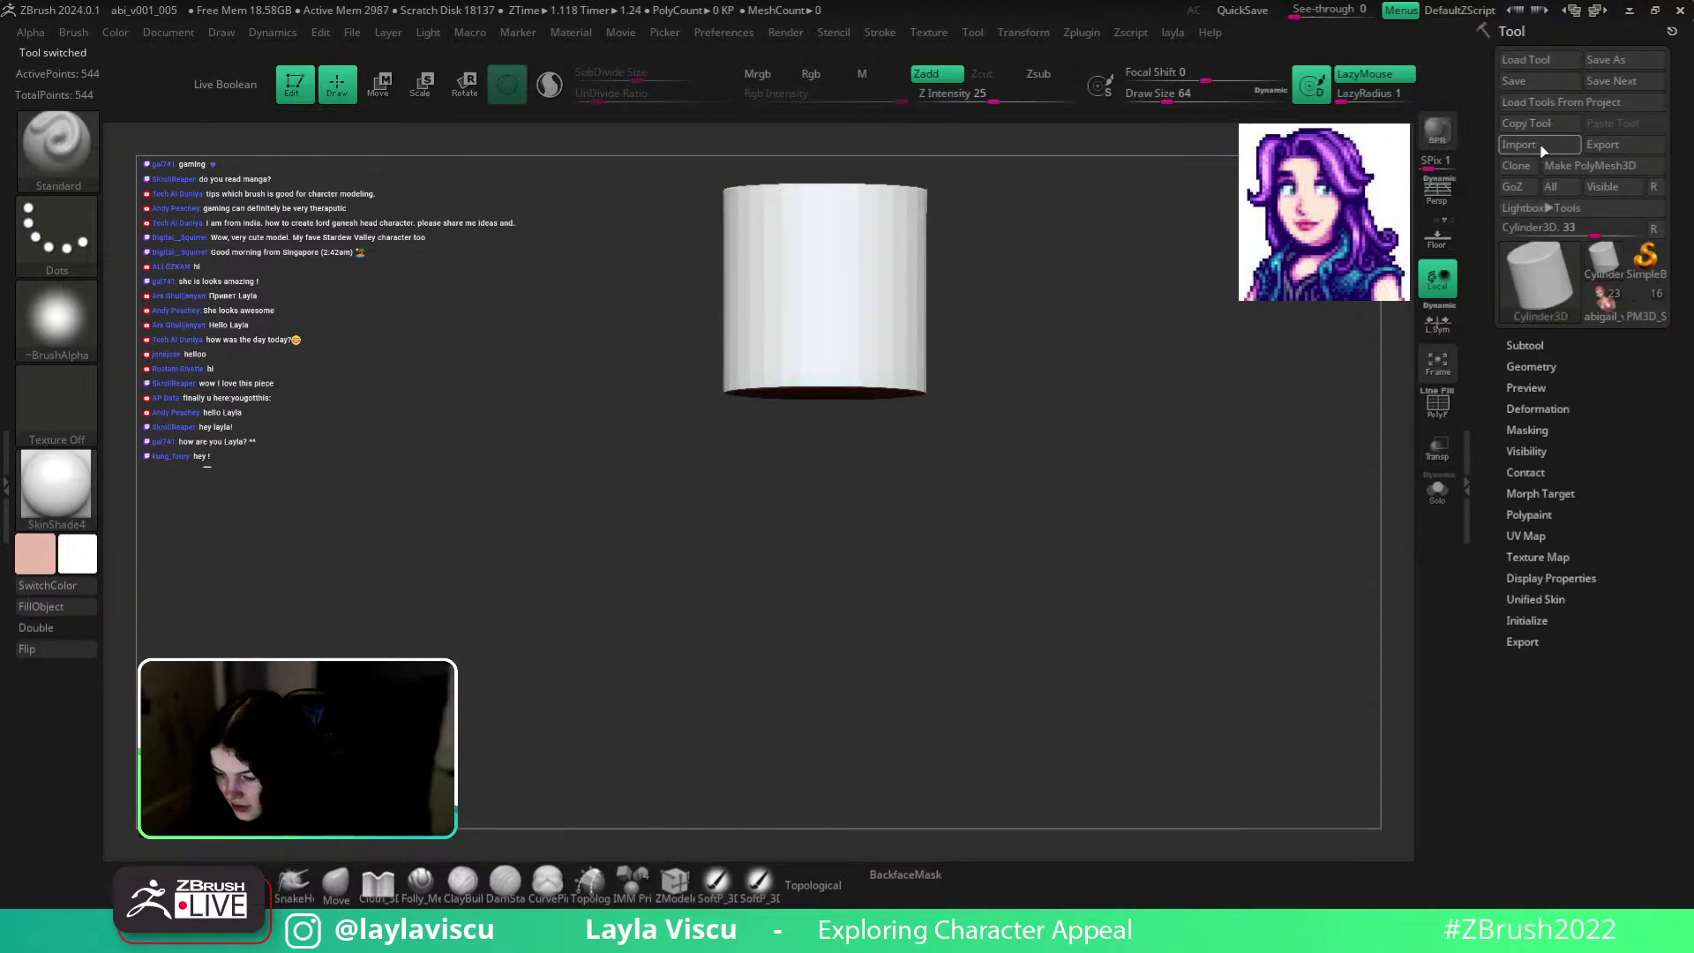
click(1555, 294)
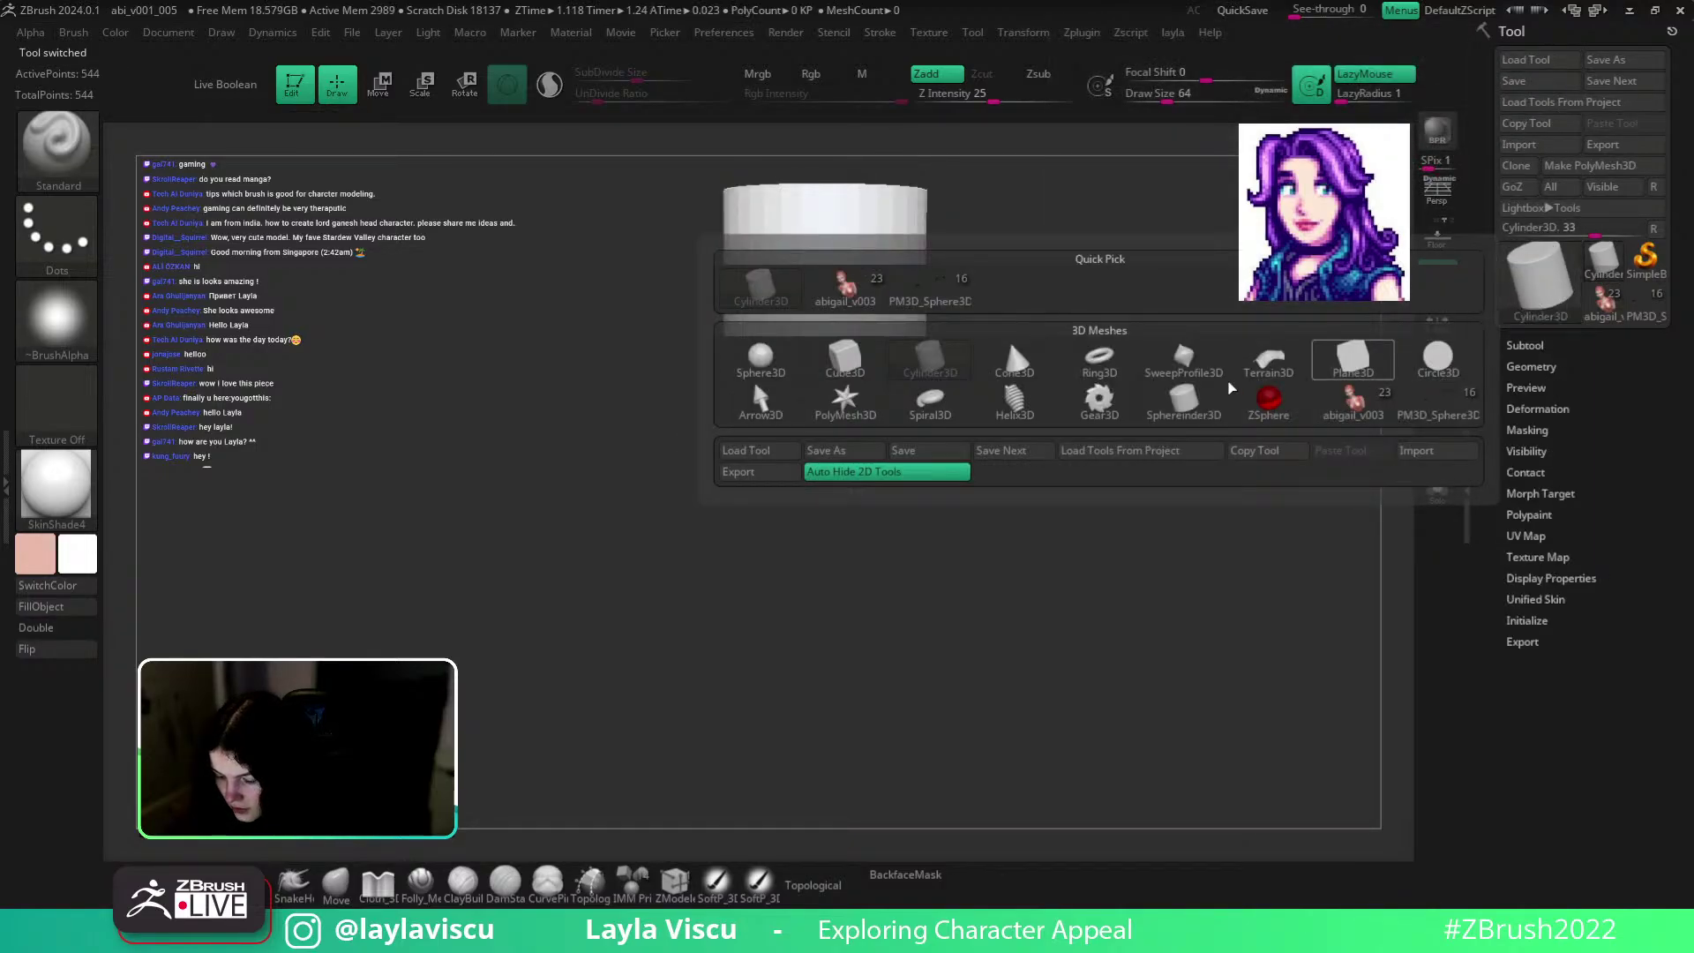
click(757, 364)
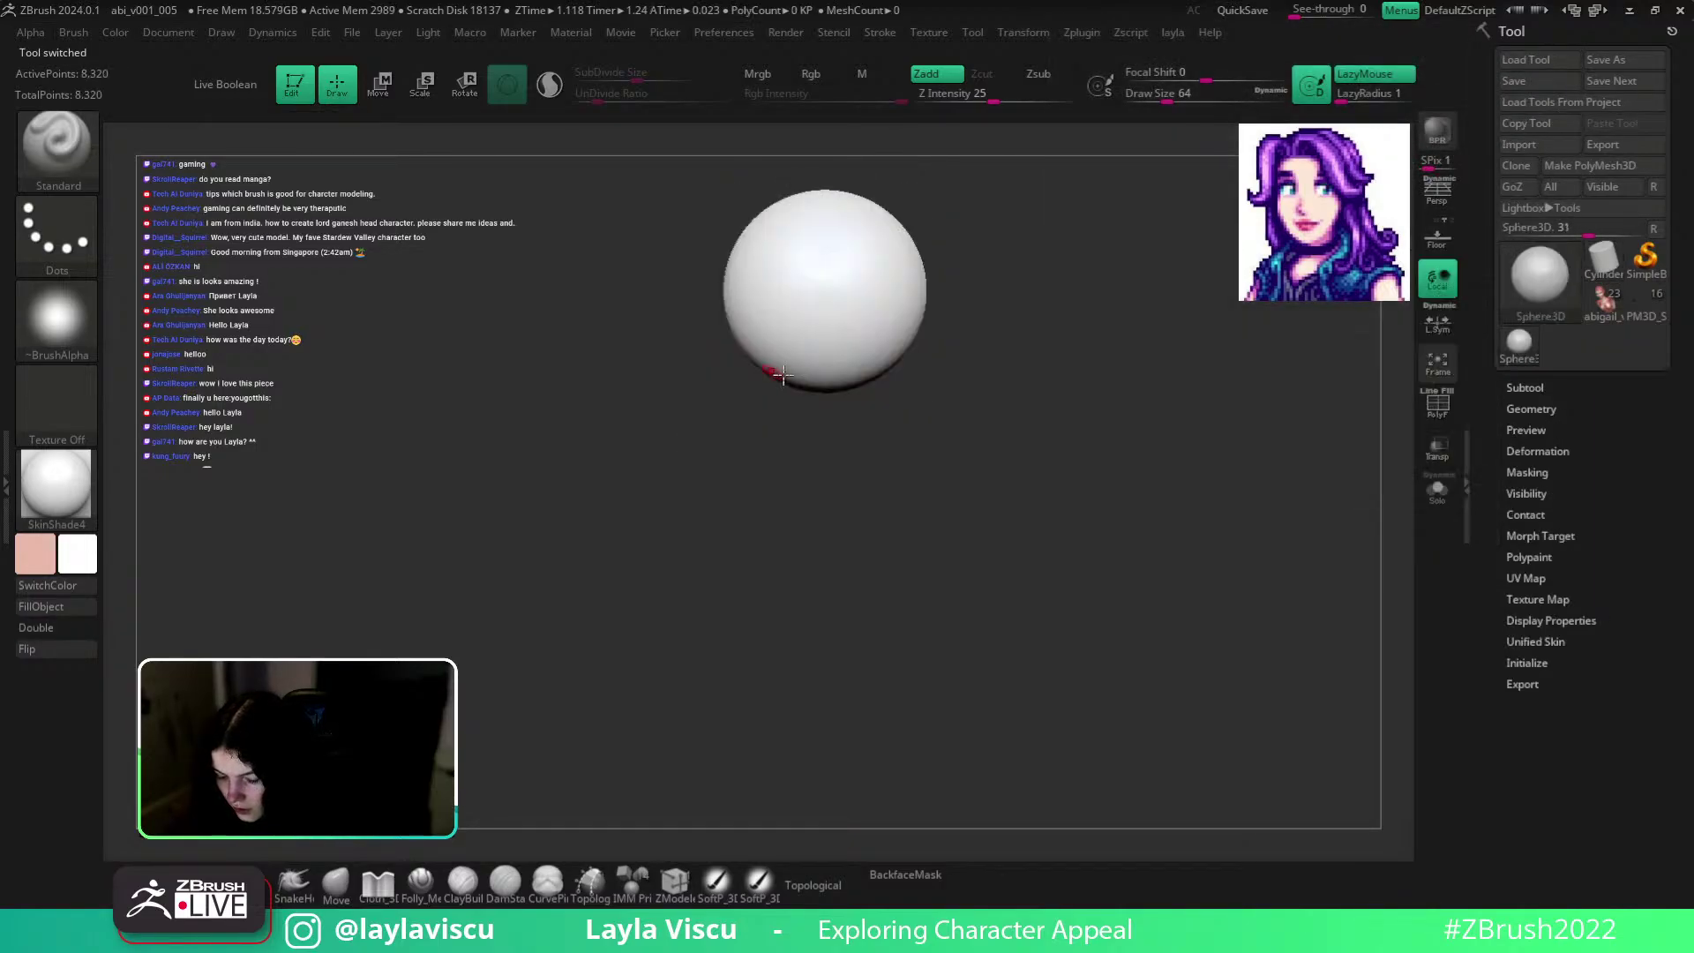
click(1589, 166)
Place the sphere centrally in the canvas and switch its material to BasicMaterial.
alt+right_drag(1103, 309, 1148, 488)
ctrl+right_drag(941, 488, 1006, 527)
key(shift+f)
click(57, 499)
click(275, 559)
ctrl+right_drag(1147, 485, 1185, 424)
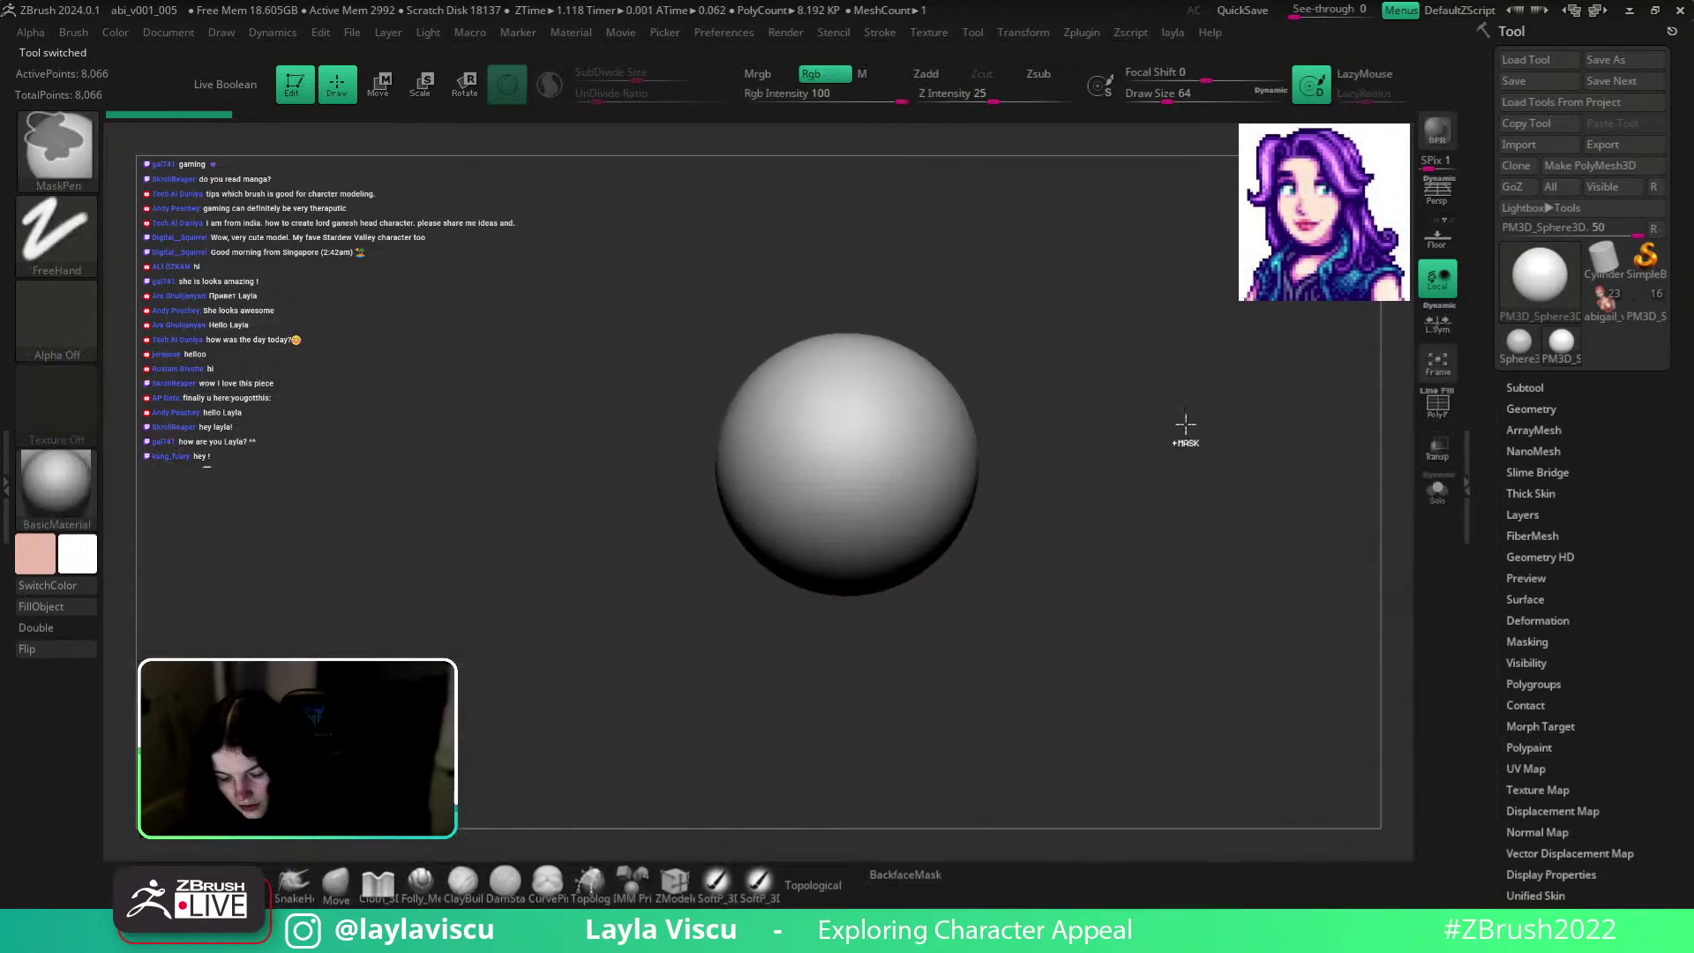
Set the render preview shadows to an object shadow intensity of 0.3 and a length of 22.
click(786, 32)
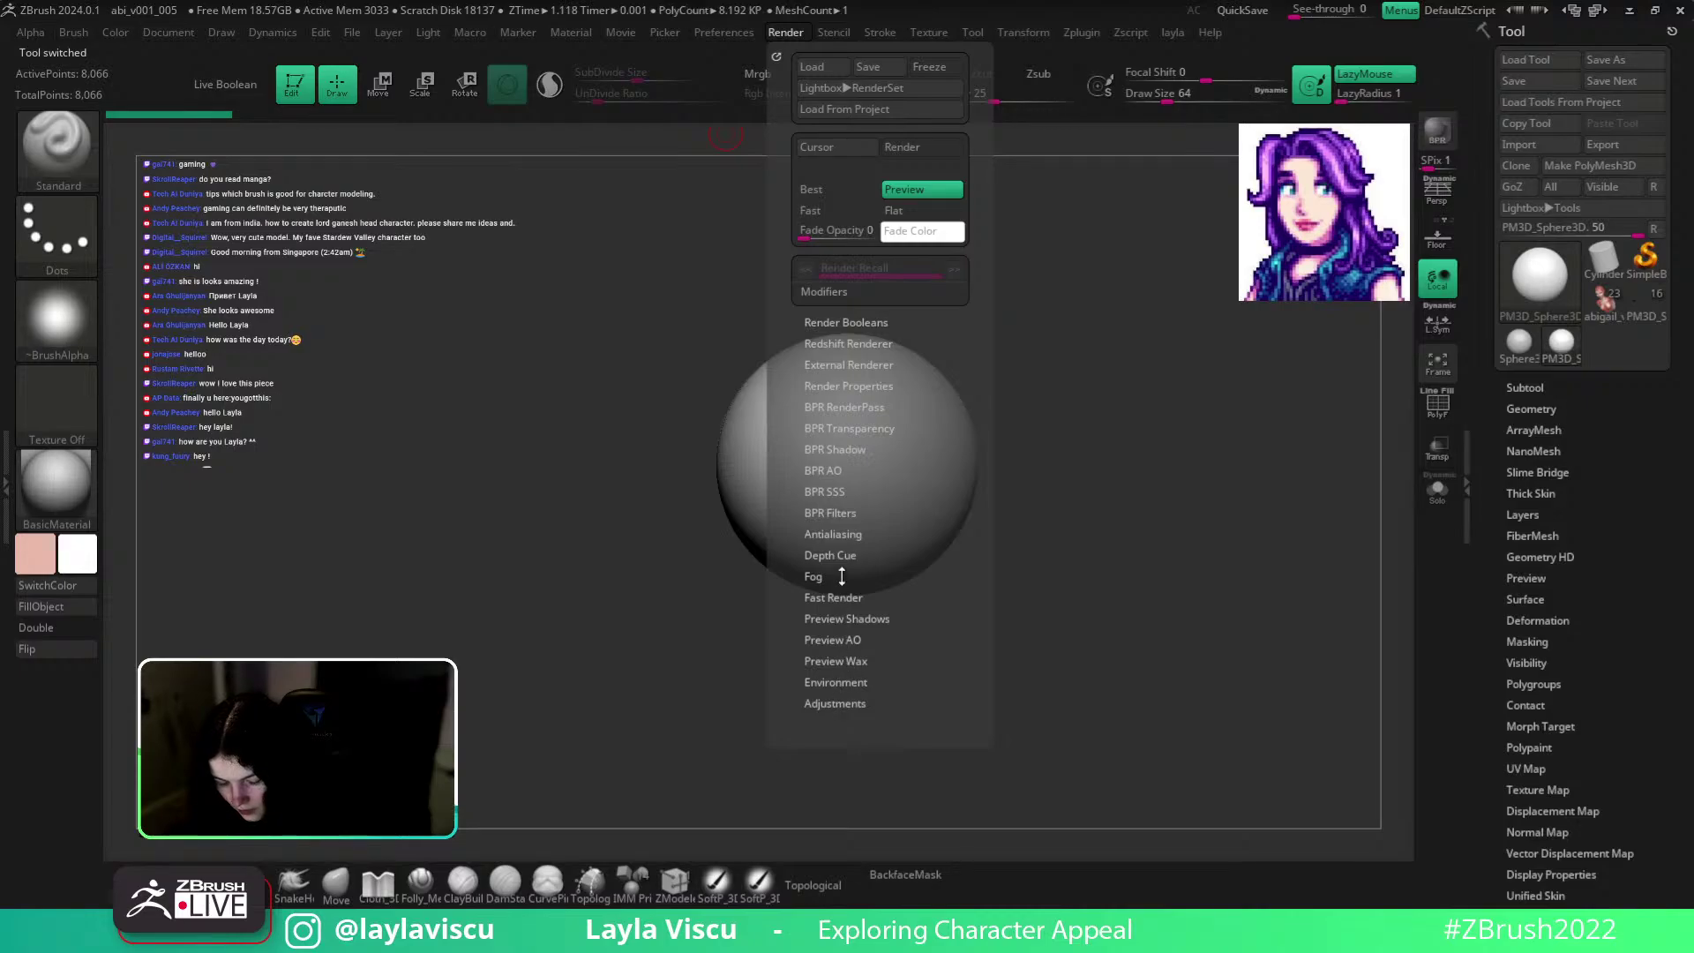
click(843, 619)
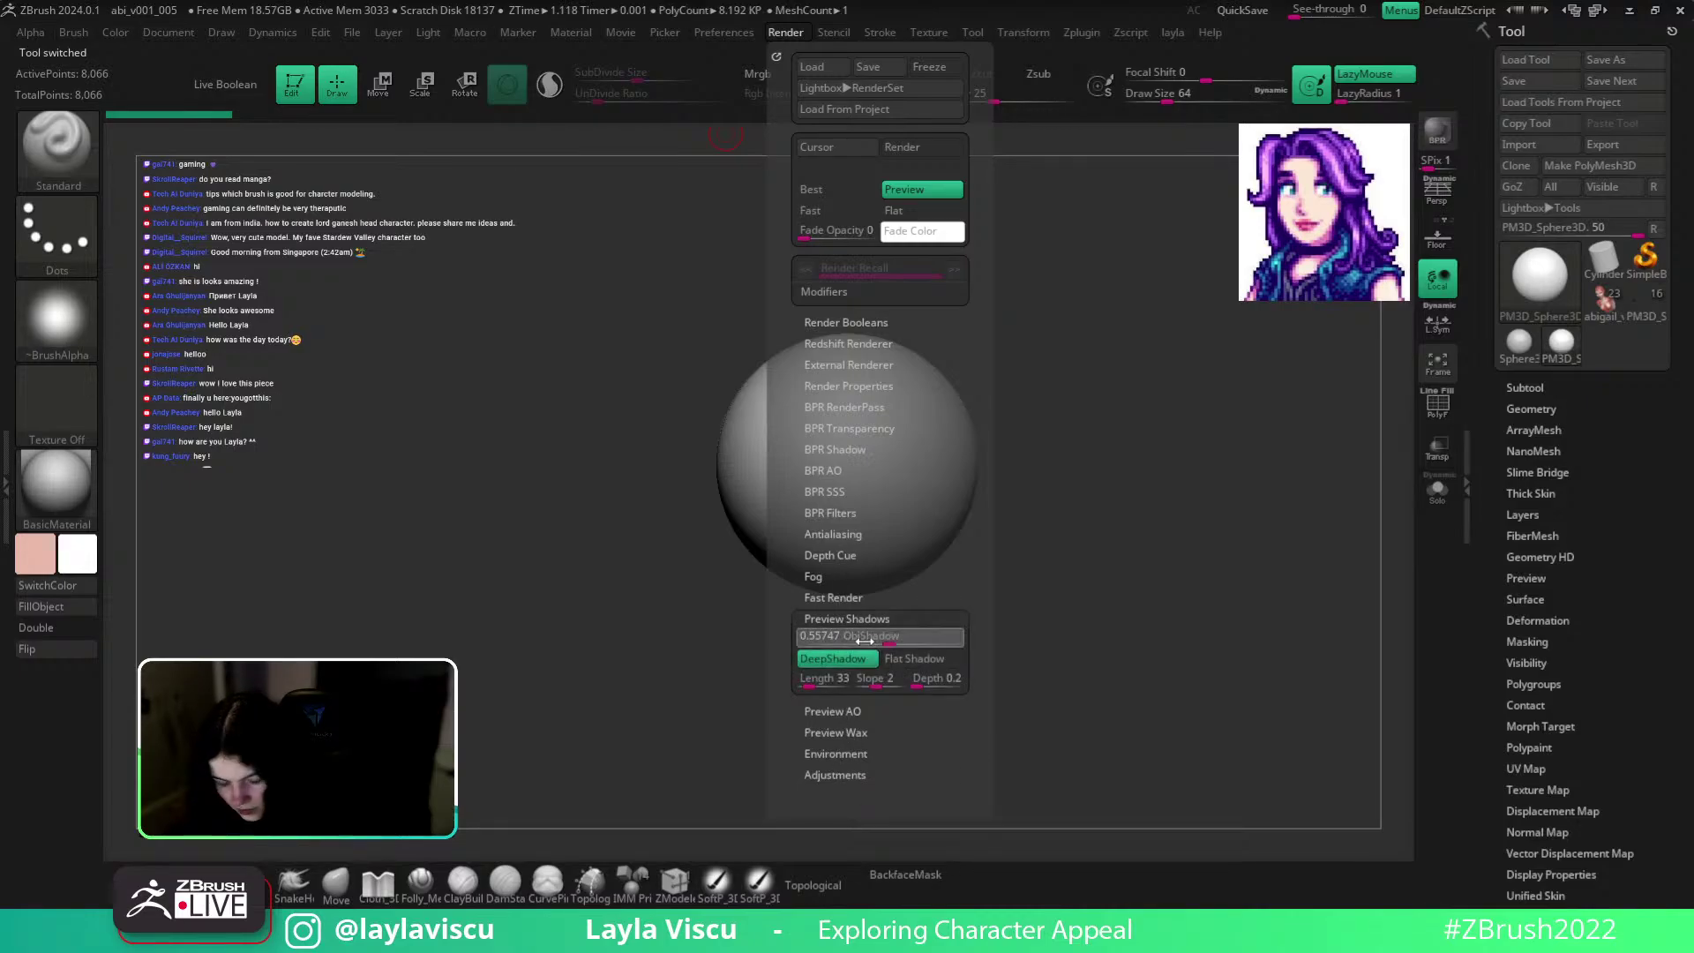
click(882, 635)
text(.3)
key(Return)
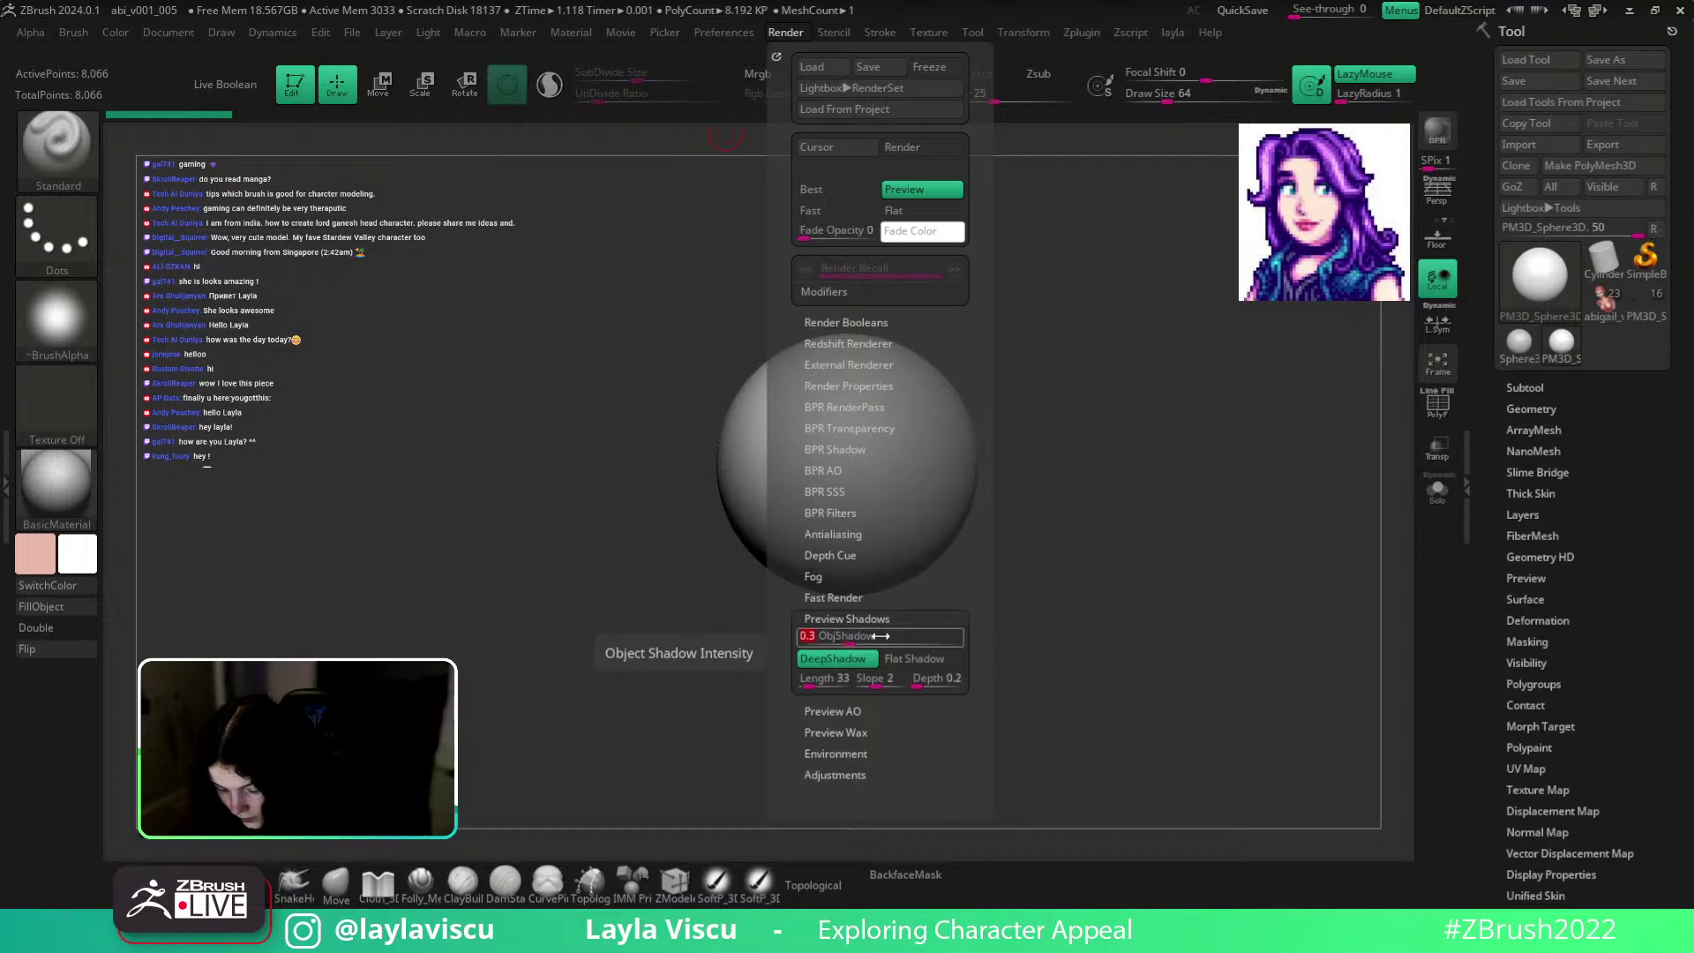
click(844, 684)
text(22)
key(Return)
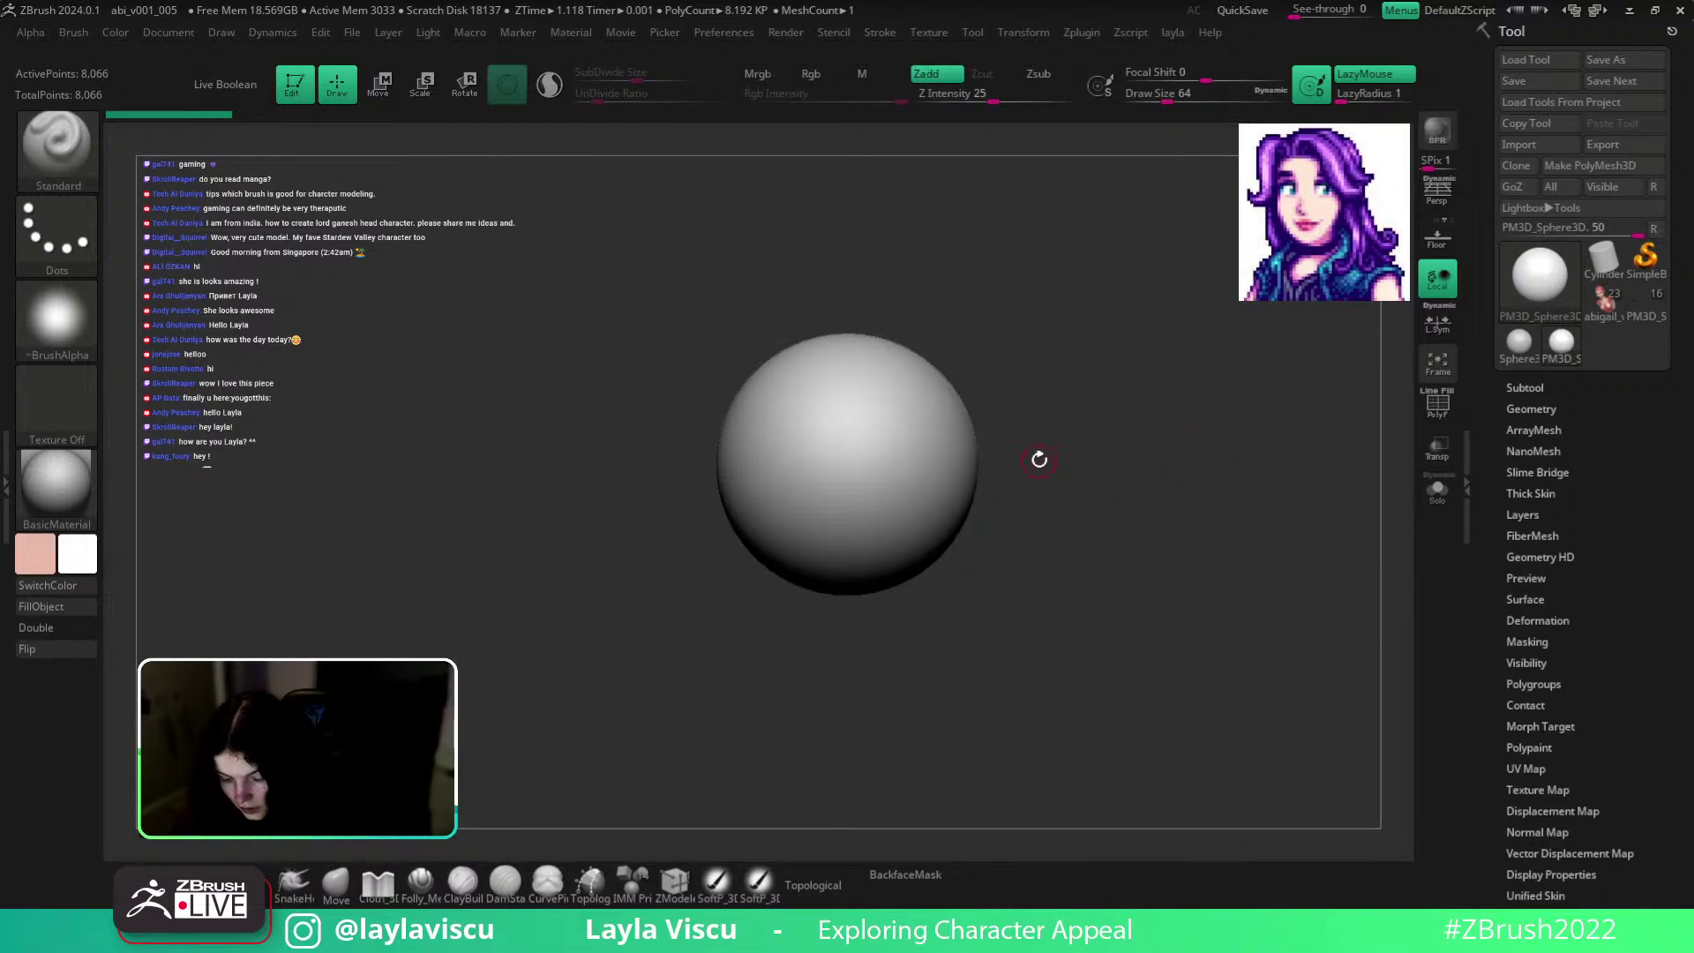
alt+drag(1077, 492, 1062, 480)
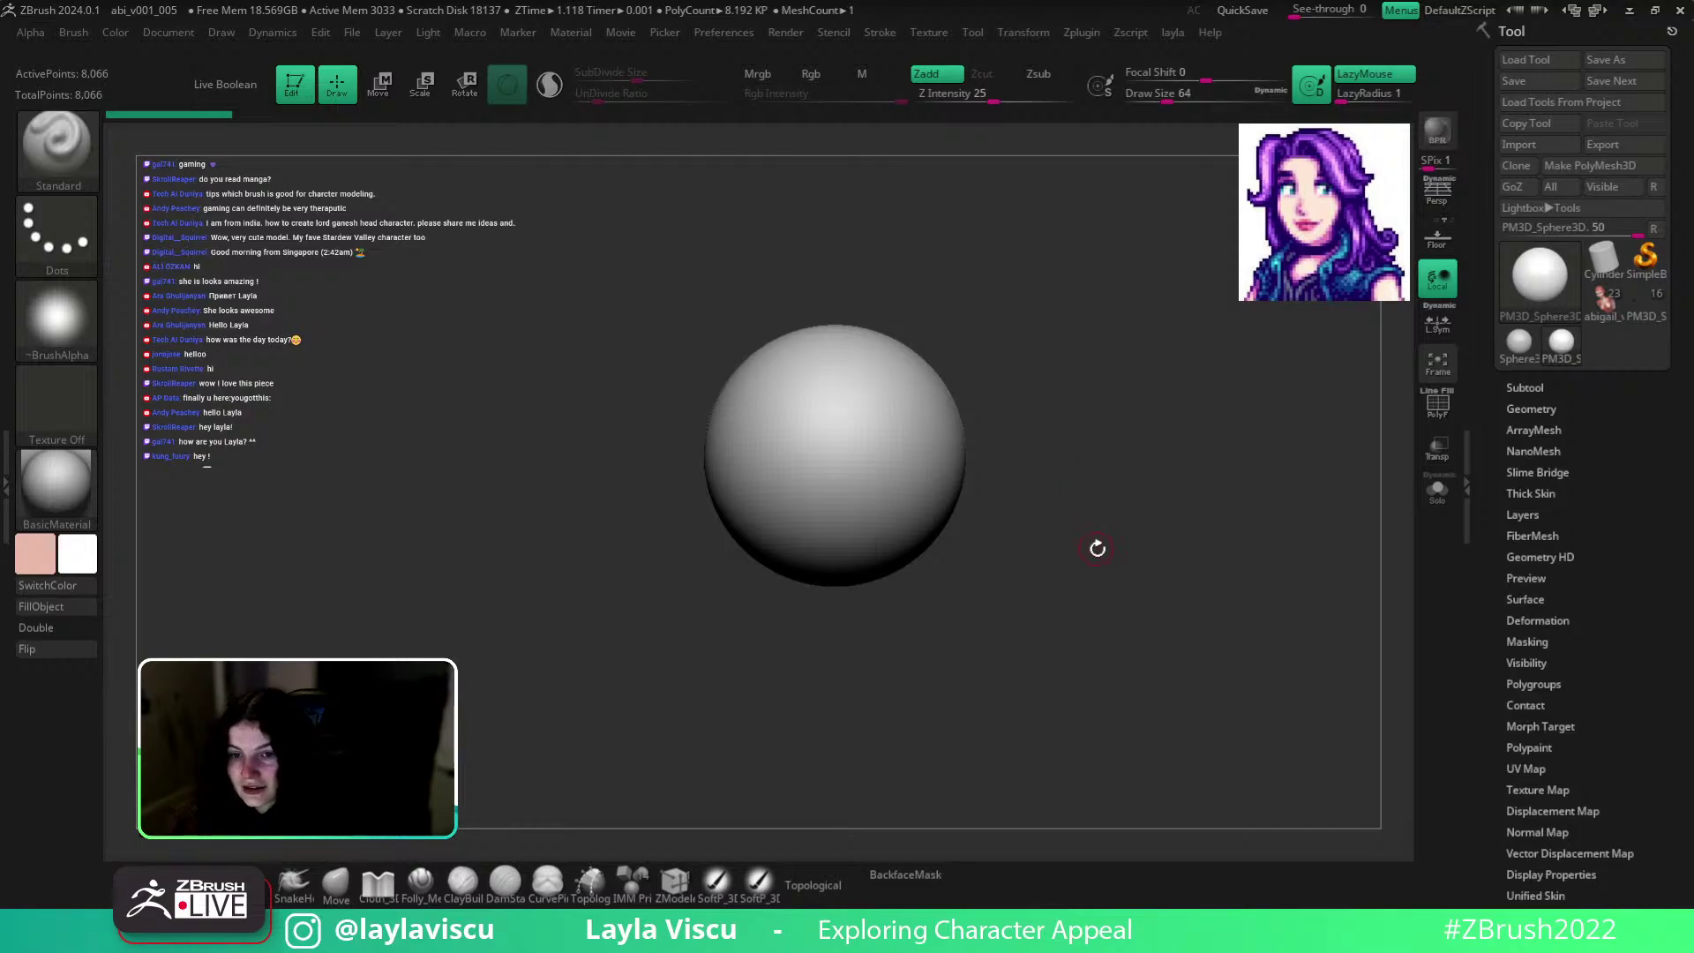
alt+drag(1096, 548, 1085, 538)
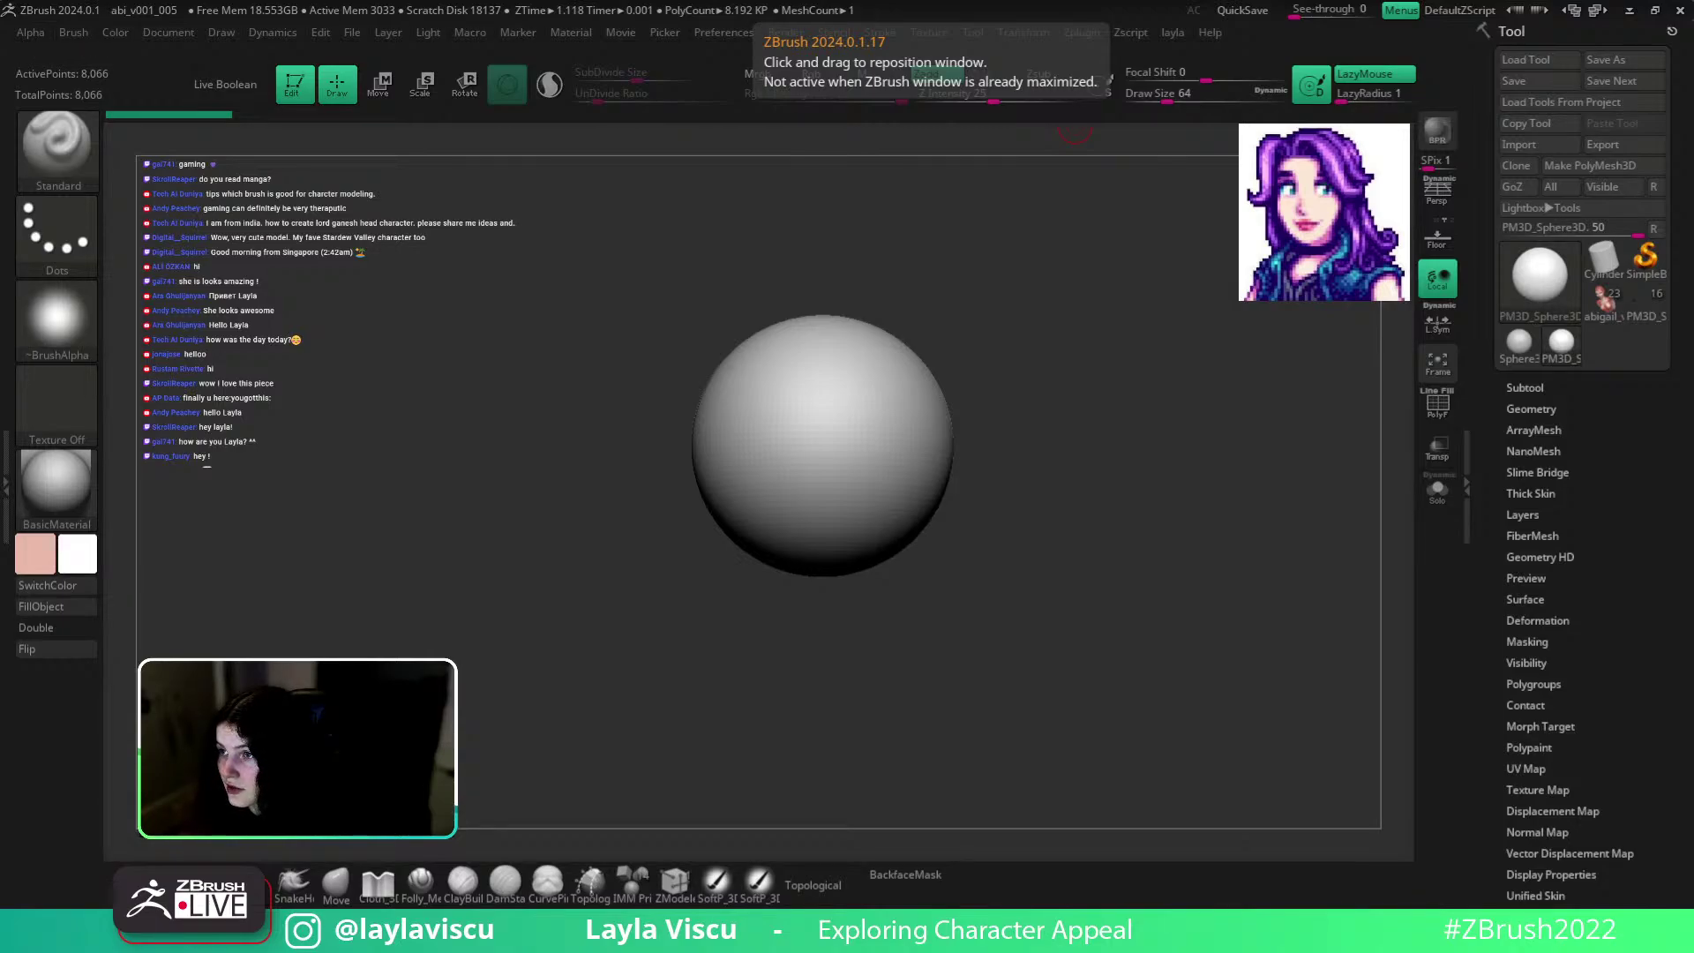
Bring up the browser with the Stardew Valley Wiki's Villagers category and open Harvey's page.
drag(1094, 1, 1138, 117)
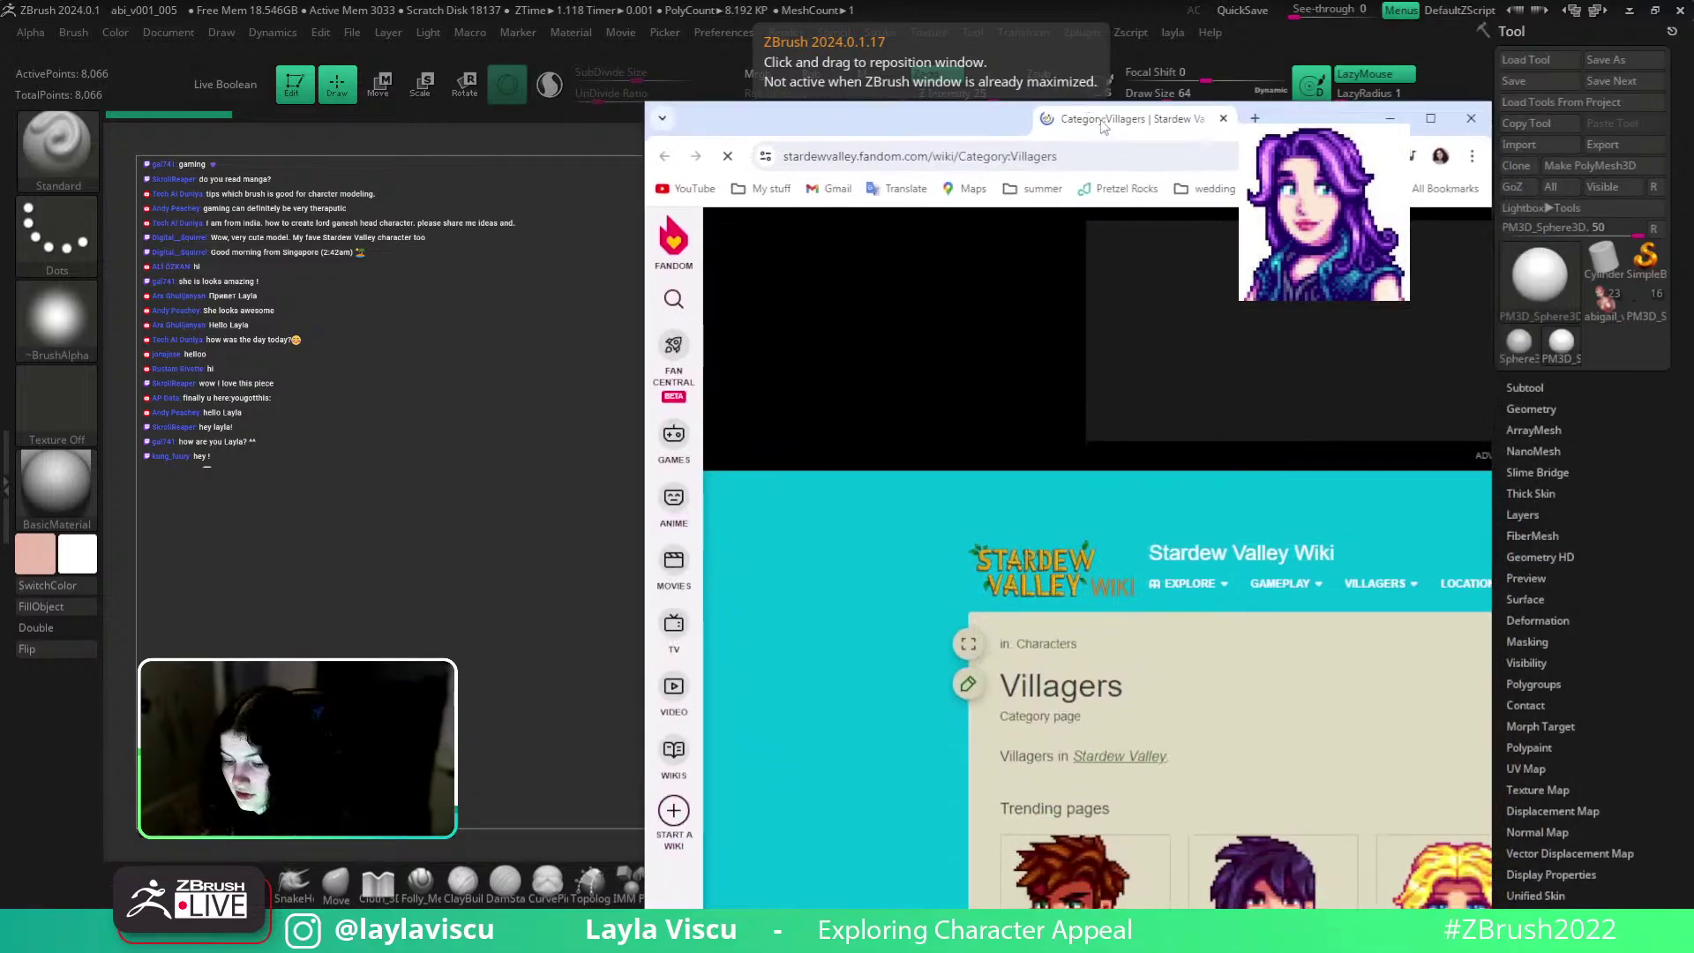
double_click(1138, 118)
scroll(874, 468, down, 2)
scroll(1041, 464, down, 5)
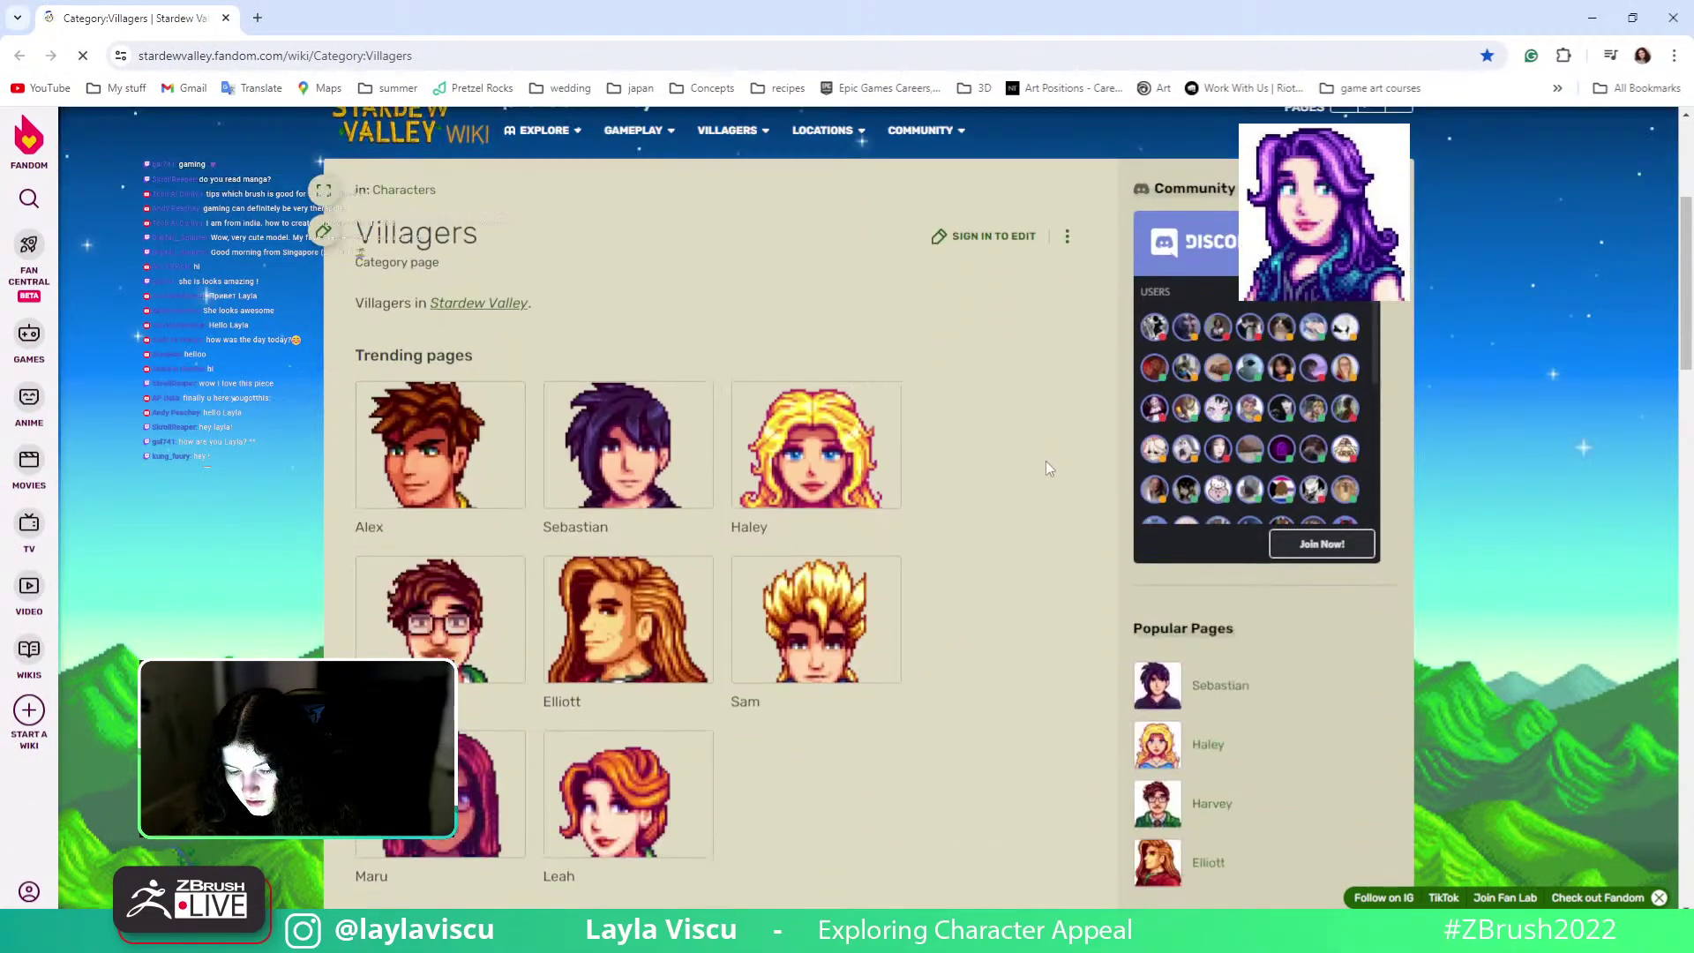
click(421, 393)
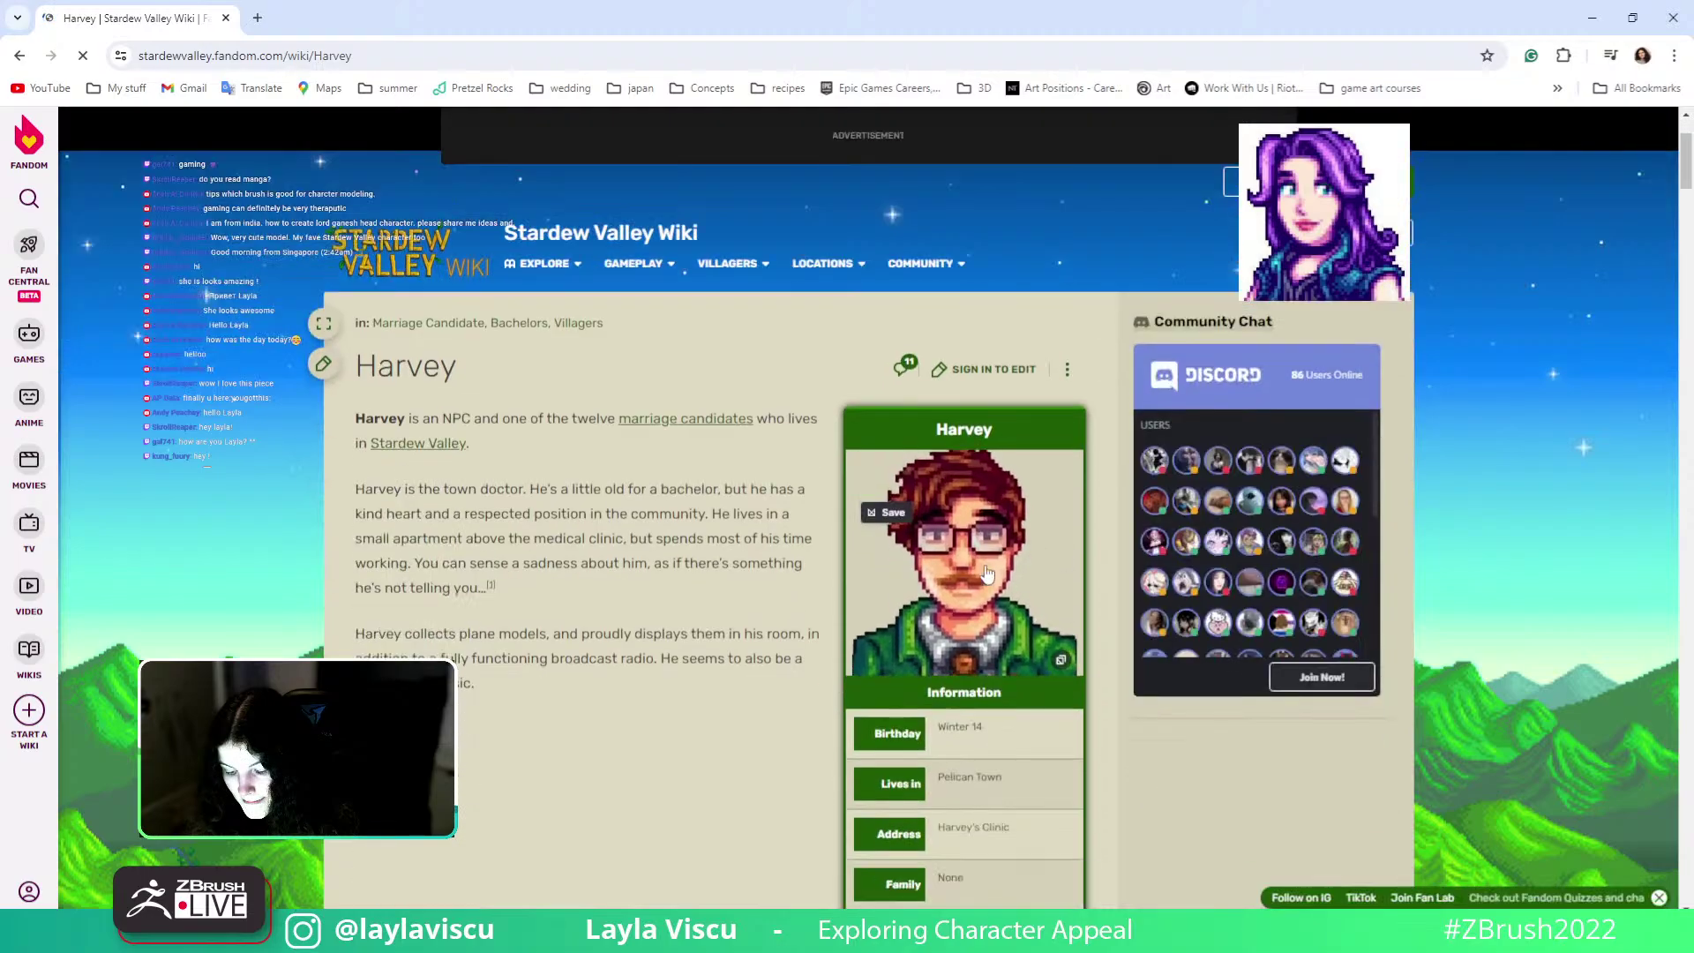
Open Harvey's 192px portrait for use as a reference image, and move the browser window out of the way.
click(983, 561)
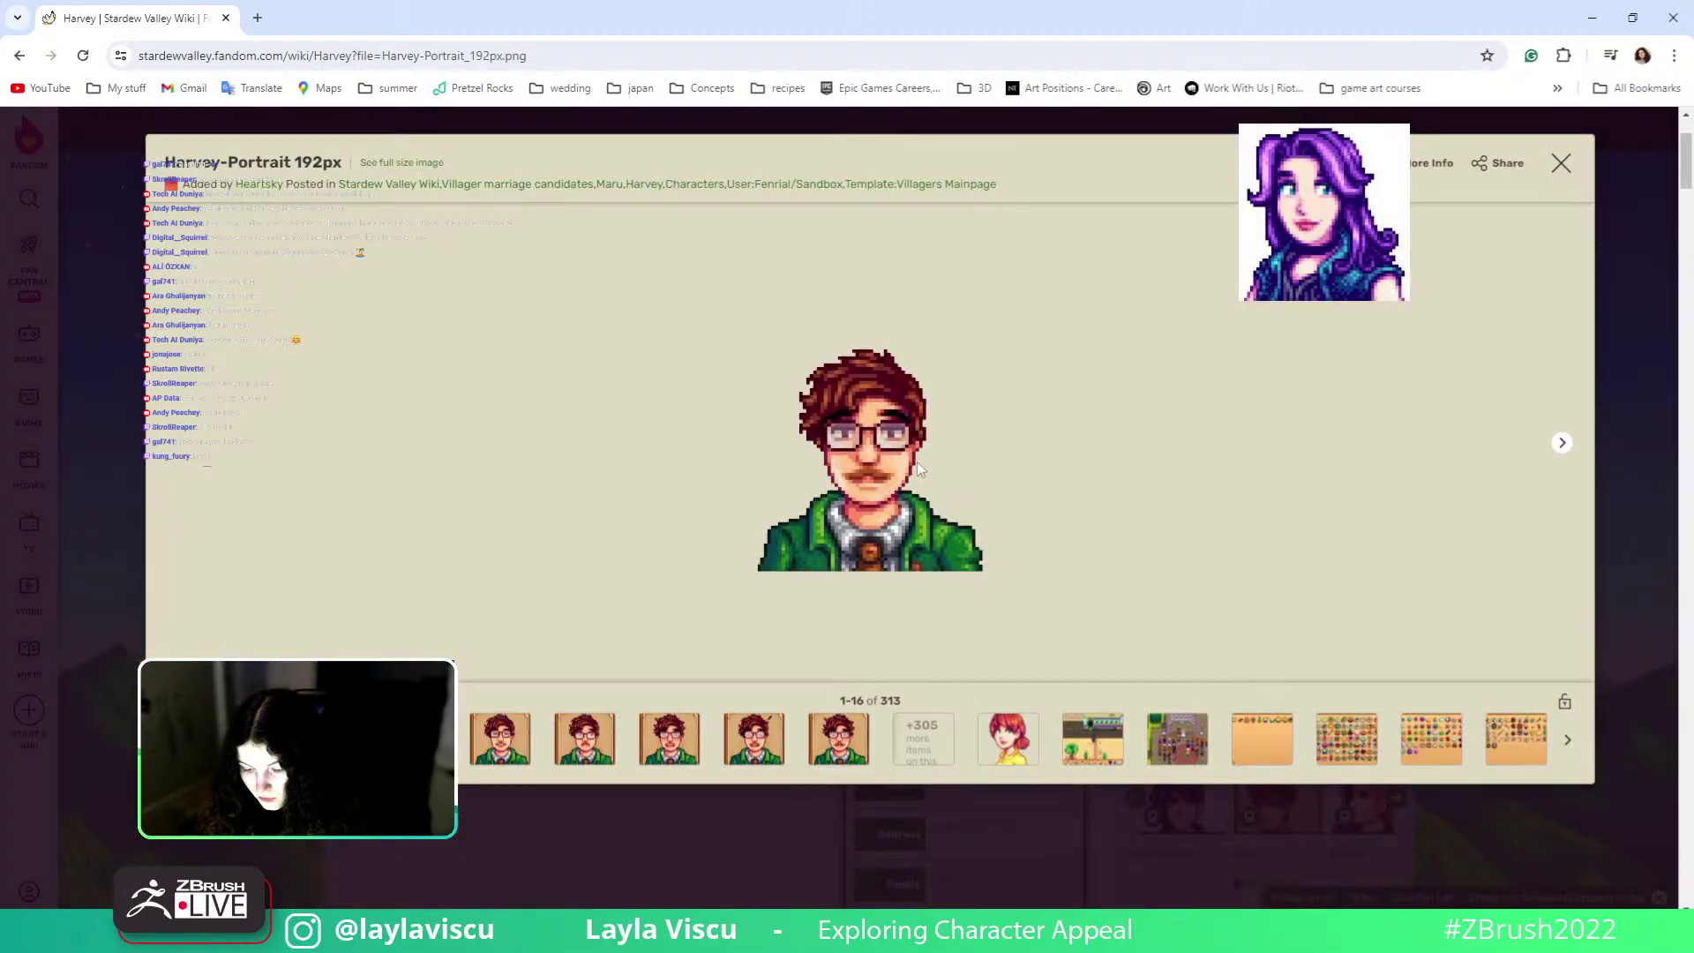
right_click(917, 463)
click(961, 529)
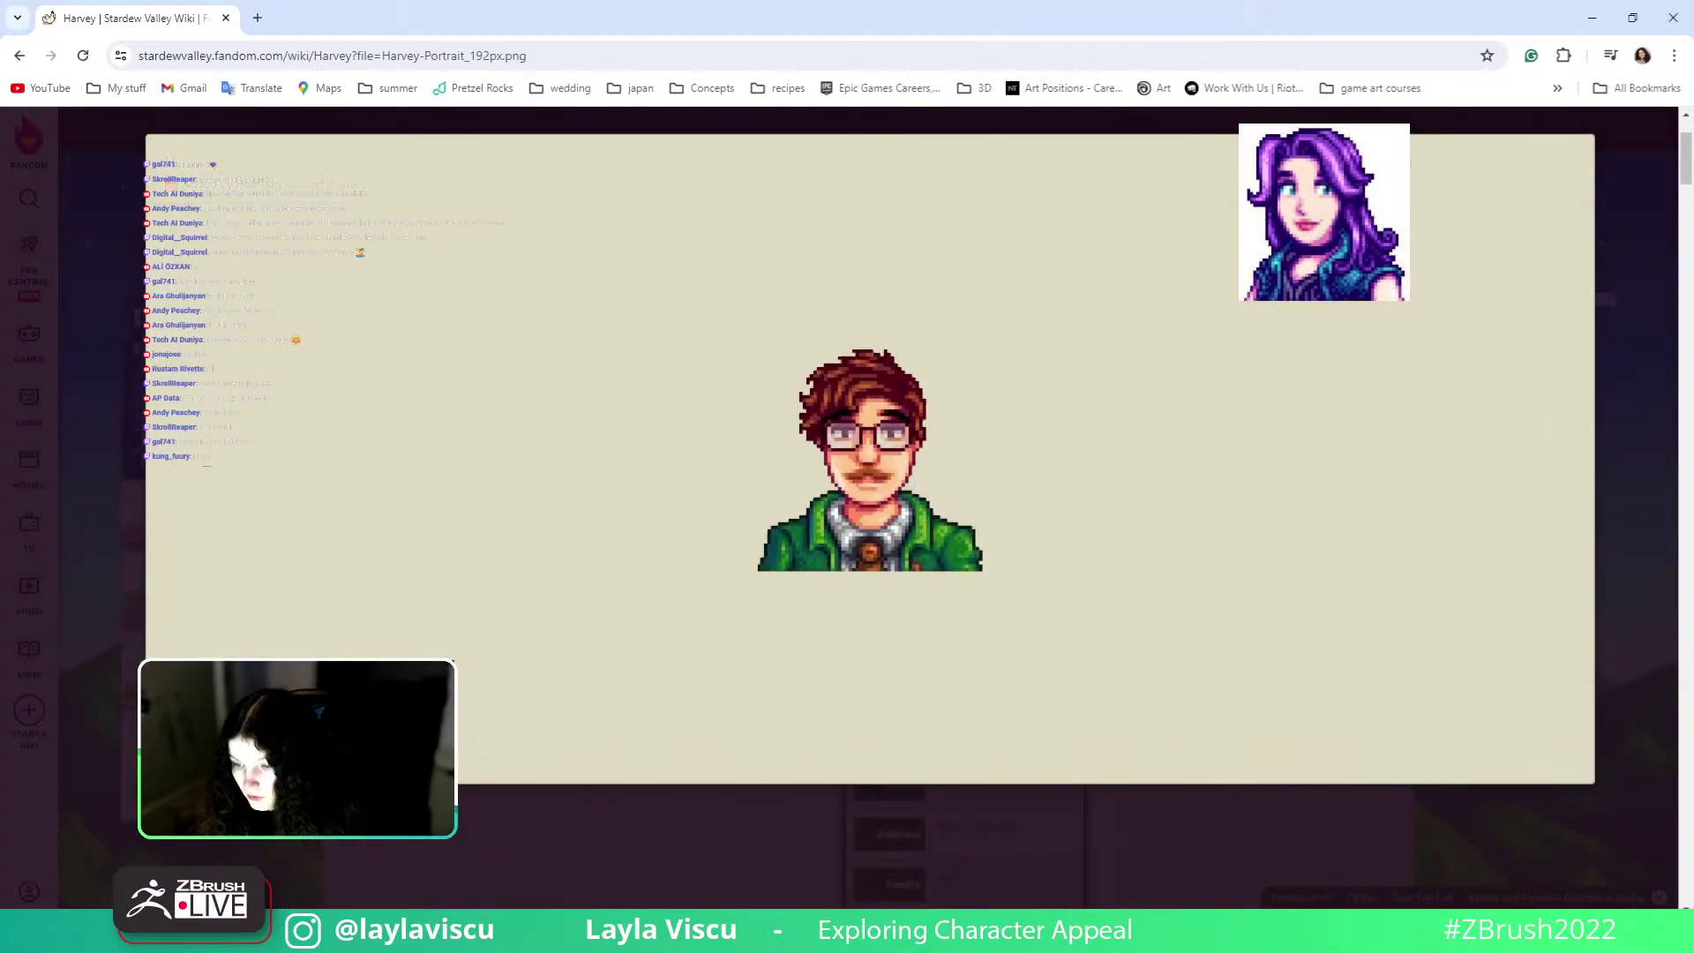
drag(926, 7, 1693, 17)
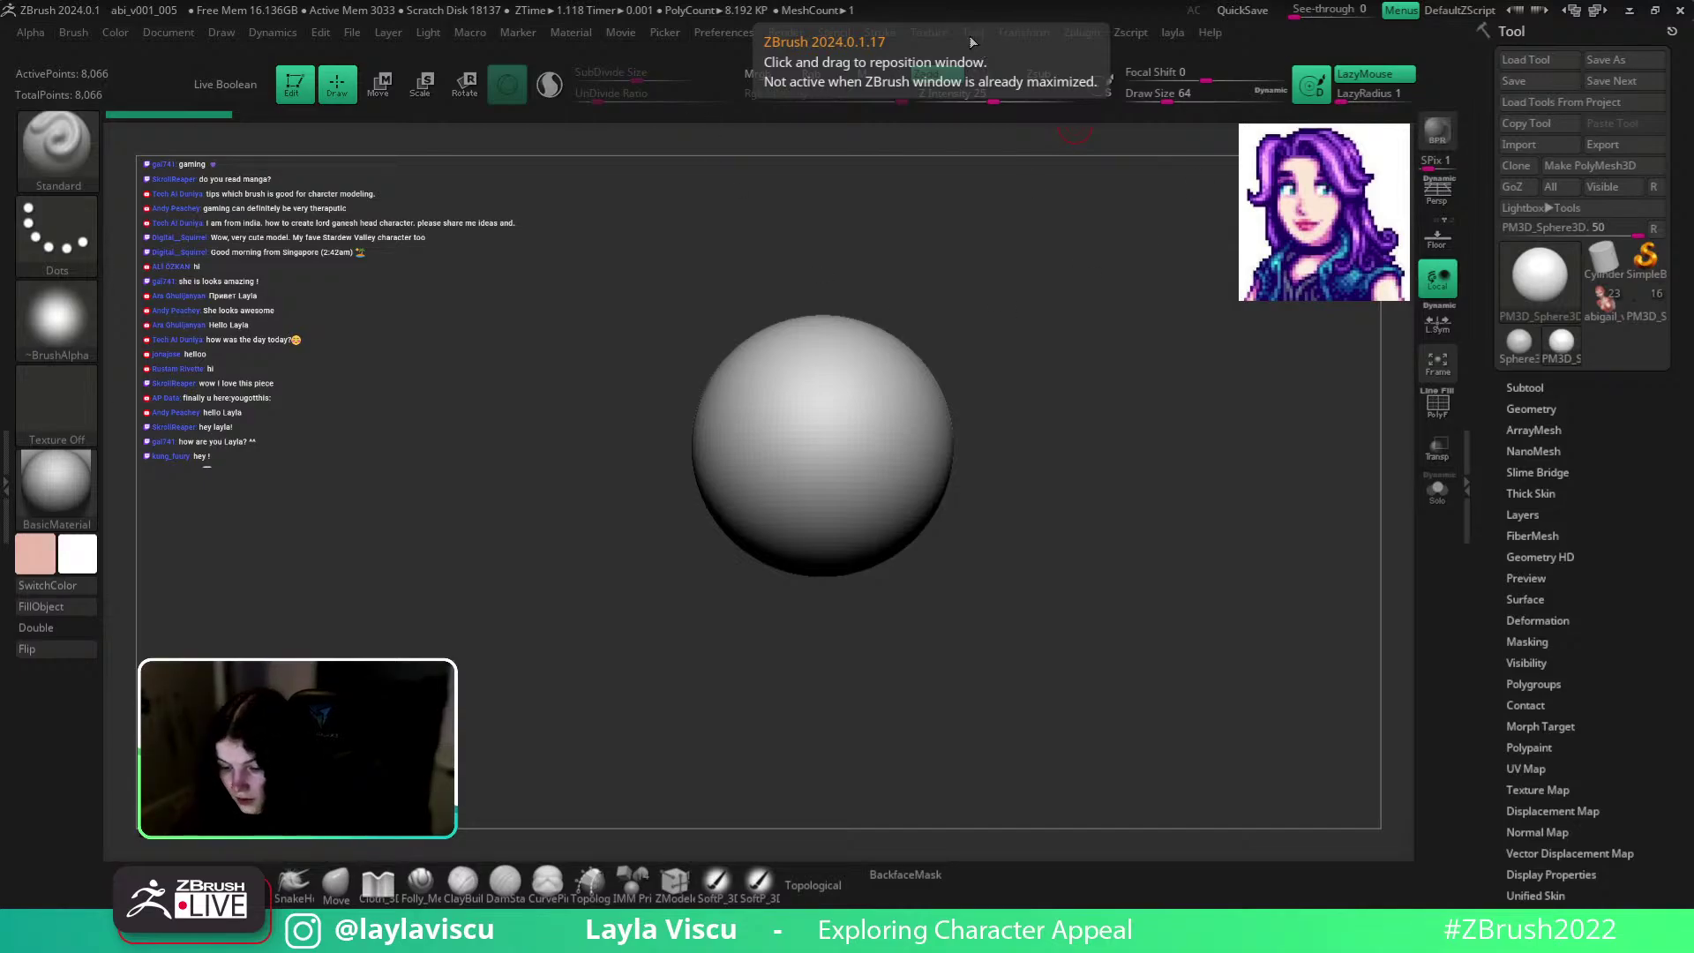
click(931, 33)
click(959, 148)
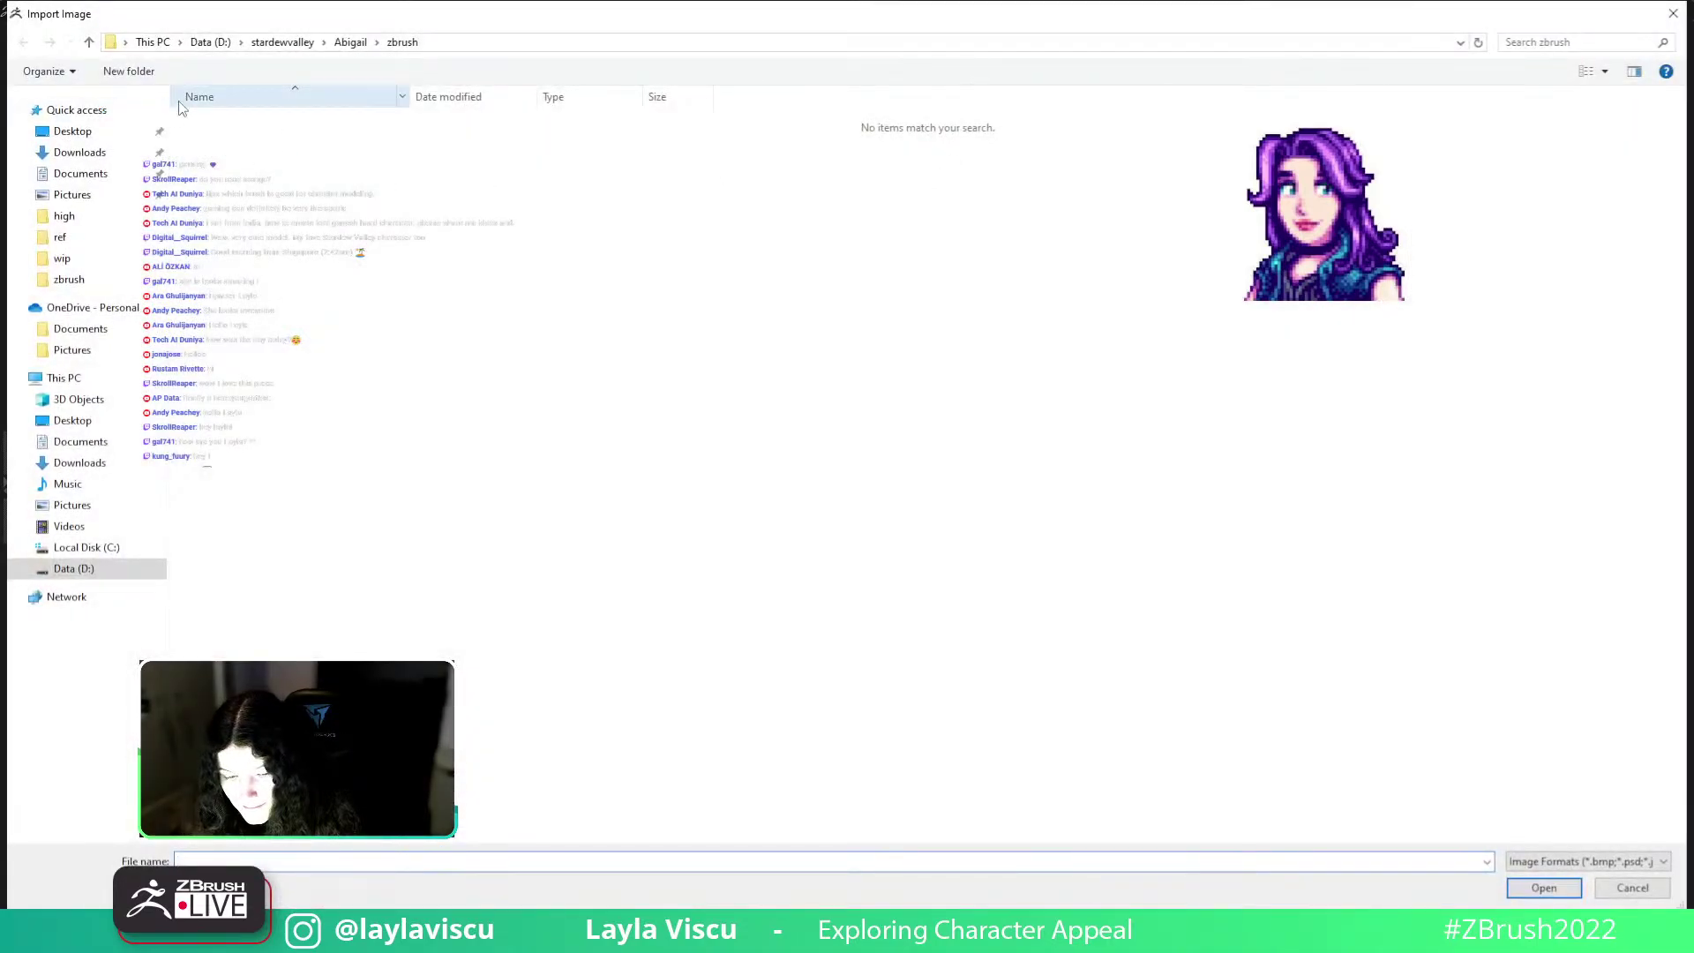
click(292, 42)
double_click(240, 140)
double_click(228, 124)
key(Escape)
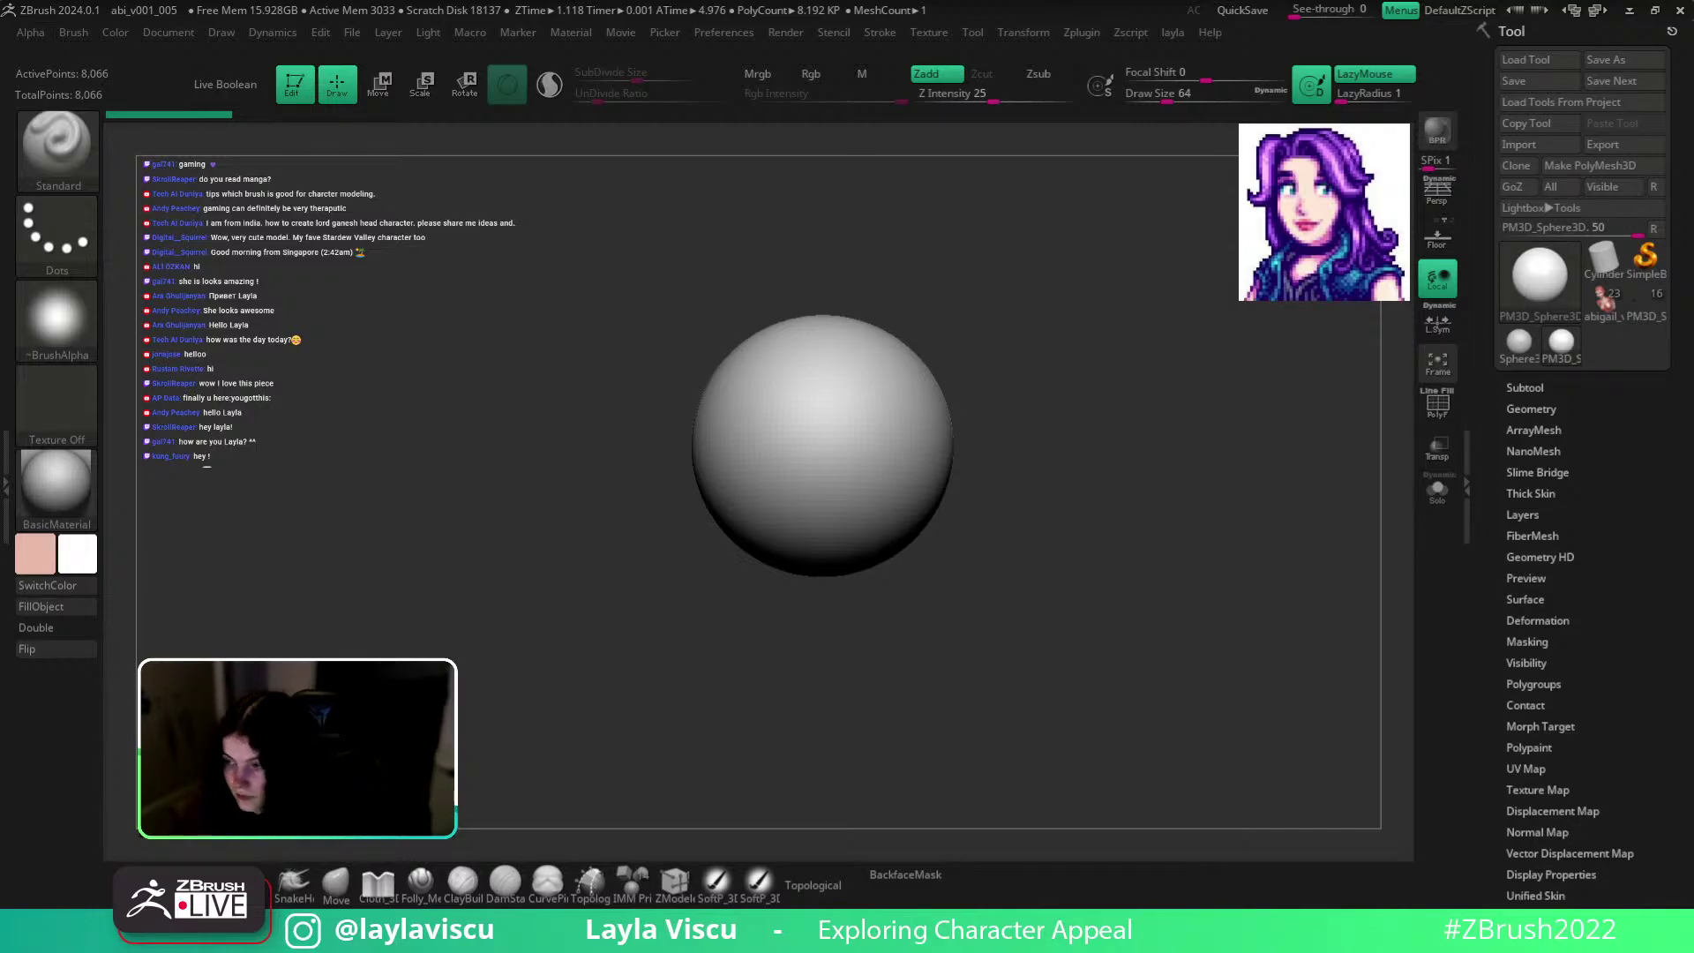
Import Harvey's portrait image as a texture from the stardewvalley folder.
click(918, 26)
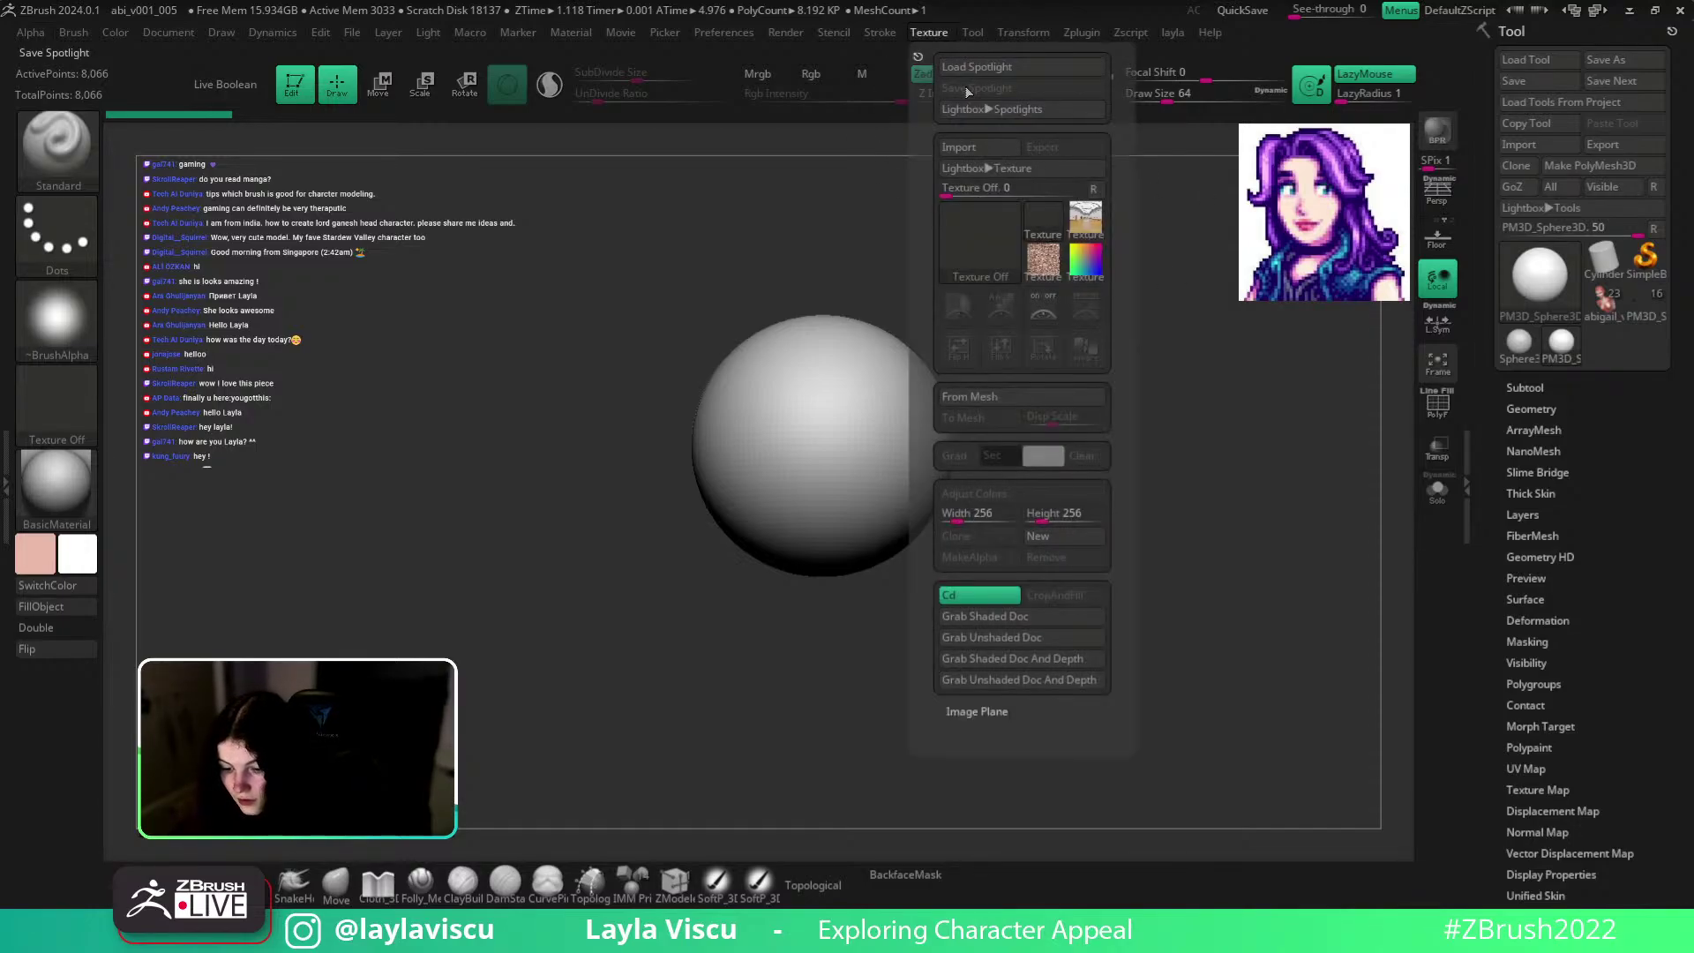
click(969, 155)
click(283, 41)
double_click(225, 151)
double_click(231, 130)
double_click(256, 131)
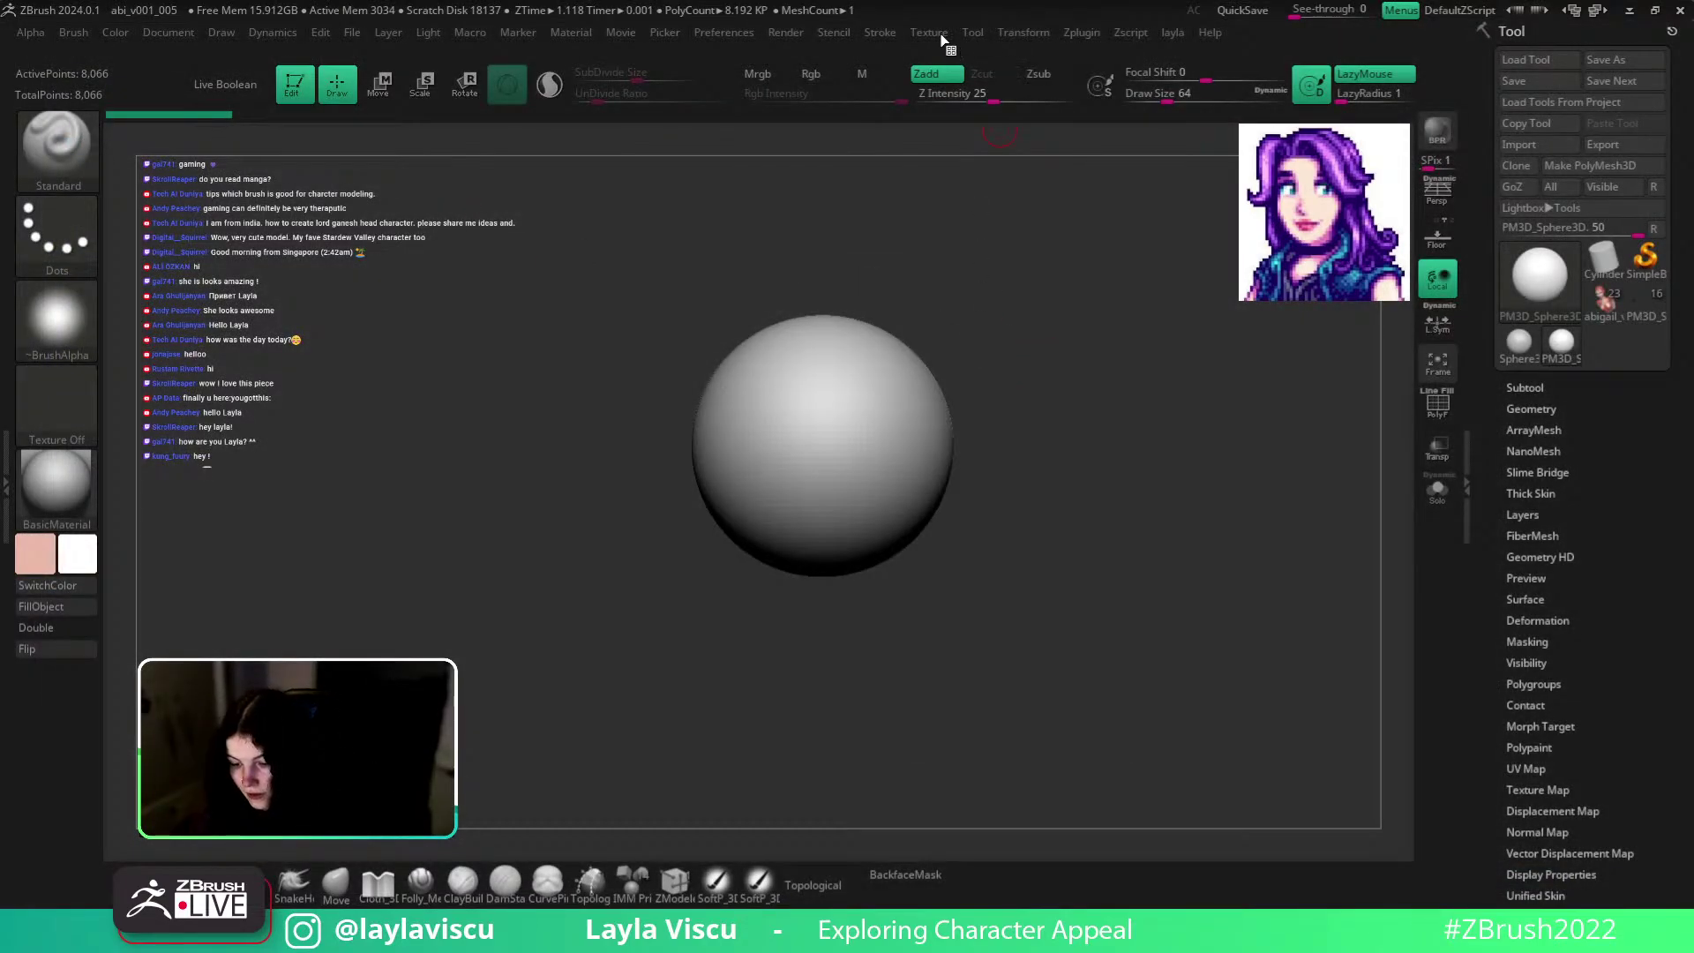
Add the imported Harvey portrait to Spotlight and adjust its opacity.
click(940, 37)
click(959, 303)
click(1086, 346)
drag(776, 415, 152, 132)
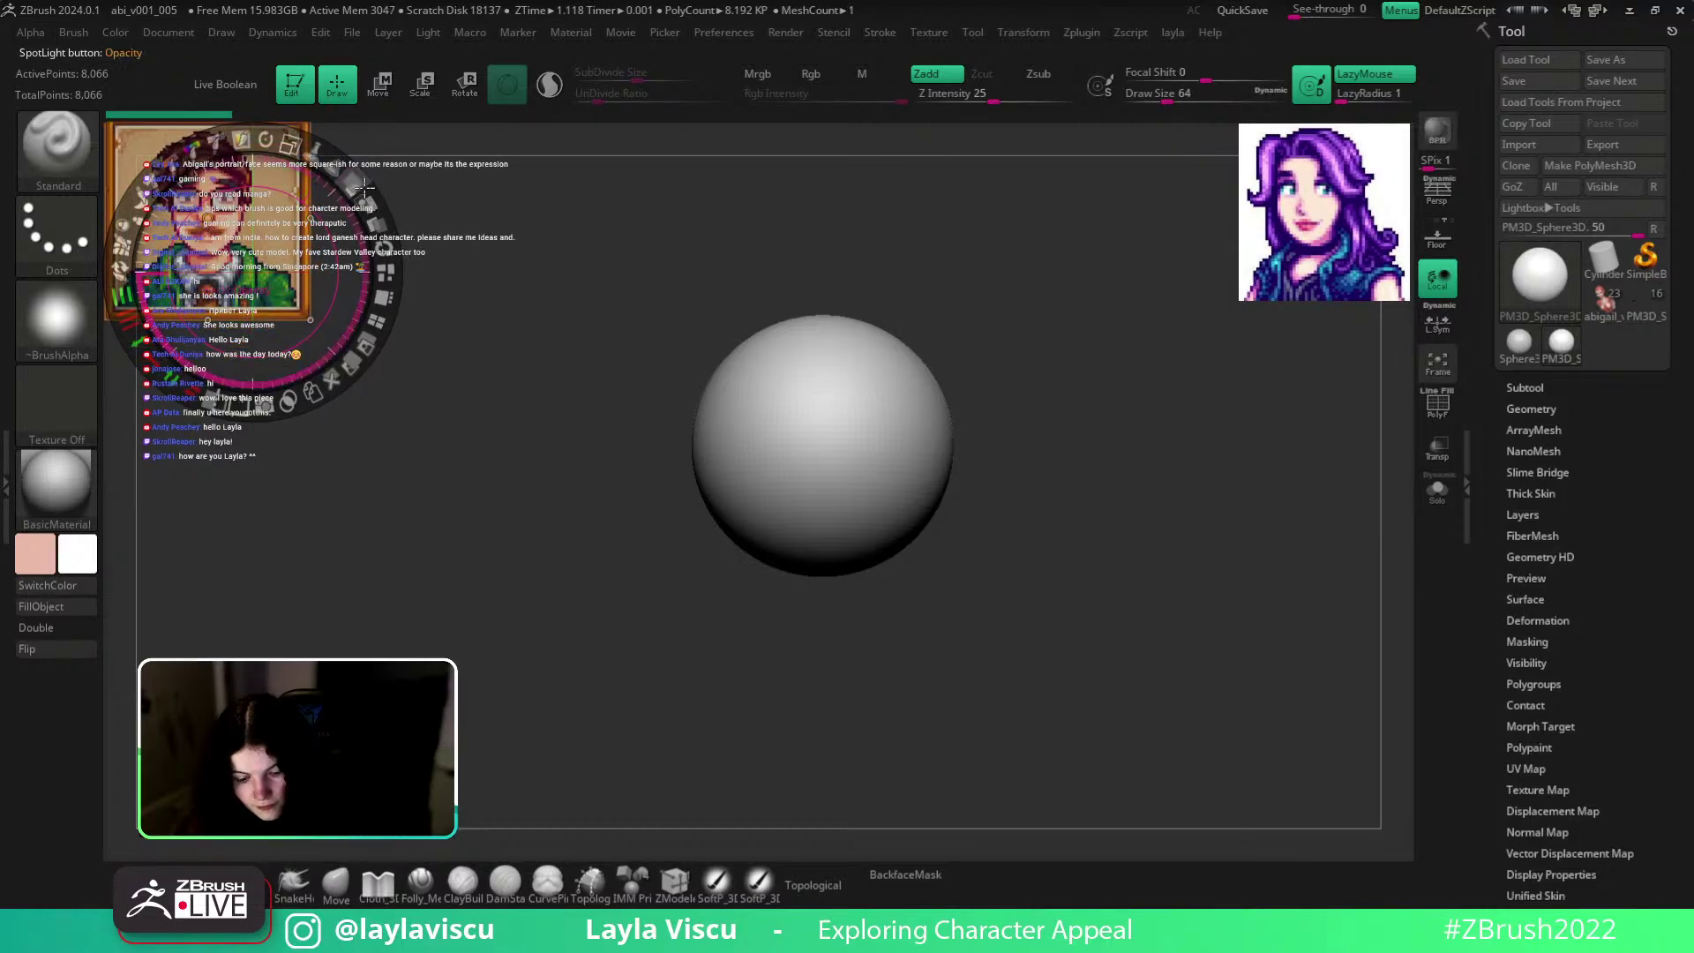
drag(356, 185, 327, 196)
Place the Spotlight portrait in the upper-right corner of the canvas, just inside the document border, and leave Spotlight editing.
drag(254, 240, 1341, 281)
key(z)
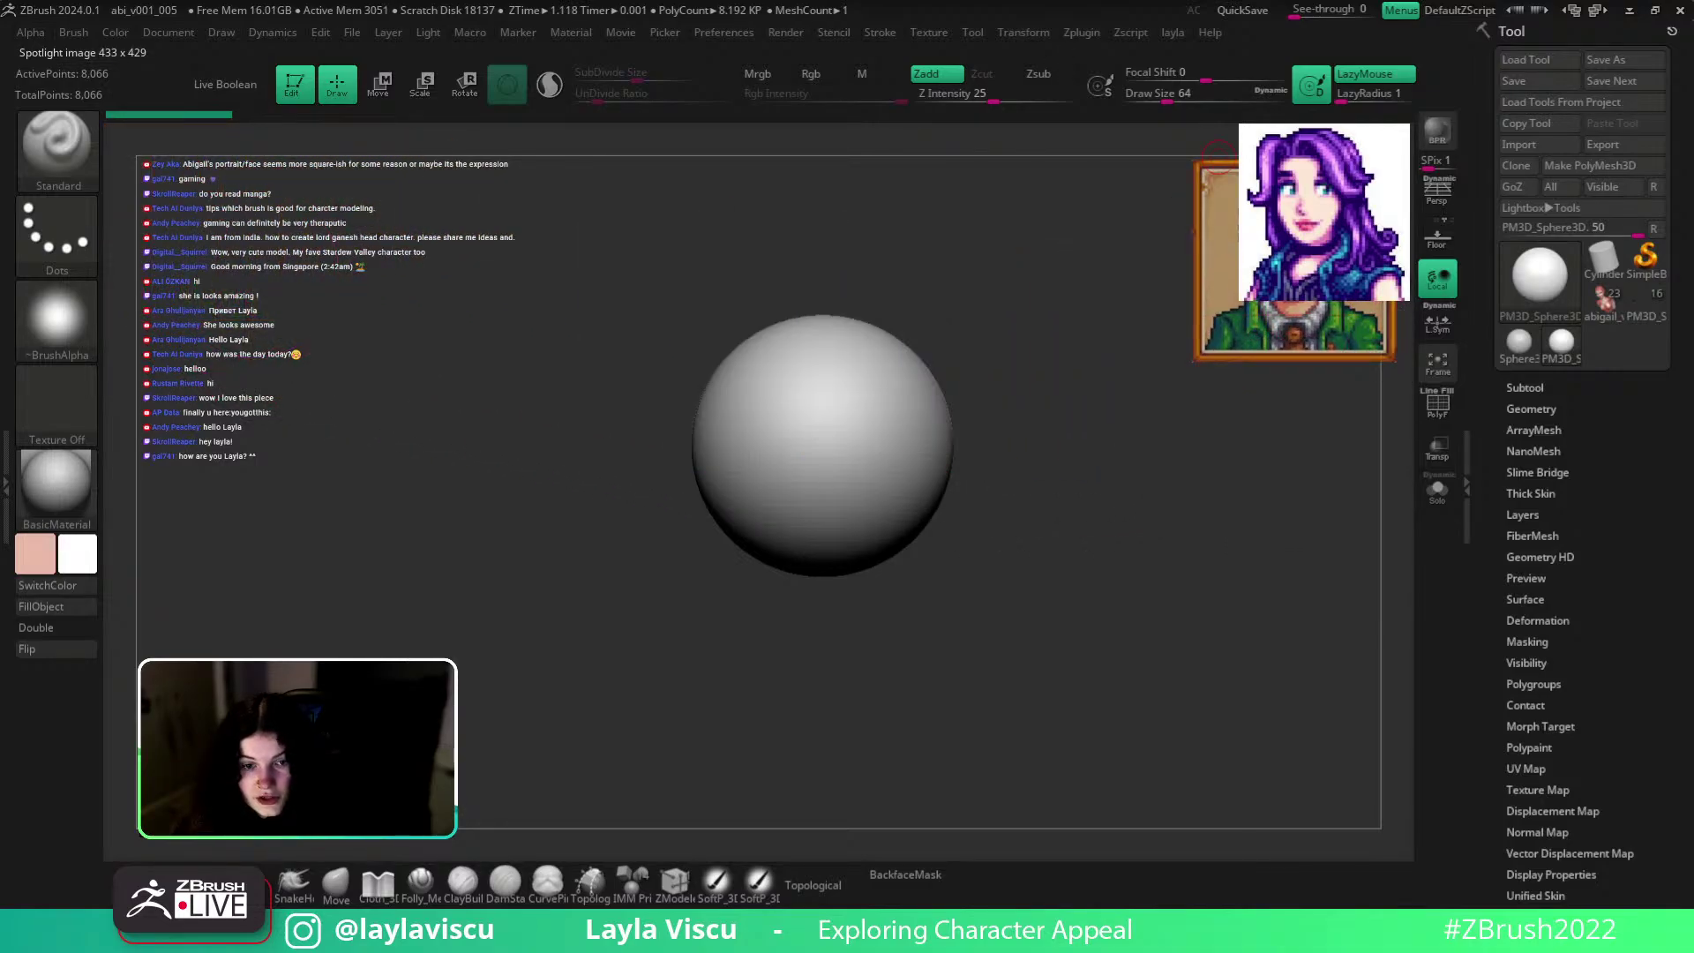
key(z)
key(z)
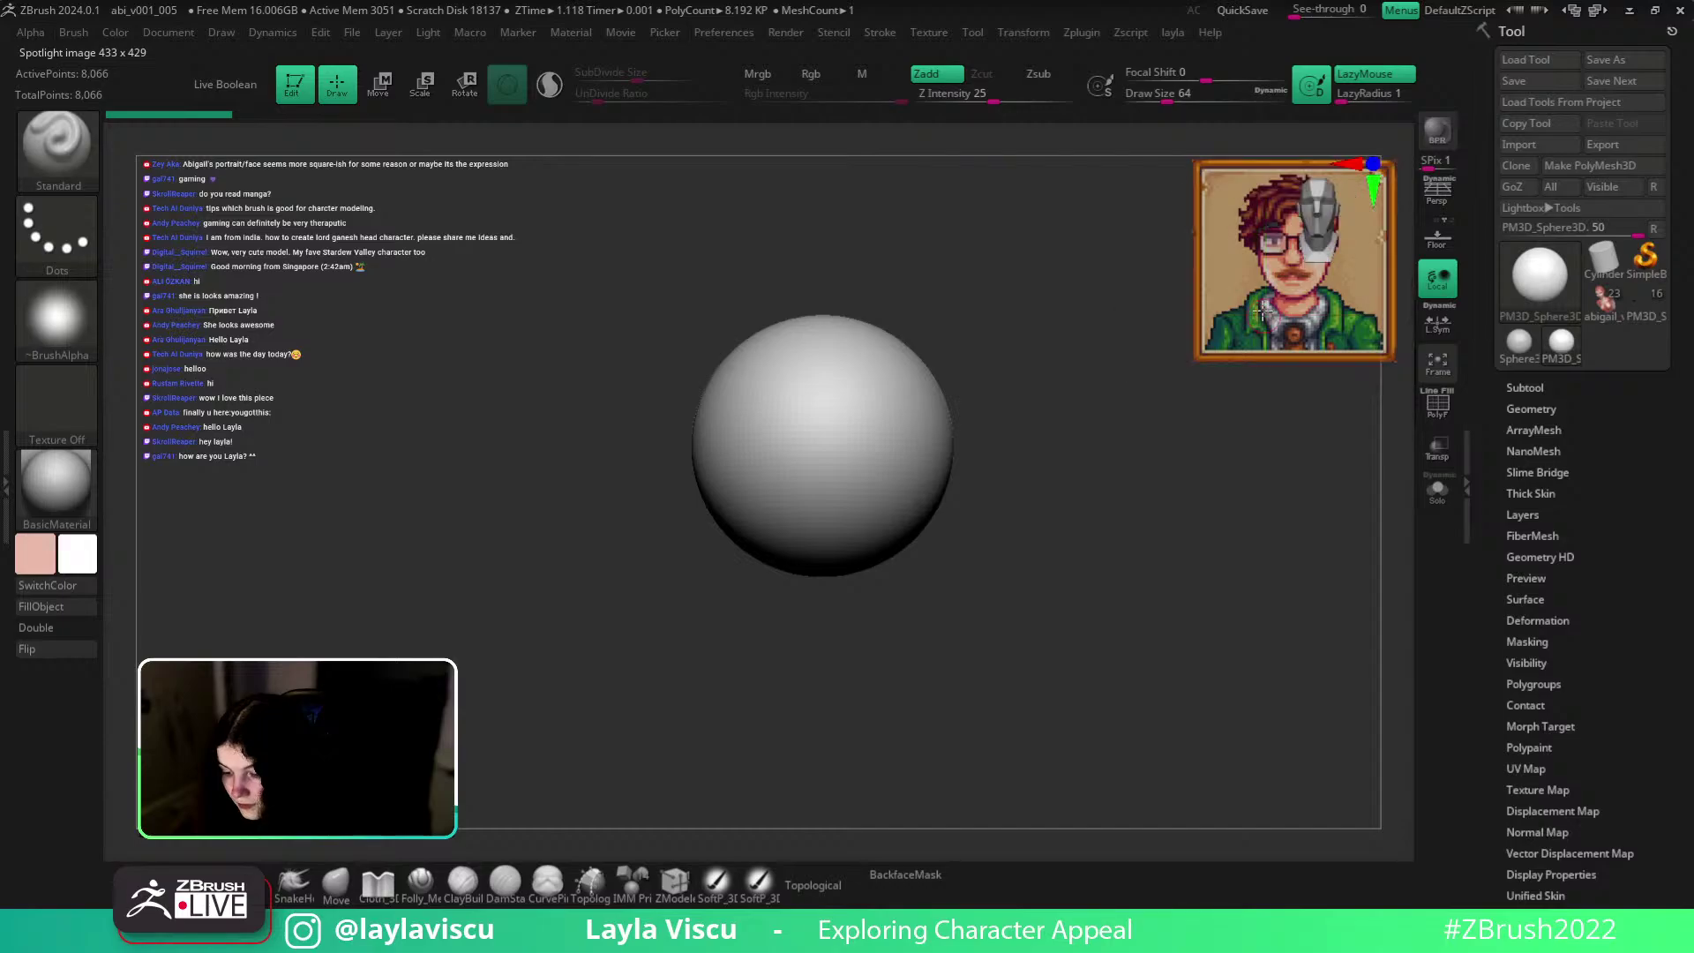
key(z)
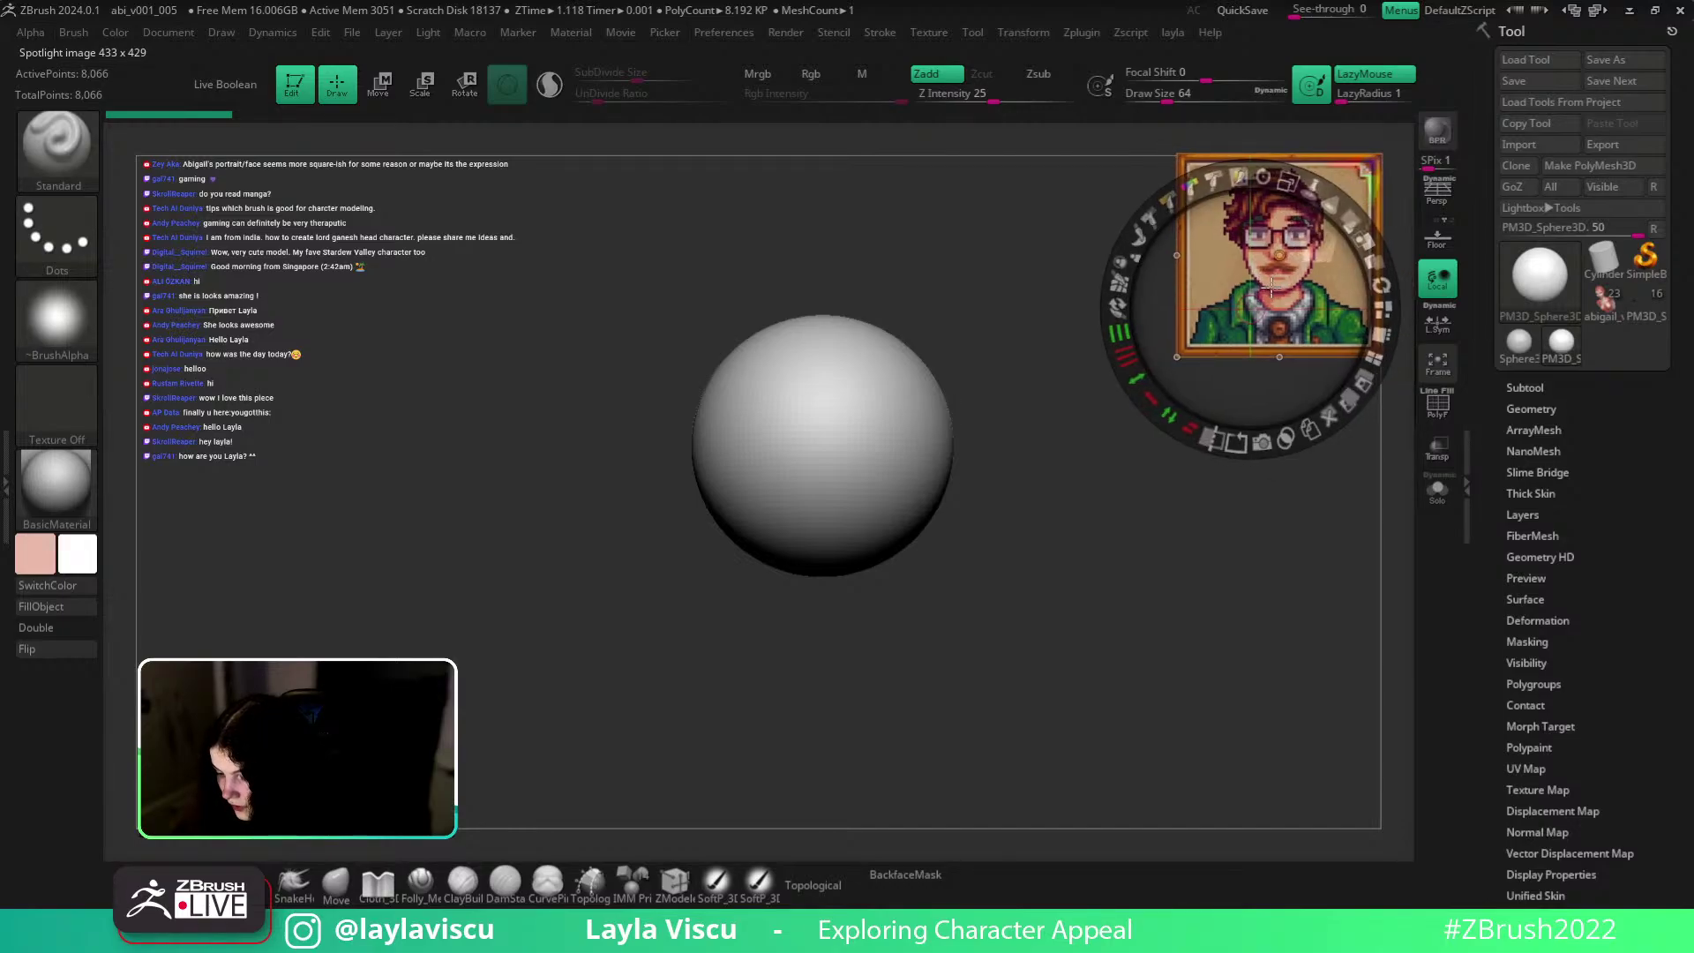
key(z)
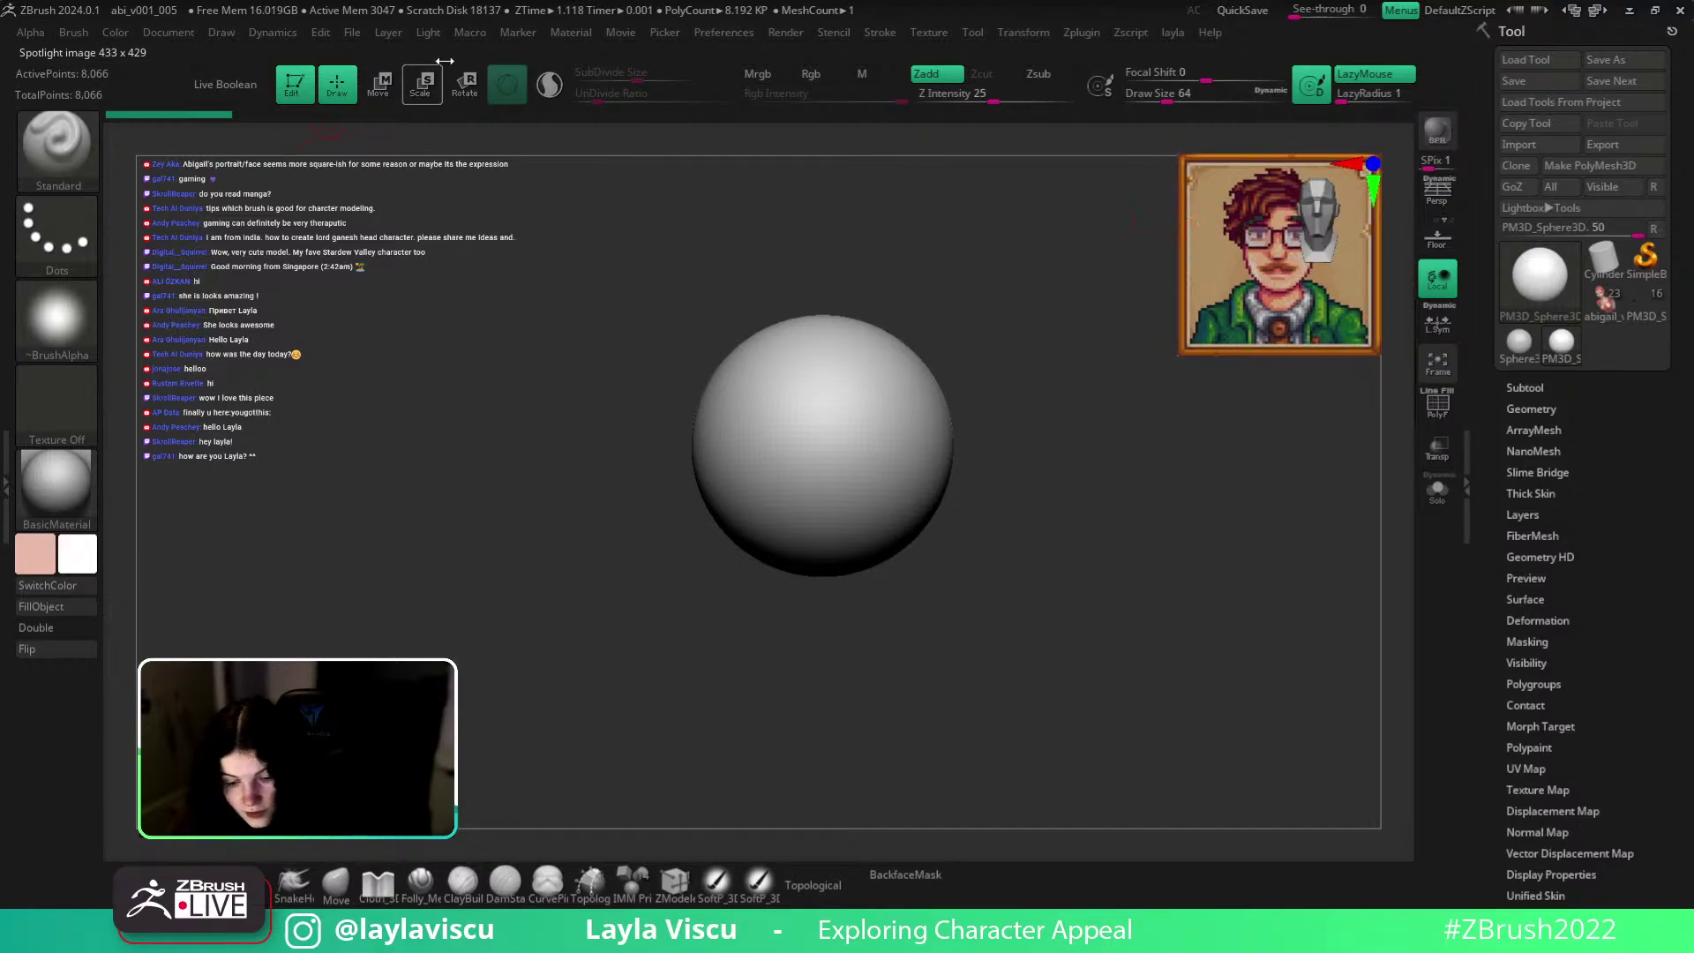
Turn off the CamView head that covers the Harvey portrait and check the image in Spotlight.
click(723, 32)
drag(806, 738, 806, 694)
click(792, 690)
click(783, 597)
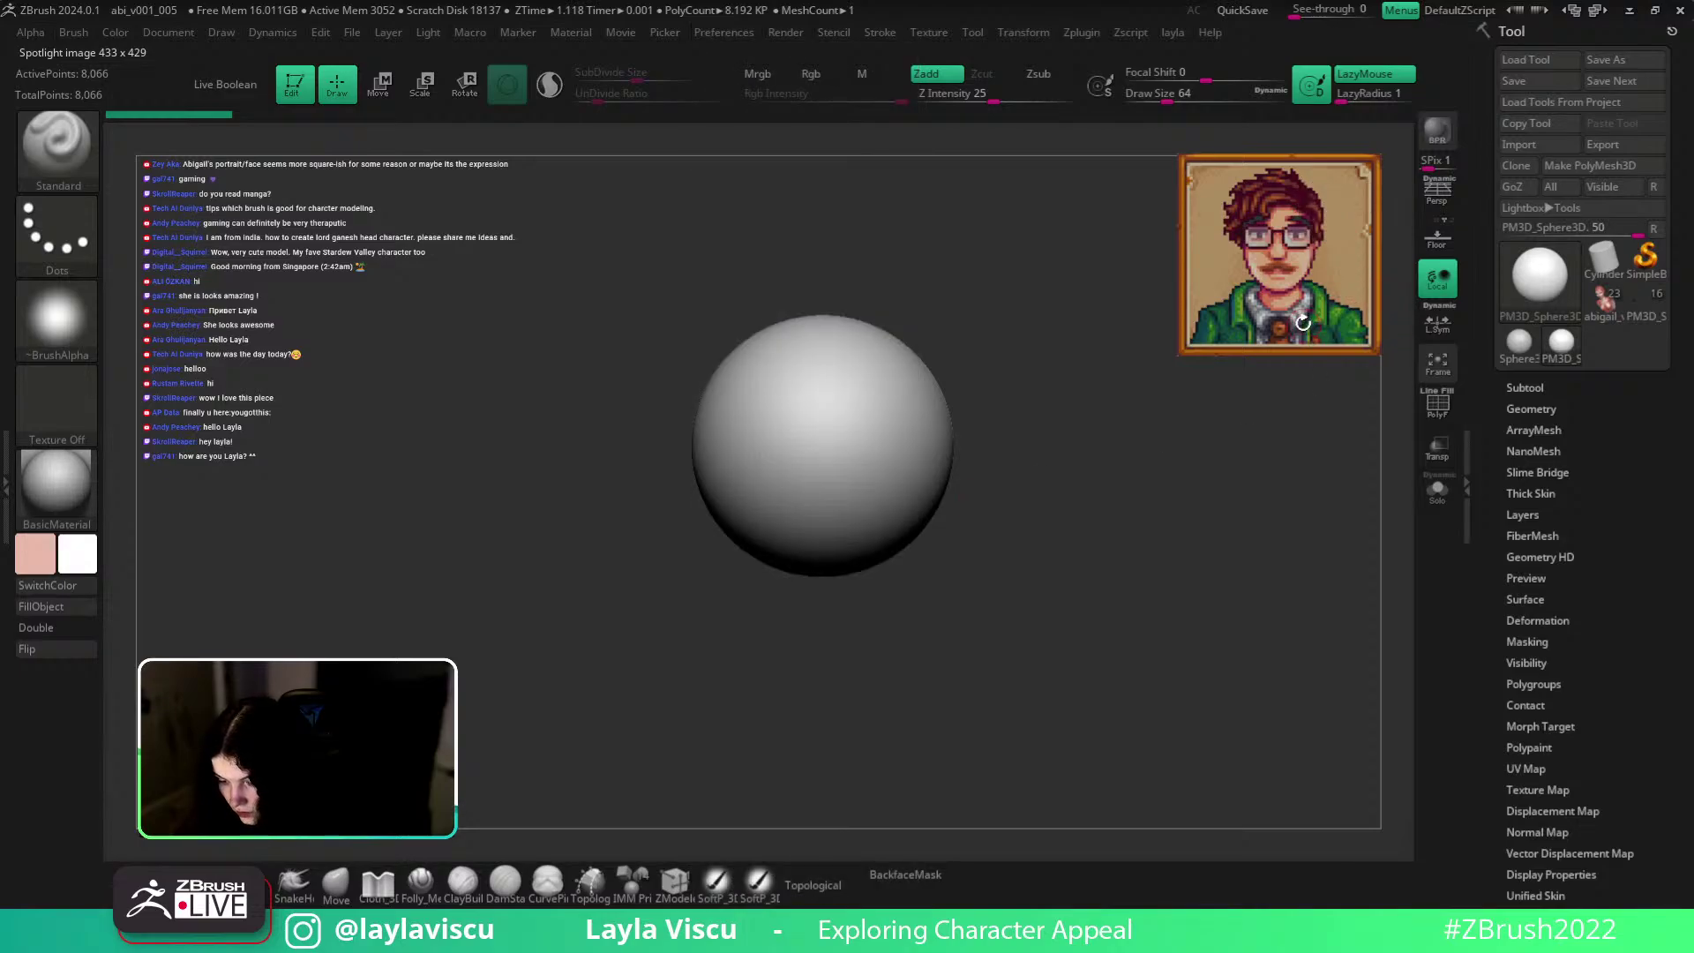
key(z)
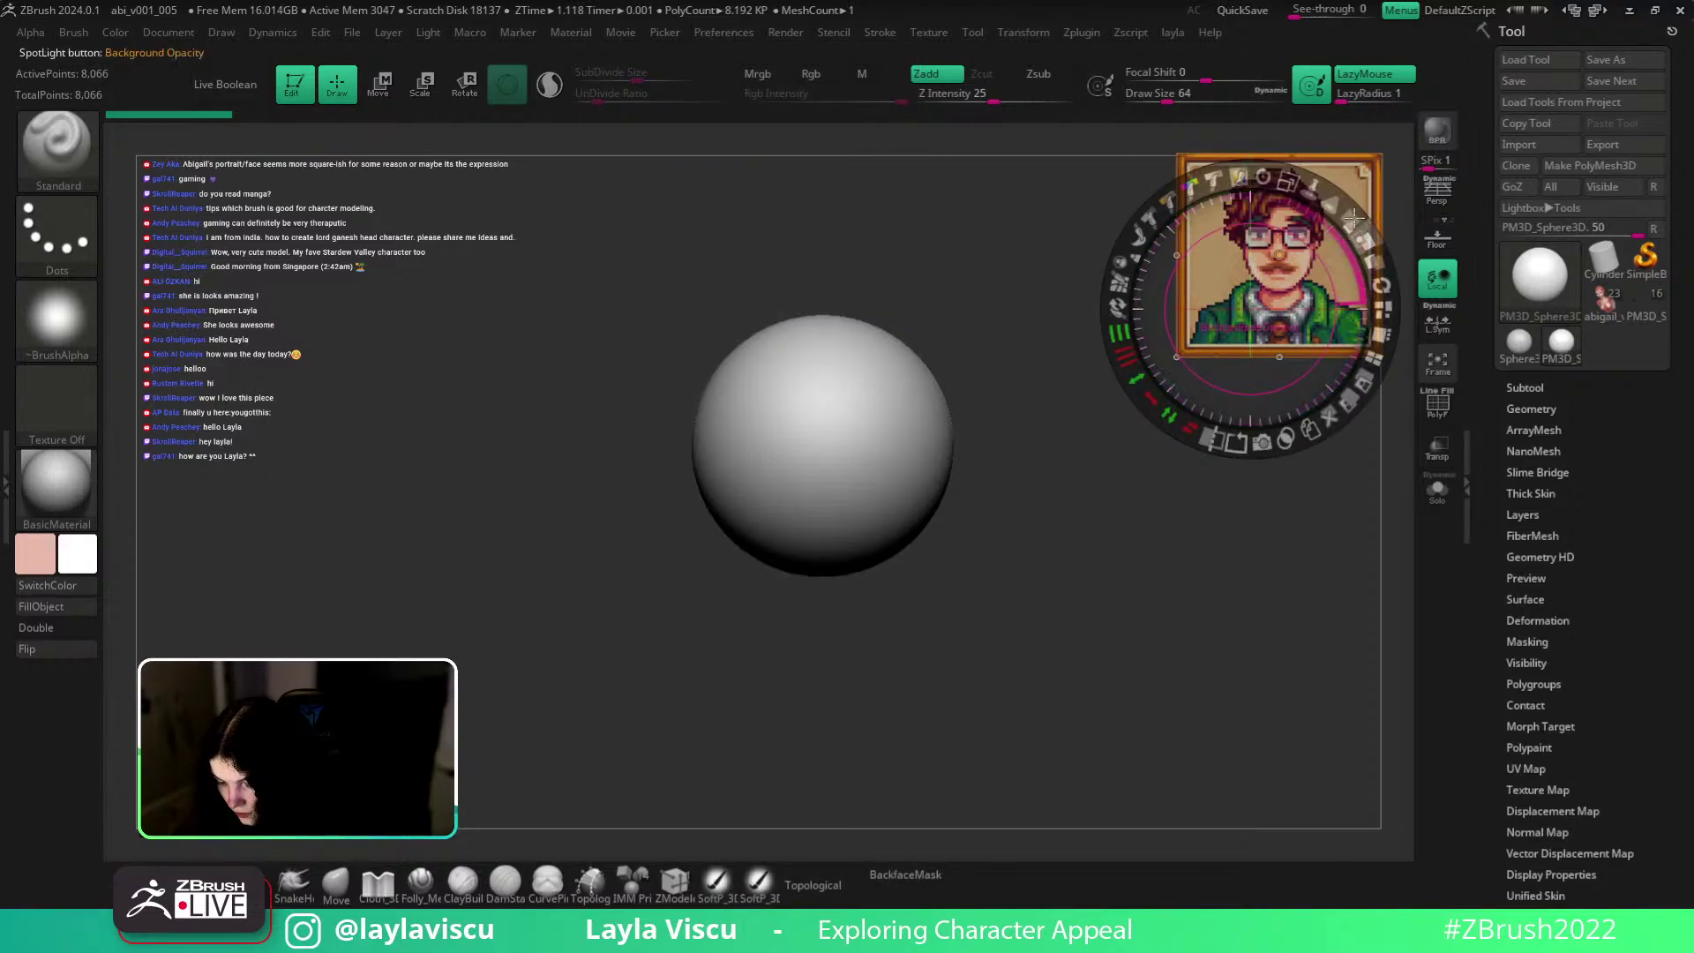
key(z)
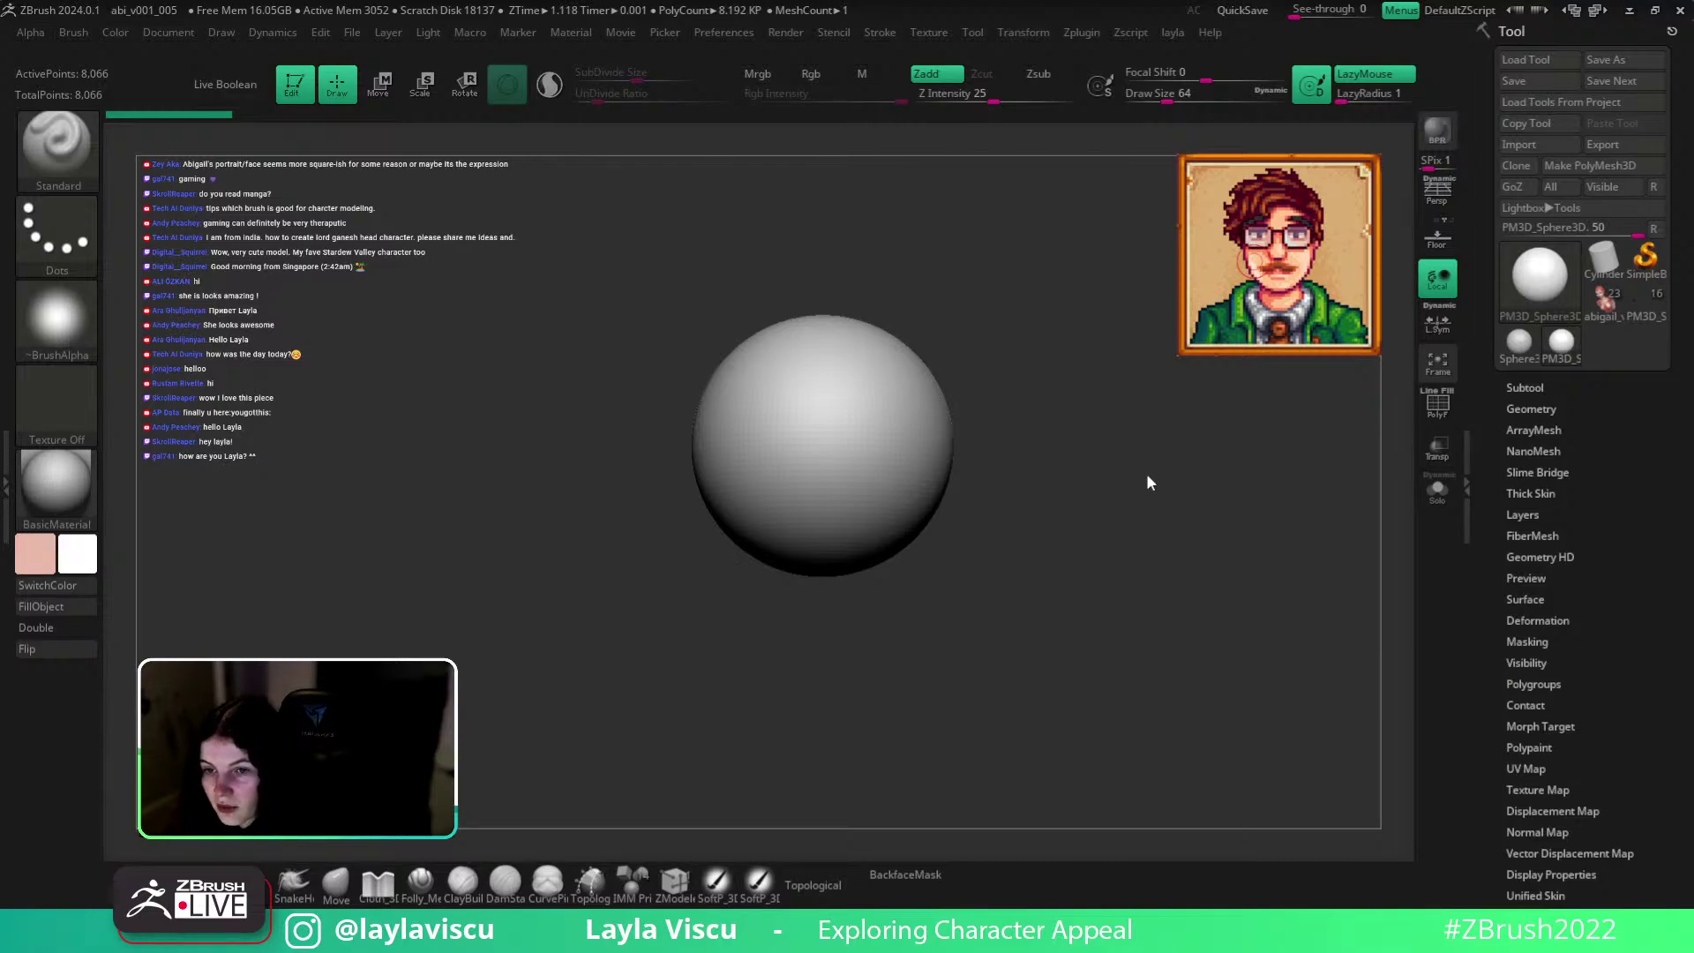
Bring back the purple-haired abigail_v003 bust, examine it from slightly different angles, and look over the character's reference board.
click(1607, 313)
mouse_move(1124, 471)
ctrl+right_down()
mouse_move(1120, 518)
mouse_move(1111, 457)
ctrl+right_up()
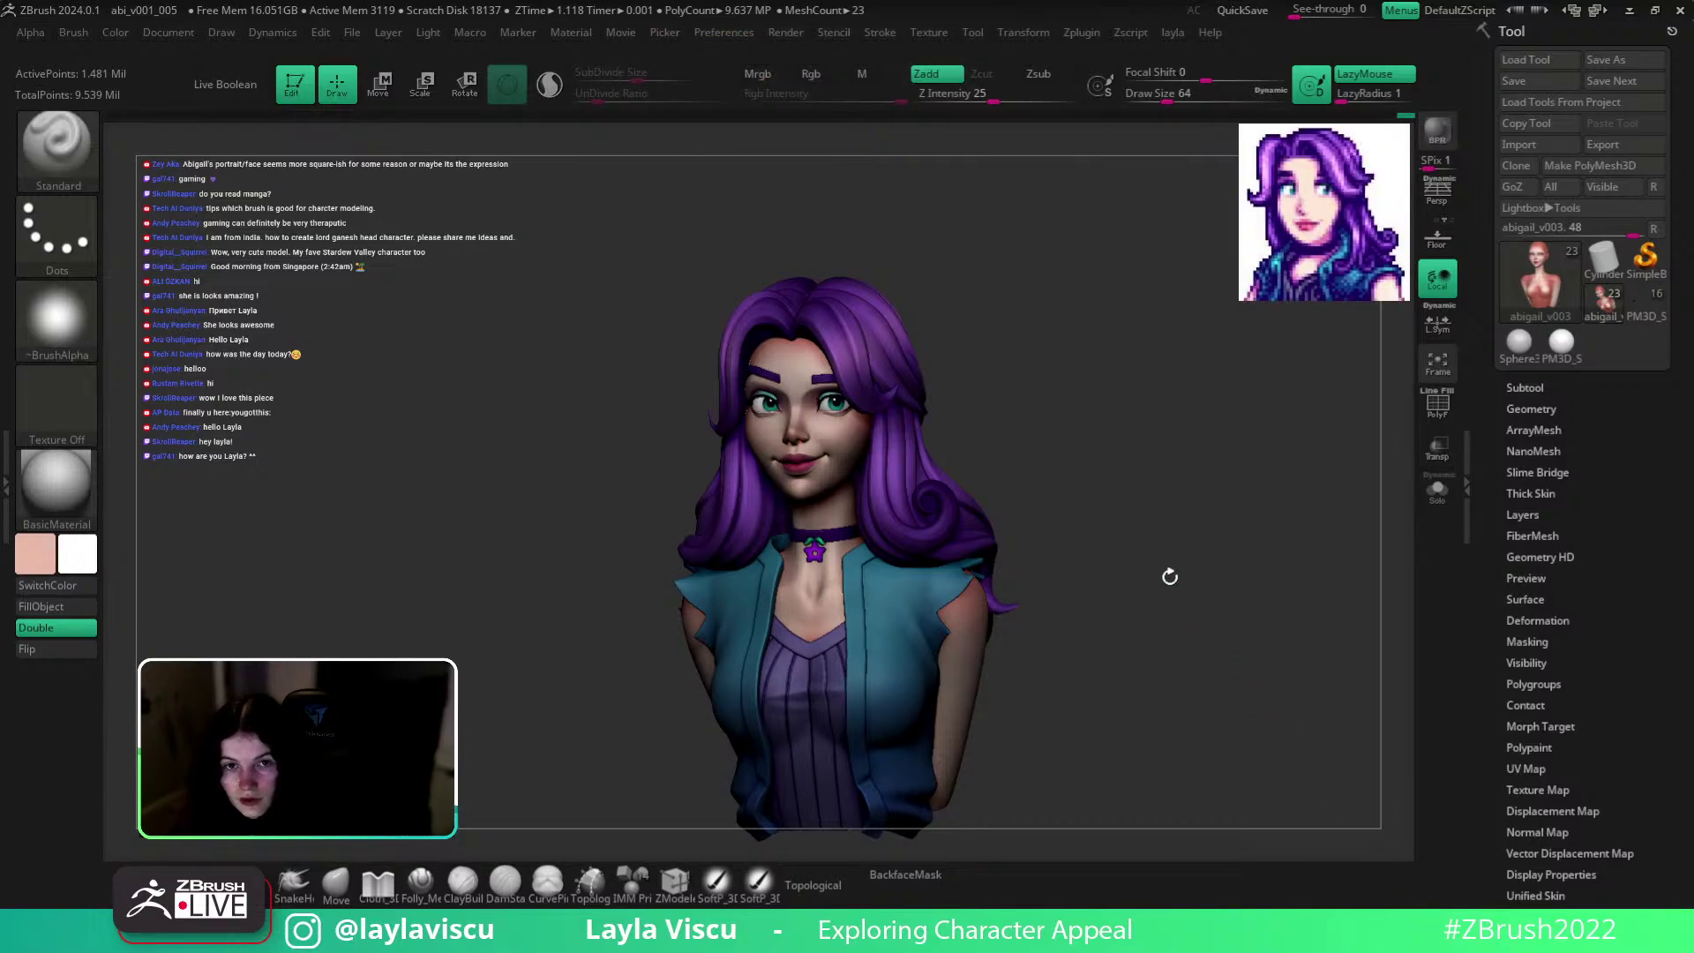
drag(1115, 545, 1121, 504)
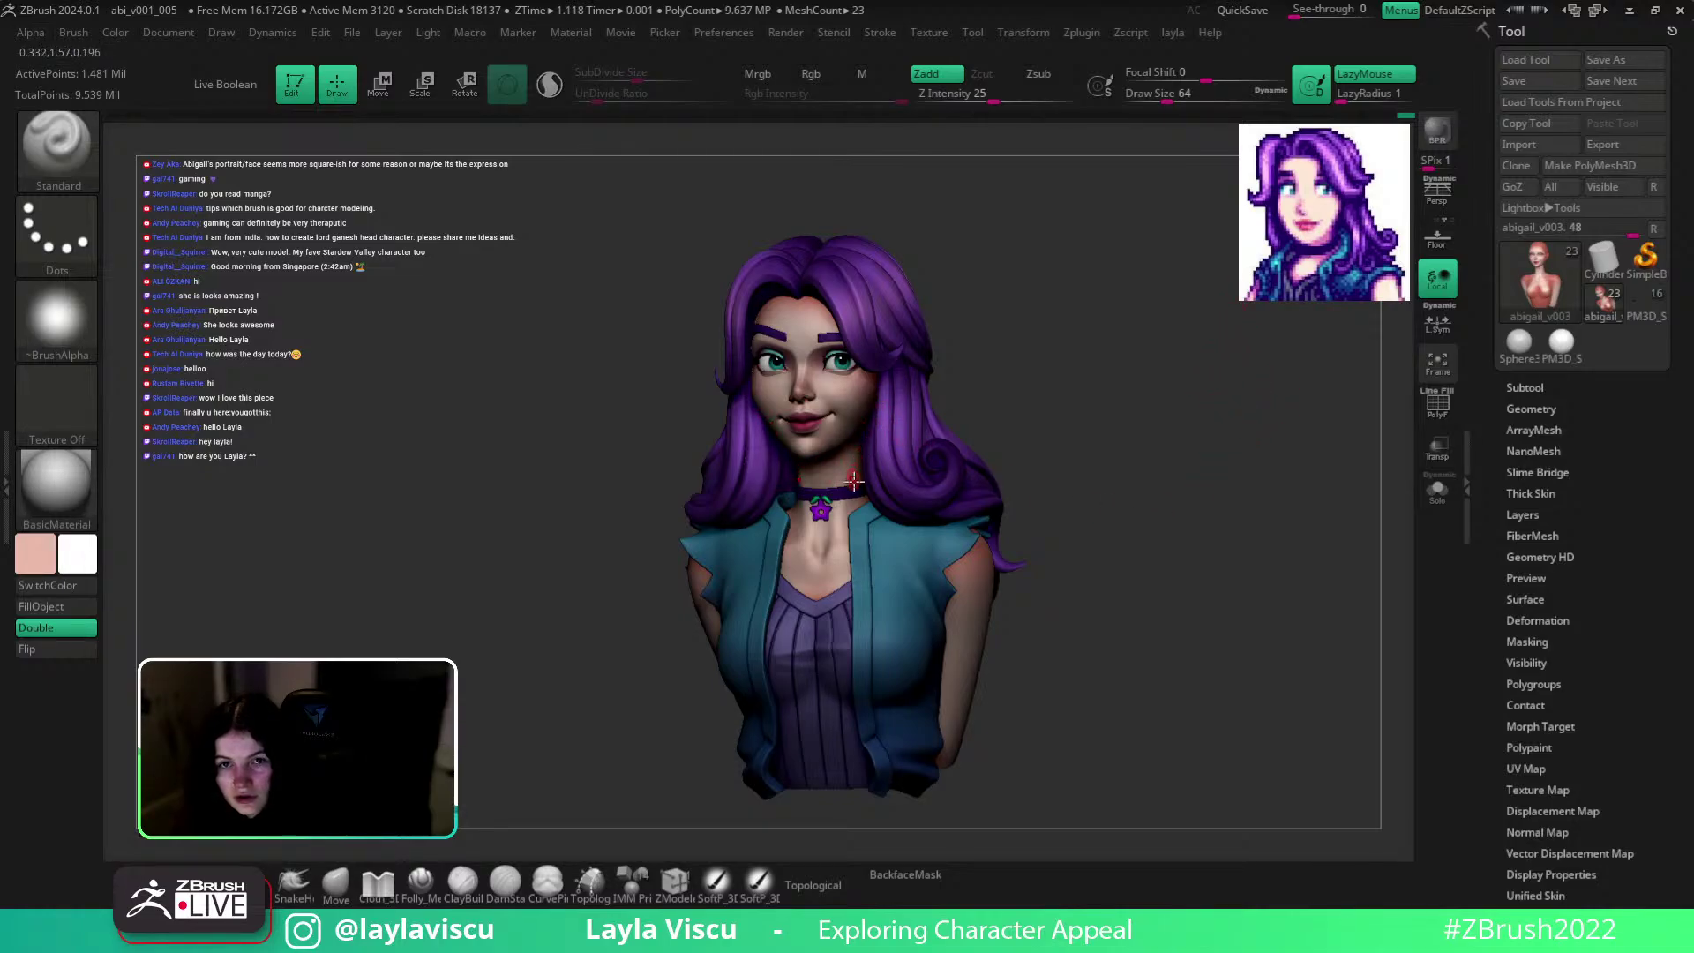
drag(1123, 537, 1182, 536)
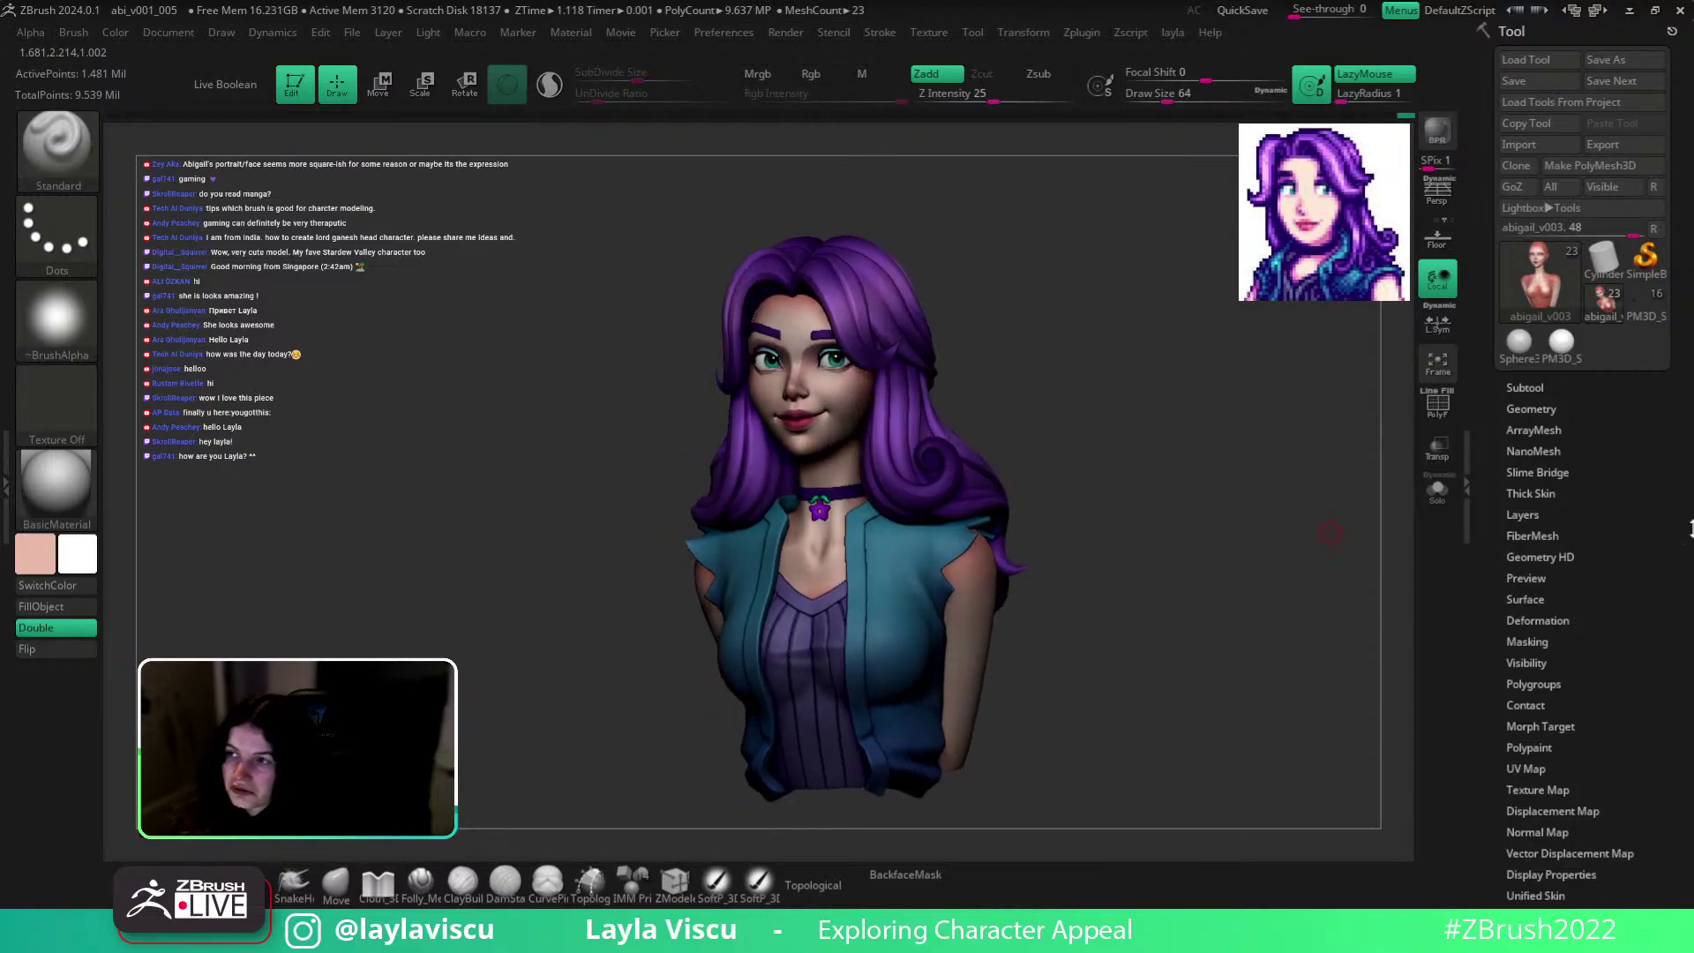
scroll(1549, 533, down, 2)
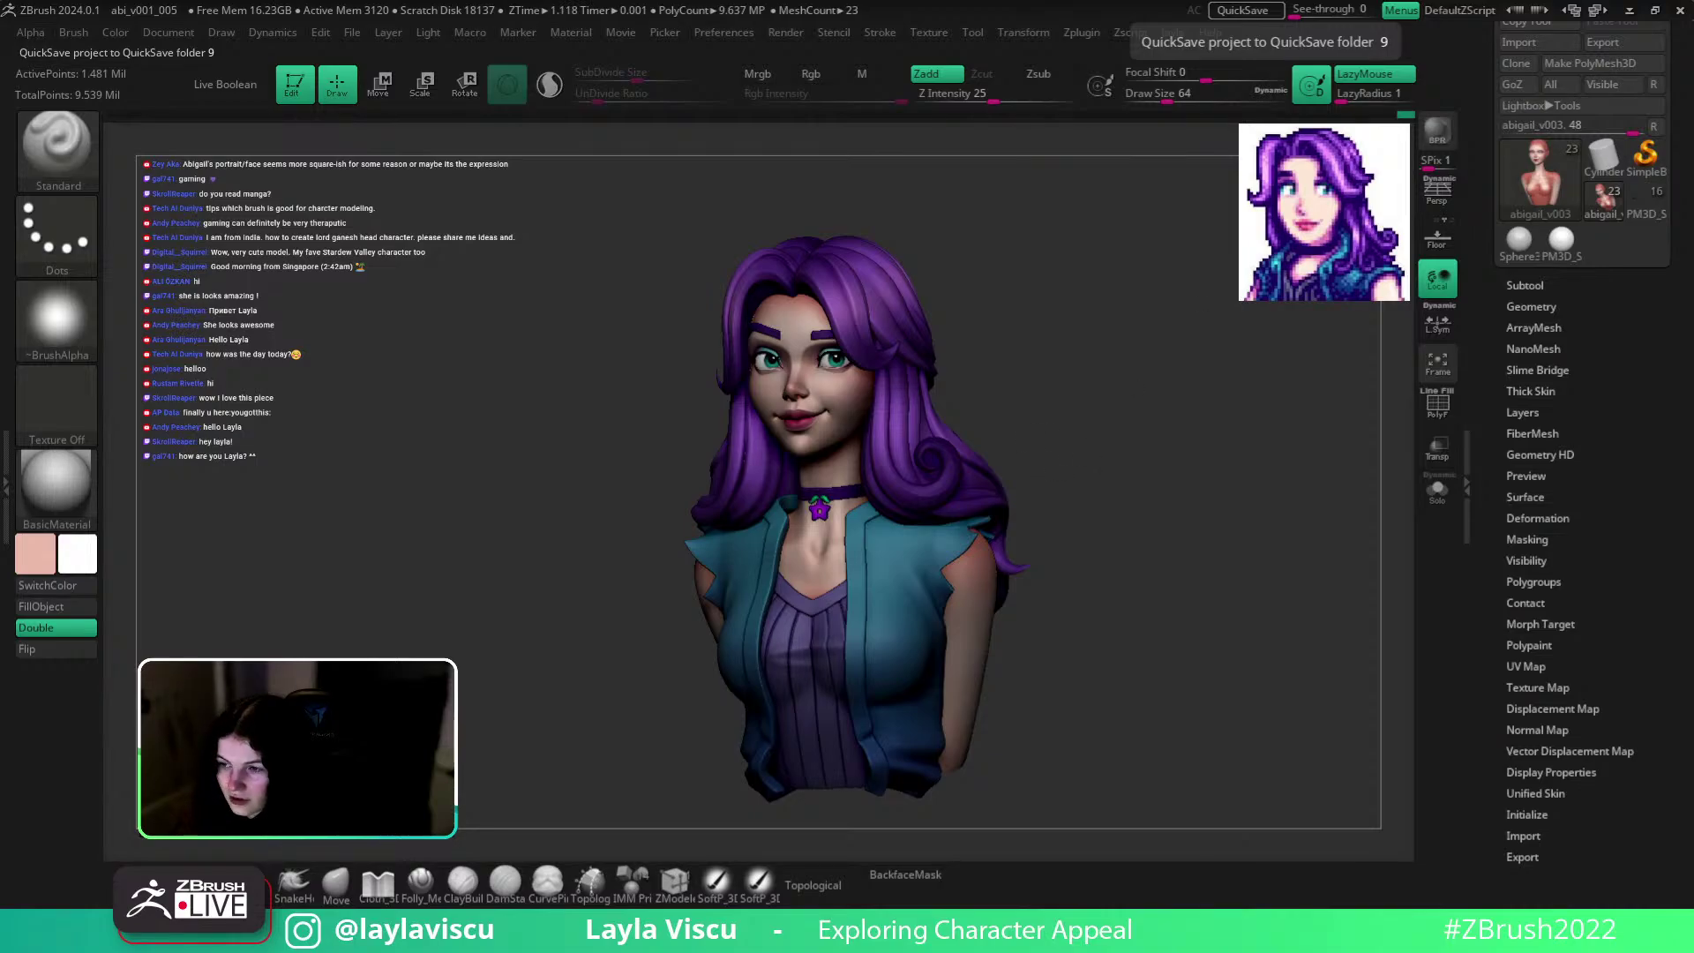
key(ctrl+shift+b)
key(ctrl+shift+a)
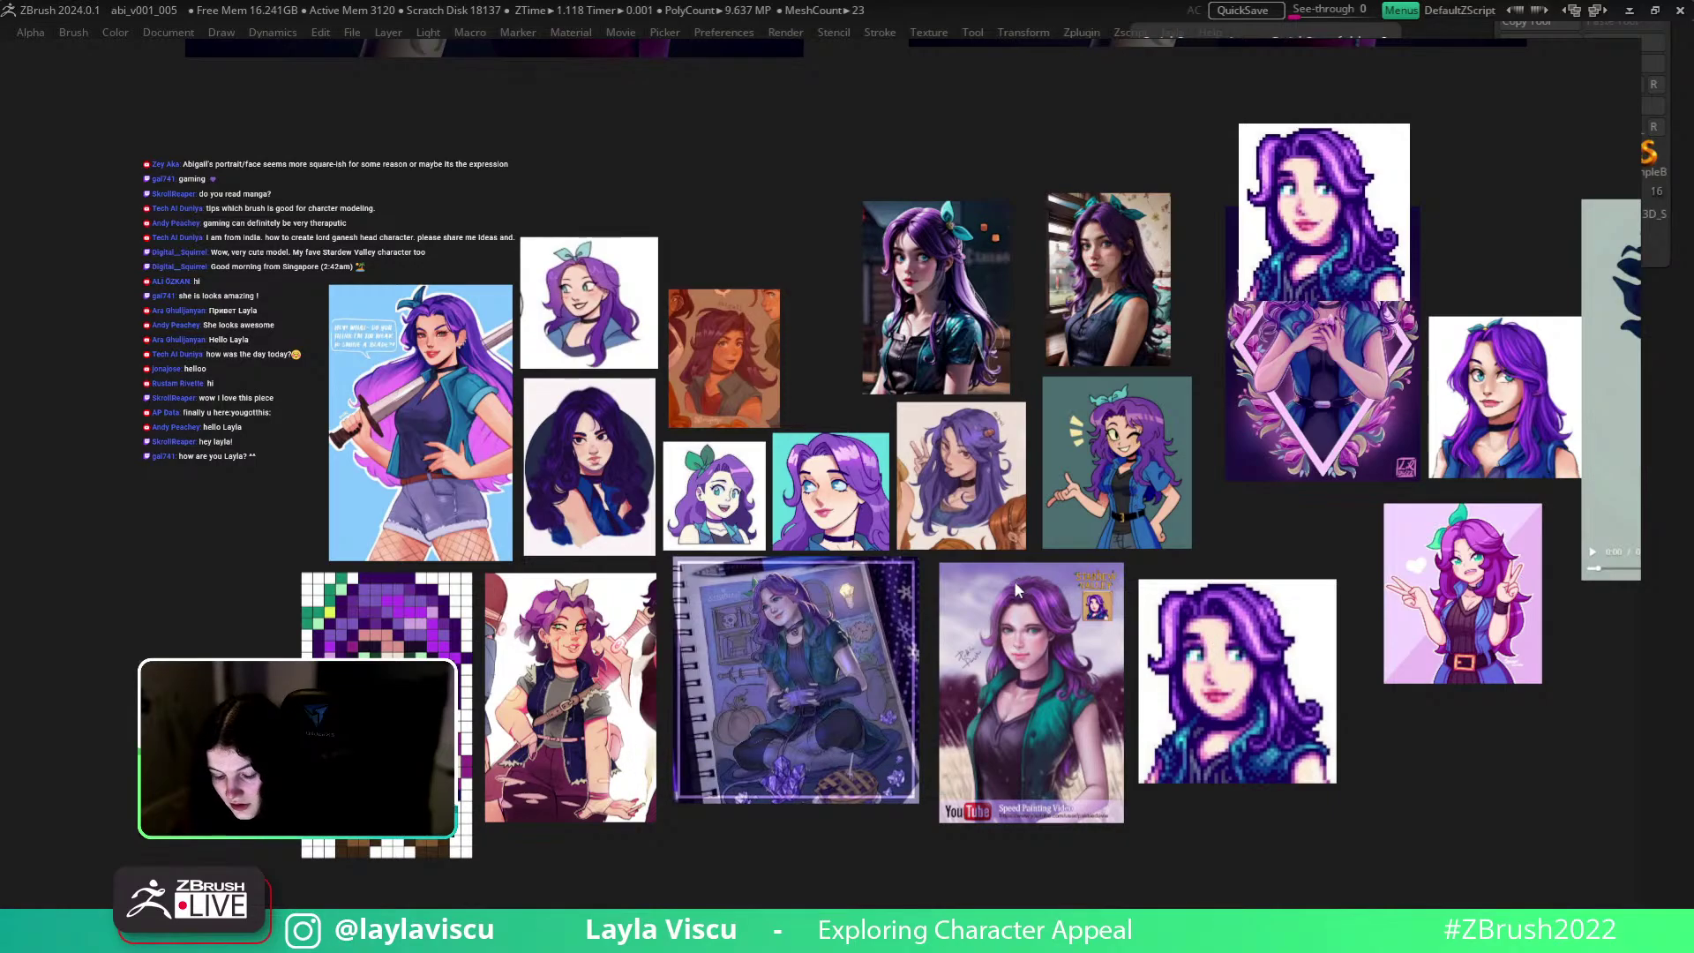
key(ctrl+shift+b)
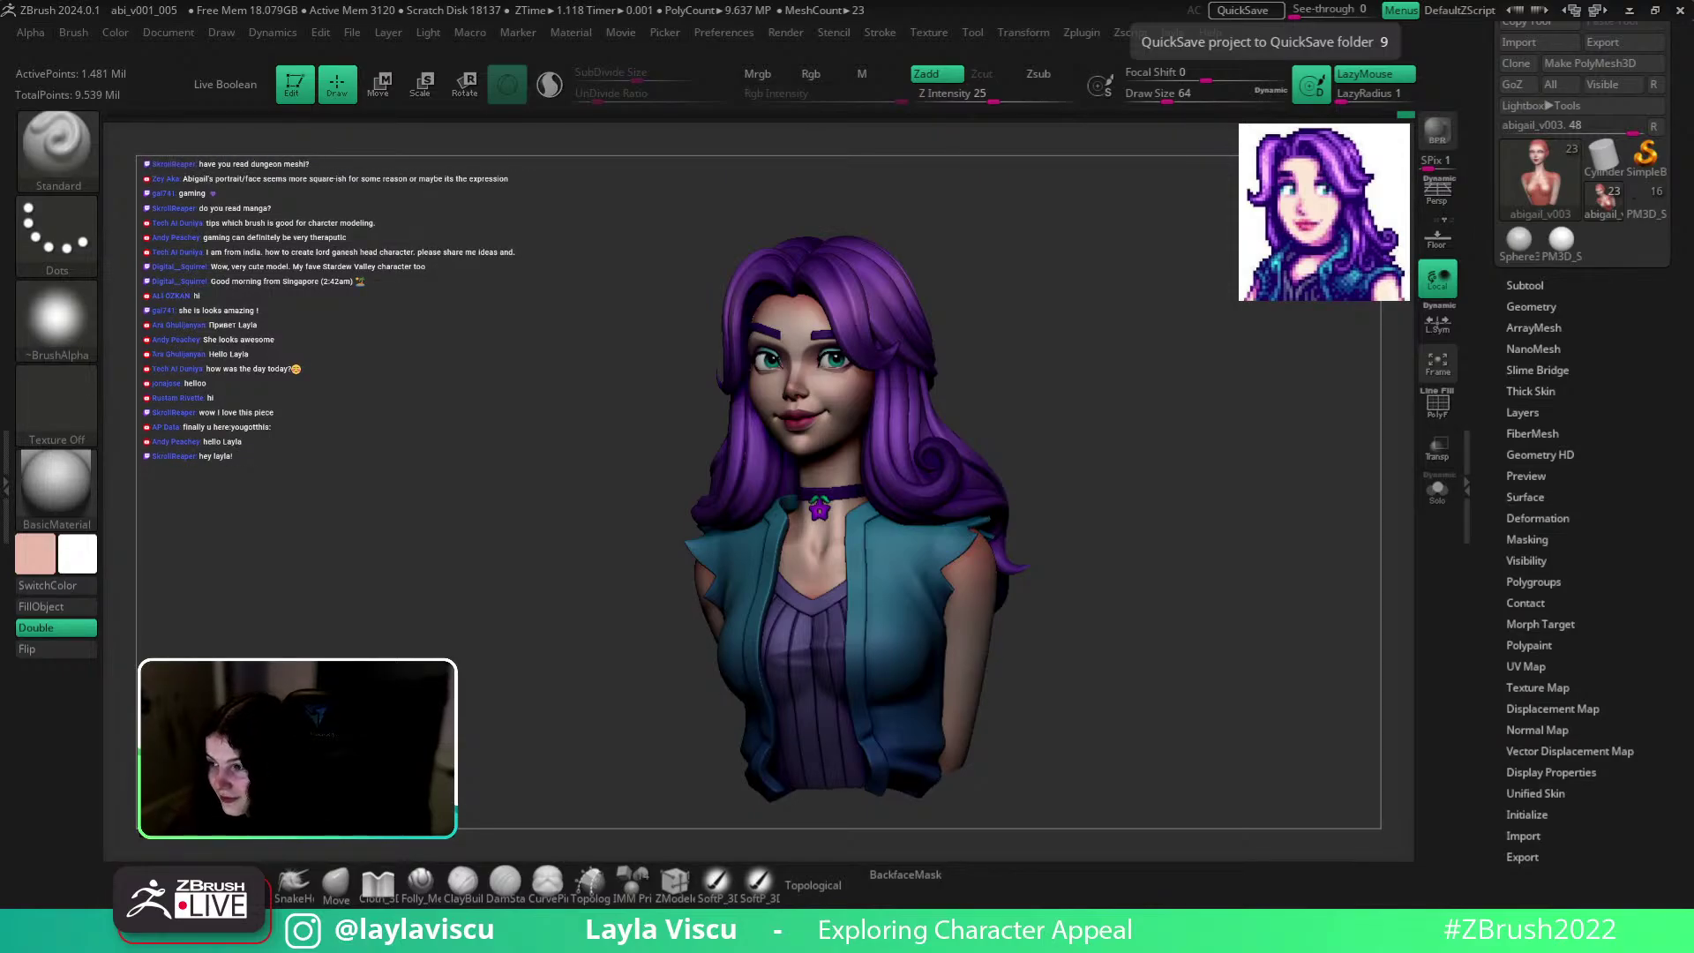
Switch back to the PM3D_Sphere3D and duplicate the sphere downward, masking the original, to start the jaw mass.
click(1560, 240)
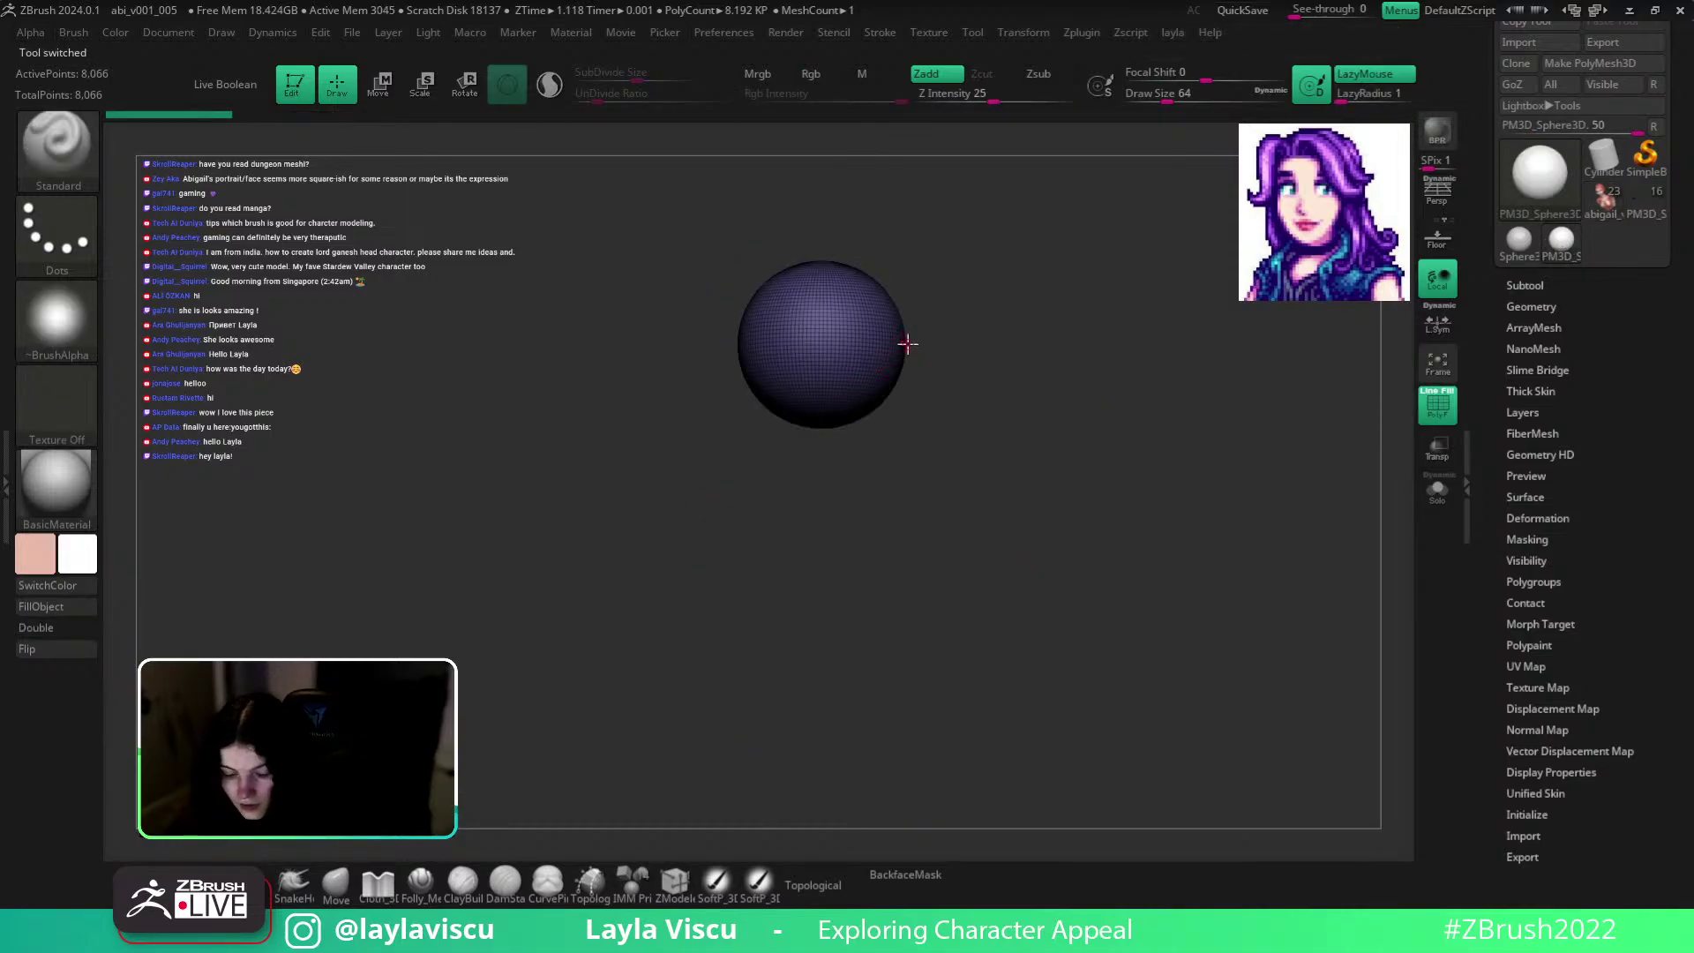
key(w)
ctrl+drag(821, 237, 826, 309)
alt+drag(1119, 367, 874, 479)
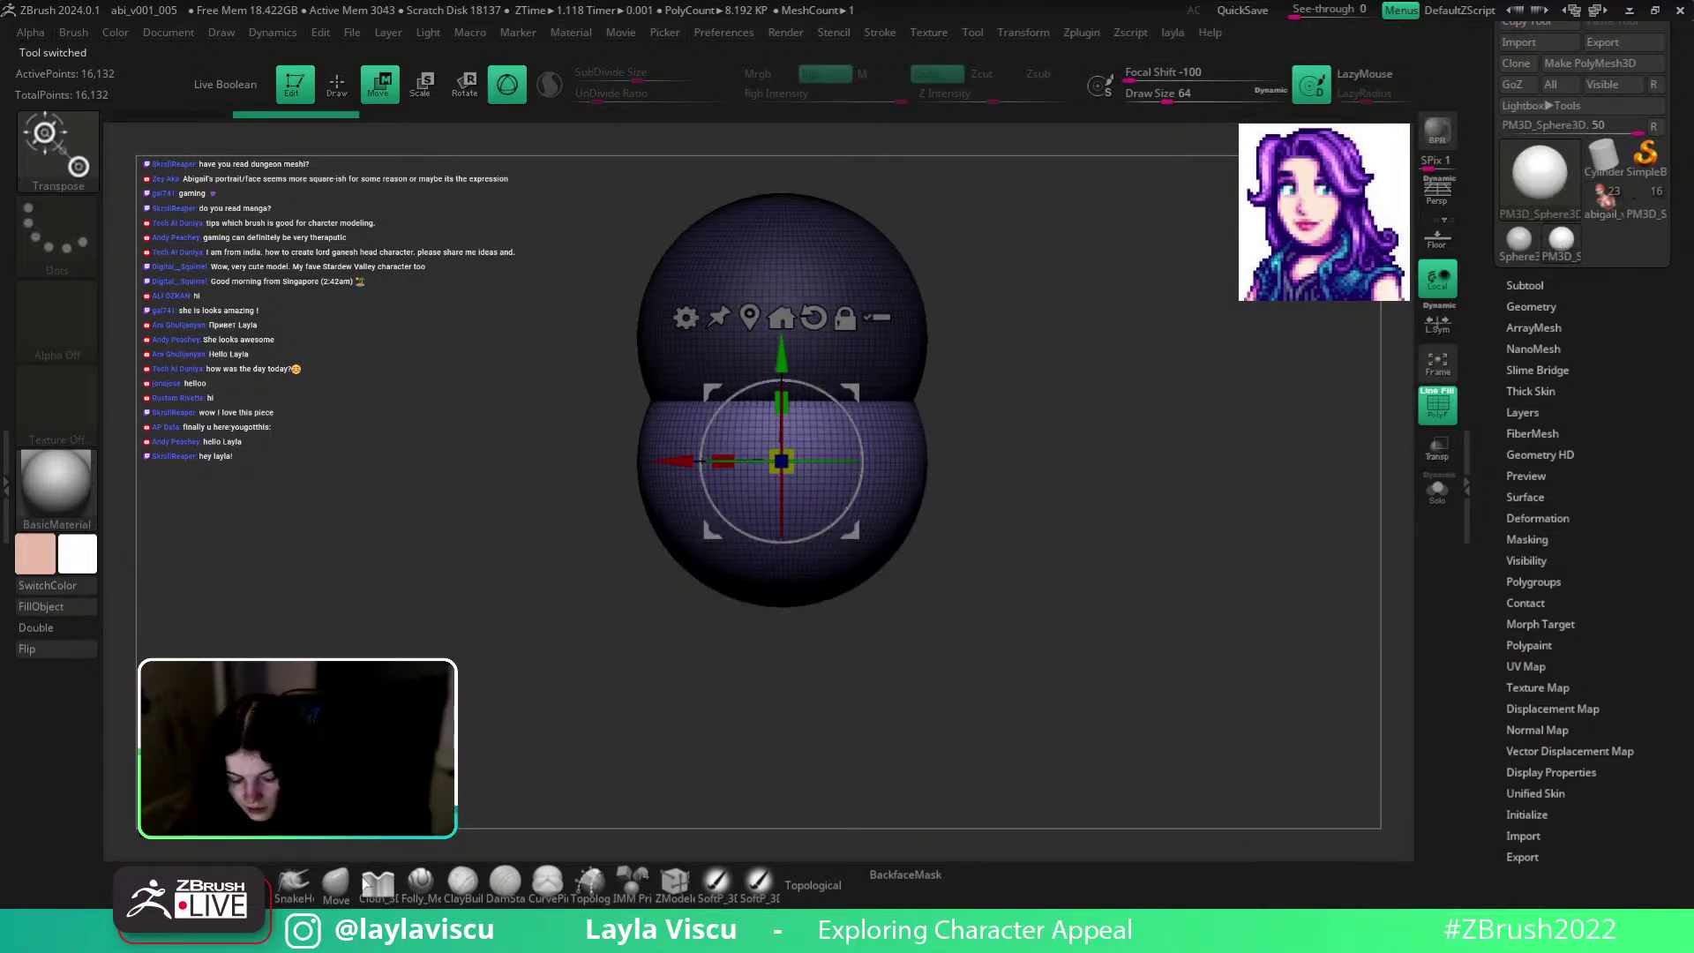
Taper the lower sphere into a jaw shape with the Move brush, starting at a draw size of about 910.
click(336, 880)
key(s)
mouse_move(911, 414)
mouse_down()
mouse_move(919, 462)
mouse_move(1041, 504)
mouse_up()
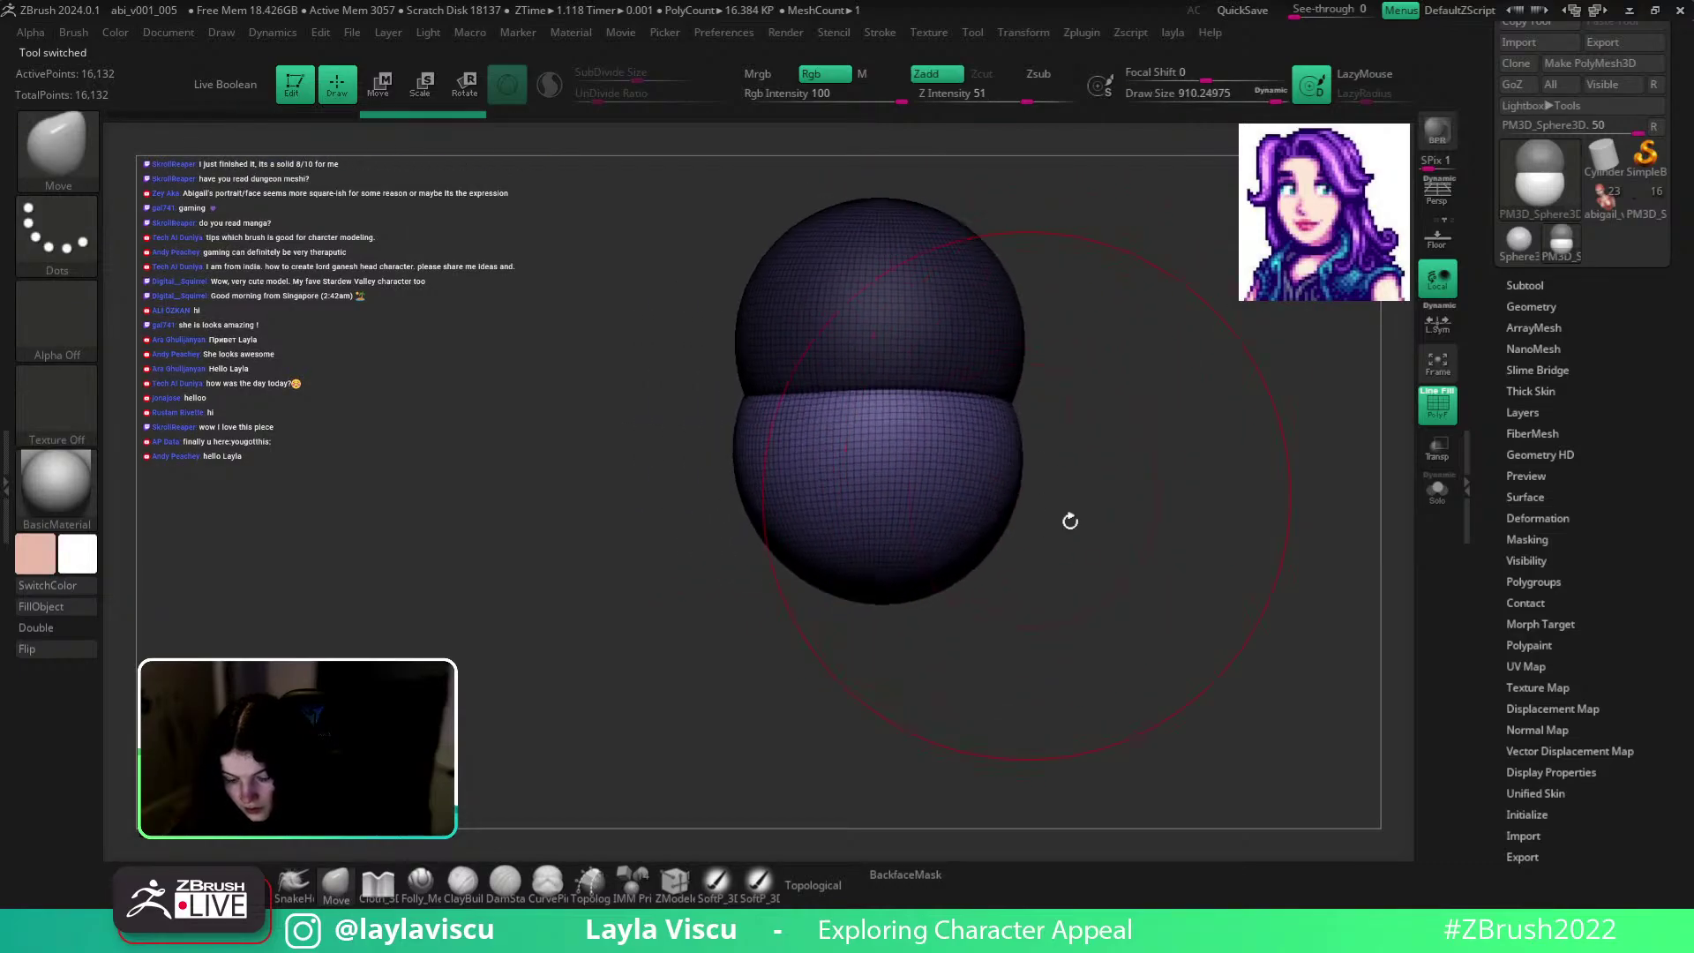
drag(995, 575, 938, 556)
key(s)
drag(1001, 487, 1042, 473)
drag(954, 537, 921, 540)
Refine the jaw's chin and underside from the side and front with the Move brush, reducing the draw size to about 734.
key(s)
mouse_move(919, 461)
mouse_down()
mouse_move(909, 445)
mouse_move(950, 402)
mouse_up()
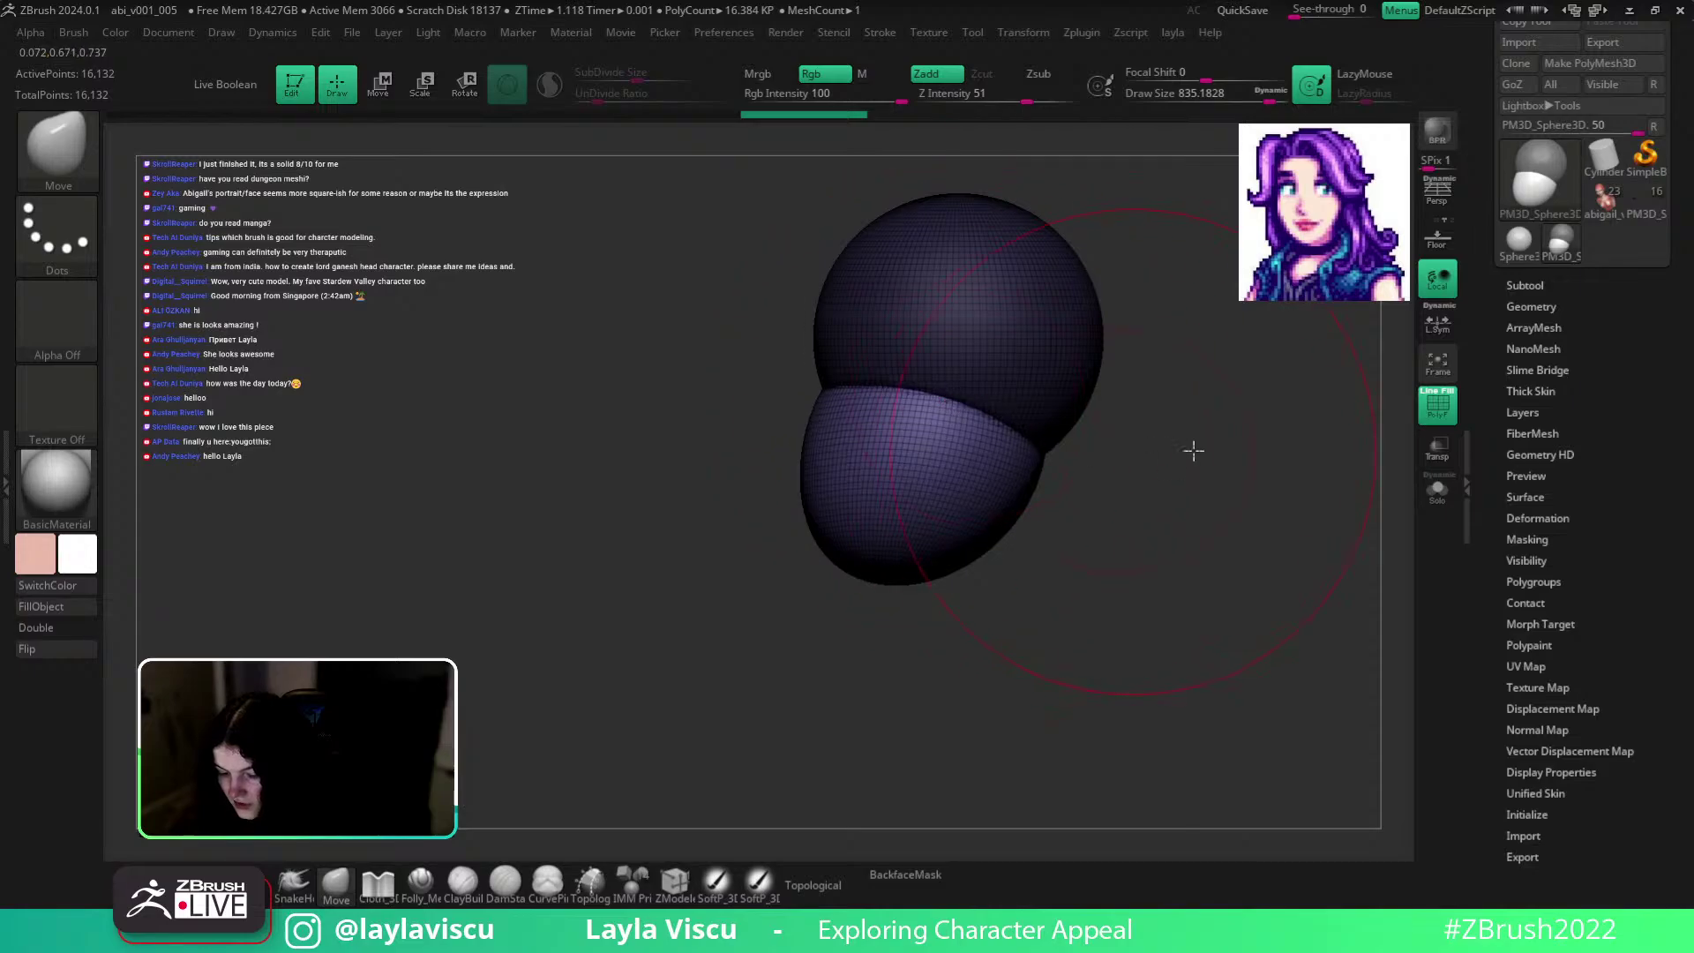
drag(1165, 451, 991, 442)
key([)
mouse_move(1247, 461)
mouse_down()
mouse_move(927, 492)
mouse_move(1202, 456)
mouse_move(919, 465)
mouse_move(892, 491)
mouse_up()
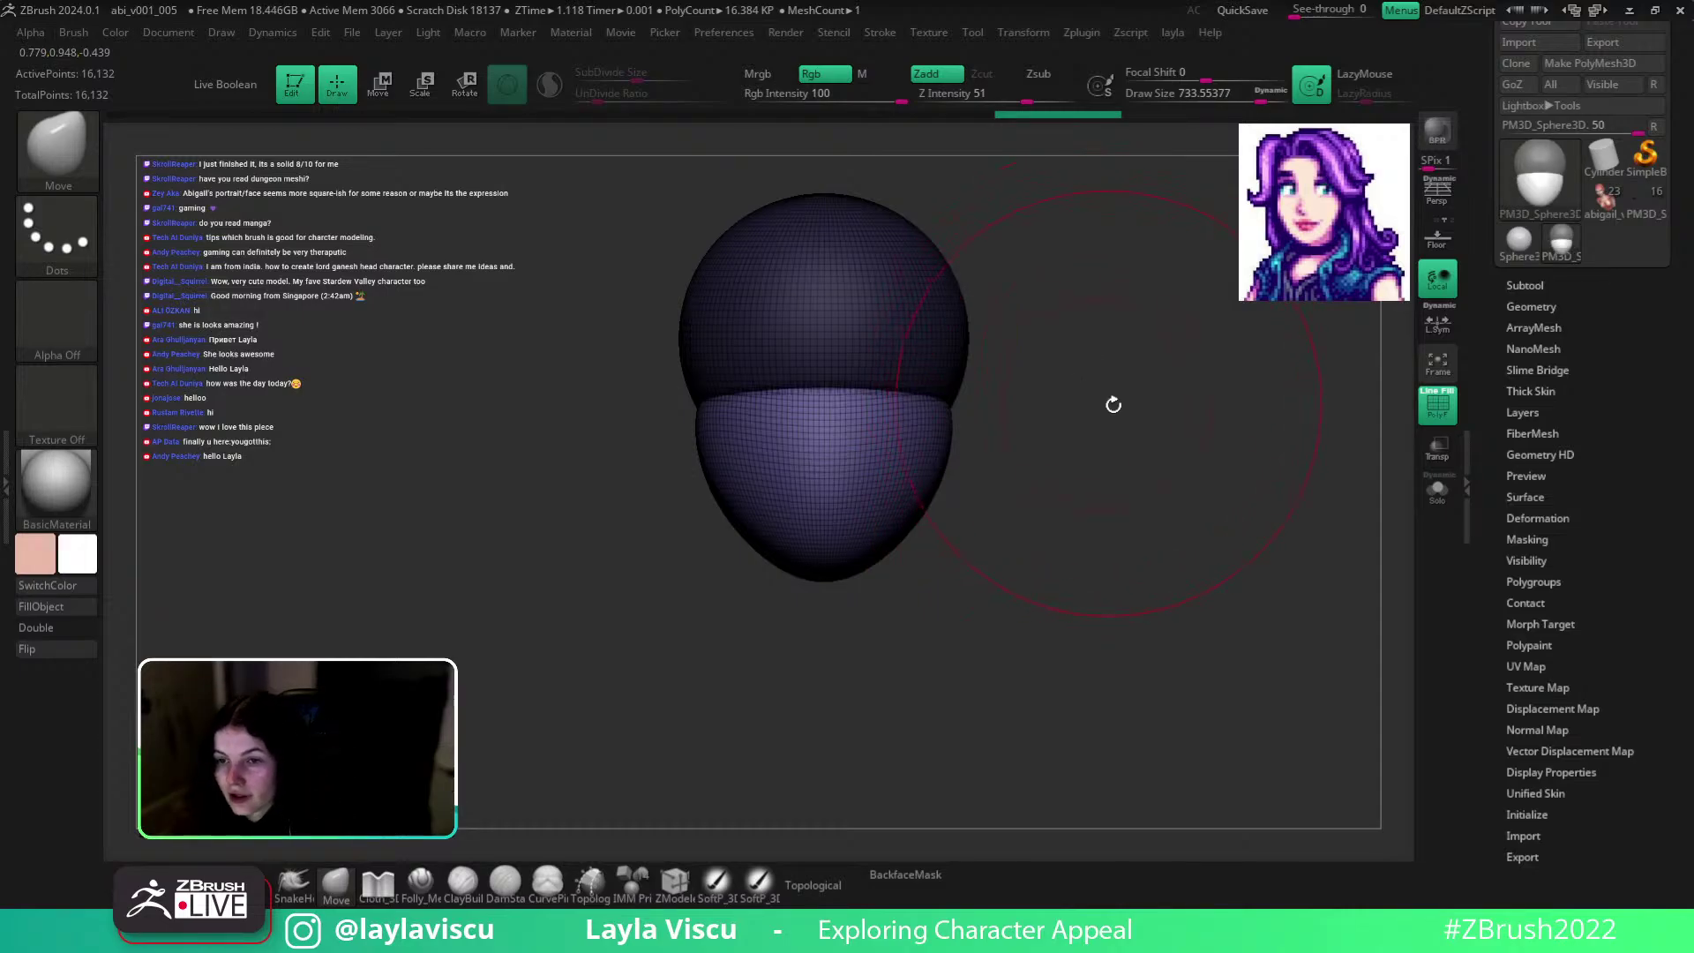
mouse_move(1120, 416)
alt+mouse_down()
mouse_move(1135, 389)
mouse_move(1212, 434)
mouse_move(1221, 518)
mouse_move(1199, 495)
mouse_move(1173, 653)
alt+mouse_up()
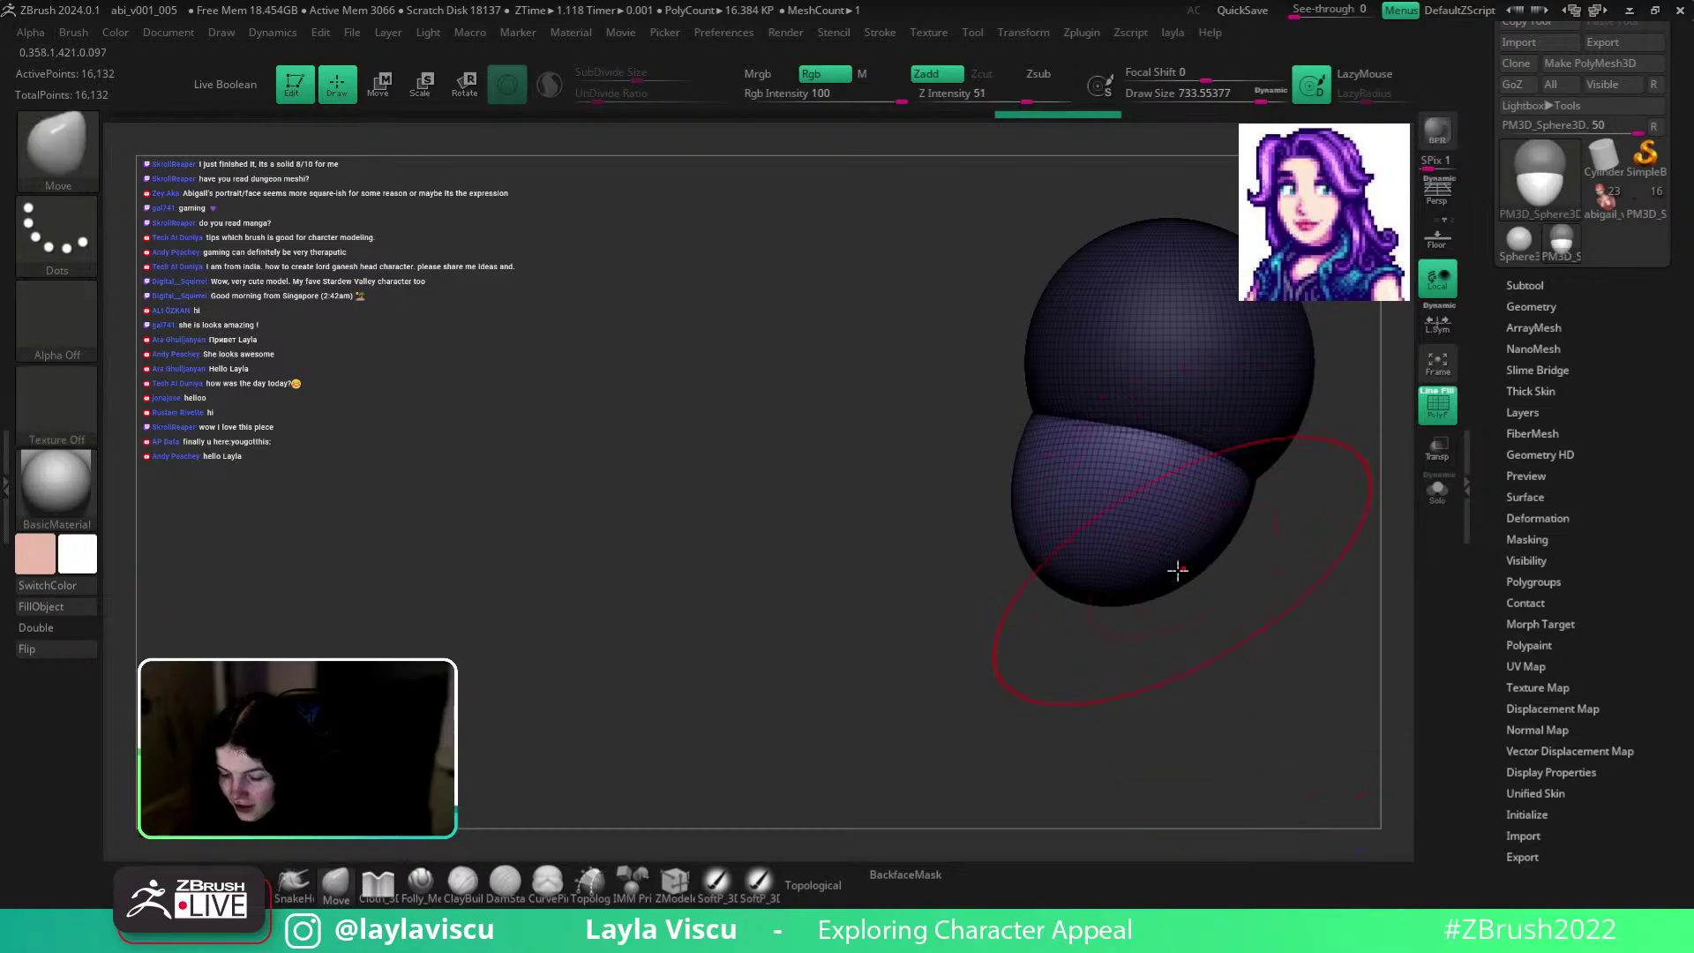
mouse_move(1163, 575)
mouse_down()
mouse_move(1135, 596)
mouse_move(1226, 495)
mouse_move(1238, 508)
mouse_move(1202, 491)
mouse_move(1138, 574)
mouse_move(1096, 541)
mouse_move(1104, 480)
mouse_move(1210, 472)
mouse_move(1127, 341)
mouse_up()
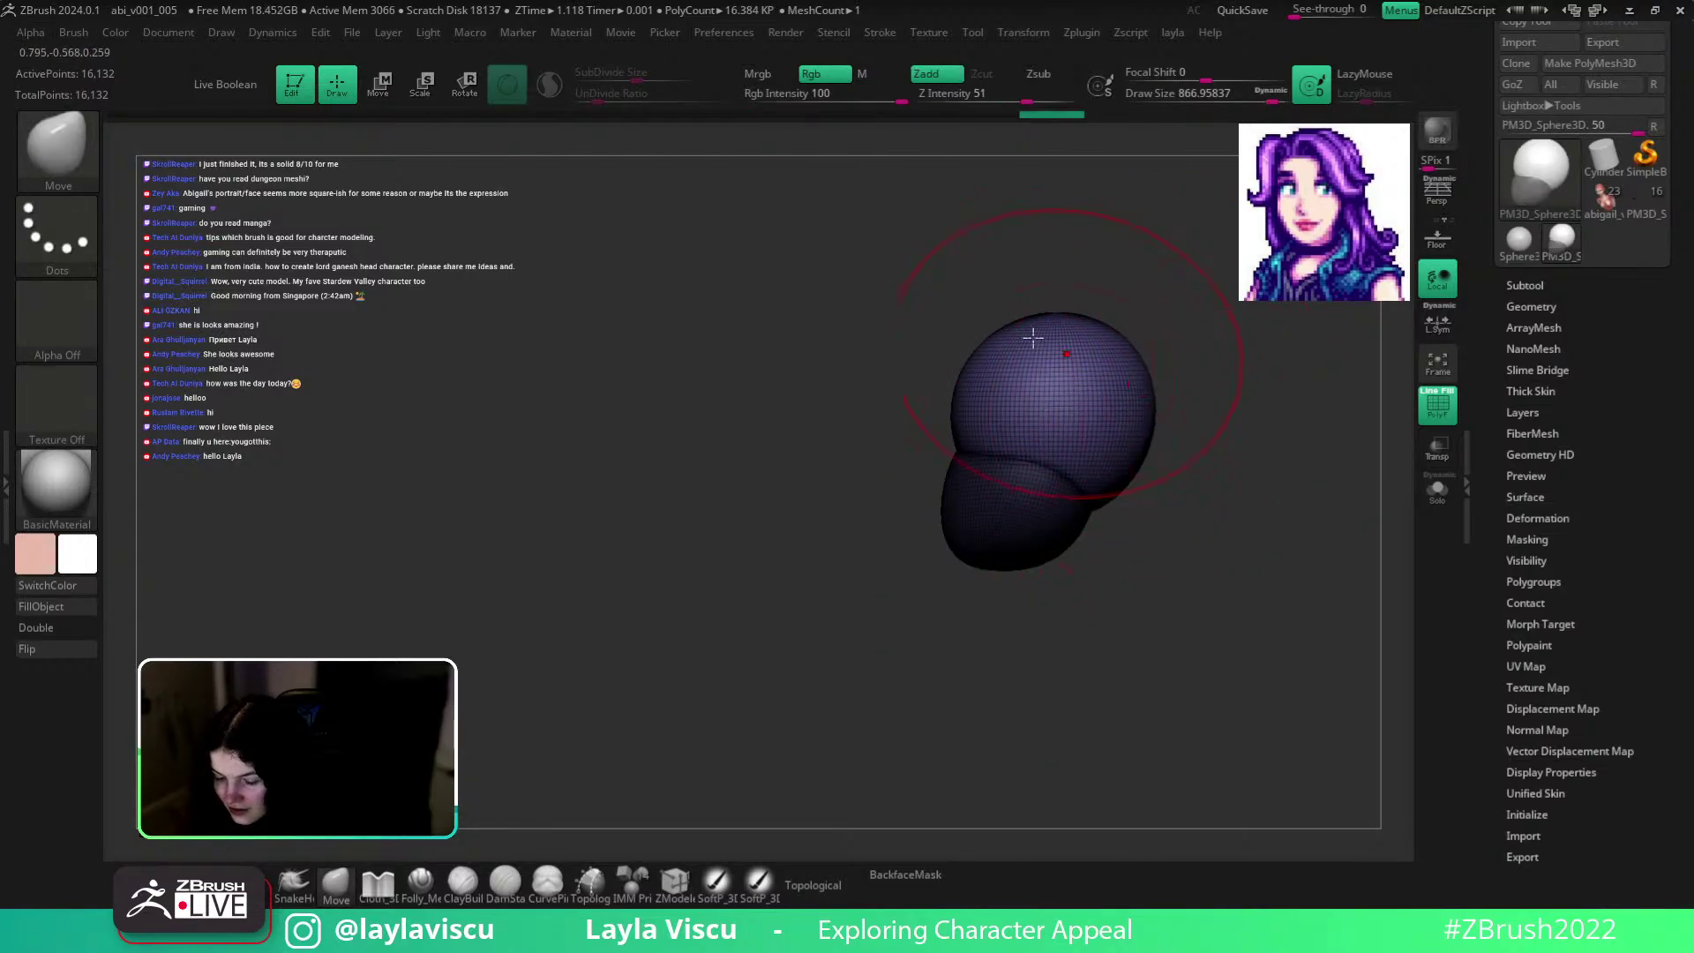
Reshape the unmasked upper sphere into a cranium with the Move brush, keeping the jaw mass masked.
mouse_move(991, 332)
mouse_down()
mouse_move(1229, 326)
mouse_move(1161, 386)
mouse_move(1059, 397)
mouse_up()
key(s)
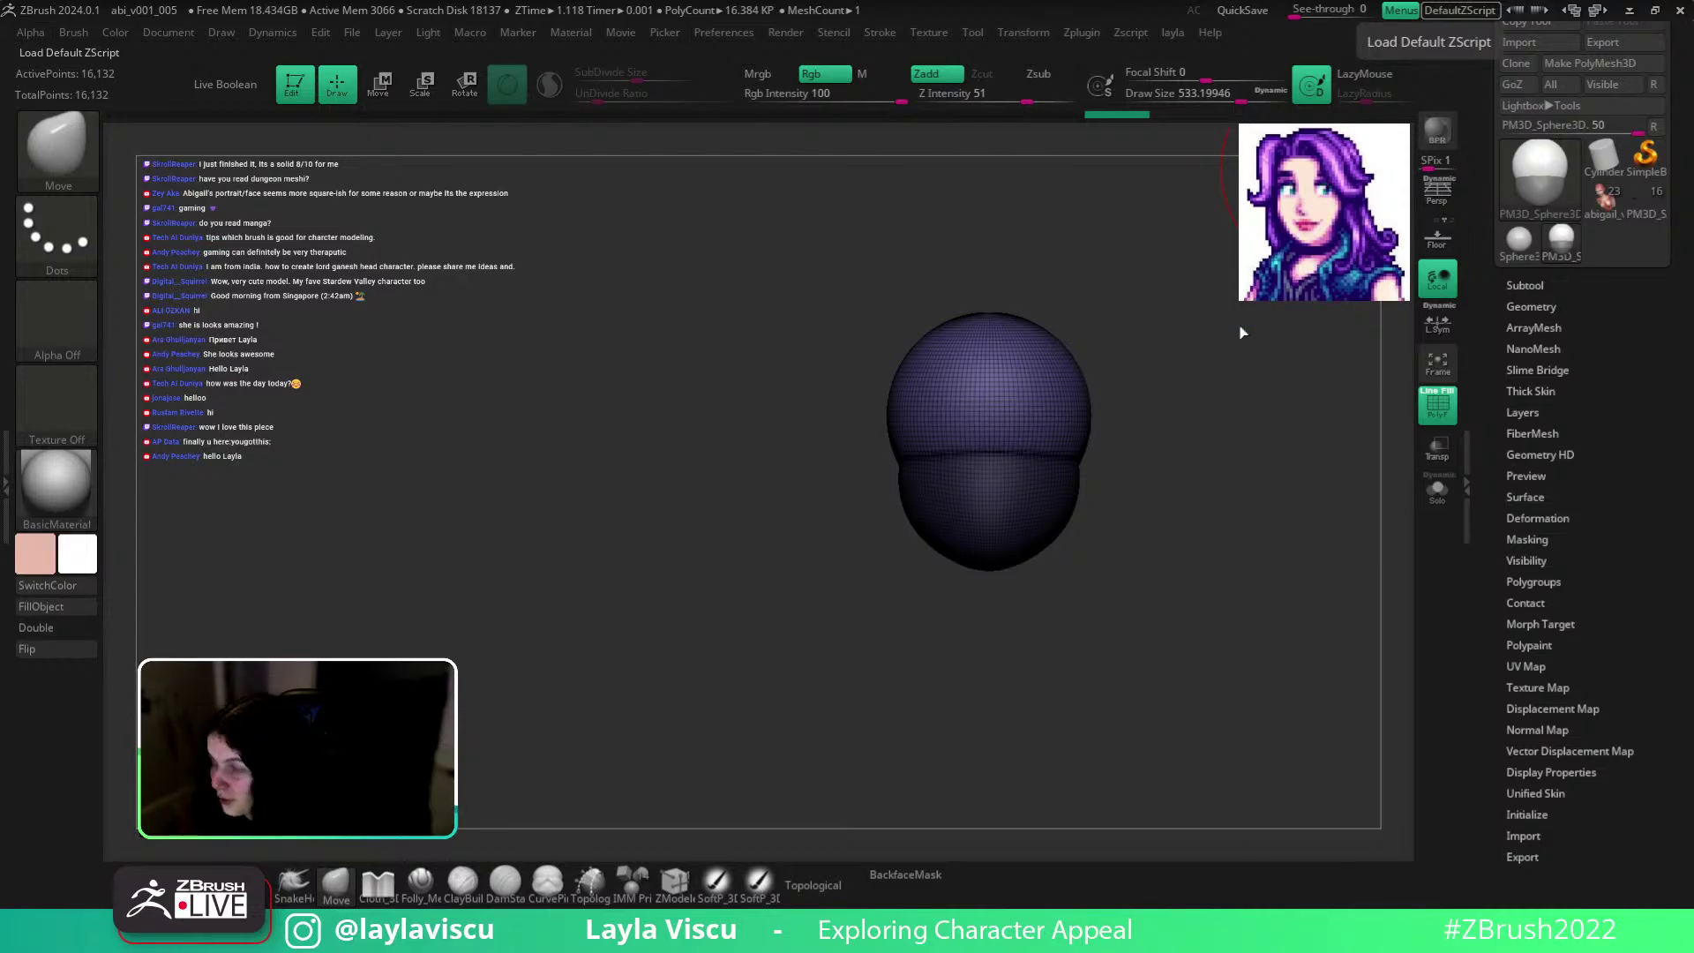
alt+drag(1200, 405, 1097, 415)
drag(1060, 328, 1093, 413)
key(s)
key(s)
mouse_move(1087, 417)
mouse_down()
mouse_move(1041, 415)
mouse_move(1269, 397)
mouse_up()
key(s)
Refine the crown and back profile of the cranium in side view with small Move brush adjustments.
mouse_move(1011, 330)
mouse_down()
mouse_move(1037, 330)
mouse_move(1050, 304)
mouse_up()
key(s)
click(945, 285)
drag(944, 289, 941, 287)
key(s)
drag(1109, 393, 1101, 394)
drag(964, 273, 960, 270)
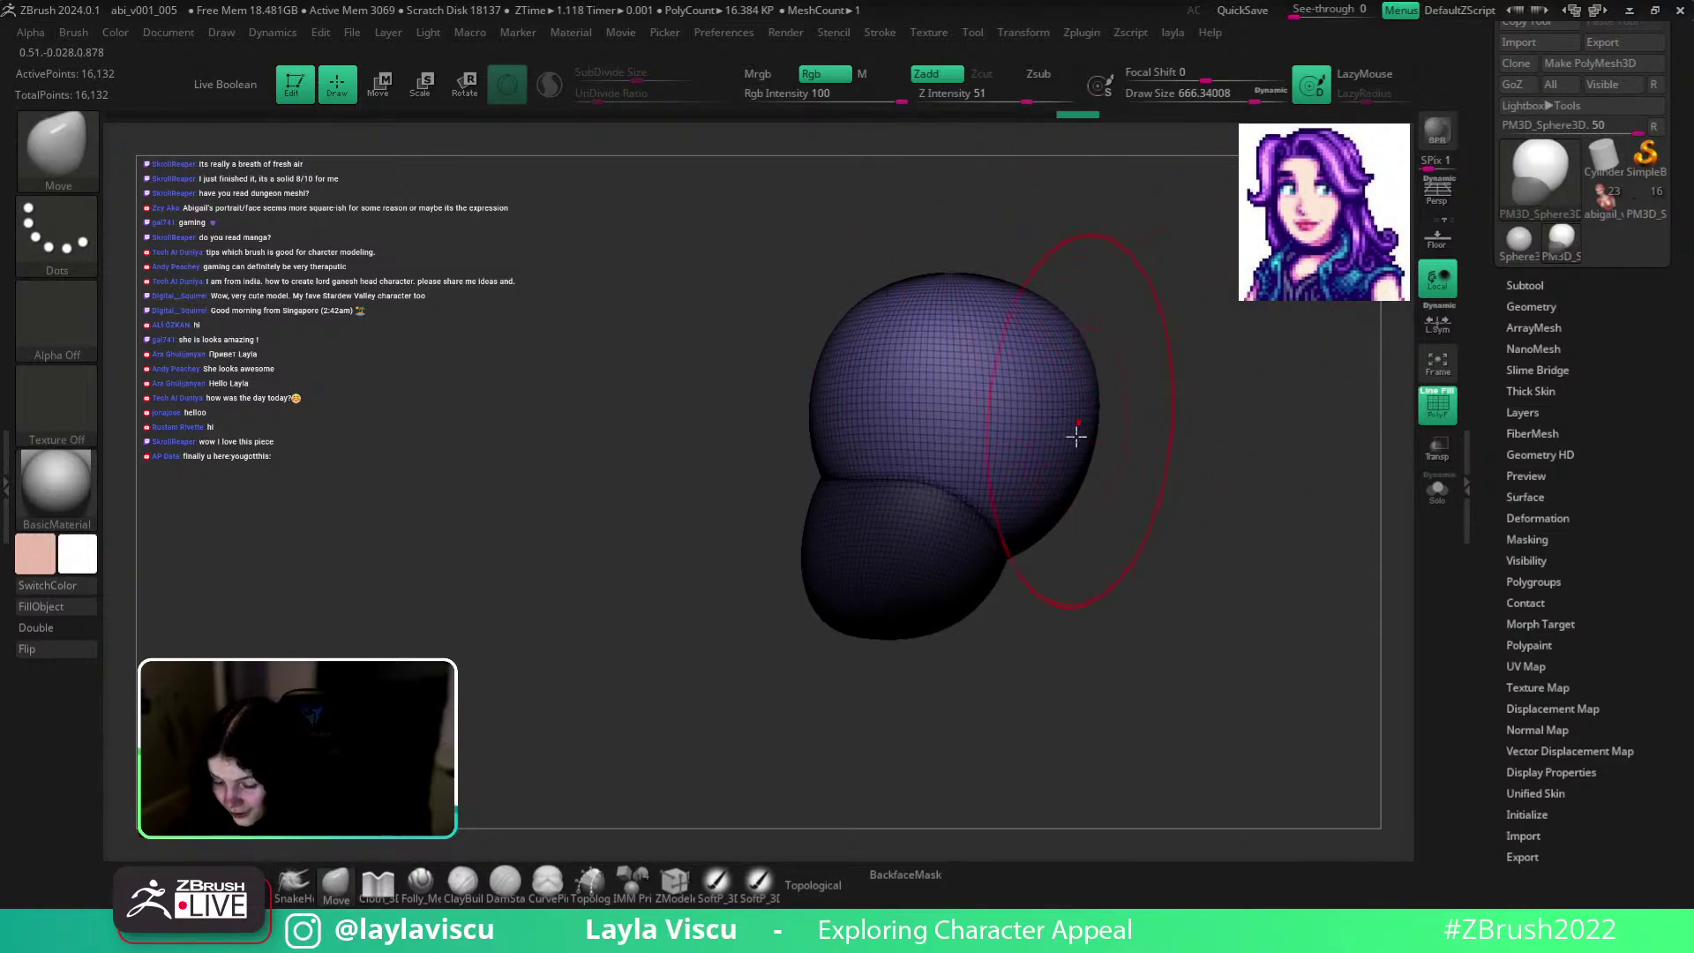
Tuck in the rear underside of the unmasked jaw with the Move brush at a draw size of about 500, hiding the polyframe.
mouse_move(1210, 427)
mouse_down()
mouse_move(1287, 421)
mouse_move(1279, 525)
mouse_move(1108, 438)
mouse_move(960, 423)
mouse_move(1210, 511)
mouse_move(1185, 549)
mouse_move(1086, 533)
mouse_move(1110, 584)
mouse_move(1082, 540)
mouse_up()
key(s)
key(s)
key(shift+f)
drag(1034, 606, 1006, 597)
mouse_move(1224, 646)
mouse_down()
mouse_move(1240, 691)
mouse_move(1182, 697)
mouse_up()
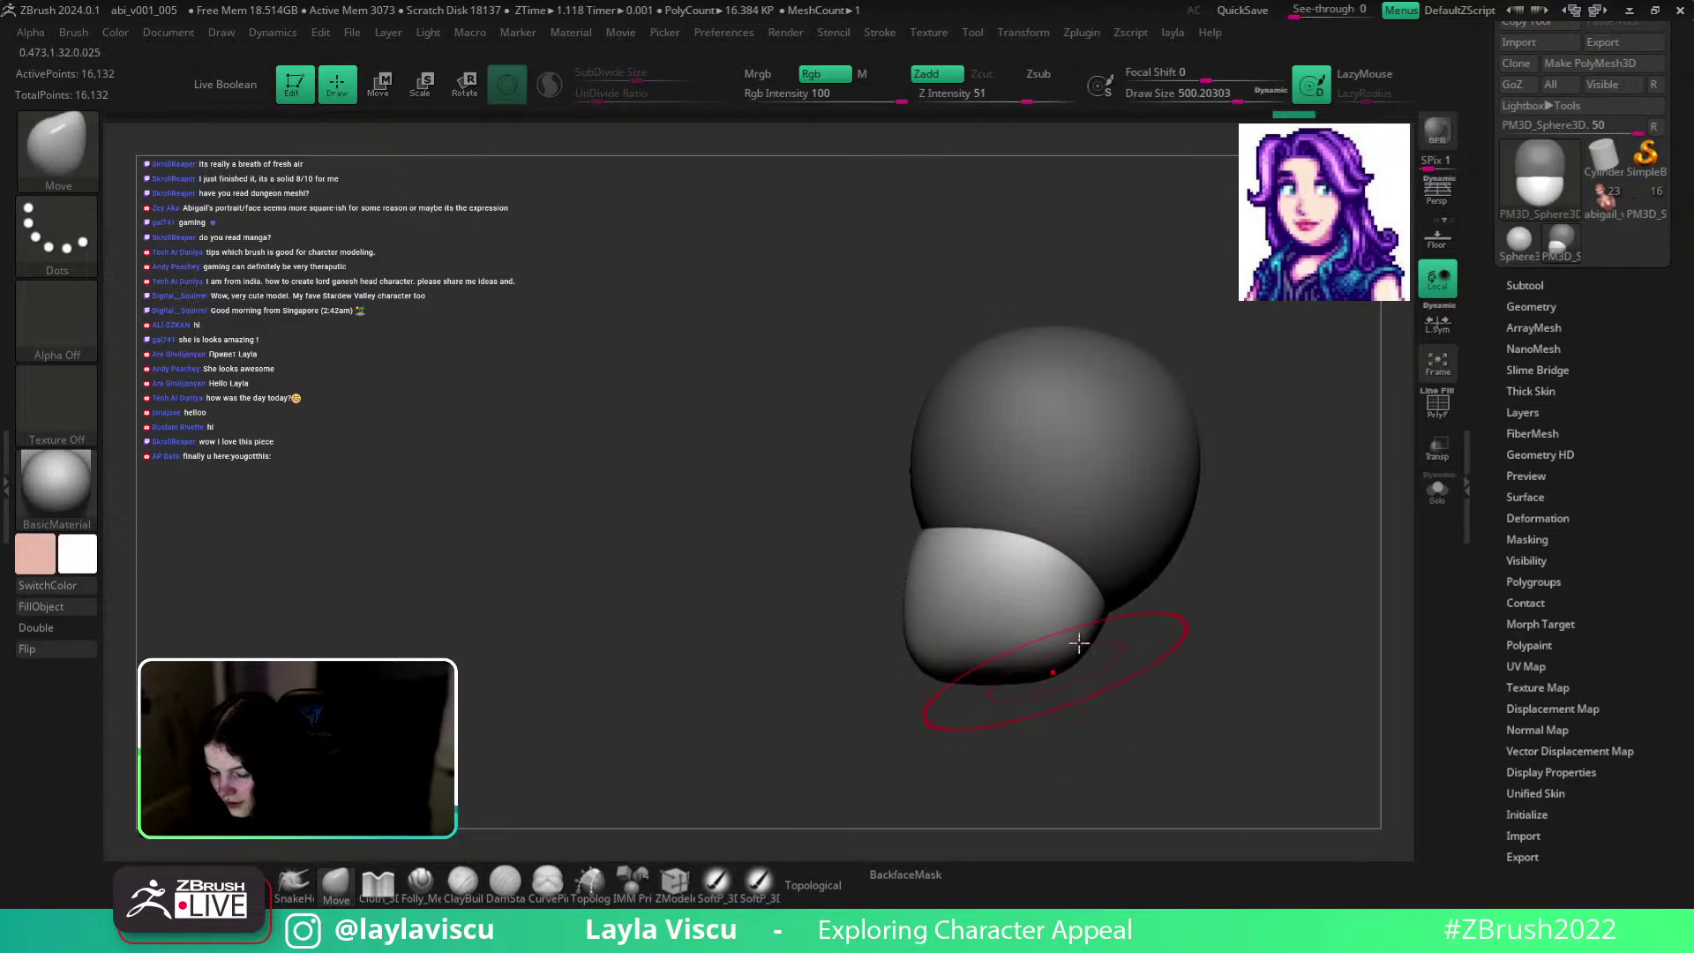
Taper the jaw's back edge and adjust its chin and upper front with the Move brush at draw sizes of about 685 and 533.
key(s)
mouse_move(1077, 612)
mouse_down()
mouse_move(1108, 612)
mouse_move(1057, 617)
mouse_up()
key(s)
key(s)
mouse_move(932, 616)
mouse_down()
mouse_move(954, 616)
mouse_move(914, 682)
mouse_up()
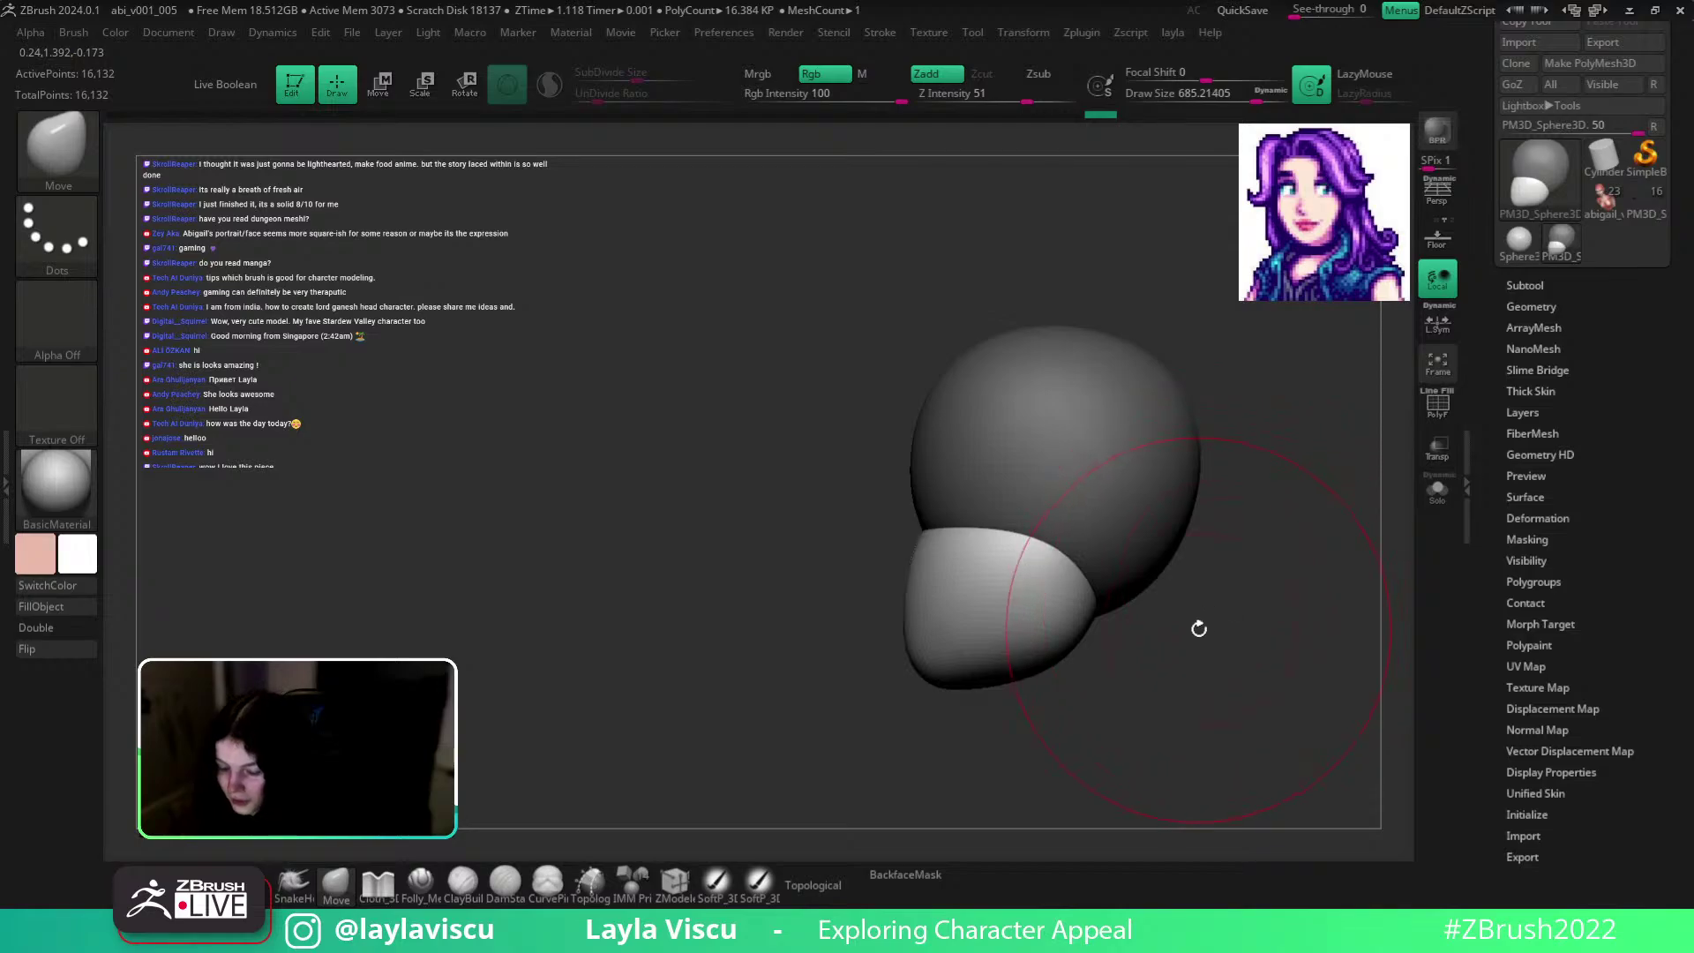
key(s)
drag(924, 520, 916, 525)
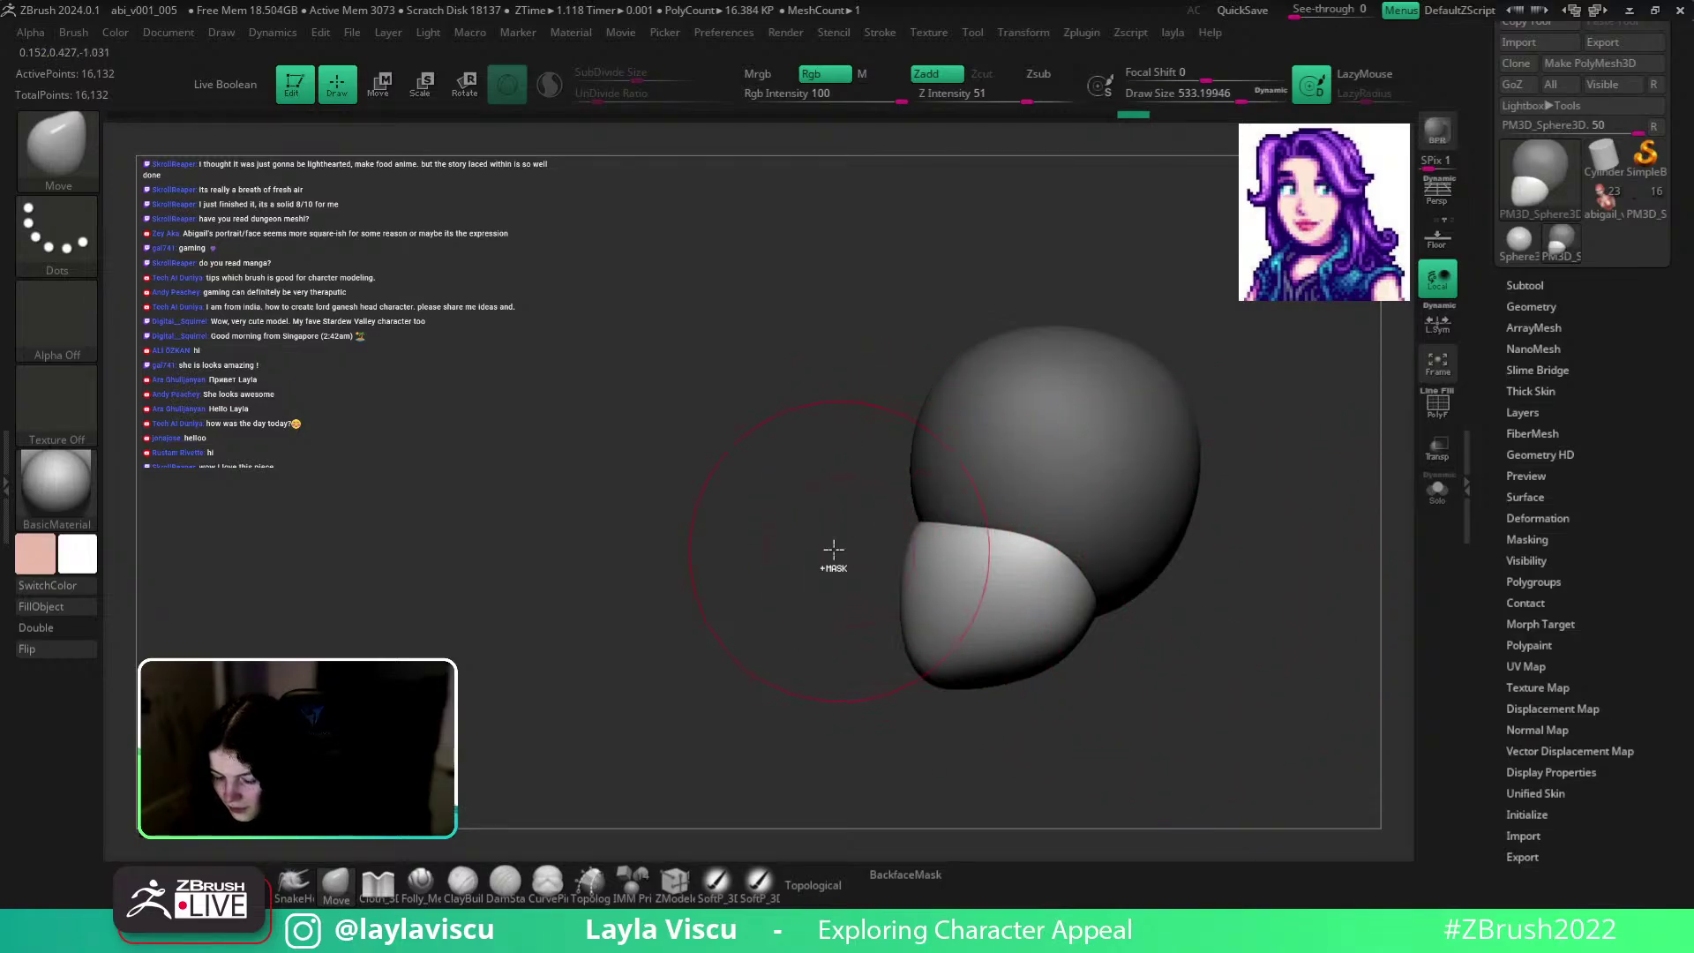
Invert the mask to free the cranium and adjust its brow and forehead profile with the Move brush.
alt+click(920, 516)
drag(918, 465, 926, 463)
drag(953, 374, 946, 377)
ctrl+right_drag(957, 397, 1014, 316)
right_drag(1015, 316, 1145, 334)
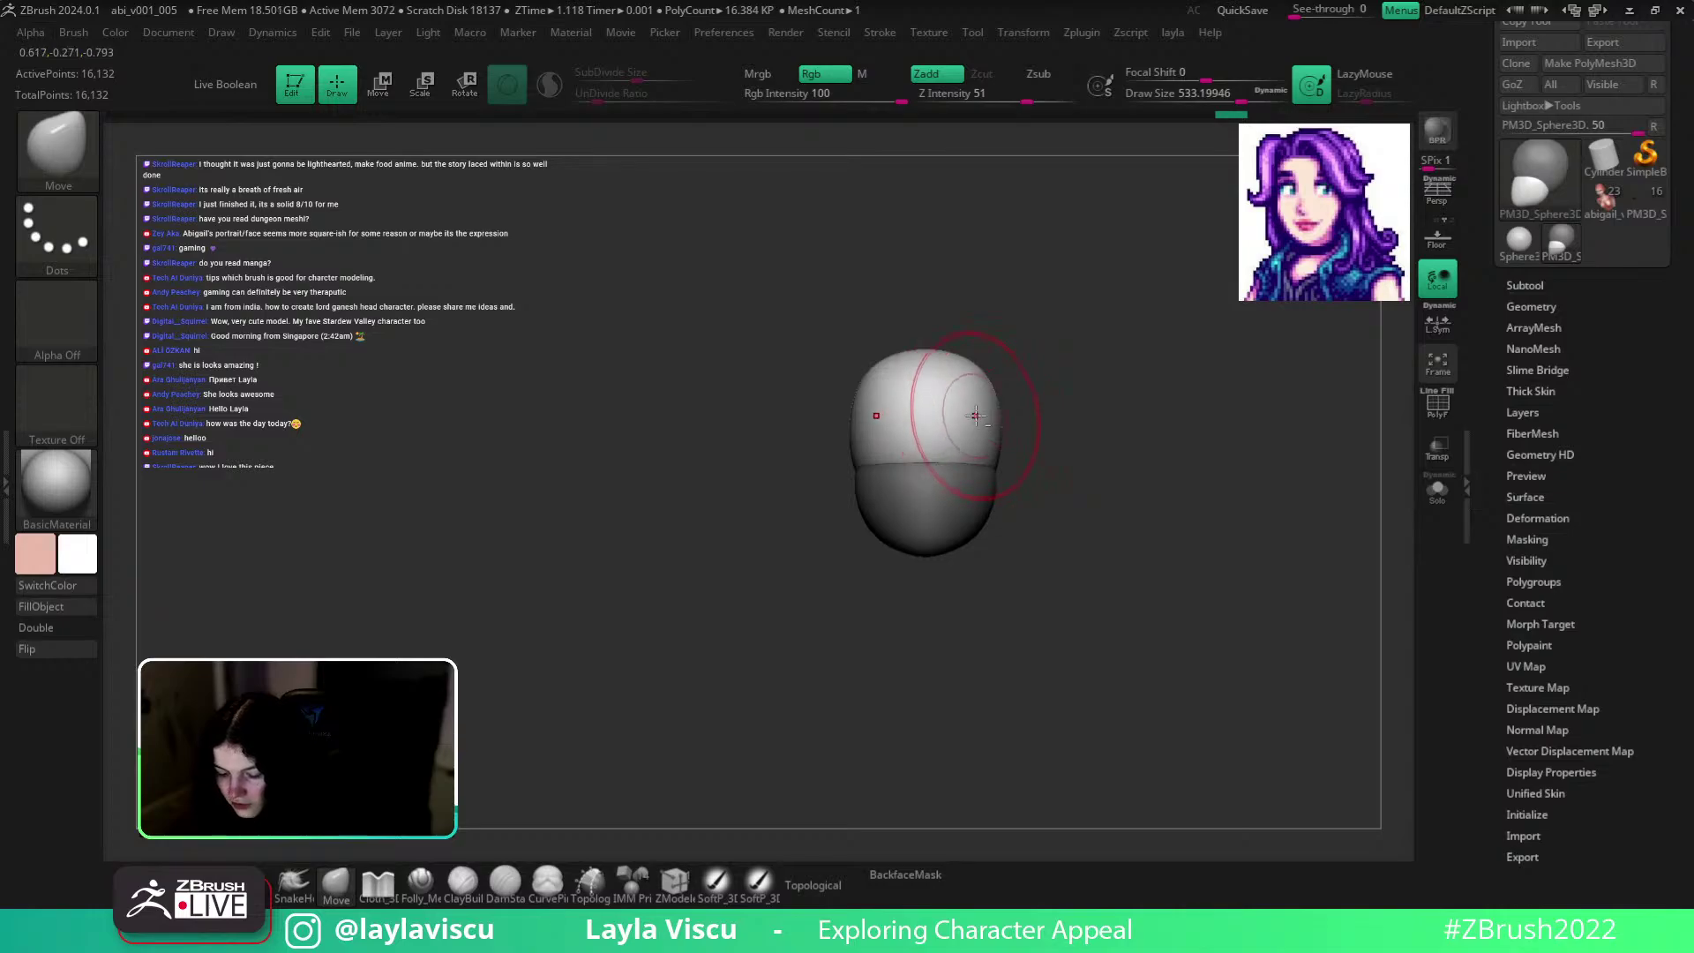
right_drag(1052, 422, 1070, 516)
right_drag(1069, 516, 1101, 345)
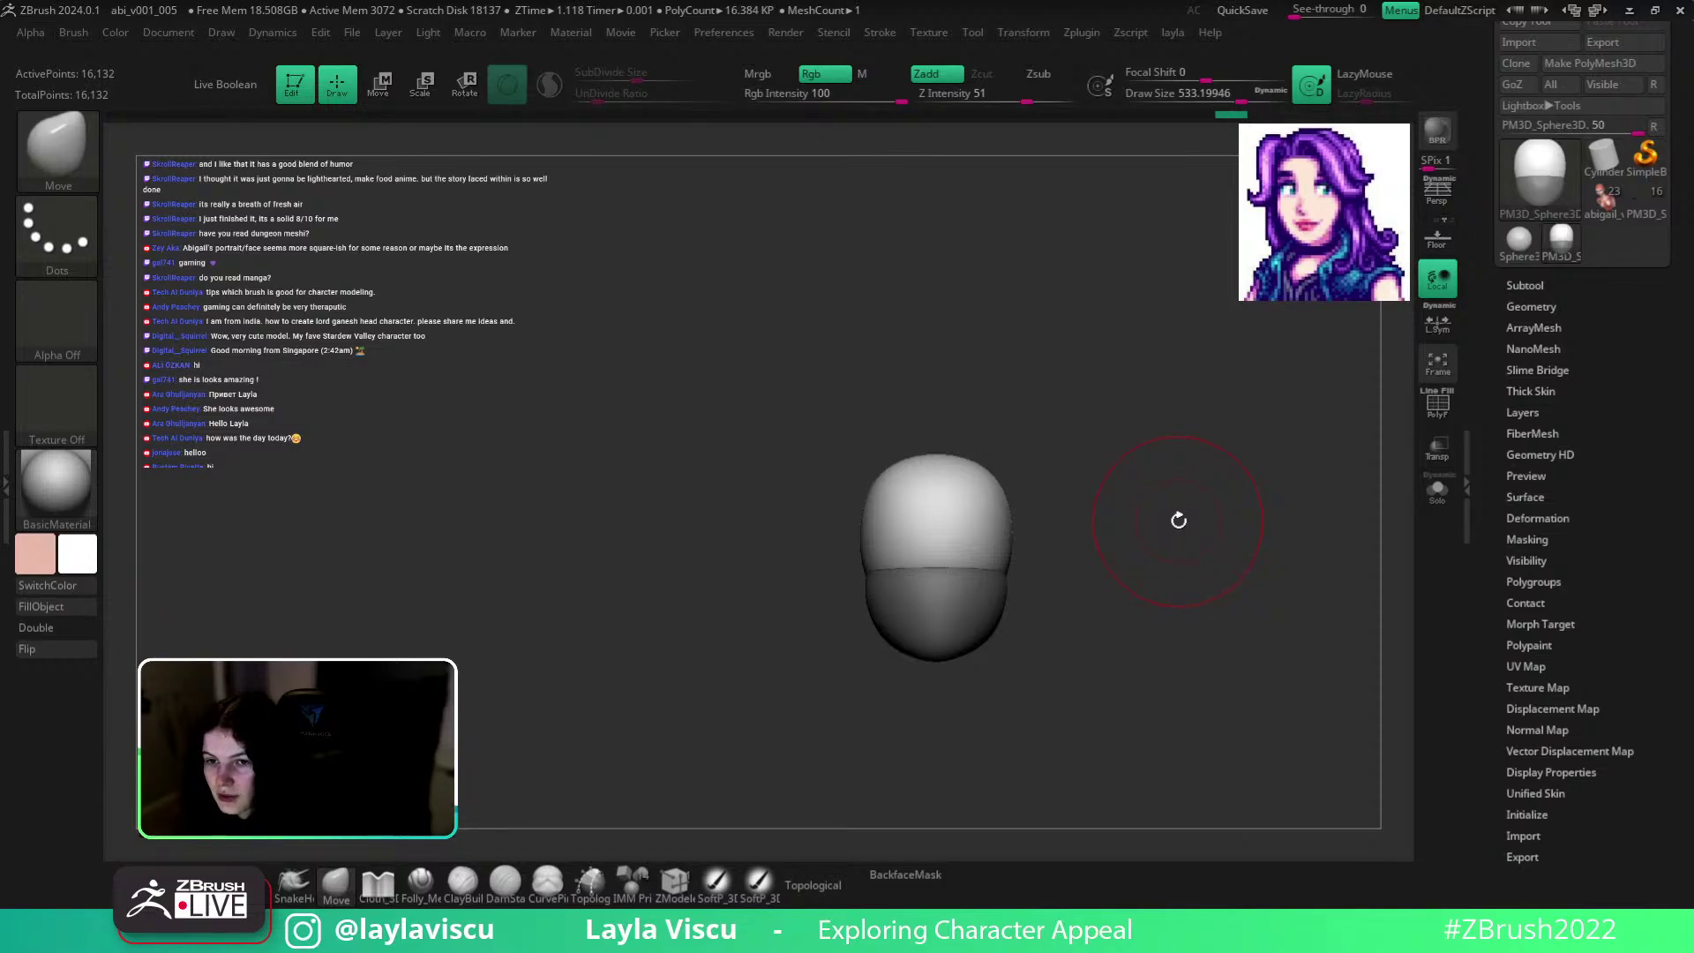
Adjust the cranium's side contour from the front with the Move brush at a draw size of about 492.
mouse_move(1178, 522)
alt+mouse_down()
mouse_move(1170, 492)
mouse_move(1210, 453)
alt+mouse_up()
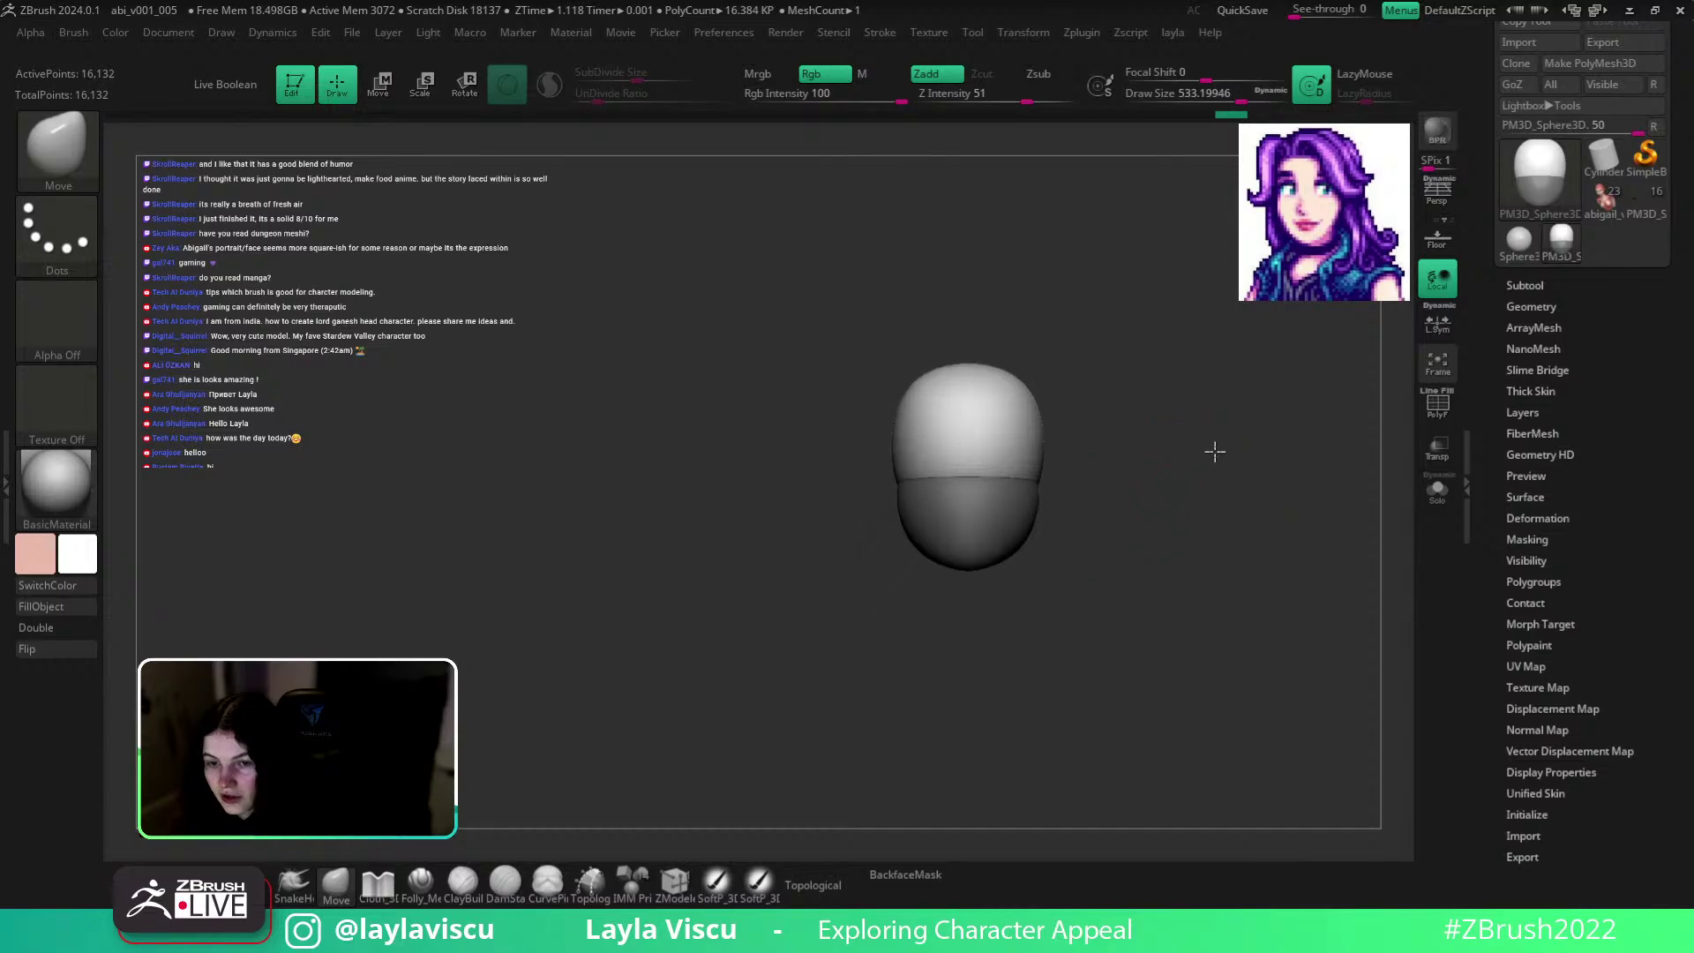
alt+drag(1097, 461, 1100, 480)
key(s)
key(s)
drag(1097, 365, 1077, 410)
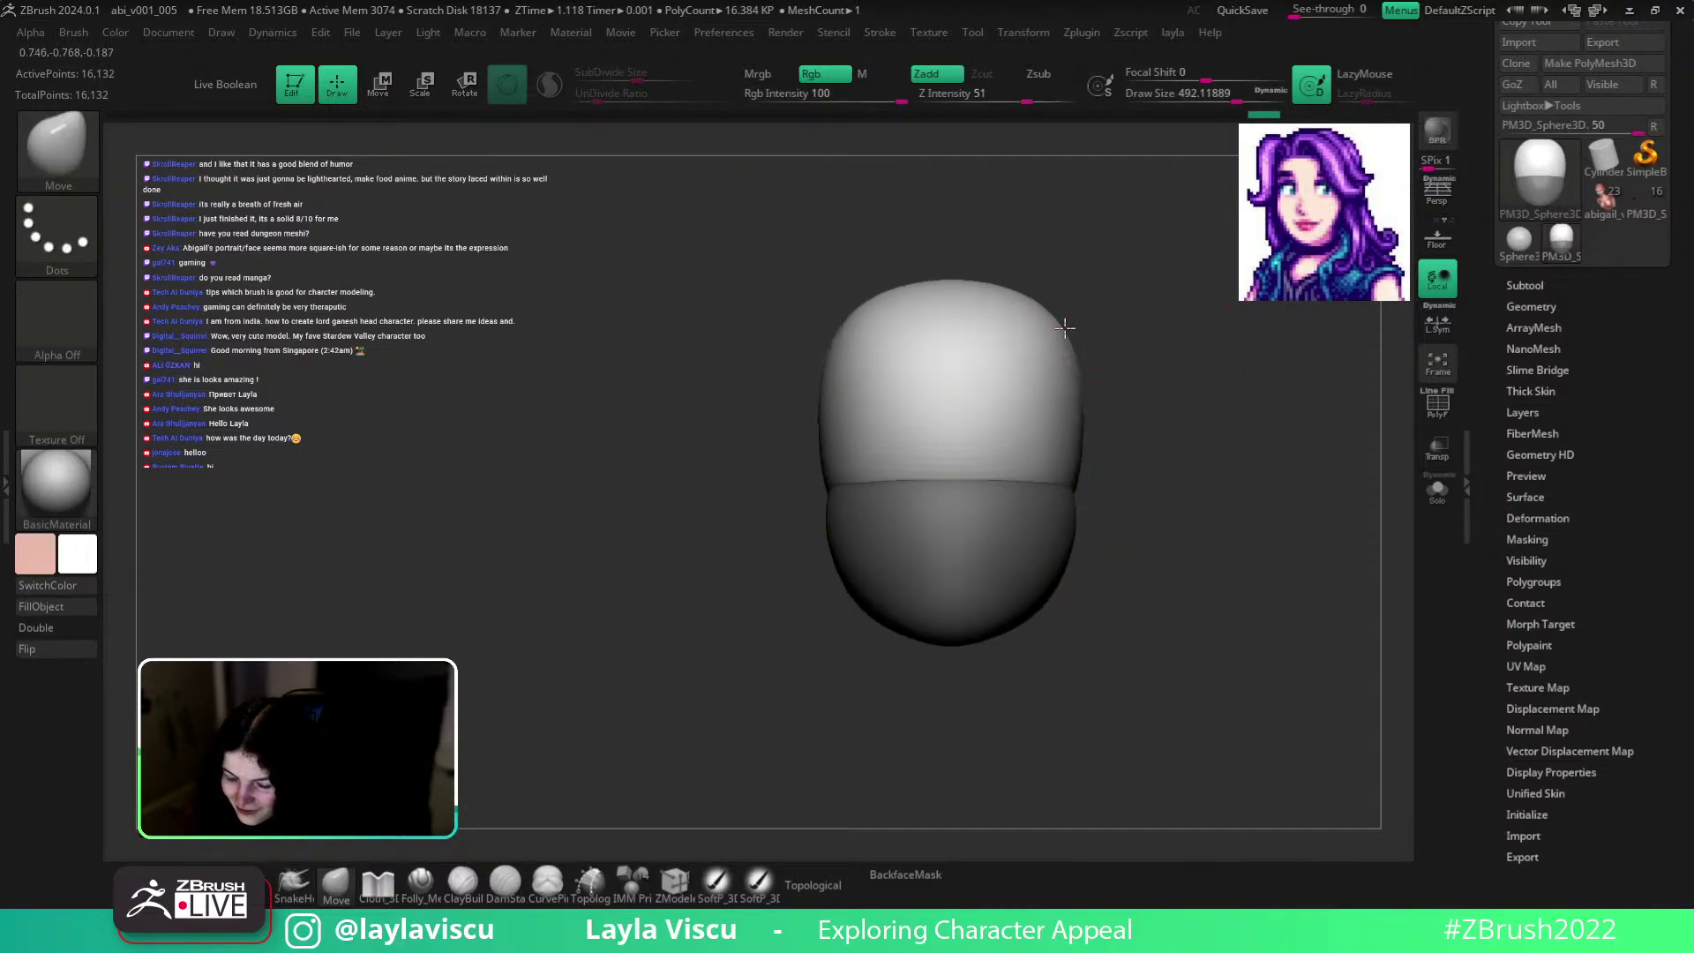
Invert the mask to free the jaw and push in its rear lower corner with the Move brush.
mouse_move(1184, 479)
alt+mouse_down()
mouse_move(1157, 451)
mouse_move(1126, 485)
mouse_move(1086, 492)
mouse_move(1063, 568)
mouse_move(966, 633)
mouse_move(1187, 607)
alt+mouse_up()
ctrl+click(1140, 490)
key(s)
key(s)
key(s)
mouse_move(1056, 594)
mouse_down()
mouse_move(1037, 593)
mouse_move(1104, 517)
mouse_move(1063, 559)
mouse_move(1124, 521)
mouse_move(1032, 565)
mouse_up()
Flatten the side planes of the jaw with the hPolish brush at draw sizes of about 257 and 338.
key(b)
key(h)
key(p)
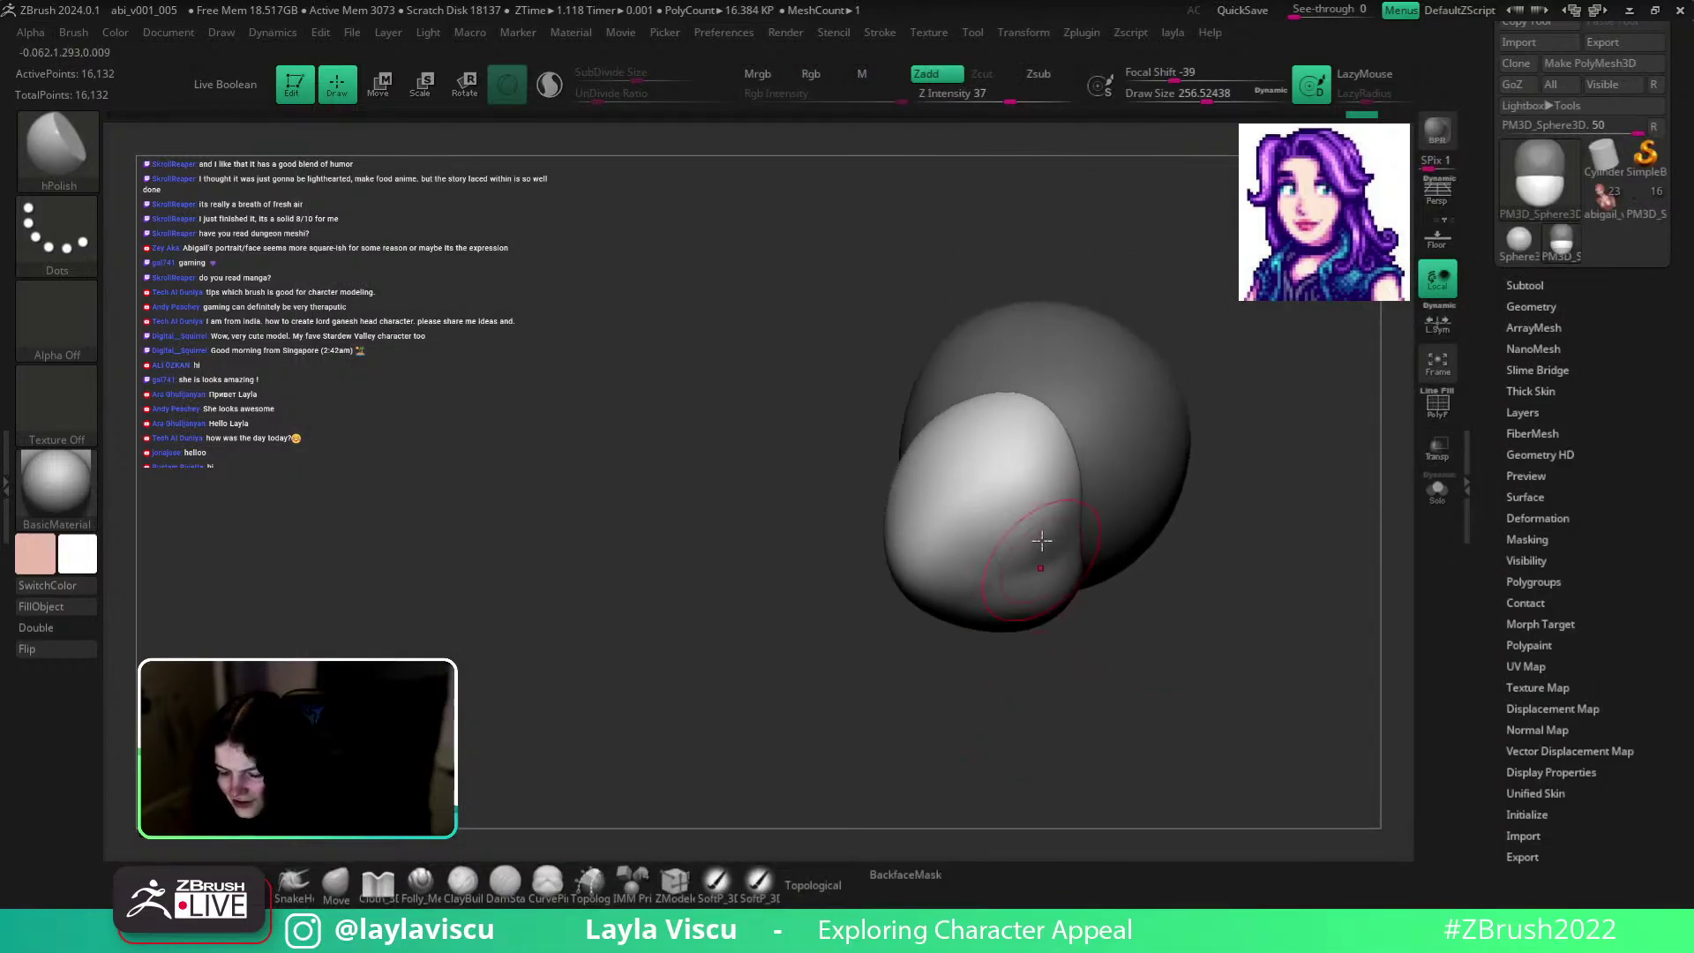
mouse_move(1027, 551)
mouse_down()
mouse_move(981, 575)
mouse_move(1019, 551)
mouse_up()
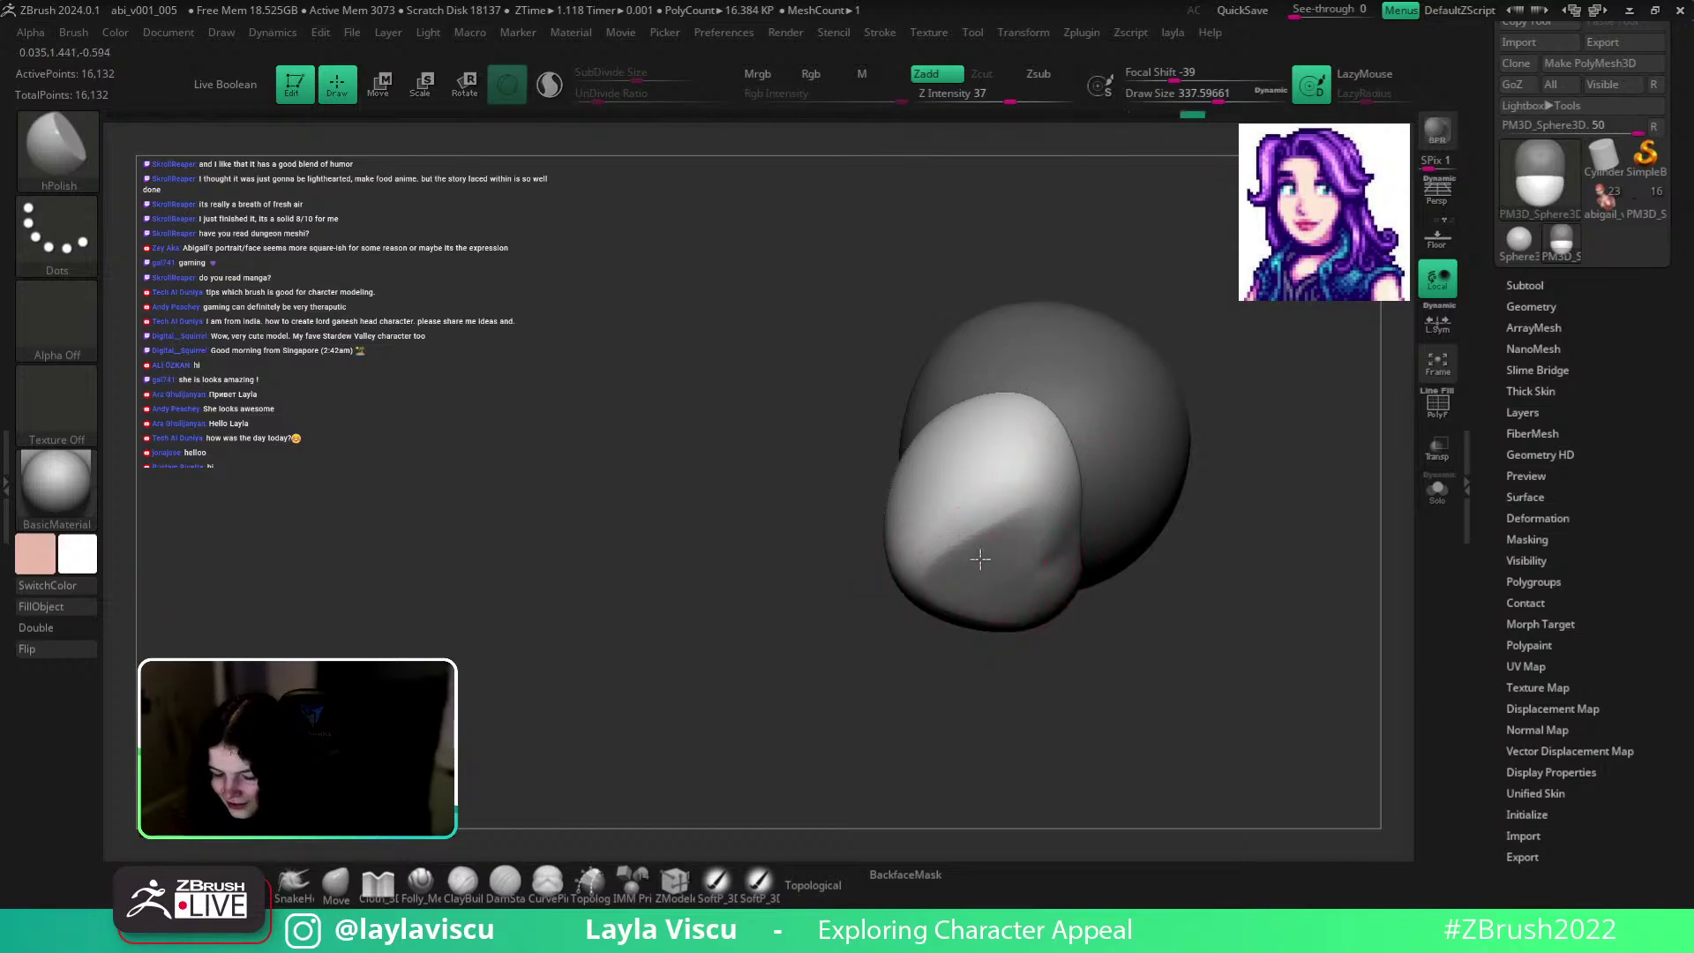
shift+drag(1228, 711, 1180, 738)
mouse_move(1055, 579)
mouse_down()
mouse_move(1085, 524)
mouse_move(1009, 553)
mouse_up()
shift+drag(1134, 624, 1138, 620)
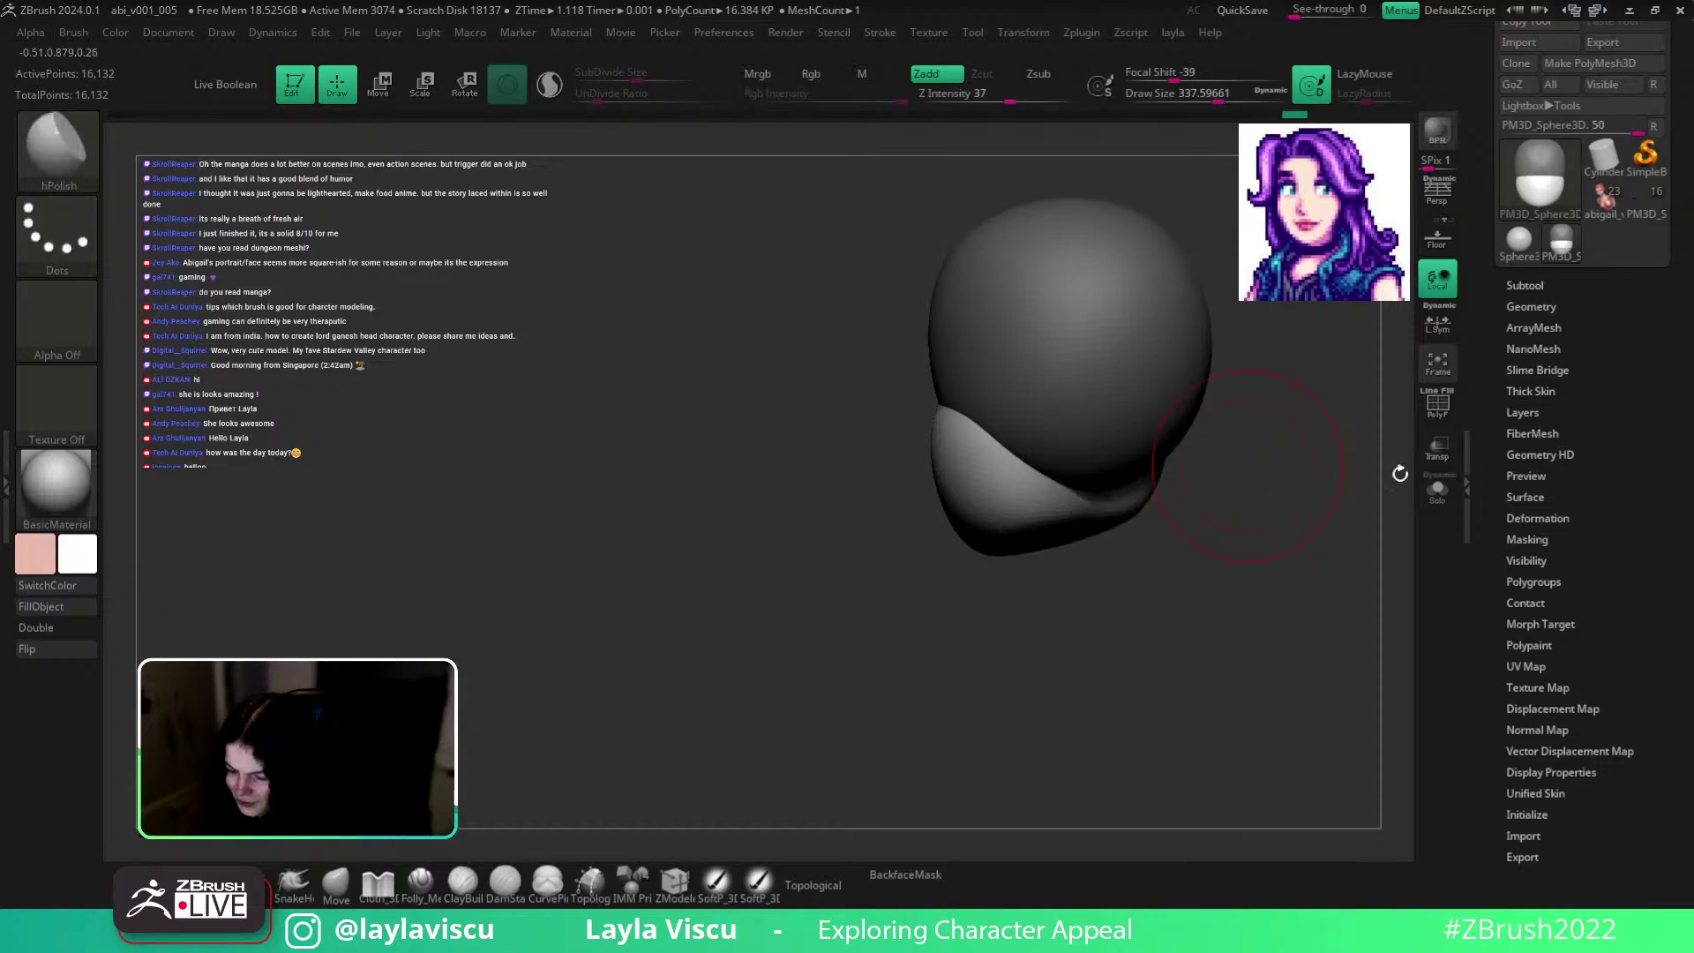
Assign separate polygroups to the cranium and jaw, and isolate the jaw to inspect its form before showing the whole head again.
click(1437, 490)
key(shift+f)
key(q)
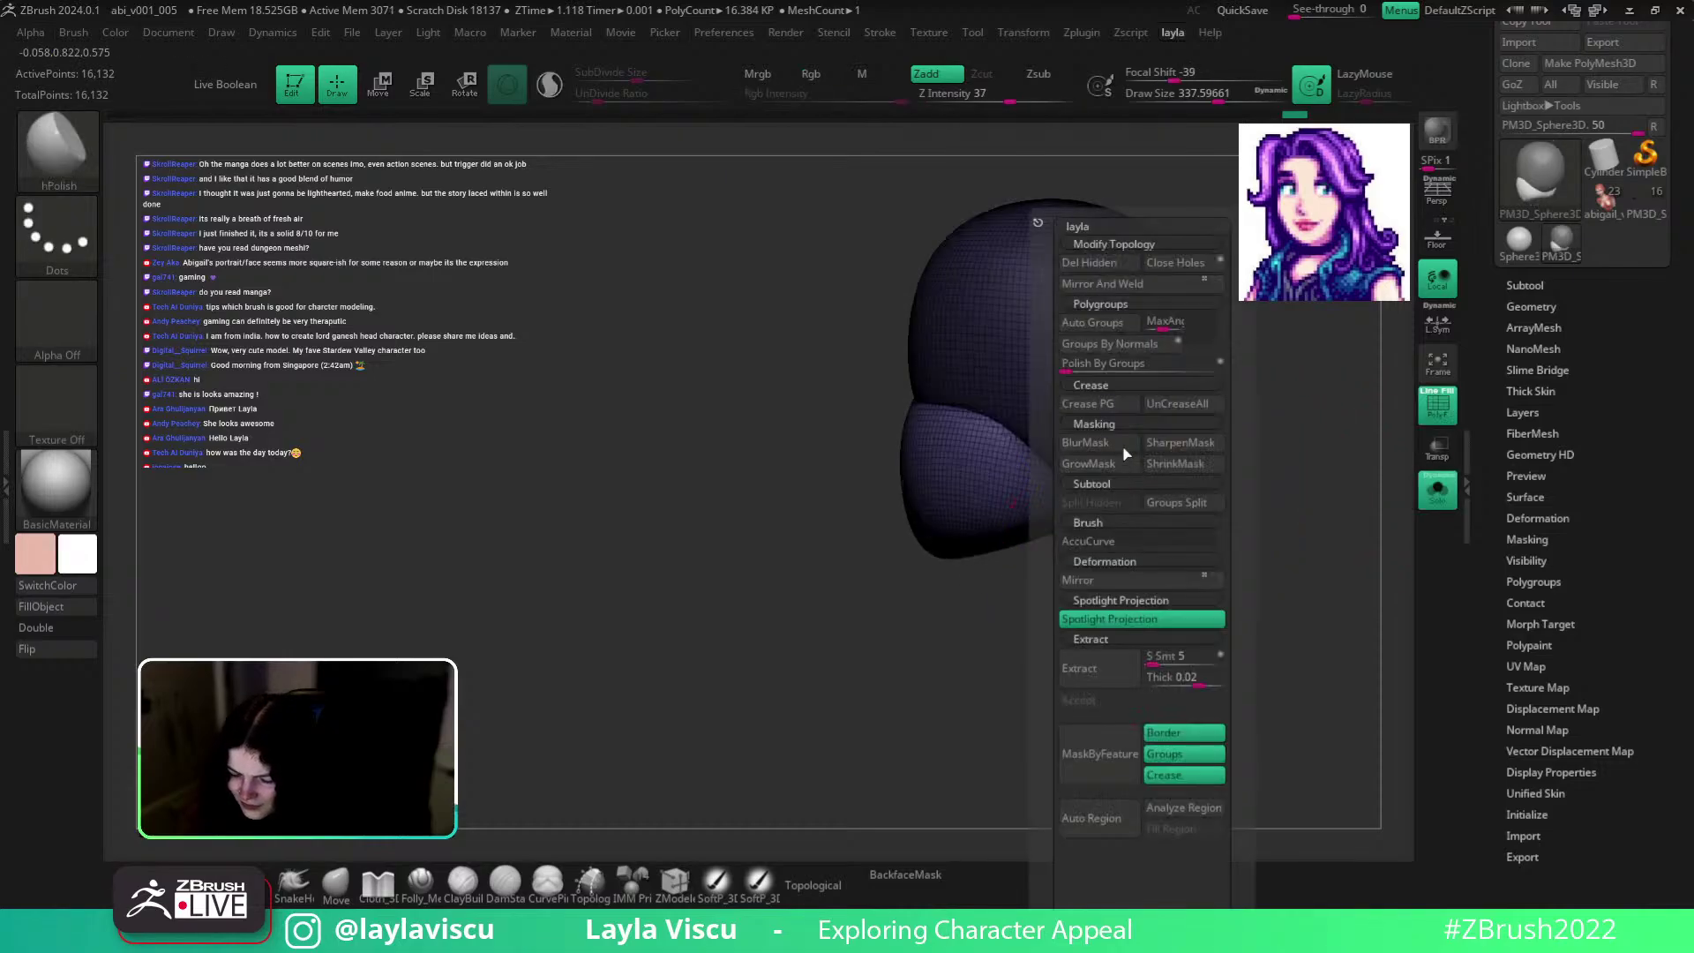
click(1094, 343)
ctrl+shift+click(1069, 487)
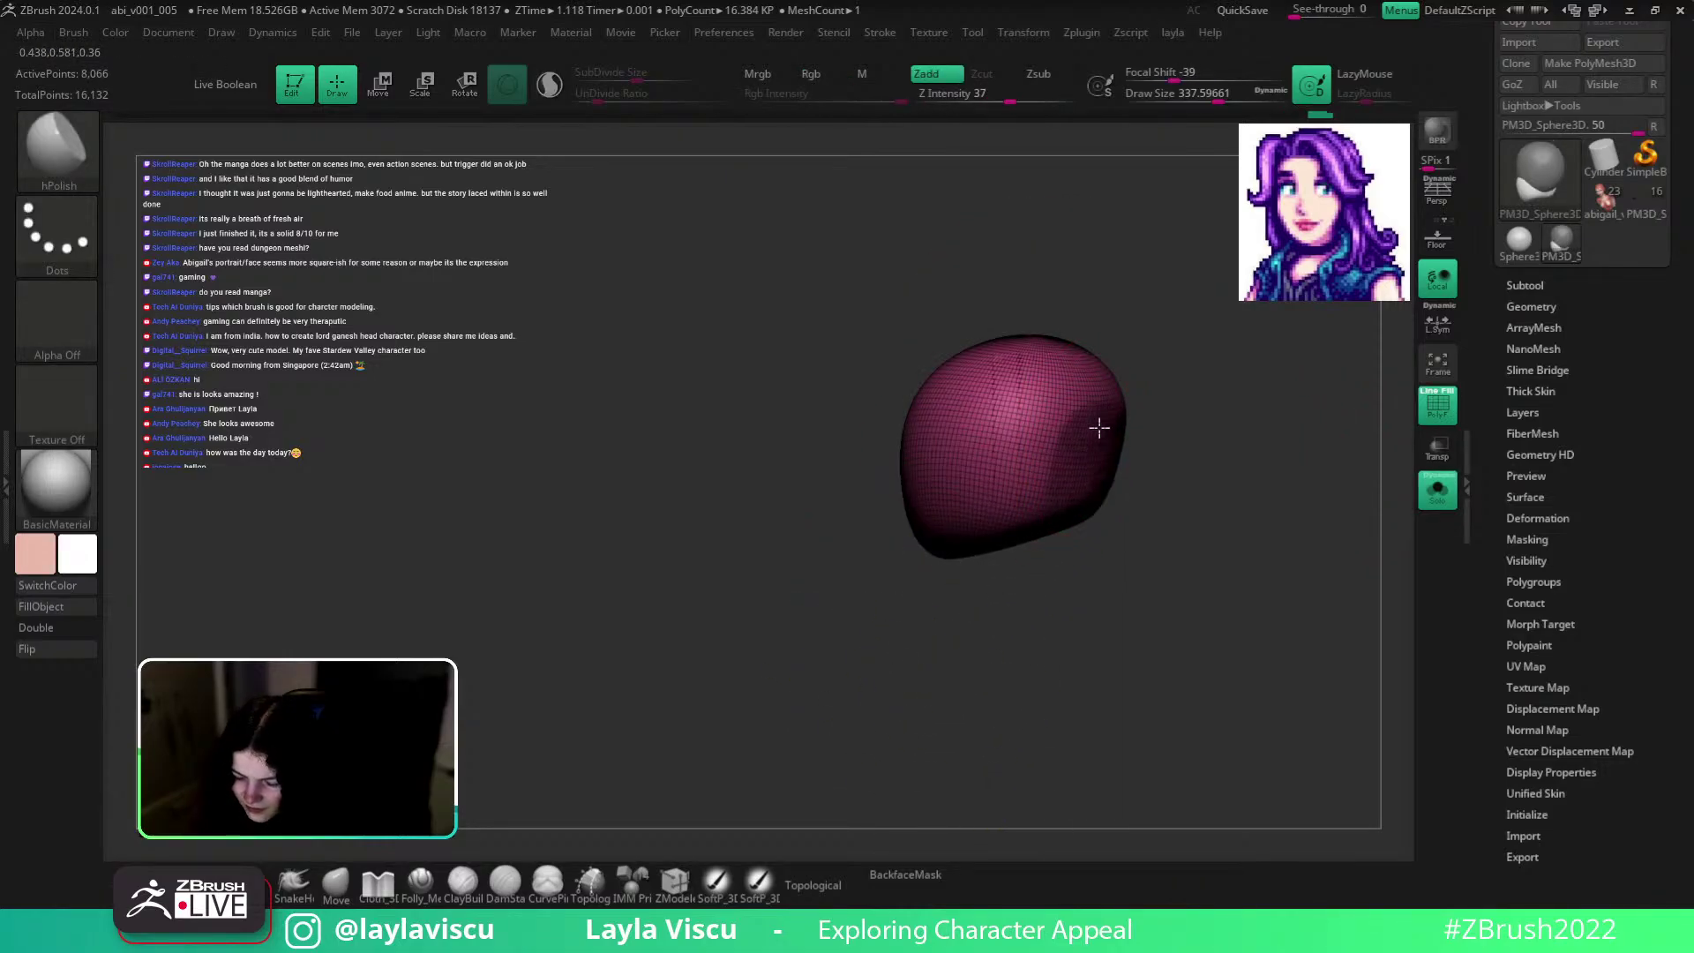
mouse_move(1187, 440)
mouse_down()
mouse_move(1104, 462)
mouse_move(1119, 466)
mouse_up()
key(ctrl+z)
drag(1237, 469, 1270, 518)
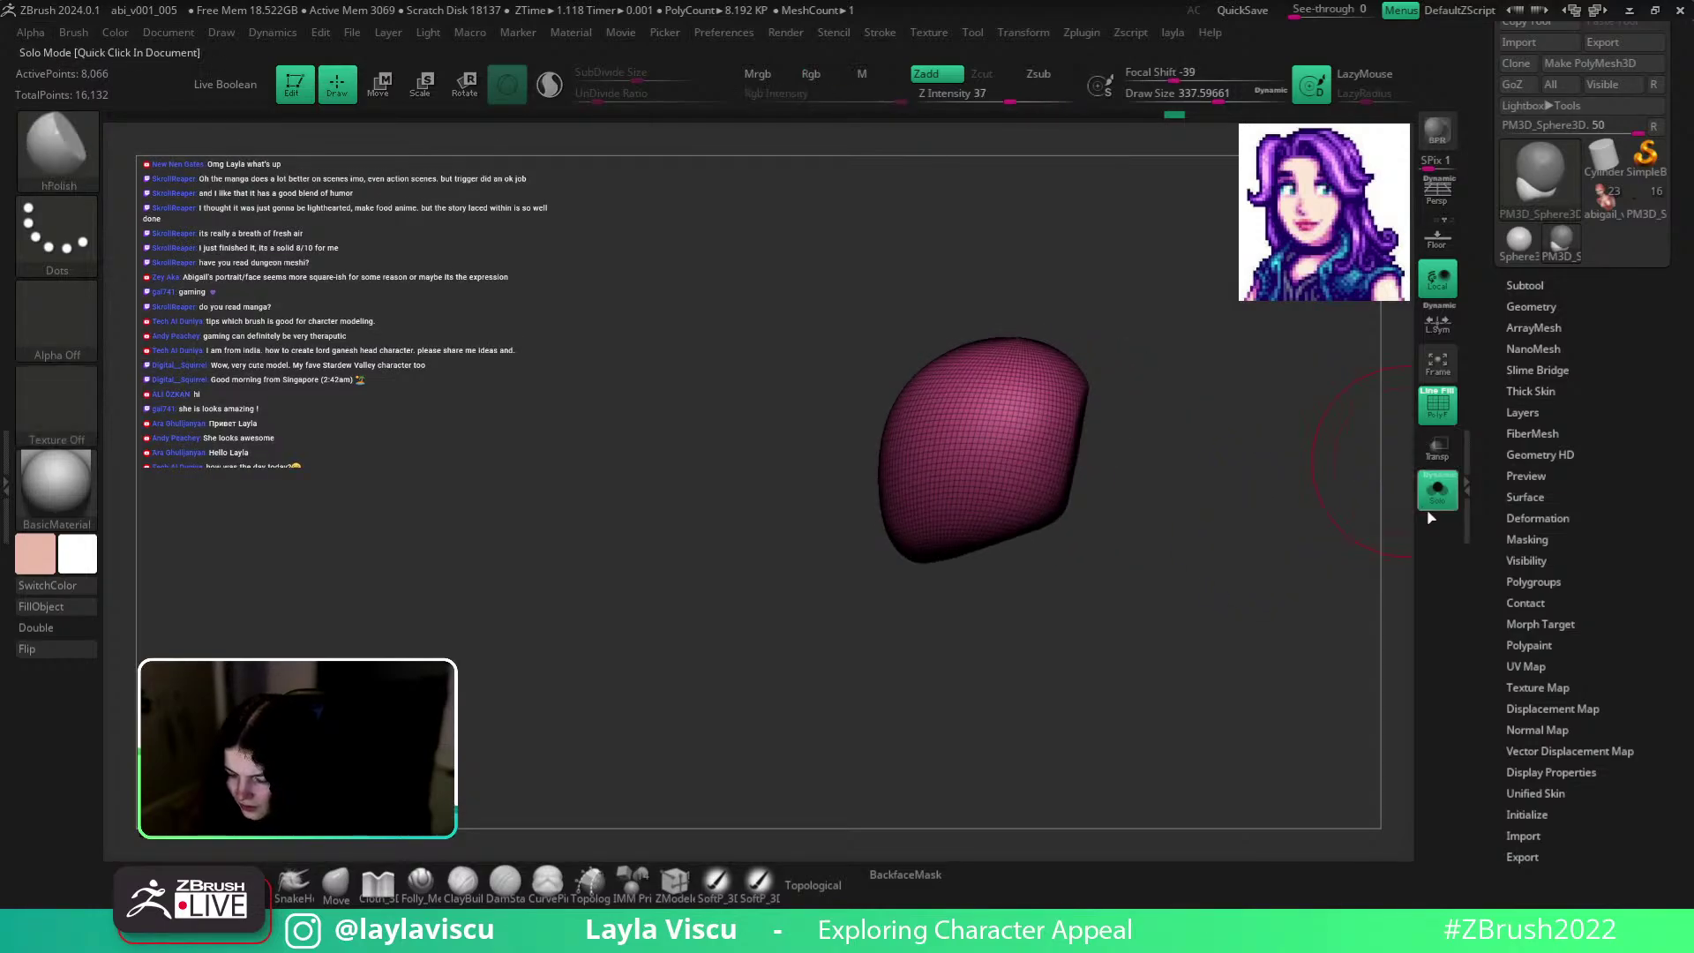
ctrl+shift+click(1331, 555)
click(1434, 512)
key(shift+f)
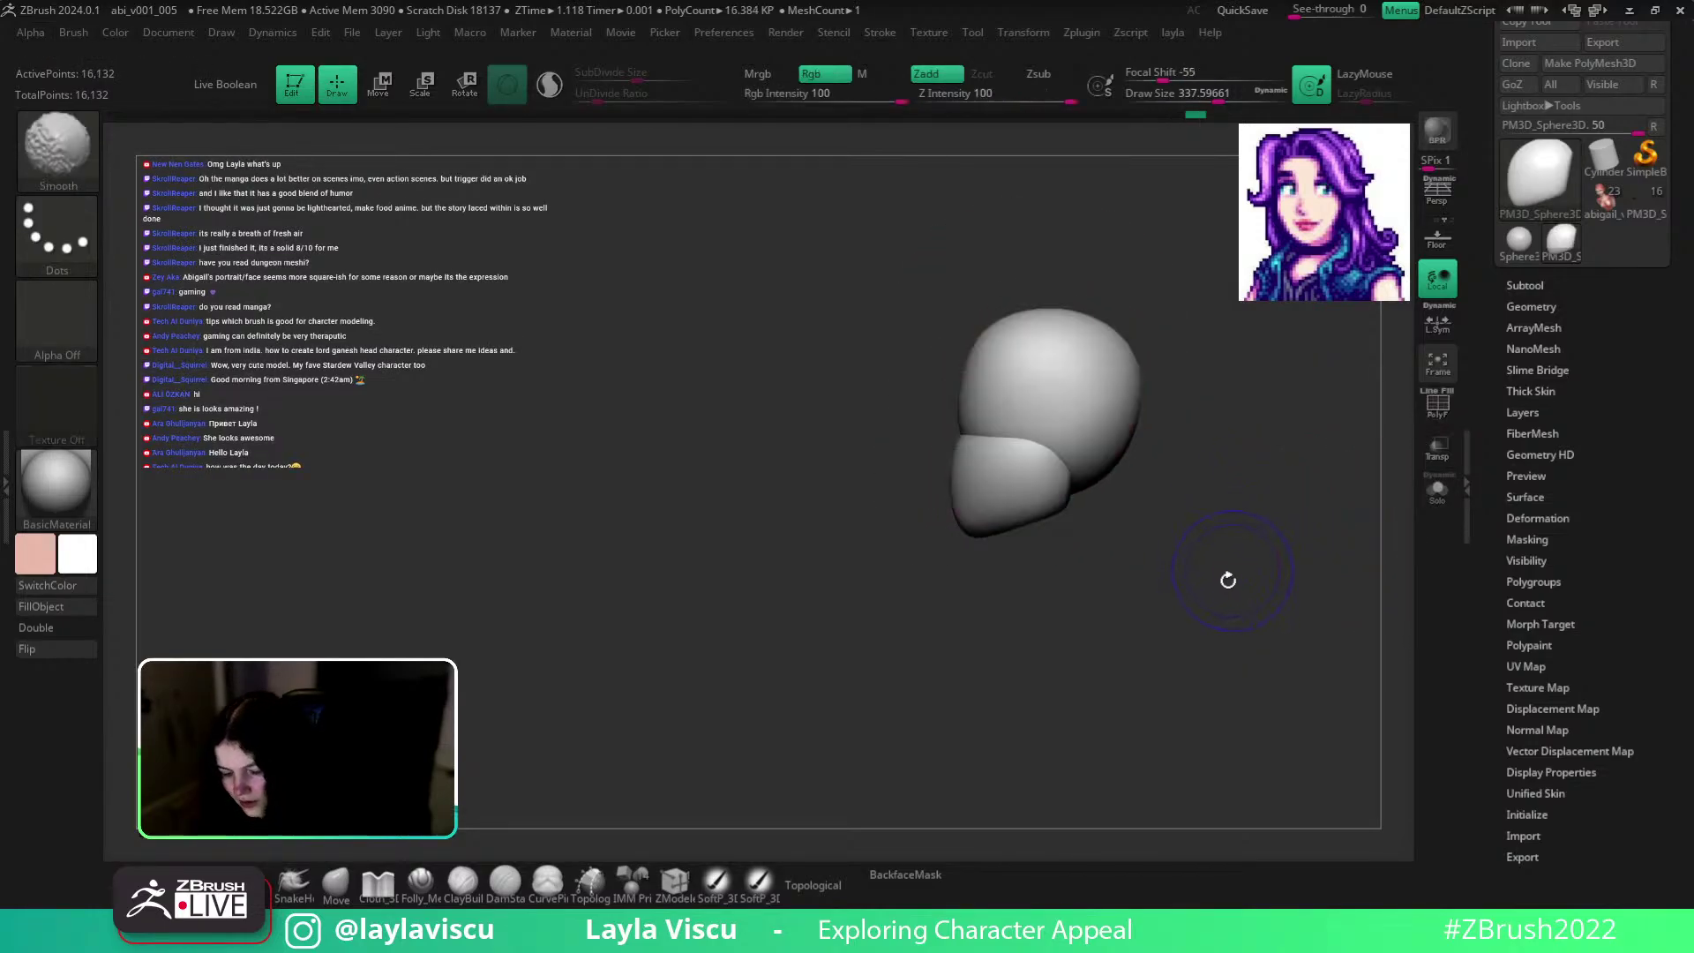
Enable topological masking for the Move brush and refine the jaw below the cranium at draw sizes of about 400 and 358.
click(354, 882)
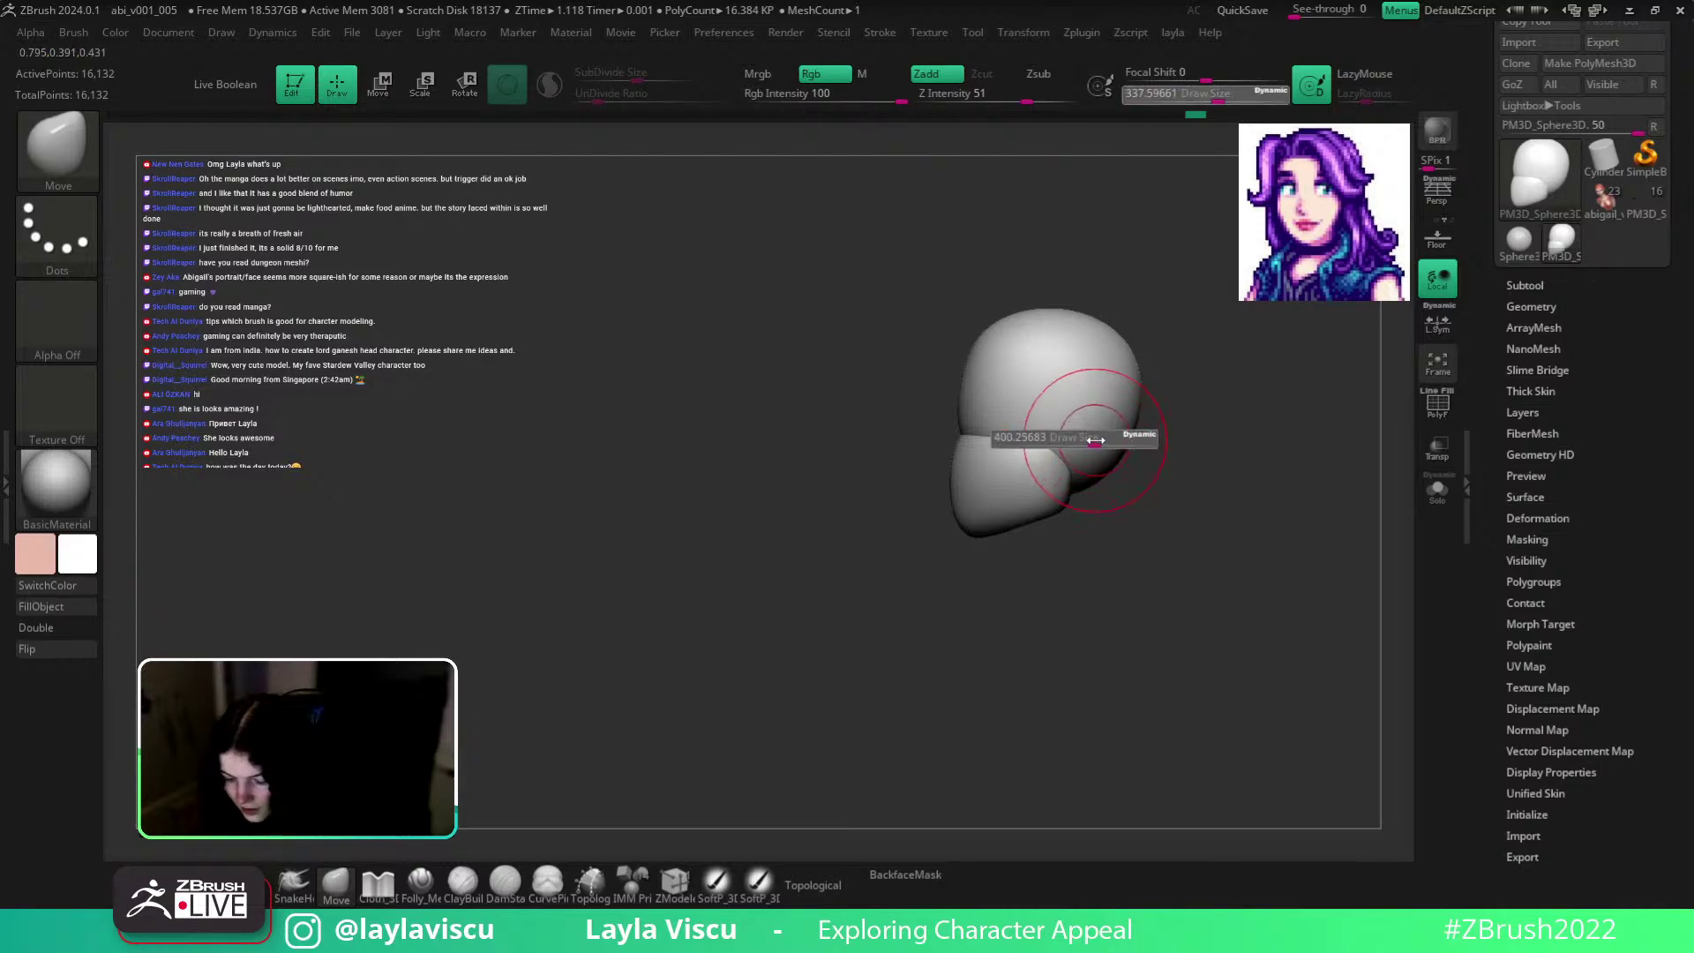
click(853, 893)
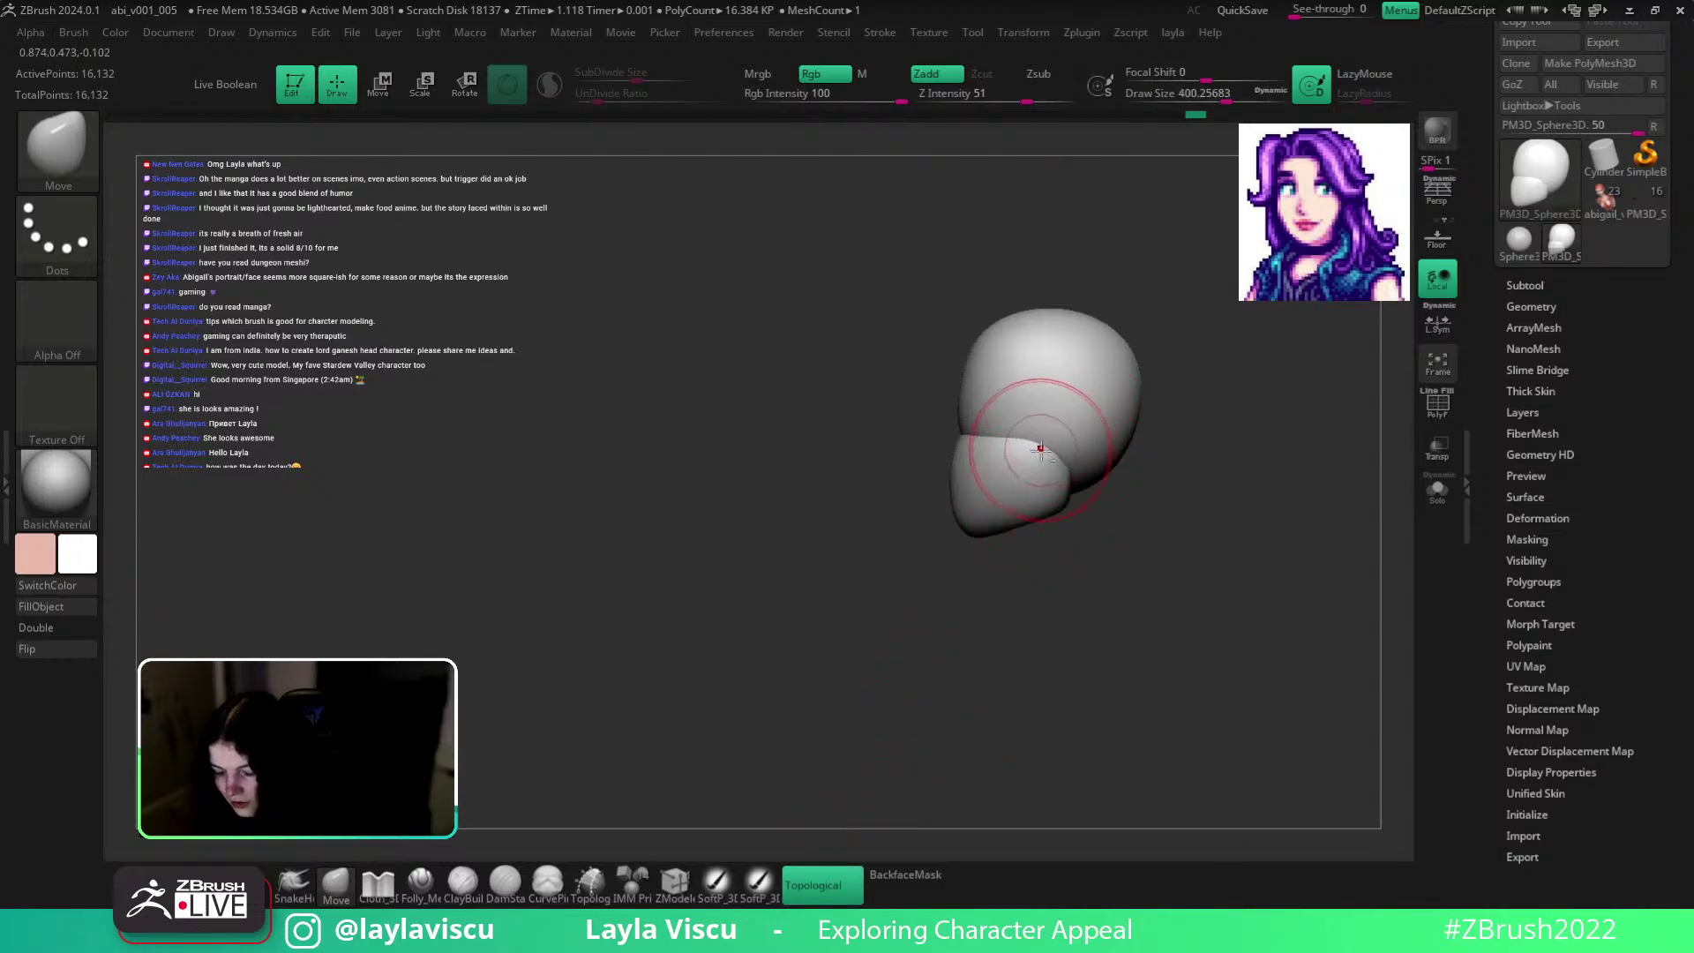
alt+drag(1214, 415, 1056, 542)
mouse_move(982, 553)
right_down()
mouse_move(1164, 477)
mouse_move(1130, 476)
mouse_move(1119, 438)
mouse_move(1007, 513)
mouse_move(1188, 412)
mouse_move(1134, 462)
right_up()
mouse_move(986, 467)
right_down()
mouse_move(1108, 491)
mouse_move(1097, 465)
mouse_move(1183, 506)
mouse_move(1187, 558)
mouse_move(1070, 500)
mouse_move(1100, 560)
mouse_move(1096, 529)
right_up()
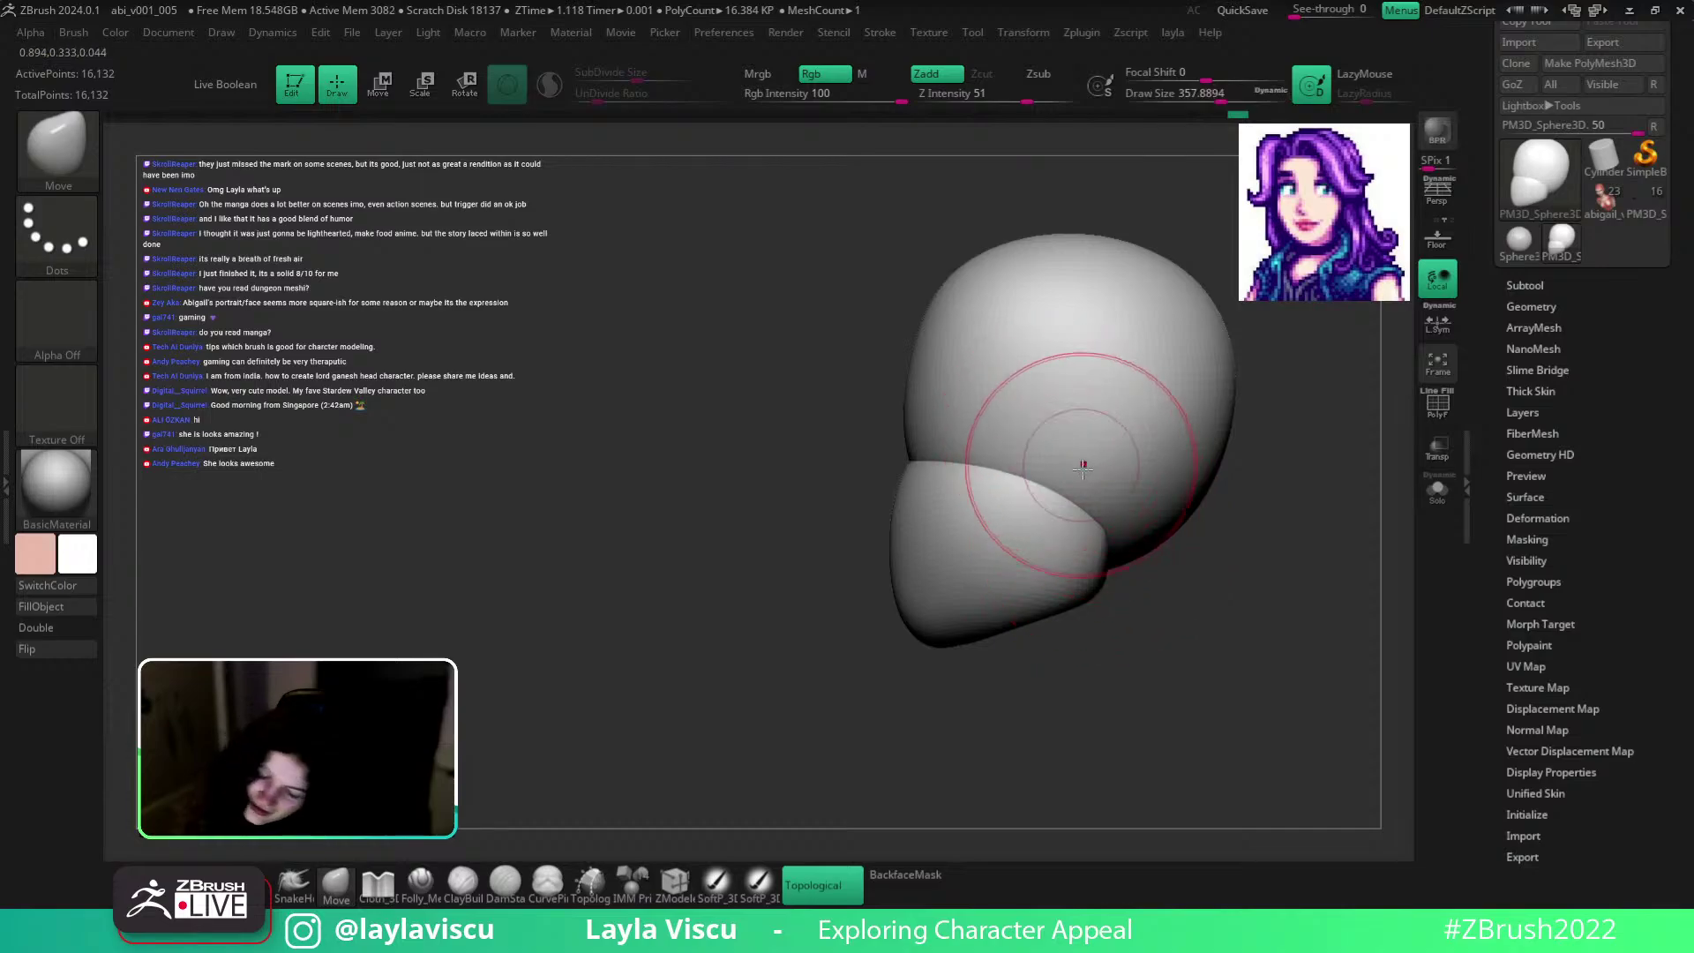
mouse_move(1199, 567)
right_down()
mouse_move(1127, 696)
mouse_move(1247, 696)
mouse_move(1159, 546)
right_up()
Refine the jaw's rear corner and front outline with the Move brush at a draw size of about 293.
key(s)
mouse_move(1157, 540)
mouse_down()
mouse_move(1139, 531)
mouse_move(1126, 550)
mouse_up()
key(s)
mouse_move(1216, 560)
ctrl+right_down()
mouse_move(1229, 492)
mouse_move(1323, 518)
mouse_move(1276, 538)
mouse_move(1340, 552)
mouse_move(1185, 524)
ctrl+right_up()
ctrl+right_drag(1086, 497, 1094, 552)
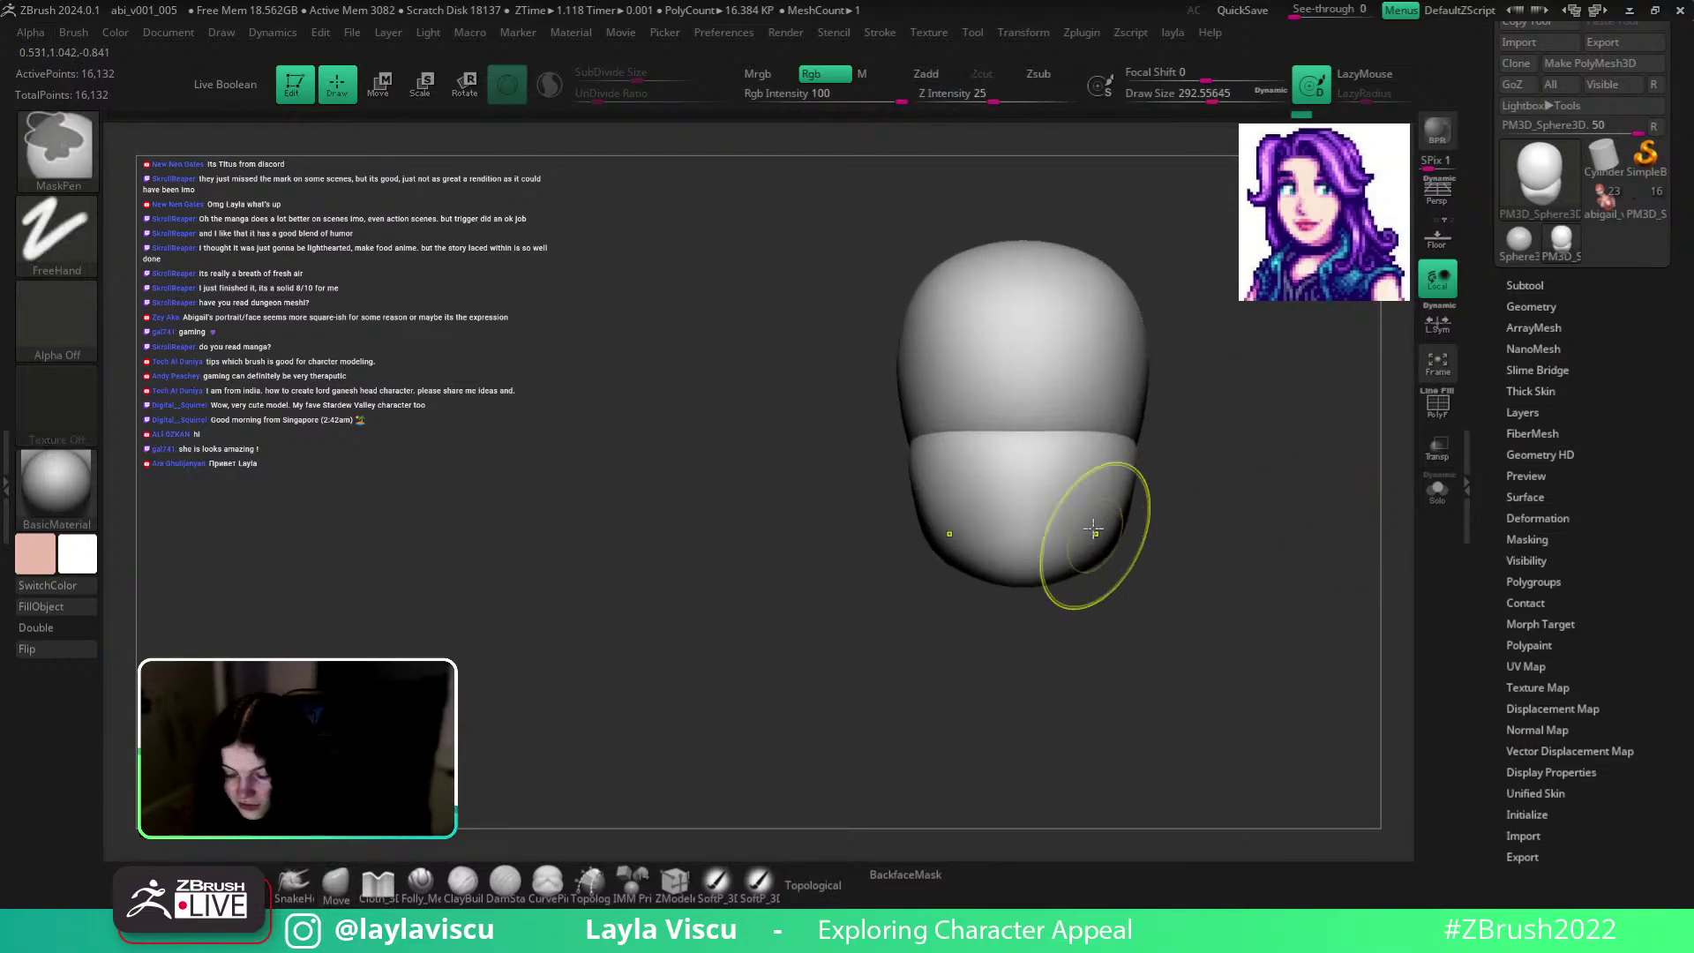
alt+right_drag(1135, 480, 1124, 522)
Carve a short horizontal mouth line across the lower jaw with the DamStandard brush at a draw size of about 97.
key(b)
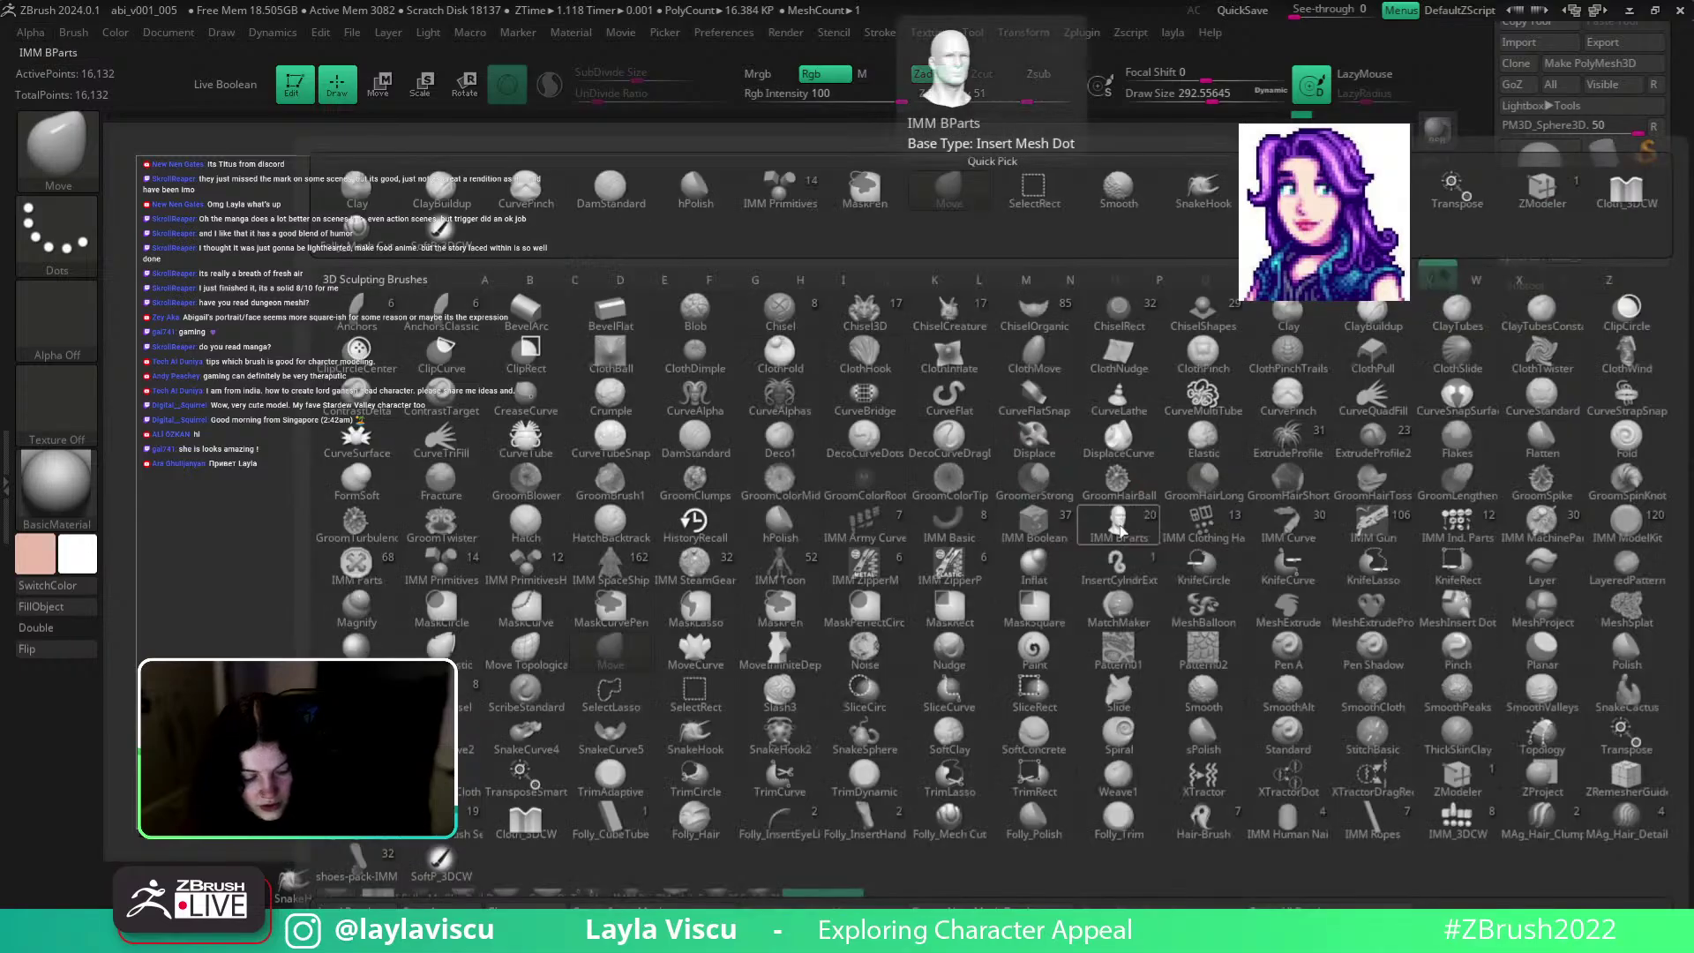
key(d)
key(s)
key(s)
drag(1126, 523, 1108, 521)
key(s)
drag(895, 563, 877, 565)
ctrl+right_drag(869, 532, 903, 562)
drag(818, 586, 966, 590)
key(ctrl+z)
drag(820, 588, 978, 602)
key(ctrl+z)
drag(816, 589, 994, 597)
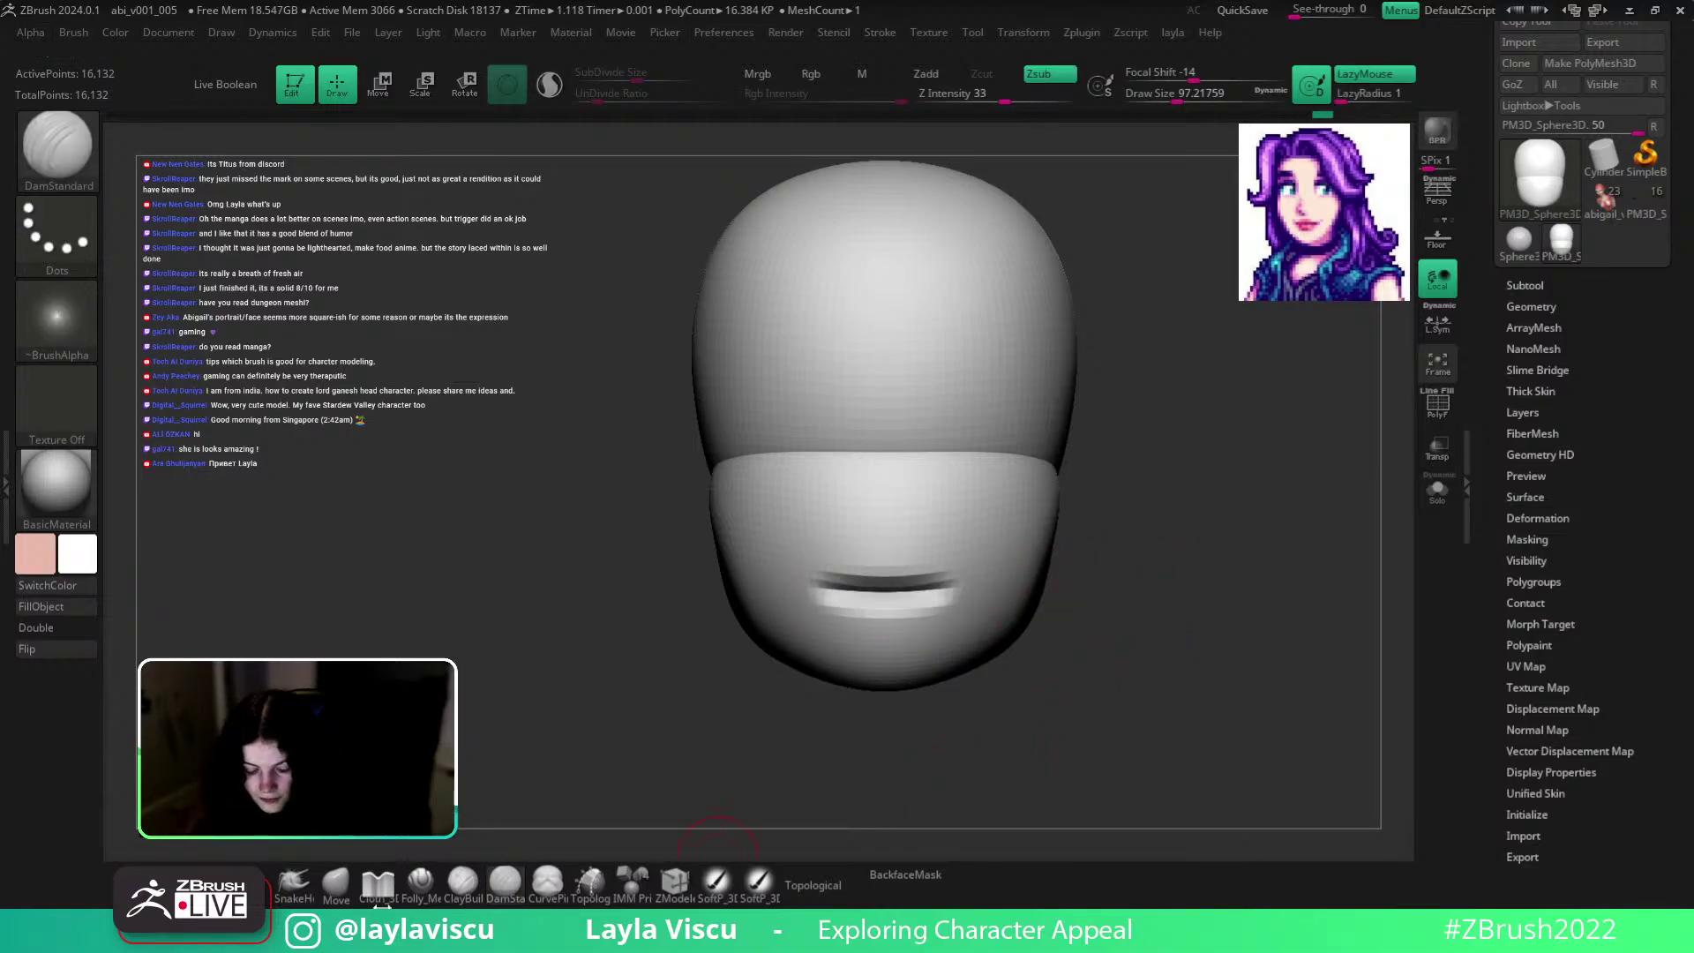
Arch the centre of the mouth line upward with the Move brush at a draw size of about 124, with topological masking off.
key(b)
key(m)
key(t)
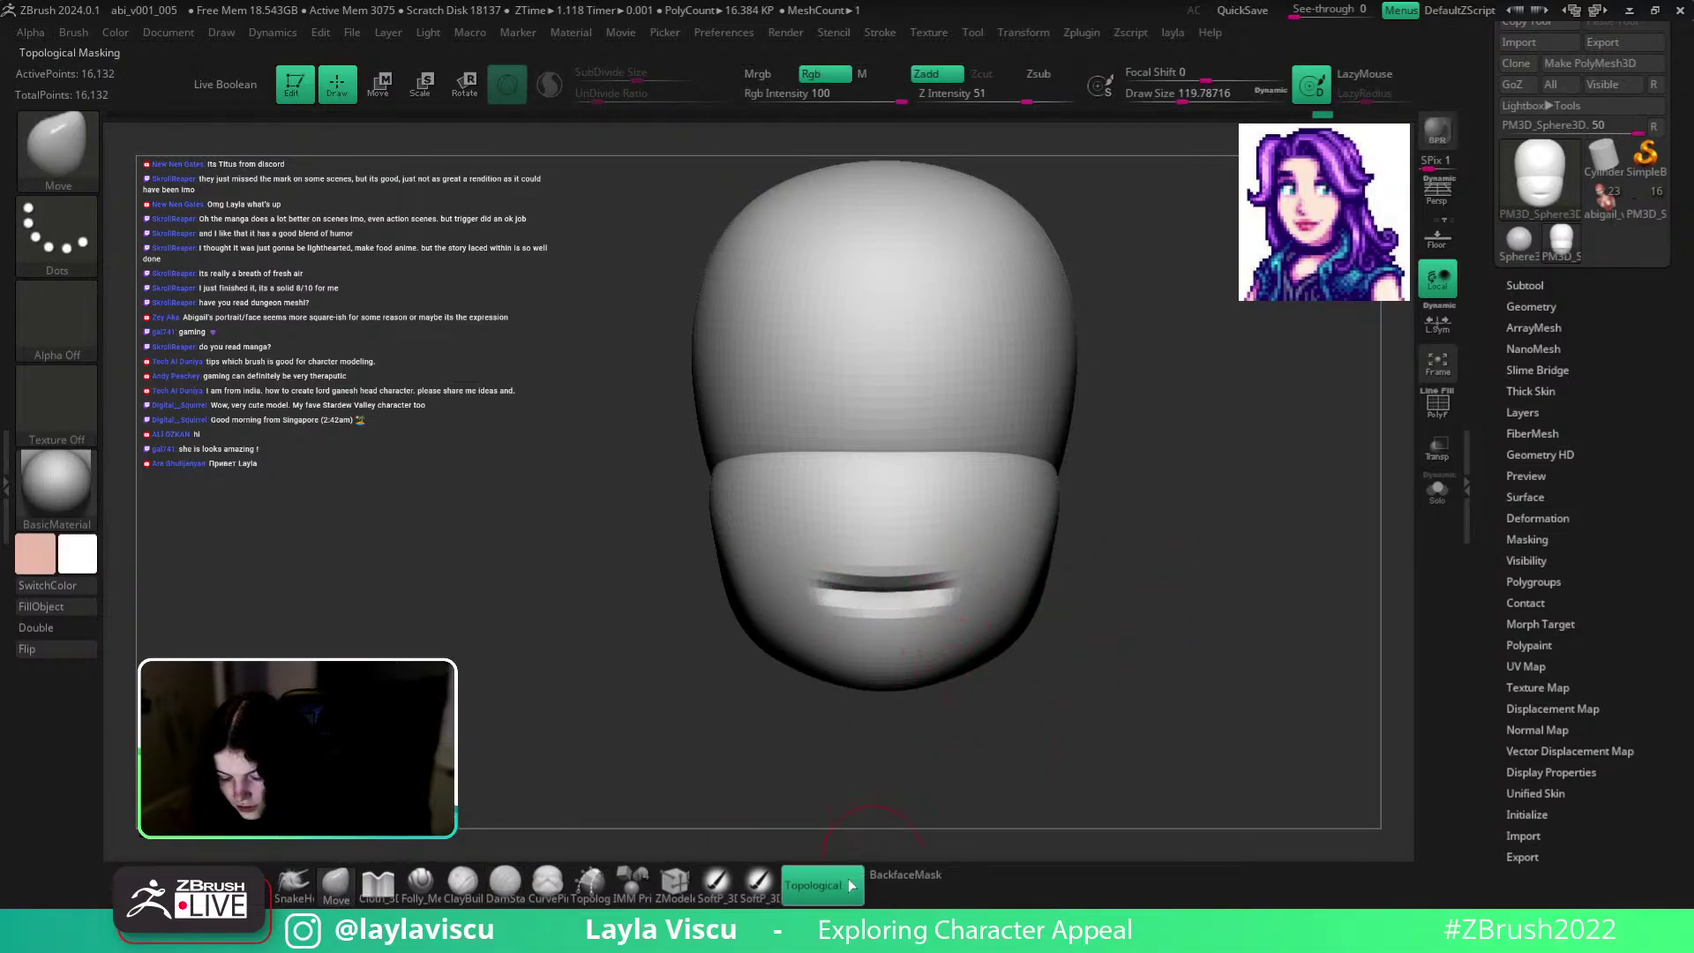
drag(1164, 518, 979, 595)
shift+drag(1228, 537, 1195, 574)
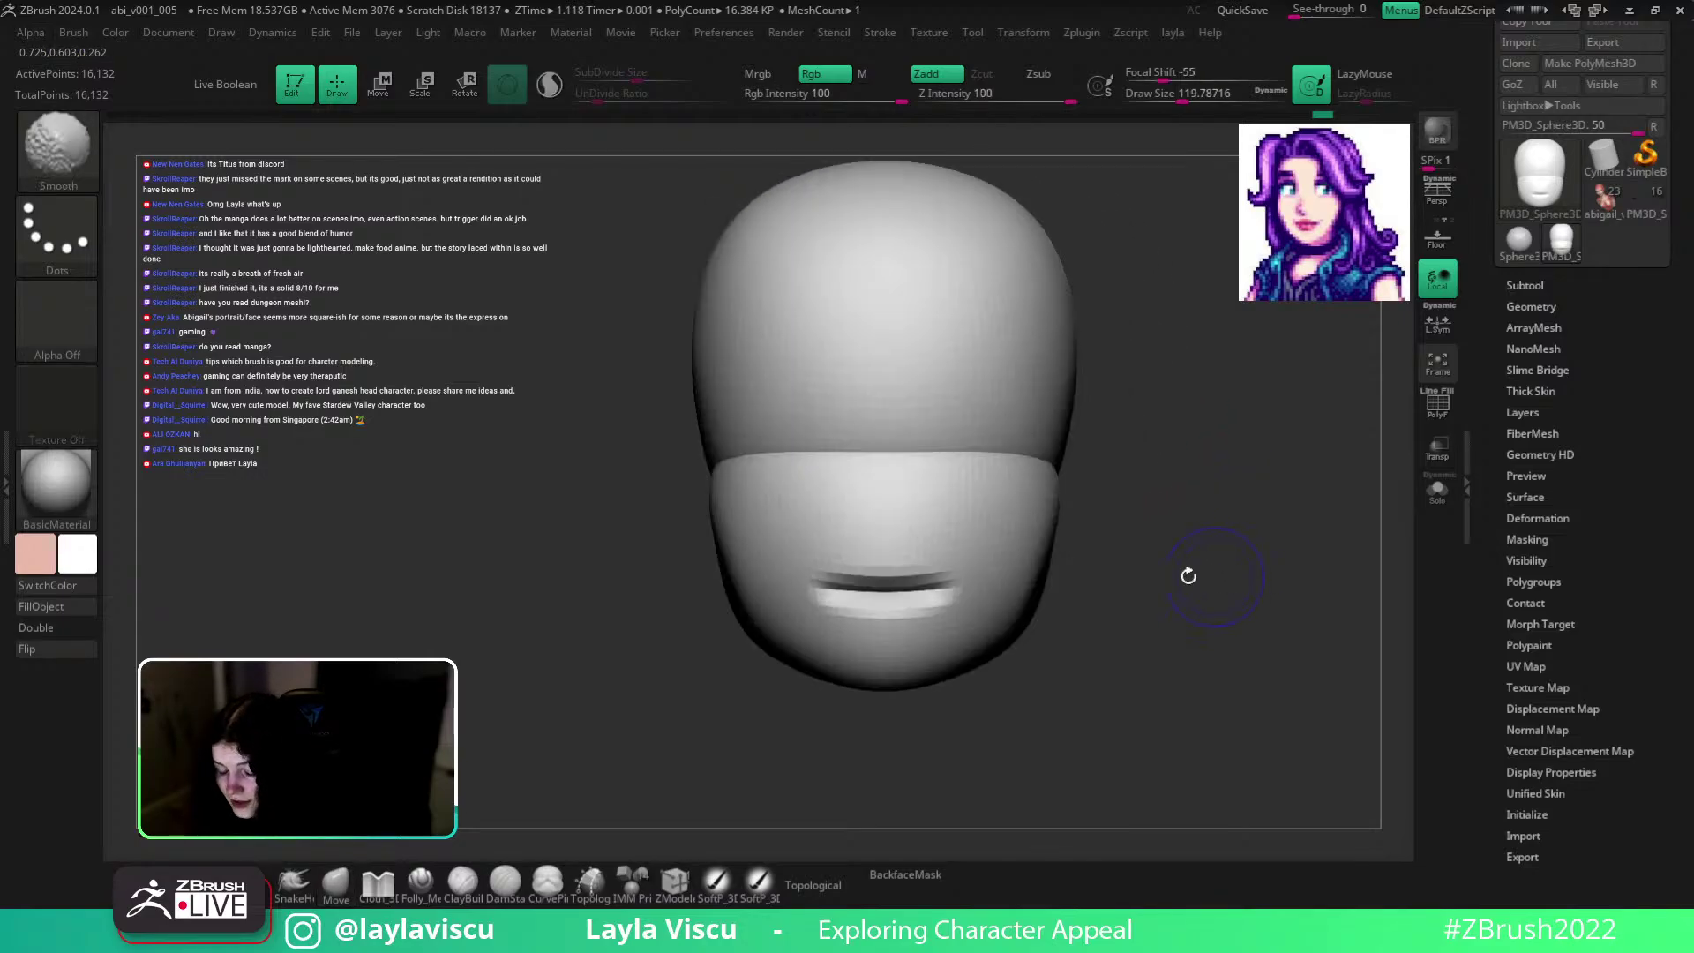
key(s)
drag(900, 578, 903, 579)
drag(890, 589, 889, 573)
mouse_move(1178, 617)
ctrl+right_down()
mouse_move(1170, 588)
mouse_move(1129, 600)
ctrl+right_up()
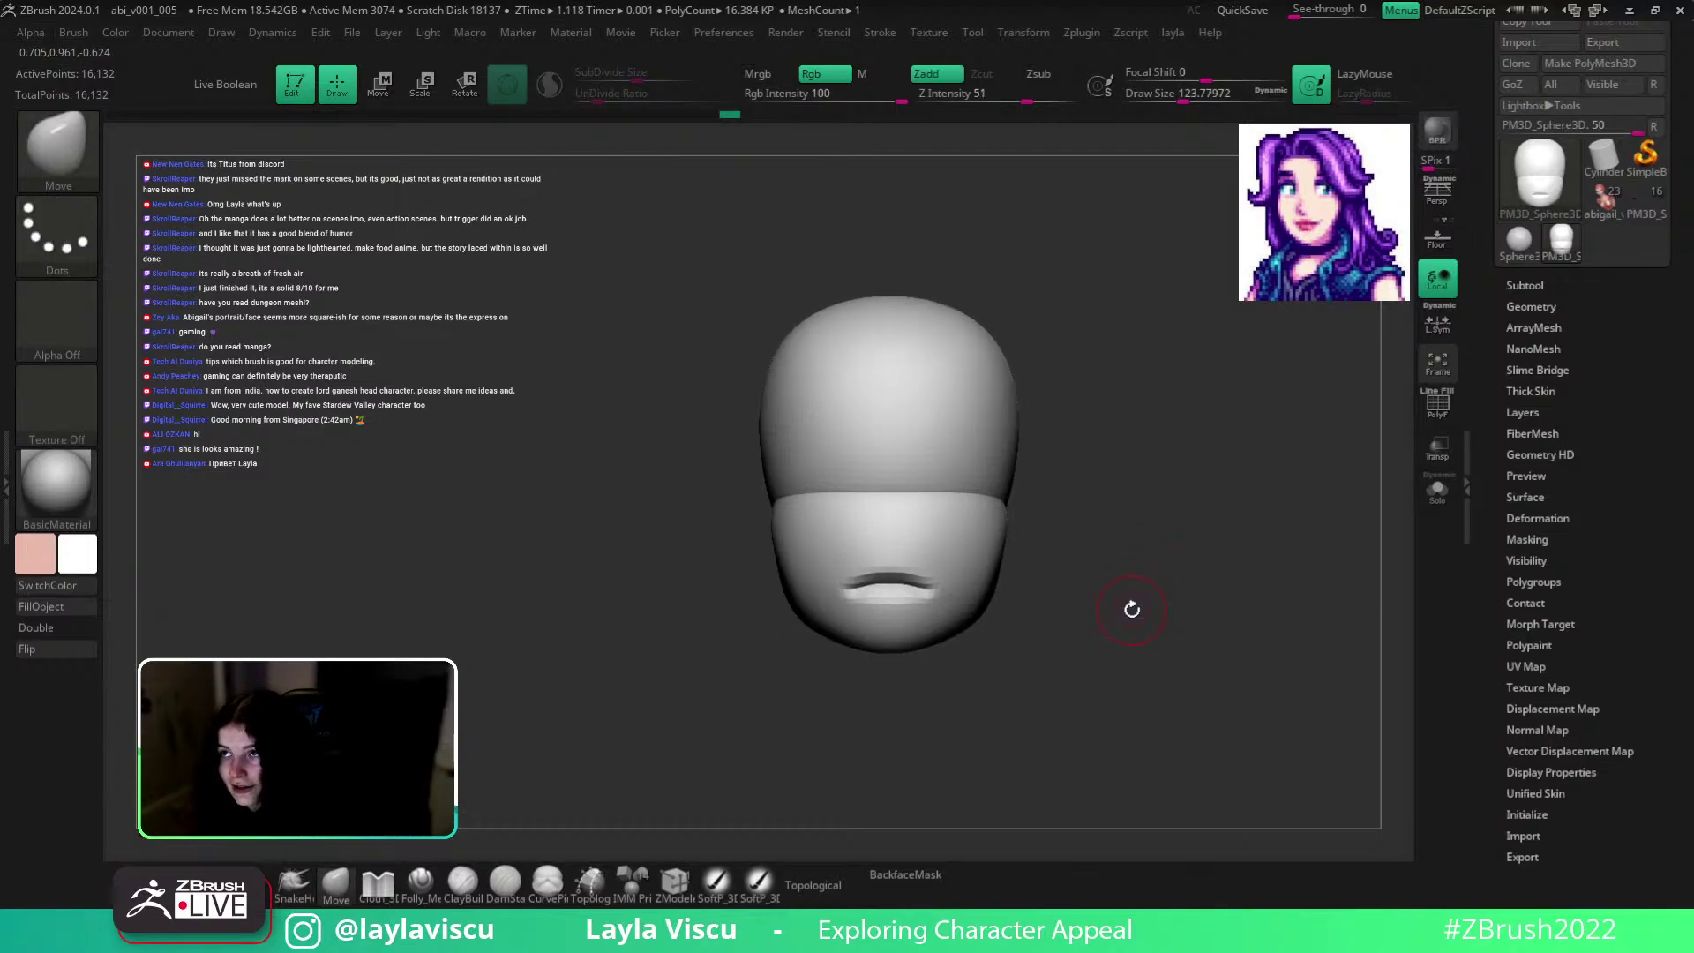
Shape the lips around the jaw's curve from below and front with the Move brush at draw sizes of about 140 and 172.
mouse_move(1138, 554)
alt+right_down()
mouse_move(1212, 507)
mouse_move(1176, 635)
mouse_move(1024, 853)
mouse_move(1281, 594)
mouse_move(1233, 495)
mouse_move(1147, 564)
alt+right_up()
drag(816, 589, 995, 567)
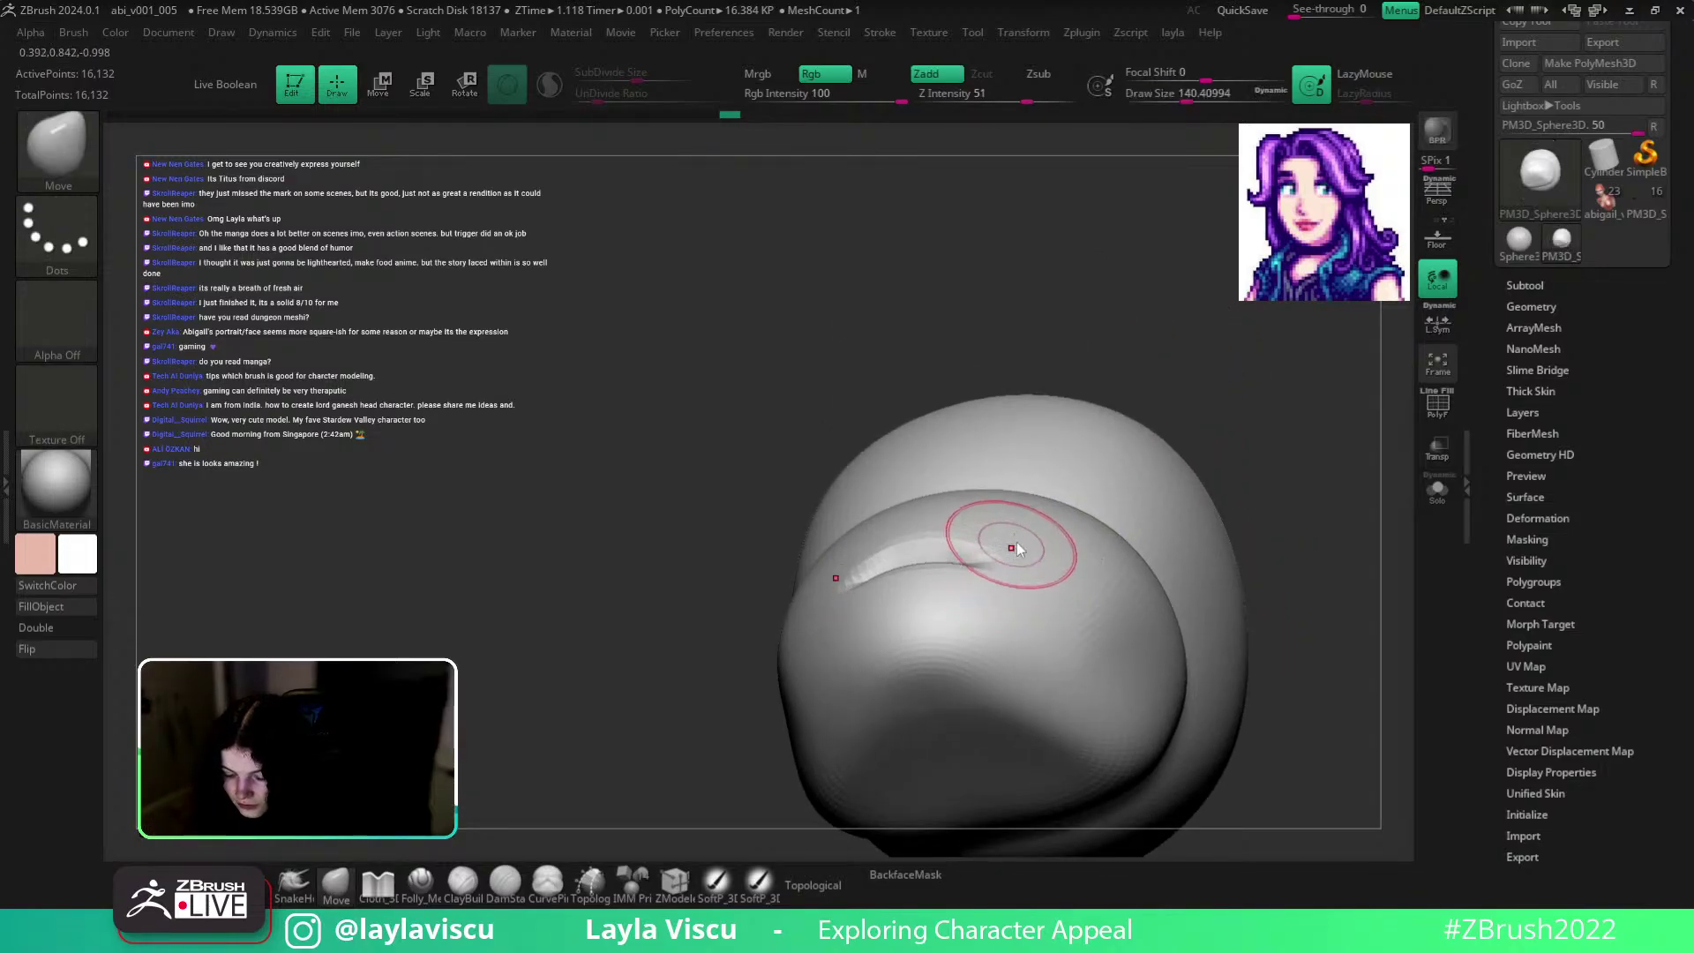
key(1)
click(982, 550)
mouse_move(1138, 348)
right_down()
mouse_move(1205, 311)
mouse_move(1271, 326)
right_up()
key(s)
drag(887, 569, 902, 557)
mouse_move(1050, 441)
right_down()
mouse_move(1040, 385)
mouse_move(1142, 619)
mouse_move(1135, 666)
mouse_move(1214, 692)
right_up()
drag(891, 557, 997, 556)
right_drag(1216, 538, 1181, 596)
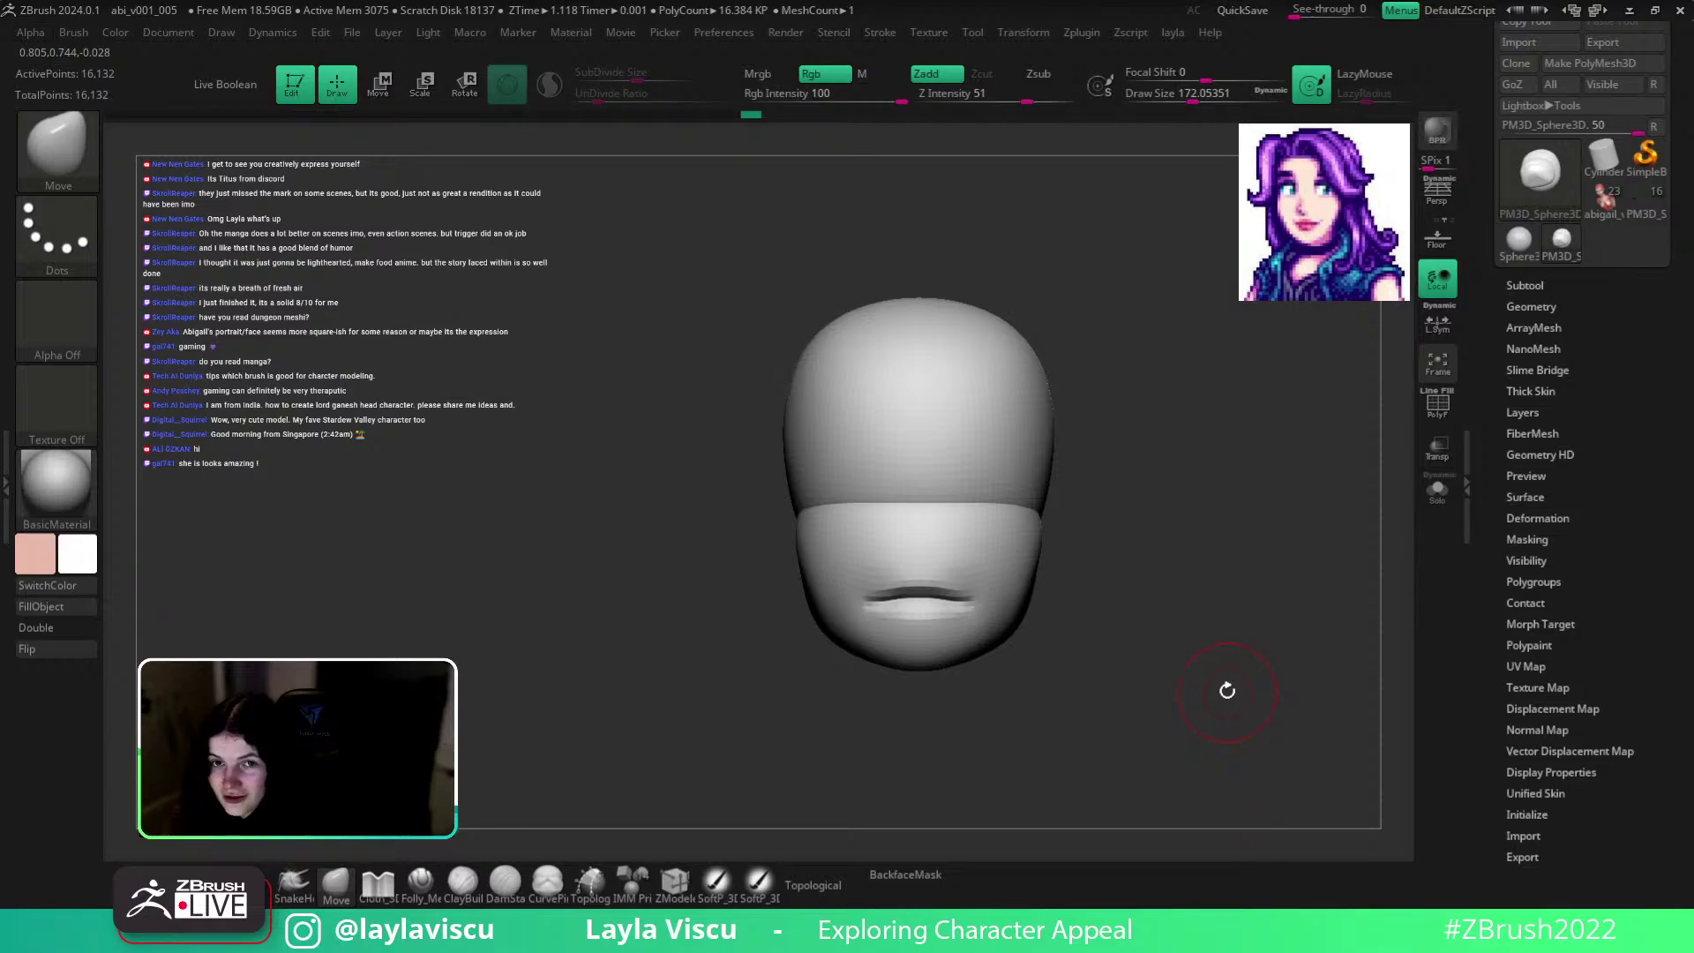
Adjust the upper lip with the Move brush at a draw size of about 140, using BackfaceMask only for this edit.
right_drag(1220, 682, 1262, 587)
ctrl+right_drag(1077, 548, 1229, 502)
key(space)
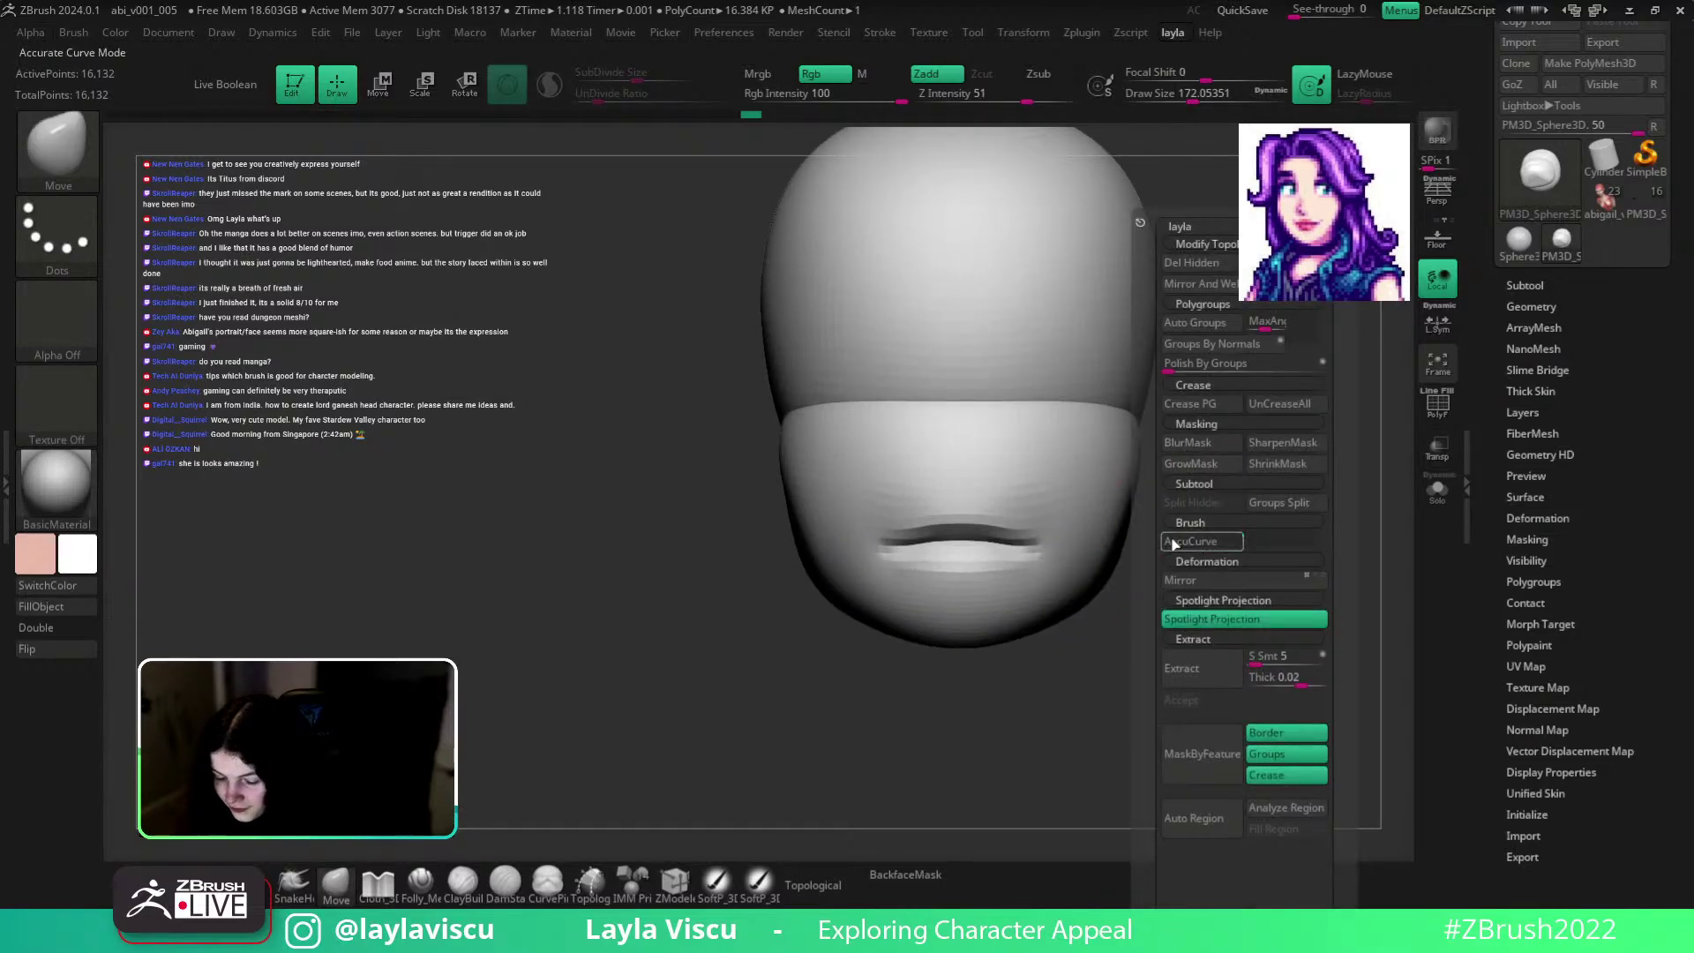
key(bracketleft)
click(906, 875)
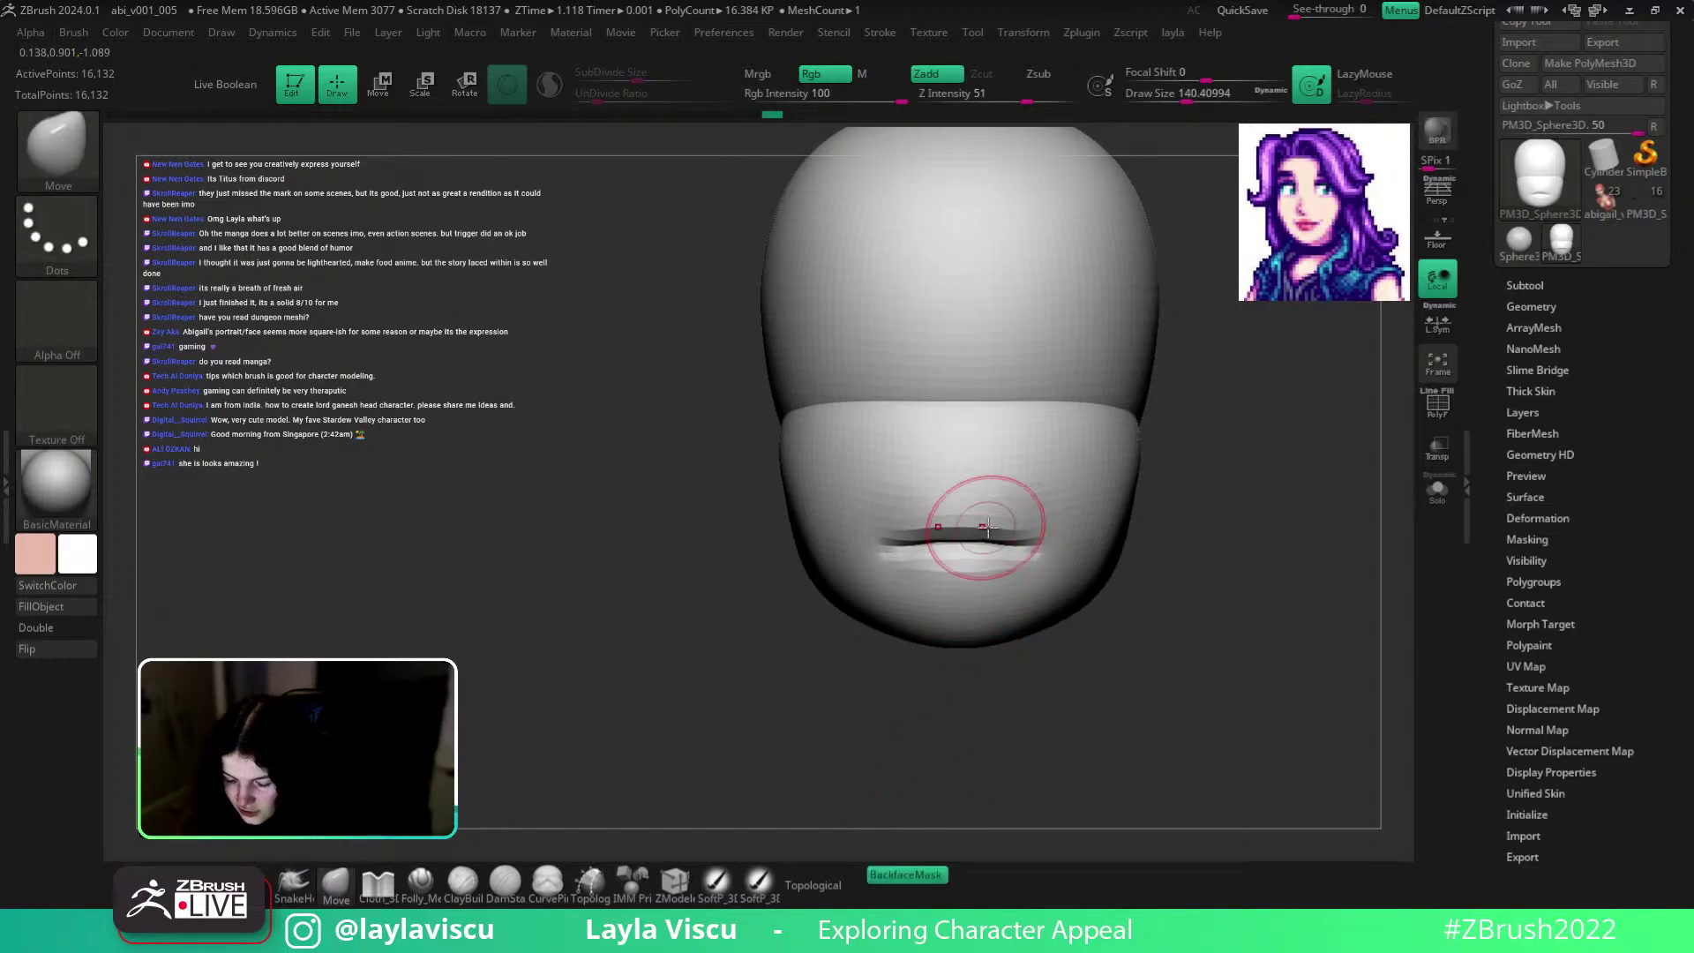
click(907, 874)
ctrl+right_drag(1065, 513, 1028, 382)
alt+right_drag(1195, 461, 1130, 499)
ctrl+right_drag(1021, 479, 1023, 501)
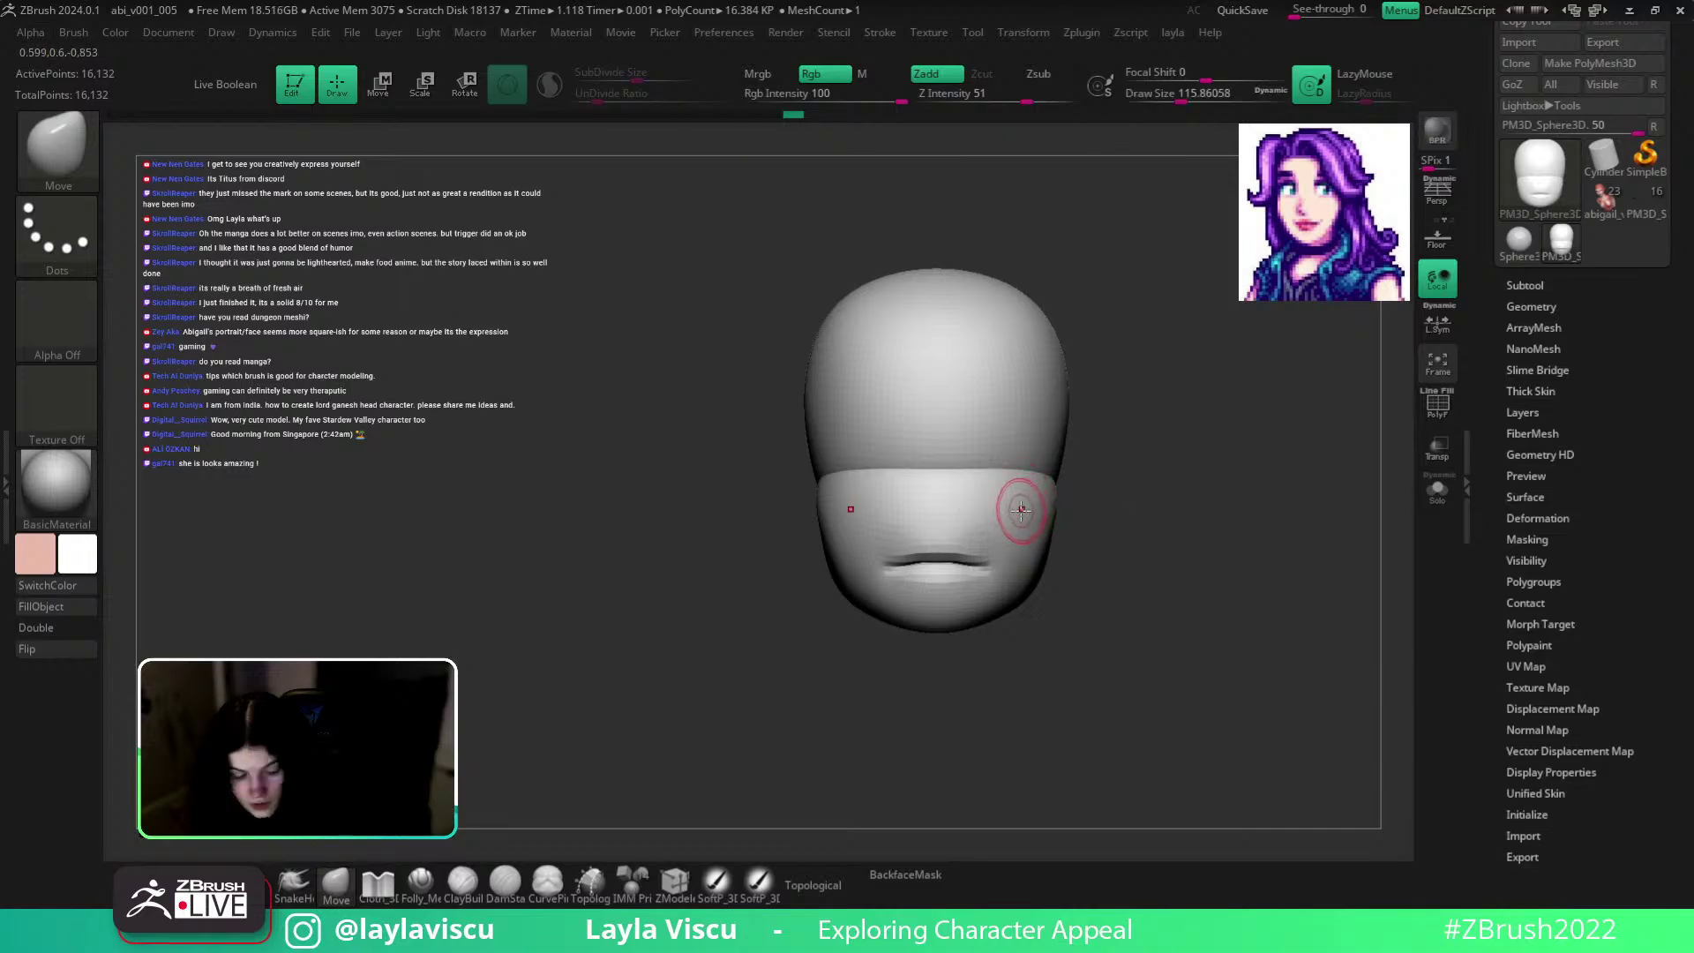
Insert a PolySphere from the IMM Primitives brush at the centre of the face, above the mouth, for the nose.
key(b)
key(i)
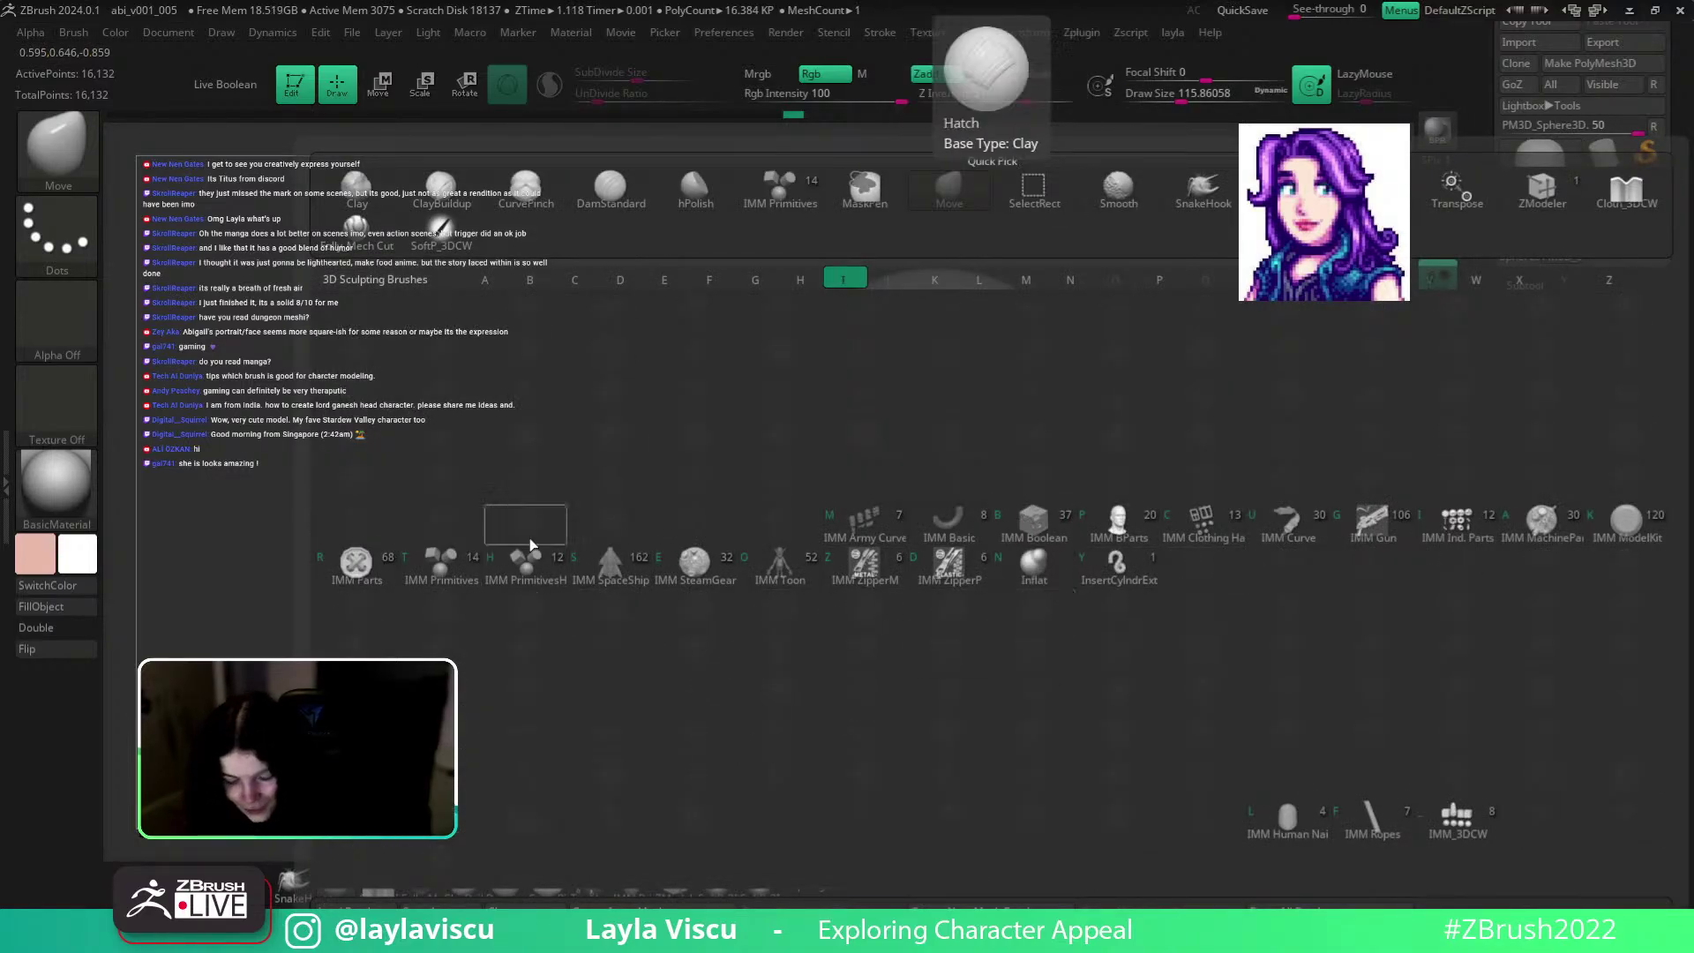
click(443, 565)
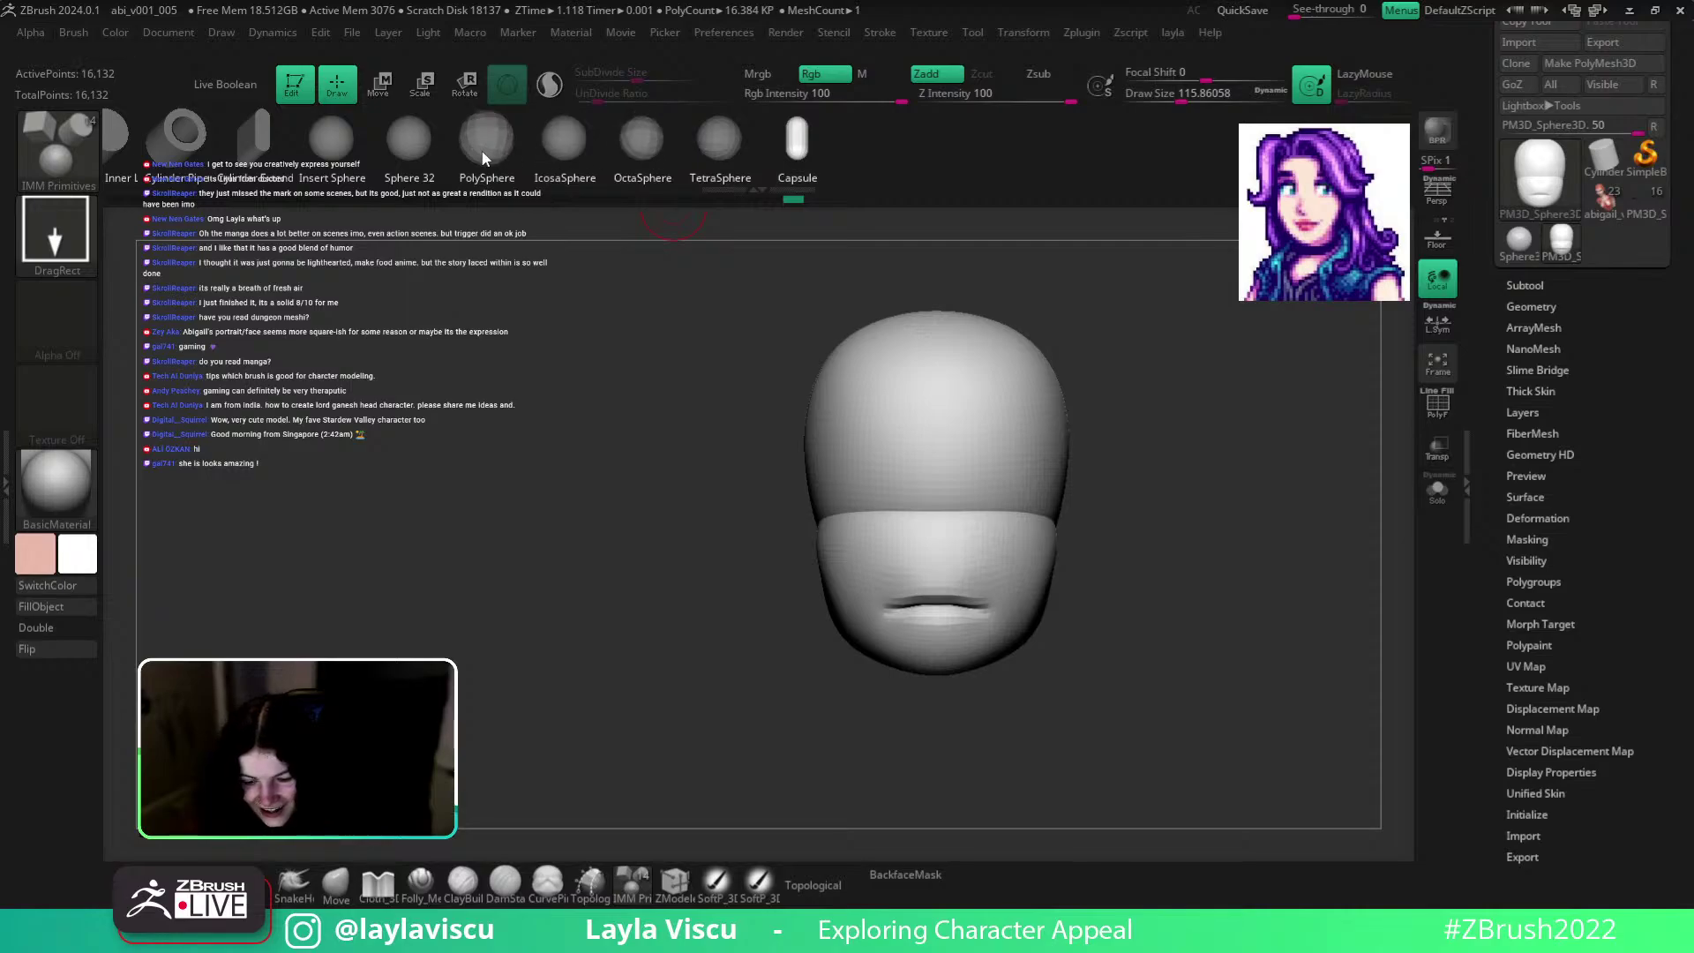
click(485, 141)
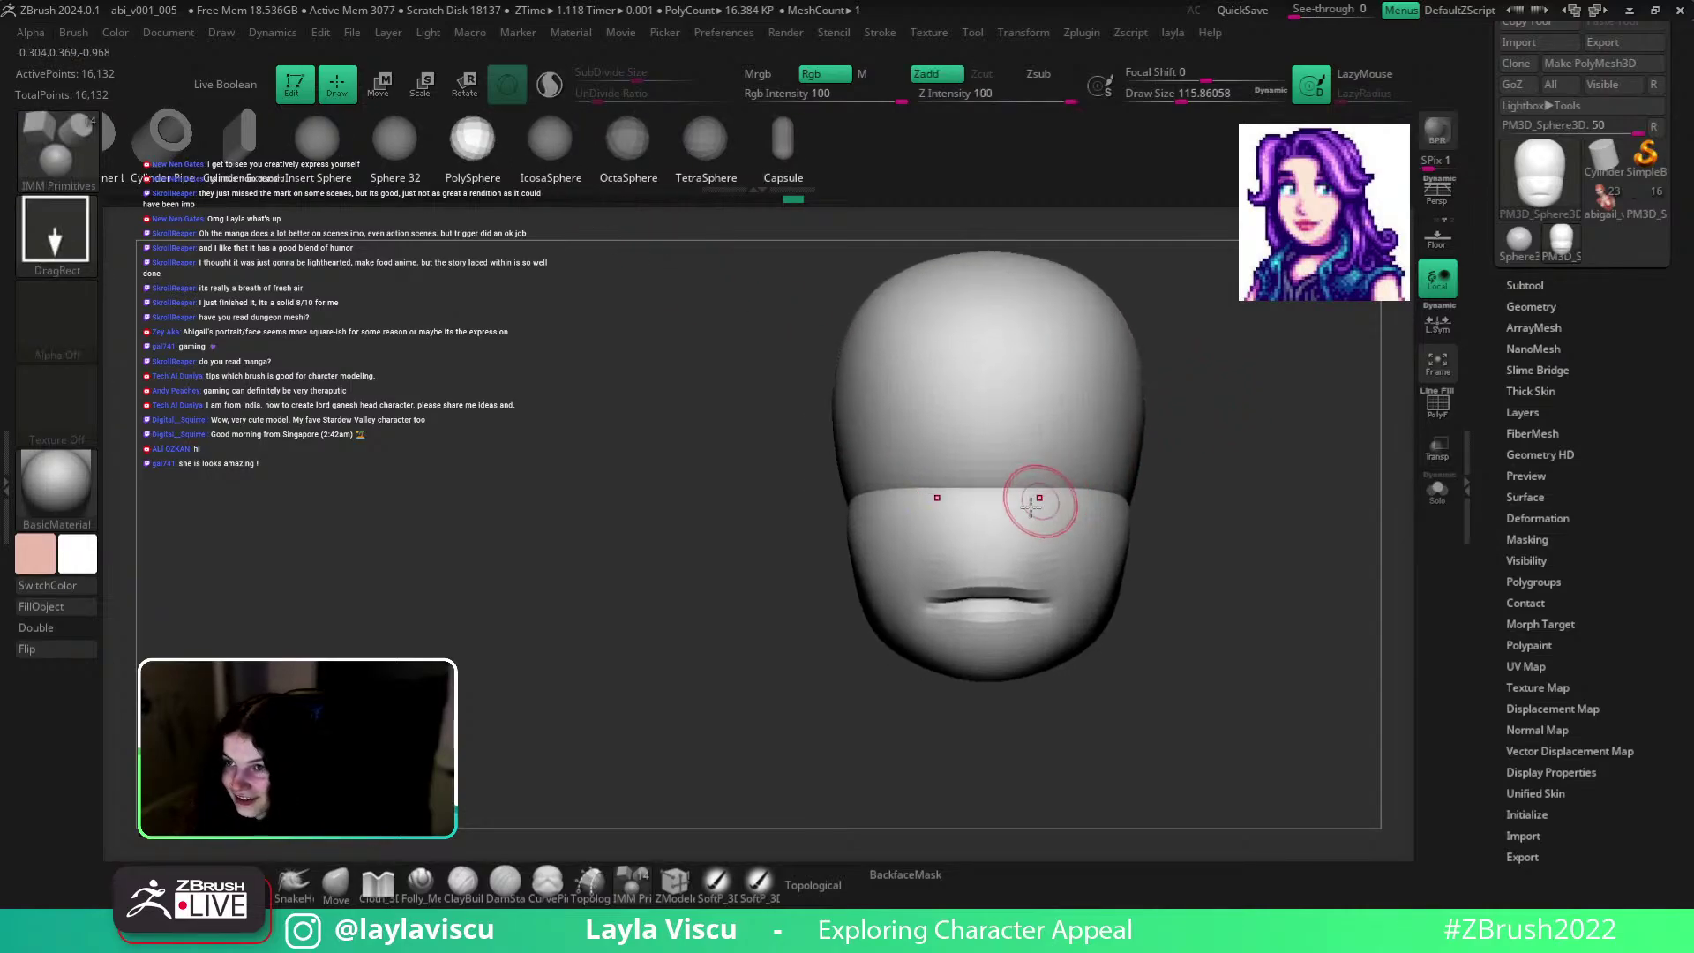
drag(988, 499, 989, 553)
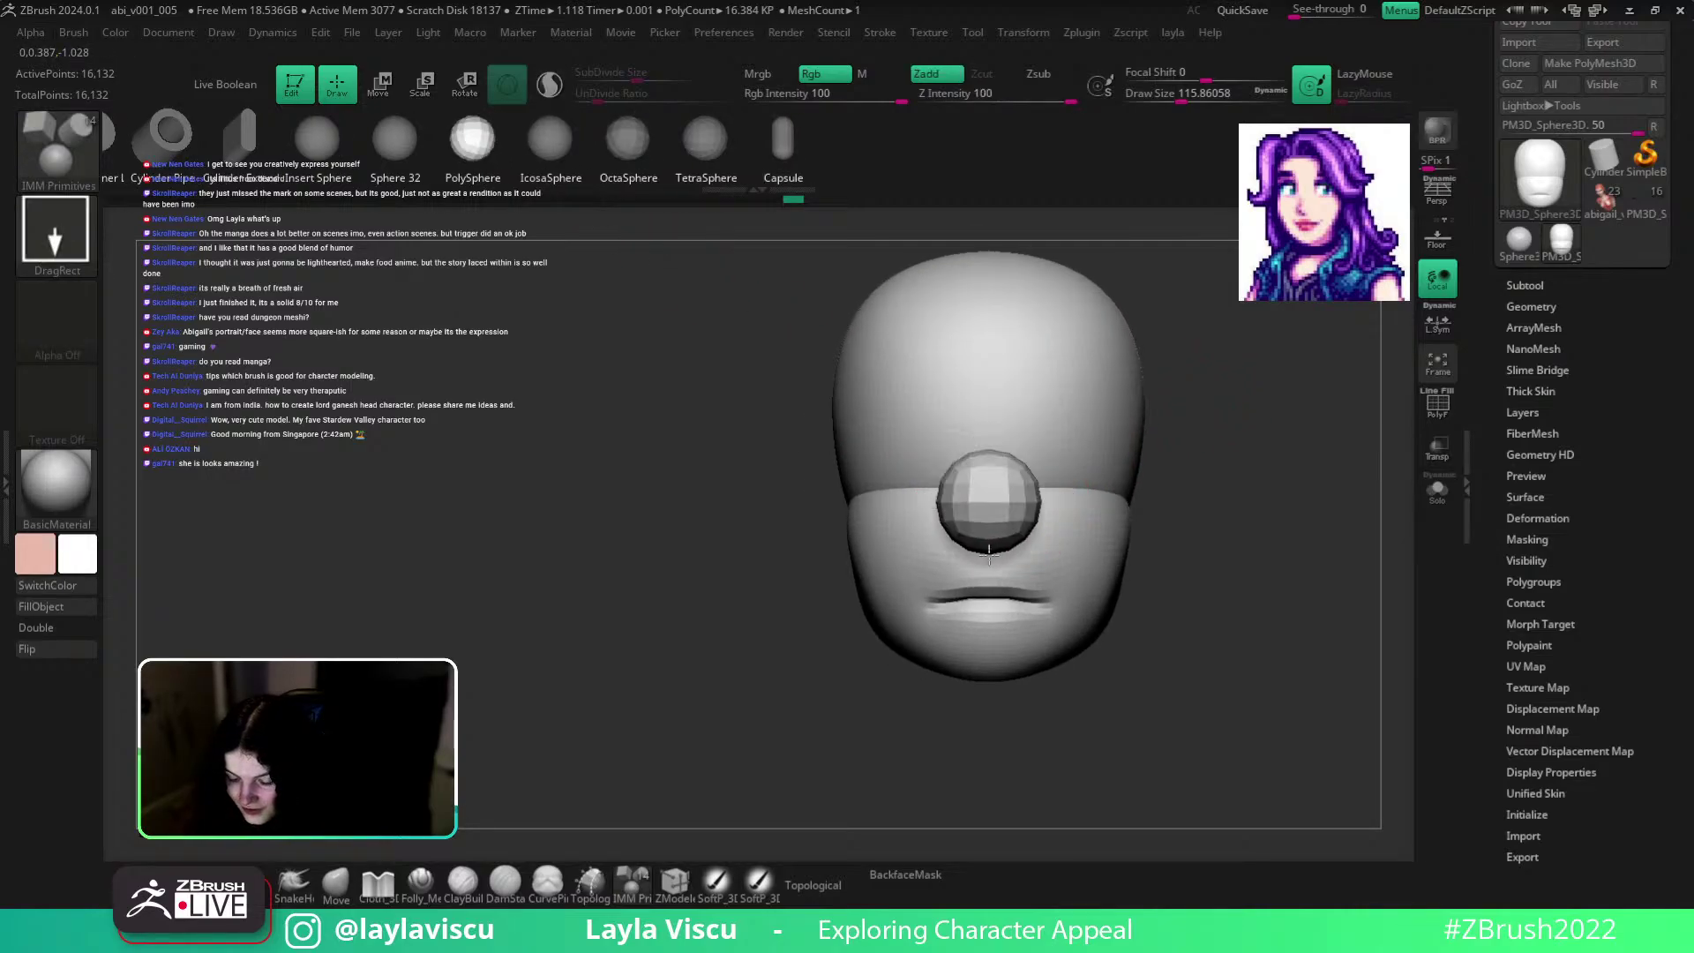
Scale down the nose sphere with the transform gizmo in side view, and check its placement from the front.
mouse_move(1288, 529)
mouse_down()
mouse_move(1312, 502)
mouse_move(1273, 557)
mouse_up()
key(shift+f)
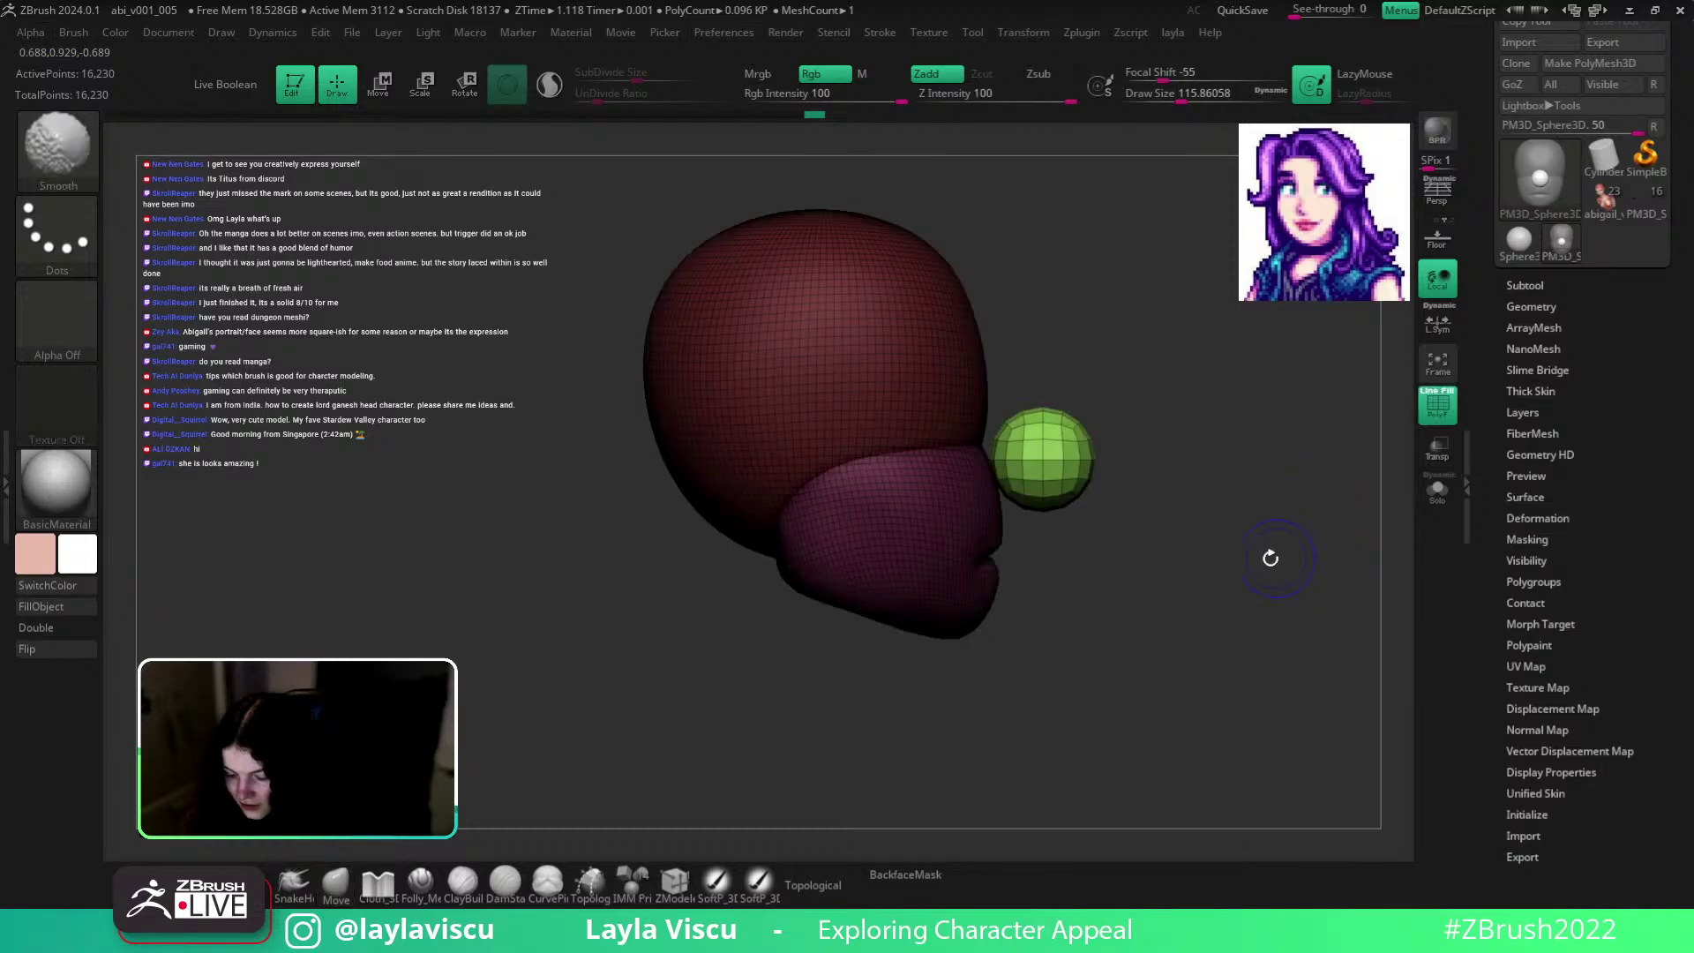
key(w)
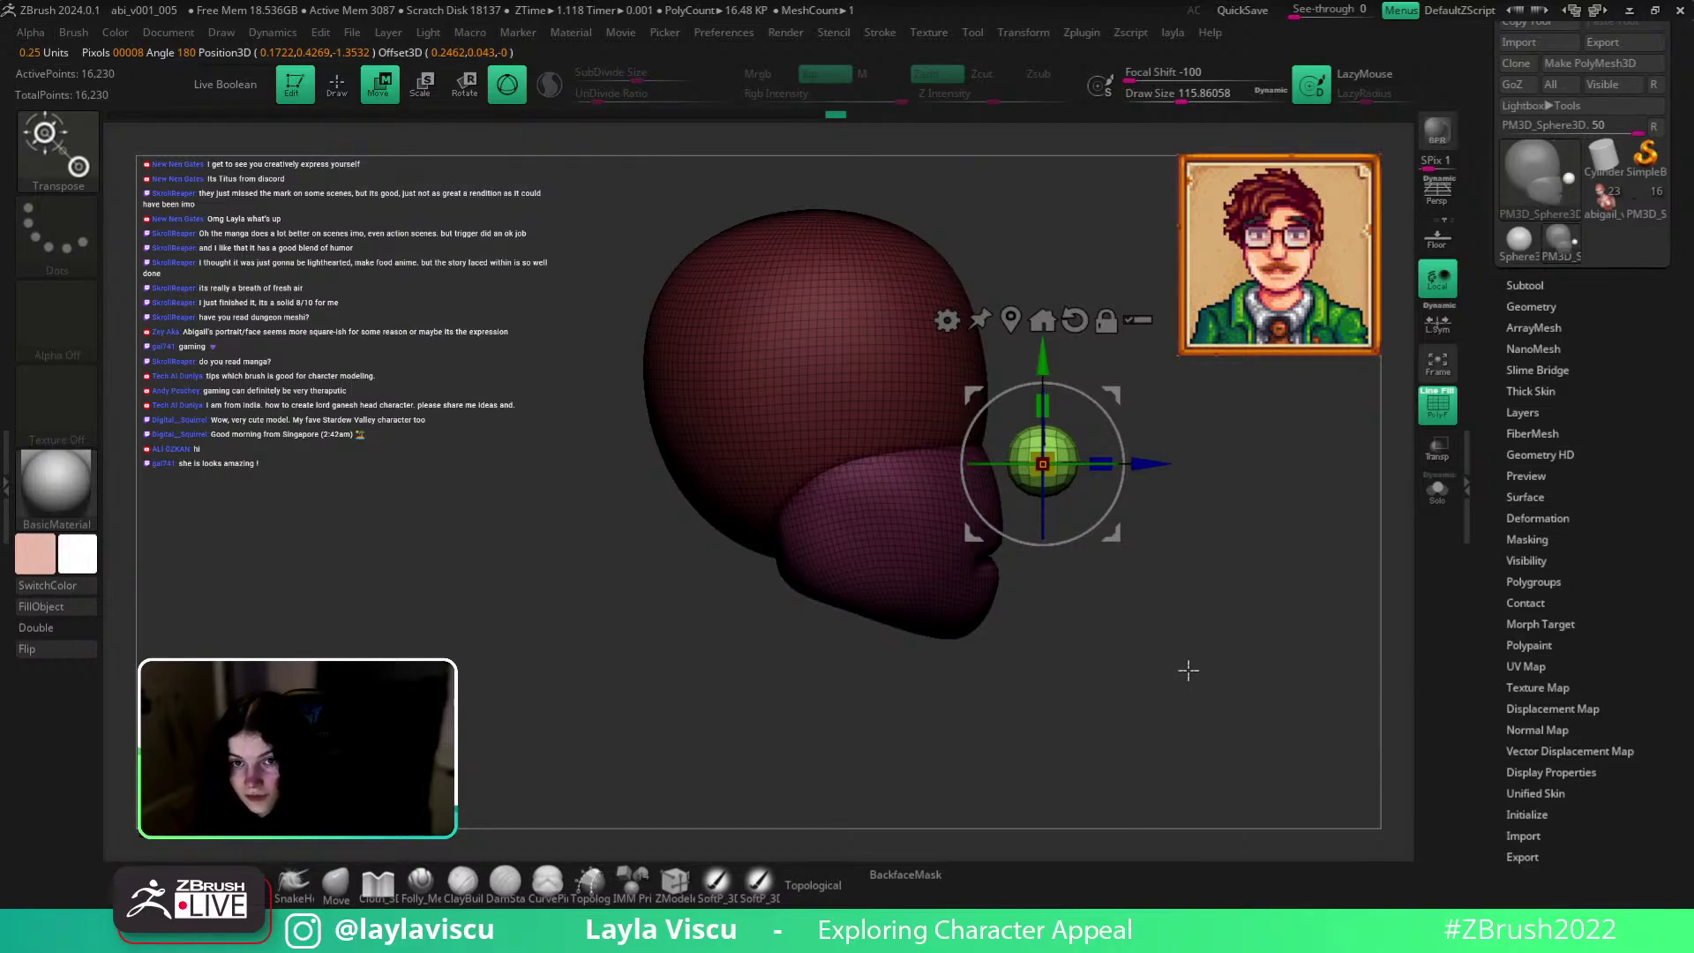
drag(1189, 671, 1003, 615)
key(q)
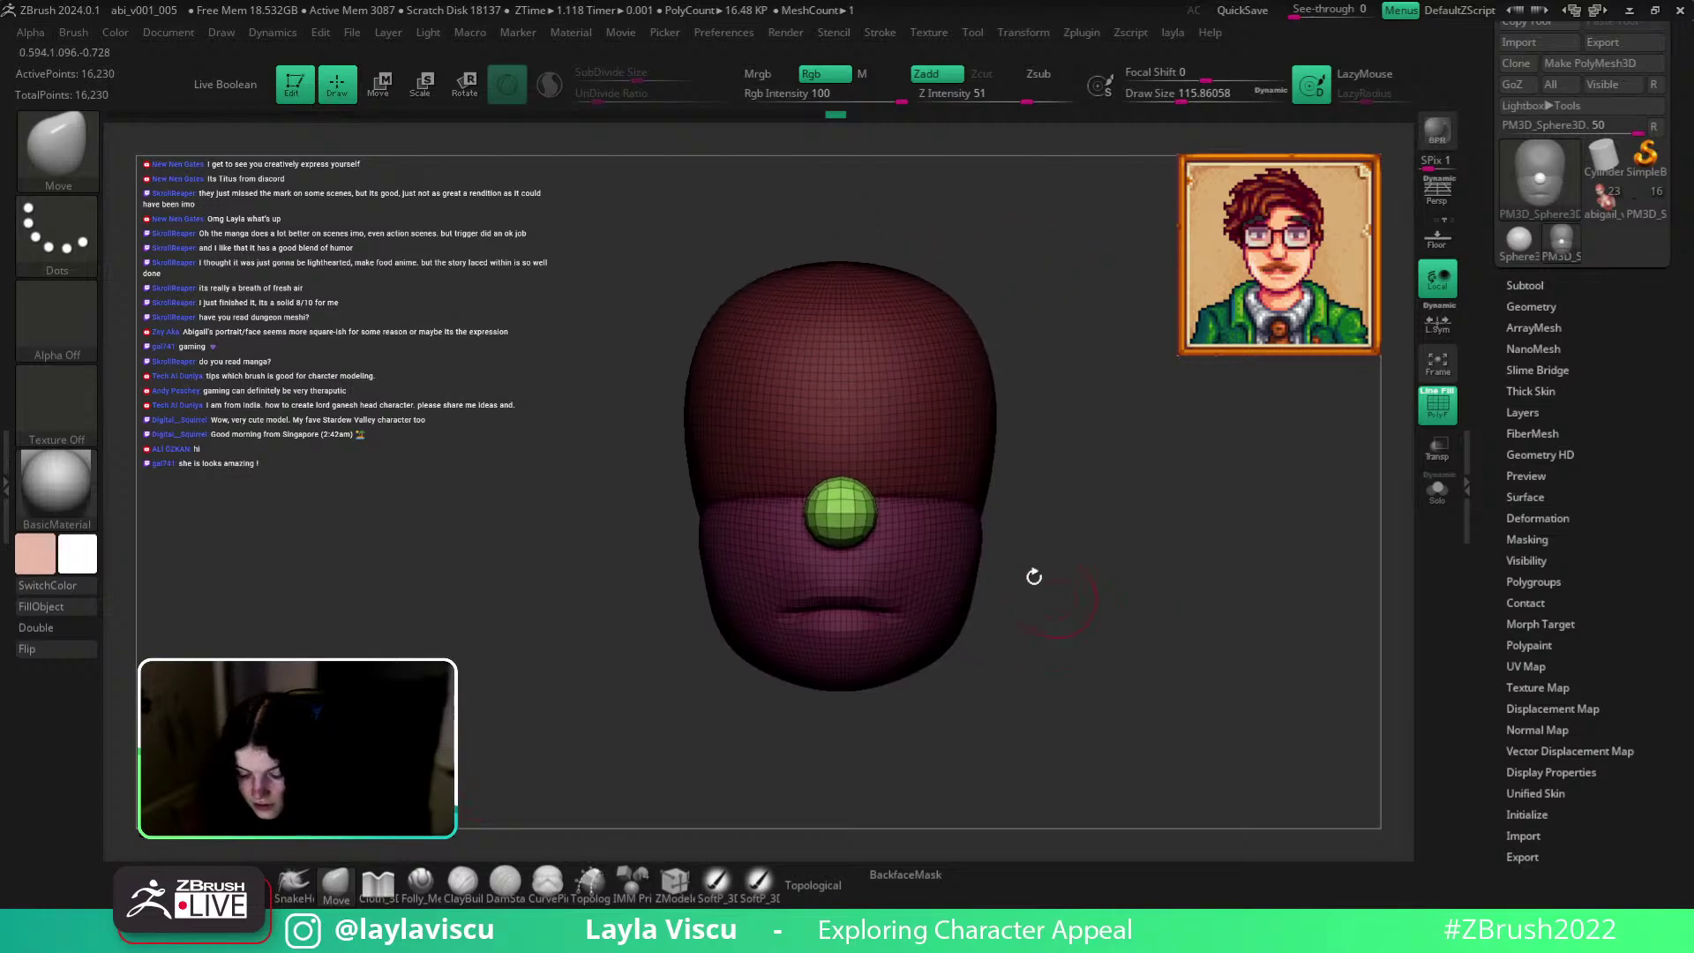
Stretch the nose sphere upward and widen its base from the front with the Move brush at draw sizes of about 182 to 217.
key(bracketright)
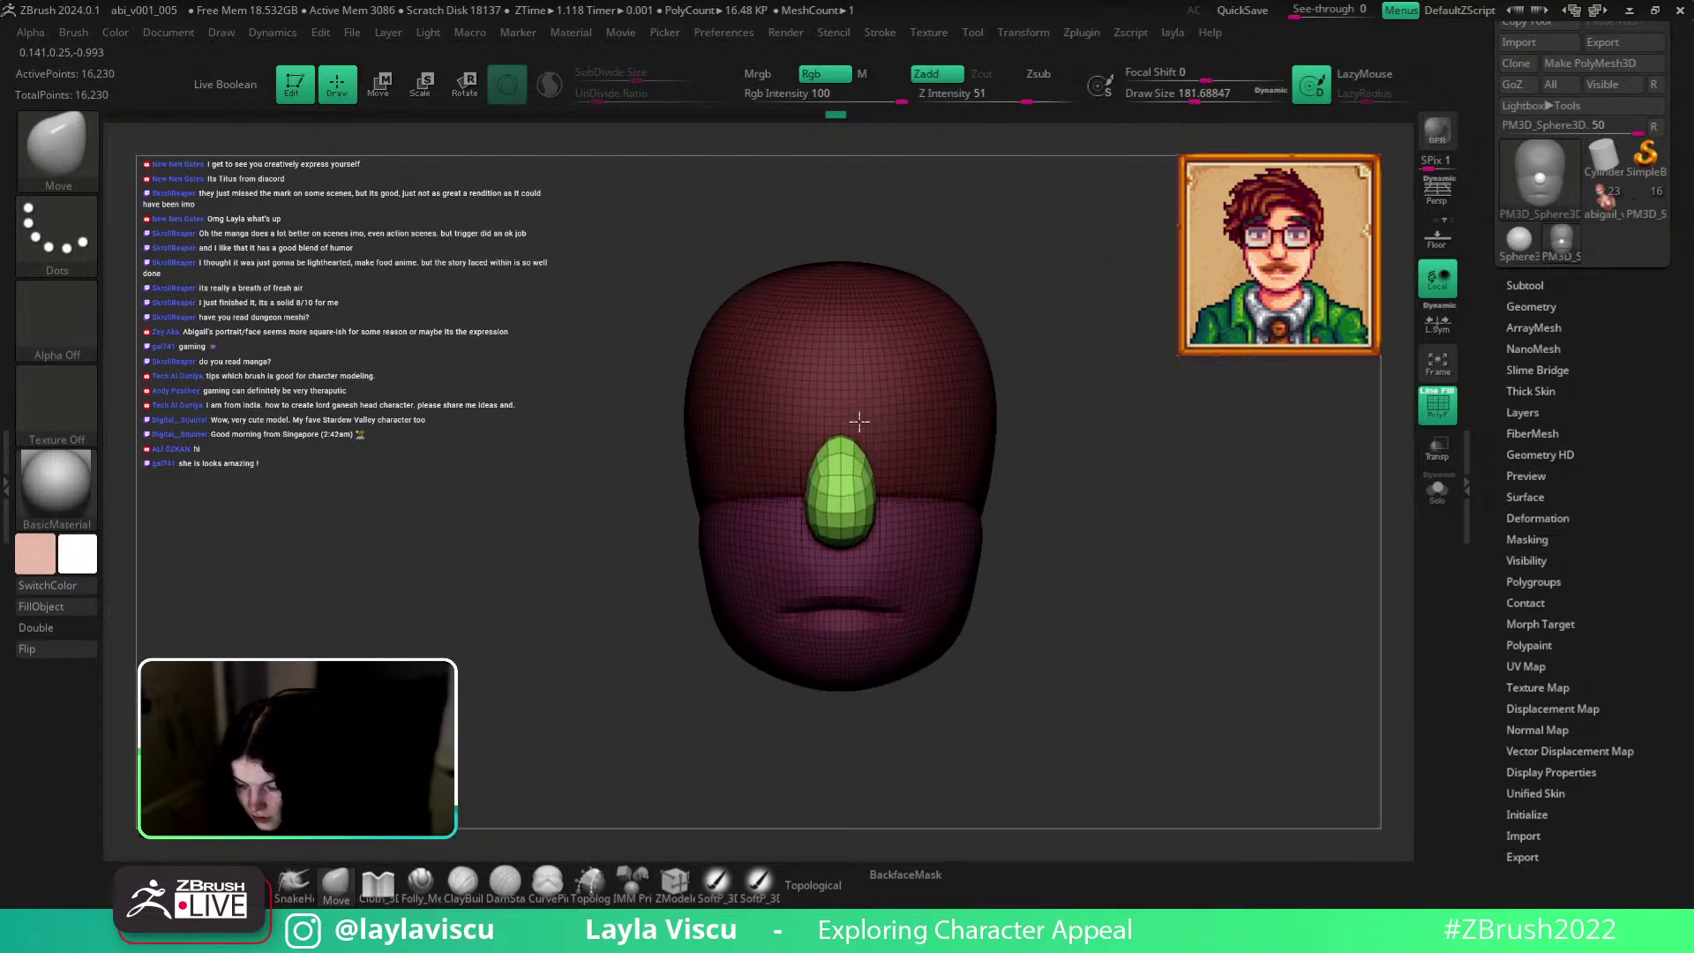
key(bracketleft)
key(bracketright)
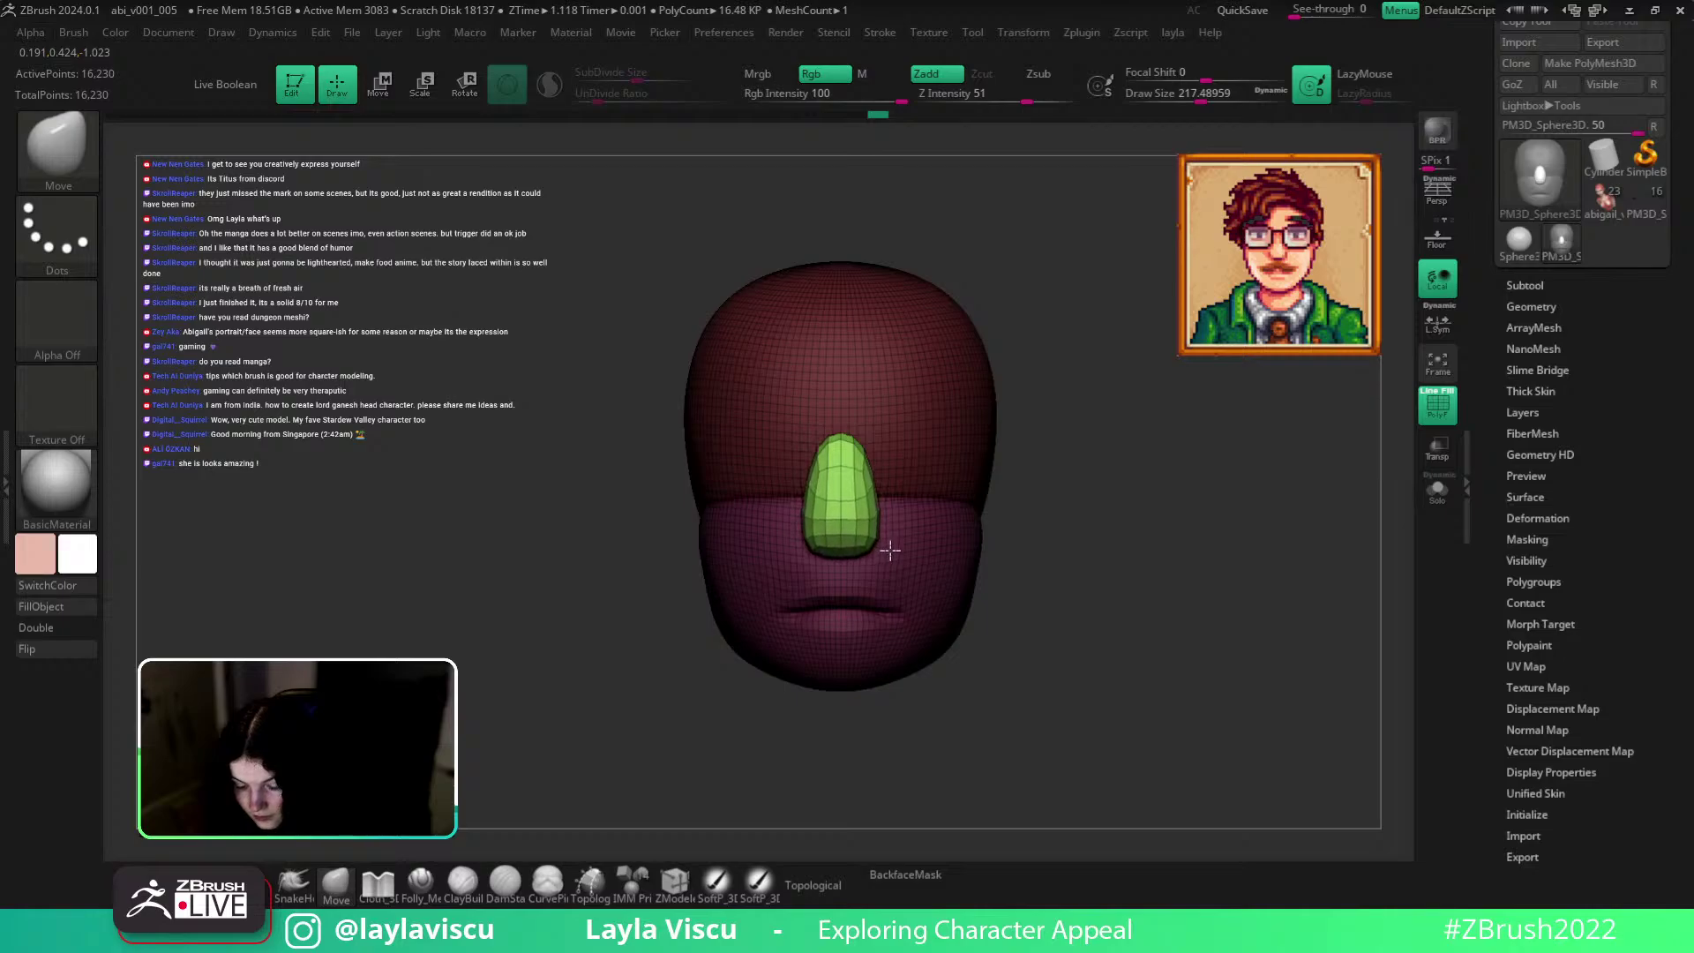
key(bracketleft)
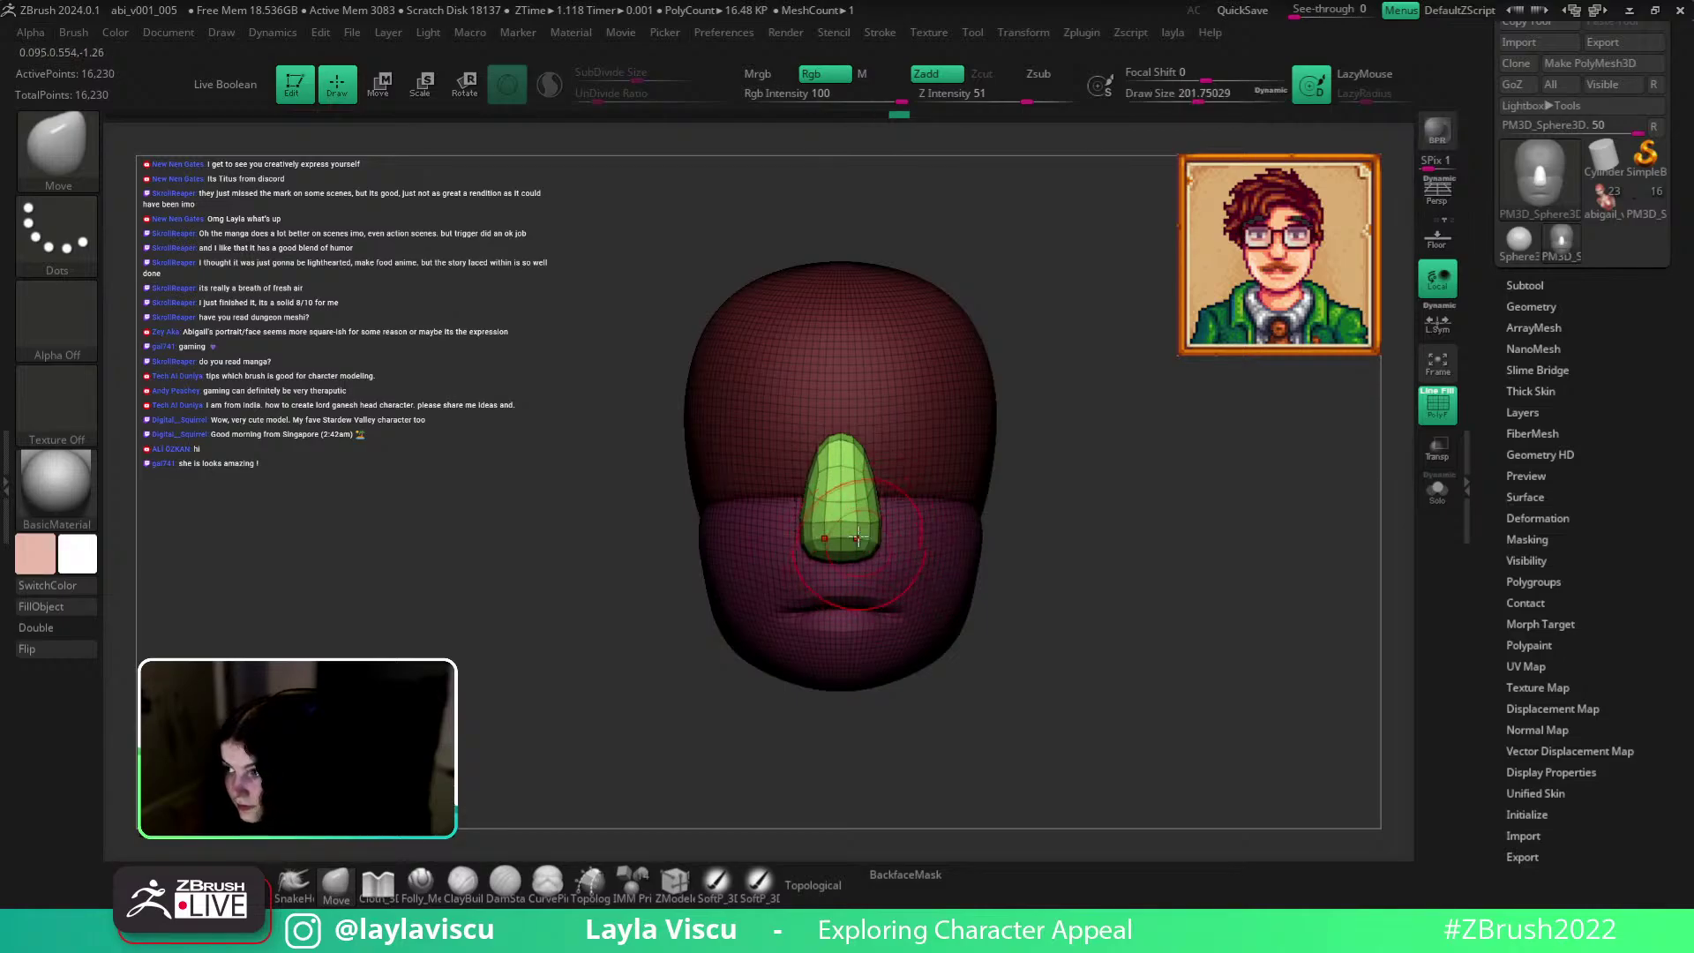
Shape the nose profile into a wedge in side view at a draw size of about 202, and turn off the polygroup wireframe display.
right_drag(907, 503, 1097, 484)
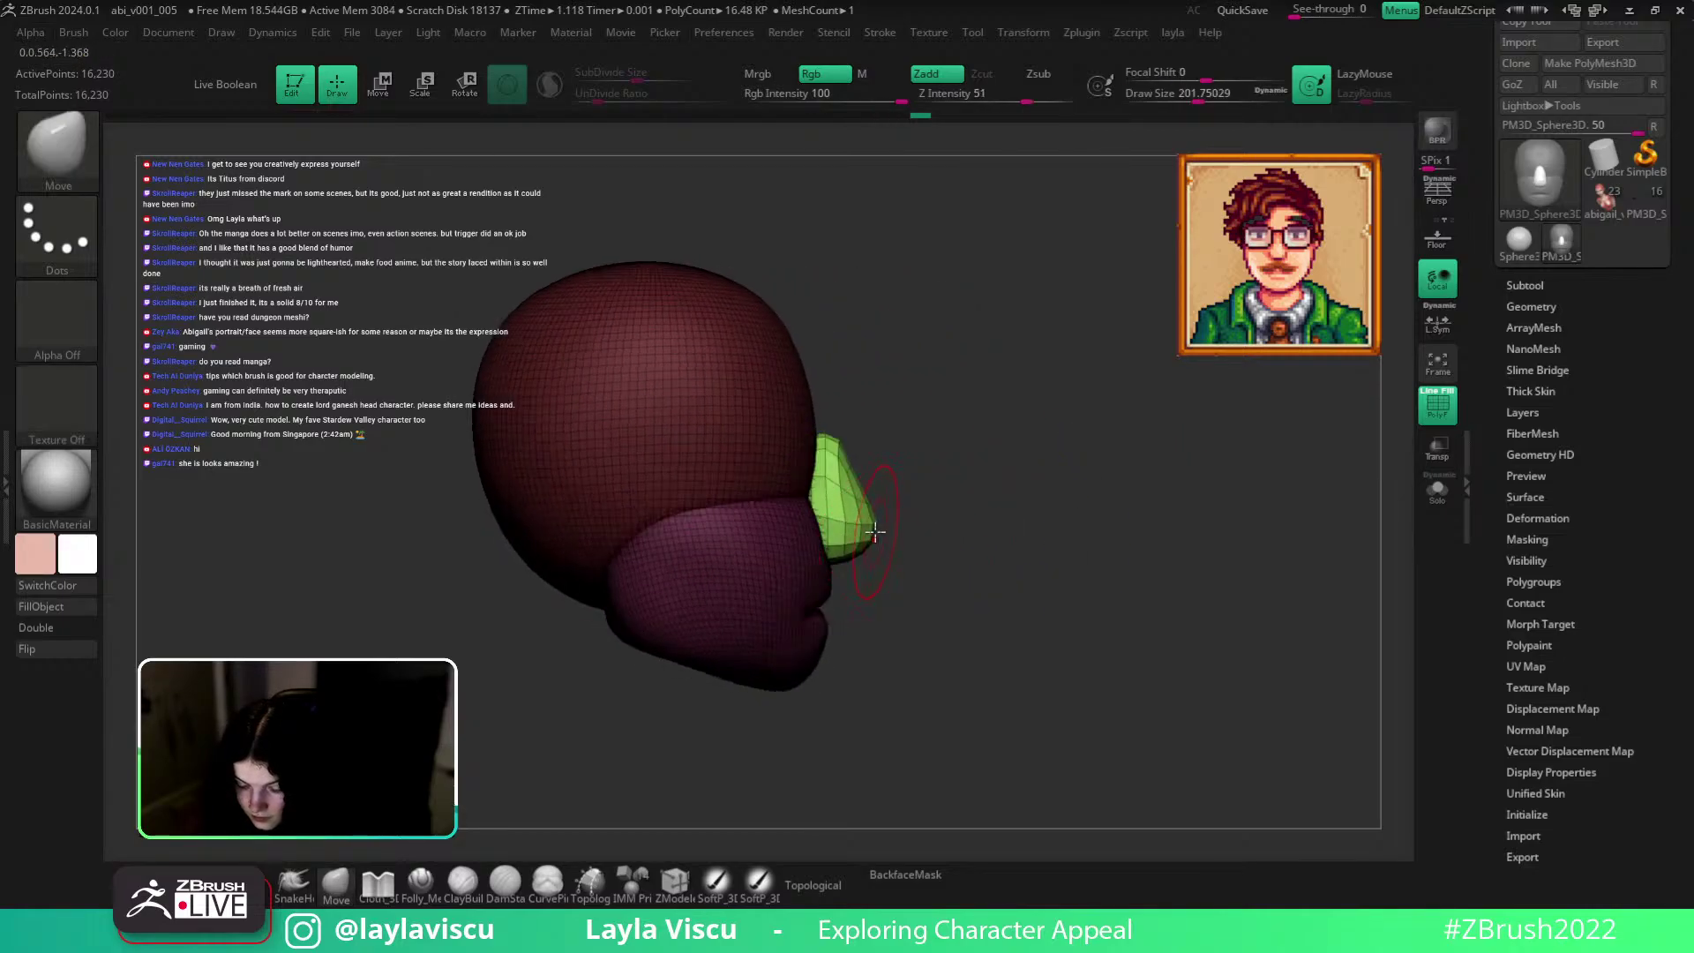
key(bracketright)
key(bracketleft)
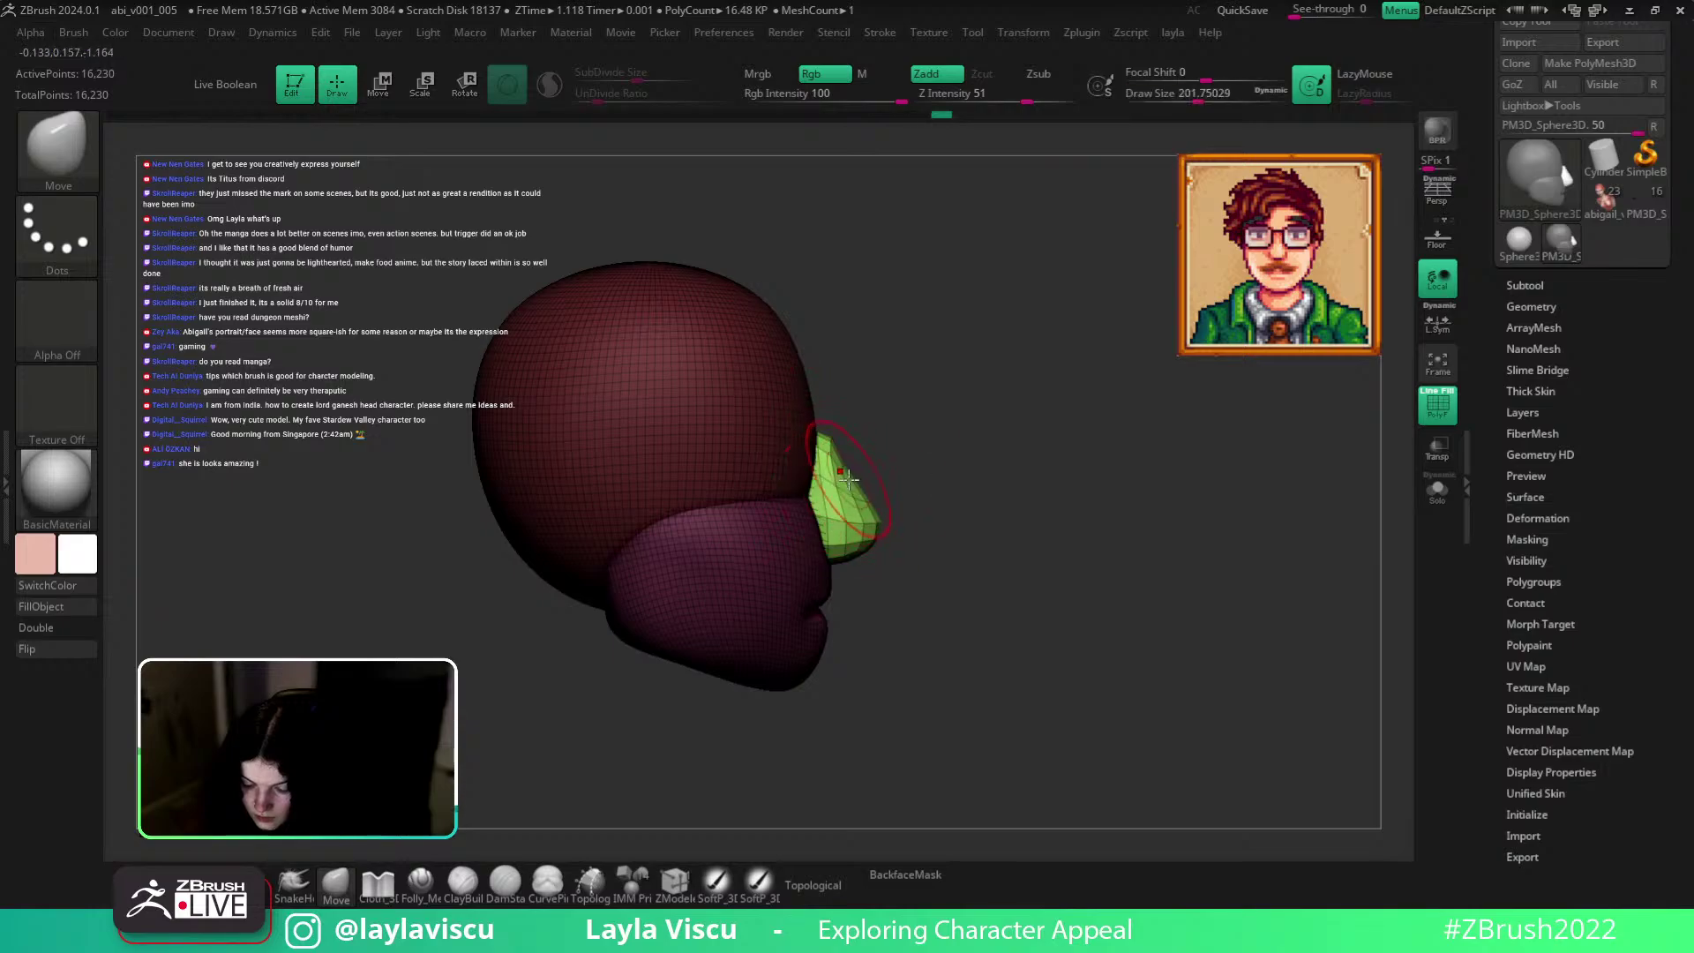
right_drag(876, 445, 1121, 561)
key(shift+f)
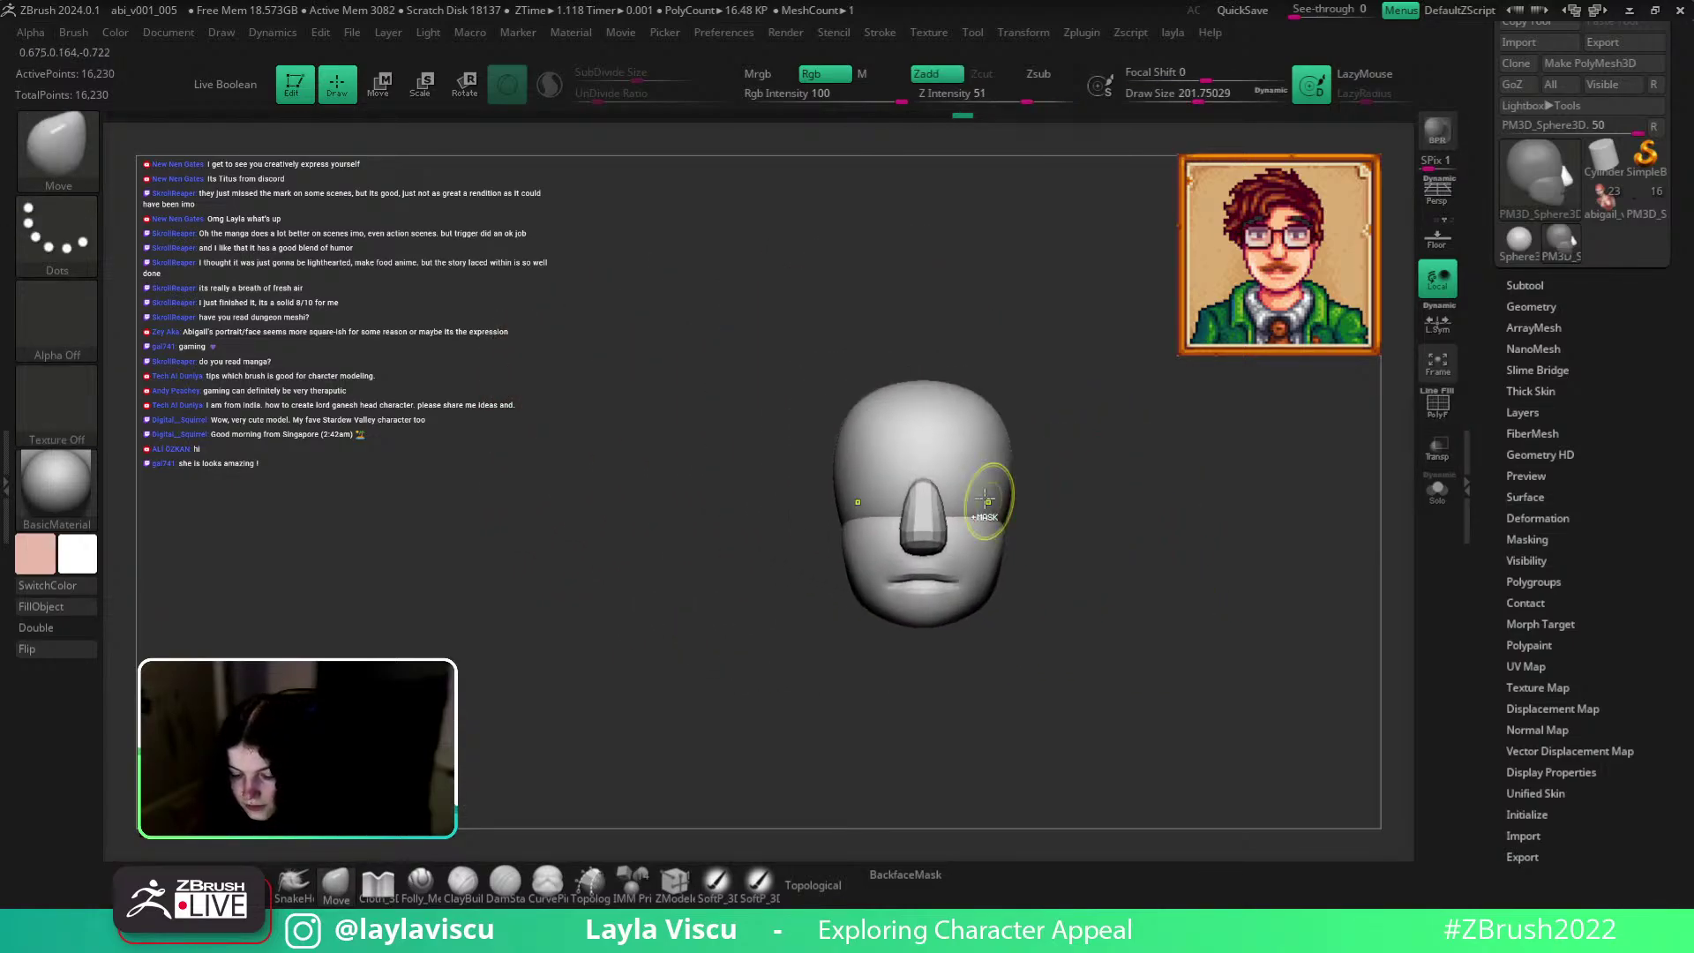
Isolate the jaw and mask its lower part with a softened edge, leaving the upper part free to move.
alt+right_drag(991, 507, 981, 516)
key(bracketleft)
mouse_move(1097, 533)
right_down()
mouse_move(1198, 575)
mouse_move(1259, 367)
right_up()
ctrl+drag(1160, 469, 896, 554)
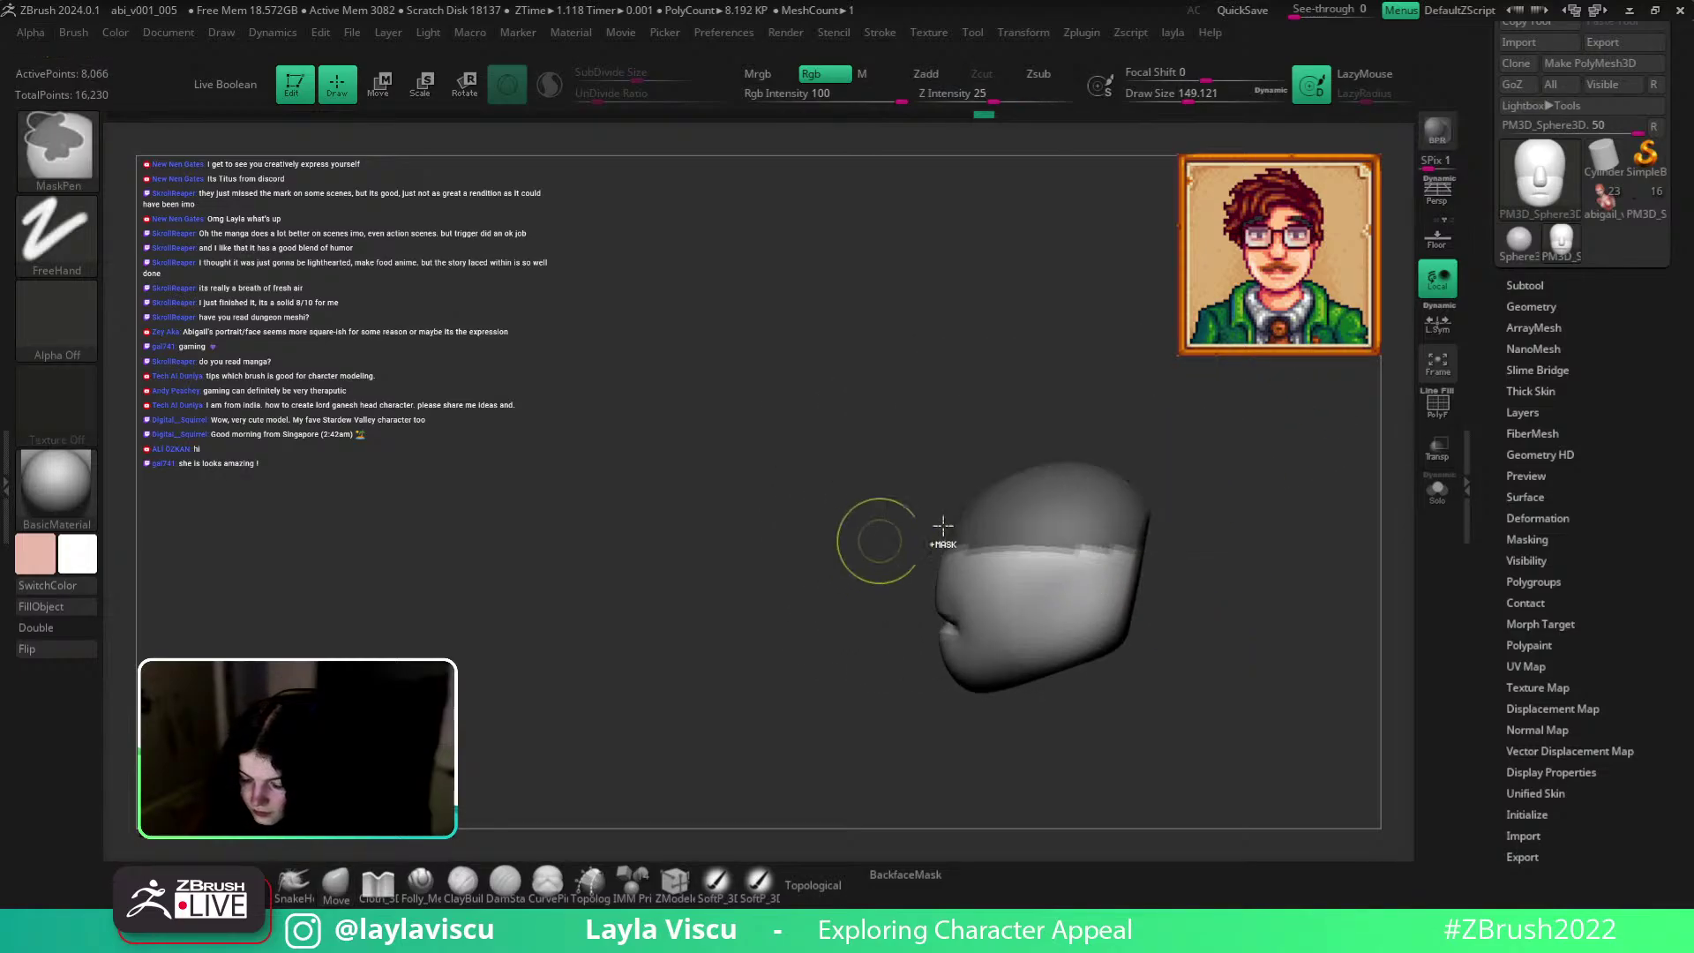
ctrl+click(1224, 492)
ctrl+click(1110, 545)
ctrl+click(1110, 545)
ctrl+click(1211, 498)
ctrl+click(1113, 561)
ctrl+click(1155, 534)
Raise the jaw's upper part with the transform gizmo, clear the mask and show the whole head again.
key(w)
alt+click(912, 398)
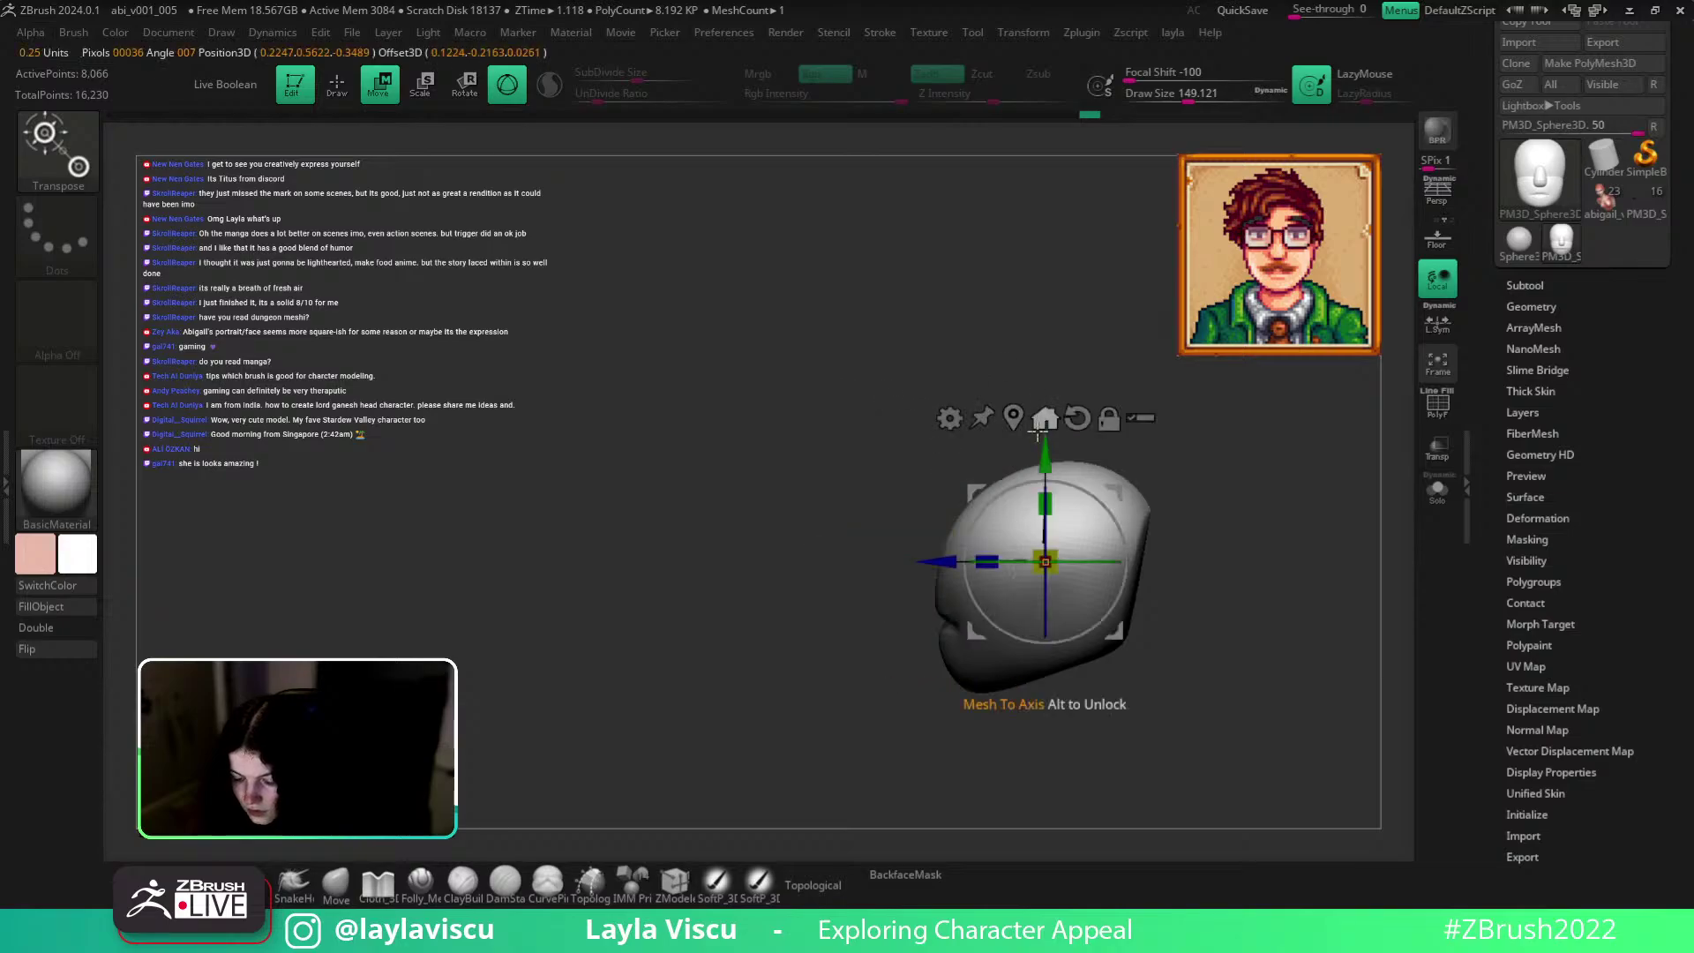
drag(1044, 450, 1043, 425)
key(q)
ctrl+shift+click(546, 692)
Reshape the side and rear of the jaw with the Move brush, using Topological at a draw size of about 415.
mouse_move(1289, 673)
shift+mouse_down()
mouse_move(1316, 684)
mouse_move(1289, 639)
mouse_move(1195, 651)
mouse_move(1021, 503)
mouse_move(1096, 522)
shift+mouse_up()
key(s)
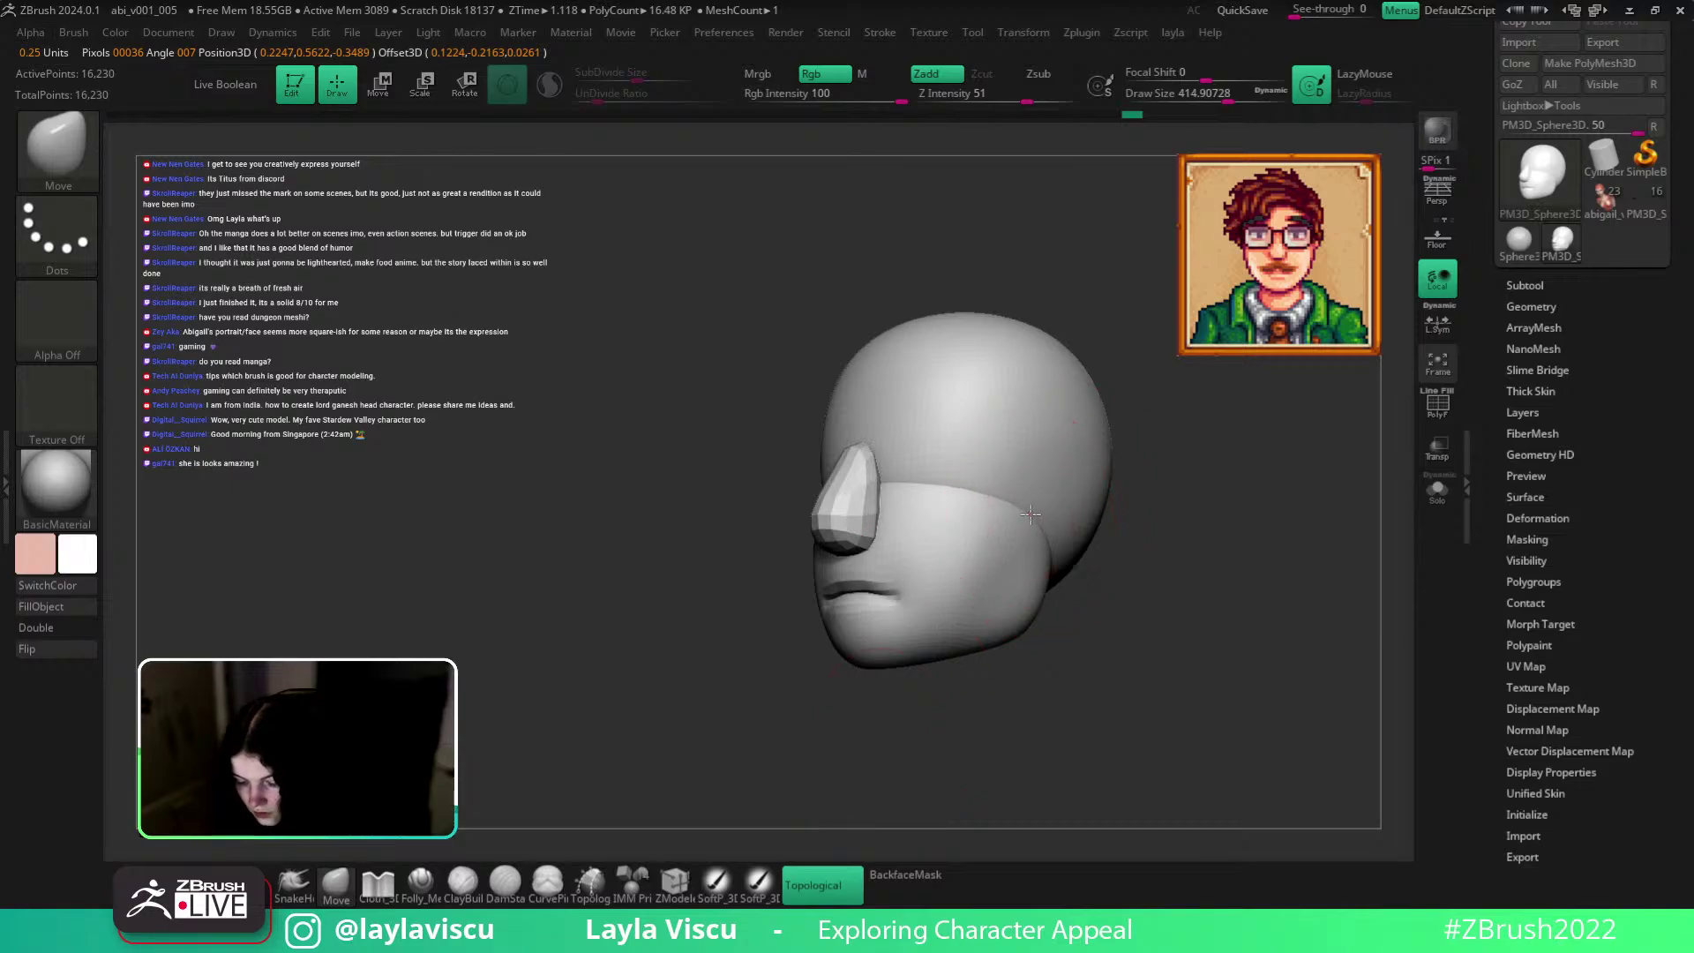
shift+drag(1147, 577, 1101, 633)
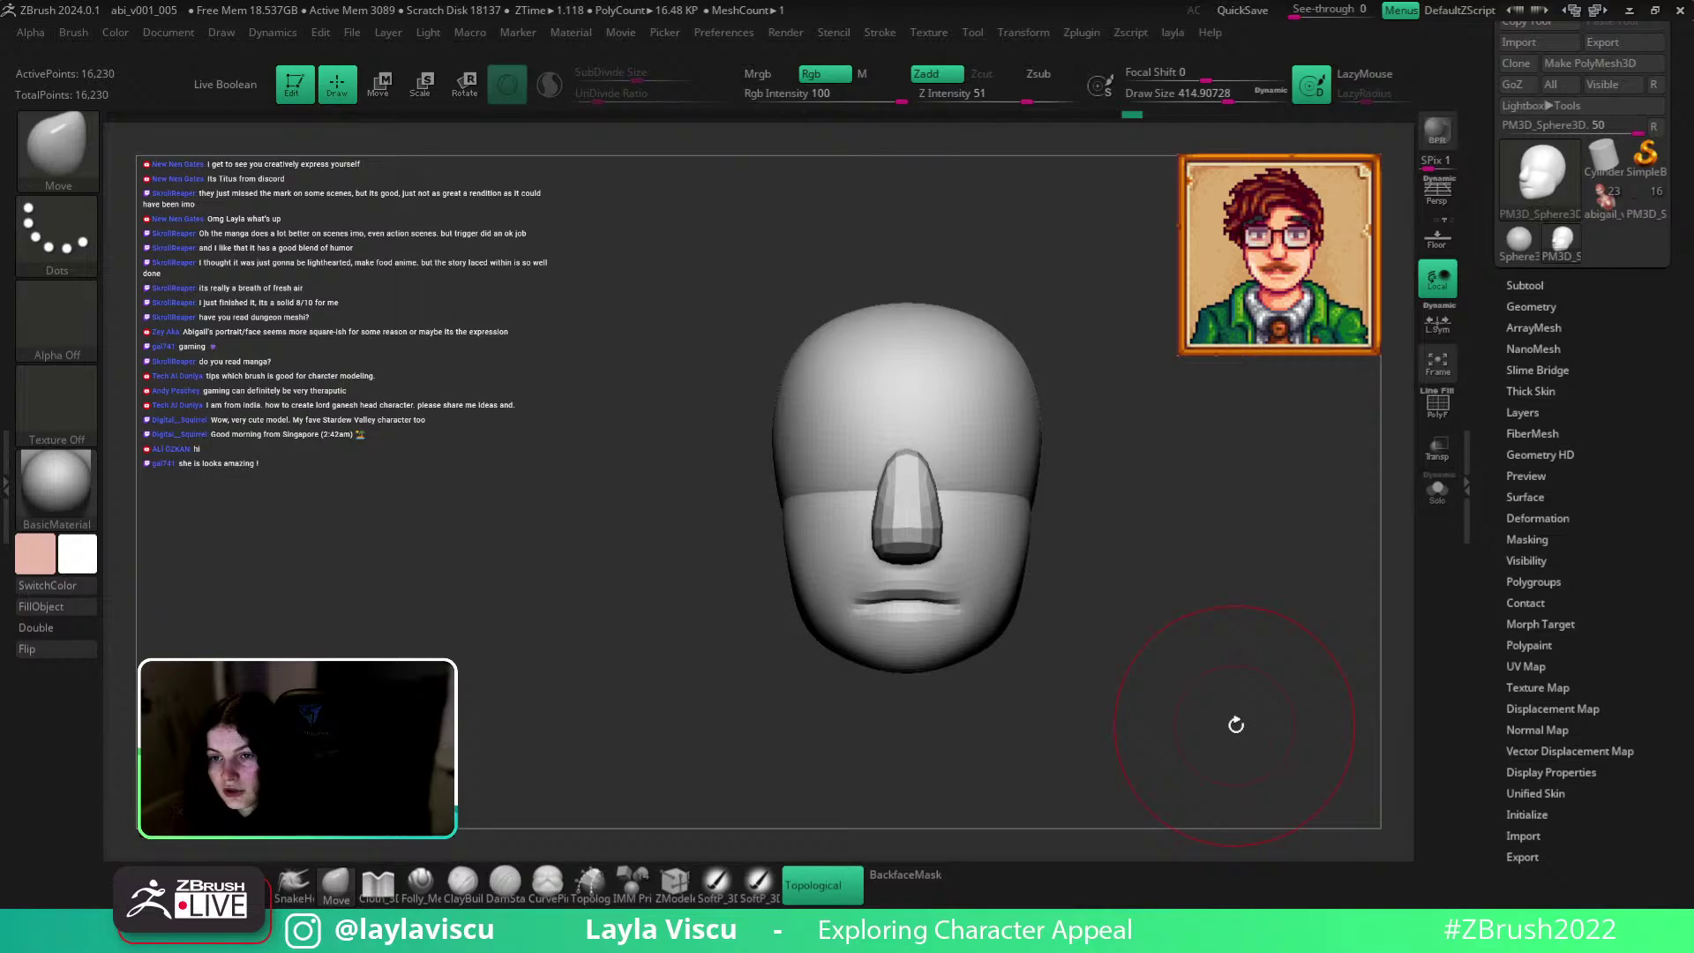
mouse_move(1188, 601)
mouse_down()
mouse_move(1127, 574)
mouse_move(1194, 564)
mouse_move(1072, 502)
mouse_up()
key(bracketleft)
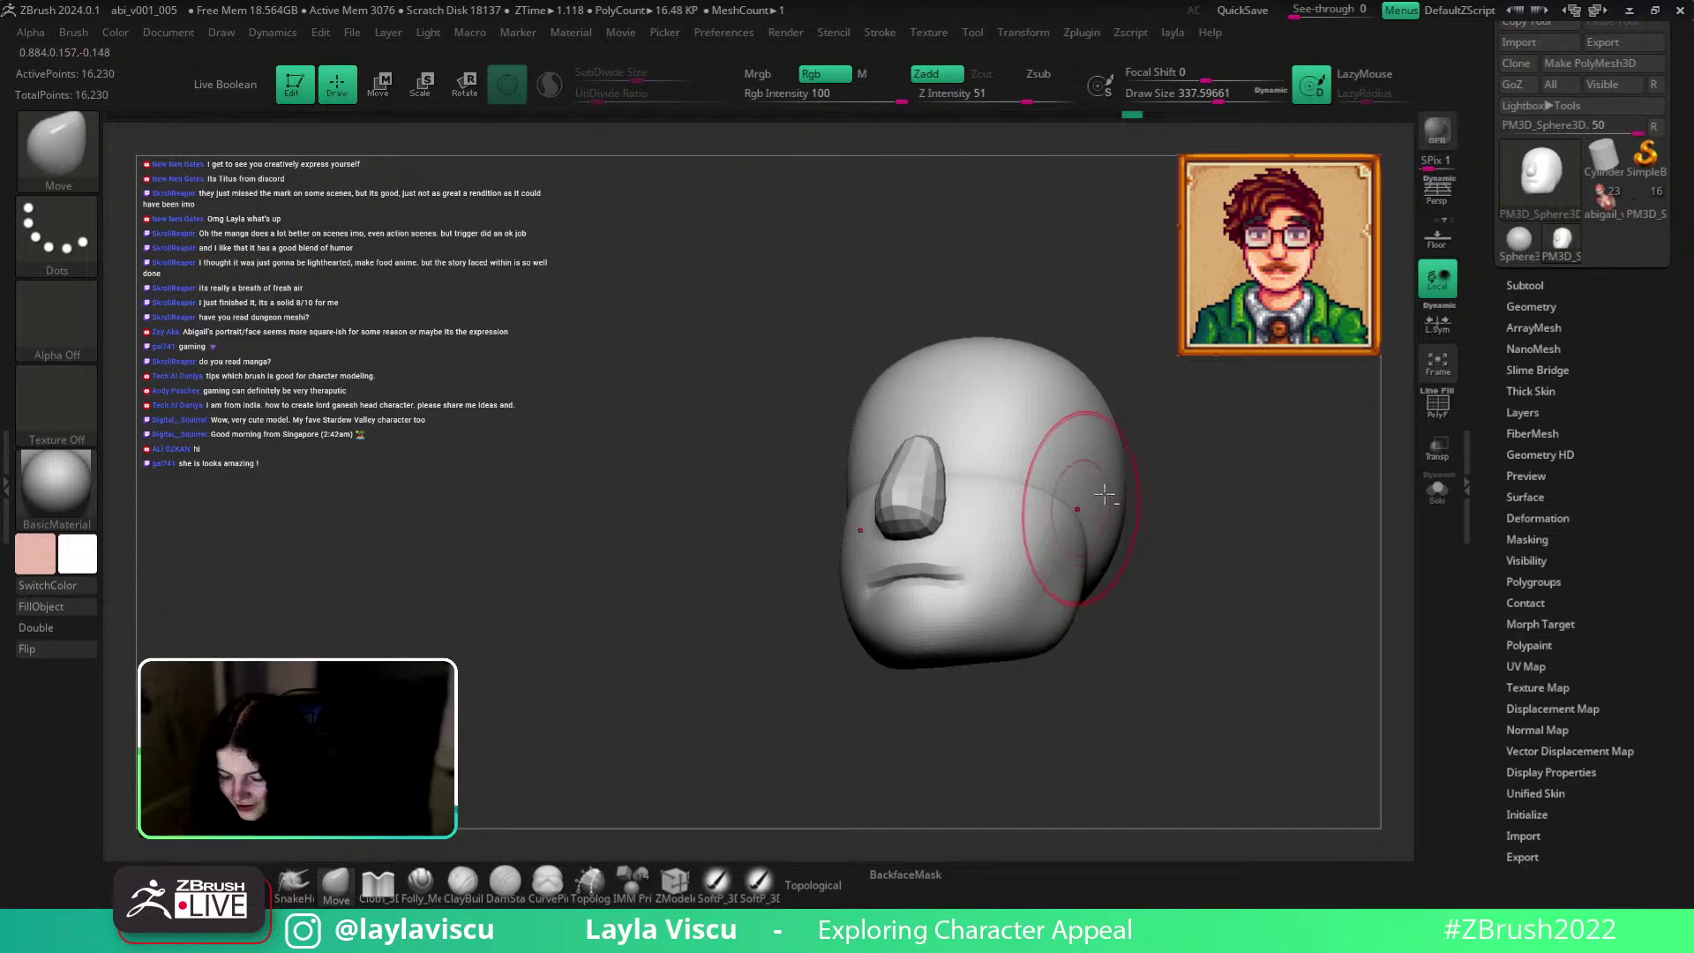
drag(1138, 560, 1170, 548)
Adjust the jaw's upper seam in side view with the Topological Move brush at draw sizes of about 286 and 251.
click(812, 885)
mouse_move(1202, 480)
shift+mouse_down()
mouse_move(1194, 541)
mouse_move(1122, 519)
mouse_move(1142, 534)
mouse_move(1114, 534)
shift+mouse_up()
key(s)
shift+drag(1195, 664, 1147, 653)
drag(882, 650, 846, 624)
key(1)
click(981, 548)
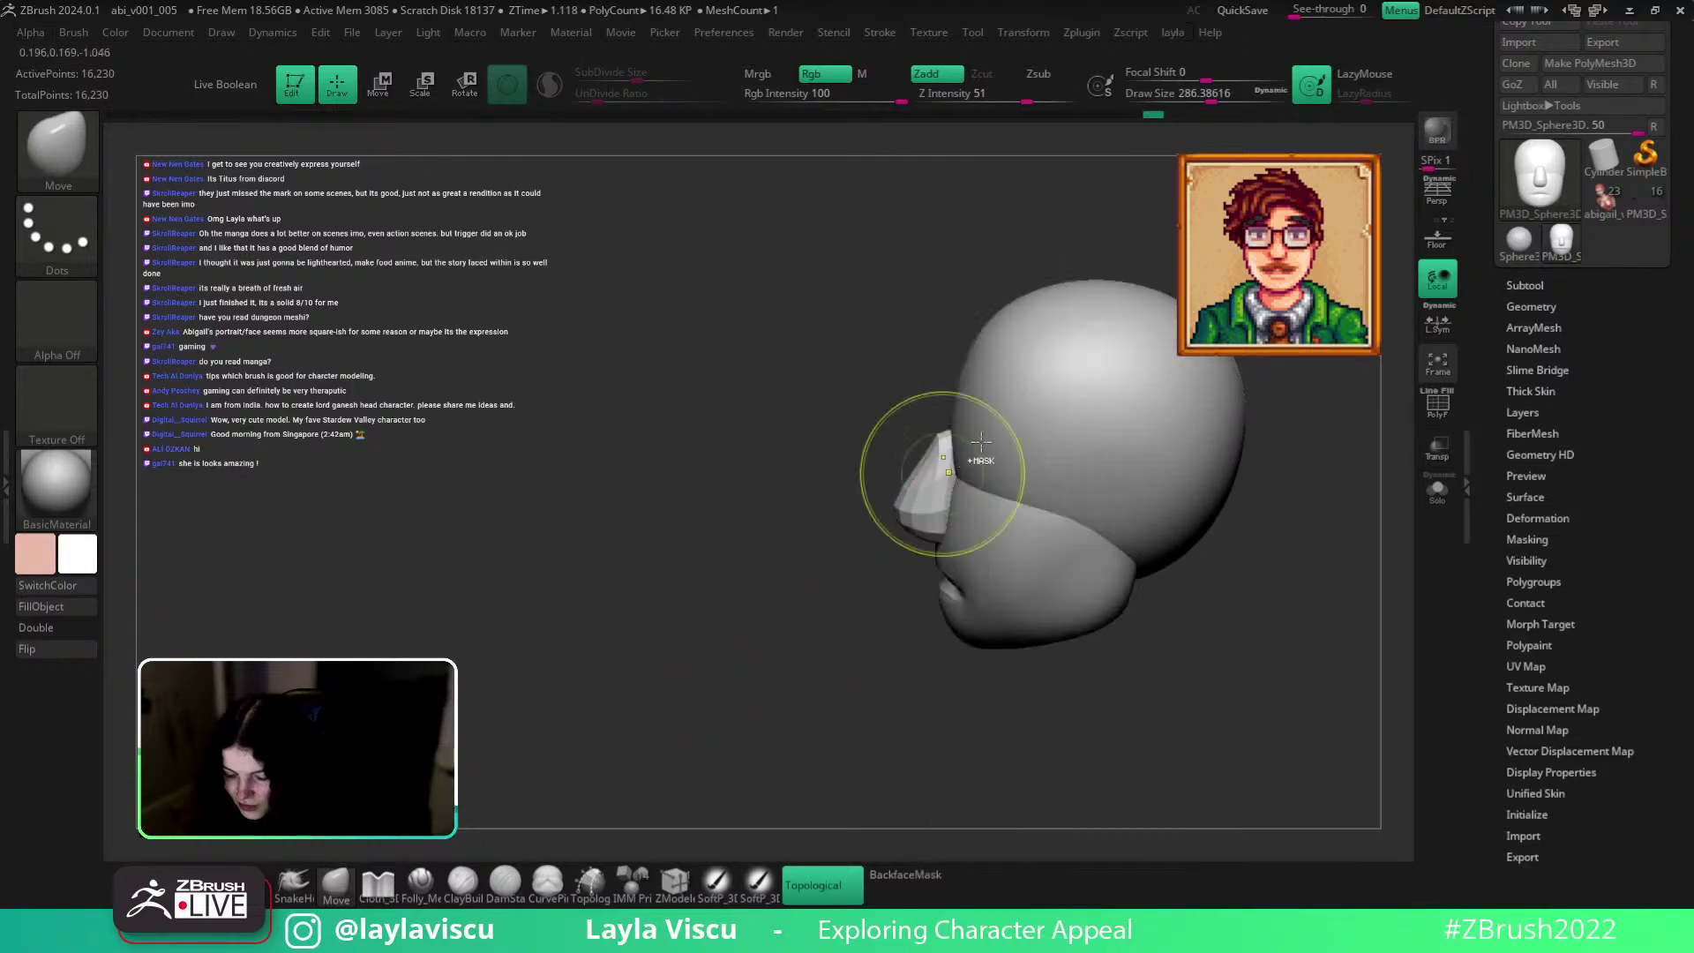
ctrl+right_drag(943, 485, 951, 587)
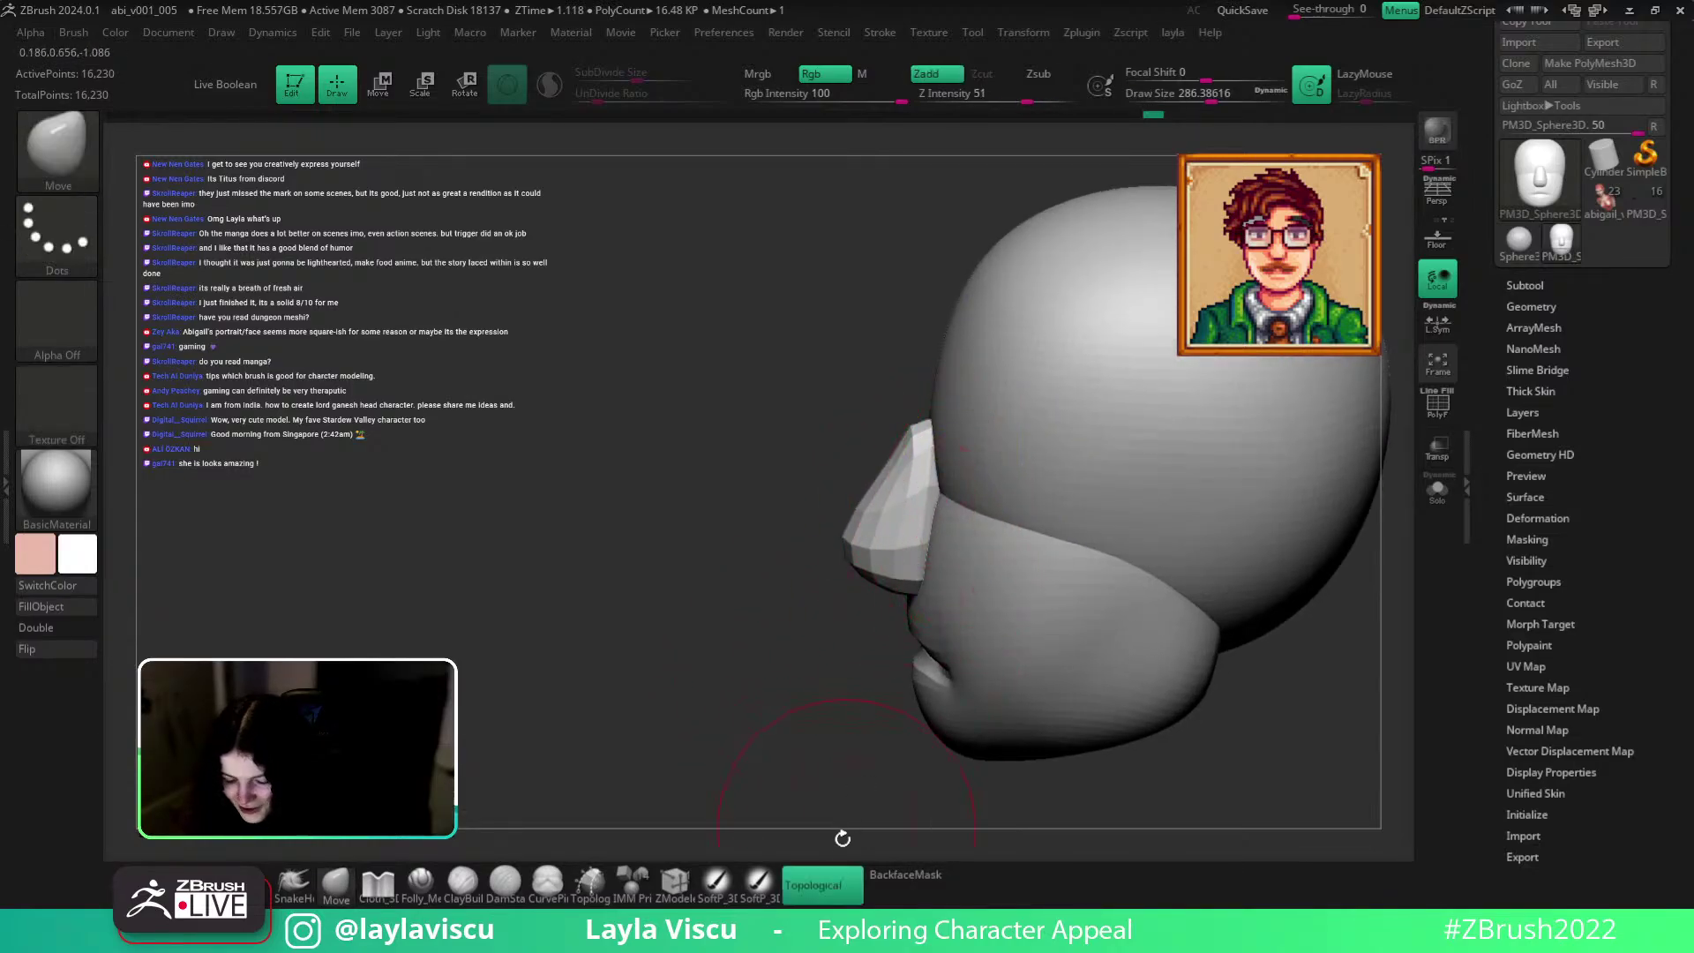
click(822, 885)
mouse_move(950, 498)
mouse_down()
mouse_move(936, 512)
mouse_move(955, 507)
mouse_up()
click(820, 896)
key(s)
Isolate the nose to mask it, and show the whole head again.
ctrl+shift+click(975, 500)
ctrl+shift+click(976, 520)
ctrl+shift+click(976, 549)
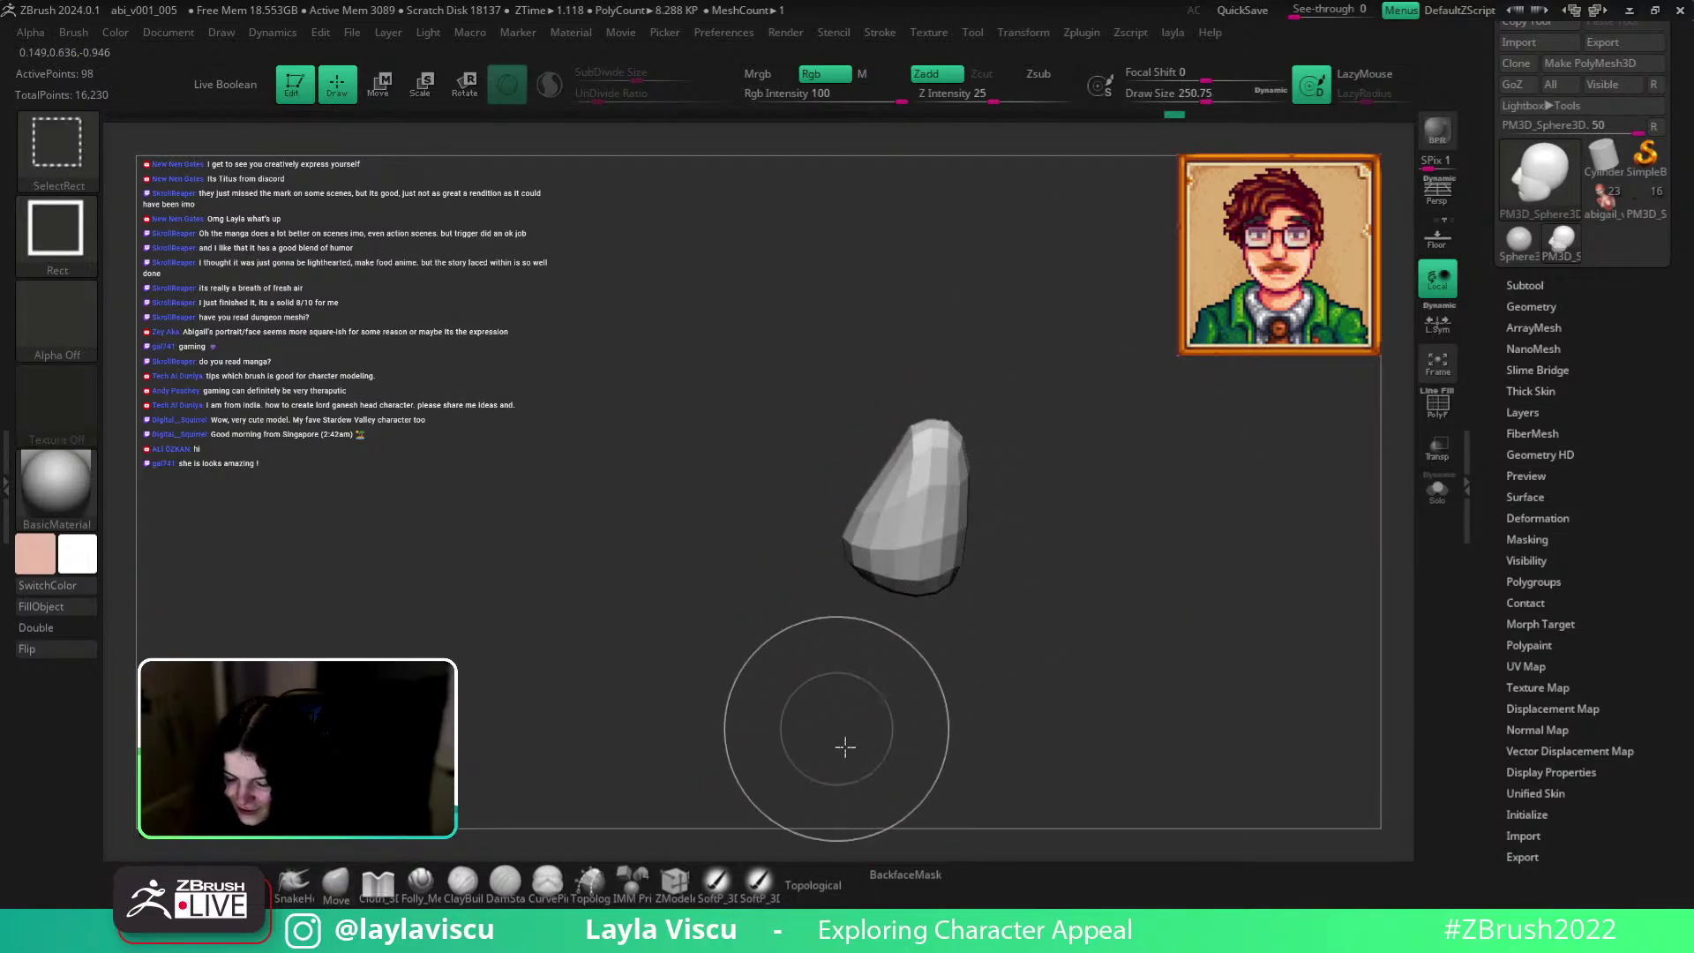
ctrl+shift+drag(839, 733, 873, 741)
ctrl+click(880, 744)
ctrl+shift+click(875, 758)
ctrl+click(866, 765)
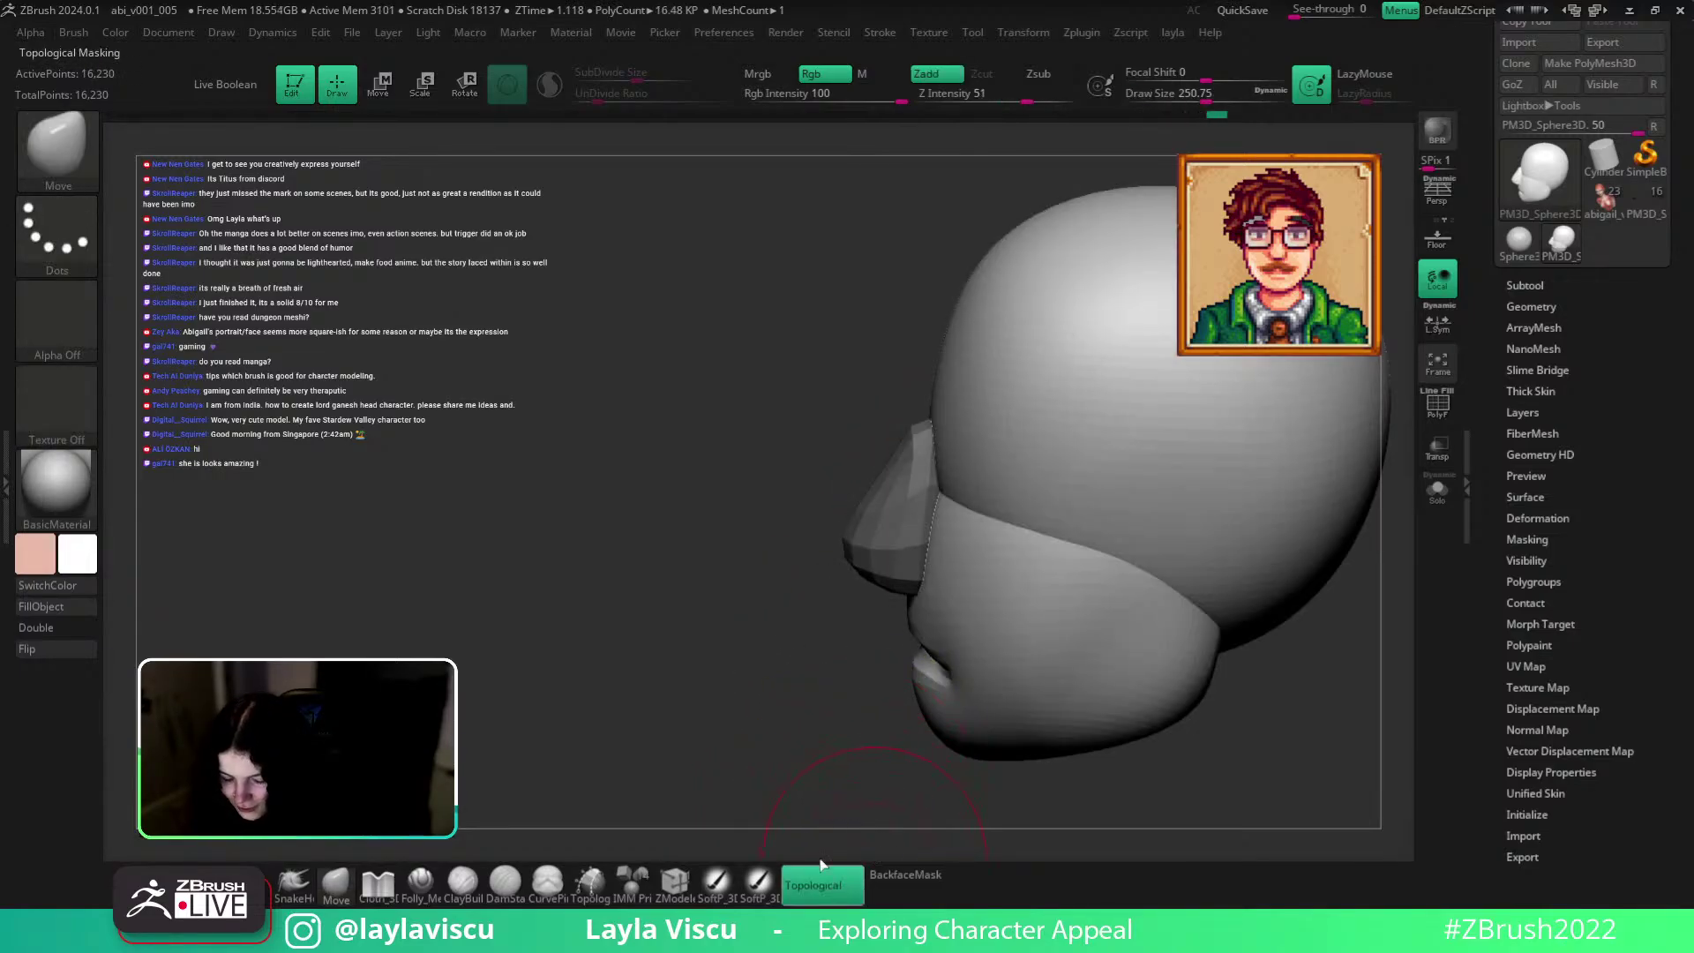
drag(847, 680, 1306, 489)
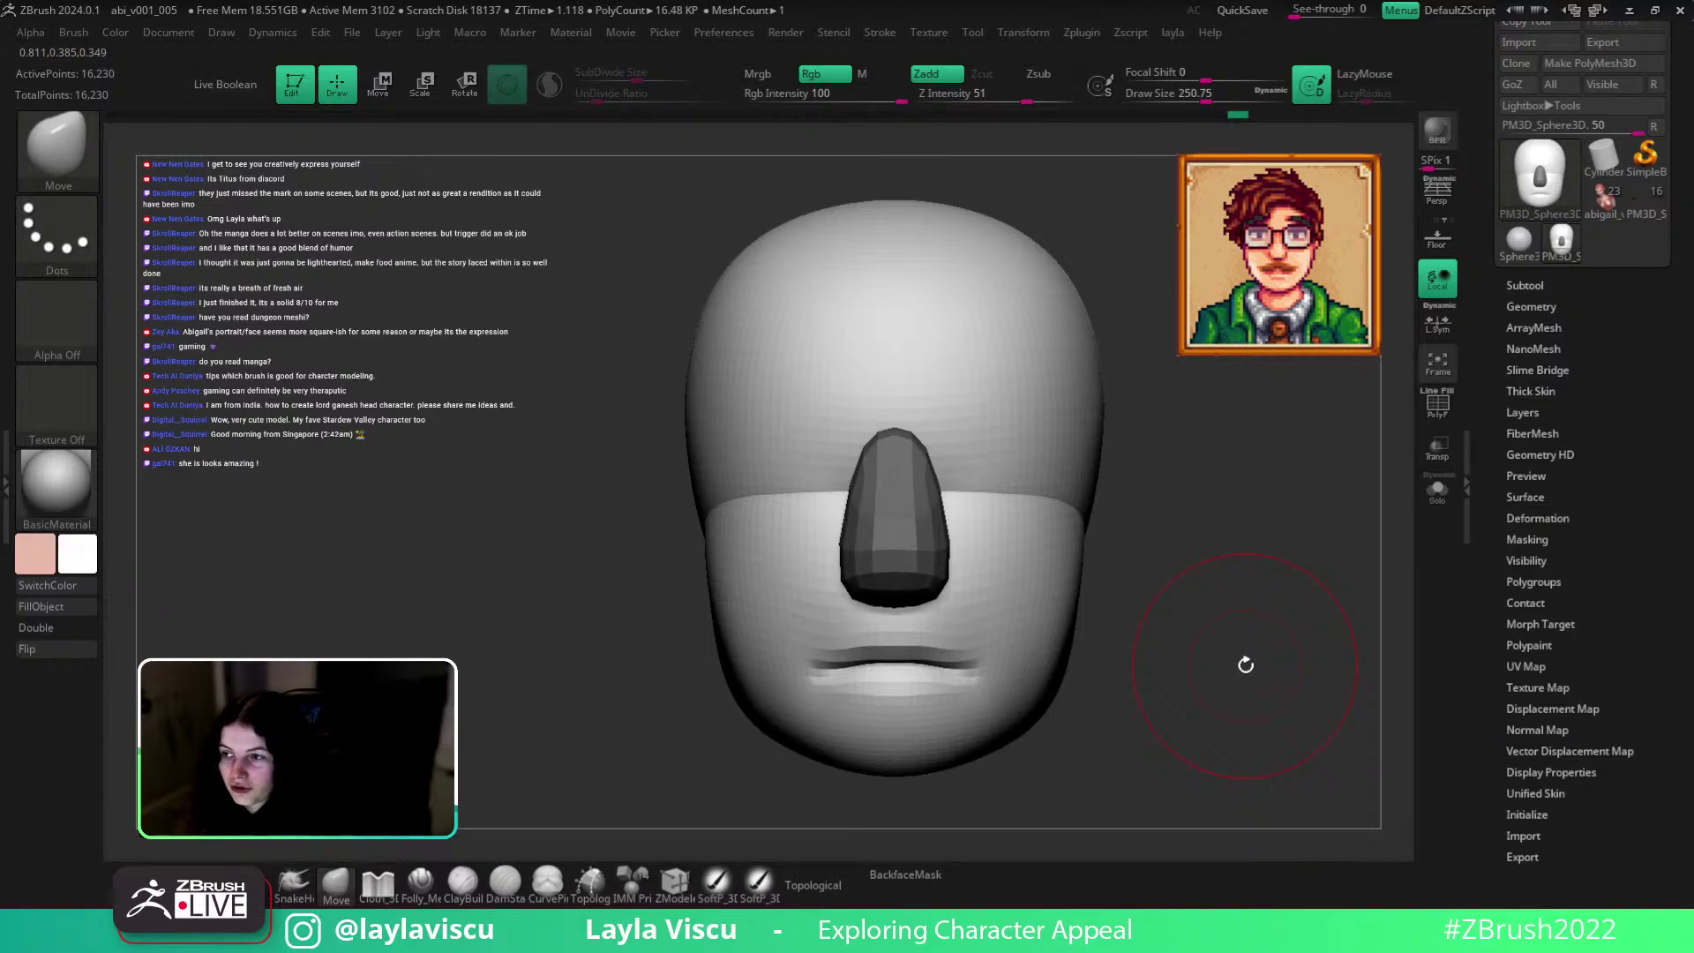
ctrl+right_drag(1265, 561, 1232, 561)
alt+drag(1186, 572, 1169, 548)
key(s)
drag(962, 551, 929, 551)
key(b)
key(d)
key(s)
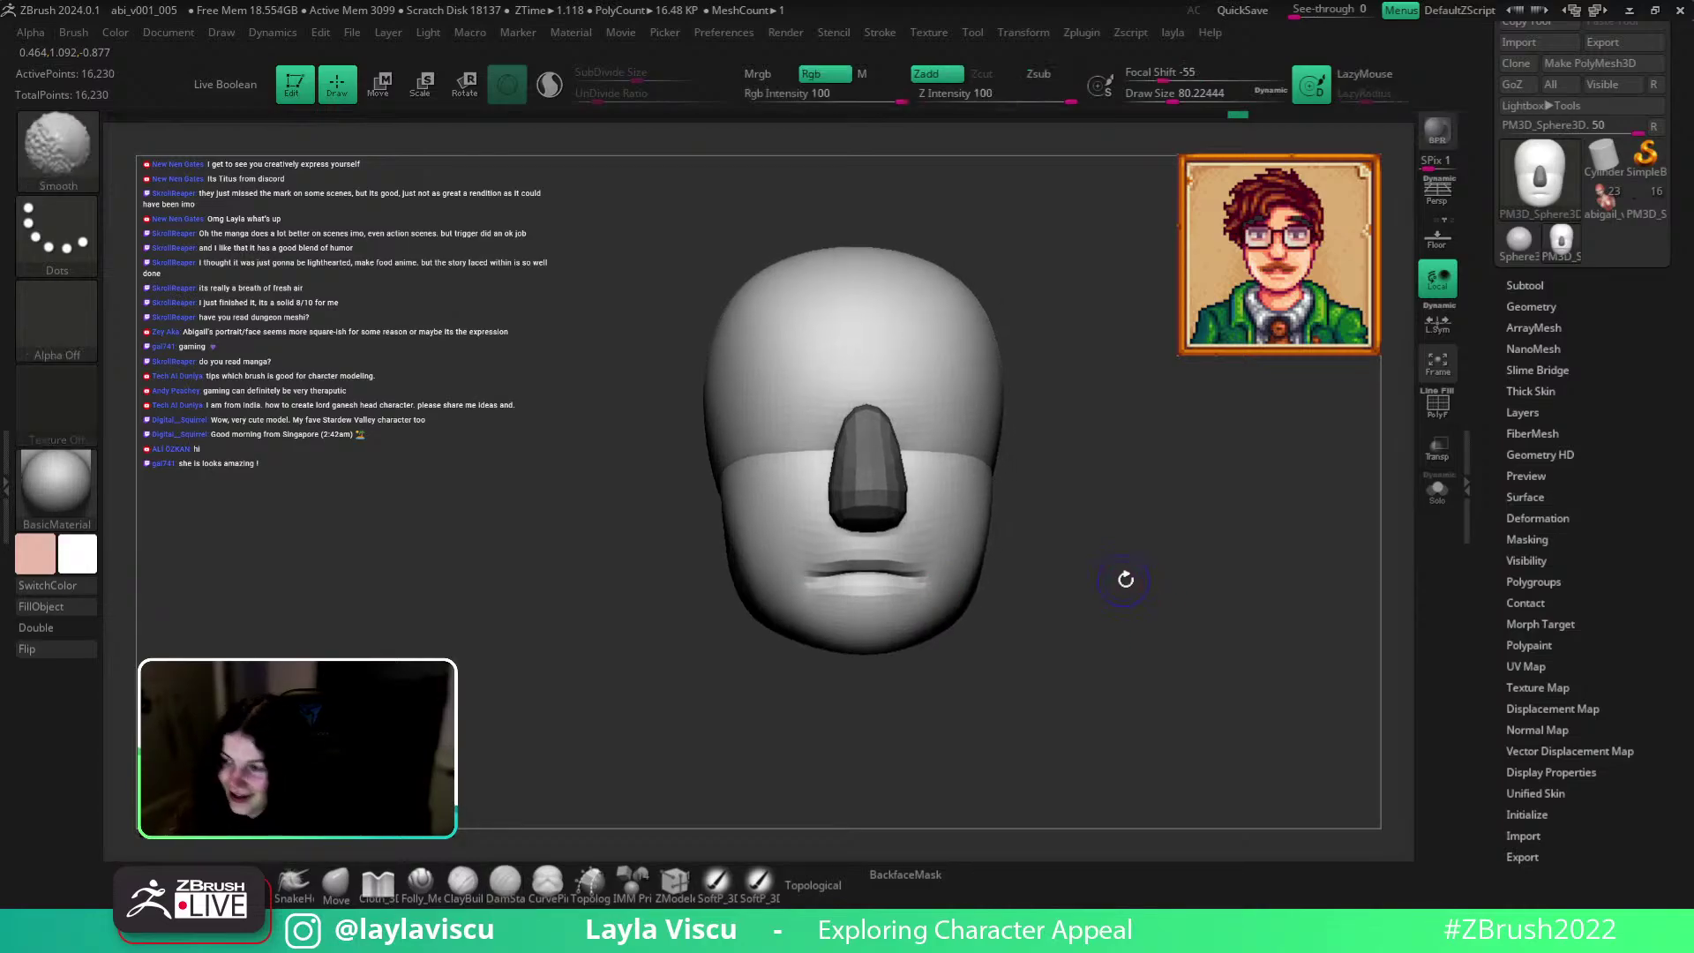
mouse_move(1114, 583)
alt+mouse_down()
mouse_move(1097, 563)
mouse_move(1120, 600)
alt+mouse_up()
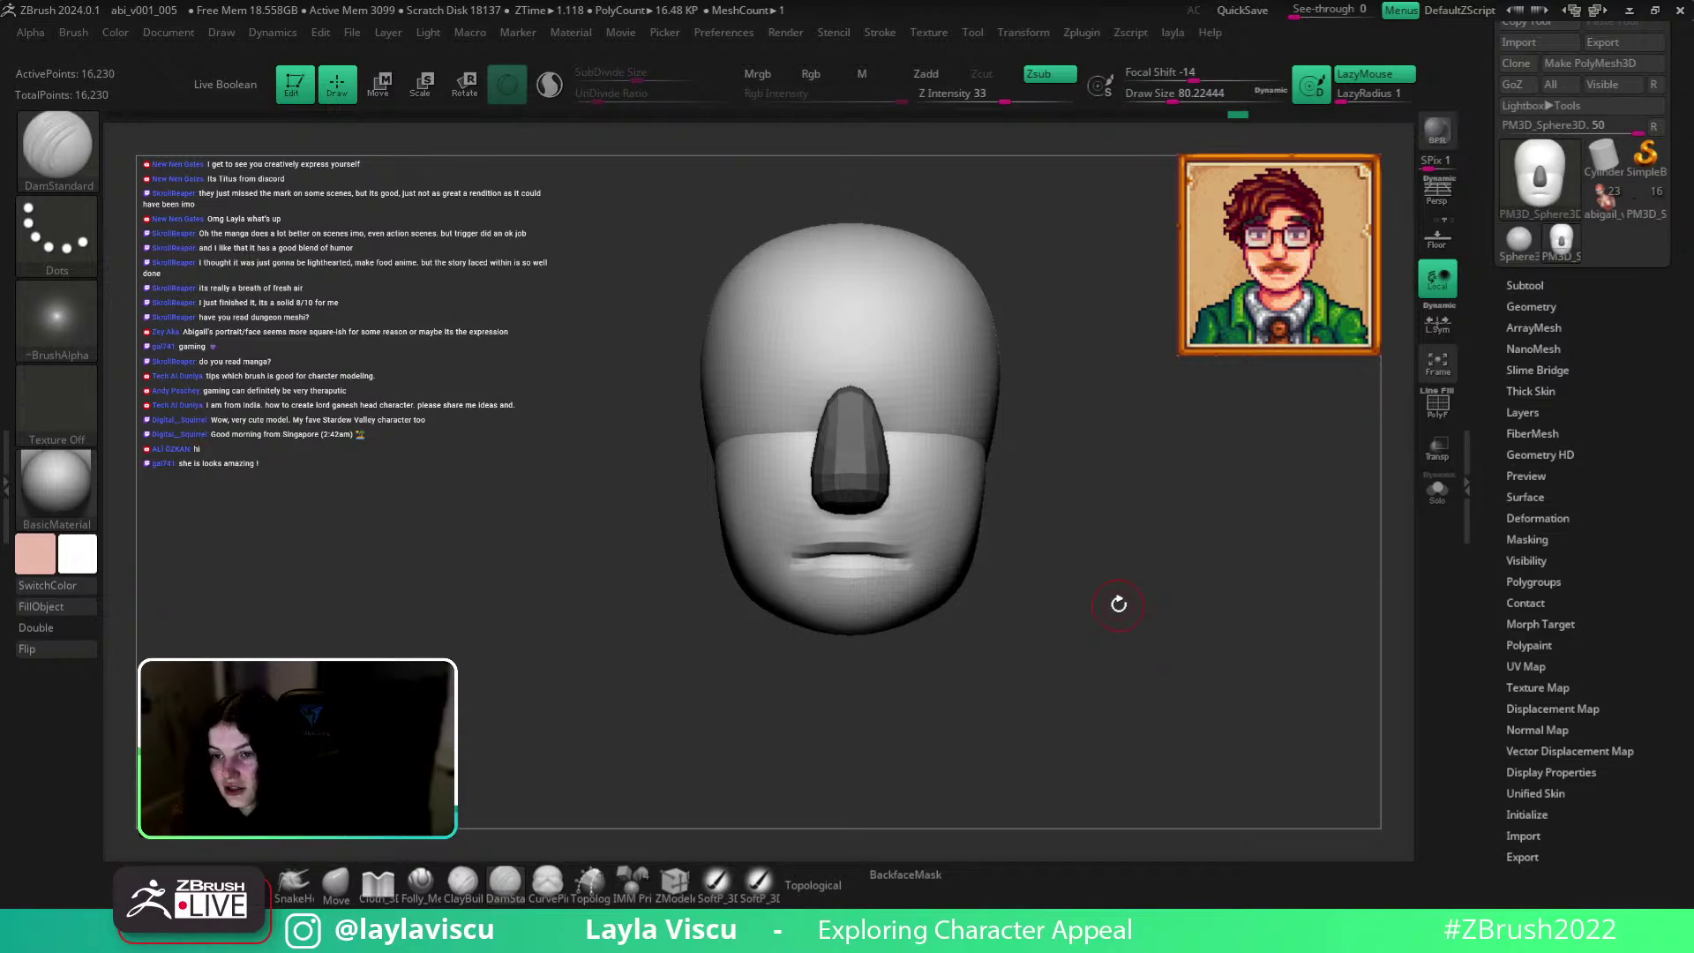
mouse_move(1112, 591)
alt+mouse_down()
mouse_move(1100, 564)
mouse_move(1154, 578)
mouse_move(1146, 595)
mouse_move(1096, 556)
mouse_move(1123, 543)
mouse_move(1103, 574)
mouse_move(1165, 670)
alt+mouse_up()
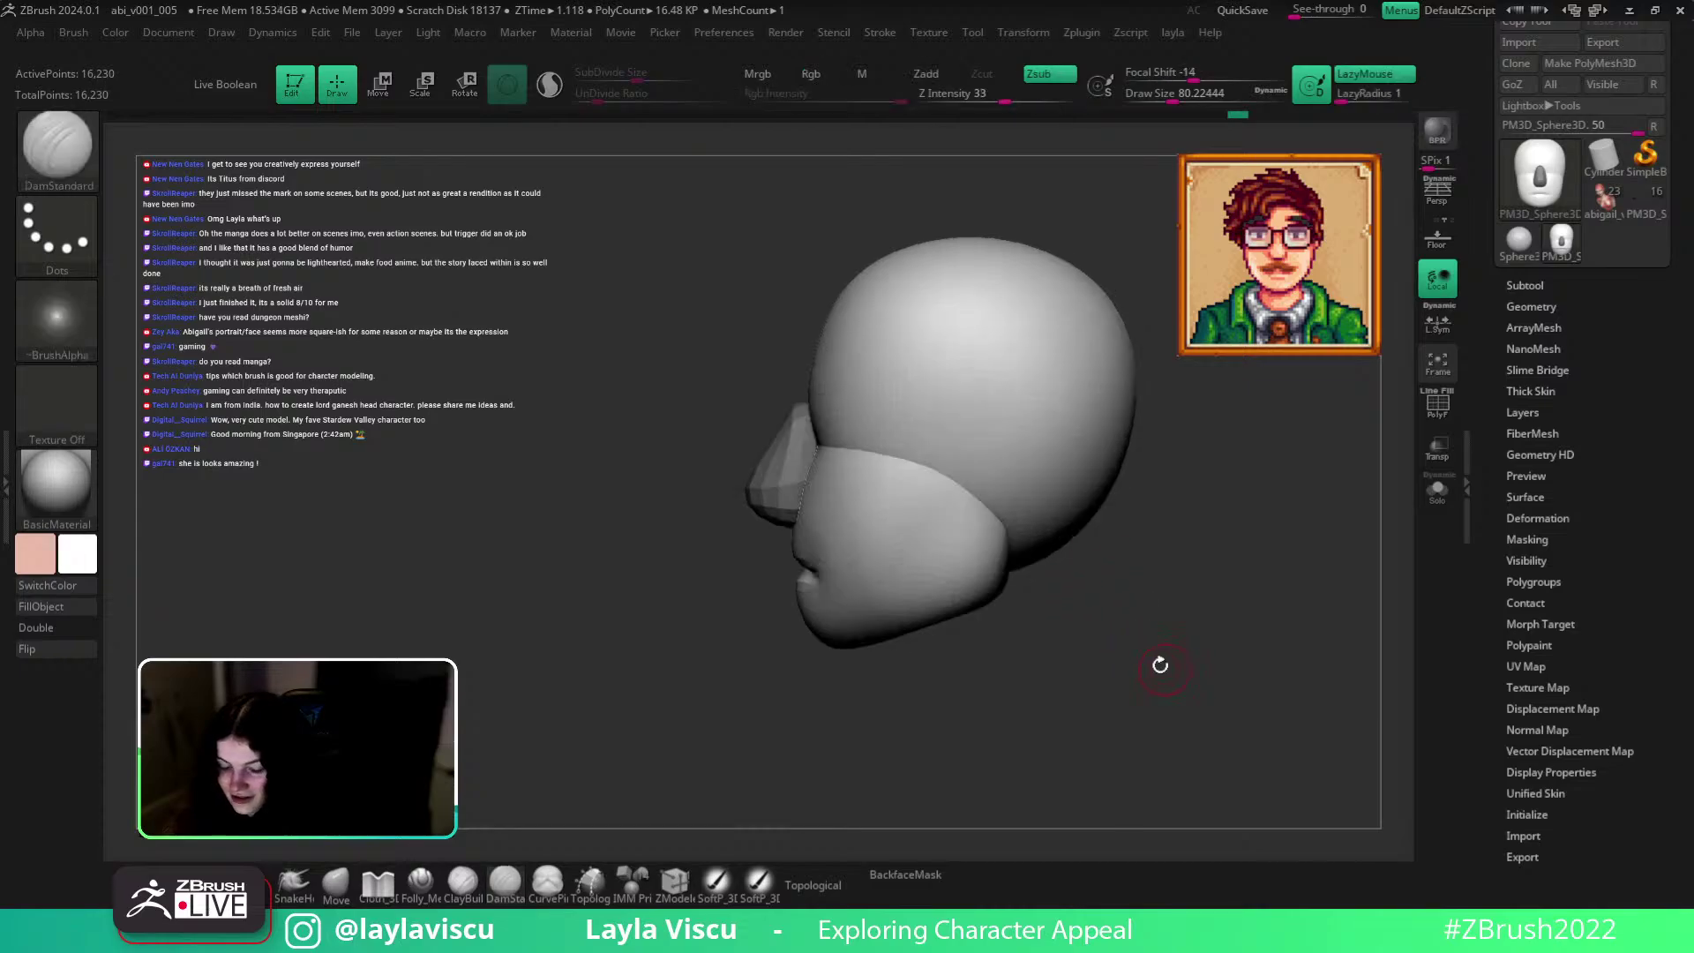
Mask everything except the nose and refine its bridge in side view with the Move brush at a draw size of about 212.
click(337, 881)
alt+click(757, 480)
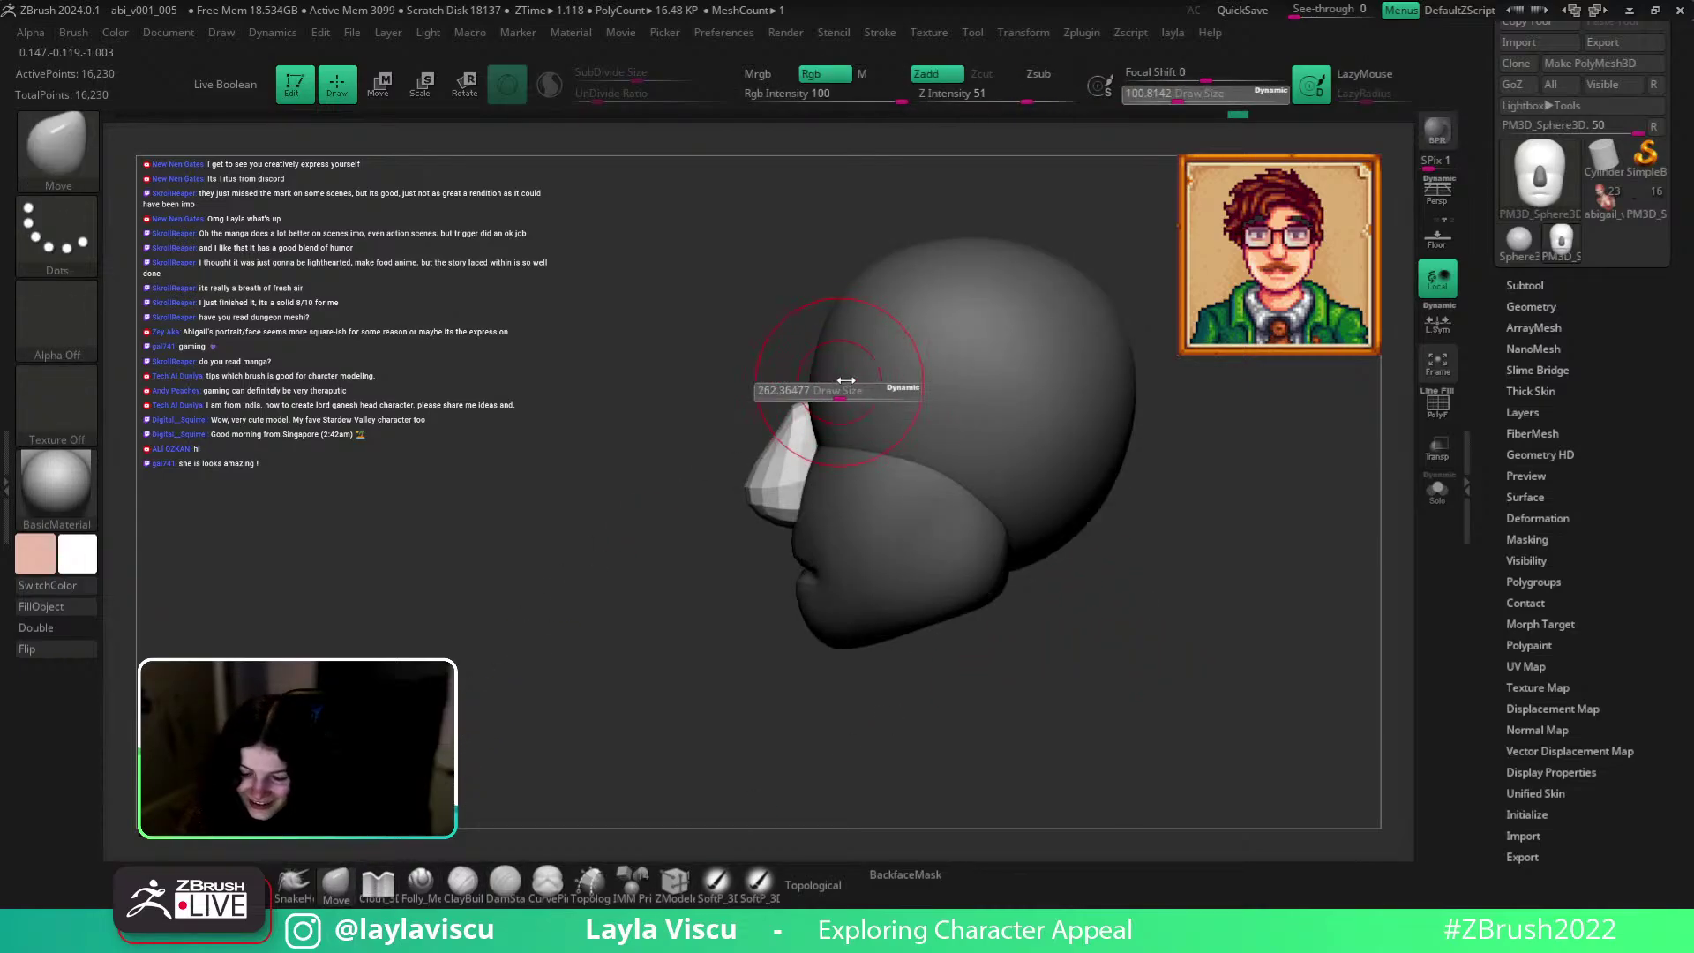
key(s)
drag(832, 385, 798, 393)
mouse_move(1096, 629)
mouse_down()
mouse_move(1180, 630)
mouse_move(1127, 718)
mouse_up()
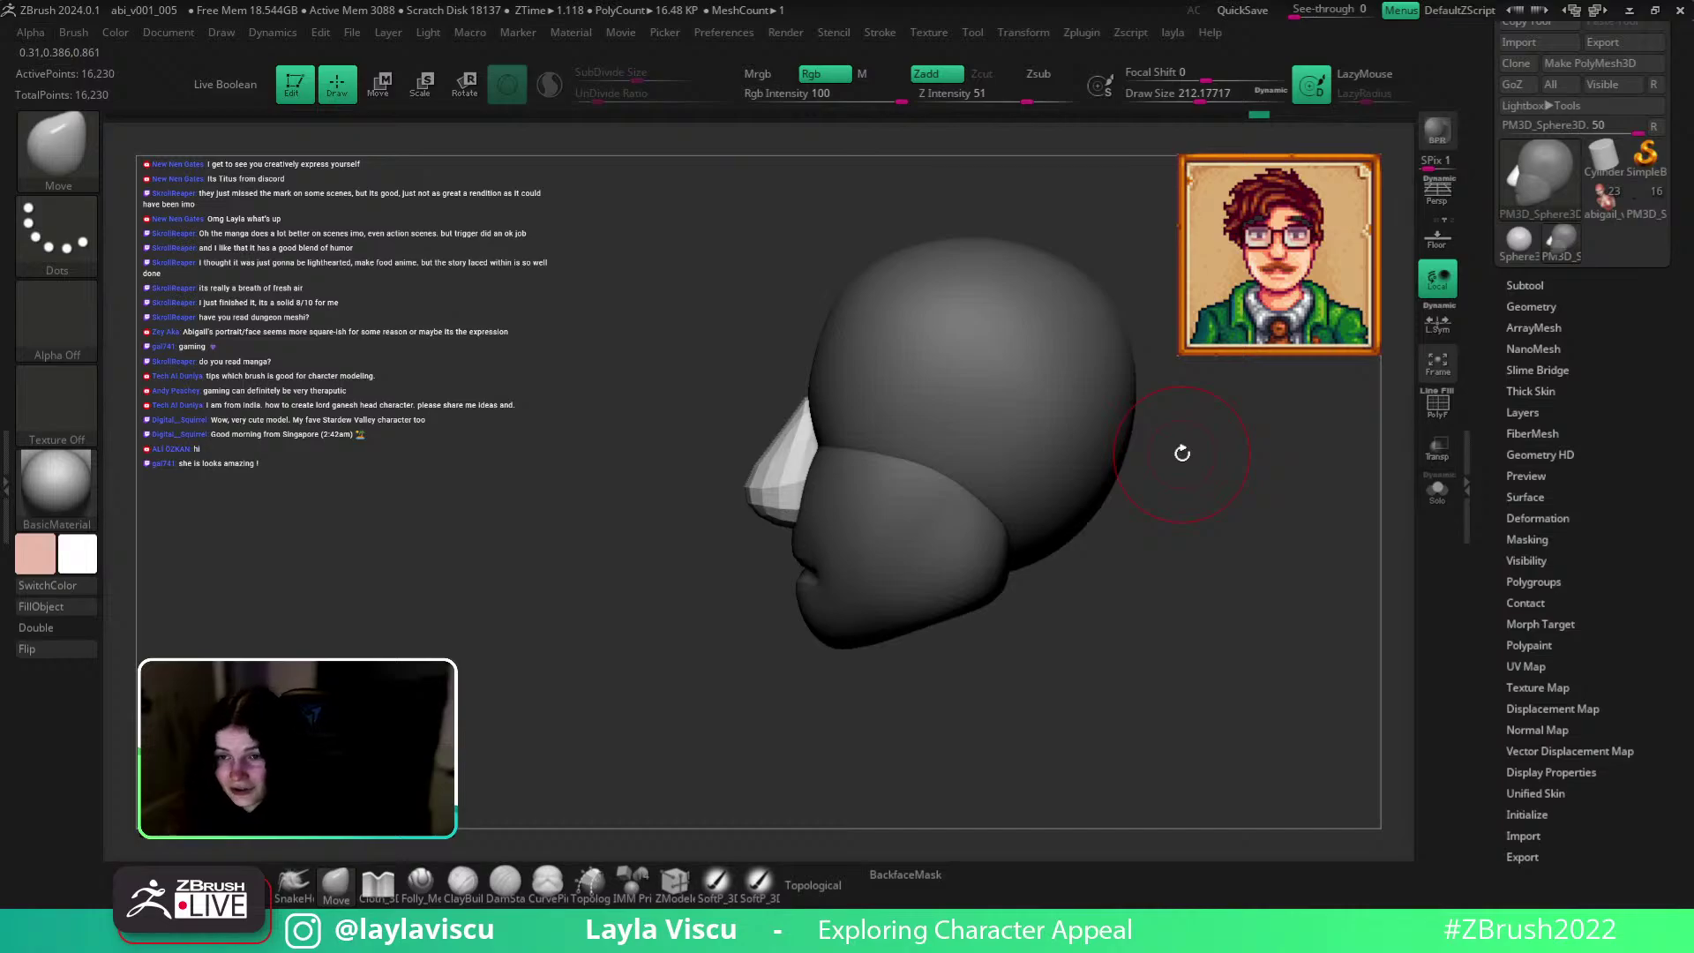
Refine the nose's width and base from the front with the Move brush at draw sizes of about 344 and 187.
drag(1238, 595, 1203, 669)
drag(1183, 612, 1220, 620)
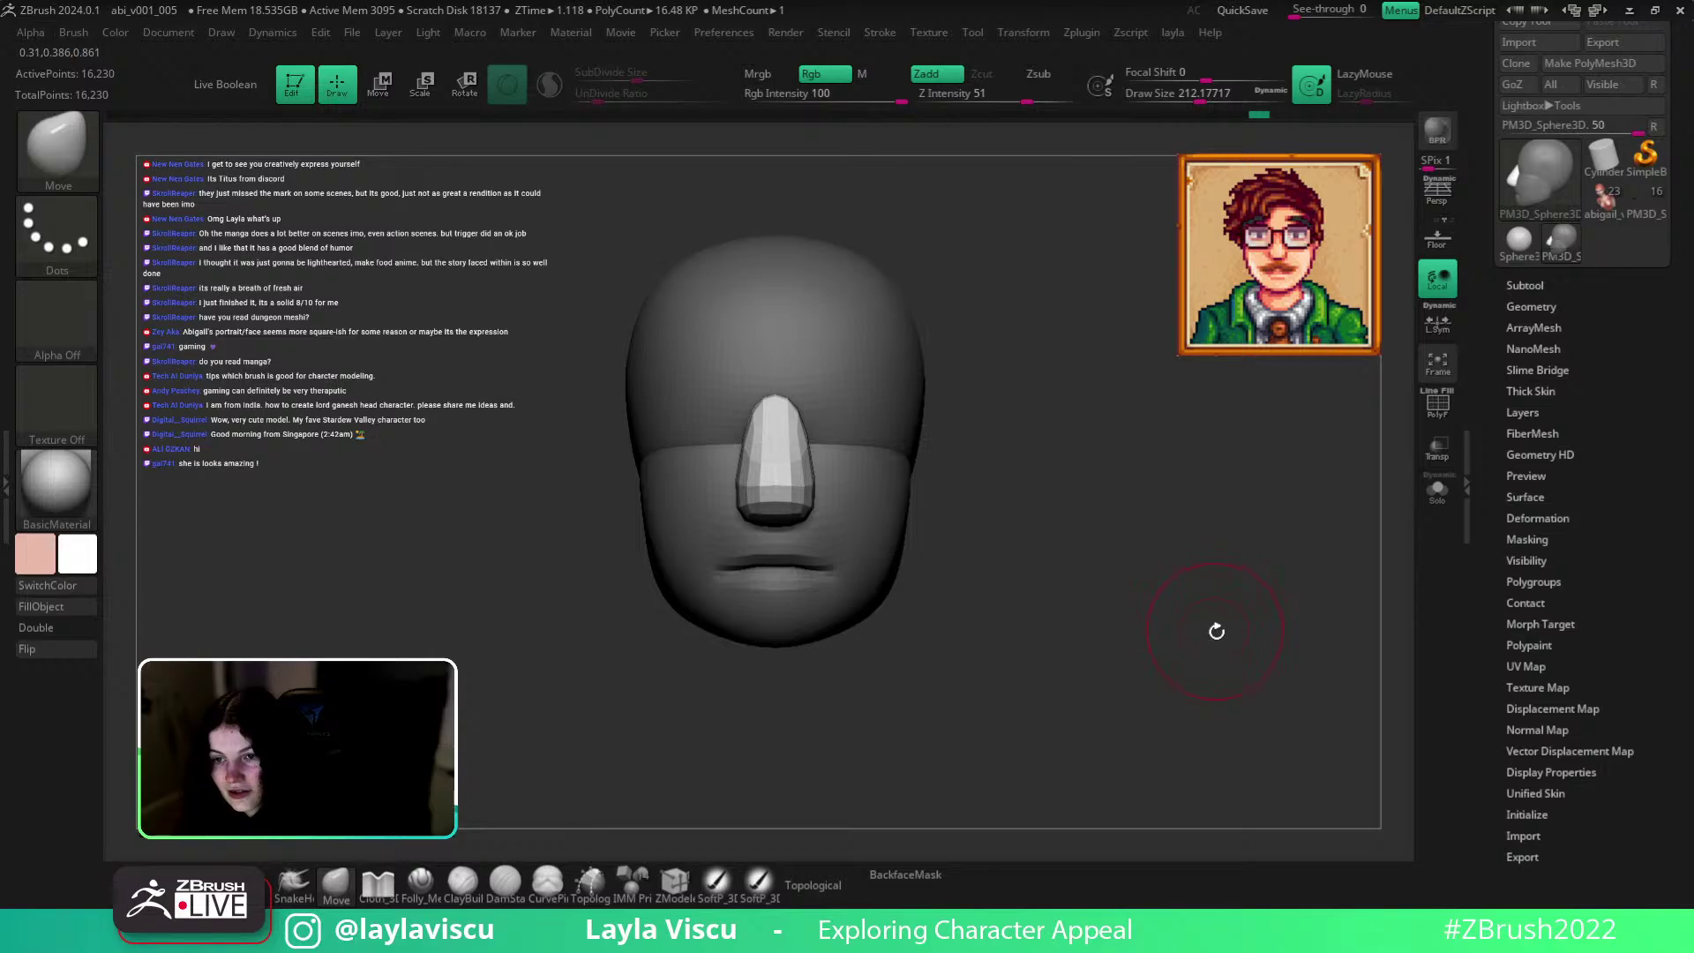
alt+drag(1104, 592, 1206, 606)
key(s)
drag(891, 465, 911, 465)
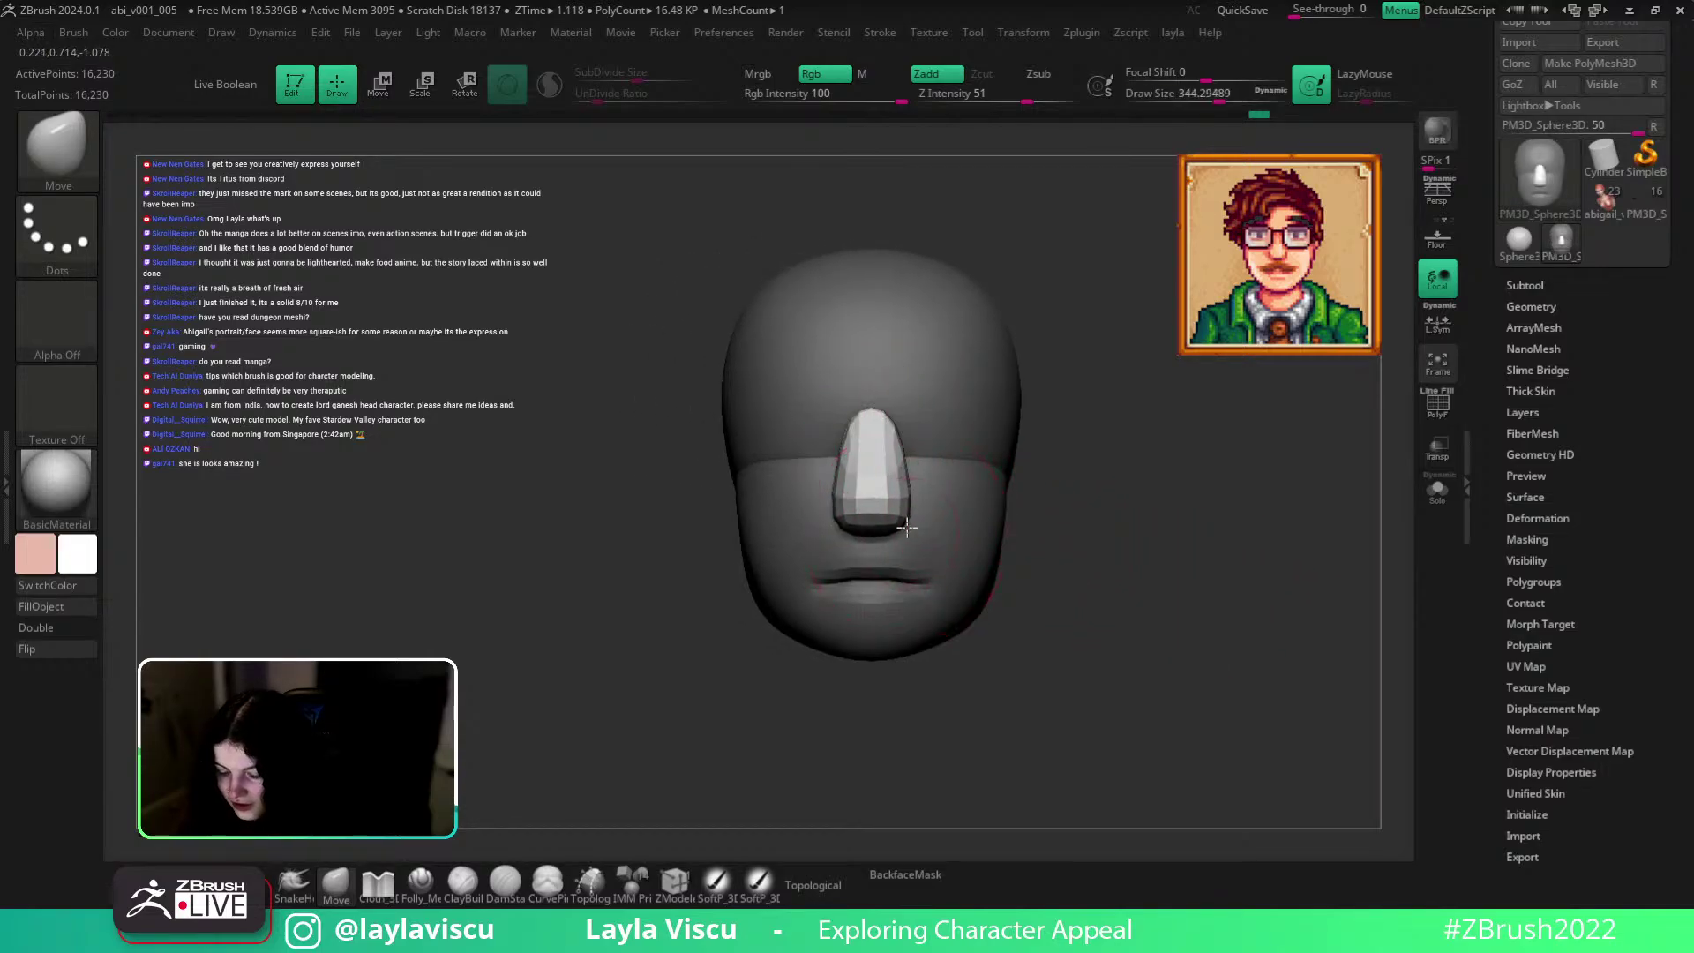
key(s)
drag(1202, 561, 1184, 572)
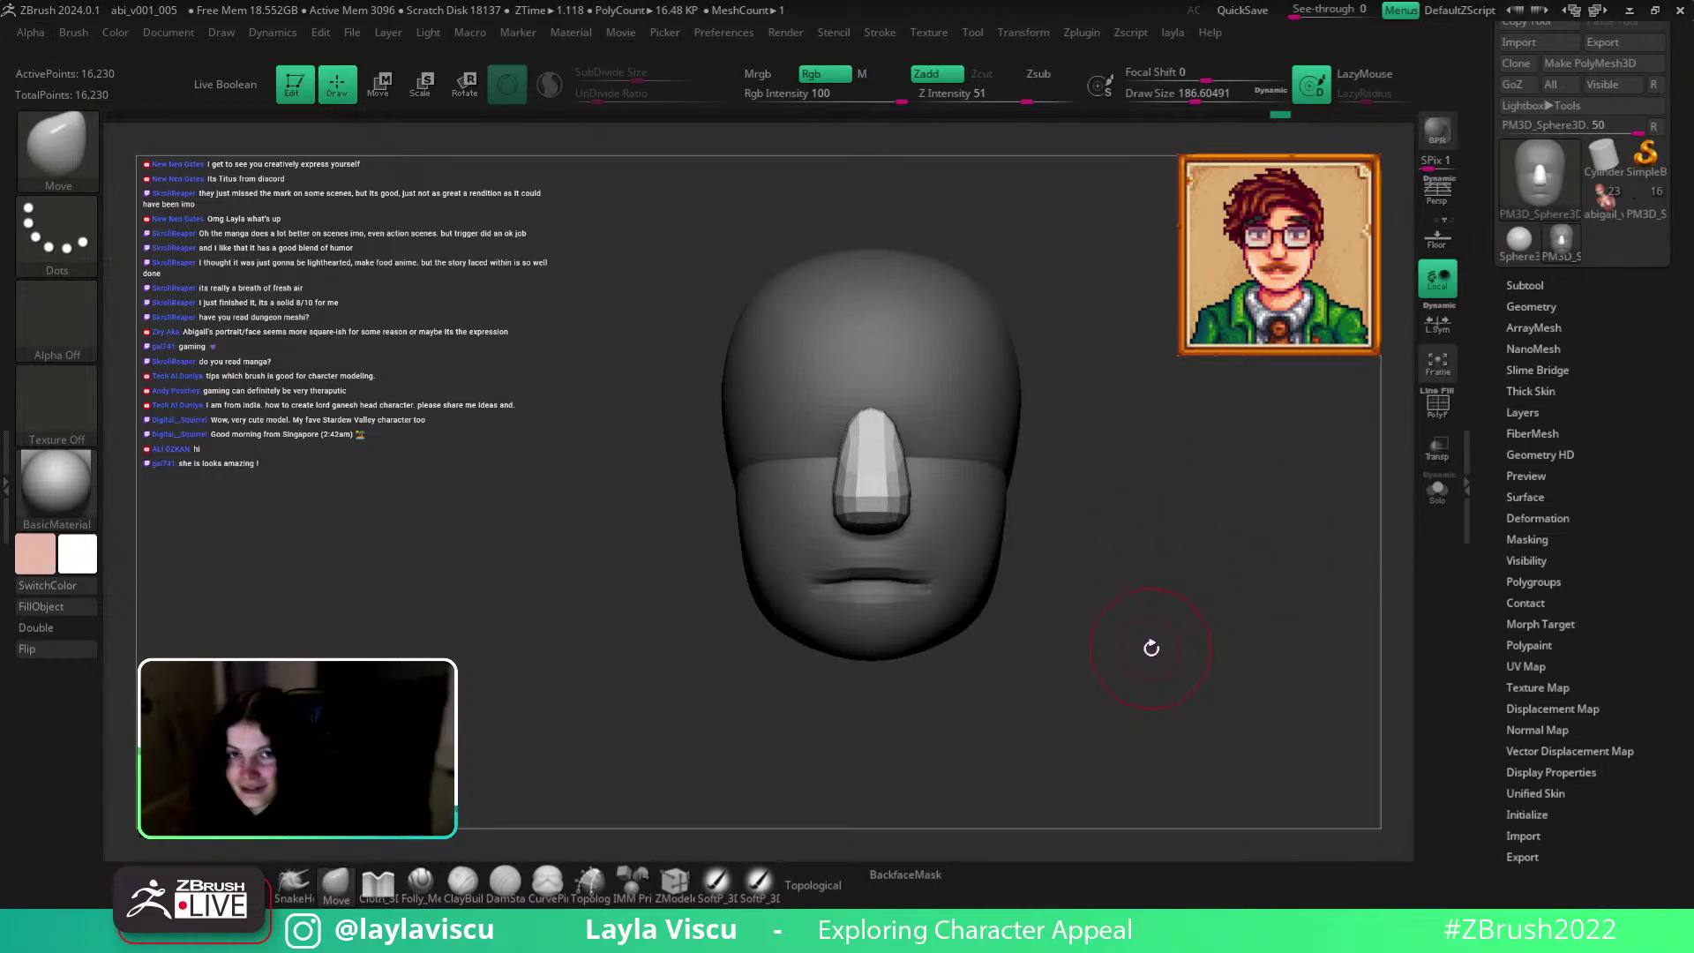
drag(1181, 587, 1058, 556)
key(bracketright)
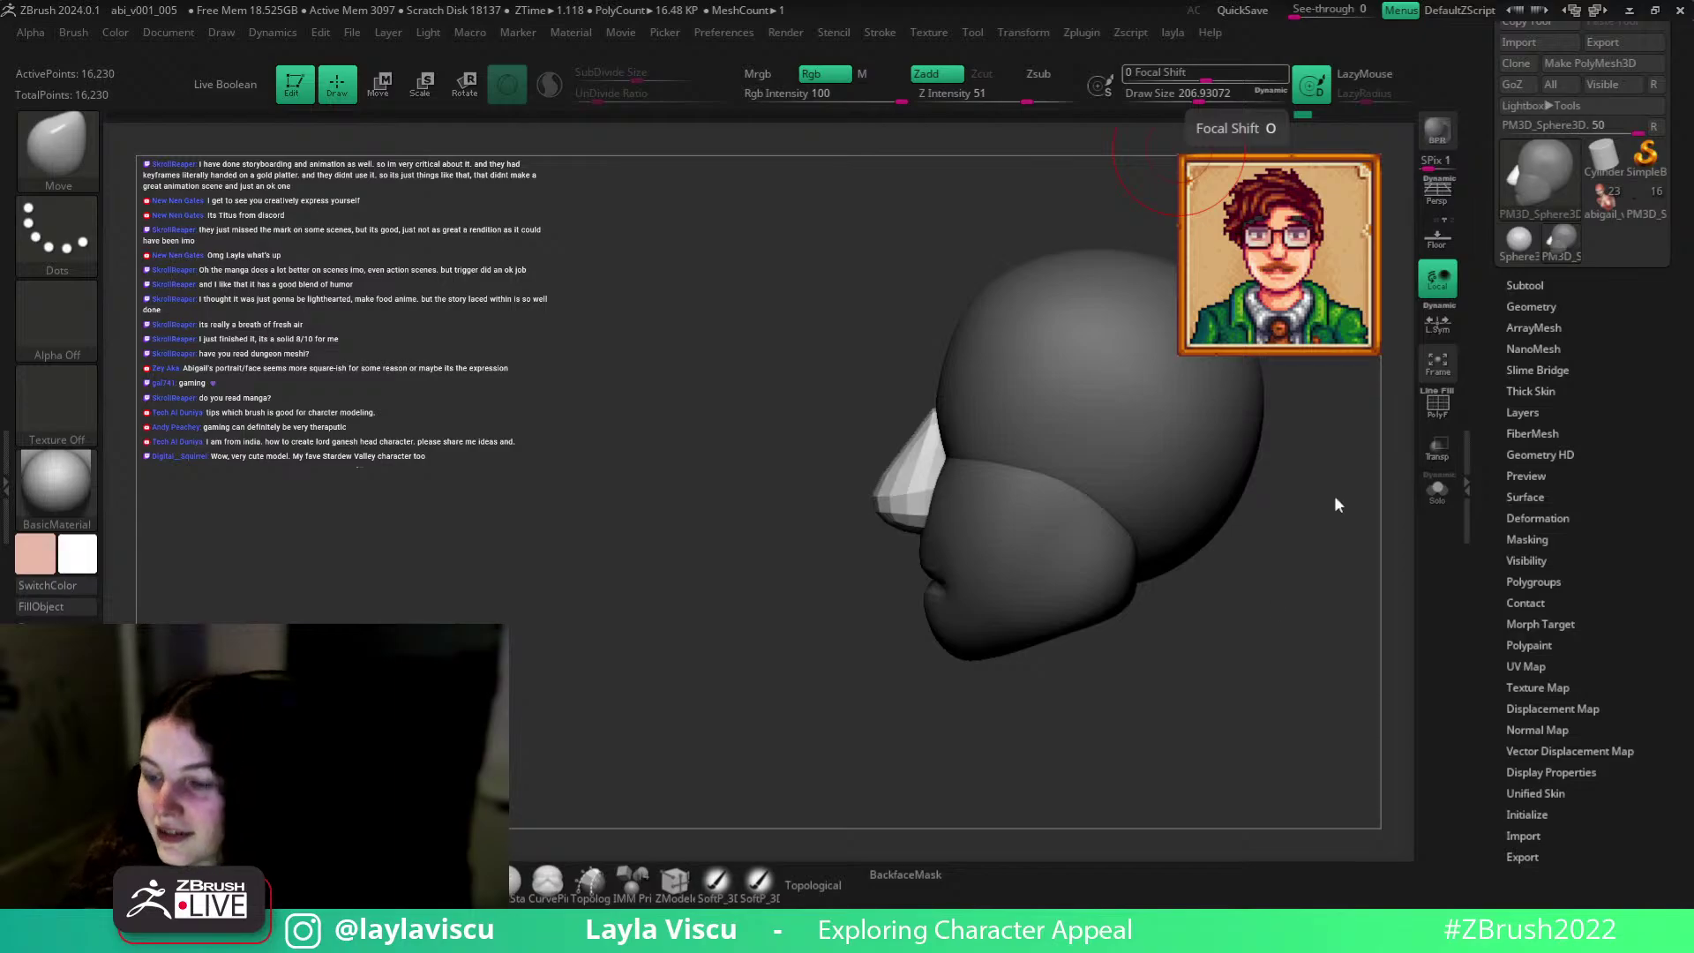
Invert the mask to protect the nose, and slim the jaw and chin from the front at draw sizes of about 525 to 311.
mouse_move(1168, 653)
shift+mouse_down()
mouse_move(1130, 579)
mouse_move(1203, 600)
mouse_move(1023, 611)
mouse_move(1156, 654)
shift+mouse_up()
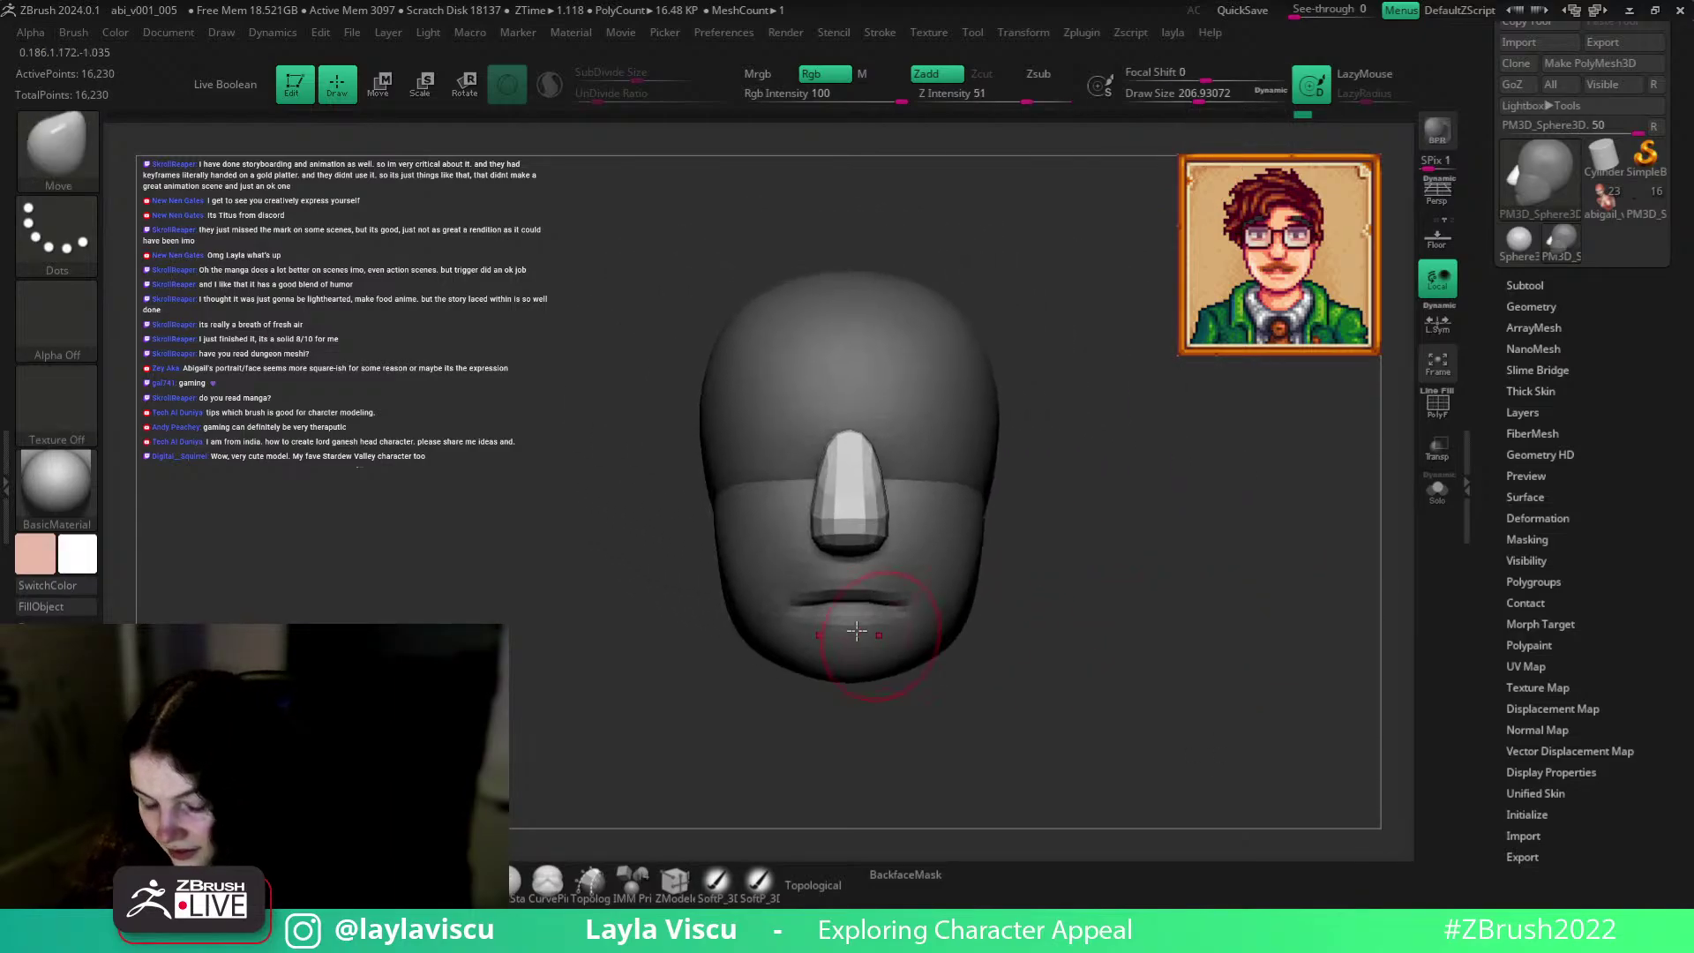
ctrl+click(742, 678)
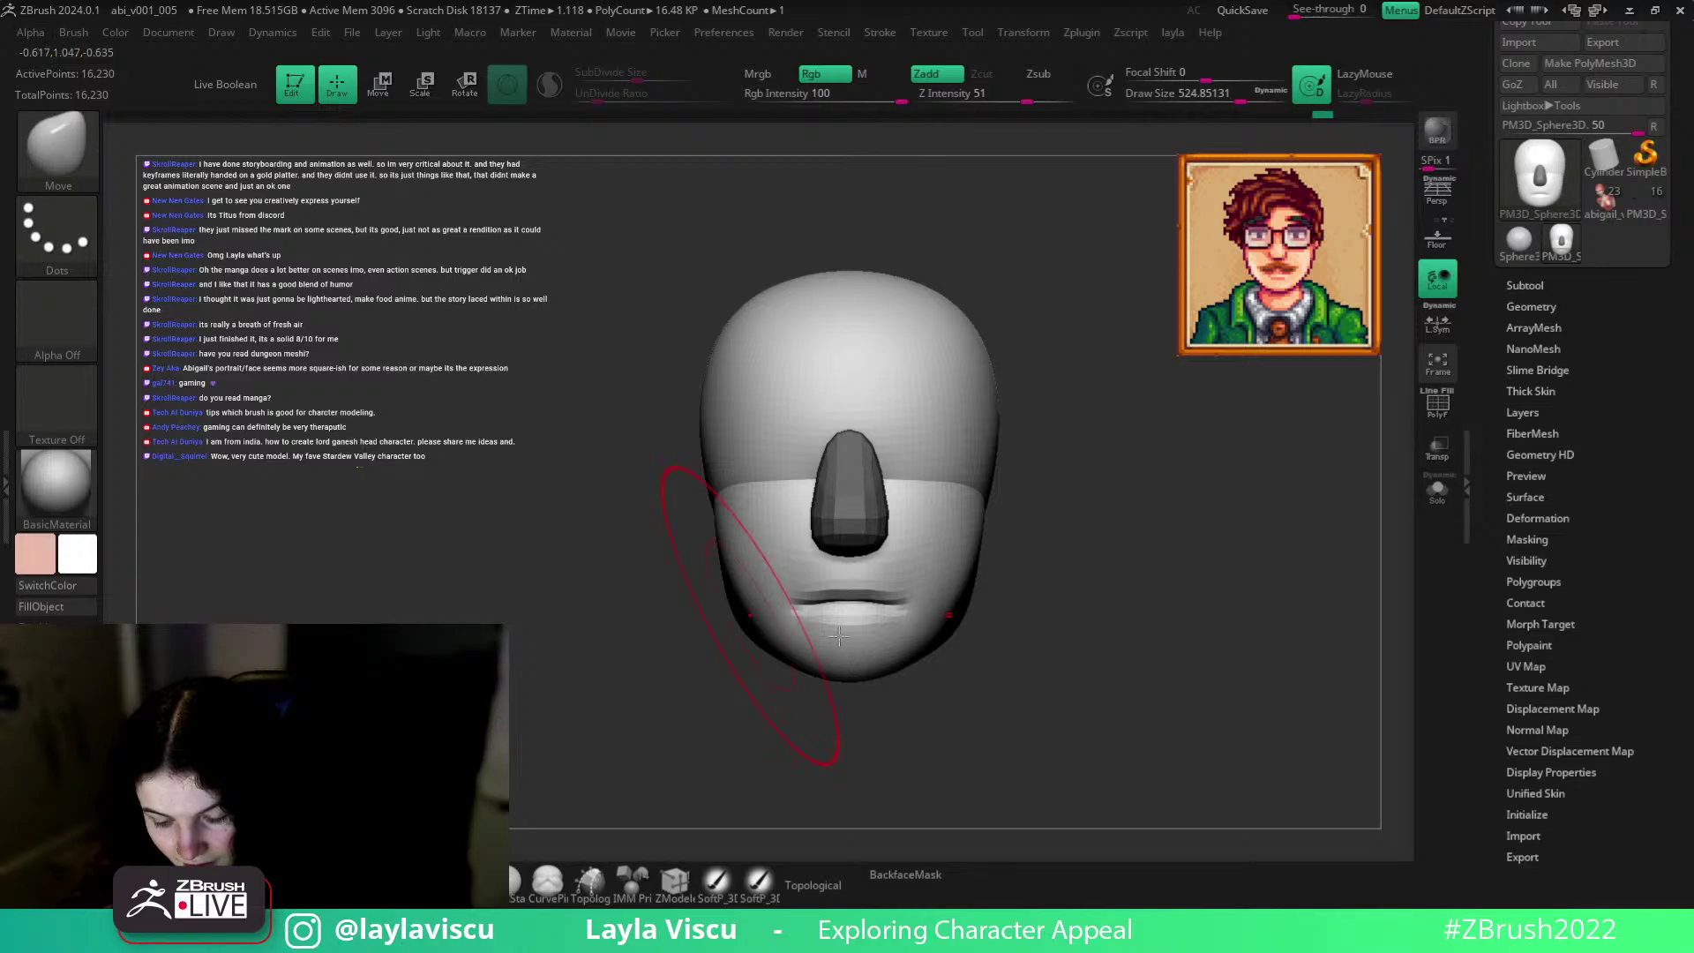
key(s)
drag(1194, 650, 1181, 649)
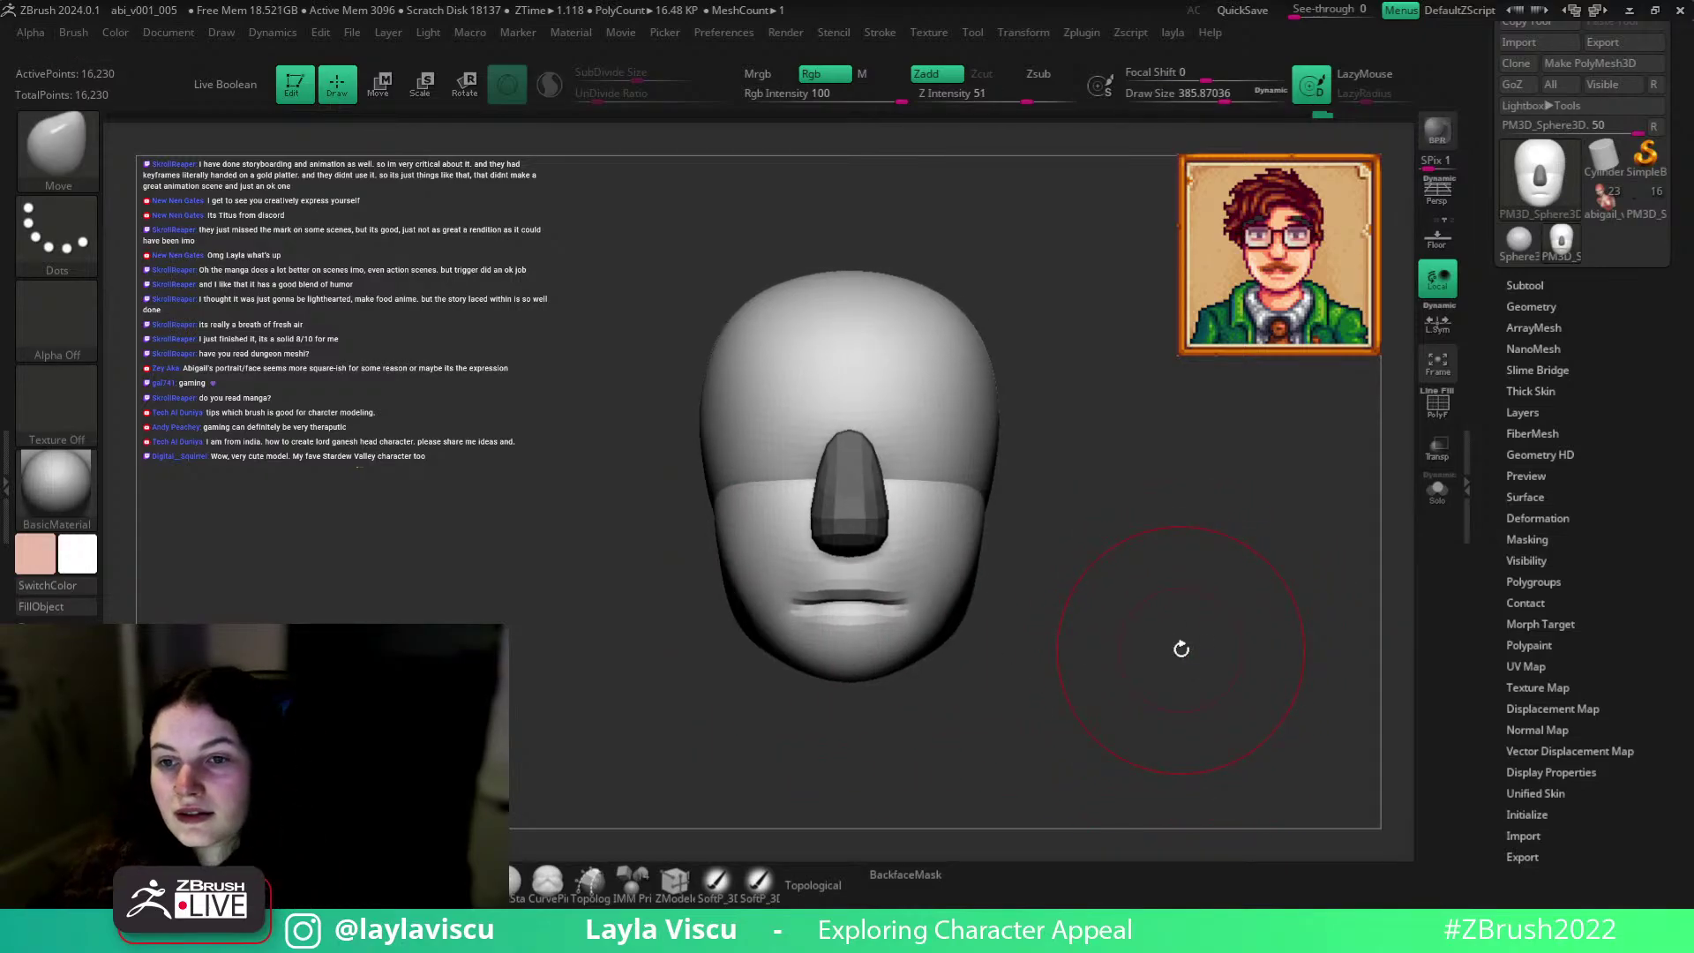
mouse_move(1119, 582)
alt+mouse_down()
mouse_move(1164, 567)
mouse_move(1136, 572)
alt+mouse_up()
key(s)
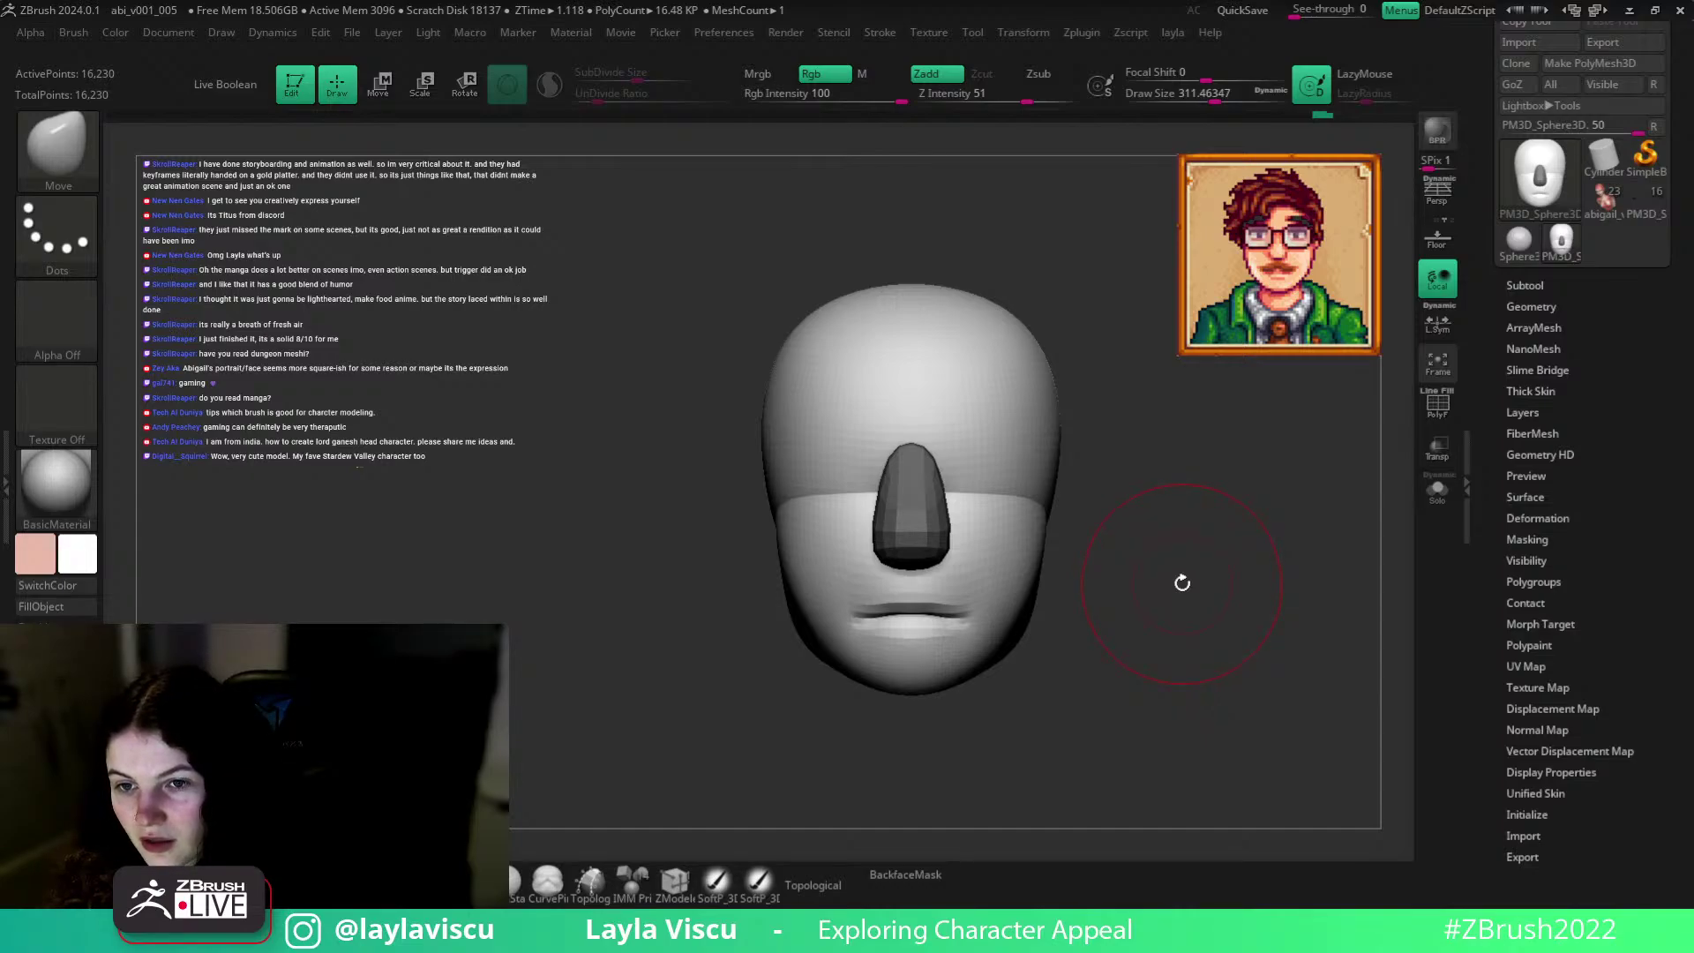
Smooth the jaw's underside from below and turn off AccuCurve for the Move brush.
drag(1183, 580, 1167, 530)
key(space)
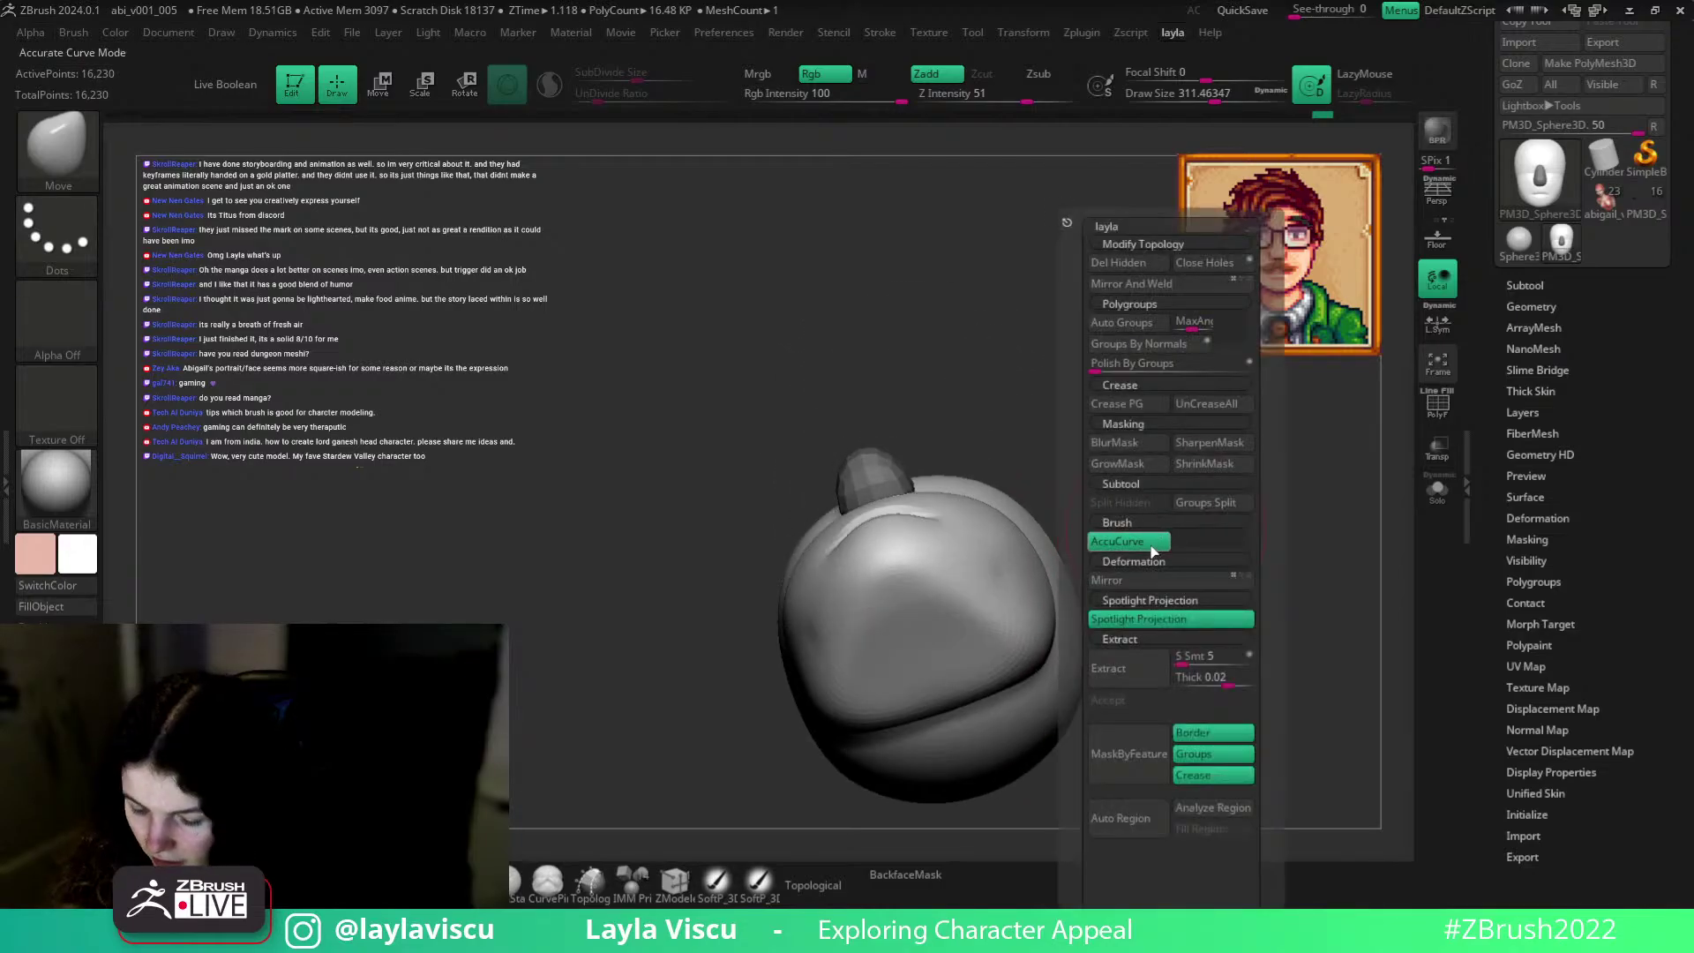
key(shift)
shift+drag(996, 575, 1023, 565)
mouse_move(1115, 518)
mouse_down()
mouse_move(1113, 574)
mouse_move(1173, 492)
mouse_up()
key(space)
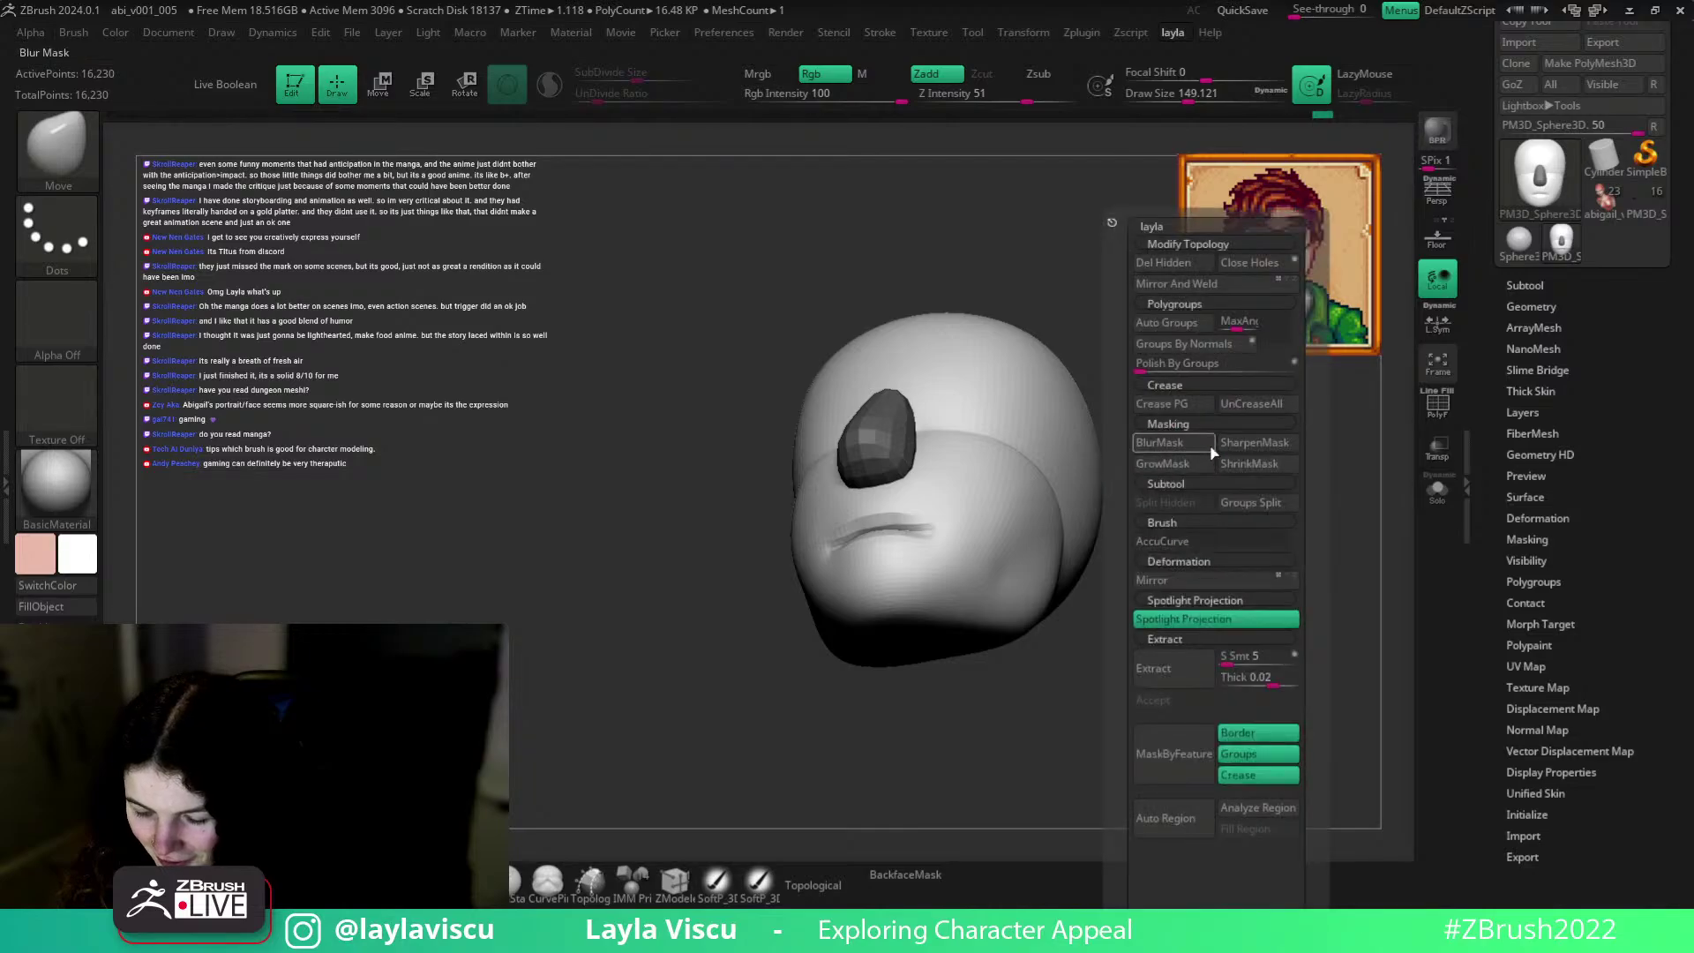
key(space)
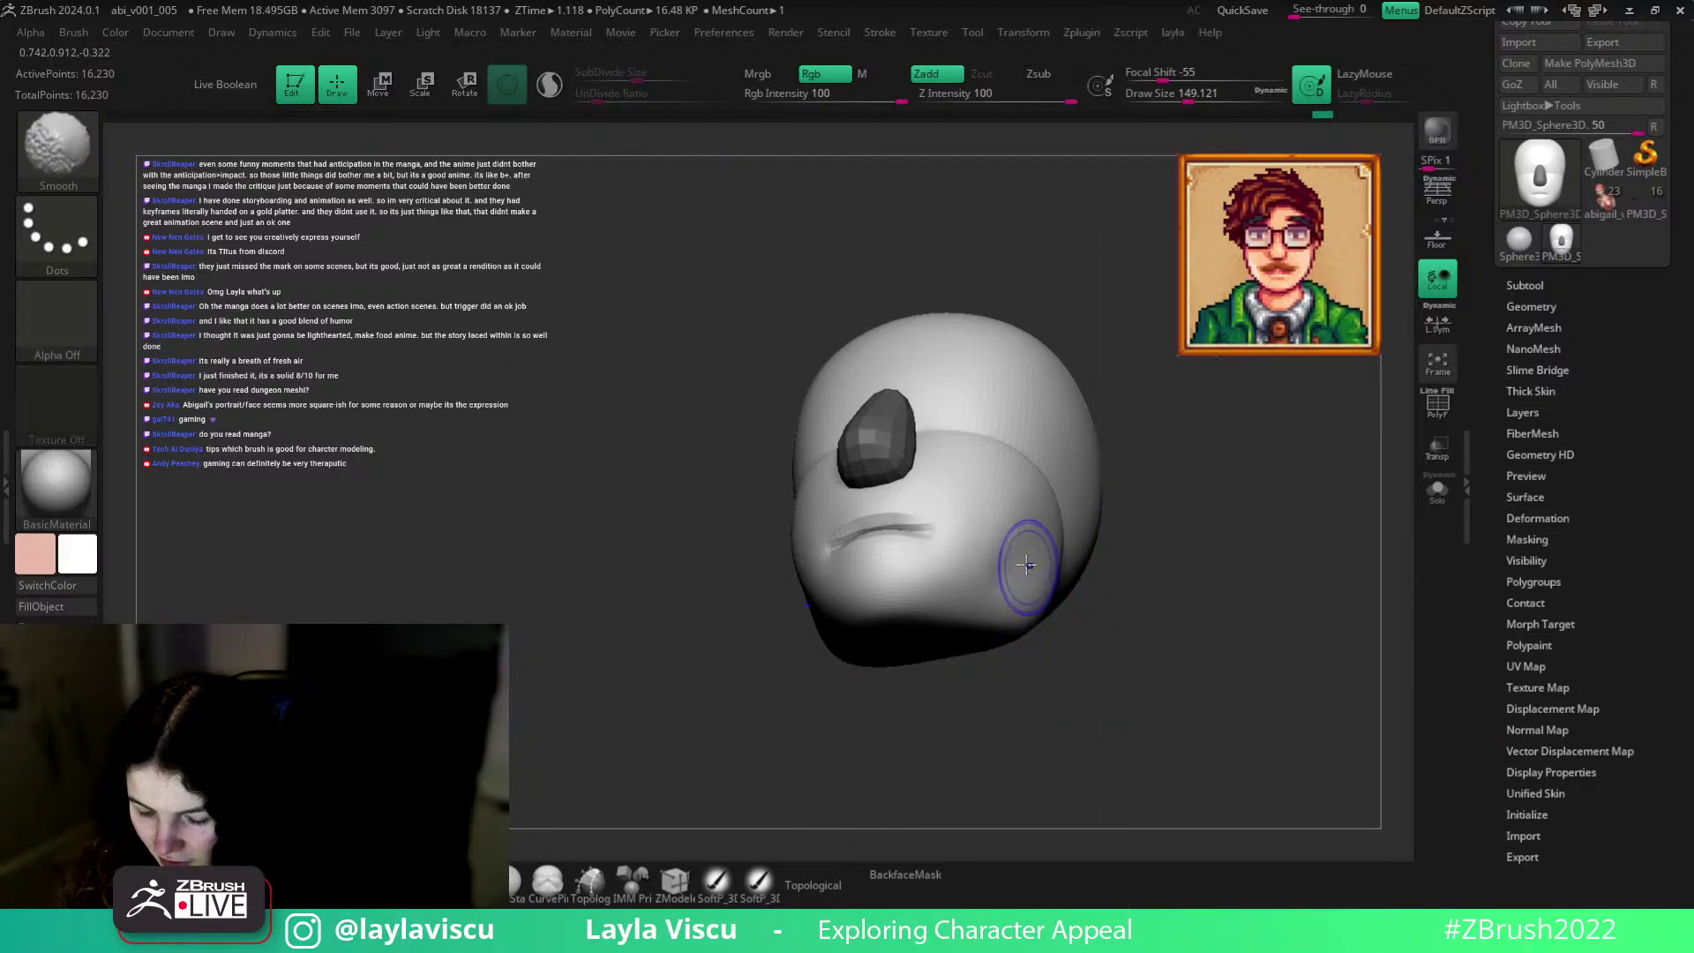
Smooth and taper the jaw corners from several angles, using the Move brush at a draw size of about 299 in front view.
mouse_move(1138, 564)
shift+mouse_down()
mouse_move(1218, 604)
mouse_move(1121, 583)
mouse_move(1115, 467)
shift+mouse_up()
key(s)
drag(1059, 579, 1078, 578)
mouse_move(1187, 529)
mouse_down()
mouse_move(1178, 408)
mouse_move(1093, 553)
mouse_move(1223, 663)
mouse_move(1198, 677)
mouse_move(1137, 630)
mouse_up()
shift+drag(1045, 575, 1013, 607)
mouse_move(1156, 565)
shift+mouse_down()
mouse_move(1215, 554)
mouse_move(1240, 590)
mouse_move(1301, 591)
shift+mouse_up()
shift+drag(860, 561, 891, 474)
mouse_move(1323, 499)
mouse_down()
mouse_move(1243, 498)
mouse_move(1243, 541)
mouse_move(1014, 616)
mouse_move(981, 609)
mouse_move(1085, 632)
mouse_up()
key(s)
click(990, 608)
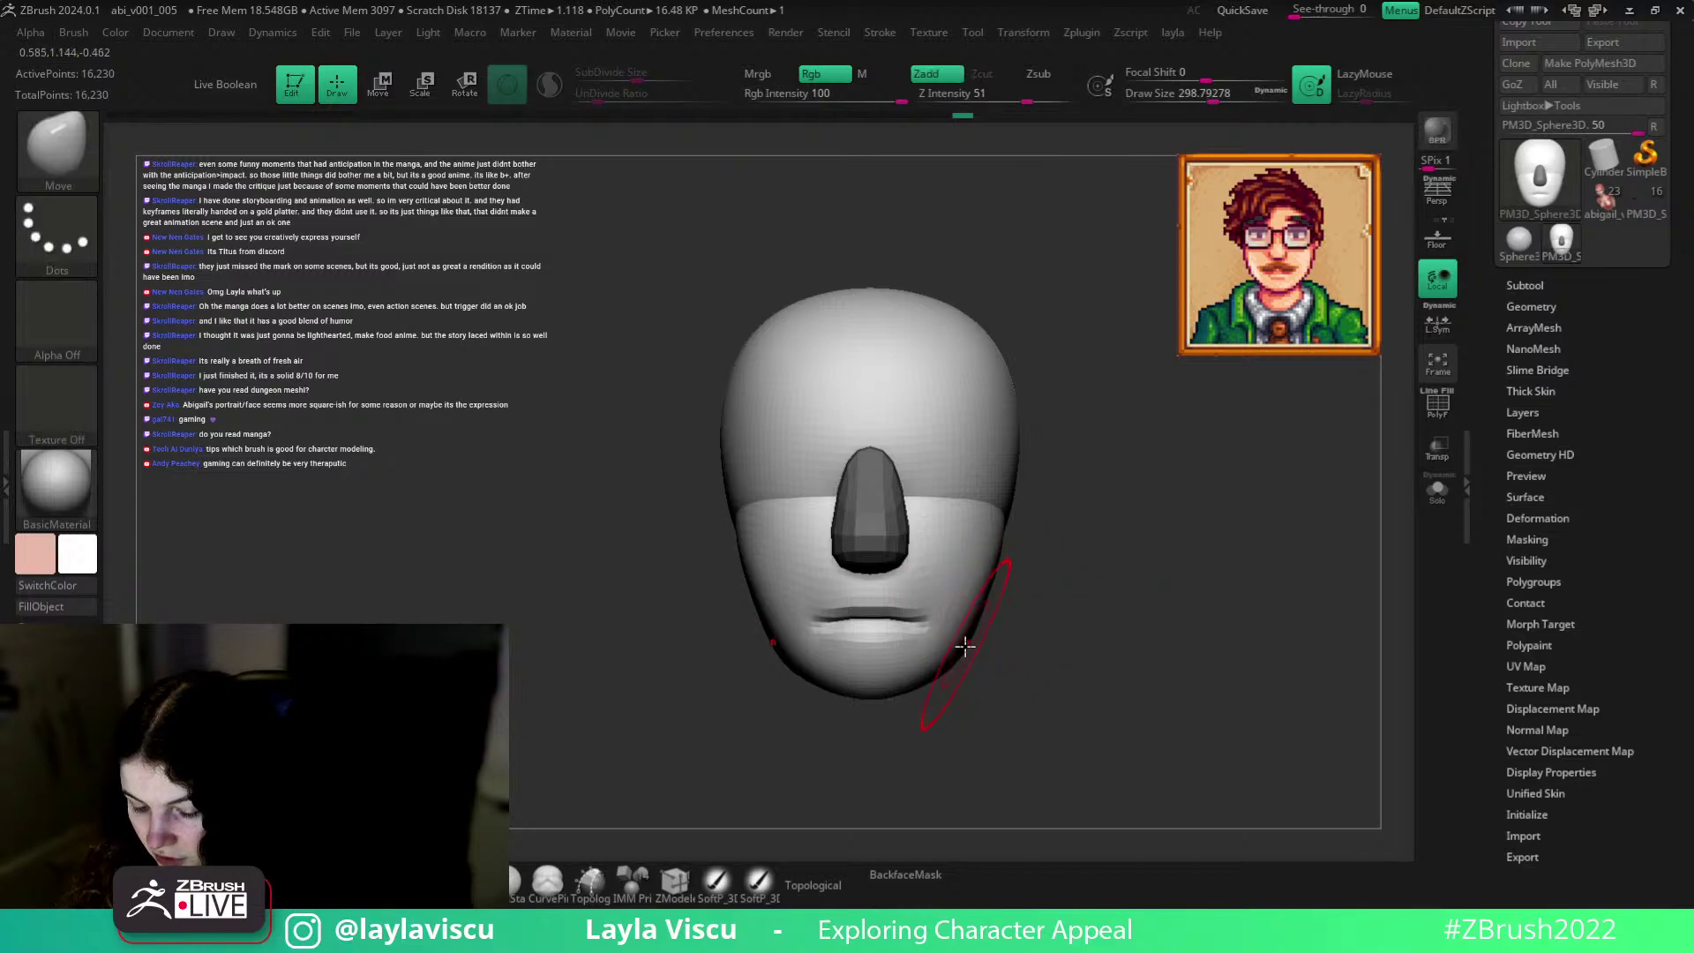
Form eye sockets on both sides of the nose with the Move brush, reducing the draw size to about 83, and undo the last stroke.
ctrl+right_drag(1032, 625, 1056, 537)
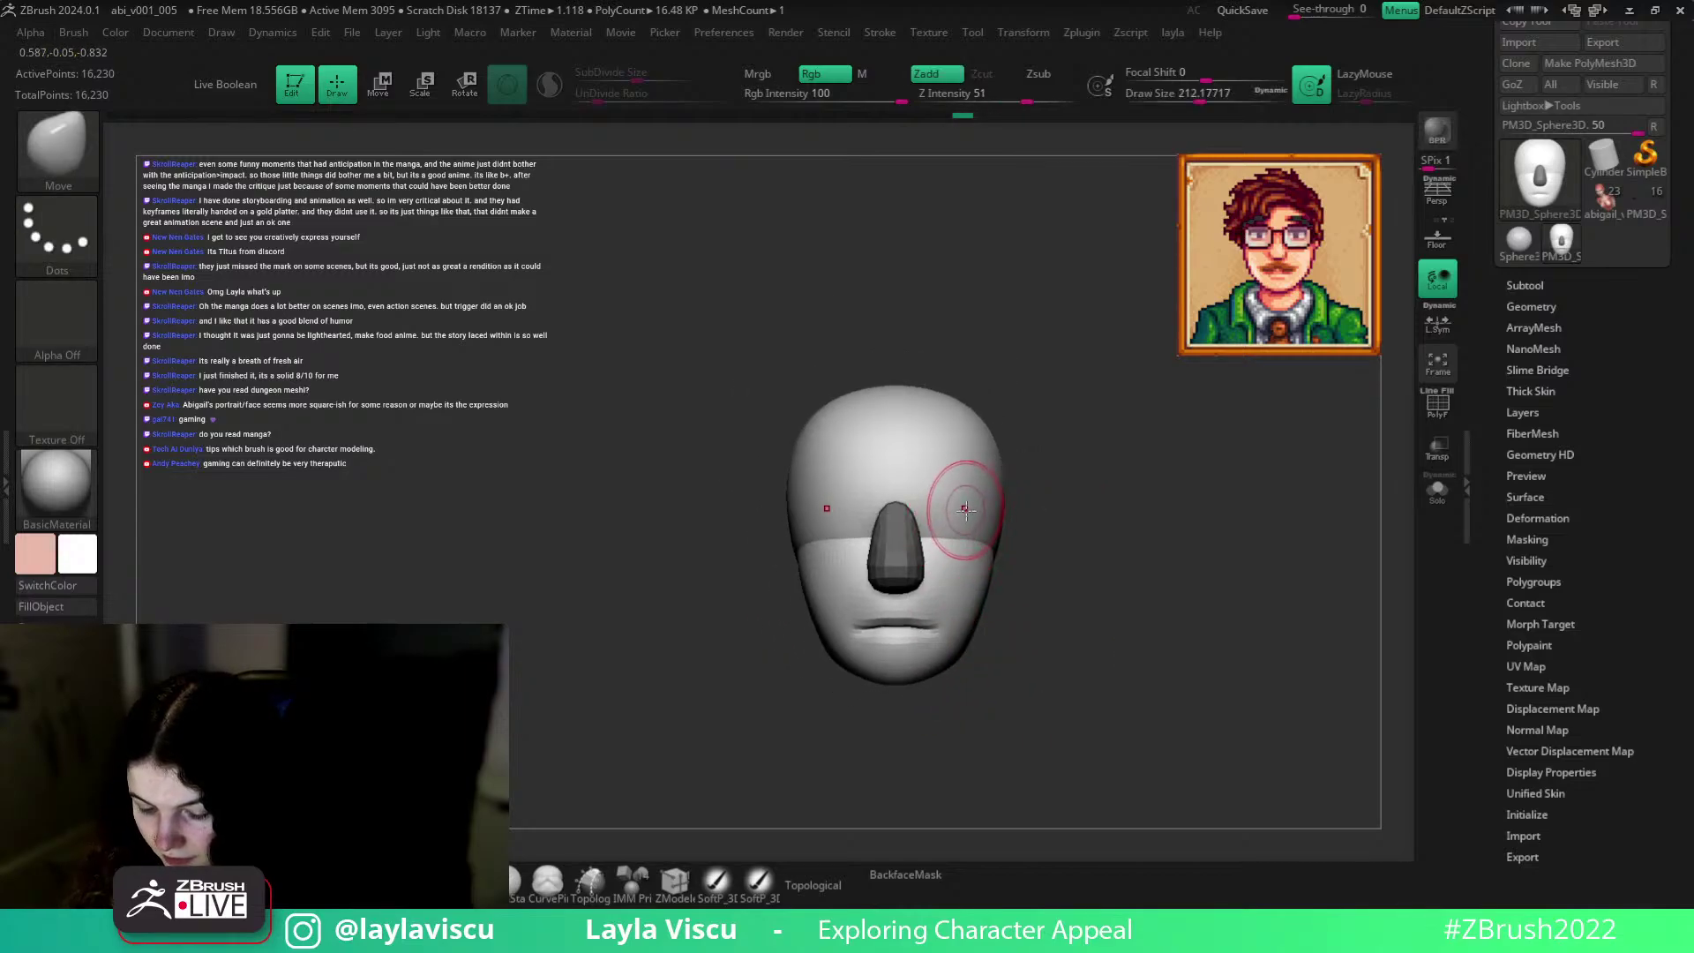
drag(946, 531, 959, 526)
ctrl+right_drag(957, 521, 965, 539)
key([)
drag(970, 542, 967, 531)
drag(954, 536, 950, 527)
key(ctrl+z)
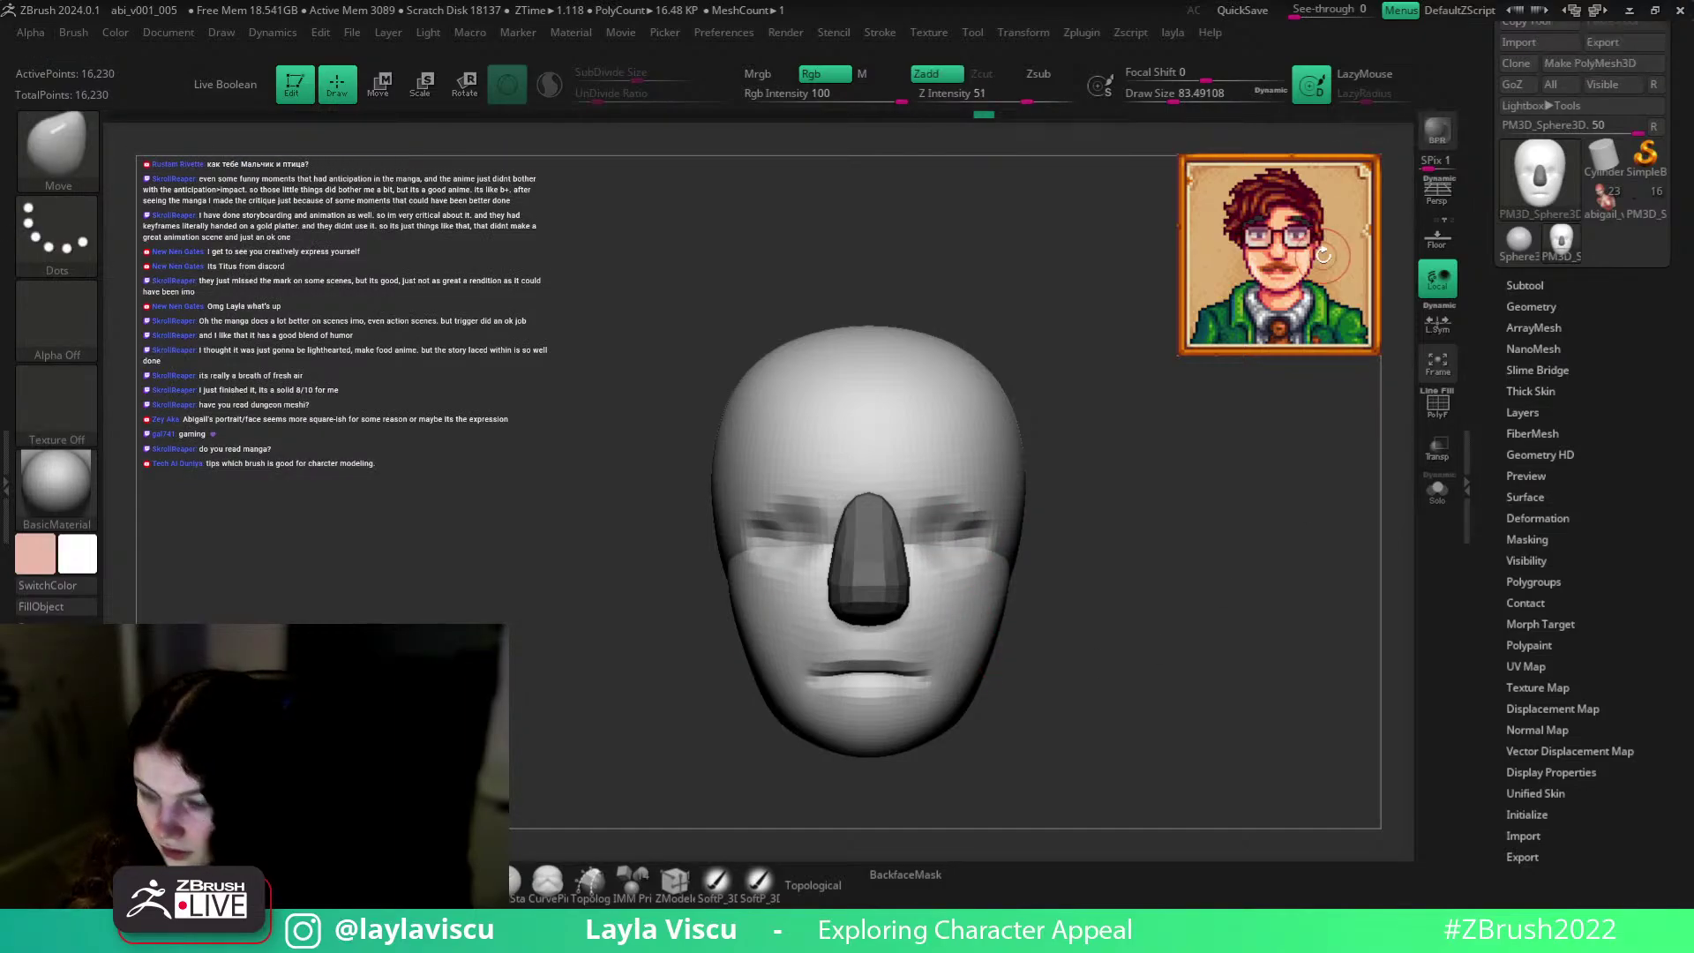
Slim the sides of the cranium and jaw from the front with the Move brush at draw sizes of about 445 and 324.
key(s)
drag(1093, 492, 1155, 500)
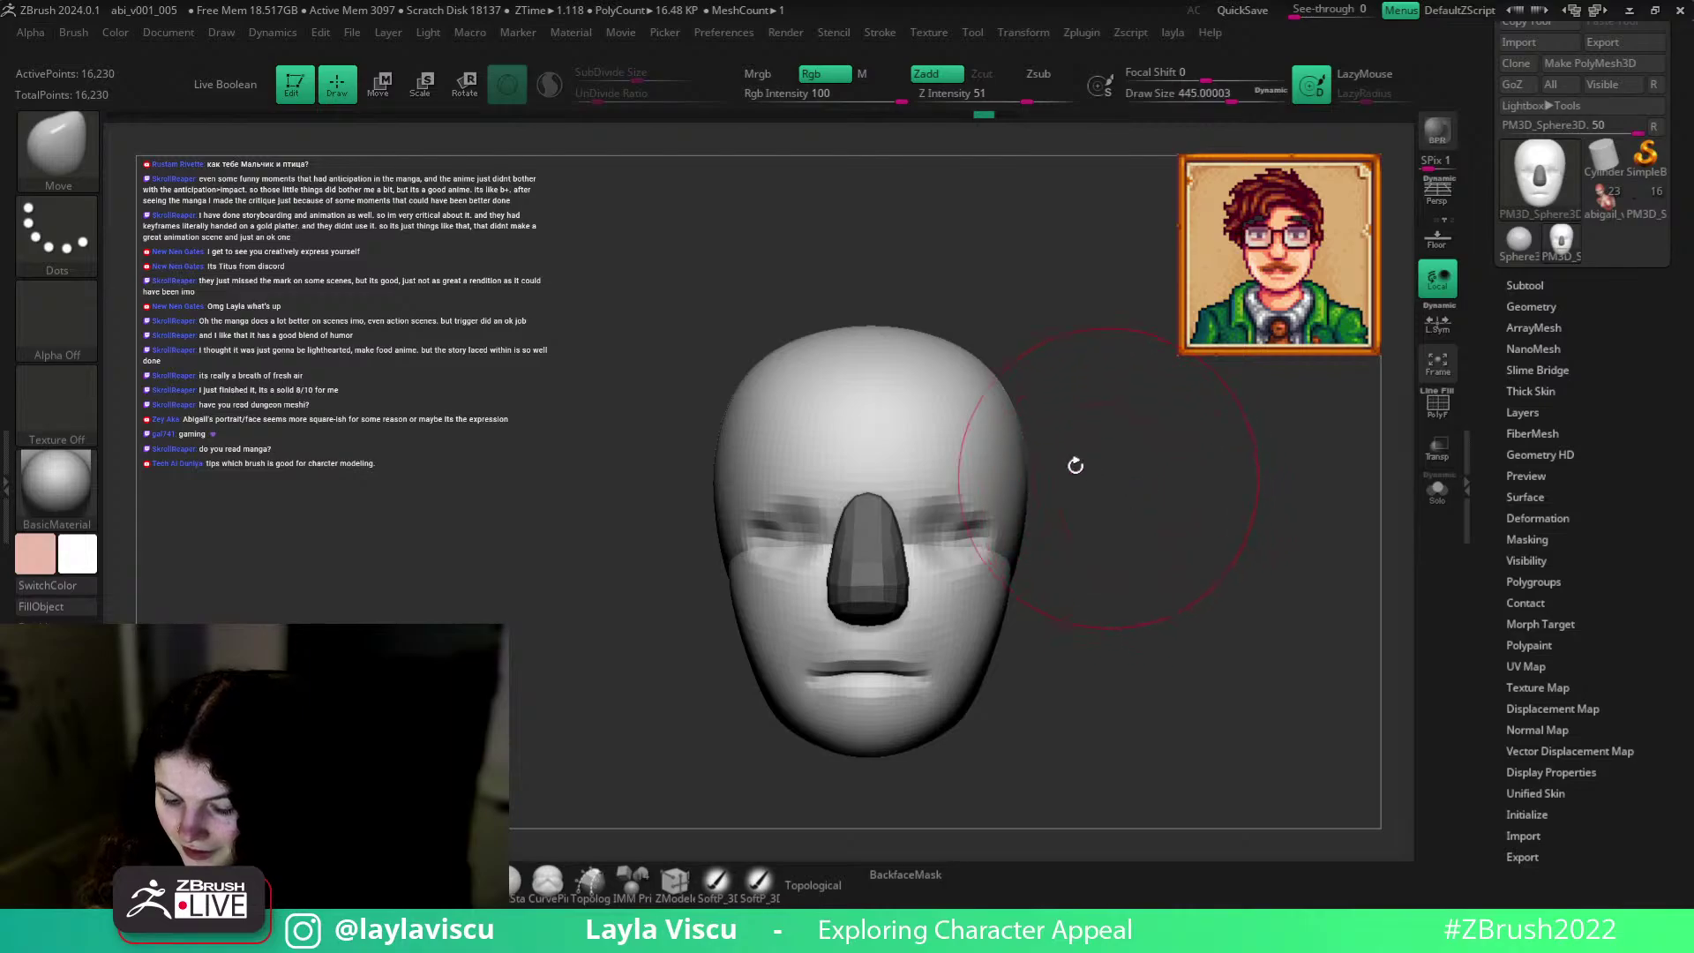
drag(1026, 432, 1010, 432)
drag(972, 693, 979, 701)
key(s)
drag(1015, 593, 979, 592)
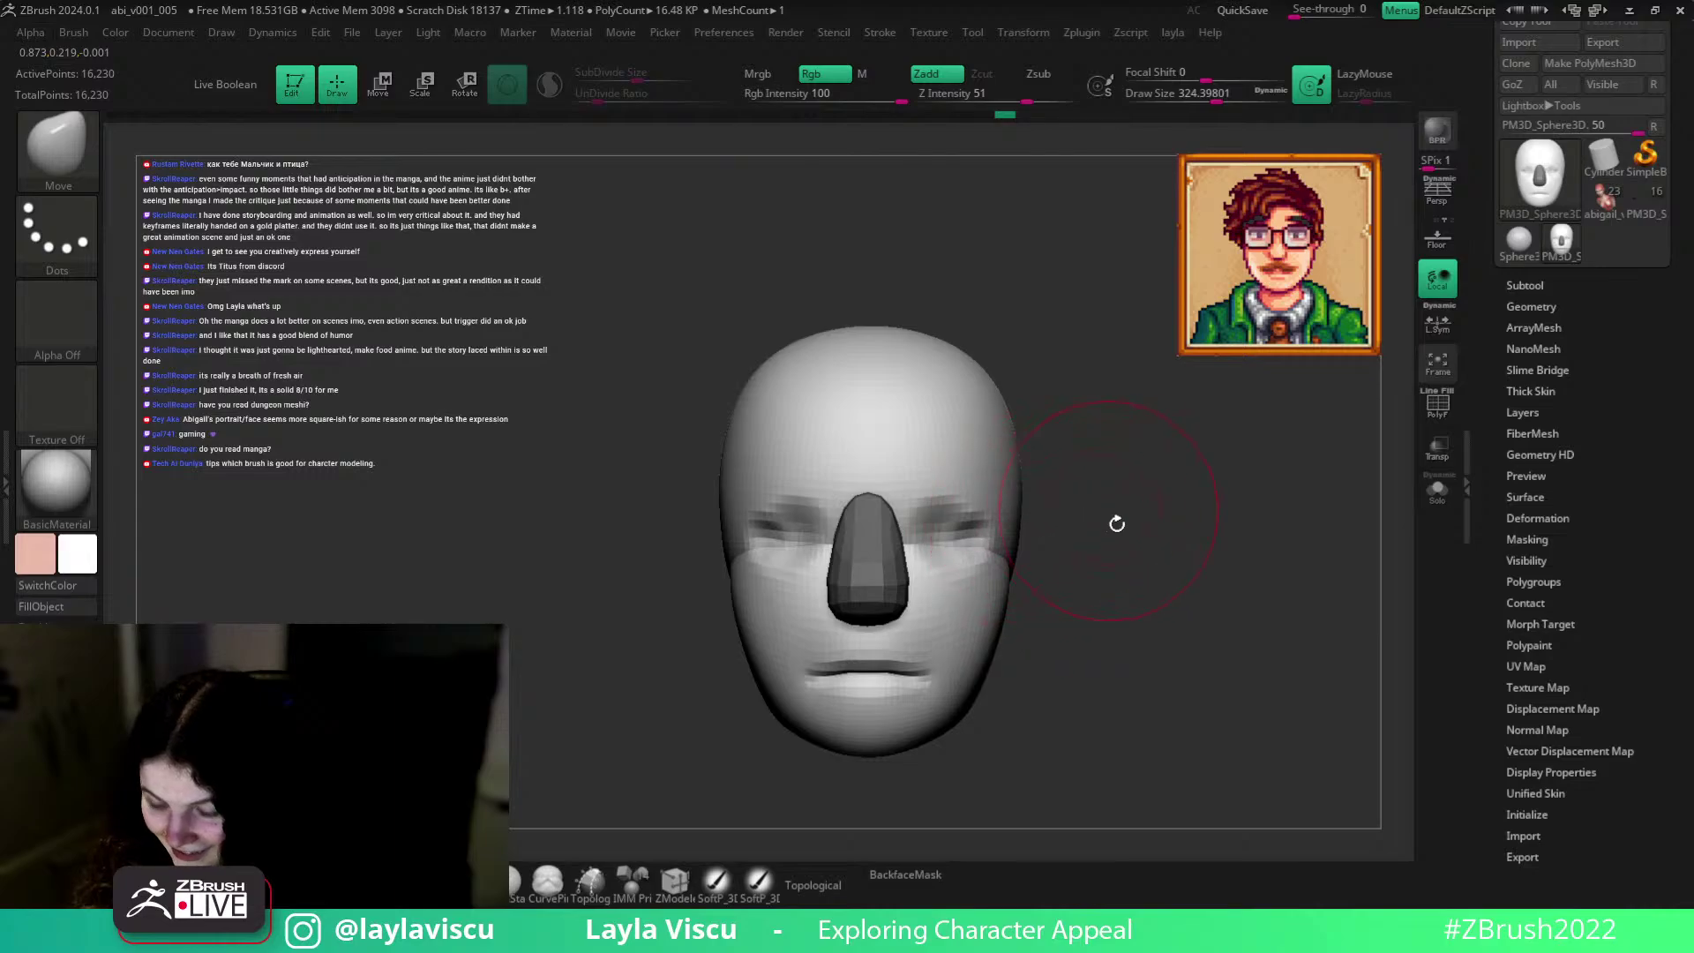
Enable the Topological option for the Move brush and turn on perspective view of the head.
click(816, 885)
drag(1093, 511, 1033, 519)
ctrl+right_drag(1149, 503, 1151, 446)
key(p)
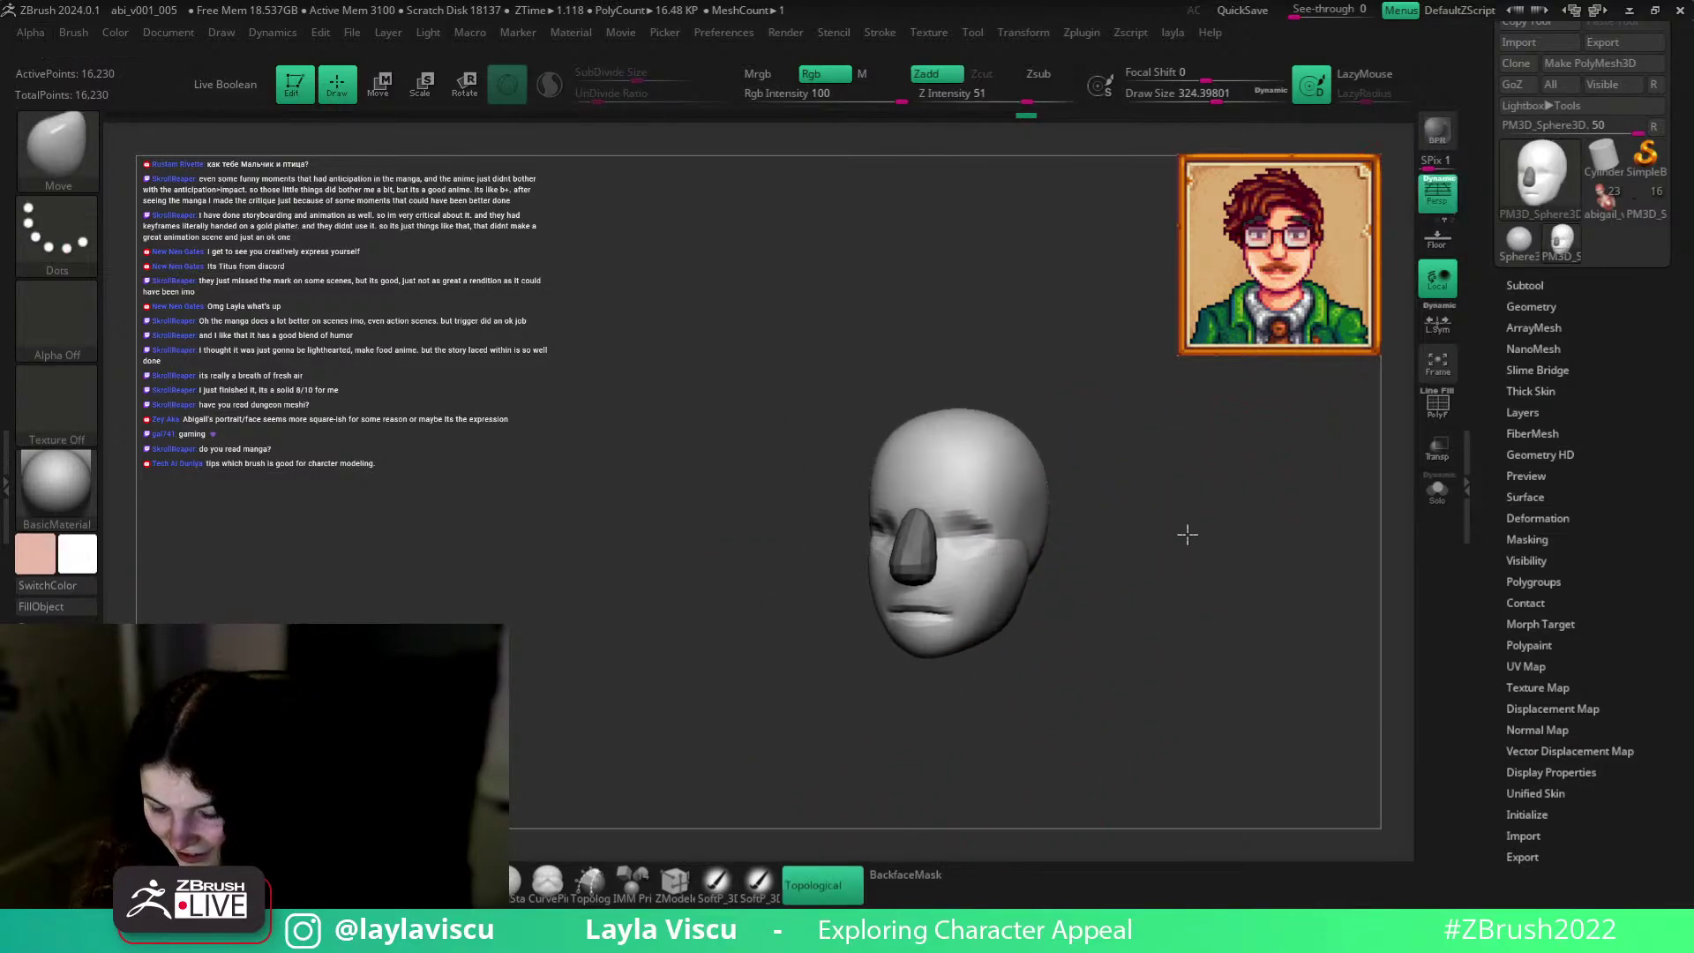
alt+right_drag(1195, 541, 1089, 501)
ctrl+right_drag(952, 487, 995, 529)
shift+drag(1014, 529, 1097, 541)
alt+right_drag(1050, 532, 1141, 506)
Build up the brow ridges above the eye sockets with the ClayBuildup brush at a draw size of about 101.
key(s)
drag(997, 467, 977, 468)
key(b)
mouse_move(989, 446)
mouse_down()
mouse_move(974, 477)
mouse_move(971, 443)
mouse_move(985, 427)
mouse_move(995, 446)
mouse_up()
mouse_move(1134, 446)
mouse_down()
mouse_move(1052, 450)
mouse_move(975, 421)
mouse_move(1014, 432)
mouse_up()
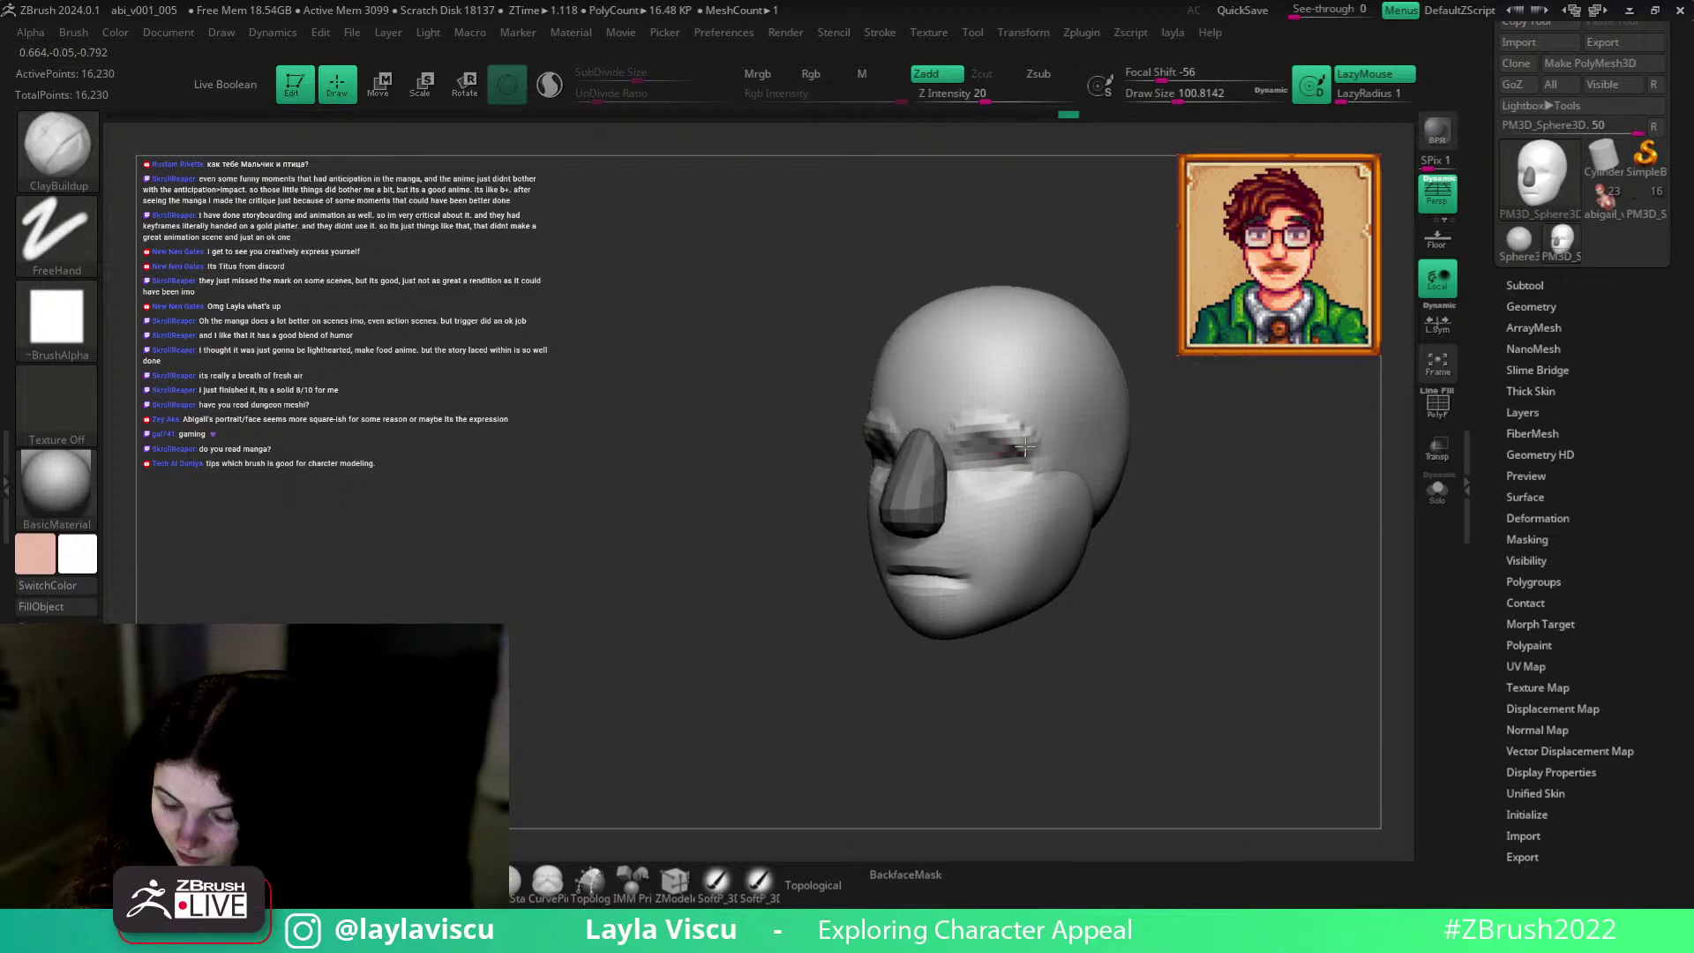
drag(1242, 559, 1313, 534)
alt+drag(1161, 499, 1140, 631)
mouse_move(1139, 631)
mouse_down()
mouse_move(1126, 609)
mouse_move(1059, 599)
mouse_up()
Flatten and polish the sides of the face around the eye sockets with the hPolish brush at a draw size of about 344.
key(s)
drag(1069, 532, 1090, 531)
key(b)
key(h)
key(p)
mouse_move(1225, 562)
mouse_down()
mouse_move(1202, 552)
mouse_move(1201, 600)
mouse_move(1217, 573)
mouse_up()
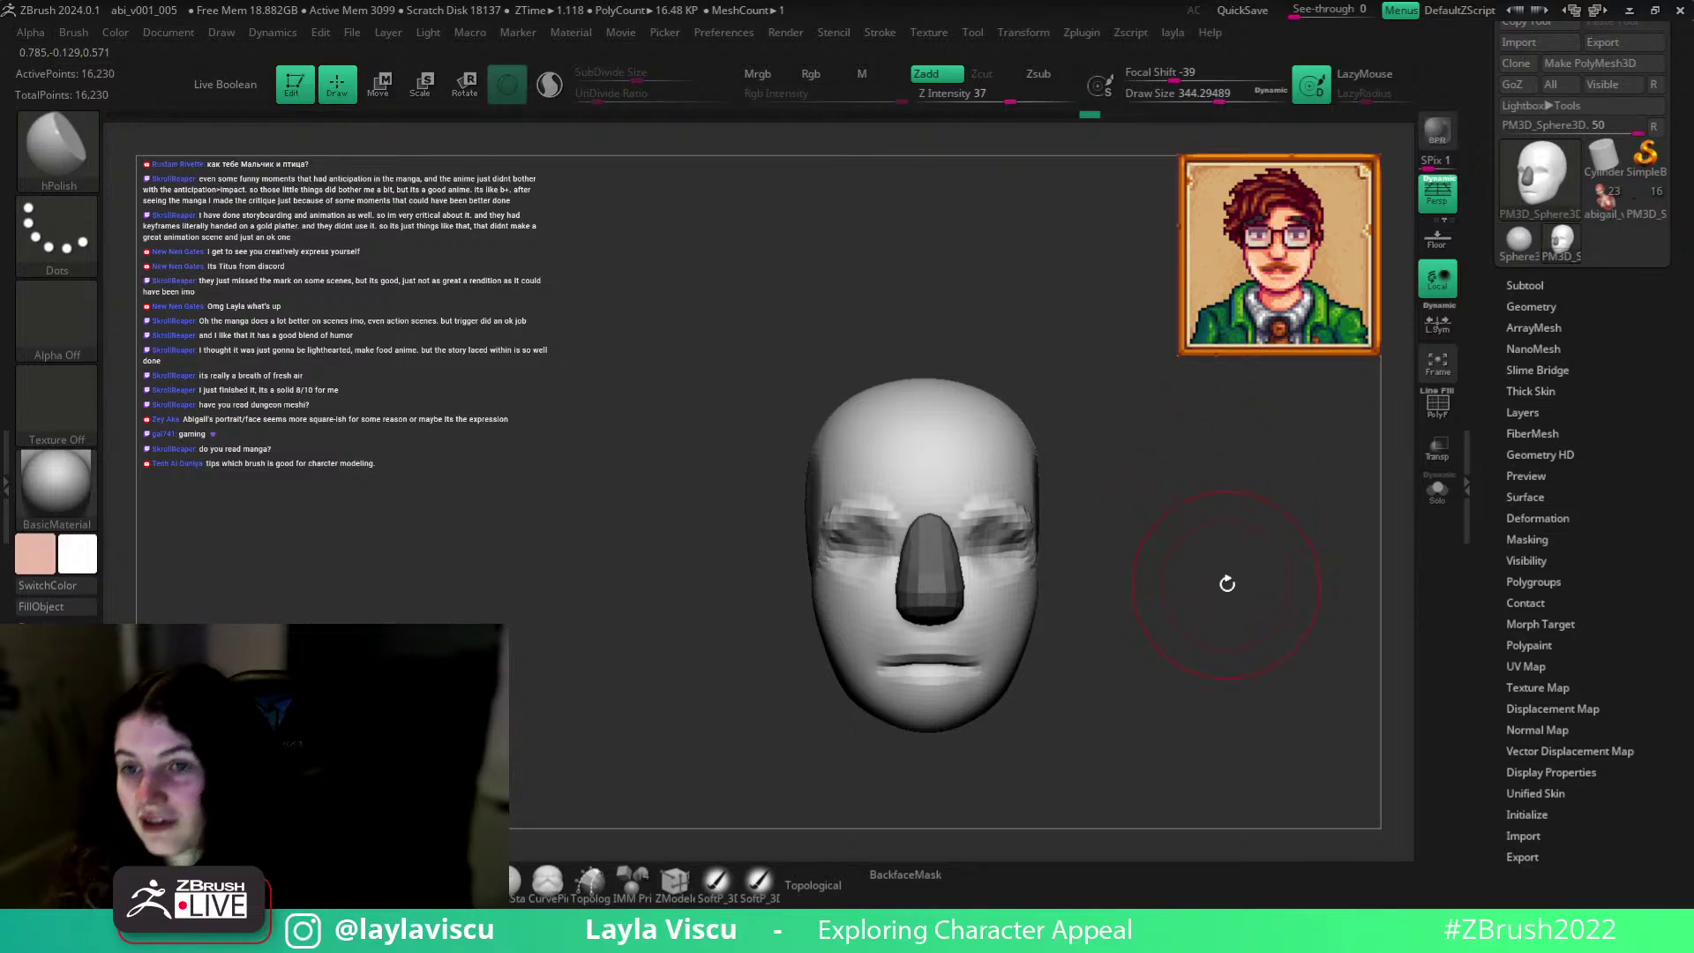
drag(1202, 575, 1224, 545)
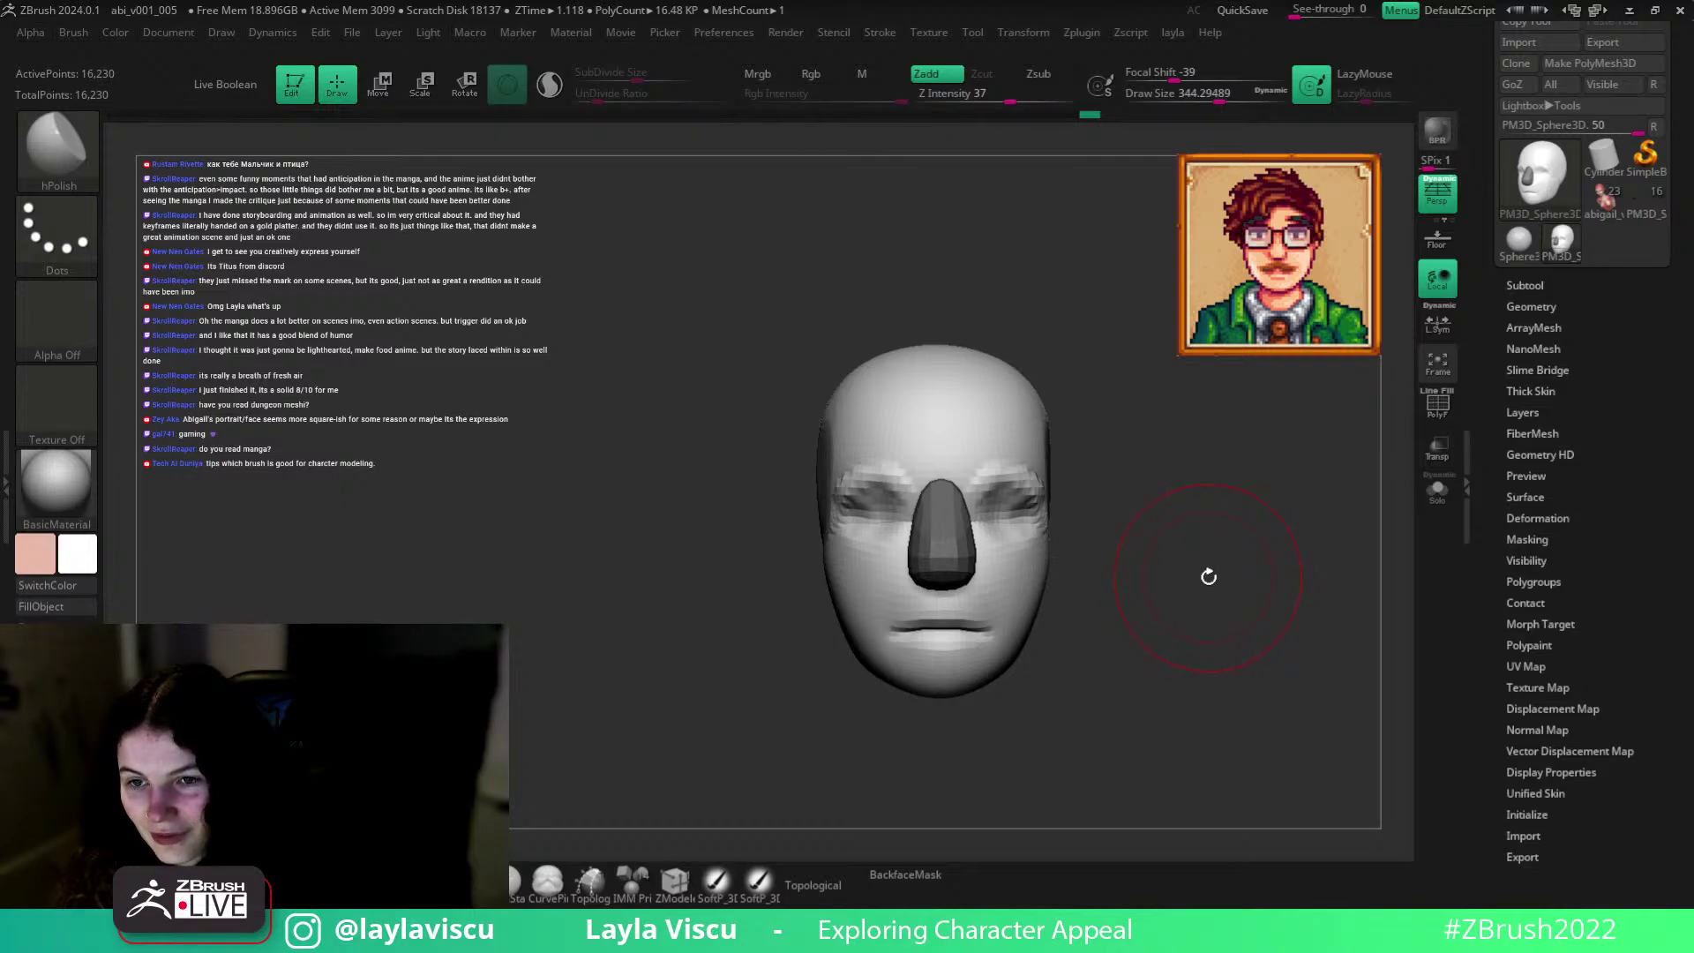
right_drag(1209, 576, 1193, 584)
mouse_move(1051, 462)
ctrl+right_down()
mouse_move(1059, 445)
mouse_move(1211, 522)
ctrl+right_up()
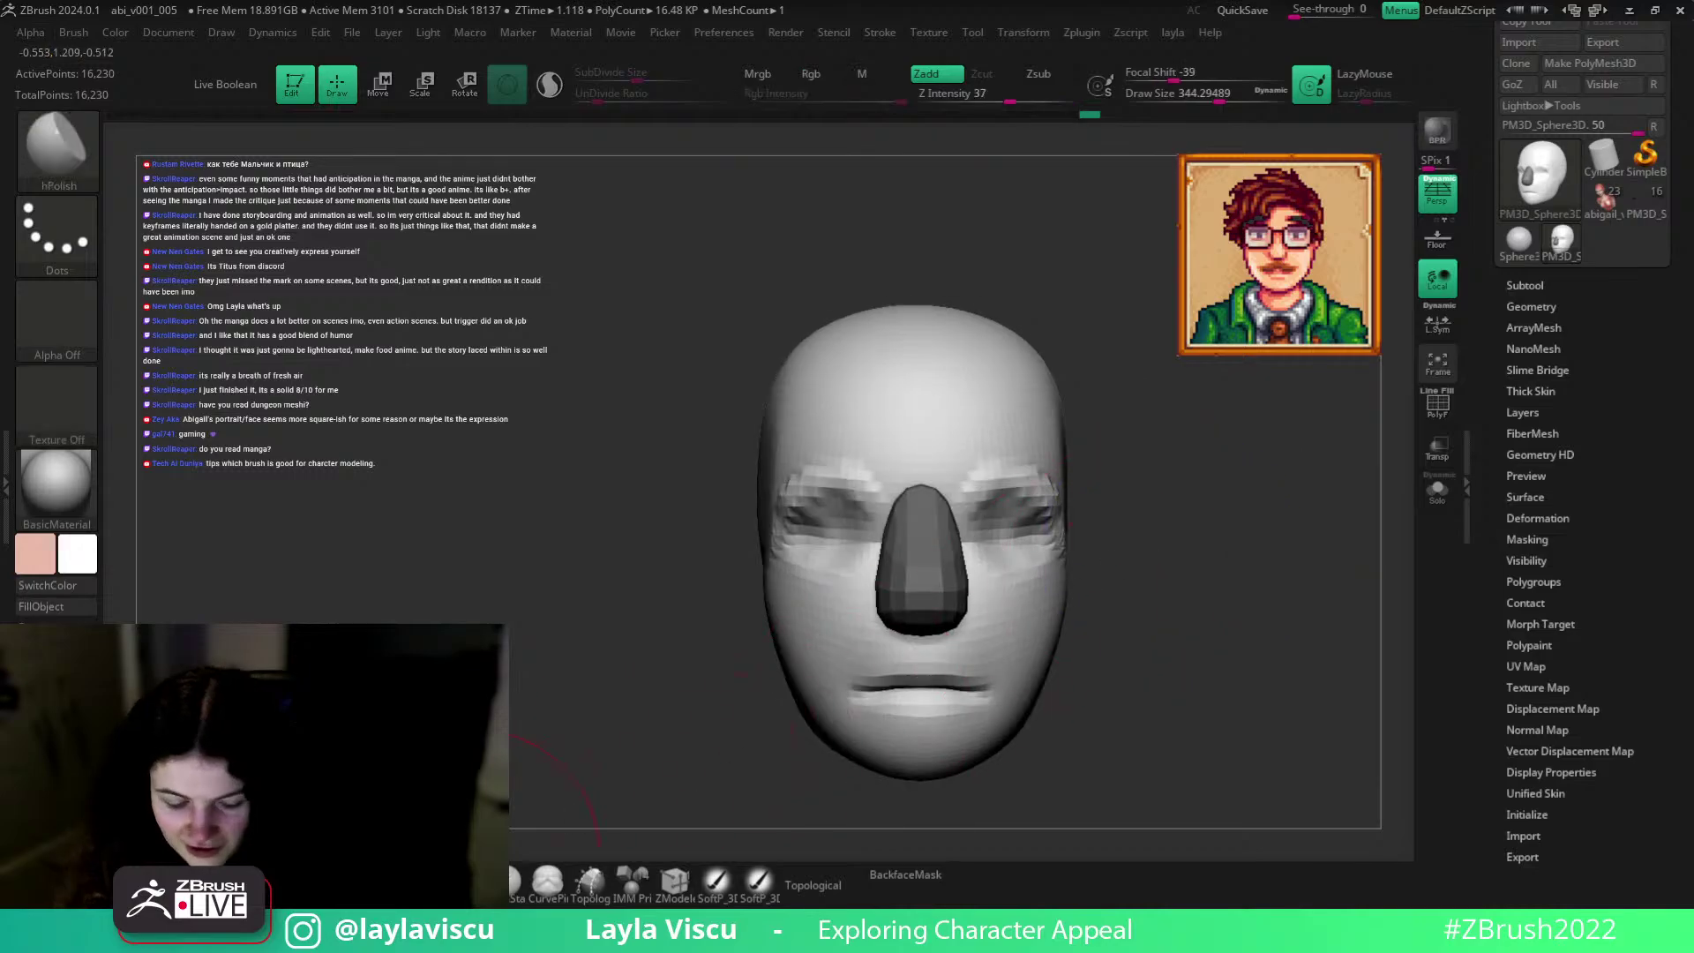
Reshape the temples and sides of the forehead with the topological Move brush at a draw size of about 331.
mouse_move(1202, 415)
ctrl+right_down()
mouse_move(1196, 461)
mouse_move(1110, 521)
mouse_move(1066, 524)
ctrl+right_up()
key(s)
drag(967, 406, 981, 405)
right_drag(1092, 477, 981, 306)
mouse_move(1077, 458)
shift+right_down()
mouse_move(1086, 425)
mouse_move(1115, 537)
mouse_move(1119, 495)
mouse_move(1082, 525)
shift+right_up()
key(s)
click(1110, 498)
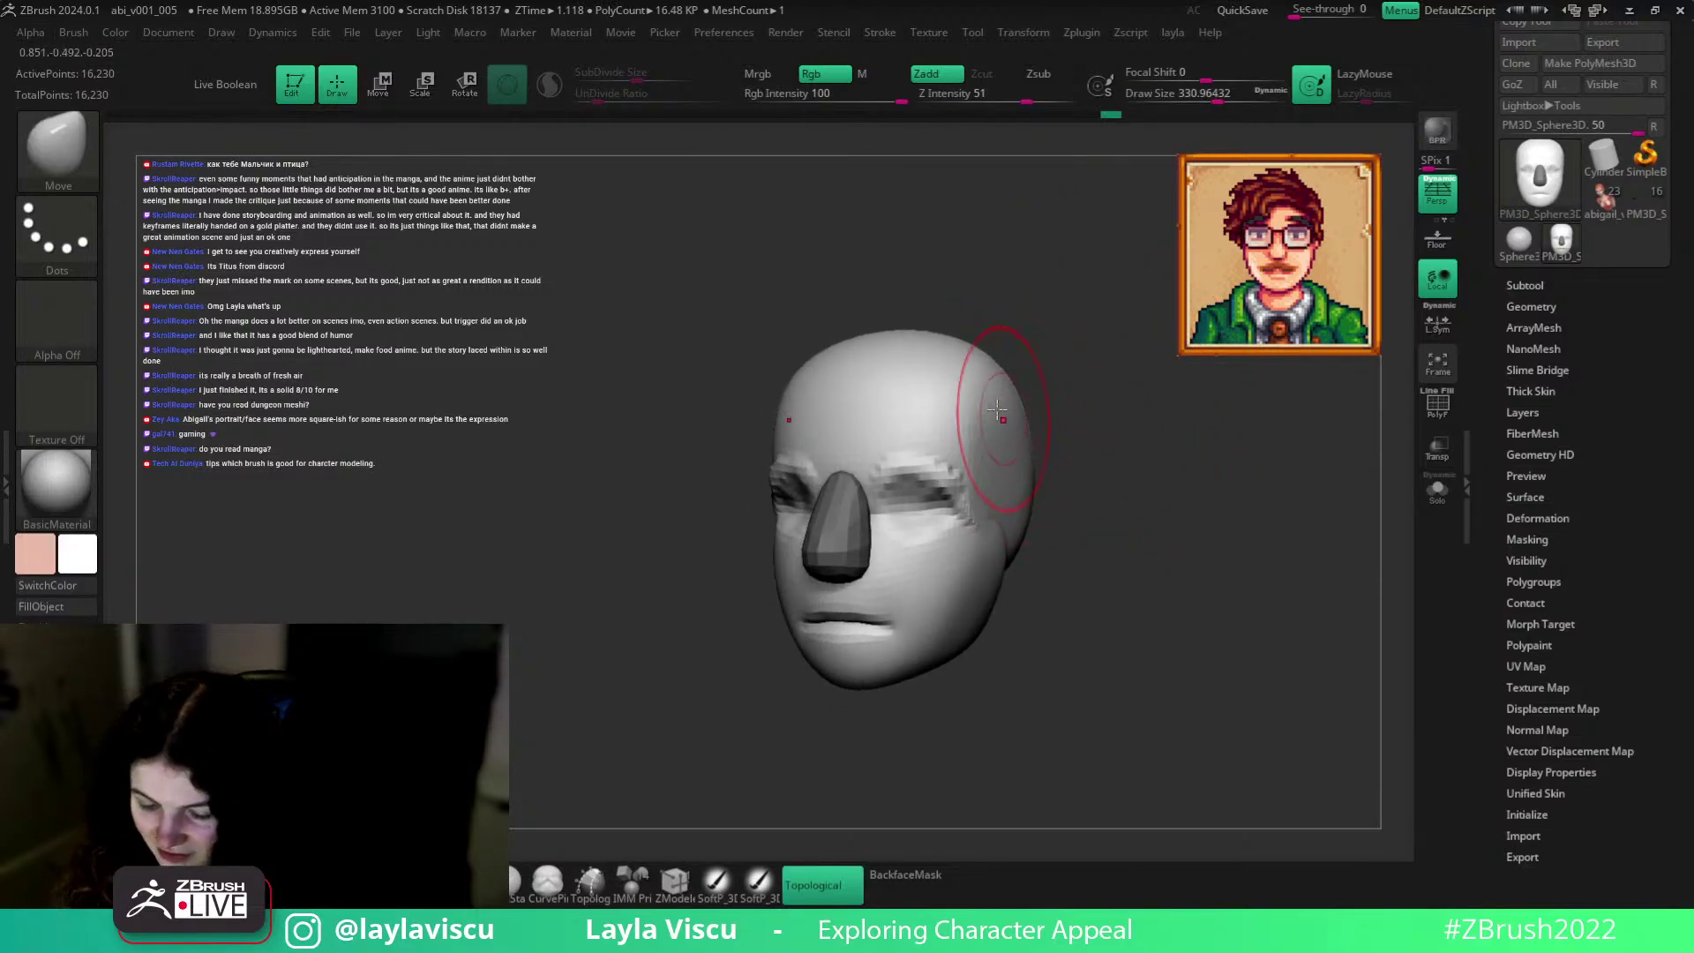
shift+right_drag(1138, 473, 1141, 492)
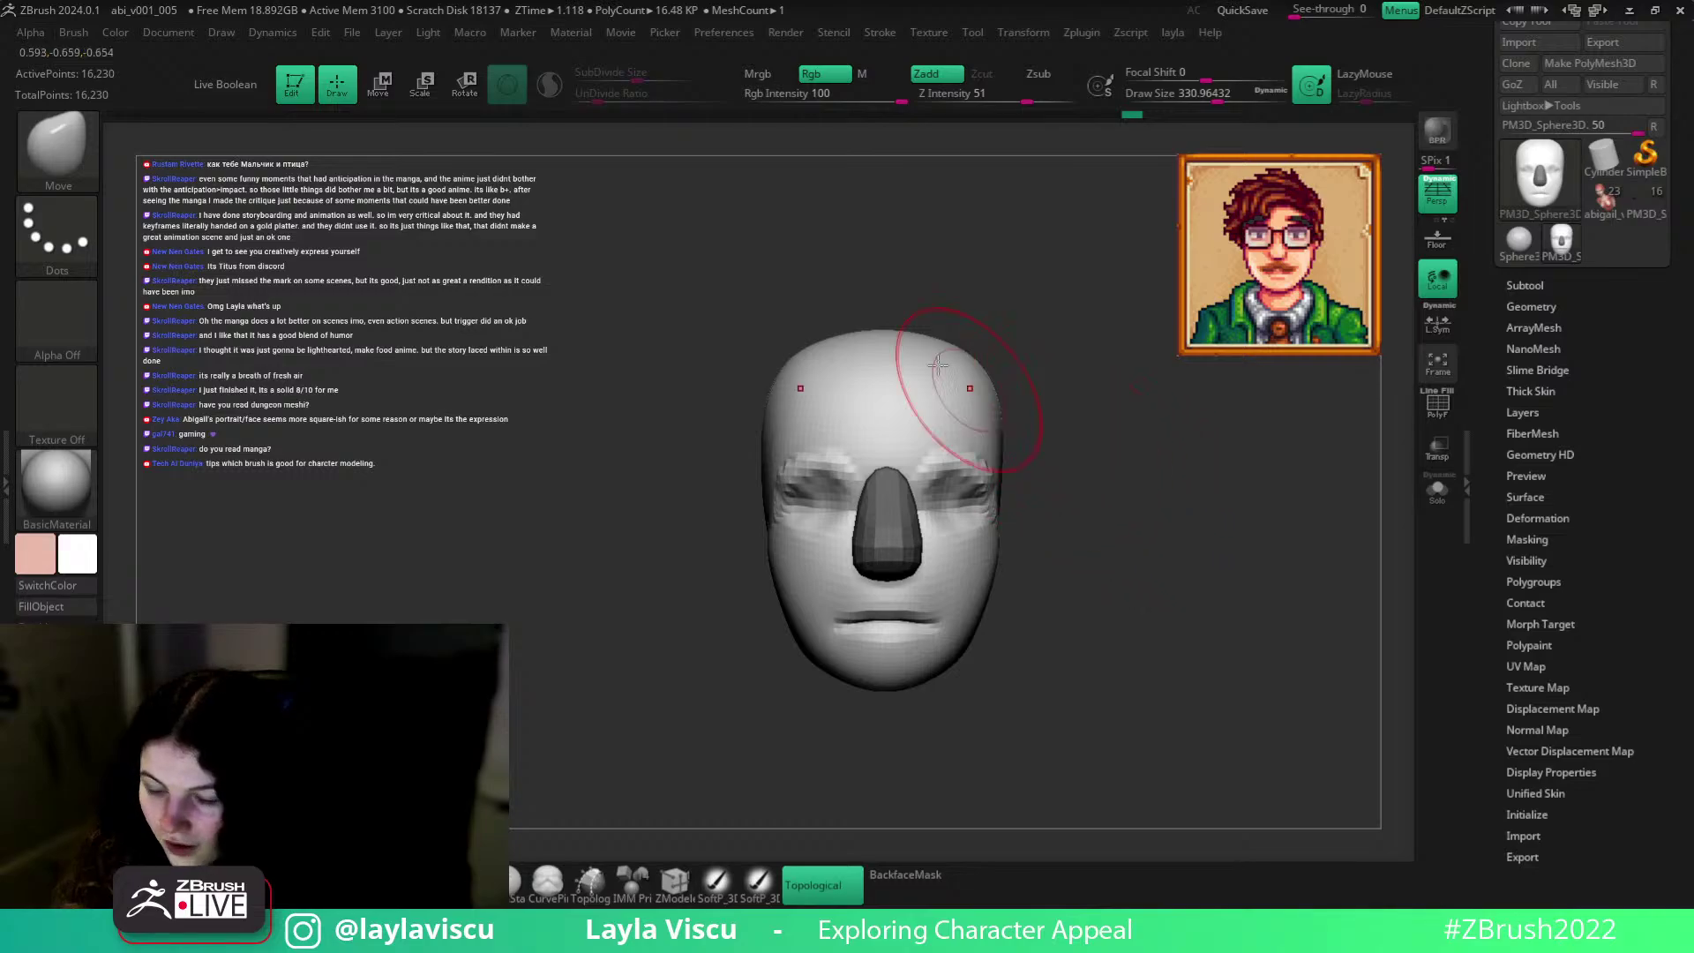
mouse_move(988, 304)
ctrl+right_down()
mouse_move(1071, 483)
mouse_move(1040, 427)
mouse_move(1032, 352)
mouse_move(1122, 456)
ctrl+right_up()
key(s)
drag(1122, 534, 1100, 520)
With everything but the nose masked and Topological off, reshape the nose with the Move brush at draw sizes of about 212 and 324.
mouse_move(1100, 518)
right_down()
mouse_move(1115, 553)
mouse_move(1014, 496)
right_up()
key(ctrl)
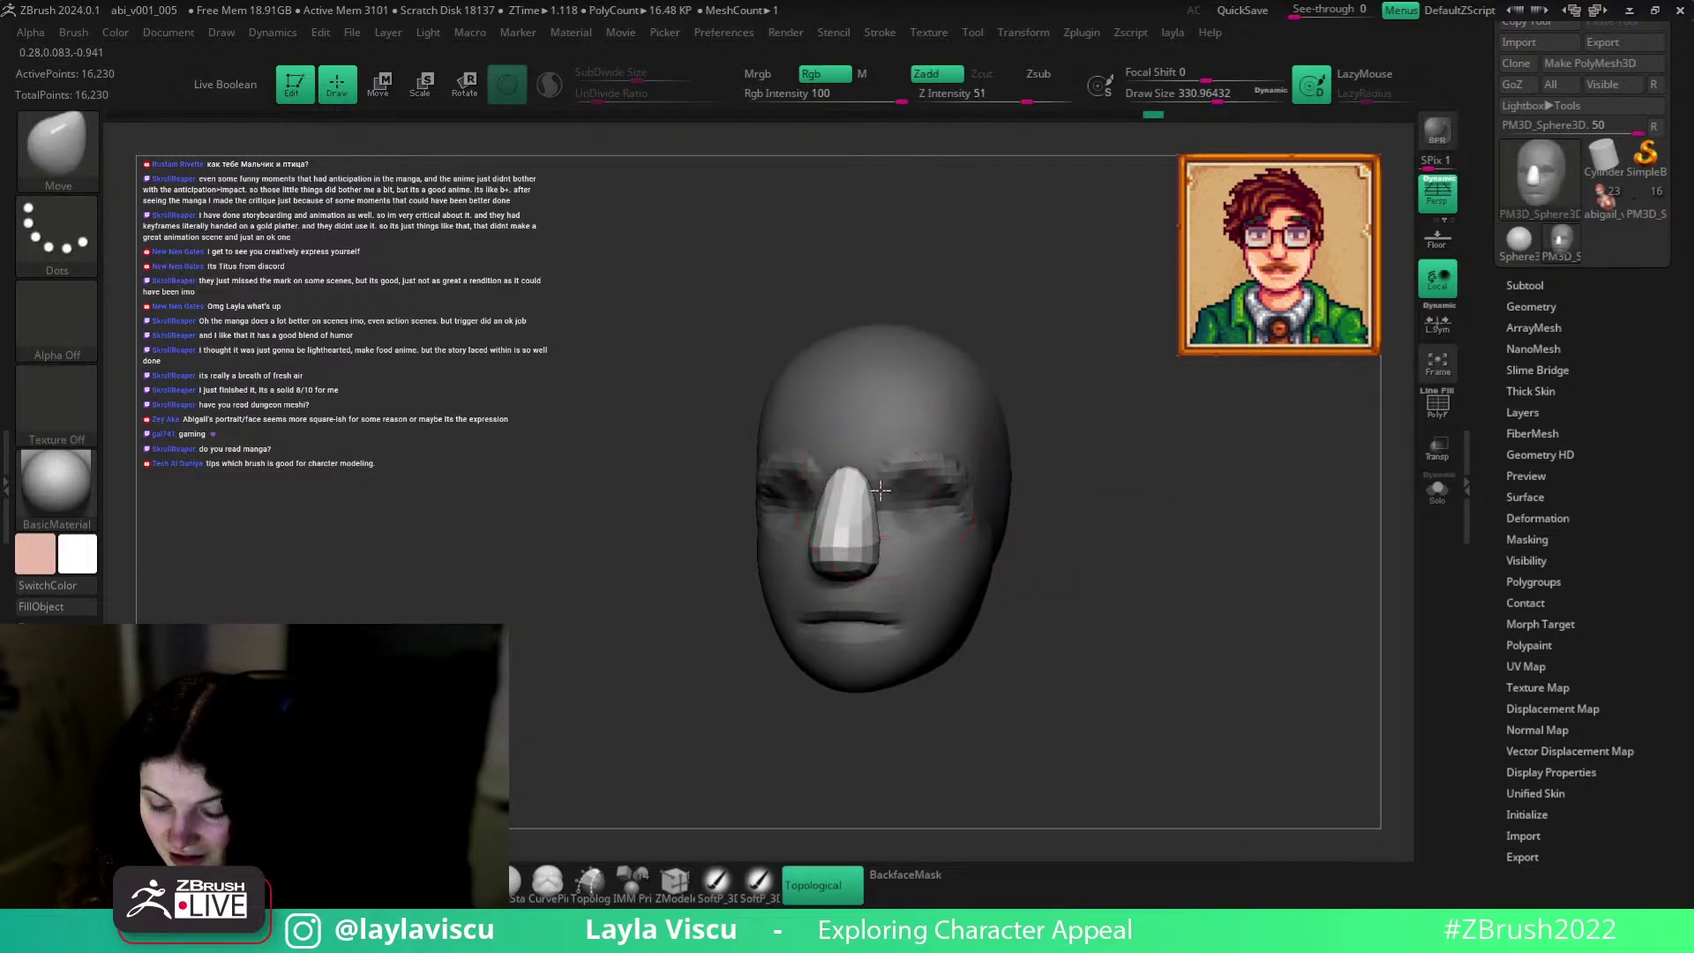
key(s)
drag(894, 482, 873, 481)
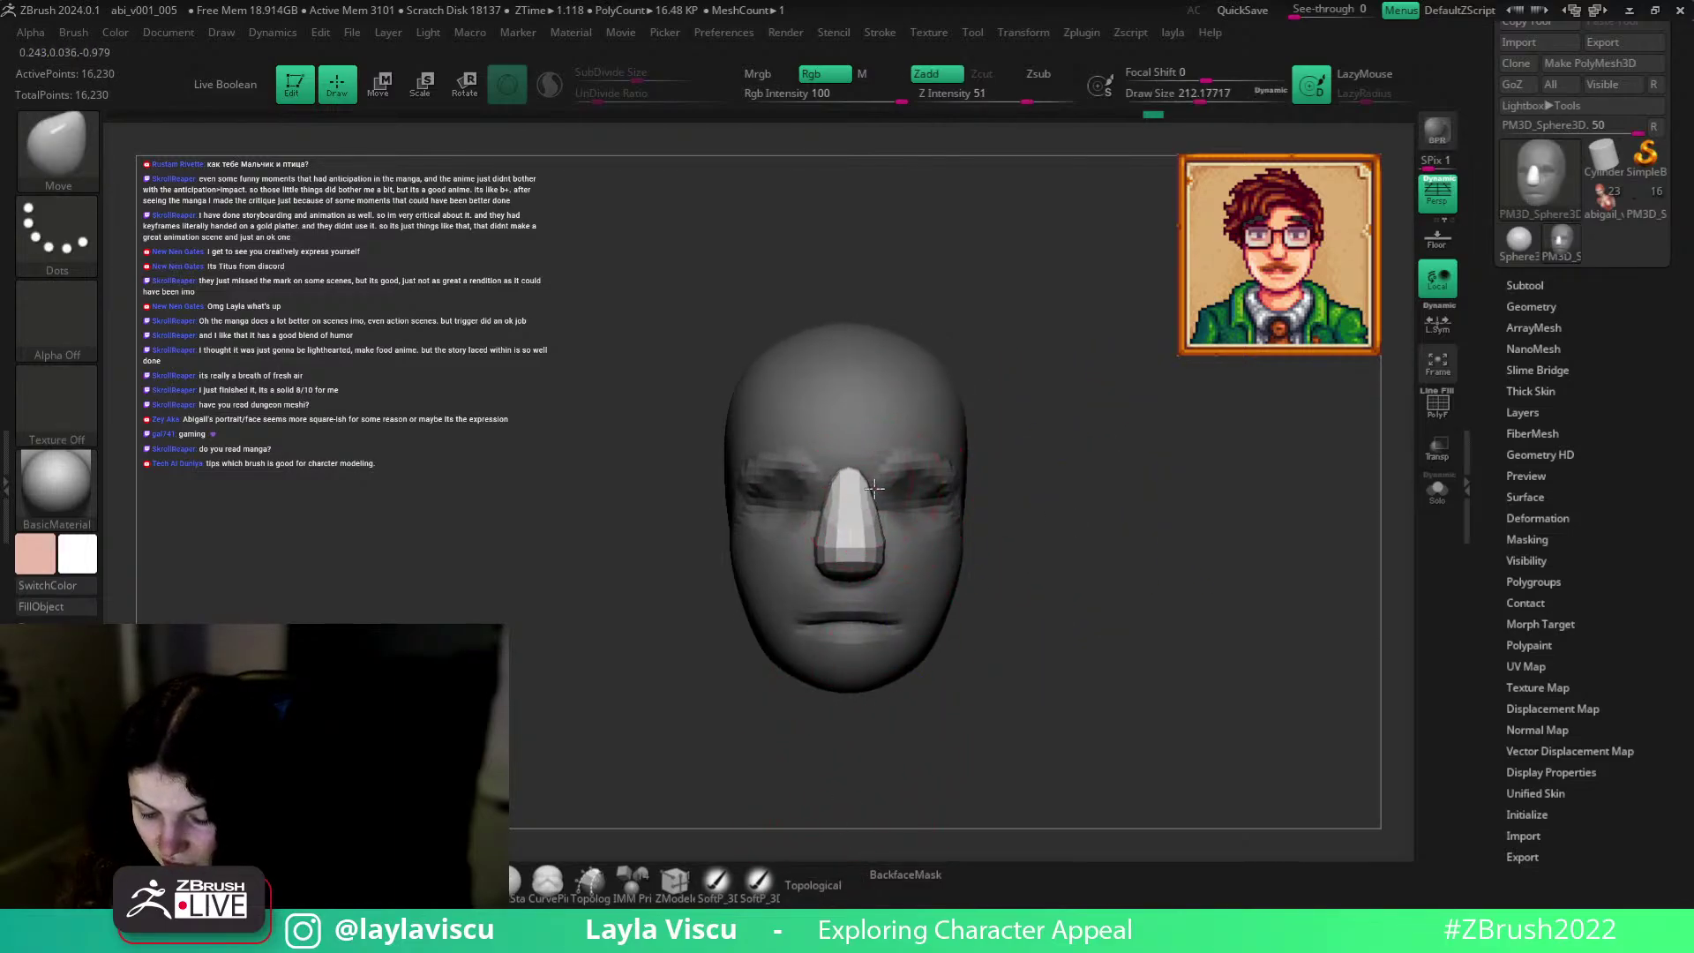
mouse_move(1104, 506)
right_down()
mouse_move(1074, 473)
mouse_move(914, 525)
right_up()
key(shift)
key(s)
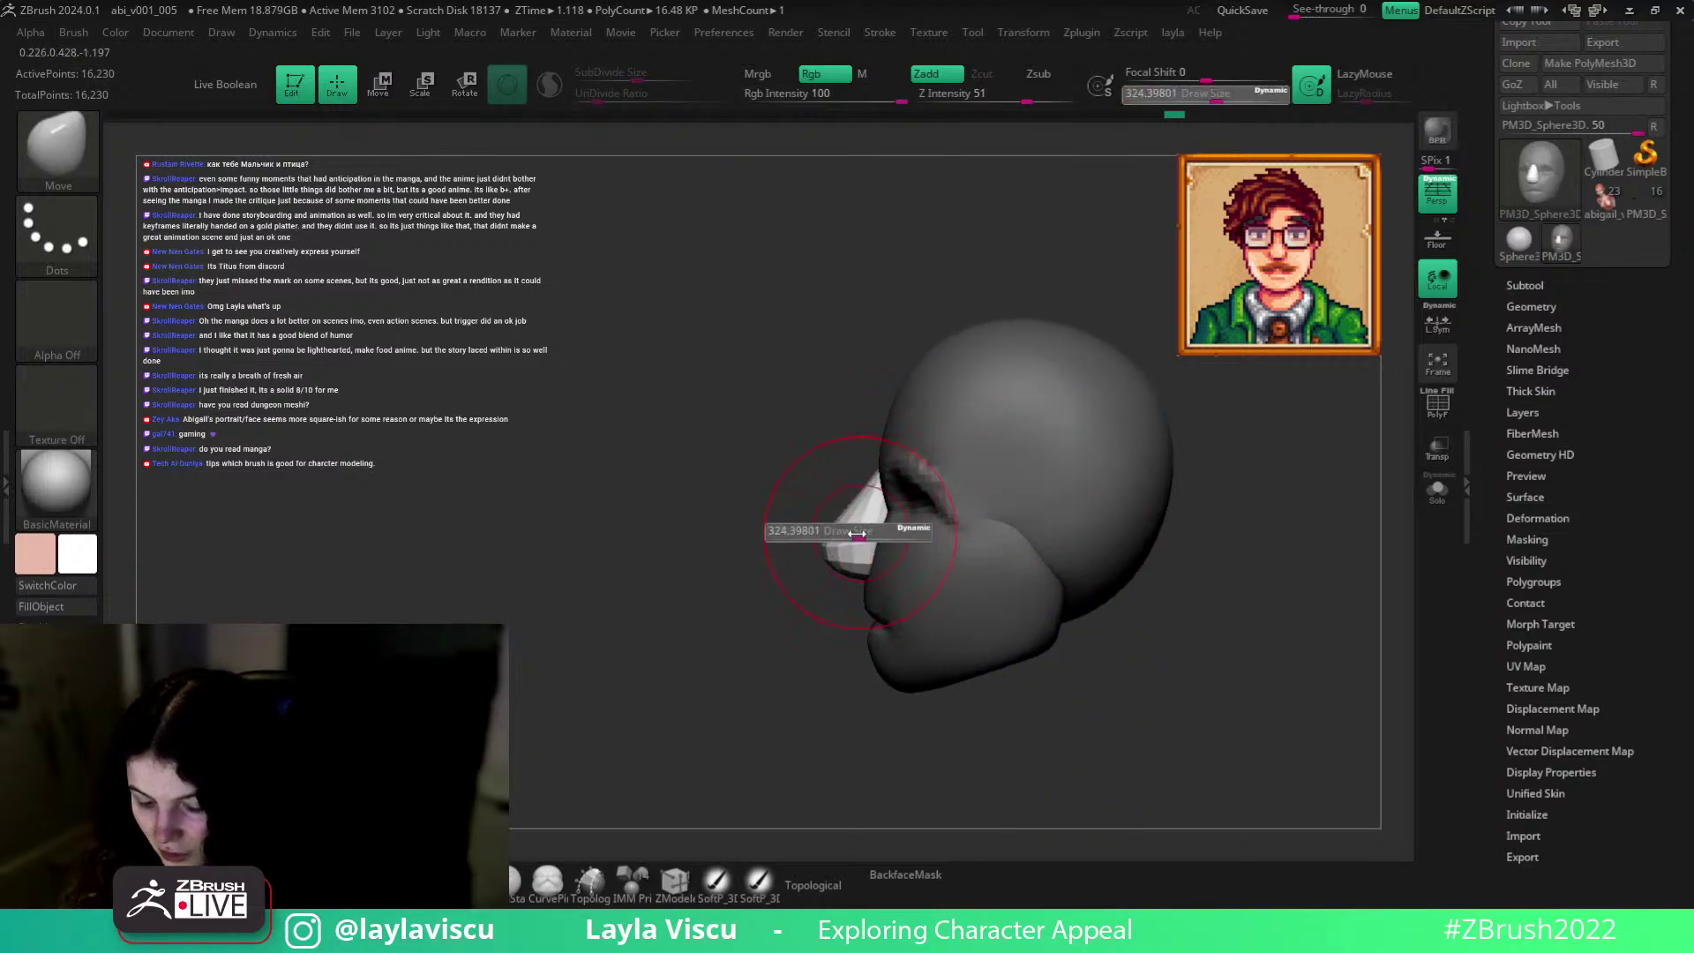
drag(839, 540, 830, 546)
right_drag(830, 546, 939, 683)
Carve angled brow creases and eyelid folds into both eye sockets with the DamStandard brush at a draw size of about 104.
key(f)
key(b)
key(d)
key(s)
alt+right_drag(1115, 520, 960, 483)
mouse_move(960, 484)
mouse_down()
mouse_move(935, 494)
mouse_move(1002, 427)
mouse_move(915, 503)
mouse_move(1012, 475)
mouse_move(935, 498)
mouse_move(944, 512)
mouse_move(1015, 441)
mouse_move(943, 534)
mouse_up()
mouse_move(1055, 468)
mouse_down()
mouse_move(962, 503)
mouse_move(1045, 519)
mouse_up()
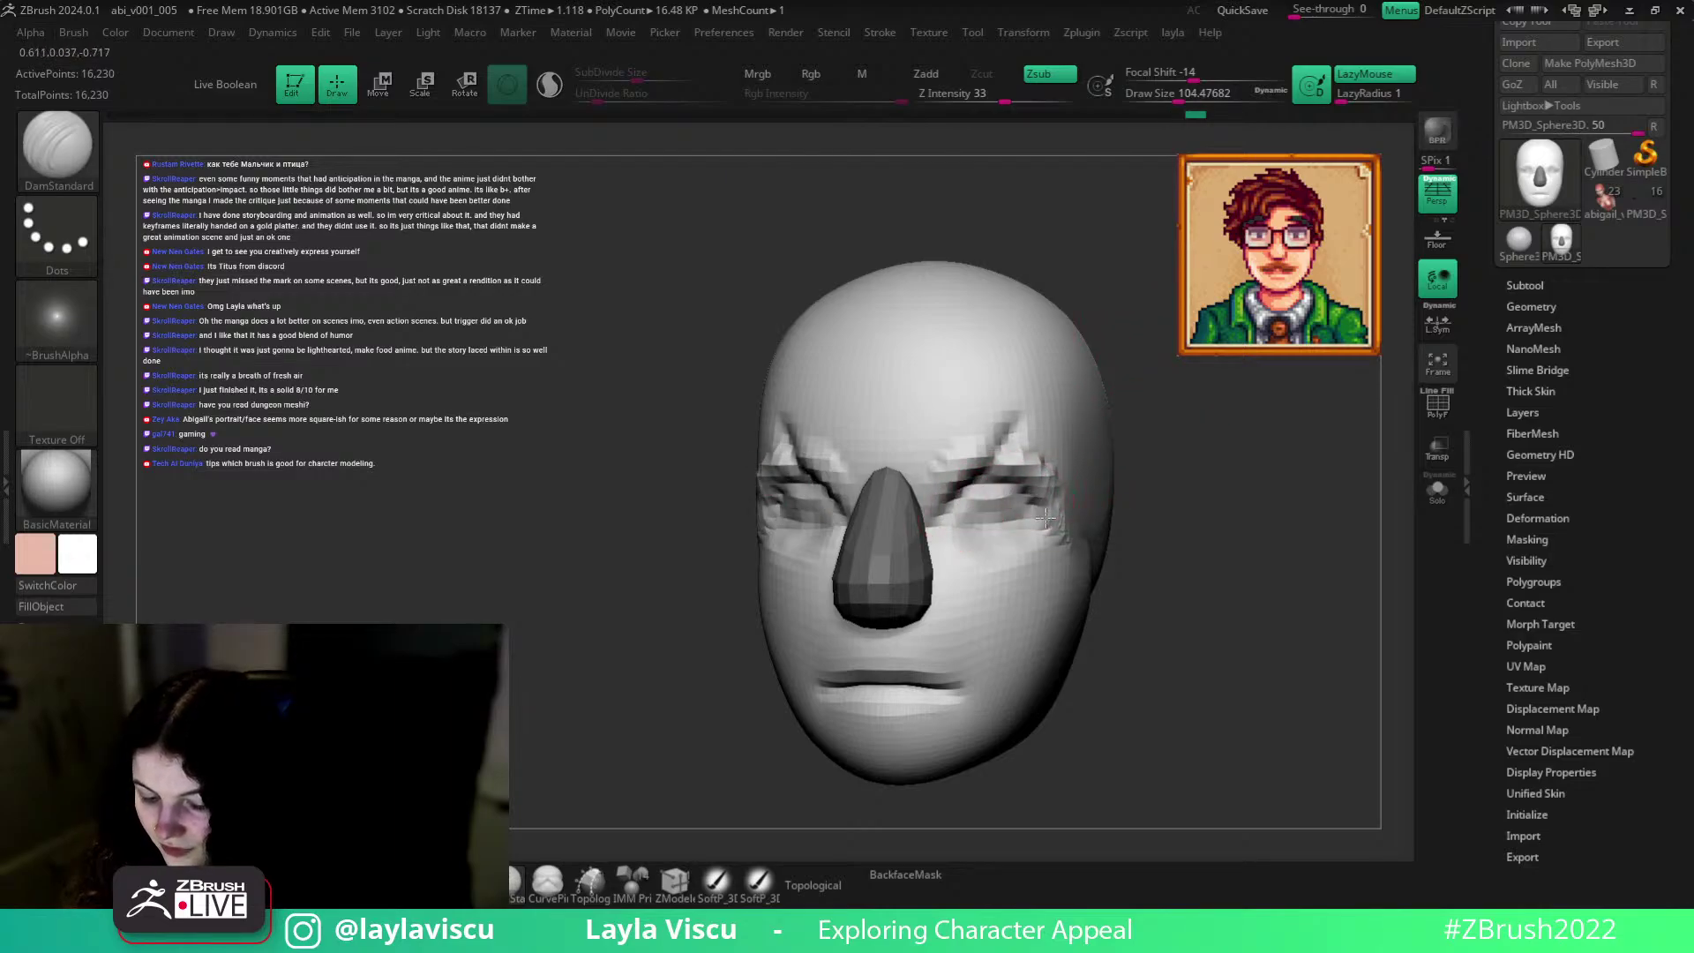
drag(1197, 500, 1147, 490)
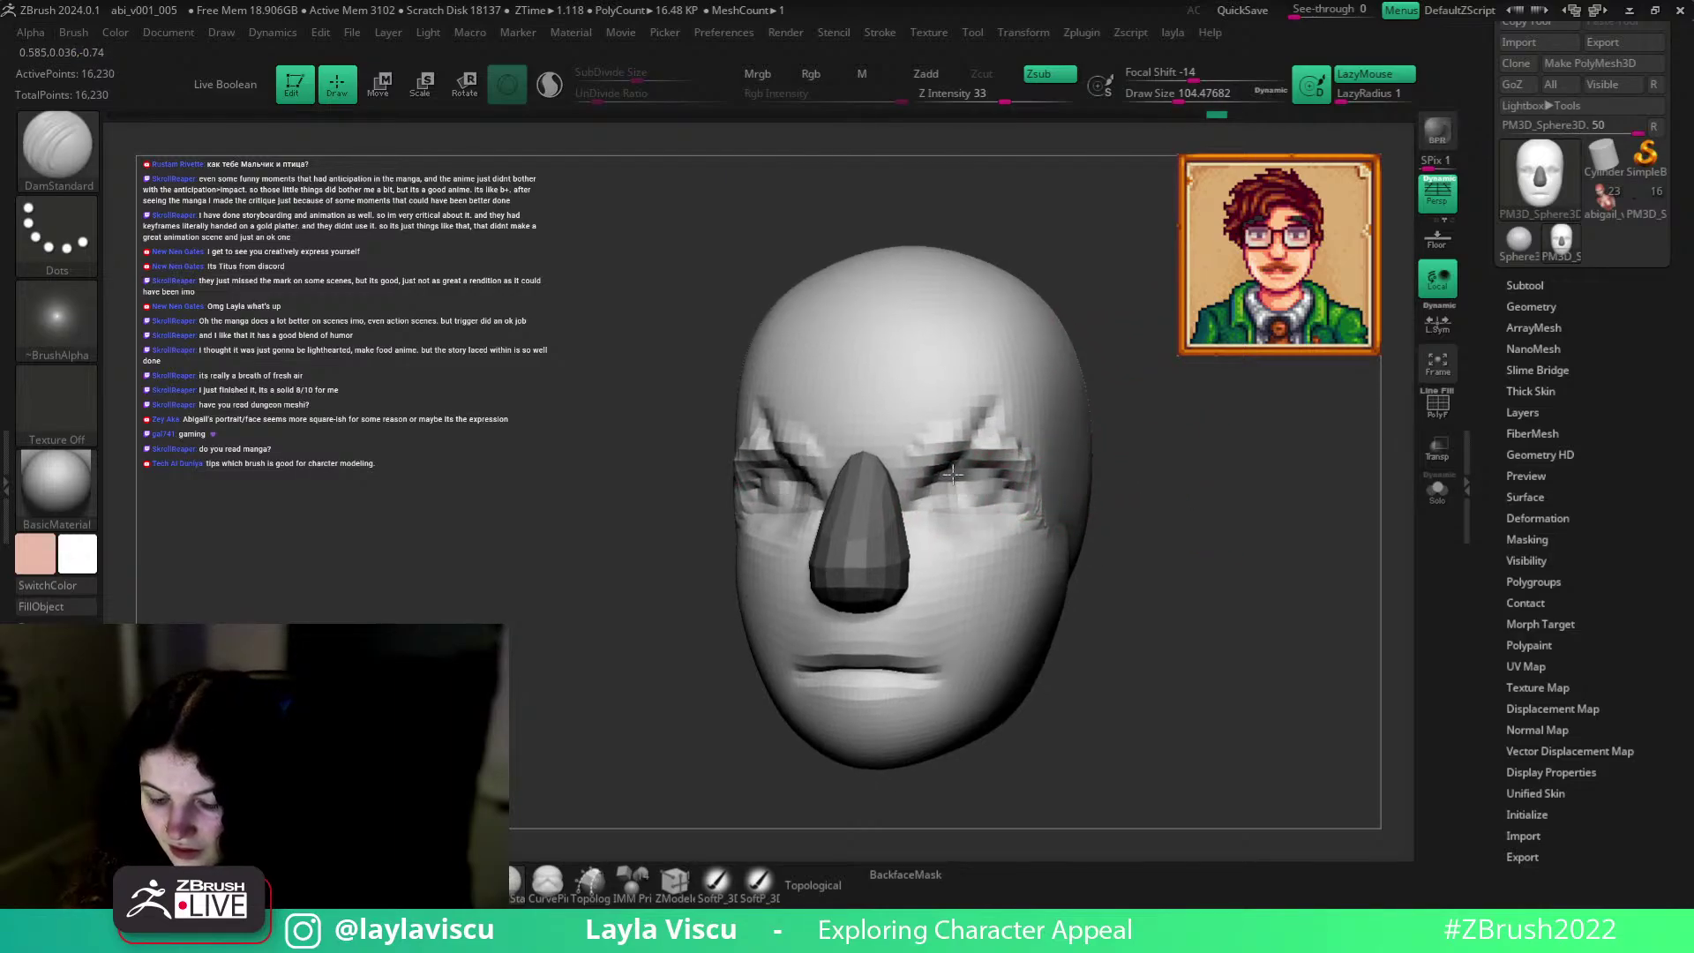
mouse_move(1195, 503)
mouse_down()
mouse_move(1247, 495)
mouse_move(1172, 540)
mouse_move(1006, 540)
mouse_up()
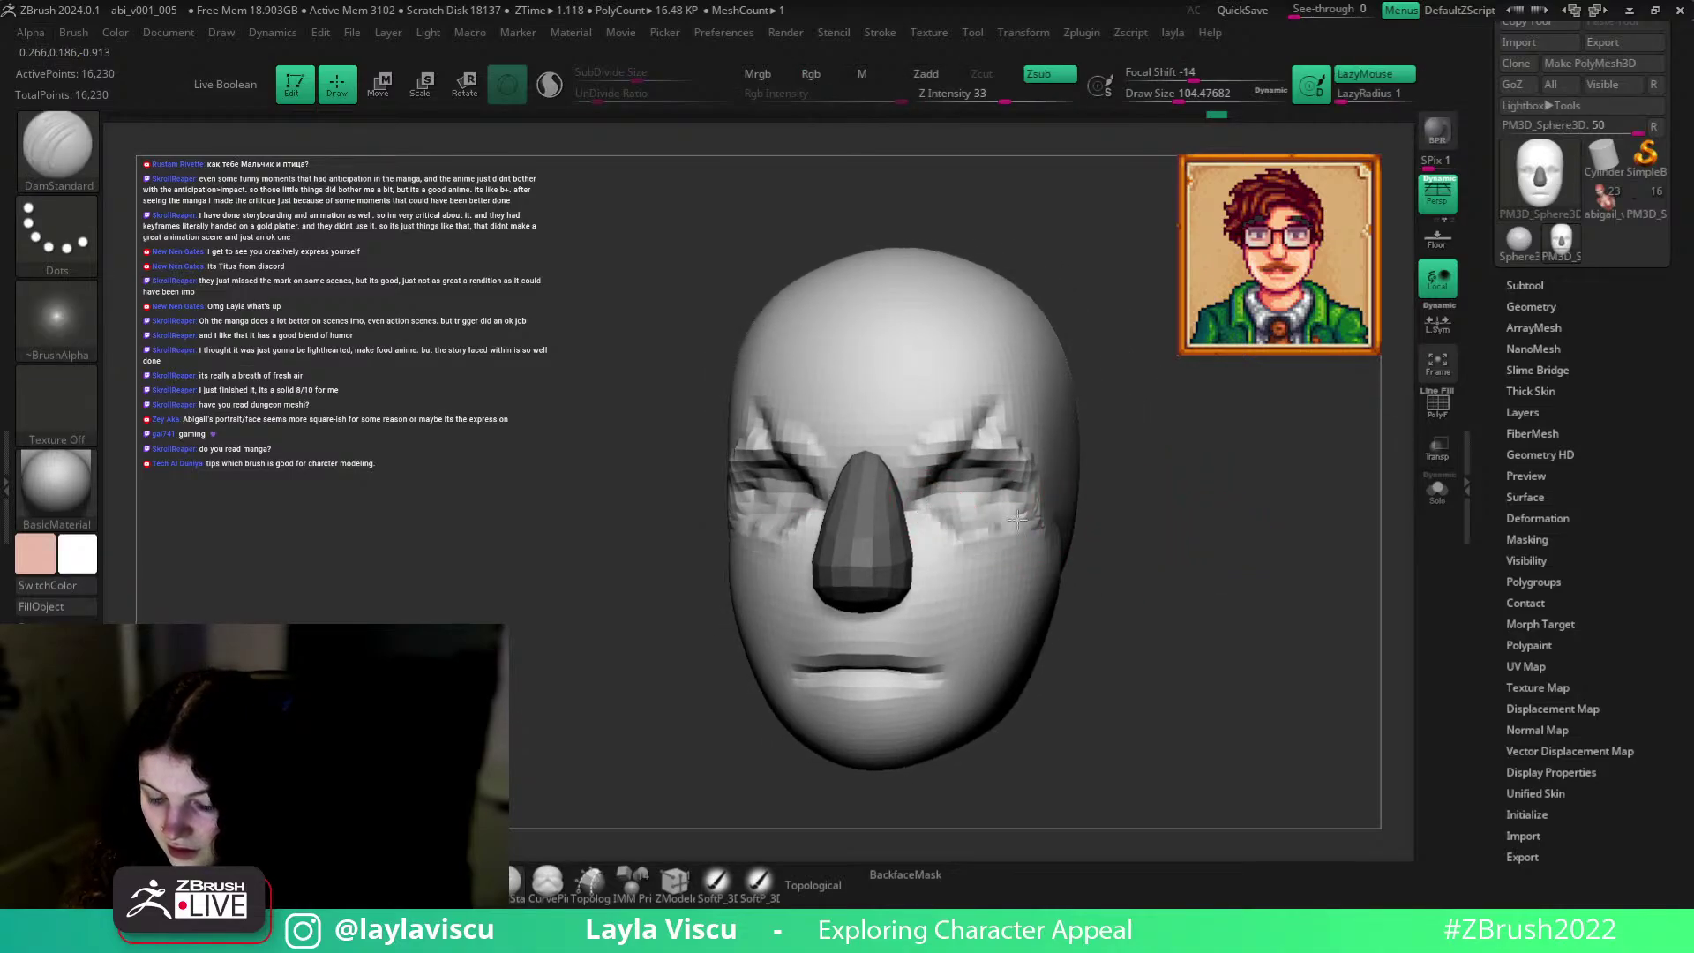
drag(1155, 503, 925, 515)
drag(1156, 507, 1259, 497)
Adjust the shape of the brow ridges with the Move brush at a draw size of about 245.
ctrl+right_drag(1238, 483, 1173, 431)
mouse_move(982, 510)
ctrl+right_down()
mouse_move(1115, 483)
mouse_move(1041, 443)
ctrl+right_up()
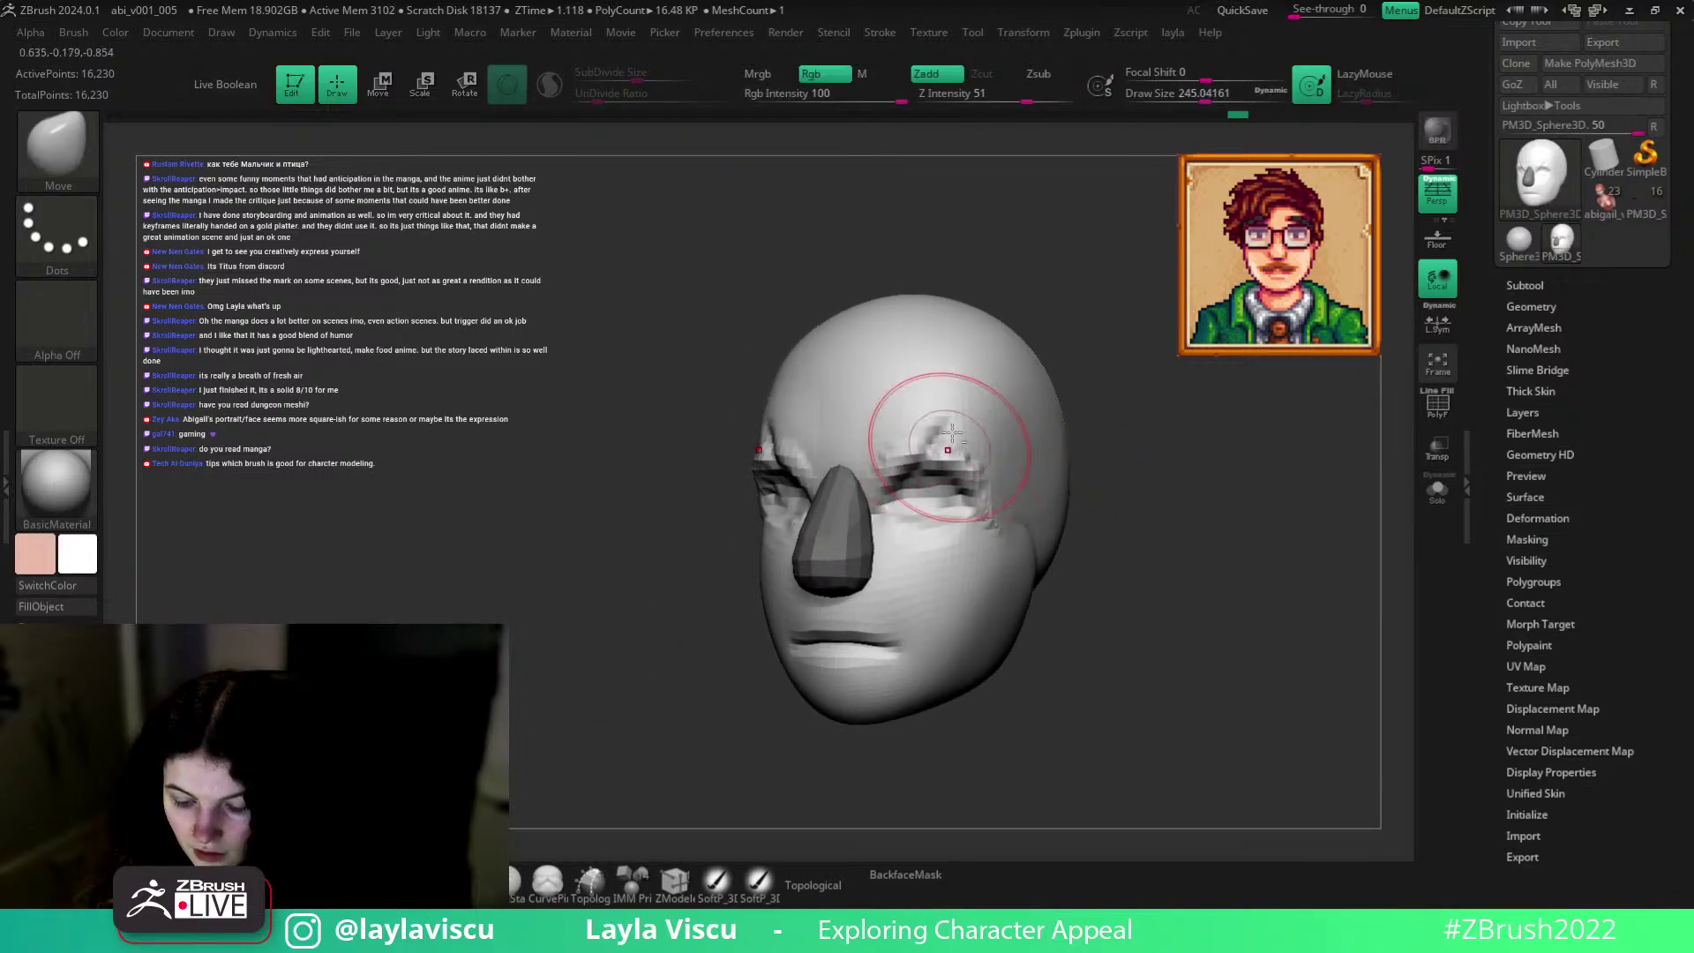
mouse_move(1174, 476)
mouse_down()
mouse_move(1110, 467)
mouse_move(1247, 692)
mouse_move(1146, 656)
mouse_up()
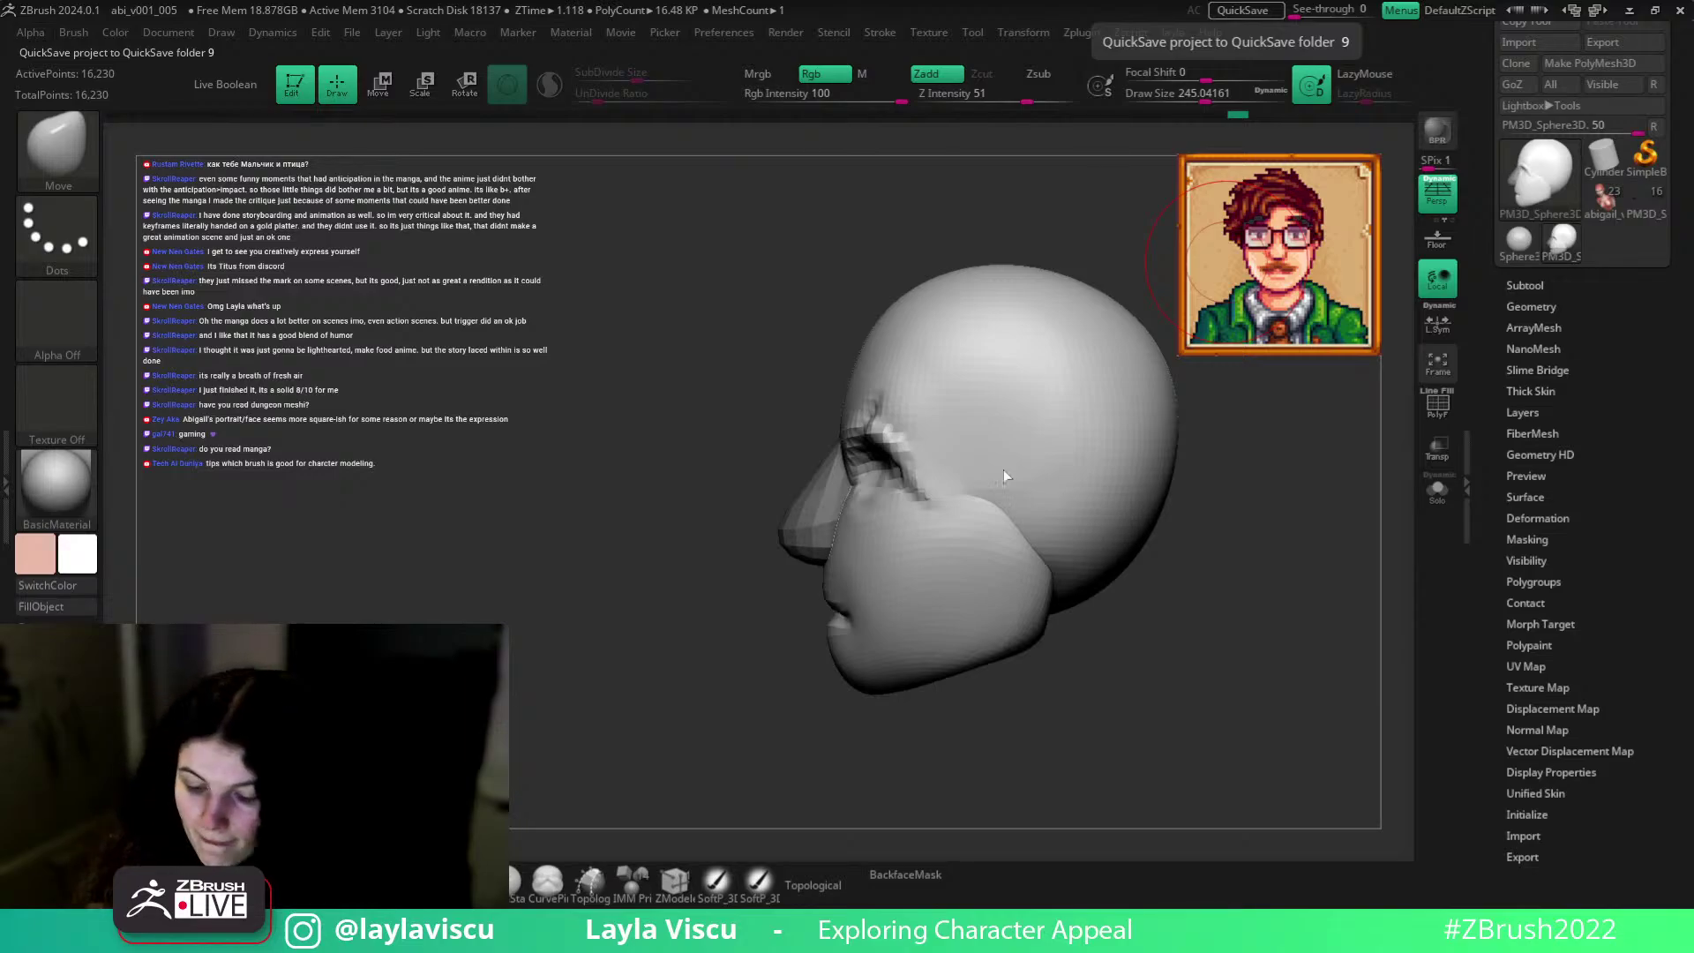
Refine the profile with the Move brush, shaping the forehead at a draw size of about 492 and the mouth area at about 299.
key(s)
mouse_move(848, 332)
mouse_down()
mouse_move(880, 333)
mouse_move(870, 353)
mouse_up()
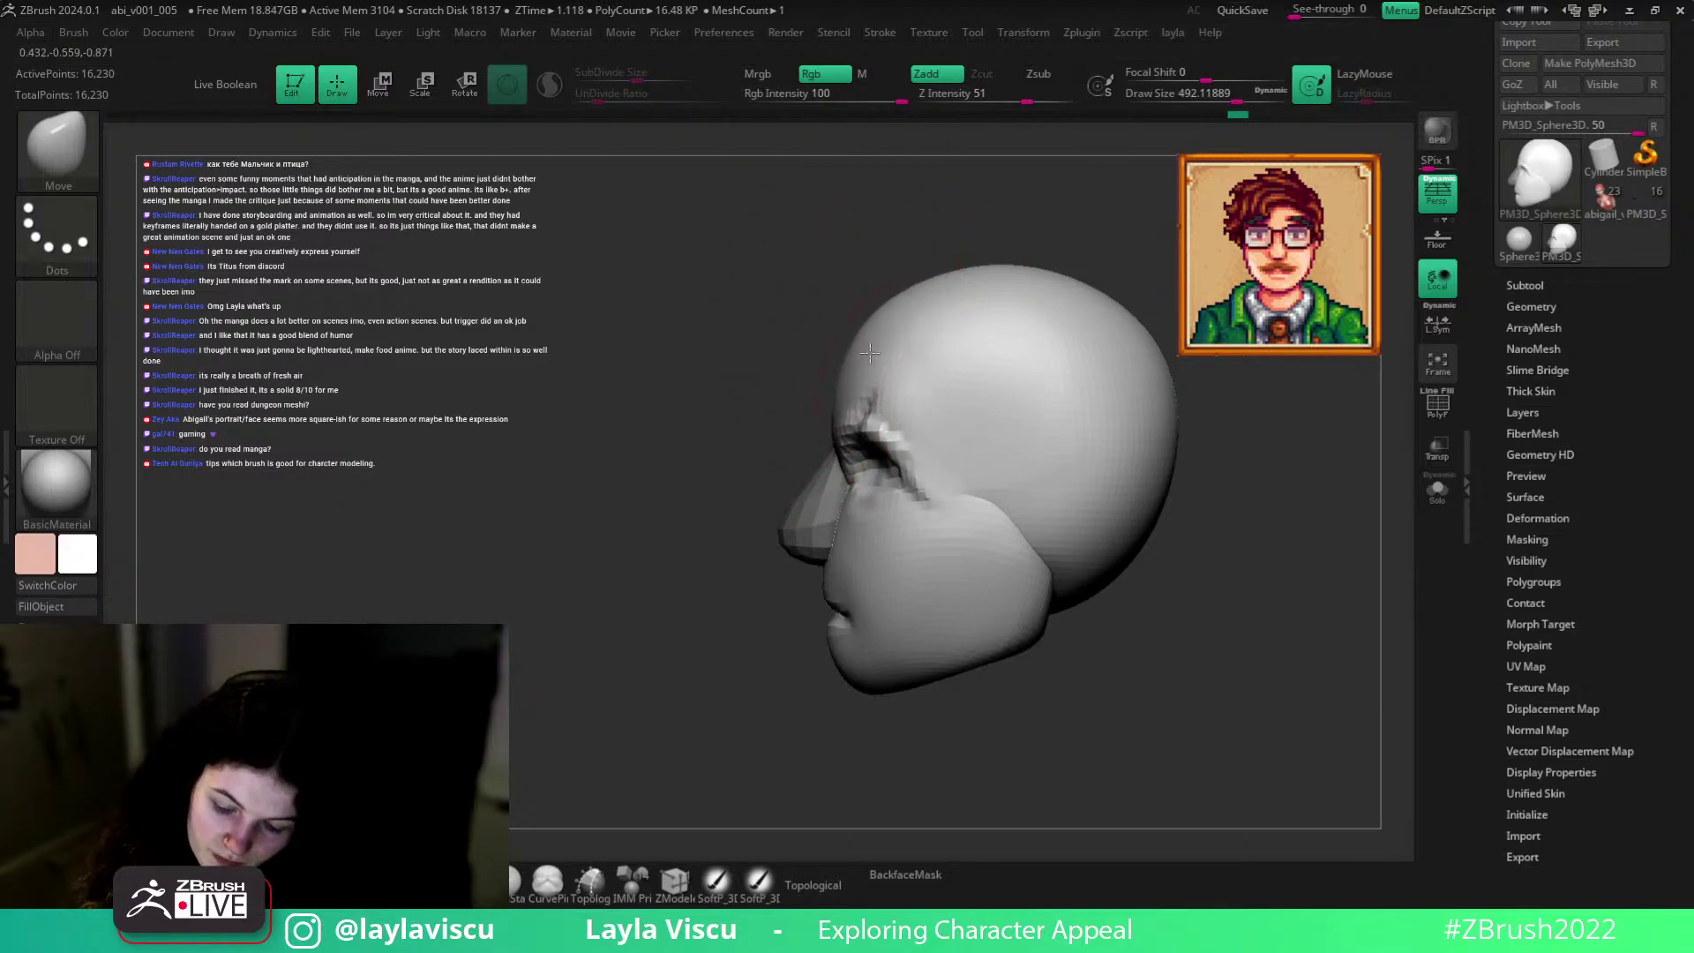
mouse_move(874, 358)
right_down()
mouse_move(881, 416)
mouse_move(1226, 469)
mouse_move(1256, 579)
mouse_move(1199, 526)
right_up()
key(s)
mouse_move(891, 503)
mouse_down()
mouse_move(877, 503)
mouse_move(937, 502)
mouse_up()
key(s)
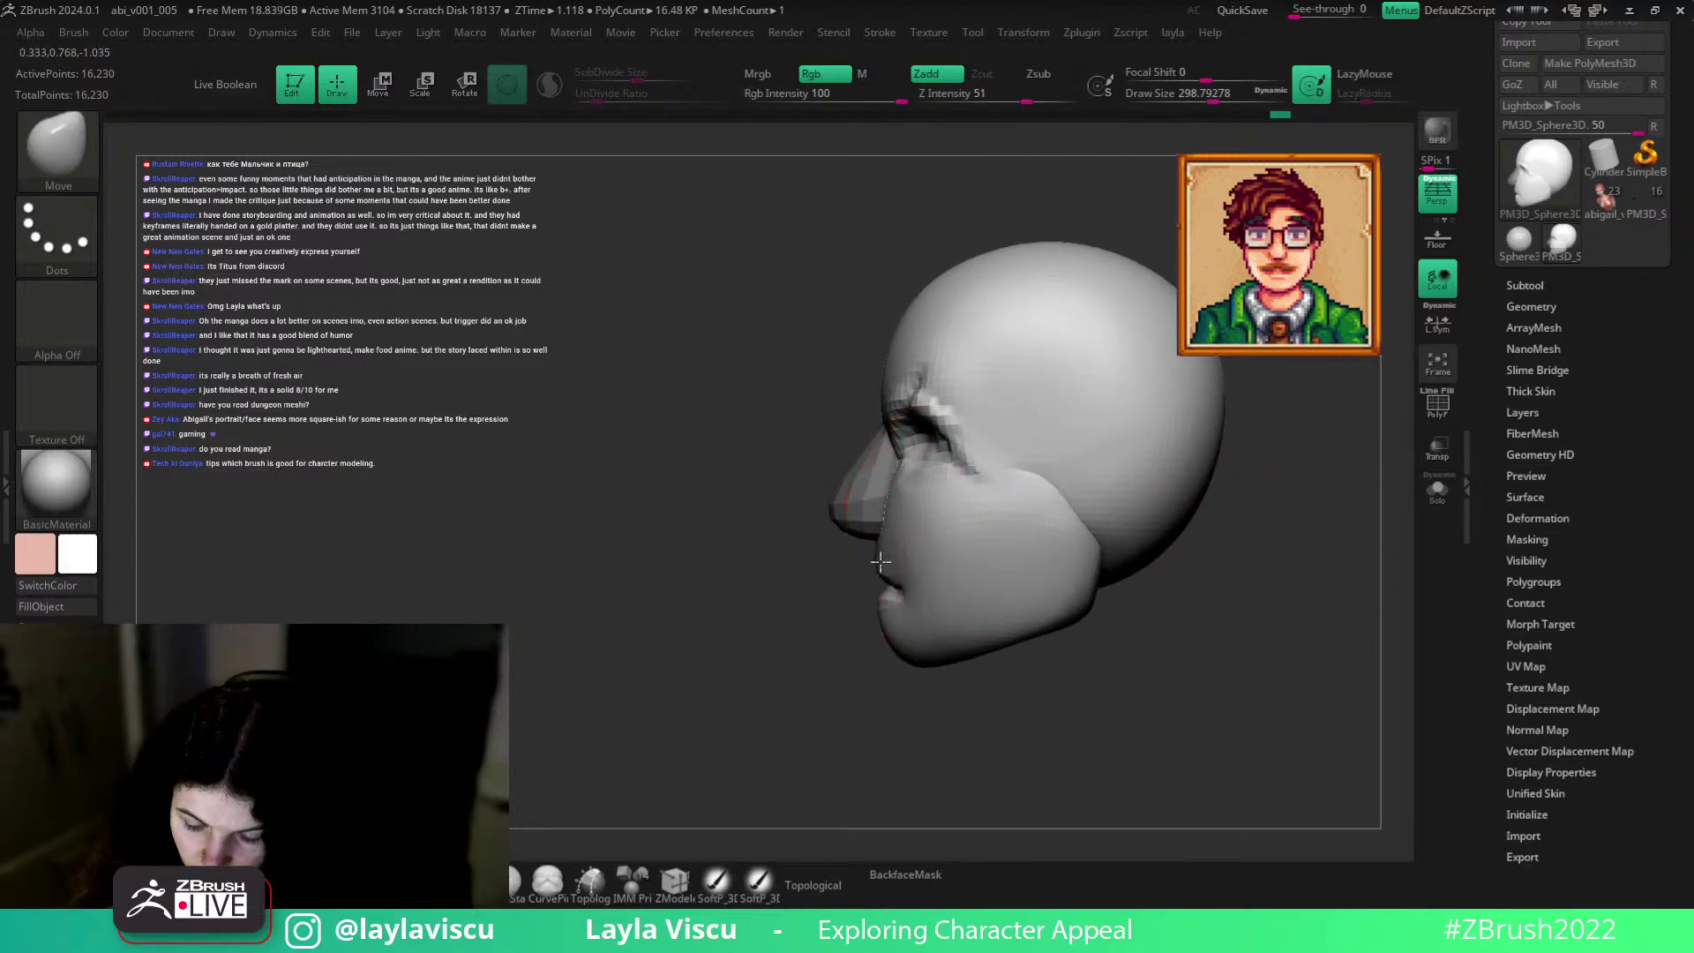
Smooth the brow ridges and the area between the eyes at a draw size of about 97.
mouse_move(1183, 631)
right_down()
mouse_move(1236, 597)
mouse_move(1135, 613)
right_up()
key(s)
drag(968, 560, 971, 508)
key(s)
shift+drag(949, 371, 873, 396)
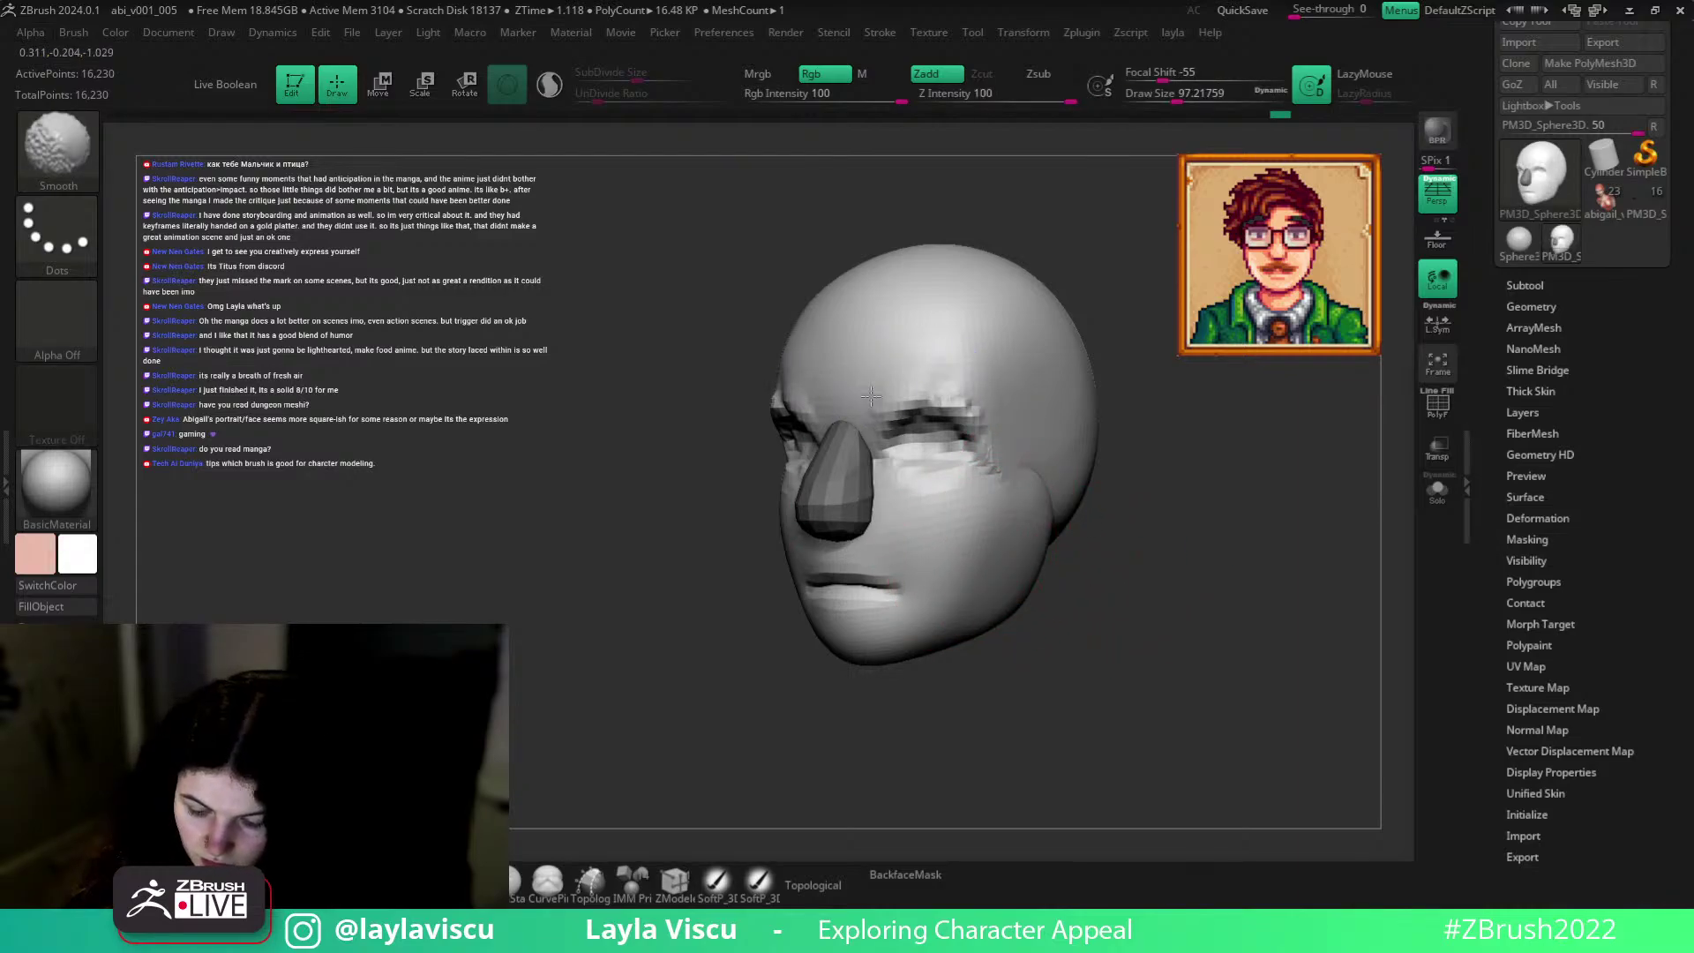
mouse_move(870, 389)
right_down()
mouse_move(1183, 579)
mouse_move(1251, 583)
mouse_move(1232, 553)
right_up()
Deepen the brow creases beside the nose with the DamStandard brush at a draw size of about 97 and smooth the outer eye sockets.
key(b)
key(d)
key(s)
shift+drag(1081, 463, 955, 457)
right_drag(1243, 474, 1108, 578)
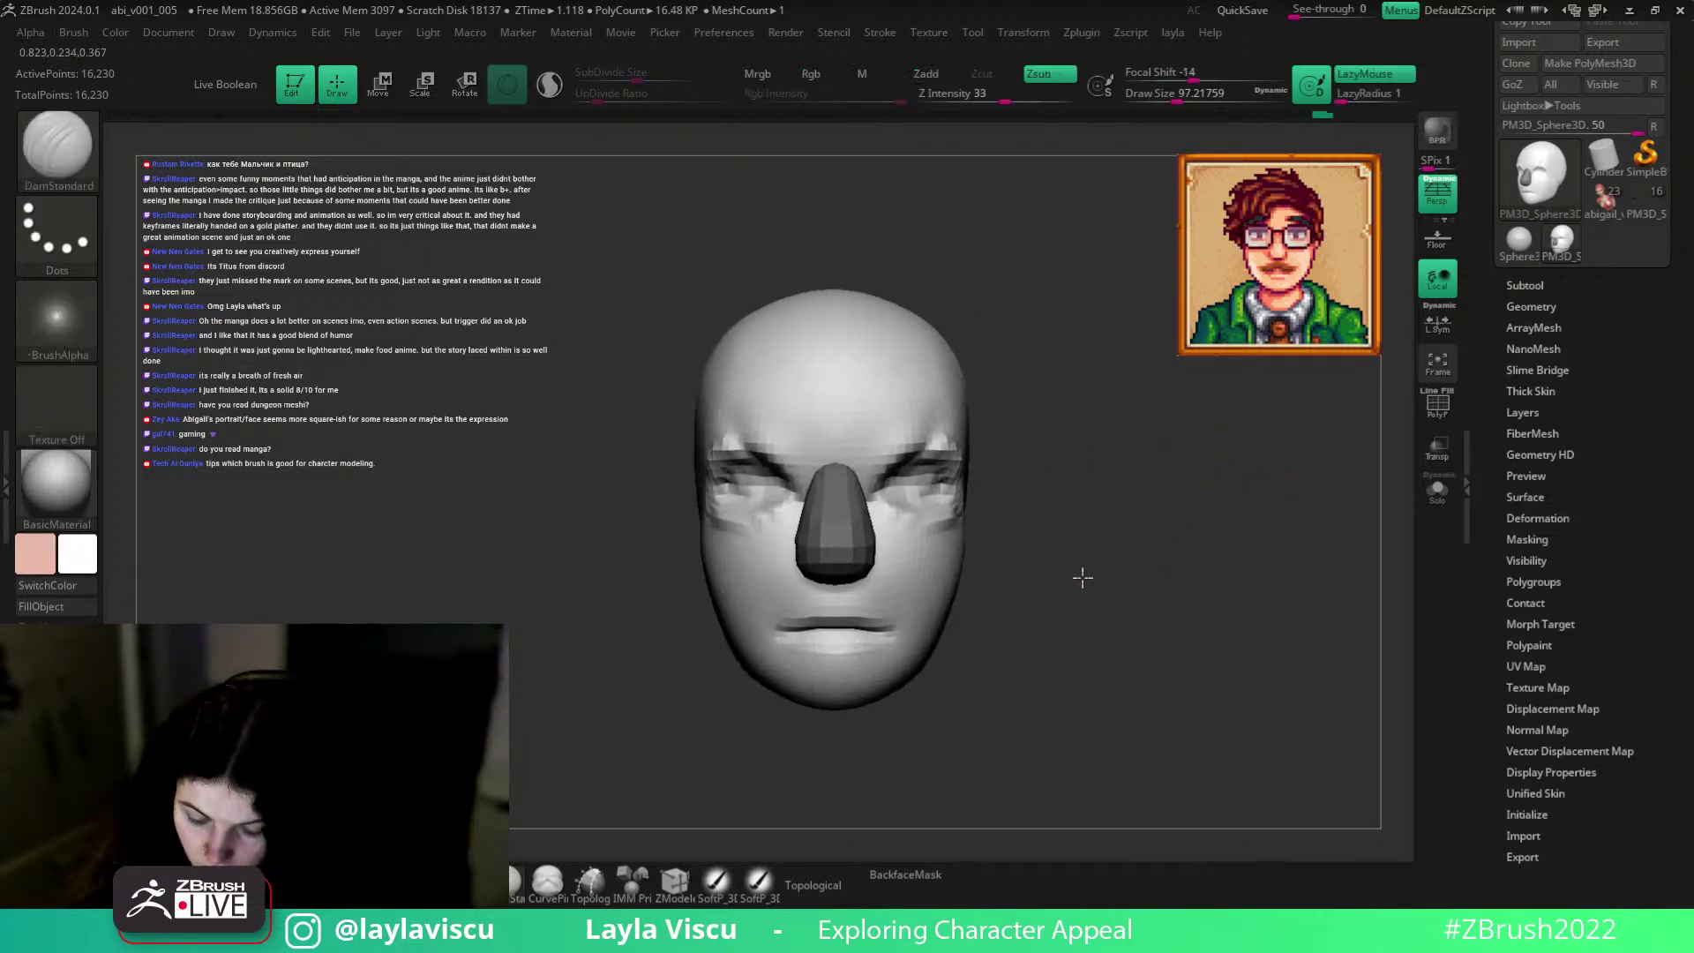
Change the head's material to BasicMaterial2 and check the shading from several angles.
click(55, 483)
click(342, 540)
right_drag(964, 323, 876, 316)
click(65, 505)
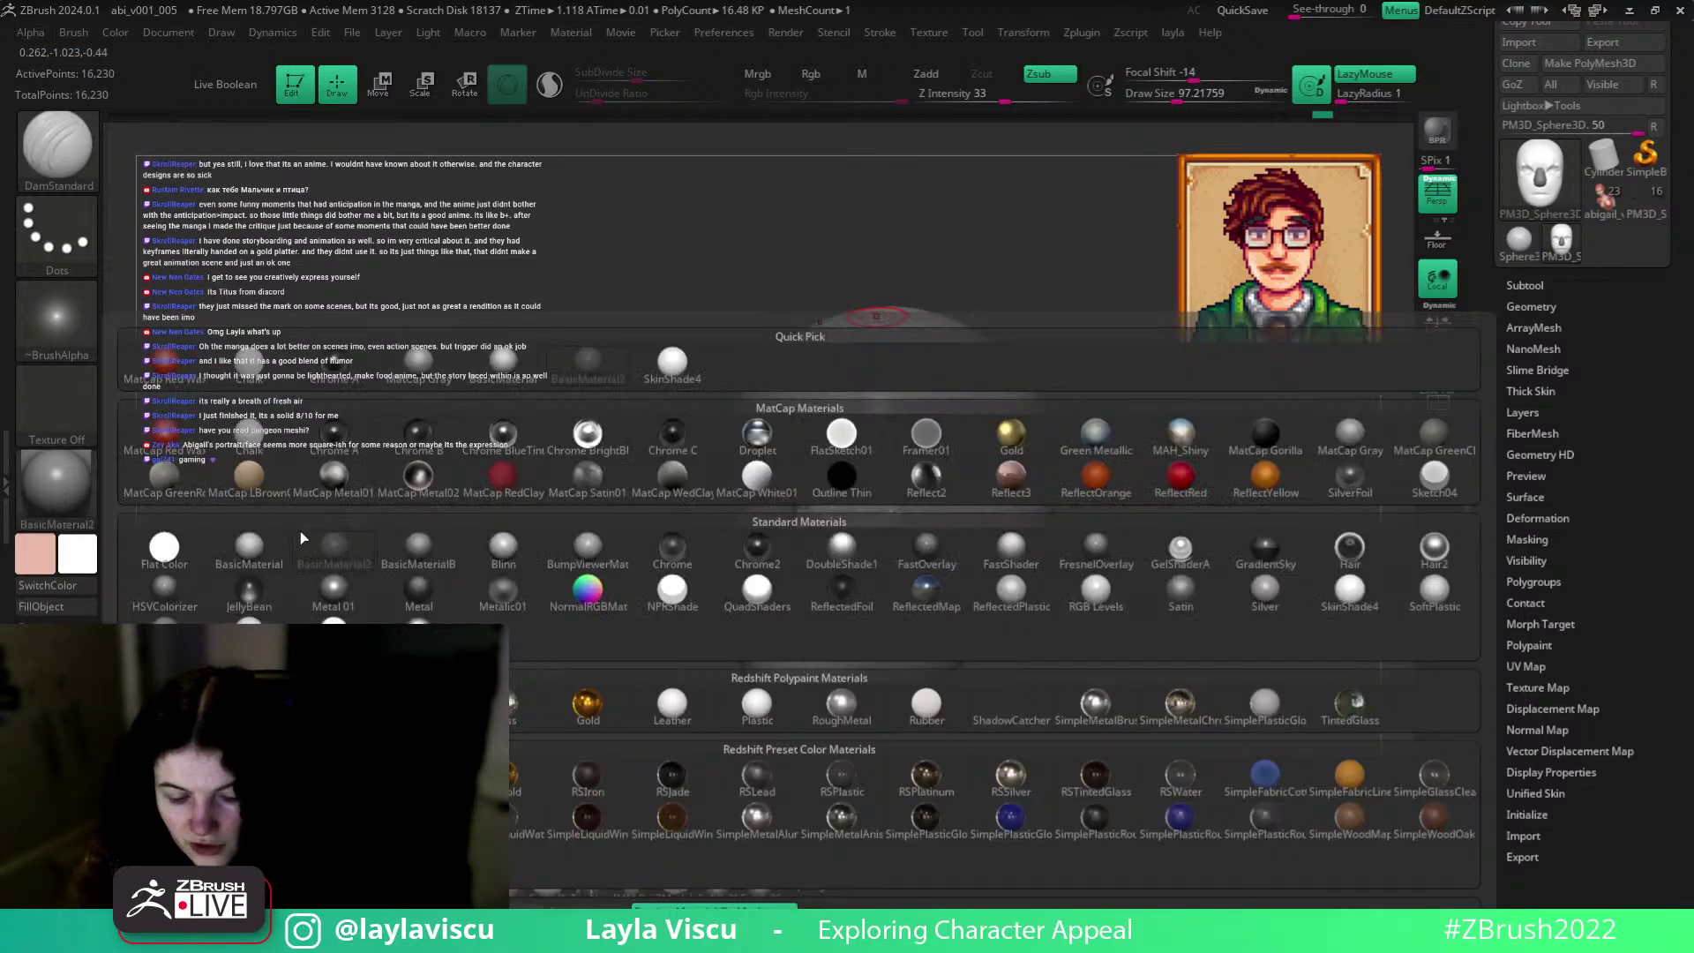
right_drag(1152, 596, 1206, 621)
mouse_move(1192, 498)
right_down()
mouse_move(1183, 635)
mouse_move(1183, 491)
mouse_move(1195, 557)
mouse_move(1153, 503)
mouse_move(1194, 586)
right_up()
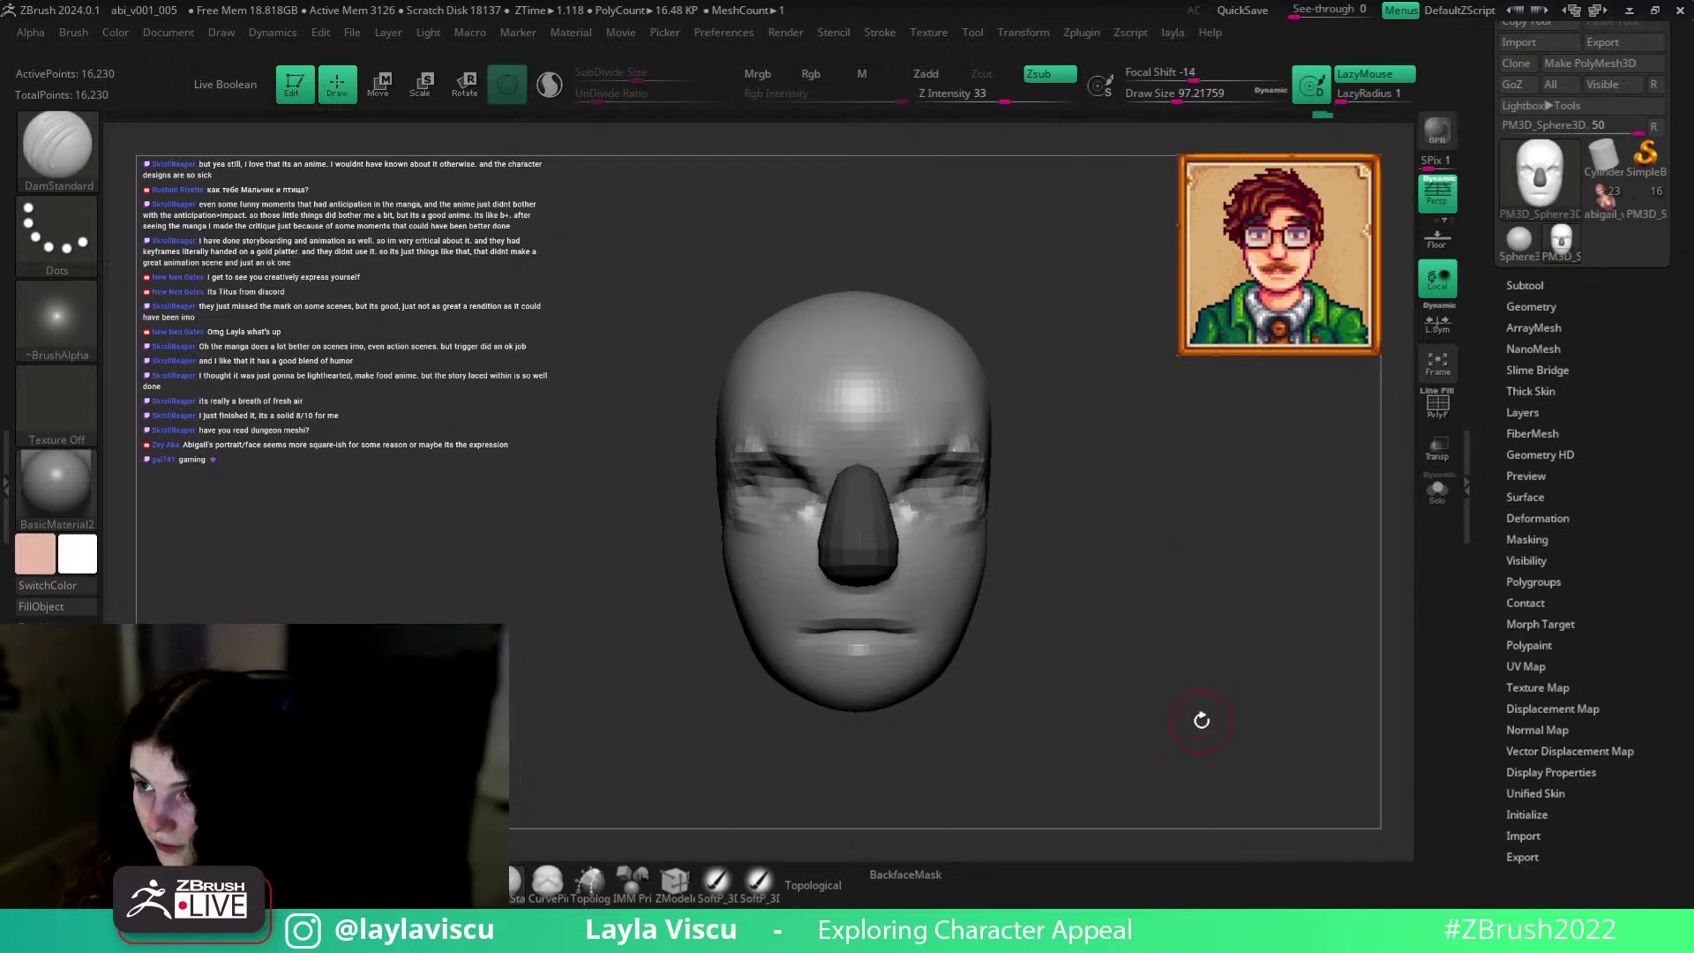
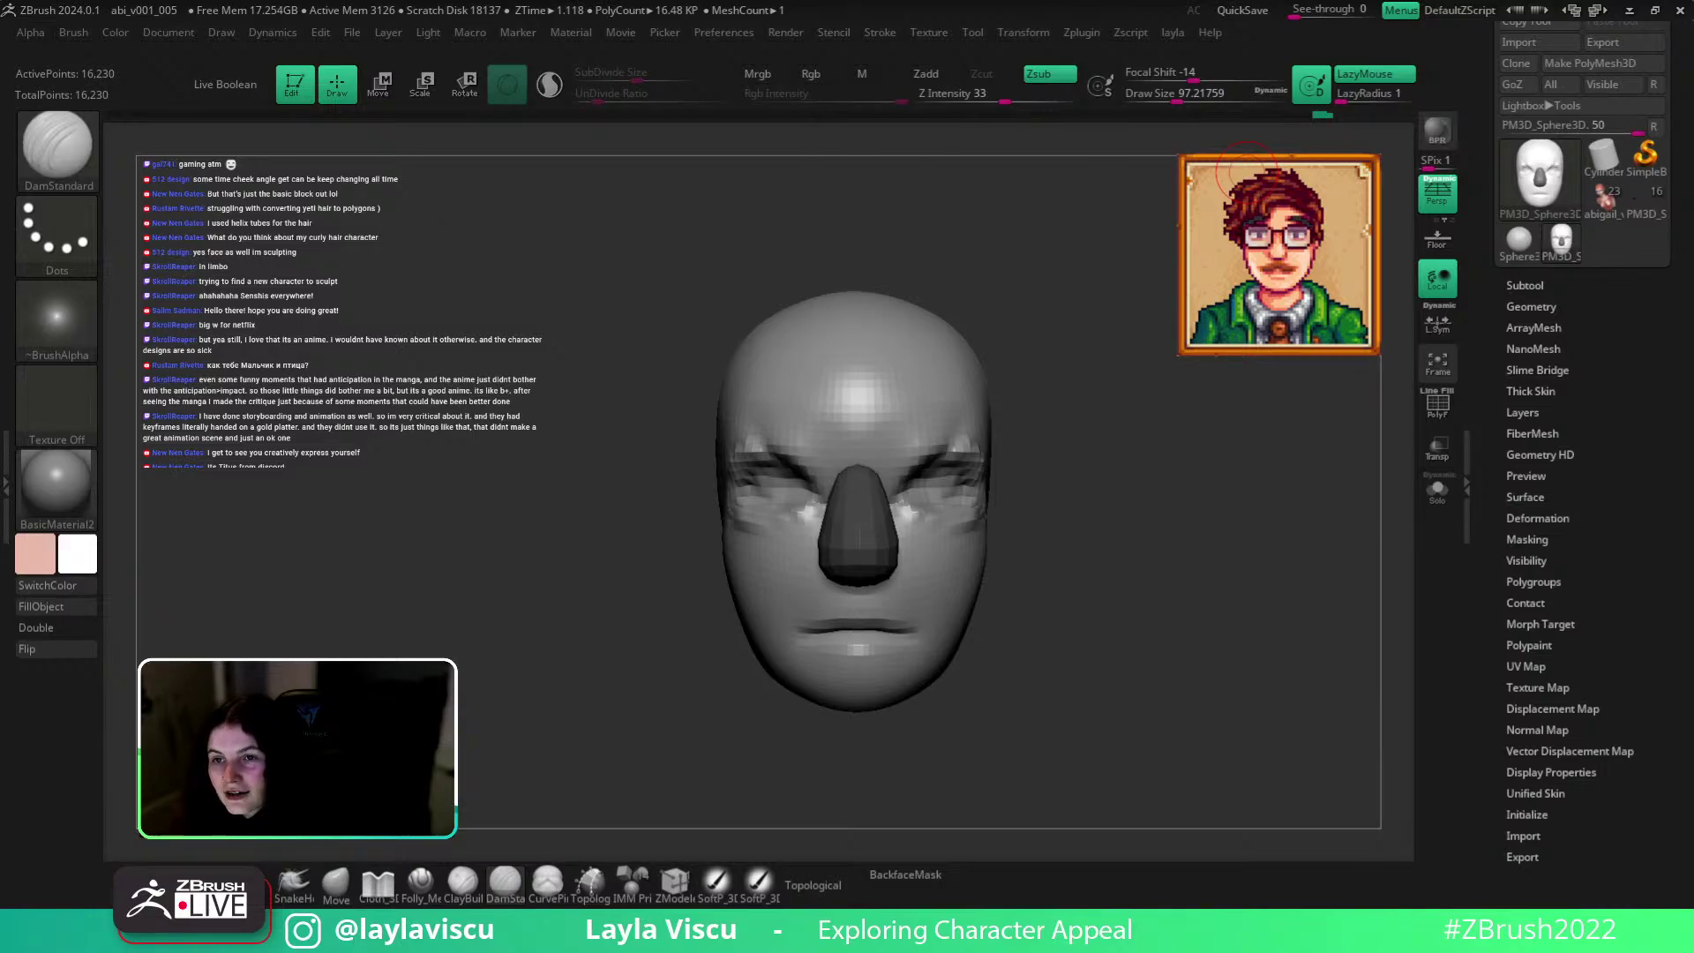
Try building up the cheeks with the ClayBuildup brush at a draw size of about 293, and undo the strokes.
drag(1193, 563, 1149, 514)
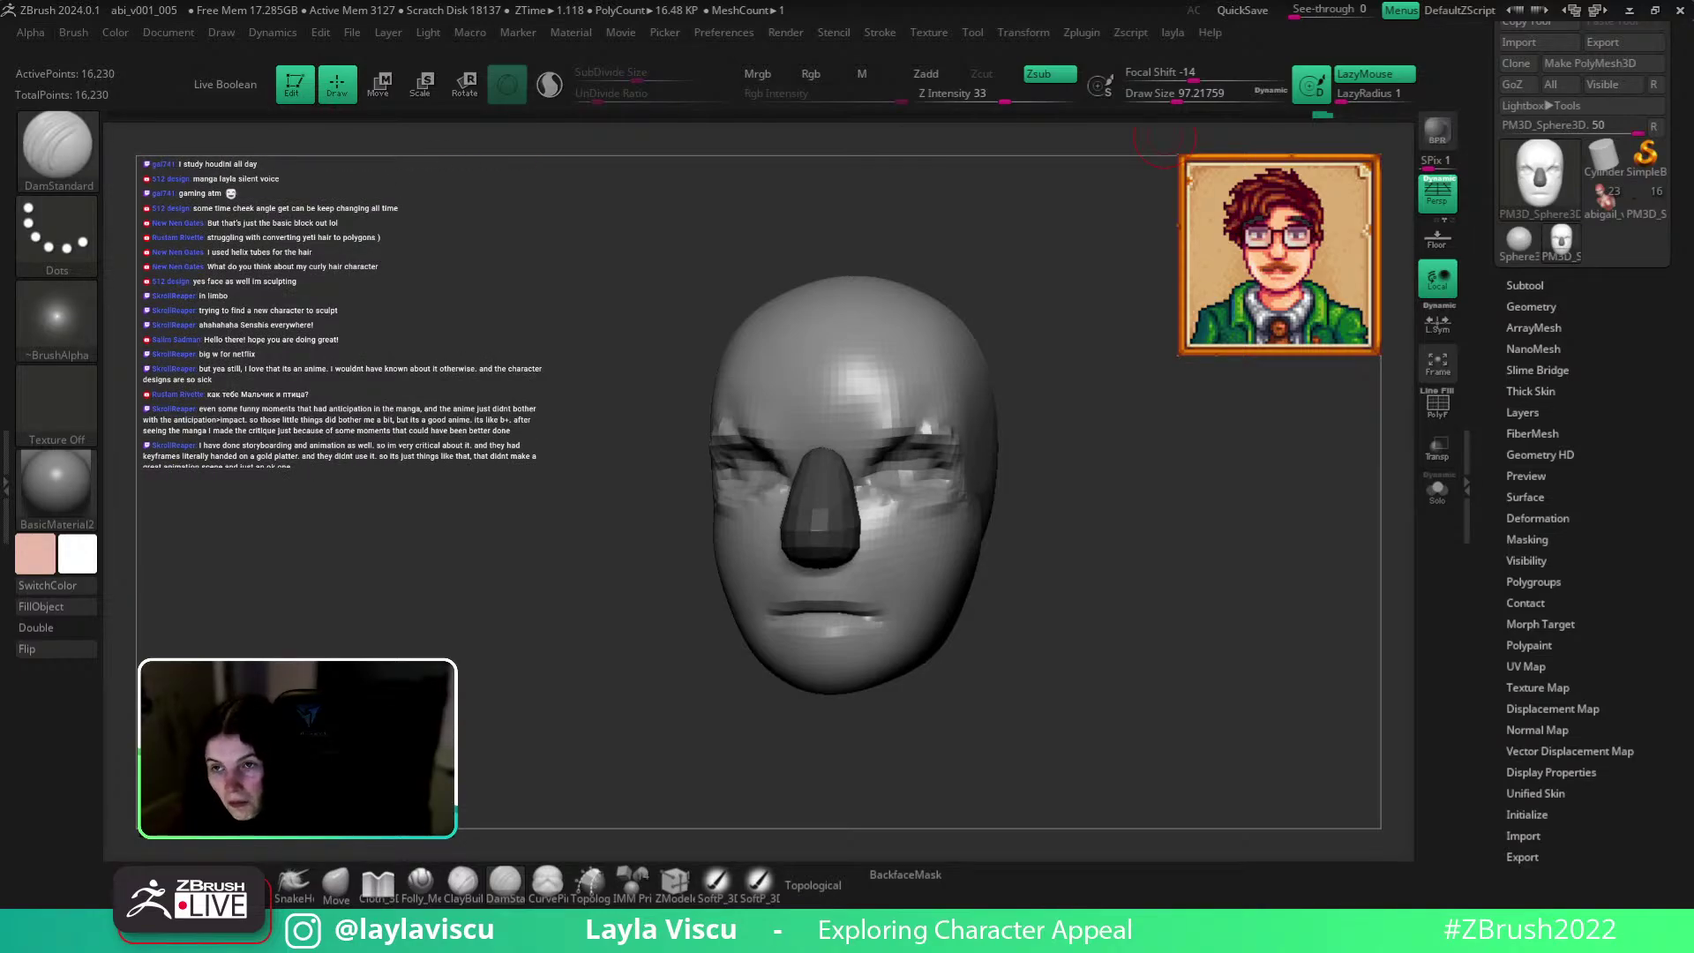
mouse_move(1262, 480)
mouse_down()
mouse_move(1232, 461)
mouse_move(1248, 453)
mouse_up()
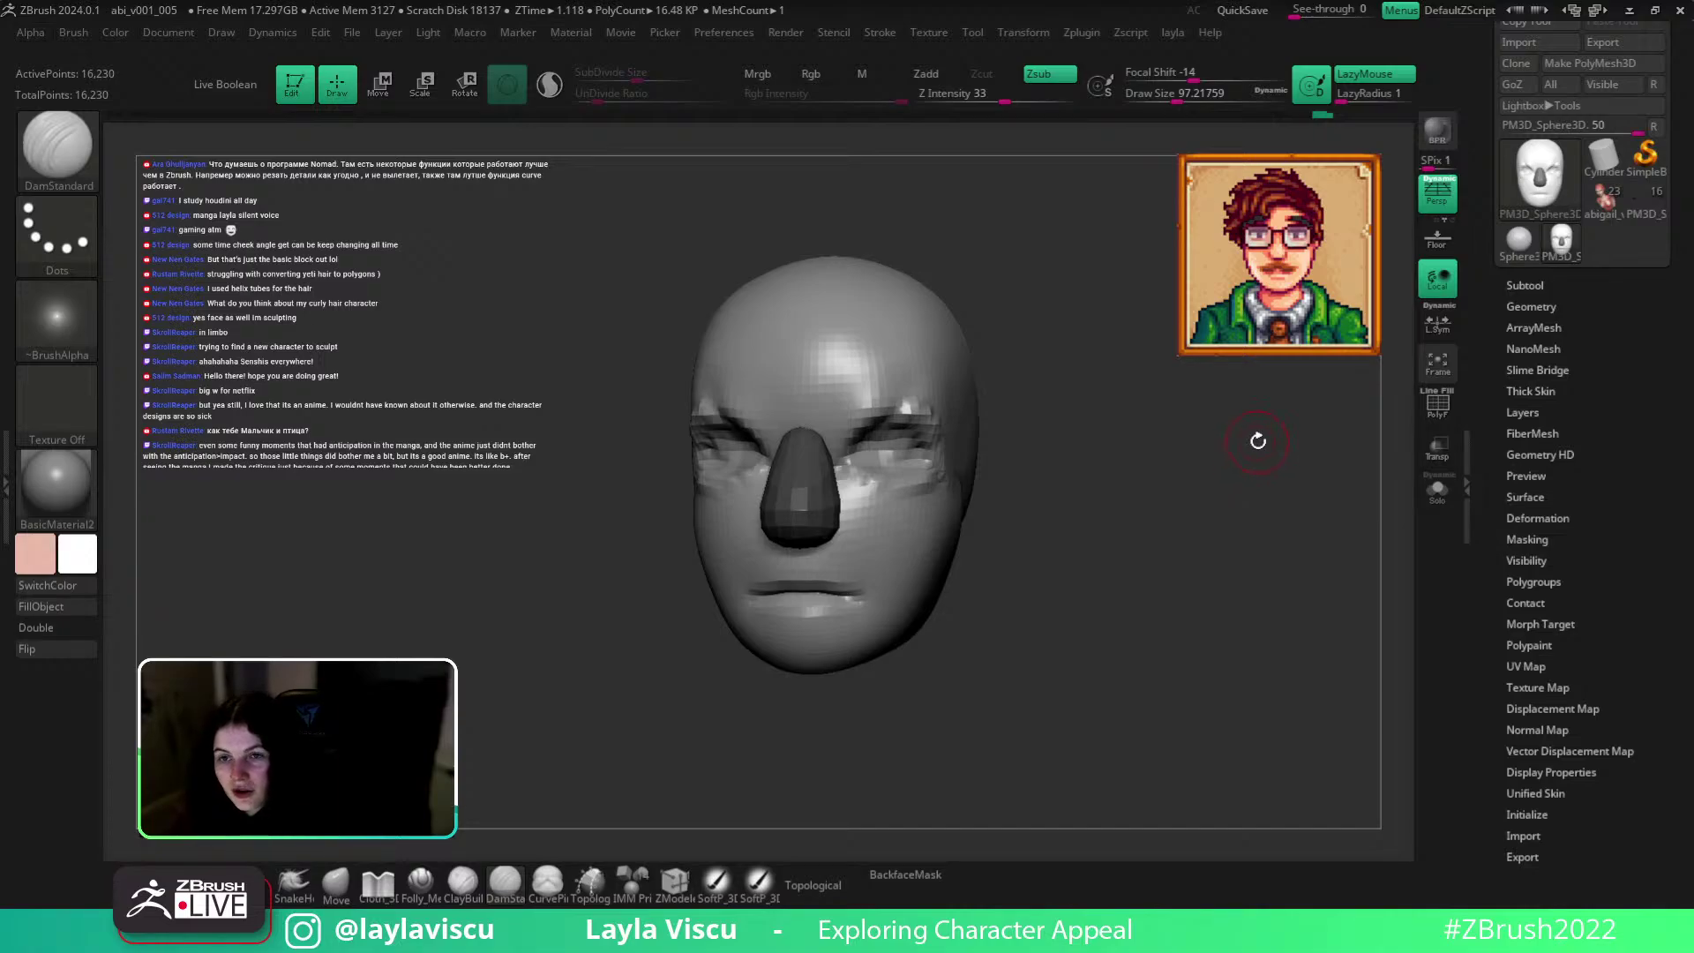
drag(1036, 473, 990, 496)
key(s)
click(956, 539)
key(b)
key(c)
key(b)
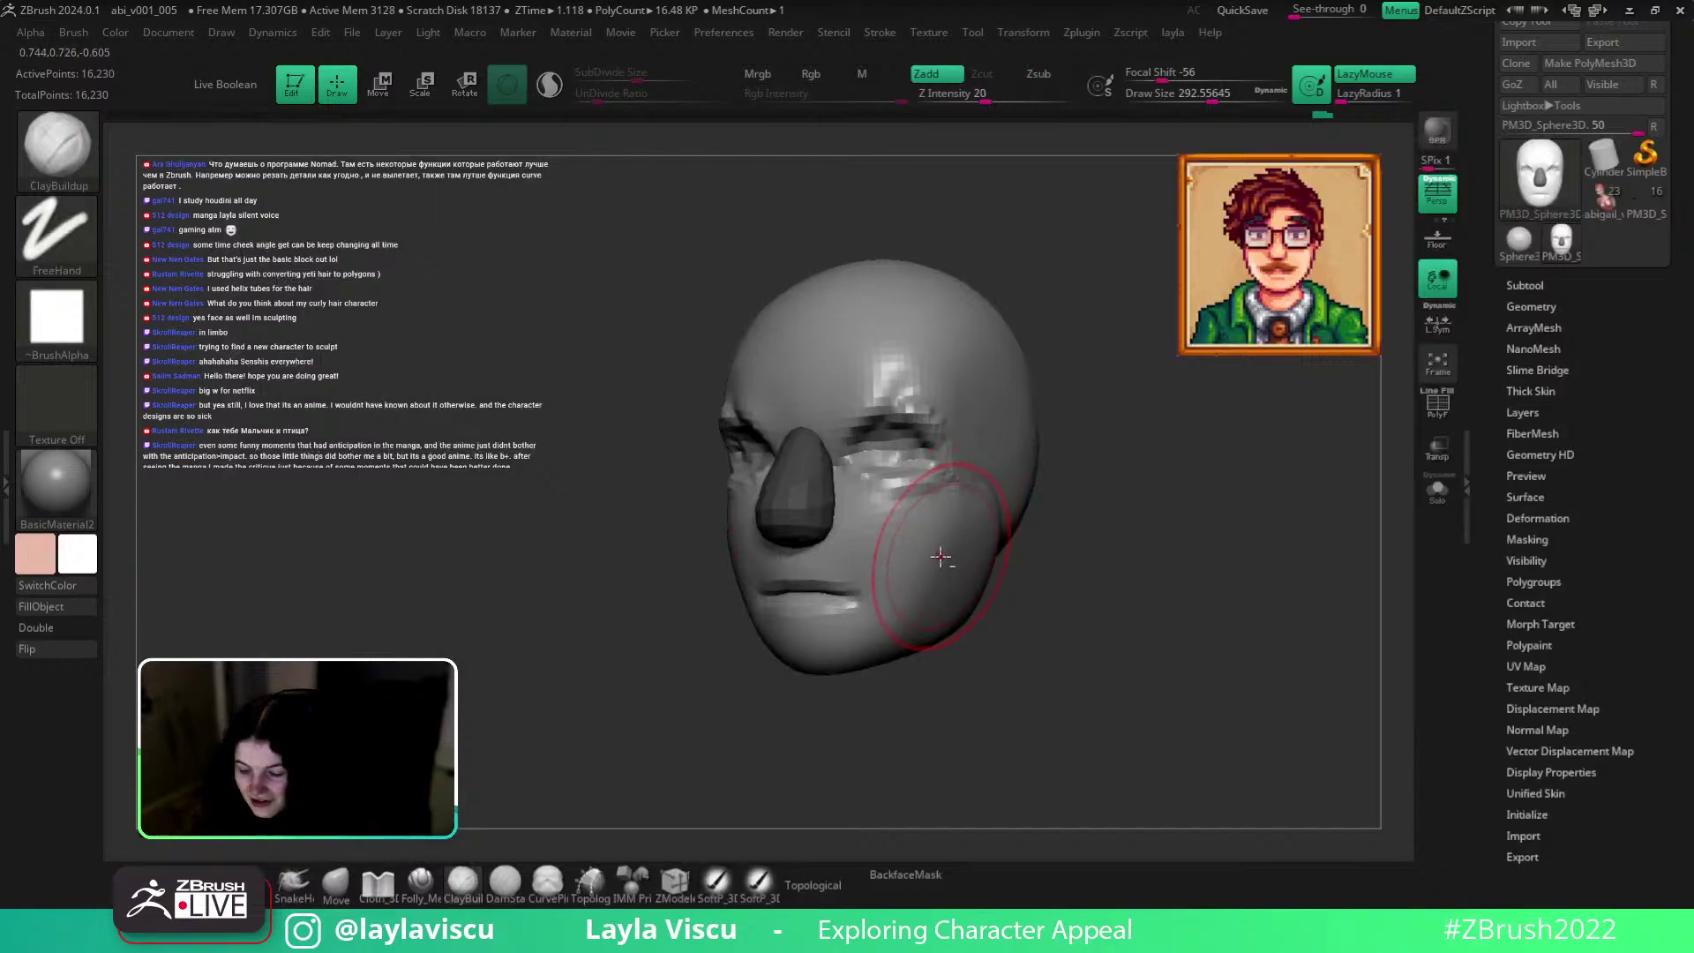
mouse_move(968, 549)
mouse_down()
mouse_move(931, 606)
mouse_move(926, 573)
mouse_move(970, 572)
mouse_move(945, 606)
mouse_up()
mouse_move(1045, 582)
mouse_down()
mouse_move(1092, 544)
mouse_move(1070, 574)
mouse_up()
key(ctrl+z)
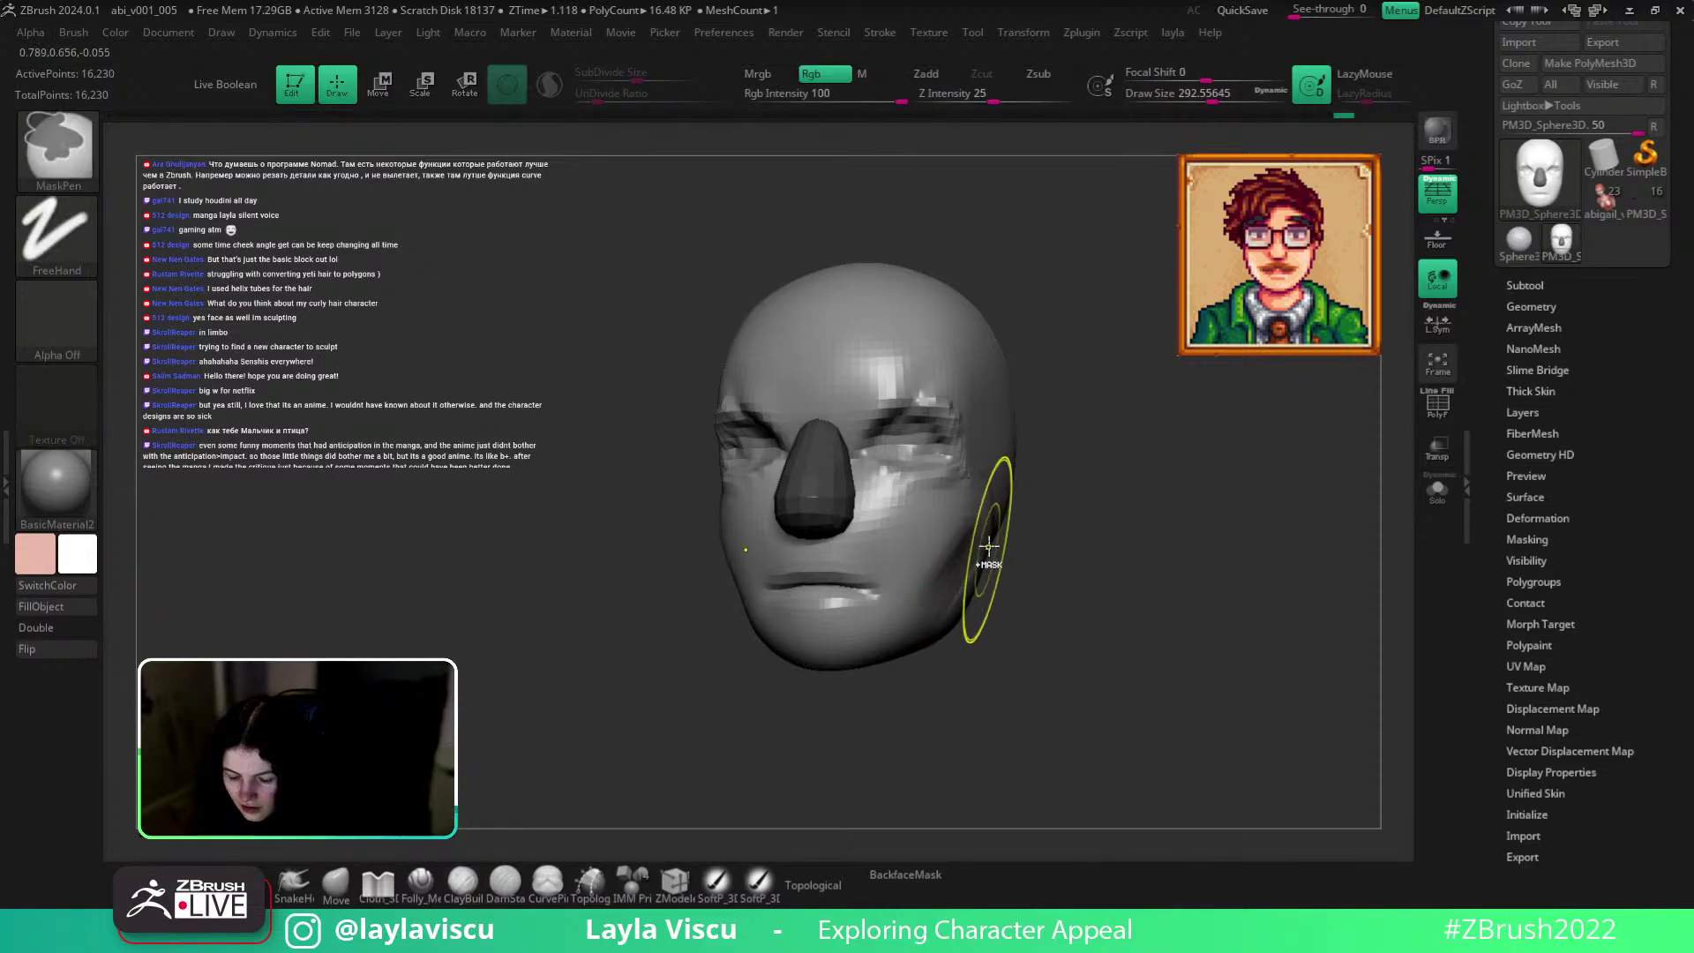
key(ctrl+z)
mouse_move(1017, 560)
mouse_down()
mouse_move(960, 571)
mouse_move(1104, 619)
mouse_up()
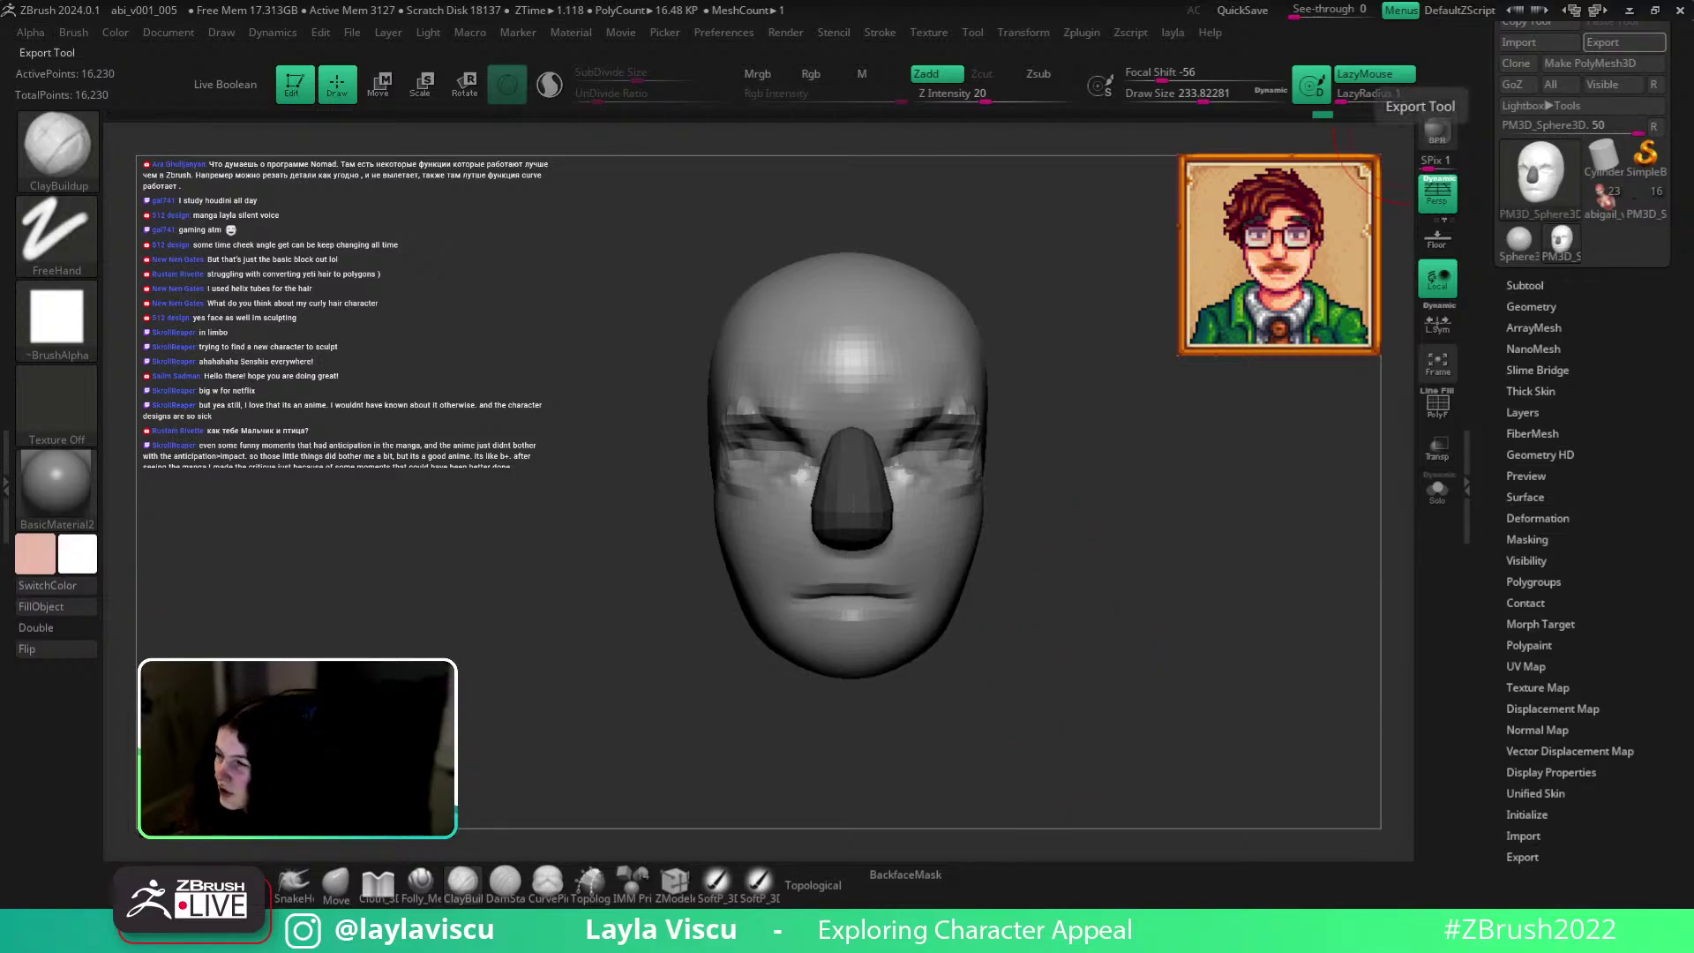
Refine the cheeks and jaw corners with the Move brush at draw sizes of about 305 and 251.
drag(1048, 624, 927, 619)
click(345, 881)
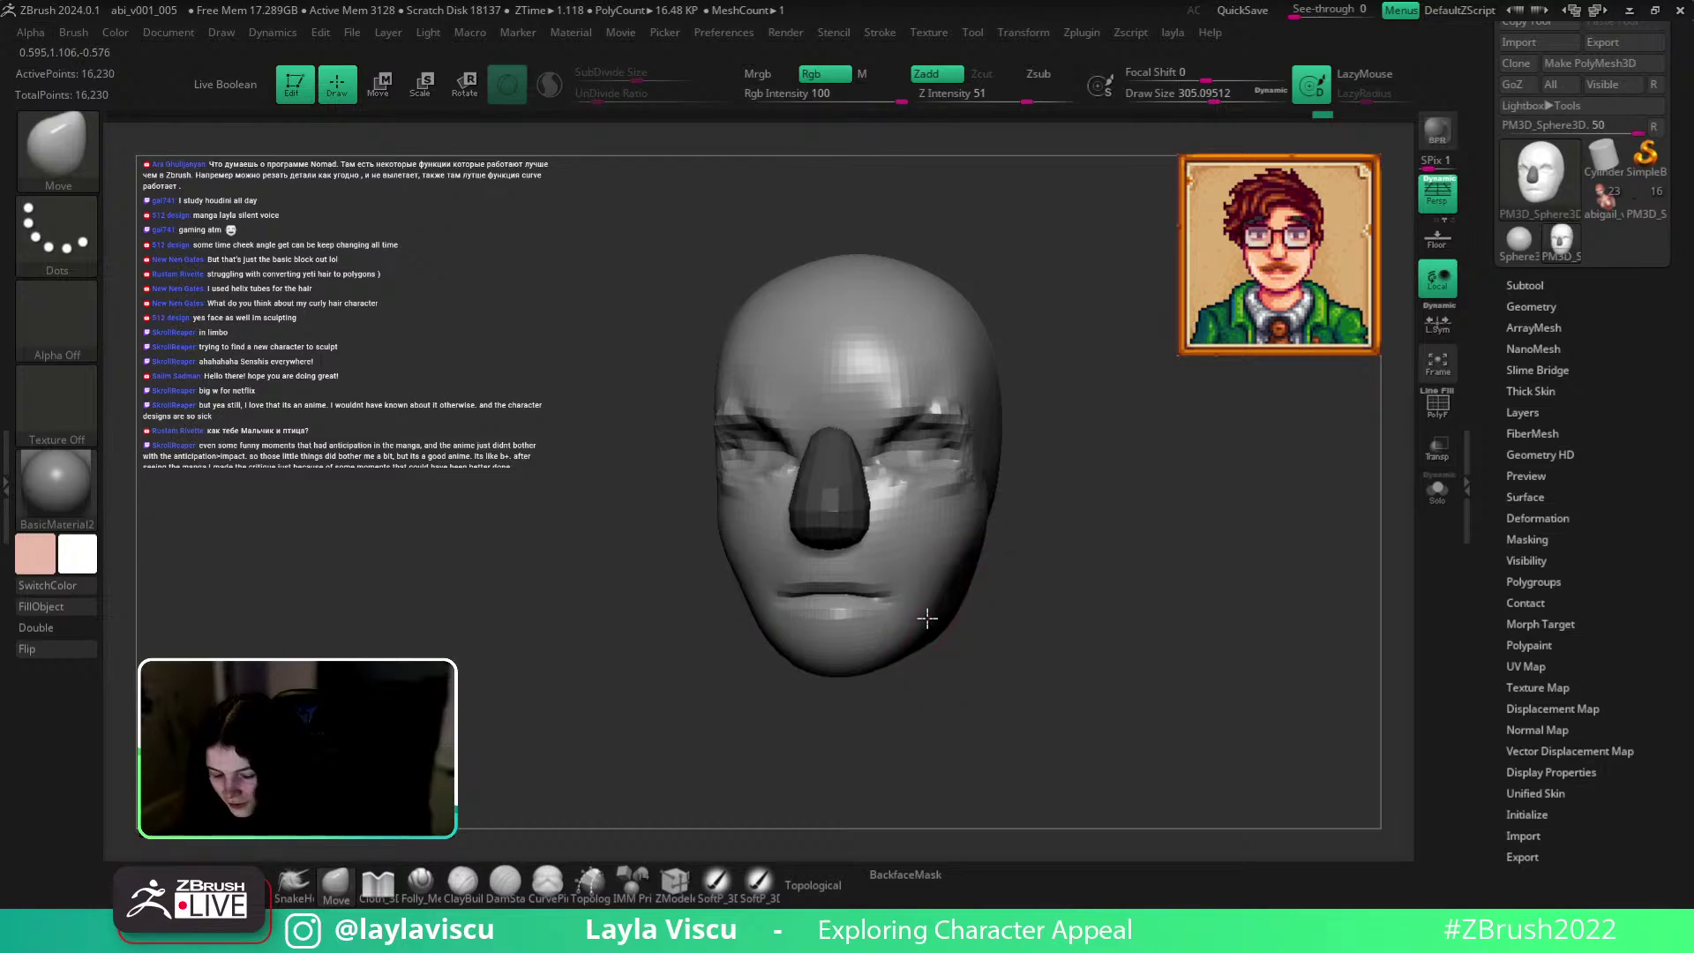
mouse_move(1084, 633)
mouse_down()
mouse_move(1016, 615)
mouse_move(953, 562)
mouse_up()
key(s)
click(943, 547)
drag(1130, 566, 1126, 630)
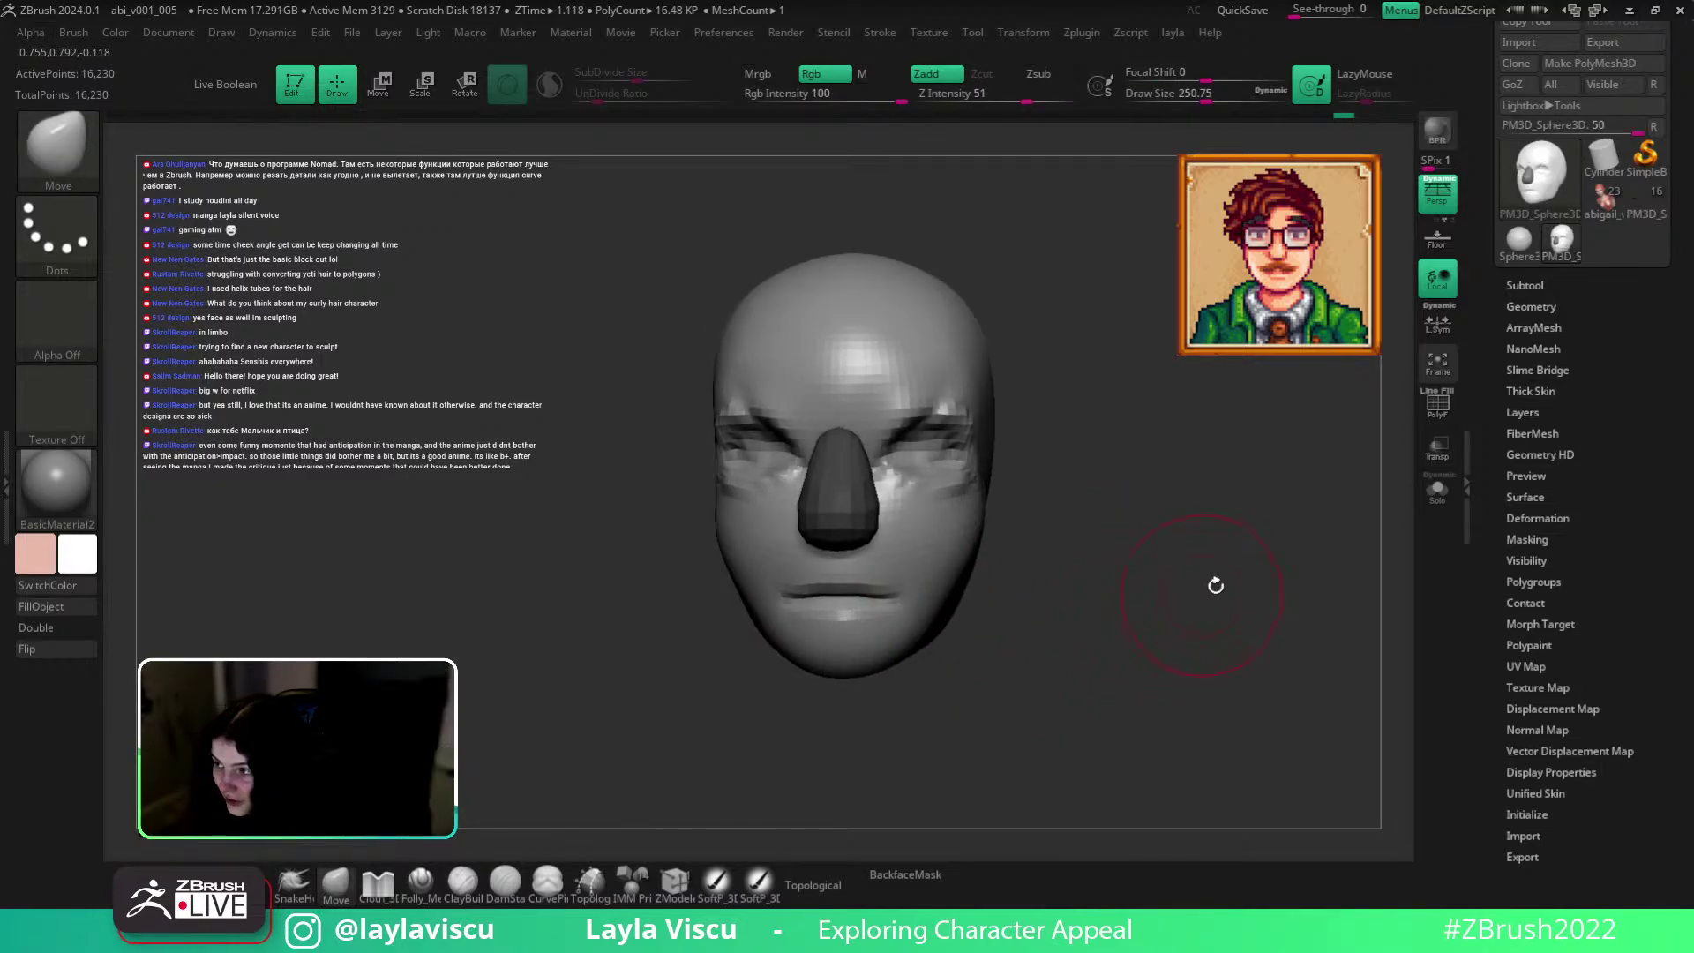
drag(1306, 534, 1043, 536)
Adjust the mouth and muzzle area in profile with the Move brush at a draw size of about 344.
key(s)
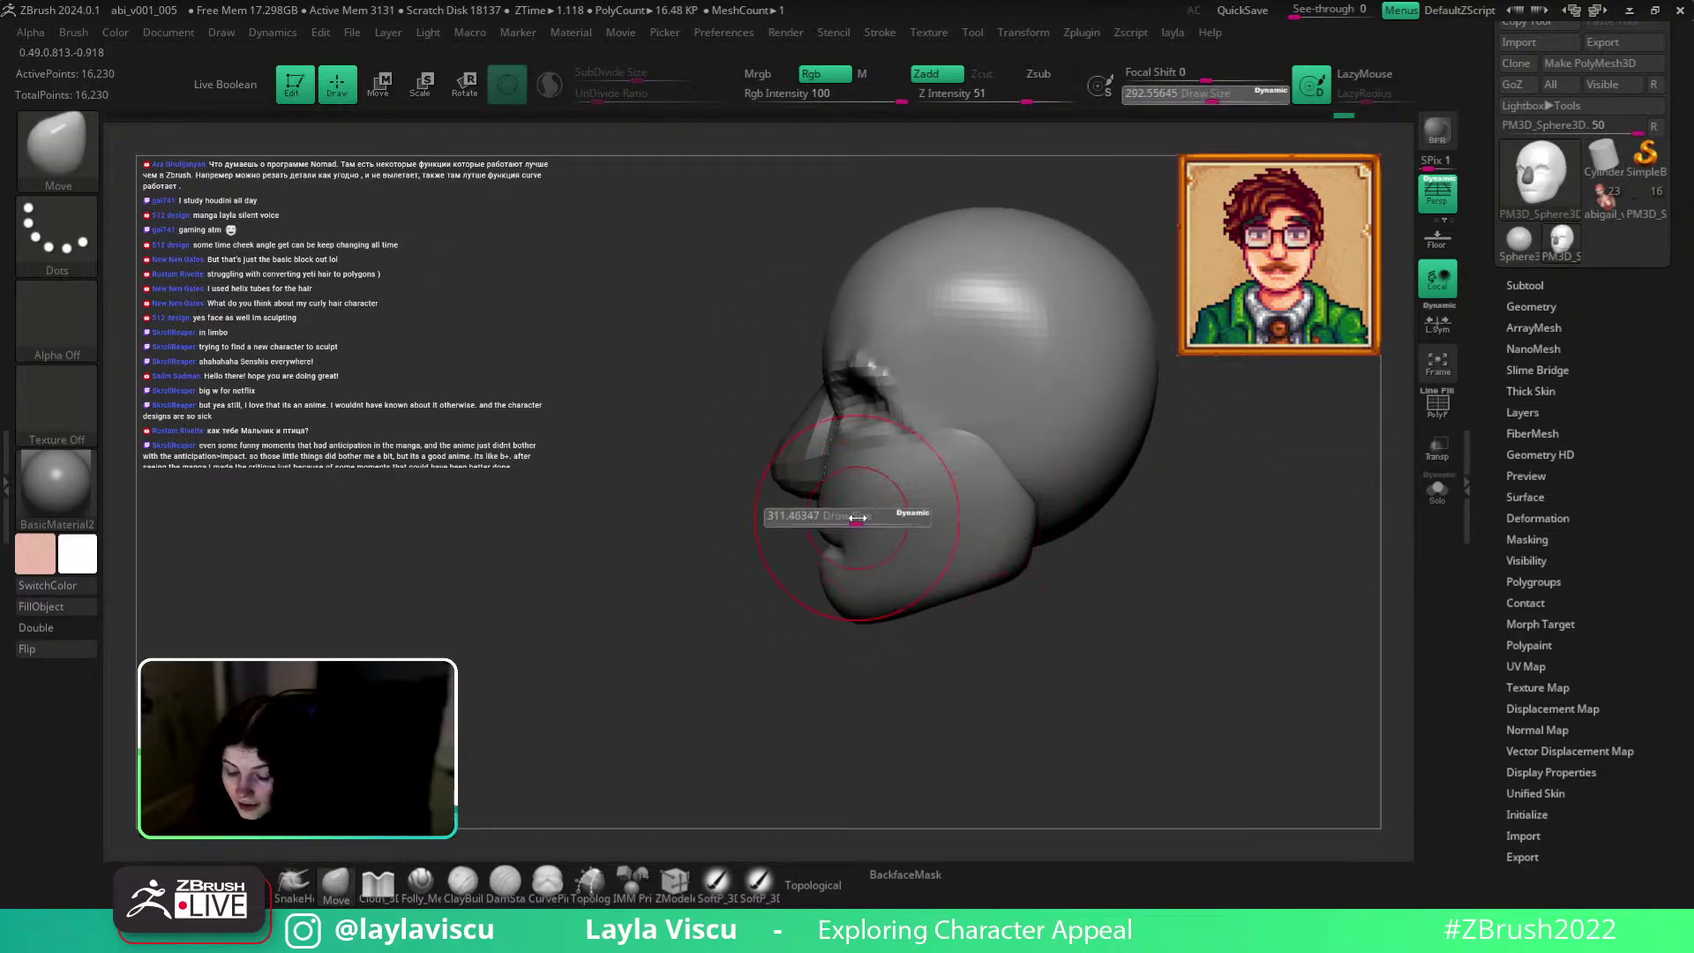
drag(849, 522, 862, 523)
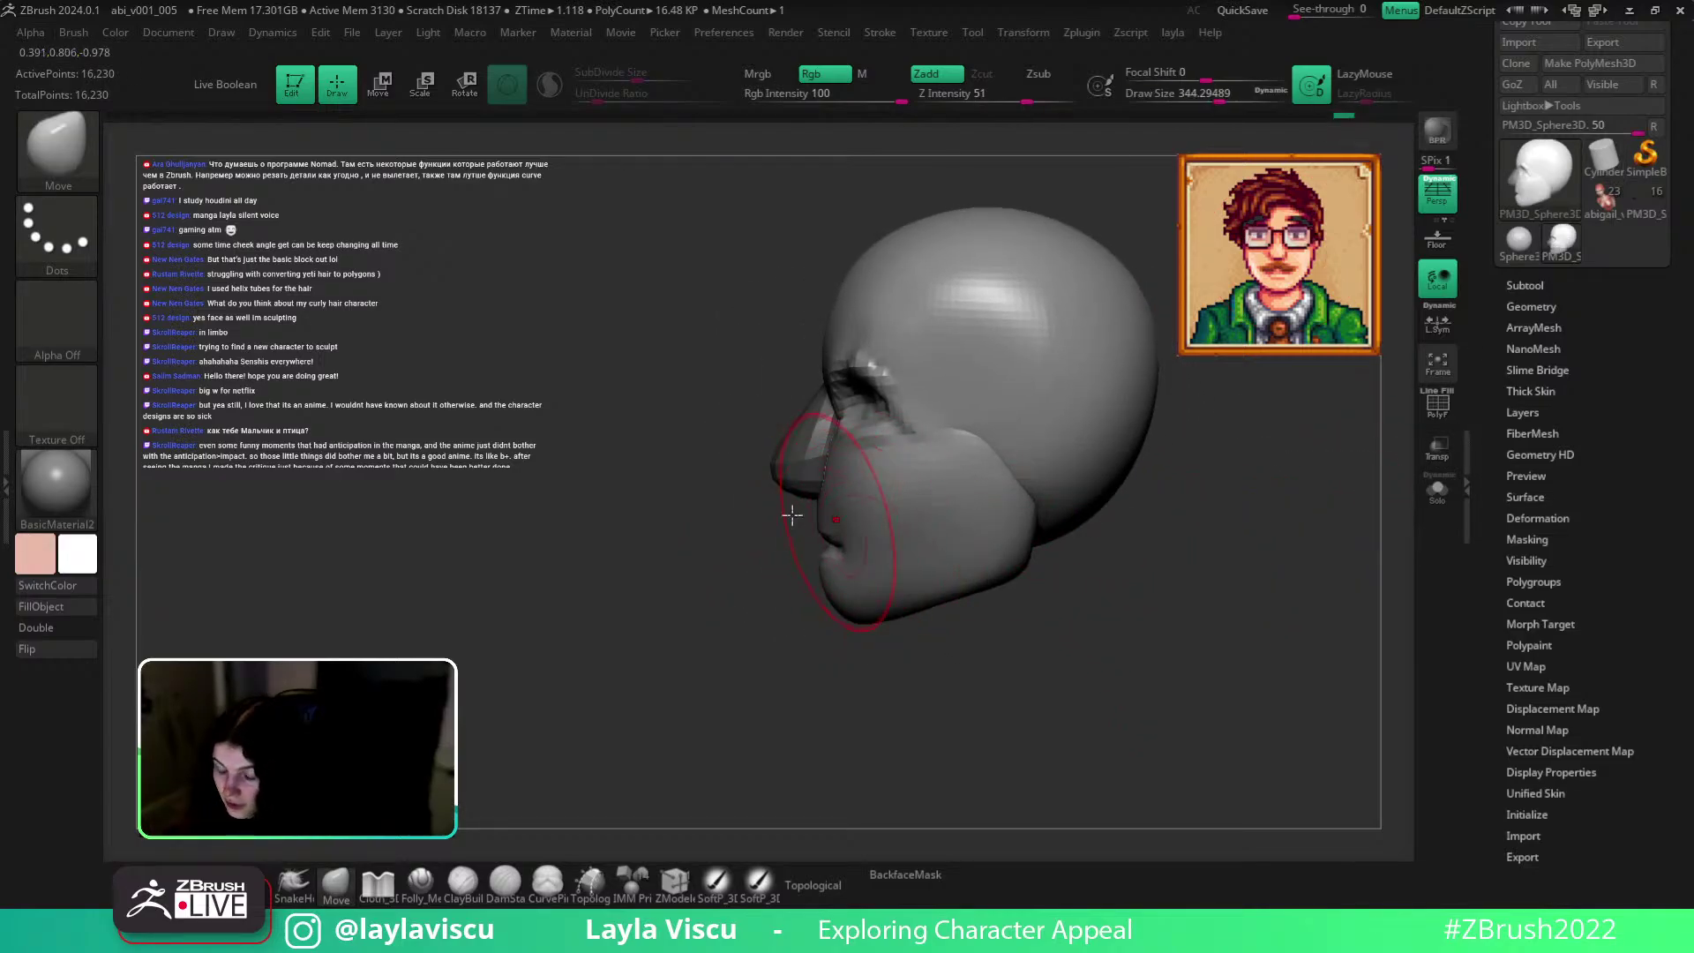
ctrl+click(736, 526)
ctrl+click(739, 522)
key(s)
drag(807, 463, 776, 463)
Adjust the forehead and cranium in profile with the Move brush at draw sizes of about 358 and 611.
key(s)
mouse_move(821, 403)
mouse_down()
mouse_move(794, 388)
mouse_move(822, 357)
mouse_up()
key(s)
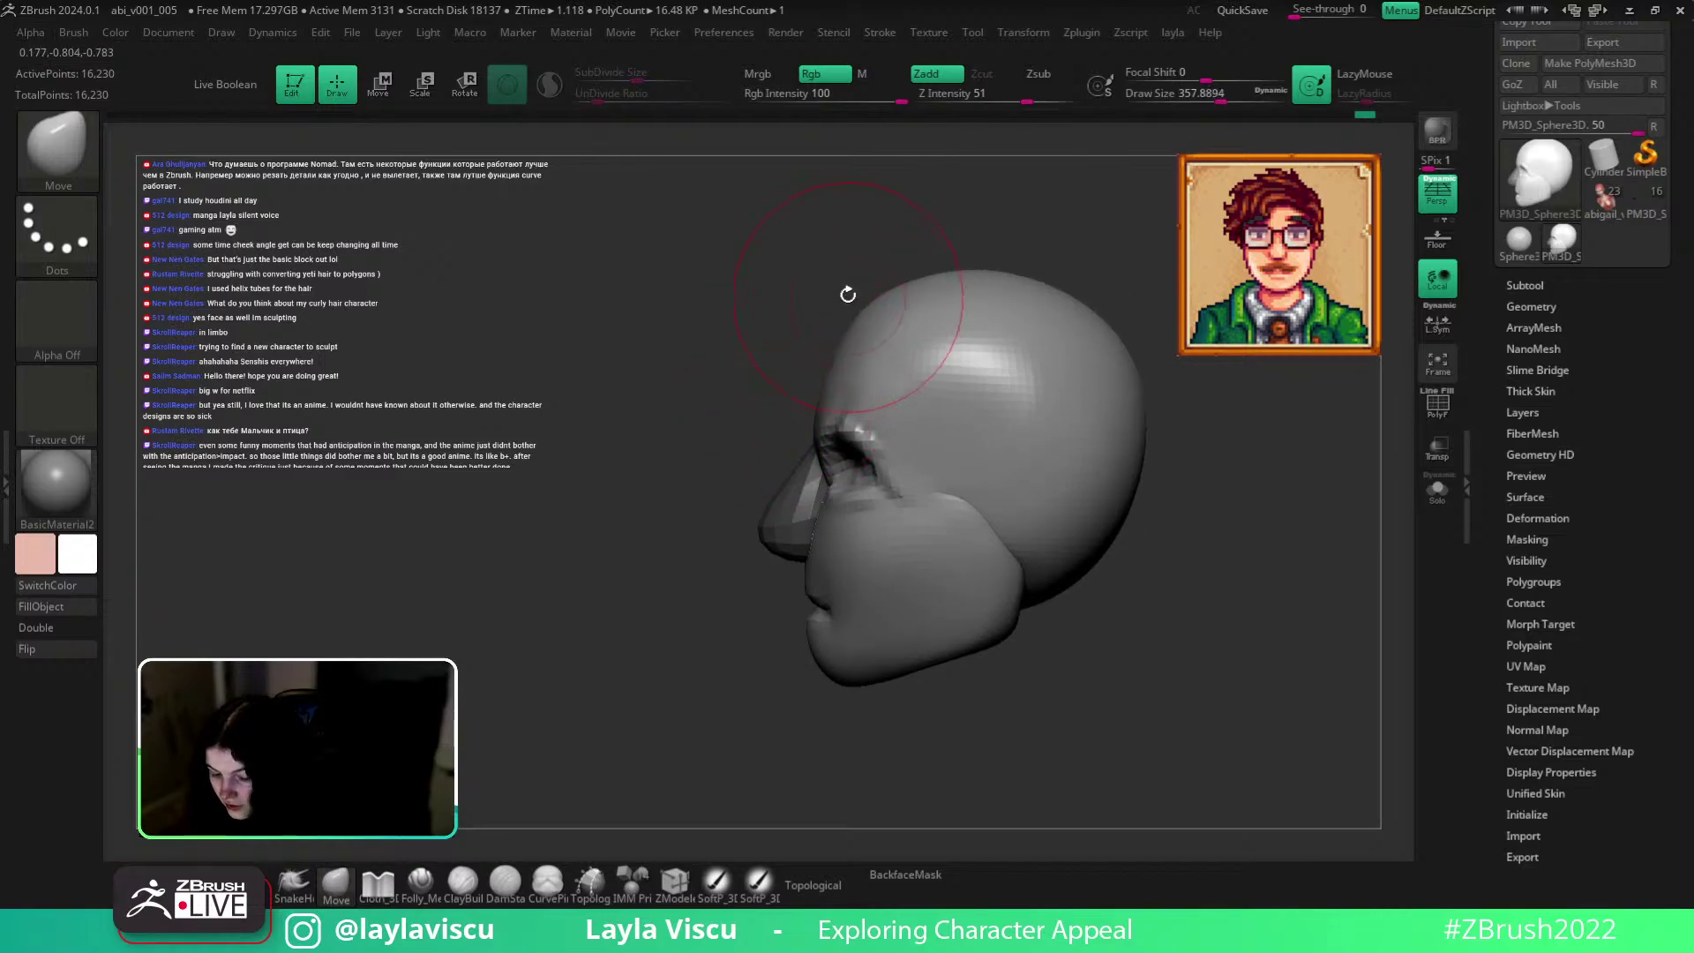
key(s)
mouse_move(850, 291)
mouse_down()
mouse_move(896, 291)
mouse_move(971, 382)
mouse_move(917, 364)
mouse_move(953, 382)
mouse_up()
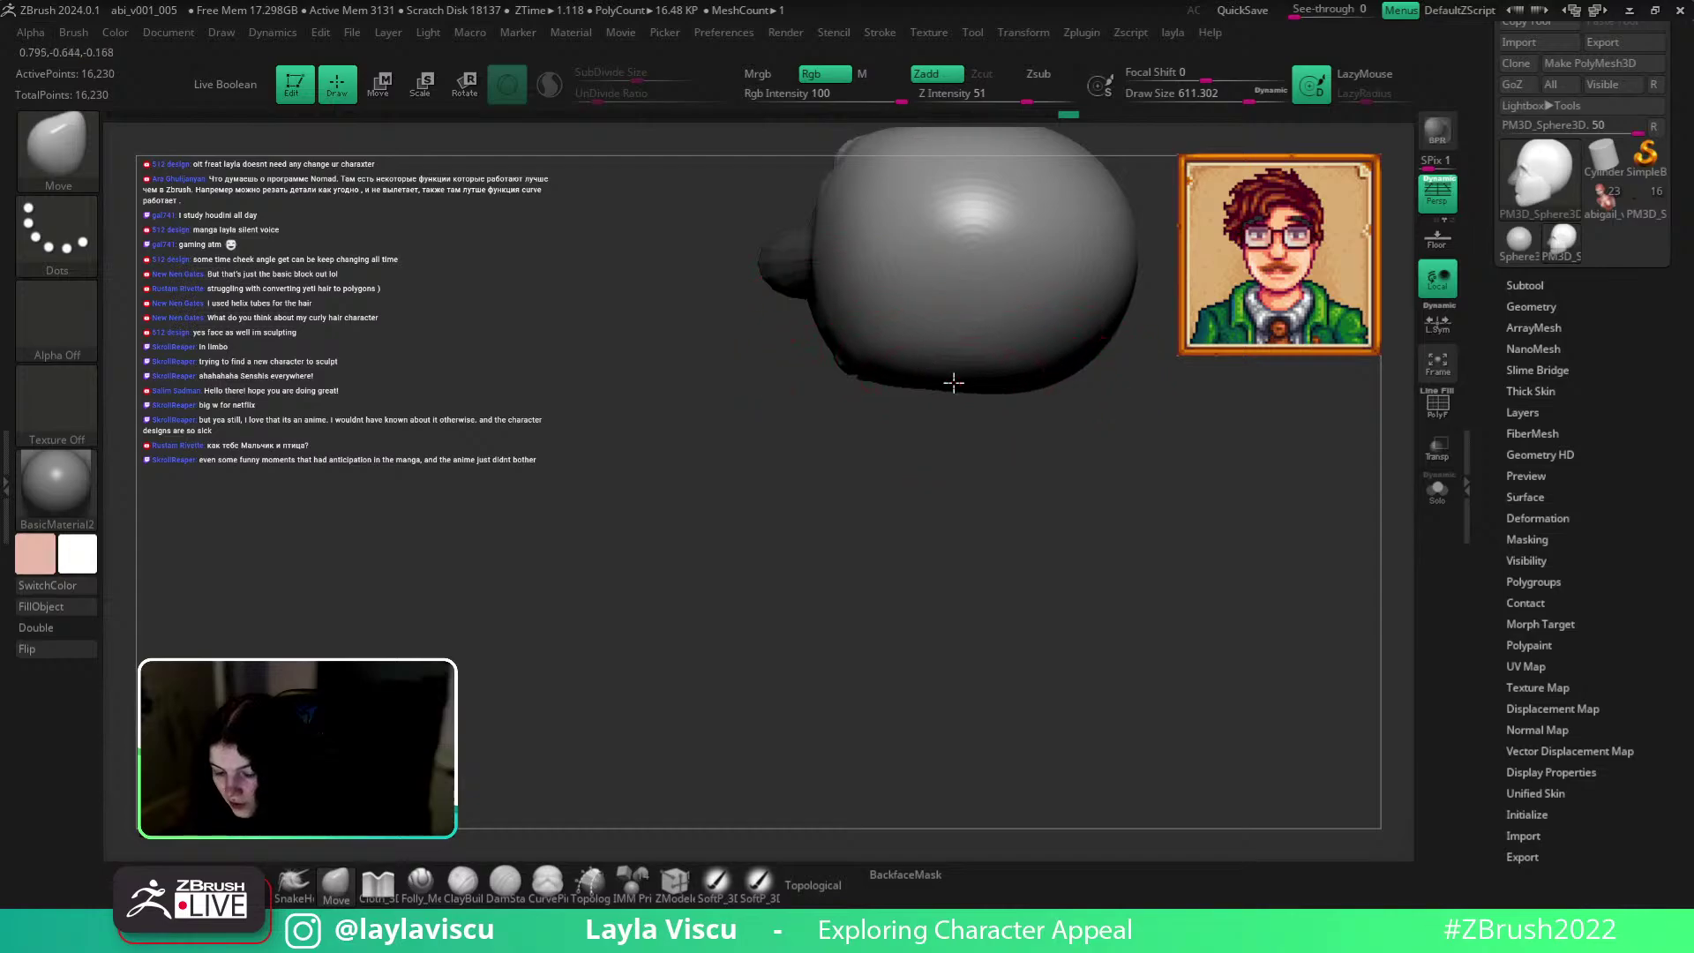
mouse_move(1191, 512)
mouse_down()
mouse_move(1183, 555)
mouse_move(1252, 650)
mouse_up()
Try reshaping the upper cranium from the front with the Move brush at a draw size of about 468, and undo the strokes.
key(s)
drag(937, 354, 869, 355)
key(ctrl+z)
key(s)
drag(707, 357, 710, 362)
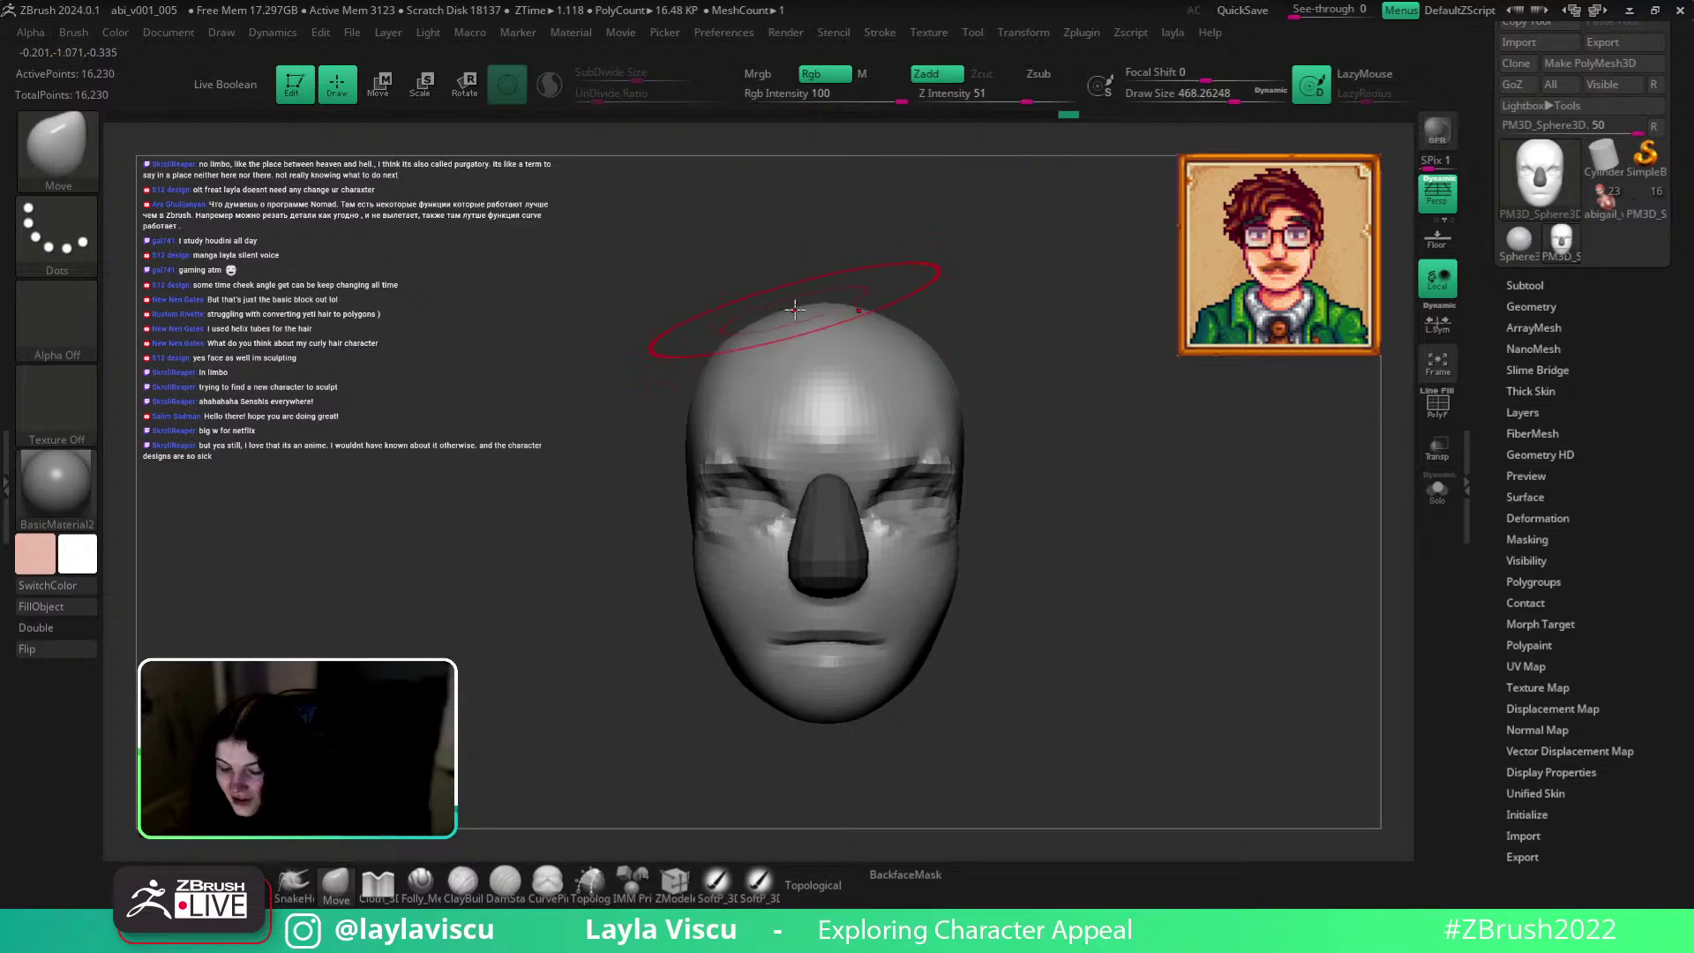
key(ctrl+z)
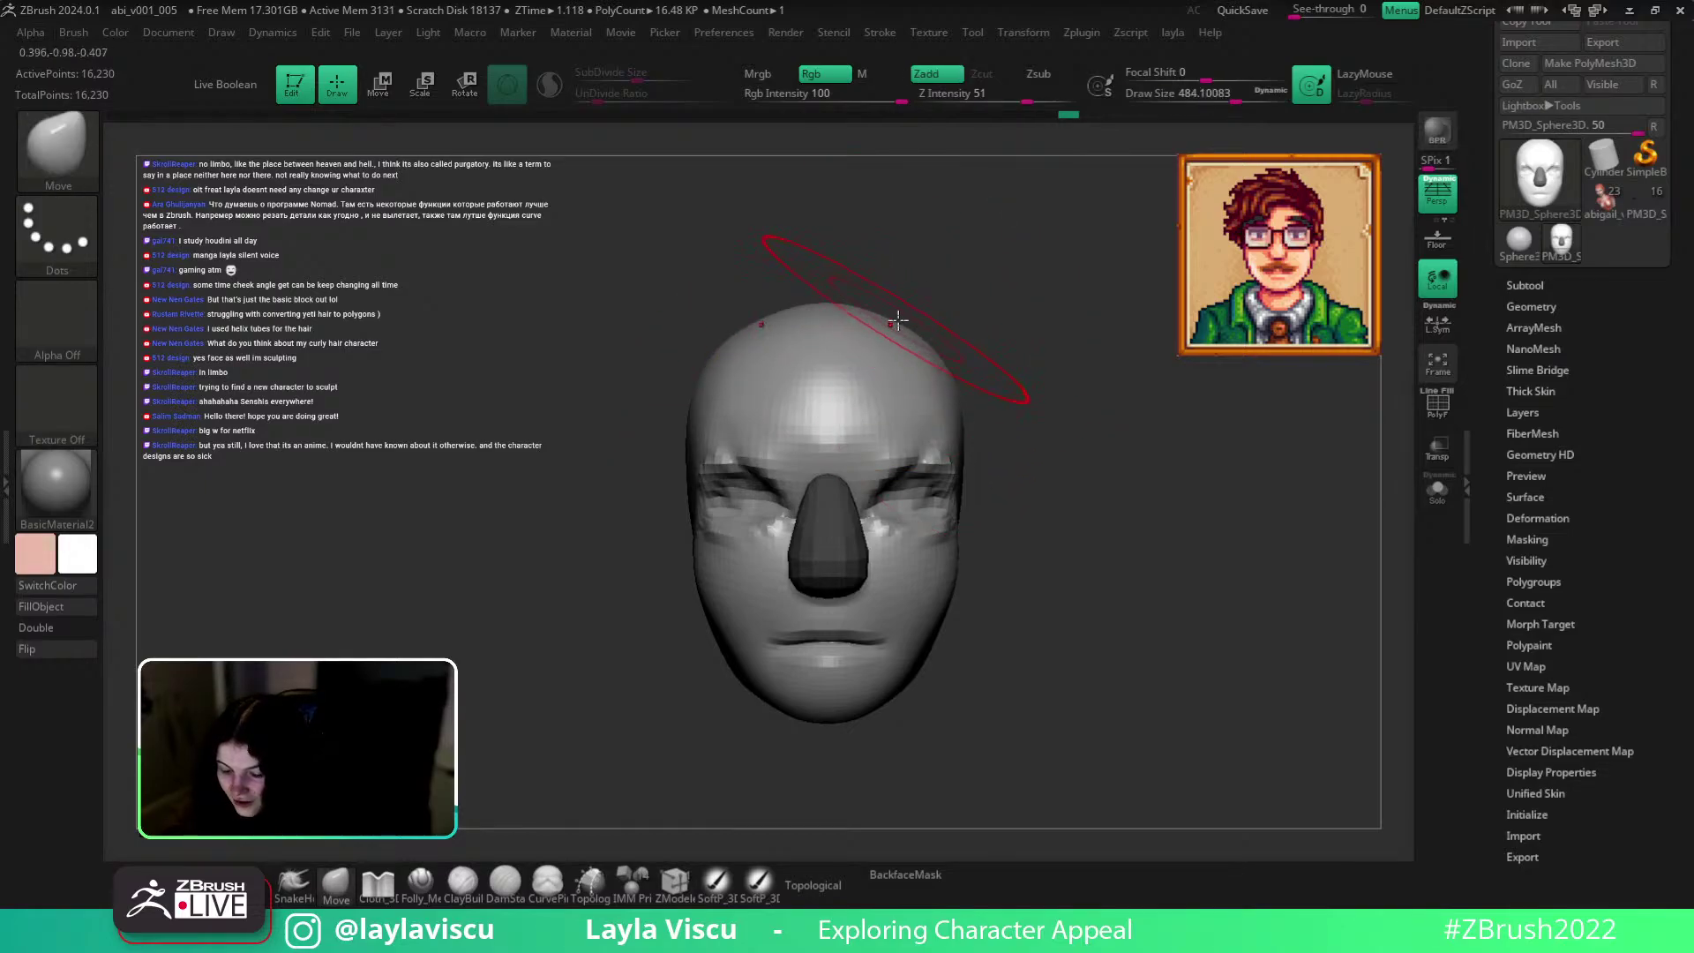
alt+drag(1103, 518, 1066, 427)
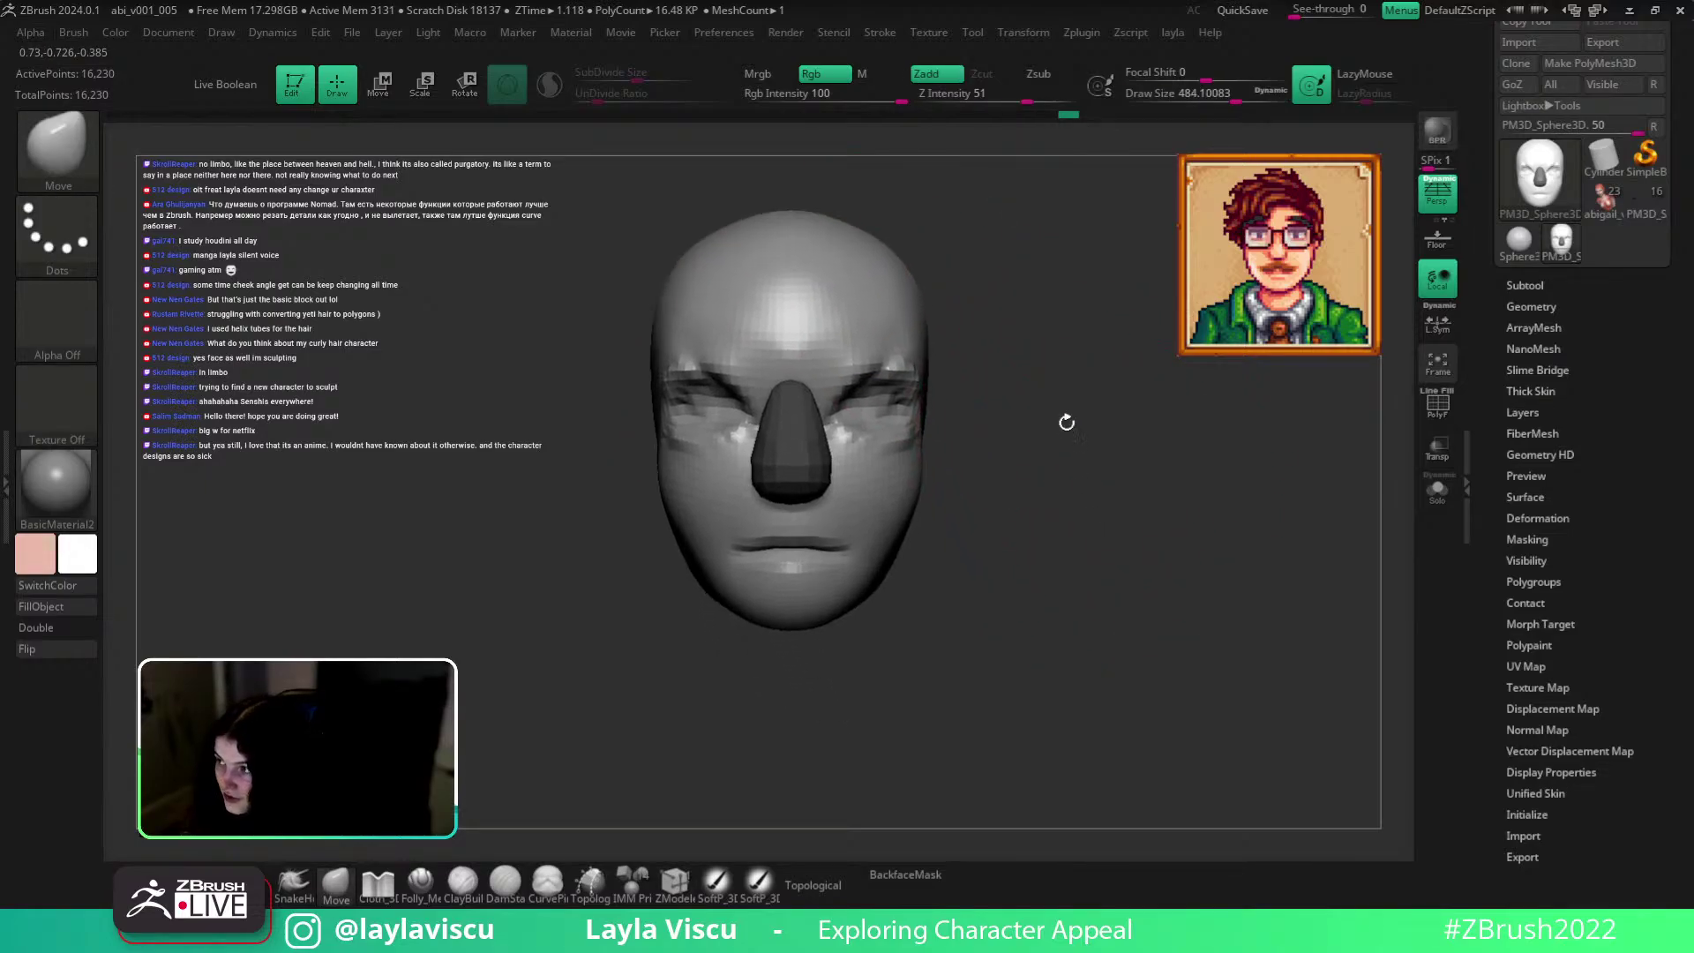
Insert a cylinder from the IMM Primitives brush on the side of the head as a base for the ears.
mouse_move(1266, 405)
mouse_down()
mouse_move(1161, 533)
mouse_move(976, 447)
mouse_up()
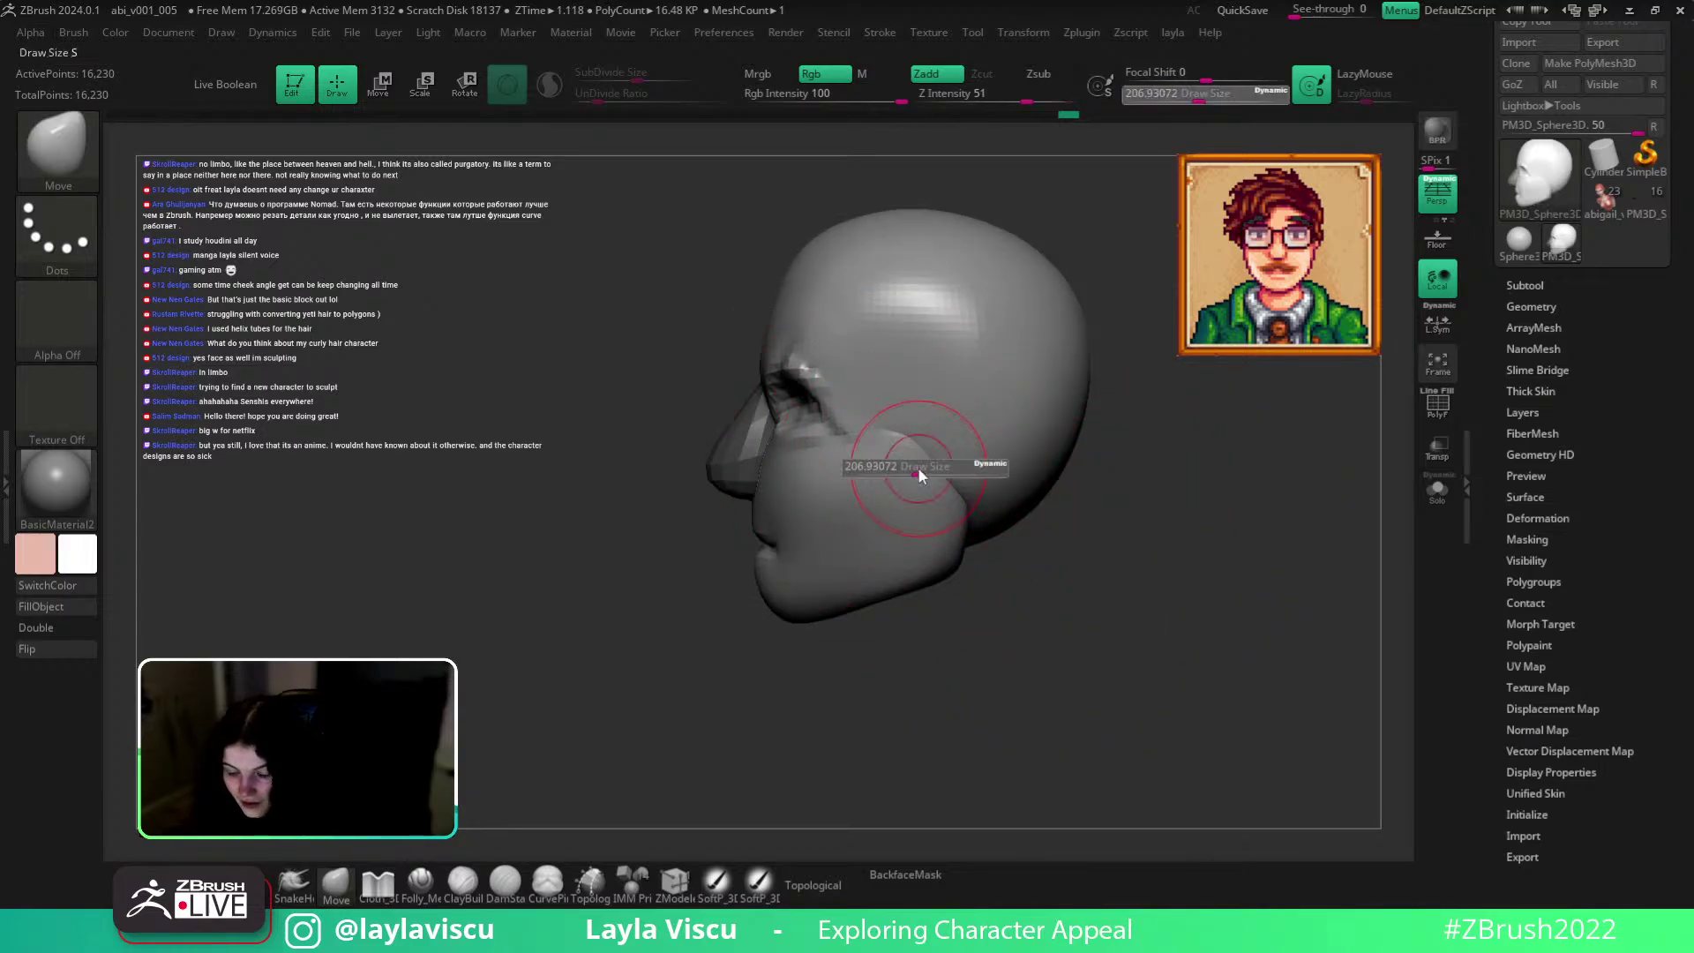
key(b)
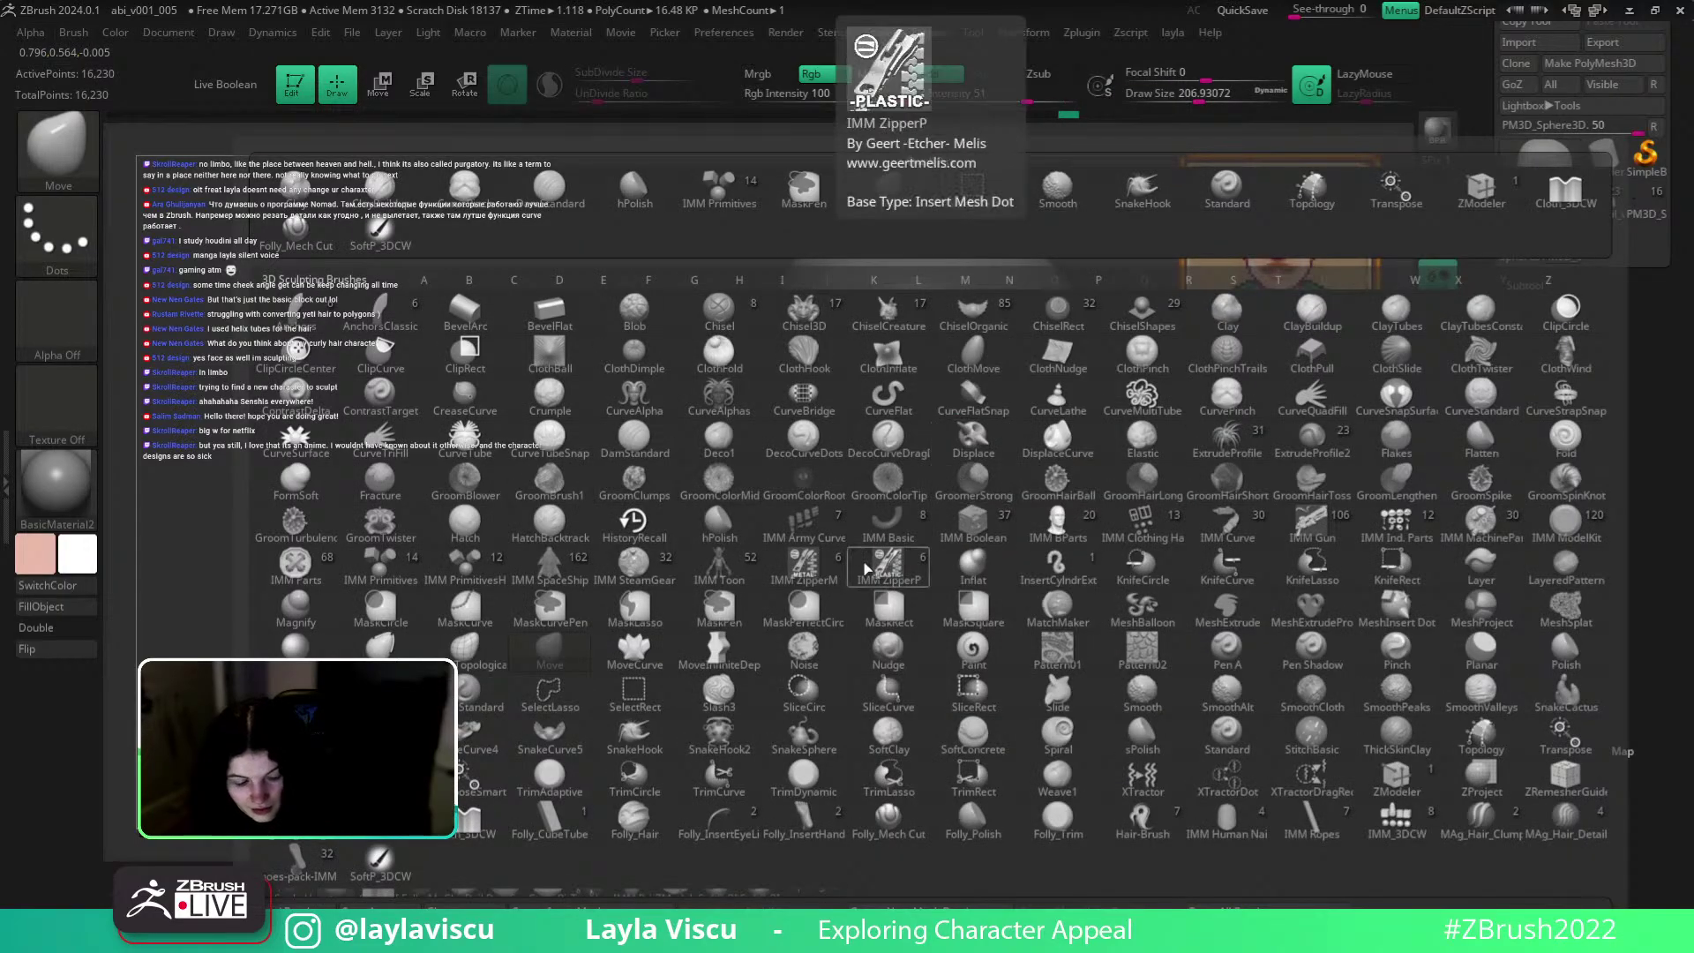
key(i)
click(404, 569)
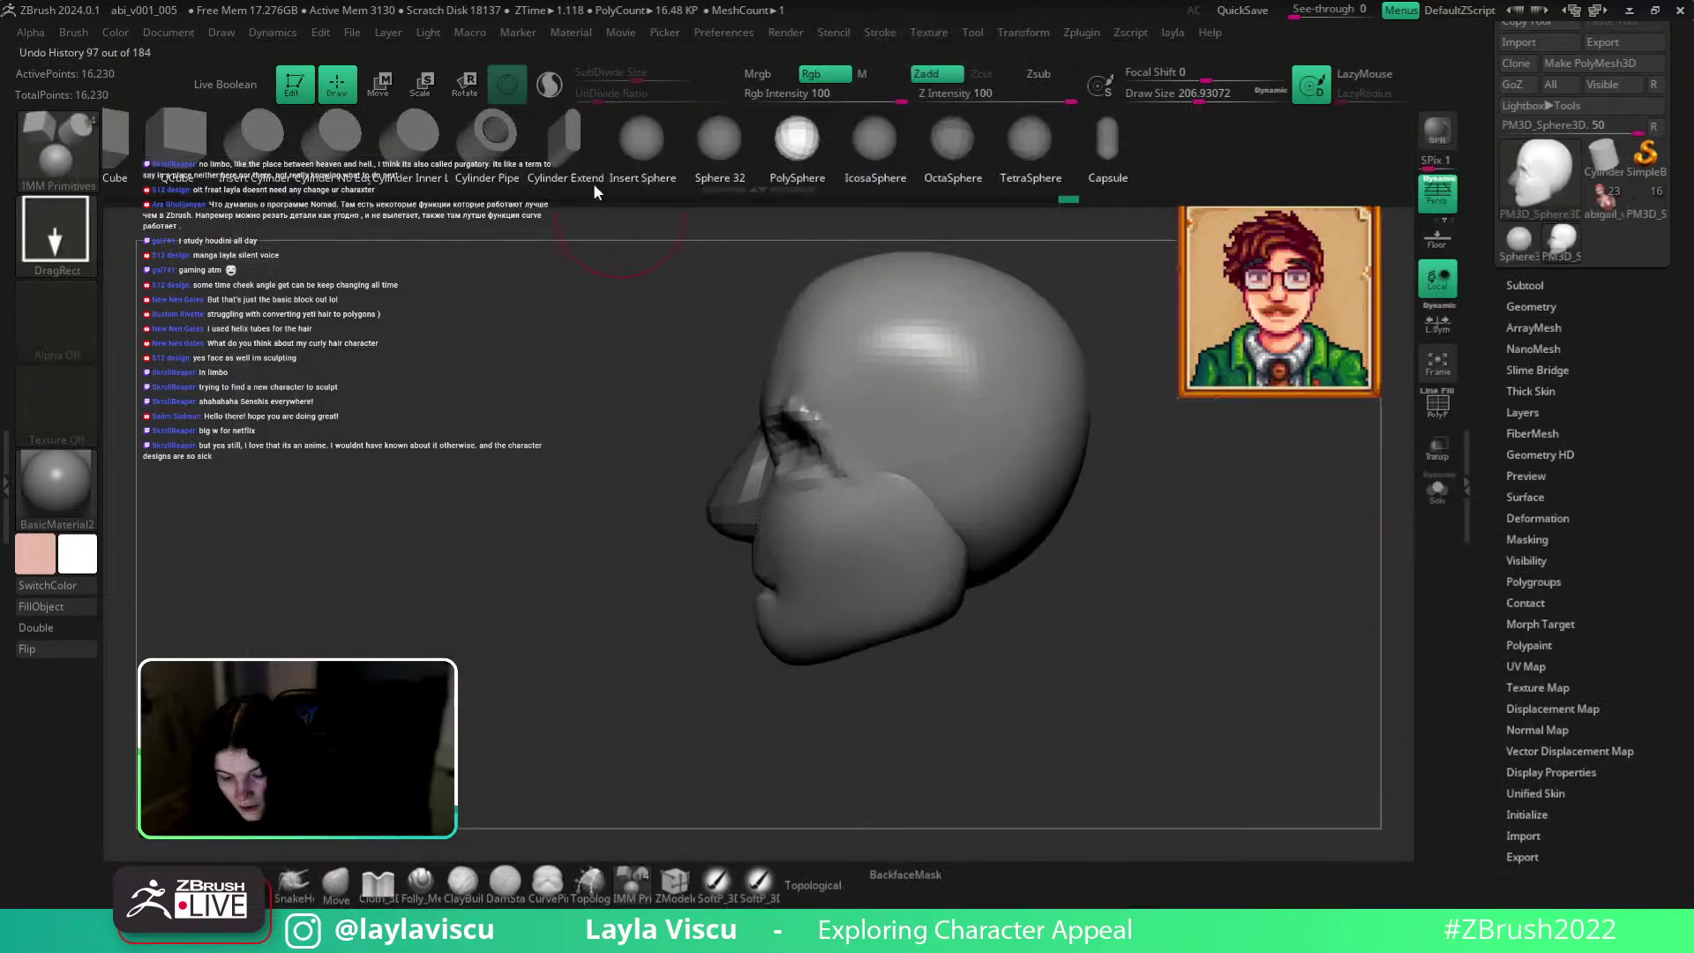
click(242, 141)
drag(917, 468, 996, 494)
Turn on local symmetry, move the ear cylinders outward and shrink them into thin discs beside the head.
shift+drag(1213, 605, 1157, 617)
key(w)
drag(970, 465, 1074, 466)
click(1437, 322)
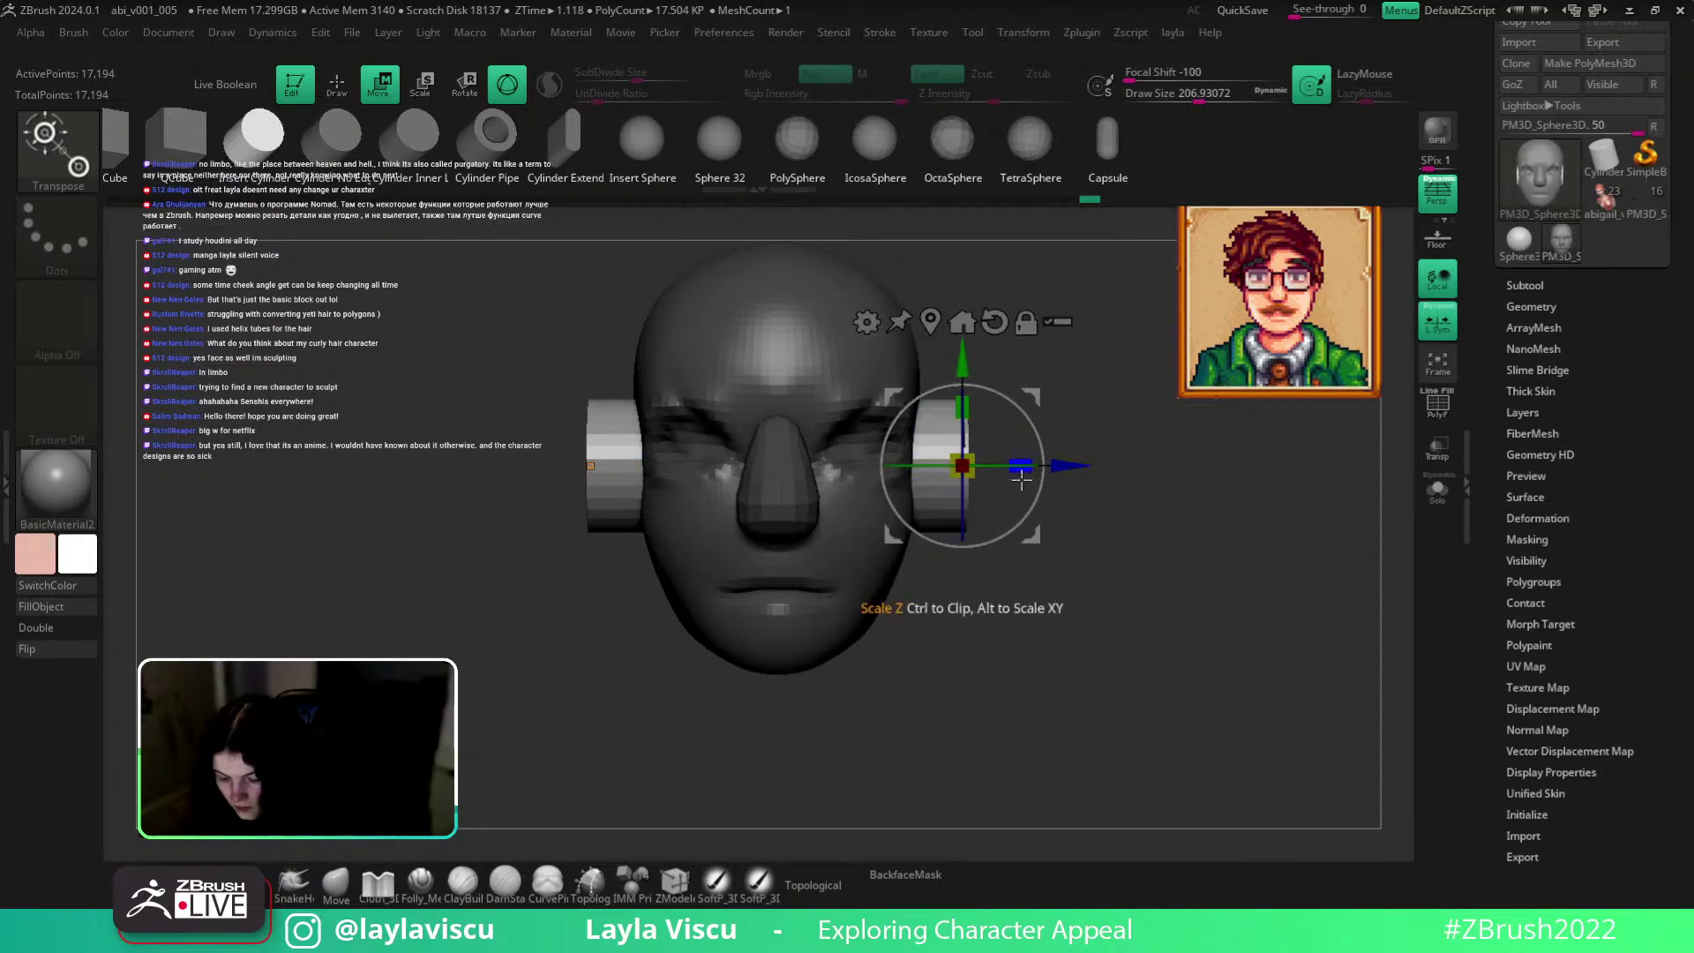
click(931, 320)
drag(968, 465, 984, 472)
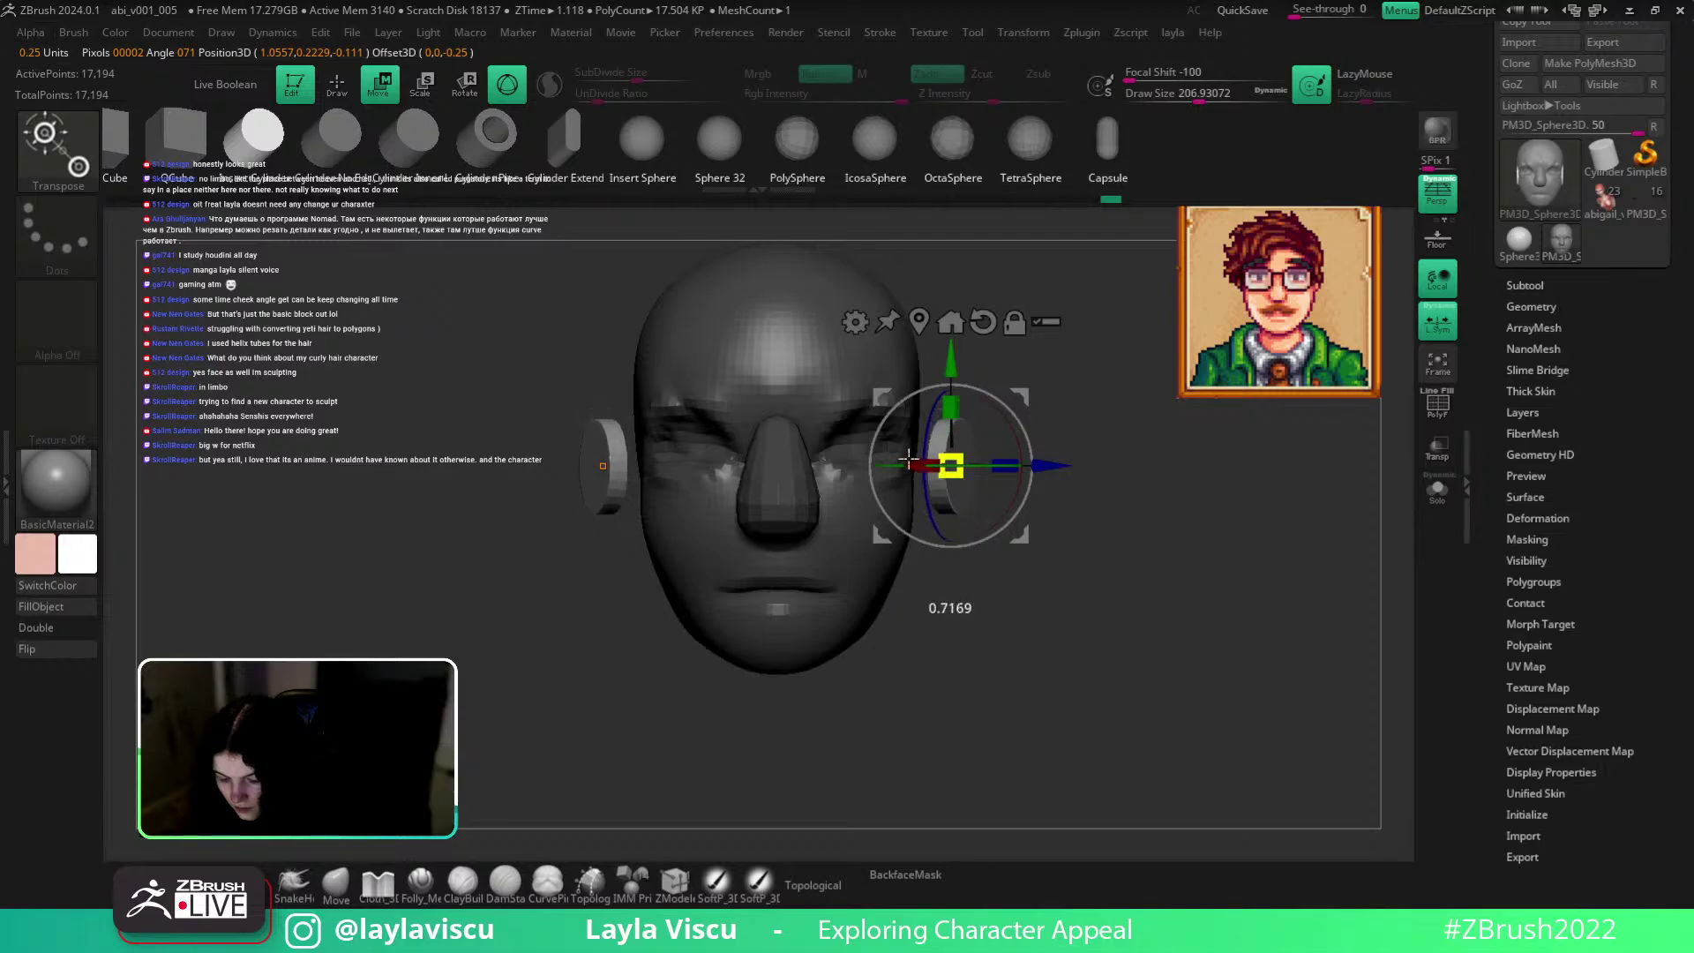
Set the ear discs closer to the head, shift them back behind the jaw, and angle them to face forward.
drag(1050, 530, 1151, 609)
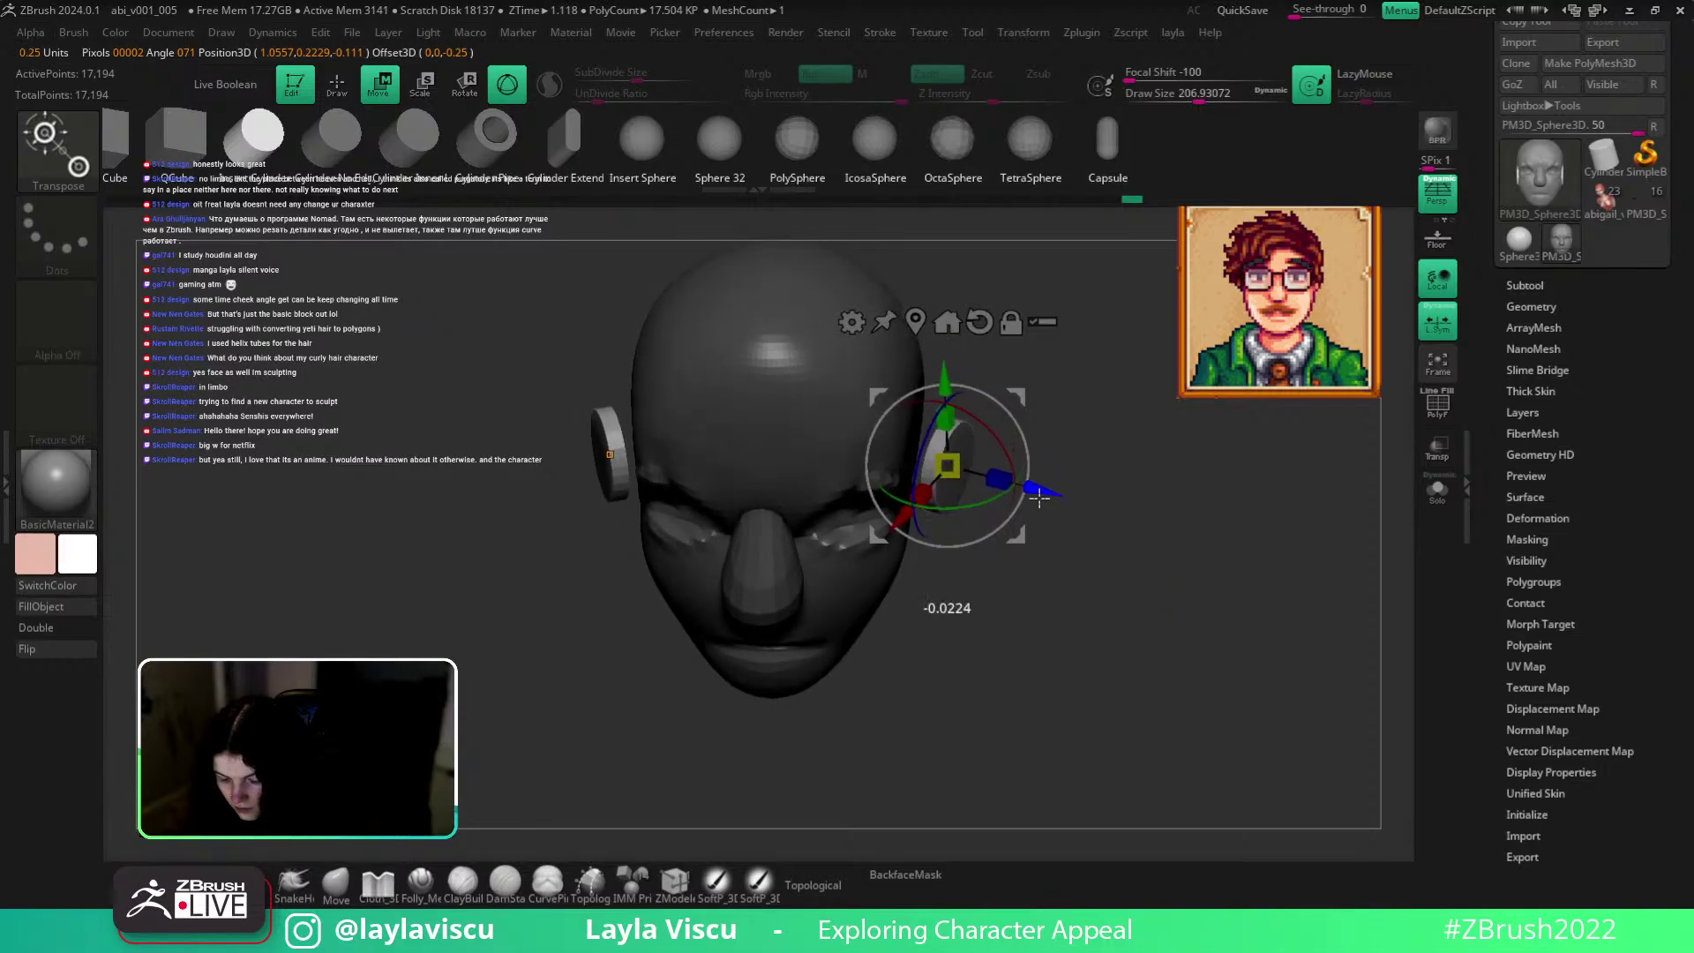
mouse_move(1115, 529)
mouse_down()
mouse_move(1193, 621)
mouse_move(1108, 540)
mouse_up()
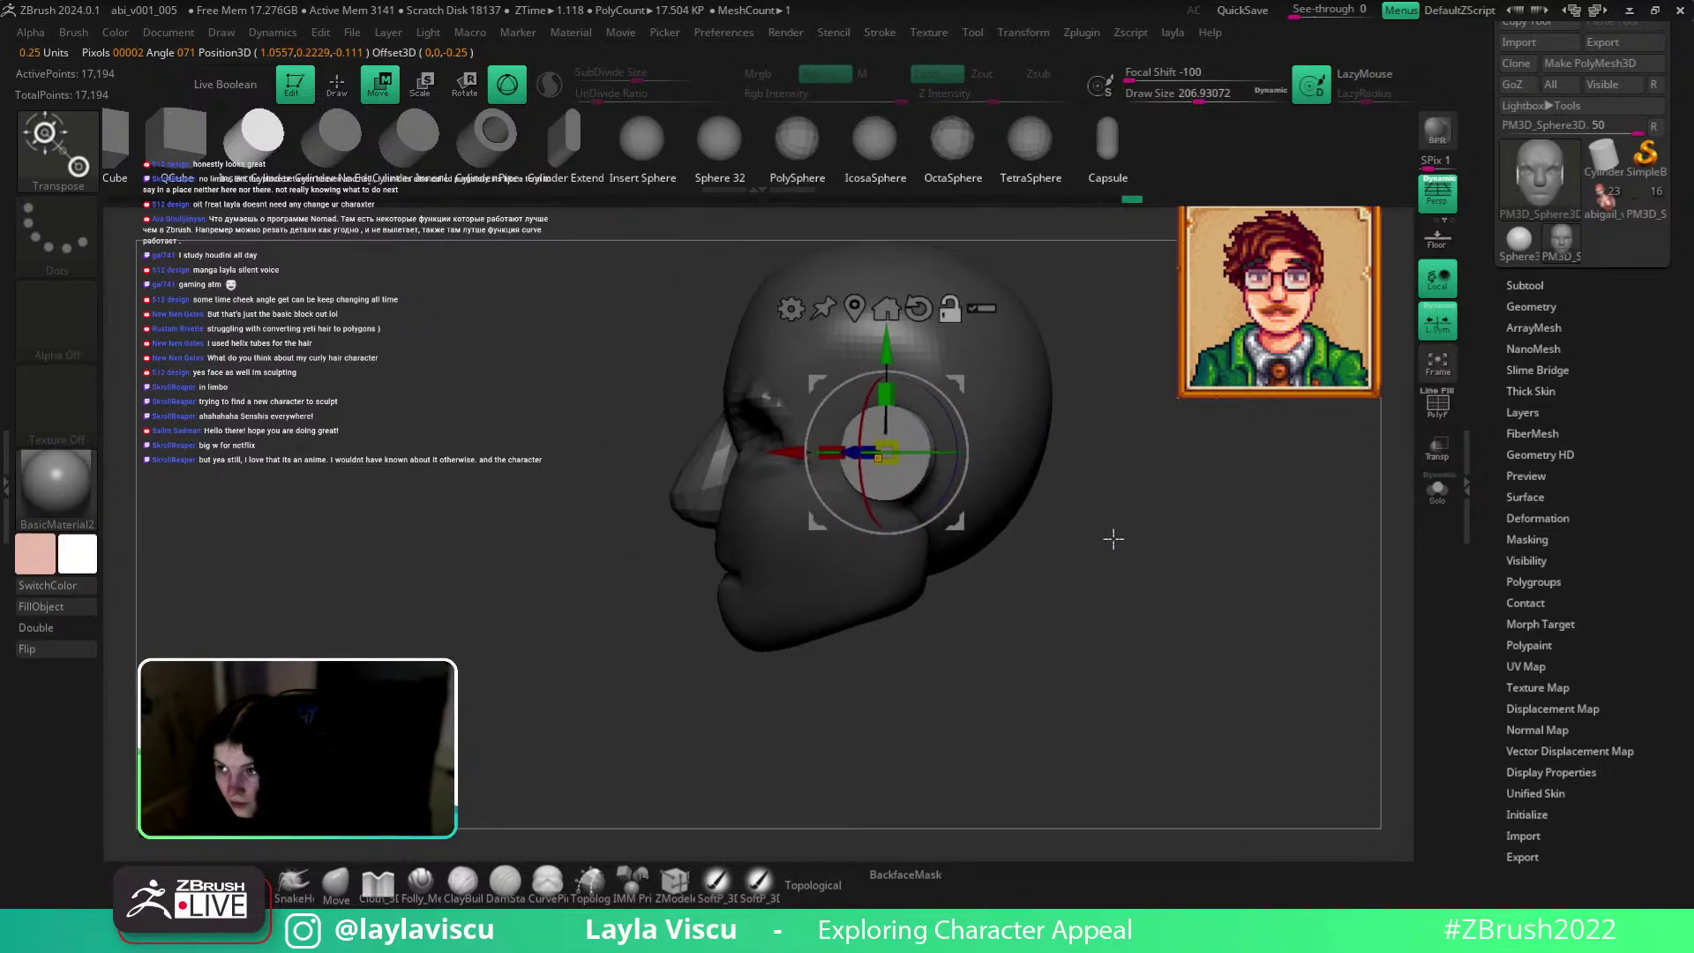
drag(882, 455, 812, 459)
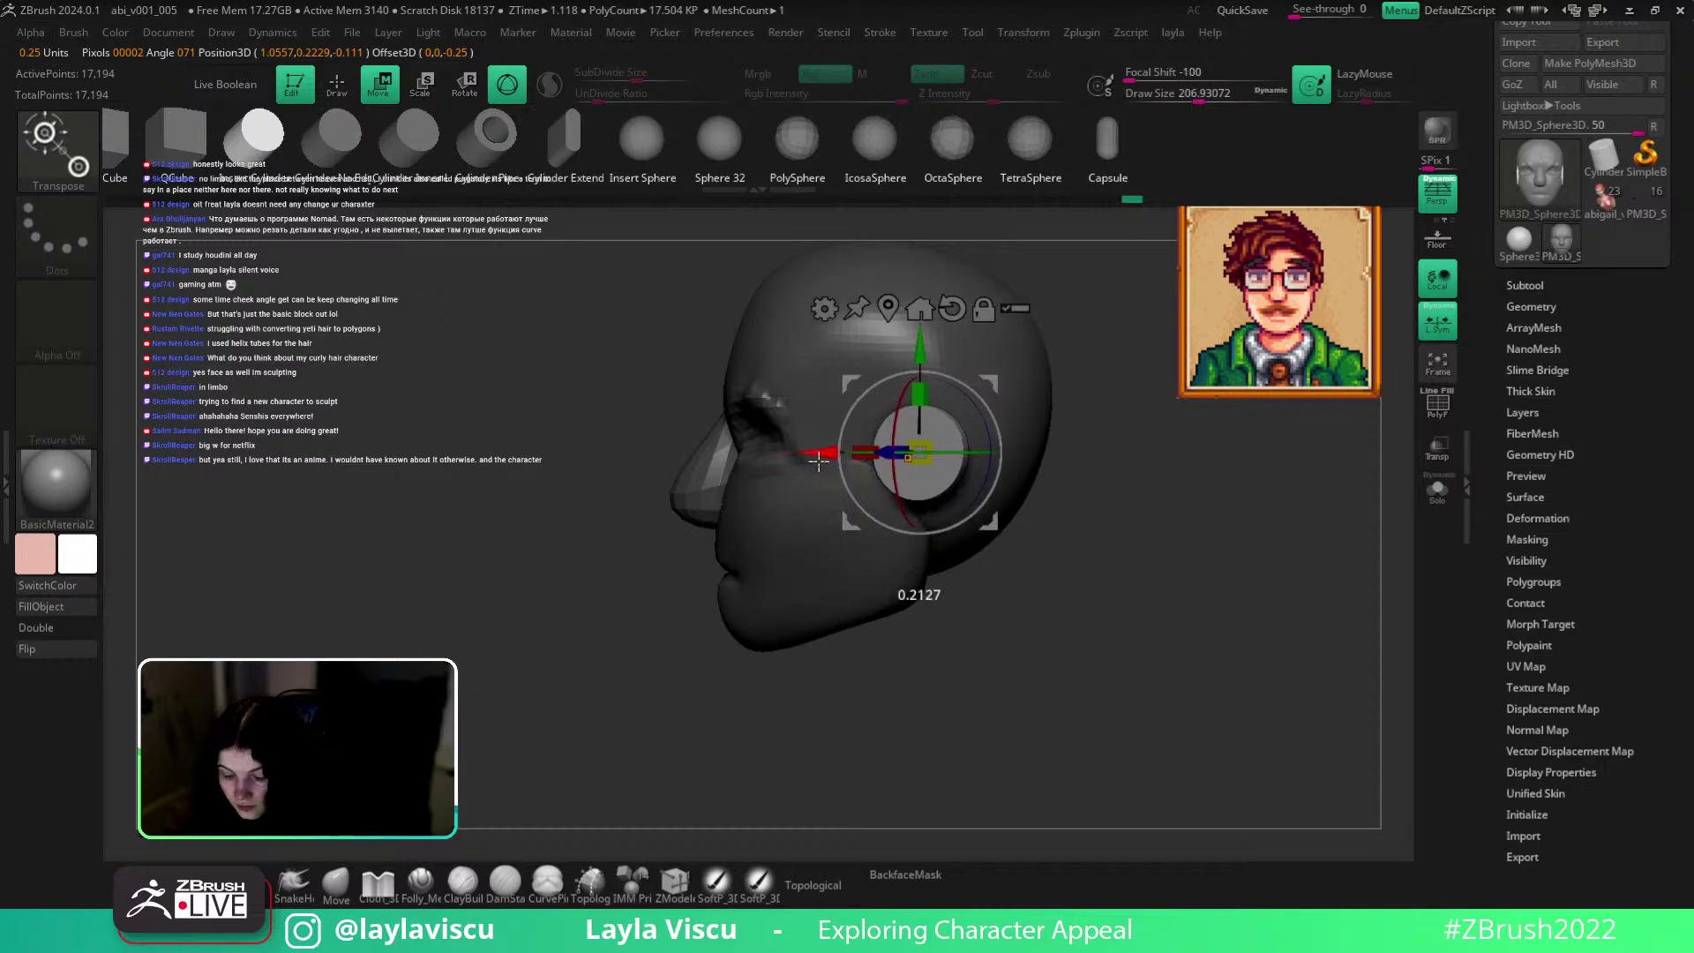
key(q)
shift+drag(1024, 699, 1082, 718)
key(e)
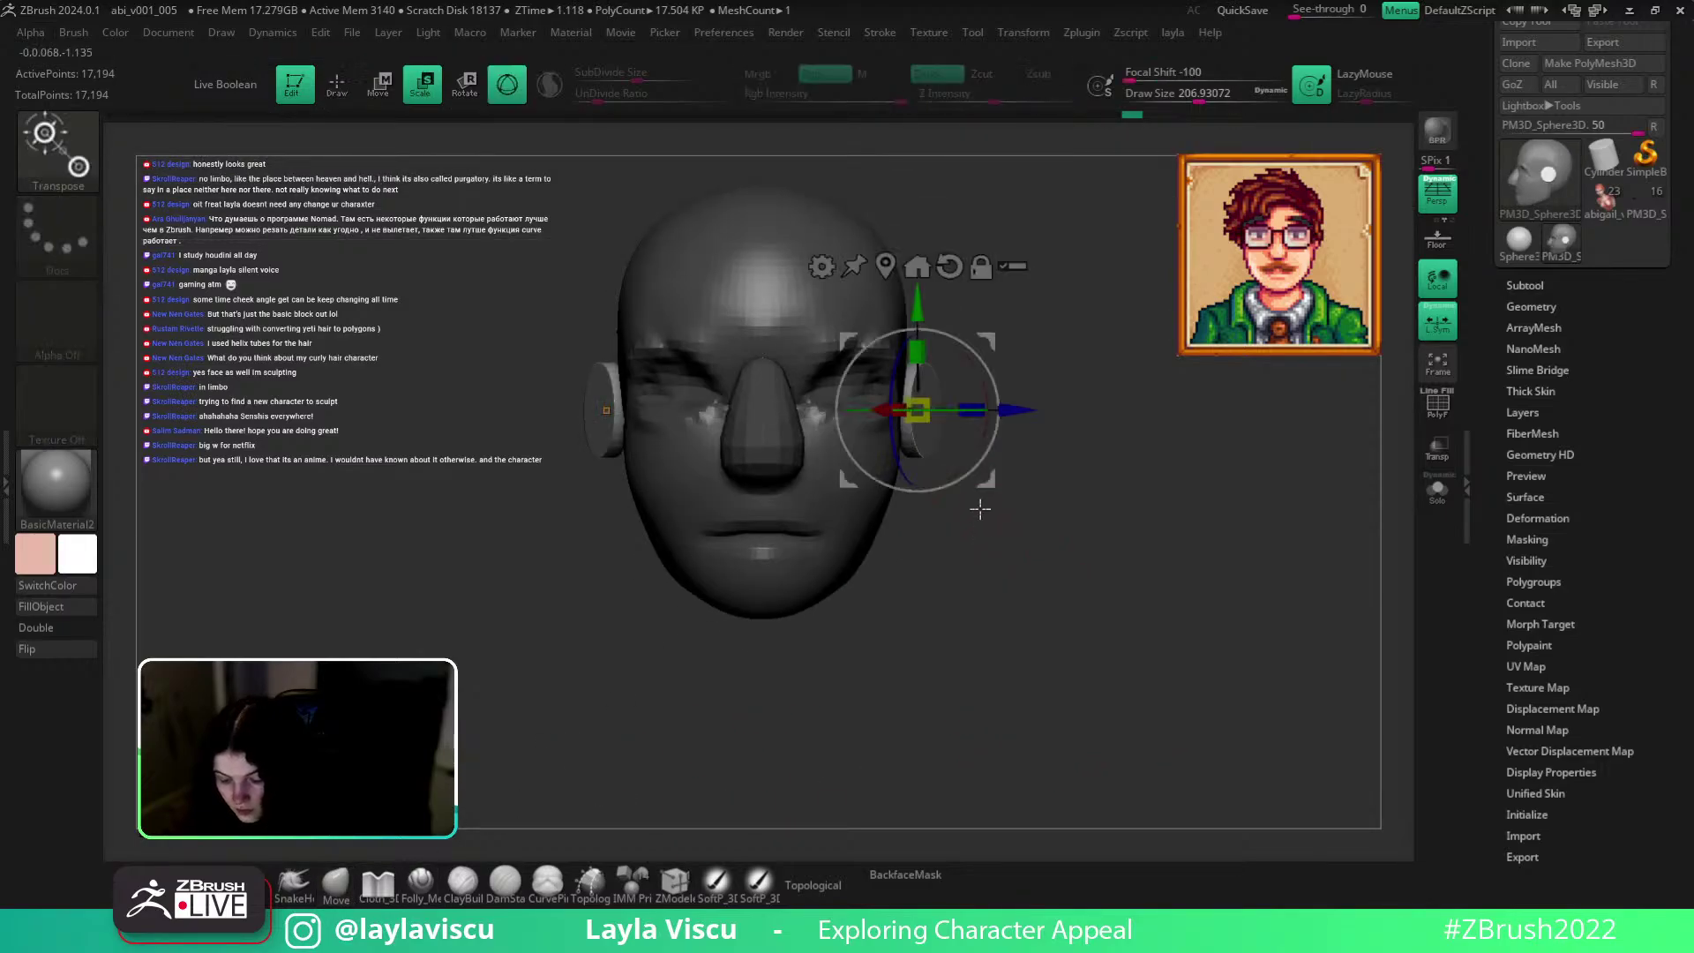
drag(927, 426, 966, 421)
key(q)
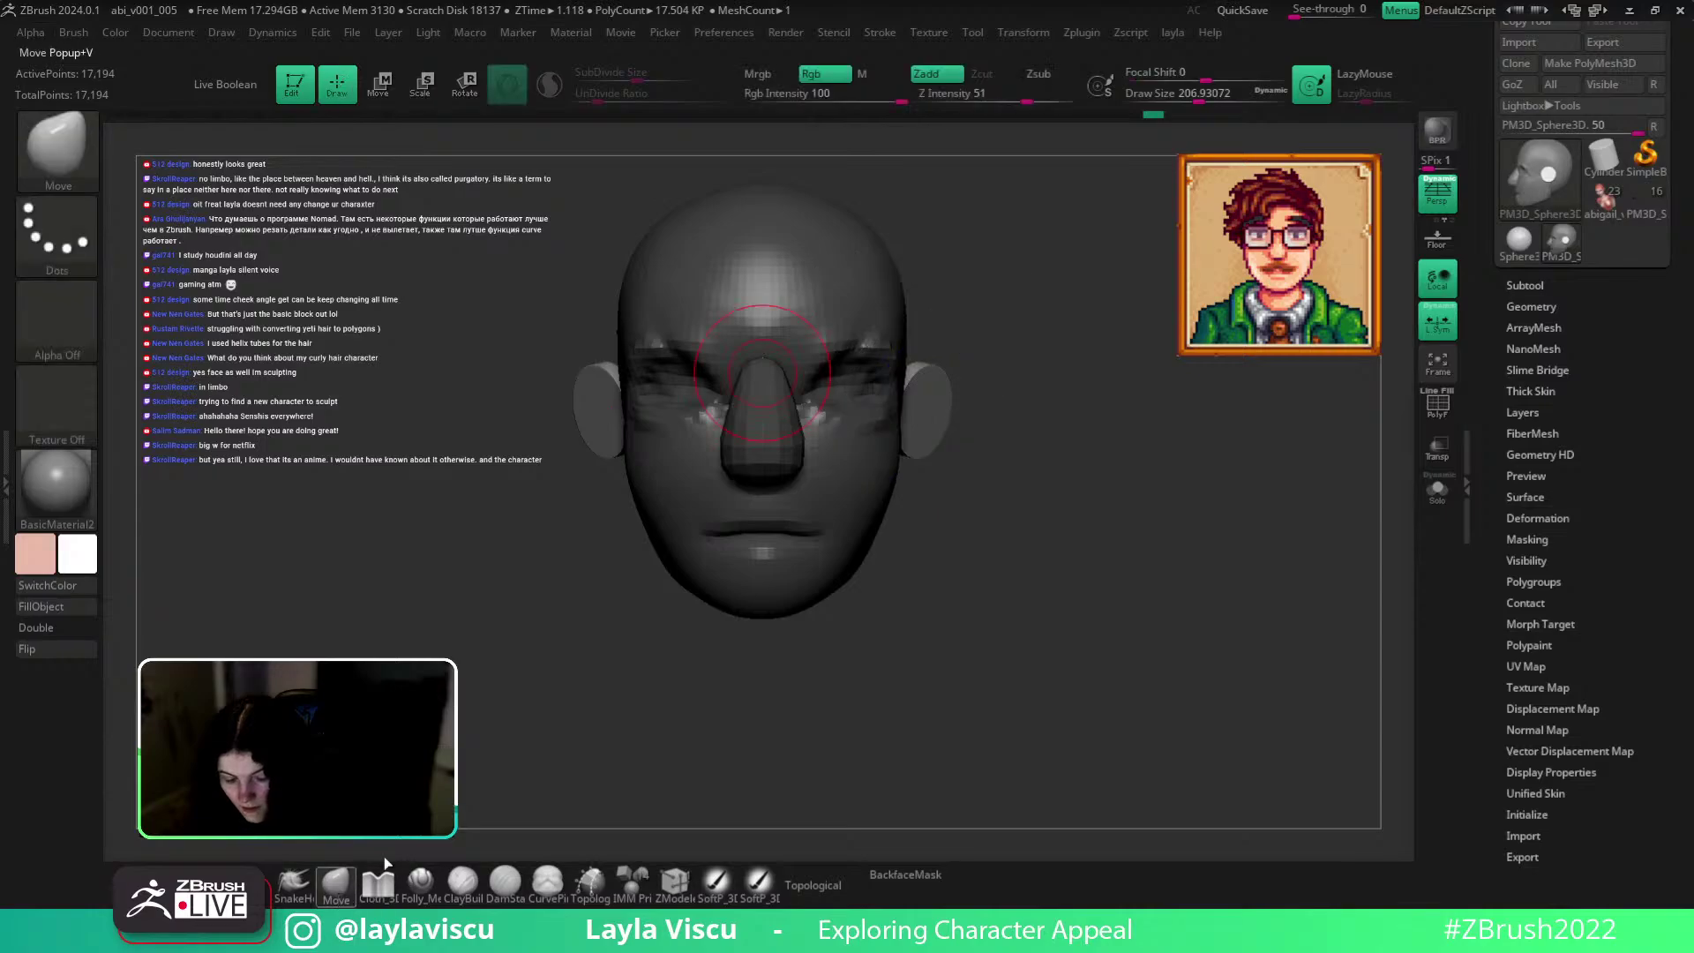
Shape the ear discs with the Move brush at a draw size of about 408, narrowing them toward the lobes.
shift+drag(1023, 618, 970, 622)
mouse_move(1041, 458)
mouse_down()
mouse_move(1153, 435)
mouse_move(873, 392)
mouse_up()
key(s)
mouse_move(1147, 455)
mouse_down()
mouse_move(916, 370)
mouse_move(968, 302)
mouse_move(991, 469)
mouse_up()
drag(899, 430, 1159, 535)
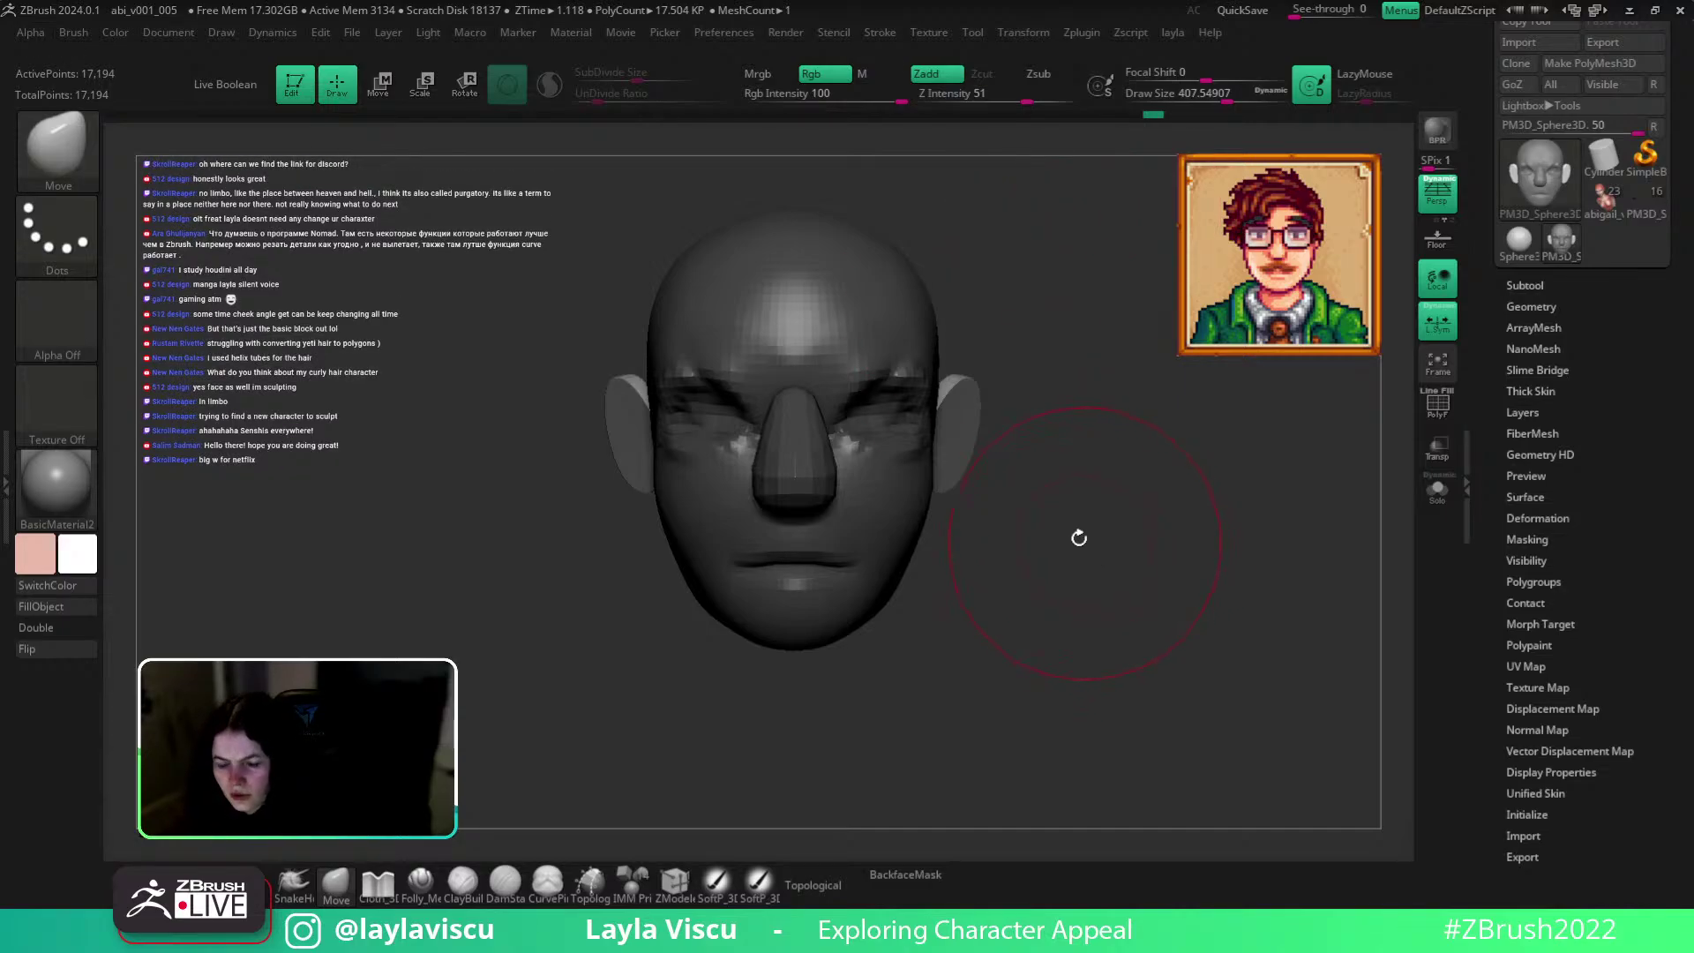
Invert the mask to protect the ears and lift the skull base behind the jaw with the Move brush at a draw size of about 888.
drag(1047, 518, 746, 274)
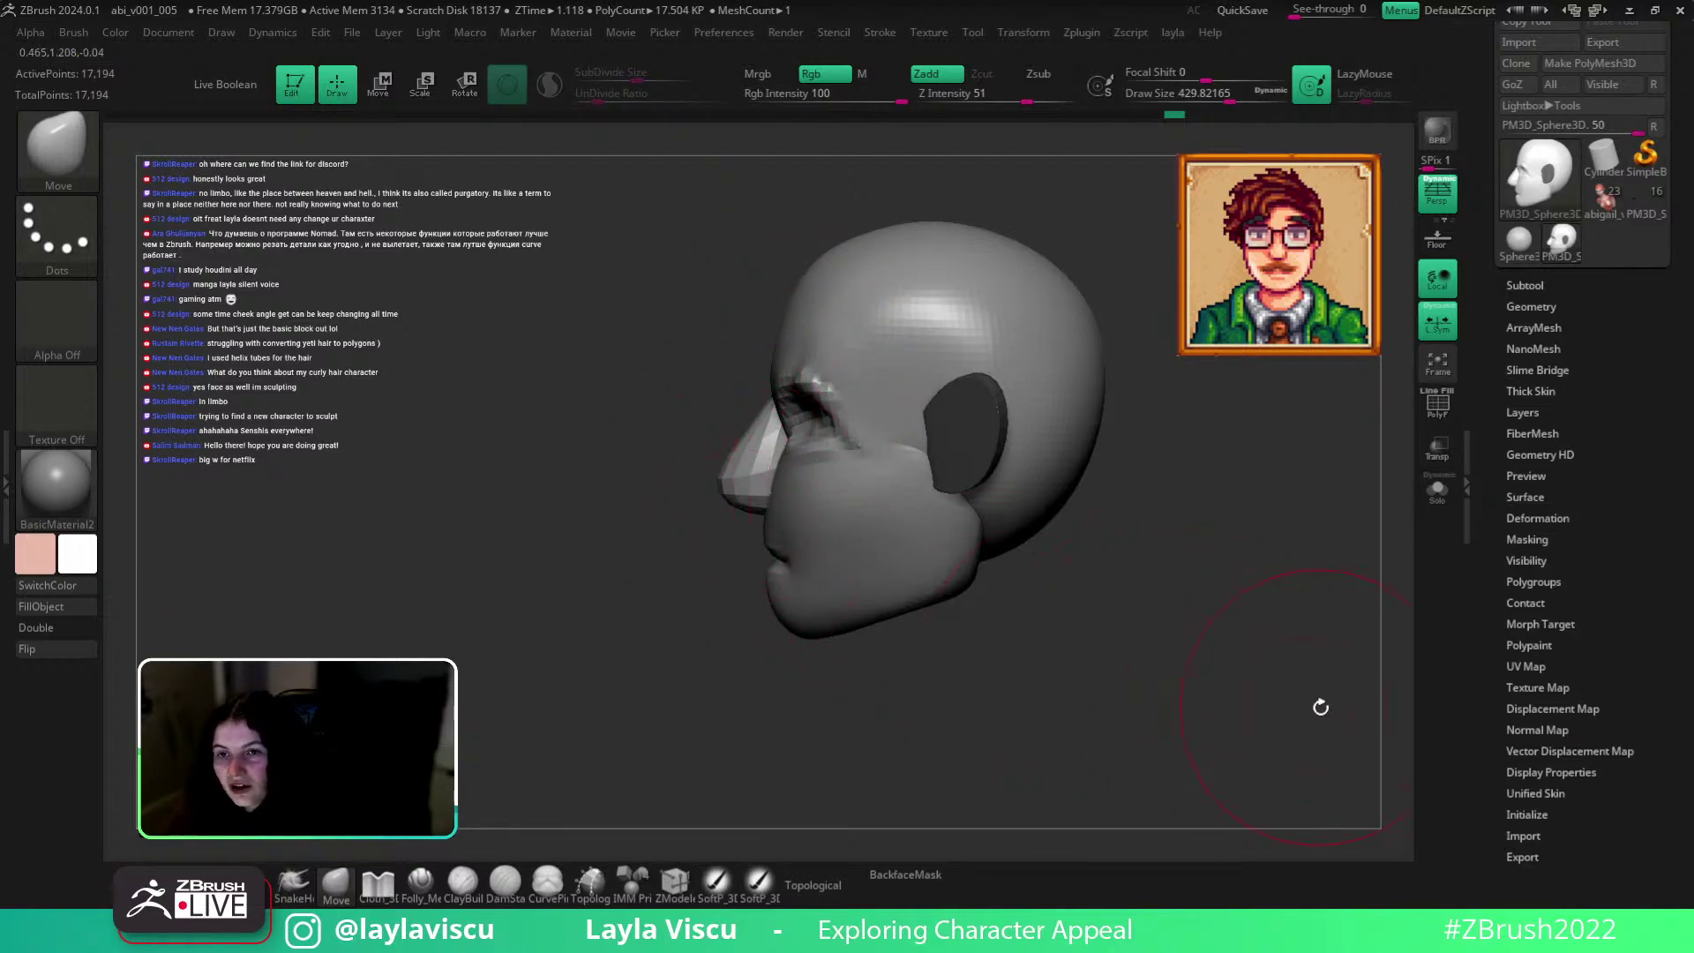
drag(1282, 644, 1191, 674)
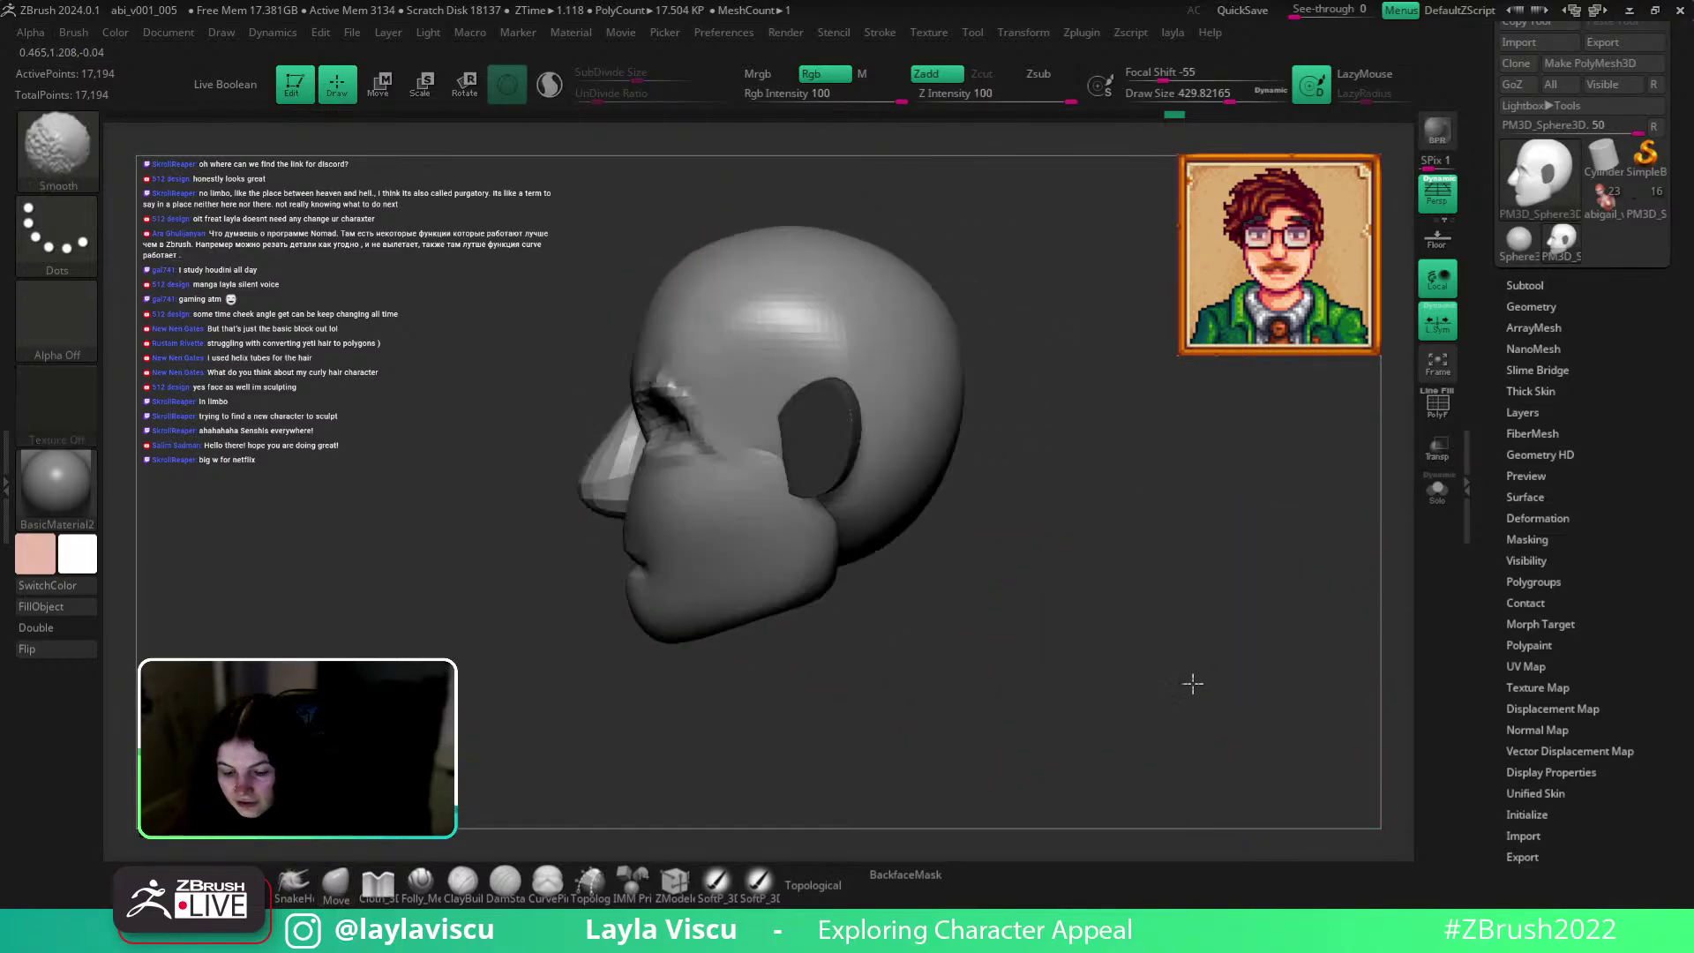
mouse_move(1077, 579)
mouse_down()
mouse_move(1074, 550)
mouse_move(1323, 247)
mouse_up()
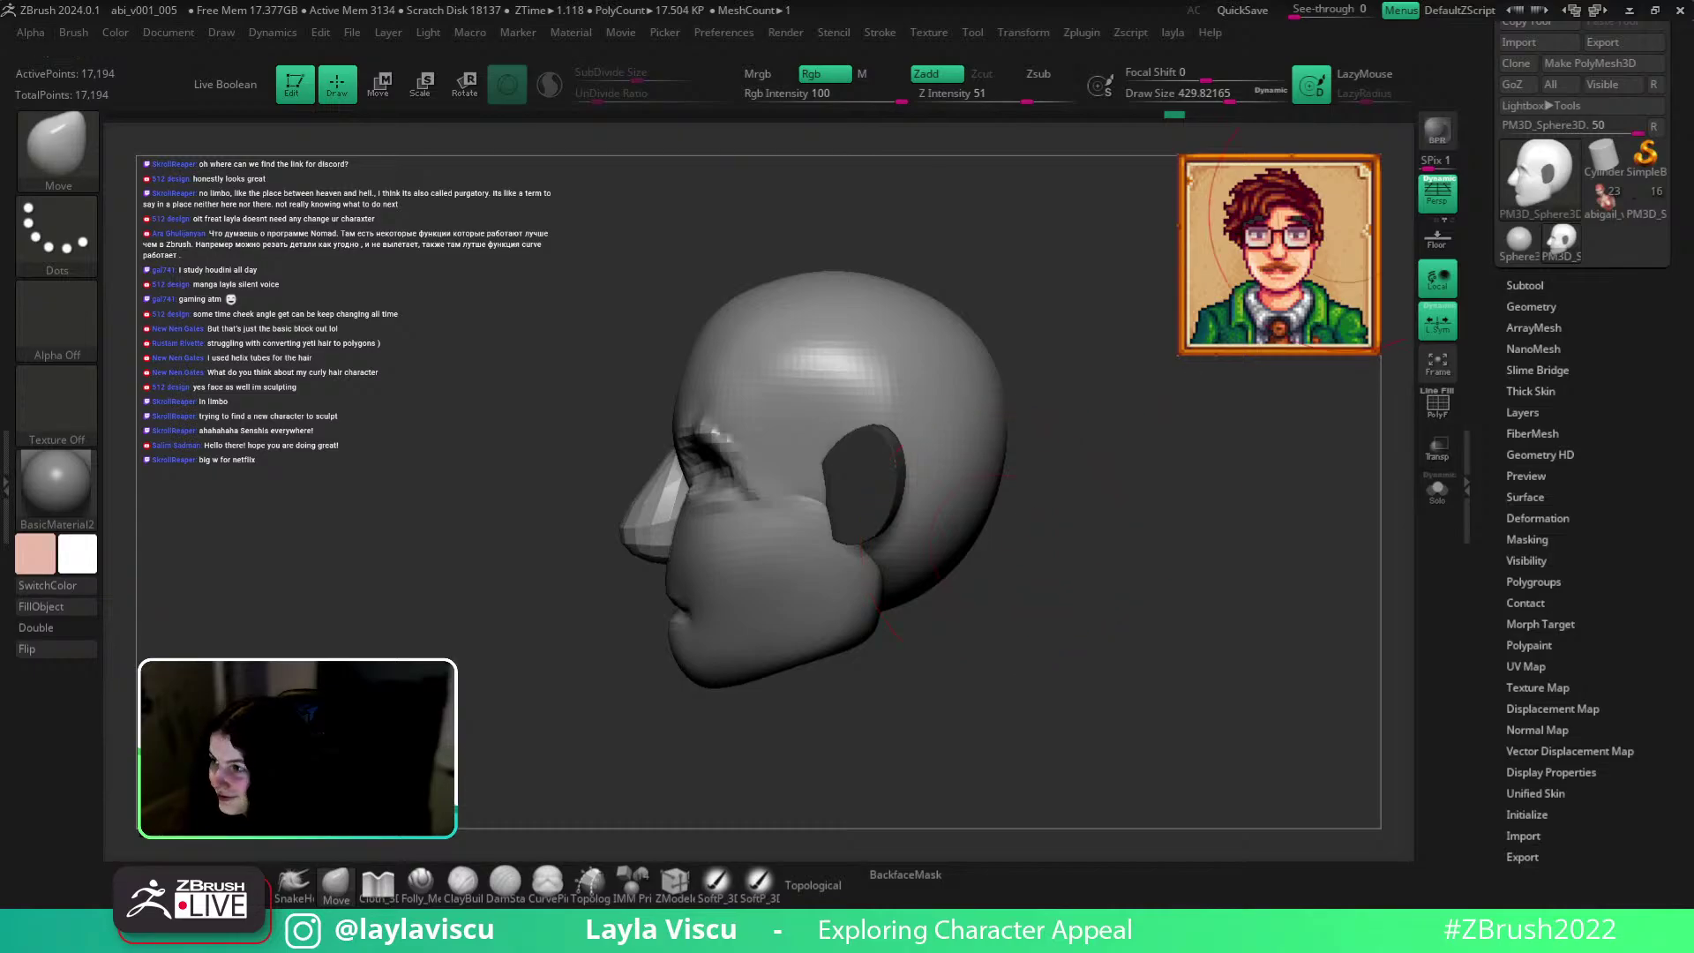
key(s)
drag(1009, 586, 1065, 585)
key(s)
drag(900, 614, 888, 615)
Refine the back of the skull with the Move brush in Topological mode at a draw size of about 611, and turn Topological off.
click(858, 891)
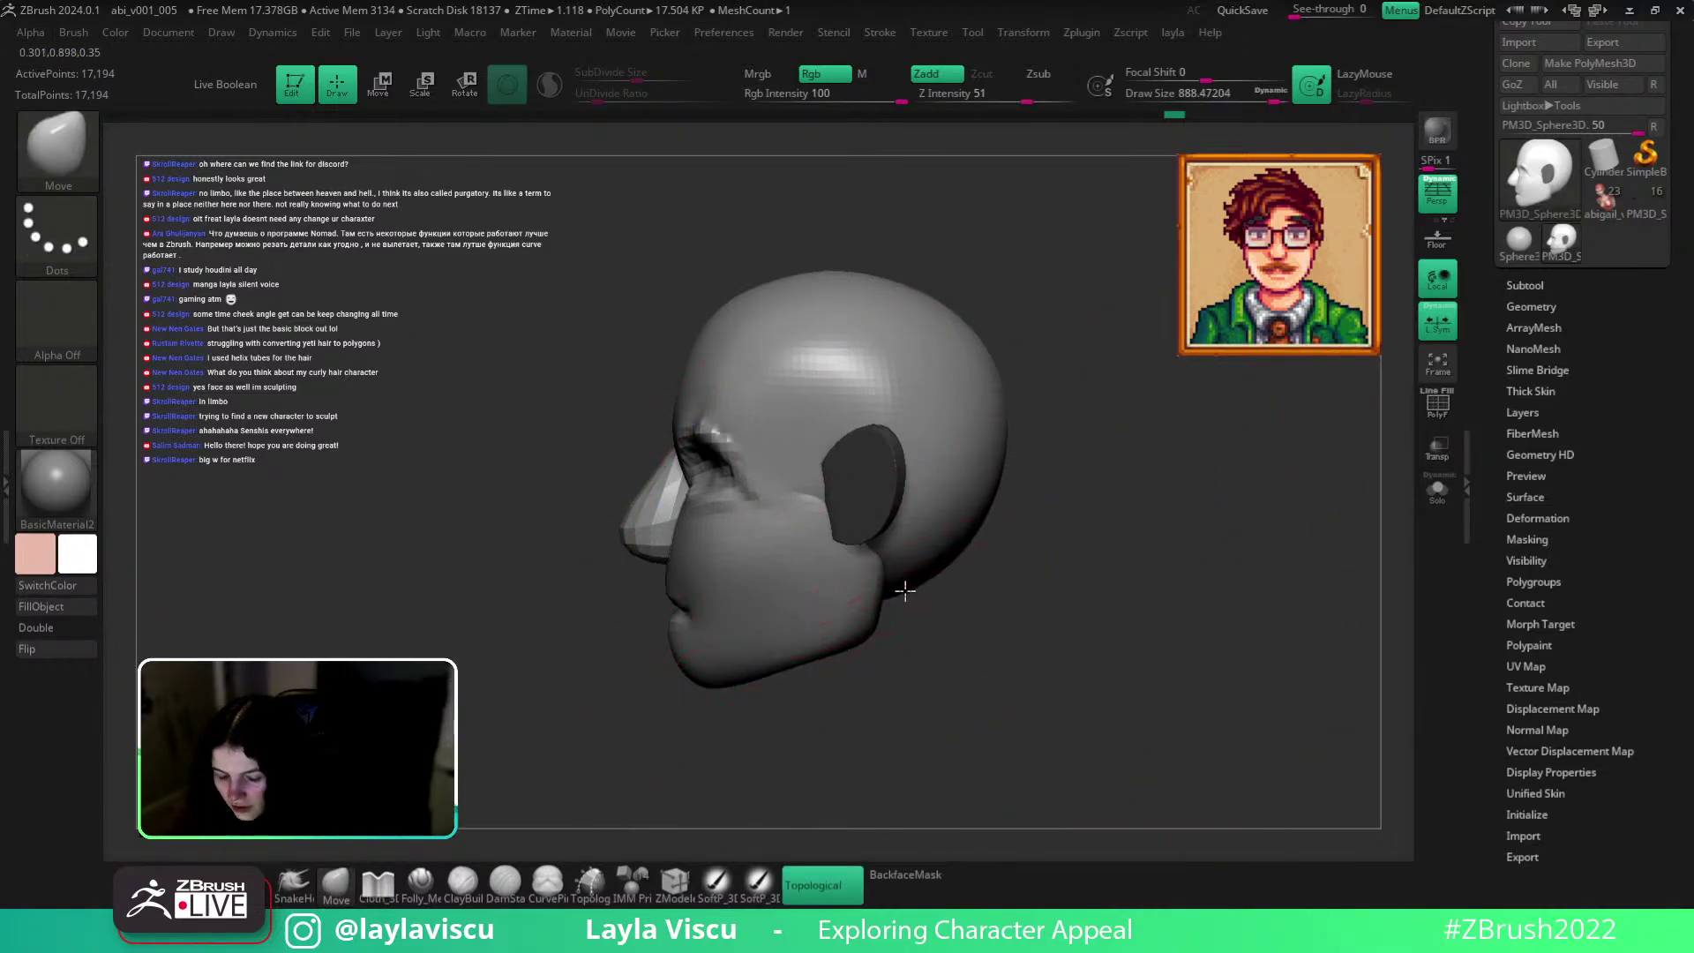
key(s)
drag(918, 459, 900, 459)
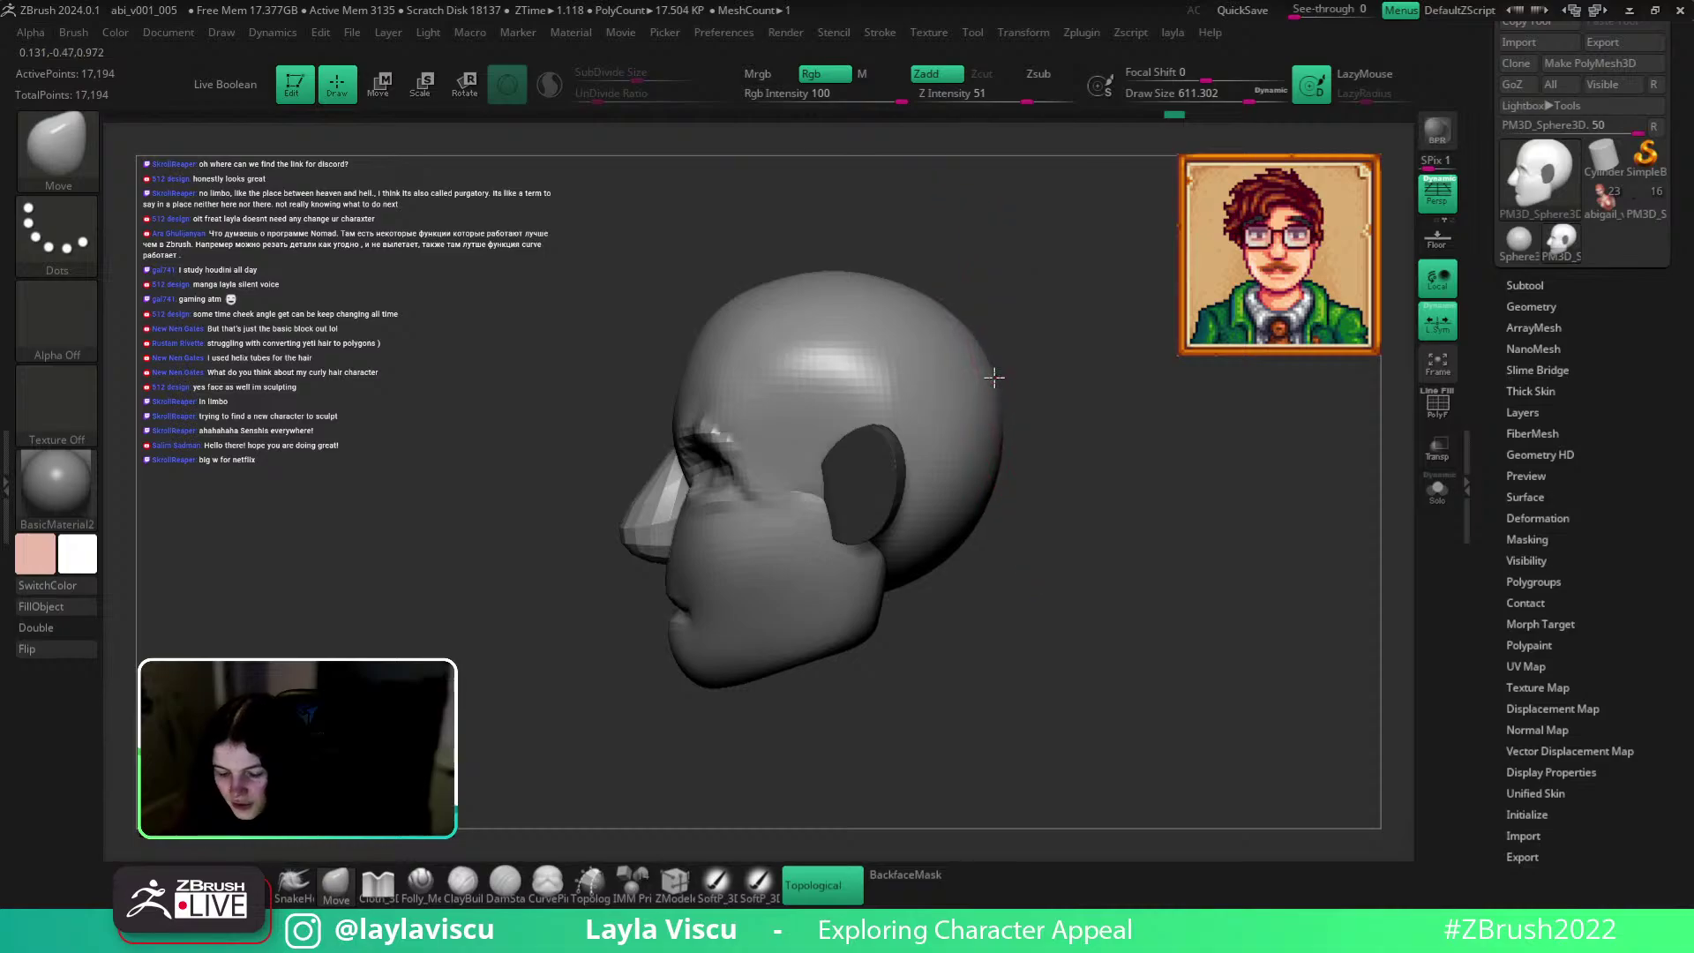
click(808, 891)
ctrl+right_drag(1161, 552, 1101, 541)
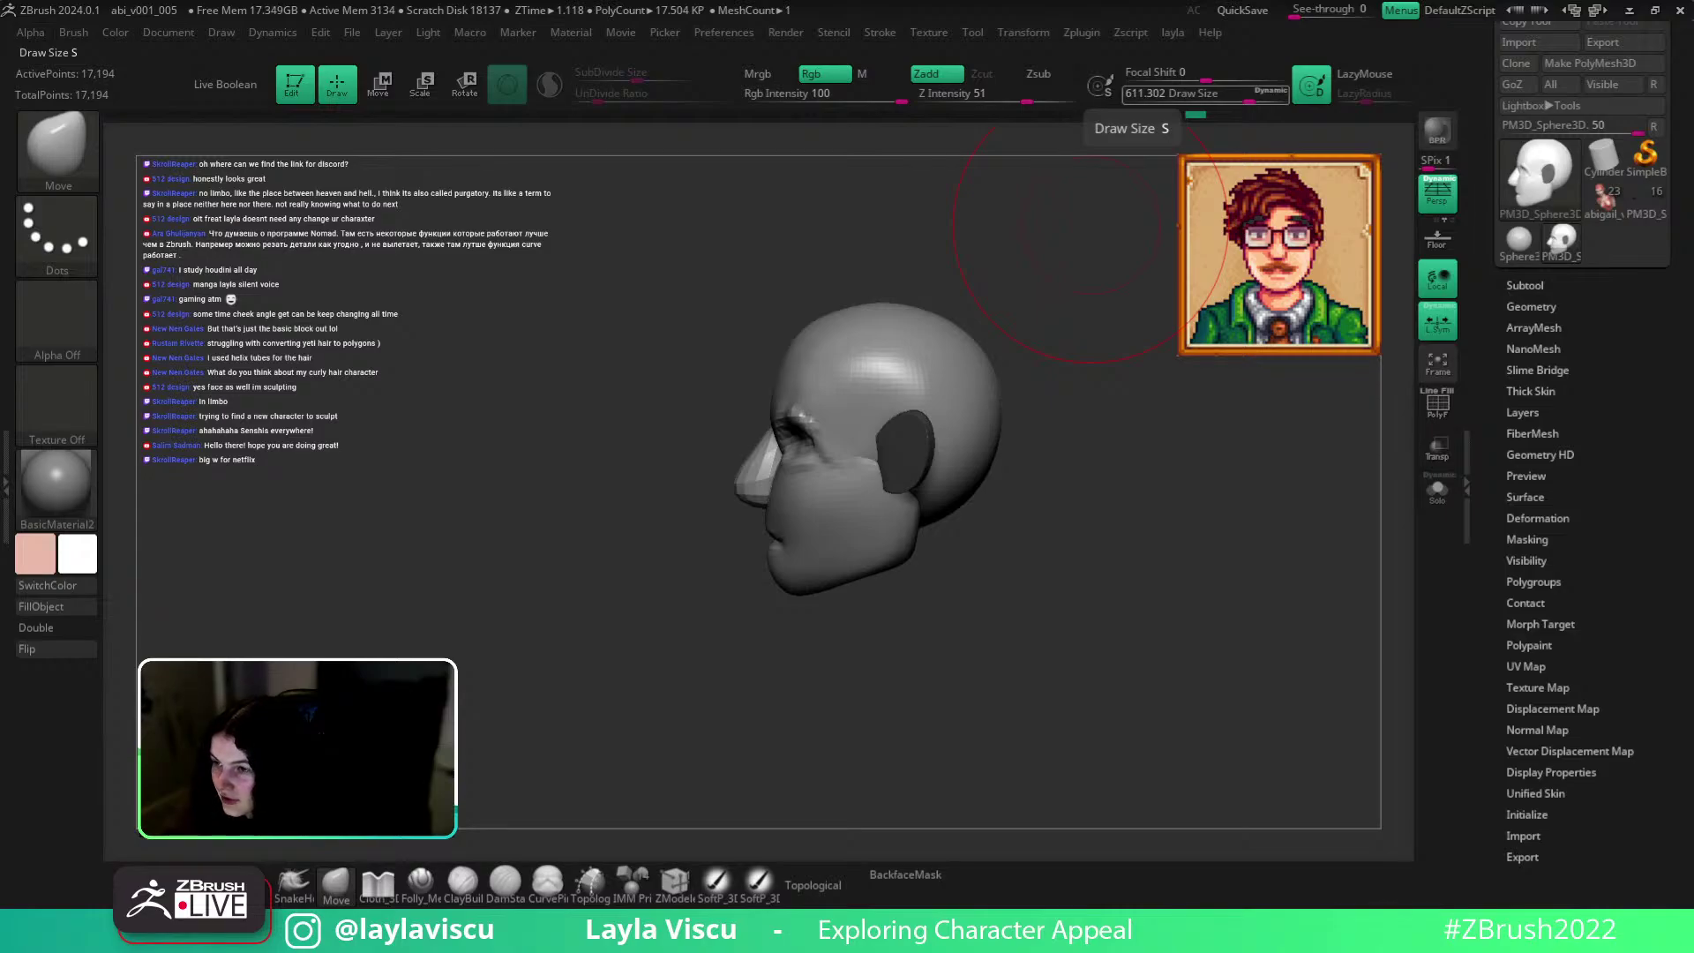
Switch to the reference board, examine the blocked-out figure's simple body masses, and return to the head sculpt in ZBrush.
key(ctrl+shift+b)
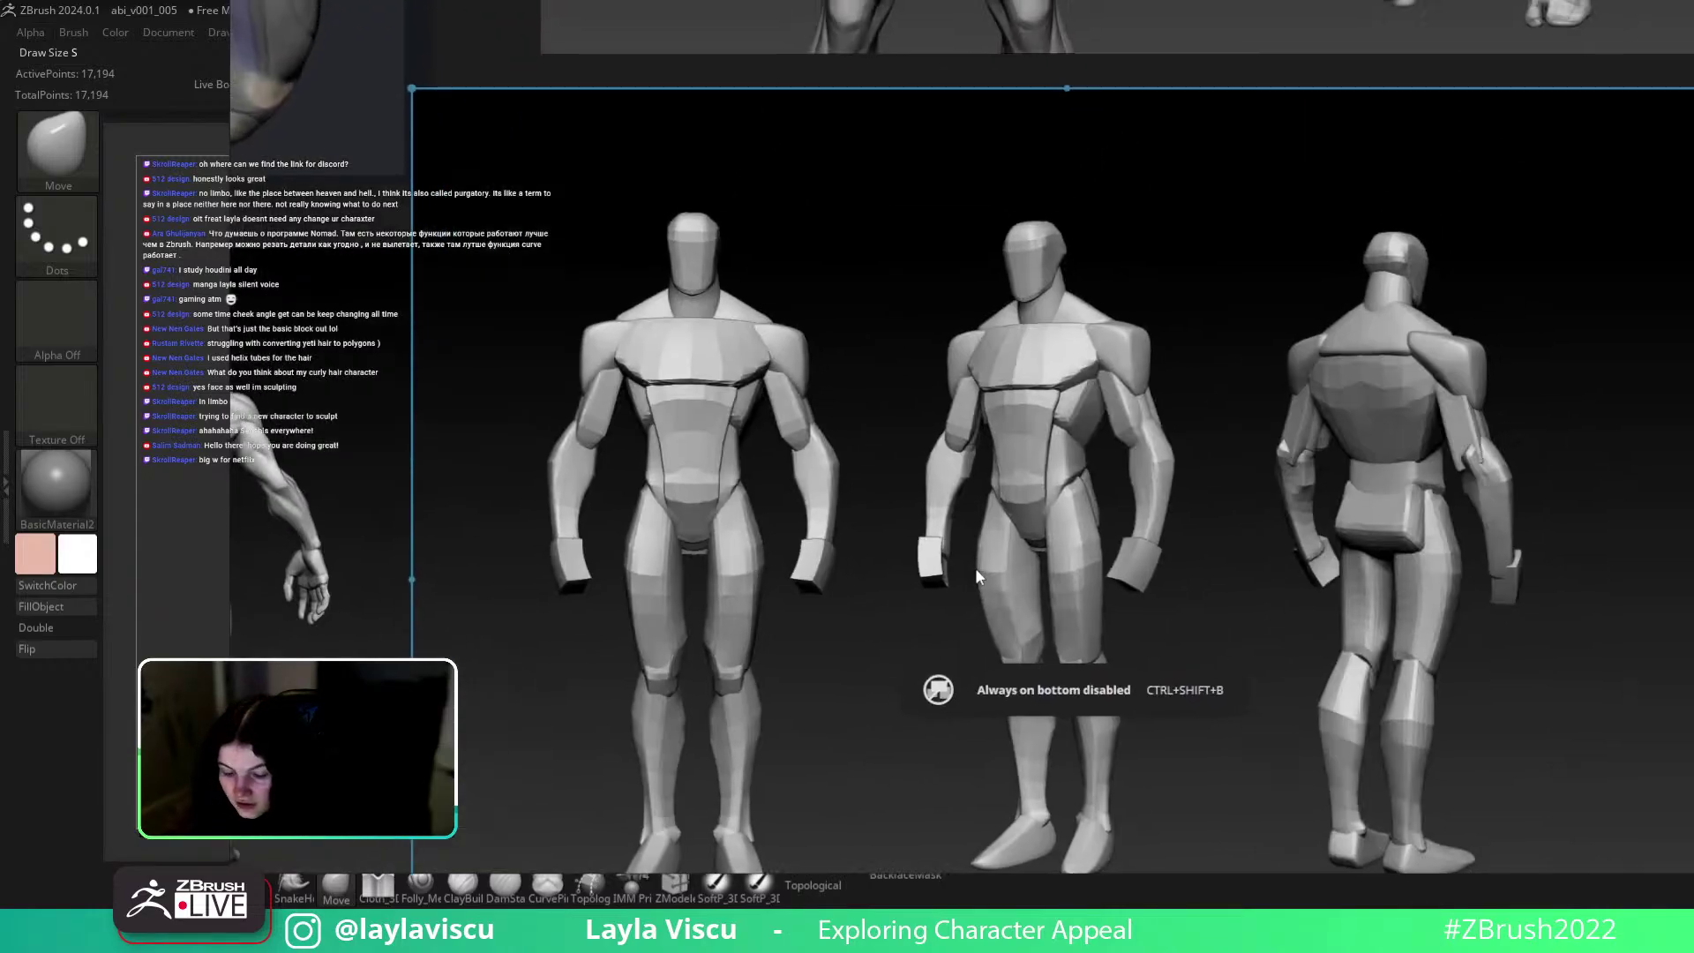
key(ctrl+shift+a)
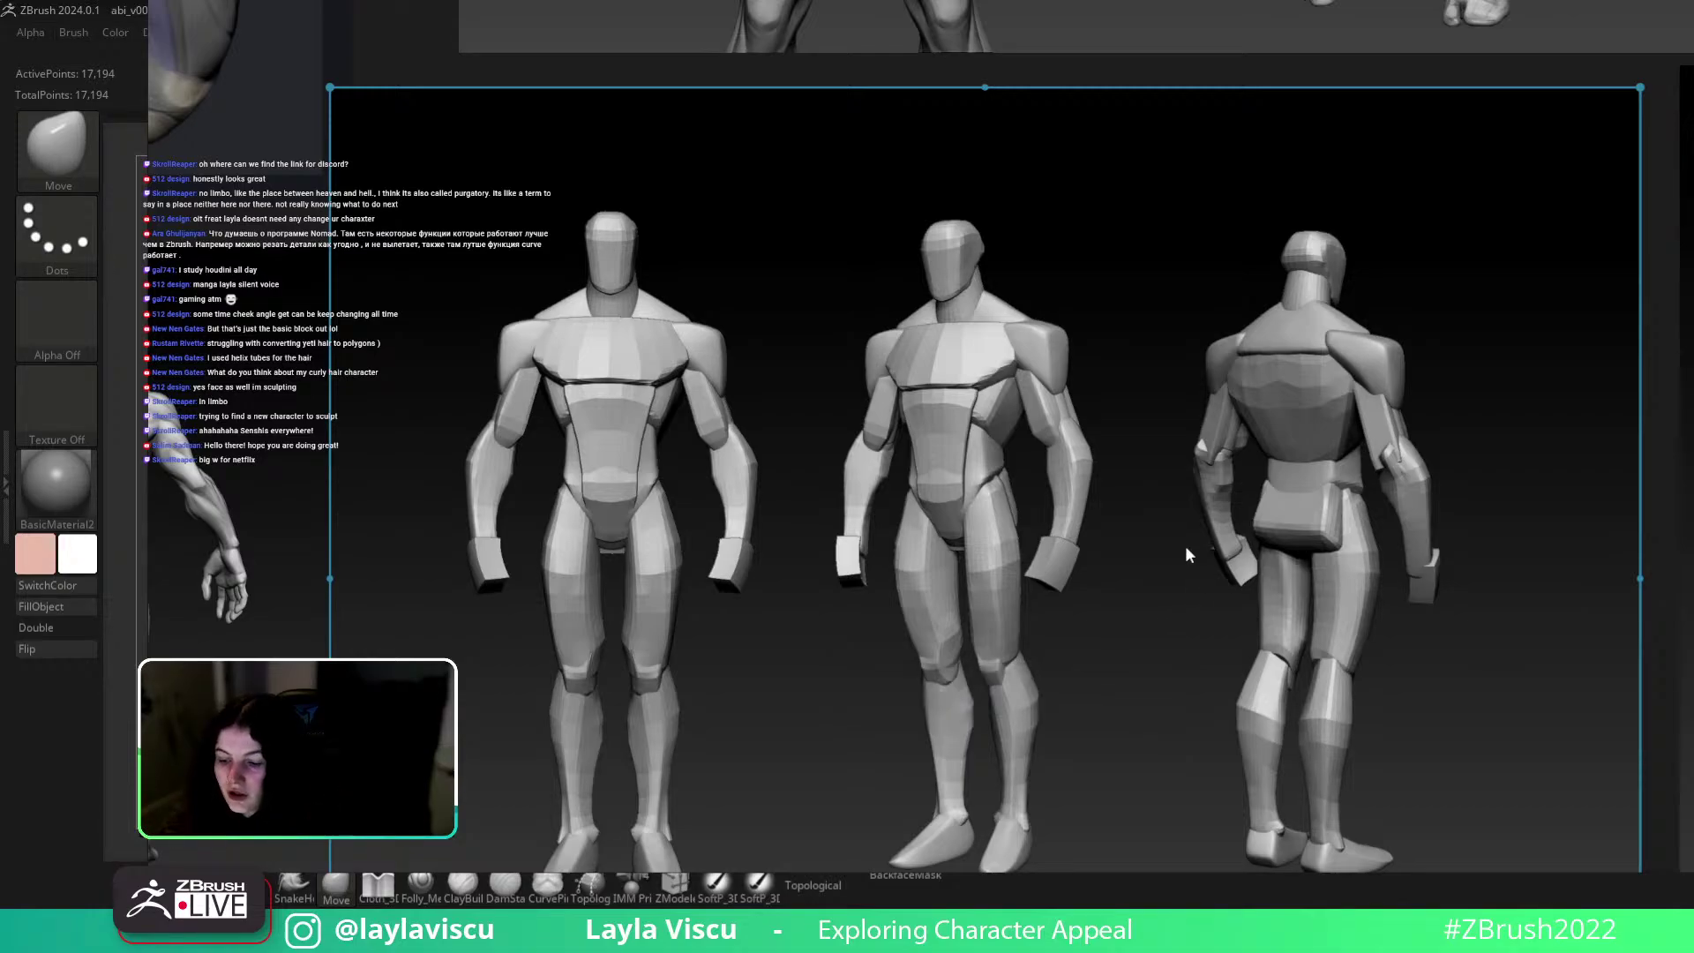
key(ctrl+shift+b)
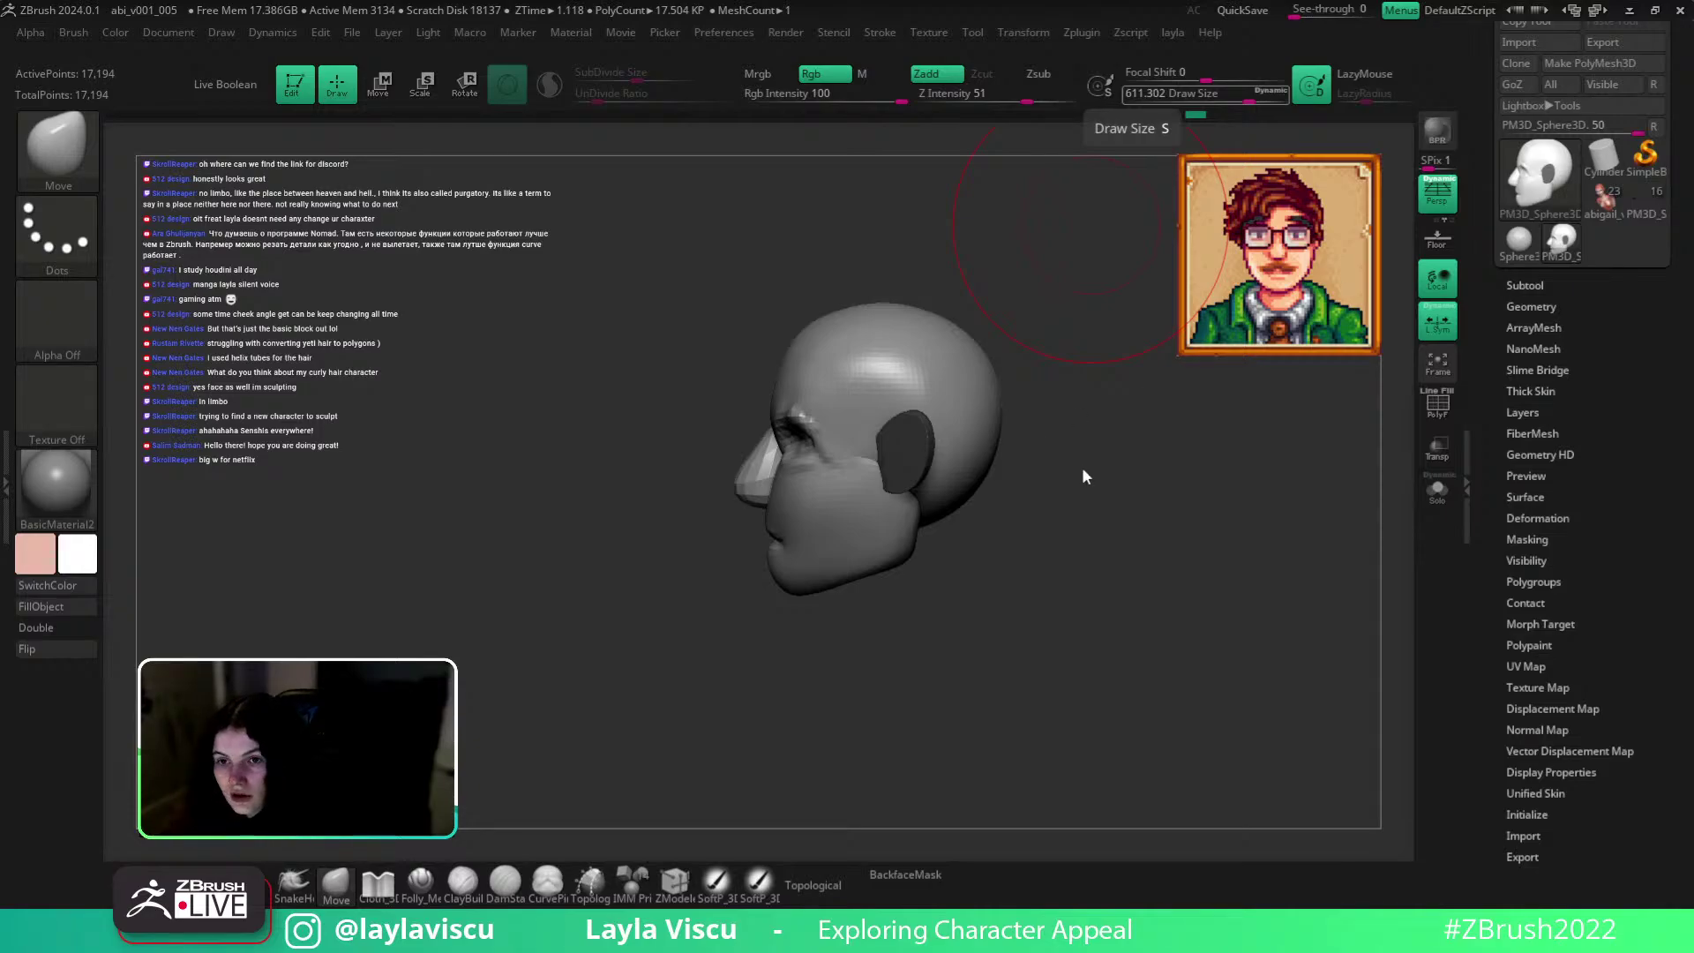
mouse_move(1033, 115)
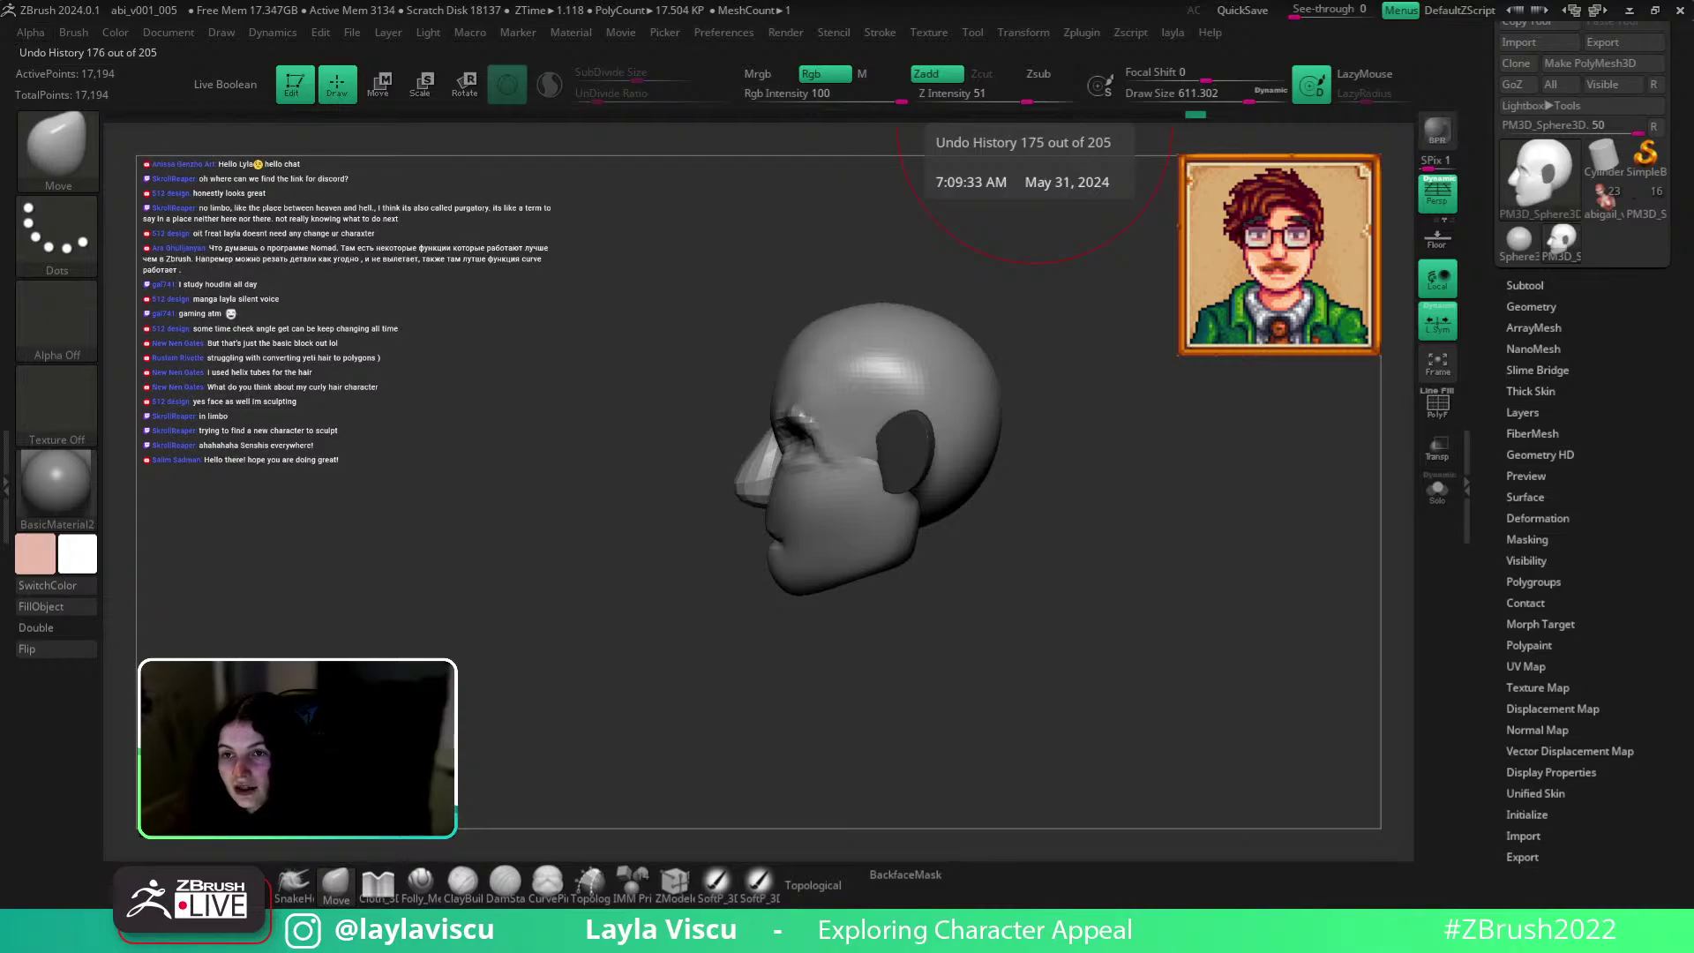
Invert the mask to free the ears and adjust their shape with the Move brush at draw sizes of about 943 and 620.
mouse_move(1117, 660)
mouse_down()
mouse_move(1142, 653)
mouse_move(1100, 605)
mouse_move(1138, 597)
mouse_move(1124, 575)
mouse_move(1017, 579)
mouse_move(1113, 548)
mouse_move(976, 405)
mouse_move(1027, 462)
mouse_up()
mouse_move(1160, 580)
mouse_down()
mouse_move(1104, 567)
mouse_move(1095, 597)
mouse_up()
key(s)
mouse_move(981, 416)
mouse_down()
mouse_move(1015, 450)
mouse_move(992, 473)
mouse_move(988, 434)
mouse_move(1009, 410)
mouse_up()
key(s)
key(s)
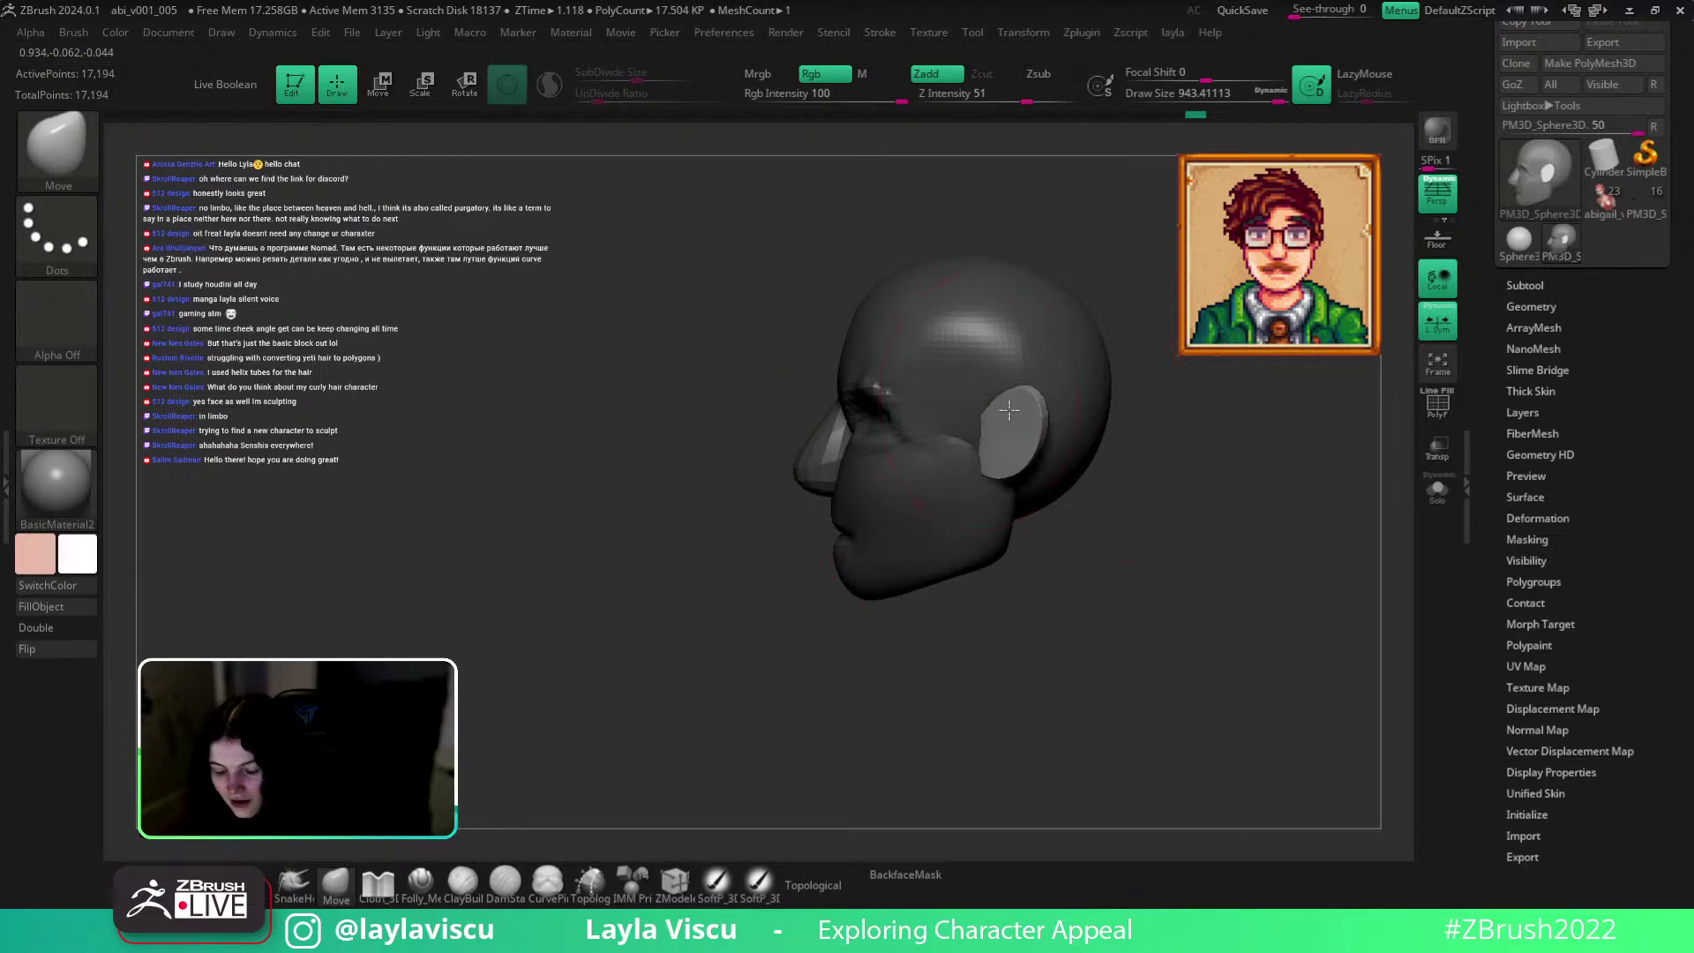
mouse_move(1147, 625)
mouse_down()
mouse_move(1183, 605)
mouse_move(1195, 644)
mouse_move(1024, 533)
mouse_move(1100, 586)
mouse_move(1033, 571)
mouse_up()
key(s)
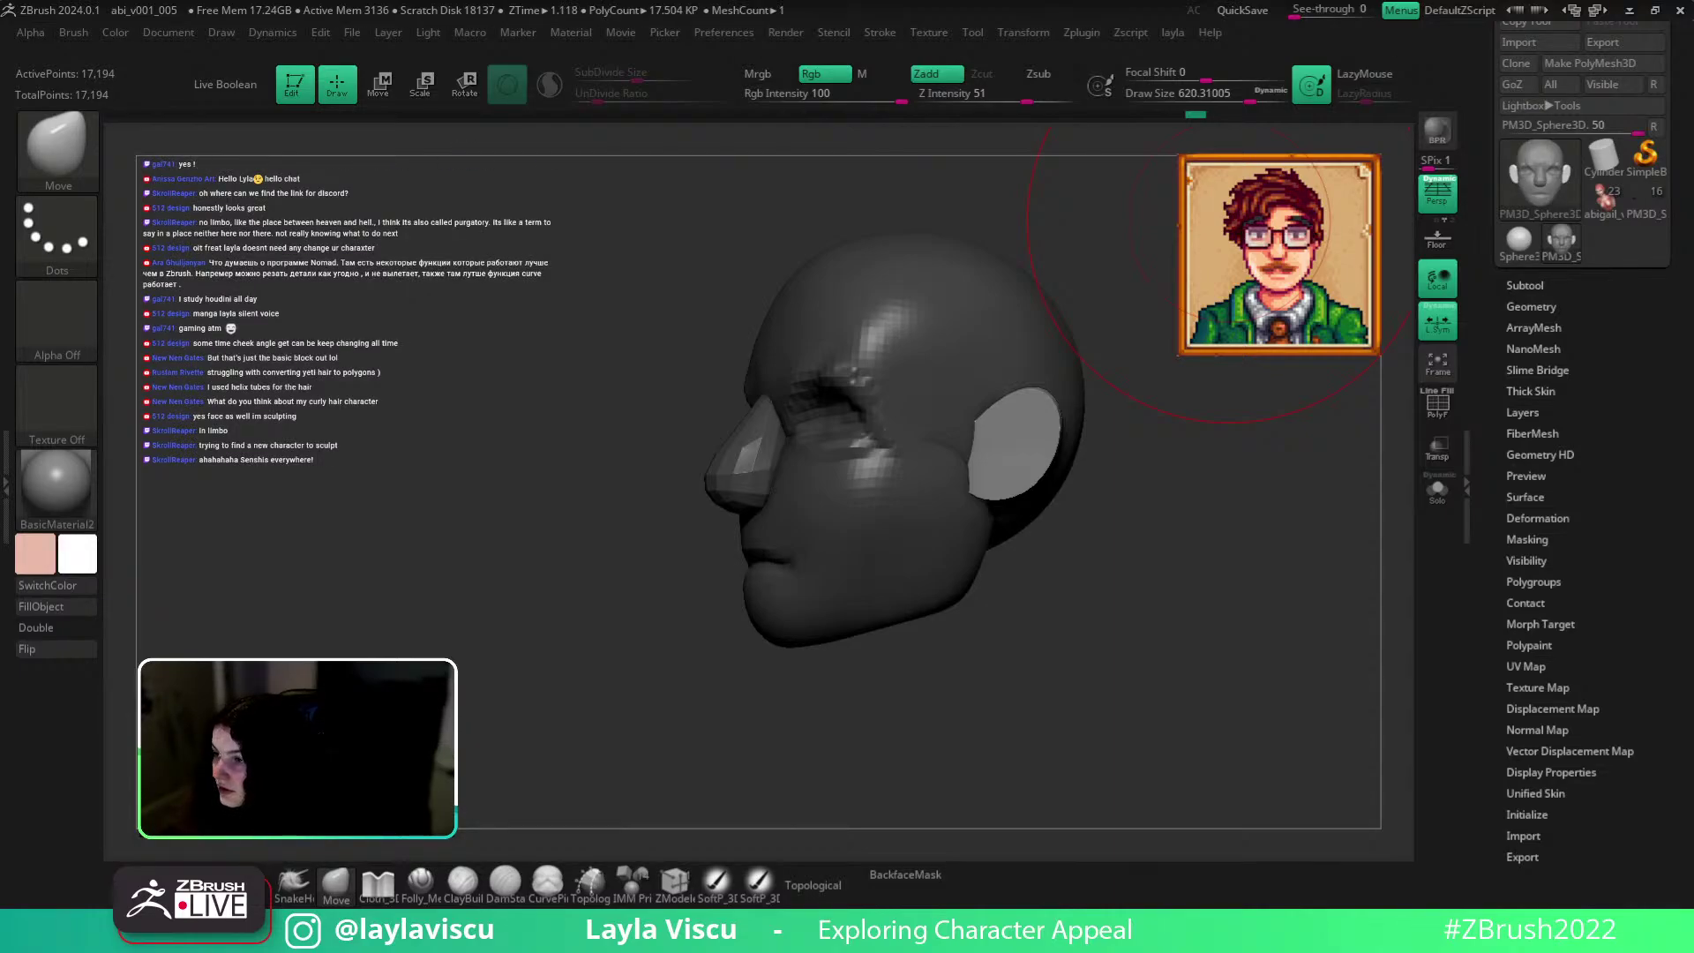
Invert the mask to protect the ears and refine the chin and lower jawline with the Move brush at draw sizes between about 217 and 365.
drag(1174, 571, 1126, 685)
key(ctrl)
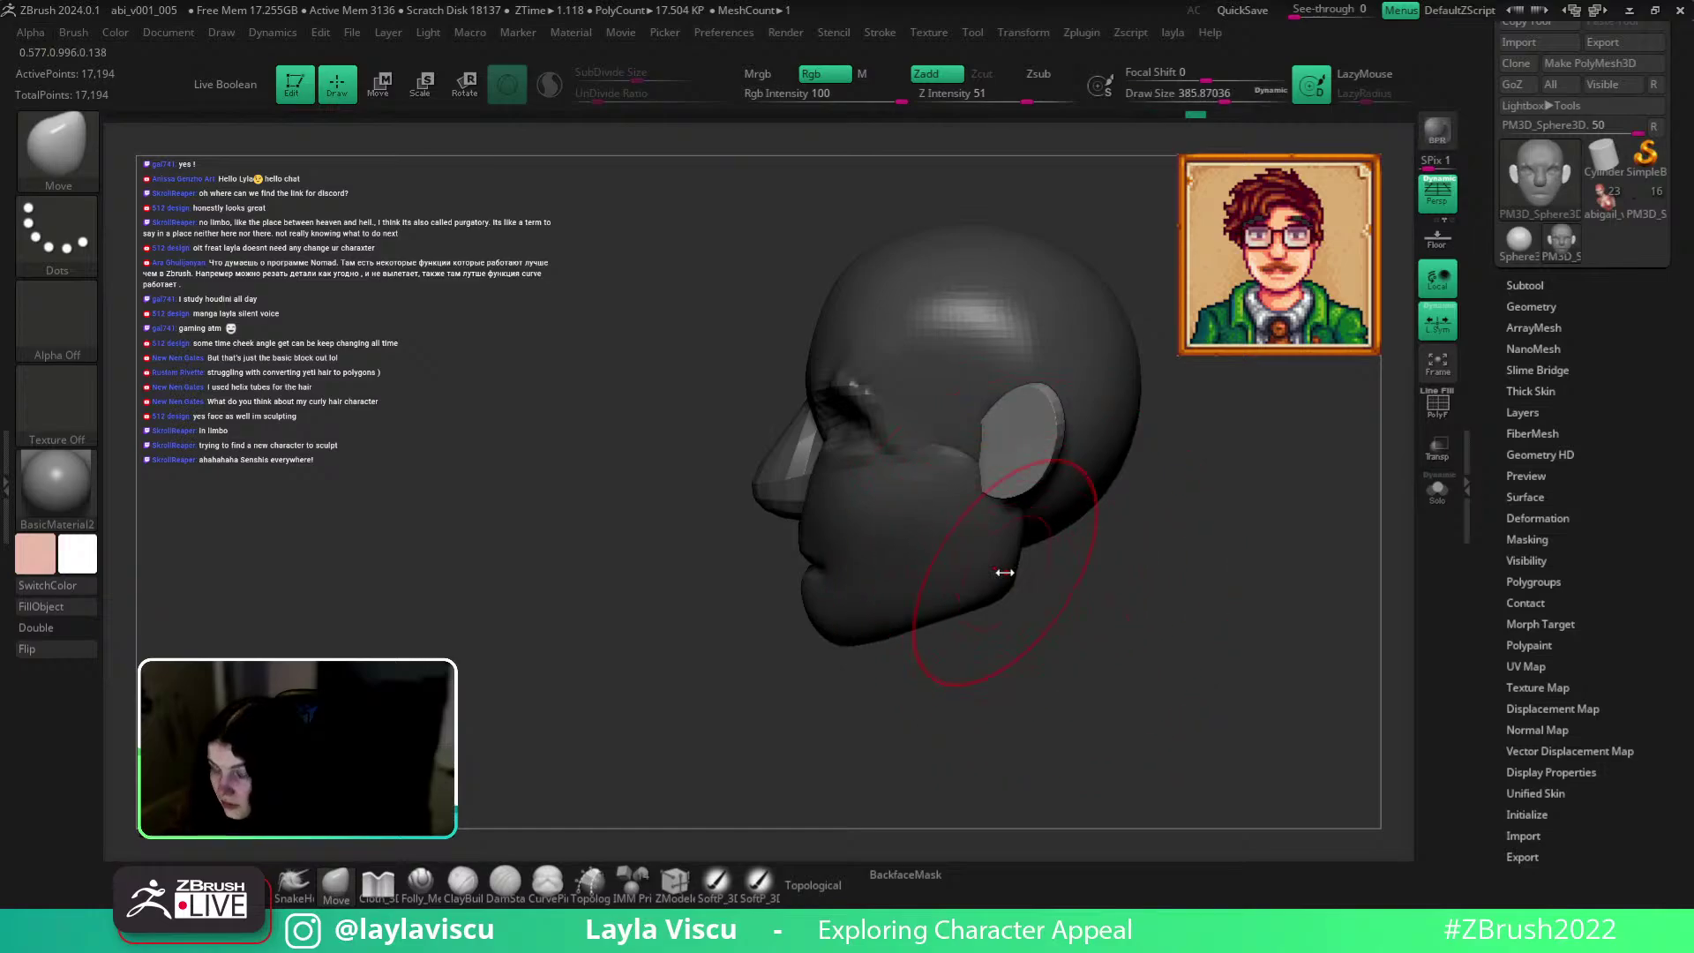
ctrl+click(1061, 637)
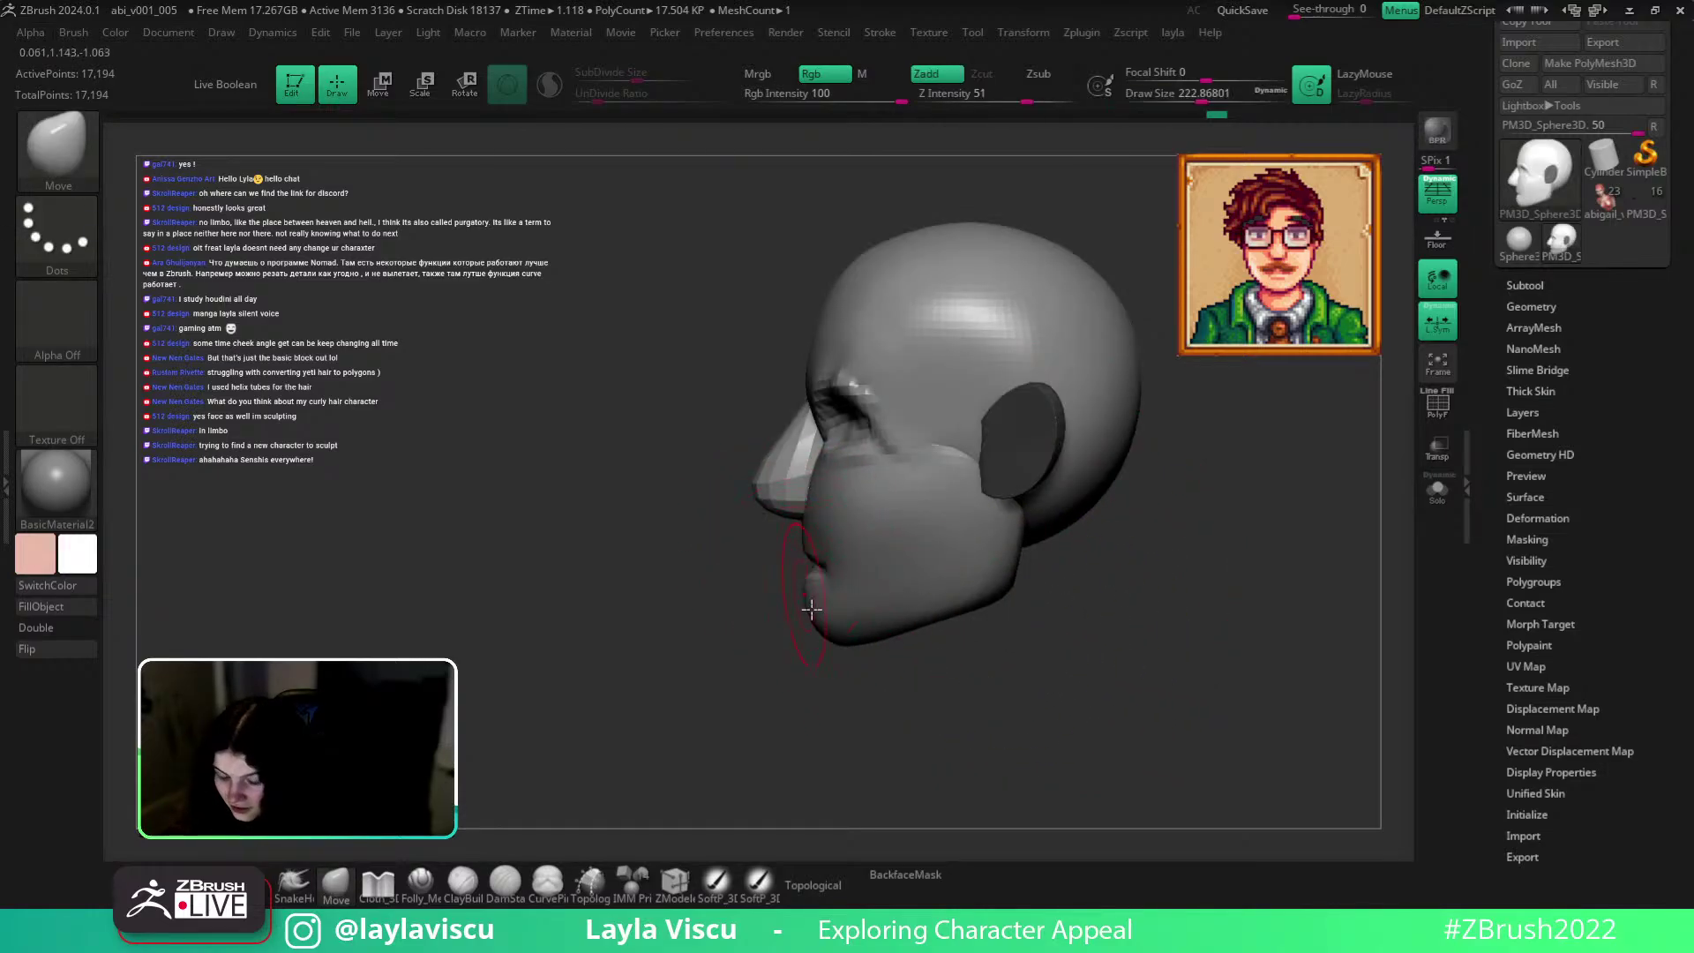
drag(806, 681, 801, 635)
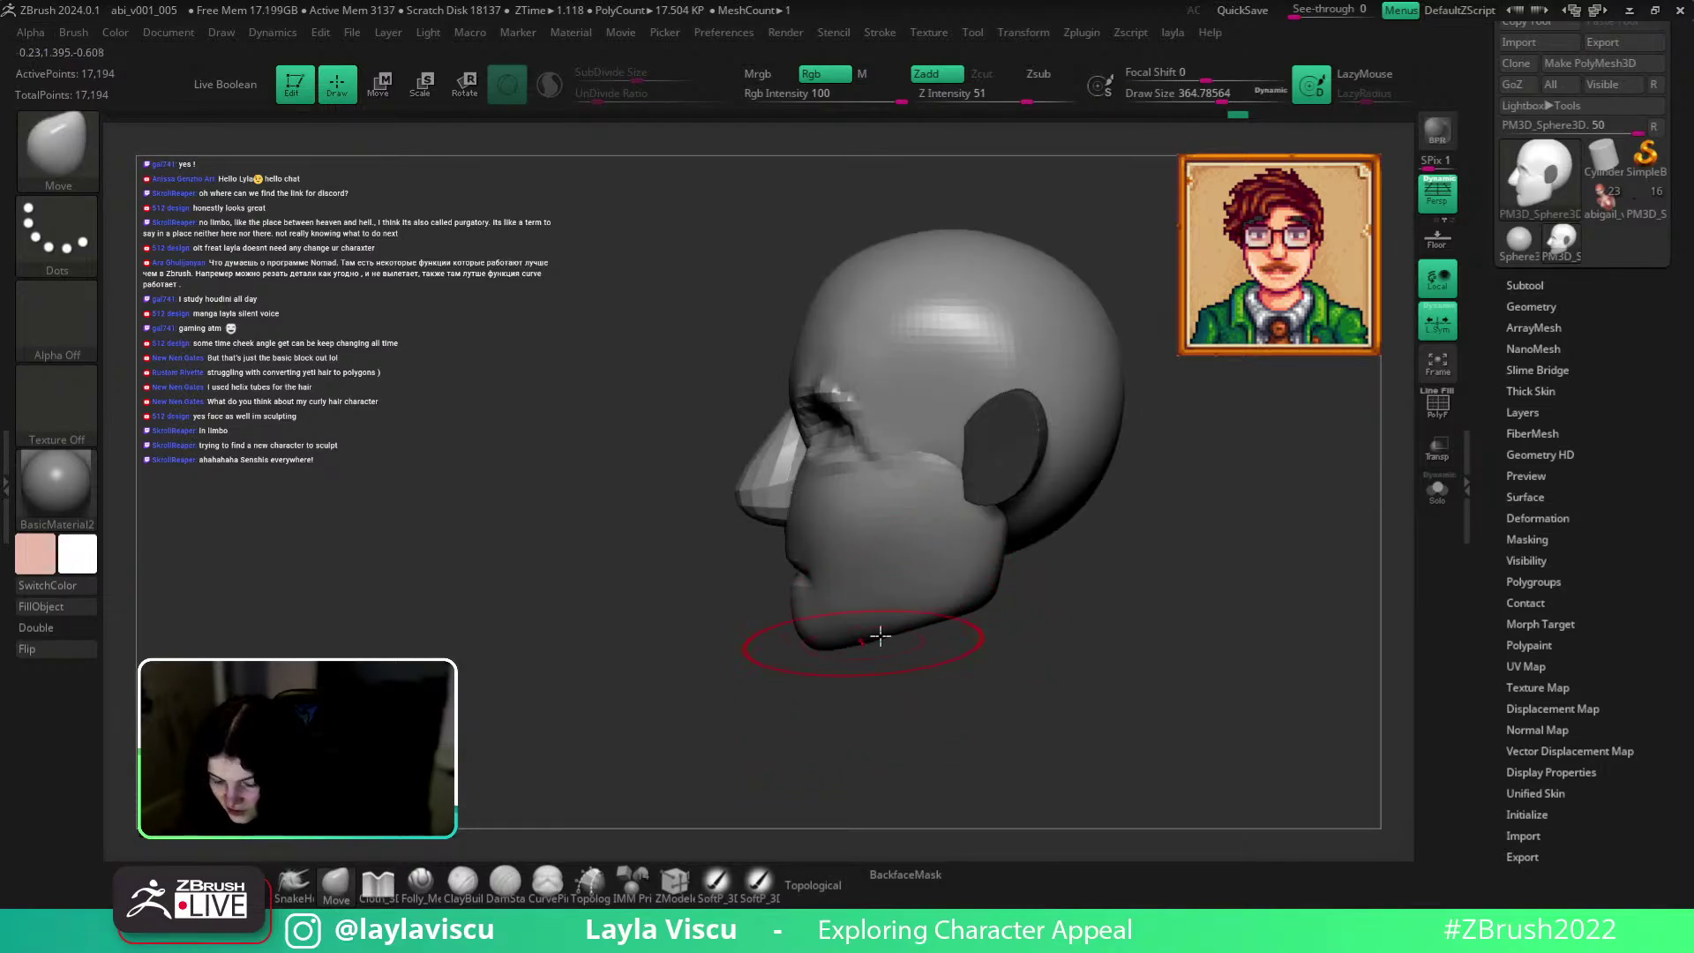
key(s)
drag(890, 618, 863, 615)
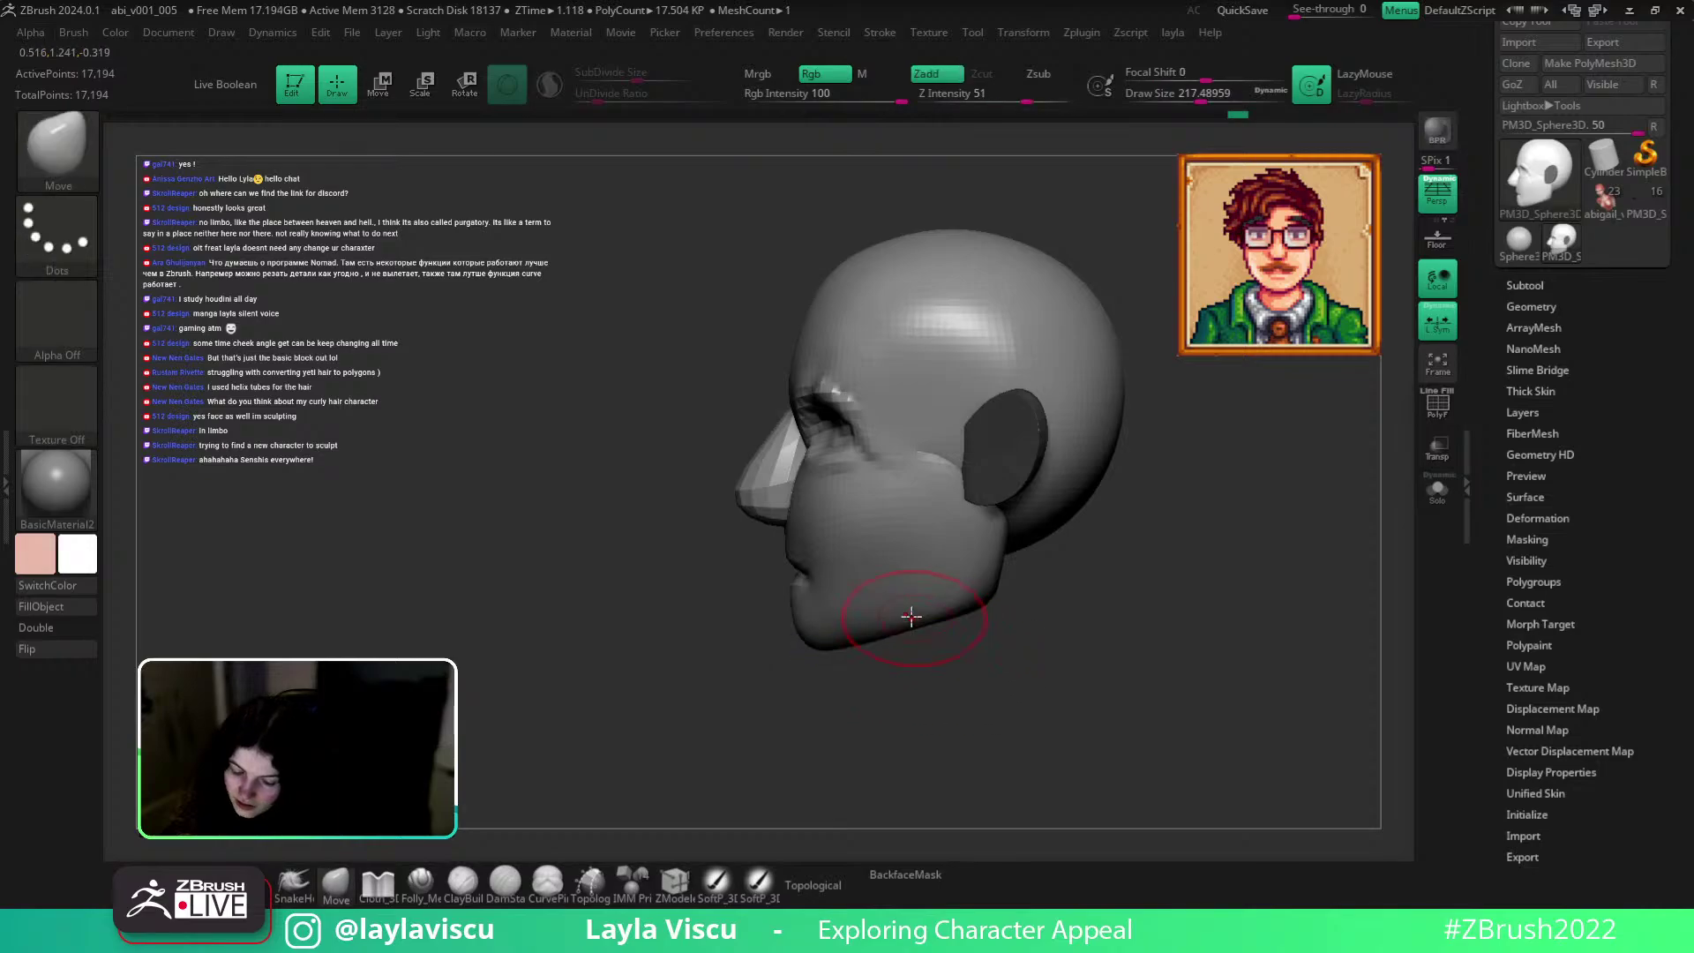
mouse_move(933, 670)
mouse_down()
mouse_move(990, 672)
mouse_move(976, 651)
mouse_up()
Adjust the nose bridge and face contours with the Move brush at draw sizes between about 128 and 234.
key(d)
key(s)
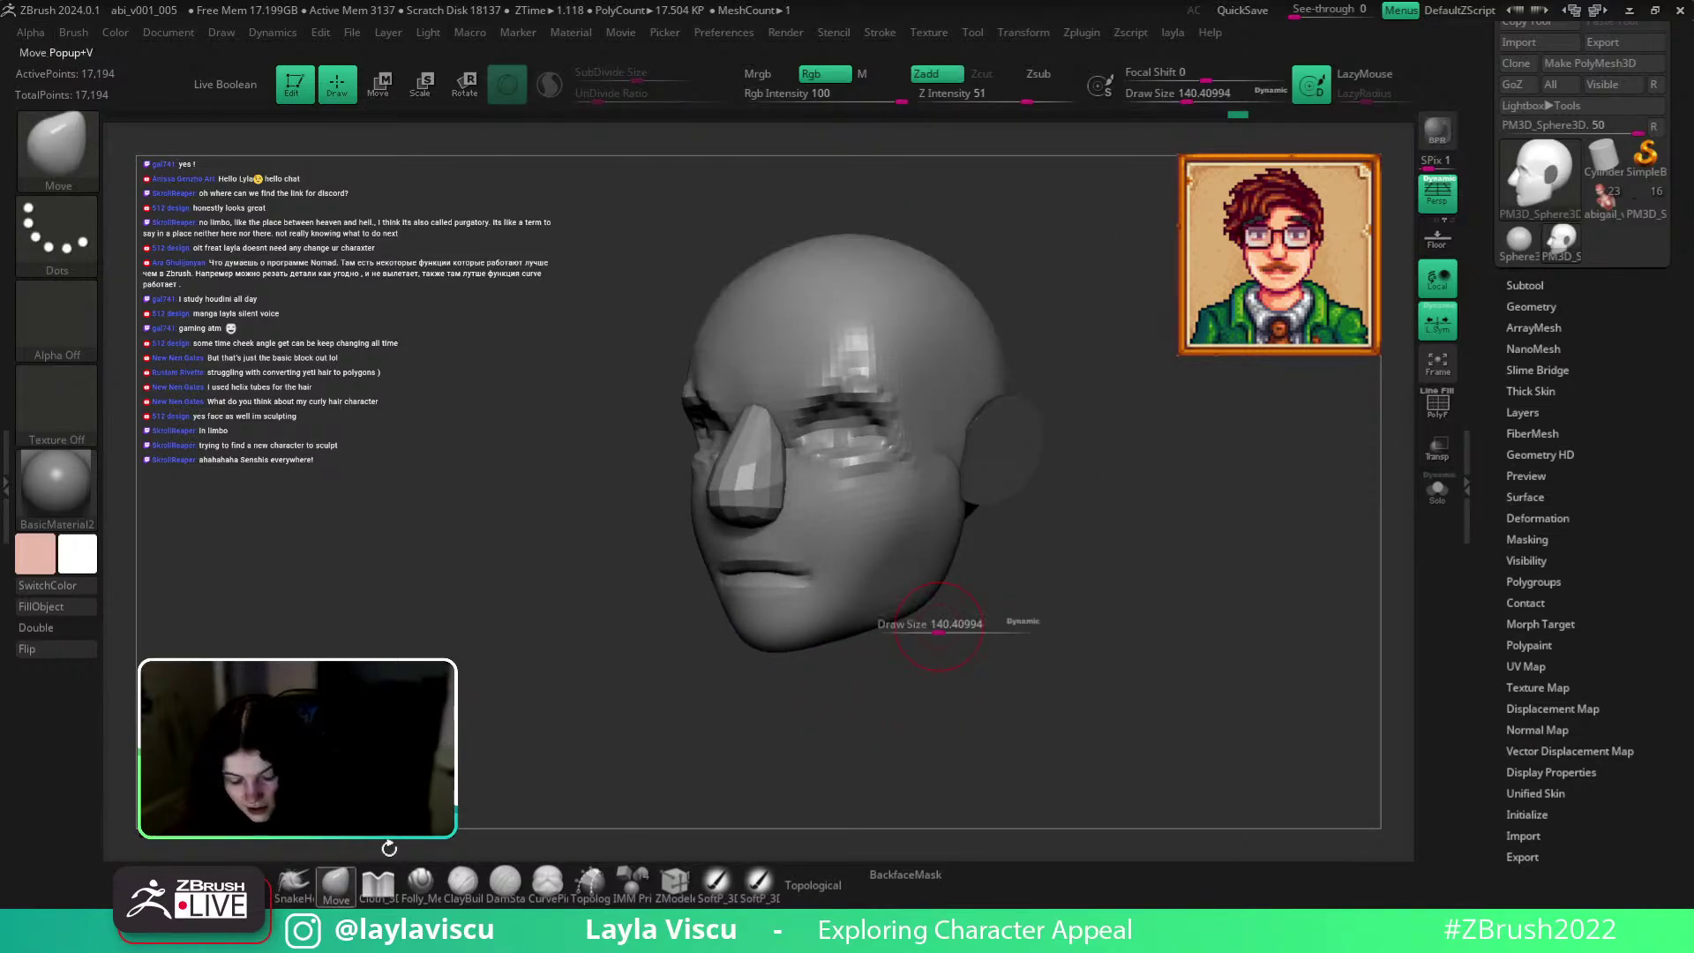
shift+drag(994, 612, 1252, 643)
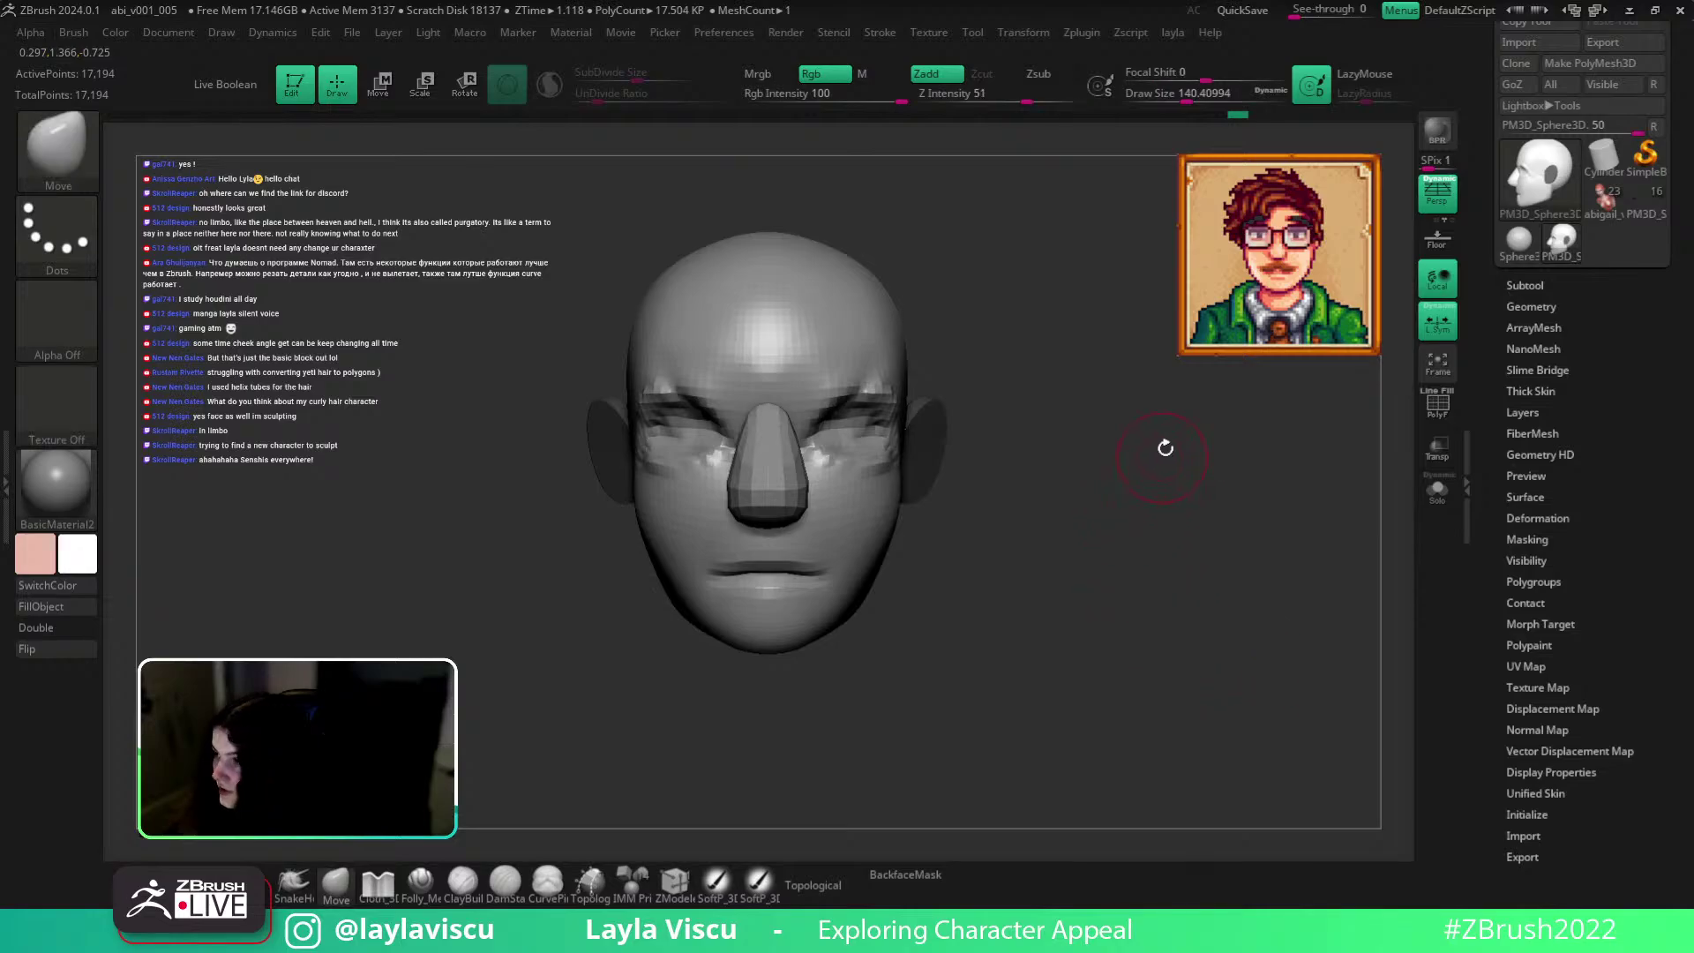
key(s)
click(767, 421)
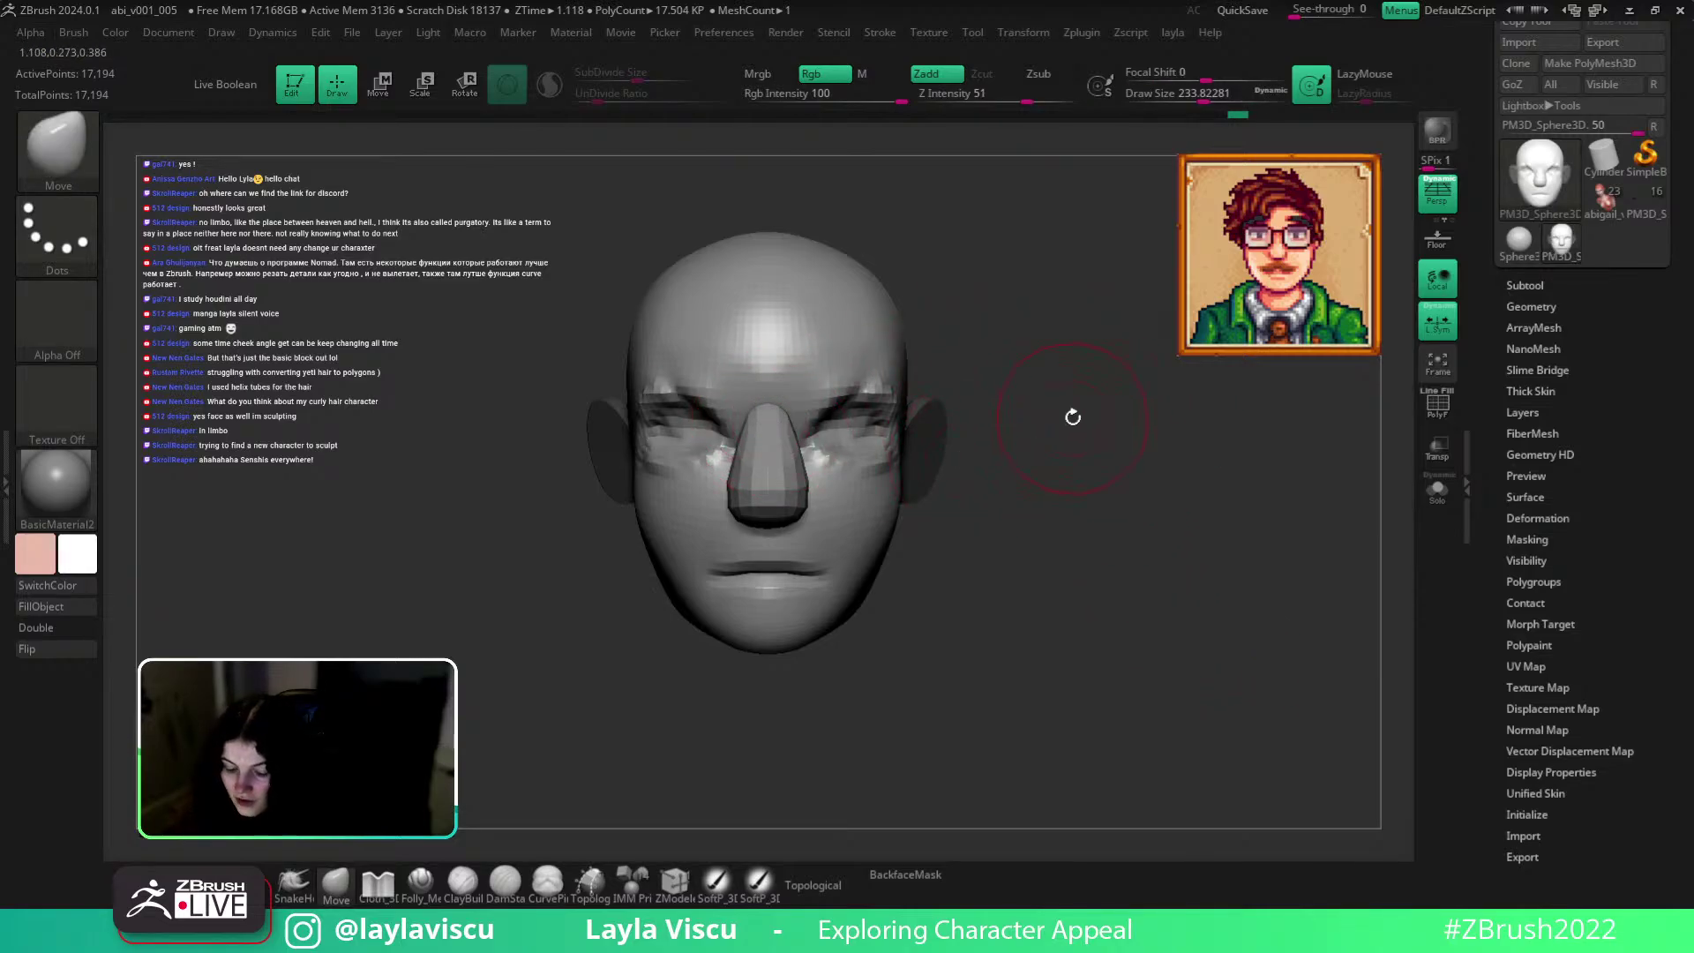
mouse_move(1069, 464)
alt+mouse_down()
mouse_move(1183, 526)
mouse_move(1116, 530)
alt+mouse_up()
key(s)
drag(1184, 533, 1165, 533)
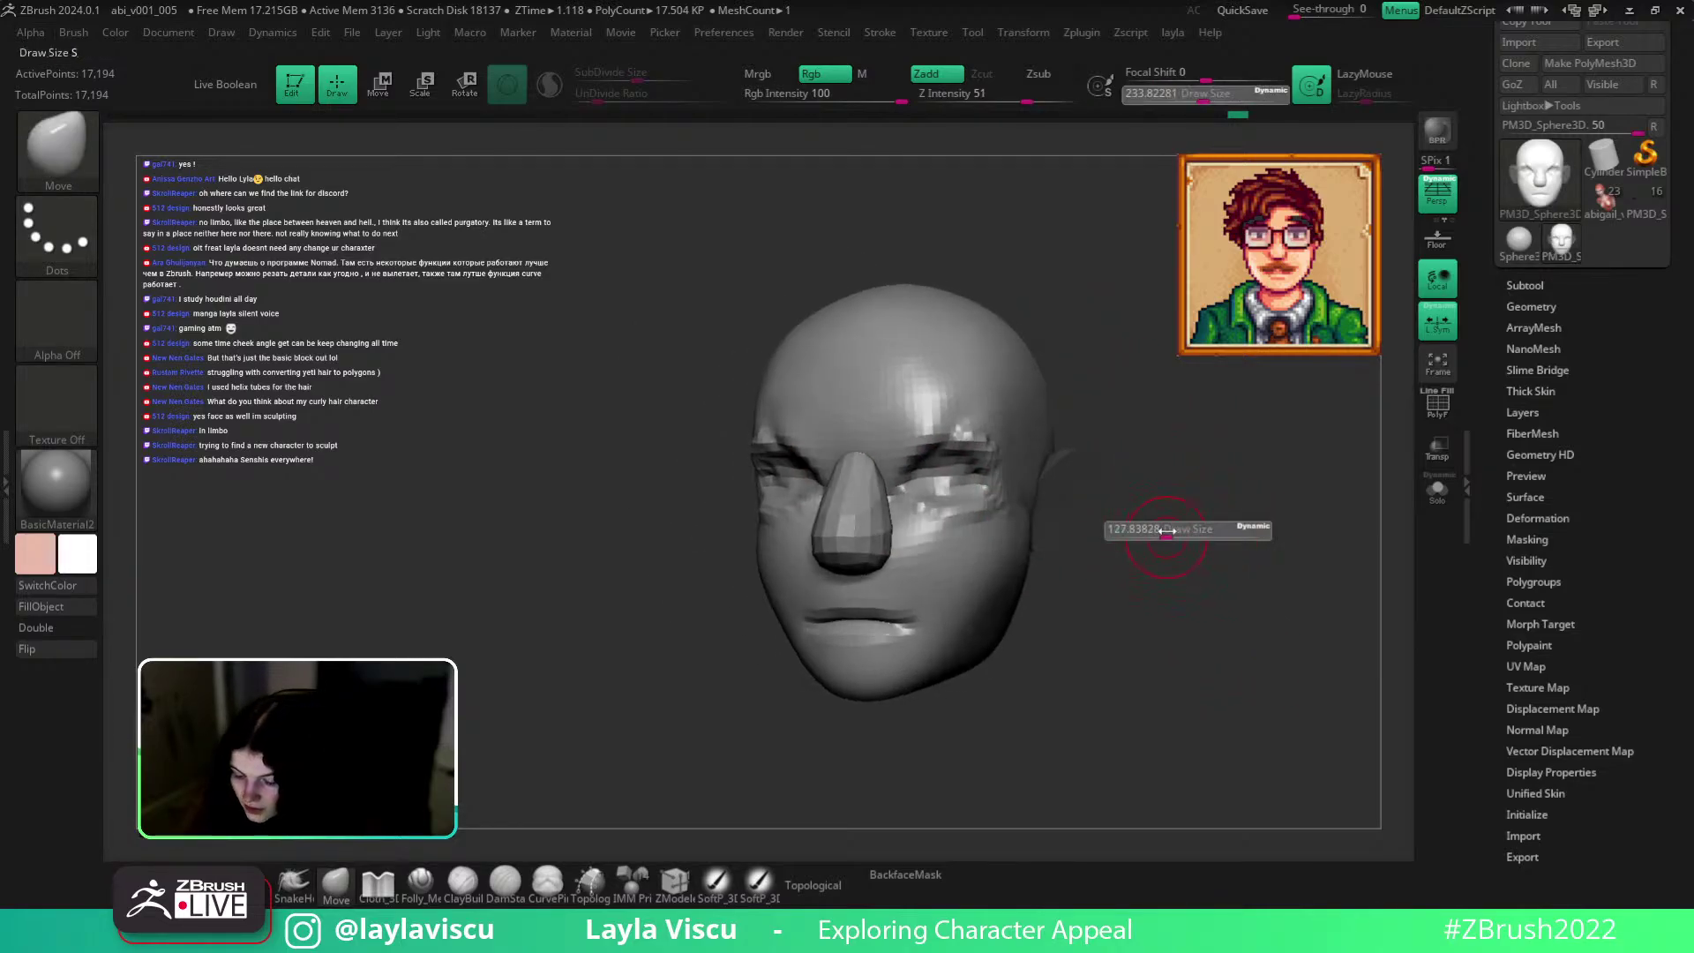
Isolate the nose polygroup, invert the visibility to show the head without it, and update the mask on the visible head.
click(1427, 501)
key(s)
drag(979, 475, 976, 475)
key(shift+f)
ctrl+shift+click(869, 516)
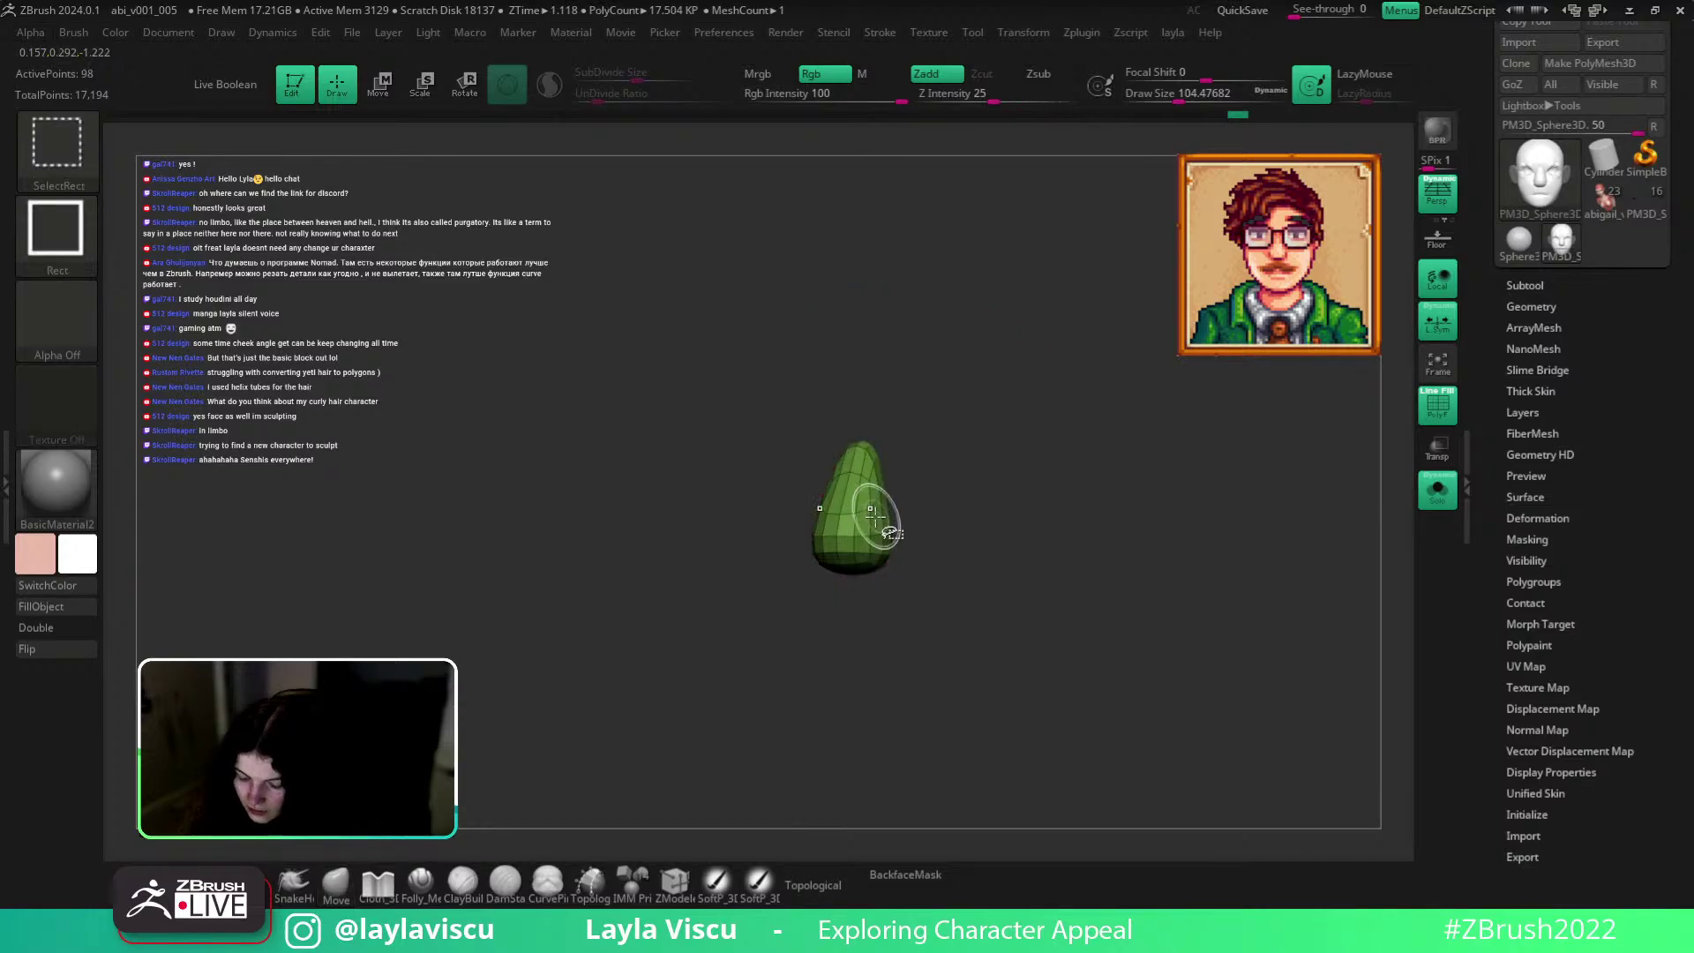
ctrl+shift+click(995, 443)
ctrl+drag(967, 487, 983, 494)
ctrl+click(1113, 516)
ctrl+click(1014, 560)
key(ctrl+i)
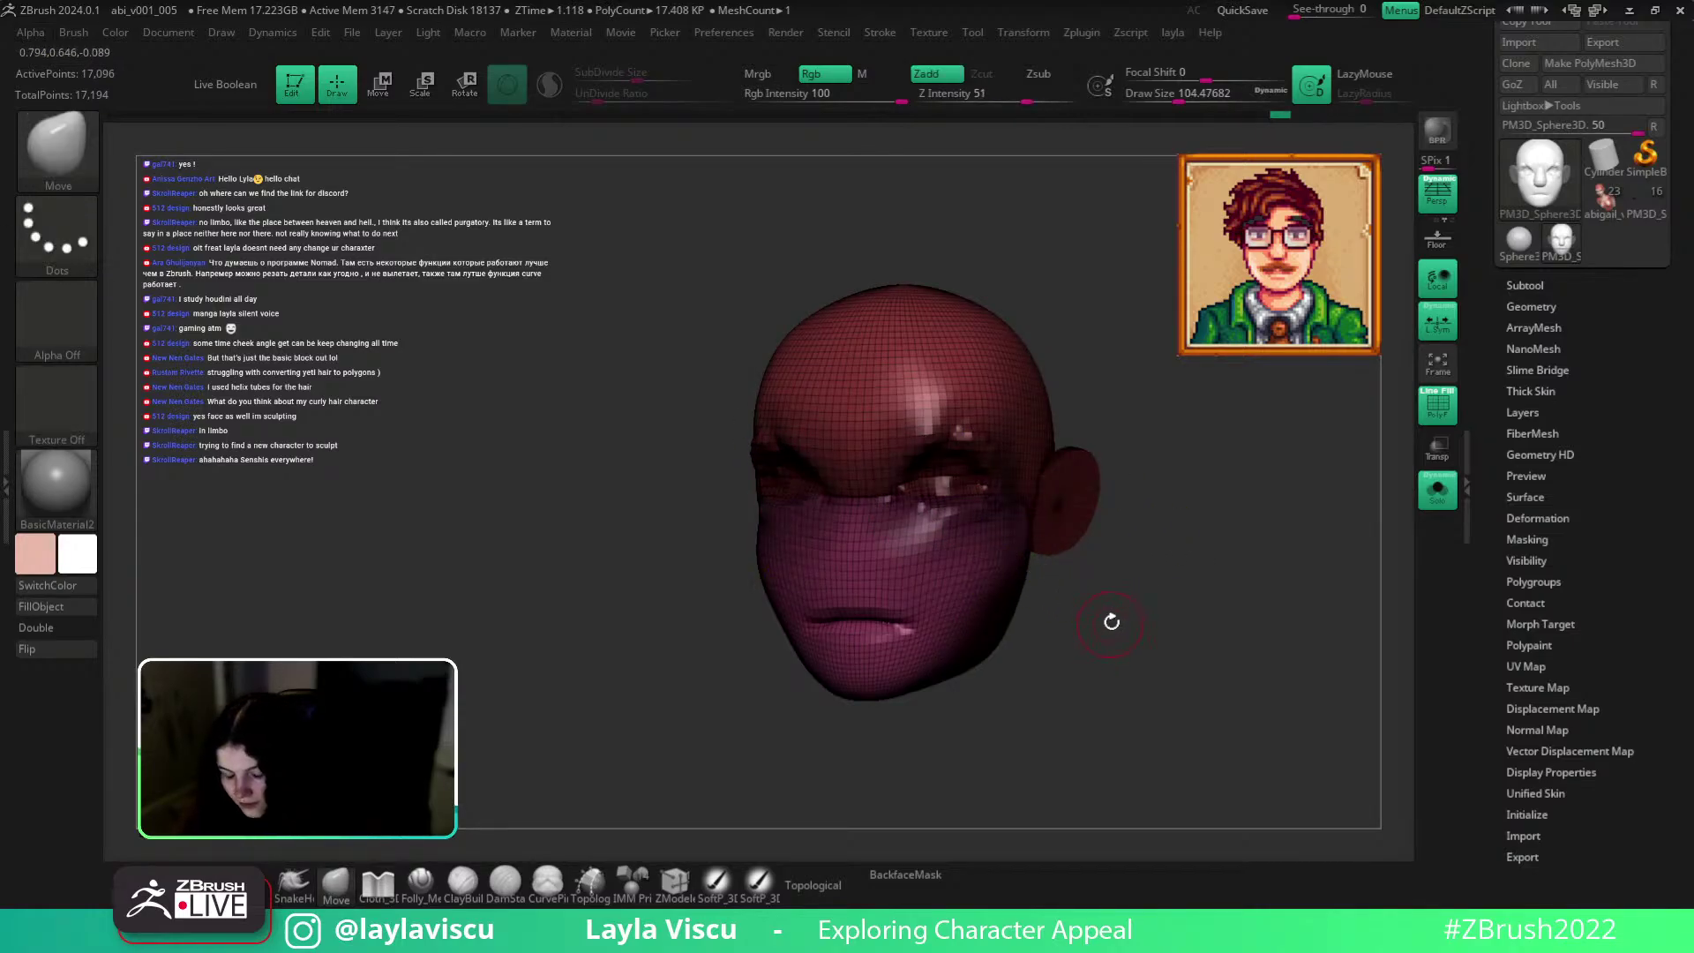
Bring up the Move gizmo on the masked head and reposition it over the eye socket beside the hidden nose.
key(w)
click(1055, 345)
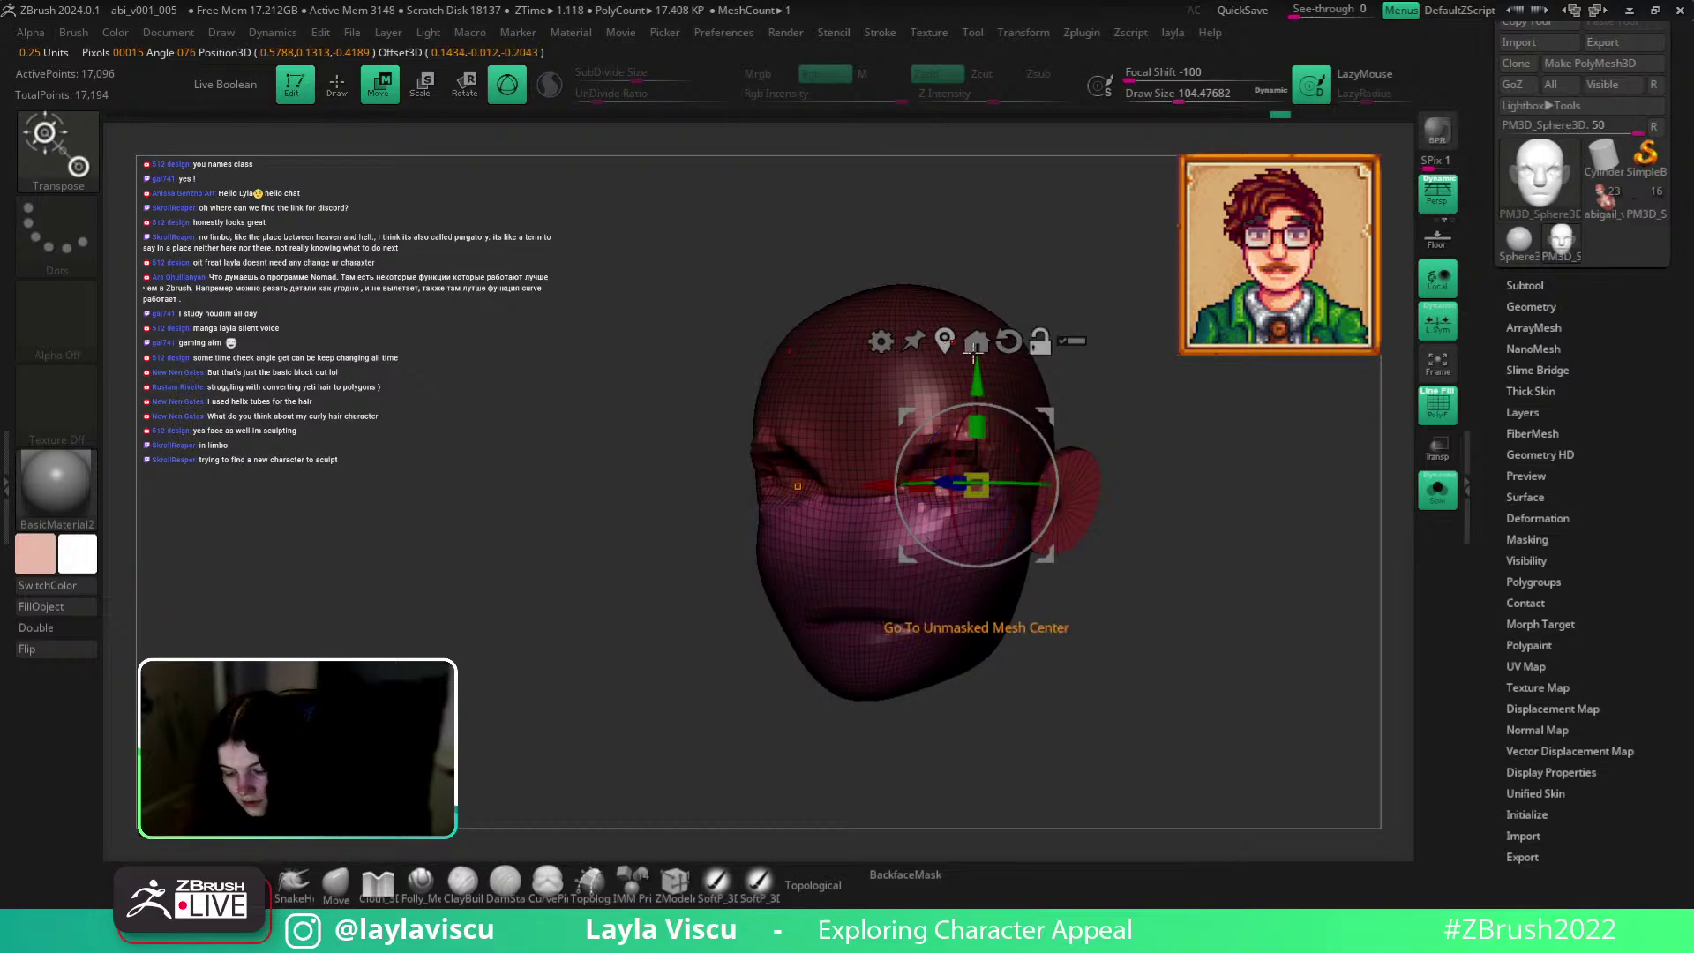
alt+drag(1044, 417, 1018, 408)
alt+drag(992, 476, 1019, 470)
alt+drag(1023, 548, 1022, 550)
drag(948, 478, 938, 490)
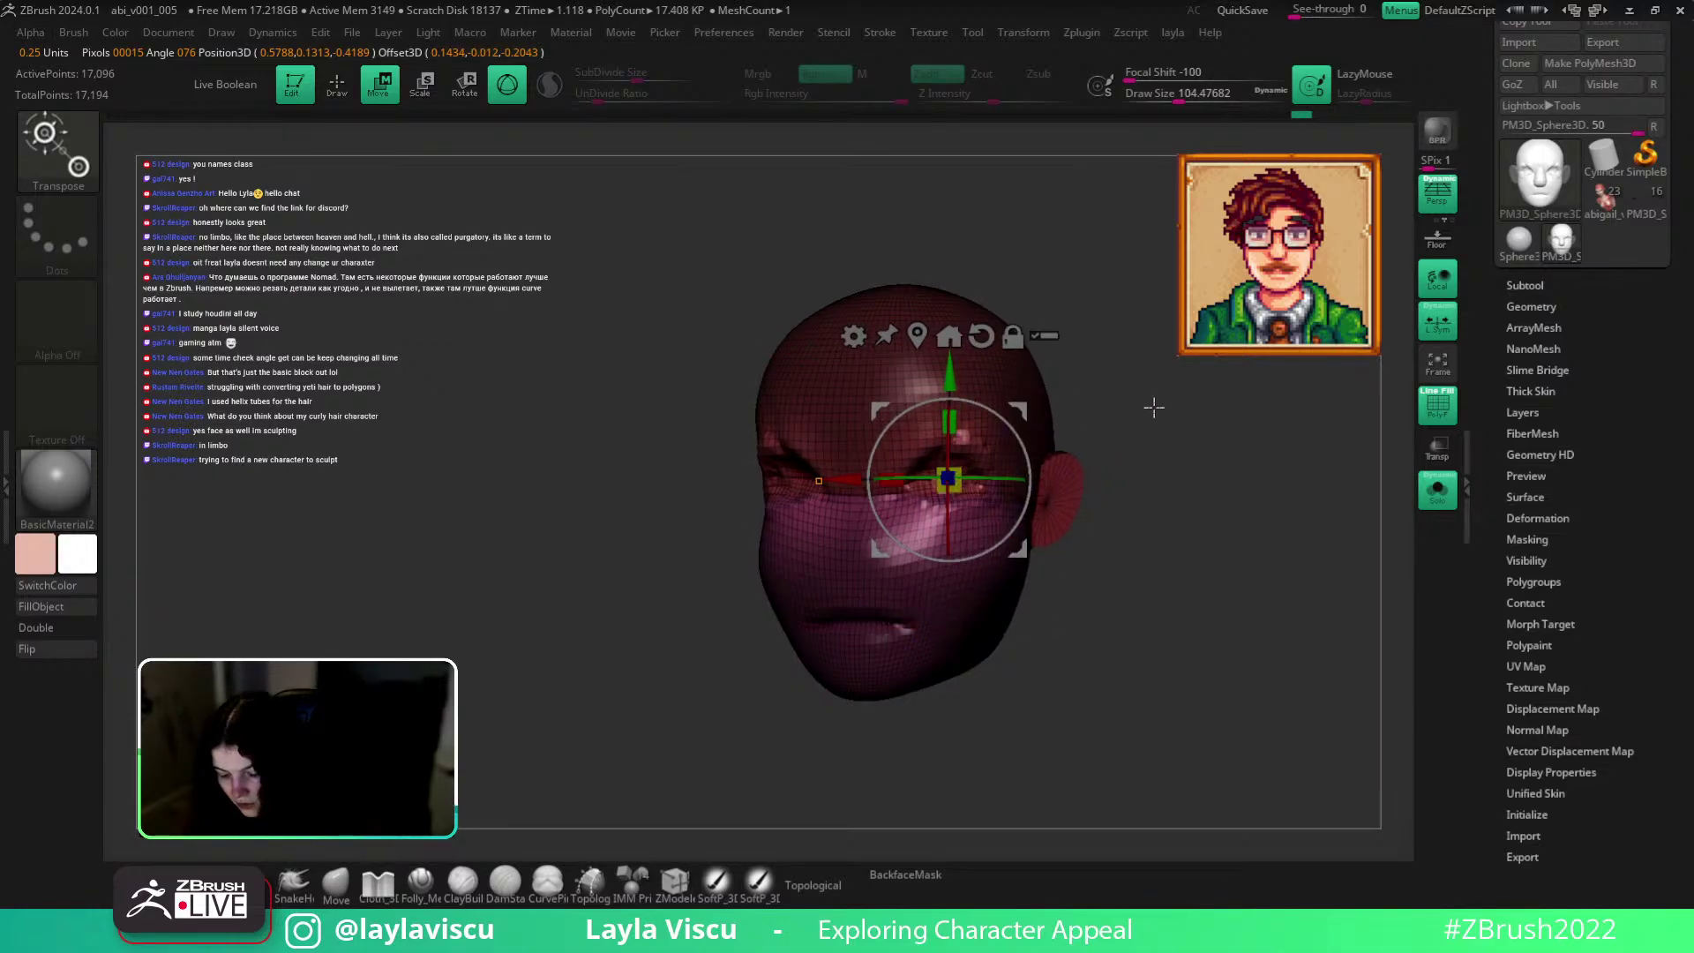
shift+drag(1206, 442, 1210, 484)
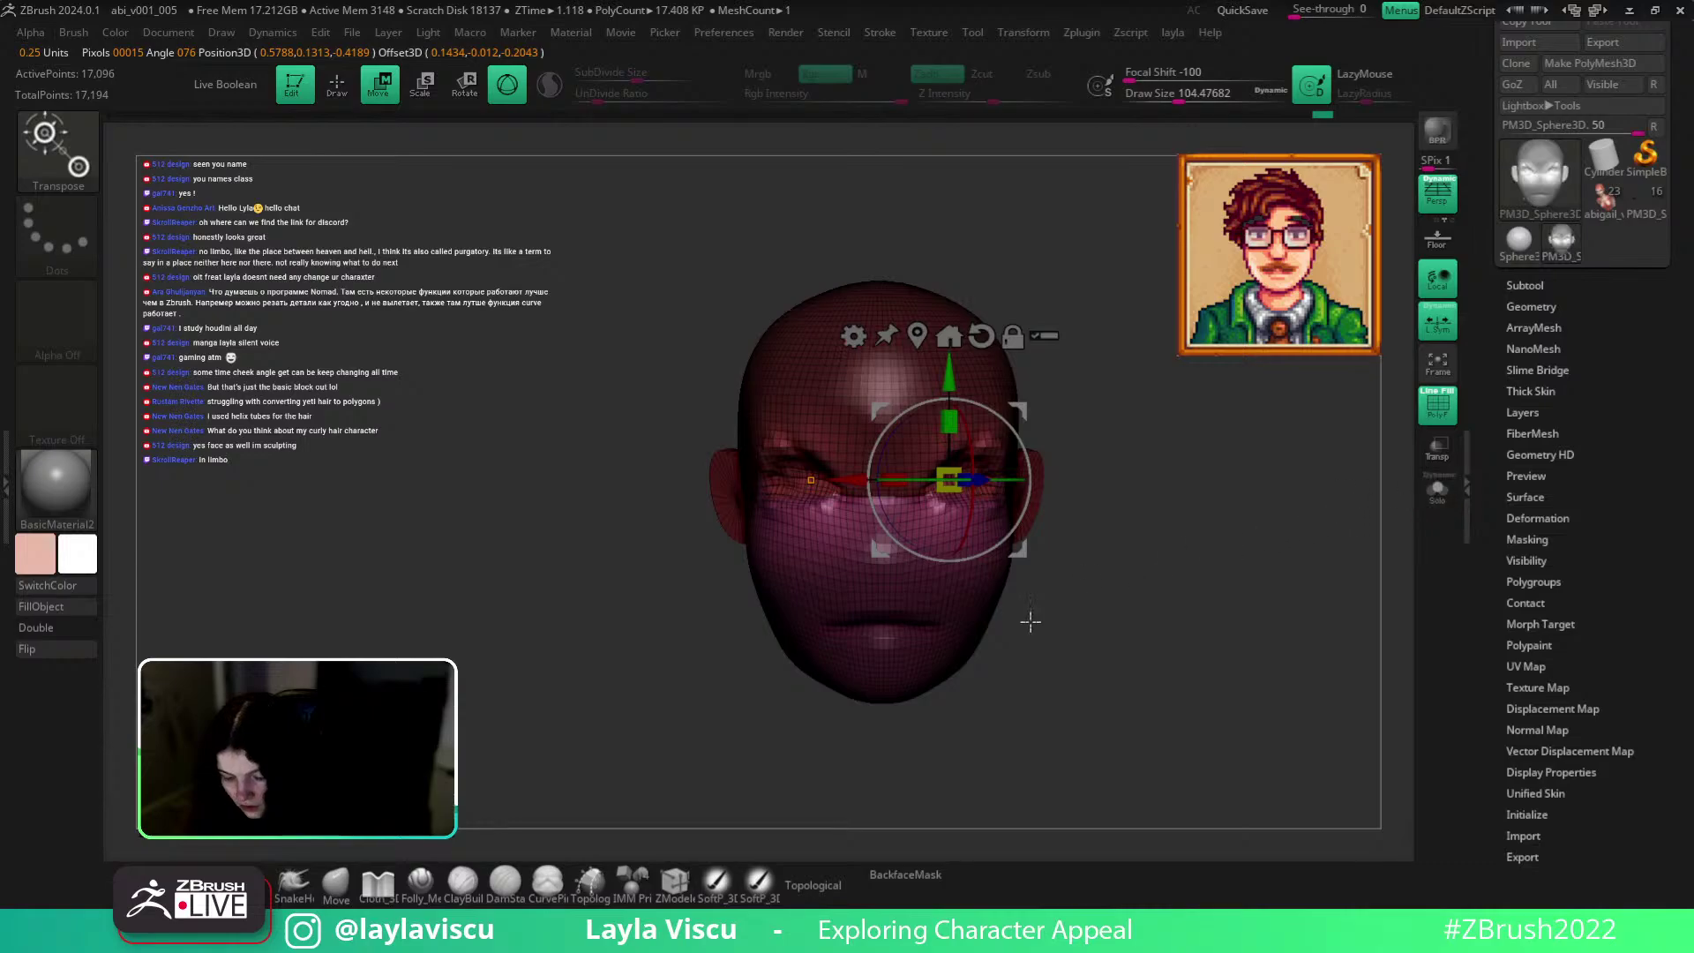
Try a small adjustment beside the eye socket with the nose shown and polyframes off, and undo it.
click(351, 893)
ctrl+shift+click(1312, 535)
drag(1308, 556, 1303, 571)
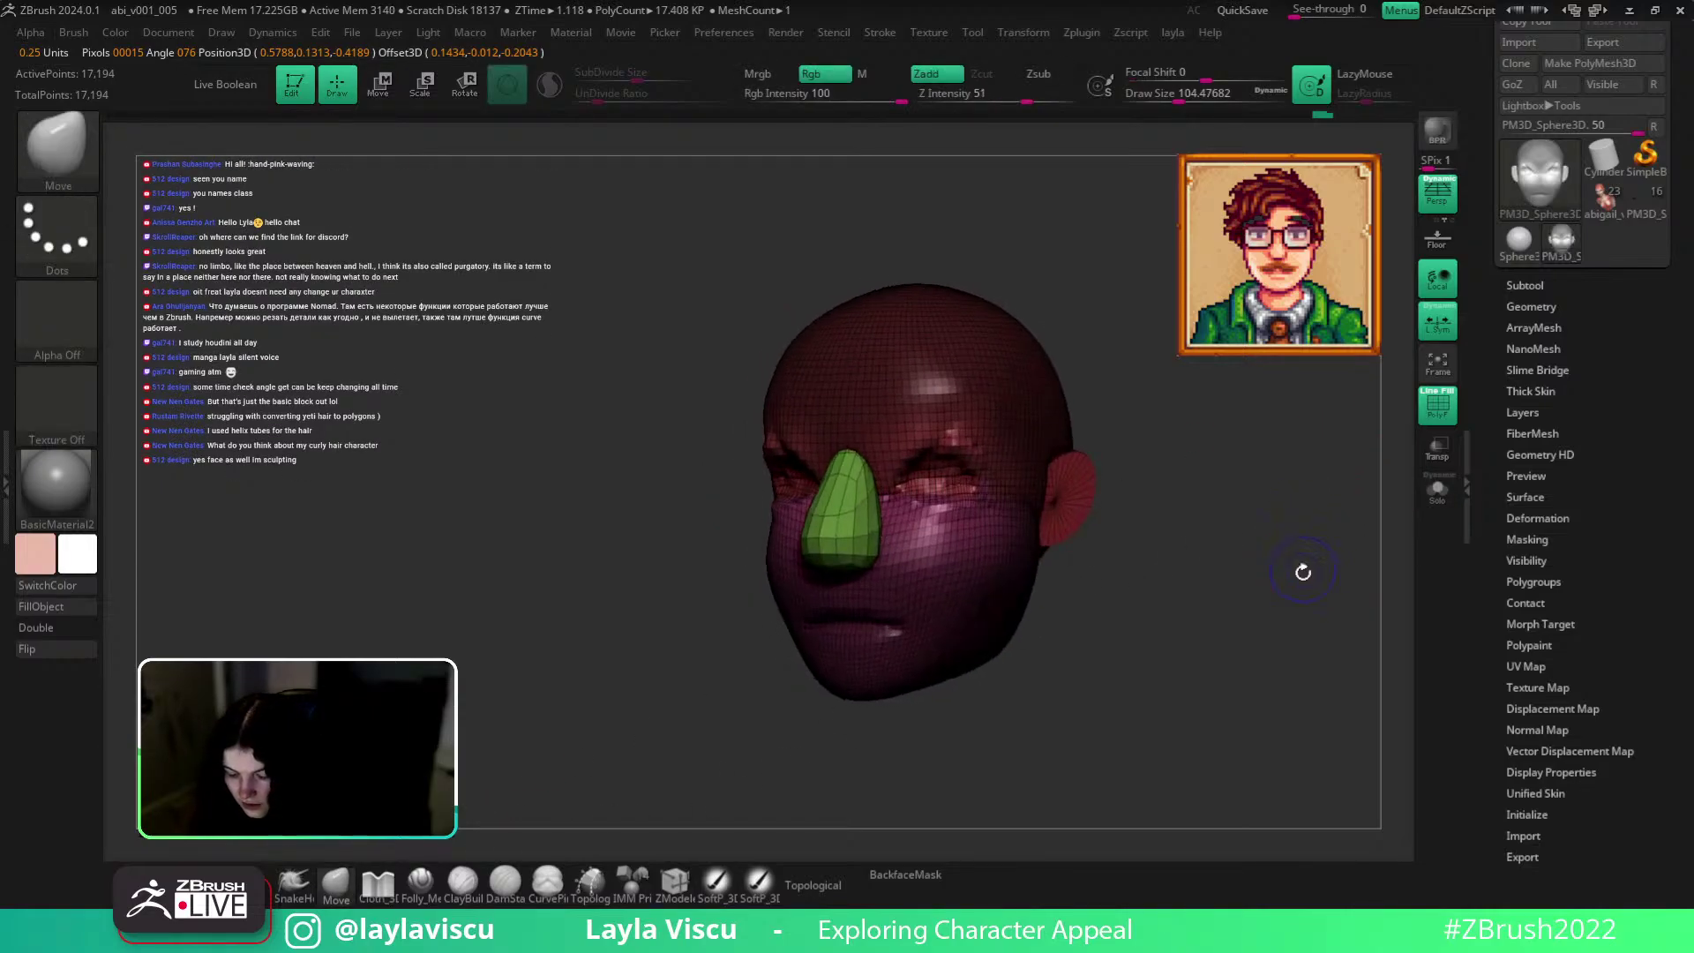
key(shift+f)
ctrl+right_drag(1302, 571, 1305, 528)
shift+drag(1305, 527, 1308, 569)
key(w)
ctrl+right_drag(1308, 569, 1134, 522)
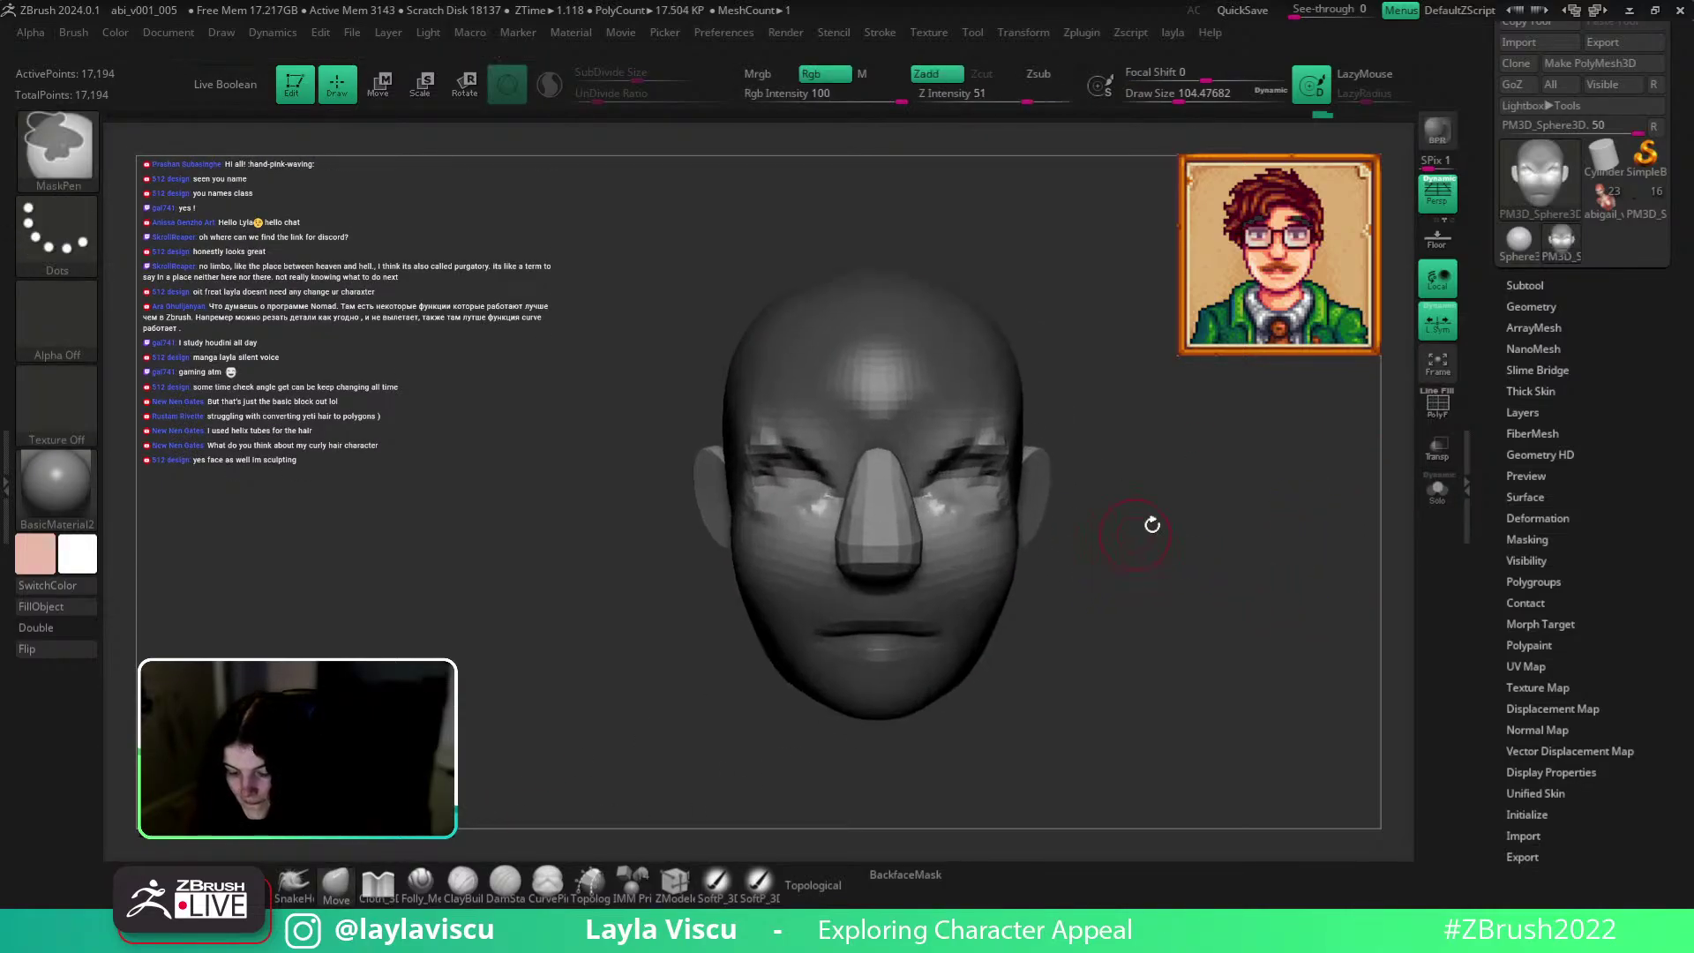
drag(951, 483, 951, 488)
key(ctrl+z)
key(ctrl+z)
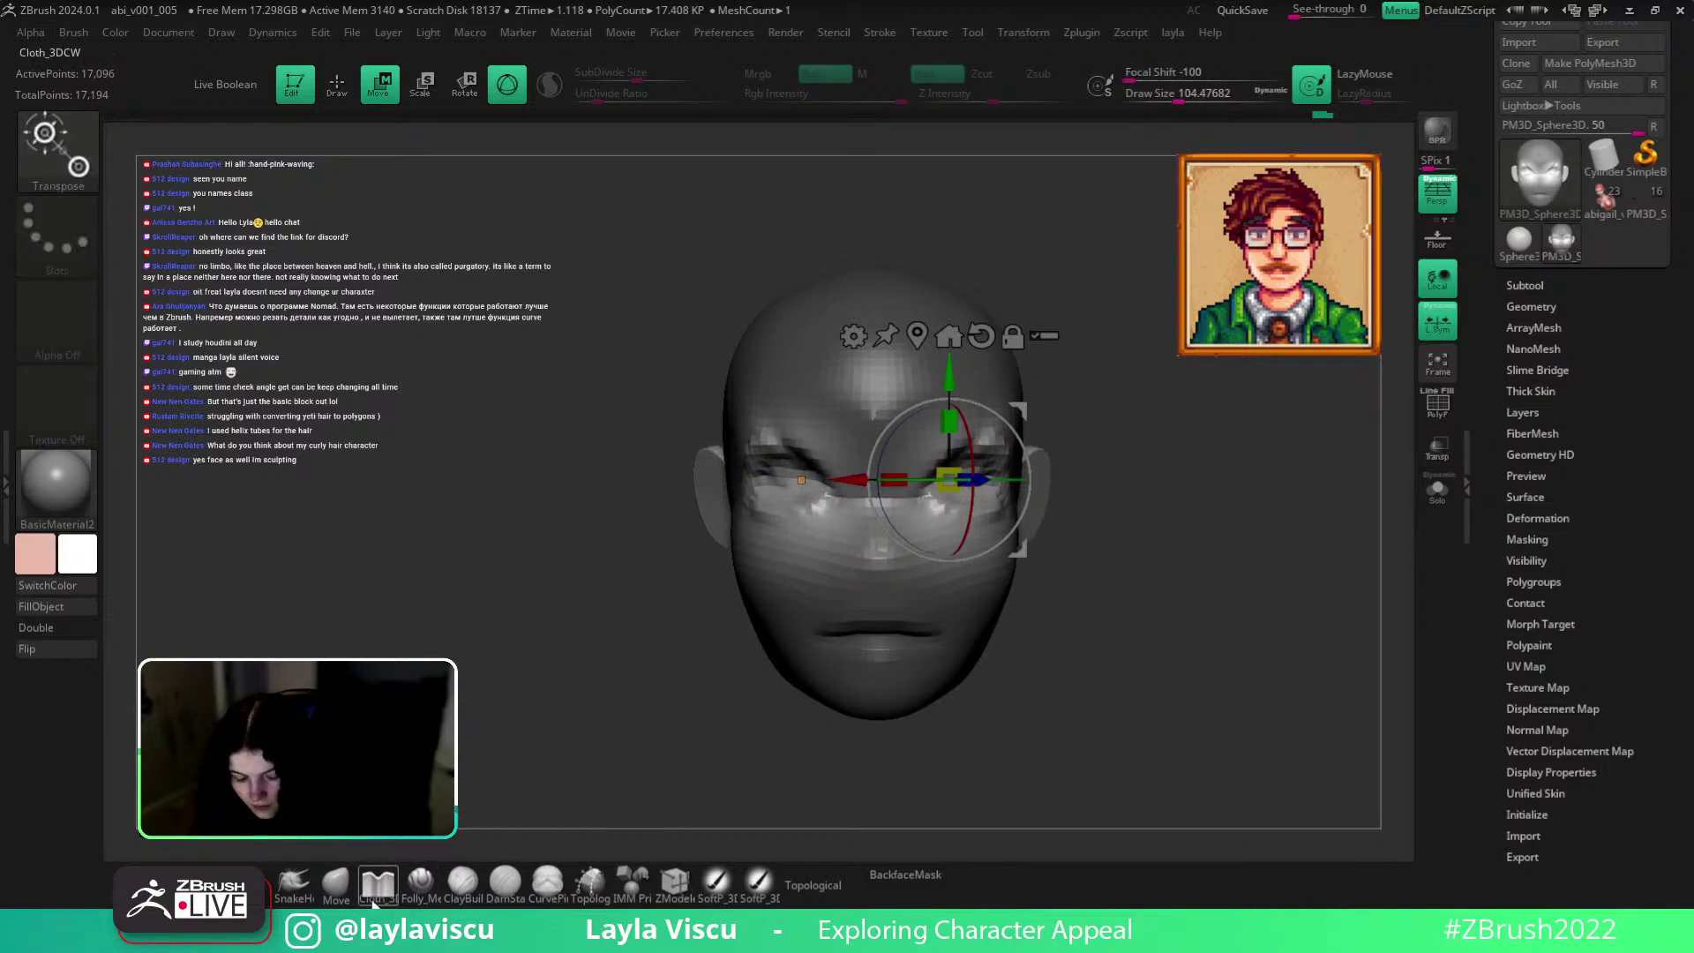
Refine the brow and eye area with the Move brush at a draw size of about 311, and reveal the whole head unmasked.
click(336, 882)
drag(959, 673, 1134, 662)
key(s)
drag(873, 451, 898, 445)
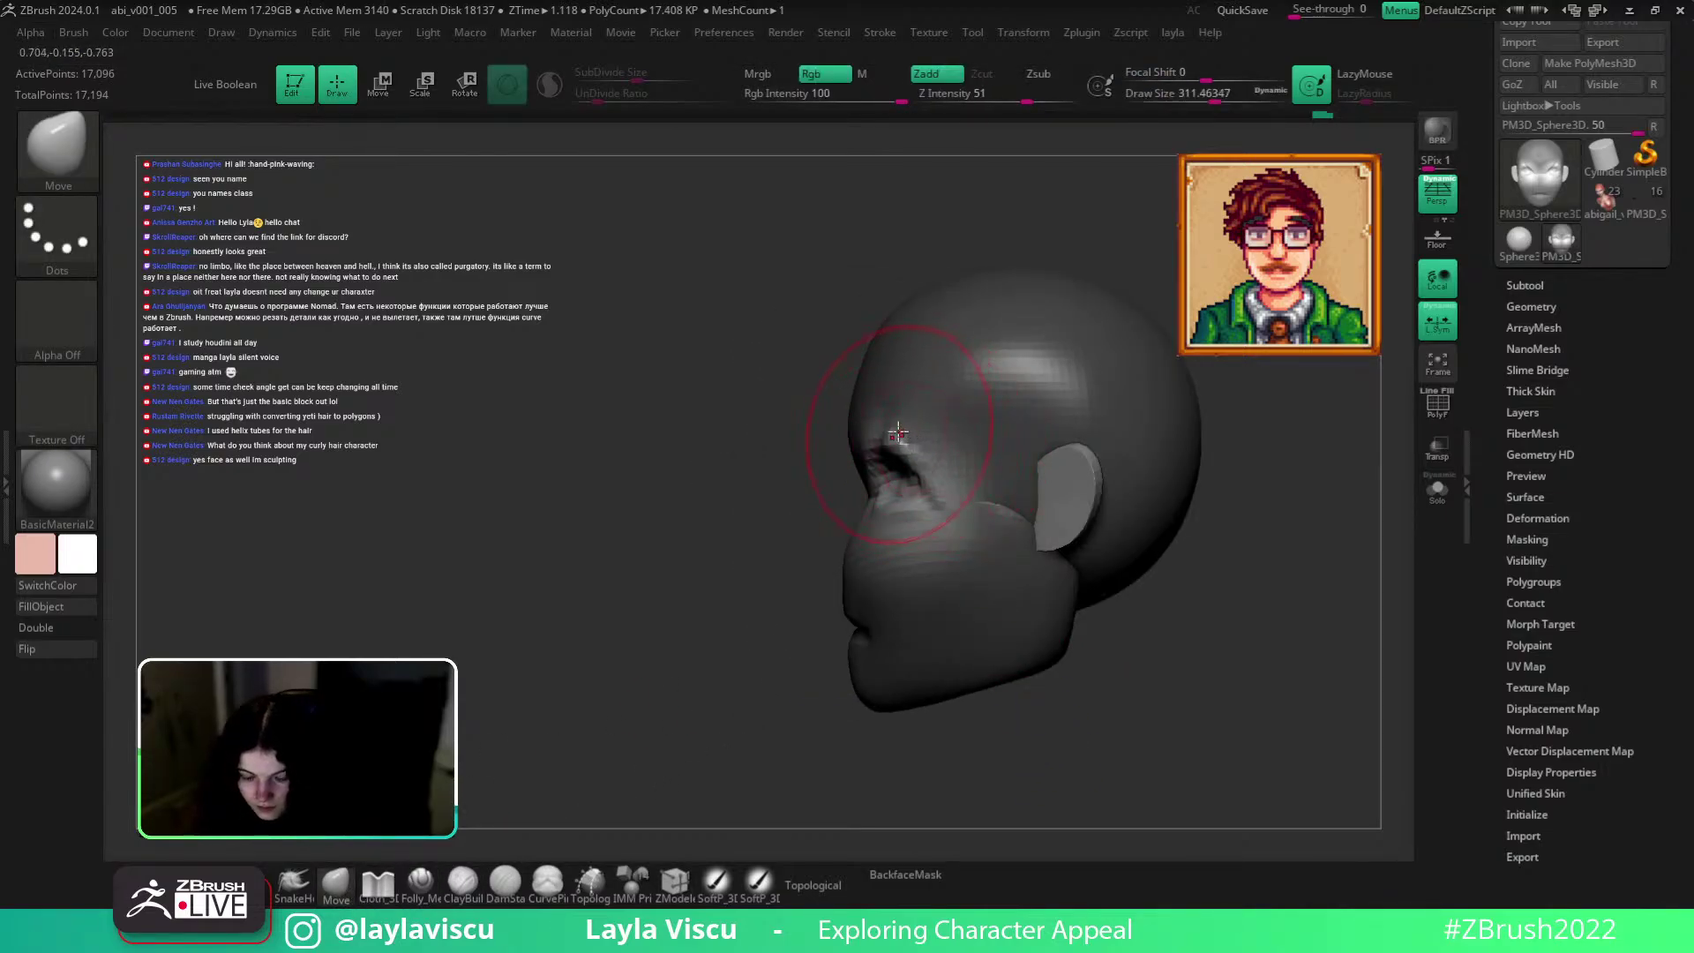
ctrl+drag(1169, 642, 1191, 662)
ctrl+shift+click(1235, 614)
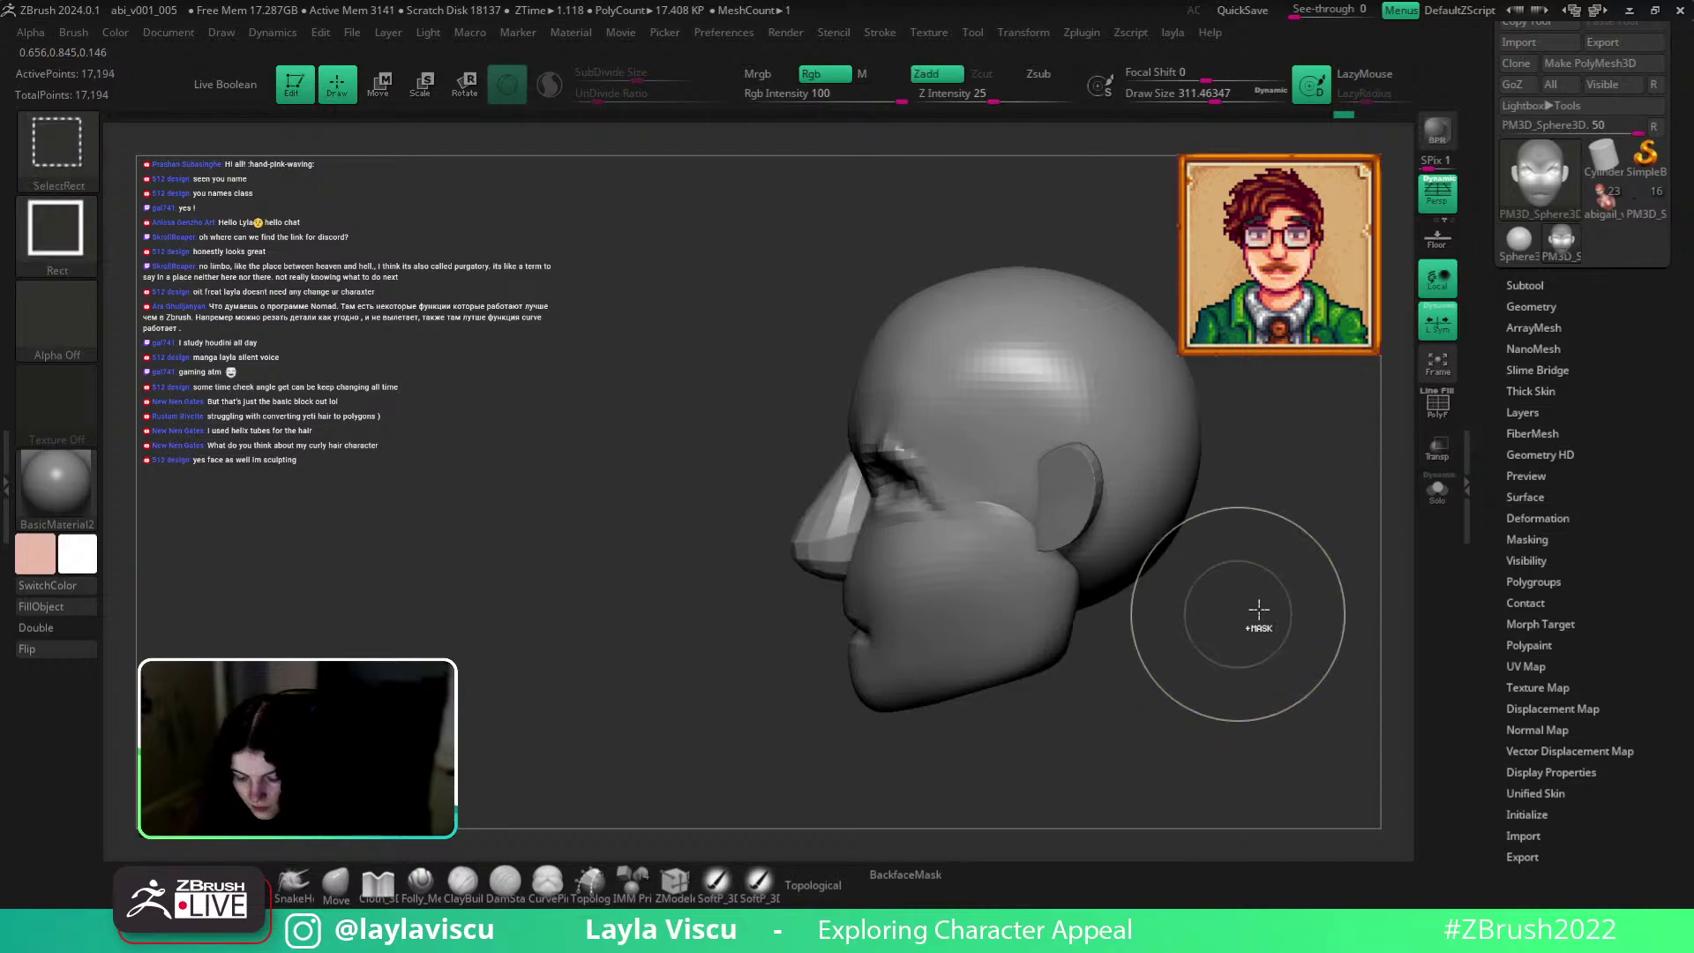
Adjust the upper face profile with the Move brush, enlarging the draw size to about 517.
alt+drag(1247, 612, 1209, 578)
ctrl+right_drag(844, 519, 847, 557)
key(s)
mouse_move(897, 474)
mouse_down()
mouse_move(837, 459)
mouse_move(852, 459)
mouse_up()
key(s)
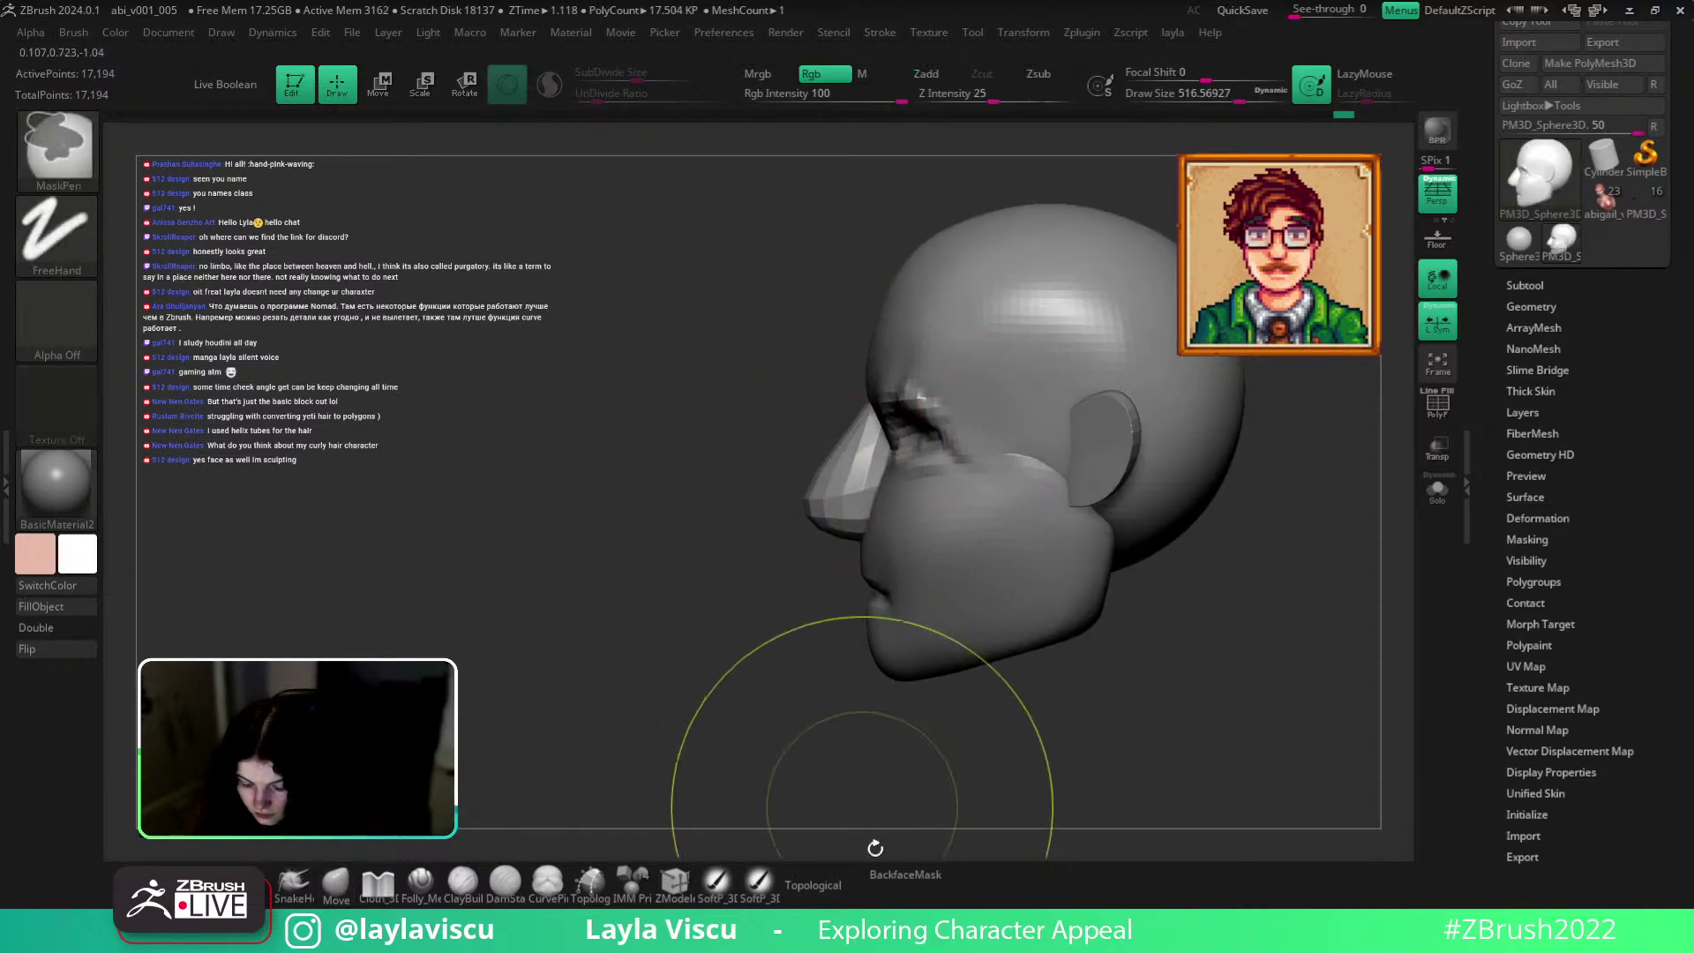
Turn on Topological and refine the side of the face and jaw with the Move brush at a draw size of about 239.
click(812, 885)
ctrl+right_drag(1050, 434, 1015, 388)
mouse_move(1107, 530)
right_down()
mouse_move(1225, 575)
mouse_move(1200, 563)
right_up()
key(s)
drag(1200, 563, 1176, 571)
alt+right_drag(1014, 569, 922, 547)
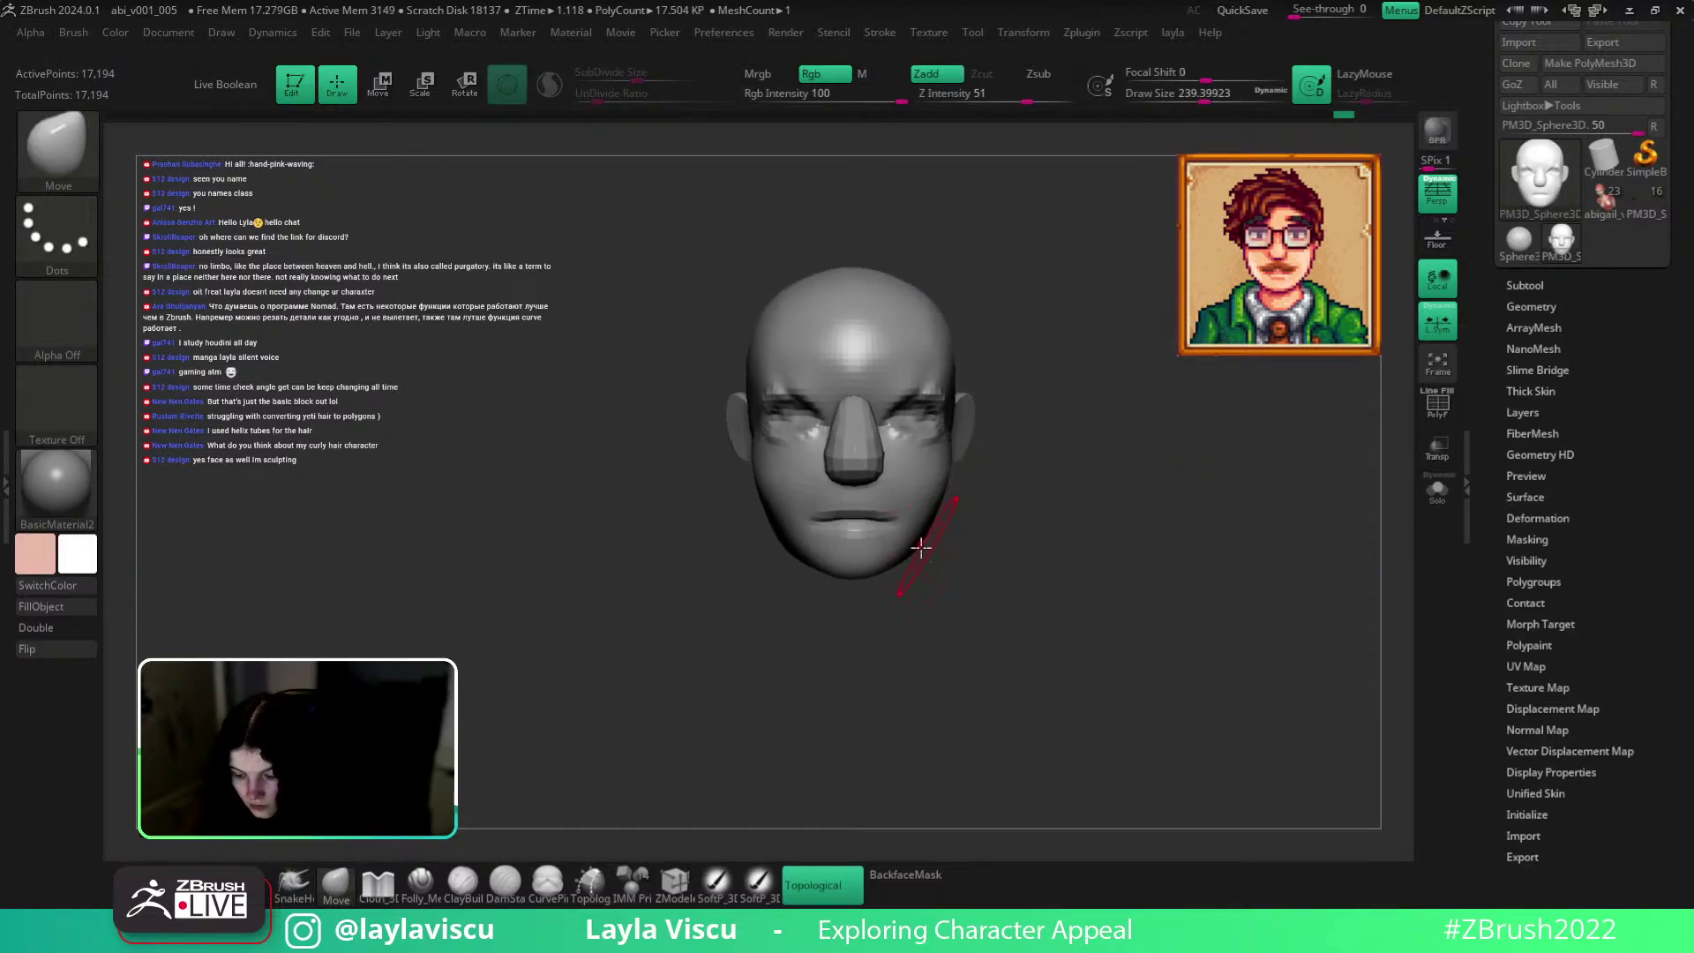
Insert a PolySphere from the IMM Primitives brush beneath the chin as the base mass for the neck.
key(b)
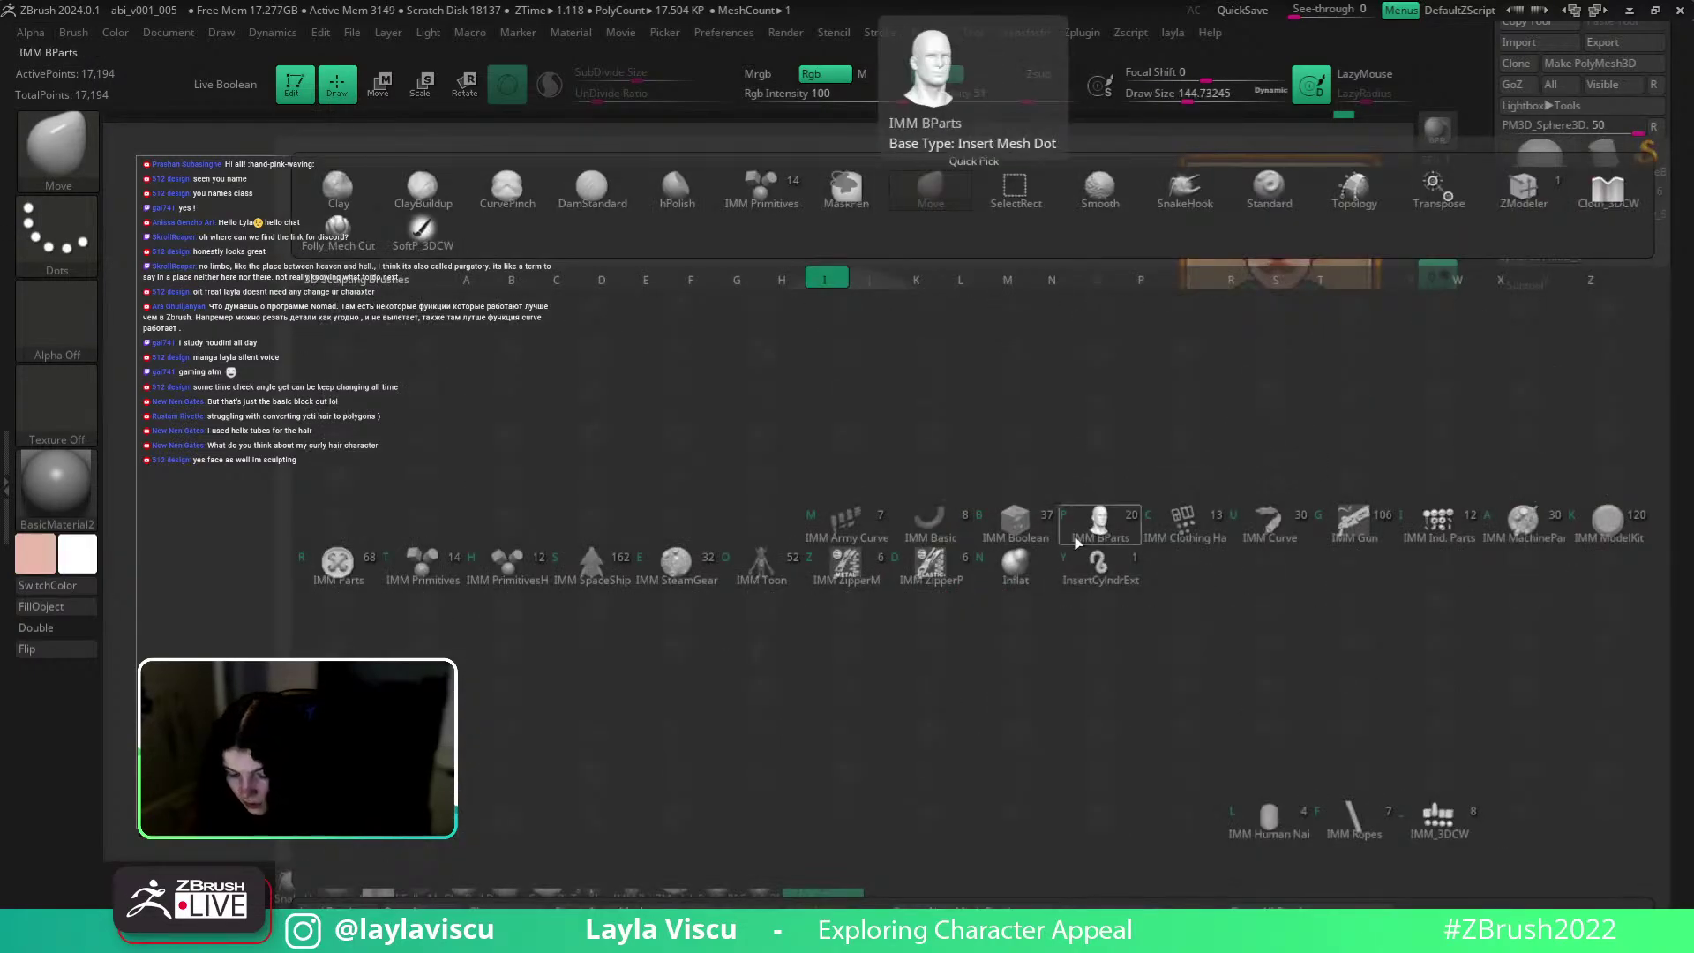
click(463, 575)
click(832, 150)
right_drag(1041, 370, 852, 454)
drag(853, 454, 882, 472)
mouse_move(882, 472)
right_down()
mouse_move(1067, 594)
mouse_move(1045, 587)
right_up()
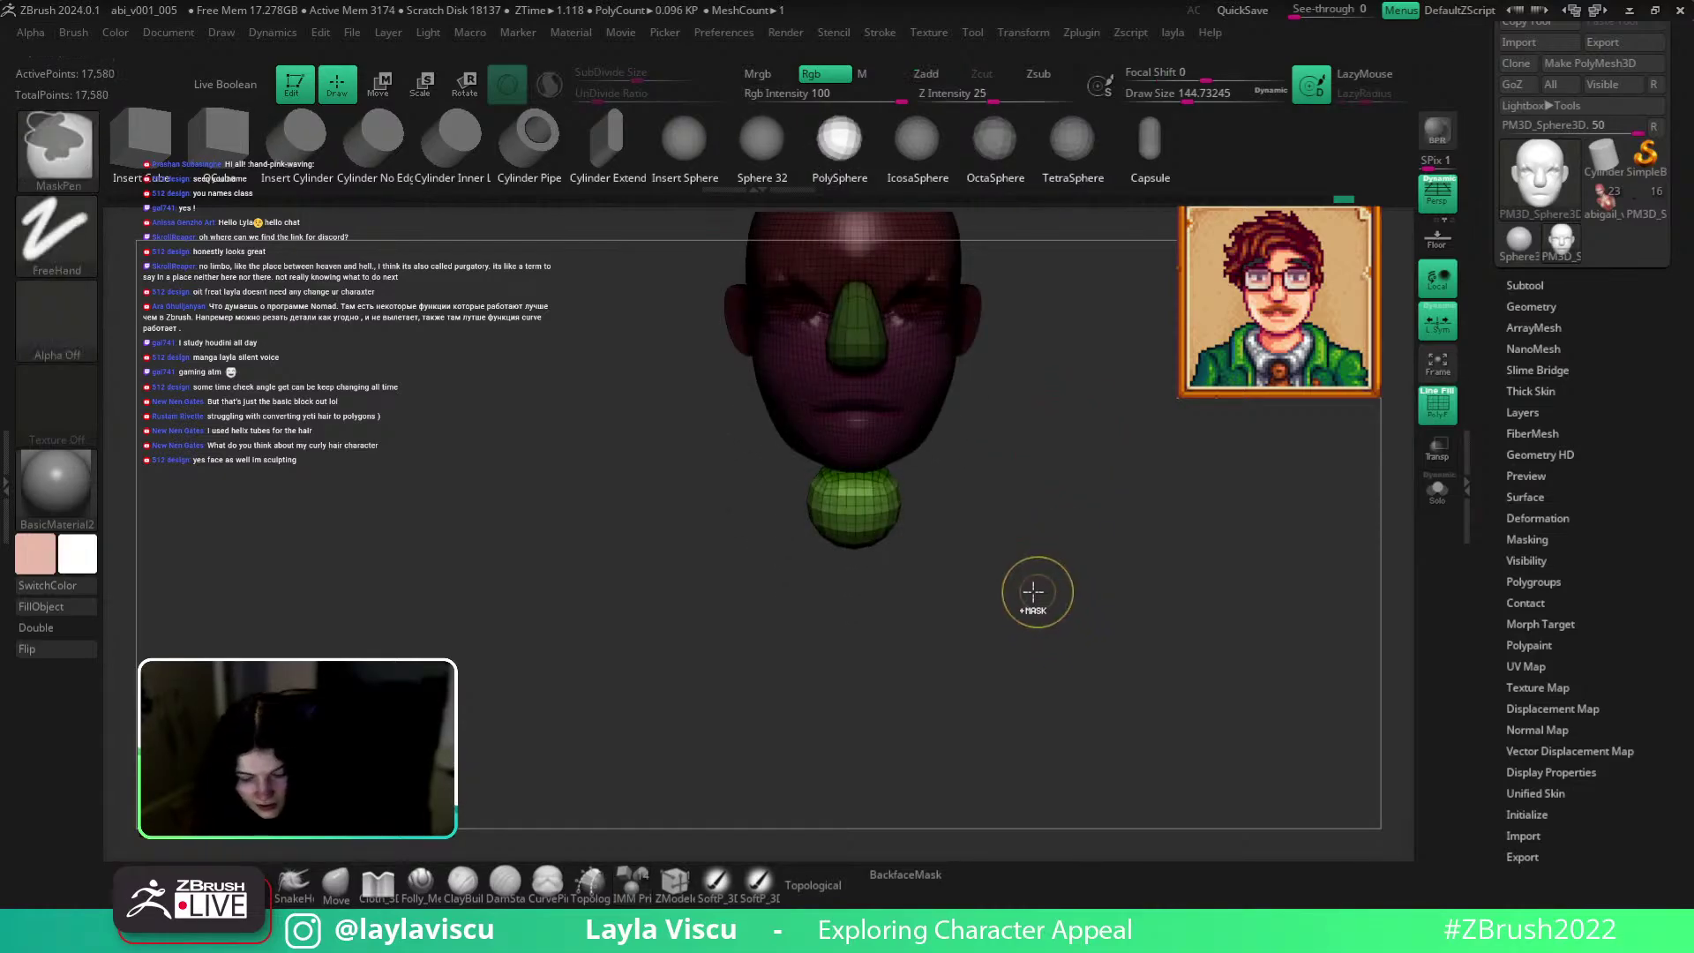
Position the inserted sphere behind the jaw and stretch it into a neck with the gizmo and the Topological Move brush.
key(b)
key(m)
key(v)
mouse_move(961, 414)
ctrl+right_down()
mouse_move(886, 490)
mouse_move(860, 547)
ctrl+right_up()
right_drag(1012, 508, 961, 510)
key(w)
mouse_move(847, 476)
mouse_down()
mouse_move(1035, 509)
mouse_move(988, 425)
mouse_move(1040, 367)
mouse_move(1094, 490)
mouse_move(970, 529)
mouse_move(954, 622)
mouse_move(975, 649)
mouse_up()
key(q)
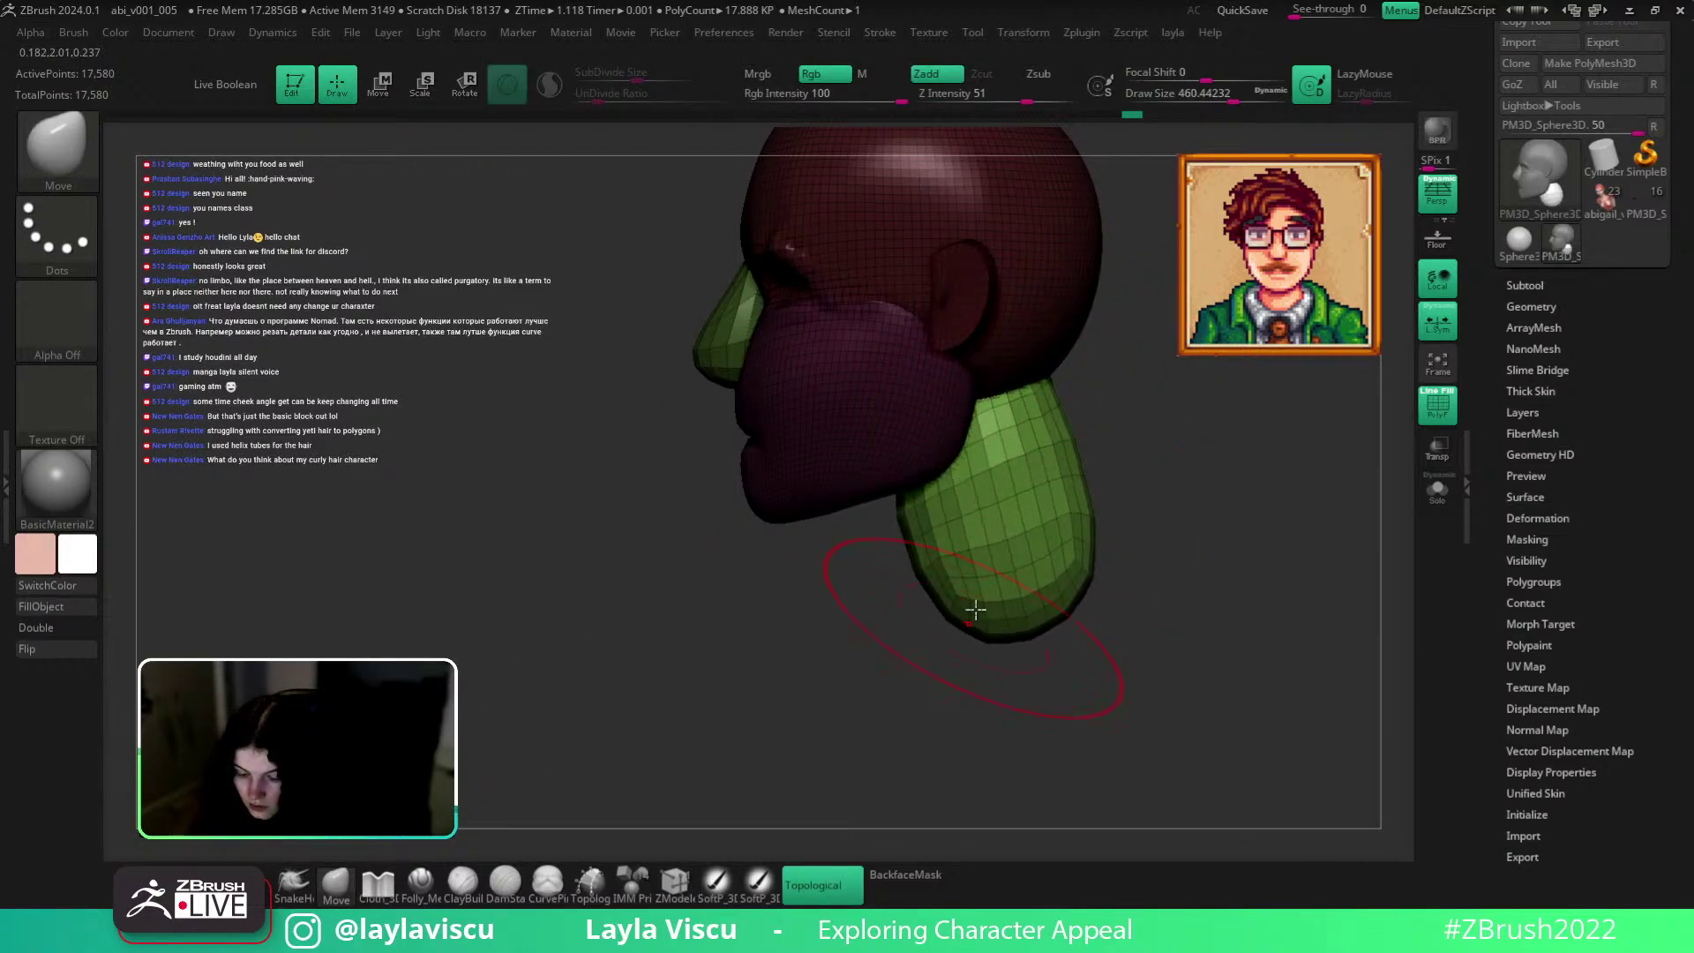
Hide the polyframes and refine the neck's outline with the Move brush at draw sizes between about 460 and 245.
key(shift+f)
key(s)
drag(1011, 581, 980, 582)
mouse_move(1100, 567)
mouse_down()
mouse_move(1218, 503)
mouse_move(1214, 563)
mouse_move(1107, 561)
mouse_move(1119, 570)
mouse_move(1153, 556)
mouse_move(1153, 495)
mouse_move(1116, 499)
mouse_move(1168, 612)
mouse_move(1108, 541)
mouse_move(1180, 503)
mouse_up()
key(bracketright)
key(bracketright)
key(s)
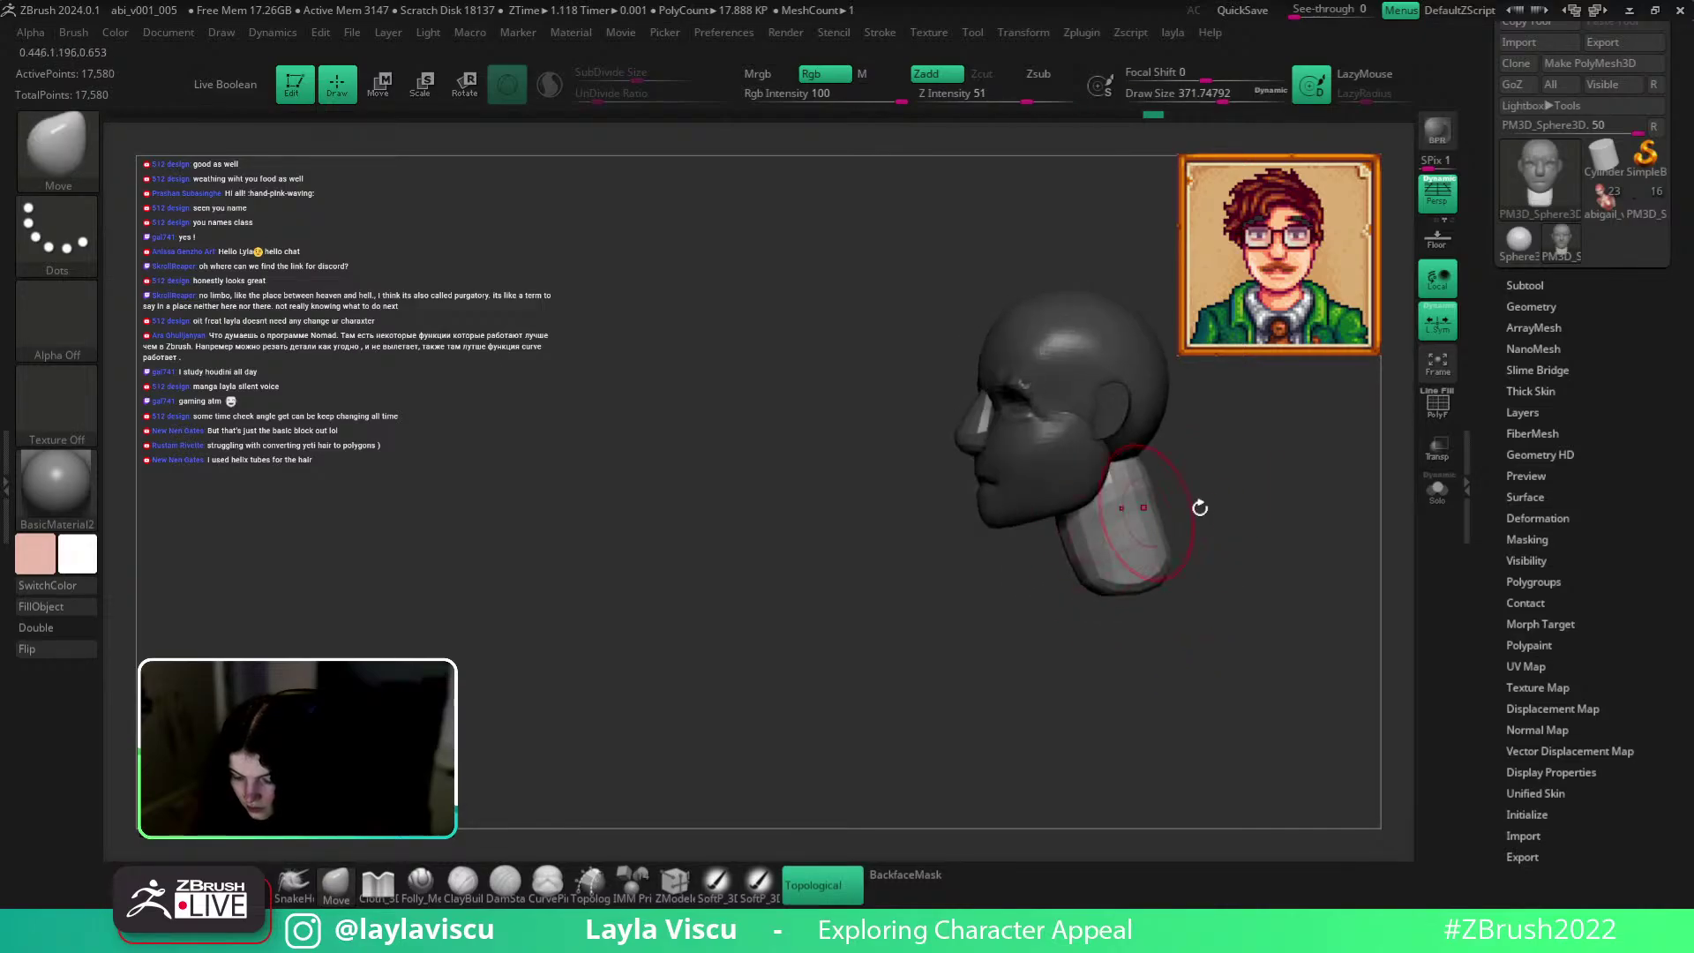
key(bracketleft)
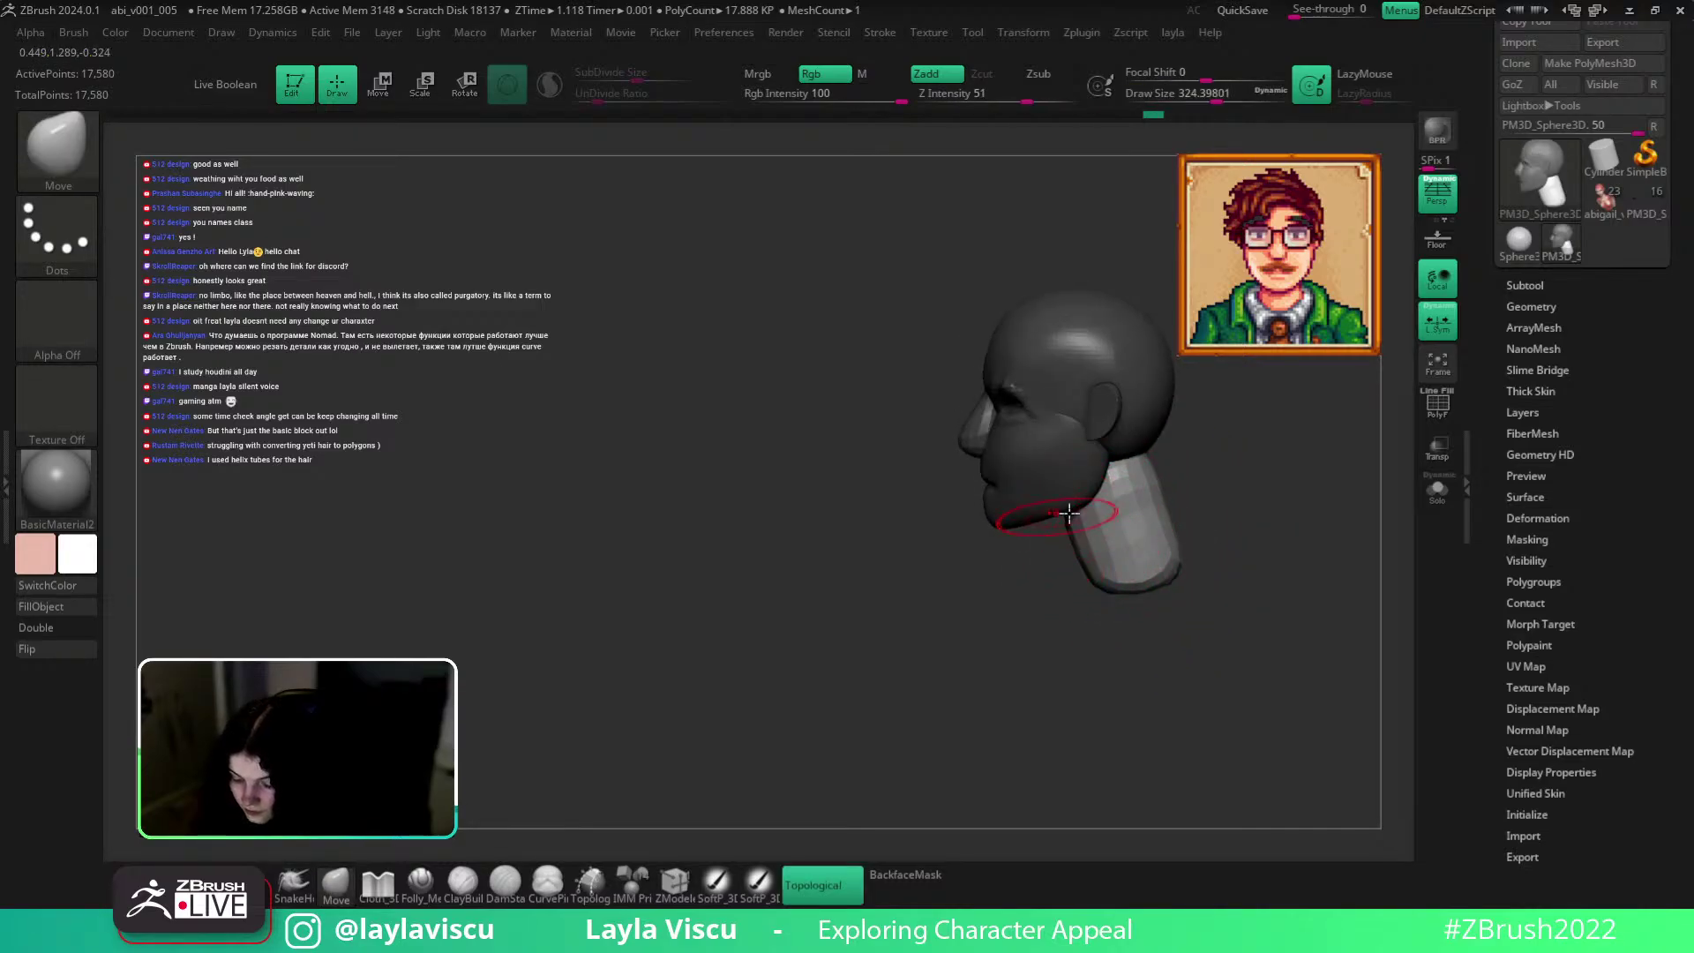
key(bracketleft)
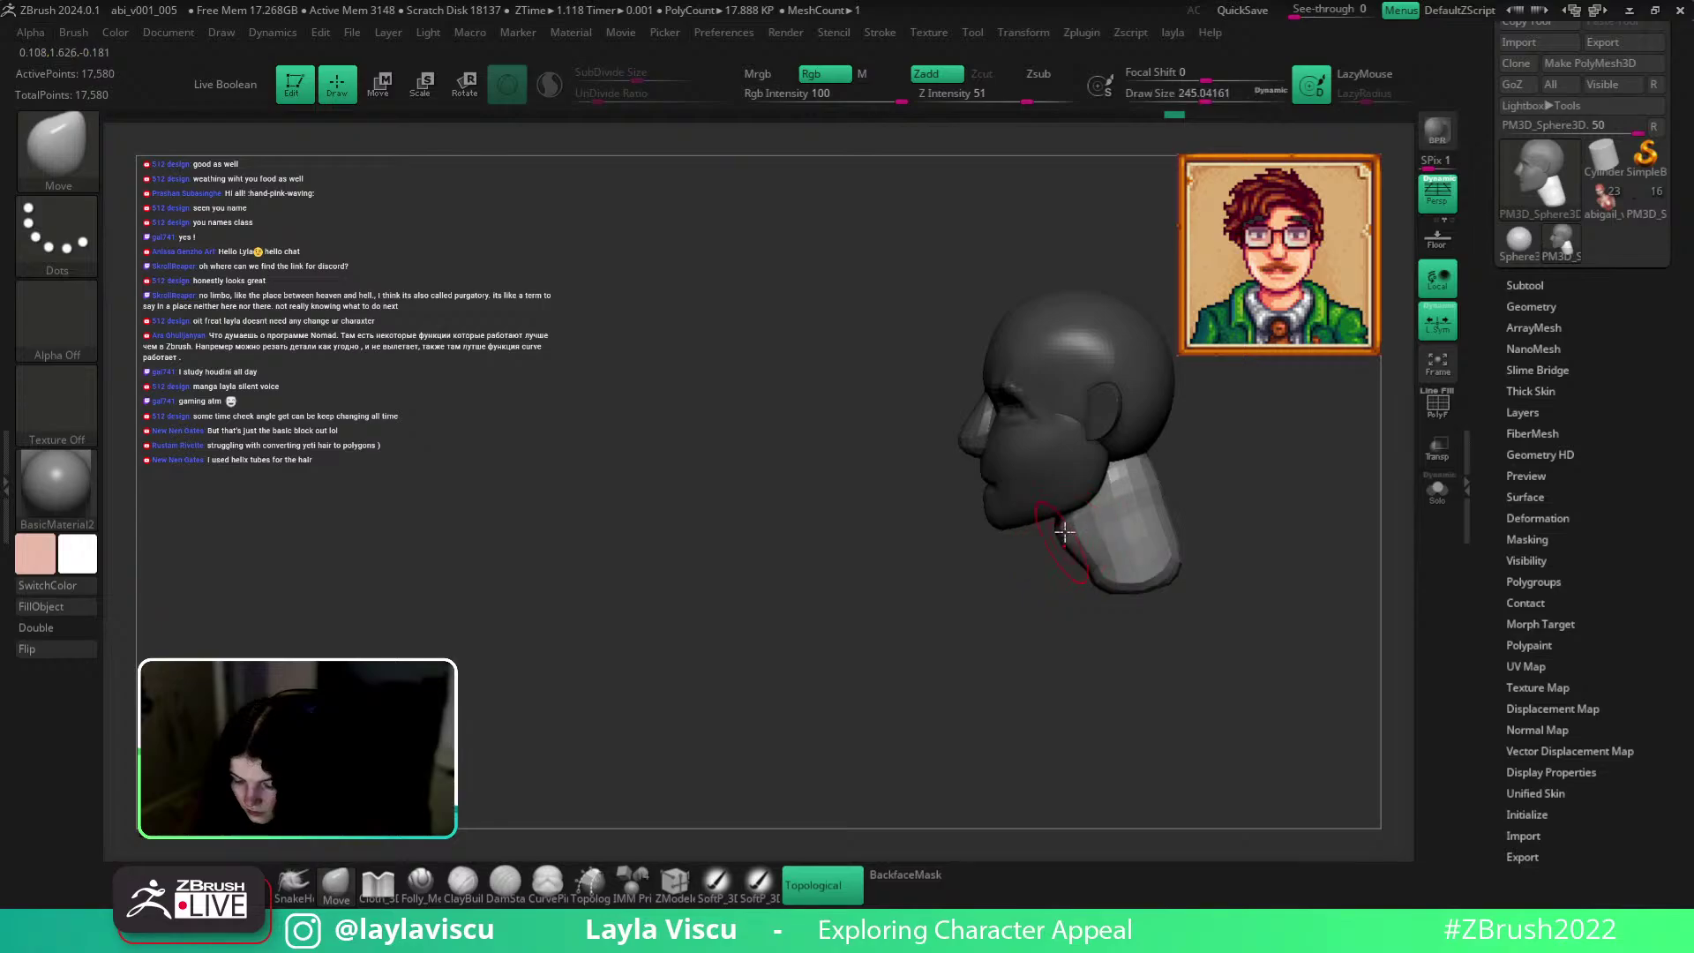
Check the neck in isolation, show the head again and reshape the neck's lower front, enlarging the draw size to about 408.
ctrl+shift+click(1063, 496)
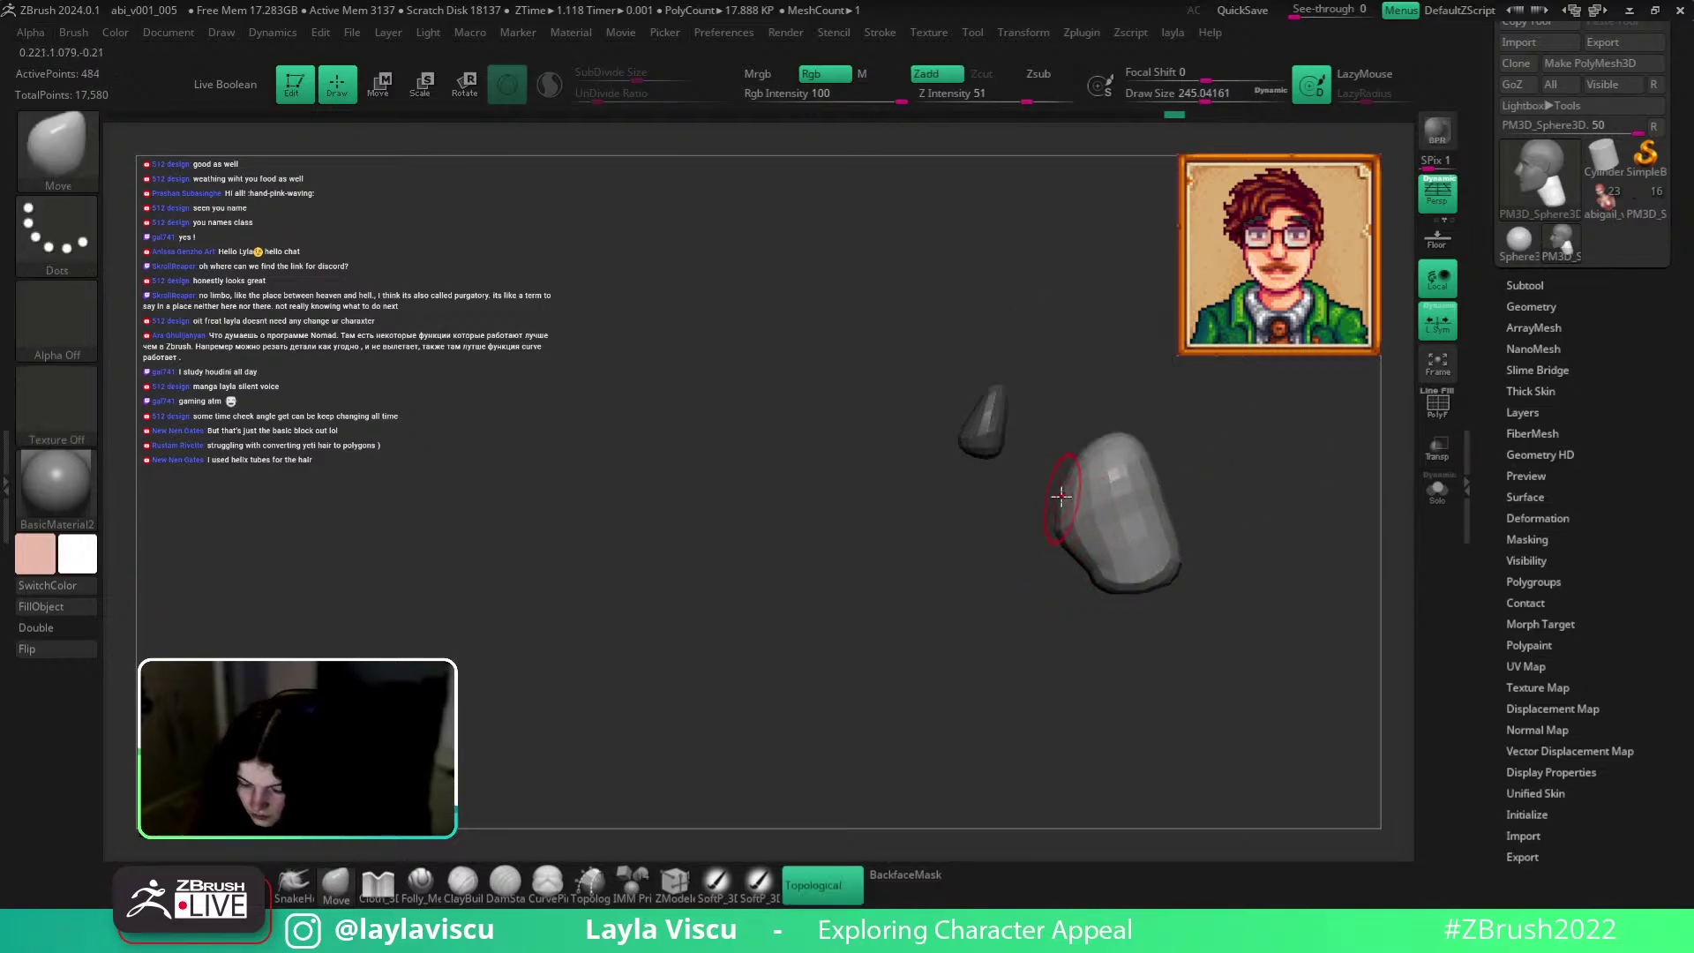
ctrl+shift+click(1227, 474)
key(bracketright)
drag(1078, 549, 1090, 602)
key(bracketright)
key(bracketright)
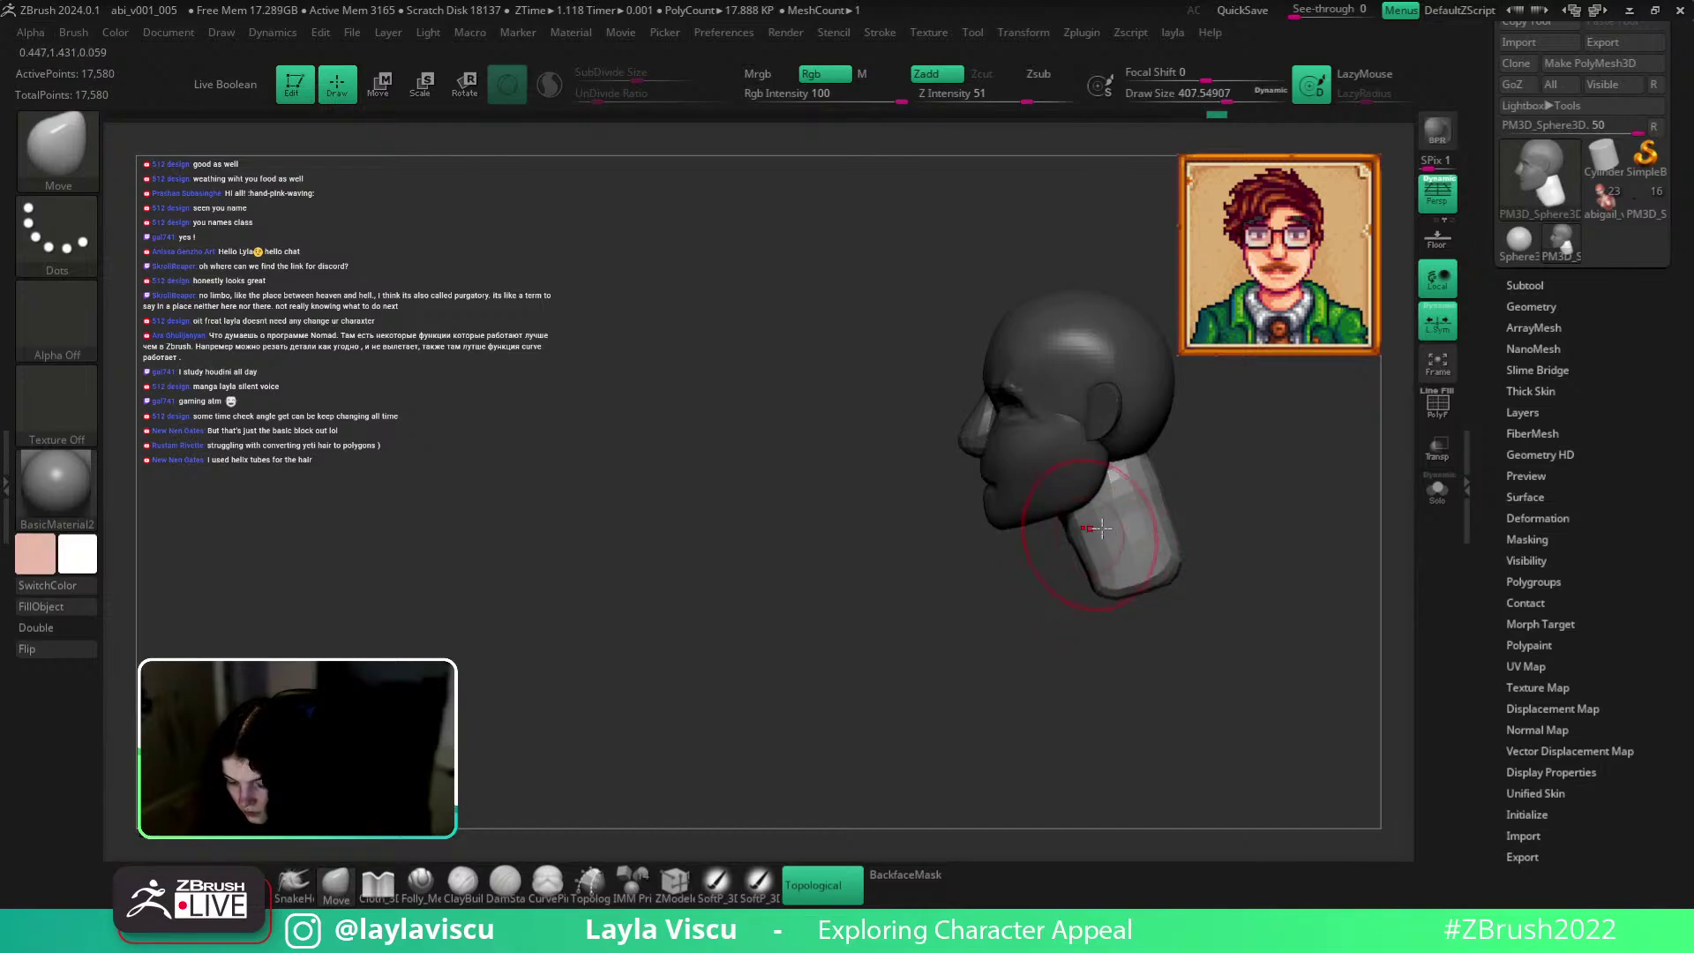
Adjust the neck's placement beneath the skull with the Move gizmo and clear the mask from the head.
key(w)
mouse_move(1241, 541)
mouse_down()
mouse_move(1206, 511)
mouse_move(1024, 575)
mouse_up()
key(q)
right_drag(1023, 575, 1138, 495)
key(w)
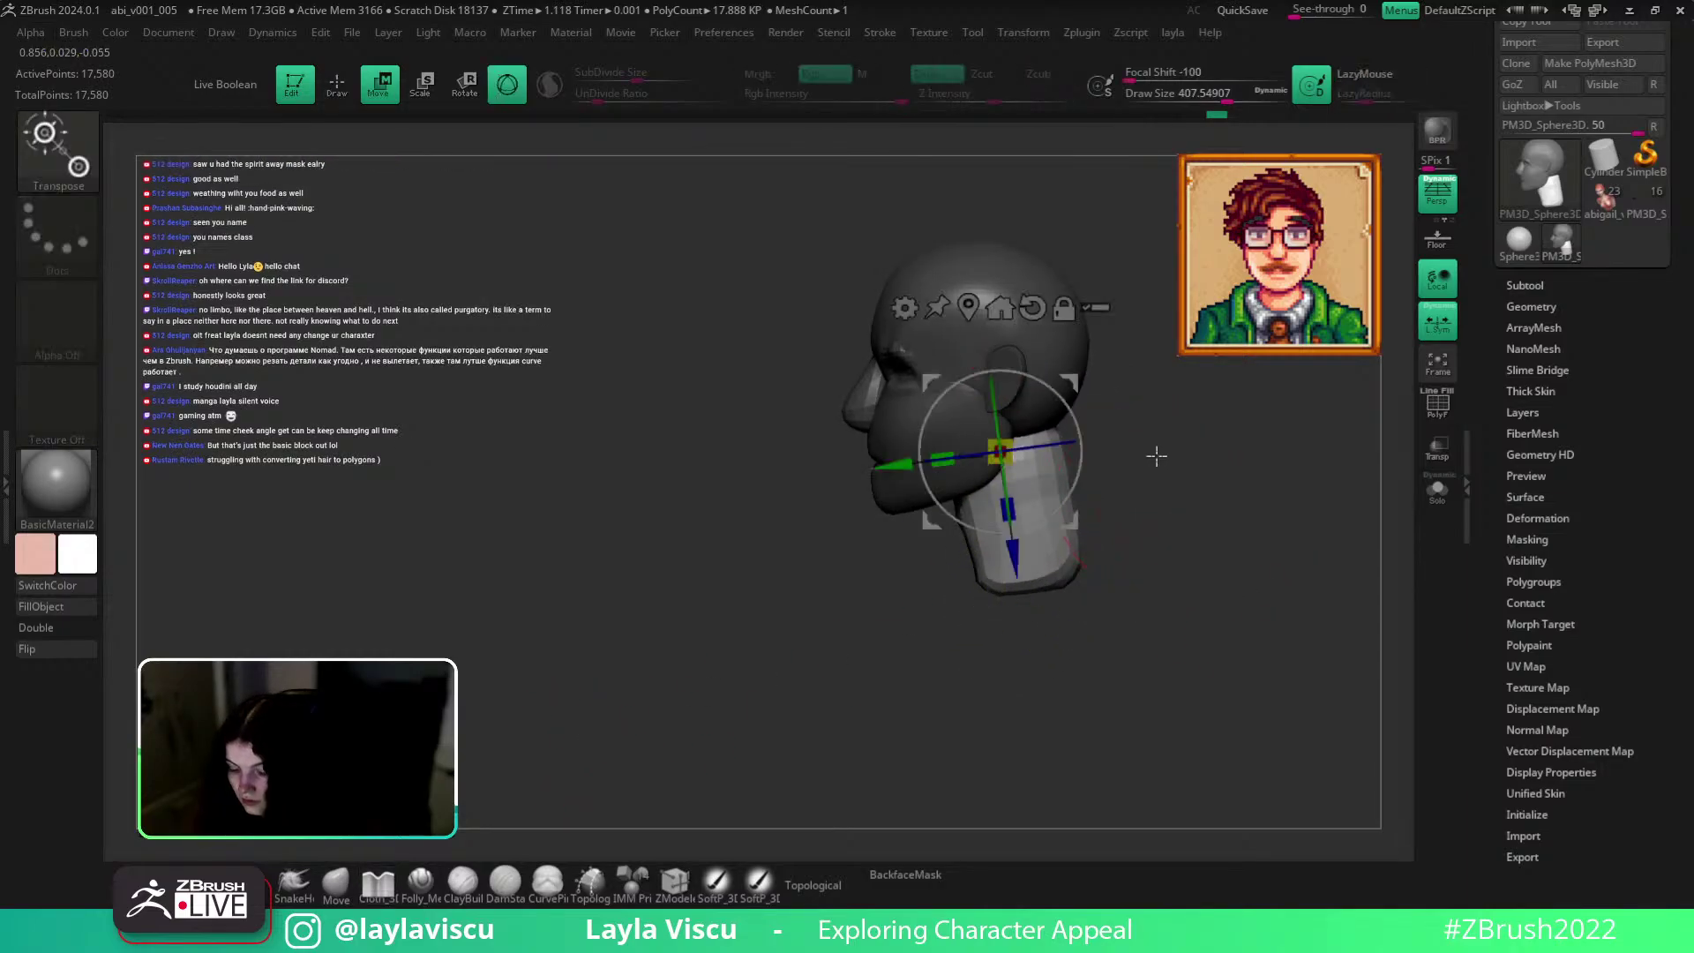
shift+drag(1158, 462, 1070, 476)
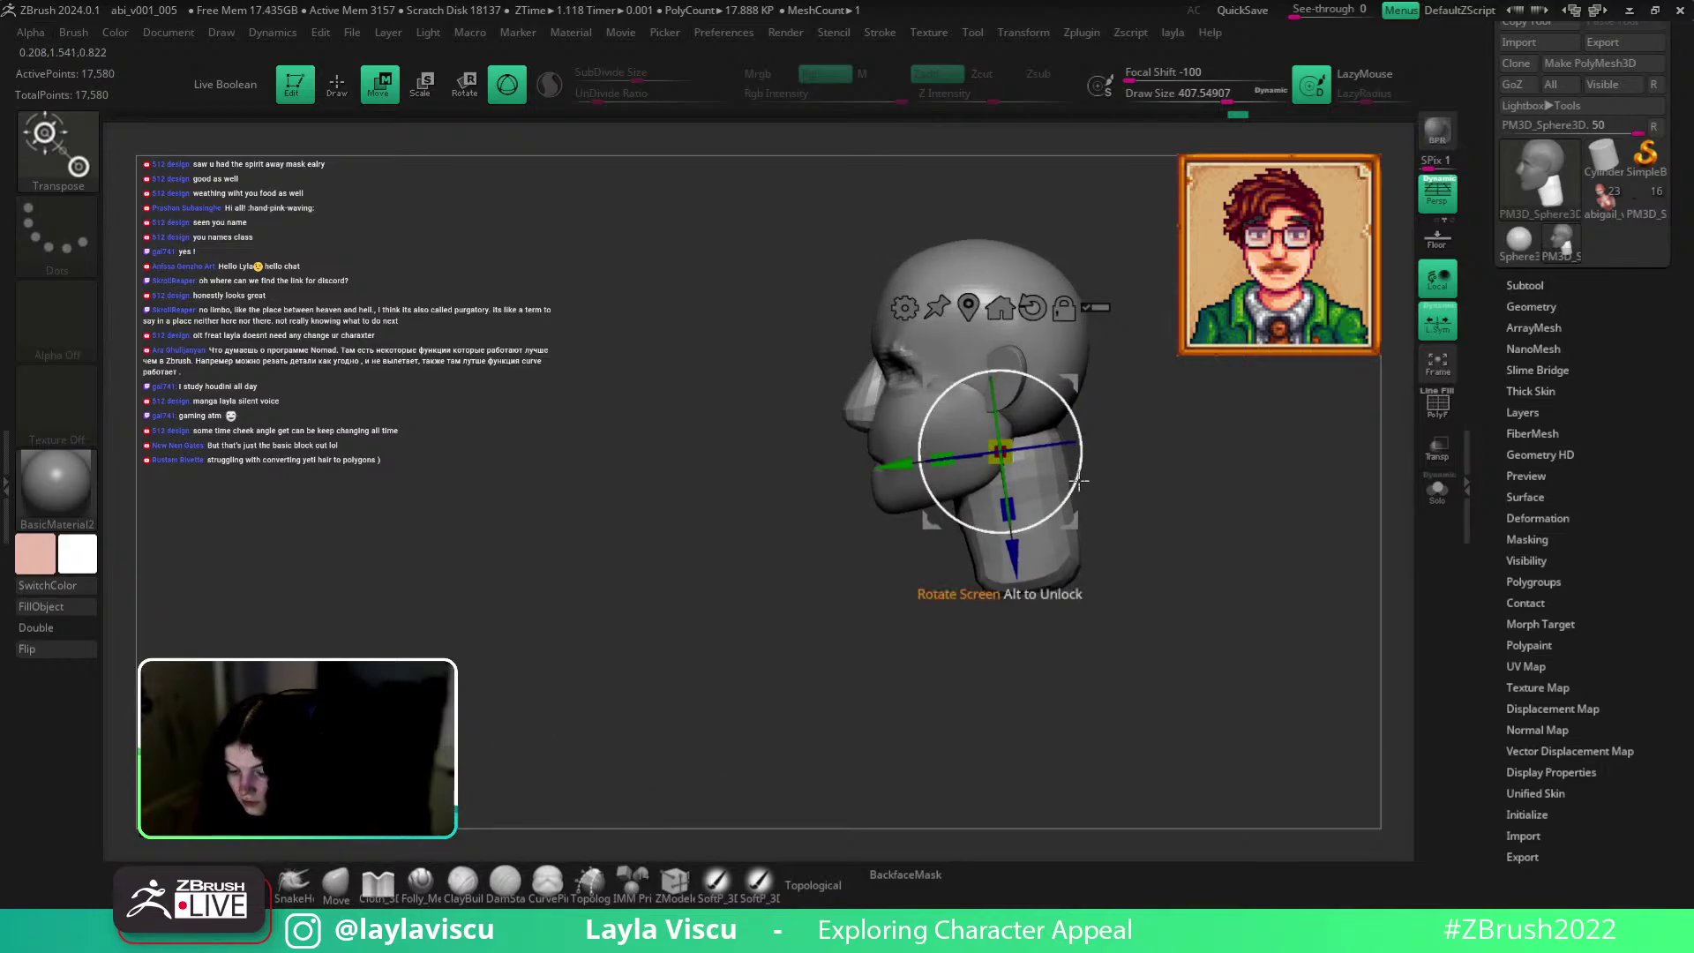
Isolate the nose and neck, split them into separate polygroups with Auto Groups, and reveal the whole head.
click(336, 883)
ctrl+shift+click(1015, 533)
ctrl+click(1183, 485)
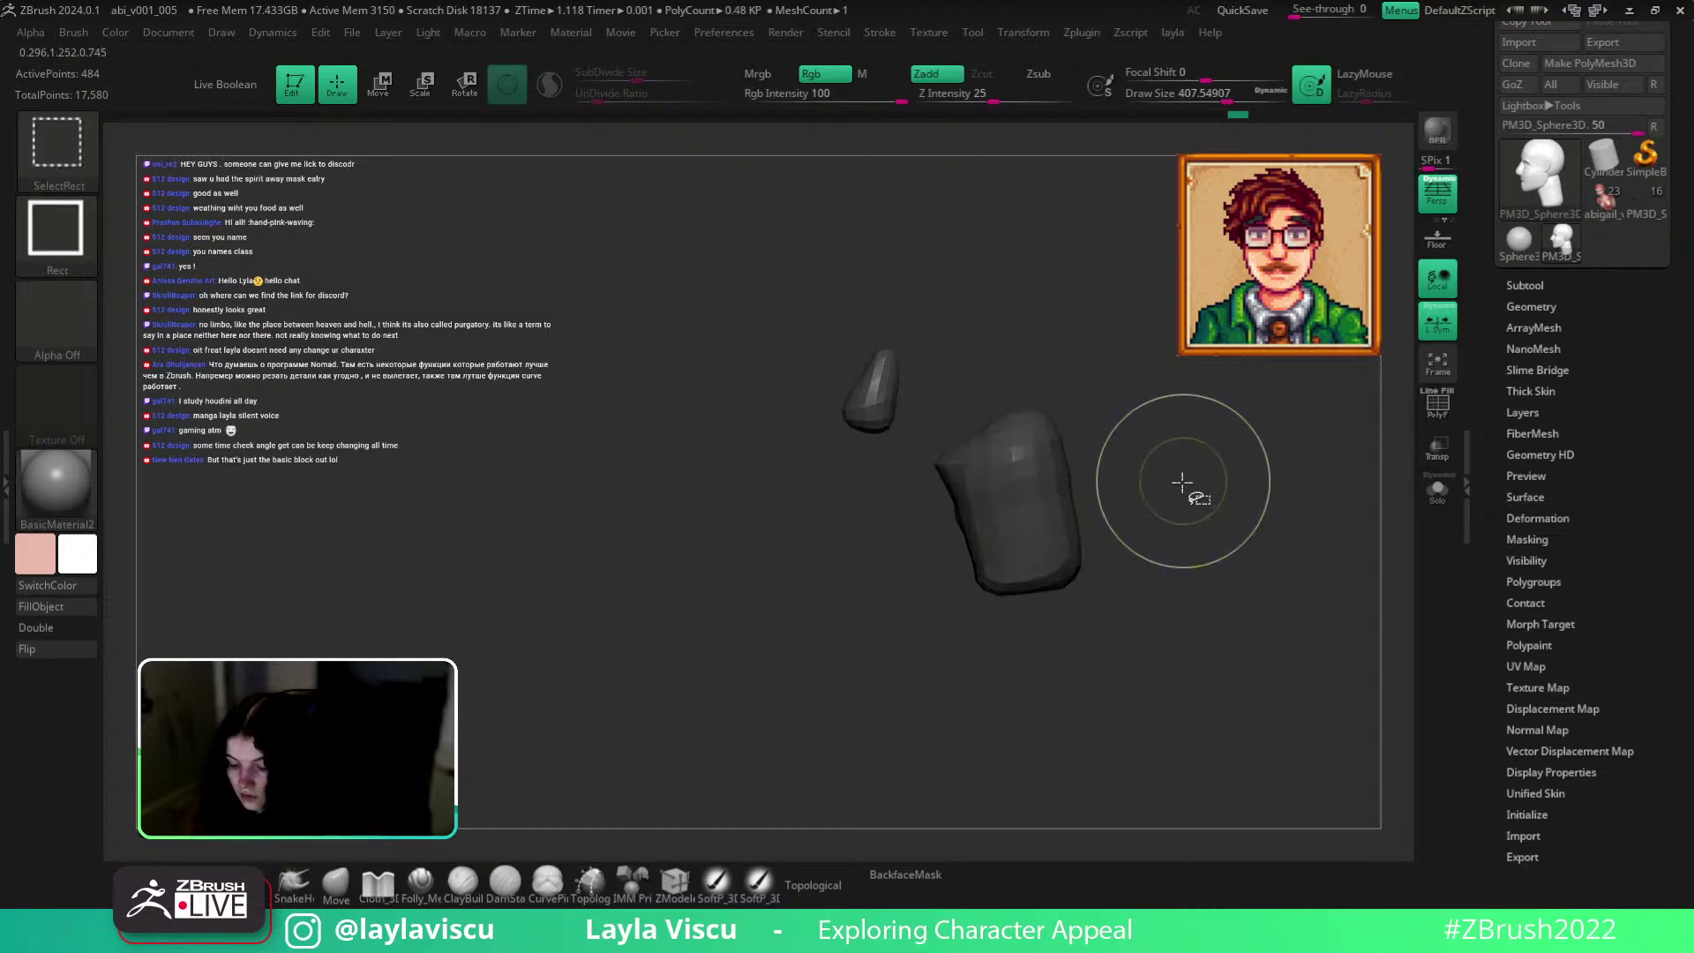
ctrl+shift+click(1183, 484)
ctrl+click(1177, 494)
ctrl+shift+click(1063, 531)
key(space)
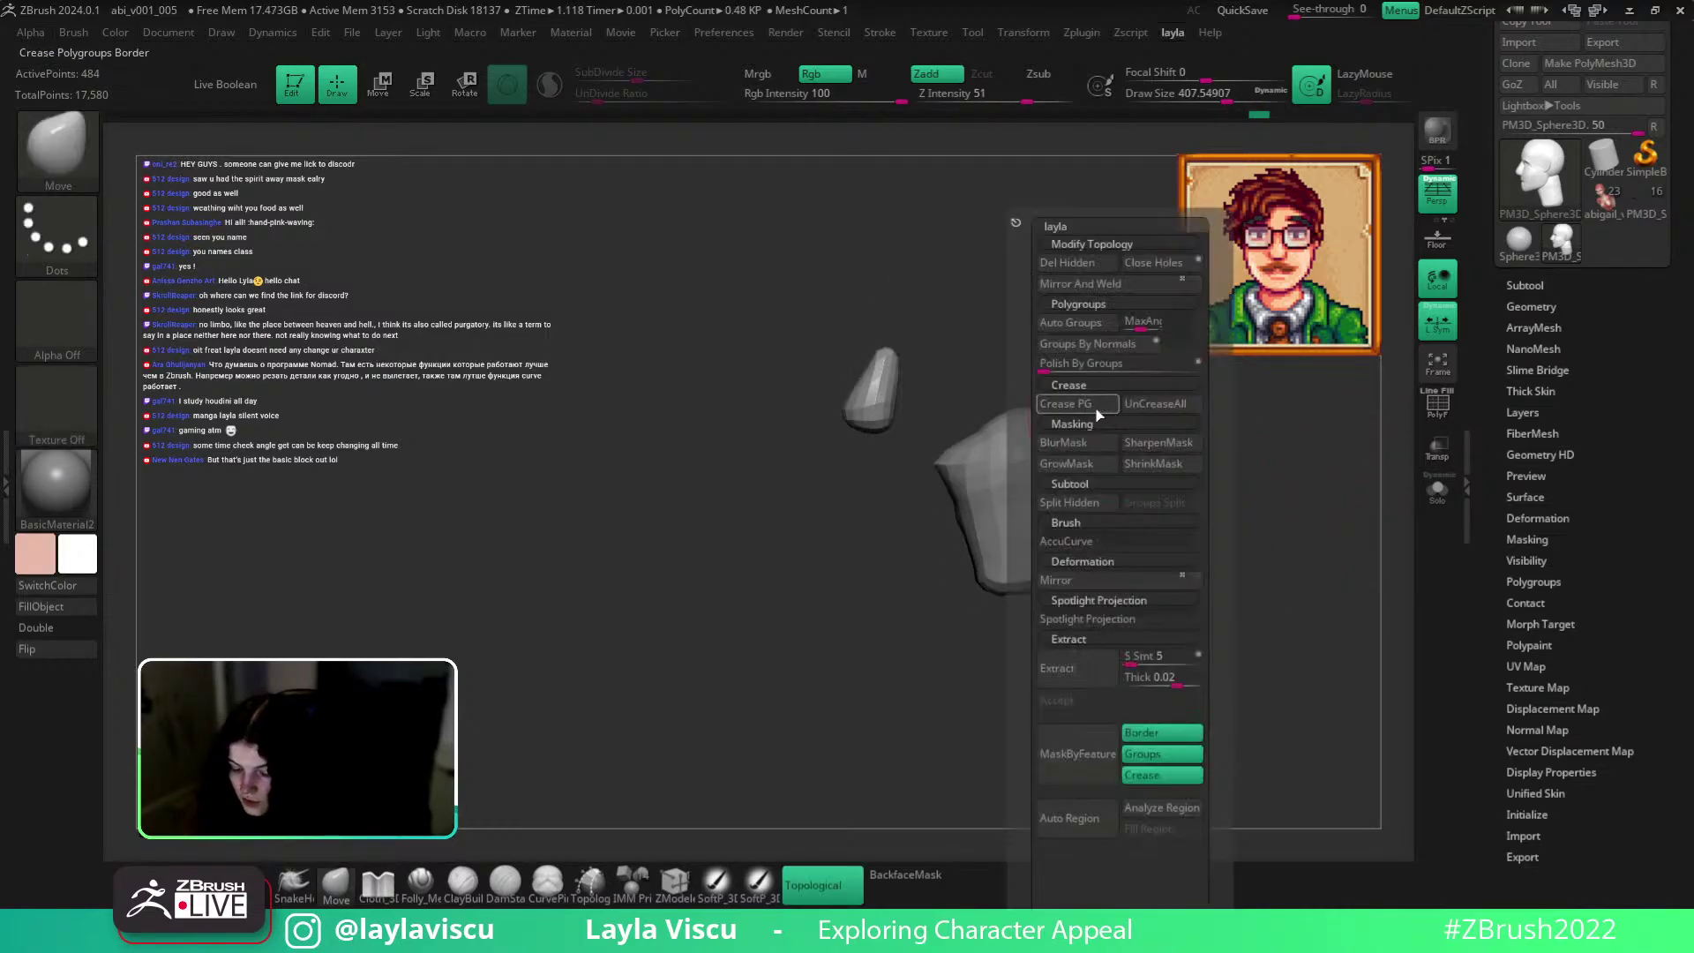
click(1081, 327)
ctrl+shift+click(865, 657)
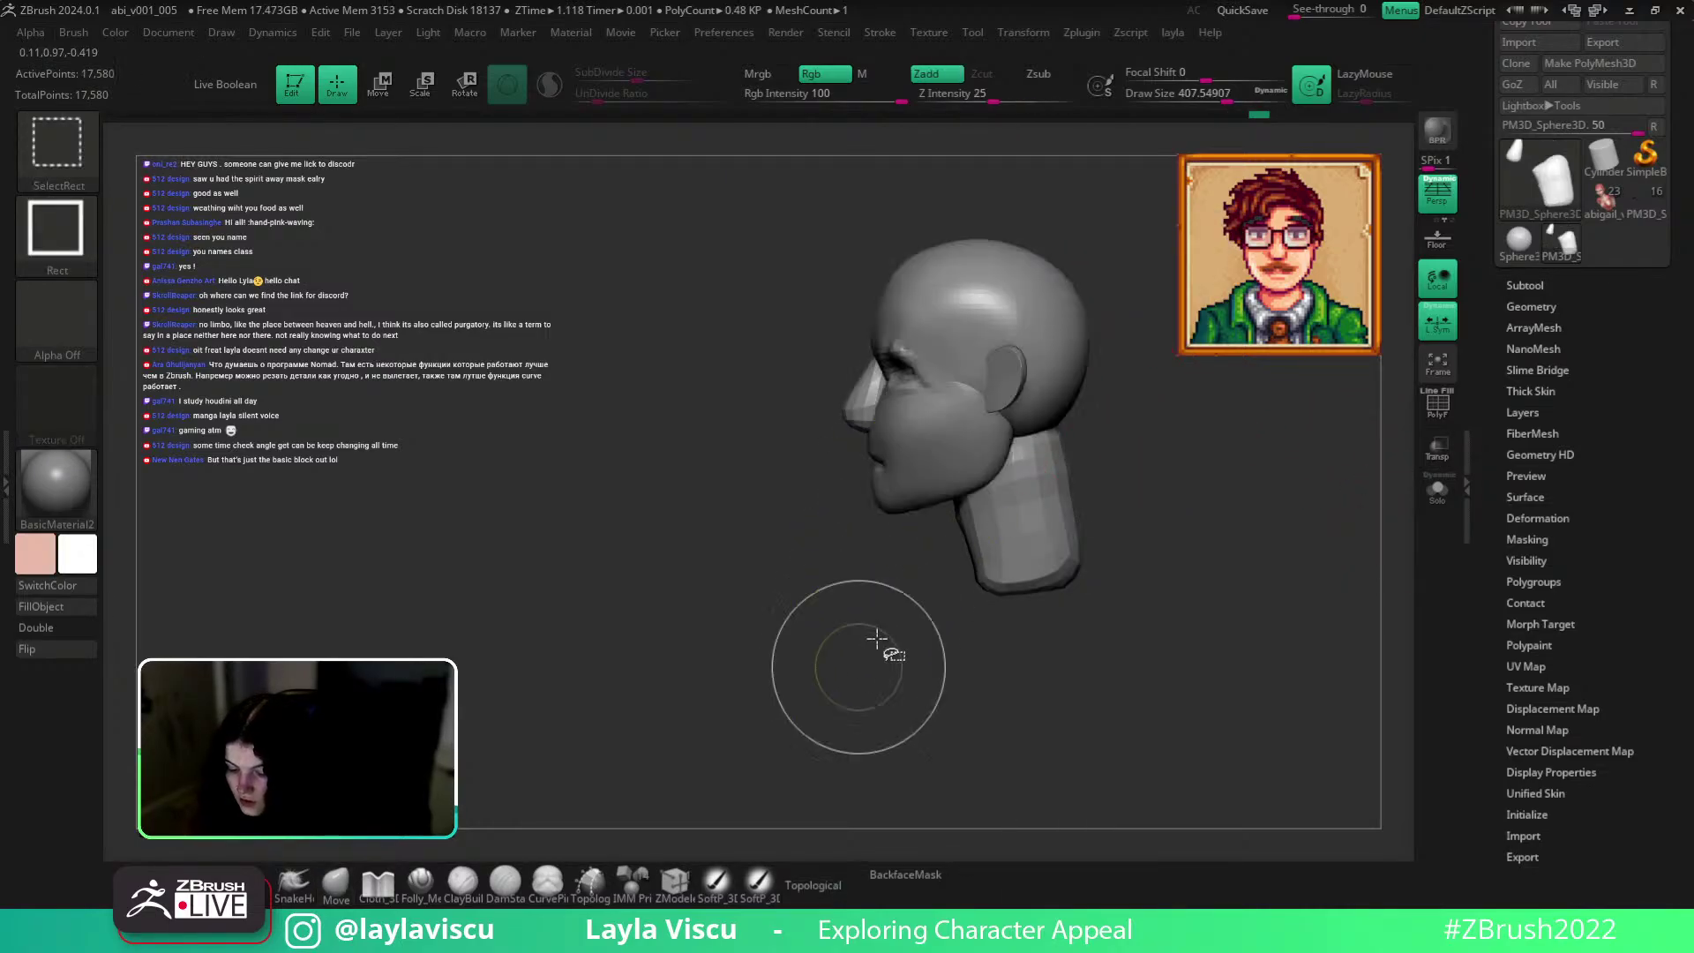
Isolate the neck's polygroup to mask everything except the neck, and return to the Move brush.
ctrl+shift+click(1044, 552)
ctrl+click(1184, 471)
ctrl+shift+click(1192, 462)
ctrl+click(1193, 462)
key(w)
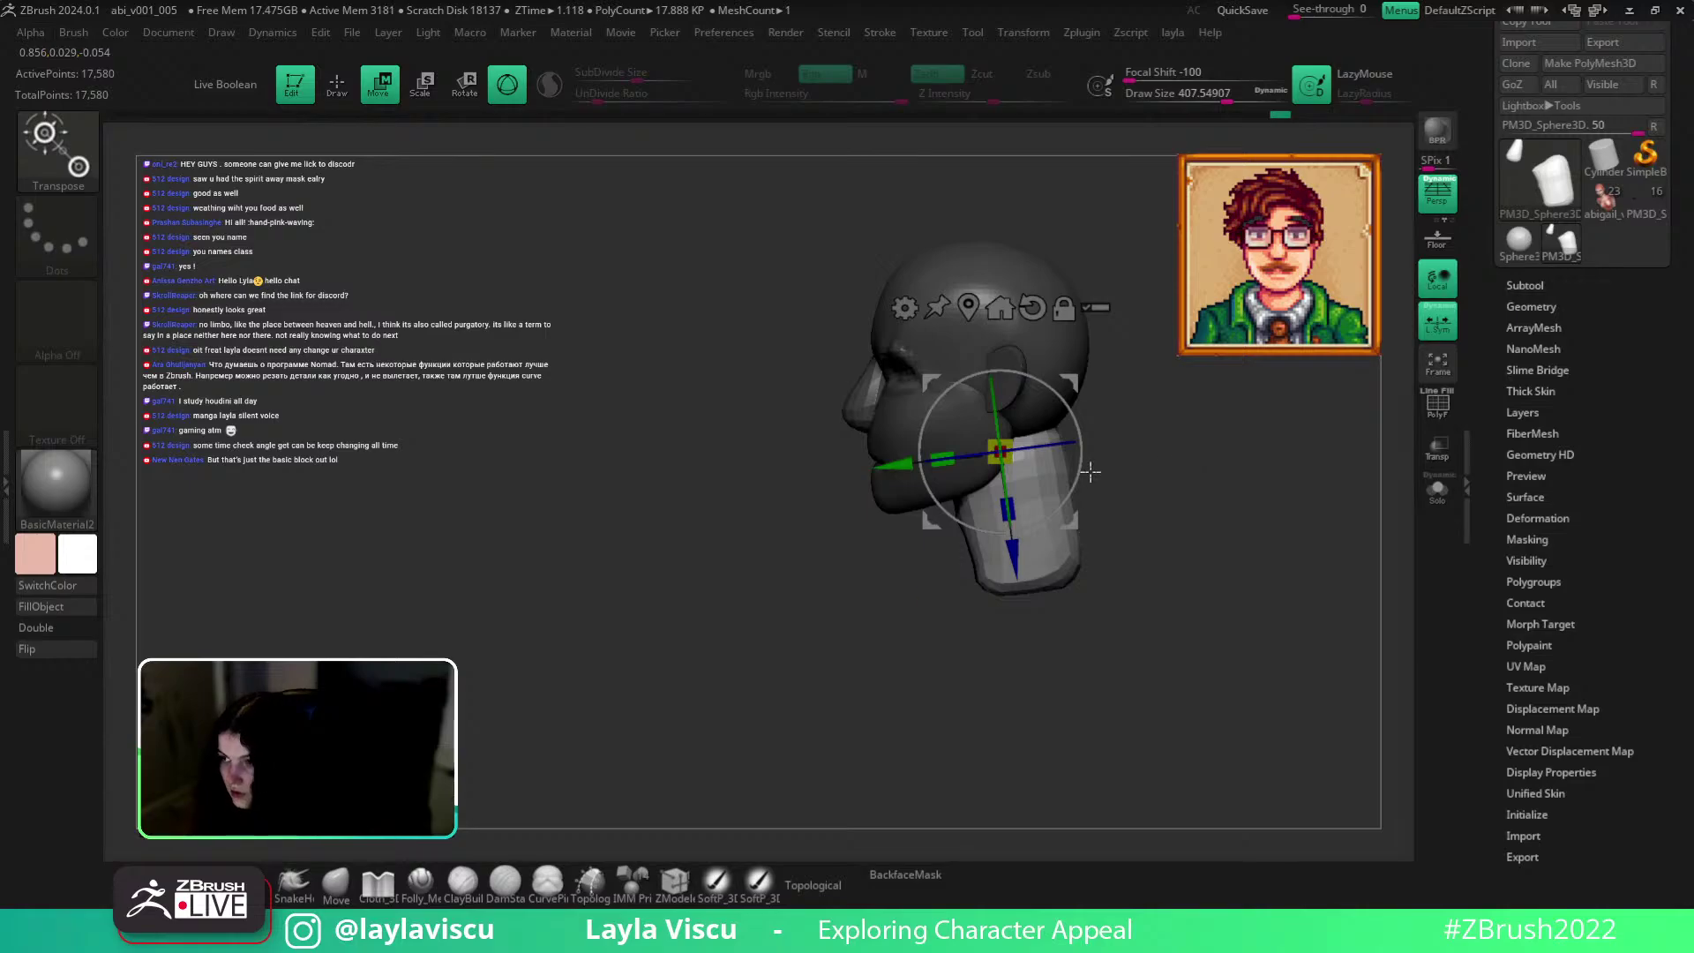
click(339, 880)
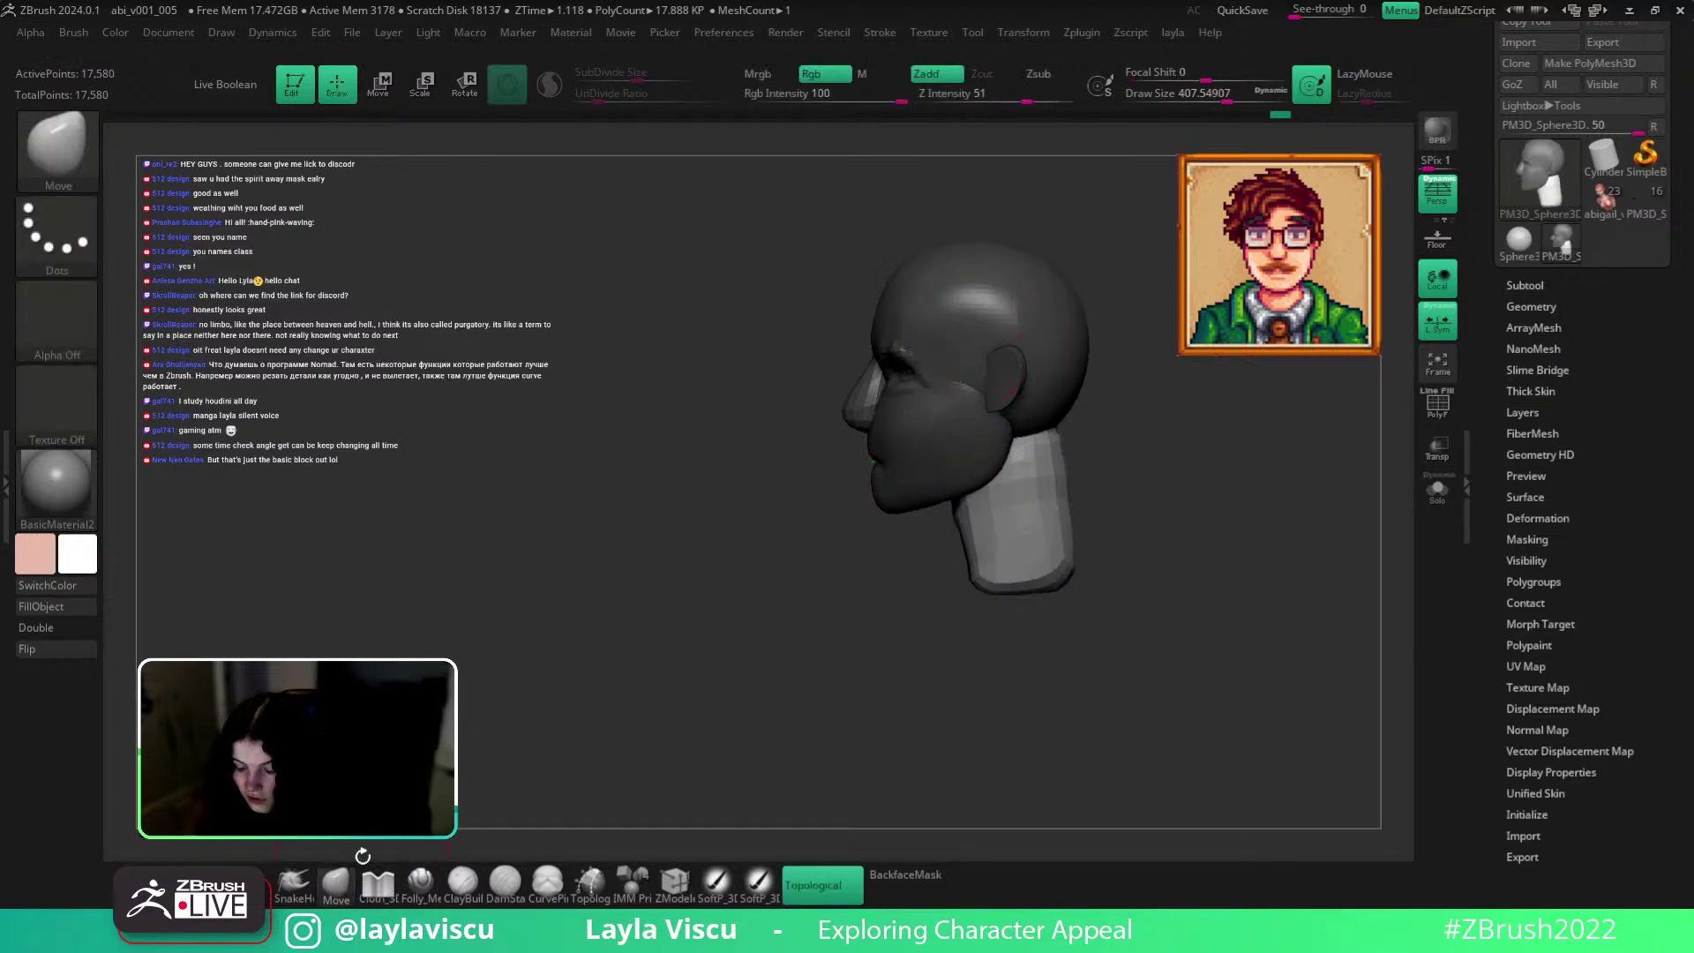
Reshape the neck and flare its base with the Topological Move brush, reducing the draw size to about 318.
key(s)
mouse_move(1124, 450)
mouse_down()
mouse_move(1057, 430)
mouse_move(1055, 463)
mouse_up()
key(s)
key(s)
mouse_move(1087, 557)
mouse_down()
mouse_move(1114, 557)
mouse_move(1130, 525)
mouse_move(1240, 541)
mouse_move(1300, 491)
mouse_move(1312, 552)
mouse_move(971, 518)
mouse_move(934, 567)
mouse_move(1009, 548)
mouse_move(1067, 579)
mouse_move(1055, 530)
mouse_move(1092, 586)
mouse_move(1085, 518)
mouse_move(1067, 521)
mouse_move(1042, 659)
mouse_up()
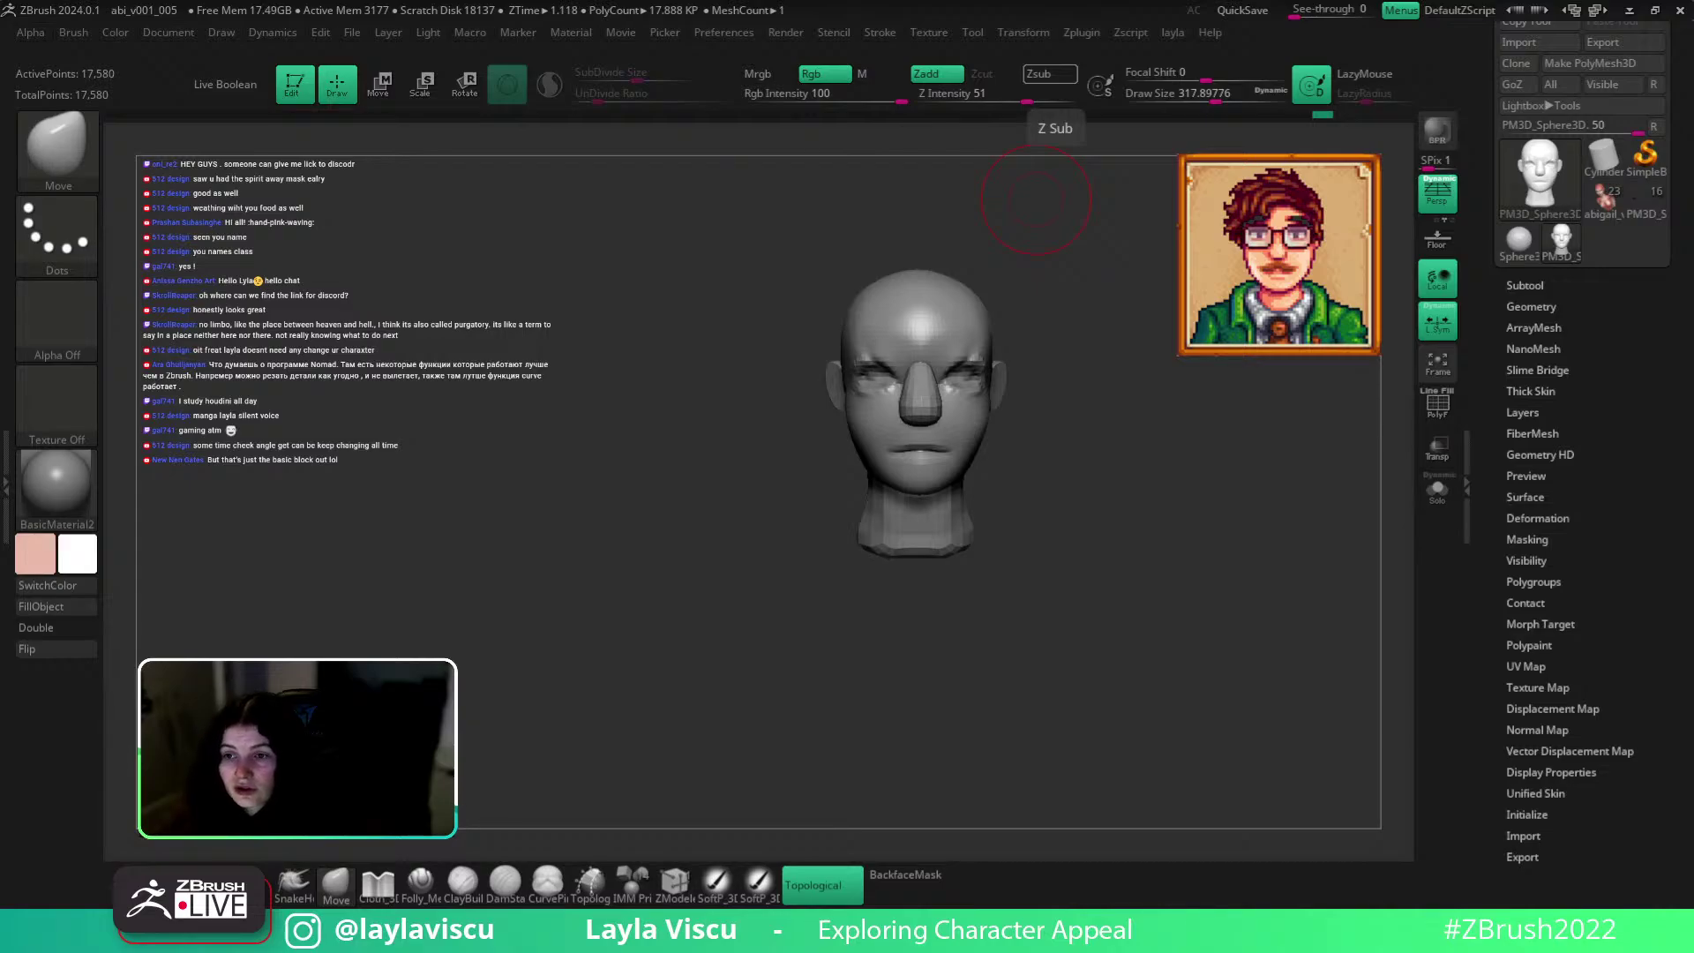
Refine the flared base and side contours of the neck from several angles with the Move brush.
mouse_move(817, 677)
mouse_down()
mouse_move(1070, 665)
mouse_move(1023, 539)
mouse_up()
ctrl+right_drag(993, 551, 1013, 632)
key(s)
mouse_move(983, 524)
mouse_down()
mouse_move(967, 498)
mouse_move(1017, 509)
mouse_move(936, 490)
mouse_up()
drag(1073, 496, 993, 510)
drag(798, 529, 862, 494)
Isolate the neck and adjust its front contour, reducing the Move brush draw size to about 154, and reveal the whole head.
key([)
key([)
key(s)
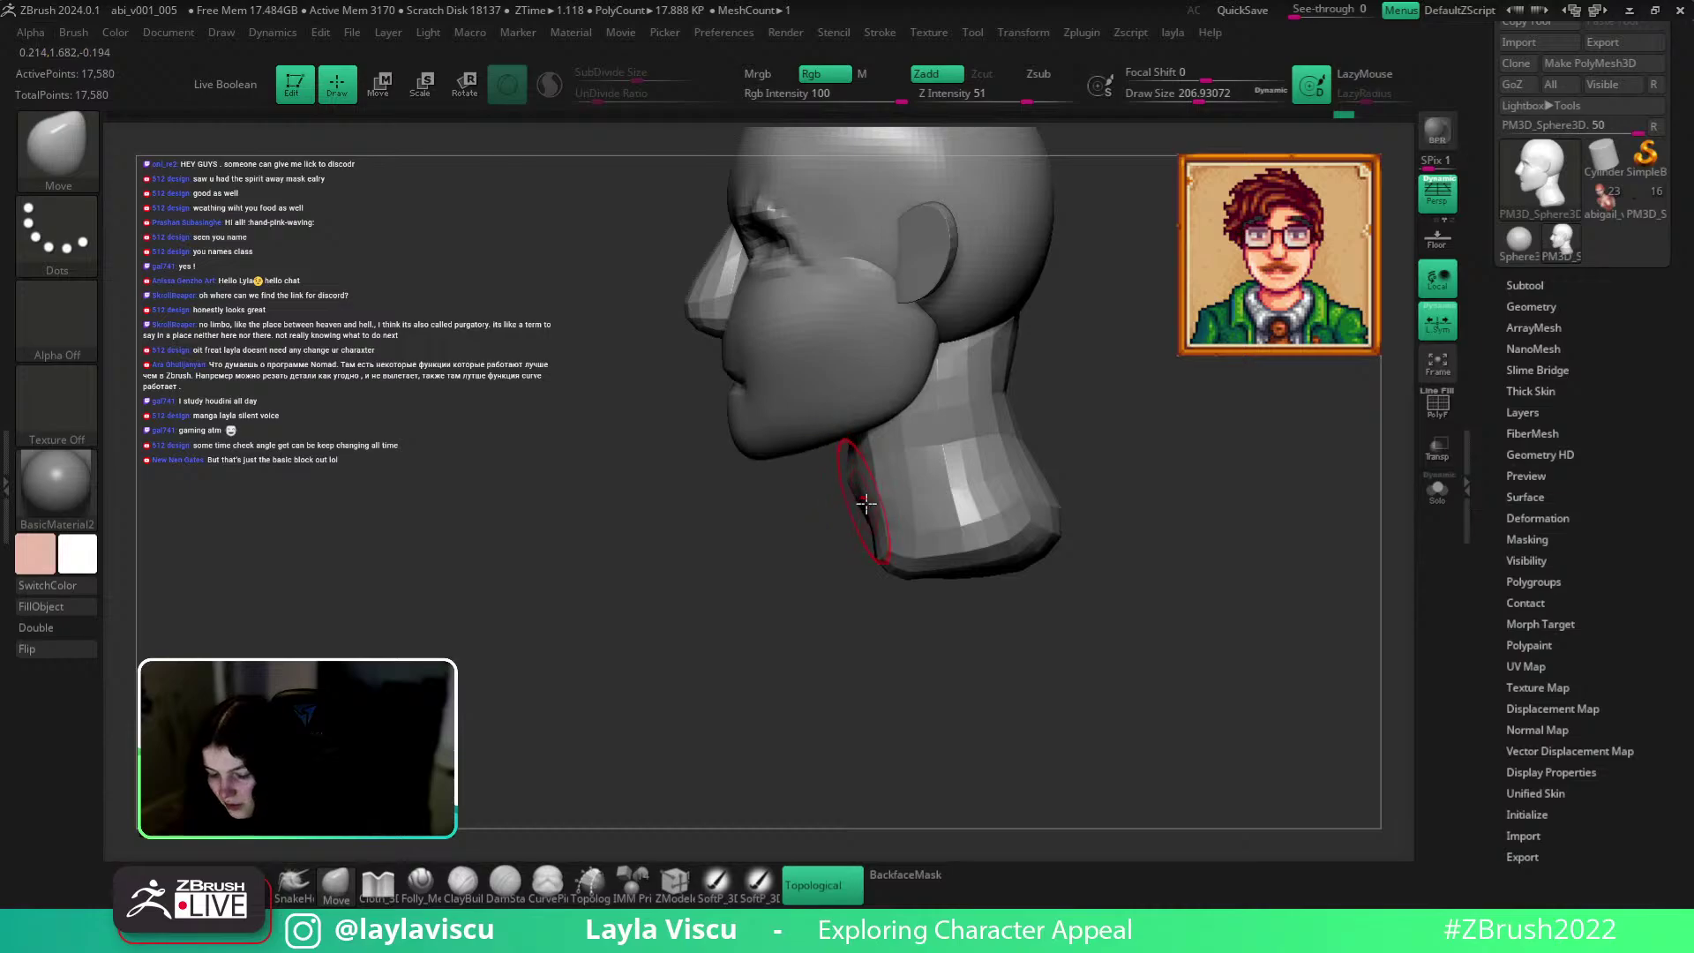
ctrl+shift+click(953, 494)
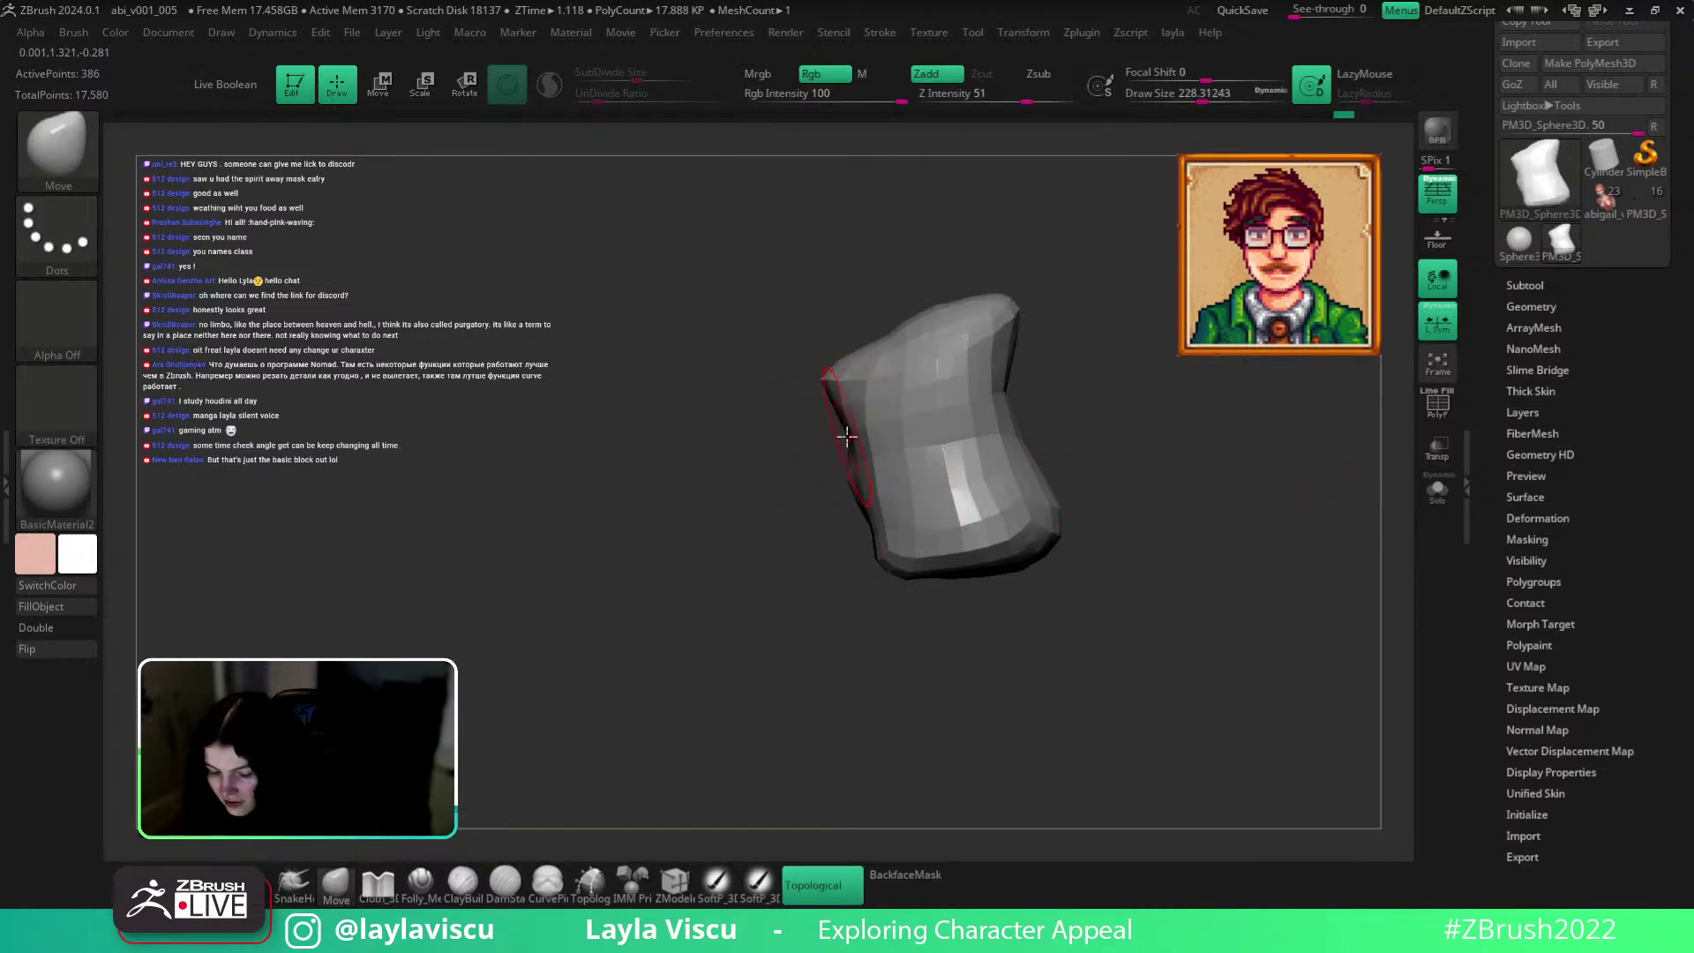
shift+drag(831, 434, 851, 425)
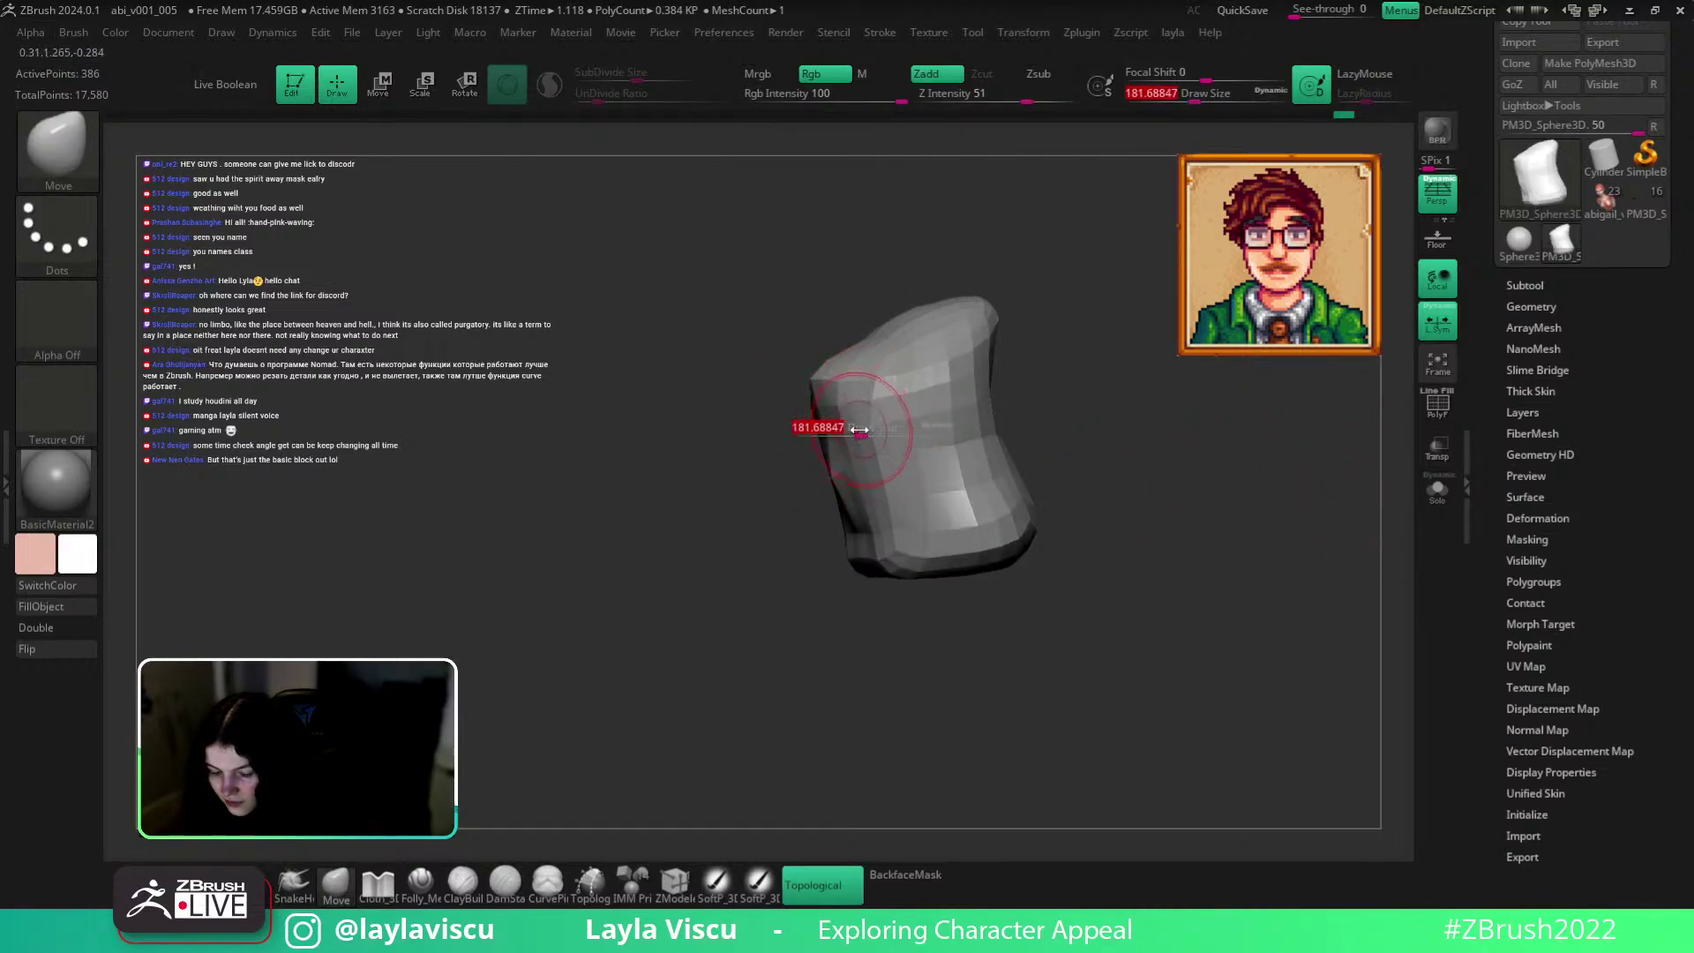
ctrl+shift+click(1172, 477)
shift+drag(1172, 478, 1200, 479)
alt+drag(1073, 473, 1096, 526)
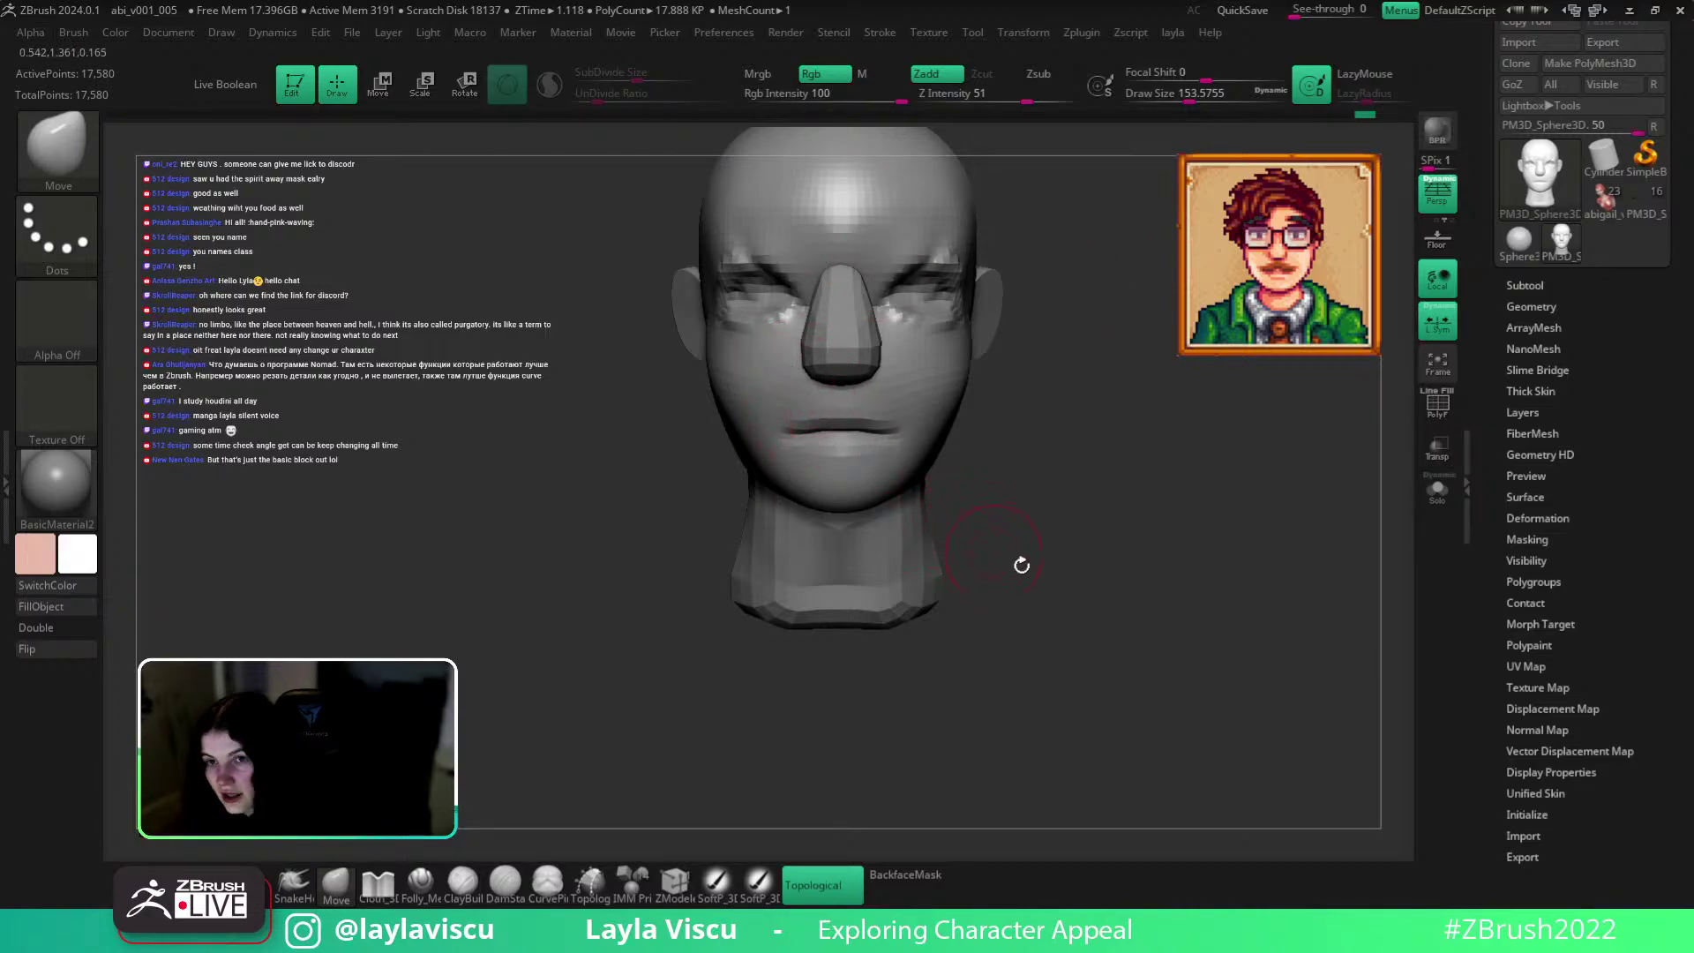
mouse_move(1106, 588)
mouse_down()
mouse_move(1077, 574)
mouse_move(1097, 591)
mouse_up()
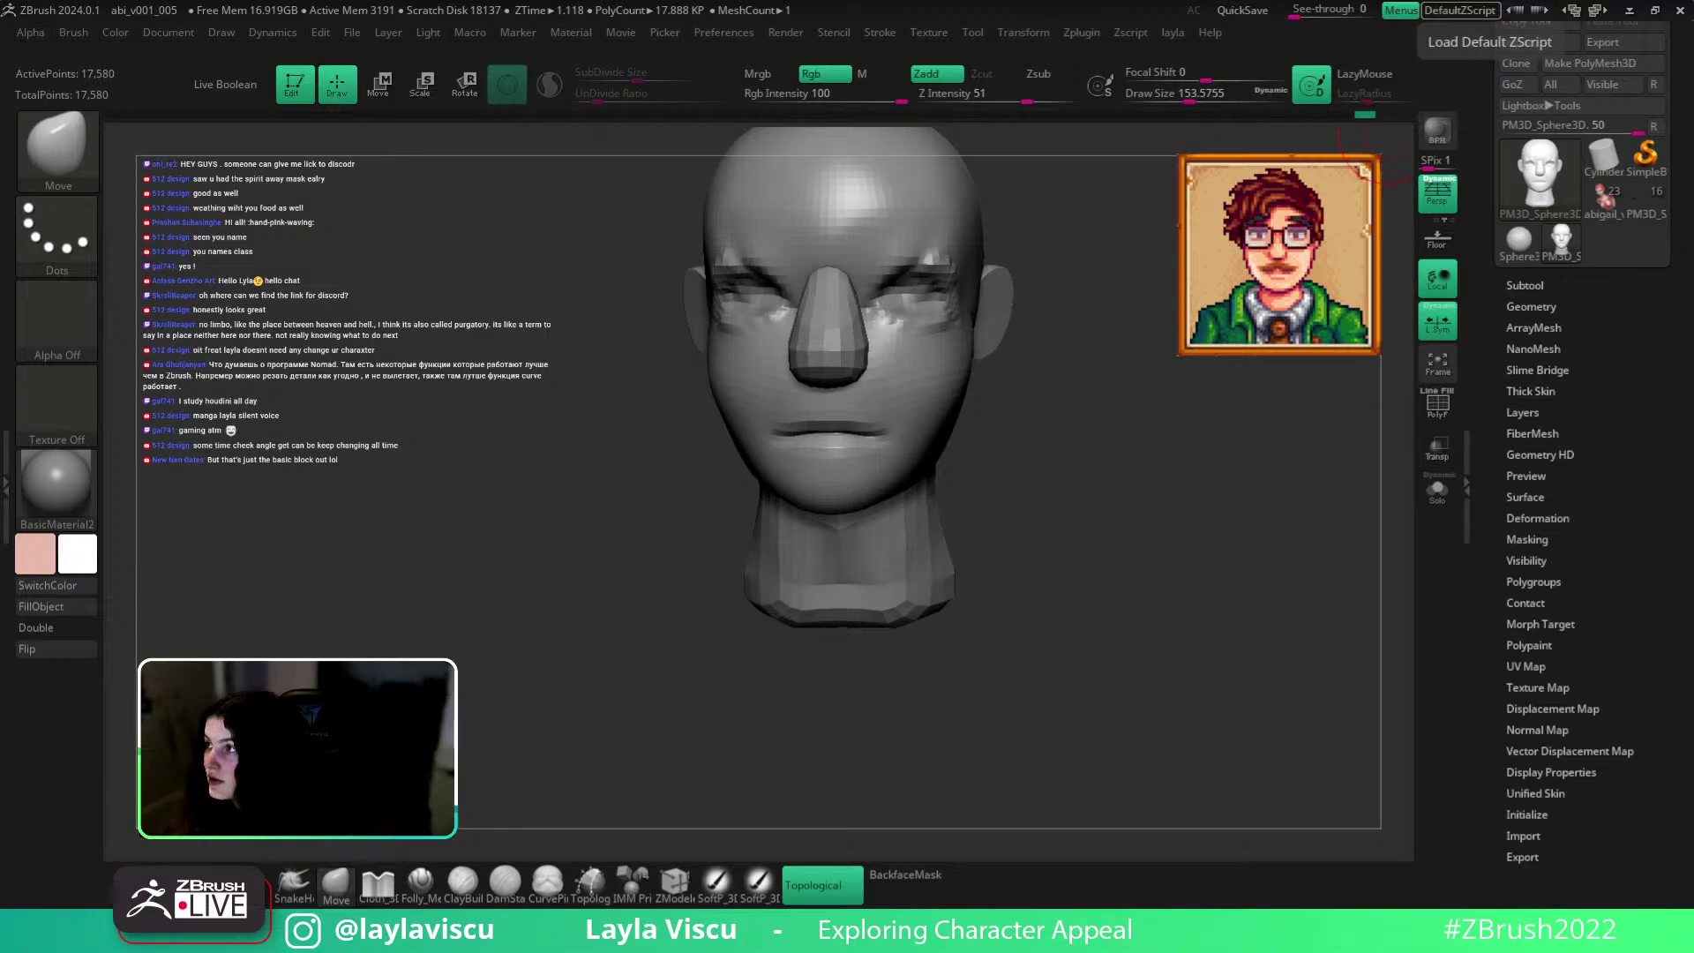
drag(1108, 522, 1097, 521)
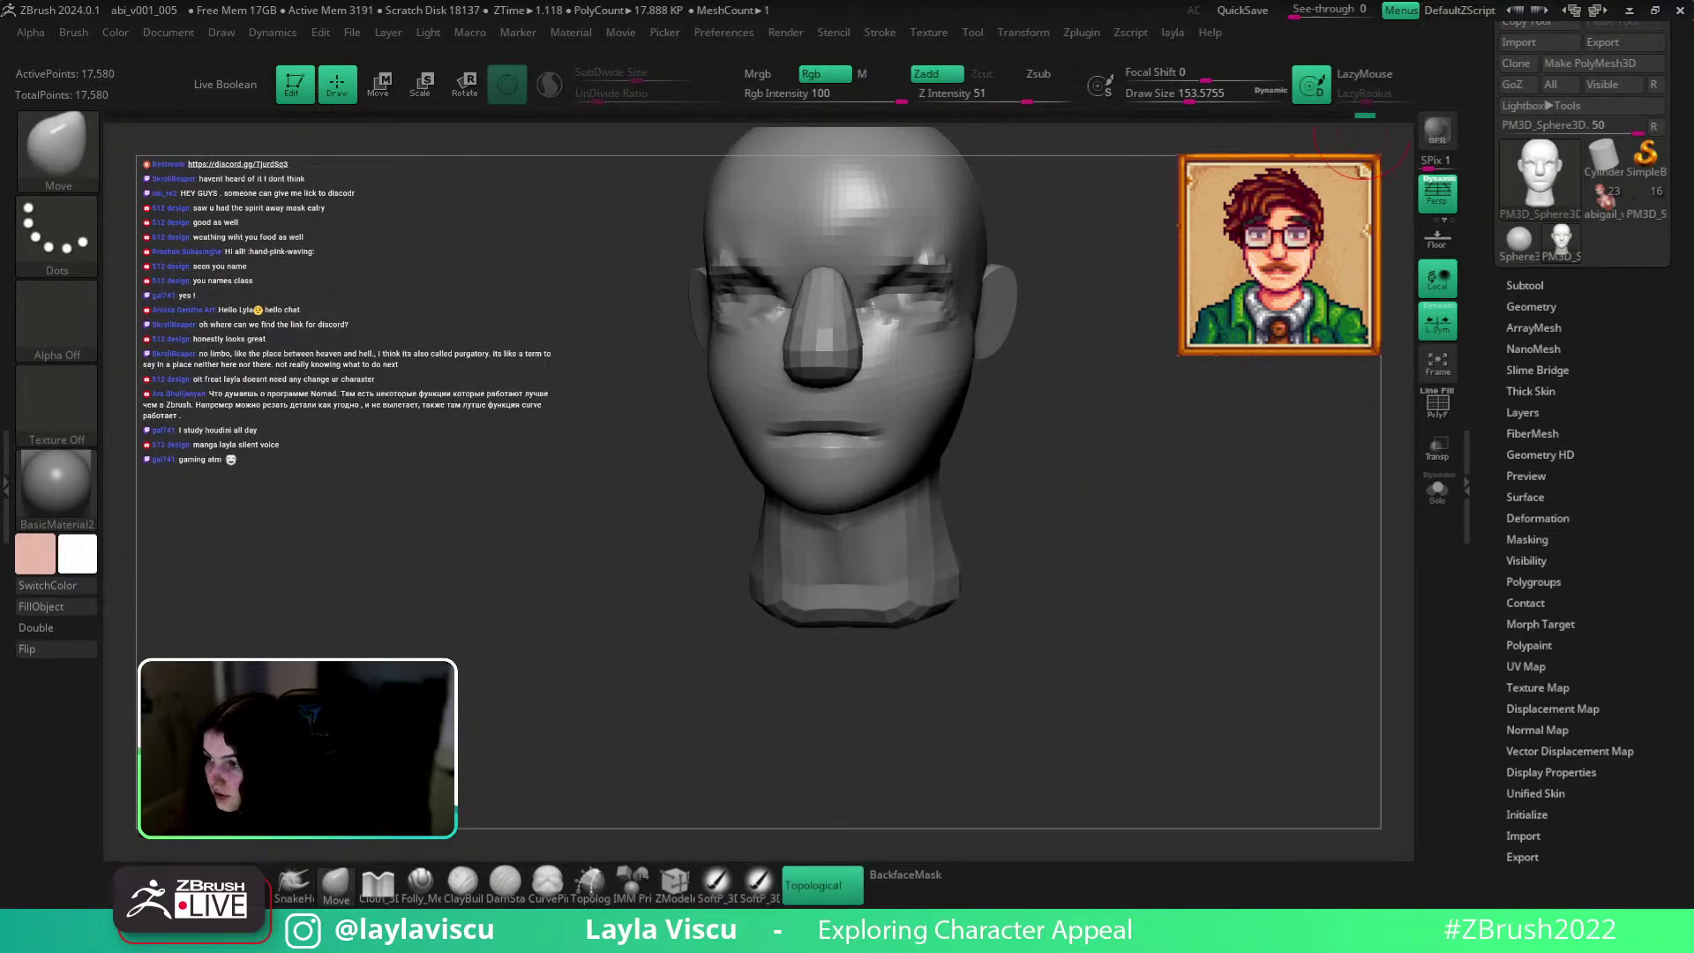
drag(1071, 540, 1103, 530)
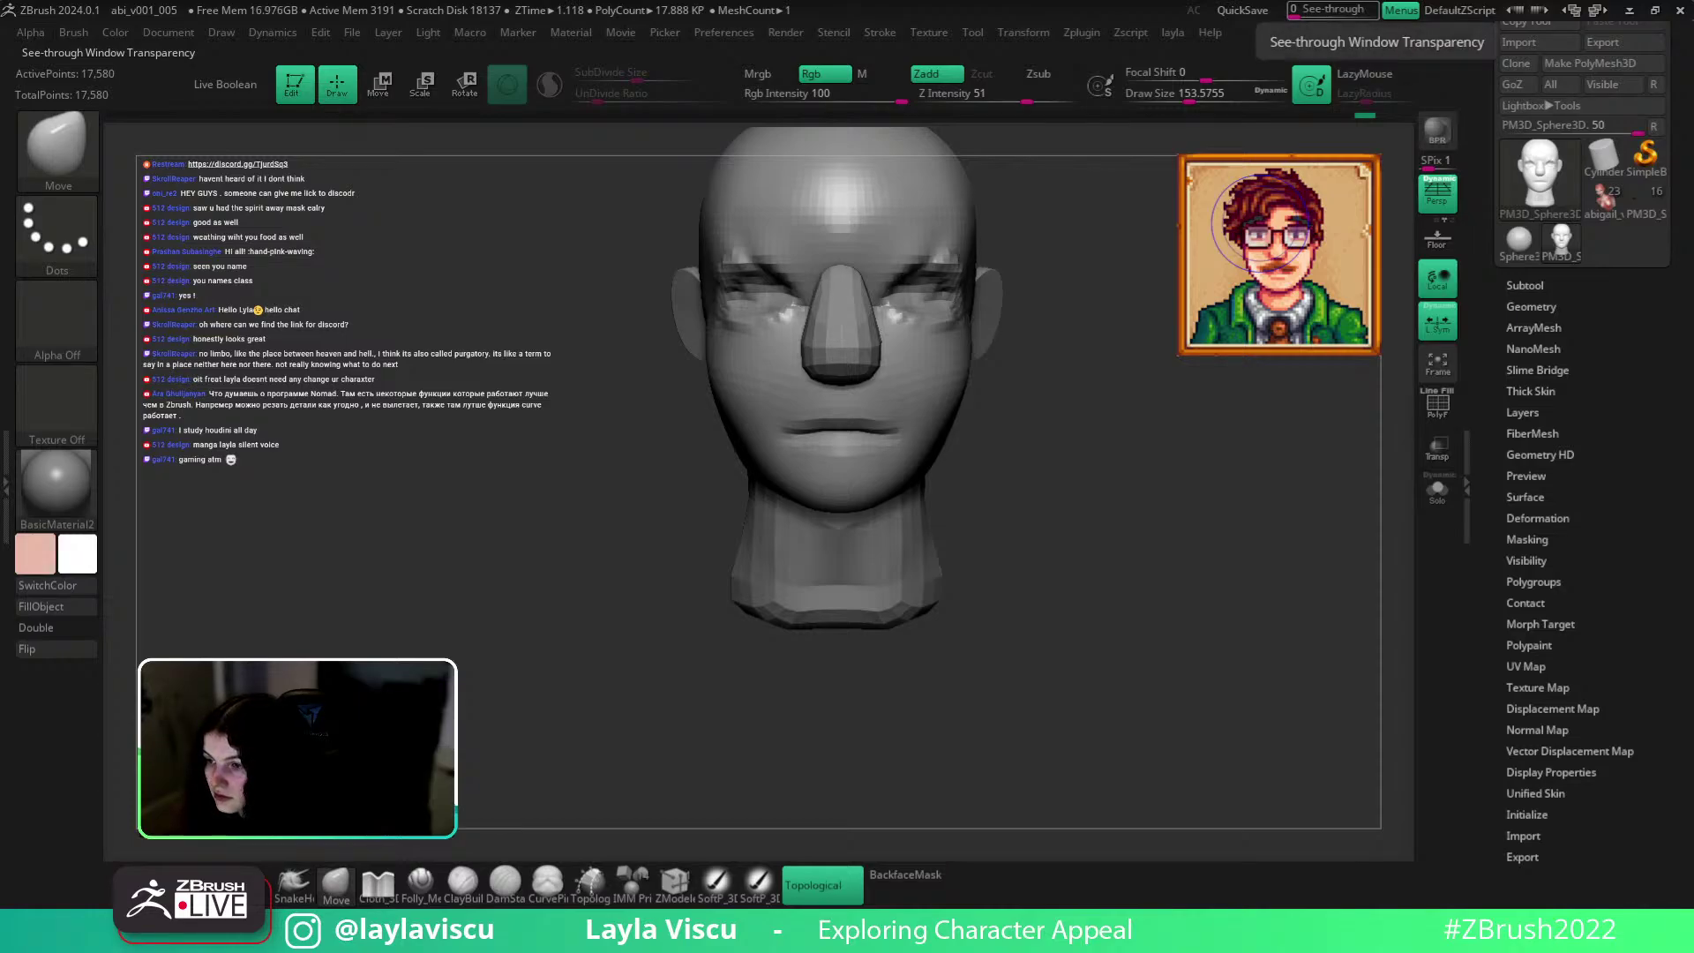
Insert a PolySphere from the IMM Primitives brush below the neck as the torso mass.
drag(1112, 495, 1098, 196)
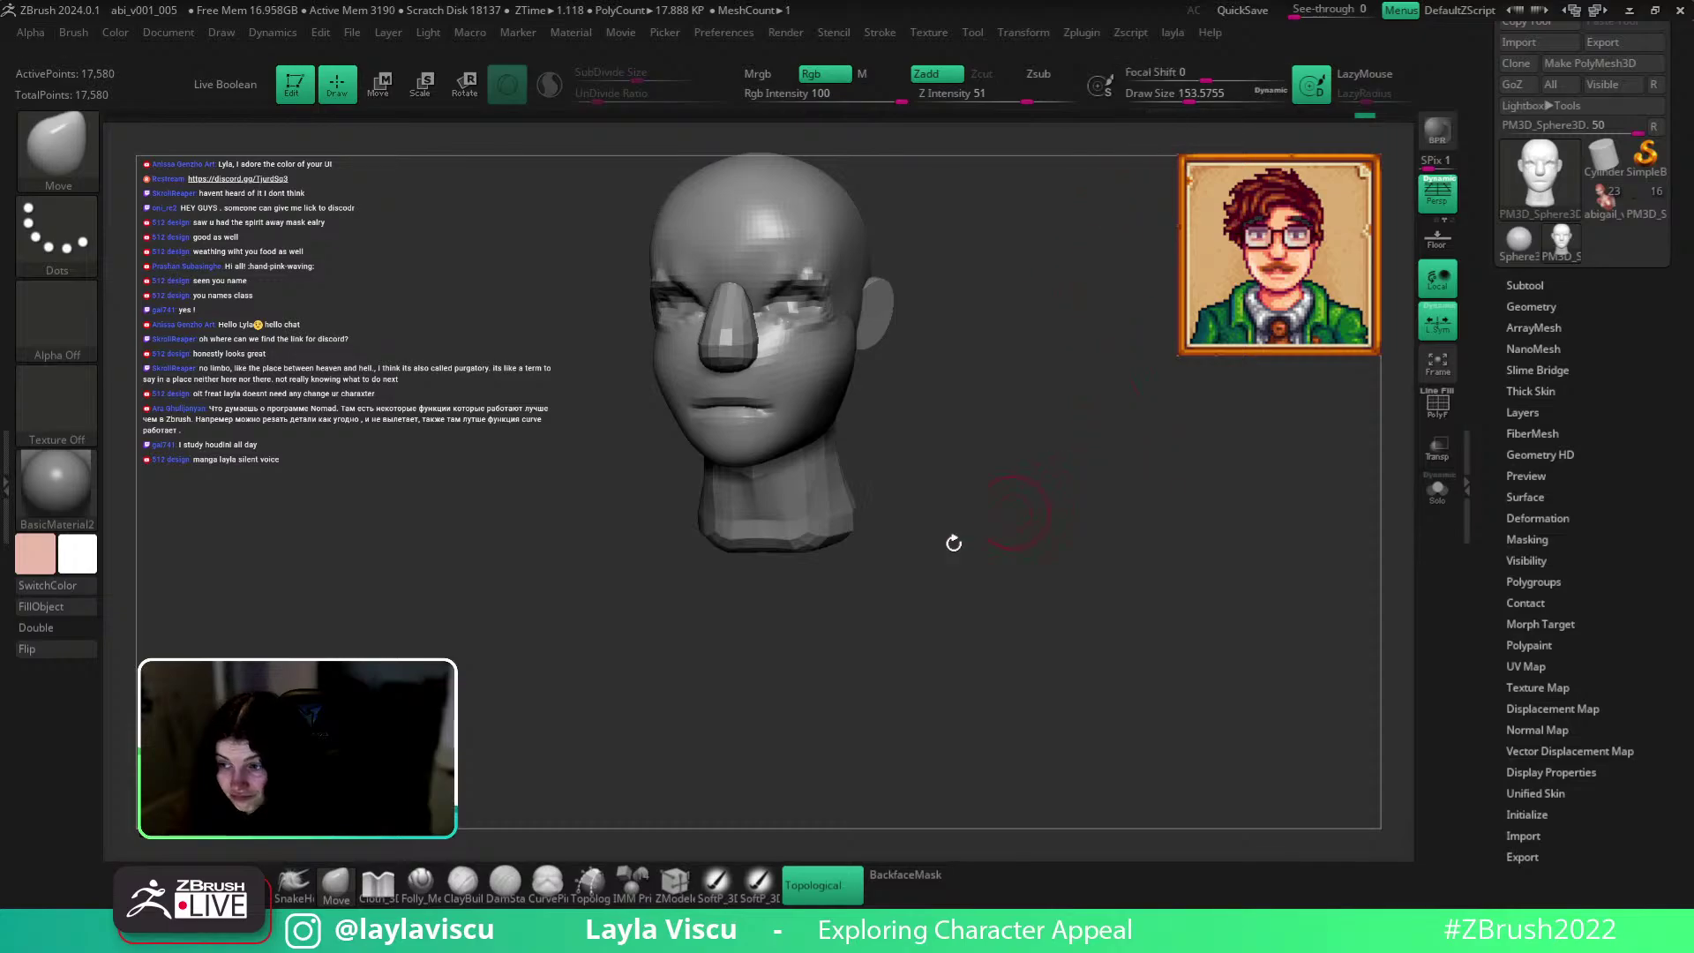
key(b)
key(i)
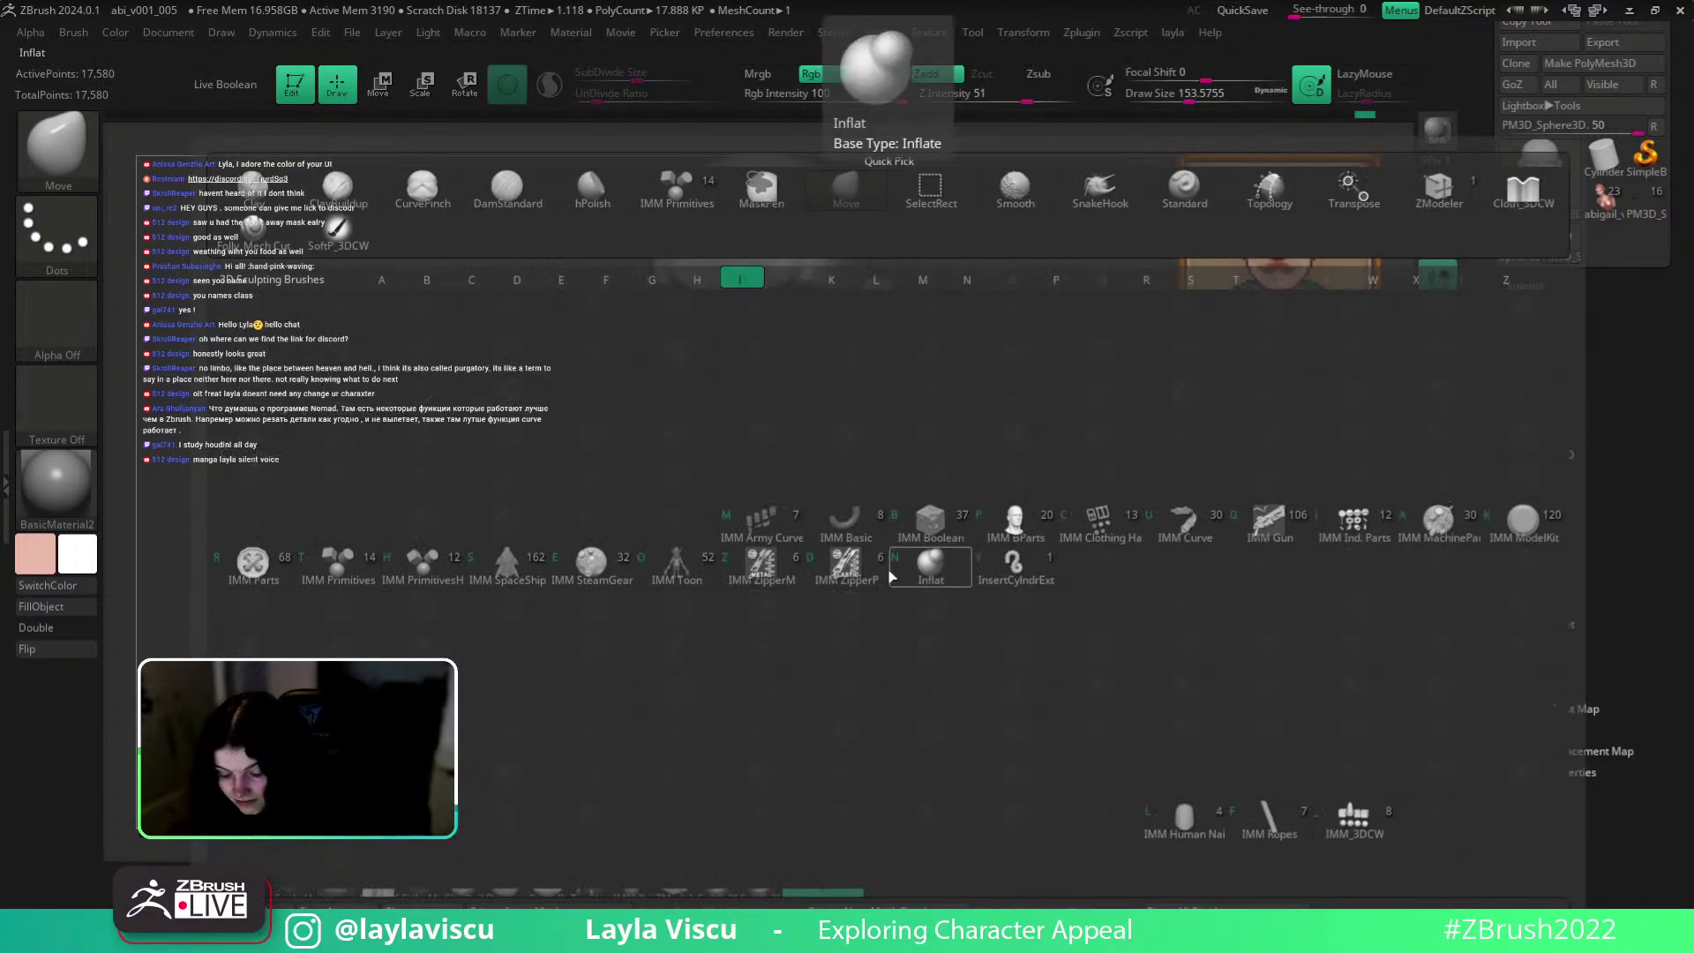
click(360, 578)
drag(1066, 607, 1045, 414)
drag(754, 607, 775, 771)
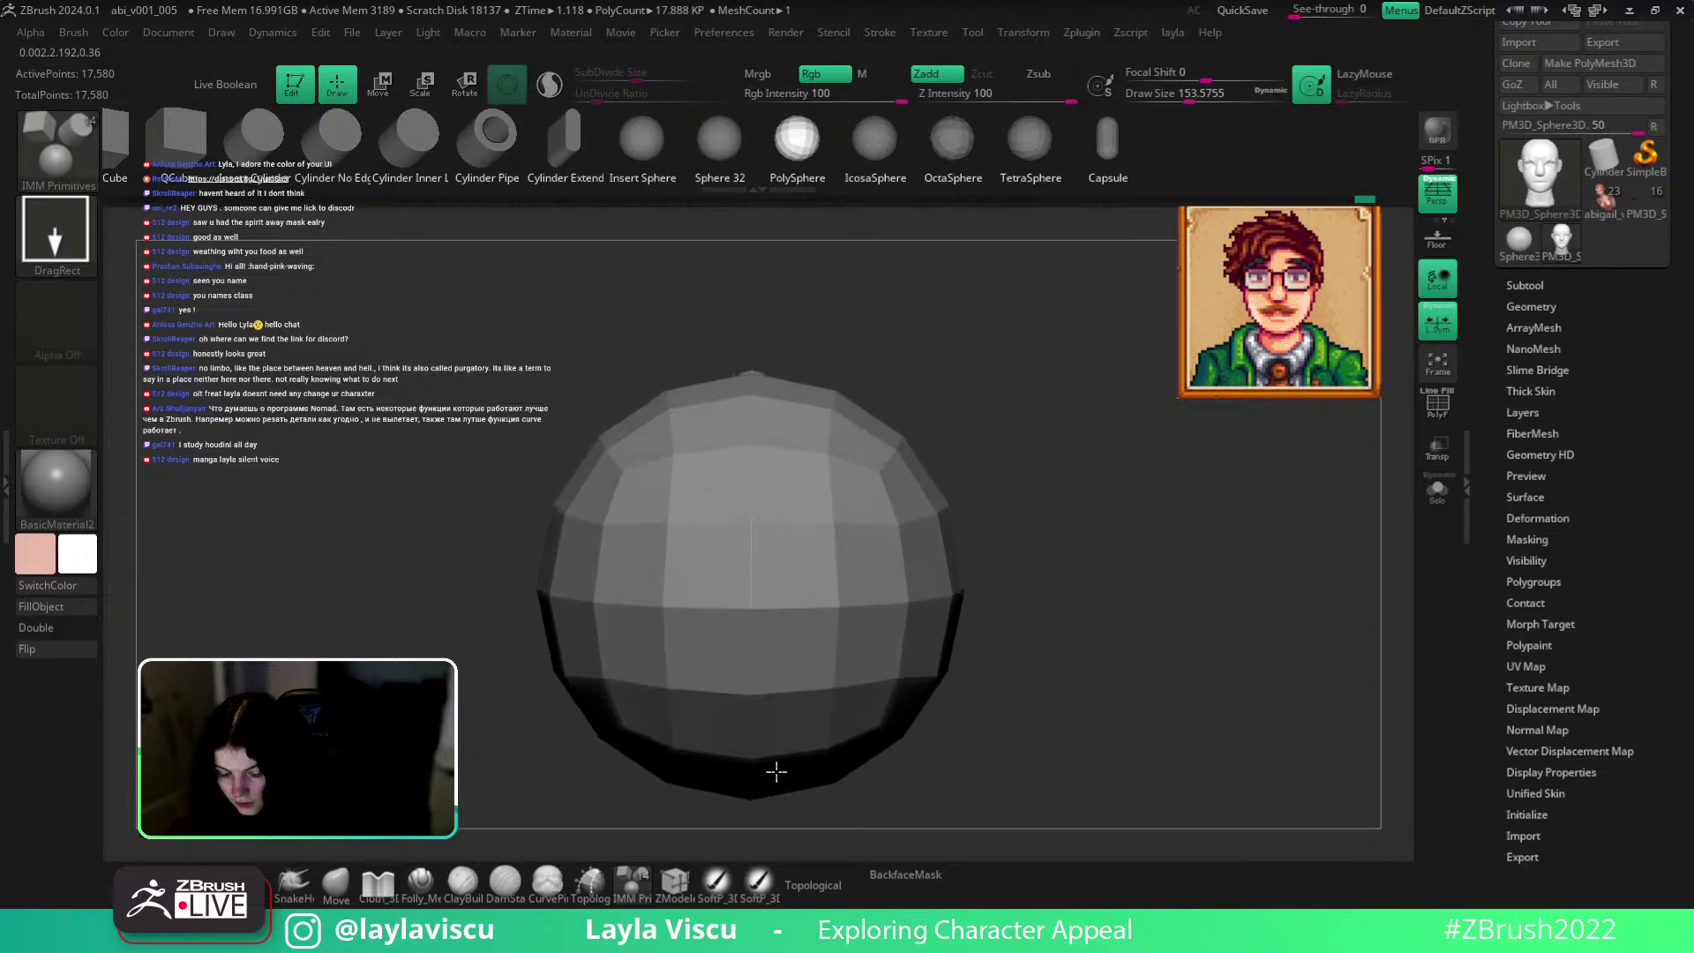
drag(1087, 575, 1040, 688)
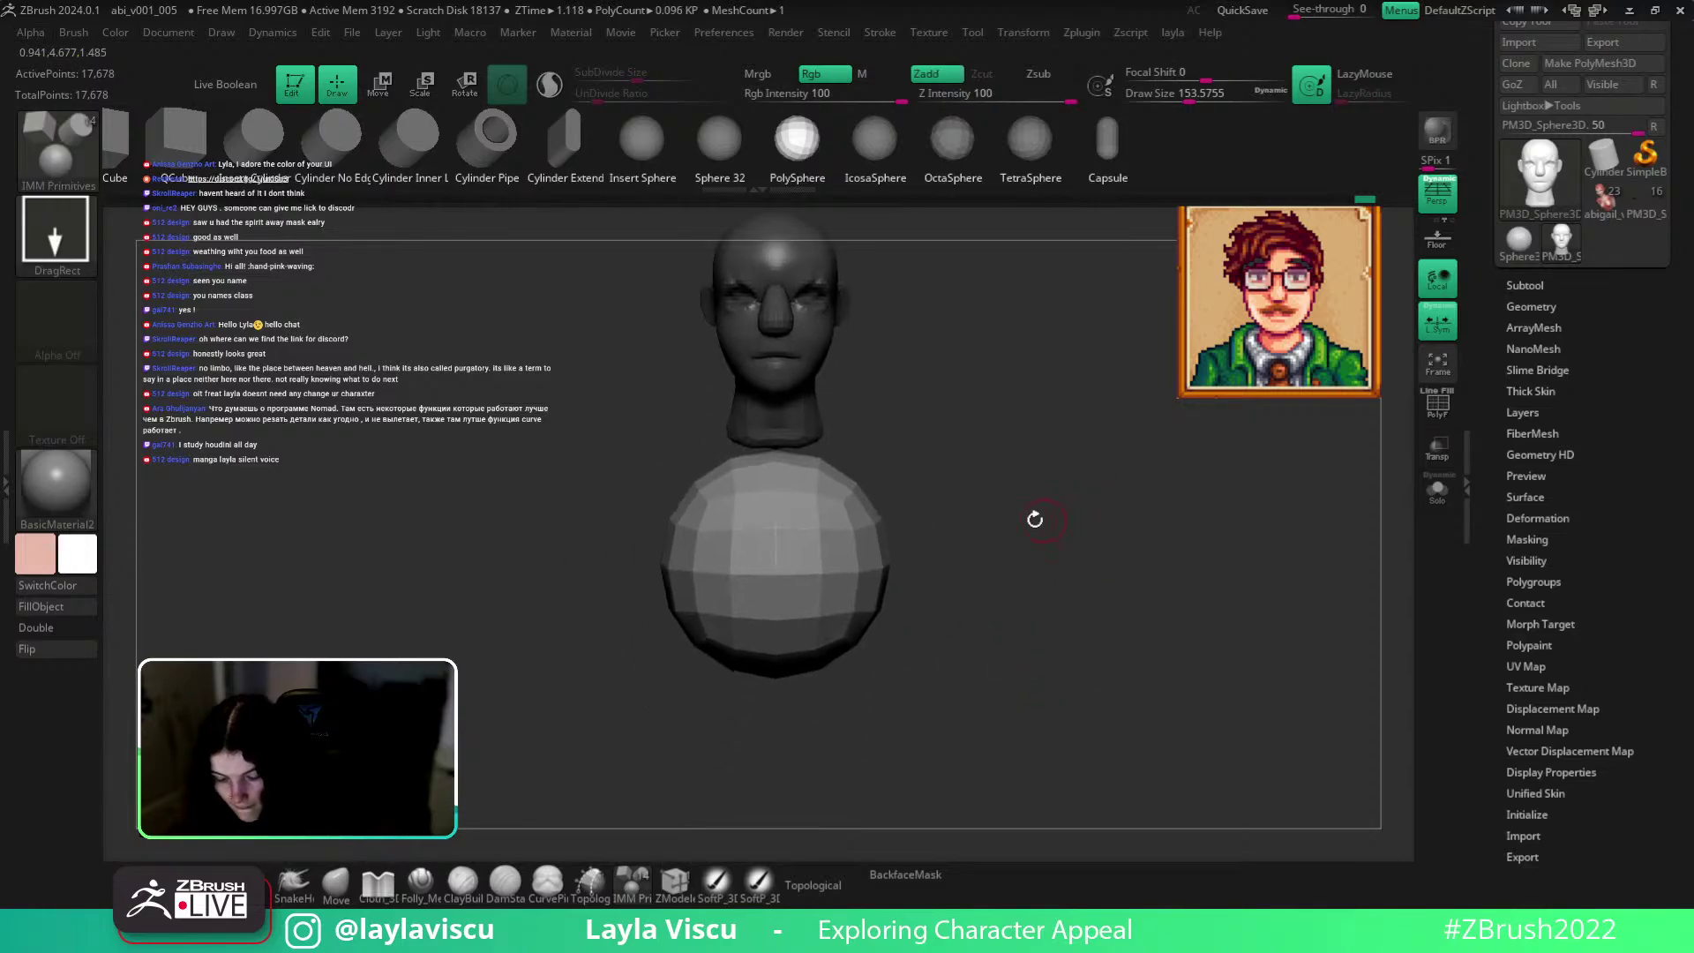
Scale the inserted sphere down slightly and move it up to overlap the base of the neck.
key(w)
drag(765, 459, 759, 453)
drag(770, 556, 770, 527)
Pull the sphere's upper sides outward into shoulders with the Move brush at a draw size of 1000.
click(335, 882)
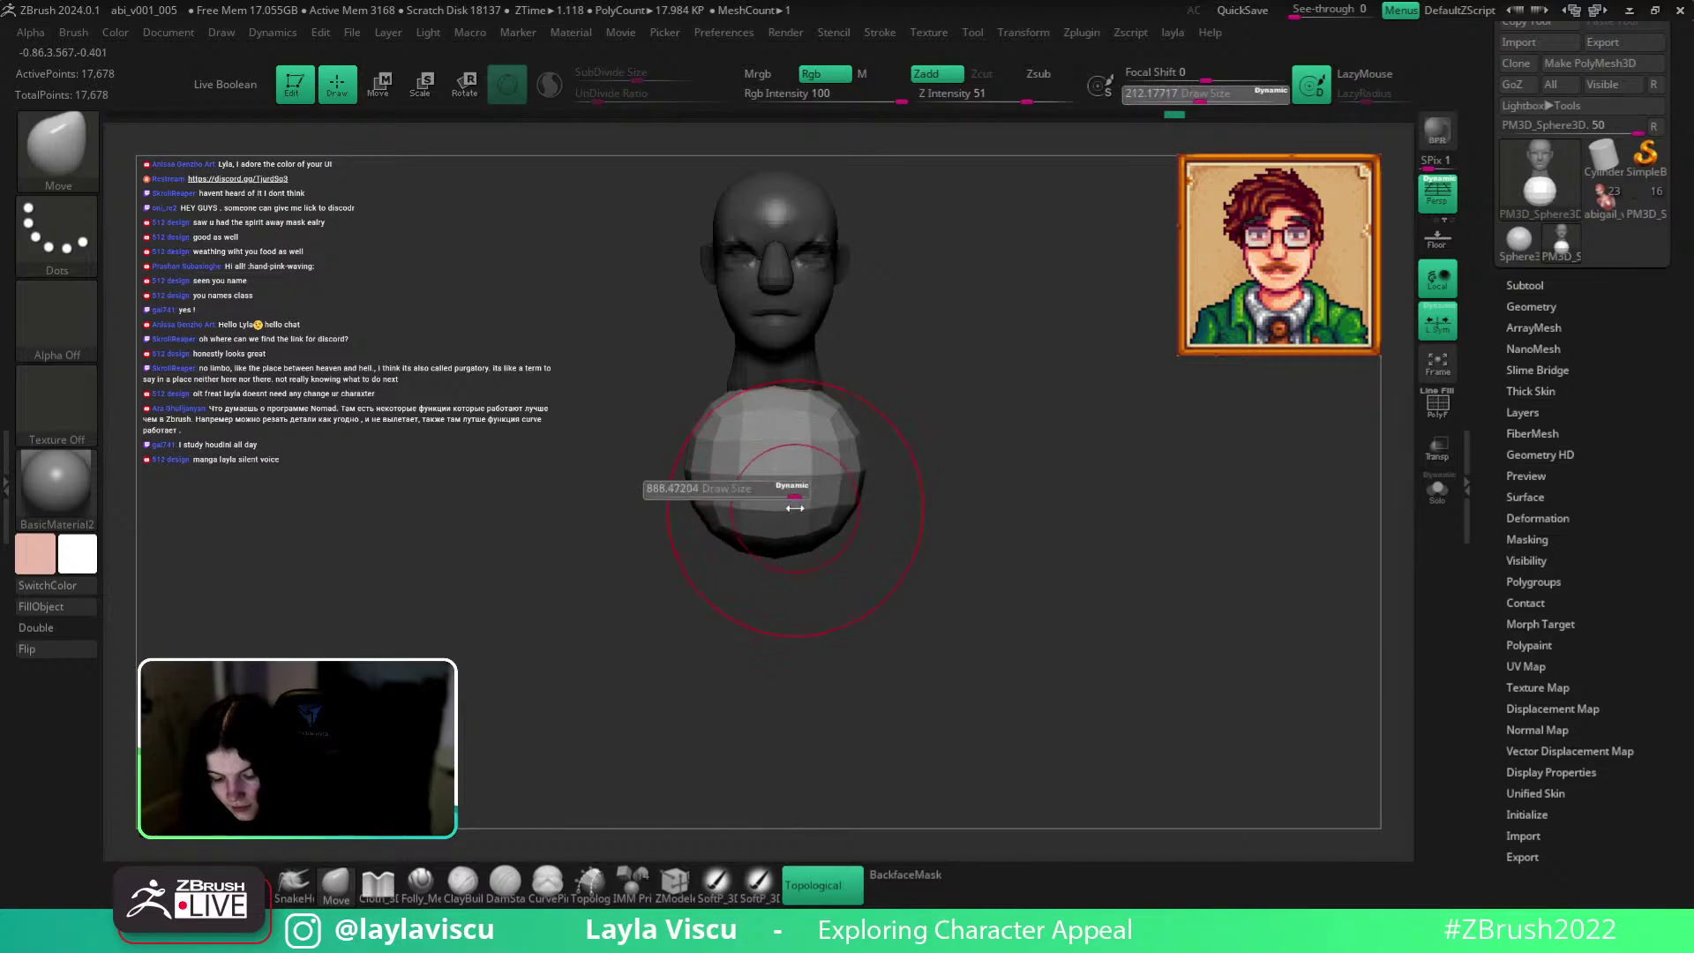
drag(862, 430, 930, 397)
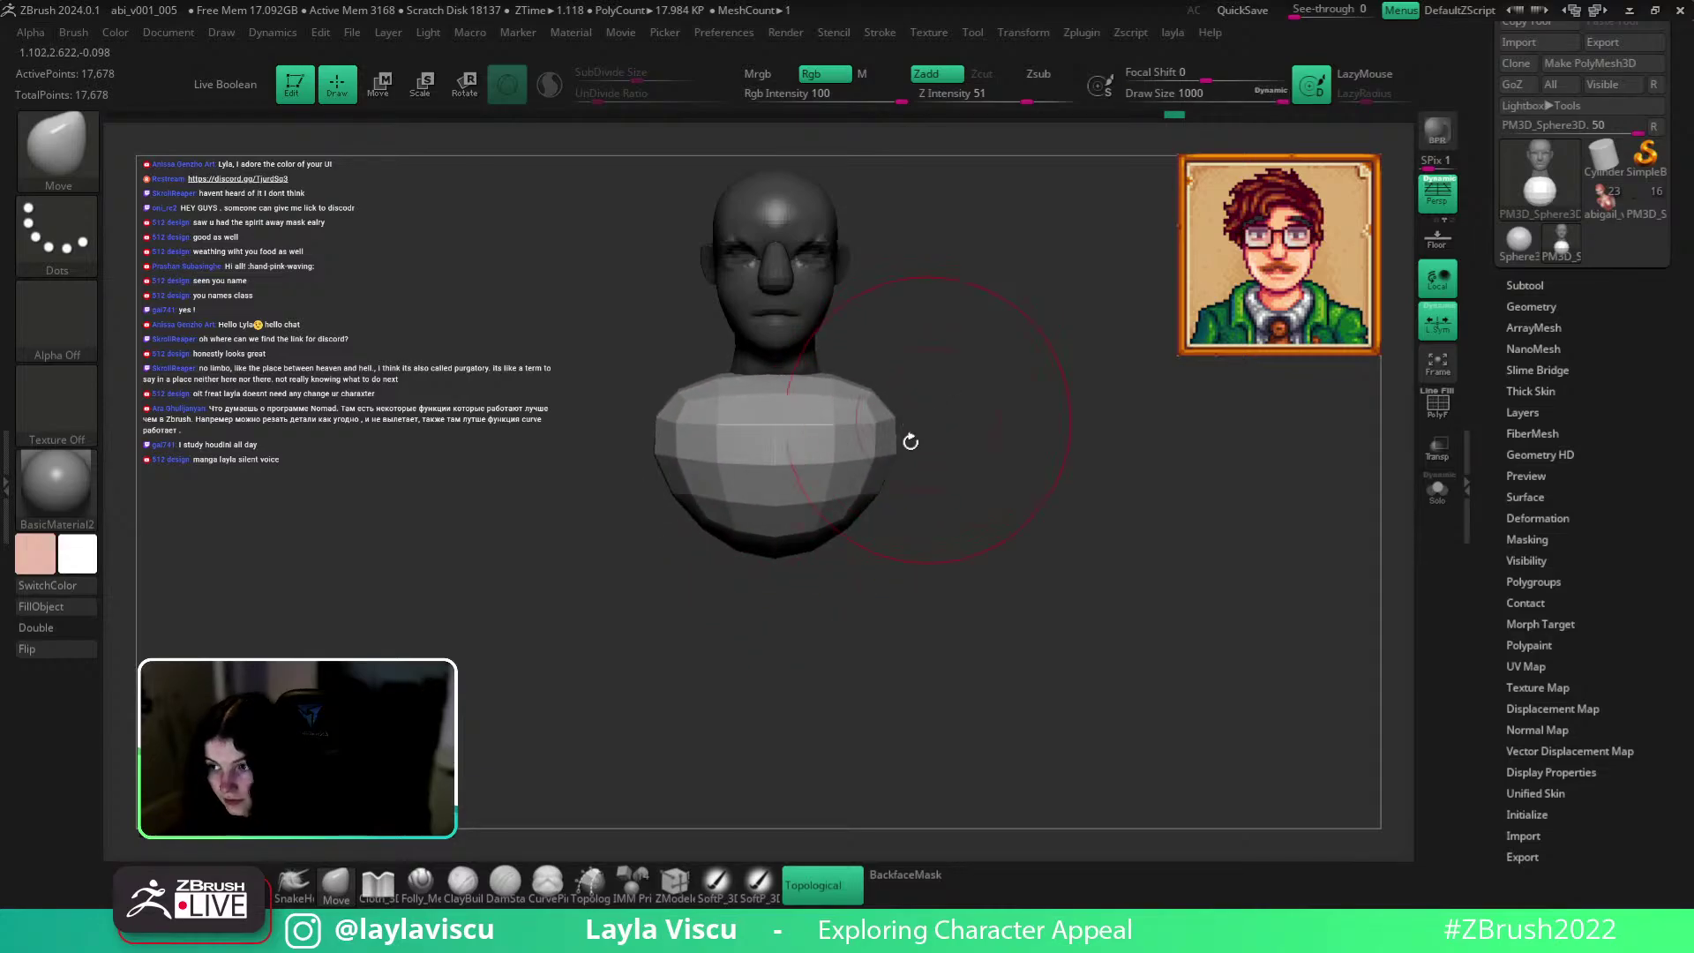
mouse_move(803, 420)
mouse_down()
mouse_move(790, 438)
mouse_move(805, 442)
mouse_up()
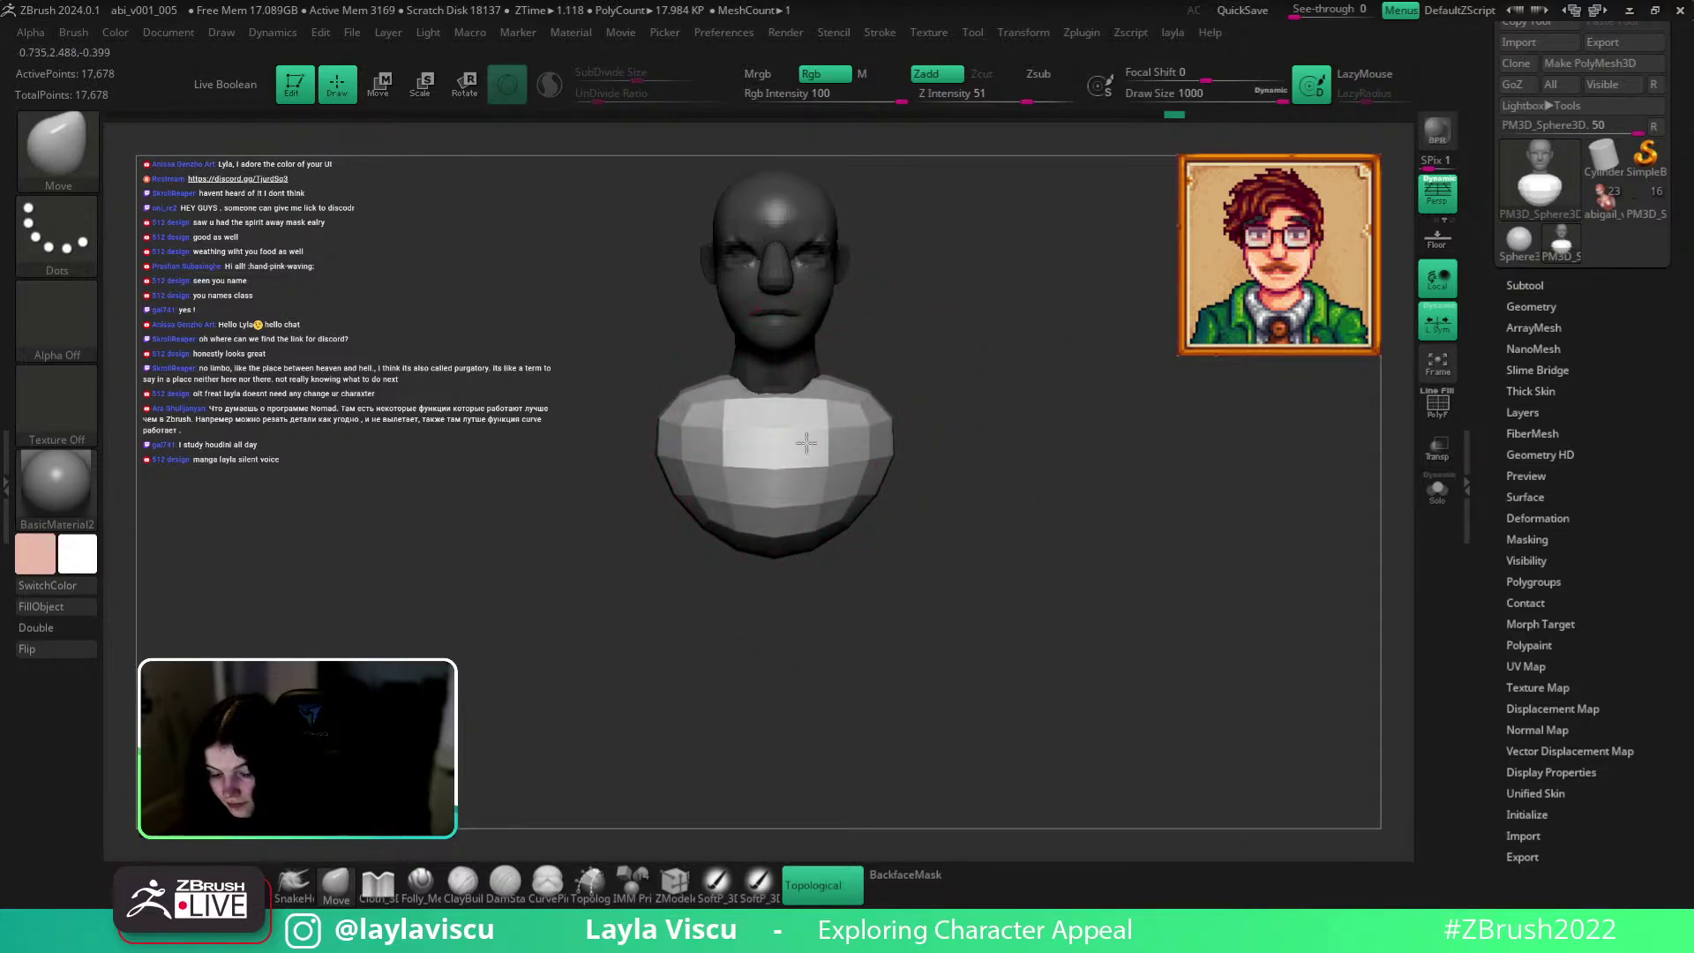
Lengthen the torso, flatten its depth and taper the lower back in side view, with a draw size of about 943.
key(s)
drag(949, 488, 862, 566)
mouse_move(1077, 567)
mouse_down()
mouse_move(896, 609)
mouse_move(892, 530)
mouse_move(909, 582)
mouse_up()
key(bracketleft)
key(bracketright)
key(bracketright)
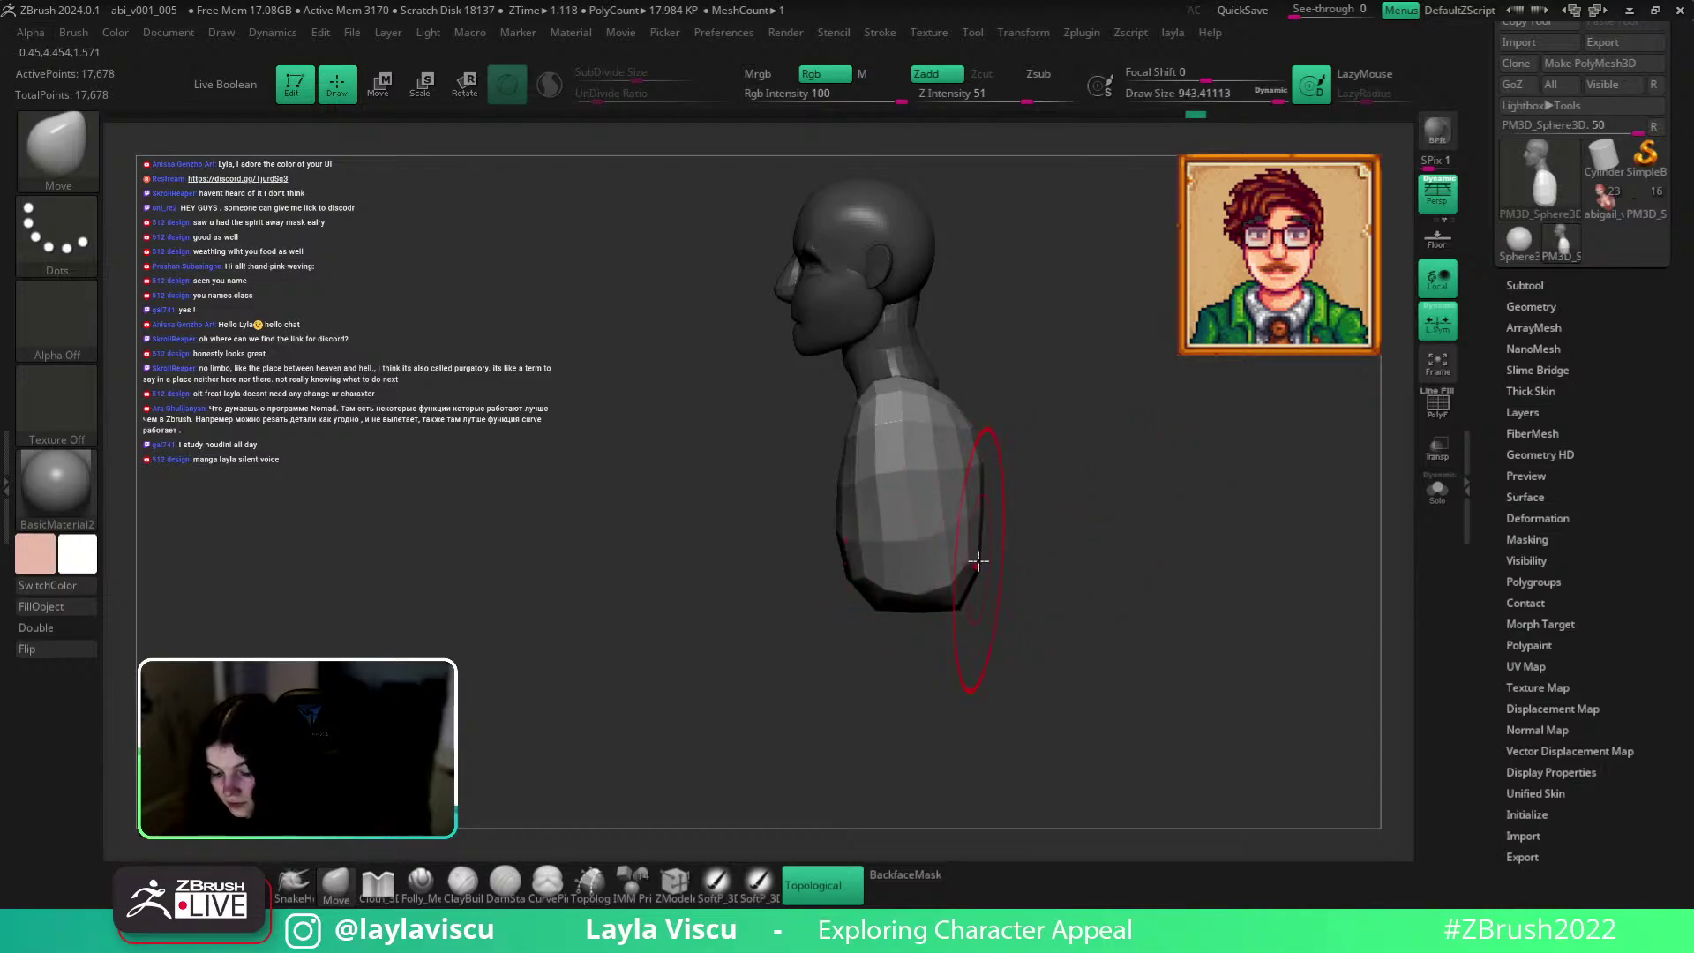
drag(978, 561, 965, 566)
drag(987, 447, 971, 418)
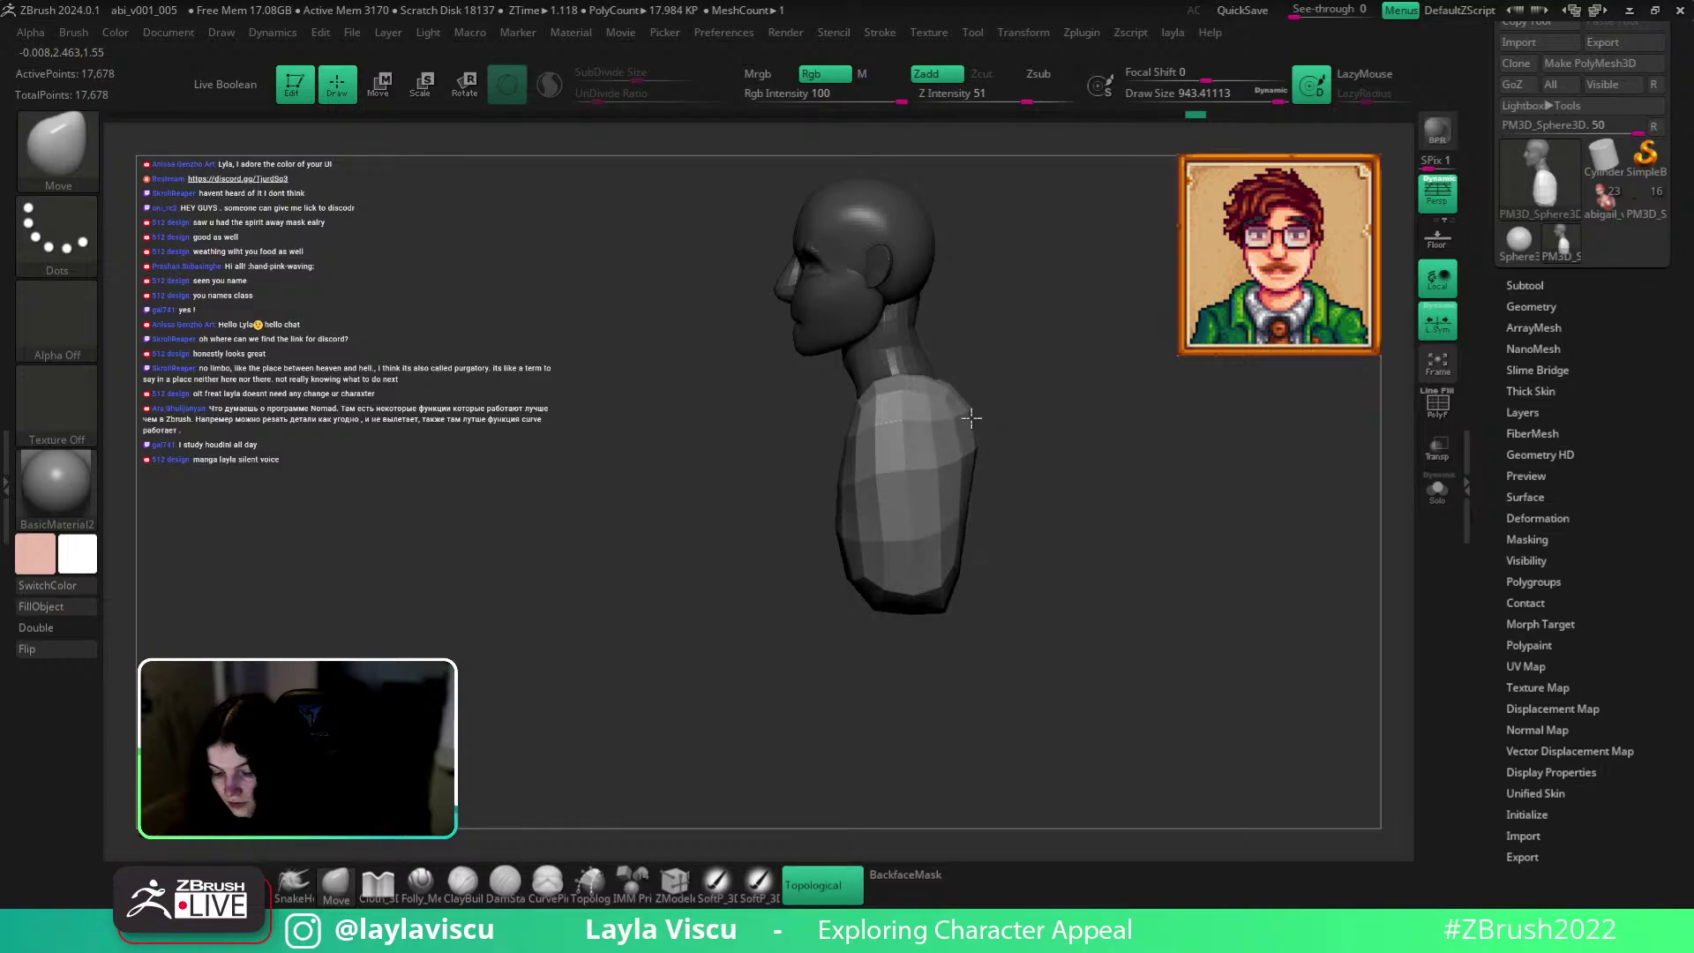
Refine the torso's sides and underside from several angles with the Move brush, reducing the draw size to about 533.
key(bracketright)
key(bracketleft)
key(bracketleft)
drag(799, 593, 896, 502)
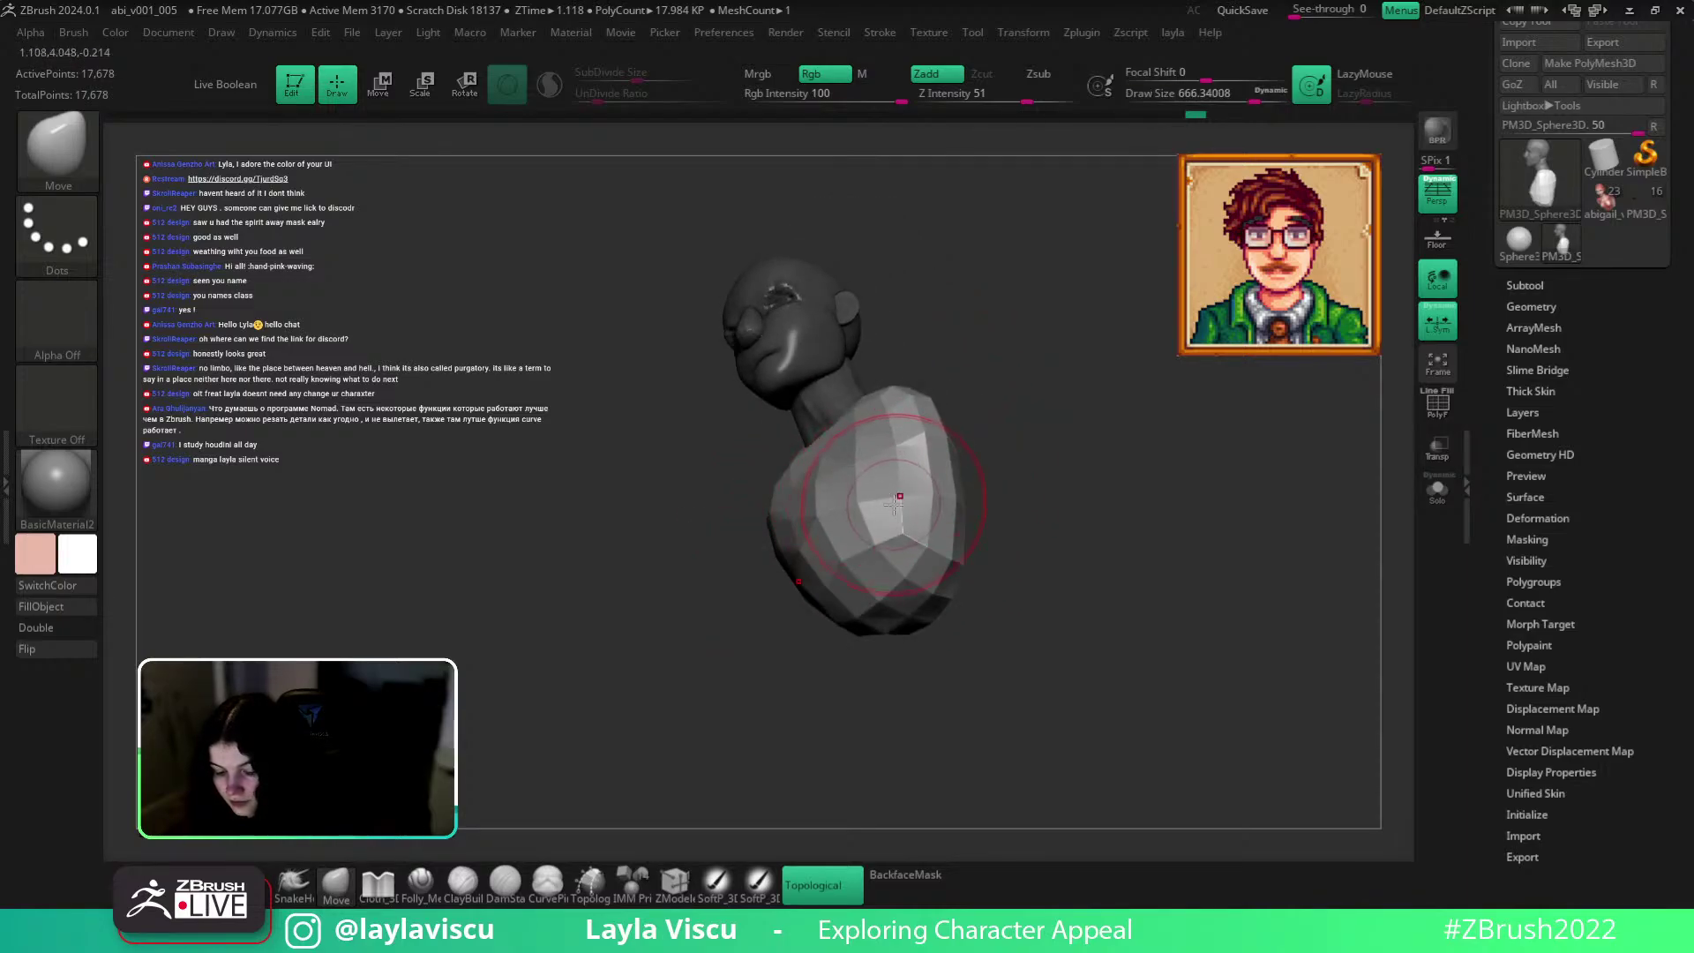
mouse_move(1015, 565)
mouse_down()
mouse_move(1108, 529)
mouse_move(834, 489)
mouse_move(1006, 308)
mouse_move(968, 462)
mouse_move(1093, 514)
mouse_move(1073, 579)
mouse_move(826, 441)
mouse_up()
mouse_move(1163, 441)
mouse_down()
mouse_move(1085, 442)
mouse_move(957, 510)
mouse_move(975, 494)
mouse_up()
drag(968, 597, 868, 619)
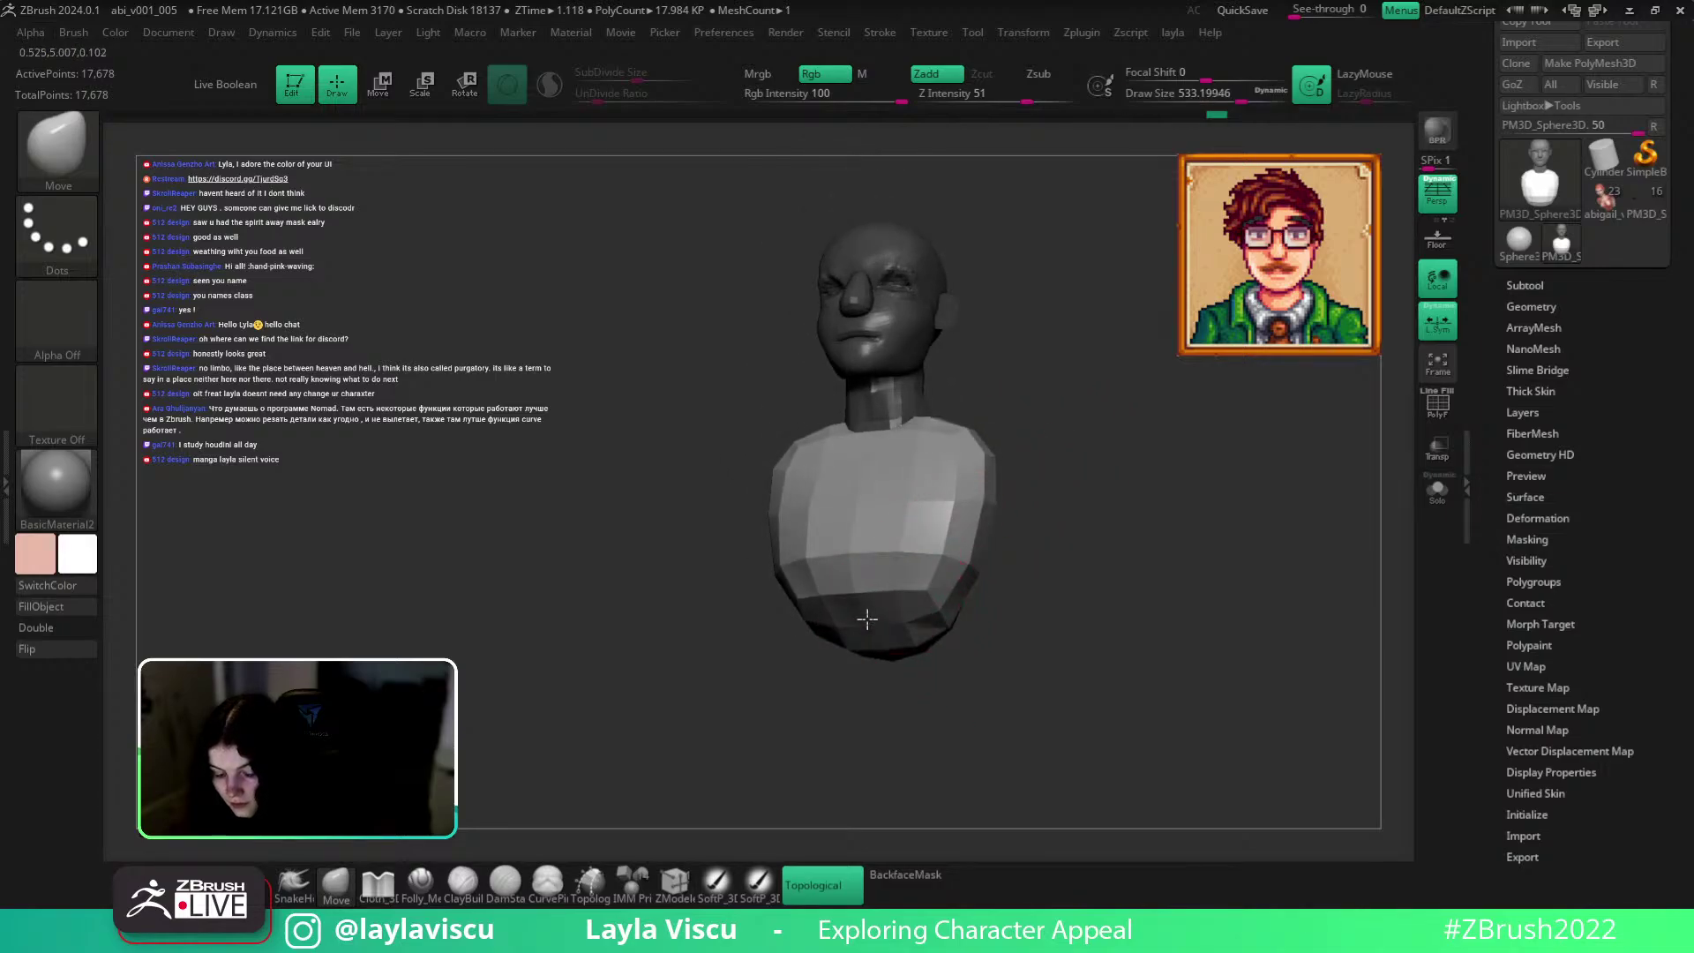
right_drag(874, 625, 901, 652)
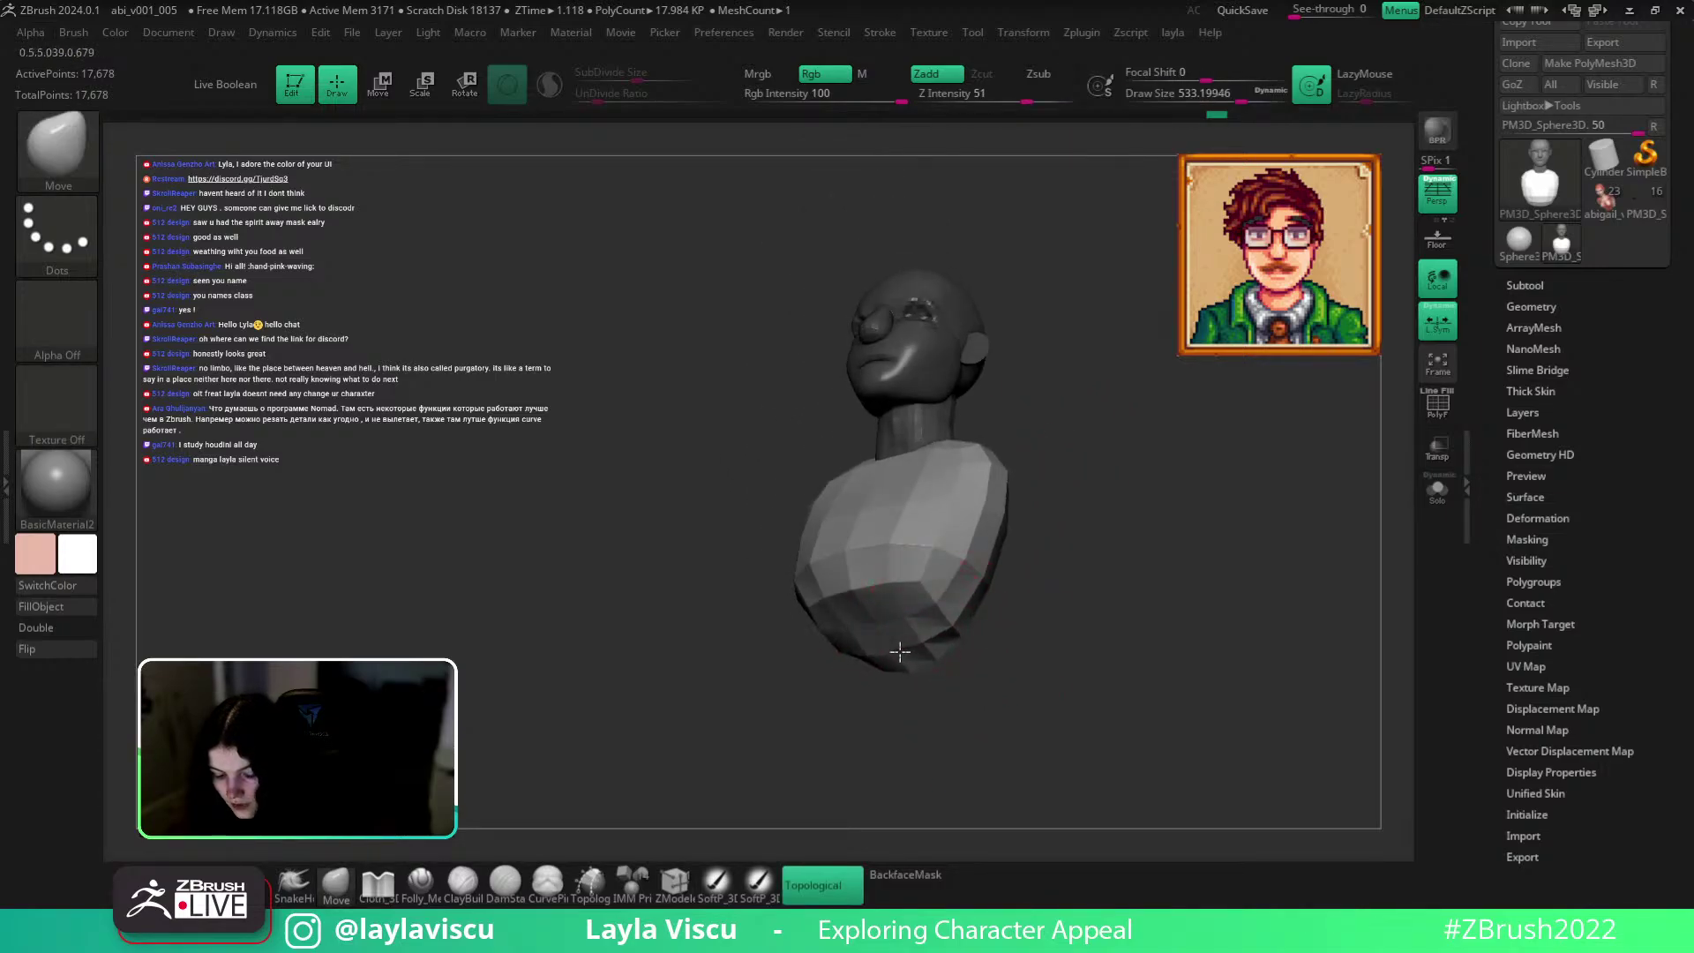
Reshape the chest, shoulders and lower side contours of the torso, finishing with a Move brush draw size of about 525.
shift+drag(1096, 605, 1097, 673)
drag(883, 503, 909, 568)
drag(1070, 499, 997, 426)
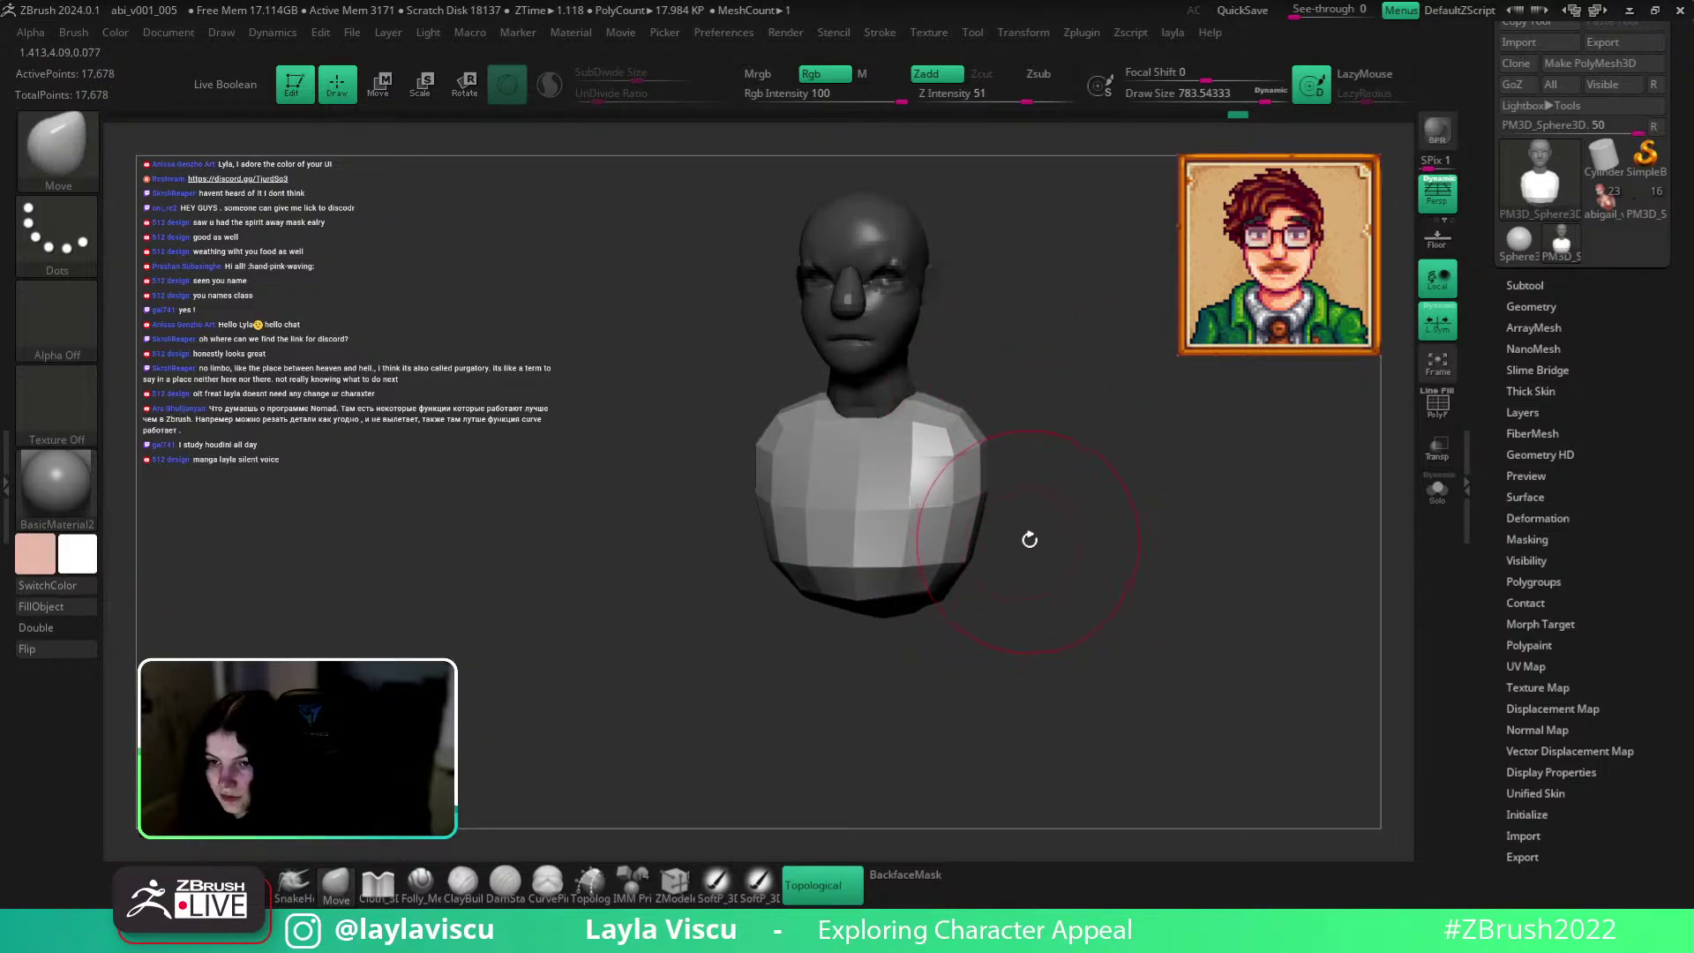
drag(1104, 458, 1006, 494)
key(bracketleft)
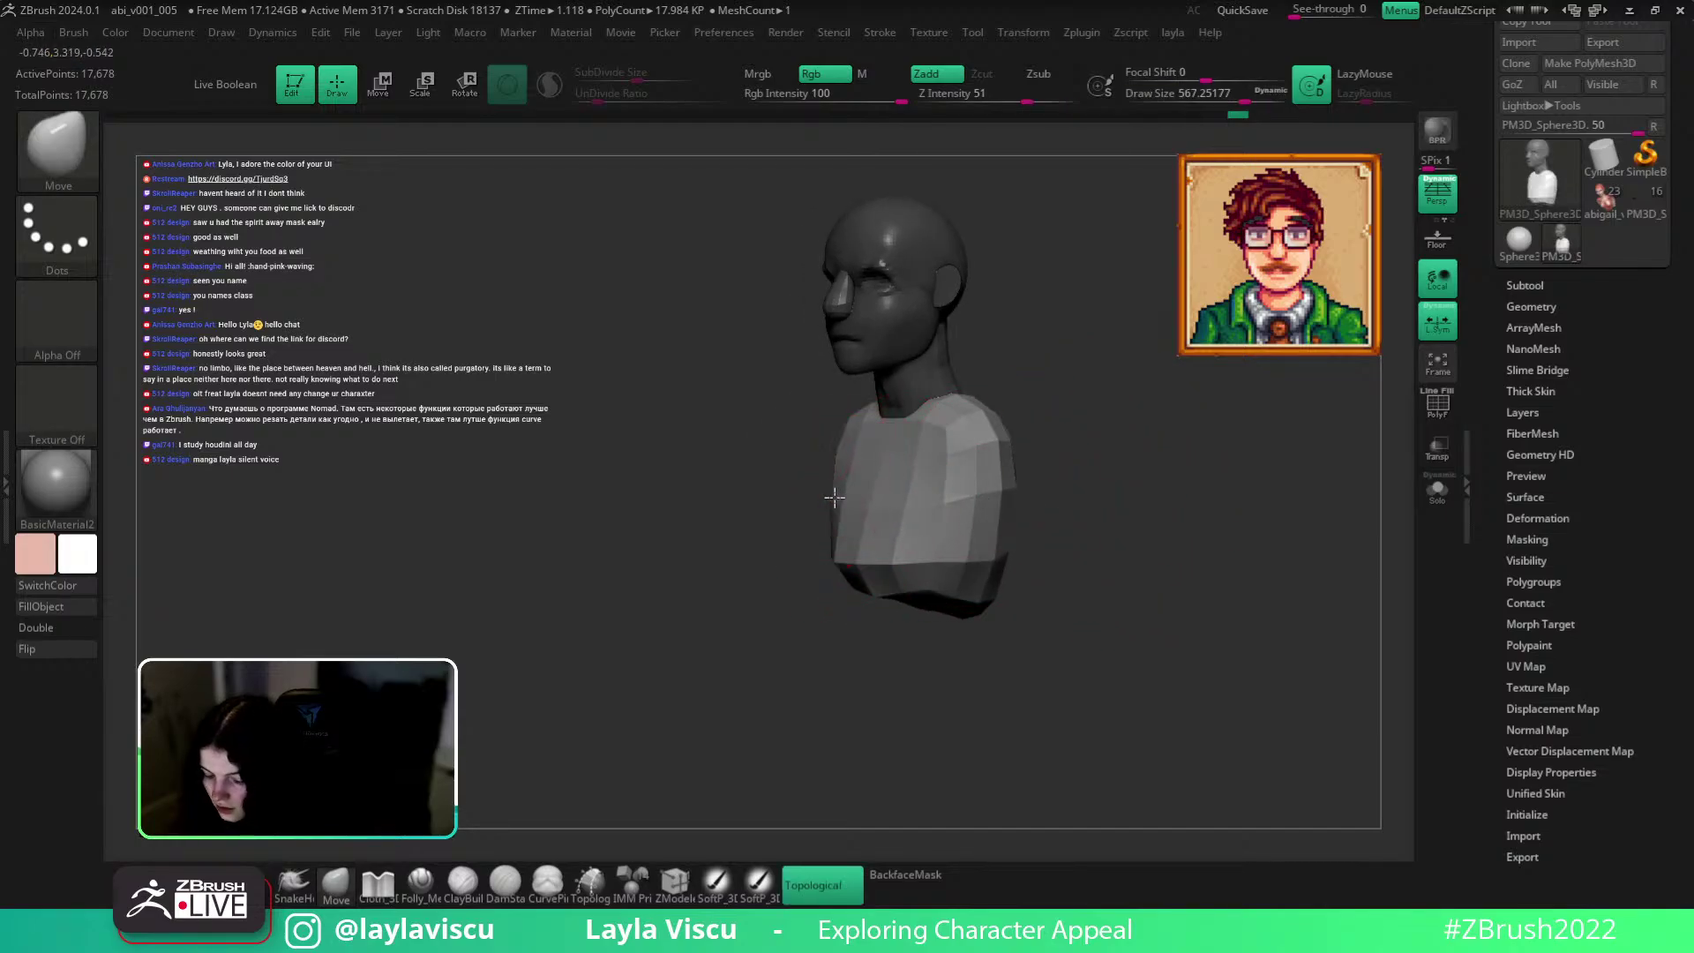
drag(1195, 476, 1086, 532)
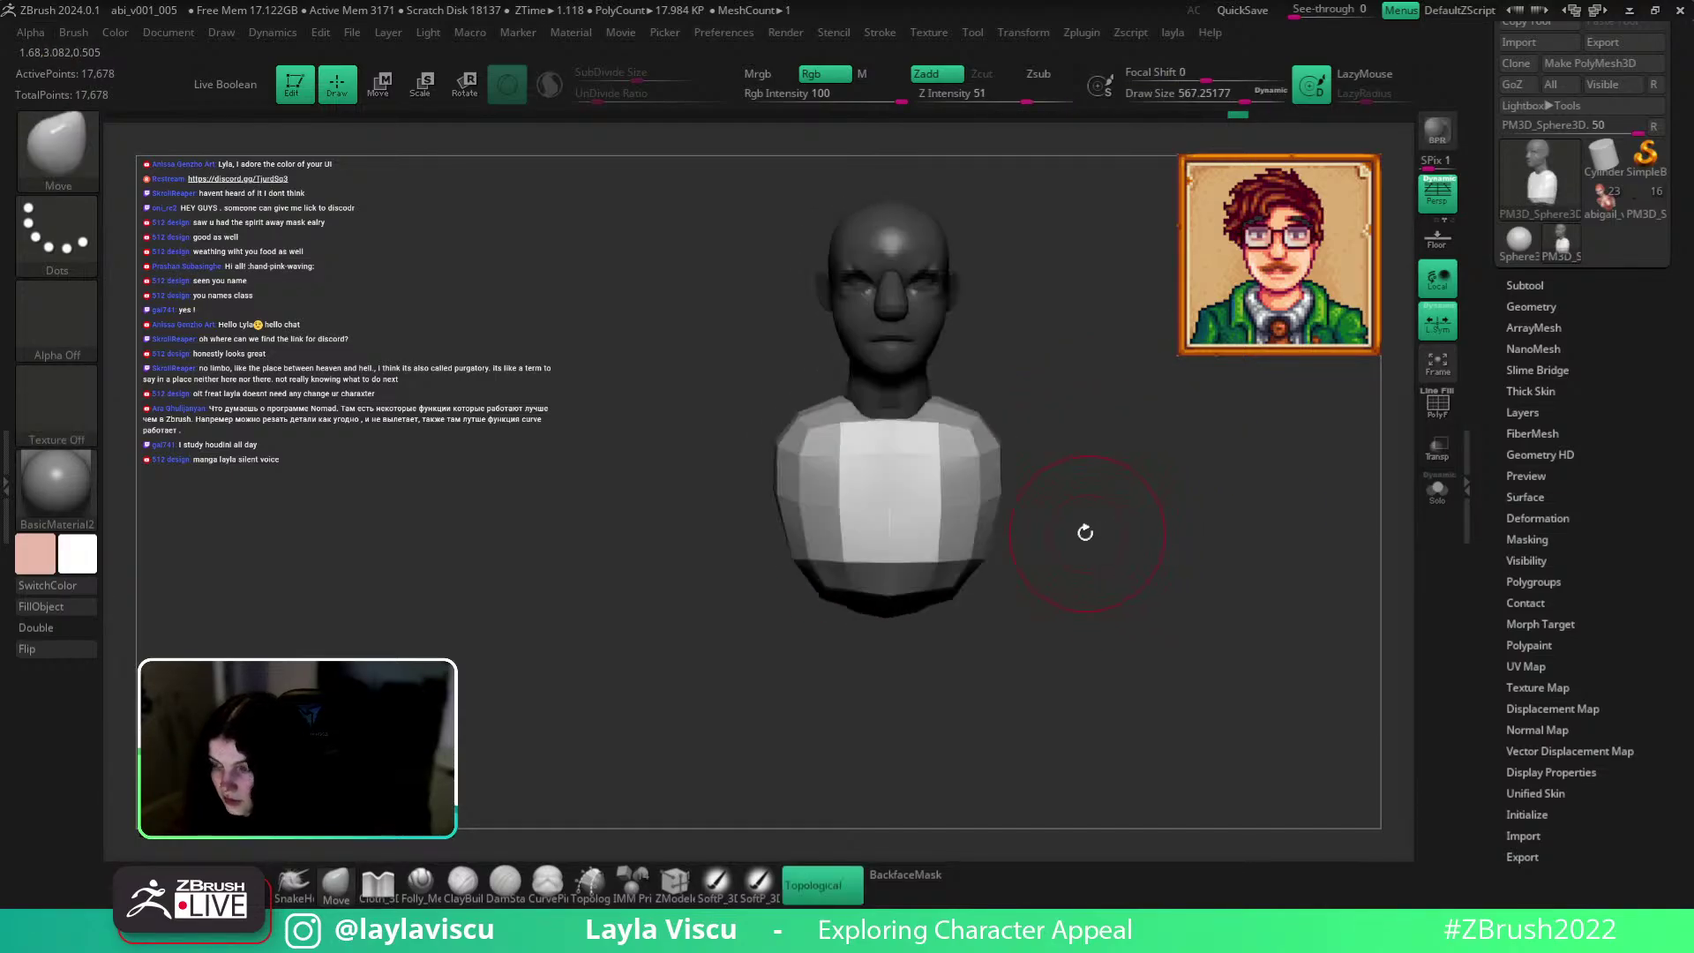
ctrl+right_drag(912, 483, 893, 506)
mouse_move(973, 494)
mouse_down()
mouse_move(924, 478)
mouse_move(981, 481)
mouse_up()
mouse_move(1092, 488)
mouse_down()
mouse_move(1130, 495)
mouse_move(1120, 458)
mouse_move(1236, 480)
mouse_move(1142, 438)
mouse_move(1201, 431)
mouse_move(886, 388)
mouse_up()
key(bracketleft)
Try to reposition the transform gizmo on the unmasked torso mesh, and return to the Move brush.
key(w)
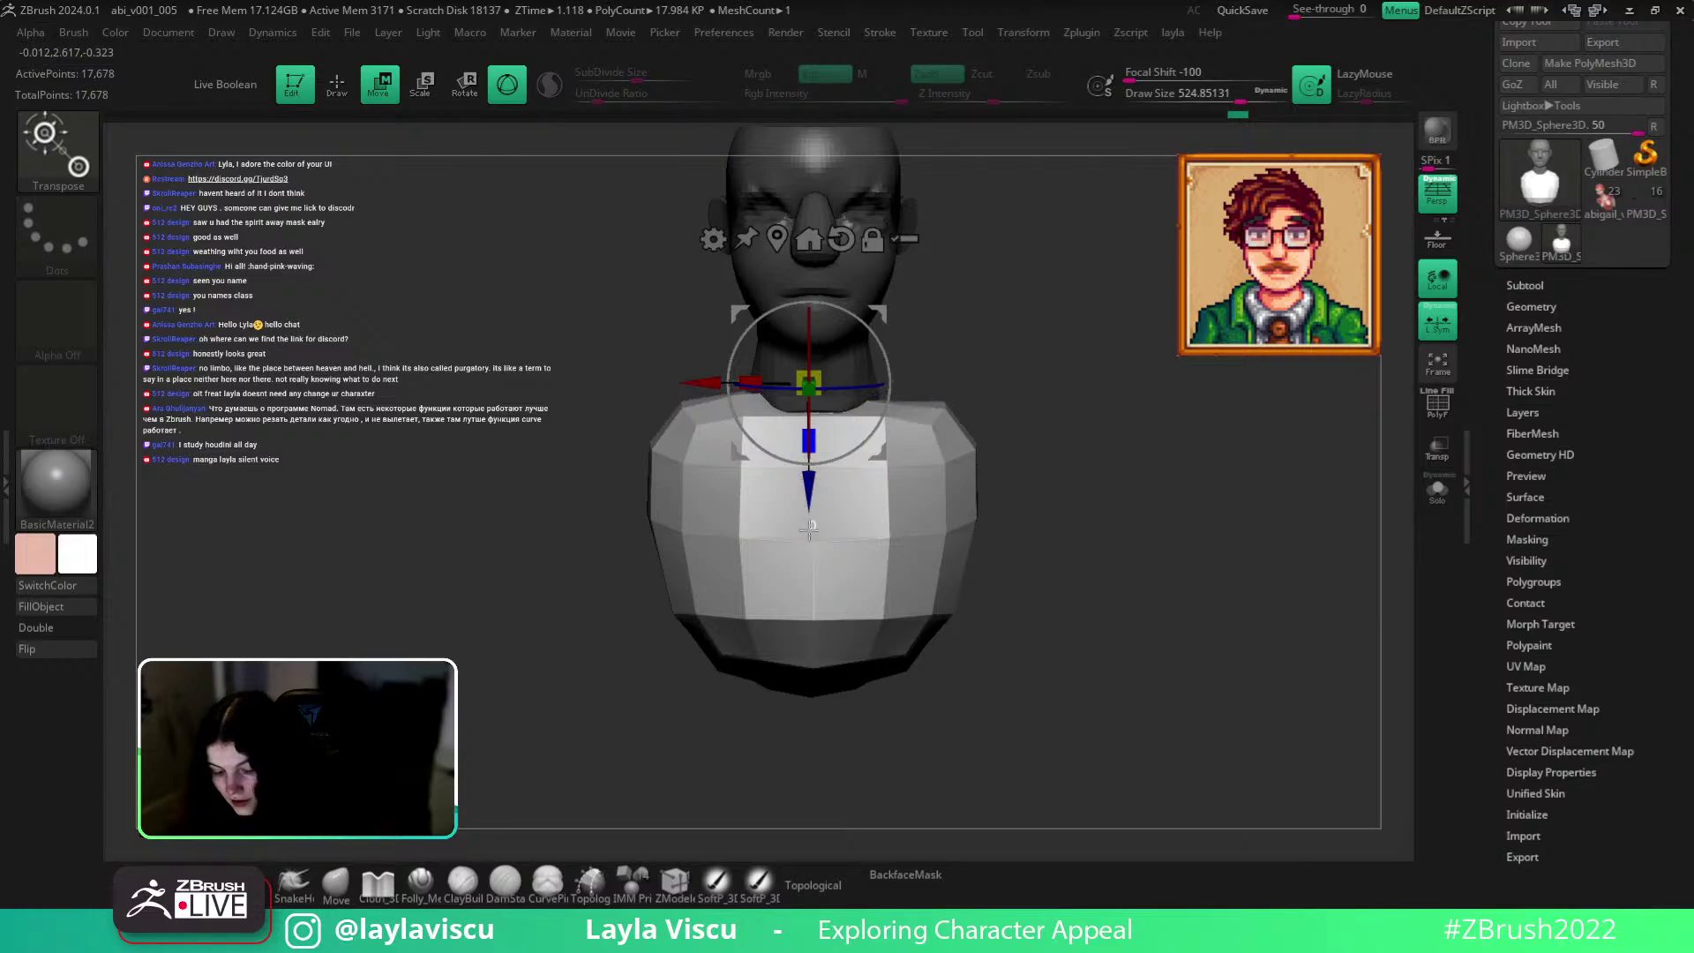
click(336, 882)
drag(979, 295, 862, 586)
key(w)
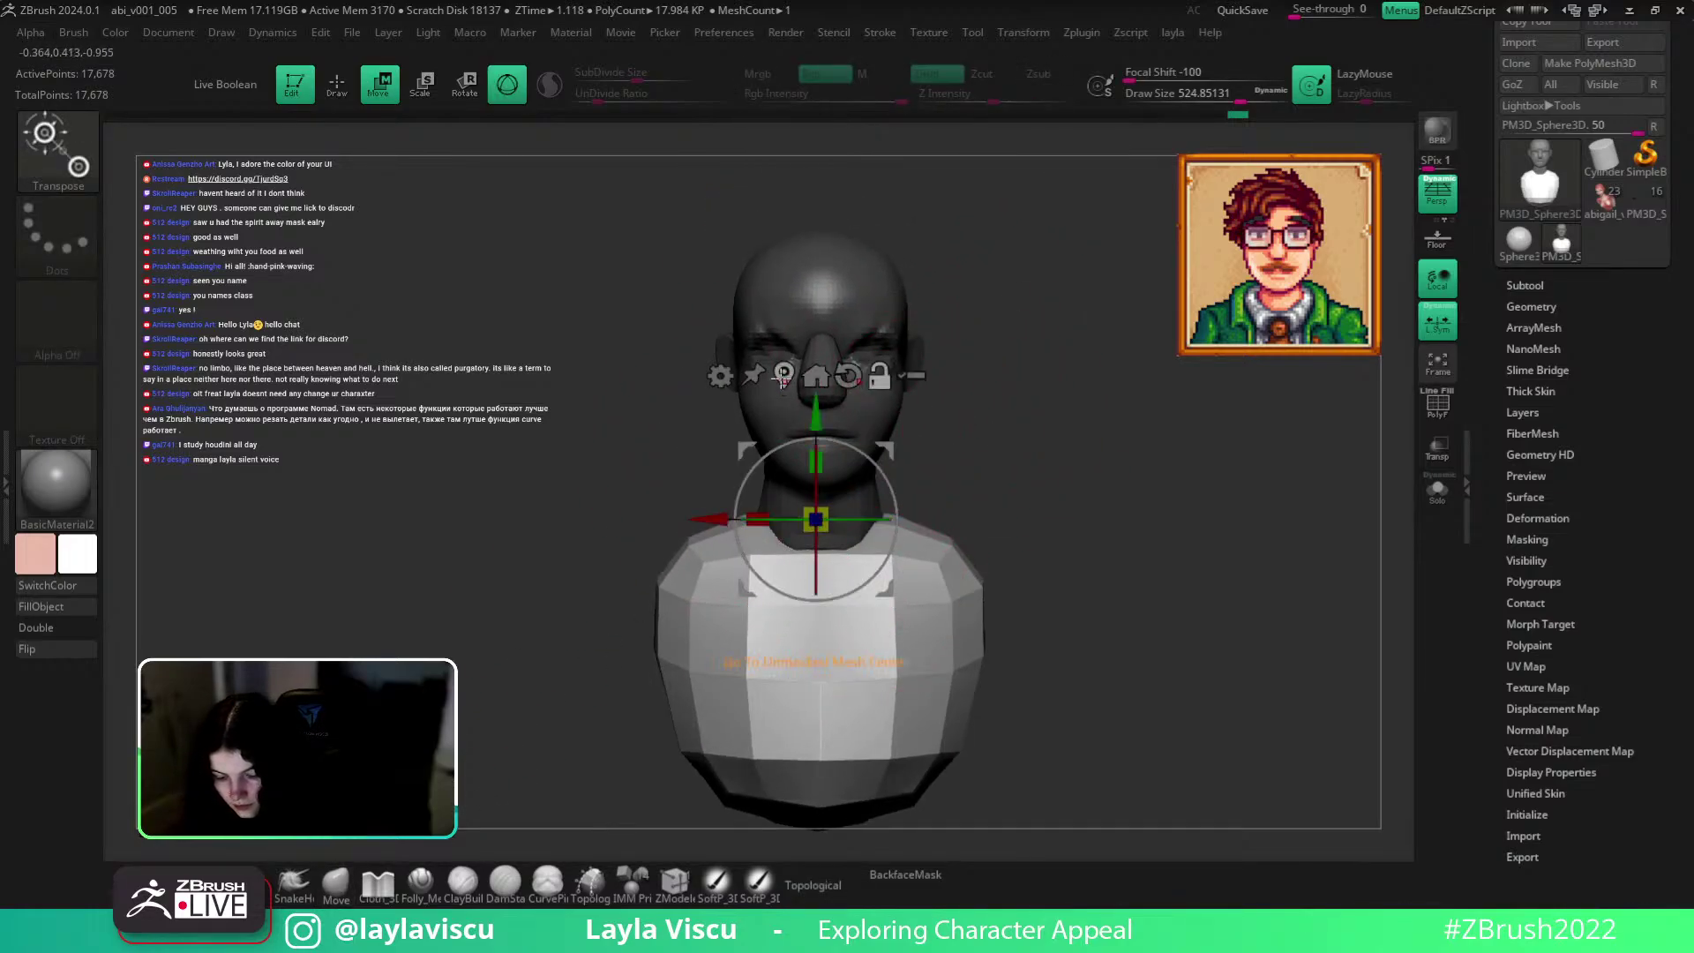
click(742, 667)
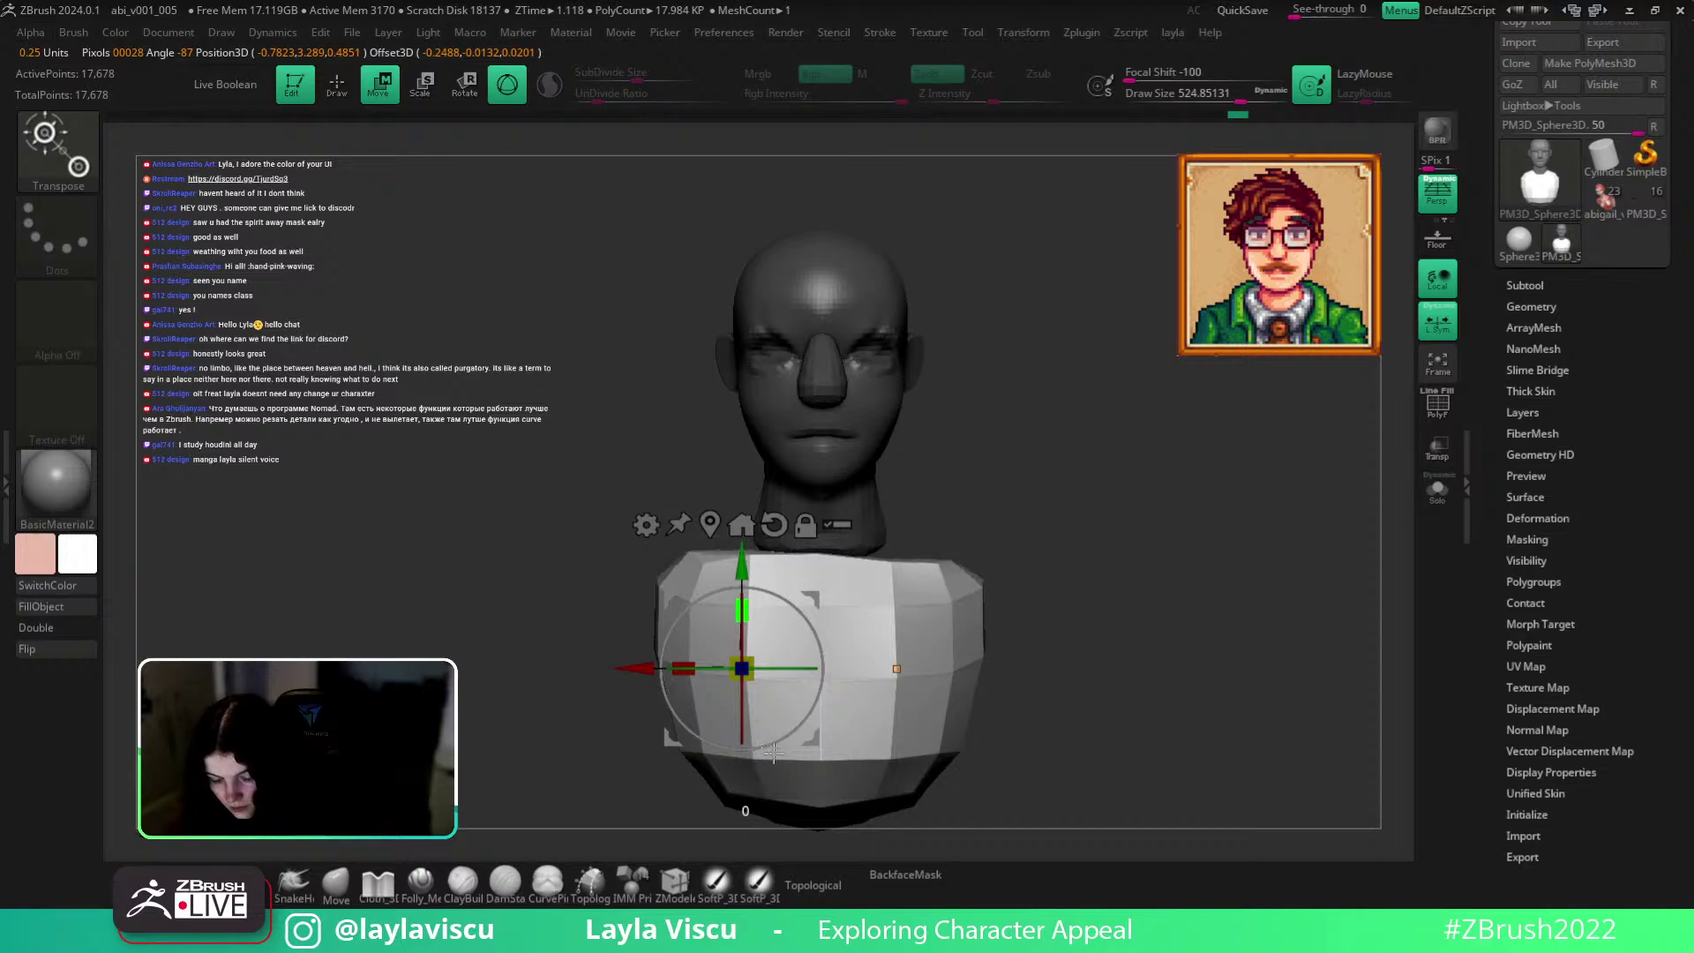
key(q)
Show the polyframe, isolate the torso's polygroup and try to split it from the head as a separate subtool.
key(shift+f)
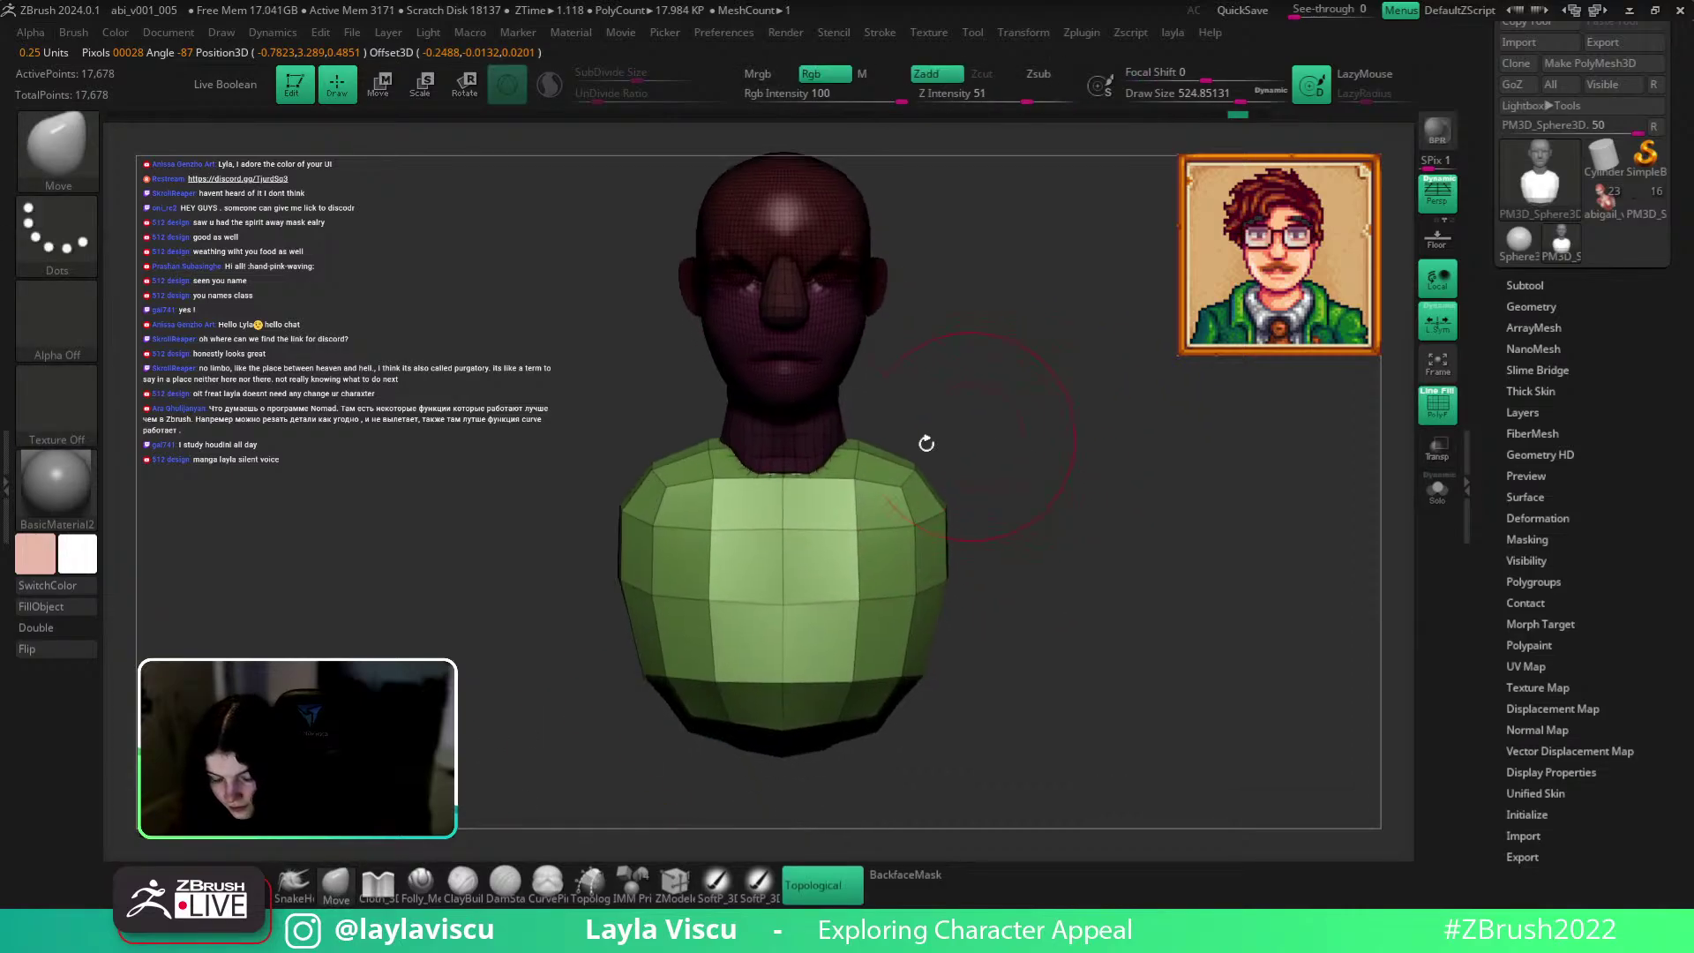
ctrl+shift+click(689, 532)
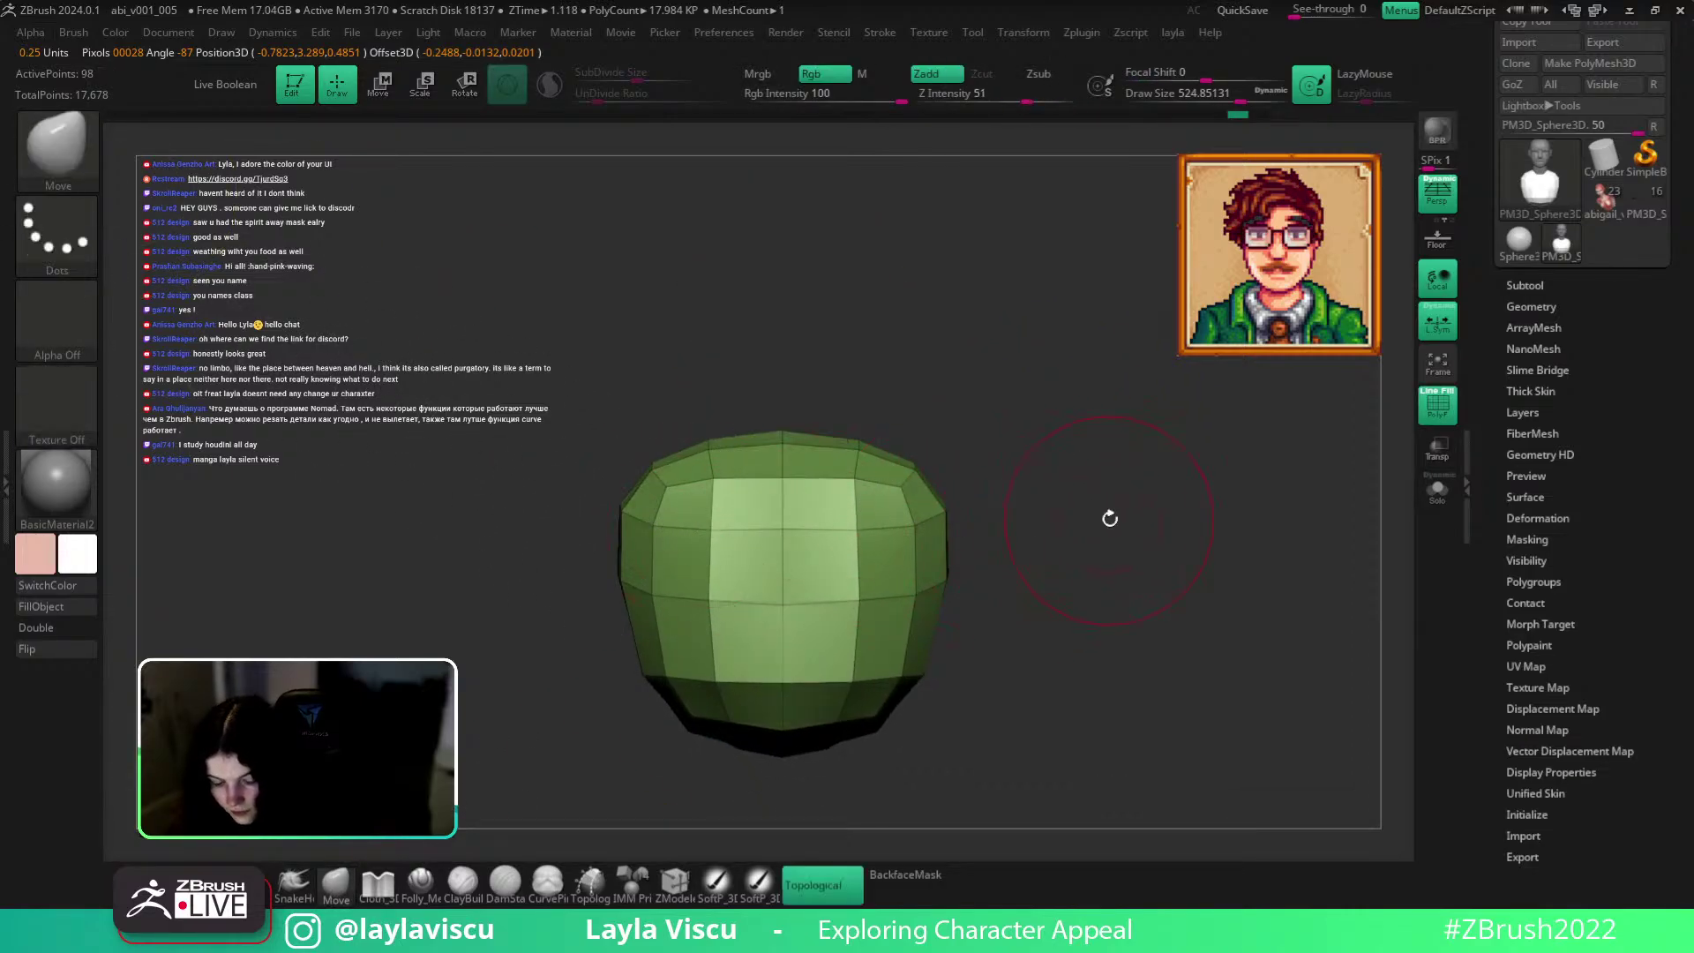
ctrl+shift+click(1074, 425)
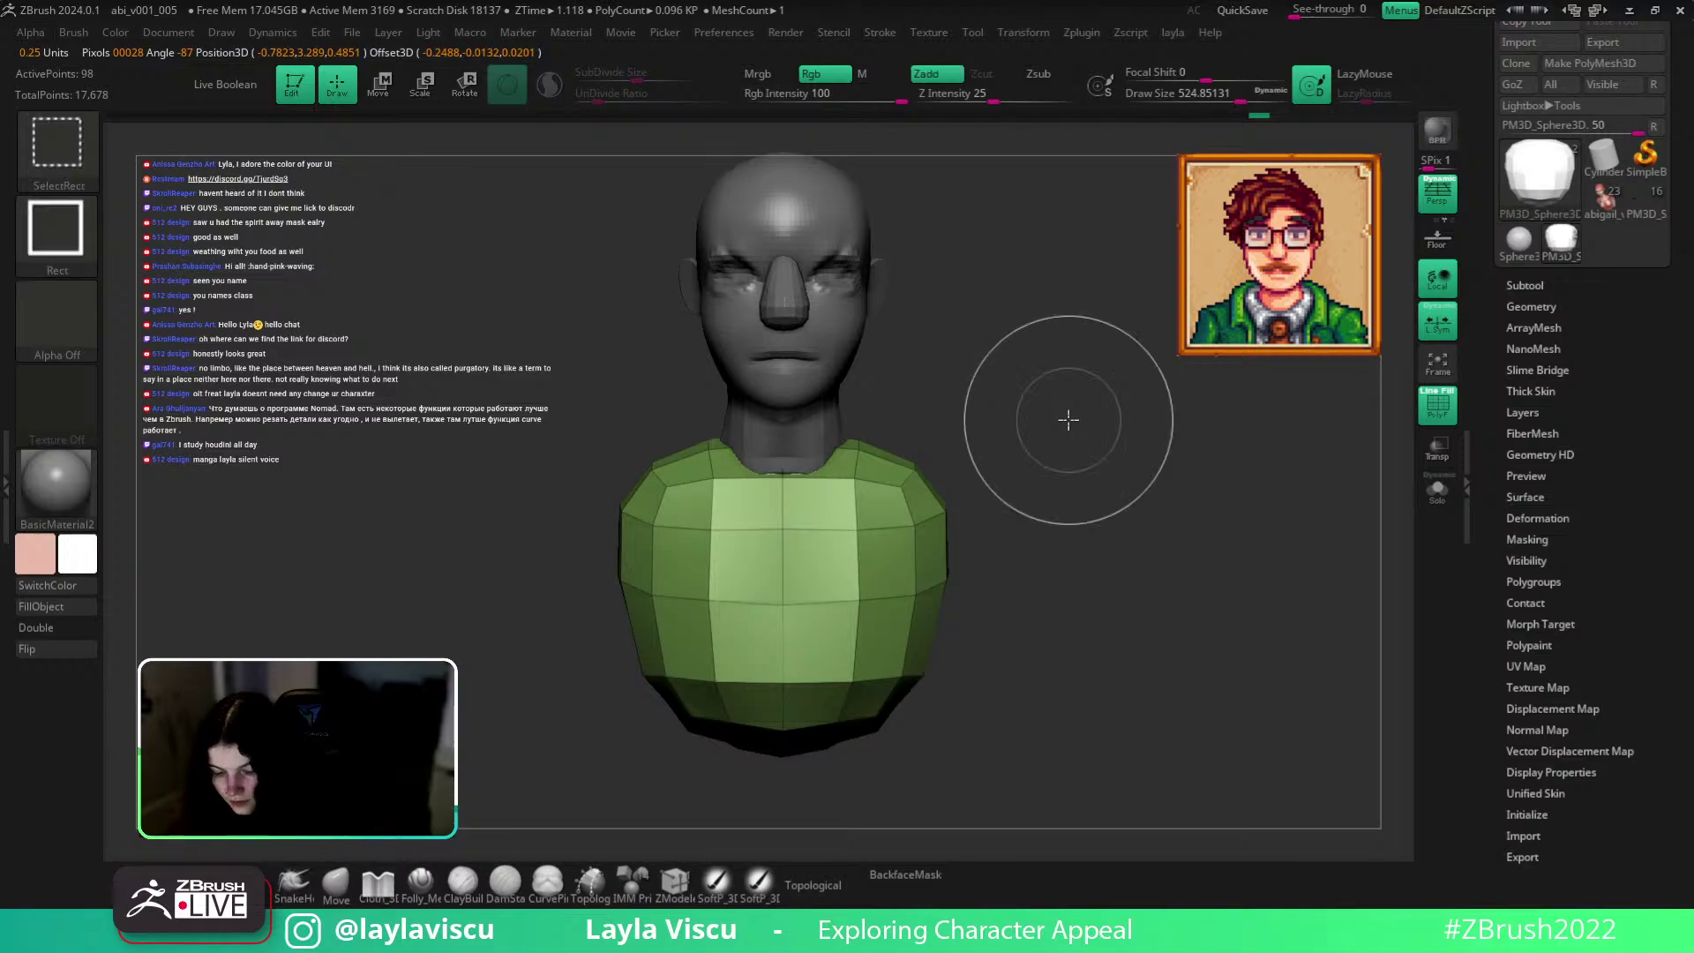
click(166, 33)
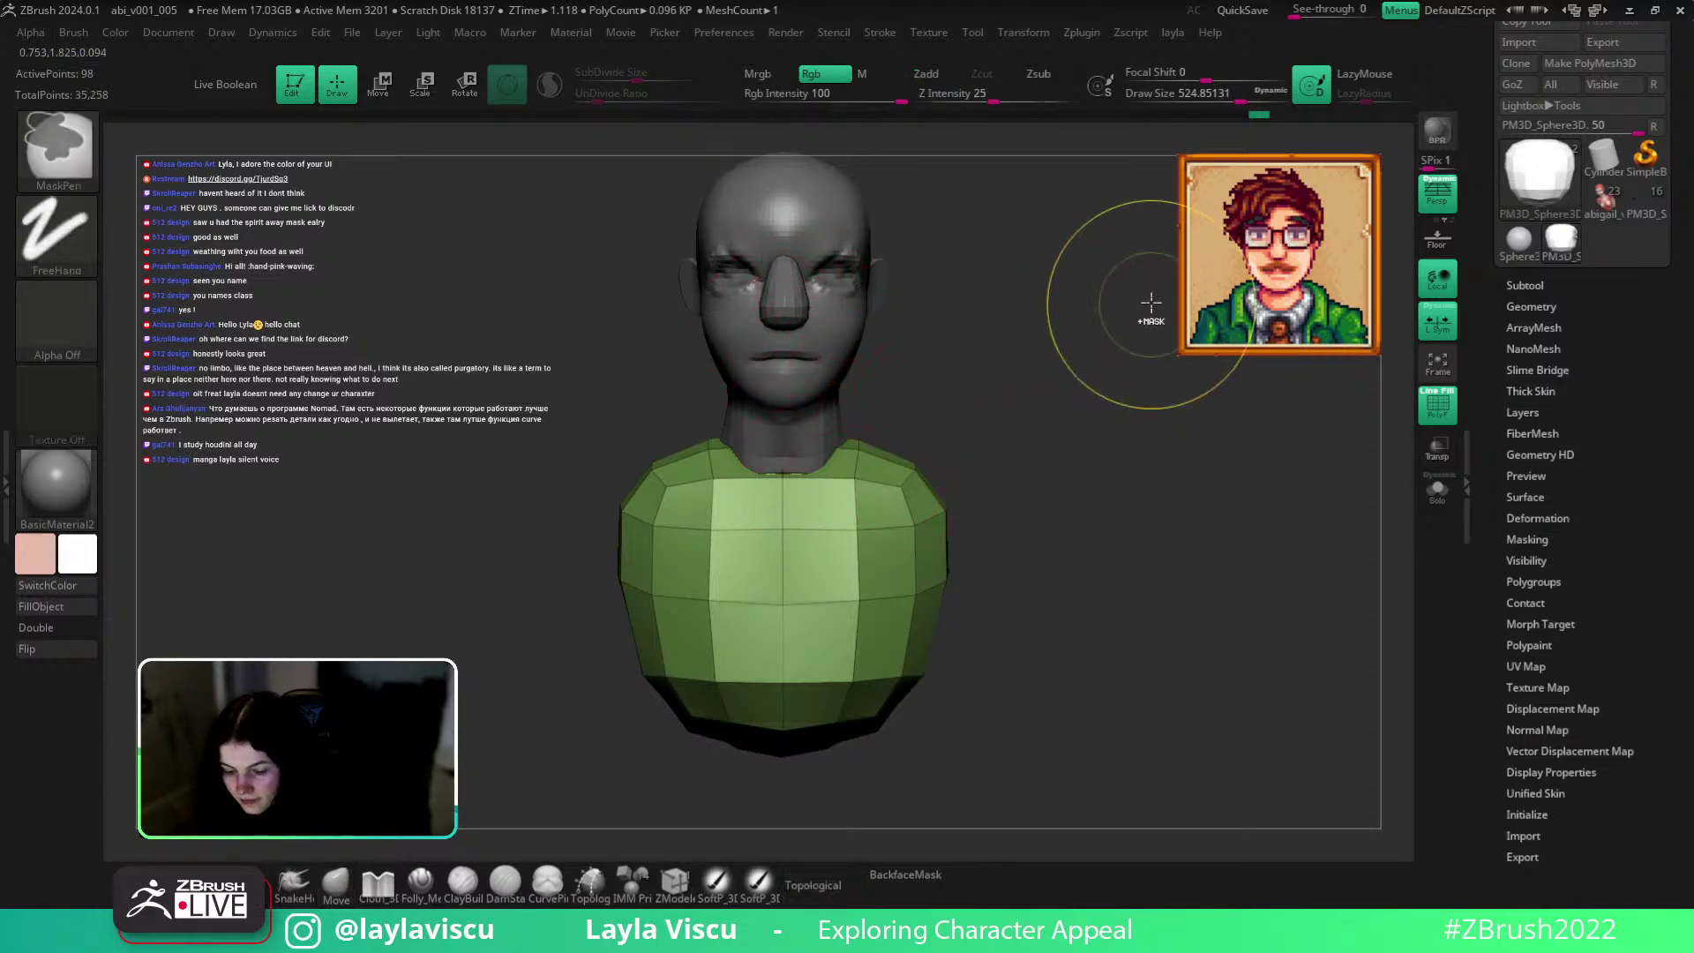
Solo the combined head-and-torso mesh and delete the duplicate head subtool PM3D_Sphere3D1.
click(1436, 484)
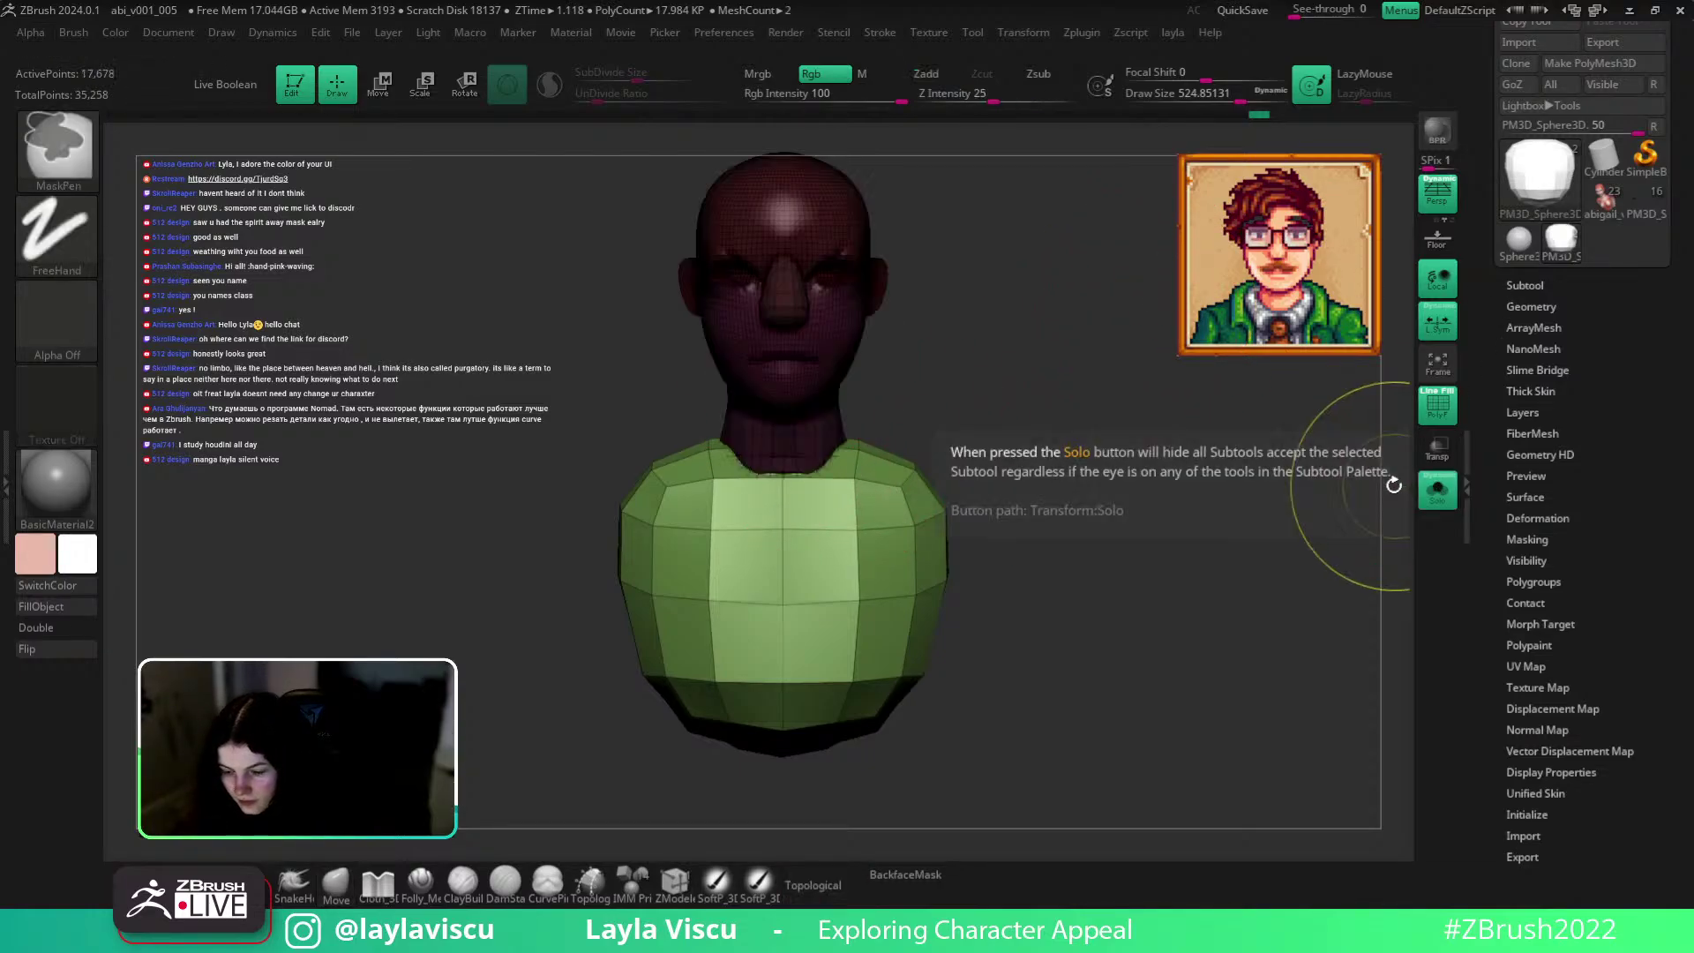
click(1531, 285)
click(1599, 169)
drag(1688, 428, 1689, 144)
click(1539, 770)
click(1374, 800)
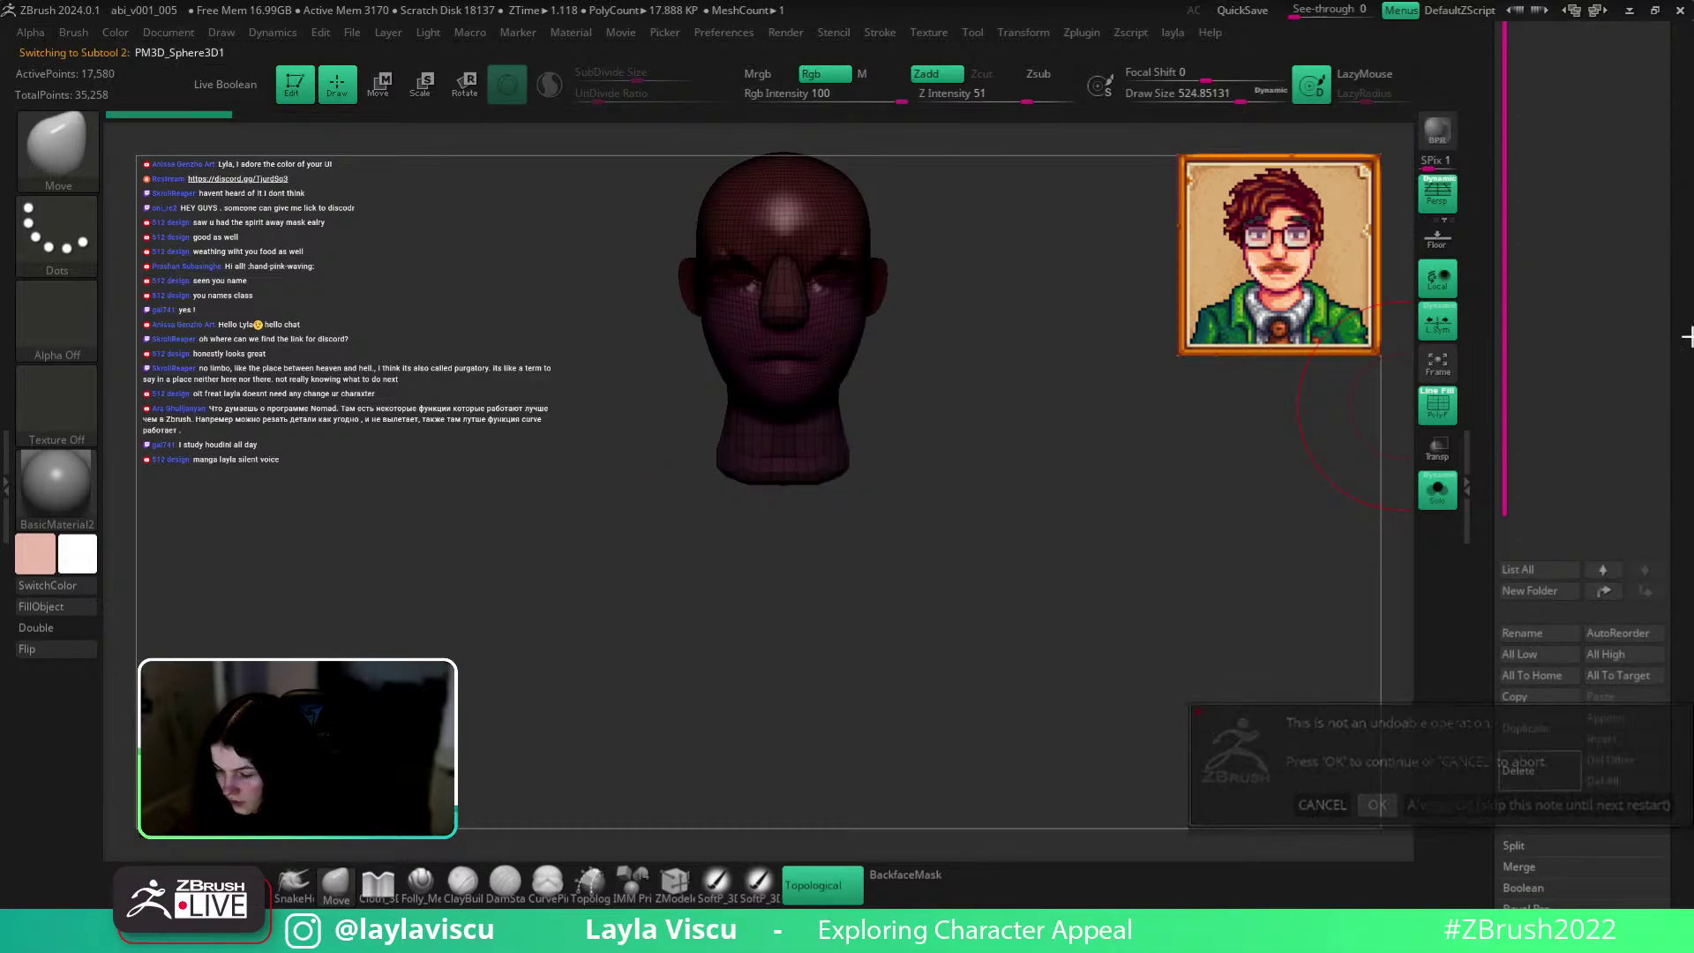
Check the remaining bust with the polyframe off and on, and reduce the Move brush draw size to about 358.
key(shift+f)
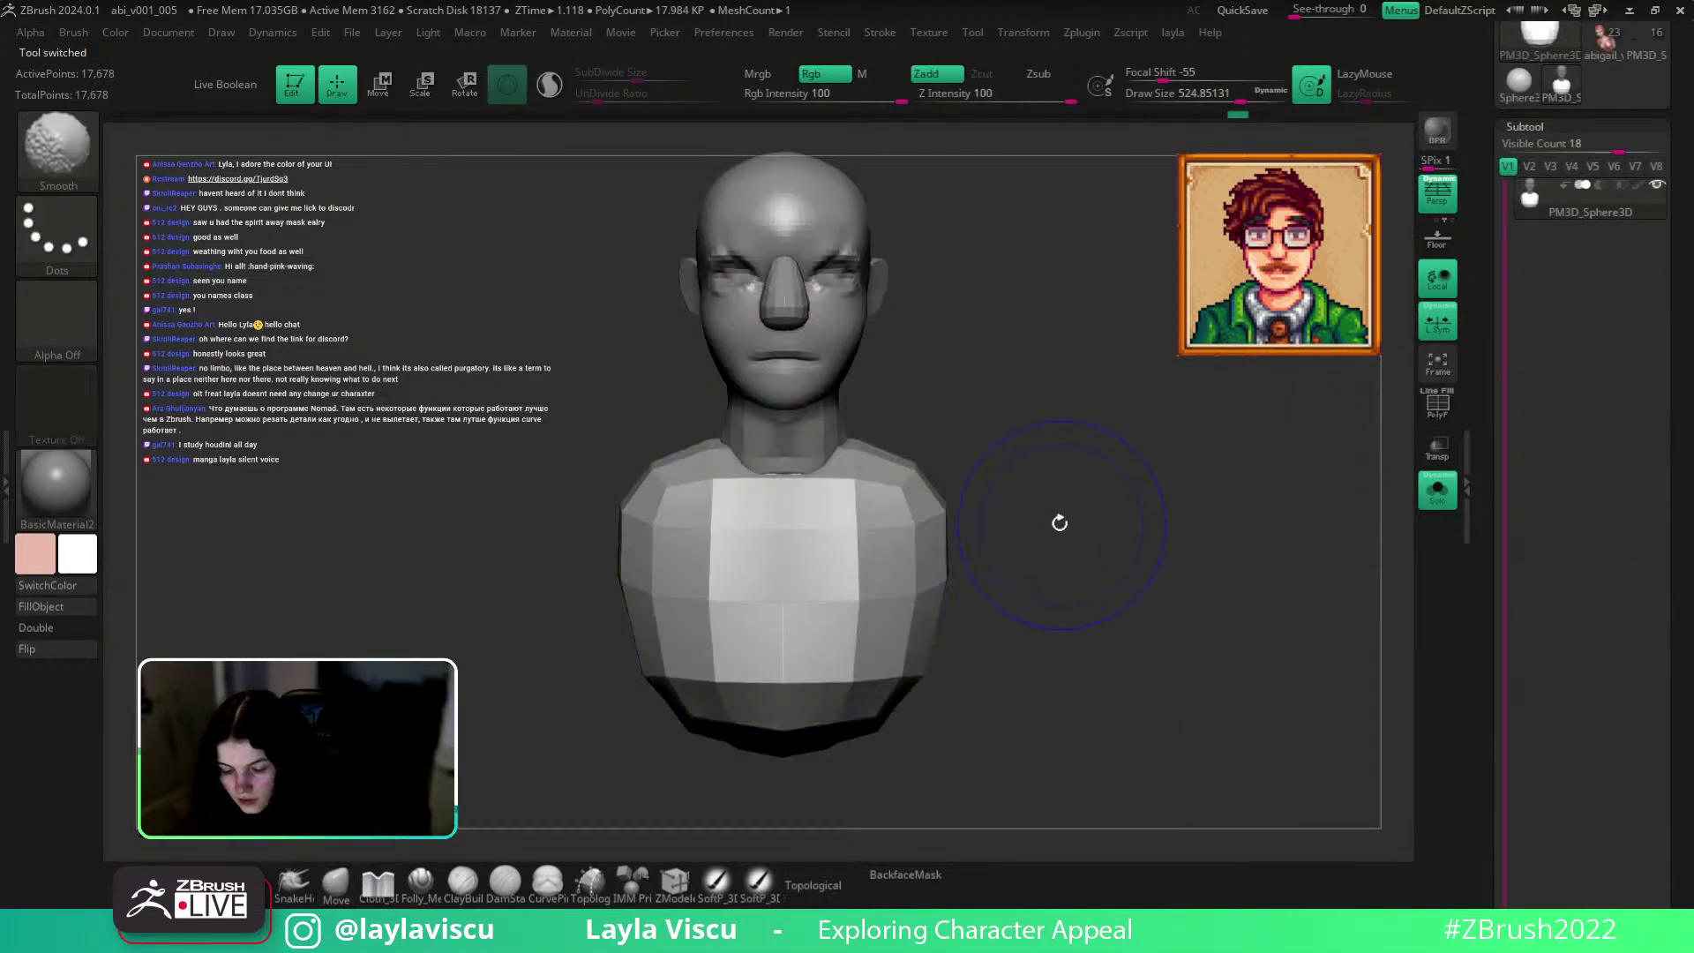
key(shift+f)
mouse_move(1252, 118)
mouse_down()
mouse_move(1189, 131)
mouse_move(1259, 118)
mouse_up()
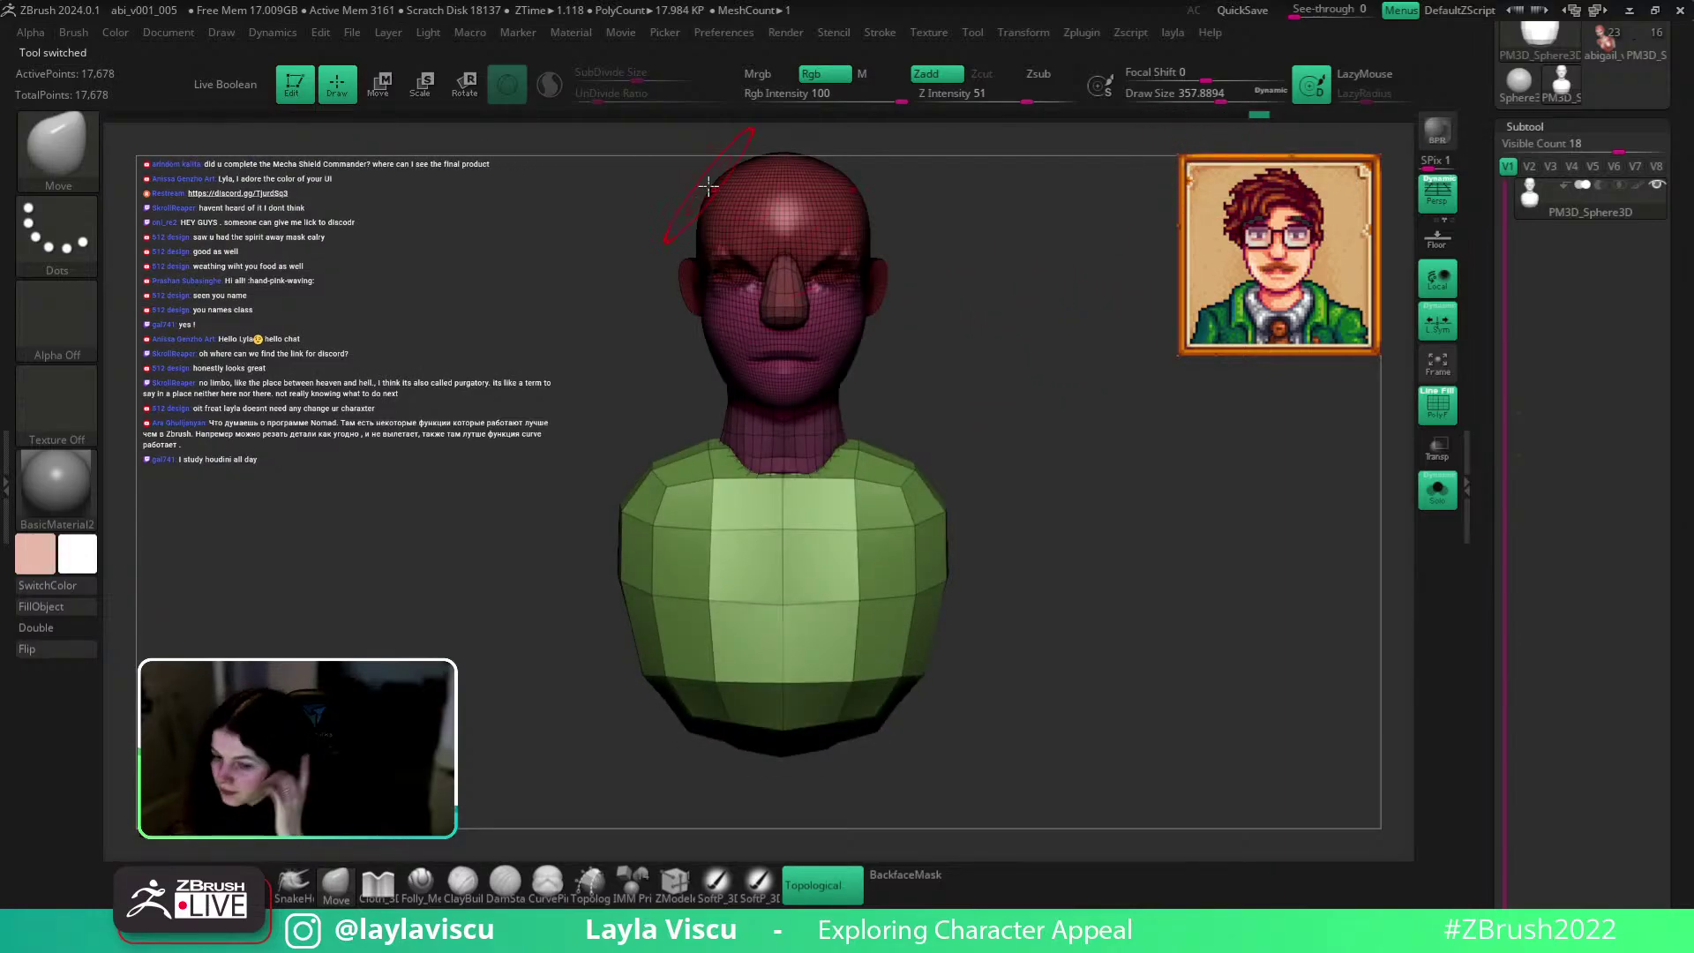
Start saving the project under a new name and go to the Harvey folder inside stardewvalley.
click(351, 33)
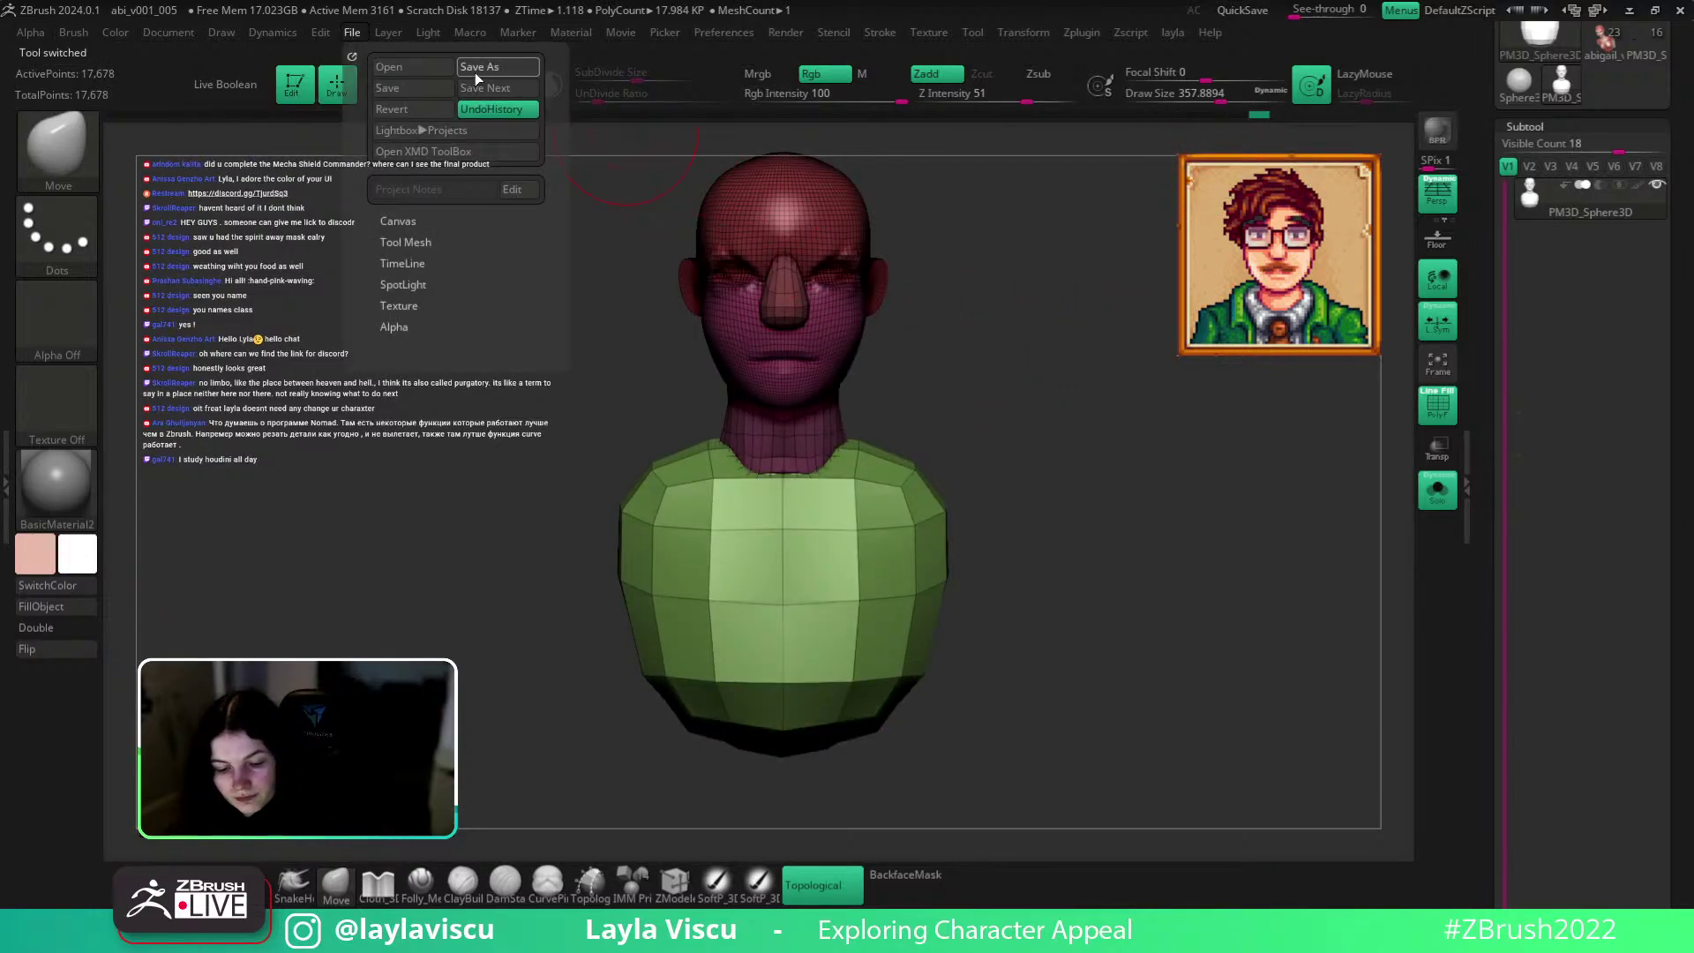
click(474, 73)
click(350, 42)
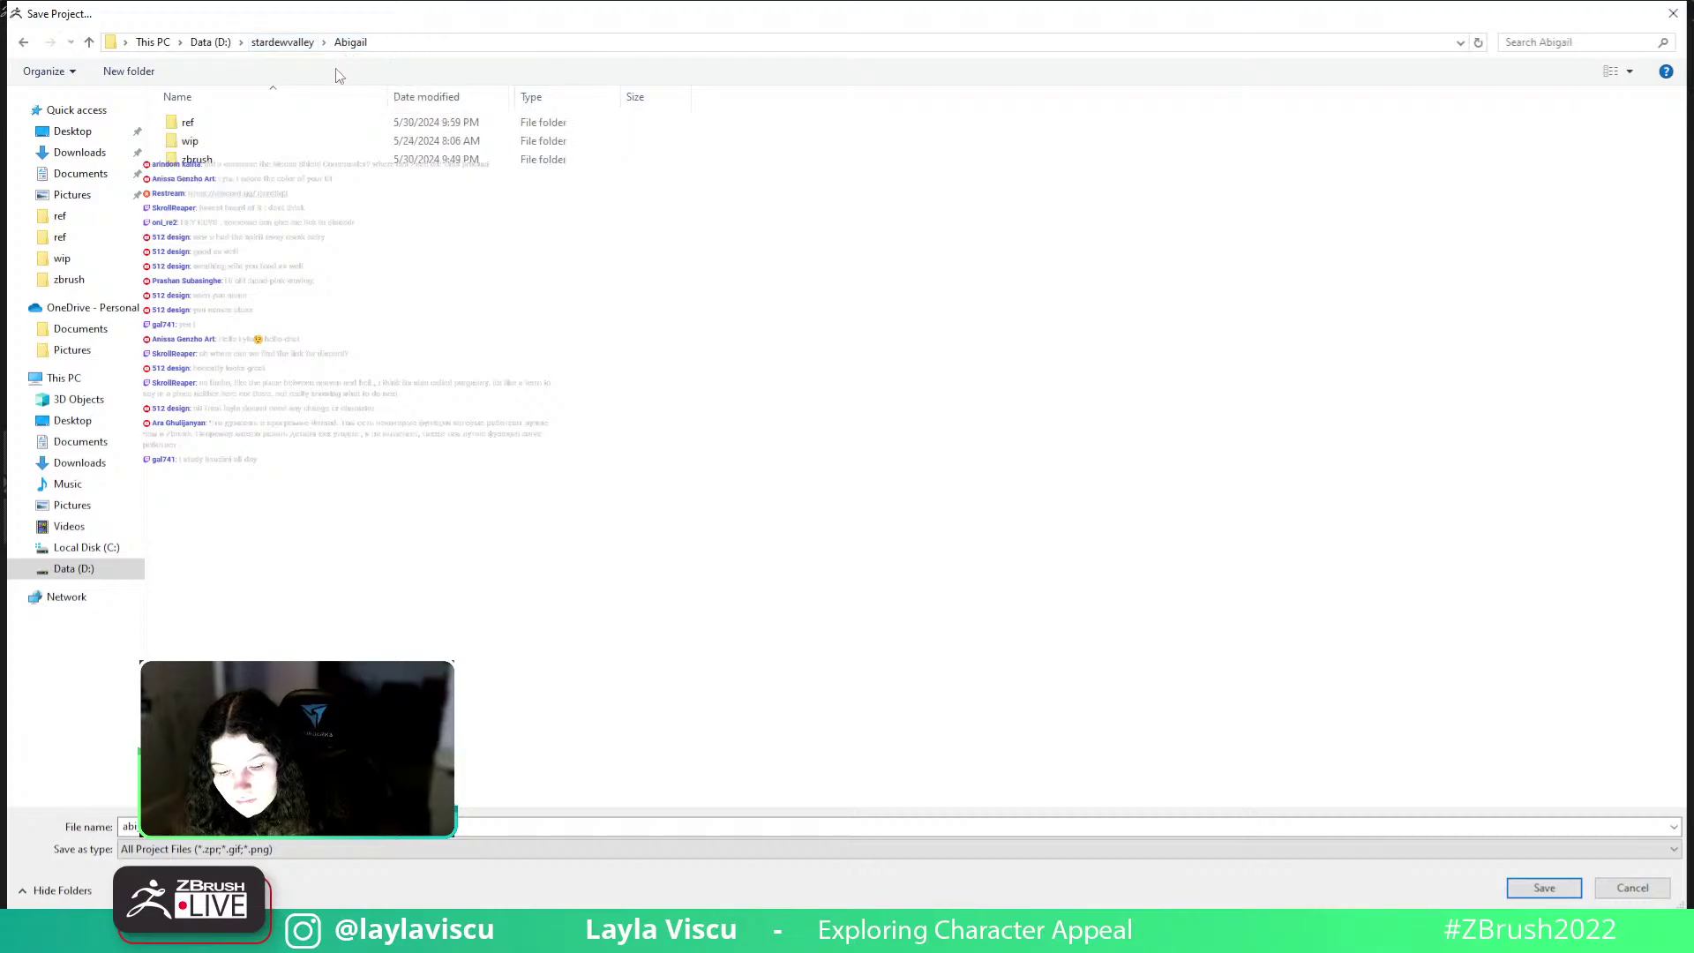
click(282, 42)
click(254, 143)
double_click(255, 145)
Create a zbrush folder inside the Harvey folder and save the project in it as harvey_v001.
right_click(267, 196)
mouse_move(203, 388)
click(298, 386)
text(zbrush)
key(Return)
double_click(198, 141)
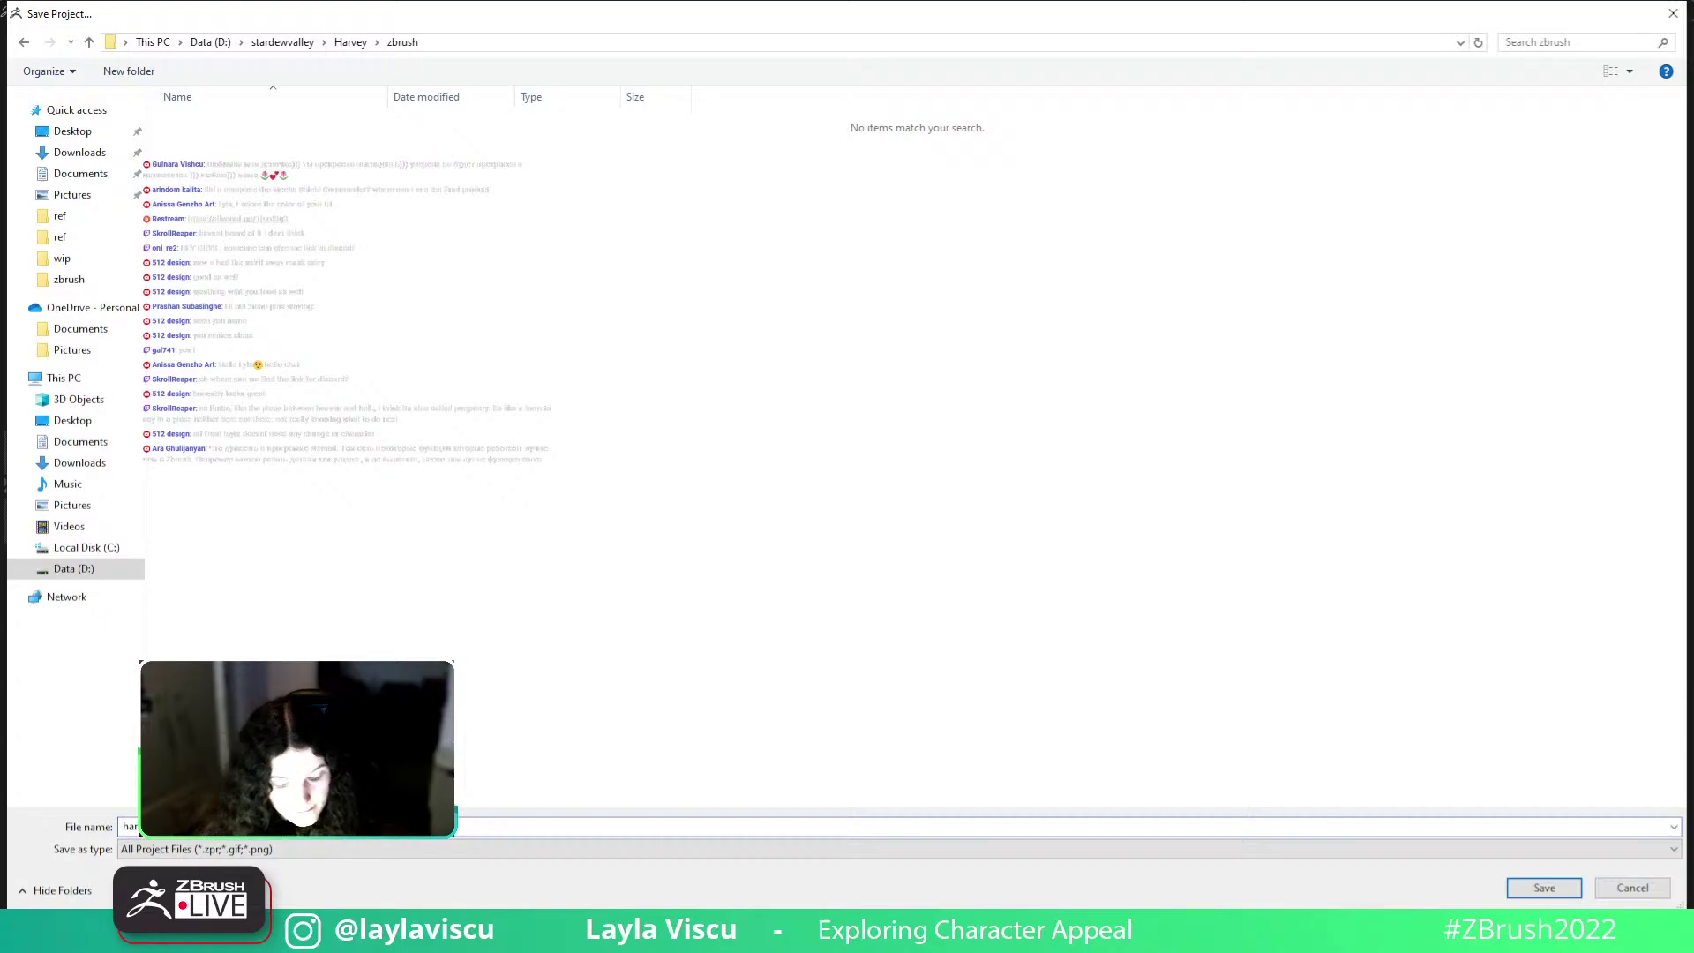
key(Return)
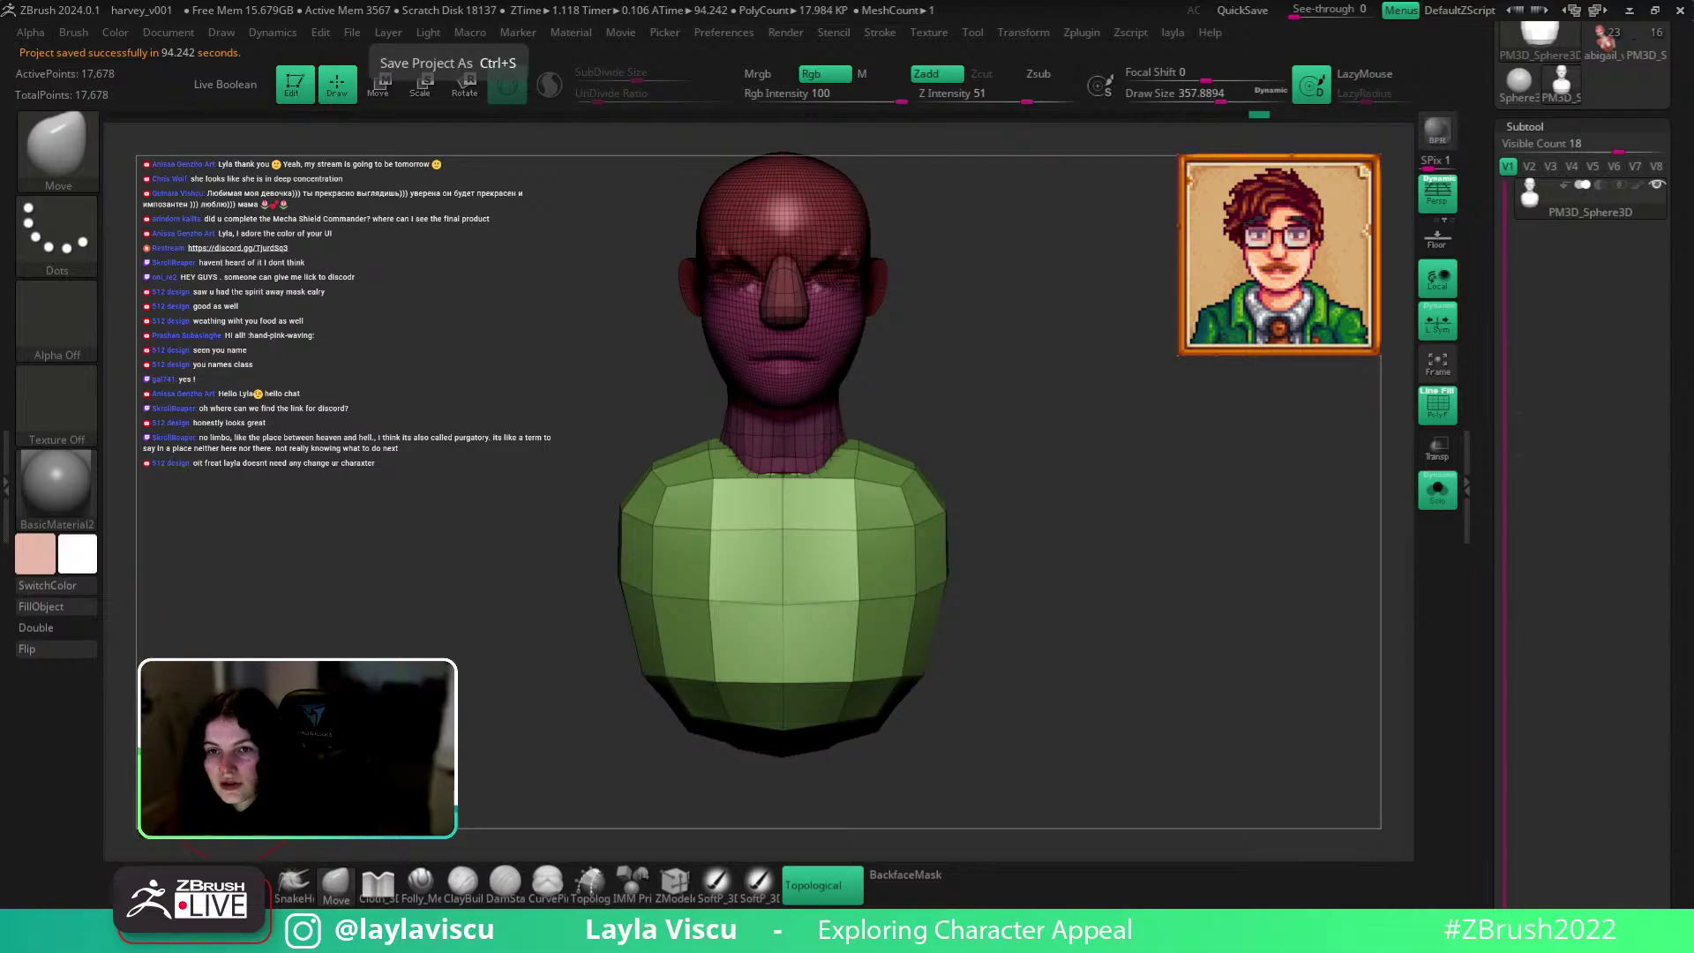
Set the subtool list's Visible Count to 7.
mouse_move(1103, 578)
mouse_down()
mouse_move(1077, 582)
mouse_move(1113, 567)
mouse_move(1078, 579)
mouse_up()
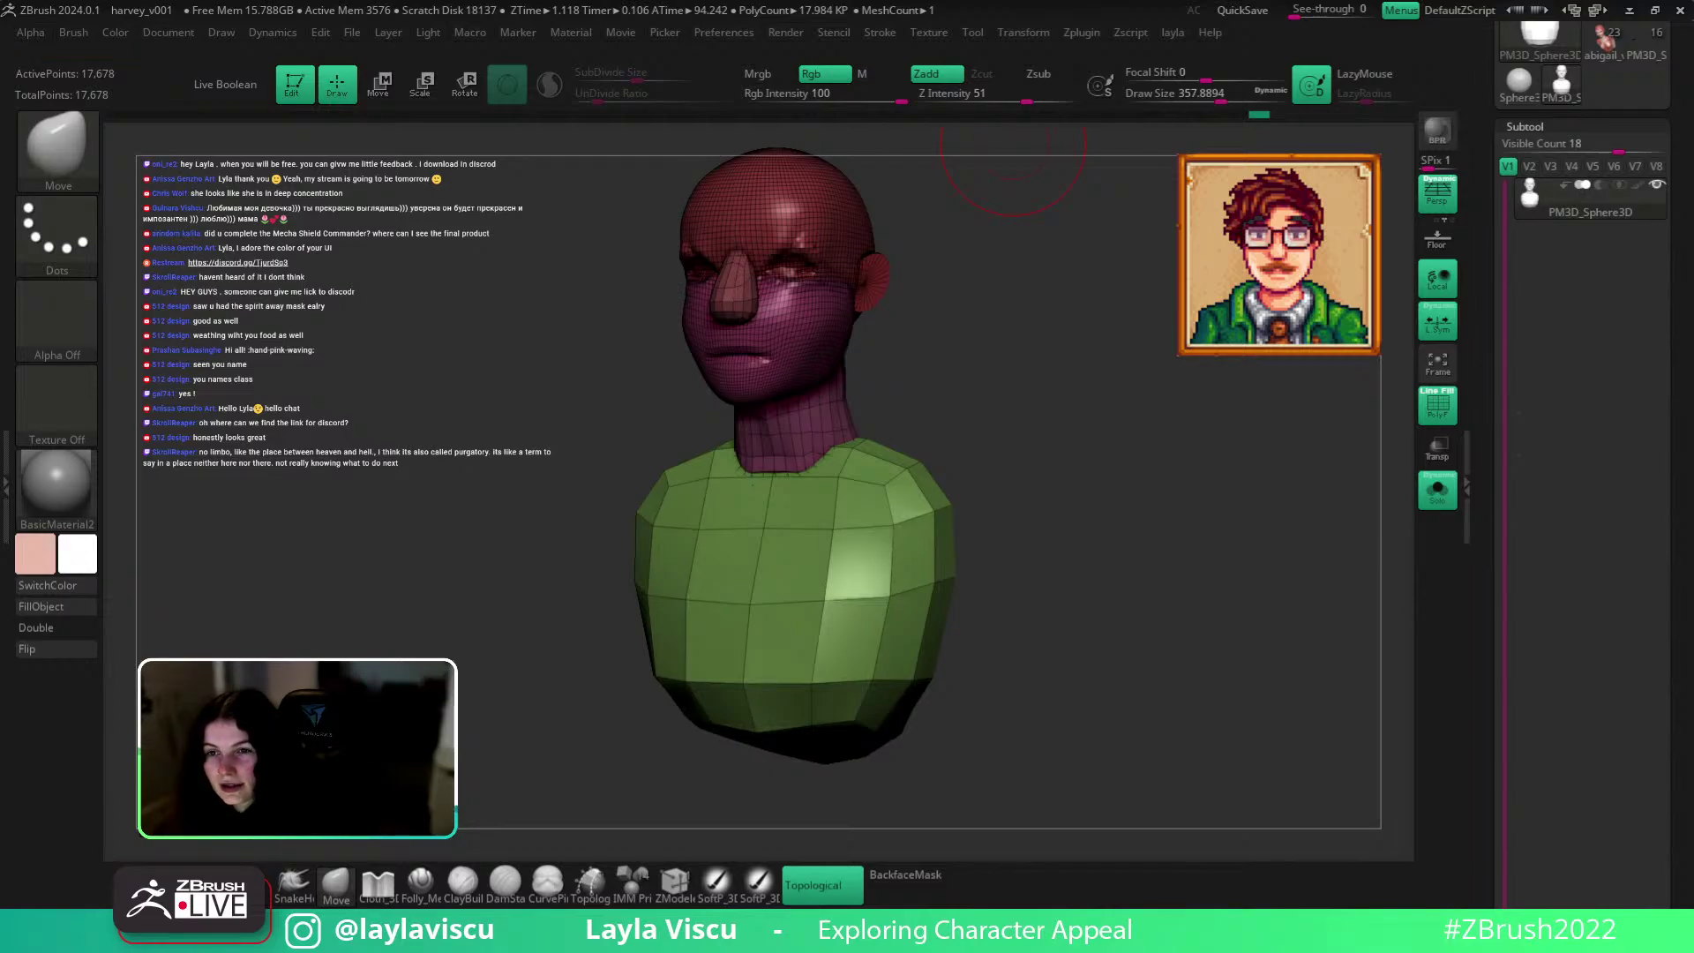
mouse_move(1077, 492)
mouse_down()
mouse_move(1101, 493)
mouse_move(1047, 495)
mouse_move(1121, 486)
mouse_move(1062, 488)
mouse_move(1032, 423)
mouse_move(1059, 426)
mouse_move(1071, 465)
mouse_move(1032, 462)
mouse_move(1070, 458)
mouse_move(1051, 427)
mouse_up()
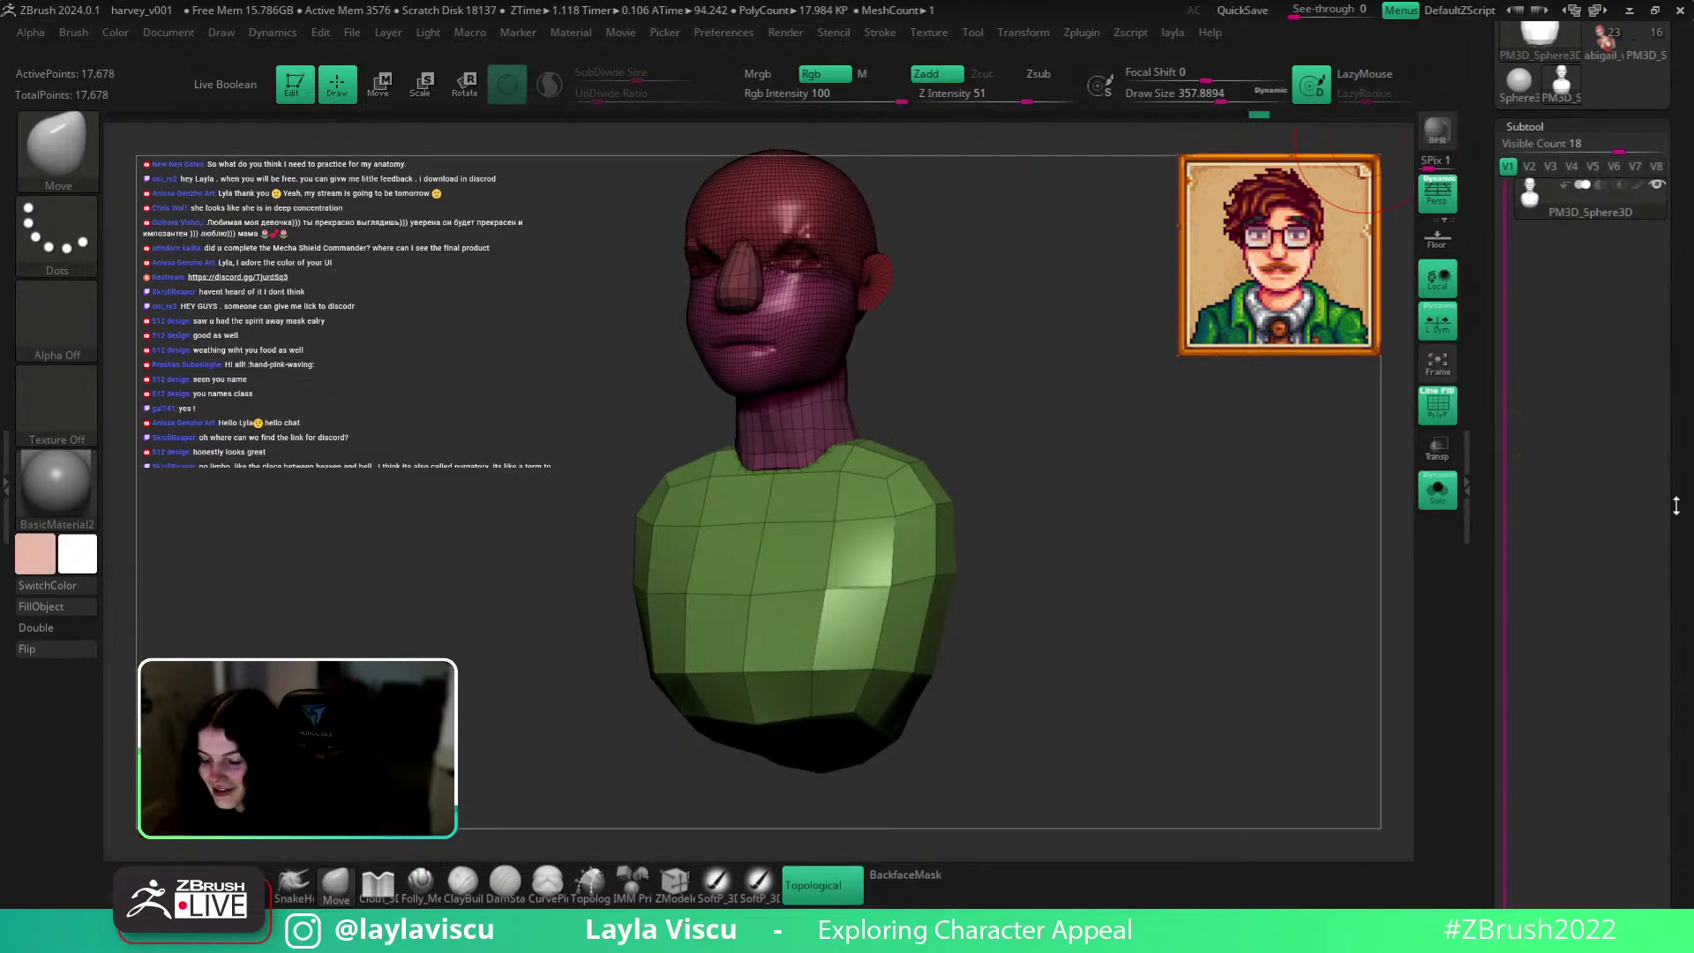
drag(1617, 151, 1542, 152)
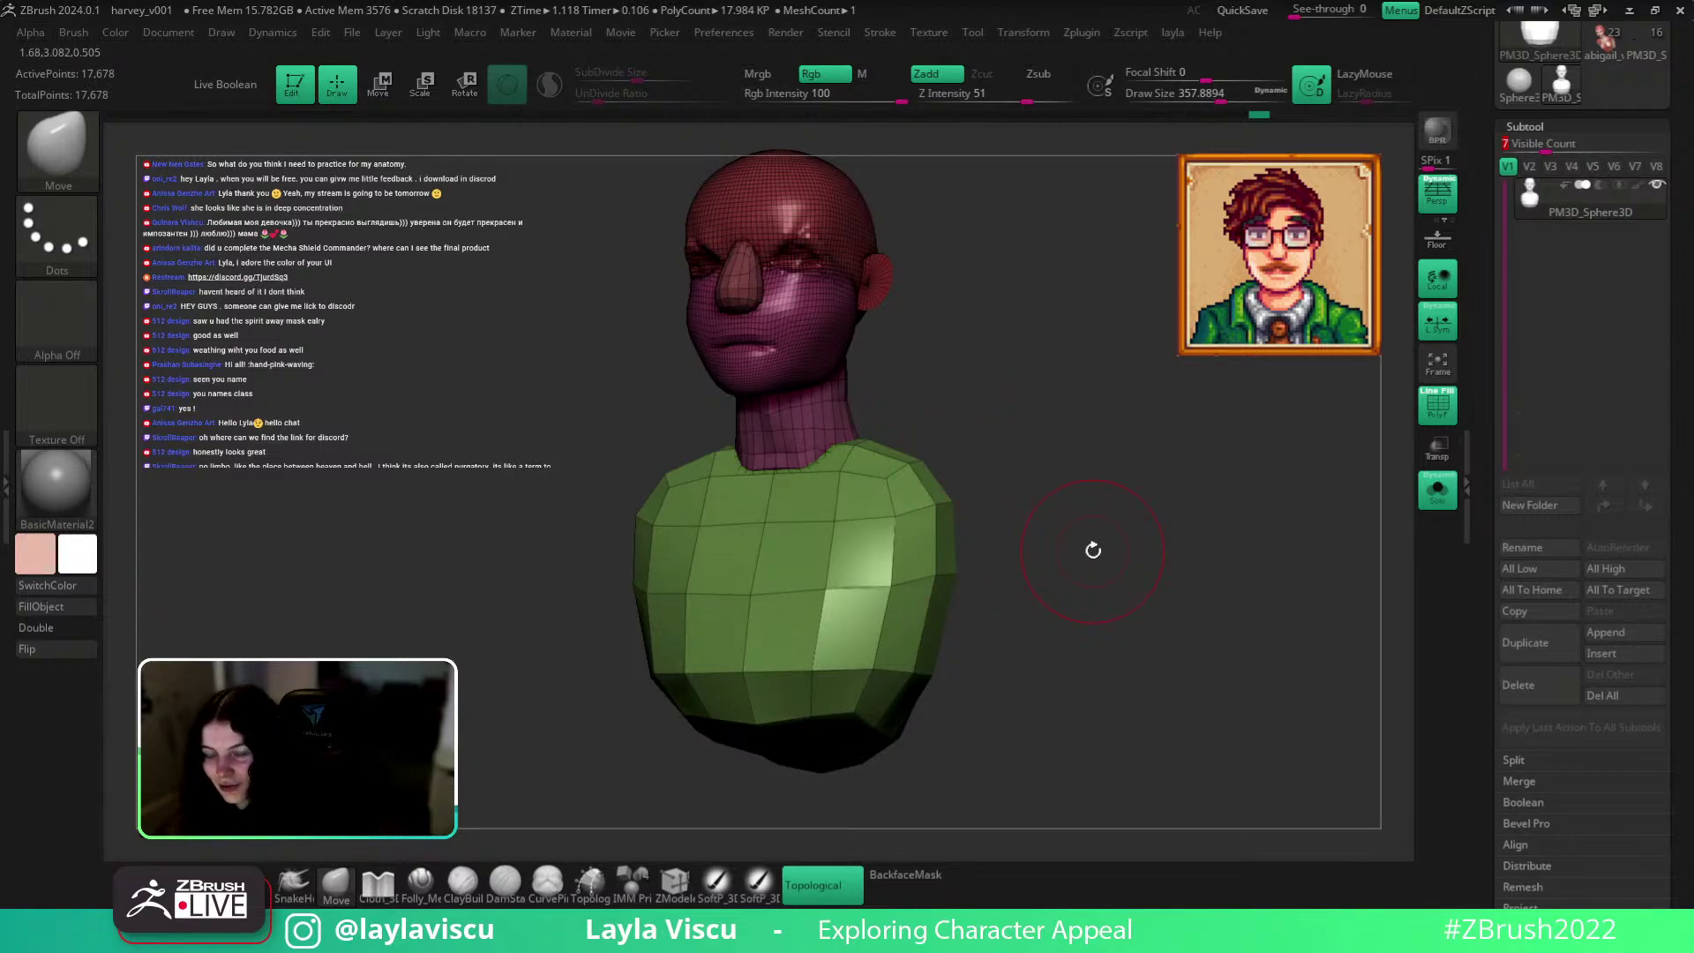
Shorten the torso with the transform gizmo from a side view, and return to the Move brush.
drag(1048, 442, 1084, 511)
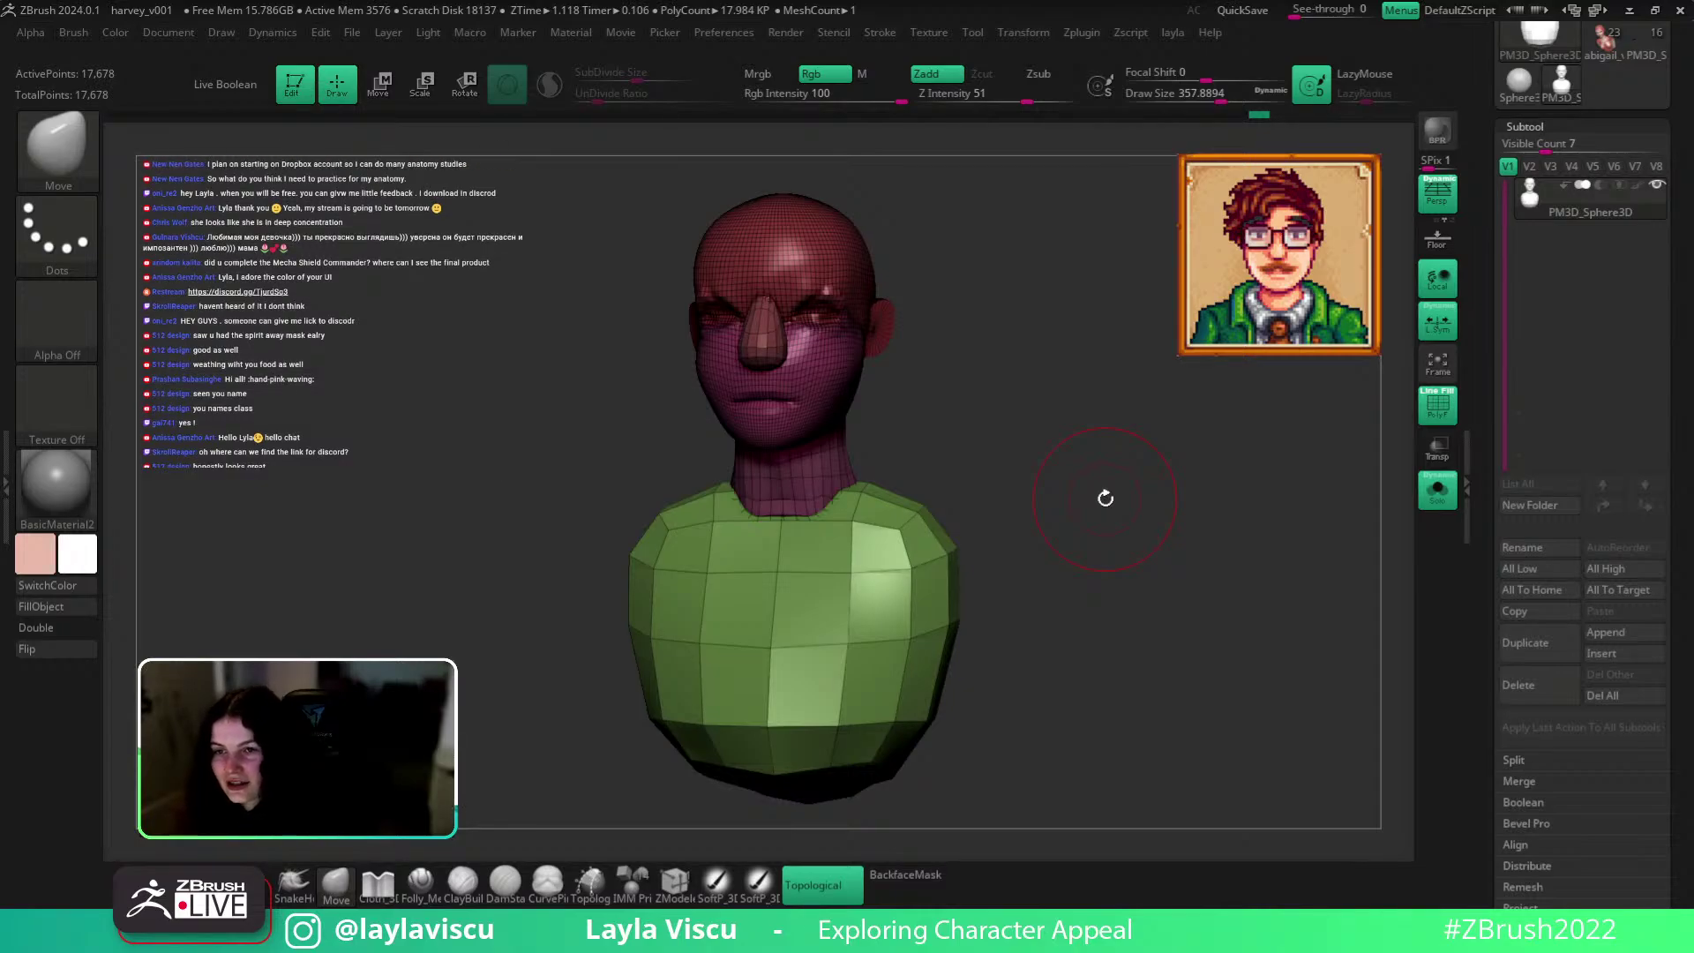
alt+drag(1153, 585, 1183, 590)
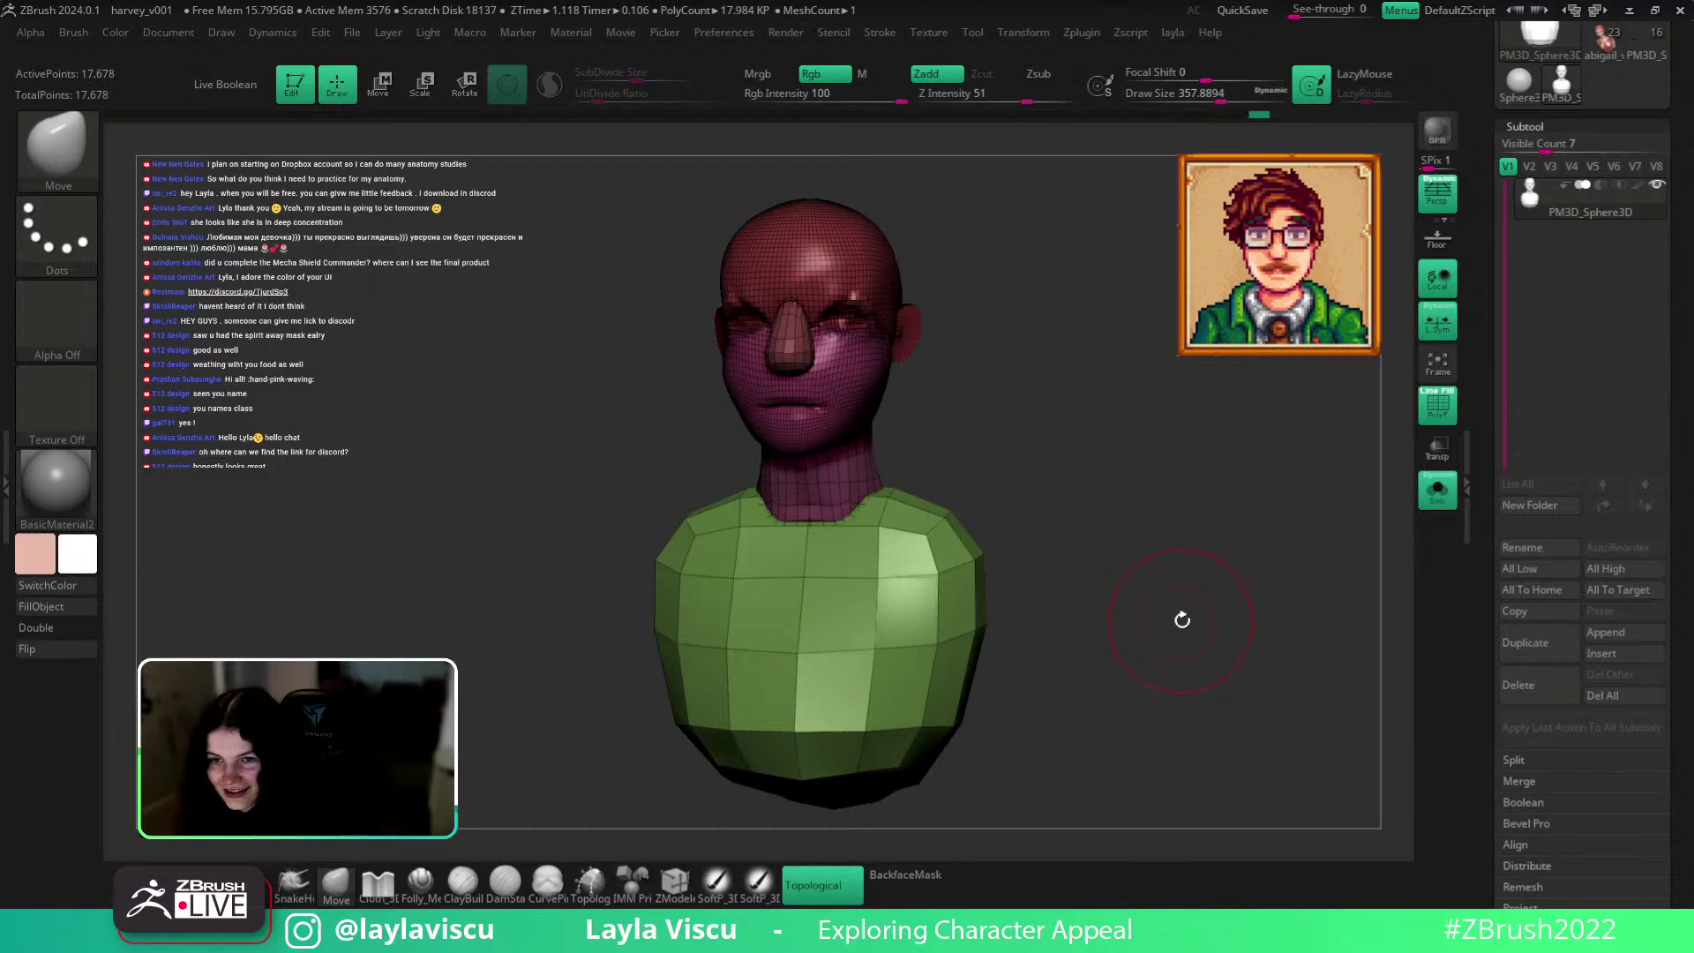
mouse_move(1184, 620)
mouse_down()
mouse_move(1194, 631)
mouse_move(1153, 643)
mouse_move(1210, 624)
mouse_up()
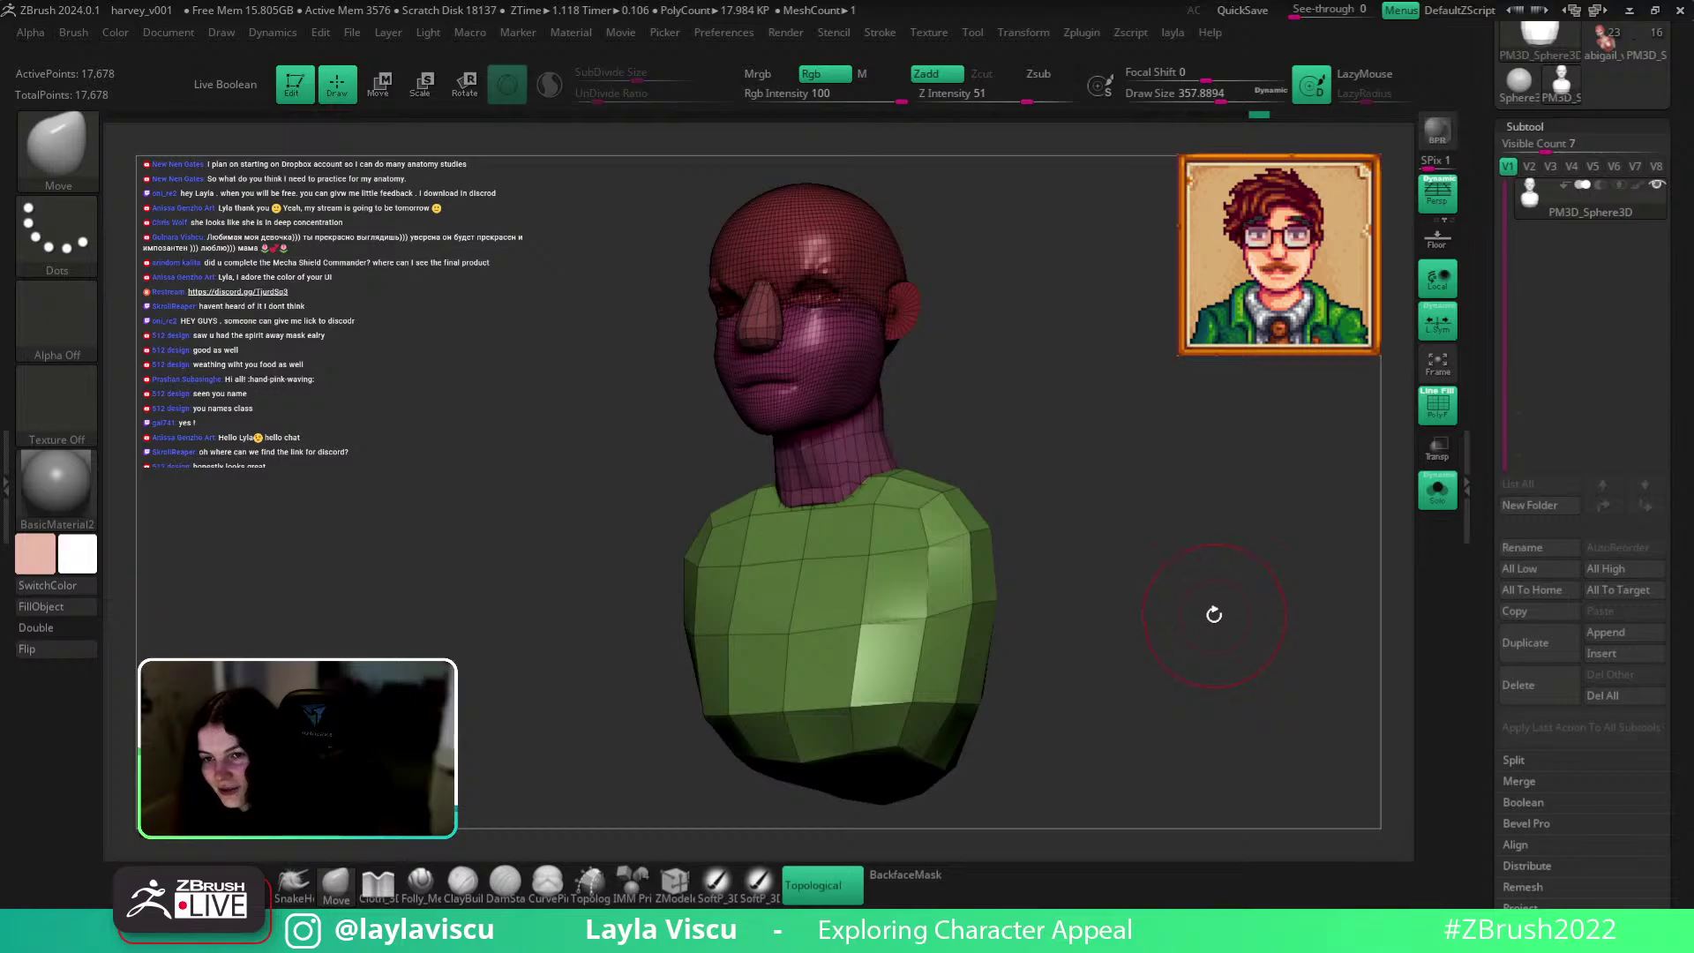
mouse_move(1211, 621)
shift+mouse_down()
mouse_move(1191, 635)
mouse_move(1202, 583)
mouse_move(1191, 670)
mouse_move(1153, 682)
mouse_move(1228, 609)
shift+mouse_up()
key(w)
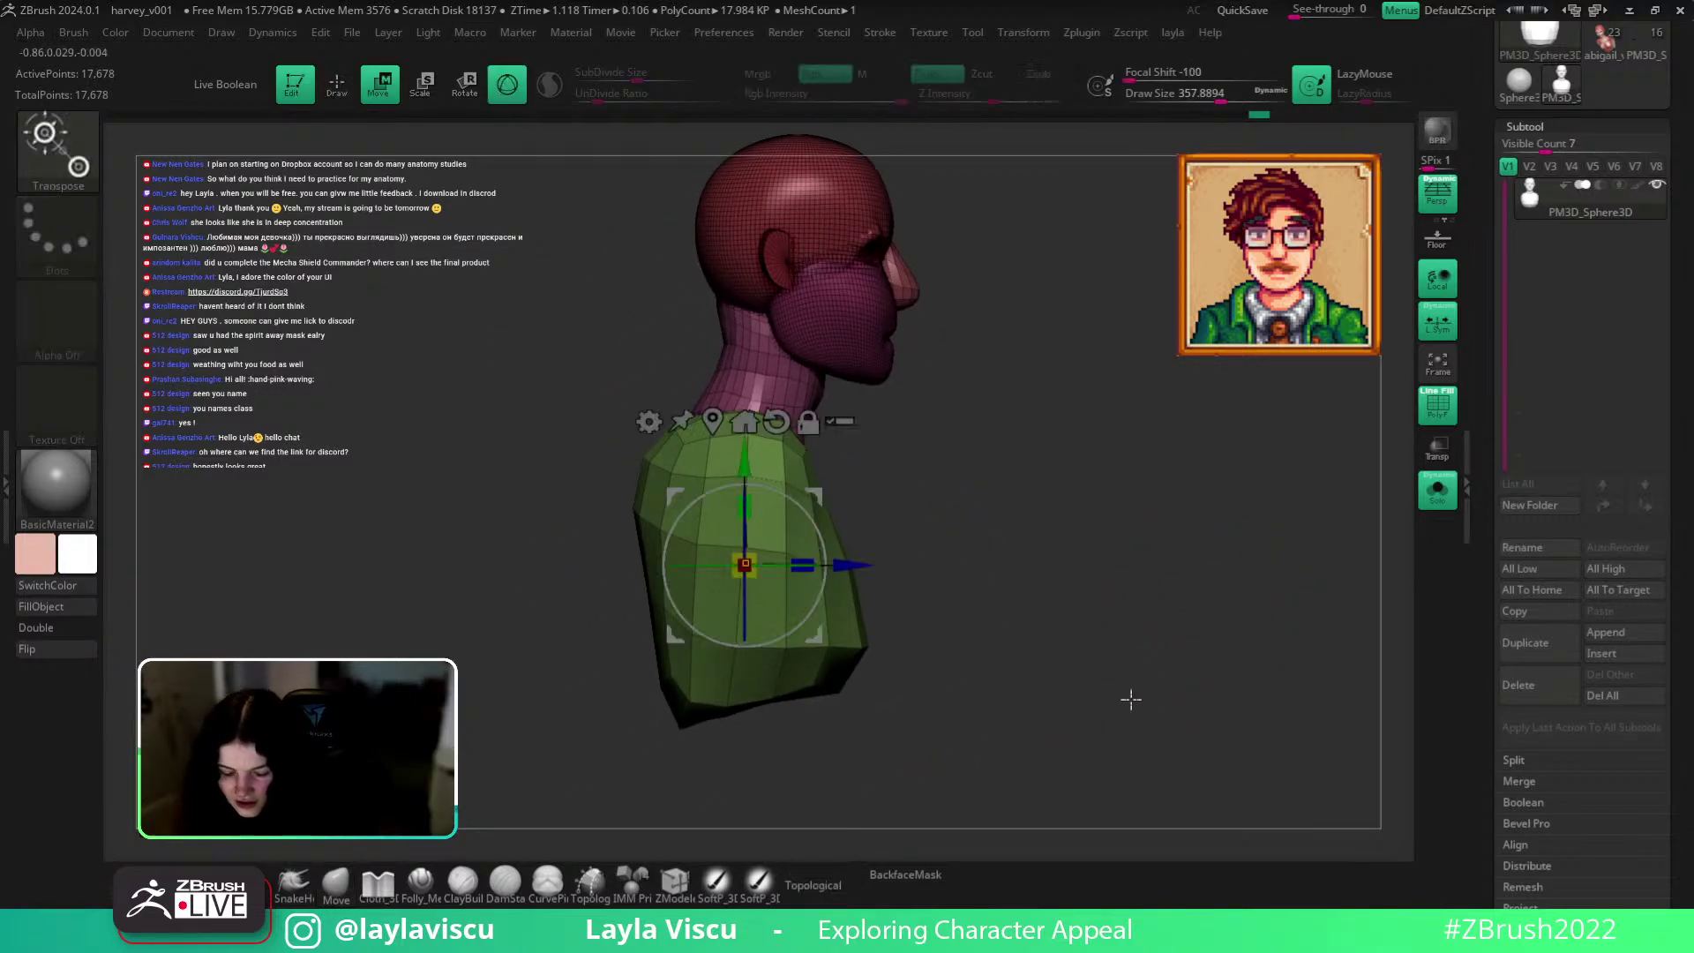
alt+drag(744, 461, 759, 633)
drag(1178, 562, 1006, 578)
click(335, 883)
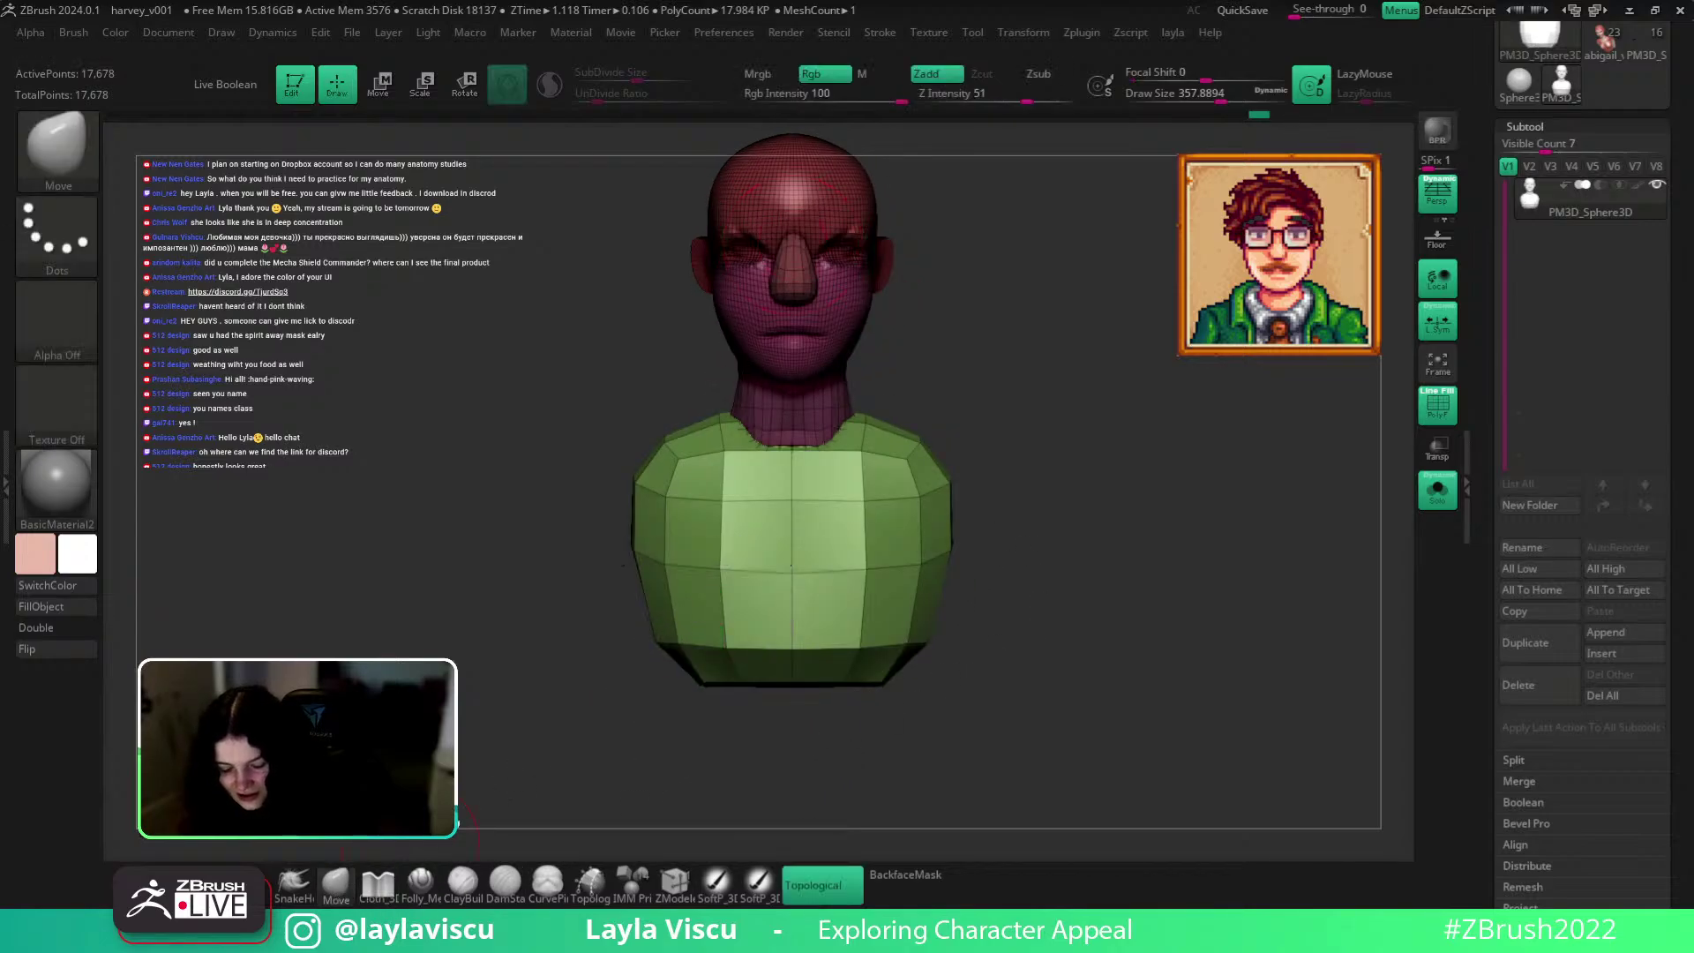
Adjust the torso's lower sides with the Move brush at a draw size of about 878.
ctrl+click(1129, 622)
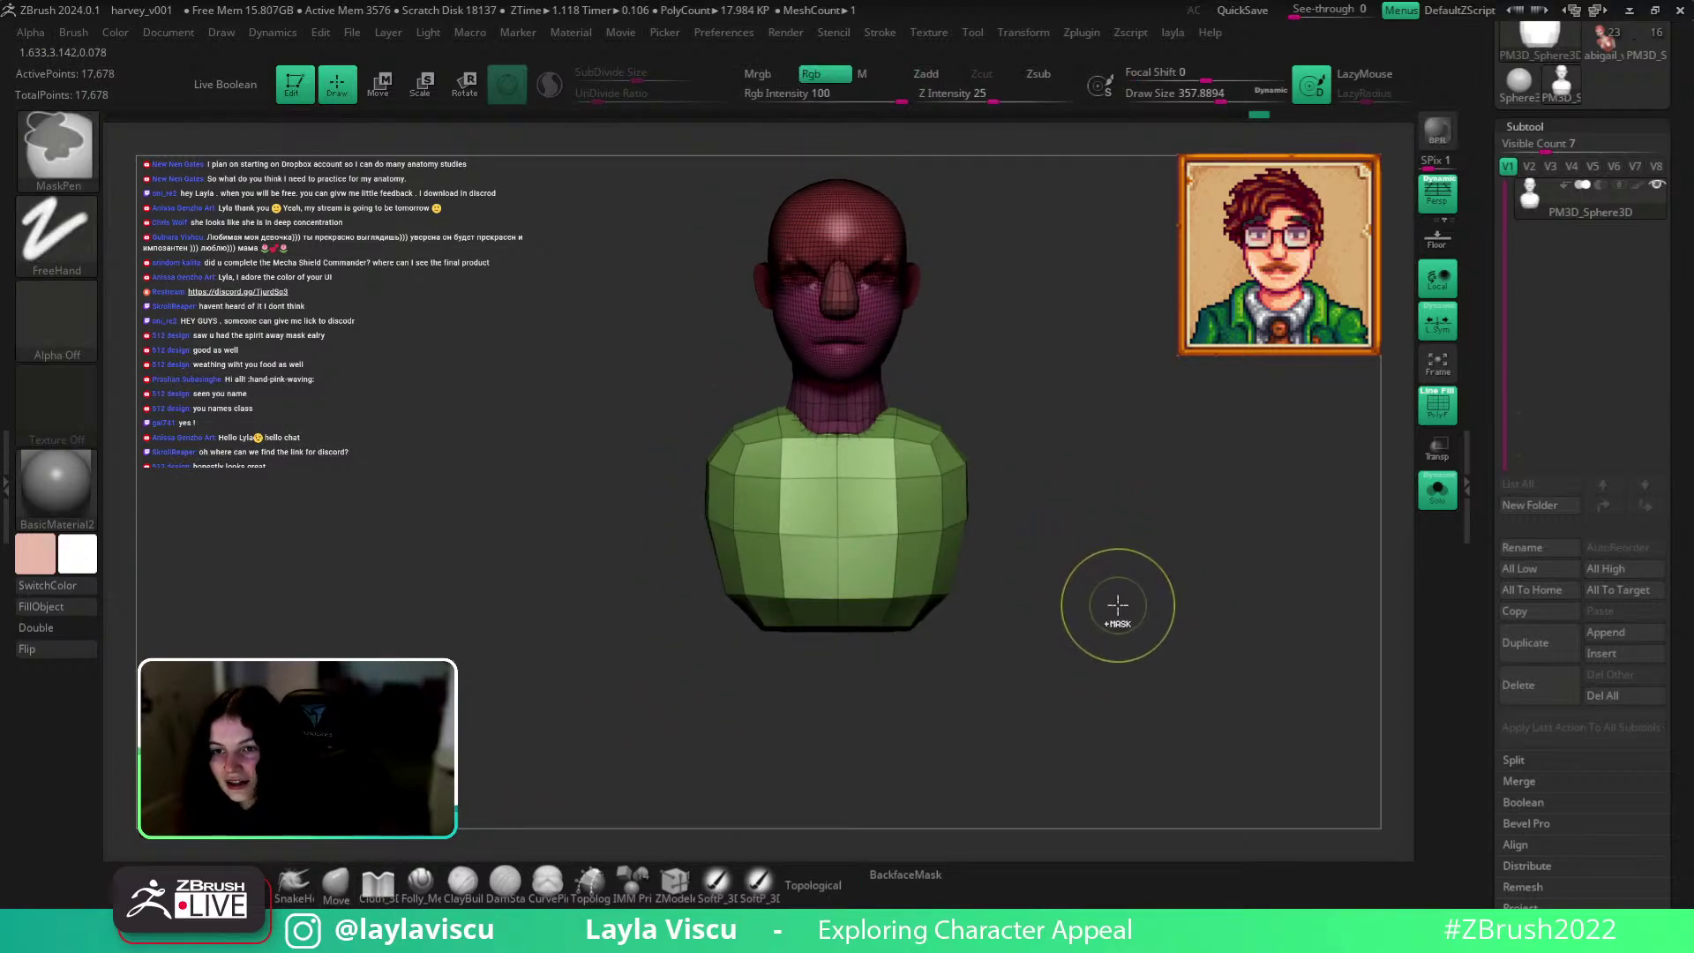
ctrl+click(1115, 628)
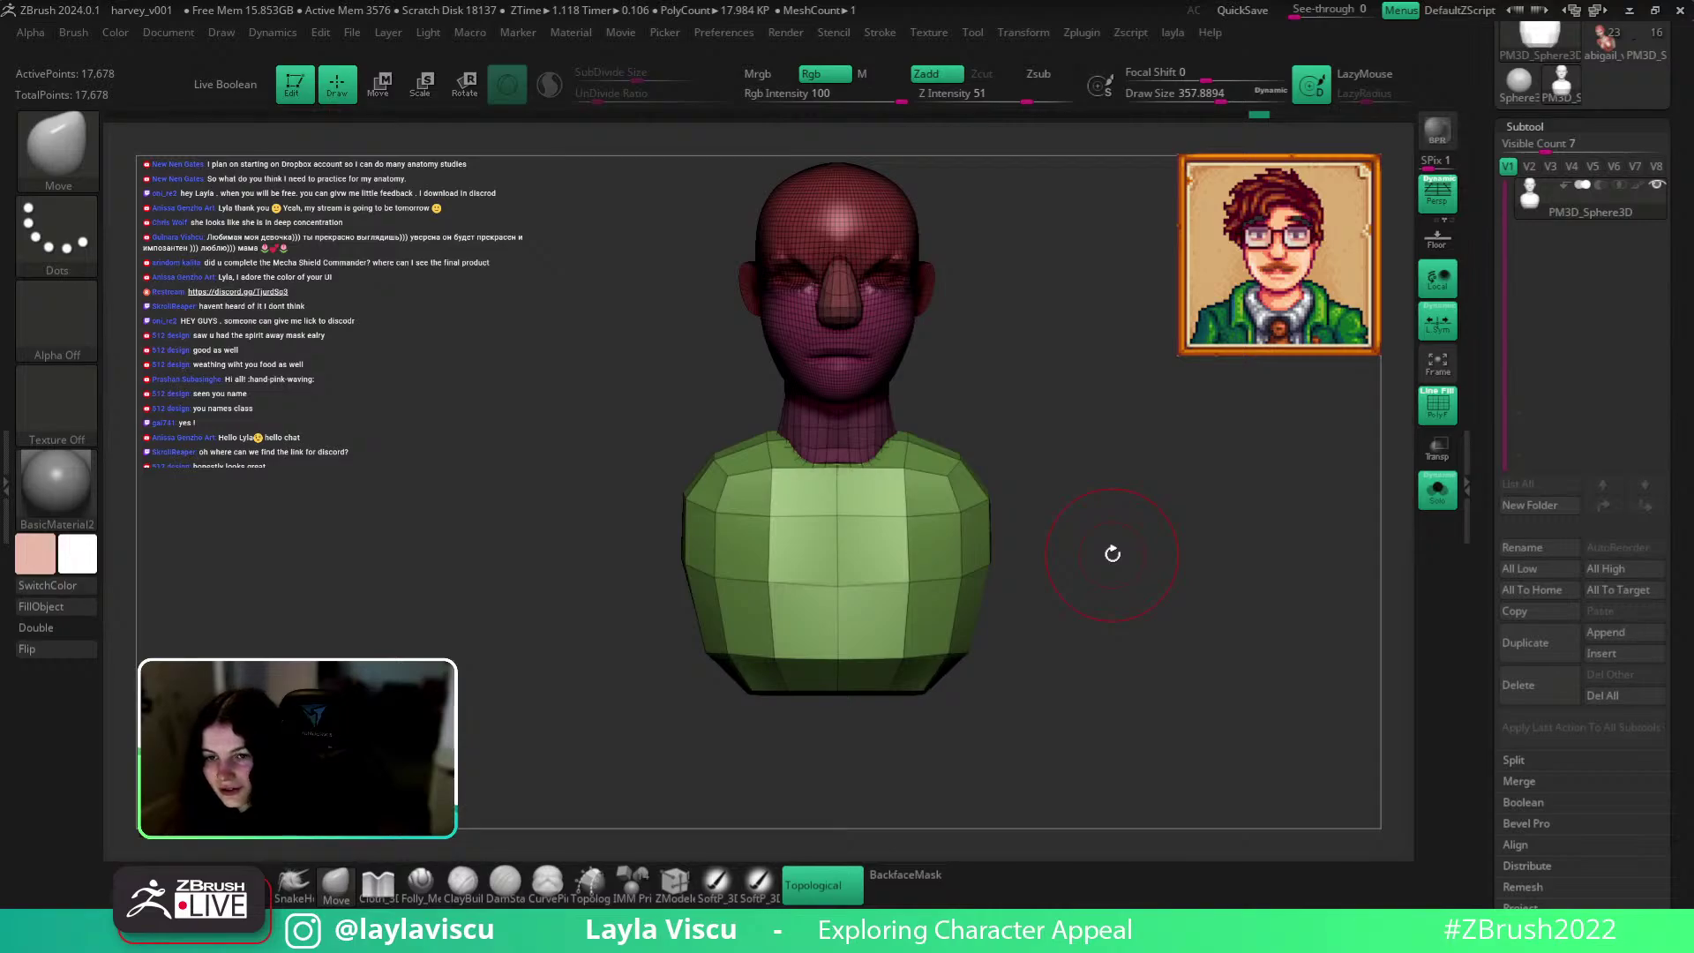
key(shift+f)
key(shift+f)
key(s)
drag(962, 496, 991, 495)
key(s)
click(964, 640)
drag(964, 640, 975, 637)
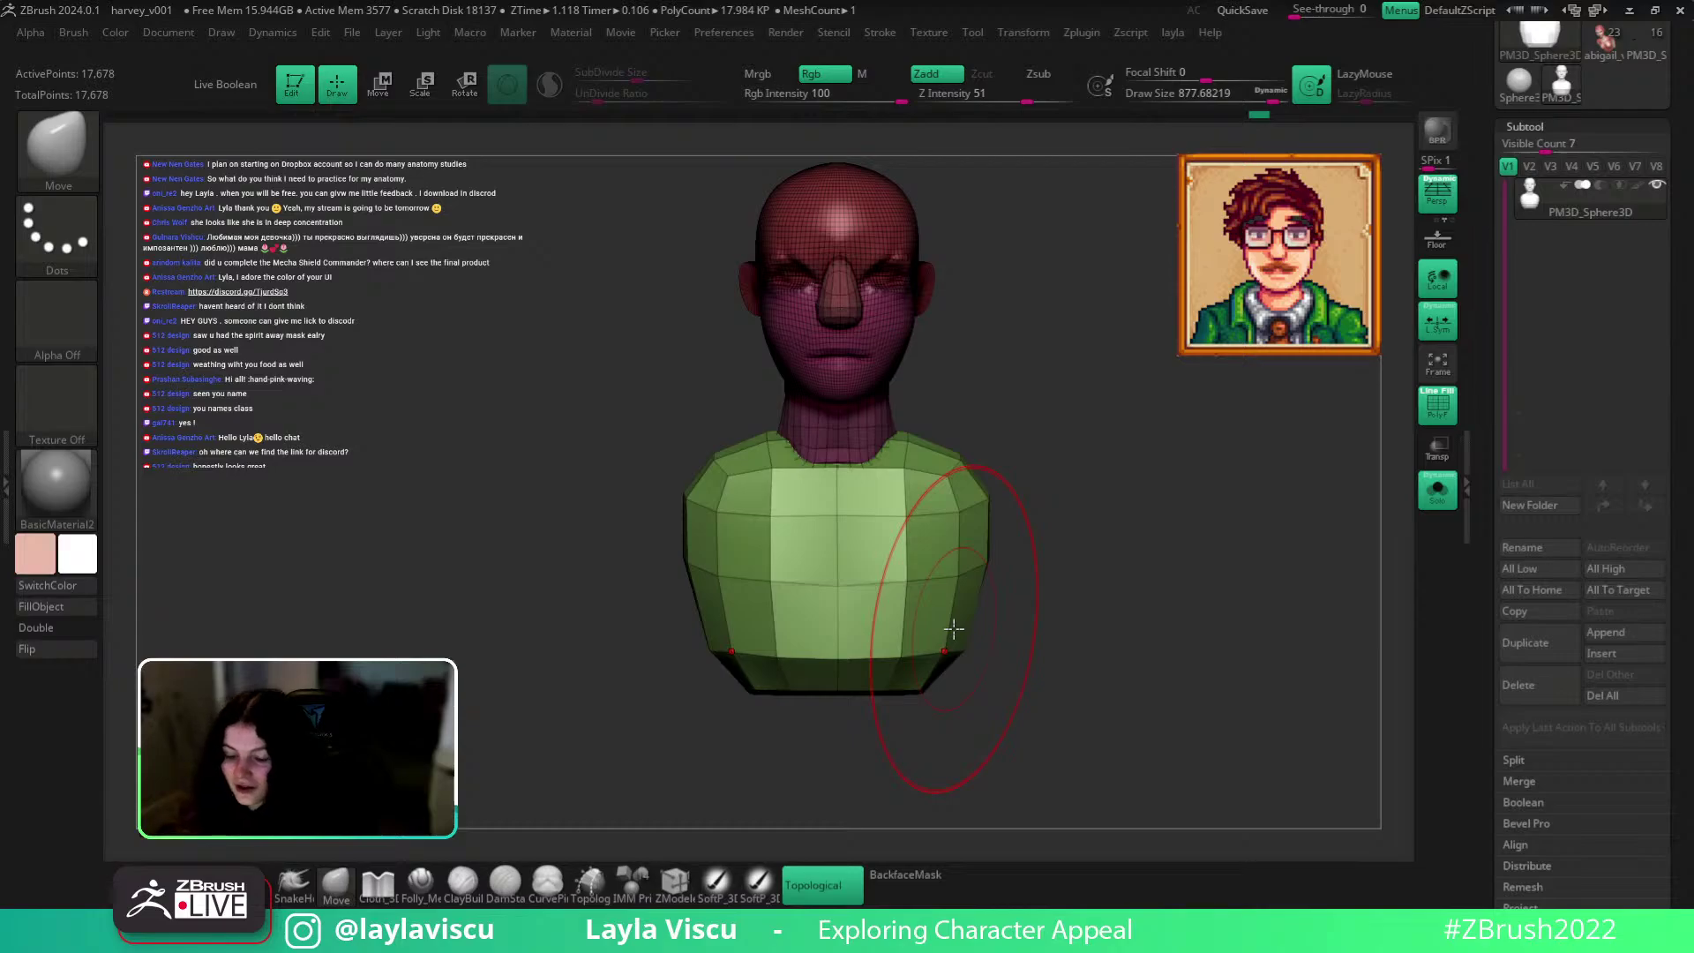
Reduce the Move brush draw size to about 460 and adjust the torso's chest and side.
key(s)
drag(1004, 556, 978, 558)
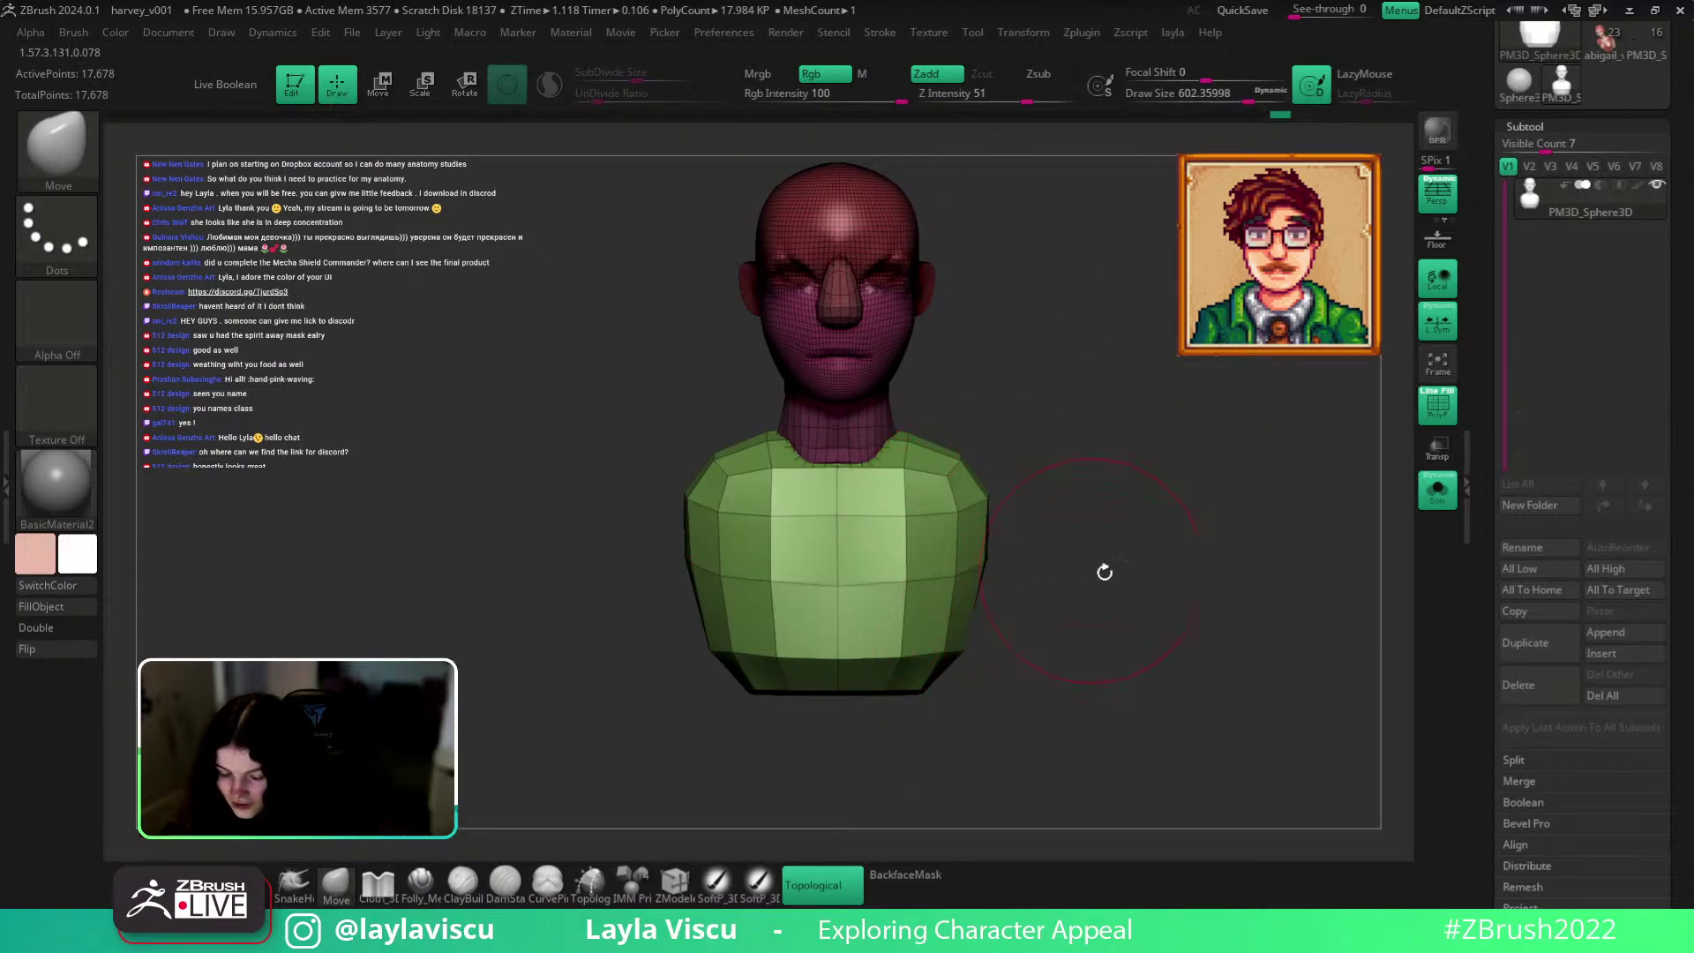
key(s)
drag(860, 579, 846, 580)
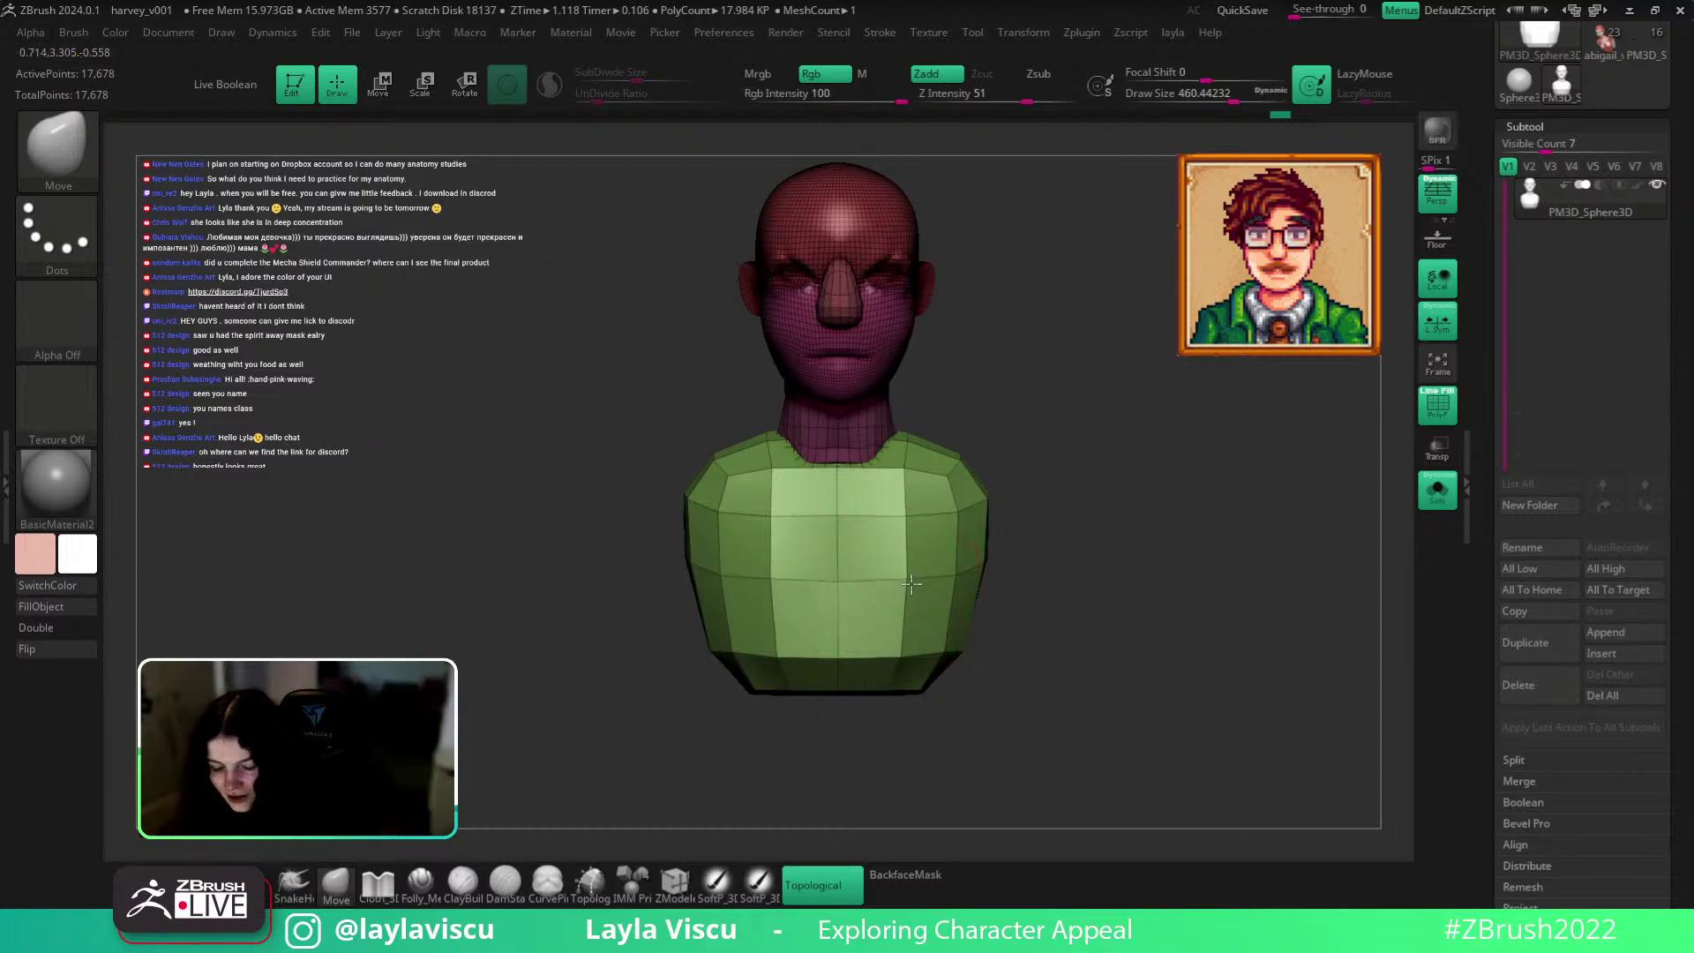
drag(1077, 661, 942, 527)
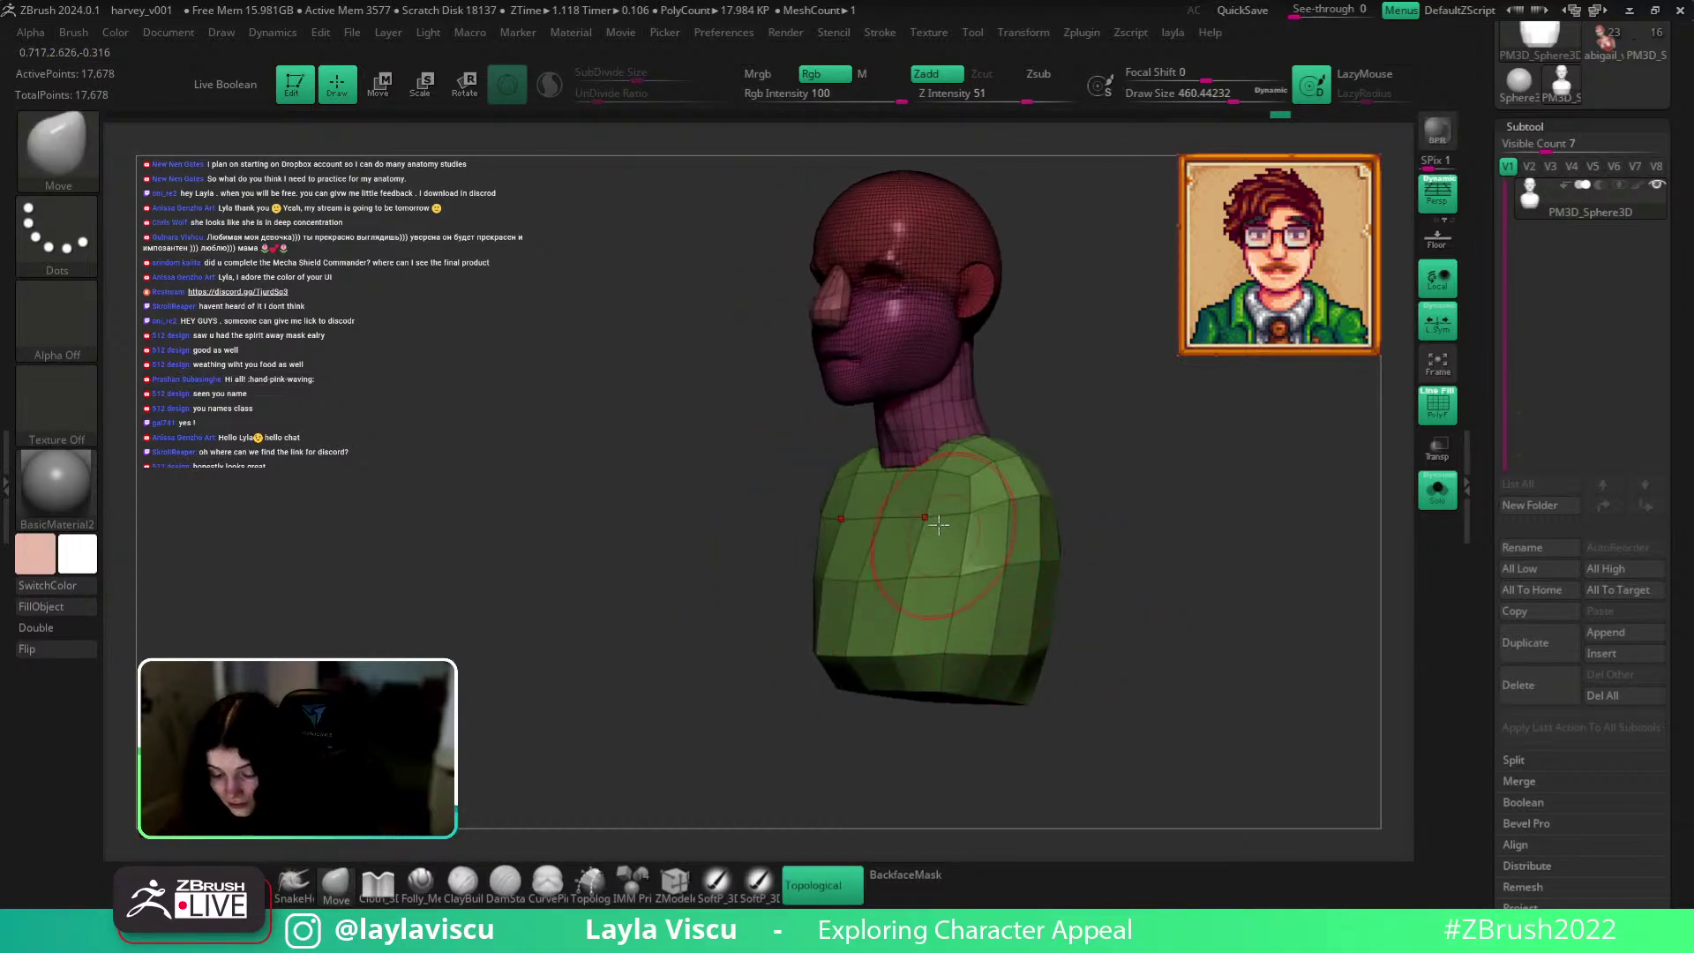
mouse_move(1138, 556)
mouse_down()
mouse_move(1289, 567)
mouse_move(949, 619)
mouse_move(979, 618)
mouse_move(923, 605)
mouse_up()
Raise the torso's lower front with the Move brush at a draw size of about 966, and reduce the size to about 415.
key(s)
key(s)
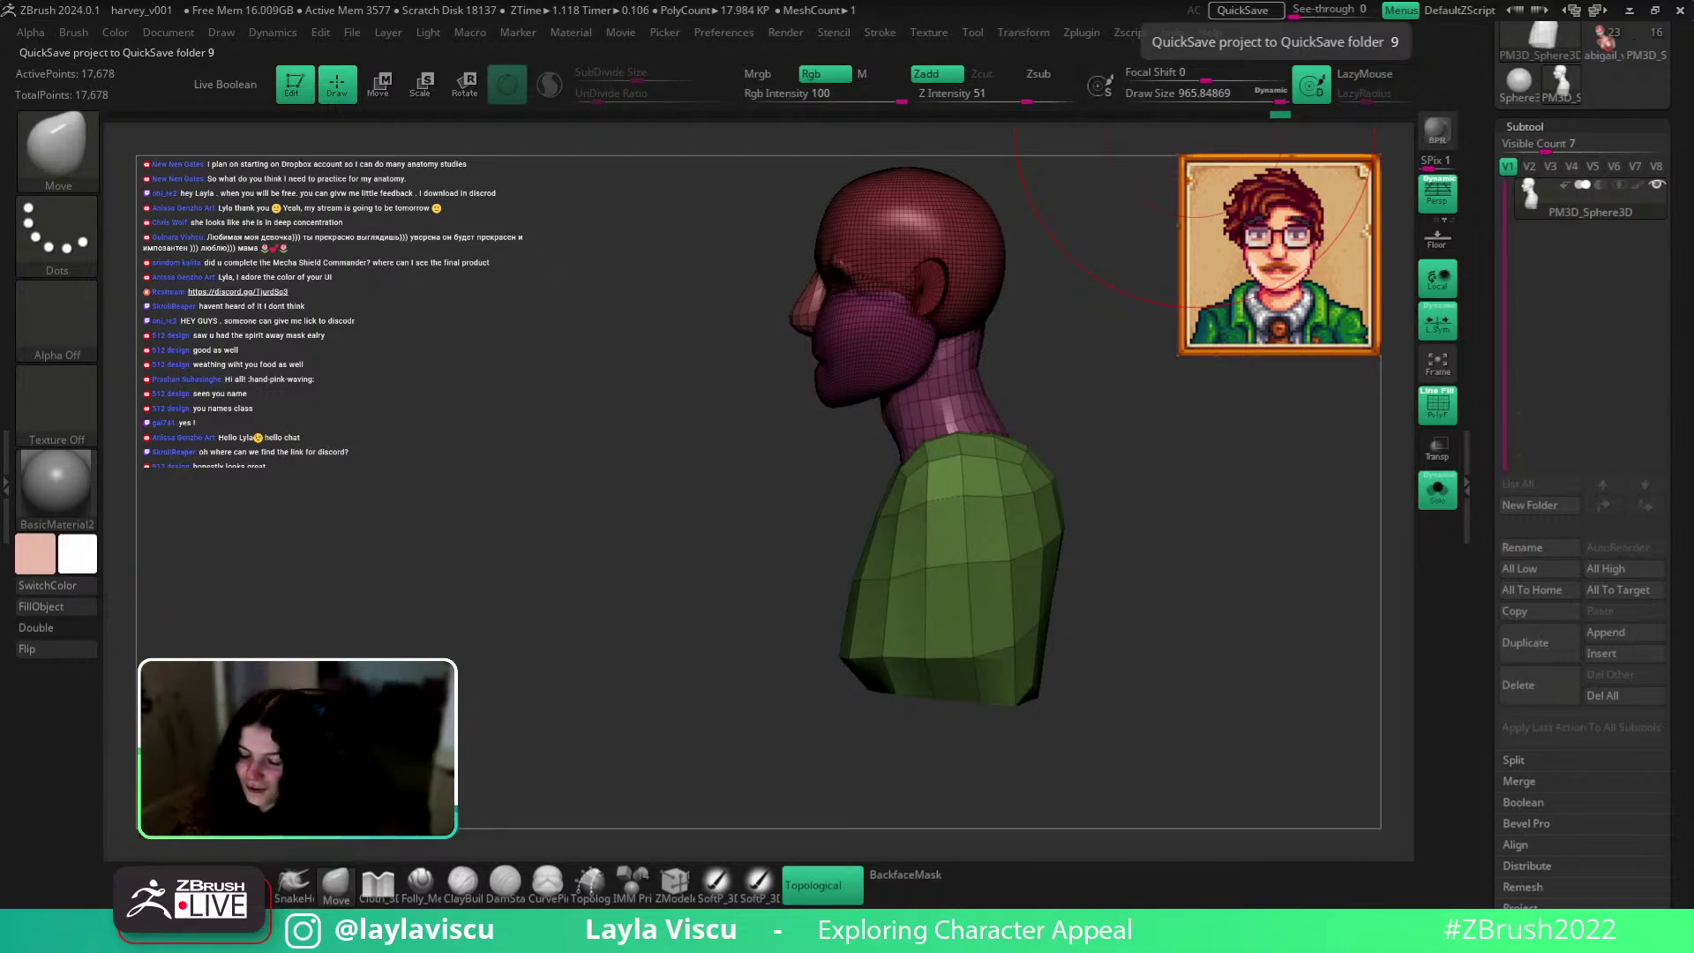
drag(1210, 510, 812, 585)
drag(898, 633, 900, 610)
mouse_move(1263, 565)
mouse_down()
mouse_move(1198, 565)
mouse_move(1232, 572)
mouse_up()
key(s)
drag(1054, 583, 988, 585)
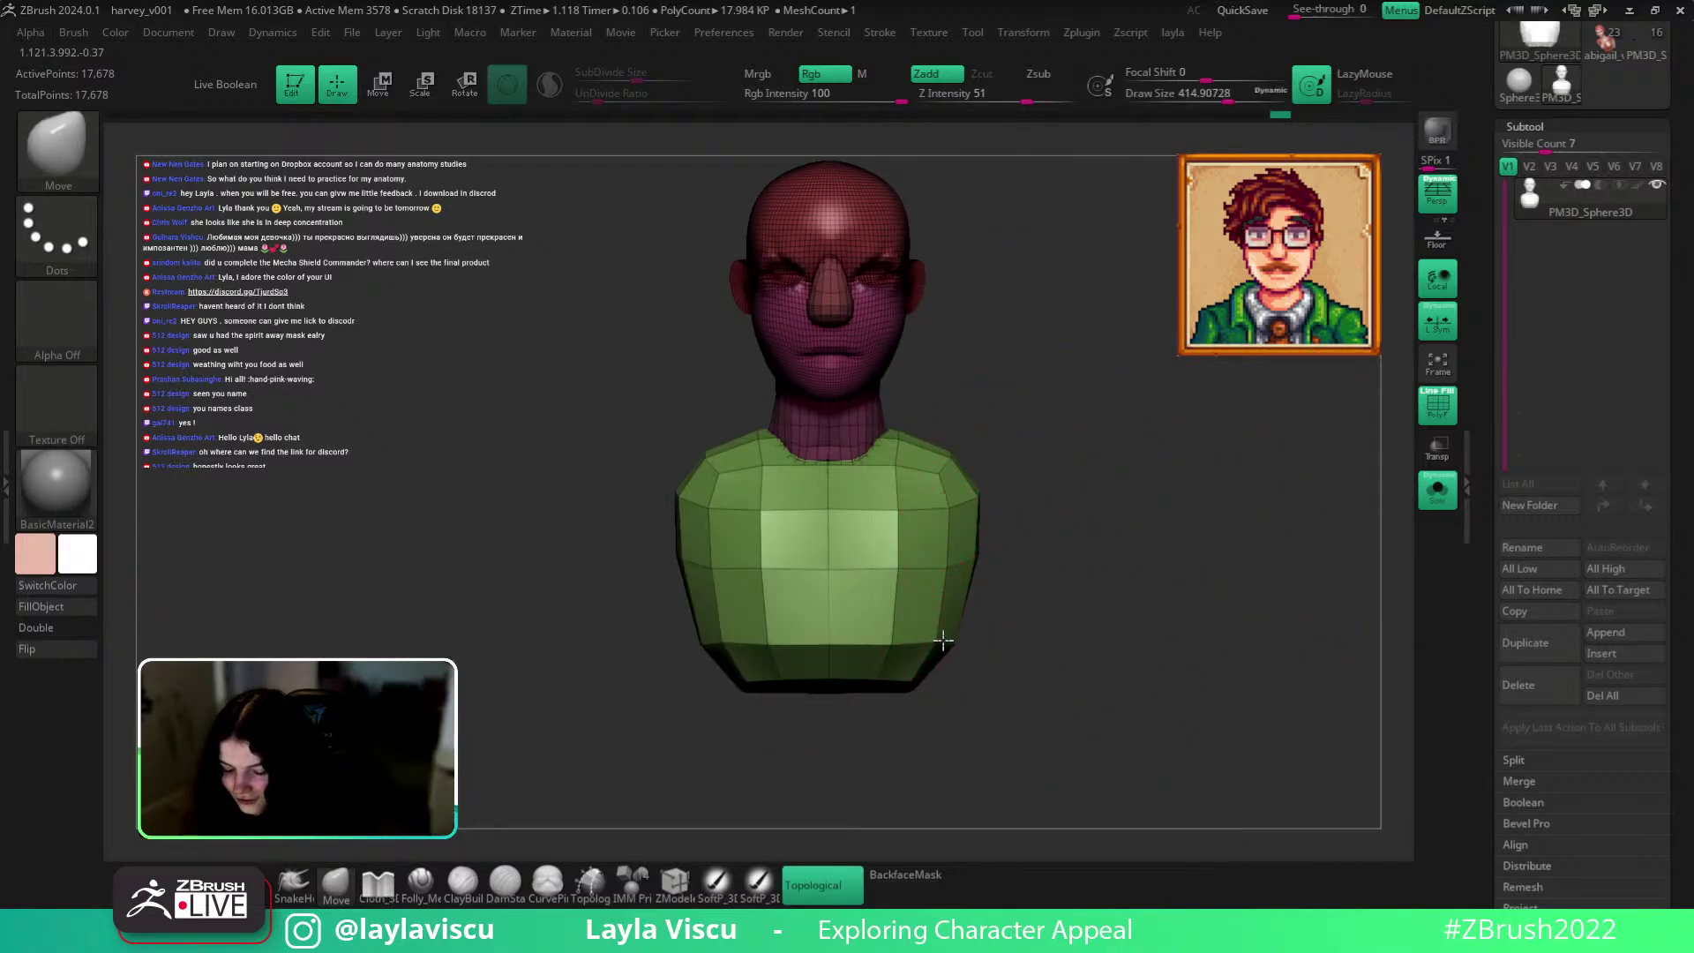
Inspect the bust with the polyframe off, and view the torso's polygroup isolated and together with the head.
key(shift+f)
mouse_move(1108, 559)
mouse_down()
mouse_move(1104, 627)
mouse_move(1236, 541)
mouse_move(1136, 667)
mouse_up()
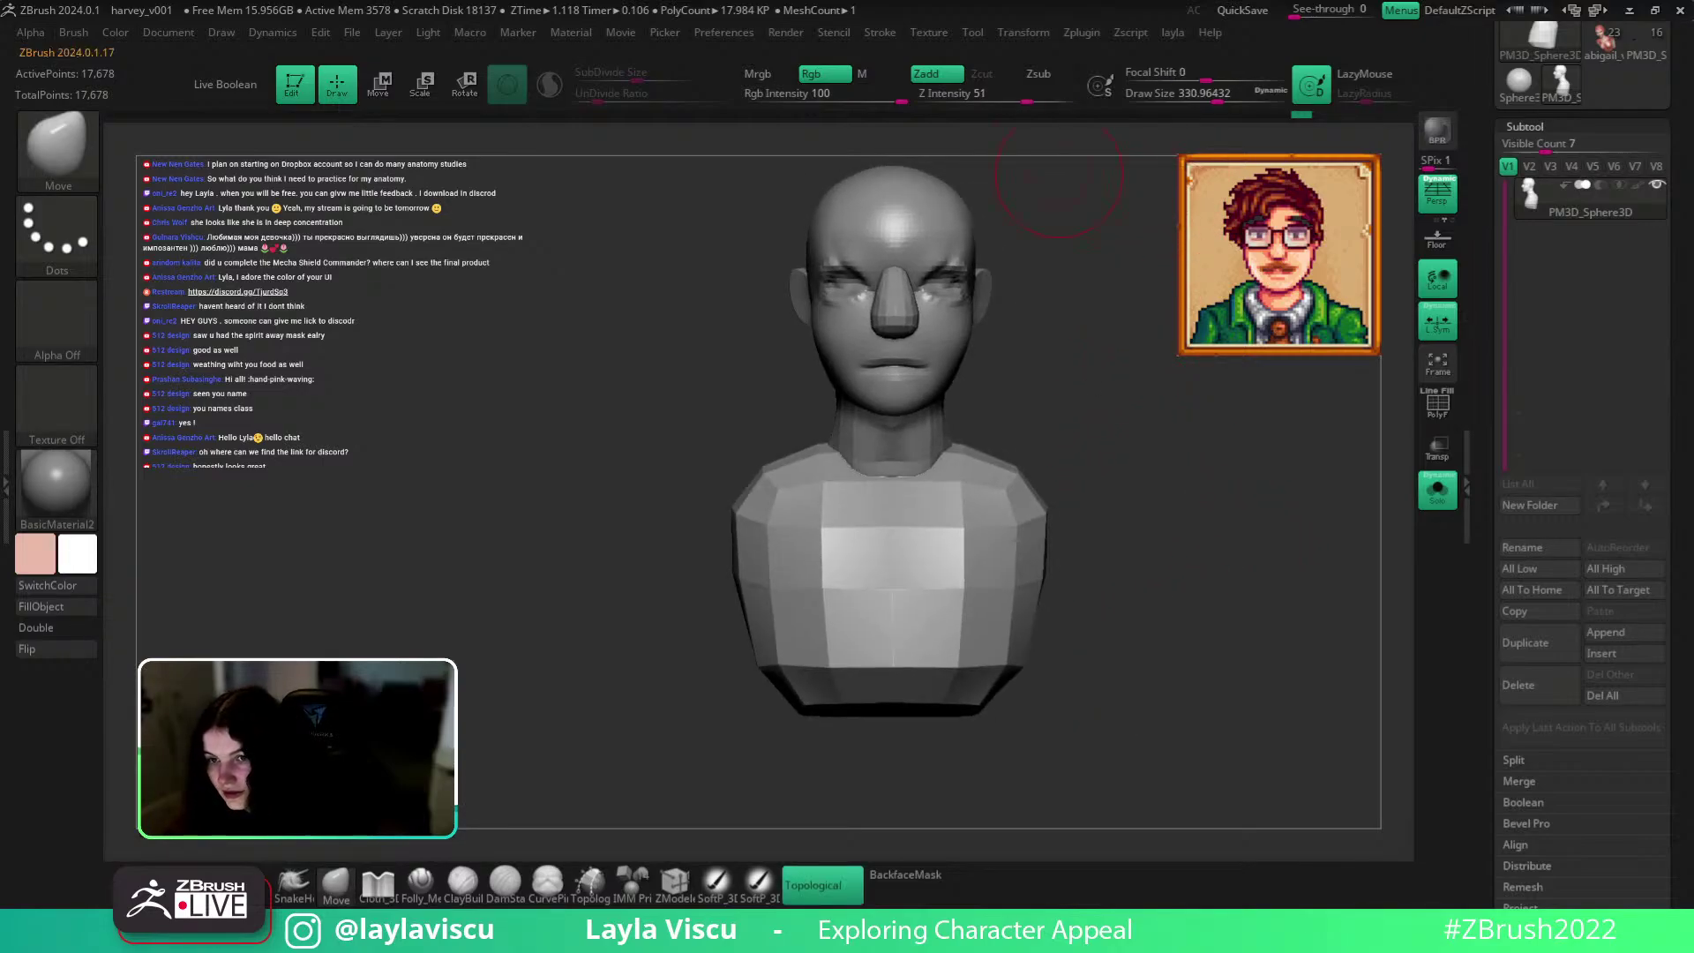
alt+drag(1199, 548, 1133, 546)
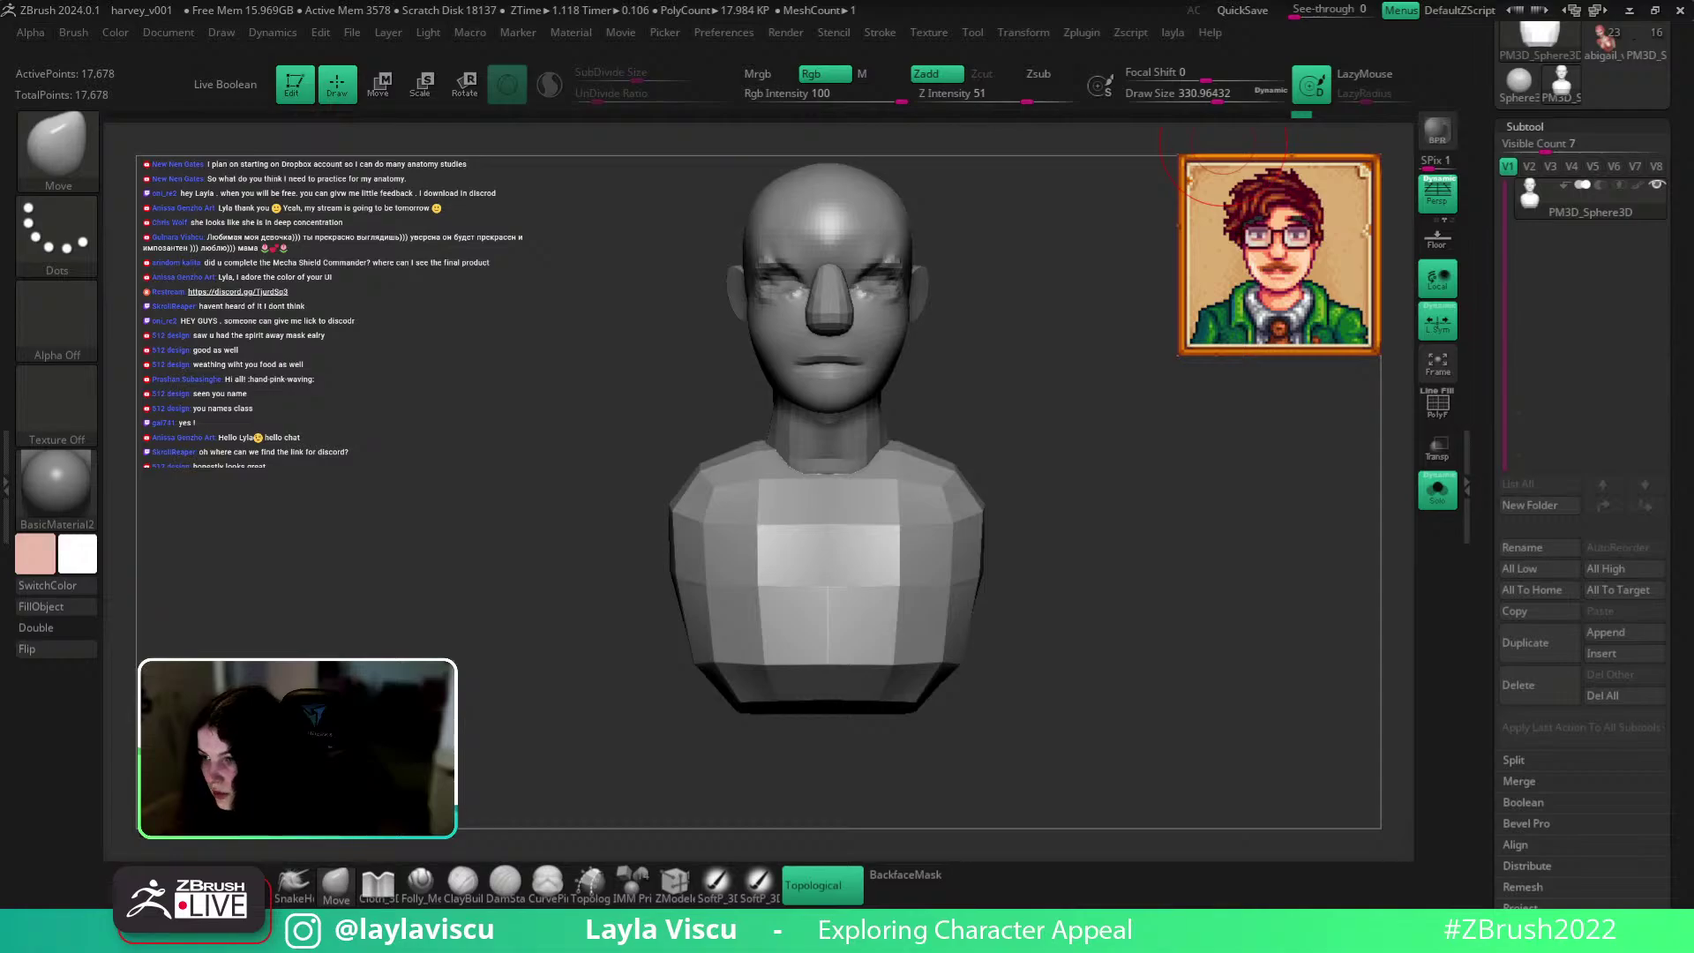
drag(1079, 677, 1267, 632)
key(shift+f)
ctrl+shift+click(1009, 500)
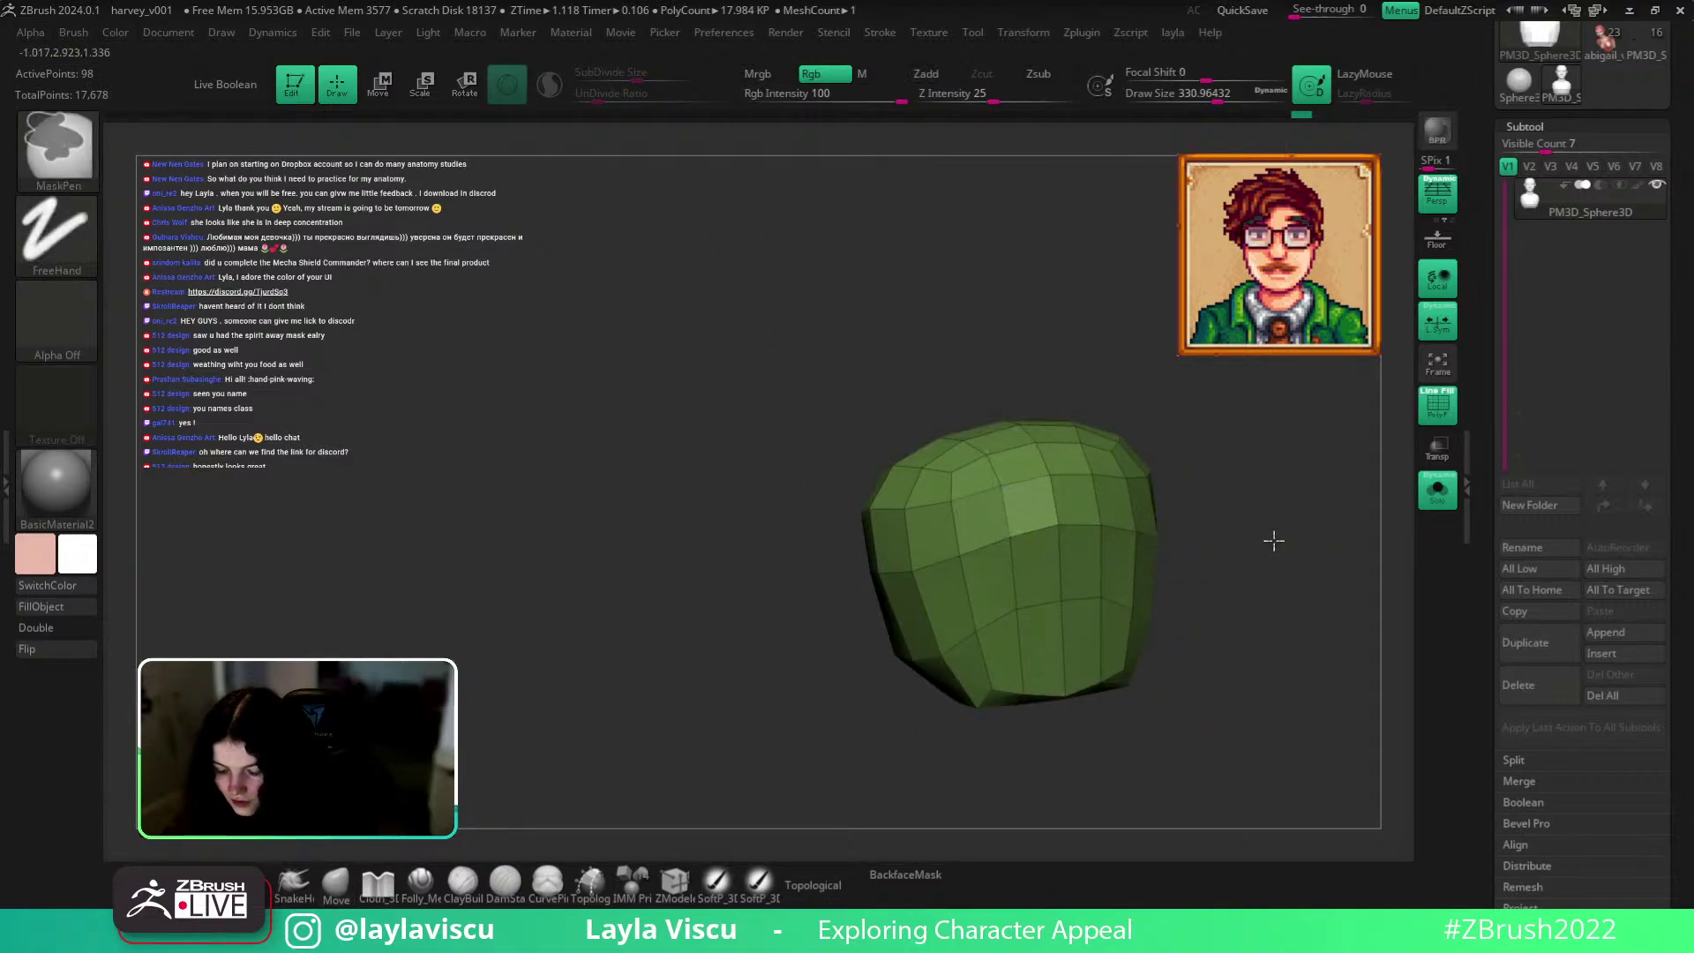
ctrl+shift+click(1273, 539)
mouse_move(1312, 485)
mouse_down()
mouse_move(1296, 559)
mouse_move(1230, 557)
mouse_up()
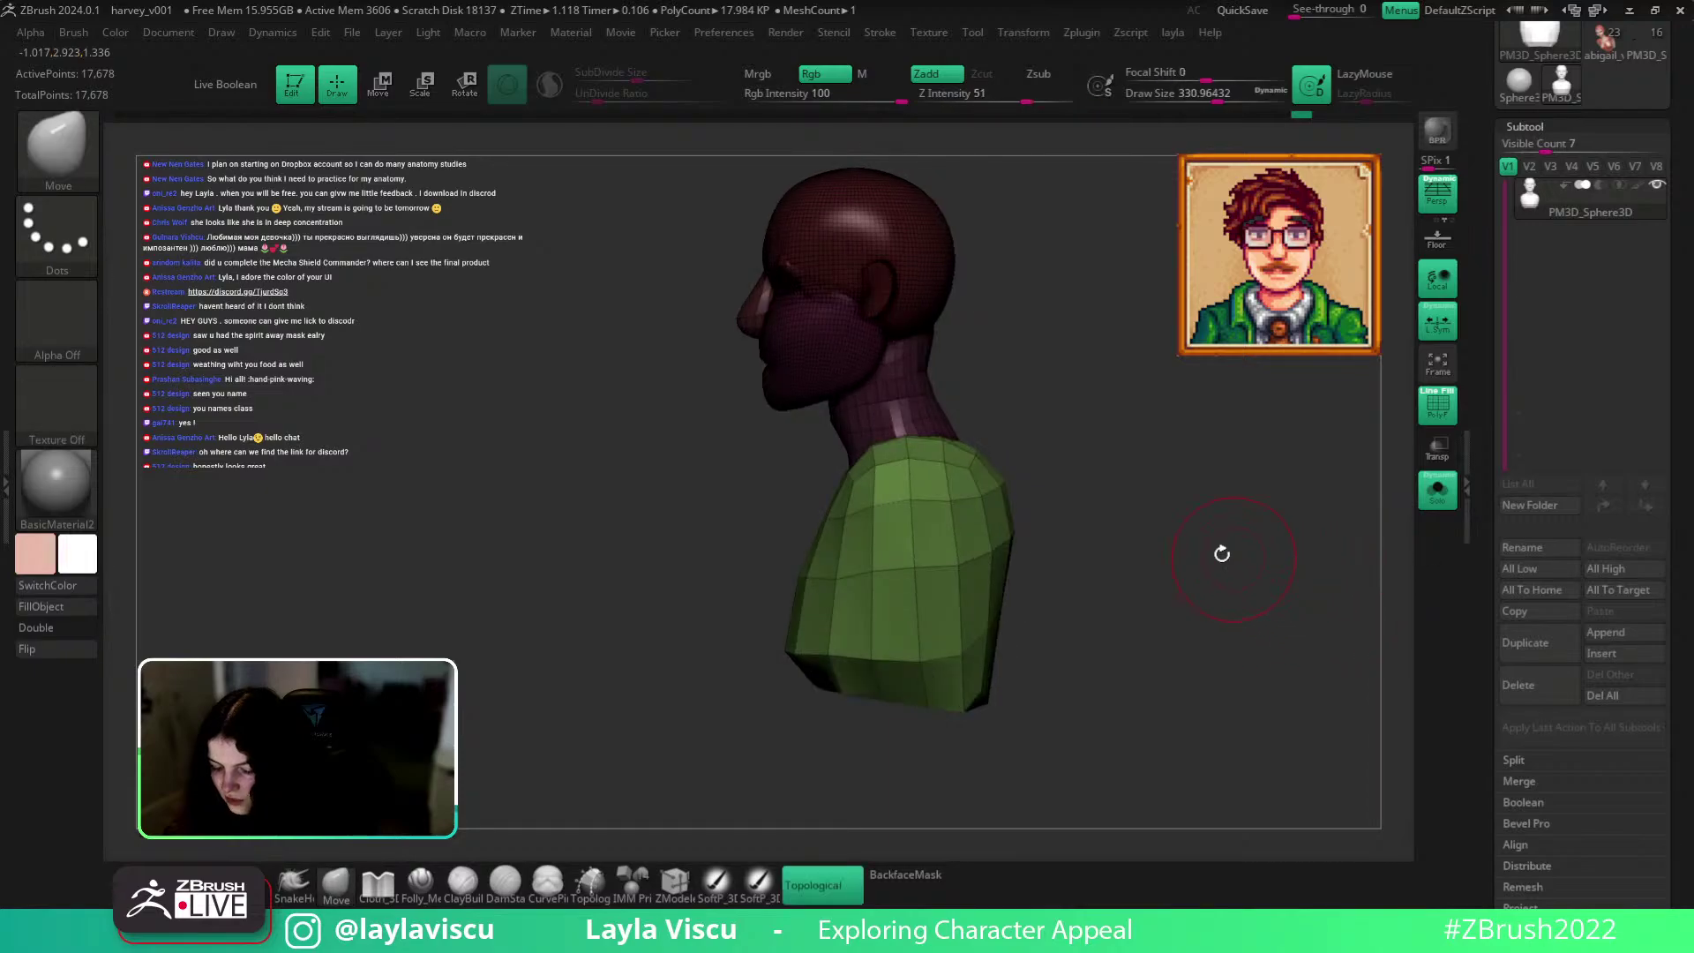
Duplicate the torso upward with the transform gizmo and fit the narrower copy over the shoulders and upper back.
key(w)
click(866, 566)
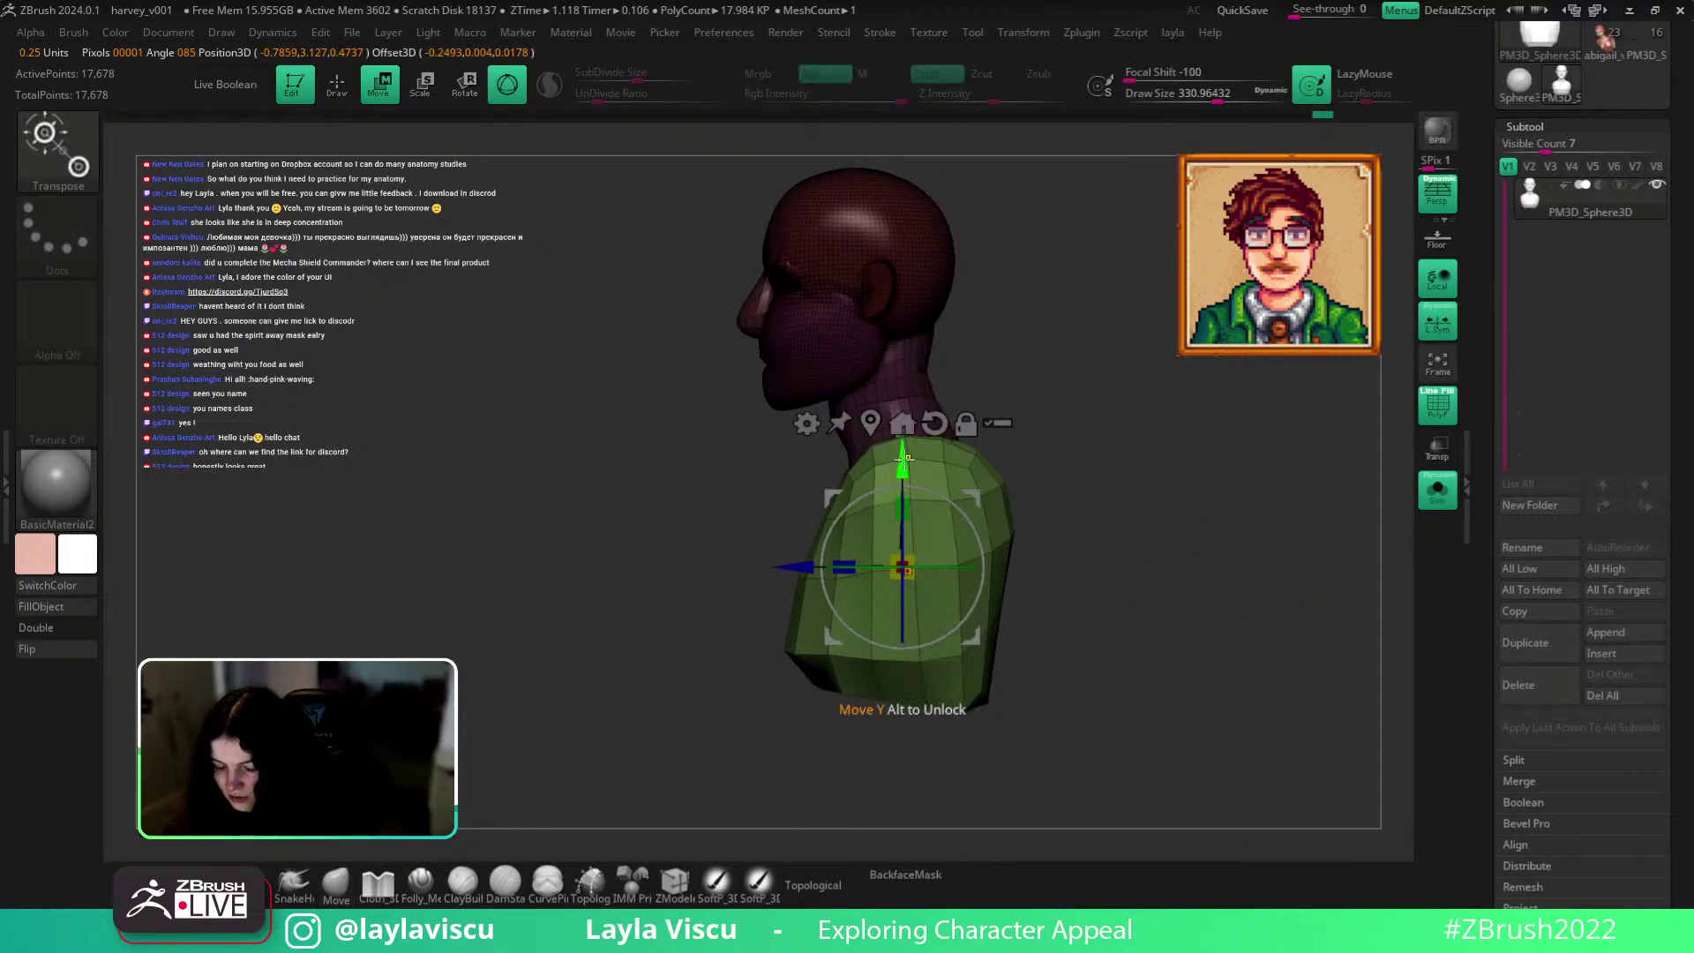
ctrl+drag(903, 458, 903, 279)
drag(916, 400, 903, 416)
drag(1319, 511, 1191, 521)
key(q)
key(w)
drag(754, 389, 757, 486)
key(q)
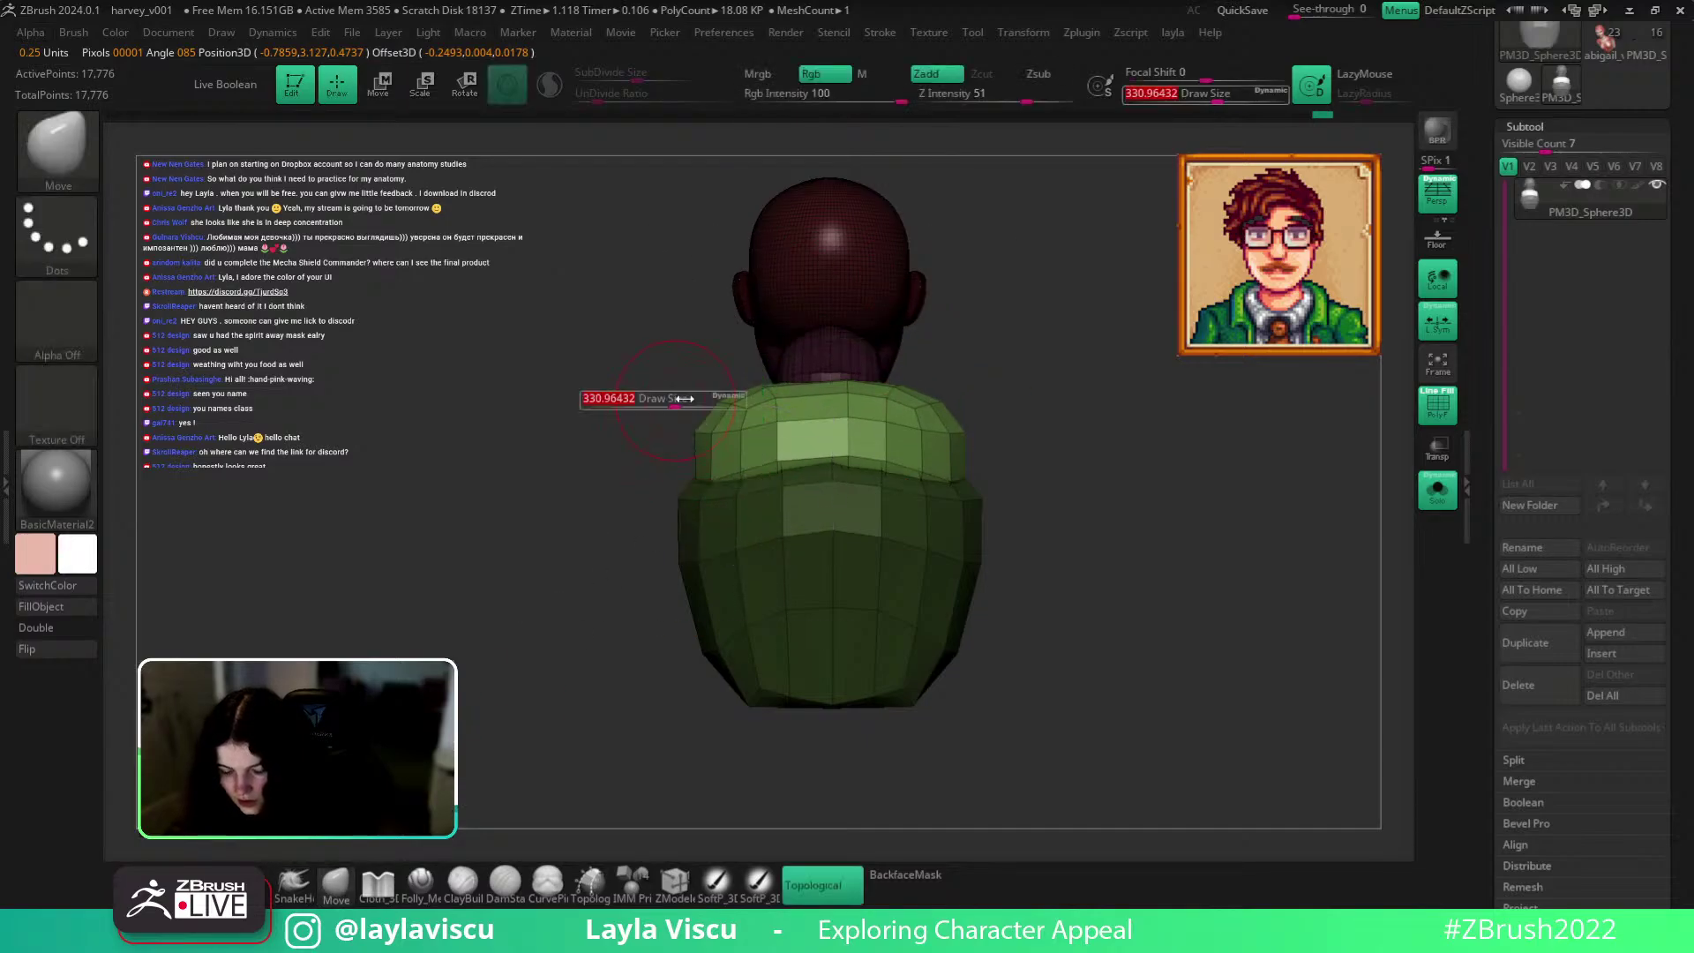
key(ctrl+z)
Split the torso and its shoulder copy from the head with Split Hidden, turn off Solo, and select the torso subtool.
alt+drag(1056, 390, 997, 410)
ctrl+shift+click(817, 430)
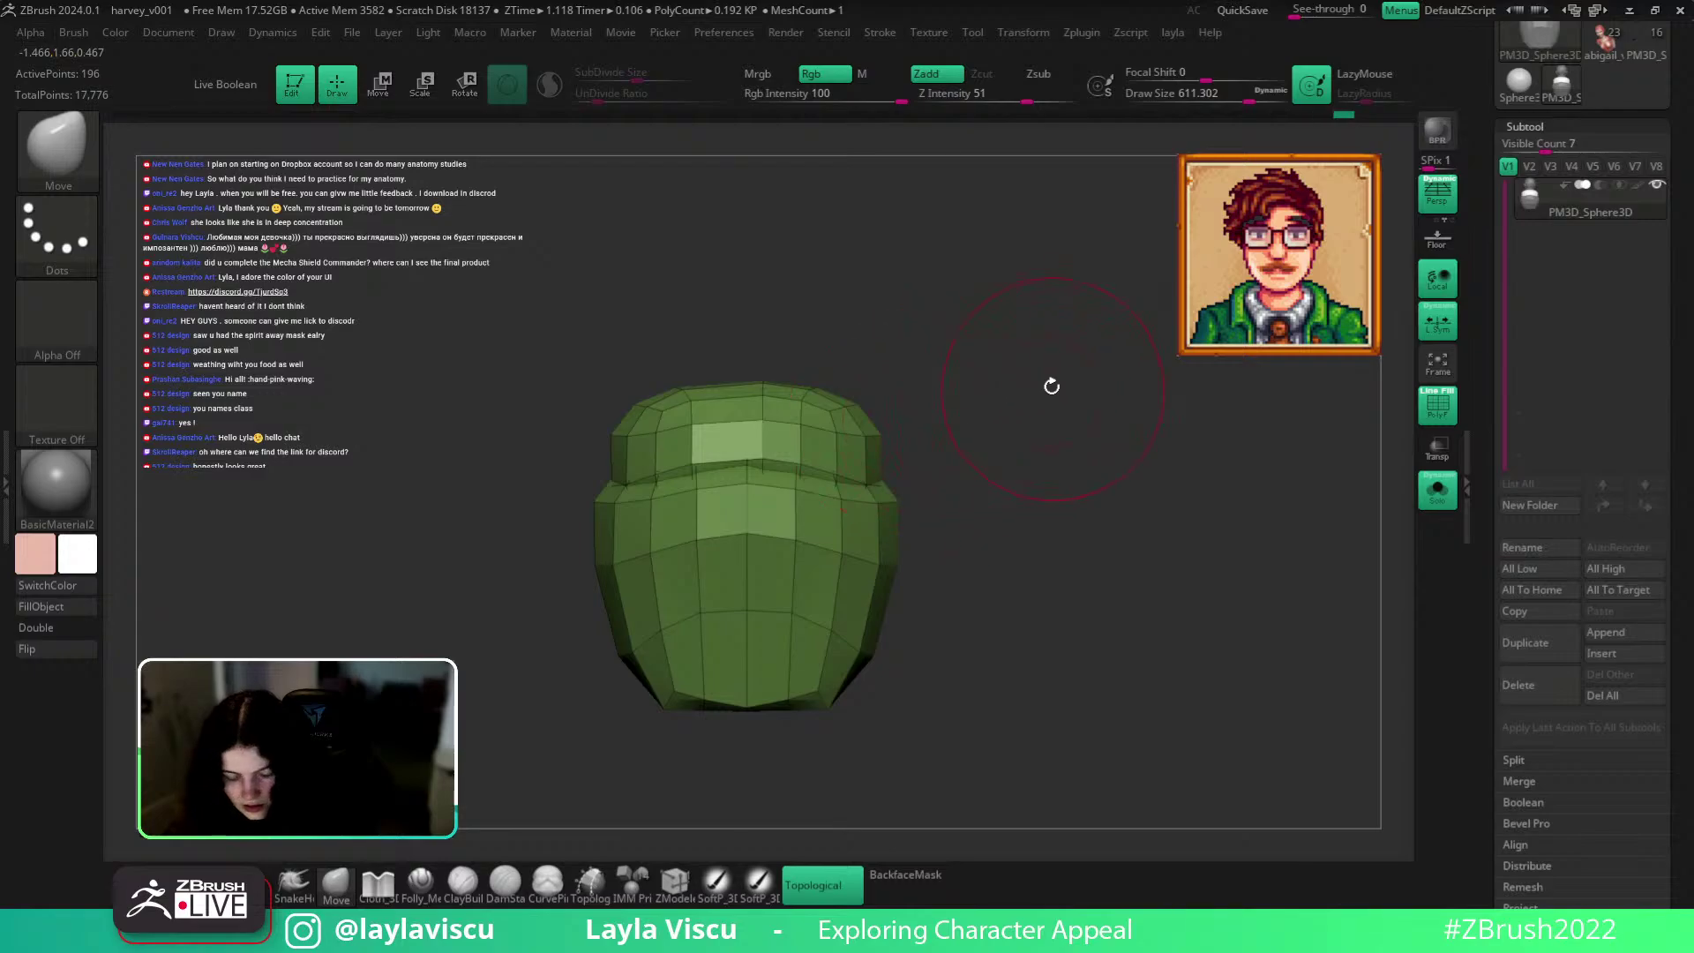
ctrl+shift+click(1034, 397)
ctrl+shift+click(839, 441)
ctrl+shift+click(838, 441)
key(1)
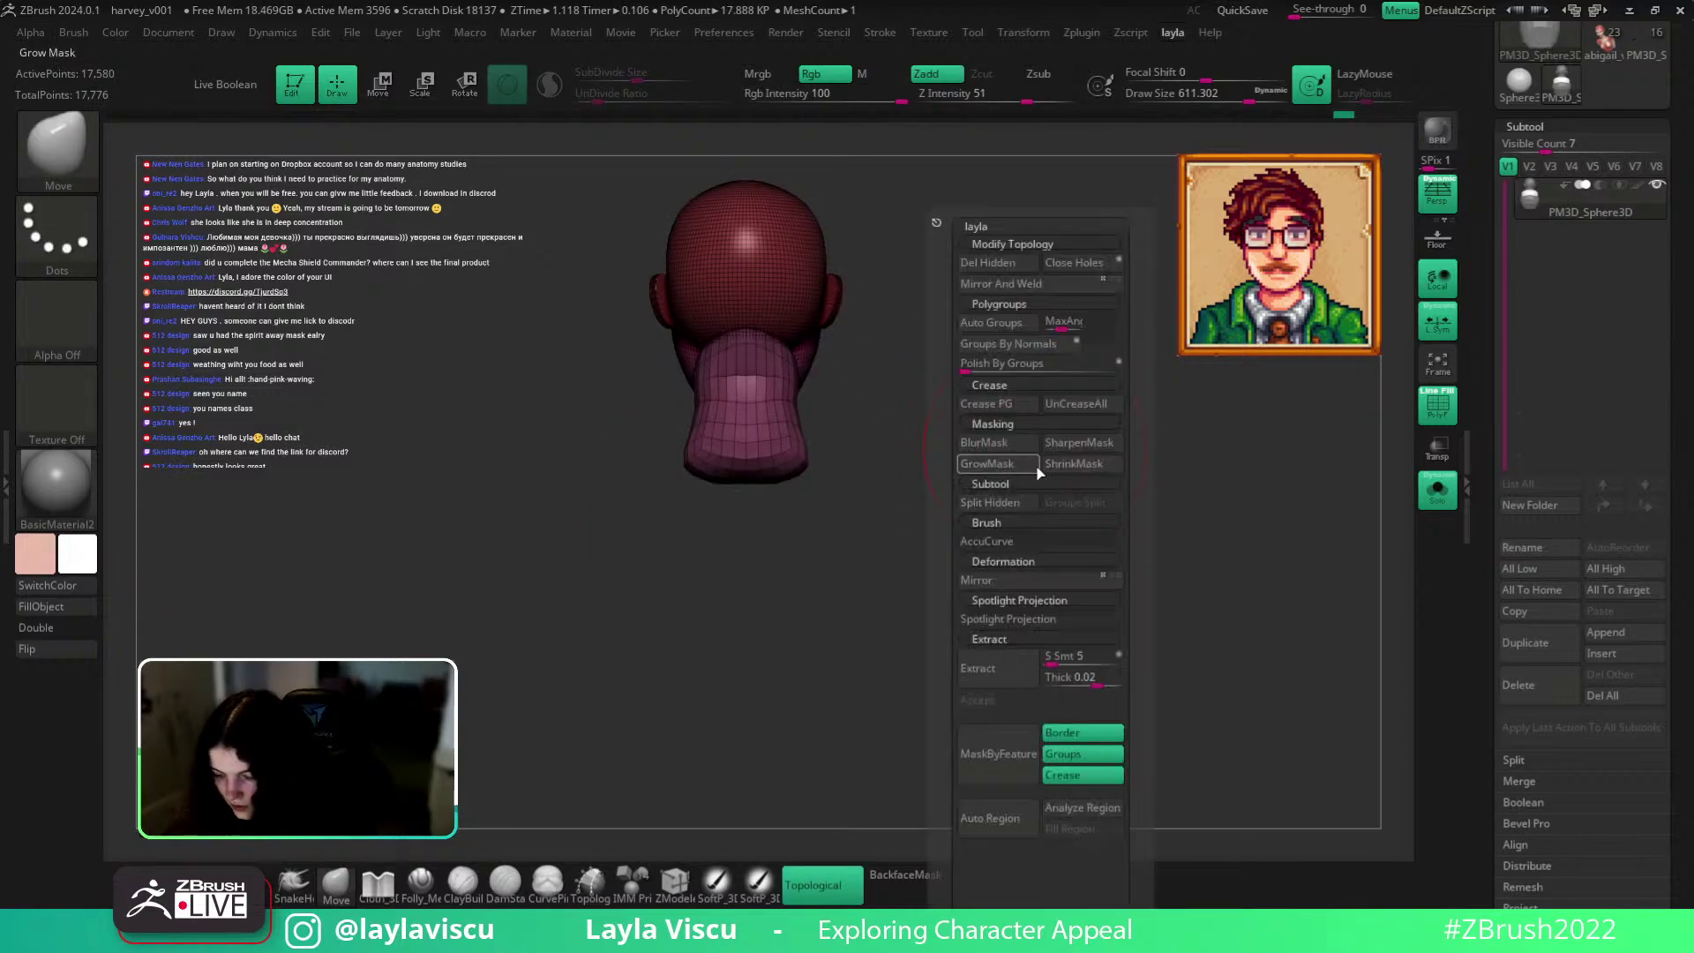
click(990, 502)
click(1438, 489)
alt+click(914, 460)
Try Mirror And Weld on the torso subtool and undo it.
key(1)
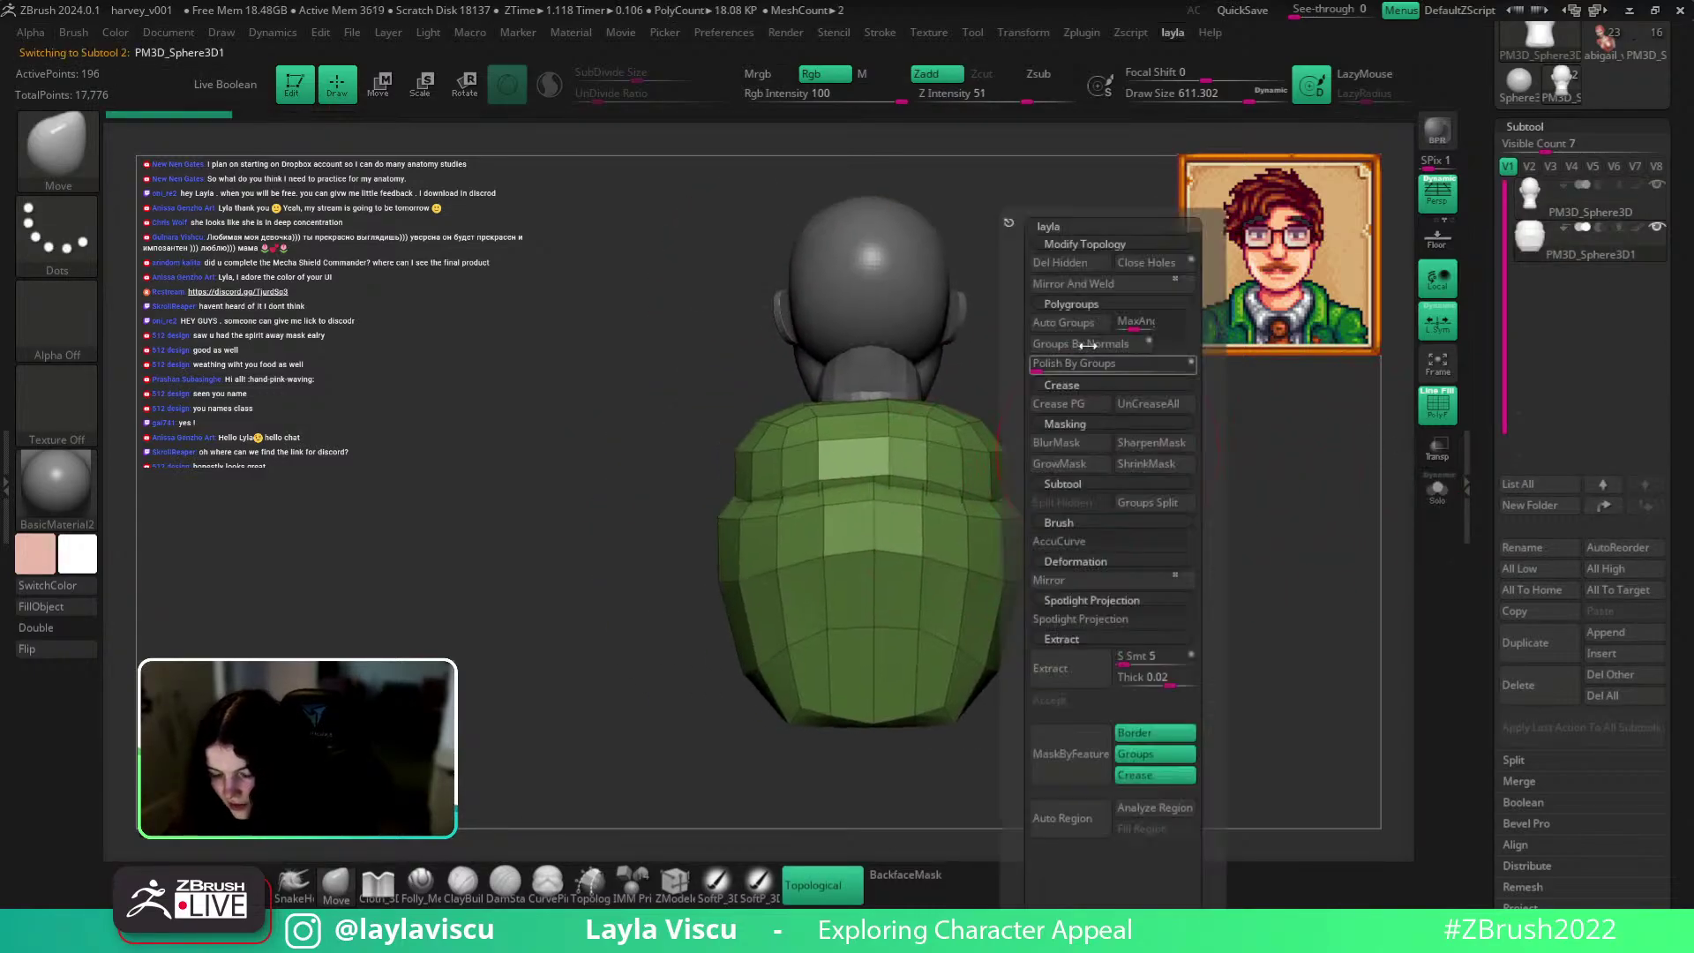
click(1074, 283)
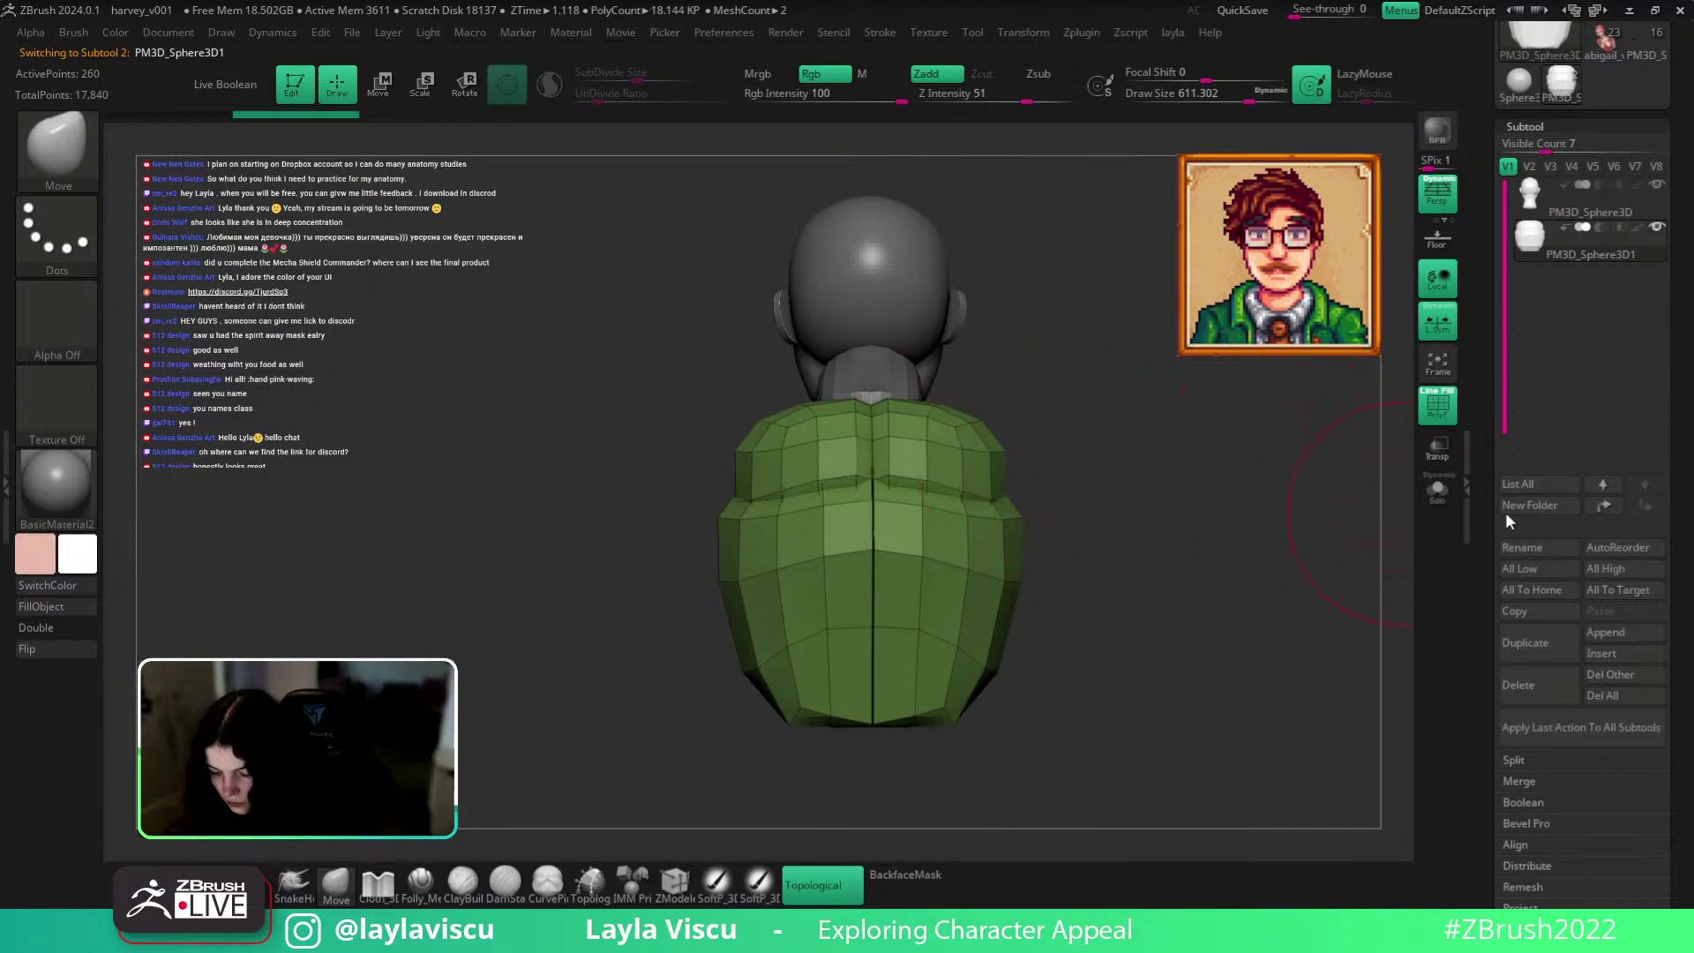
key(ctrl+z)
Regroup the torso and the added shoulder mass into separate polygroups.
key(1)
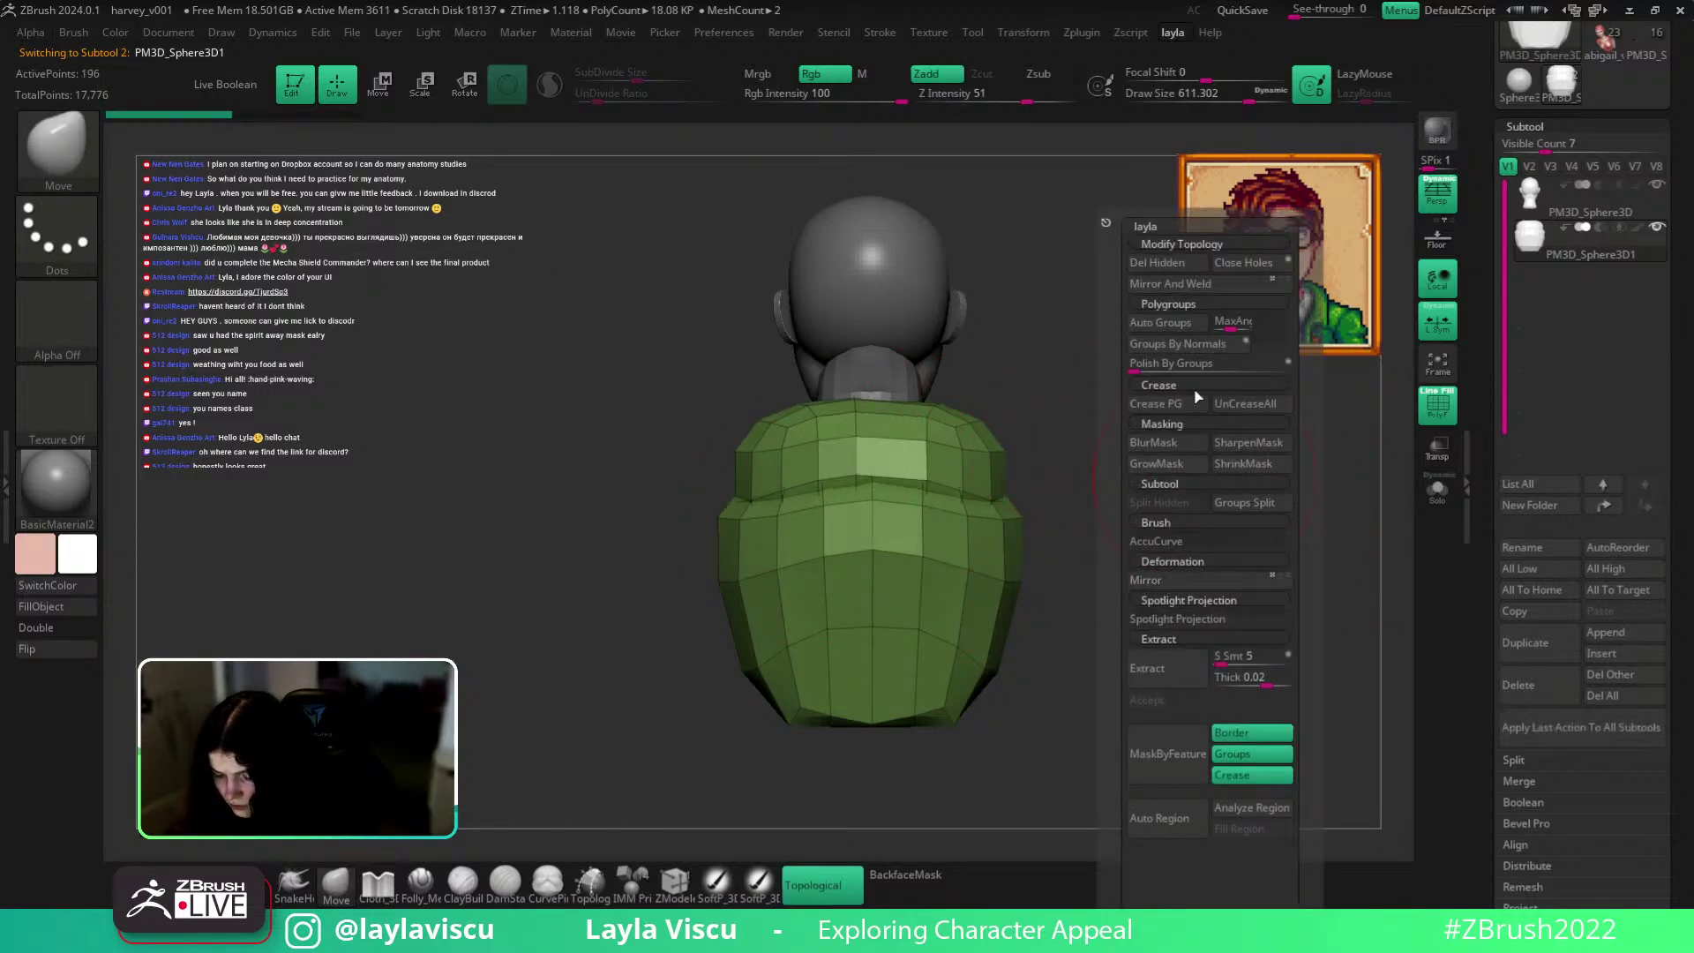
click(1203, 349)
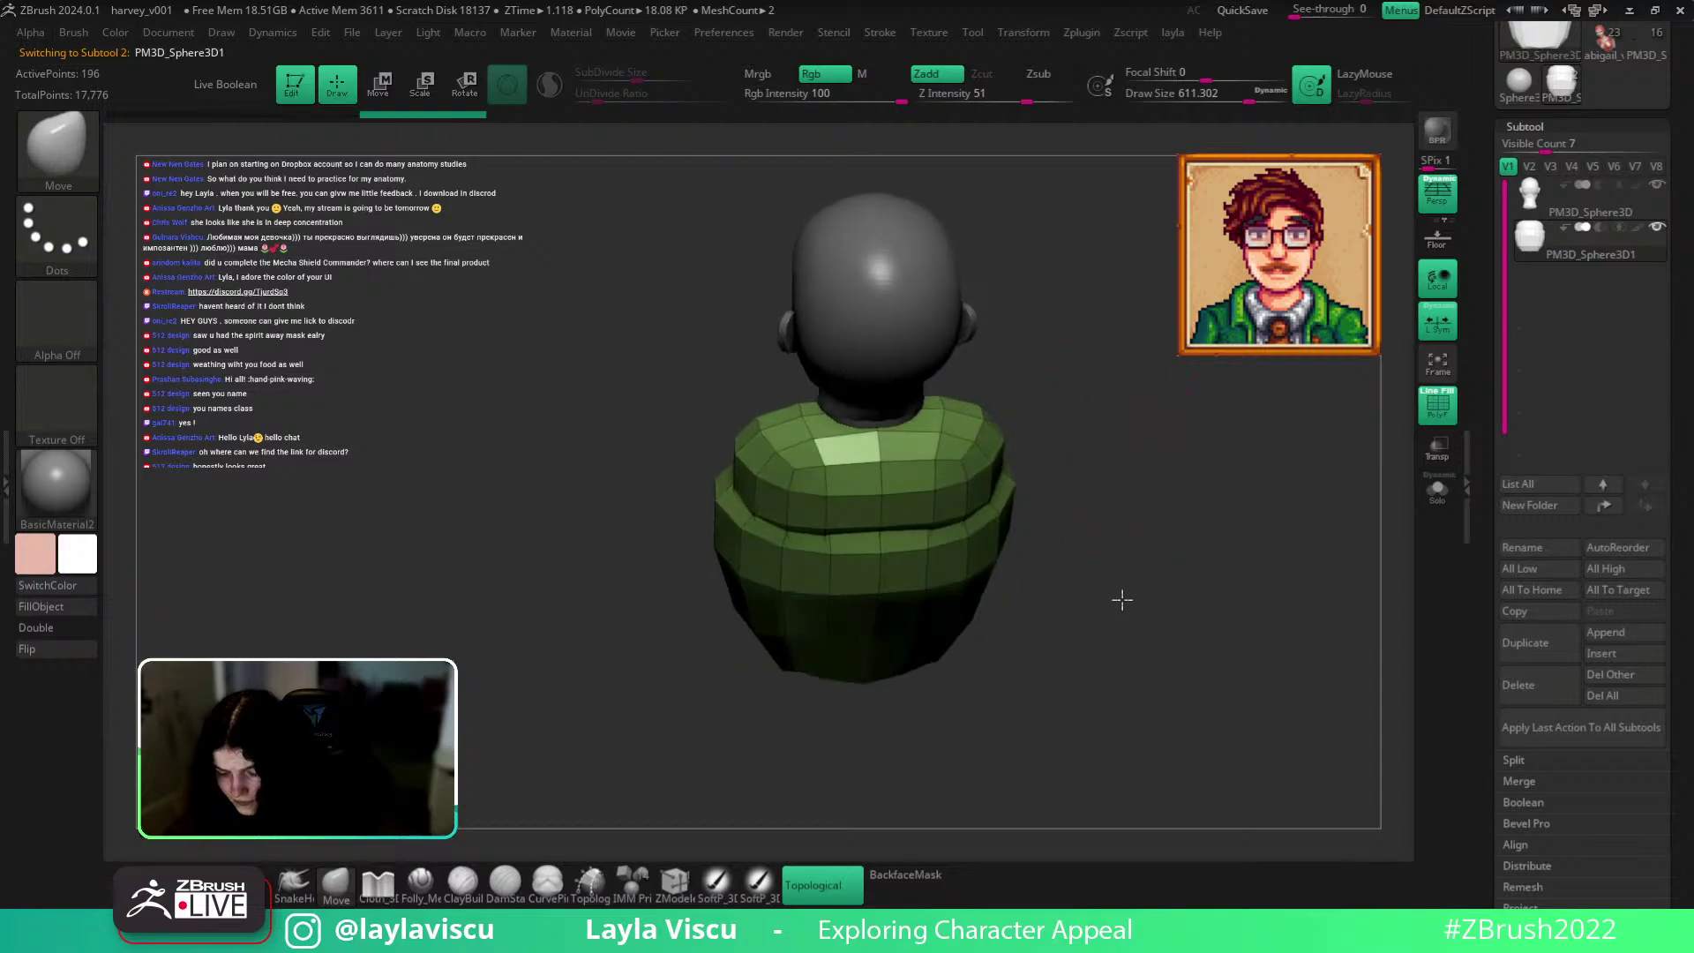
key(1)
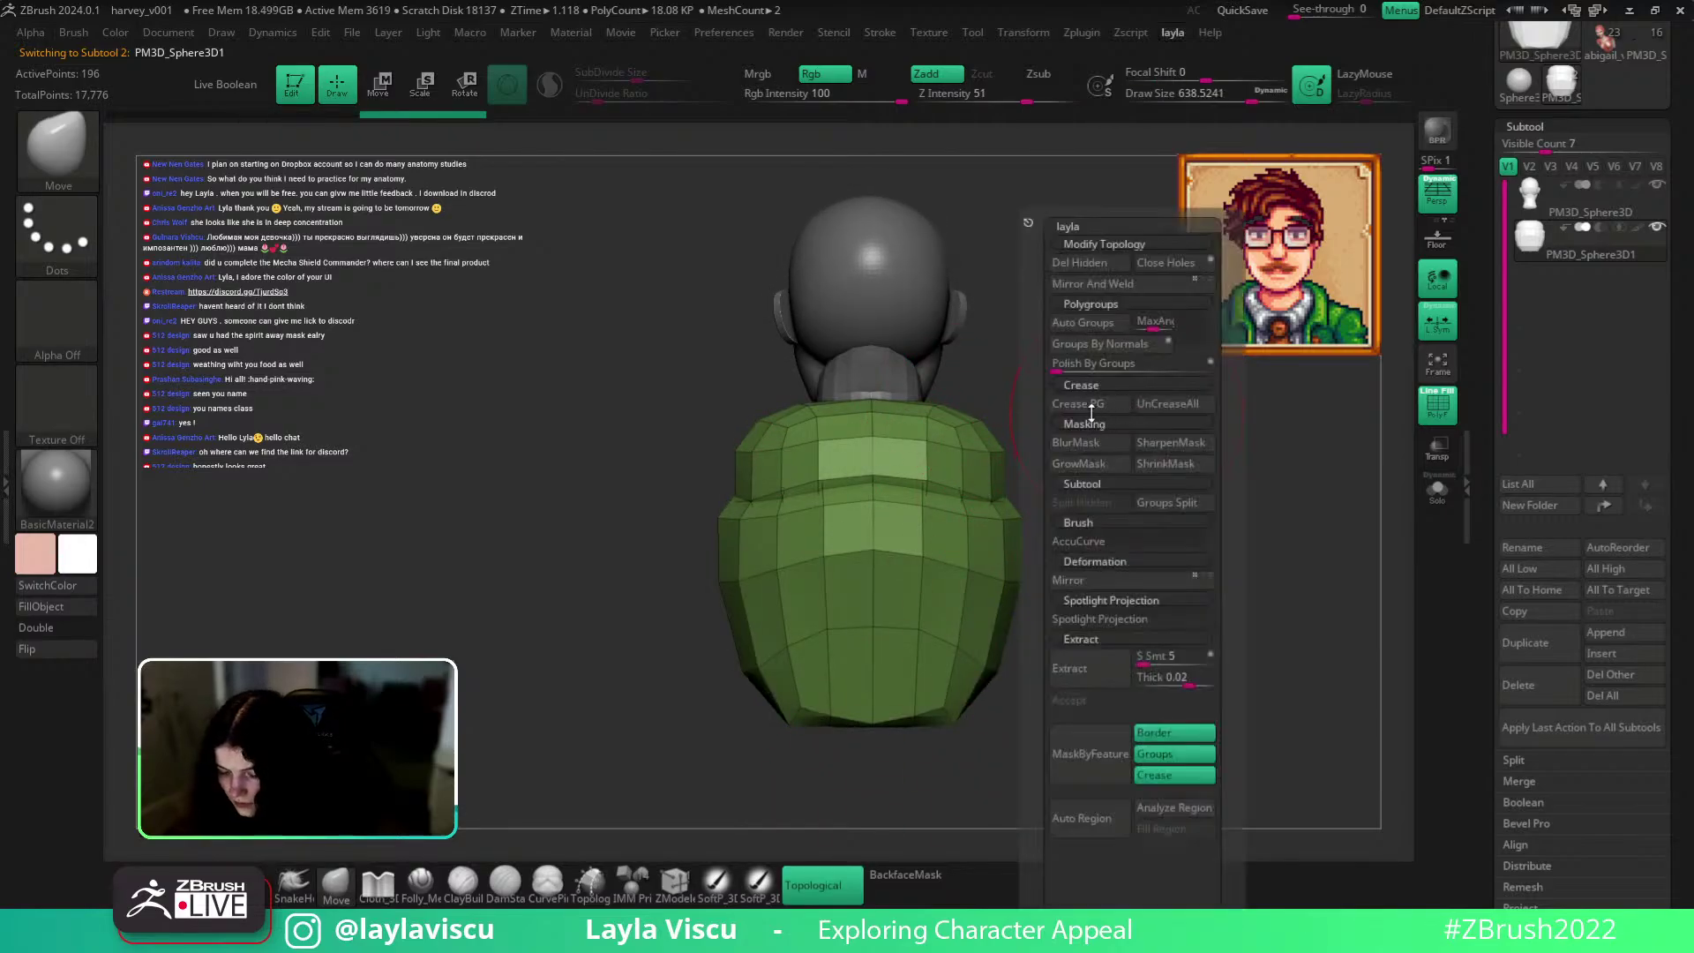
click(1094, 357)
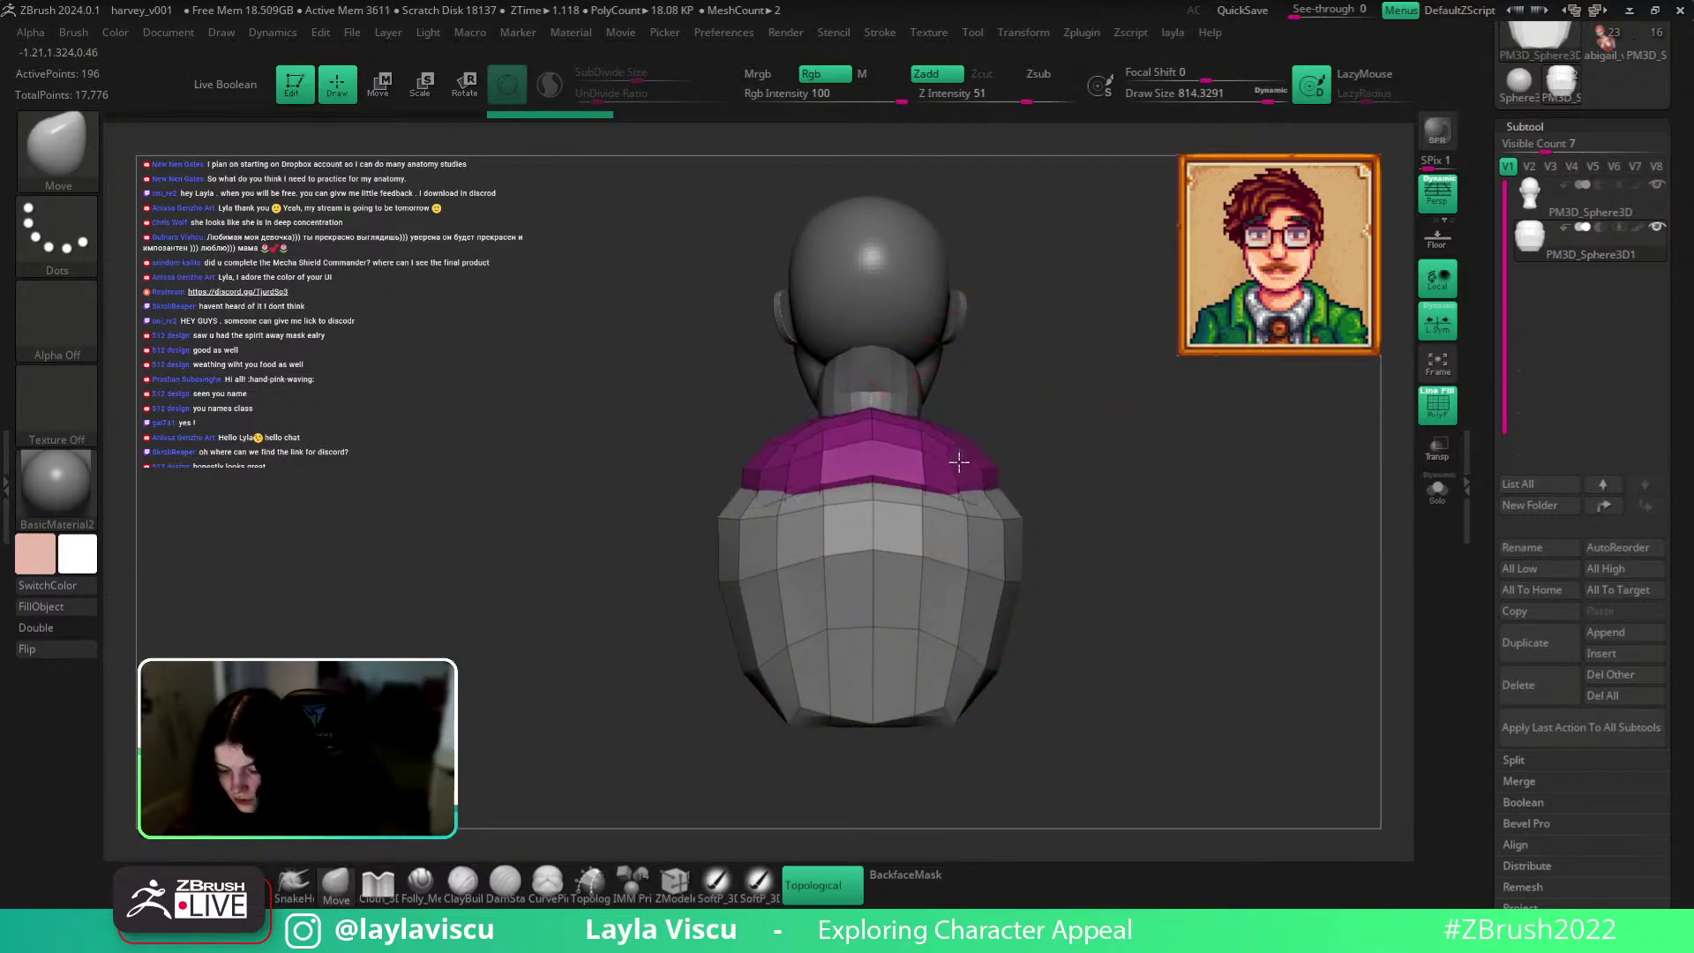
Shape the shoulder and upper-back mass from back and front with the Move brush, reducing the draw size to about 585.
shift+drag(1014, 427, 1235, 450)
mouse_move(1236, 451)
shift+right_down()
mouse_move(1304, 479)
mouse_move(952, 474)
shift+right_up()
drag(890, 554, 911, 504)
right_drag(1027, 501, 981, 496)
drag(980, 496, 1059, 507)
mouse_move(1064, 510)
shift+right_down()
mouse_move(1093, 526)
mouse_move(985, 482)
shift+right_up()
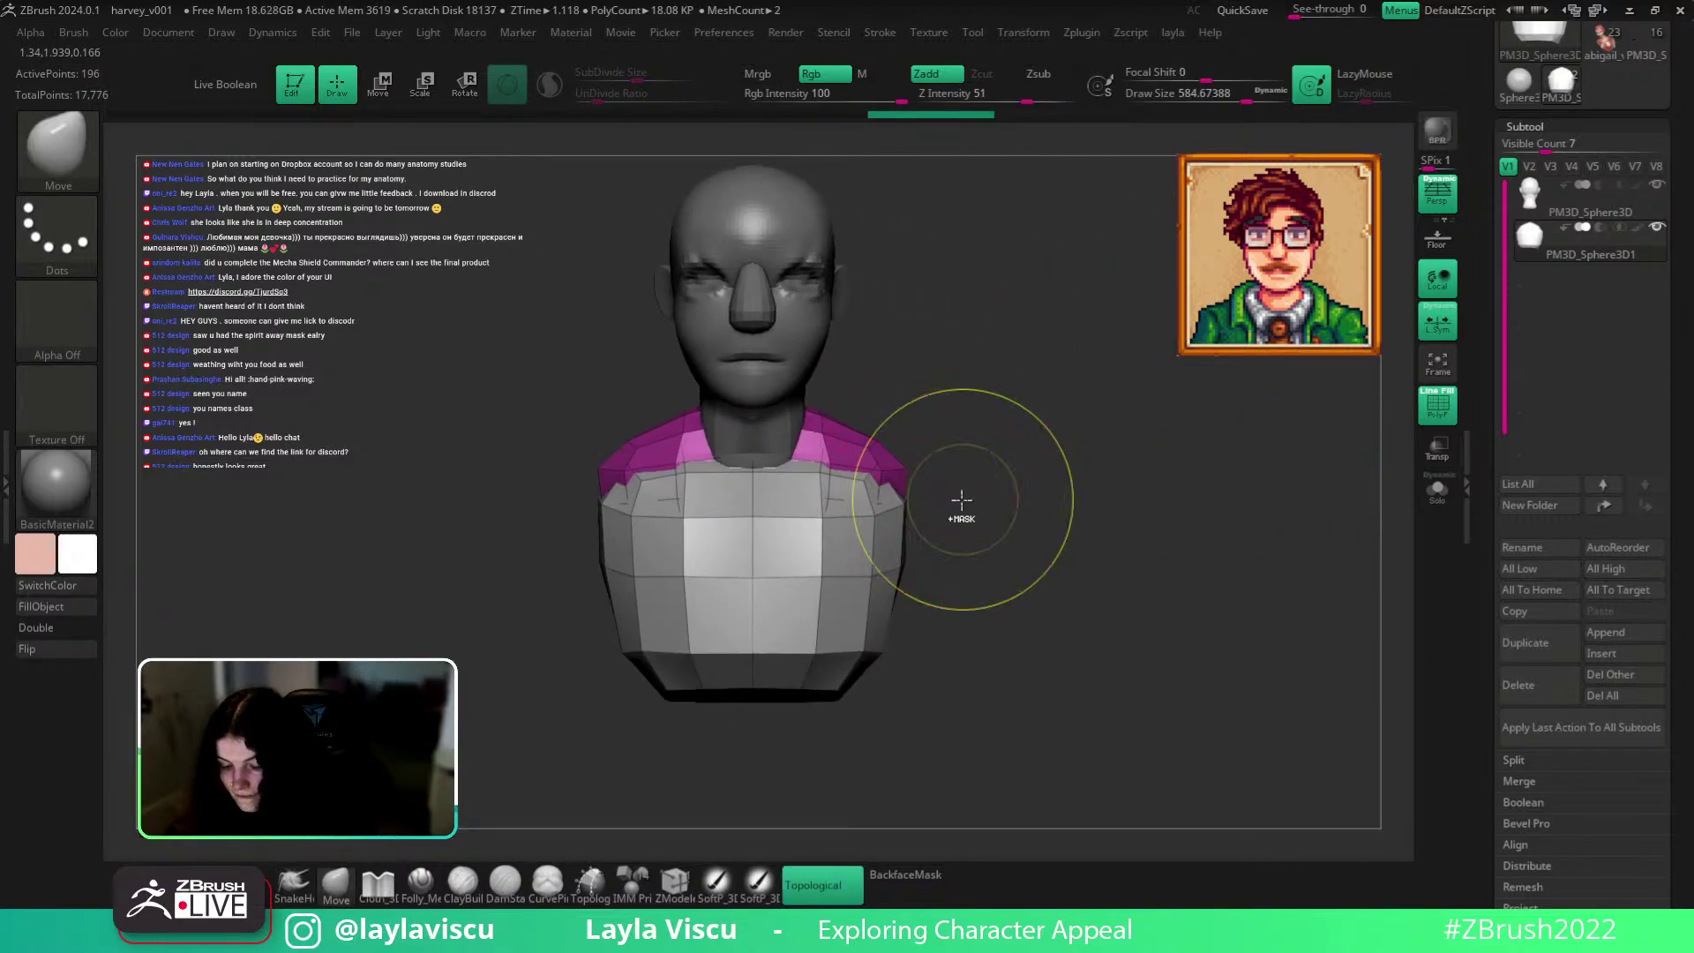
Reshape the front shoulder corners of the torso subtool with the Move brush, reducing the draw size to about 358.
ctrl+click(961, 498)
key(s)
ctrl+click(946, 472)
ctrl+click(1040, 455)
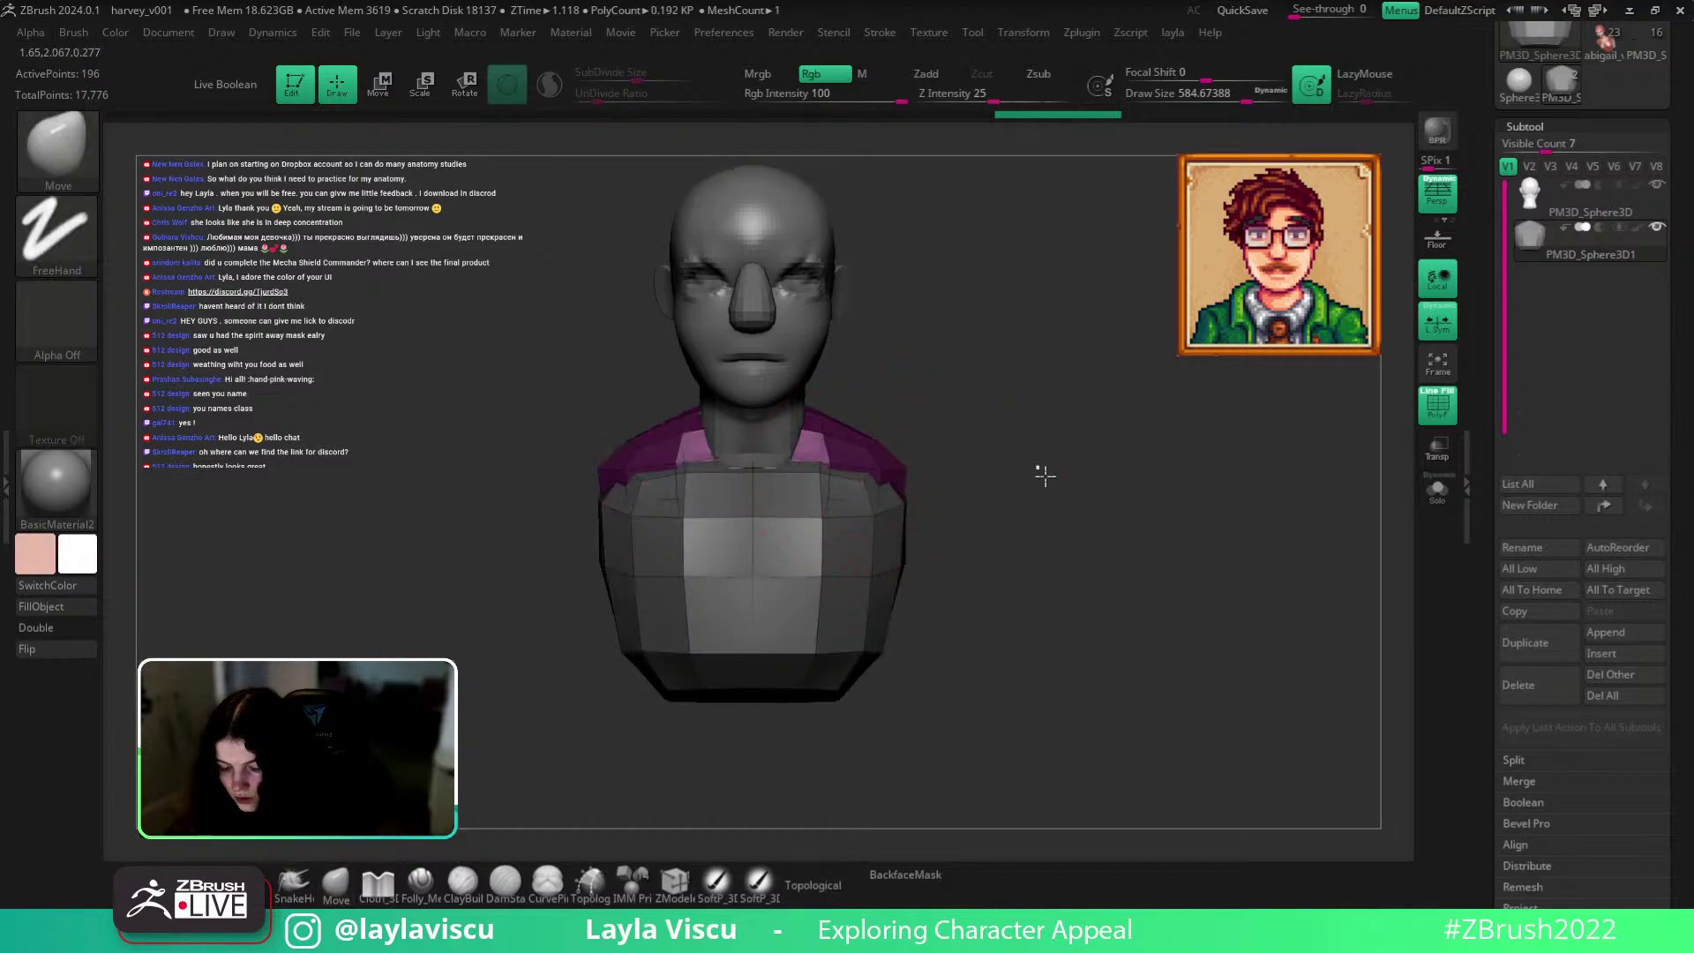
ctrl+click(1053, 409)
ctrl+click(879, 477)
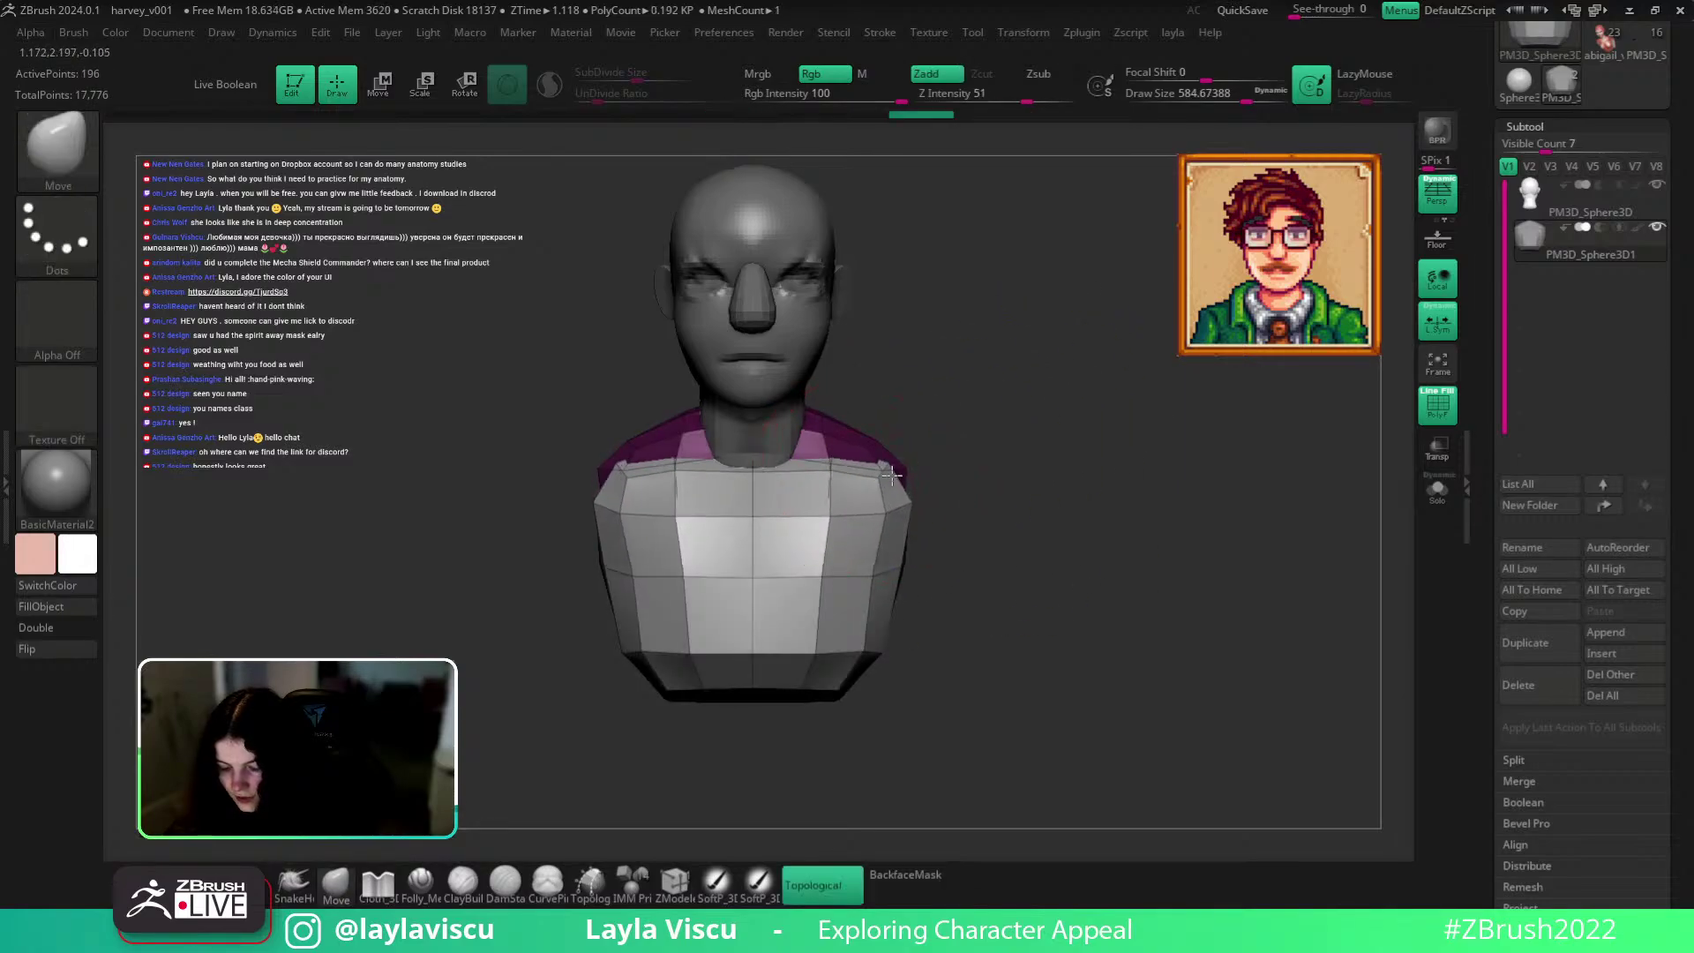
mouse_move(1103, 458)
mouse_down()
mouse_move(1009, 457)
mouse_move(911, 494)
mouse_move(940, 488)
mouse_move(816, 498)
mouse_move(807, 476)
mouse_move(869, 473)
mouse_up()
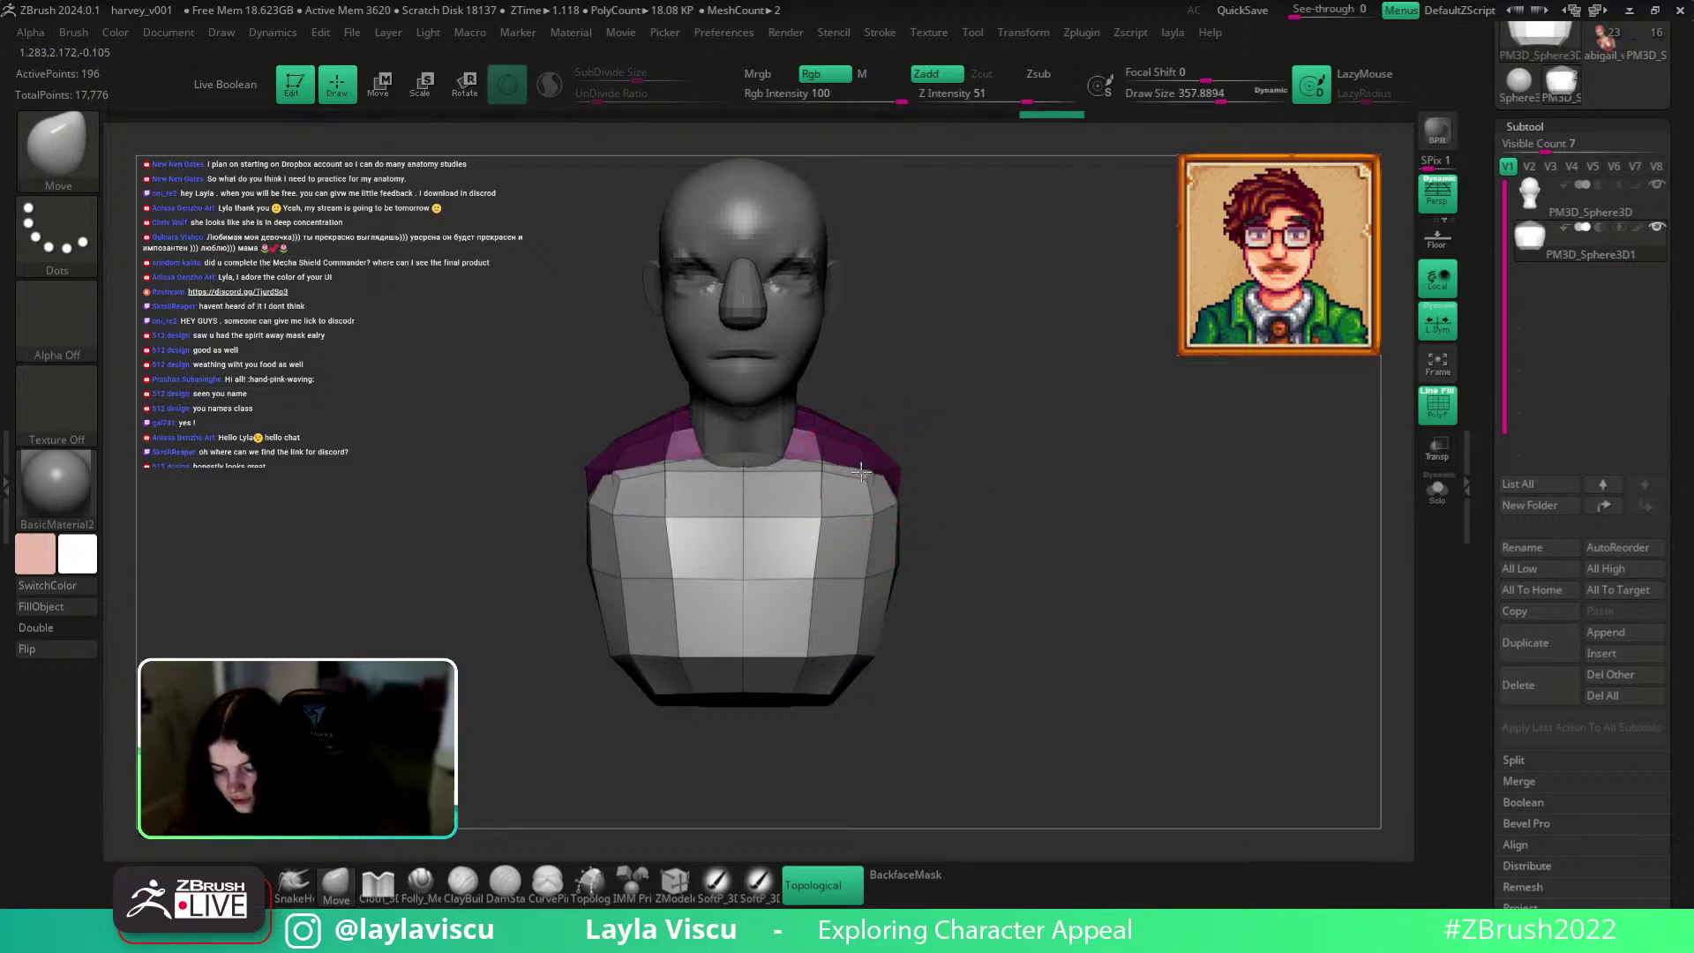
drag(1029, 518, 851, 452)
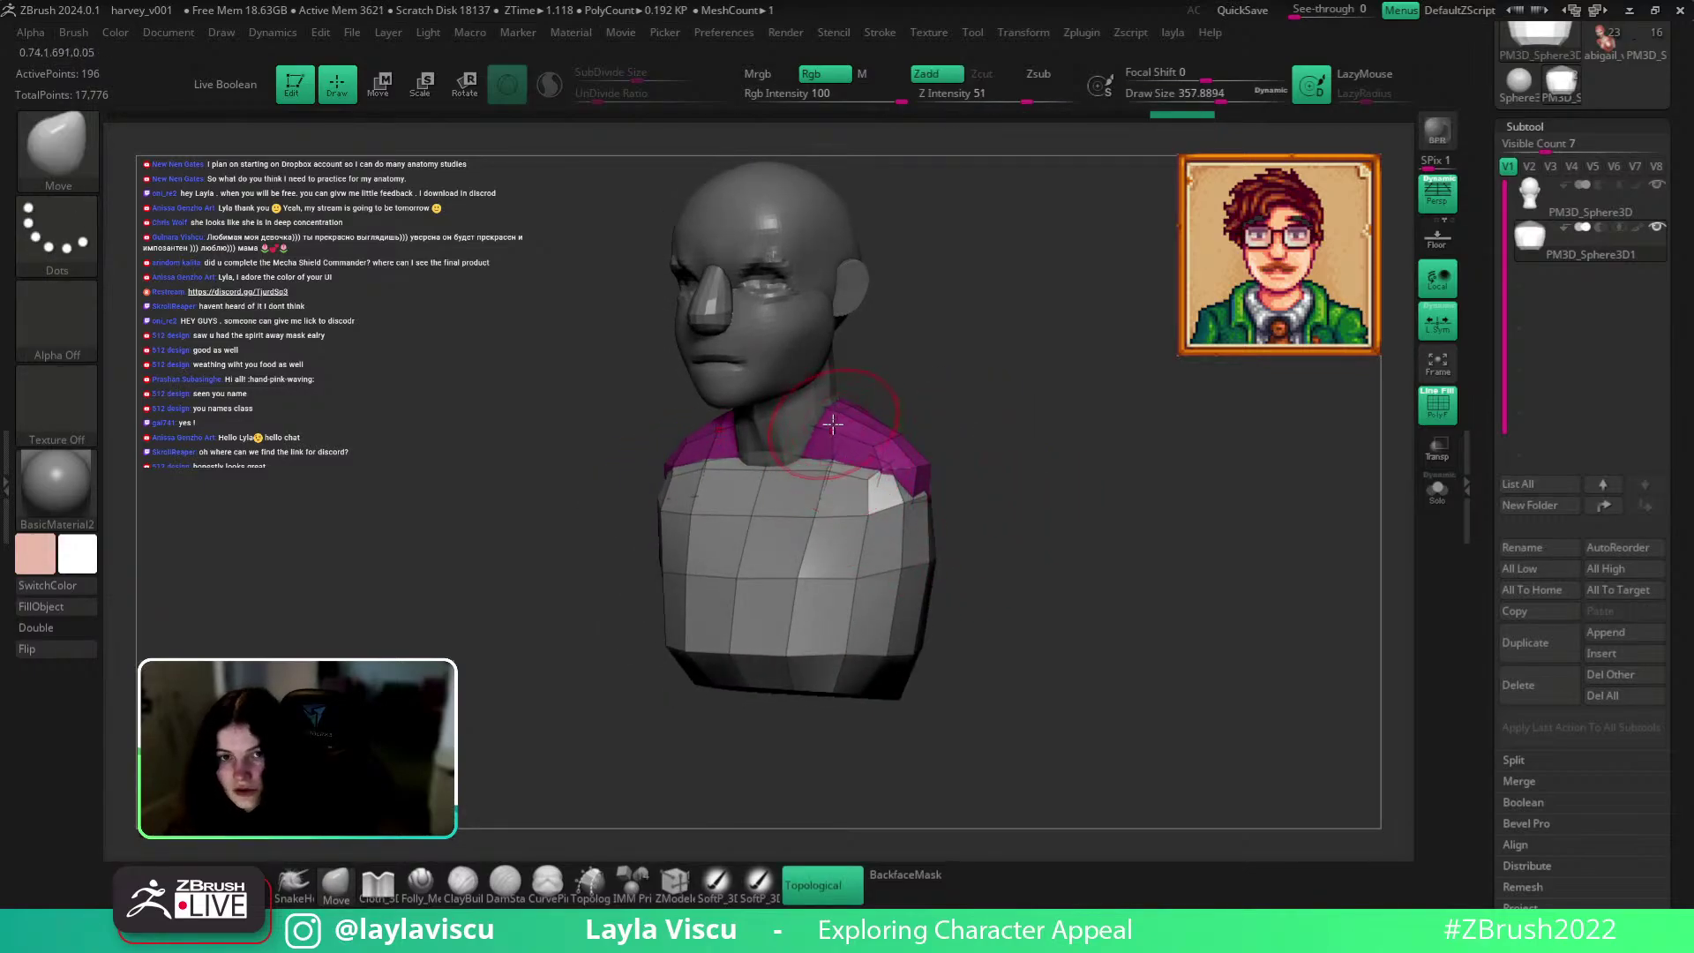
Isolate the shoulder polygroup to inspect its shape and show the whole torso subtool again from the front.
ctrl+click(821, 419)
ctrl+click(1063, 424)
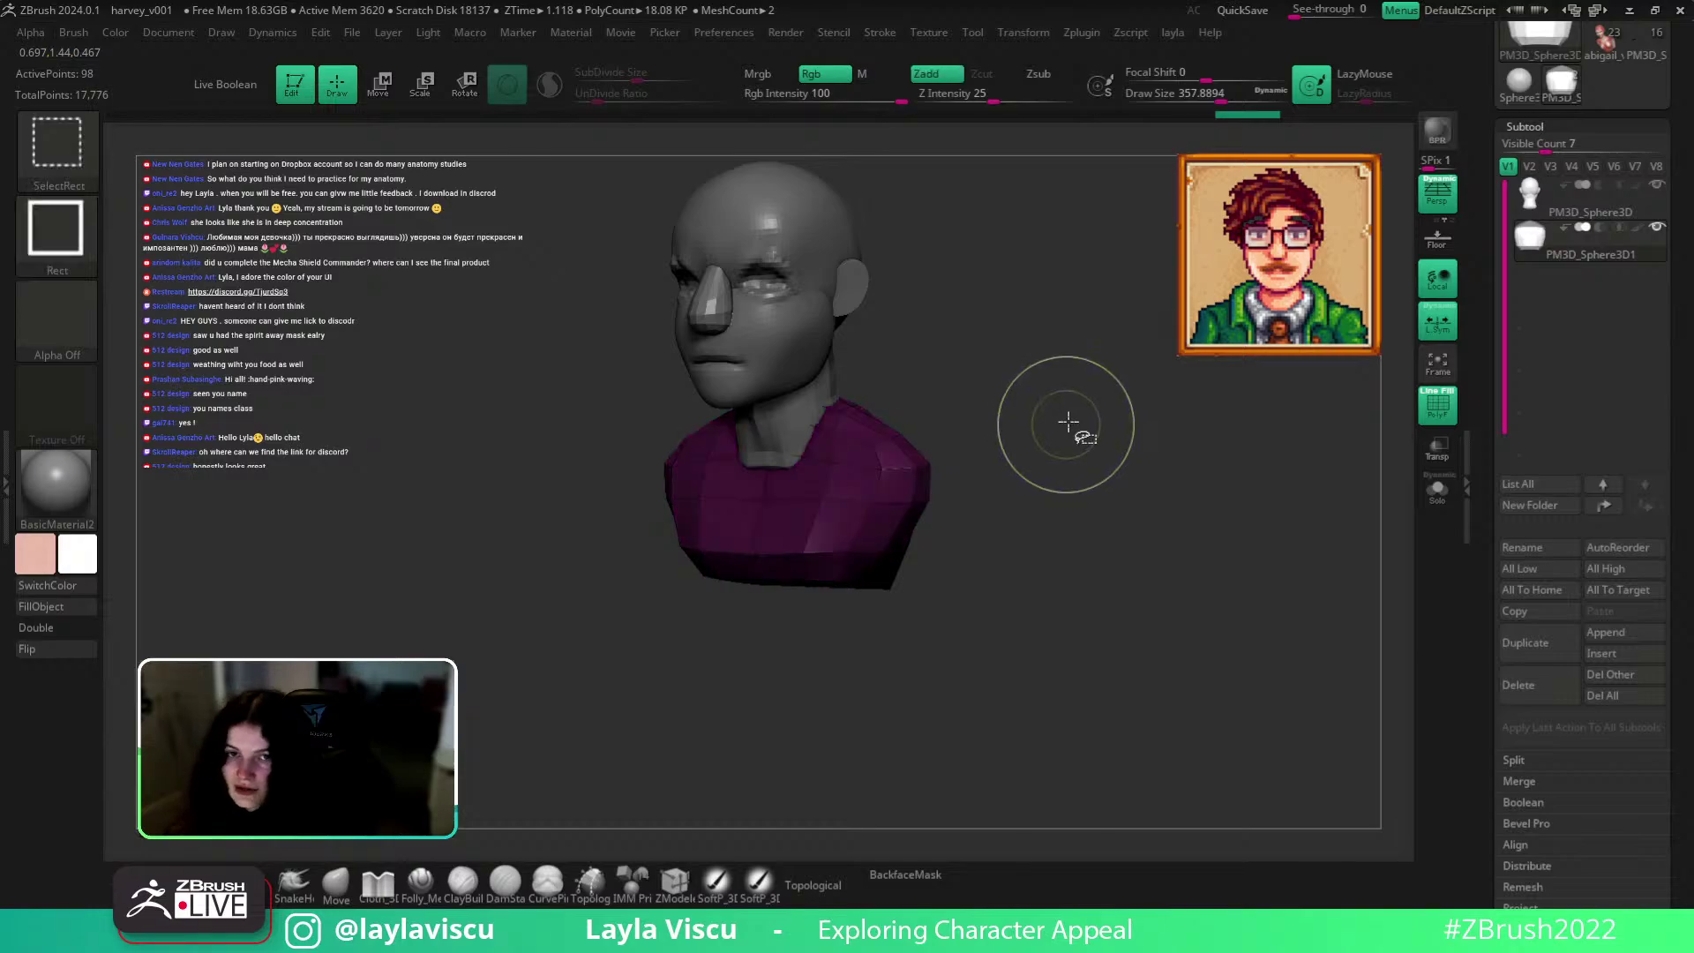
ctrl+shift+click(1063, 424)
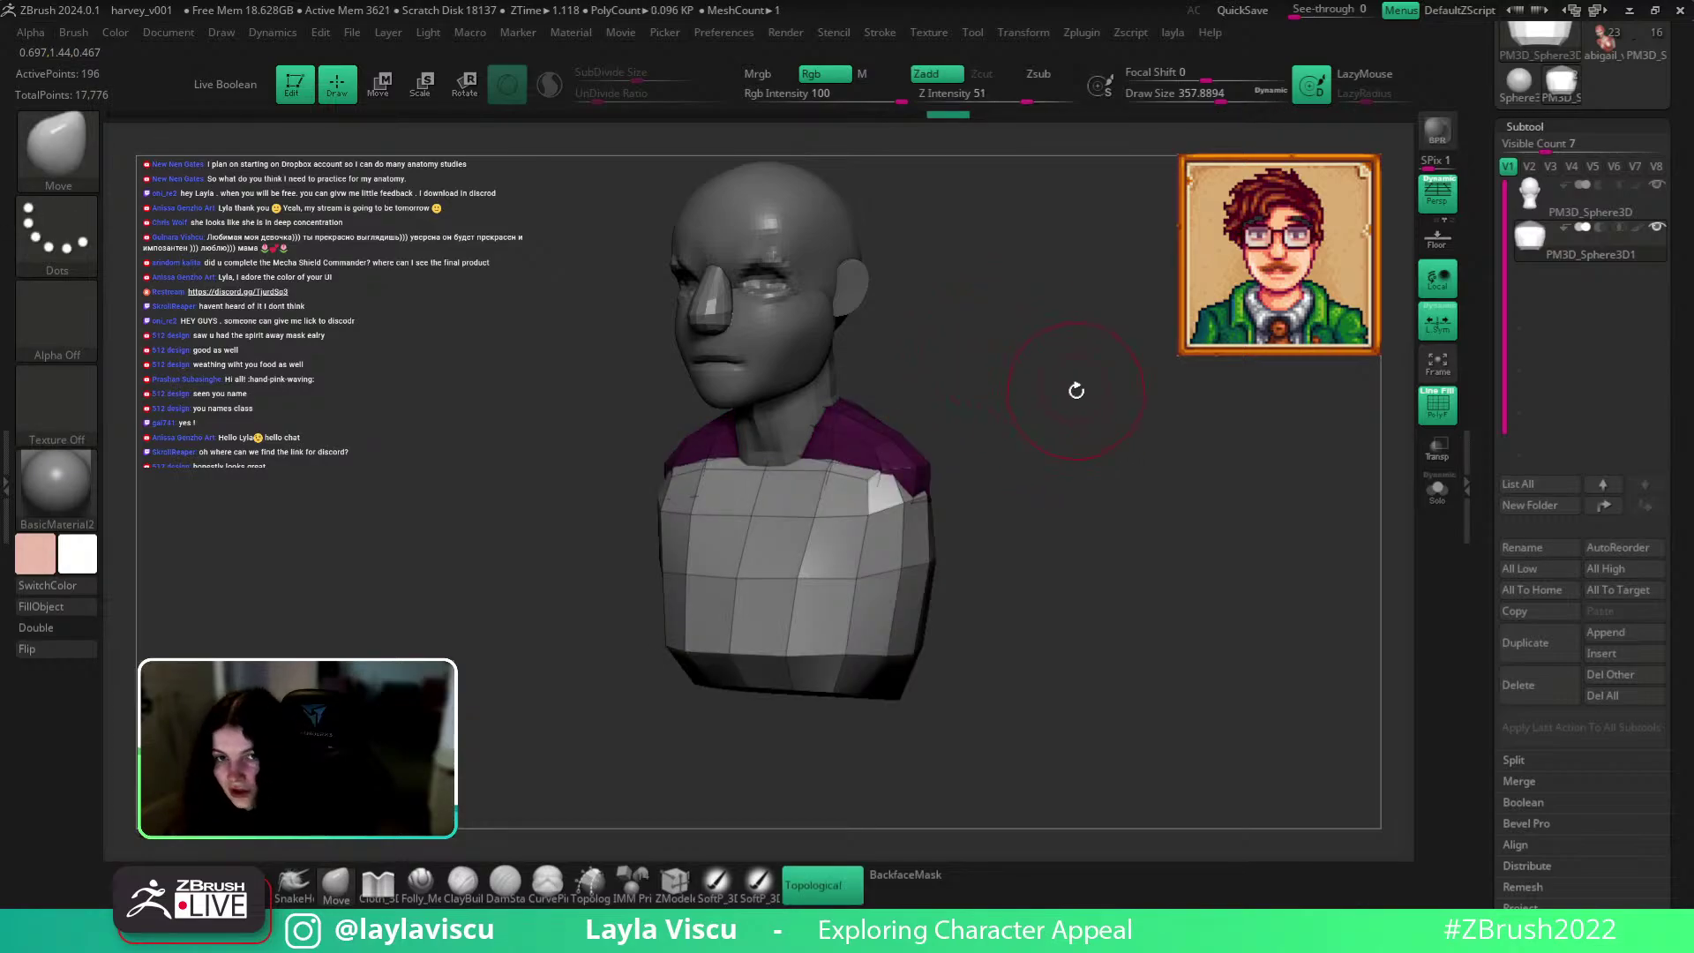
shift+drag(1104, 492, 845, 494)
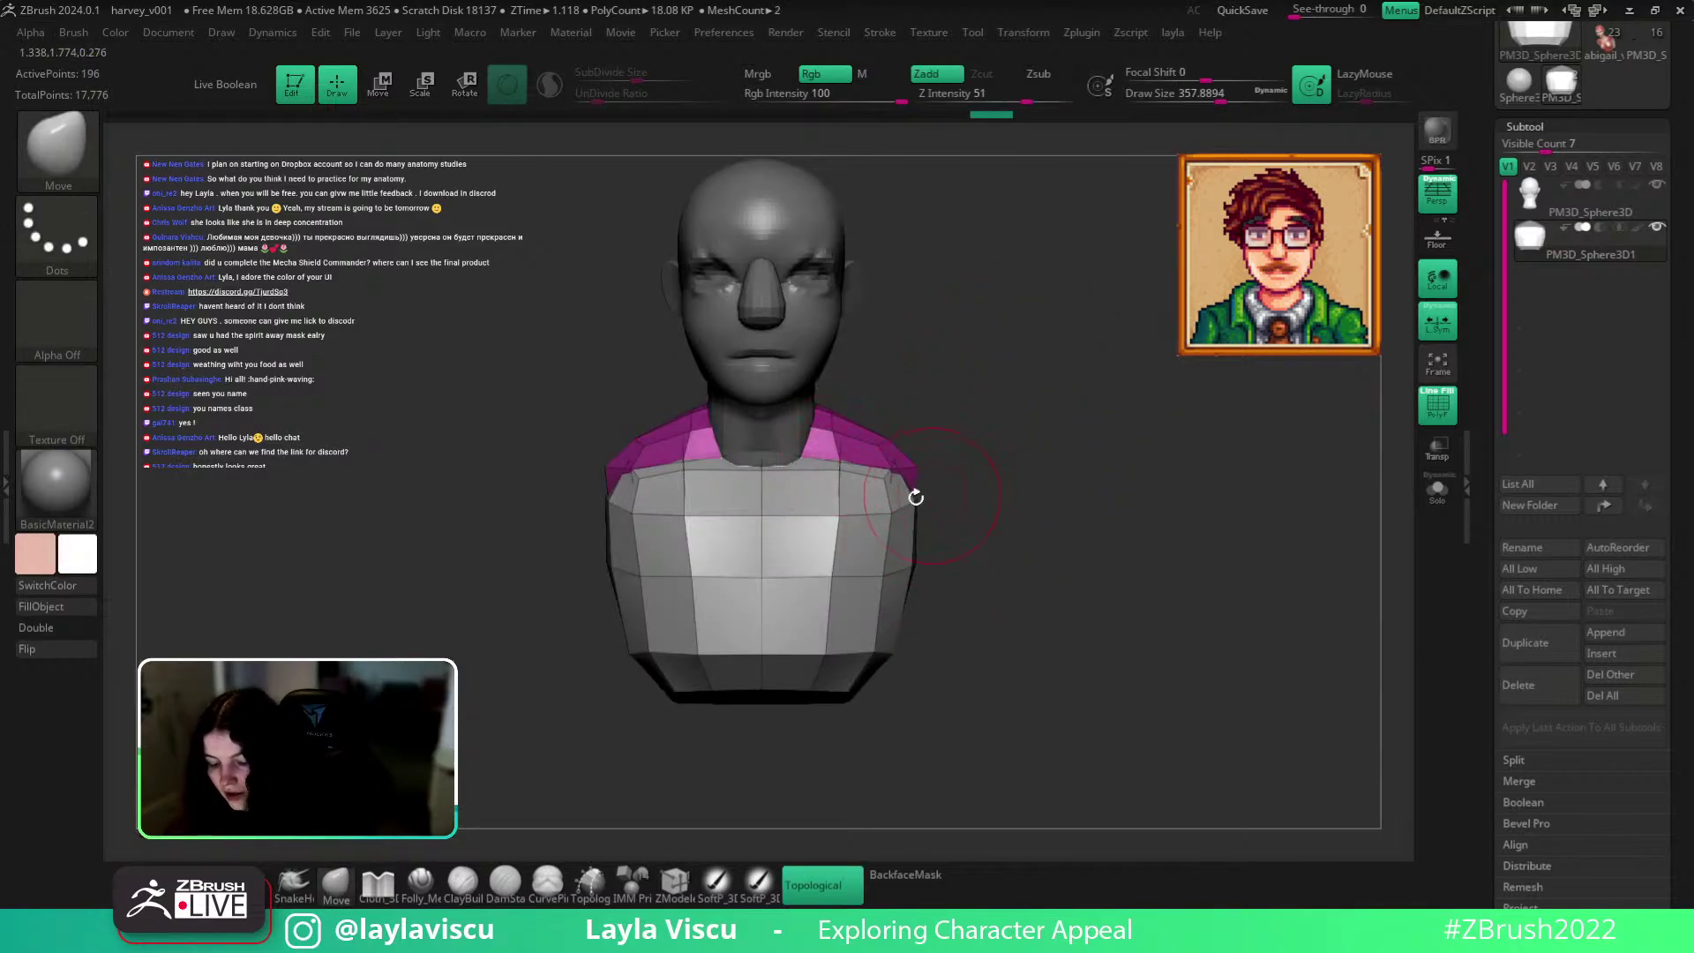
Dock the Brush palette in the side tray and set the Move brush's Mask By Polygroups auto masking to 100.
click(64, 26)
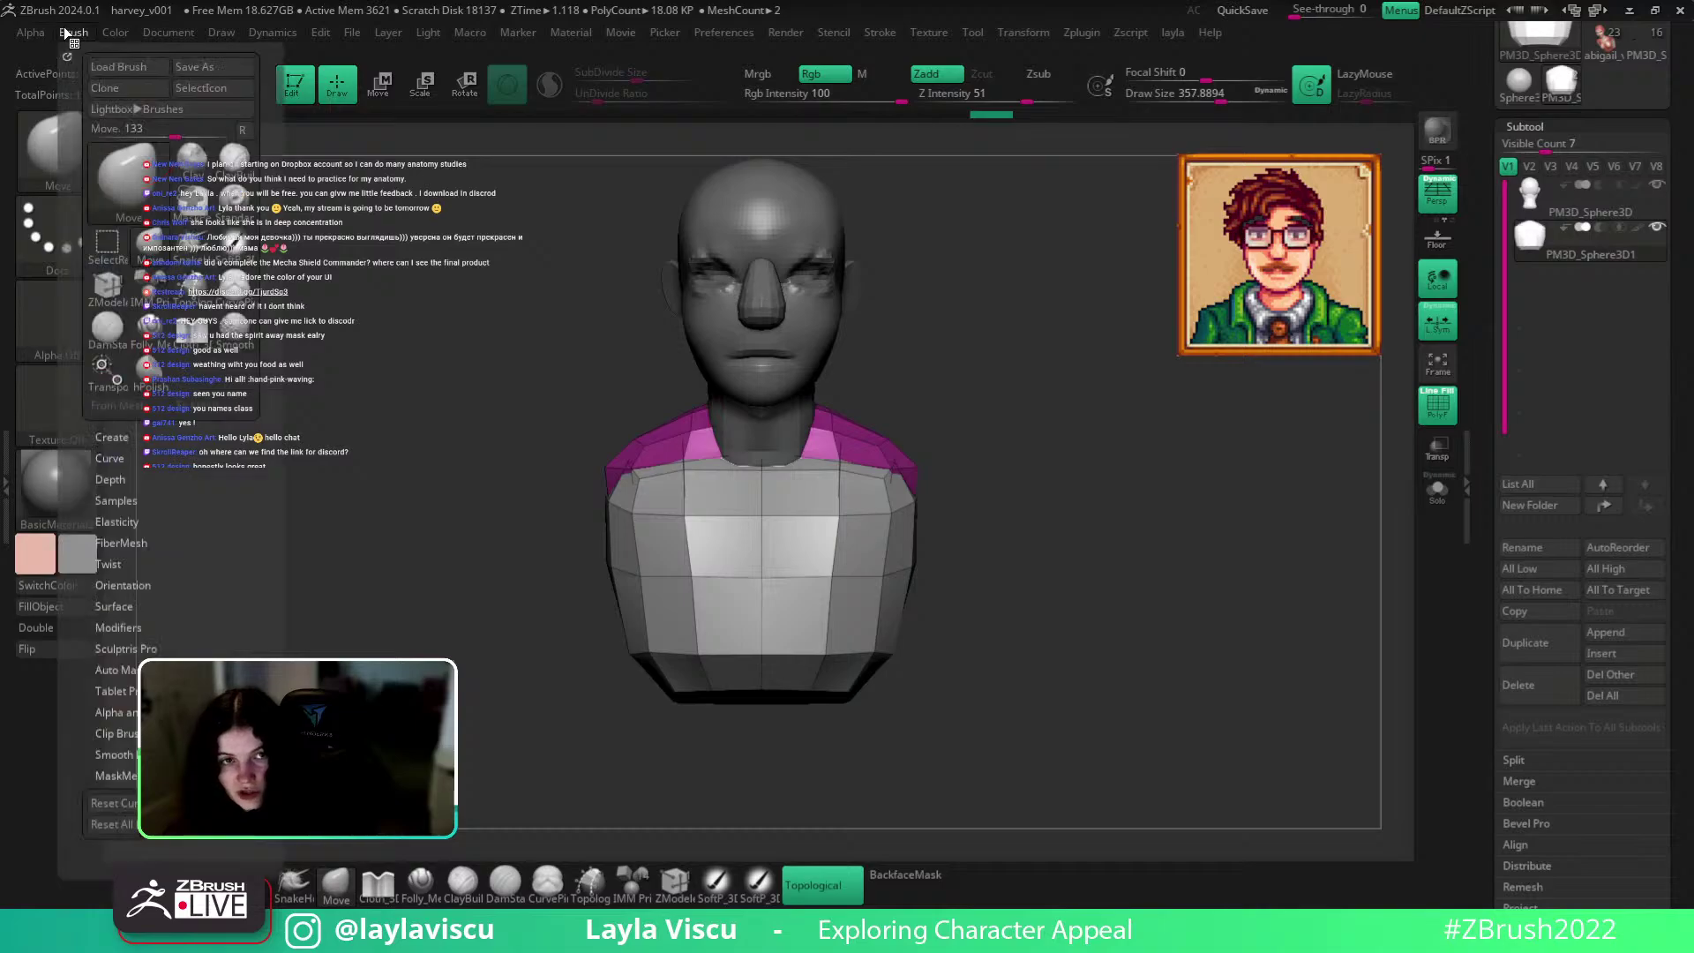
drag(67, 56, 1654, 256)
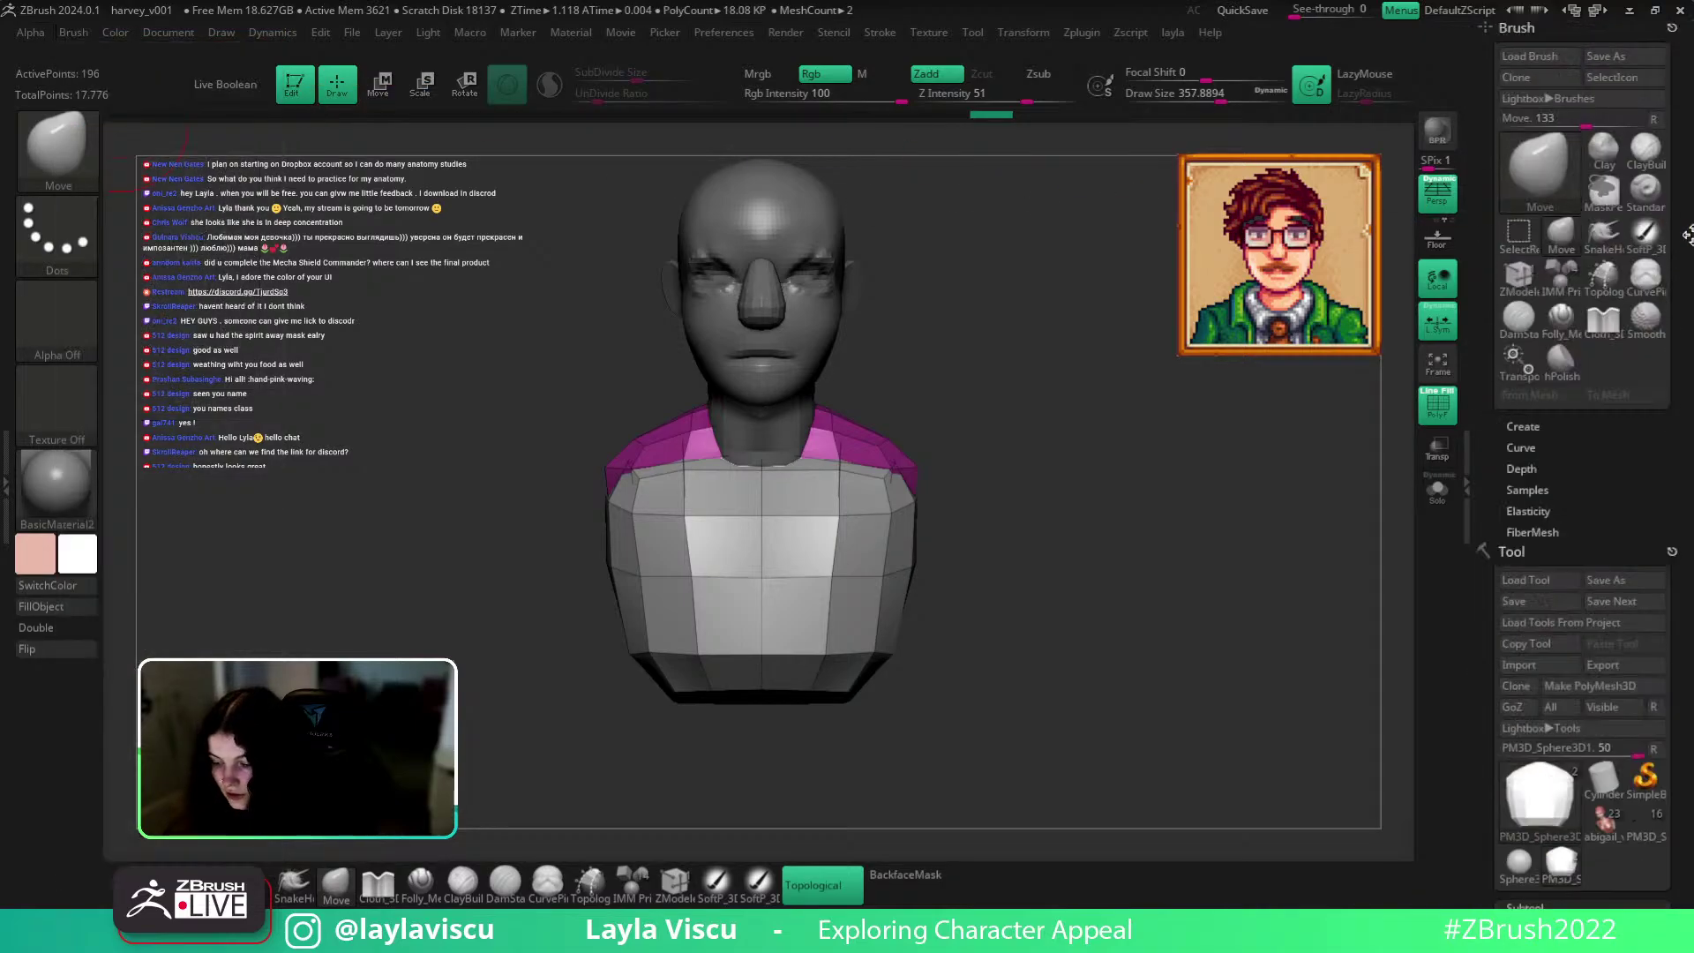
mouse_move(1667, 572)
mouse_down()
mouse_move(1626, 509)
mouse_move(1588, 490)
mouse_up()
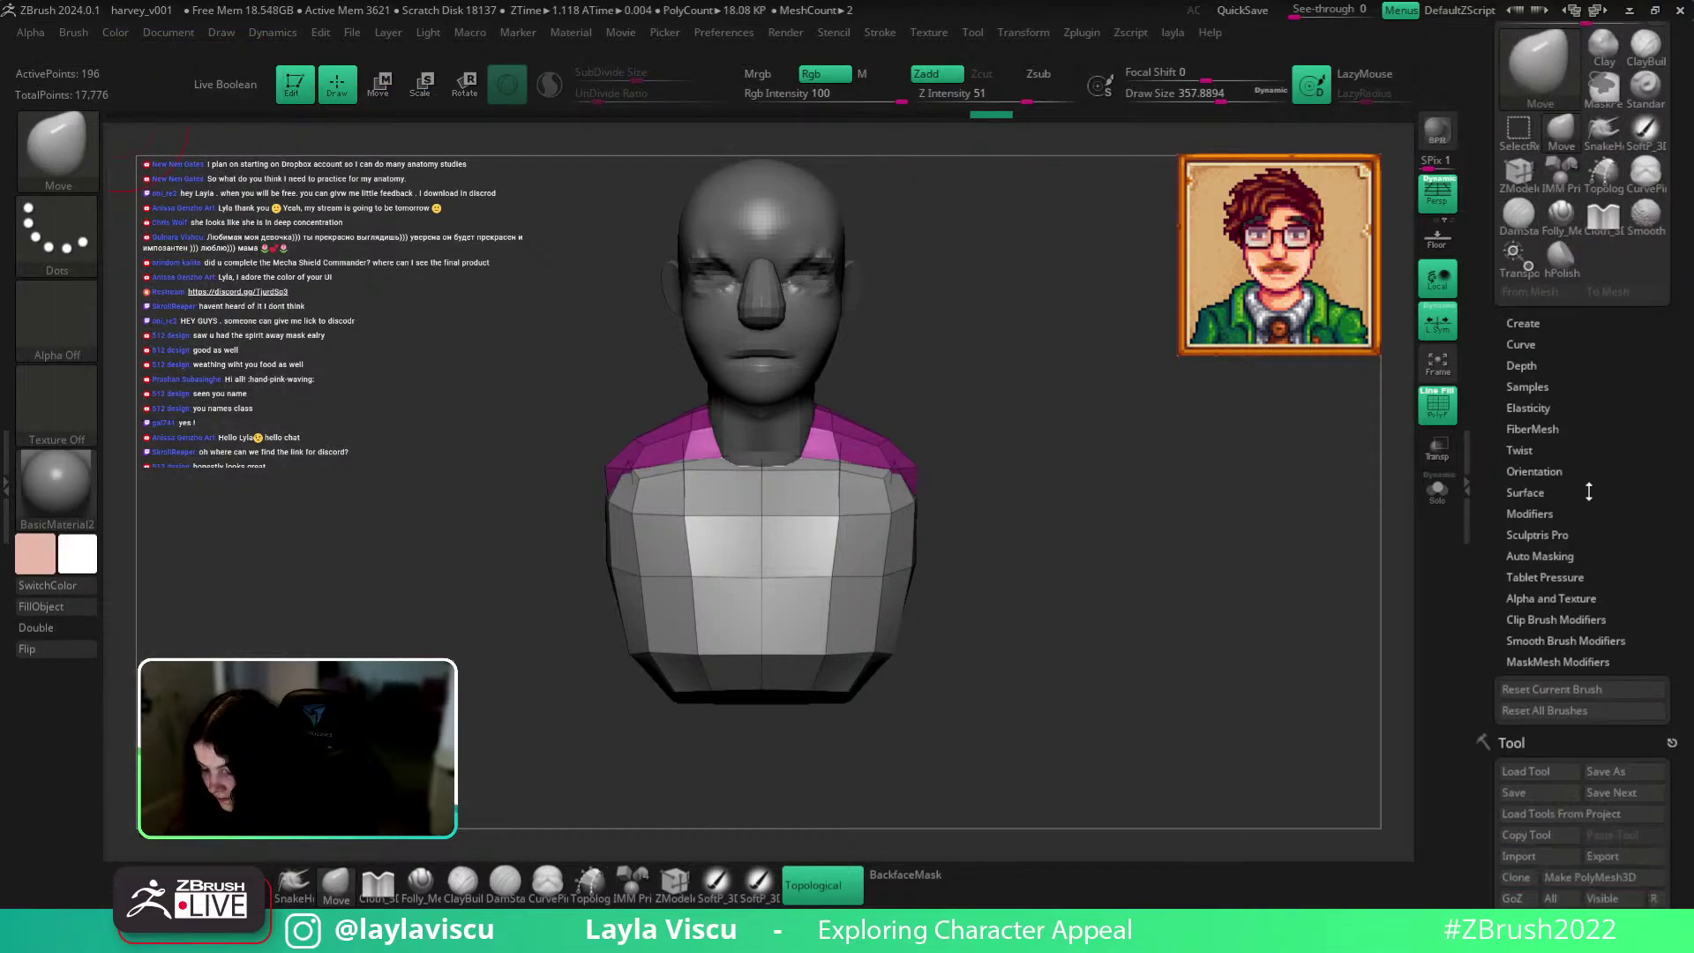
click(1551, 553)
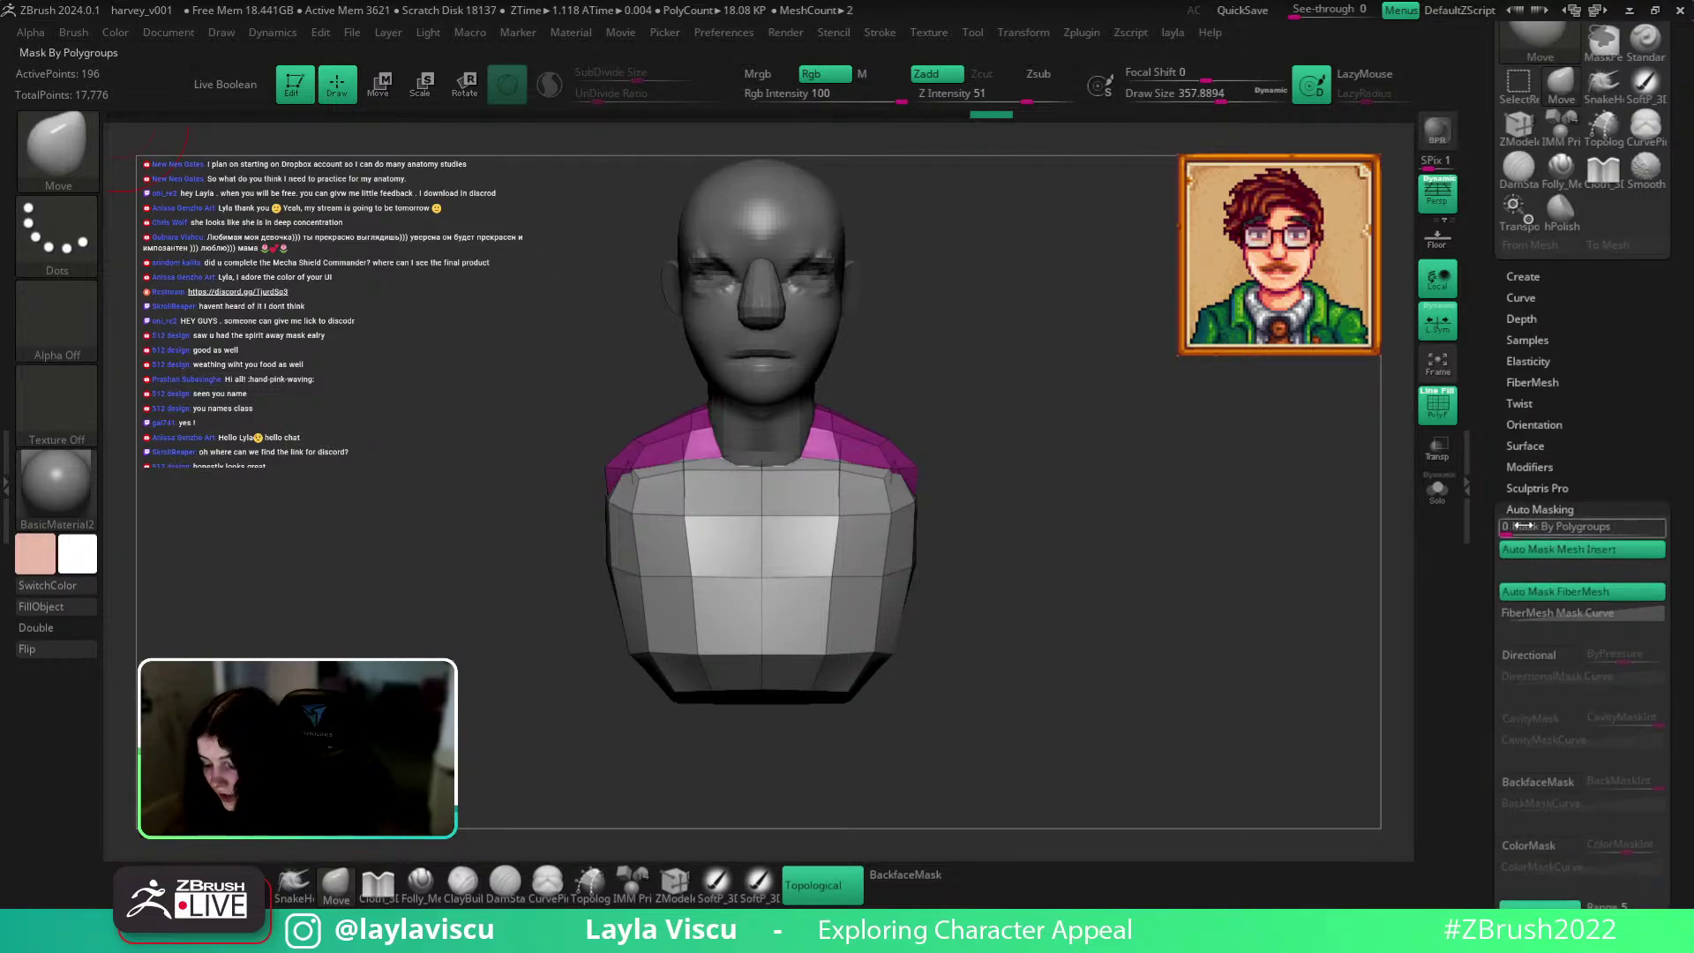
click(1506, 530)
text(100)
key(Return)
Turn off Topological for the Move brush and undo the test stroke made on the shoulder at draw size 1000.
right_drag(934, 446, 869, 459)
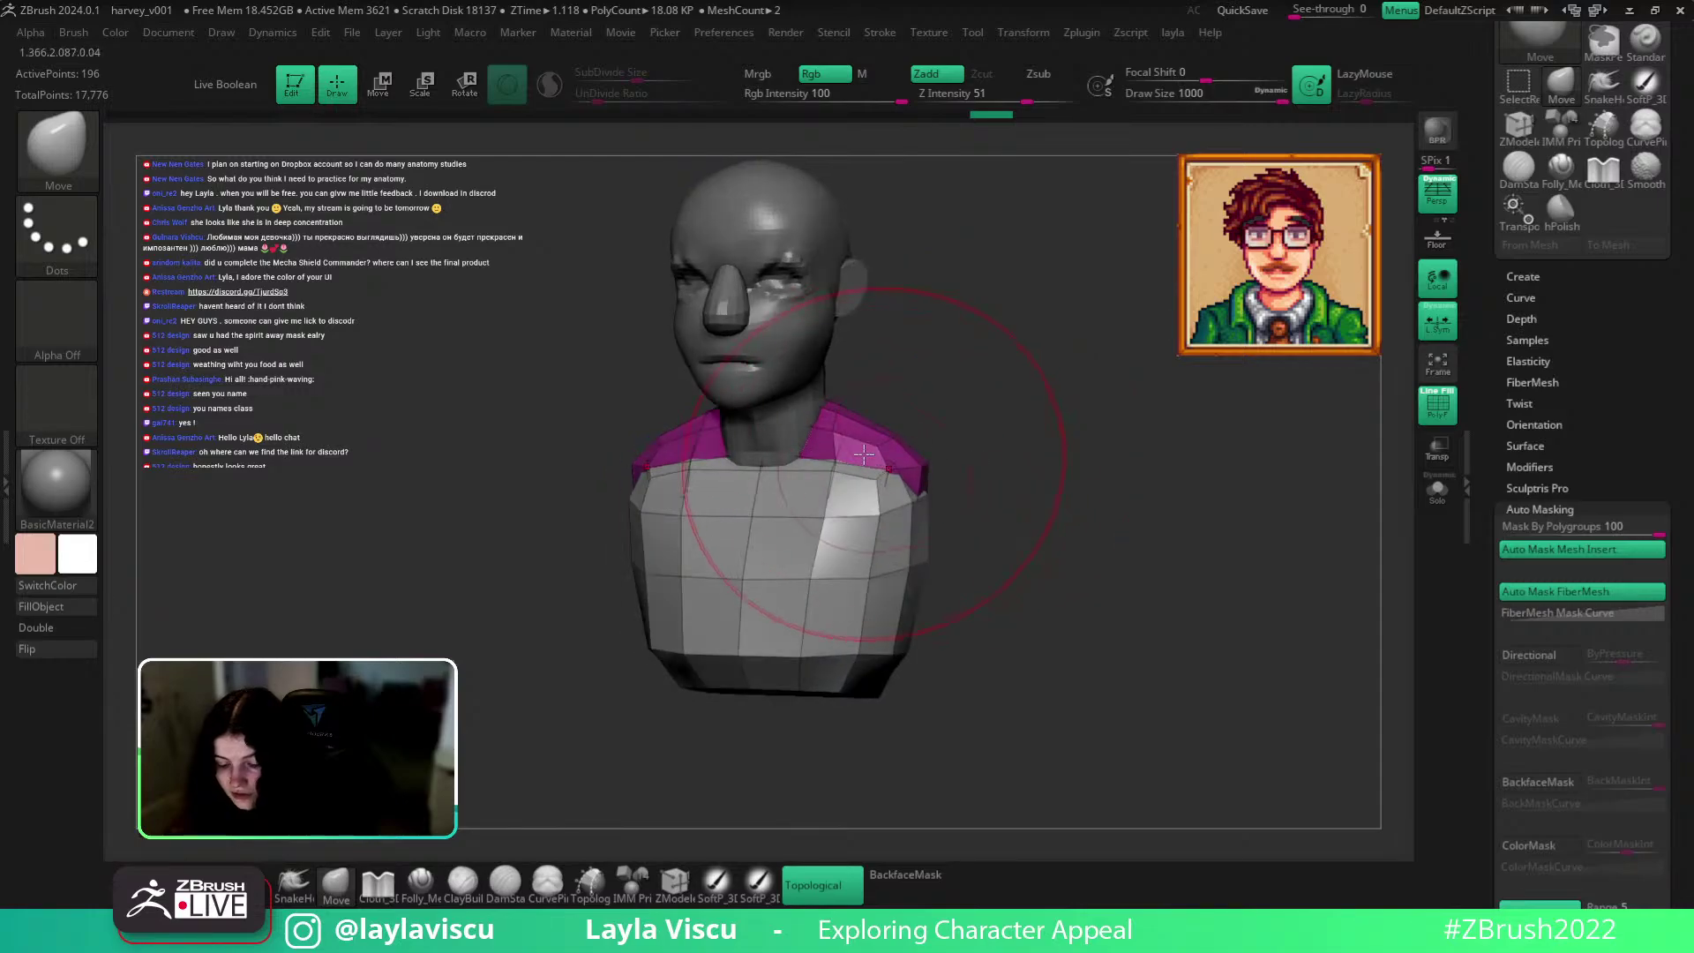
key(shift)
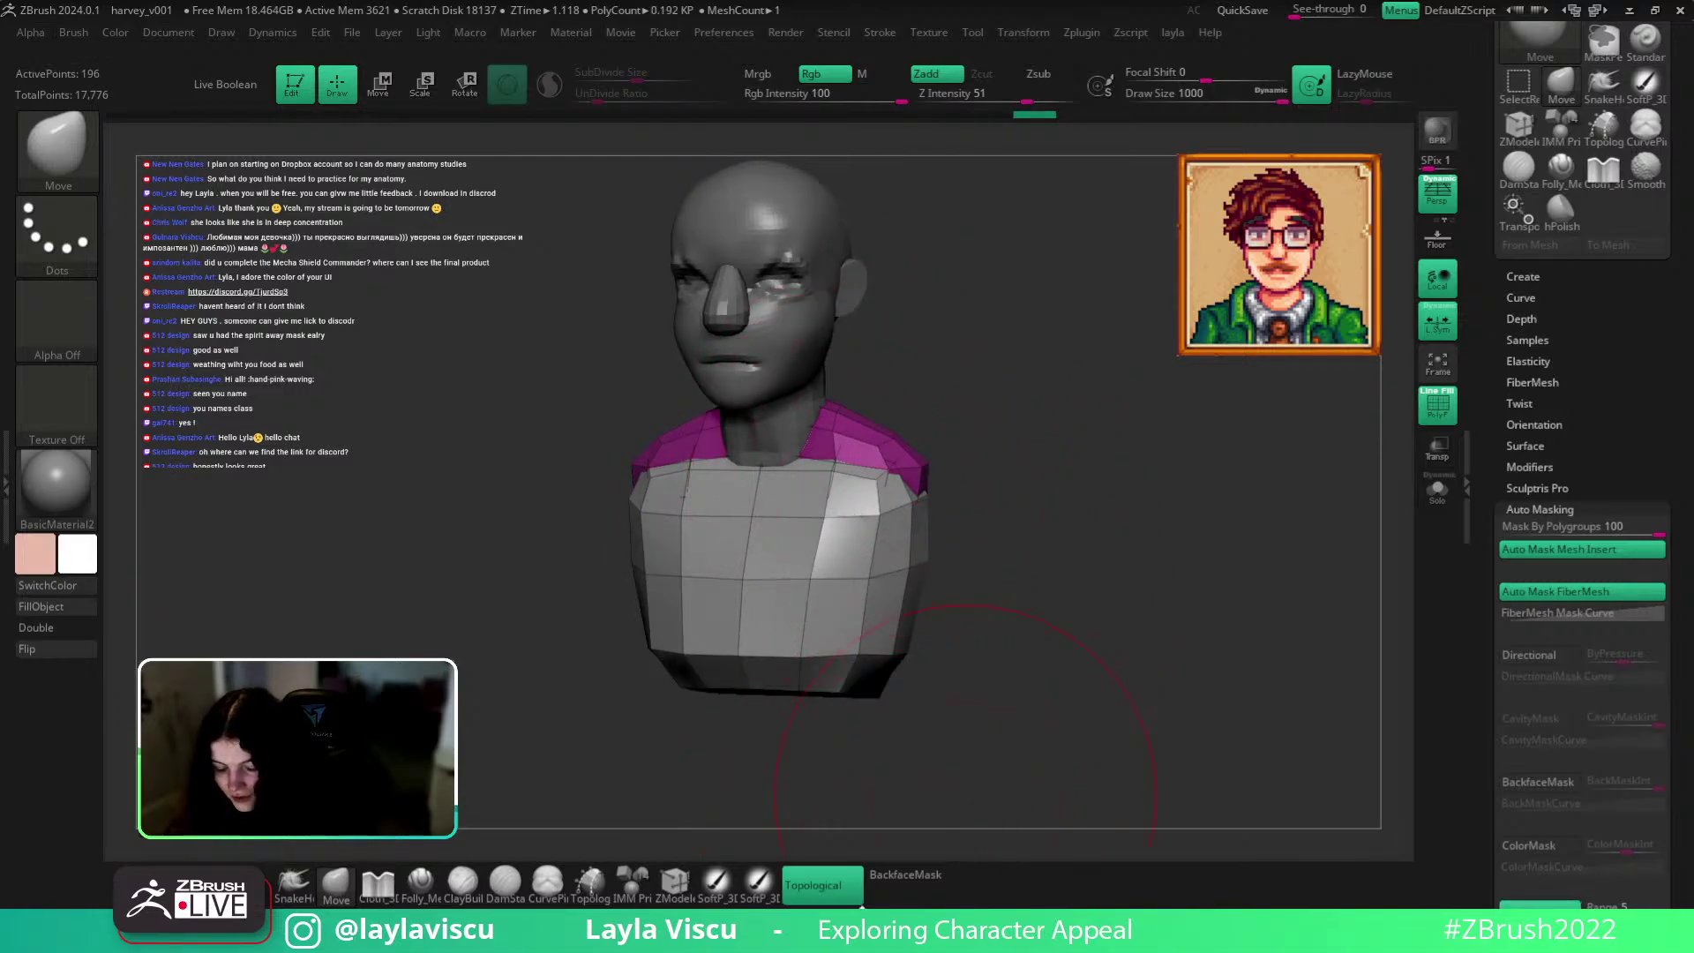
drag(893, 477, 923, 522)
key(ctrl+z)
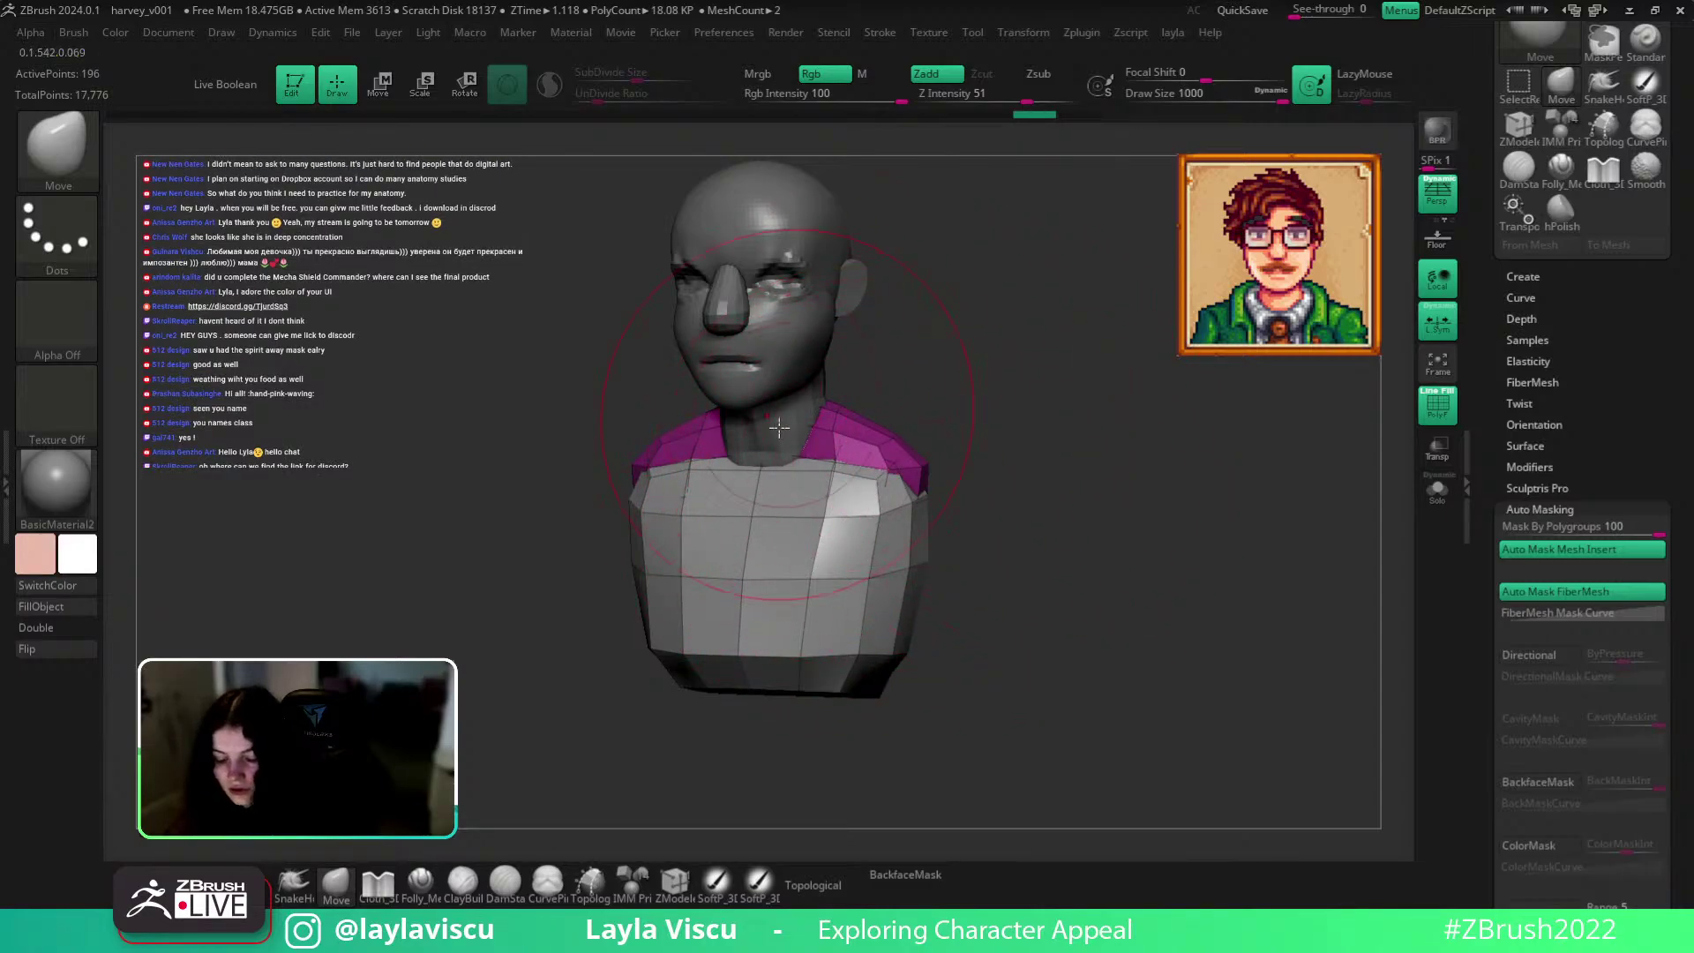
key(b)
key(z)
key(m)
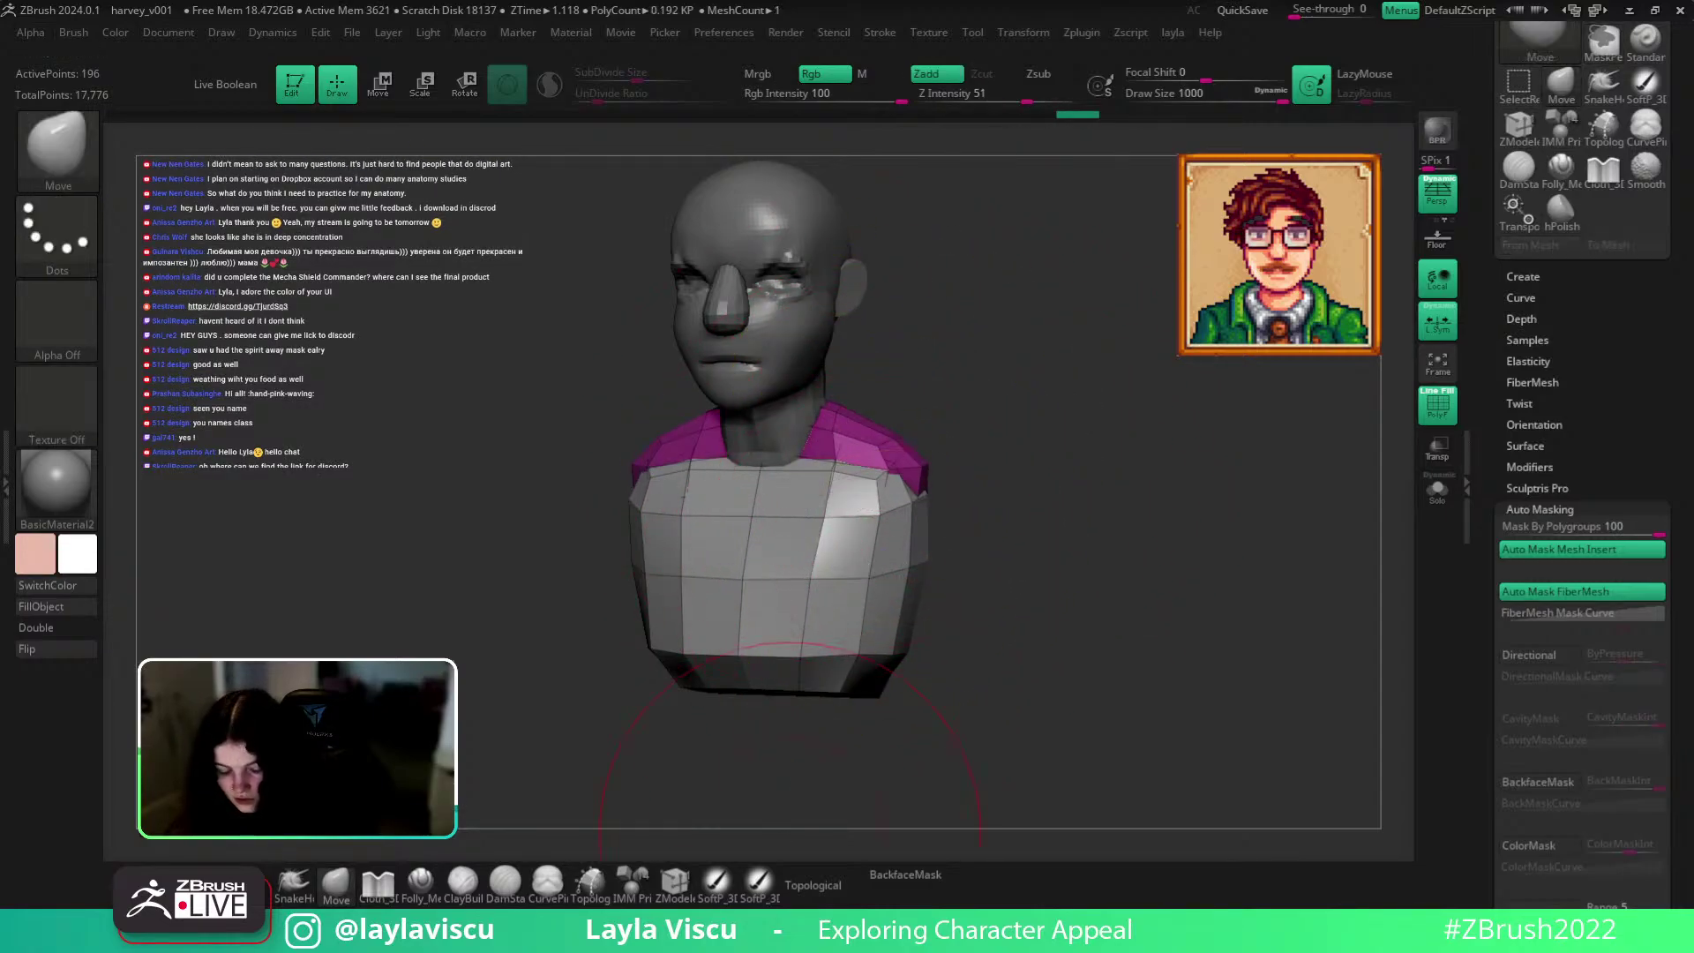
Try regrouping the isolated torso mass and undo the test Move stroke across its front.
ctrl+shift+click(847, 538)
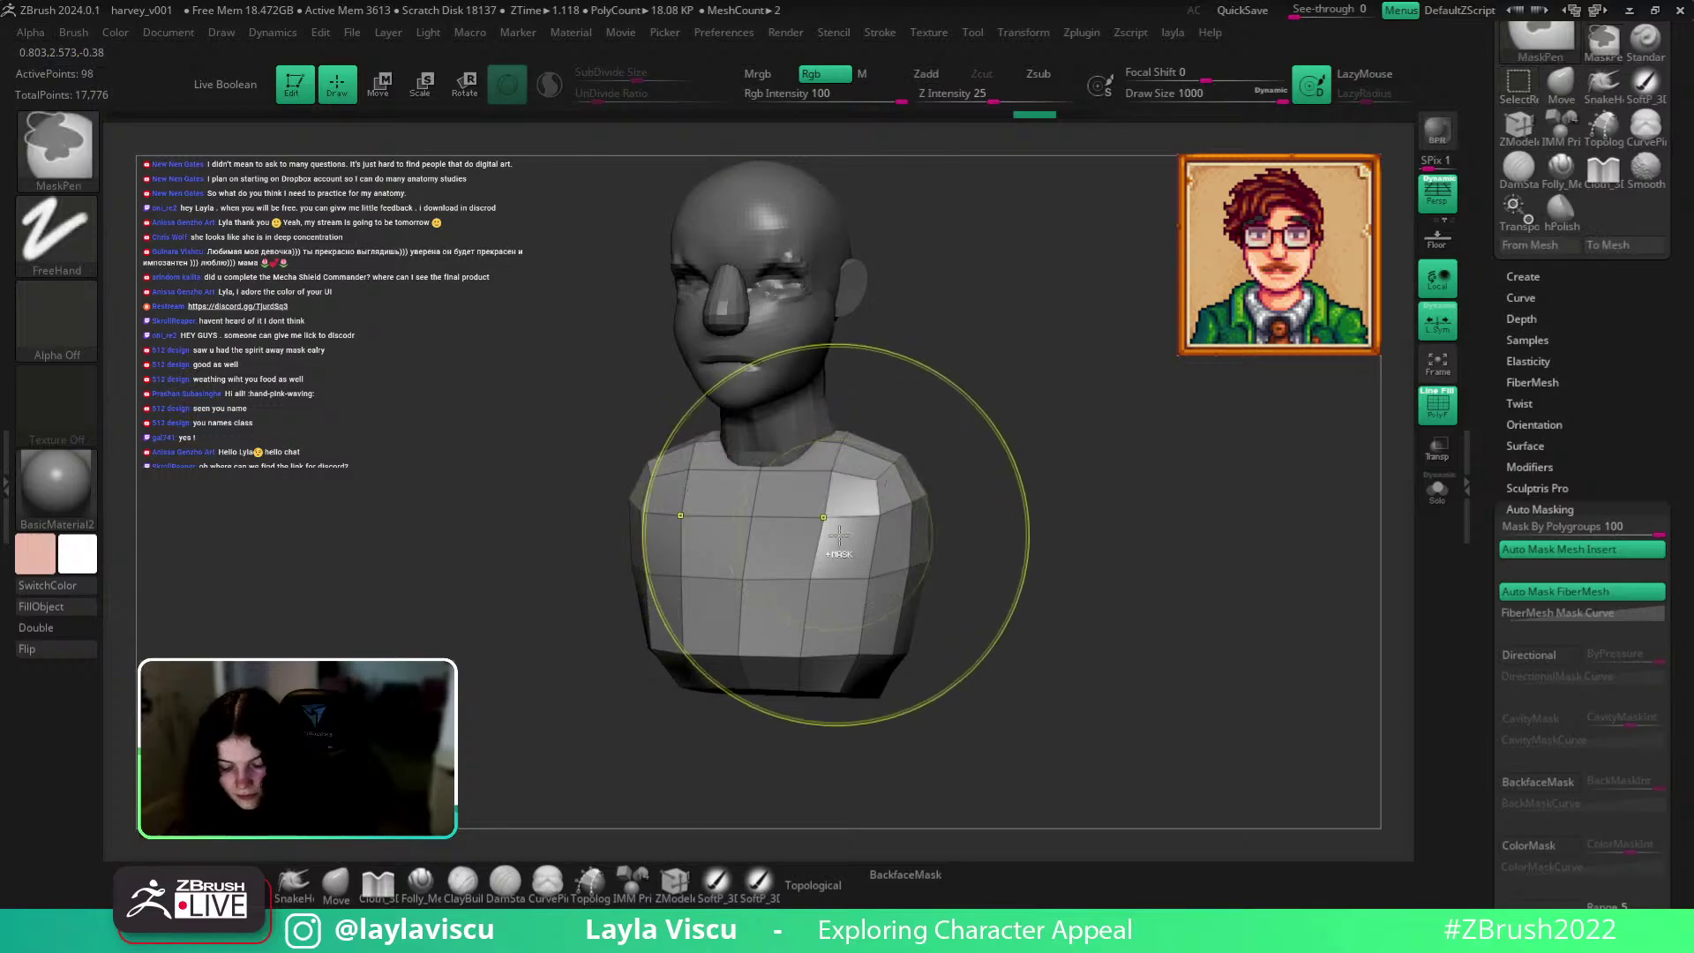
key(ctrl+w)
ctrl+shift+click(987, 469)
mouse_move(845, 552)
mouse_down()
mouse_move(797, 540)
mouse_move(781, 578)
mouse_move(714, 597)
mouse_up()
click(335, 882)
key(ctrl+z)
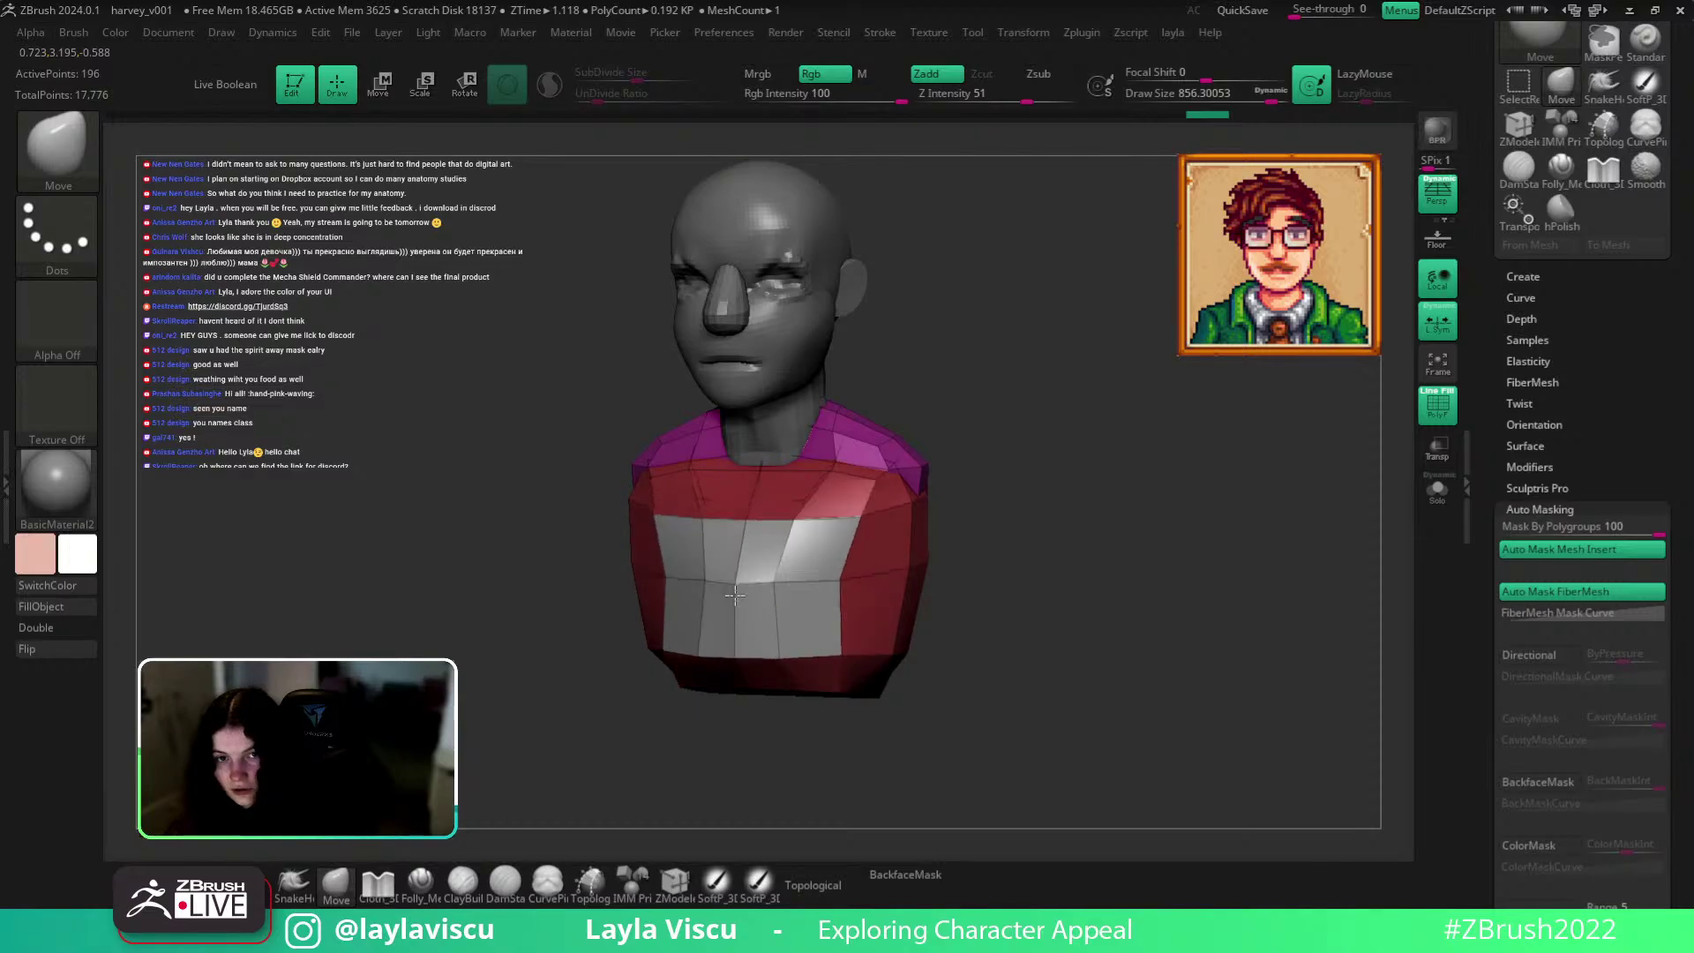
Try pulling the torso's shoulder corner with the Move brush at progressively smaller draw sizes, undoing the strokes.
drag(893, 507, 930, 471)
key(ctrl+z)
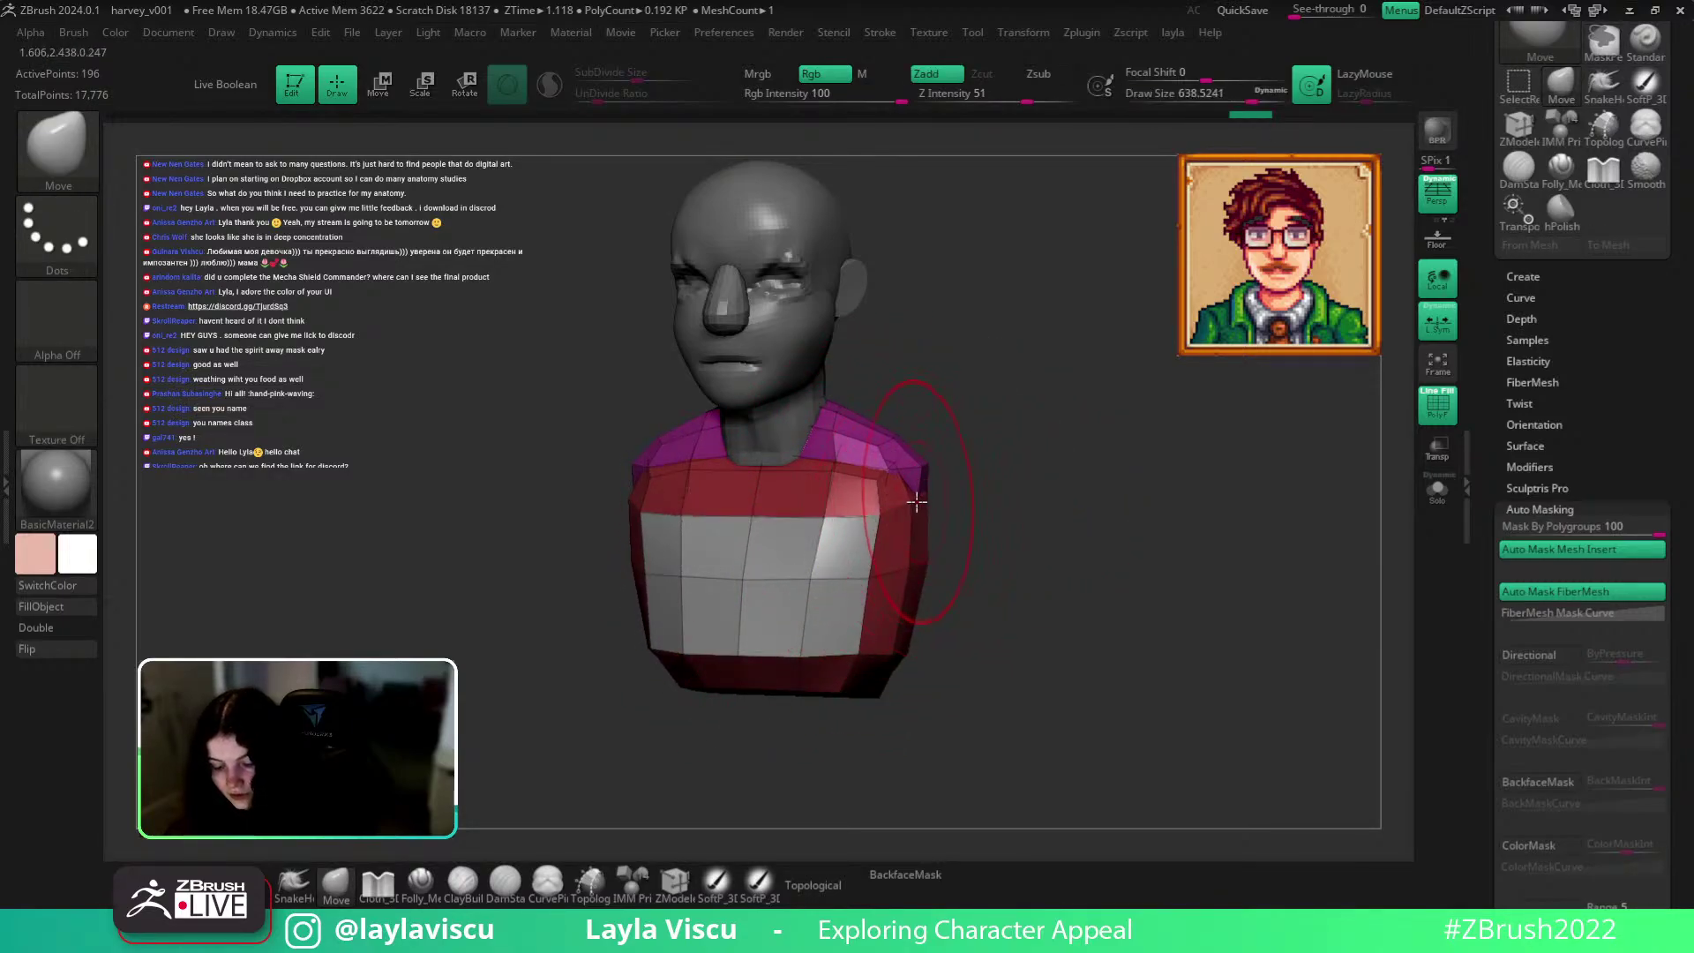
key(s)
mouse_move(950, 531)
mouse_down()
mouse_move(918, 528)
mouse_move(943, 544)
mouse_move(968, 635)
mouse_move(956, 480)
mouse_move(911, 482)
mouse_move(1044, 605)
mouse_up()
key(s)
key(ctrl+z)
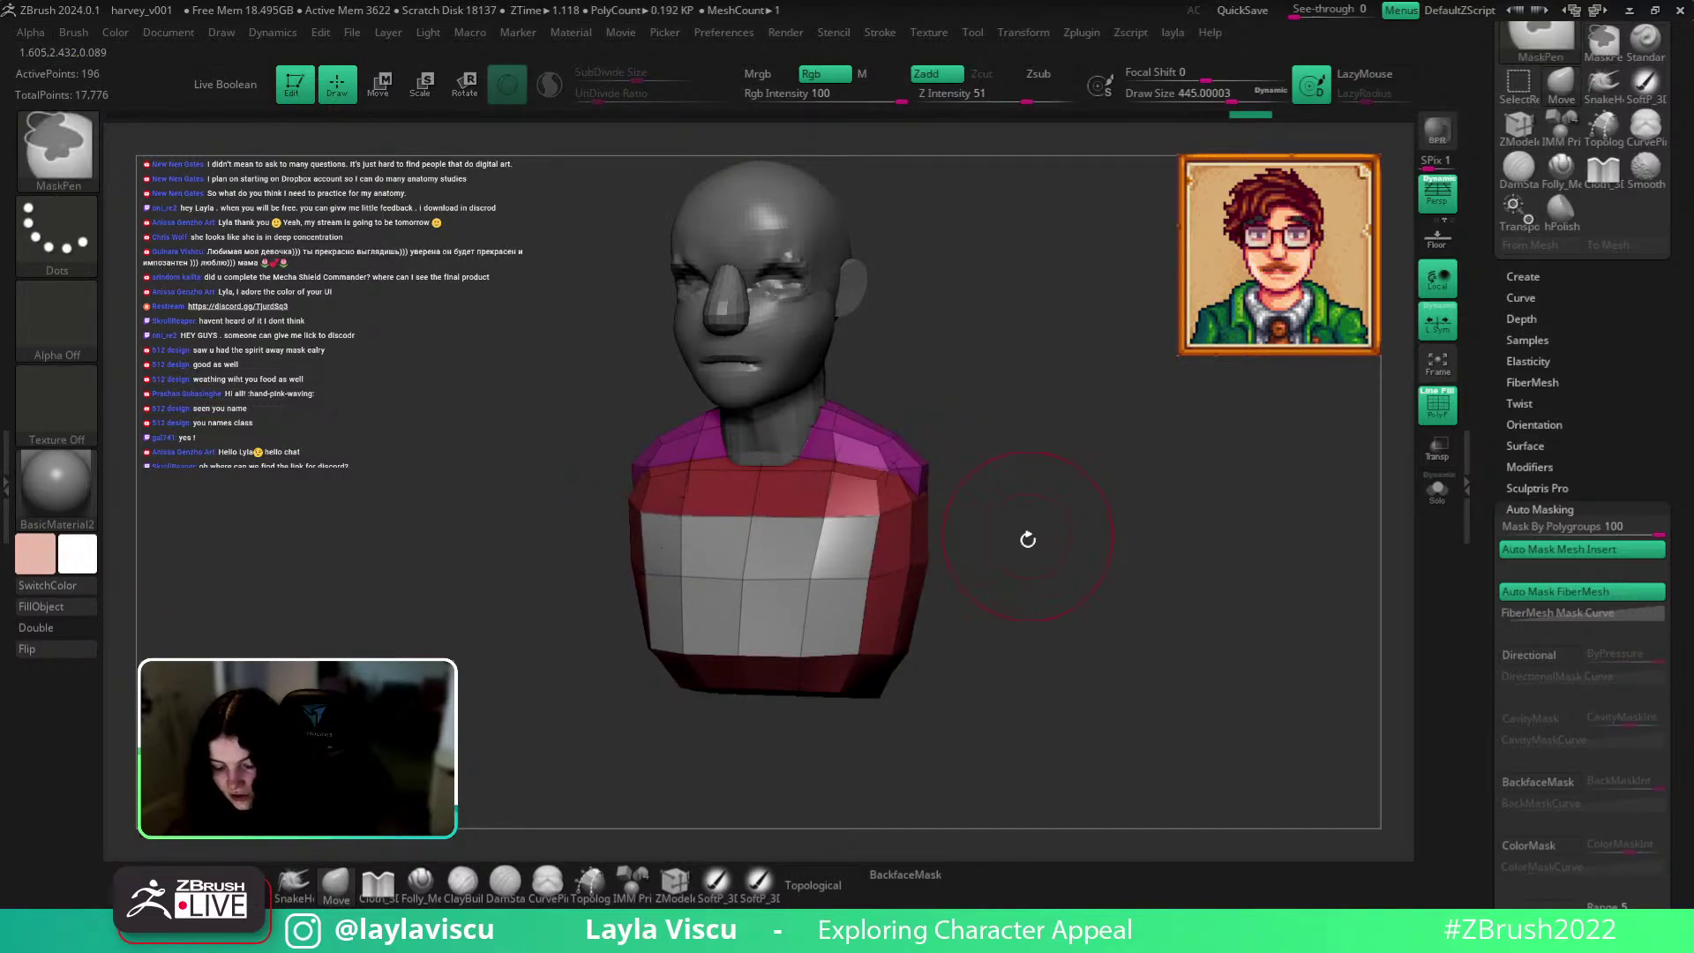
key(s)
mouse_move(949, 564)
mouse_down()
mouse_move(924, 559)
mouse_move(1082, 623)
mouse_up()
key(ctrl+z)
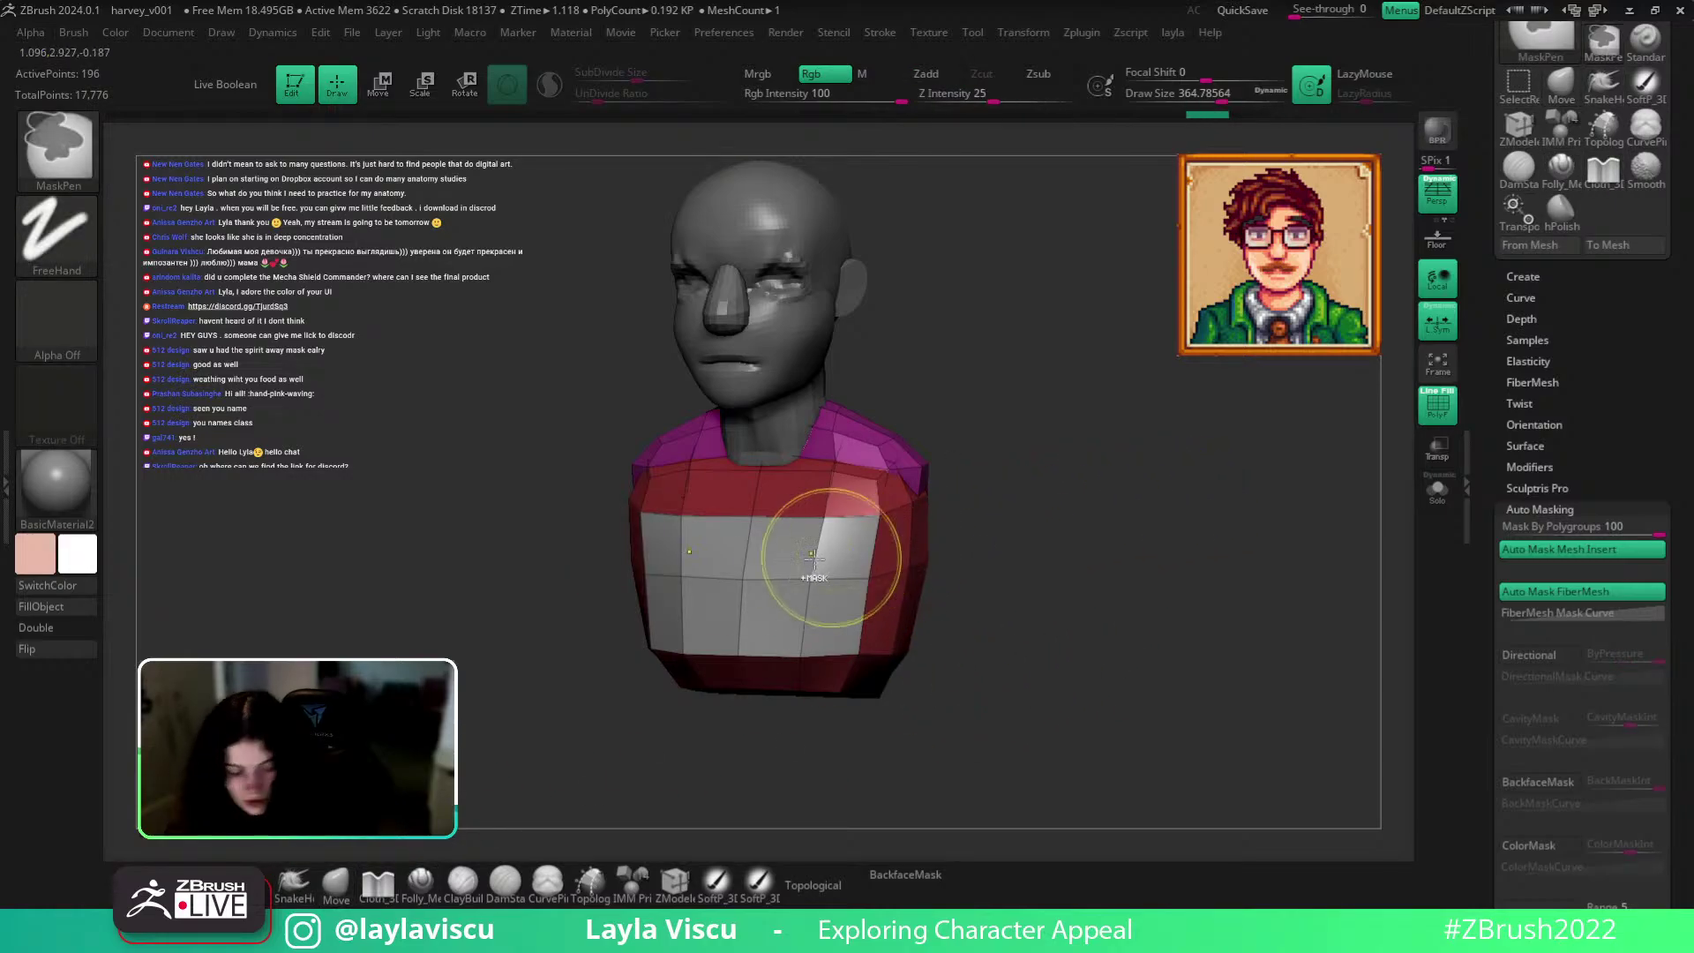
Assign the isolated torso mass to one new polygroup and unhide the shoulder mass.
ctrl+shift+click(824, 518)
key(ctrl+w)
ctrl+shift+click(1116, 507)
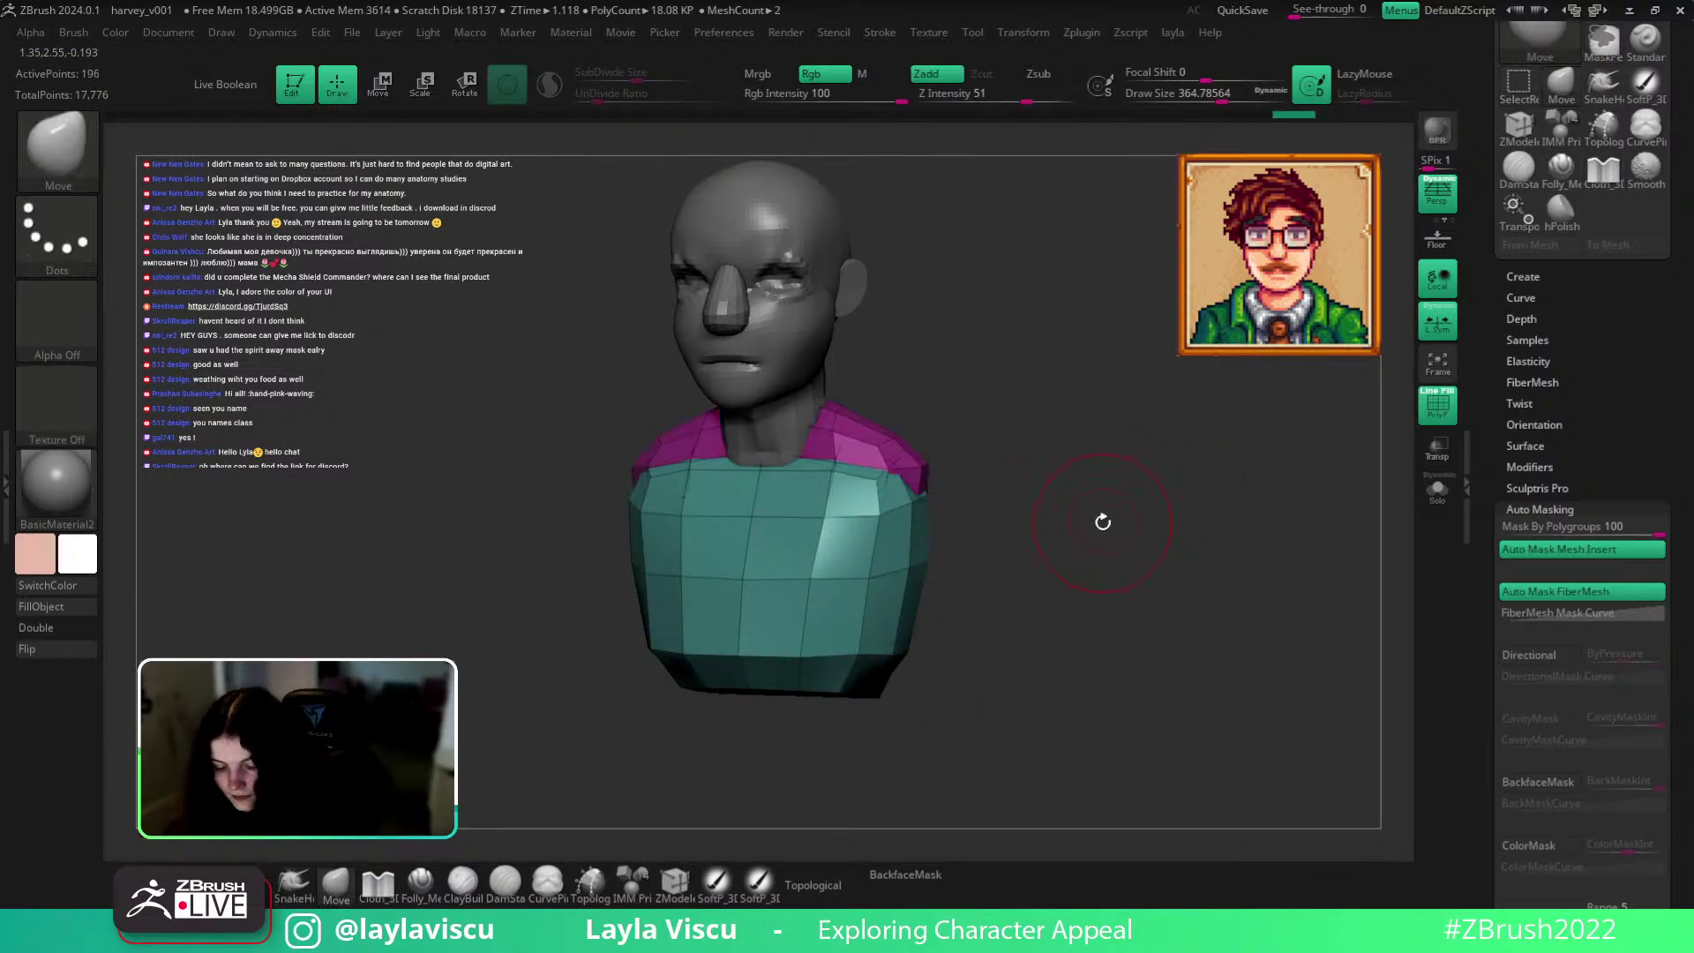
Shape the torso's outer shoulder corners from the front with the Move brush, briefly isolating the torso polygroup, and turn off PolyFrame.
shift+drag(1112, 494, 1072, 508)
key(s)
mouse_move(920, 520)
mouse_down()
mouse_move(935, 522)
mouse_move(906, 517)
mouse_move(961, 485)
mouse_move(980, 533)
mouse_up()
ctrl+shift+click(931, 494)
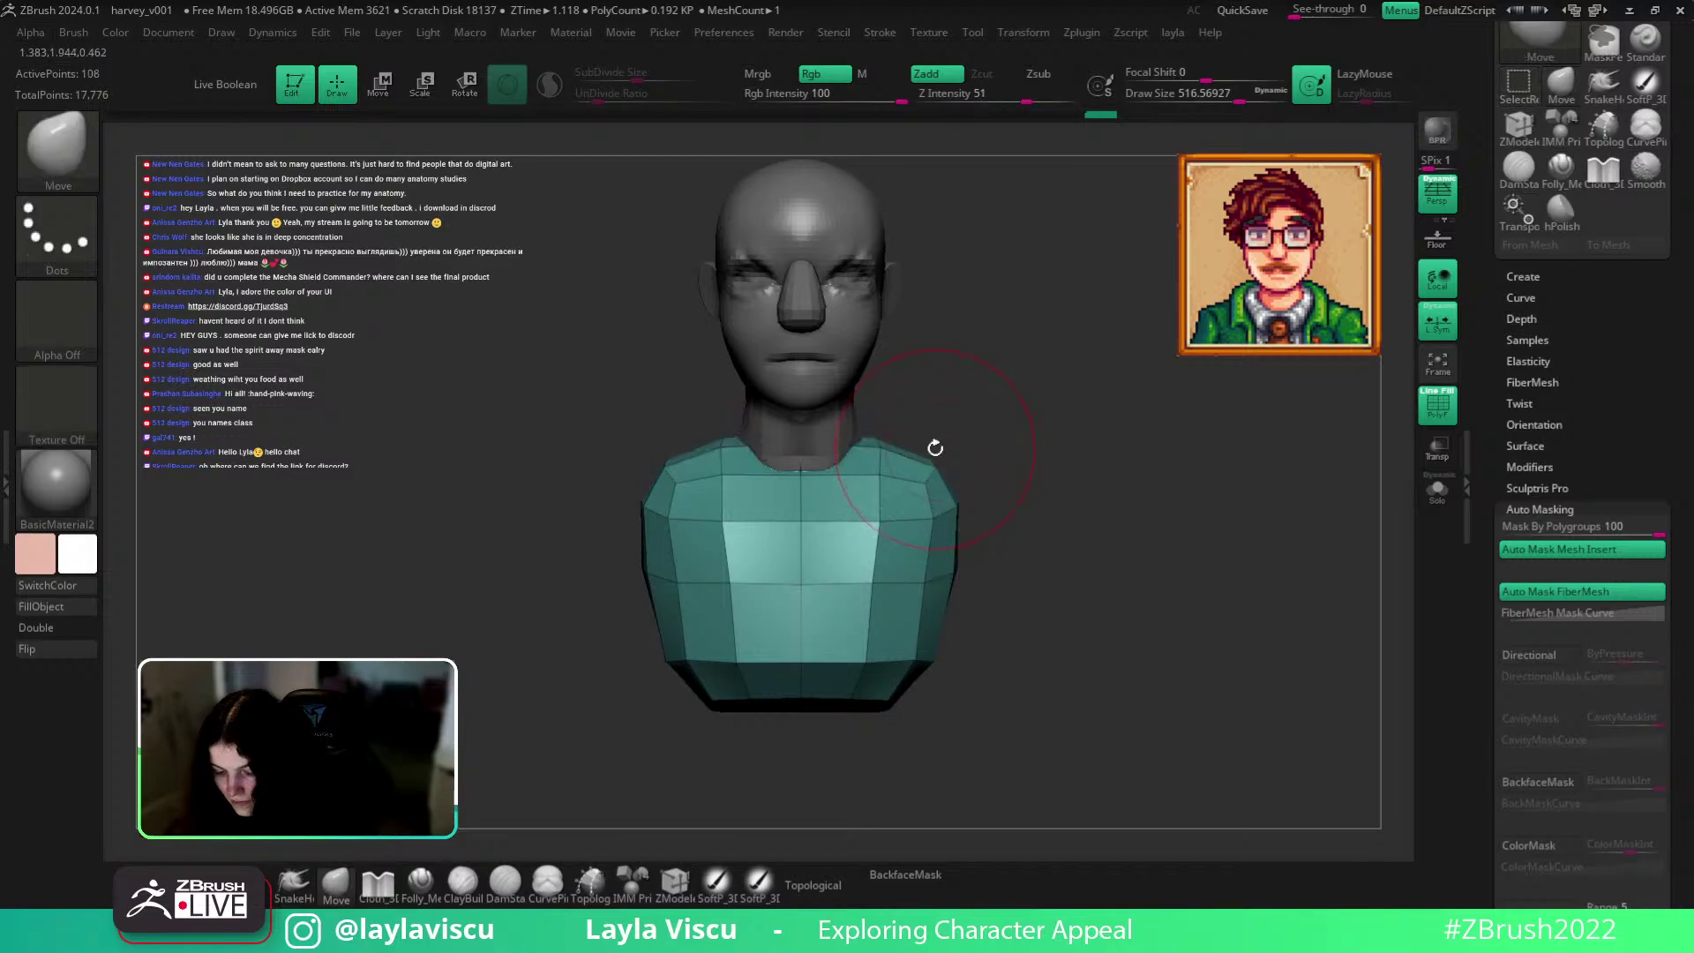
drag(981, 461, 955, 475)
ctrl+shift+click(1127, 434)
mouse_move(1129, 441)
shift+mouse_down()
mouse_move(1196, 582)
mouse_move(1164, 534)
mouse_move(945, 491)
shift+mouse_up()
key(shift+f)
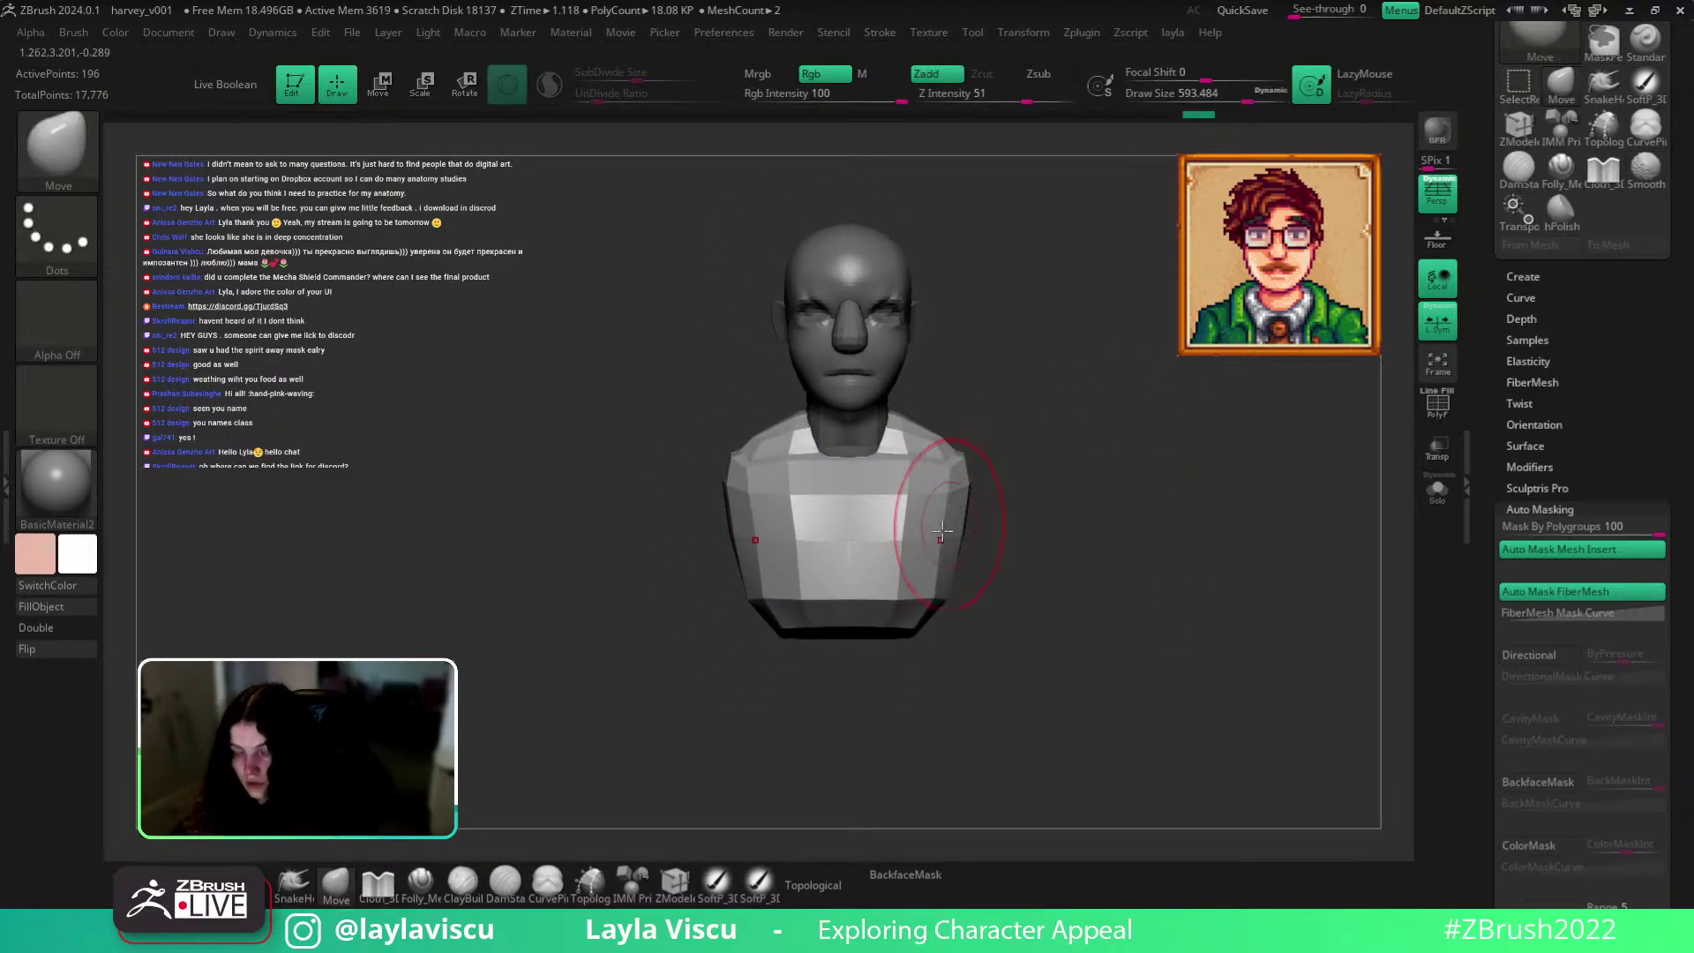
Select the head subtool and adjust the base of the neck with the Move brush at a draw size of about 468.
scroll(906, 468, up, 3)
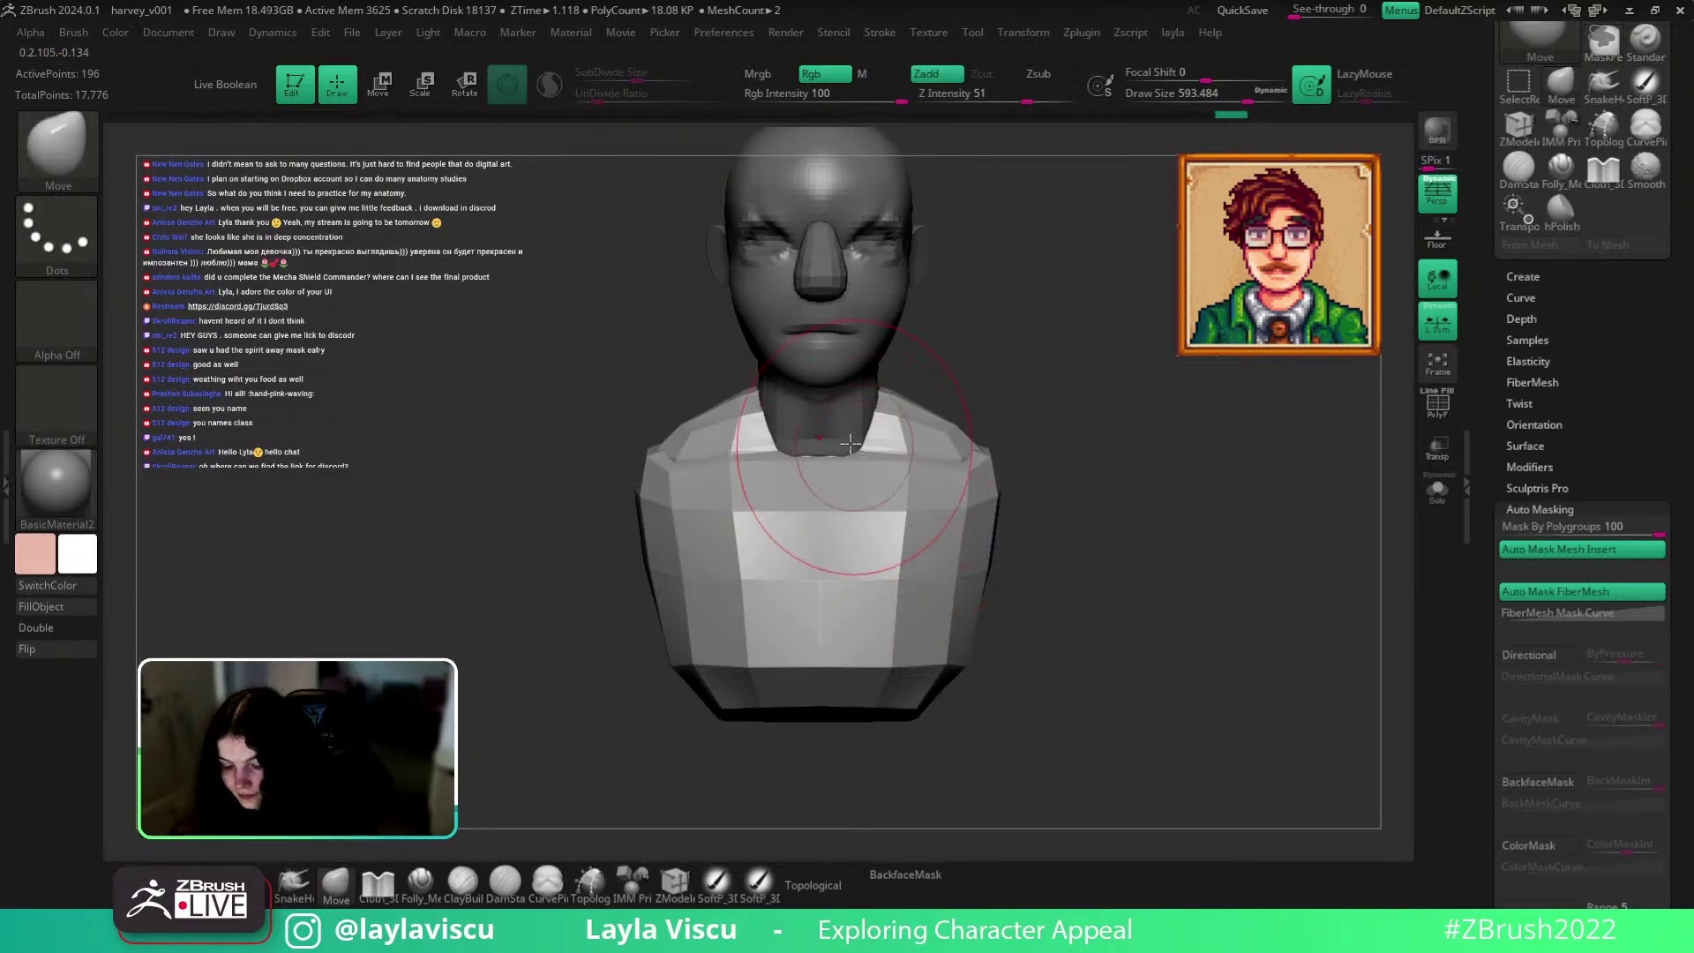
alt+click(825, 458)
key(s)
drag(836, 459, 812, 460)
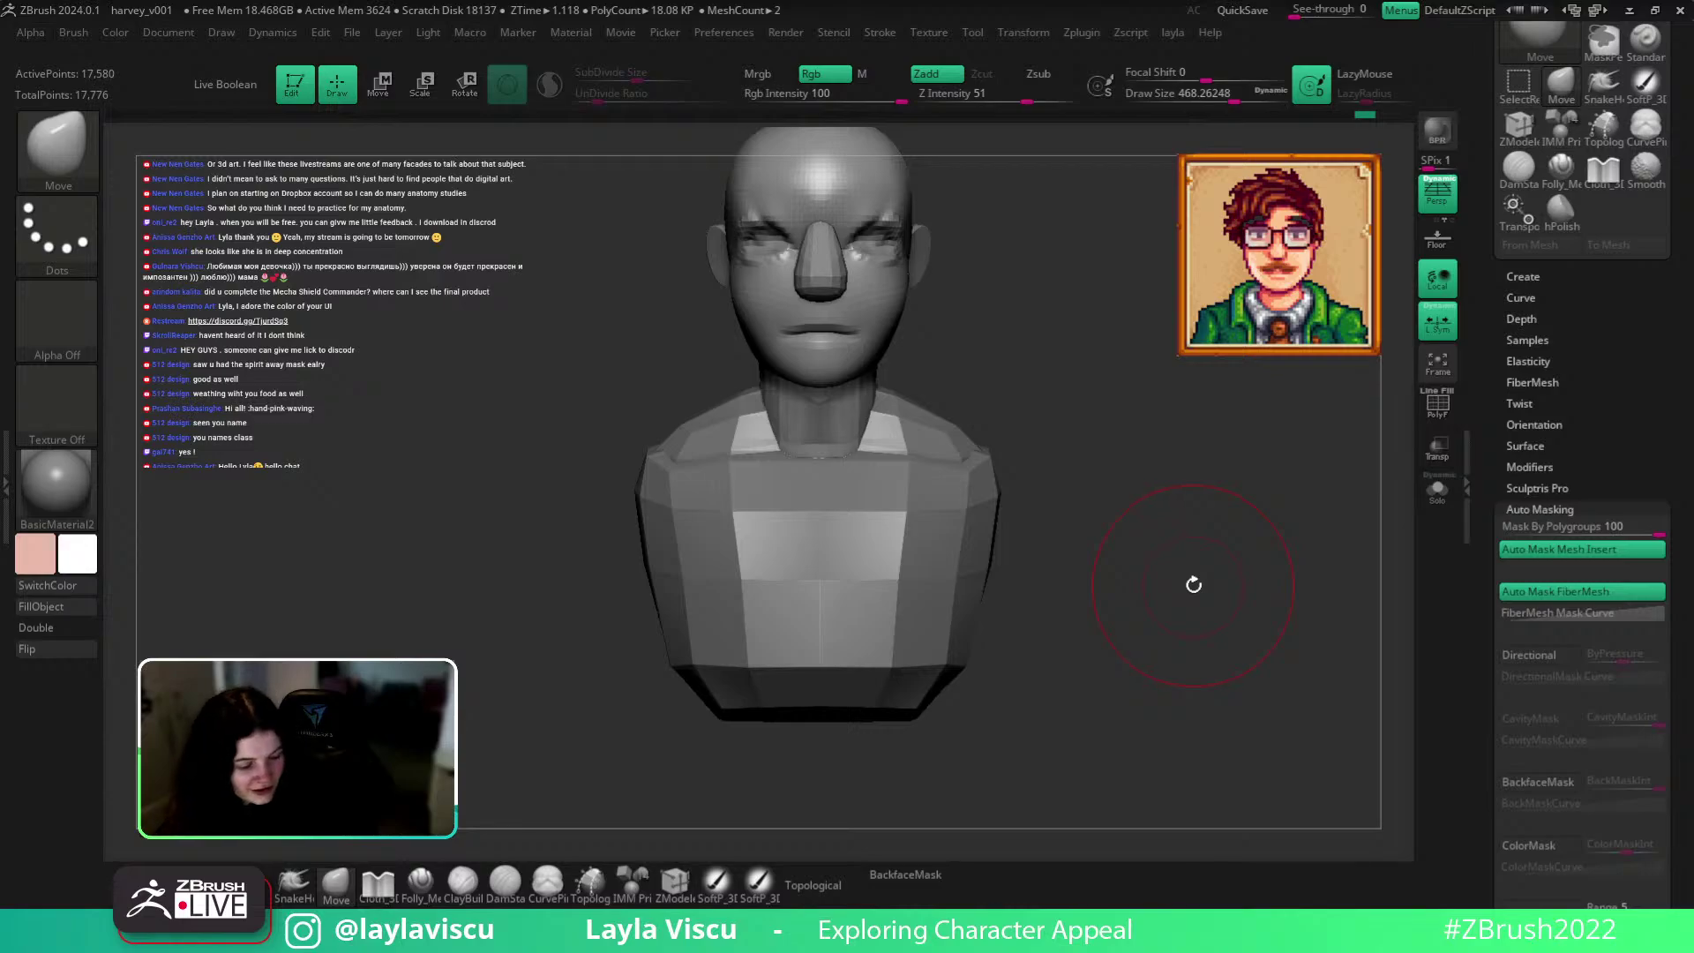
Select the torso subtool, shape the upper back behind the neck from the side with the Move brush, and turn on PolyFrame.
mouse_move(1154, 504)
mouse_down()
mouse_move(1151, 454)
mouse_move(889, 409)
mouse_move(953, 430)
mouse_up()
alt+click(891, 411)
key(s)
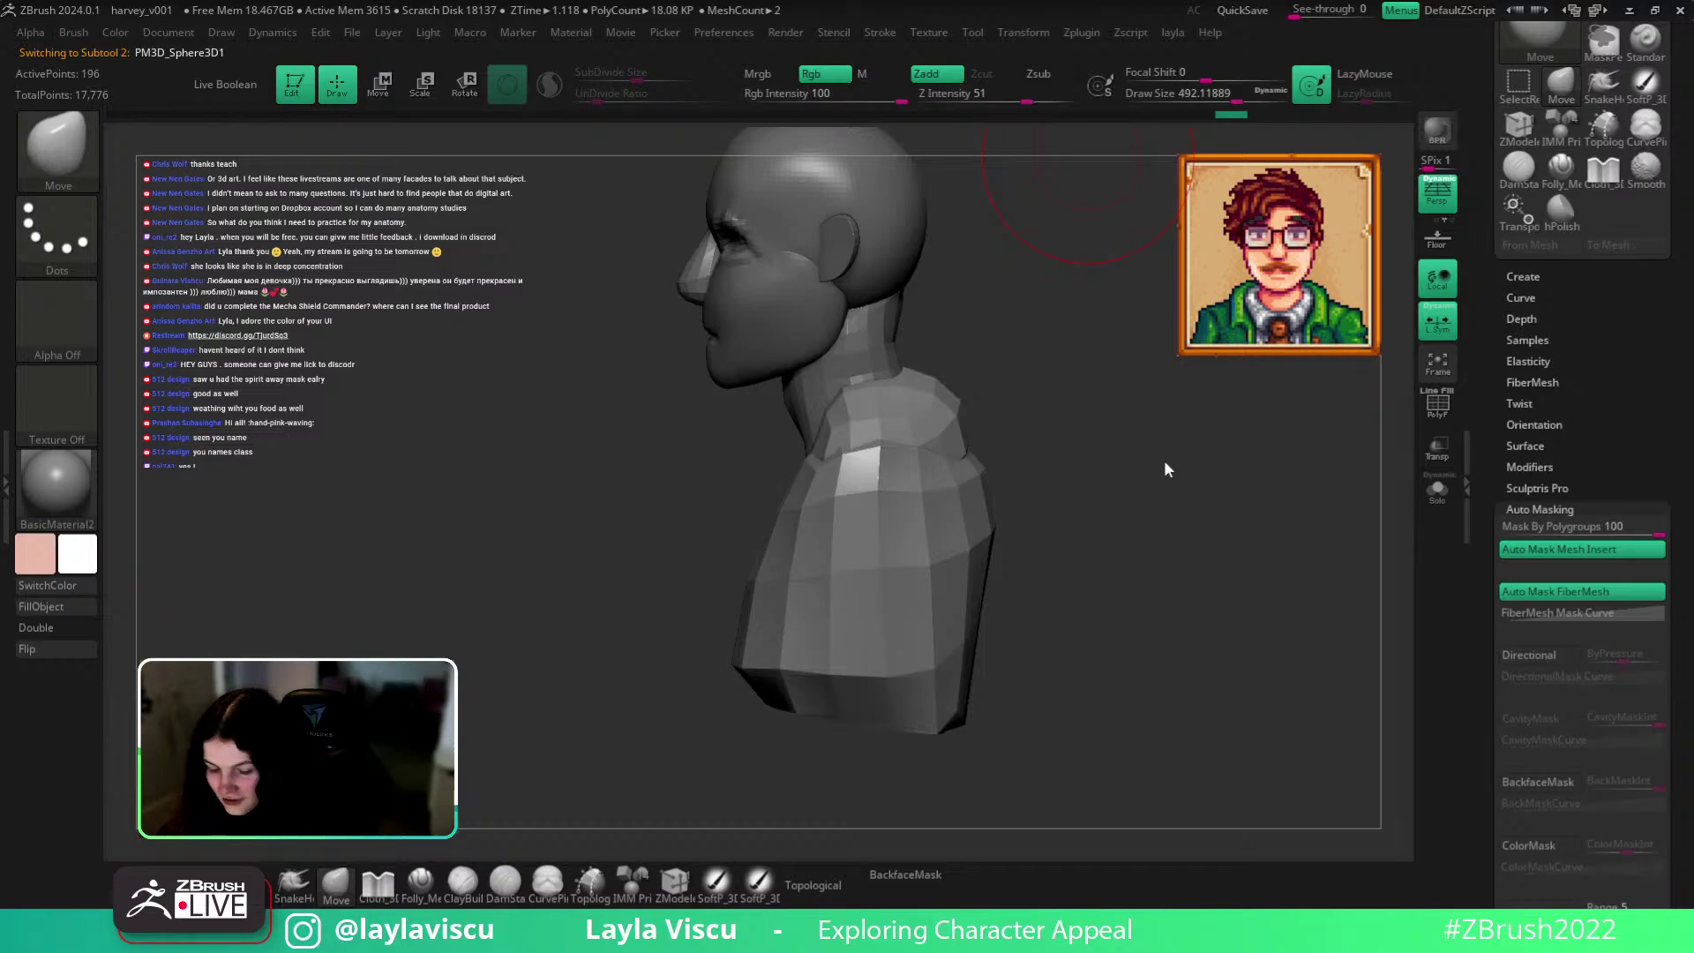
alt+click(935, 380)
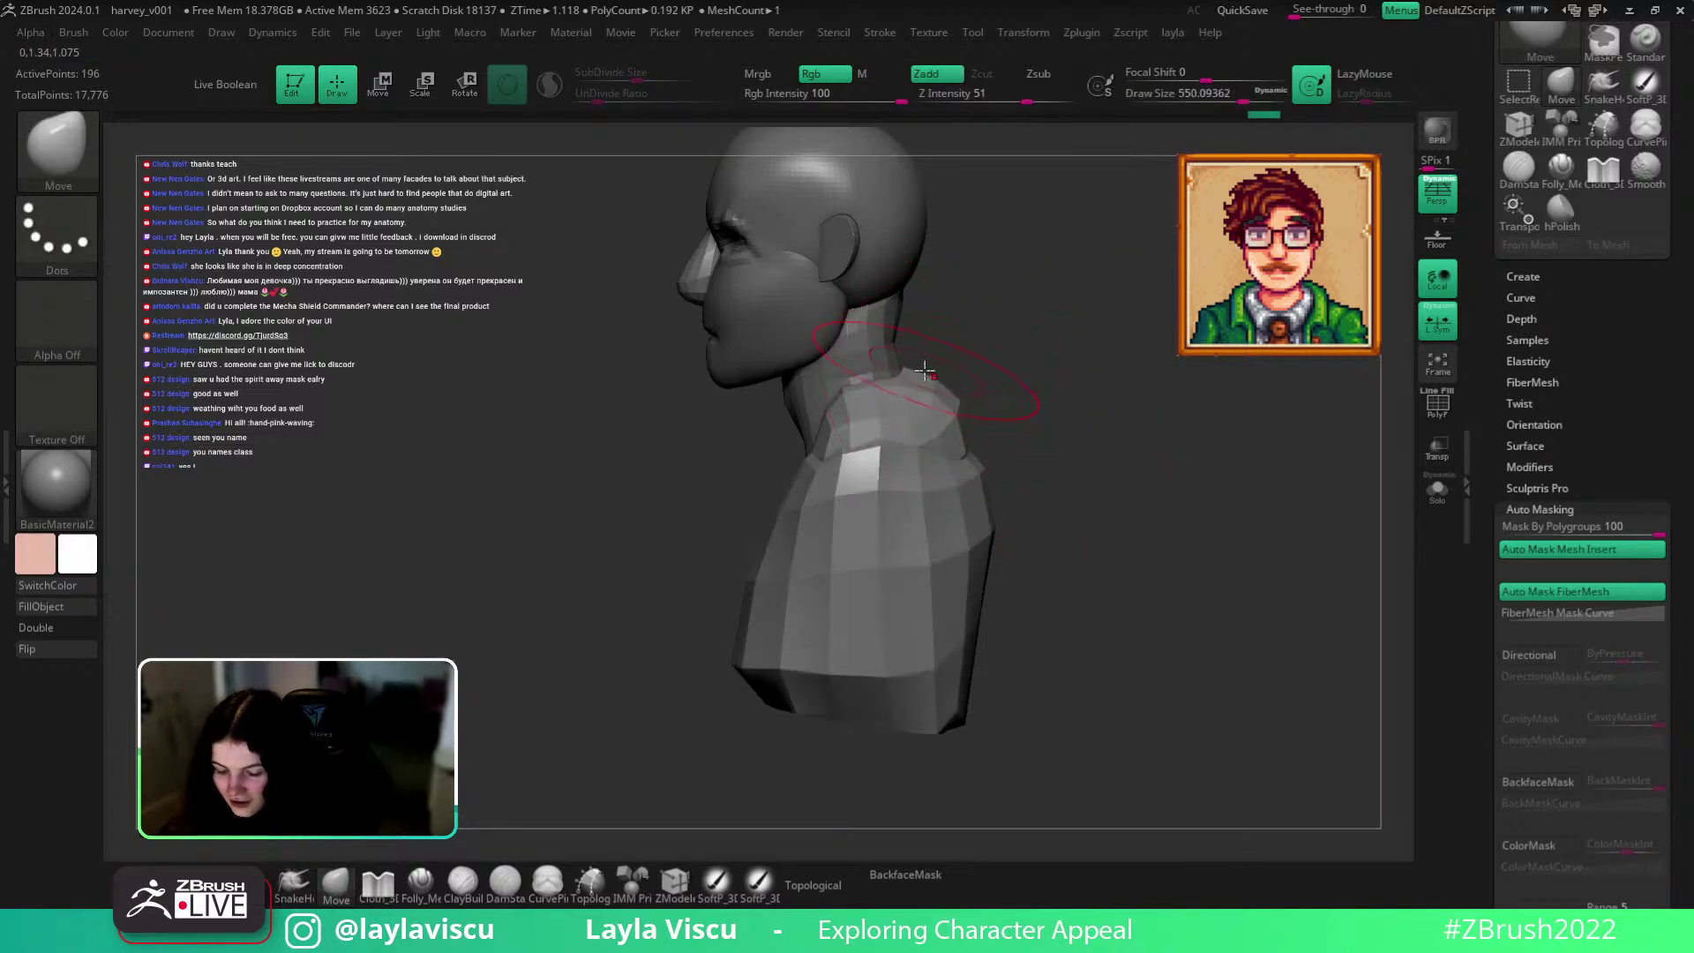
key(s)
click(921, 371)
drag(979, 364, 1169, 328)
drag(1142, 390, 989, 420)
key(shift+f)
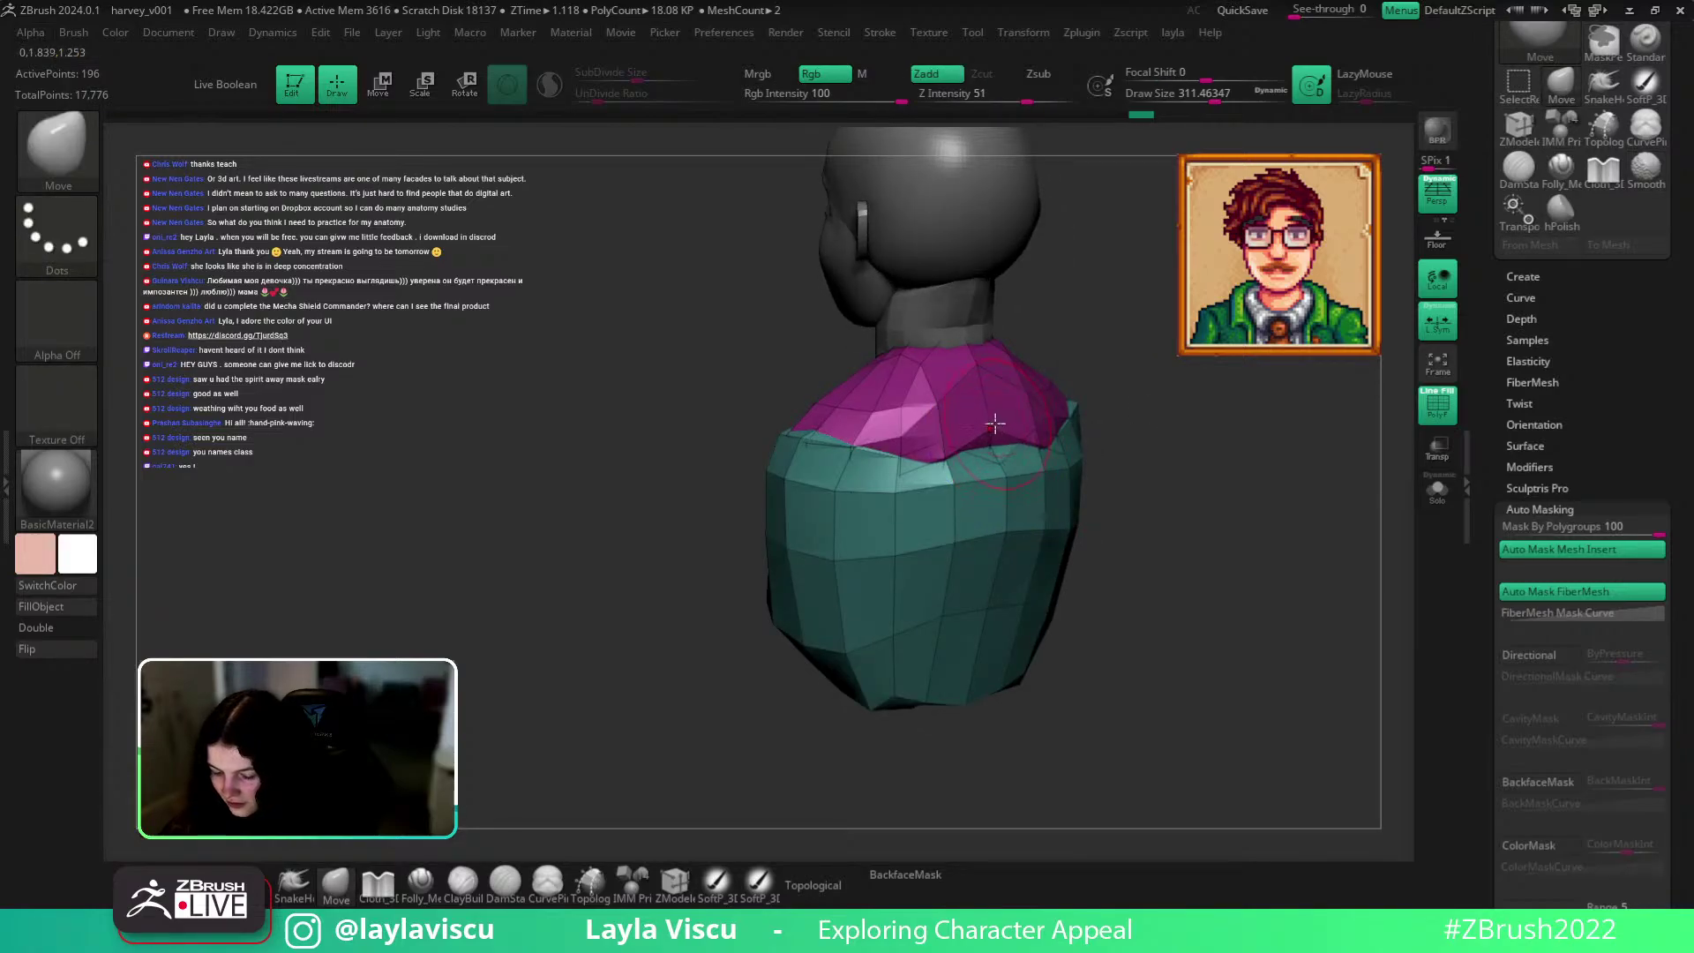
Refine the shoulder mass from behind with the Move brush at draw sizes of about 197 to 286, and turn off PolyFrame.
key(ctrl+shift)
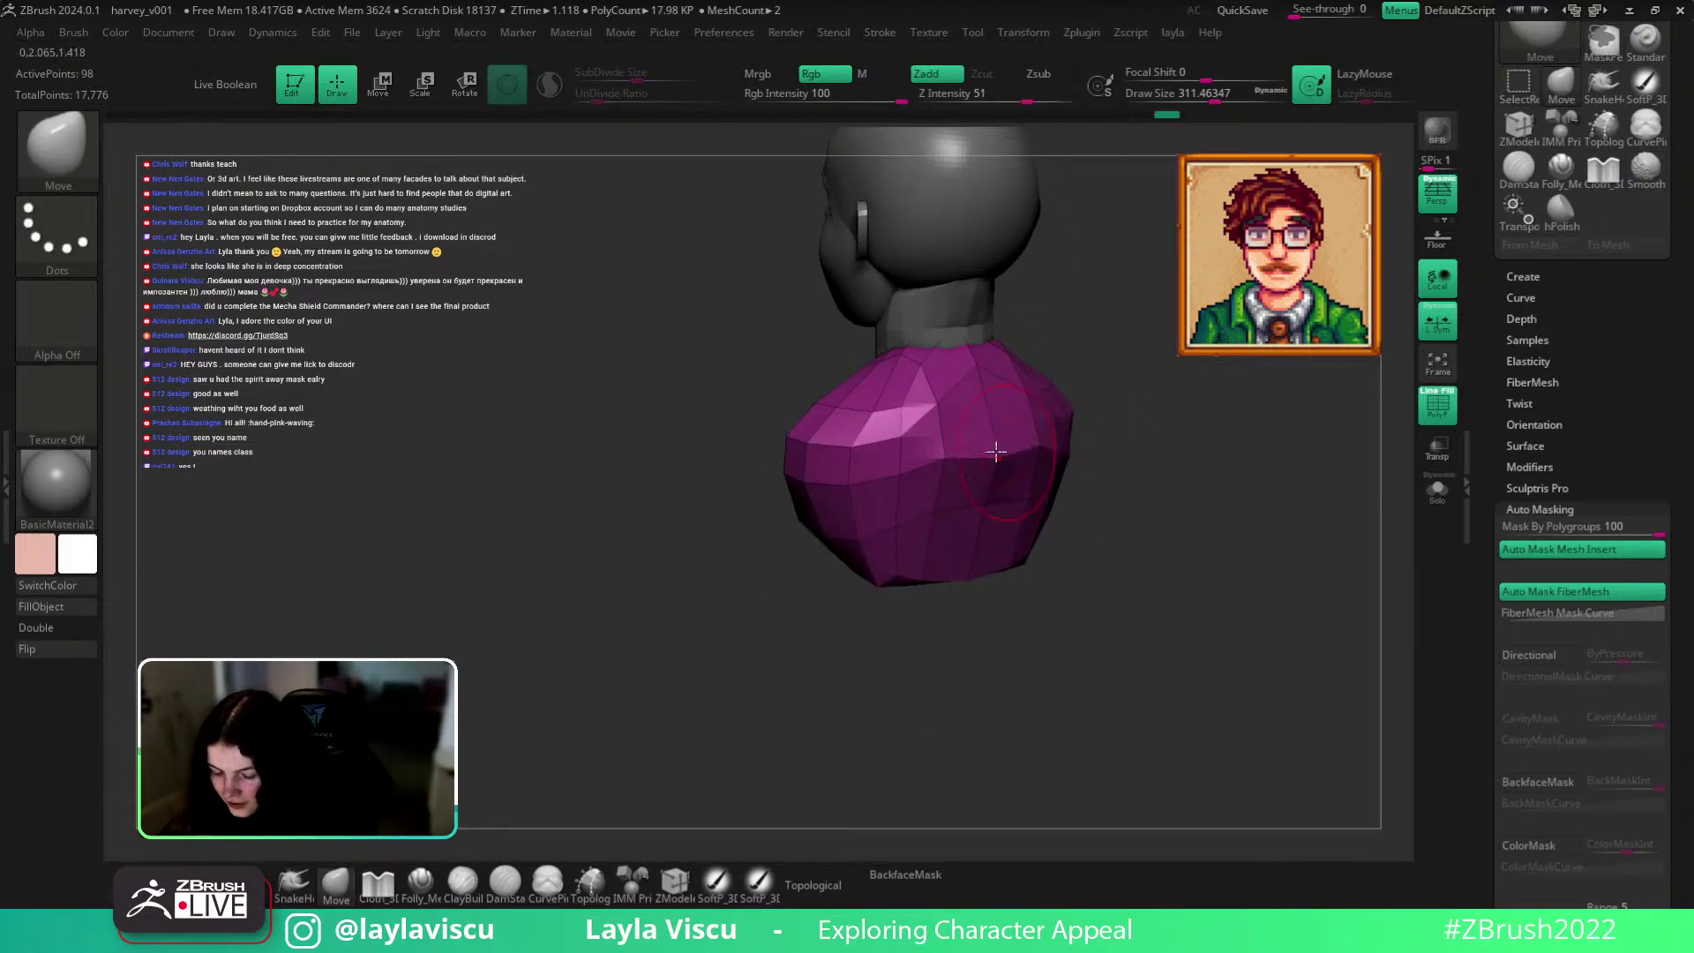
ctrl+shift+click(1149, 422)
drag(1149, 424, 1152, 437)
key(s)
drag(1011, 385, 994, 386)
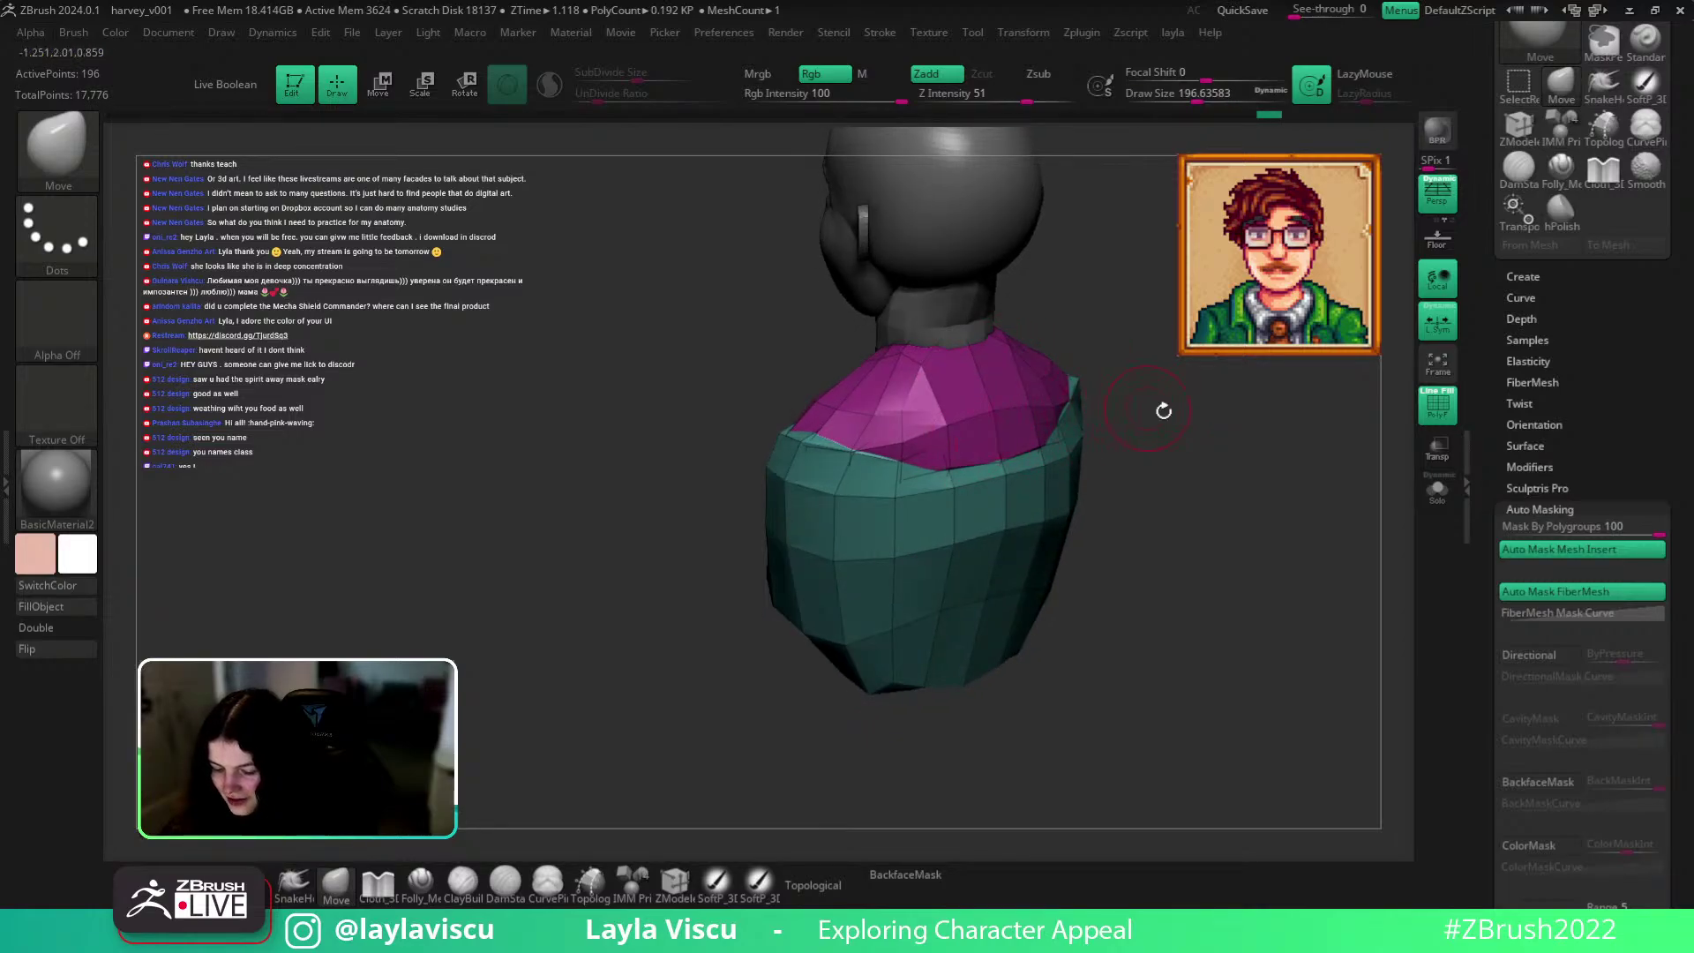
drag(1155, 408, 1150, 473)
key(s)
mouse_move(1019, 430)
mouse_down()
mouse_move(1146, 484)
mouse_move(1115, 442)
mouse_up()
key(shift+f)
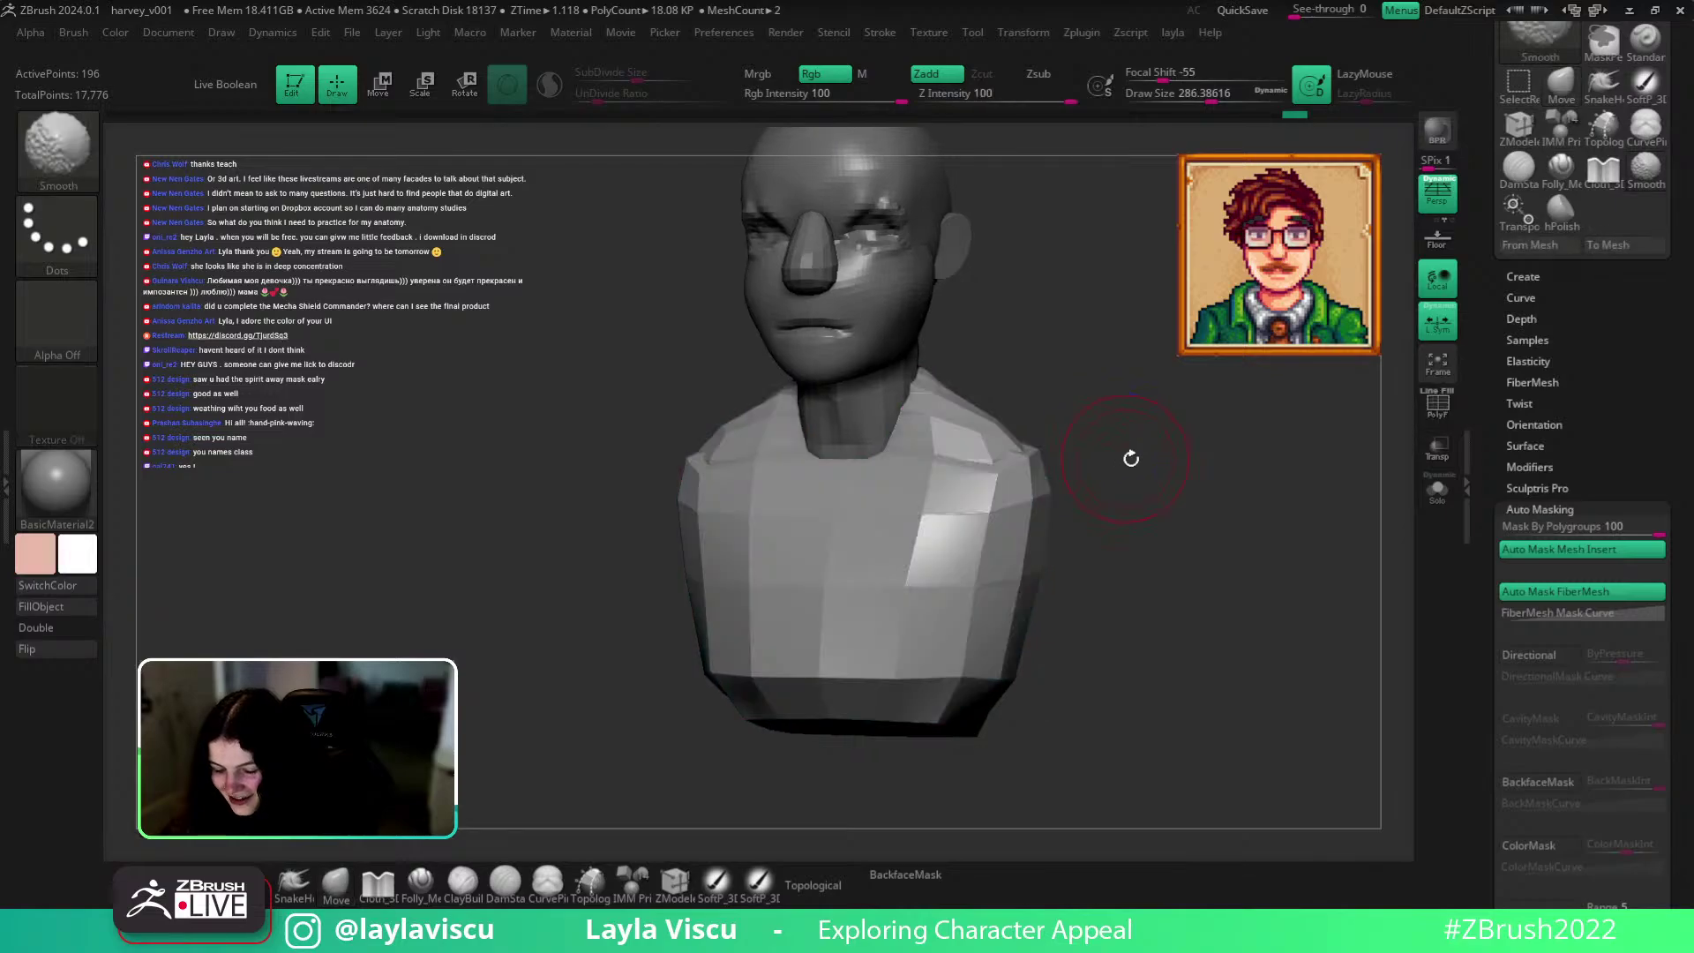
Refine the shoulder and upper-back forms from front, side and back with the Move brush, using a draw size of about 379 to 408.
ctrl+right_drag(1130, 479, 1125, 446)
shift+drag(1125, 448, 1123, 500)
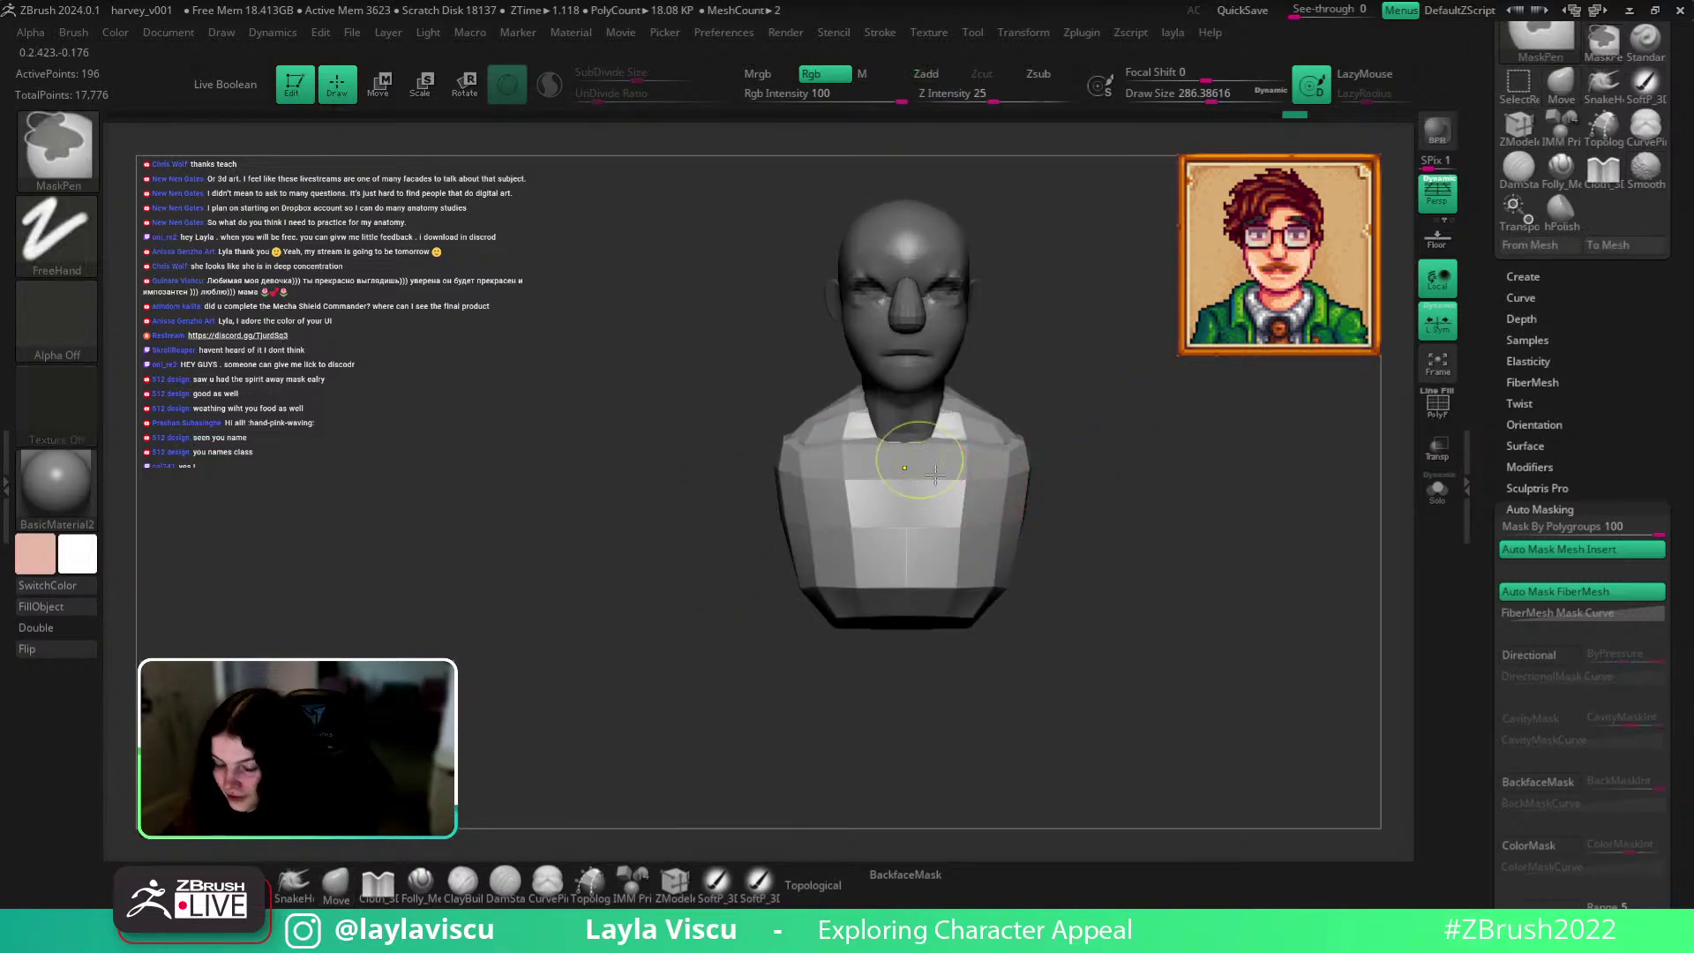
ctrl+right_drag(1005, 328, 1016, 377)
key(s)
drag(1022, 379, 1042, 380)
mouse_move(1234, 465)
alt+mouse_down()
mouse_move(1124, 510)
mouse_move(1013, 521)
mouse_move(935, 483)
alt+mouse_up()
key(s)
drag(1168, 423, 1068, 503)
right_drag(923, 486, 1126, 503)
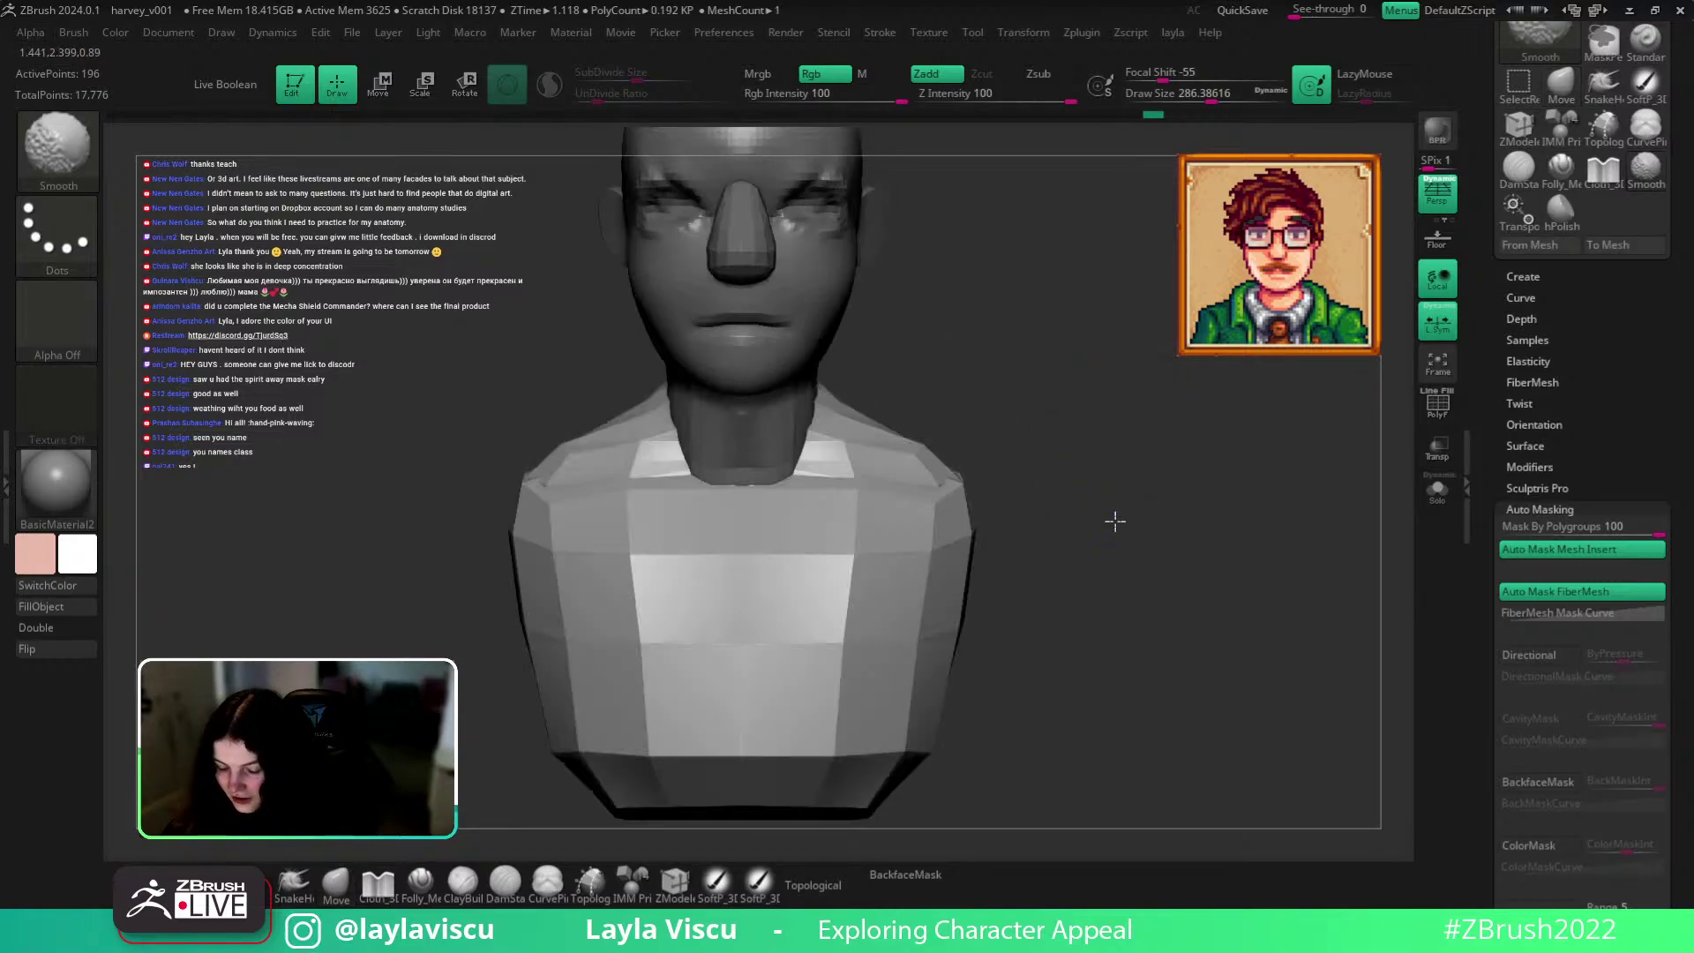
mouse_move(908, 491)
right_down()
mouse_move(1072, 492)
mouse_move(1038, 496)
right_up()
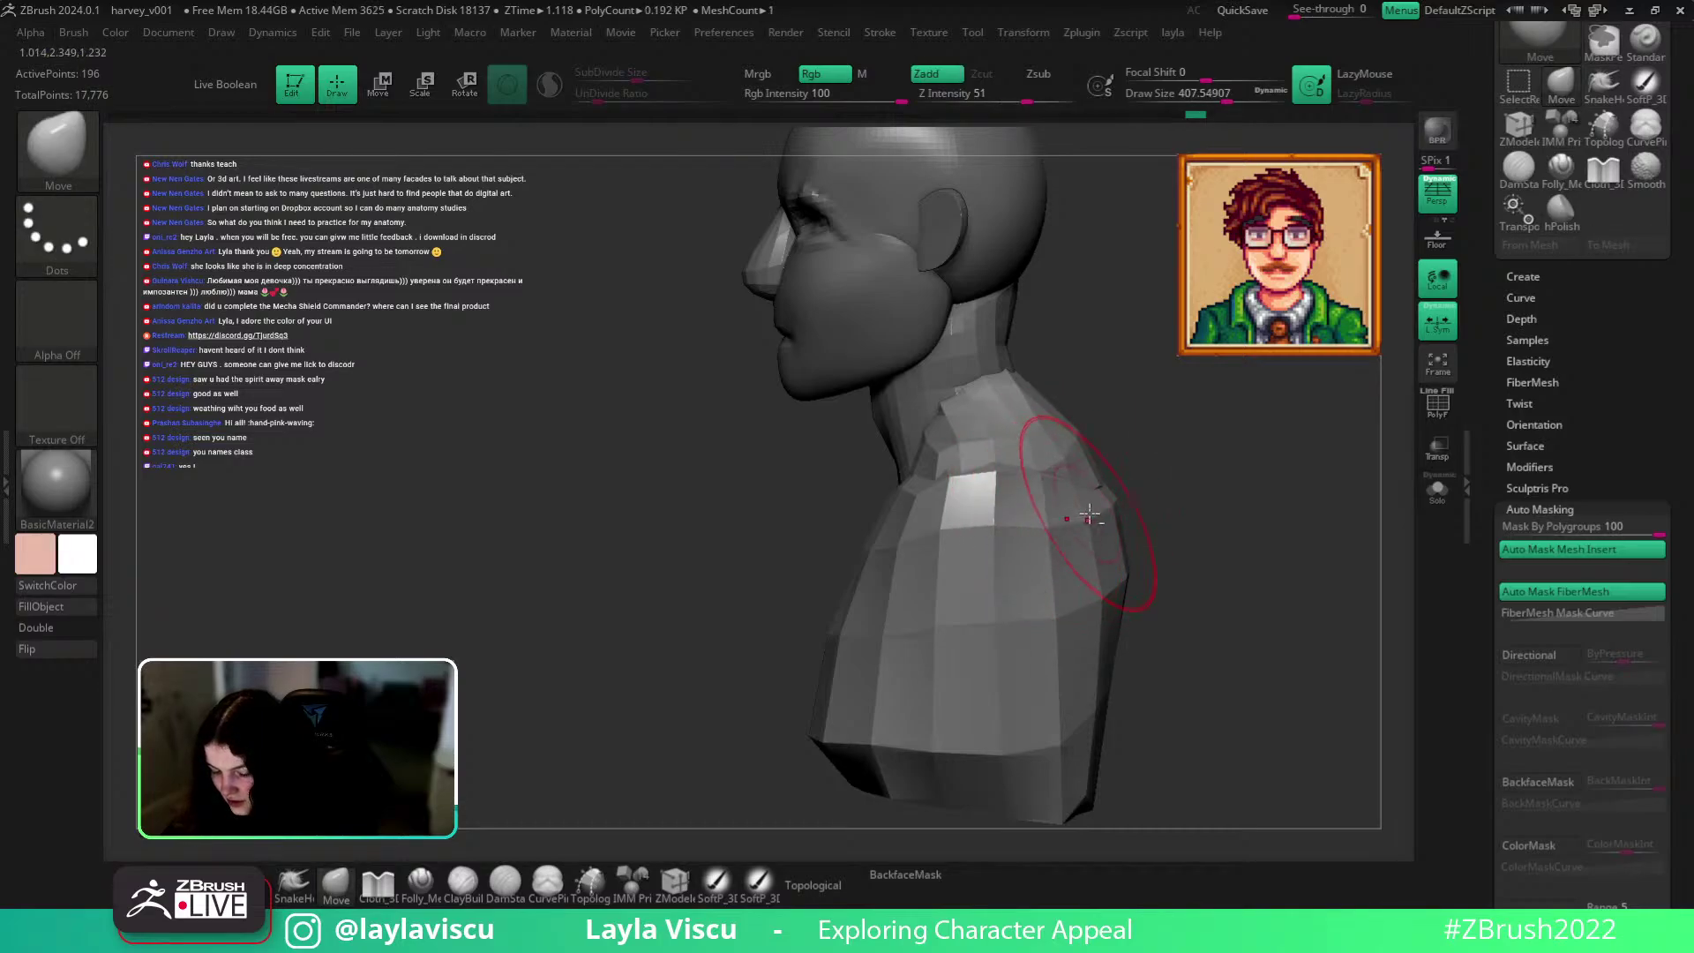
right_drag(1217, 477, 1098, 528)
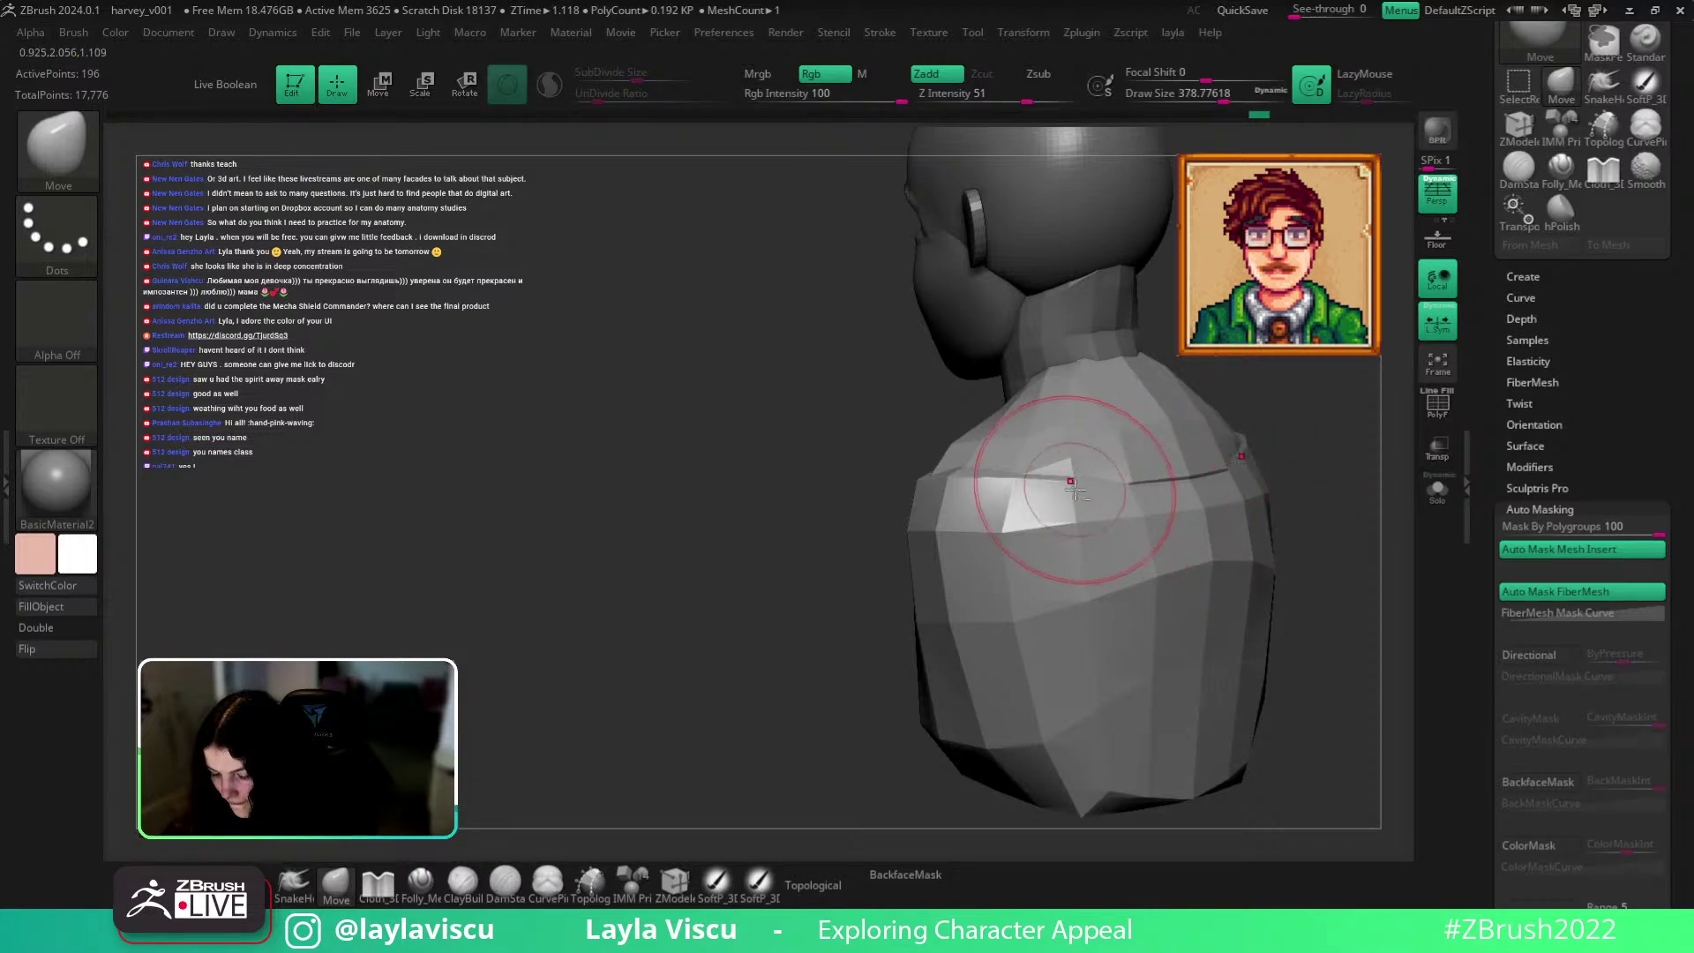
Isolate the shoulder polygroup to examine its form from behind, restore full visibility and return to the front of the bust.
ctrl+shift+click(1155, 480)
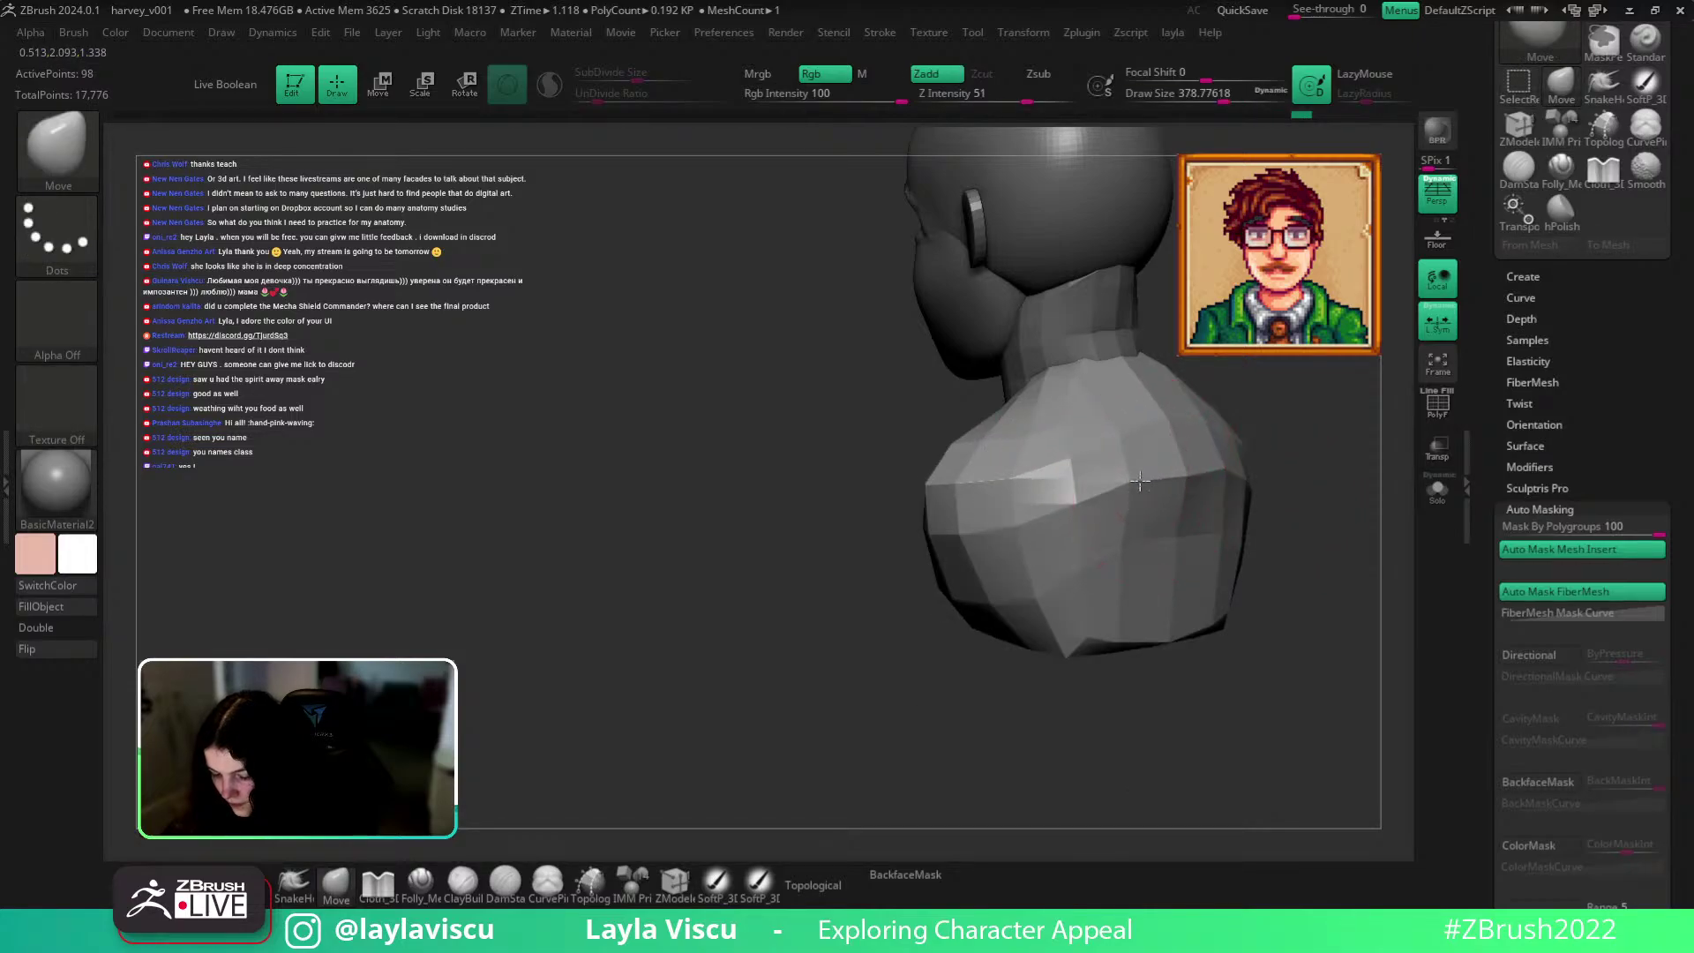
alt+right_drag(1342, 500, 1209, 473)
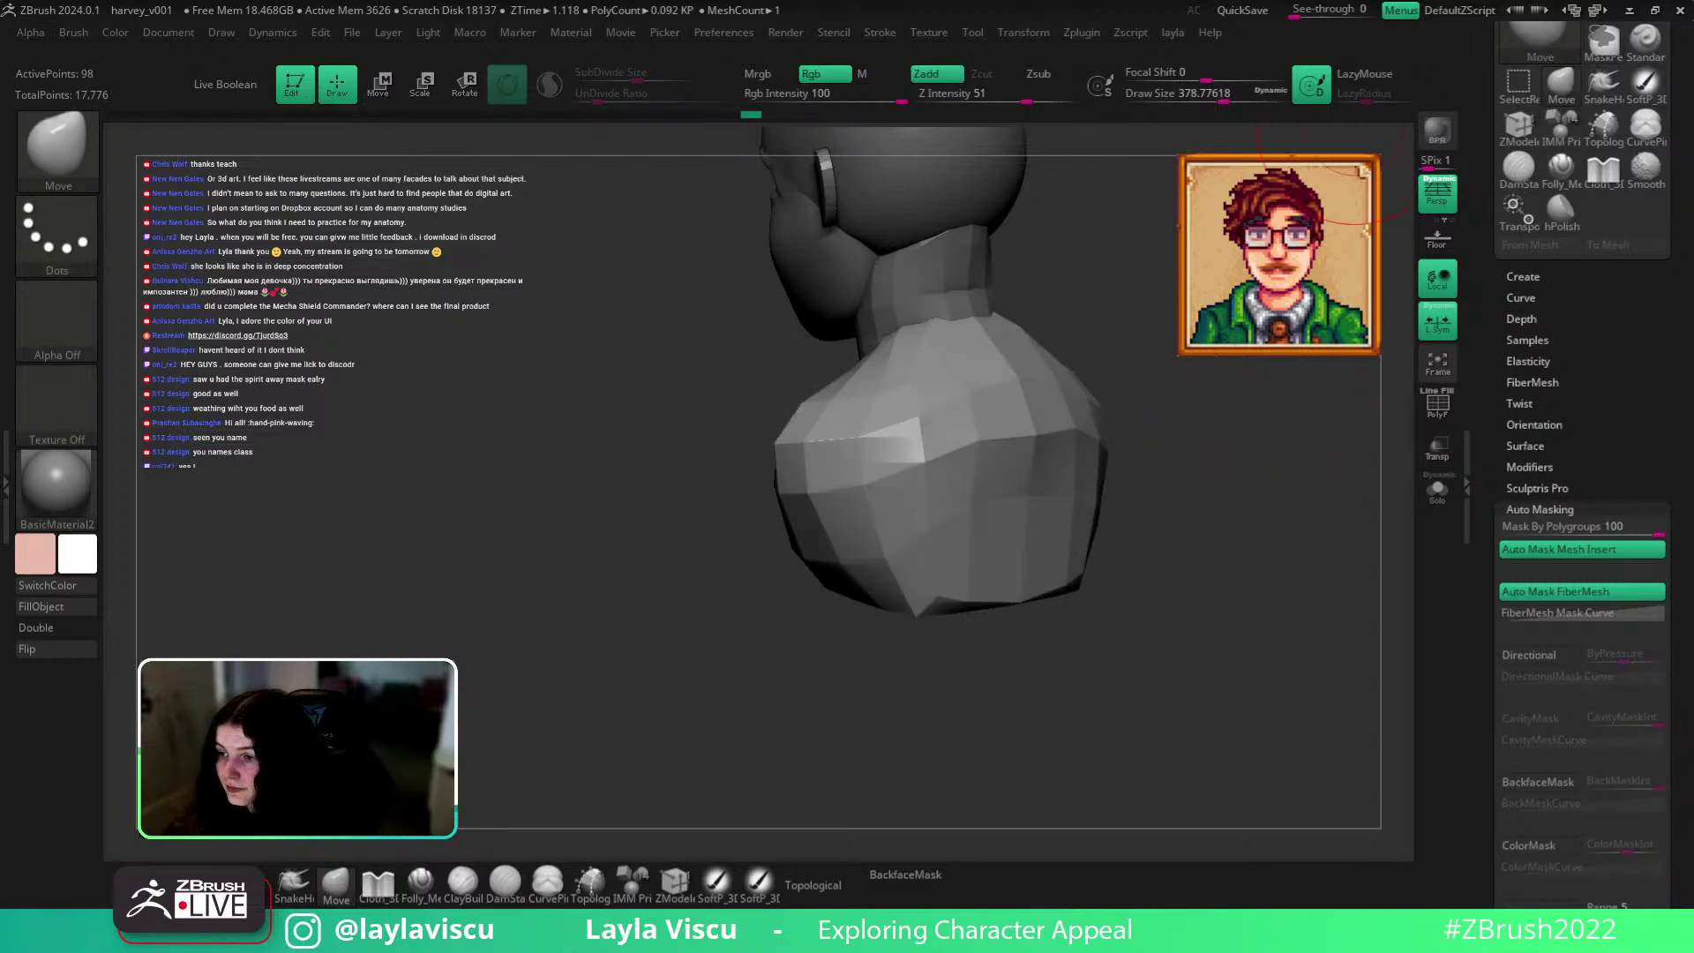
ctrl+shift+click(1247, 673)
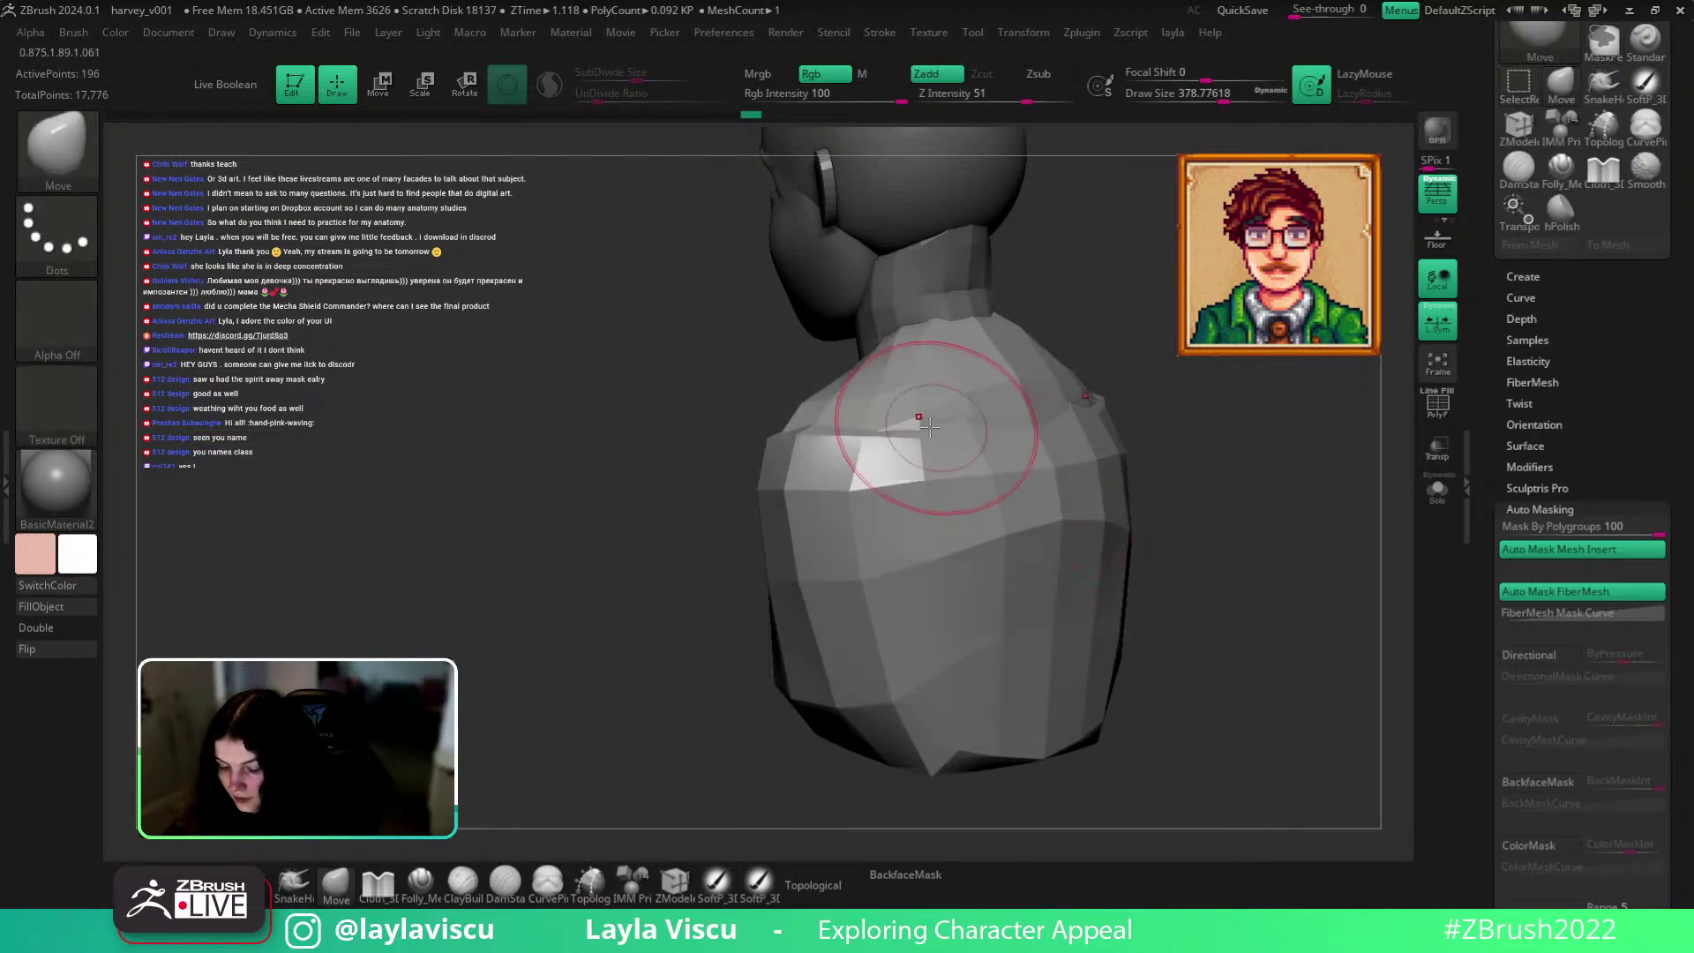
ctrl+right_drag(1175, 458, 1231, 494)
right_drag(1231, 494, 1331, 568)
shift+right_drag(1166, 535, 1105, 500)
Preview the torso with Dynamic Subdiv, switch the smoothing back off and turn on PolyFrame.
key(shift+d)
key(Return)
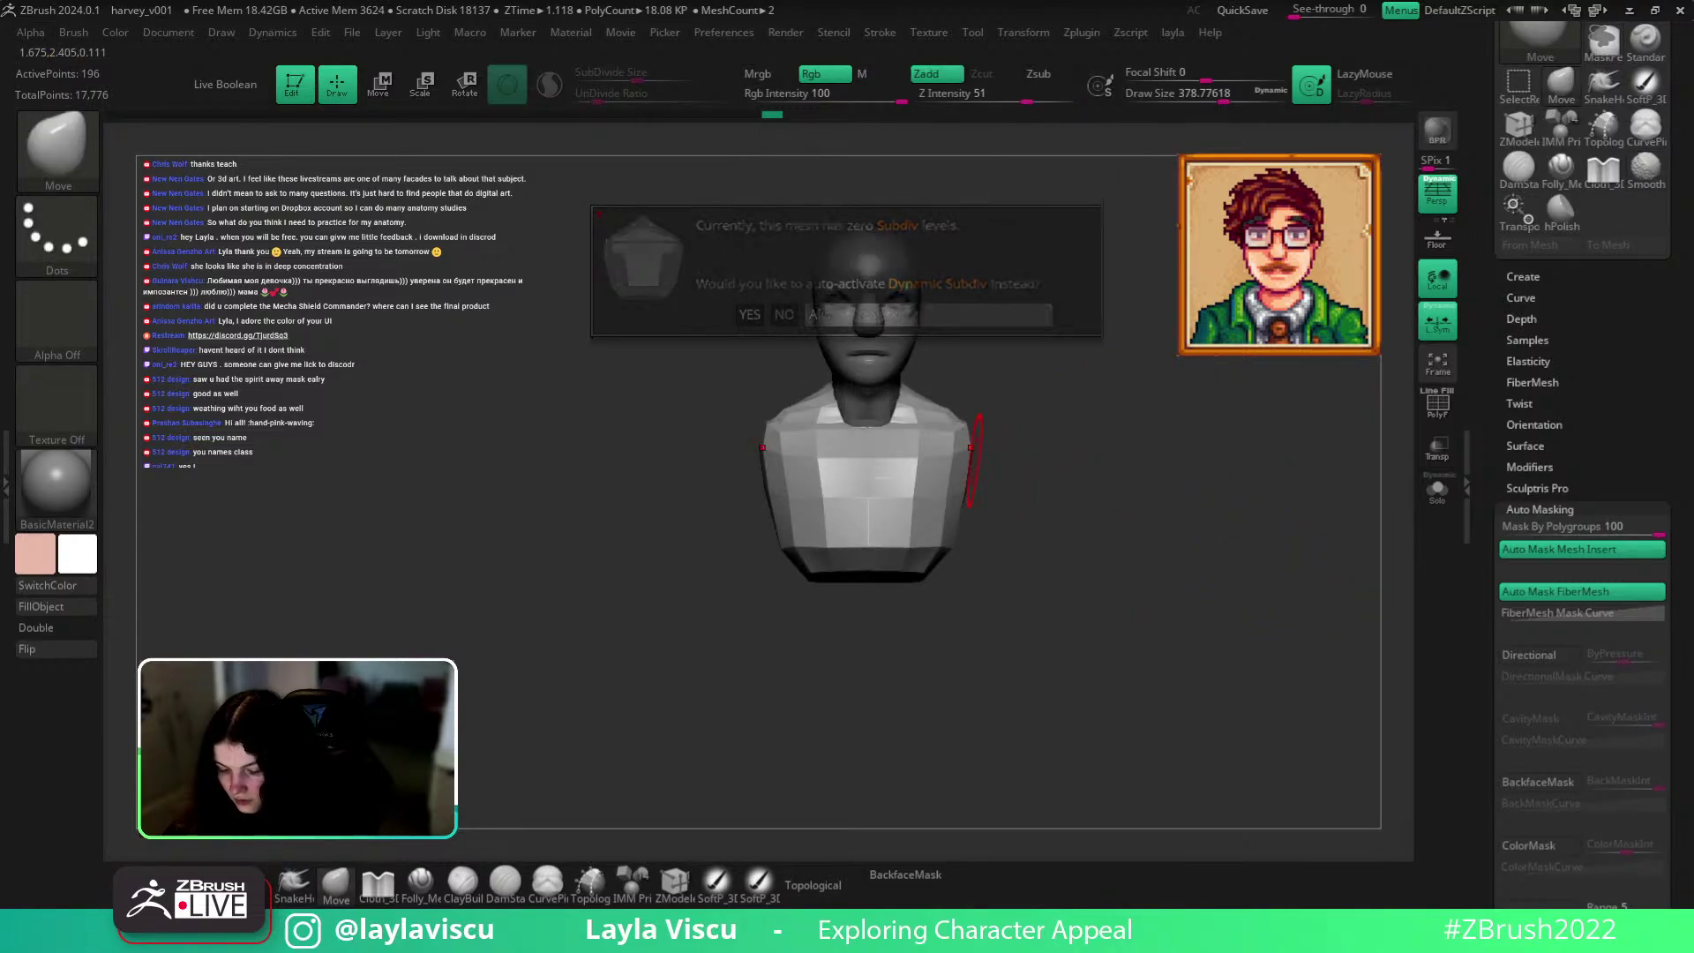
mouse_move(1170, 563)
right_down()
mouse_move(1089, 579)
mouse_move(1149, 582)
right_up()
key(shift+f)
key(shift+d)
key(ctrl)
Try marking the upper chest faces of the torso as a temporary polygroup with the ZModeler brush.
ctrl+right_drag(889, 538, 909, 657)
click(674, 889)
mouse_move(1147, 609)
right_down()
mouse_move(1077, 586)
mouse_move(1129, 607)
right_up()
mouse_move(984, 494)
alt+mouse_down()
mouse_move(964, 548)
mouse_move(875, 496)
alt+mouse_up()
alt+drag(1020, 489, 1008, 542)
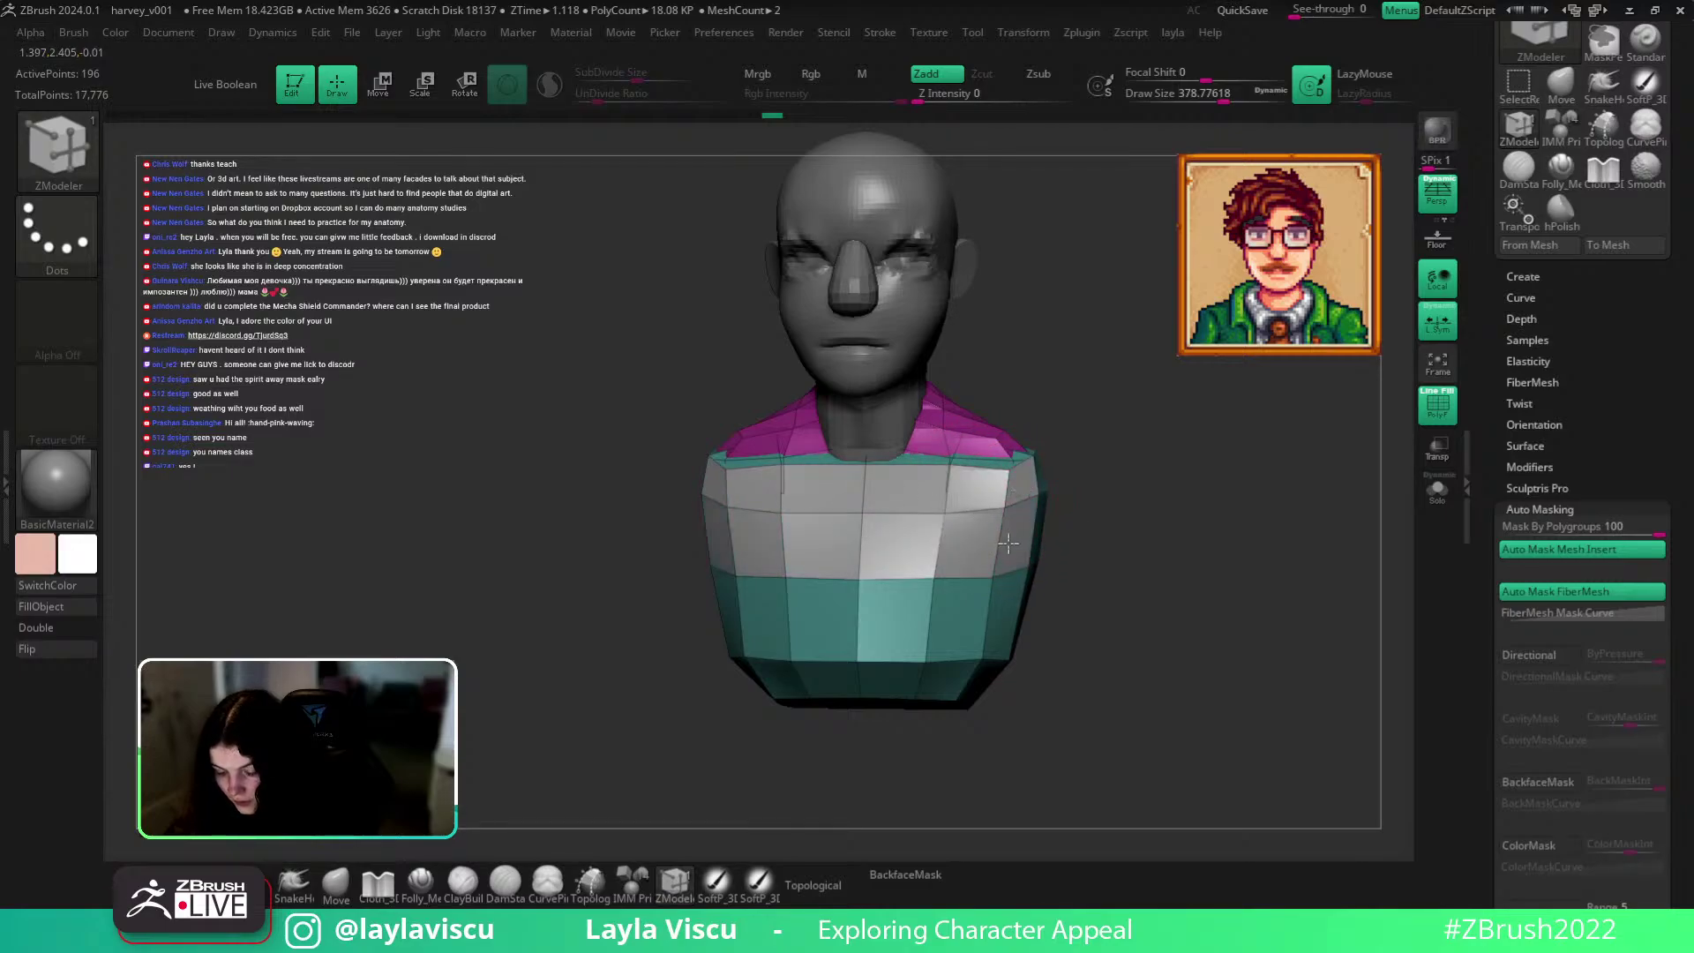
click(1008, 543)
right_drag(1023, 547, 1118, 602)
Try to move the lower torso mass forward from the side view with the gizmo, and undo each attempt.
click(379, 875)
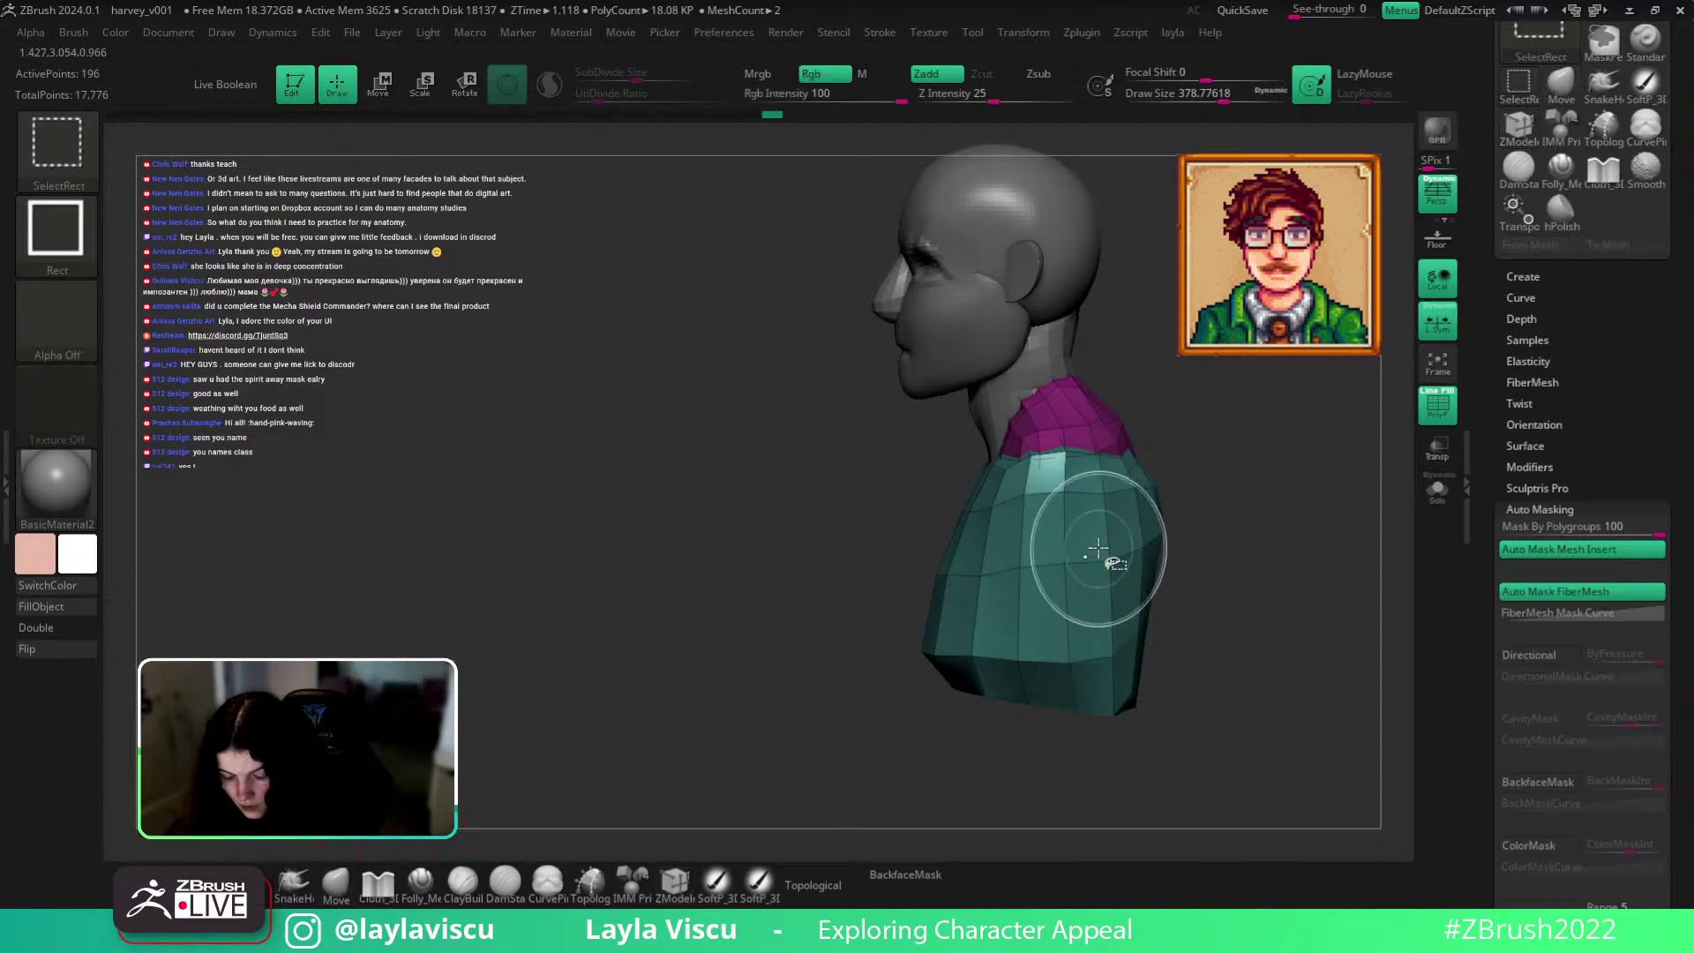
key(w)
click(1022, 335)
drag(1157, 574, 1024, 575)
key(ctrl+z)
drag(1156, 573, 1056, 574)
key(ctrl+z)
ctrl+drag(1305, 546, 1244, 607)
drag(1156, 574, 1031, 575)
key(ctrl+z)
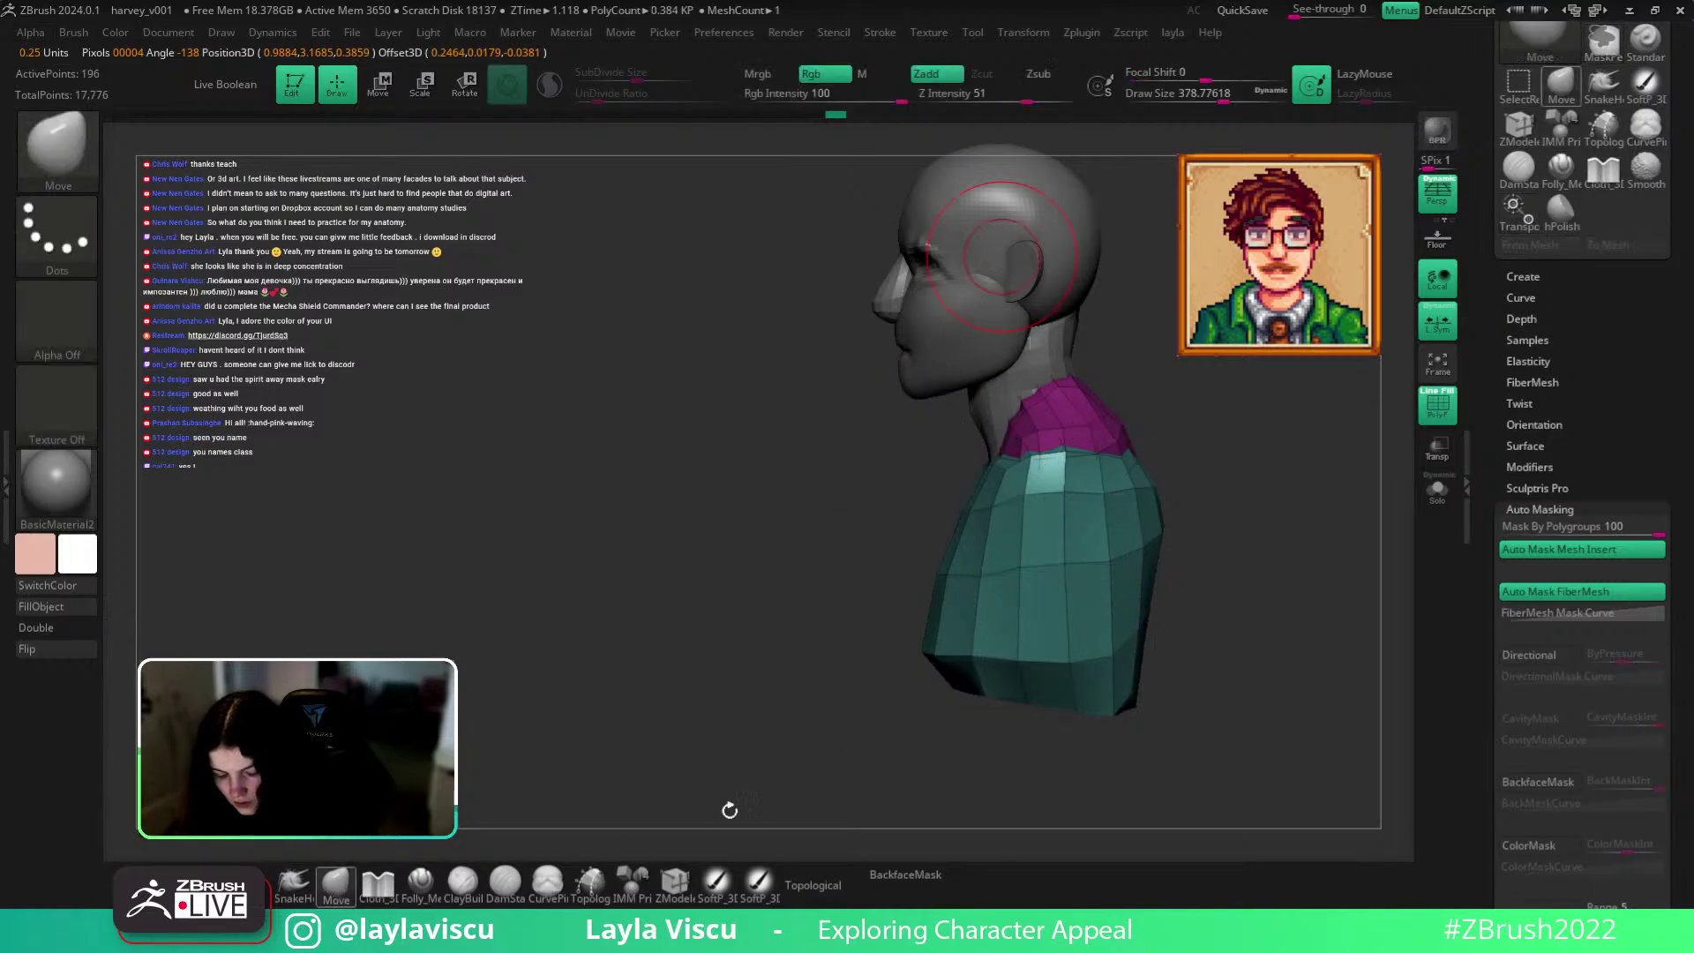
Mask the shoulder polygroup and move the lower torso mass forward by about 1.6 units, away from the shoulder mass.
key(q)
ctrl+shift+click(1096, 562)
ctrl+click(1320, 481)
ctrl+shift+click(1326, 494)
ctrl+click(1326, 496)
key(w)
drag(1143, 574, 979, 575)
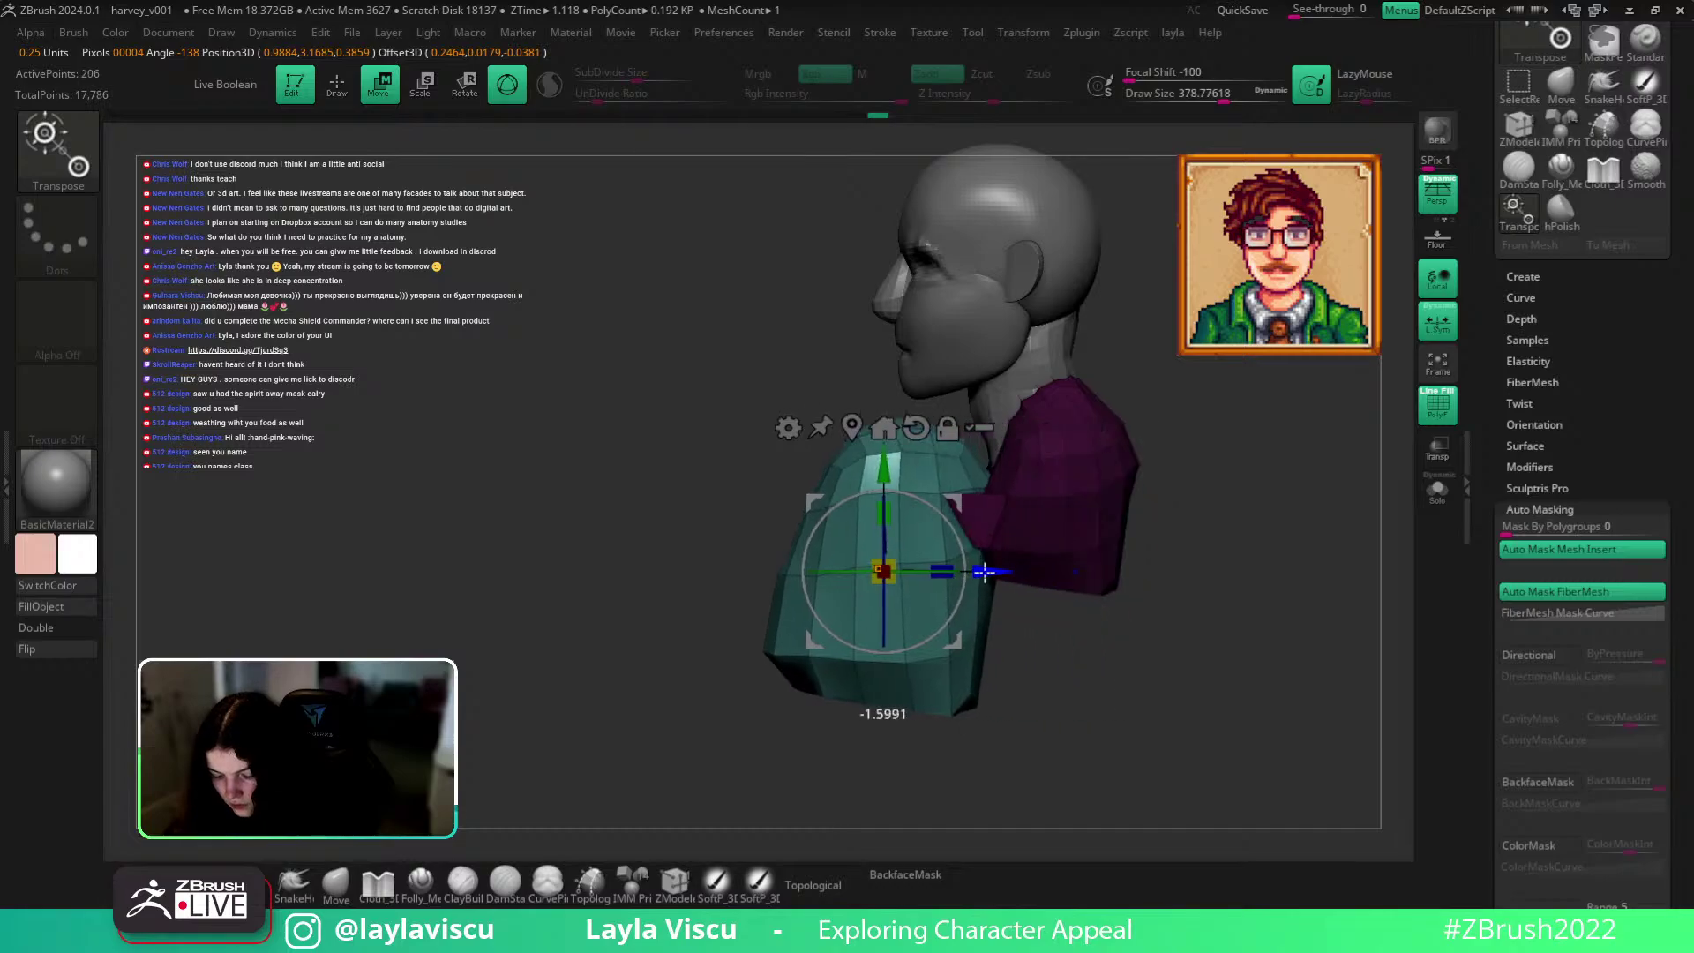
key(ctrl+z)
mouse_move(1144, 575)
mouse_down()
mouse_move(959, 606)
mouse_move(638, 607)
mouse_up()
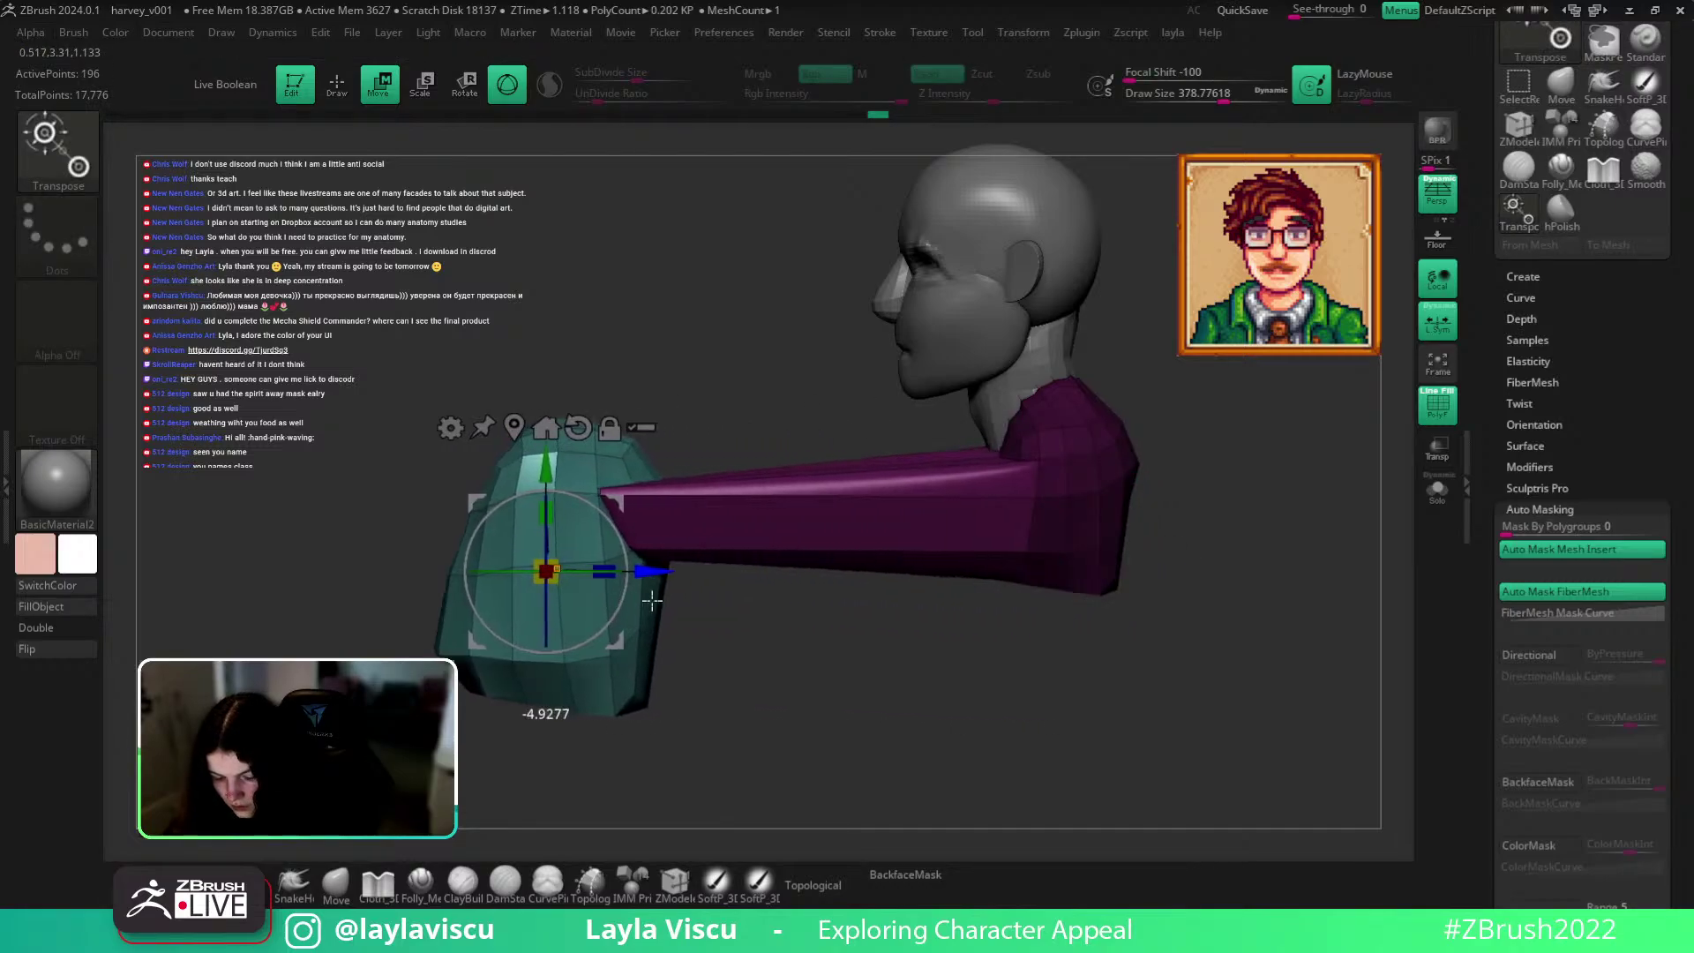
key(ctrl+z)
key(q)
drag(1050, 541, 1286, 511)
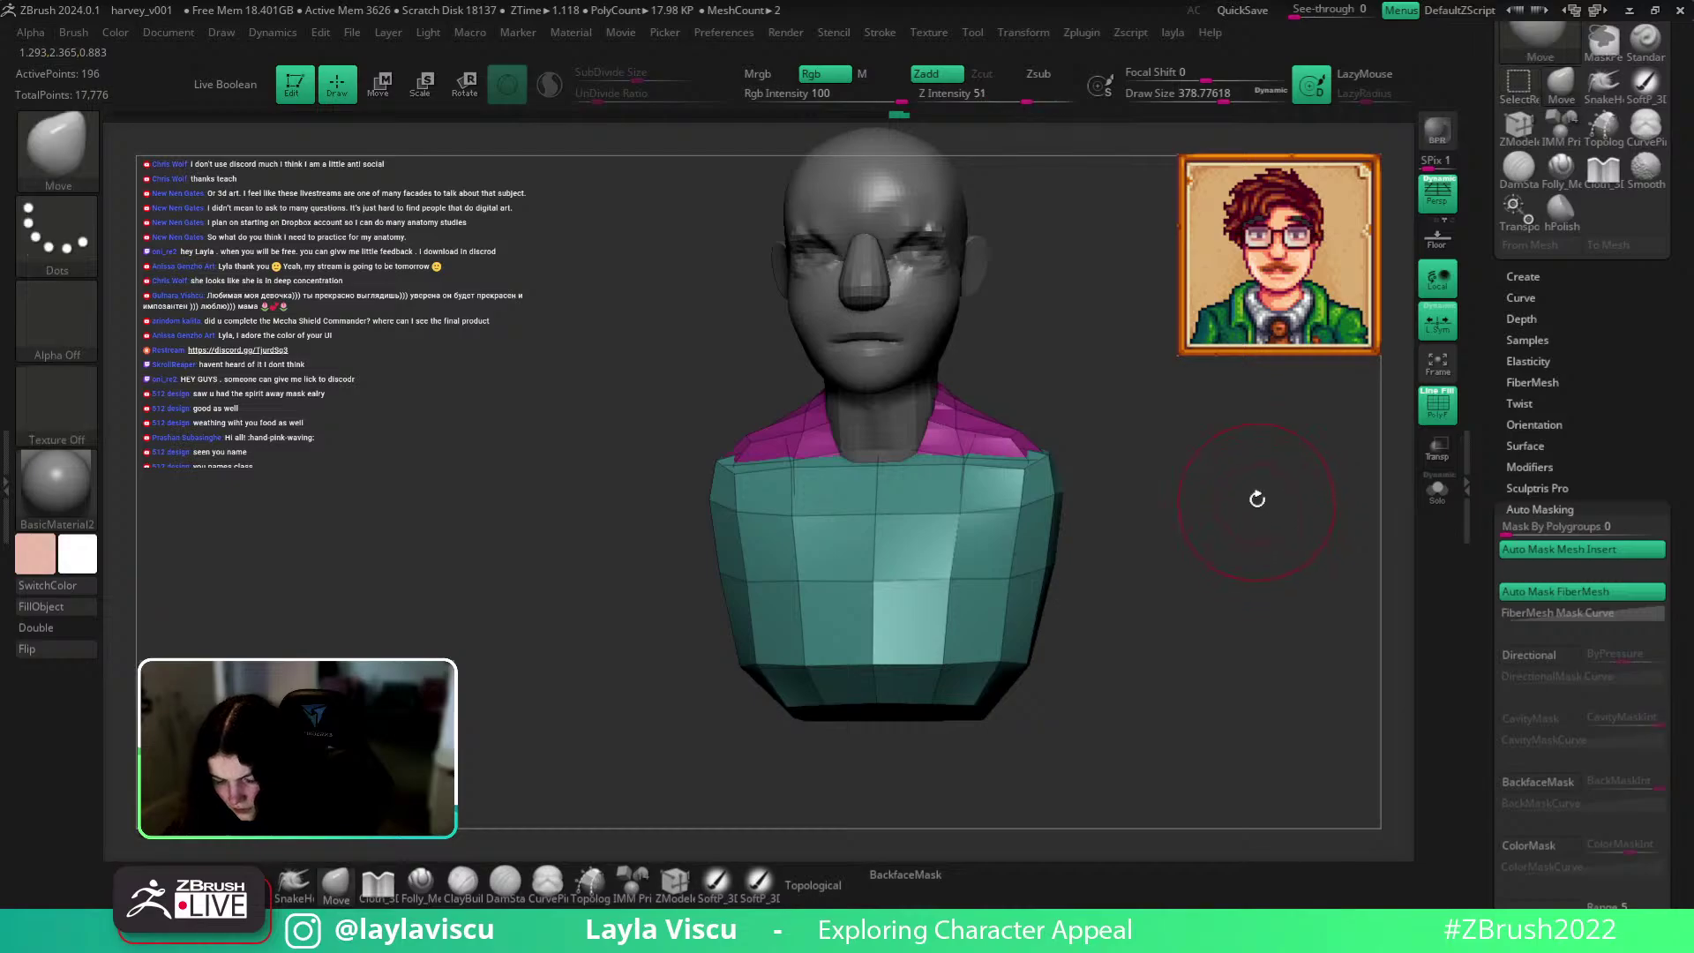
Mask the inner body and try moving a copy of the outer torso shell forward.
ctrl+shift+click(1096, 405)
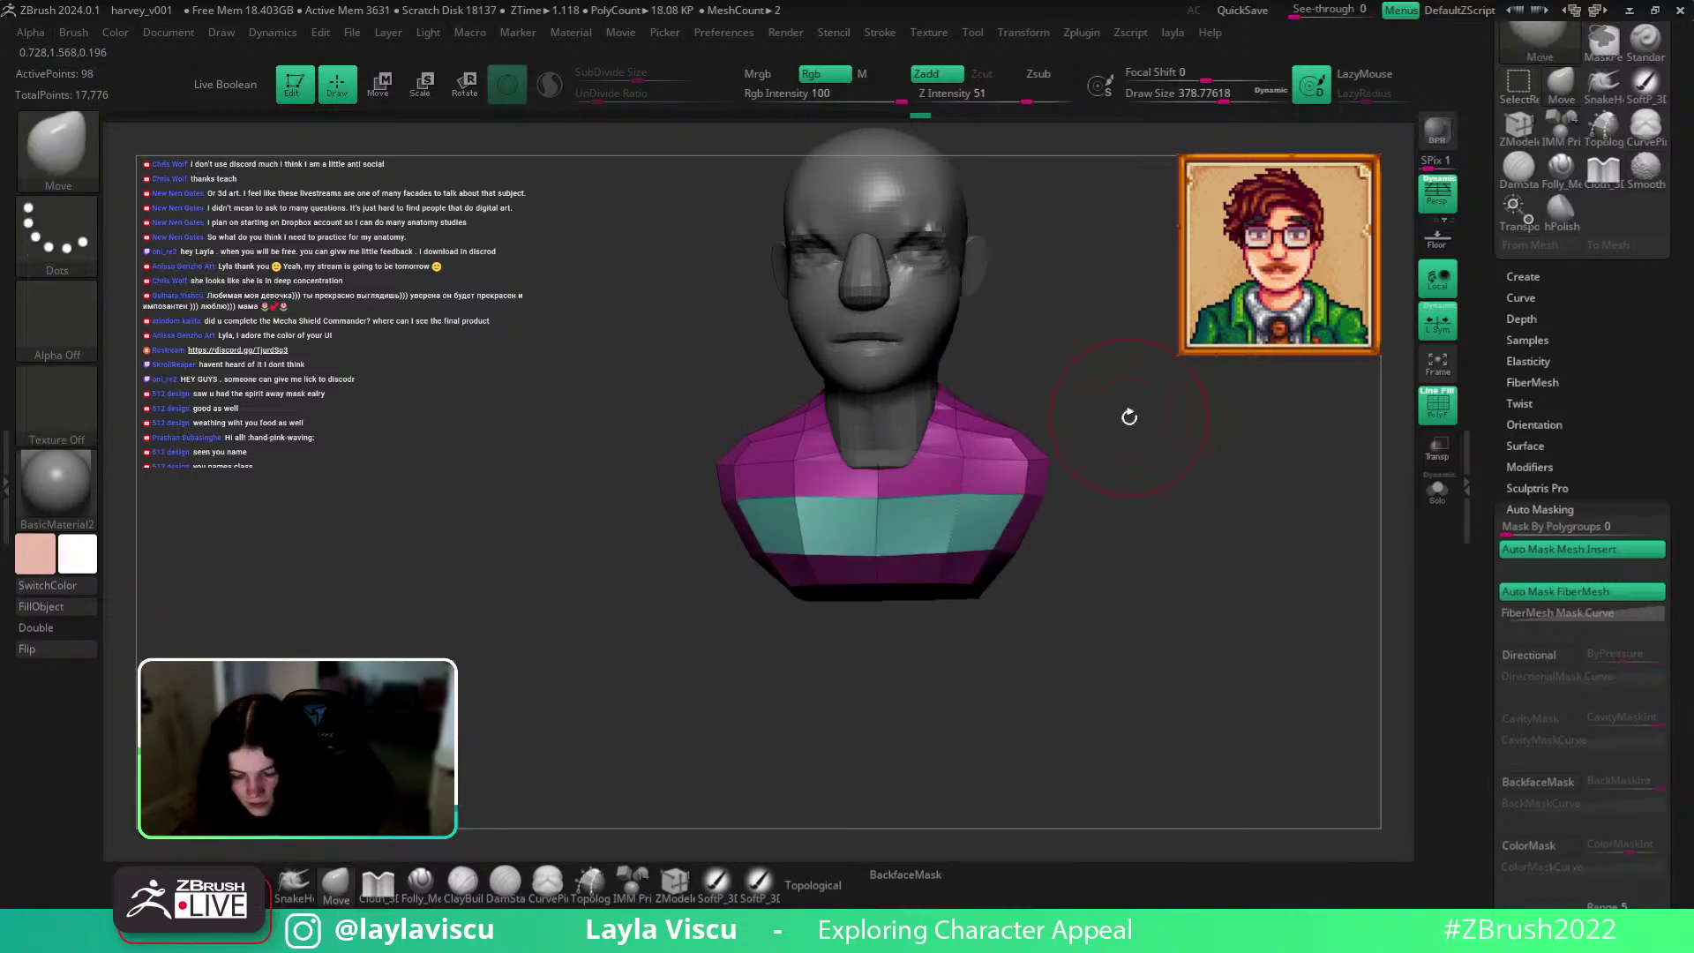
ctrl+shift+click(1157, 462)
ctrl+shift+click(1156, 462)
drag(1157, 461, 1134, 567)
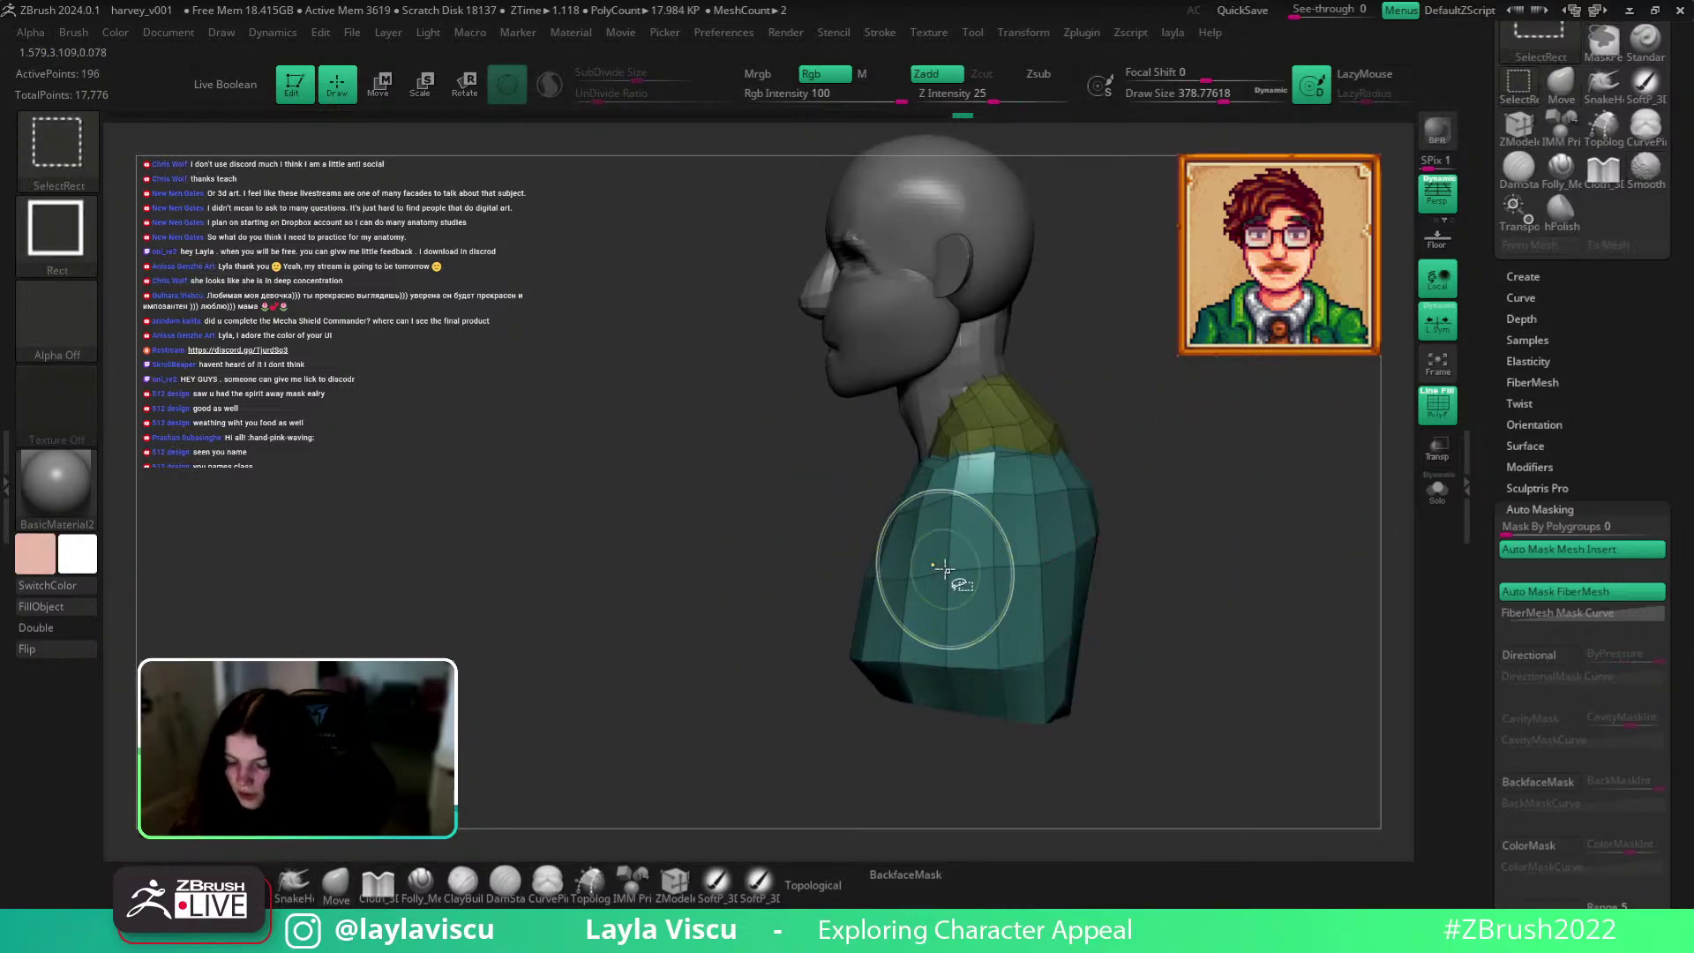
ctrl+click(1298, 502)
key(w)
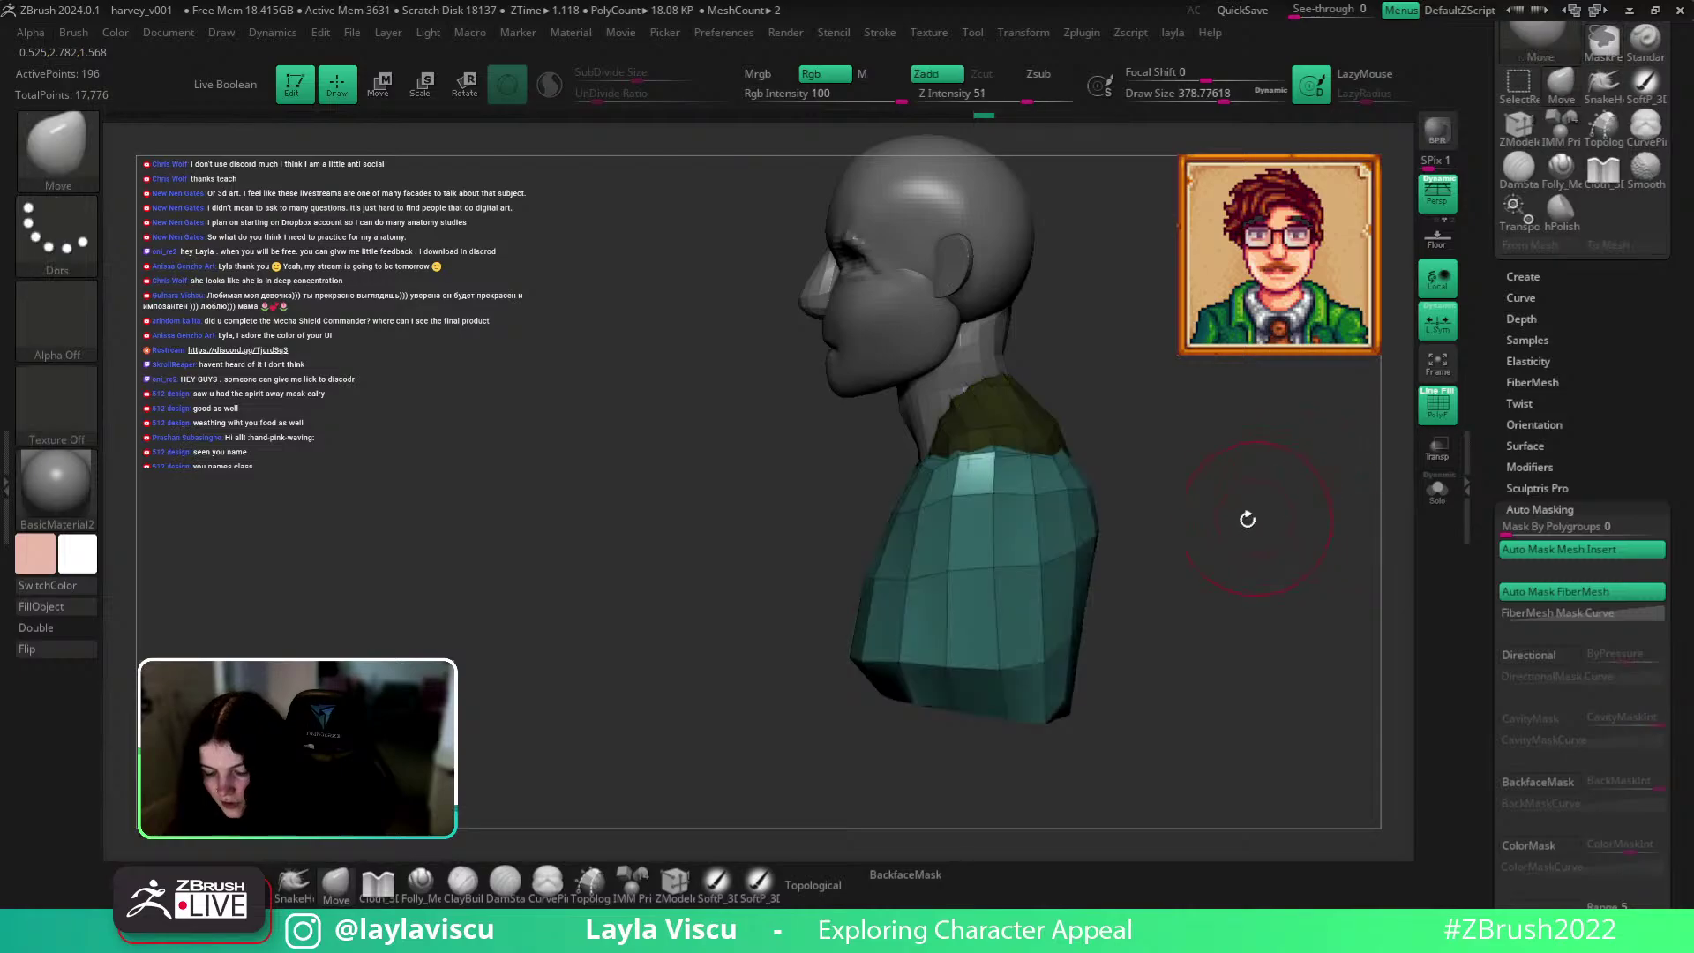
ctrl+drag(1094, 571, 946, 573)
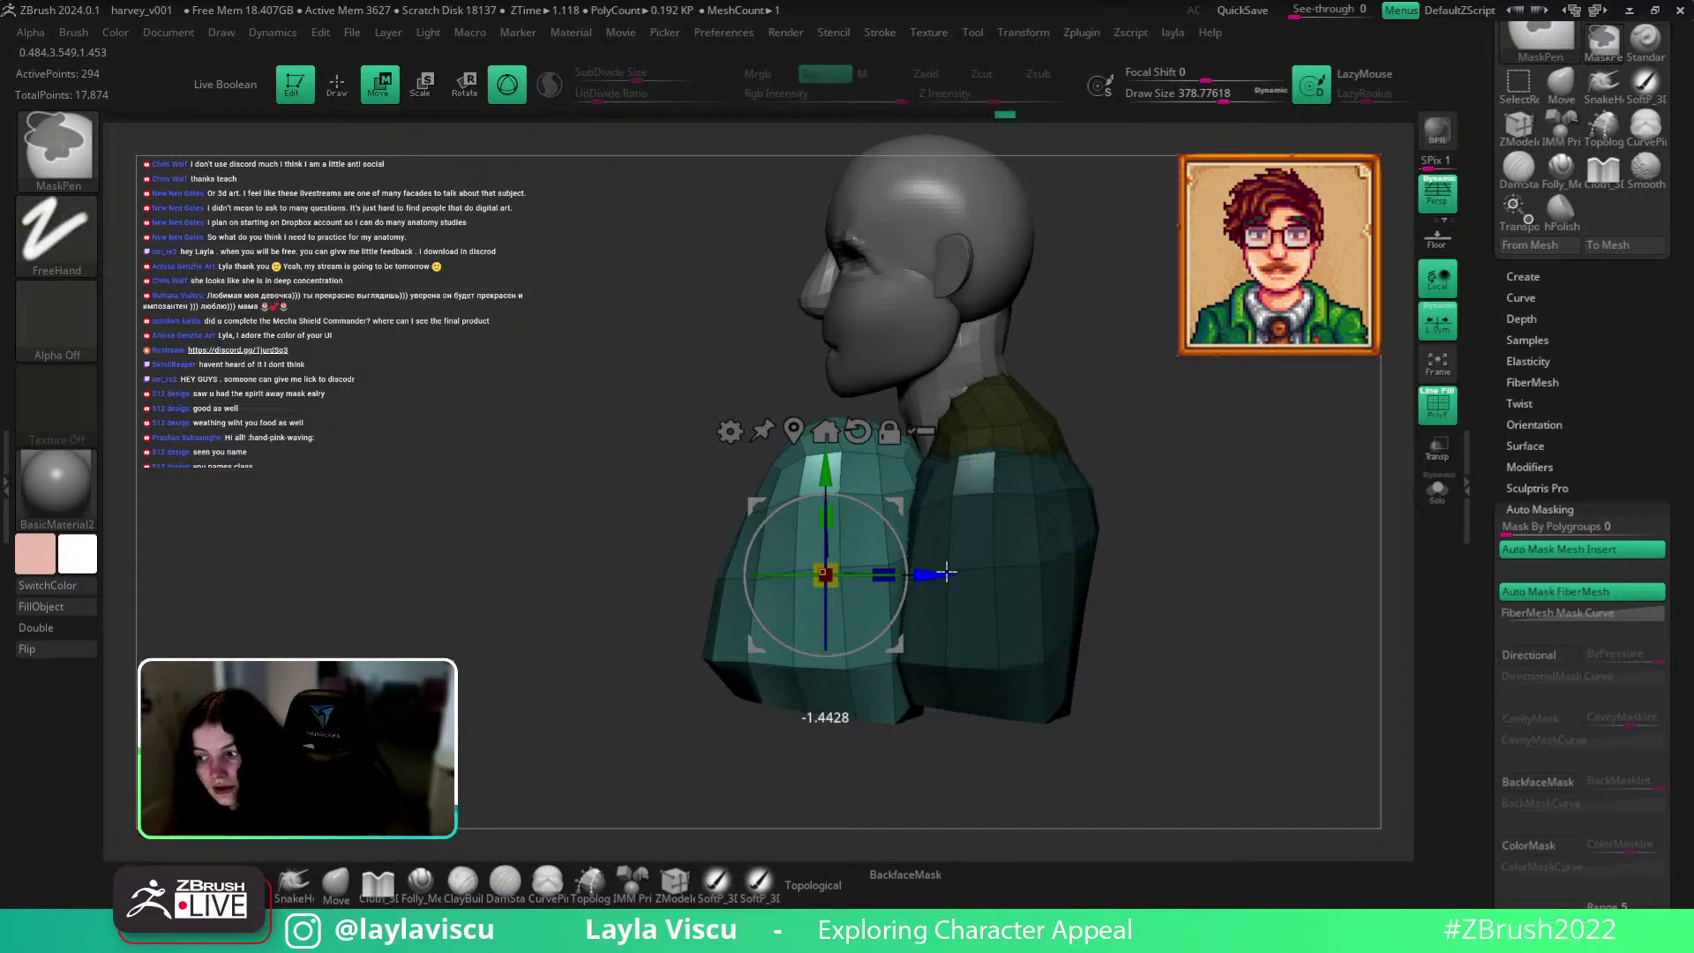
ctrl+drag(946, 573, 113, 633)
key(ctrl+z)
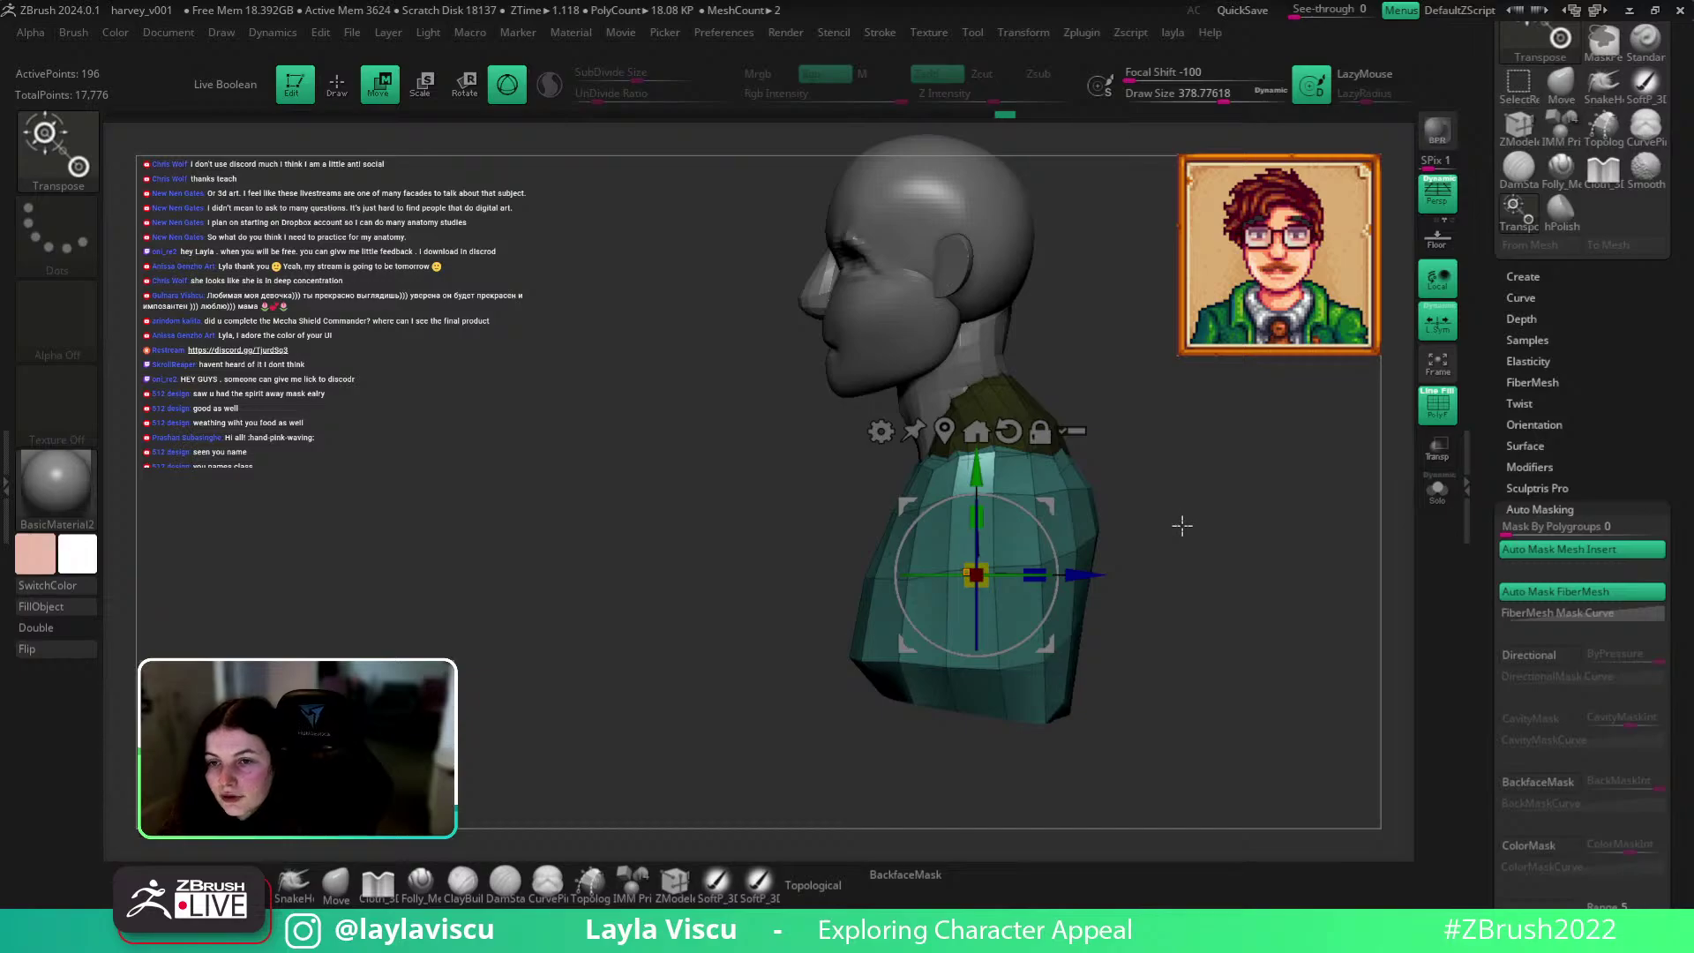
Mask the inner body again and duplicate the outer torso shell slightly forward of the chest.
mouse_move(1184, 528)
mouse_down()
mouse_move(1129, 545)
mouse_move(1136, 592)
mouse_up()
alt+drag(1131, 524, 1145, 539)
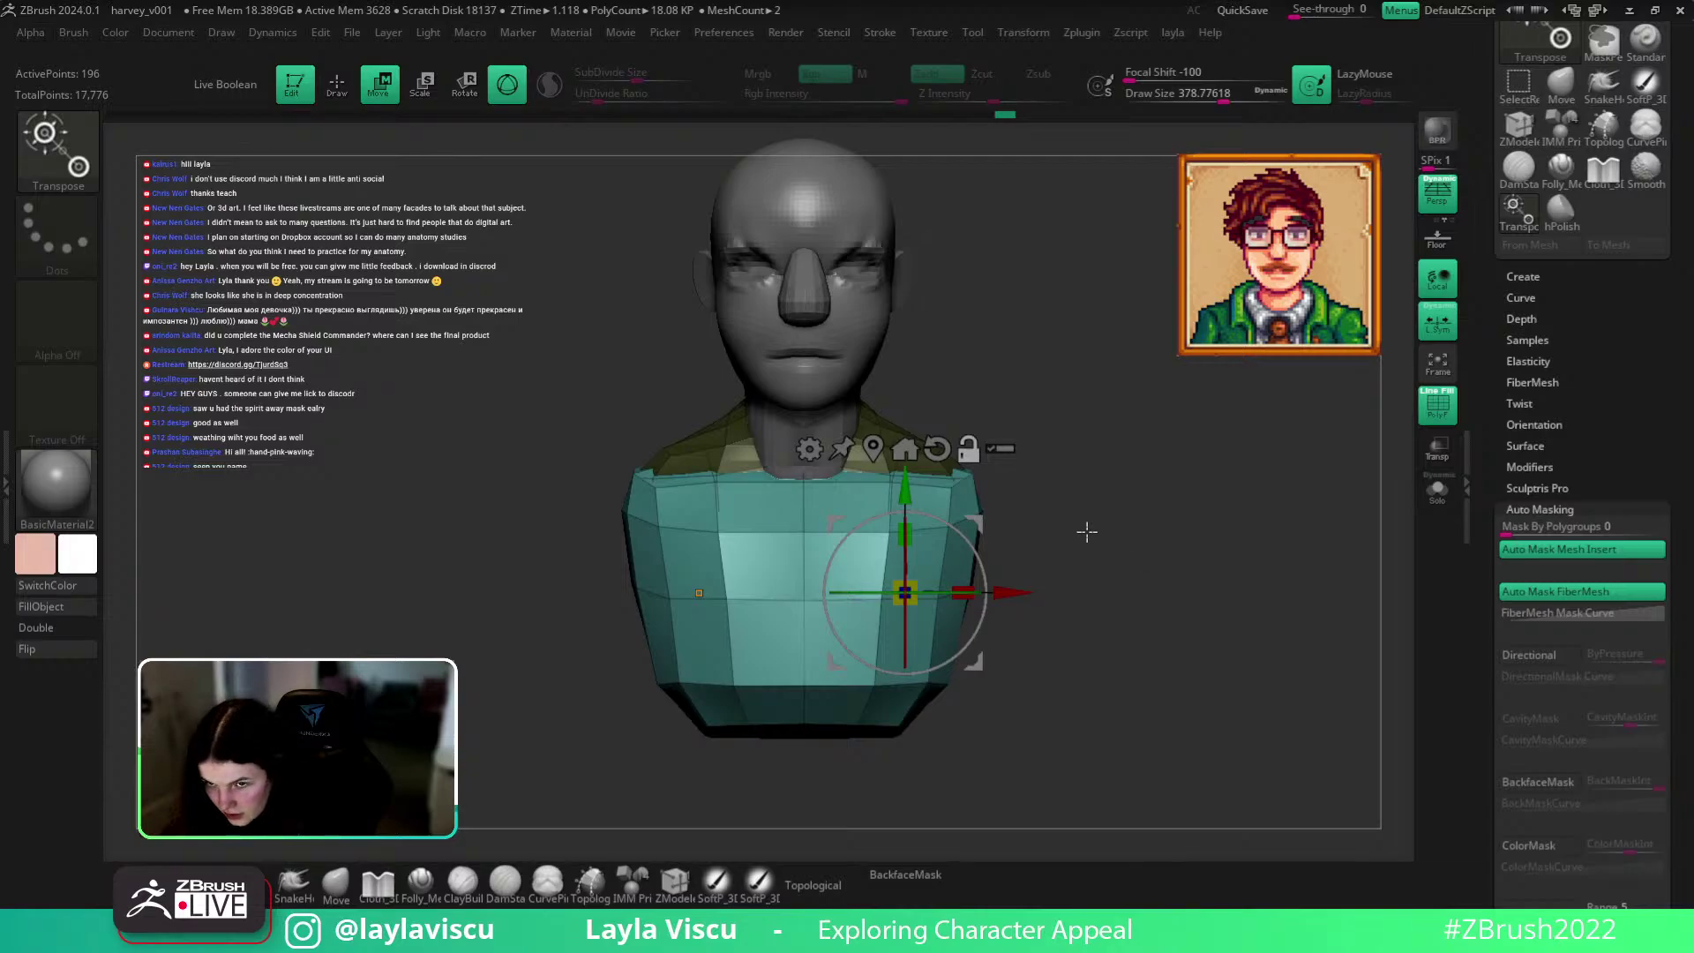
key(b)
key(m)
key(v)
mouse_move(1096, 605)
alt+mouse_down()
mouse_move(1179, 582)
mouse_move(1142, 623)
alt+mouse_up()
key(ctrl+shift)
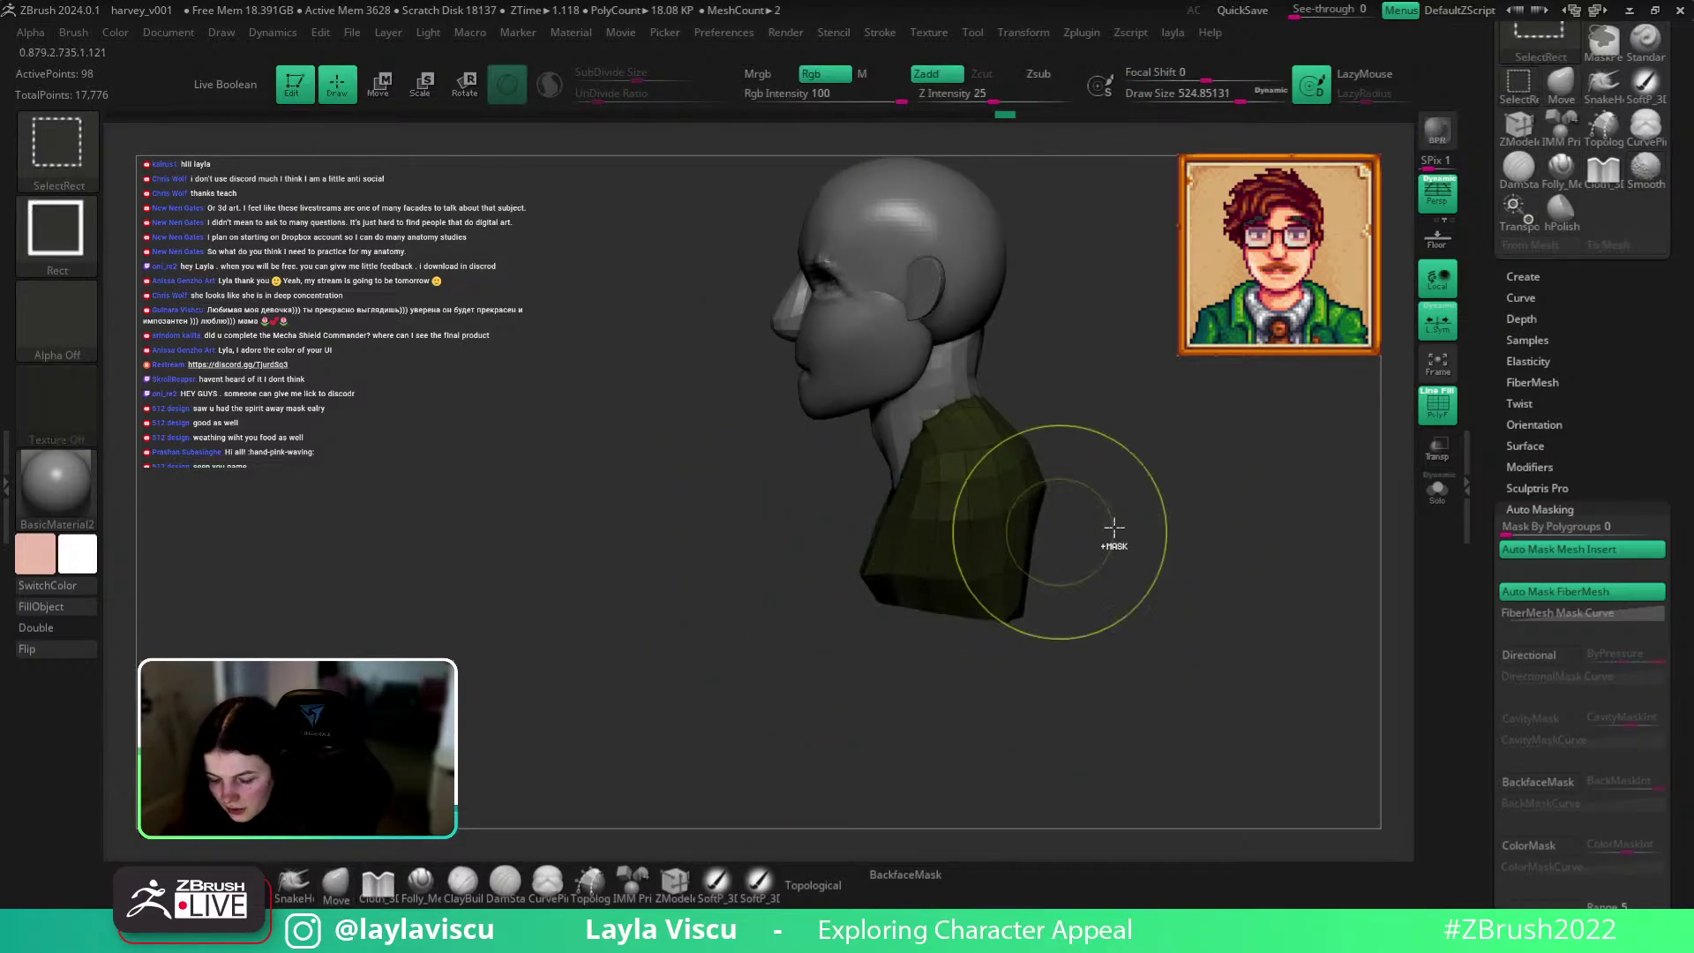
ctrl+shift+click(989, 532)
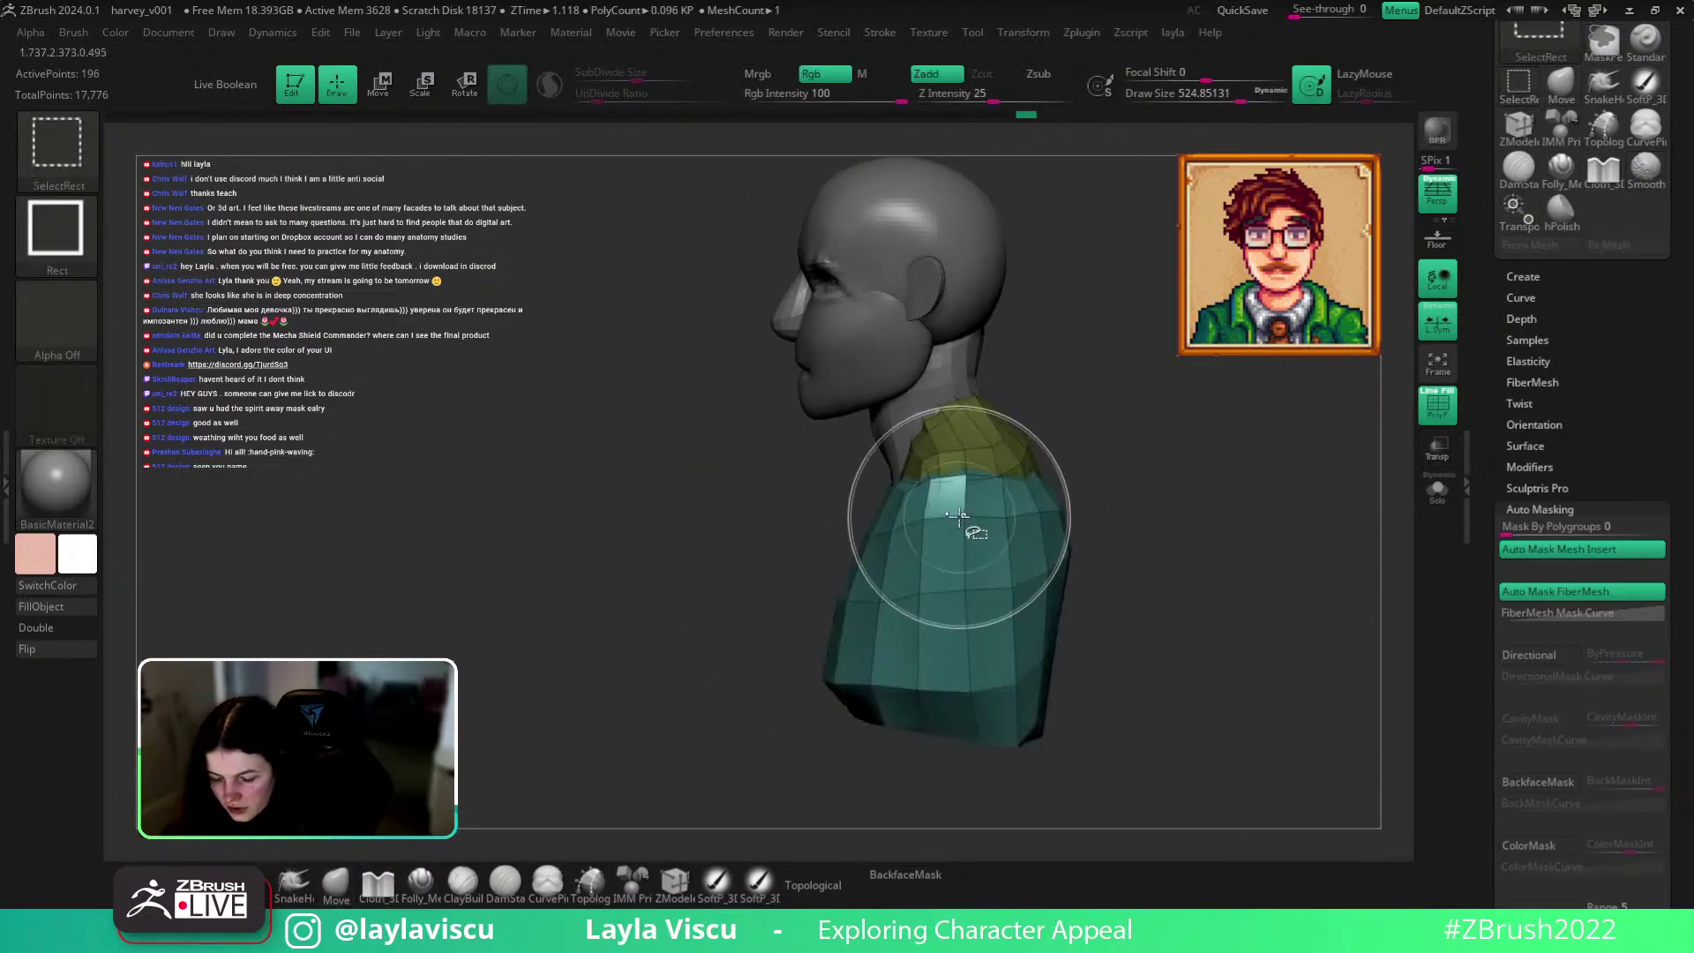
ctrl+click(1240, 461)
key(w)
mouse_move(1044, 599)
ctrl+mouse_down()
mouse_move(823, 605)
mouse_move(966, 598)
ctrl+mouse_up()
key(q)
shift+drag(506, 772, 1132, 800)
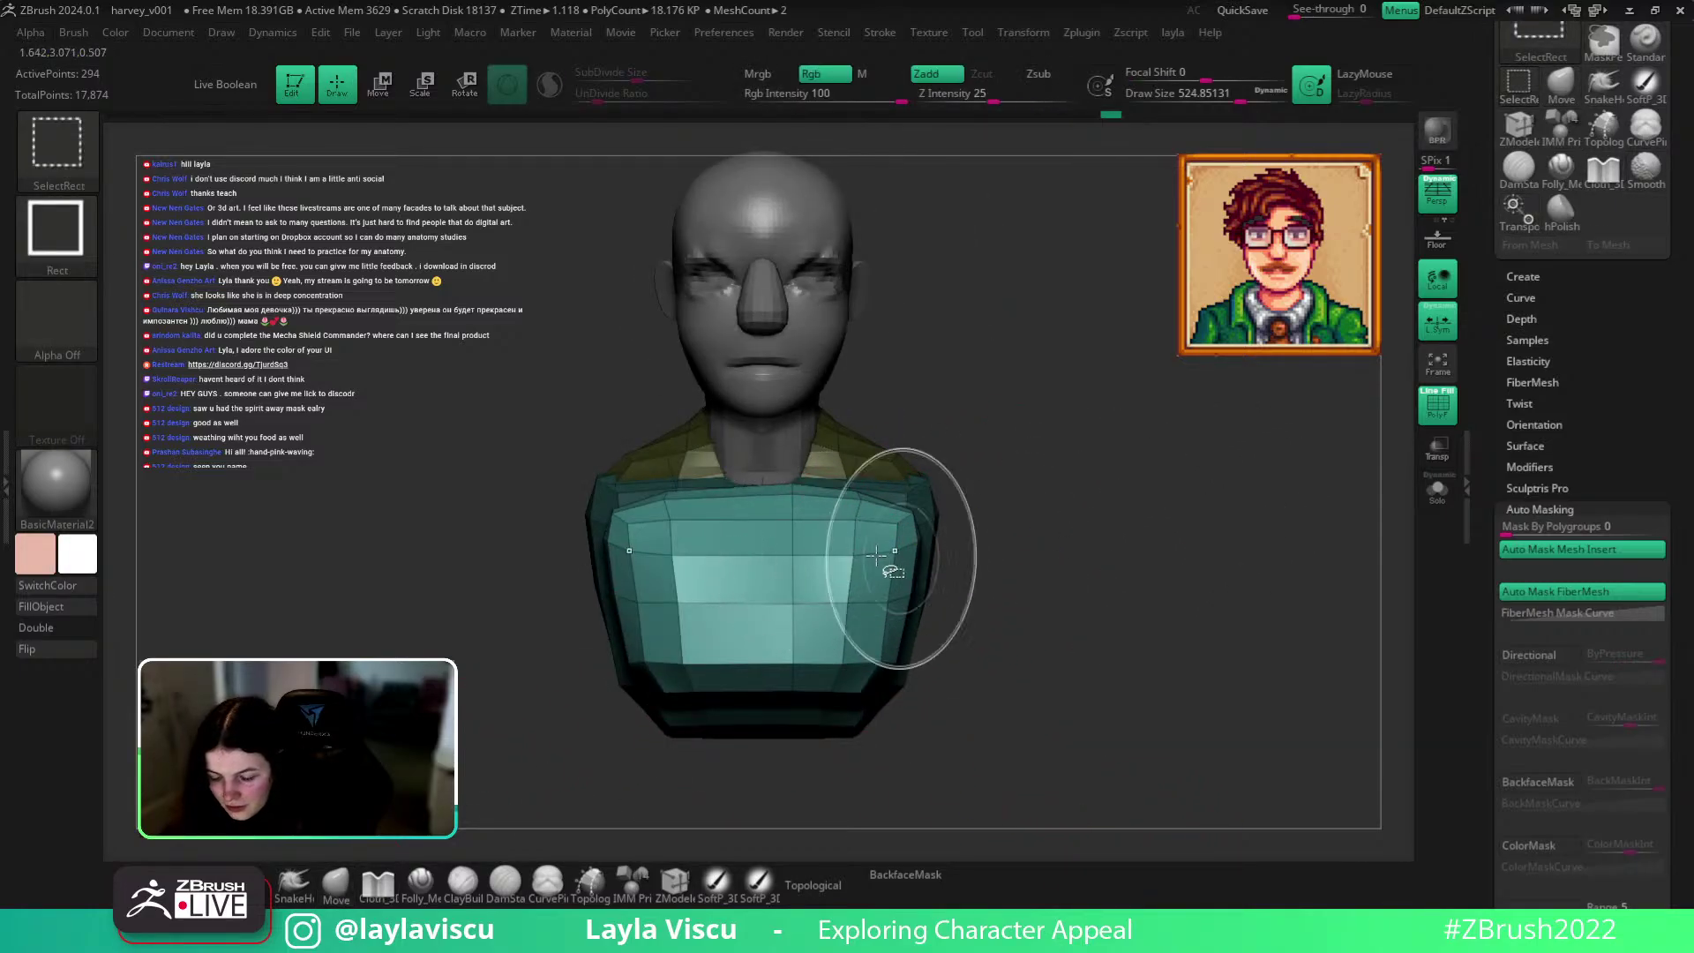
Give the separate torso shells their own polygroups with Auto Groups.
ctrl+shift+click(794, 555)
ctrl+shift+click(794, 556)
ctrl+shift+click(1146, 508)
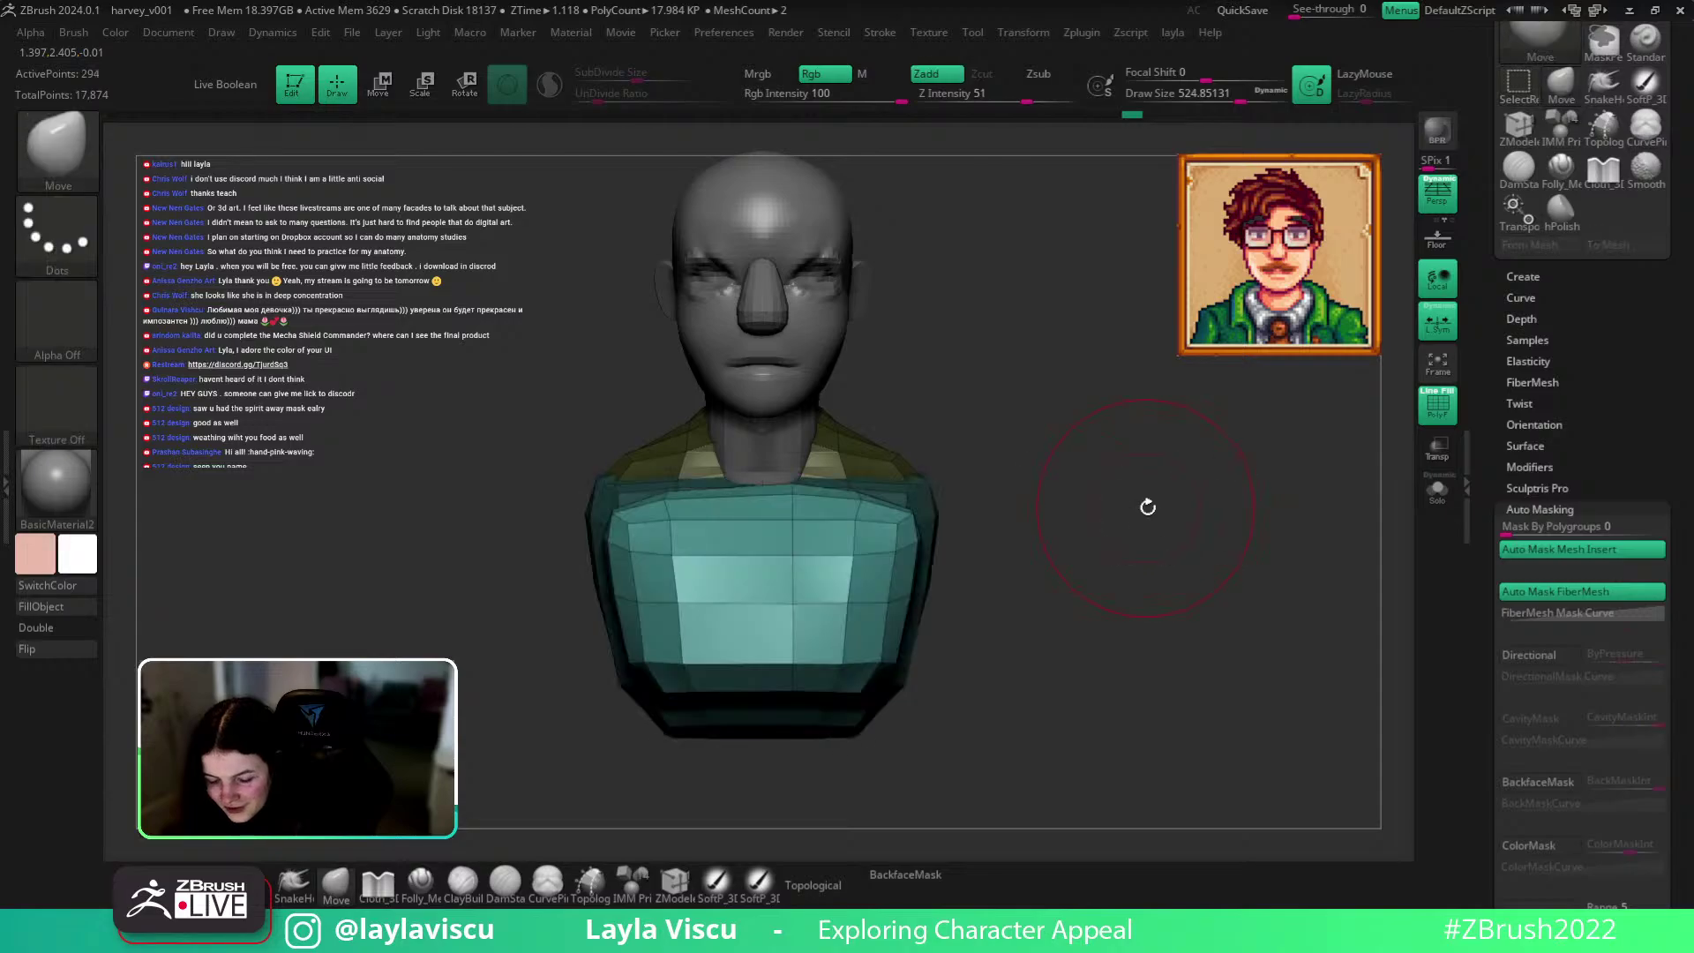
key(1)
click(1091, 323)
Split the front shell copy into its own subtool with Split Hidden and apply Mirror And Weld to it.
ctrl+shift+click(816, 559)
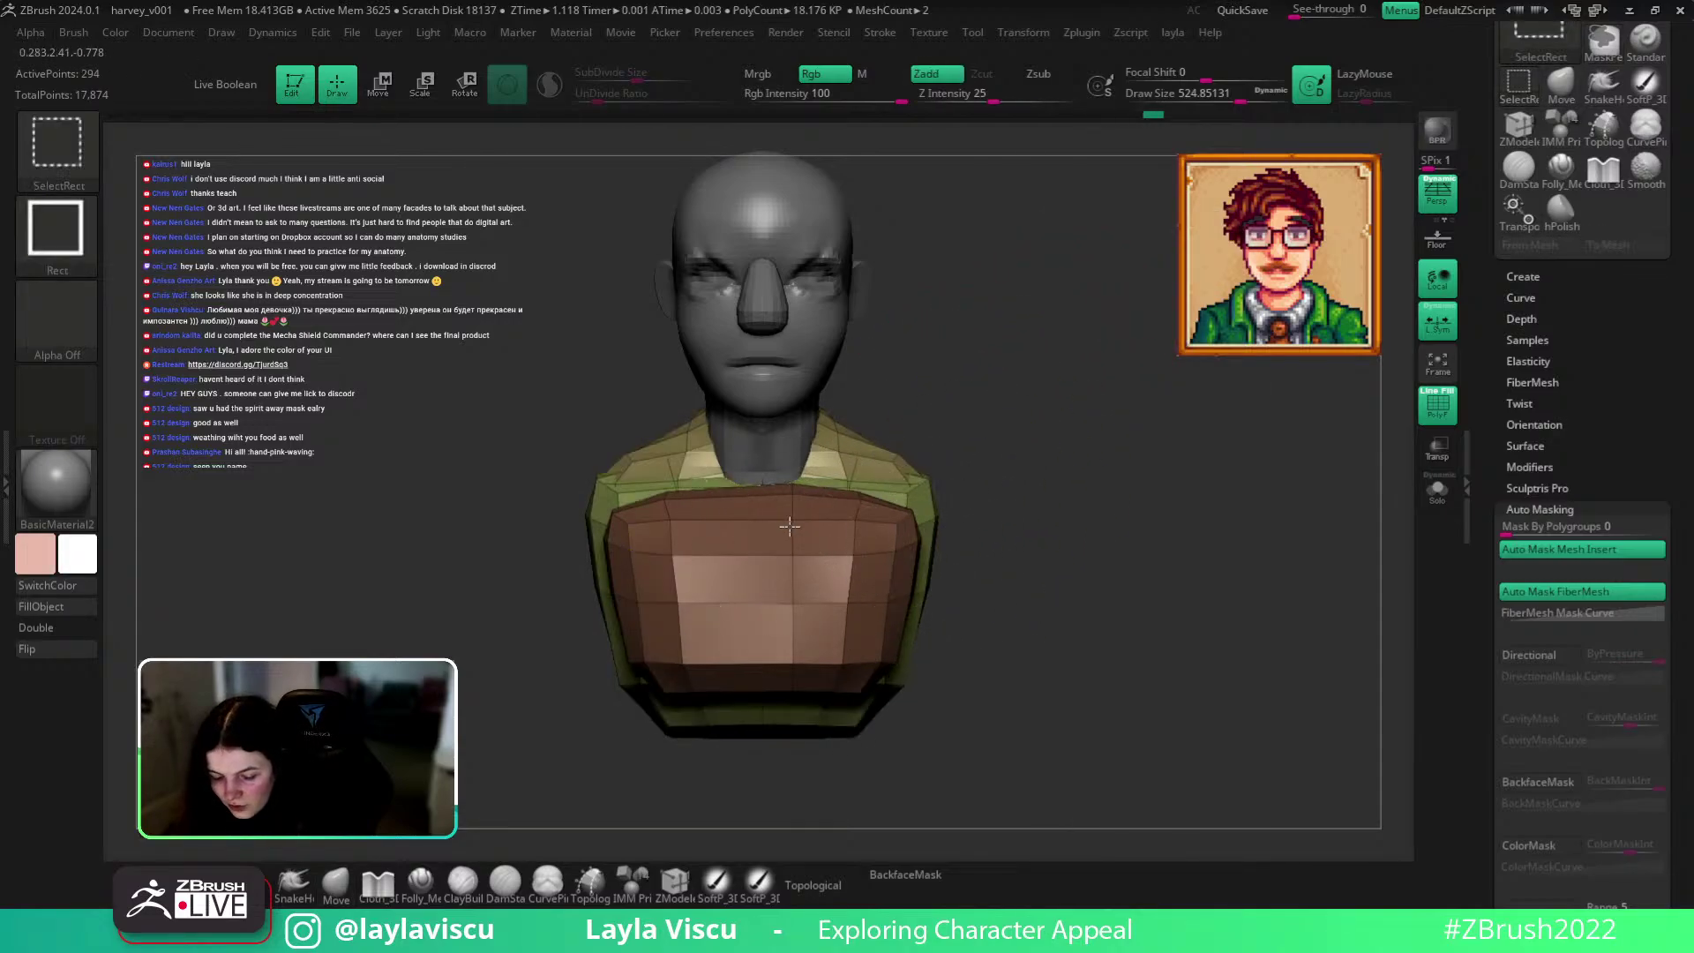
key(1)
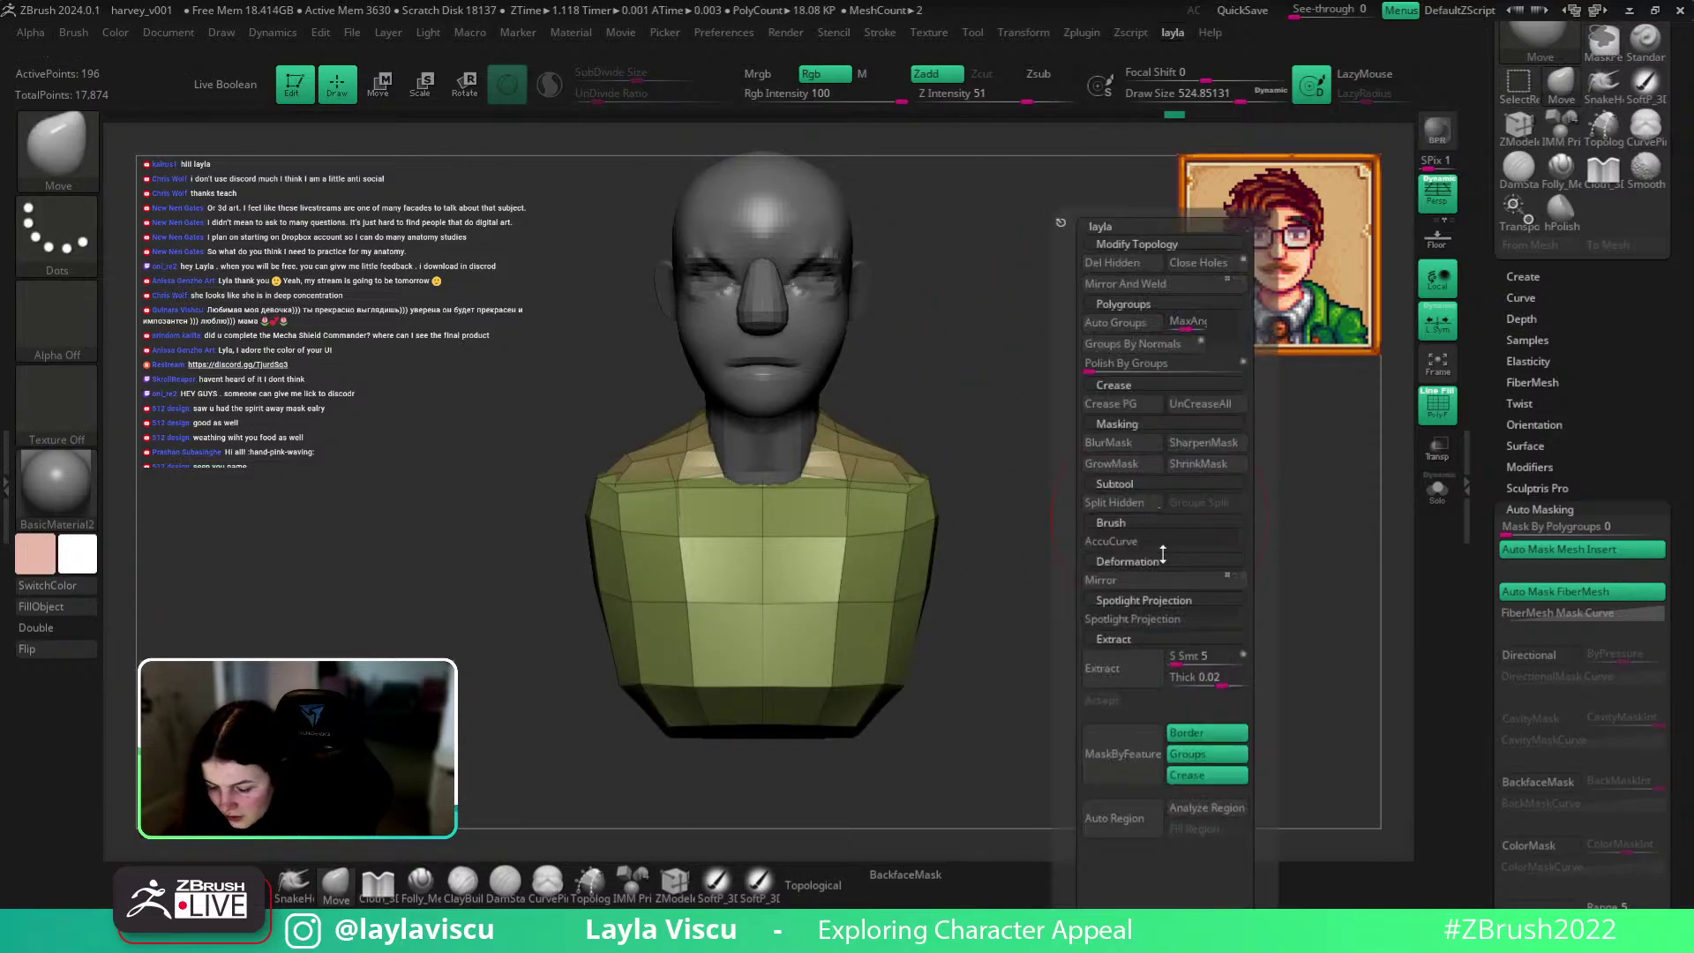
click(1136, 509)
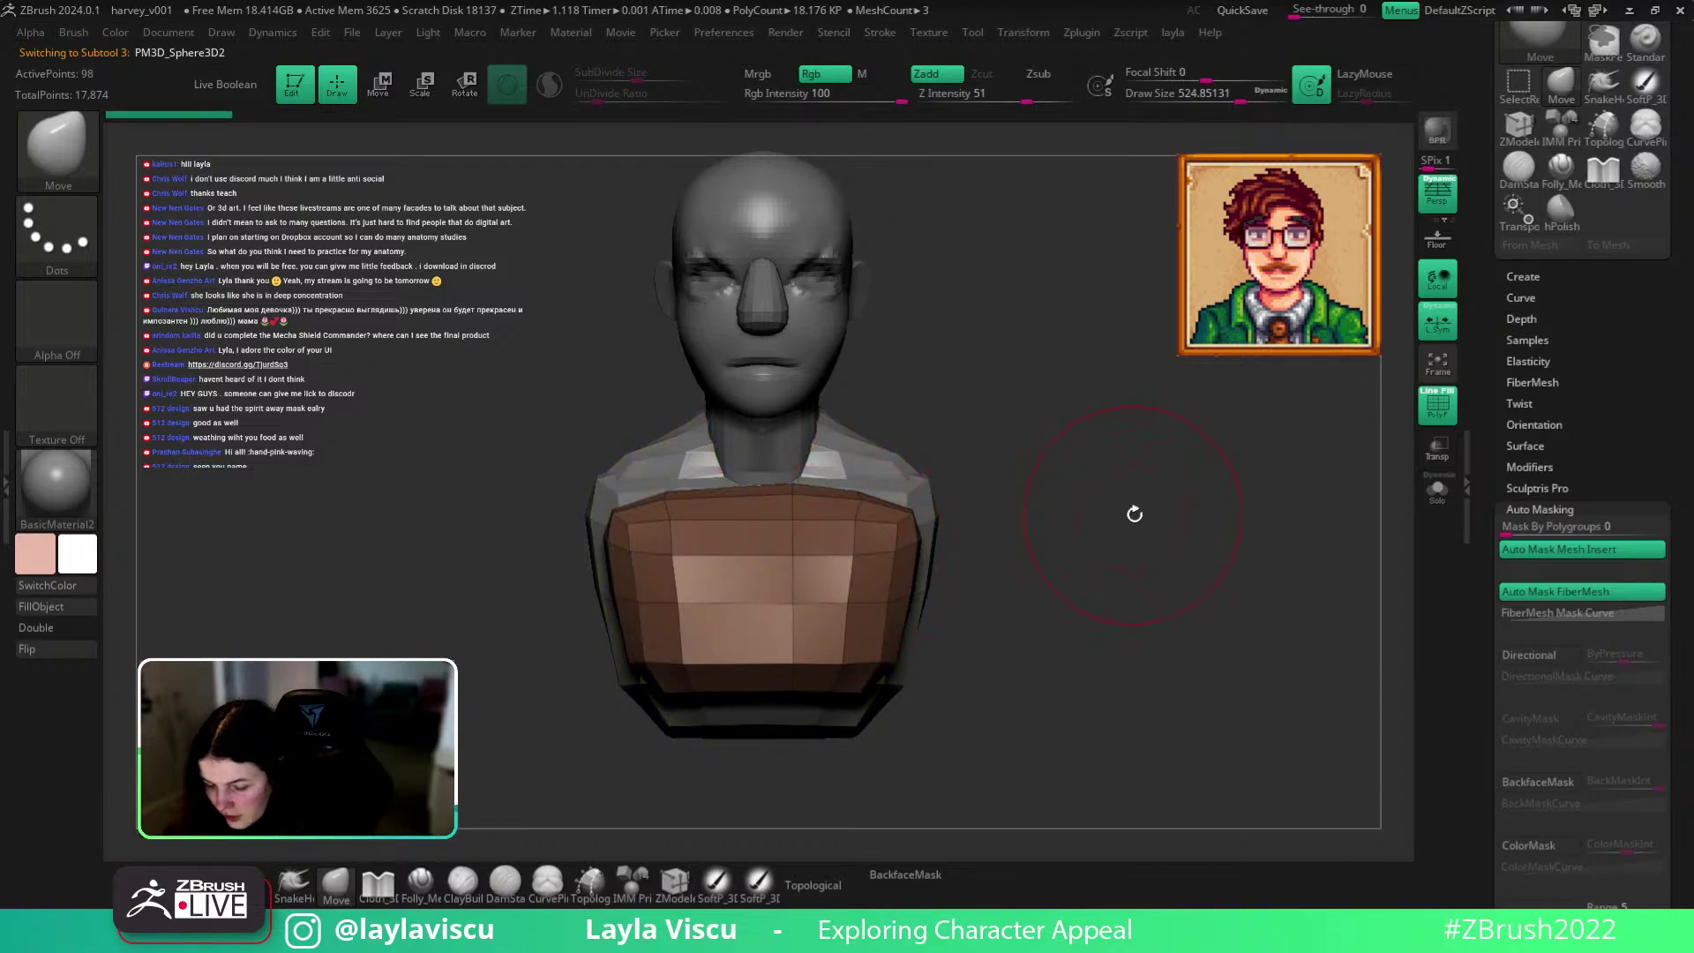
key(1)
click(1116, 285)
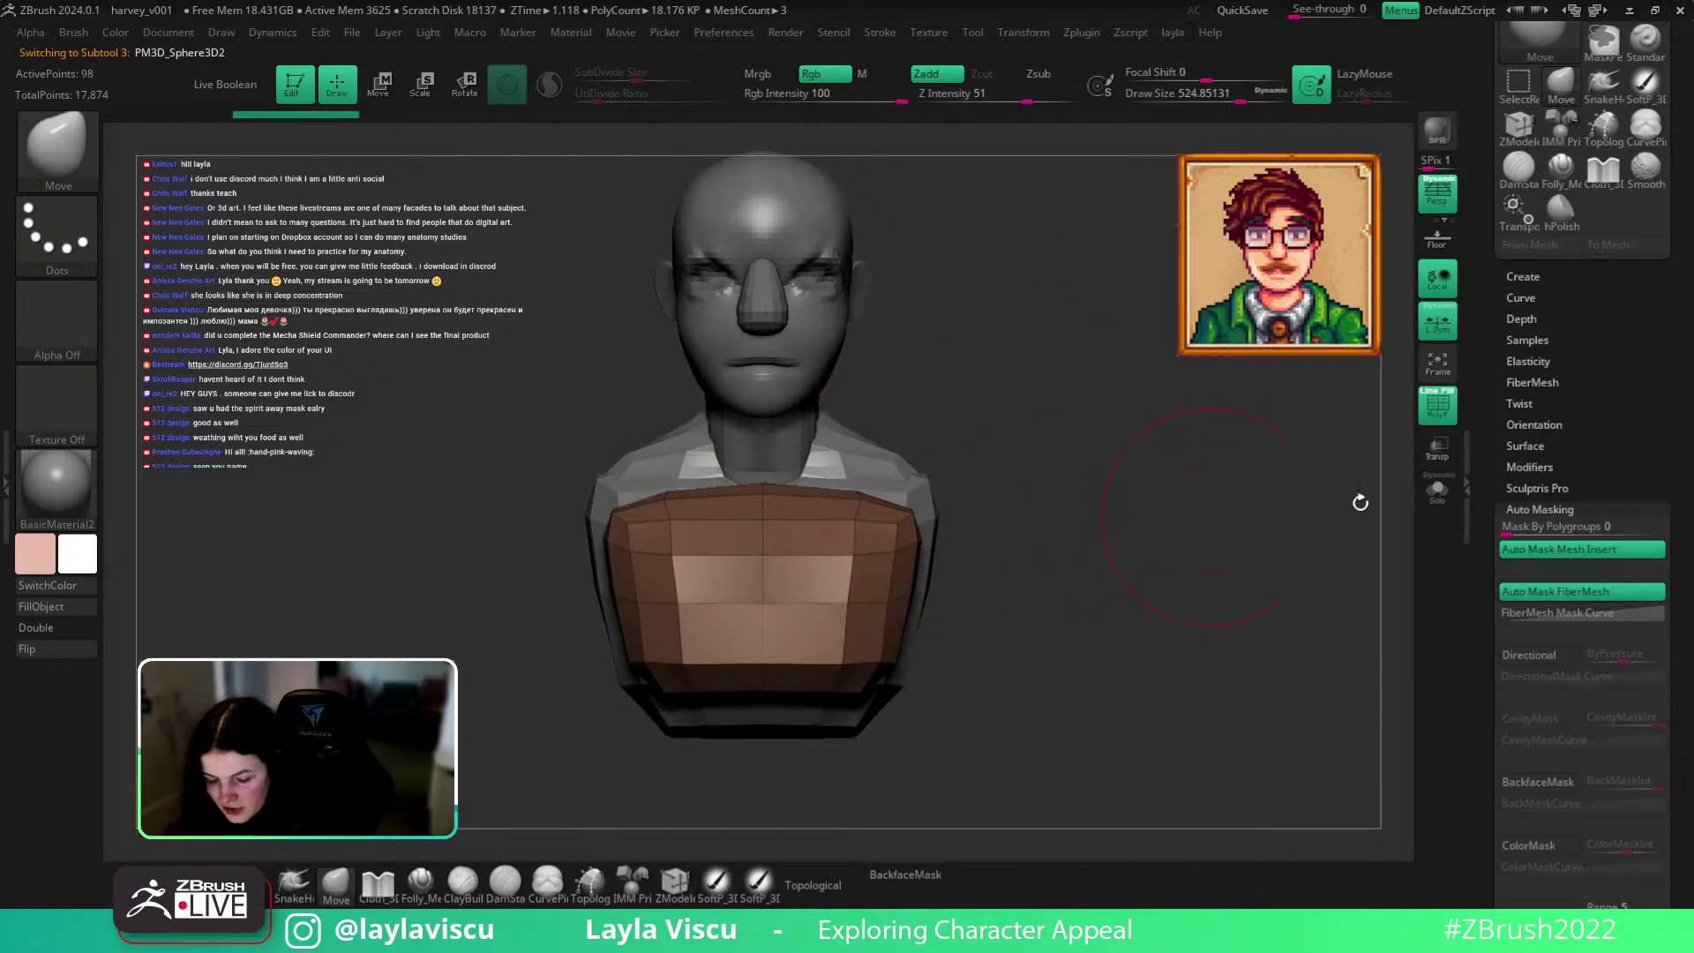
Raise the chest shell's top toward the collar with the Move brush and thin the shell front to back.
drag(1082, 554, 1146, 625)
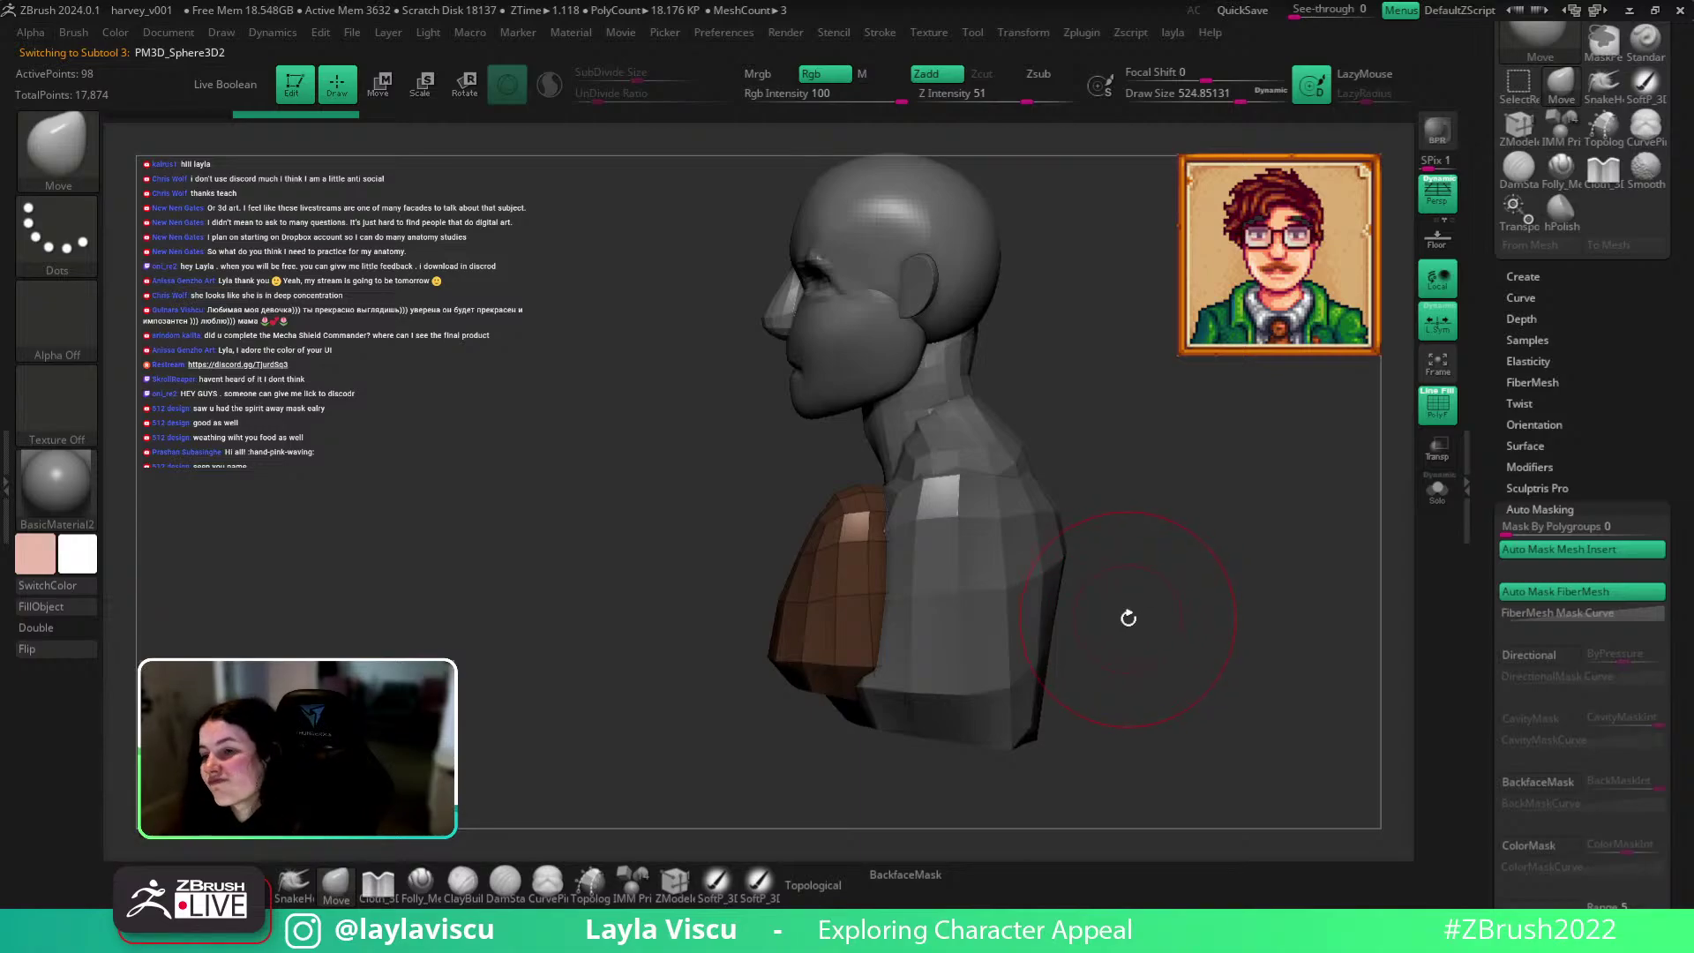
drag(1132, 618, 1266, 639)
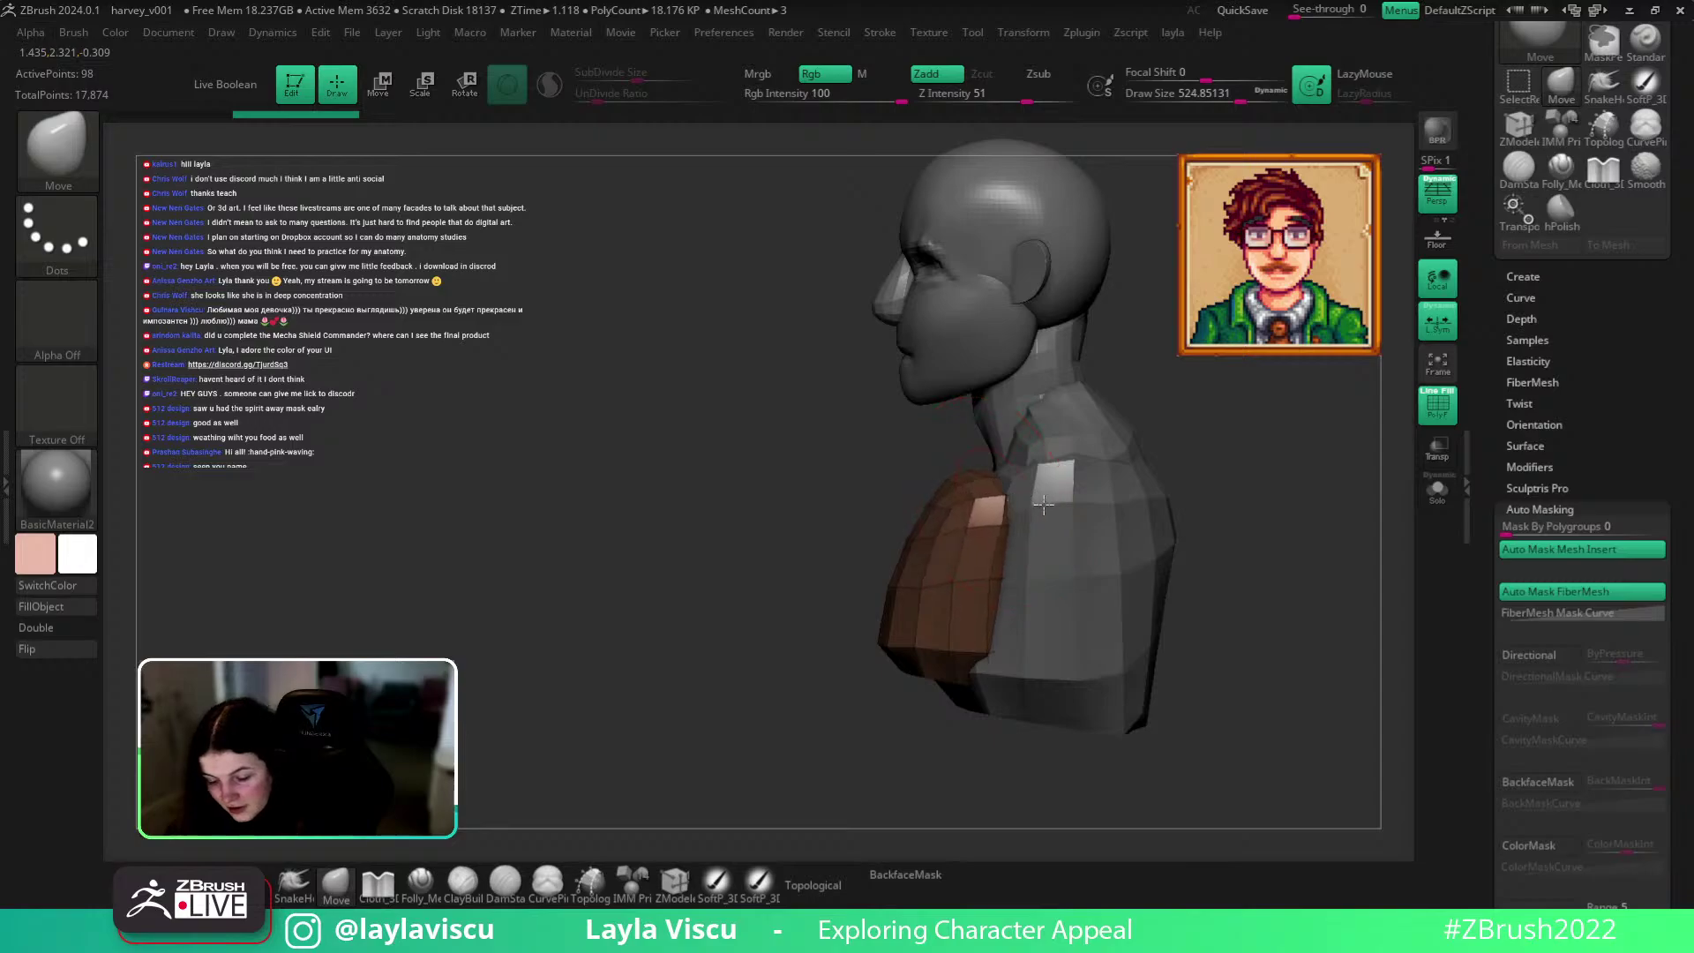
drag(907, 409, 1029, 383)
drag(1266, 622, 1171, 572)
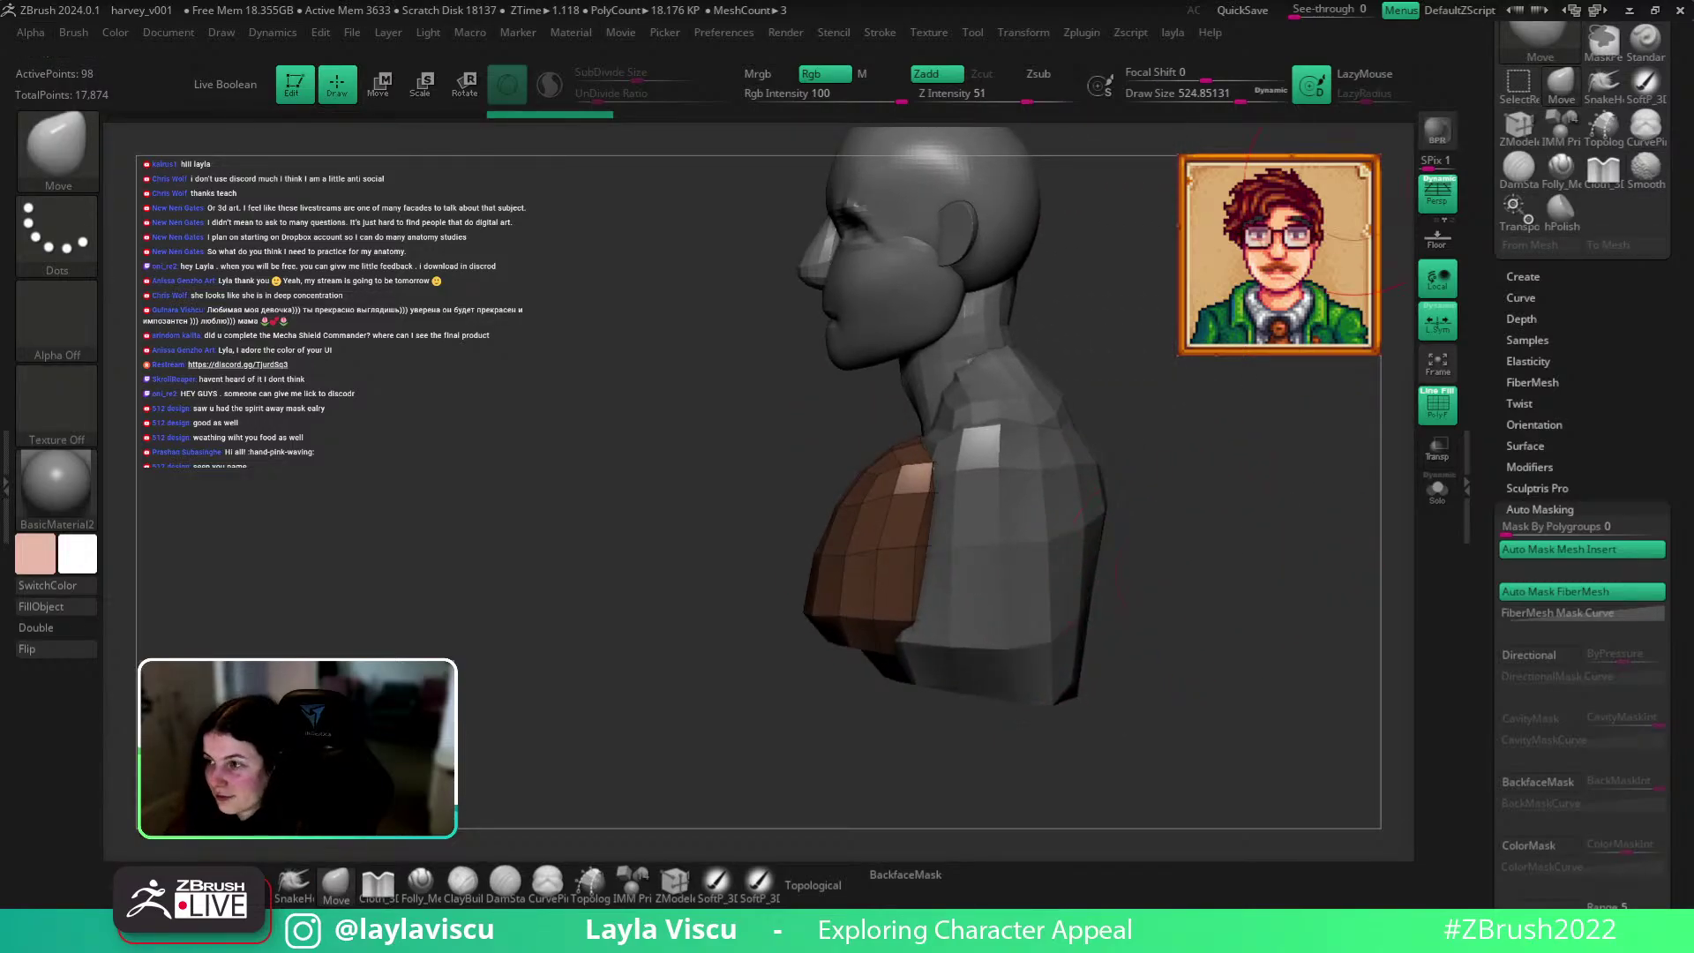
key(w)
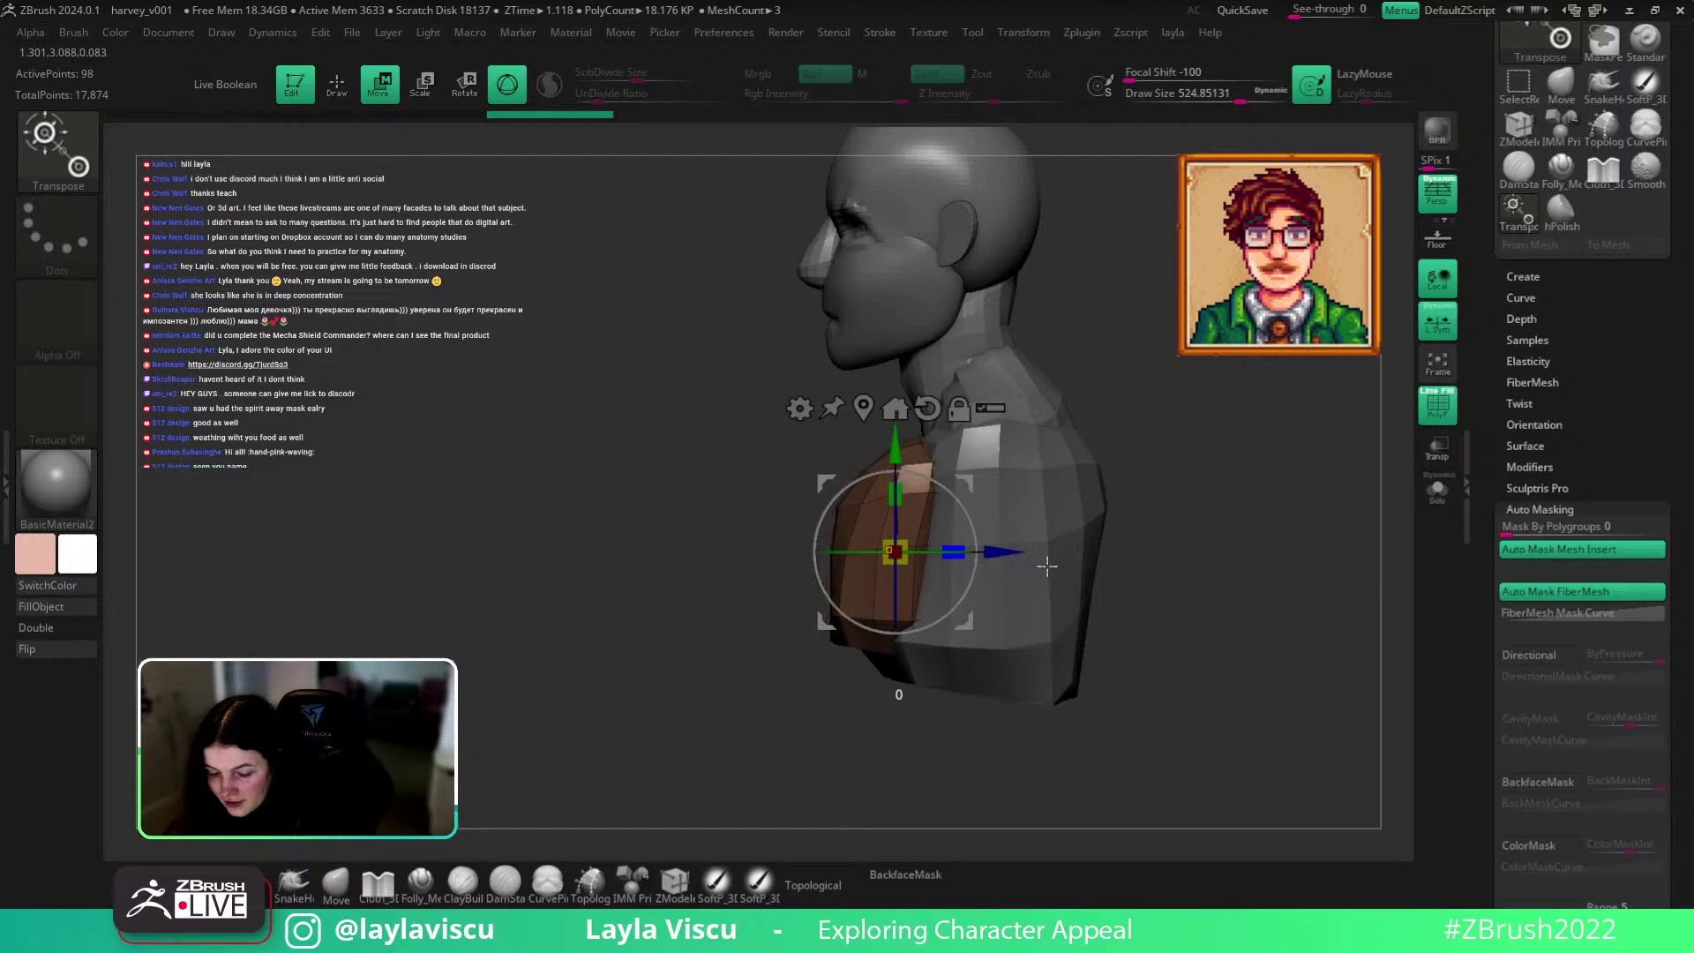
drag(976, 567, 977, 569)
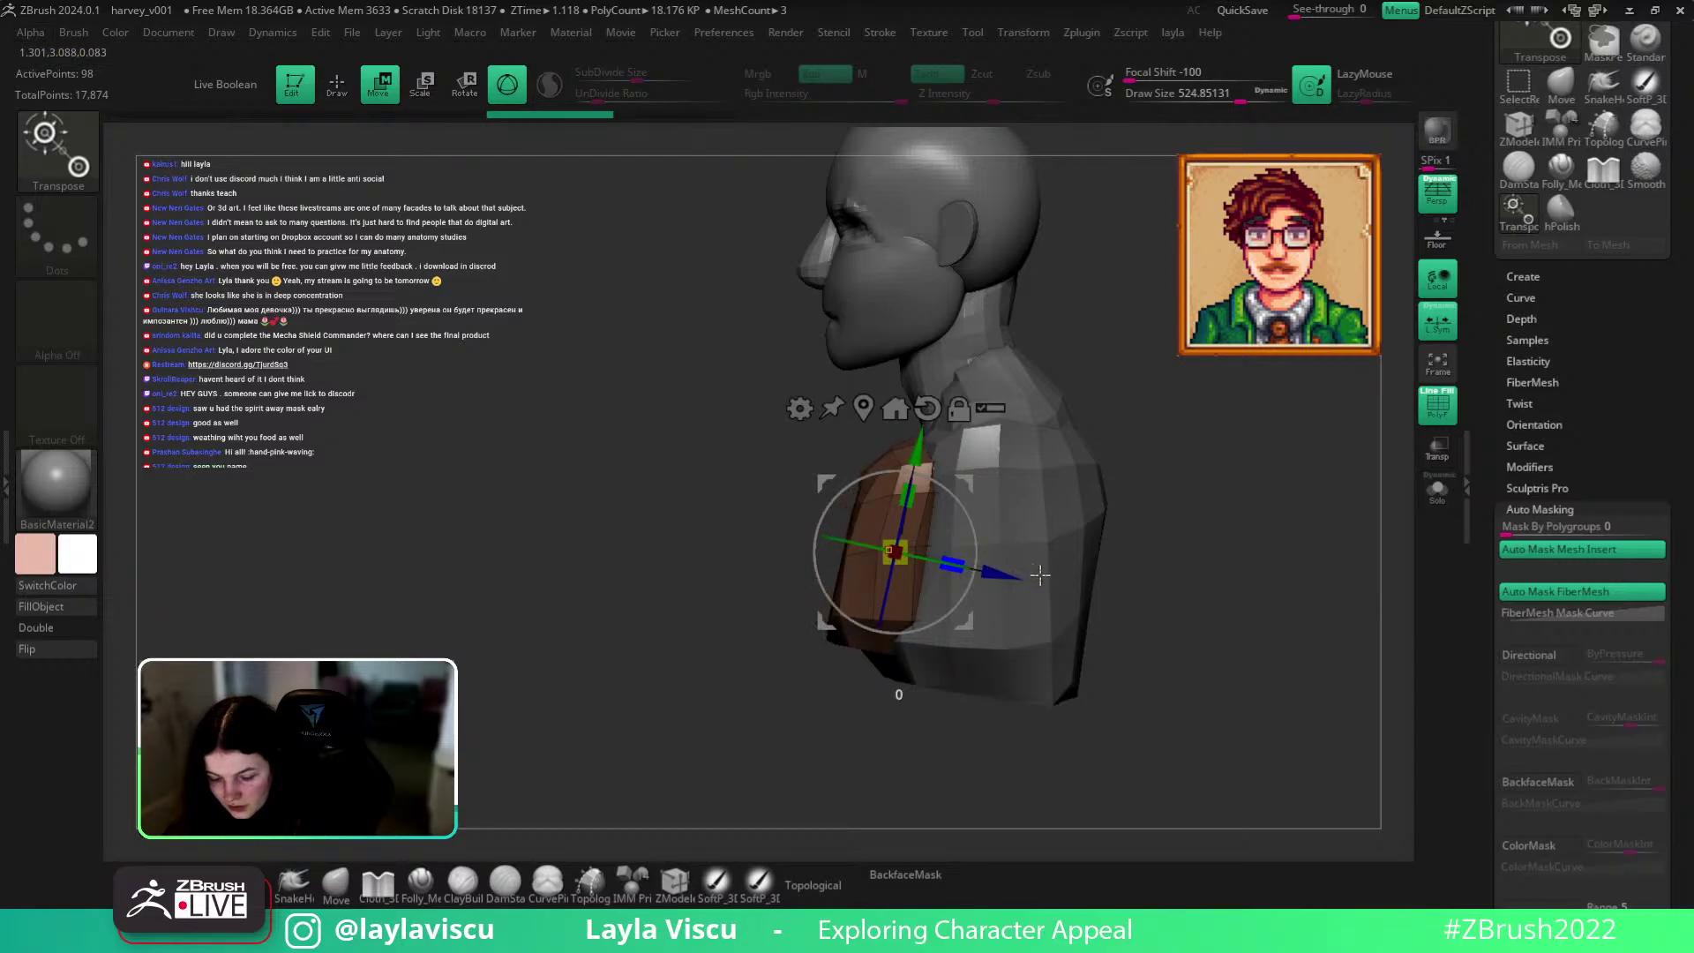
key(q)
shift+drag(624, 812, 1118, 767)
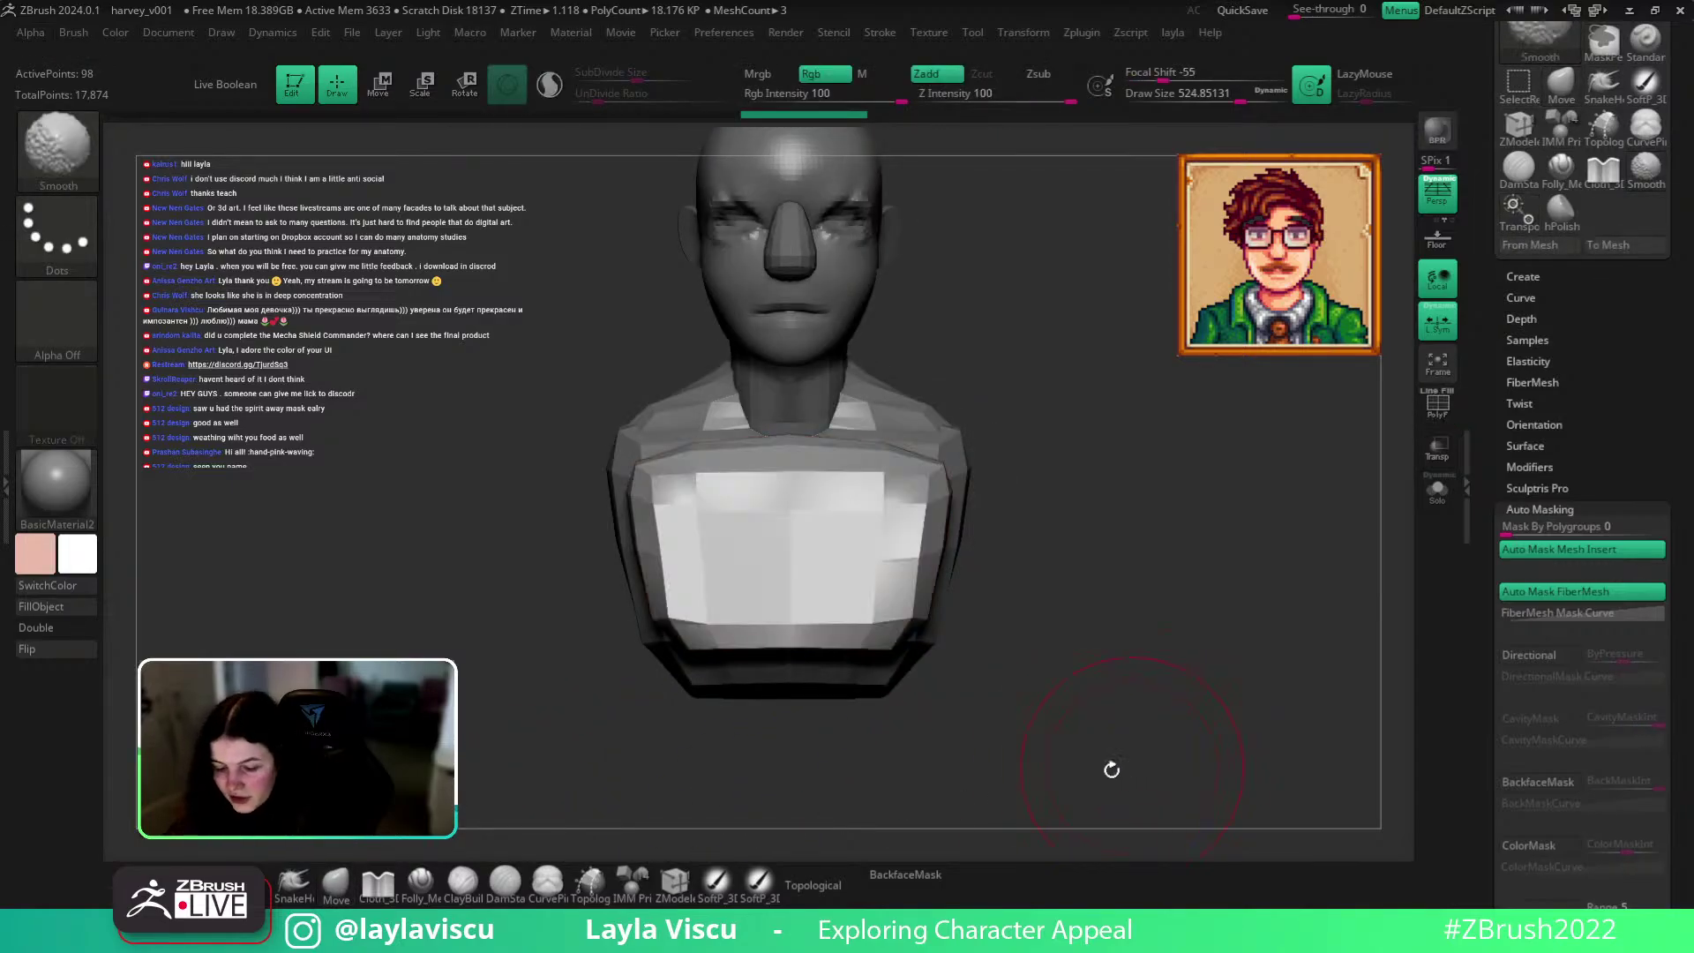
Lift the chest shell's lower edge up the torso and flatten it into a straight line.
key(s)
mouse_move(890, 646)
mouse_down()
mouse_move(927, 644)
mouse_move(860, 586)
mouse_up()
key(s)
key(w)
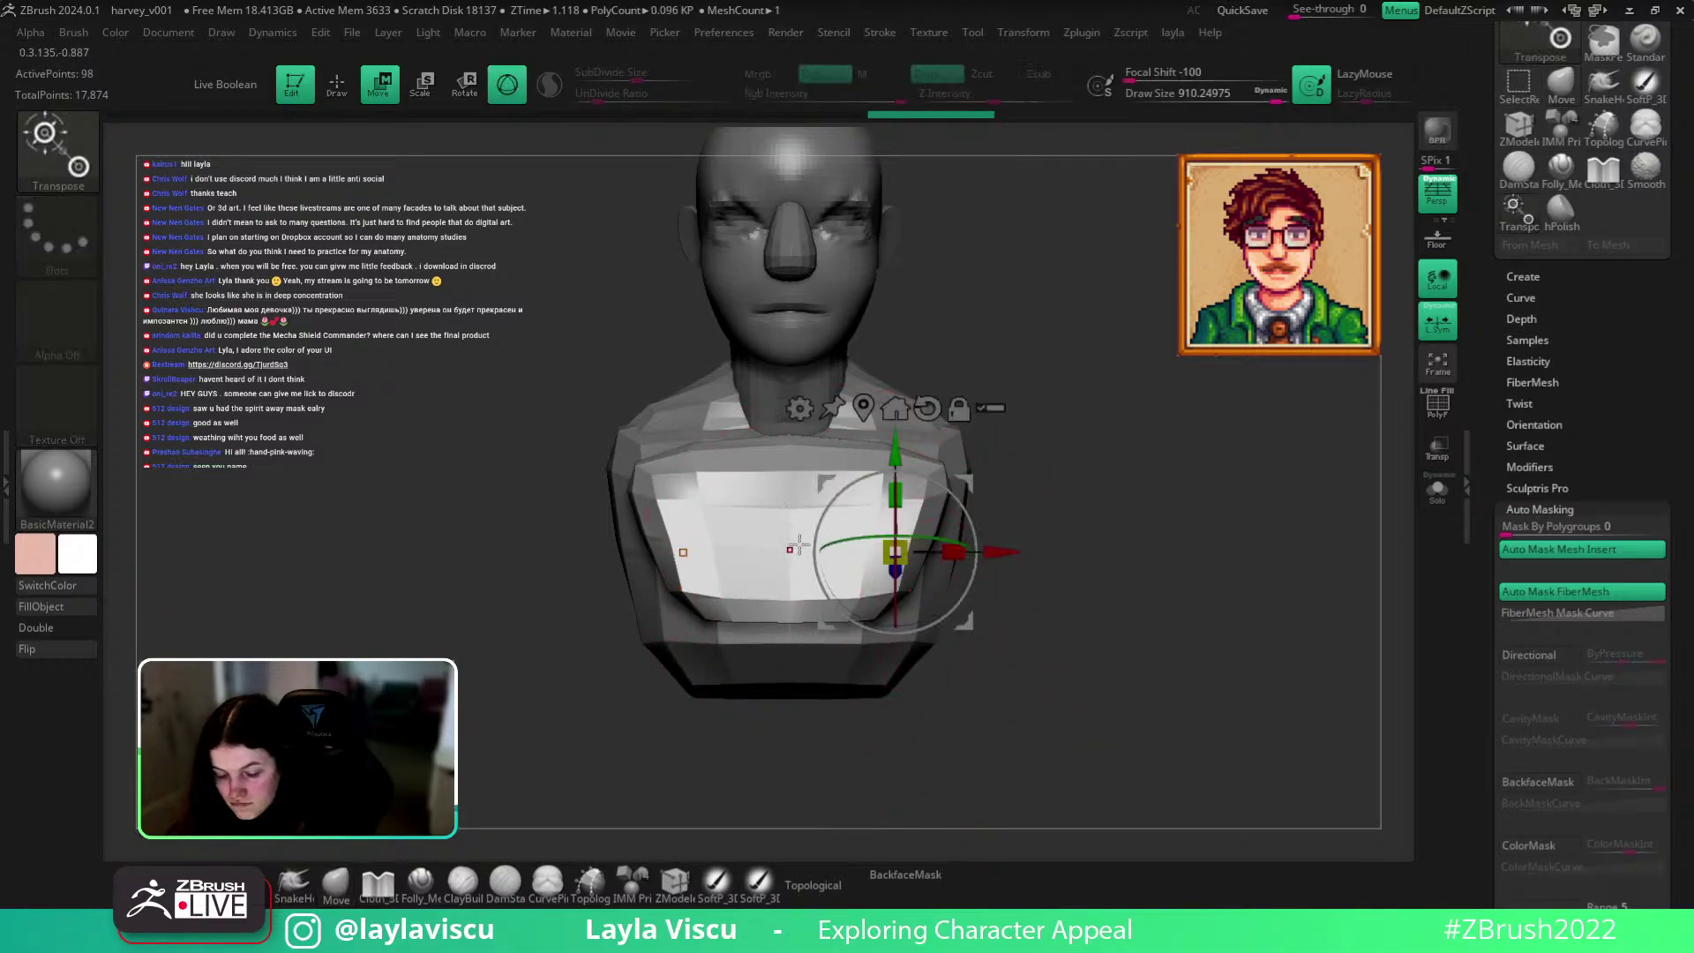
drag(886, 426, 885, 390)
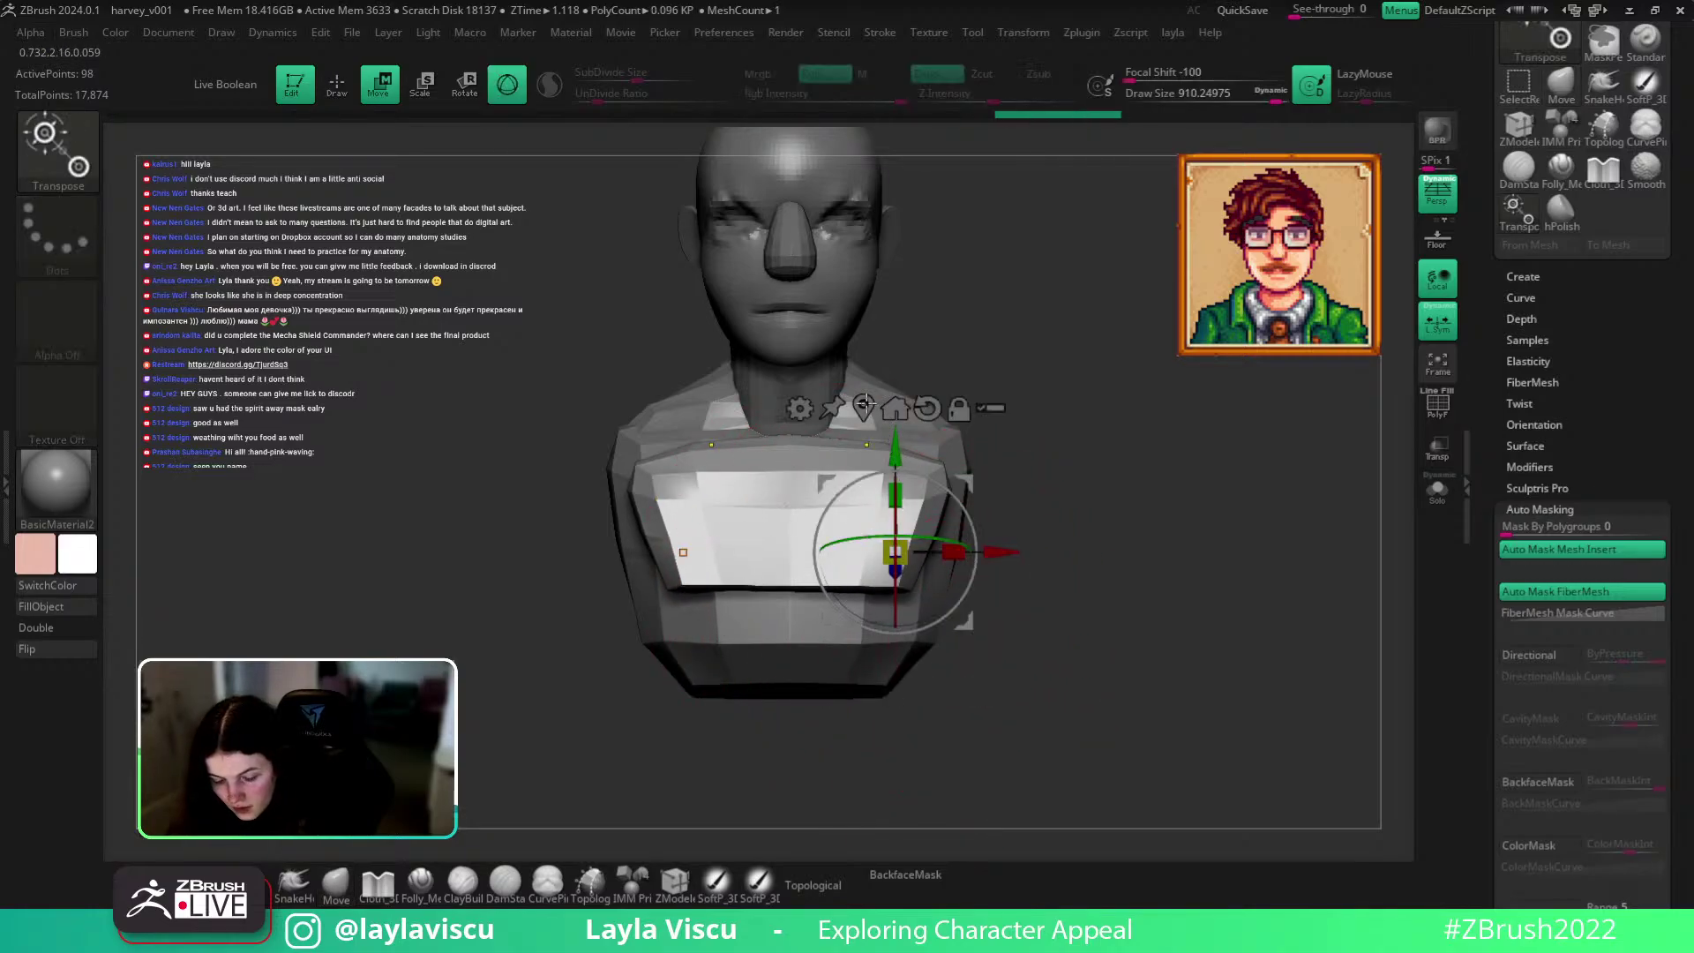
Pull the chest shell's upper corners outward to the shoulders with the Move brush.
click(326, 898)
drag(1141, 500, 1065, 494)
key(s)
drag(932, 469, 840, 467)
drag(1102, 476, 1109, 434)
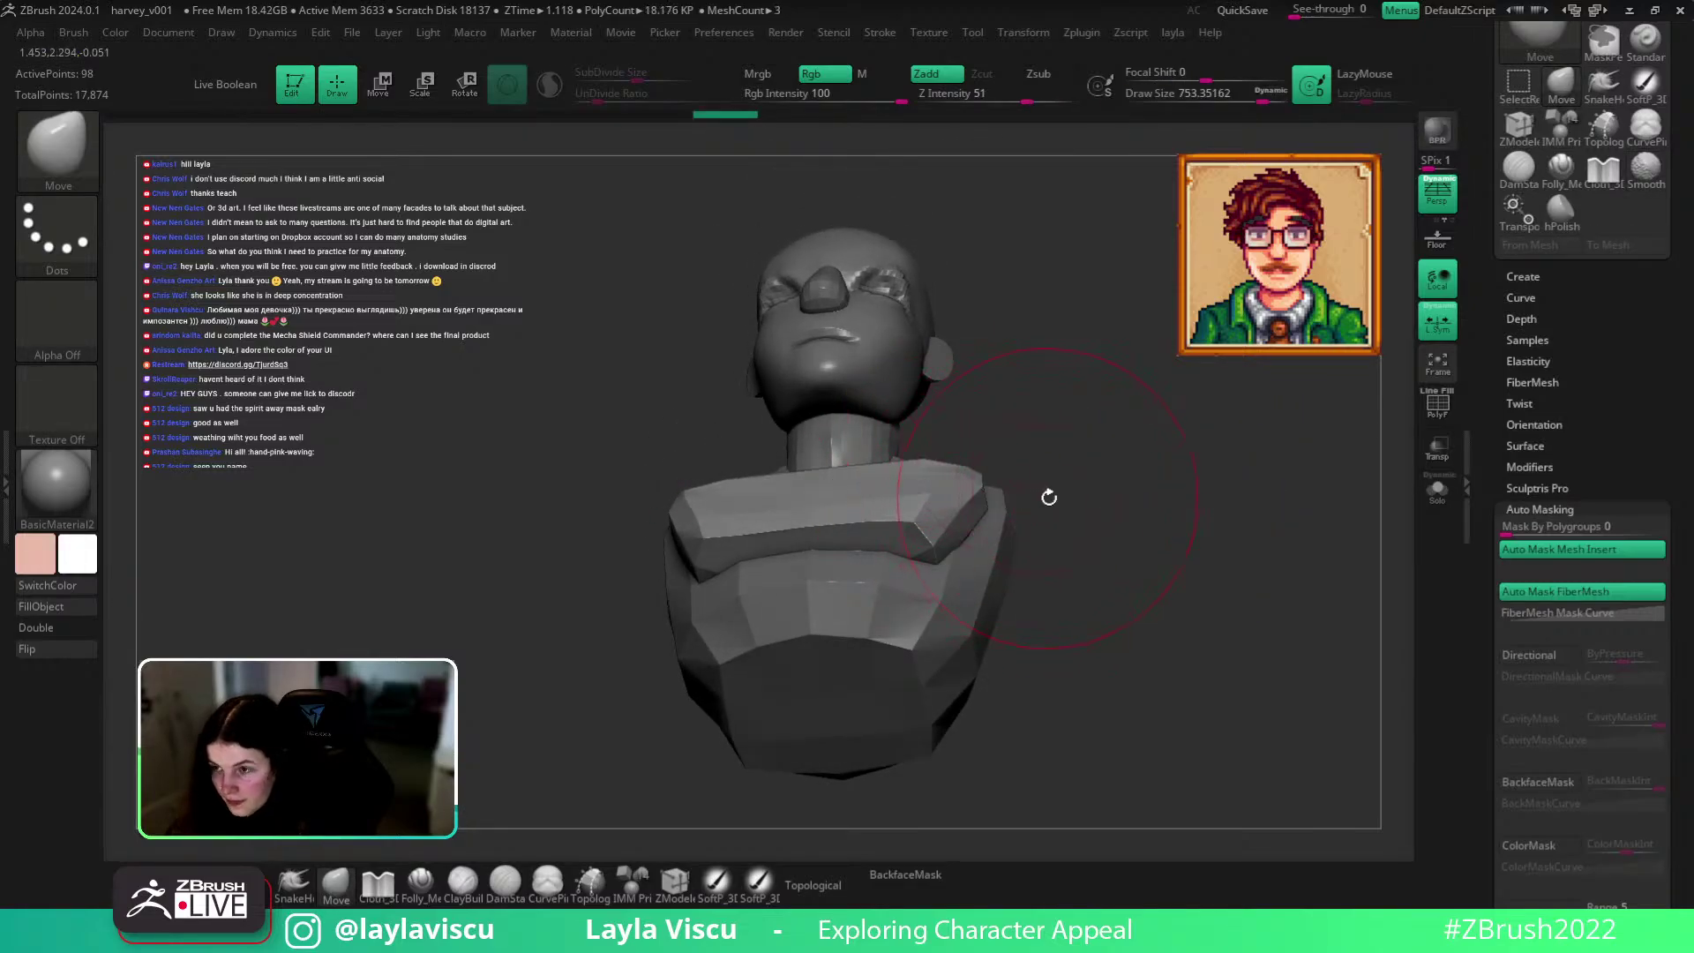
drag(1048, 497, 974, 477)
shift+drag(1212, 502, 1232, 635)
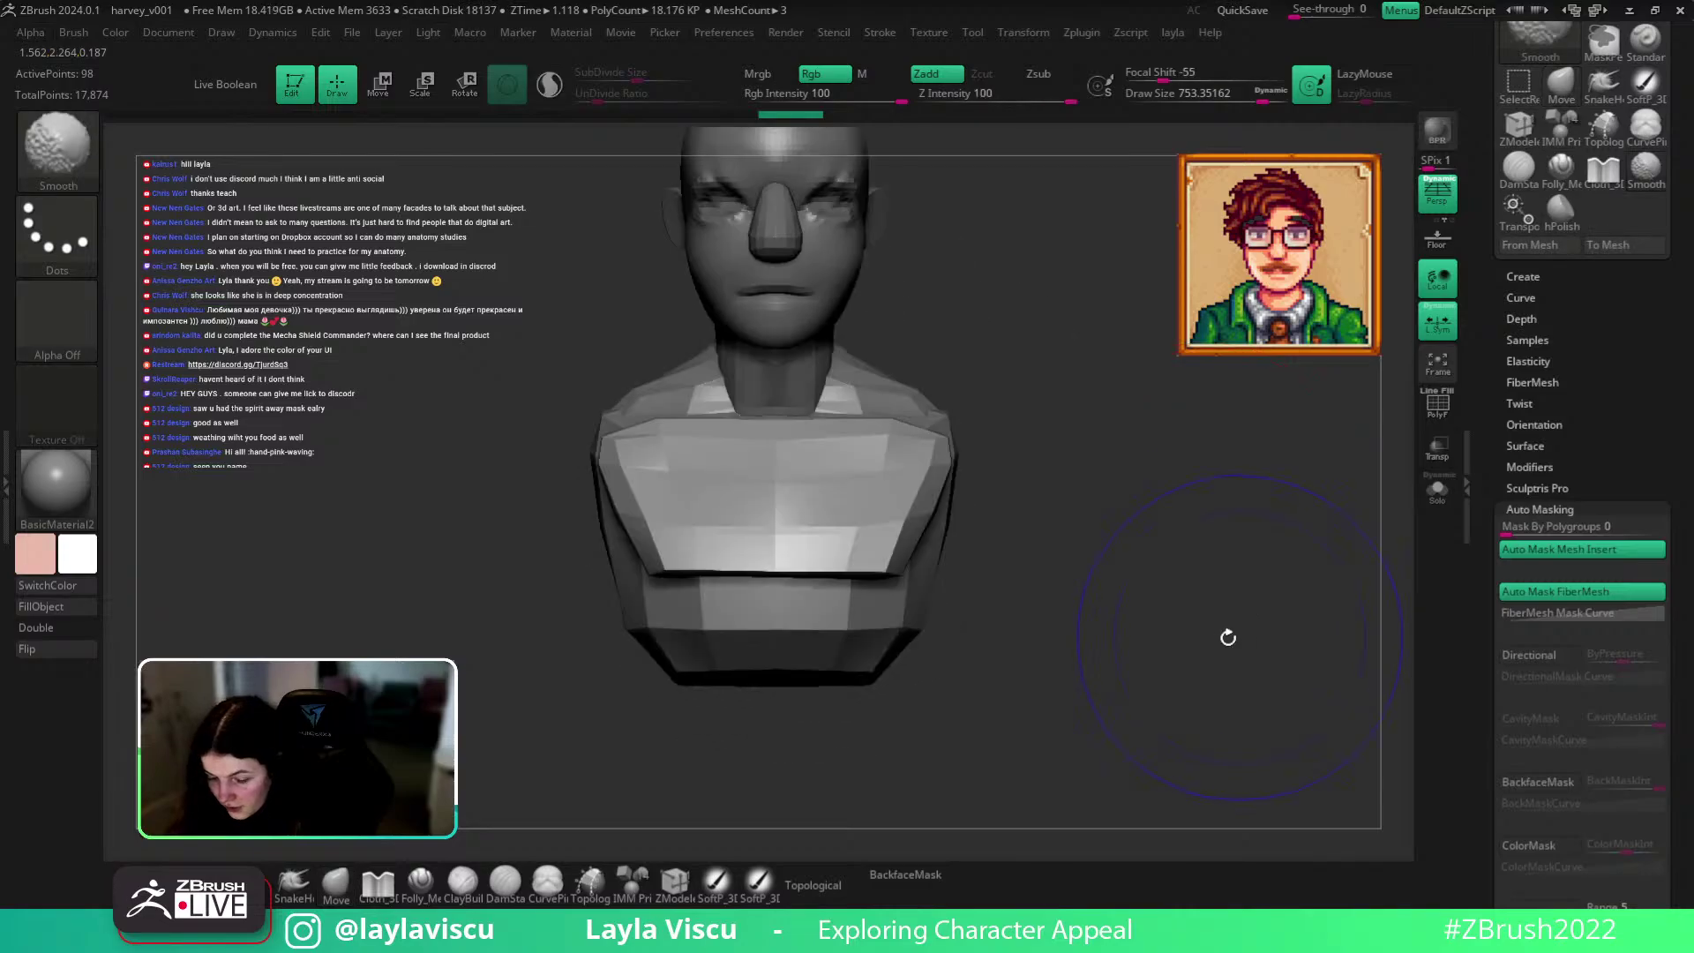
drag(933, 482, 927, 483)
Set the Move brush size to about 773 and adjust the chest shell's top edge below the neck.
drag(1157, 565, 1187, 632)
key(s)
drag(940, 527, 972, 529)
key(s)
drag(771, 421, 800, 425)
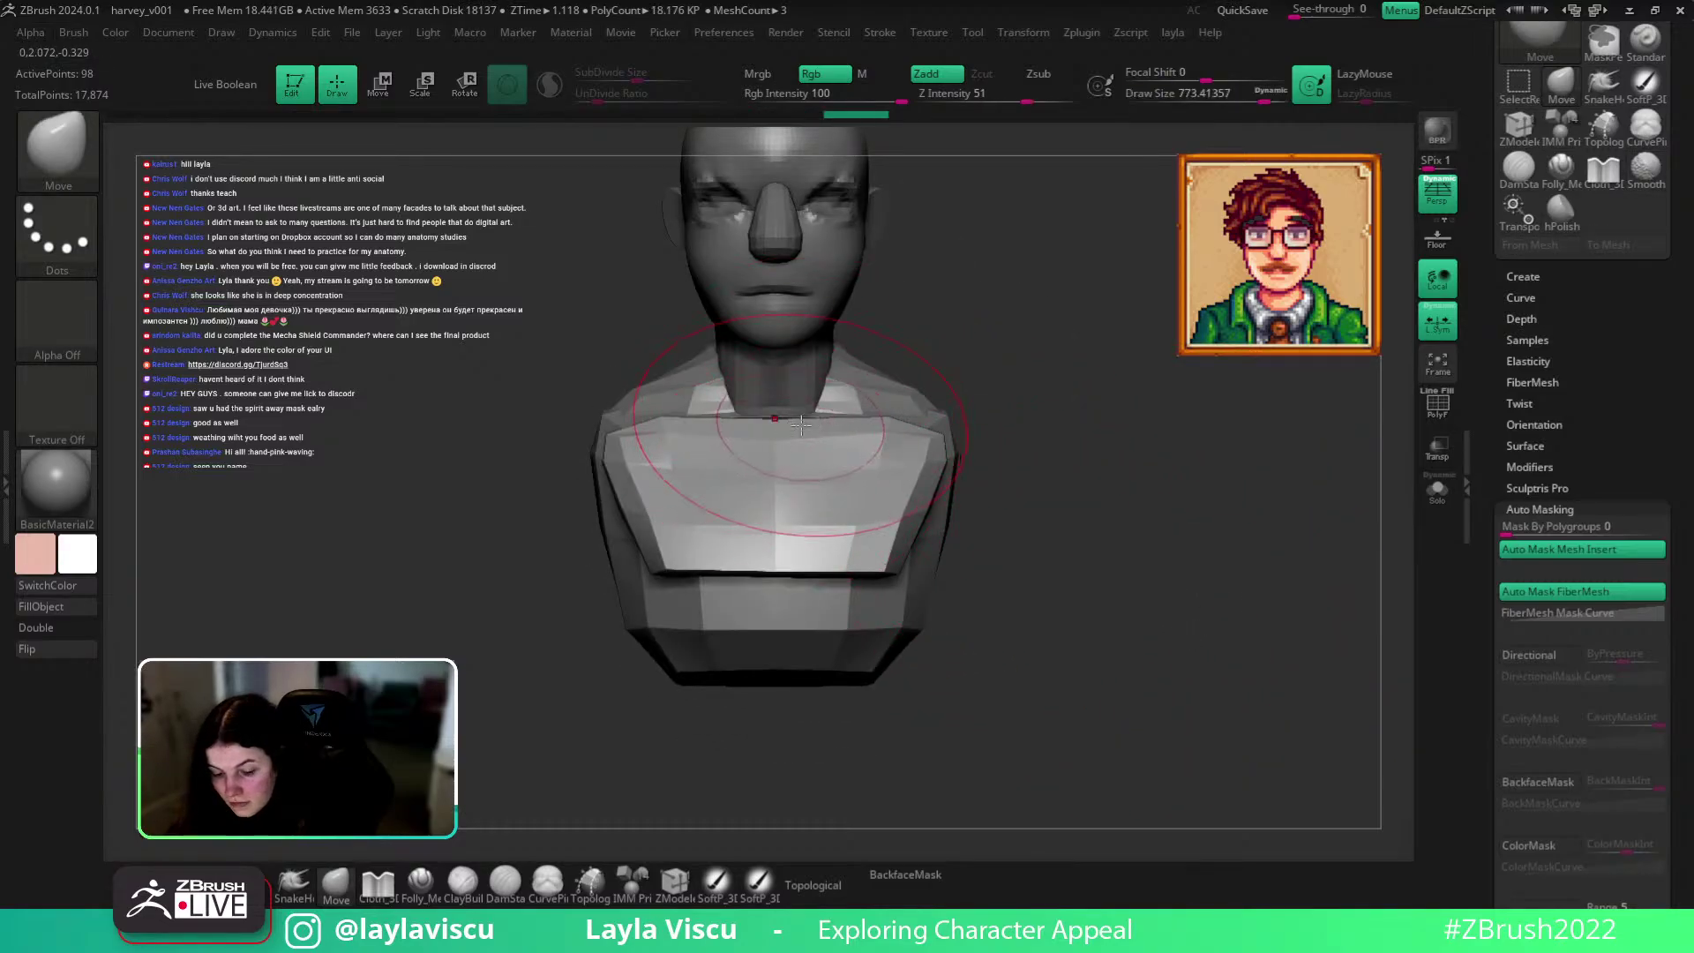
ctrl+right_drag(1081, 498, 1056, 523)
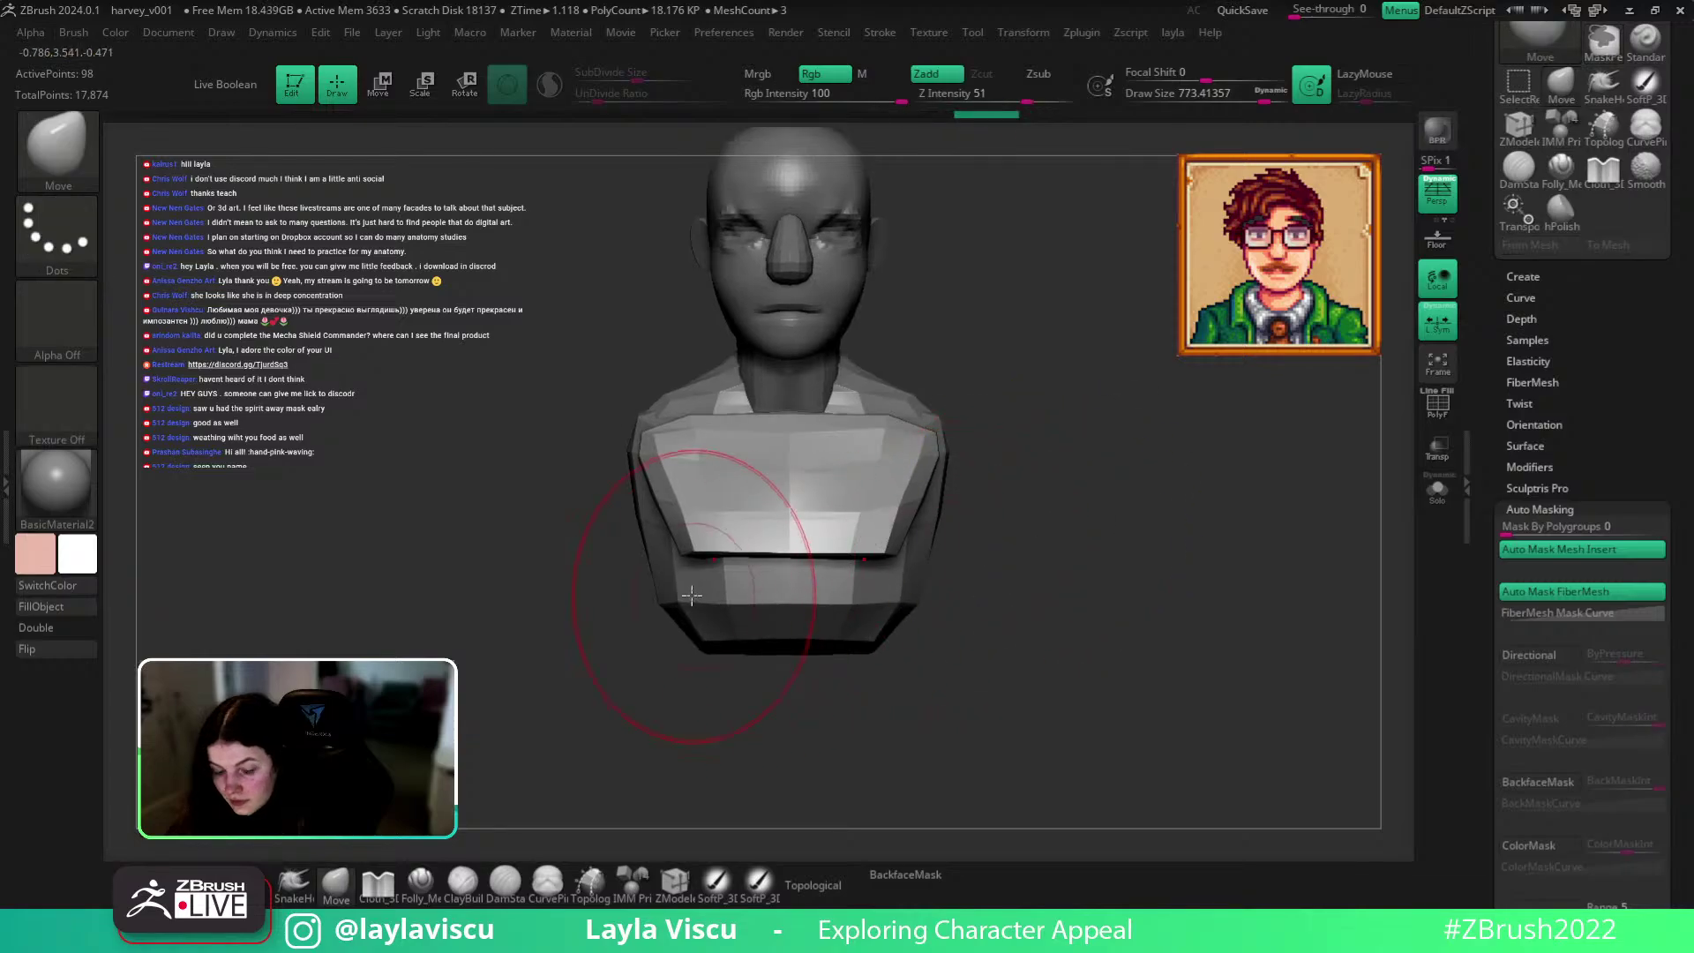
Pull the chest shell's lower corners up and inward with a smaller Move brush.
key(s)
mouse_move(714, 558)
mouse_down()
mouse_move(694, 561)
mouse_move(799, 553)
mouse_up()
key(s)
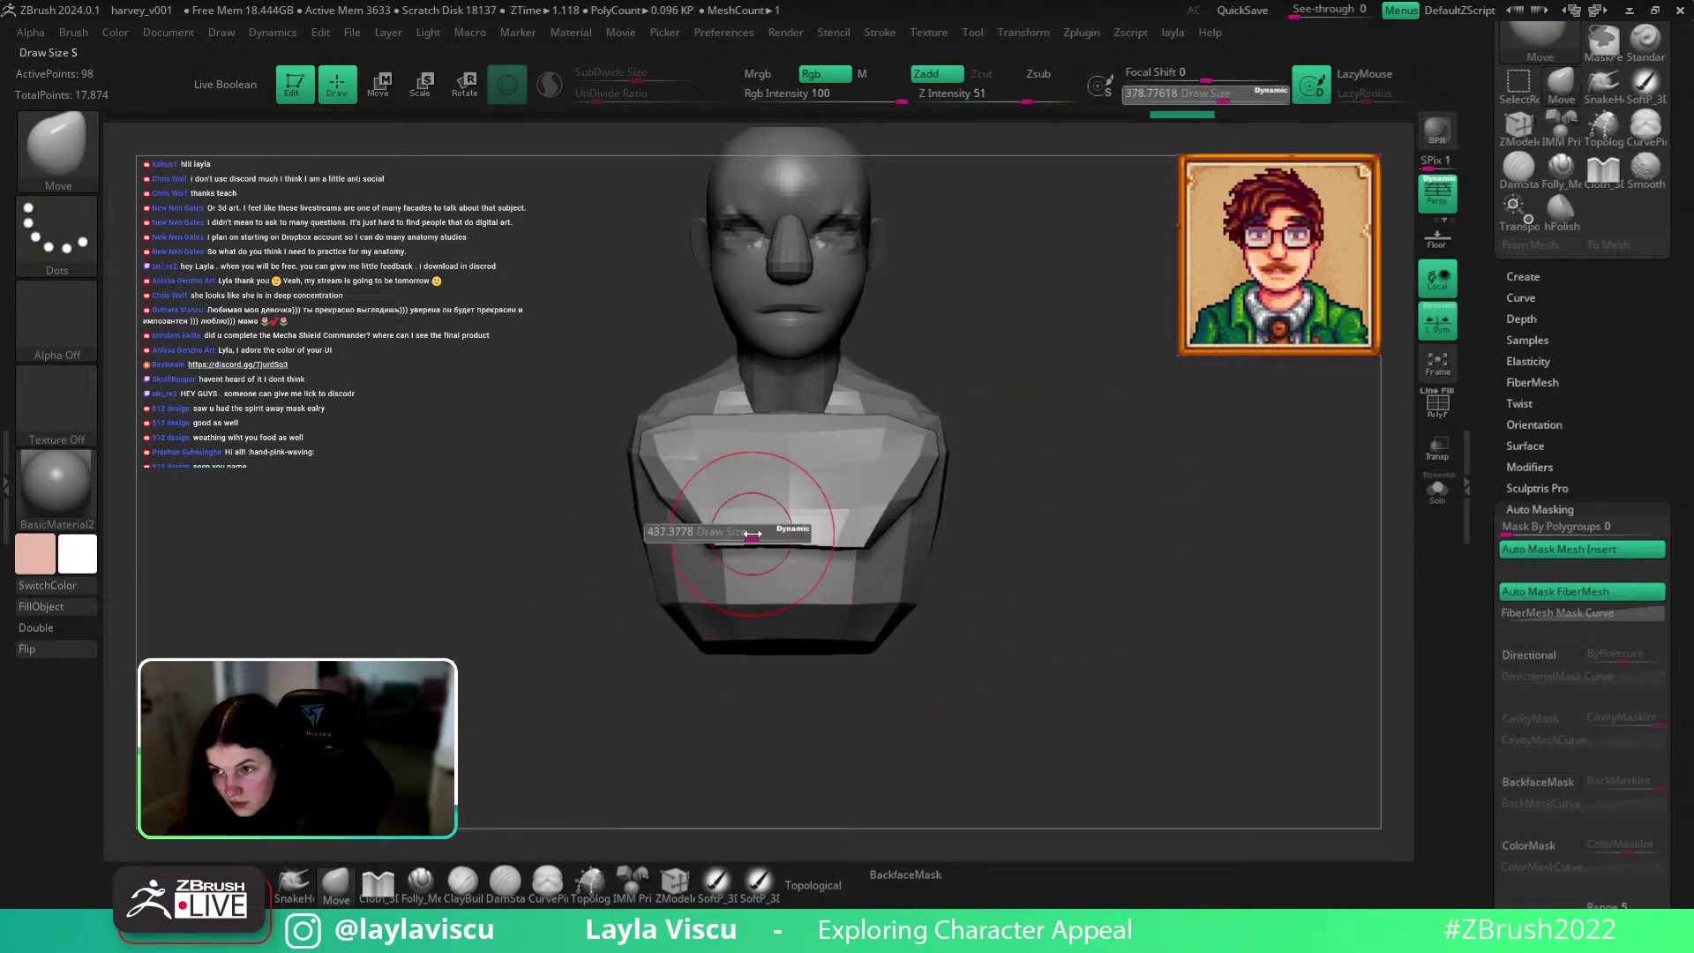
mouse_move(670, 522)
right_down()
mouse_move(991, 556)
mouse_move(780, 448)
mouse_move(1108, 484)
mouse_move(851, 465)
right_up()
mouse_move(752, 445)
right_down()
mouse_move(1120, 494)
mouse_move(1134, 595)
mouse_move(1058, 486)
right_up()
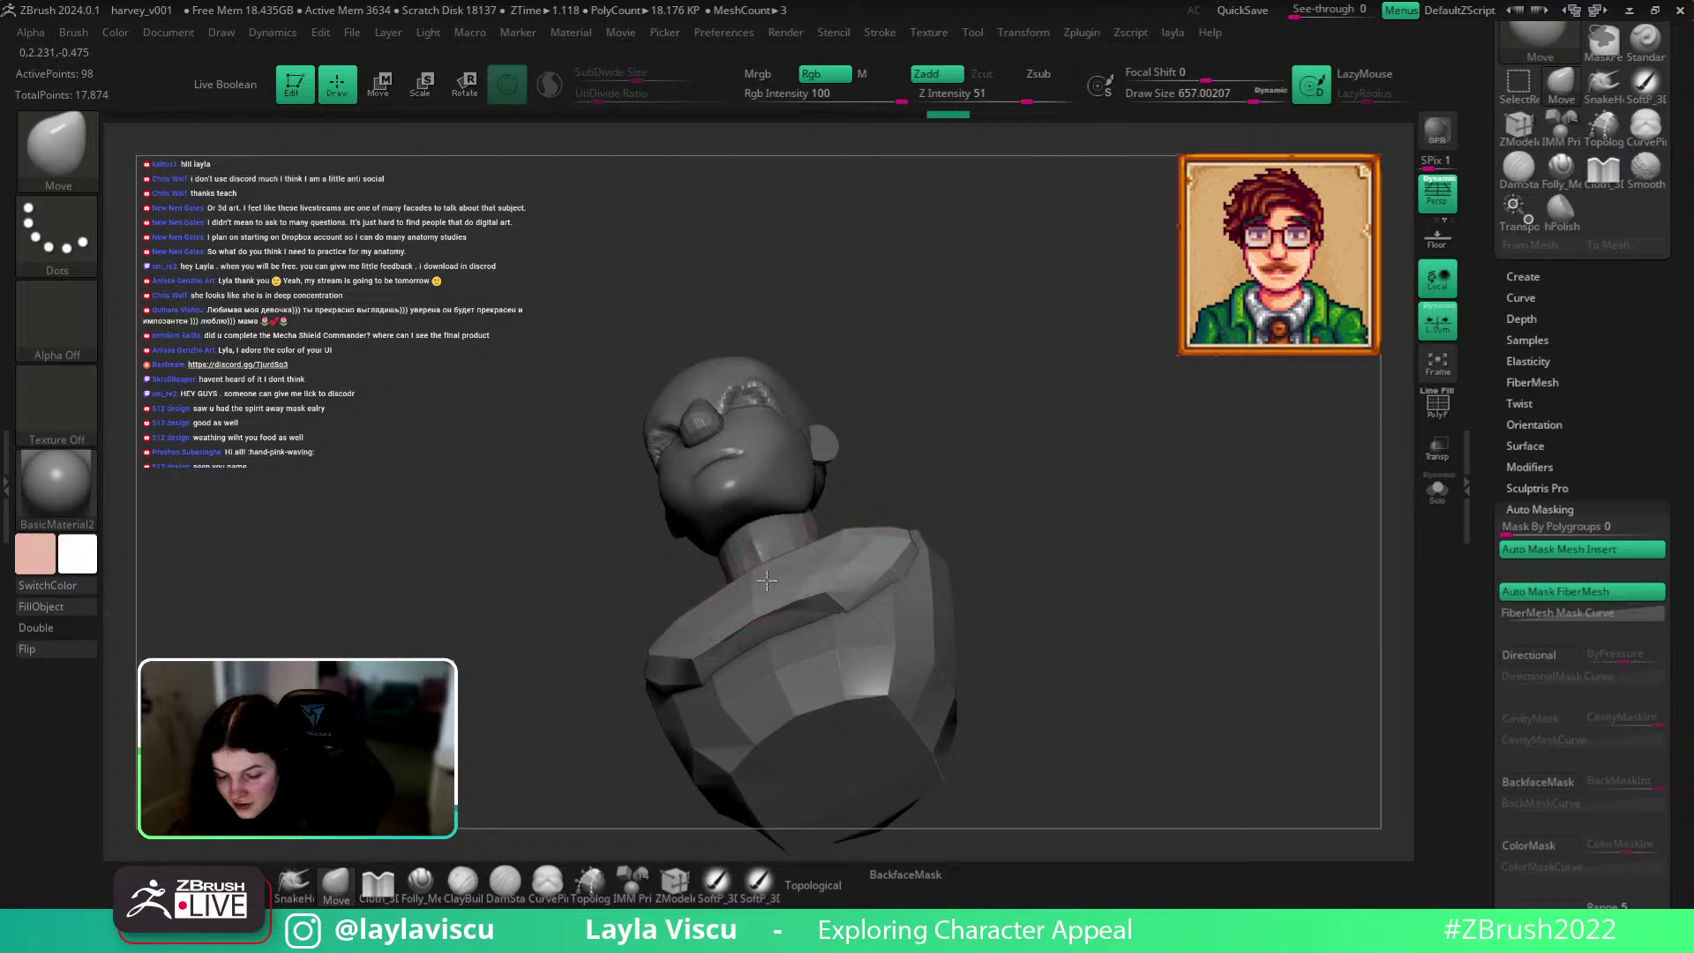
Select the main torso subtool and reshape its front beneath the chest shell with the Move brush.
mouse_move(1028, 552)
right_down()
mouse_move(1089, 659)
mouse_move(1058, 635)
mouse_move(1127, 547)
mouse_move(956, 597)
mouse_move(1032, 465)
right_up()
click(822, 559)
mouse_move(1041, 565)
mouse_down()
mouse_move(1153, 587)
mouse_move(869, 548)
mouse_move(881, 522)
mouse_up()
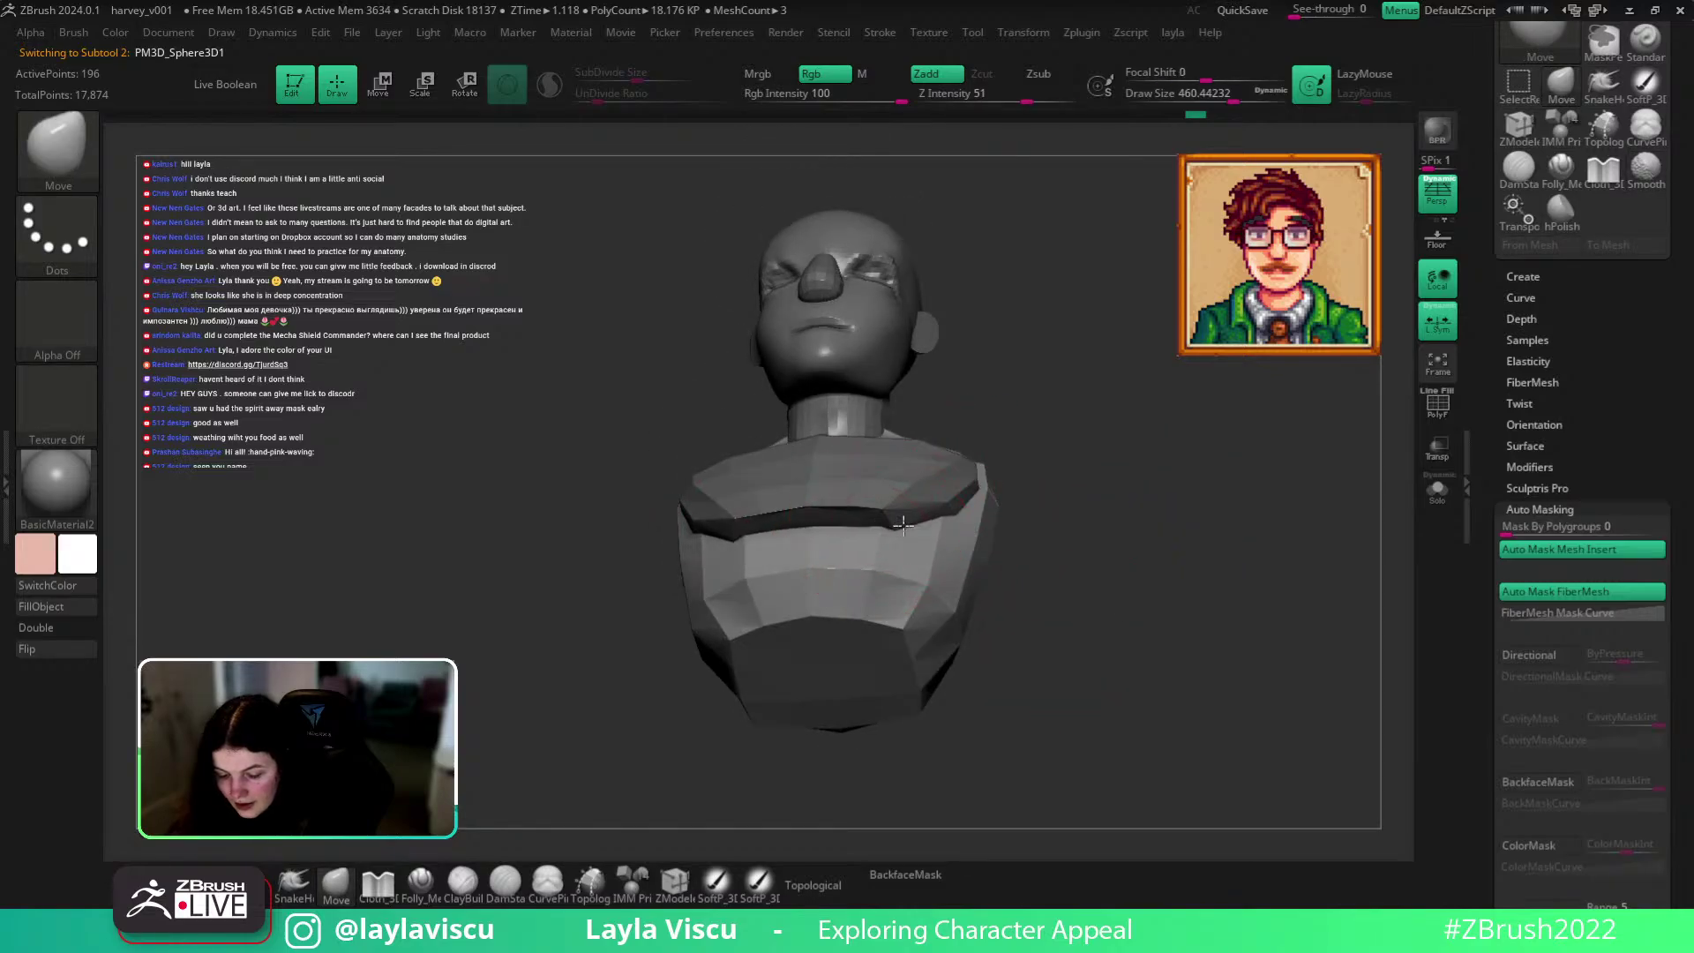
mouse_move(1037, 533)
mouse_down()
mouse_move(1153, 650)
mouse_move(994, 665)
mouse_move(1040, 484)
mouse_move(824, 581)
mouse_up()
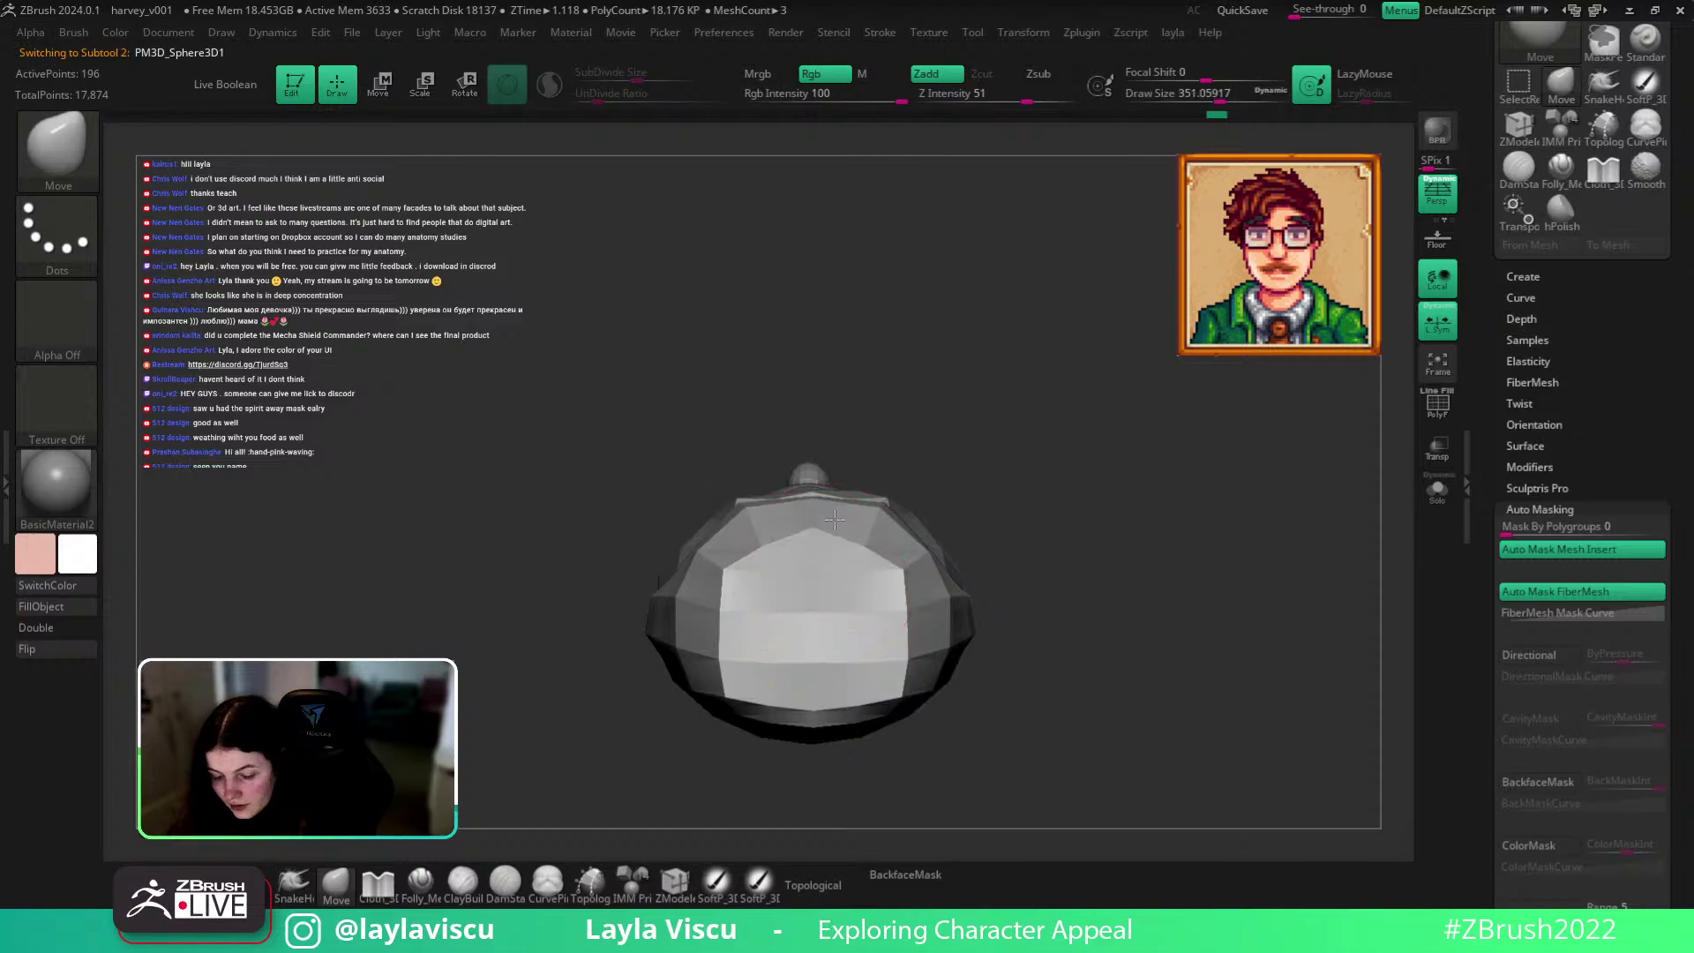
mouse_move(904, 516)
mouse_down()
mouse_move(1134, 681)
mouse_move(1074, 650)
mouse_move(1059, 743)
mouse_up()
Reshape the torso's bottom edge and pull its lower sides inward to narrow the waist.
key(s)
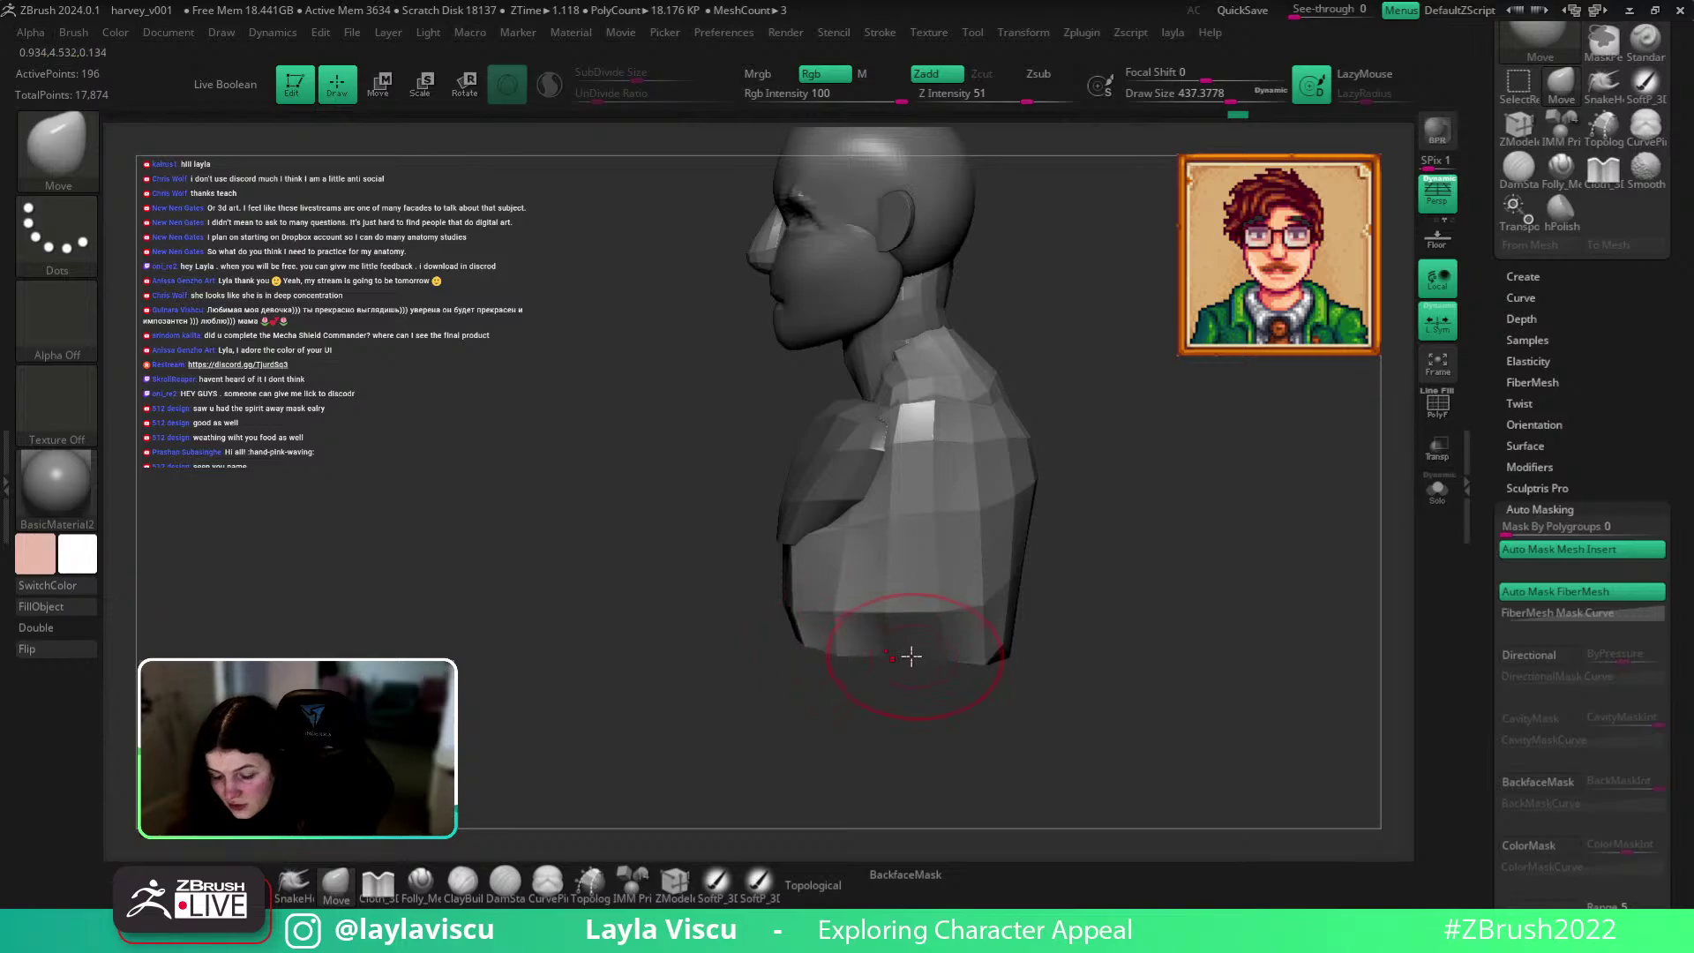
mouse_move(901, 675)
mouse_down()
mouse_move(1221, 643)
mouse_move(1176, 613)
mouse_move(1194, 653)
mouse_move(1136, 666)
mouse_move(995, 575)
mouse_move(878, 589)
mouse_up()
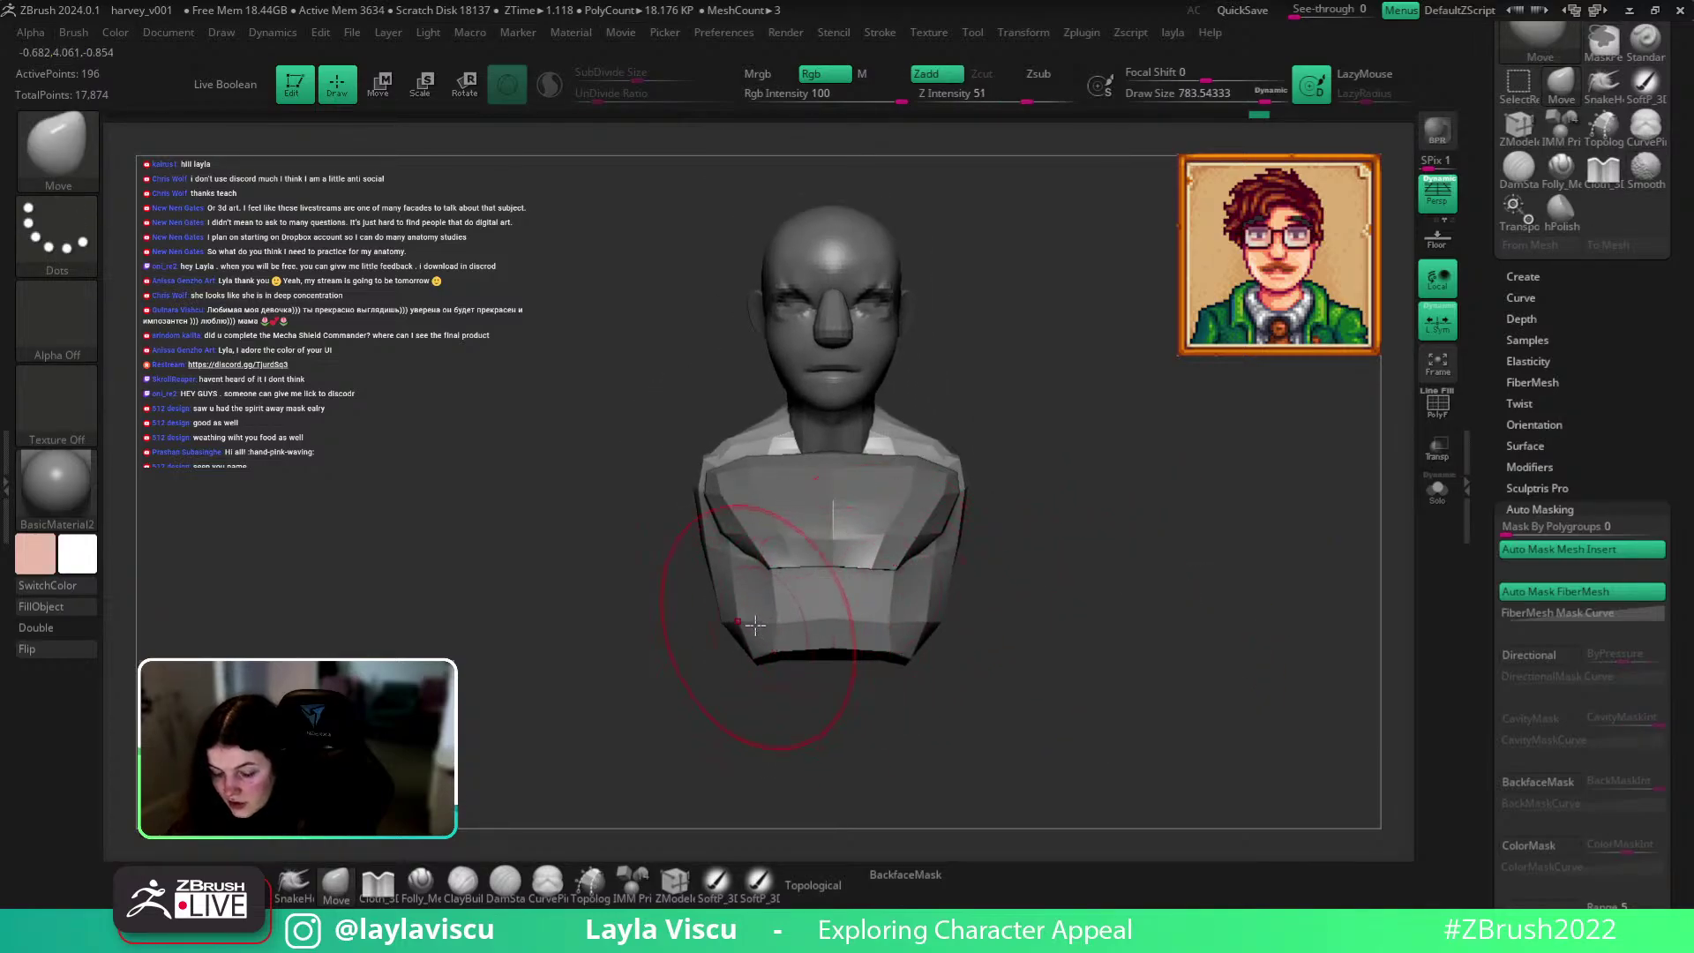
mouse_move(735, 621)
mouse_down()
mouse_move(749, 617)
mouse_move(730, 619)
mouse_up()
key(s)
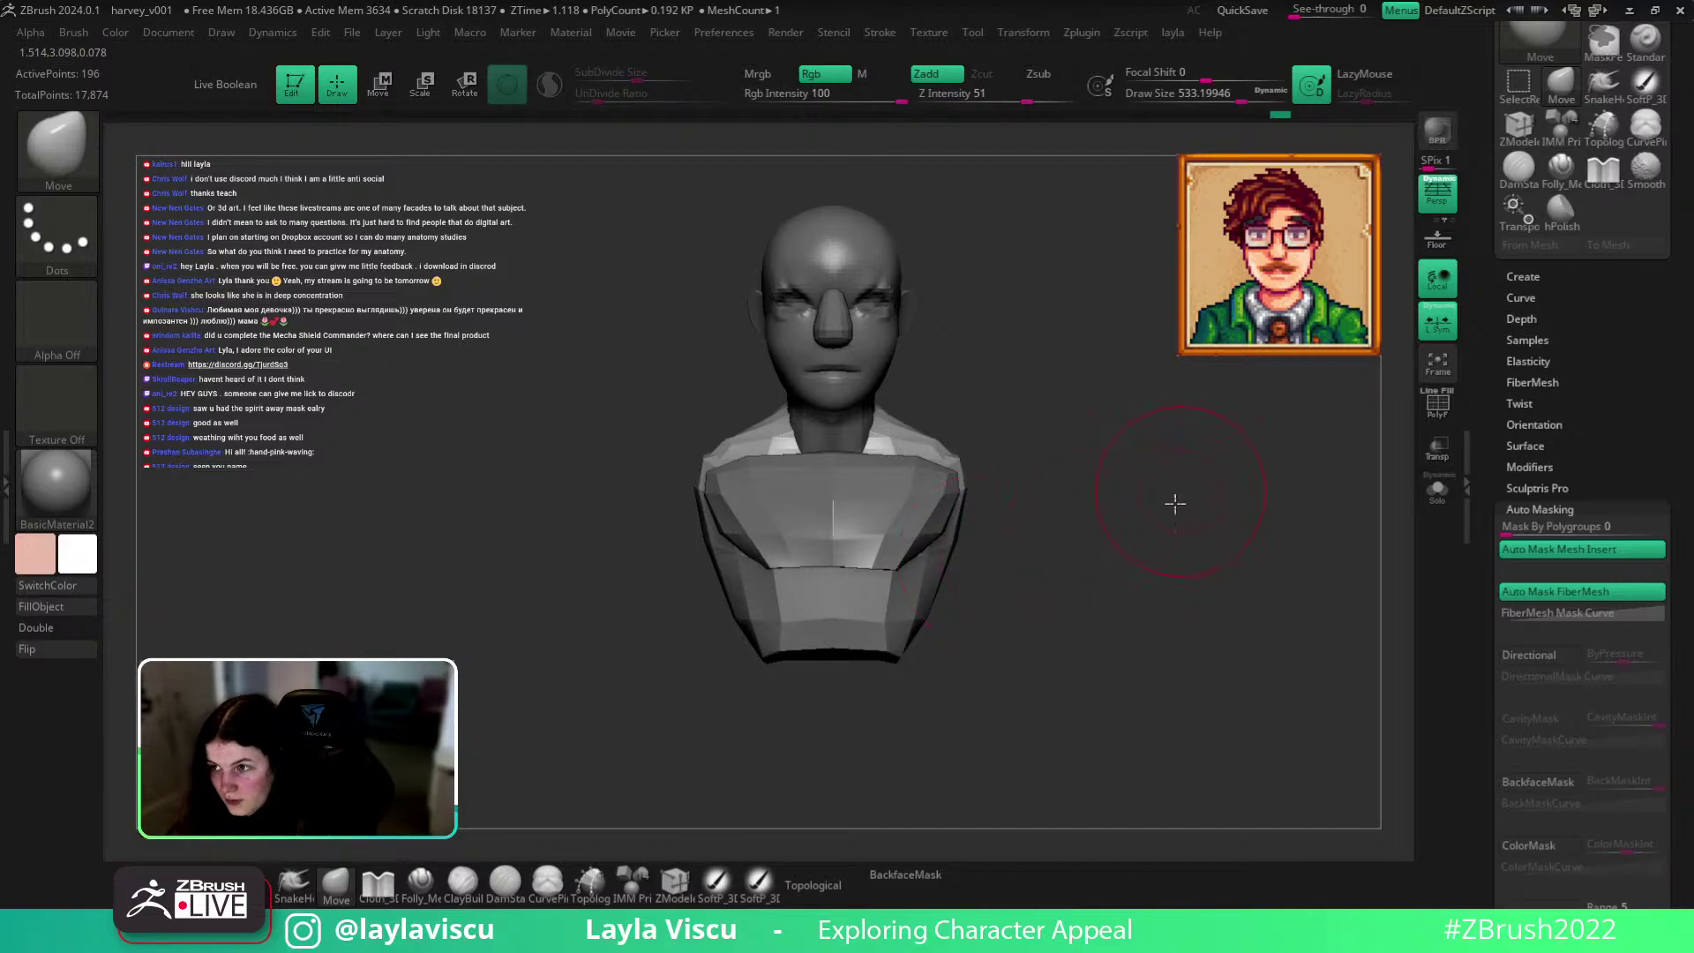
Set the Move brush size to about 379, select the chest shell and examine its polygon layout with the polyframe.
alt+drag(1179, 494, 1080, 540)
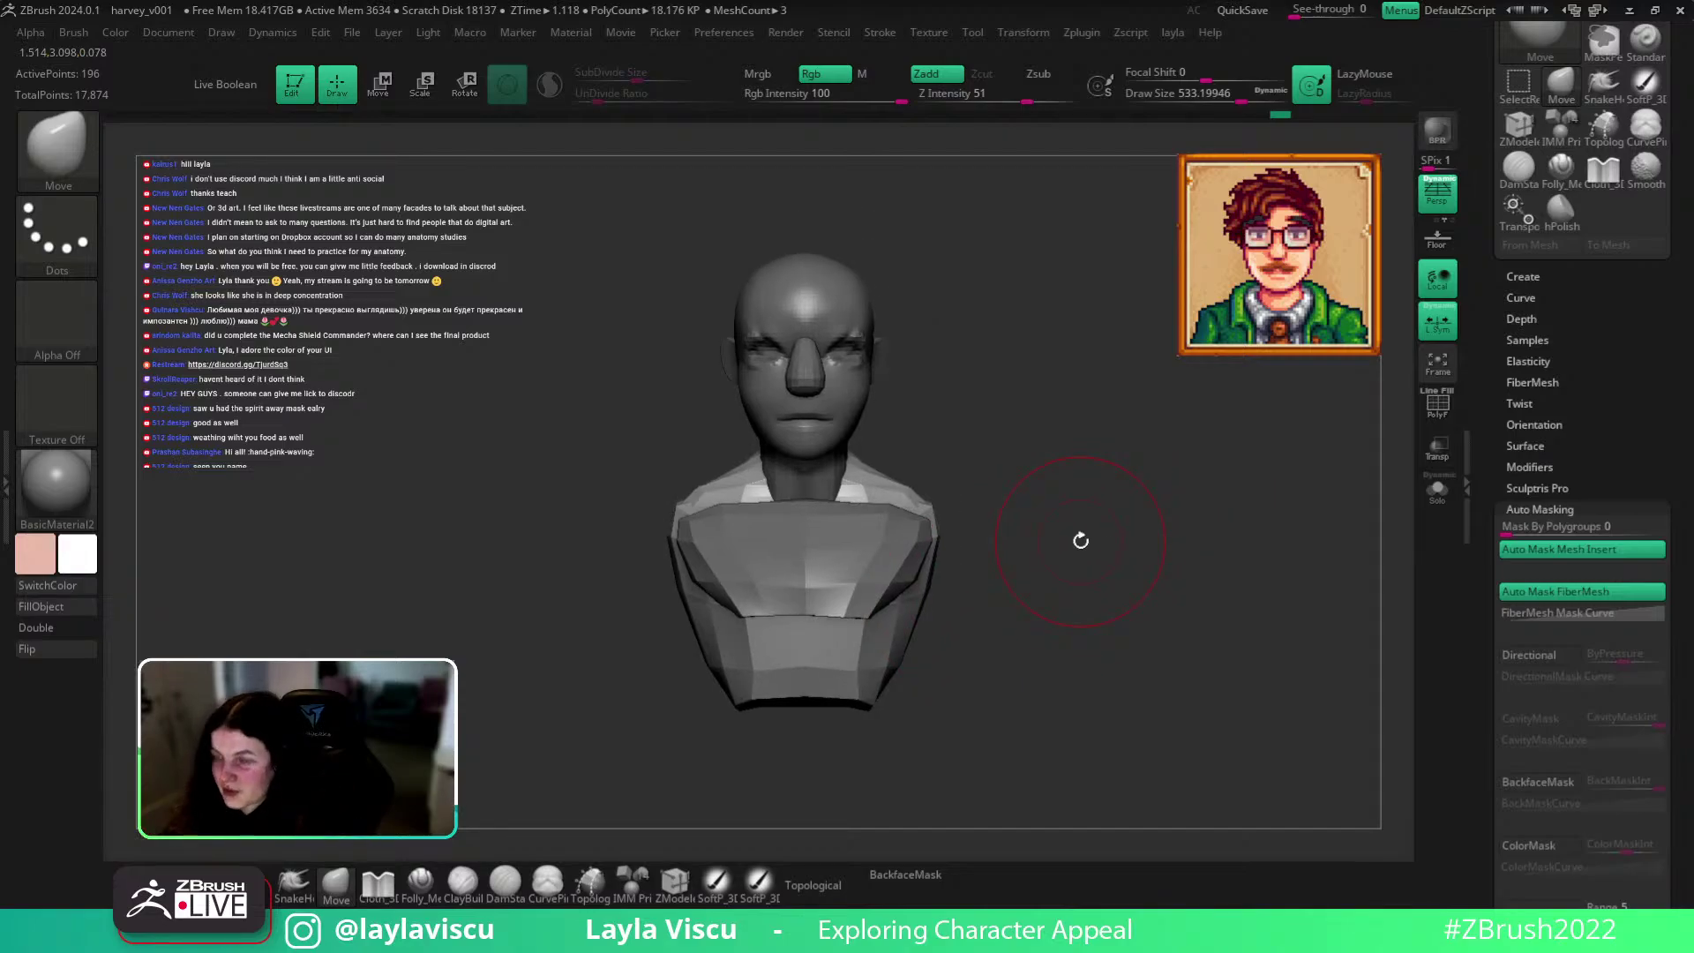
key(s)
drag(907, 547, 888, 547)
mouse_move(1006, 529)
mouse_down()
mouse_move(957, 560)
mouse_move(1003, 473)
mouse_move(976, 556)
mouse_up()
alt+click(828, 542)
key(shift+f)
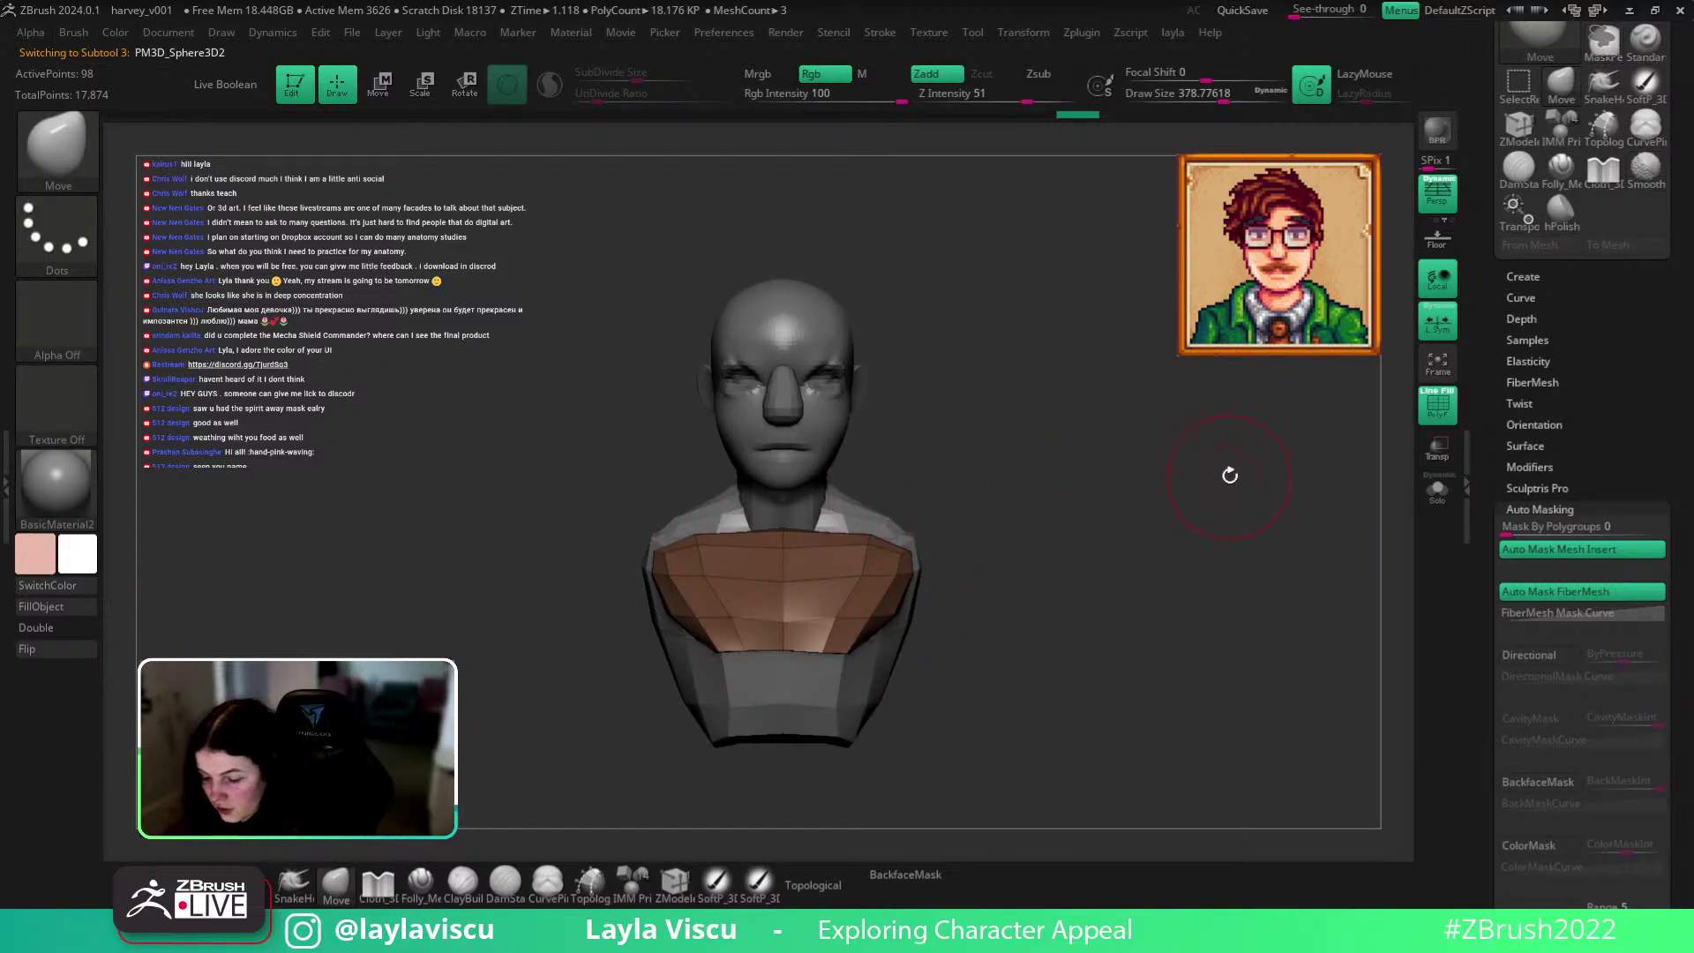
drag(993, 623, 1044, 654)
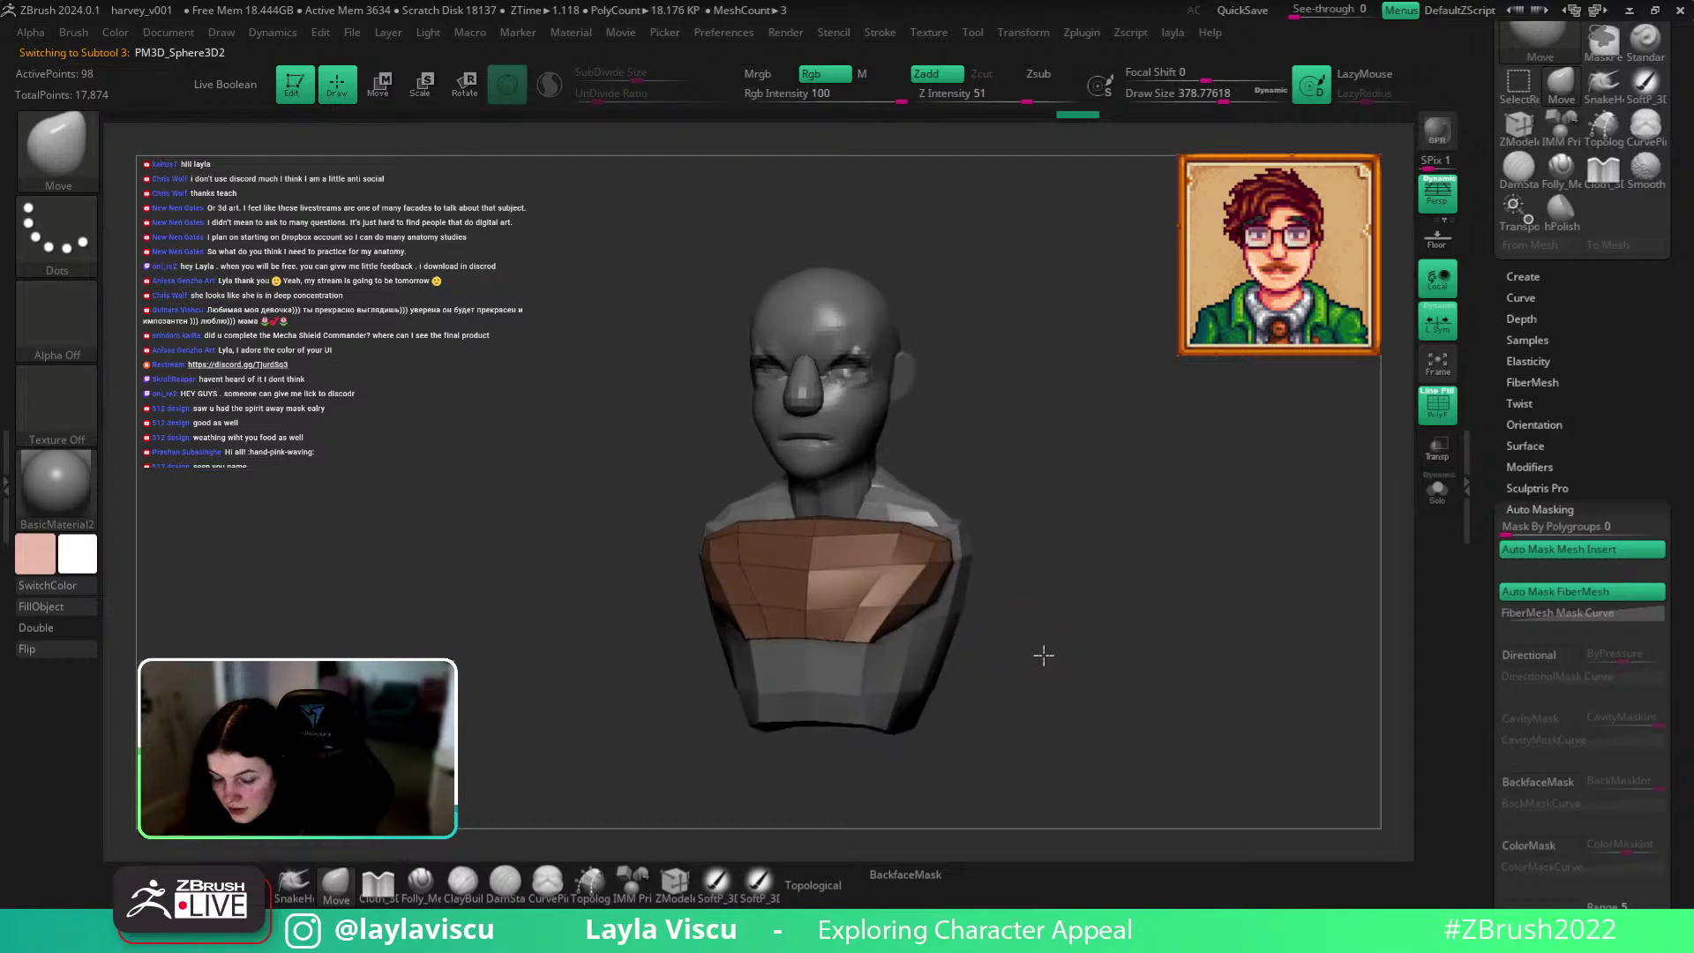
key(shift+f)
drag(1159, 584, 1071, 586)
Select the main torso subtool and flatten the side of its form with the hPolish brush.
alt+click(1059, 559)
key(b)
key(h)
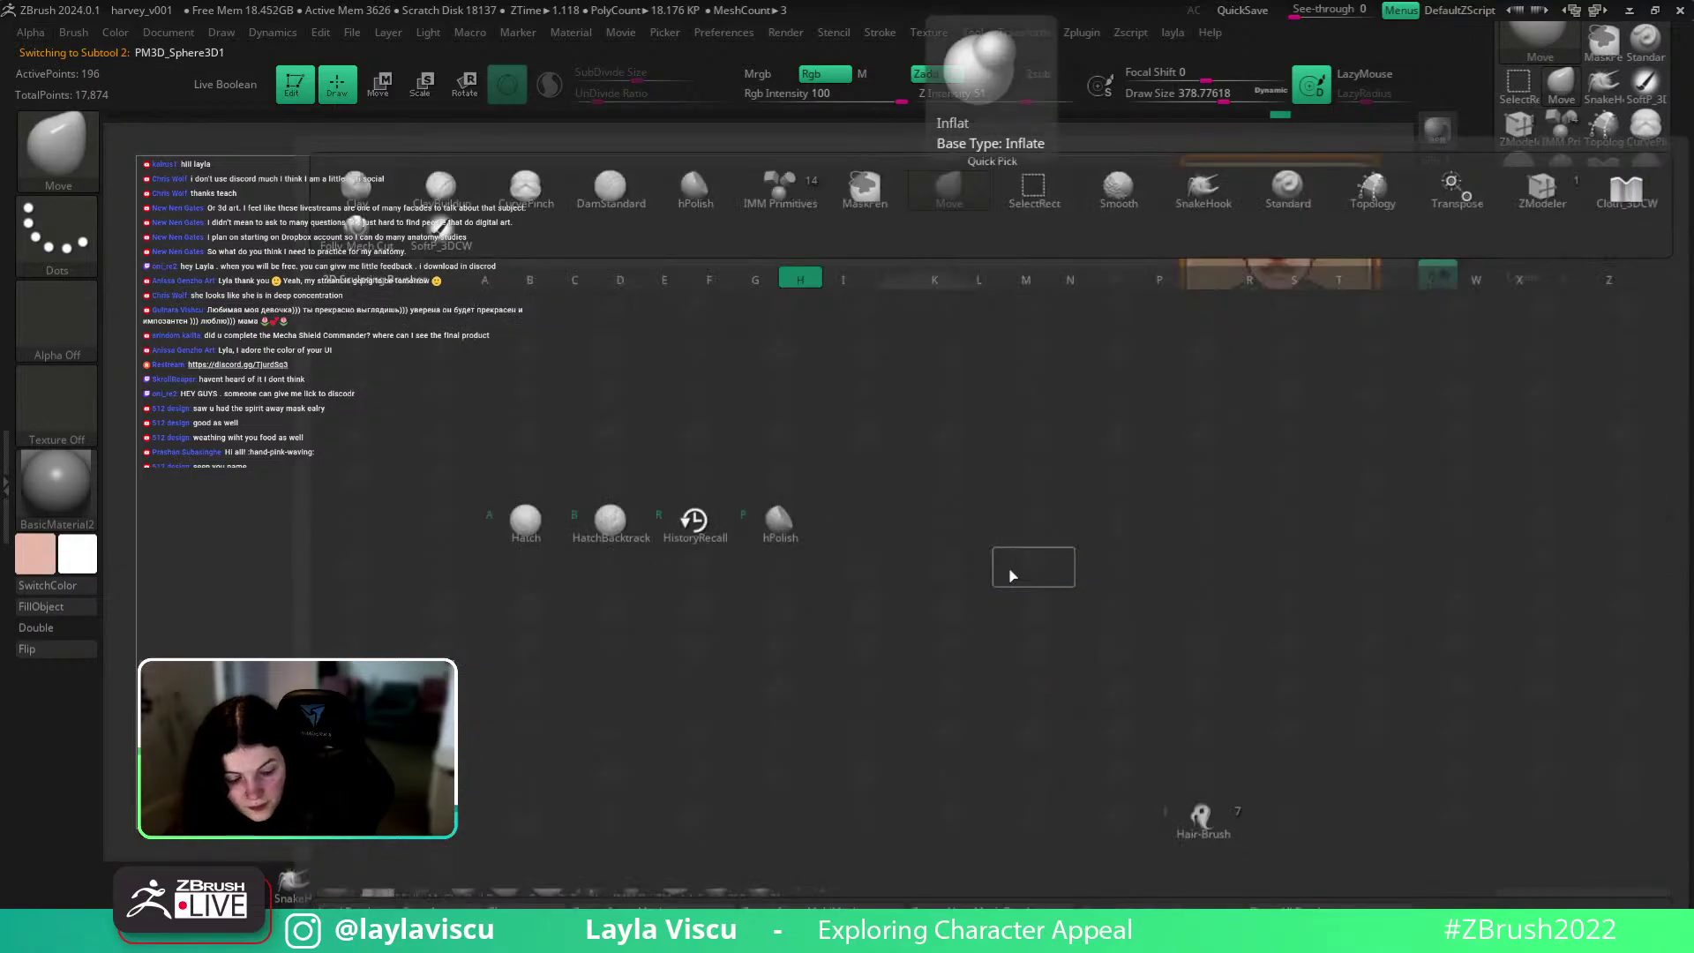
key(p)
drag(971, 570, 1012, 572)
drag(1162, 531, 1147, 515)
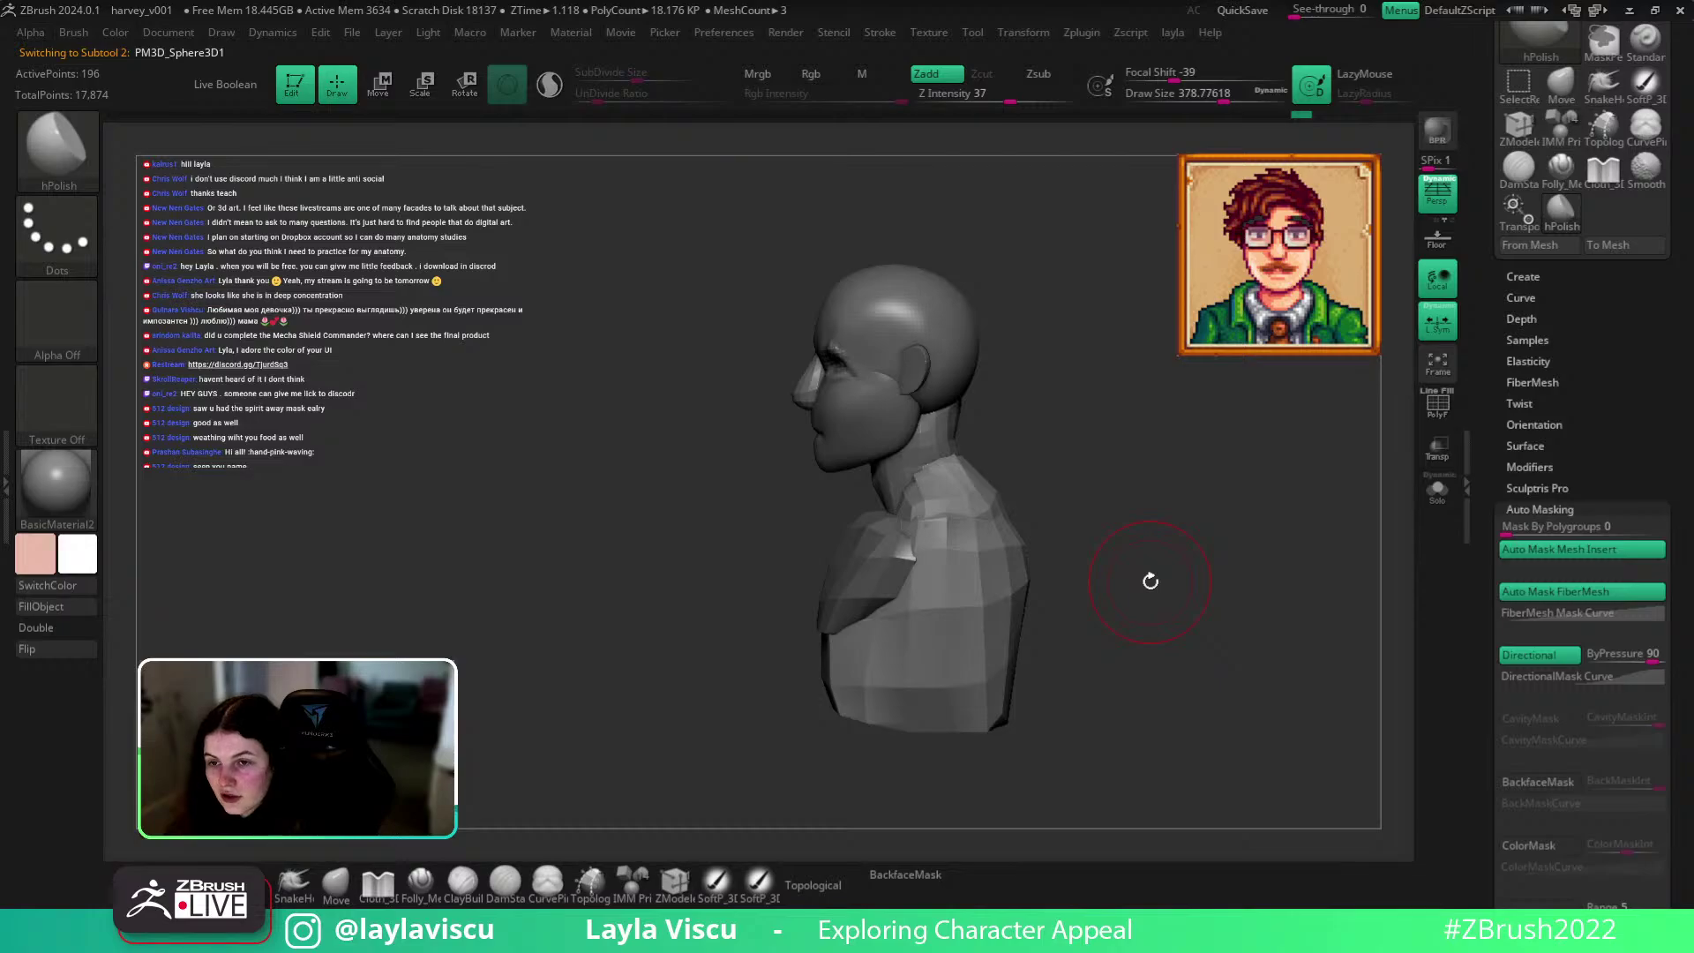
drag(1151, 580, 1115, 597)
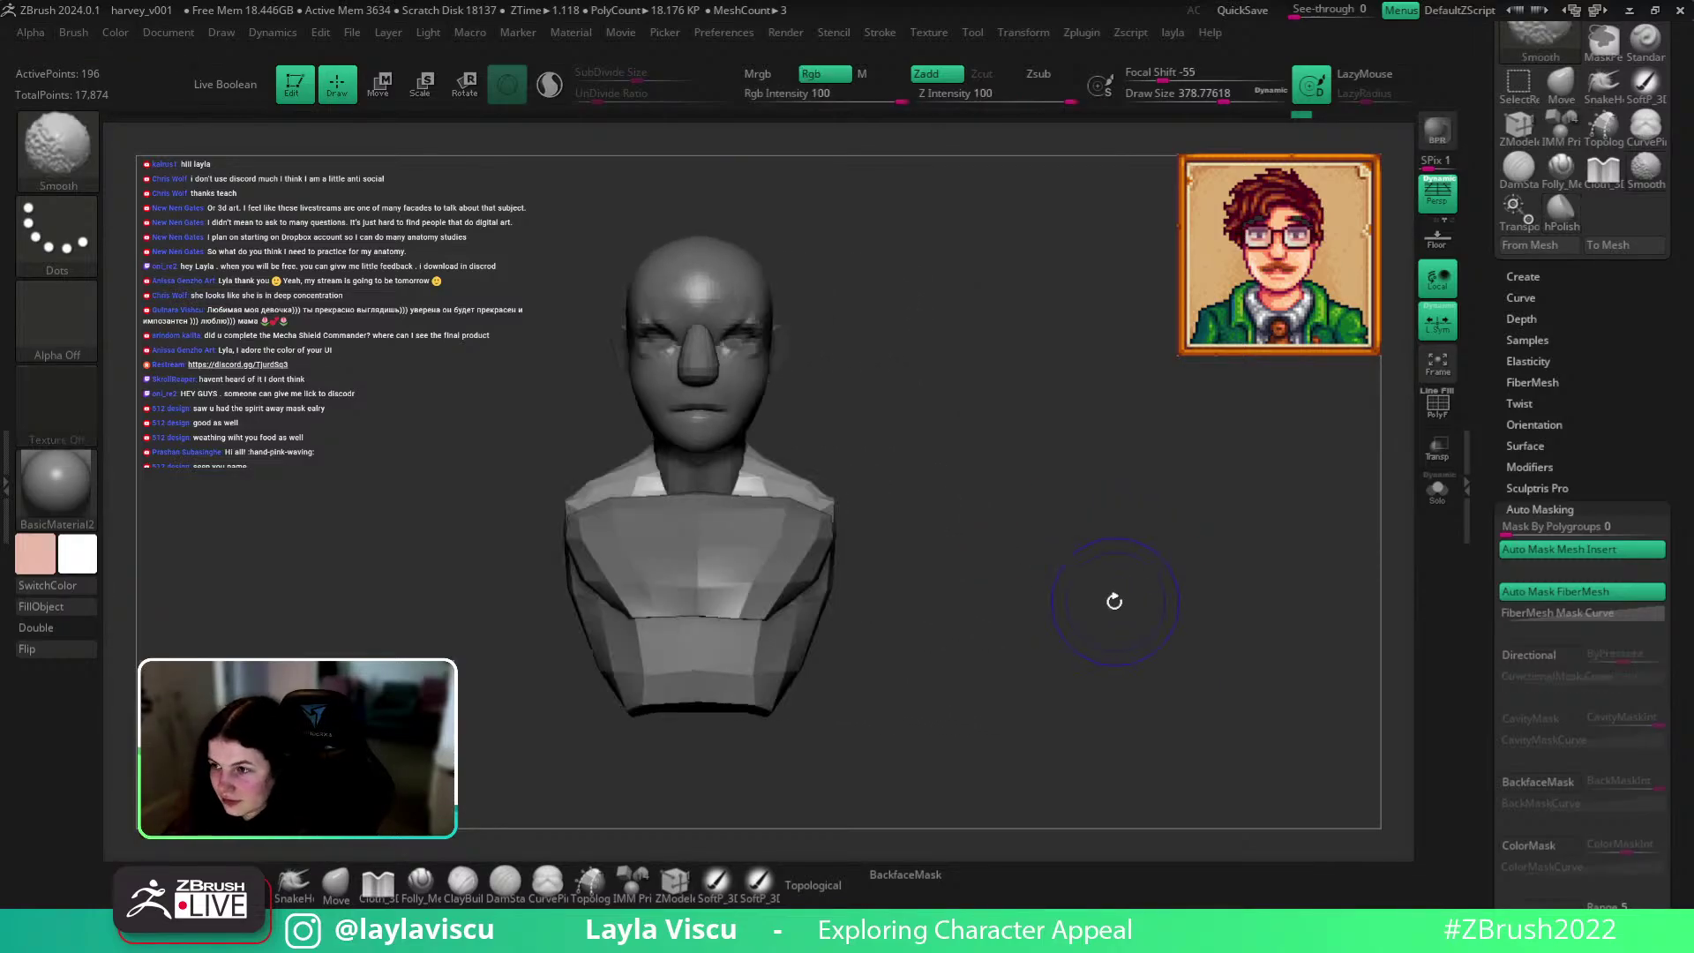
Insert a mirrored pair of PolySpheres at the torso's shoulders with the IMM Primitives brush.
key(b)
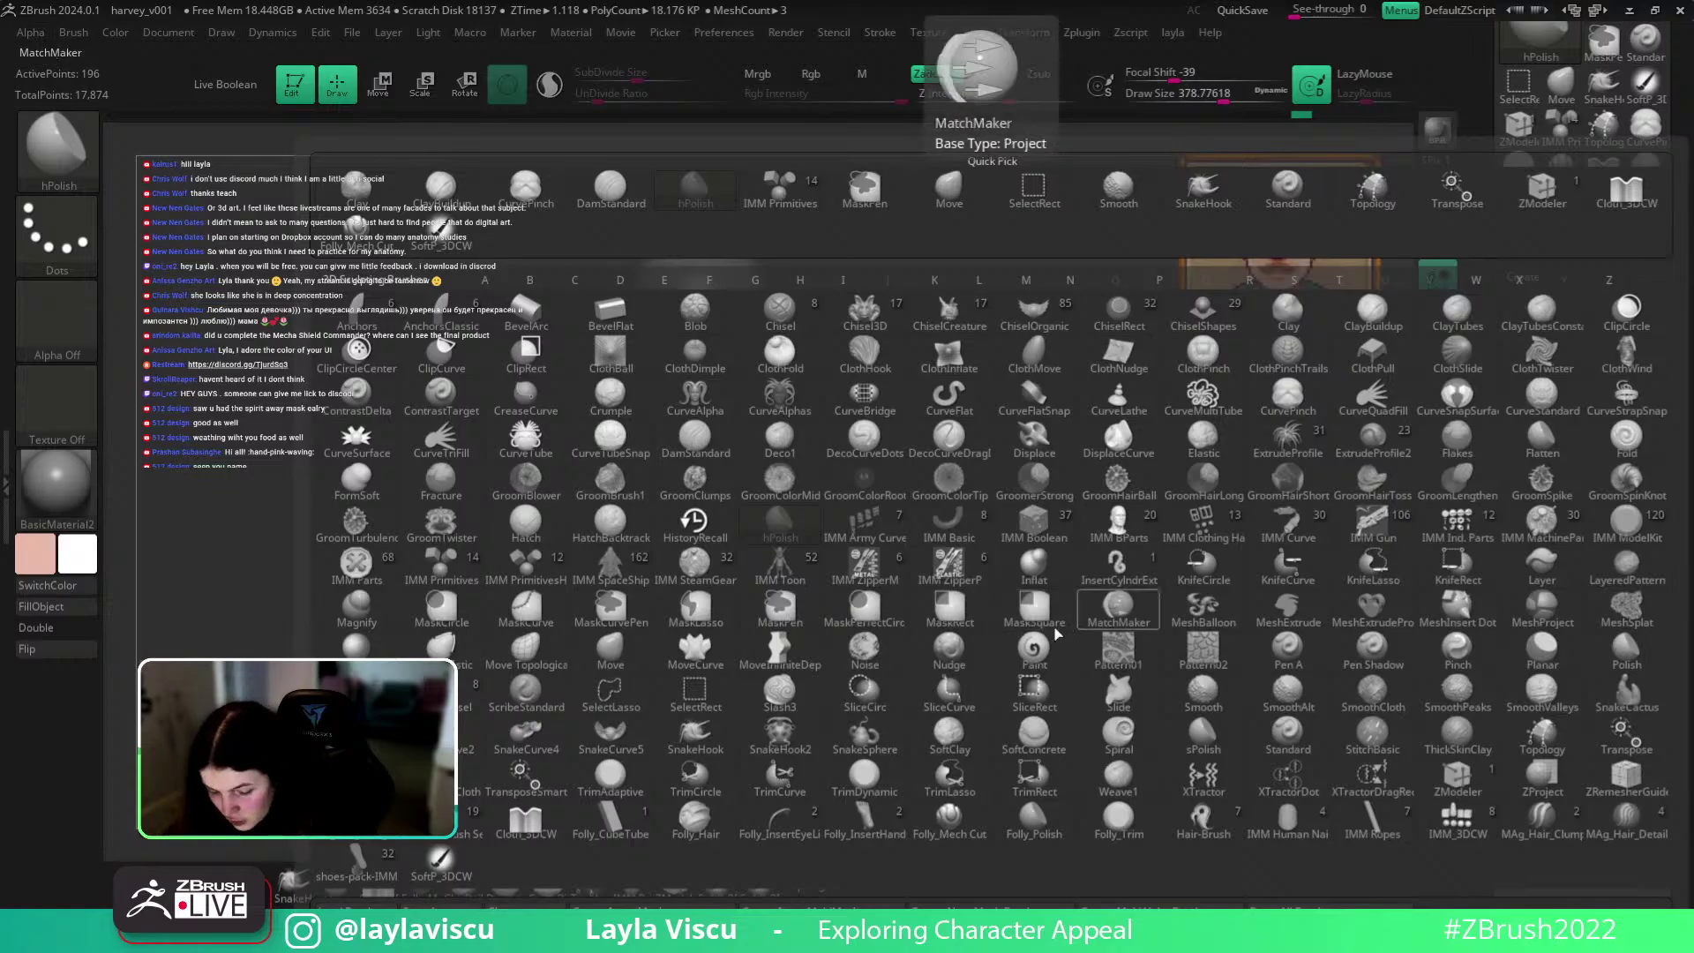
key(i)
click(468, 575)
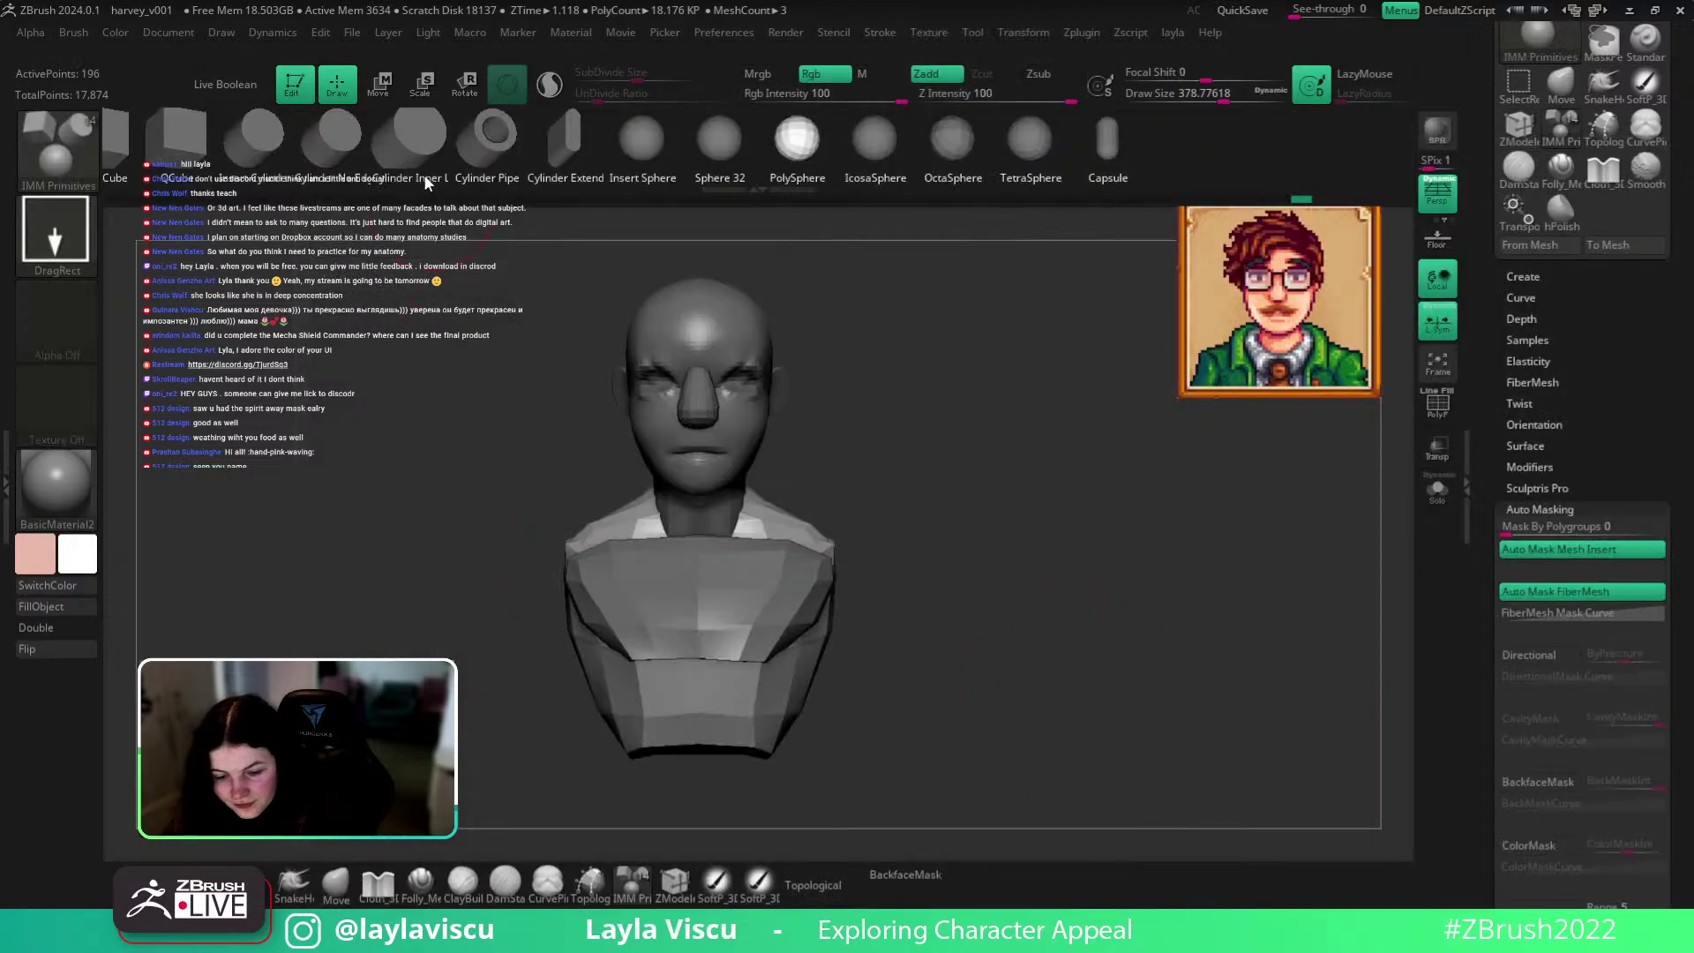
drag(1025, 575, 909, 679)
drag(913, 566, 918, 618)
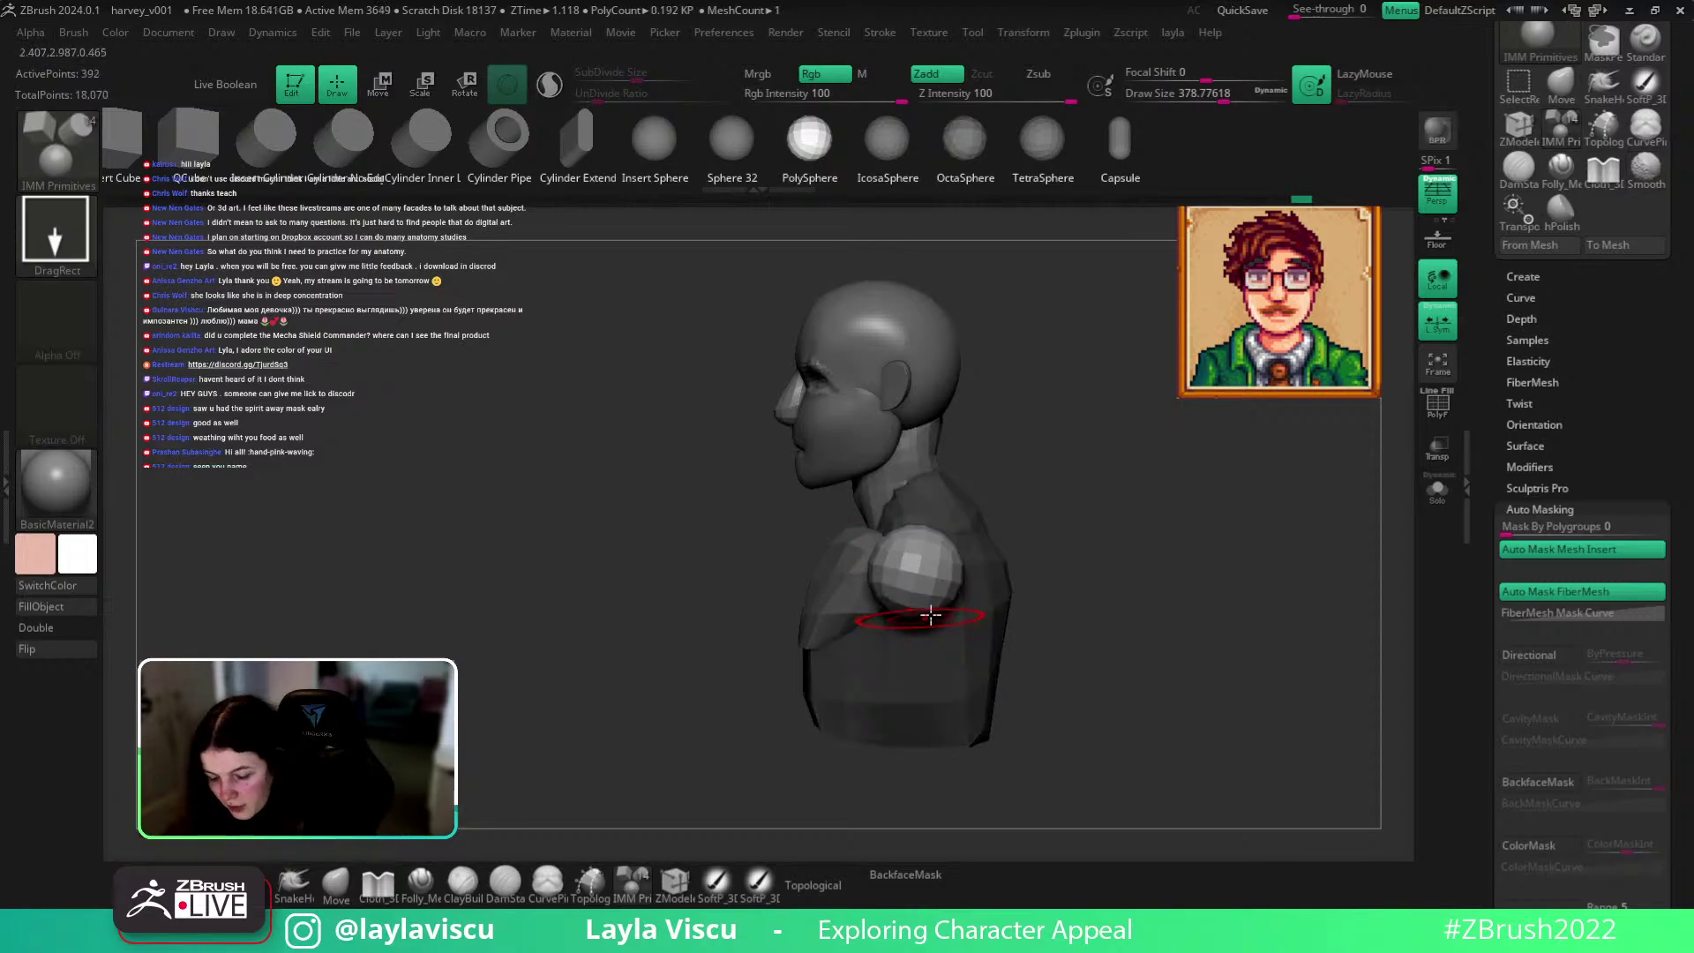
Move the mirrored shoulder spheres inward until they sink into the sides of the torso.
key(e)
drag(990, 551, 1195, 554)
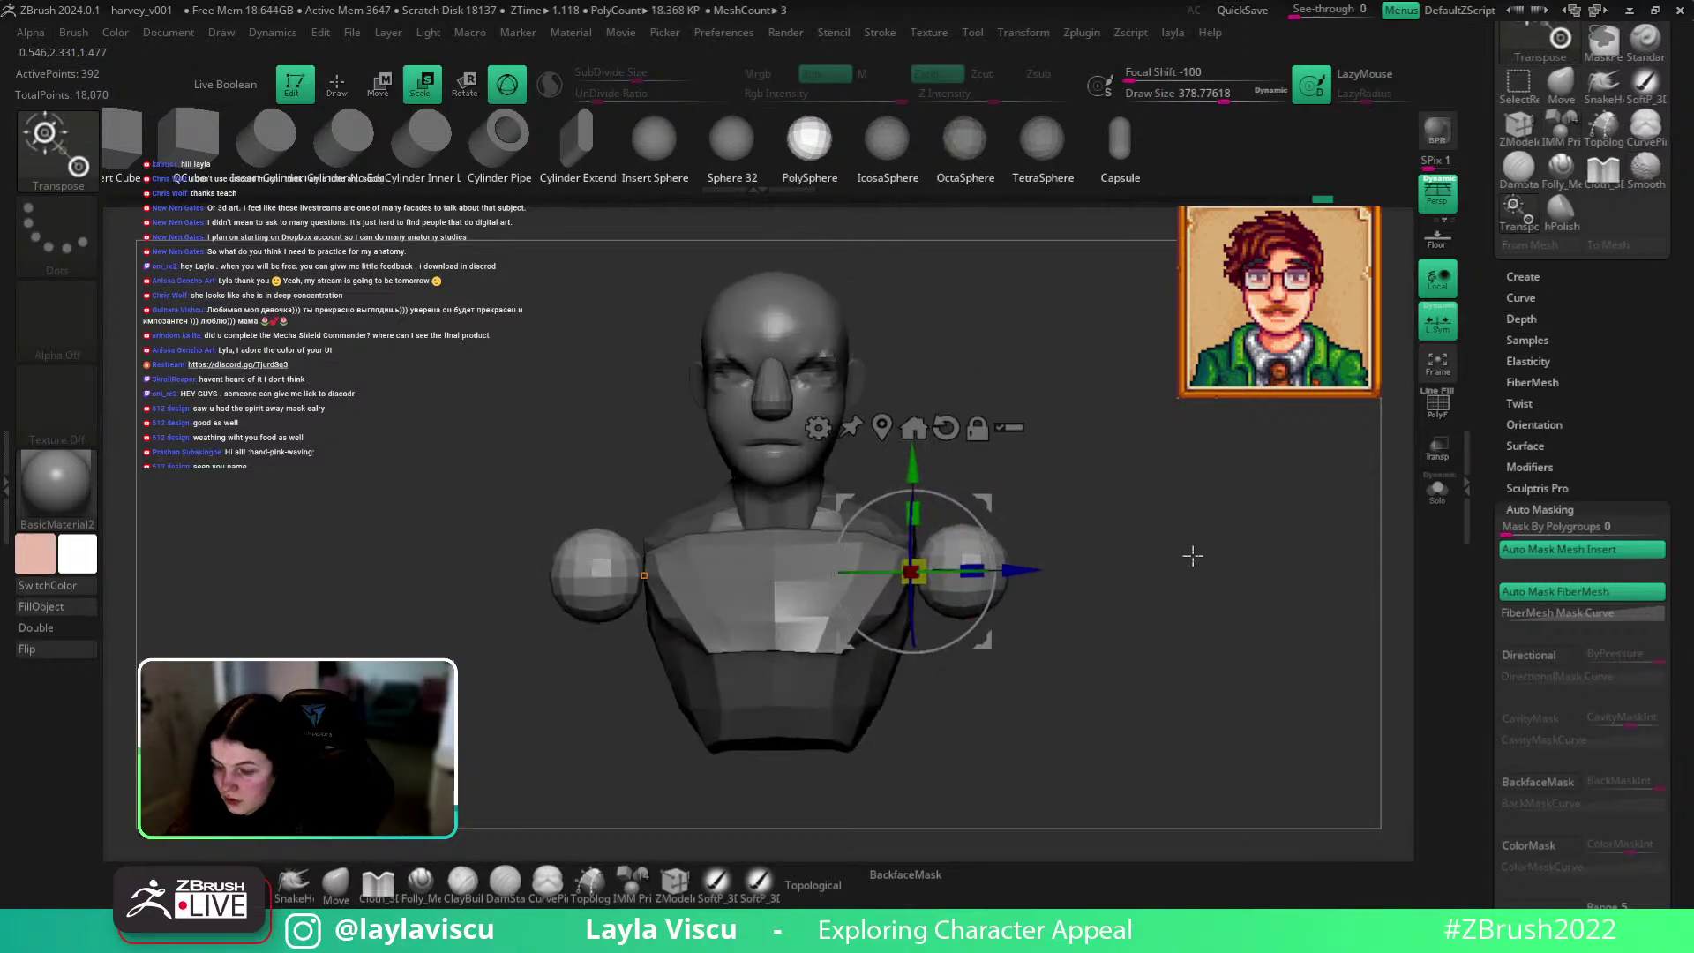
drag(1020, 583, 966, 583)
drag(1216, 667, 1068, 668)
drag(762, 572, 776, 570)
drag(1218, 579, 1332, 585)
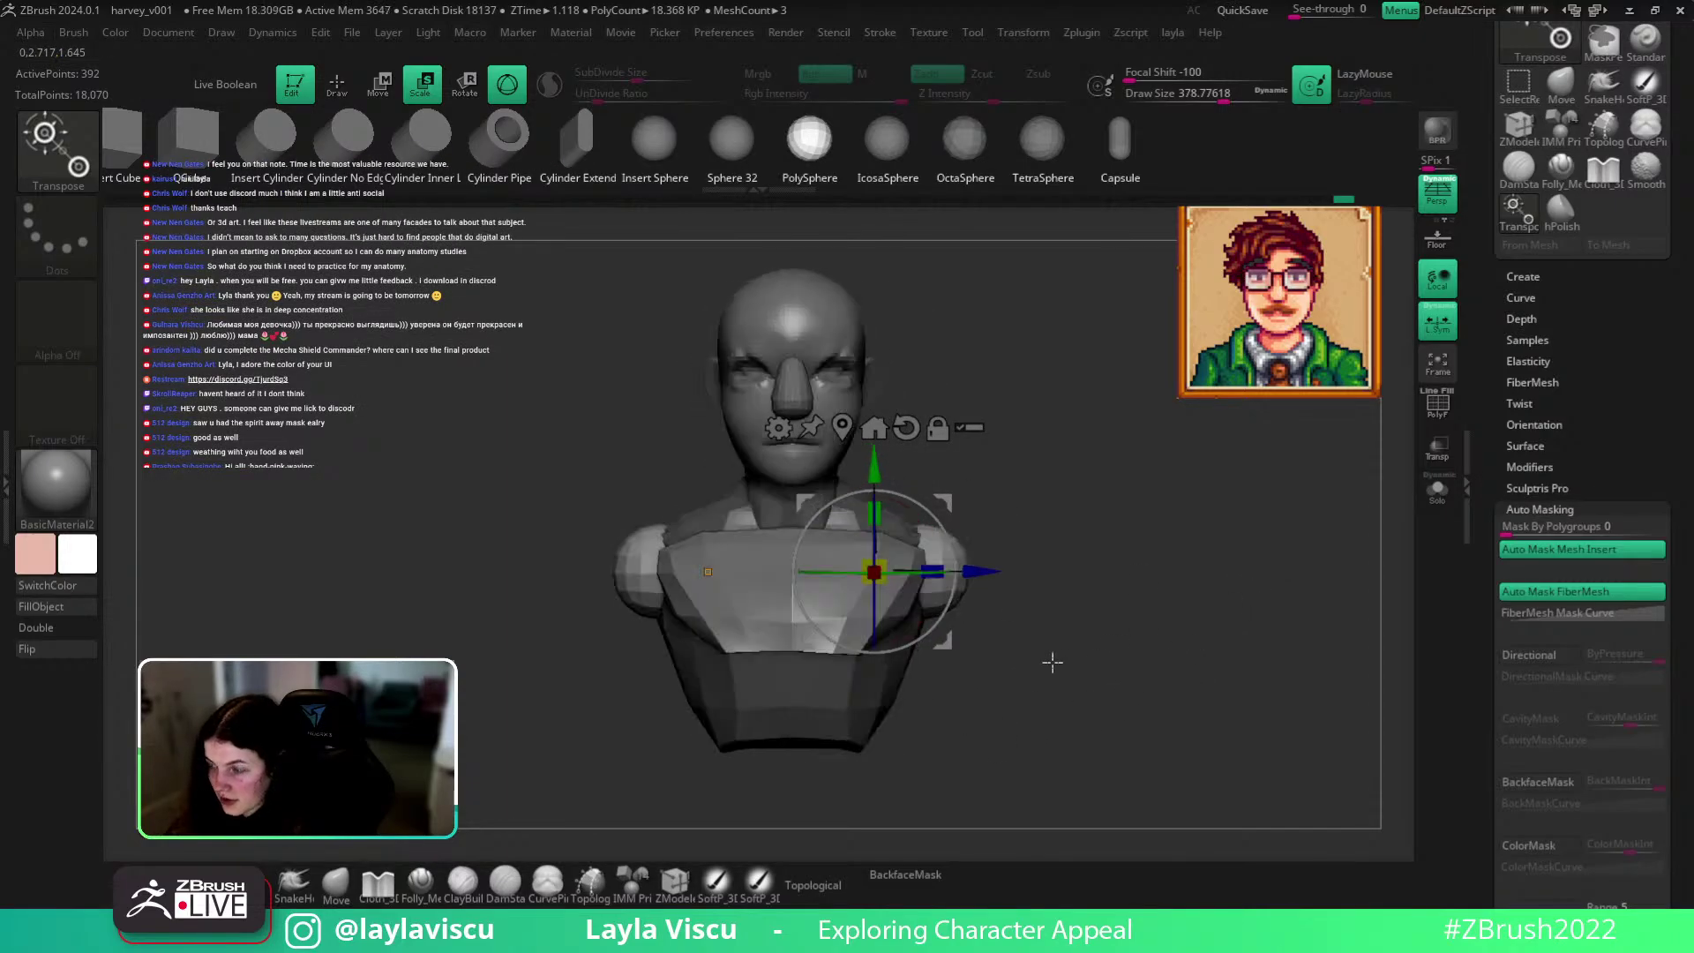
Stretch the shoulder spheres outward and down into upper-arm forms with the Move brush at sizes of about 400 to 445.
key(q)
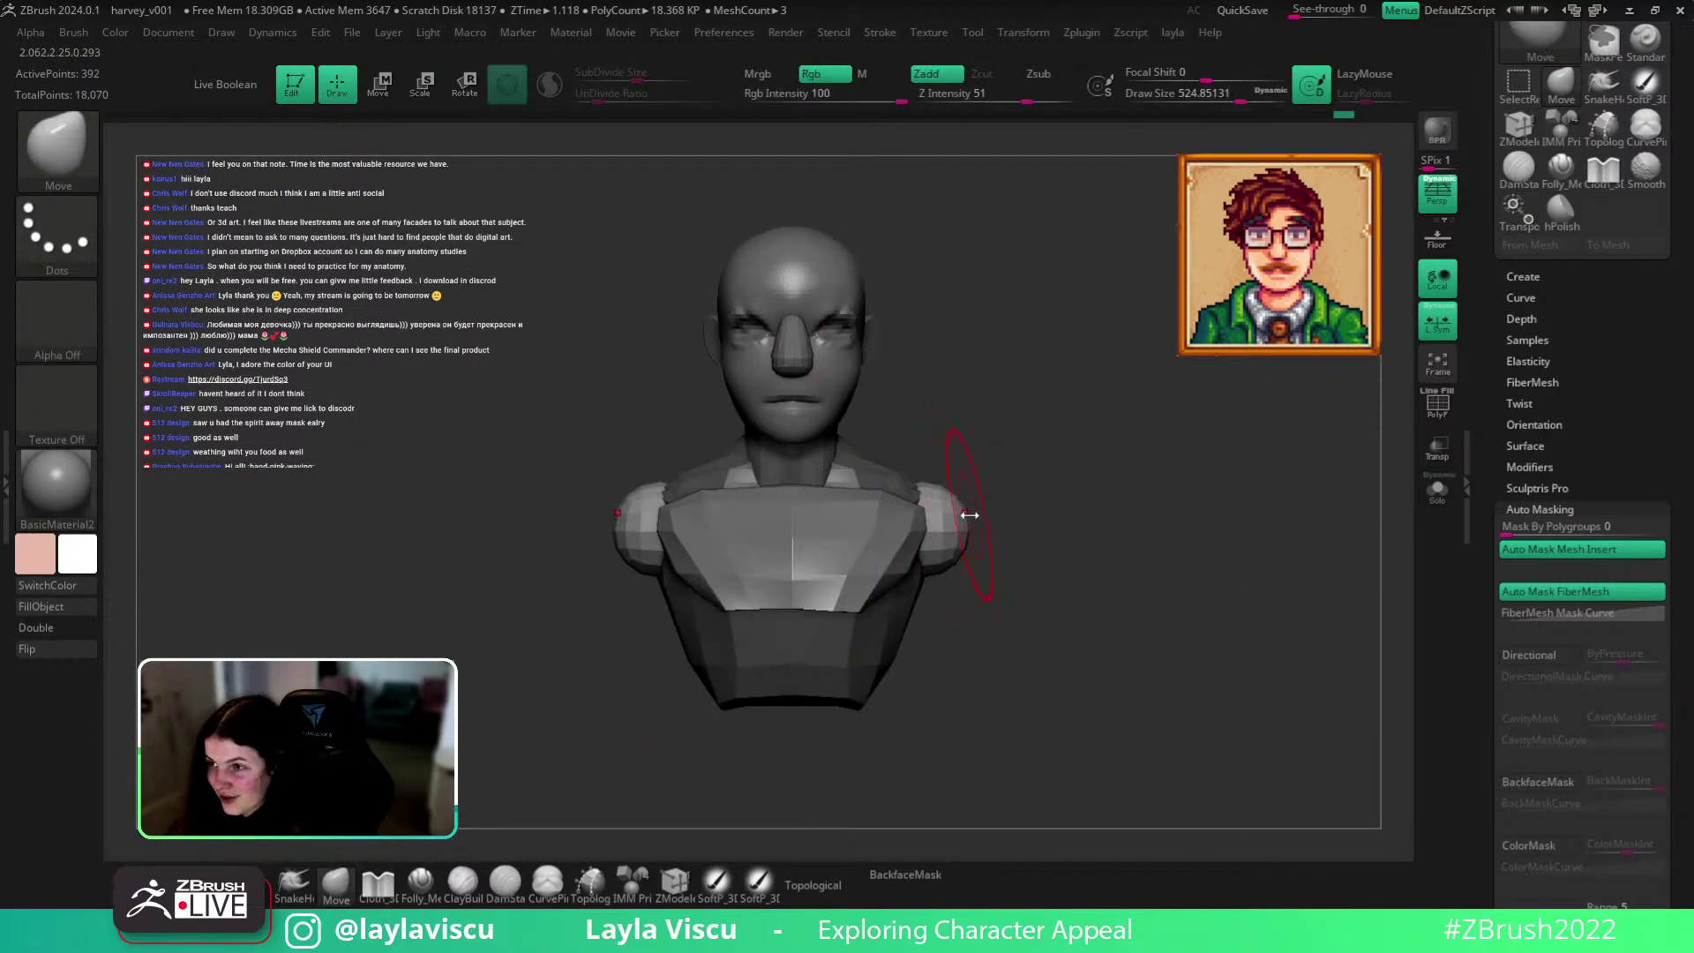
key(bracketleft)
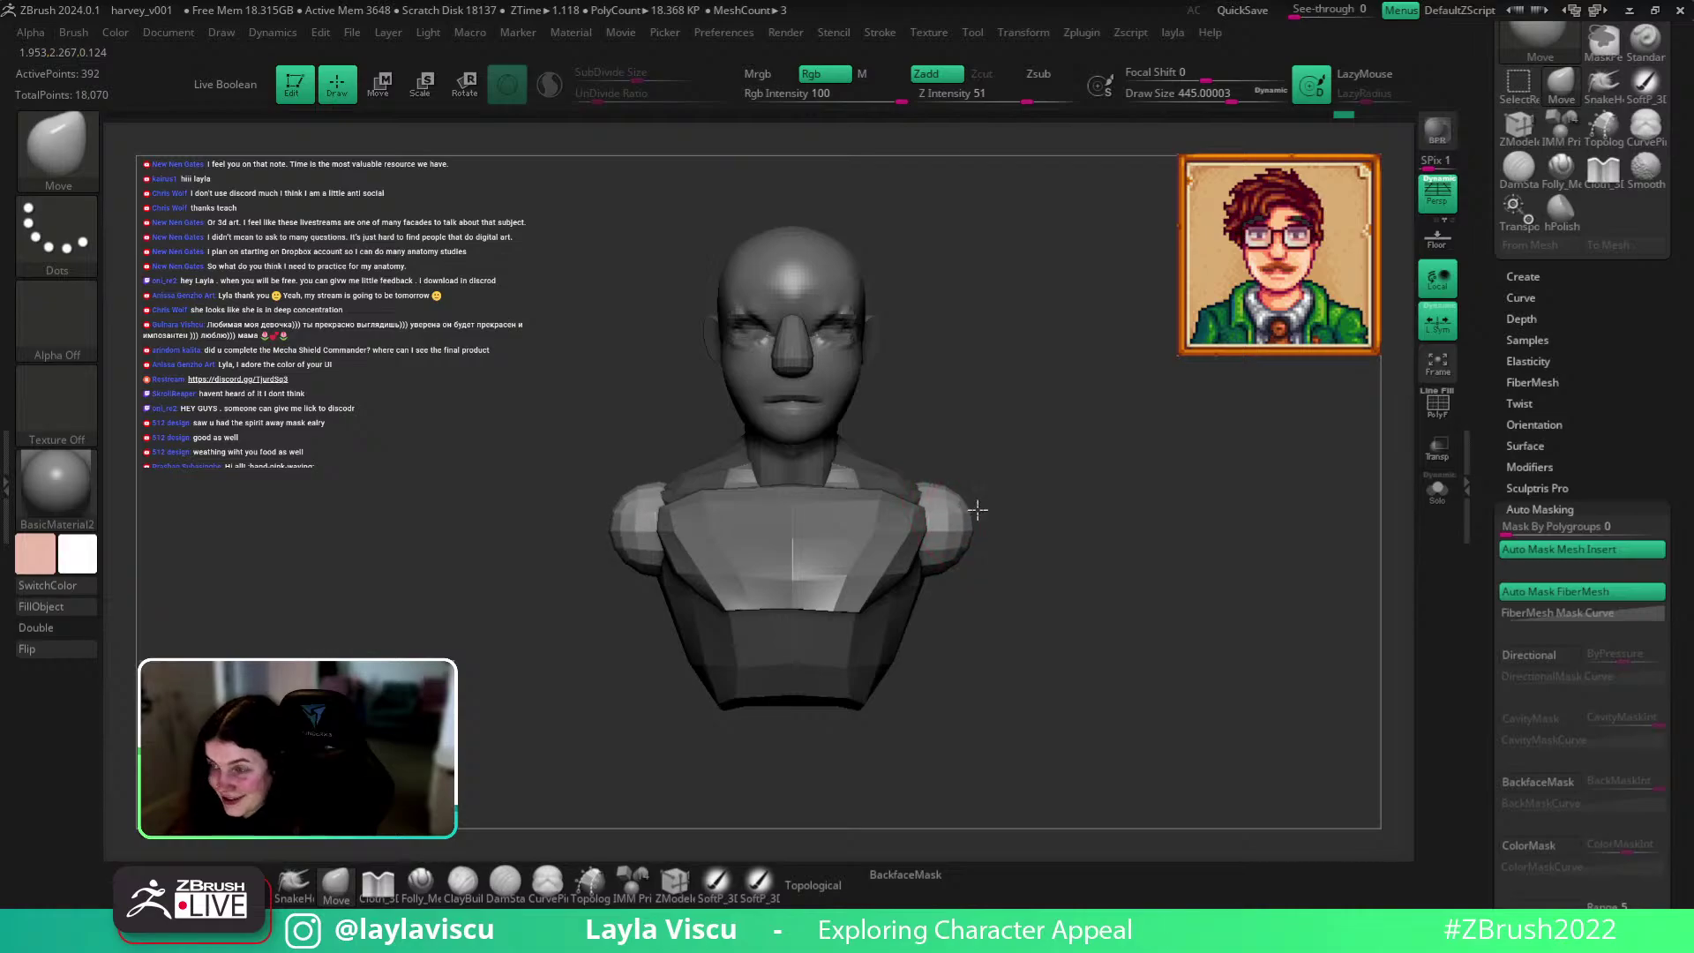
drag(973, 510, 1025, 507)
mouse_move(965, 568)
mouse_down()
mouse_move(987, 582)
mouse_move(1009, 672)
mouse_move(930, 542)
mouse_up()
key(bracketright)
key(bracketleft)
drag(1138, 596, 1059, 609)
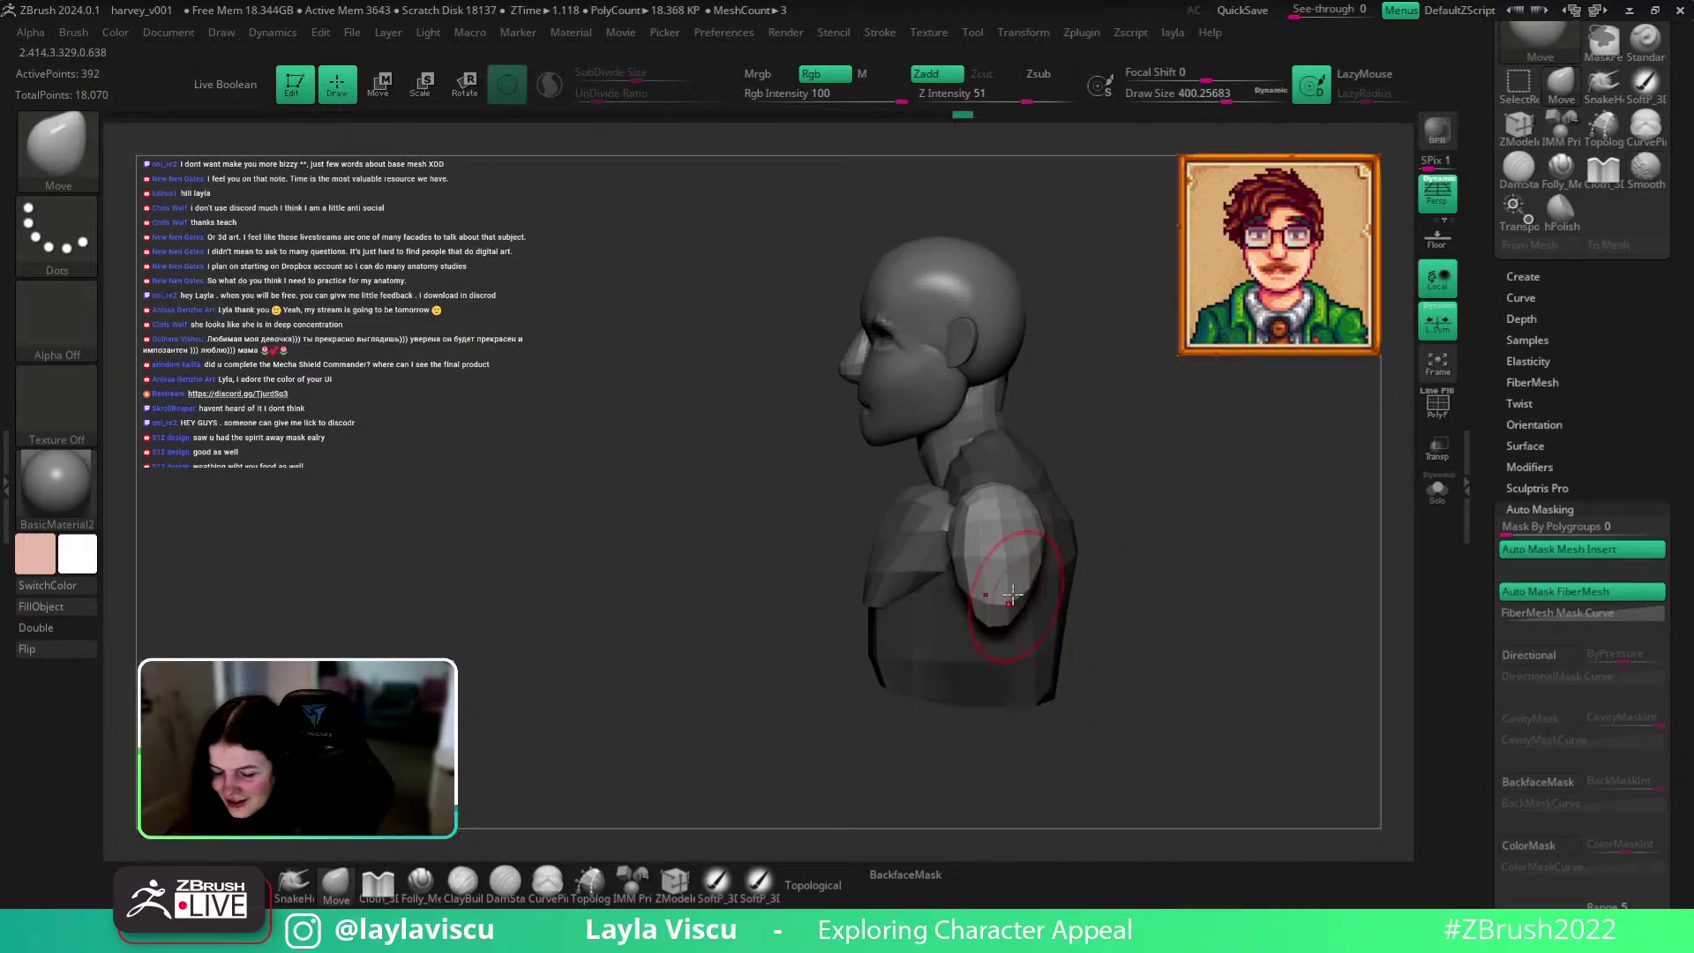
Shape the lower ends of the shoulder forms from the side and back with the Move brush.
alt+click(990, 615)
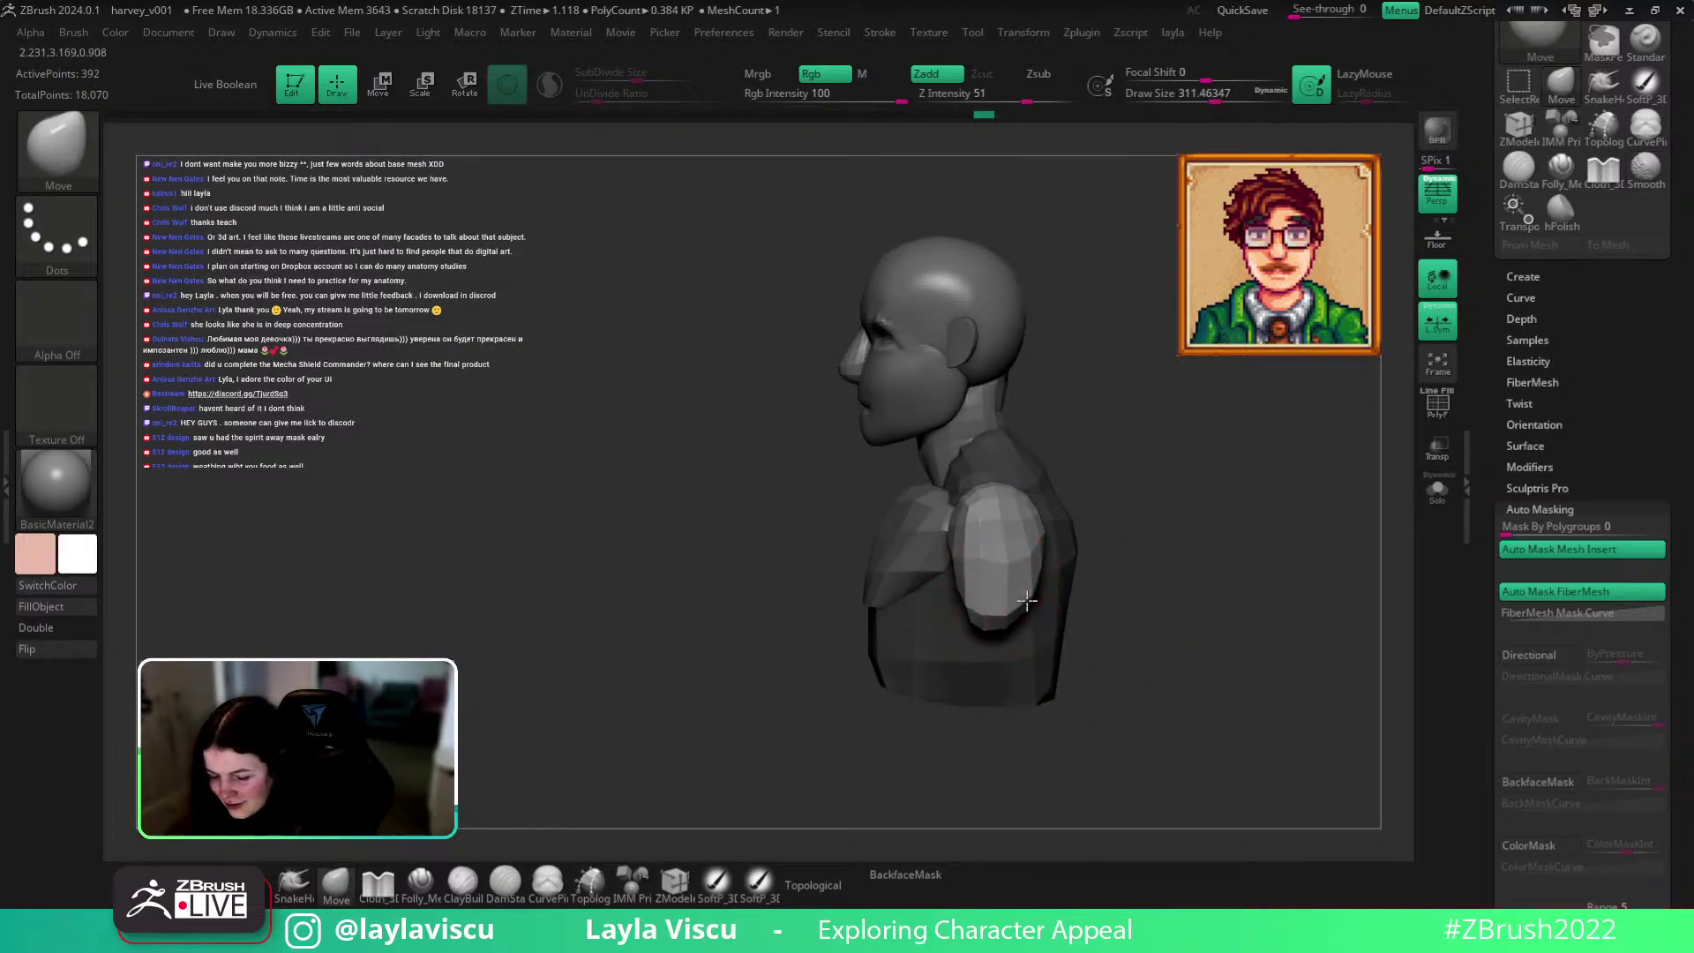
drag(1142, 623, 994, 756)
alt+click(1059, 590)
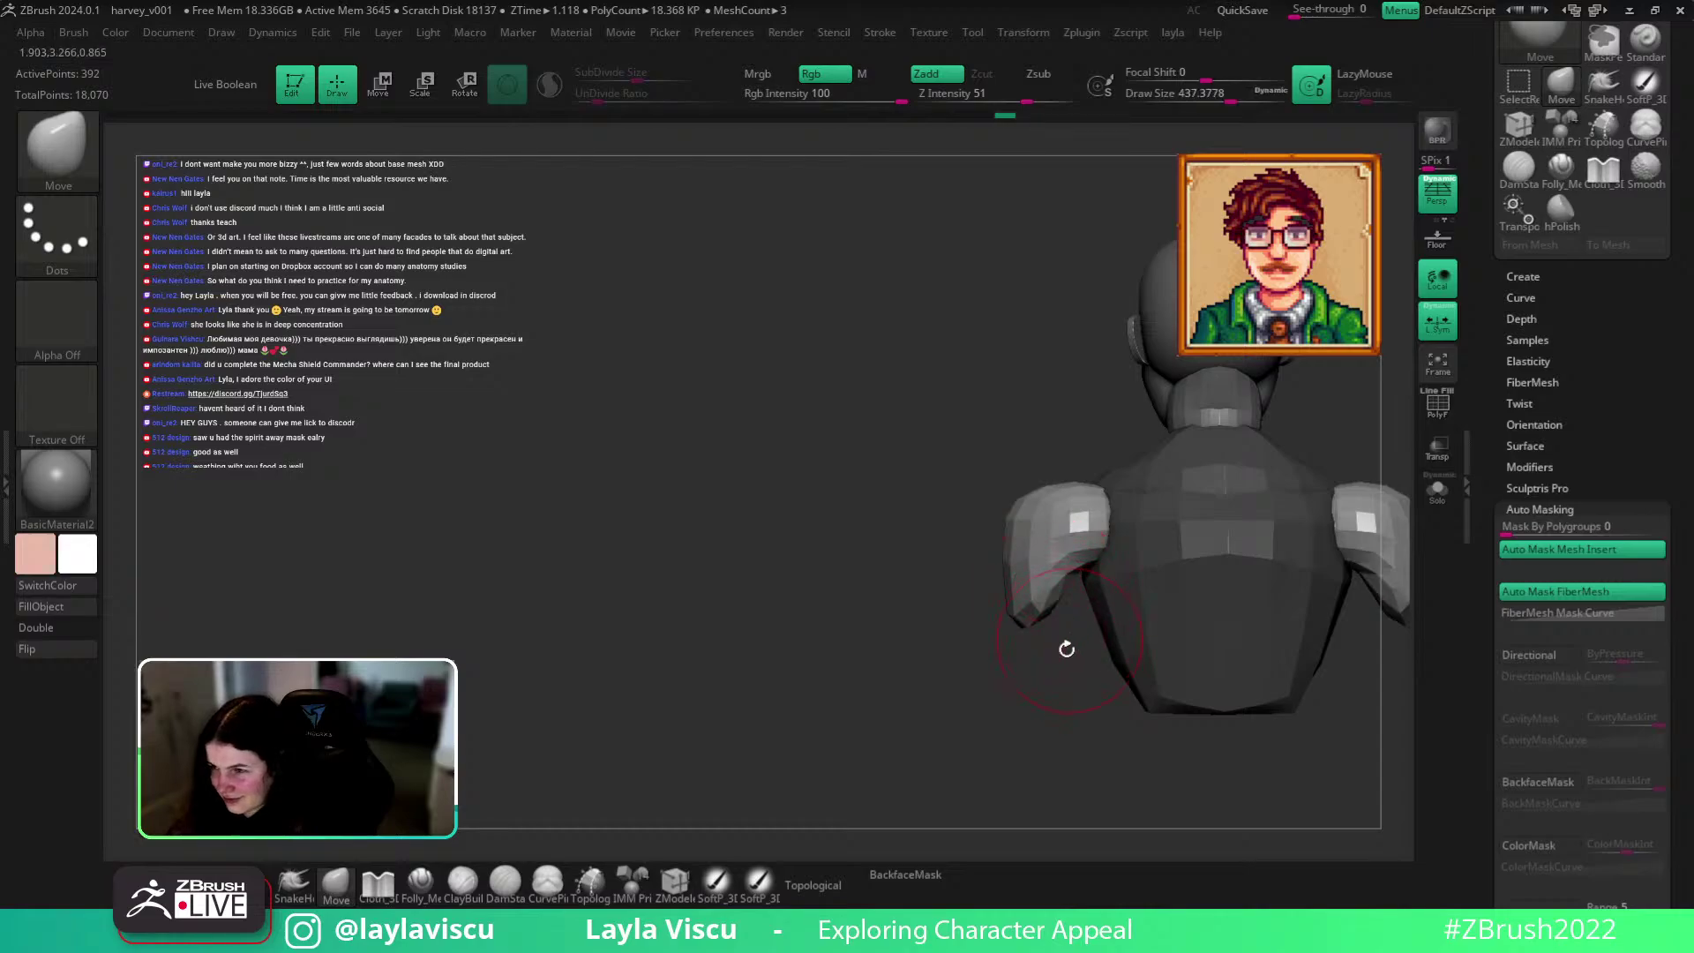
mouse_move(1049, 680)
mouse_down()
mouse_move(1029, 495)
mouse_move(1046, 455)
mouse_move(1050, 486)
mouse_move(1229, 491)
mouse_move(1135, 594)
mouse_move(1134, 726)
mouse_up()
Broaden and reshape the shoulder forms using larger Move brush sizes, ending at about 585.
key(s)
alt+click(1005, 467)
alt+click(1014, 512)
mouse_move(1008, 509)
mouse_down()
mouse_move(1062, 485)
mouse_move(1042, 525)
mouse_move(1135, 344)
mouse_move(1097, 617)
mouse_move(1221, 597)
mouse_move(1127, 565)
mouse_move(1145, 613)
mouse_move(1074, 515)
mouse_move(1020, 605)
mouse_move(1297, 510)
mouse_move(1333, 540)
mouse_move(1031, 511)
mouse_up()
drag(920, 516, 928, 507)
drag(1105, 497, 1136, 550)
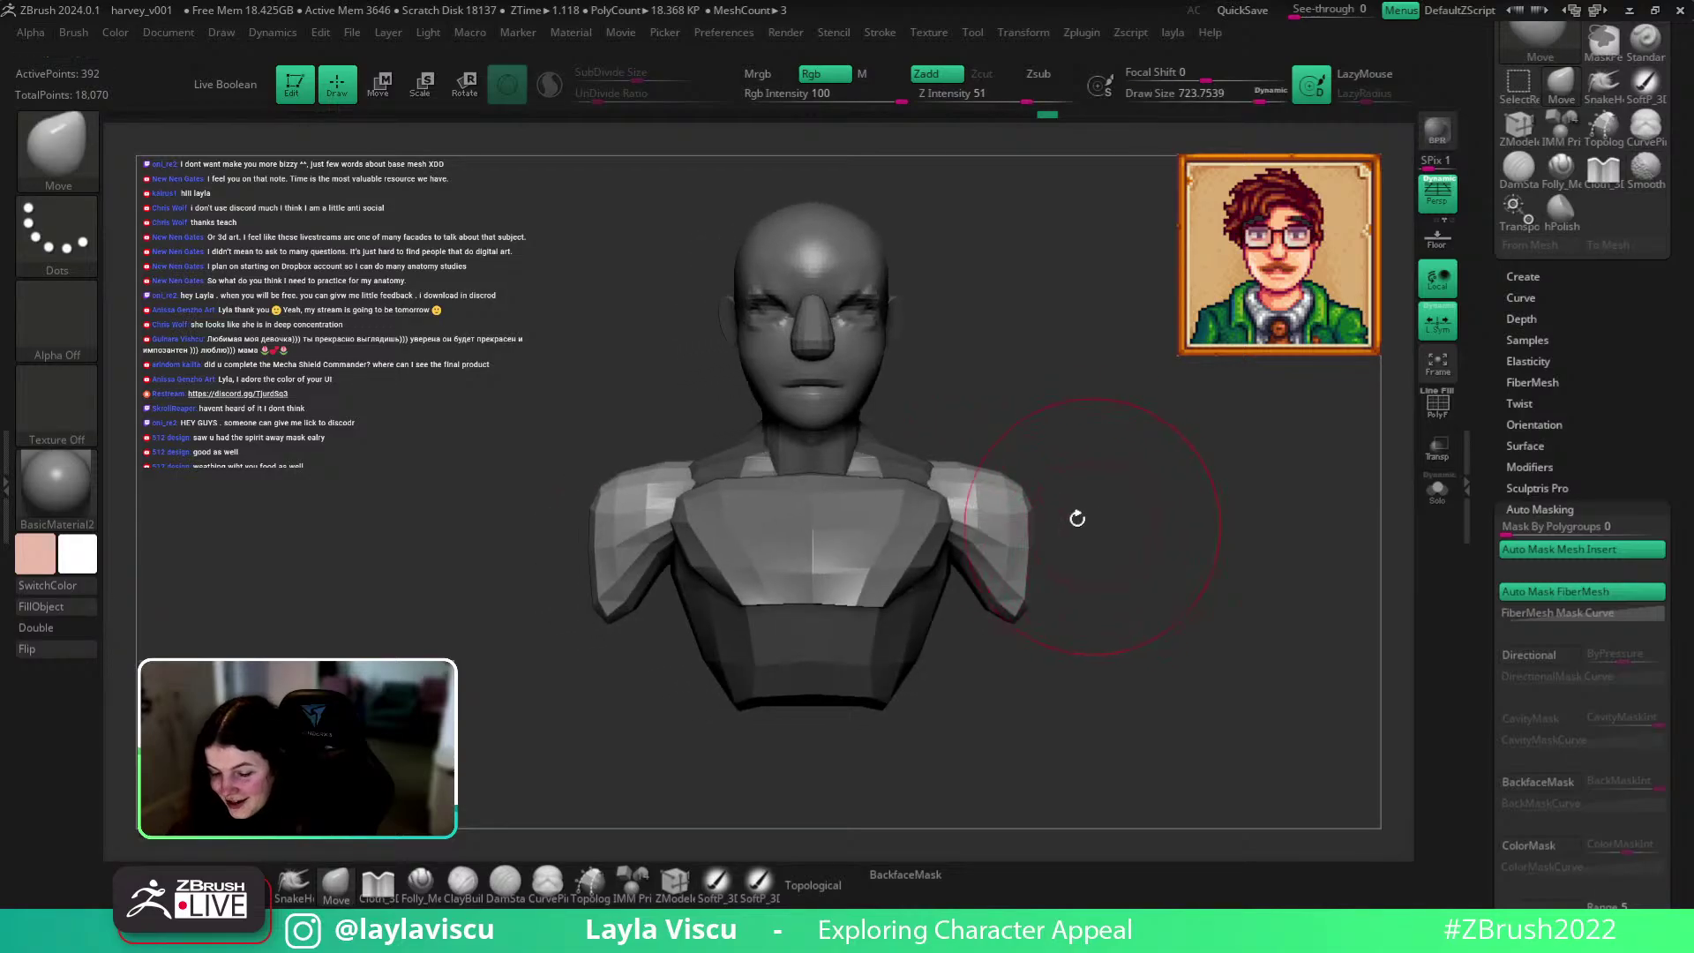
key(s)
mouse_move(991, 469)
mouse_down()
mouse_move(949, 469)
mouse_move(981, 529)
mouse_up()
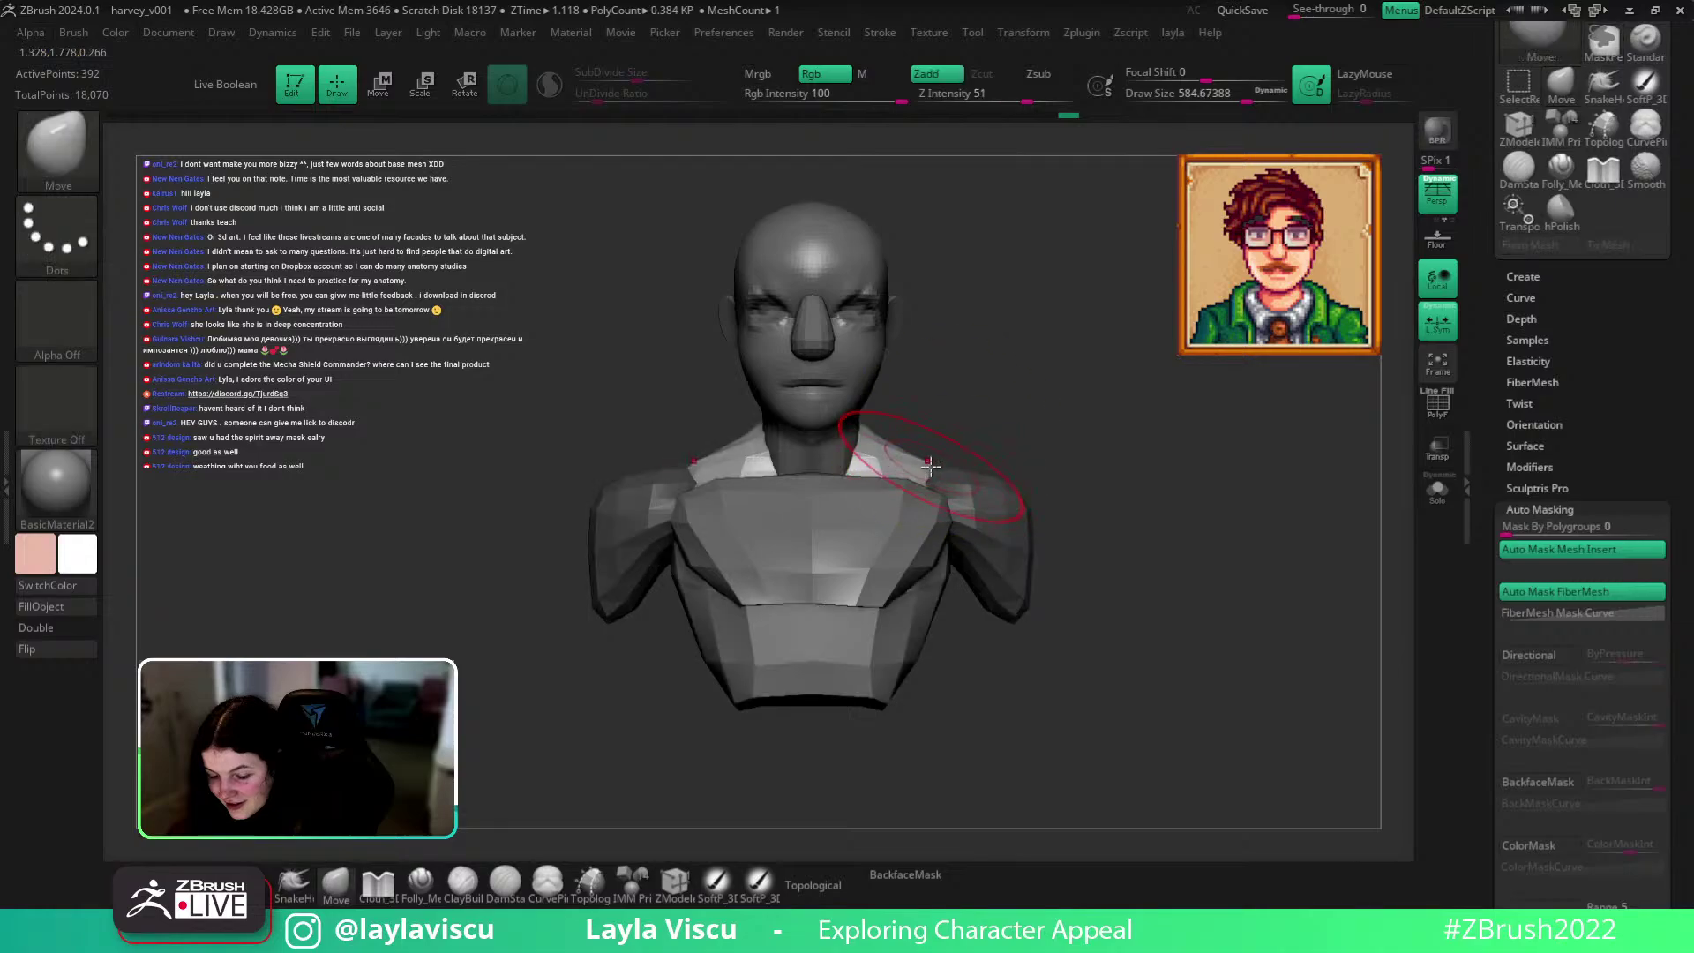
Shift the shoulder forms inward by about 0.18 units and refine their outer sides with the Move brush at size 430.
key(w)
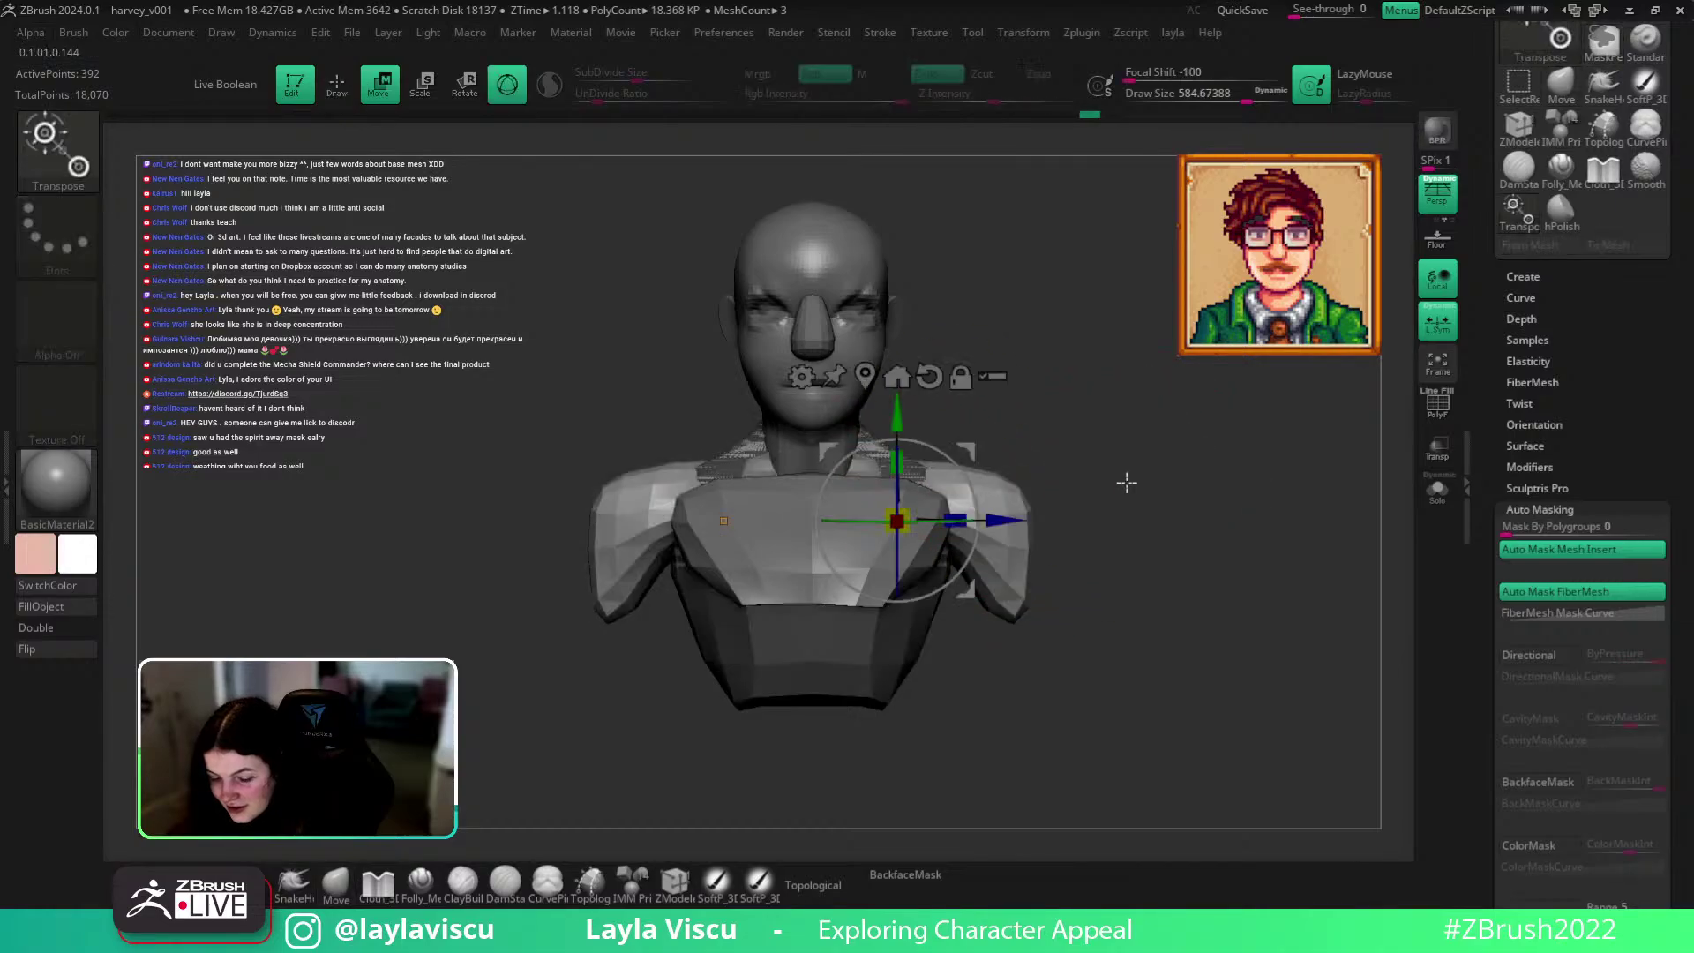
drag(1005, 526, 989, 528)
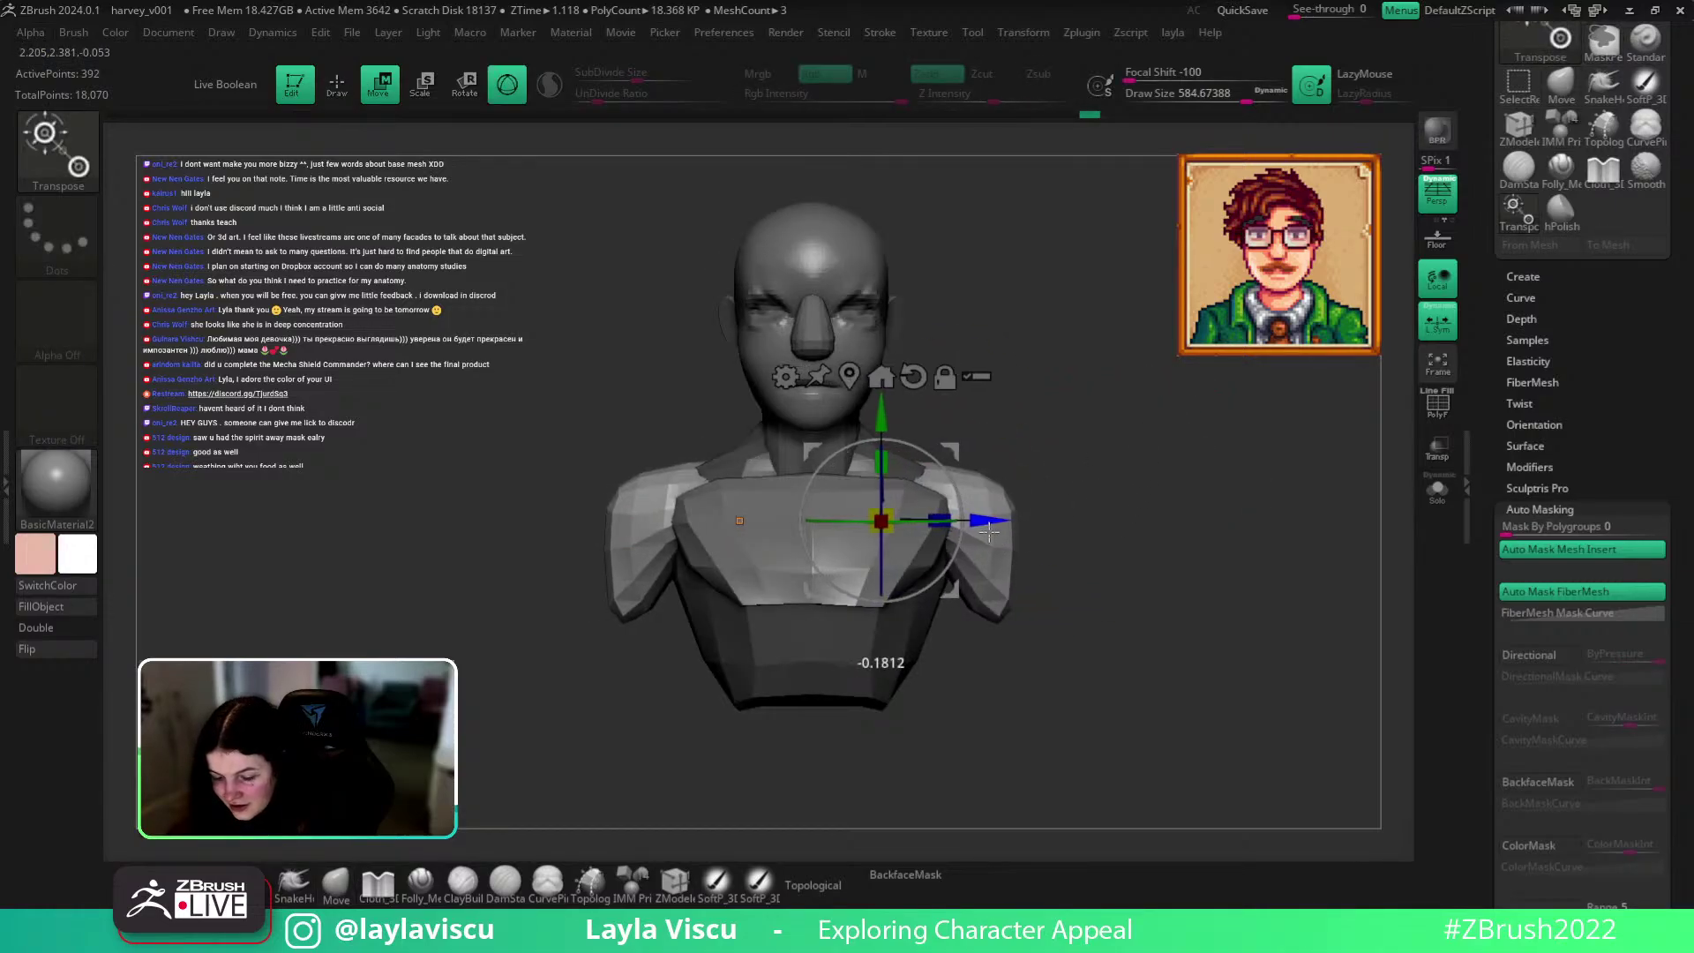
click(335, 882)
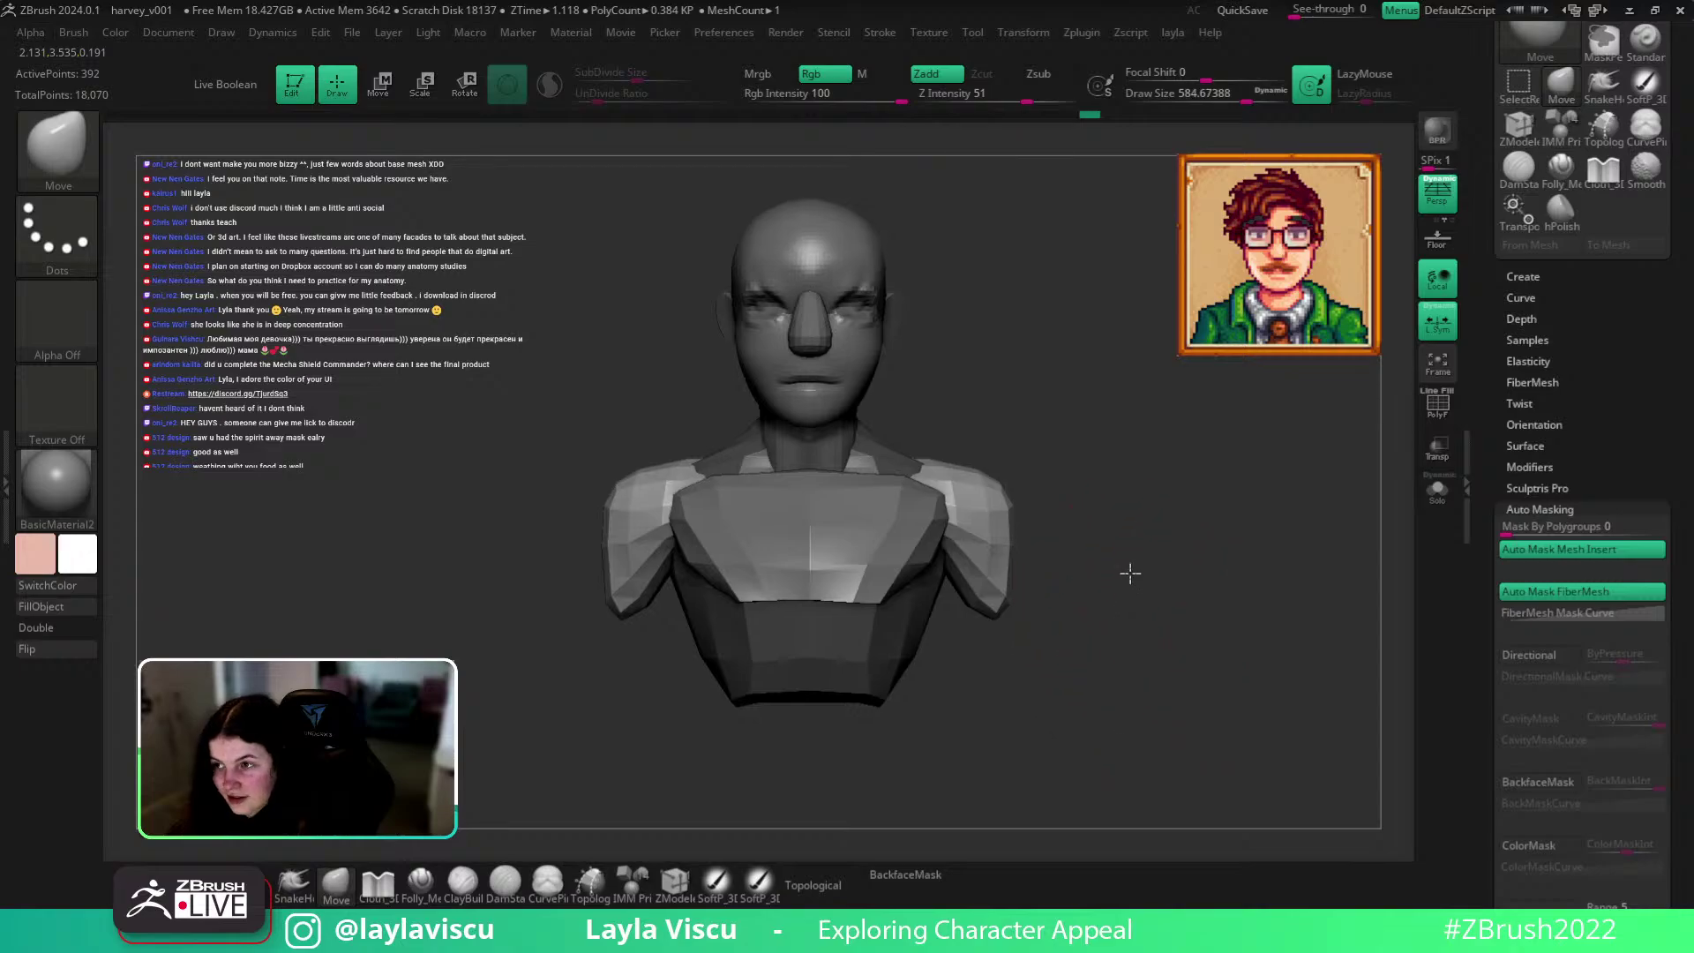
drag(1155, 497, 1000, 545)
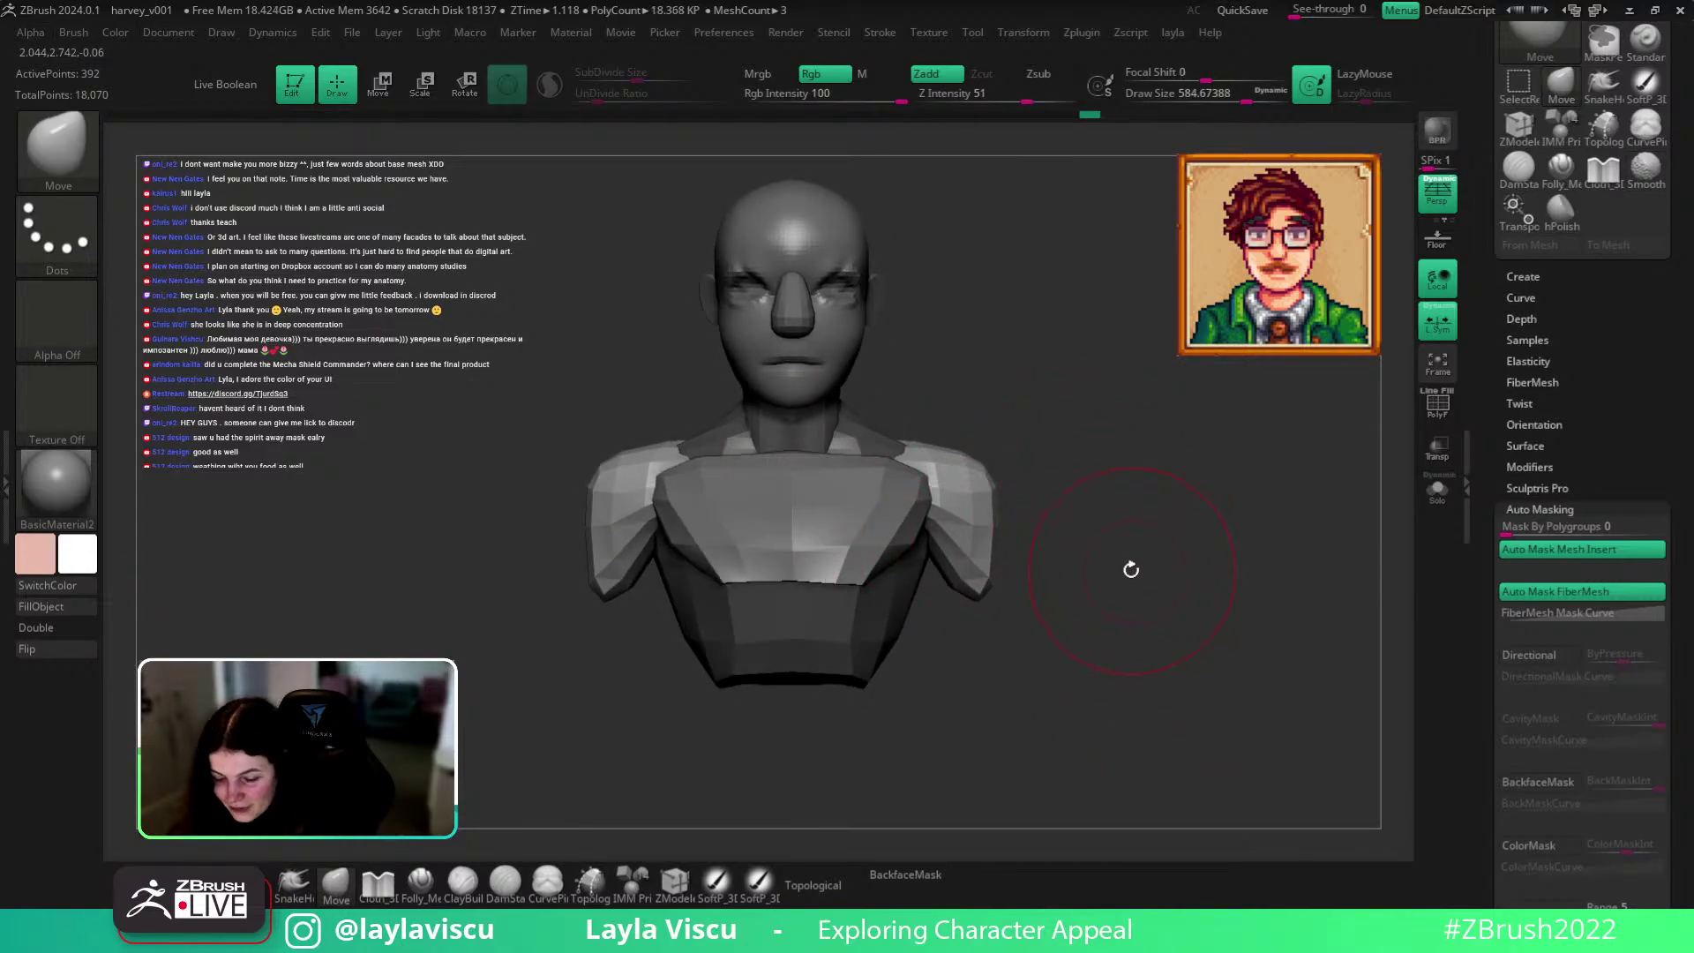
key(s)
mouse_move(1027, 589)
mouse_down()
mouse_move(941, 593)
mouse_move(935, 573)
mouse_move(957, 542)
mouse_move(963, 556)
mouse_up()
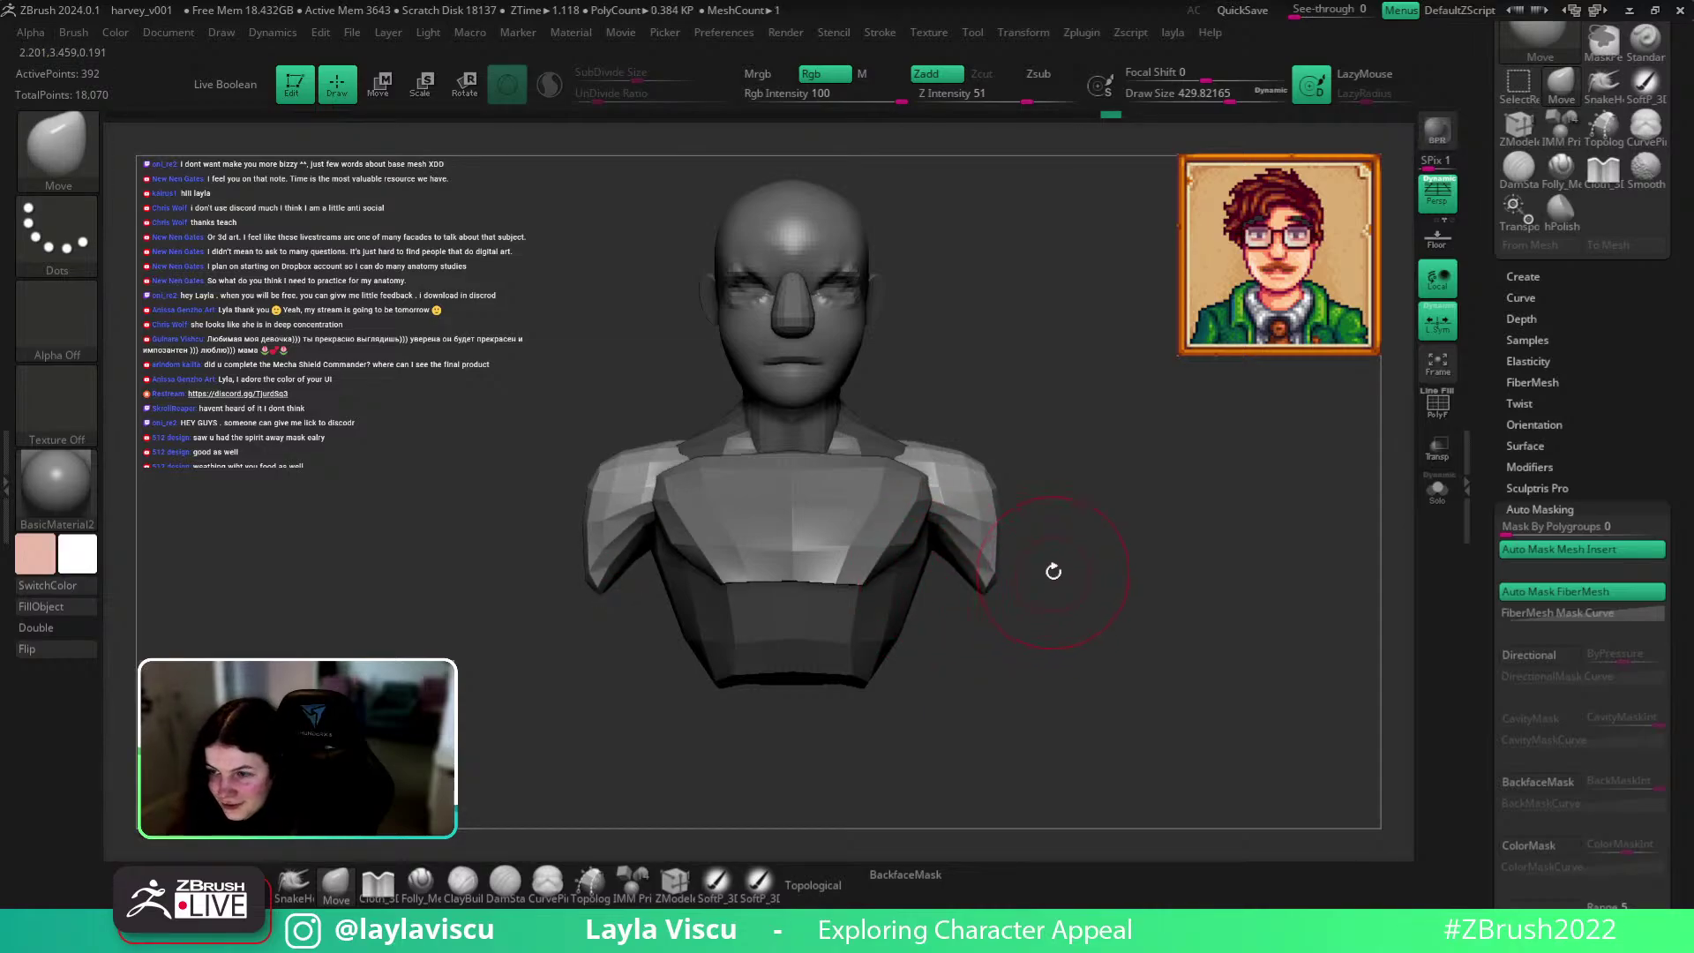
Show the polyframe and insert mirrored QCubes beneath the shoulder forms with the IMM Primitives brush.
key(b)
key(i)
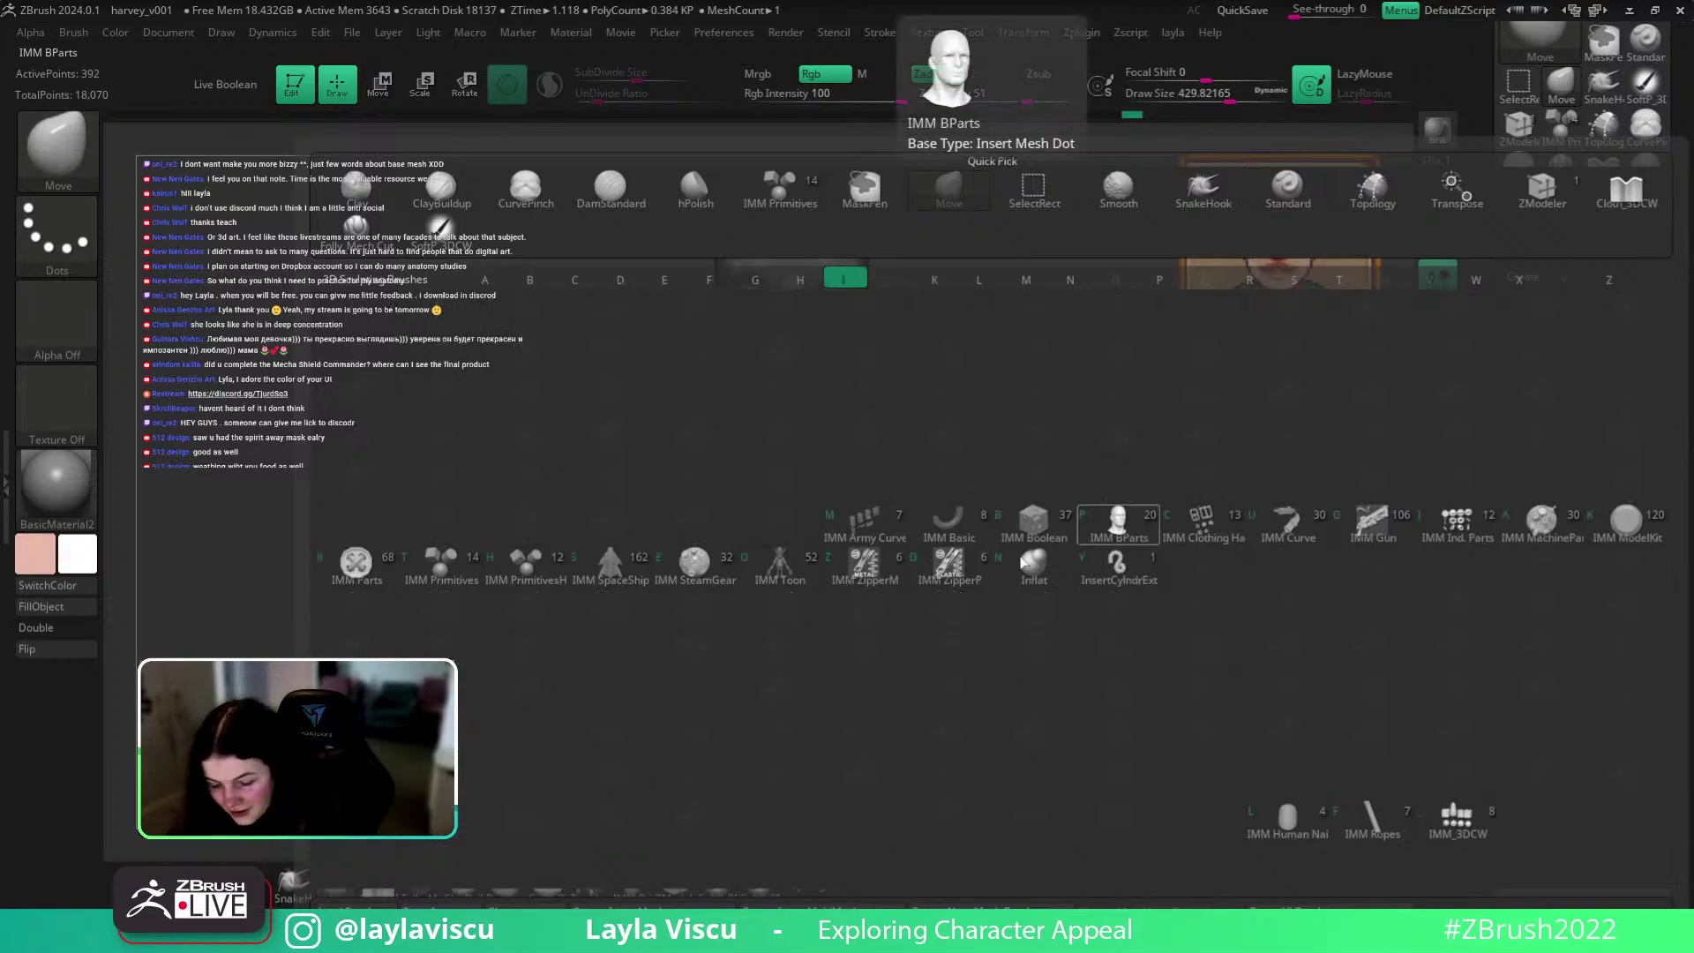
click(512, 575)
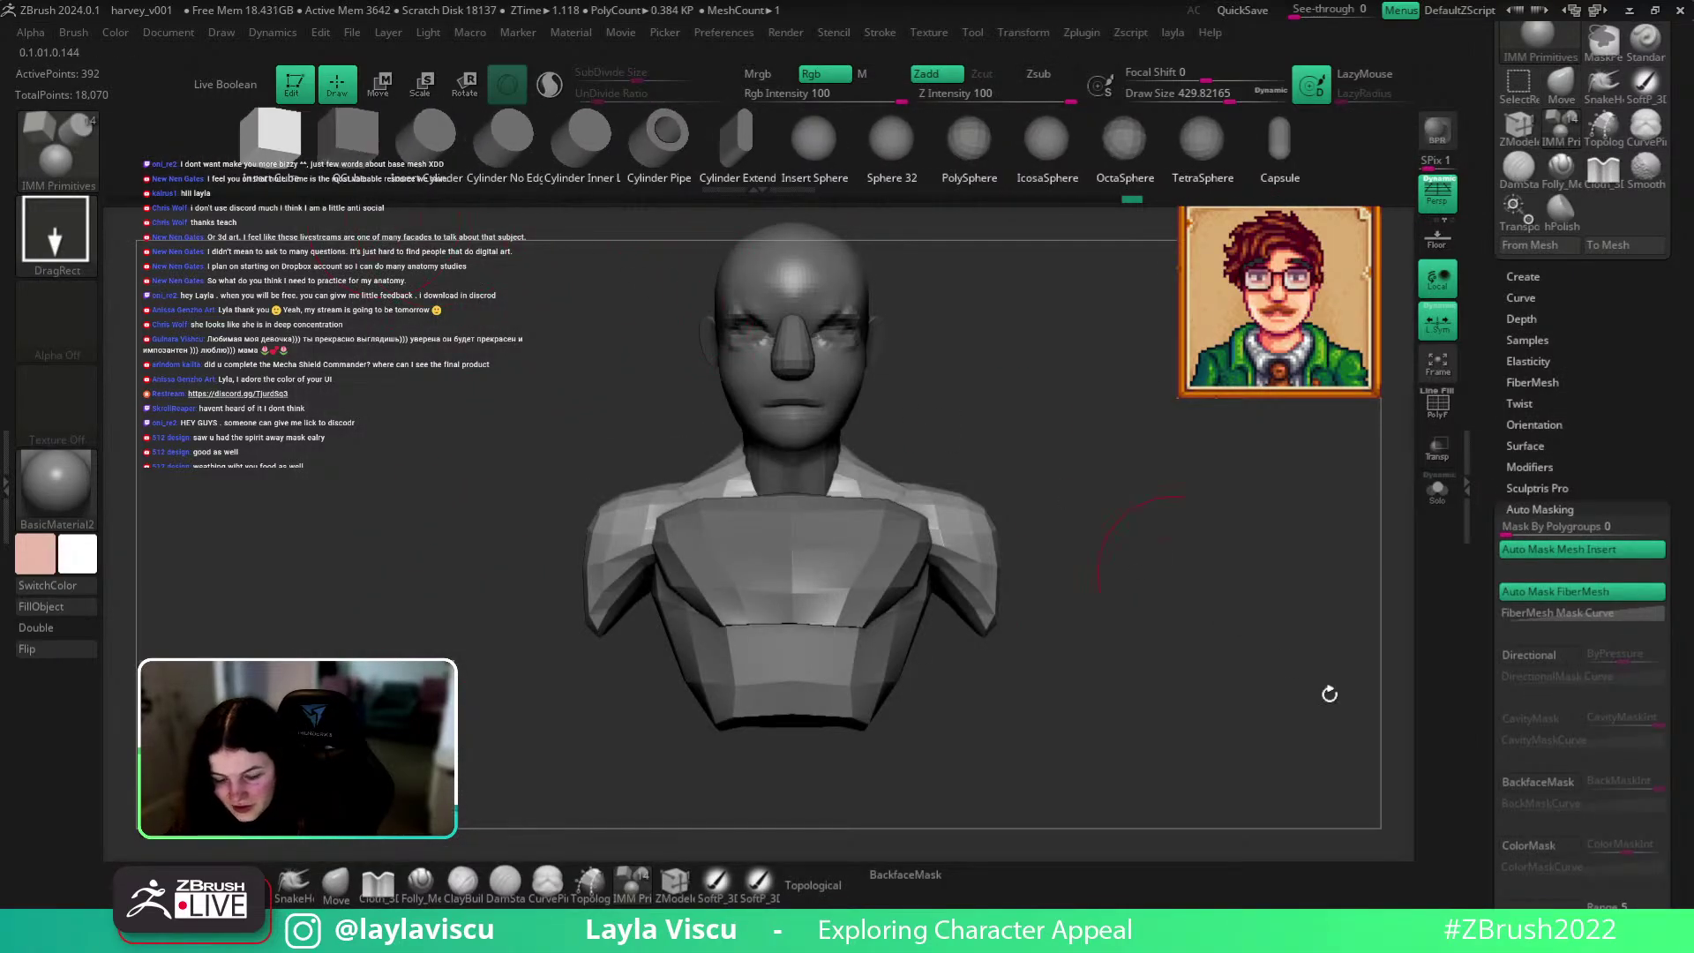
key(shift+f)
drag(1042, 633, 979, 649)
drag(1161, 621, 1202, 567)
Narrow the mirrored cubes and position them under the shoulder forms as upper-arm blocks.
key(w)
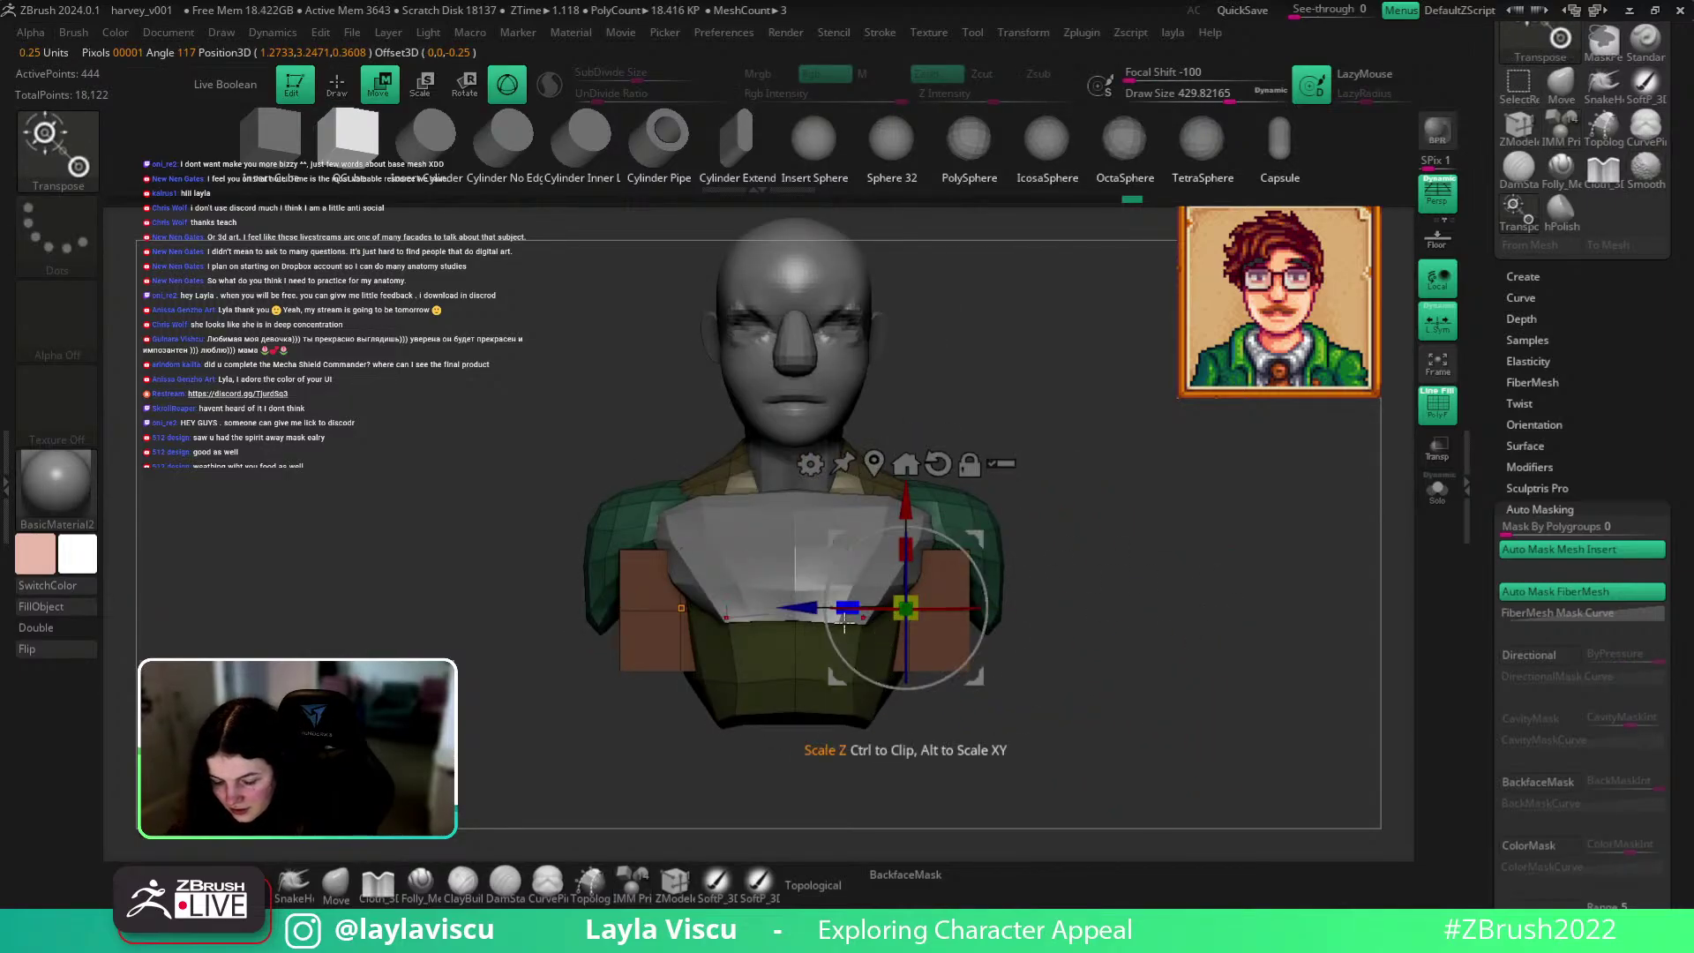
drag(843, 622, 946, 627)
drag(805, 607, 766, 605)
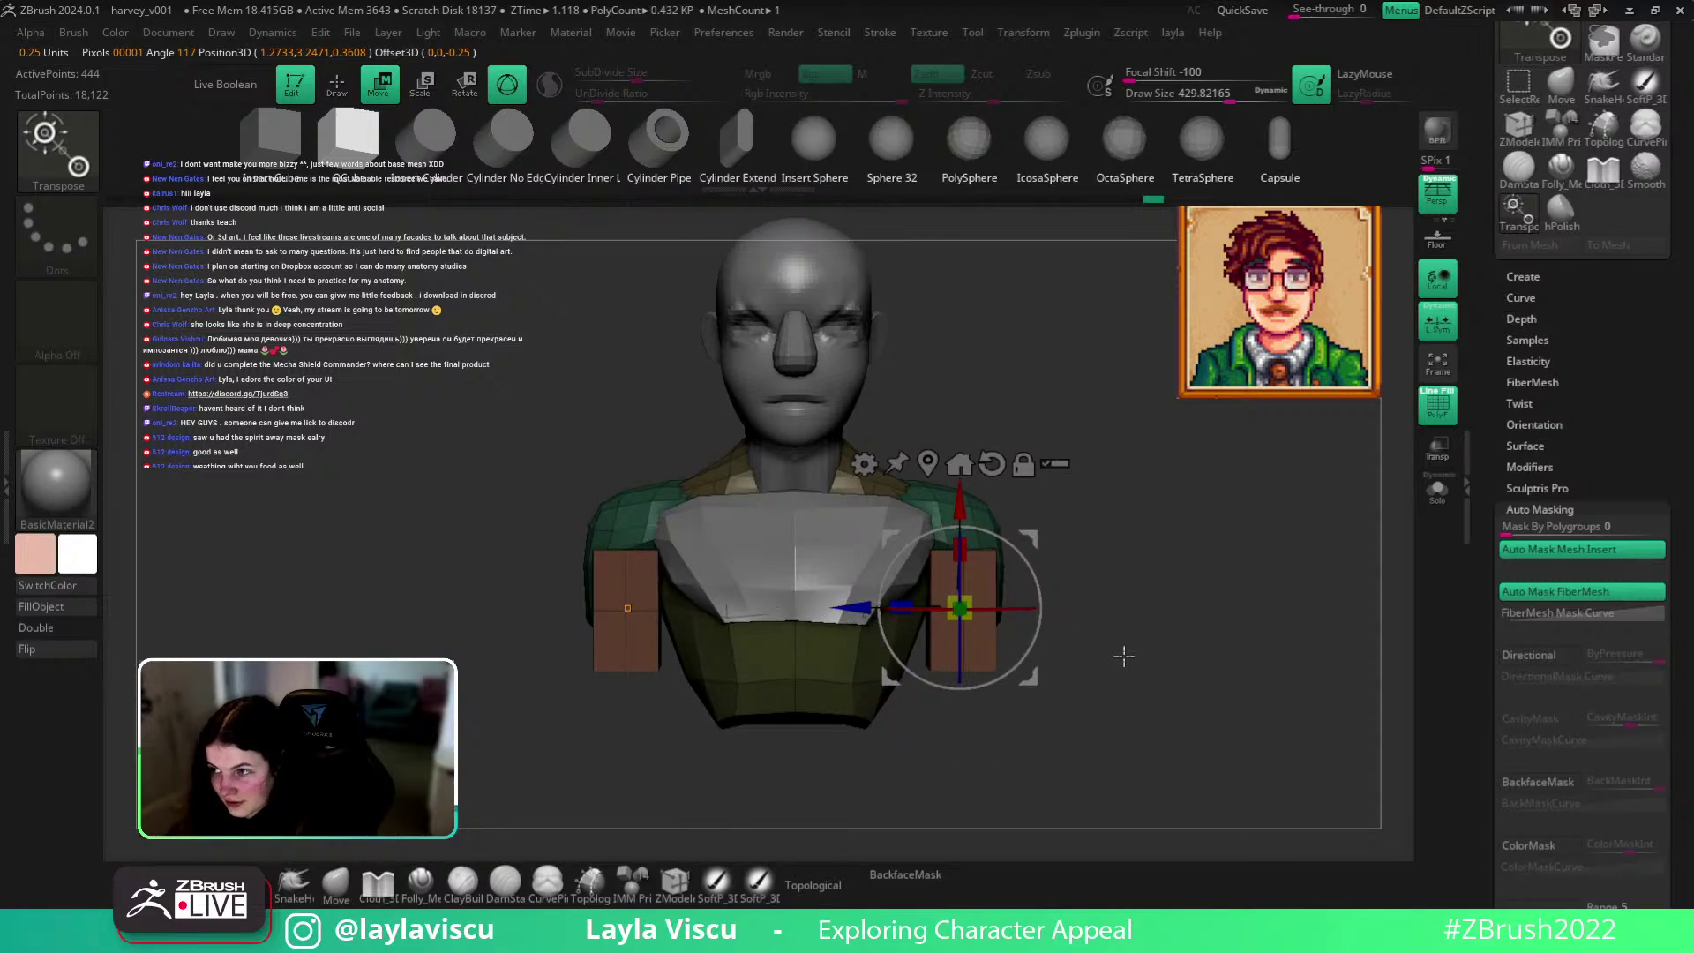
drag(1135, 651, 1165, 711)
click(855, 607)
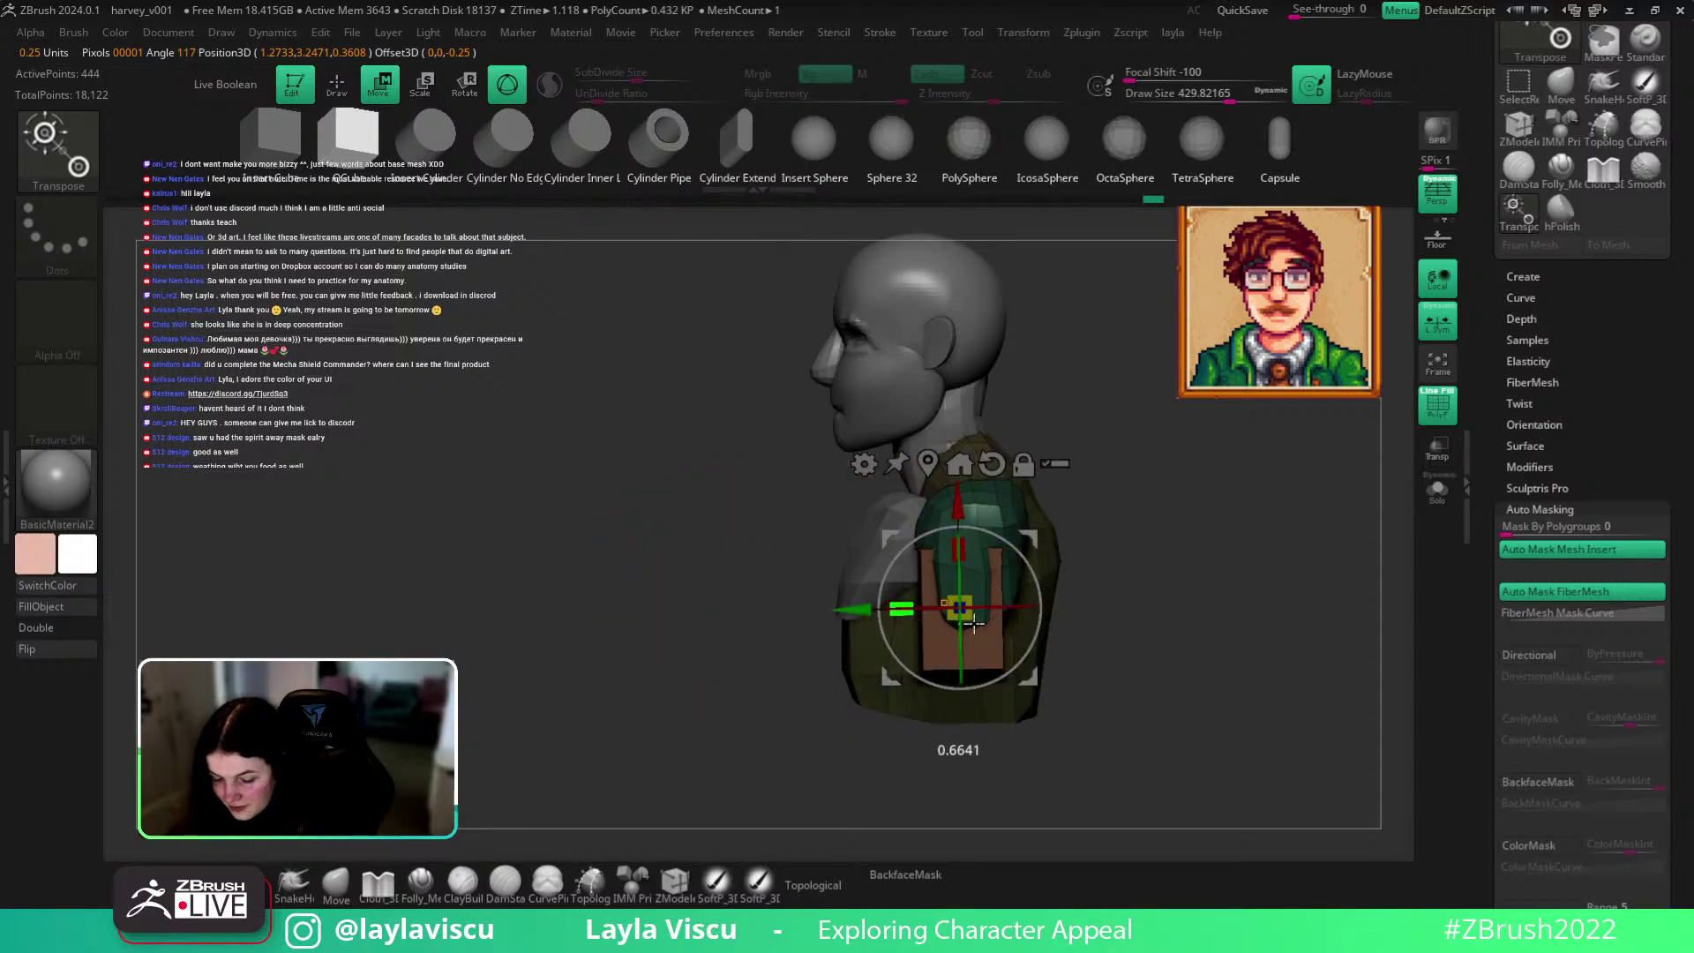
drag(855, 607, 870, 606)
drag(1235, 637, 1301, 646)
drag(976, 505, 977, 515)
Adjust the lower part of the upper-arm blocks with the Move brush at a size of about 508.
key(q)
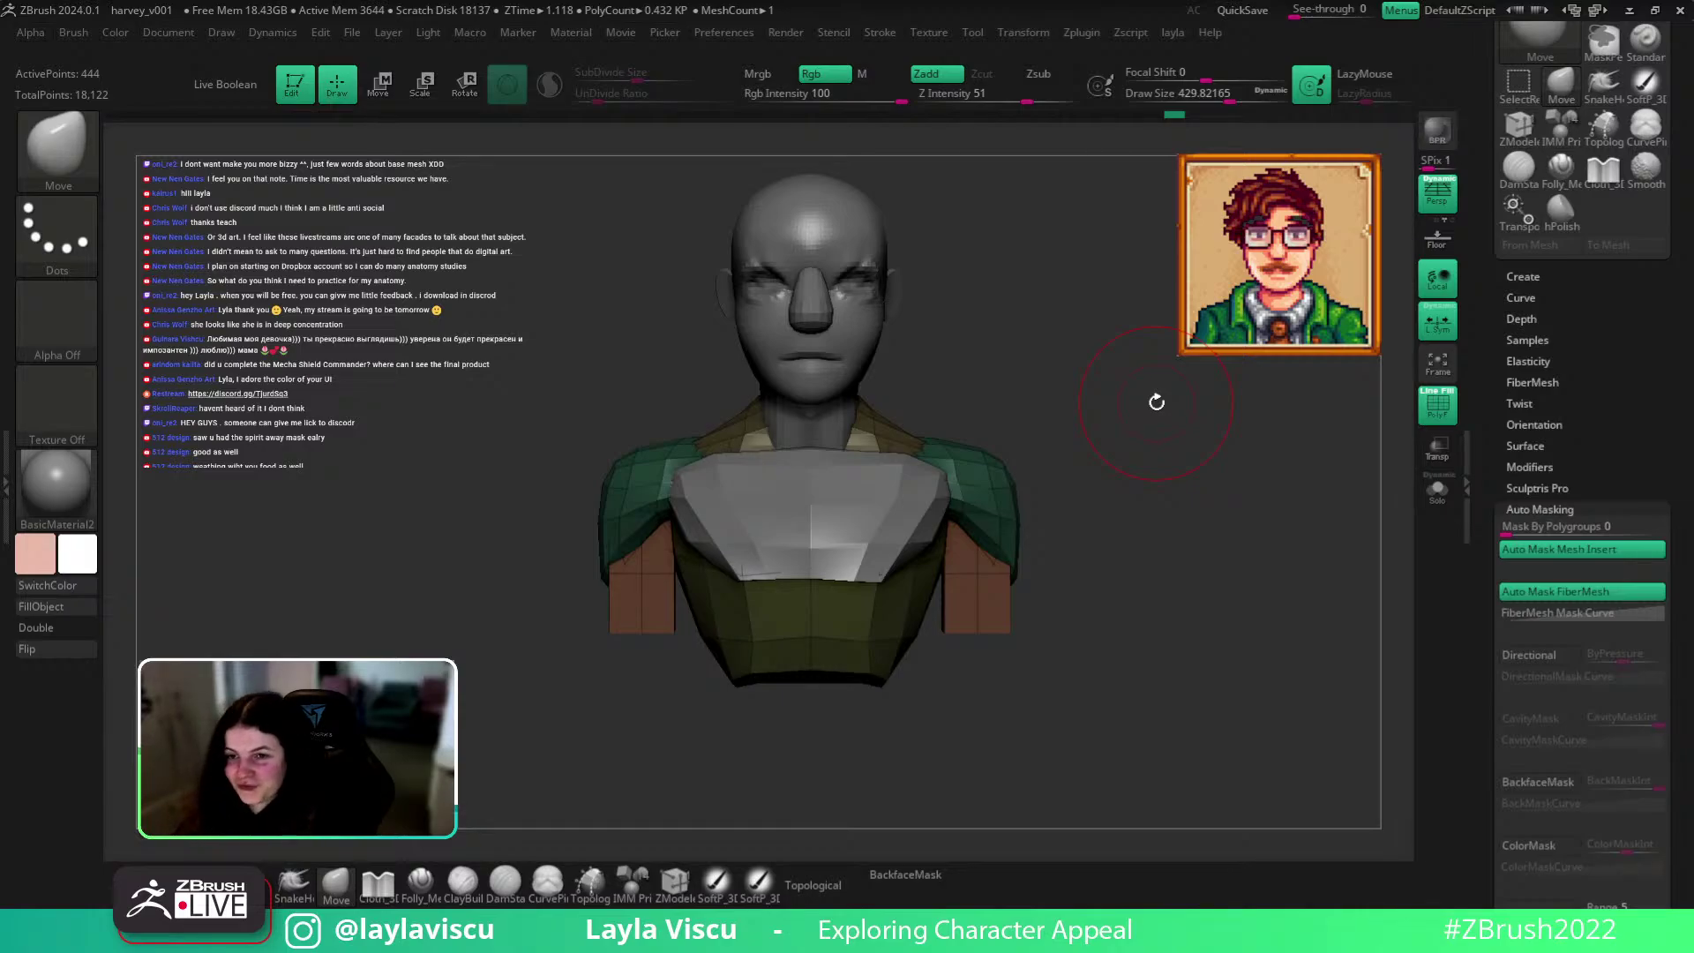
mouse_move(1157, 398)
shift+mouse_down()
mouse_move(1194, 609)
mouse_move(1123, 605)
mouse_move(1187, 624)
mouse_move(1173, 597)
mouse_move(989, 541)
mouse_move(972, 505)
shift+mouse_up()
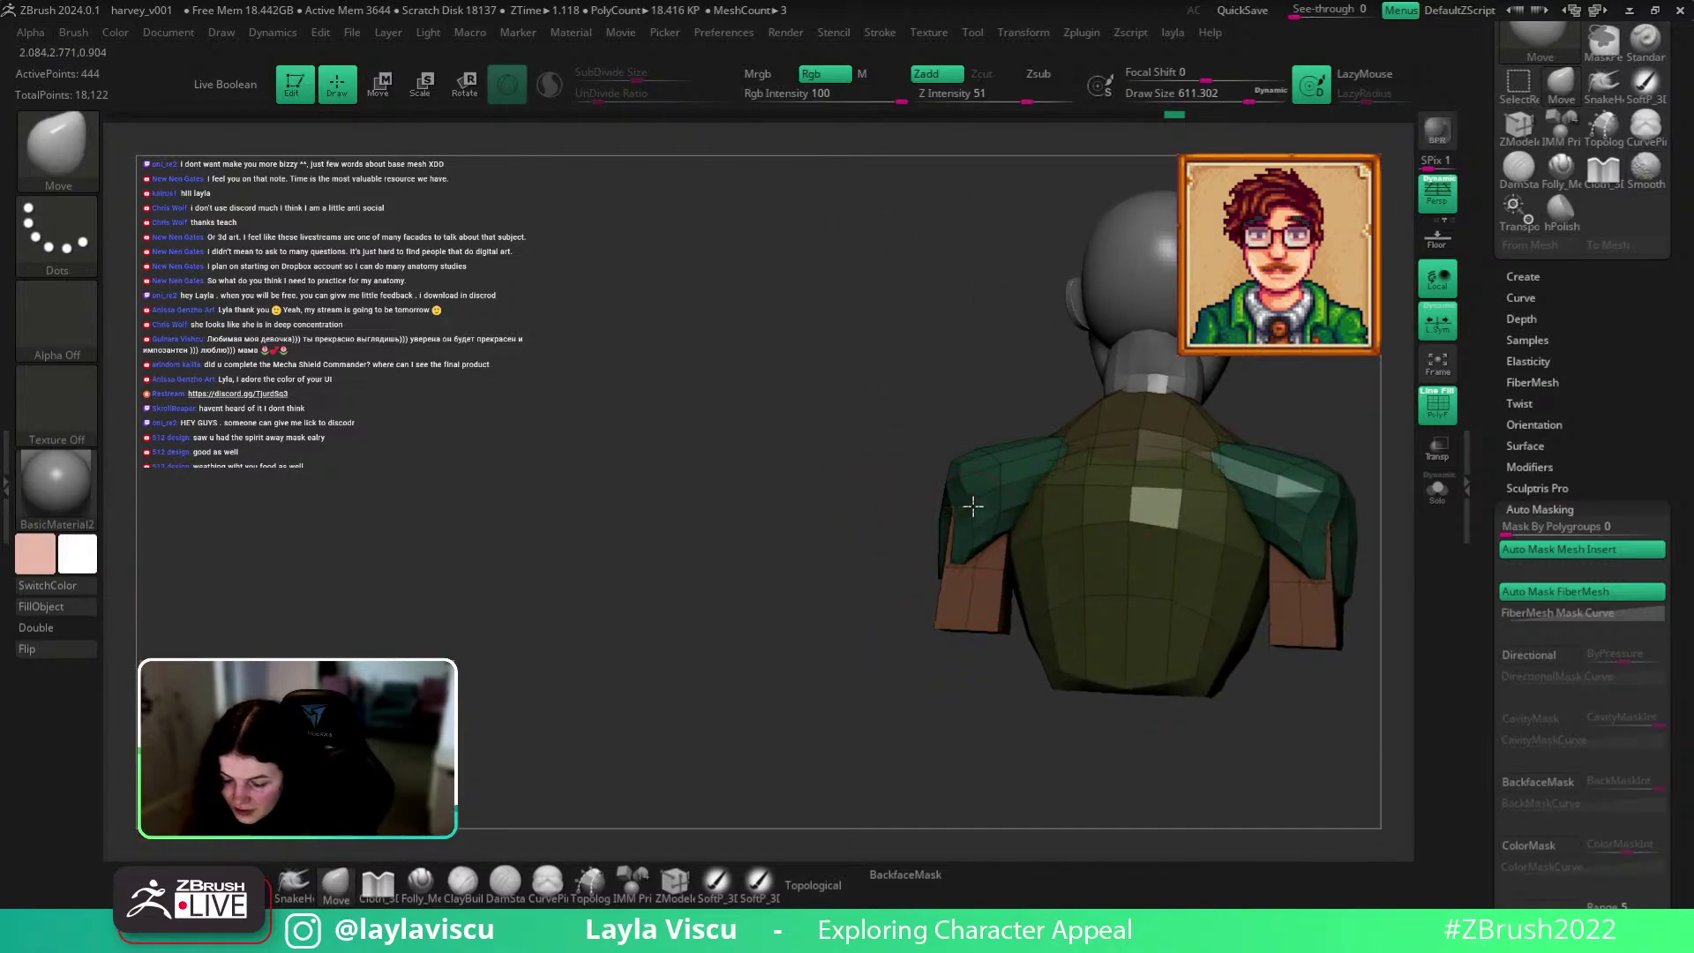
mouse_move(877, 658)
mouse_down()
mouse_move(971, 797)
mouse_move(1074, 726)
mouse_move(1073, 624)
mouse_up()
key(s)
mouse_move(957, 621)
mouse_down()
mouse_move(967, 611)
mouse_move(914, 626)
mouse_up()
key(s)
key(s)
drag(913, 627, 912, 632)
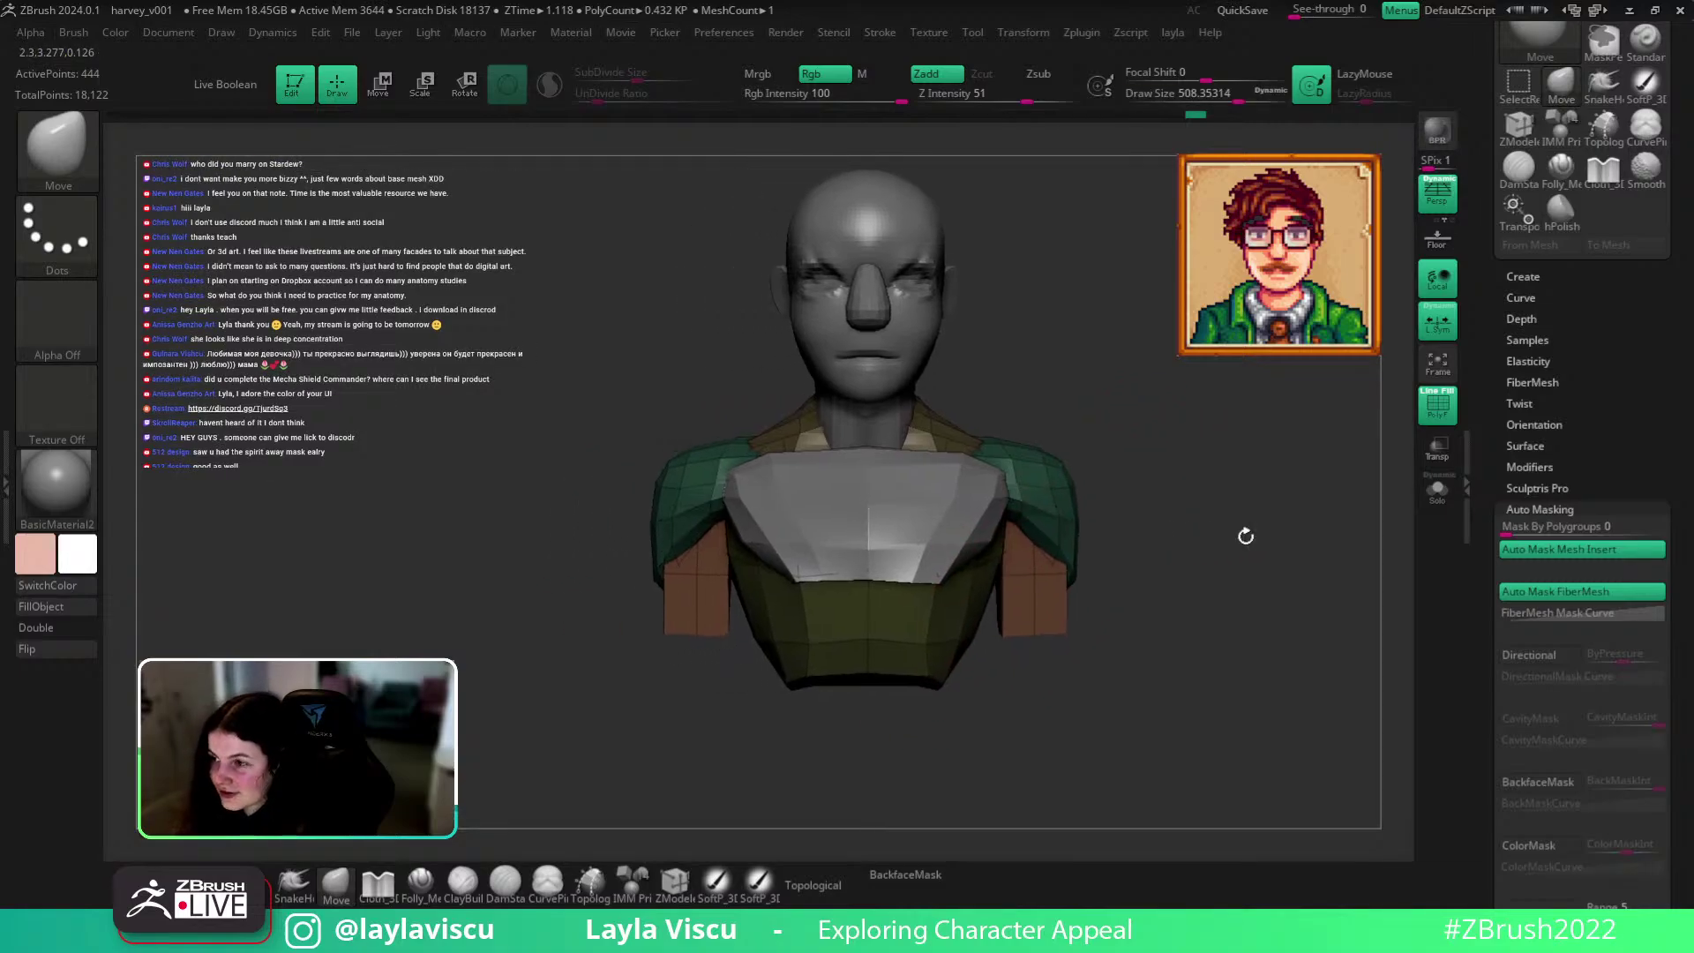
Reduce the Move brush size to about 280 and reshape the upper-arm blocks' ends from the front and below.
drag(1255, 575, 1217, 564)
key(s)
drag(1010, 623, 1004, 623)
mouse_move(1172, 593)
mouse_down()
mouse_move(1045, 581)
mouse_move(1146, 650)
mouse_move(1161, 700)
mouse_move(1120, 468)
mouse_move(1064, 551)
mouse_move(1038, 560)
mouse_up()
key(s)
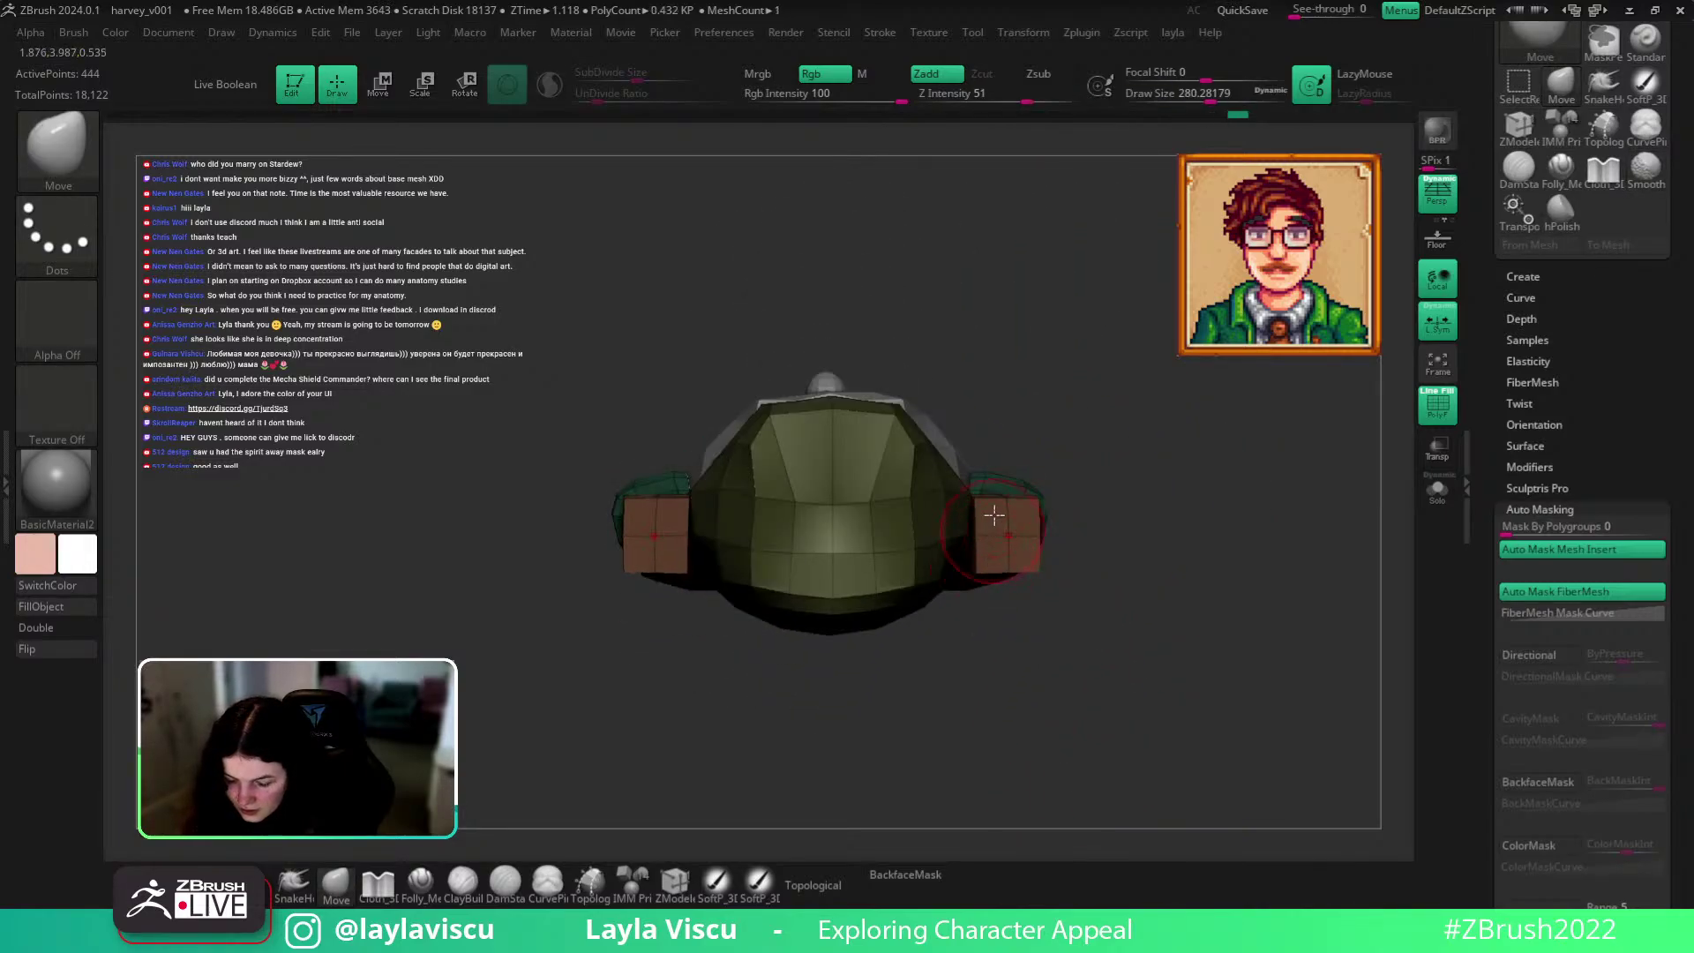
drag(1021, 470, 1016, 583)
Isolate the upper-arm blocks, subdivide them once and show the whole torso subtool again.
ctrl+shift+click(1002, 563)
key(ctrl+d)
ctrl+shift+click(1122, 557)
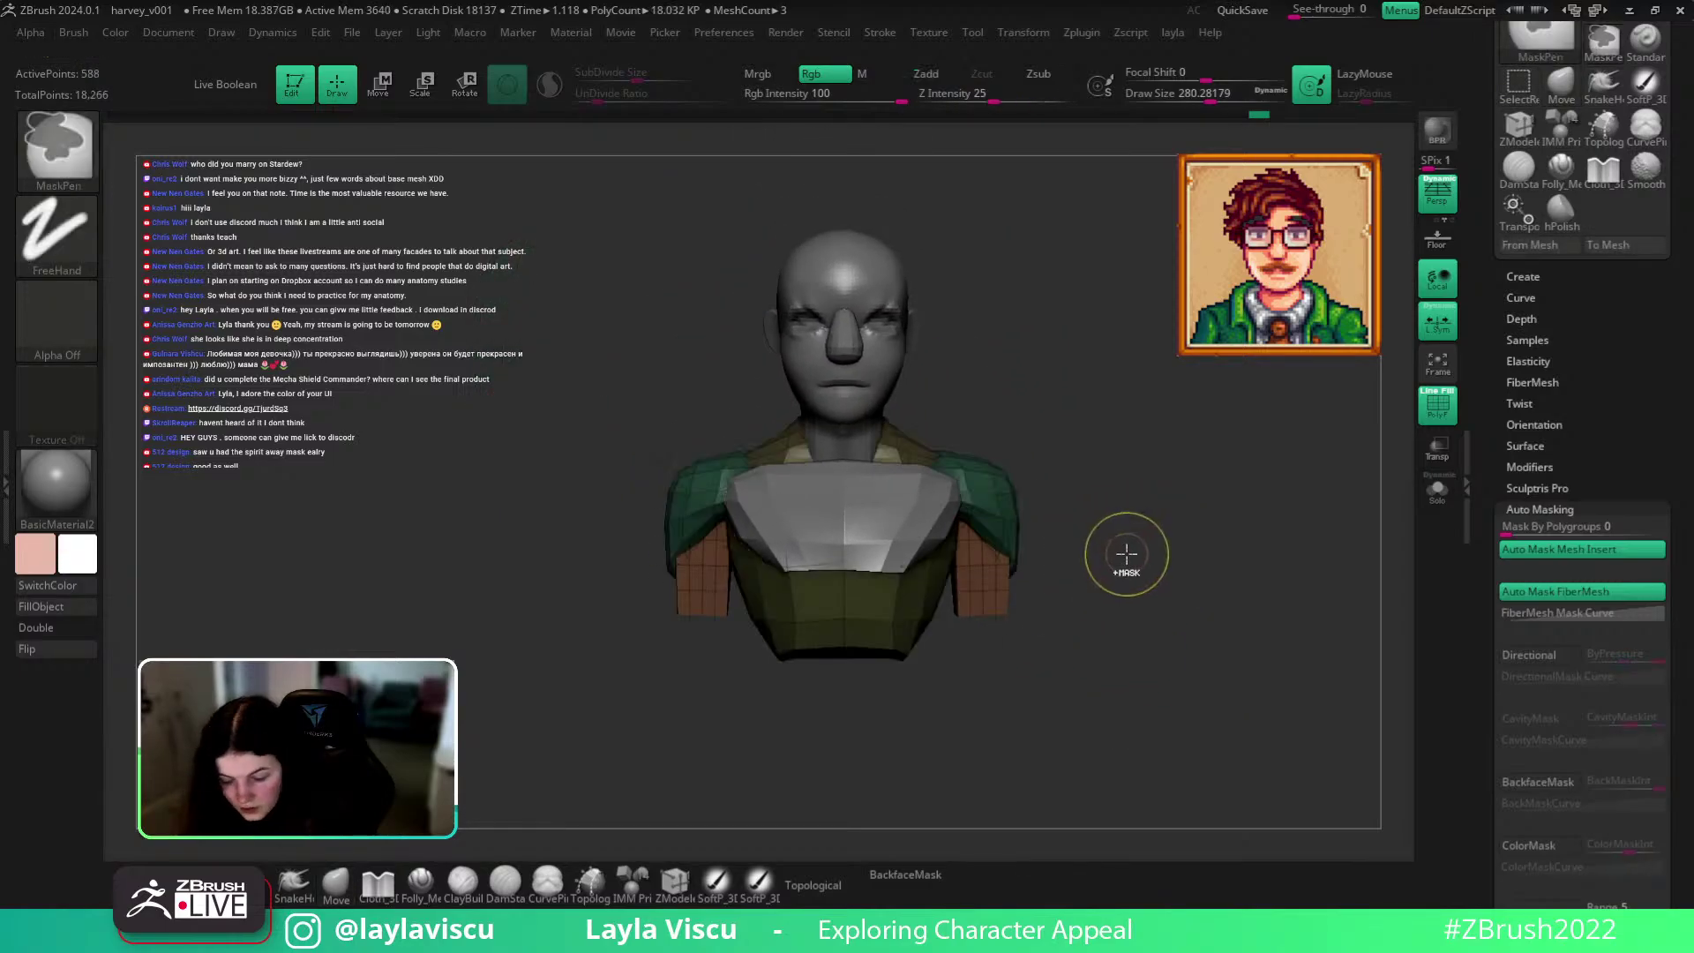
mouse_move(1146, 553)
mouse_down()
mouse_move(1112, 563)
mouse_move(1126, 556)
mouse_up()
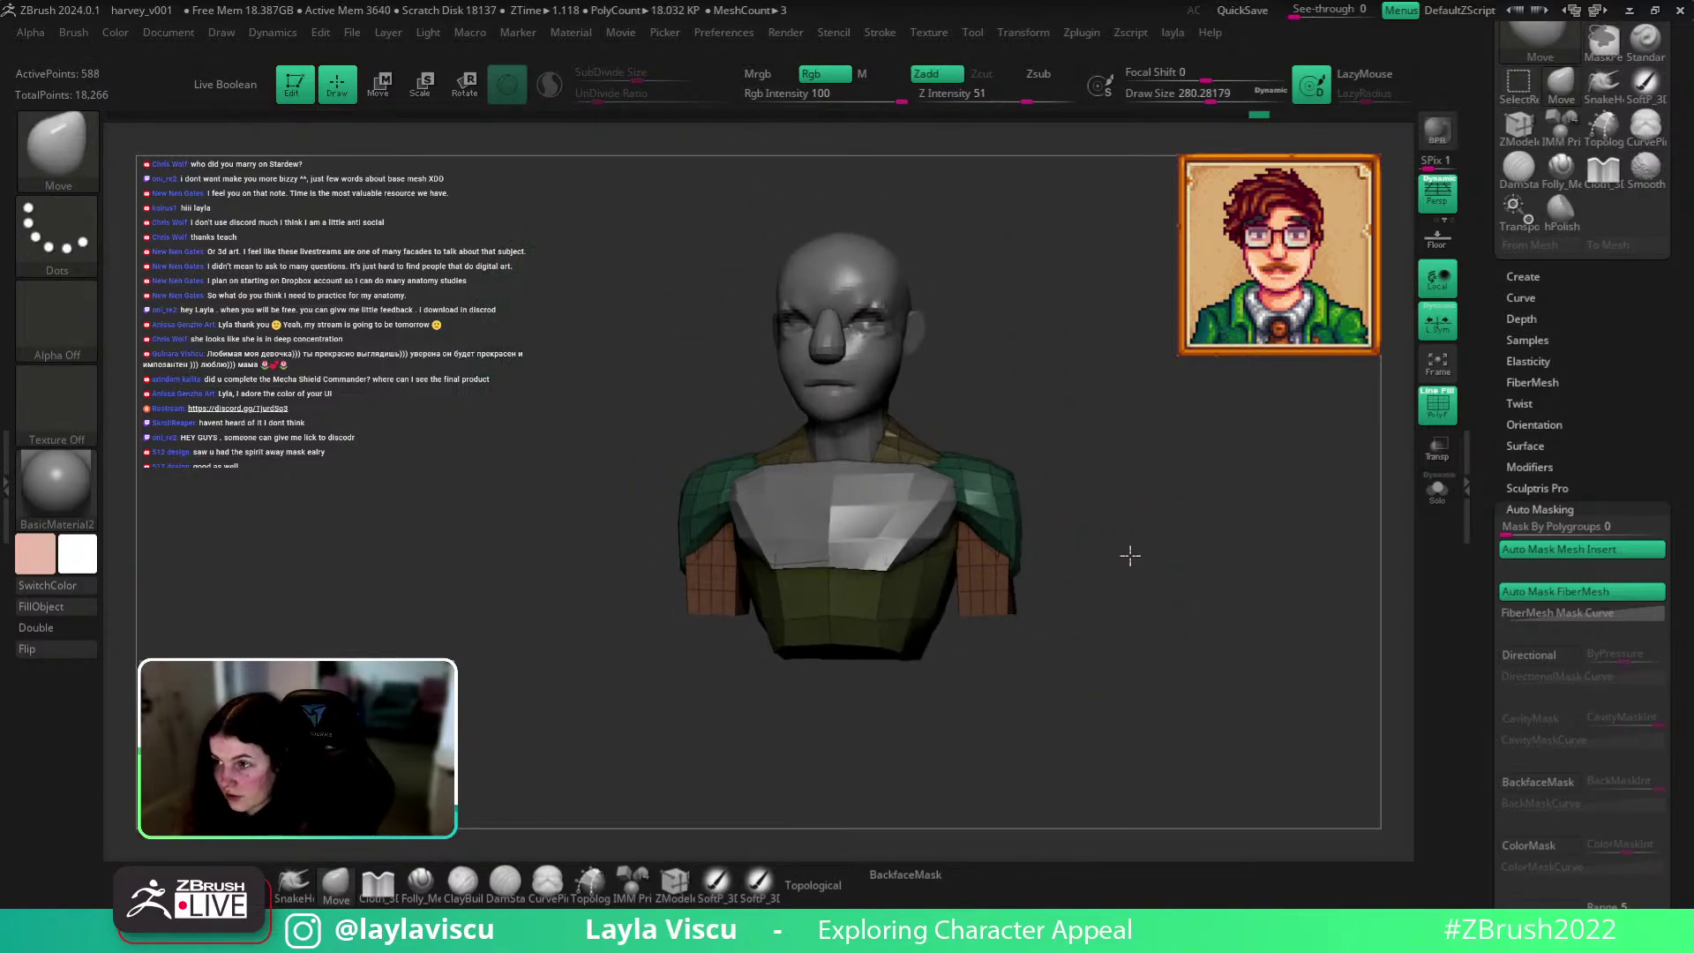
Isolate the upper-arm blocks, then show the whole torso subtool with everything except those blocks masked and the polygroup wireframe off.
ctrl+shift+click(998, 590)
key(s)
mouse_move(998, 591)
mouse_down()
mouse_move(1069, 591)
mouse_move(939, 540)
mouse_up()
drag(1135, 535, 1023, 565)
key(w)
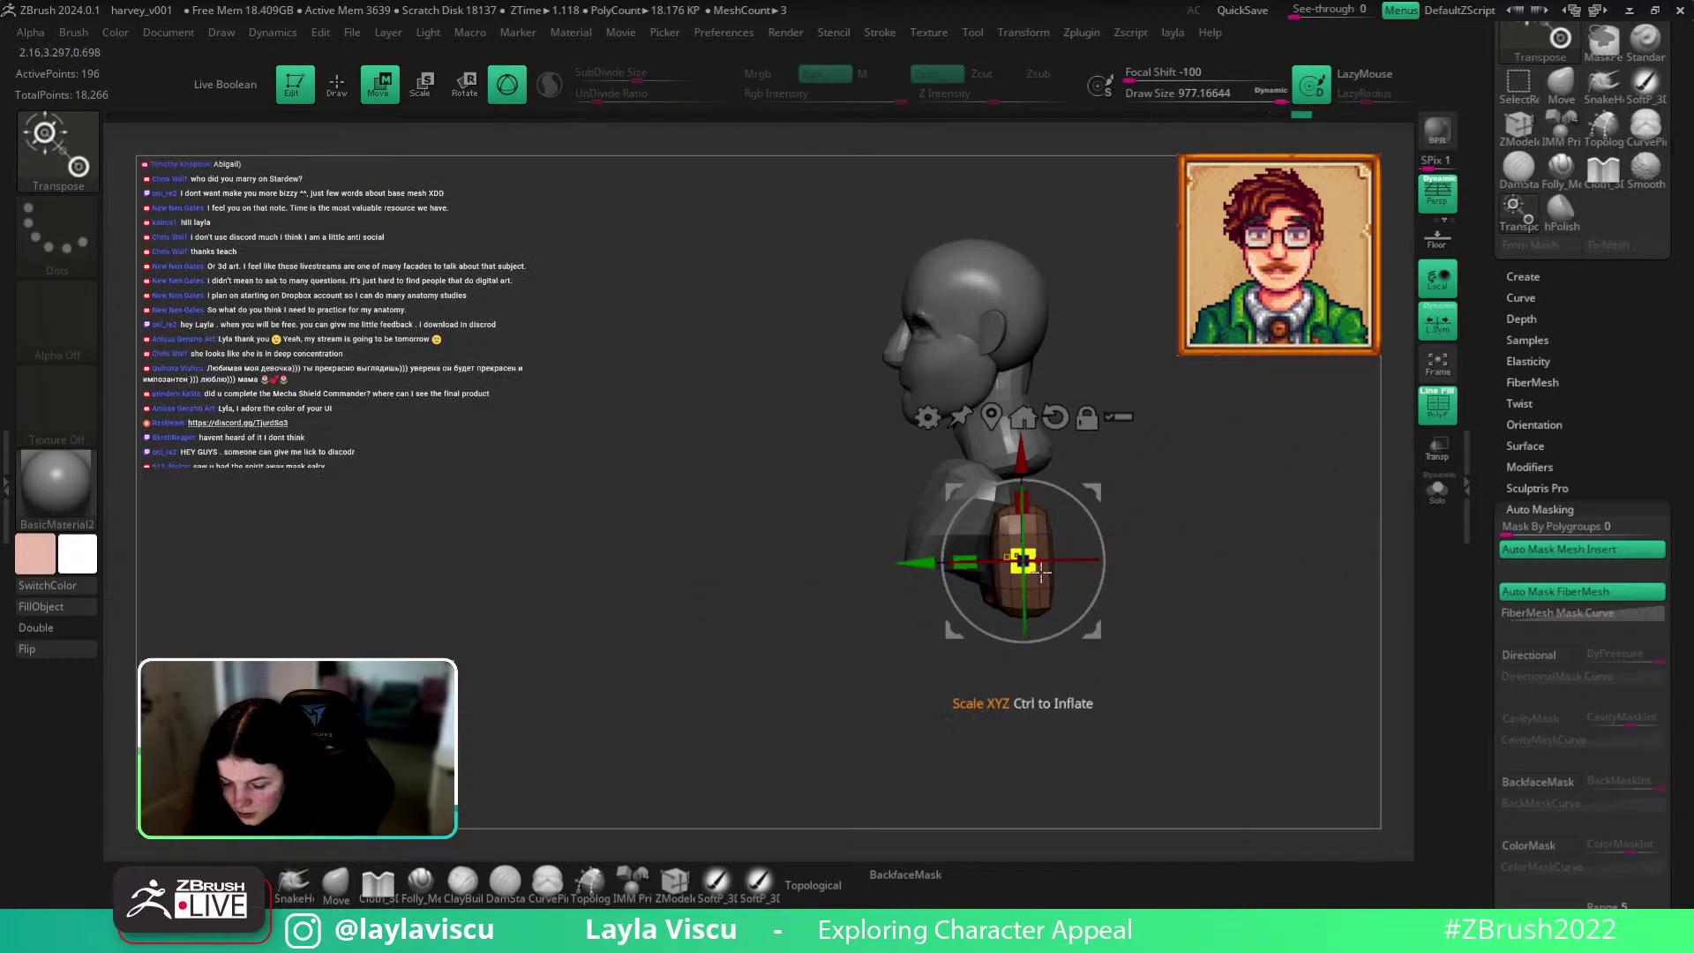
ctrl+shift+click(930, 680)
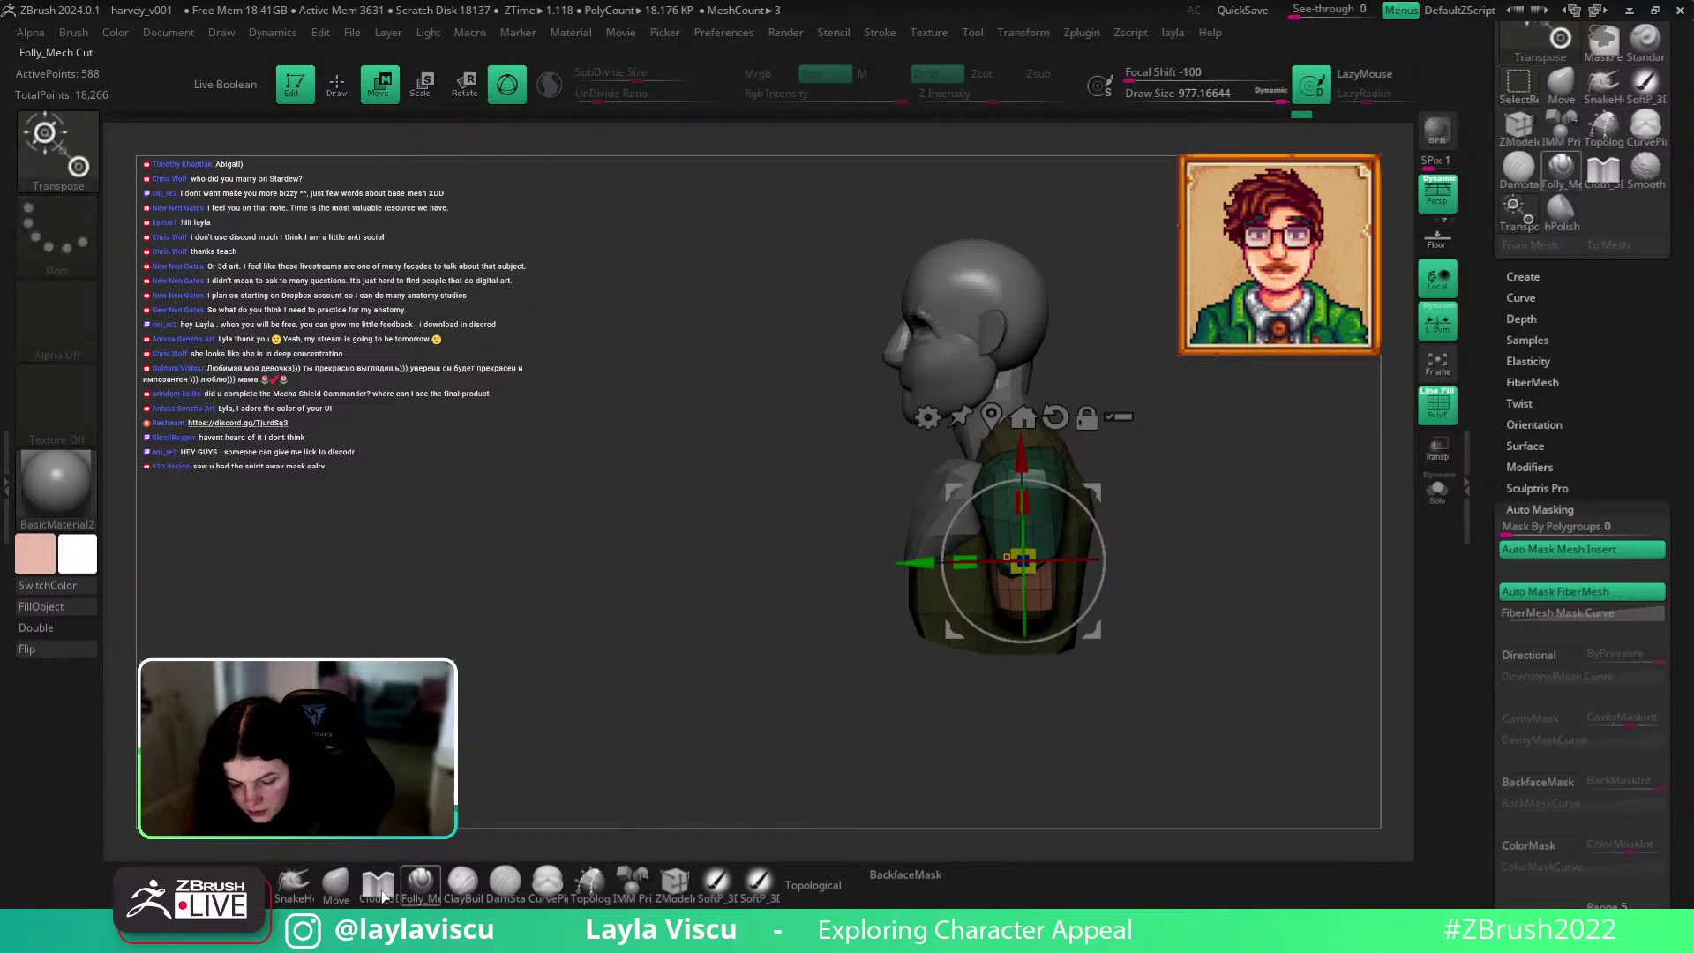
key(q)
shift+drag(907, 745, 1035, 784)
key(shift+f)
key(w)
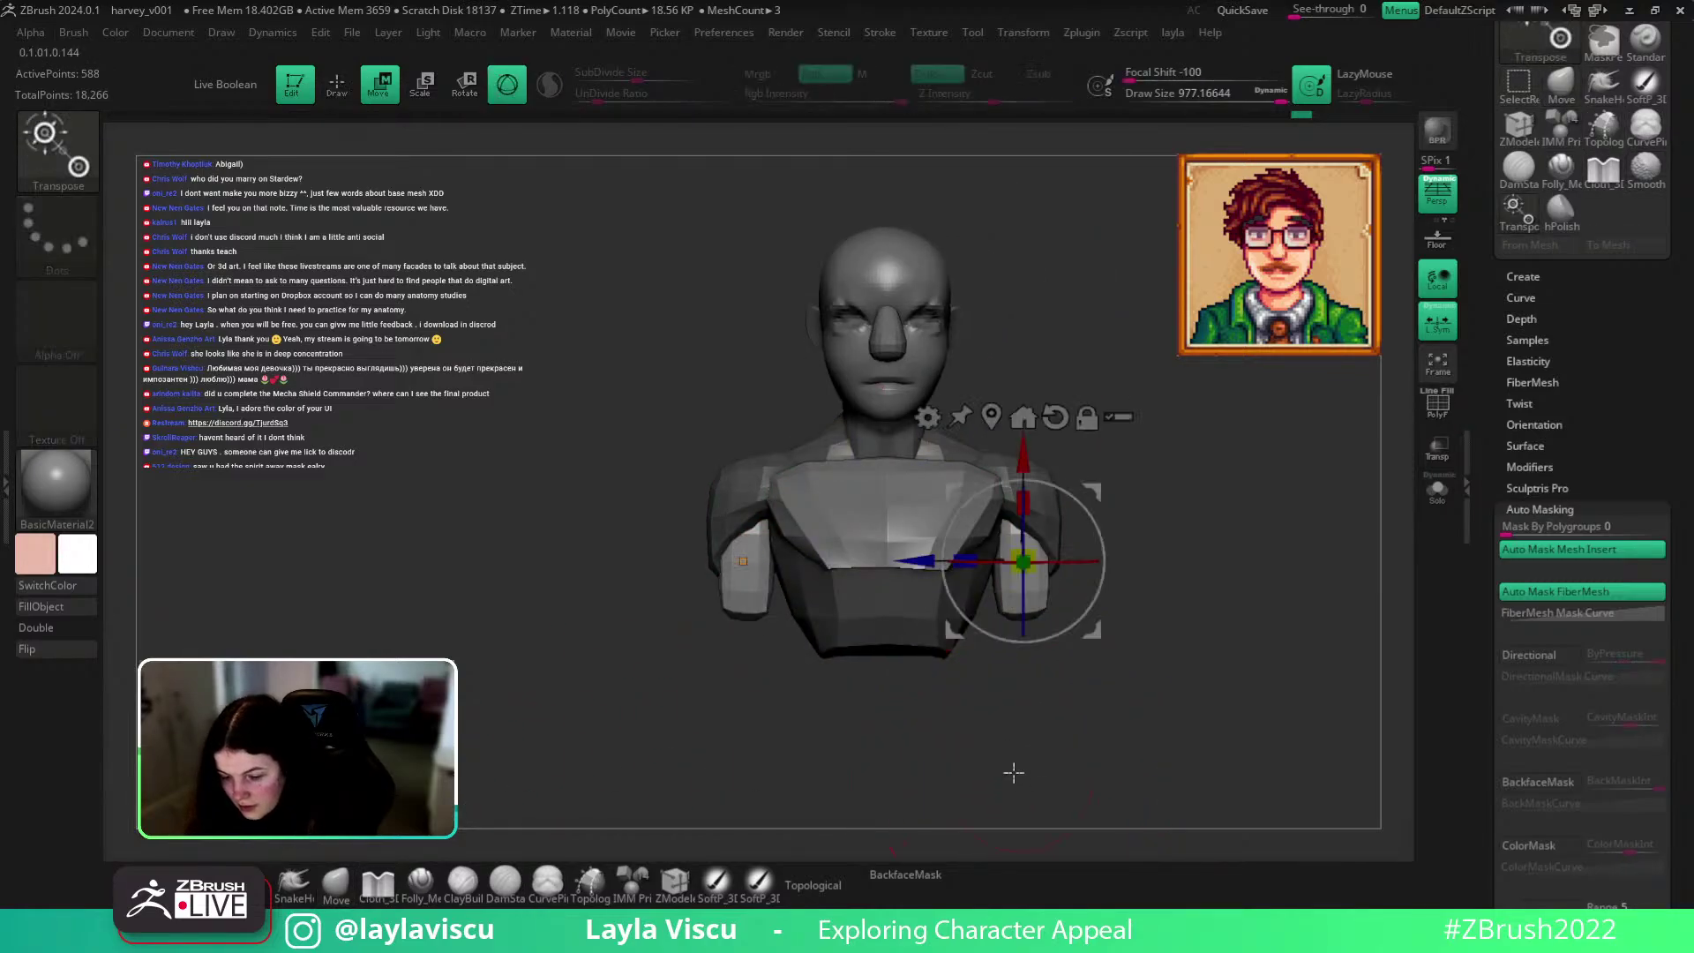
Lower the upper-arm blocks beneath the shoulder forms and scale them slightly, by about 1.05.
drag(1021, 501, 1020, 472)
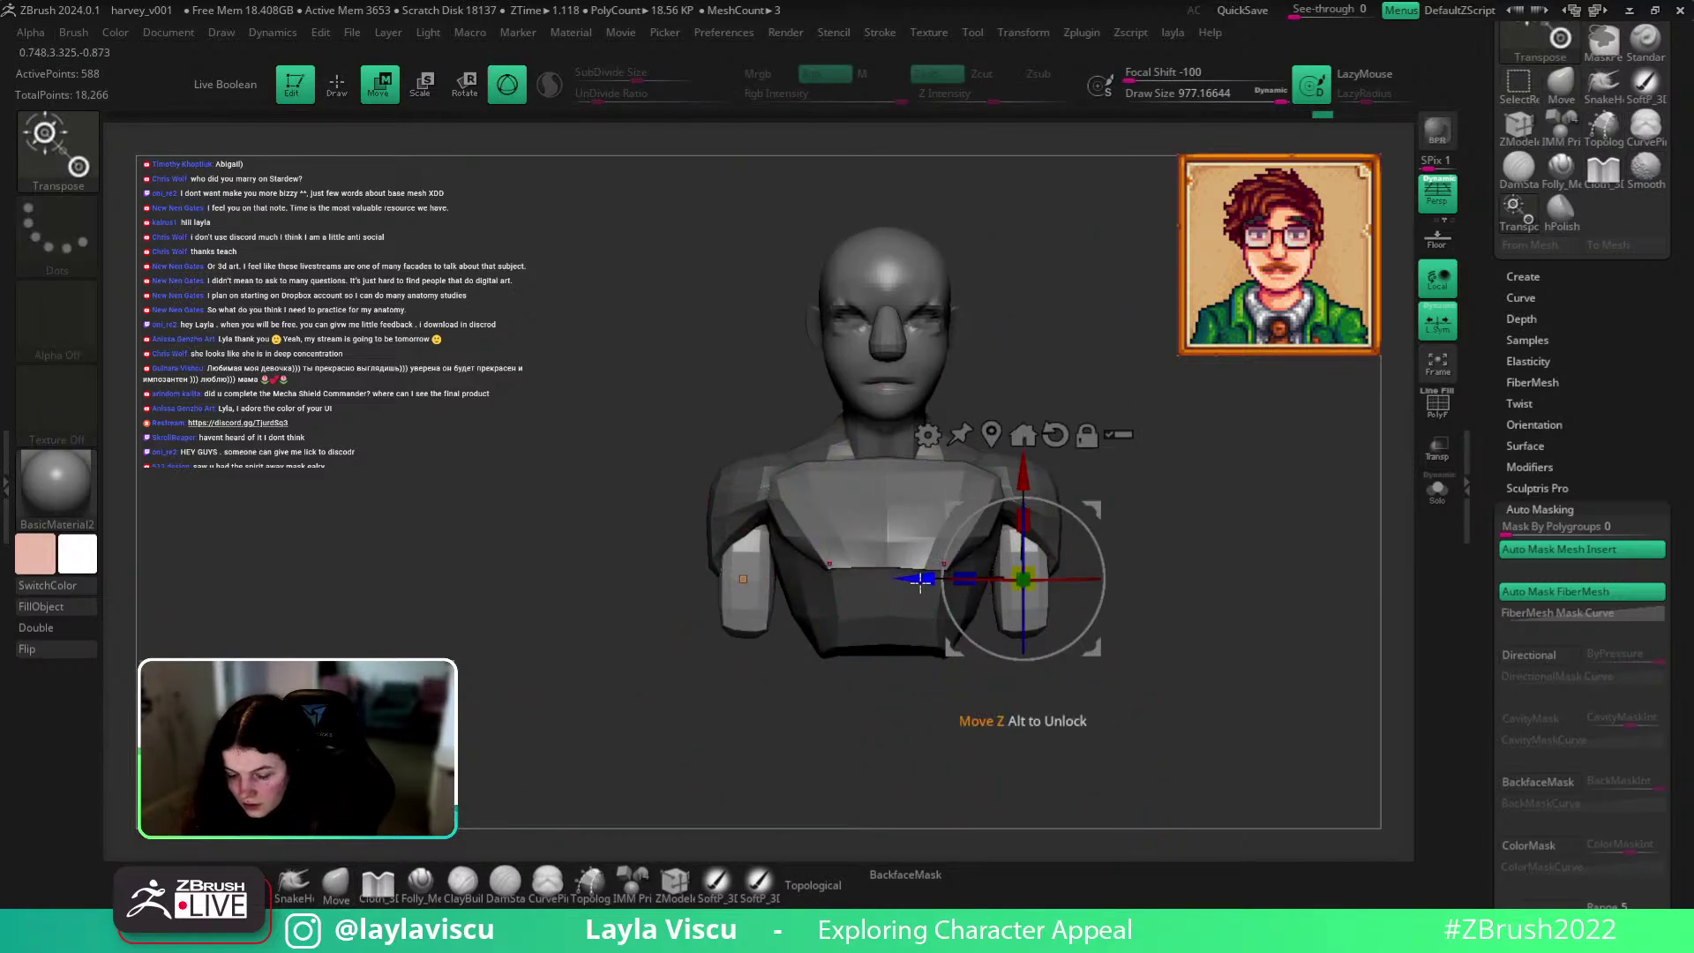
click(353, 889)
ctrl+right_drag(1150, 514, 1183, 582)
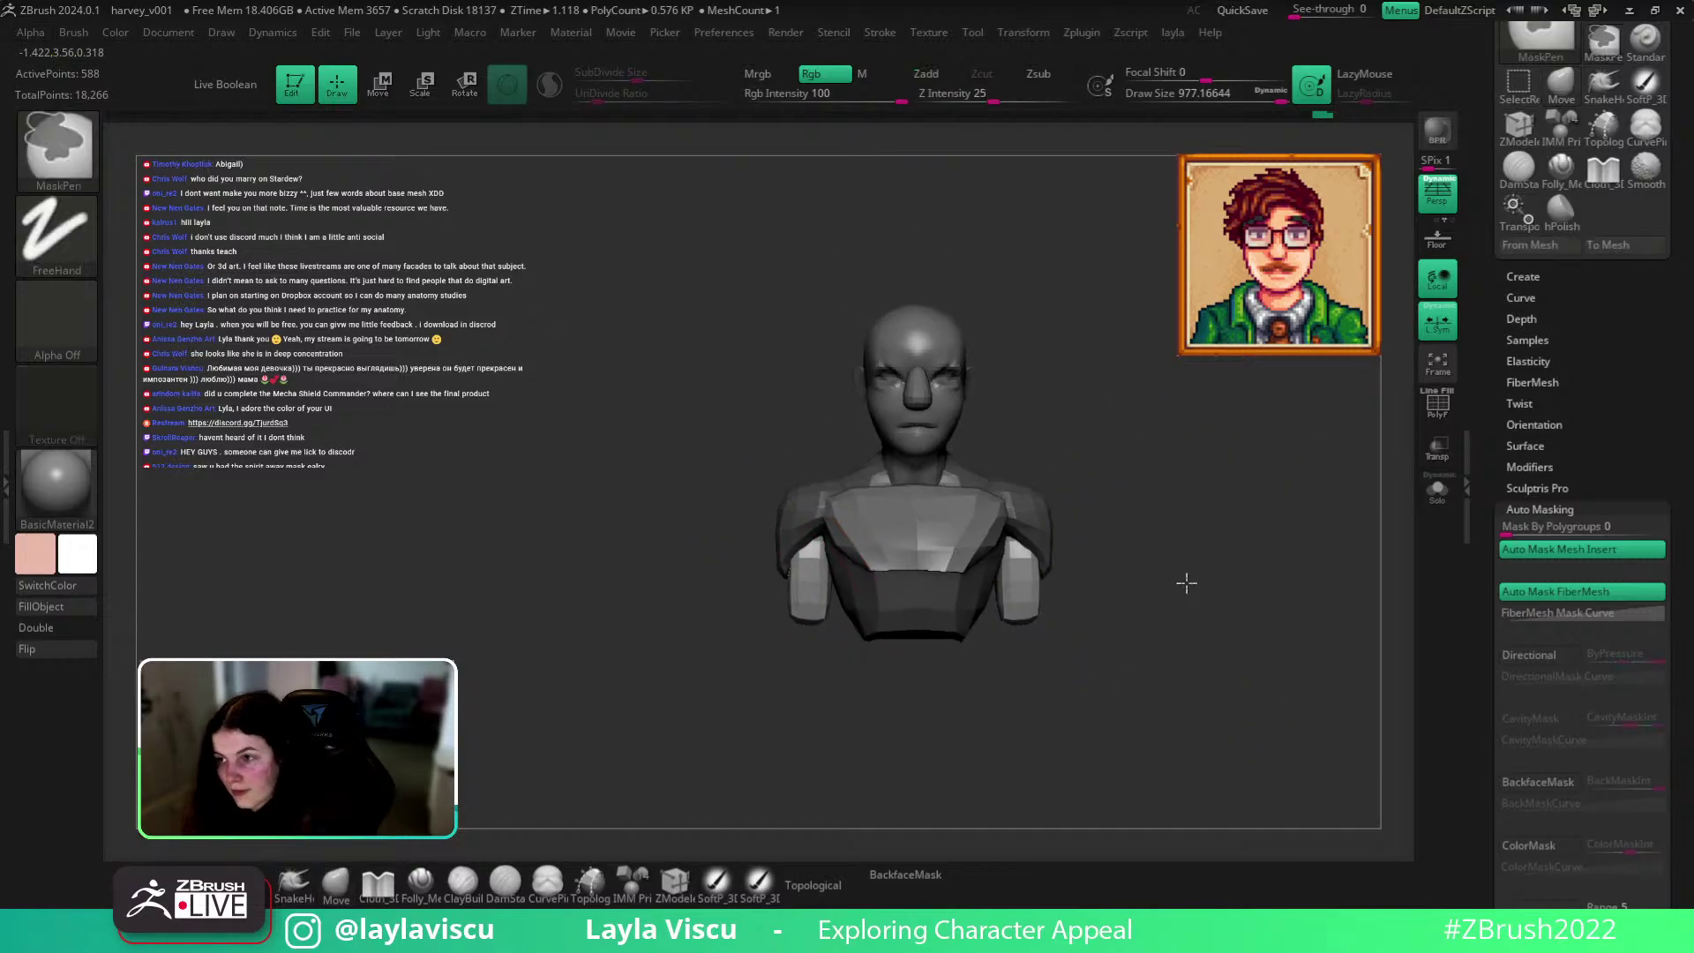
key(w)
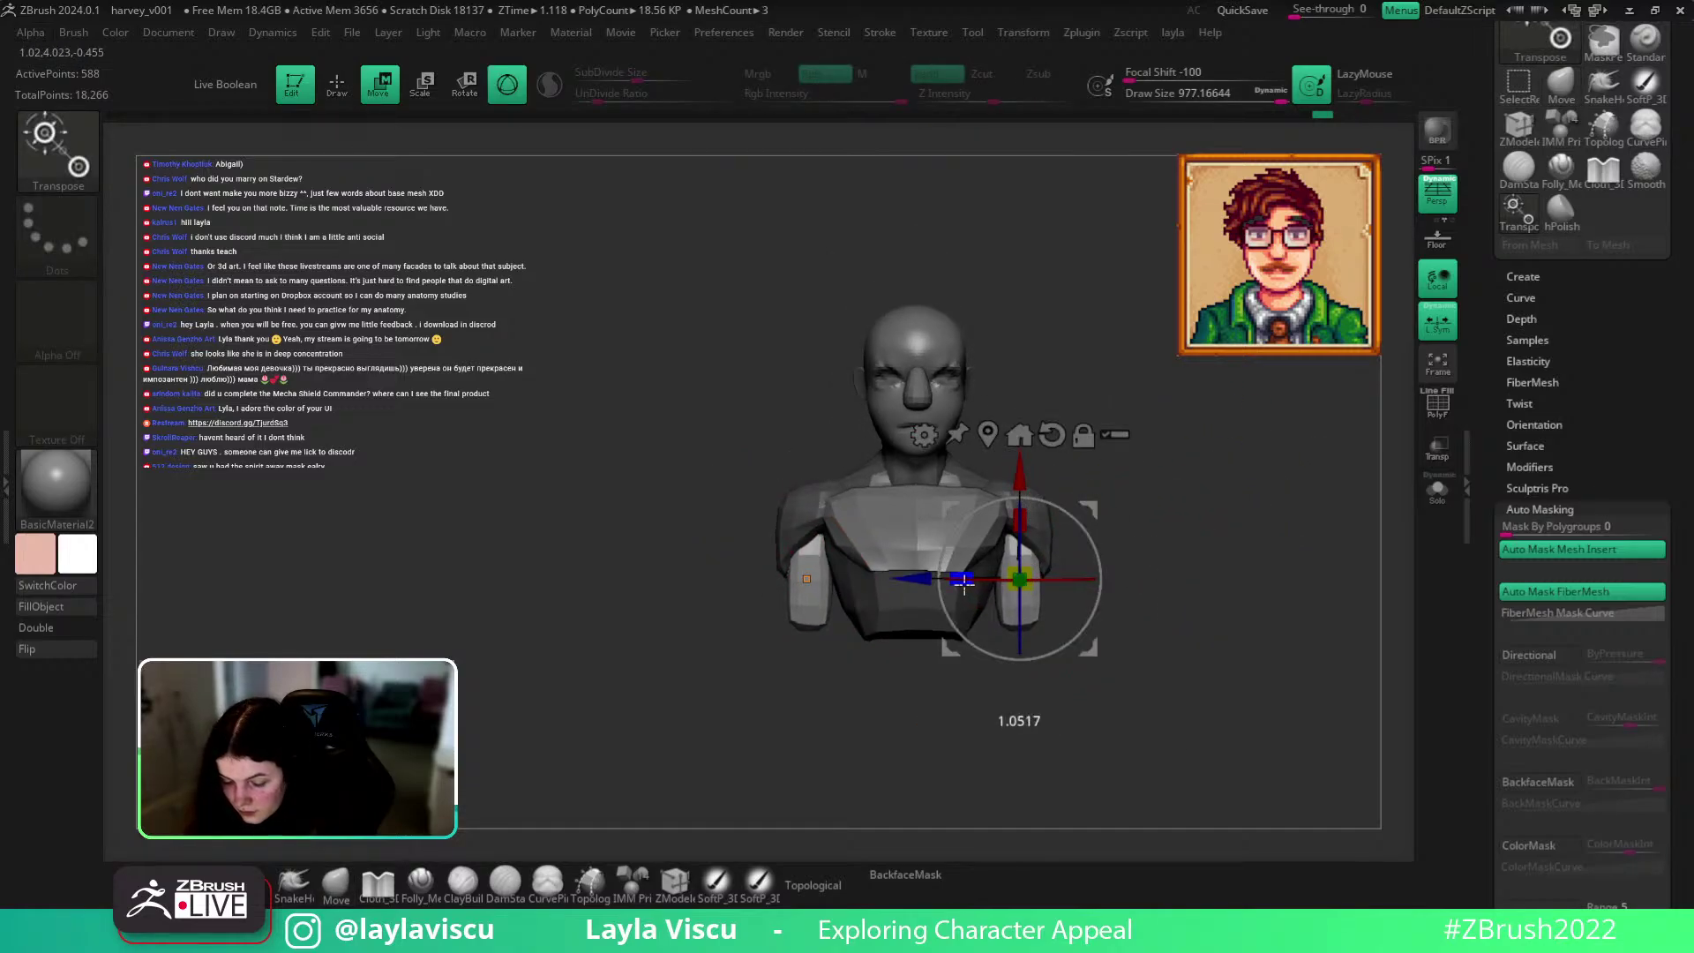
drag(1020, 475, 1020, 486)
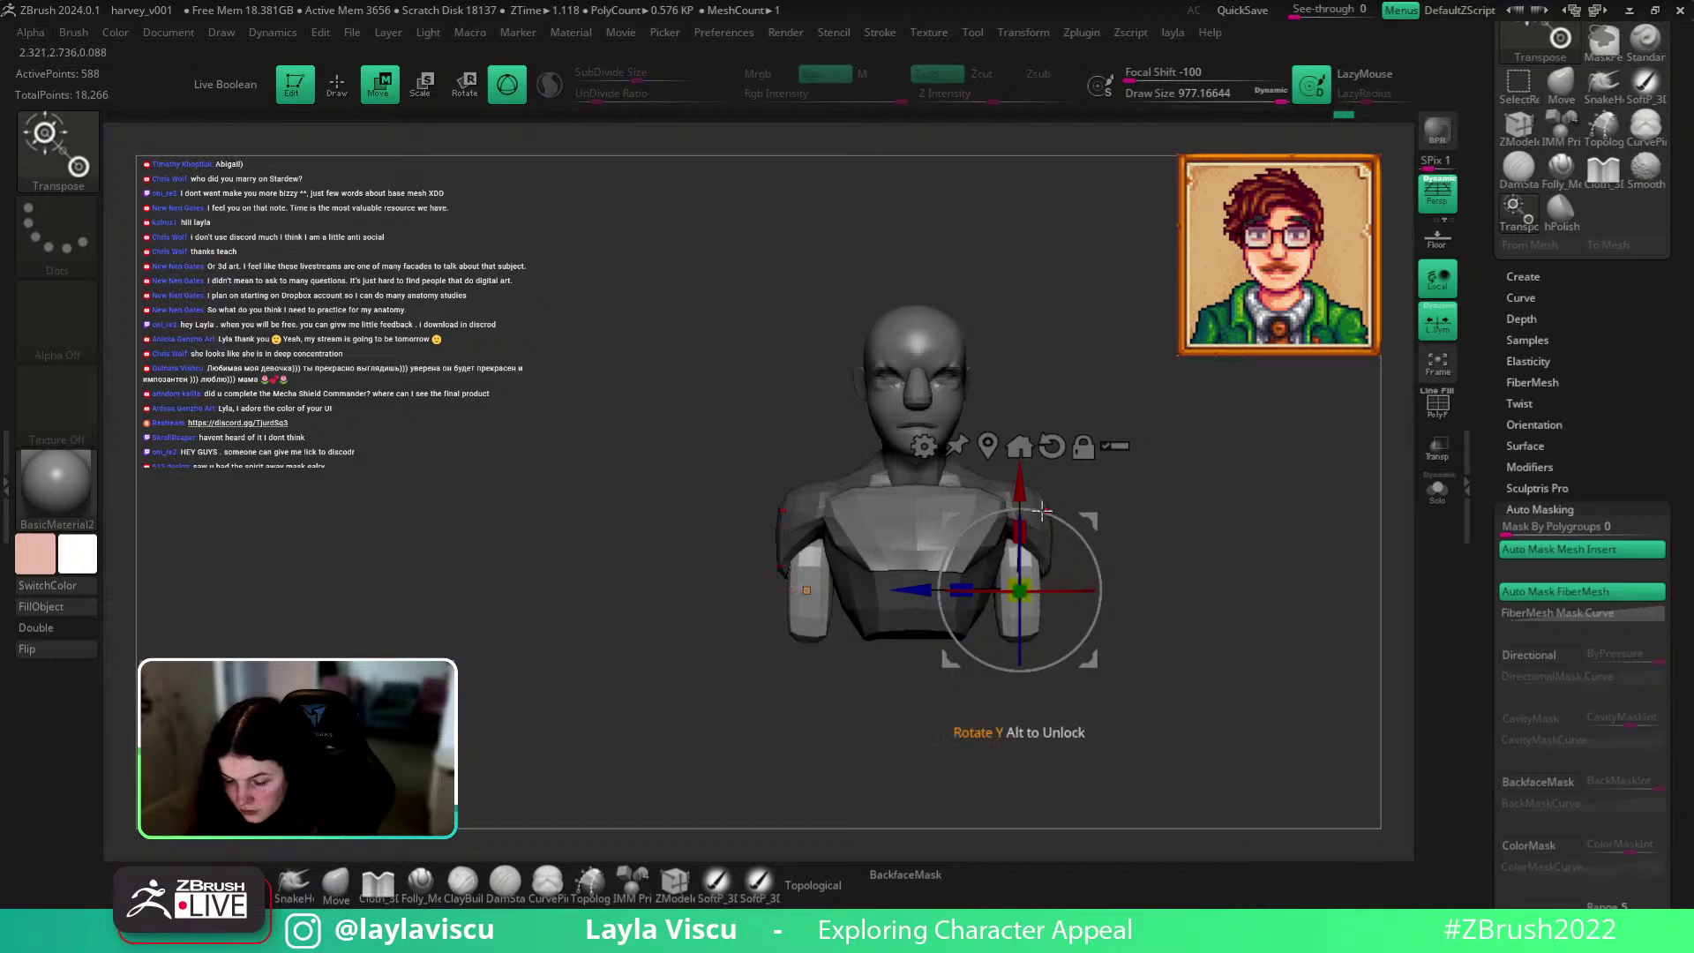
Reshape the upper-arm blocks with the Move brush so they fit under the shoulder forms.
right_drag(1197, 483, 1089, 512)
click(336, 884)
ctrl+right_drag(1054, 450, 1063, 569)
ctrl+click(1129, 504)
right_drag(1129, 505, 1122, 401)
key(s)
drag(983, 558, 979, 536)
Turn on topological auto masking and reshape the upper-arm blocks with the Move brush from several angles.
click(812, 892)
key(s)
mouse_move(971, 559)
right_down()
mouse_move(1209, 503)
mouse_move(993, 525)
right_up()
key(s)
drag(992, 525, 985, 523)
mouse_move(993, 494)
right_down()
mouse_move(1248, 420)
mouse_move(1240, 522)
right_up()
key(s)
drag(1191, 537, 1193, 537)
right_drag(1186, 529, 1134, 484)
ctrl+click(1129, 490)
Refine the upper-arm blocks with the Move brush at a size of about 400 and undo the last stroke.
key(s)
mouse_move(978, 583)
mouse_down()
mouse_move(995, 583)
mouse_move(998, 524)
mouse_up()
right_drag(998, 523, 1126, 579)
ctrl+click(1134, 556)
key(s)
drag(1103, 604, 1092, 605)
key(ctrl+z)
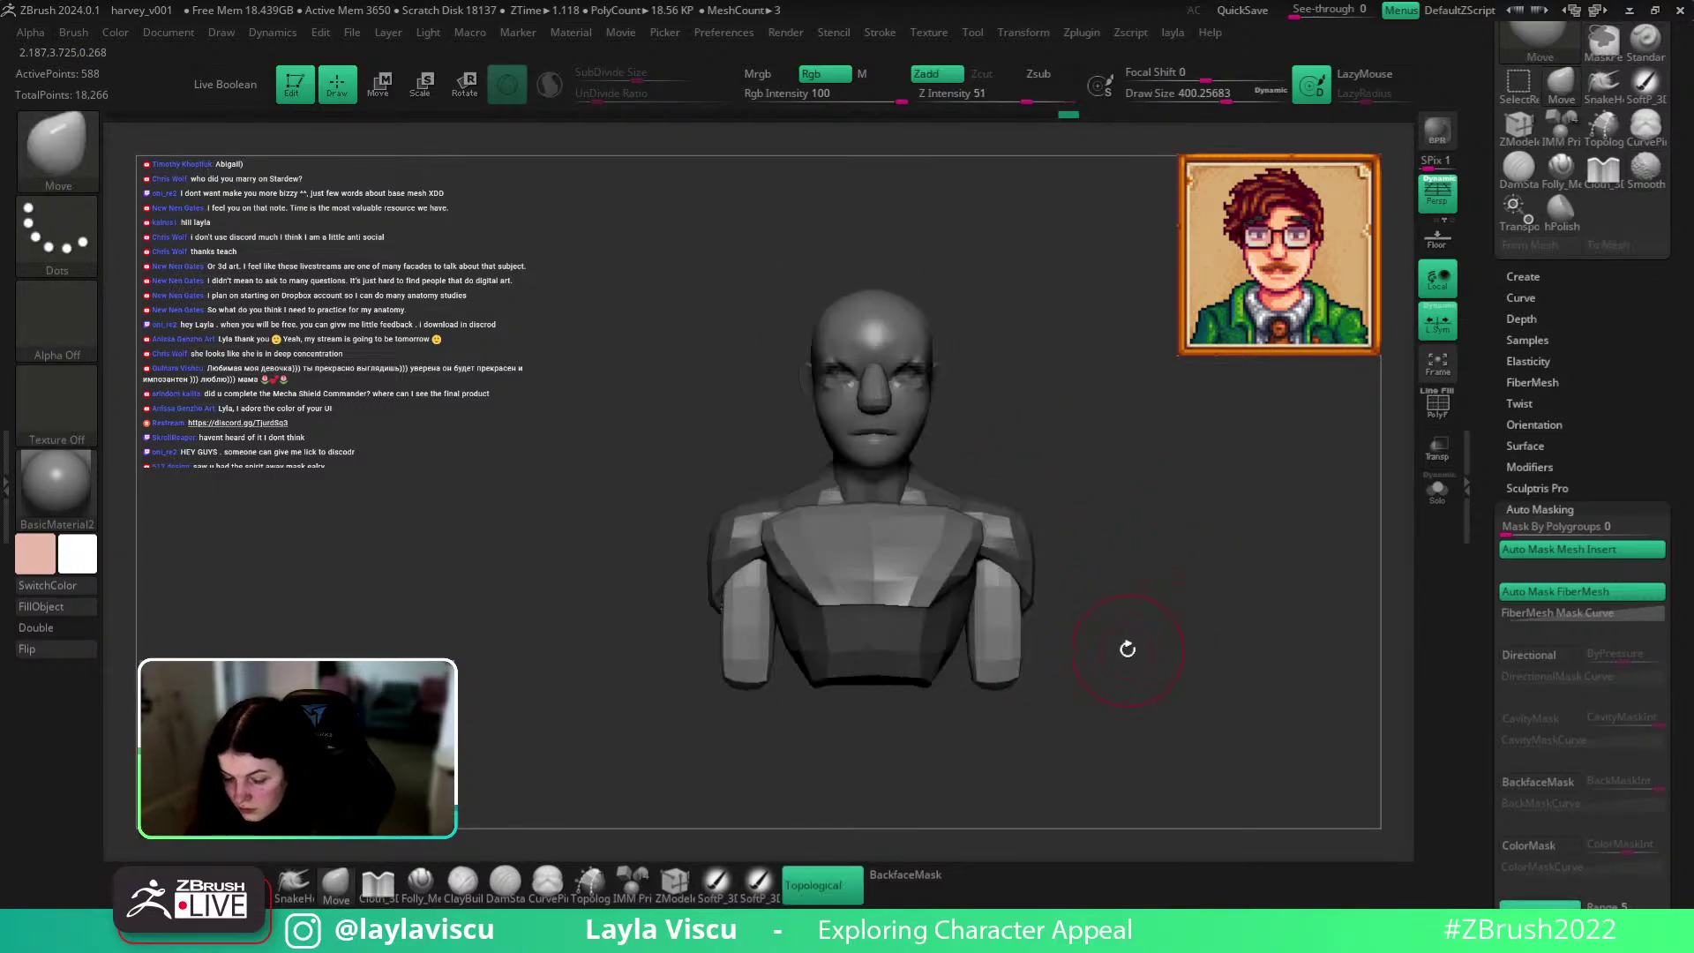
Rotate the mirrored upper-arm blocks outward by about 8° around their upper ends.
right_drag(1123, 643, 1152, 504)
key(w)
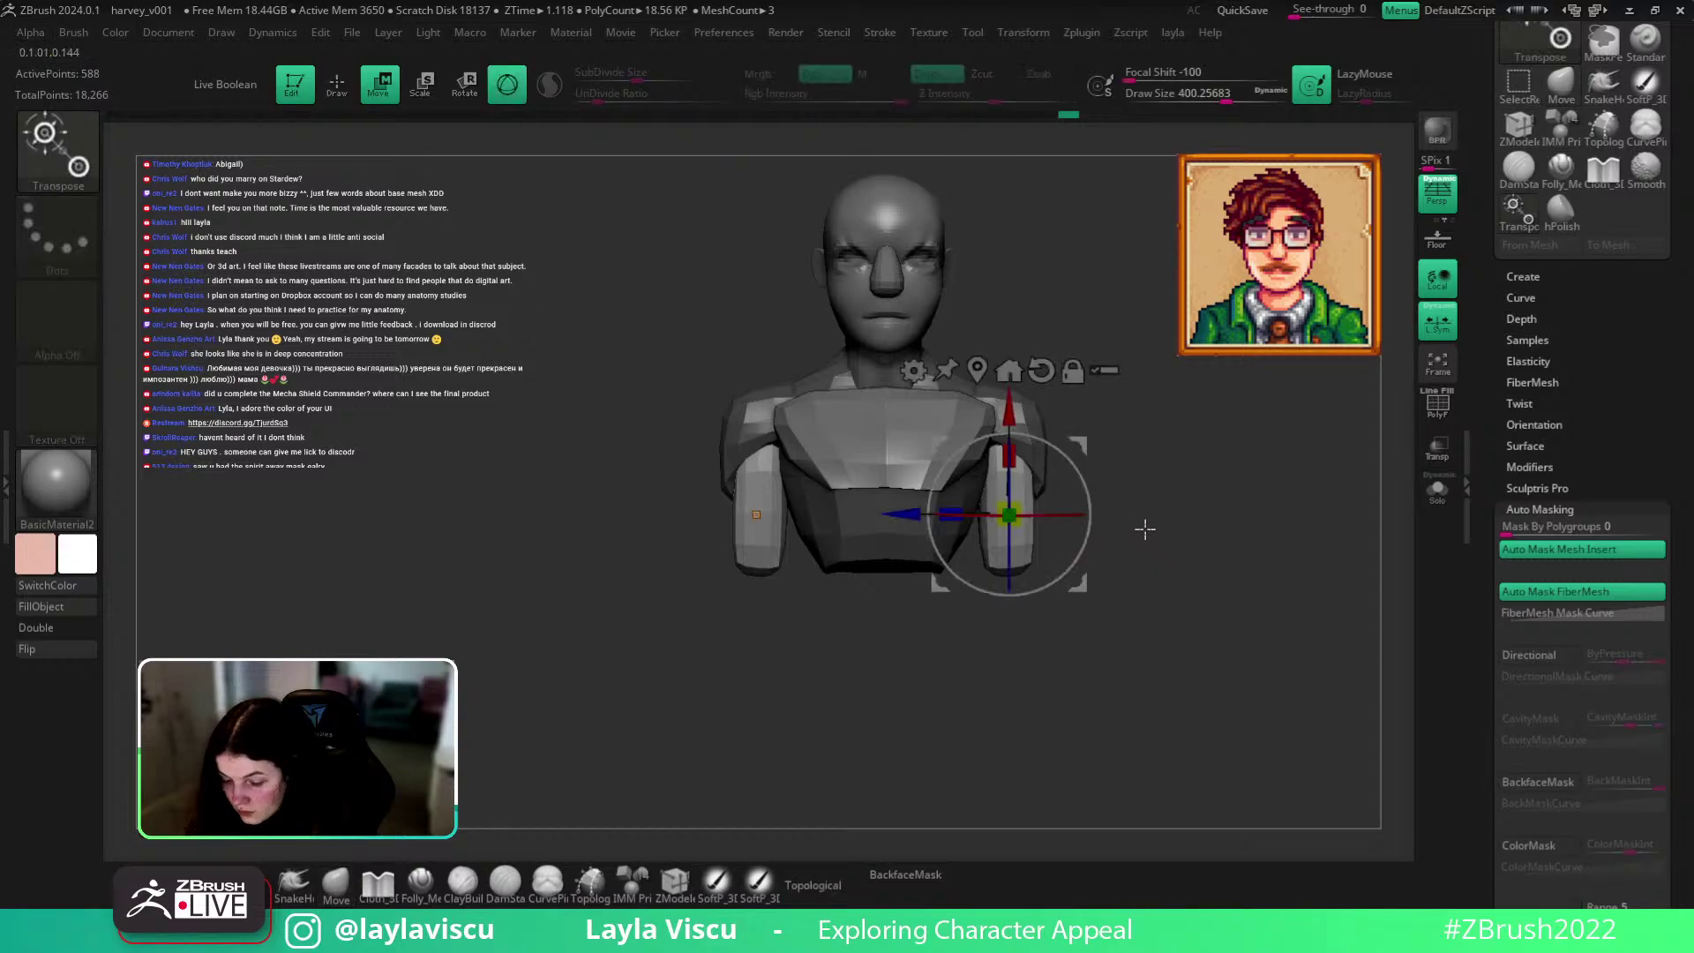
drag(1081, 490, 1096, 492)
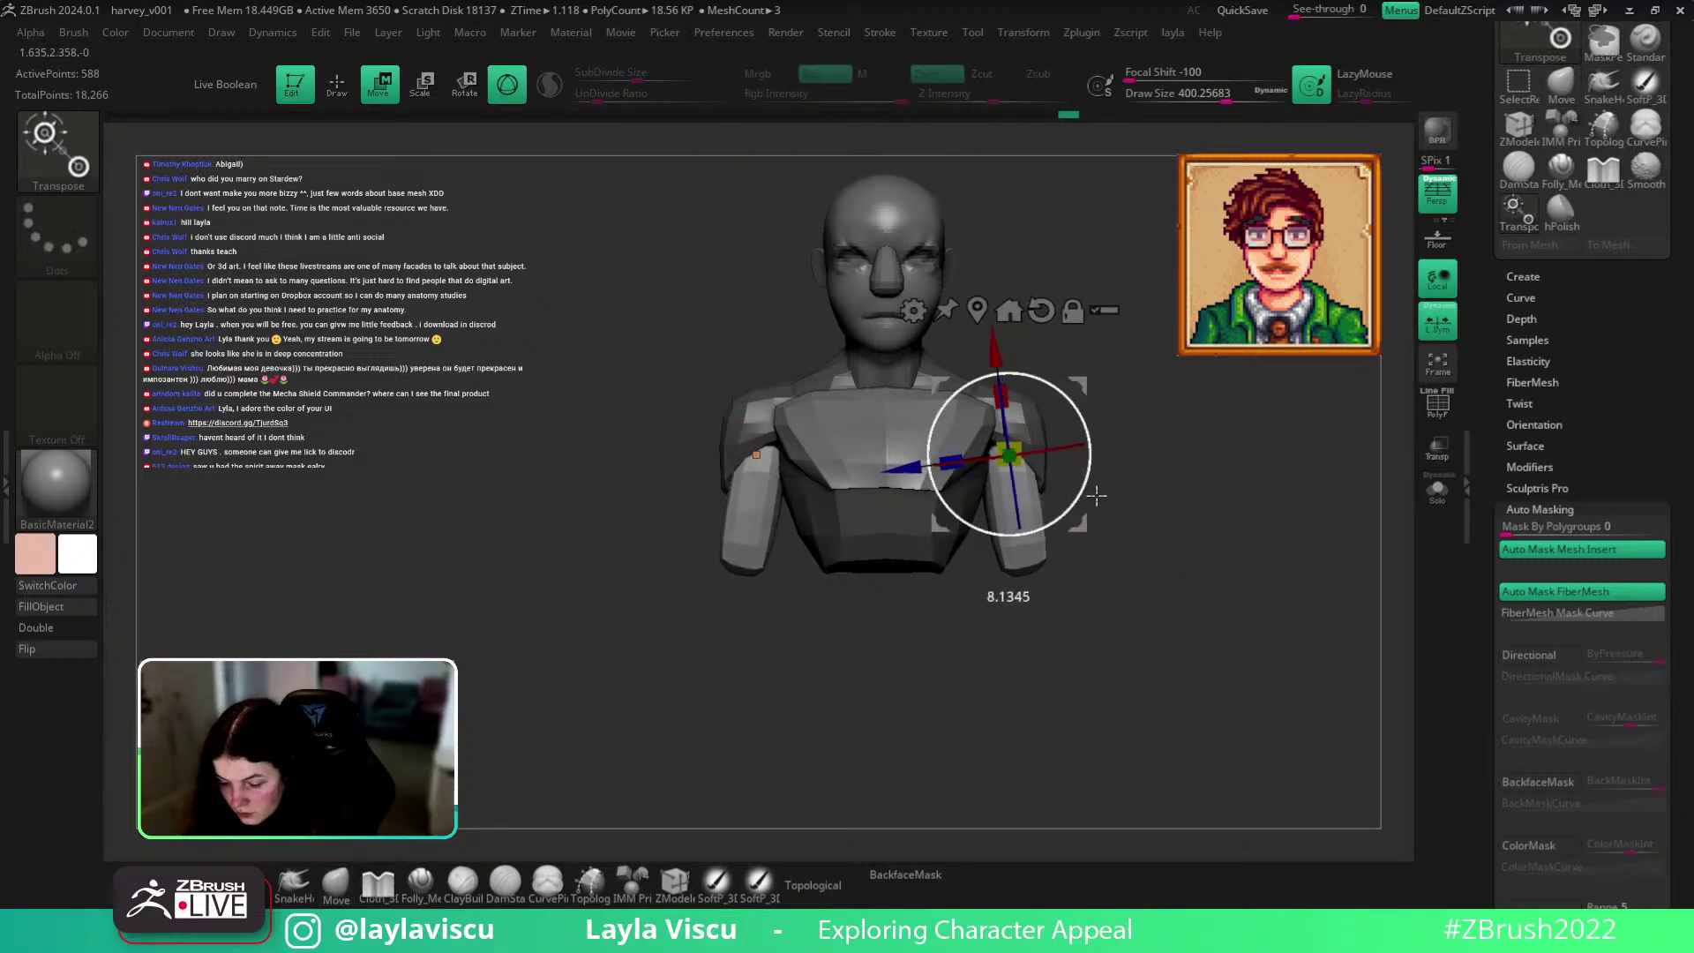
click(338, 884)
right_drag(396, 850, 1243, 510)
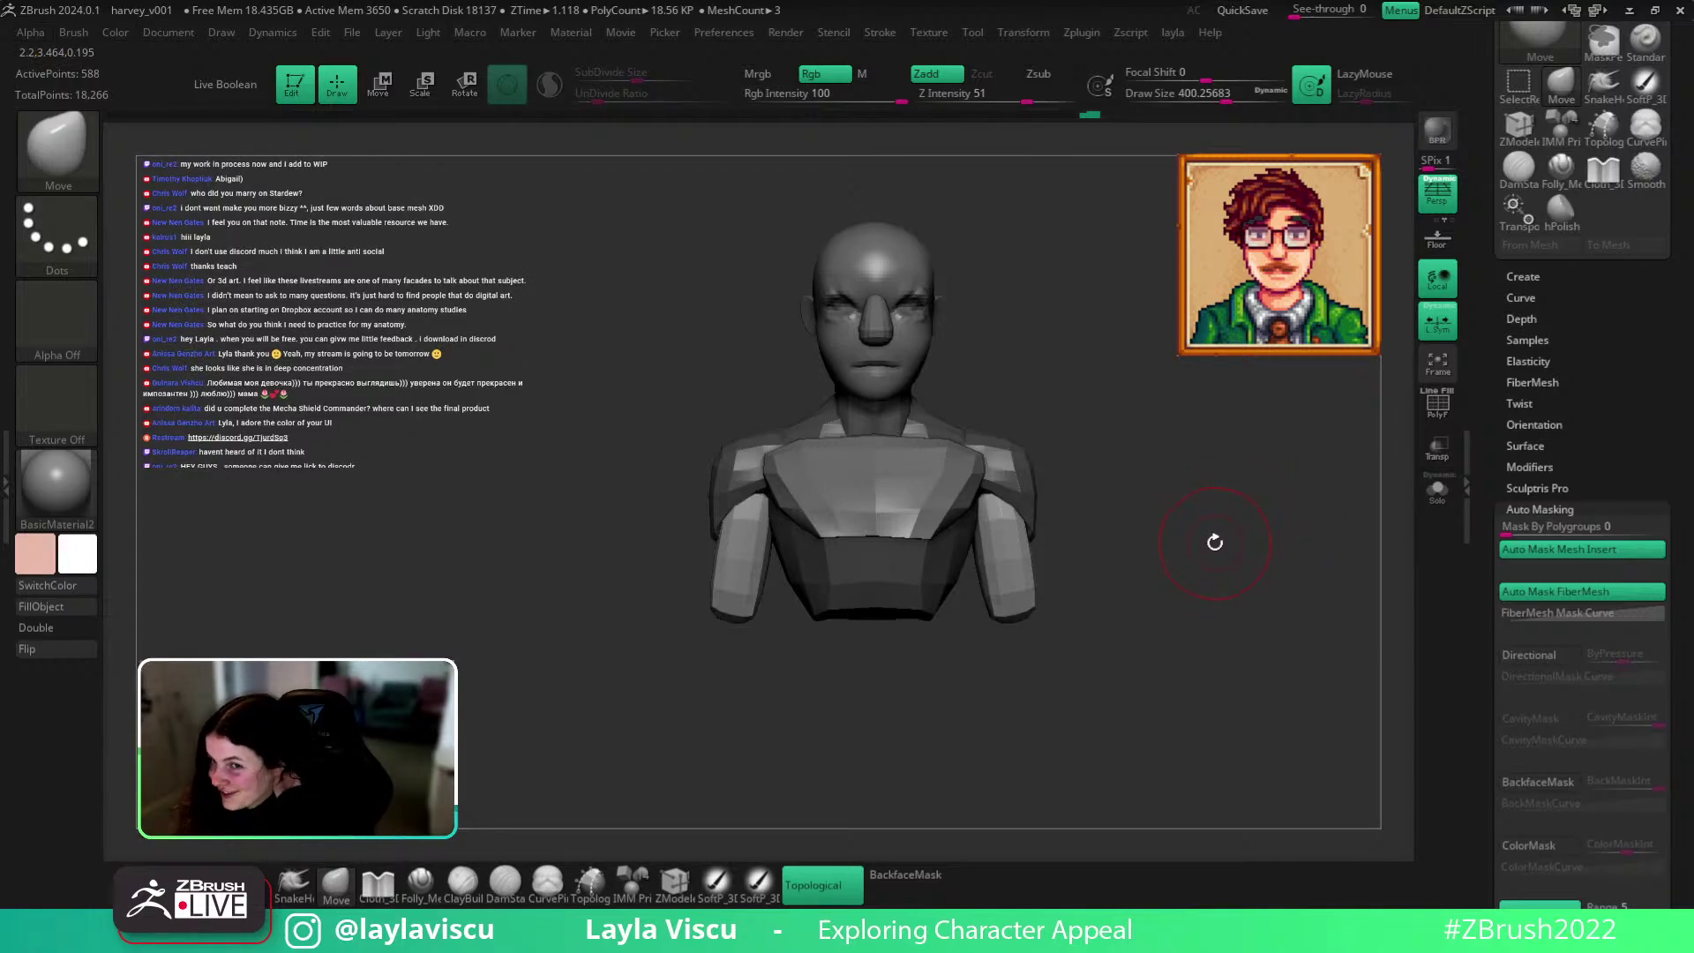
Open the abigail_v003 tool and examine the finished bust from different angles with the SkinShade4 material.
scroll(1556, 333, down, 10)
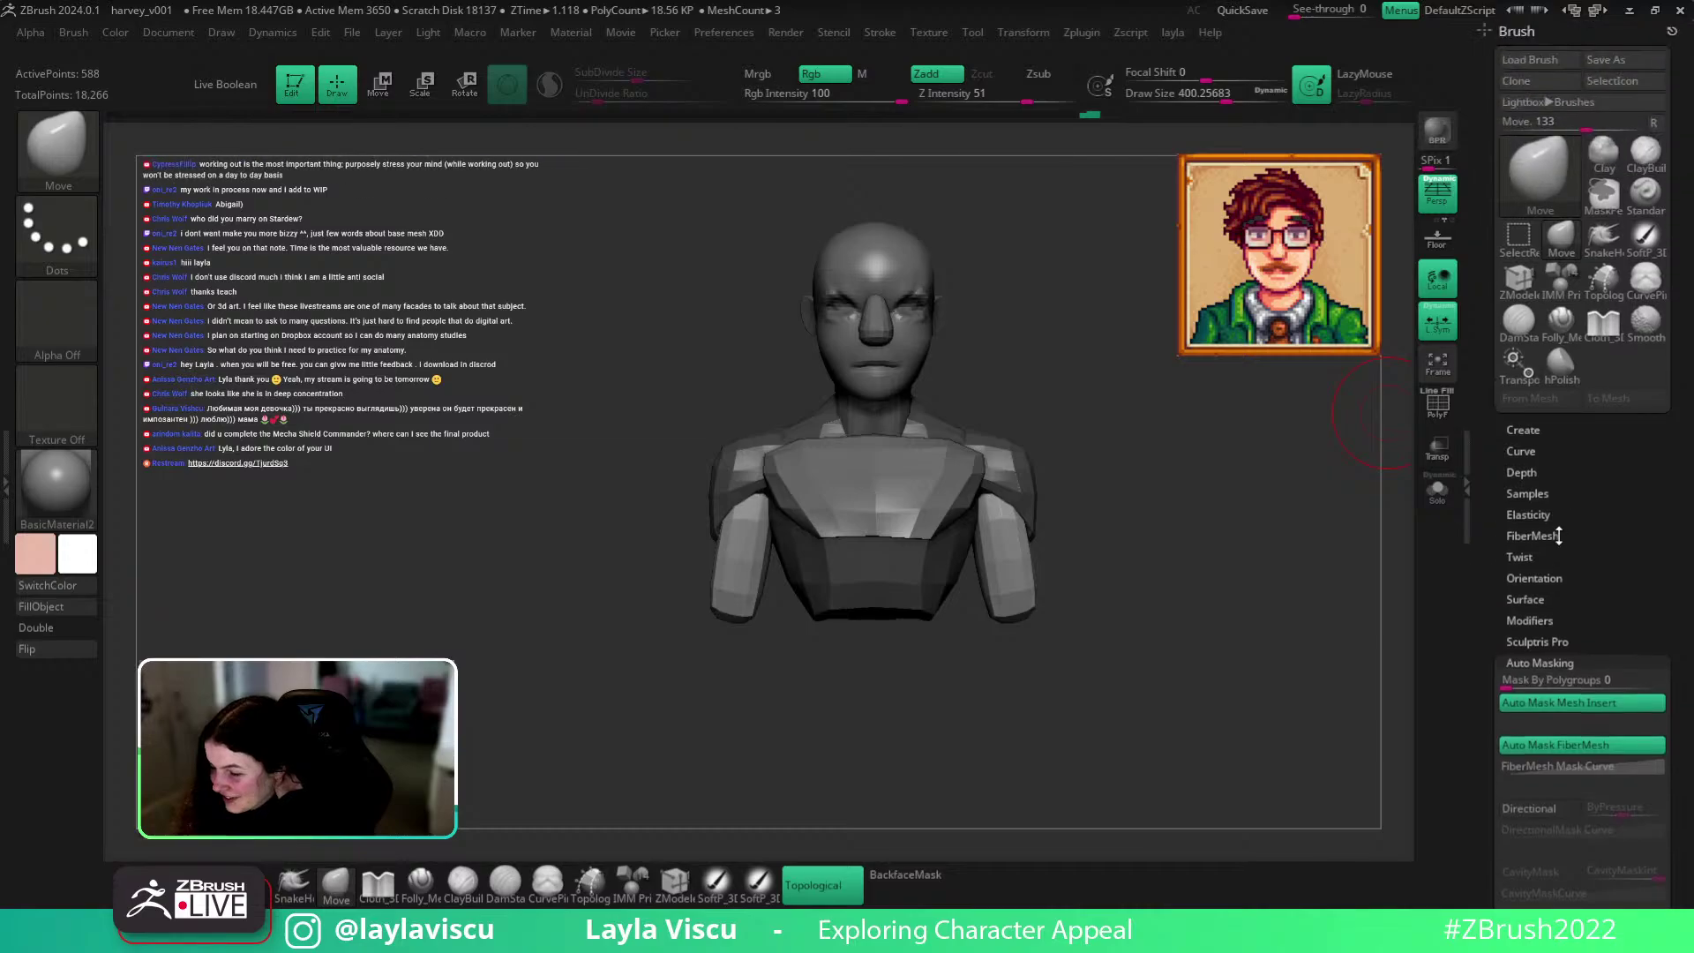
click(1611, 402)
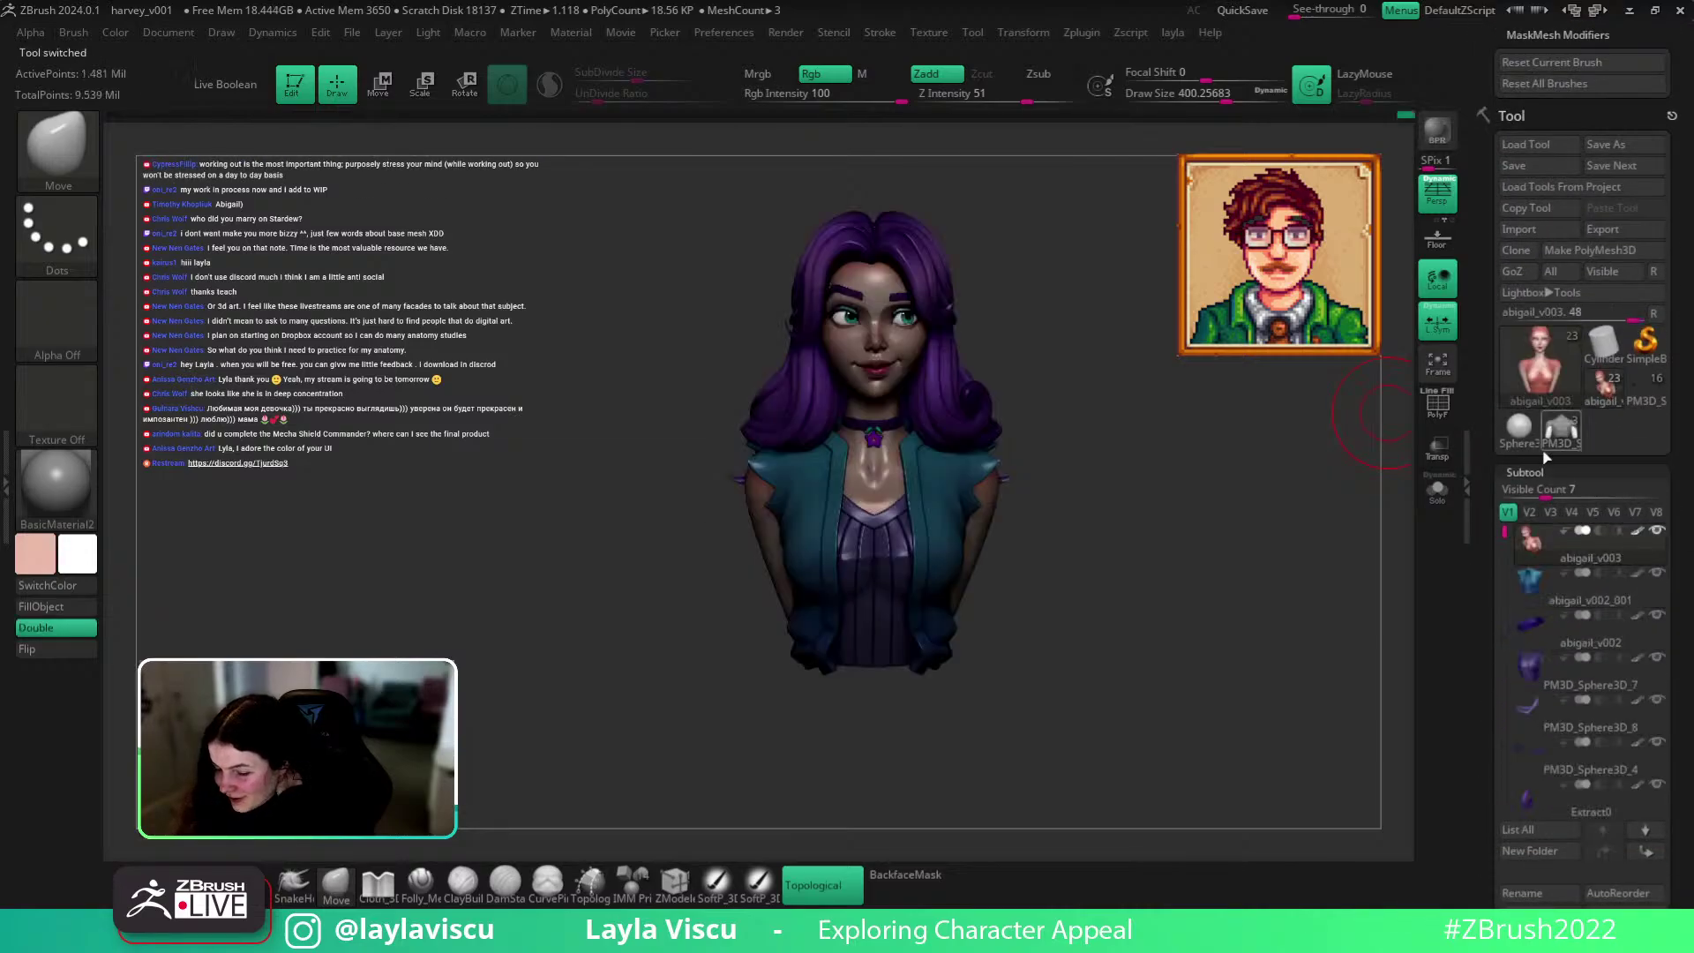
drag(1309, 591, 637, 653)
click(55, 476)
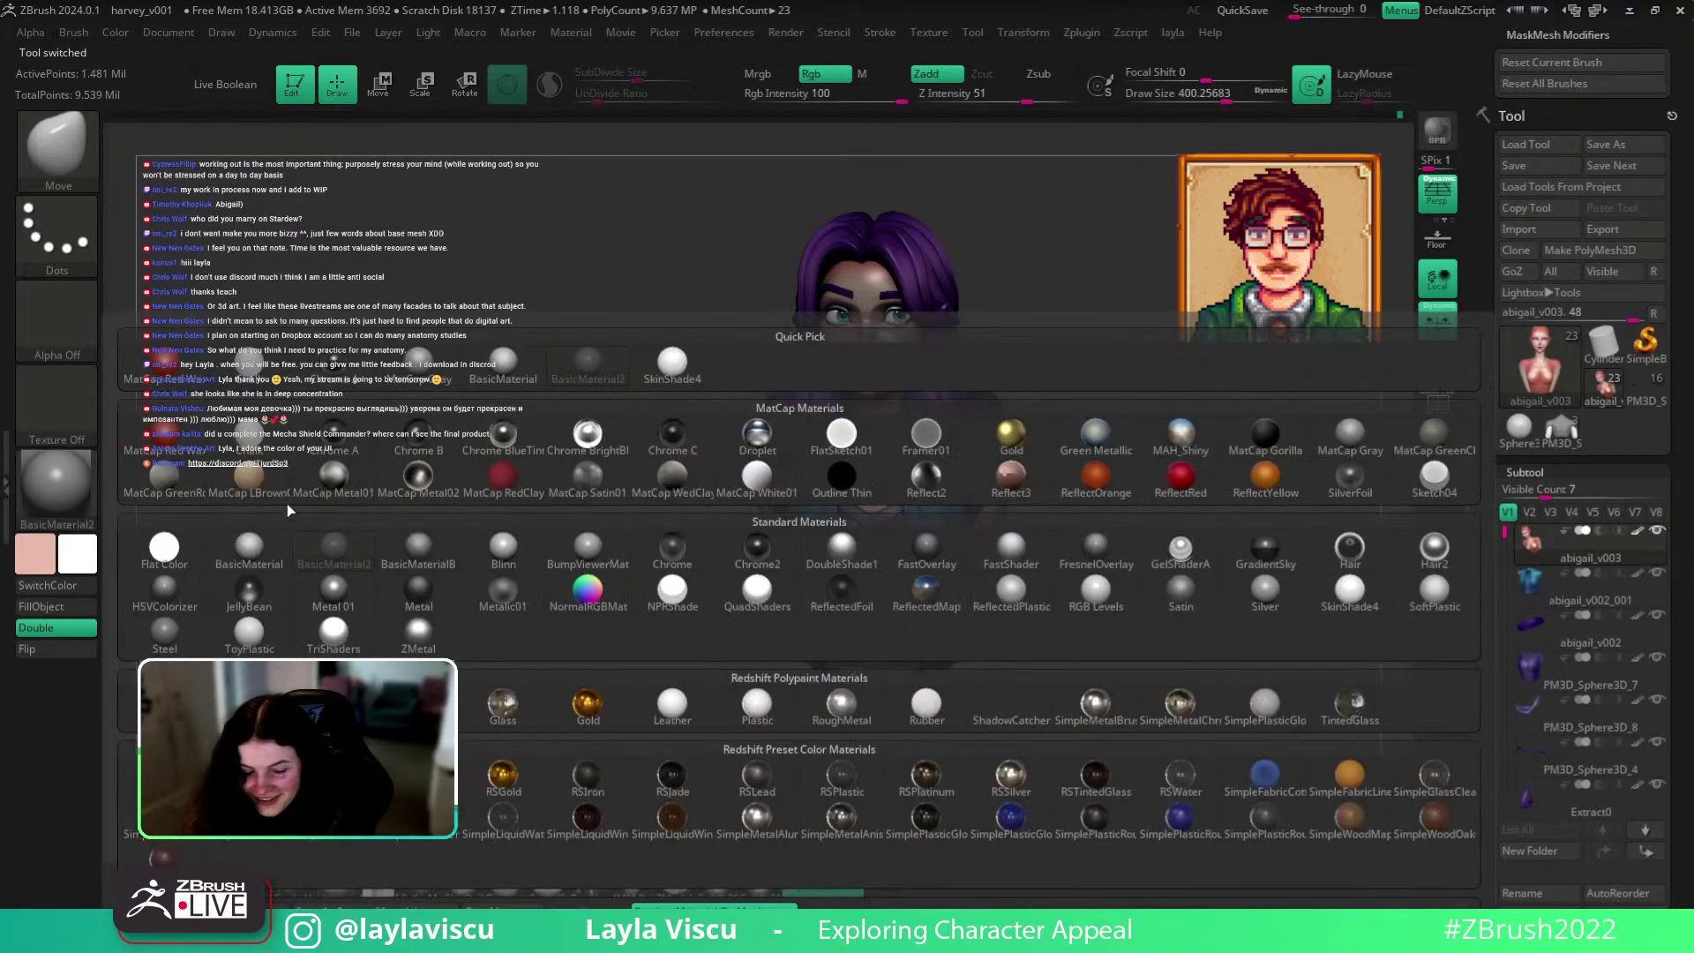
click(675, 363)
drag(1183, 563, 1157, 666)
Return to the Harvey bust's torso subtool and set the material back to BasicMaterial2.
click(1574, 427)
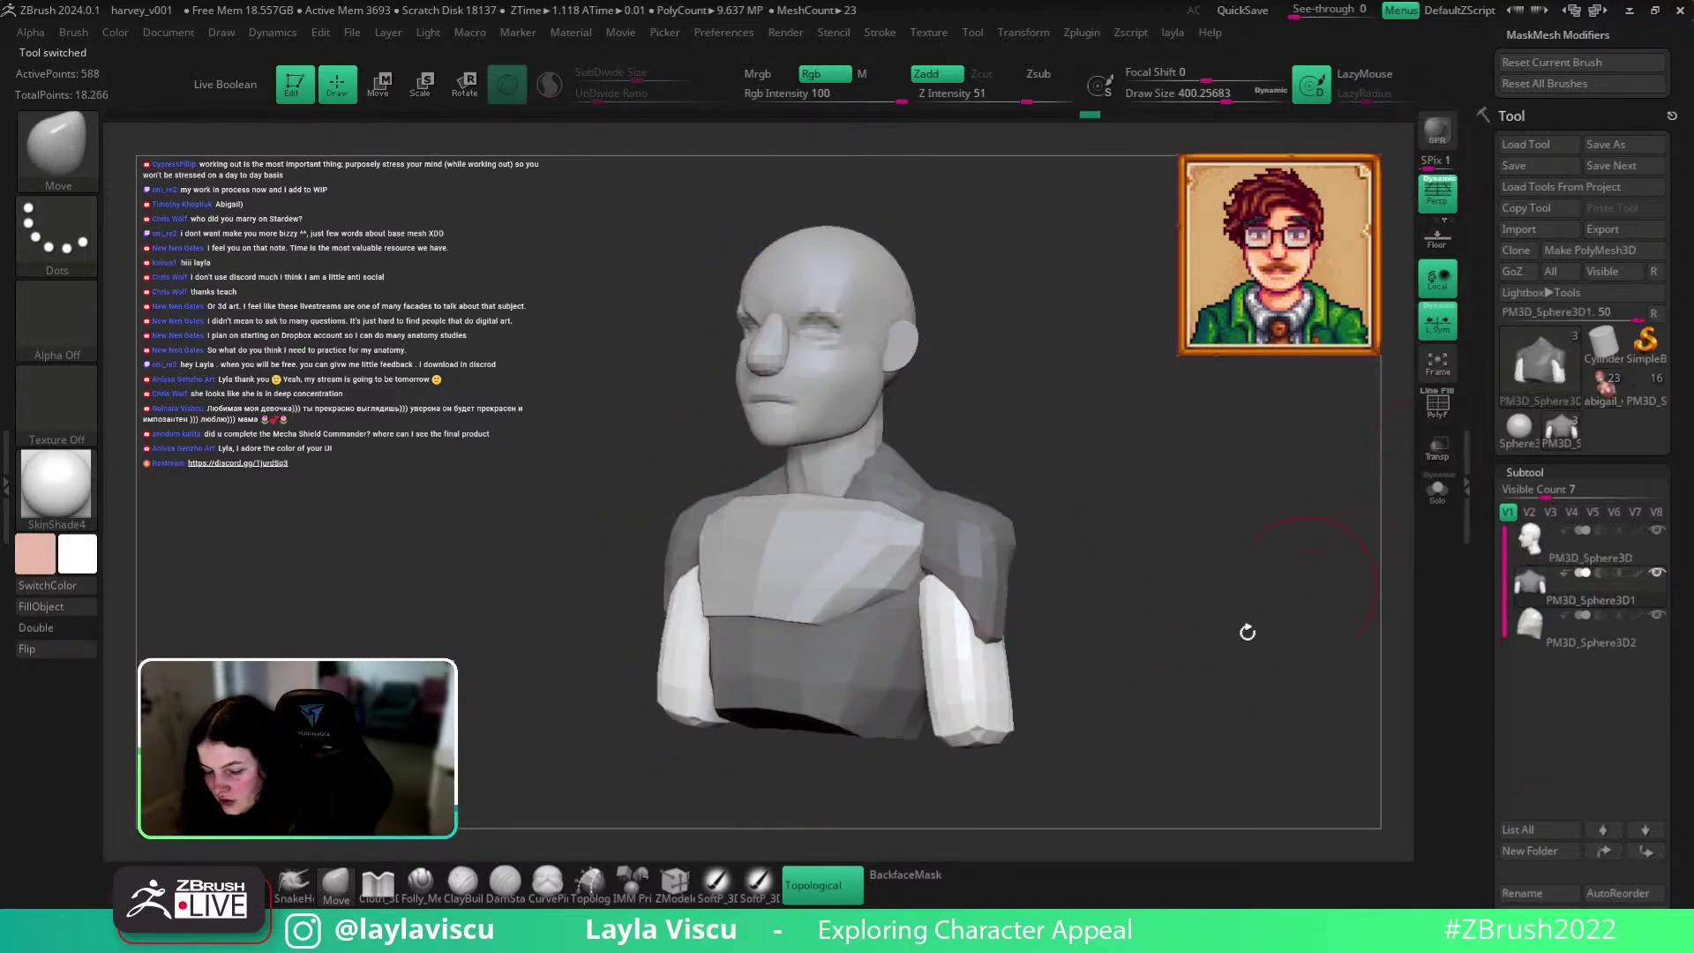
click(56, 483)
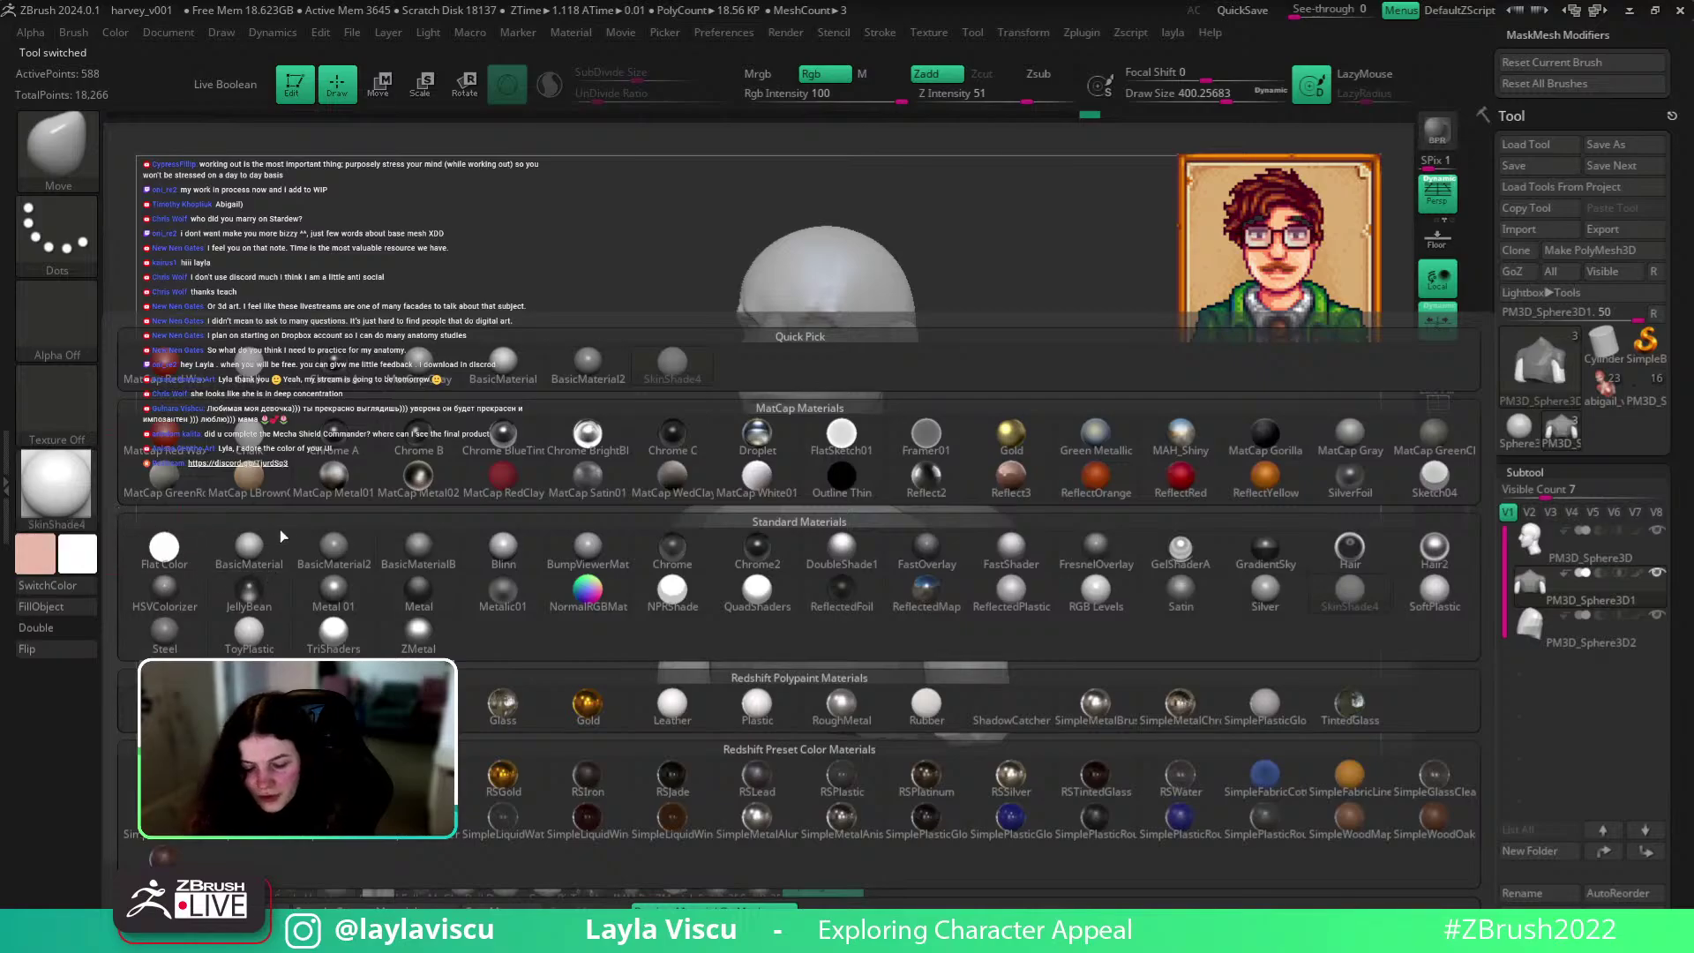
click(330, 553)
drag(1112, 573, 1171, 750)
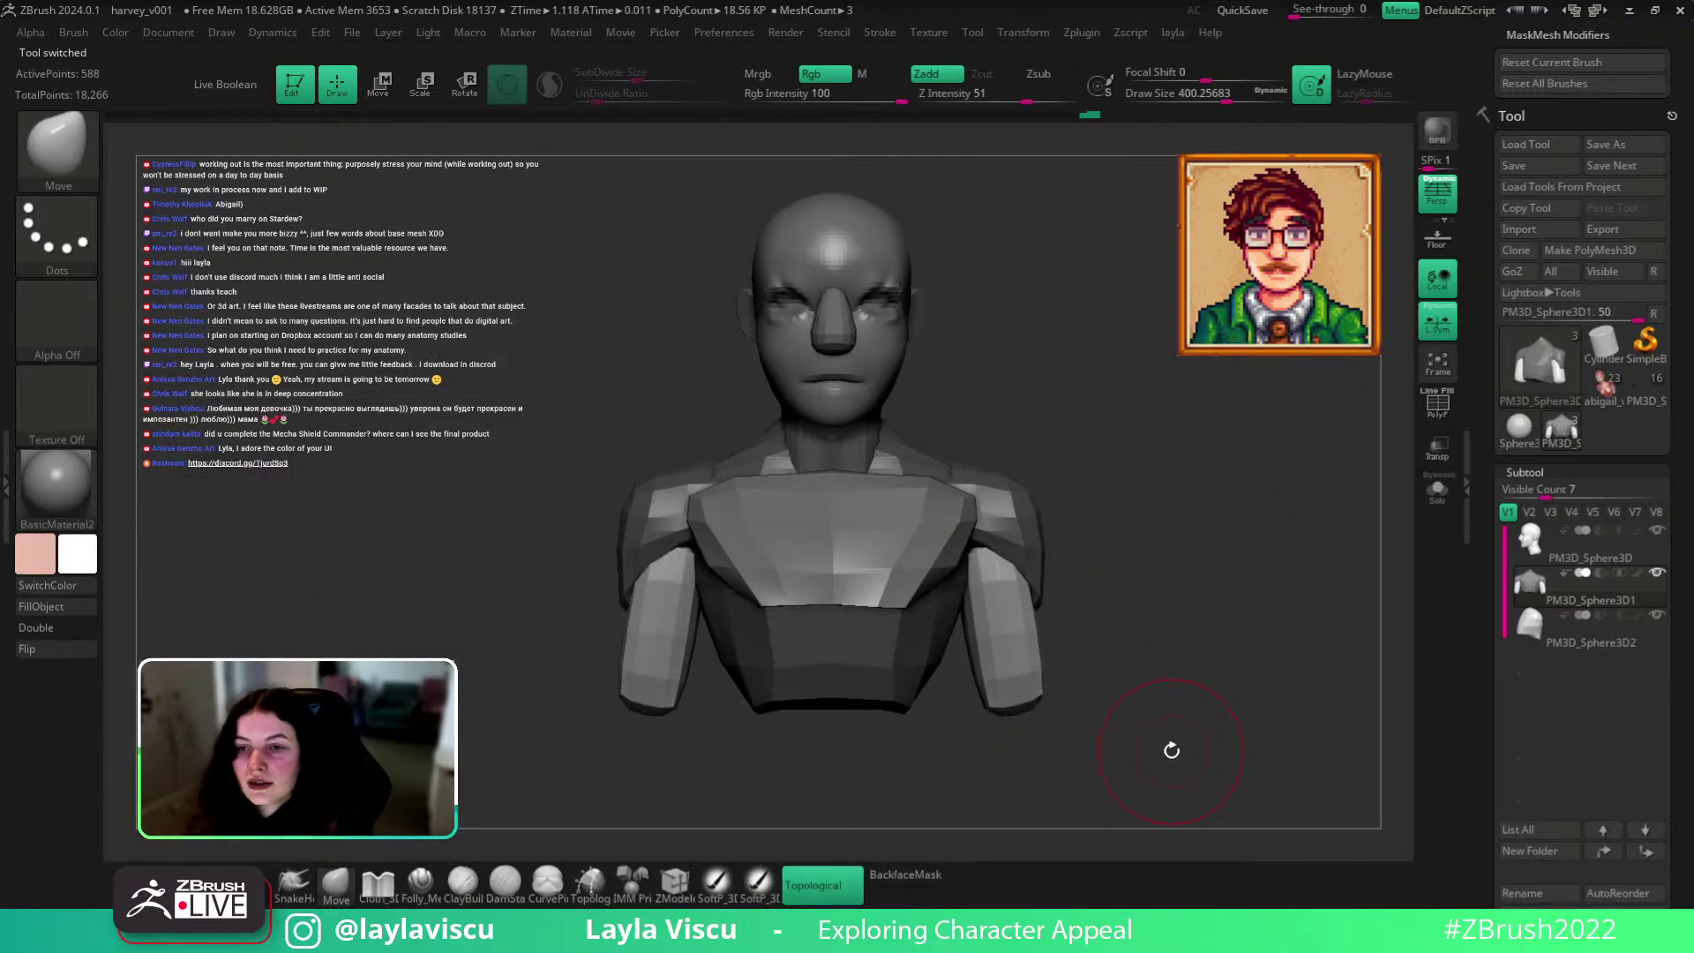
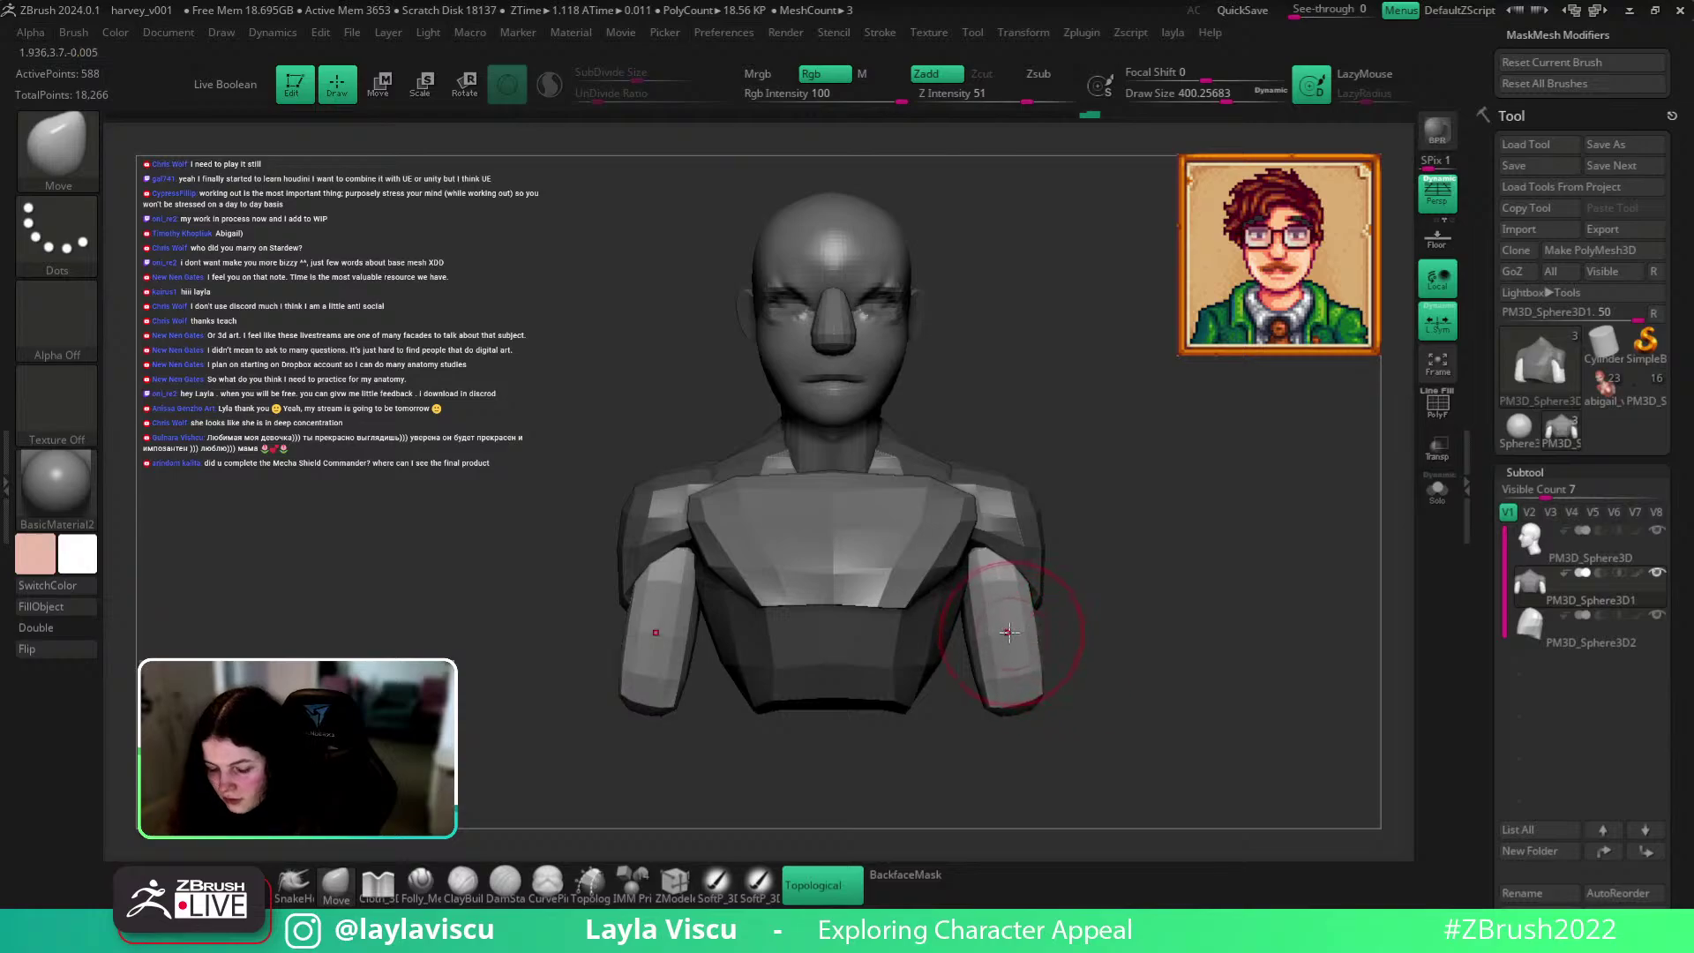
Enlarge the unmasked upper-arm blocks slightly so they extend just below the torso.
ctrl+click(1183, 548)
mouse_move(1183, 548)
ctrl+mouse_down()
mouse_move(1161, 548)
mouse_move(1228, 533)
ctrl+mouse_up()
ctrl+click(1112, 609)
ctrl+click(1221, 518)
ctrl+click(1192, 567)
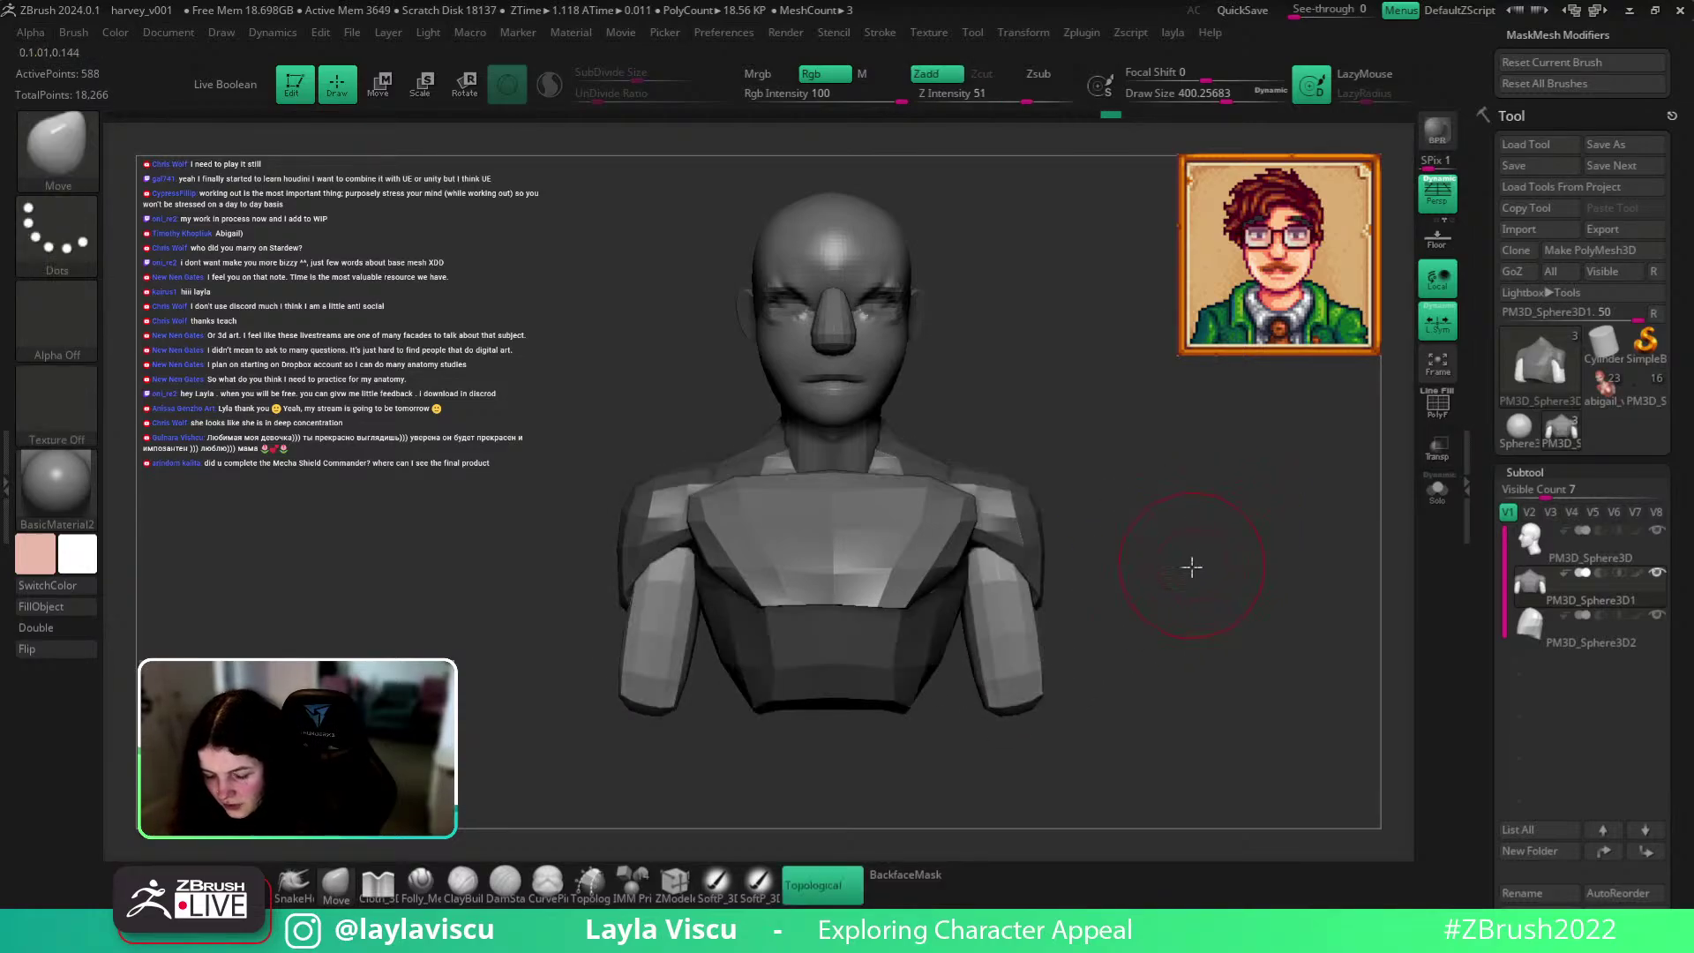
key(w)
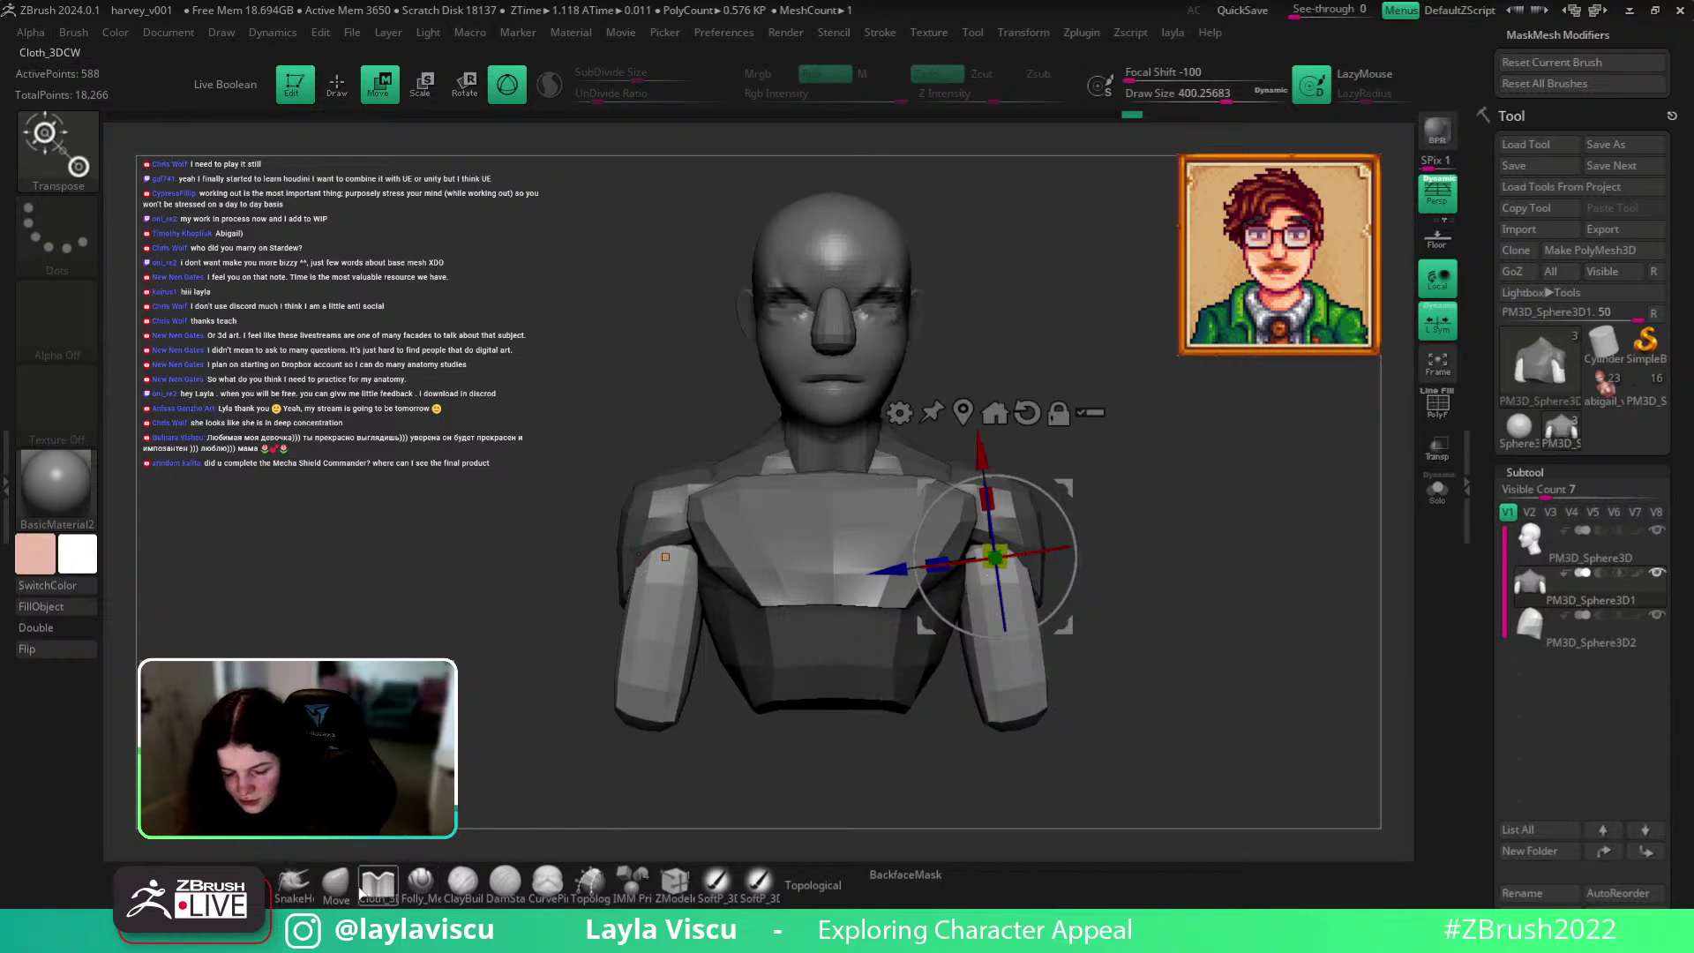
key(q)
Adjust the upper-arm blocks from the side with the Move brush at sizes of about 629 to 773.
mouse_move(1098, 503)
mouse_down()
mouse_move(1059, 543)
mouse_move(1161, 567)
mouse_up()
key(s)
mouse_move(1187, 510)
mouse_down()
mouse_move(1256, 567)
mouse_move(1250, 533)
mouse_move(1085, 582)
mouse_up()
key(ctrl+z)
key(ctrl+z)
key(s)
key(])
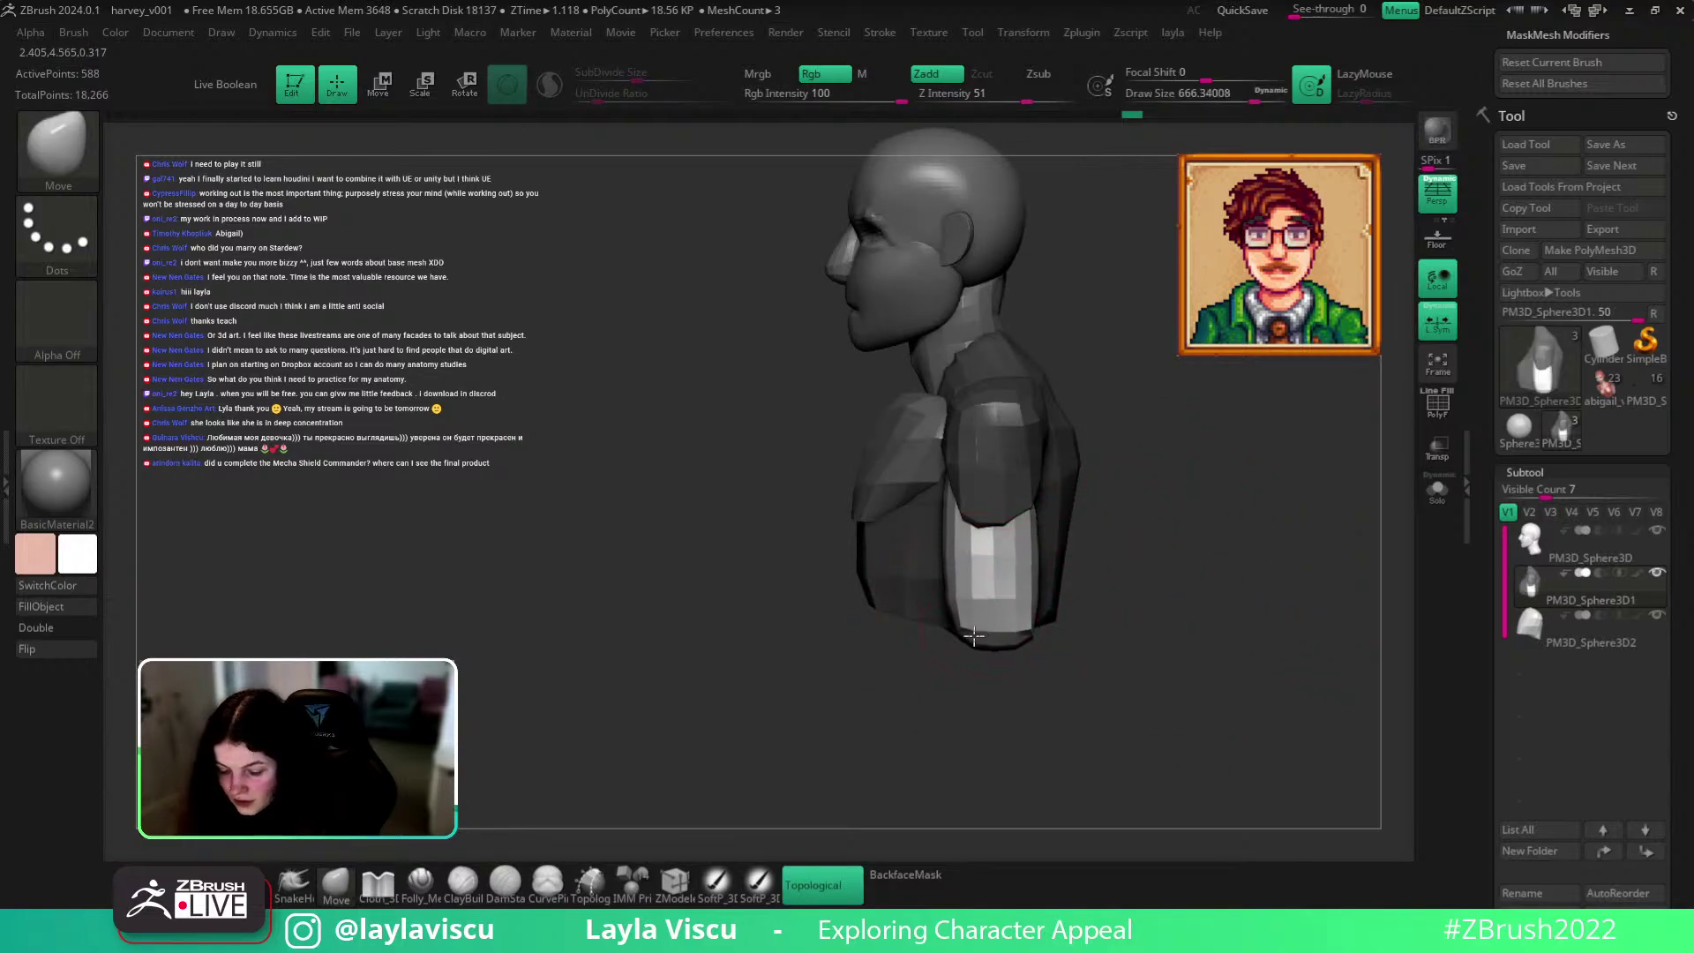
drag(956, 578, 996, 559)
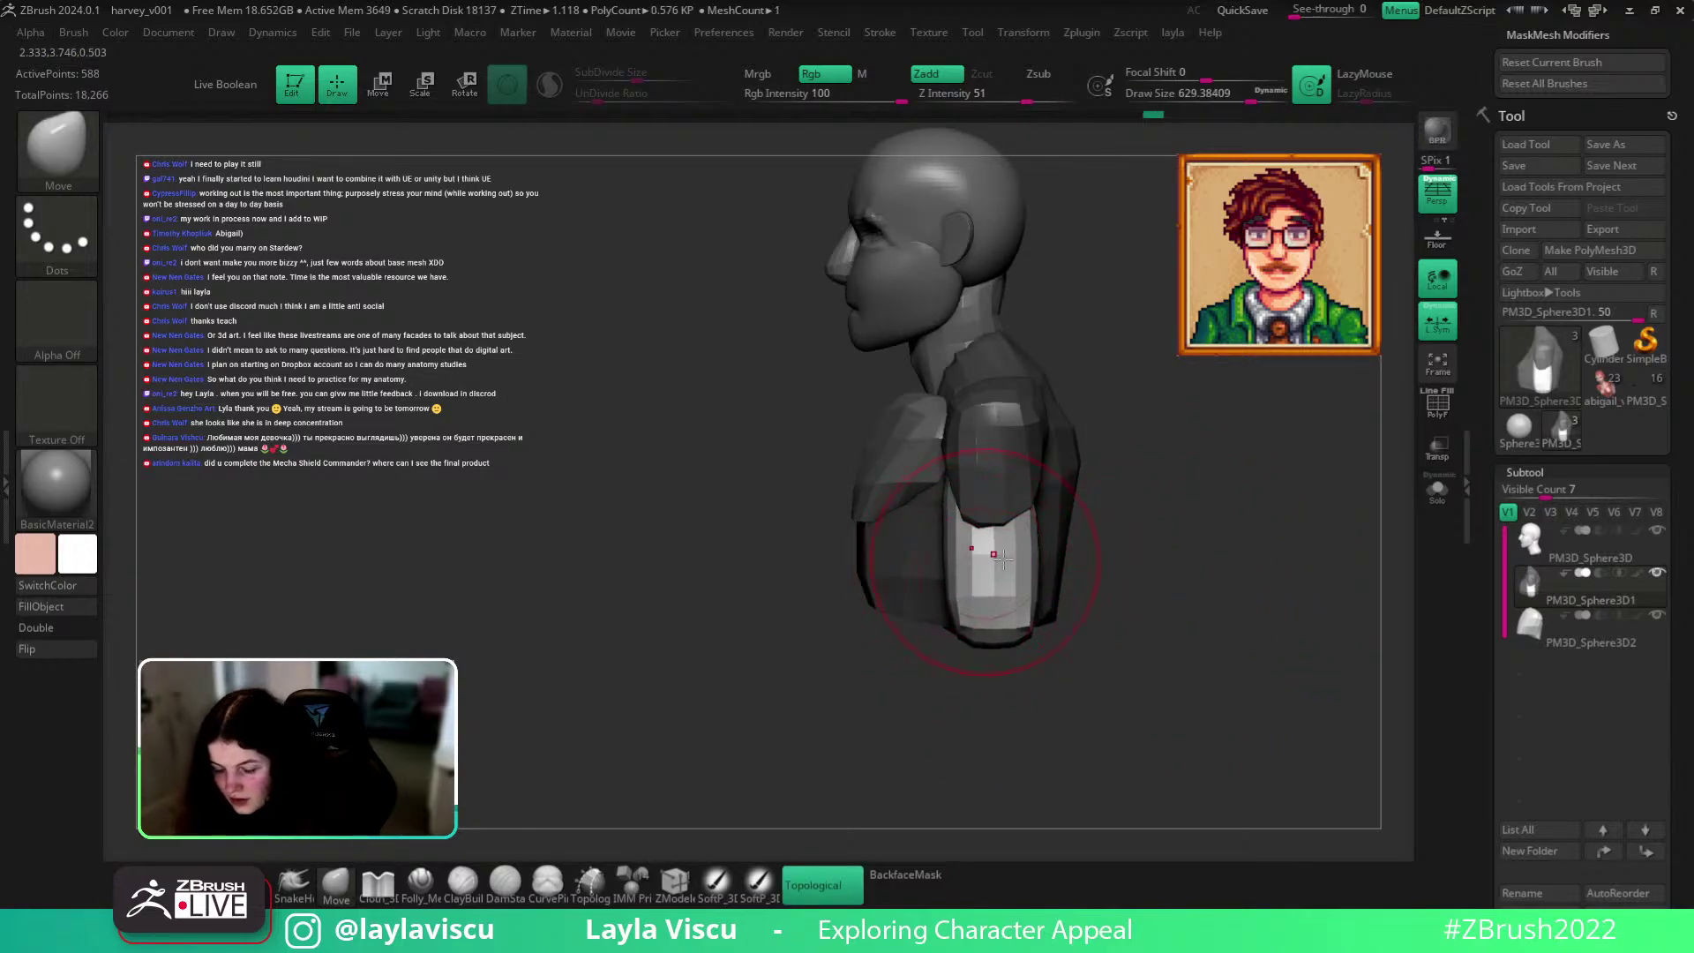
mouse_move(1145, 522)
mouse_down()
mouse_move(1232, 511)
mouse_move(964, 670)
mouse_up()
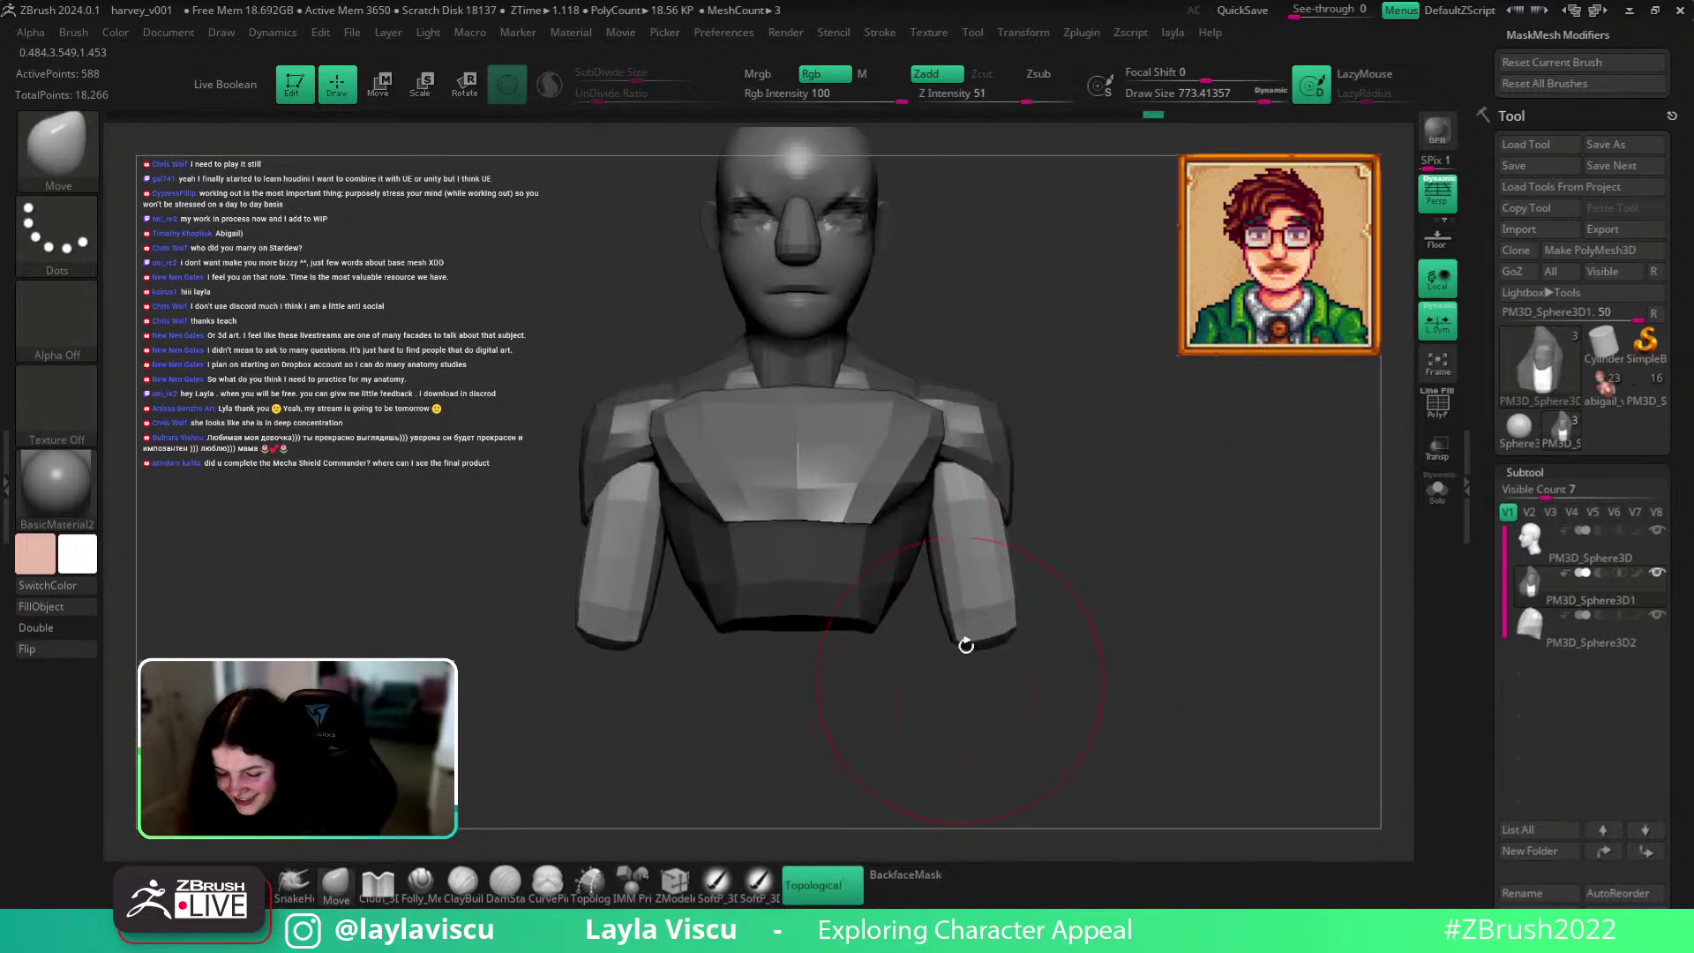
Turn off topological auto masking, reduce the Move brush size to about 344 and adjust the upper-arm blocks.
click(824, 885)
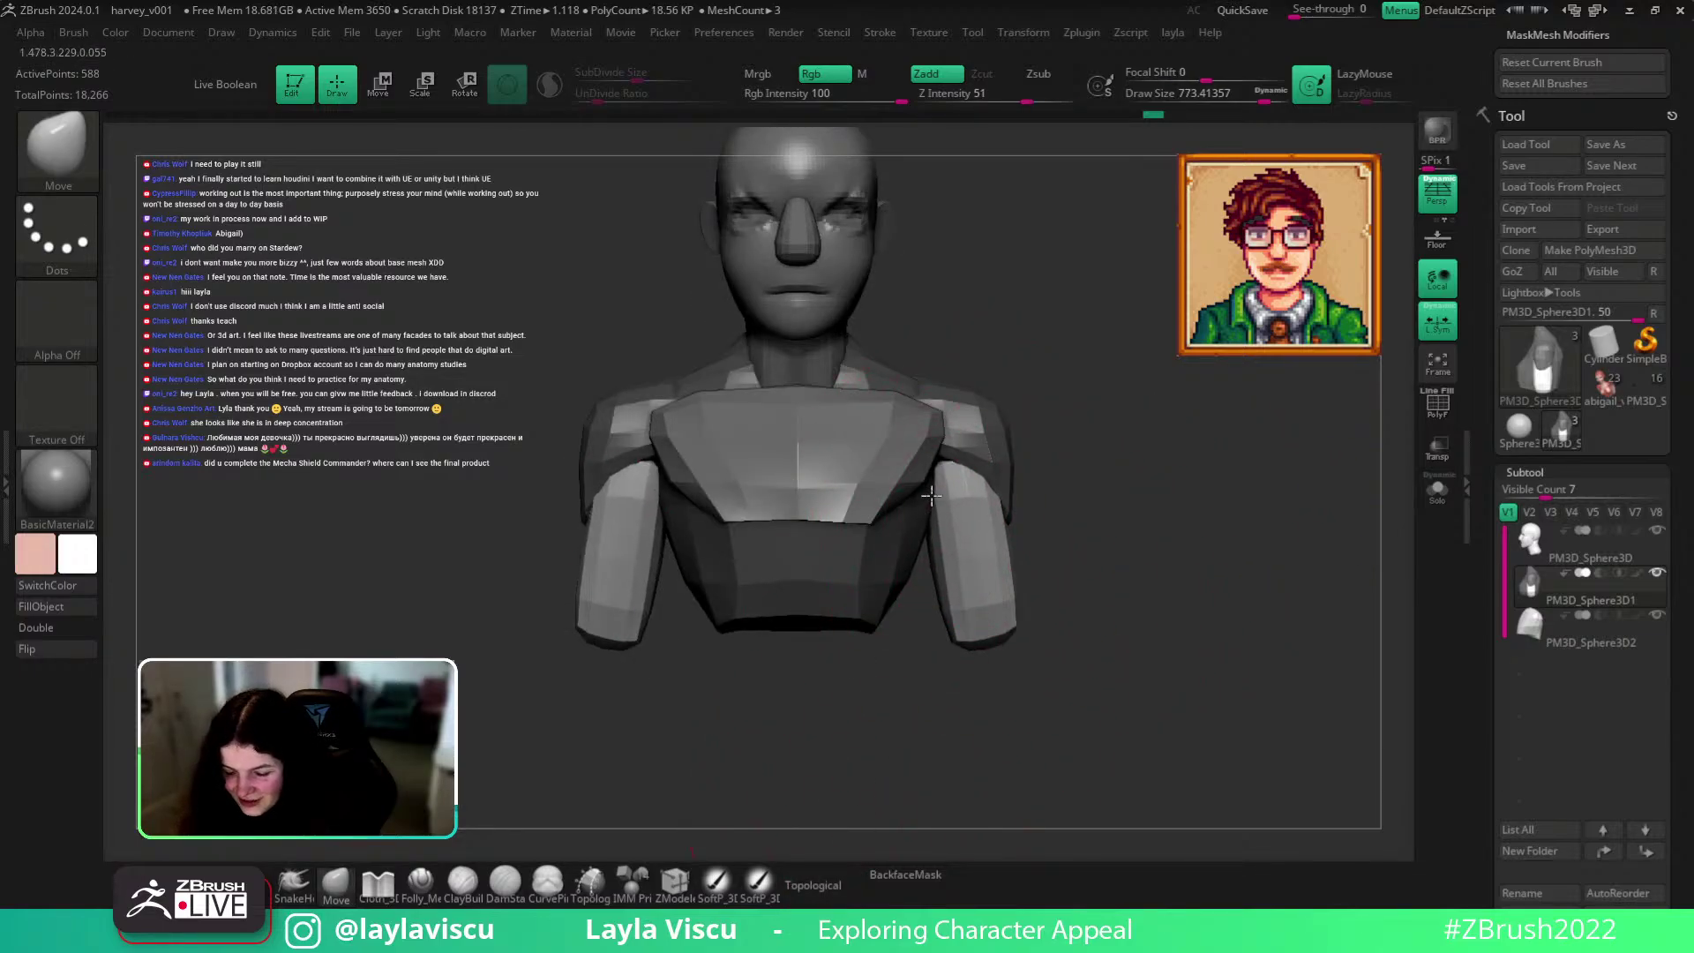
scroll(1023, 467, down, 4)
drag(1136, 553, 1138, 540)
key(s)
drag(1138, 540, 1096, 540)
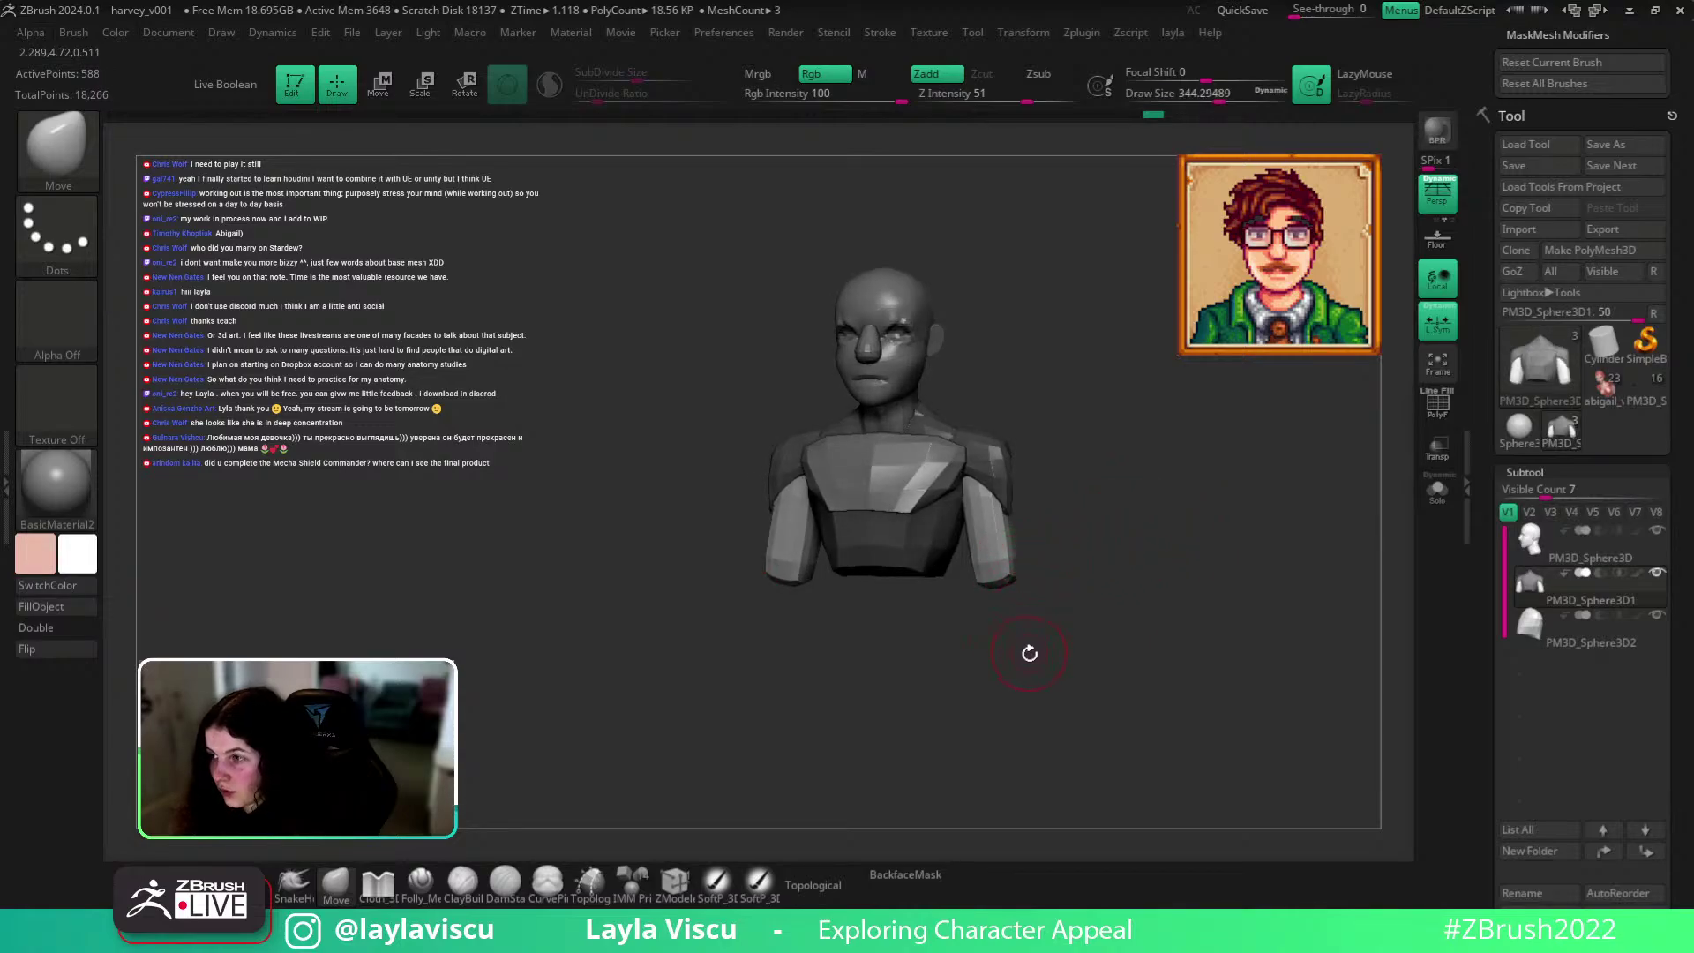
scroll(1103, 547, up, 3)
Duplicate the mirrored upper-arm blocks downward as forearm blocks.
shift+drag(1141, 547, 1179, 616)
key(w)
ctrl+drag(959, 386, 1070, 550)
drag(1126, 692, 1217, 727)
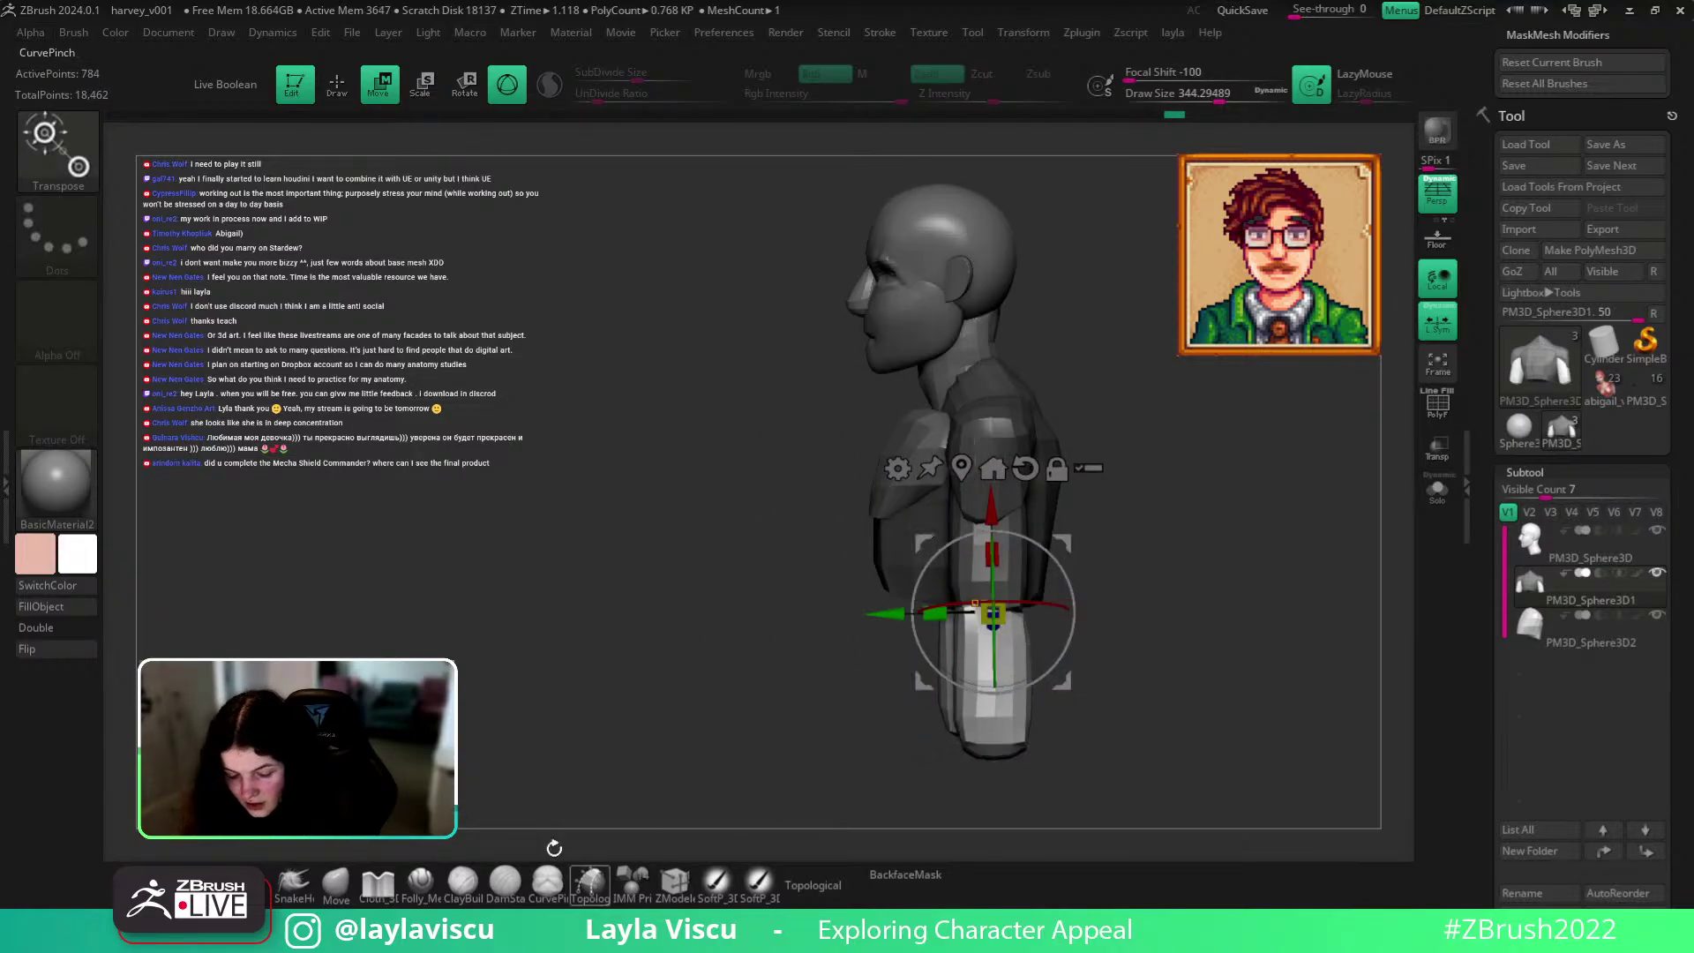
Lengthen the duplicated forearm blocks and angle them outward below the upper arms.
alt+drag(1195, 522, 1149, 442)
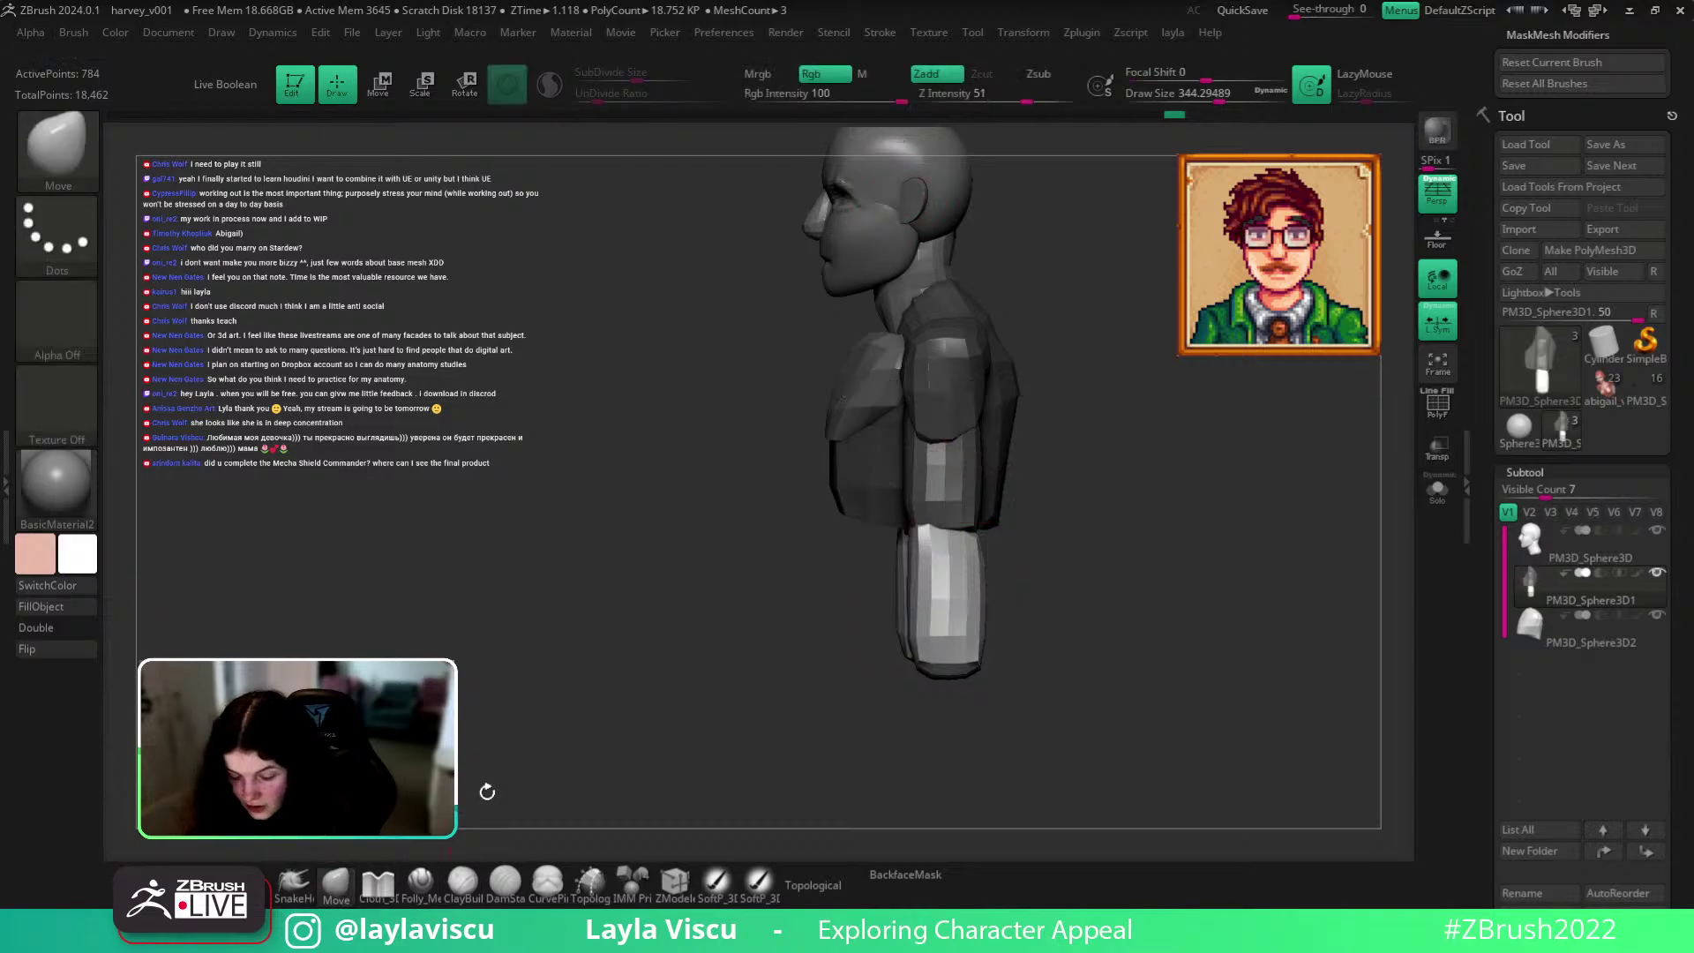
drag(942, 635, 946, 391)
key(q)
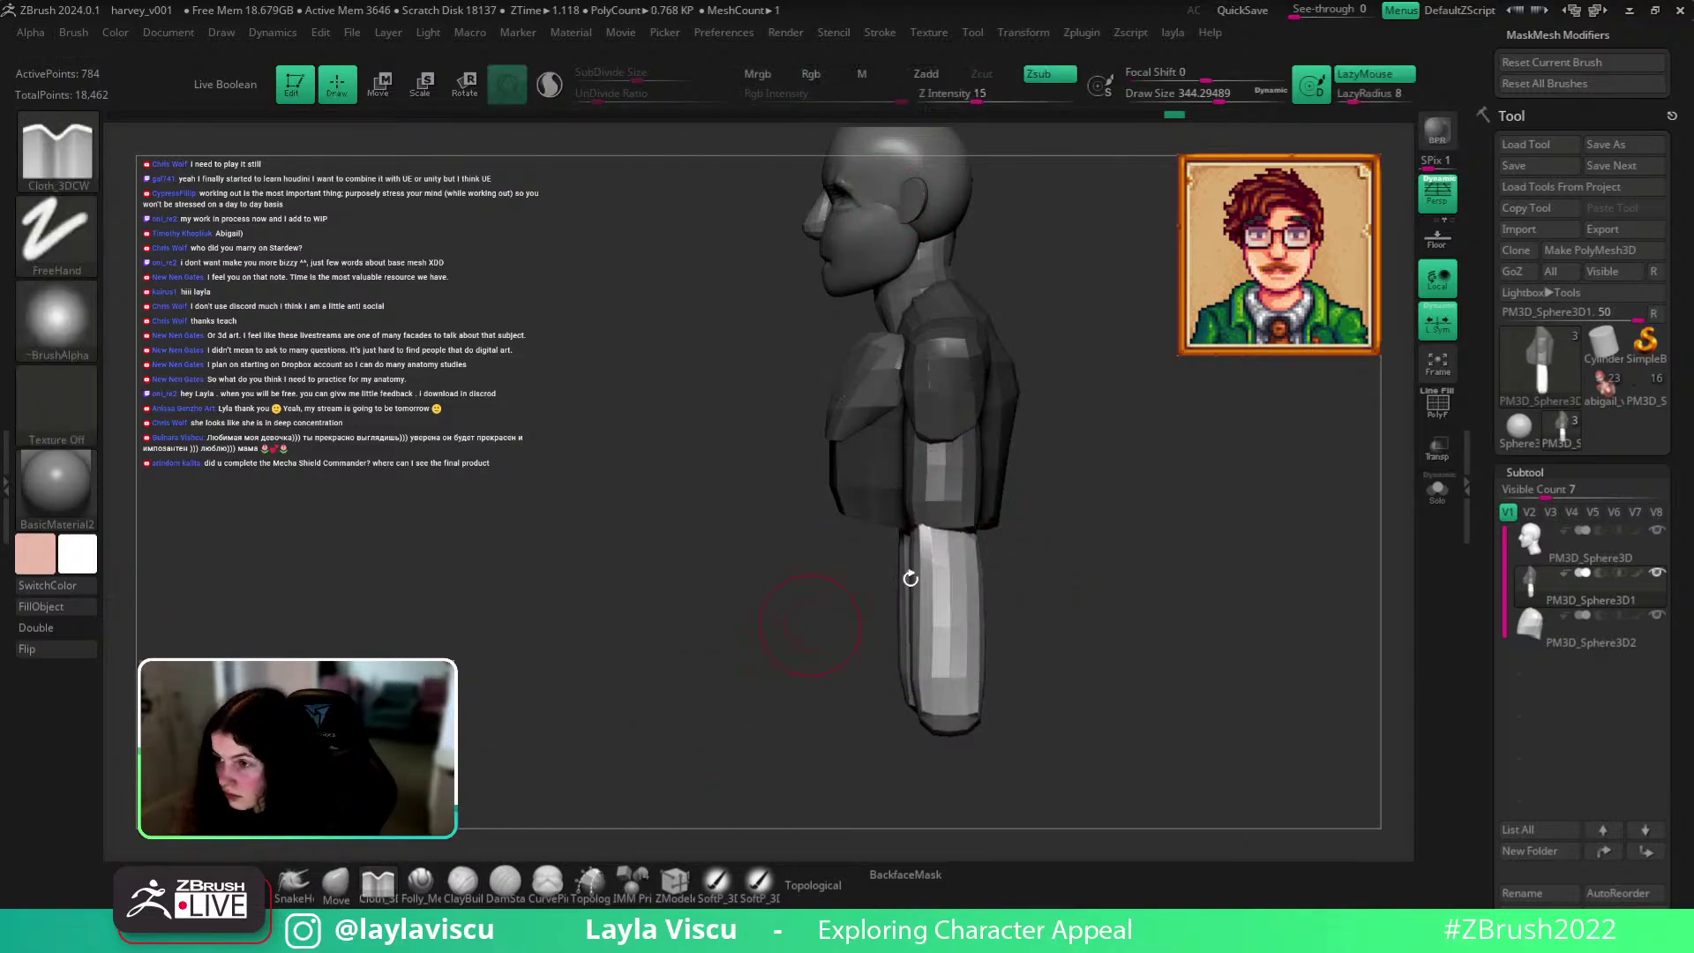
drag(1149, 565, 1153, 569)
key(e)
mouse_move(1026, 581)
mouse_down()
mouse_move(1005, 601)
mouse_move(1153, 575)
mouse_move(1128, 560)
mouse_move(1163, 623)
mouse_up()
click(339, 885)
Undo the forearm adjustments and the duplication of the upper-arm blocks.
key(ctrl+z)
key(ctrl+z)
key(ctrl+z)
key(ctrl+z)
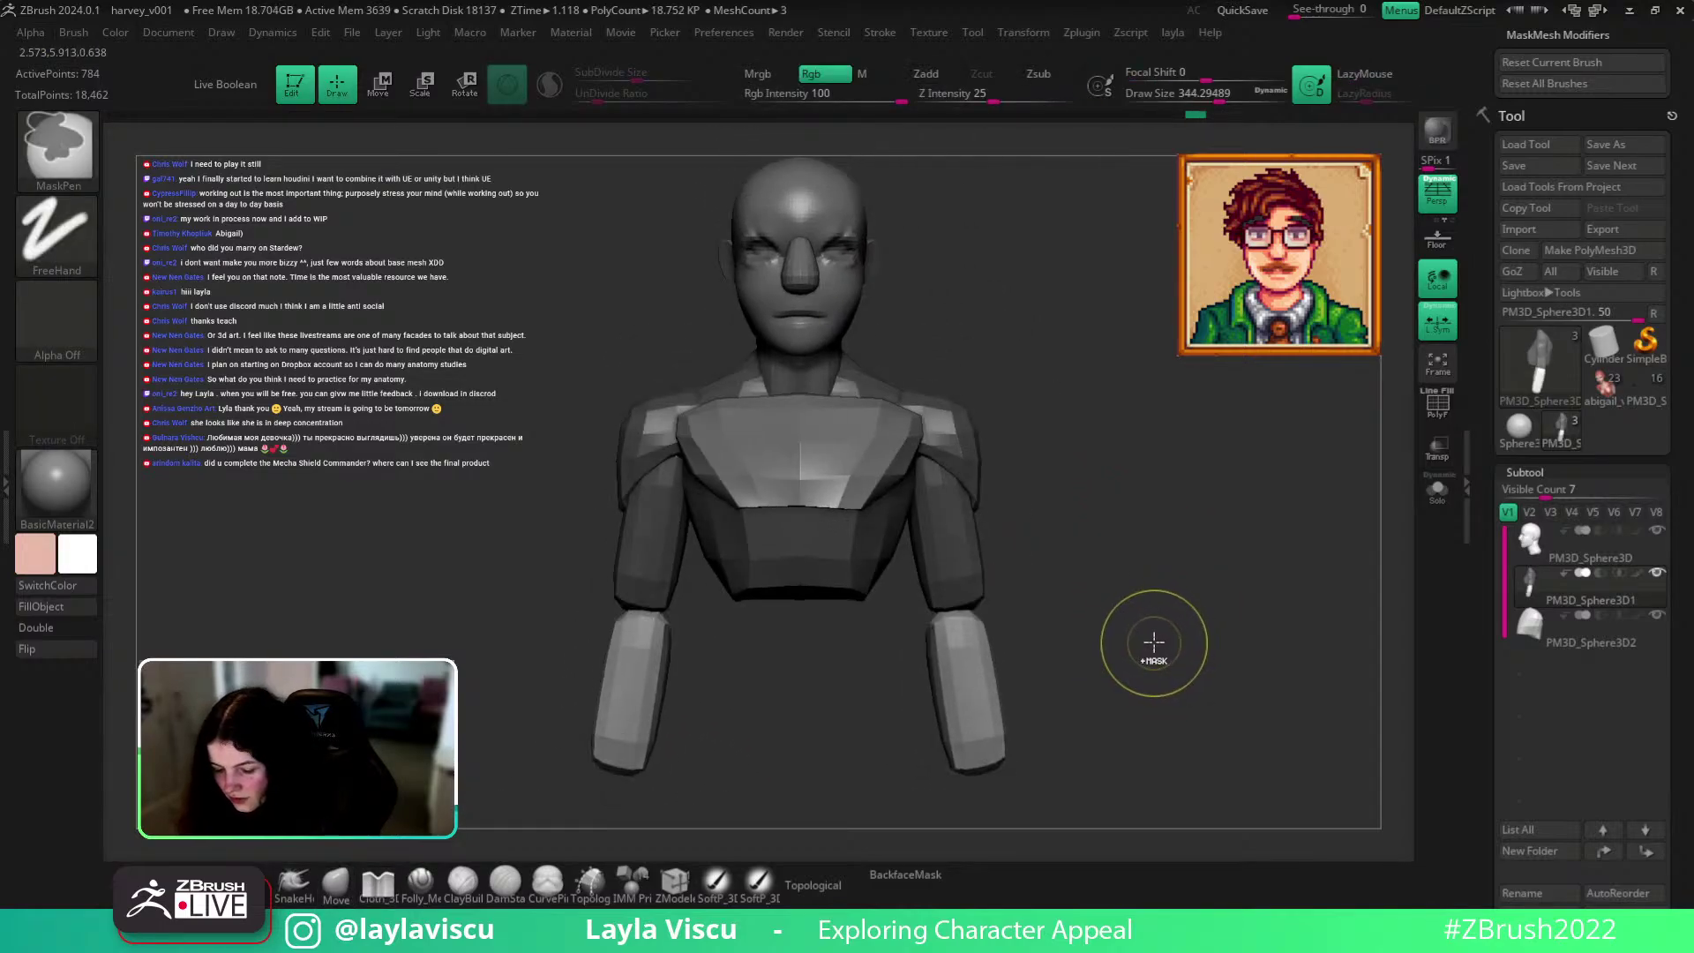
alt+drag(1144, 566, 1163, 664)
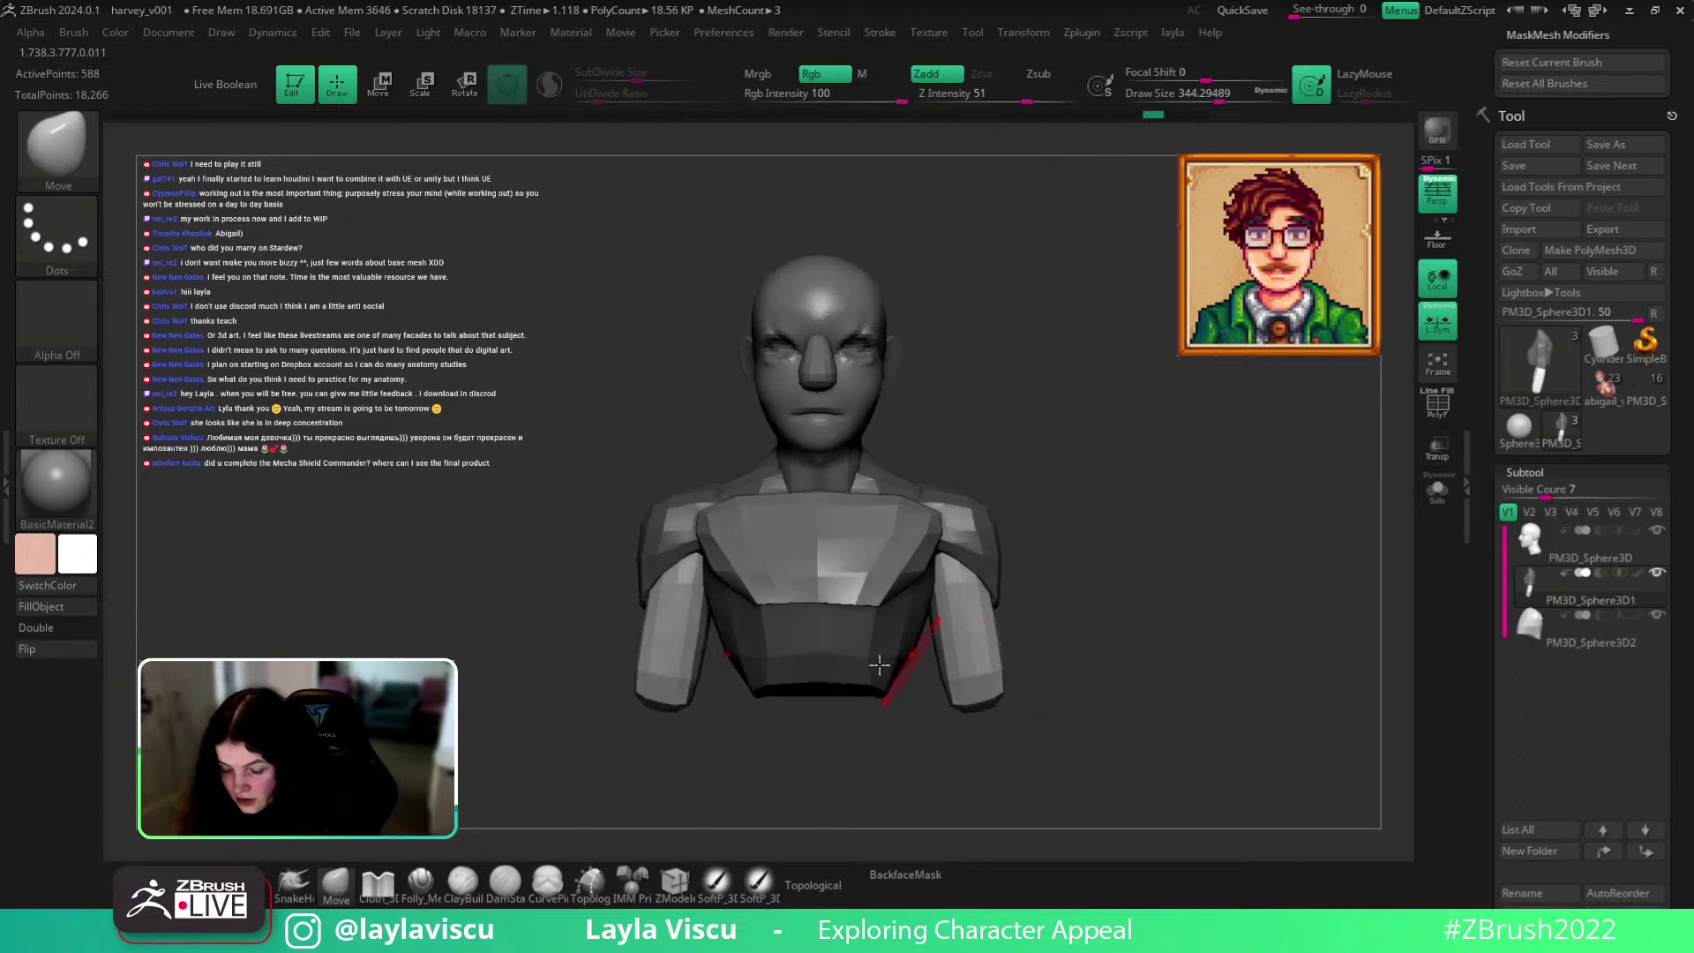
Clear the mask, show the polygroup wireframe and reduce the Move brush size to about 177.
ctrl+drag(1142, 585, 1183, 658)
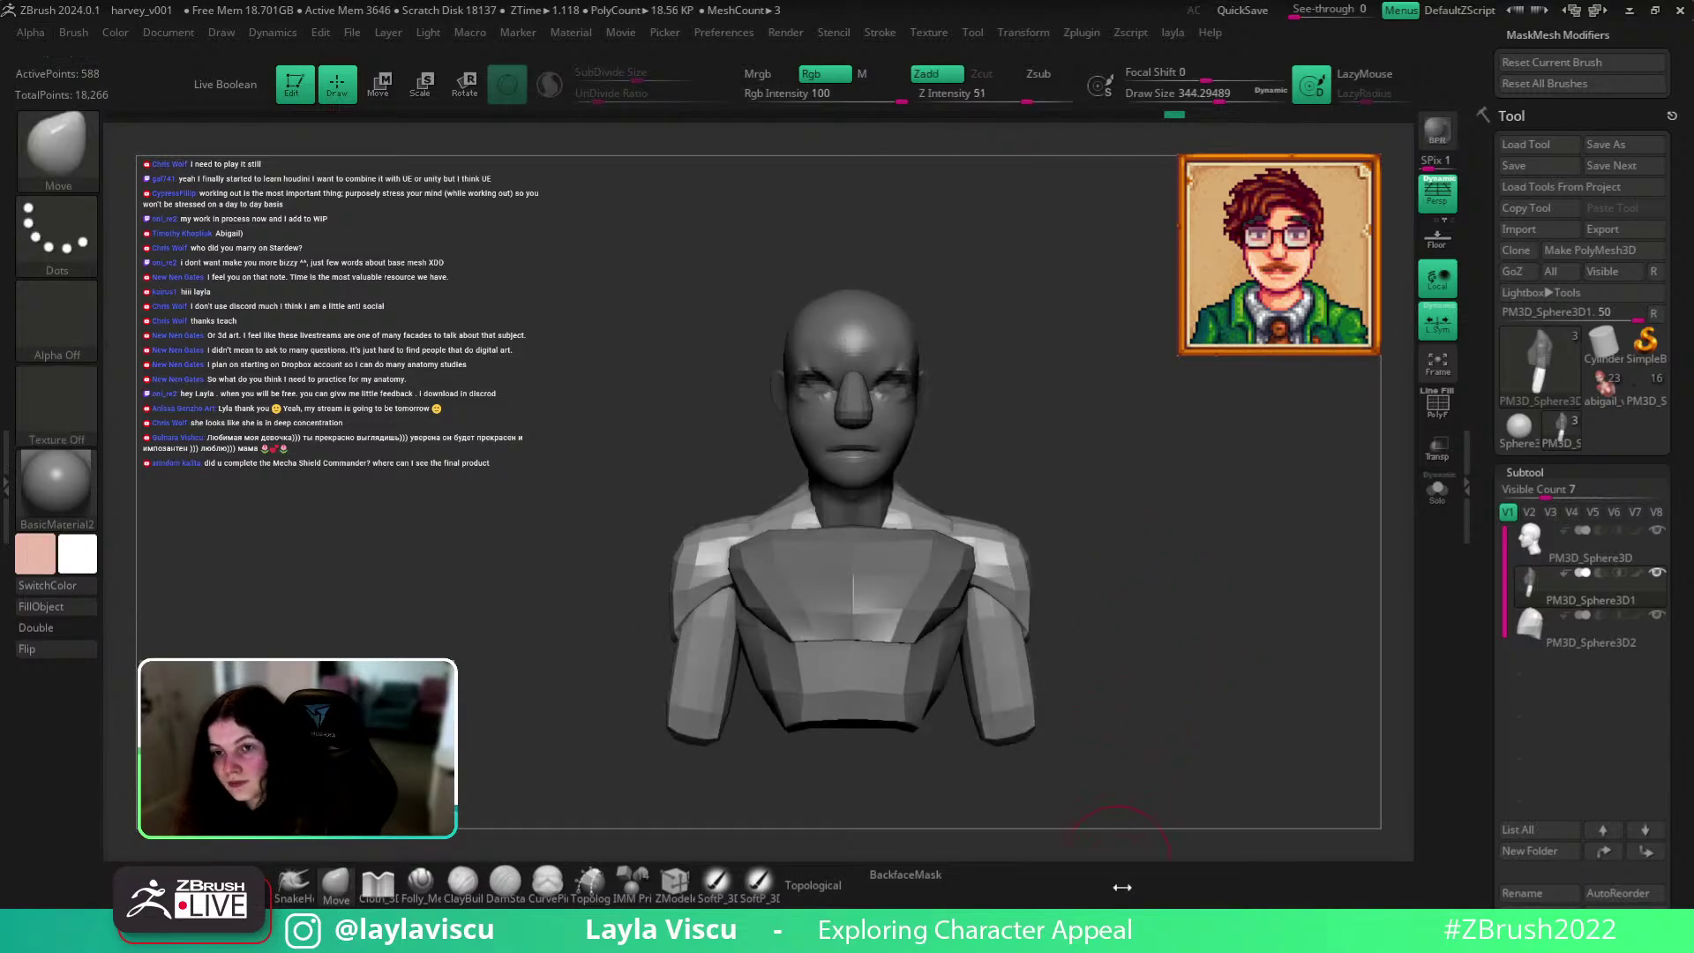
drag(1168, 583, 1141, 521)
key(shift+f)
drag(1123, 446, 1037, 487)
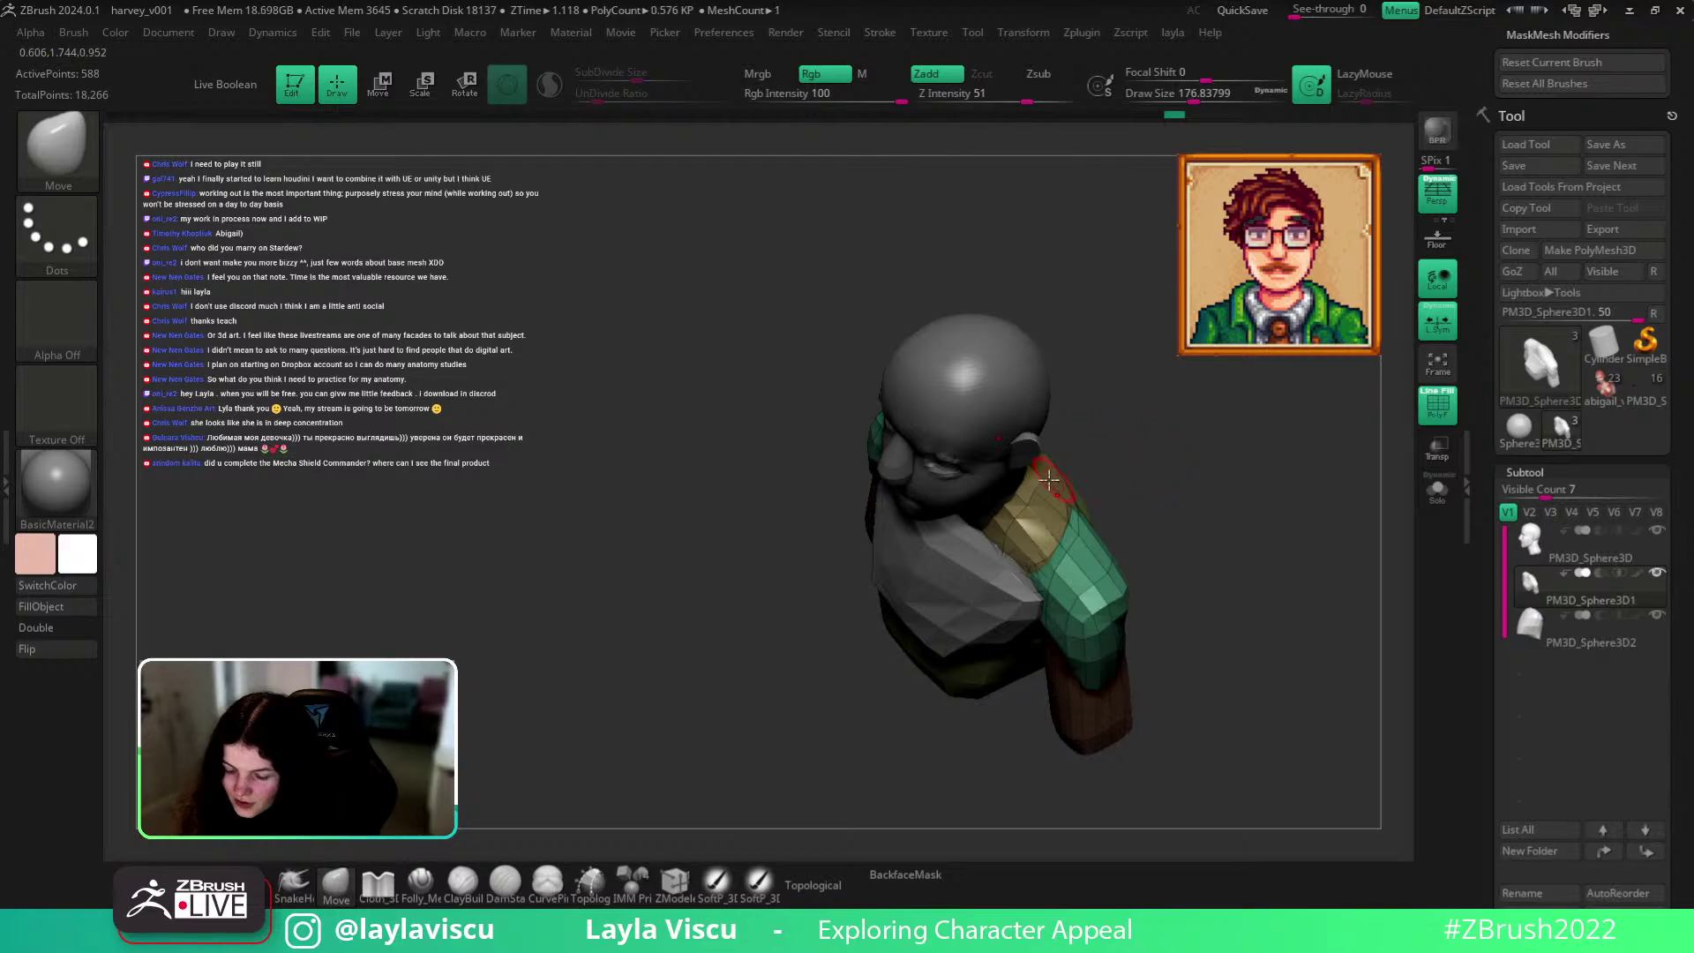
Insert a ZModeler edge loop across the upper-back form, isolate the torso subtool and insert another across the torso's front.
mouse_move(1110, 483)
mouse_down()
mouse_move(1161, 446)
mouse_move(1229, 449)
mouse_move(1240, 503)
mouse_move(1354, 612)
mouse_move(1353, 582)
mouse_move(1111, 518)
mouse_move(898, 512)
mouse_up()
click(674, 882)
click(898, 513)
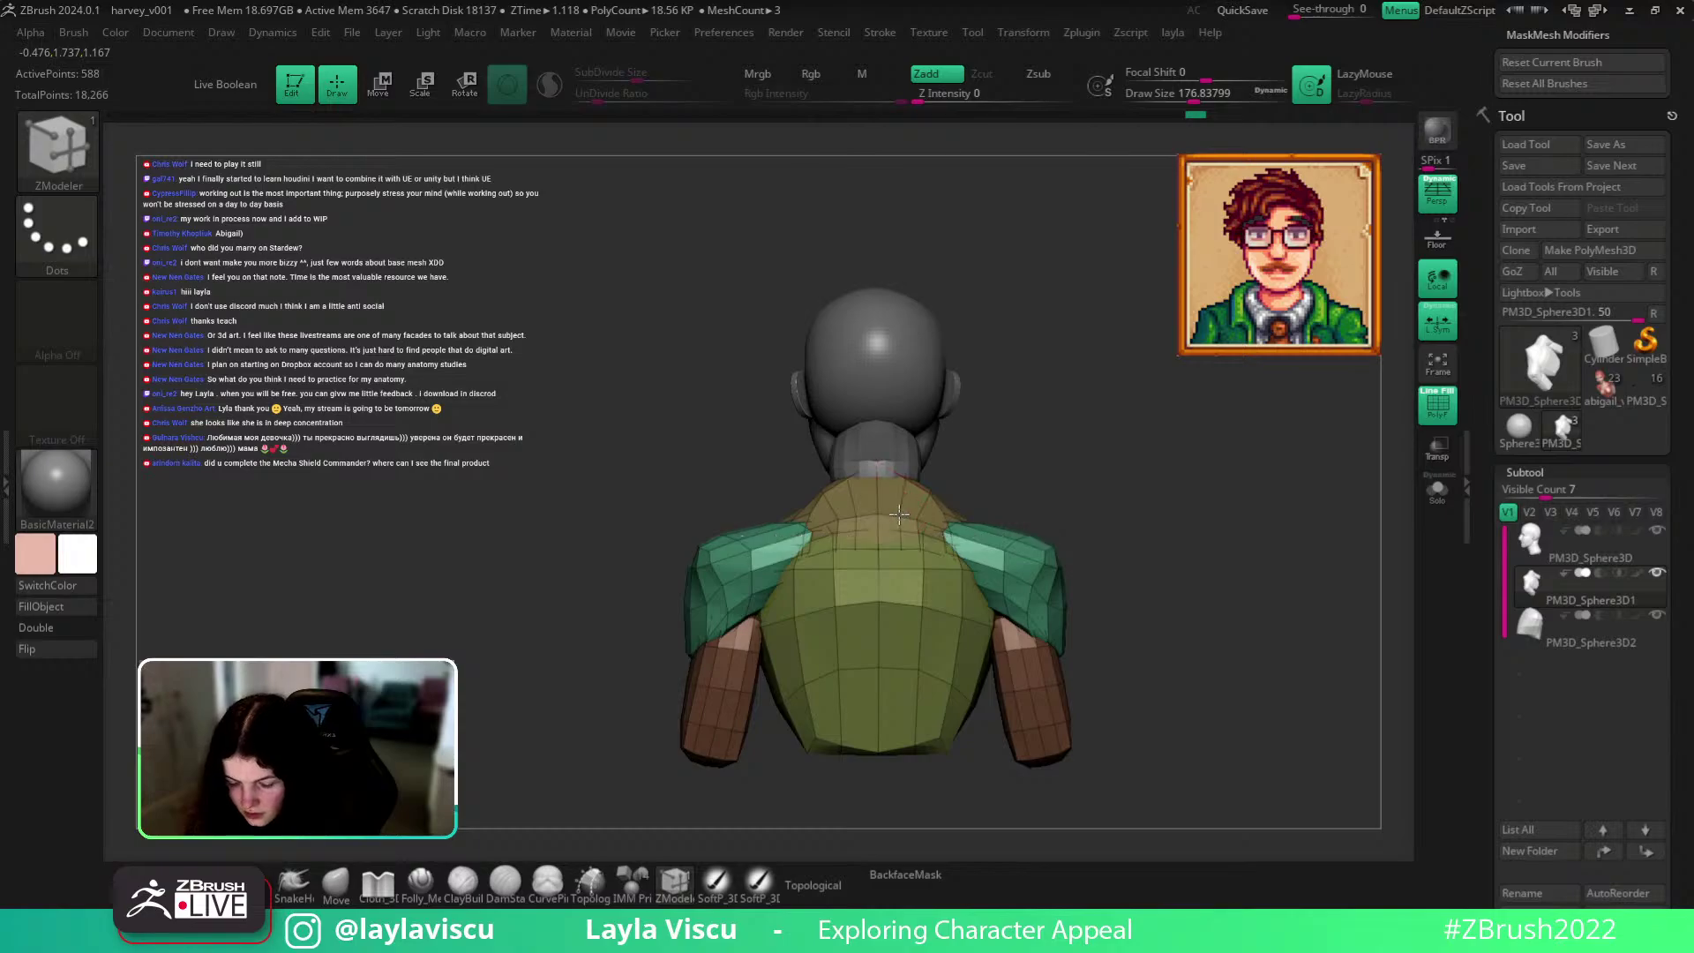
mouse_move(1119, 454)
mouse_down()
mouse_move(1207, 486)
mouse_move(1132, 442)
mouse_up()
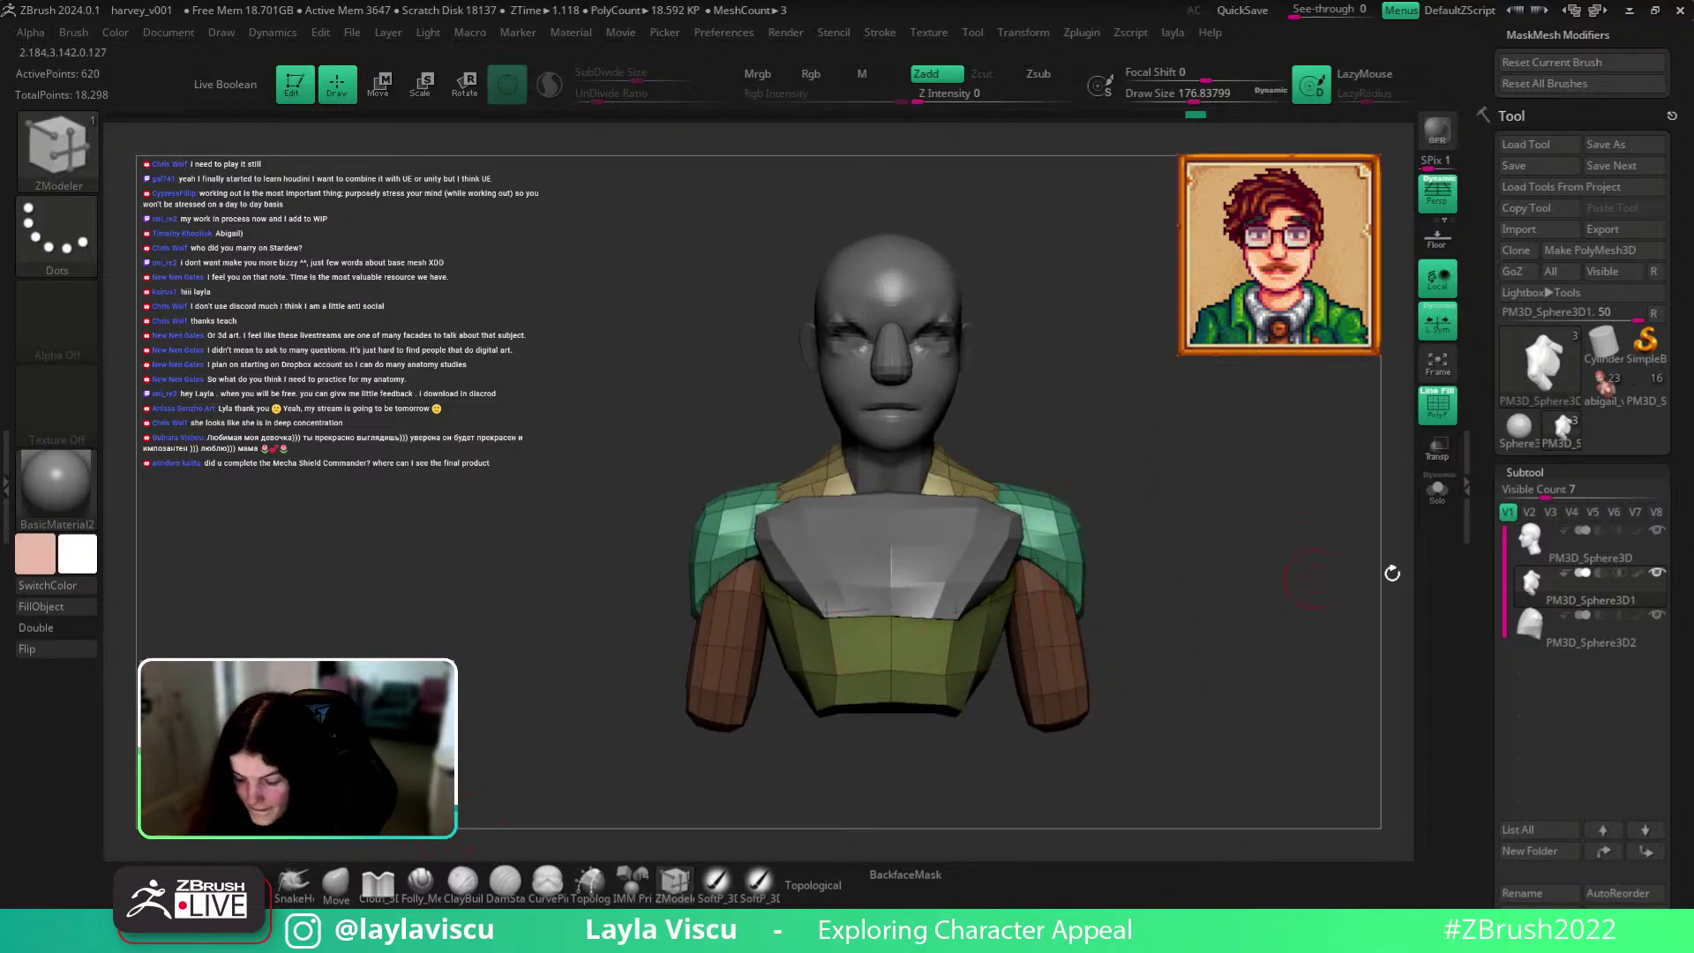
click(1437, 491)
click(916, 613)
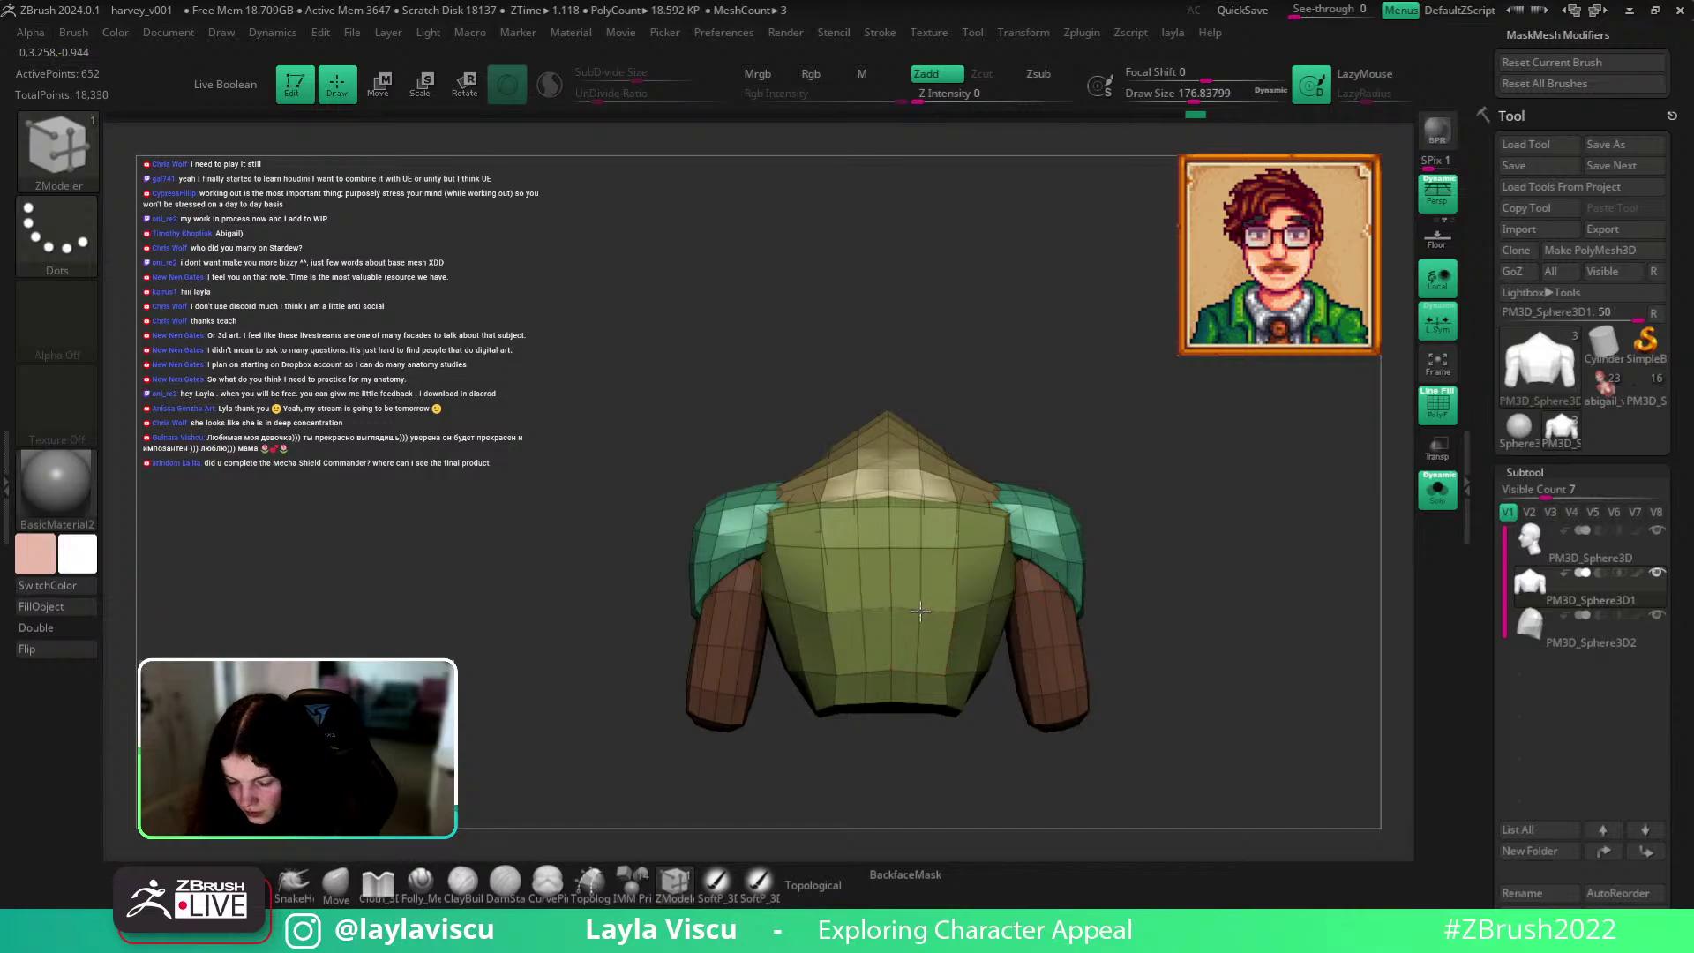
Undo the last edge loop on the torso and turn off Solo to bring back the full bust.
key(ctrl+z)
click(1437, 491)
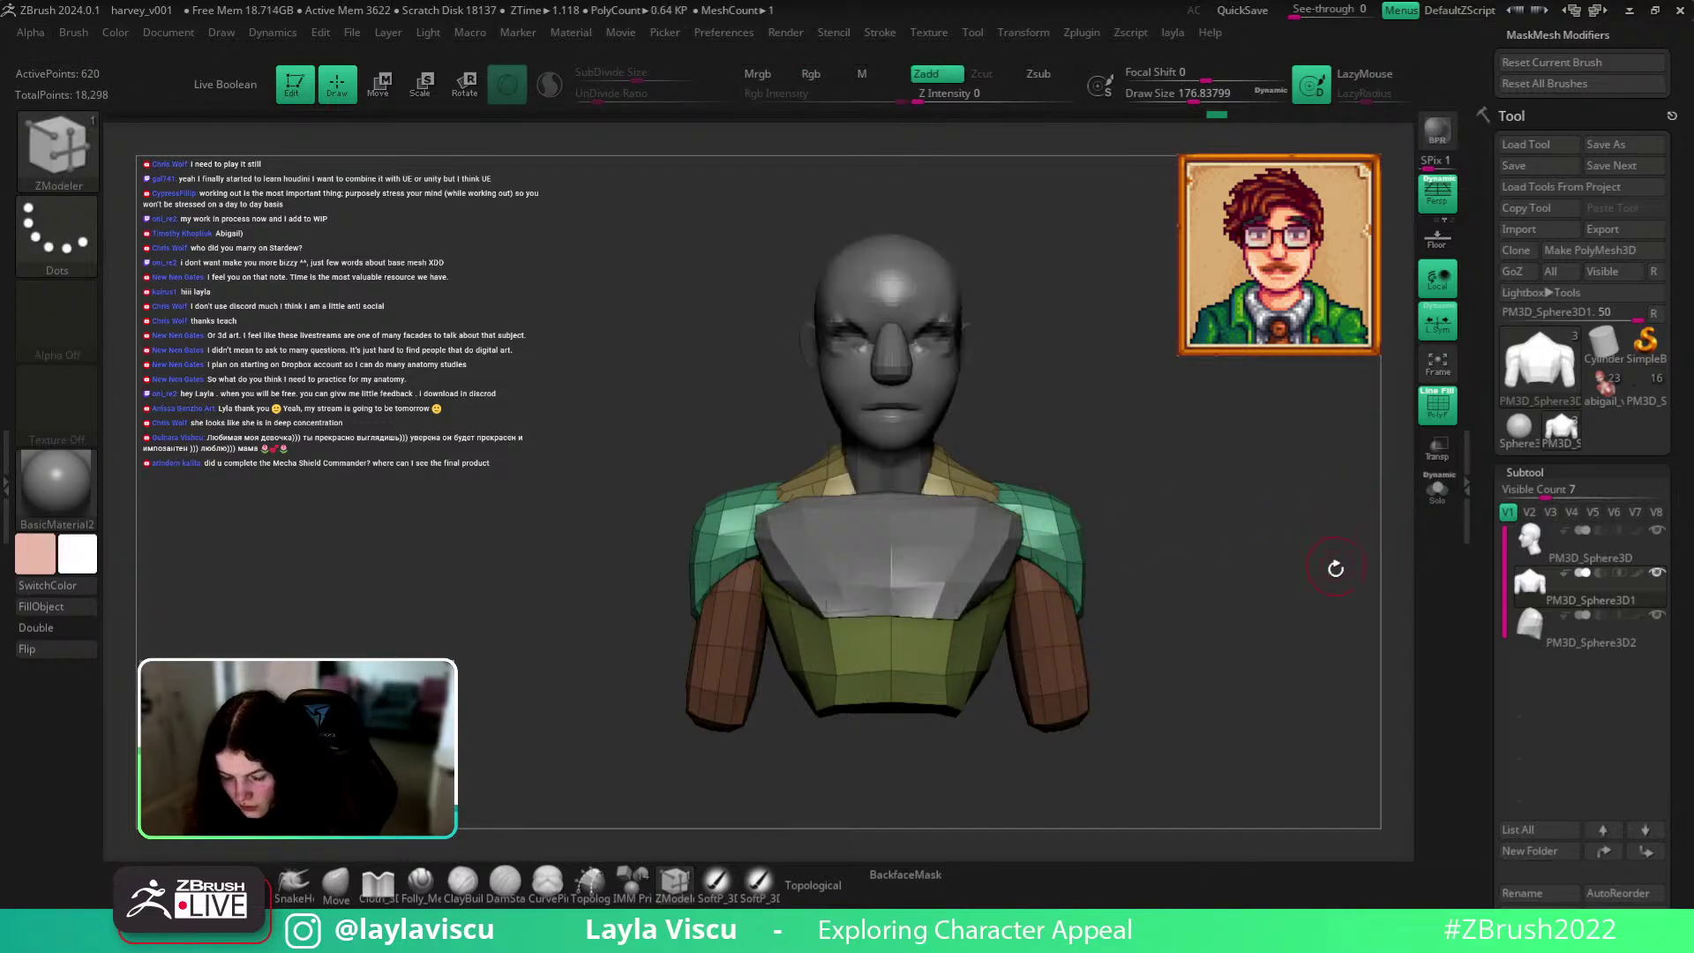
drag(1332, 564, 1265, 641)
Isolate the main torso polygroup, subdivide it once, and redisplay the full bust without the polygroup wireframe.
ctrl+shift+click(975, 651)
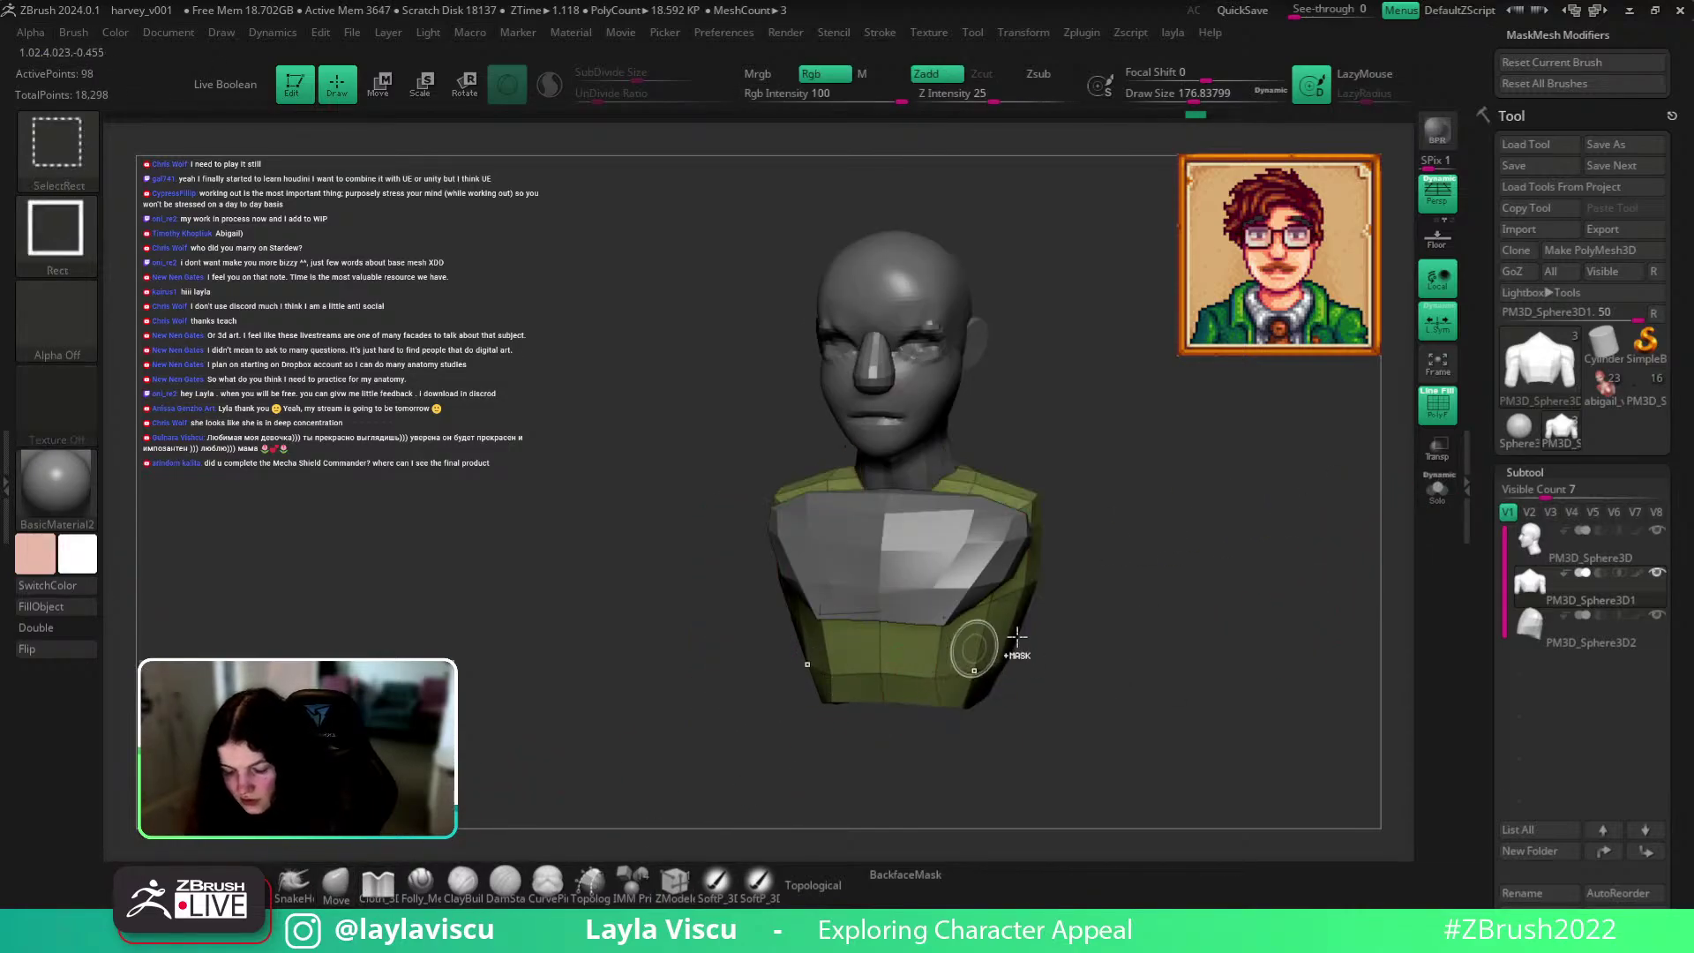
key(ctrl+shift+s)
ctrl+shift+click(1164, 680)
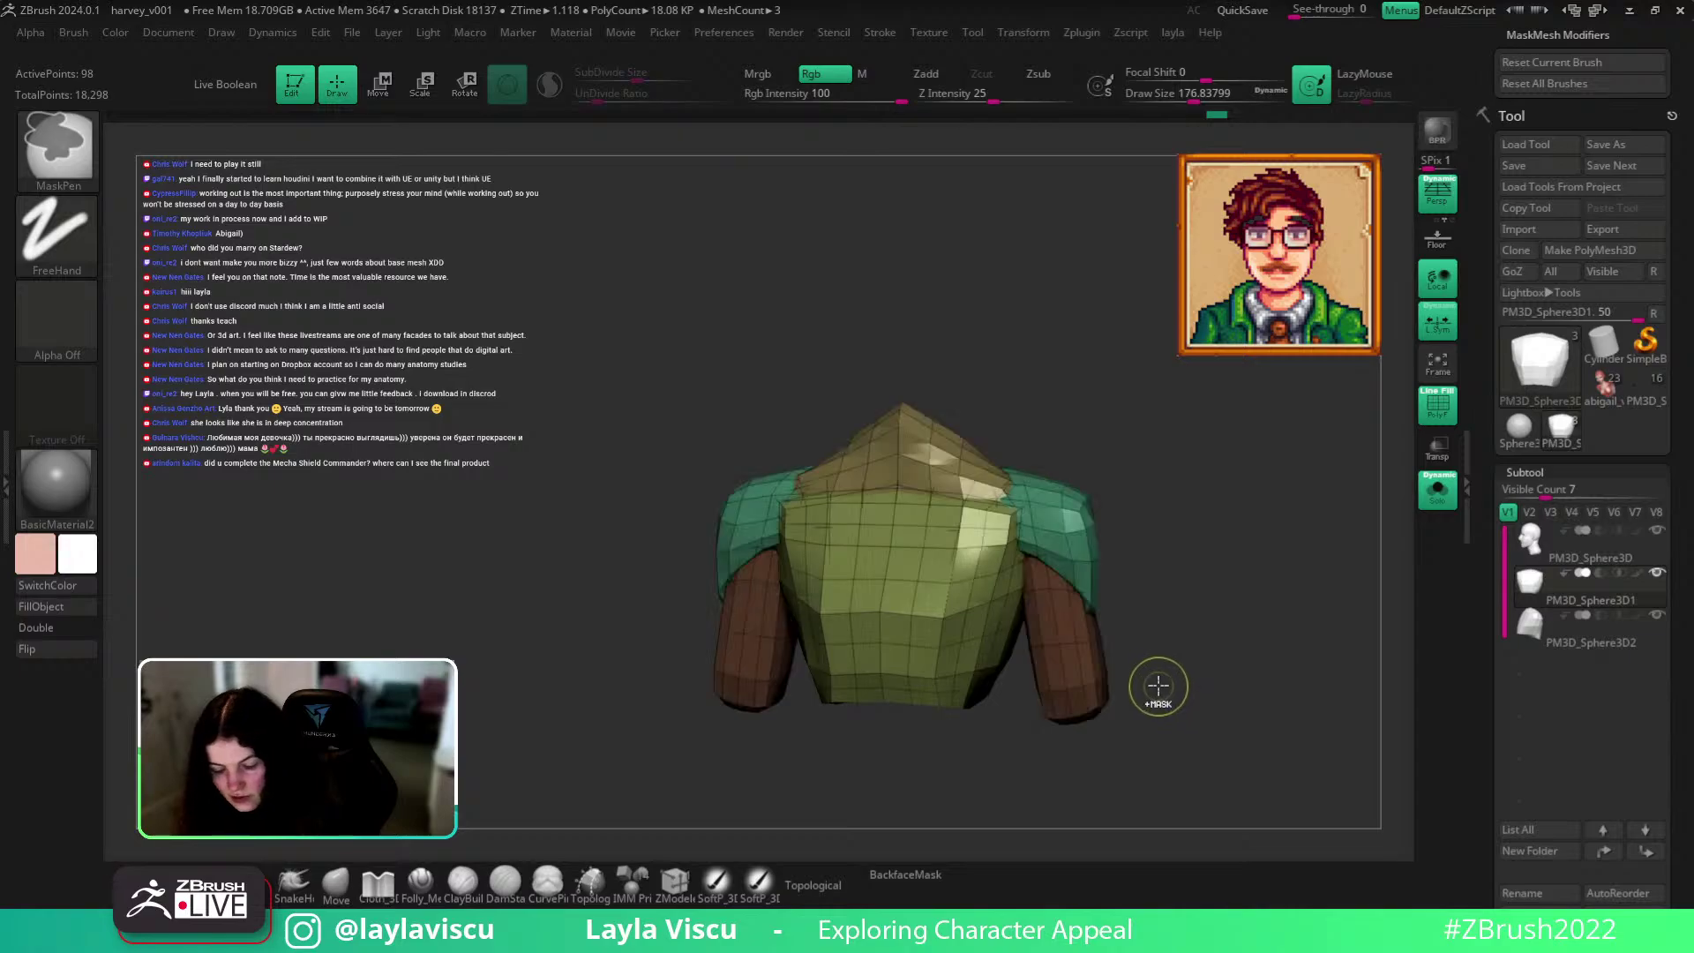
click(1437, 490)
shift+drag(1324, 579, 1233, 635)
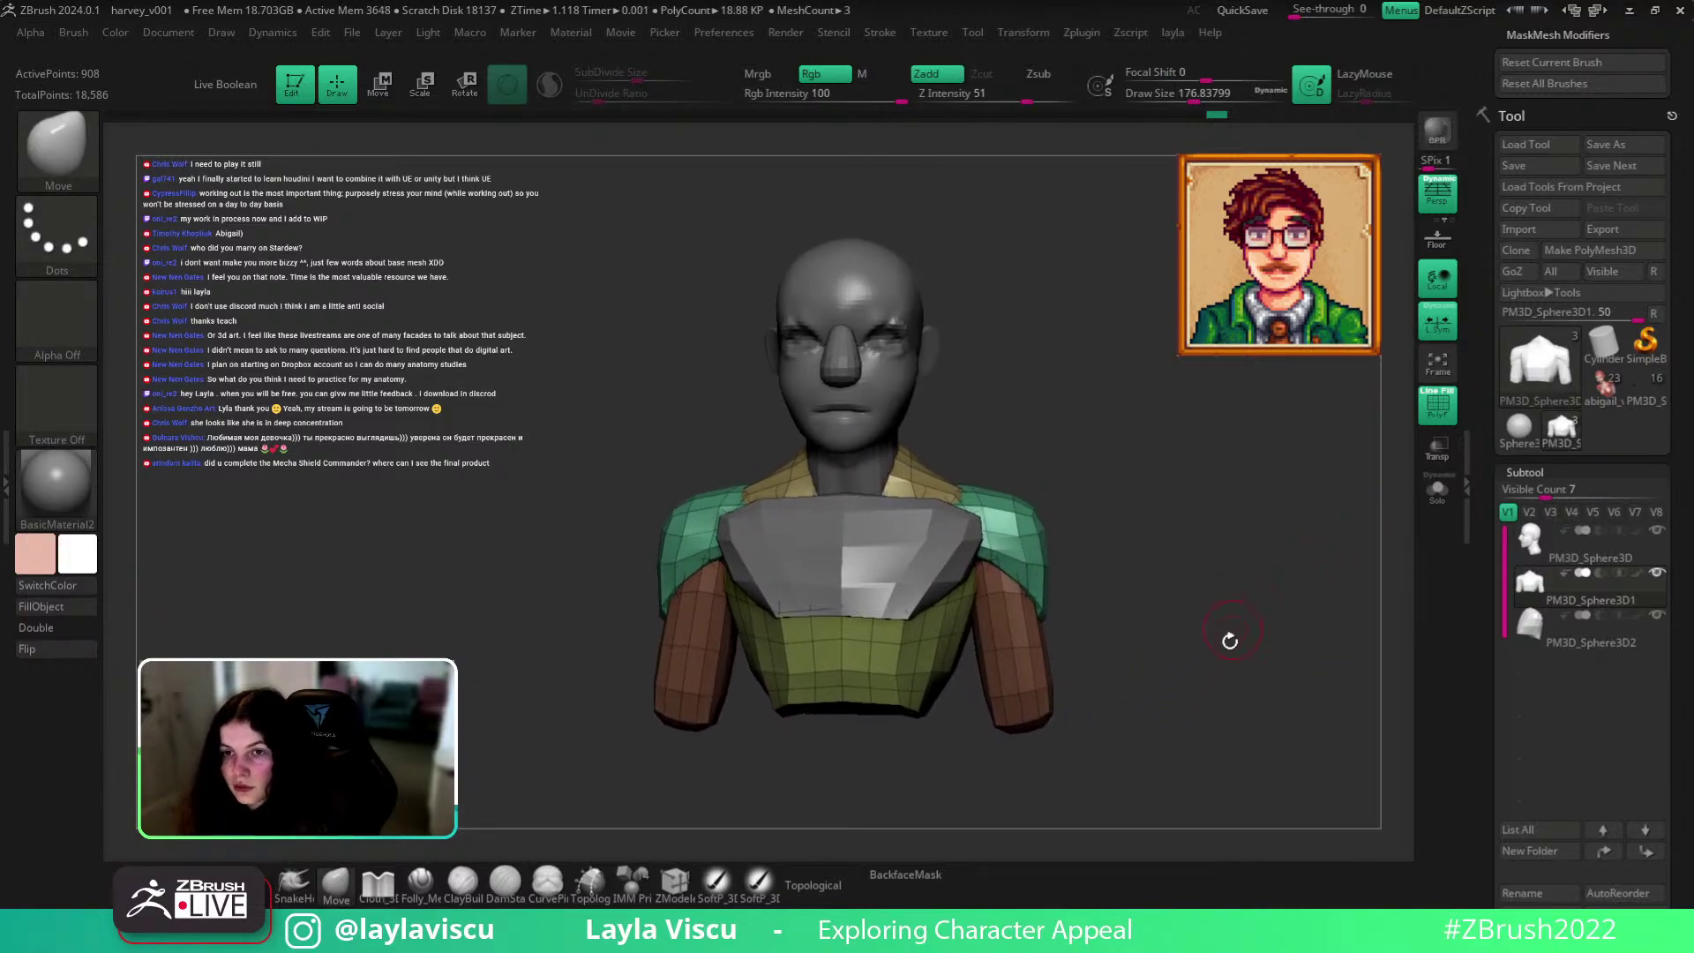
key(shift+f)
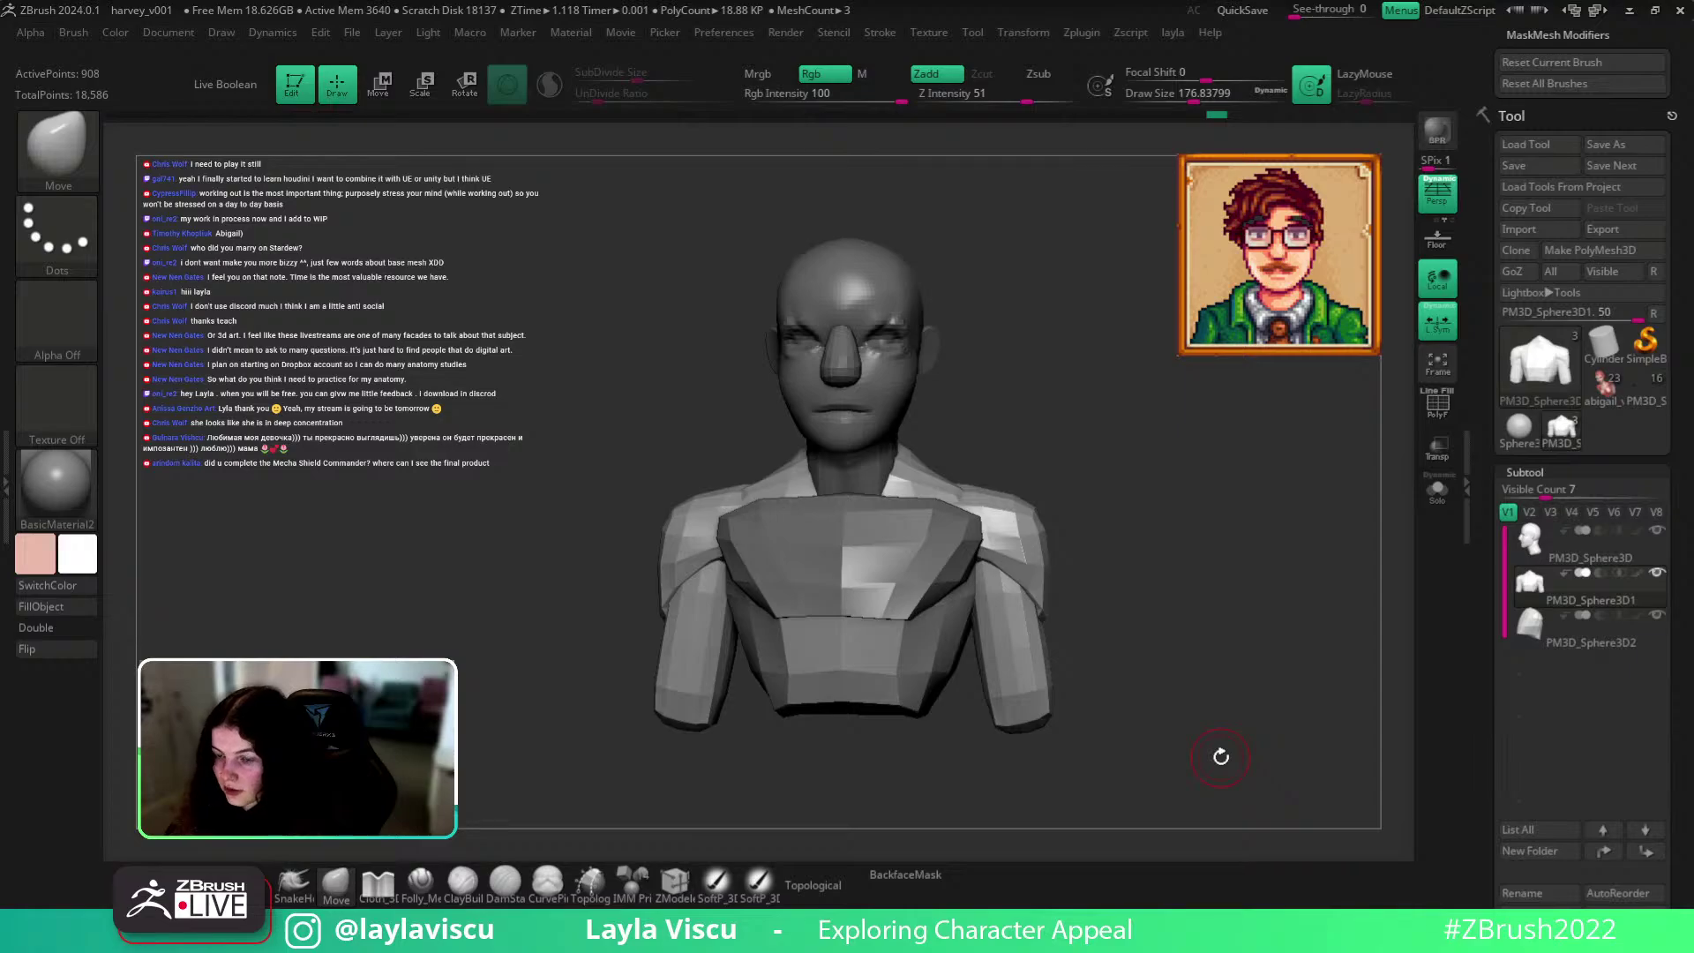
Adjust the fronts of the shoulder forms with the Move brush, increasing its size to about 212.
drag(1160, 616, 1085, 589)
key(shift)
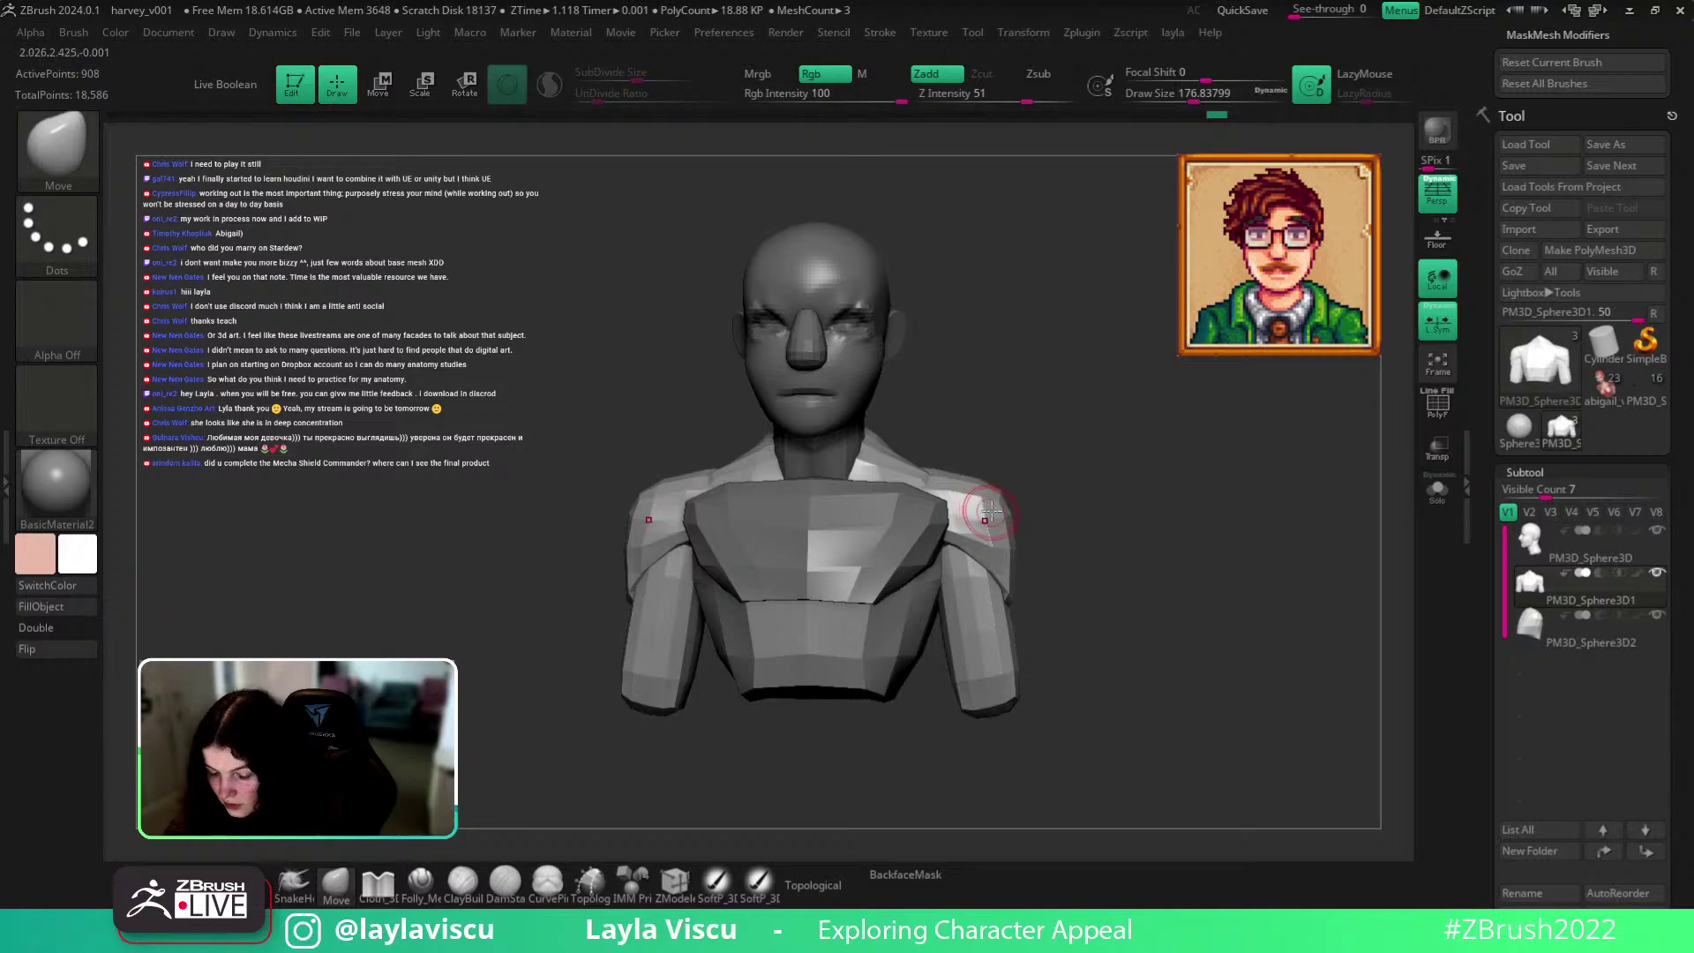
mouse_move(1041, 512)
mouse_down()
mouse_move(971, 518)
mouse_move(1005, 565)
mouse_move(950, 519)
mouse_up()
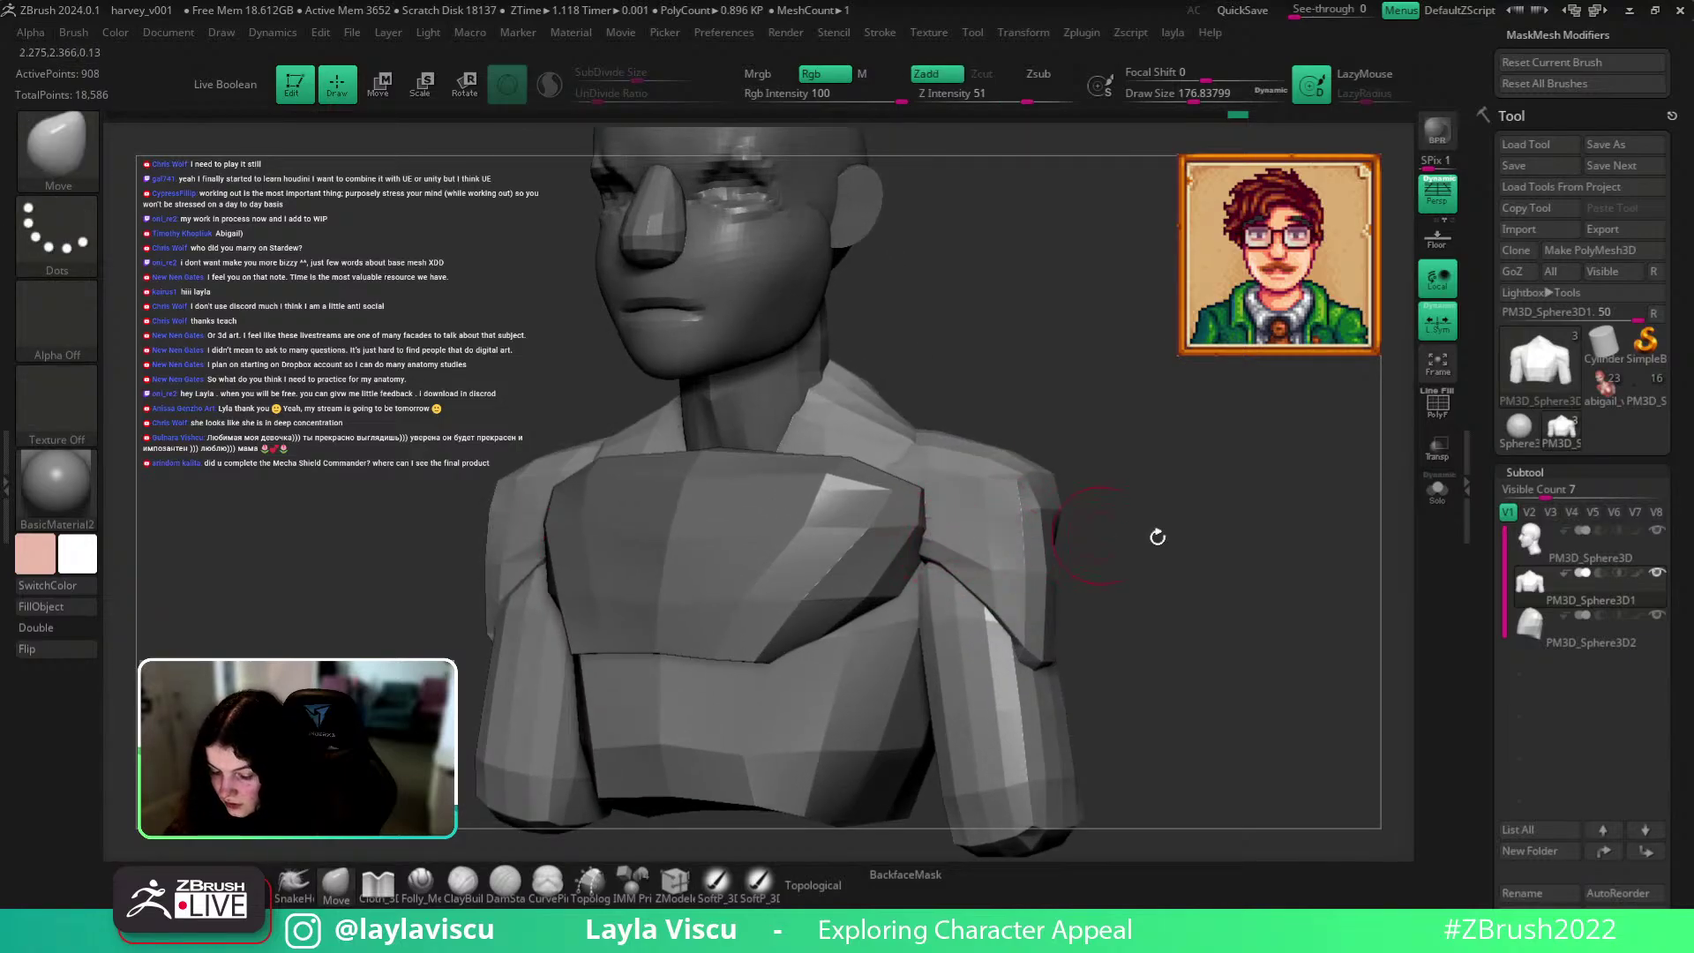
shift+drag(1134, 533, 1125, 530)
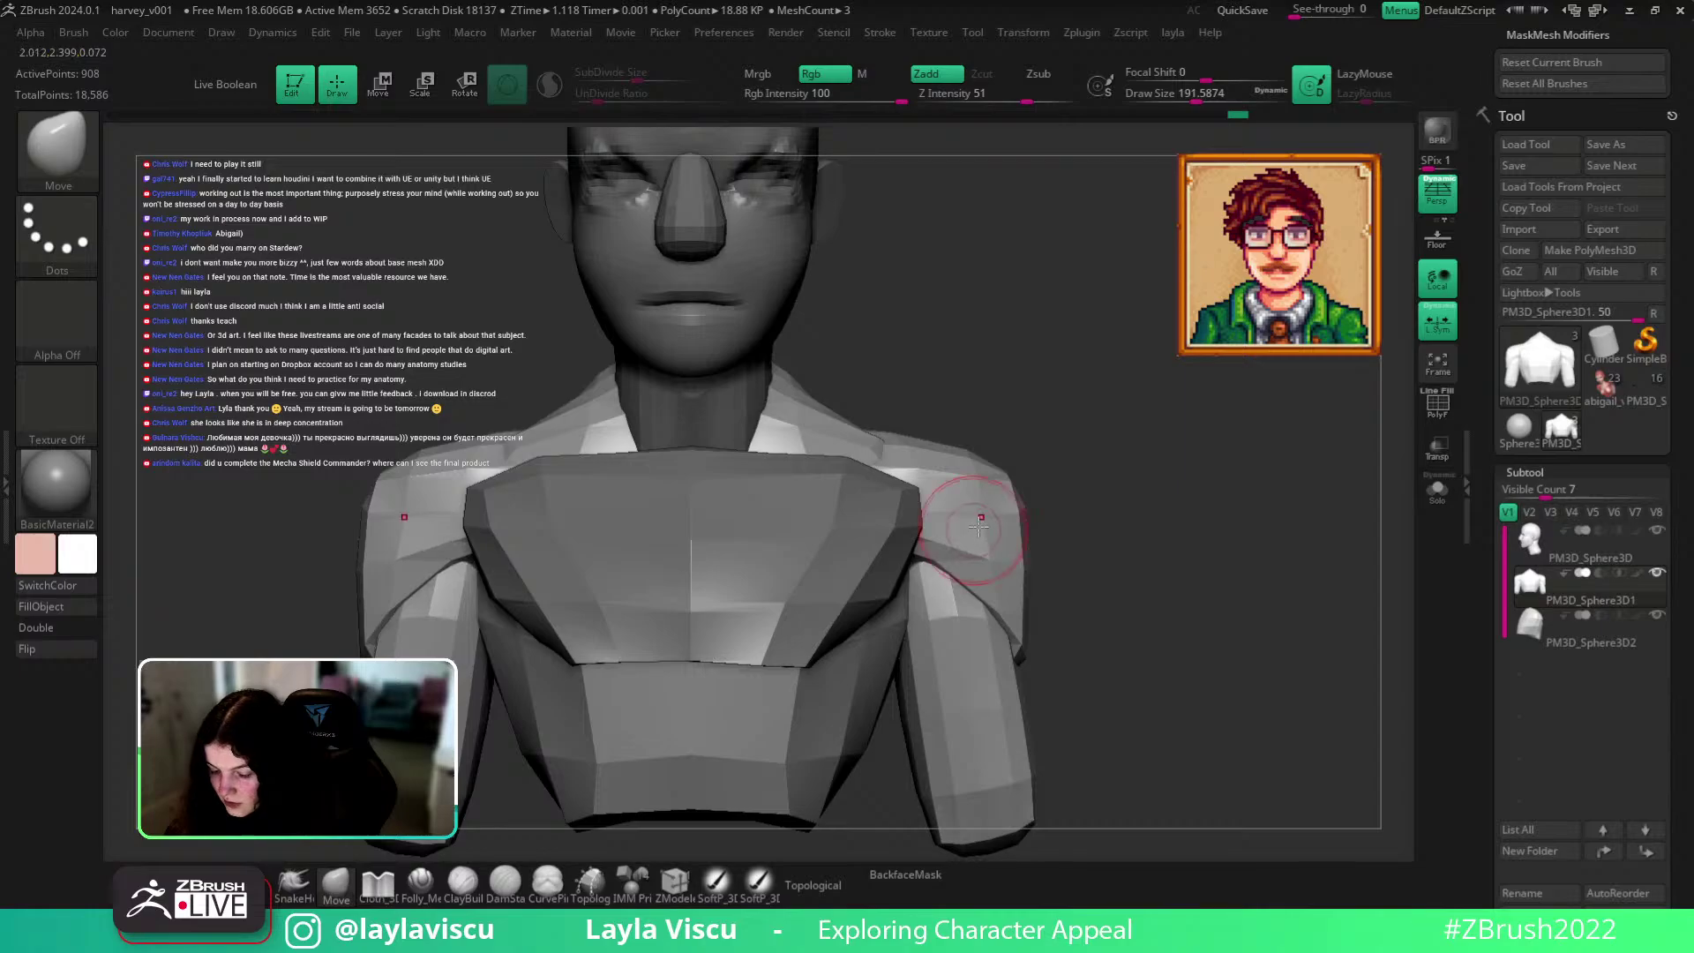
key(s)
drag(958, 500, 962, 499)
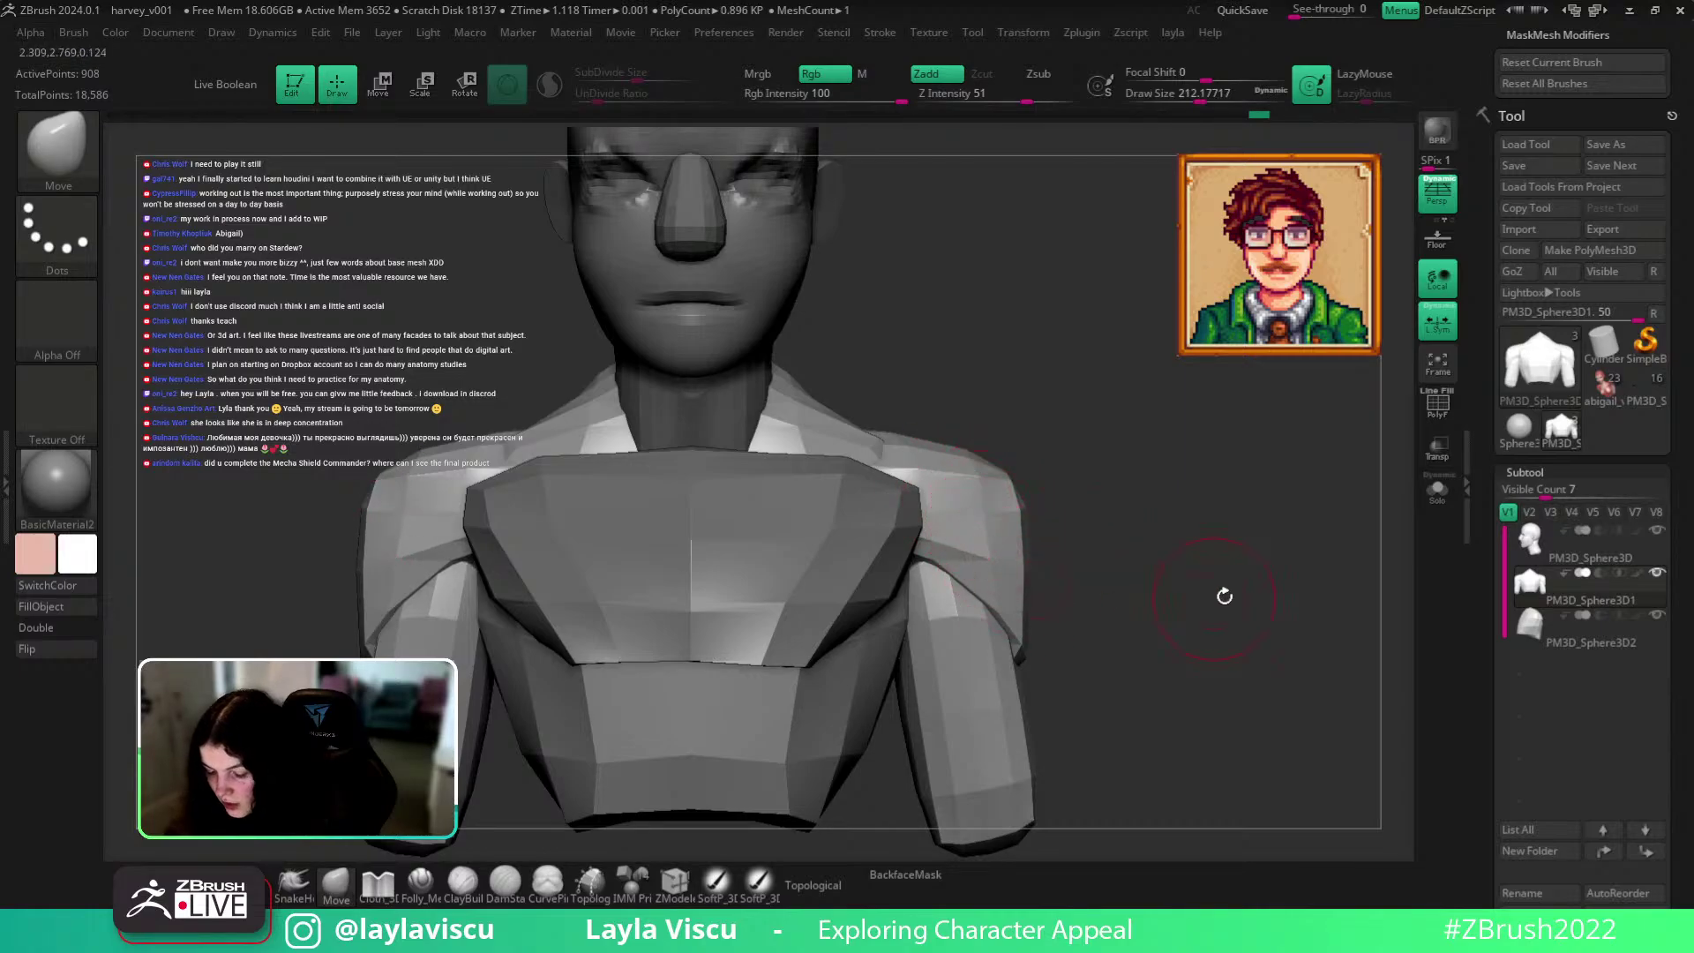
Reshape the shoulder block from the side and back using the Move brush at a size of about 268.
drag(1224, 597, 1248, 540)
key(s)
drag(870, 531, 882, 530)
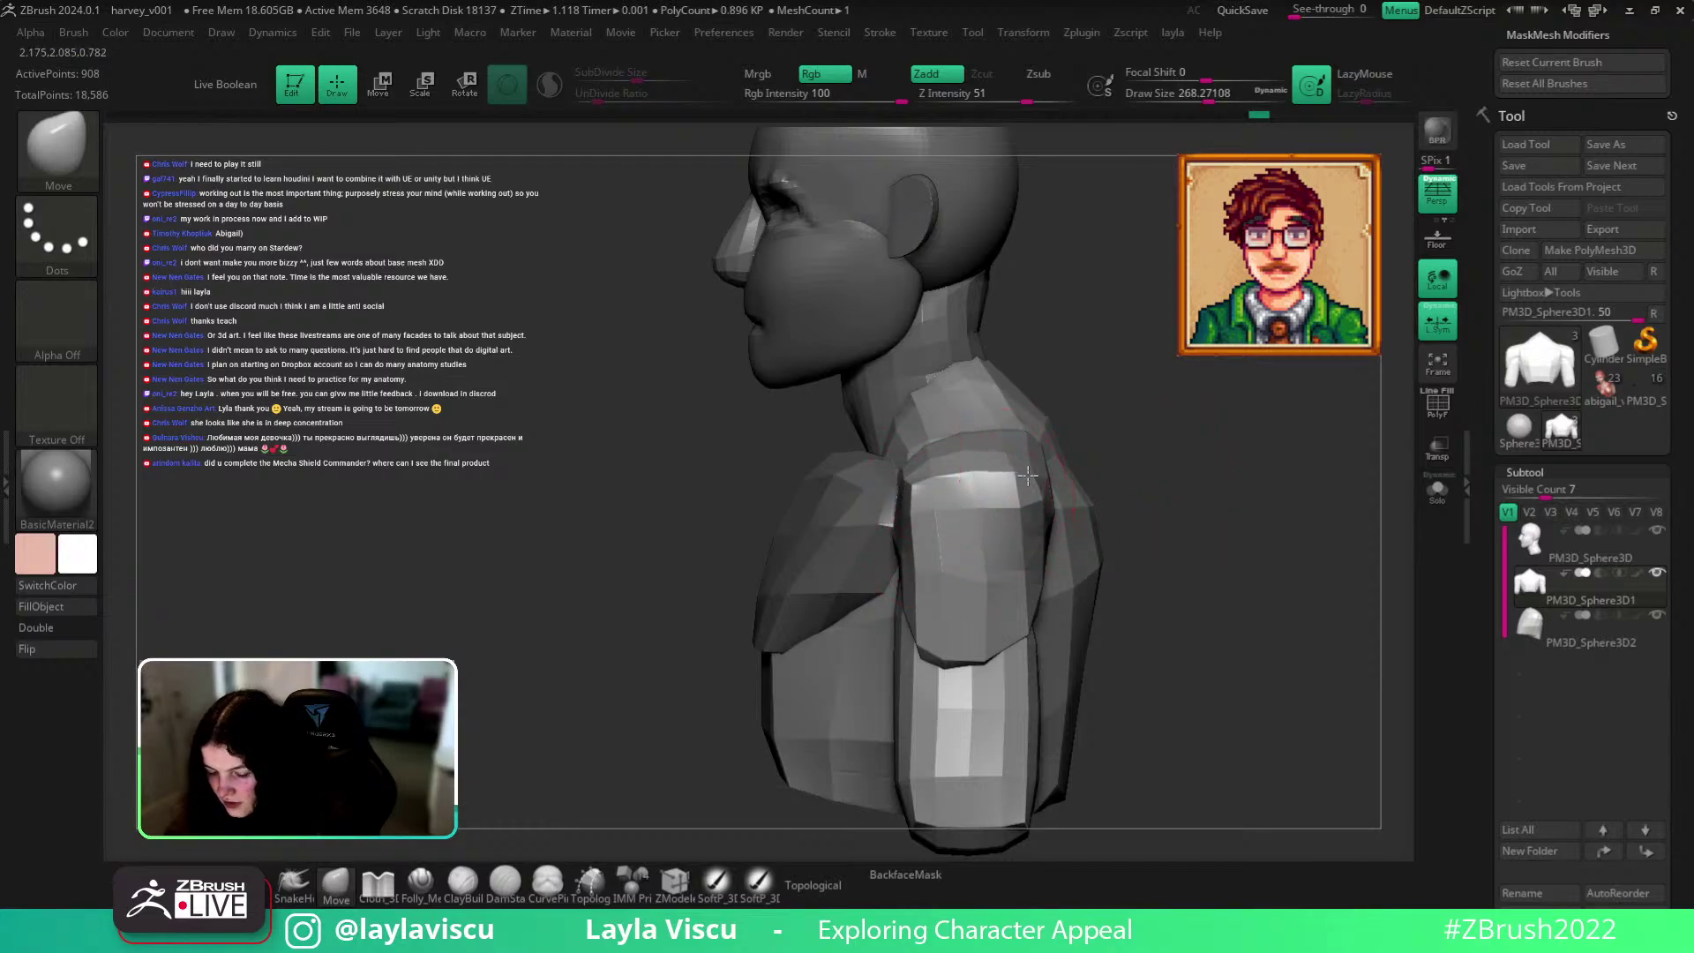
drag(1205, 511, 1087, 508)
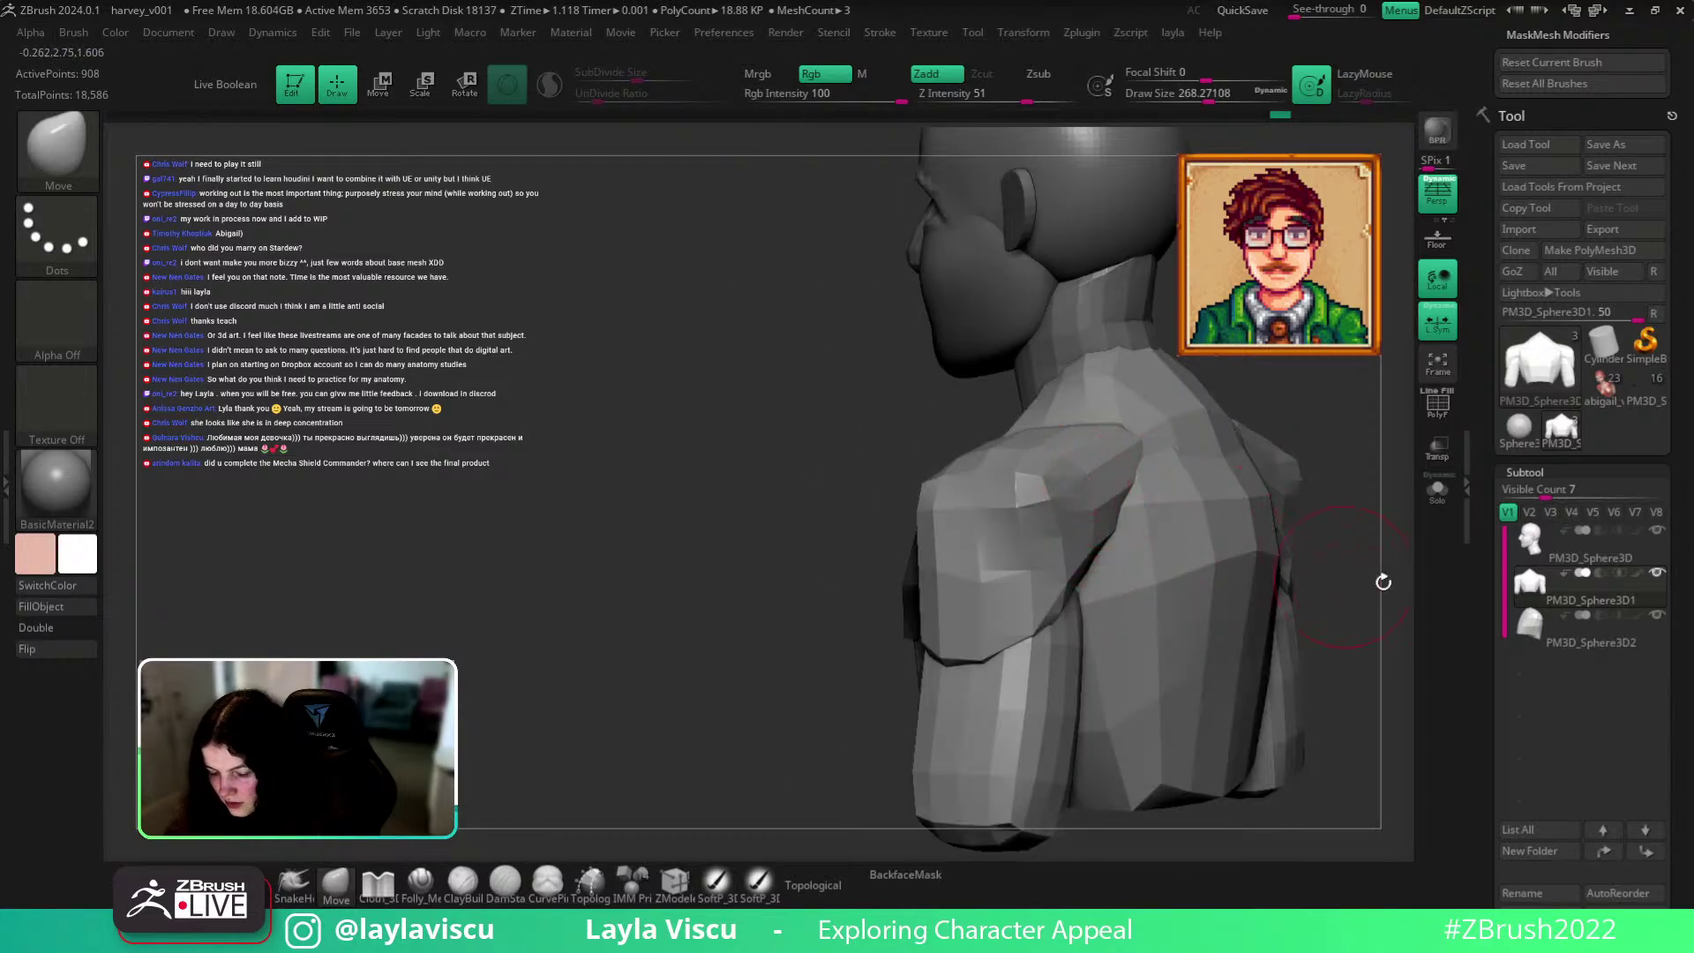
shift+drag(1325, 563, 1350, 590)
Refine the shoulder block's rear contour in side view with the Move brush at sizes of about 217 and 293.
drag(1236, 583, 1008, 577)
mouse_move(1006, 563)
ctrl+right_down()
mouse_move(882, 584)
mouse_move(1200, 567)
mouse_move(1091, 631)
mouse_move(983, 612)
mouse_move(1023, 575)
ctrl+right_up()
mouse_move(1075, 503)
right_down()
mouse_move(1002, 494)
mouse_move(958, 527)
right_up()
right_drag(1226, 499, 1011, 575)
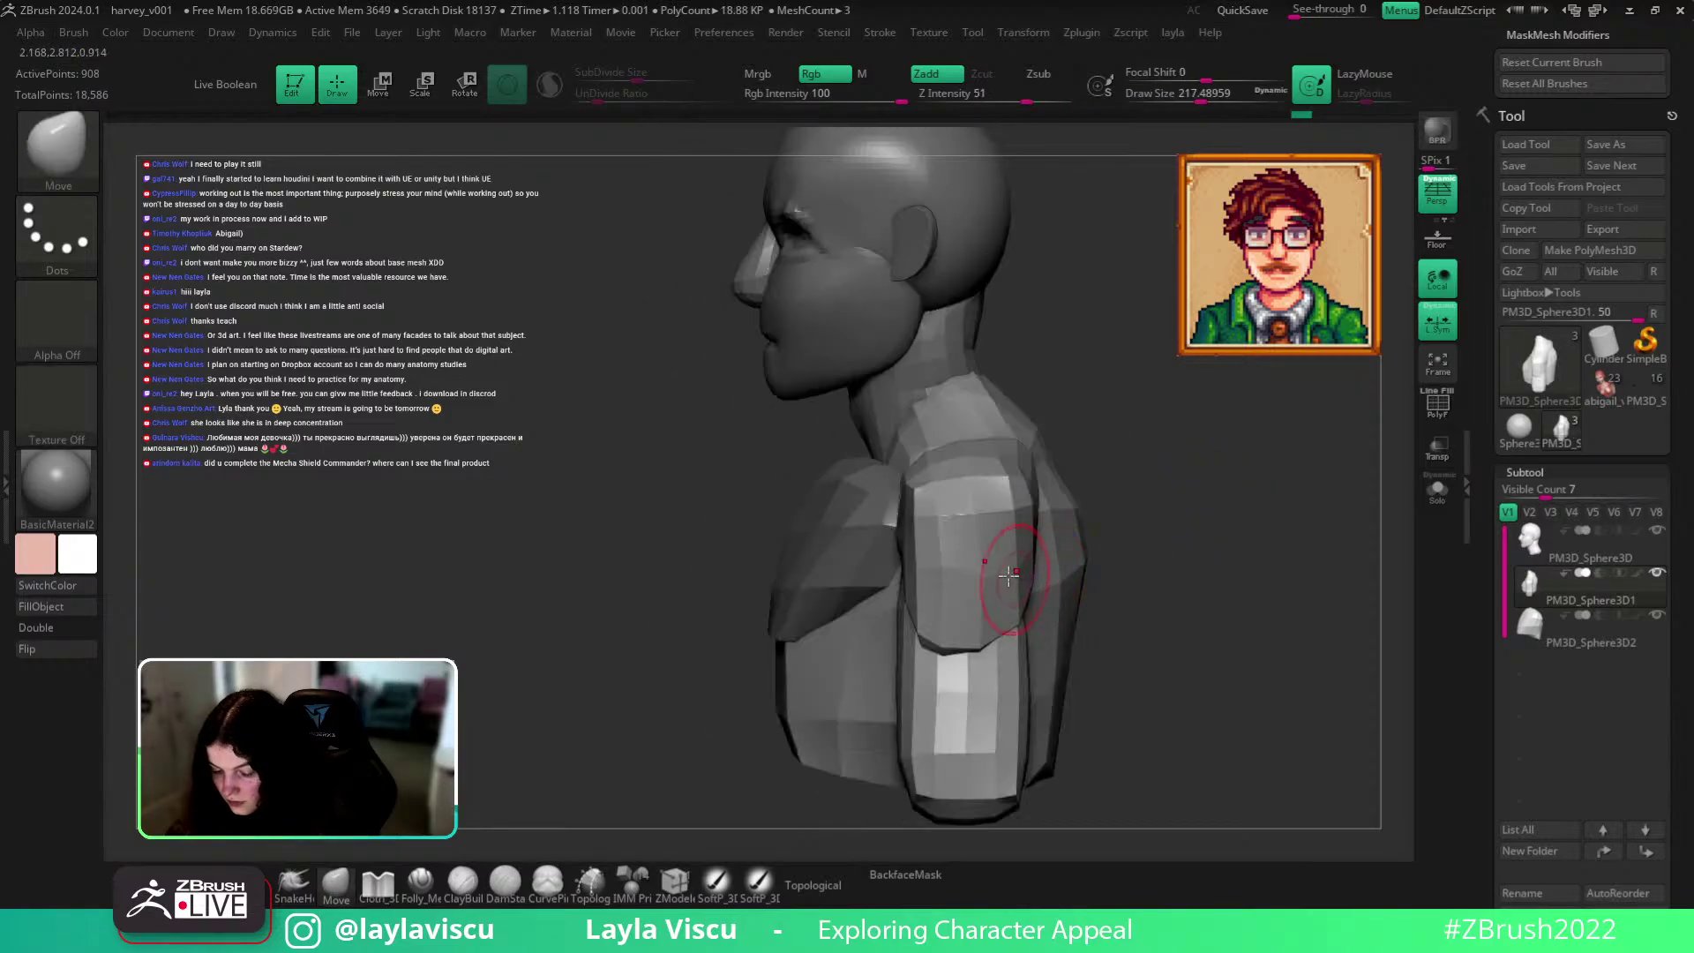
key(bracketright)
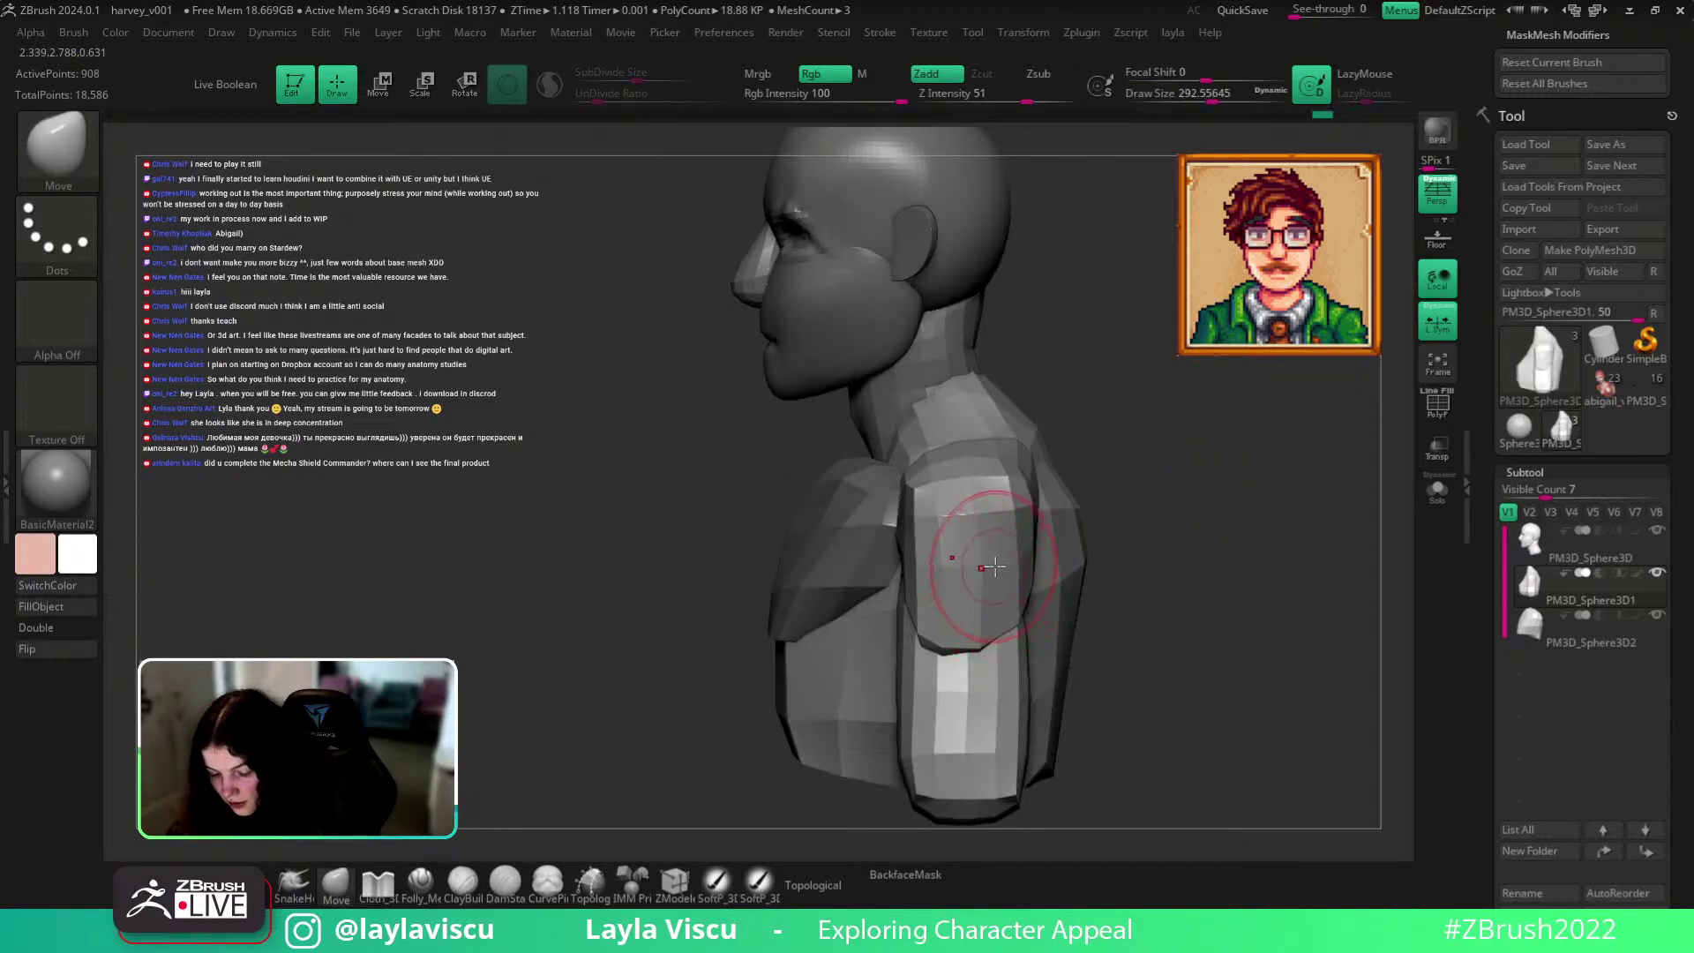
right_drag(1269, 605, 975, 649)
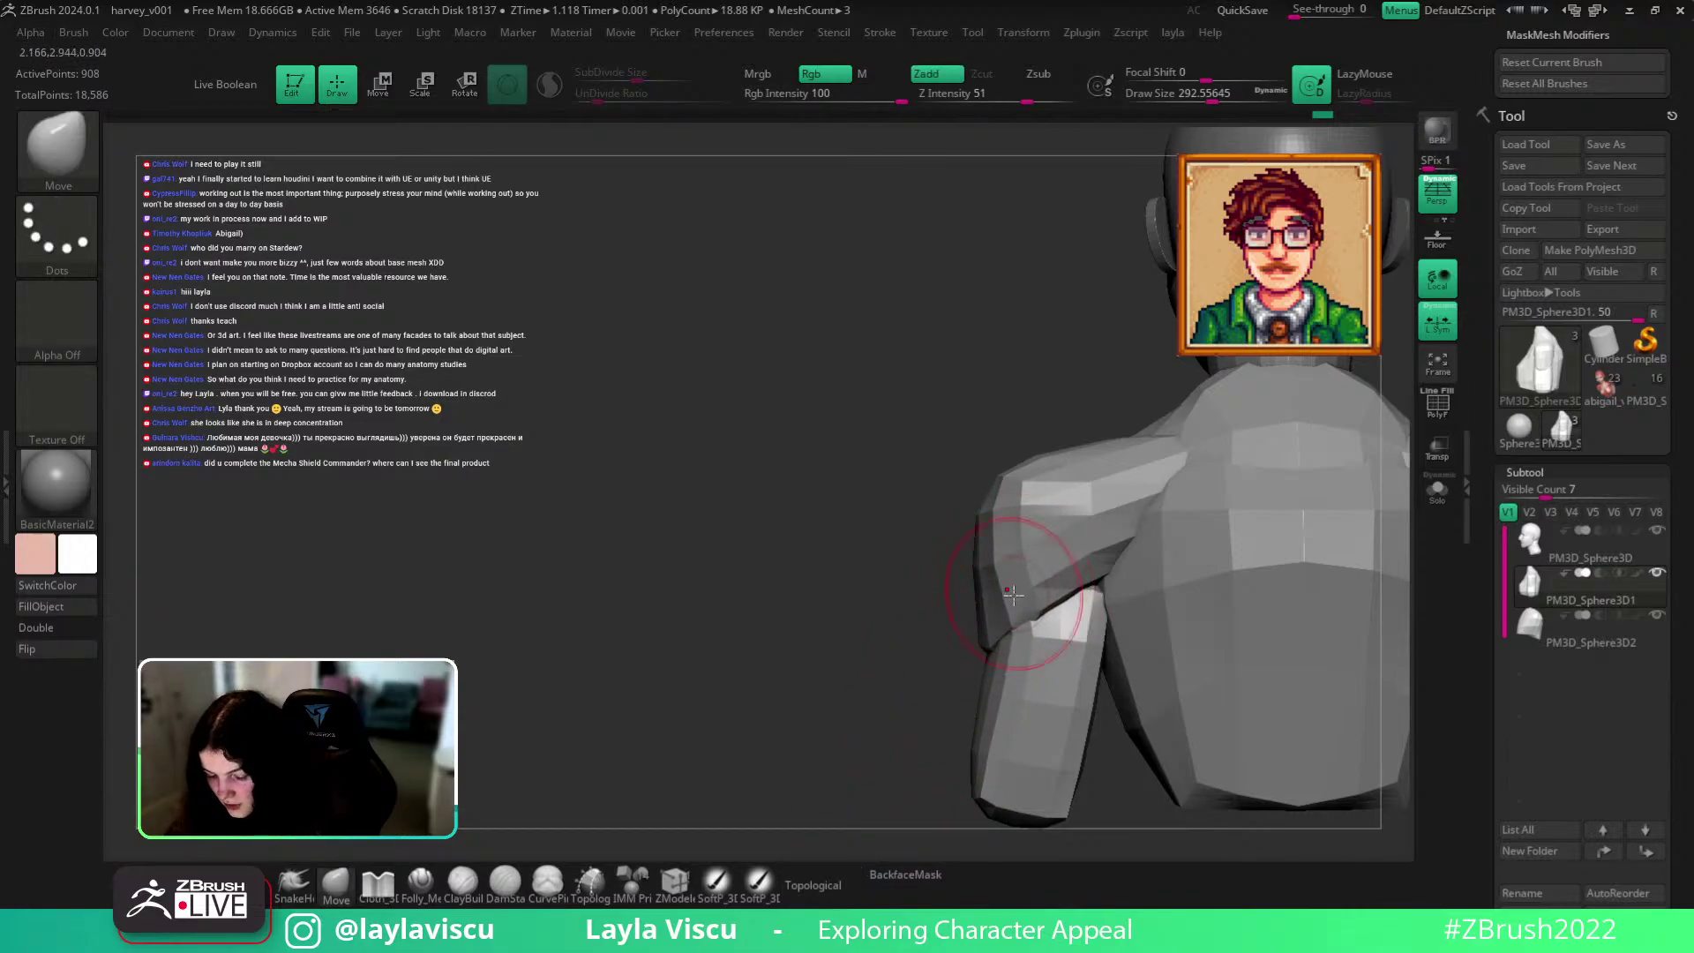
Show the polygroup wireframe, isolate the upper-arm block to inspect it, and restore the hidden parts.
key(shift+f)
shift+right_drag(991, 567, 922, 714)
drag(923, 714, 980, 719)
drag(932, 659, 925, 738)
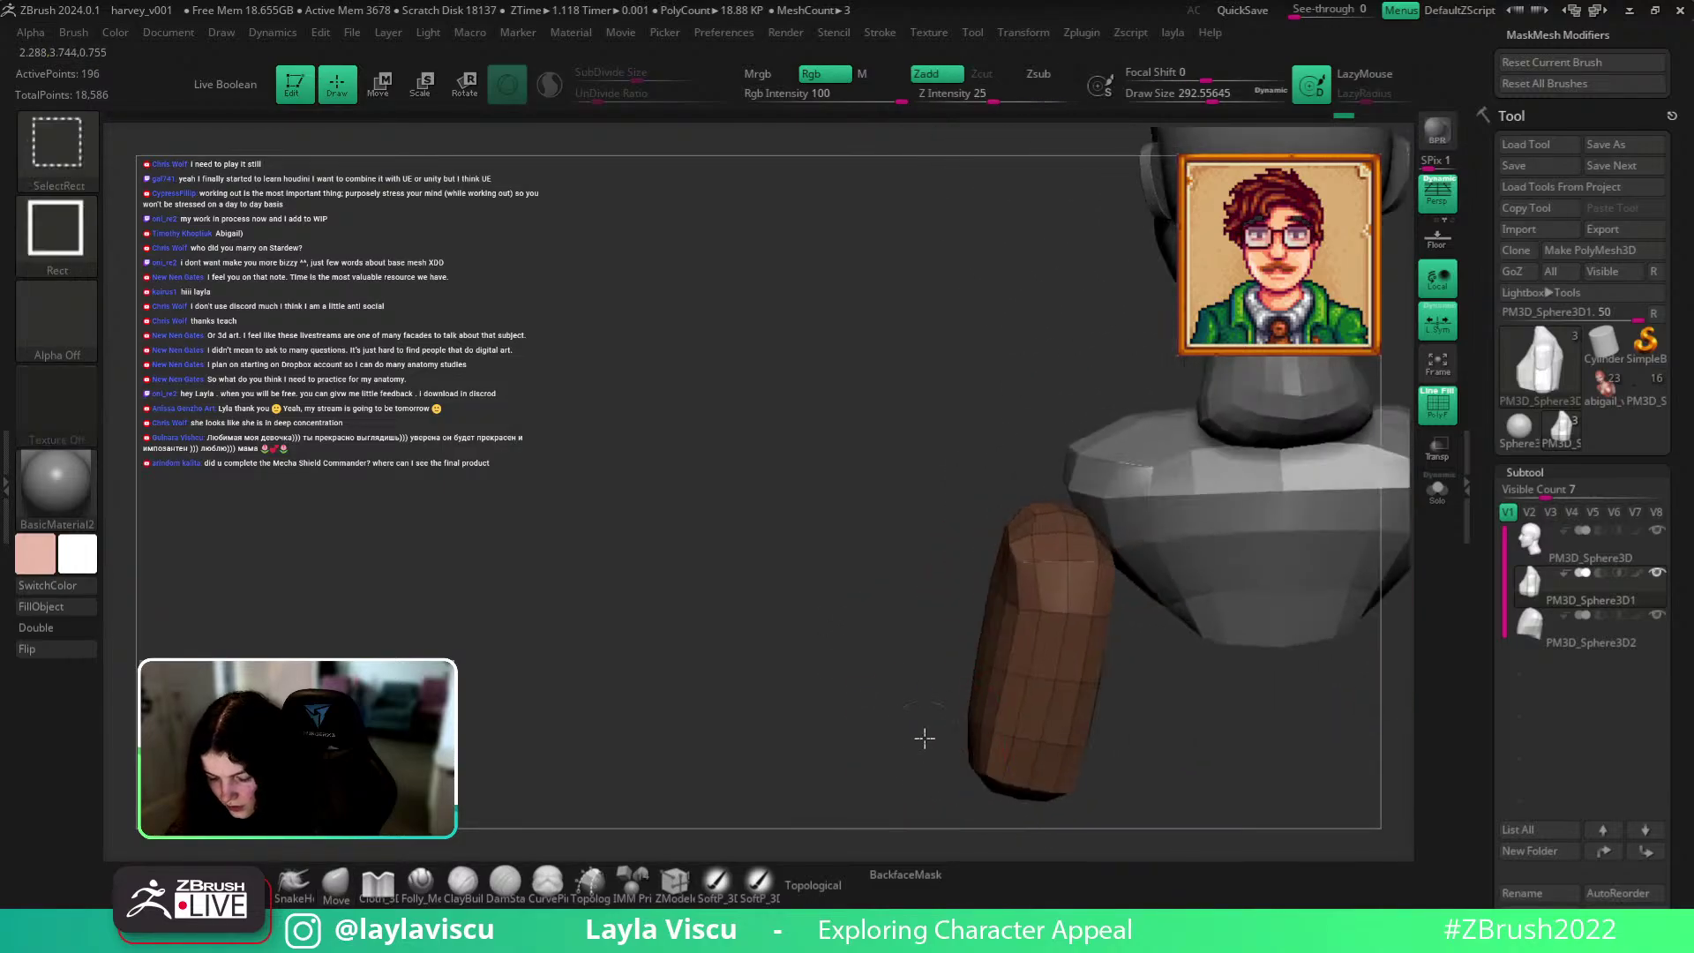
ctrl+shift+click(925, 739)
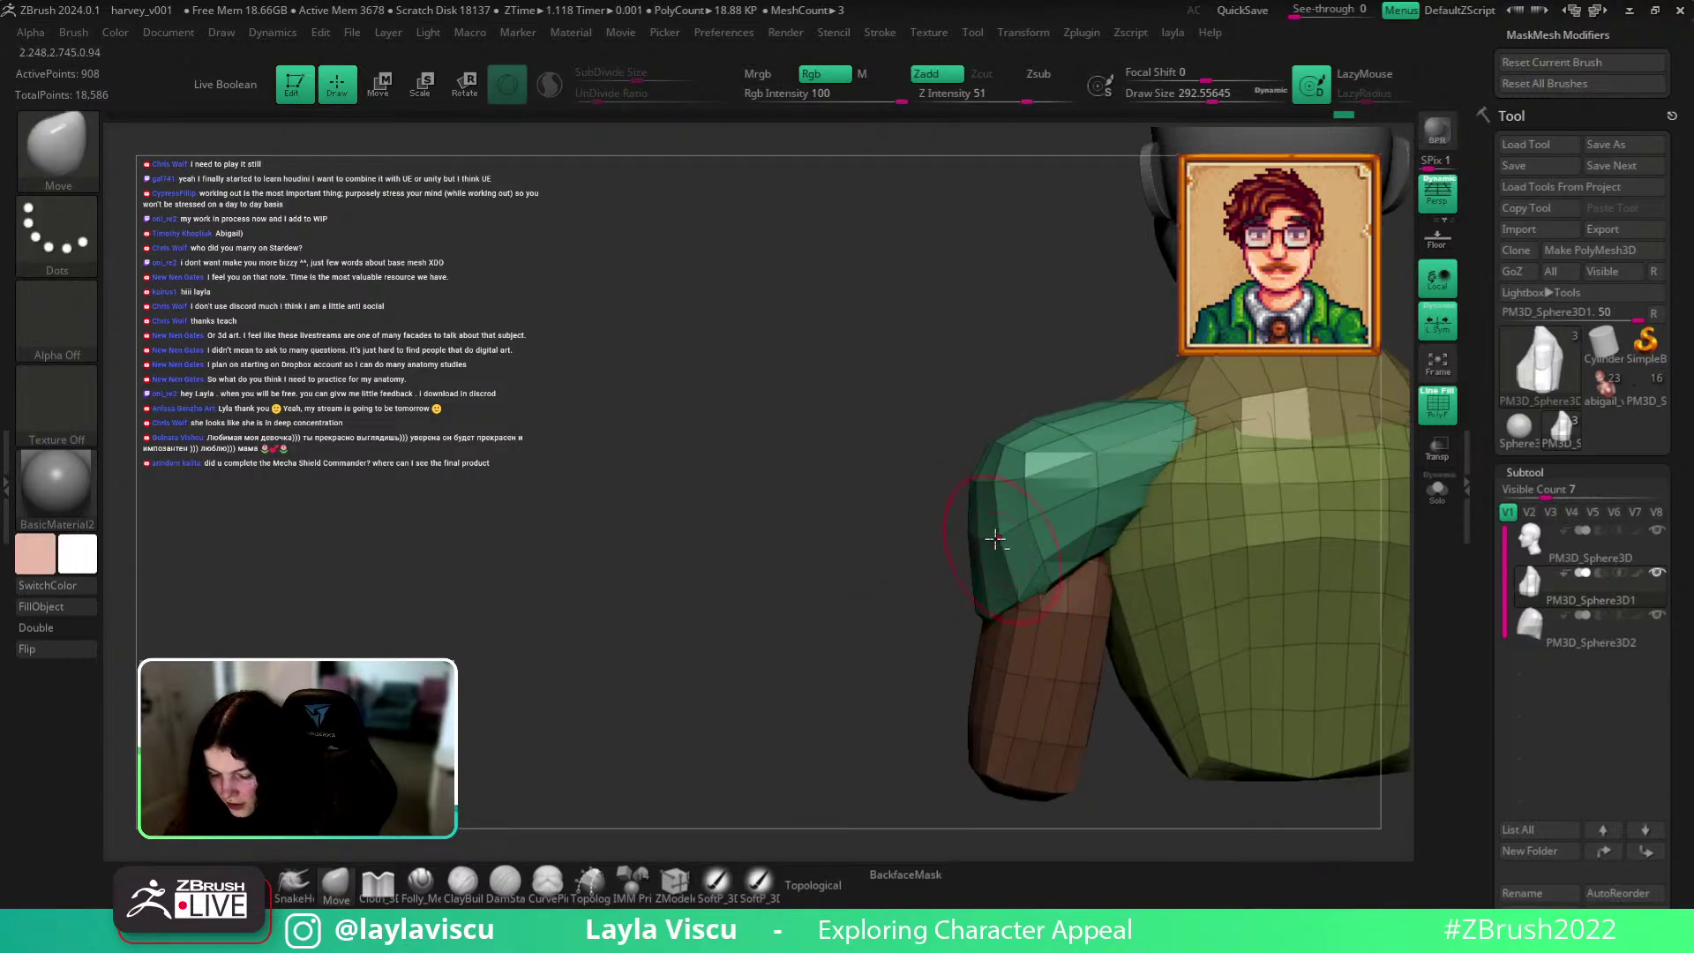
Isolate the shoulder polygroup, adjust its lower tip with the Move brush at about 202, and redisplay everything without wireframe.
ctrl+shift+click(993, 549)
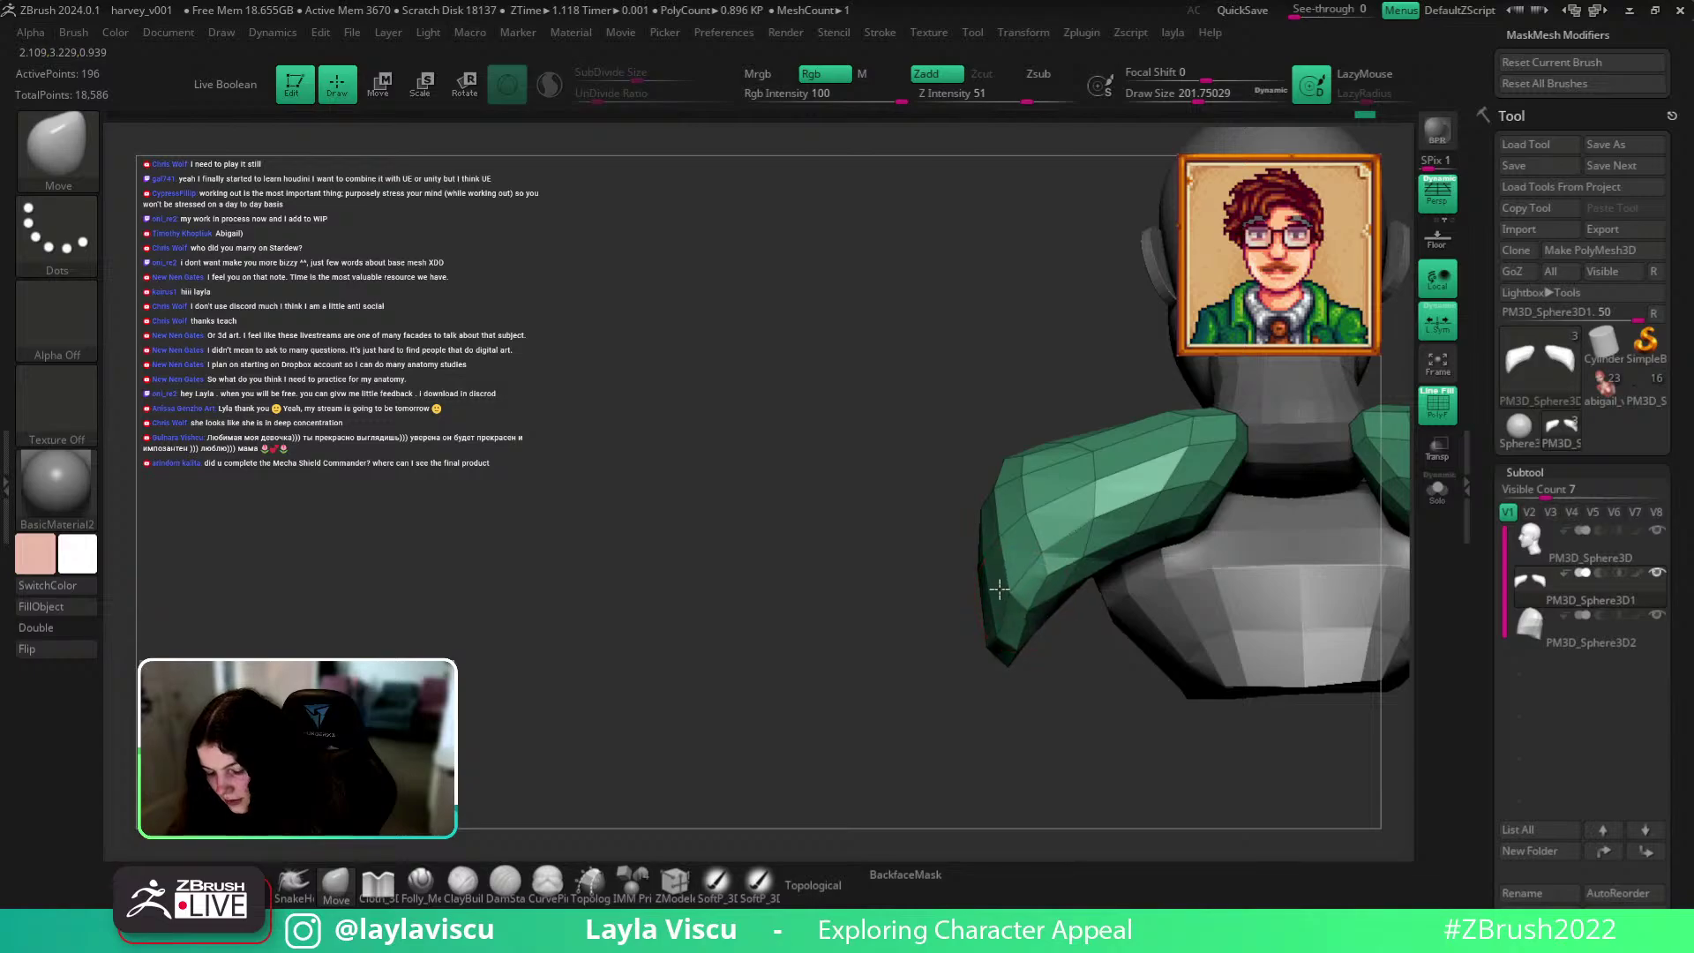
ctrl+shift+click(870, 711)
drag(870, 711, 1194, 584)
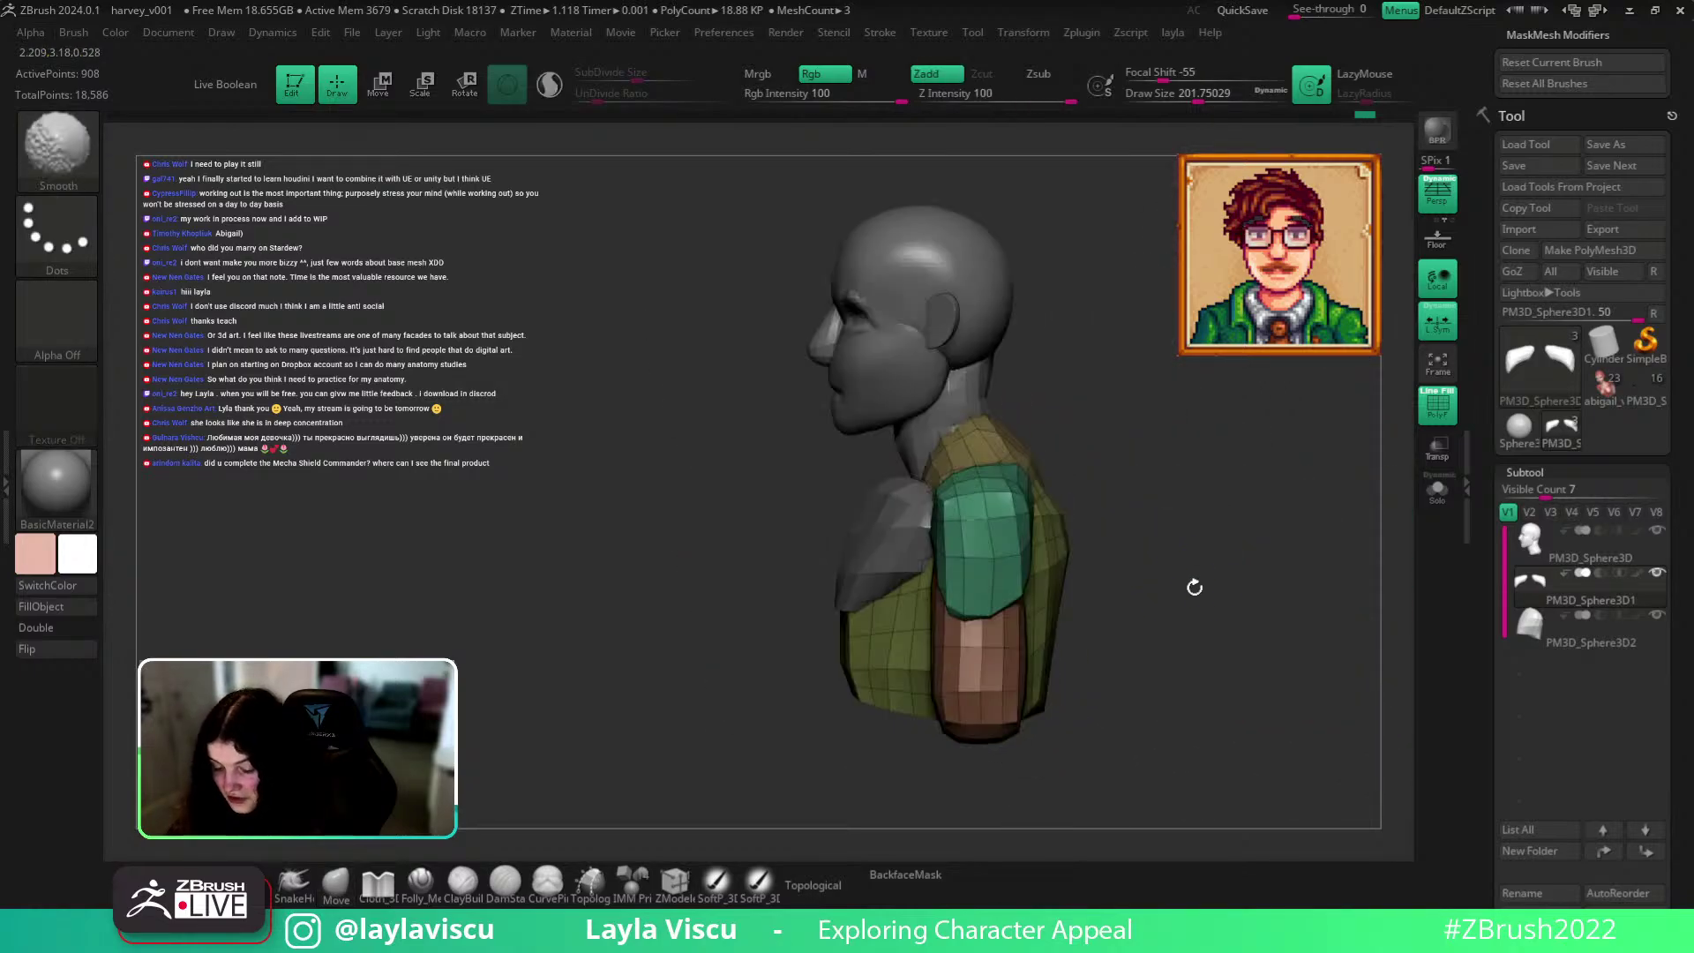
key(shift+f)
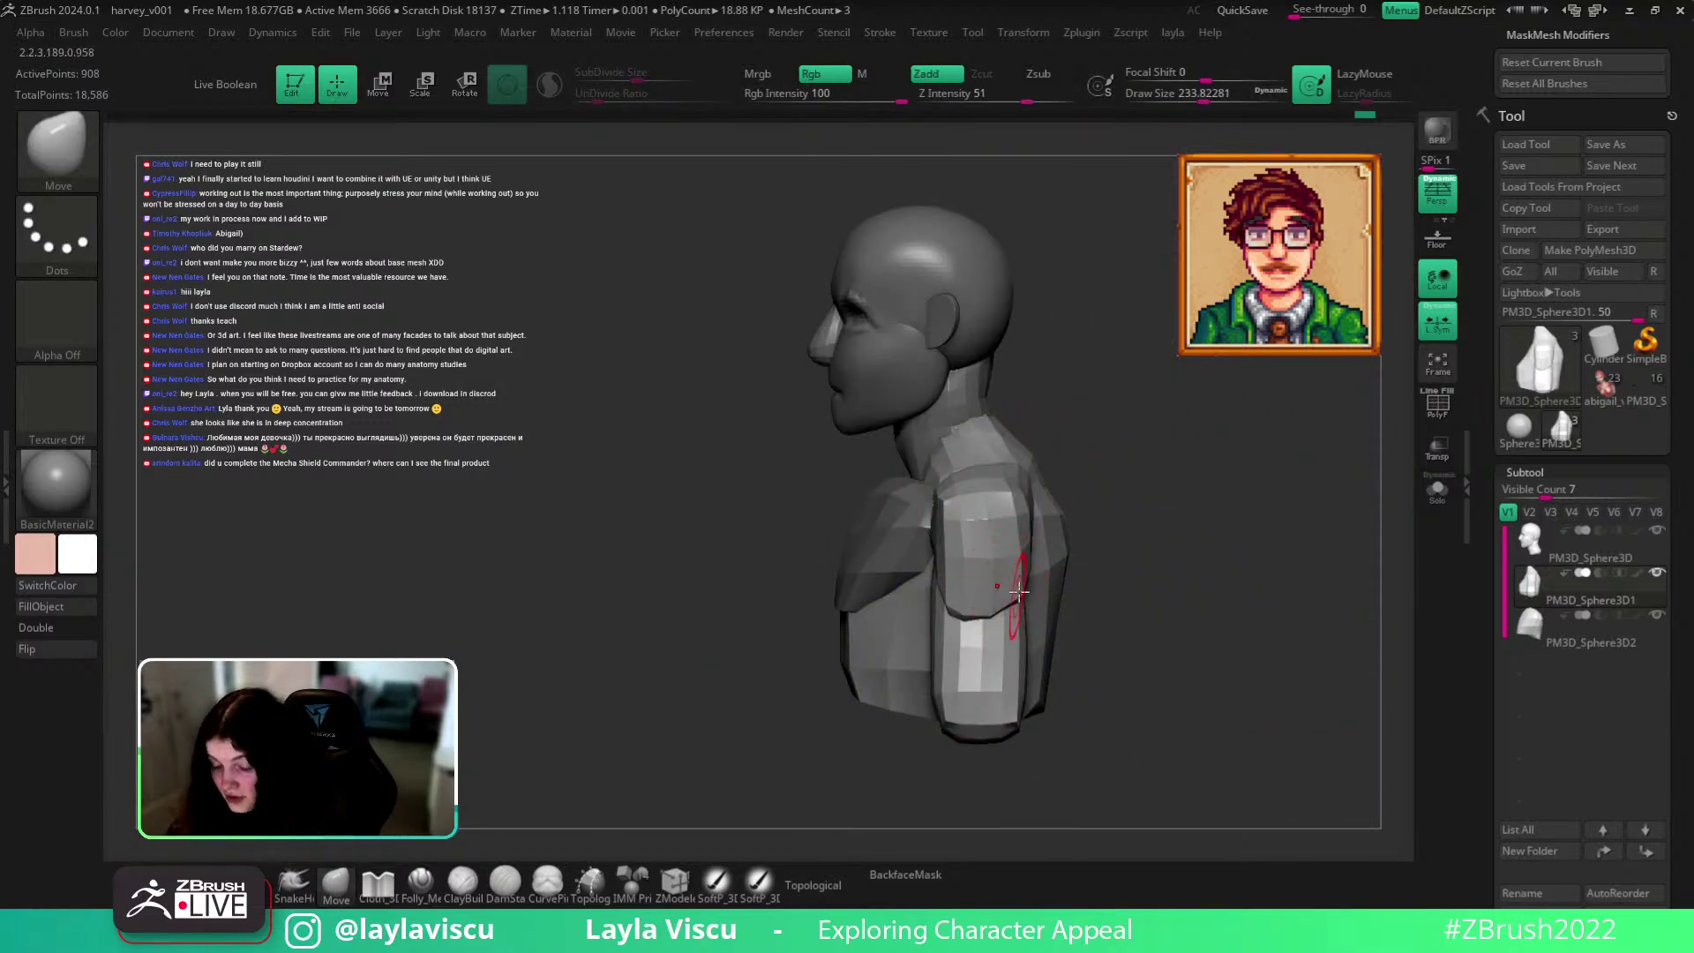
Undo the last shoulder stroke, enable Topological for the Move brush, and reshape the shoulders at a brush size of about 437.
key(ctrl+z)
click(821, 884)
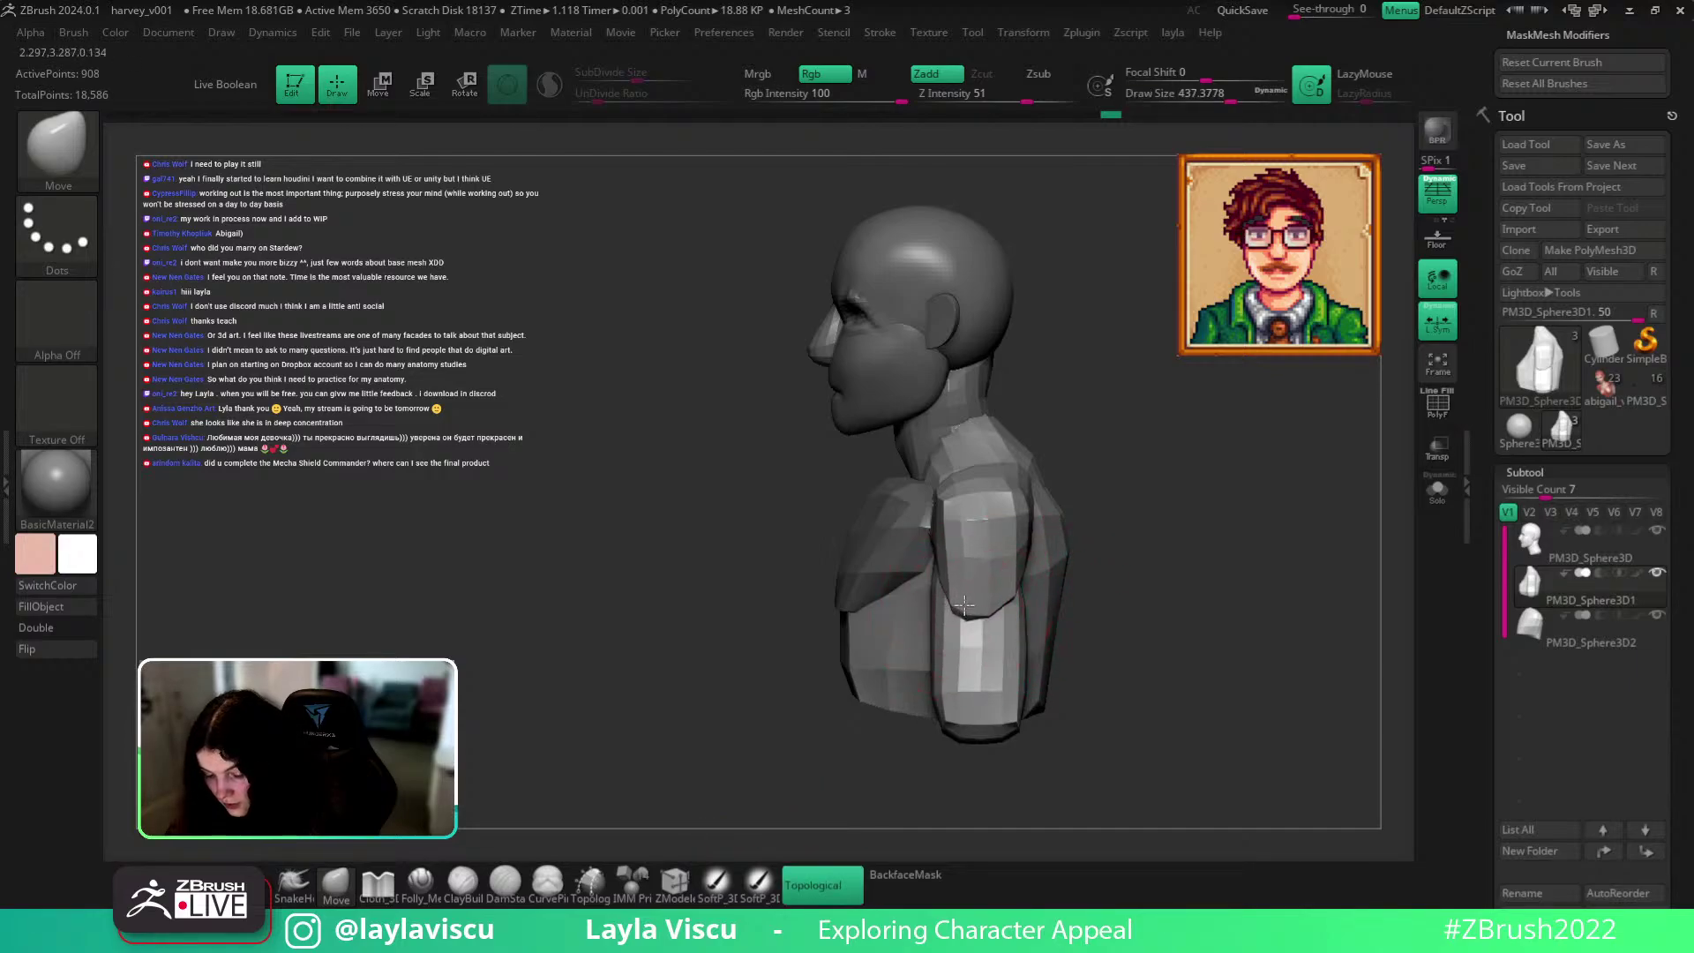
ctrl+right_drag(991, 598, 1218, 583)
mouse_move(1182, 459)
mouse_down()
mouse_move(1186, 600)
mouse_move(1161, 643)
mouse_move(1176, 435)
mouse_move(1282, 537)
mouse_move(1044, 582)
mouse_move(1102, 527)
mouse_up()
mouse_move(1102, 528)
ctrl+right_down()
mouse_move(1165, 461)
mouse_move(1161, 495)
mouse_move(1050, 522)
mouse_move(1094, 491)
mouse_move(1118, 504)
mouse_move(1055, 501)
ctrl+right_up()
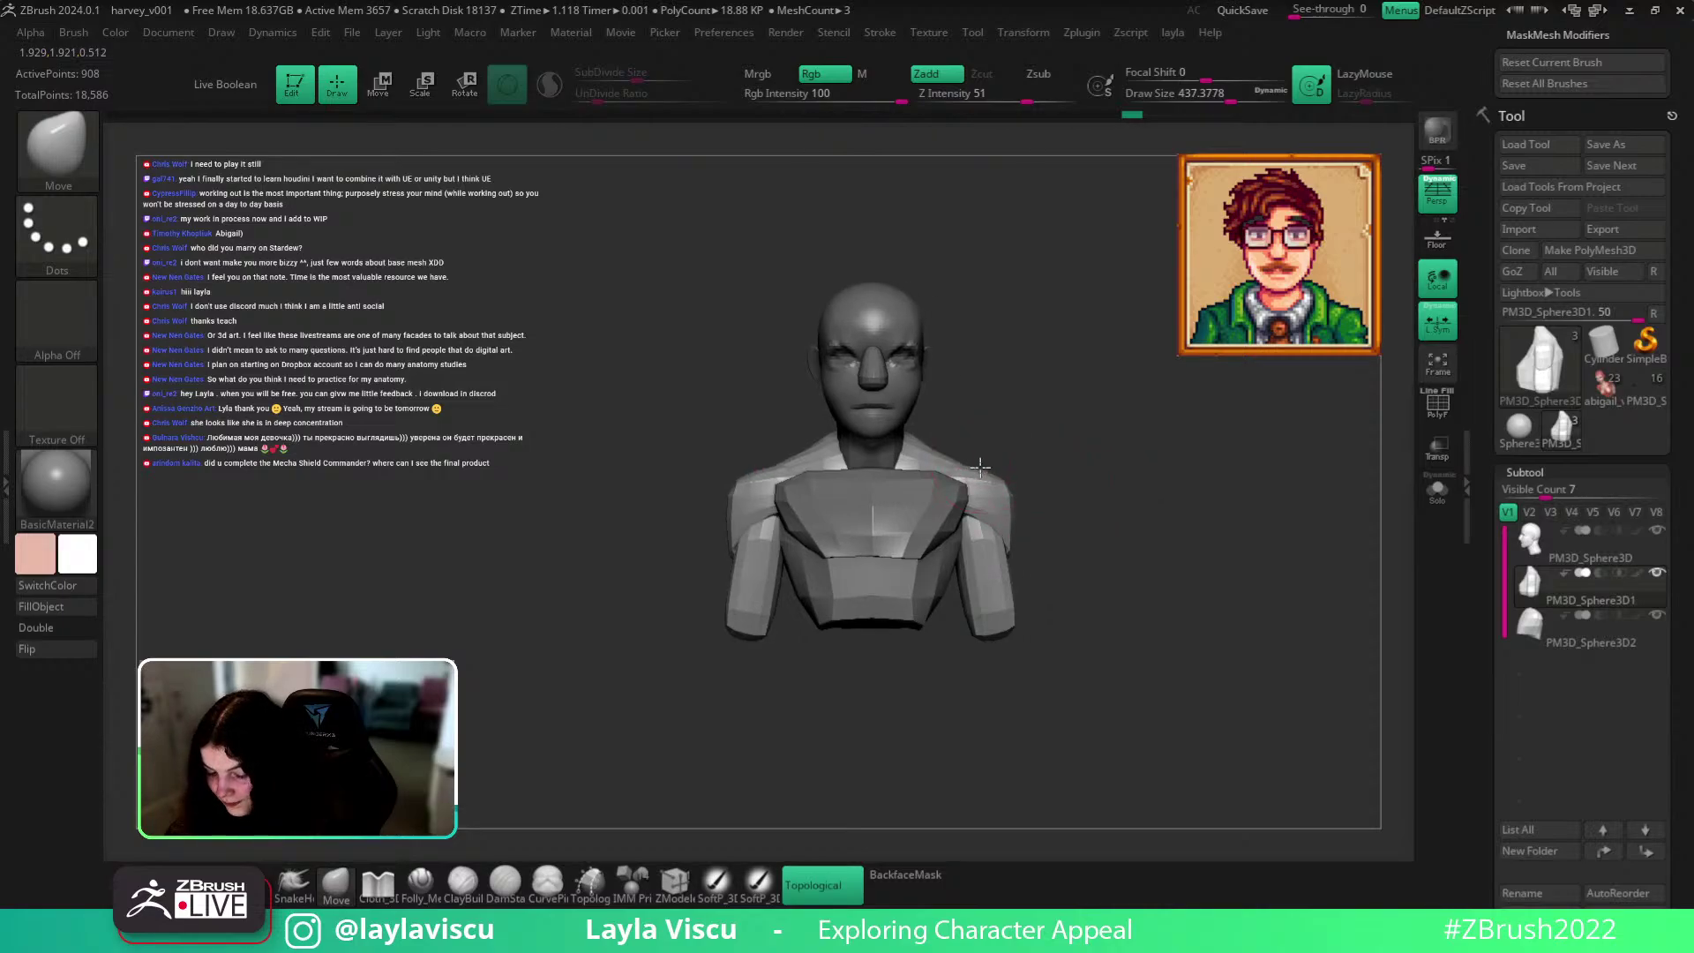
drag(1003, 479, 1010, 472)
Shift the shoulder tips and the lower ends of the upper arms using the Topological Move brush at about 773.
mouse_move(1072, 476)
right_down()
mouse_move(1014, 480)
mouse_move(1134, 481)
right_up()
mouse_move(1013, 558)
ctrl+right_down()
mouse_move(1089, 586)
mouse_move(1021, 574)
ctrl+right_up()
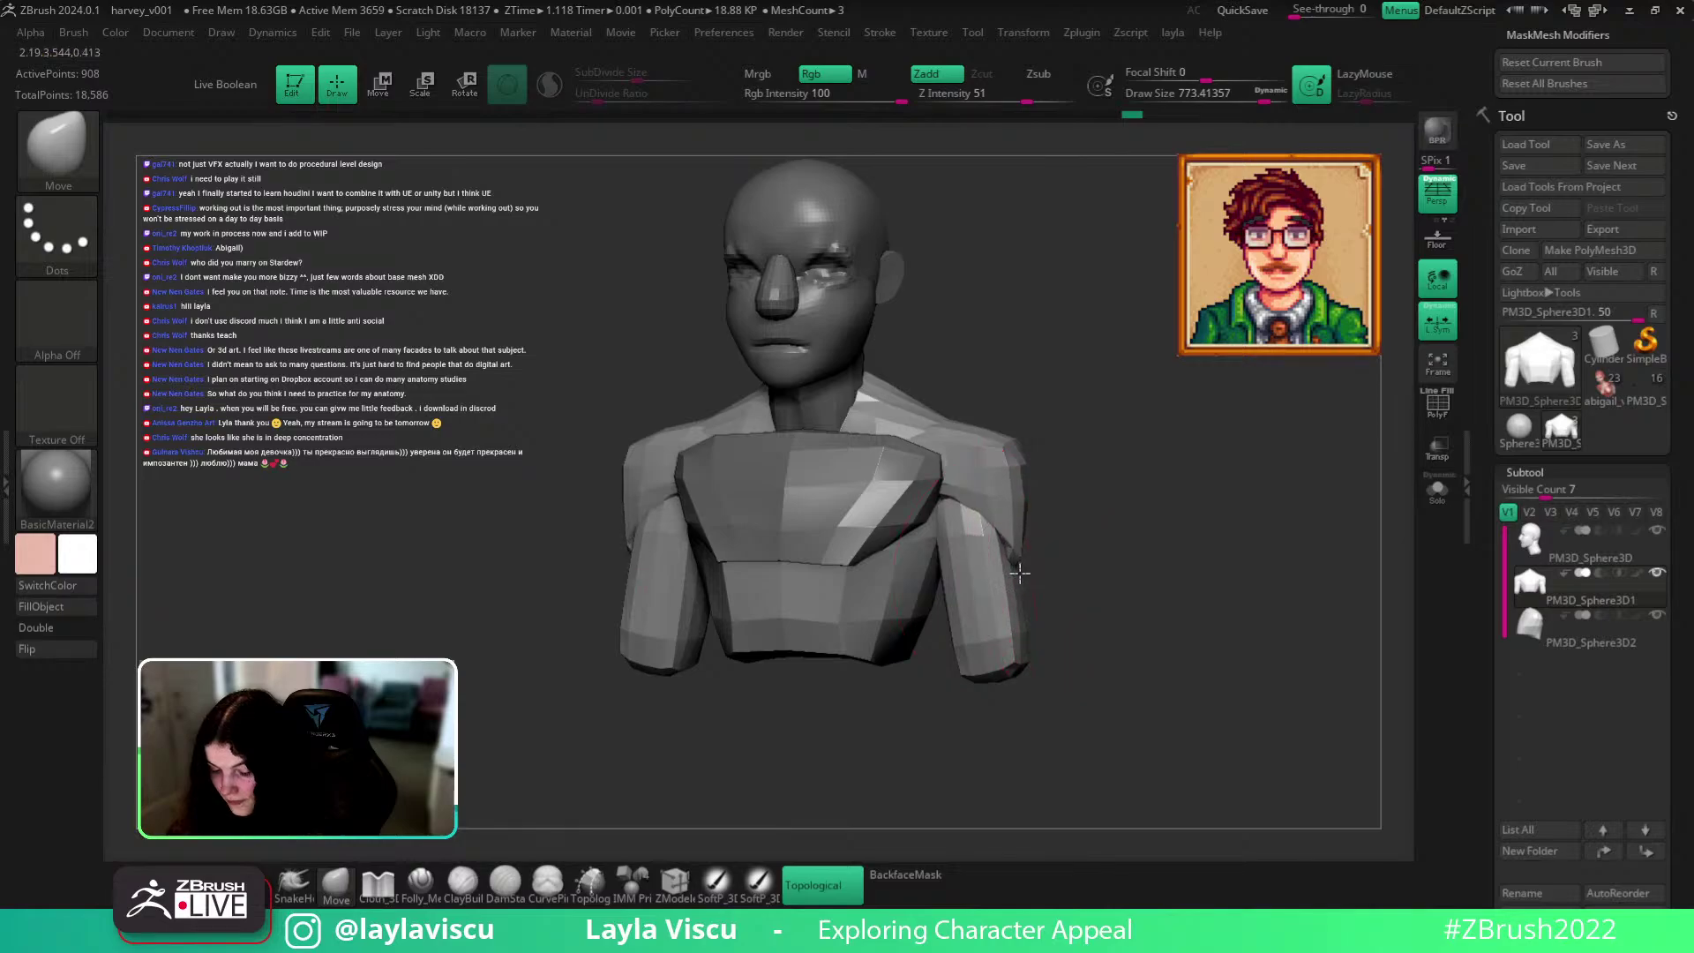
drag(1025, 579, 1015, 579)
drag(1007, 681, 1034, 669)
mouse_move(1108, 649)
shift+right_down()
mouse_move(1172, 643)
mouse_move(1077, 597)
mouse_move(1266, 651)
shift+right_up()
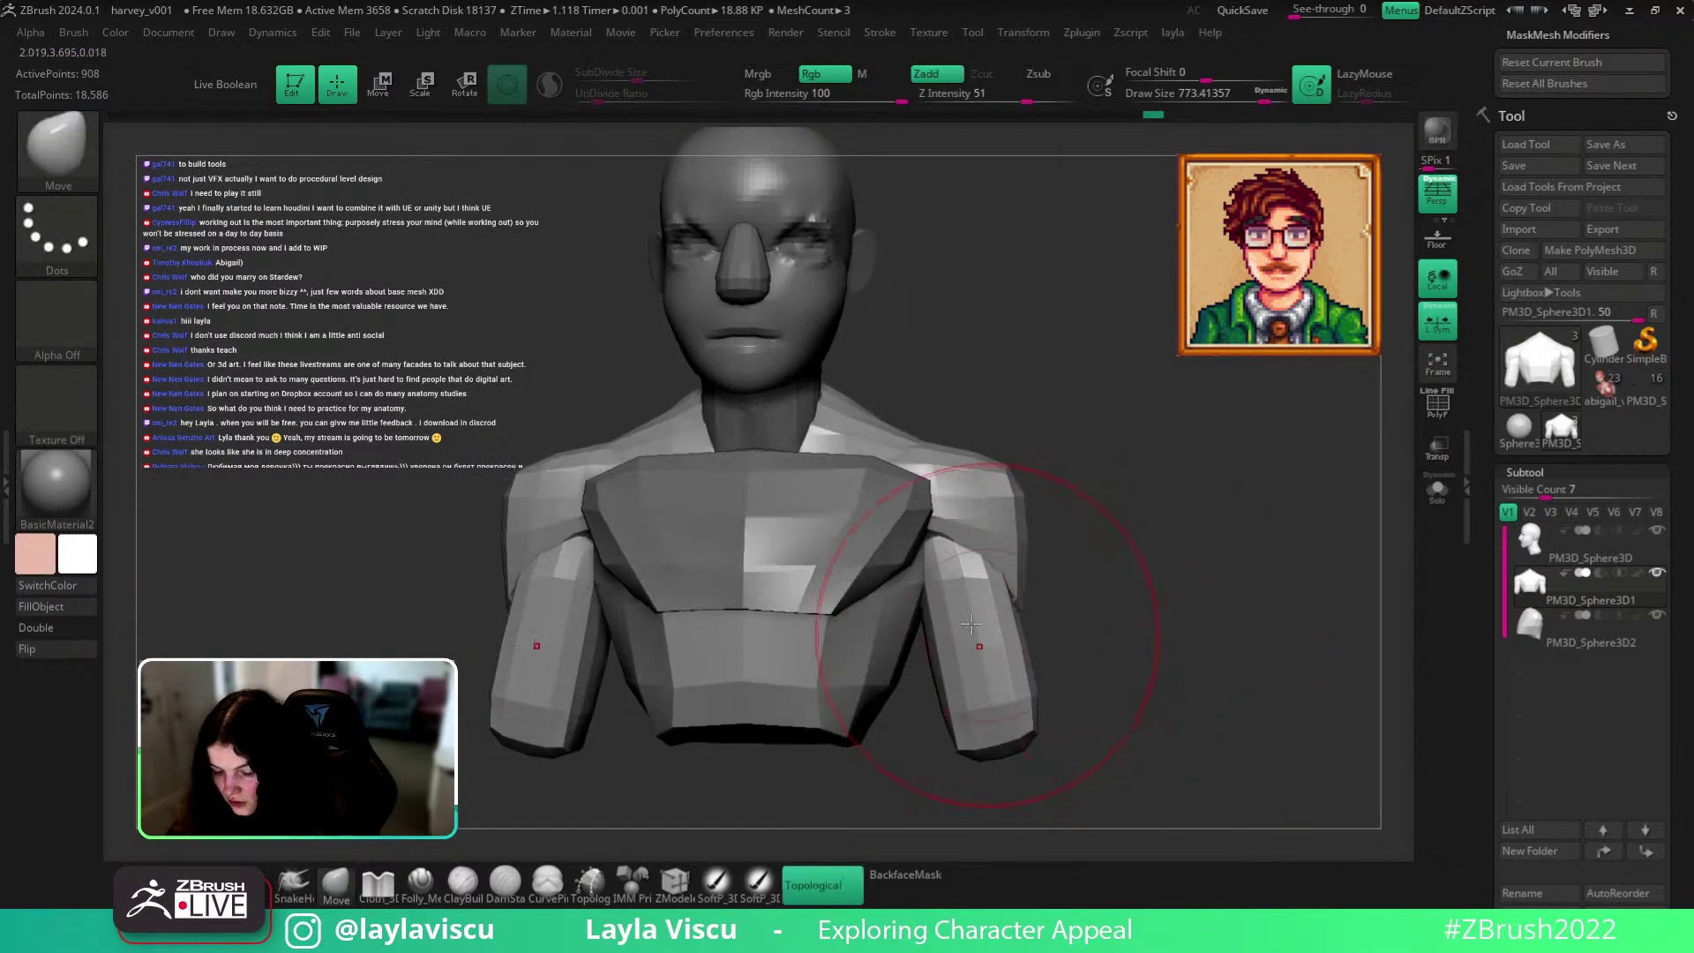
Undo the last upper-arm stroke and adjust the upper arms with the Move brush reduced to about 602.
mouse_move(940, 581)
mouse_down()
mouse_move(959, 582)
mouse_move(939, 600)
mouse_up()
key(ctrl+z)
key(s)
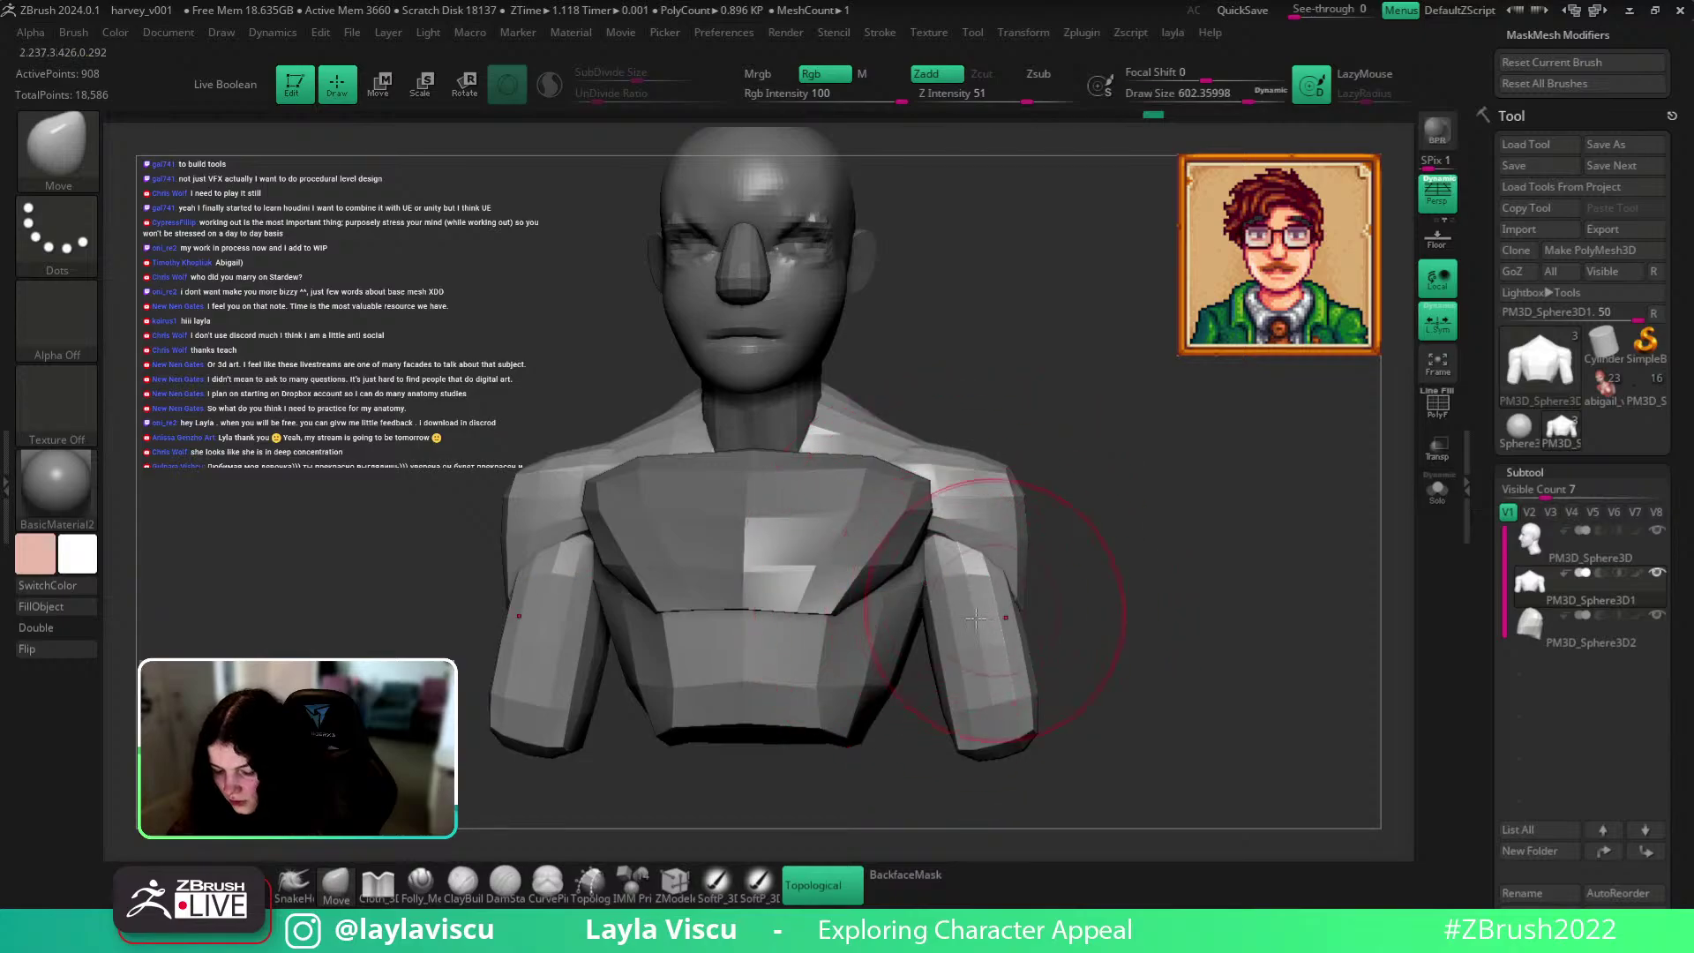
ctrl+right_drag(1217, 658, 1114, 585)
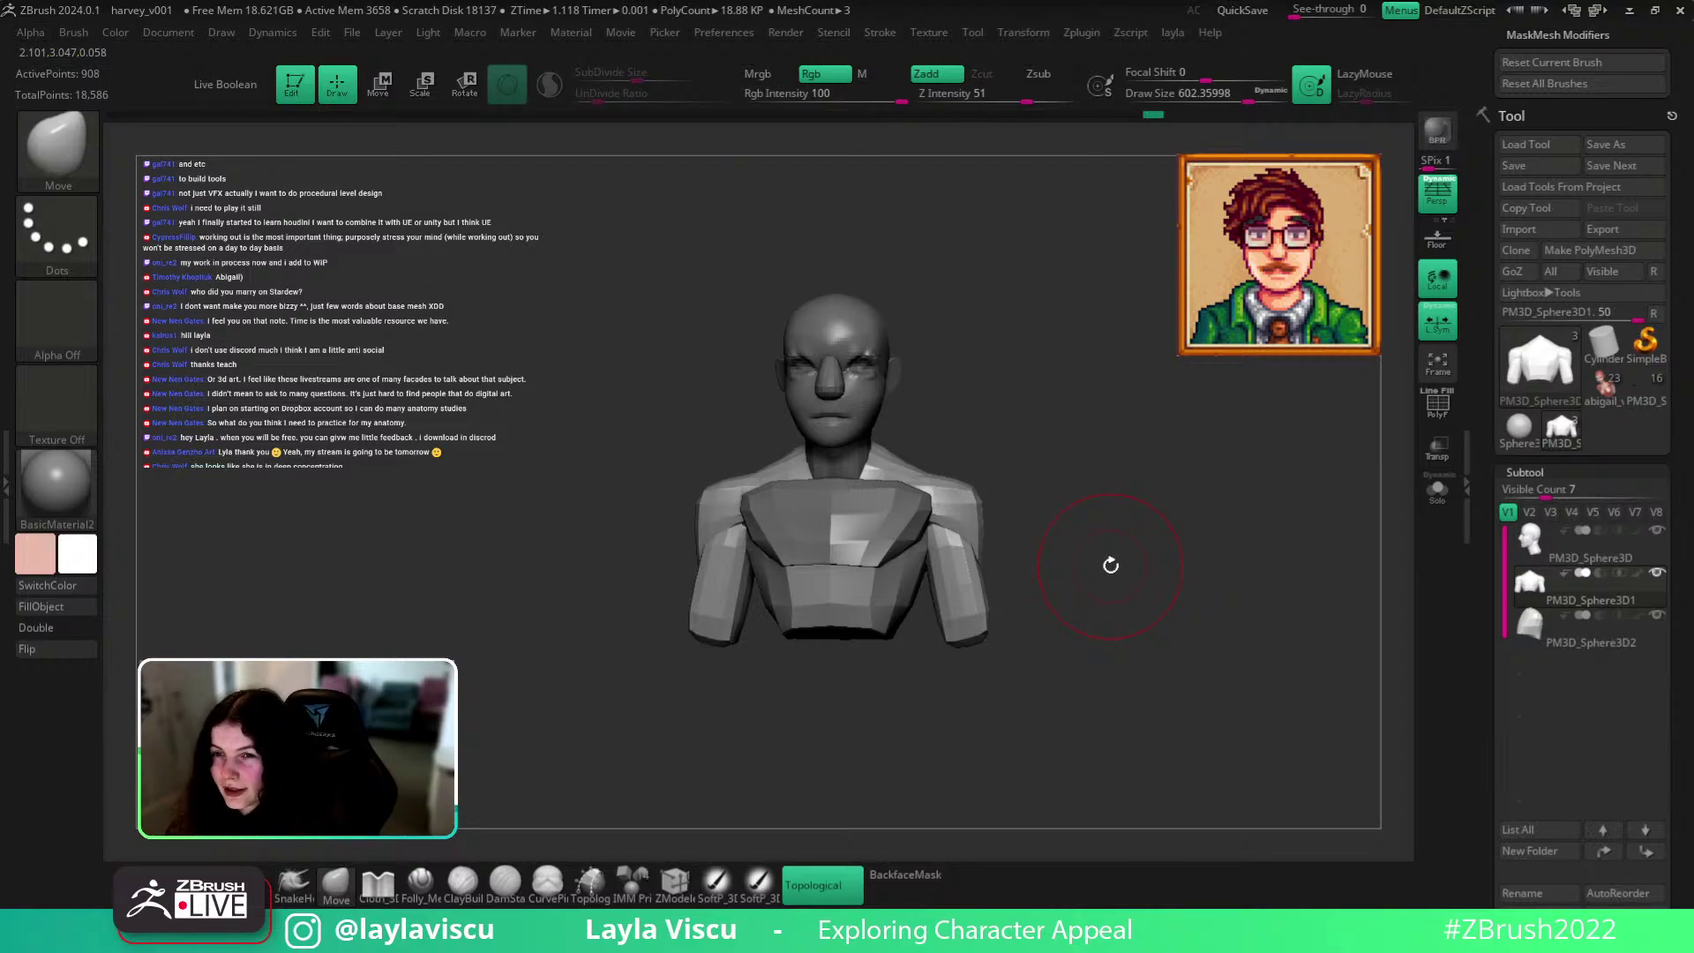
alt+right_drag(1125, 580, 1118, 560)
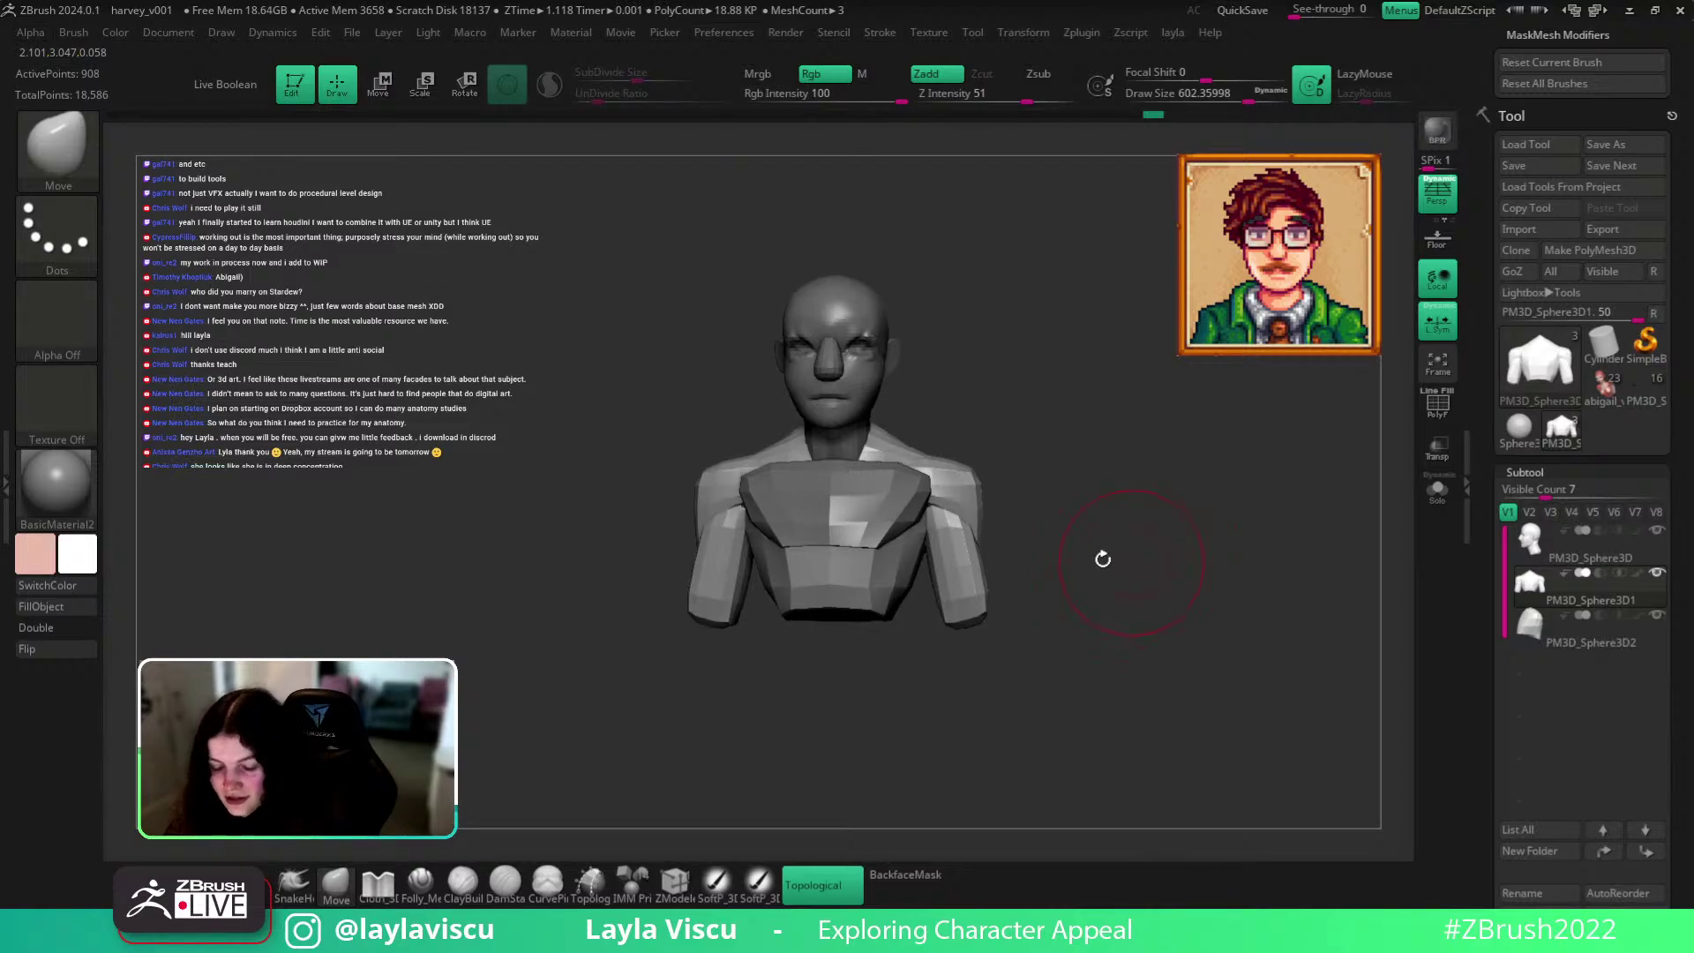
Make the head subtool active, reduce the Move brush size to about 46, and show the polygroup wireframe around the neck.
ctrl+right_drag(874, 529, 886, 536)
mouse_move(910, 431)
right_down()
mouse_move(1047, 446)
mouse_move(1020, 412)
mouse_move(1005, 448)
mouse_move(1058, 442)
mouse_move(1059, 521)
right_up()
alt+click(959, 421)
ctrl+right_drag(959, 422, 807, 453)
key(s)
drag(855, 469, 825, 469)
right_drag(906, 443, 900, 436)
key(s)
drag(900, 436, 878, 436)
right_drag(878, 435, 1013, 454)
key(shift+f)
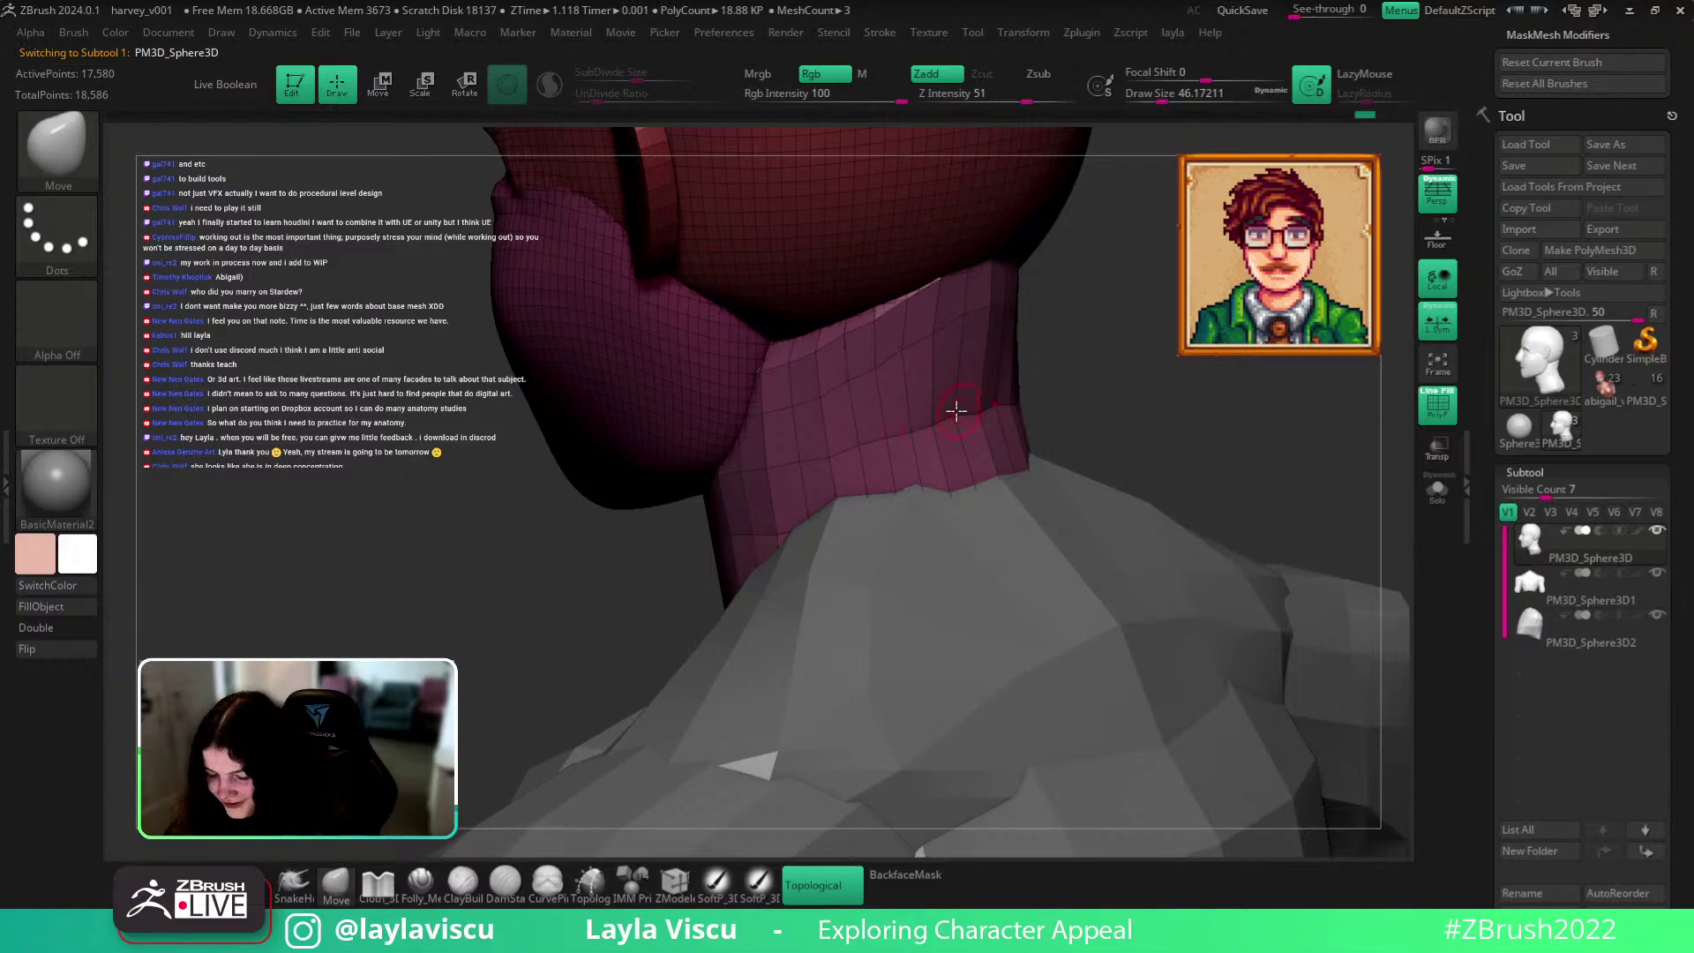
Nudge the side of the neck with the Move brush at a size of about 65 and hide the wireframe.
key(s)
drag(896, 438, 843, 454)
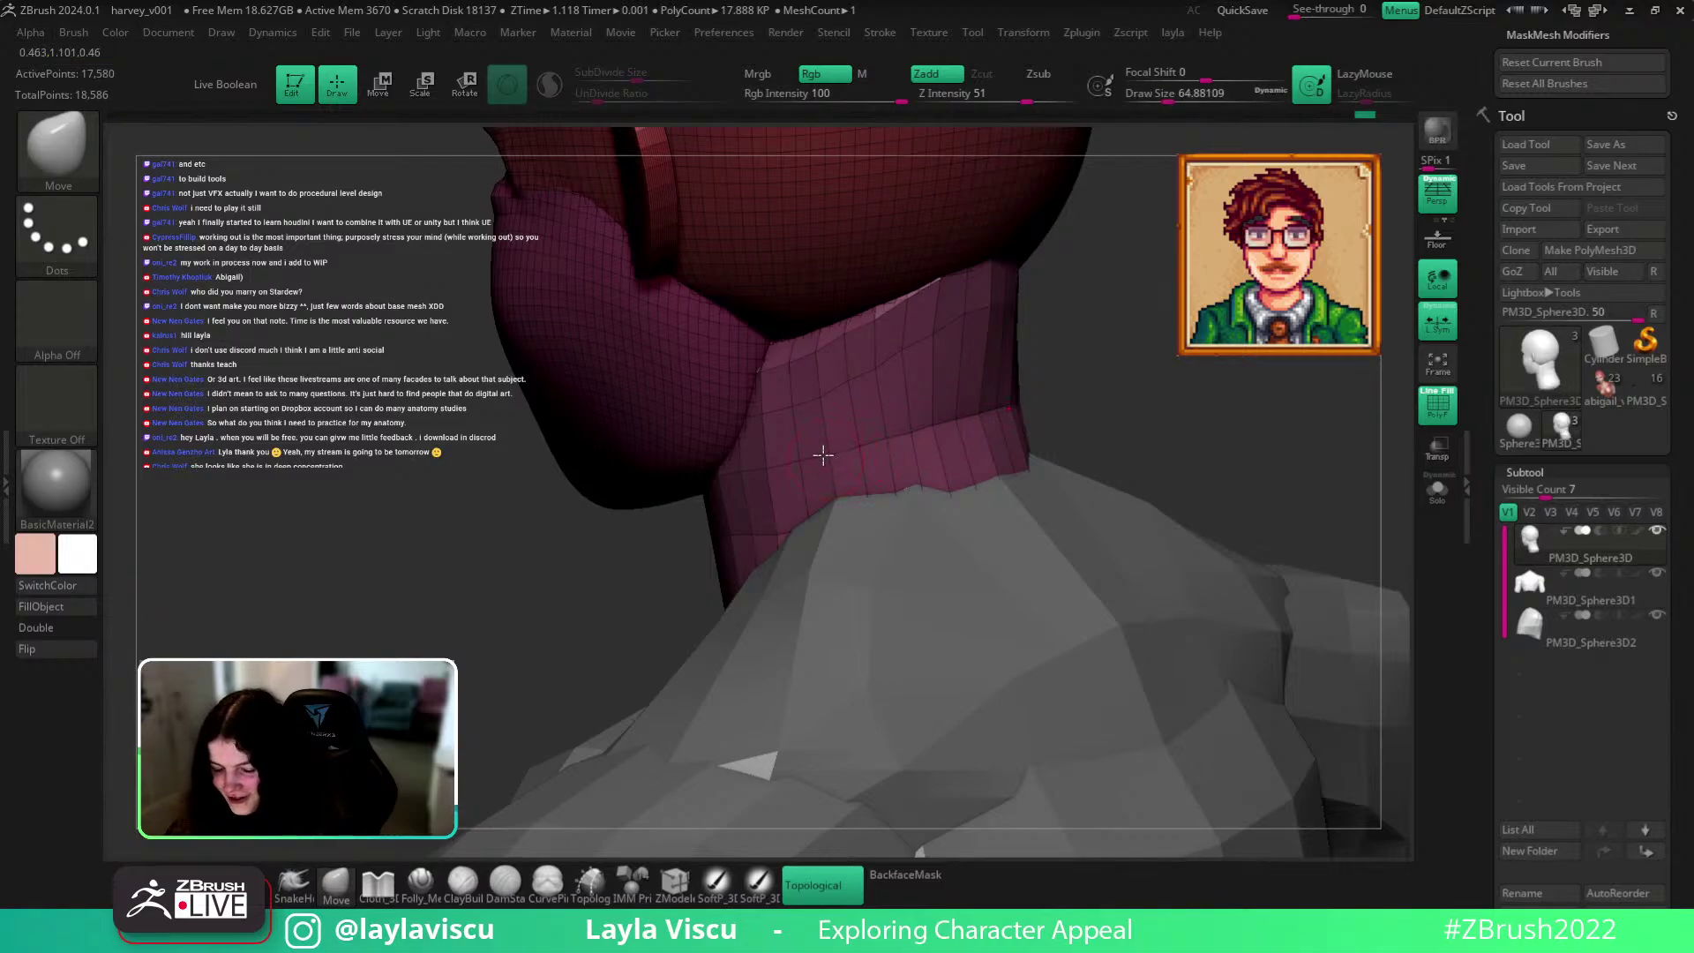
right_drag(696, 449, 1026, 388)
key(shift+f)
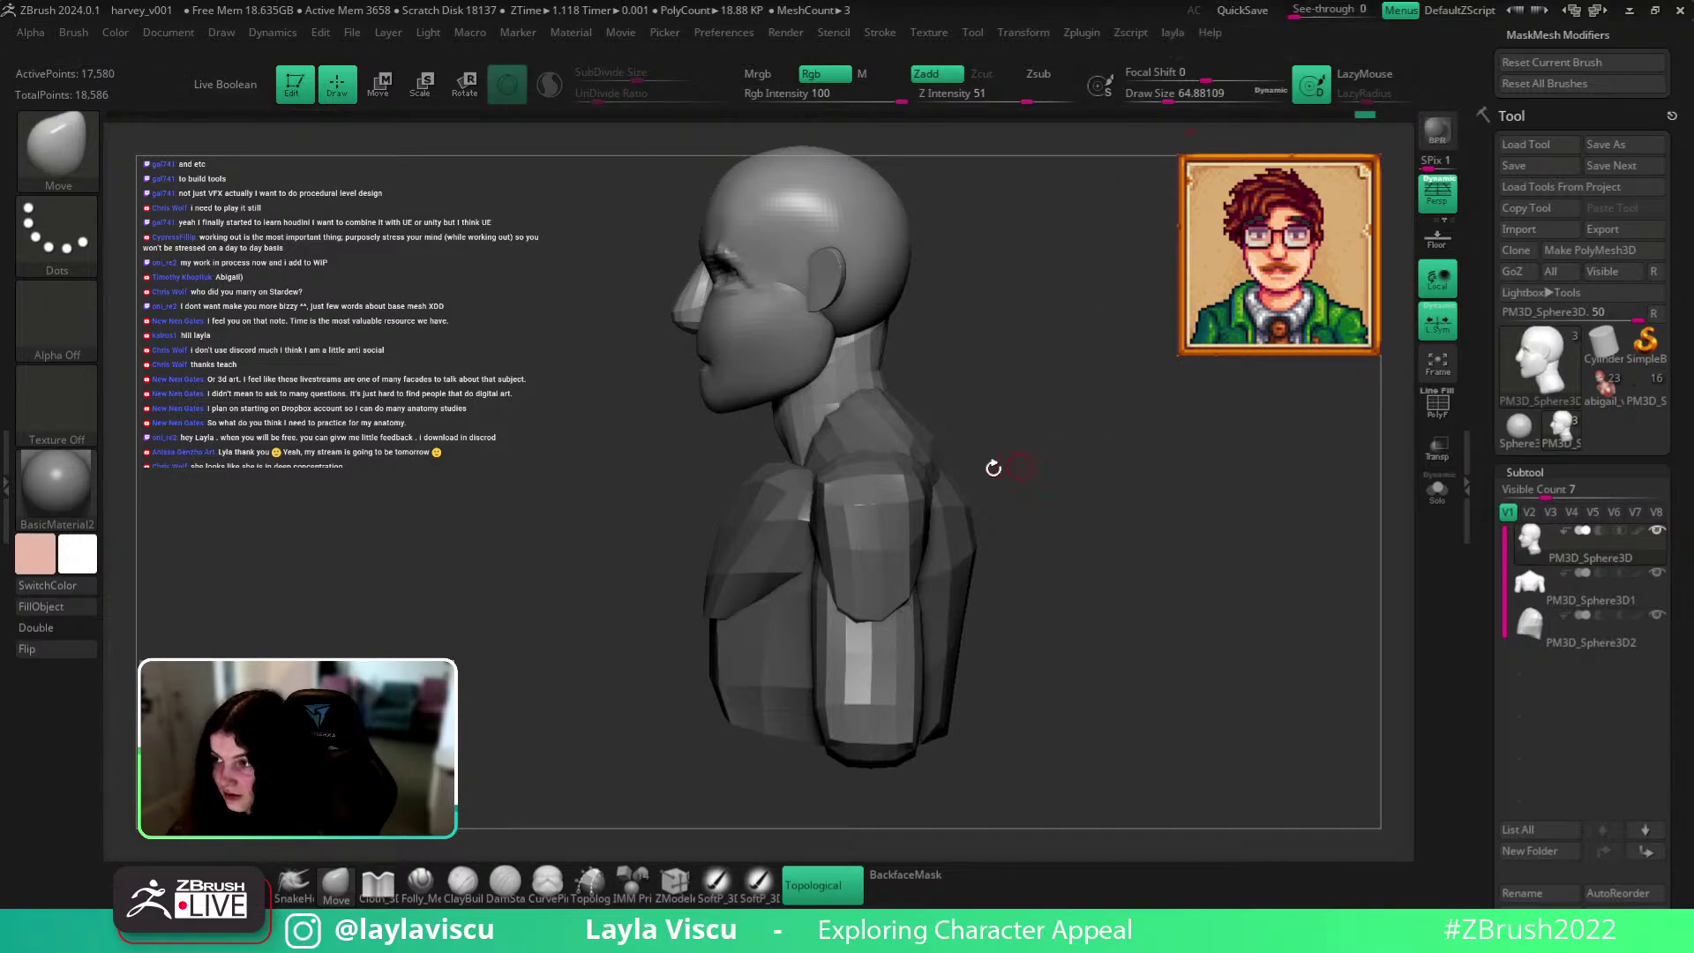
Isolate the neck polygroup, restore the head, and adjust the neck's base in Solo with the Move brush at about 453.
ctrl+shift+click(830, 448)
ctrl+shift+click(951, 389)
key(shift+f)
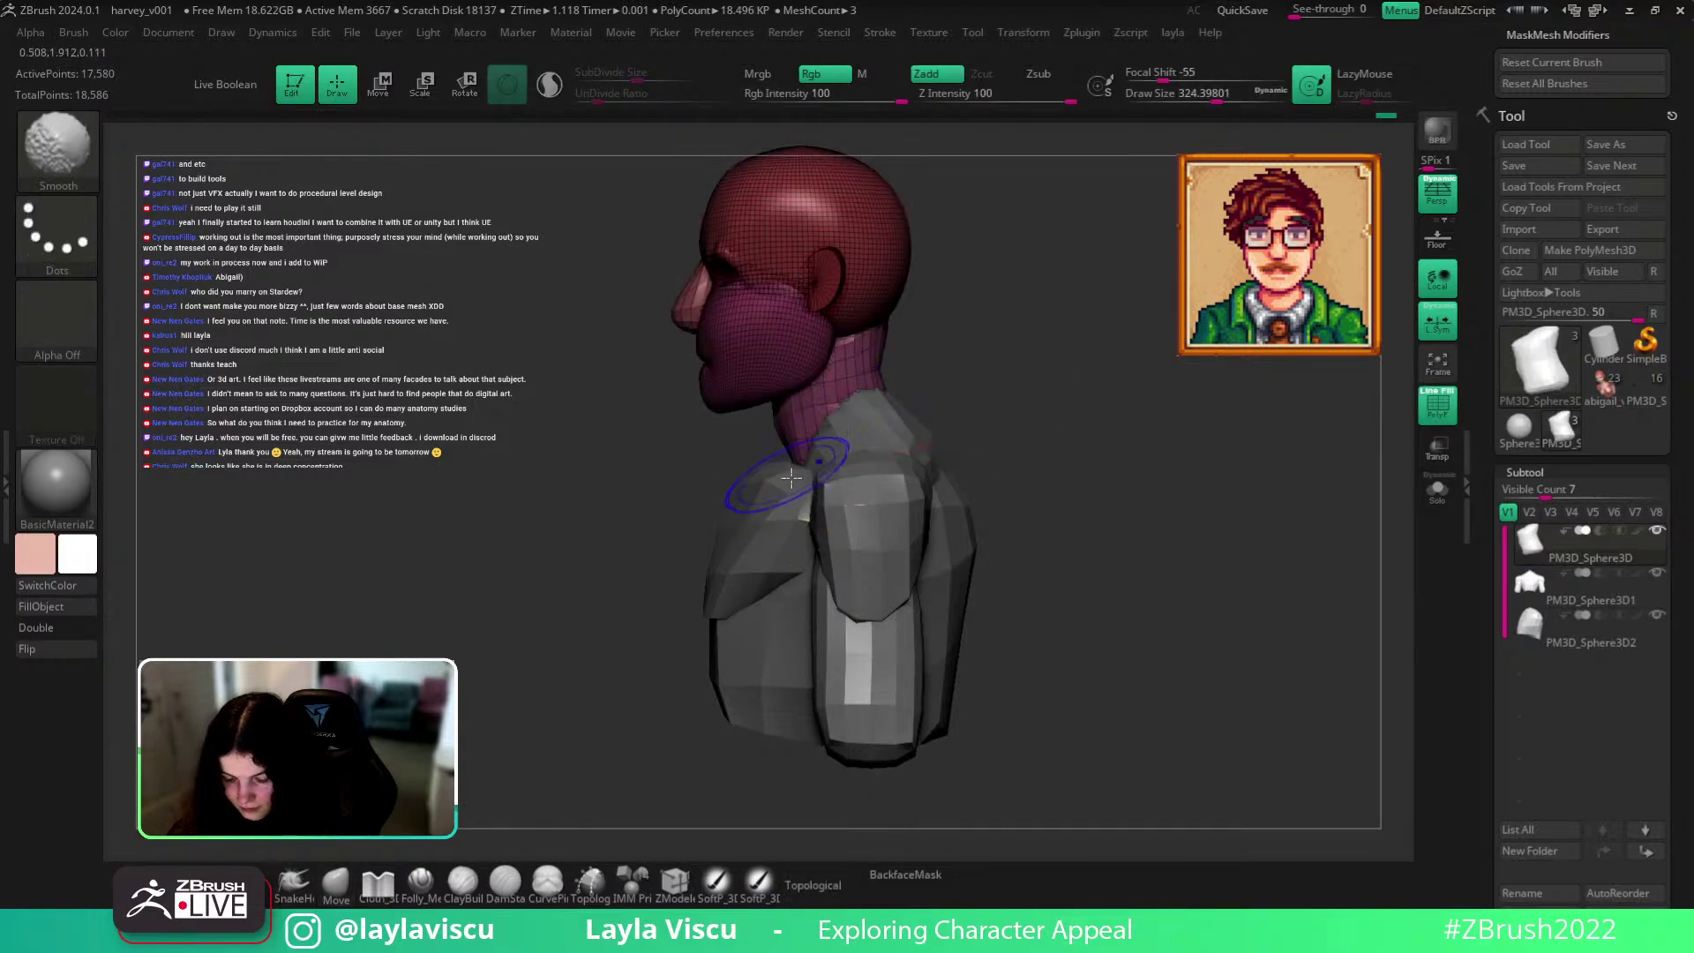
click(1437, 488)
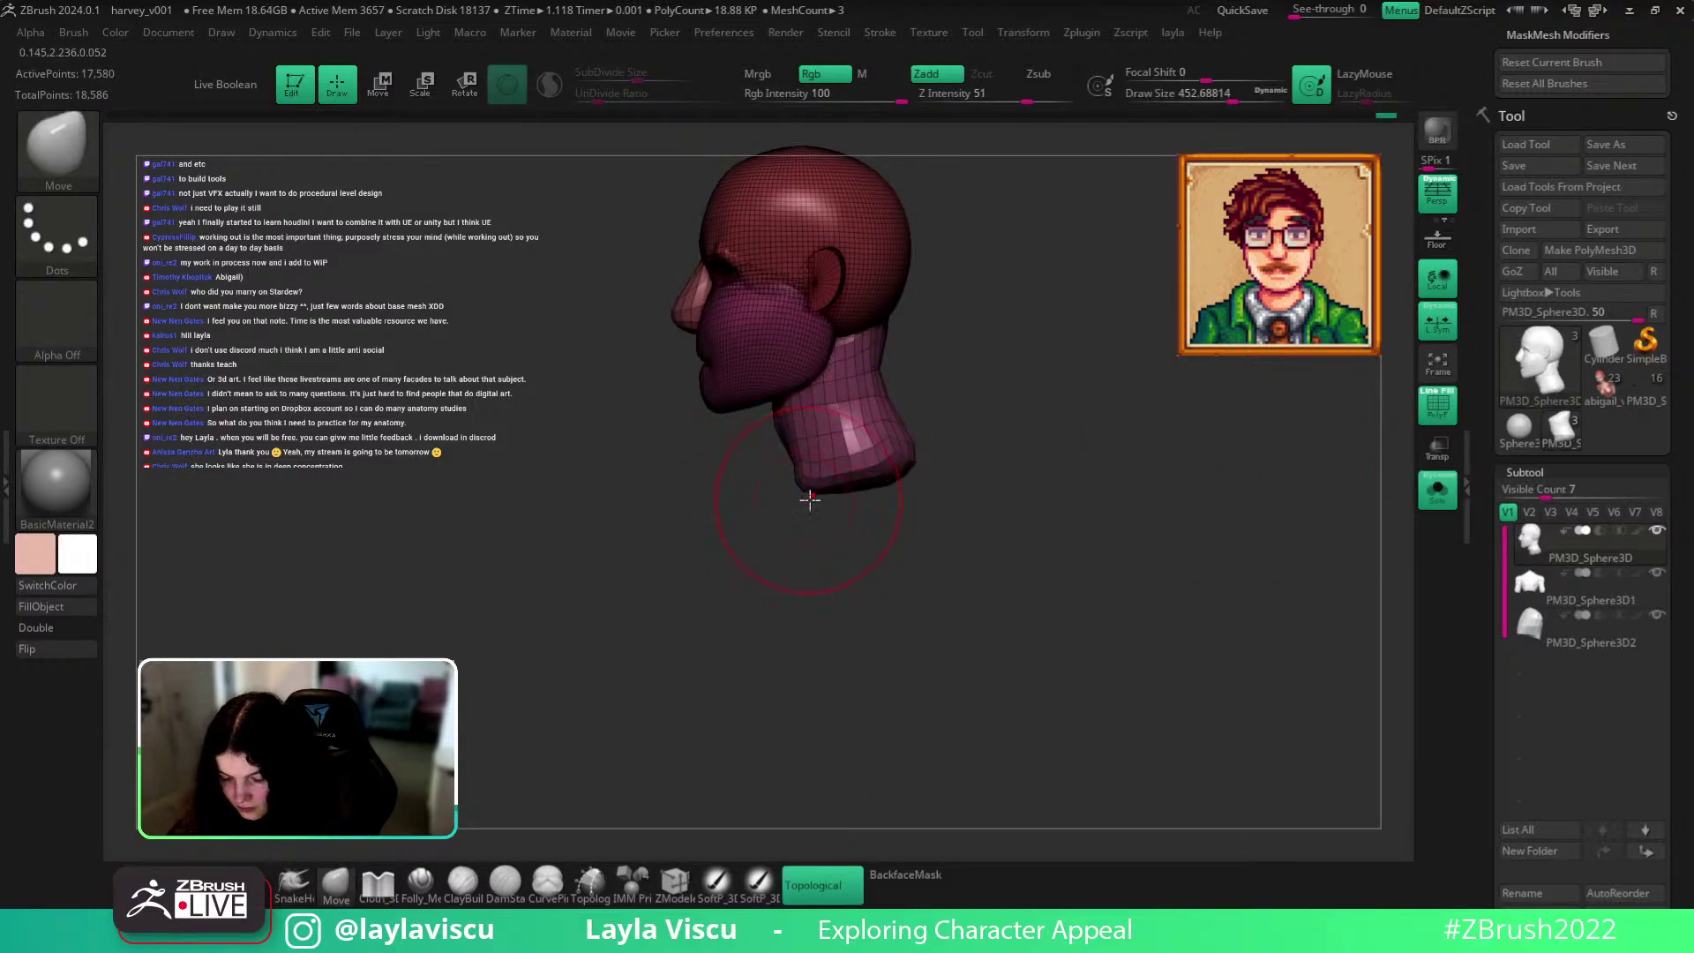
click(1437, 488)
mouse_move(1274, 521)
shift+mouse_down()
mouse_move(1259, 557)
mouse_move(1189, 494)
mouse_move(971, 393)
shift+mouse_up()
key(shift+f)
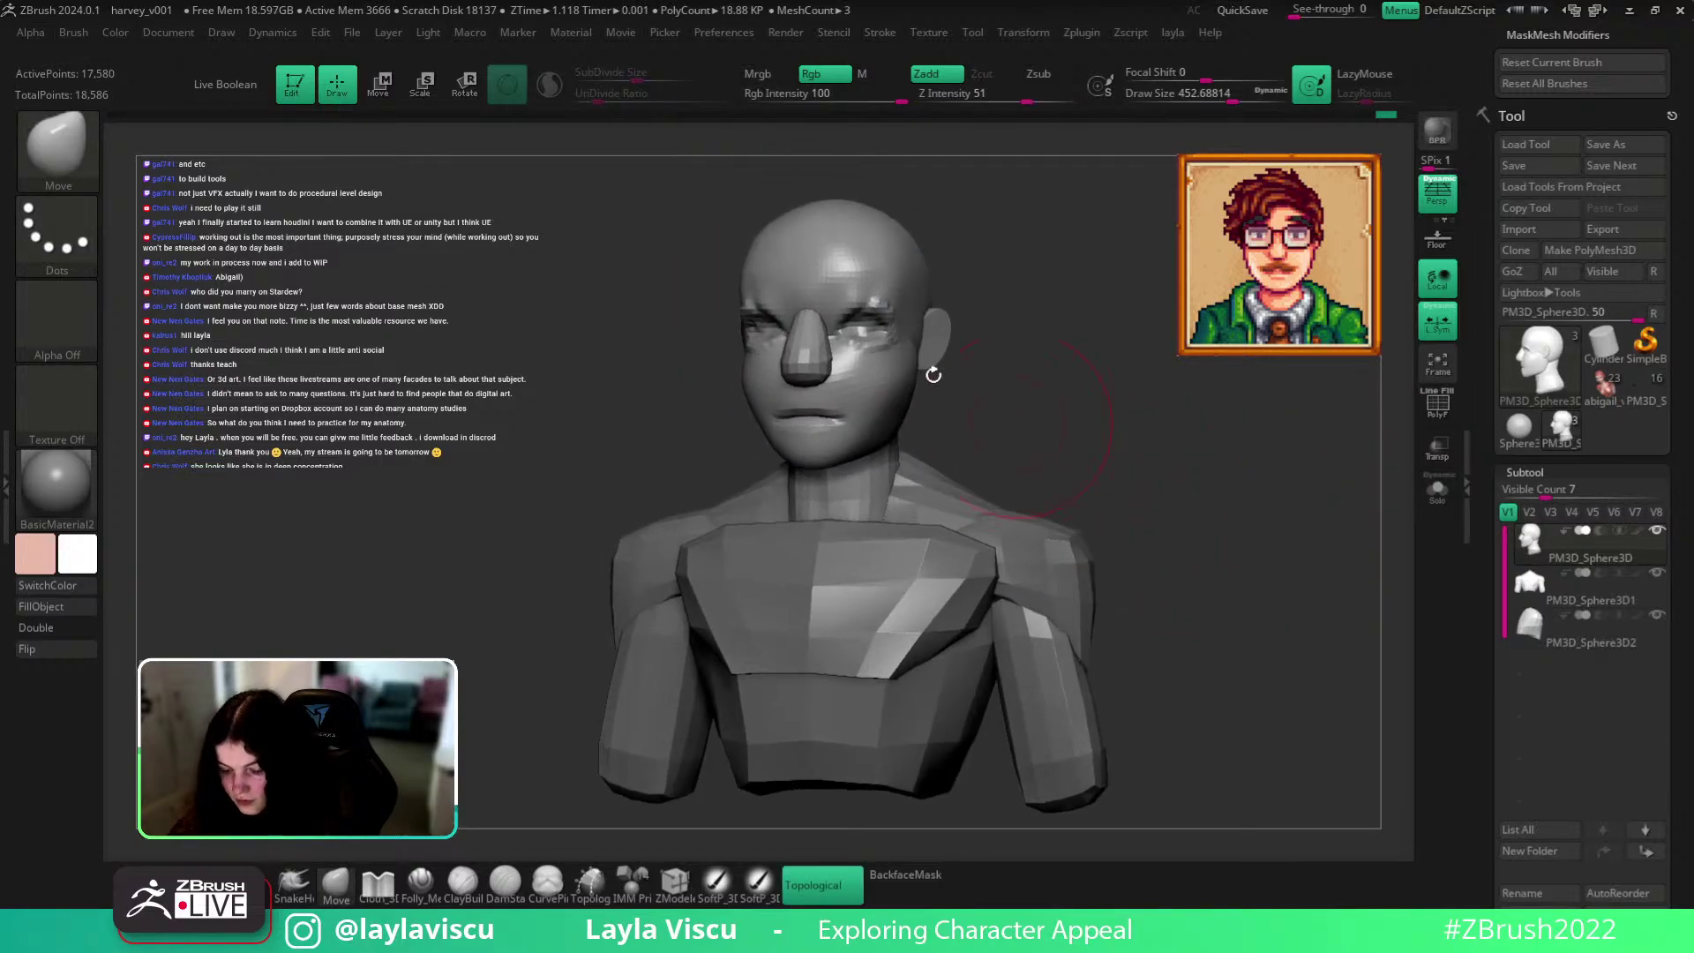
Reduce the brush size to 112 and insert a mirrored pair of Sphere 32 primitives as eyeballs using the IMM Primitives brush.
key(s)
drag(877, 283, 1074, 394)
key(s)
drag(832, 319, 813, 319)
key(b)
key(i)
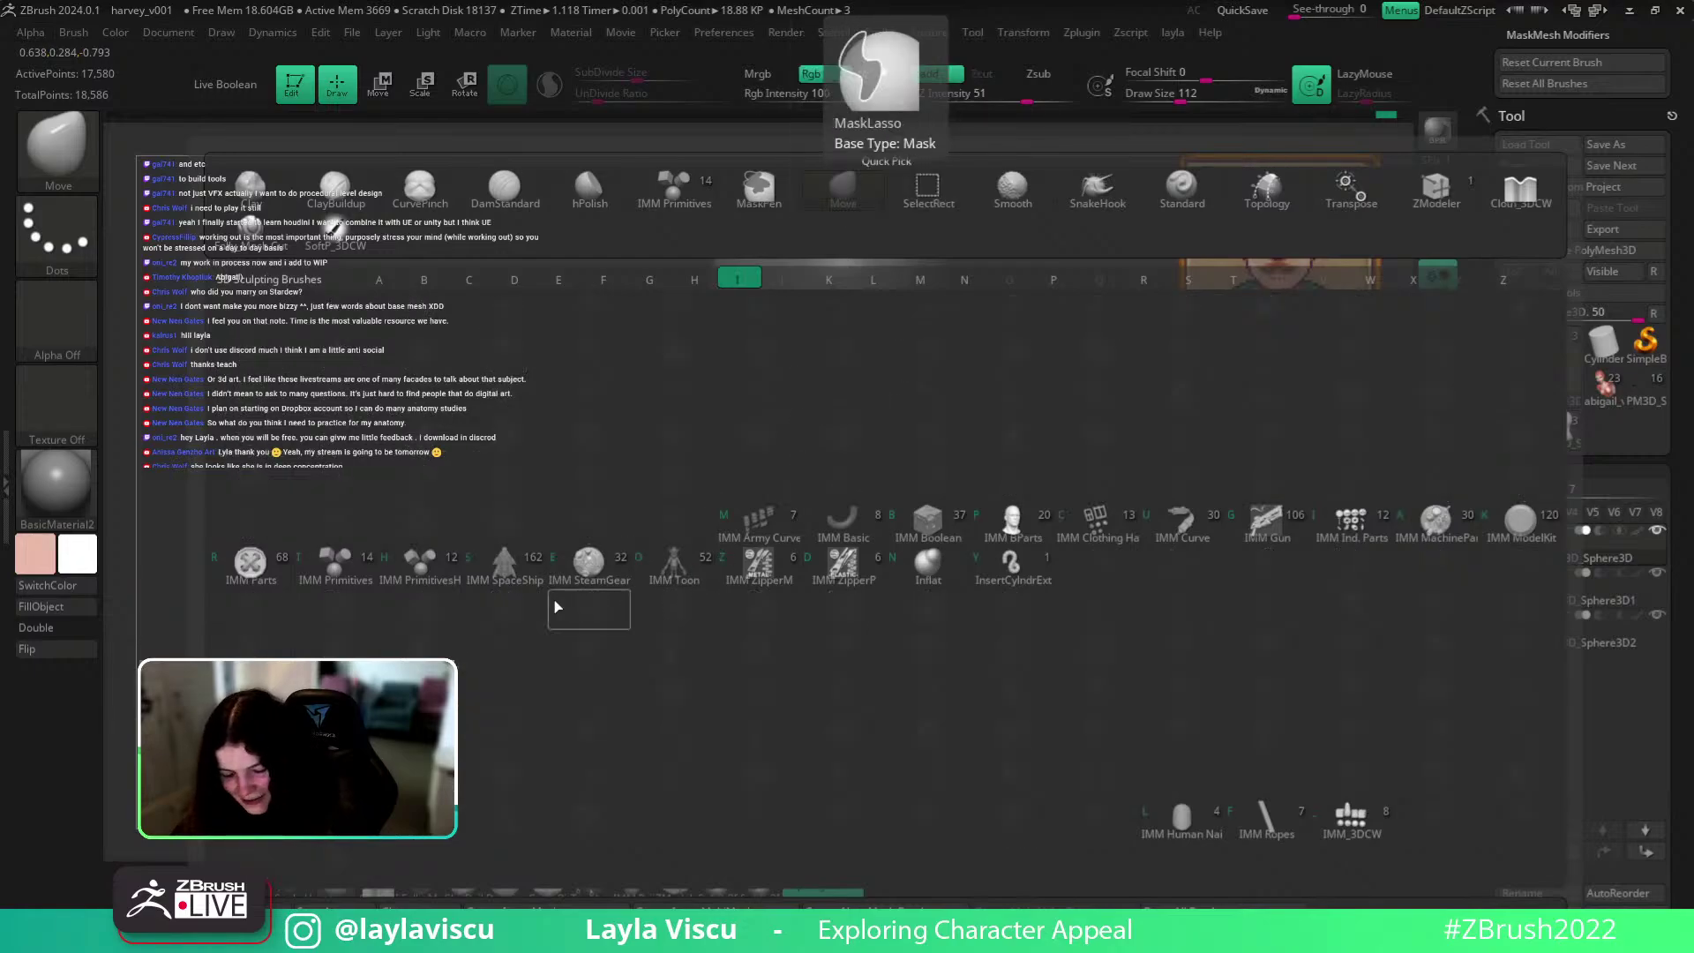
click(416, 570)
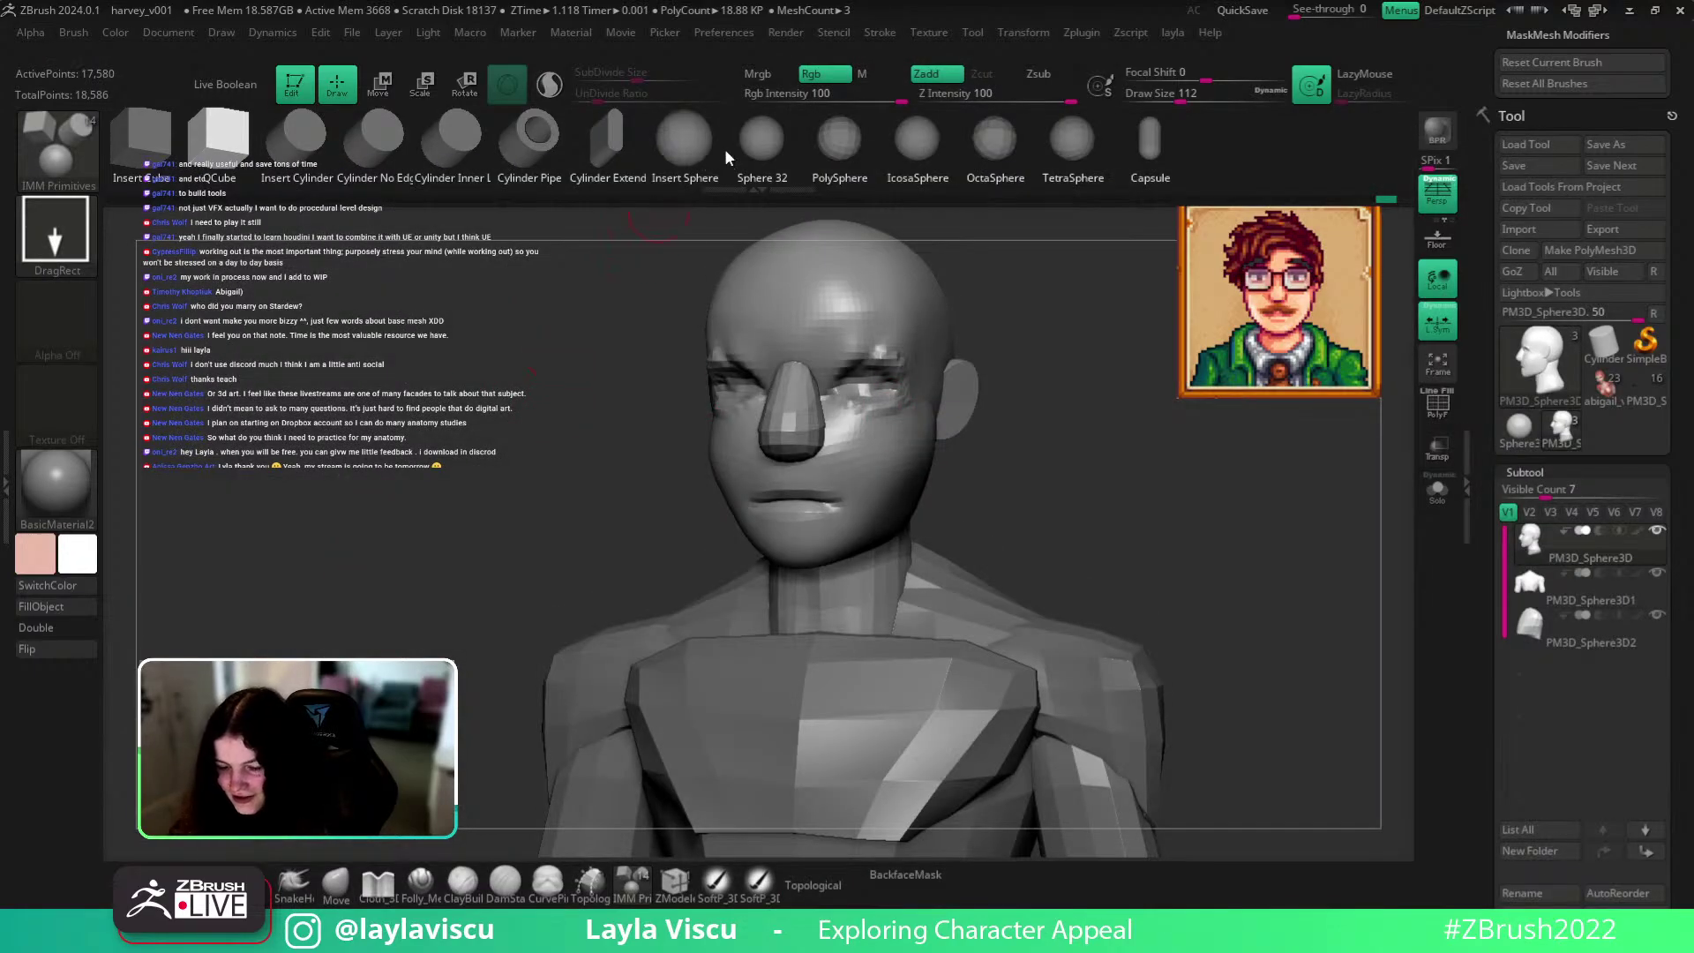
drag(1183, 488, 1253, 575)
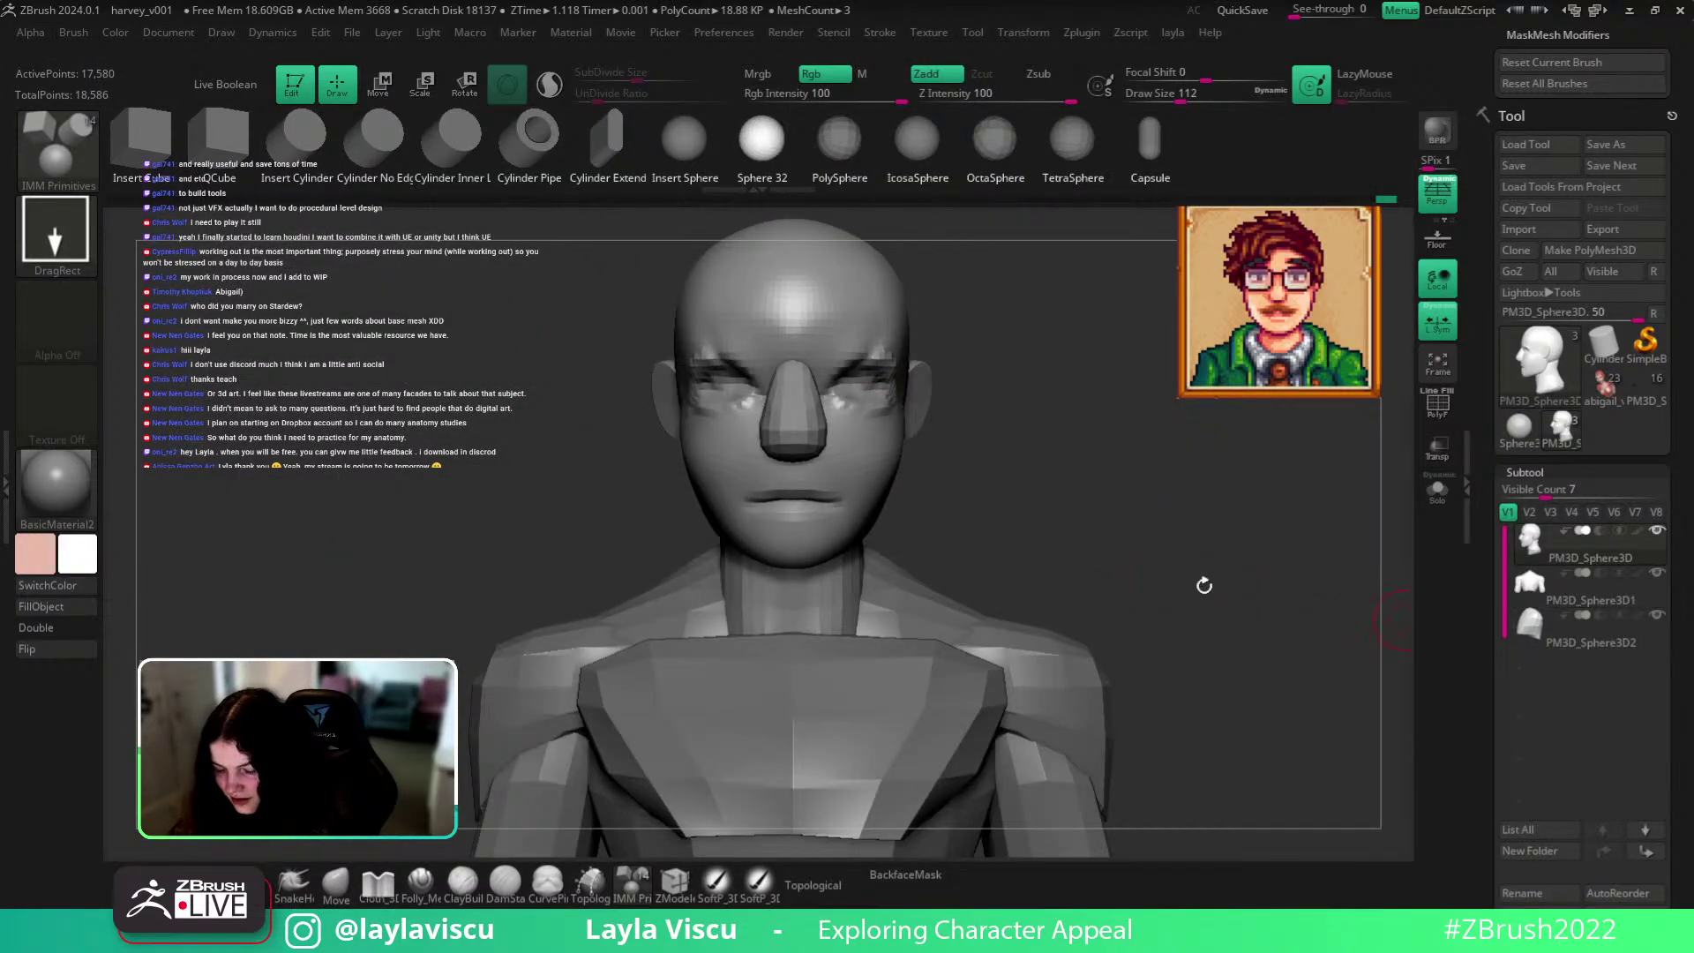
alt+drag(1066, 453, 1073, 490)
drag(893, 423, 877, 481)
Isolate the two inserted eyeballs, split them from the head into their own subtool, and make that subtool active.
click(336, 883)
ctrl+shift+click(753, 362)
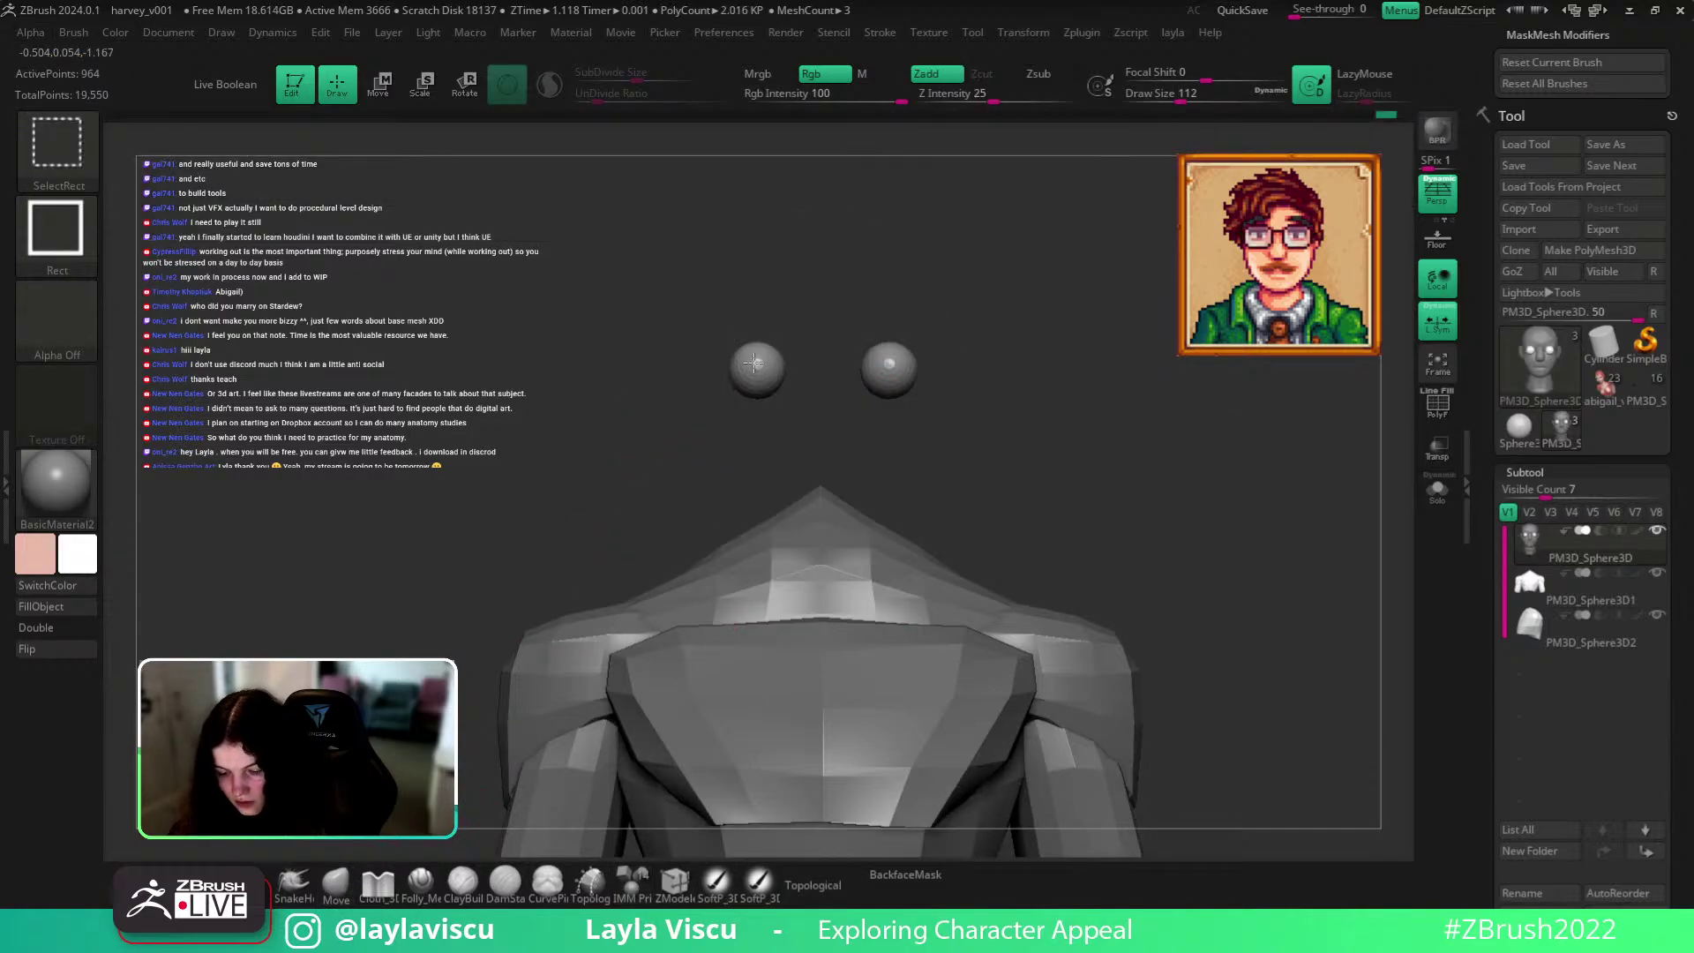
ctrl+shift+click(753, 362)
key(l)
click(1124, 512)
alt+click(889, 363)
Isolate the eyeballs in Solo and centre the transform gizmo on the sphere with its axes straightened.
drag(1191, 453, 1267, 559)
key(w)
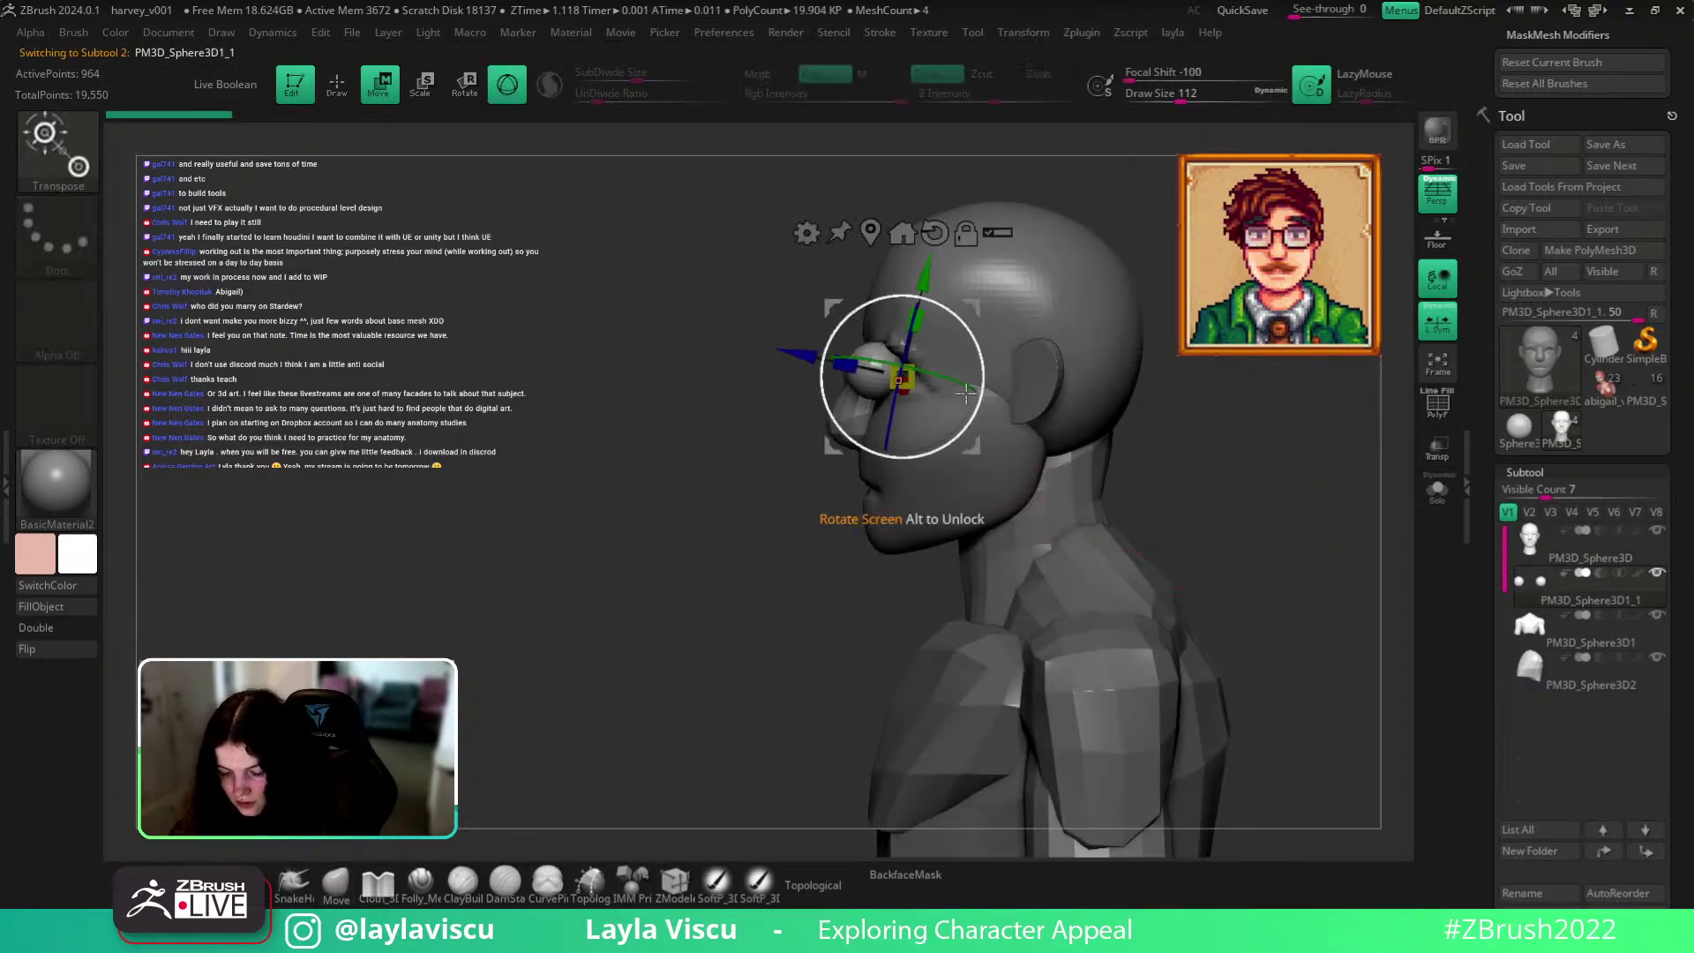
click(871, 232)
ctrl+right_drag(1191, 441, 1217, 529)
click(1437, 490)
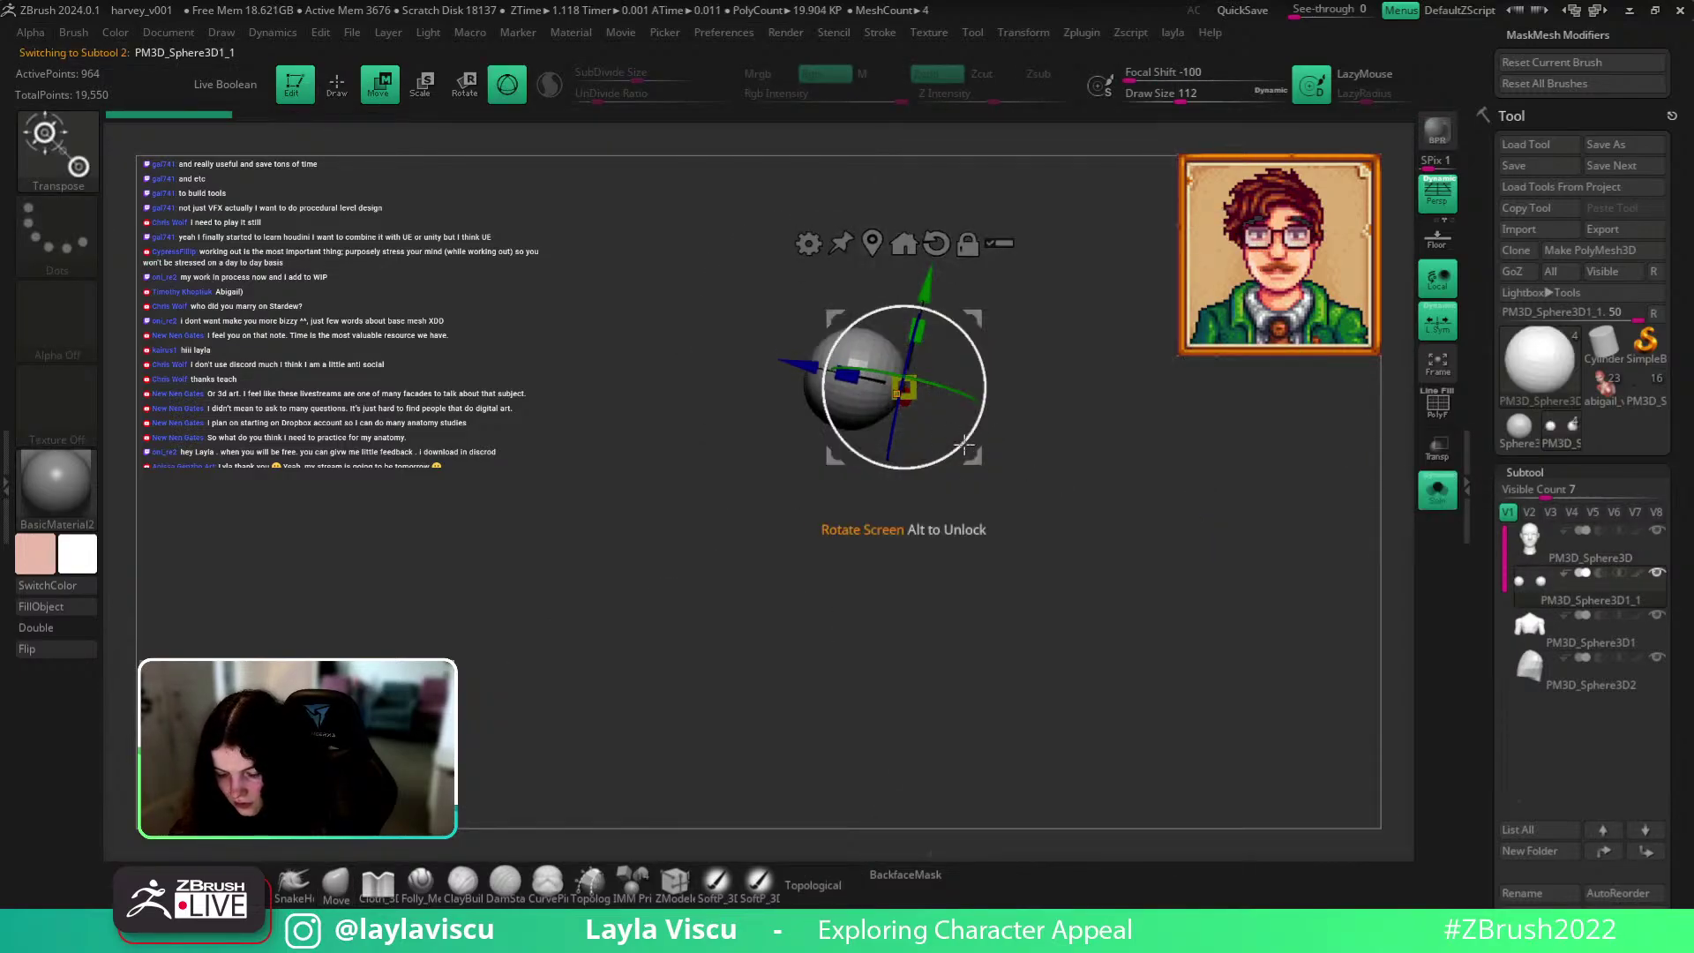
drag(968, 443, 977, 428)
click(871, 243)
drag(853, 401, 907, 445)
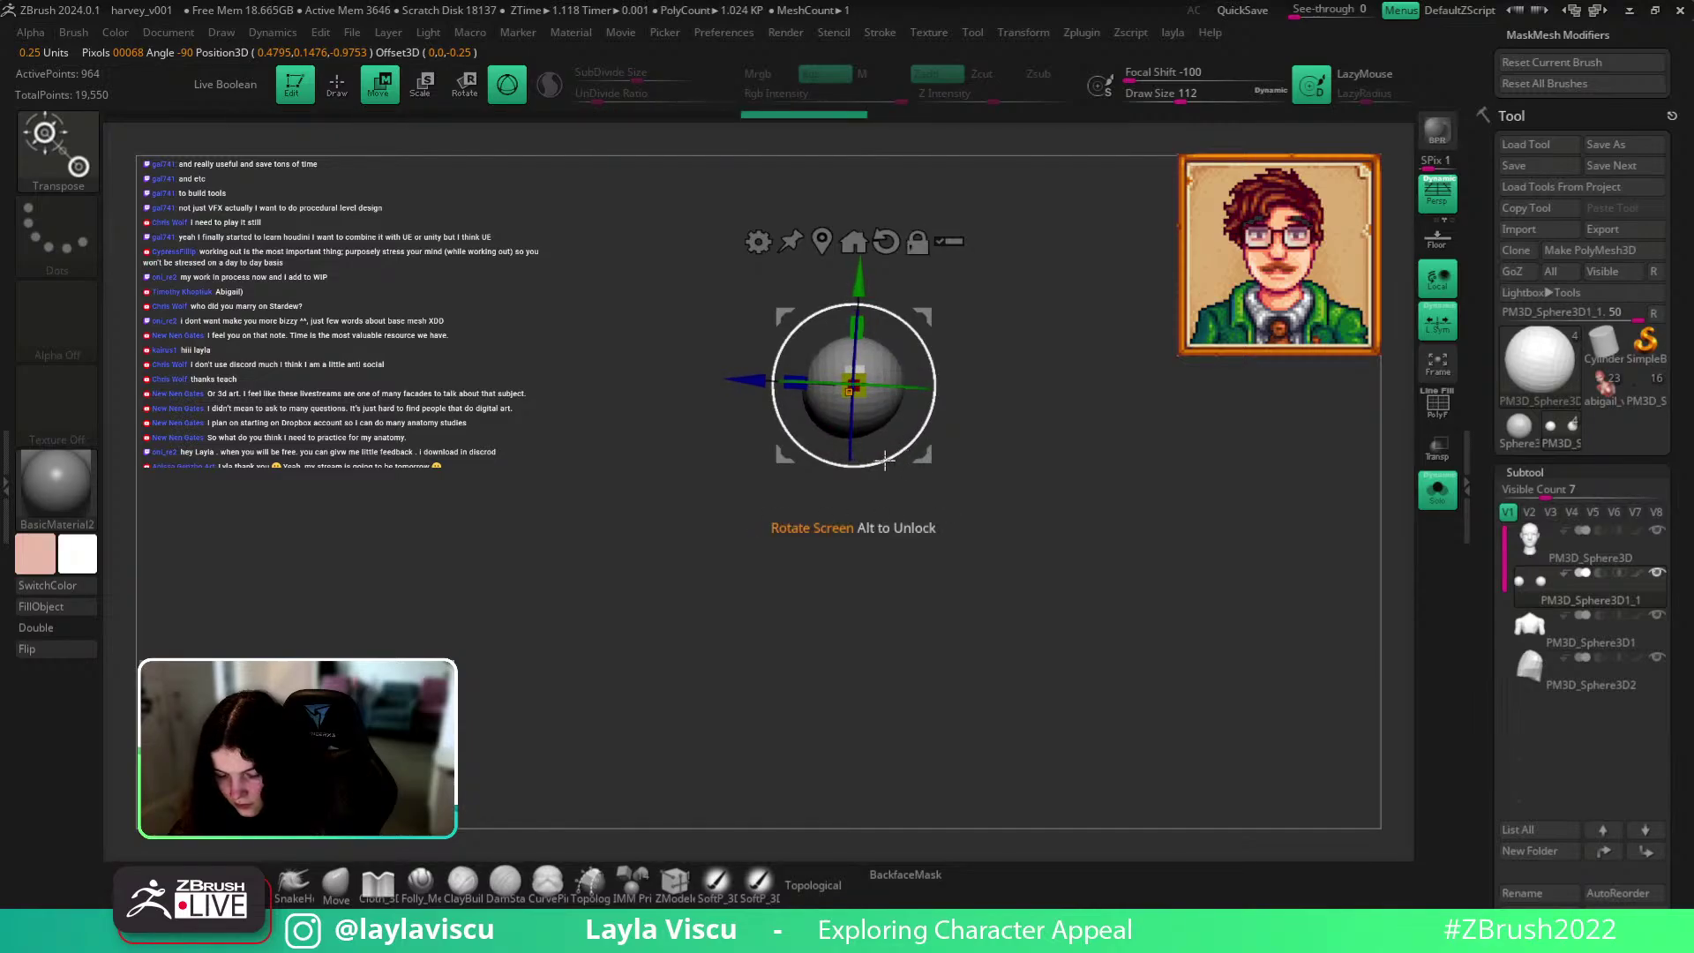
Bring the head back into view and push the eyeballs backward into the eye sockets with their wireframe shown.
click(1437, 488)
shift+drag(1340, 562, 643, 617)
key(shift+f)
drag(747, 384, 814, 383)
drag(768, 547, 1278, 636)
drag(992, 452, 986, 438)
key(q)
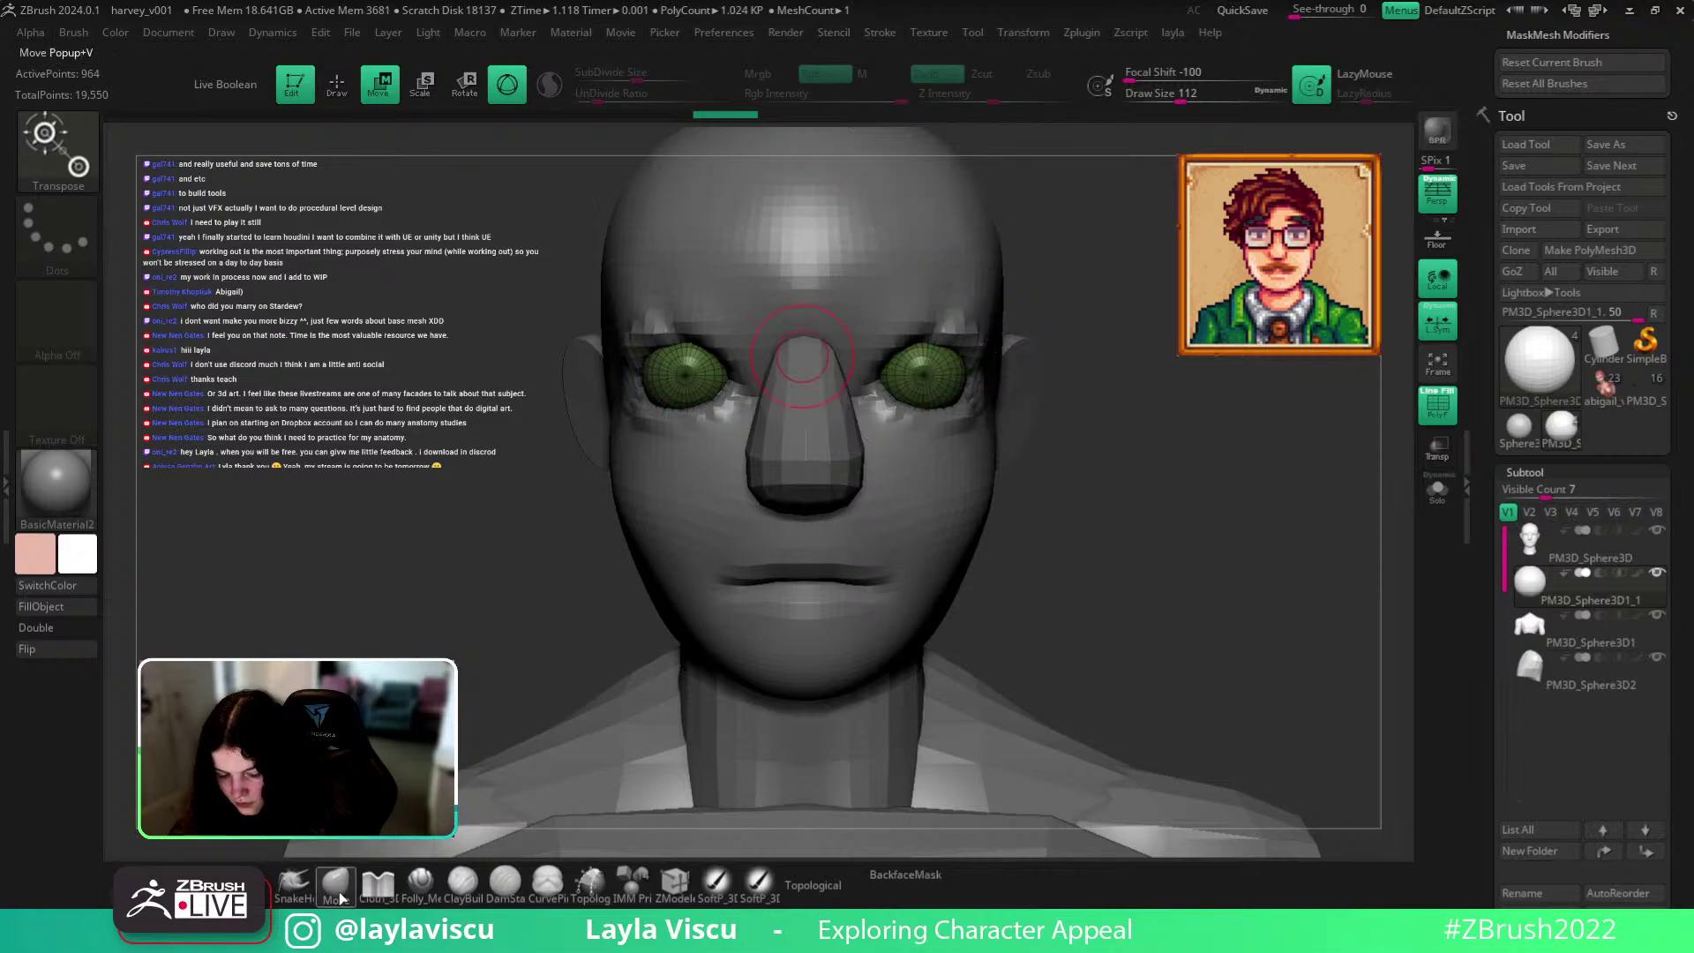
Rotate the eyeballs slightly outward as seen from above in Solo, and show the rest of the bust again.
ctrl+right_drag(1165, 458, 1157, 370)
key(shift+f)
ctrl+right_drag(925, 399, 951, 448)
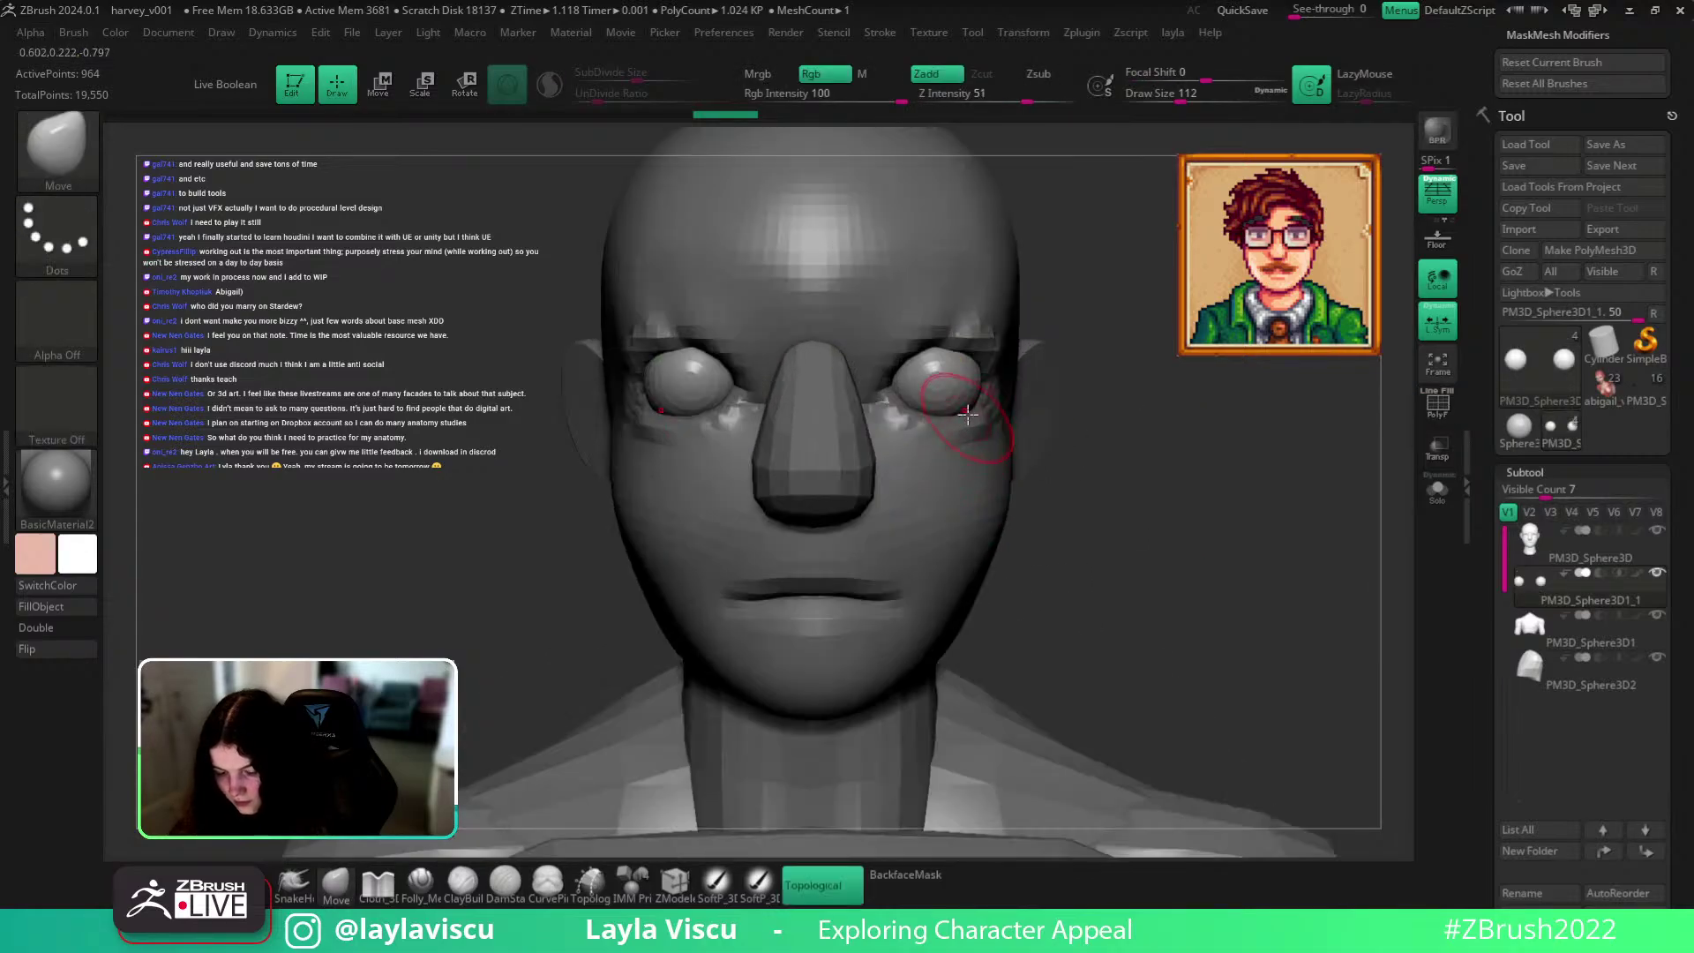
key(shift+f)
drag(1390, 597, 1412, 538)
click(1437, 488)
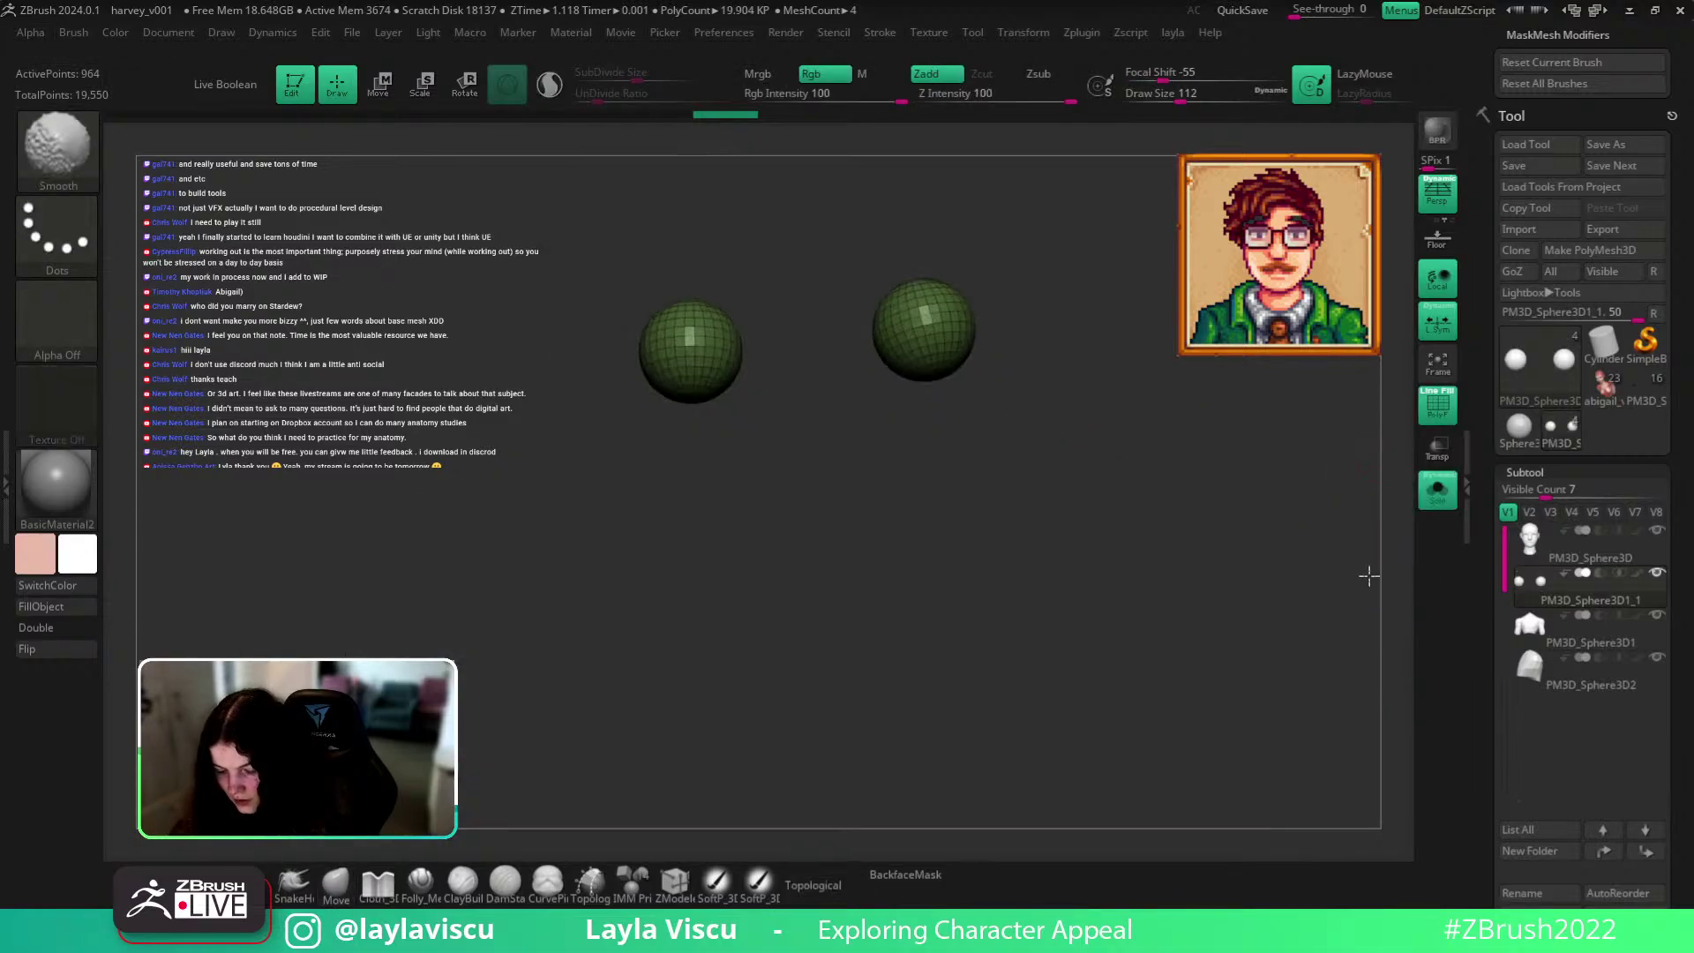
key(e)
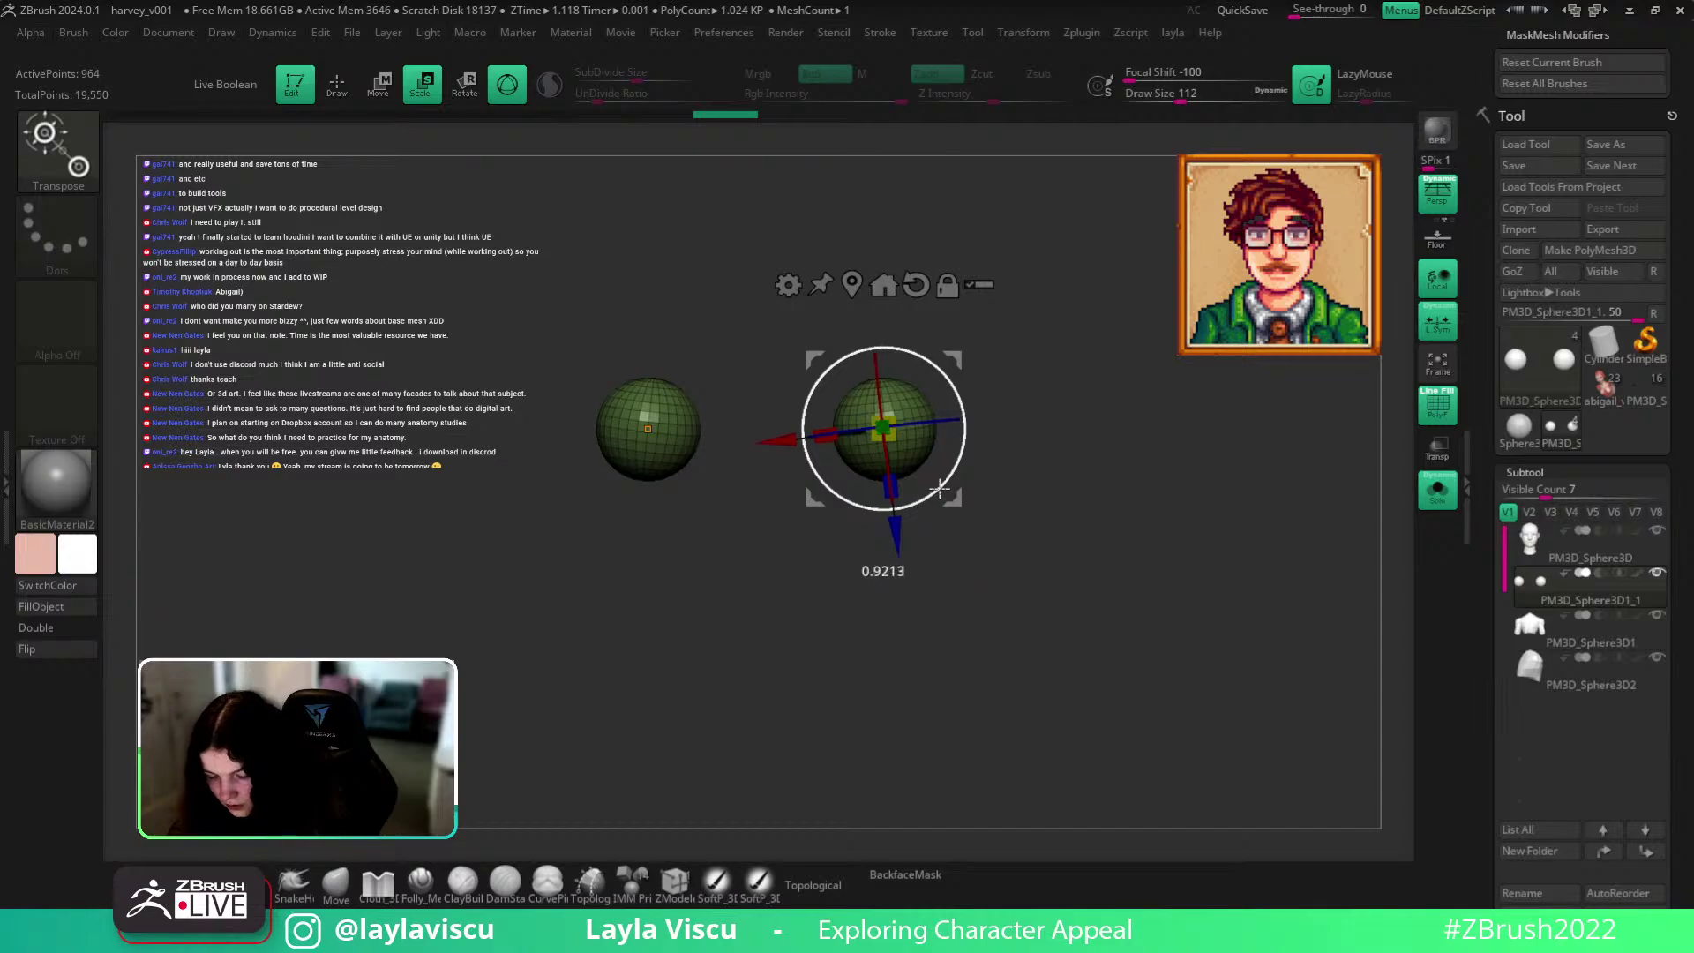
drag(940, 487, 933, 497)
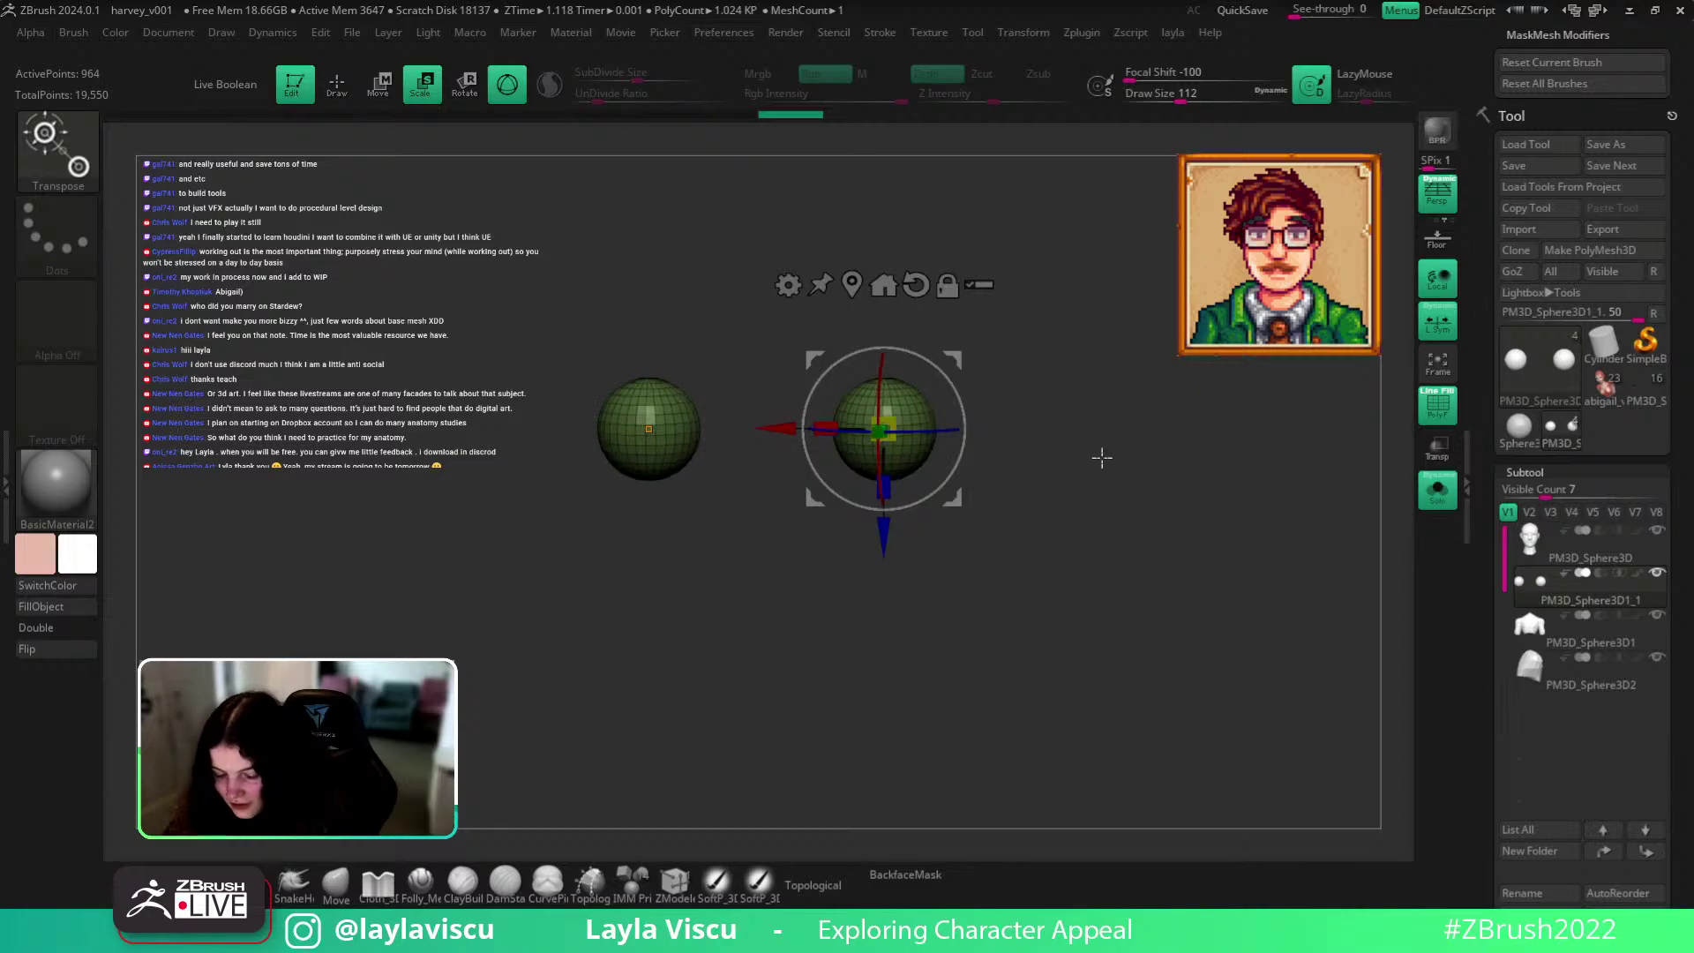
drag(942, 505, 954, 491)
click(1437, 488)
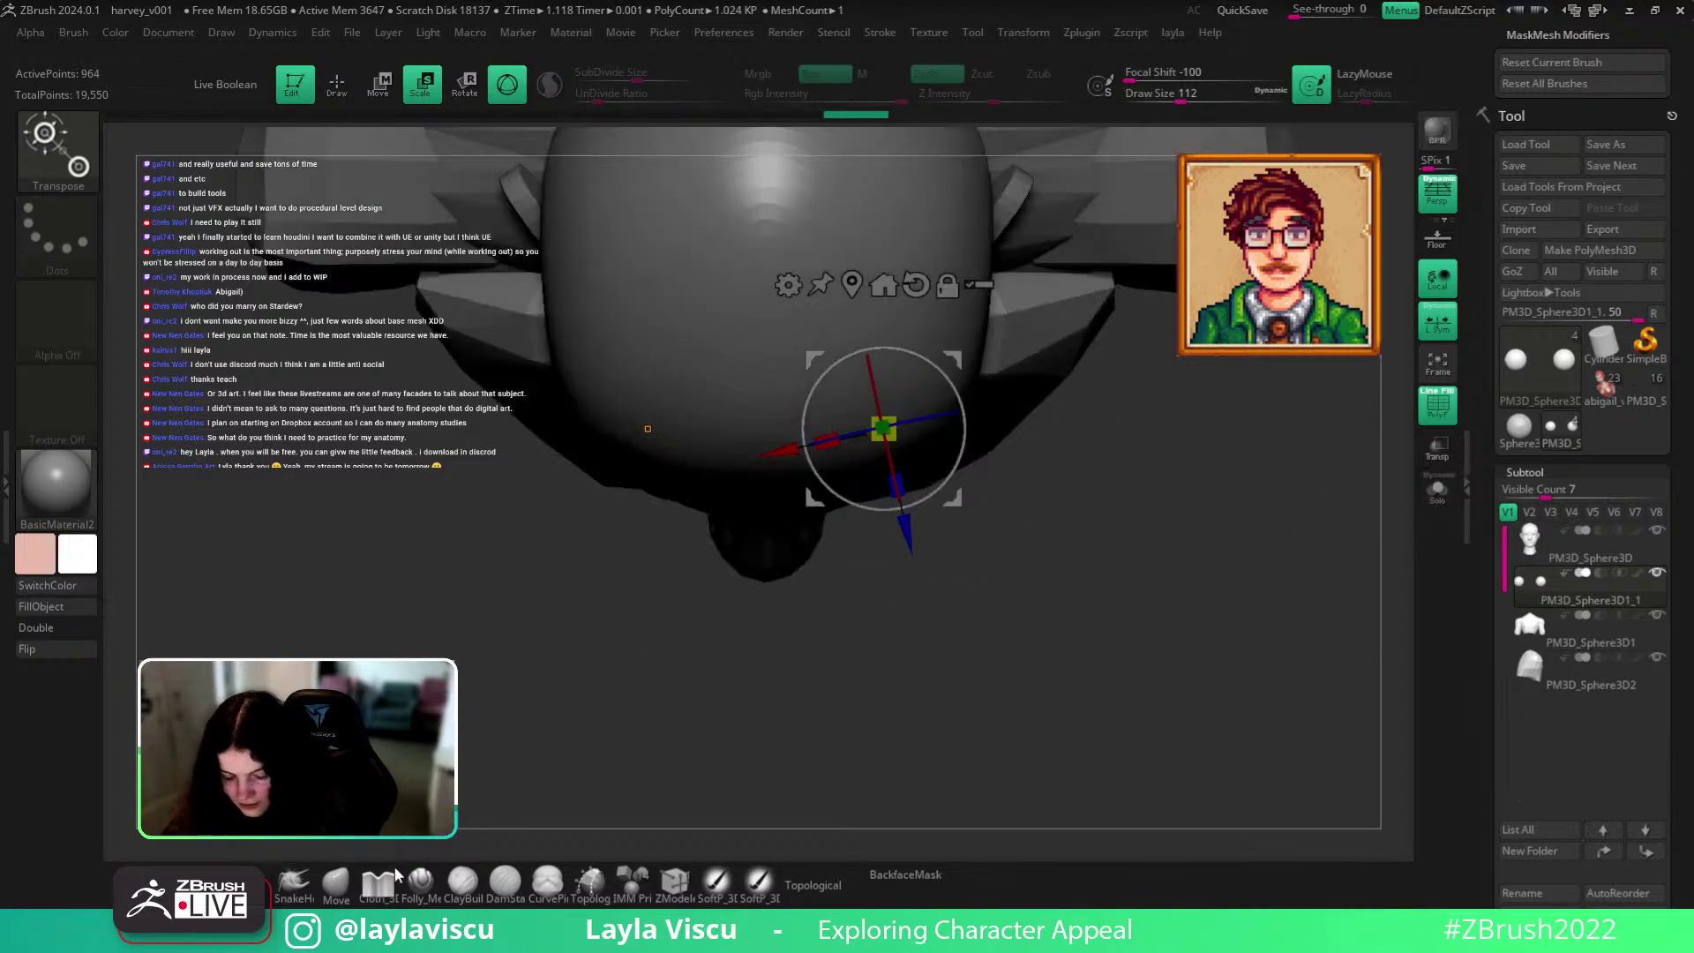
Move the eyeballs slightly closer together from the front, and make the head the active subtool with the wireframe hidden.
click(336, 883)
mouse_move(1002, 794)
mouse_down()
mouse_move(1246, 546)
mouse_move(1191, 661)
mouse_up()
key(shift+f)
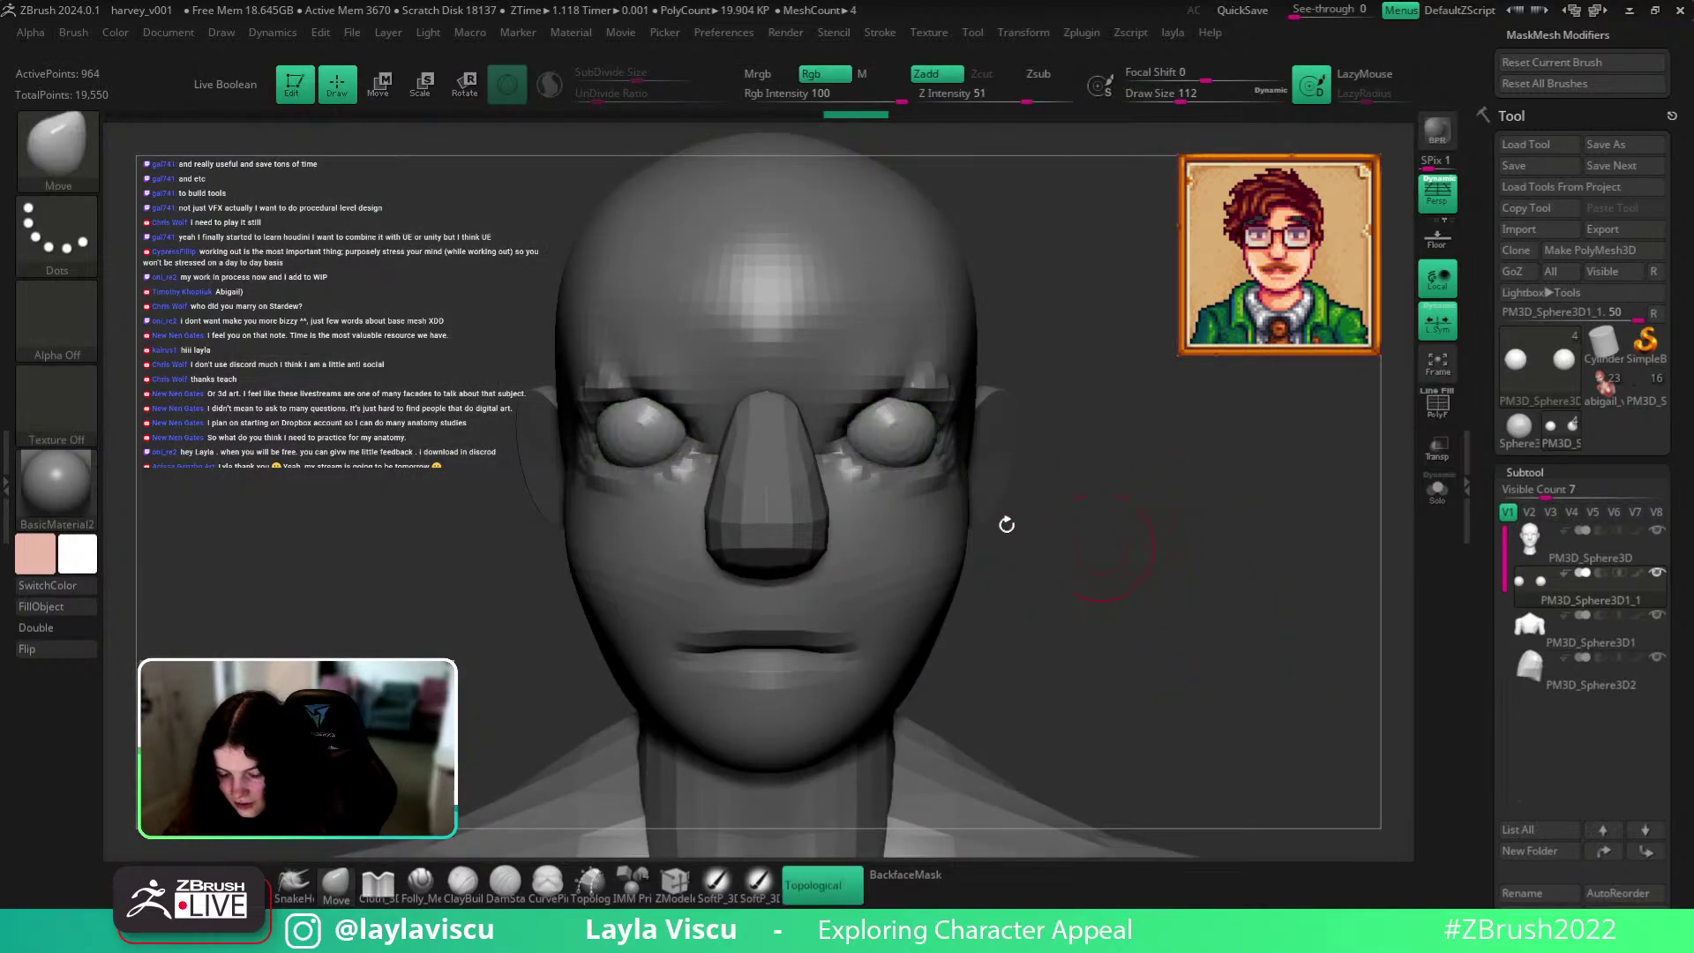
key(w)
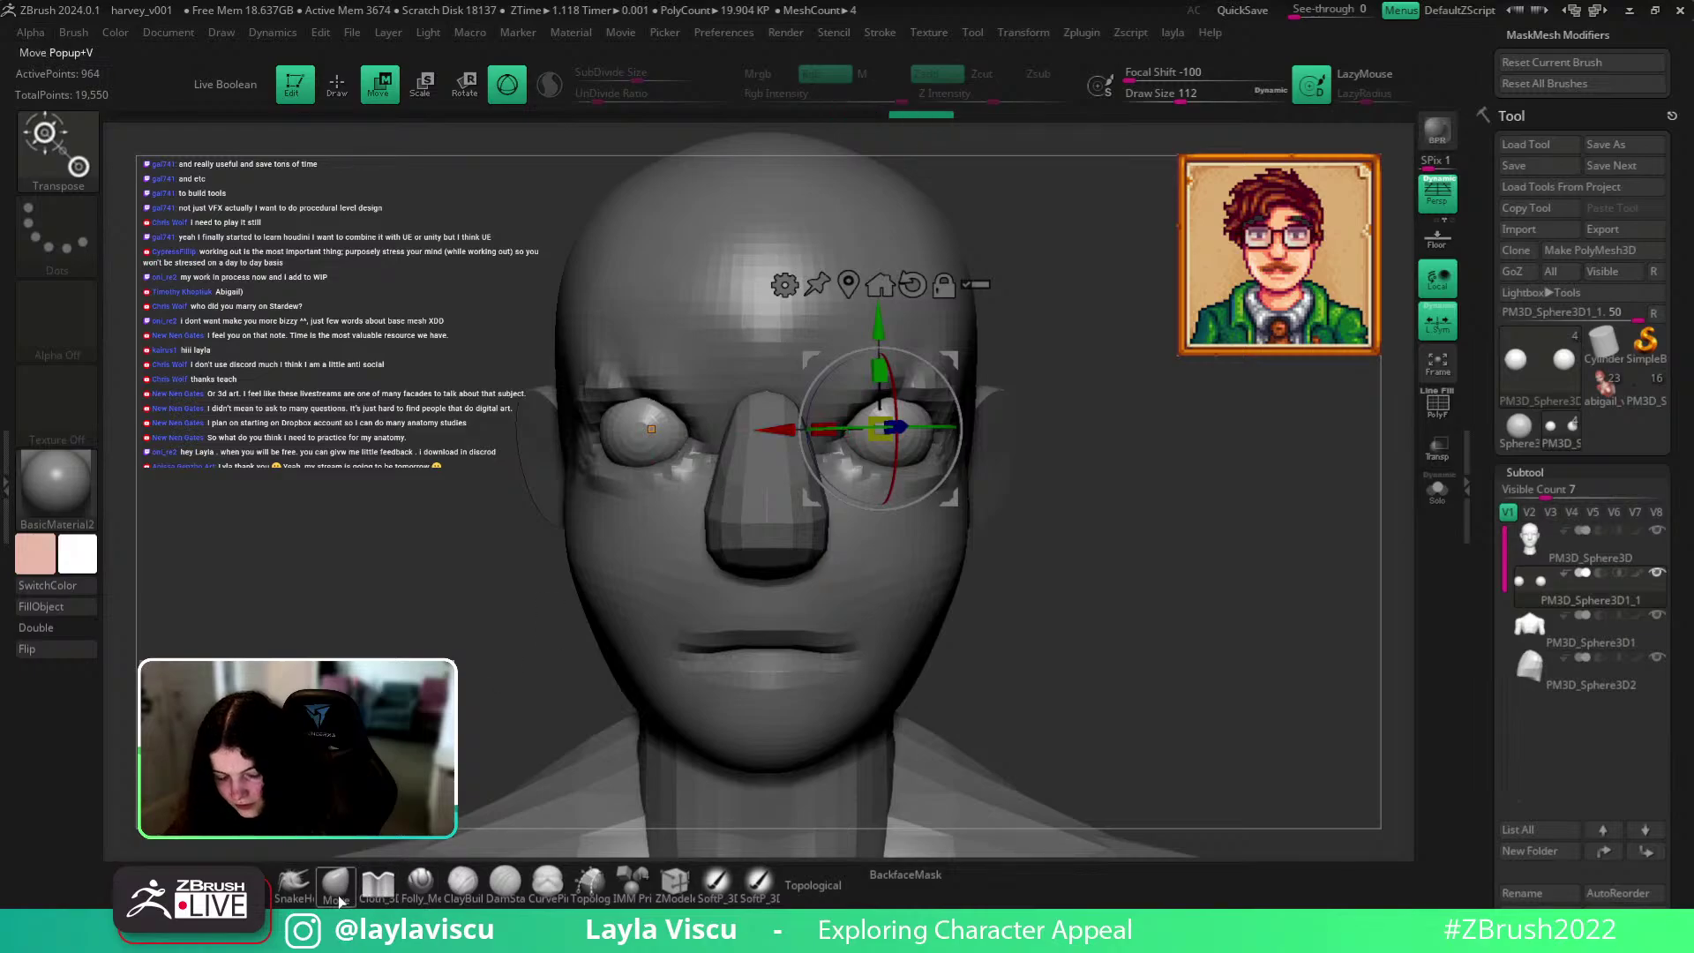
key(q)
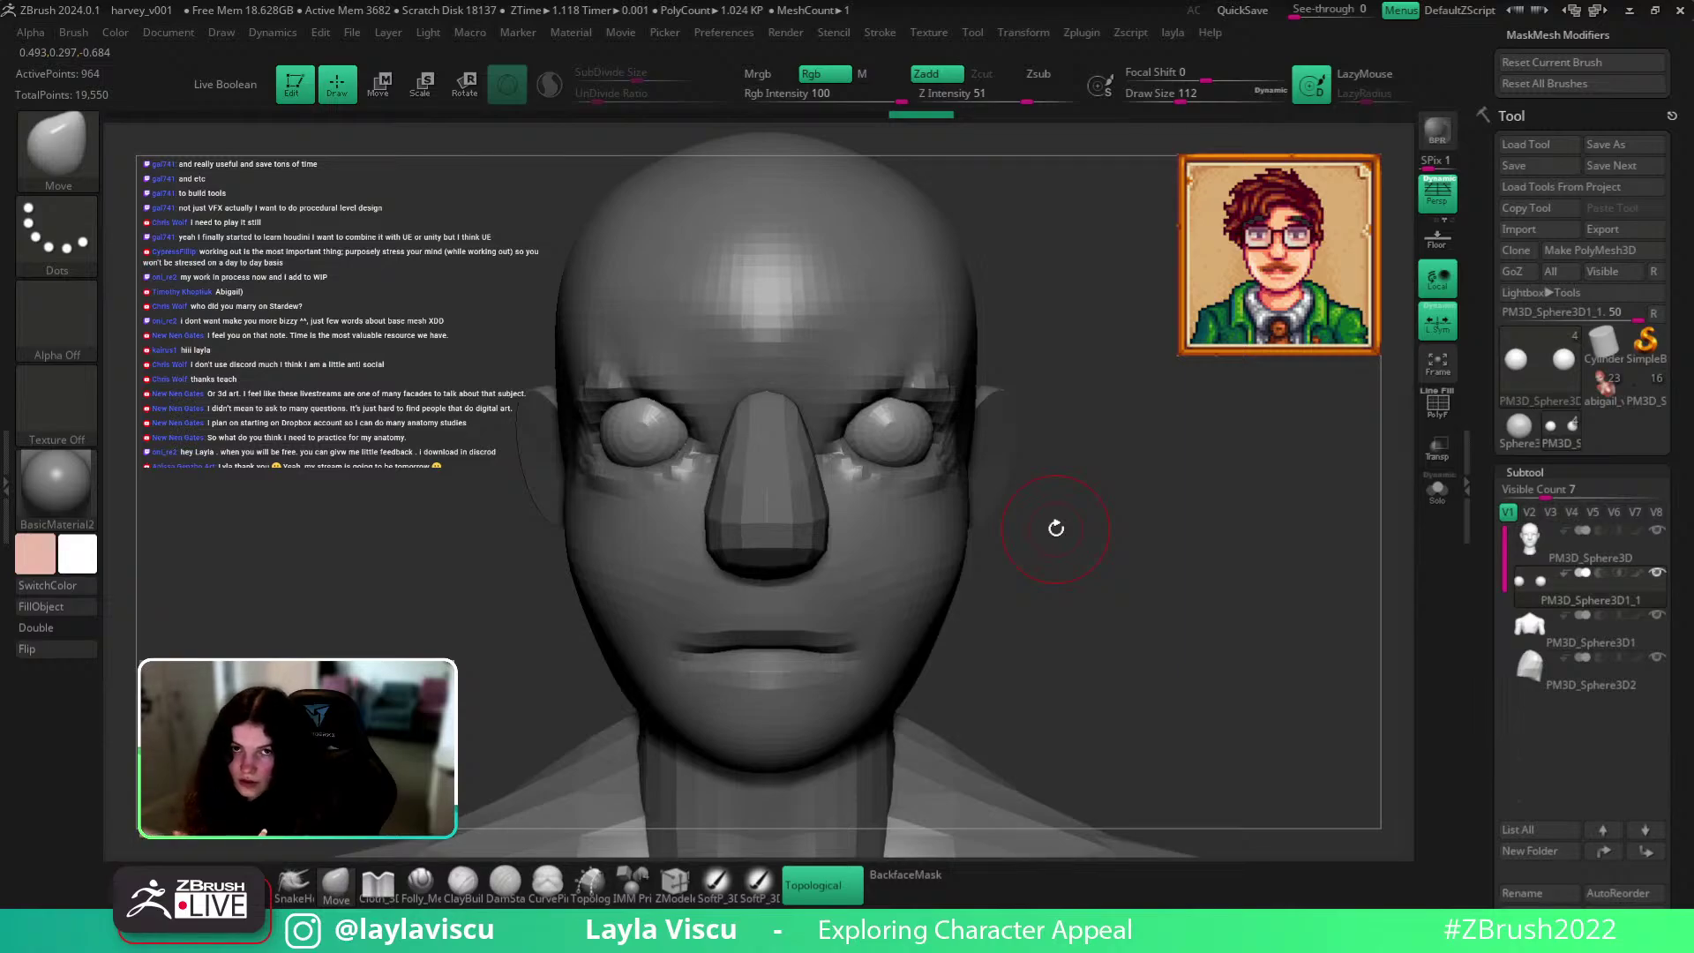
mouse_move(1090, 525)
mouse_down()
mouse_move(1070, 499)
mouse_move(1086, 504)
mouse_up()
key(shift+f)
drag(1187, 529, 1209, 578)
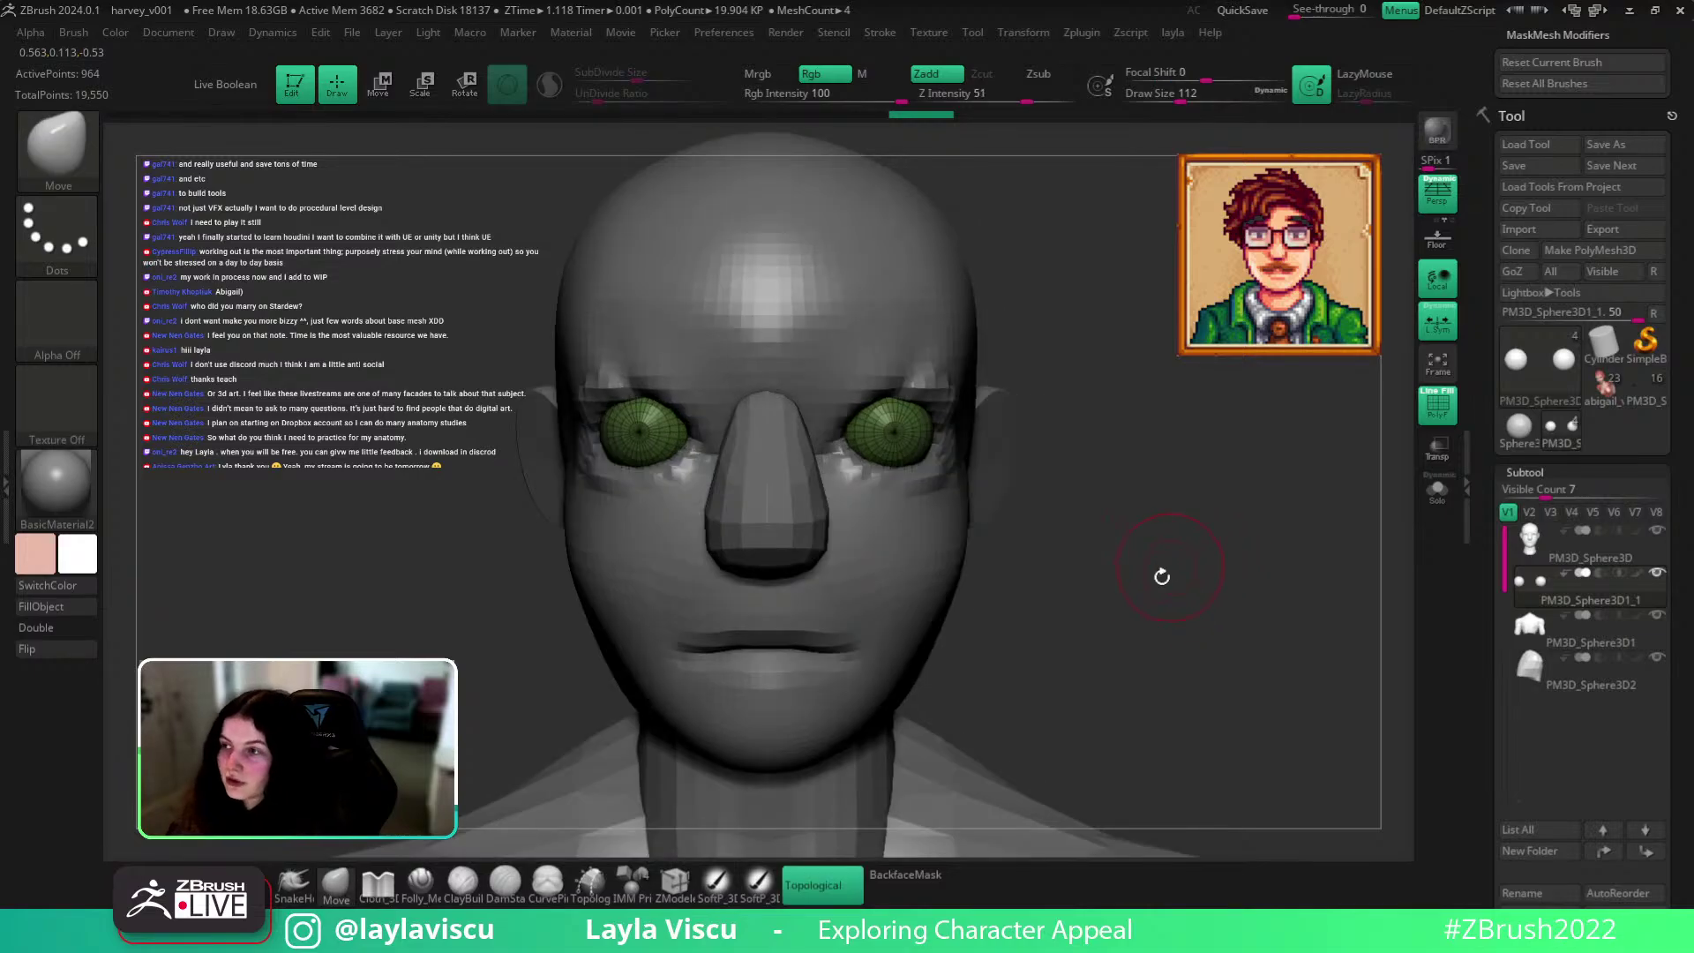
alt+click(893, 540)
key(shift+f)
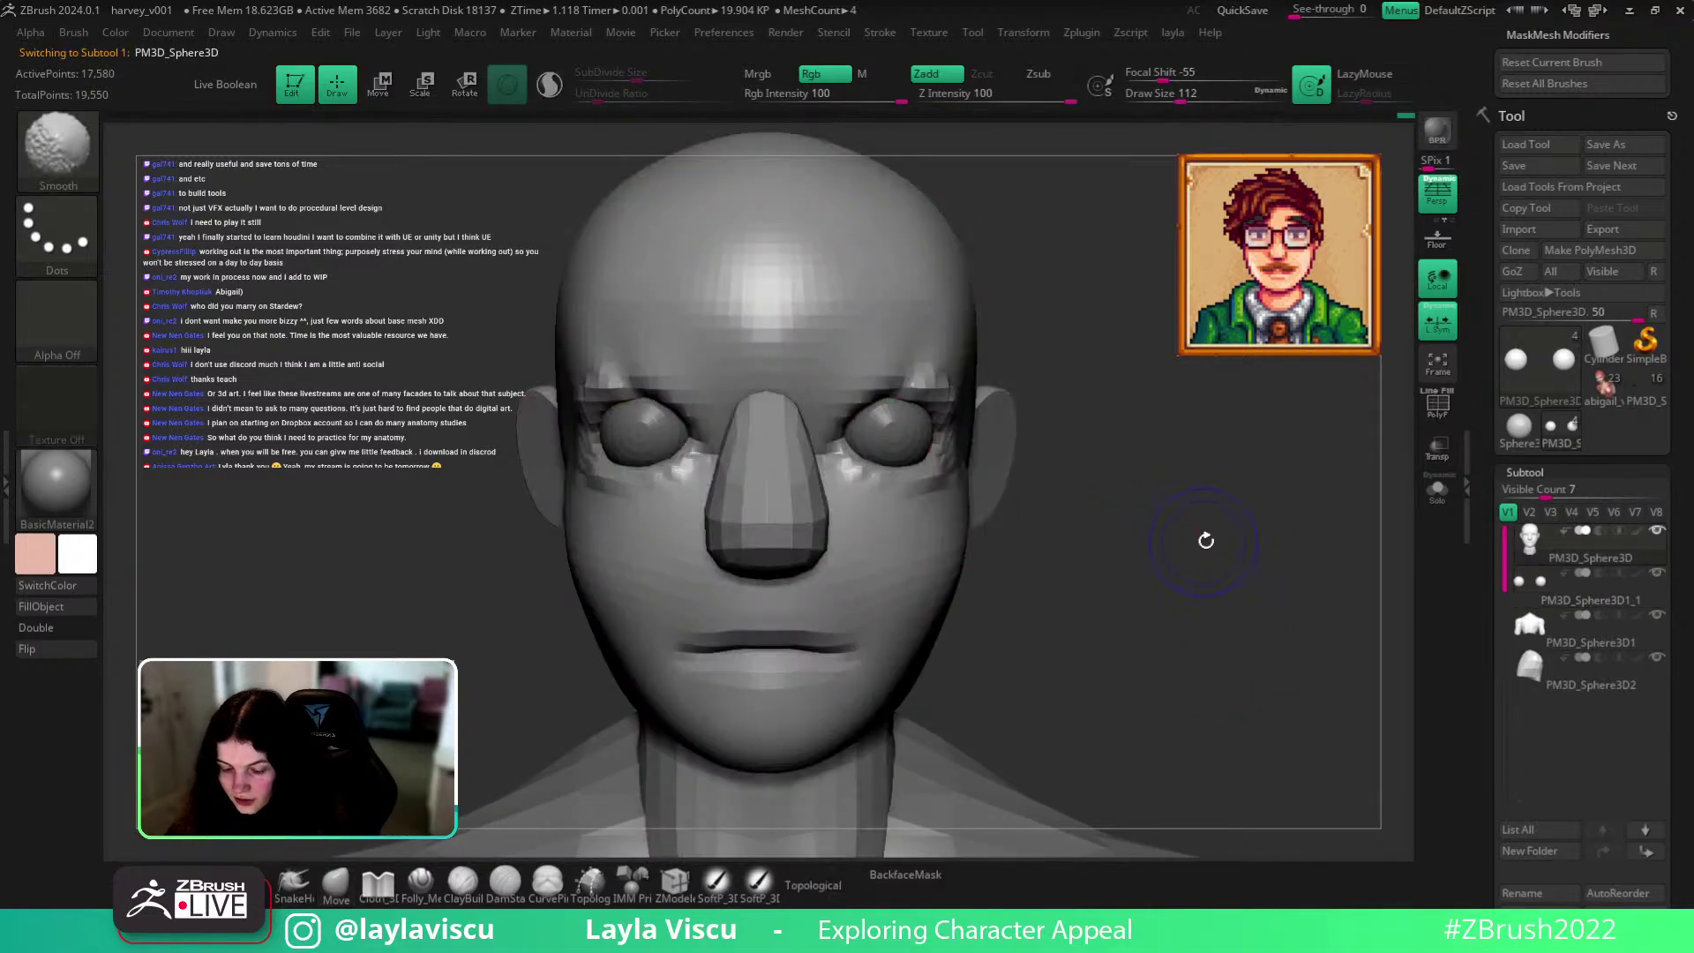
ctrl+right_drag(1203, 537, 1061, 519)
mouse_move(1062, 519)
mouse_down()
mouse_move(1165, 531)
mouse_move(1050, 548)
mouse_up()
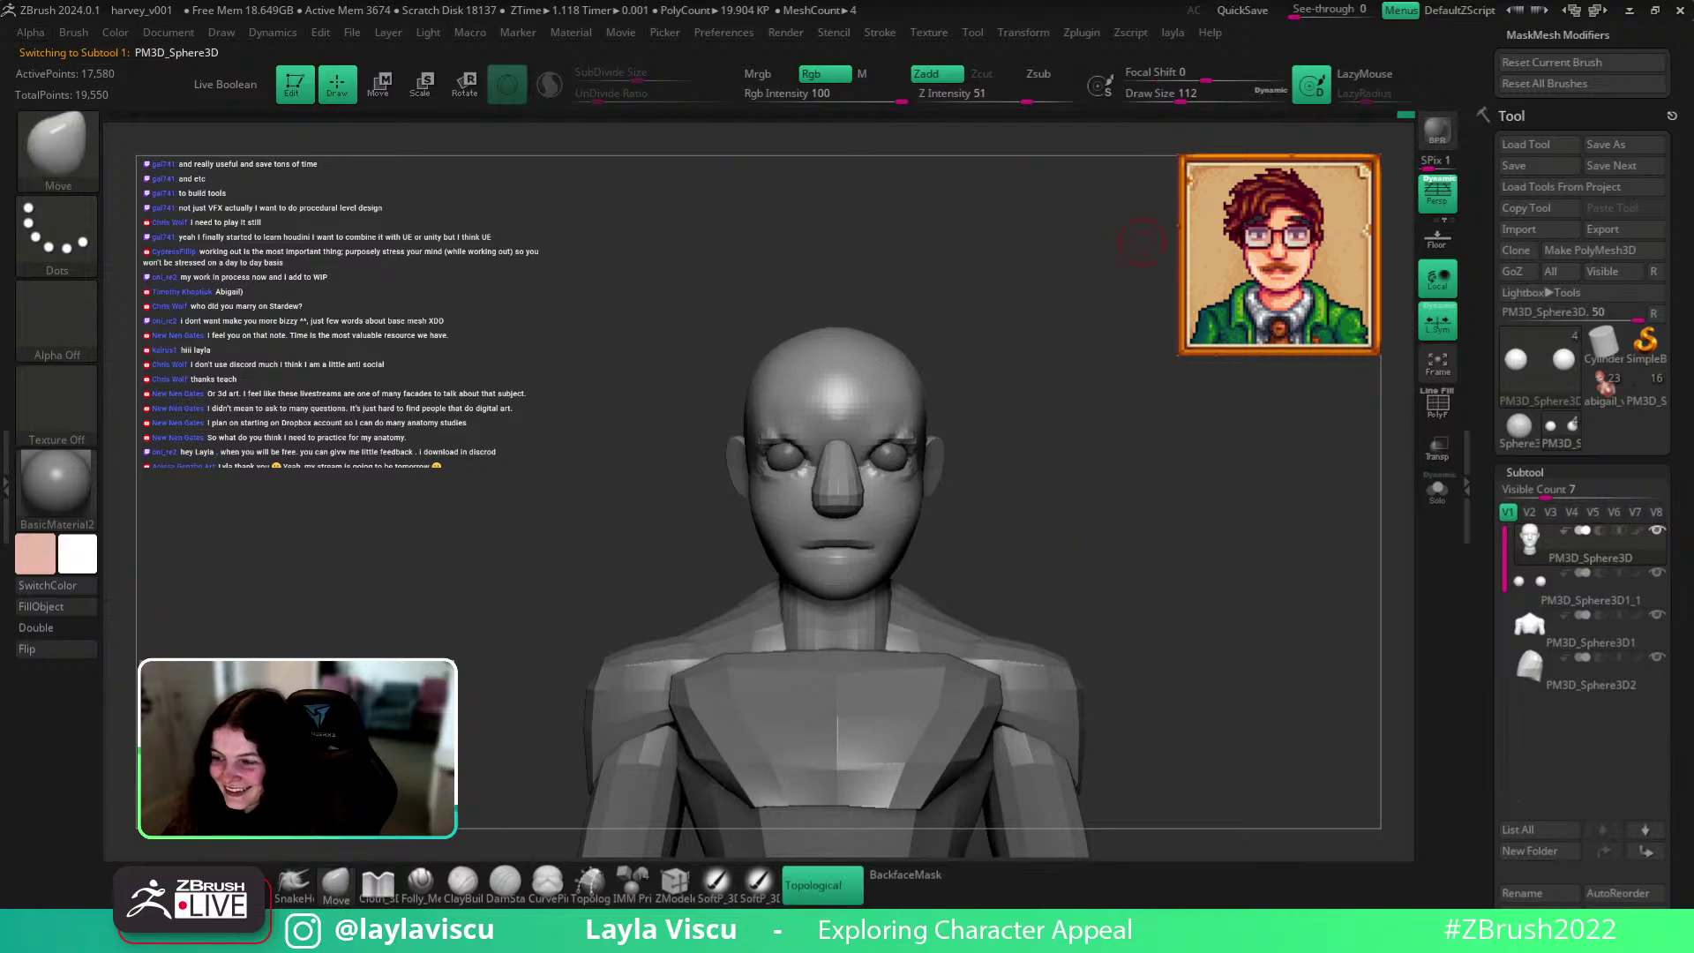
Switch to the finished abigail_v003 bust, show it without its painted colours, and change the material to BasicMaterial.
click(1606, 386)
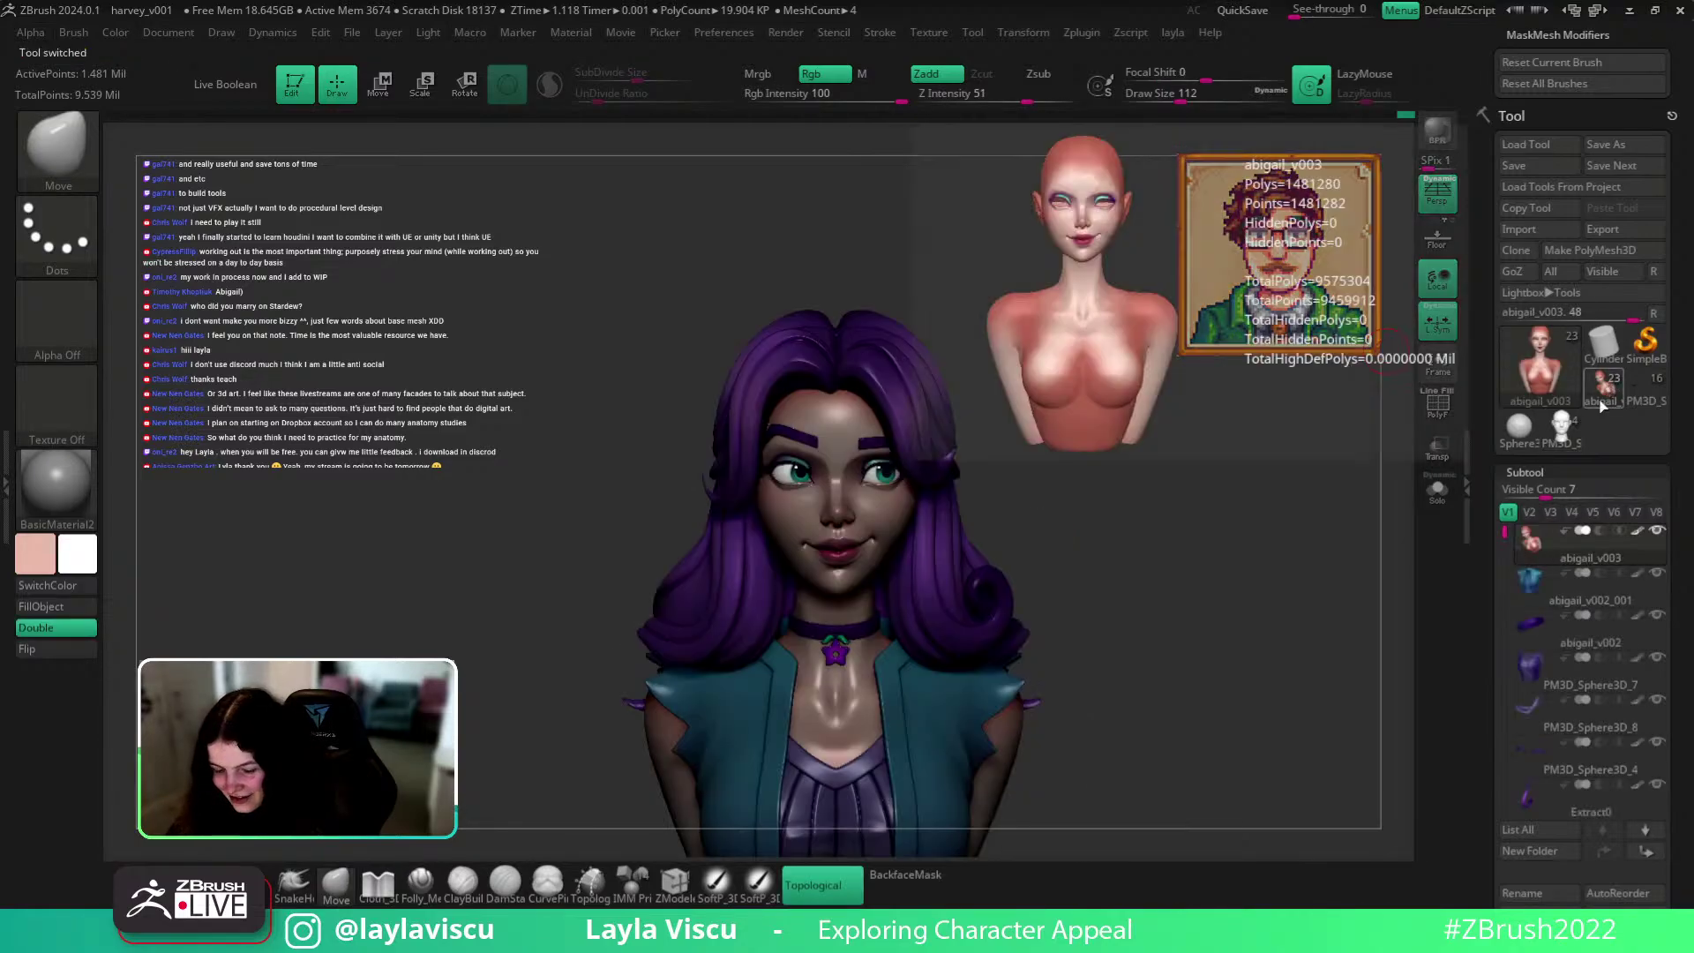
drag(1141, 439, 905, 405)
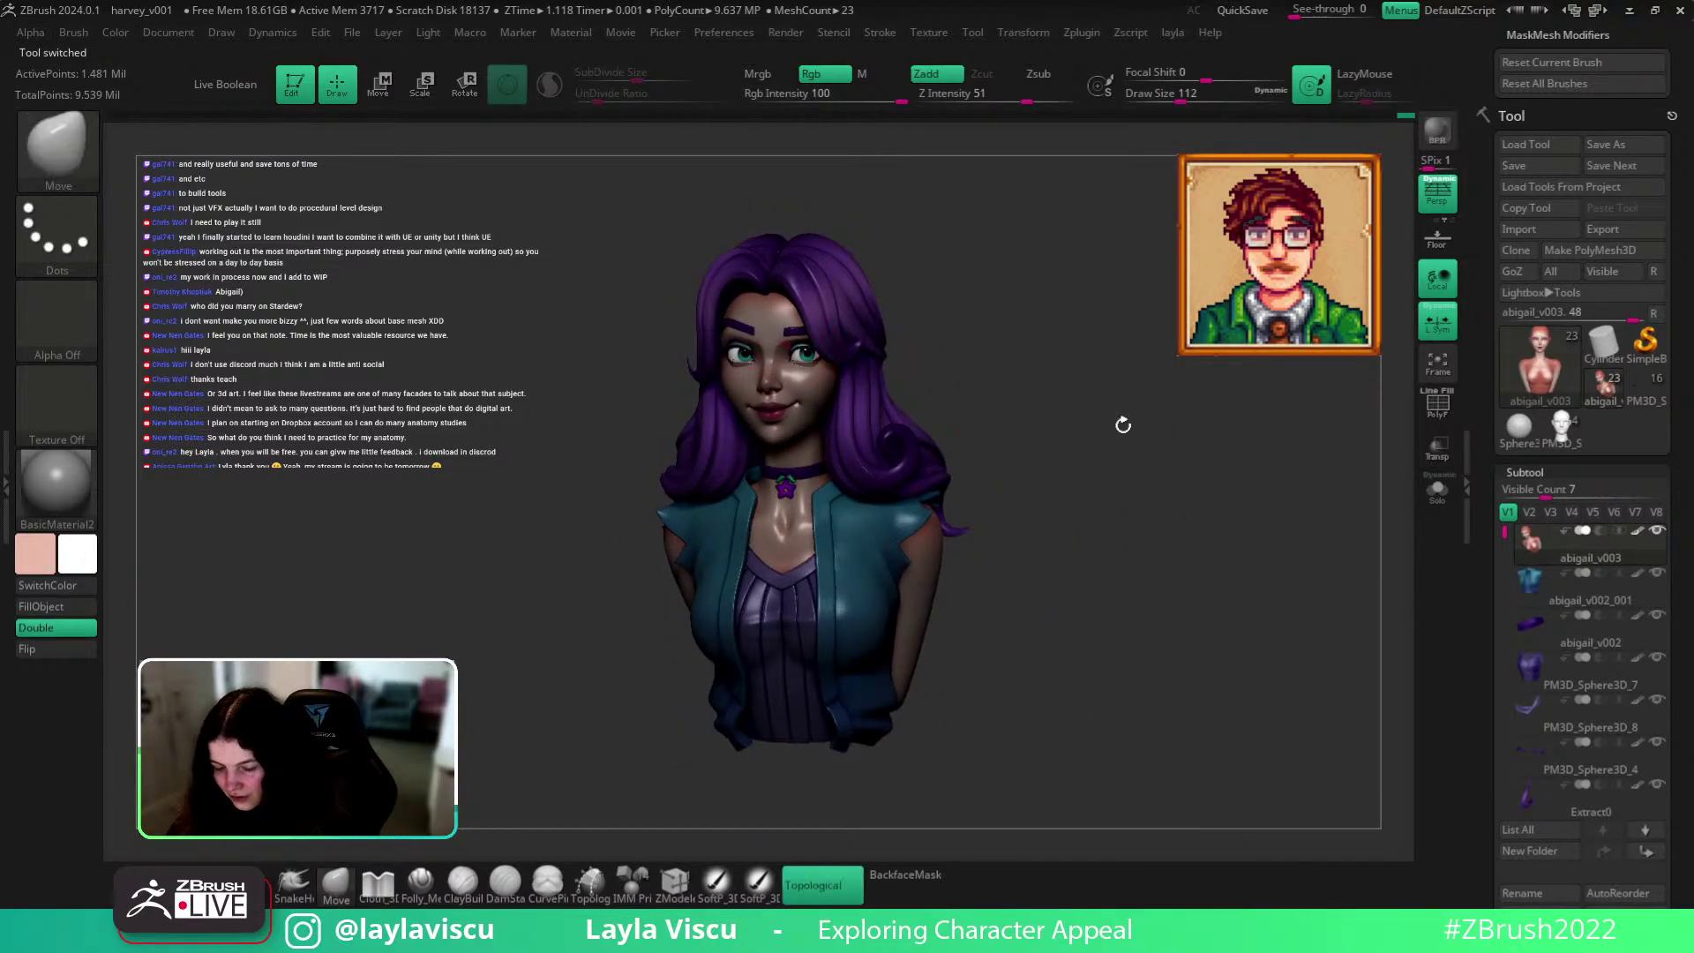
click(56, 483)
click(222, 544)
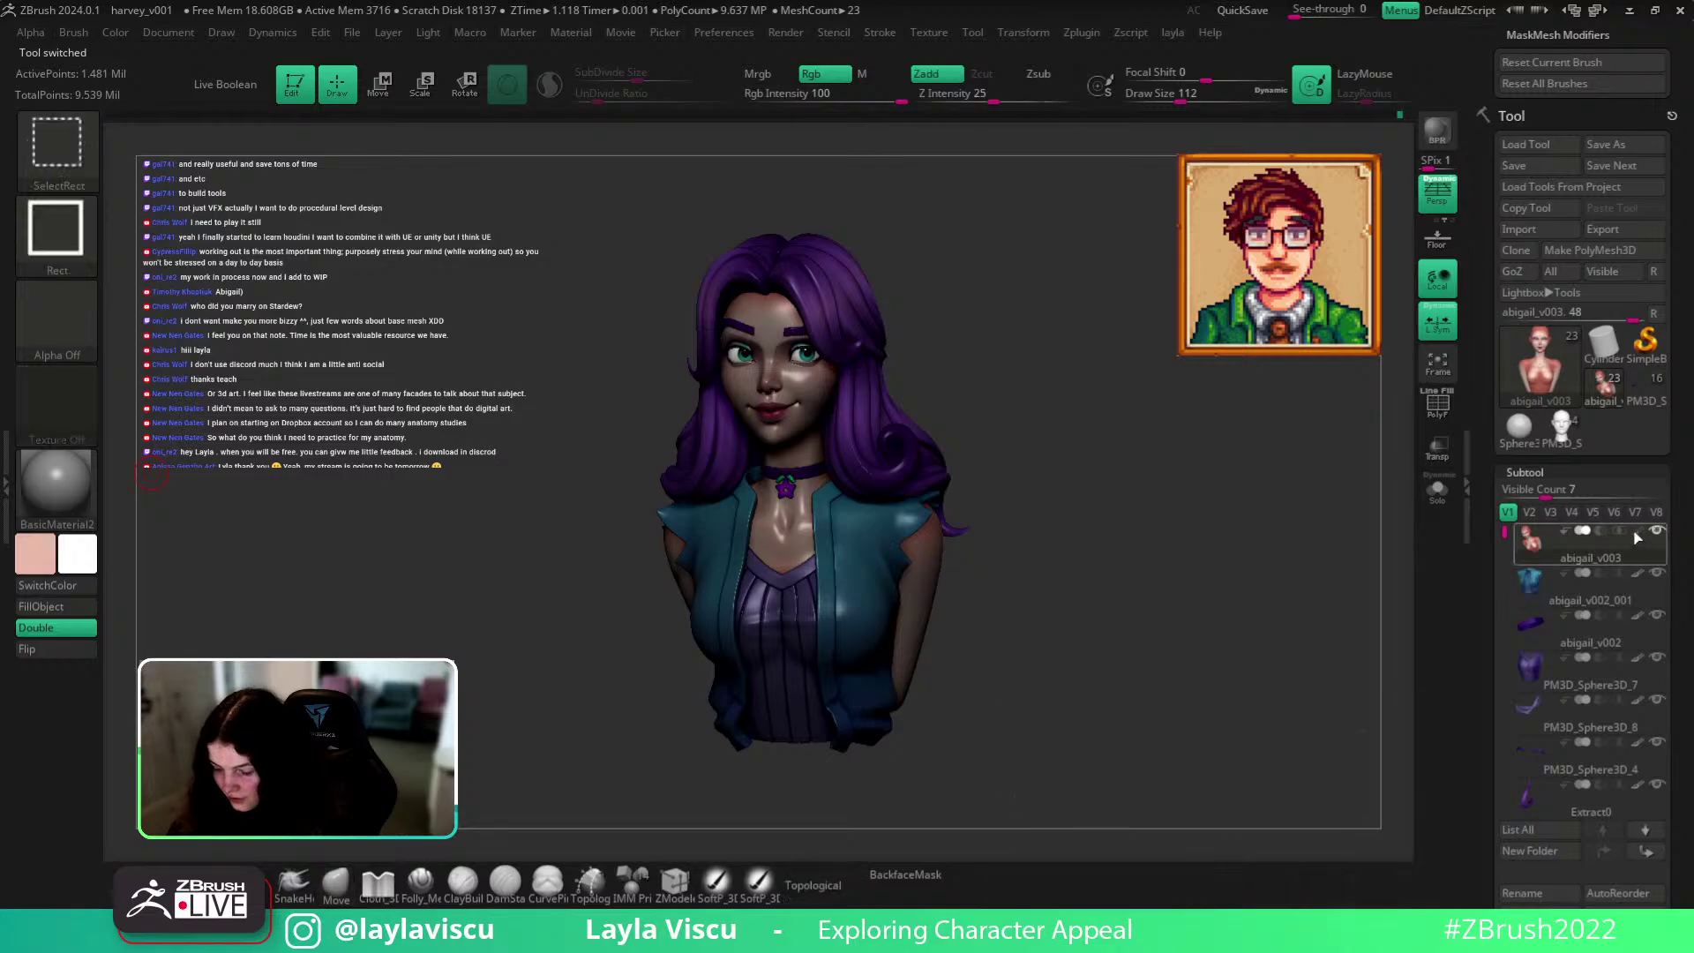
mouse_move(1048, 412)
mouse_down()
mouse_move(1066, 447)
mouse_move(956, 432)
mouse_up()
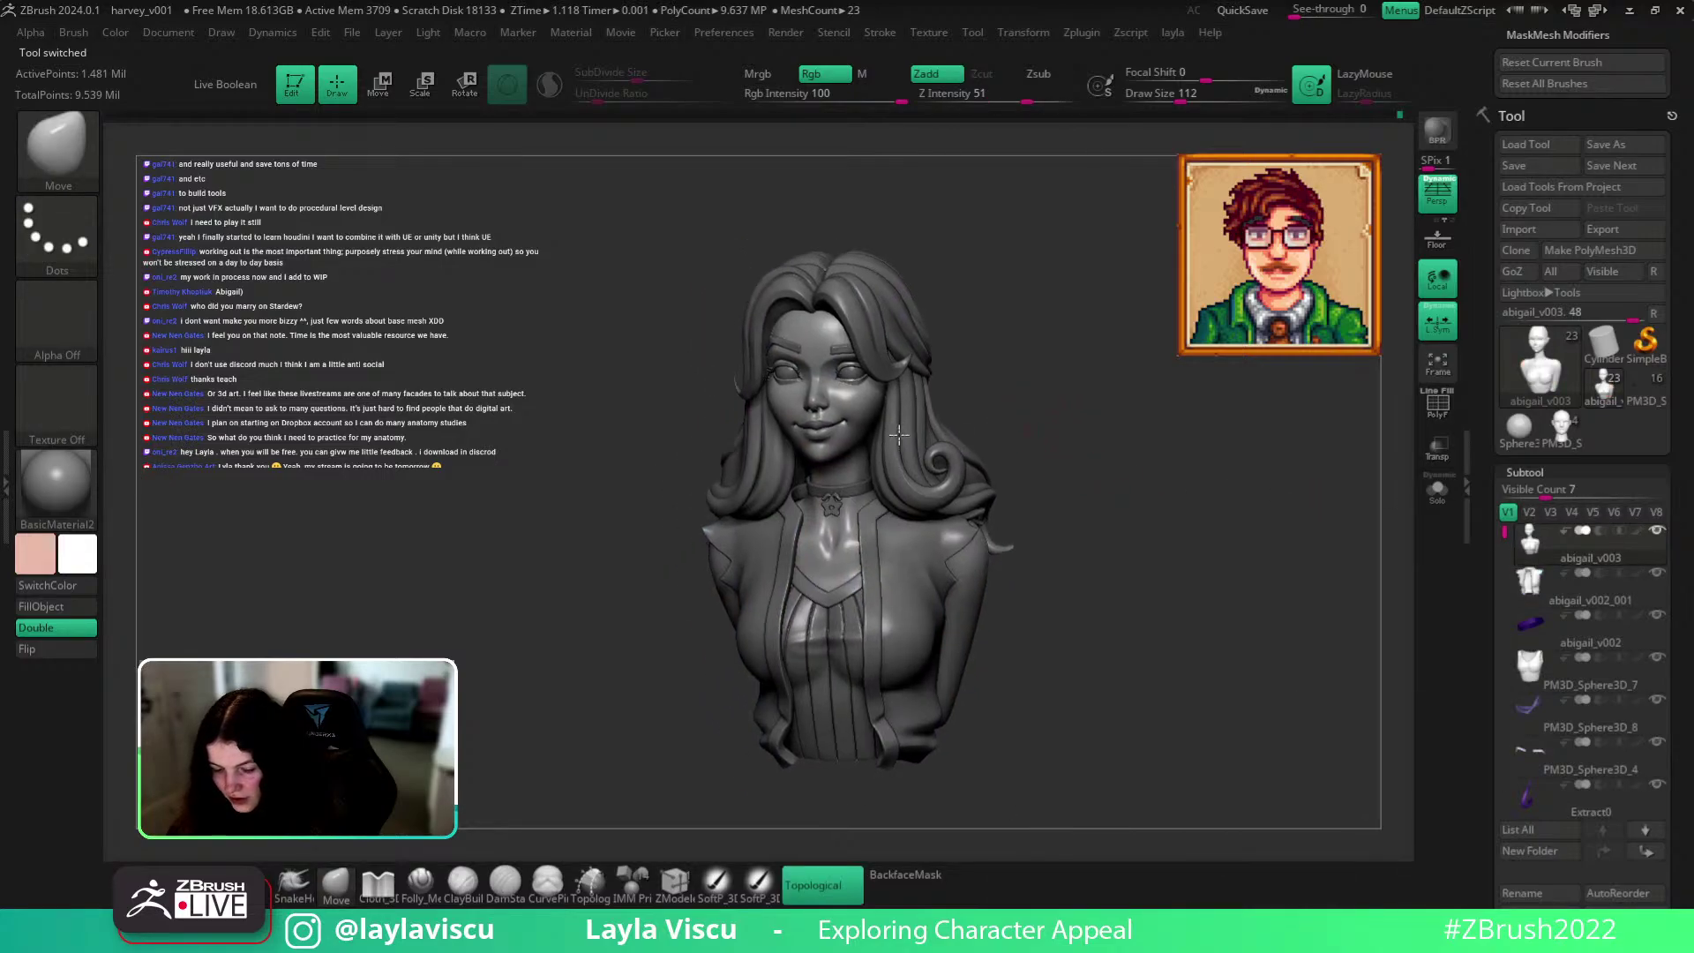
click(88, 481)
click(210, 511)
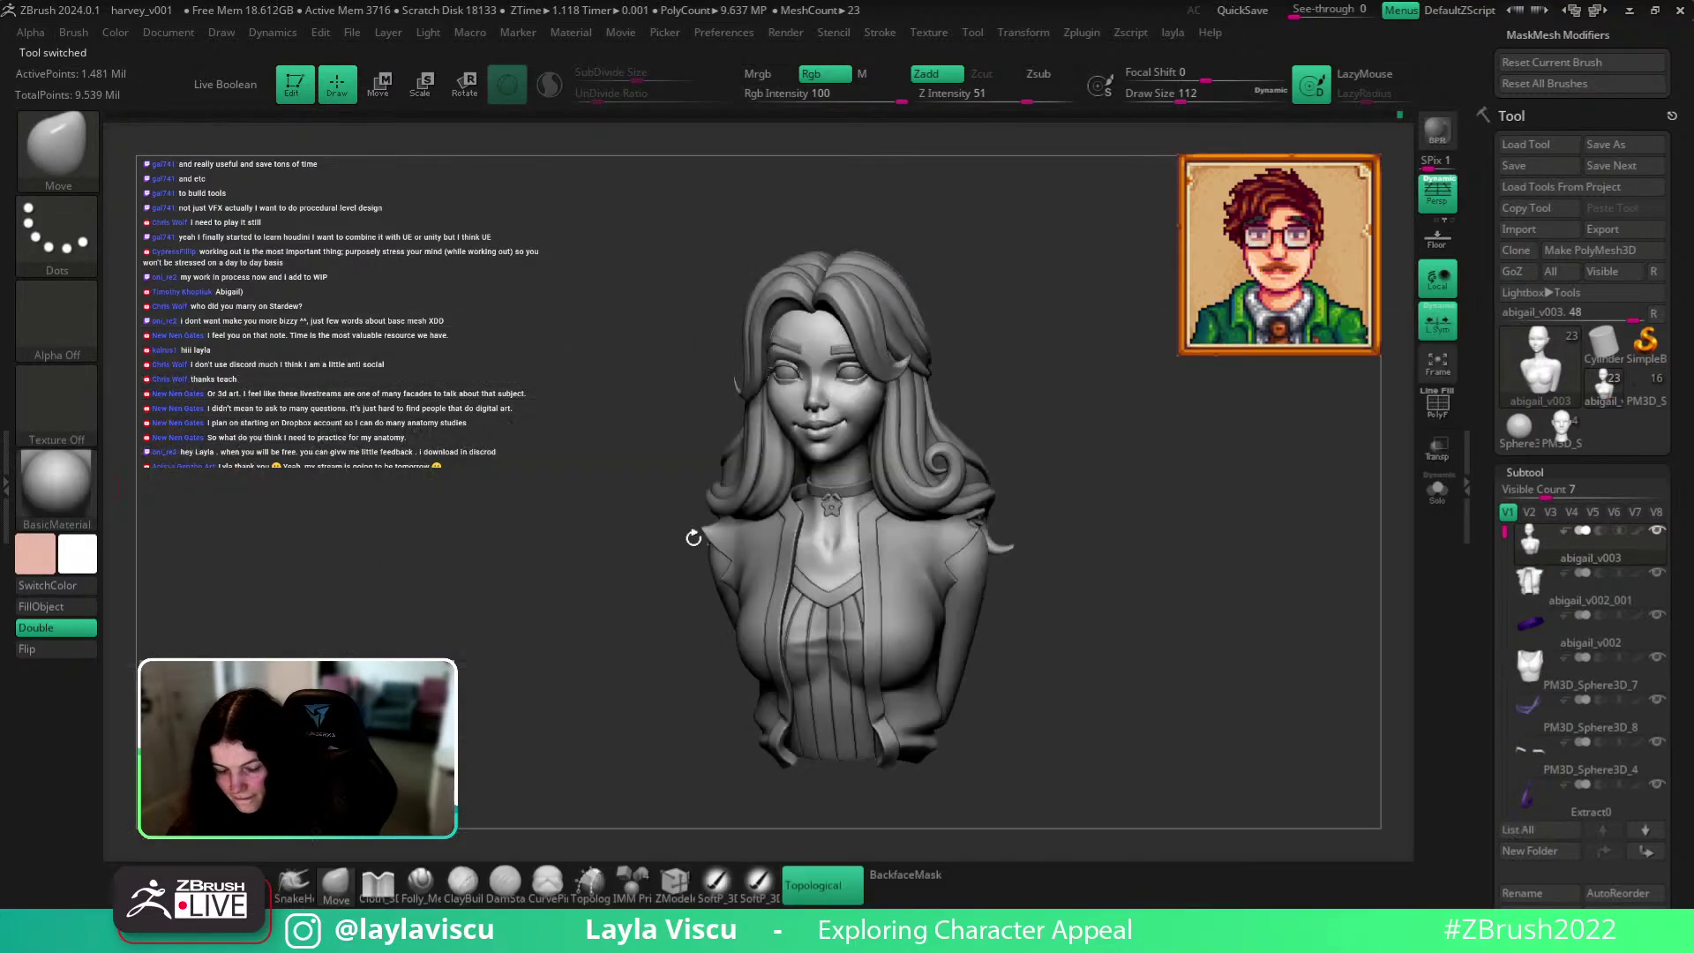
Alternate between the Abigail and Harvey busts for comparison, ending with a closer view of the Harvey head.
click(1571, 436)
click(1601, 401)
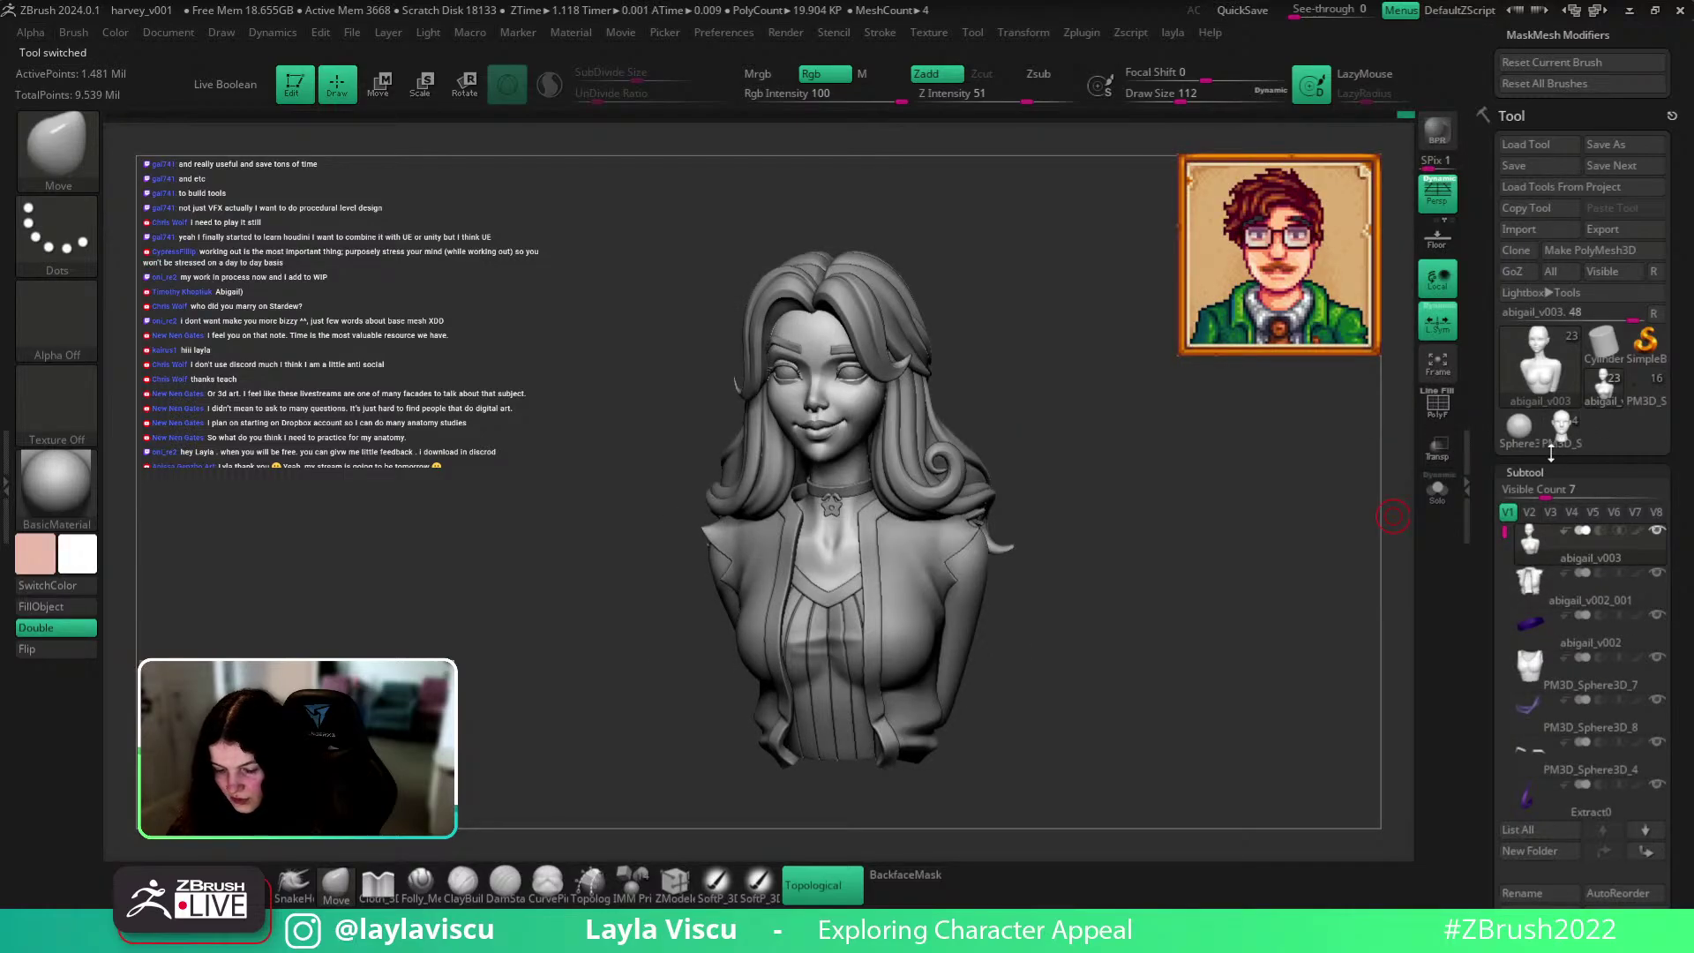
click(1539, 361)
click(933, 491)
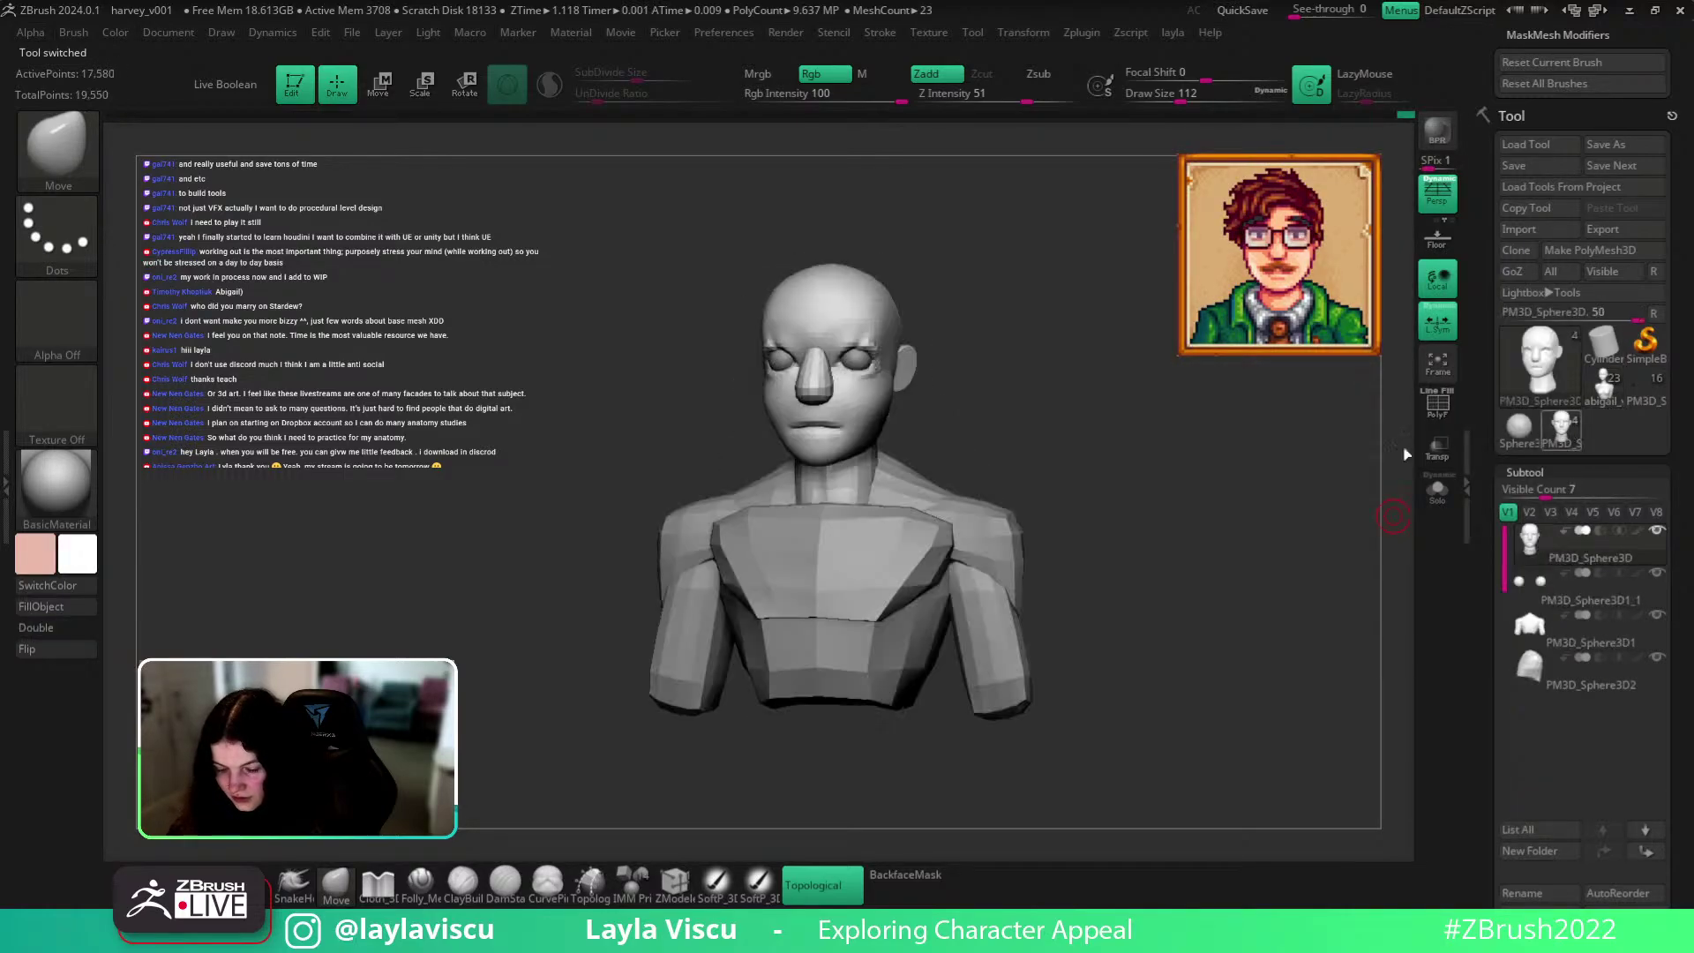
ctrl+right_drag(933, 490, 1109, 439)
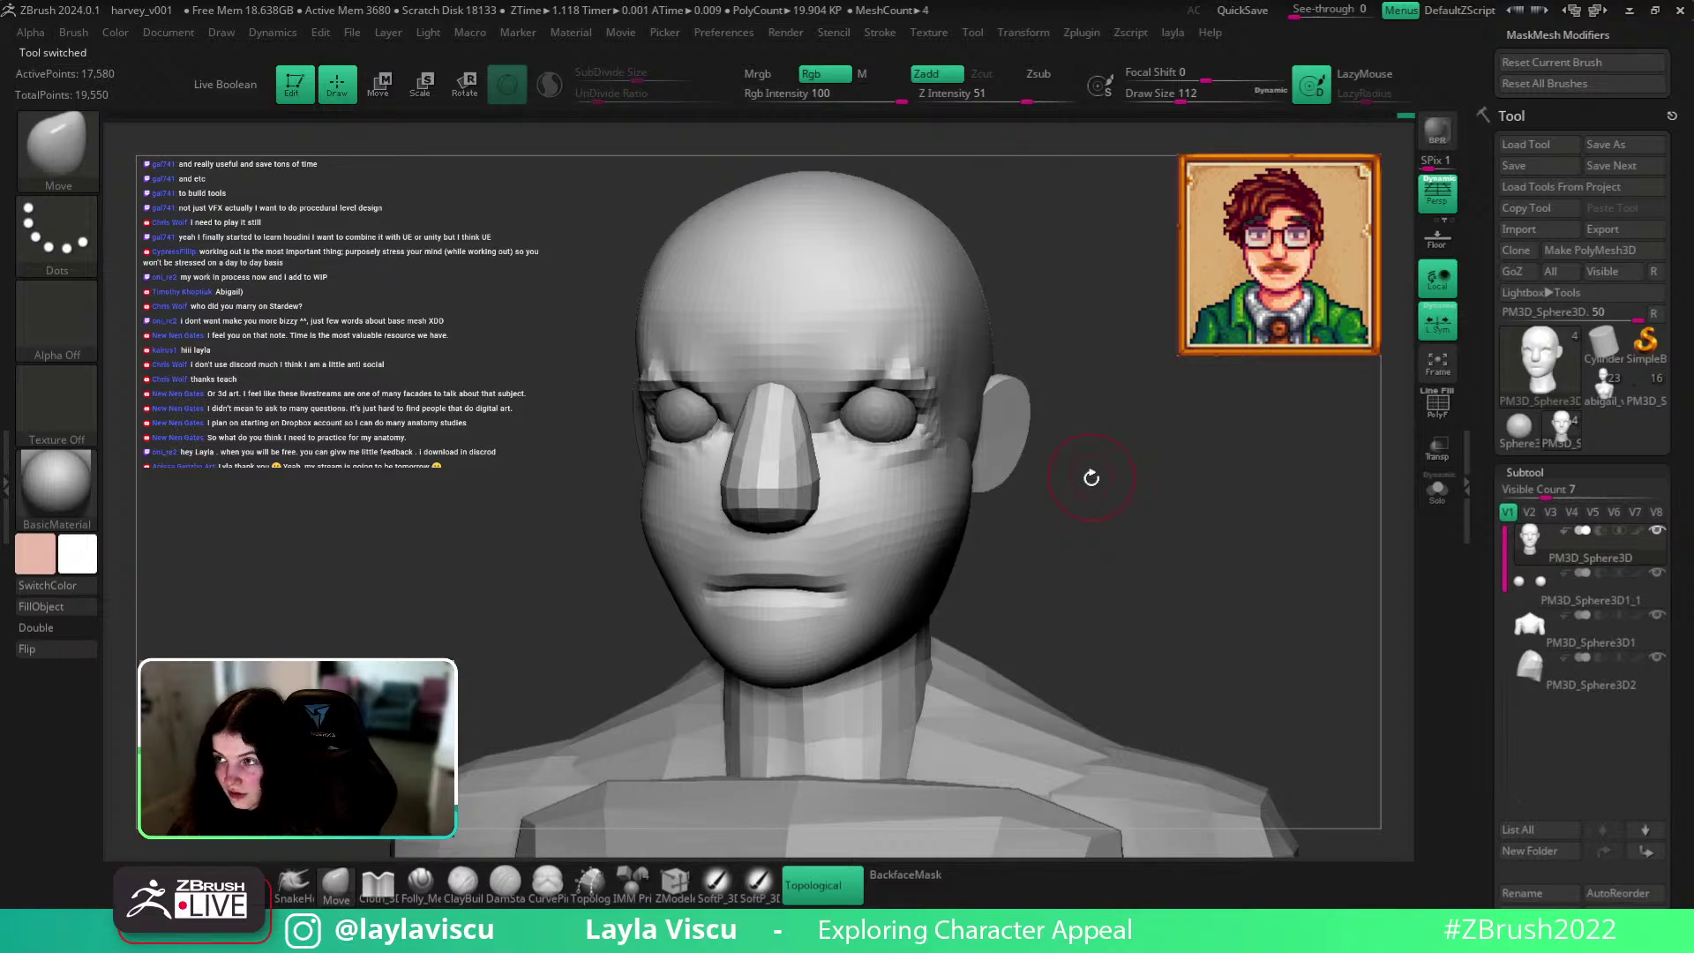
Carve the upper edge of the eye sockets with the DamStandard brush at size 112 and smooth the surrounding brow.
key(b)
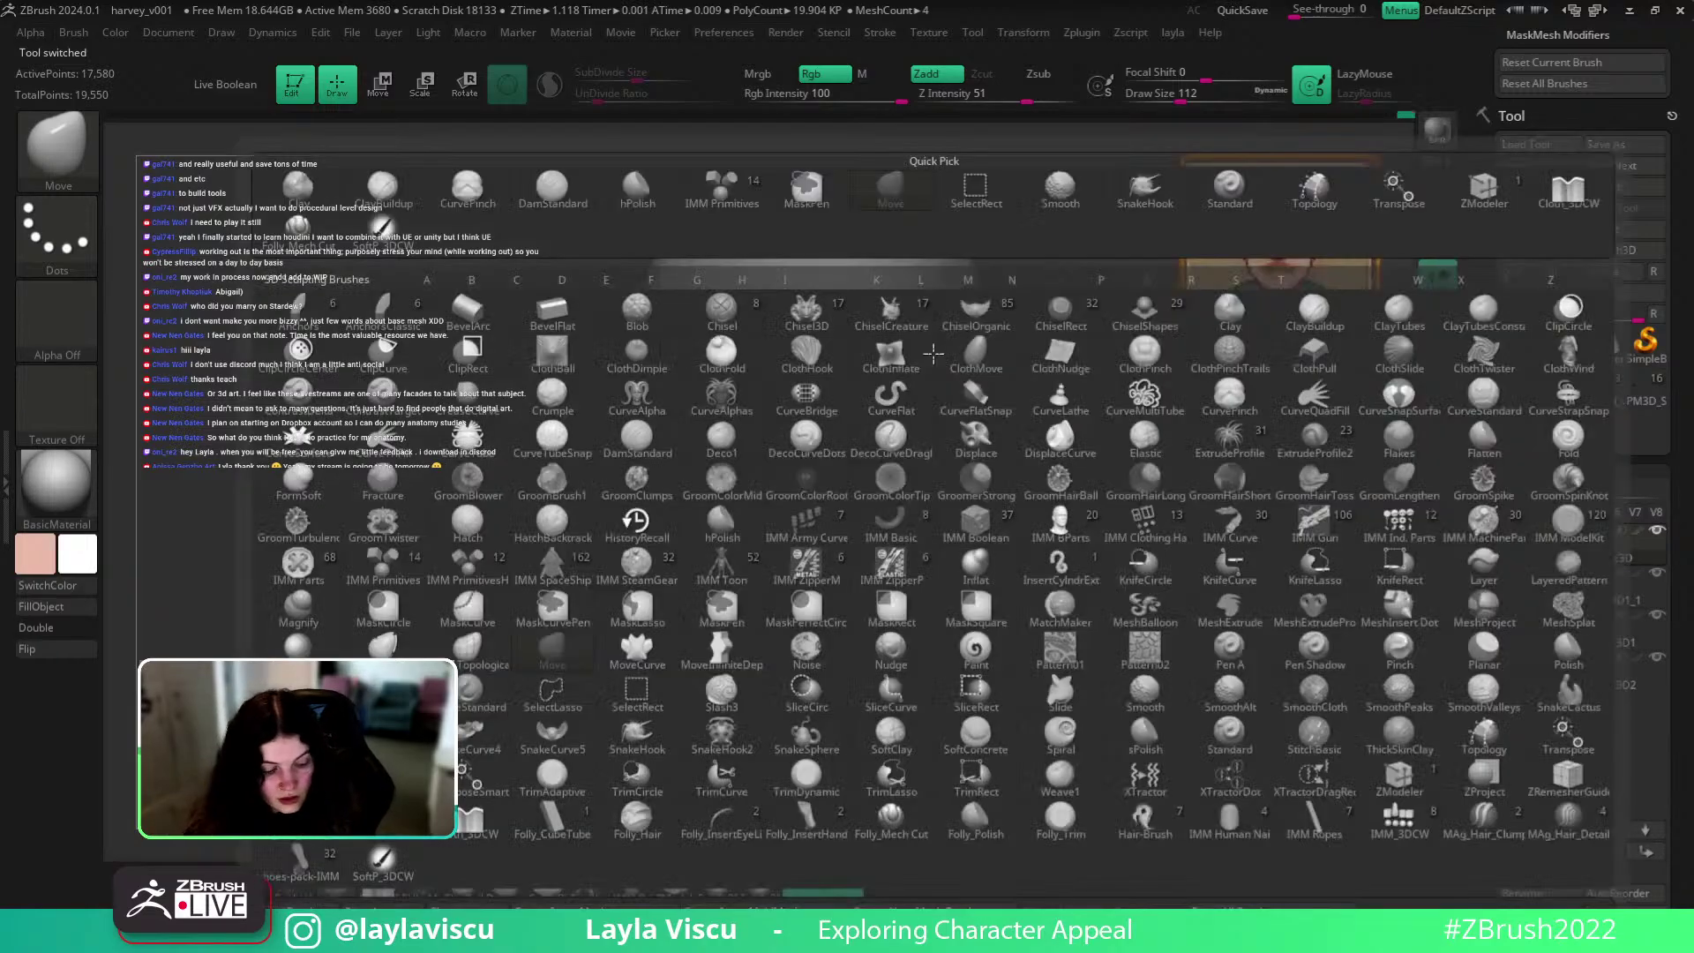
key(d)
key(s)
mouse_move(827, 409)
mouse_down()
mouse_move(850, 379)
mouse_move(920, 388)
mouse_up()
drag(1103, 375, 959, 381)
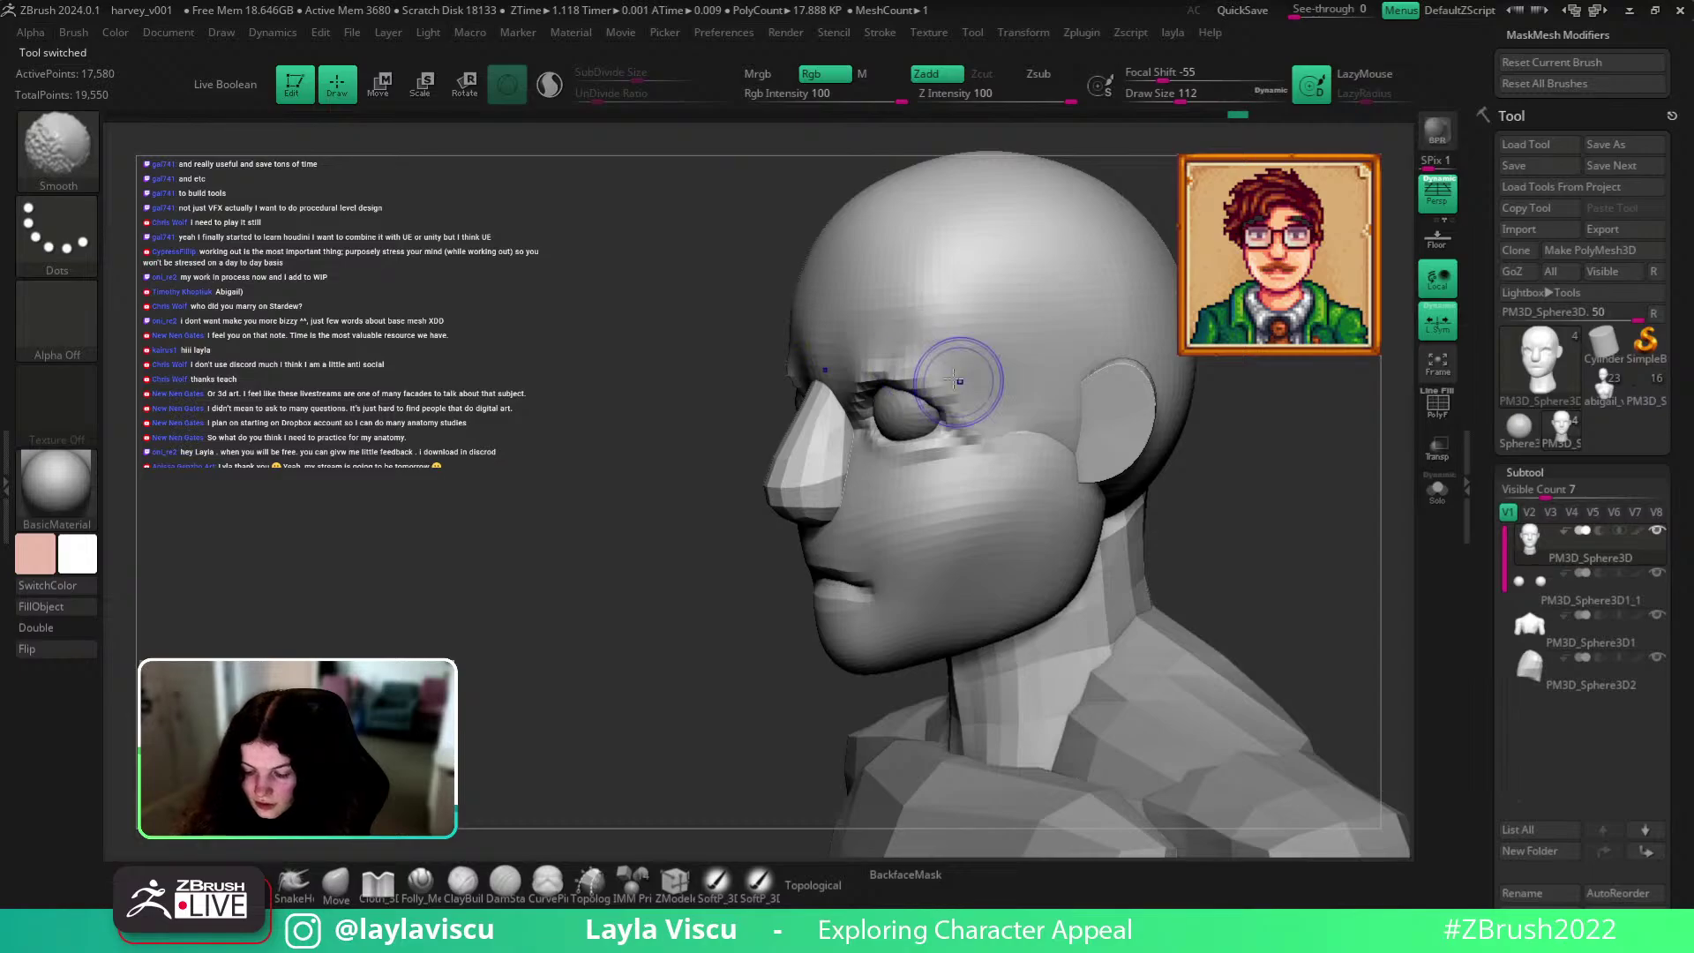
mouse_move(979, 436)
right_down()
mouse_move(1297, 559)
mouse_move(1007, 414)
right_up()
key(shift)
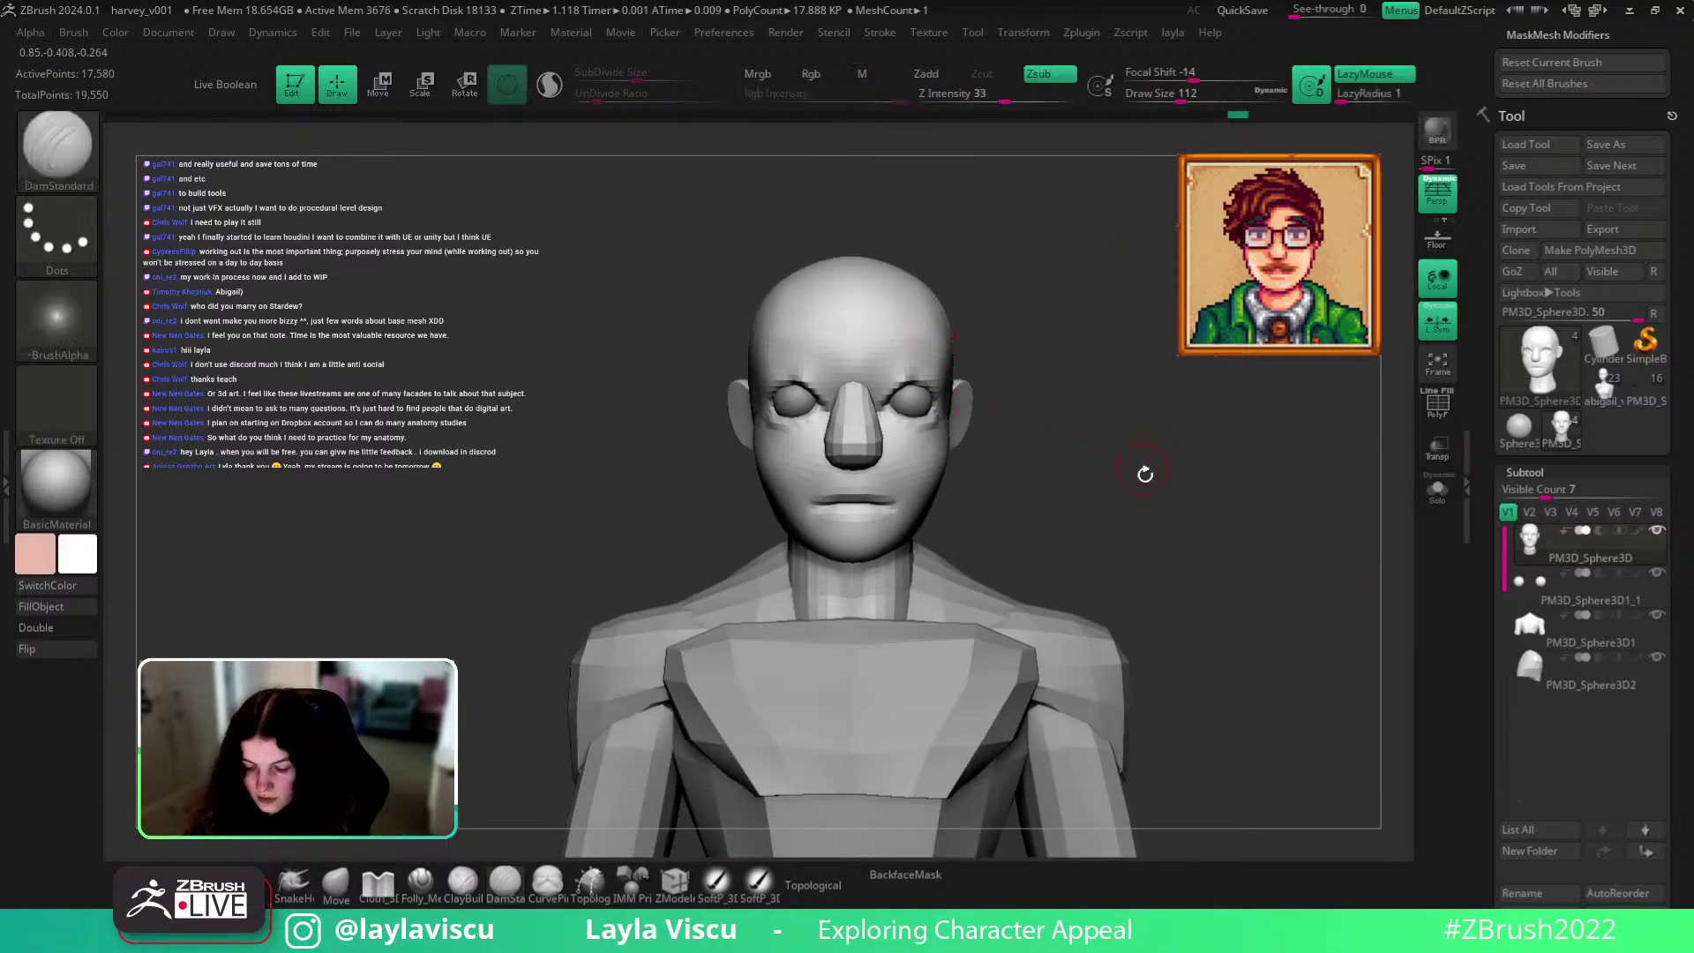
Build up the brow ridge and the area above the nose with the ClayBuildup brush at size 112.
right_drag(1141, 469, 1187, 518)
key(b)
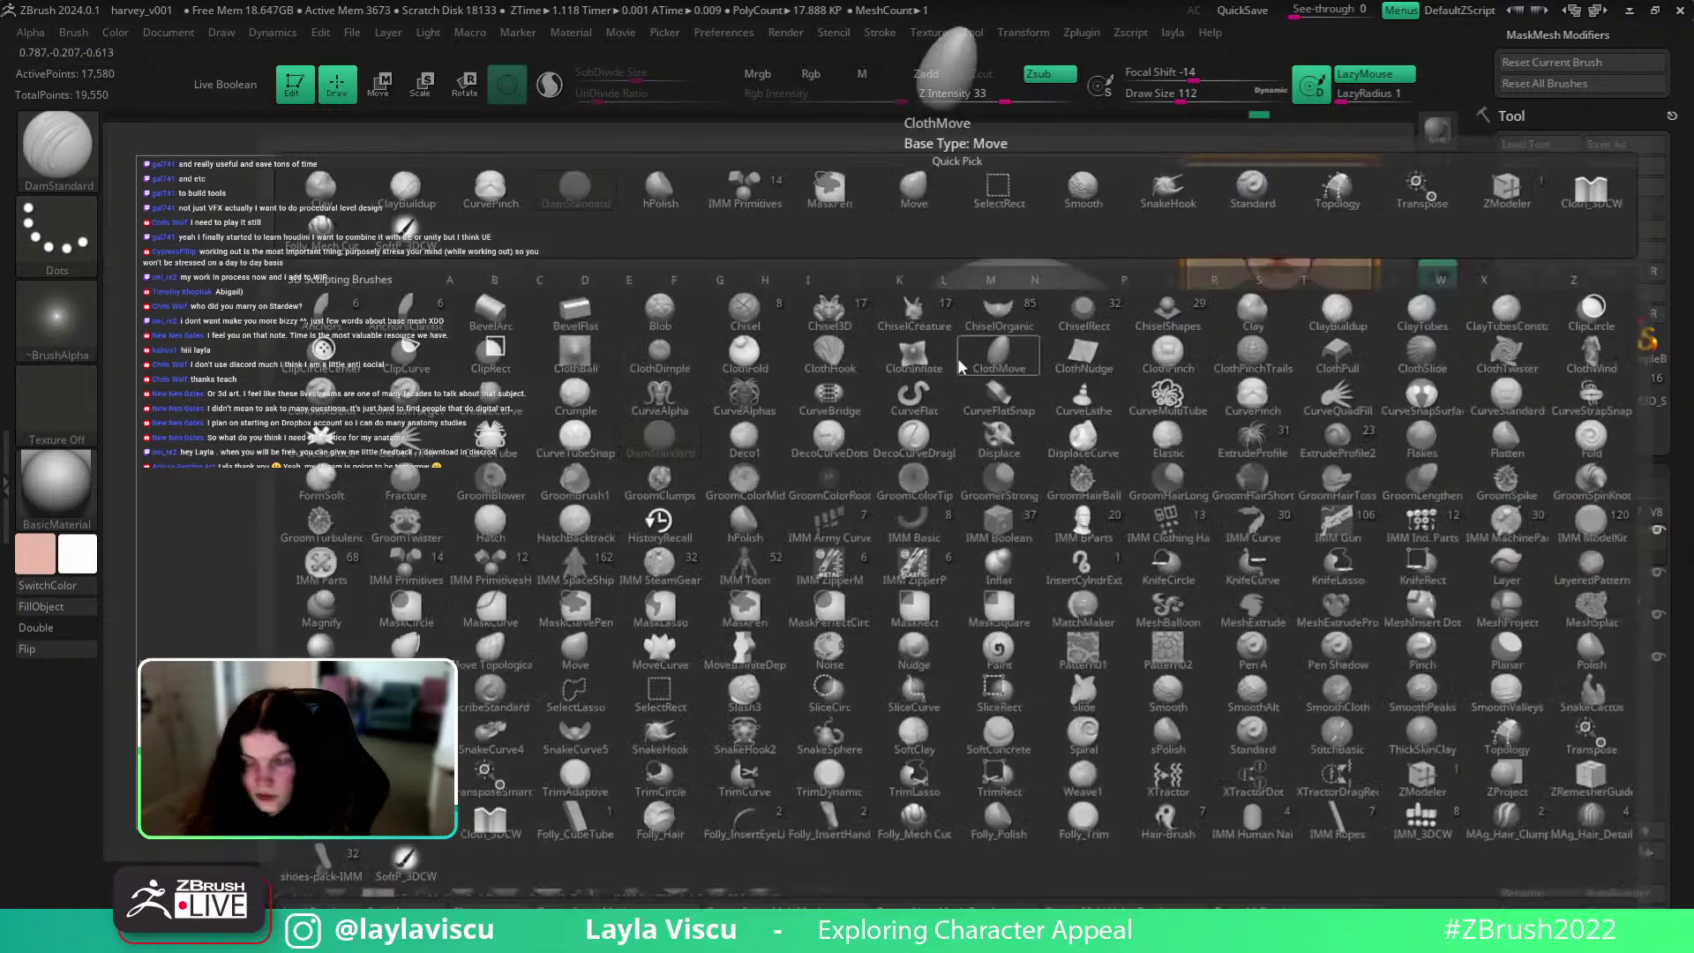
key(c)
key(b)
mouse_move(979, 333)
right_down()
mouse_move(779, 559)
mouse_move(874, 432)
right_up()
drag(874, 432, 854, 391)
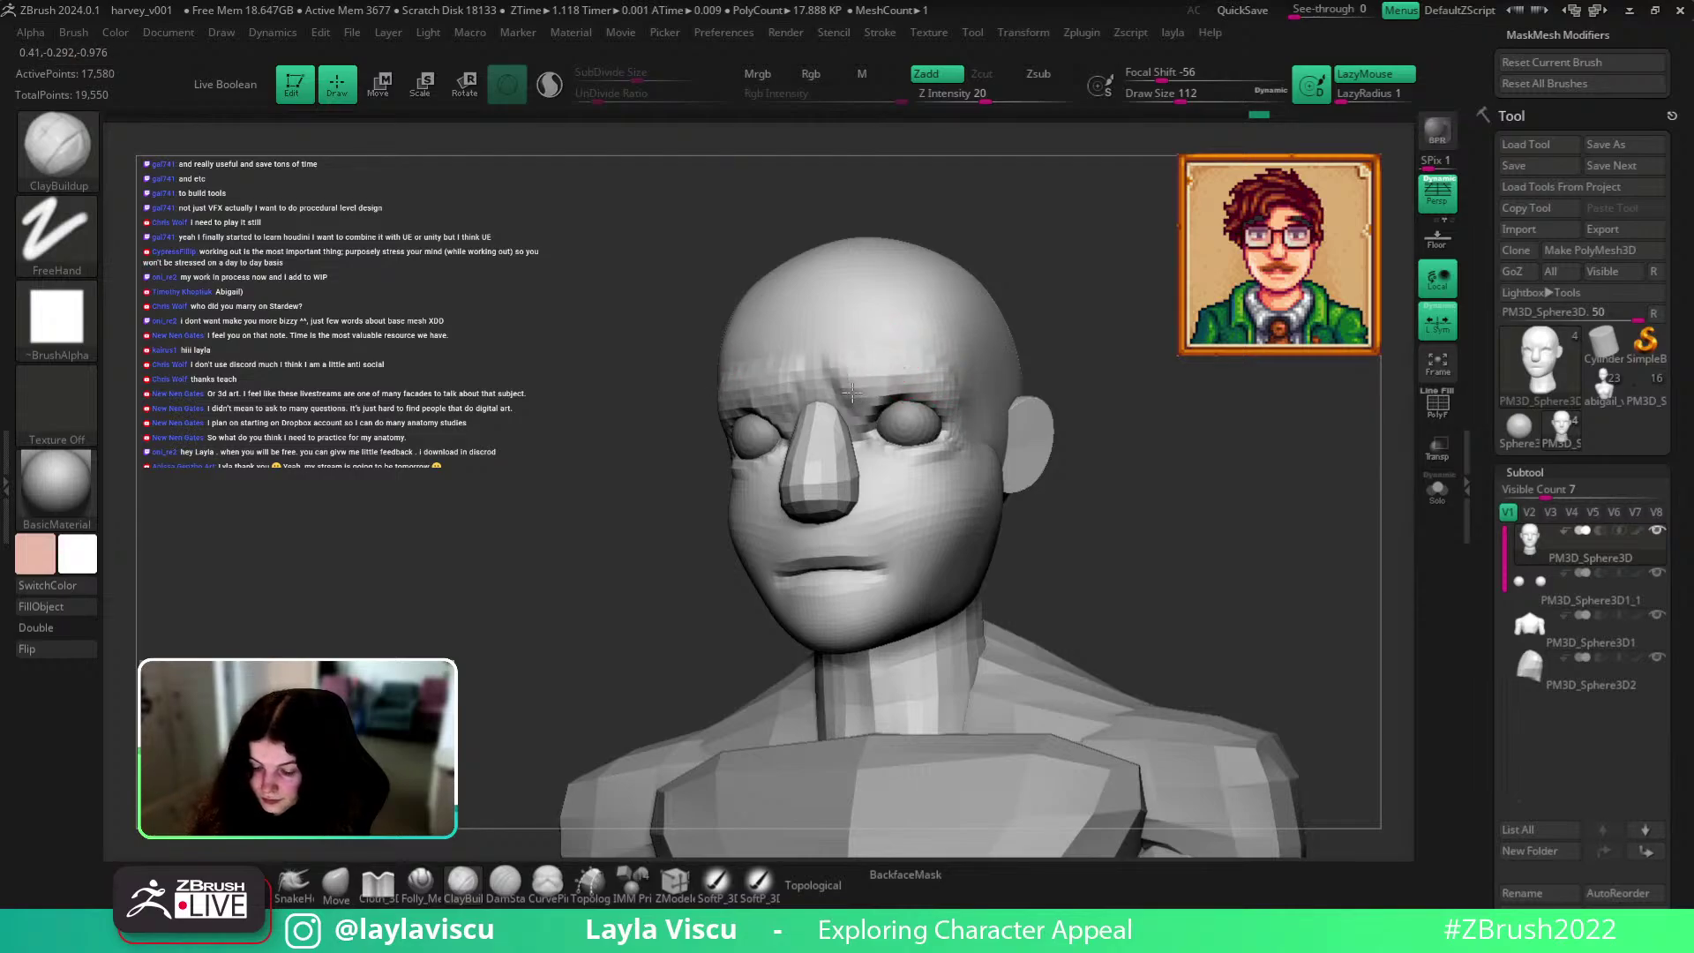
right_drag(1136, 464, 982, 416)
Adjust the profile around the mouth and lower face with the Move brush at a size of about 212.
mouse_move(1113, 458)
right_down()
mouse_move(1282, 574)
mouse_move(1282, 548)
mouse_move(1305, 547)
right_up()
key(b)
key(m)
key(v)
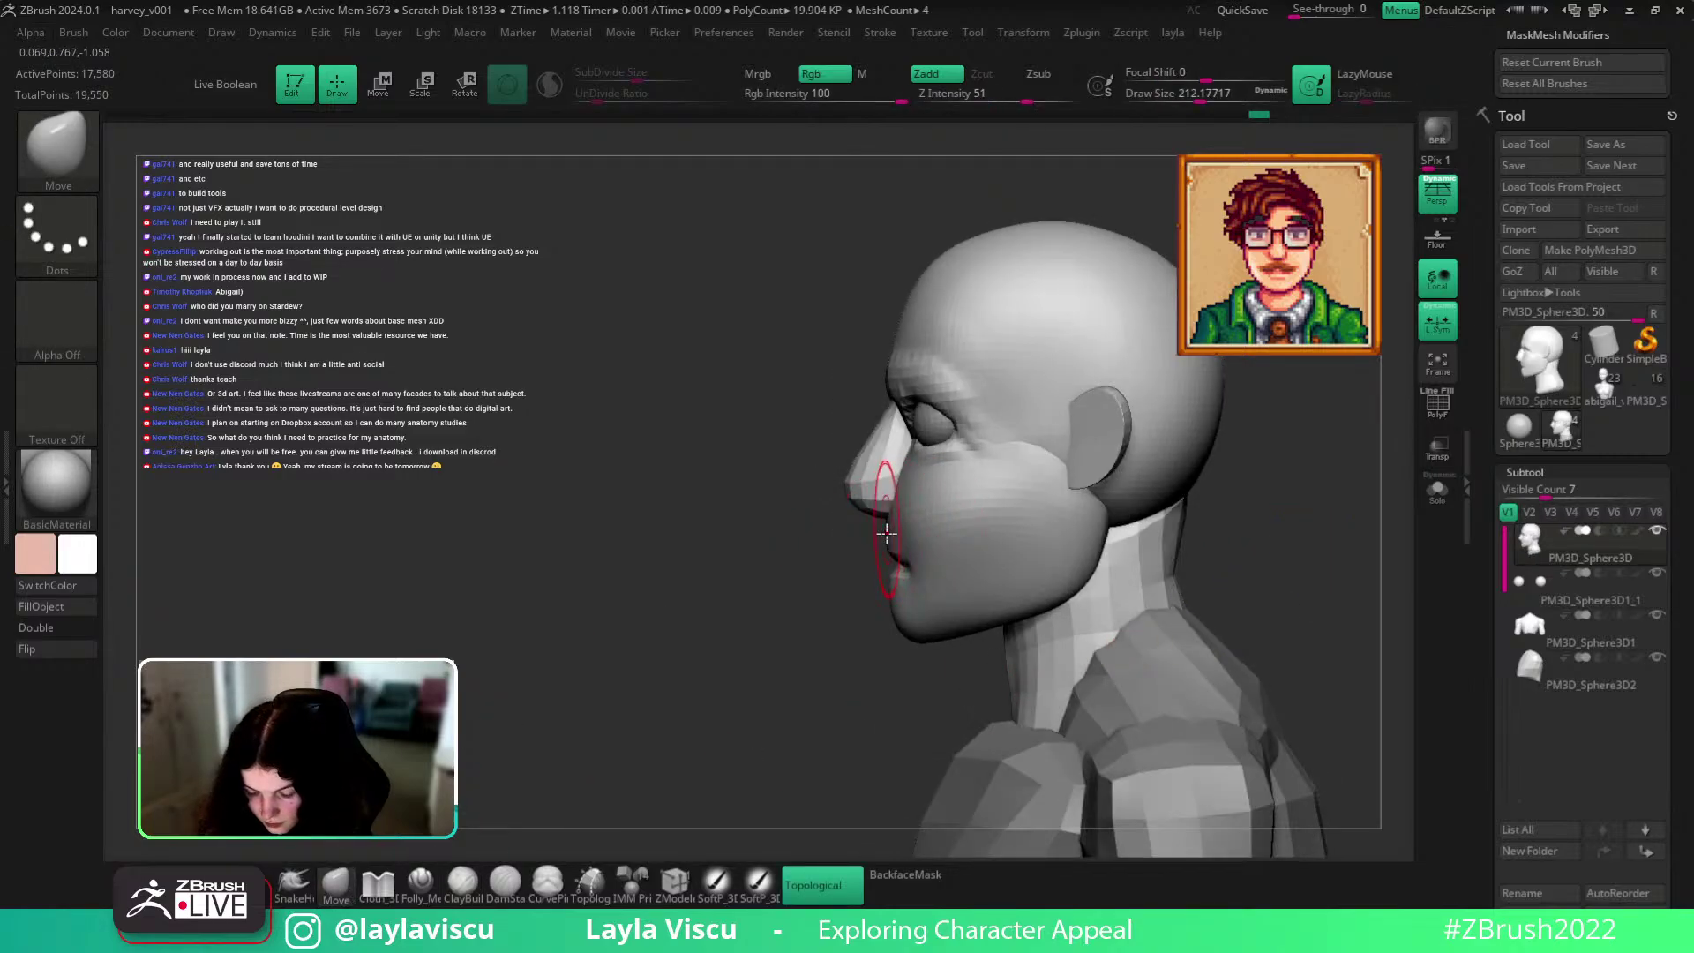
right_drag(861, 639, 1220, 710)
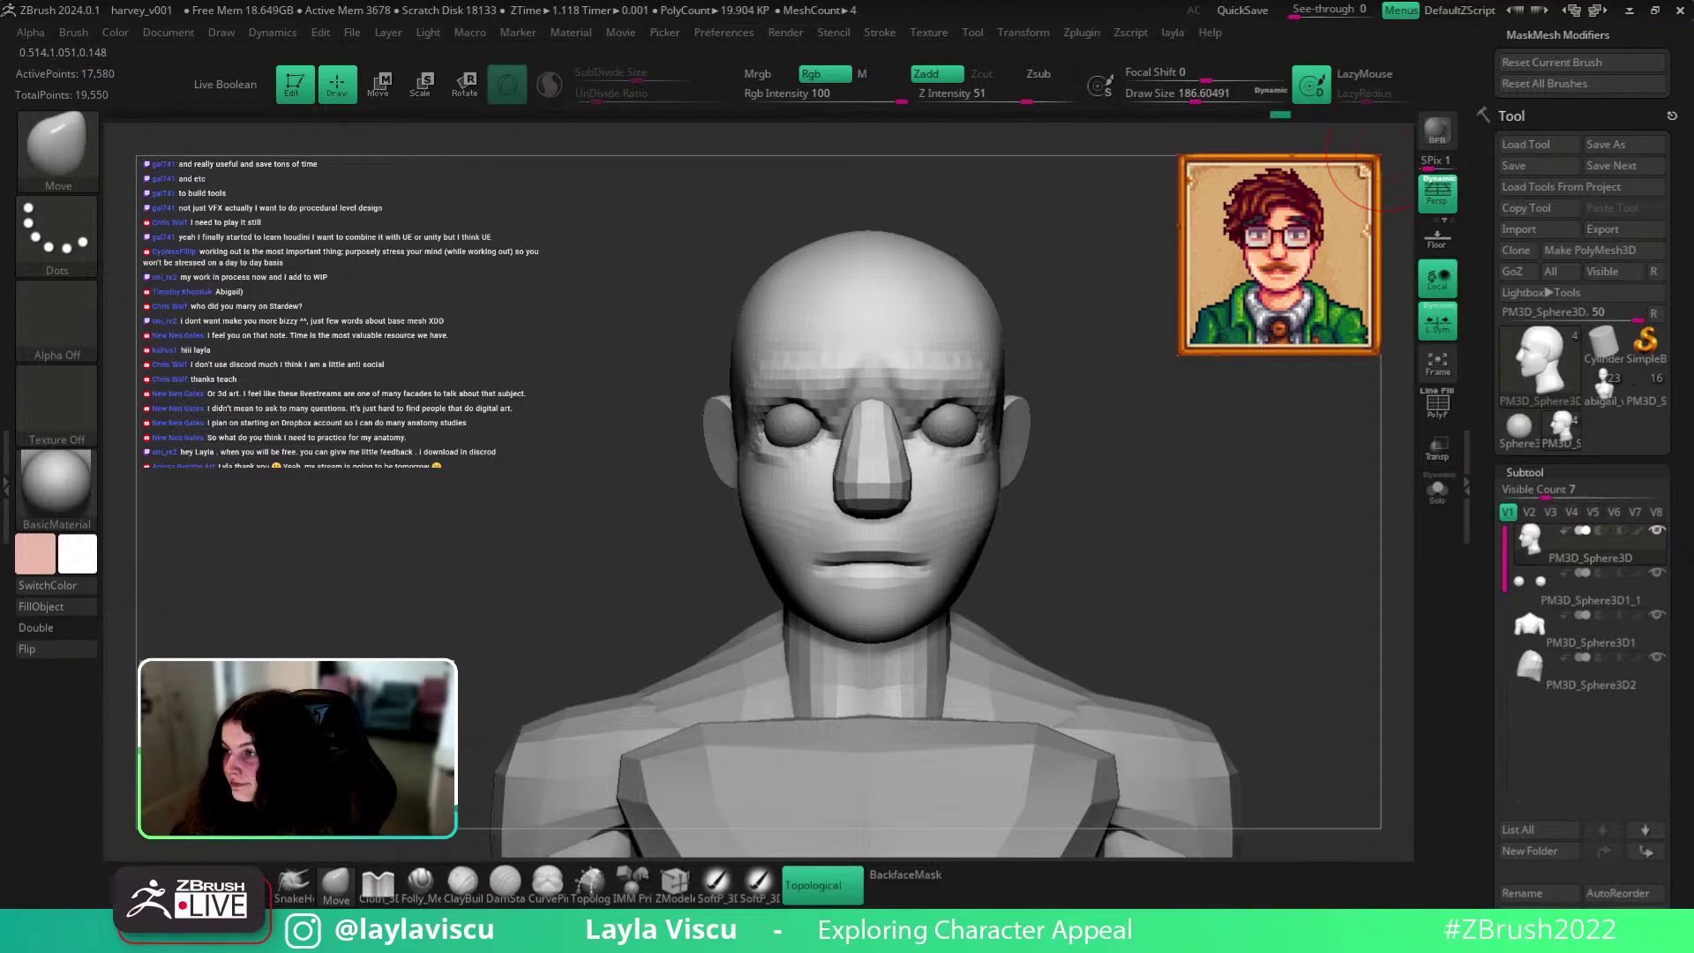
Carve the crease between the lower lip and chin with the DamStandard brush at a size of about 83.
mouse_move(1181, 524)
right_down()
mouse_move(812, 624)
mouse_move(824, 718)
mouse_move(884, 616)
right_up()
key(b)
key(d)
key(s)
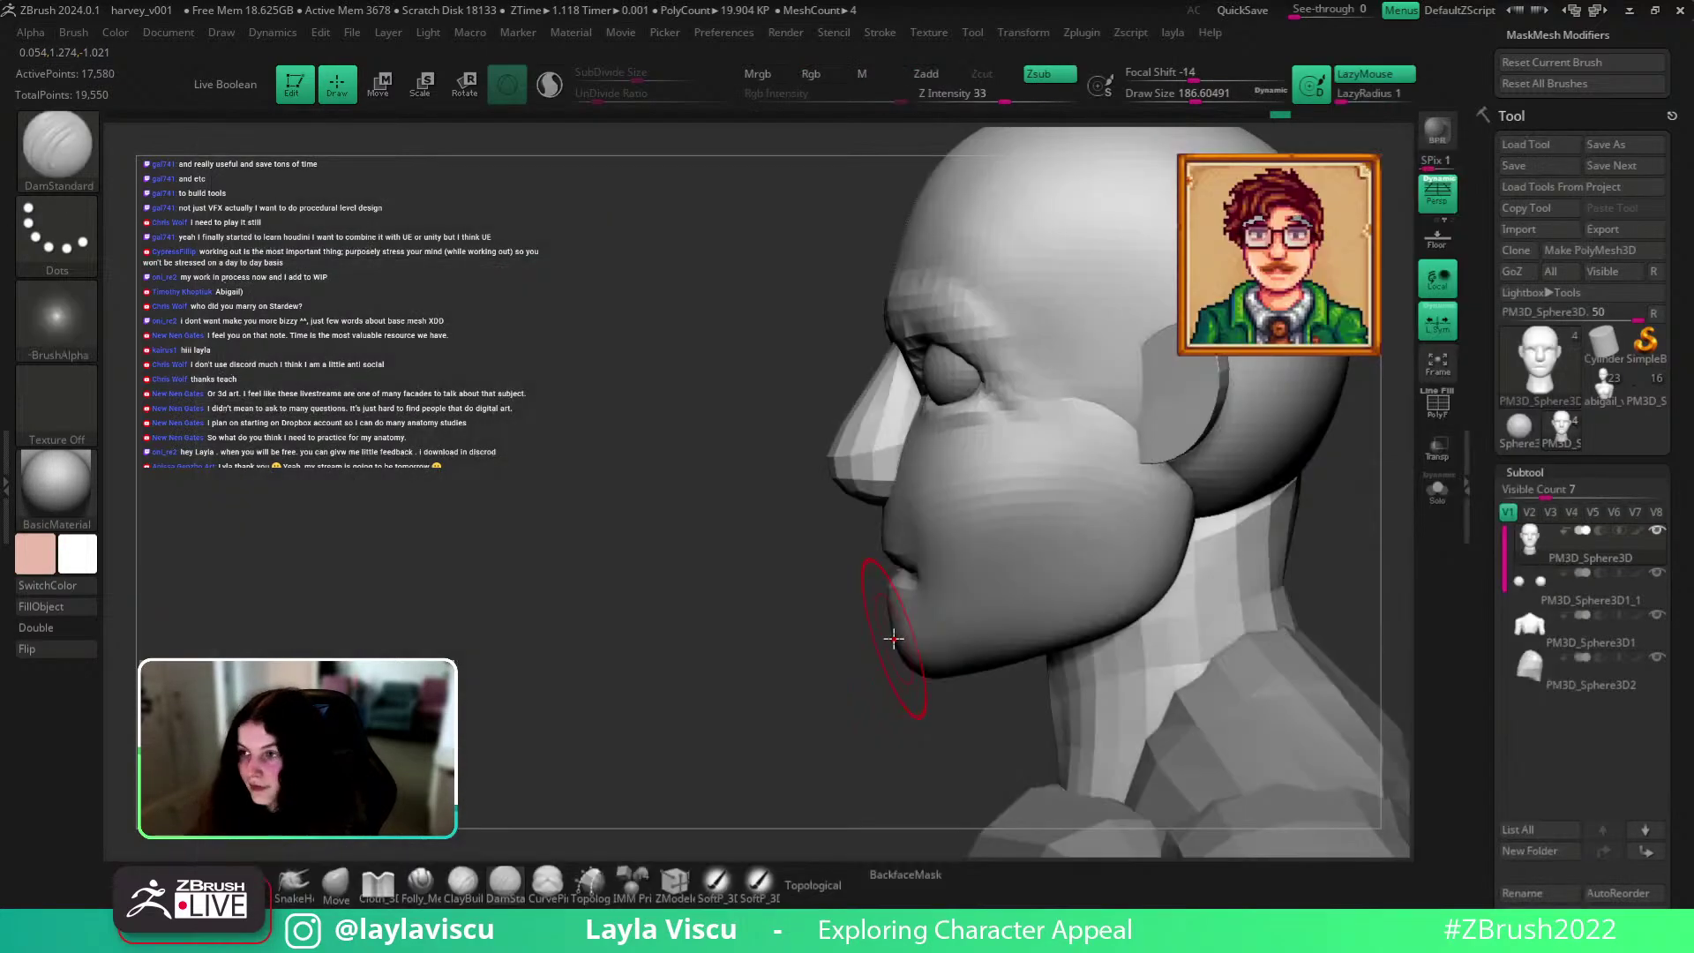
key(s)
drag(993, 580, 957, 582)
right_drag(849, 701, 992, 681)
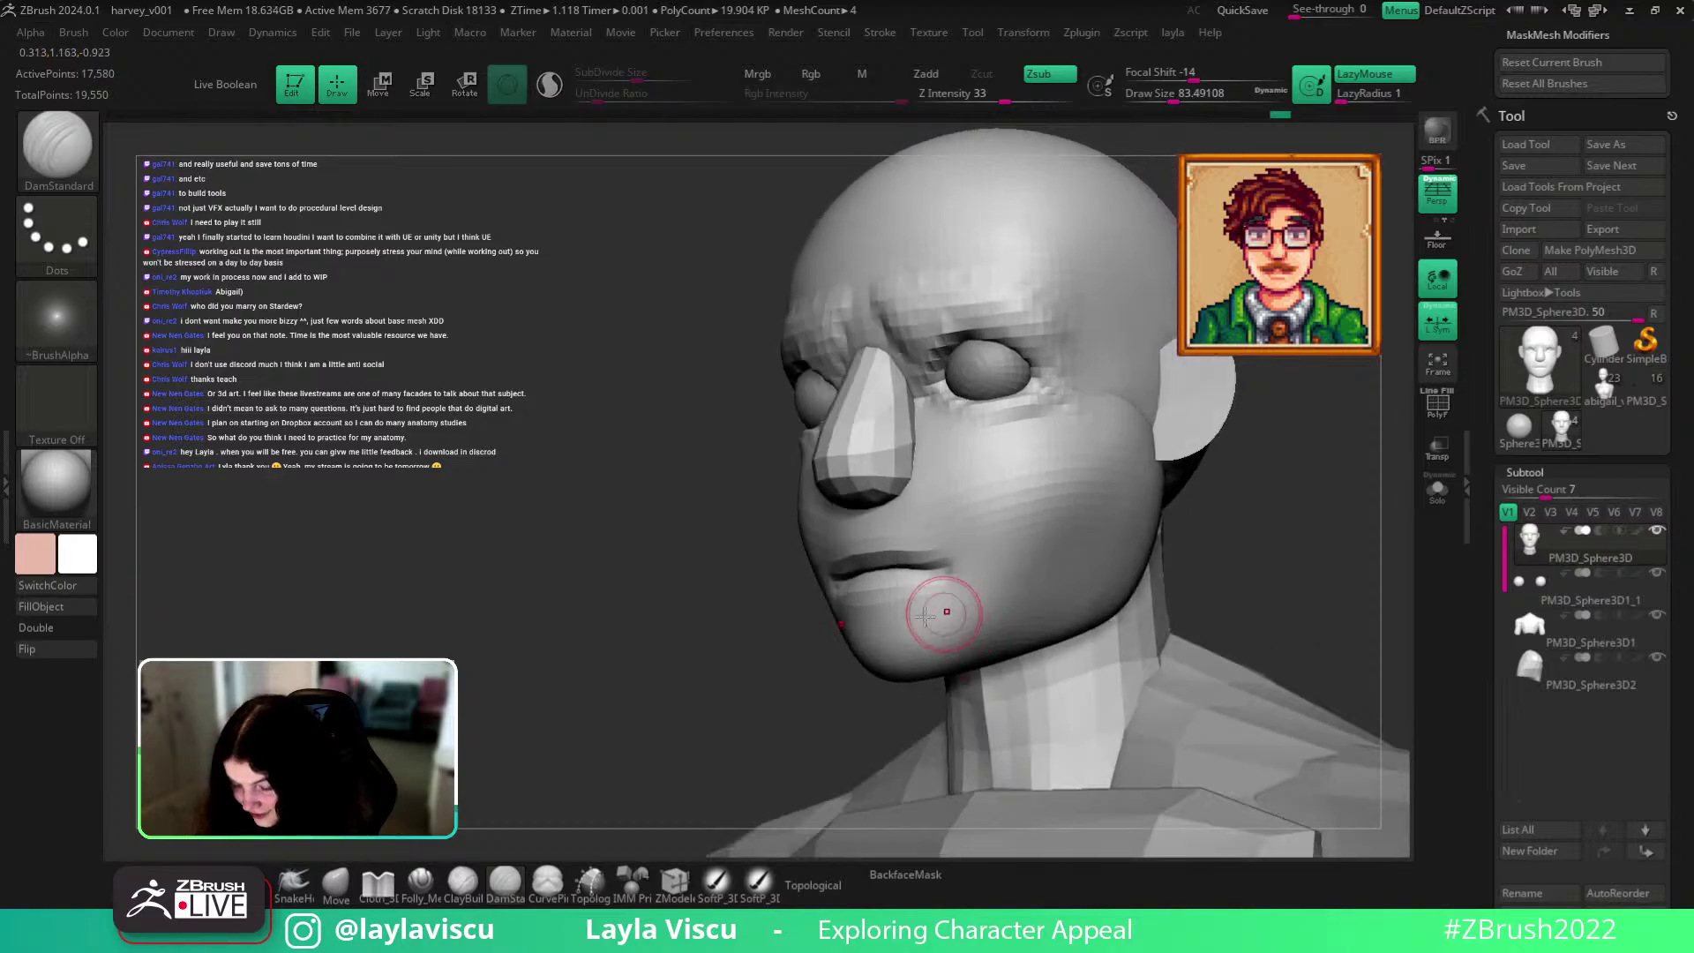
right_drag(913, 611, 835, 632)
drag(835, 631, 858, 633)
mouse_move(1044, 608)
right_down()
mouse_move(1097, 665)
mouse_move(981, 656)
right_up()
Reshape the lips and chin in profile with the Move brush, using sizes from about 90 to 145.
click(336, 882)
key(s)
mouse_move(915, 609)
mouse_down()
mouse_move(965, 687)
mouse_move(1021, 680)
mouse_up()
key(s)
key(s)
key(s)
key(s)
key(s)
drag(918, 646, 891, 648)
key(ctrl)
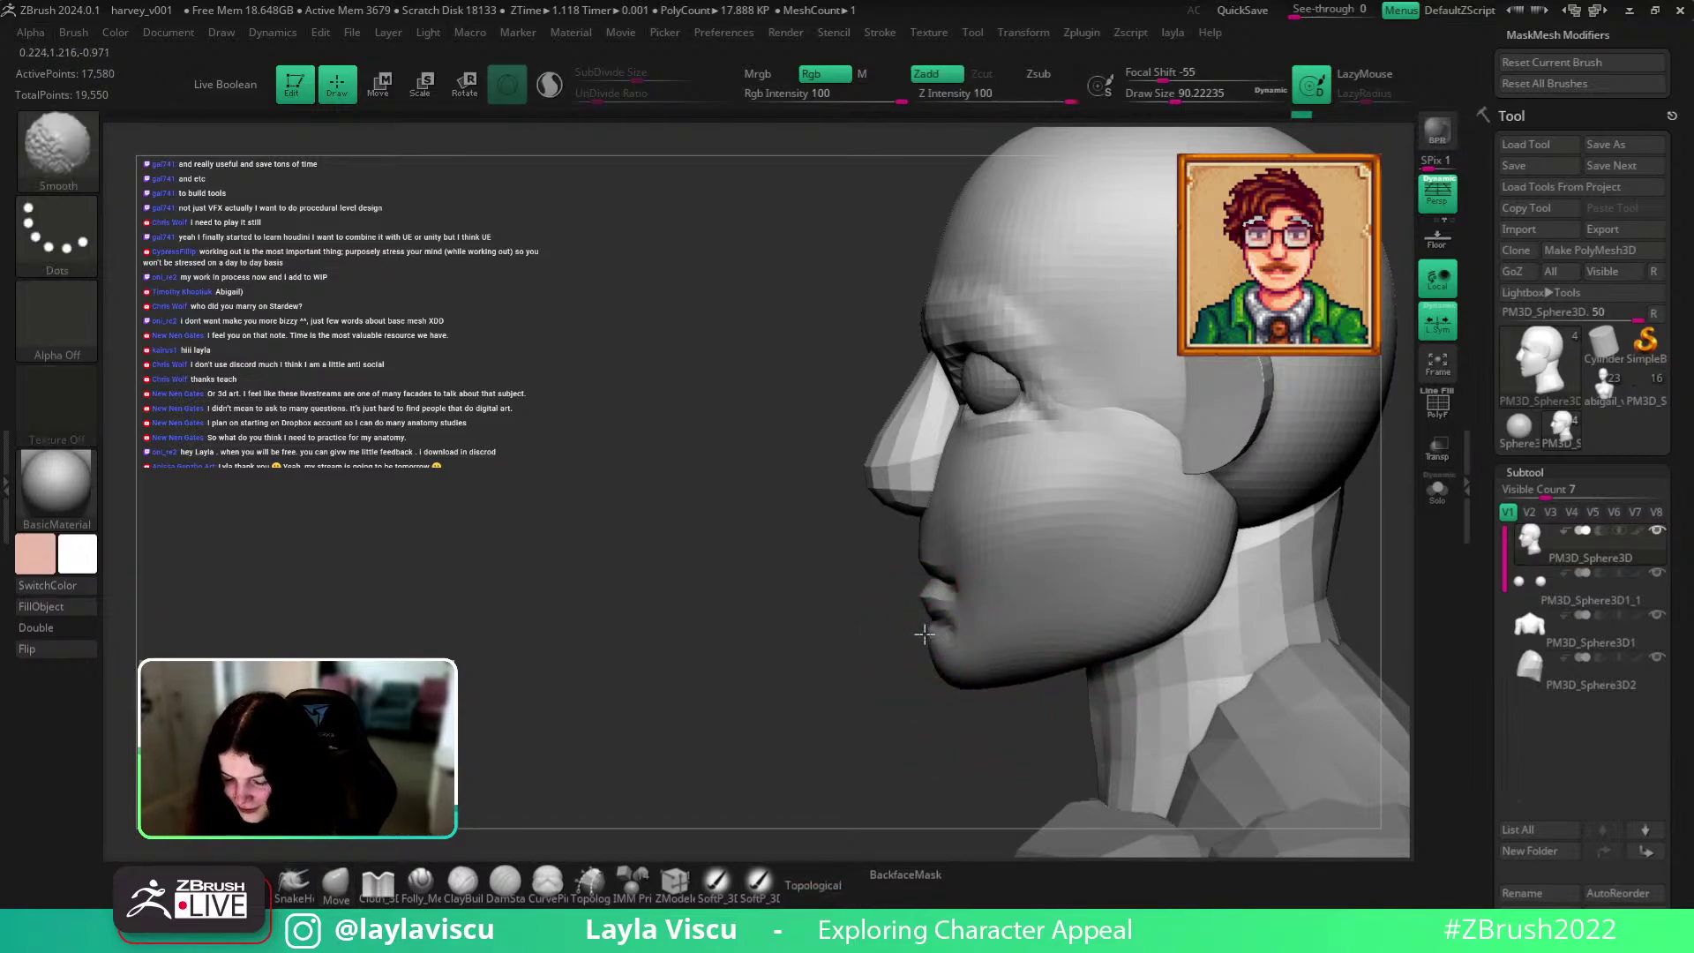
mouse_move(926, 703)
mouse_down()
mouse_move(958, 635)
mouse_move(981, 613)
mouse_move(989, 625)
mouse_up()
drag(946, 771, 935, 785)
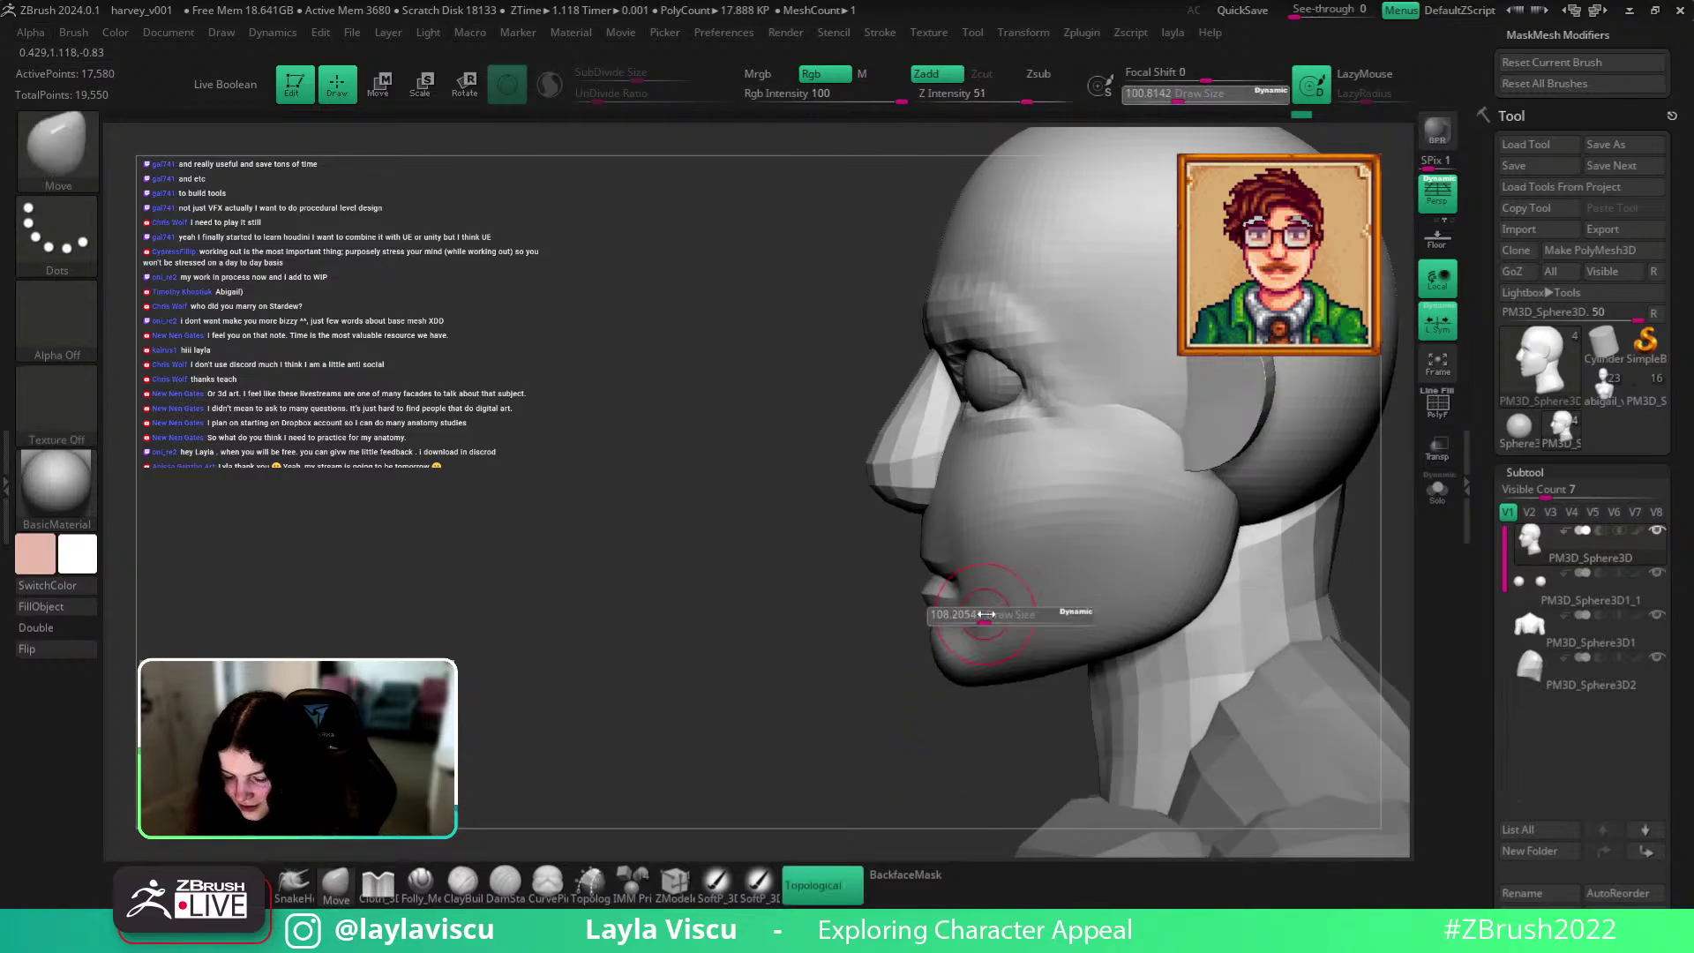
key(s)
drag(1004, 556, 1012, 556)
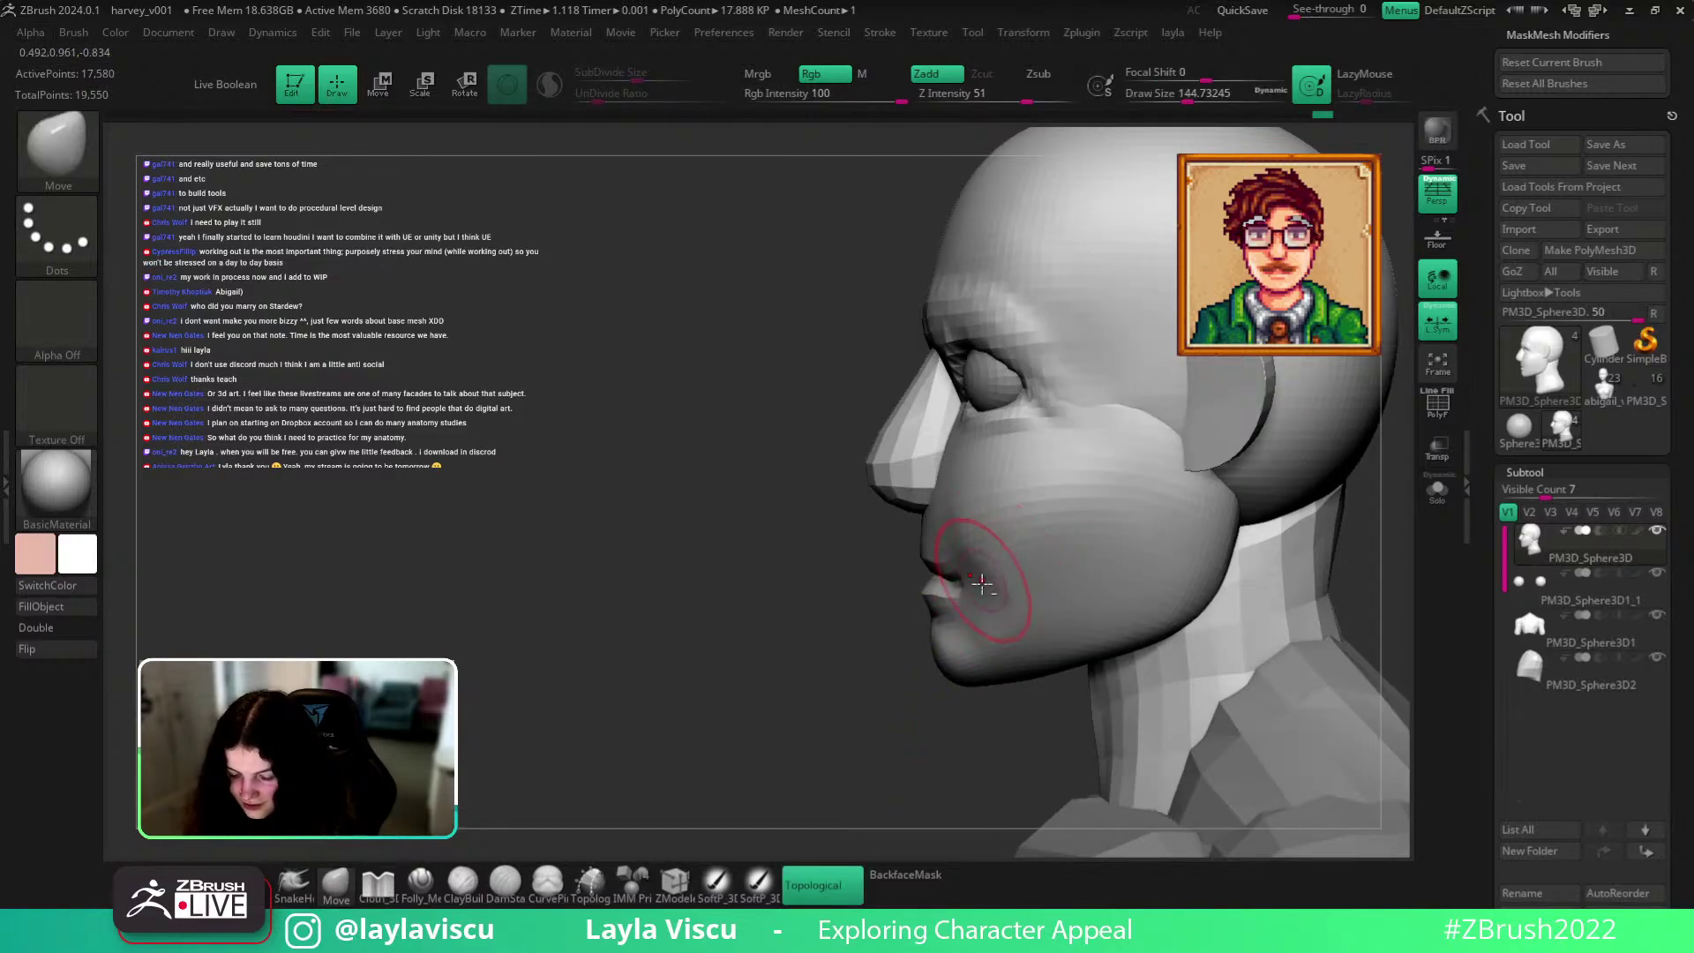
Build up the area beside the mouth corner with the ClayBuildup brush at size 145 and smooth it into the cheek.
key(b)
key(c)
key(b)
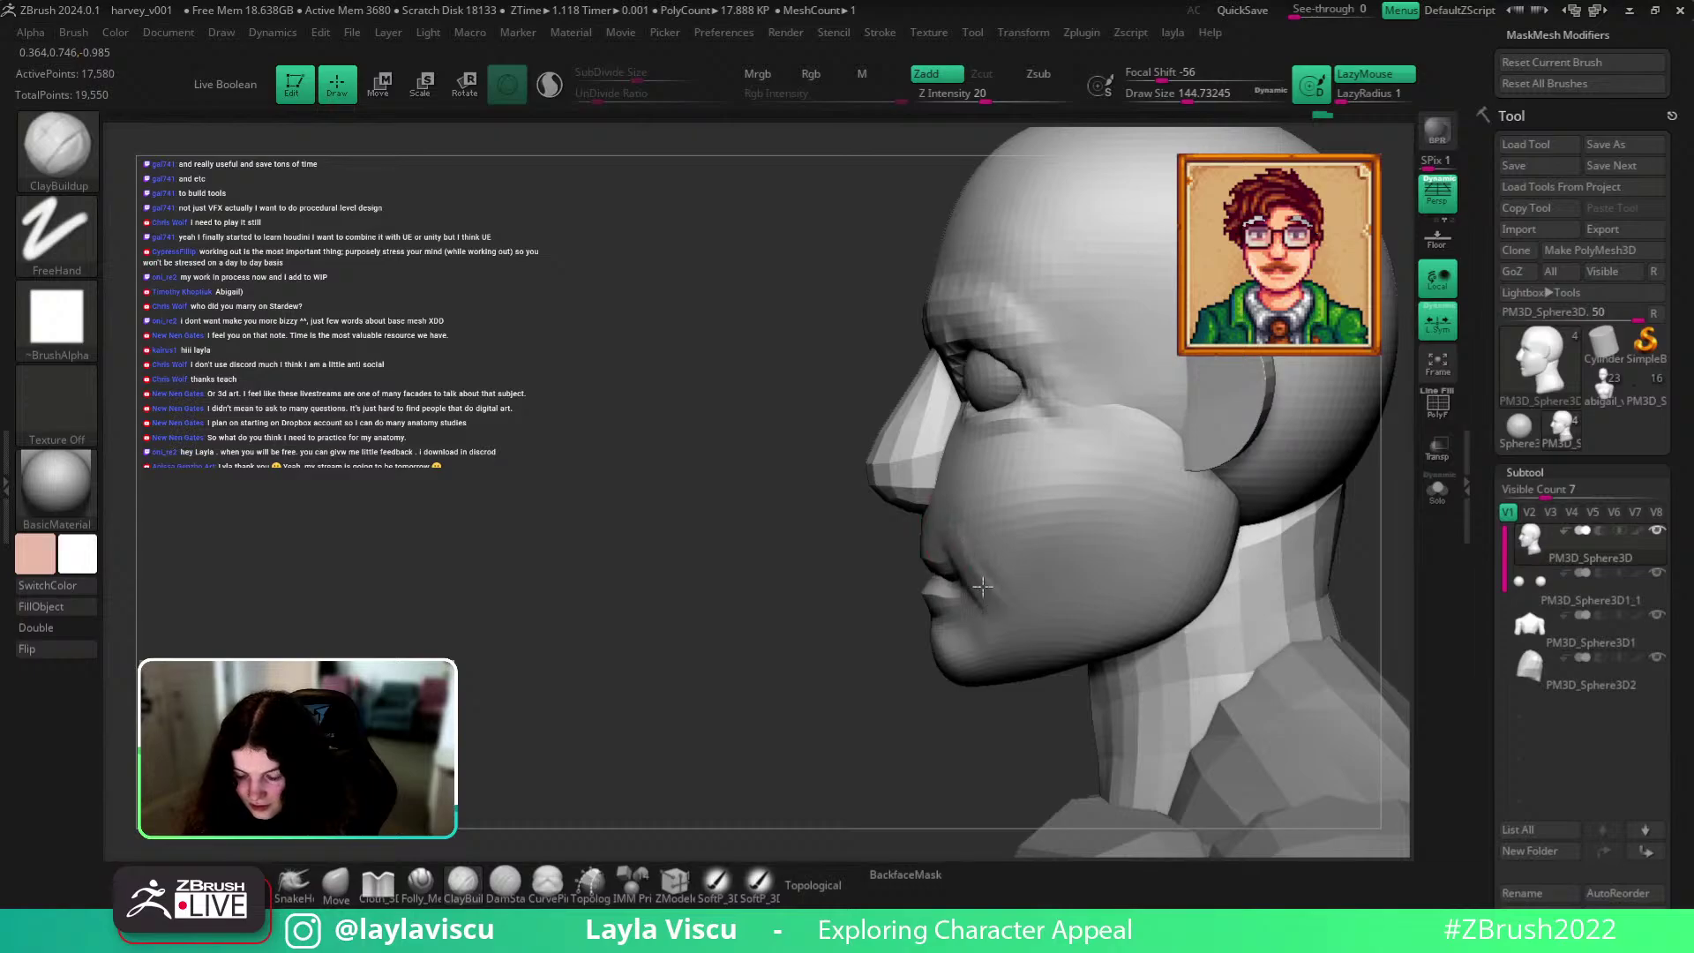
key(shift)
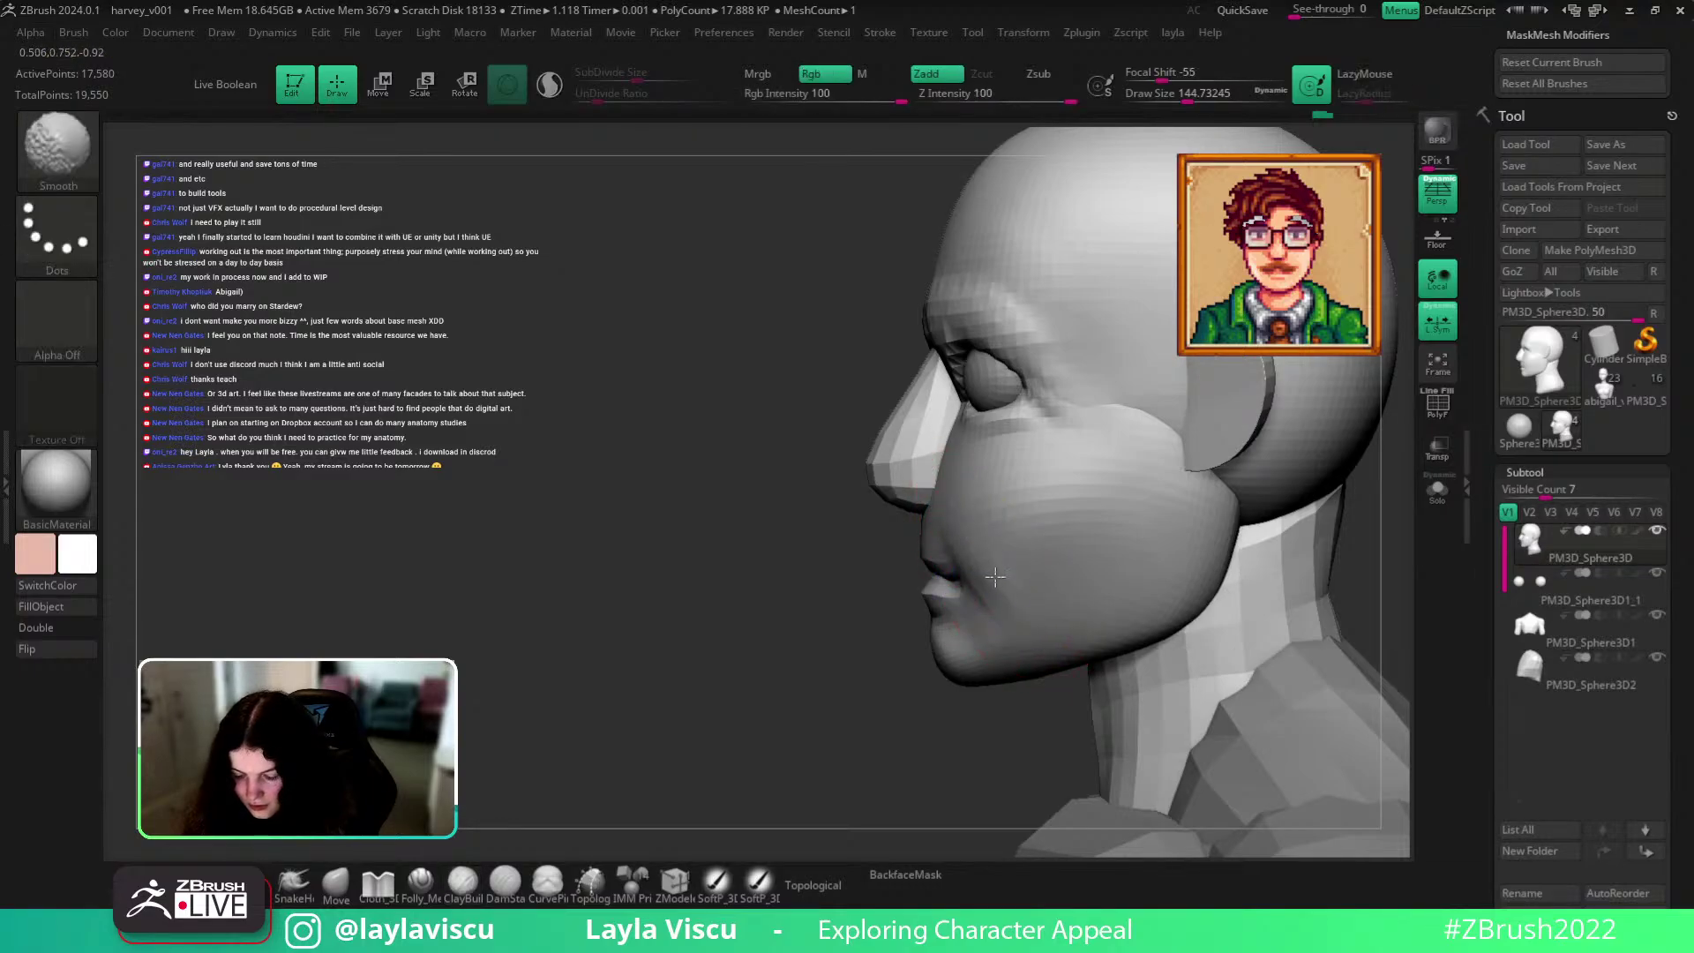
shift+drag(1017, 622, 989, 628)
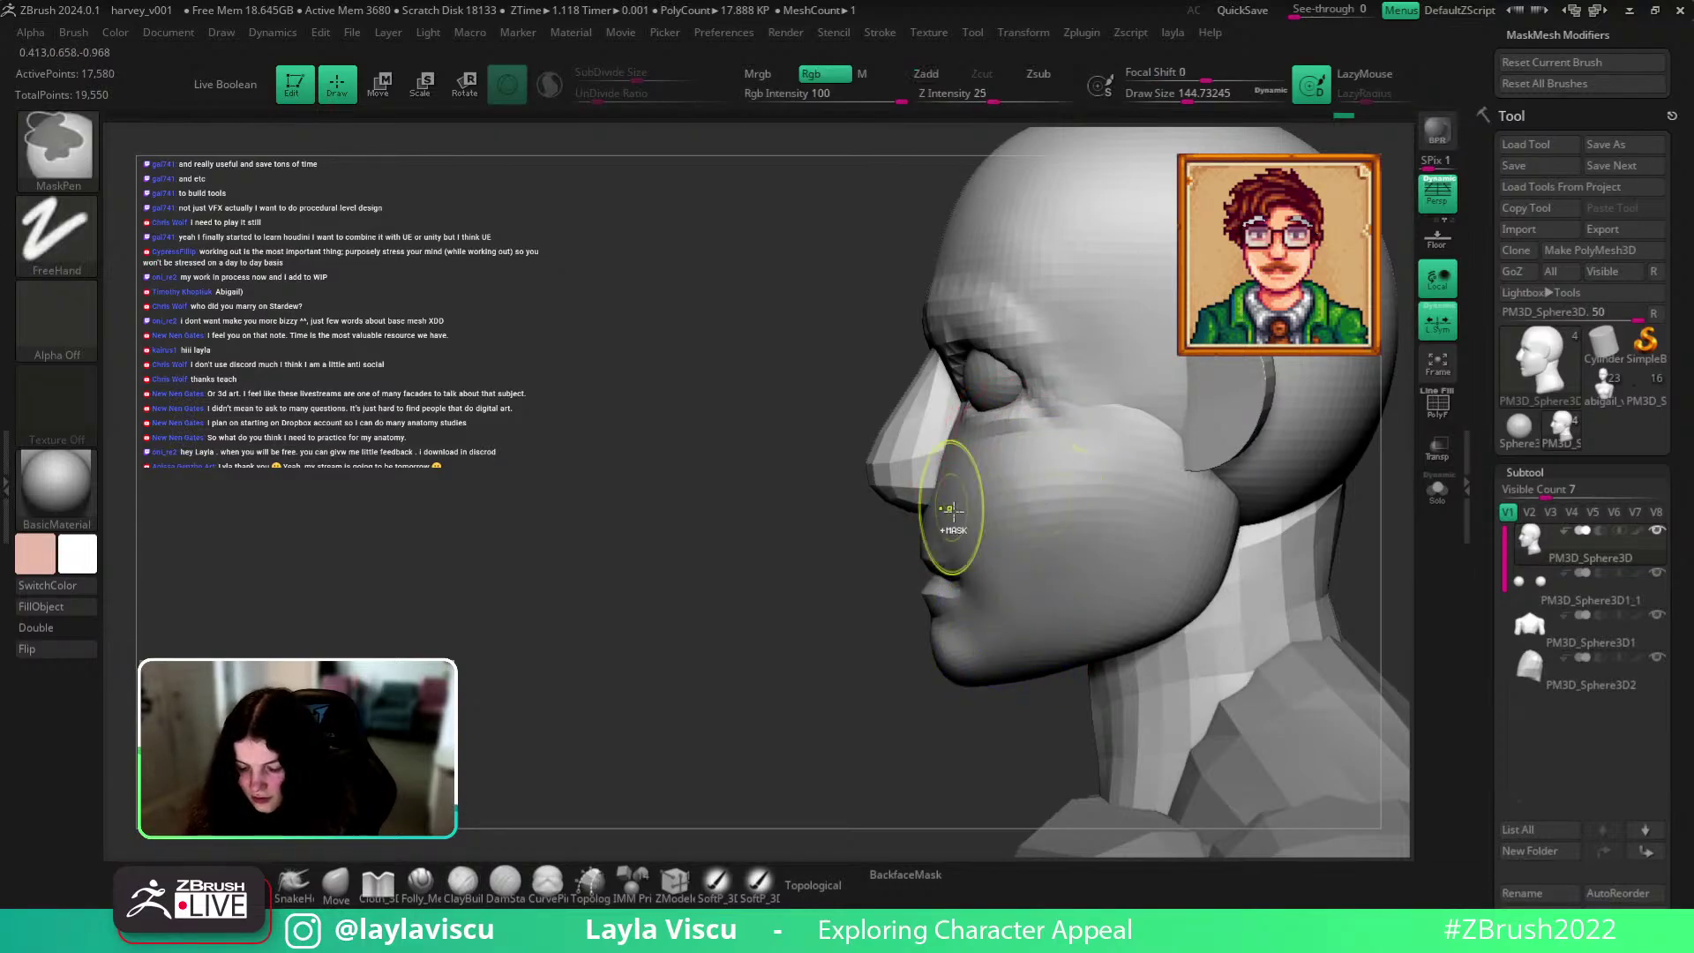
mouse_move(1025, 609)
ctrl+right_down()
mouse_move(976, 696)
mouse_move(1130, 632)
mouse_move(1047, 654)
mouse_move(1056, 578)
ctrl+right_up()
key(s)
drag(1056, 578, 1040, 578)
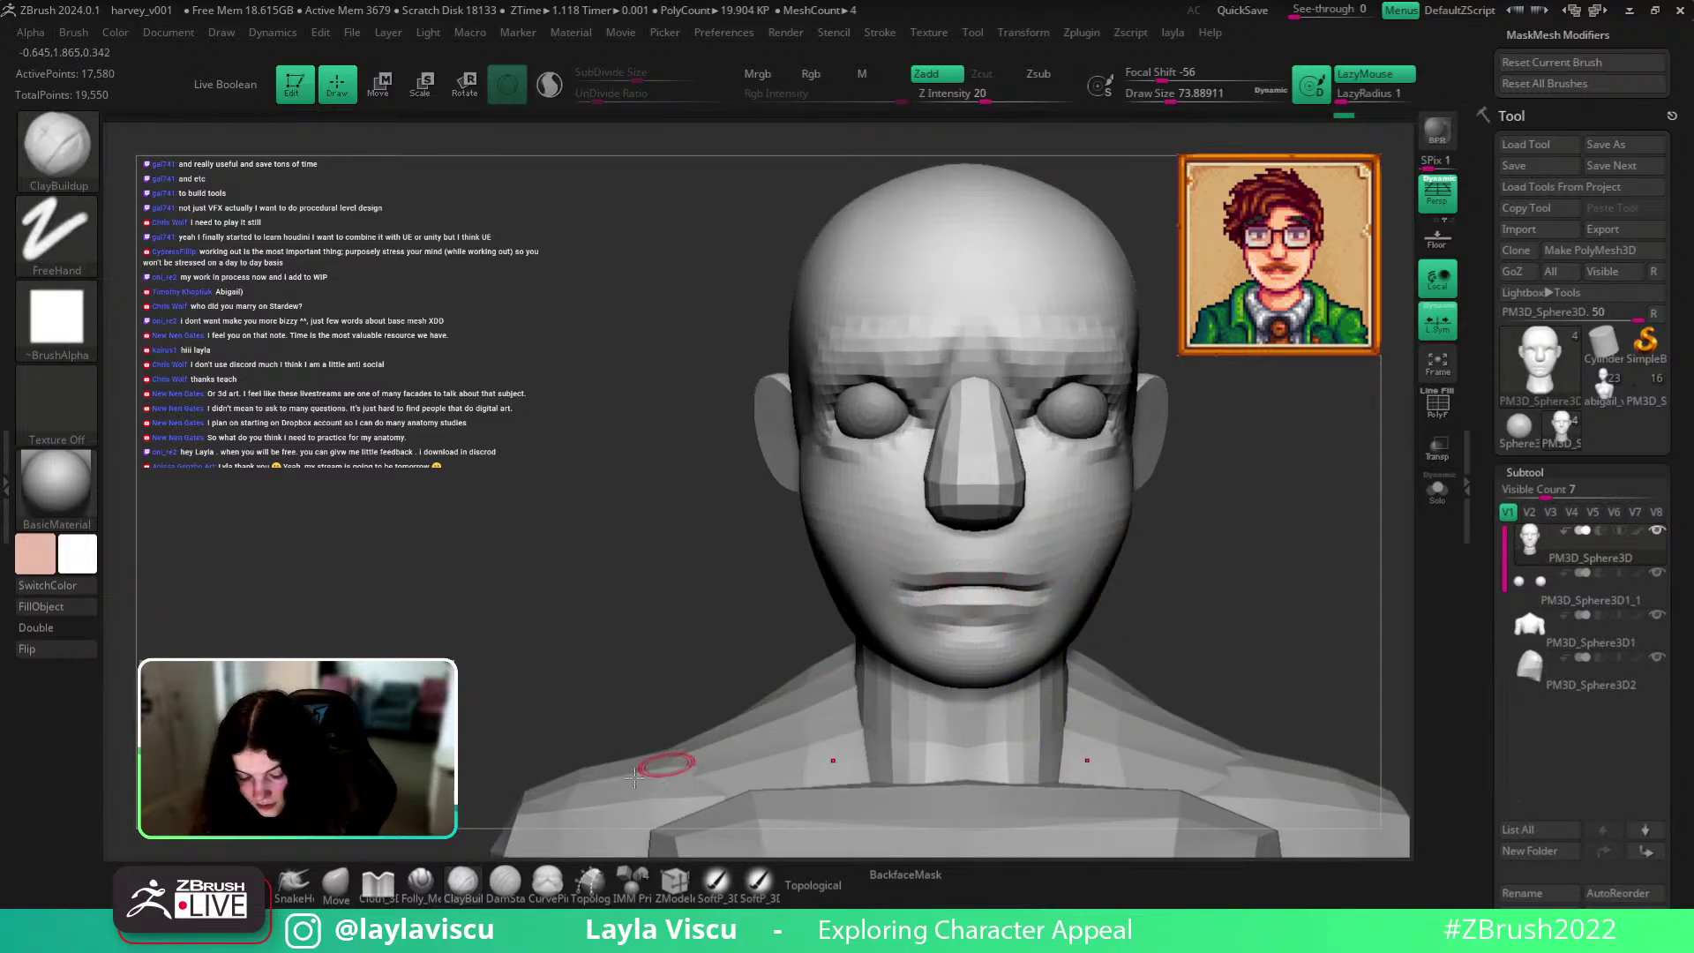
Tighten the lips with the Pinch brush at a size of about 149.
key(b)
key(p)
key(i)
key(s)
drag(1023, 533, 1116, 532)
drag(1252, 556, 1222, 557)
key(s)
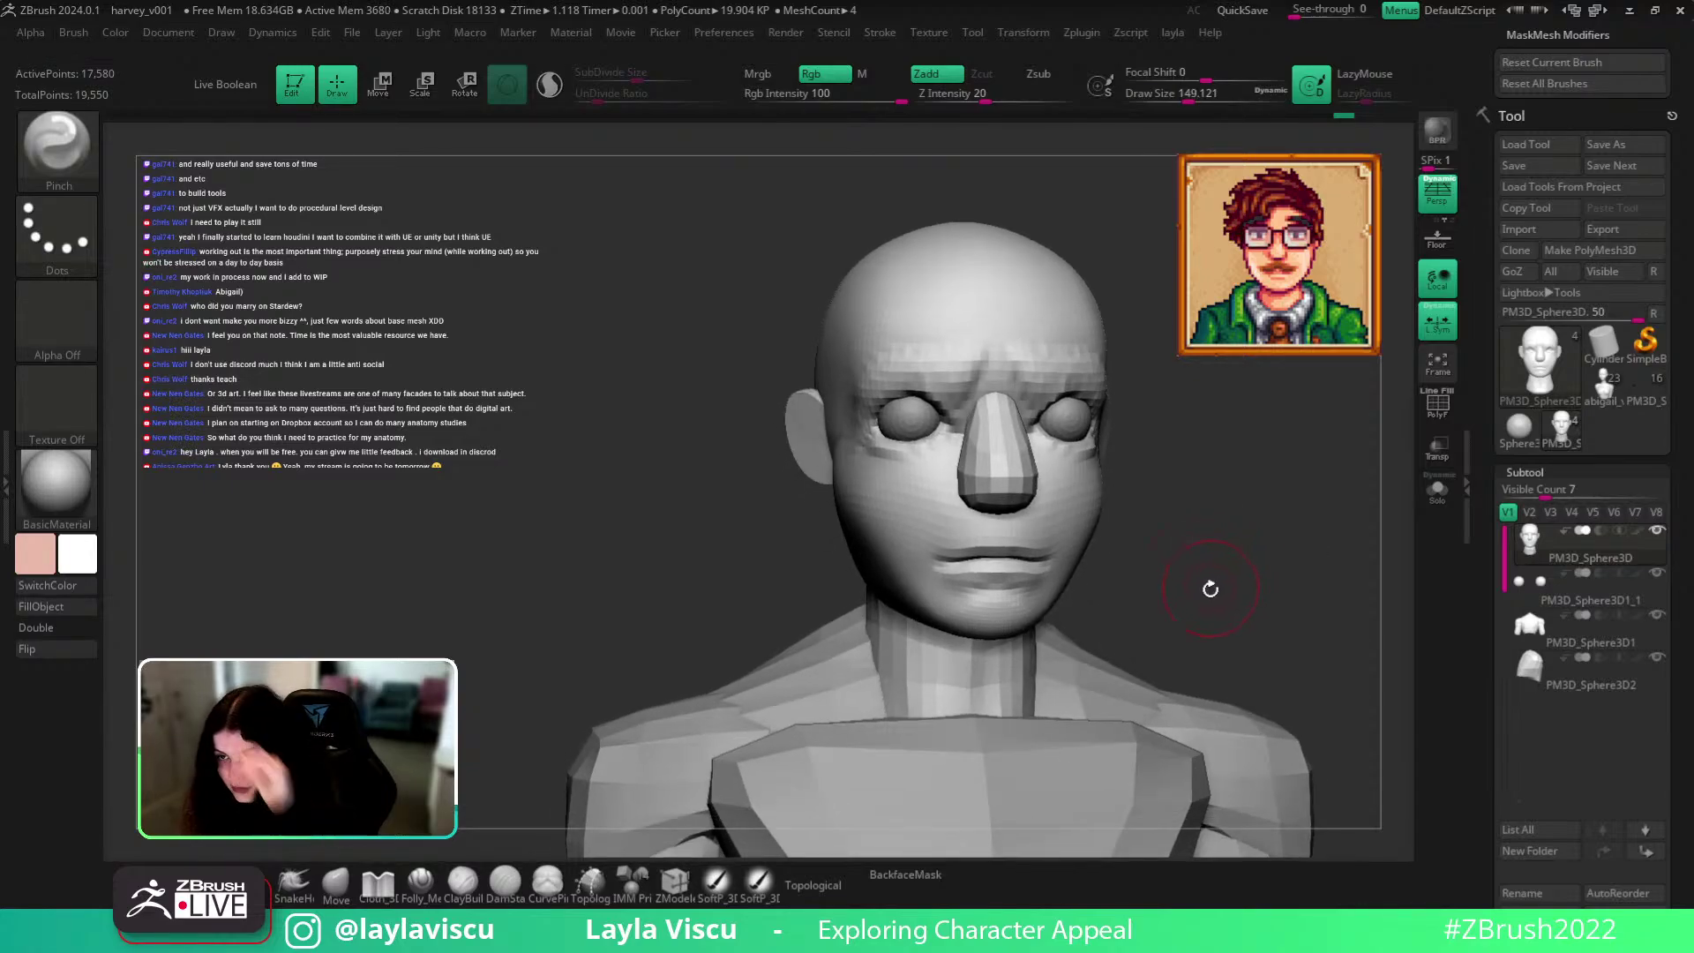
drag(1211, 585, 1014, 569)
Adjust the lips and mouth corners with the Move brush at sizes of about 120 and 87.
key(b)
key(m)
key(t)
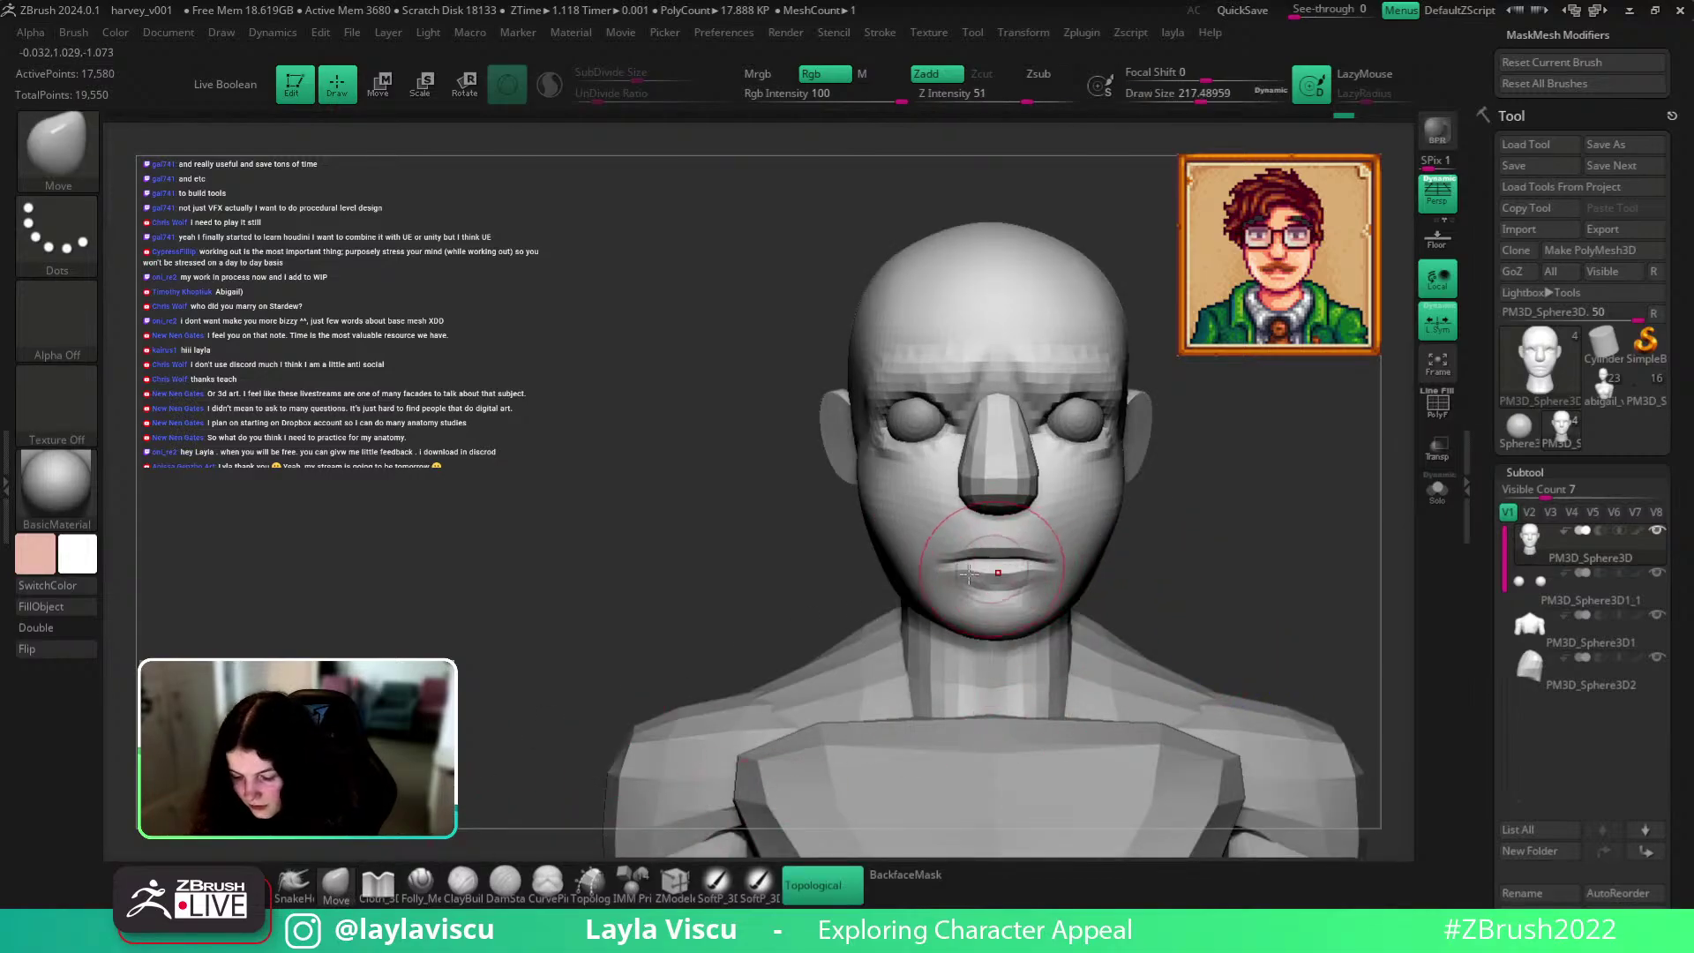
key(bracketleft)
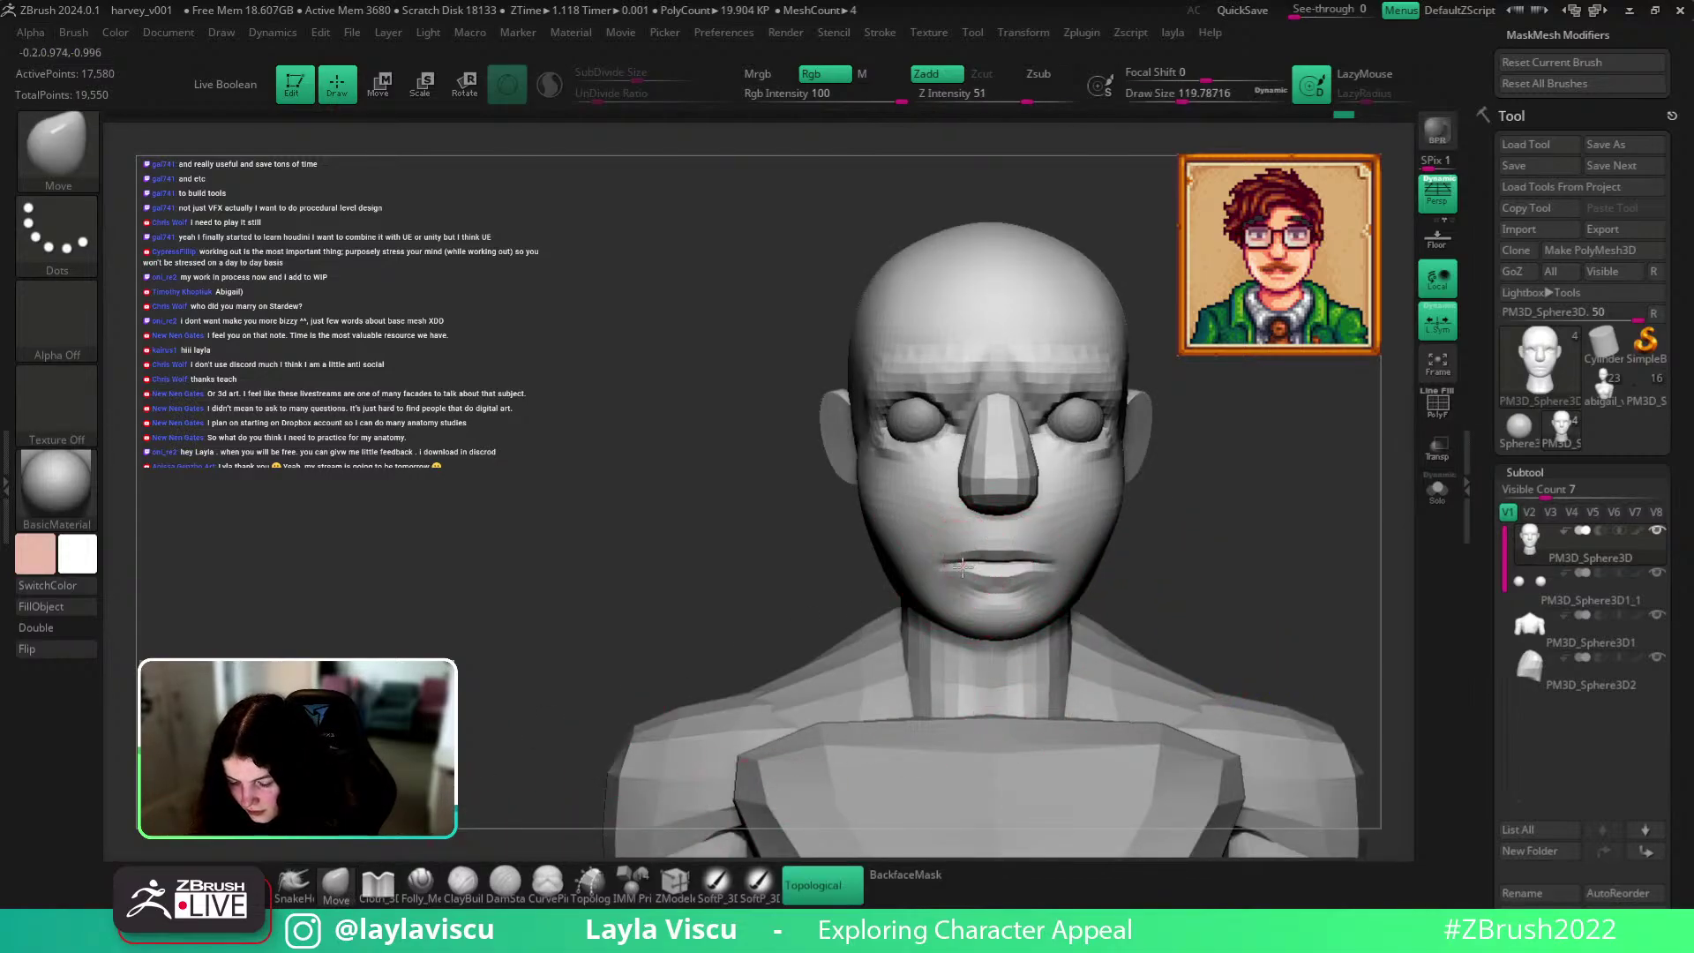
drag(1184, 532, 1085, 556)
key(bracketleft)
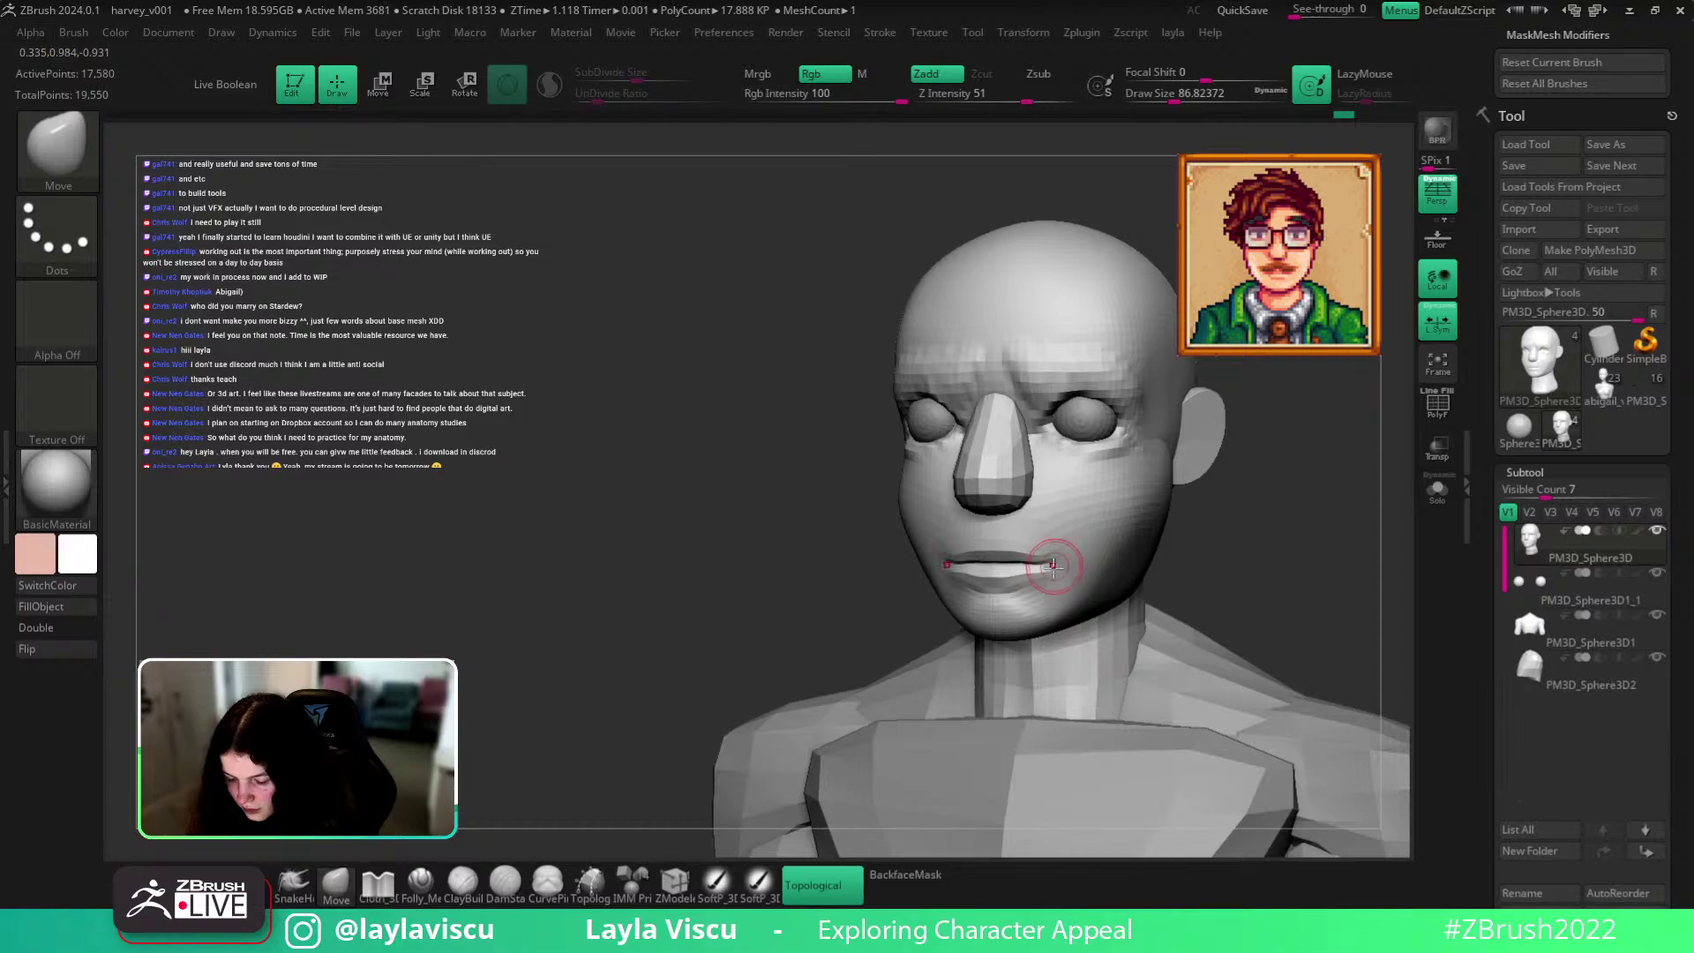
shift+drag(1258, 526, 1256, 537)
Carve the mouth corners with the DamStandard brush at a size of about 59.
key(b)
key(d)
key(s)
drag(1191, 520, 1062, 540)
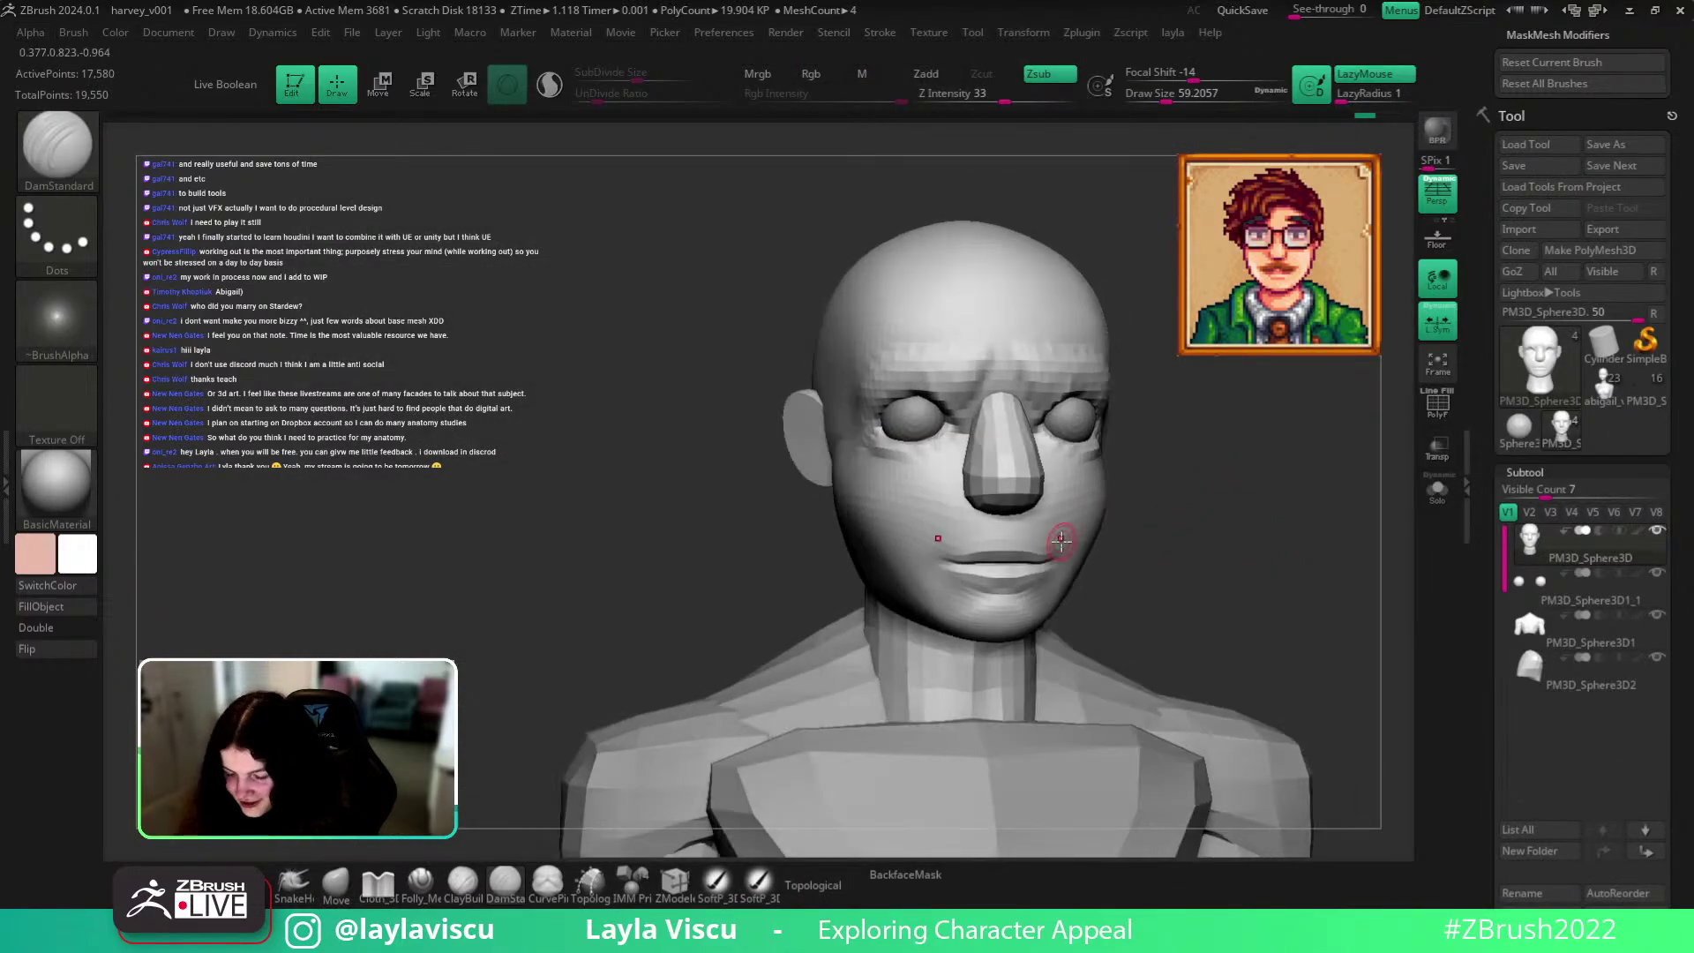
drag(942, 558, 936, 560)
mouse_move(1222, 558)
mouse_down()
mouse_move(1248, 703)
mouse_move(1274, 559)
mouse_move(1094, 441)
mouse_move(1153, 536)
mouse_move(1135, 502)
mouse_move(1109, 576)
mouse_up()
Adjust the skull and the sides of the nose on the head subtool with the Move brush at sizes of about 379 and 172.
alt+click(1001, 401)
key(ctrl)
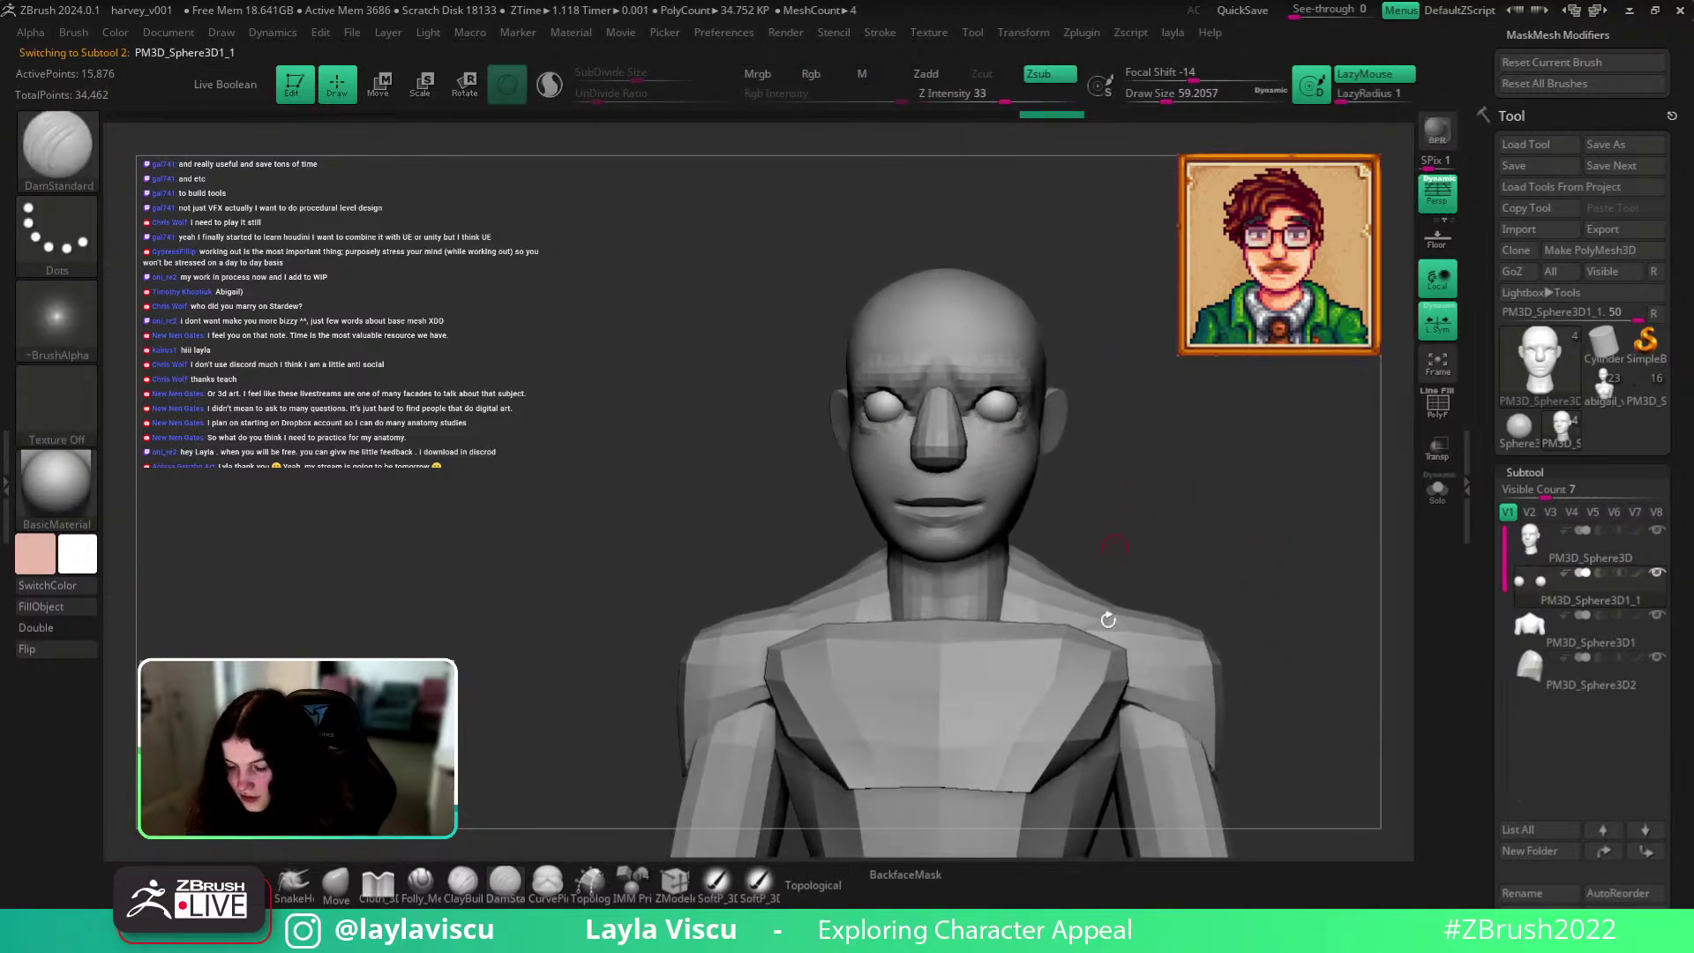
drag(1144, 248, 1134, 495)
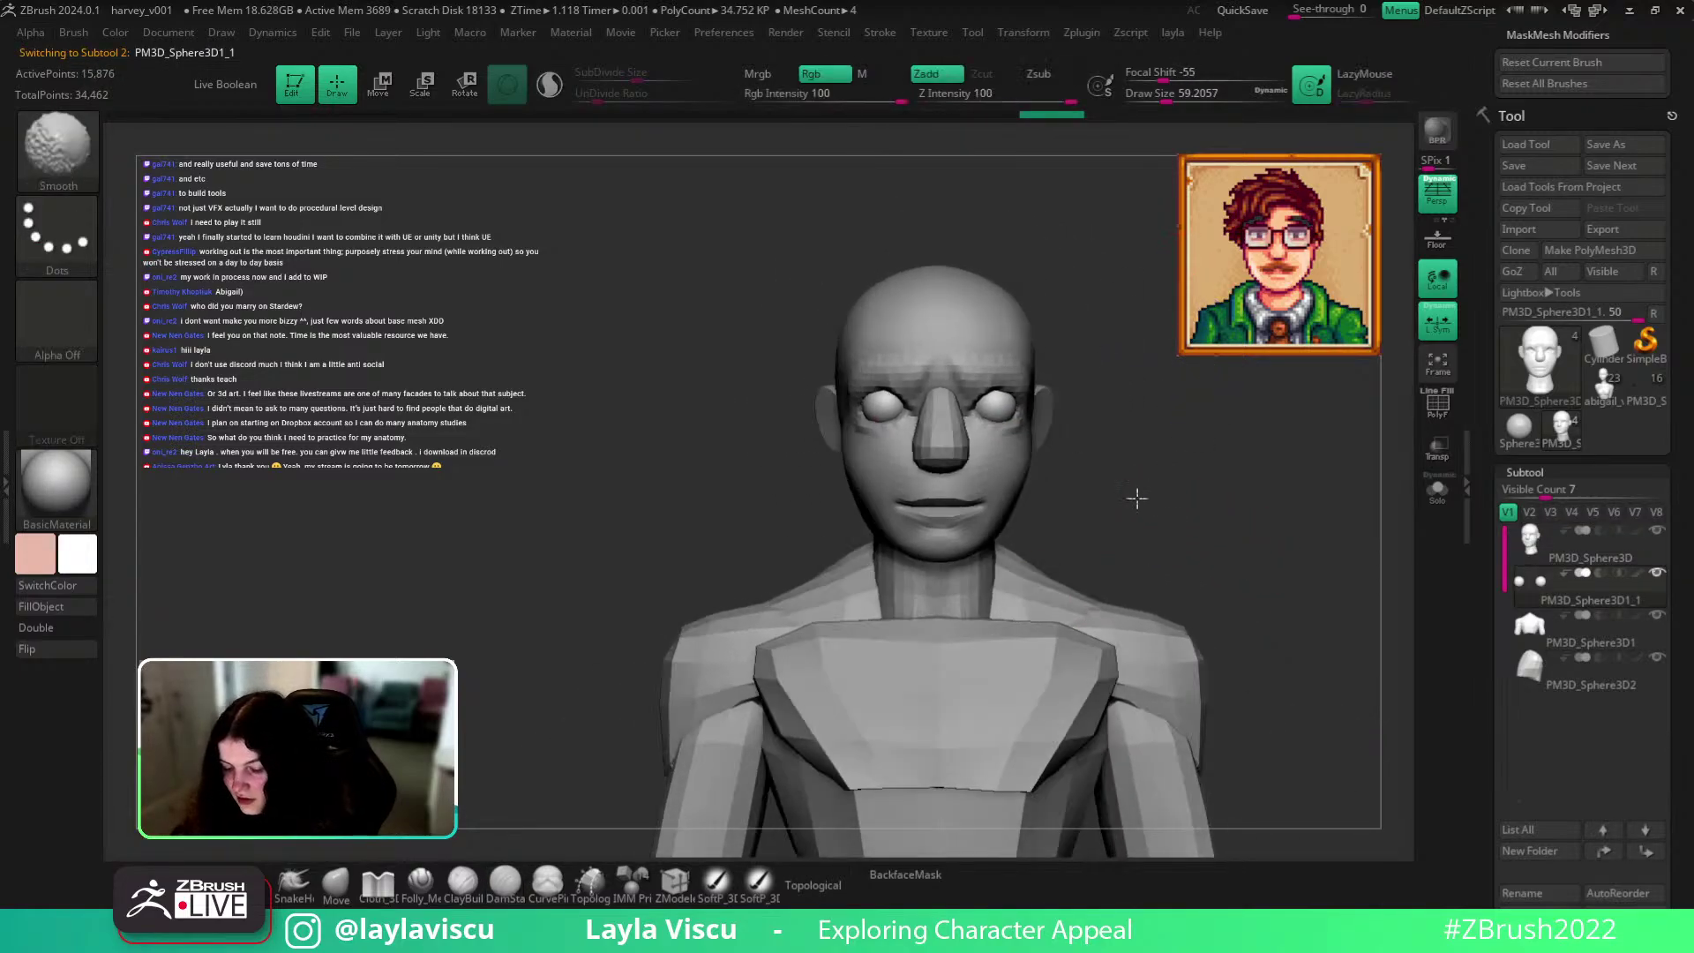
alt+click(1010, 494)
click(335, 884)
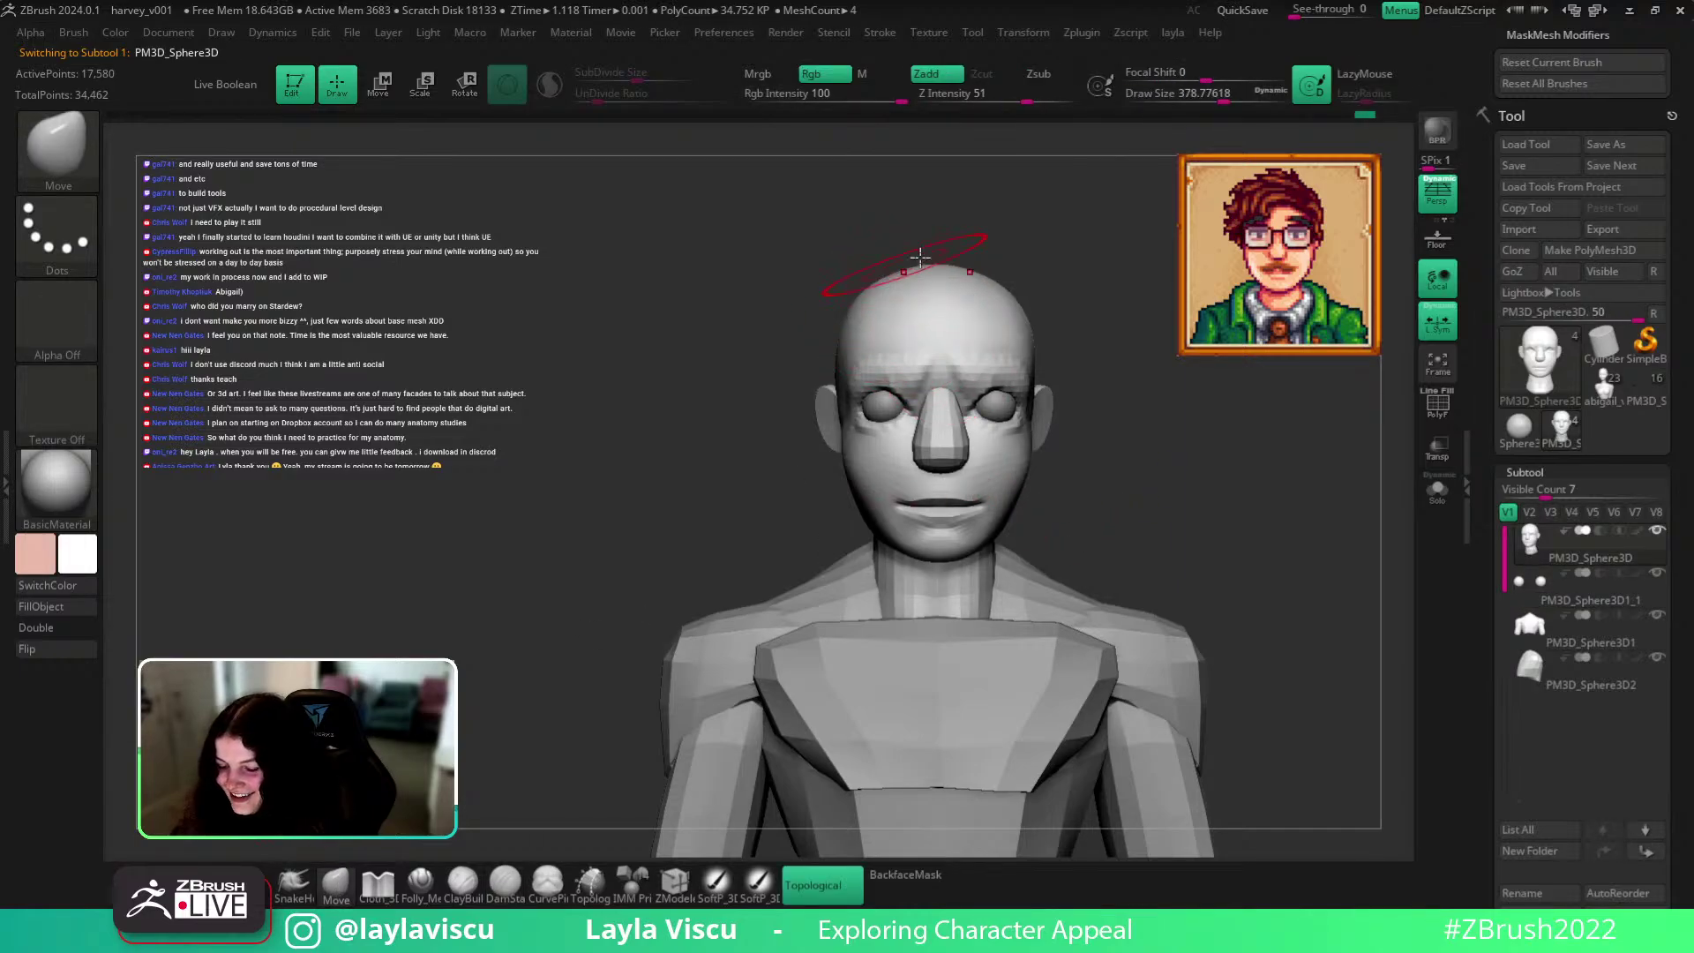
alt+drag(1111, 424, 1007, 427)
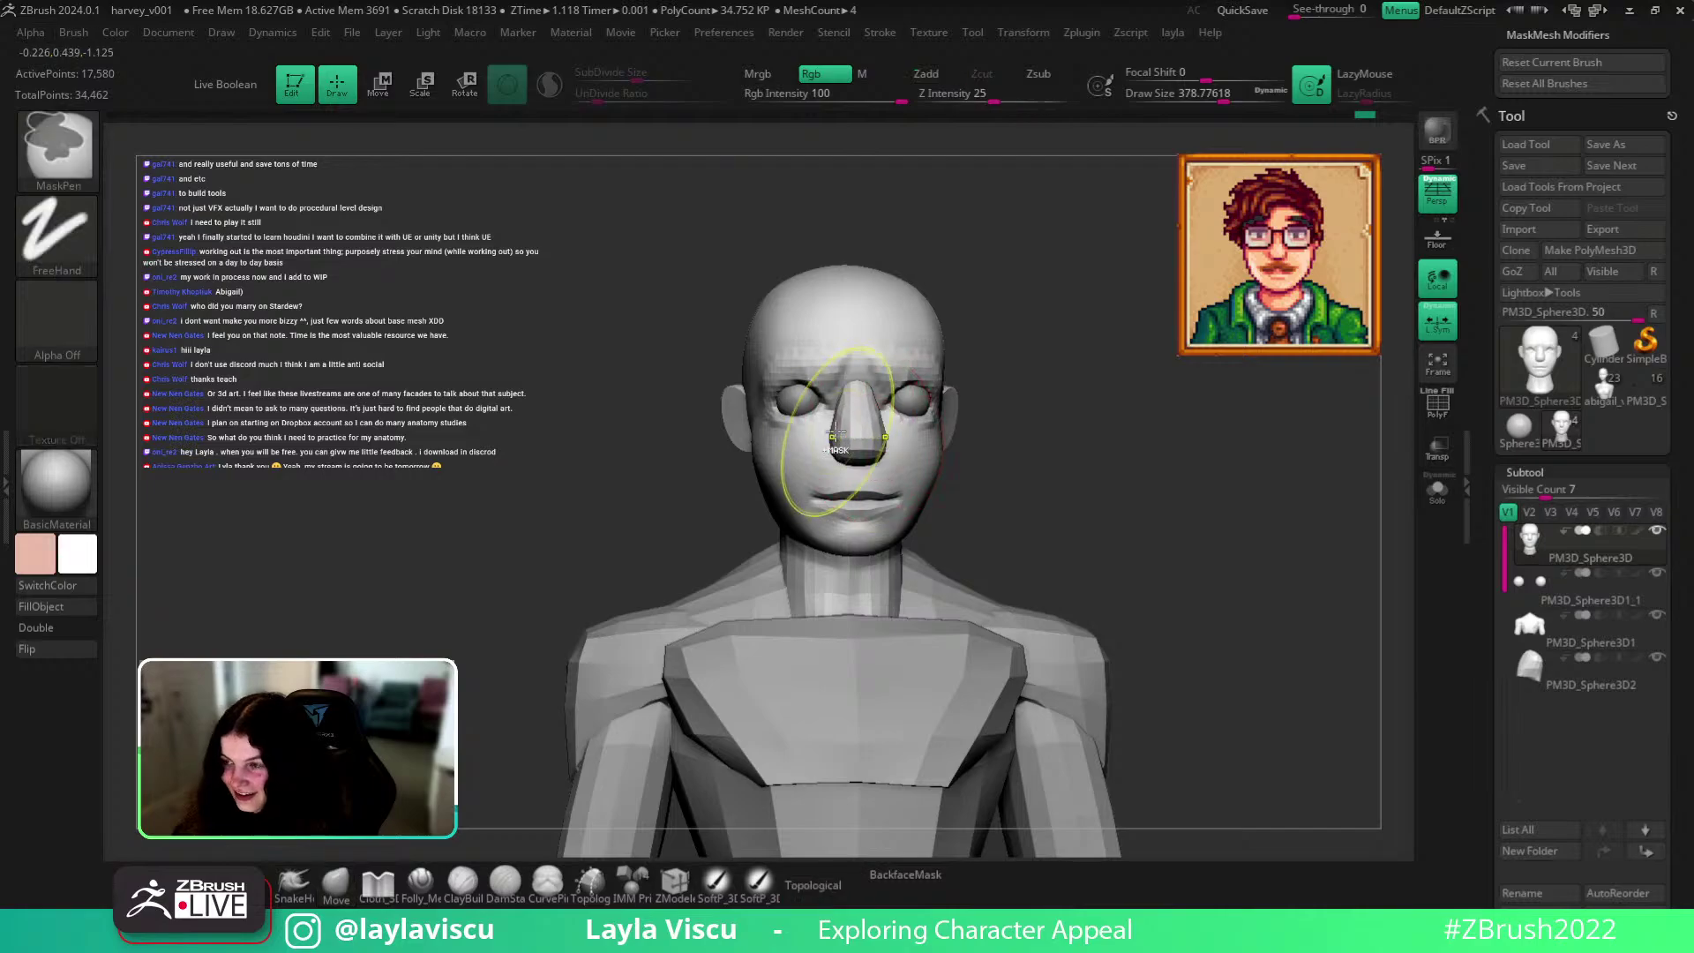
ctrl+right_drag(851, 397, 830, 426)
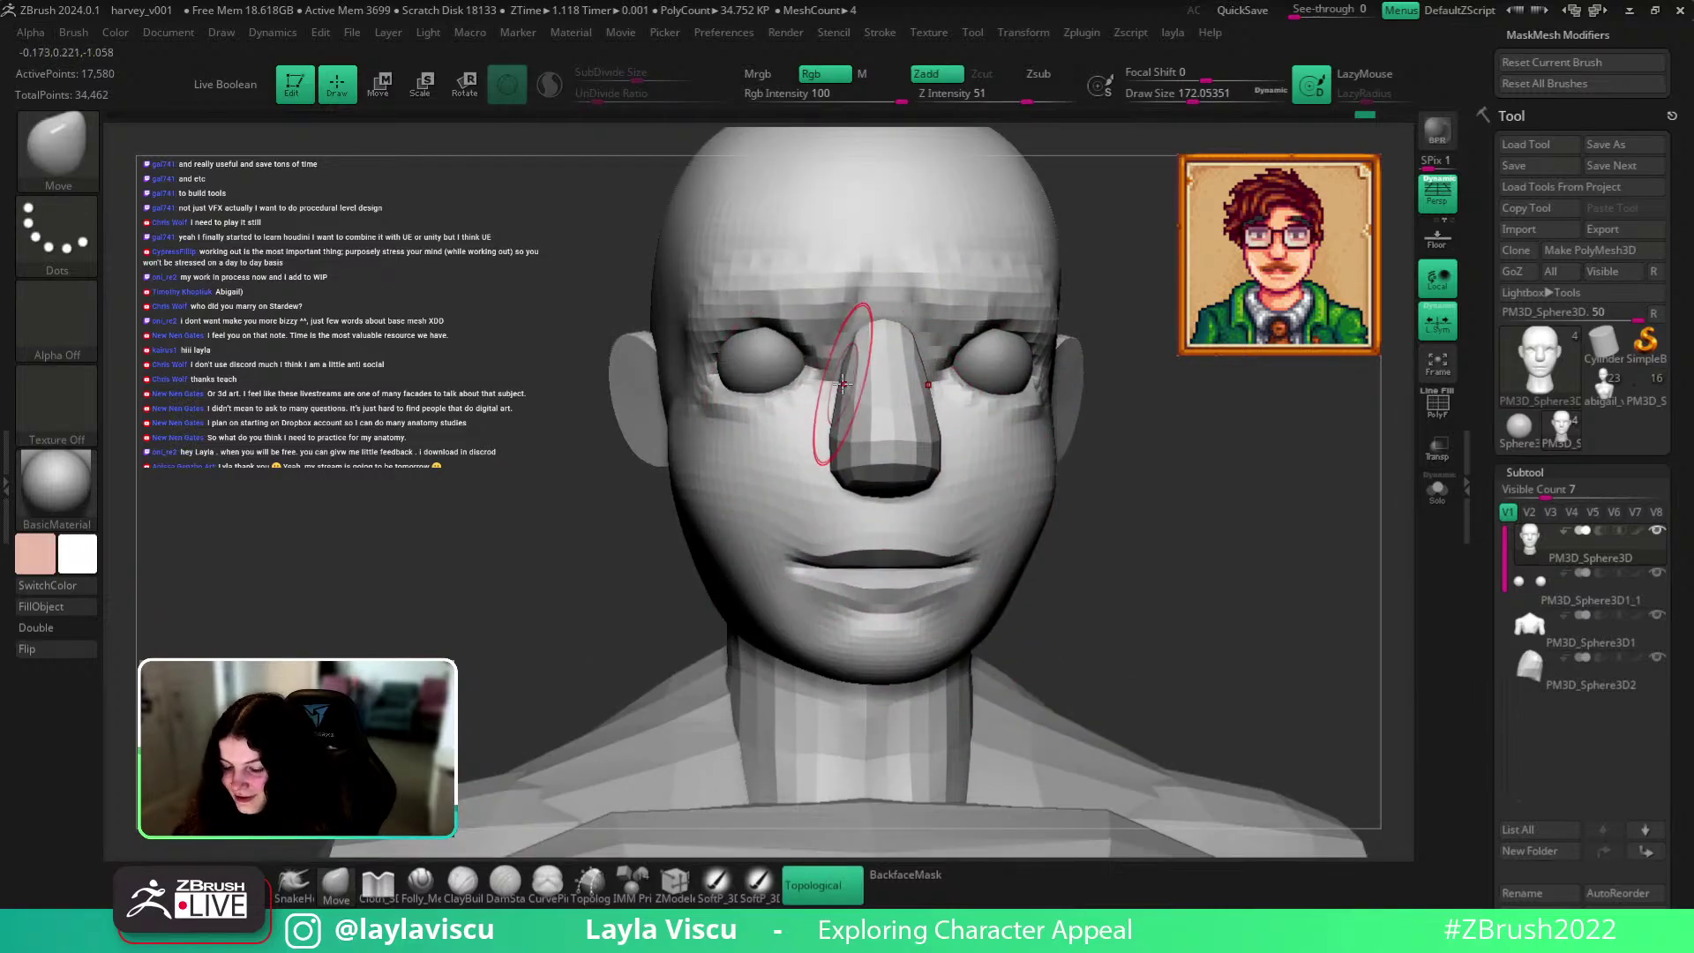
mouse_move(1097, 473)
mouse_down()
mouse_move(1097, 456)
mouse_move(1097, 472)
mouse_up()
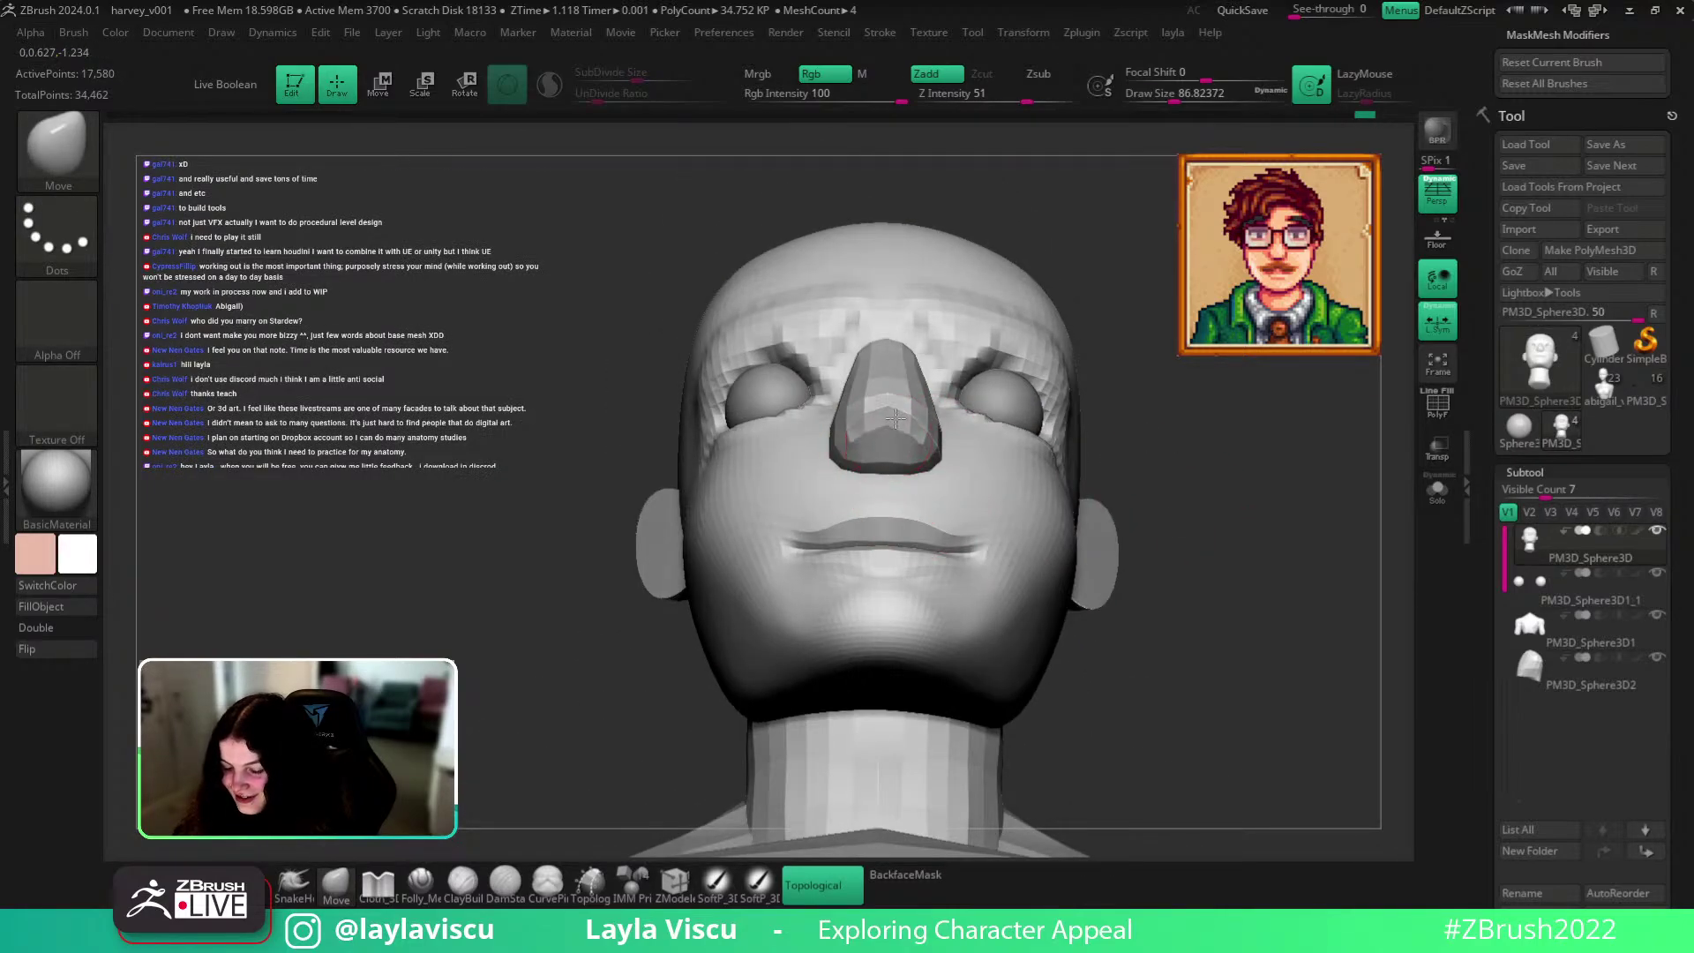
Mark two nostril patches on the underside of the isolated nose and inset them with the ZModeler brush.
key(shift+f)
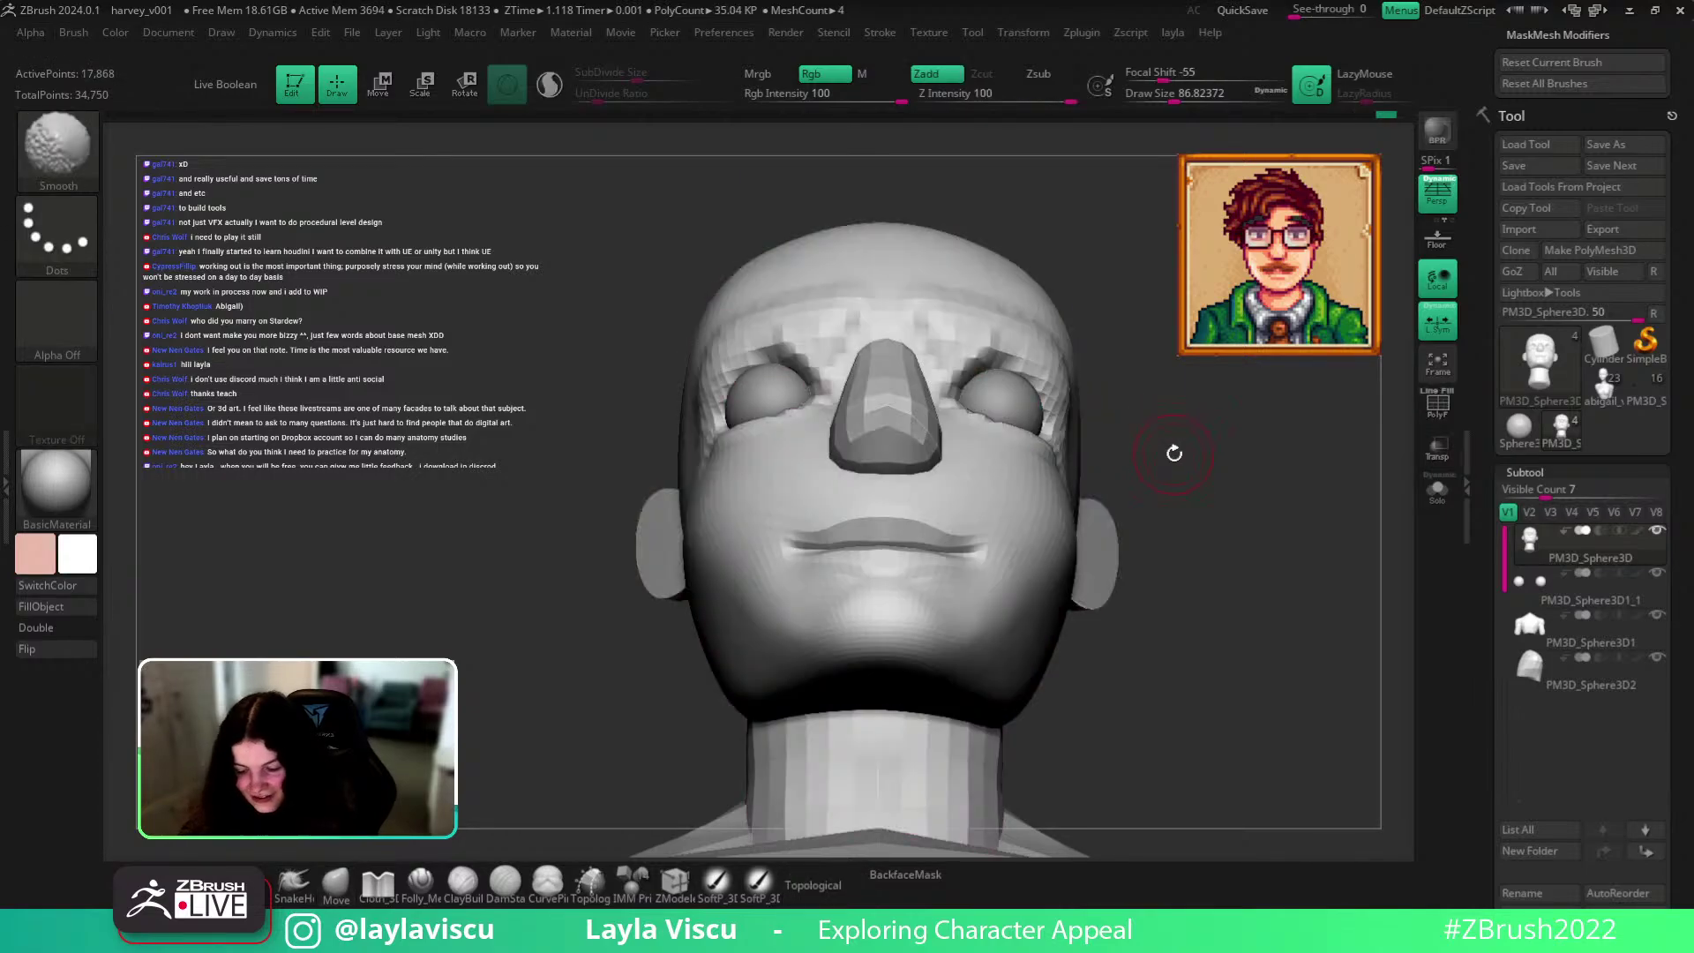
key(ctrl+shift)
ctrl+shift+click(920, 434)
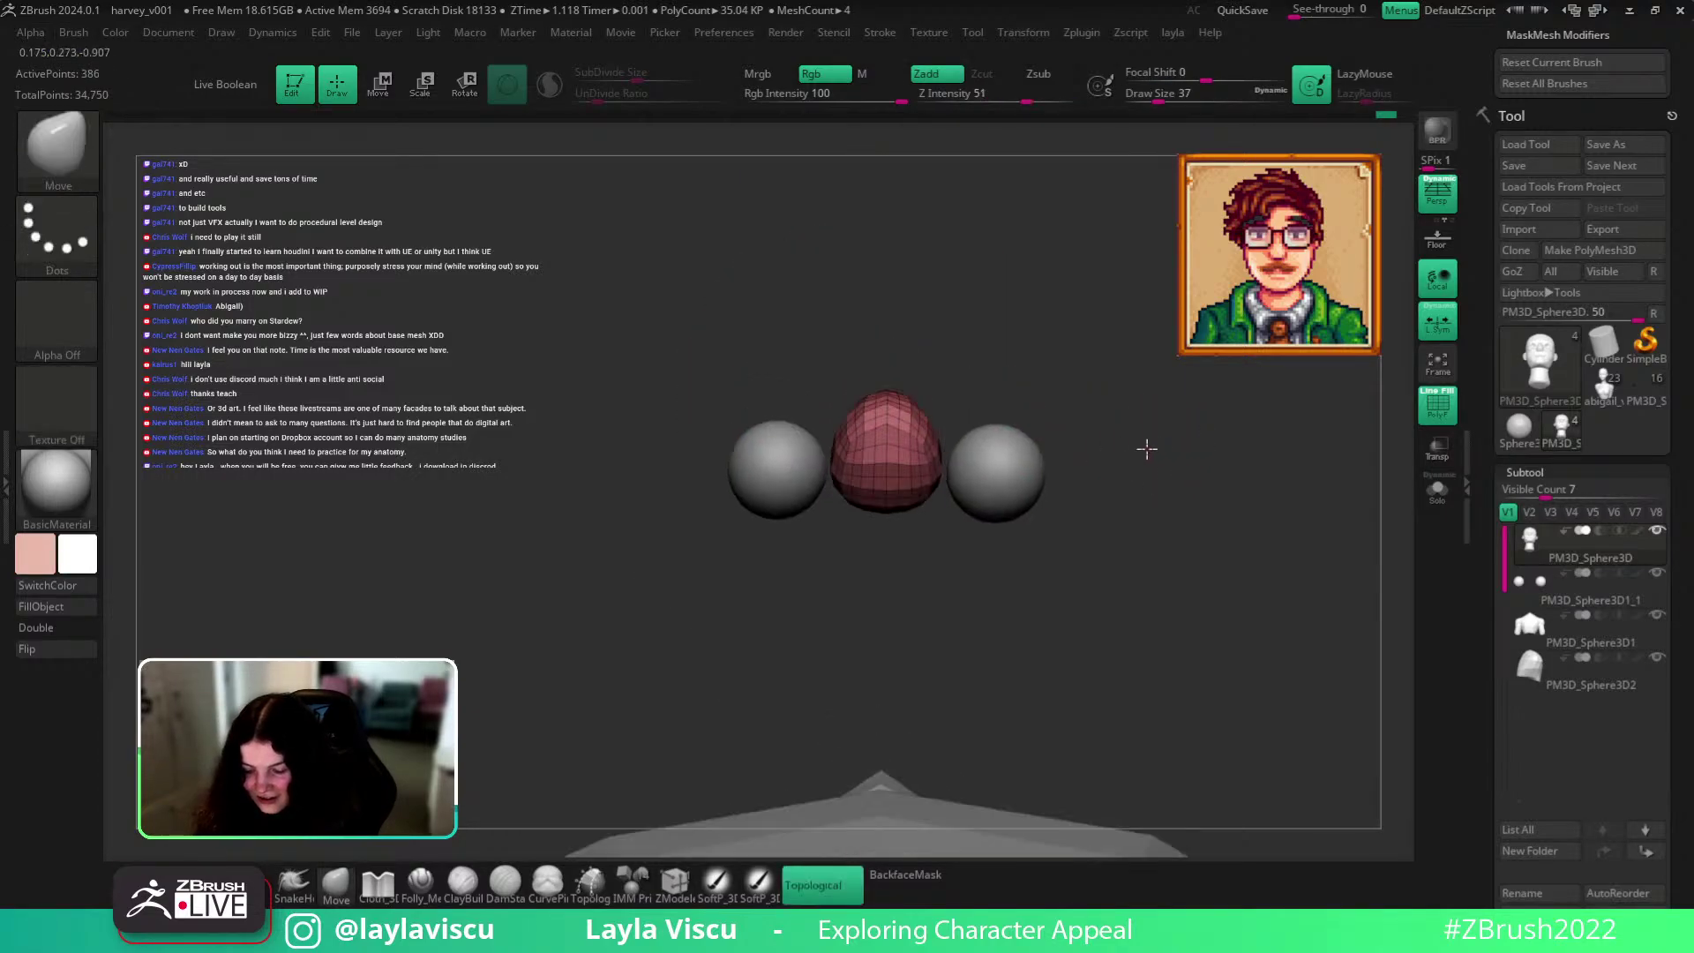
key(f)
key(b)
key(z)
key(m)
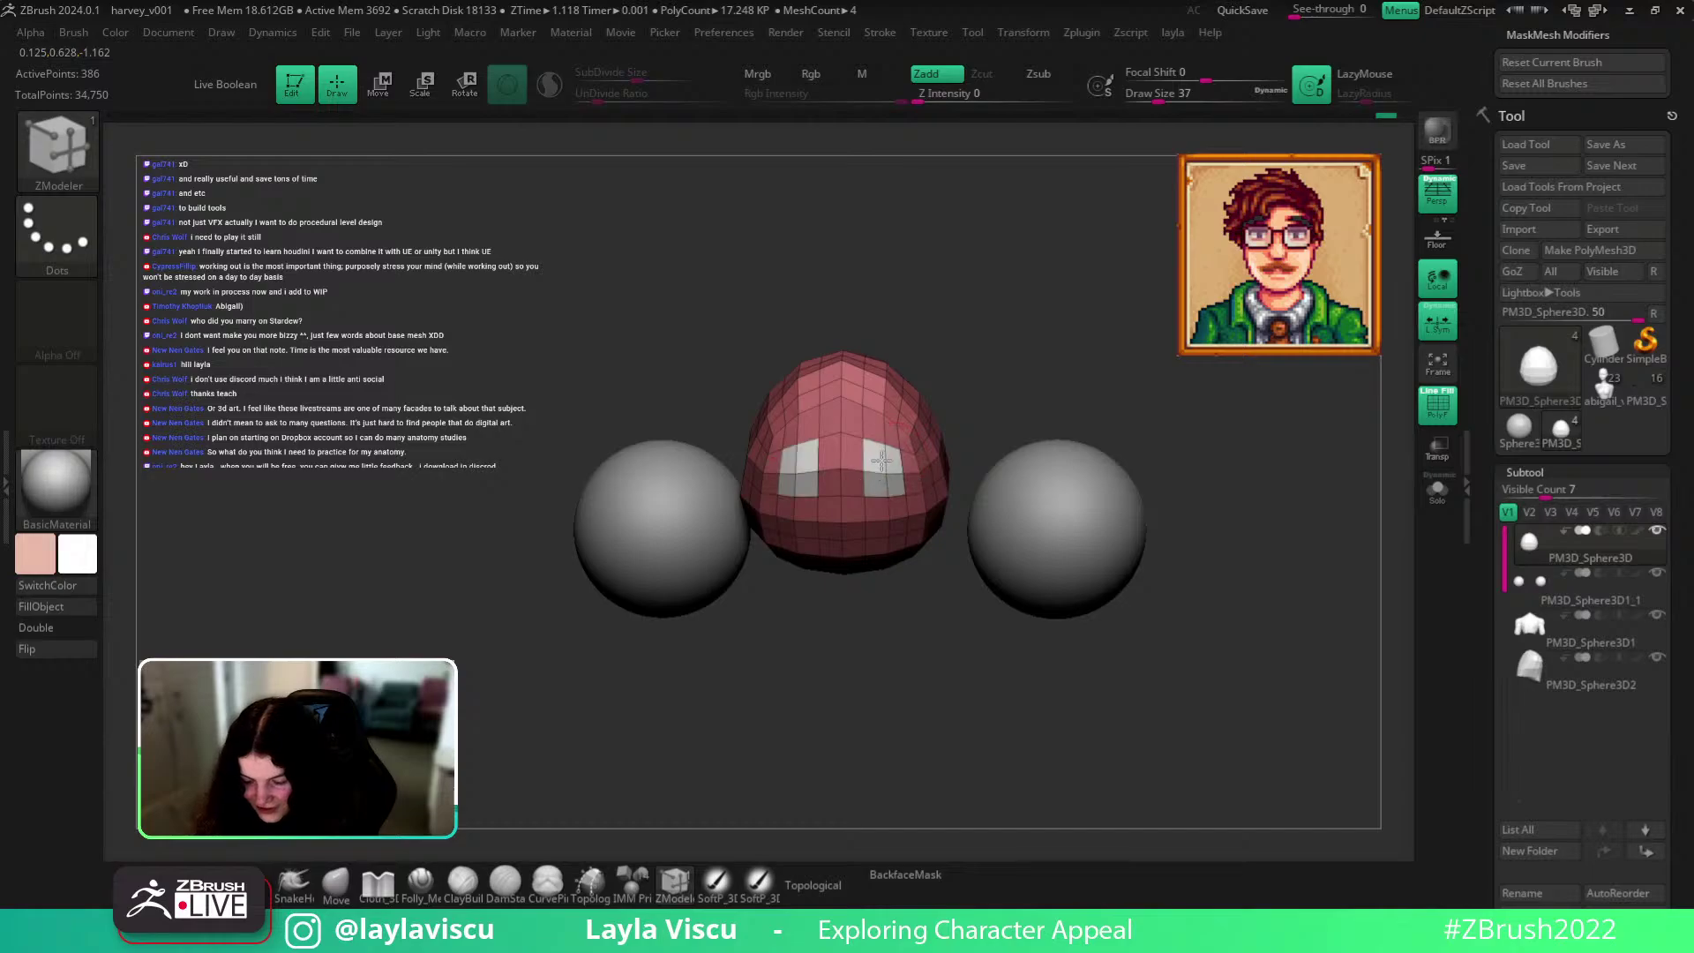
ctrl+shift+click(1248, 488)
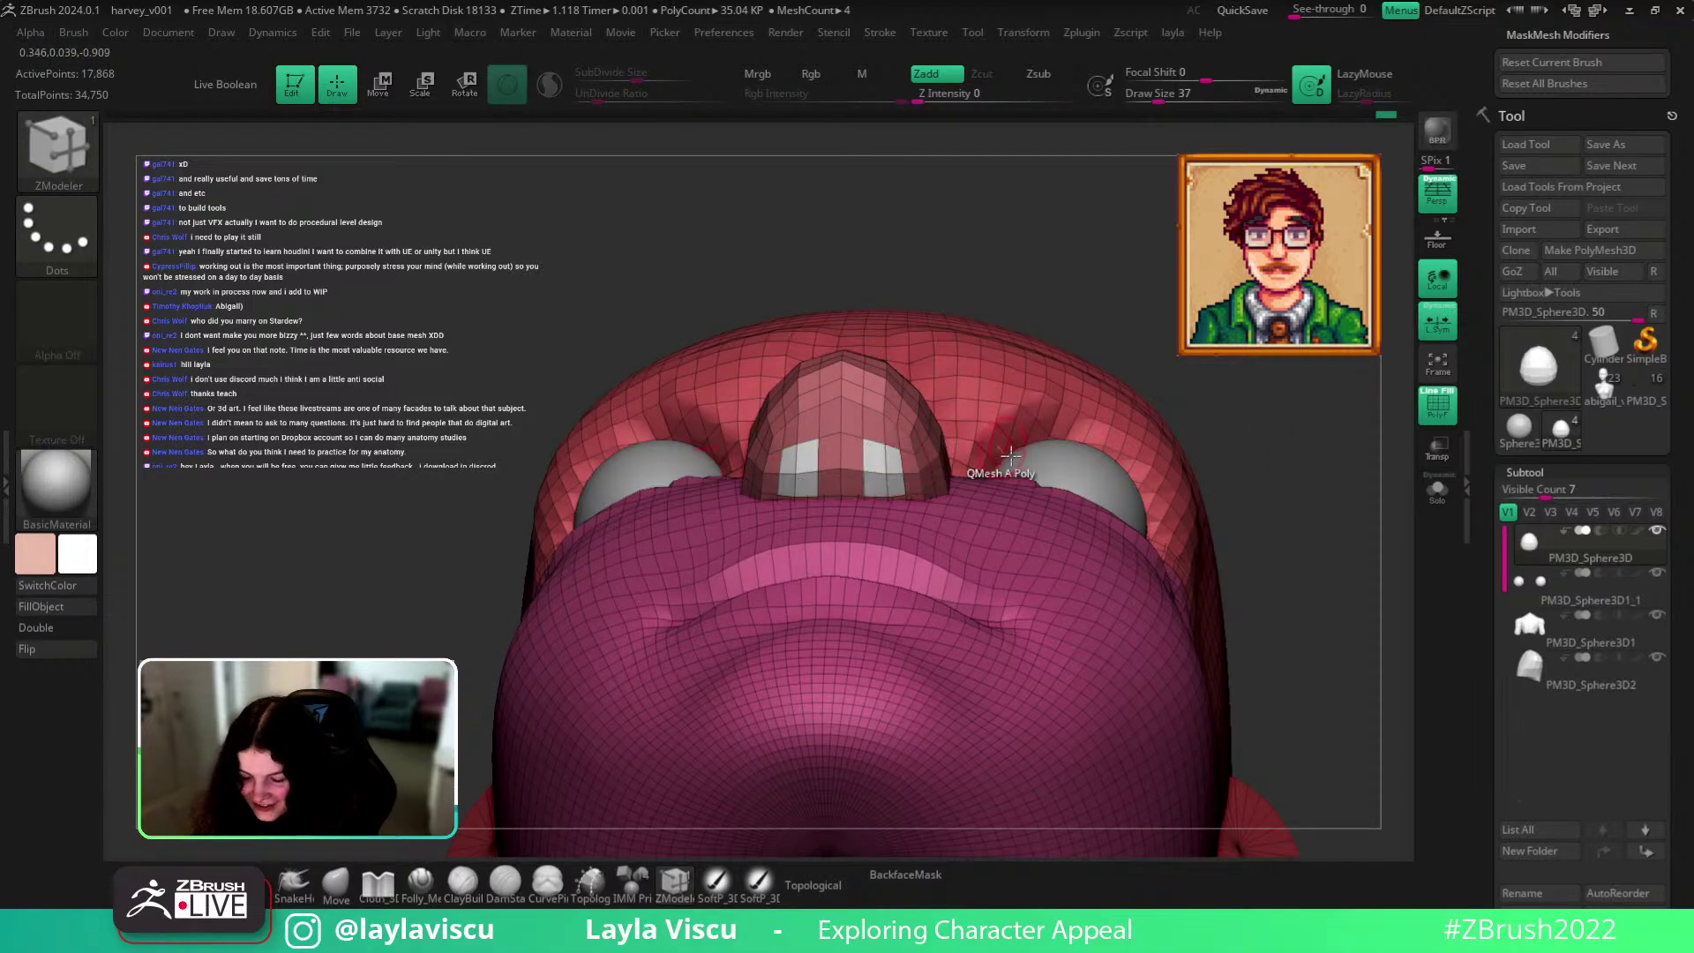
key(space)
click(855, 228)
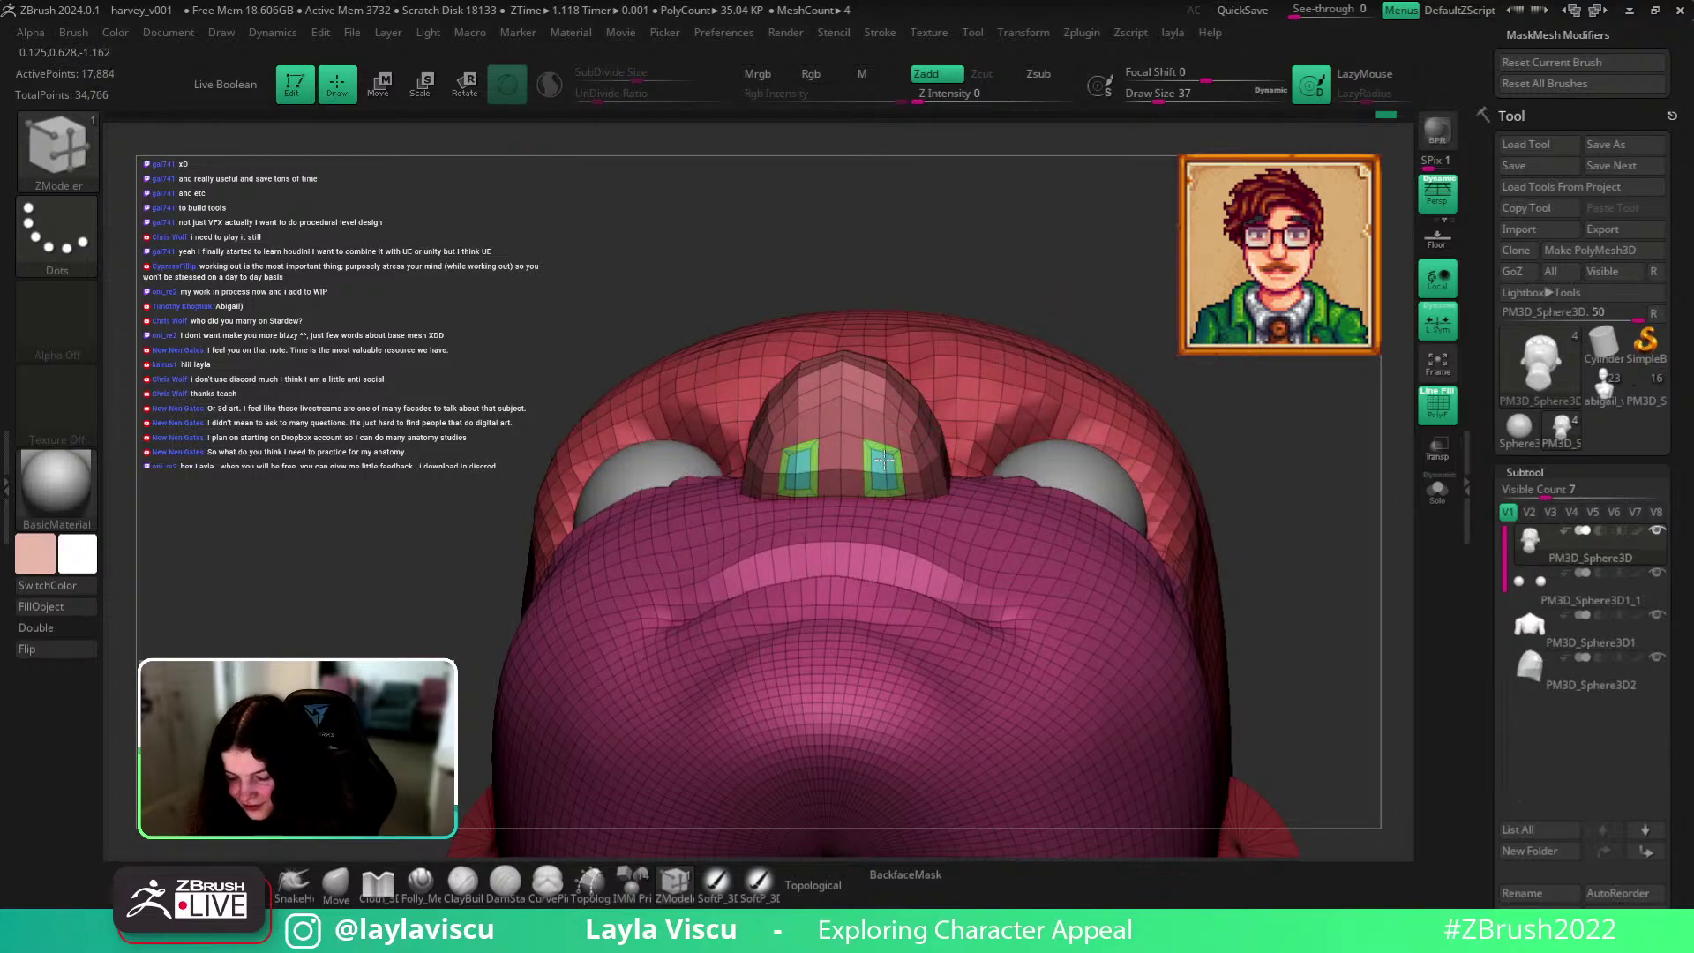
Widen and reshape the nostril outlines with the Move brush at sizes of about 62 and 51.
click(355, 877)
key(bracketright)
key(bracketright)
key(bracketright)
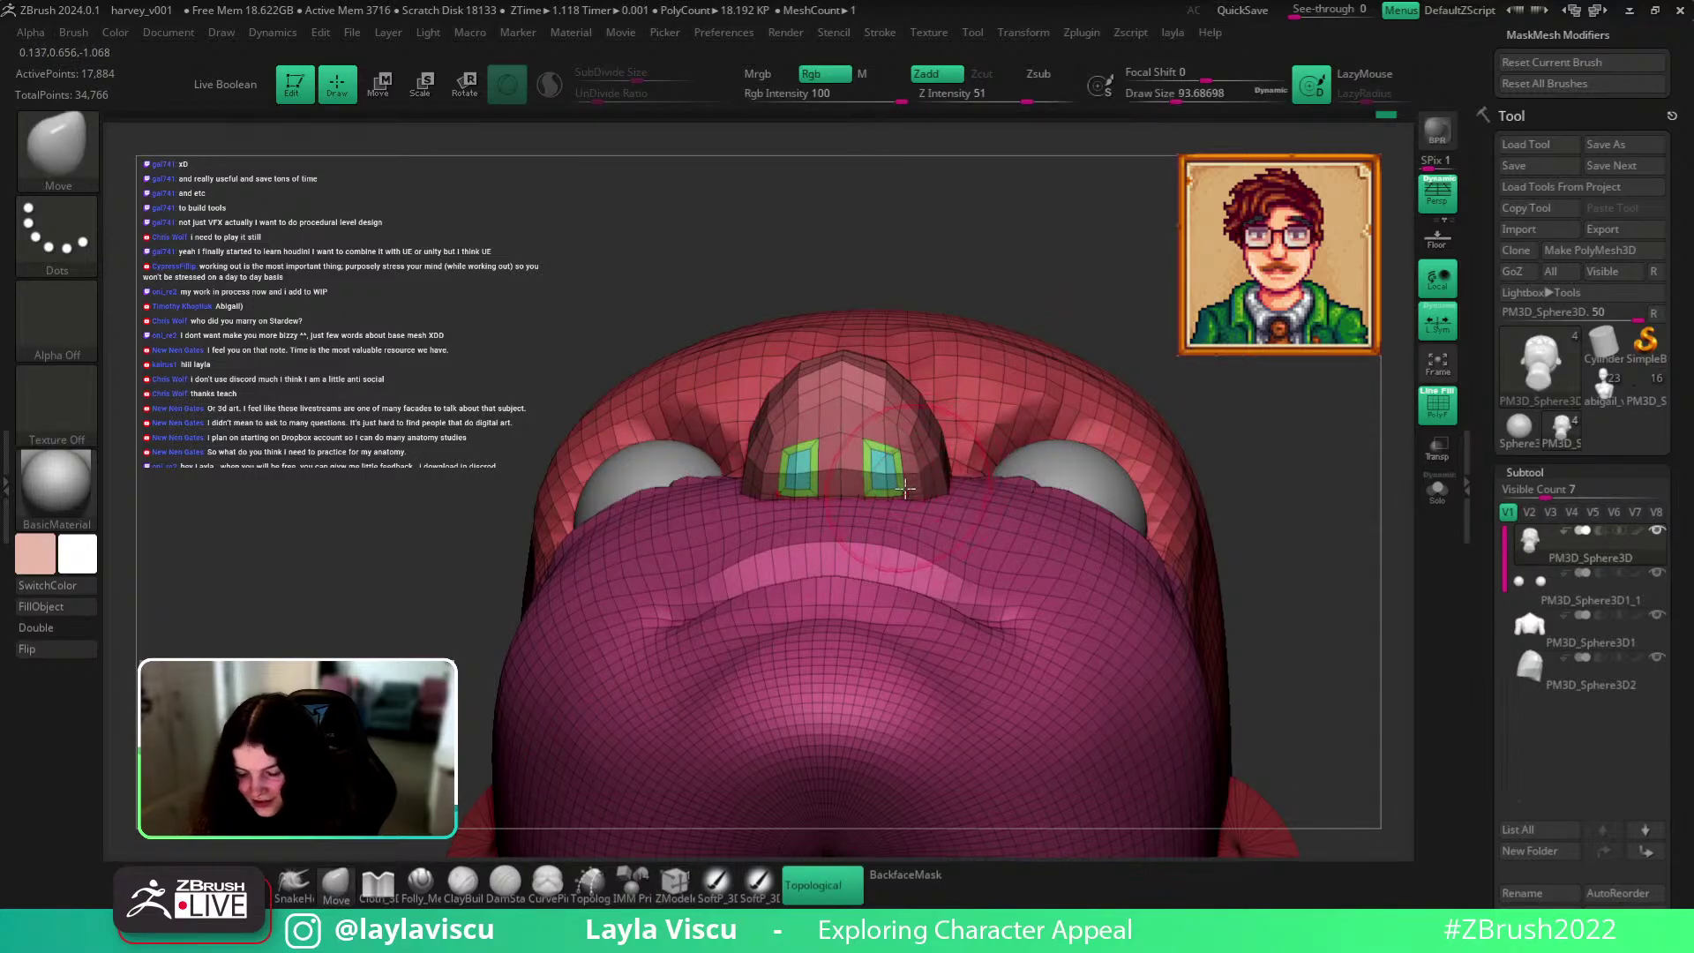
key(bracketleft)
key(bracketleft)
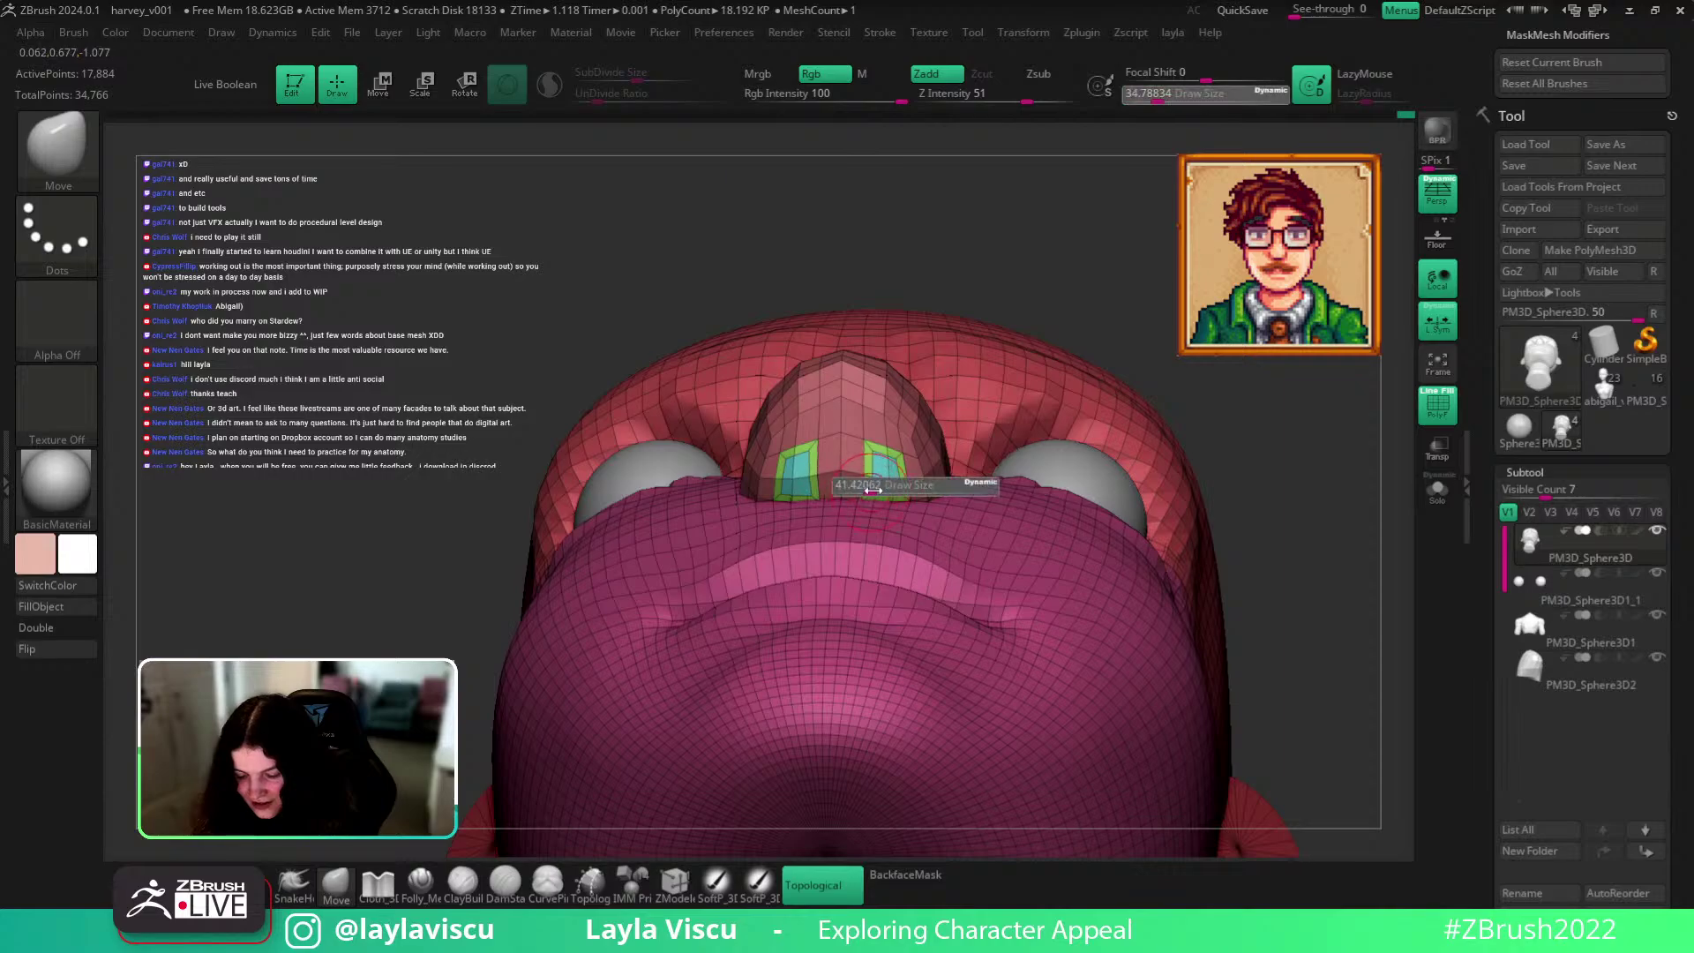
drag(917, 488, 895, 435)
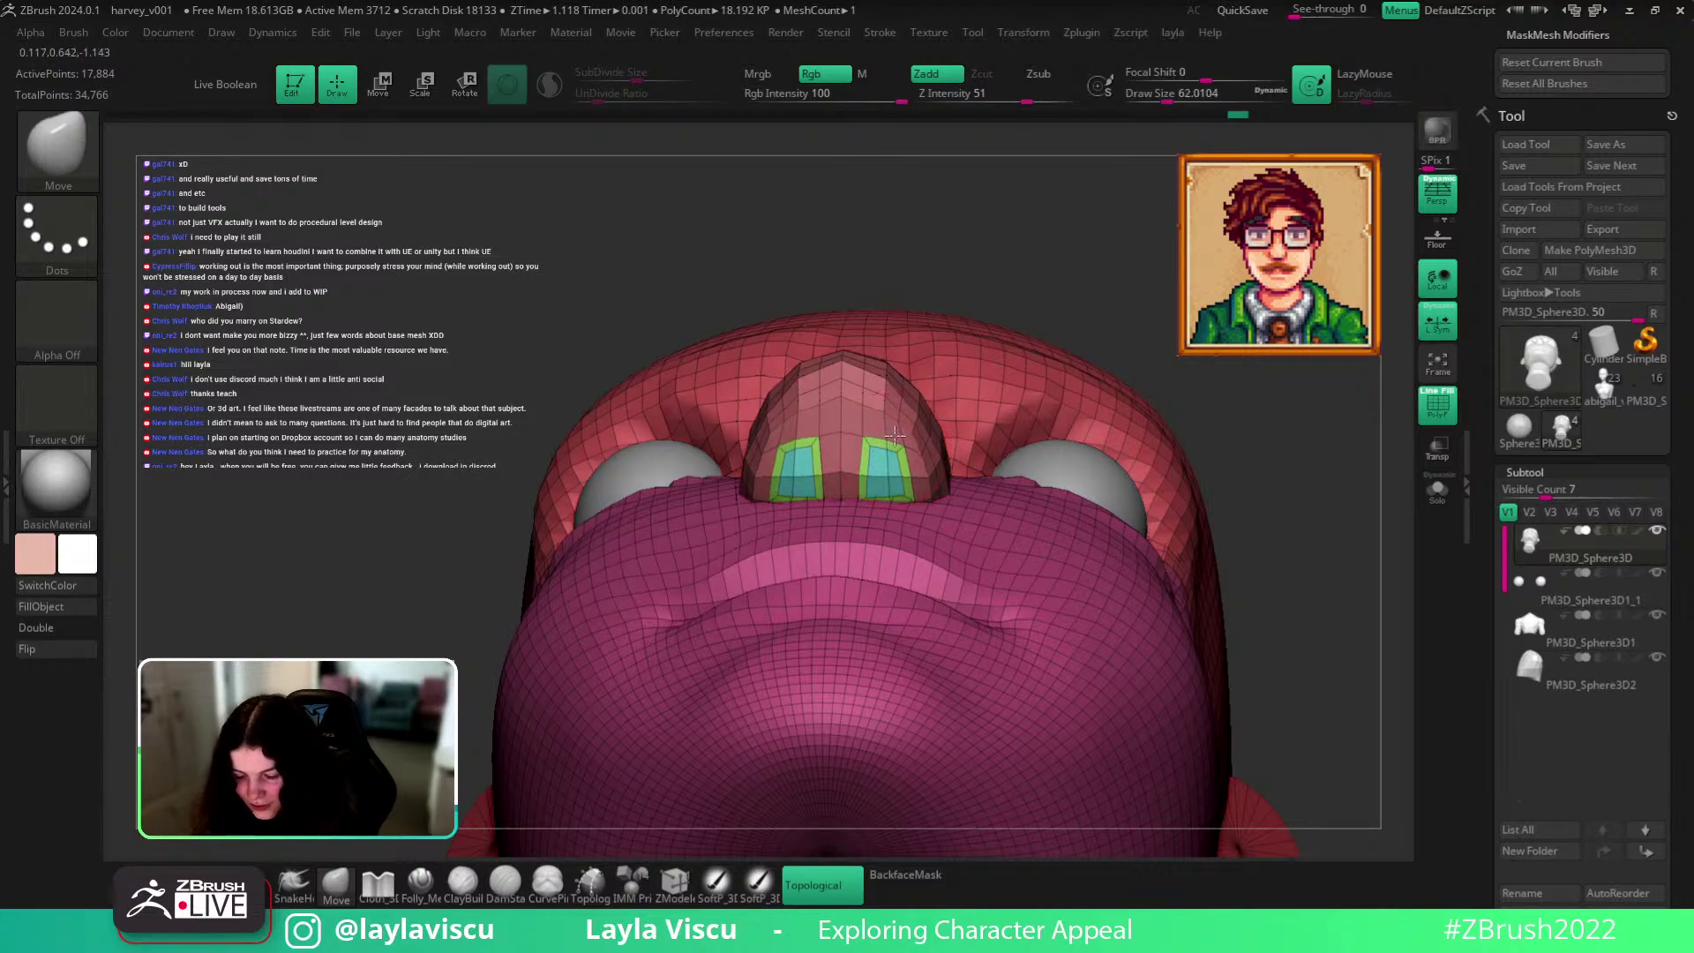
key(bracketleft)
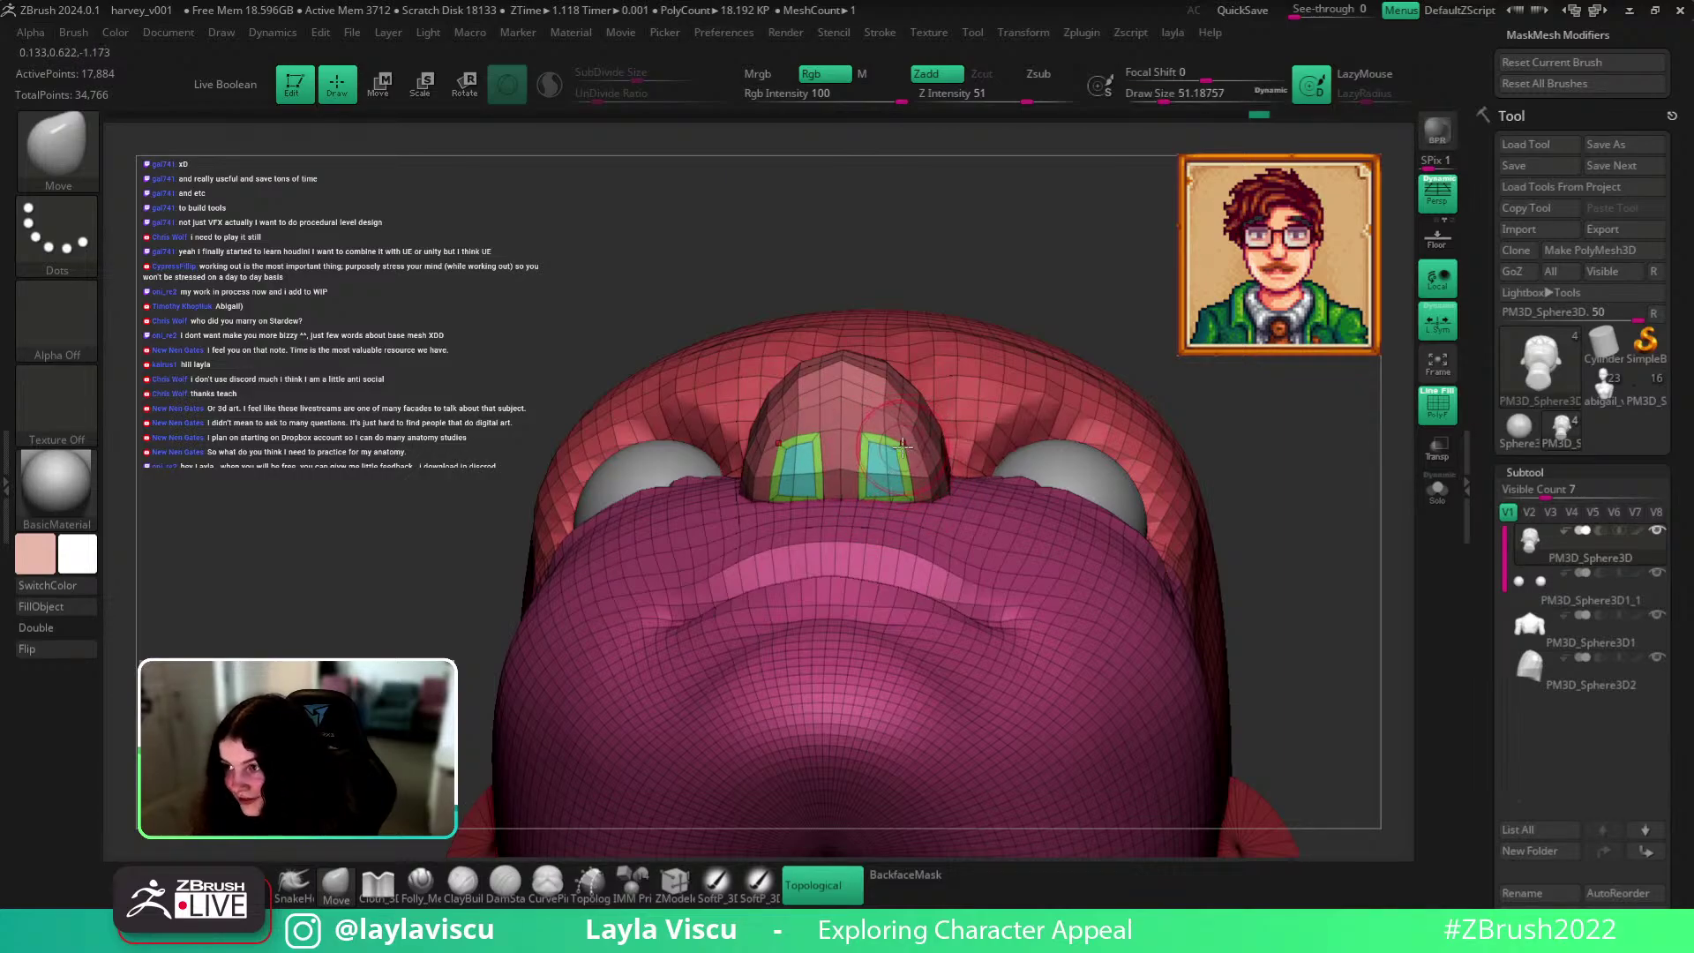
drag(913, 456, 920, 481)
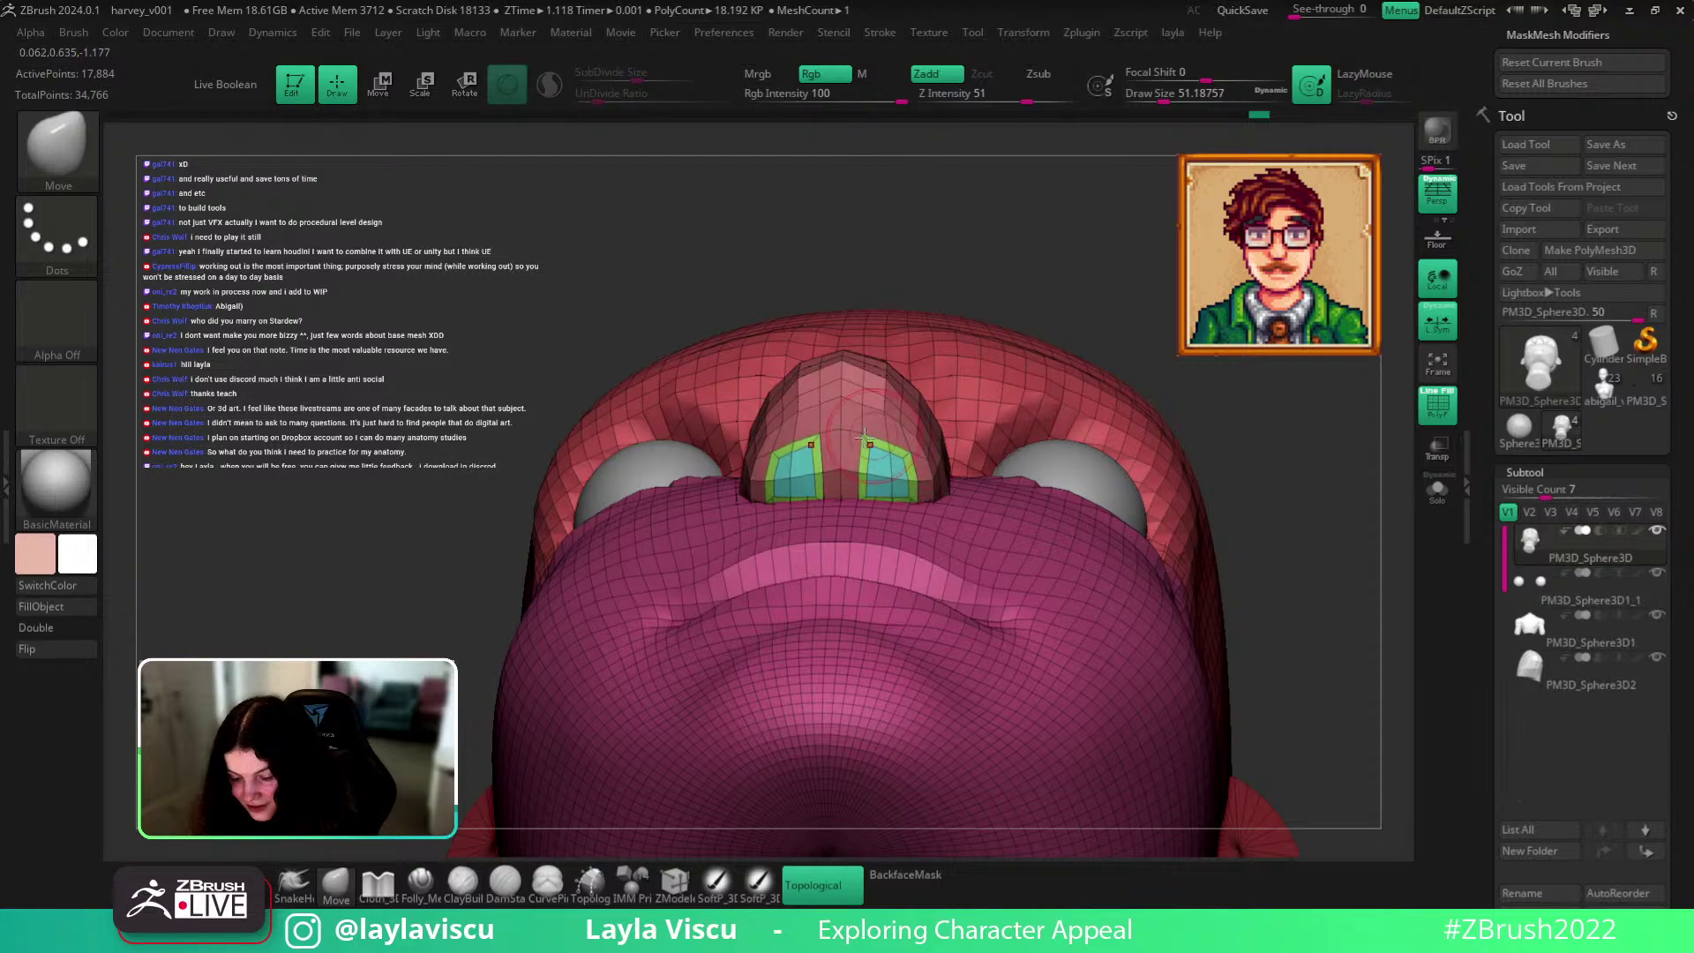
Push the inner nostril polygons into the nose with a ZModeler polygon action to form recessed nostrils.
key(b)
key(z)
key(m)
key(space)
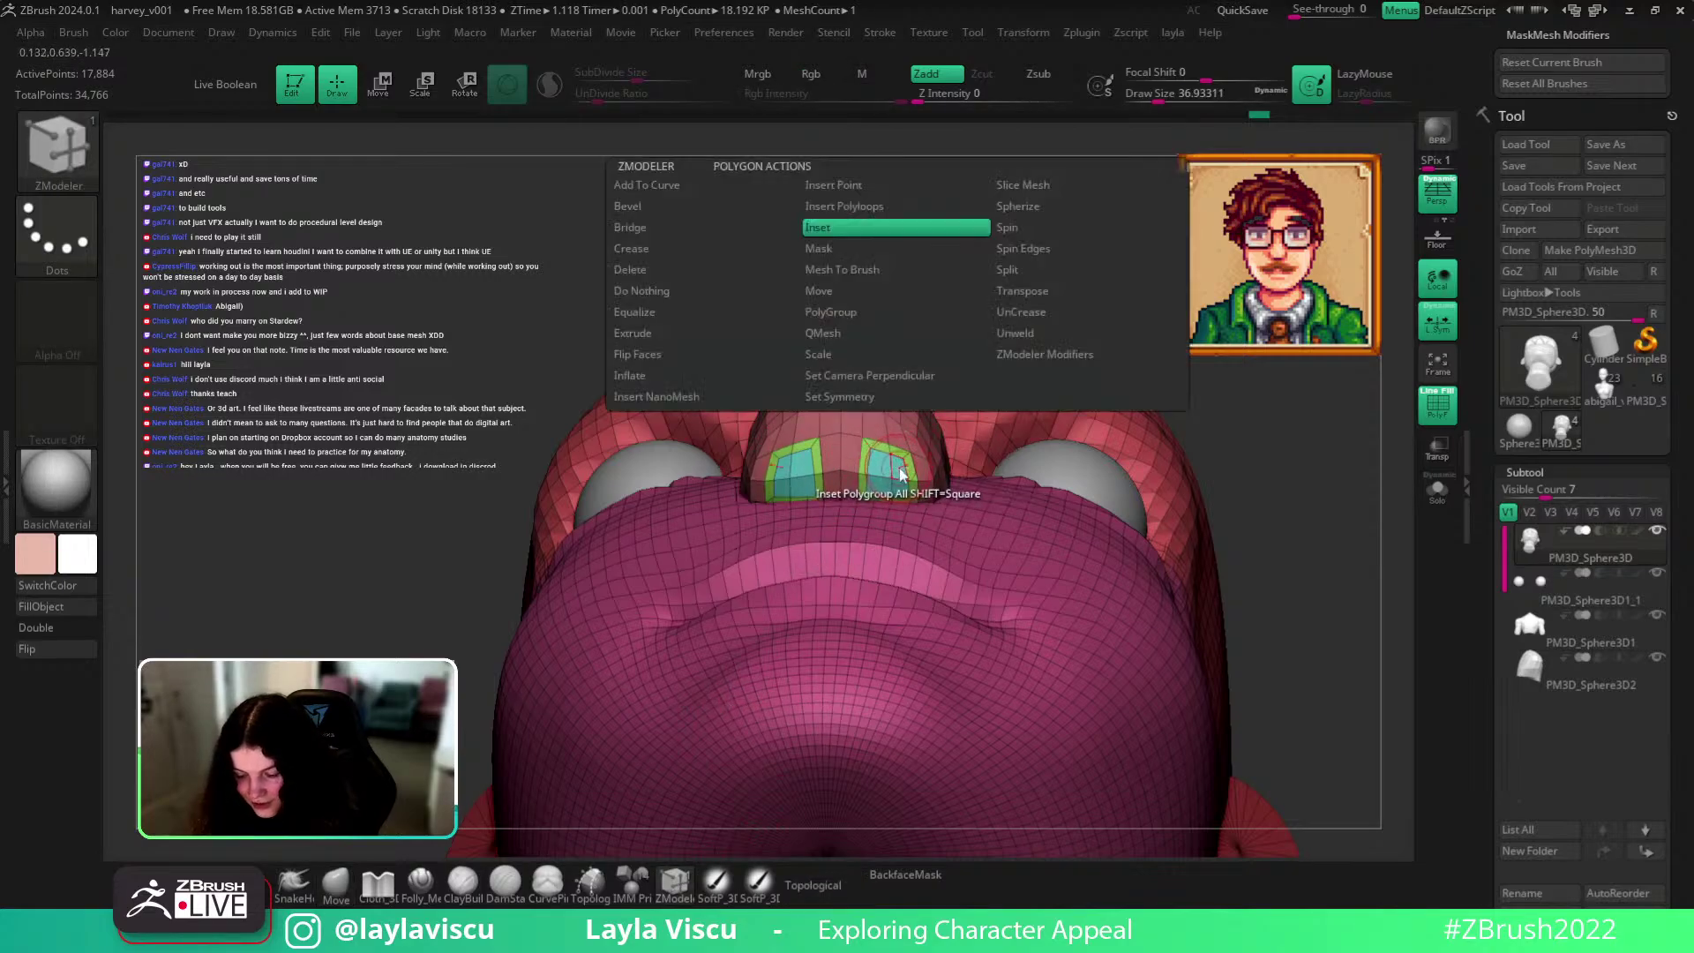
click(743, 340)
click(1072, 477)
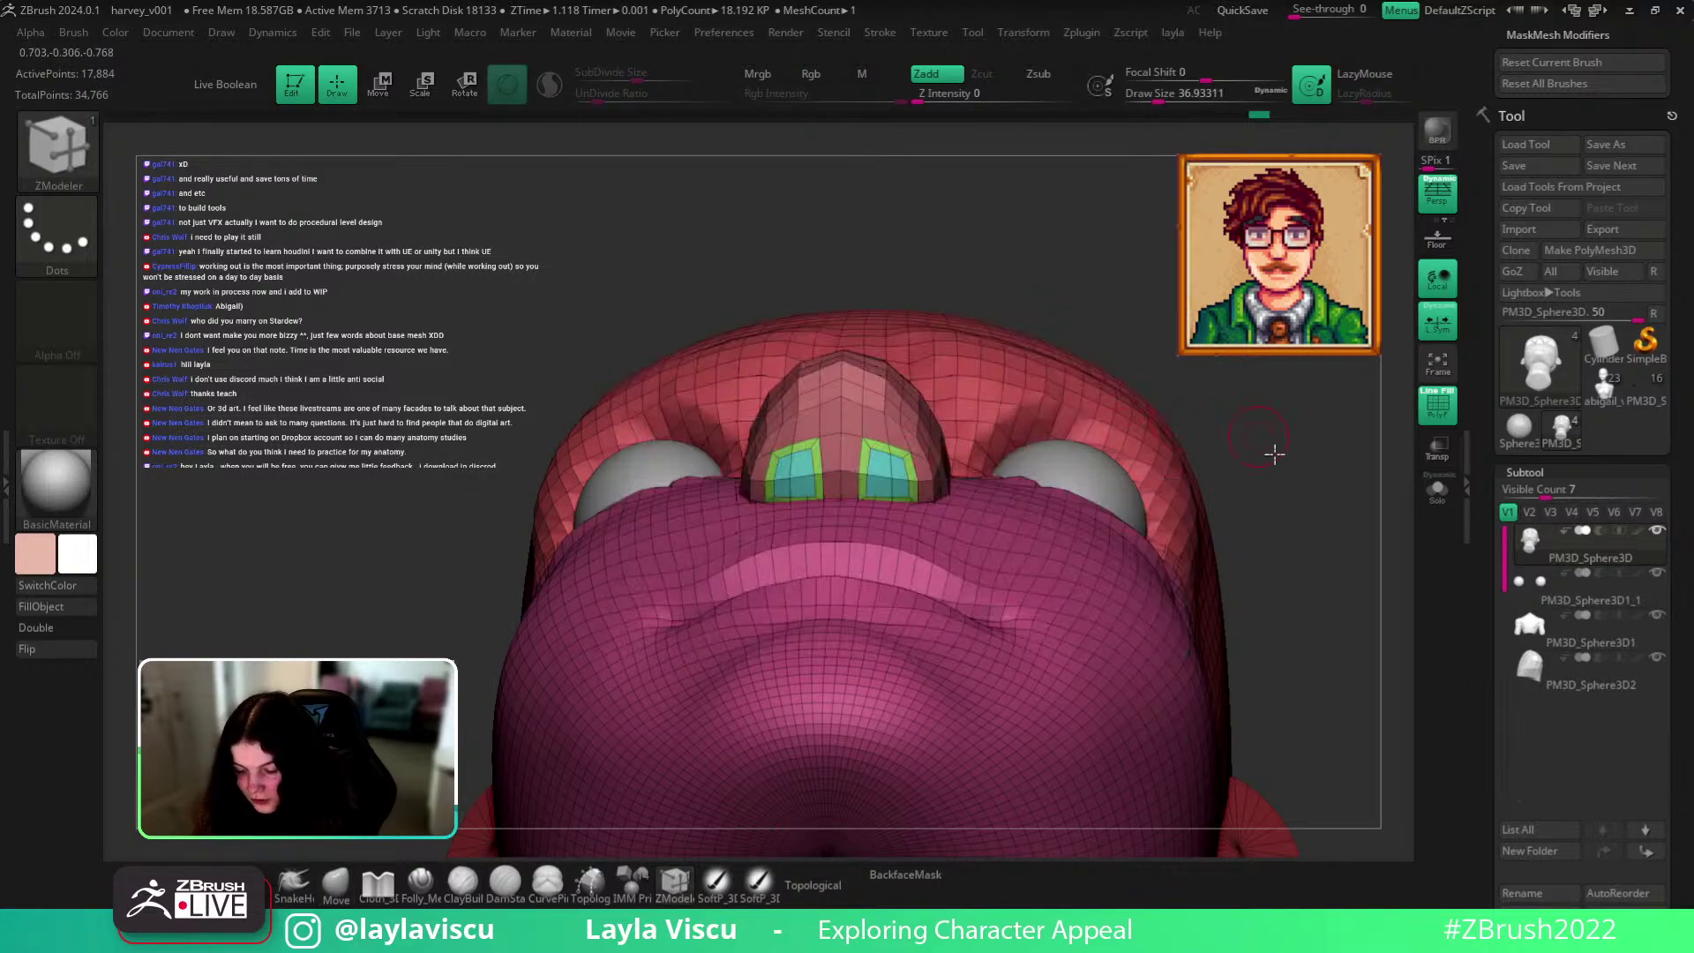
right_drag(1270, 450, 1359, 494)
ctrl+right_drag(918, 458, 943, 555)
drag(850, 475, 813, 455)
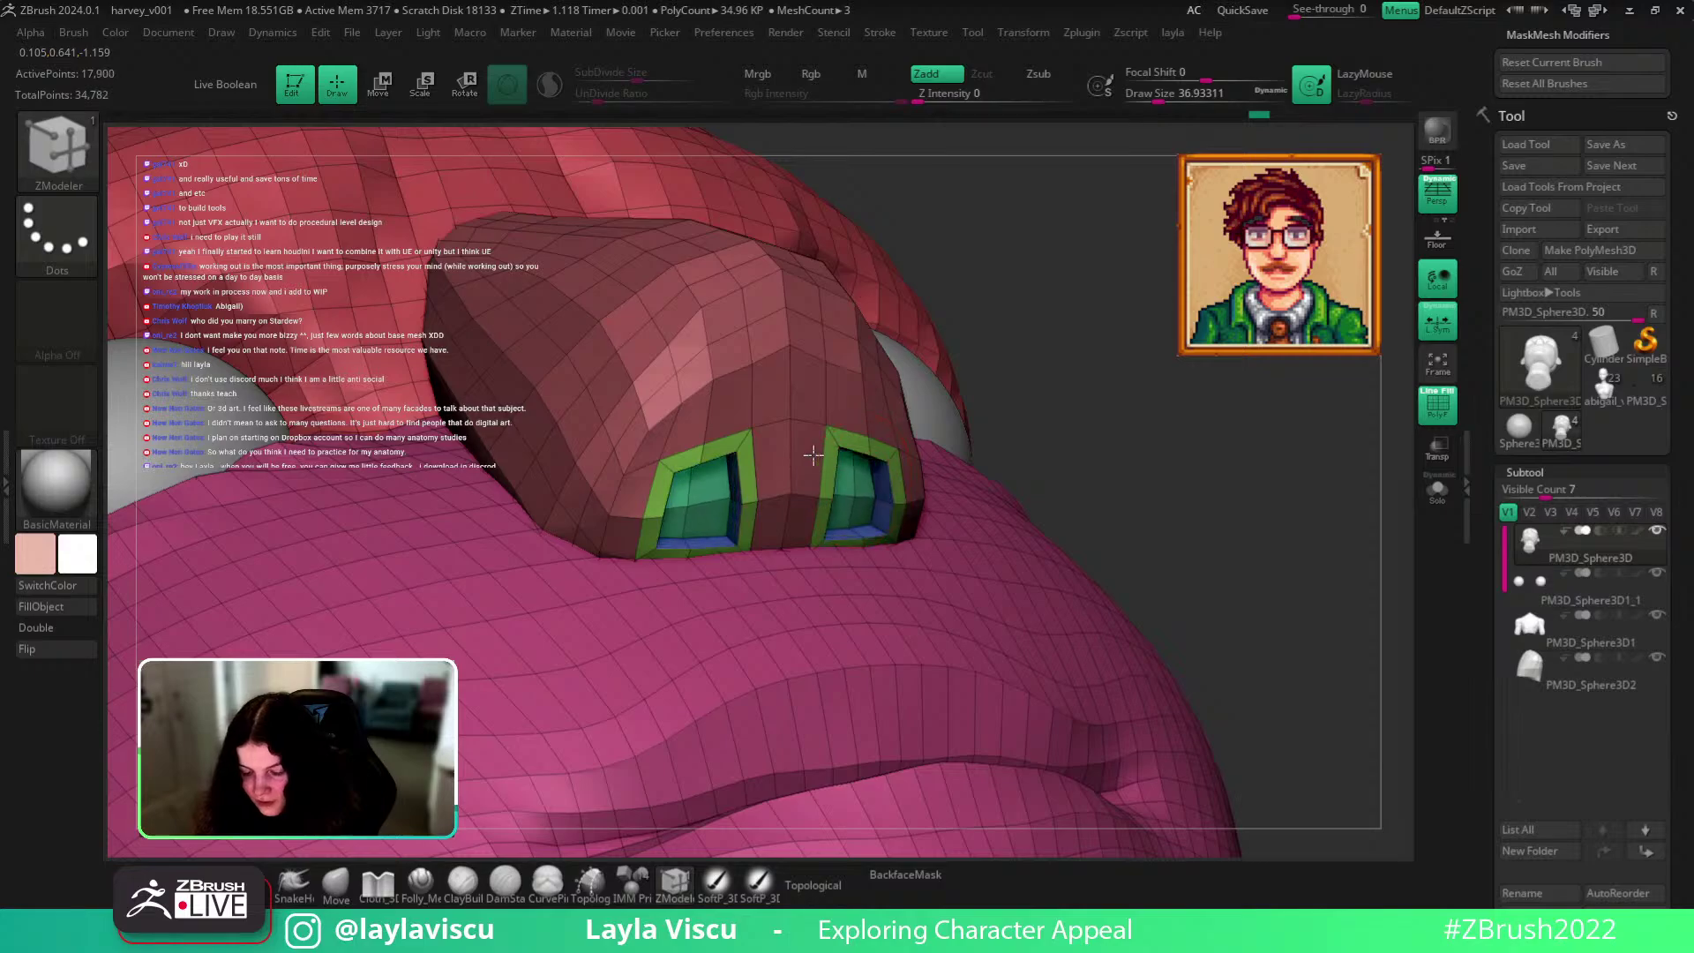
Hide the wireframe display and smooth the underside of the nose around the nostrils with a Smooth brush size of about 112.
click(336, 884)
ctrl+right_drag(975, 450, 988, 282)
mouse_move(1174, 476)
right_down()
mouse_move(1228, 537)
mouse_move(1306, 553)
mouse_move(1191, 484)
right_up()
key(shift+f)
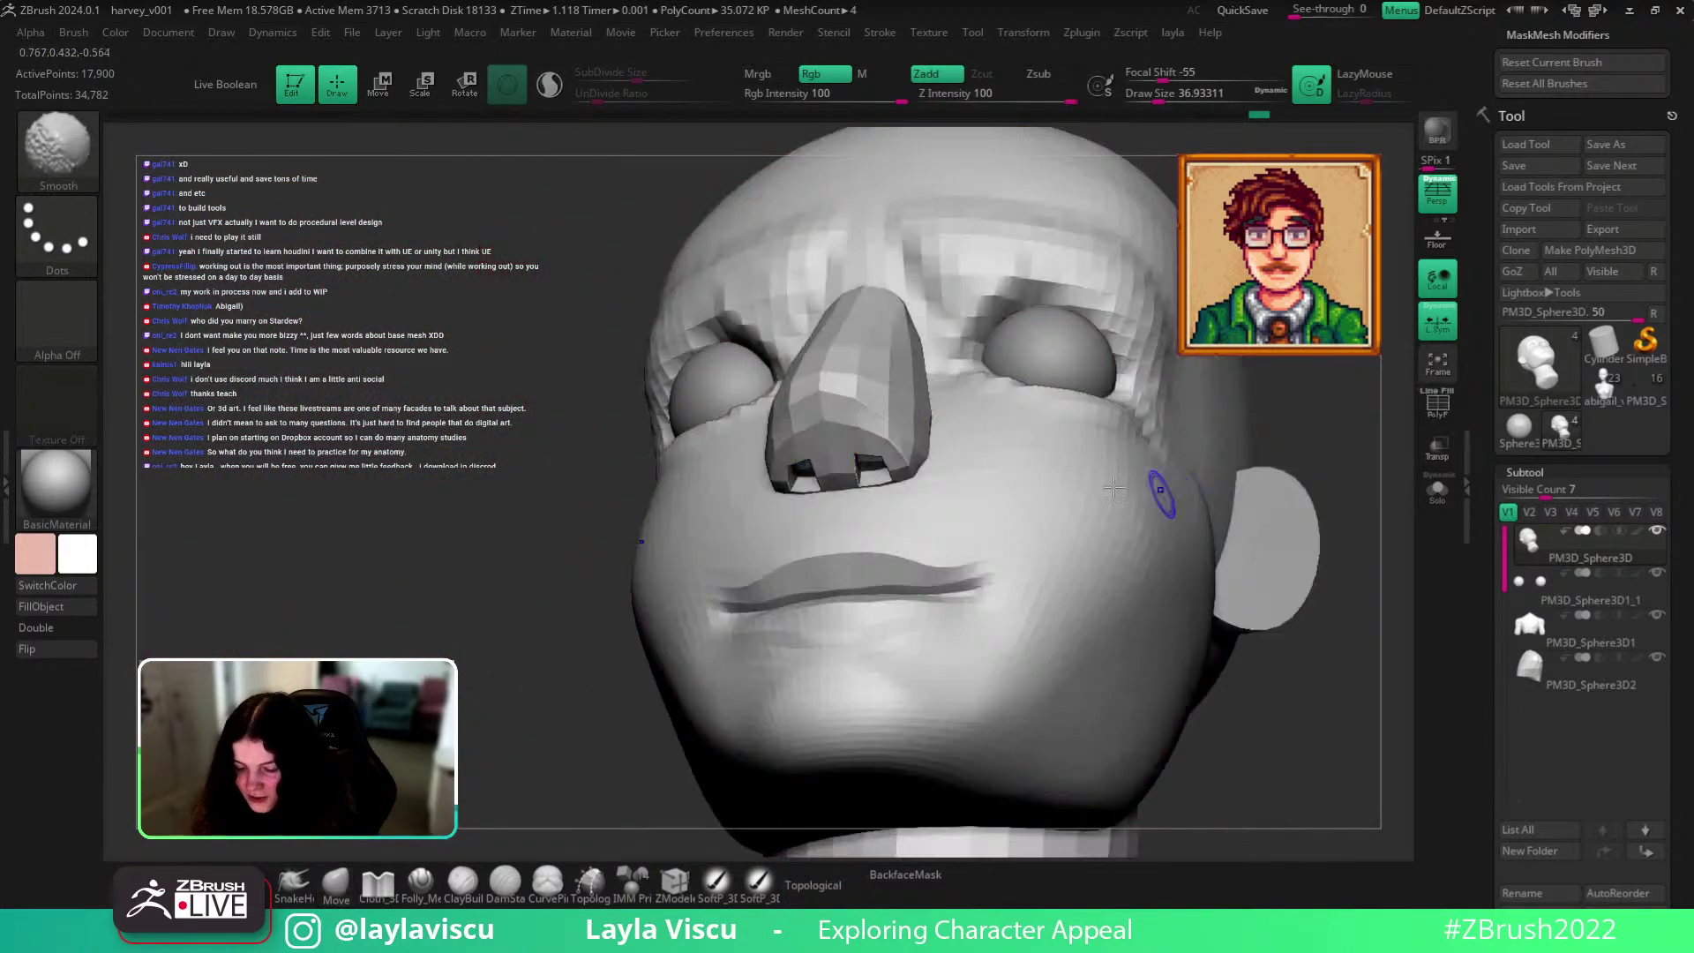
shift+drag(917, 439, 894, 471)
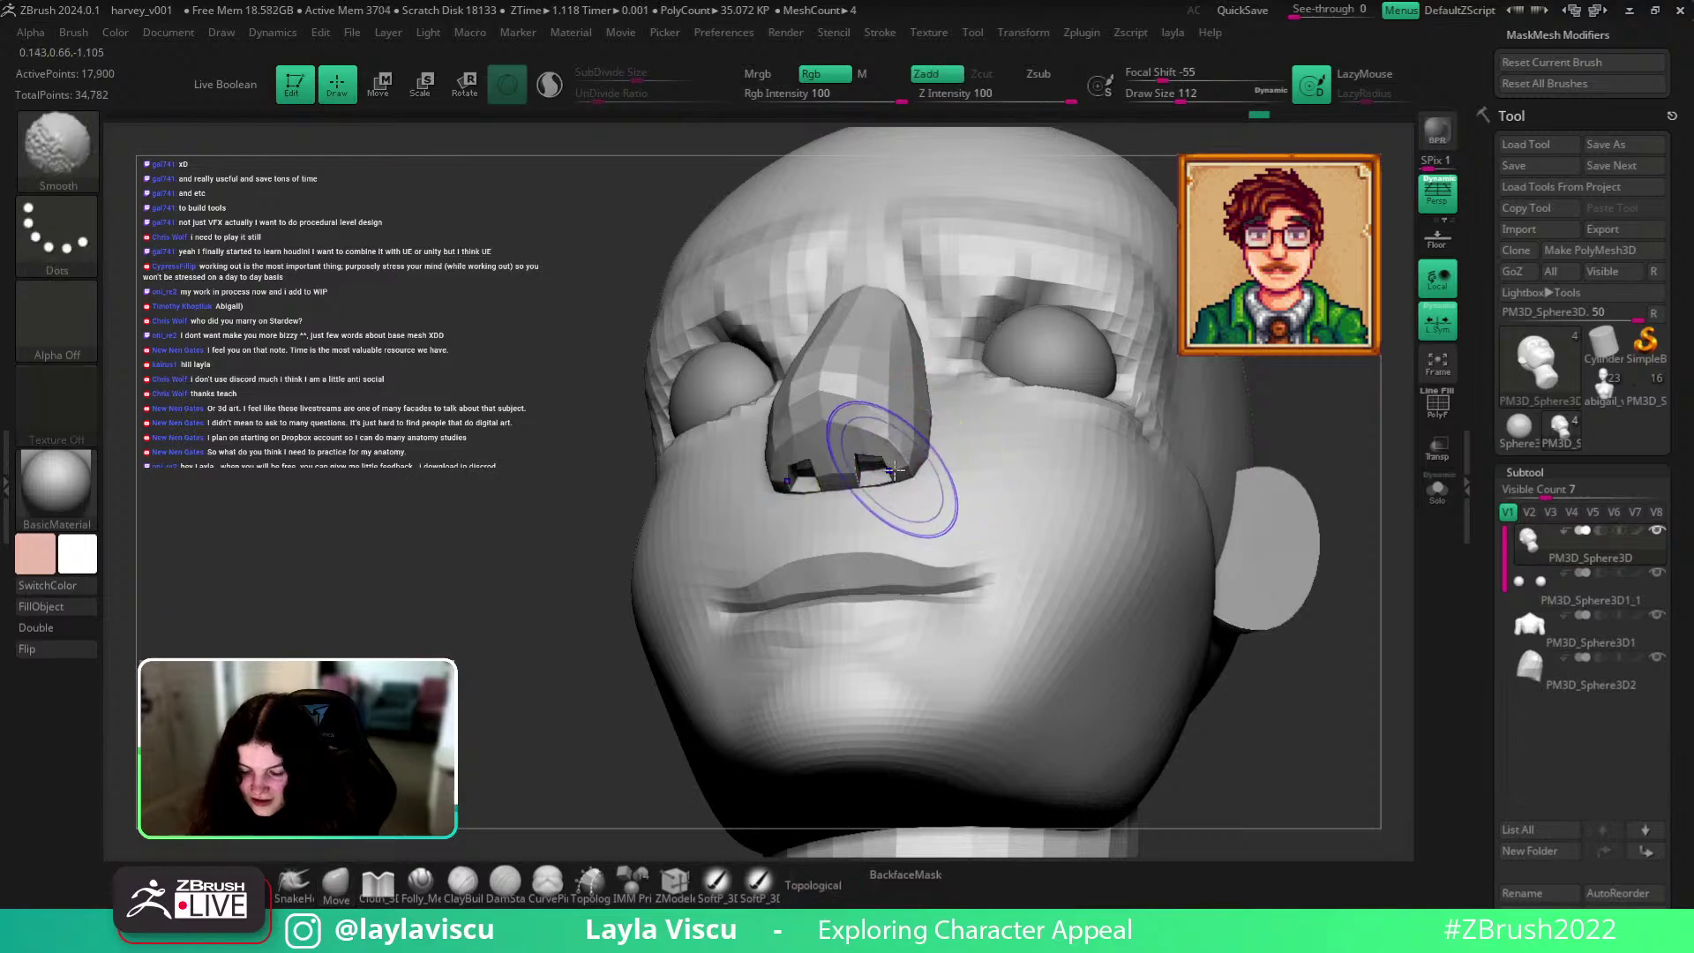
ctrl+right_drag(868, 465, 891, 362)
mouse_move(1111, 538)
shift+right_down()
mouse_move(1210, 628)
mouse_move(1212, 567)
shift+right_up()
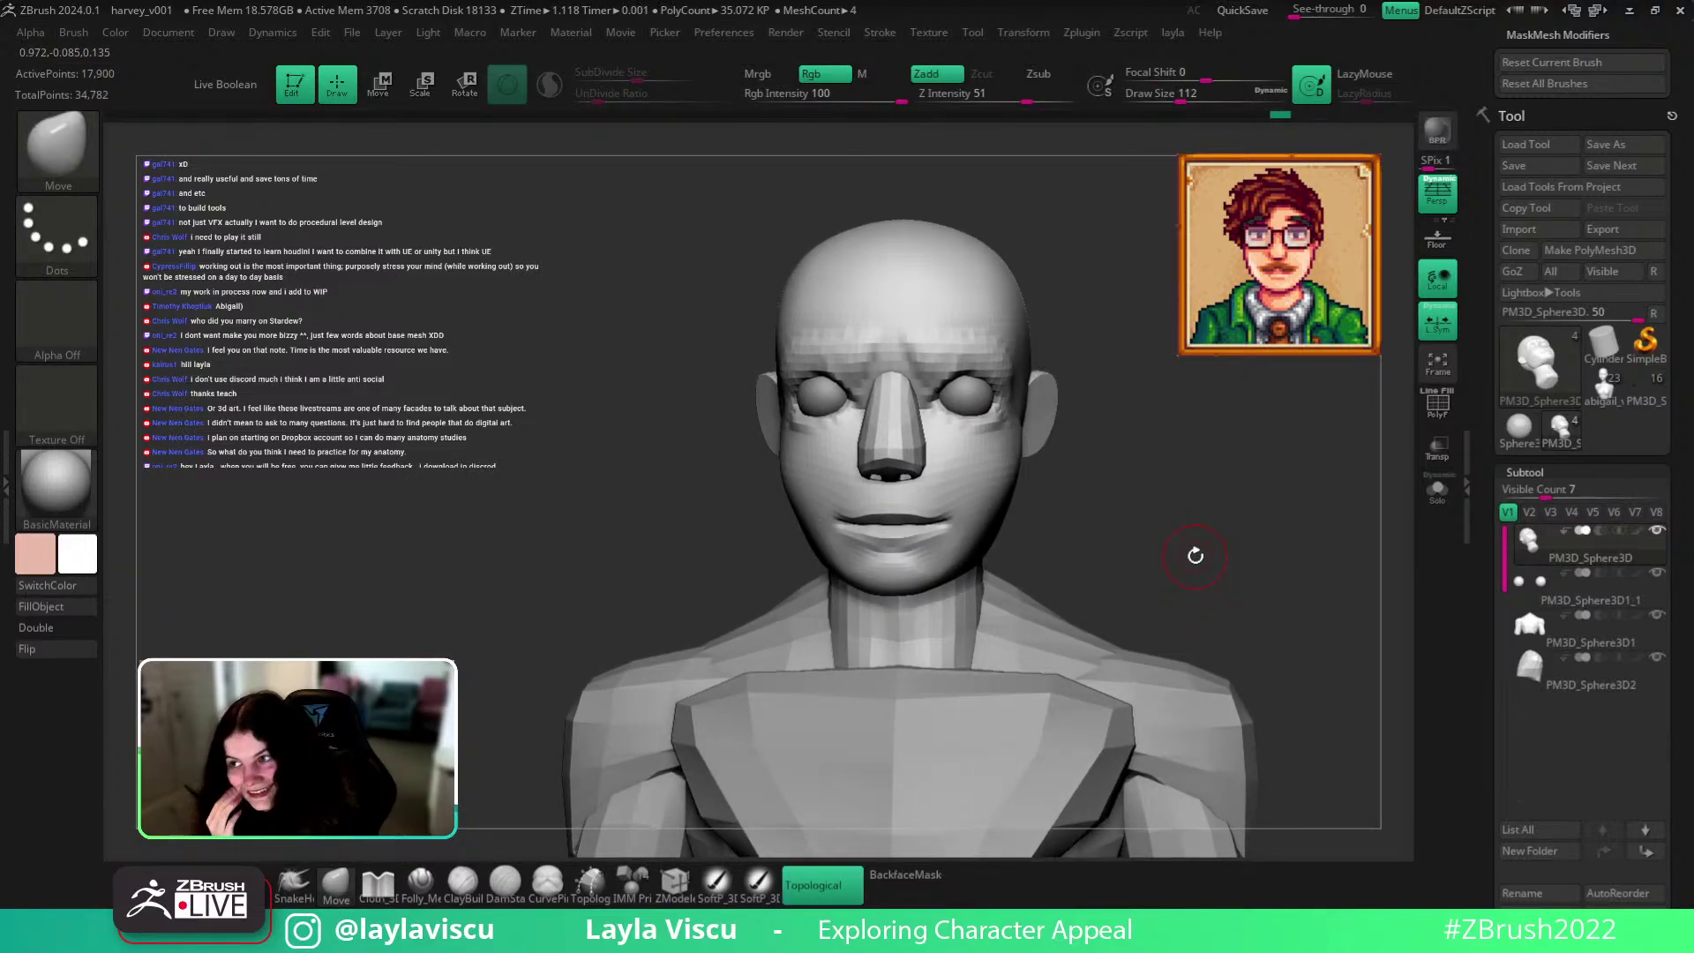
Refine the tip, sides and bridge of the nose with the Move brush at a size of about 100.
key(s)
drag(898, 485, 918, 469)
shift+right_drag(1181, 468, 1176, 475)
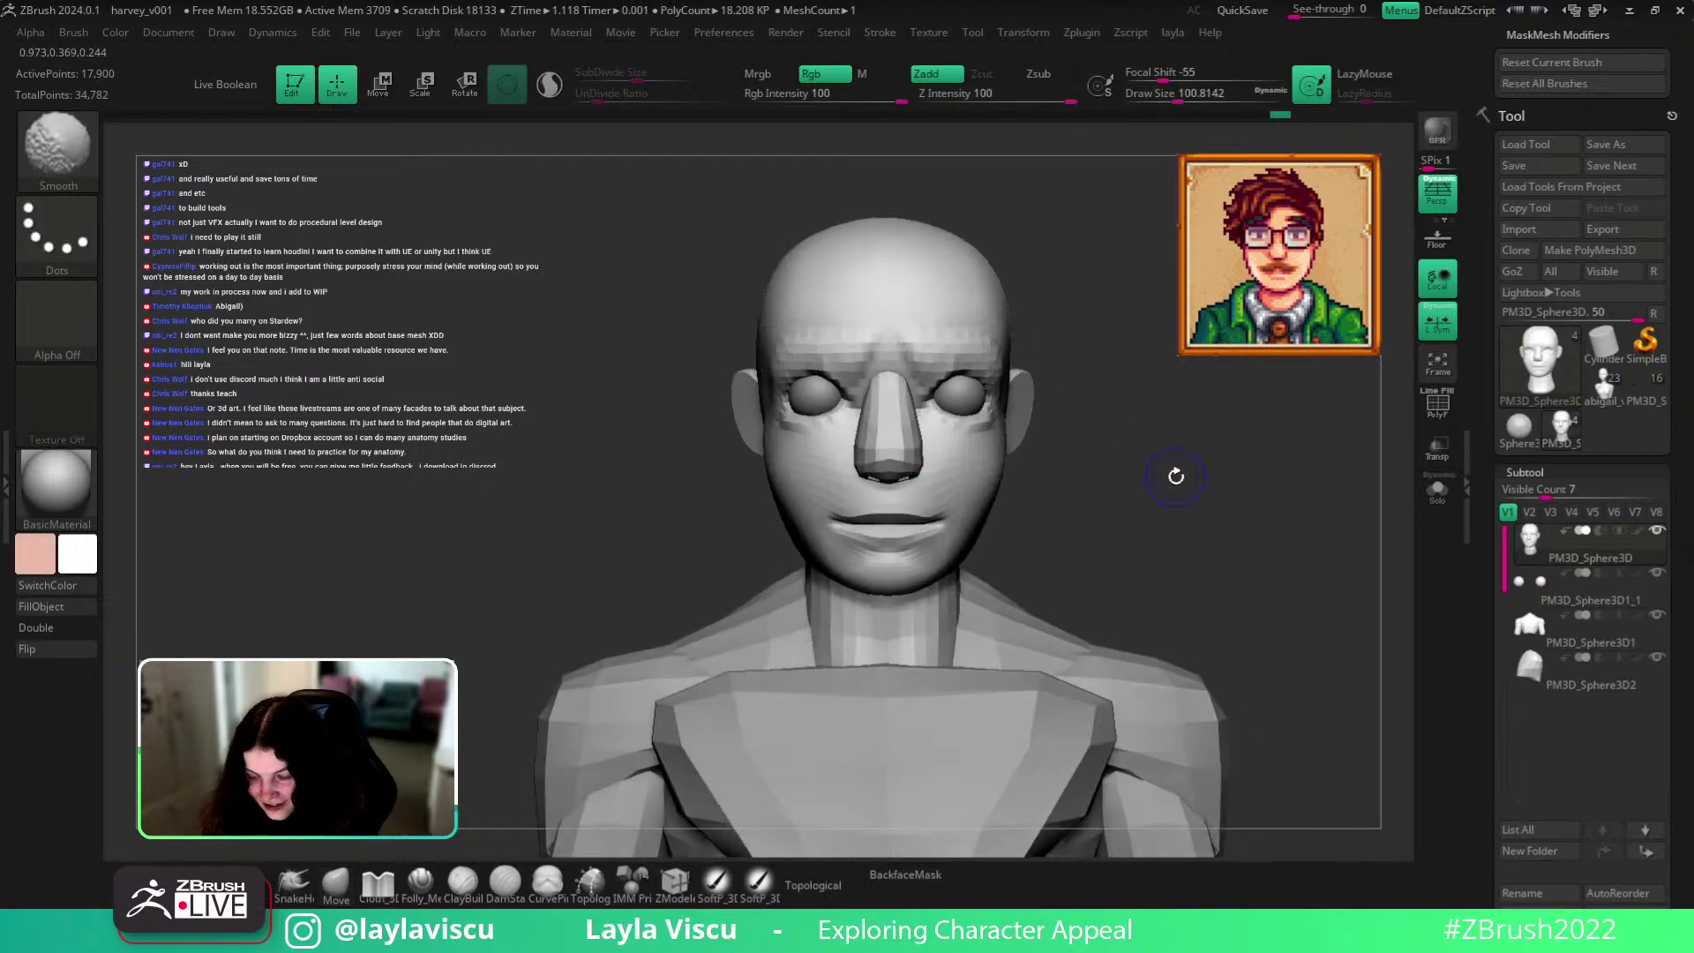
key(s)
drag(861, 435, 877, 435)
mouse_move(898, 394)
right_down()
mouse_move(1070, 446)
mouse_move(926, 379)
right_up()
key(s)
drag(893, 397, 909, 400)
right_drag(1152, 407, 1225, 472)
key(s)
drag(926, 481, 917, 483)
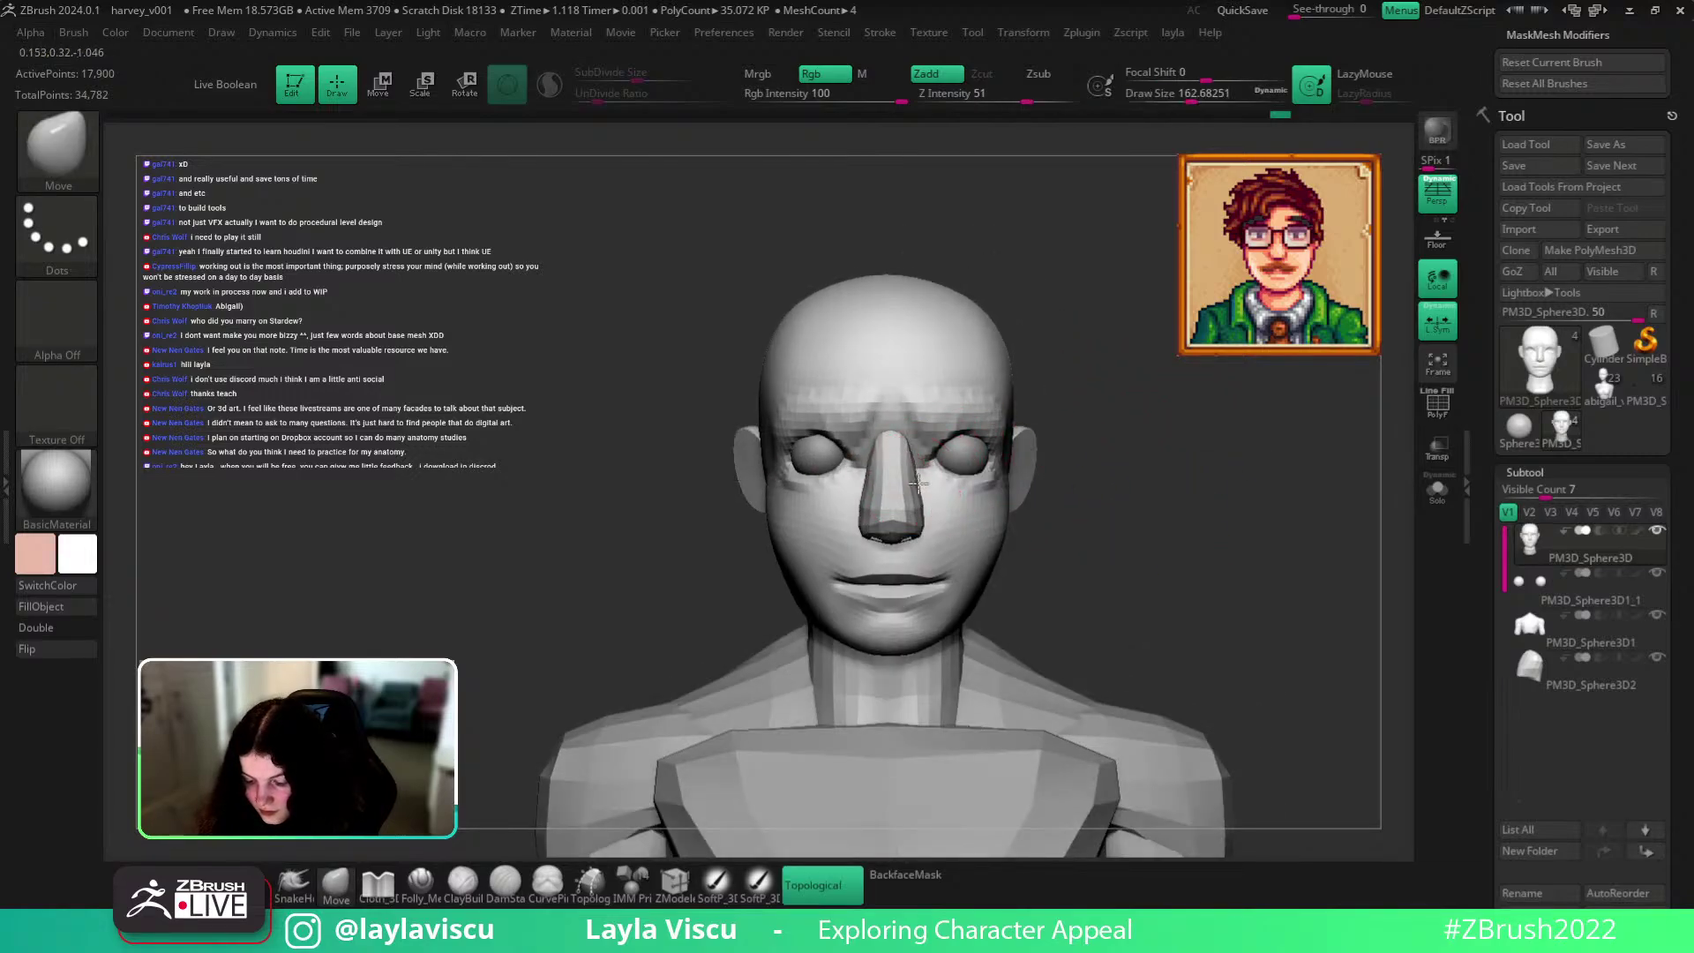
Adjust the nose bridge and cheekbone in profile with the Move brush, reducing its size to about 136.
mouse_move(900, 357)
ctrl+right_down()
mouse_move(945, 329)
mouse_move(1203, 541)
mouse_move(1240, 518)
ctrl+right_up()
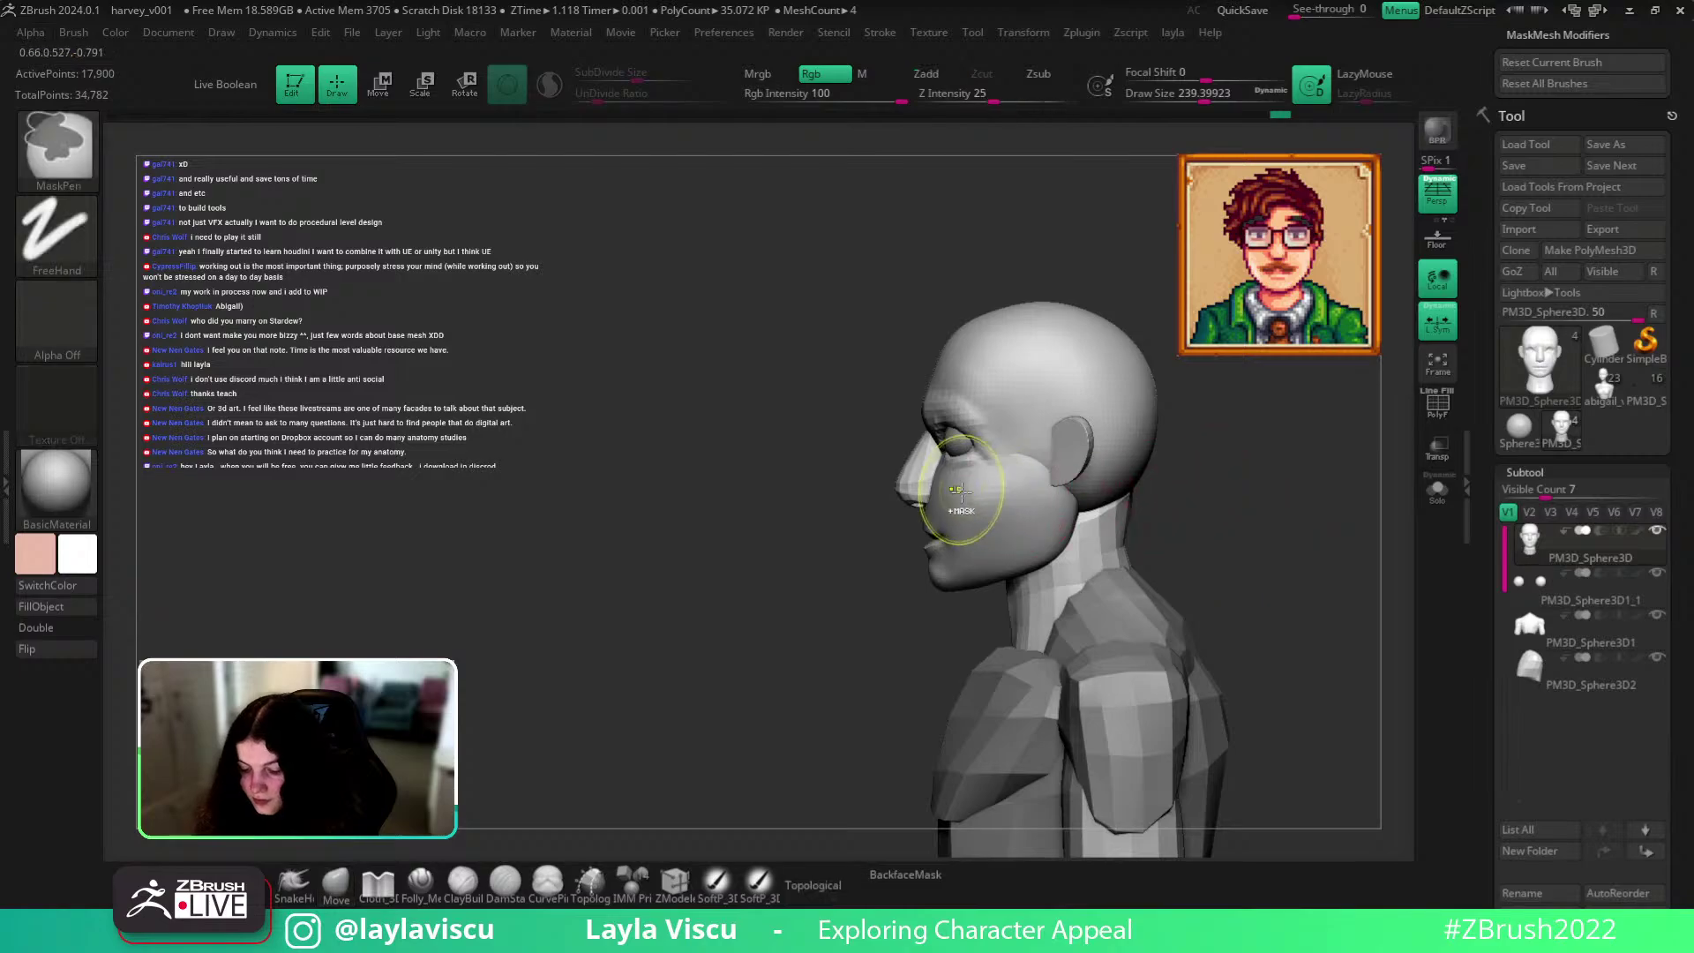
ctrl+right_drag(1182, 582, 949, 554)
key([)
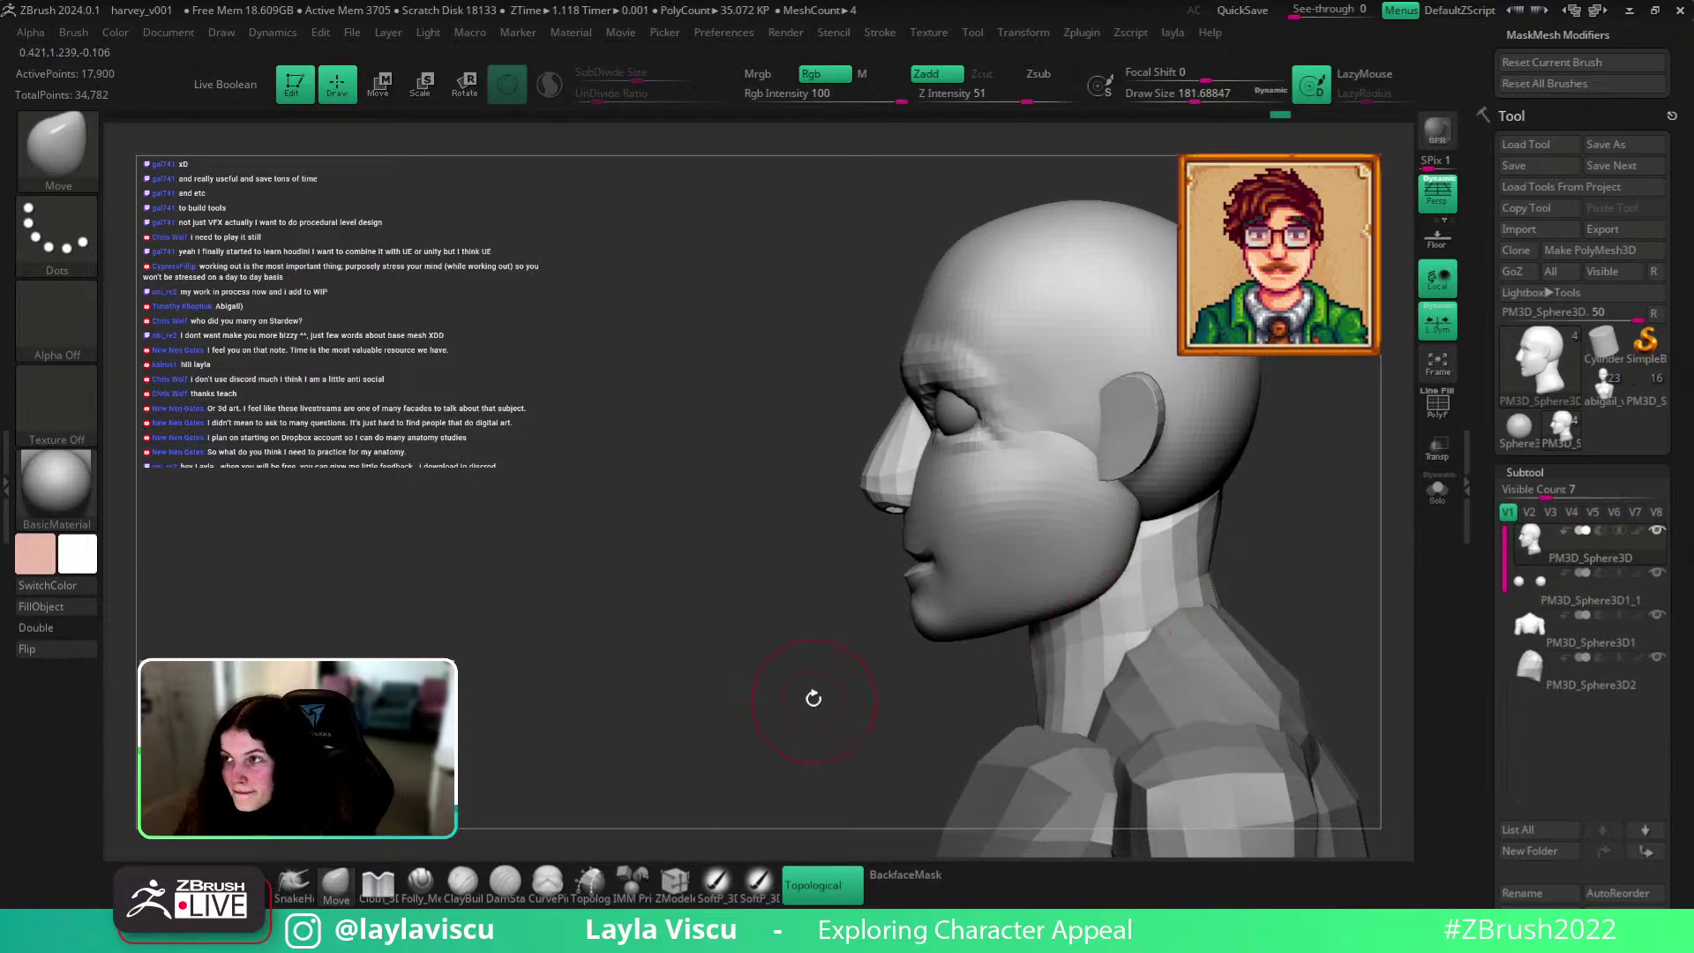
key(s)
key(s)
drag(876, 449, 873, 445)
key(s)
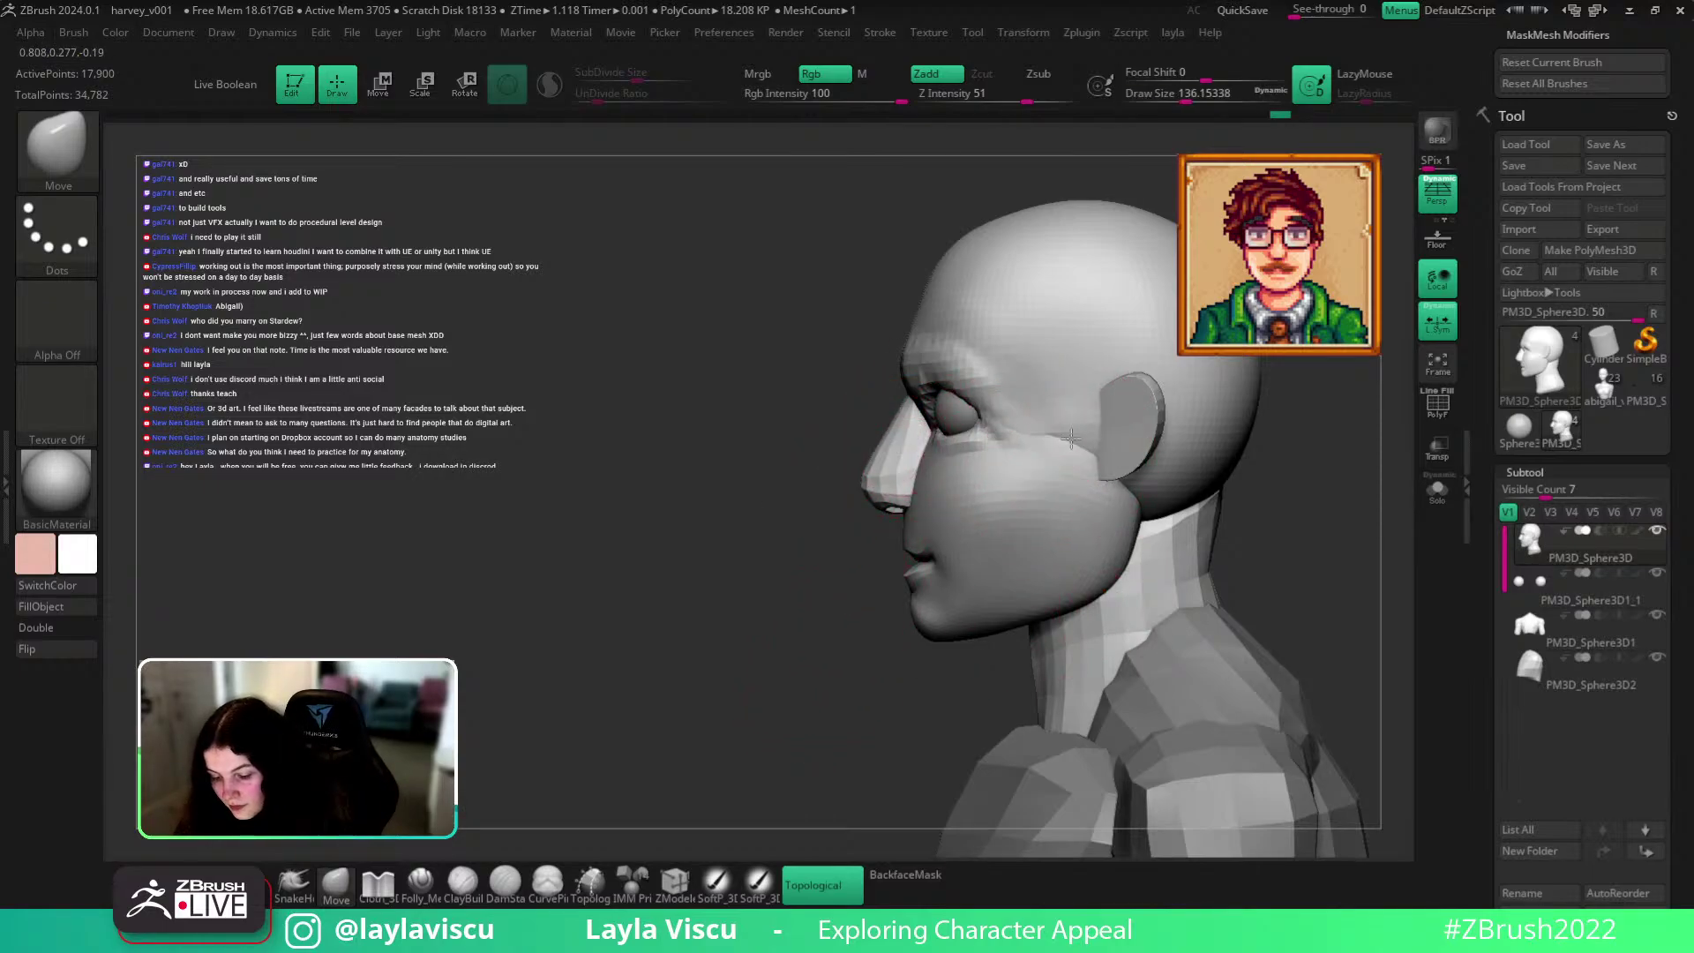
drag(1073, 438, 1075, 432)
drag(1075, 433, 1077, 435)
ctrl+right_drag(1078, 435, 1021, 436)
Select the eyeball subtool, show its wireframe and duplicate it as a base for the eyelids.
mouse_move(824, 574)
right_down()
mouse_move(1202, 559)
mouse_move(1286, 427)
mouse_move(1189, 509)
mouse_move(1080, 481)
mouse_move(1176, 559)
right_up()
alt+click(928, 403)
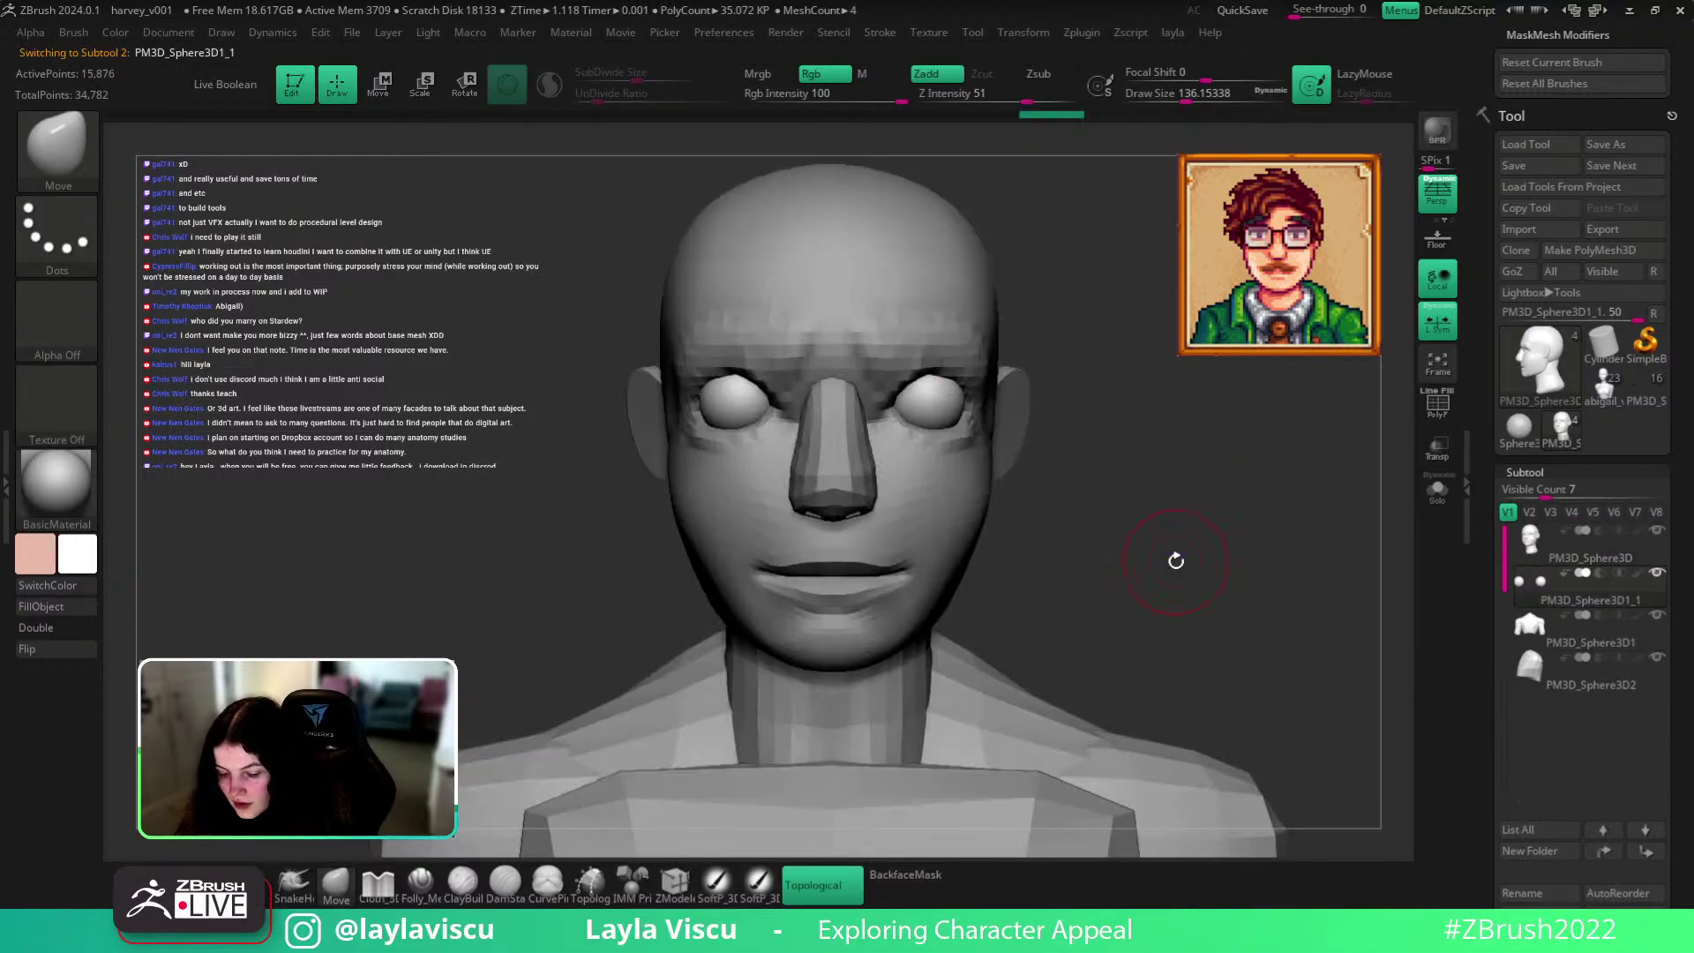
key(shift+f)
drag(1690, 847, 1679, 604)
click(1549, 794)
Lower the duplicated eyeballs to SDiv 1, delete their higher subdivision levels and isolate them.
click(1554, 875)
drag(1553, 98, 1564, 100)
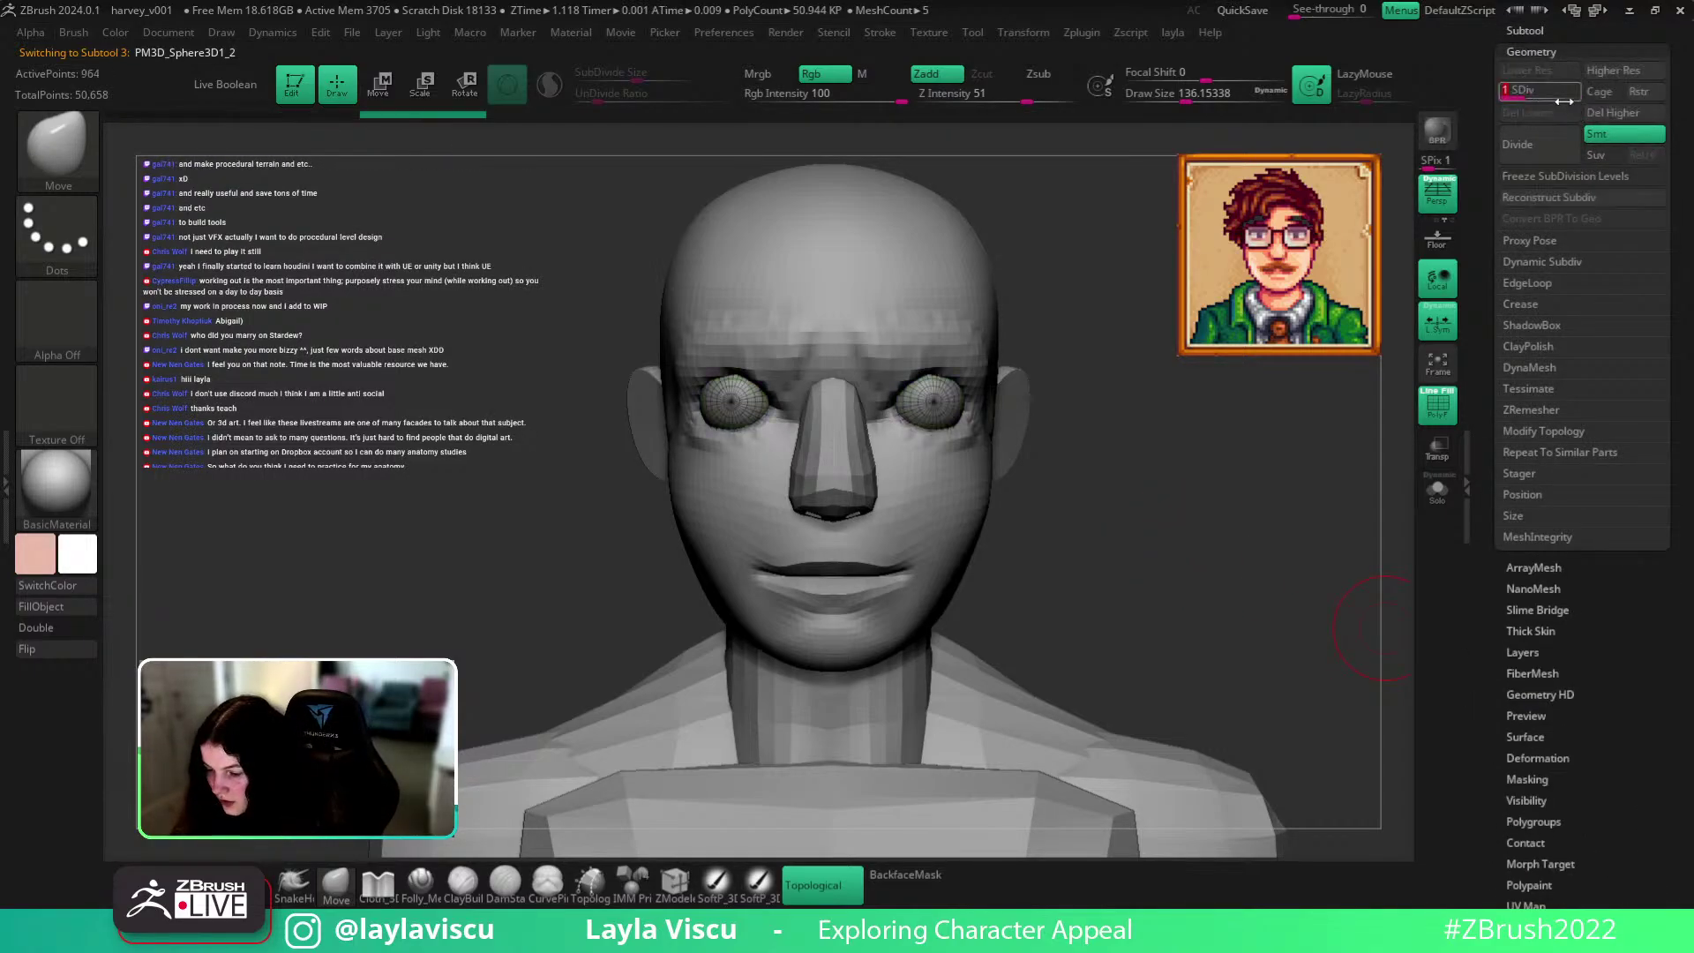
click(1624, 112)
key(ctrl+shift+s)
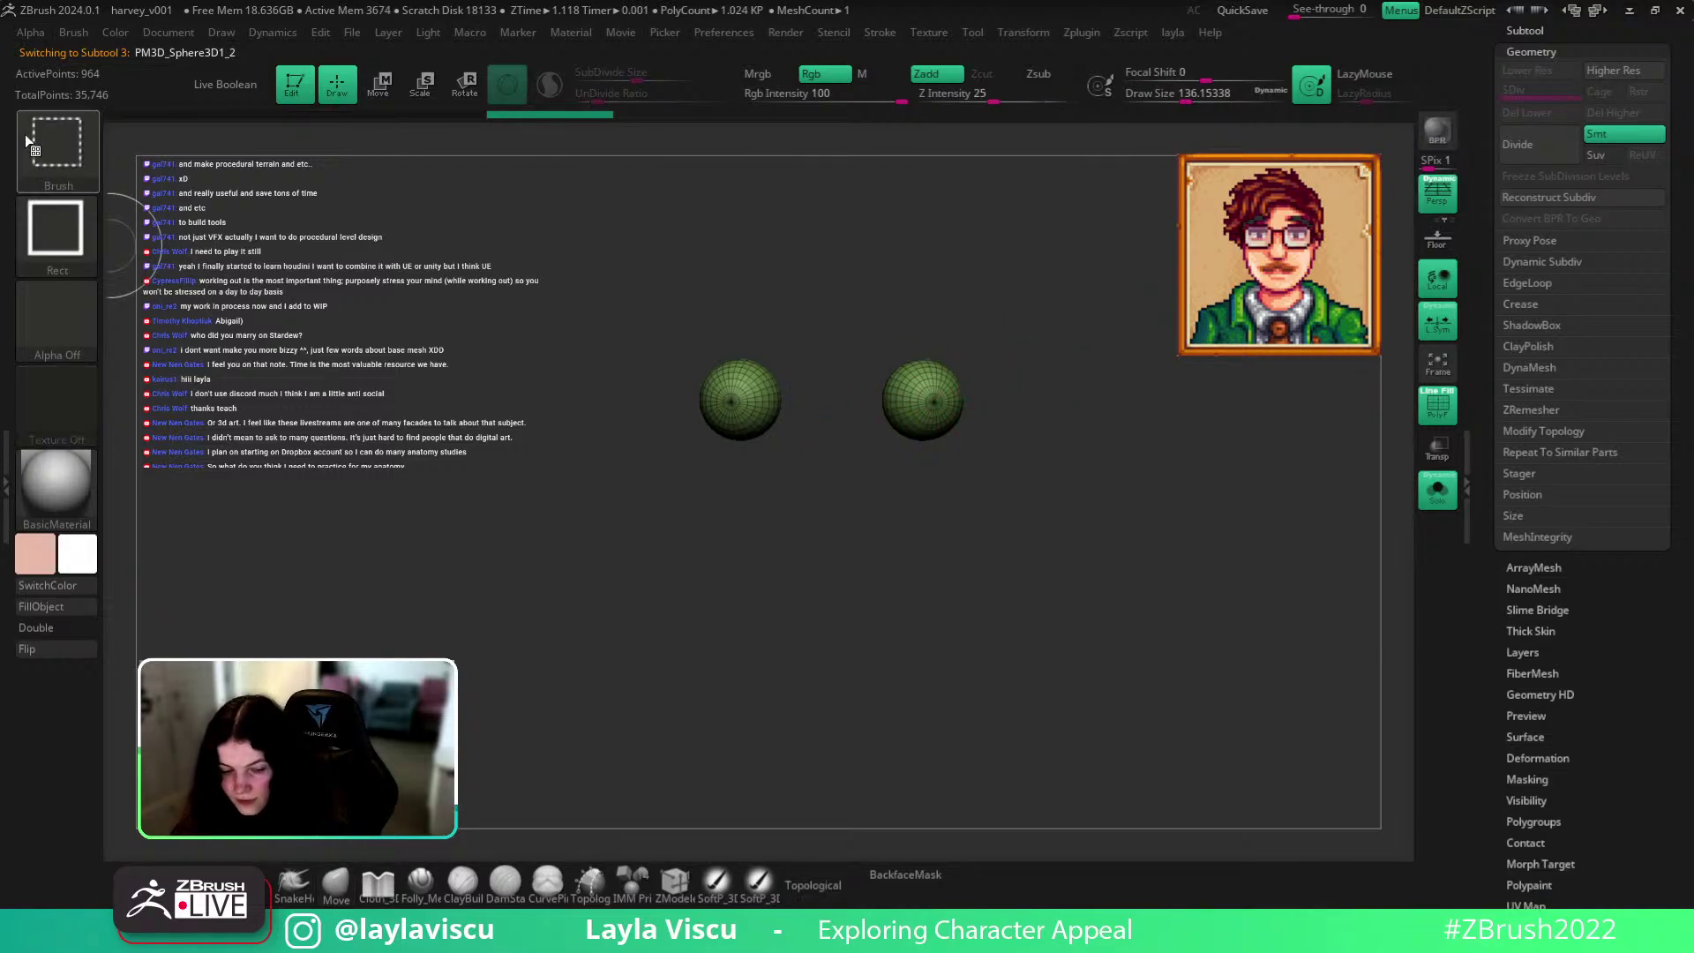
key(ctrl+shift+b)
click(1094, 242)
ctrl+shift+drag(798, 423, 1103, 437)
key(ctrl+z)
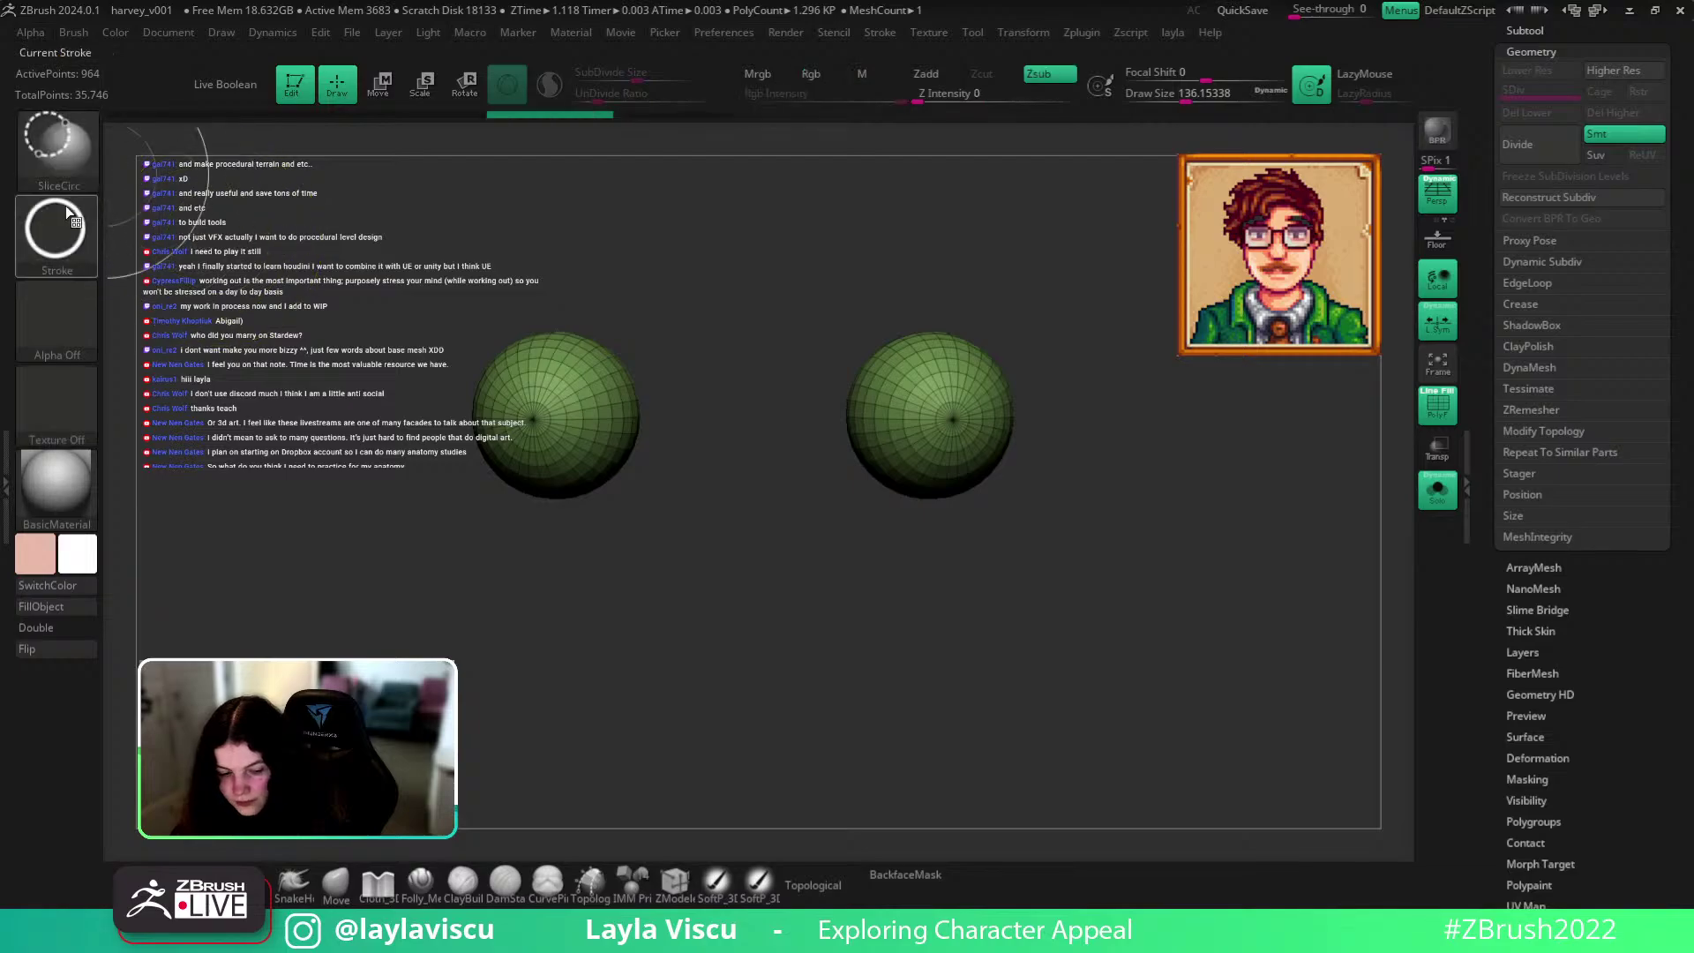
Slice both isolated spheres horizontally through the middle into upper and lower polygroups with SliceCurve.
key(ctrl+shift+b)
click(1182, 249)
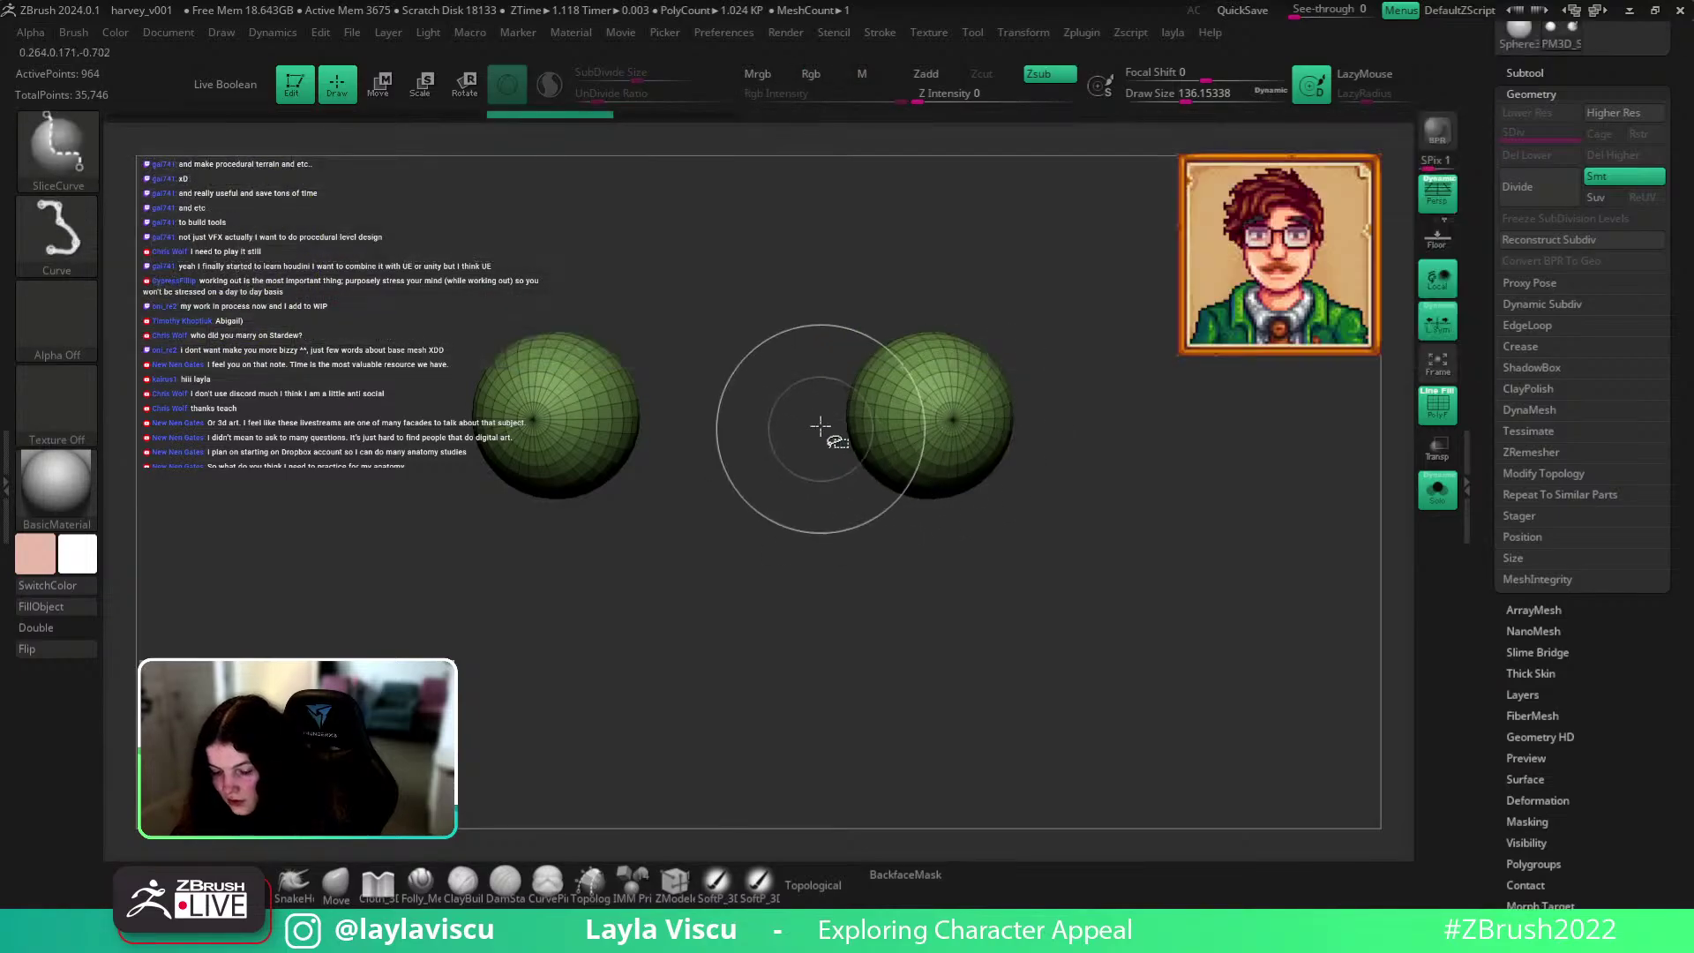
ctrl+shift+drag(812, 418, 1182, 437)
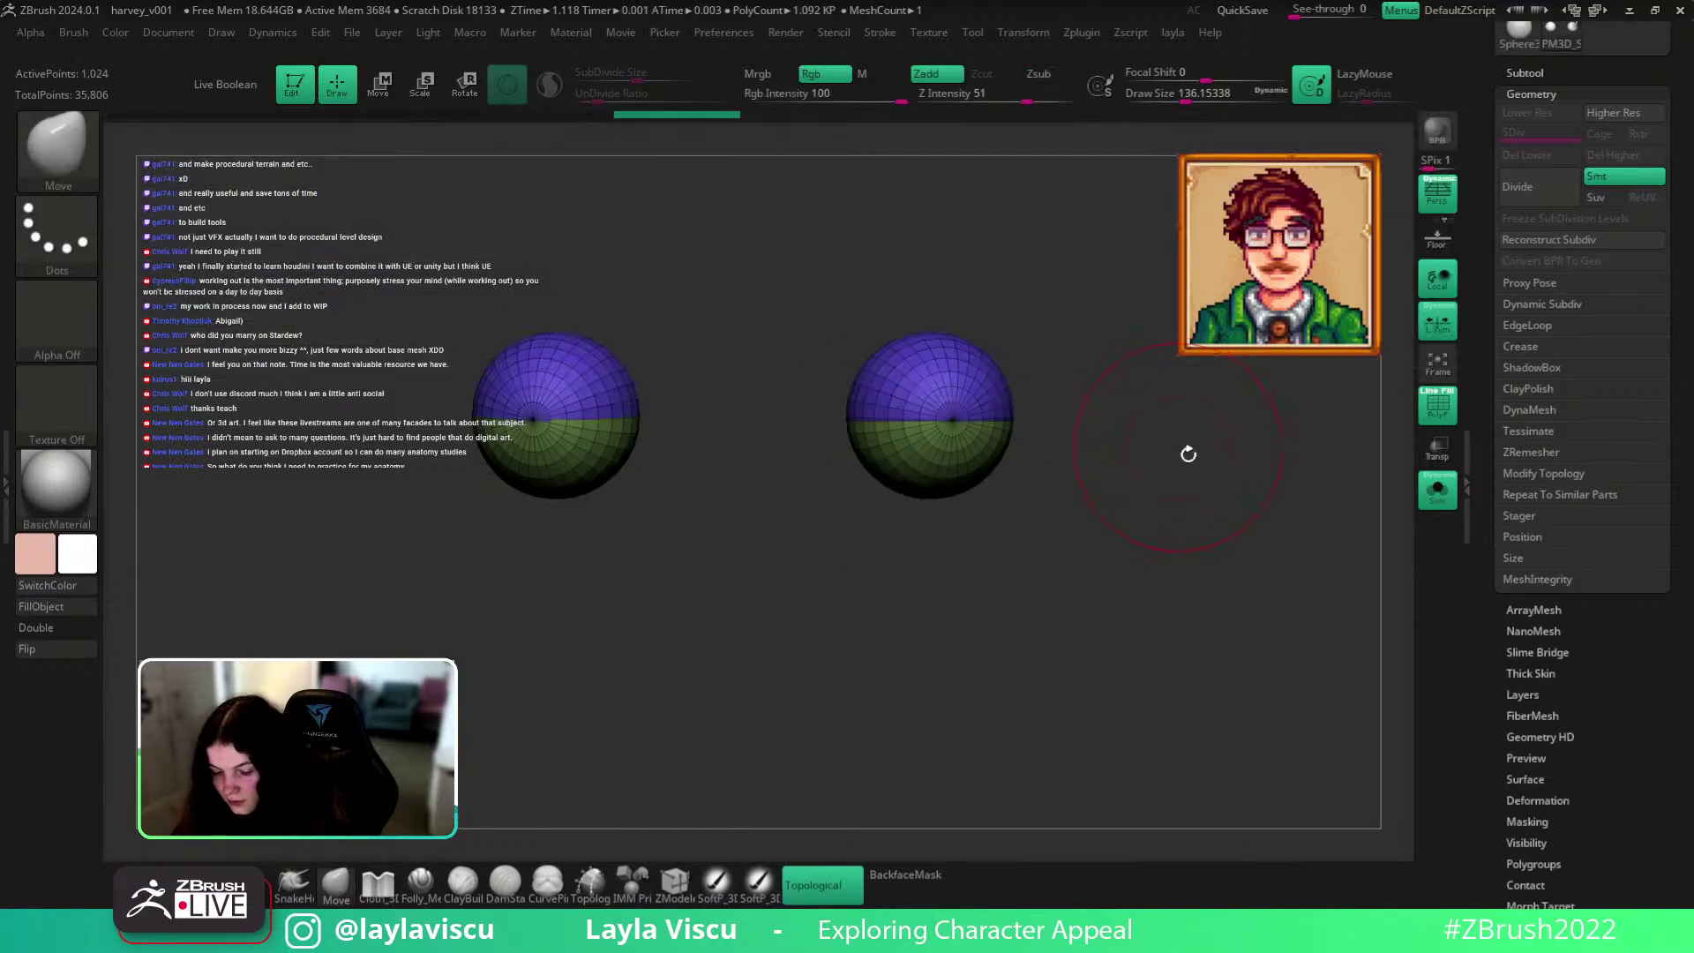
click(1433, 491)
click(1432, 491)
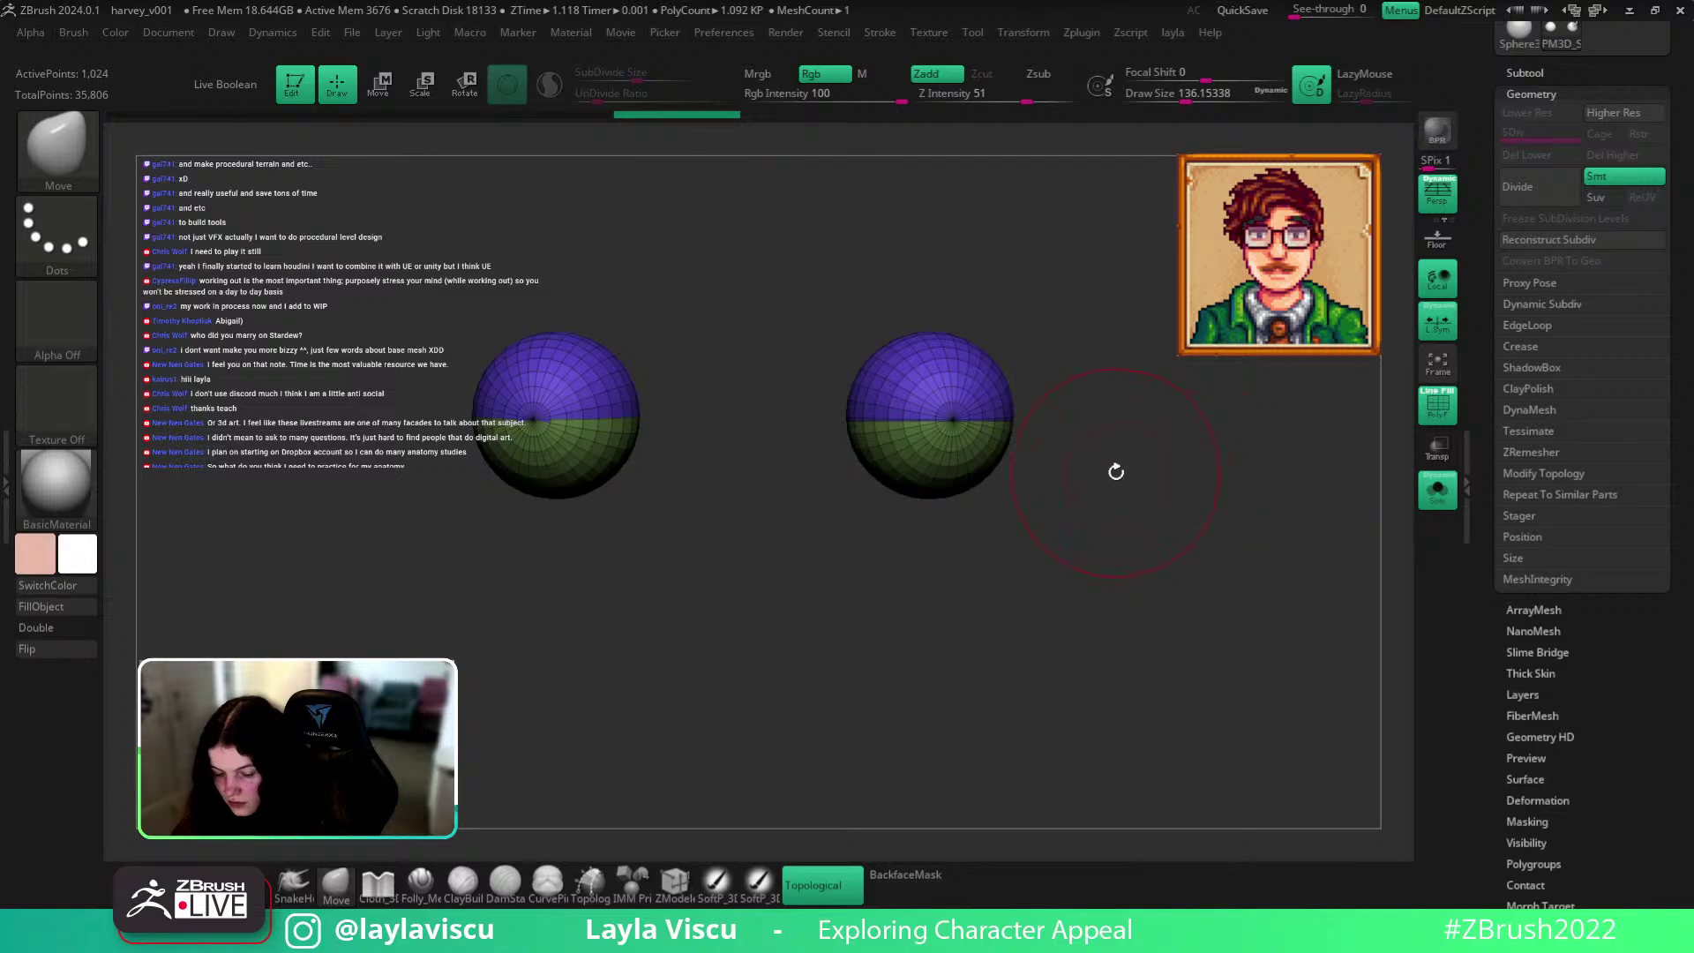
Isolate the upper and lower sphere halves in turn, close their holes, and show all the halves again.
key(2)
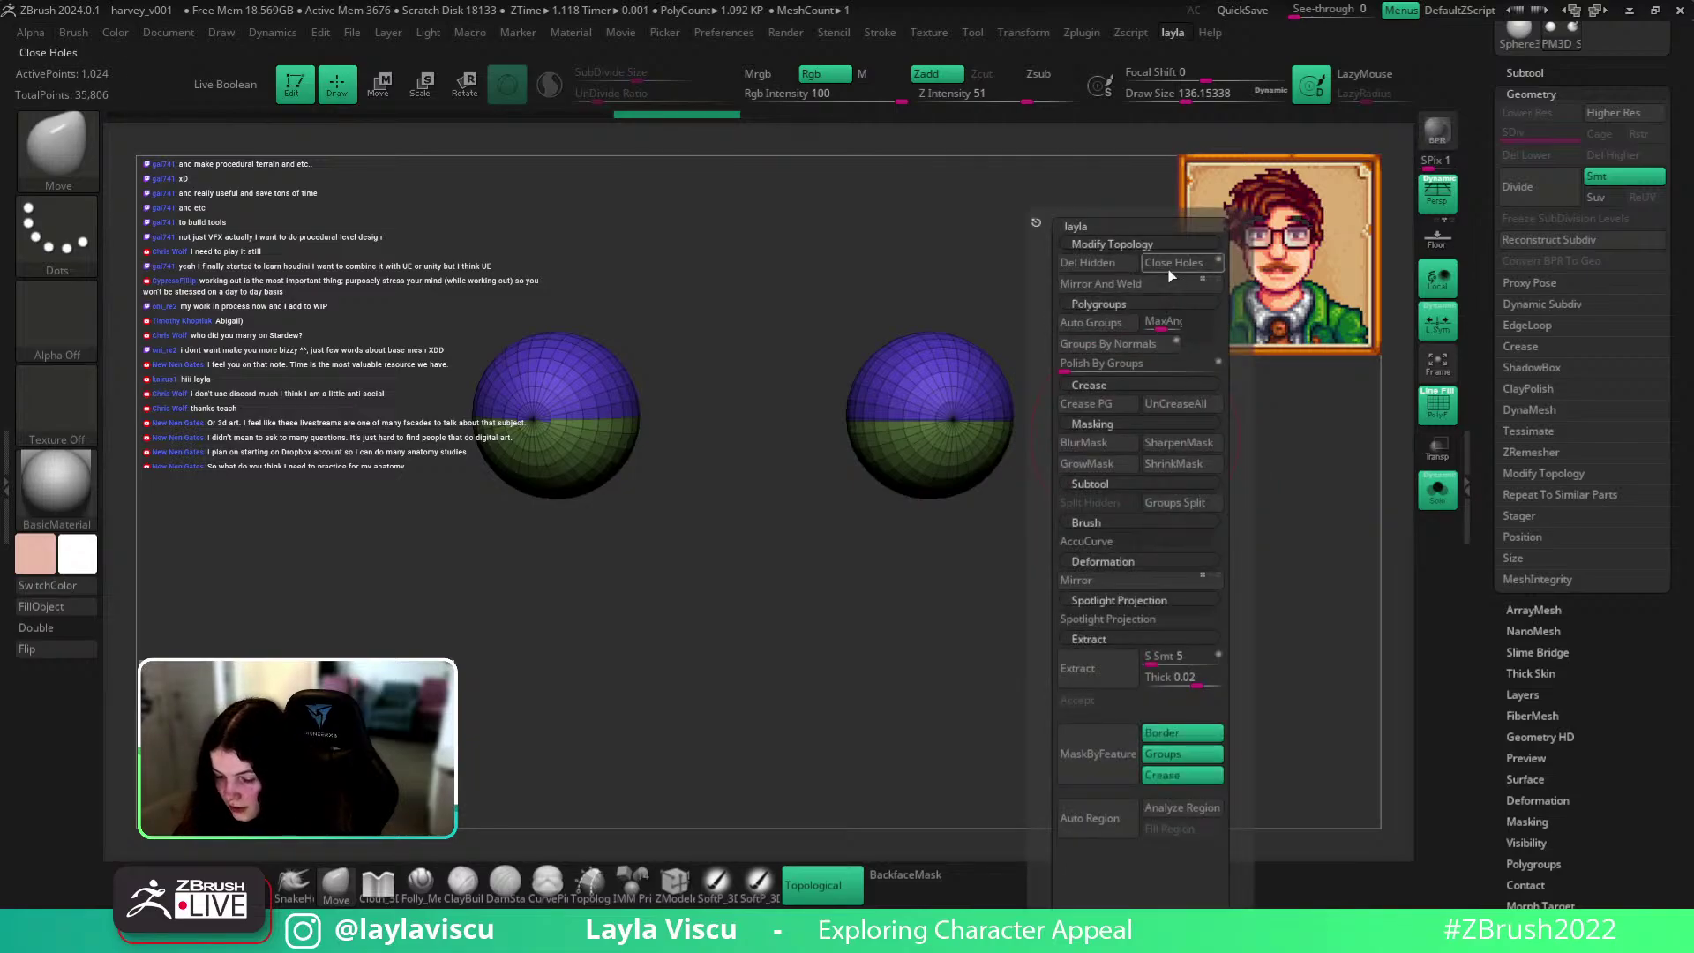
ctrl+shift+click(971, 384)
key(2)
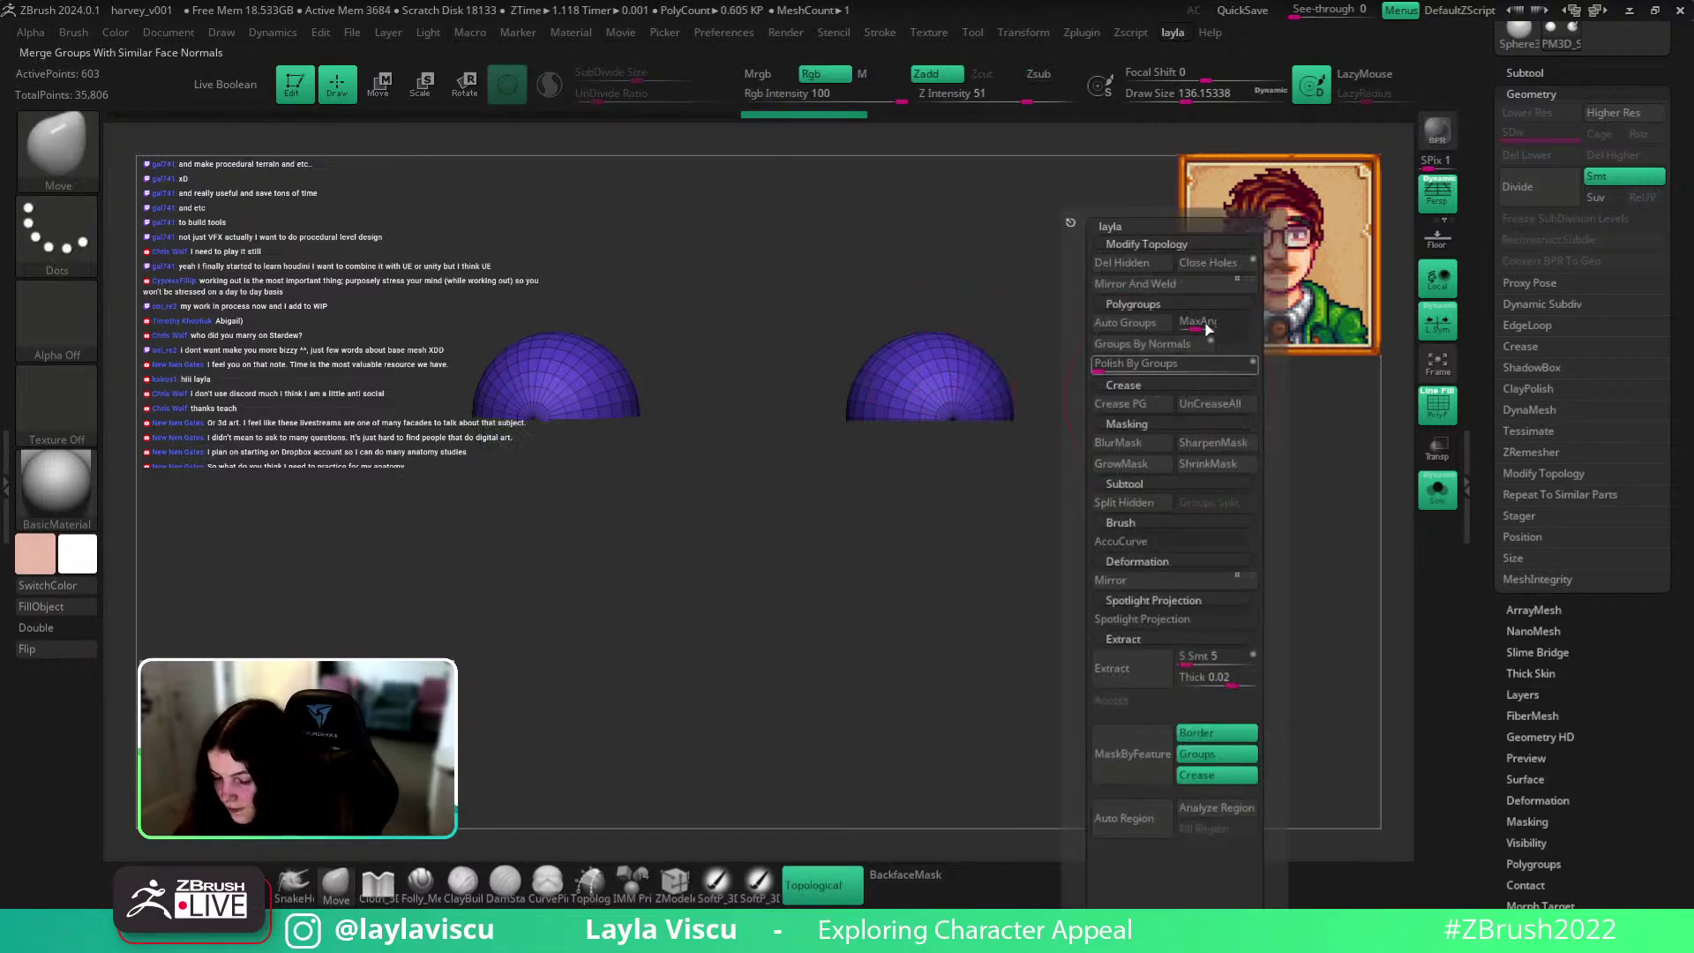
click(1200, 263)
ctrl+shift+click(988, 459)
key(2)
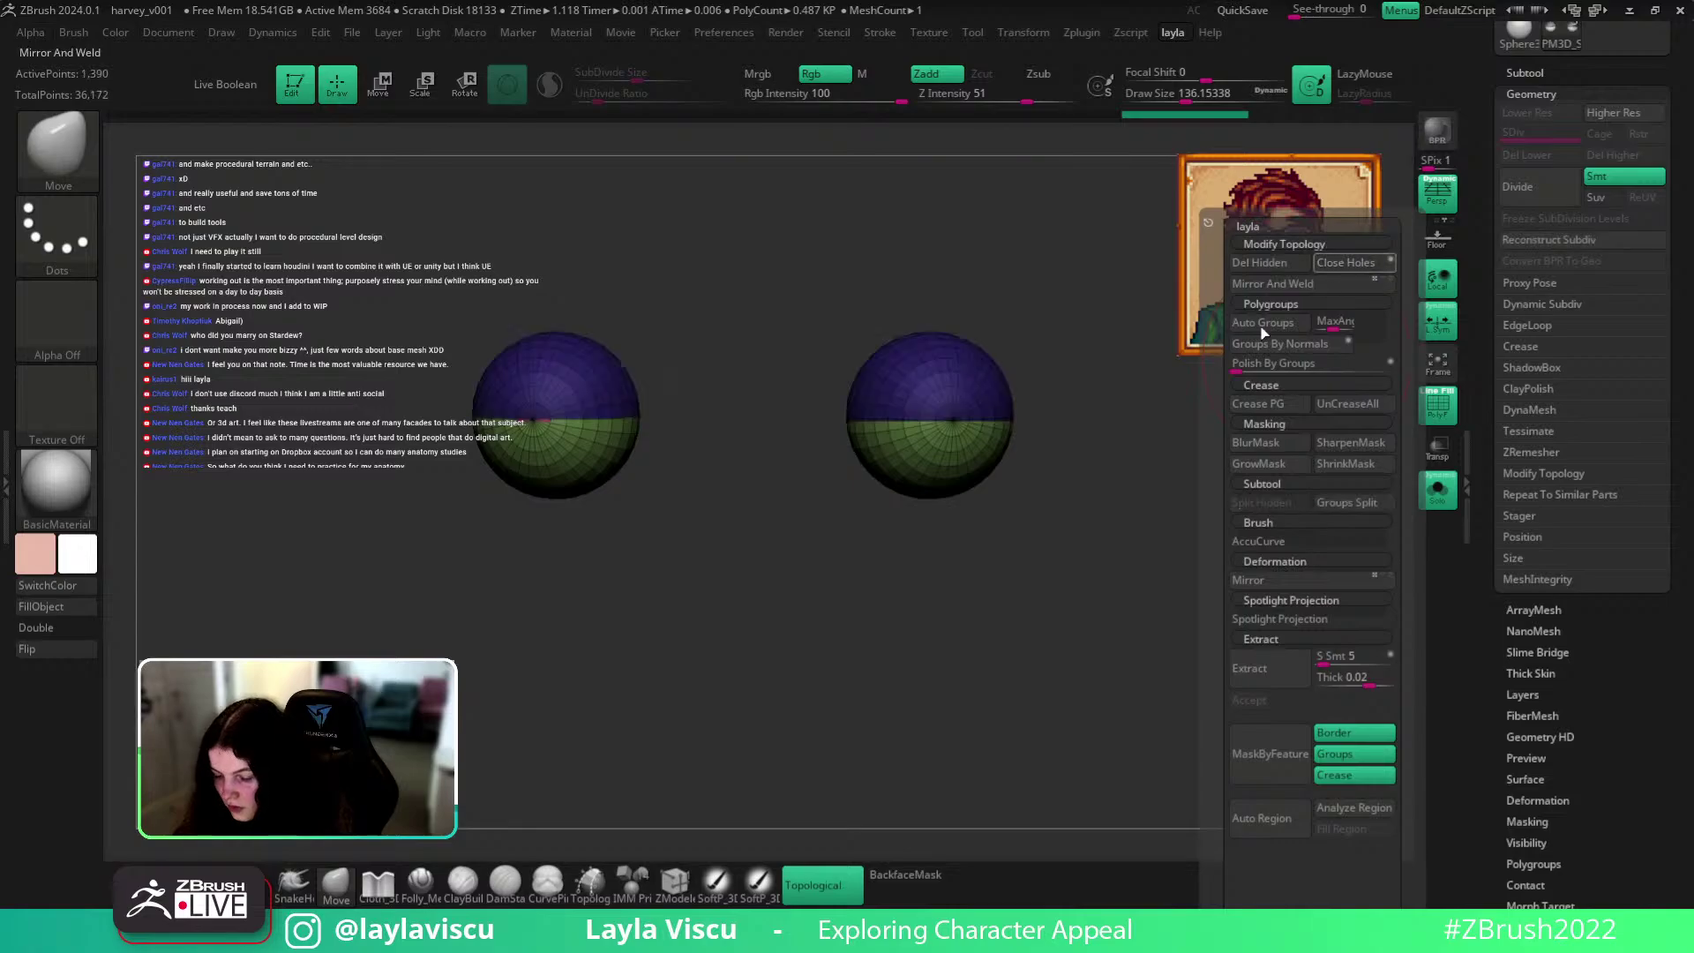
ctrl+shift+click(1153, 503)
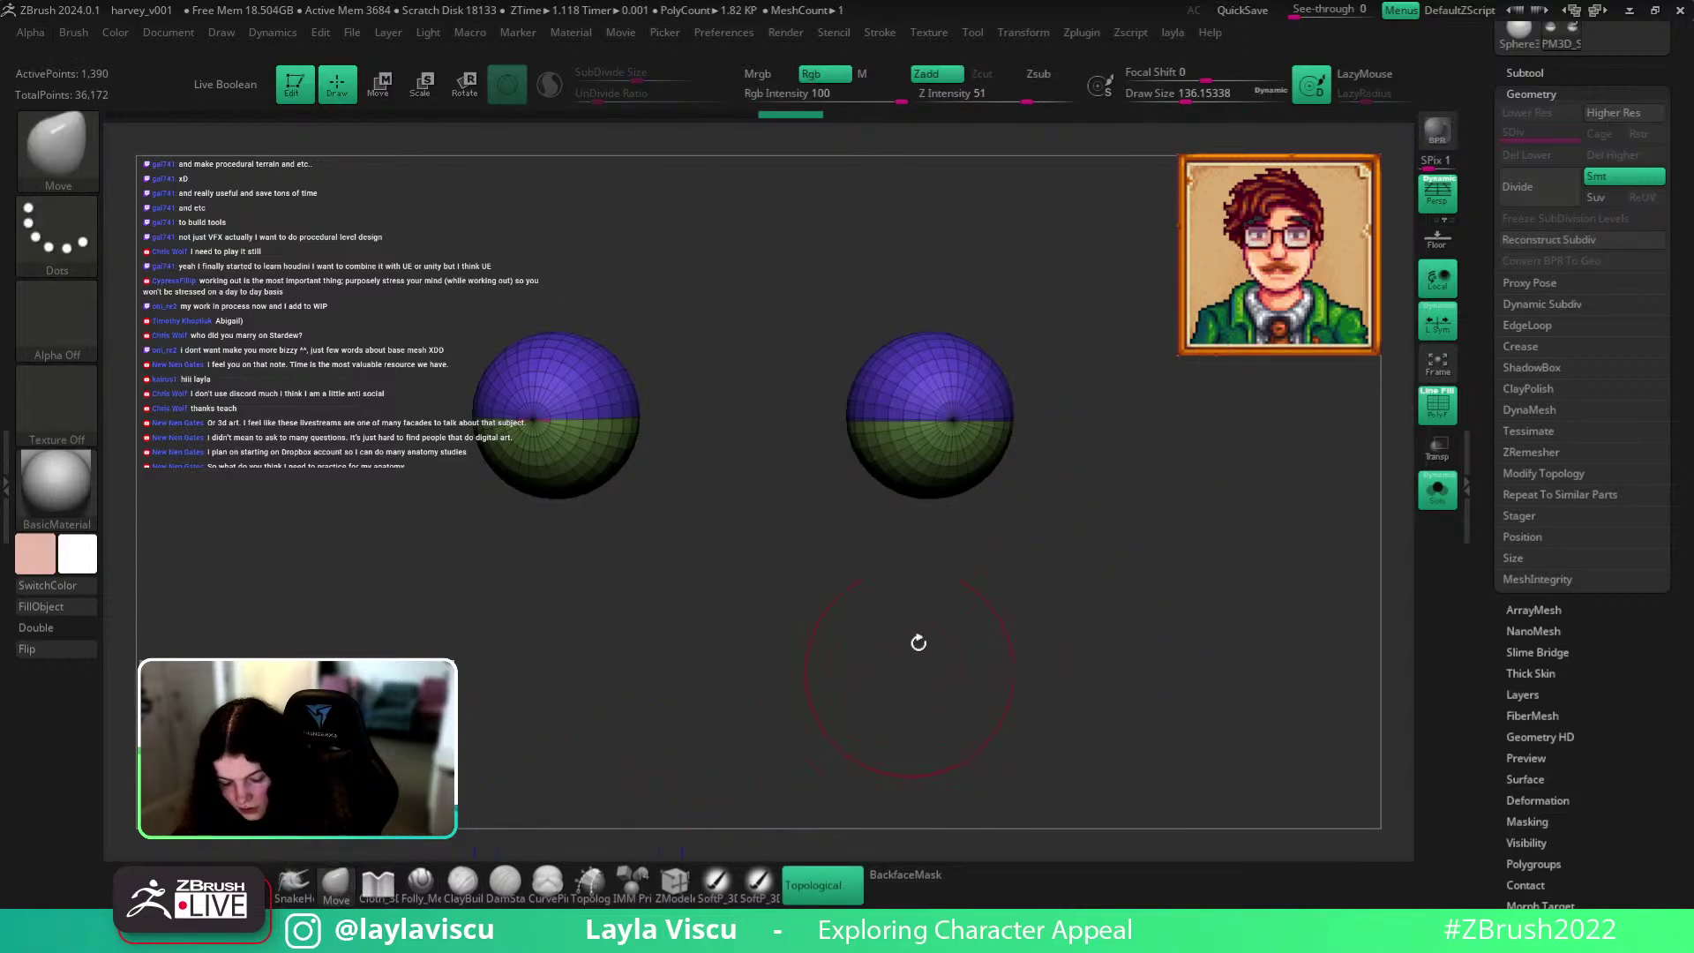
Show all subtools and enlarge the eyelid spheres slightly over the eyeballs with the transform gizmo.
click(1438, 490)
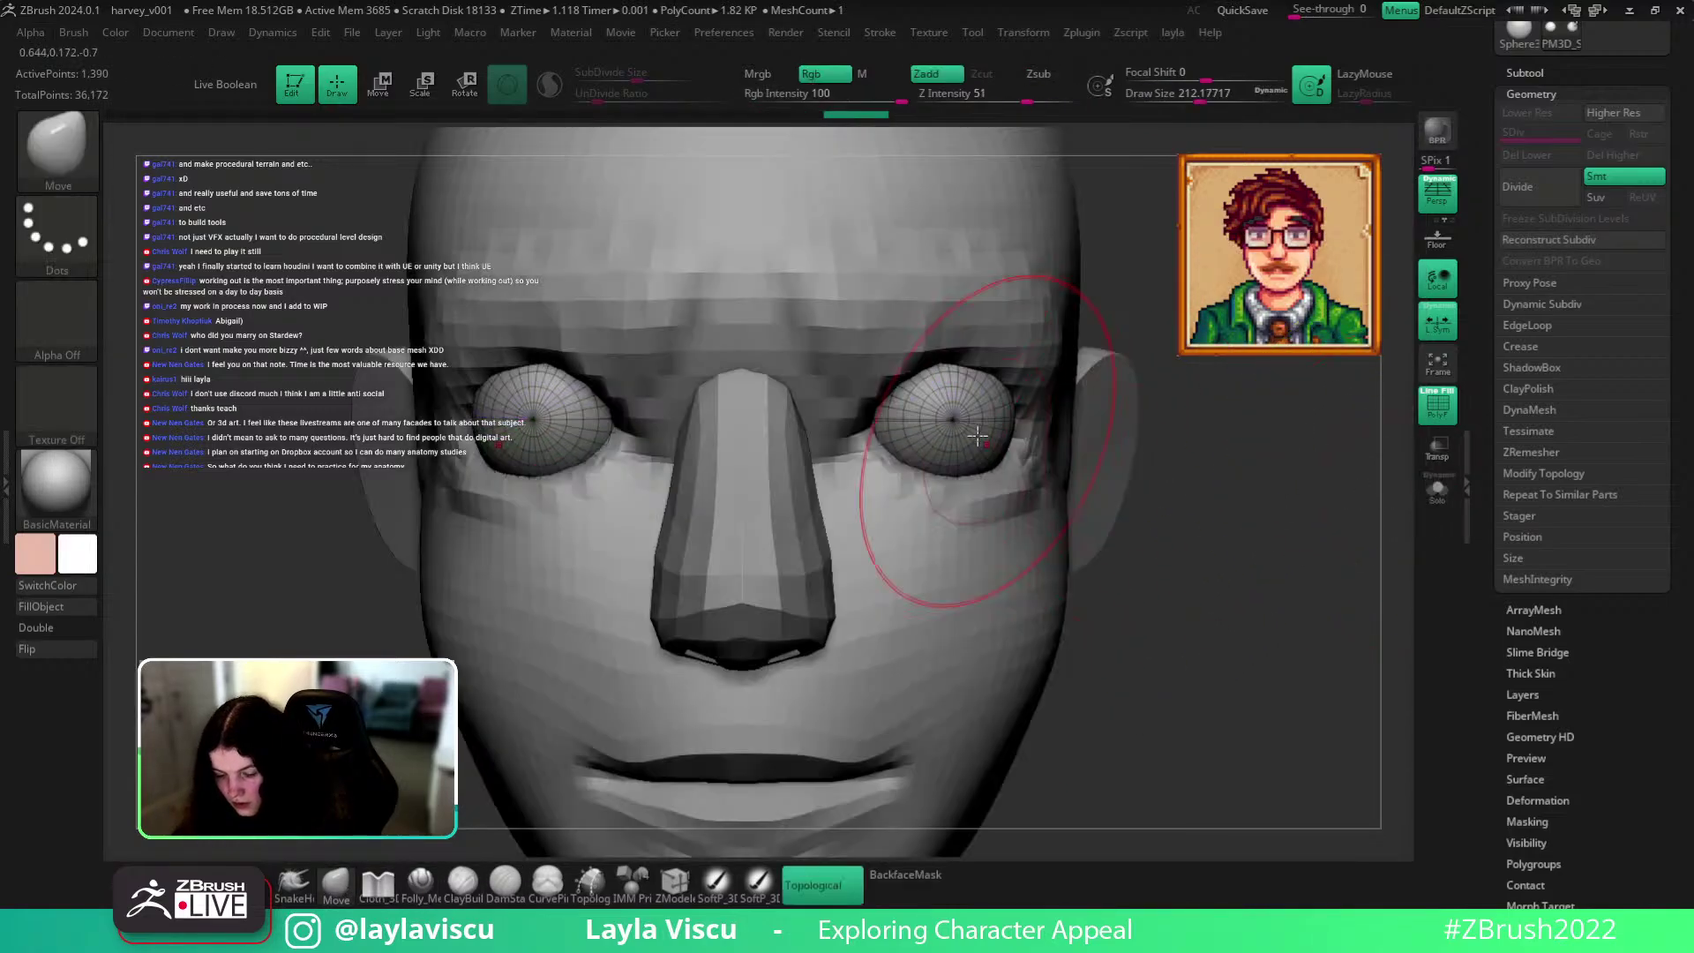
key(w)
drag(931, 416, 952, 431)
click(336, 885)
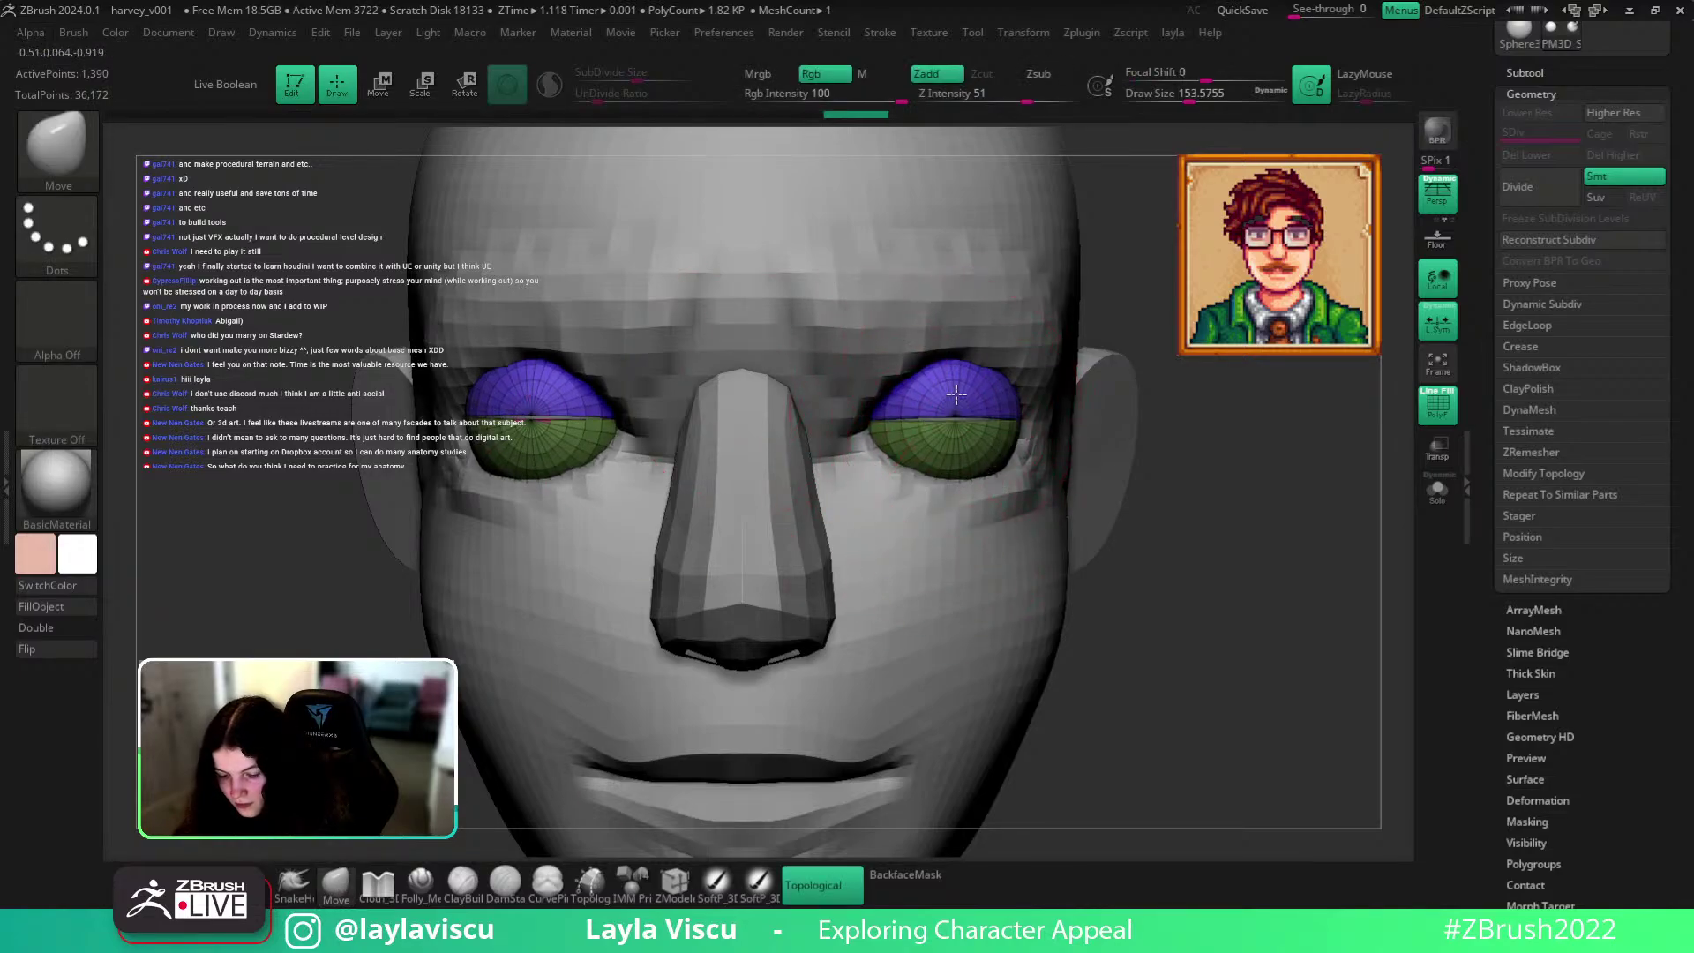
Hide the wireframe and begin shaping the eyelids around the eyeballs with the Move brush, starting at a size of about 120.
key(shift+f)
drag(1280, 559, 1376, 715)
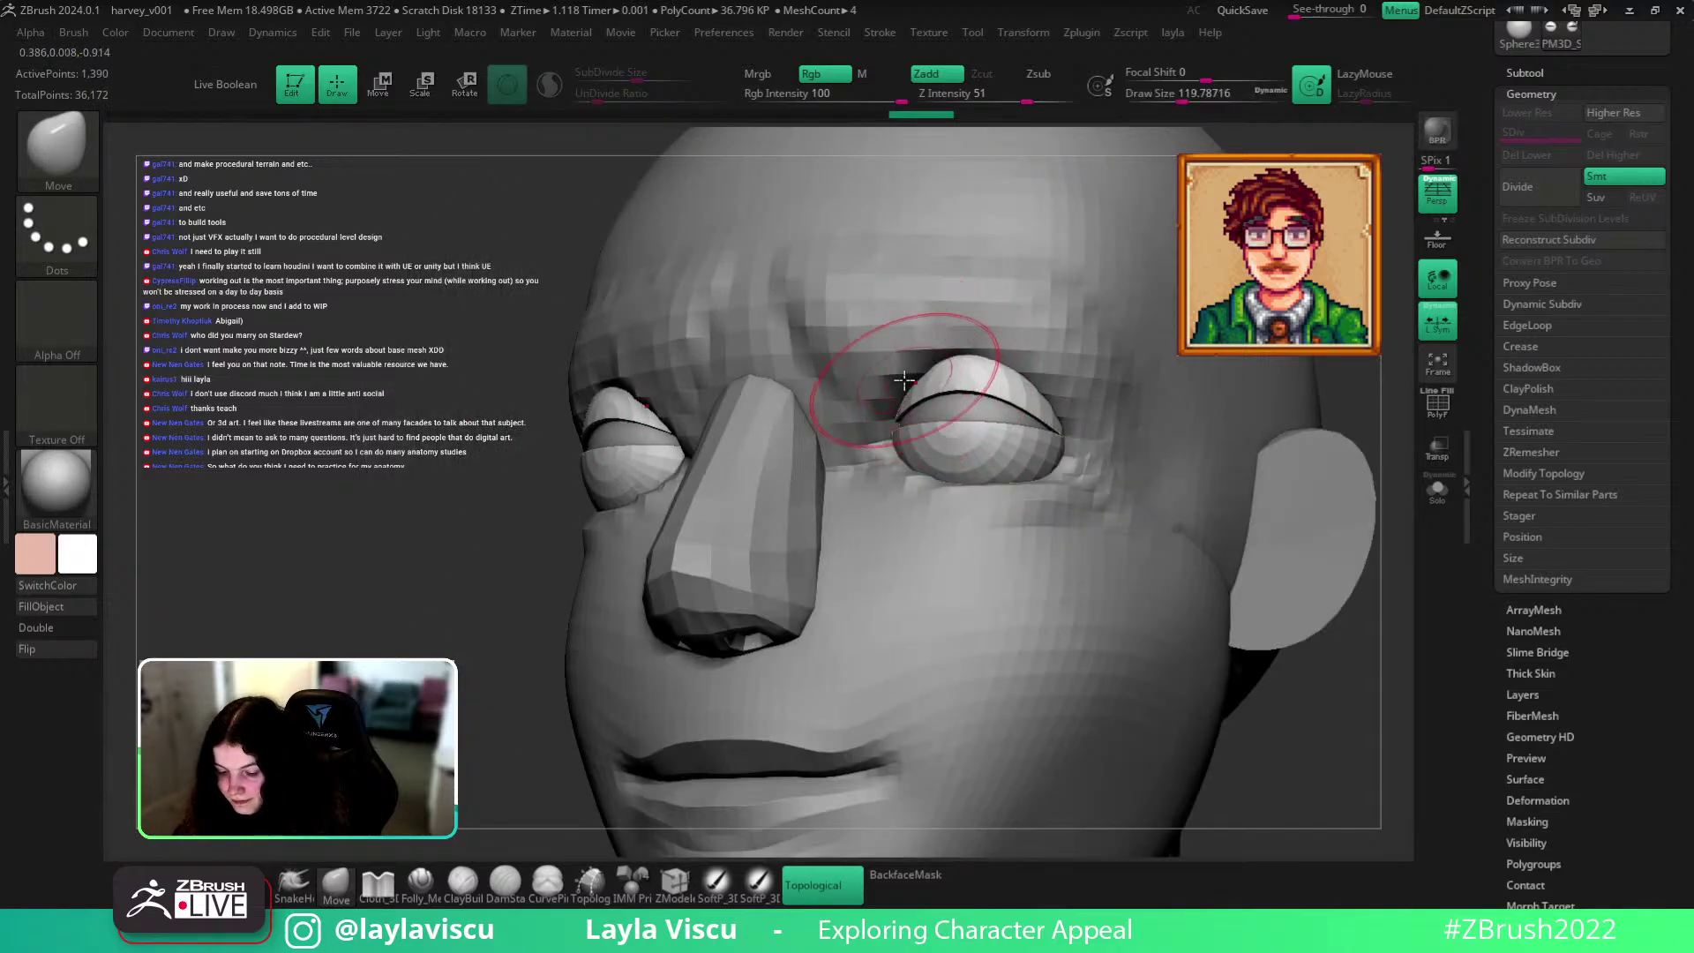
drag(920, 381, 903, 380)
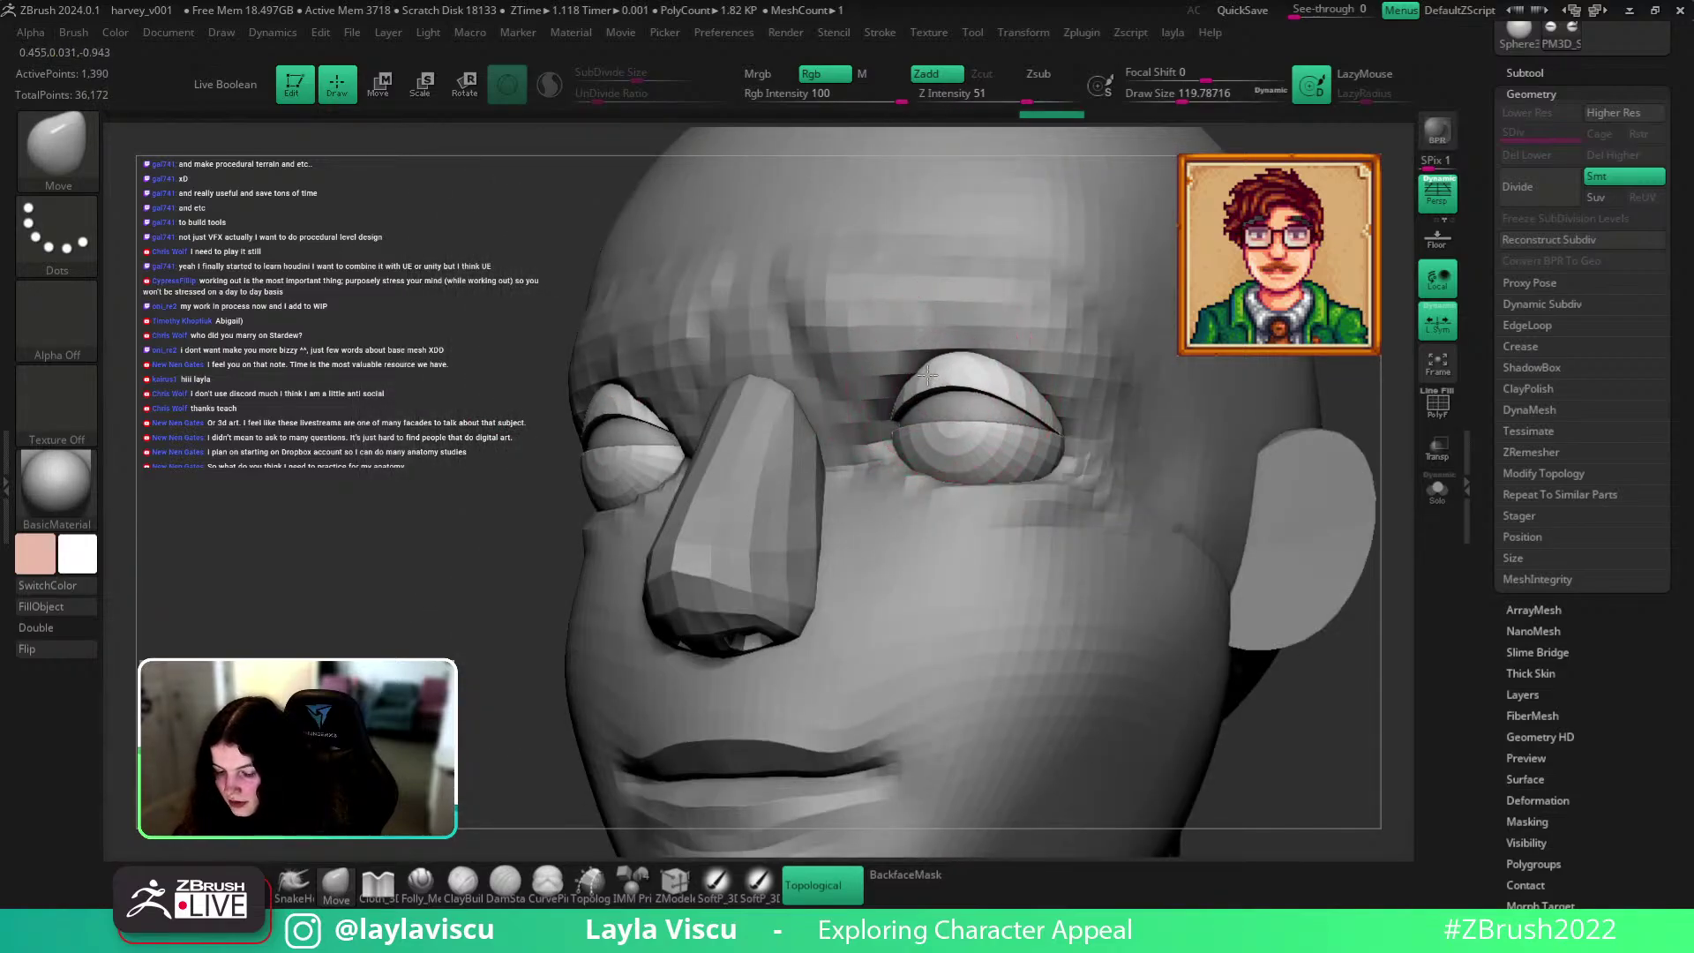
shift+drag(1286, 755, 1297, 802)
key(])
key(])
drag(967, 436, 960, 469)
Part the upper and lower eyelid edges to open the eyes with the Move brush, working from several angles.
mouse_move(1312, 574)
mouse_down()
mouse_move(1266, 650)
mouse_move(1236, 548)
mouse_move(1106, 608)
mouse_up()
mouse_move(1229, 492)
mouse_down()
mouse_move(1054, 454)
mouse_move(1049, 469)
mouse_up()
key(s)
drag(1030, 462, 1022, 461)
drag(484, 559, 631, 551)
key(s)
mouse_move(999, 456)
mouse_down()
mouse_move(1028, 456)
mouse_move(930, 479)
mouse_move(1004, 466)
mouse_up()
Adjust the outer part of the eyelids in profile with the Move brush at a size of about 128.
key(s)
shift+drag(1350, 689, 1349, 682)
drag(1209, 579, 1123, 529)
mouse_move(1123, 470)
mouse_down()
mouse_move(1106, 454)
mouse_move(1123, 417)
mouse_up()
key(bracketleft)
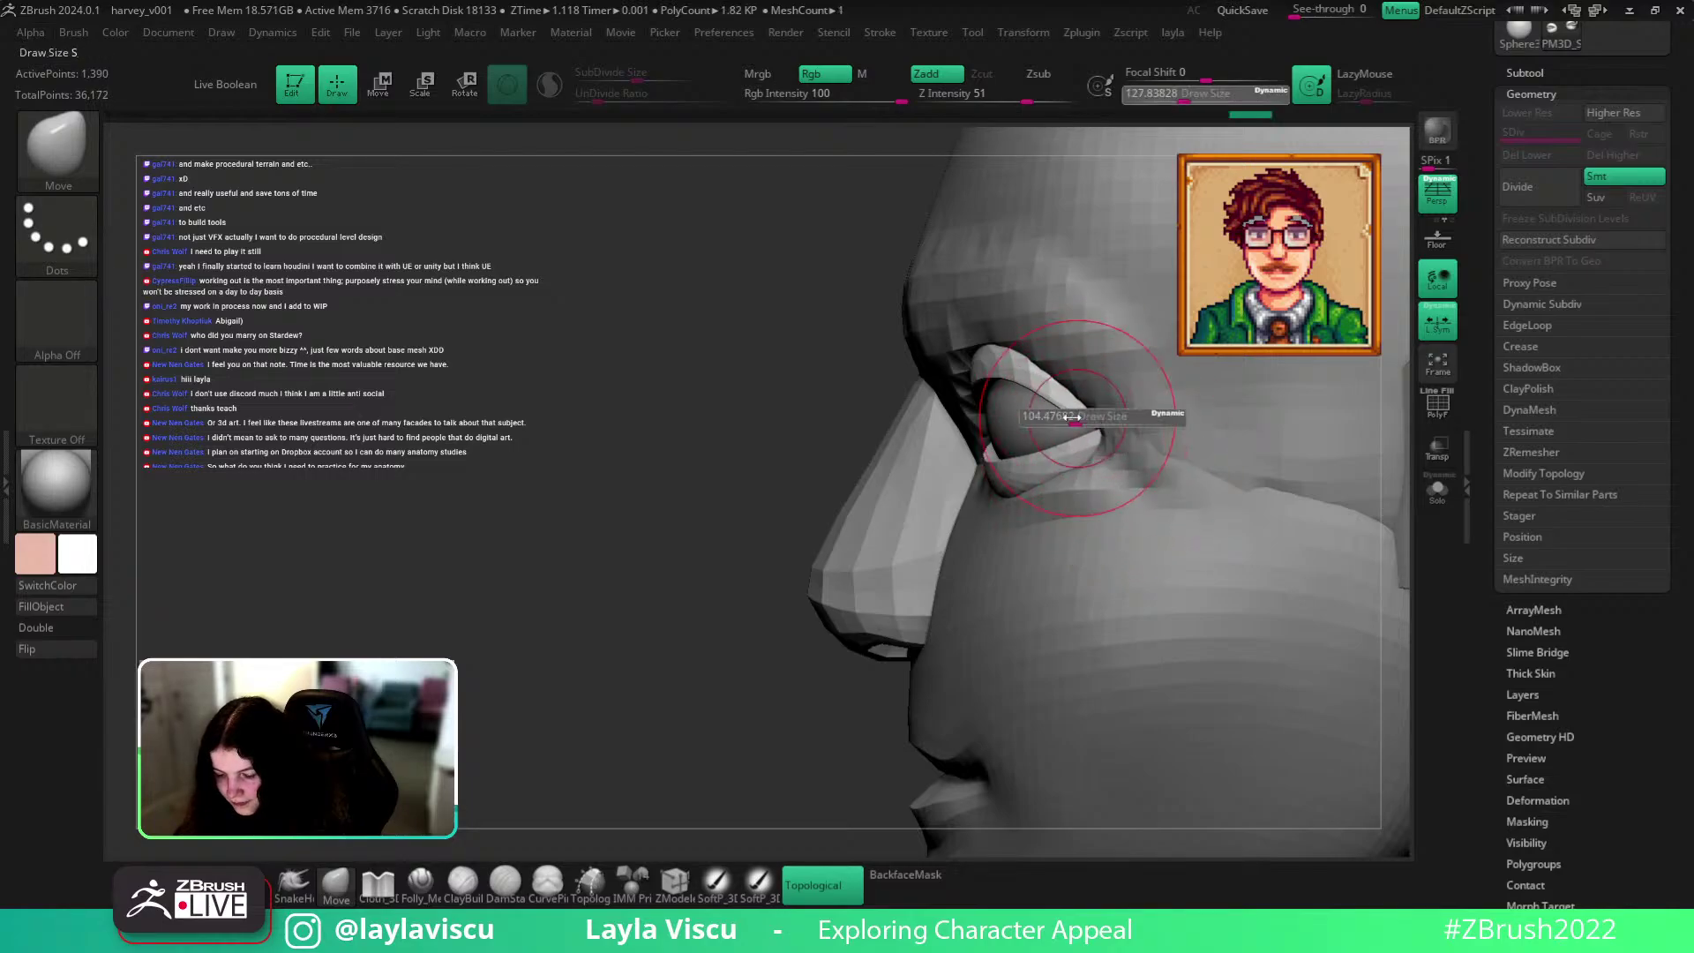
mouse_move(779, 474)
right_down()
mouse_move(1373, 691)
mouse_move(1323, 639)
right_up()
mouse_move(1168, 556)
ctrl+right_down()
mouse_move(1225, 488)
mouse_move(1178, 467)
ctrl+right_up()
ctrl+right_drag(1084, 436, 1097, 528)
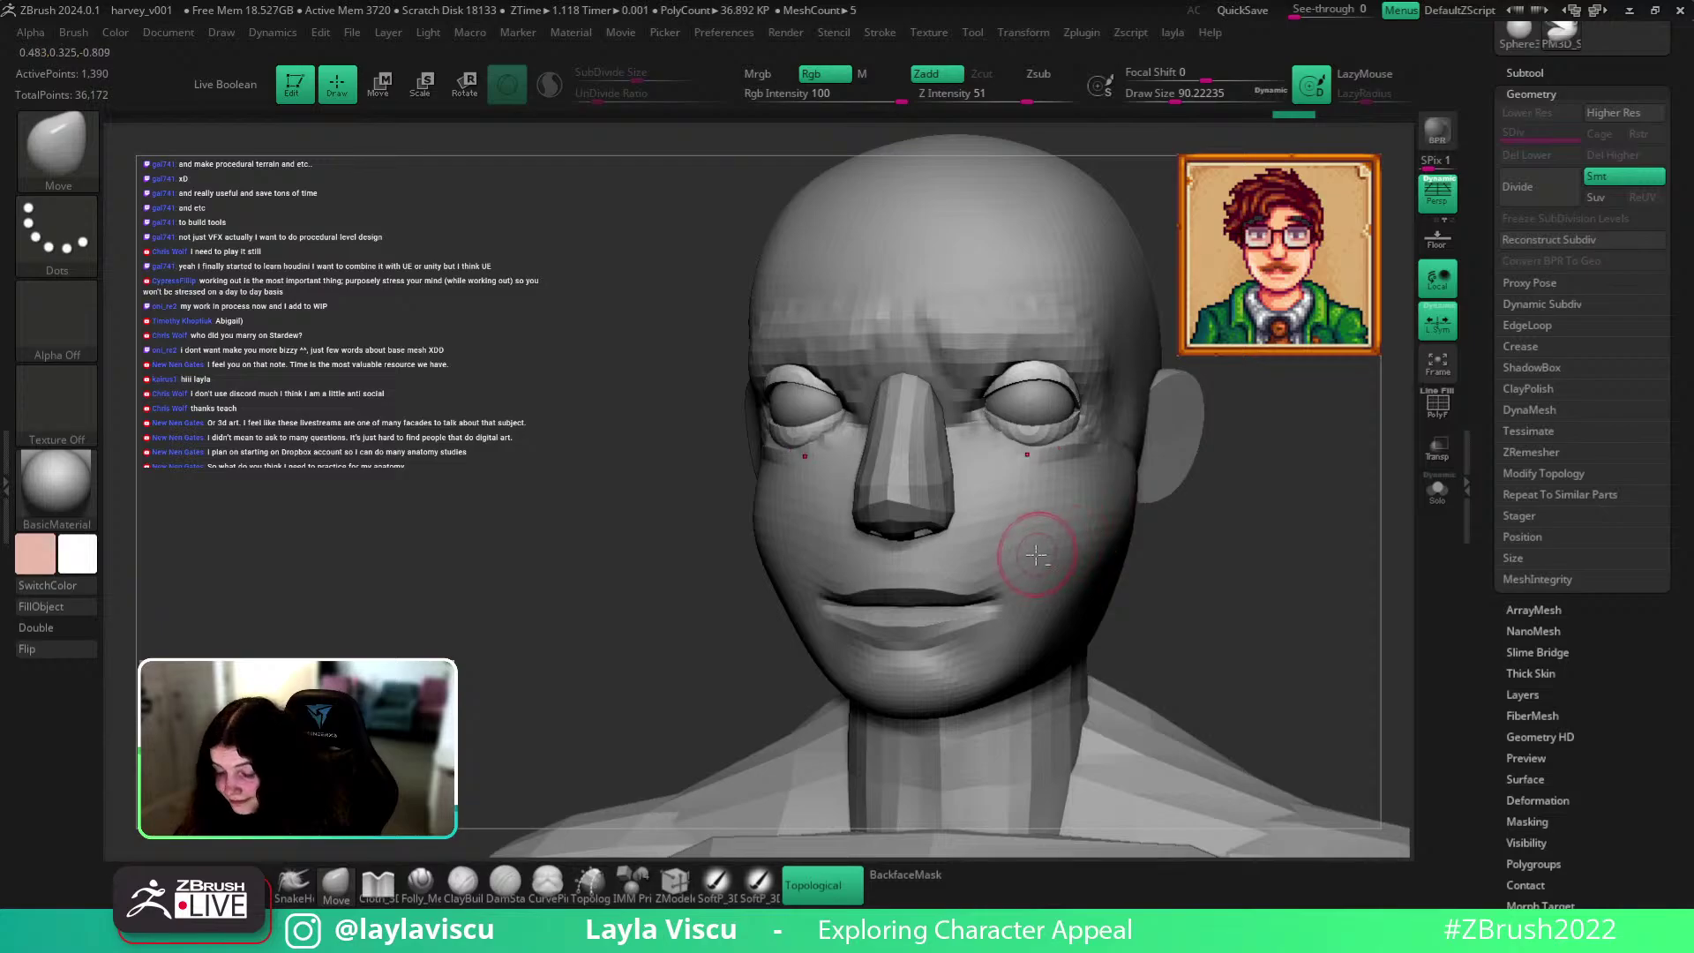
Select the head subtool and adjust the corners of the mouth with the Move brush at a size of about 149.
alt+click(1037, 554)
mouse_move(1286, 558)
right_down()
mouse_move(1309, 575)
mouse_move(1194, 477)
mouse_move(1261, 577)
mouse_move(1259, 605)
right_up()
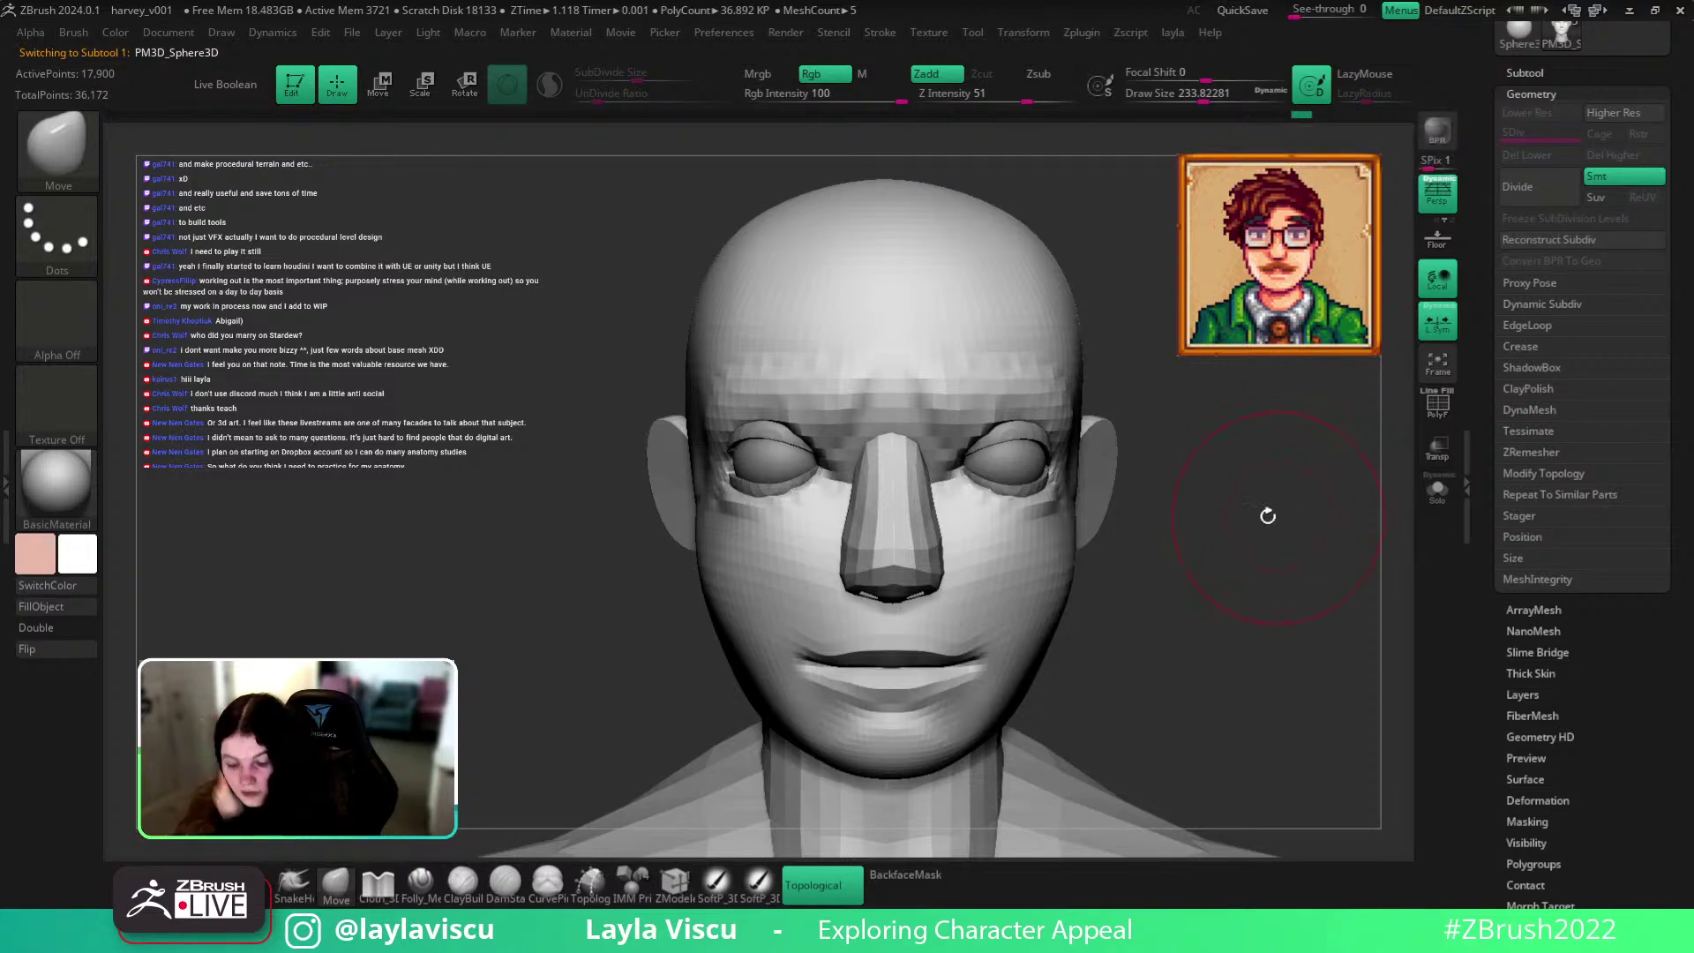
right_drag(1270, 510, 1077, 397)
alt+click(1034, 414)
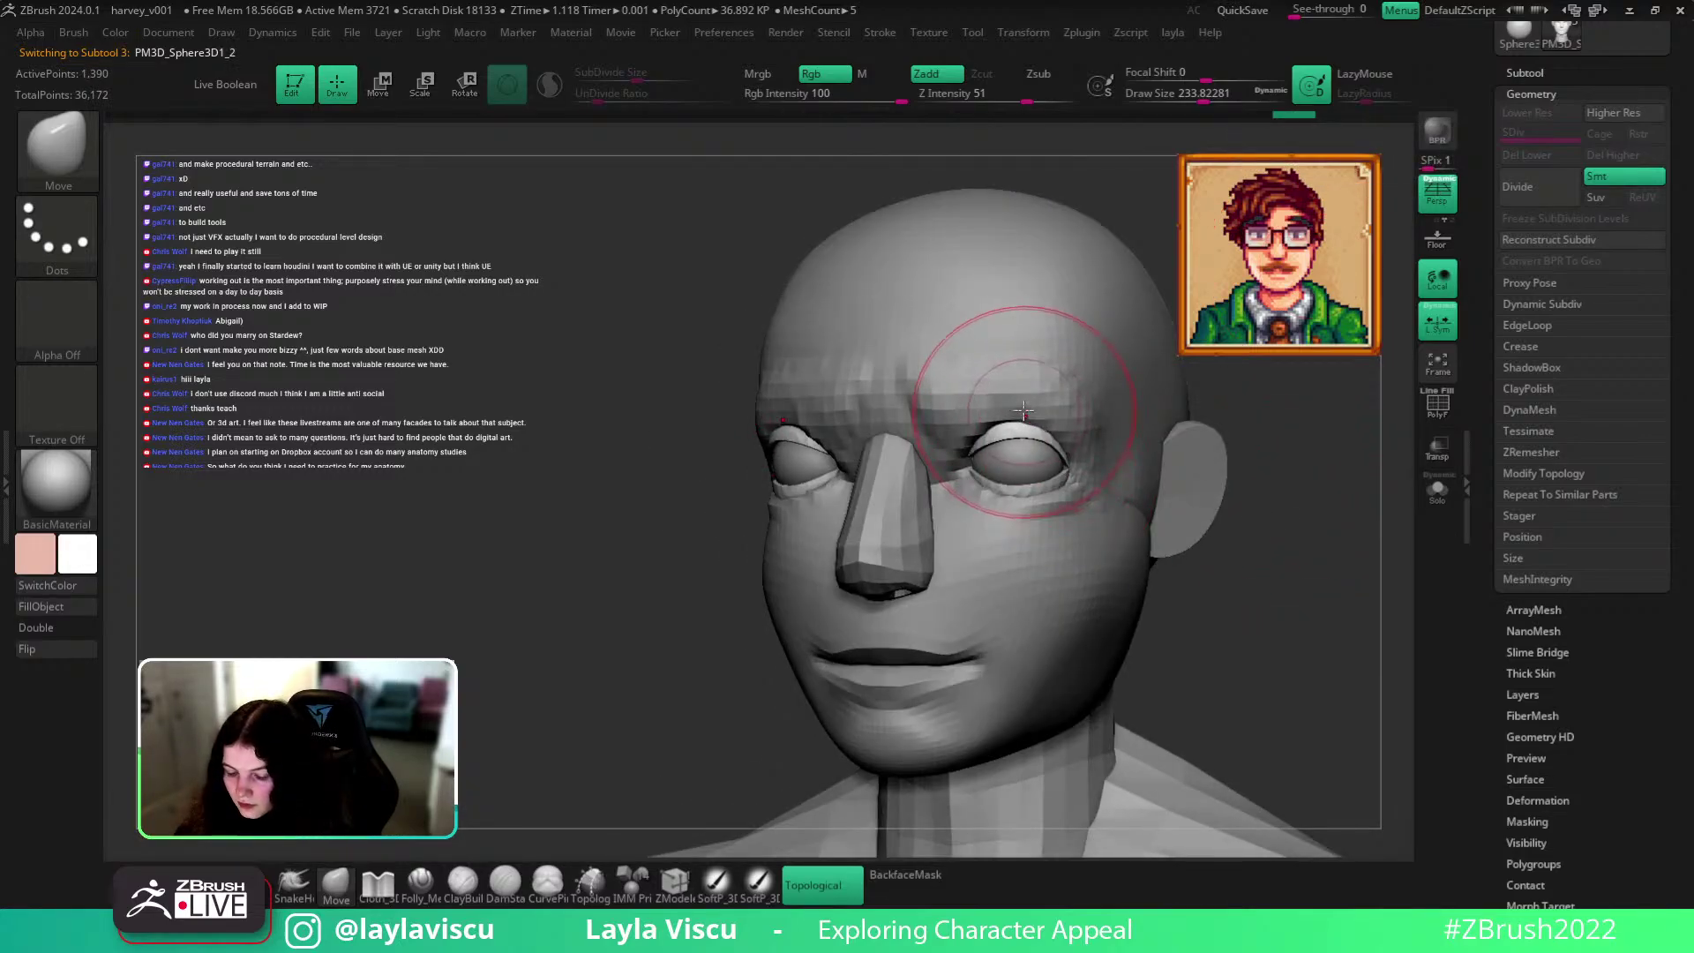
alt+click(1026, 380)
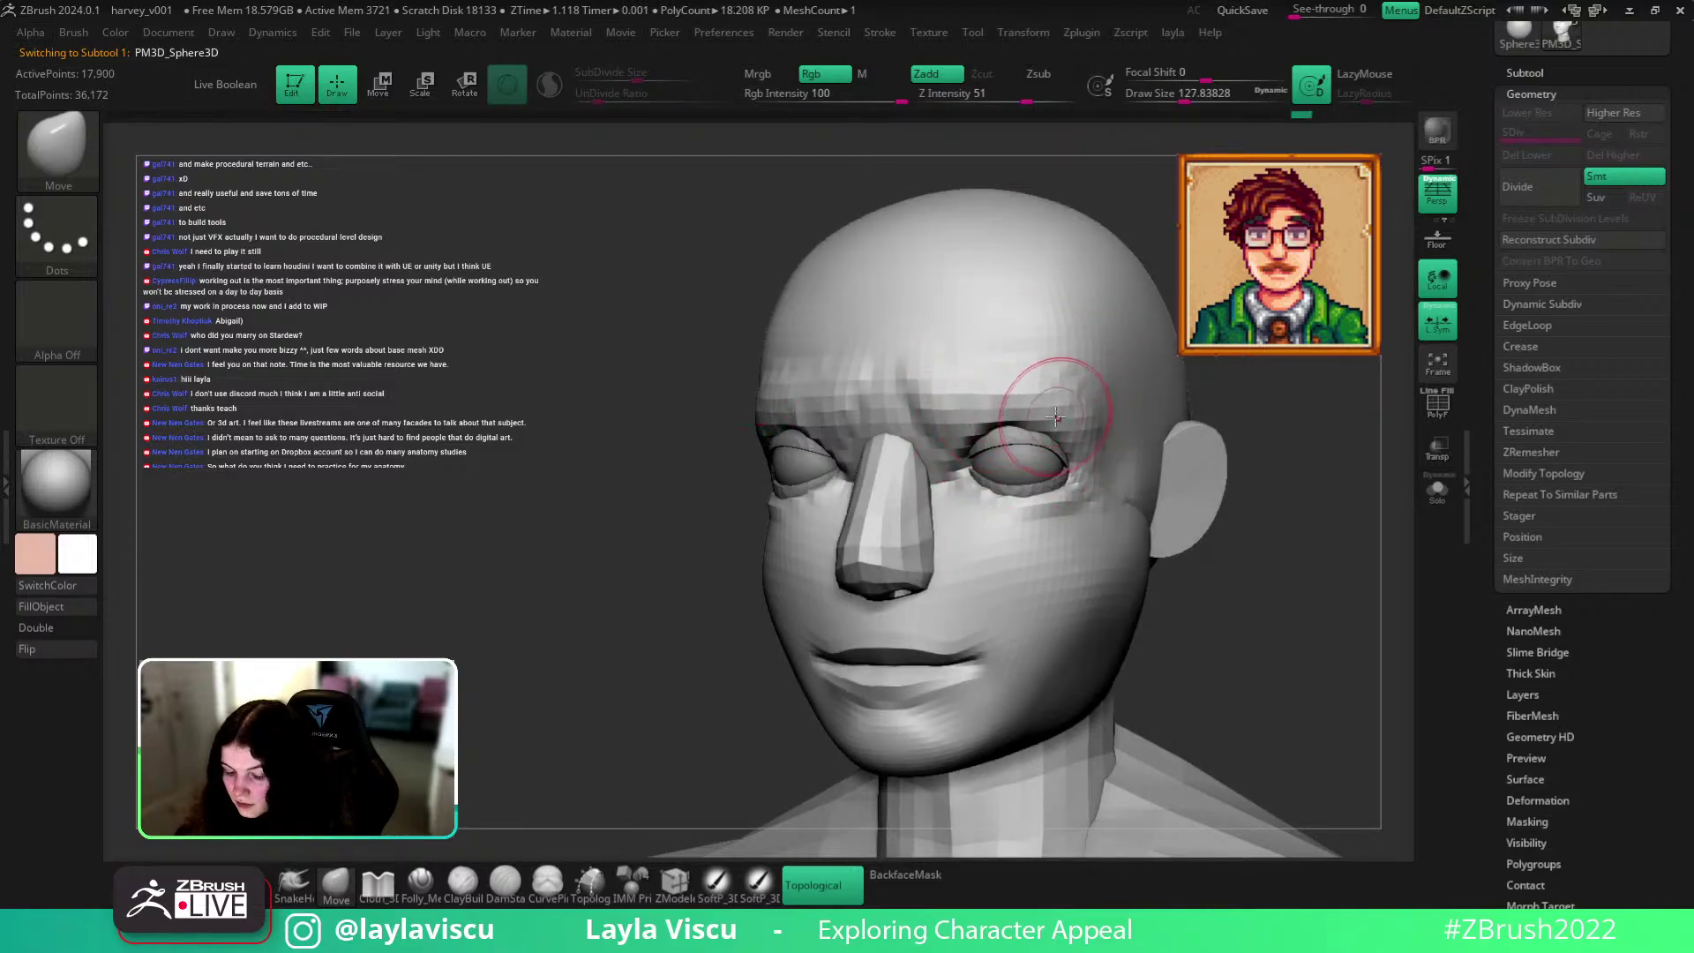
right_drag(1145, 473, 903, 599)
drag(903, 596, 926, 589)
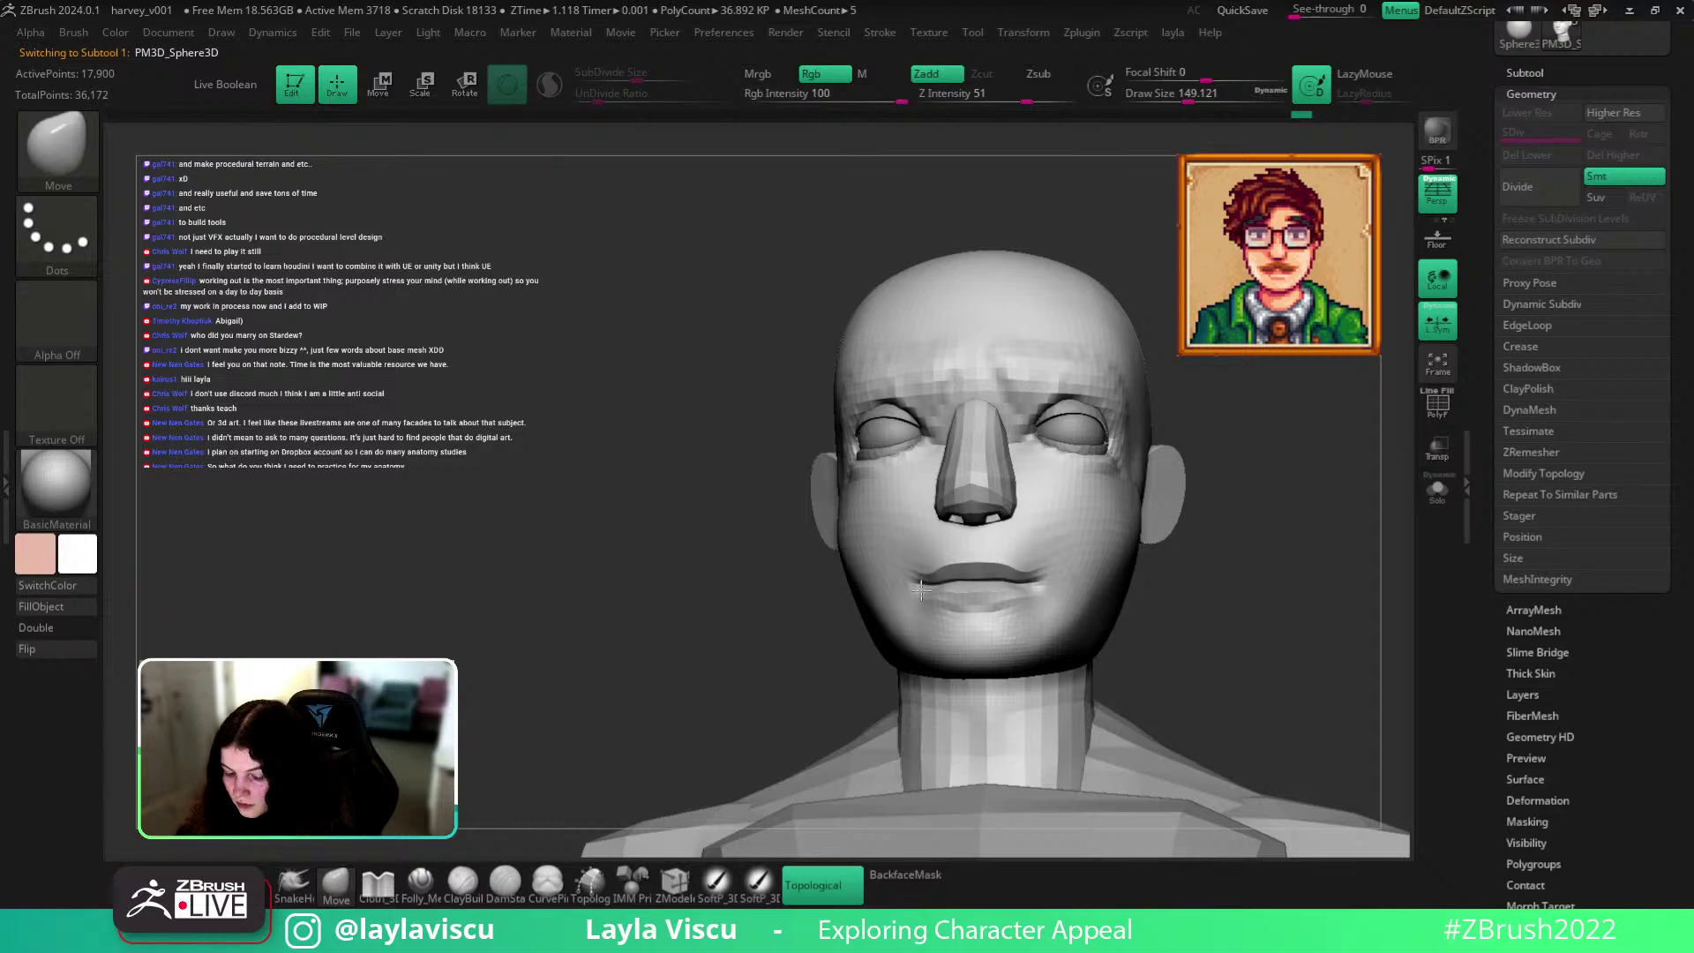
Pull the mouth corners inward with a smaller Move brush and check the face in profile.
shift+drag(1220, 609, 1226, 685)
drag(1213, 609, 1158, 609)
key(s)
drag(1035, 579, 1015, 586)
drag(1296, 577, 1022, 450)
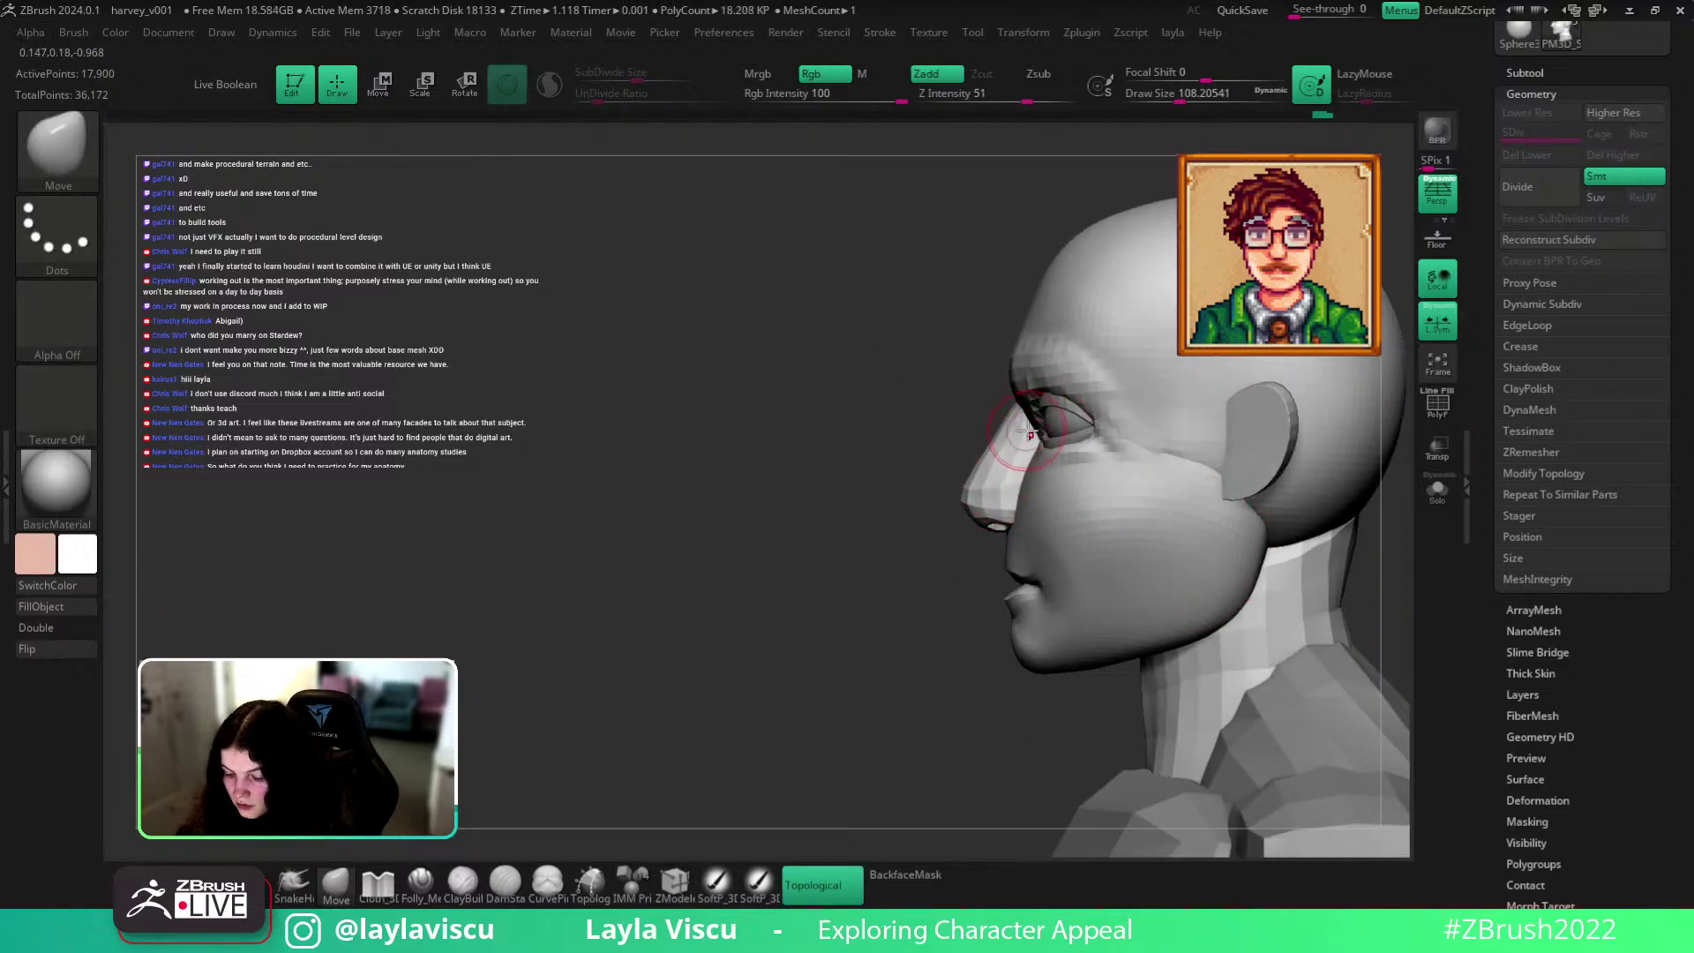
mouse_move(963, 536)
mouse_down()
mouse_move(1153, 492)
mouse_move(1323, 556)
mouse_move(1097, 416)
mouse_up()
key([)
Select the eyelid subtool and thin and reshape the lid rims with the Move brush at a size of about 71.
alt+click(1016, 415)
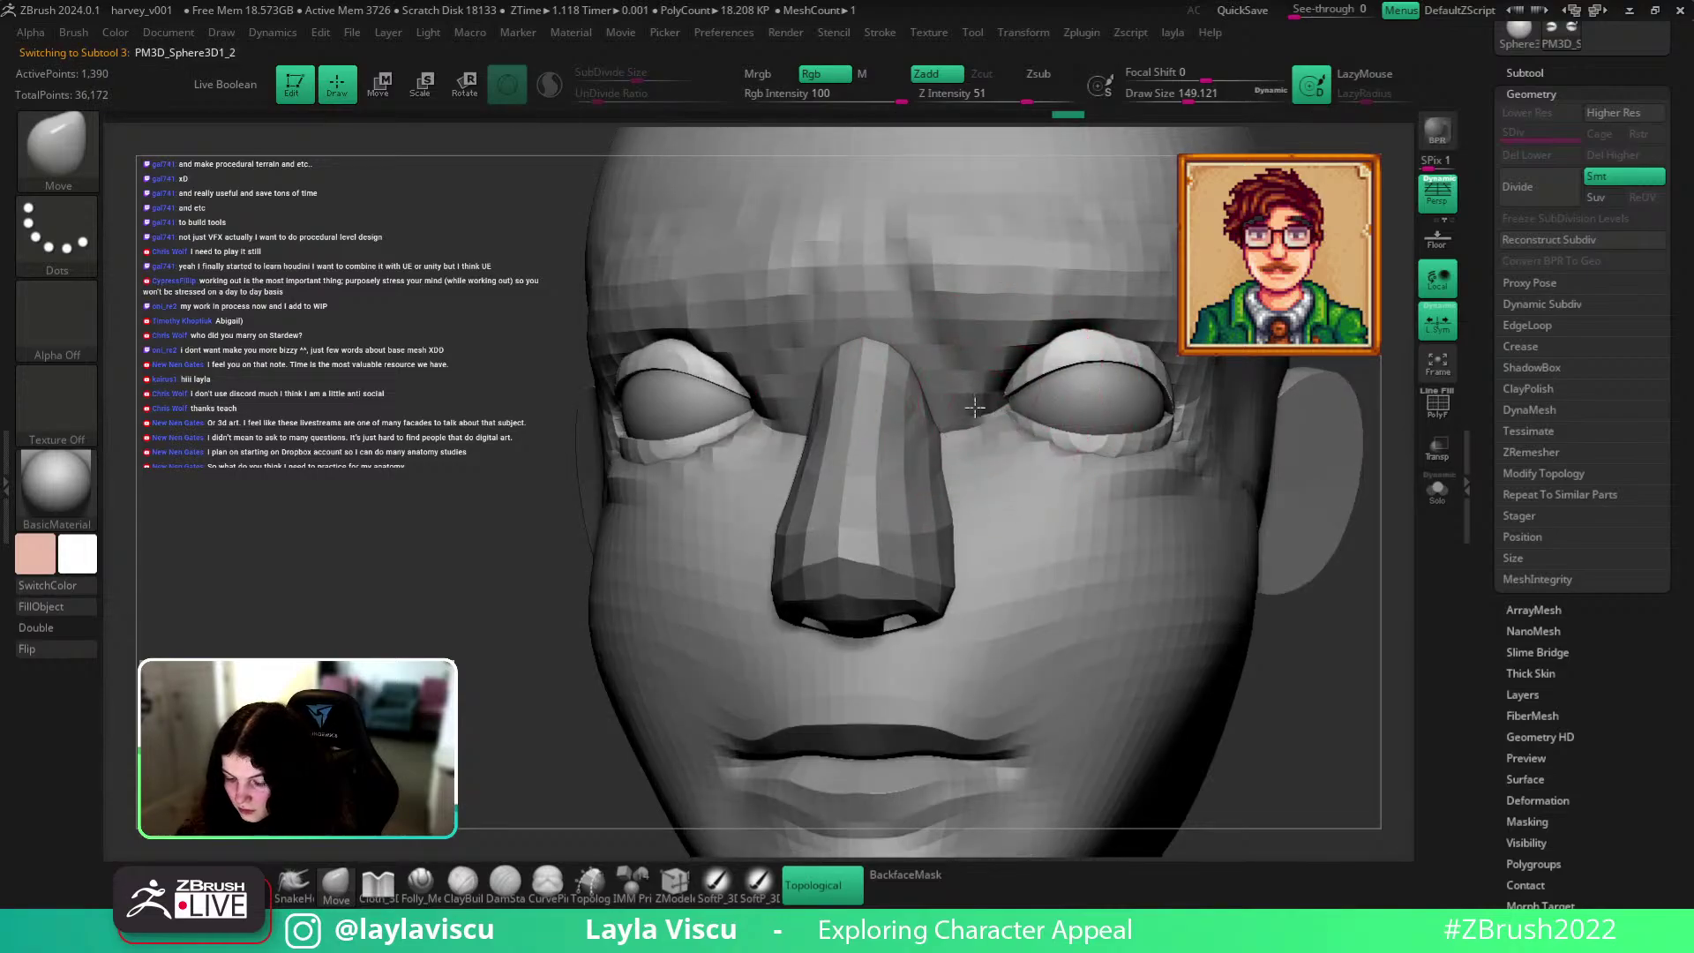
key([)
key([)
key([)
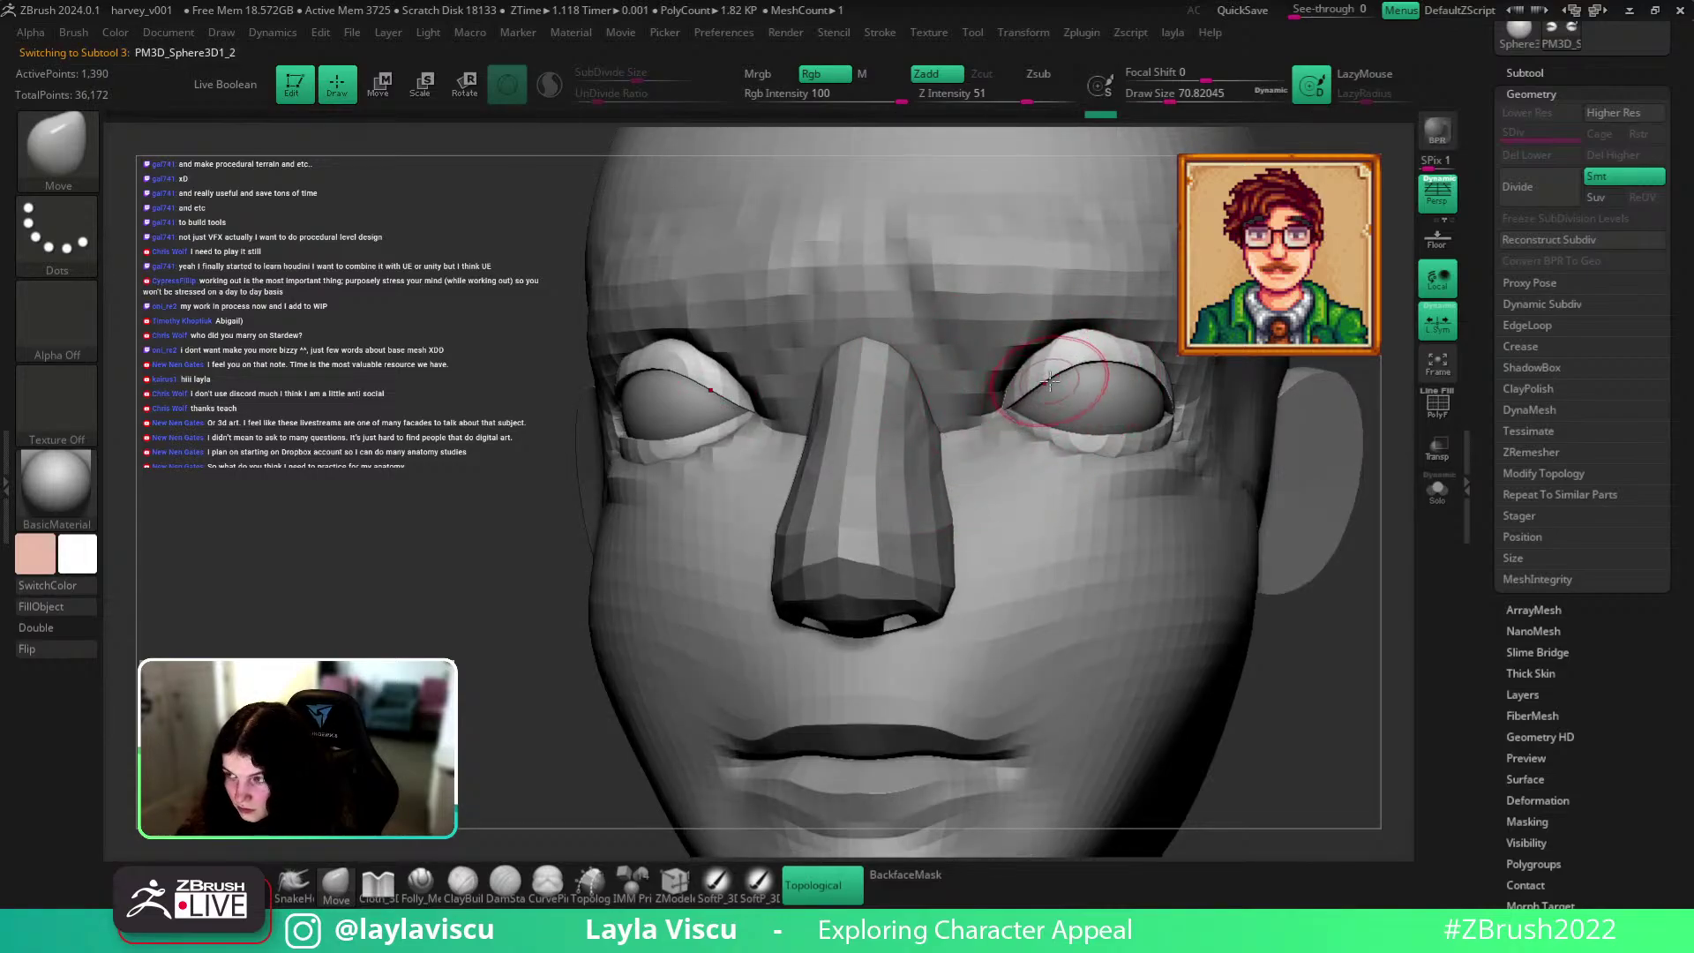
shift+drag(1267, 726, 1279, 653)
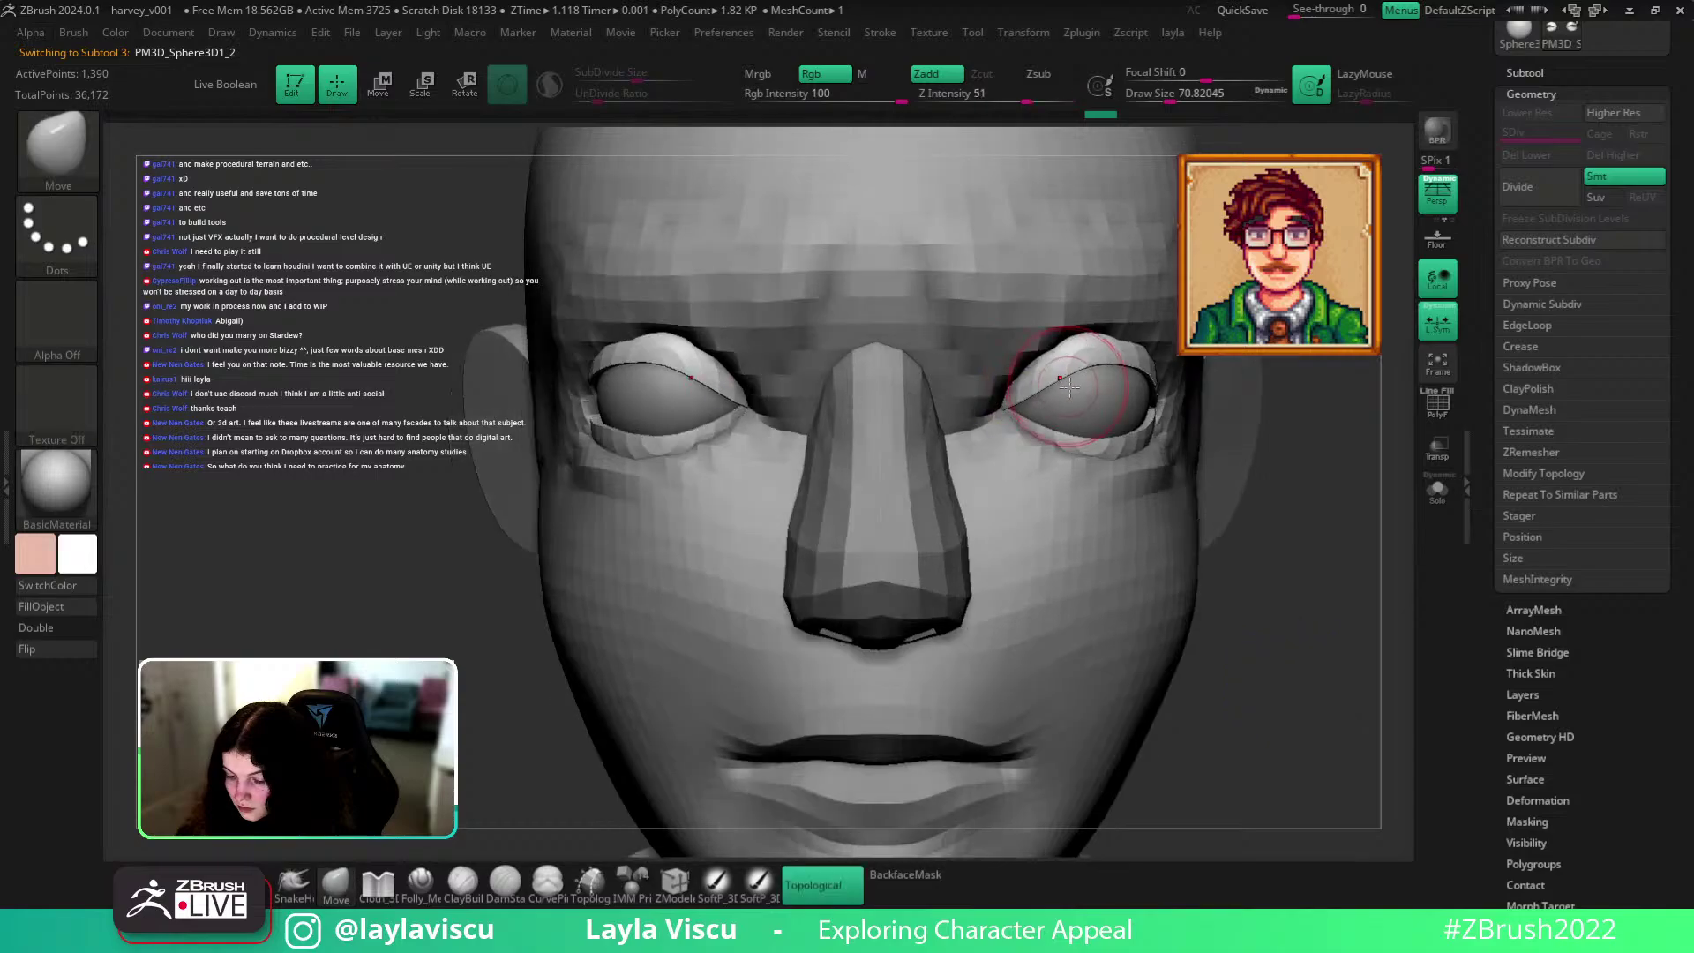
drag(1270, 480, 496, 528)
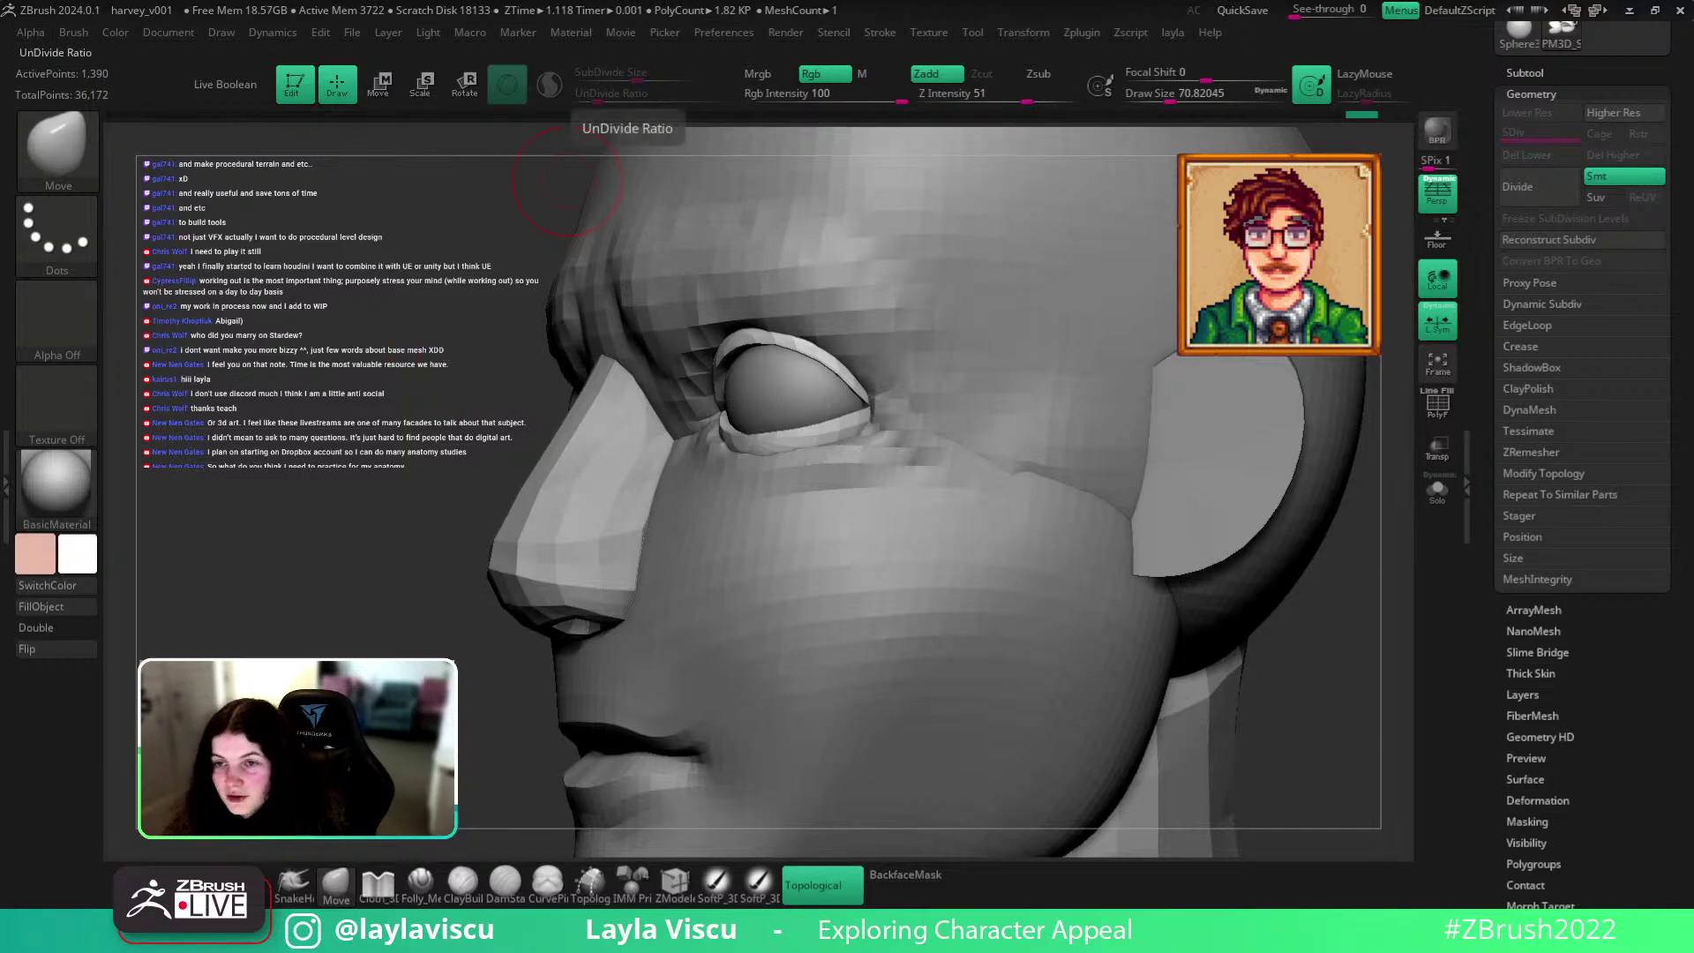
drag(1285, 703, 1008, 449)
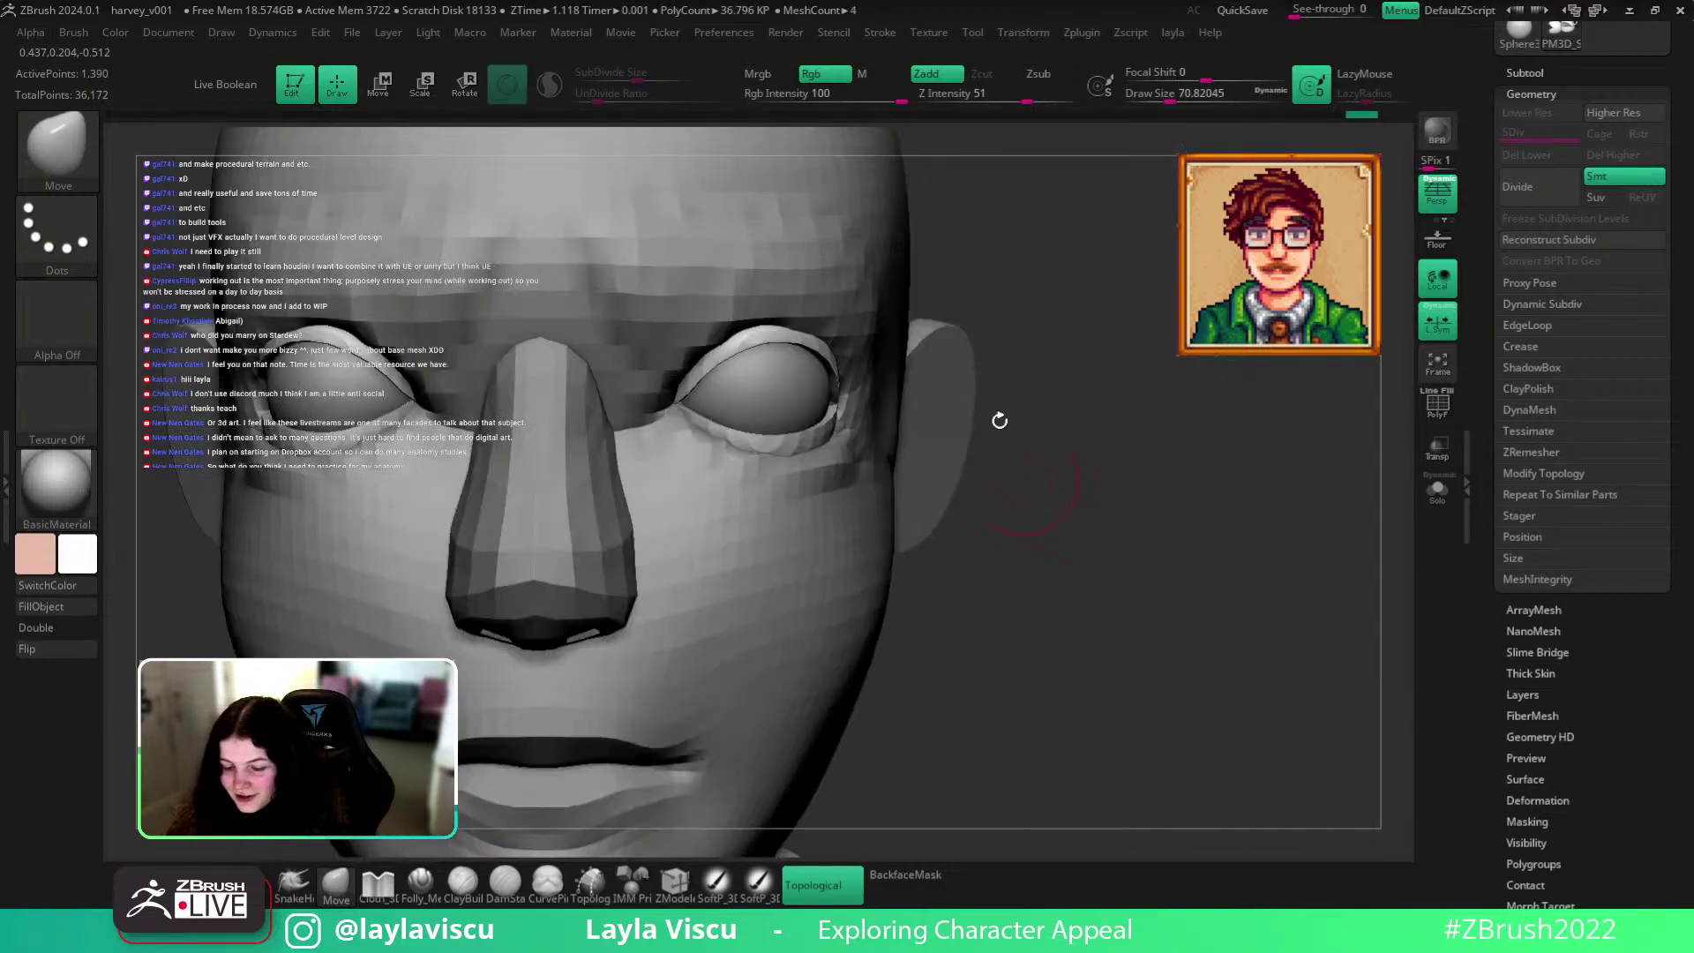
Isolate the eyelids with polygroup wireframe shown, and set ZRemesher to keep groups with a target polygon count of about 1.42.
drag(1138, 481, 1129, 537)
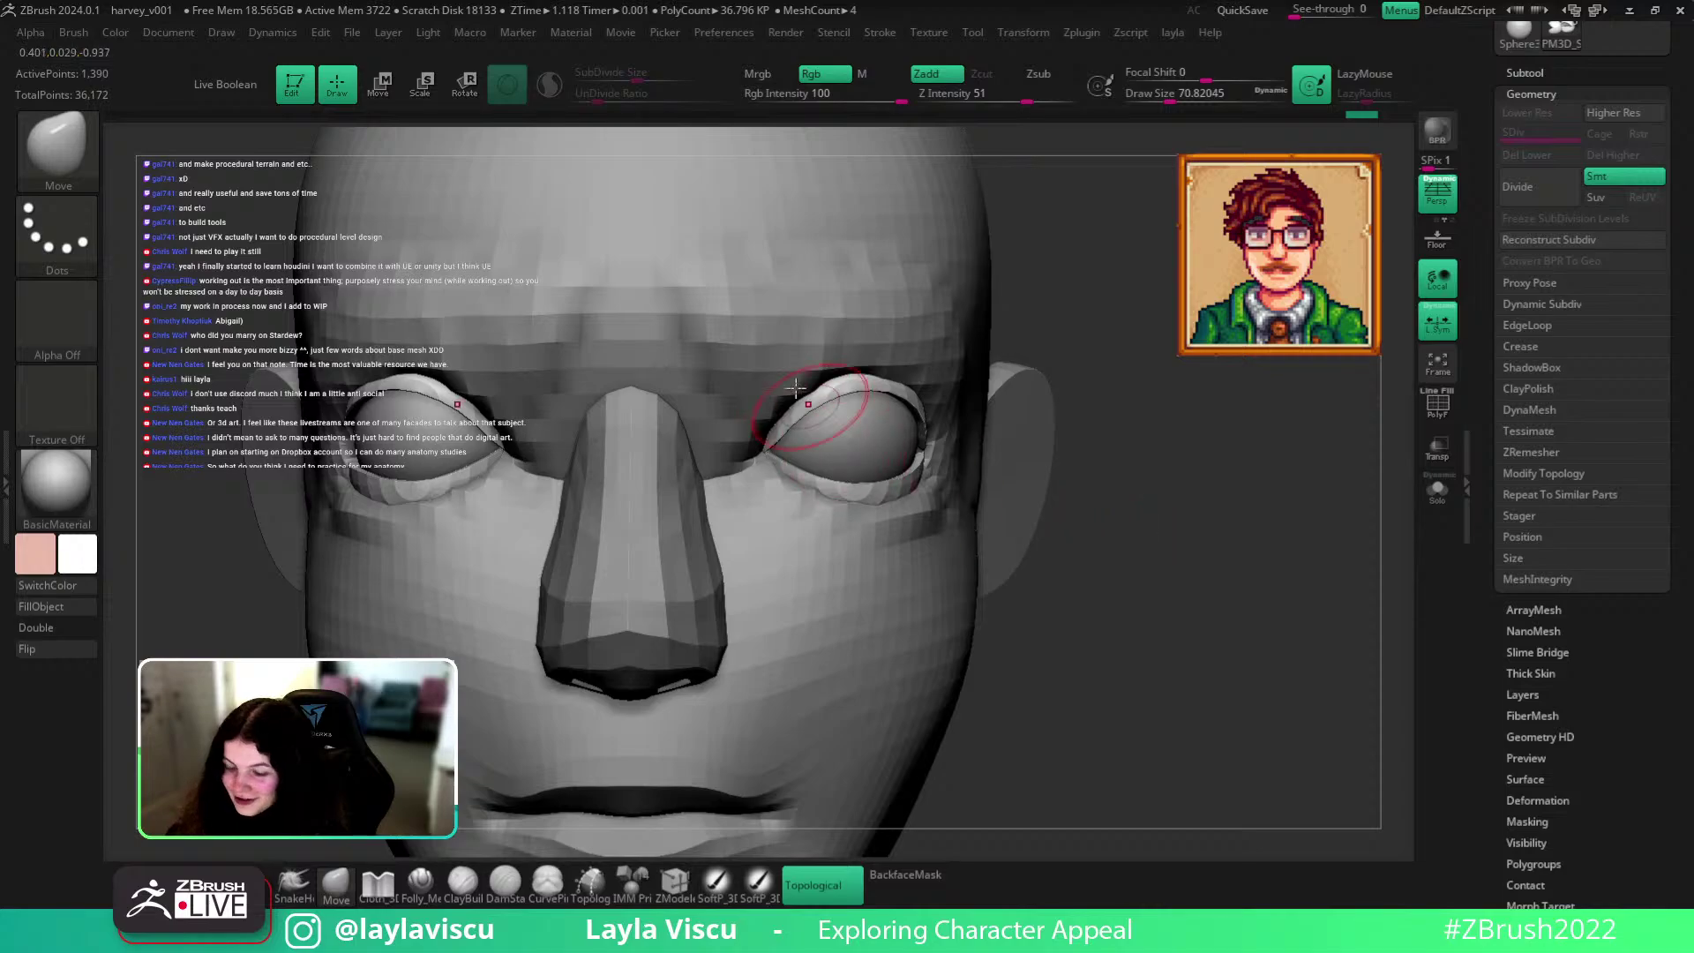
click(1437, 403)
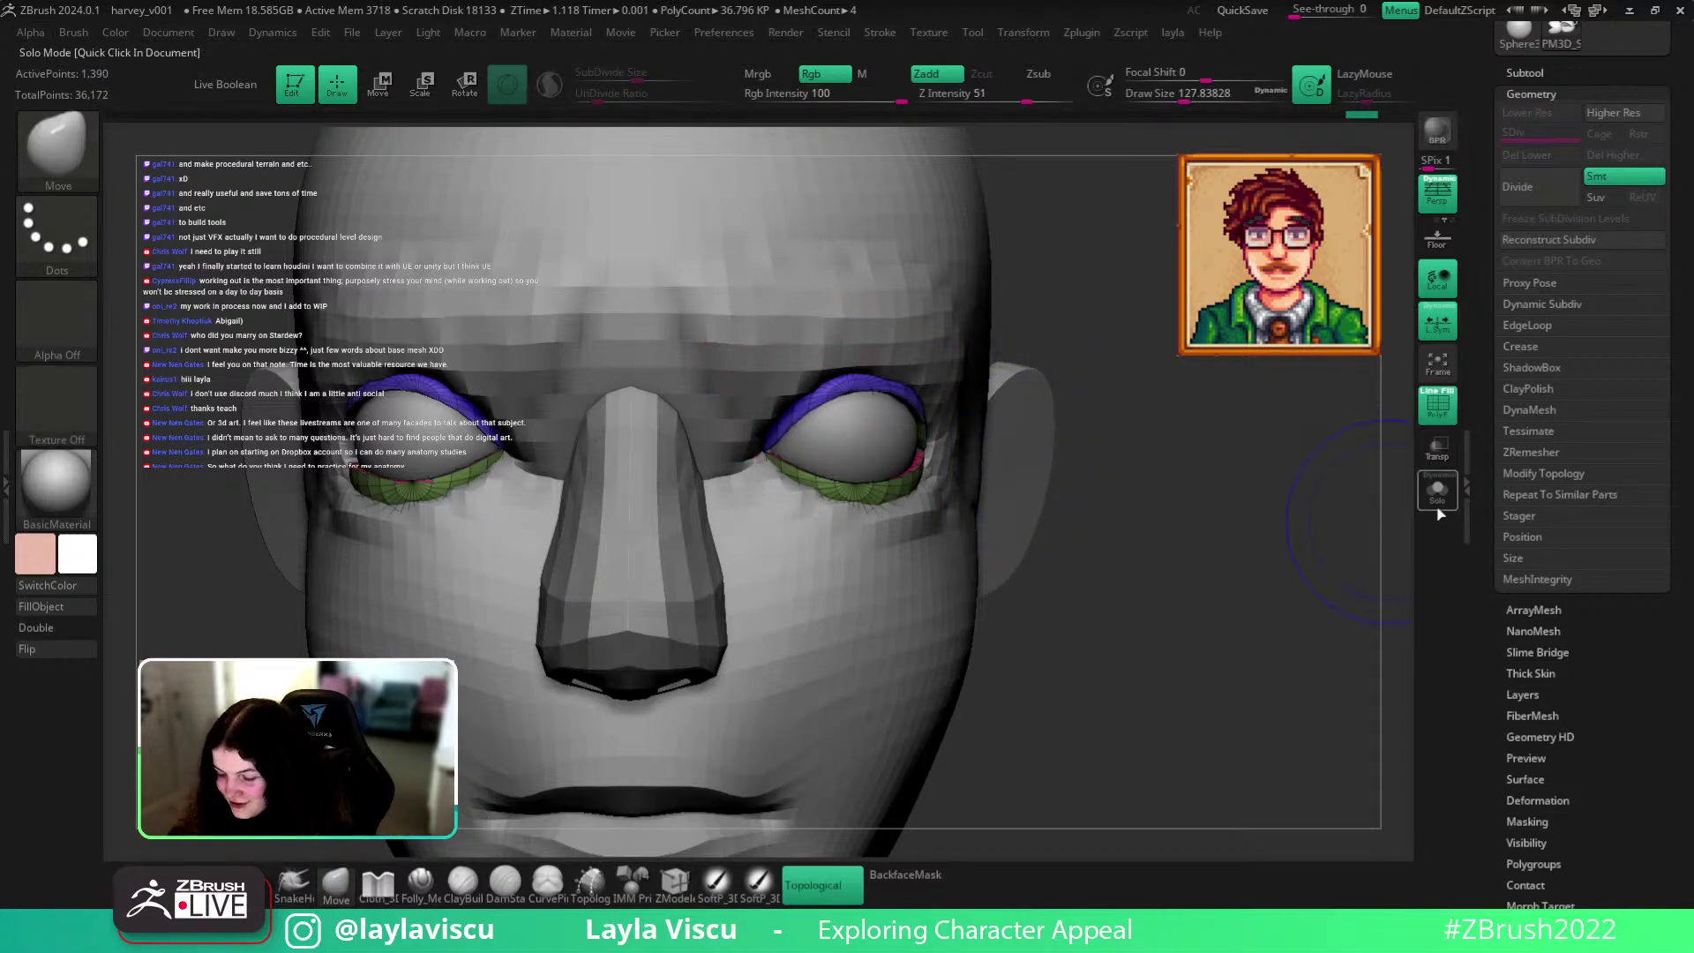
click(1437, 504)
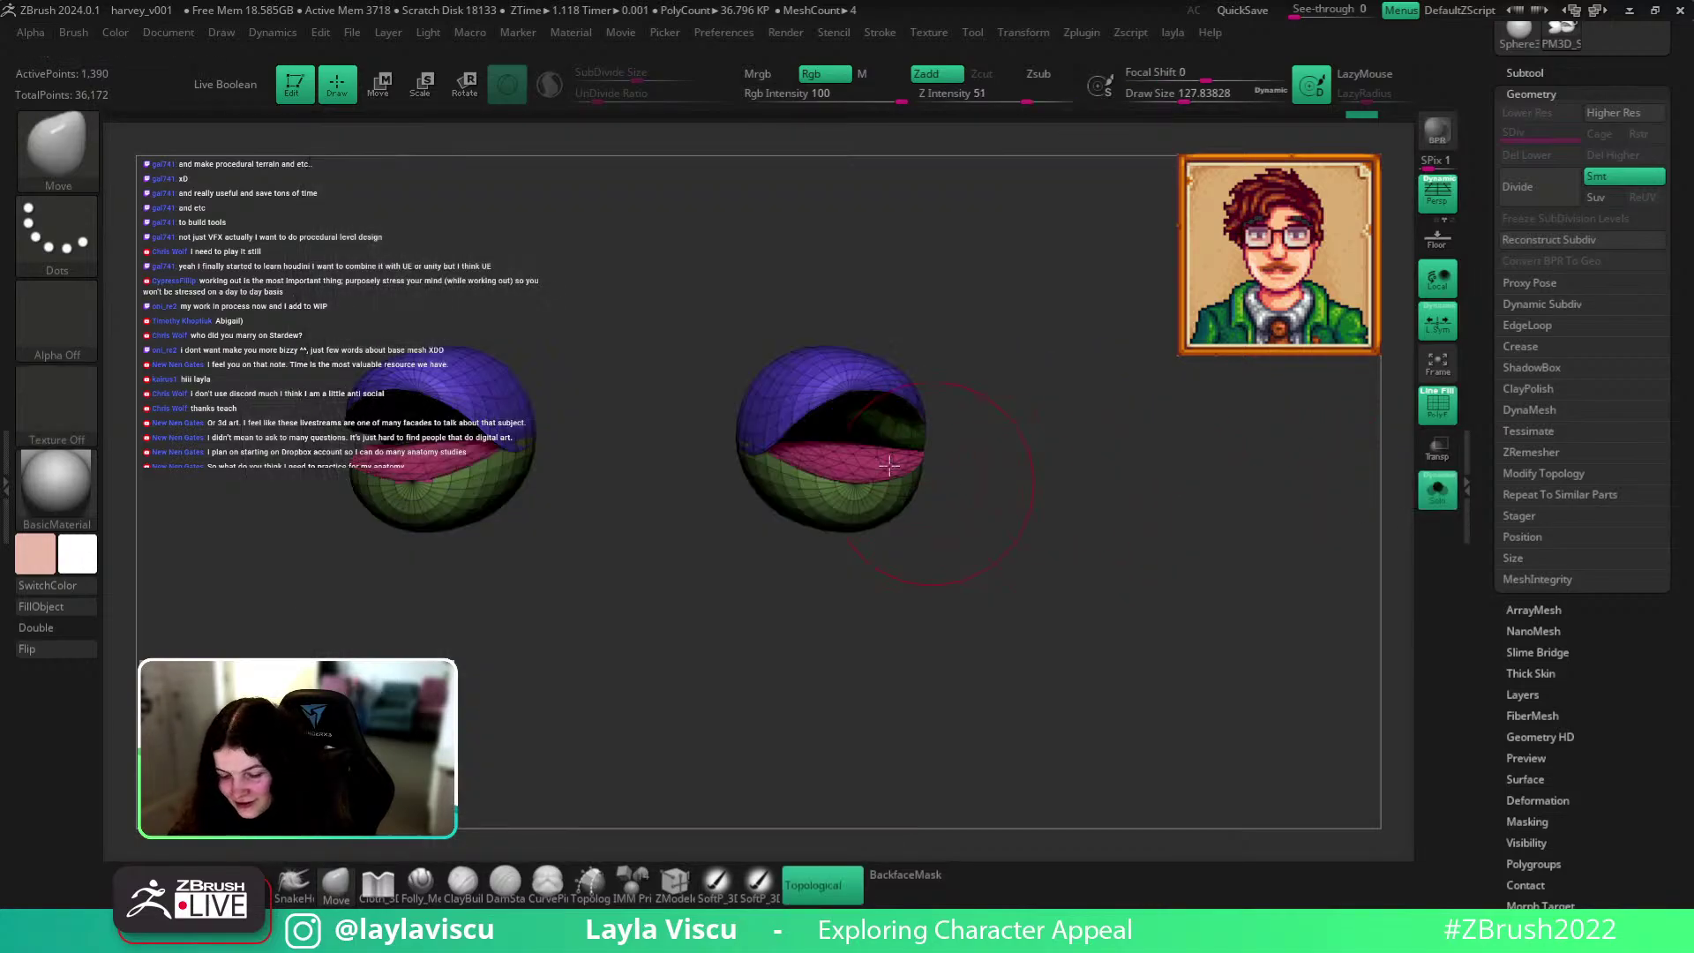
click(1510, 454)
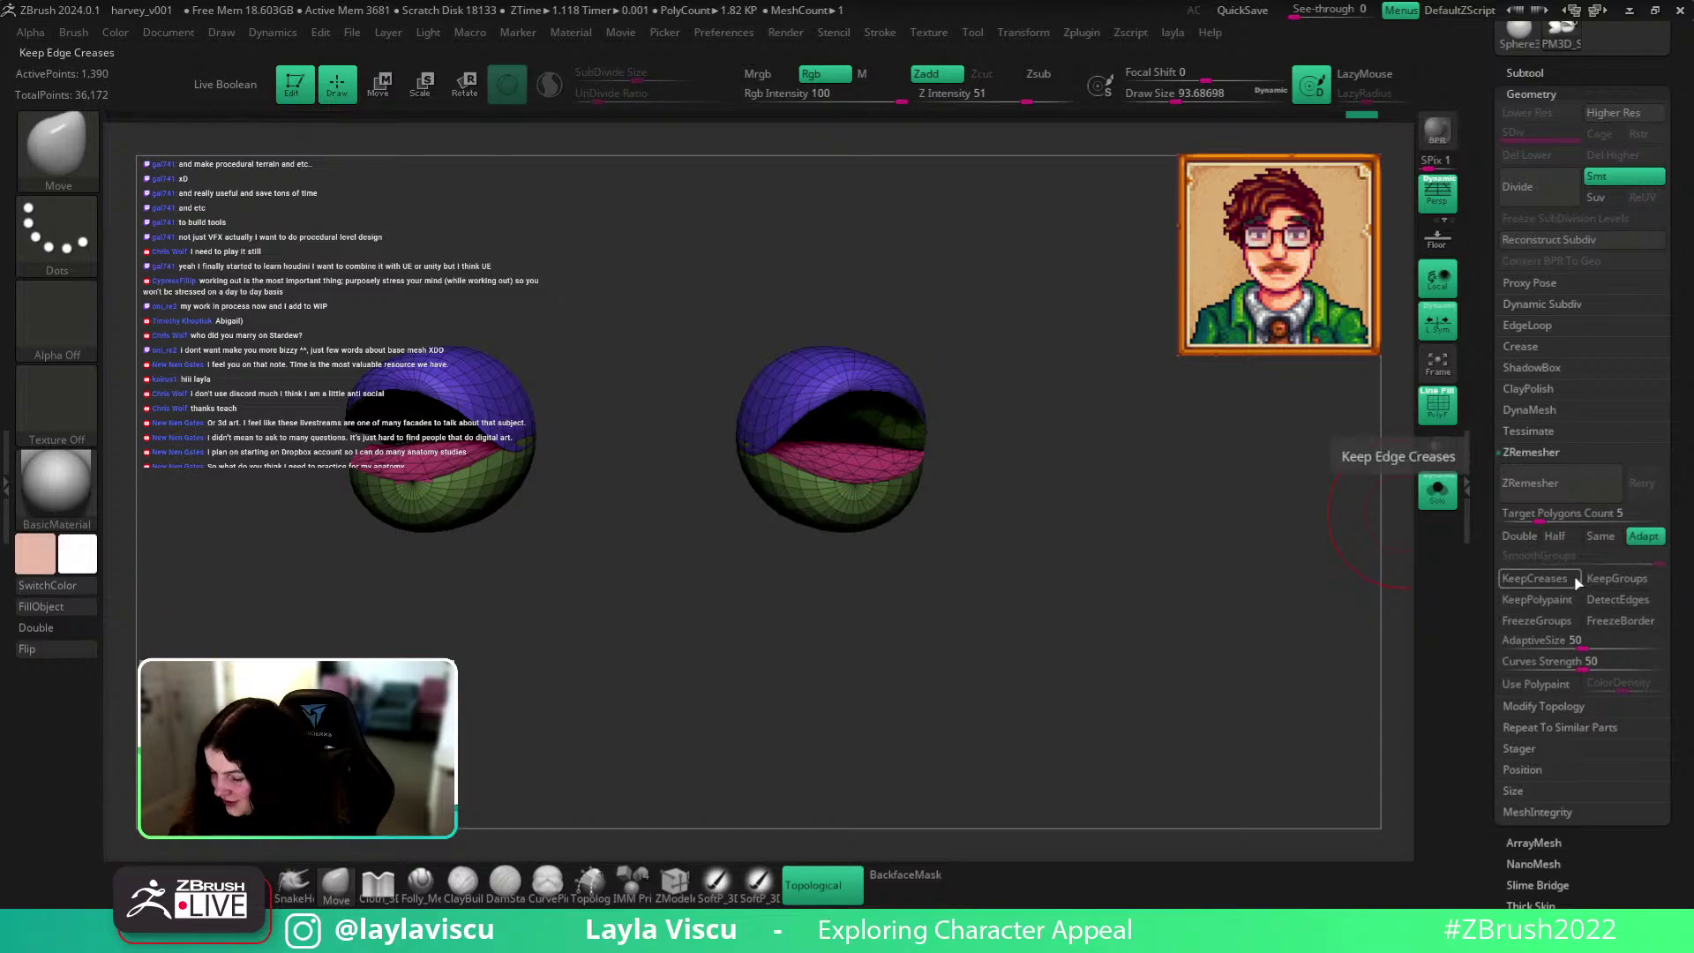
click(1595, 583)
drag(1533, 513, 1525, 513)
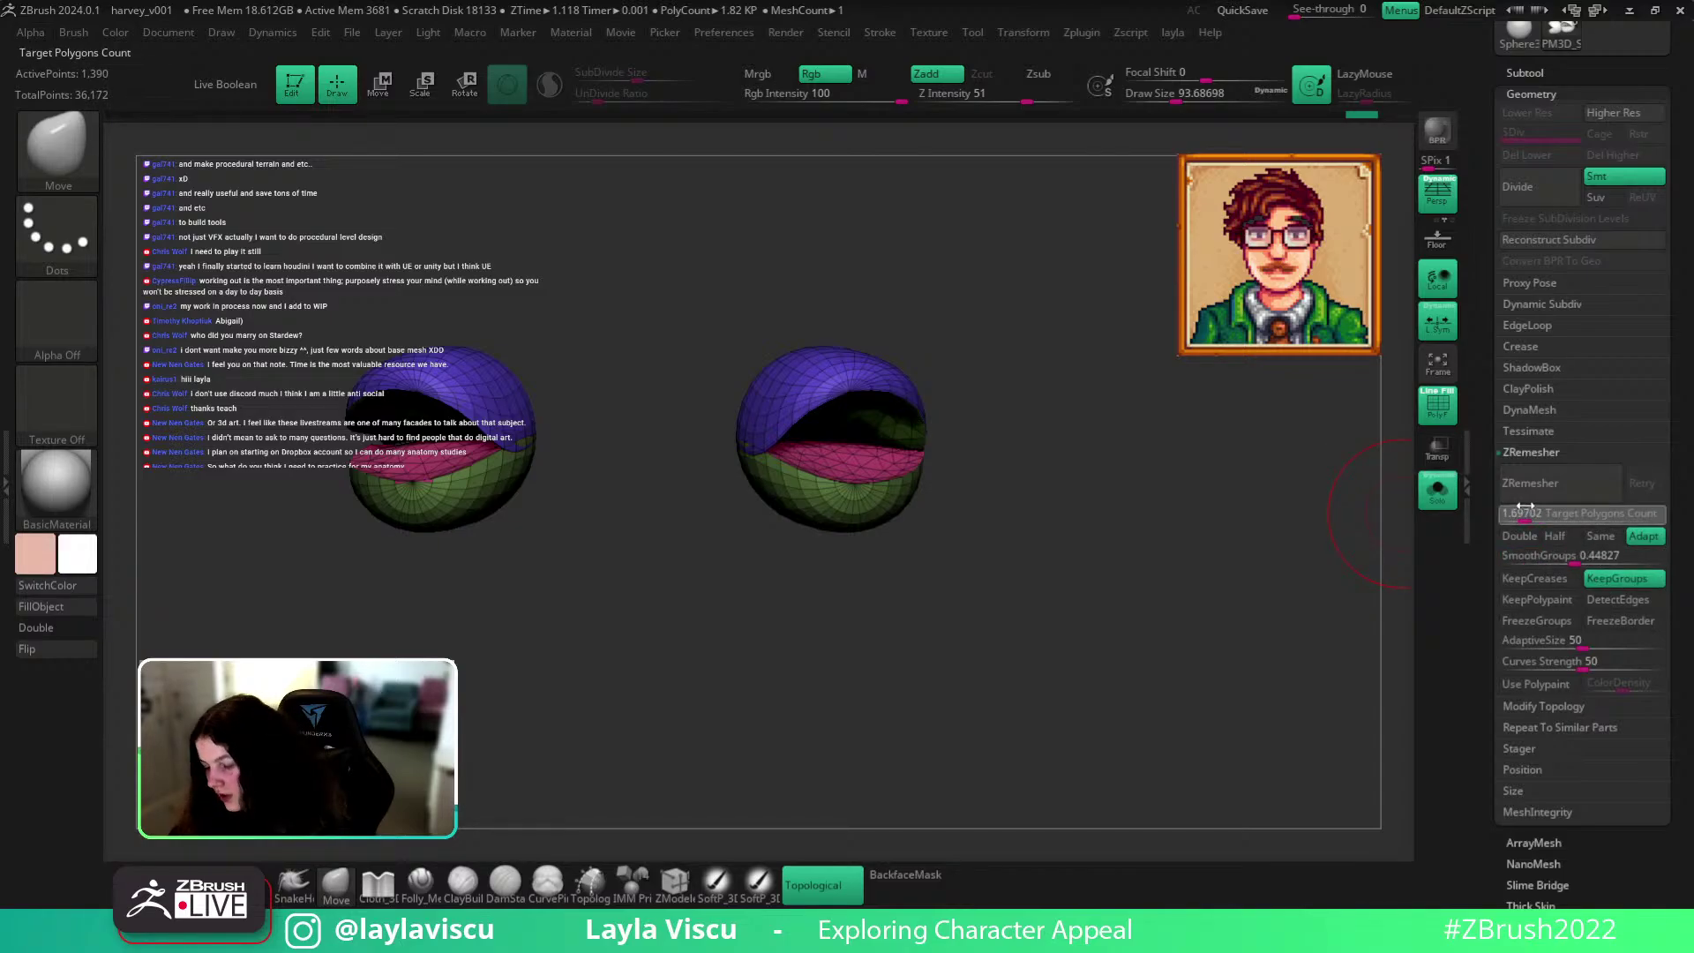
drag(1067, 582, 1191, 494)
drag(1531, 520, 1515, 521)
drag(1240, 575, 1249, 588)
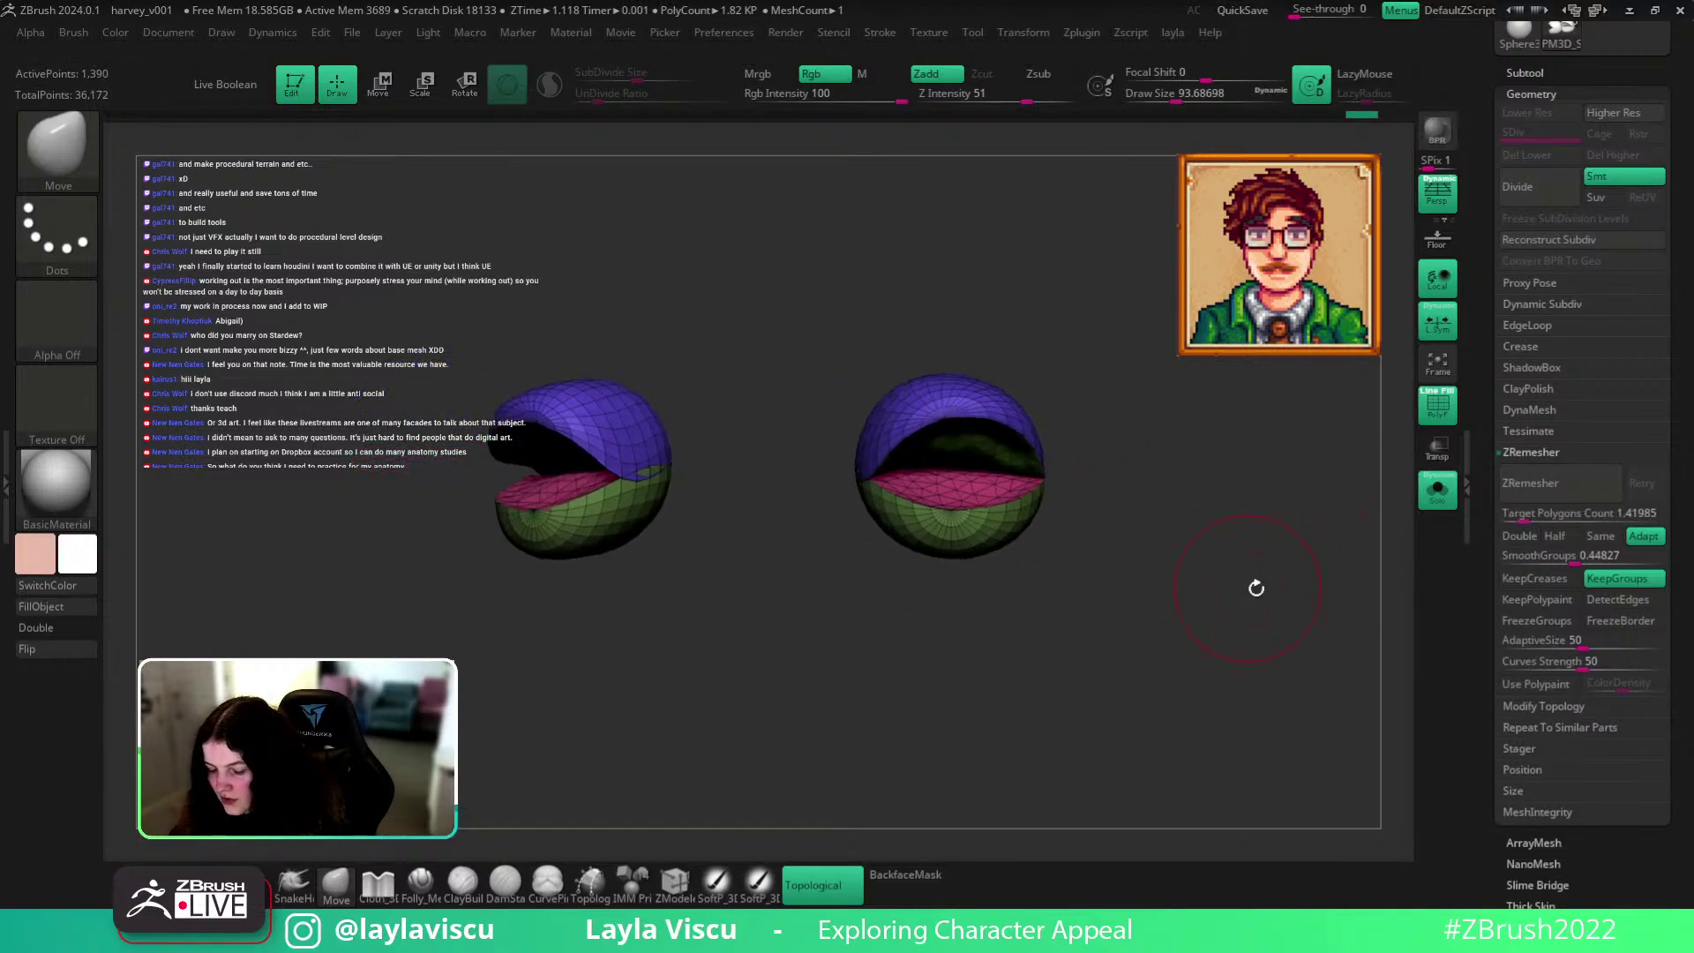
Try ZRemeshing the eyelids with group smoothing set to about 0.39.
drag(1579, 556, 1563, 556)
click(1541, 483)
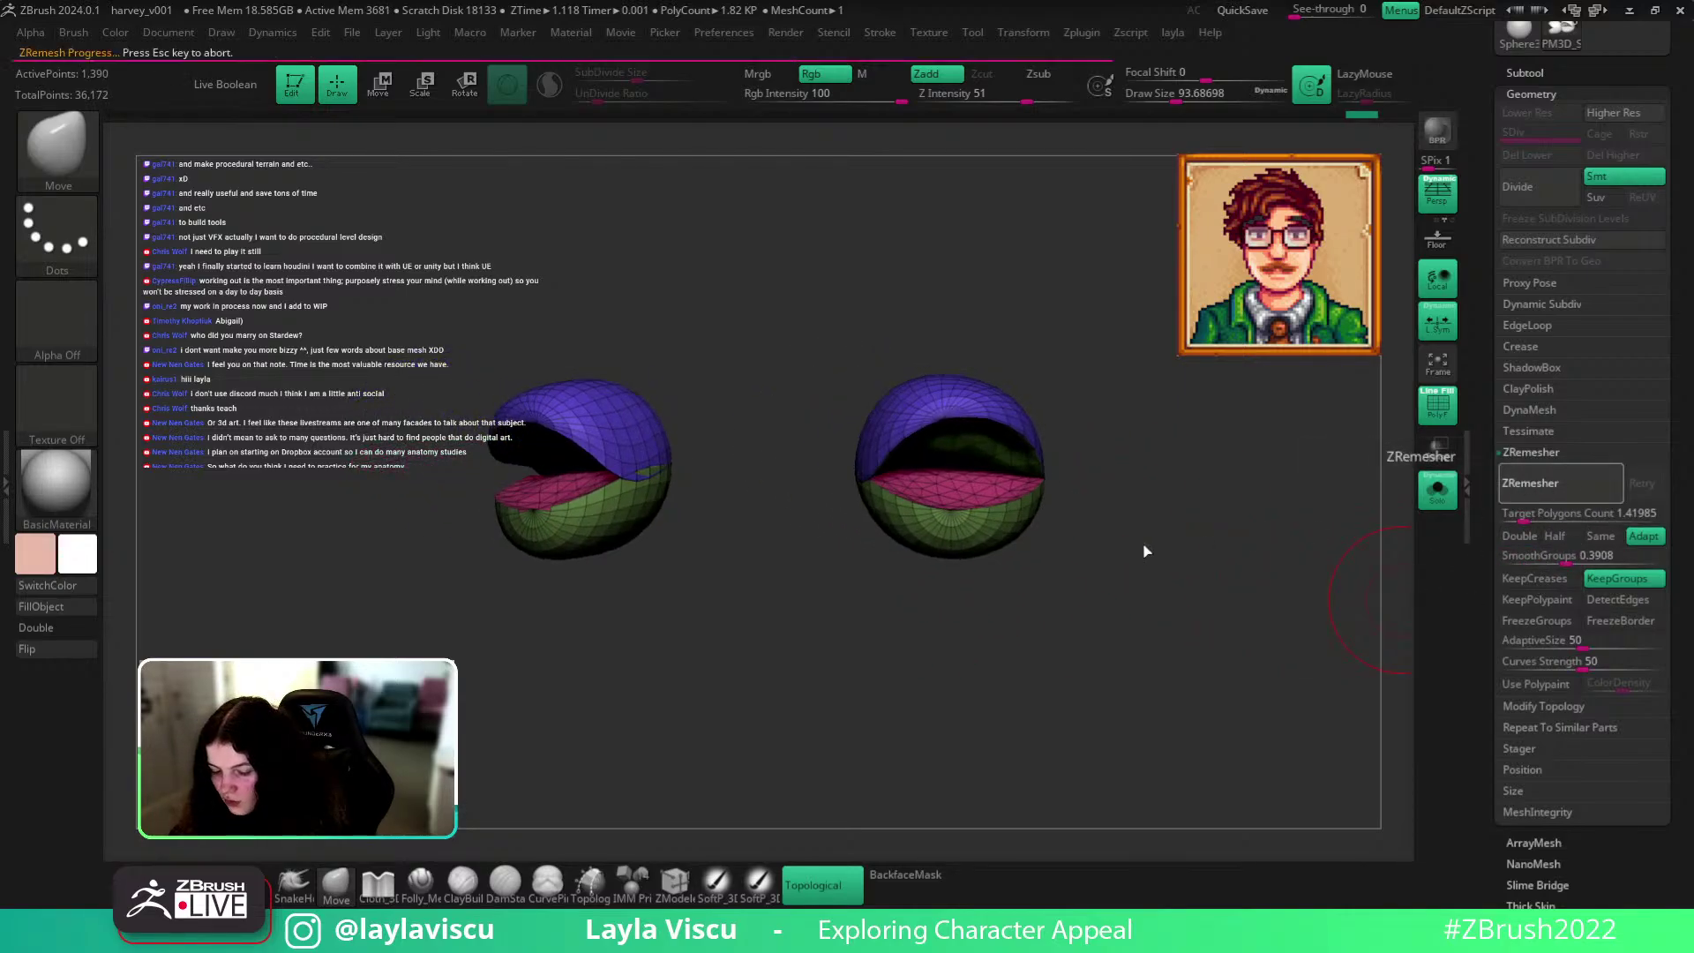
drag(1148, 543, 1376, 569)
Set the ZRemesher group smoothing to about 0.05, try remeshing the eyelids and undo the result.
drag(1564, 556, 1527, 532)
click(1535, 484)
click(1546, 492)
drag(1256, 524, 1234, 515)
key(ctrl+z)
Mirror and weld the eyelids, and ZRemesh them with a target polygon count of about 0.75.
key(space)
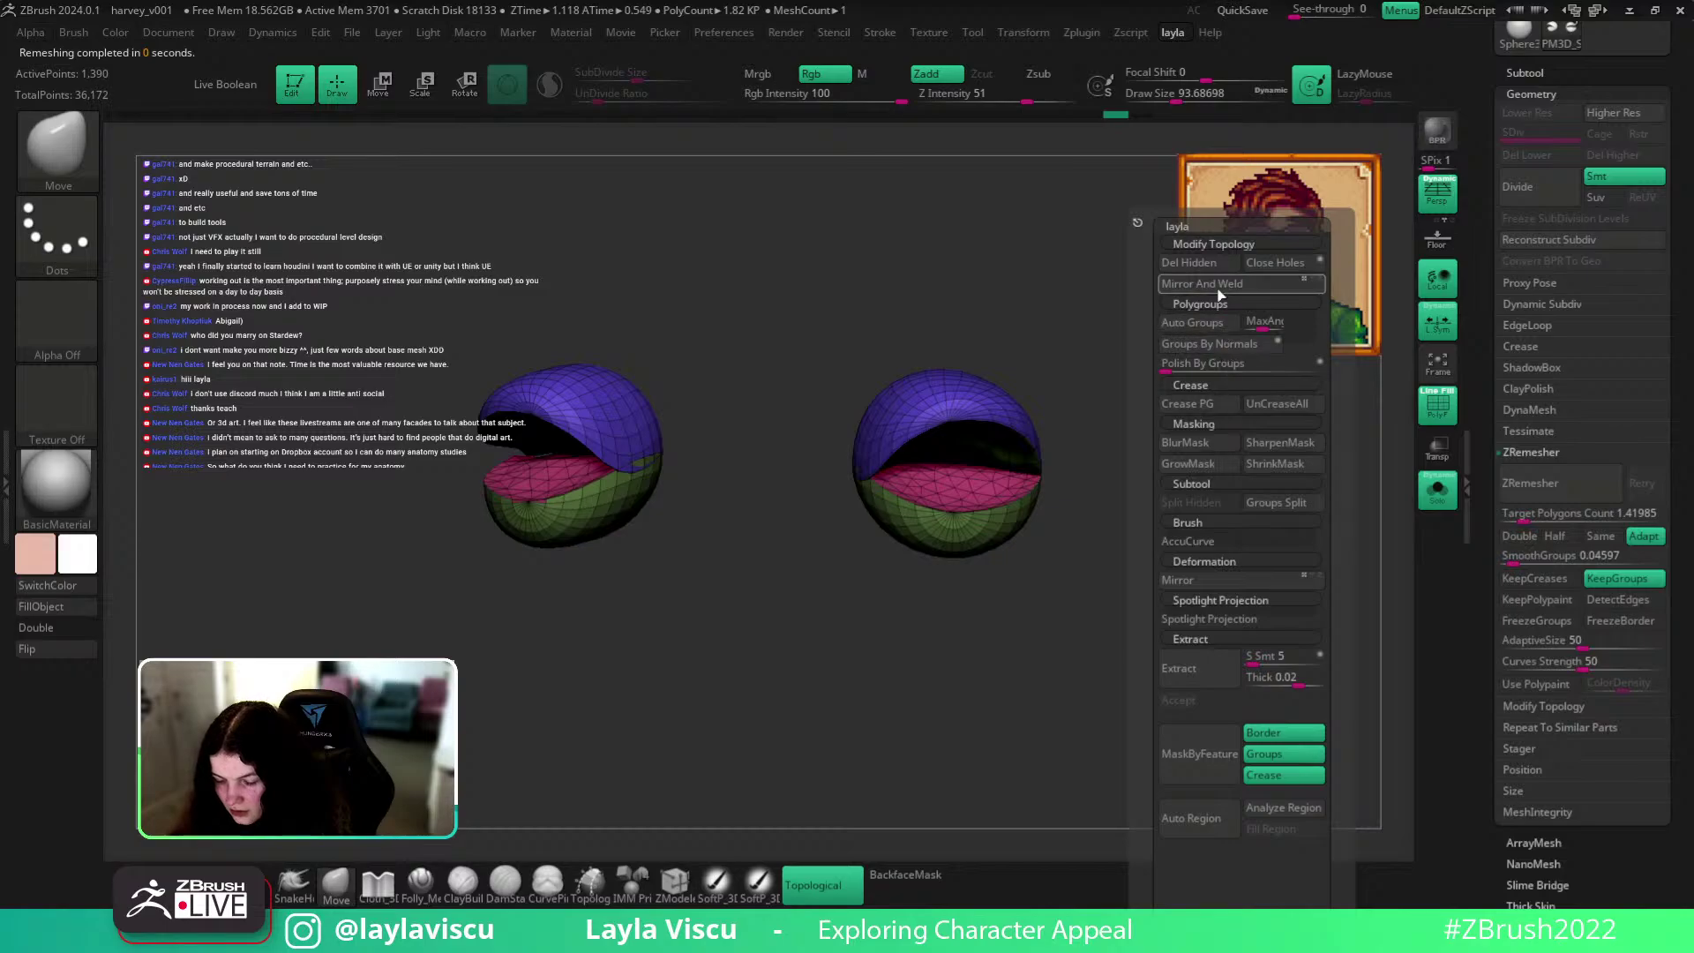
click(1251, 270)
click(1247, 287)
click(1518, 494)
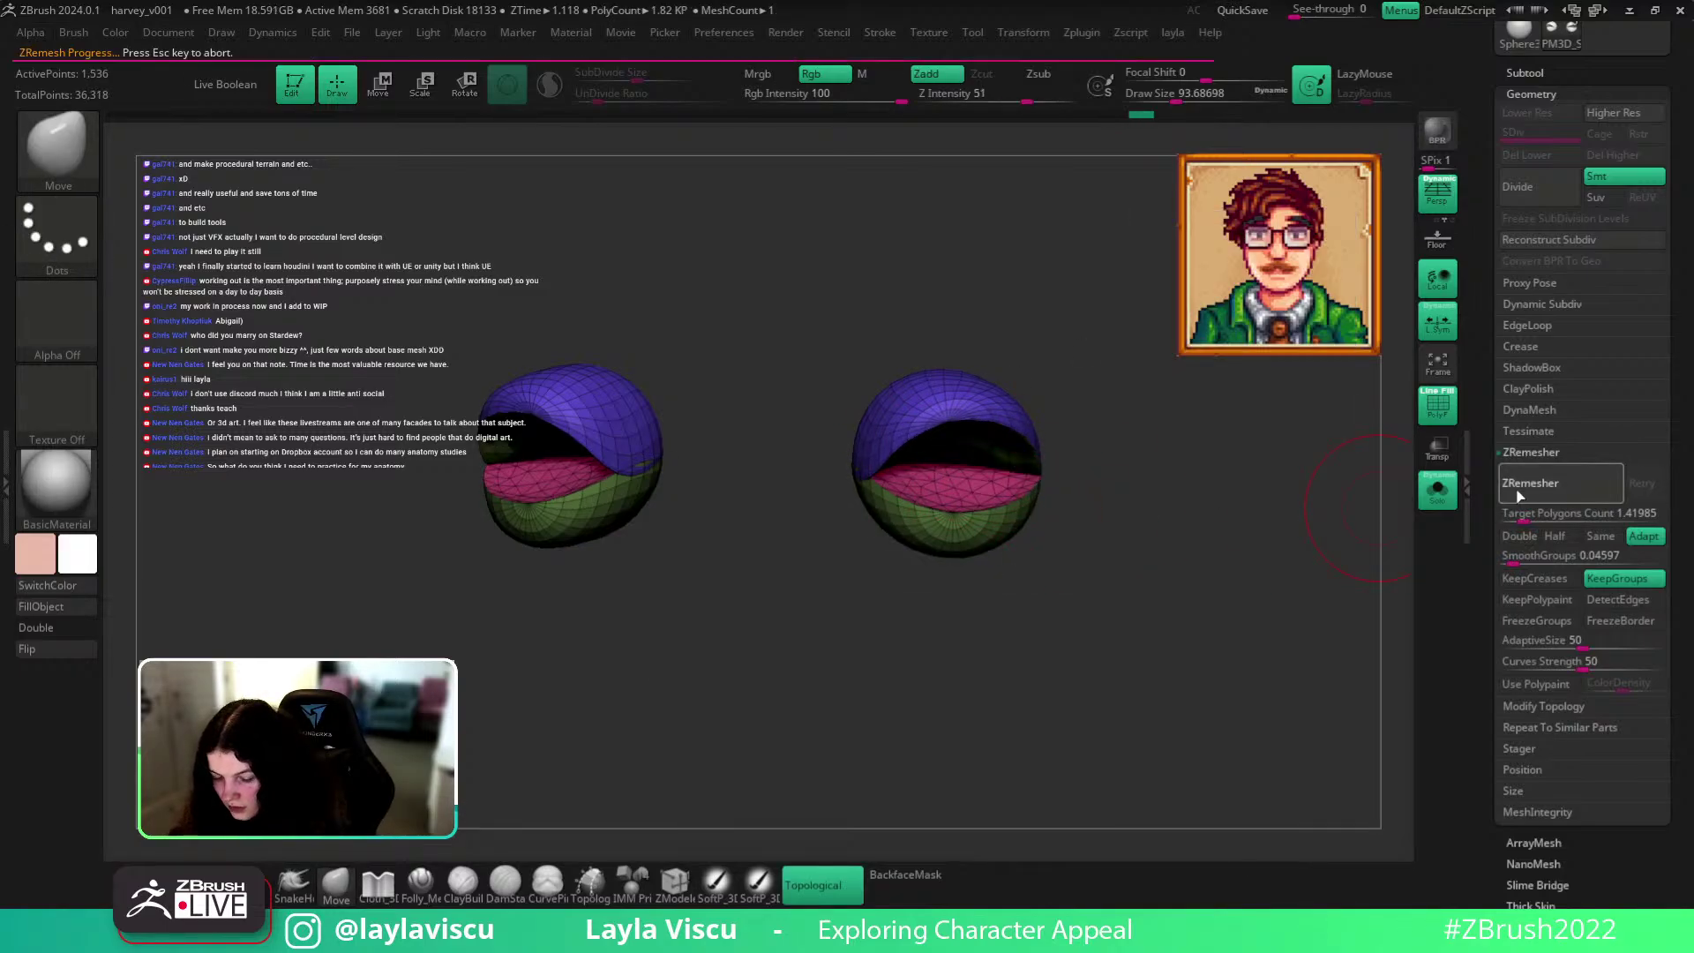
mouse_move(1180, 491)
mouse_down()
mouse_move(1135, 492)
mouse_move(1221, 495)
mouse_move(1173, 492)
mouse_move(1168, 397)
mouse_move(1176, 495)
mouse_up()
click(1519, 515)
drag(1521, 517, 1512, 517)
click(1531, 483)
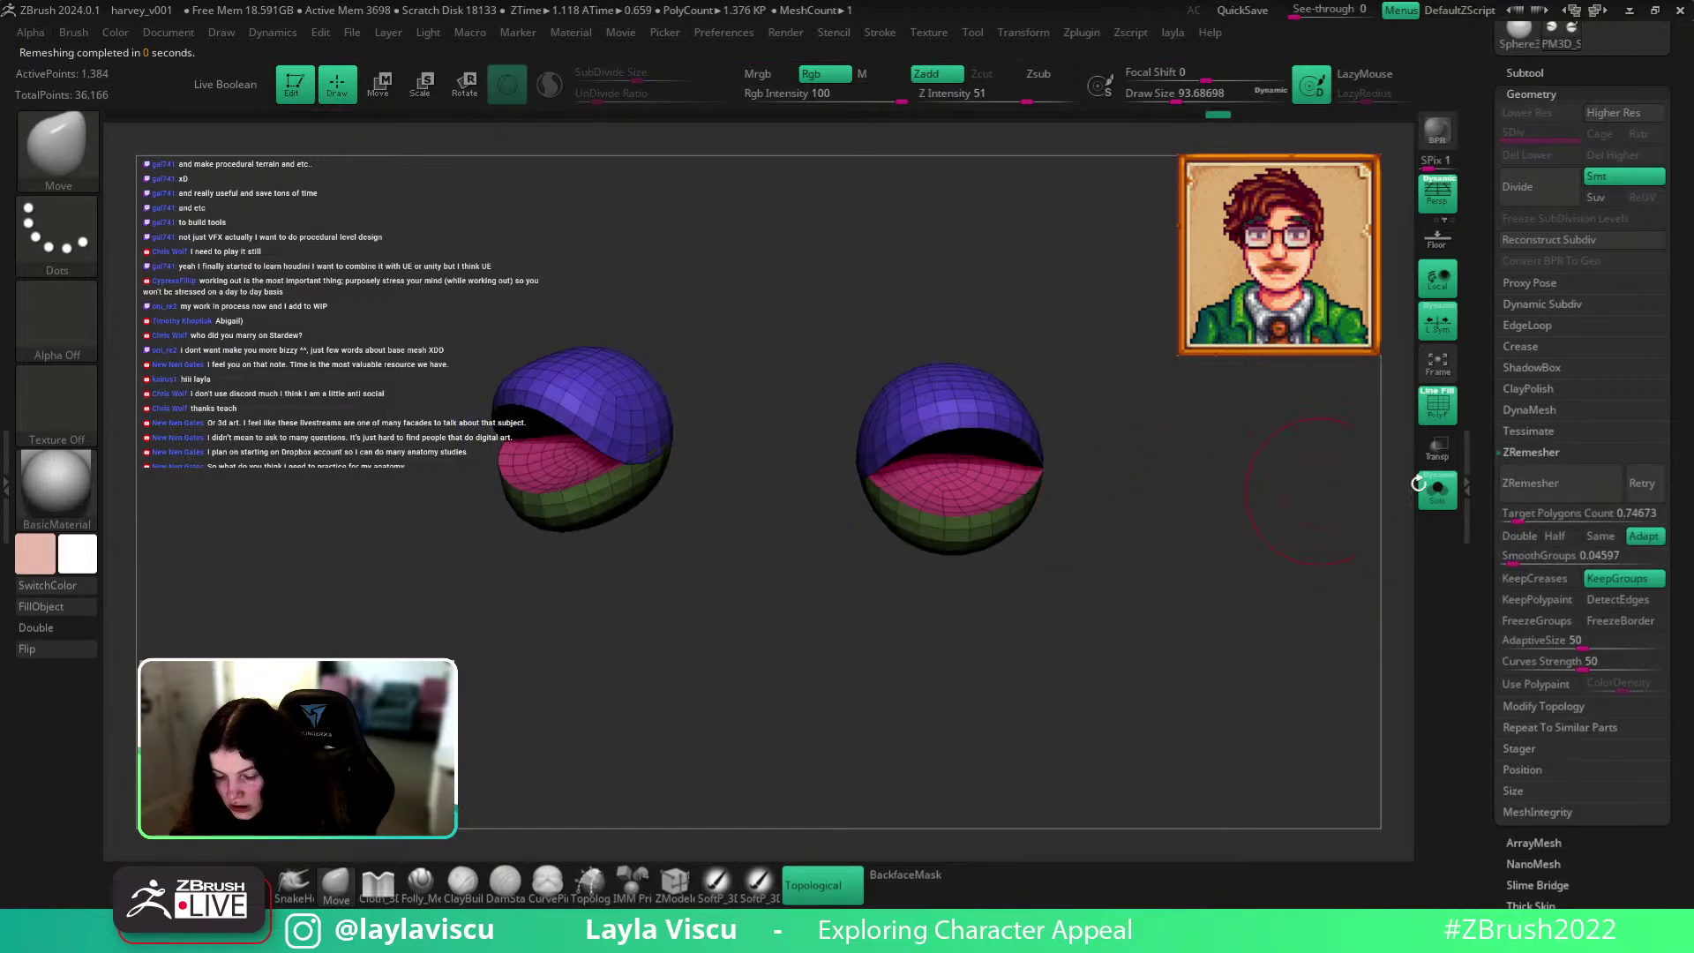
Show the whole bust, crease the eyelids' polygroup borders, and preview them with dynamic subdivision and the wireframe hidden.
click(1437, 489)
mouse_move(1406, 491)
mouse_down()
mouse_move(1134, 529)
mouse_move(1257, 579)
mouse_move(1174, 600)
mouse_up()
click(674, 883)
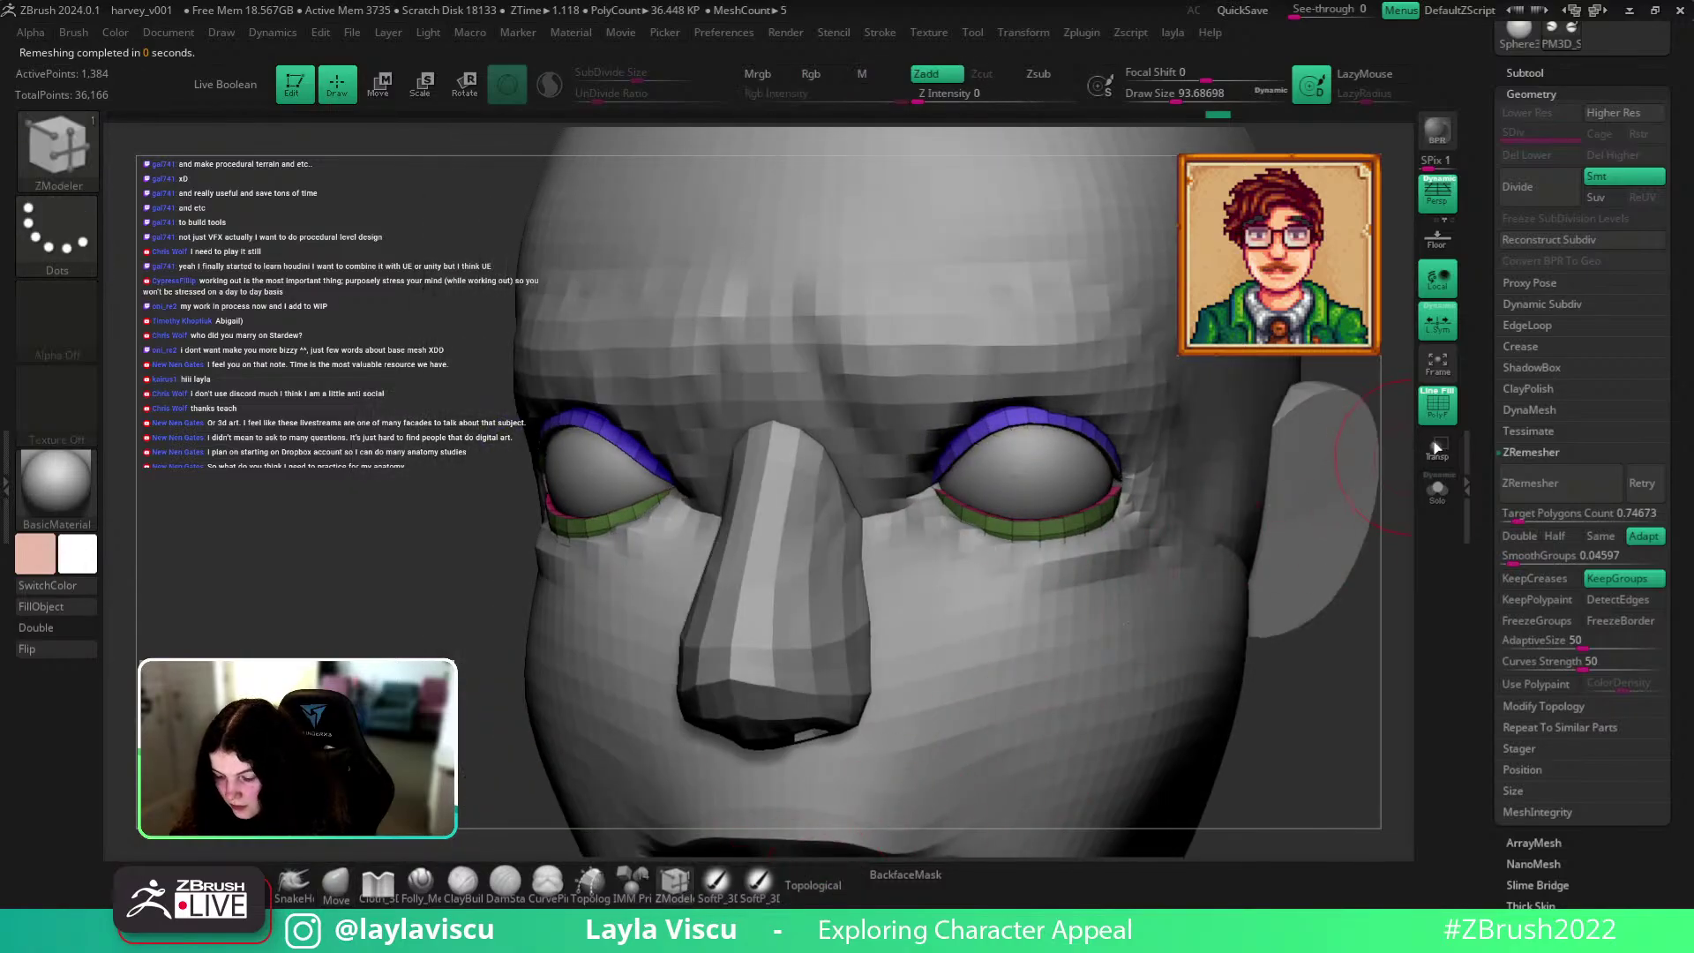
click(1535, 347)
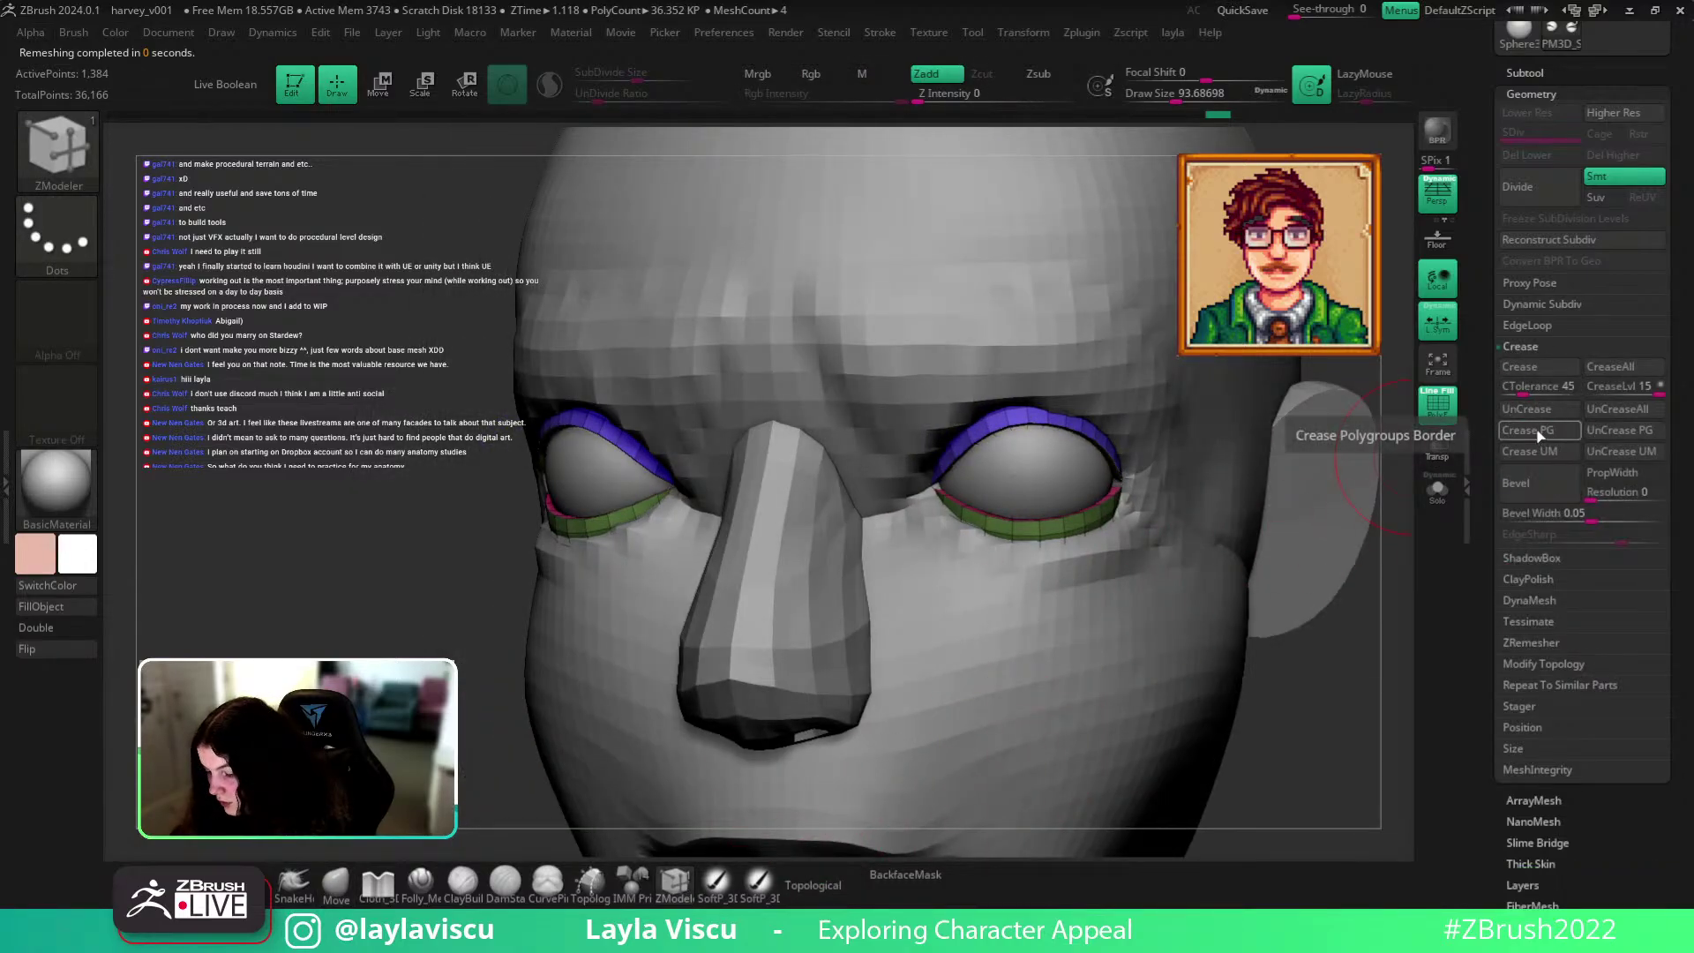
key(d)
key(shift+f)
shift+right_drag(1376, 736, 612, 753)
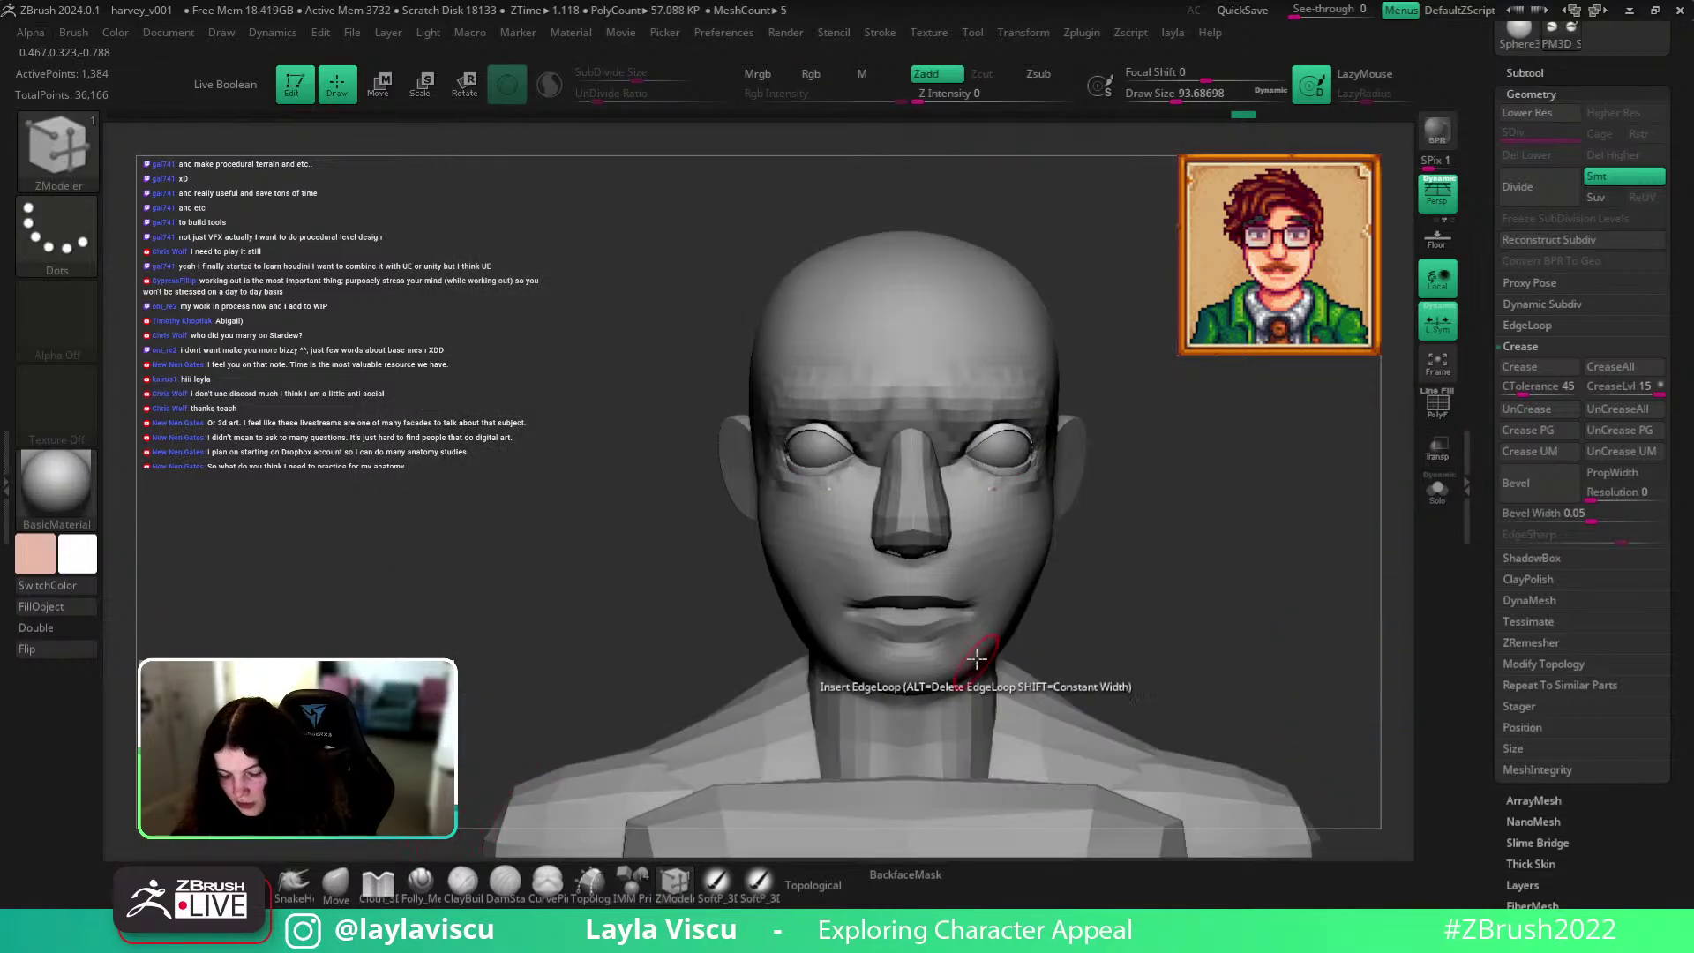
Switch to the Move brush, check the eyelids against the face, and make the head the active subtool.
mouse_move(1146, 484)
ctrl+right_down()
mouse_move(1240, 565)
mouse_move(1207, 492)
ctrl+right_up()
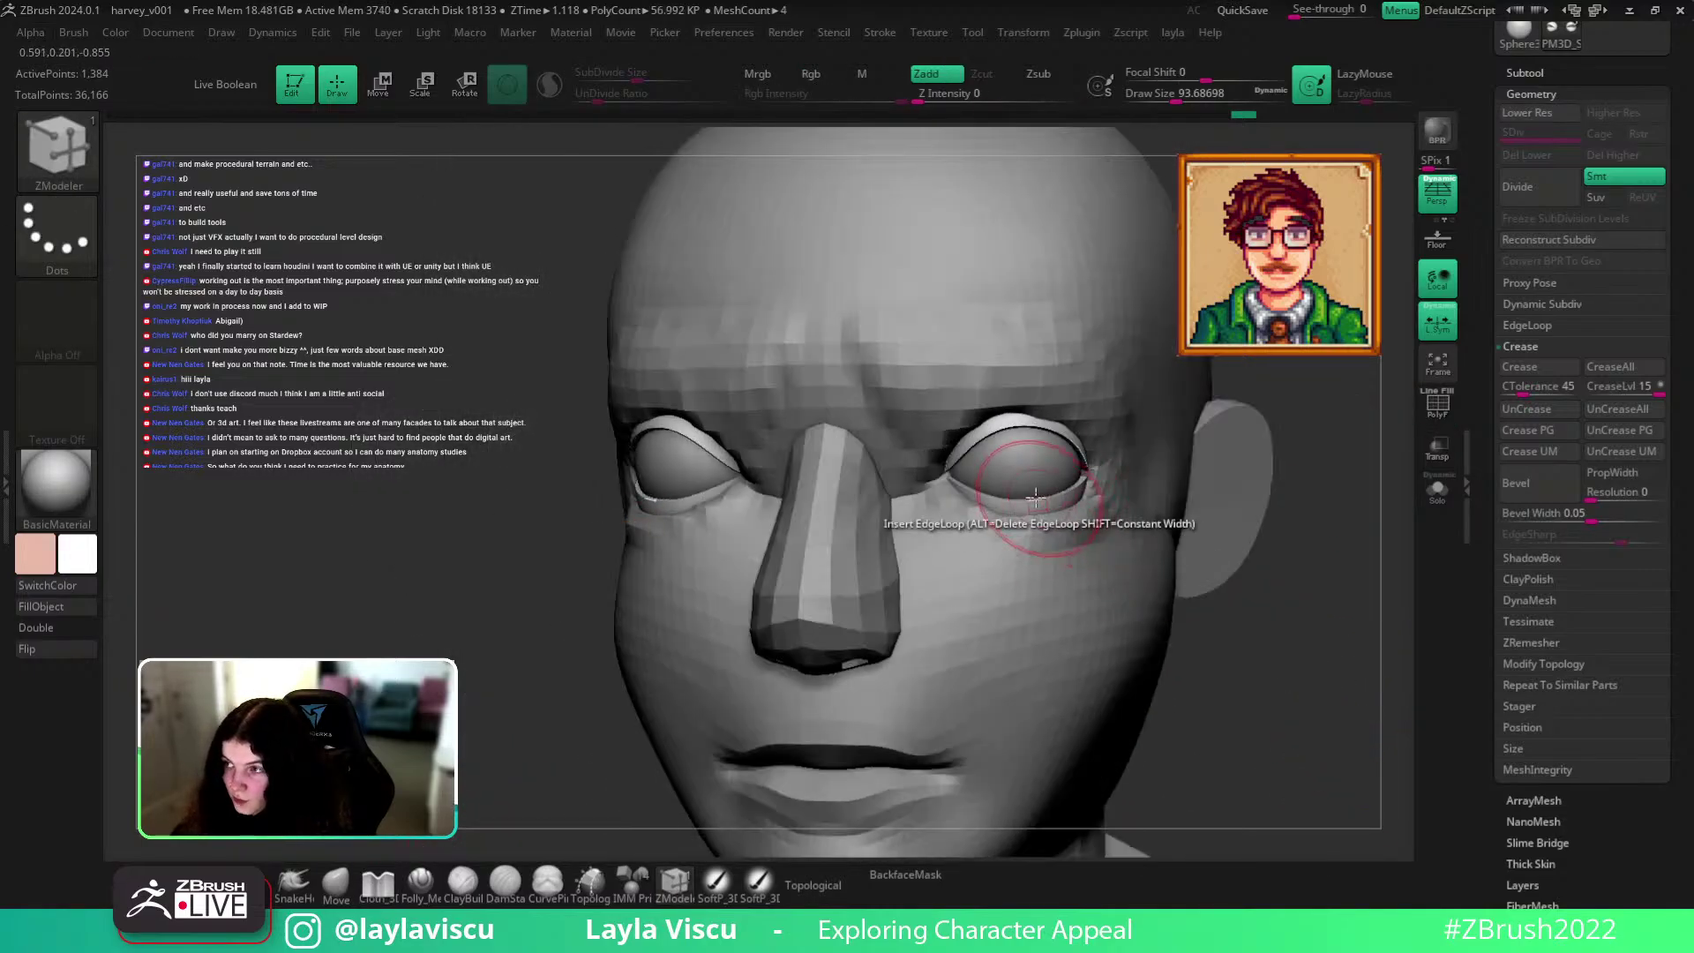
click(345, 880)
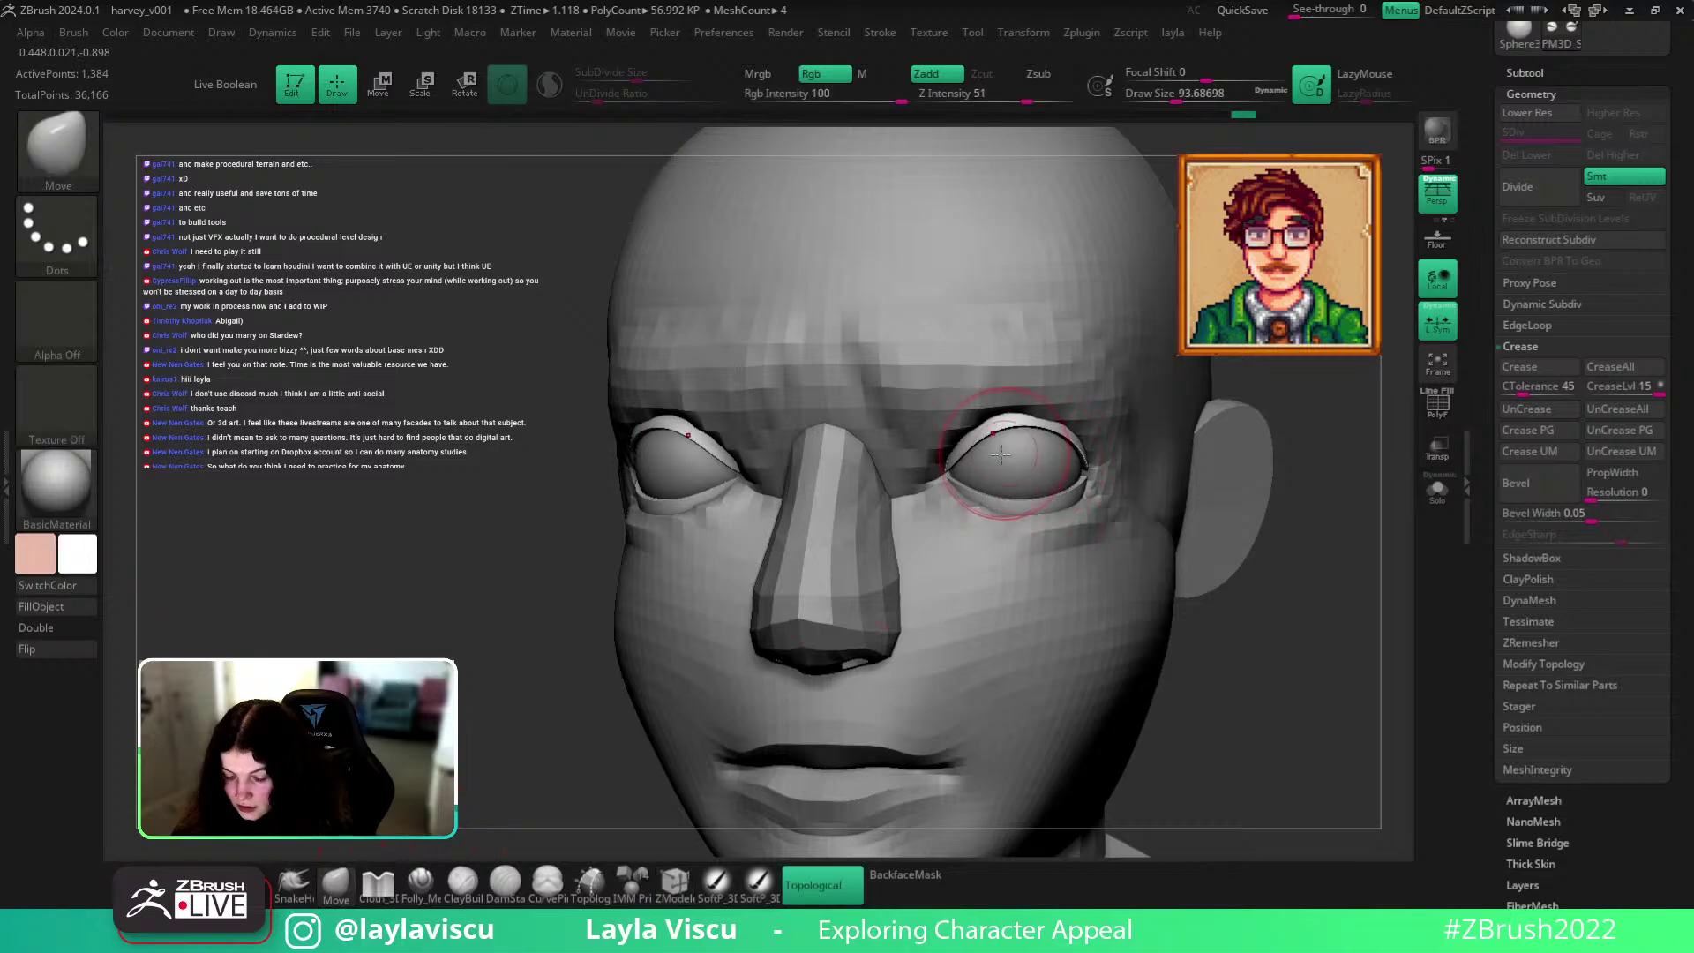
mouse_move(1278, 635)
ctrl+right_down()
mouse_move(1017, 582)
mouse_move(1183, 592)
ctrl+right_up()
mouse_move(1182, 592)
right_down()
mouse_move(1145, 599)
mouse_move(1138, 538)
mouse_move(1050, 564)
right_up()
ctrl+right_drag(1047, 448, 1117, 501)
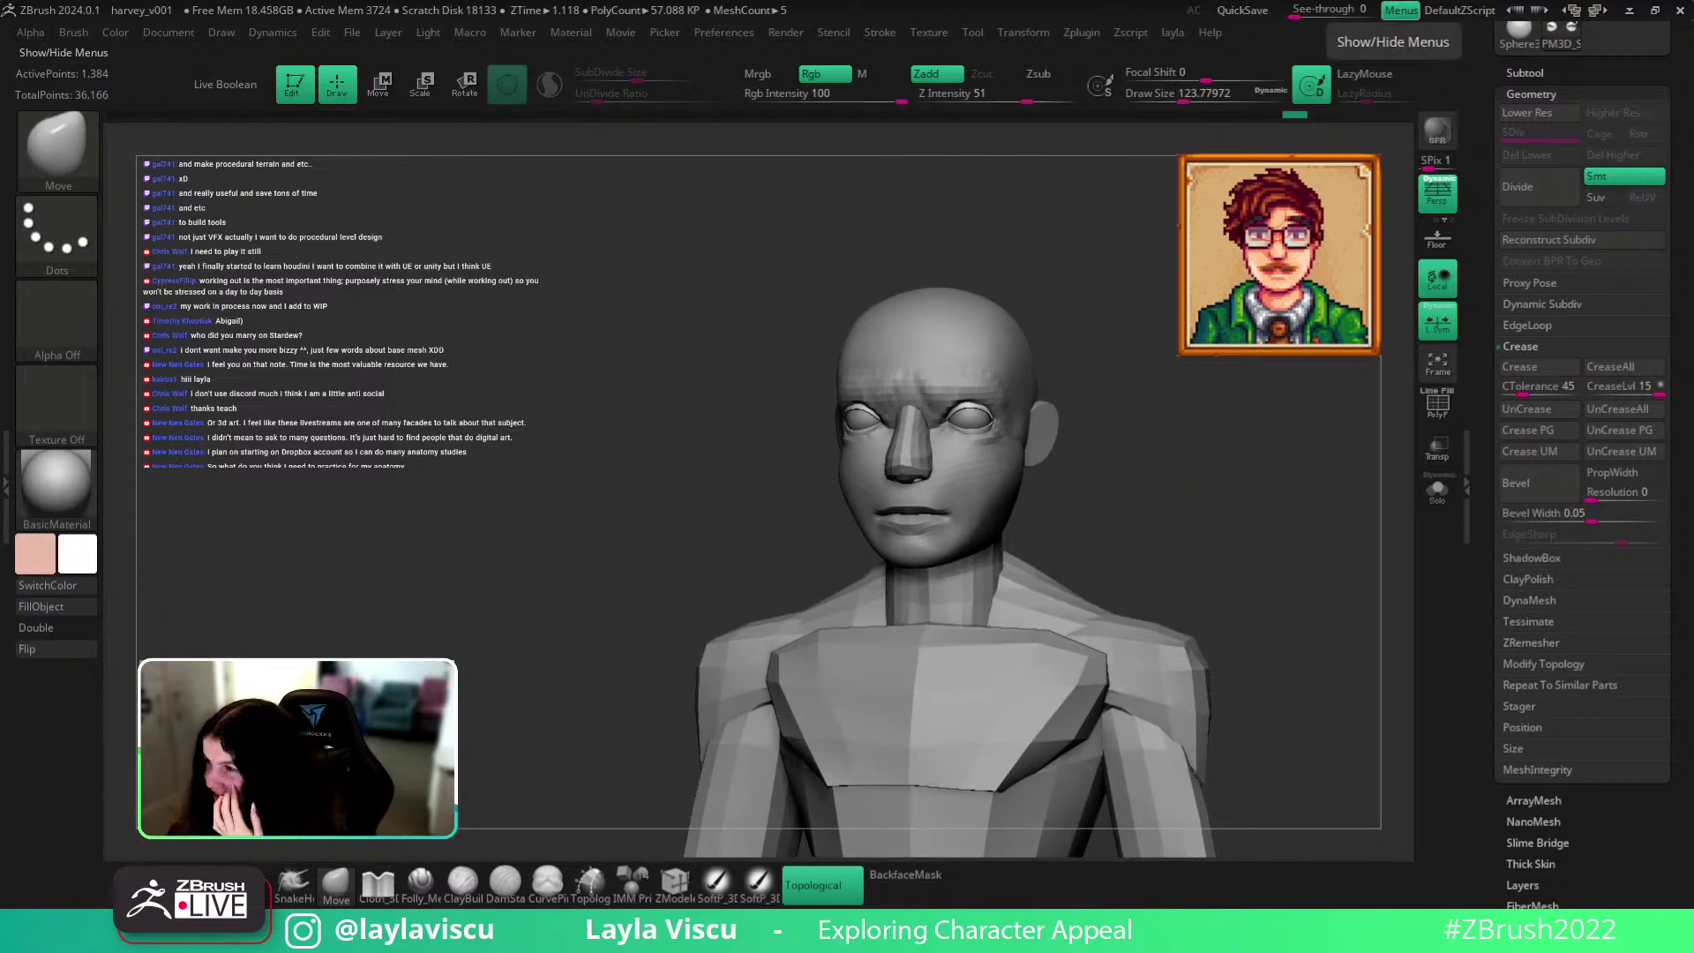
right_drag(1215, 454, 1203, 441)
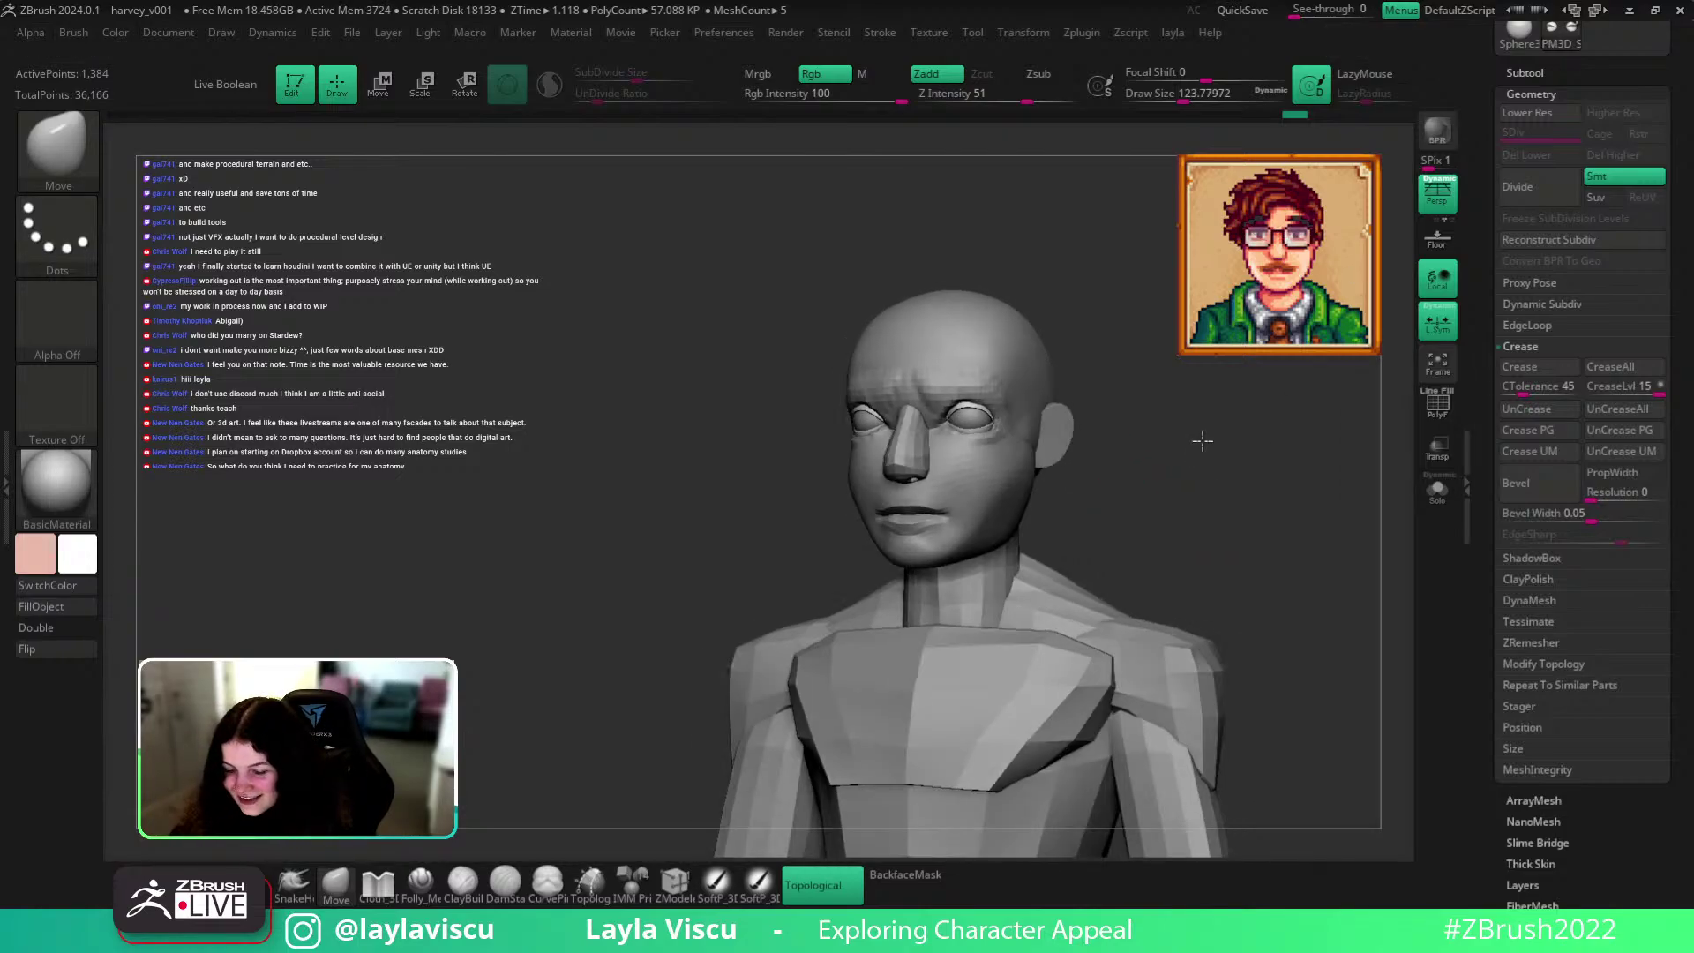
alt+click(922, 407)
ctrl+right_drag(923, 406, 1020, 427)
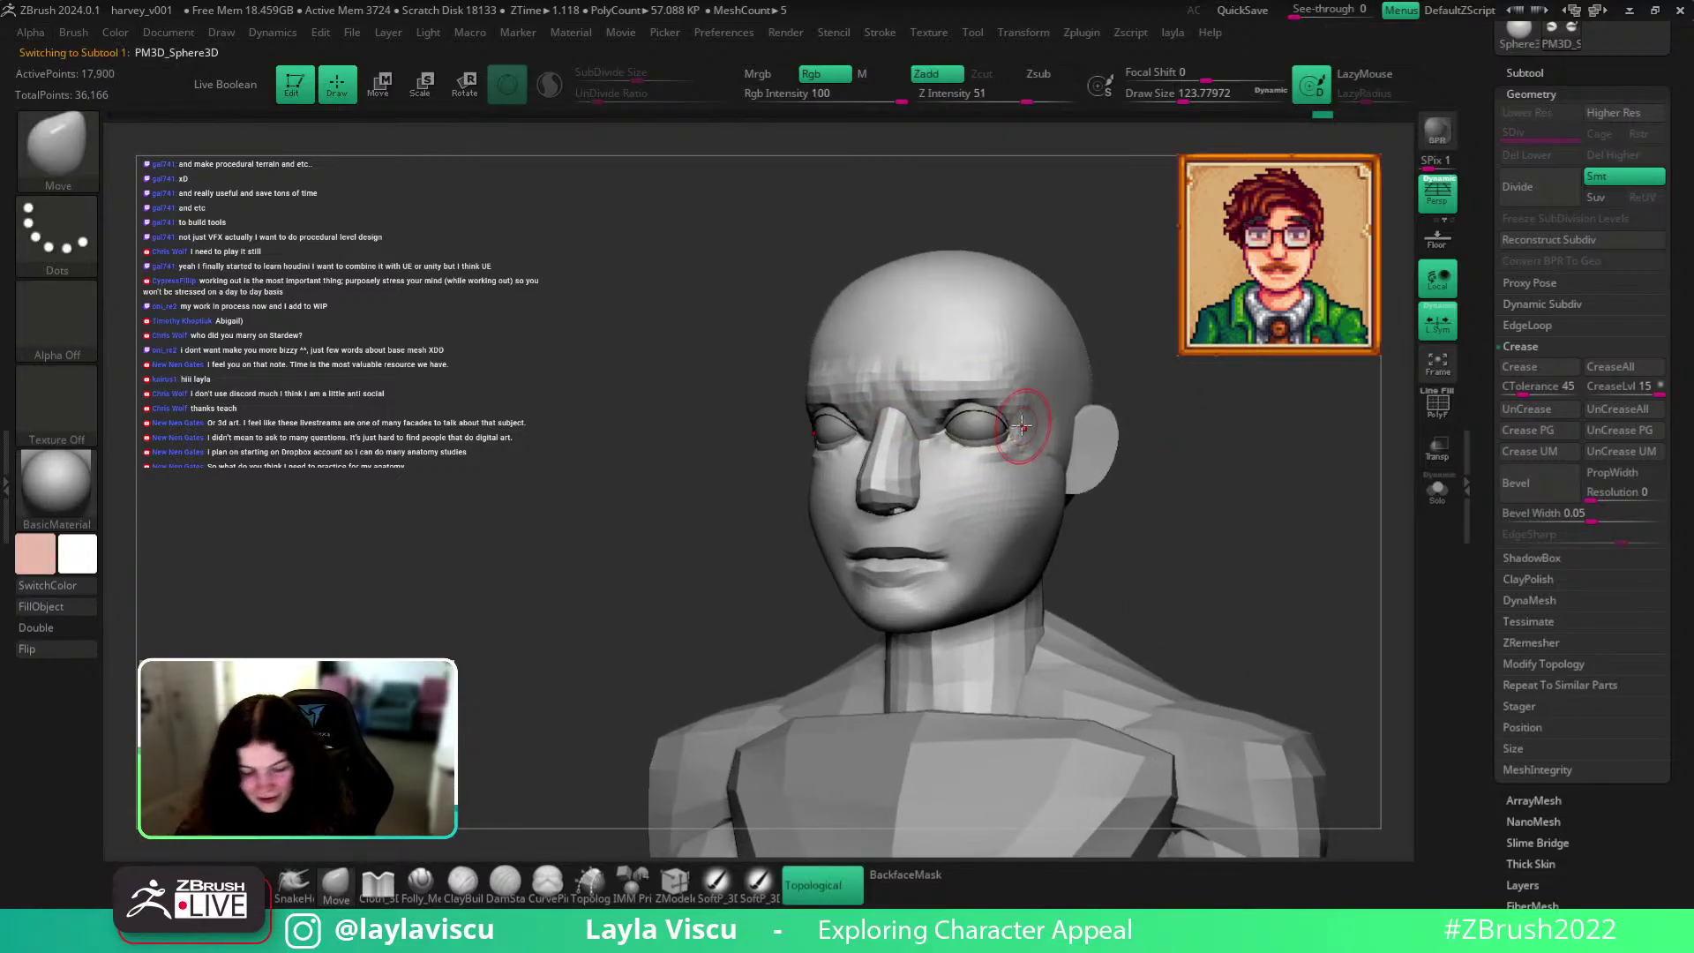
Carve flatter planes into the forehead, brow and temples with the Folly_Mech Cut brush at sizes of about 177 and 158.
click(420, 881)
key(s)
mouse_move(944, 388)
mouse_down()
mouse_move(1039, 380)
mouse_move(1130, 403)
mouse_up()
drag(1147, 411, 1089, 296)
drag(1002, 369, 1106, 416)
drag(1189, 449, 1108, 424)
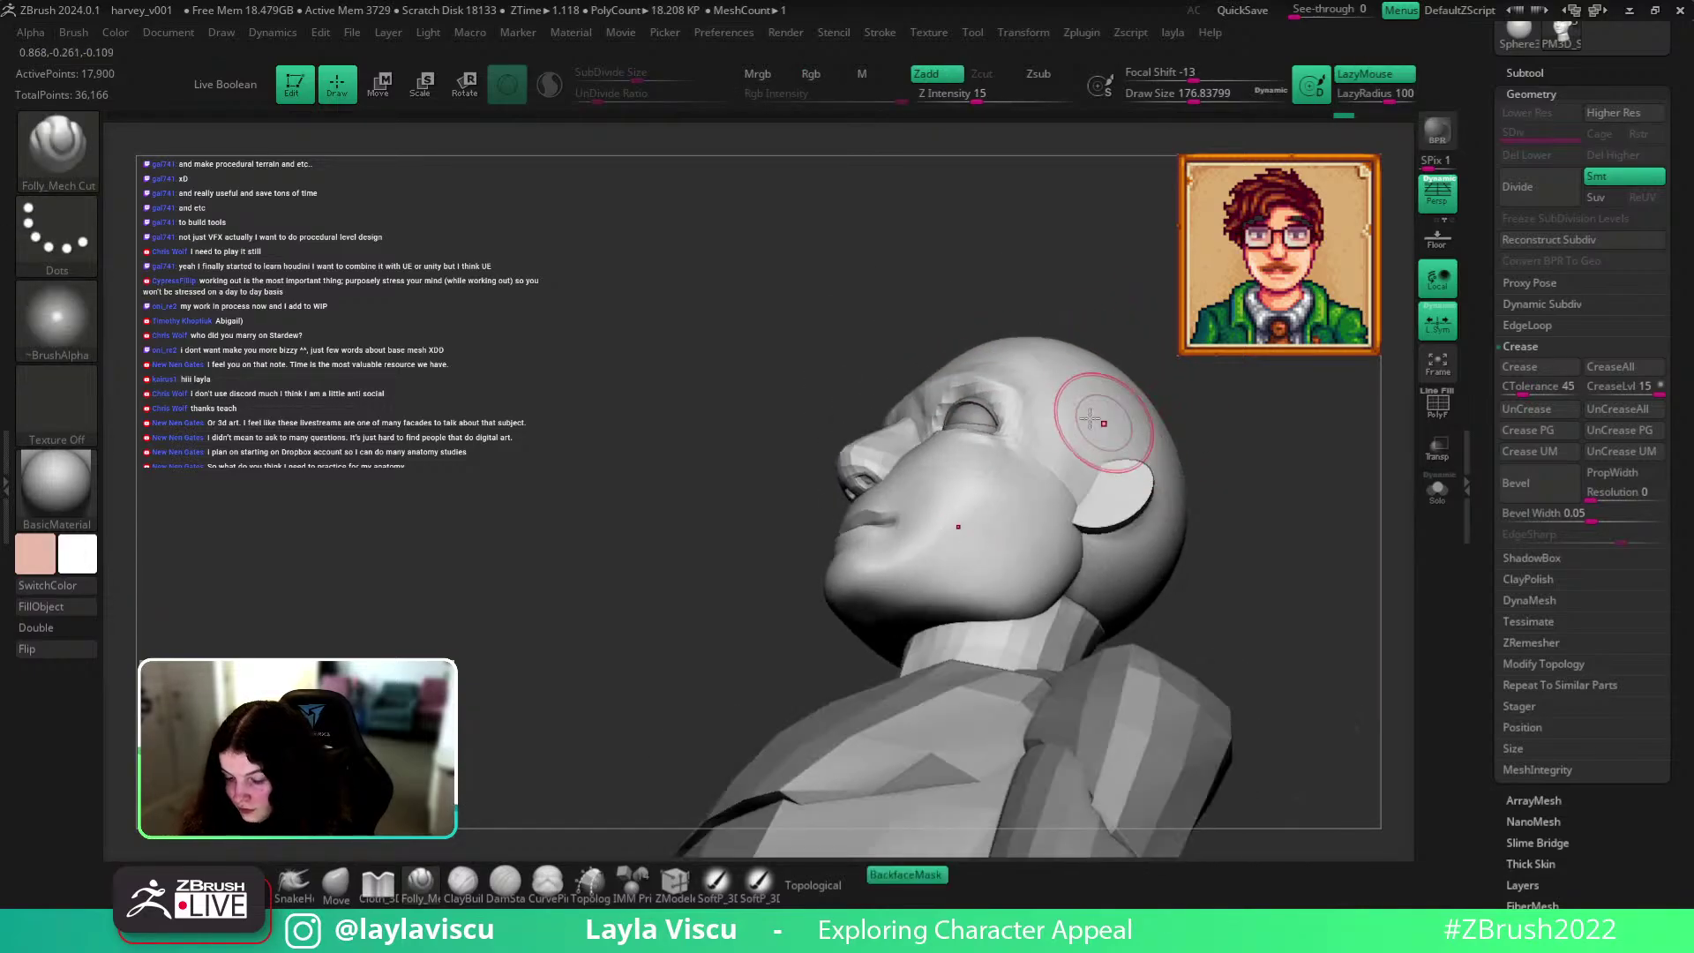
drag(1005, 385, 1036, 477)
drag(1065, 543, 1071, 556)
mouse_move(1245, 499)
mouse_down()
mouse_move(1262, 568)
mouse_move(1312, 556)
mouse_move(1284, 428)
mouse_up()
drag(1298, 553, 1232, 522)
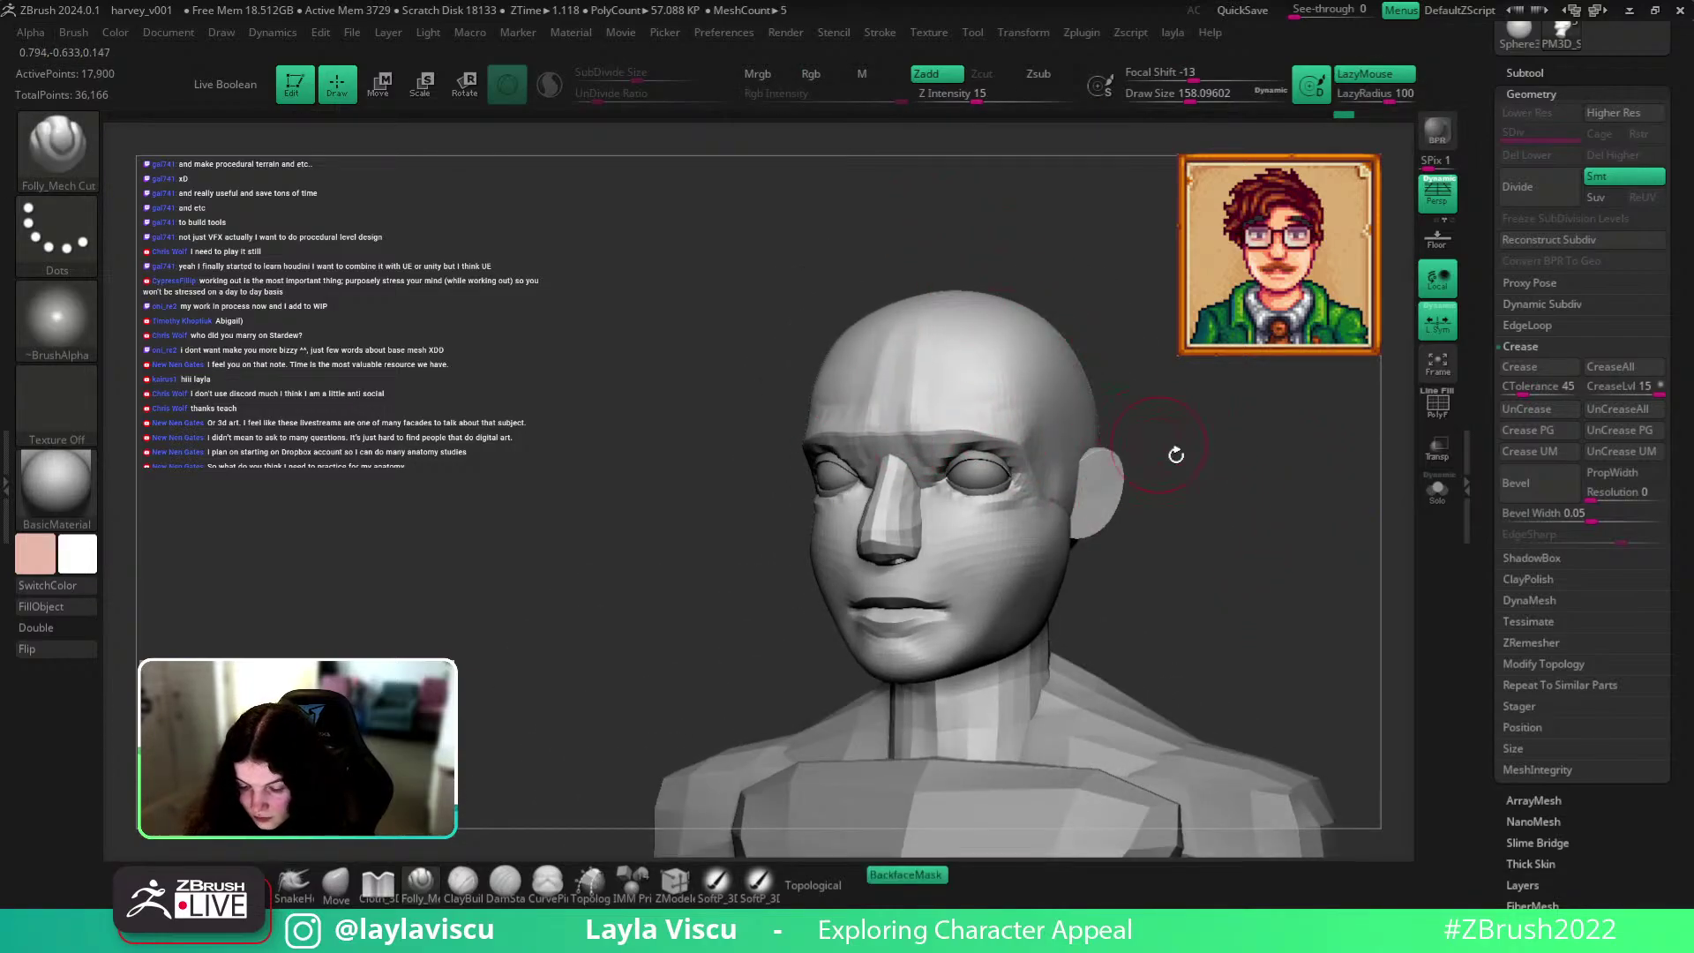
Adjust the sides of the head and the temple area with the Move brush in three-quarter and profile views.
drag(1169, 452, 918, 414)
click(335, 882)
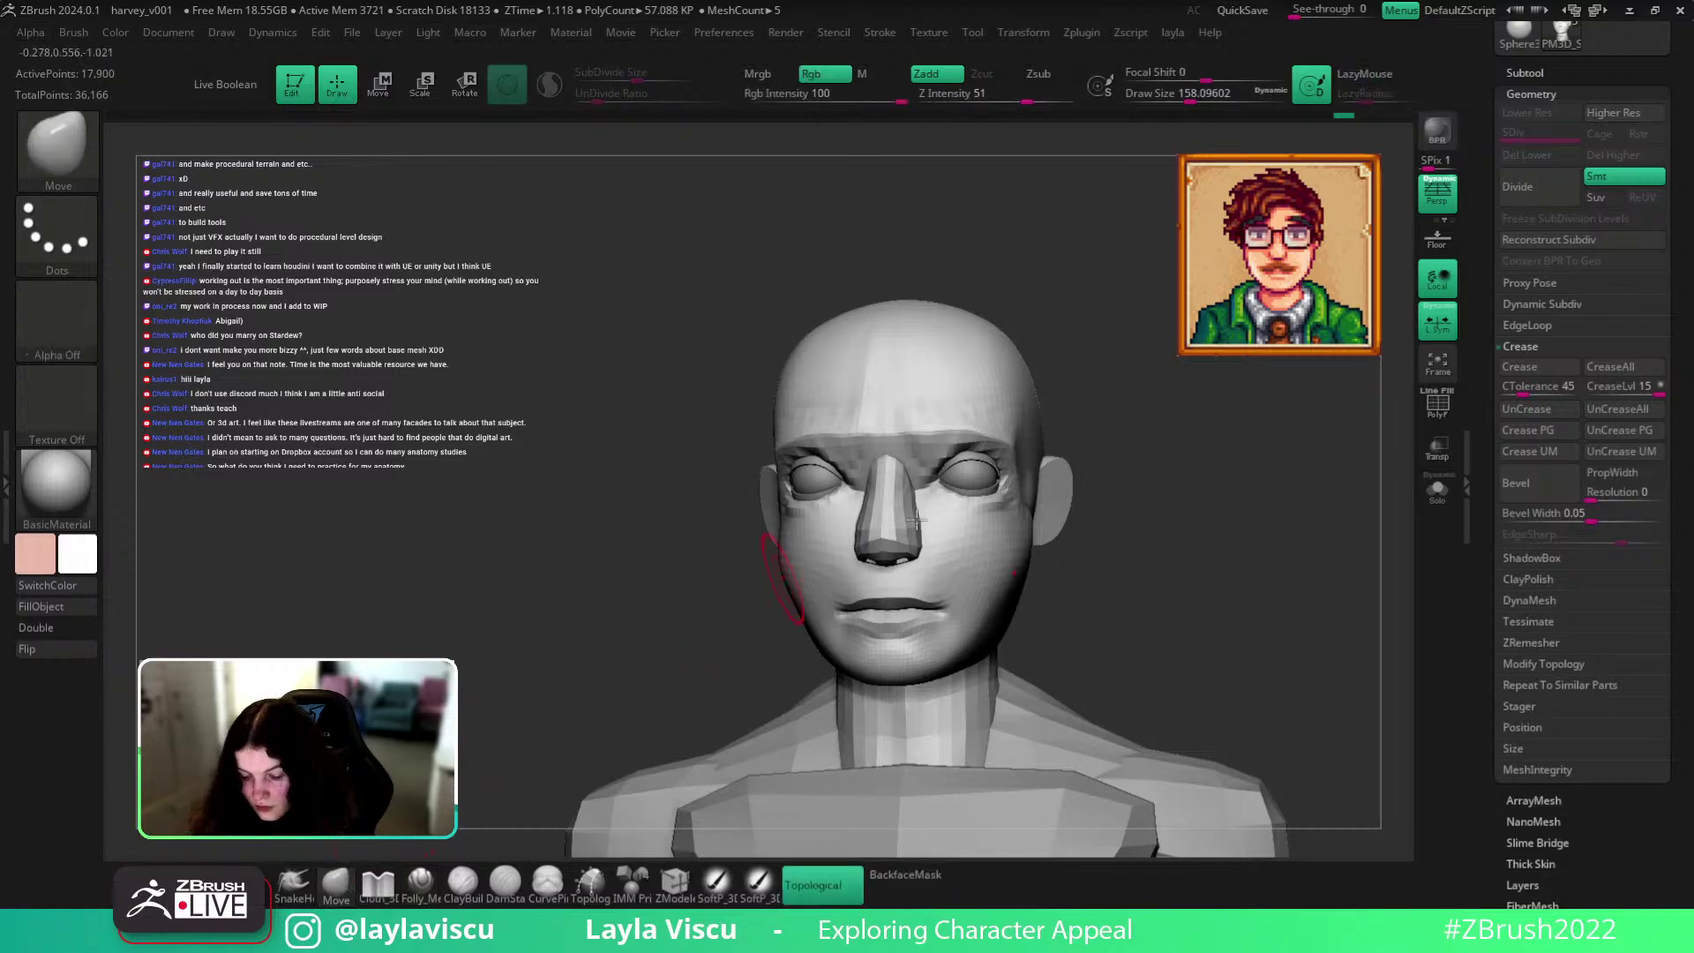
mouse_move(1179, 530)
mouse_down()
mouse_move(1191, 548)
mouse_move(1138, 512)
mouse_up()
key(s)
drag(1058, 375, 1120, 377)
mouse_move(1308, 482)
shift+mouse_down()
mouse_move(1274, 597)
mouse_move(1086, 598)
shift+mouse_up()
drag(975, 369, 985, 352)
drag(1040, 451, 1046, 450)
Reshape the forehead and crown in profile with the Move brush at a size of about 393.
key(s)
drag(937, 378, 903, 377)
drag(798, 354, 793, 342)
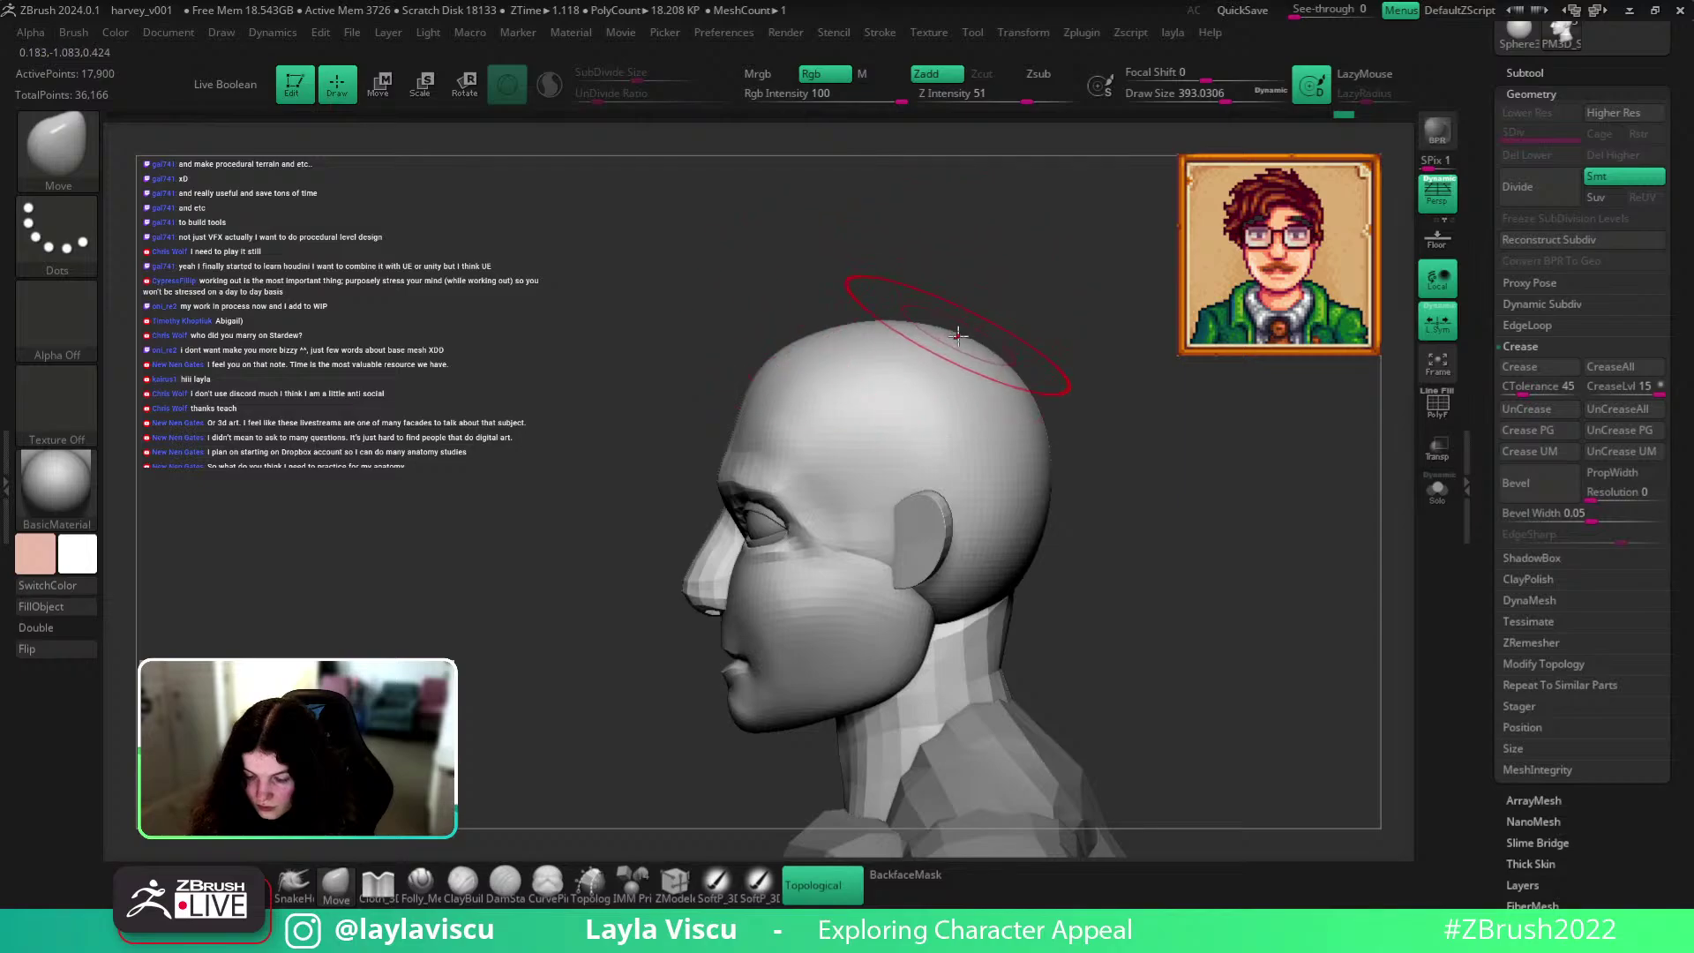
mouse_move(1018, 317)
mouse_down()
mouse_move(1194, 575)
mouse_move(1153, 482)
mouse_move(1130, 476)
mouse_move(1149, 496)
mouse_move(1123, 501)
mouse_up()
Cut a cheekbone plane from below the eyes toward the jaw with the Folly_Mech Cut brush at a size of about 163.
key(s)
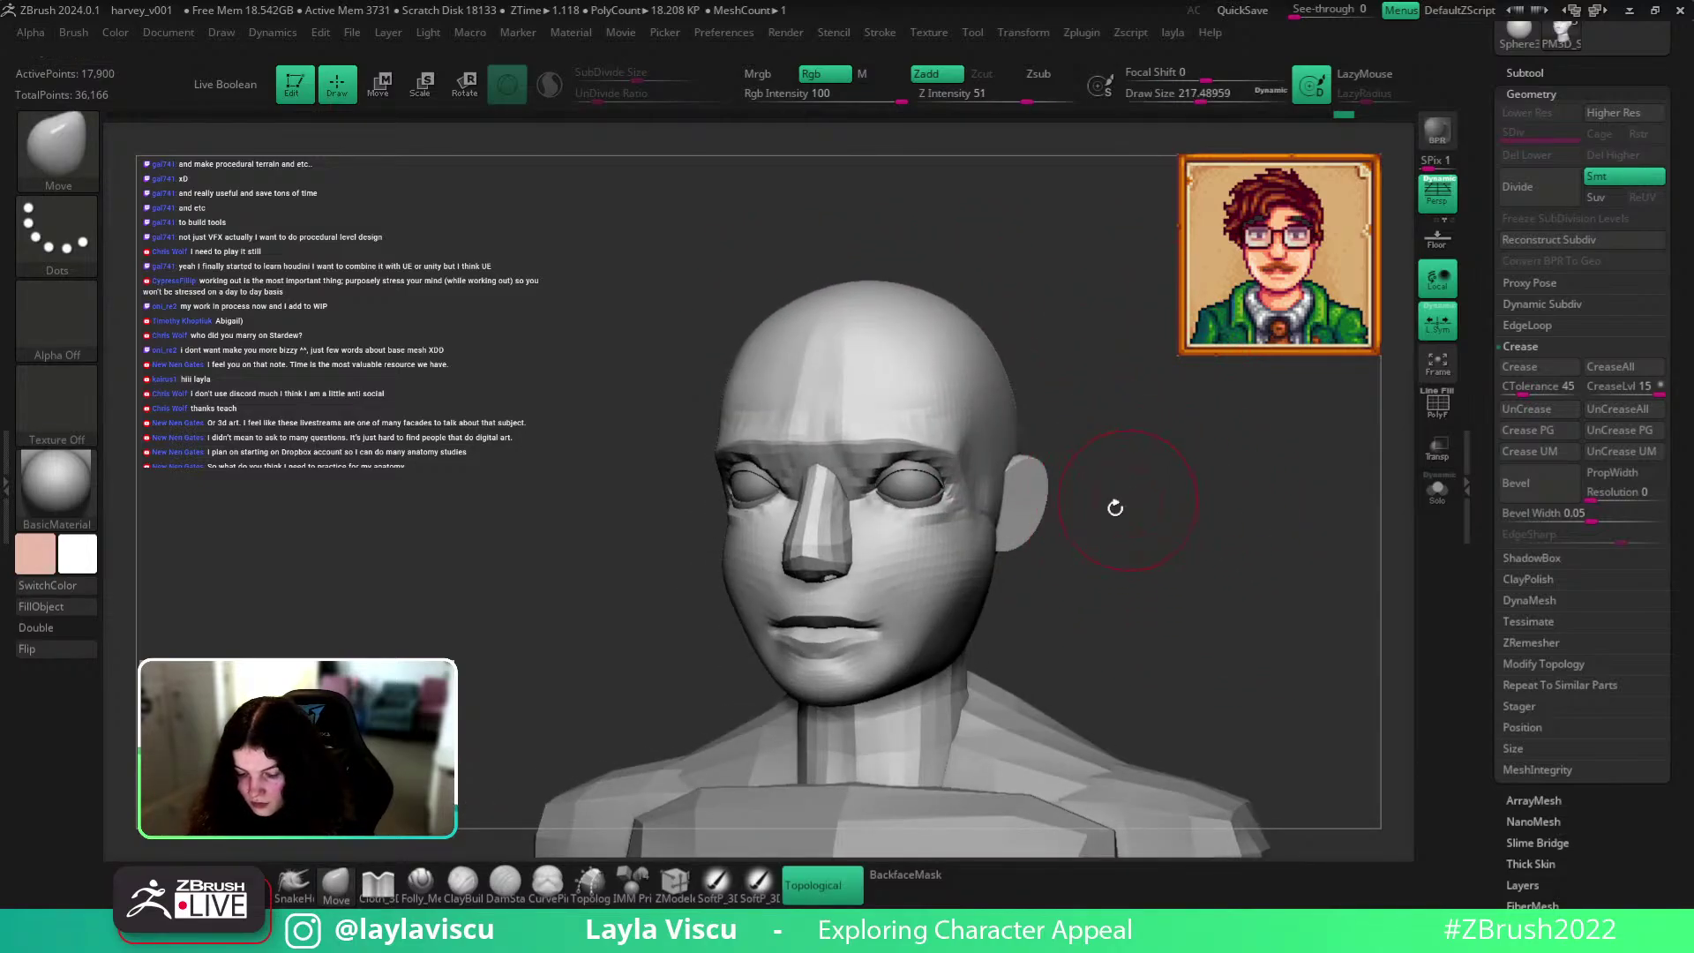
click(421, 882)
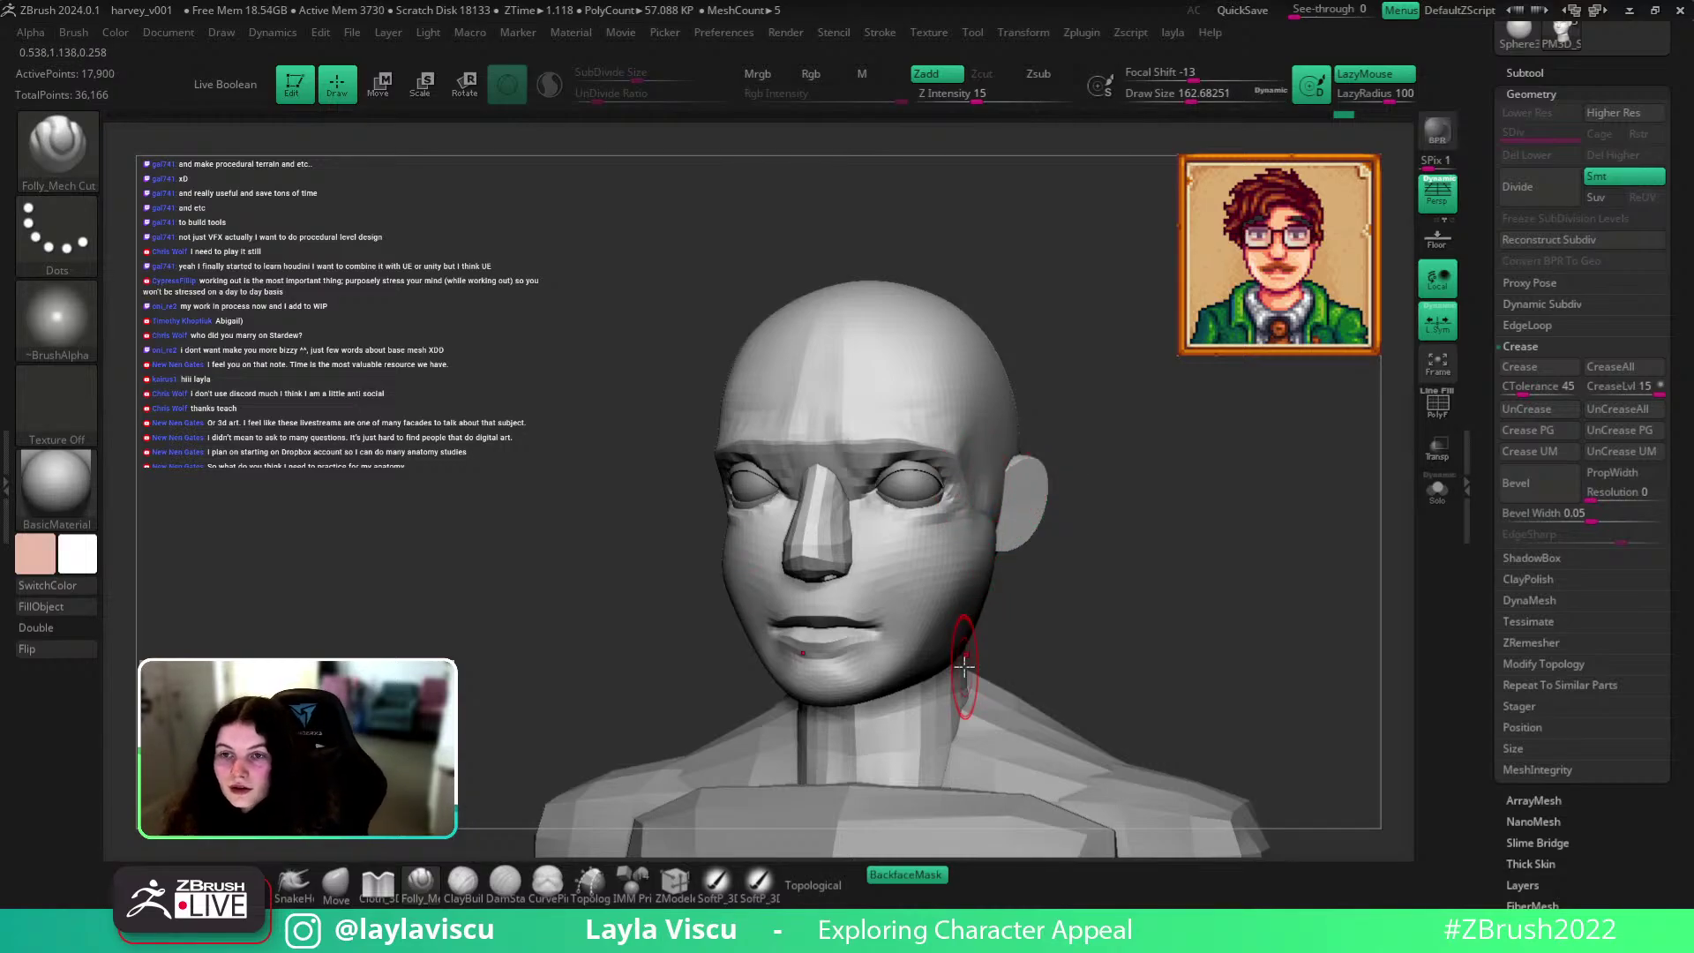
drag(1182, 551, 1193, 494)
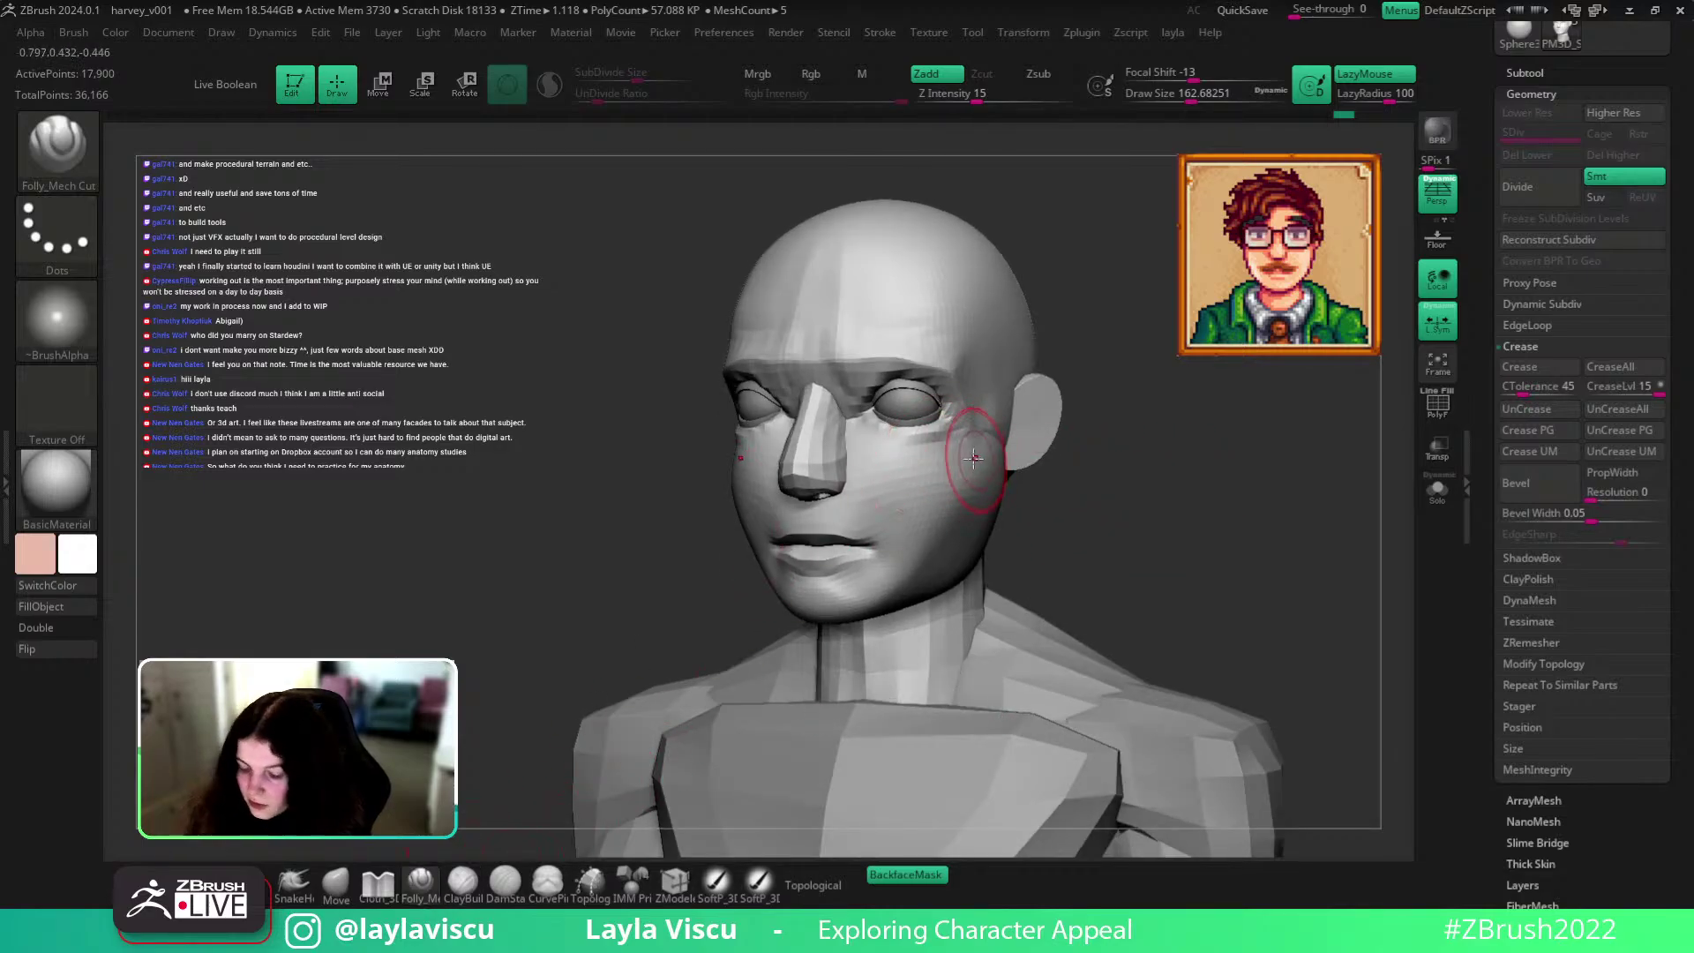
drag(1006, 345, 1009, 309)
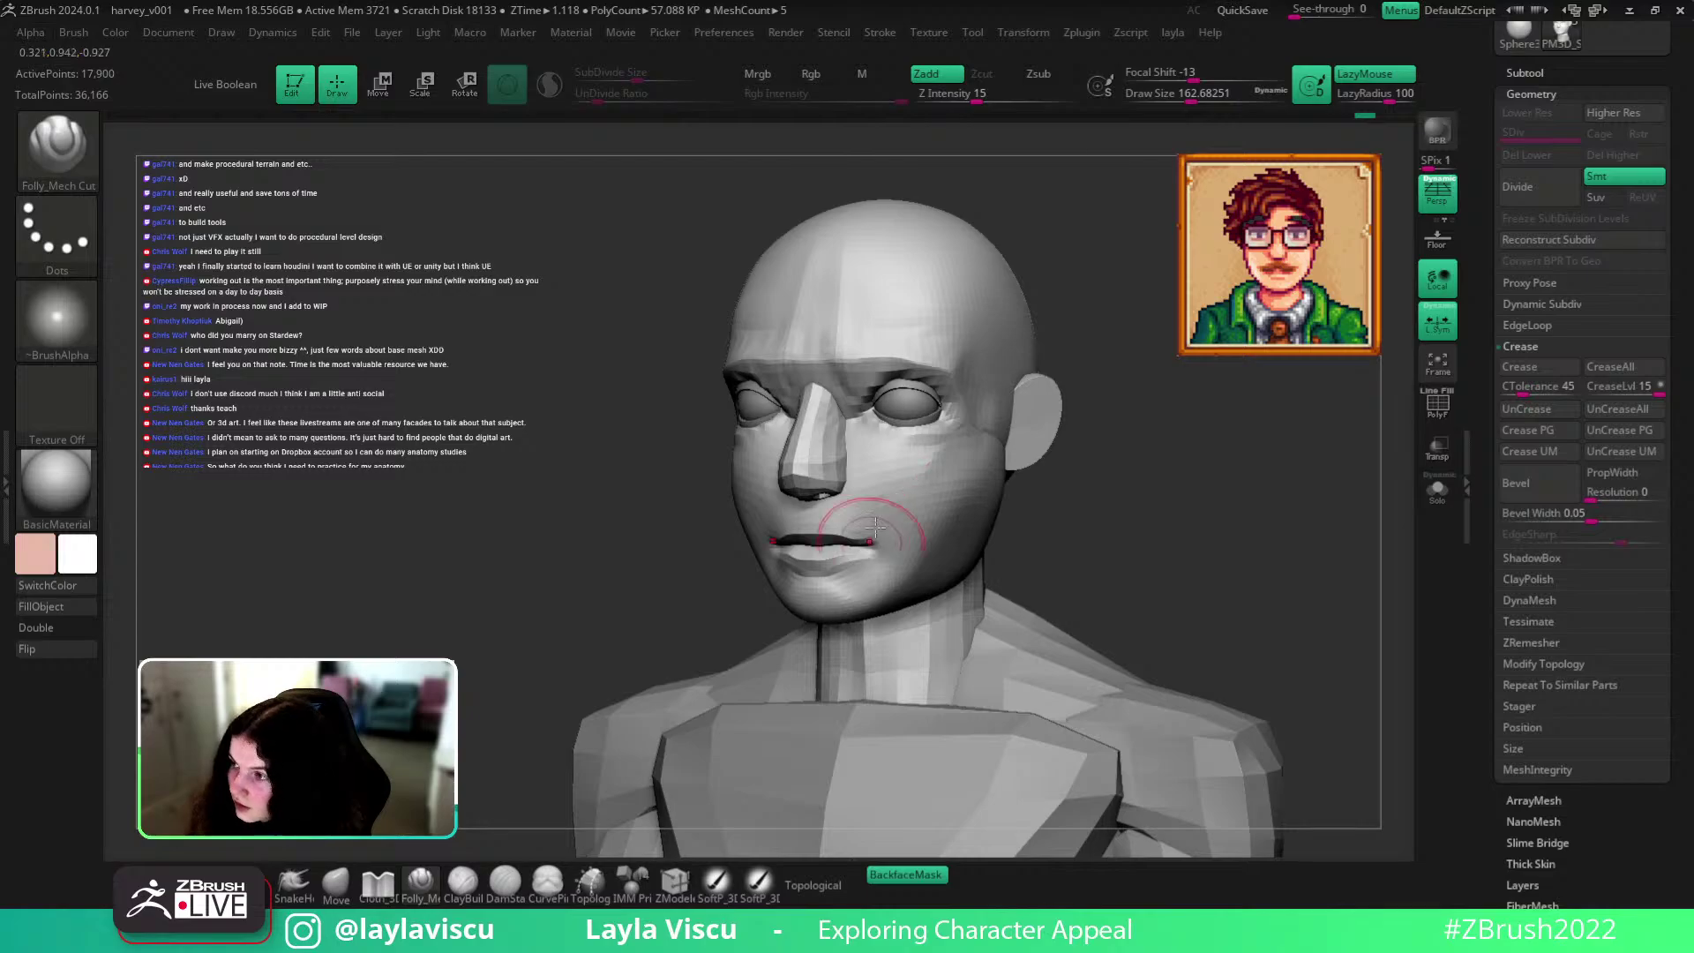
key(ctrl+z)
key(ctrl+z)
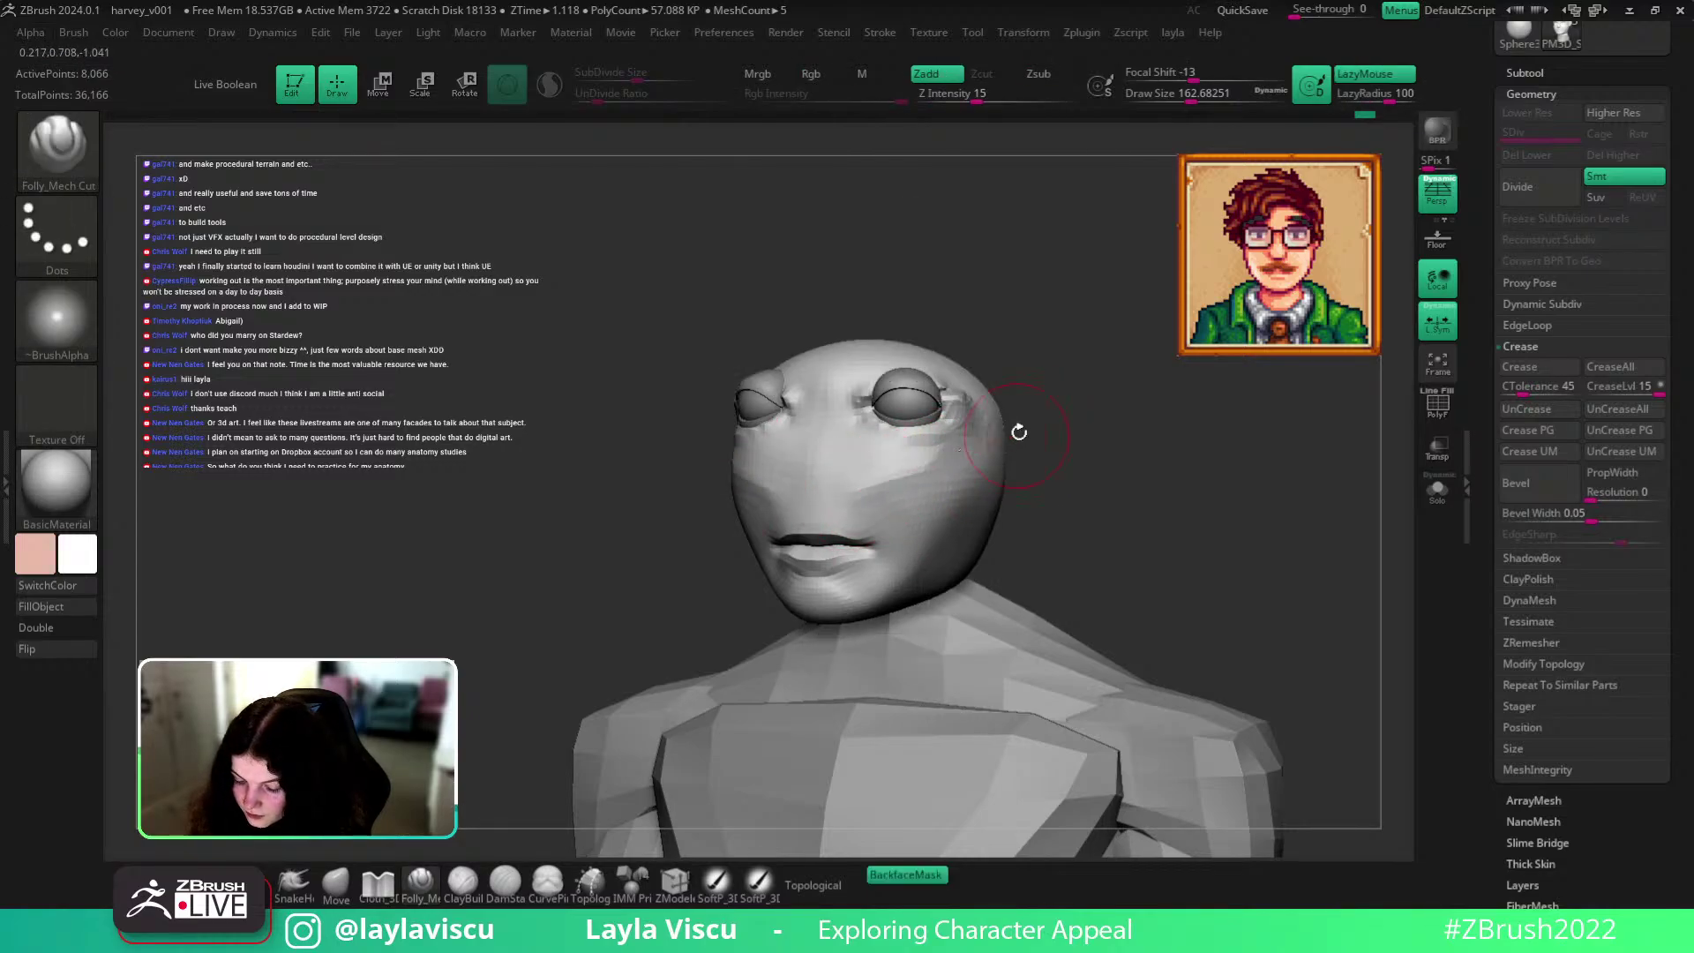
key(ctrl+shift+z)
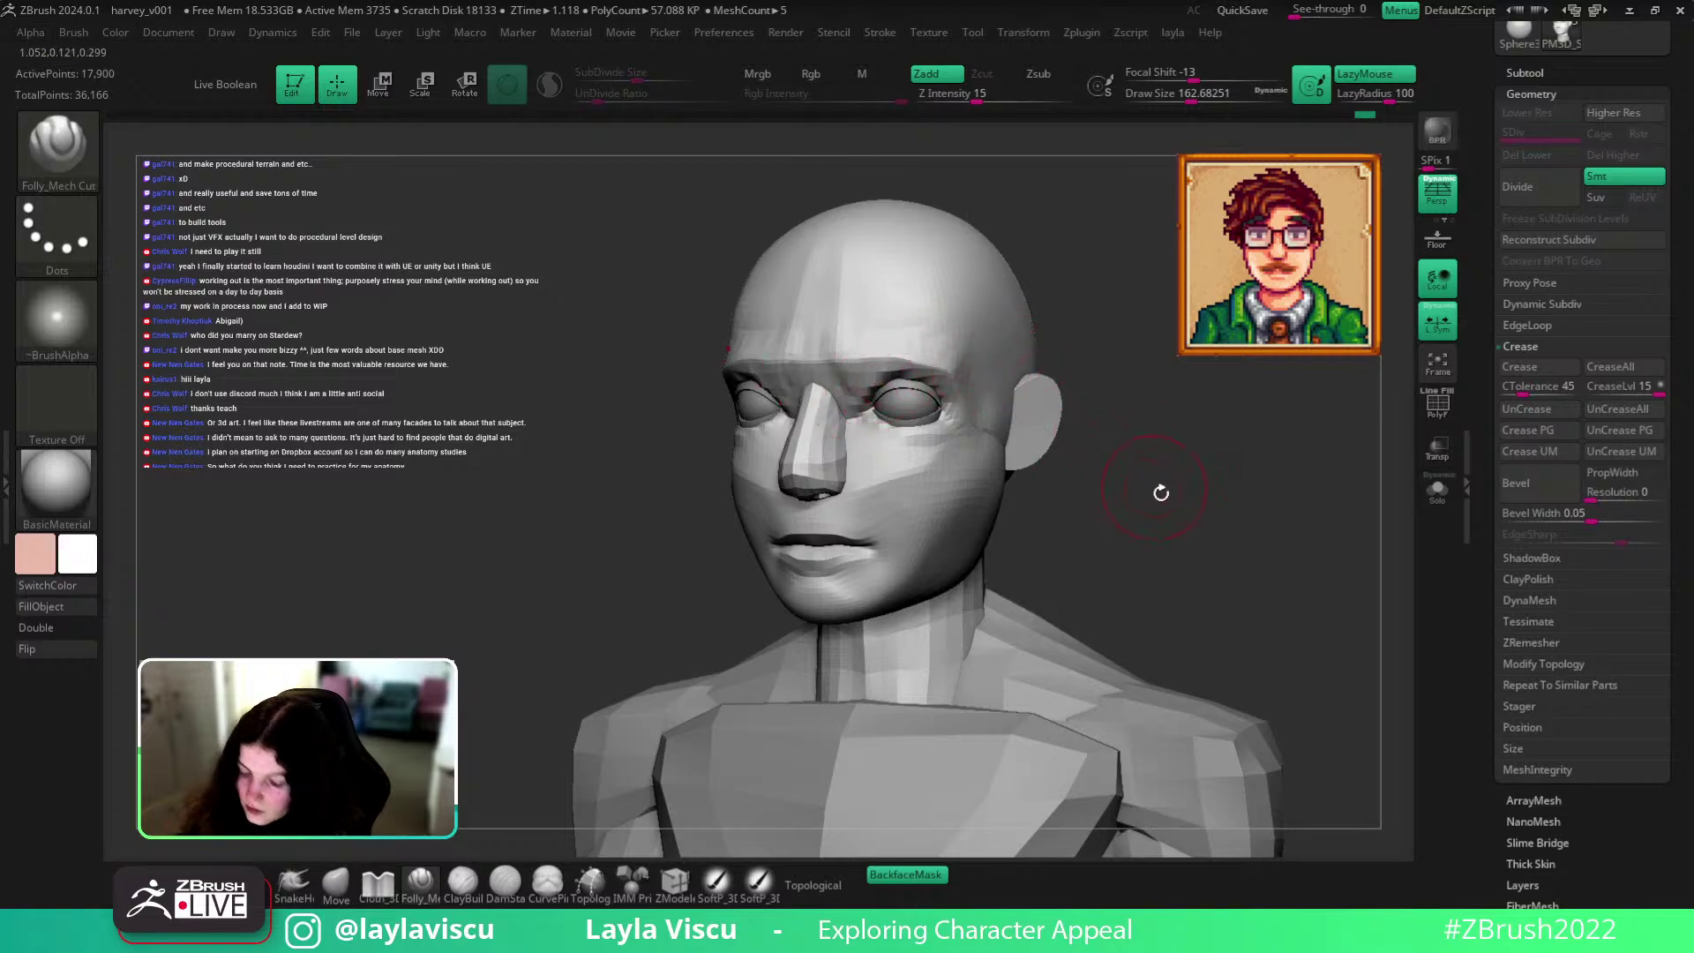
Adjust the sides of the cheeks in front view with the Move brush at a size of about 228.
drag(1206, 528, 1183, 480)
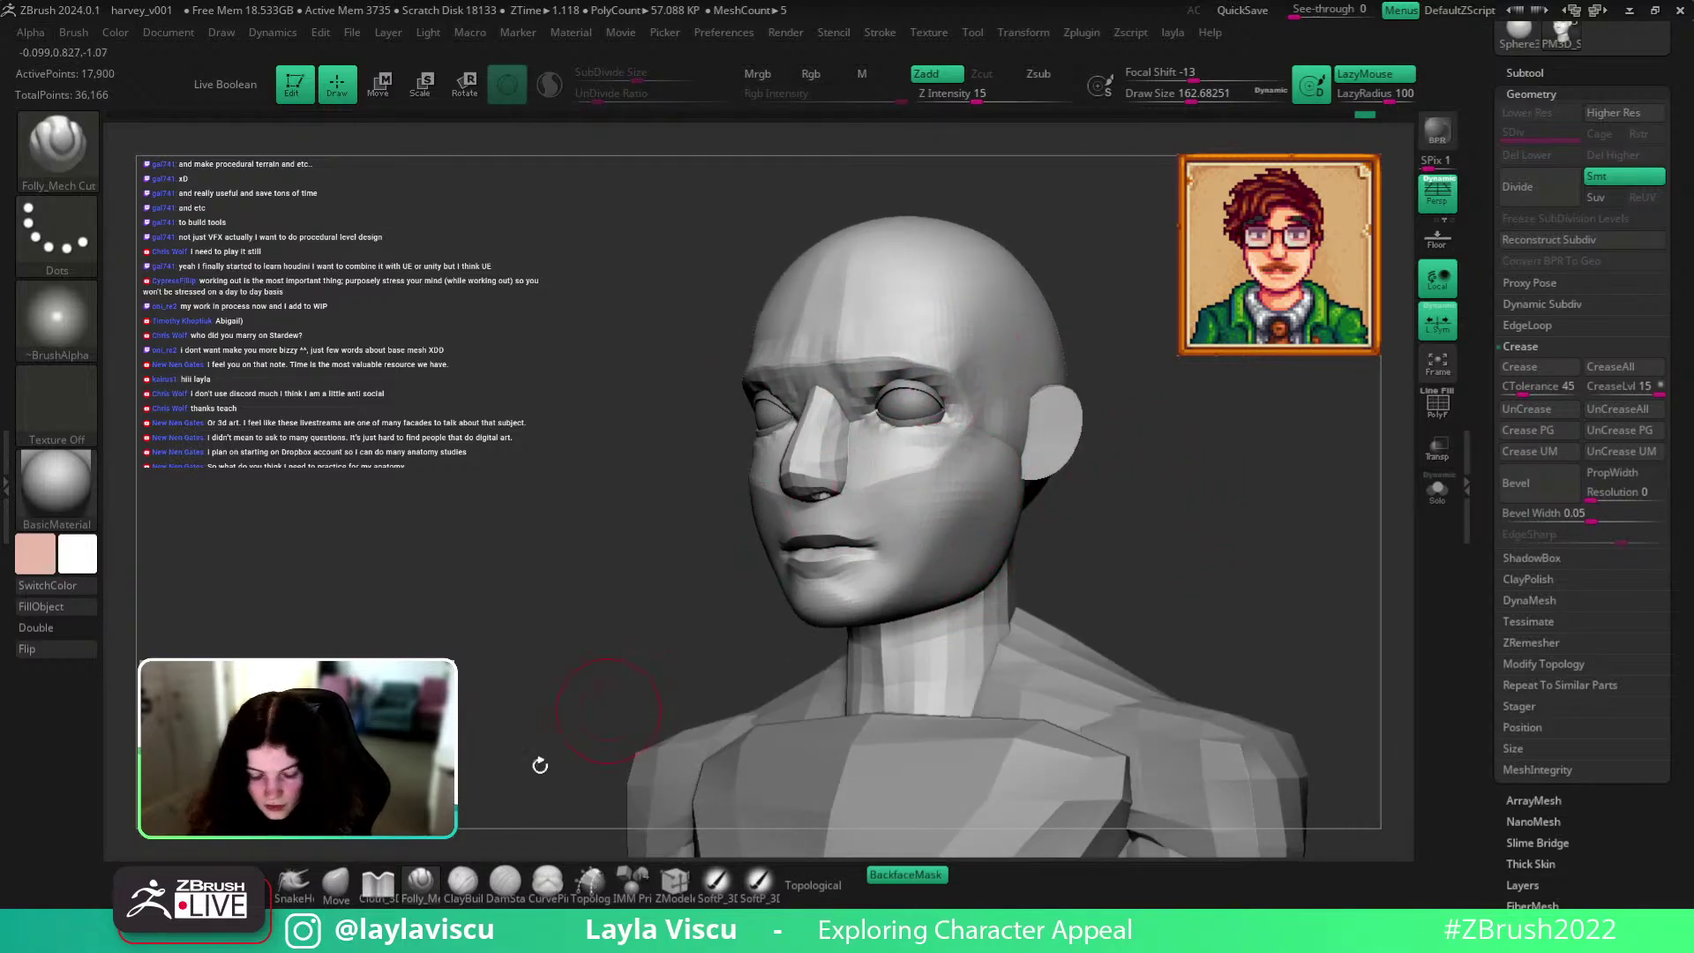
click(336, 882)
click(432, 877)
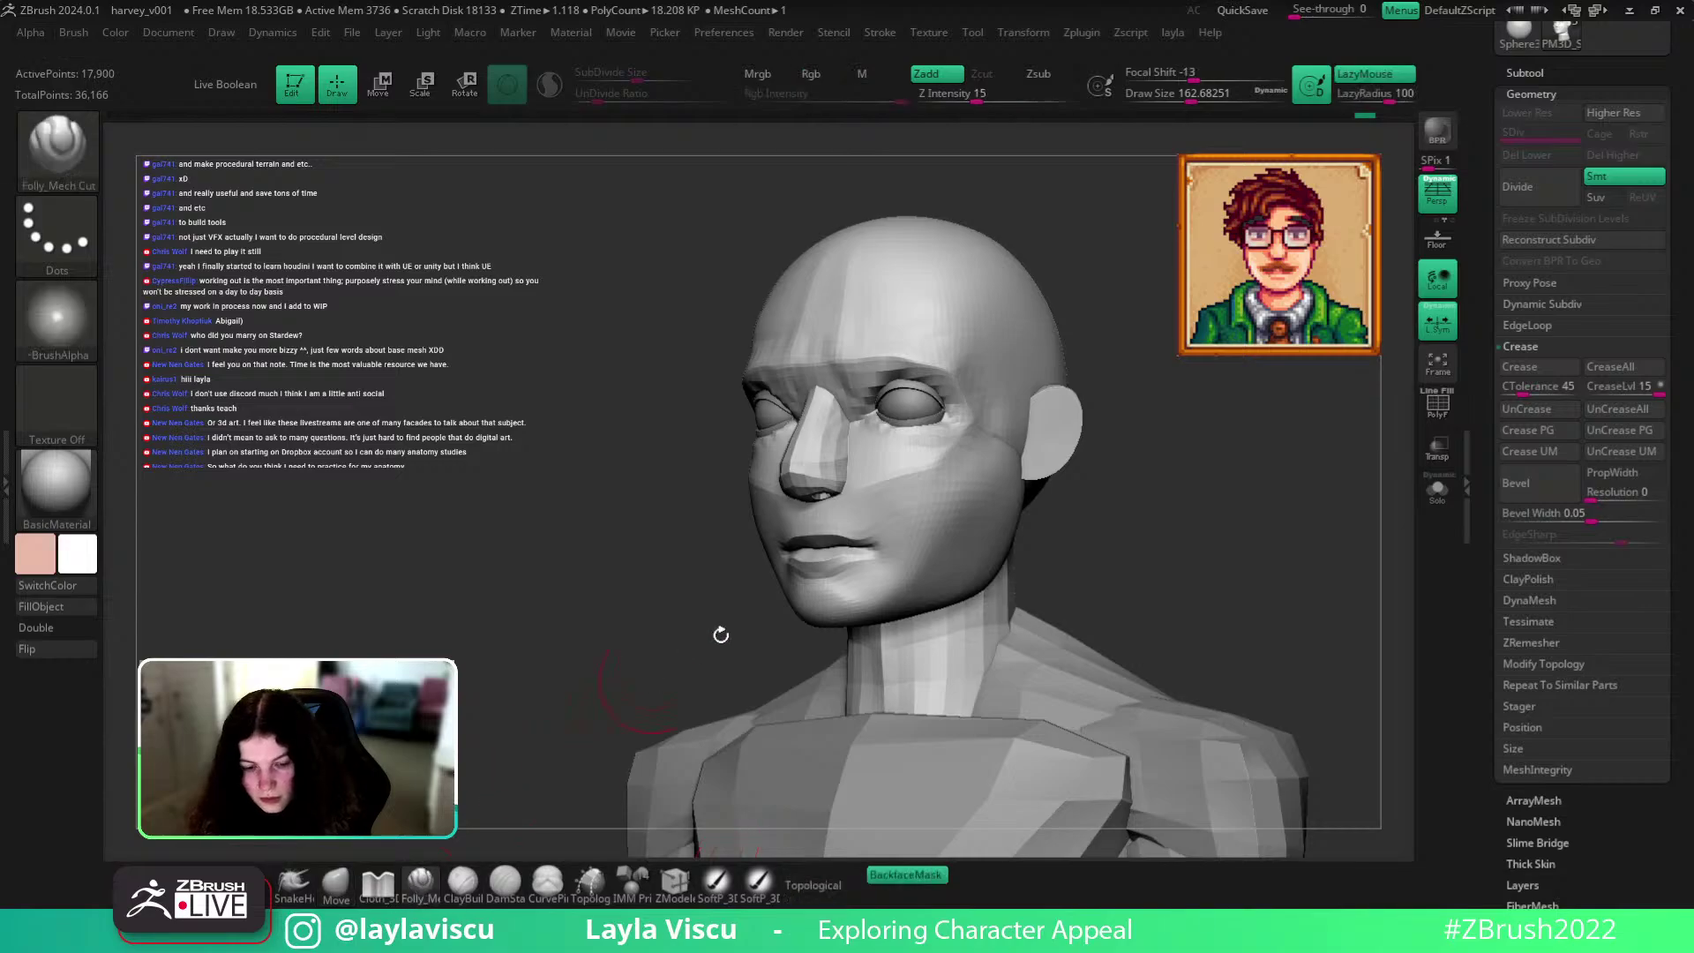
shift+drag(1172, 494, 1142, 556)
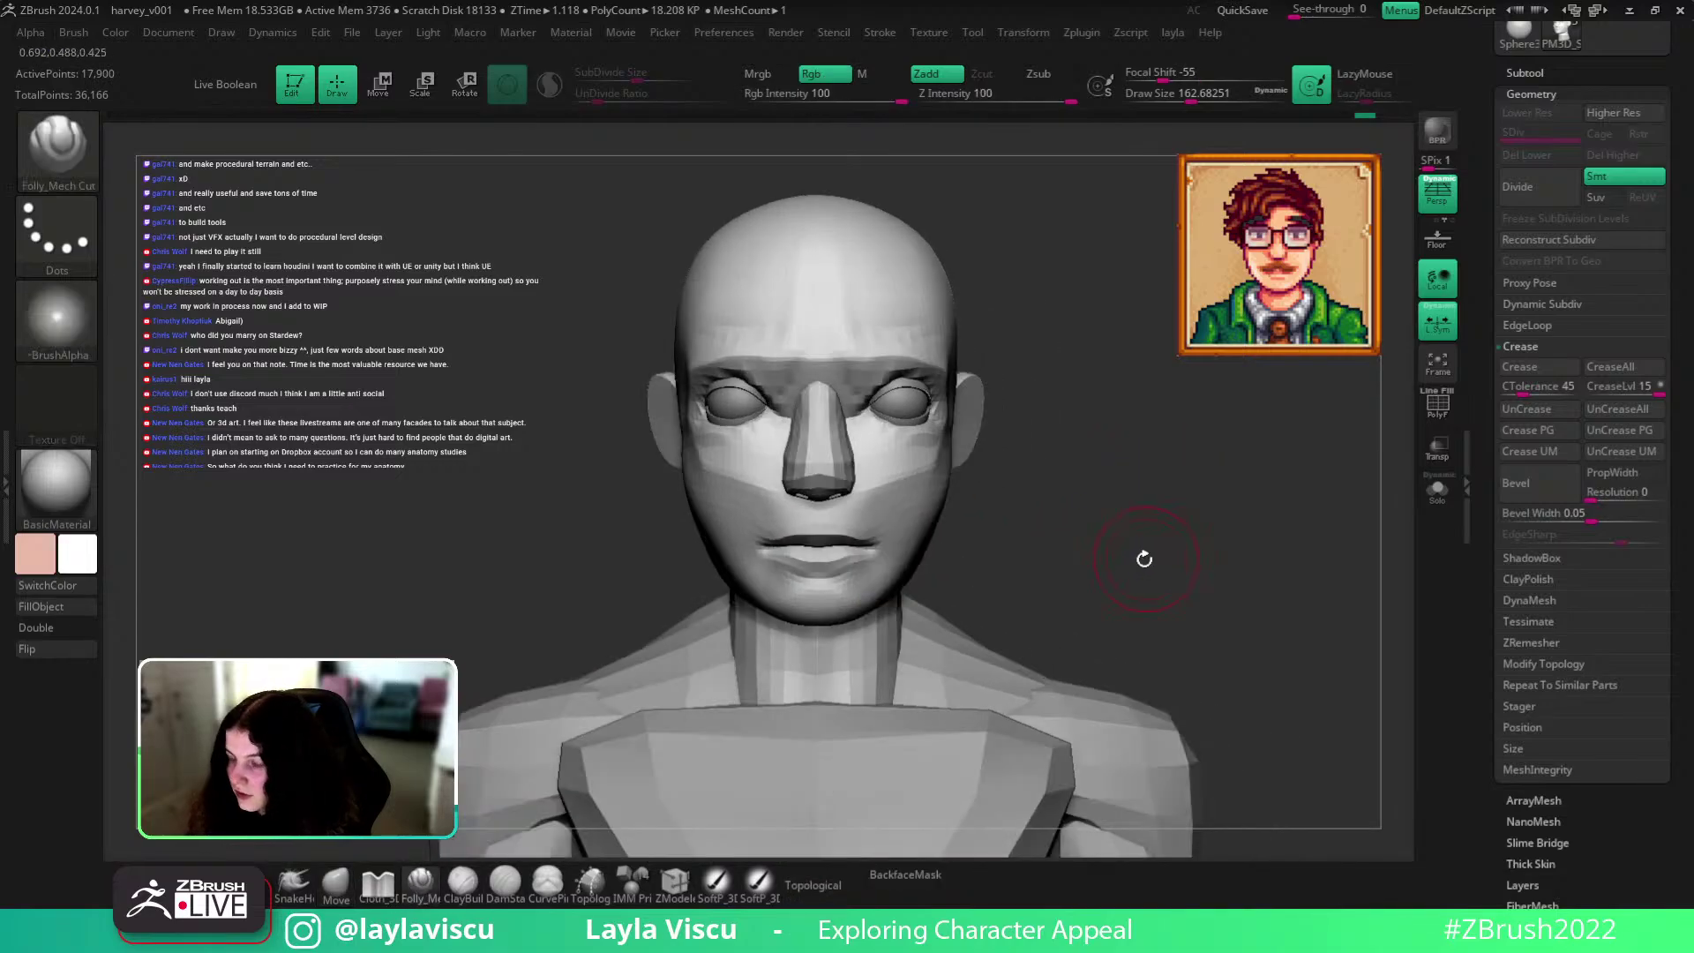
click(336, 882)
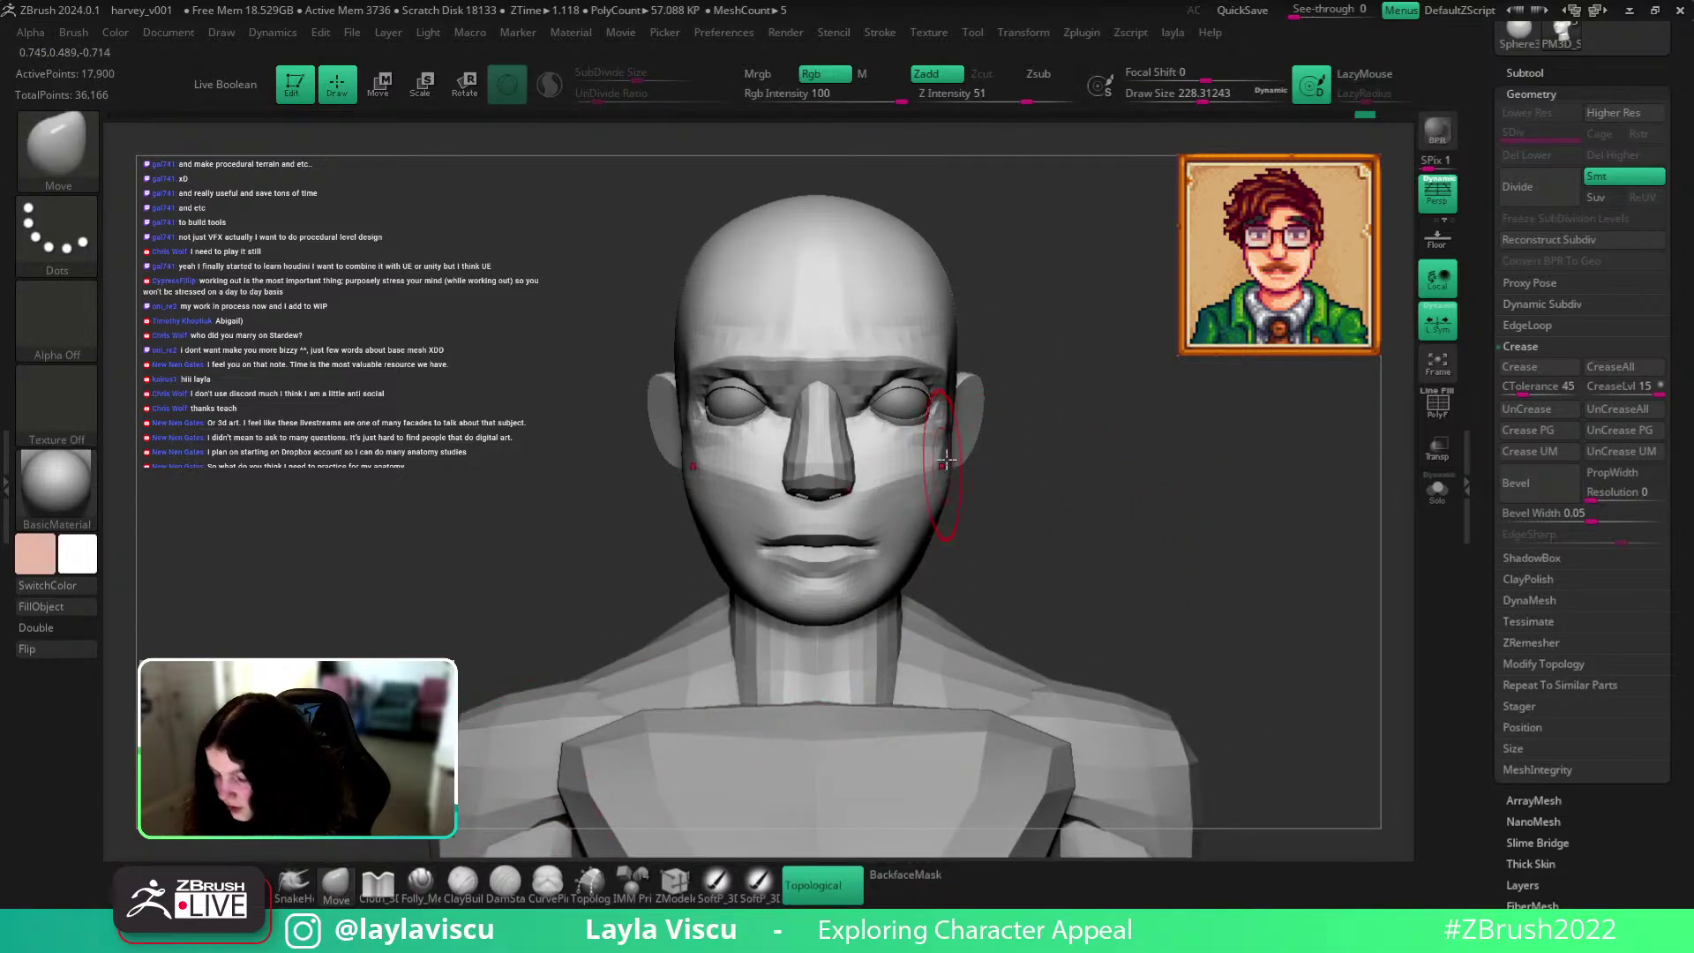
Refine the cheek planes with the Folly_Mech Cut brush at a size of about 154, and check the head in isolation.
click(421, 882)
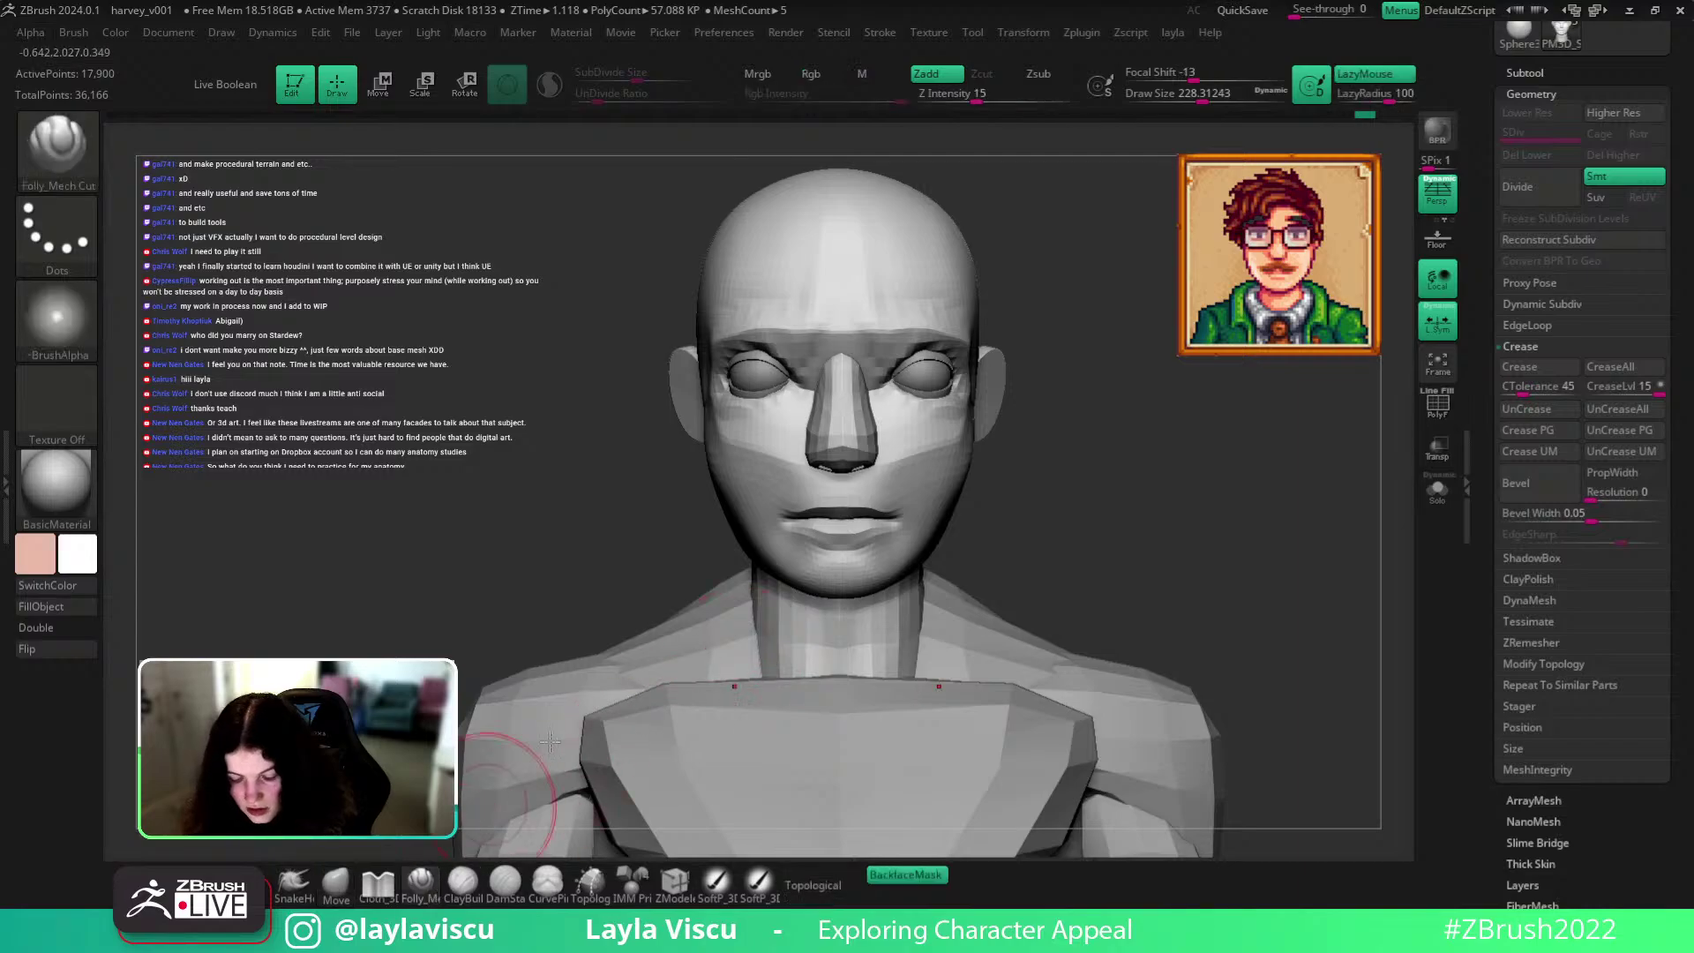
drag(1235, 618, 1103, 574)
key(s)
drag(1002, 429, 974, 429)
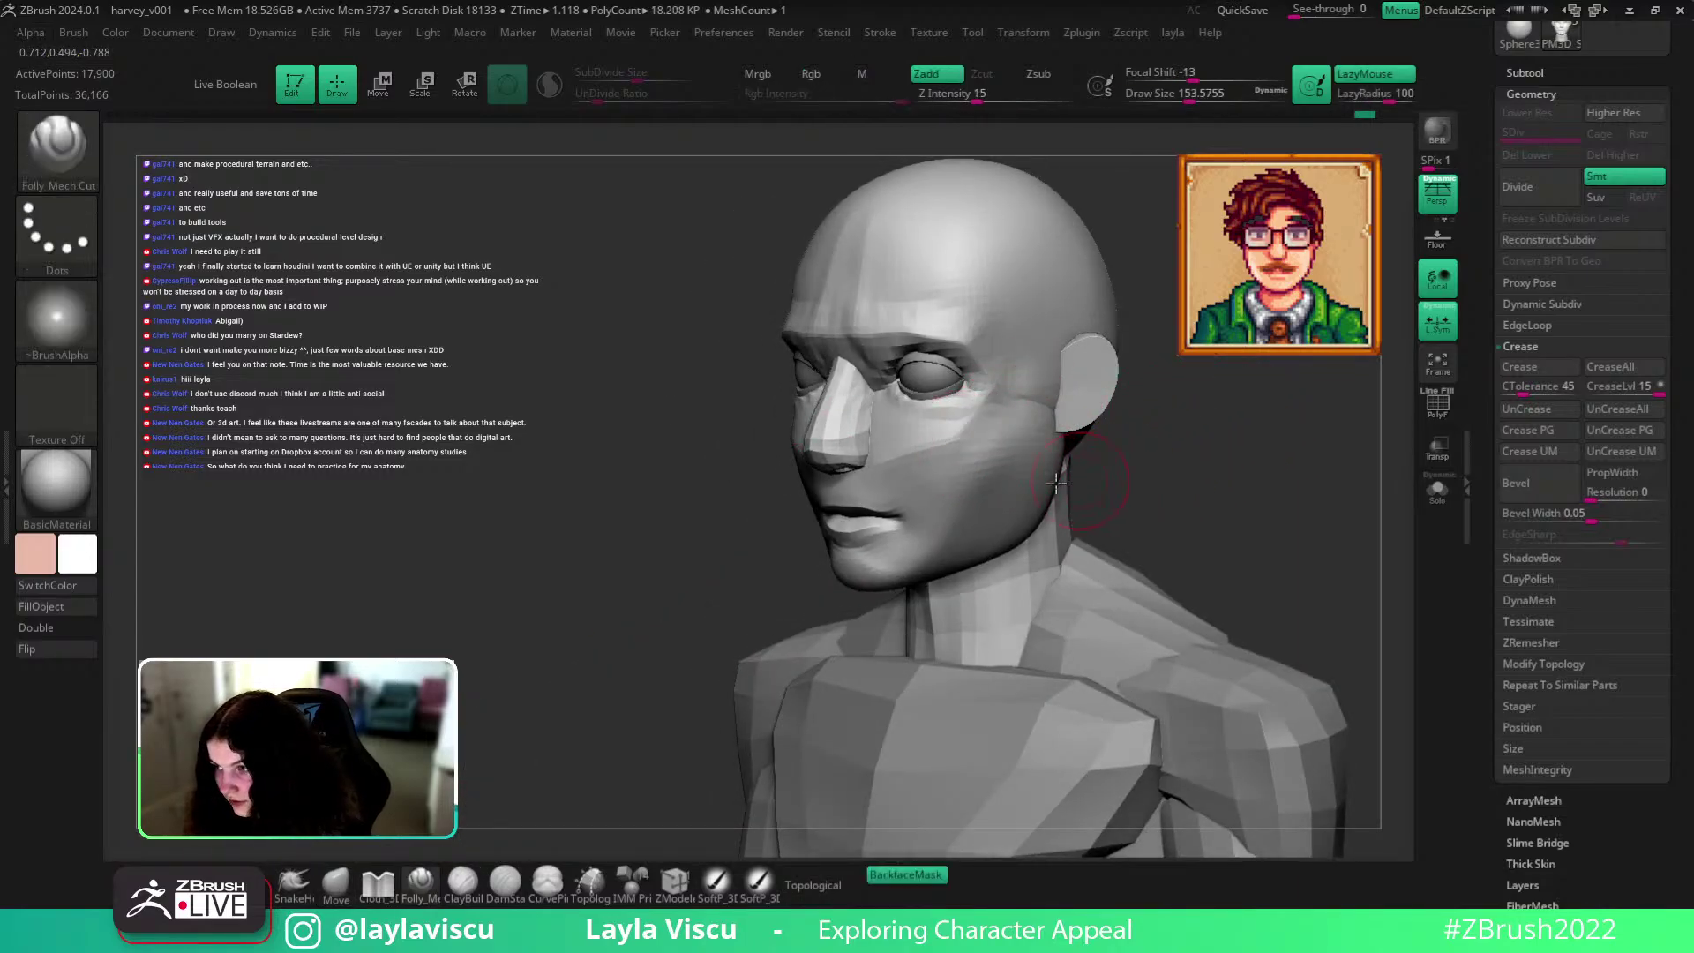
click(1437, 489)
ctrl+shift+click(1015, 483)
drag(960, 440, 1150, 428)
click(1437, 489)
Flatten the side plane of the cheek above the jaw with the hPolish brush at a size of about 207.
mouse_move(1315, 522)
shift+mouse_down()
mouse_move(1312, 552)
mouse_move(1270, 540)
mouse_move(1282, 518)
shift+mouse_up()
key(b)
key(h)
key(p)
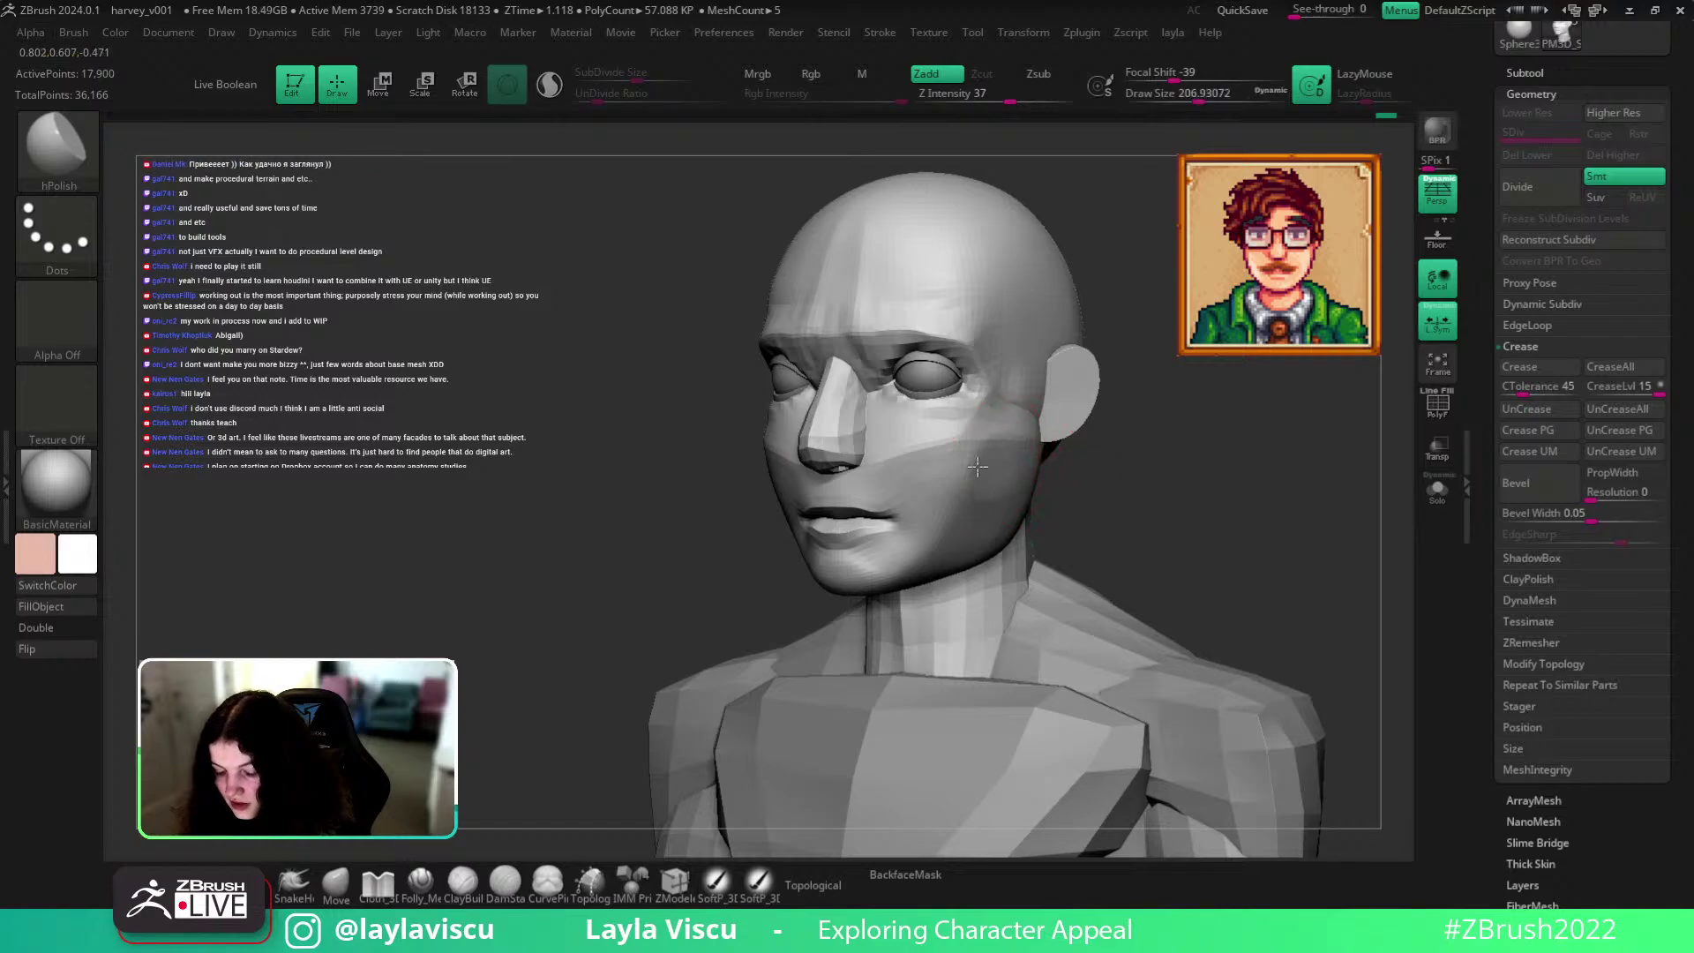
drag(986, 488, 974, 465)
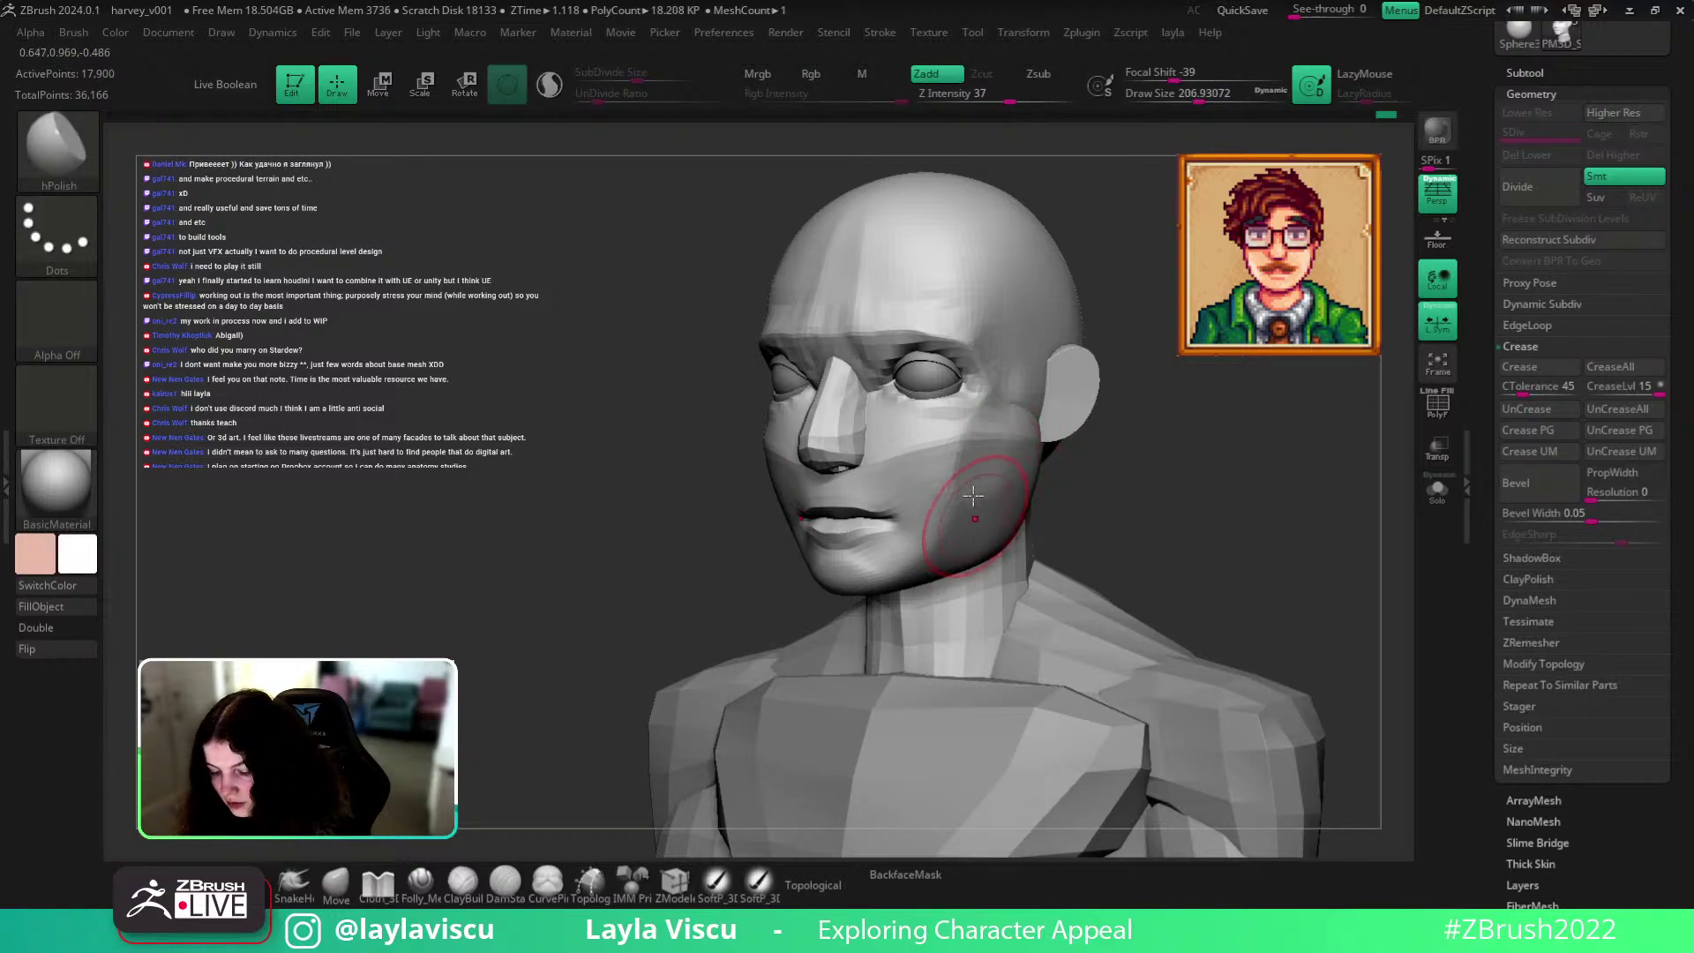
mouse_move(1148, 481)
mouse_down()
mouse_move(1161, 461)
mouse_move(1134, 495)
mouse_move(1063, 524)
mouse_move(997, 494)
mouse_move(1134, 491)
mouse_move(1085, 489)
mouse_up()
Adjust the back of the jaw below the ear with the Move brush at sizes of about 274 and 197.
click(335, 885)
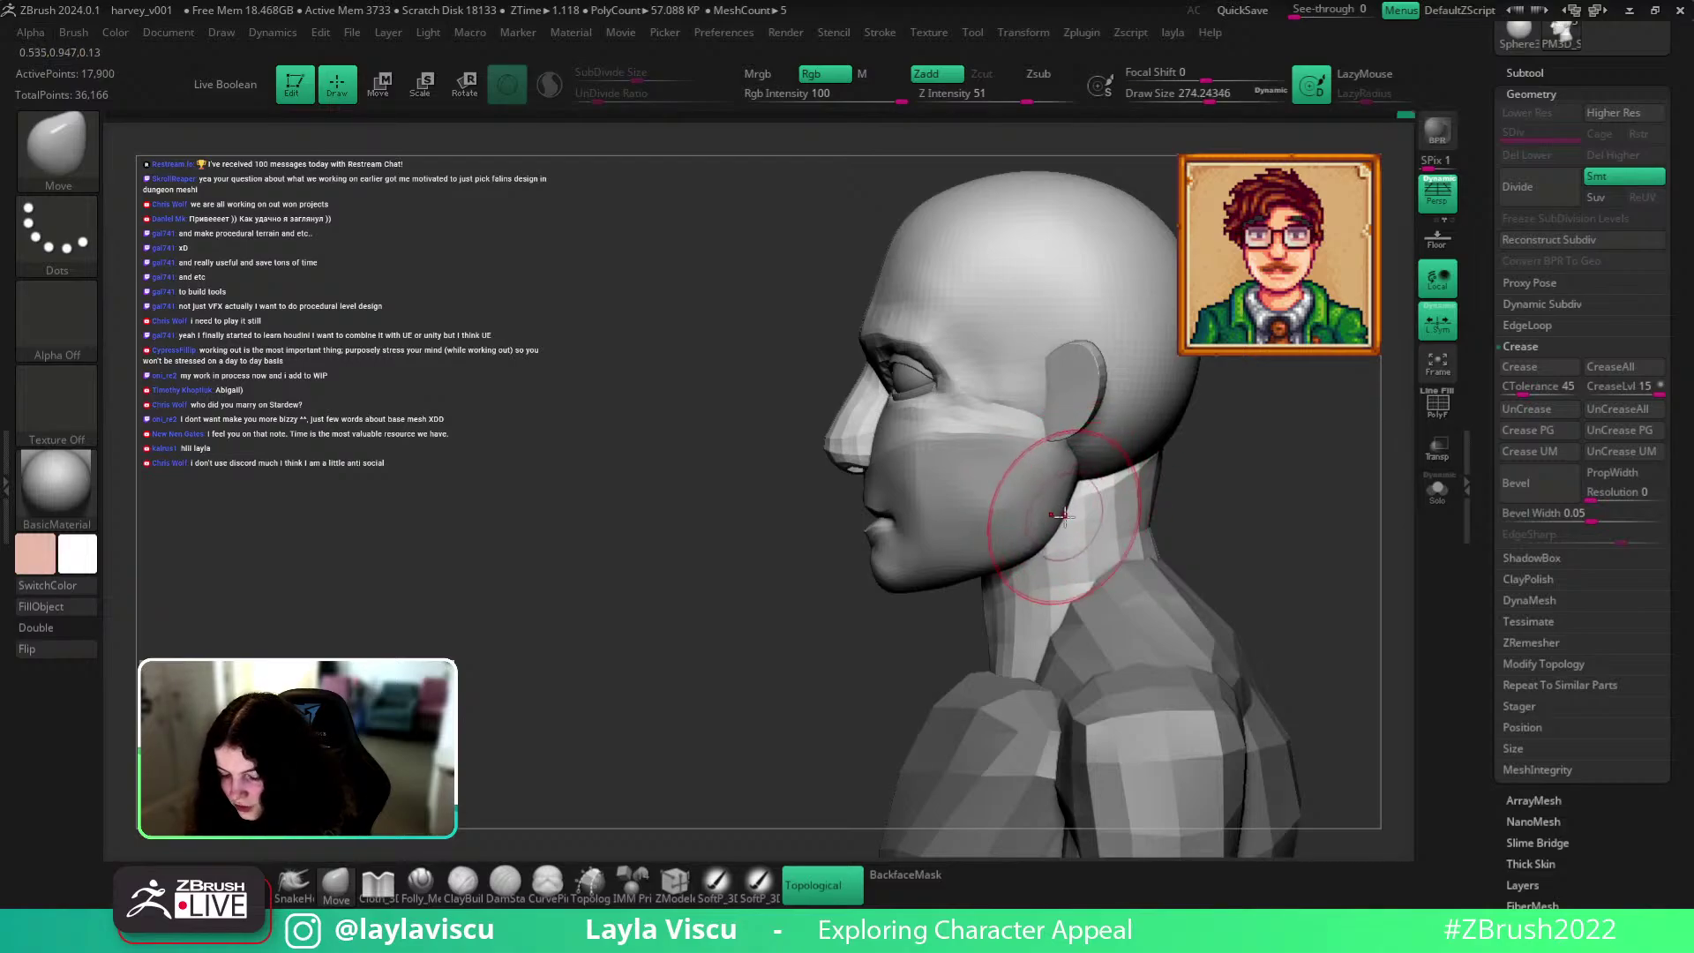
drag(1312, 473, 1113, 492)
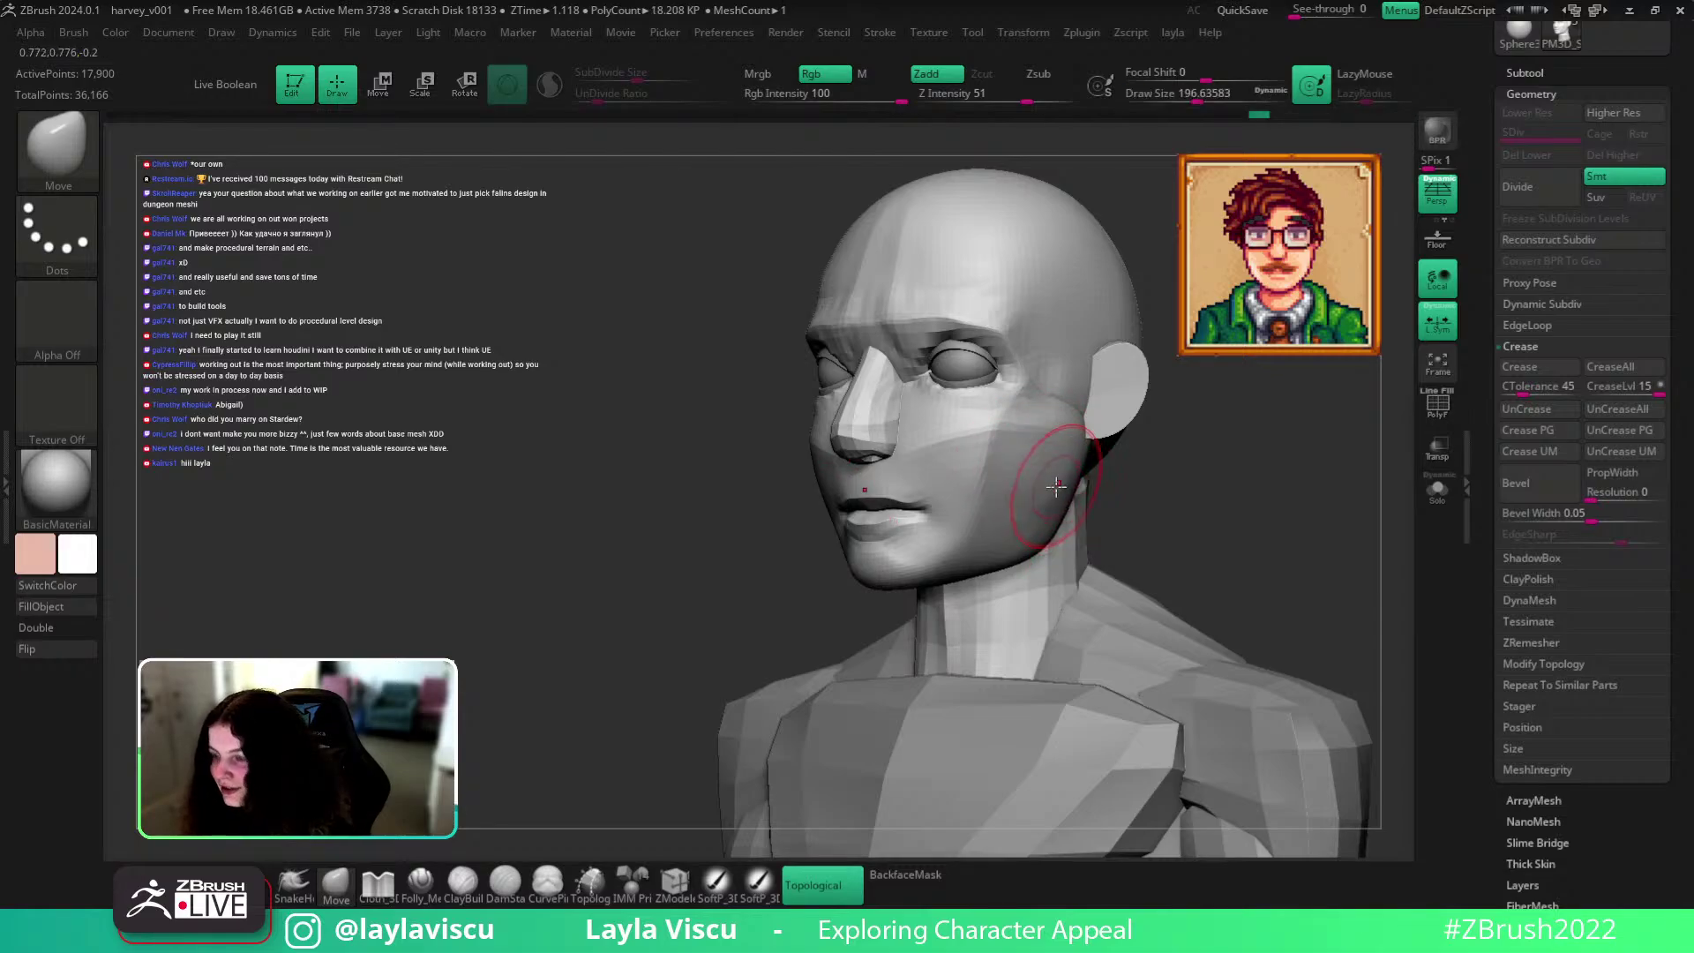
key(shift)
mouse_move(1198, 472)
shift+mouse_down()
mouse_move(1235, 503)
mouse_move(1103, 473)
mouse_move(1096, 491)
shift+mouse_up()
Cut the cheekbone plane below the outer corner of the eye with the Folly_Mech Cut brush at a size of about 197.
click(423, 884)
drag(923, 386, 918, 340)
key(ctrl+z)
drag(969, 547, 927, 339)
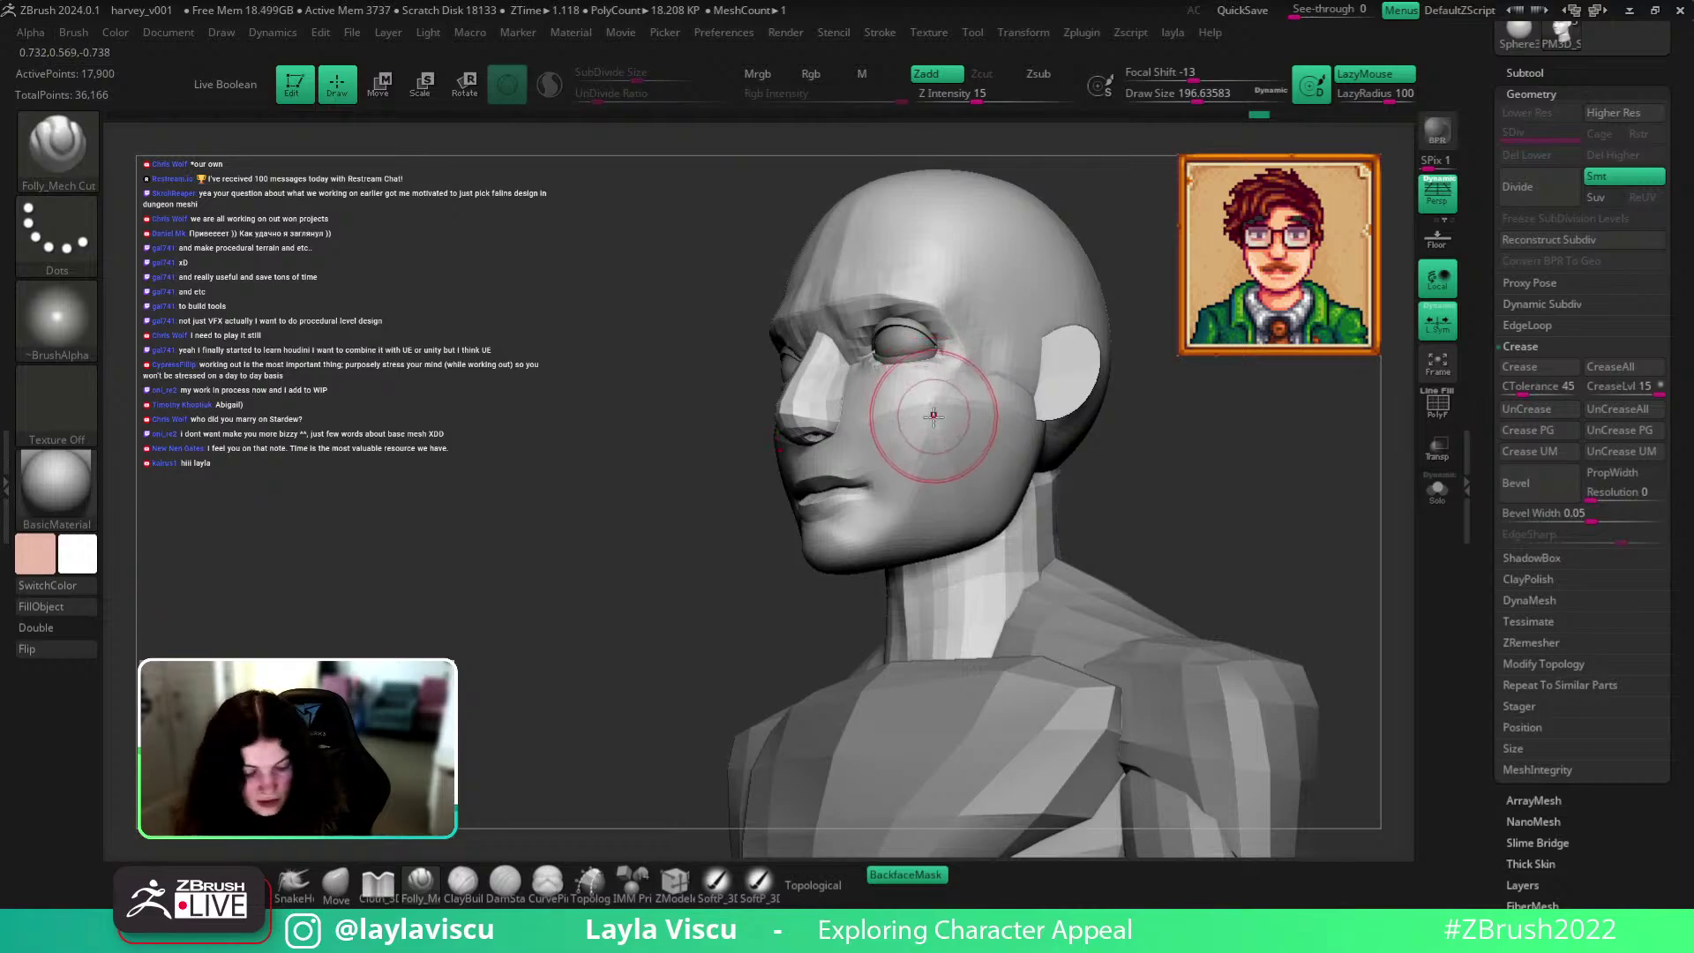
mouse_move(939, 449)
mouse_down()
mouse_move(889, 447)
mouse_move(850, 359)
mouse_move(922, 370)
mouse_up()
drag(1202, 442, 1250, 503)
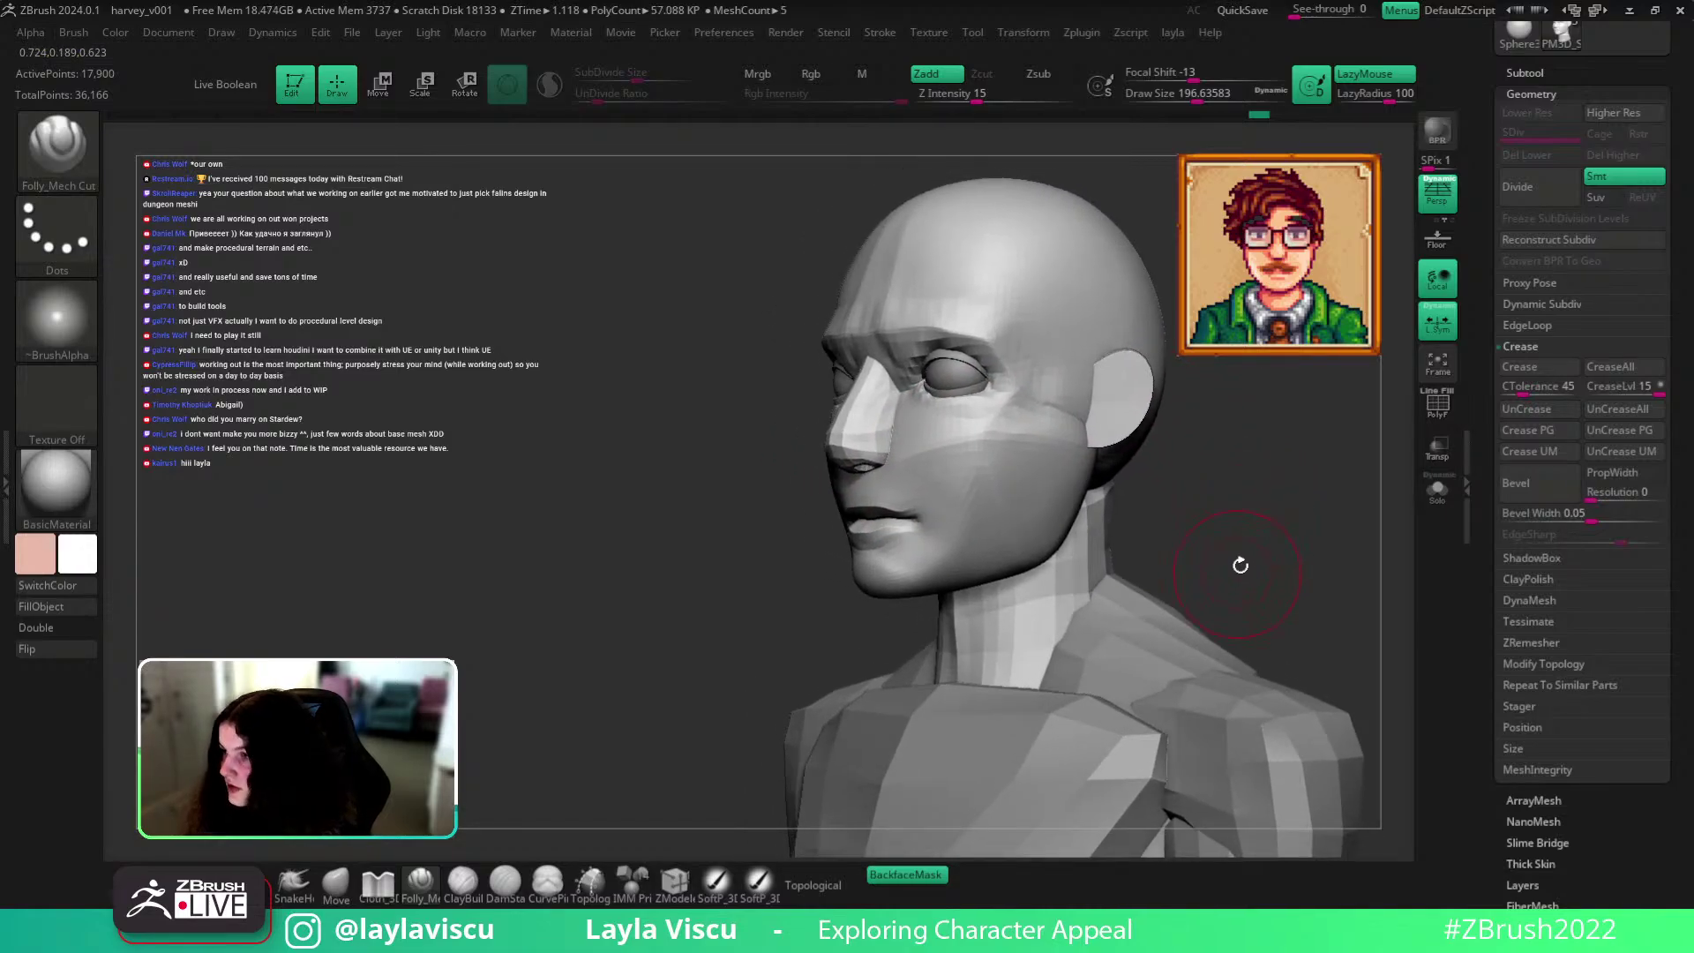
Continue the front cheek plane on the face portion with the Folly_Mech Cut brush, and isolate the head mesh.
drag(1237, 570, 1271, 559)
click(1437, 494)
click(1437, 494)
alt+click(970, 424)
drag(988, 464, 1081, 446)
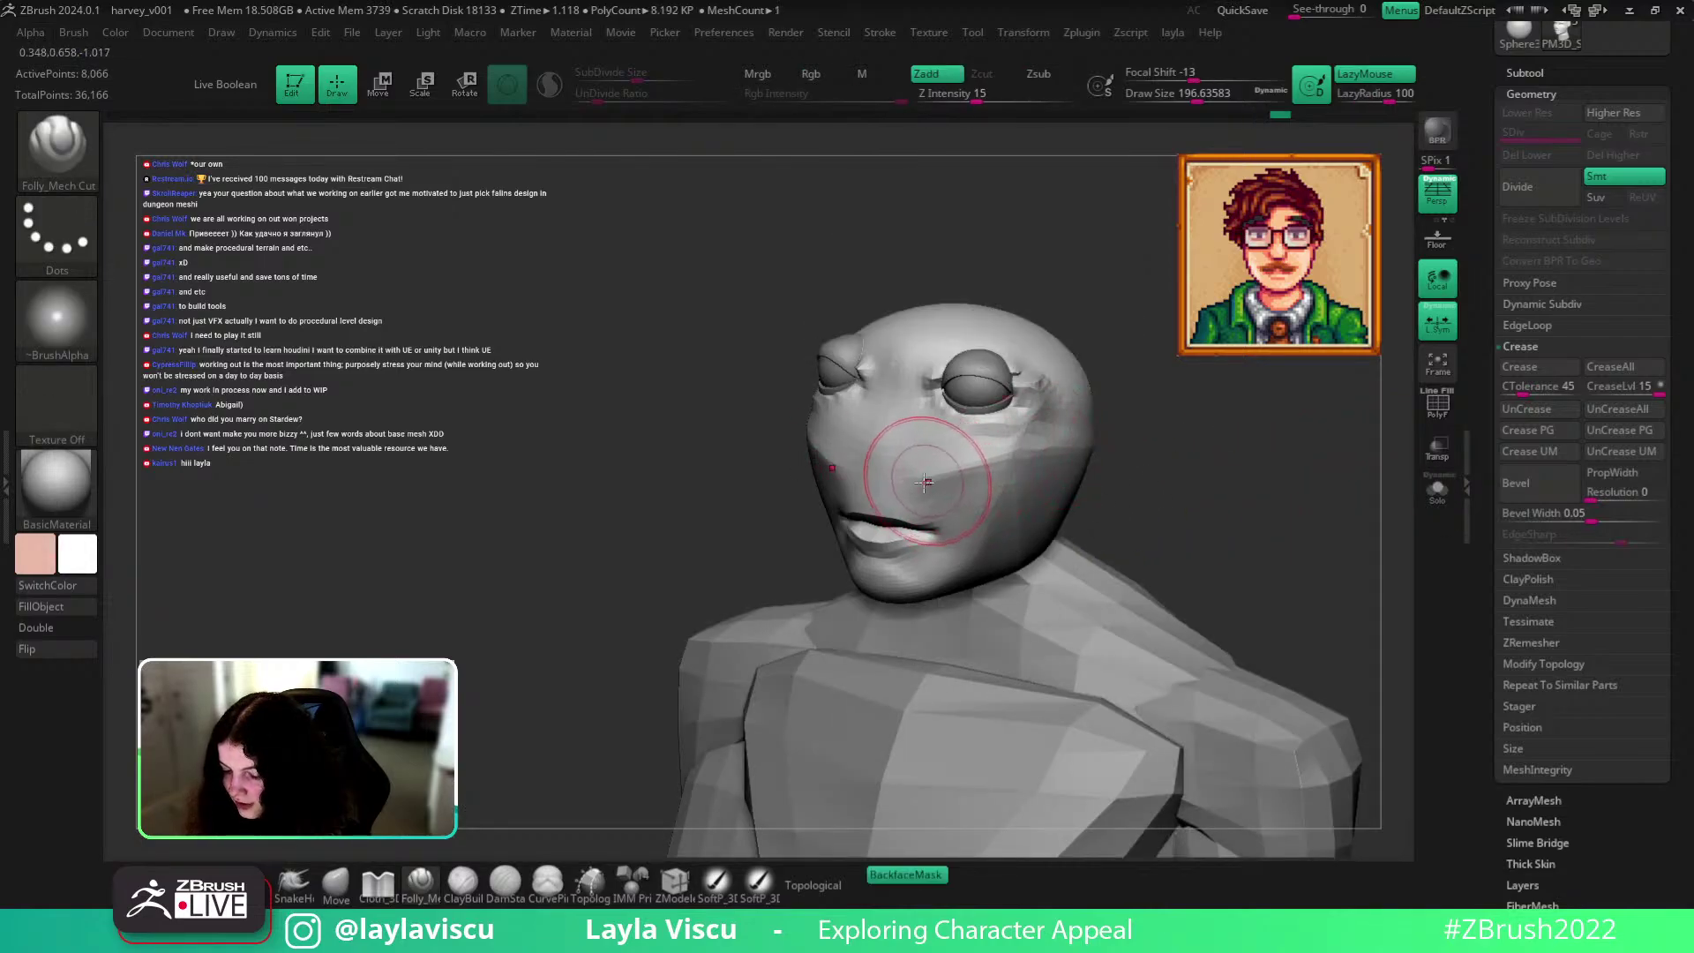
click(1437, 491)
key(alt+Down)
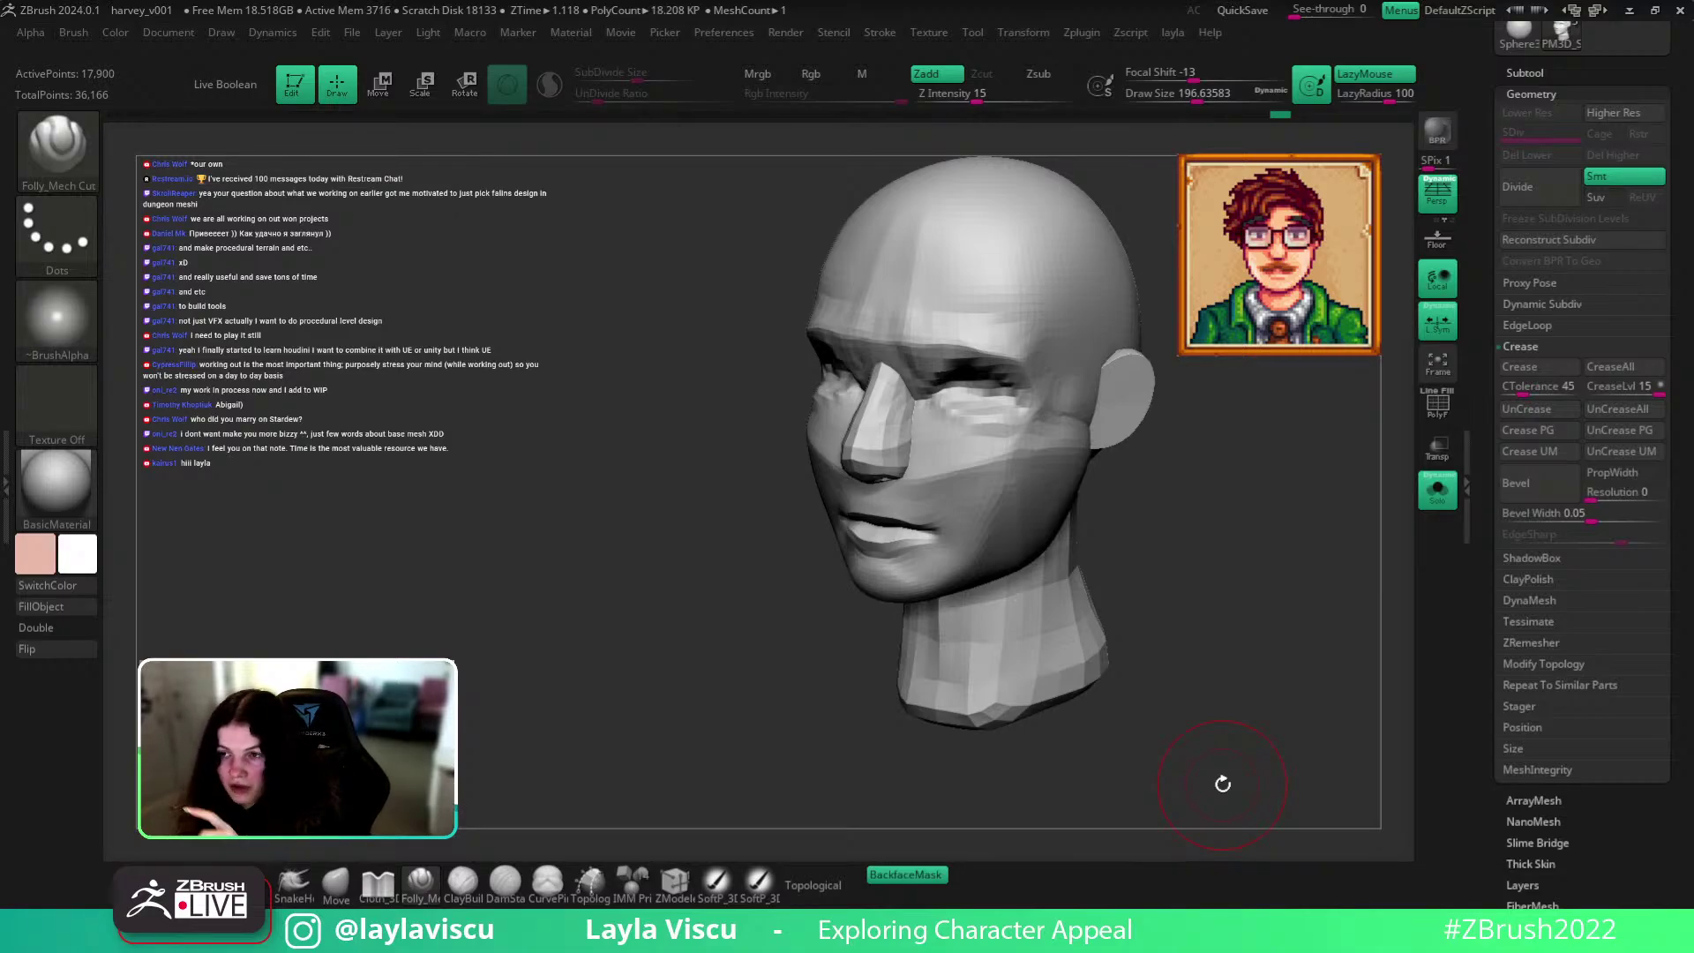
Isolate the face portion, cut across the area above the upper lip with a brush size of about 128, and unhide the head.
mouse_move(1277, 556)
mouse_down()
mouse_move(1285, 515)
mouse_move(1279, 548)
mouse_up()
key(bracketleft)
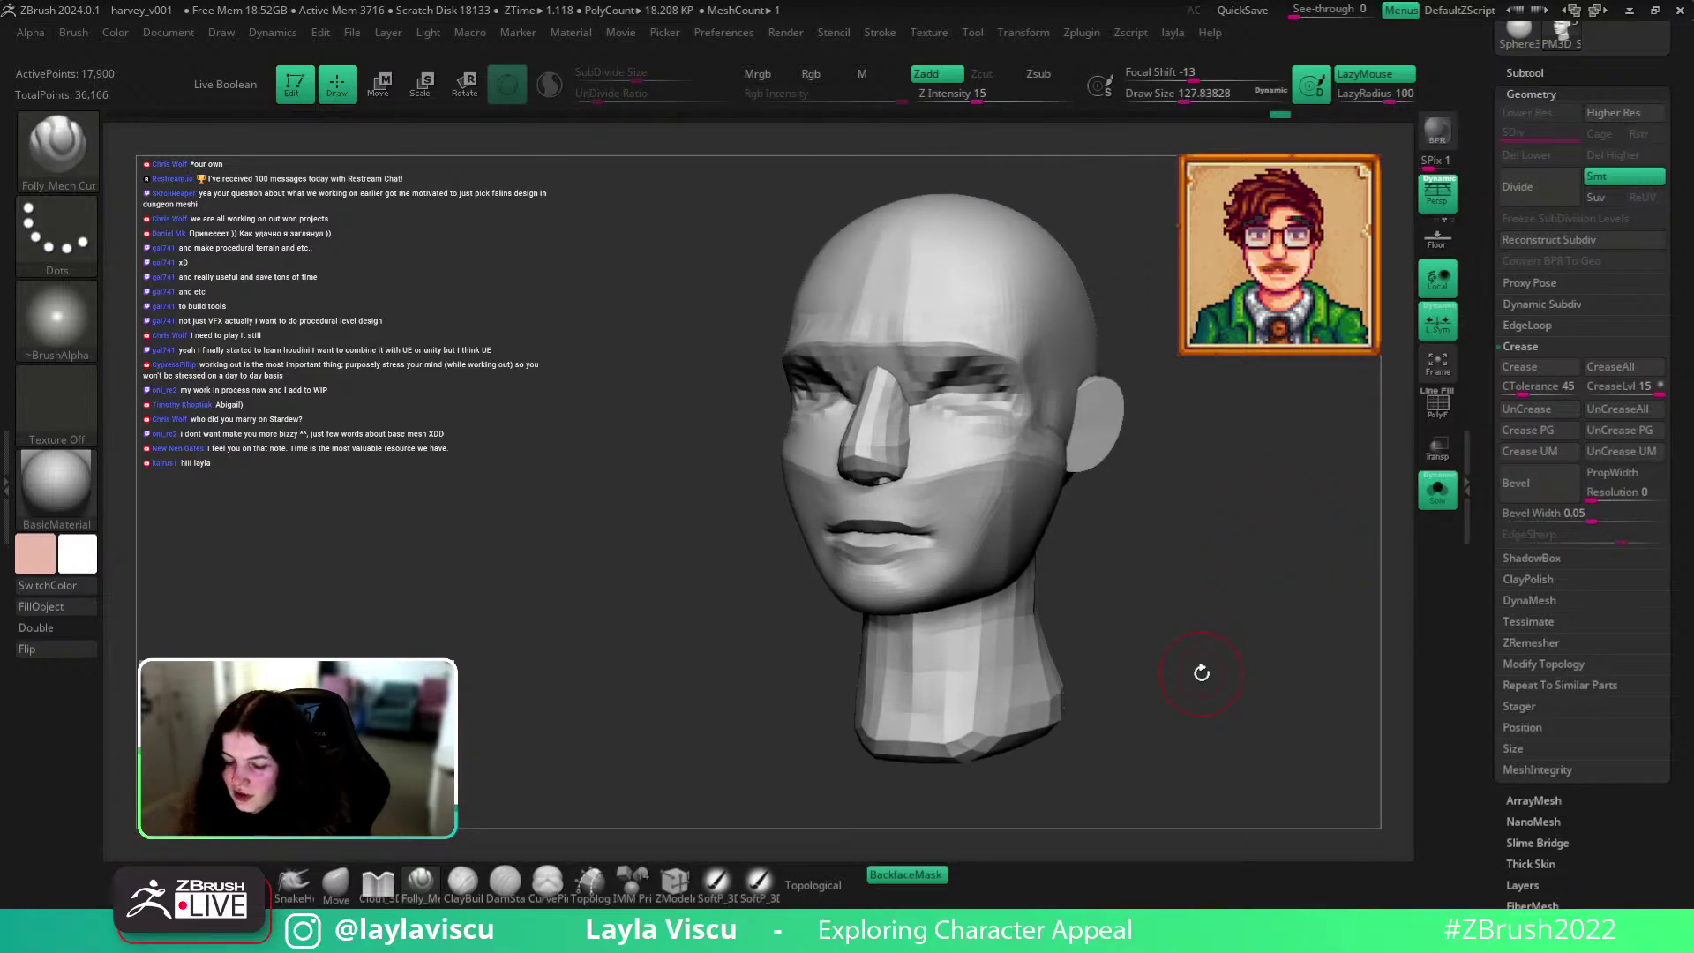
ctrl+shift+click(838, 475)
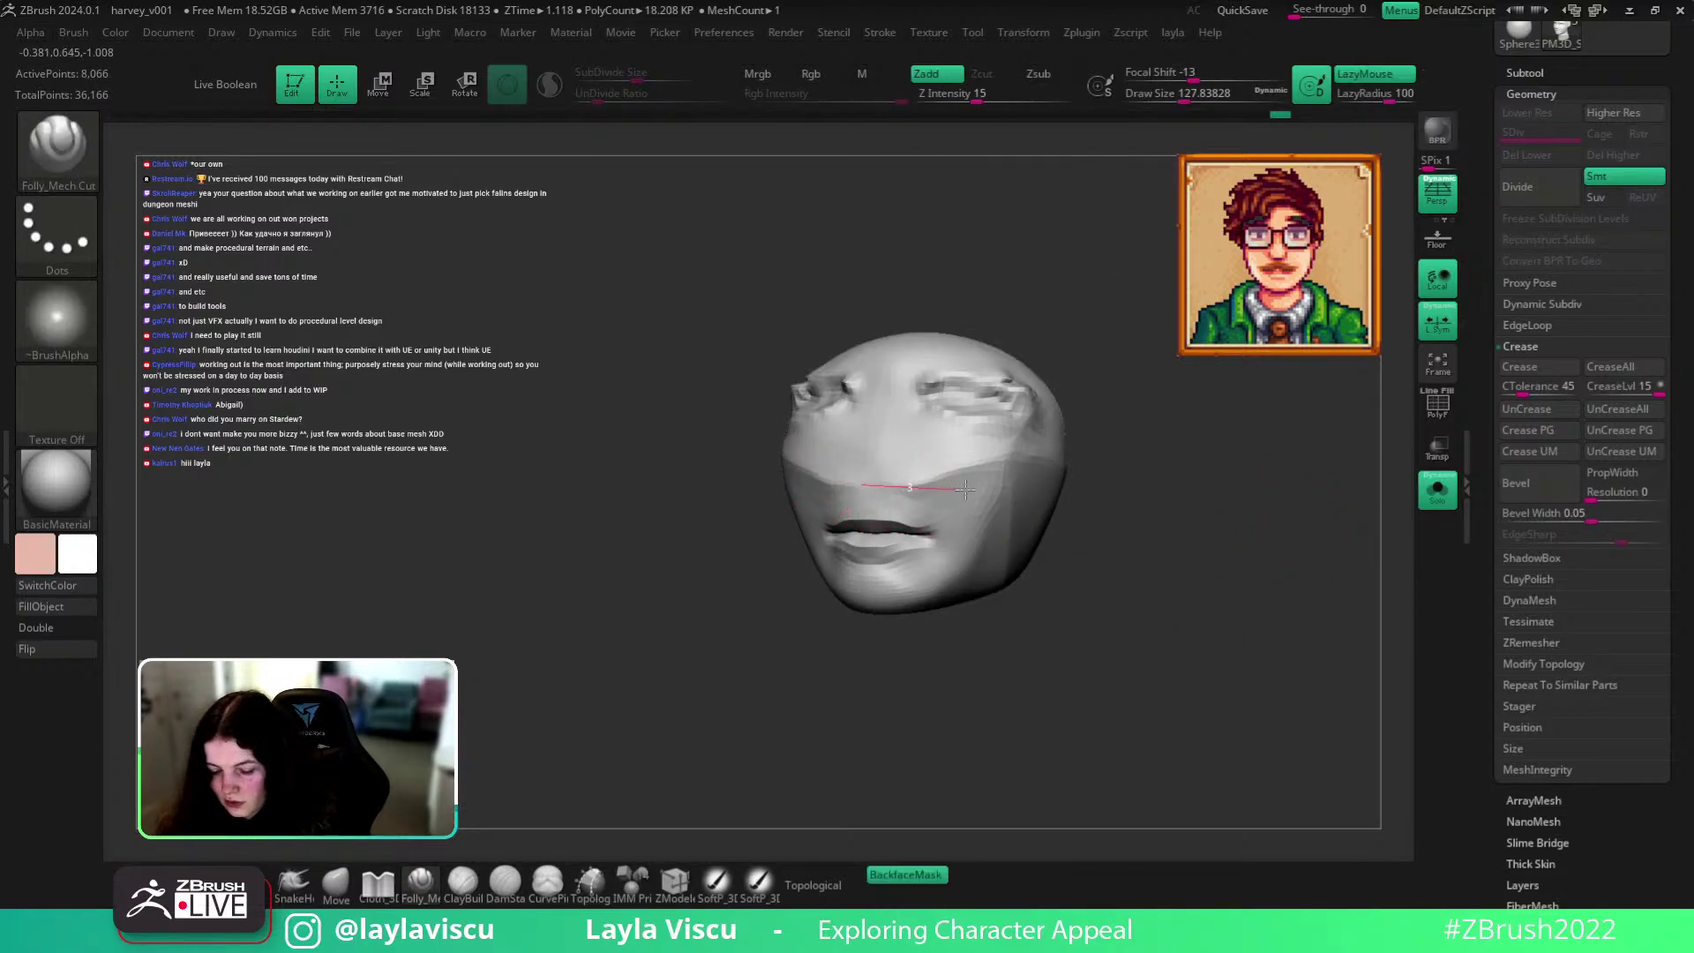
mouse_move(1214, 537)
mouse_down()
mouse_move(1252, 578)
mouse_move(1232, 590)
mouse_up()
ctrl+shift+click(1224, 582)
Define the planes beside the nose and mouth with the Folly_Mech Cut brush at a size of about 108.
key(bracketleft)
mouse_move(900, 494)
mouse_down()
mouse_move(986, 578)
mouse_move(941, 746)
mouse_up()
drag(1243, 546, 1226, 578)
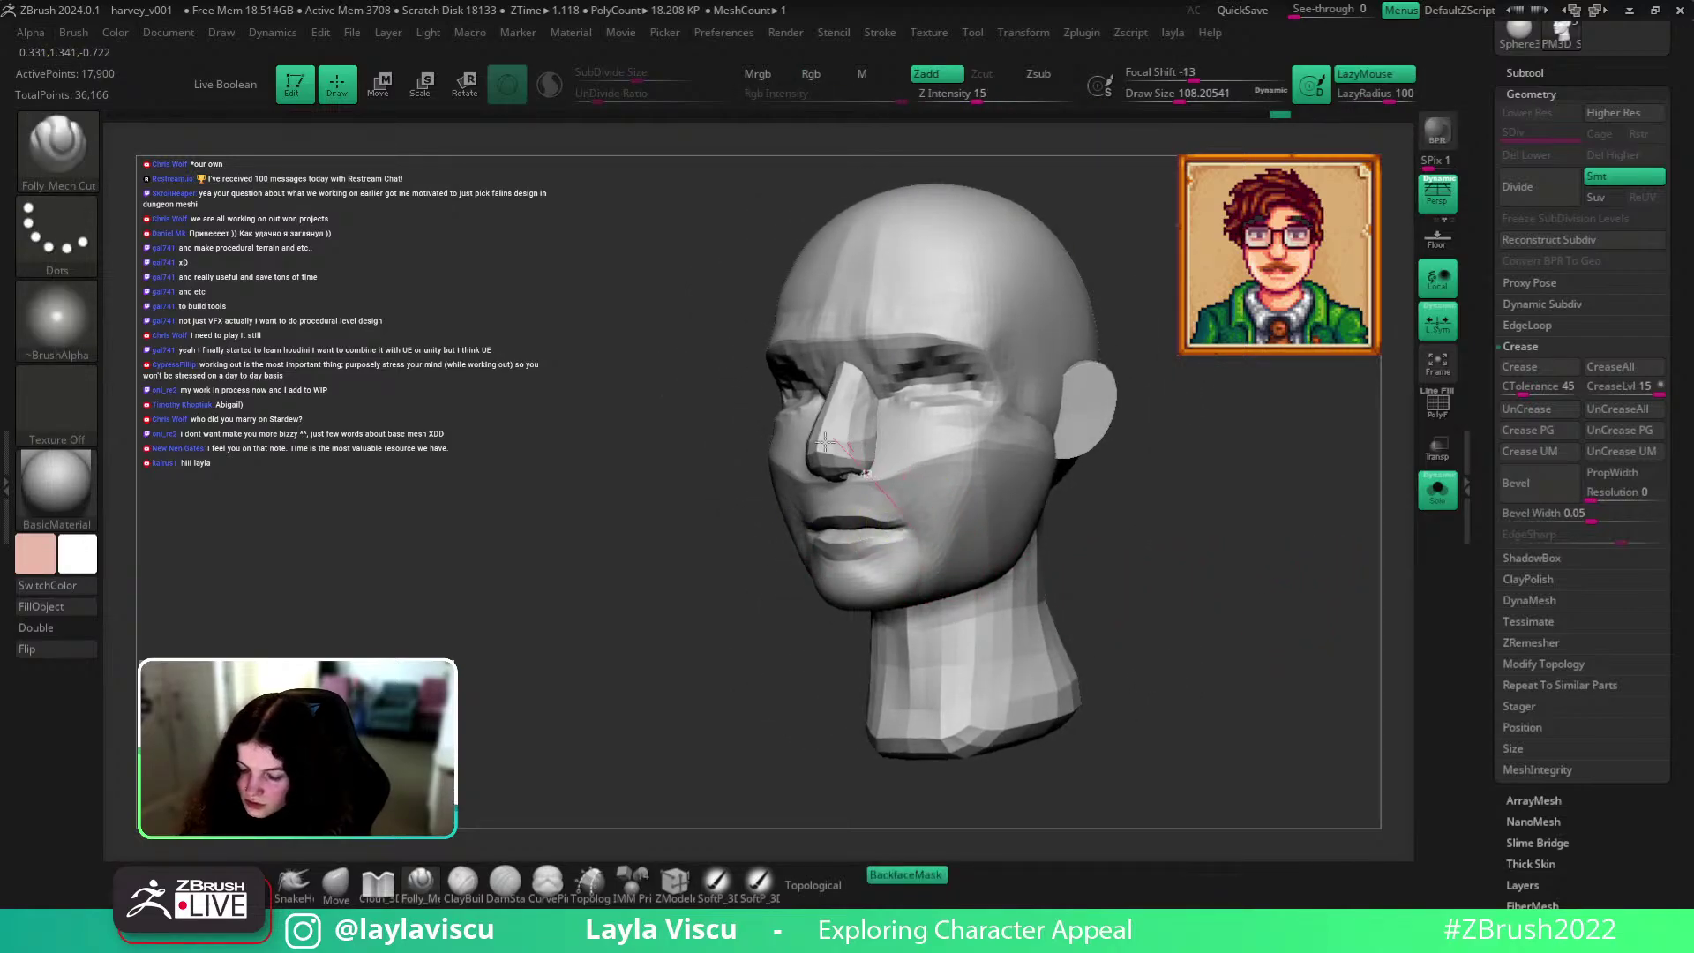
drag(925, 591, 914, 477)
drag(808, 432, 816, 439)
mouse_move(1209, 586)
mouse_down()
mouse_move(1274, 616)
mouse_move(1232, 598)
mouse_move(1293, 588)
mouse_move(1266, 570)
mouse_move(1262, 521)
mouse_up()
Adjust the area around the mouth with the Move brush at a size of about 293, and show the full bust again.
click(335, 882)
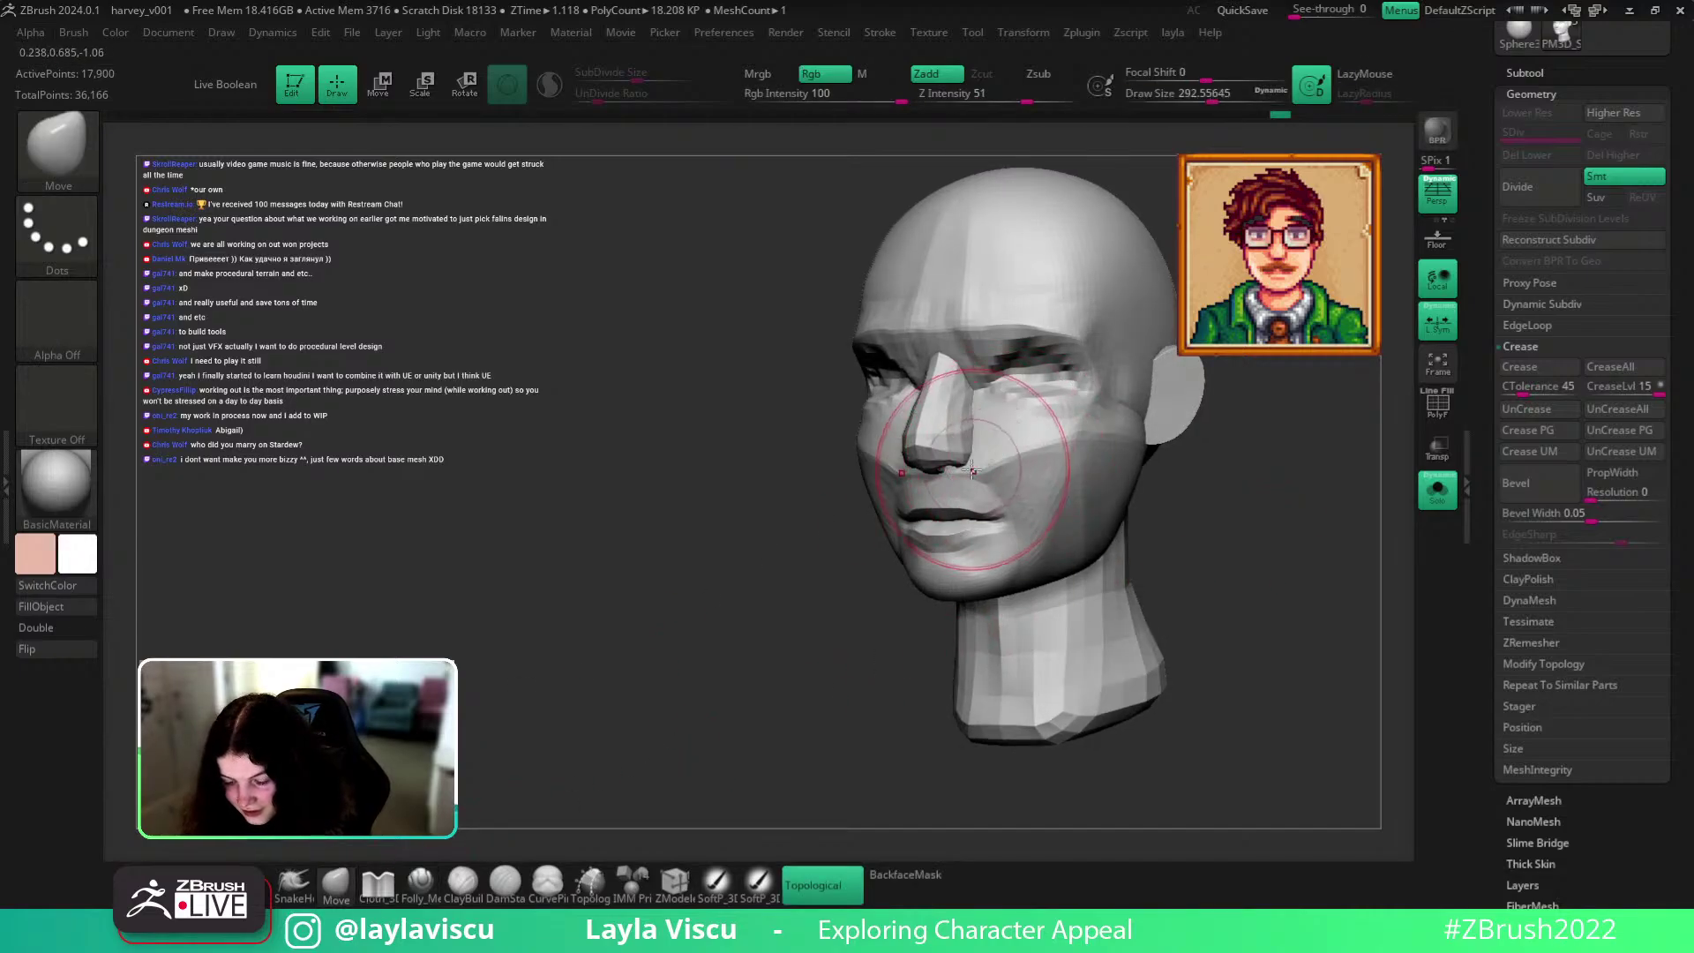
mouse_move(1222, 558)
mouse_down()
mouse_move(1297, 559)
mouse_move(1285, 545)
mouse_up()
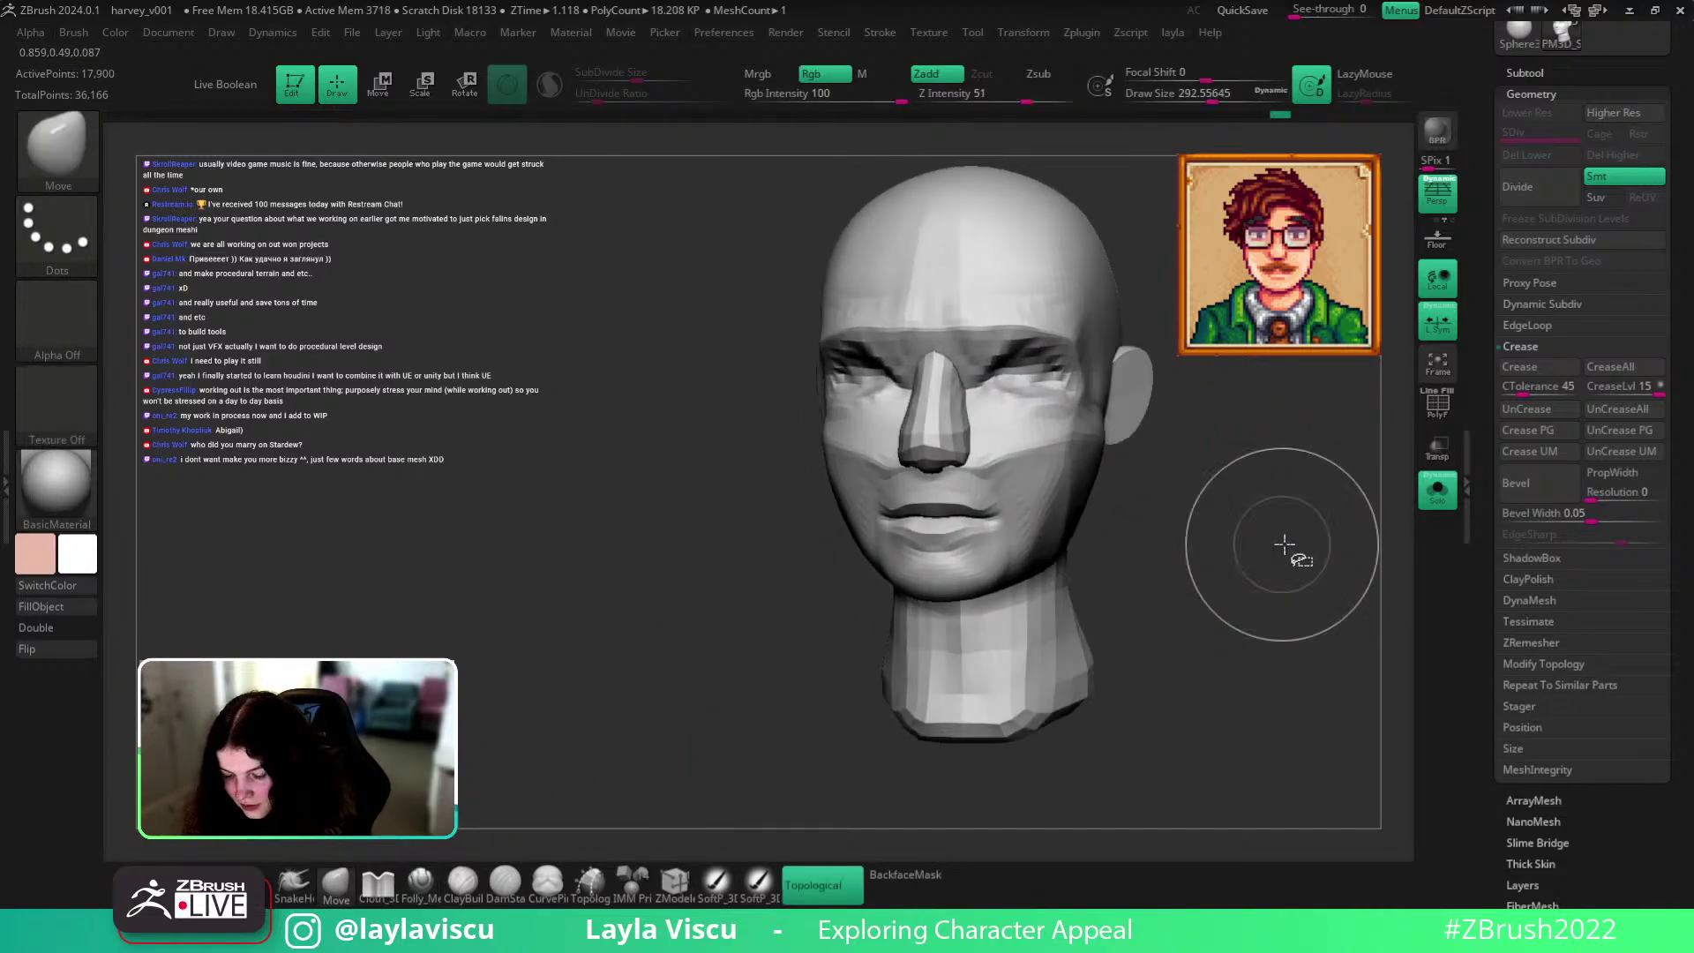
ctrl+right_drag(1285, 544, 1189, 420)
click(1437, 490)
drag(1208, 554, 1150, 538)
ctrl+right_drag(1058, 379, 1125, 482)
mouse_move(1130, 484)
mouse_down()
mouse_move(1153, 480)
mouse_move(1119, 504)
mouse_move(1051, 454)
mouse_up()
Select the eyelids and reshape them around the eyeballs with the Move brush at a size of about 228.
key(s)
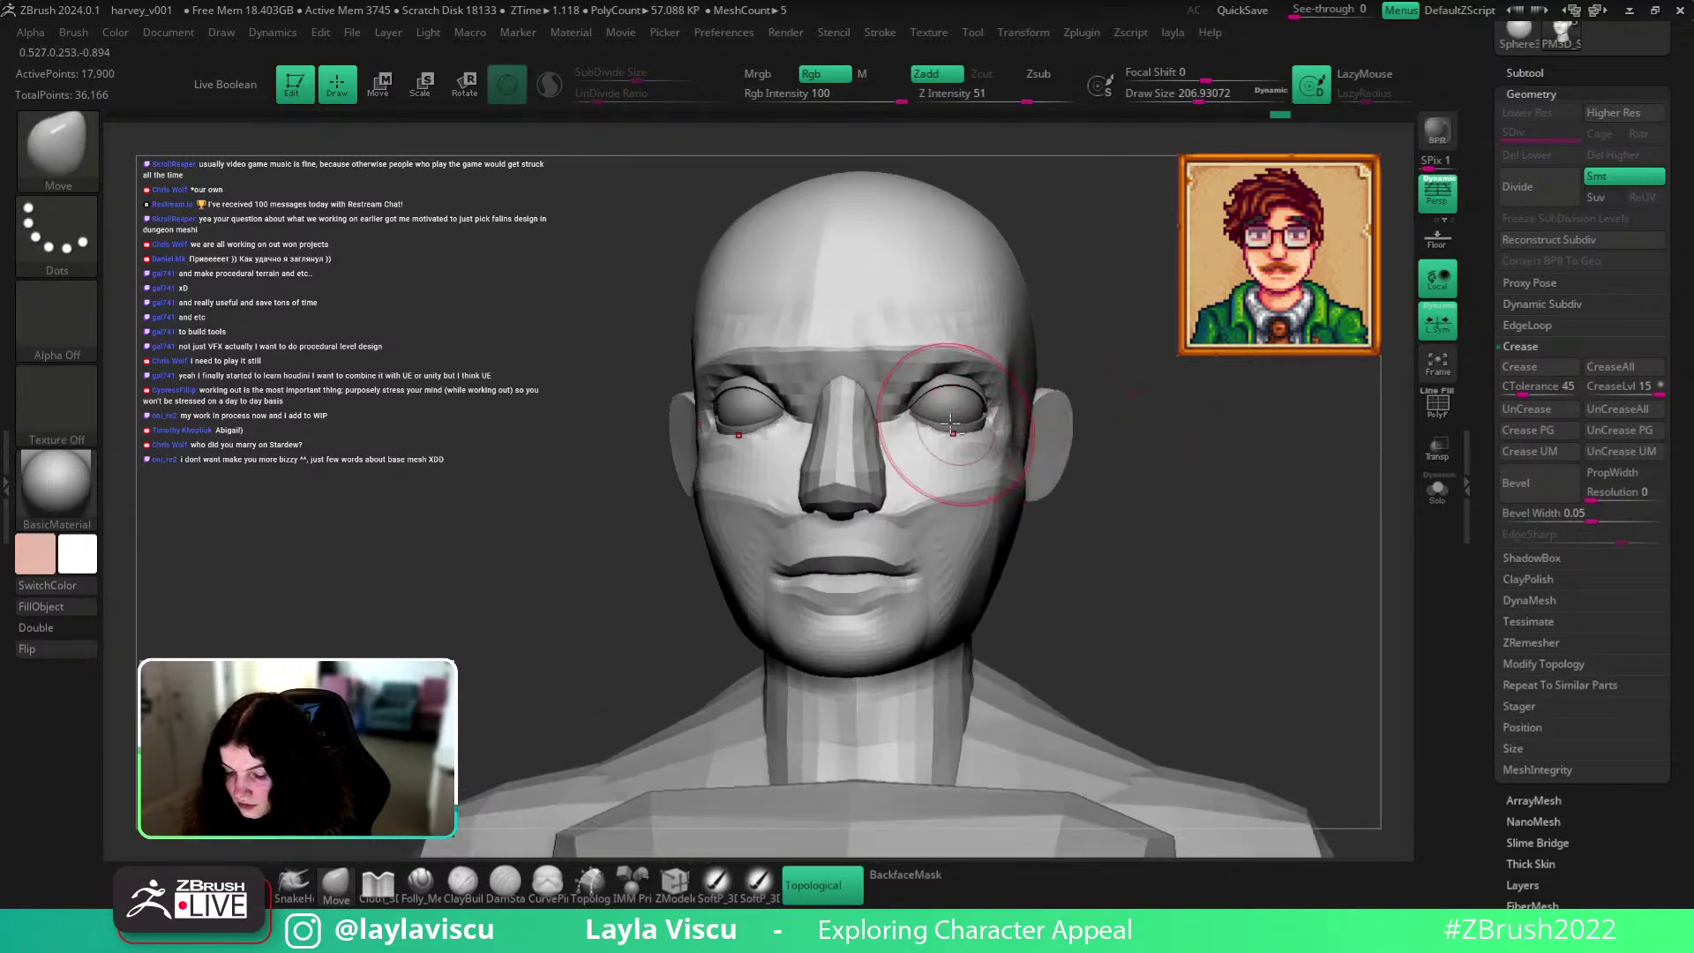
alt+click(969, 424)
ctrl+right_drag(998, 416, 1120, 445)
drag(1130, 418, 926, 389)
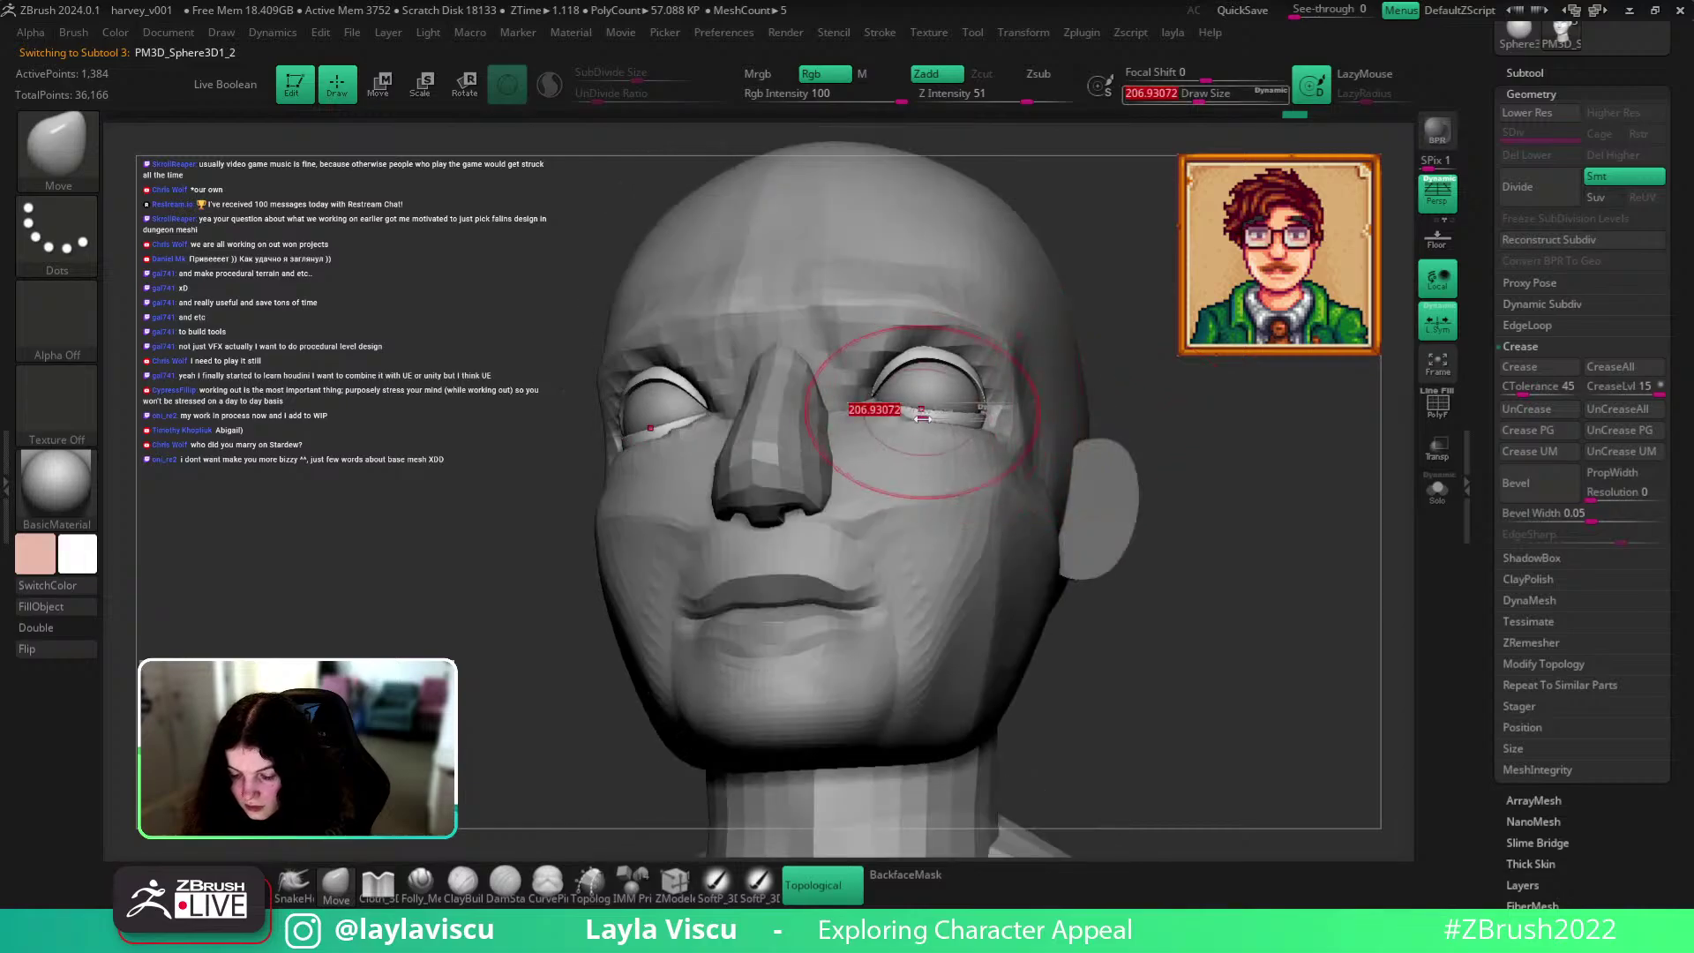
mouse_move(1182, 447)
mouse_down()
mouse_move(1202, 514)
mouse_move(820, 321)
mouse_up()
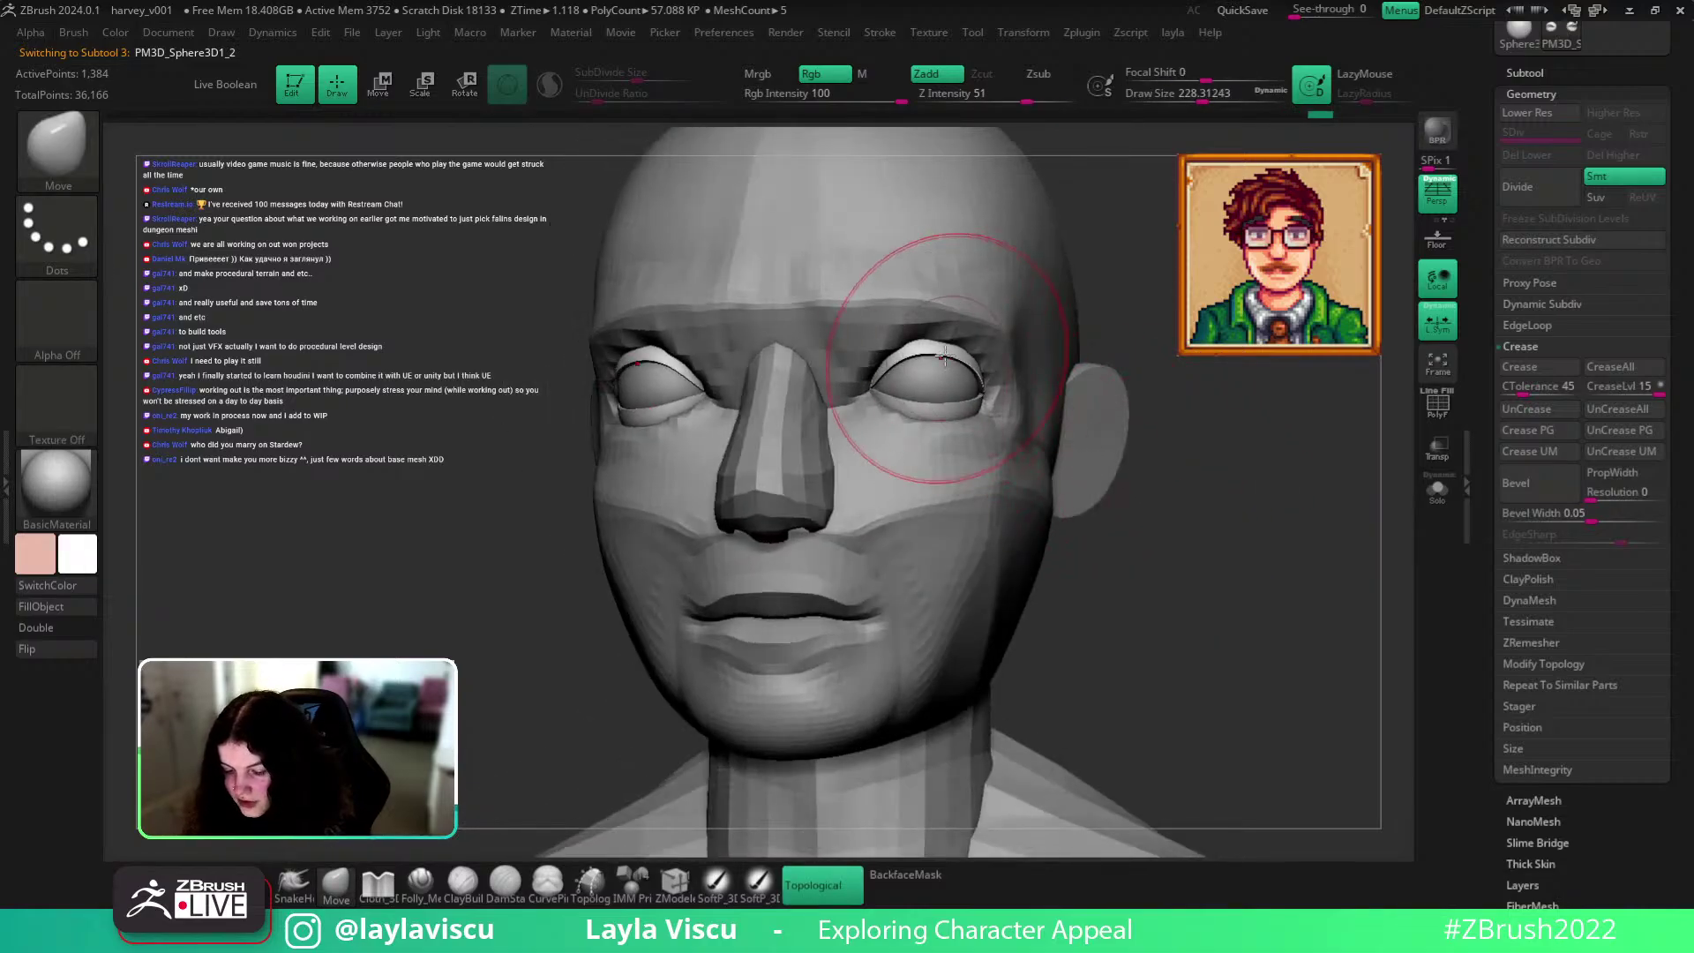
mouse_move(1214, 436)
mouse_down()
mouse_move(1168, 530)
mouse_move(1138, 498)
mouse_move(1199, 500)
mouse_move(944, 424)
mouse_up()
key(bracketleft)
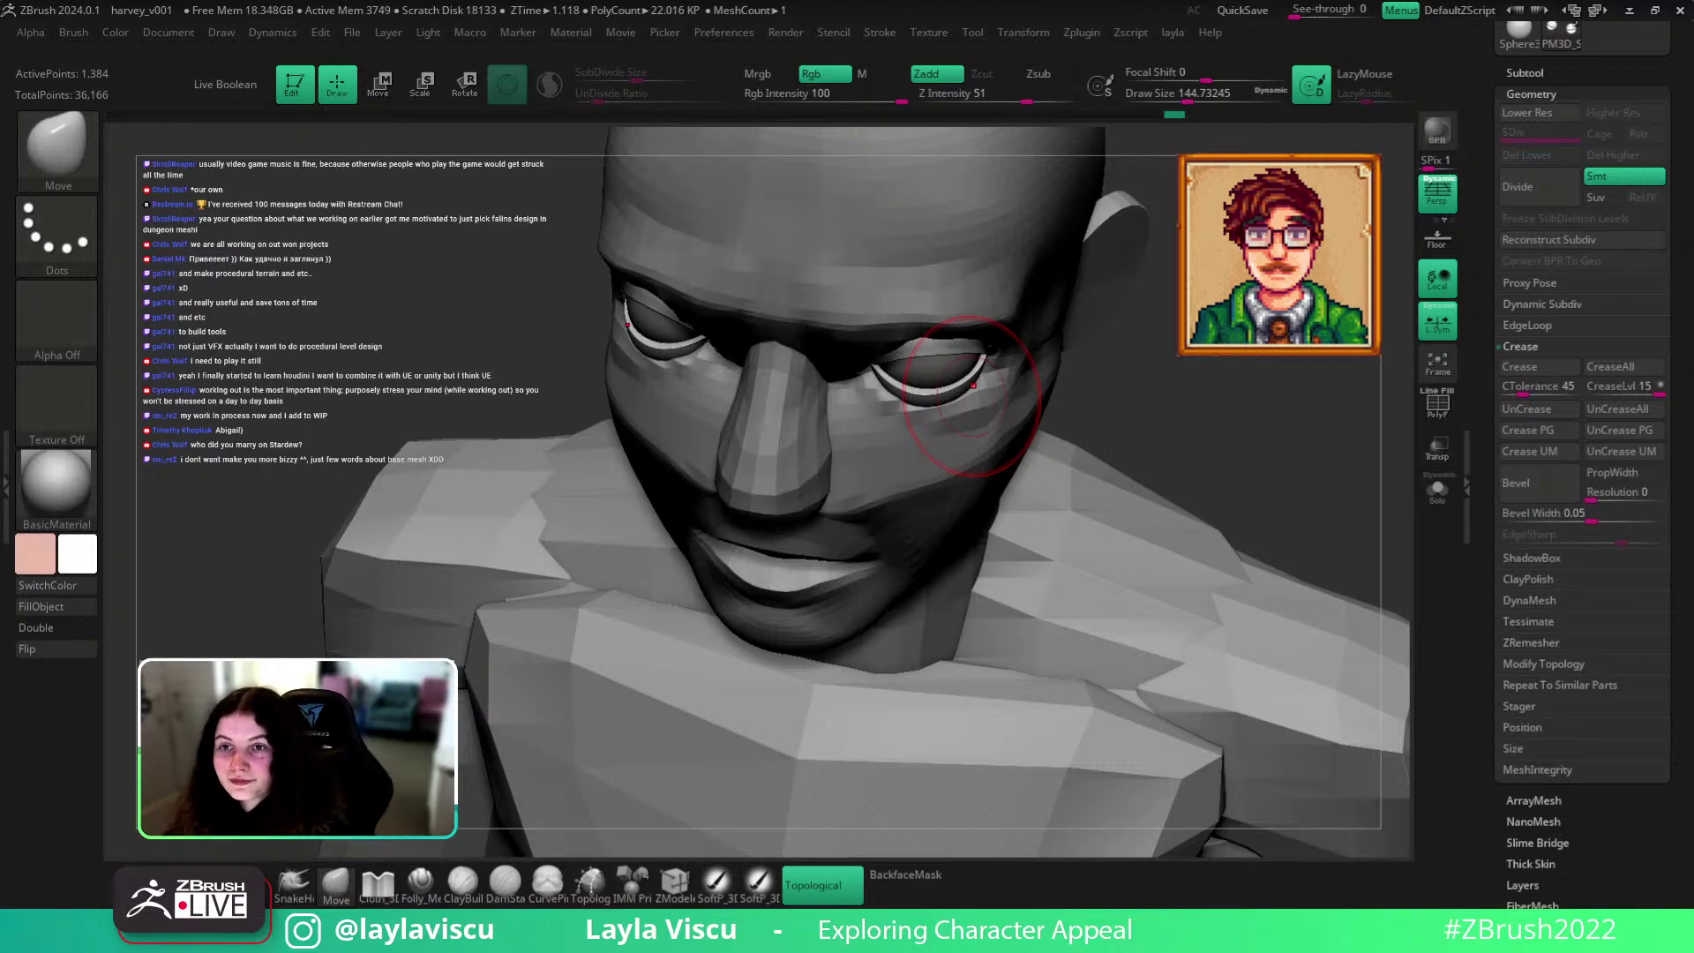
Refine the eyelid curvature with the Move brush at a size of about 145, and check the bust in front view.
drag(1285, 477, 1146, 617)
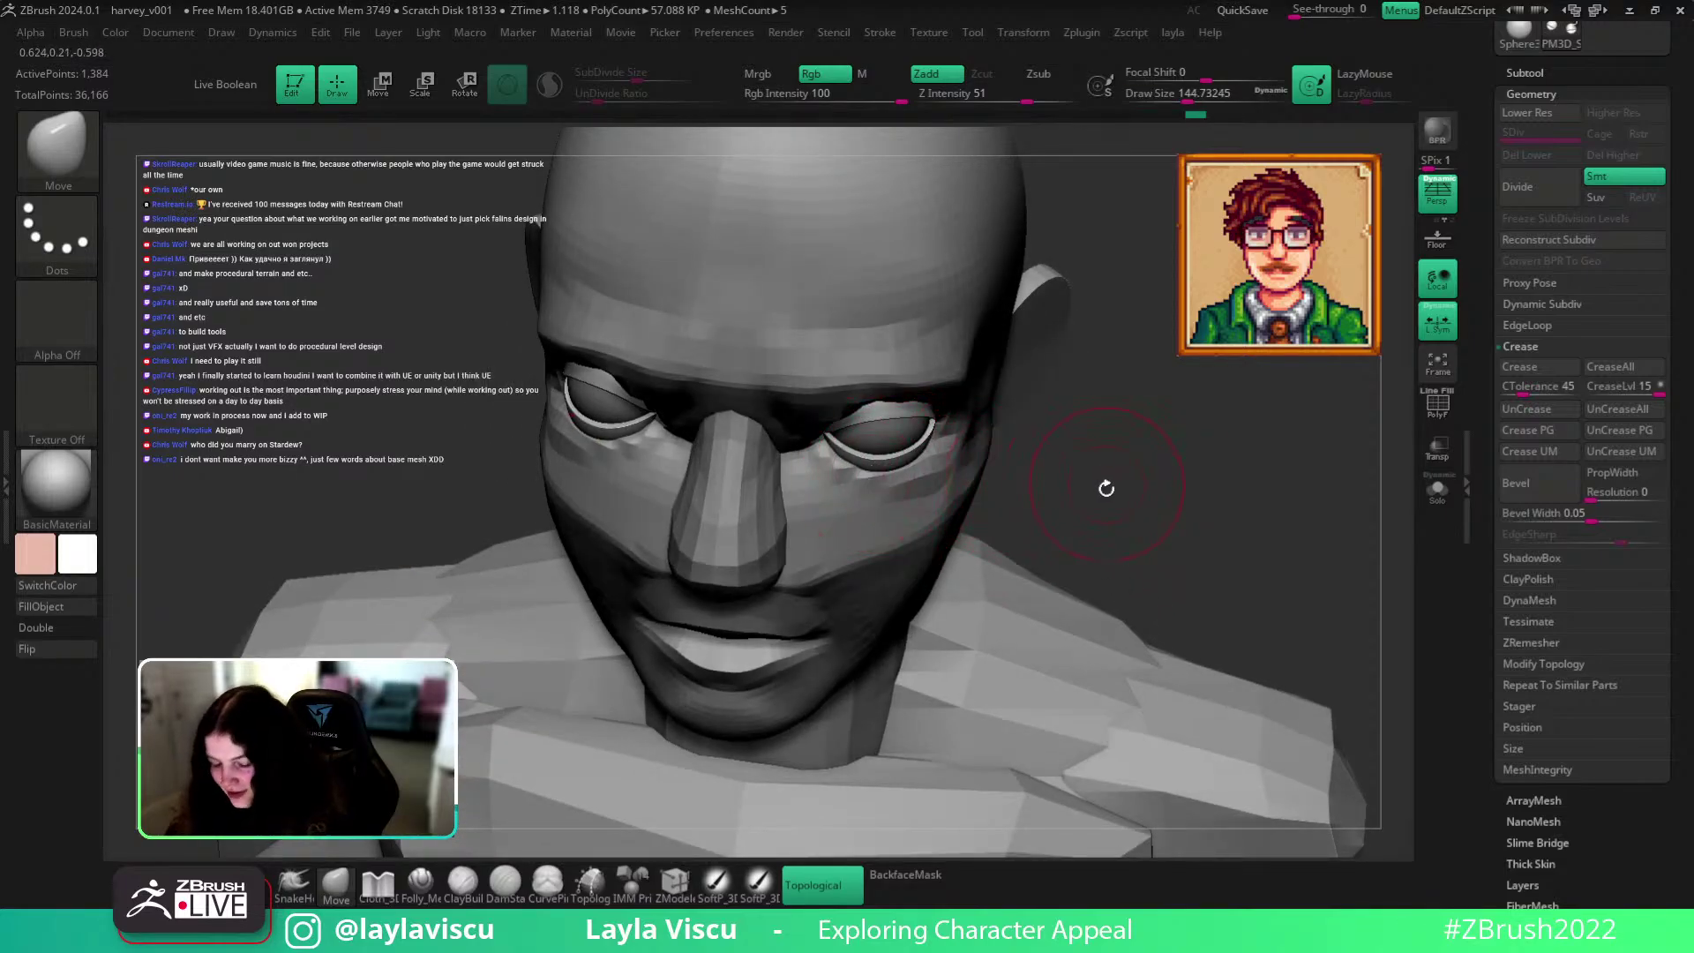
mouse_move(1138, 504)
mouse_down()
mouse_move(1149, 484)
mouse_move(1141, 565)
mouse_up()
ctrl+right_drag(1140, 598, 1097, 582)
drag(1096, 582, 1037, 565)
ctrl+right_drag(922, 427, 918, 442)
drag(919, 442, 923, 429)
ctrl+right_drag(1110, 560, 1103, 500)
shift+drag(1103, 500, 1182, 503)
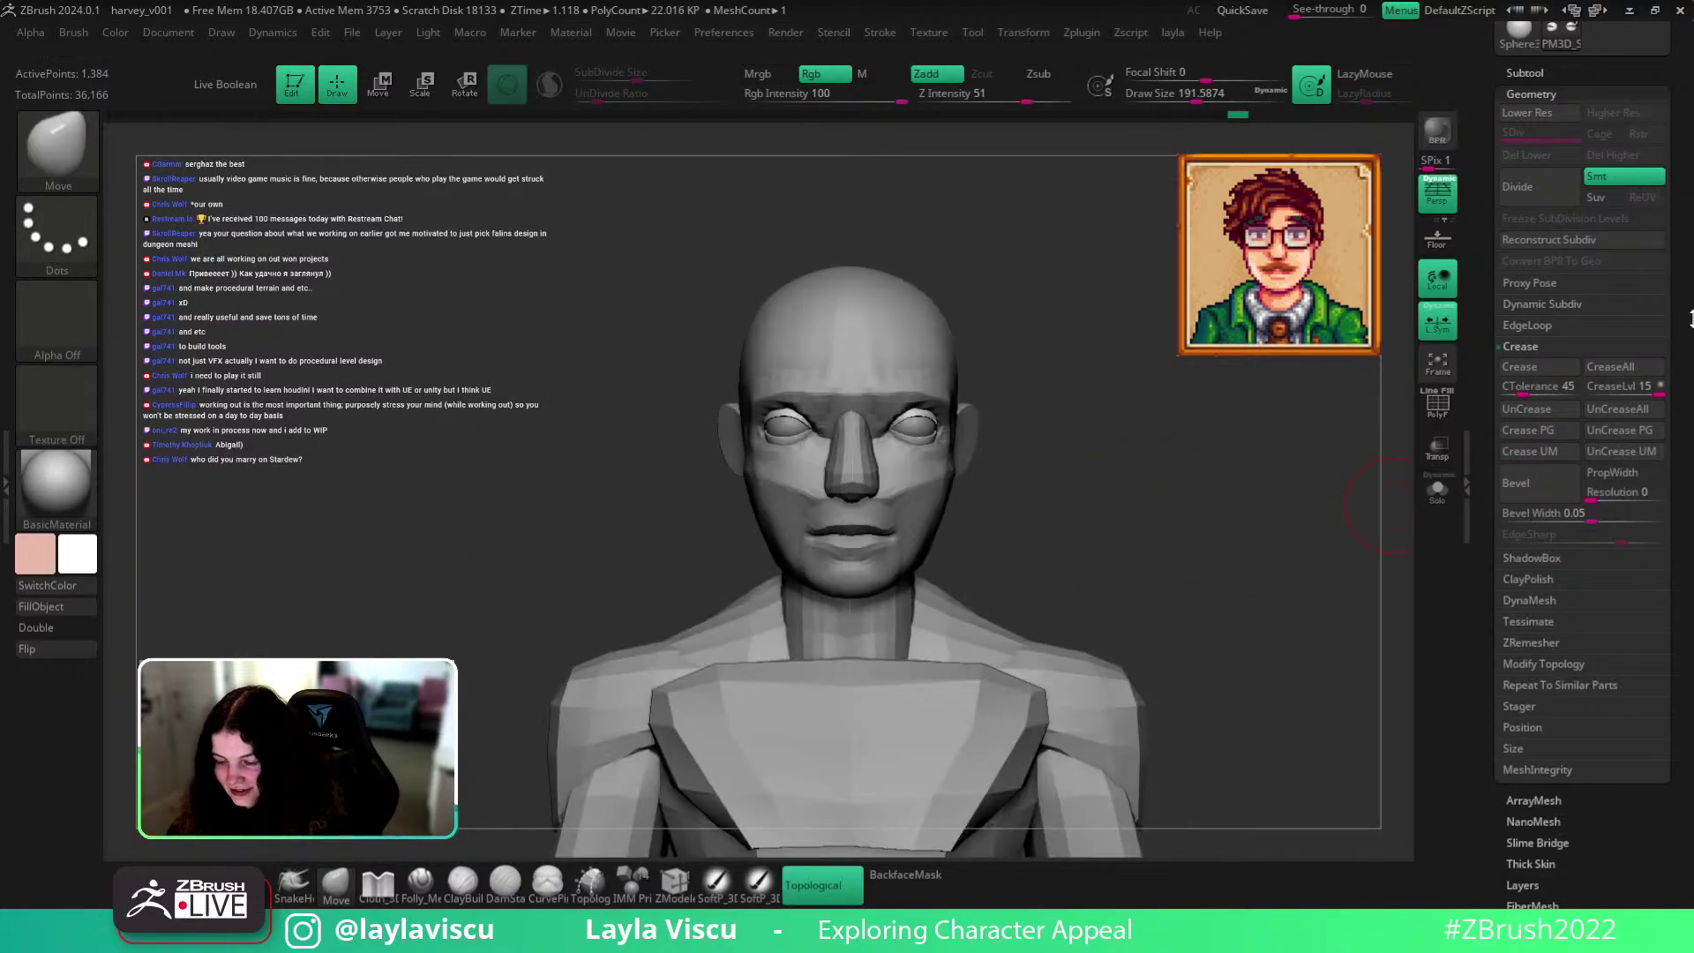
Load the abigail_v003 bust to examine its sculpted face and colours, and return to the Harvey bust.
drag(1676, 314, 1662, 423)
click(1598, 368)
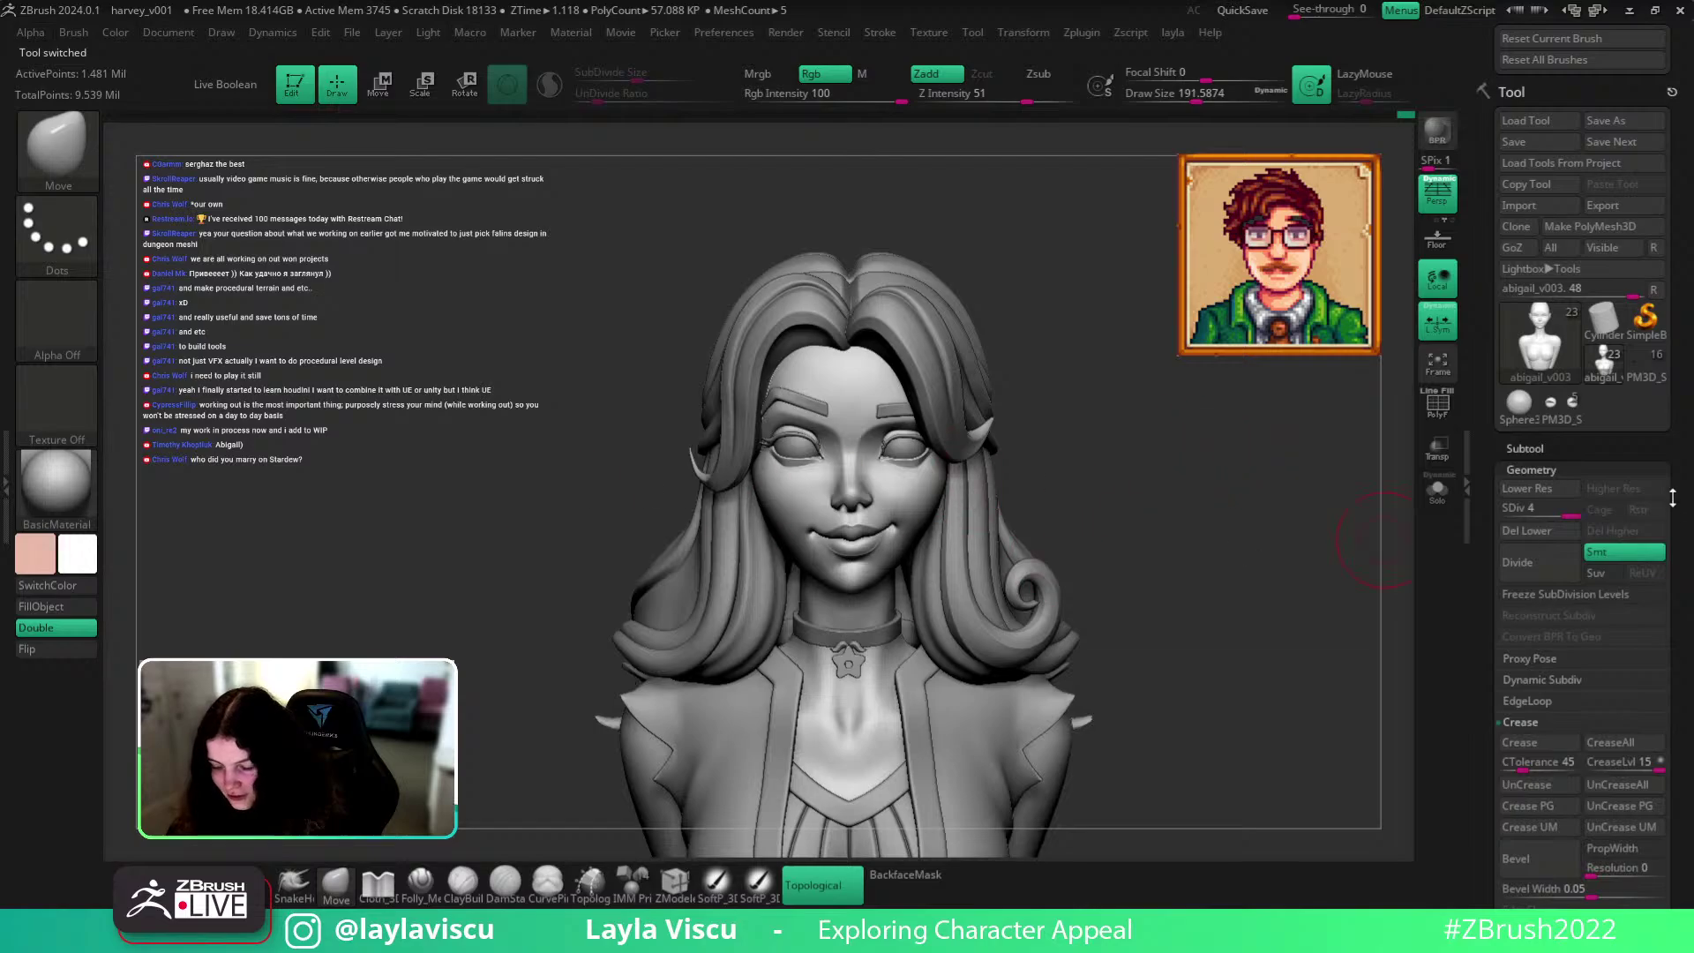
click(1561, 444)
ctrl+shift+click(1639, 148)
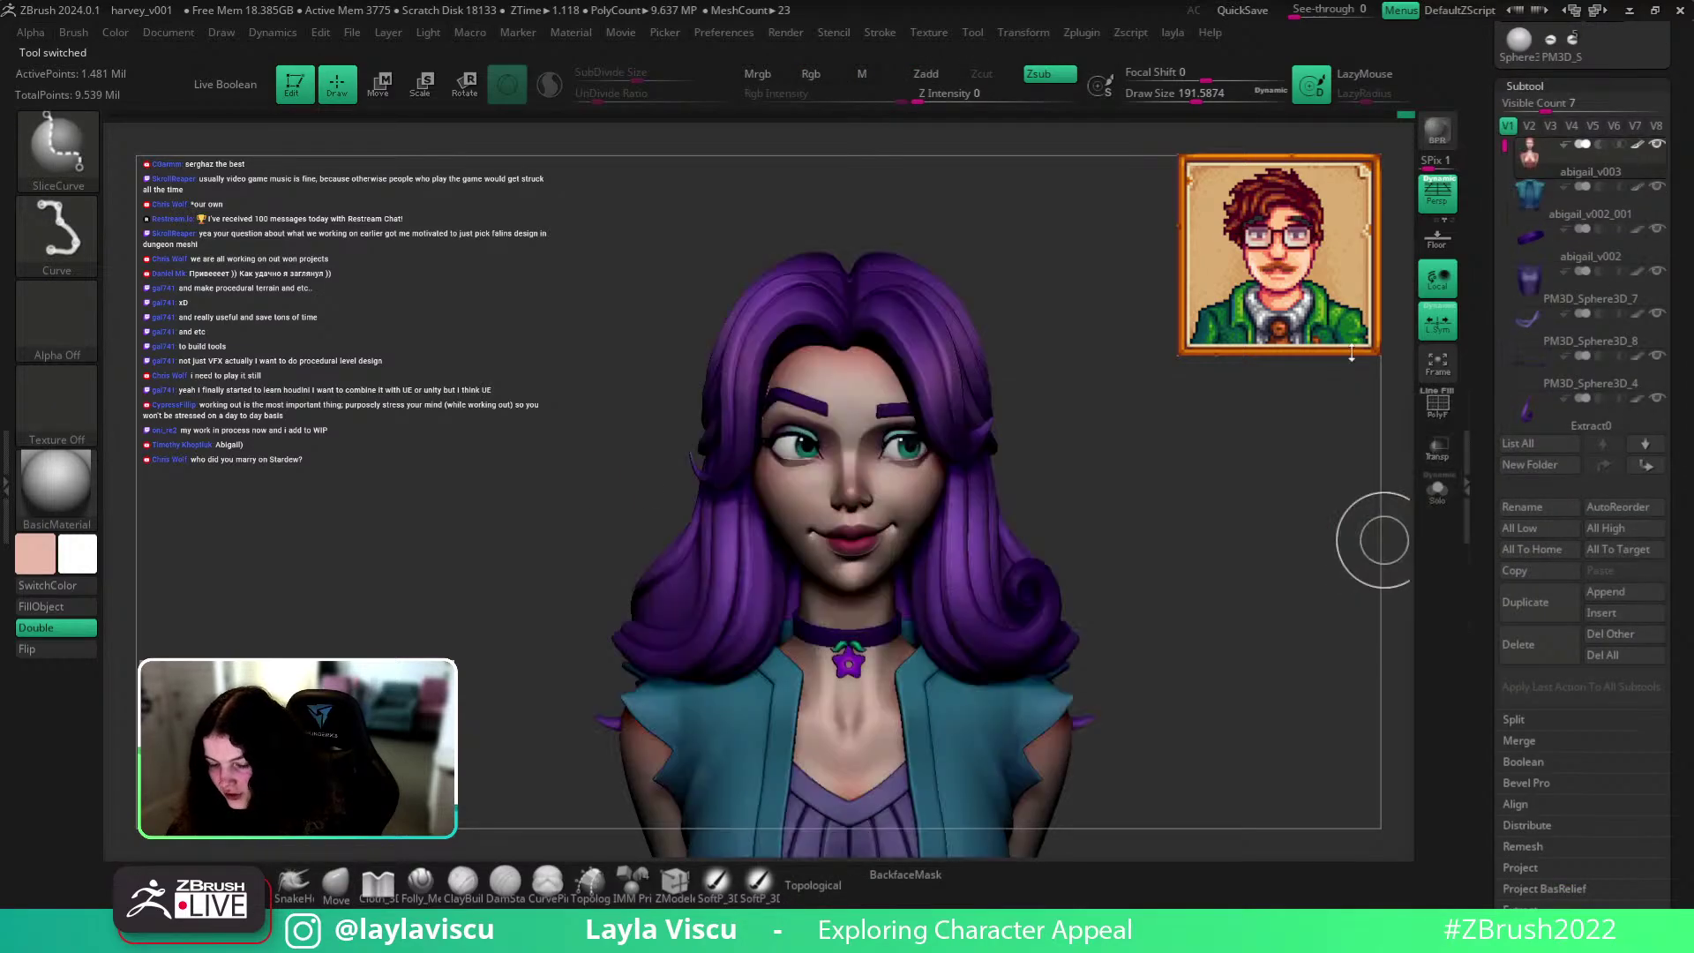
mouse_move(1070, 461)
alt+mouse_down()
mouse_move(1089, 485)
mouse_move(1074, 492)
mouse_move(1221, 495)
mouse_move(1195, 527)
mouse_move(1006, 500)
mouse_move(1035, 526)
mouse_move(1055, 506)
mouse_move(1110, 509)
alt+mouse_up()
scroll(1643, 344, up, 5)
click(1564, 309)
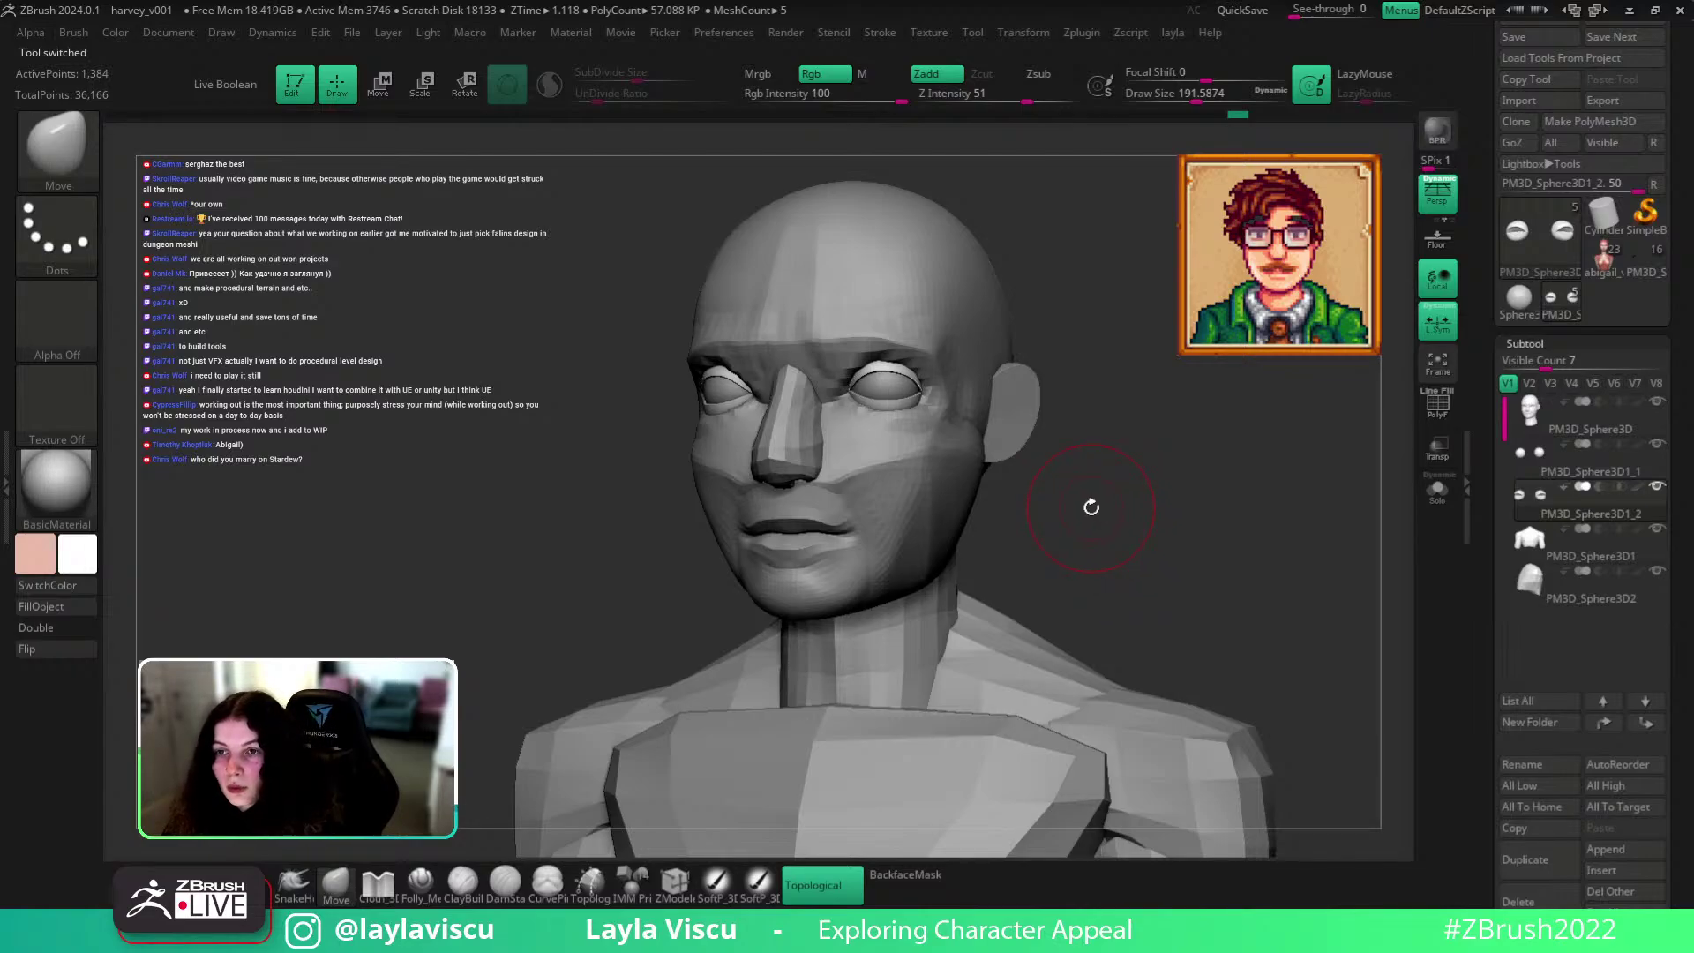
Select the head mesh, switch to the ArtStation page in Chrome and search for "follygon".
alt+click(929, 478)
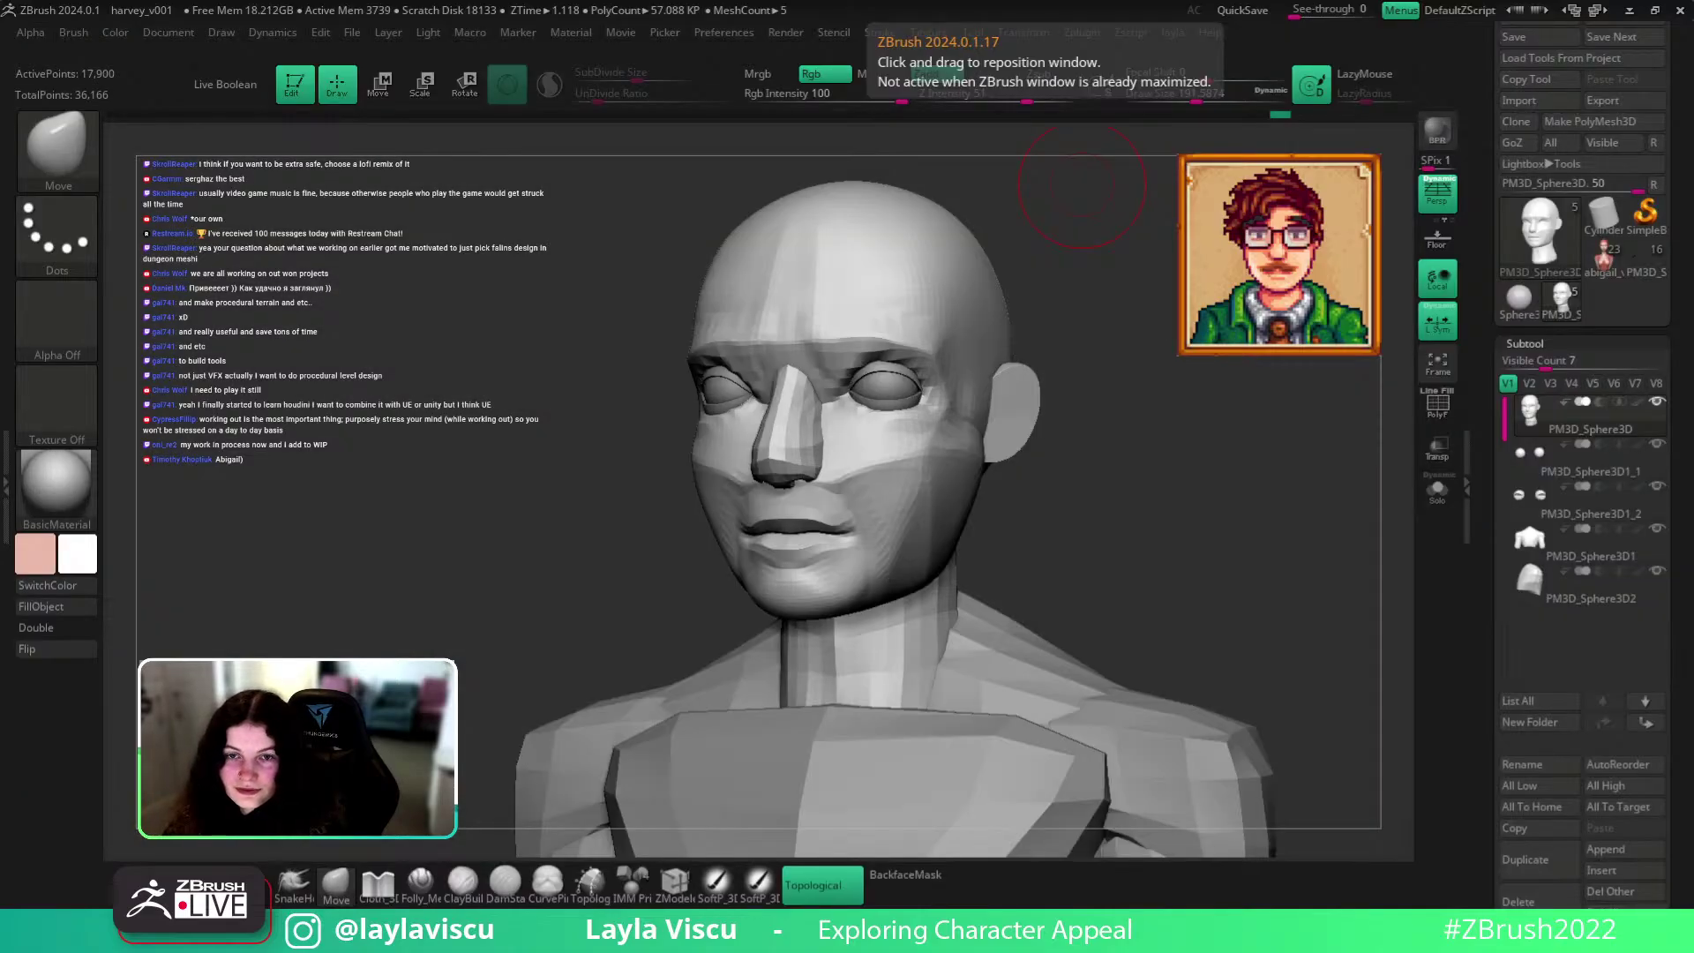
drag(847, 1, 836, 298)
double_click(897, 299)
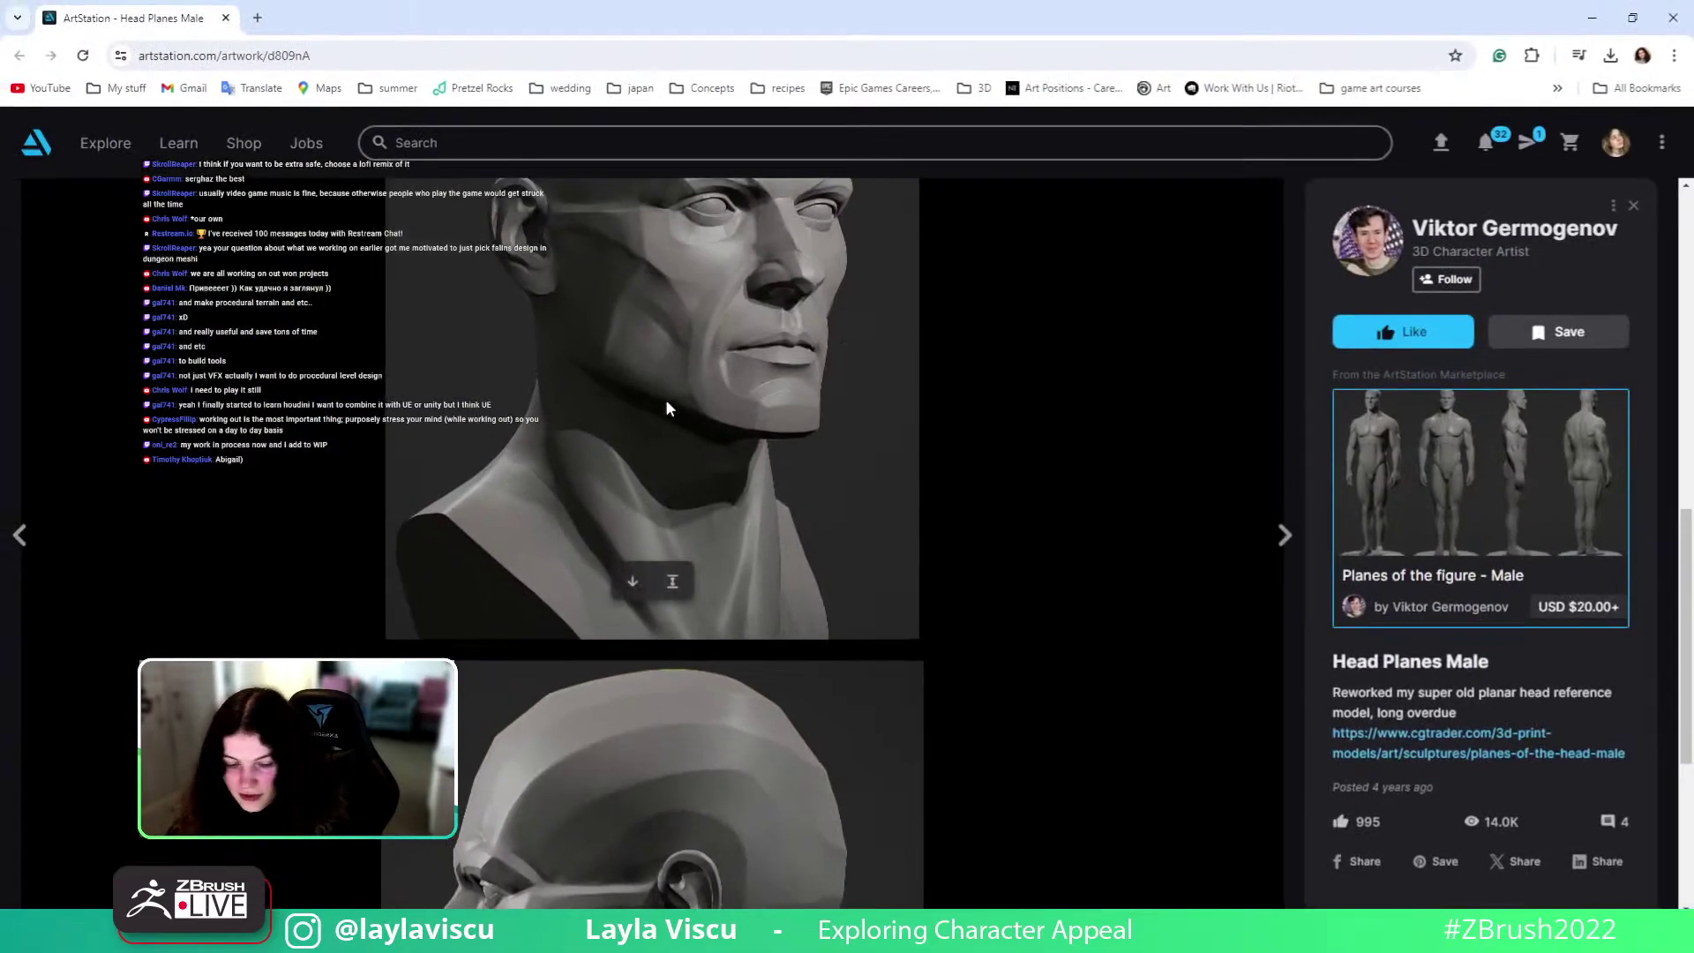
click(524, 144)
text(follygon)
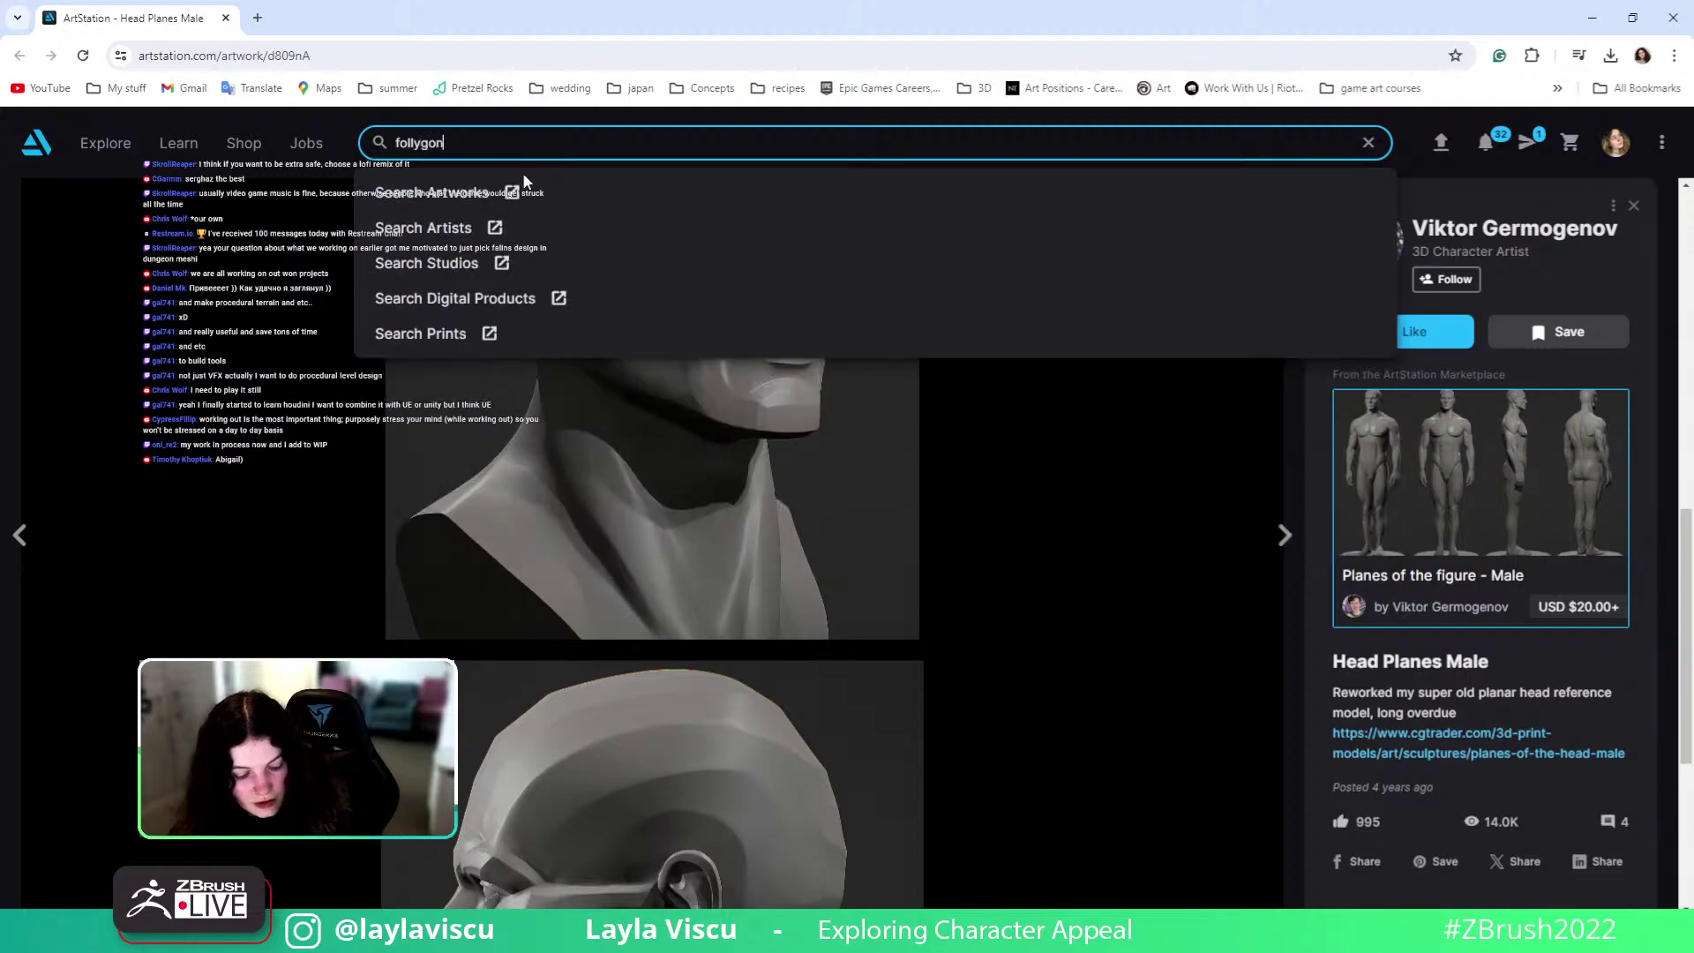
key(Return)
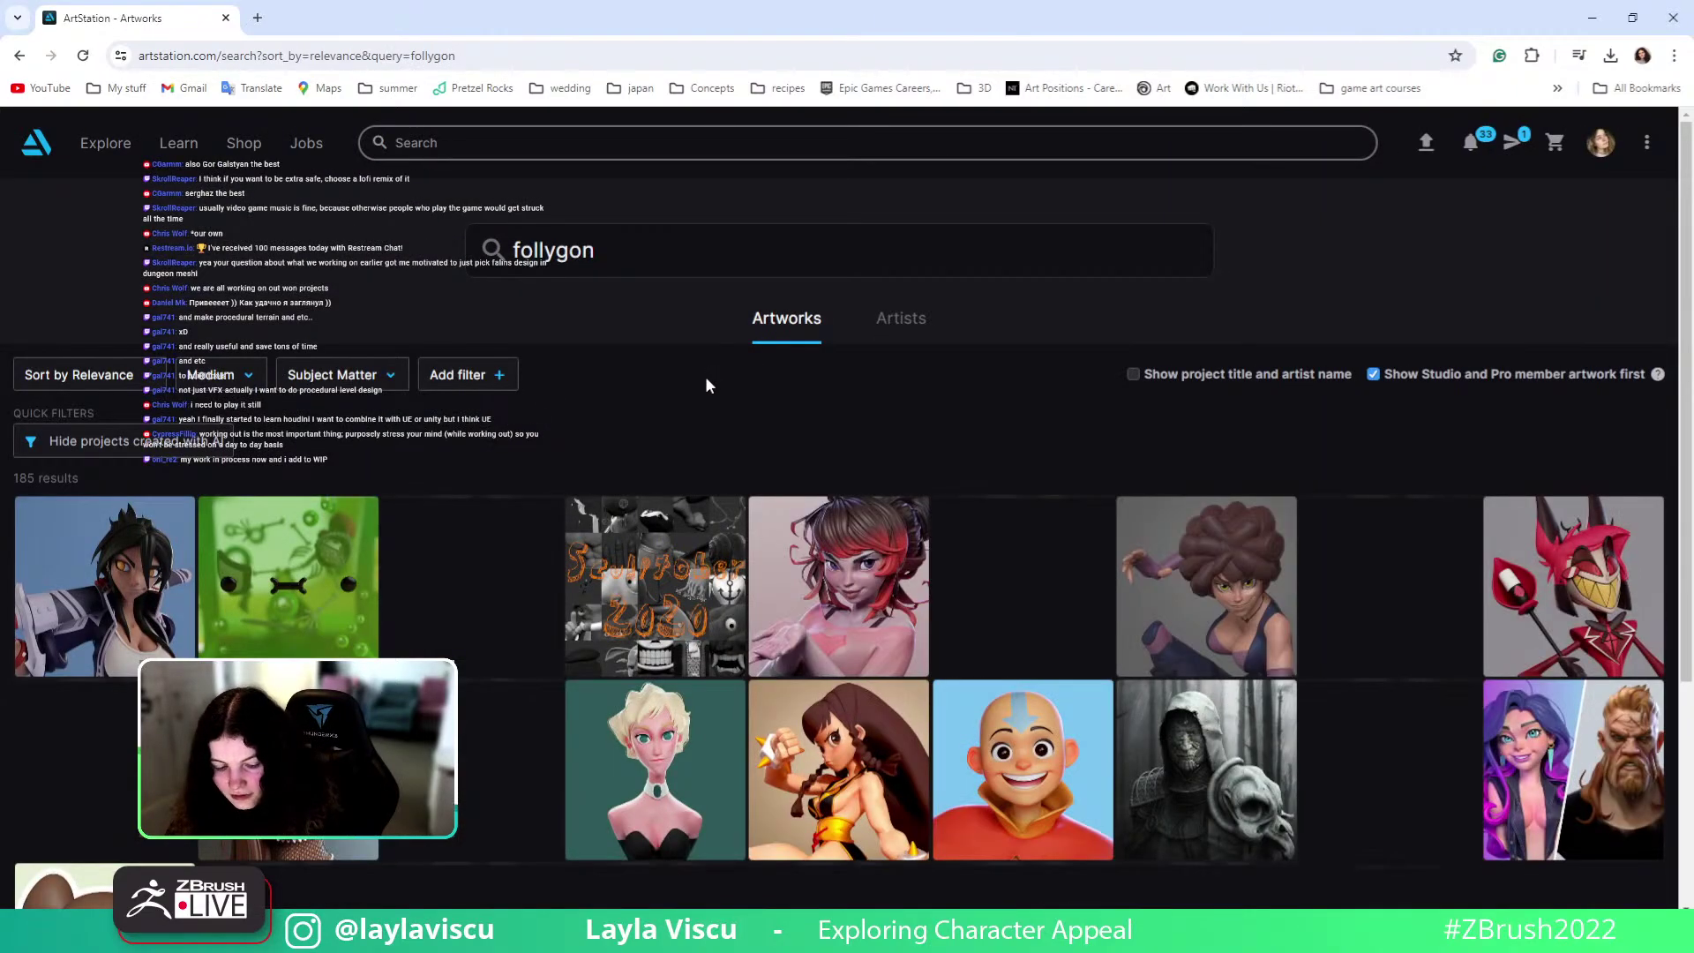
Browse the search results, open the Ringleader artwork and go to the Follygon artist portfolio.
click(490, 611)
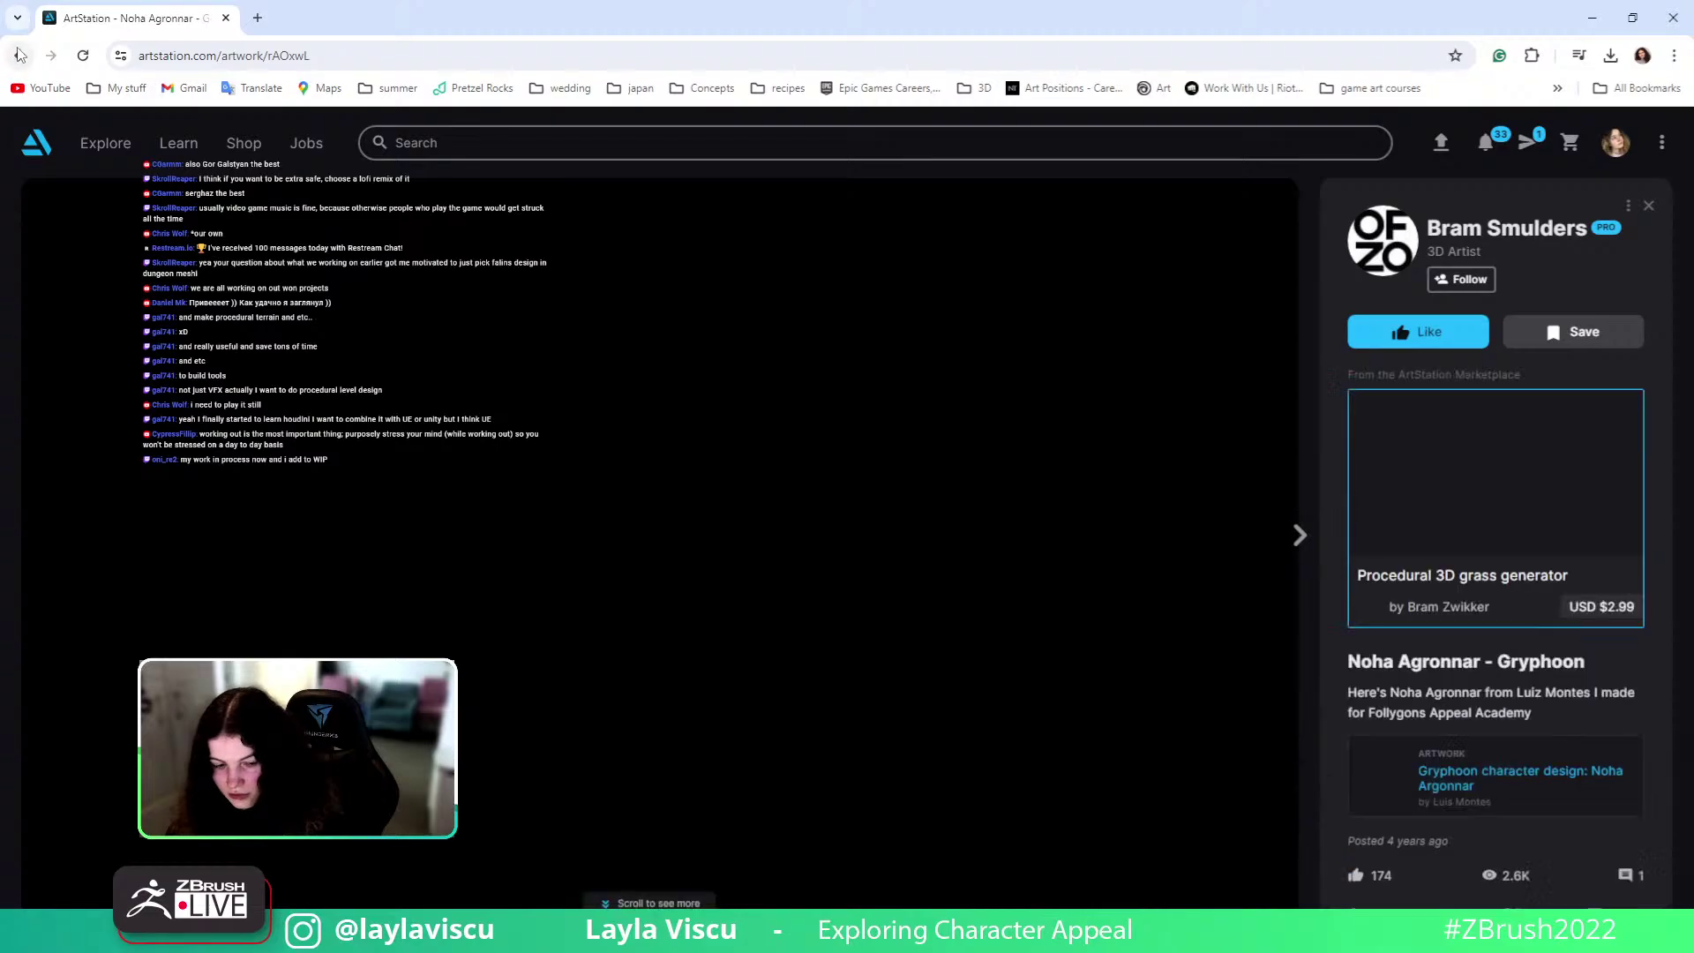
click(19, 54)
click(288, 768)
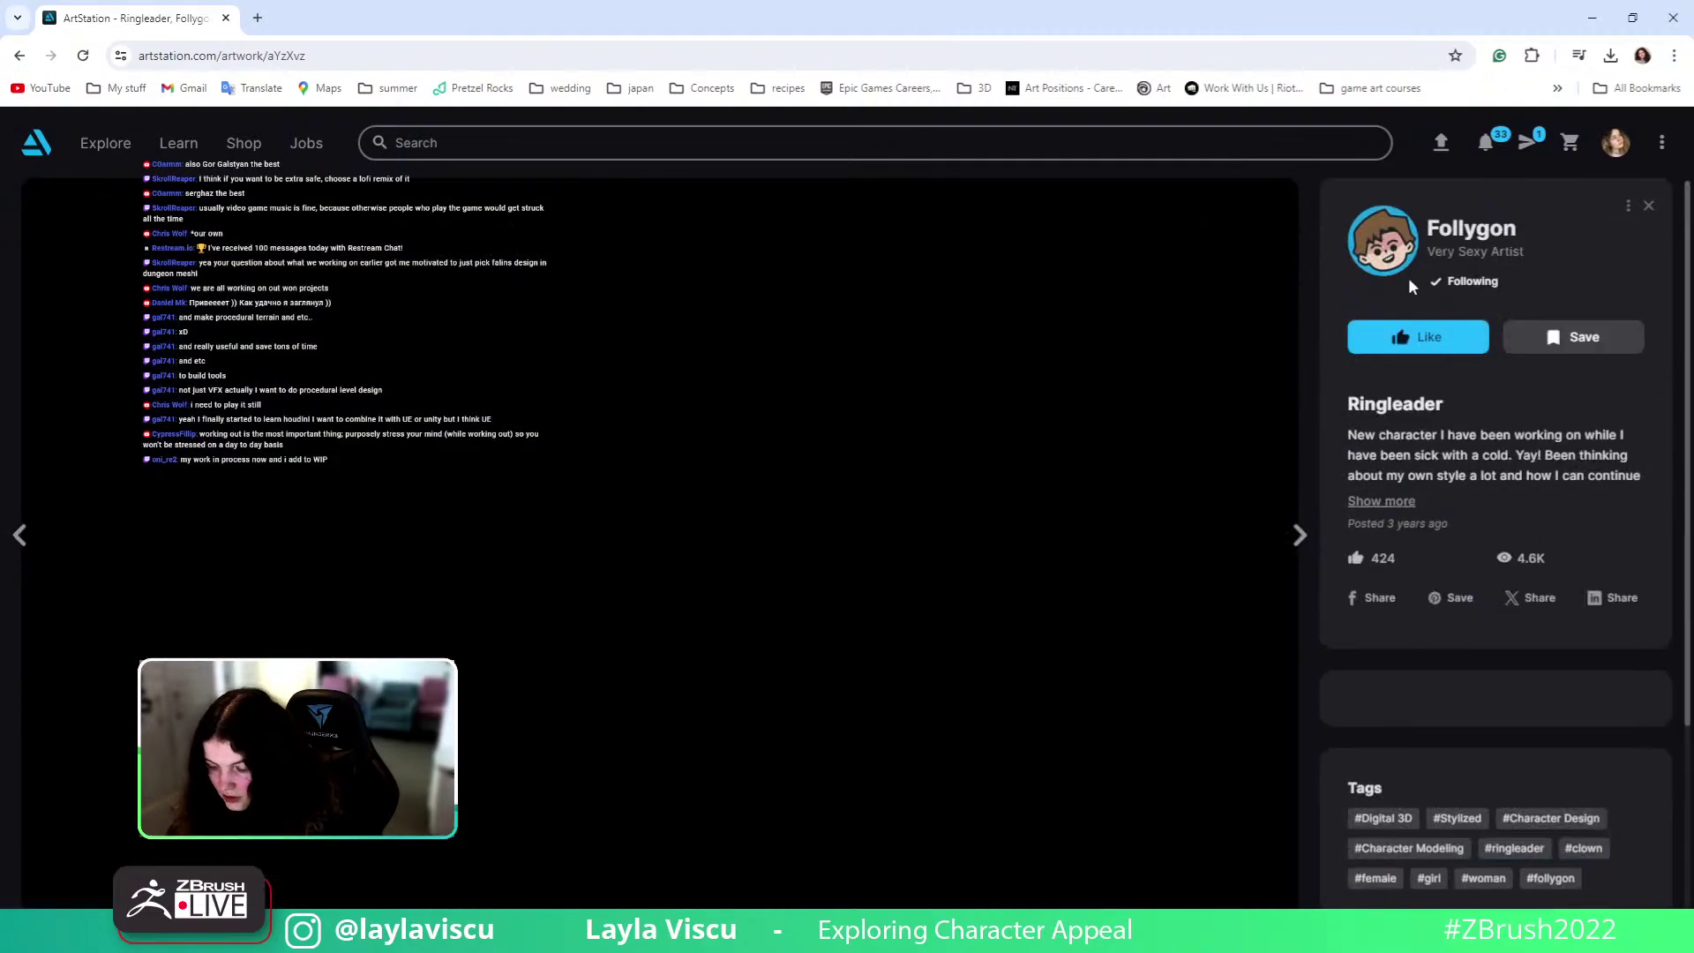
click(1469, 233)
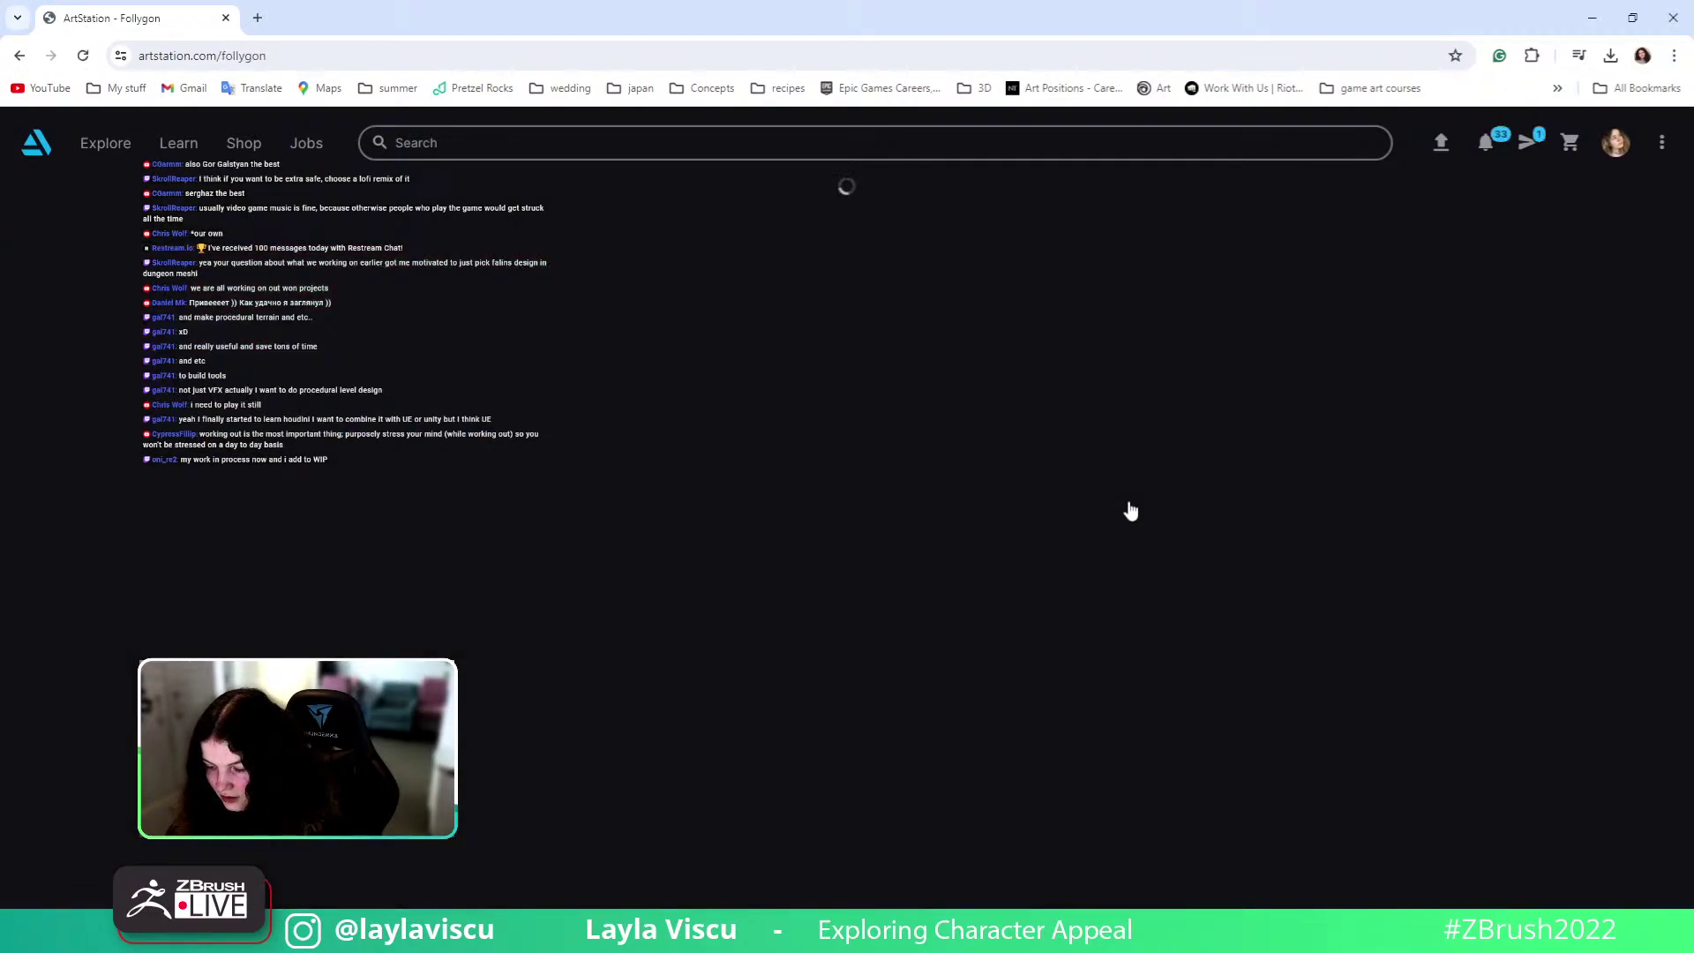
drag(1440, 408, 1541, 407)
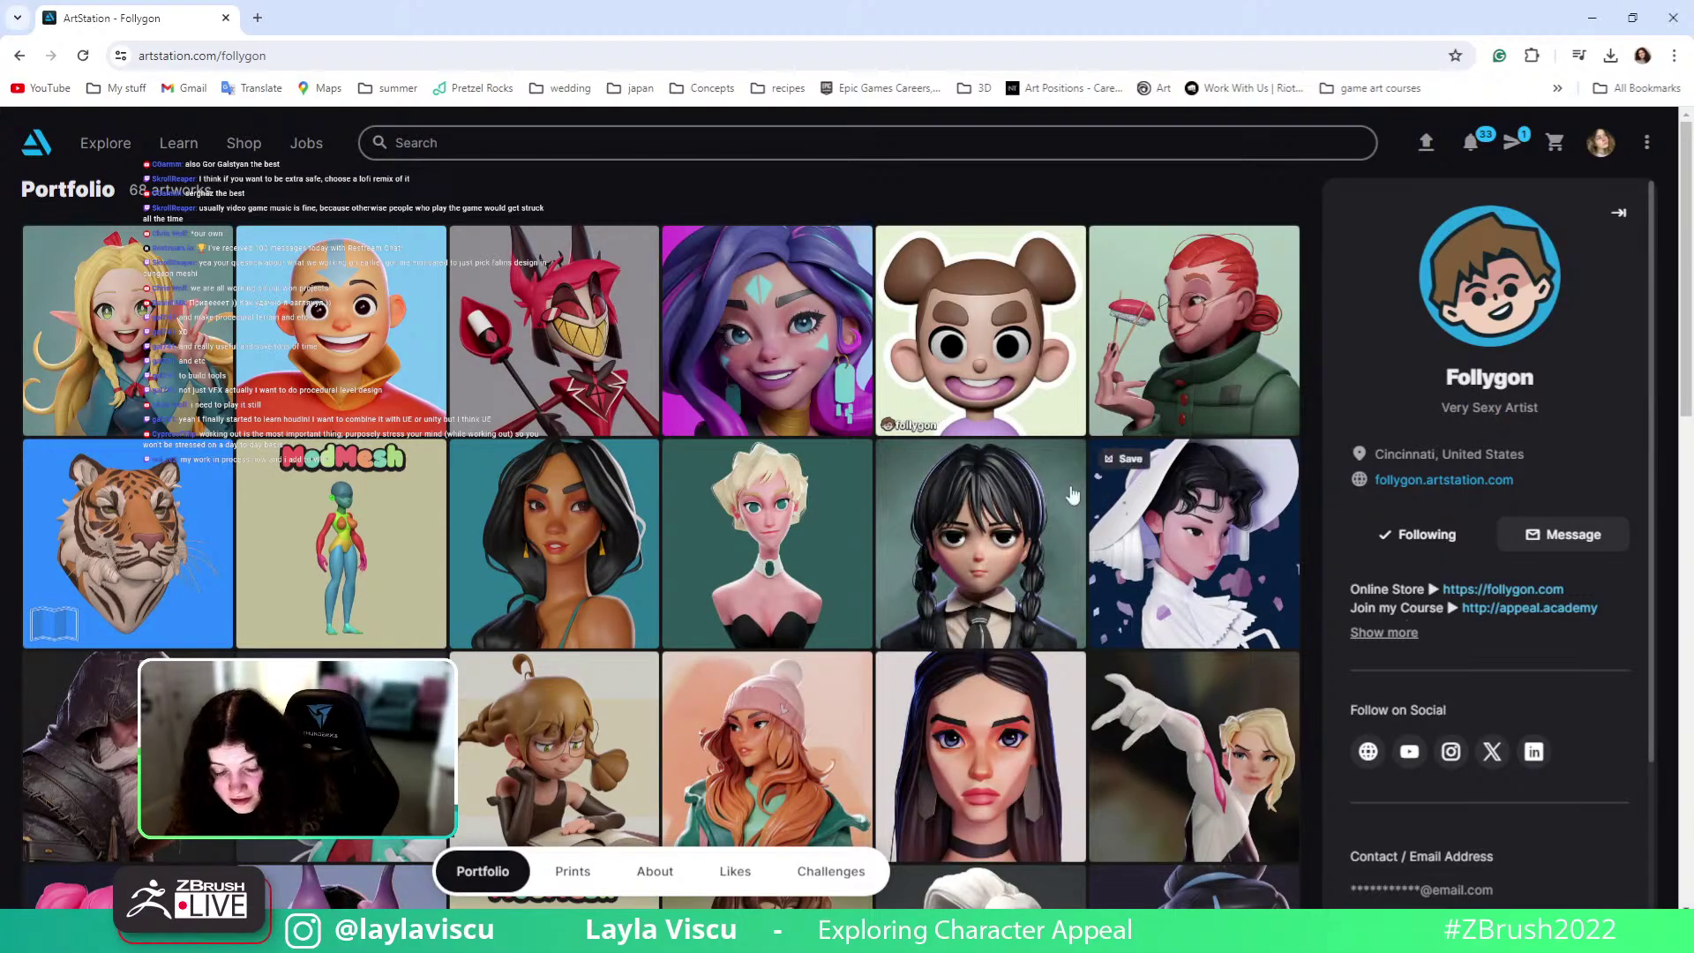
Examine the Marcille: Dungeon Meshi artwork in the Follygon portfolio, and return to ZBrush.
click(168, 362)
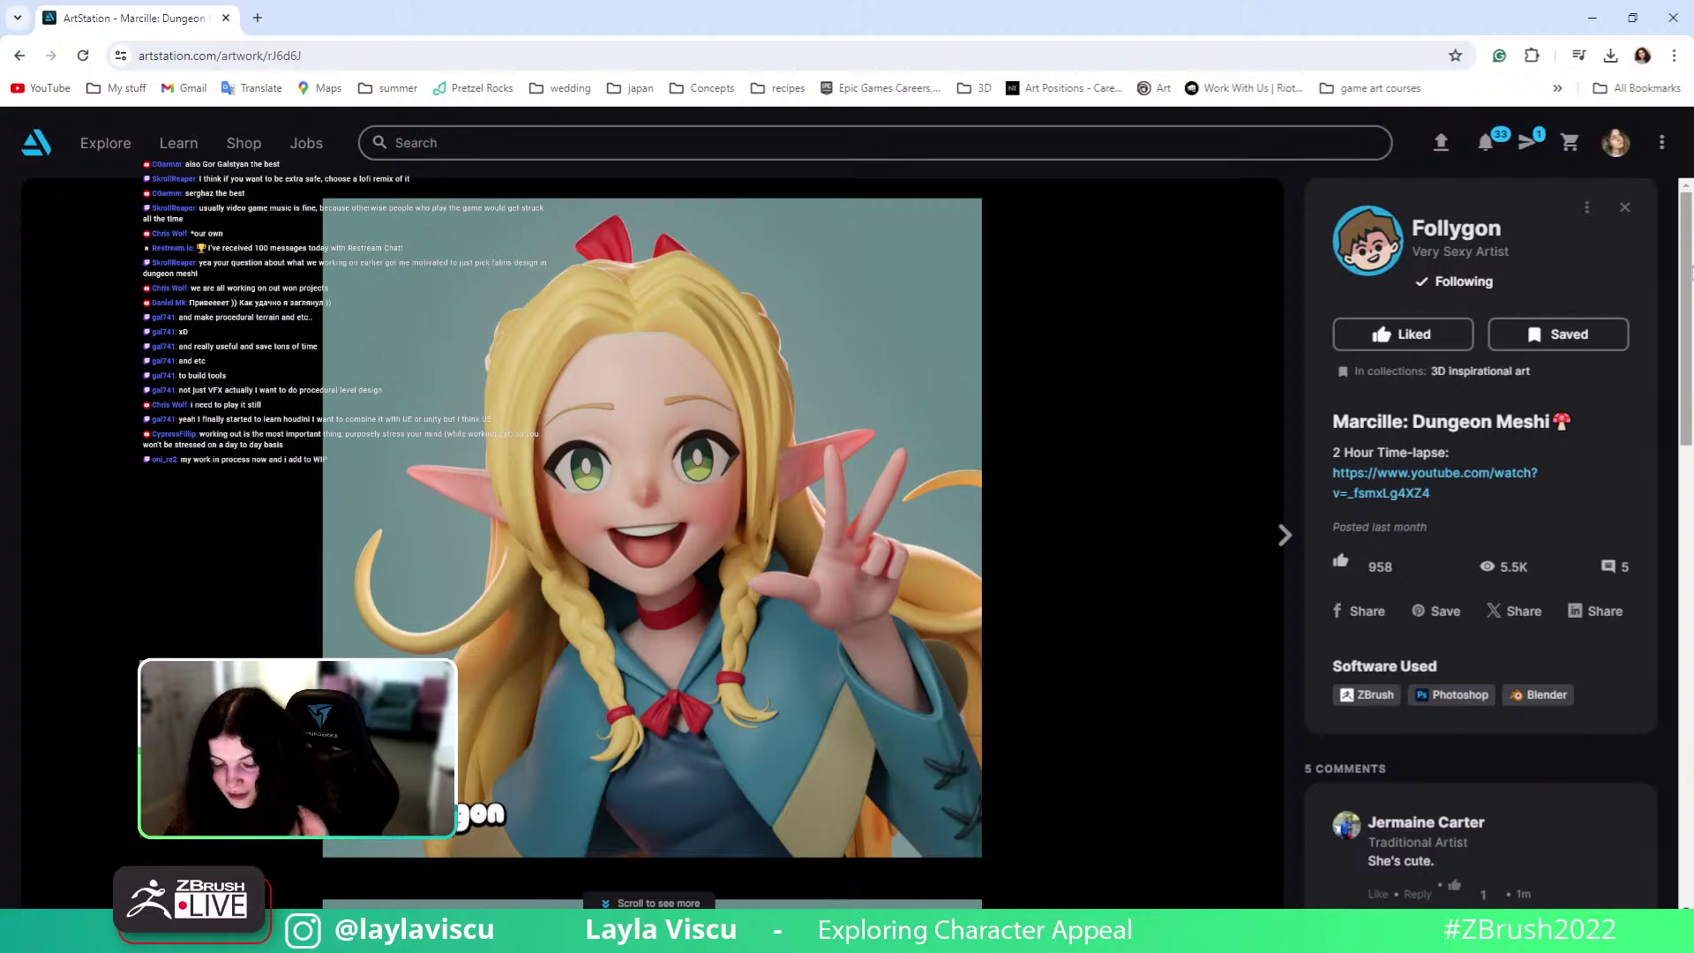
mouse_move(1690, 272)
mouse_down()
mouse_move(1689, 349)
mouse_move(1687, 262)
mouse_up()
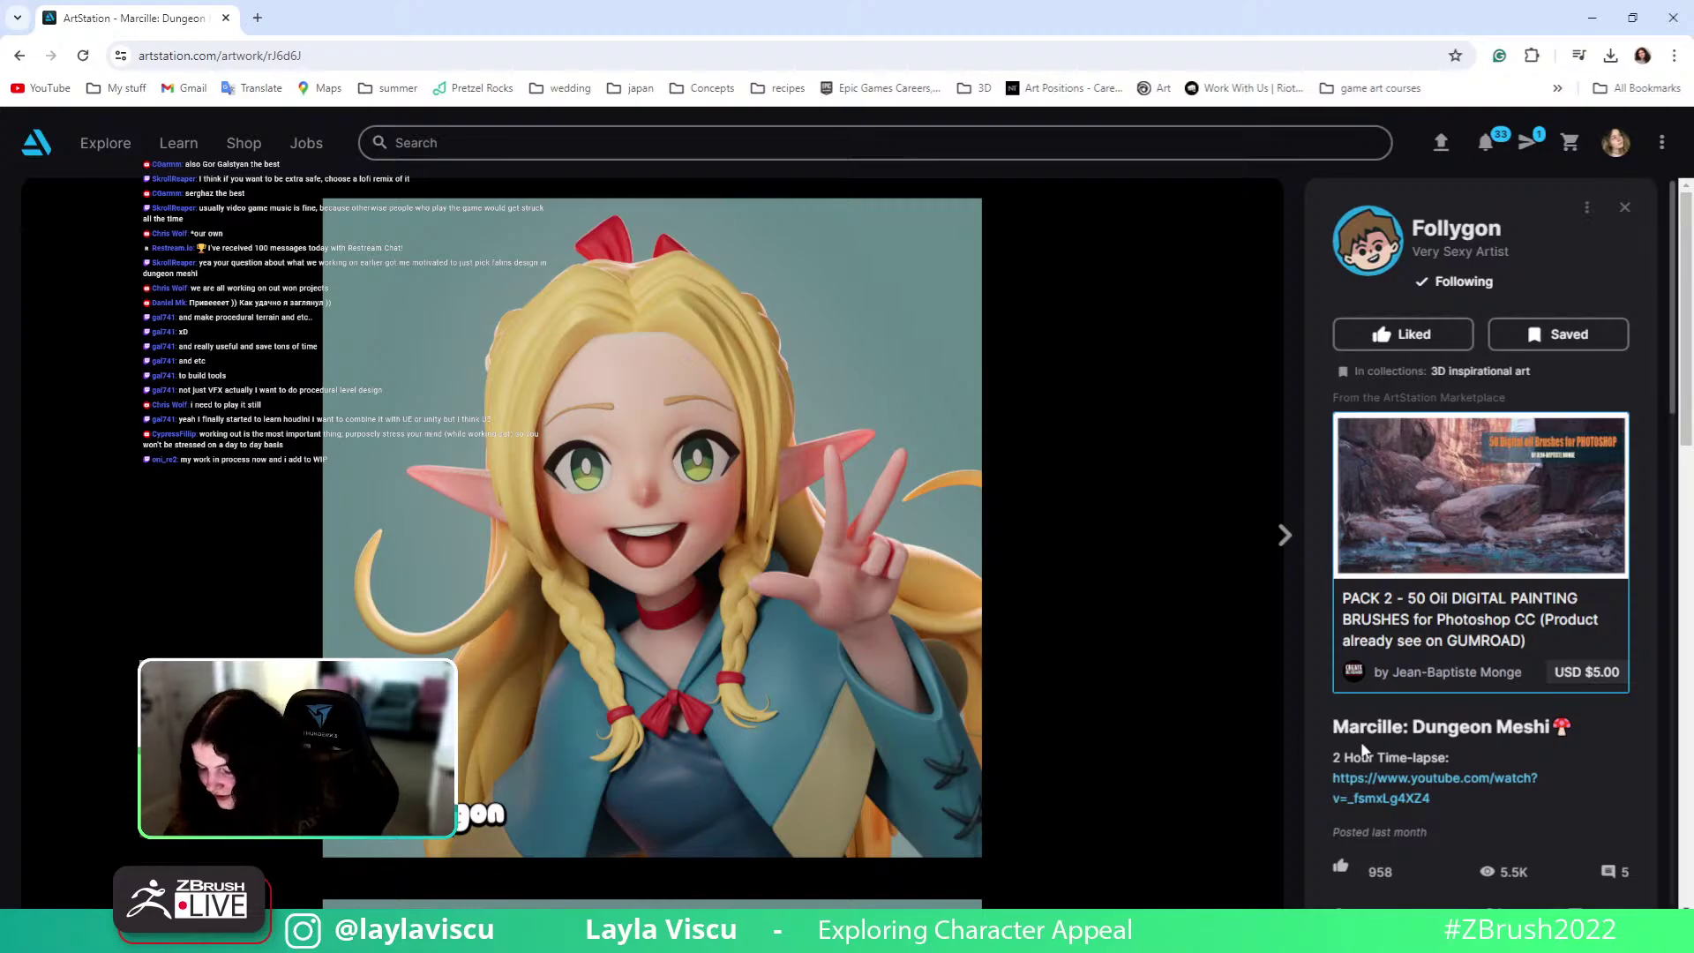
drag(1688, 355, 1655, 886)
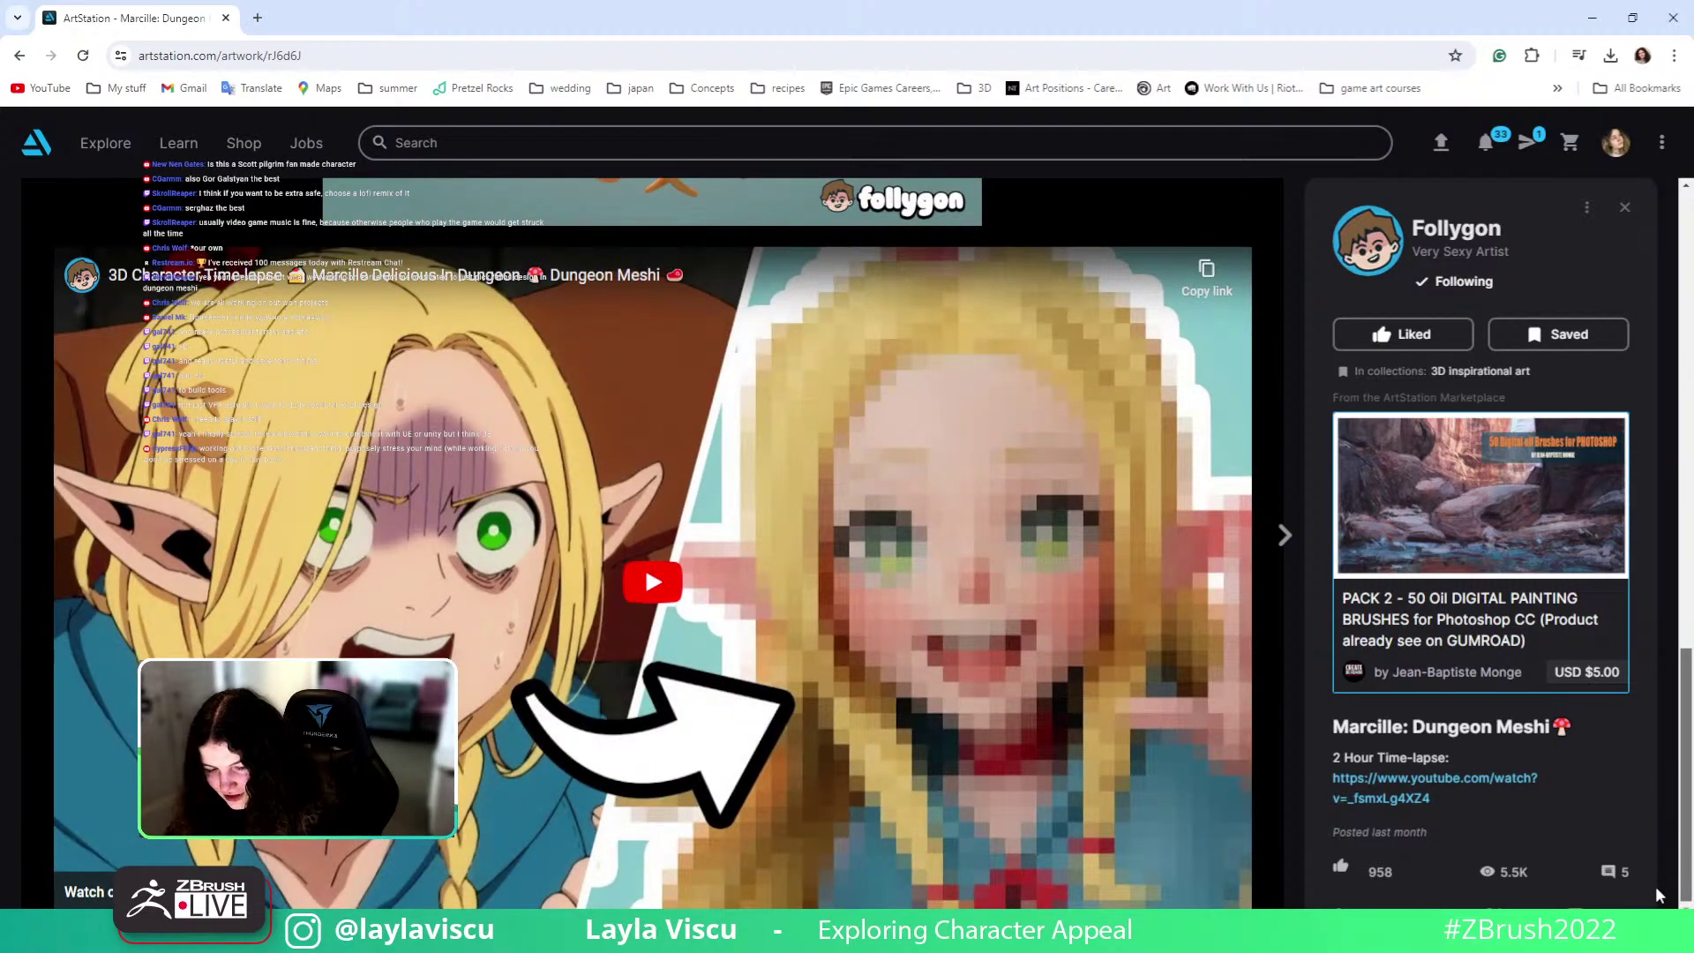
drag(1655, 886, 1676, 291)
click(1593, 18)
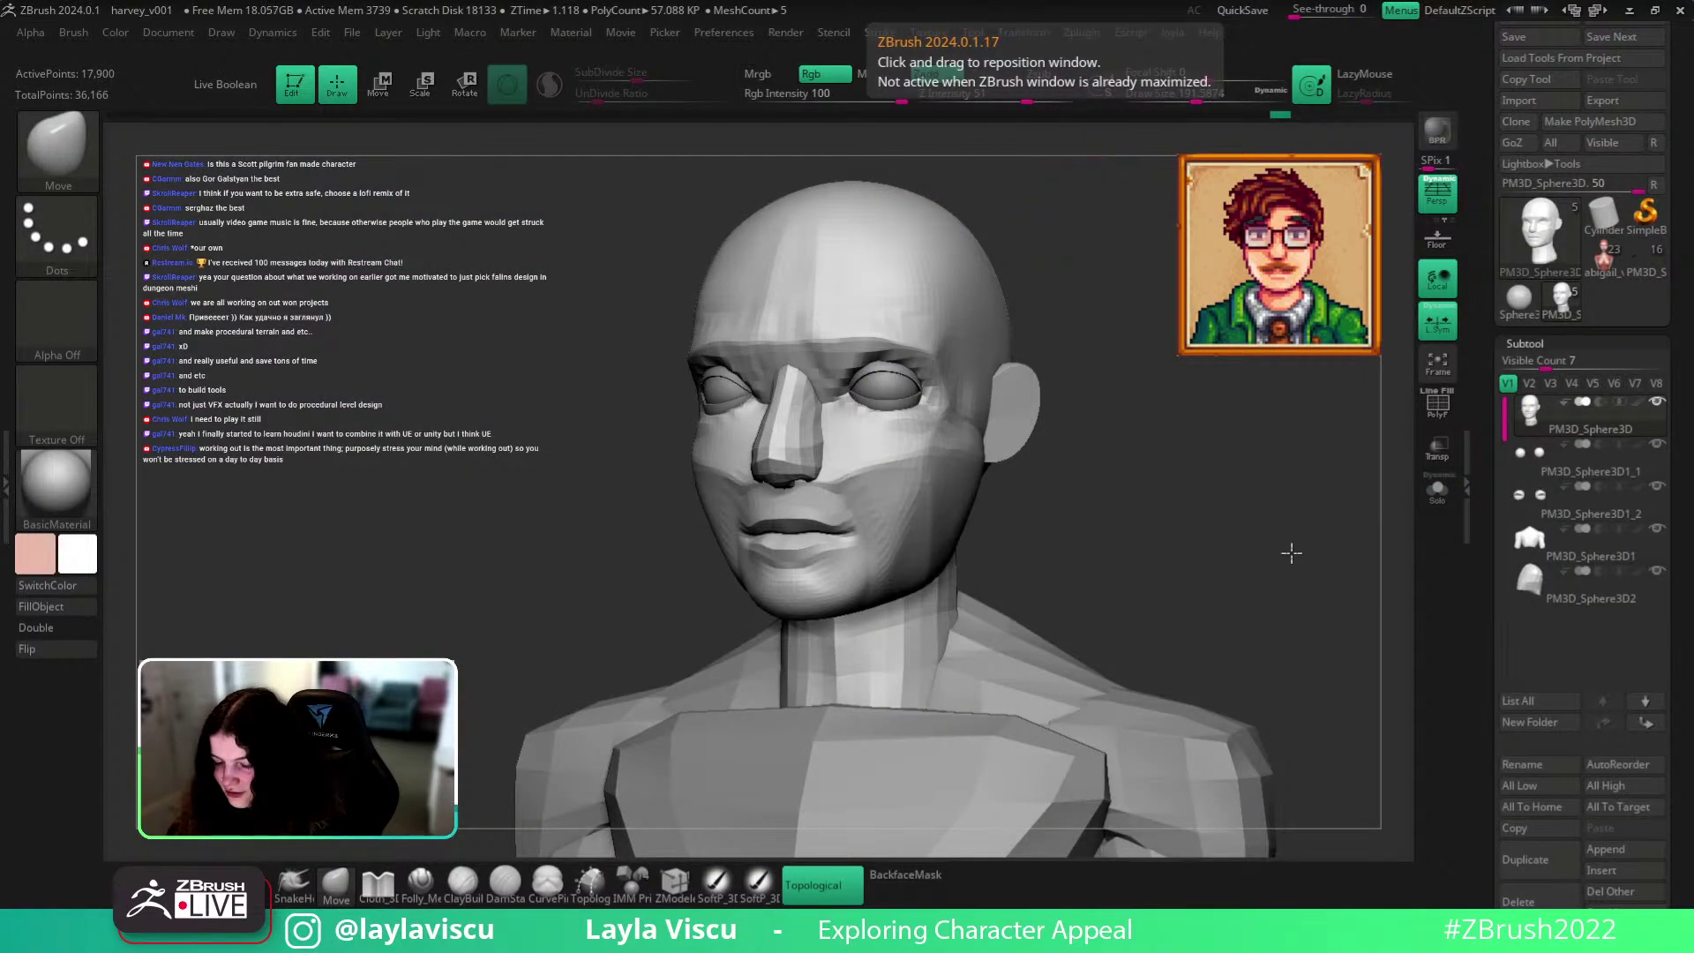
Isolate the face section of the head mesh and polish the cheek plane beside the nose with the hPolish brush.
mouse_move(1195, 536)
mouse_down()
mouse_move(1171, 546)
mouse_move(1135, 514)
mouse_up()
ctrl+right_drag(897, 438, 911, 432)
key(s)
drag(911, 432, 891, 433)
key(b)
key(h)
key(p)
click(1437, 488)
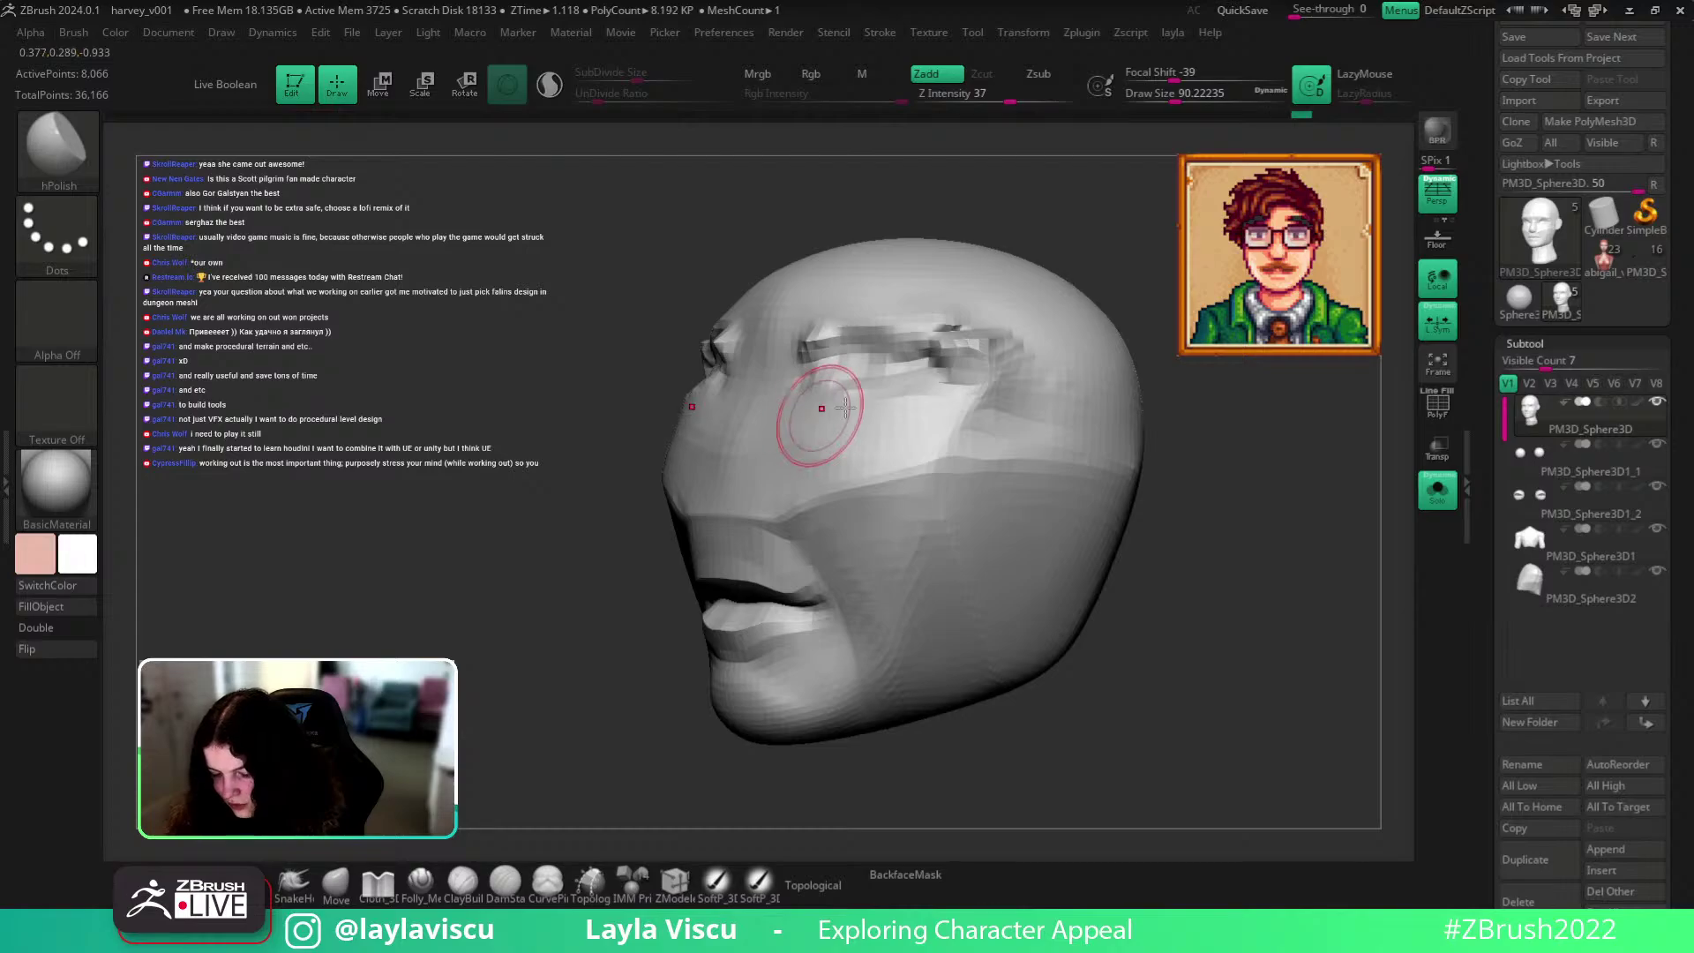
ctrl+shift+click(1267, 536)
drag(1295, 593, 1240, 583)
mouse_move(829, 400)
mouse_down()
mouse_move(884, 402)
mouse_move(829, 439)
mouse_up()
ctrl+right_drag(1361, 590, 1372, 430)
click(1437, 488)
mouse_move(1334, 572)
mouse_down()
mouse_move(1270, 567)
mouse_move(1331, 597)
mouse_up()
Select the eyelid mesh PM3D_Sphere3D1_2, switch to hPolish at a draw size of about 49 and examine the lids up close.
mouse_move(1279, 572)
ctrl+right_down()
mouse_move(1235, 529)
mouse_move(1147, 494)
ctrl+right_up()
key(b)
key(m)
key(v)
key(s)
mouse_move(1029, 476)
mouse_down()
mouse_move(1107, 479)
mouse_move(917, 452)
mouse_up()
alt+click(940, 452)
key(s)
key(b)
key(h)
key(p)
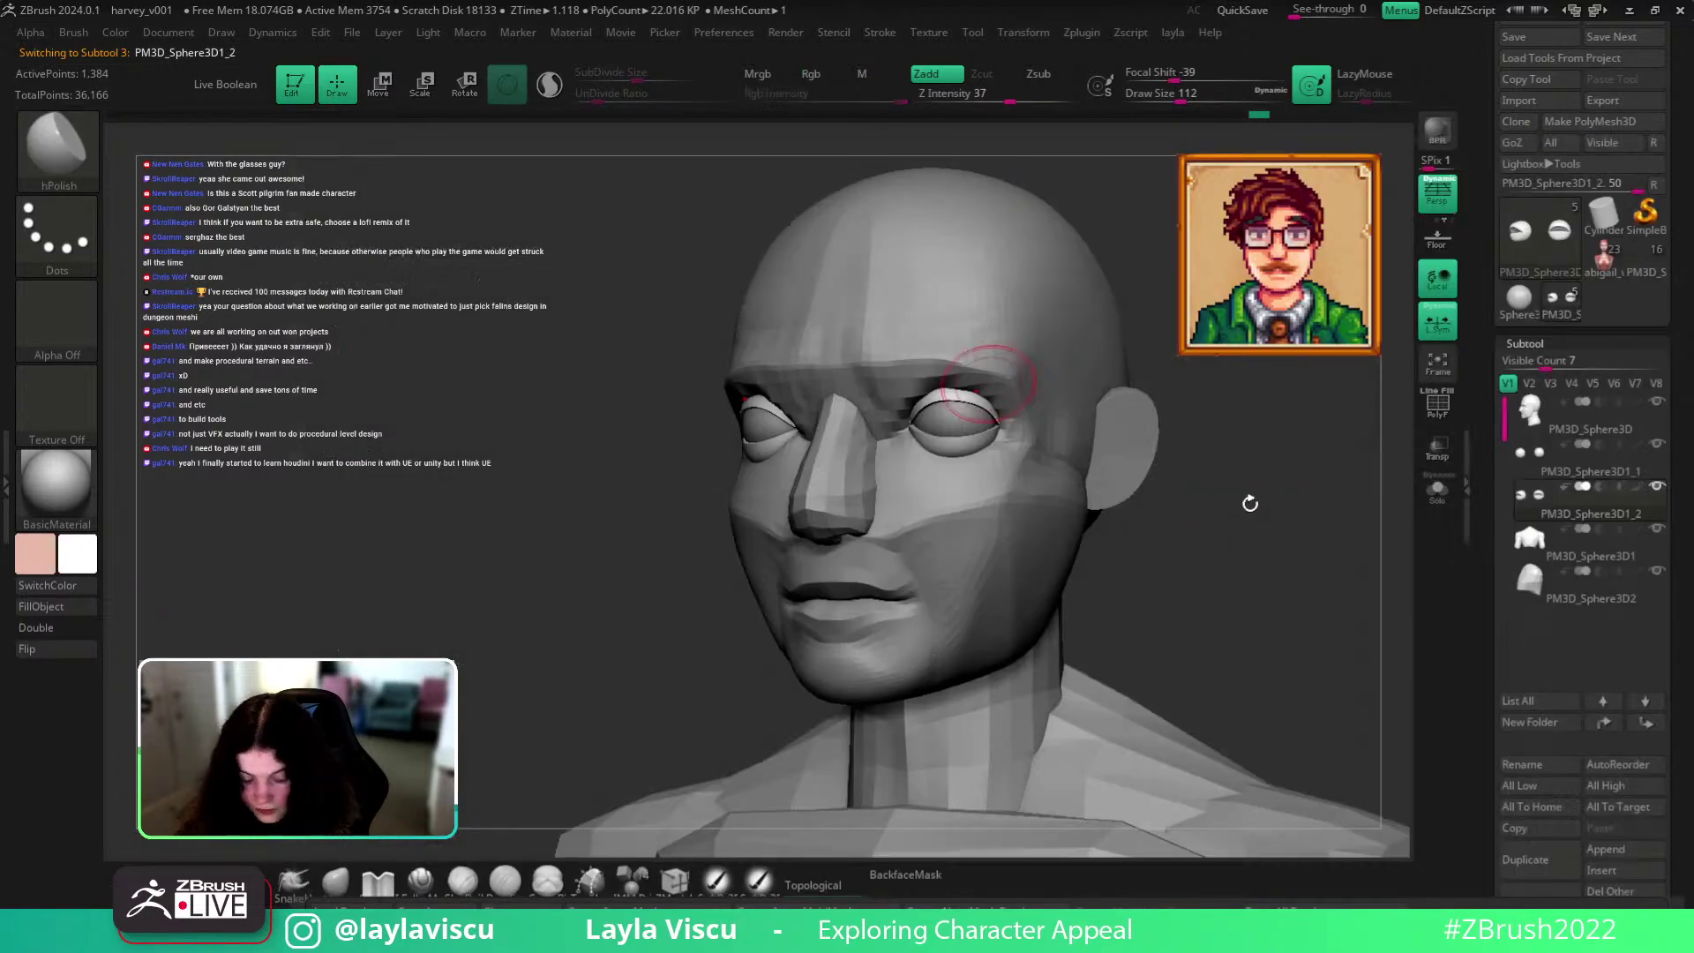
ctrl+right_drag(971, 453, 906, 472)
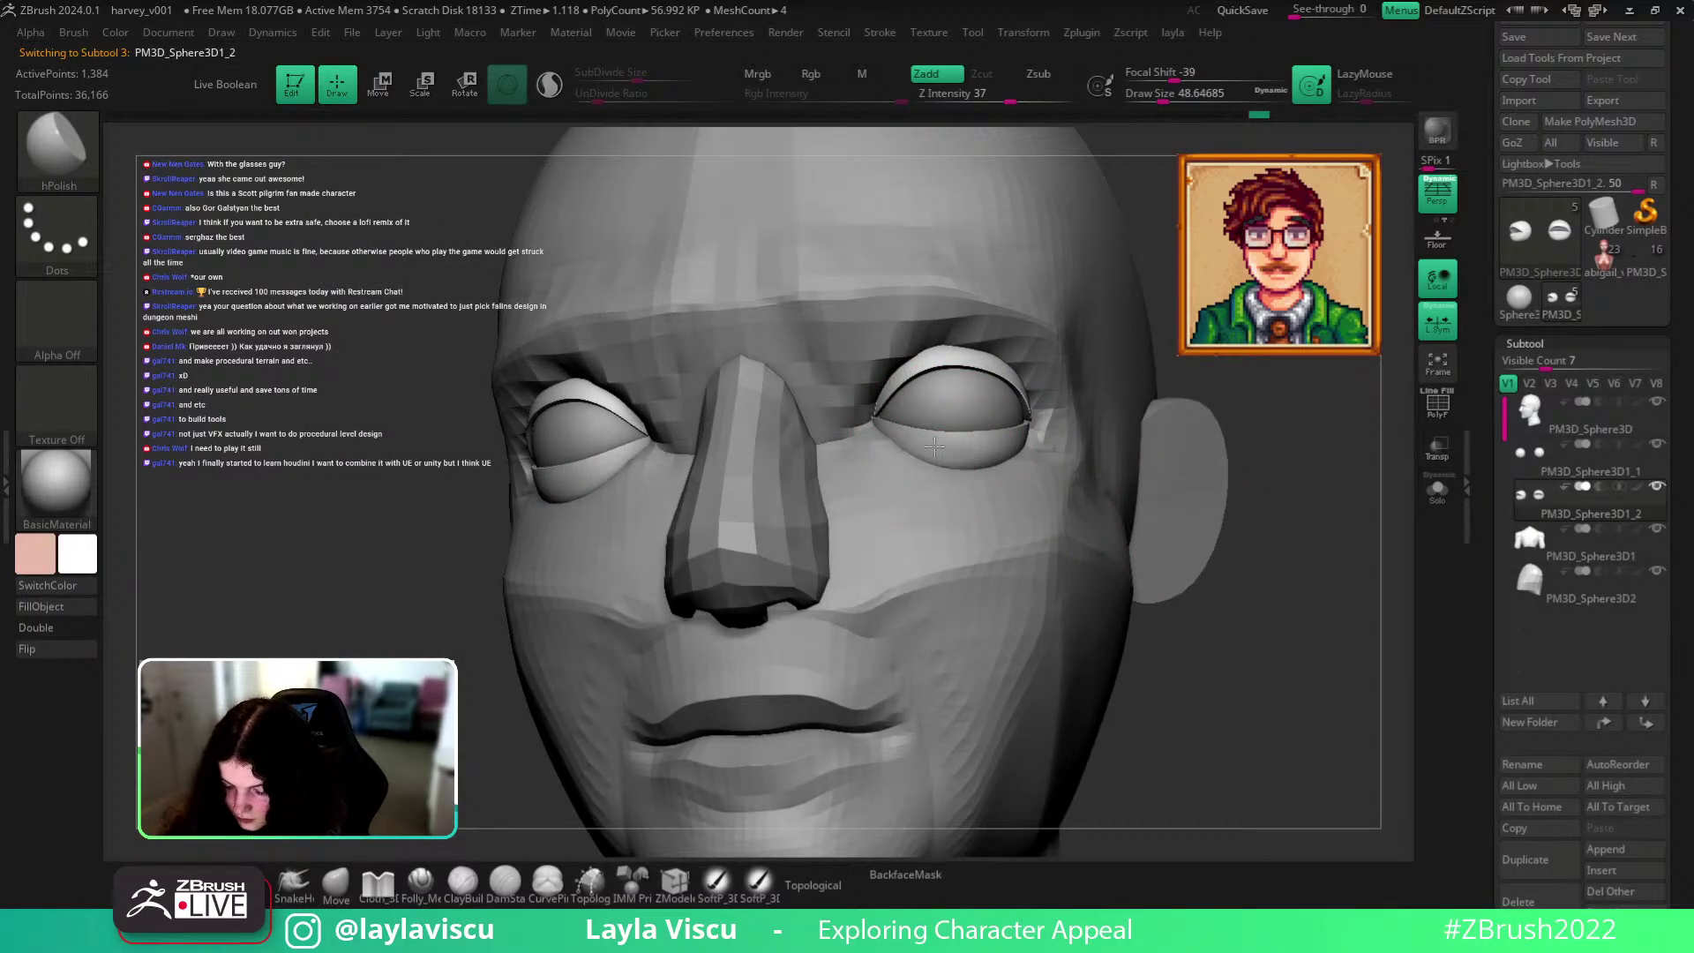
right_drag(1074, 448, 1023, 451)
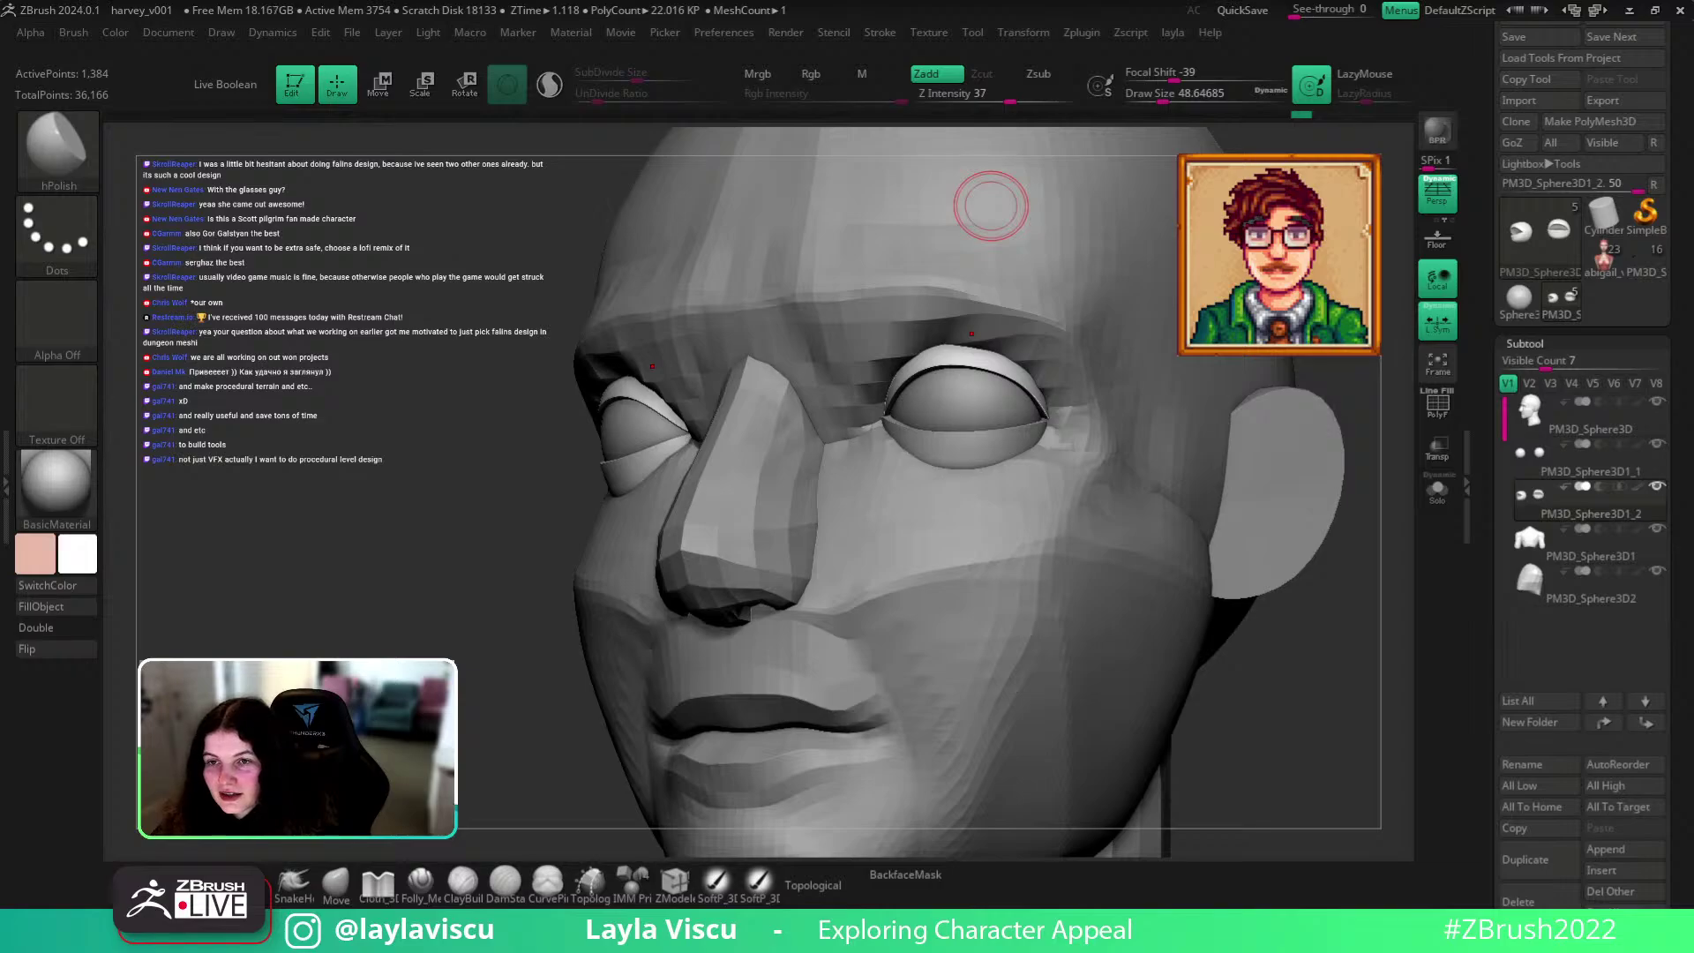
mouse_move(1260, 673)
ctrl+right_down()
mouse_move(1211, 685)
mouse_move(1115, 567)
mouse_move(1197, 567)
mouse_move(1194, 606)
ctrl+right_up()
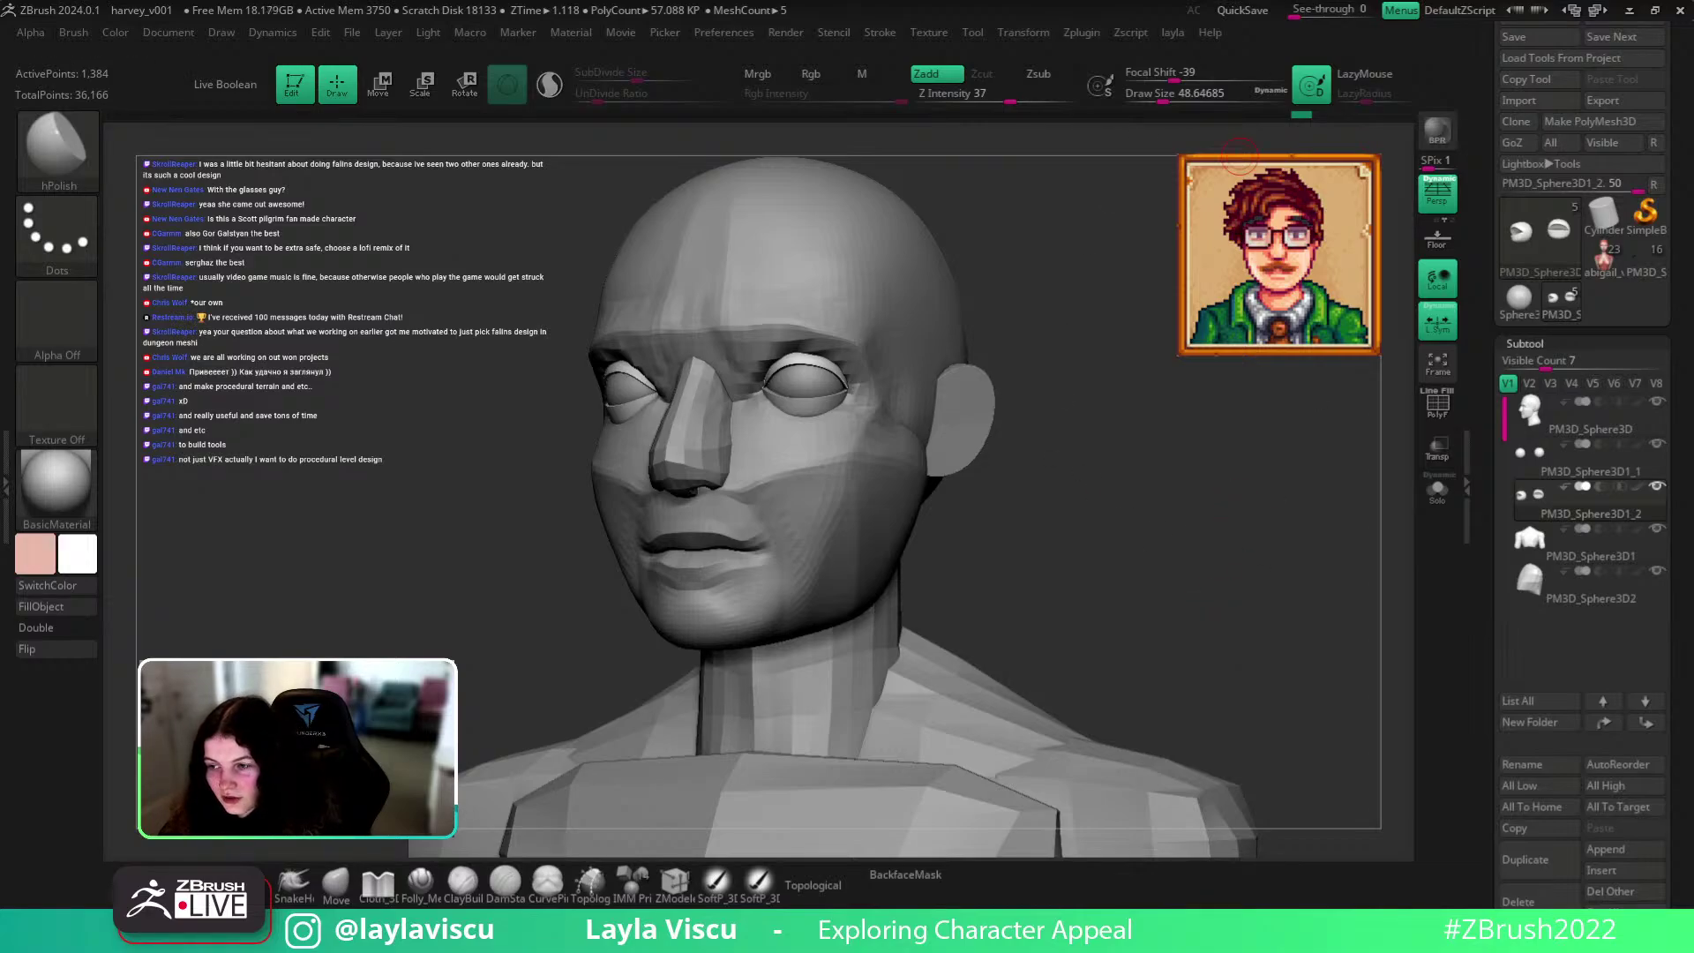
Switch to Chrome, point out the Dungeon Meshi title on the Marcille artwork, and return to ZBrush.
key(alt+Tab)
double_click(580, 300)
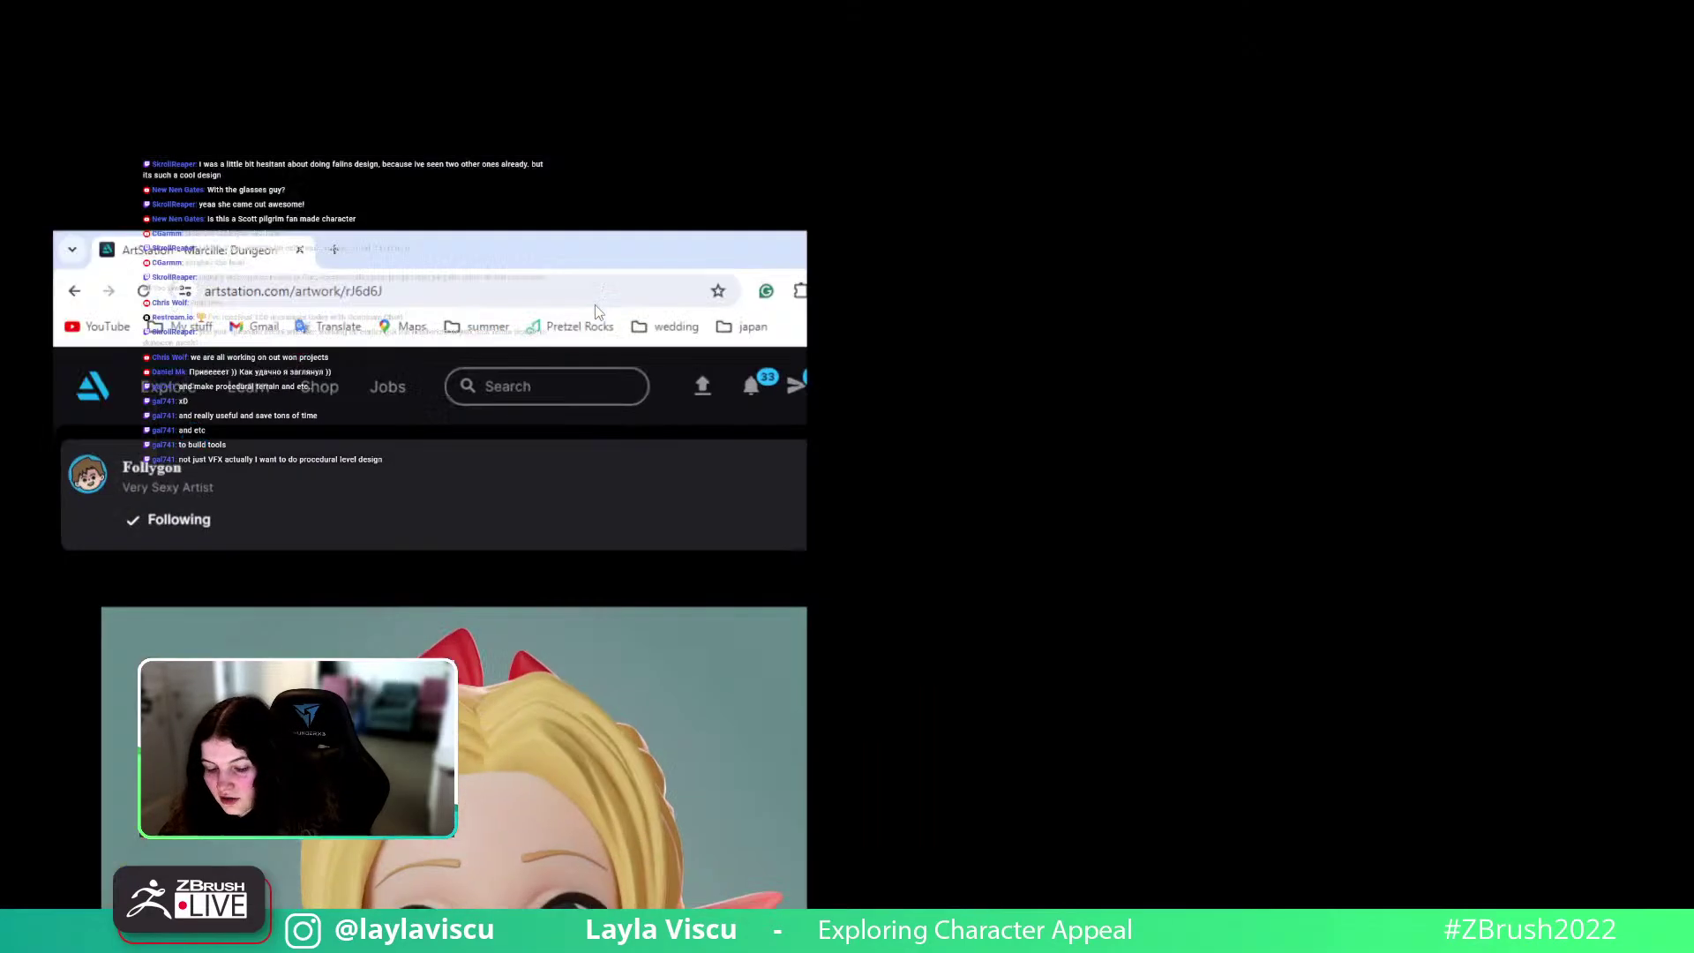
drag(1412, 726, 1548, 726)
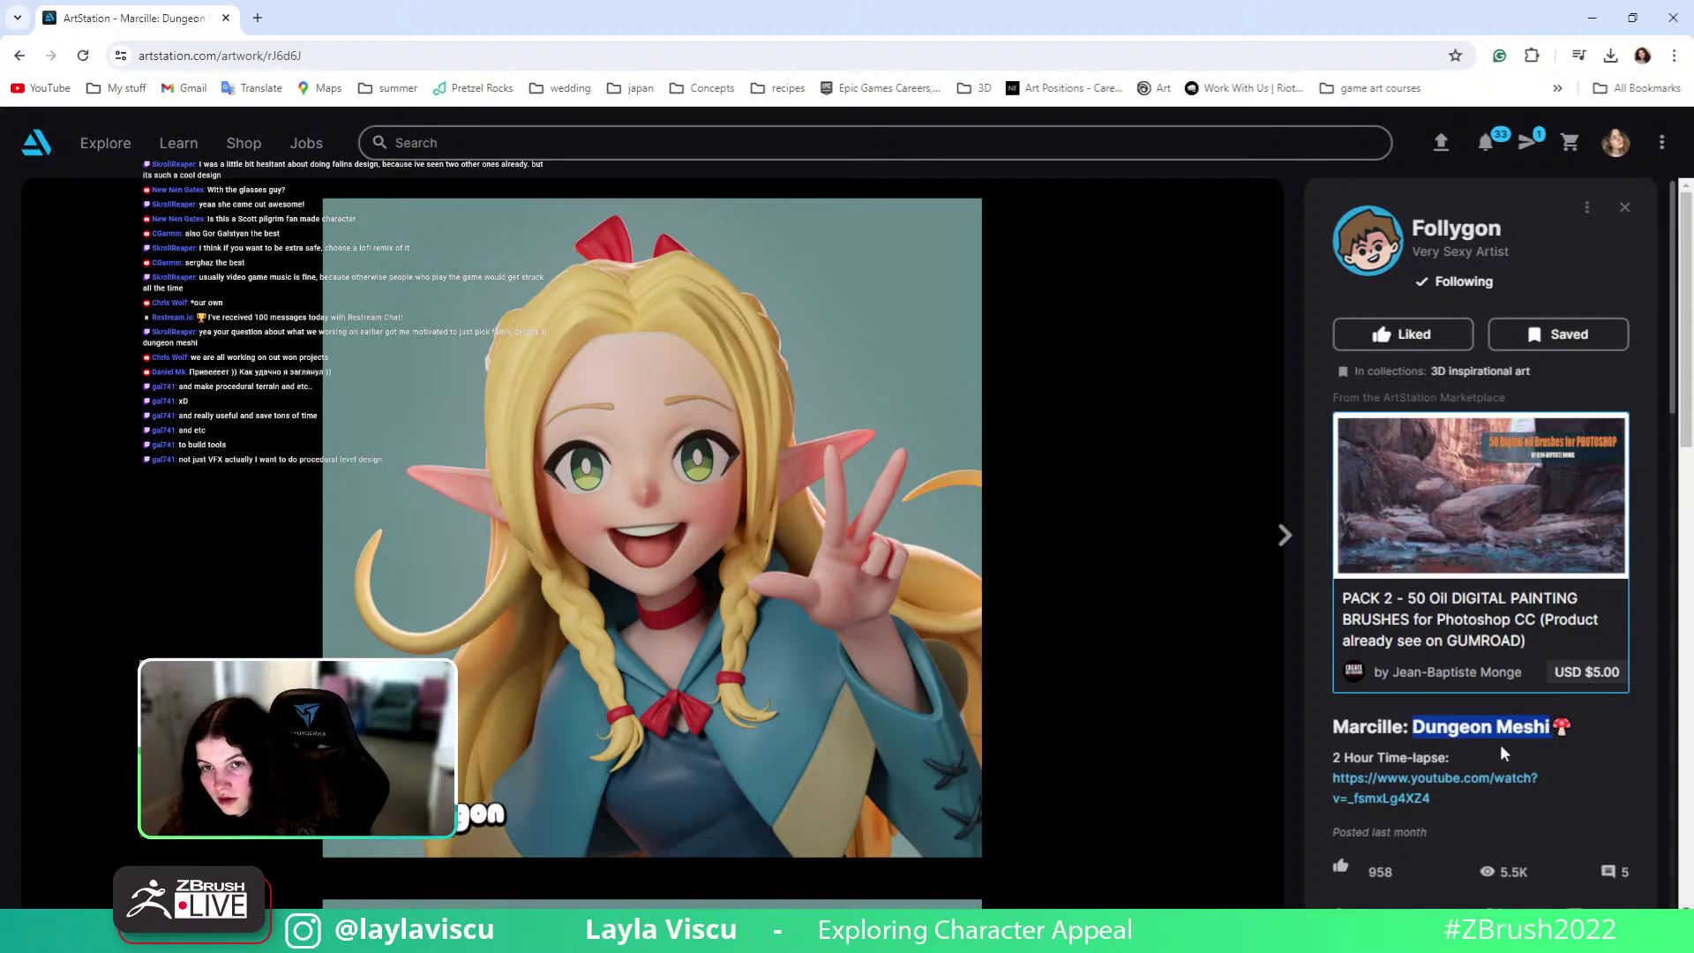
click(1592, 18)
Examine the whole bust from several angles and compare it with the sheet of pixel-art character portraits.
right_drag(1129, 612, 1074, 588)
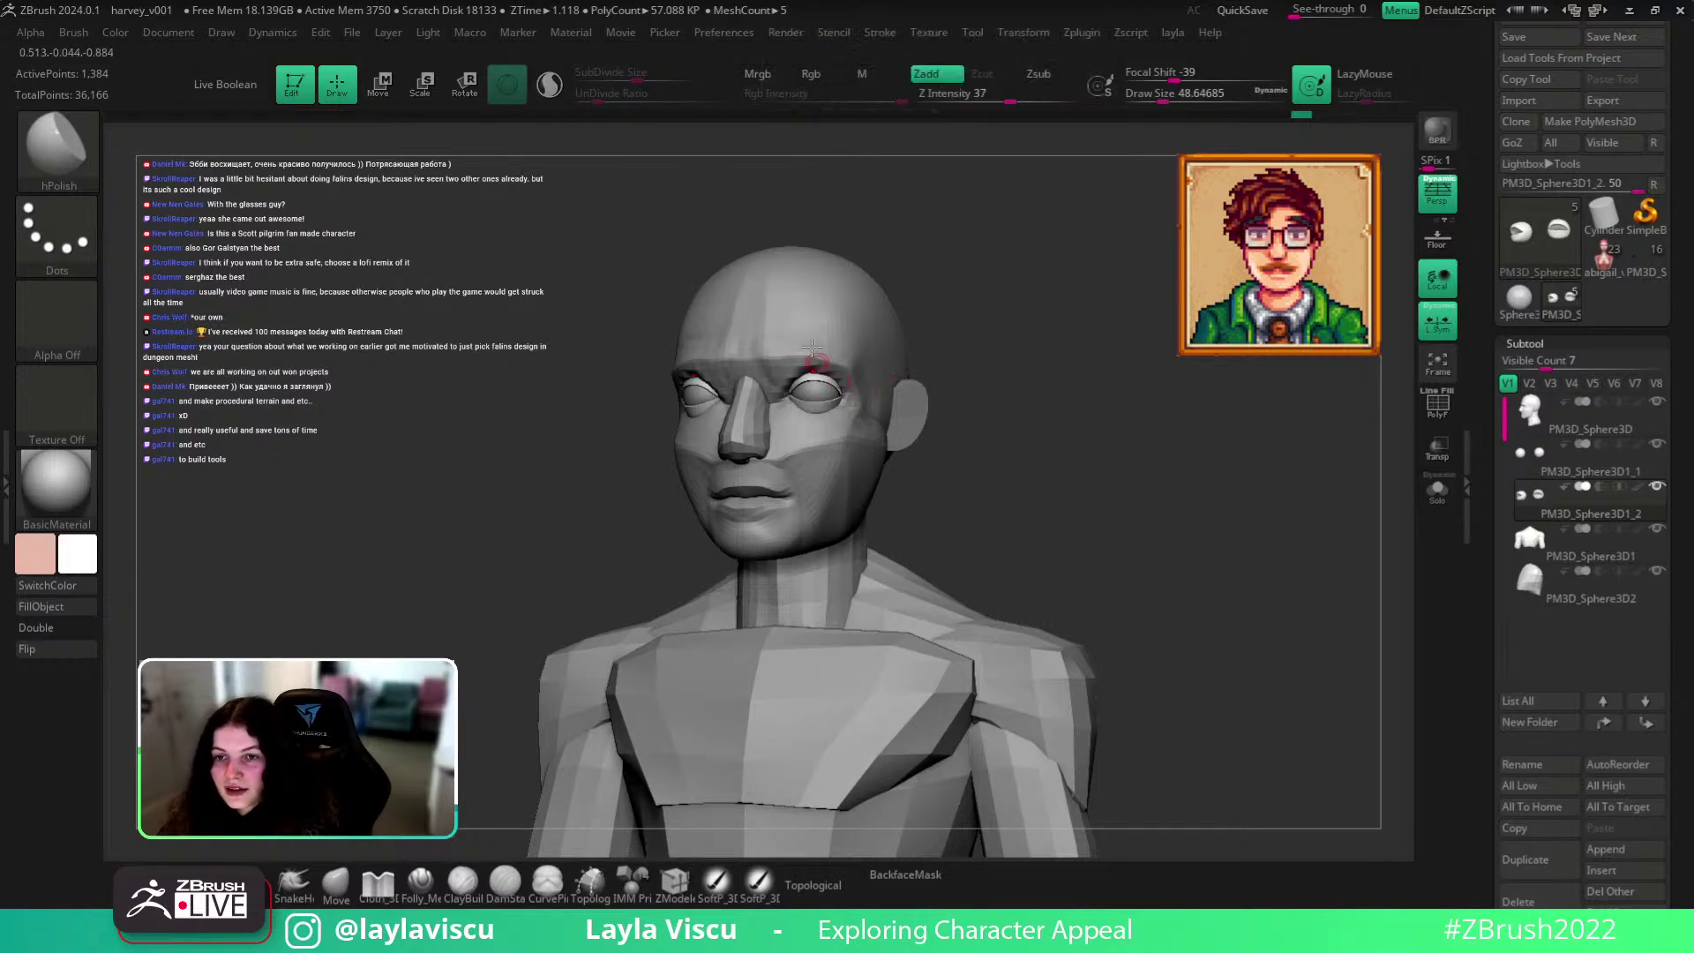
drag(1038, 468, 1055, 461)
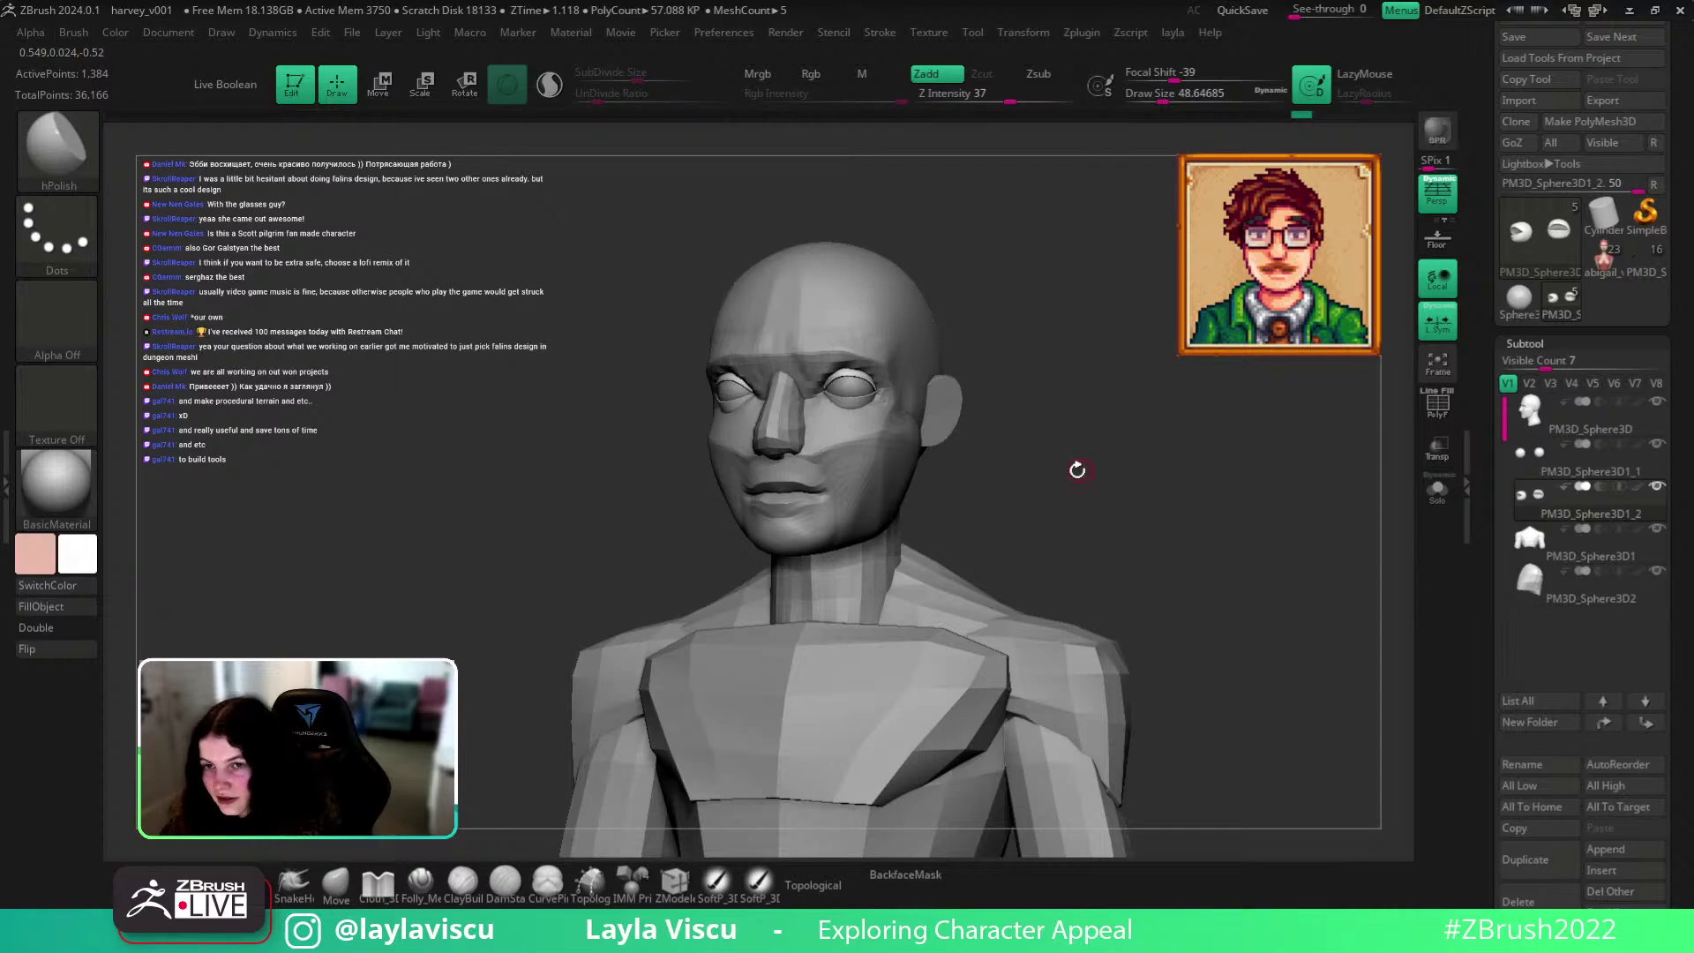
drag(1074, 485, 1021, 476)
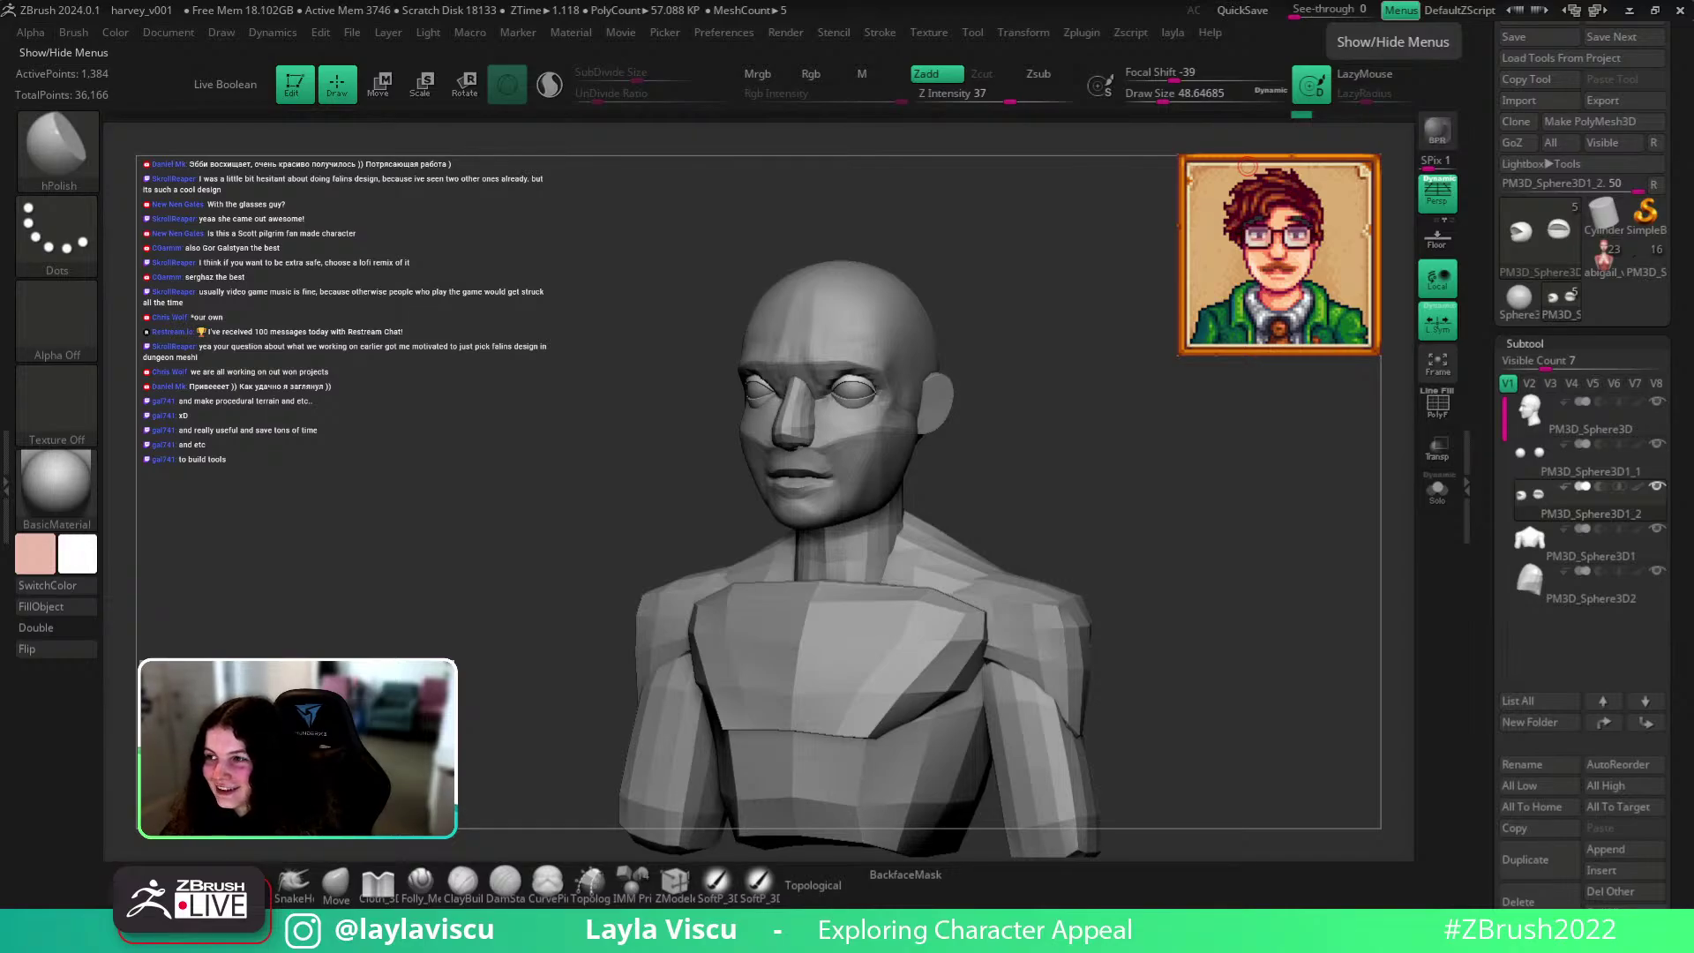
right_drag(1692, 1, 1413, 451)
key(ctrl+shift+a)
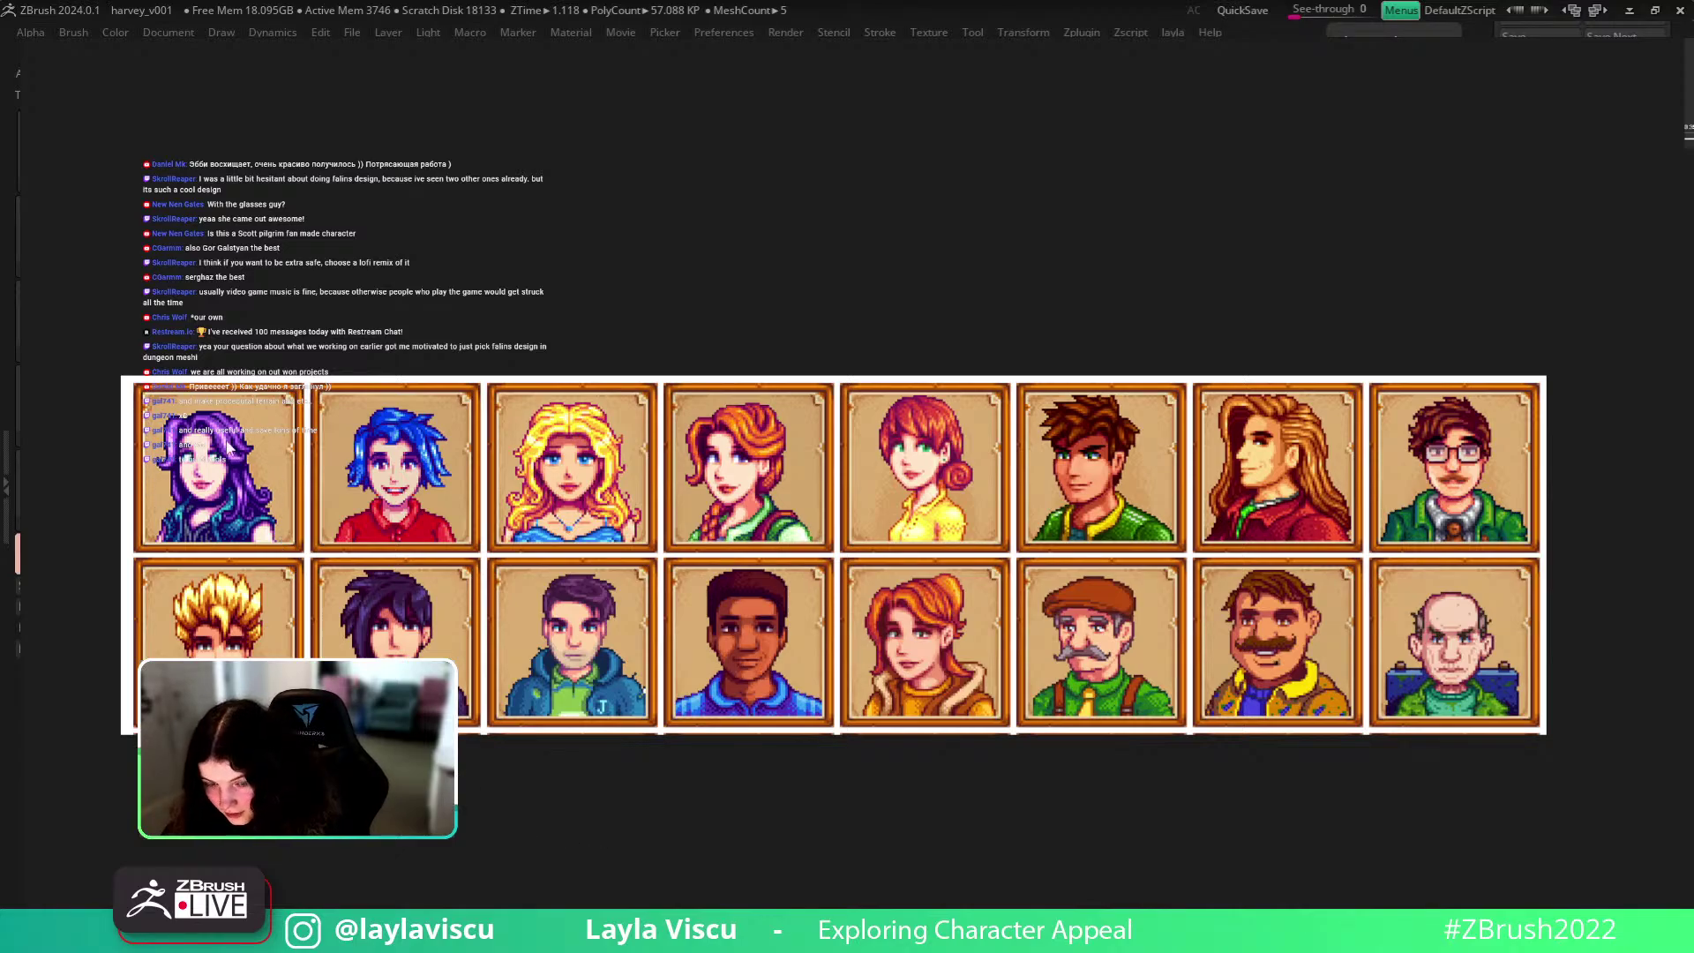
right_drag(849, 852, 1314, 0)
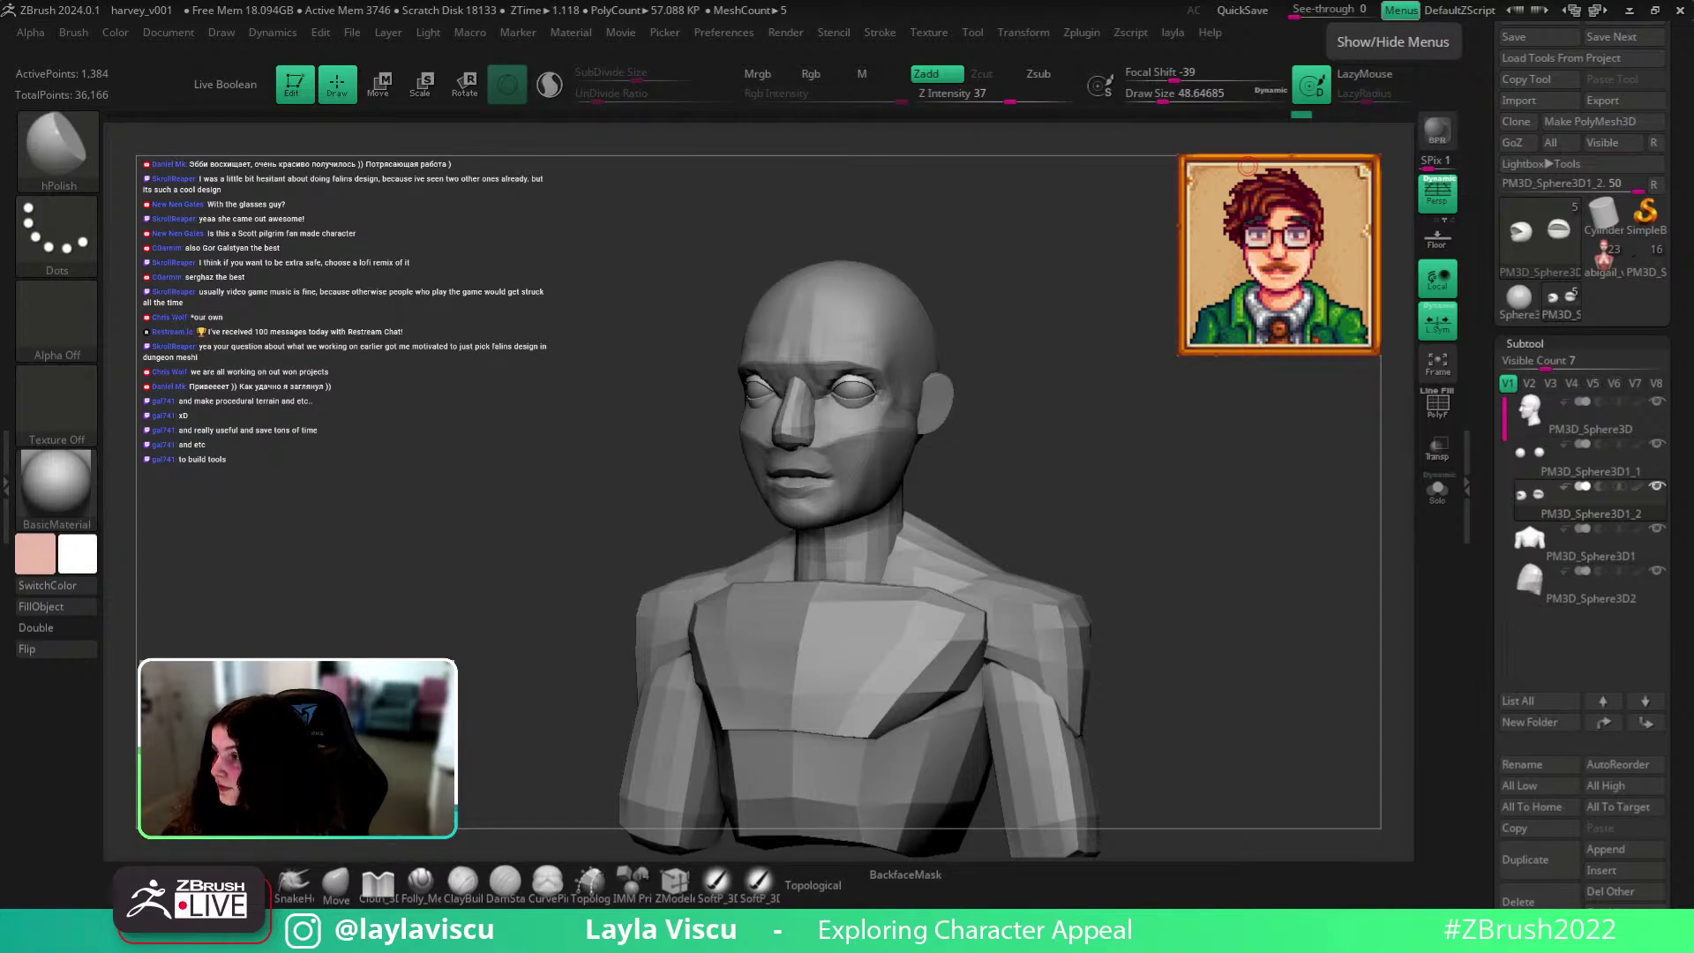
drag(1271, 705, 1244, 692)
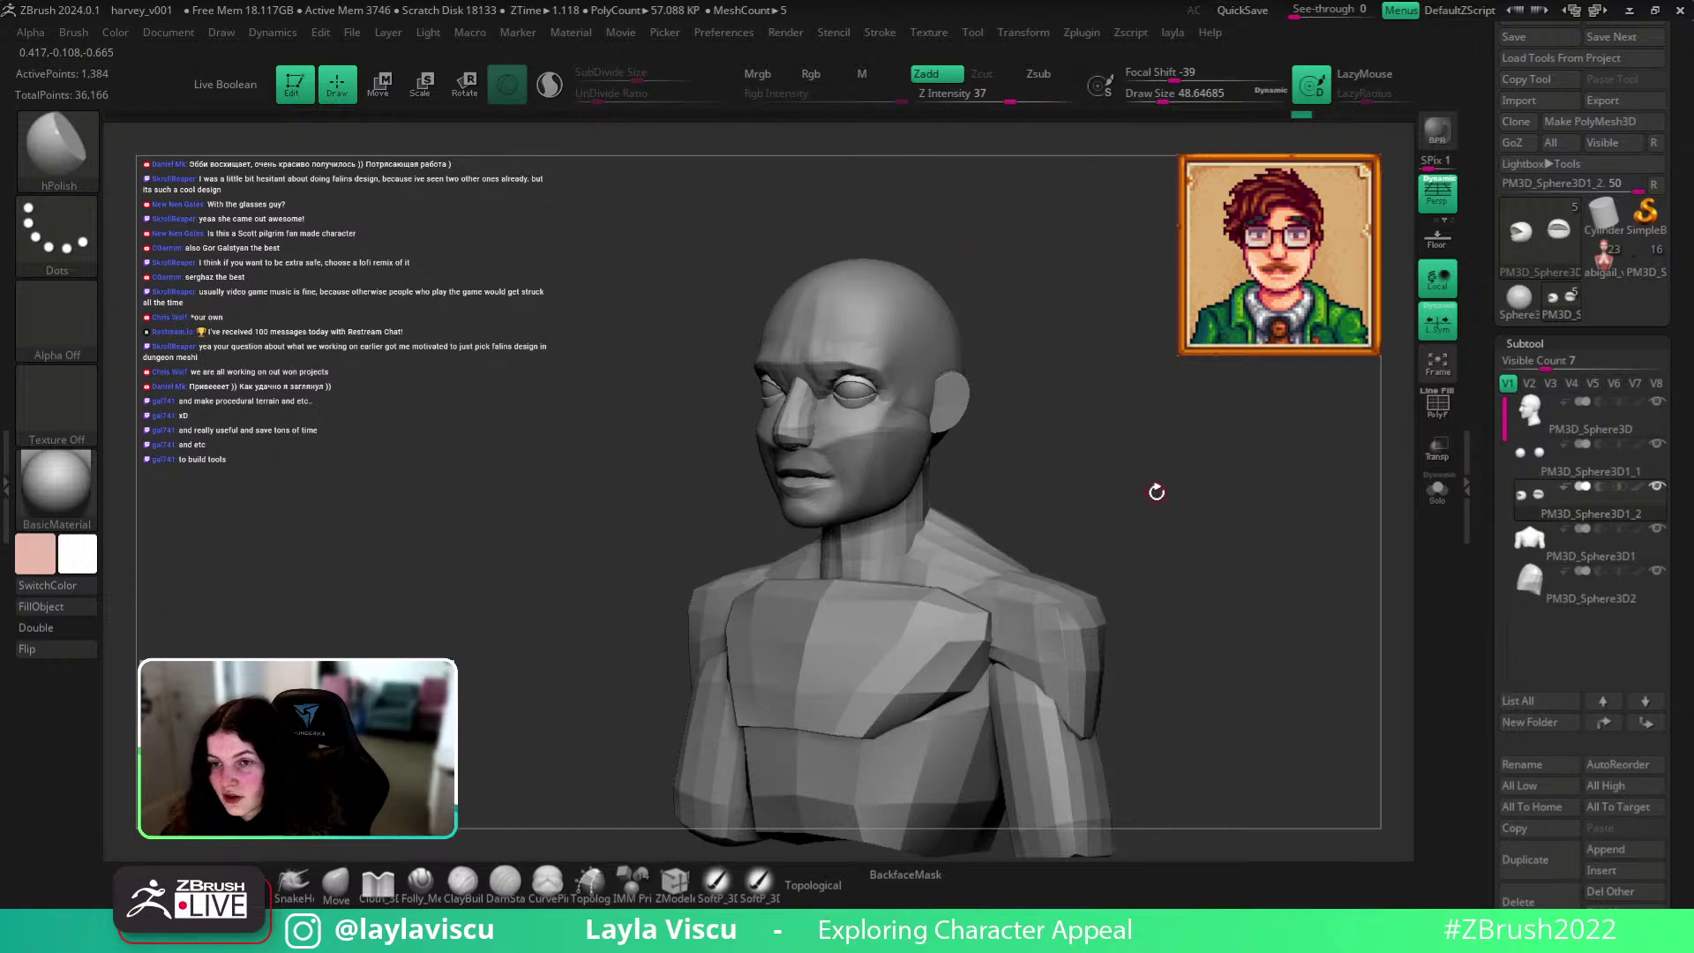
alt+drag(1156, 491, 1085, 461)
key(ctrl)
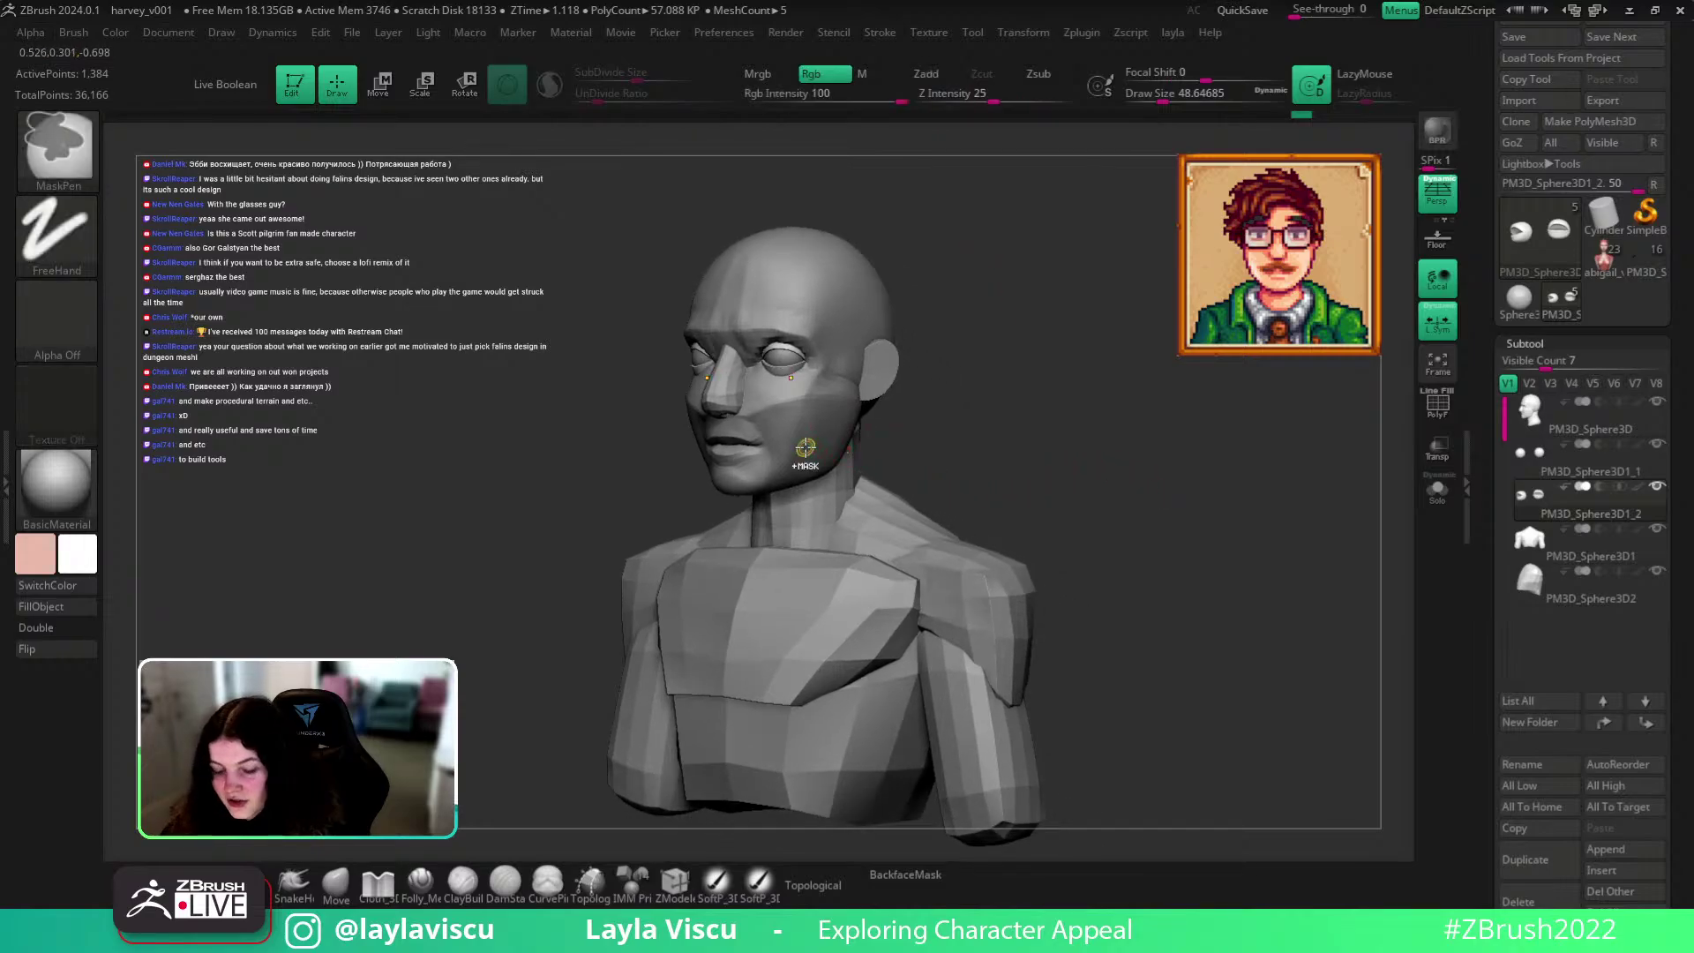
ctrl+right_drag(806, 447, 982, 479)
alt+drag(1080, 495, 1153, 524)
Select the head mesh, isolate its face section to smooth the cheek beside the nose, and show the whole head again.
alt+click(854, 503)
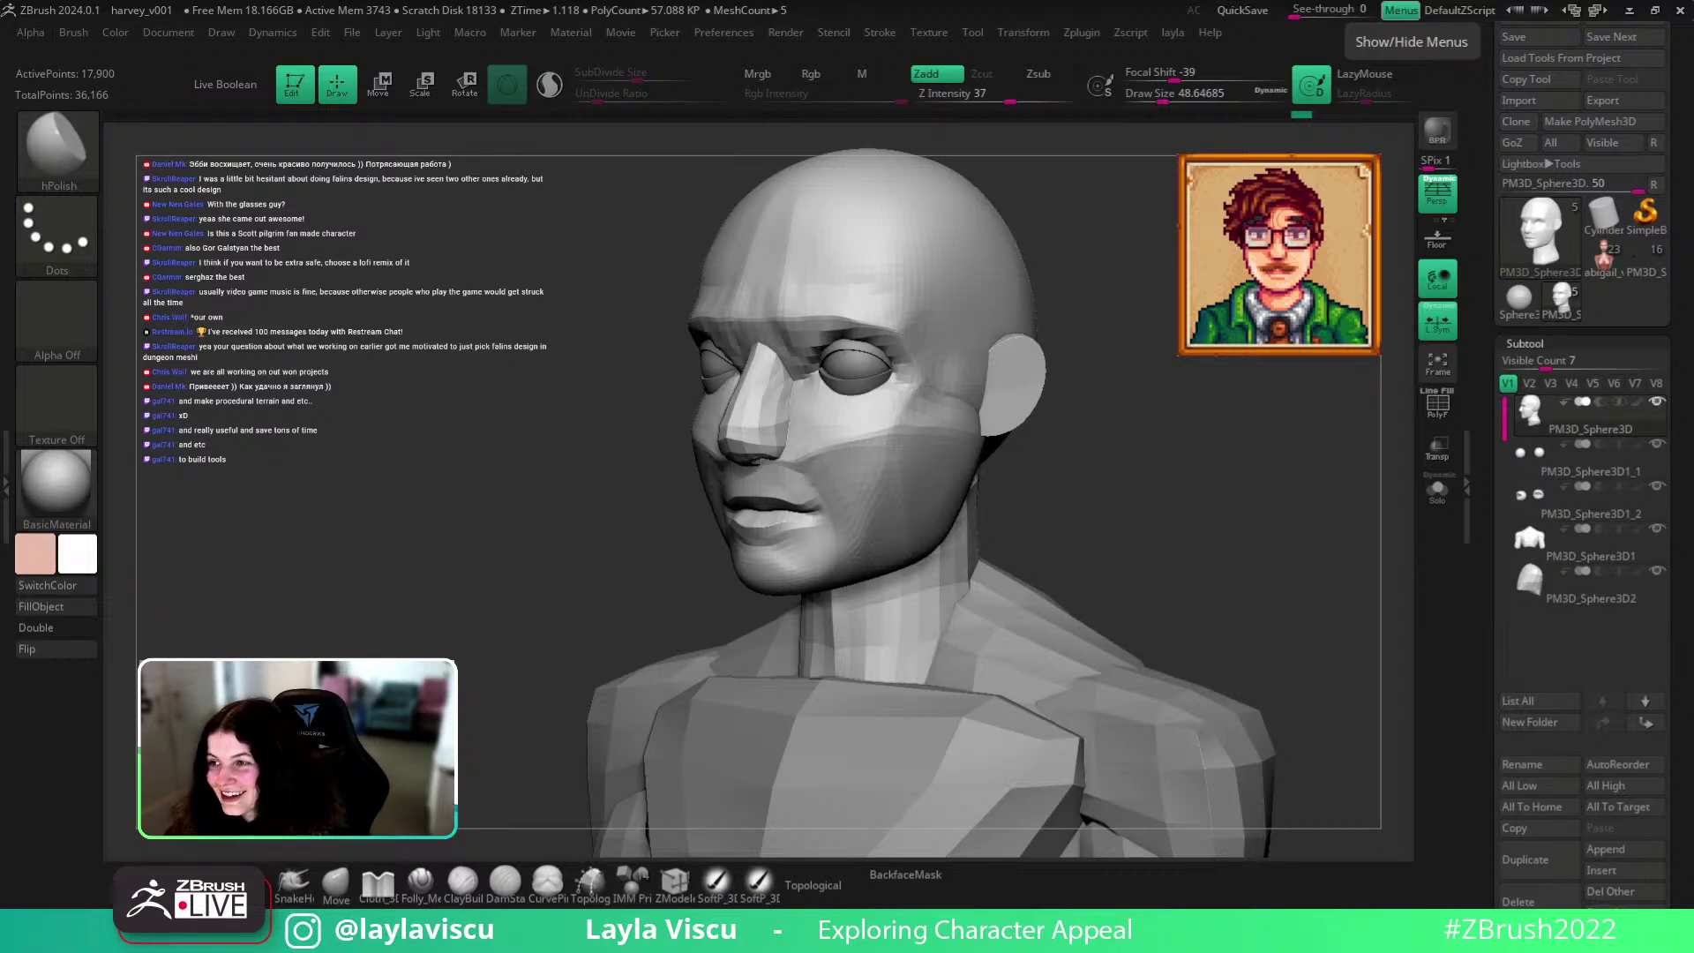
drag(1187, 437, 1125, 439)
key(s)
mouse_move(793, 478)
mouse_down()
mouse_move(826, 478)
mouse_move(793, 460)
mouse_up()
click(335, 885)
key(s)
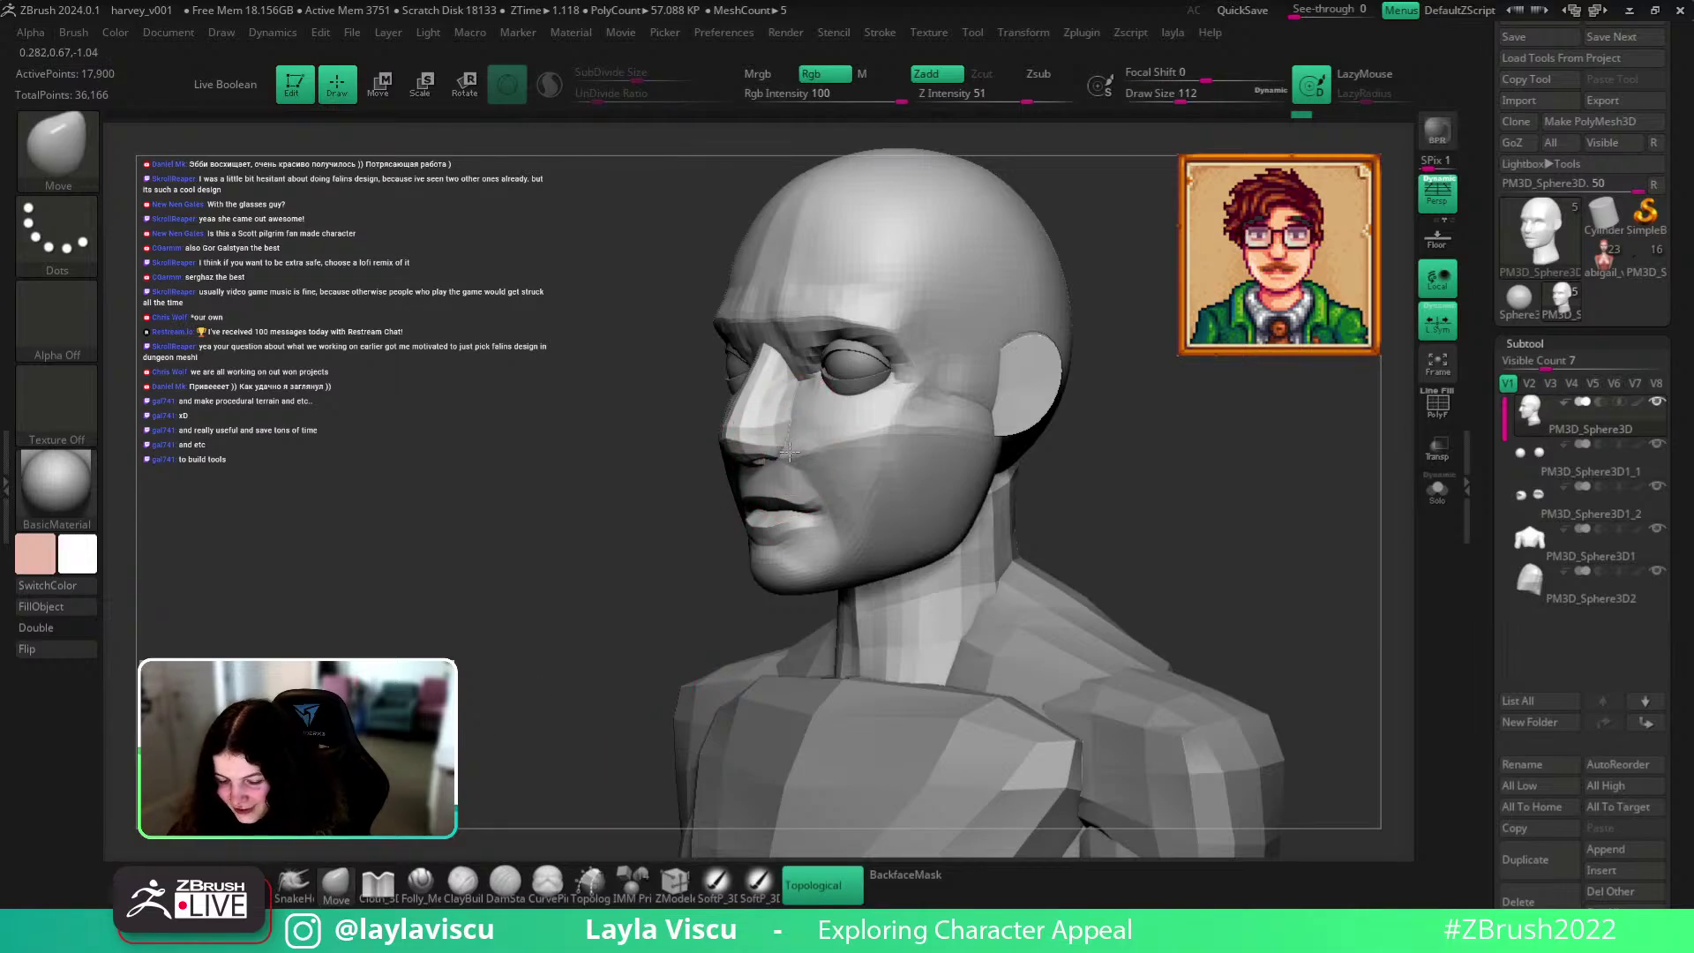
key(ctrl+shift)
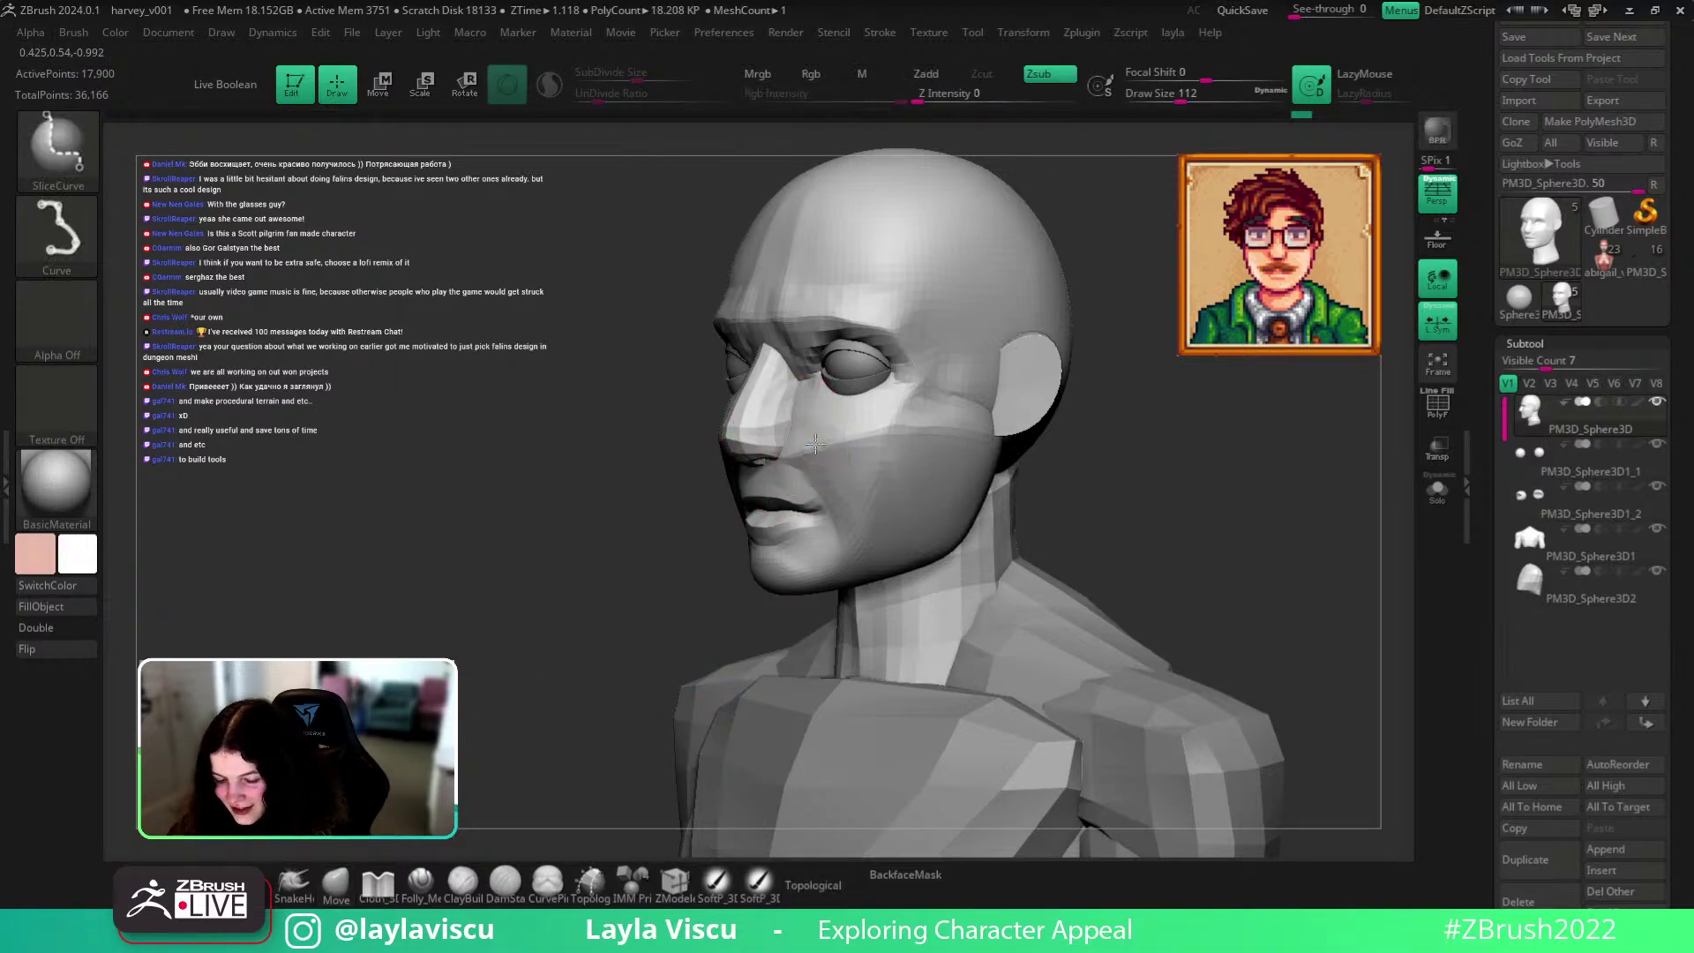
ctrl+shift+click(814, 442)
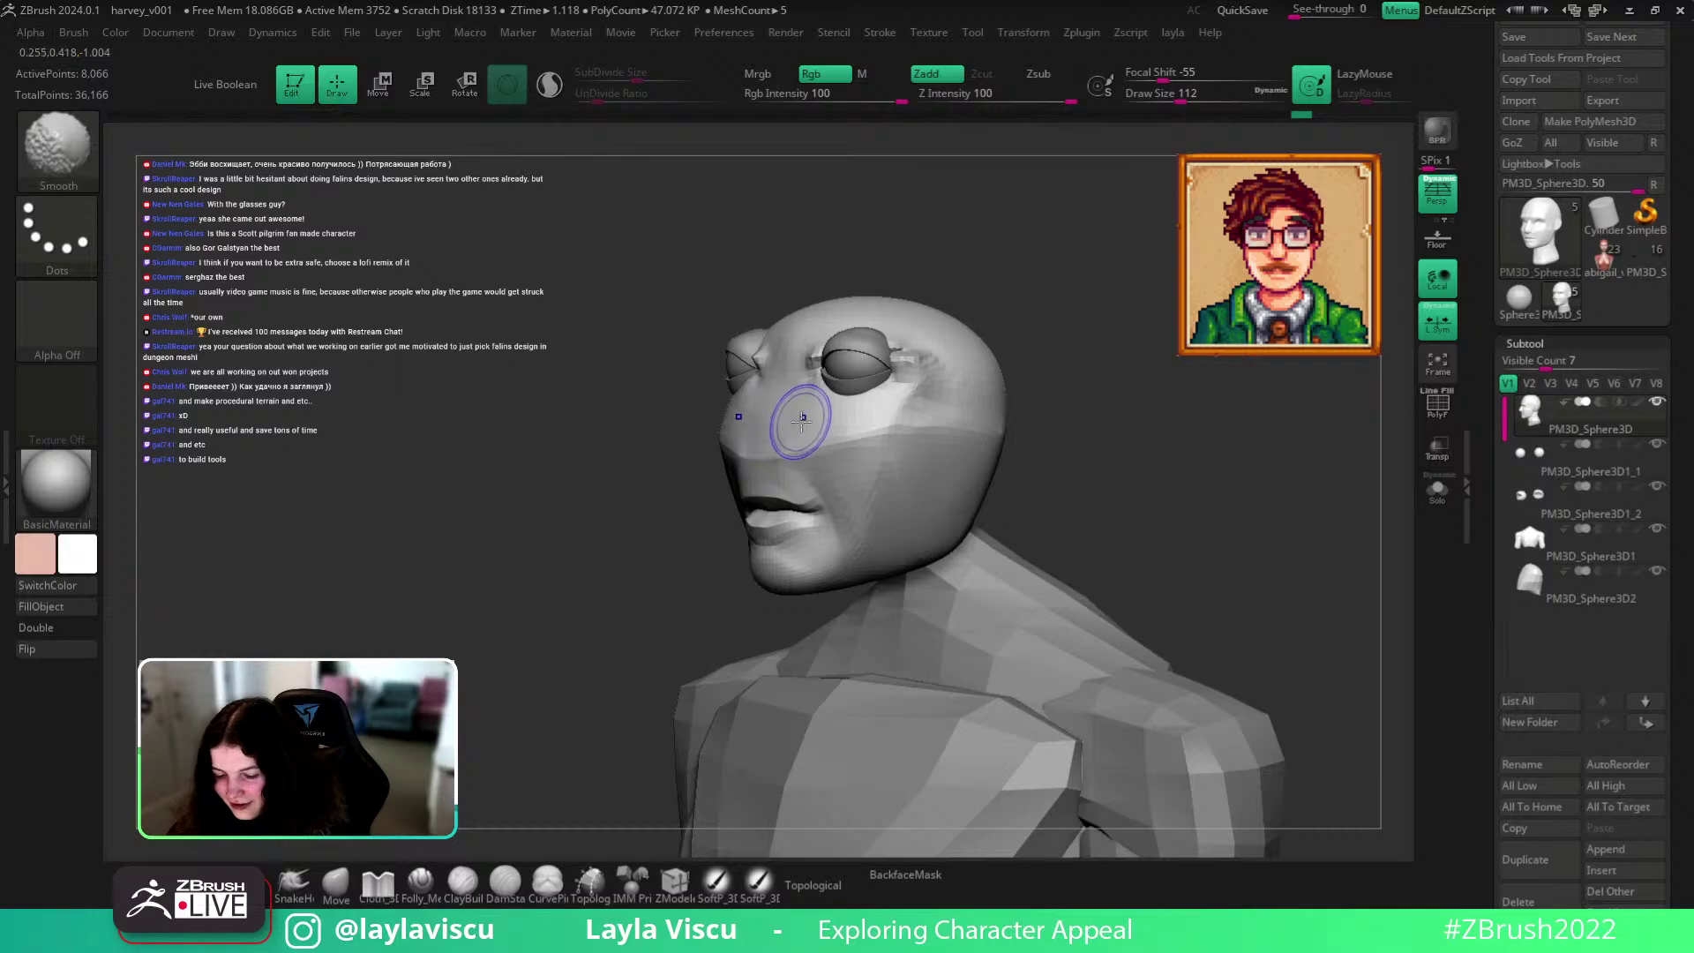
ctrl+shift+click(1129, 452)
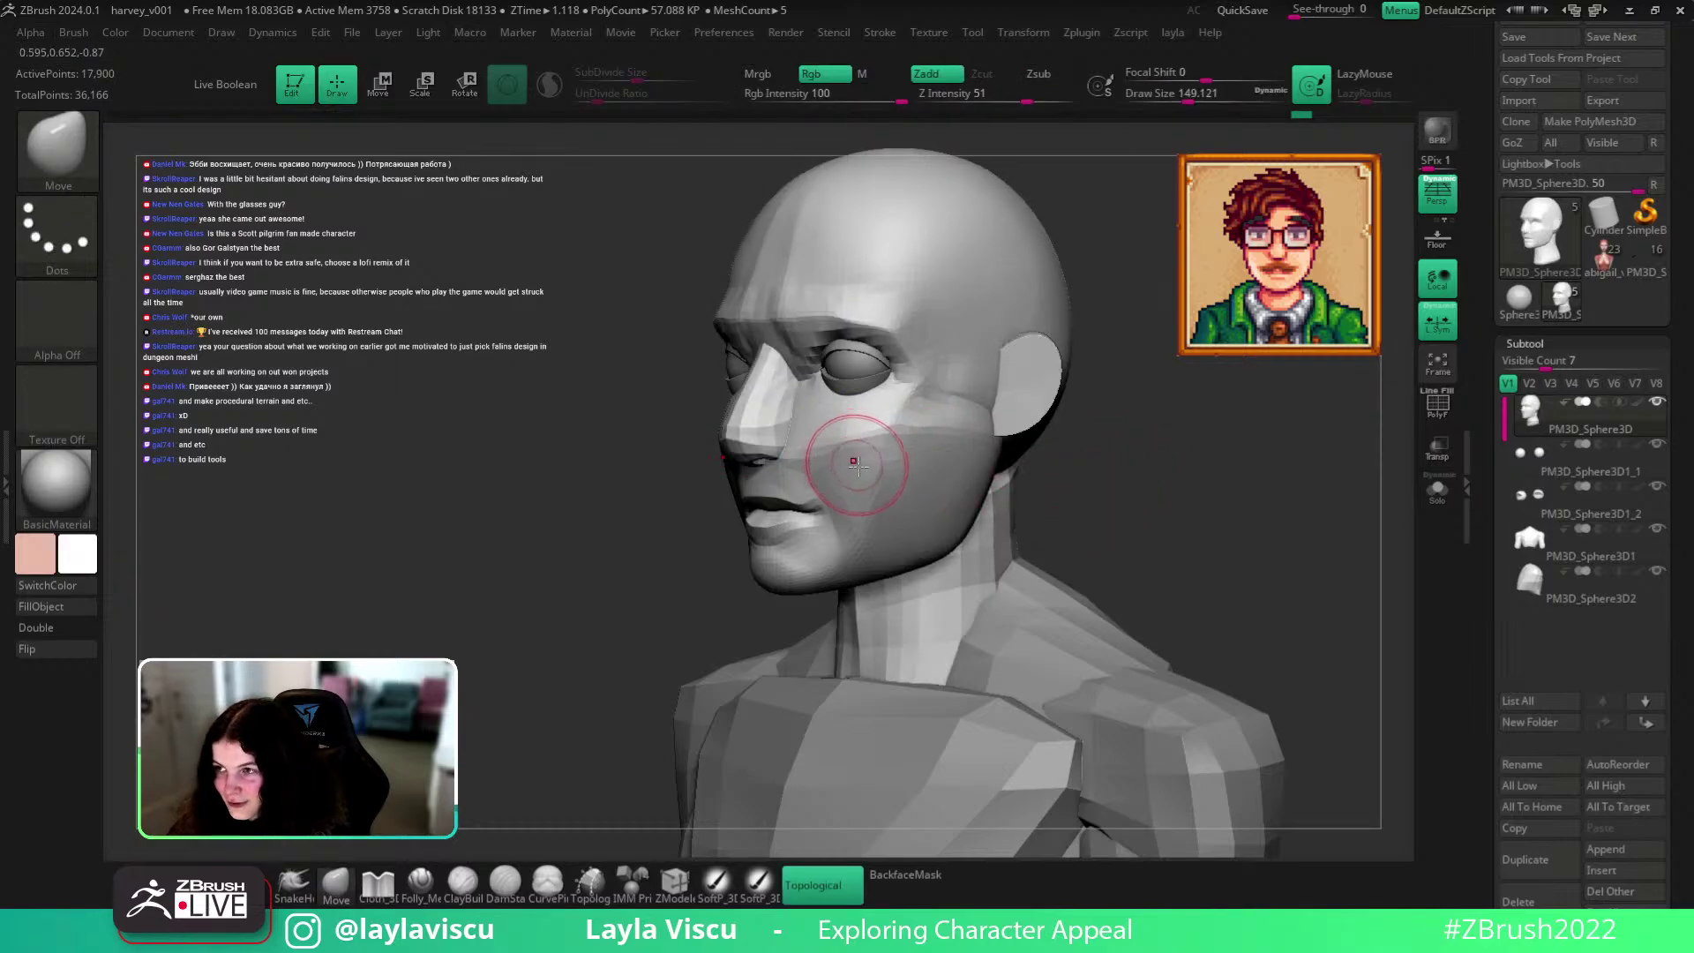
Reshape the cheek area next to the nose wing with the topological Move brush.
mouse_move(1154, 521)
mouse_down()
mouse_move(1138, 521)
mouse_move(1168, 394)
mouse_up()
key(s)
drag(784, 450, 794, 450)
drag(1094, 512, 1186, 494)
ctrl+right_drag(764, 432, 887, 434)
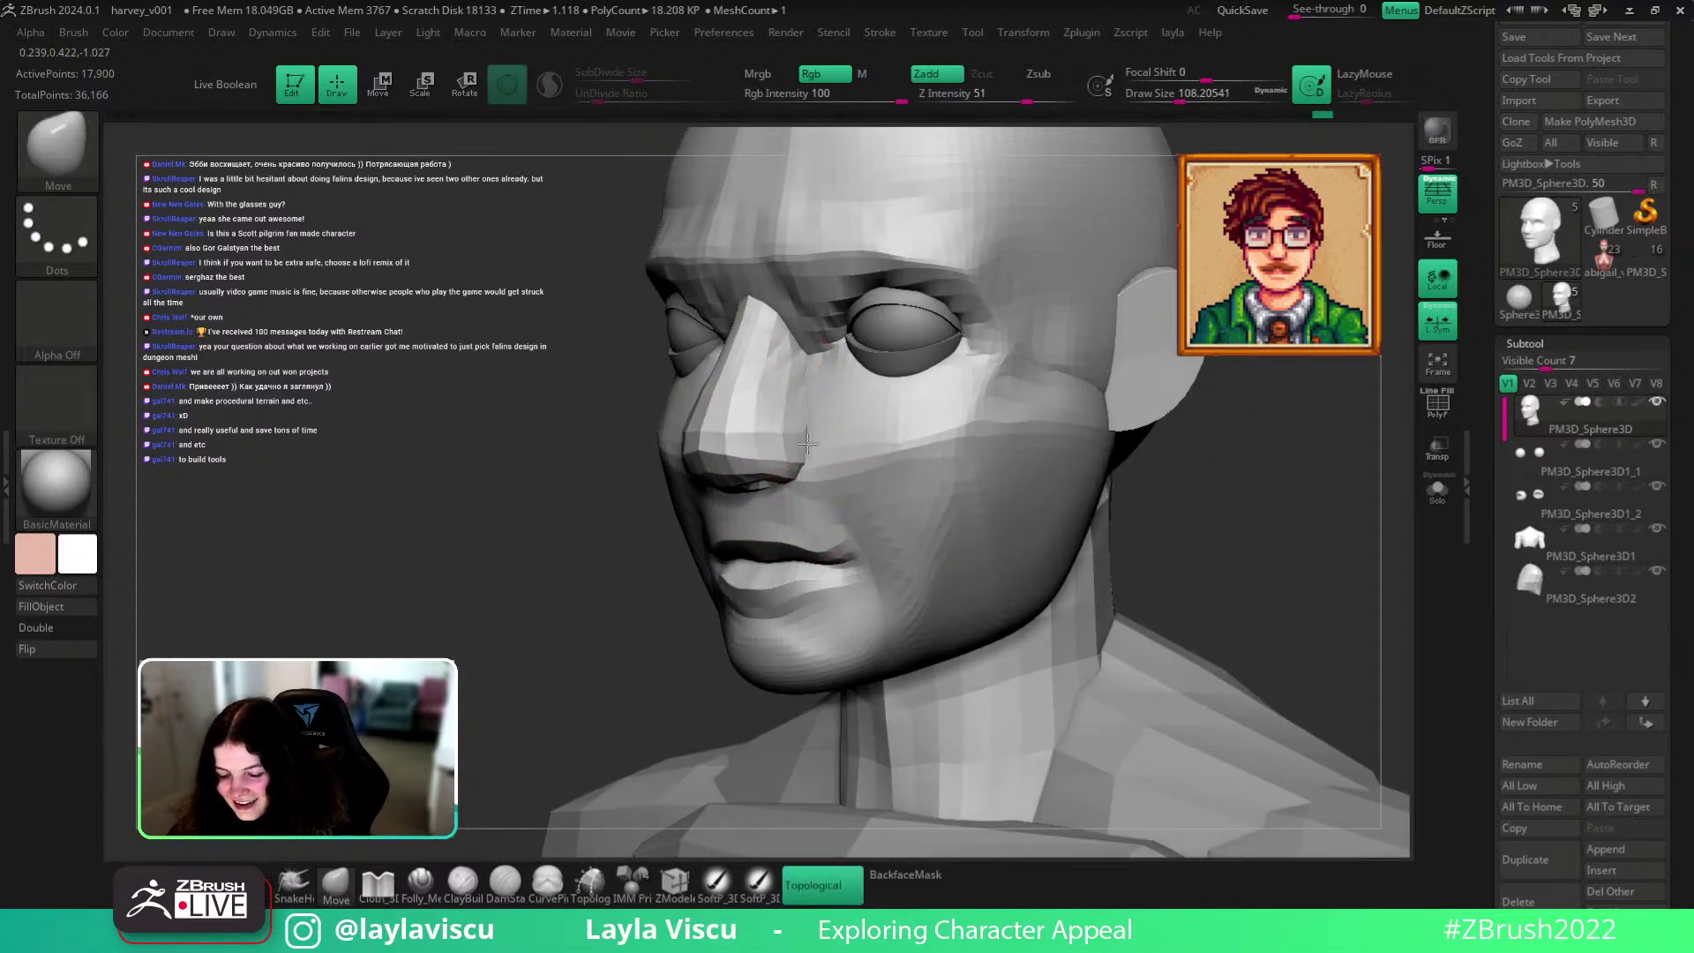
mouse_move(809, 448)
ctrl+right_down()
mouse_move(1111, 492)
mouse_move(729, 427)
mouse_move(1002, 485)
mouse_move(1006, 525)
ctrl+right_up()
mouse_move(745, 486)
ctrl+right_down()
mouse_move(788, 528)
mouse_move(1107, 510)
ctrl+right_up()
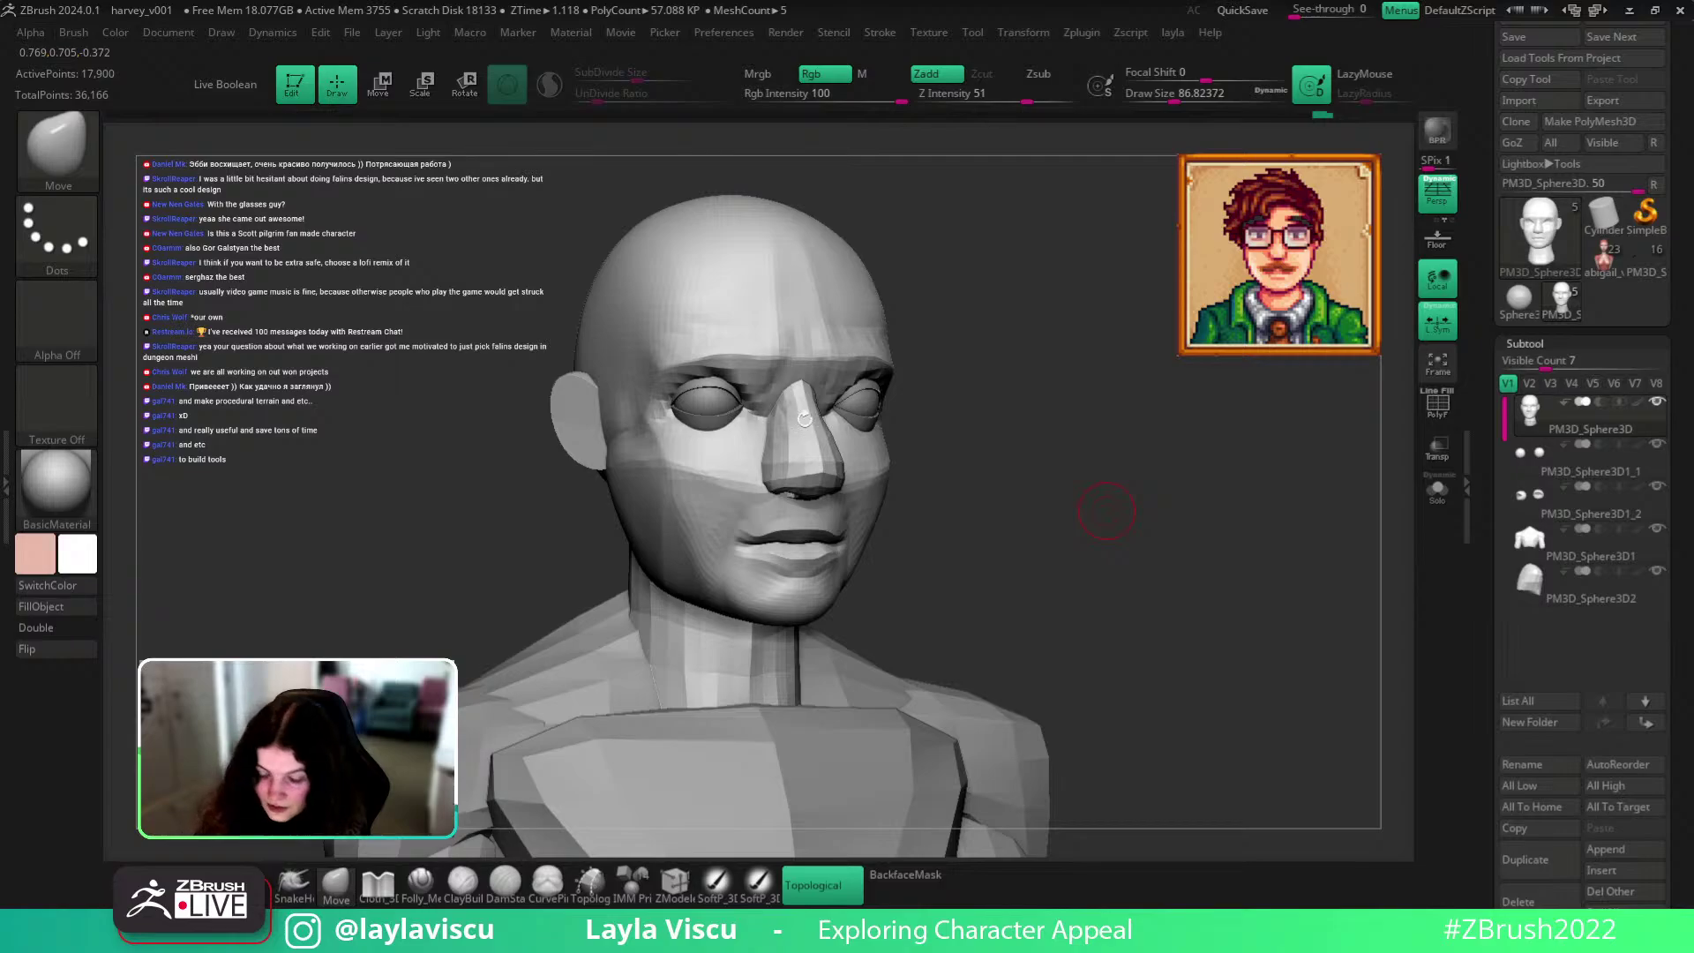
Isolate the nose section, refine its side plane, and restore the hidden parts of the head.
key(ctrl+shift)
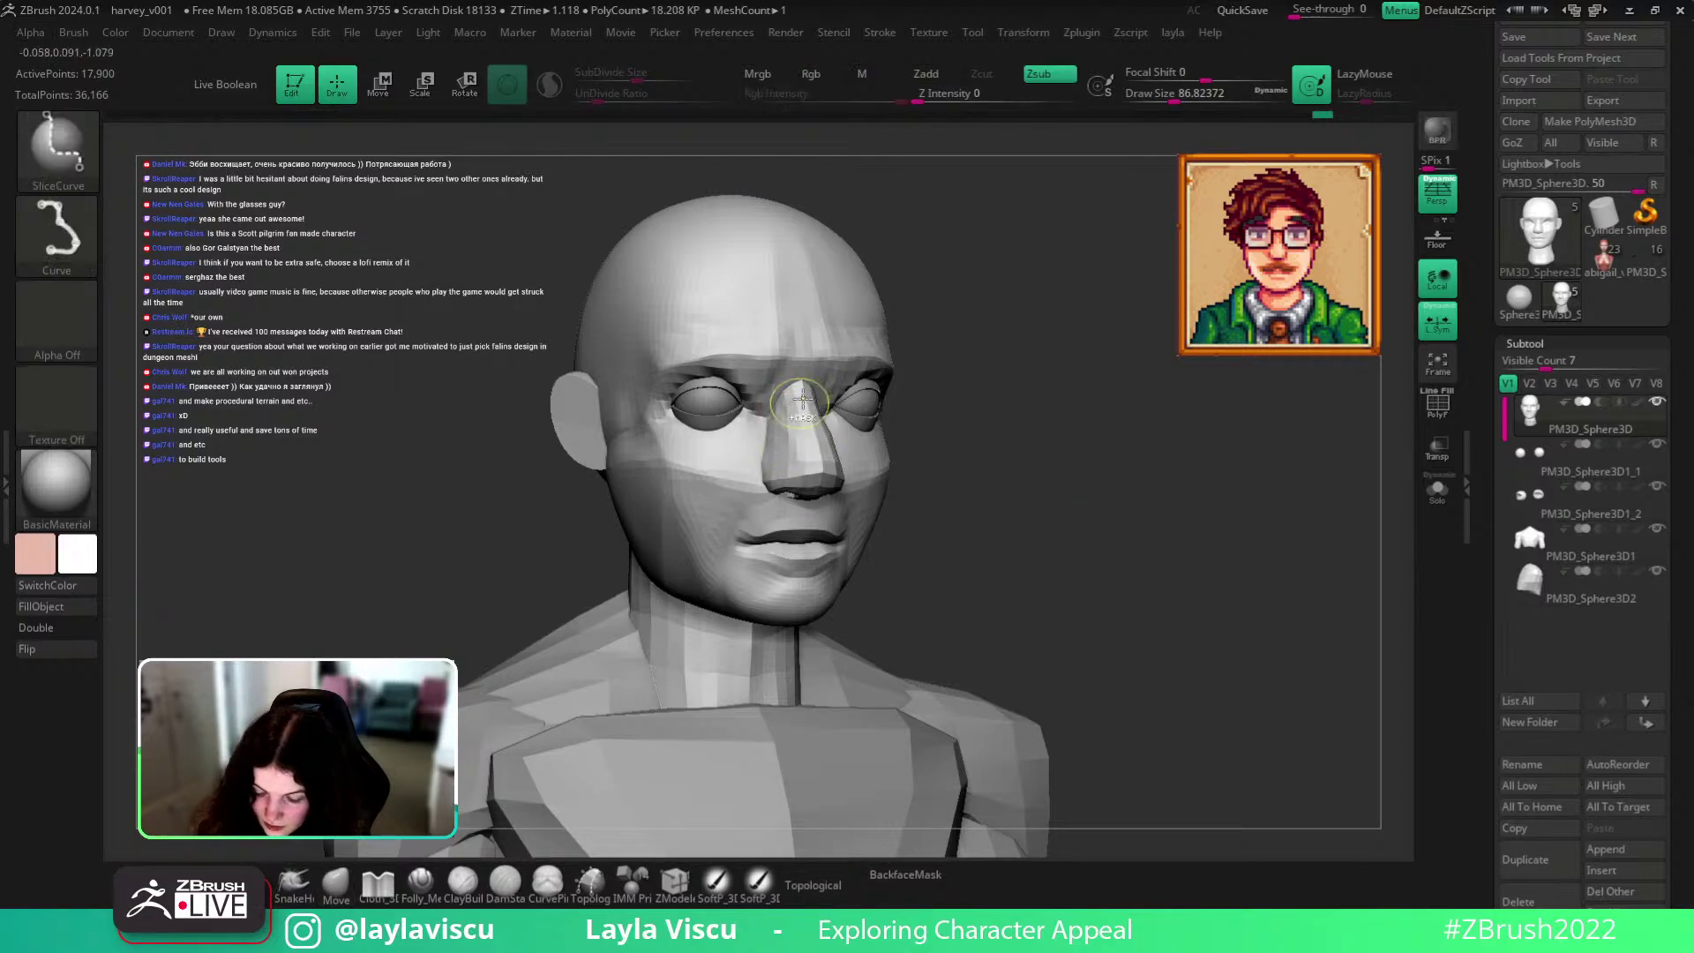
mouse_move(840, 367)
right_down()
mouse_move(952, 461)
mouse_move(858, 427)
right_up()
ctrl+shift+click(857, 427)
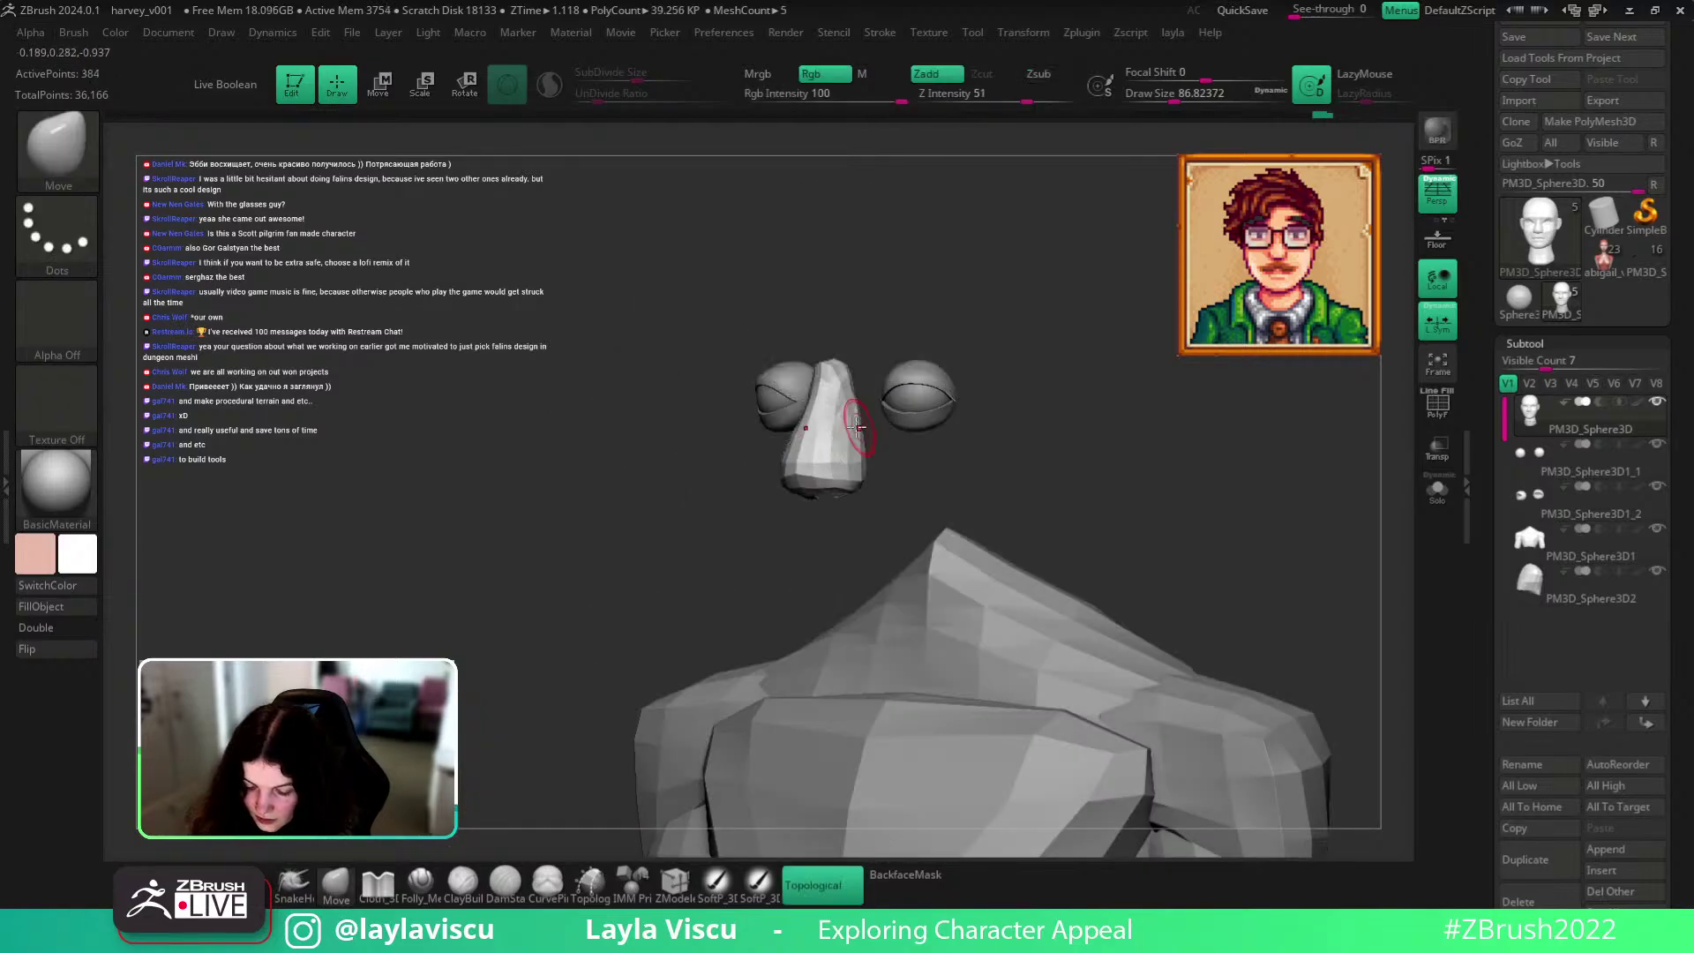
key(shift)
ctrl+shift+click(1103, 477)
Save the harvey_v001 project.
mouse_move(1221, 500)
shift+right_down()
mouse_move(1209, 529)
mouse_move(1145, 473)
shift+right_up()
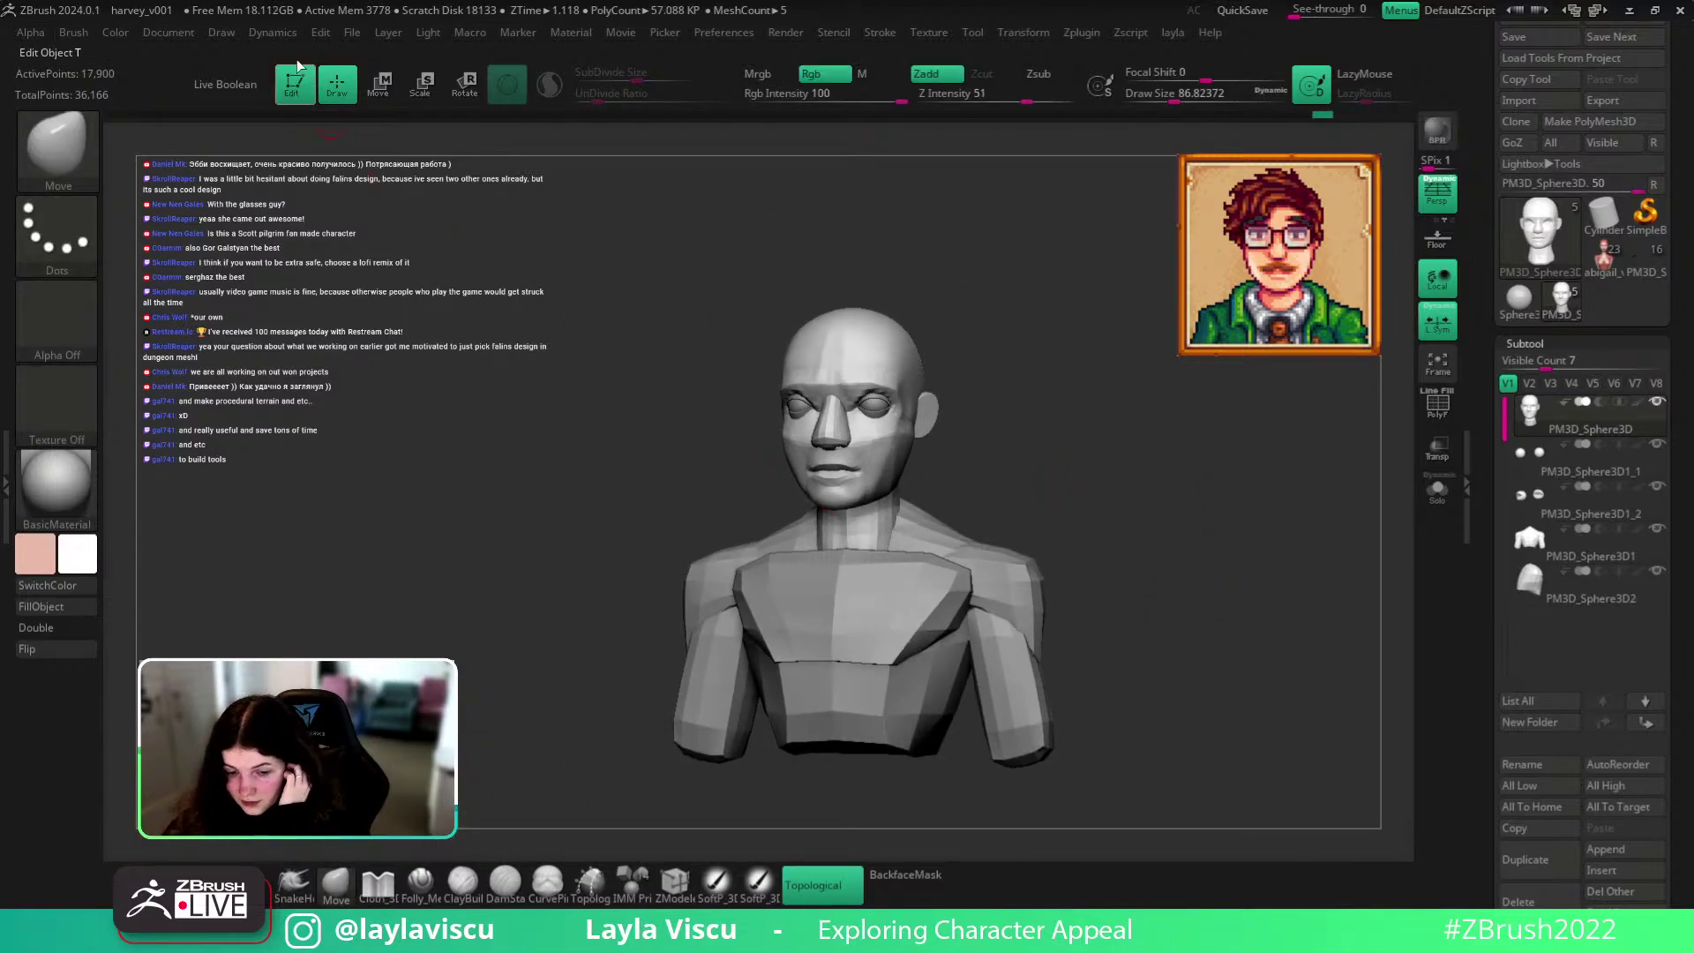
click(352, 32)
click(395, 88)
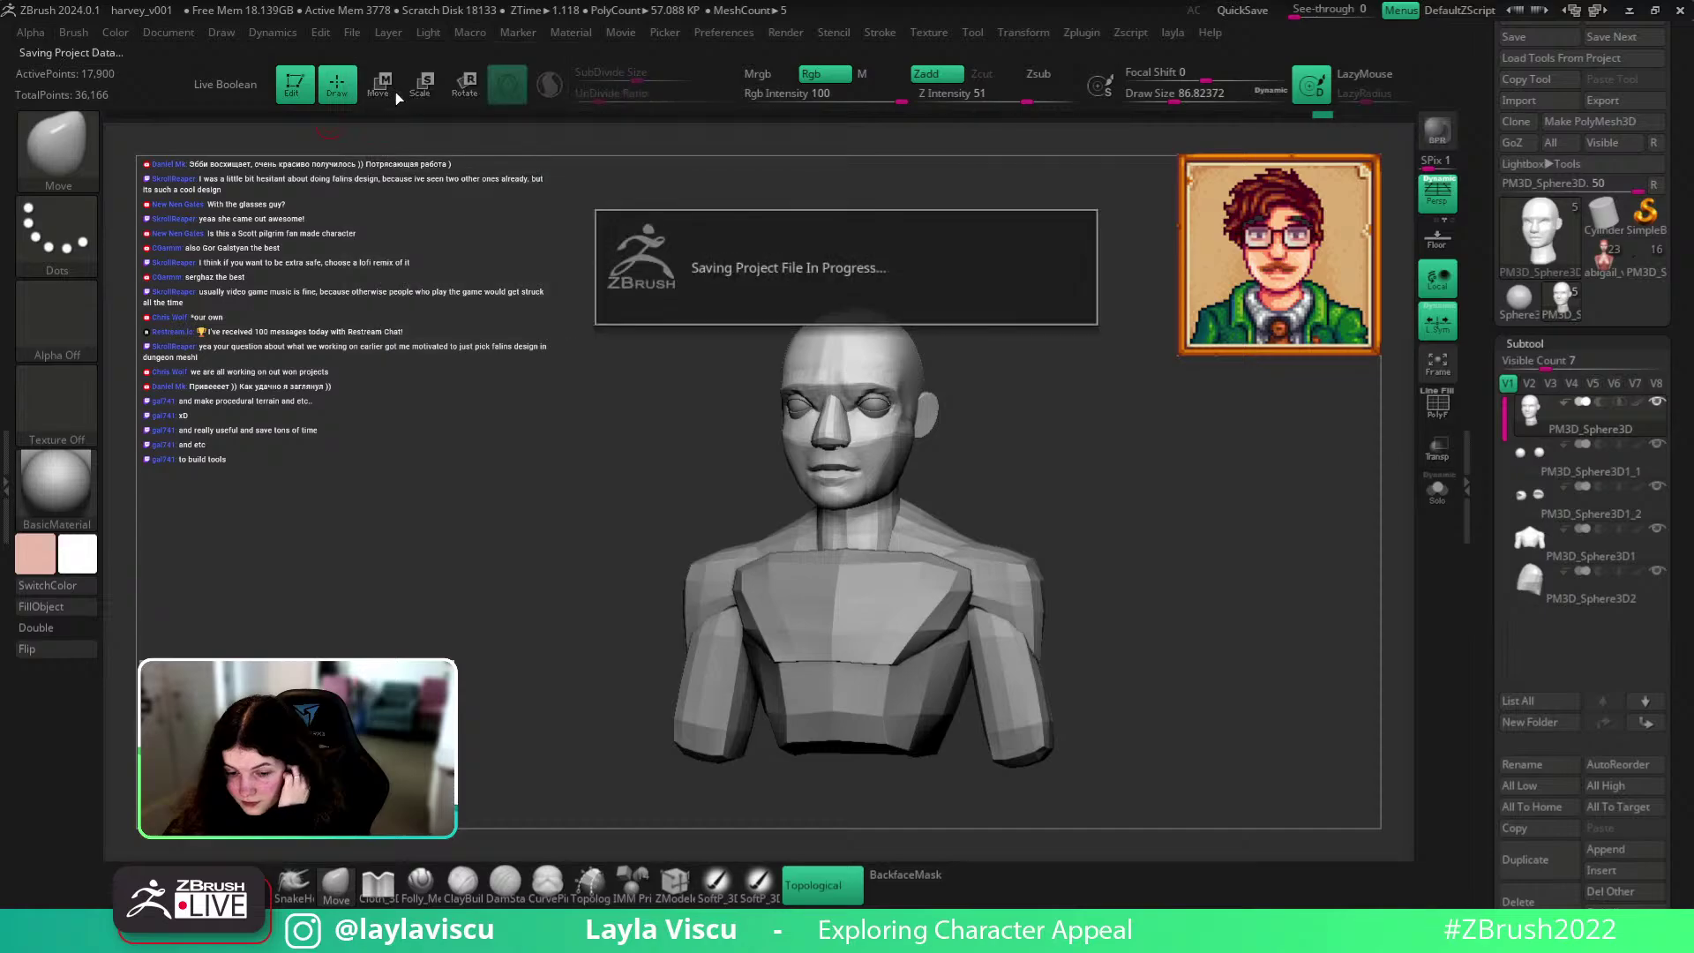
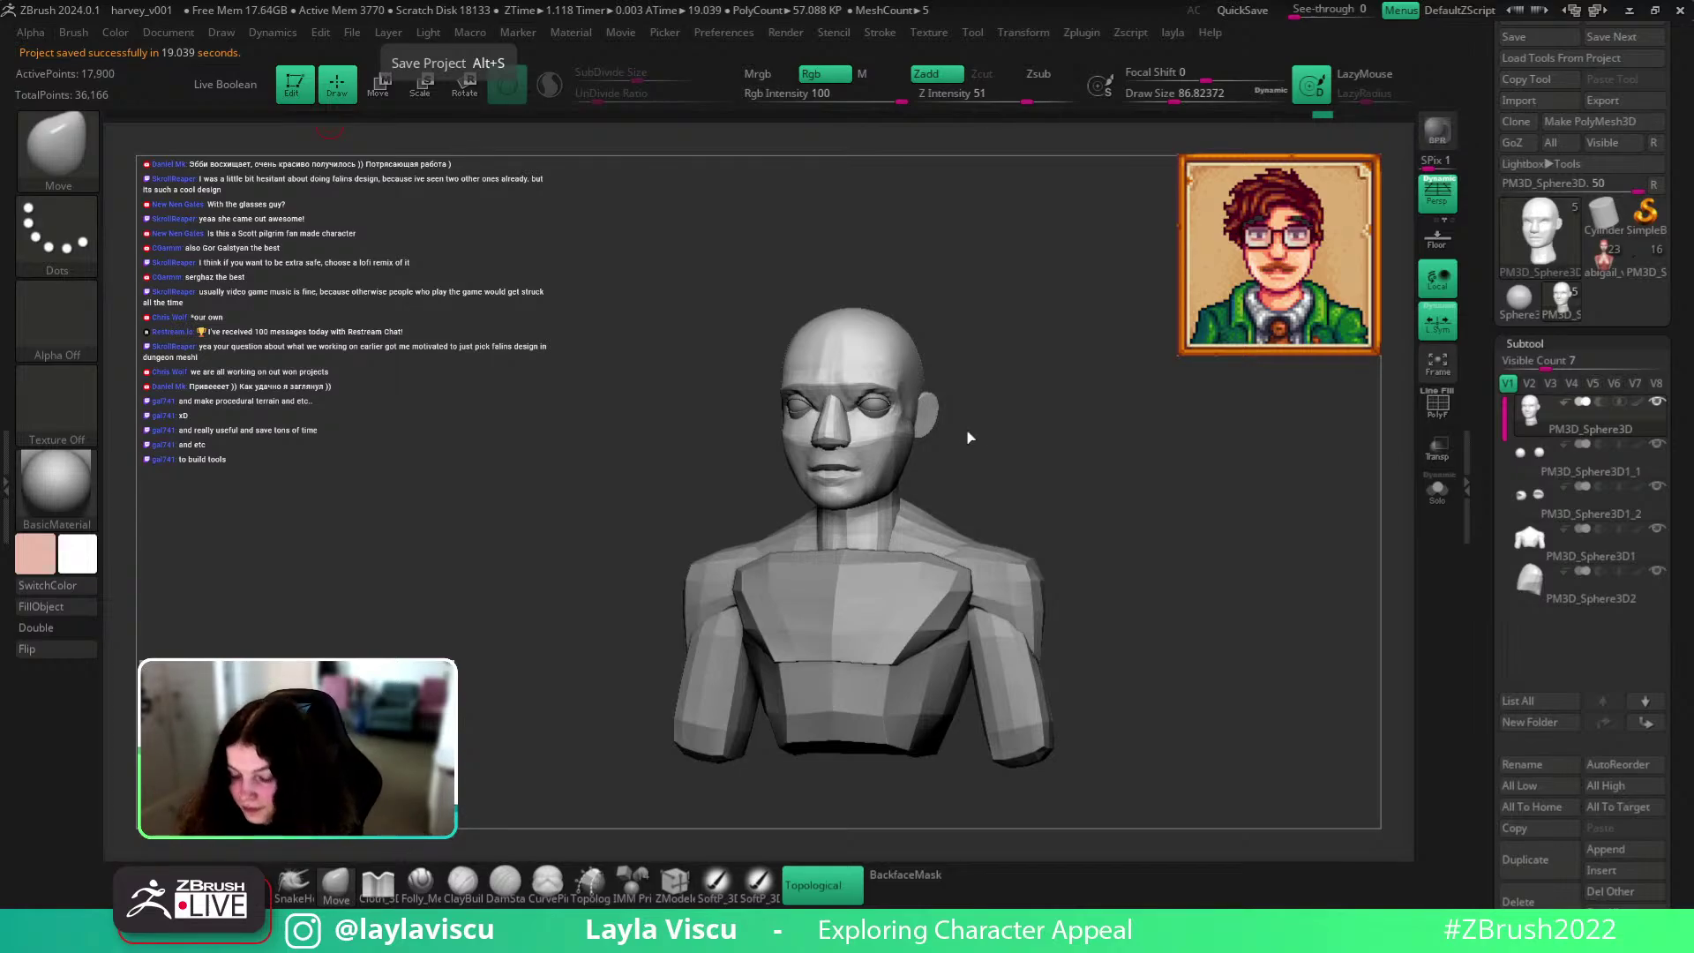
Adjust the transition between nose and cheek in side view with the Move brush at a draw size of about 177.
ctrl+right_drag(986, 415, 897, 513)
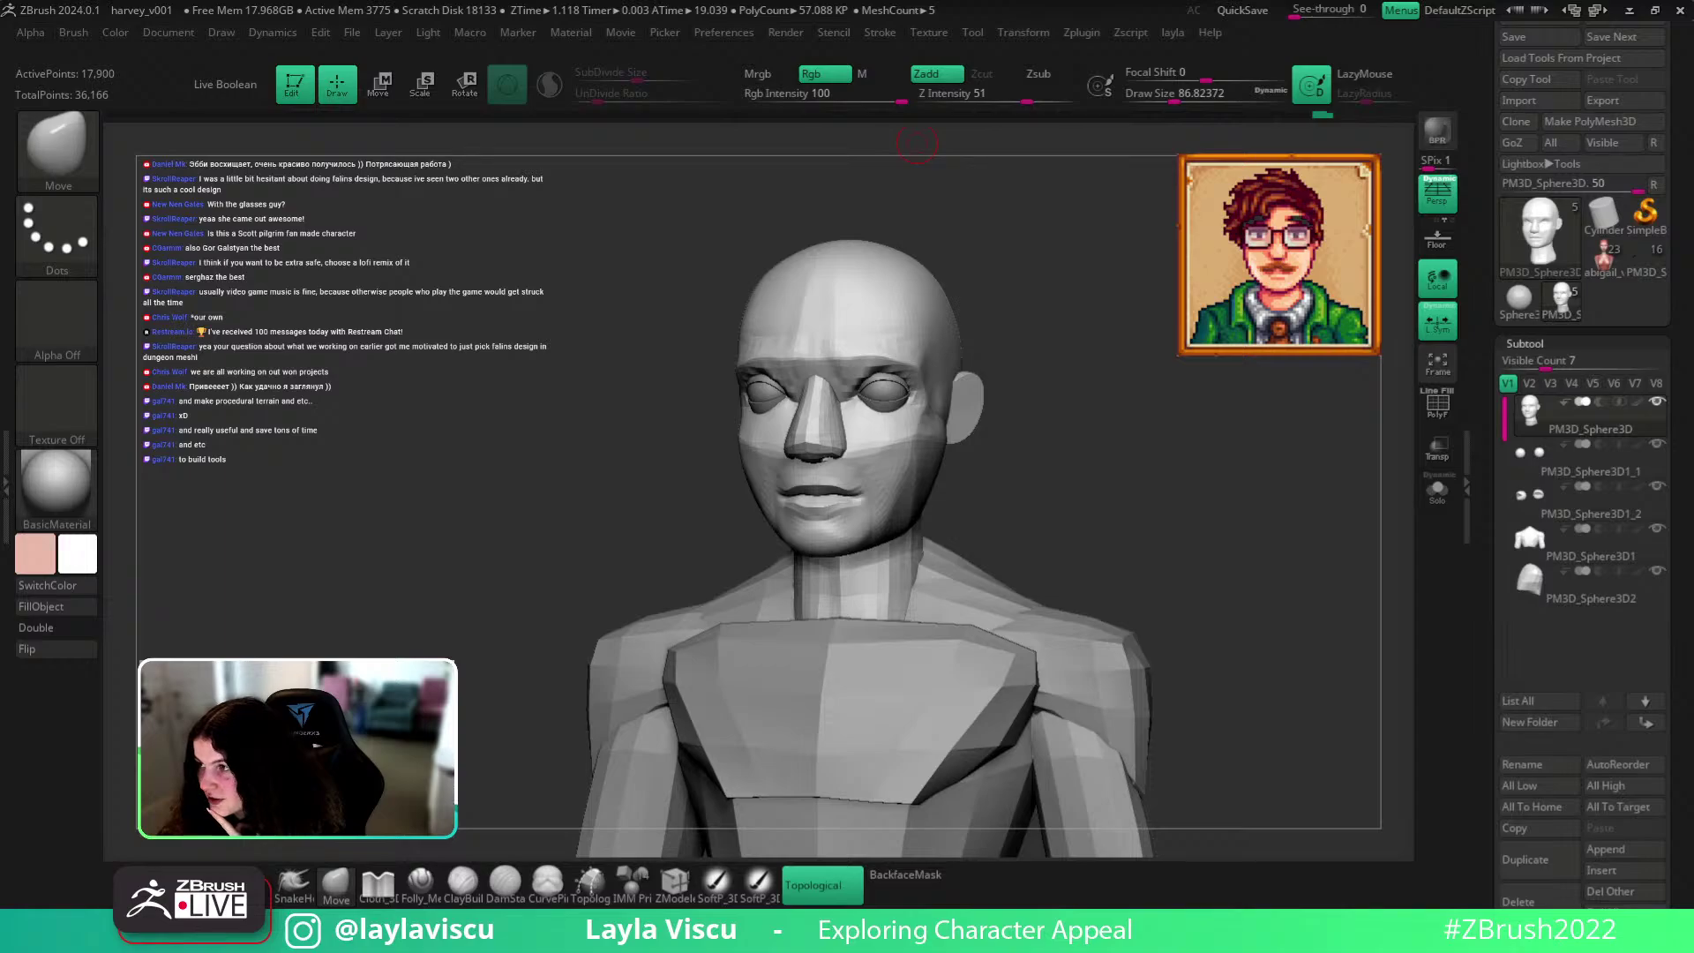
mouse_move(1259, 550)
mouse_down()
mouse_move(1202, 544)
mouse_move(1146, 586)
mouse_up()
ctrl+right_drag(1146, 586, 1136, 693)
key(s)
drag(823, 461, 845, 477)
key(s)
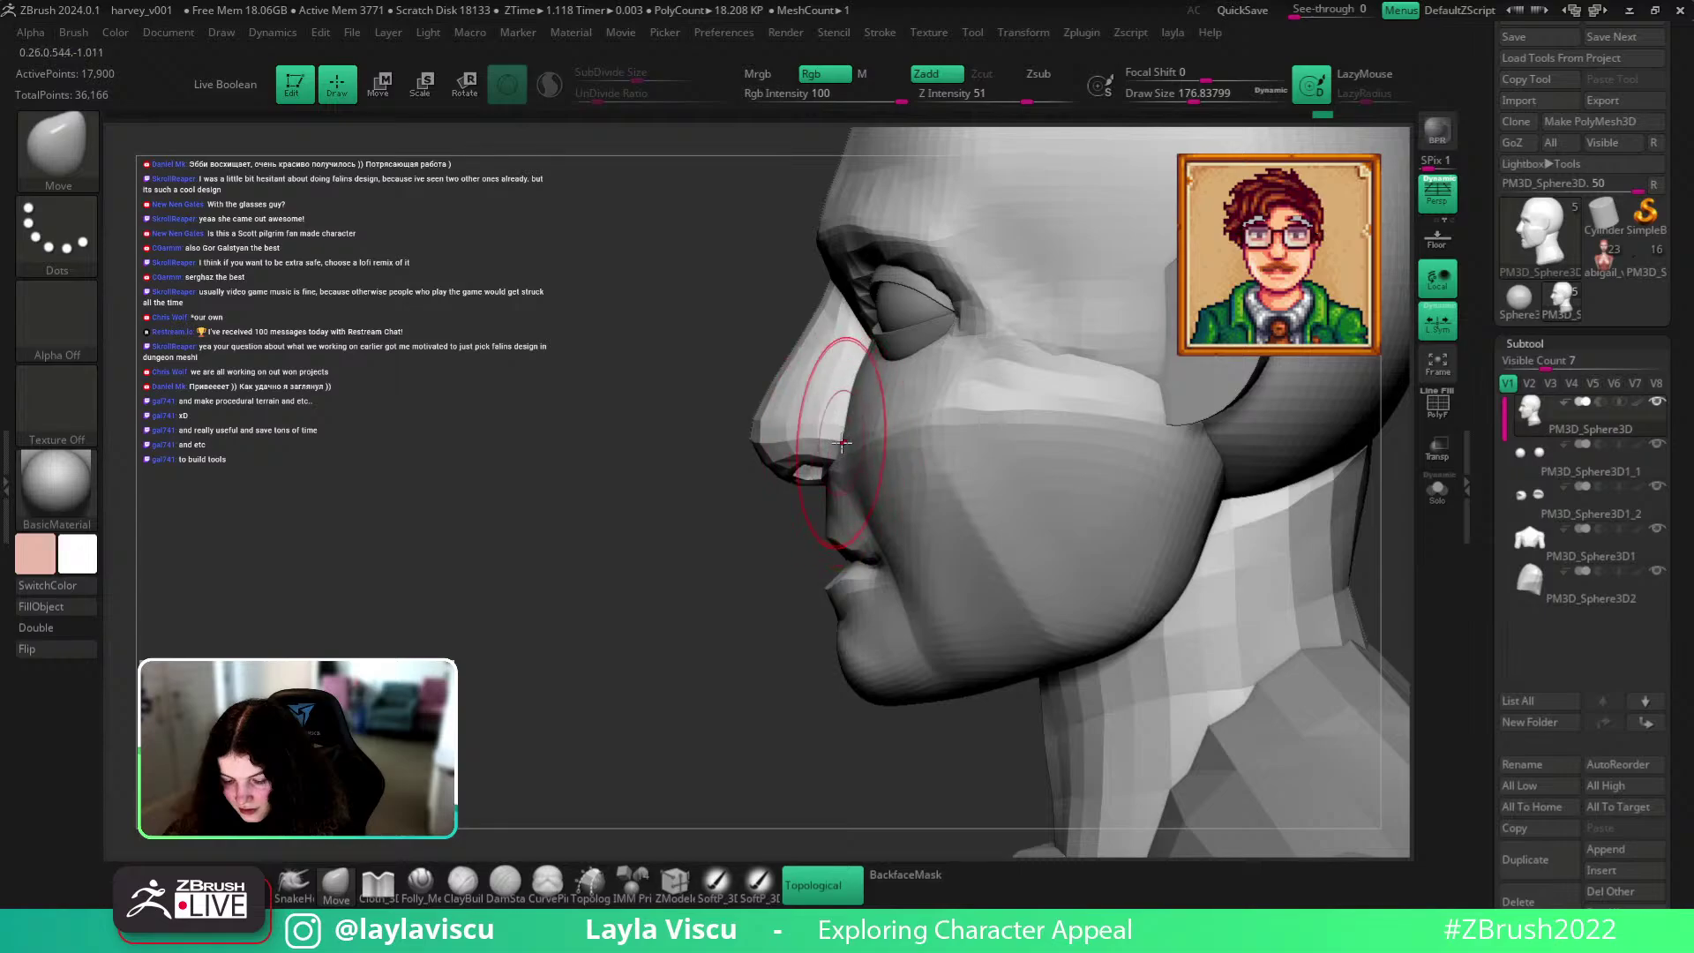
right_drag(855, 379, 1363, 203)
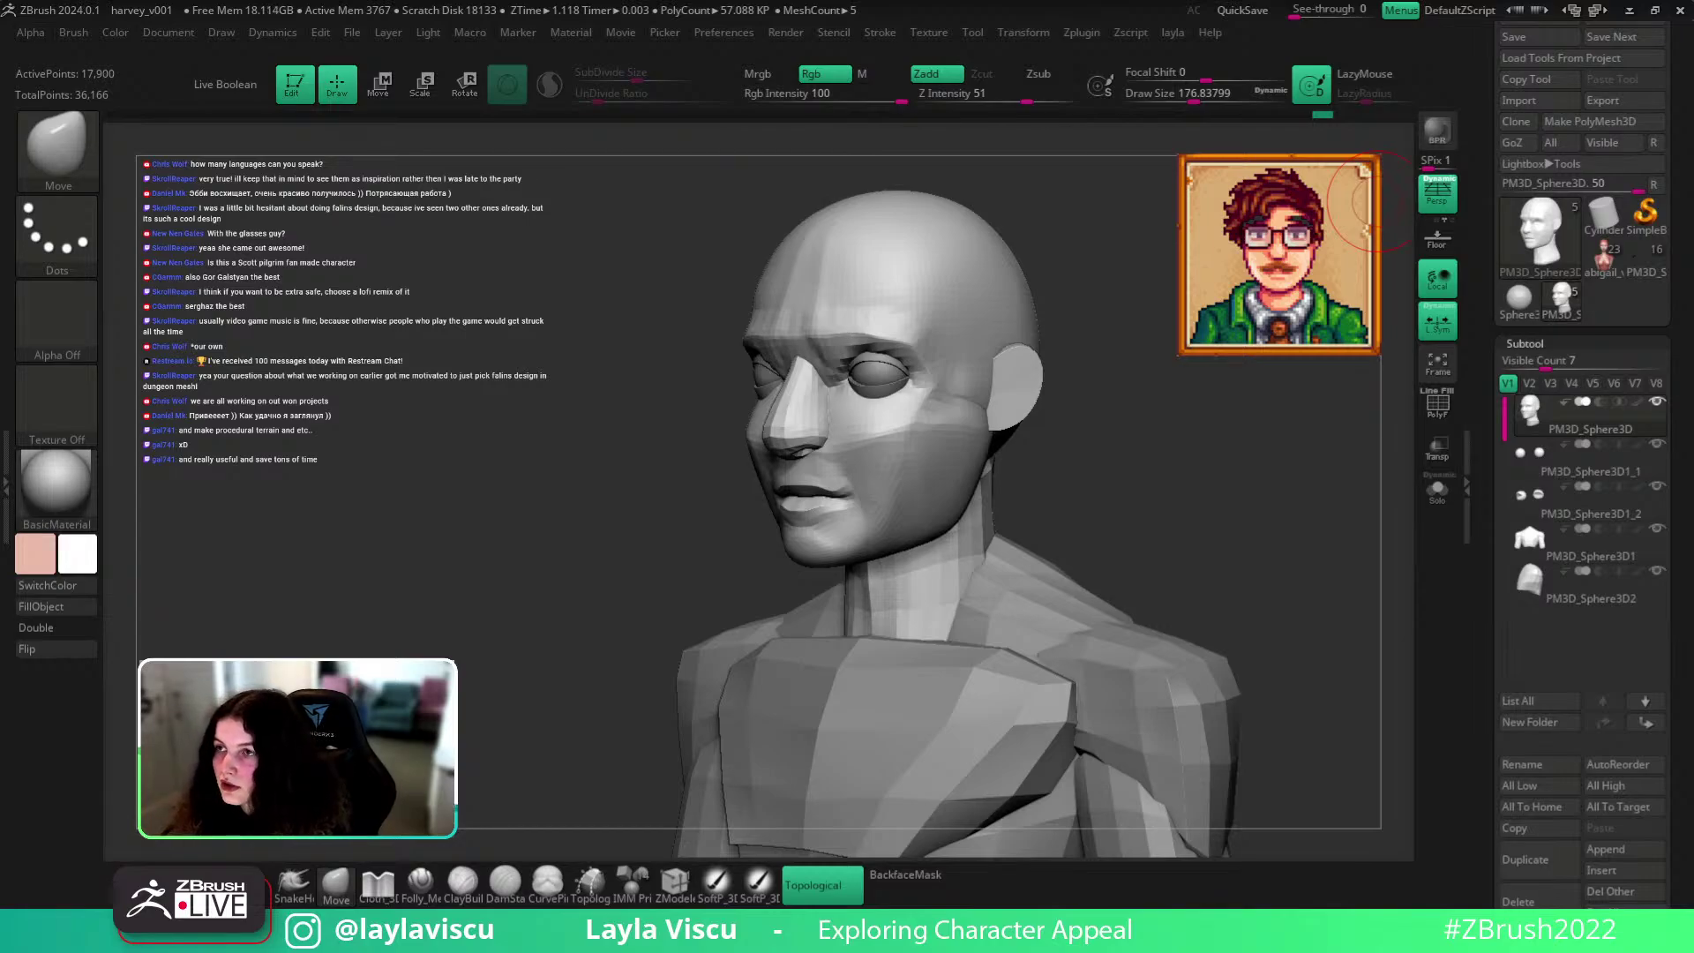
mouse_move(1146, 538)
mouse_down()
mouse_move(1179, 511)
mouse_move(1153, 529)
mouse_up()
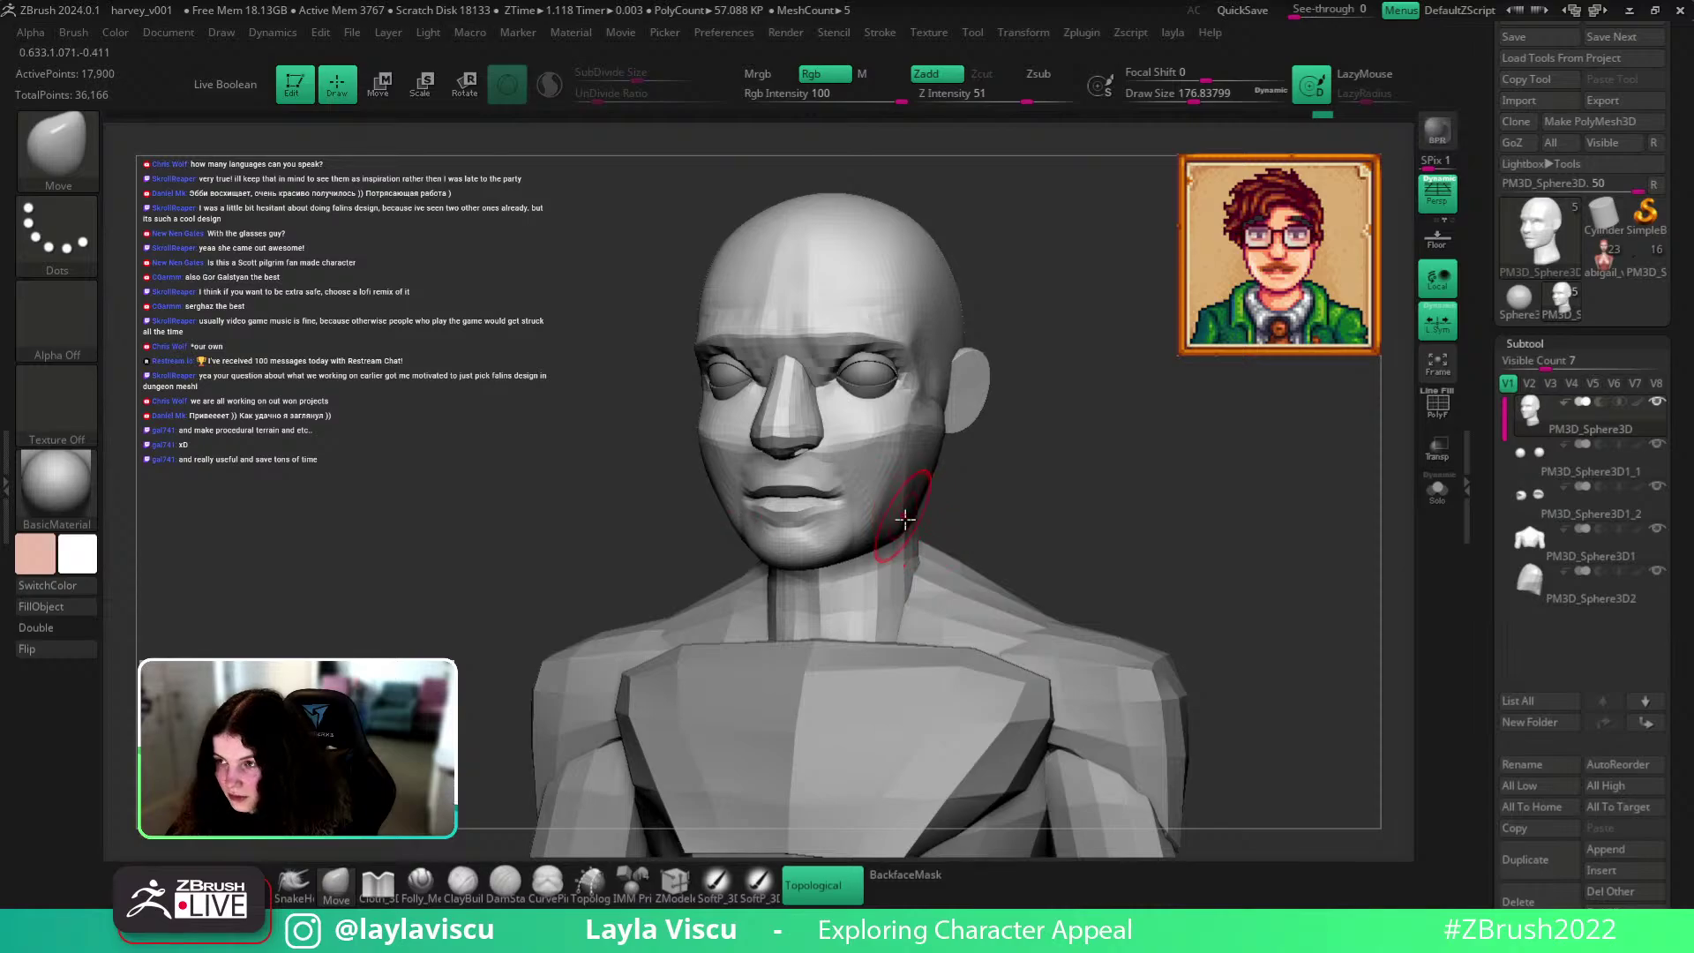
Isolate the head's face section and flatten the underside of the chin and jaw with hPolish at a draw size of about 217.
mouse_move(907, 518)
right_down()
mouse_move(1013, 503)
mouse_move(930, 517)
right_up()
key(s)
drag(930, 517, 945, 517)
mouse_move(1058, 503)
mouse_down()
mouse_move(877, 512)
mouse_move(873, 573)
mouse_up()
click(1436, 491)
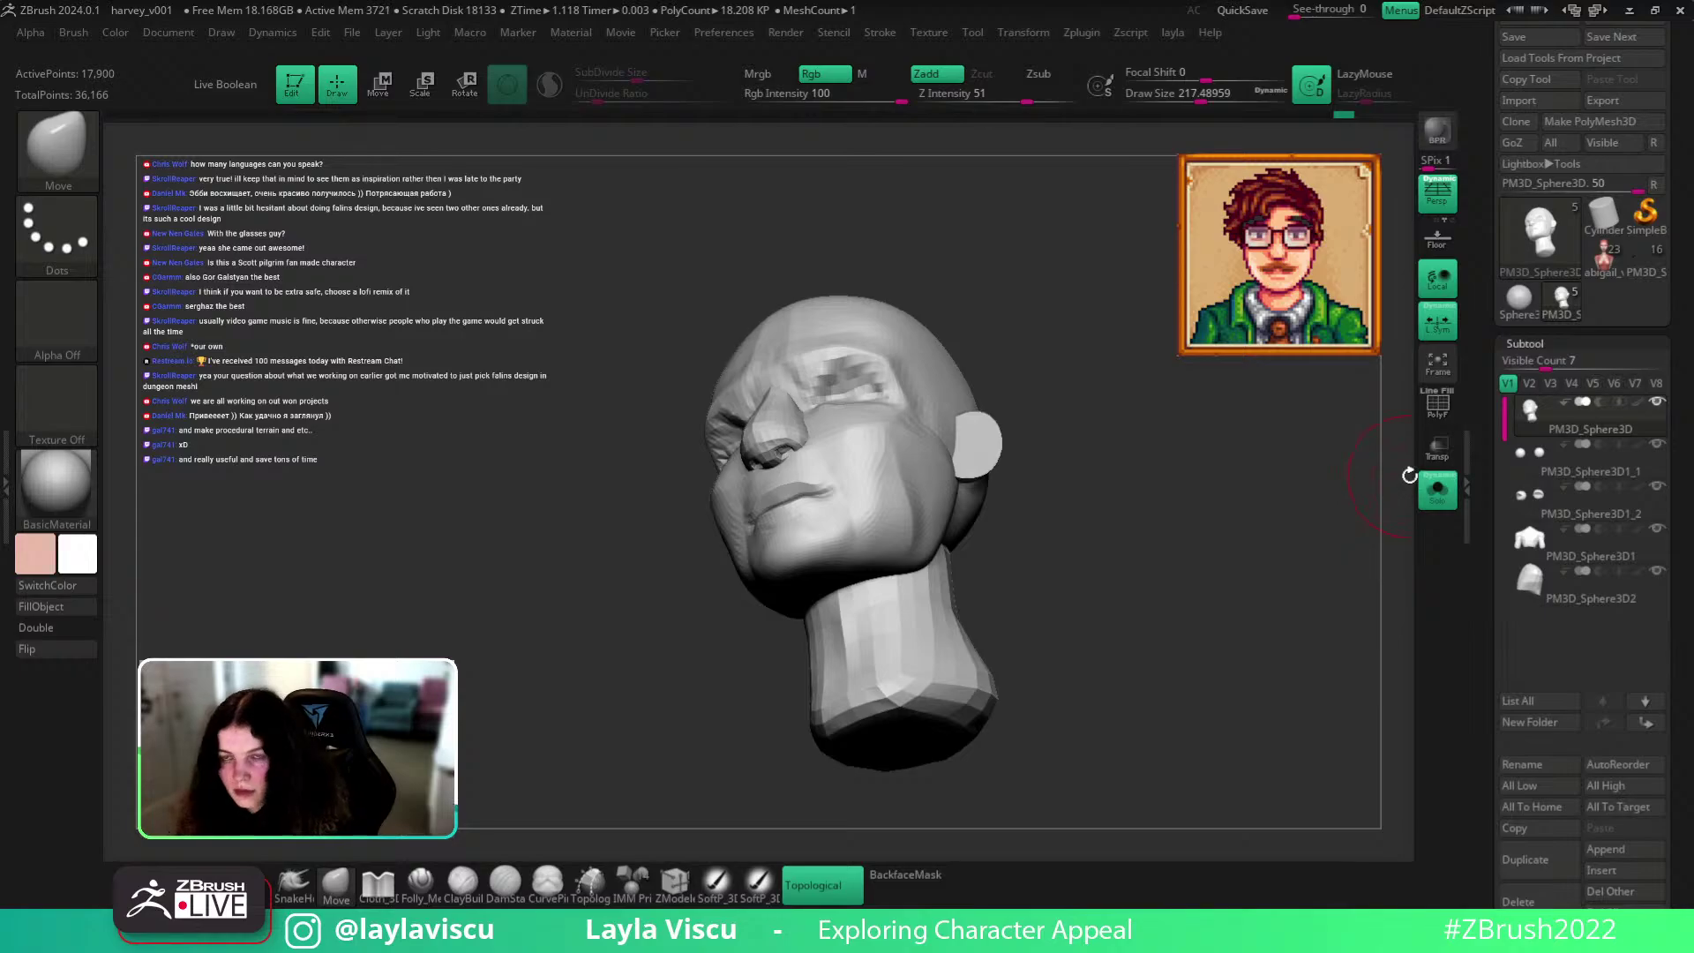
key(b)
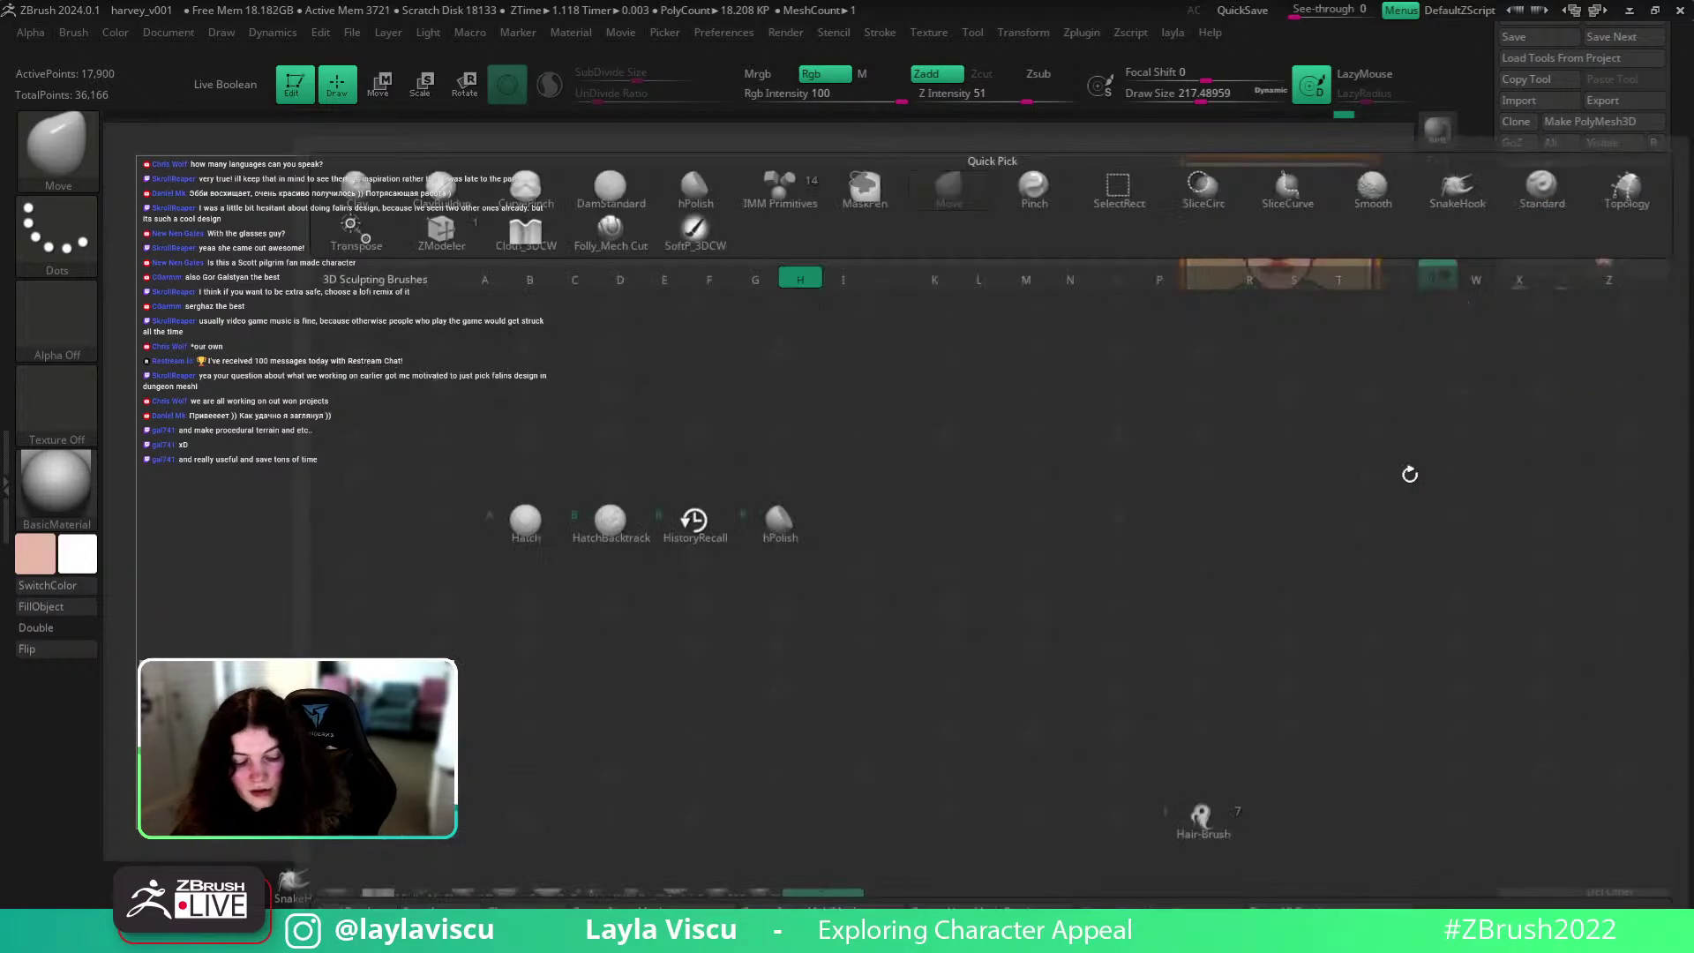
key(h)
key(p)
mouse_move(1409, 474)
mouse_down()
mouse_move(1047, 461)
mouse_move(812, 586)
mouse_up()
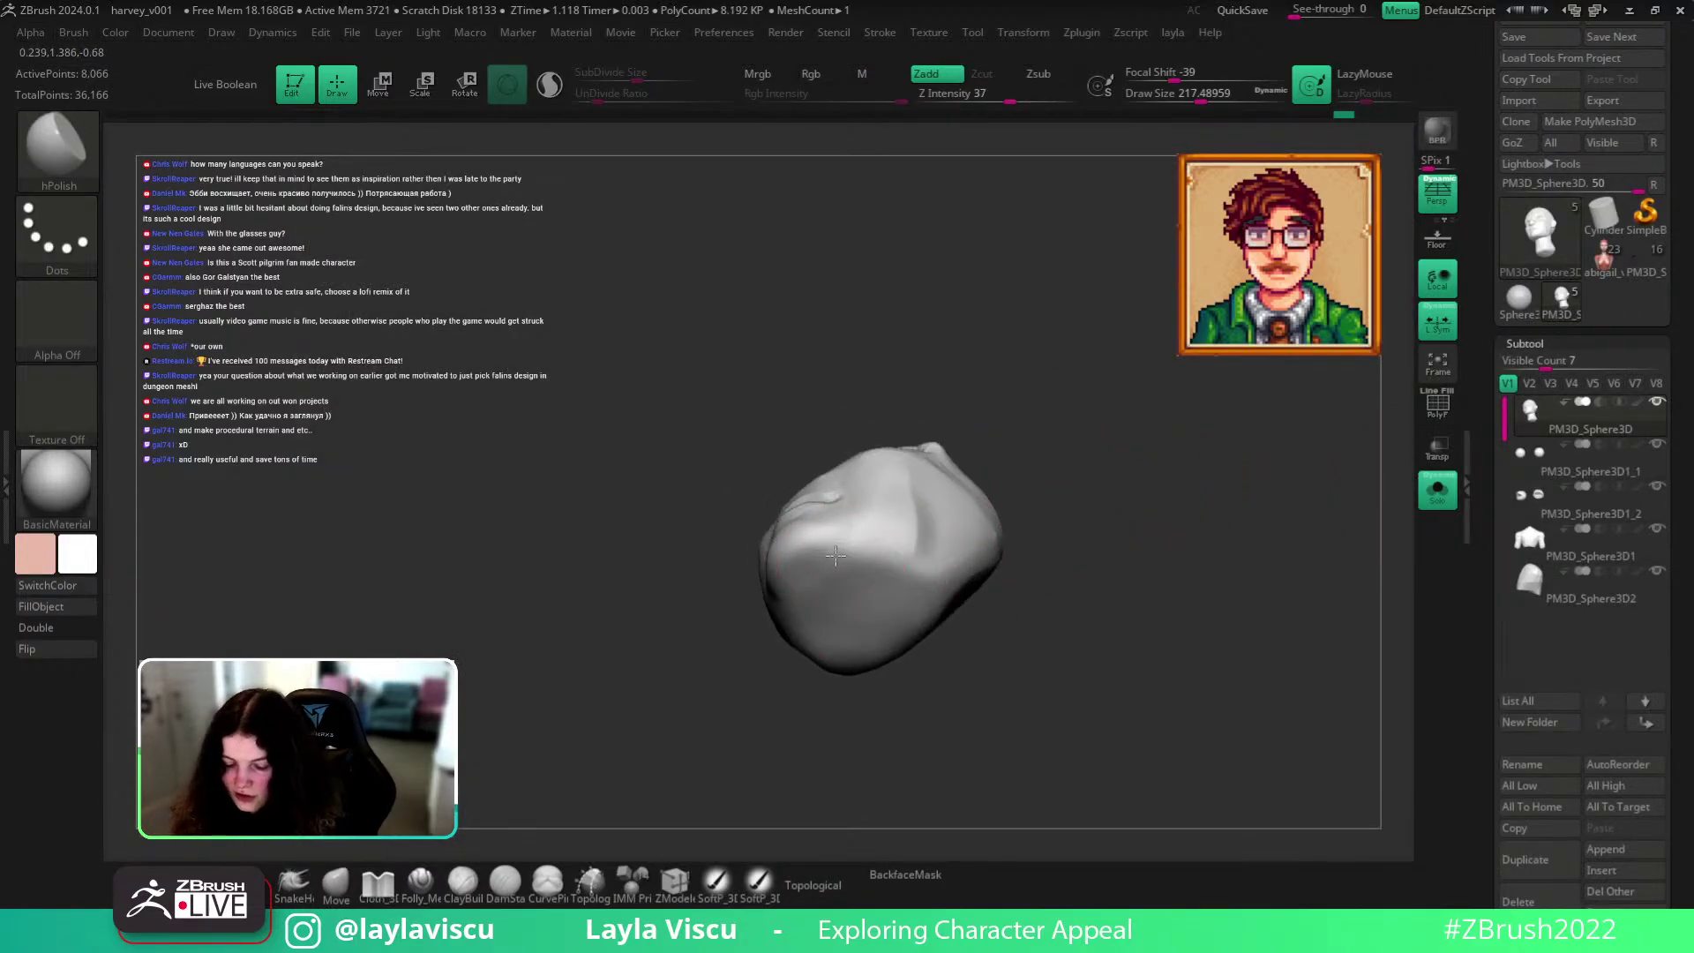
drag(1142, 586, 822, 593)
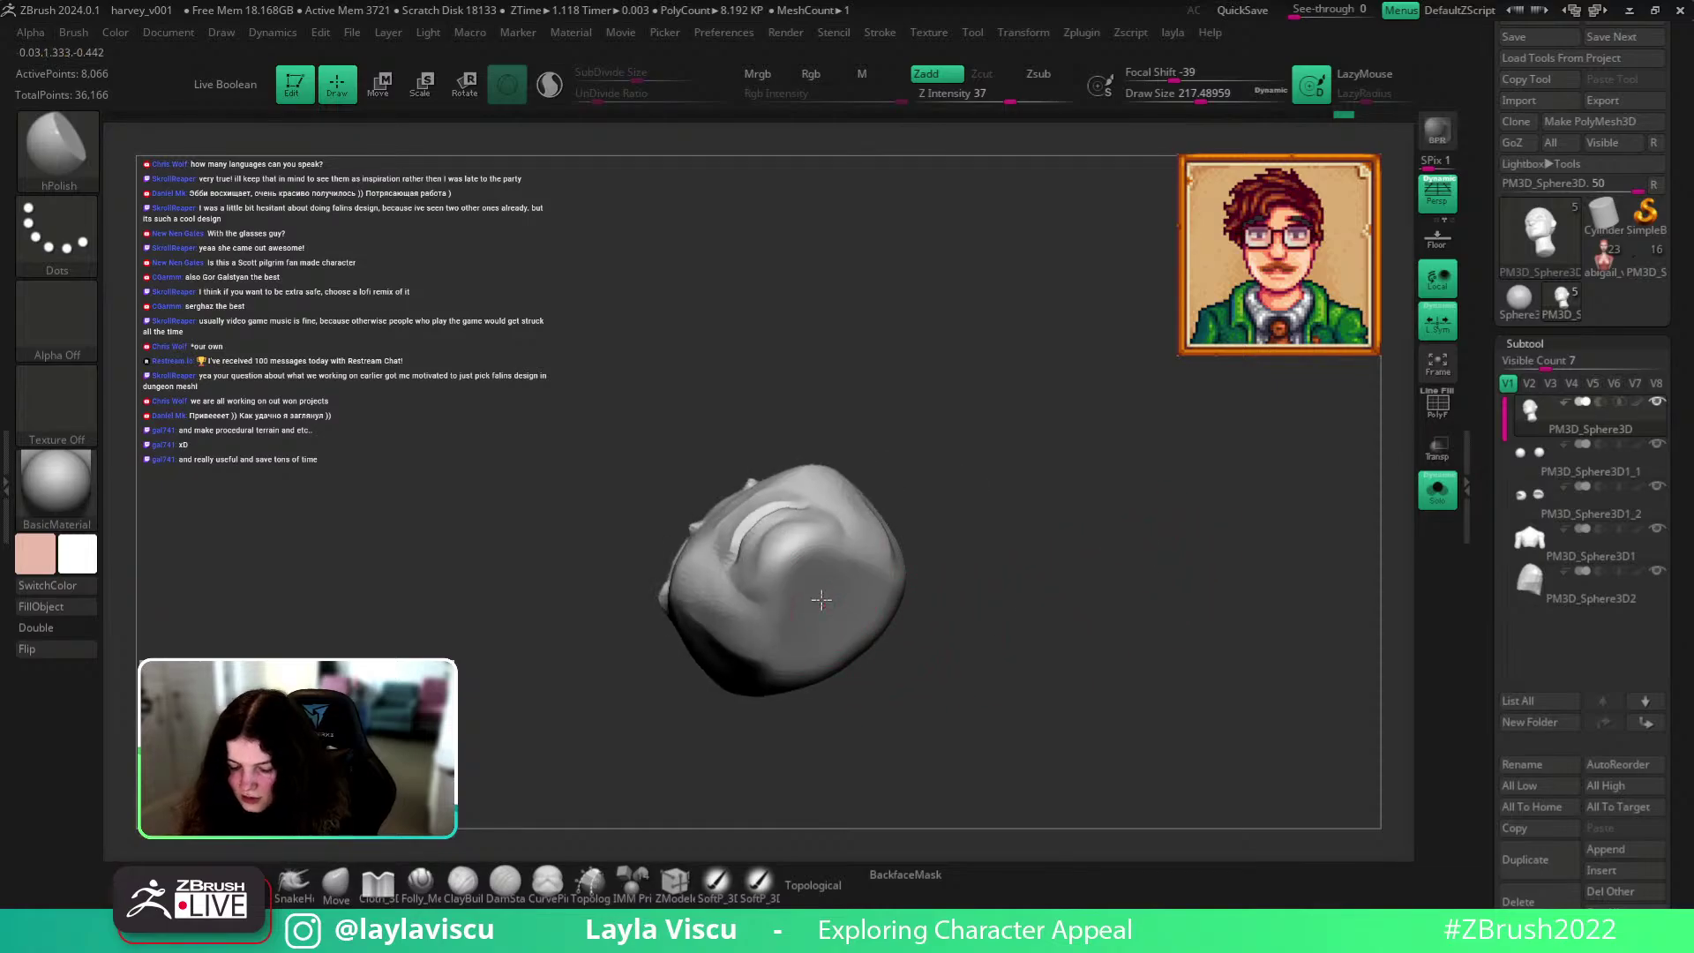
mouse_move(1149, 567)
mouse_down()
mouse_move(1304, 598)
mouse_move(1271, 594)
mouse_move(1297, 494)
mouse_move(1348, 446)
mouse_up()
key(shift)
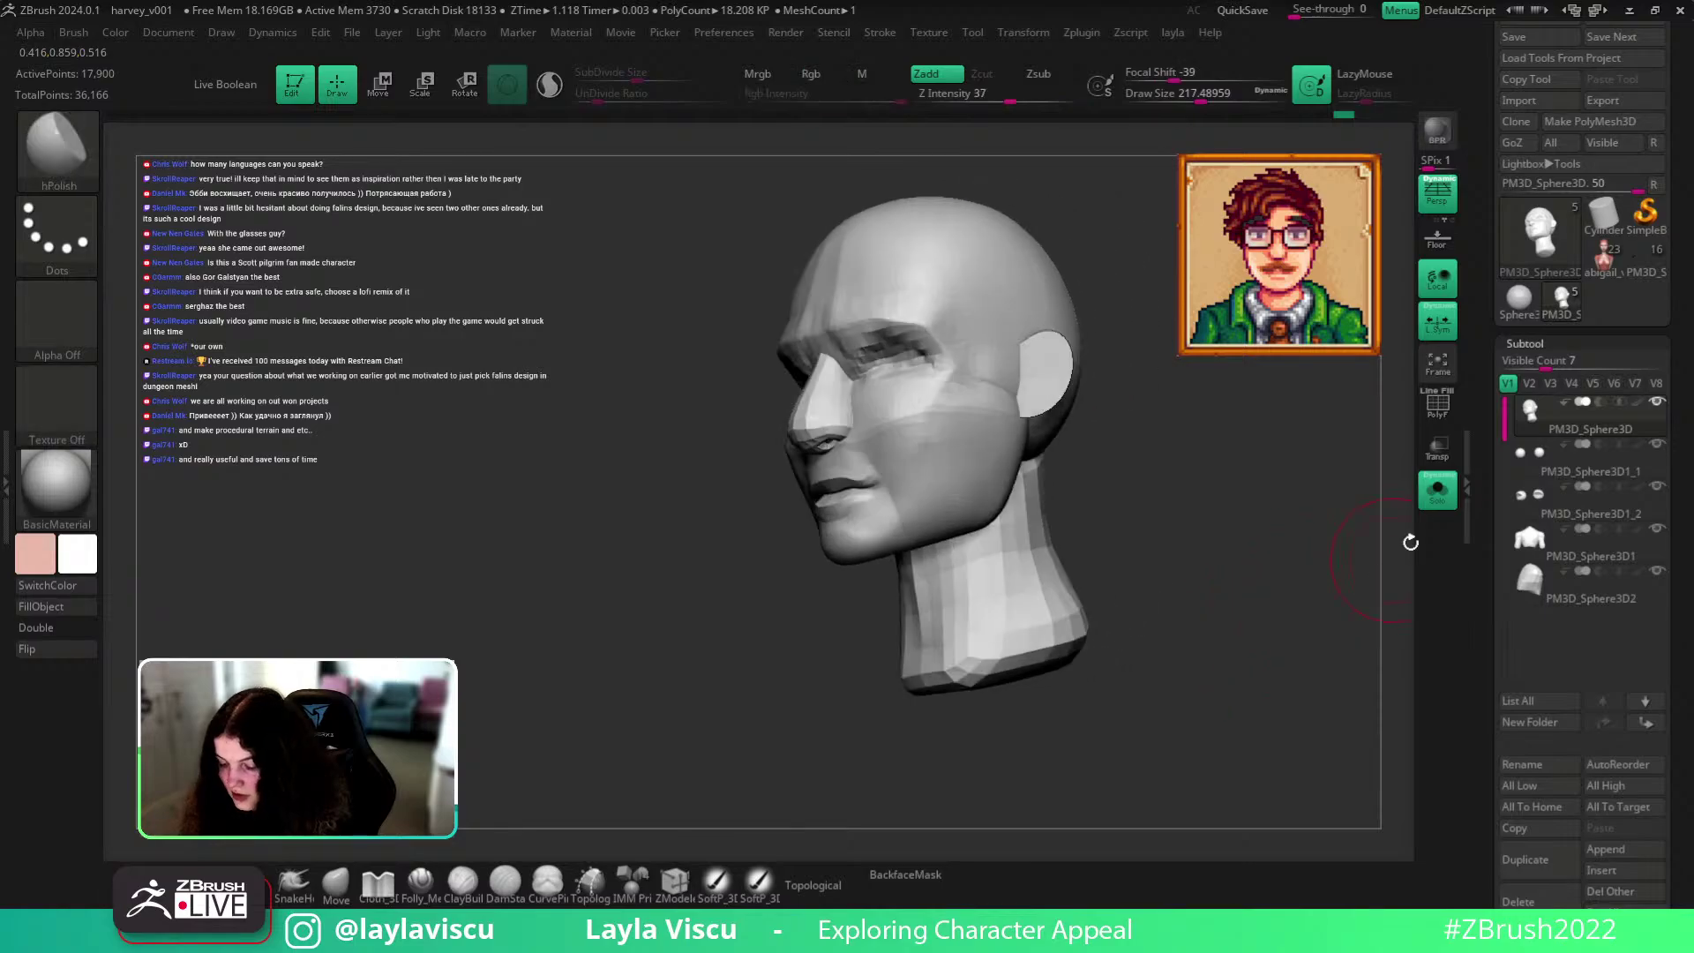
Show the whole bust again and adjust the chin and jaw contour with the Move brush at a draw size of about 103.
click(1437, 490)
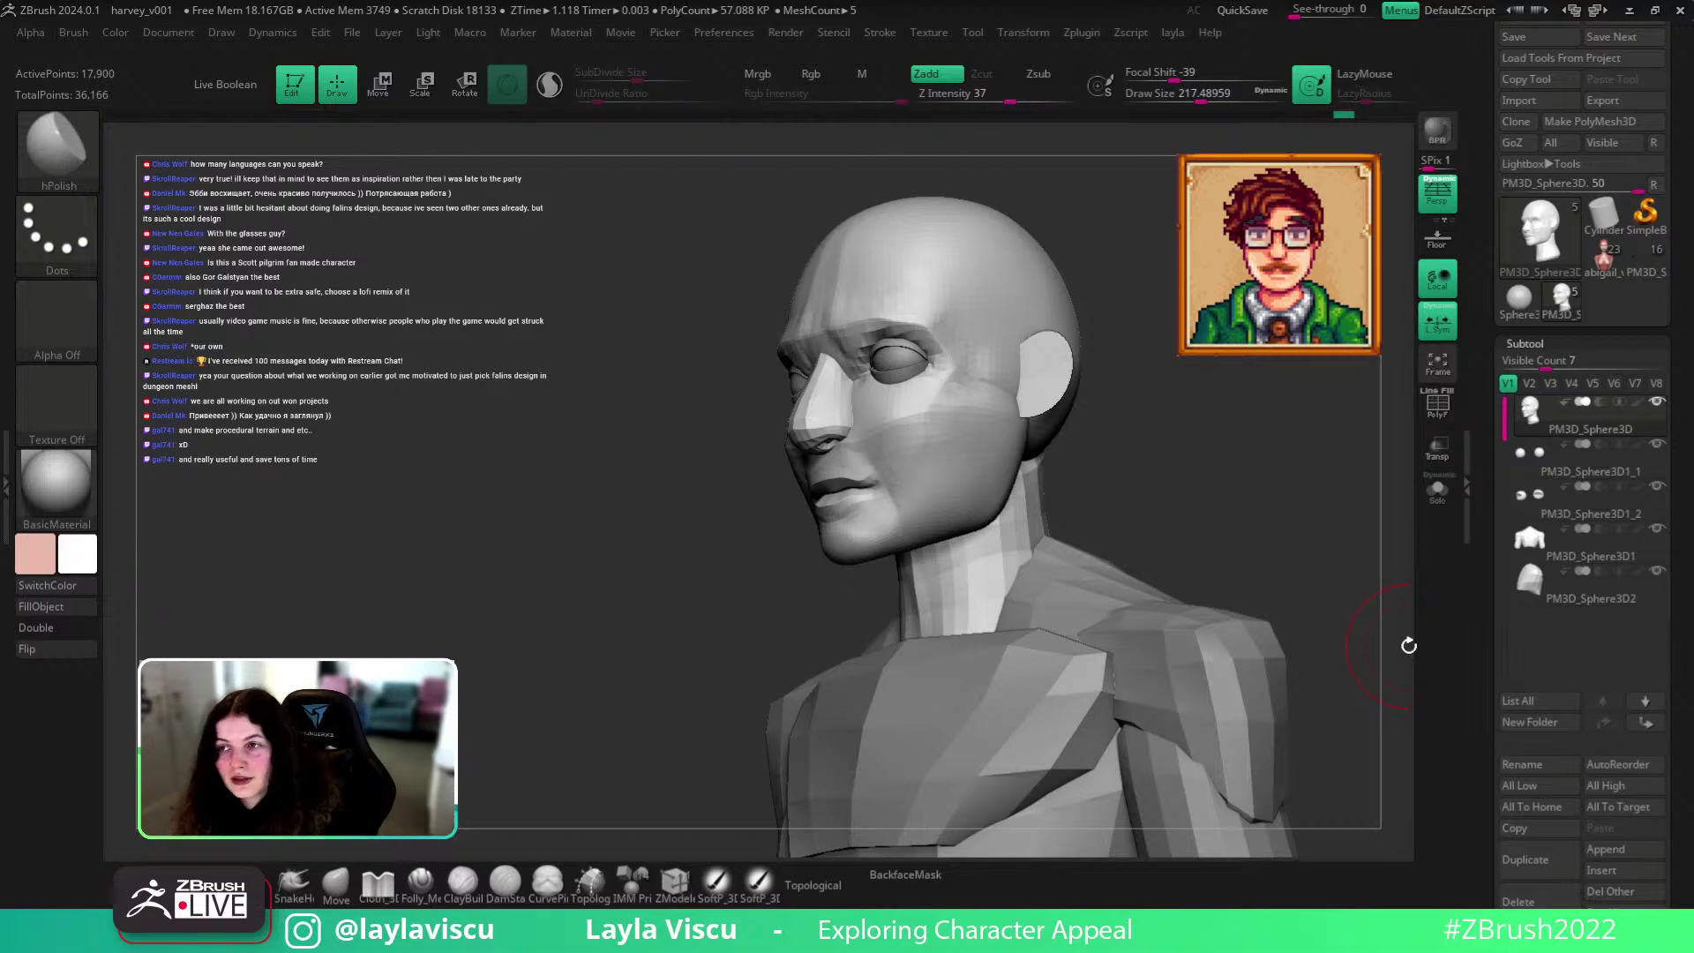
mouse_move(1409, 645)
mouse_down()
mouse_move(1293, 529)
mouse_move(1081, 461)
mouse_move(1118, 462)
mouse_move(1003, 461)
mouse_move(1195, 499)
mouse_move(1024, 518)
mouse_up()
key(])
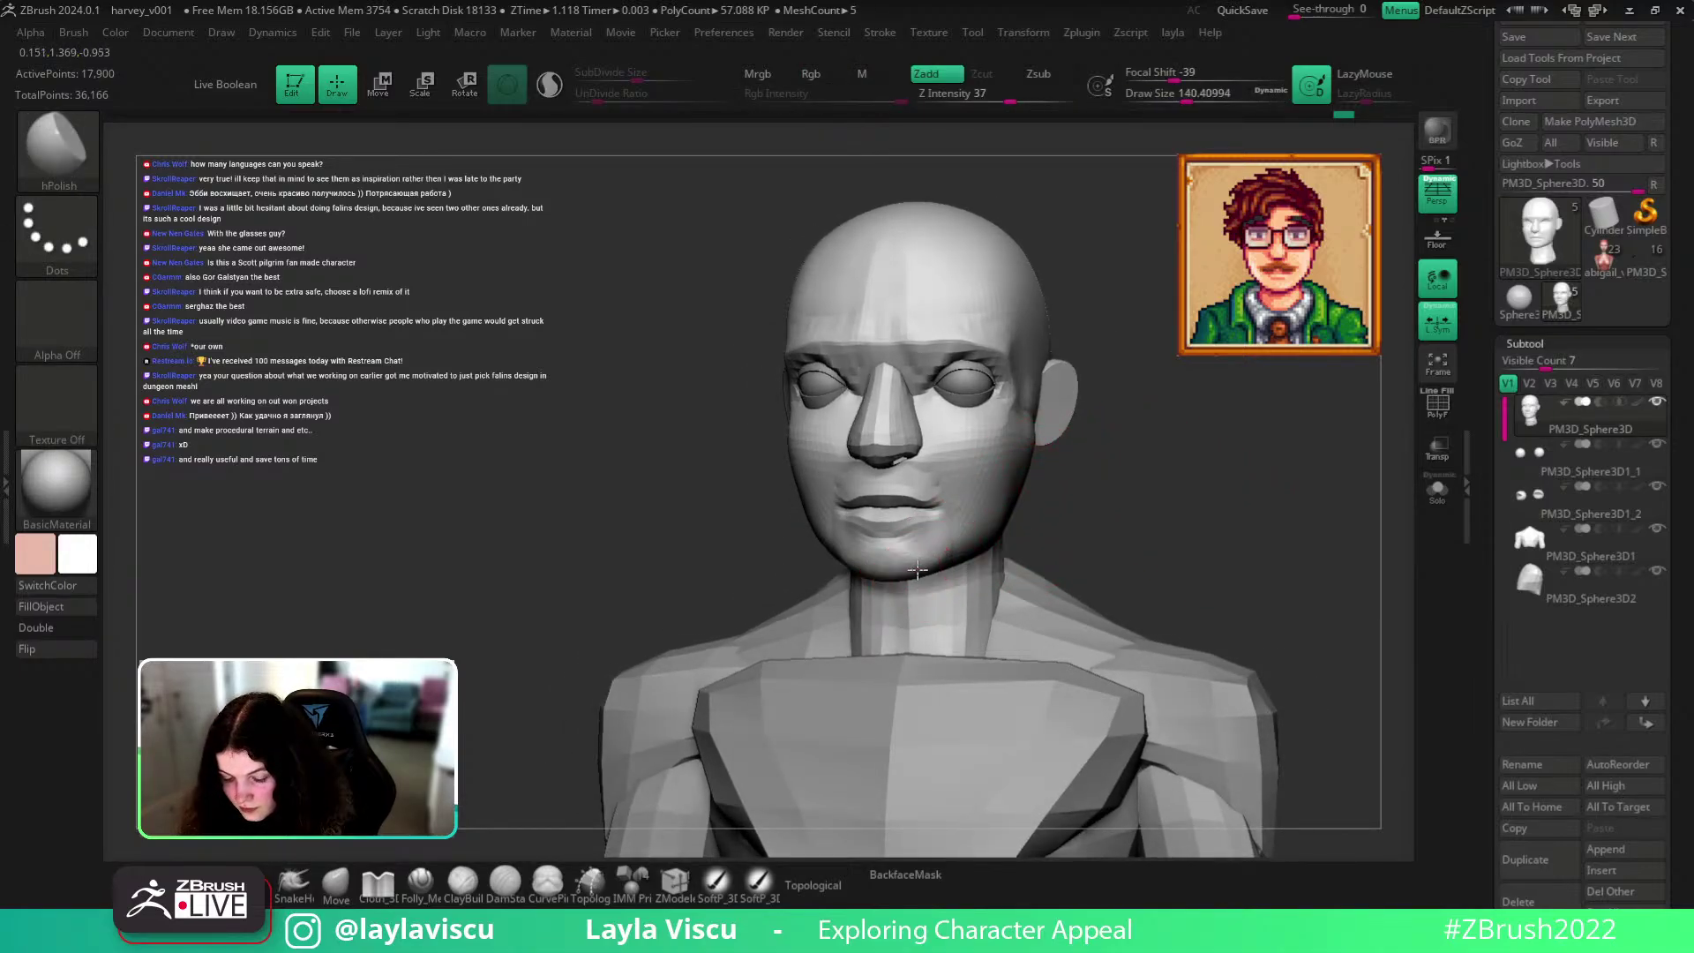
click(335, 881)
key(])
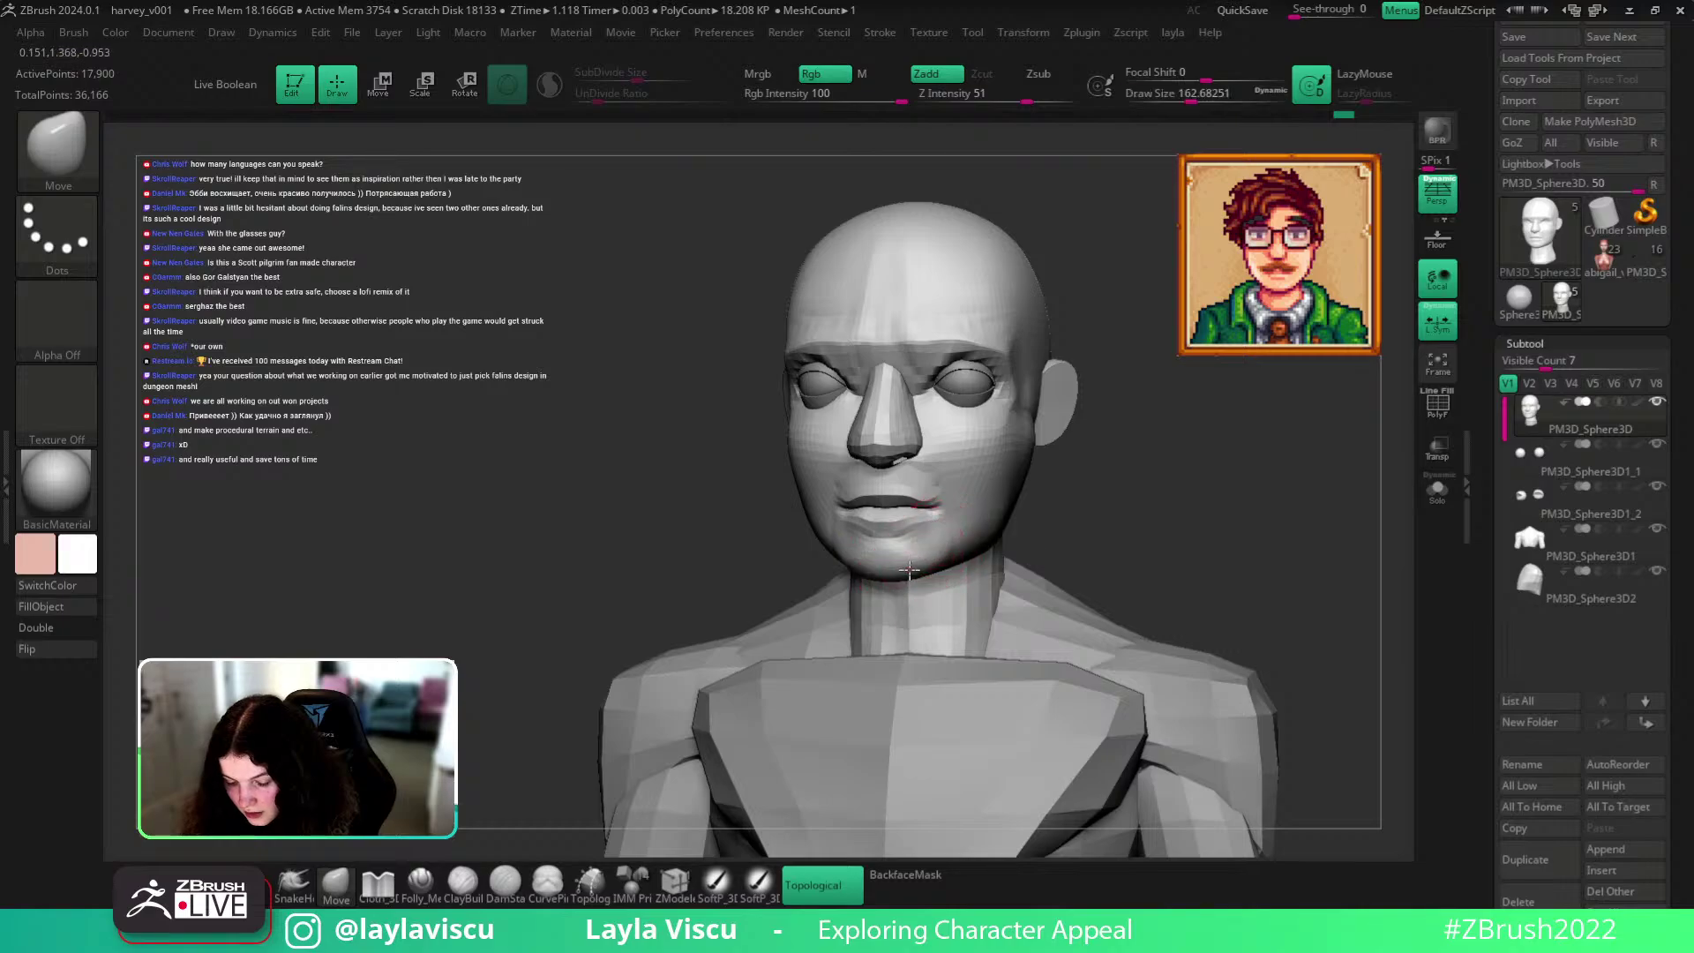
shift+drag(1094, 519, 935, 555)
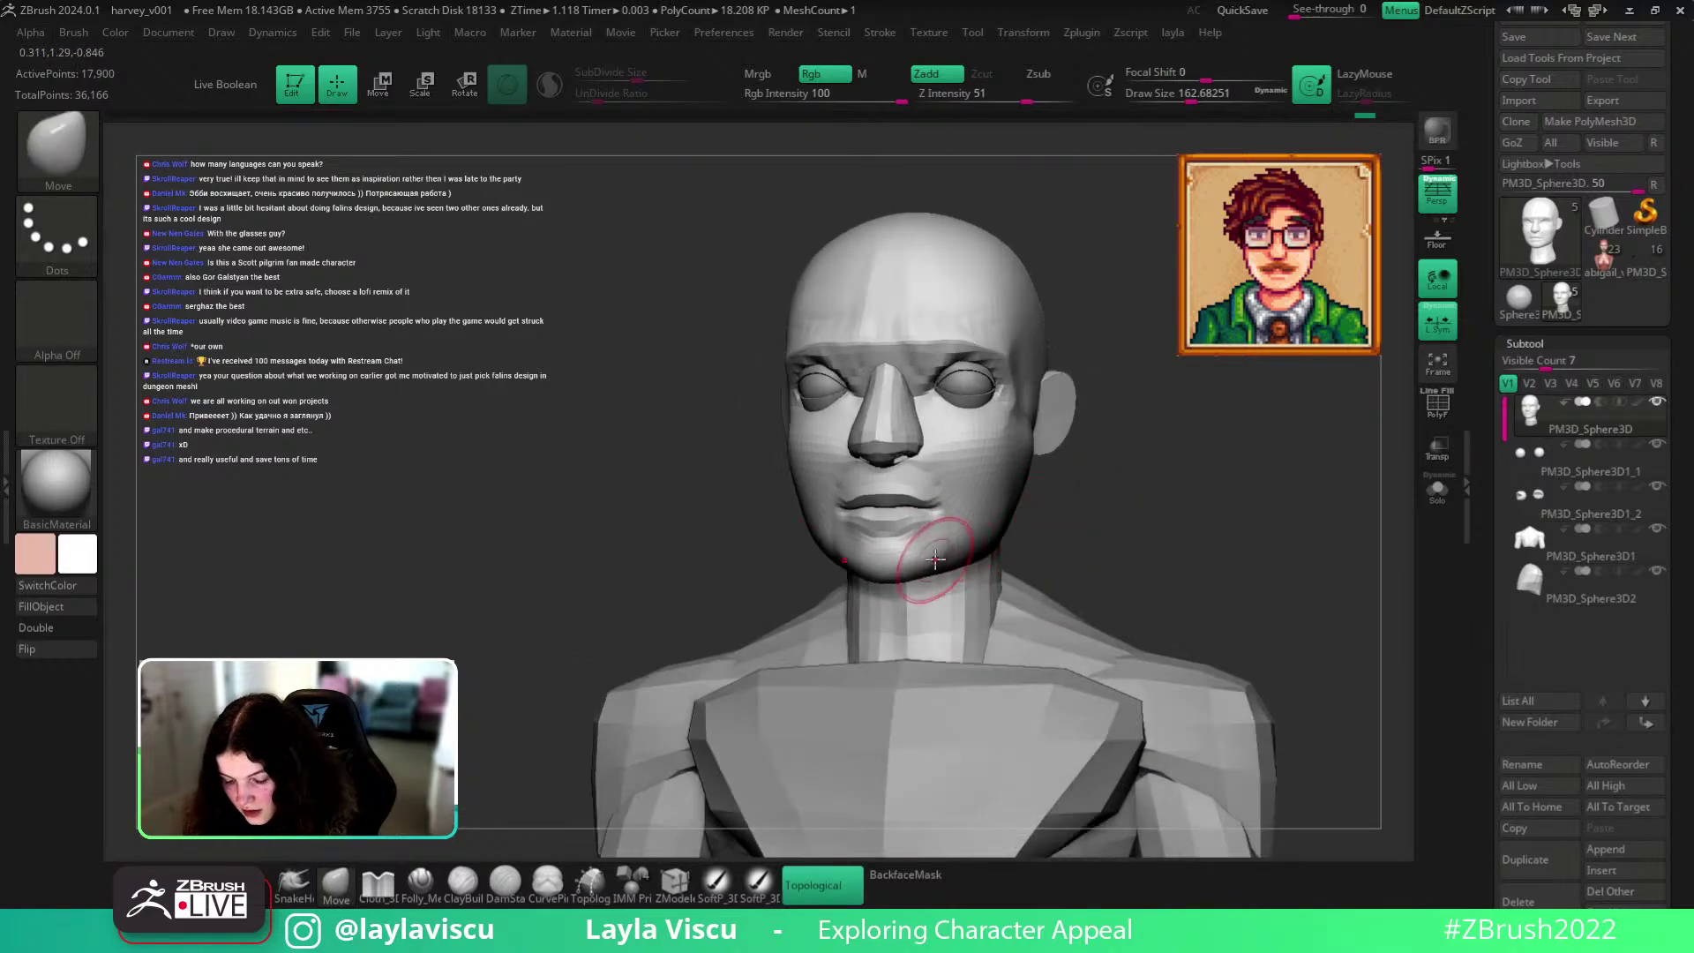
key(shift)
drag(1077, 503, 994, 585)
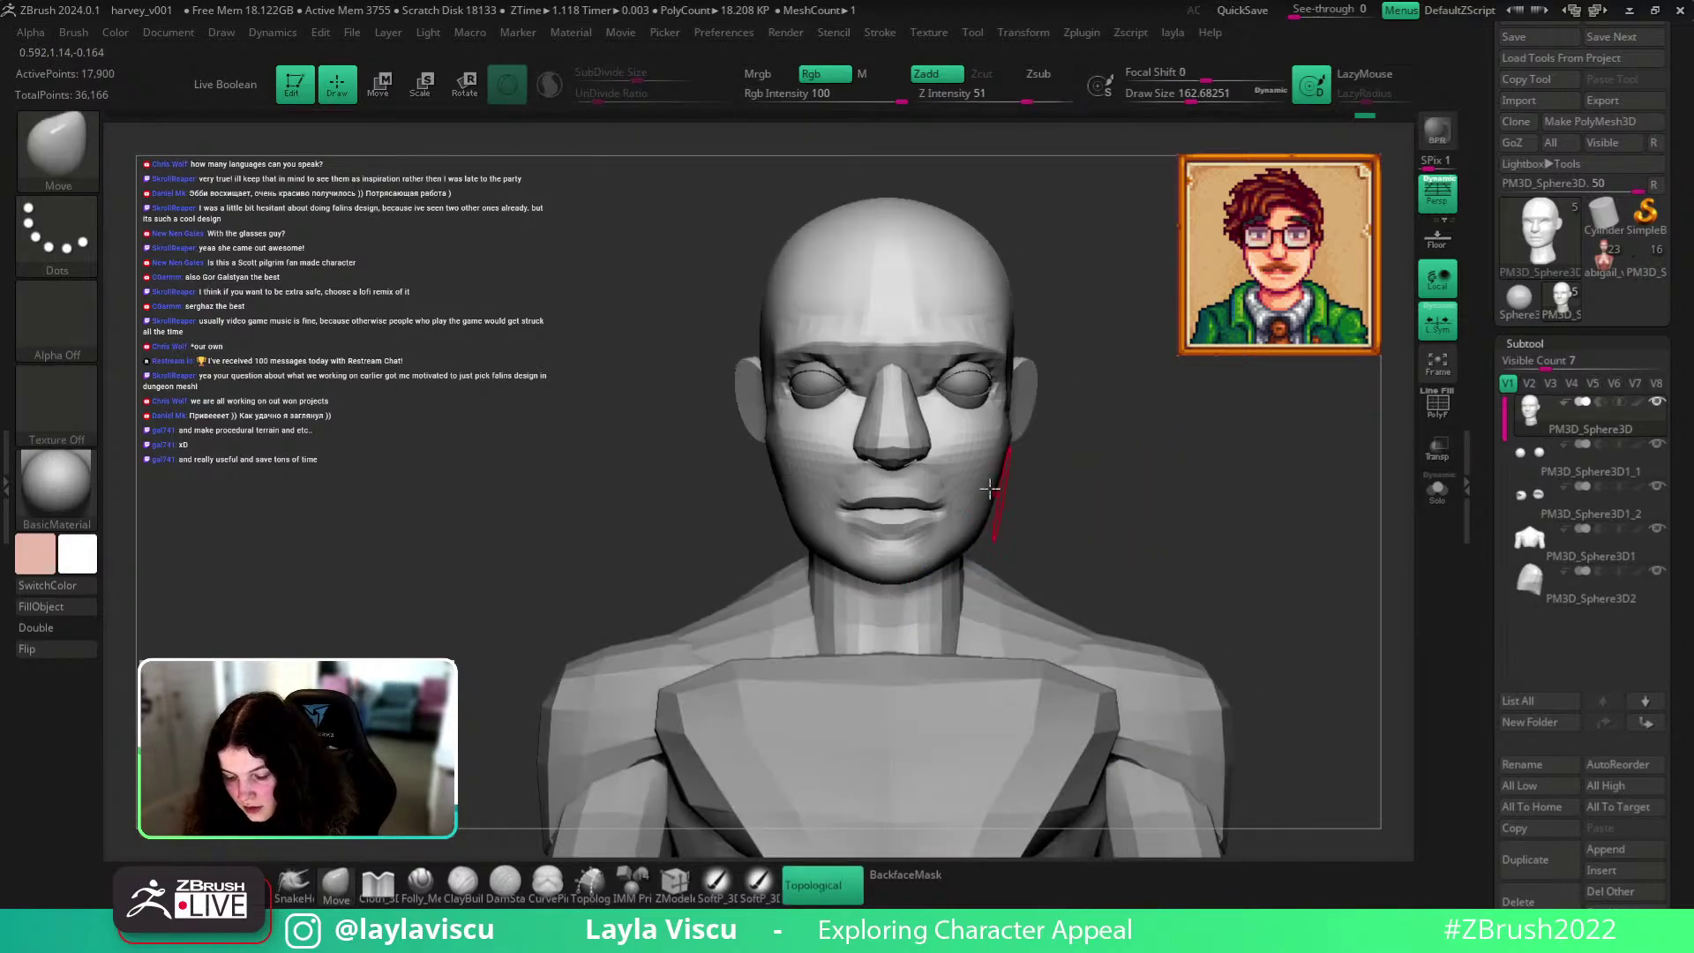
mouse_move(1085, 529)
mouse_down()
mouse_move(1151, 510)
mouse_move(1146, 545)
mouse_move(1085, 526)
mouse_move(1116, 508)
mouse_up()
Carve the line between the lips with the Folly_Mech Cut brush at a draw size of about 39.
click(421, 883)
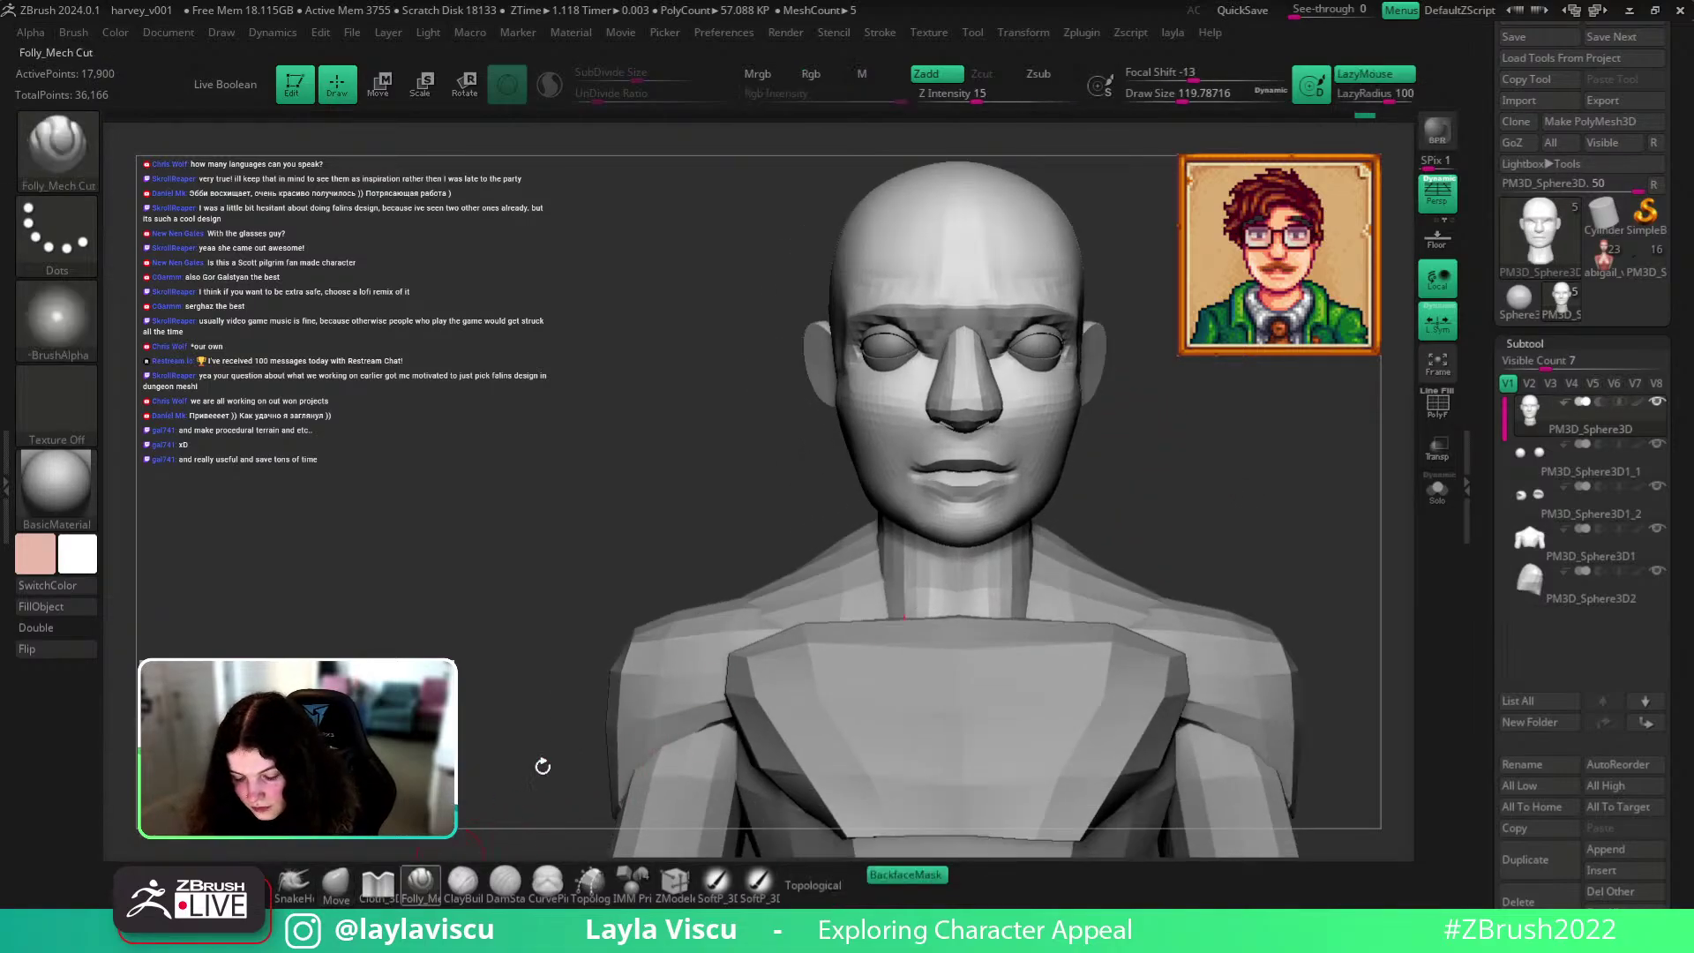
drag(1108, 450, 1032, 449)
ctrl+right_drag(1059, 450, 1050, 530)
key(s)
mouse_move(925, 490)
mouse_down()
mouse_move(898, 495)
mouse_move(1078, 427)
mouse_up()
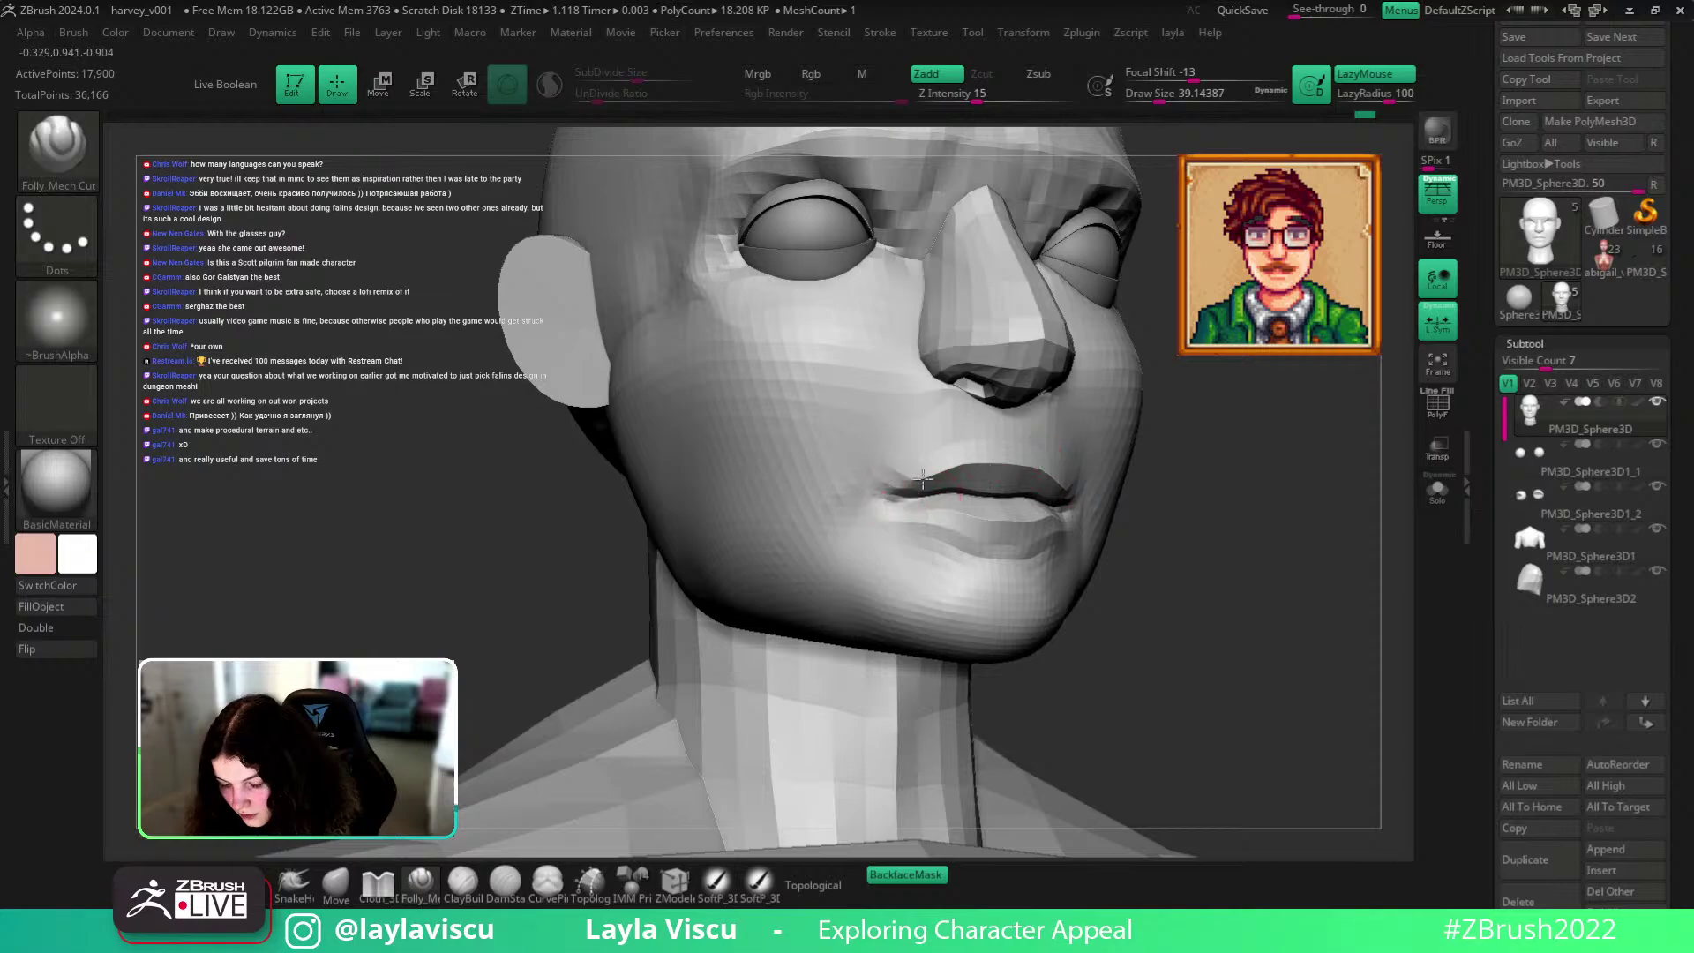
Insert additional edge loops around the lips with the ZModeler brush.
drag(1341, 564, 1332, 477)
click(695, 882)
scroll(971, 458, up, 5)
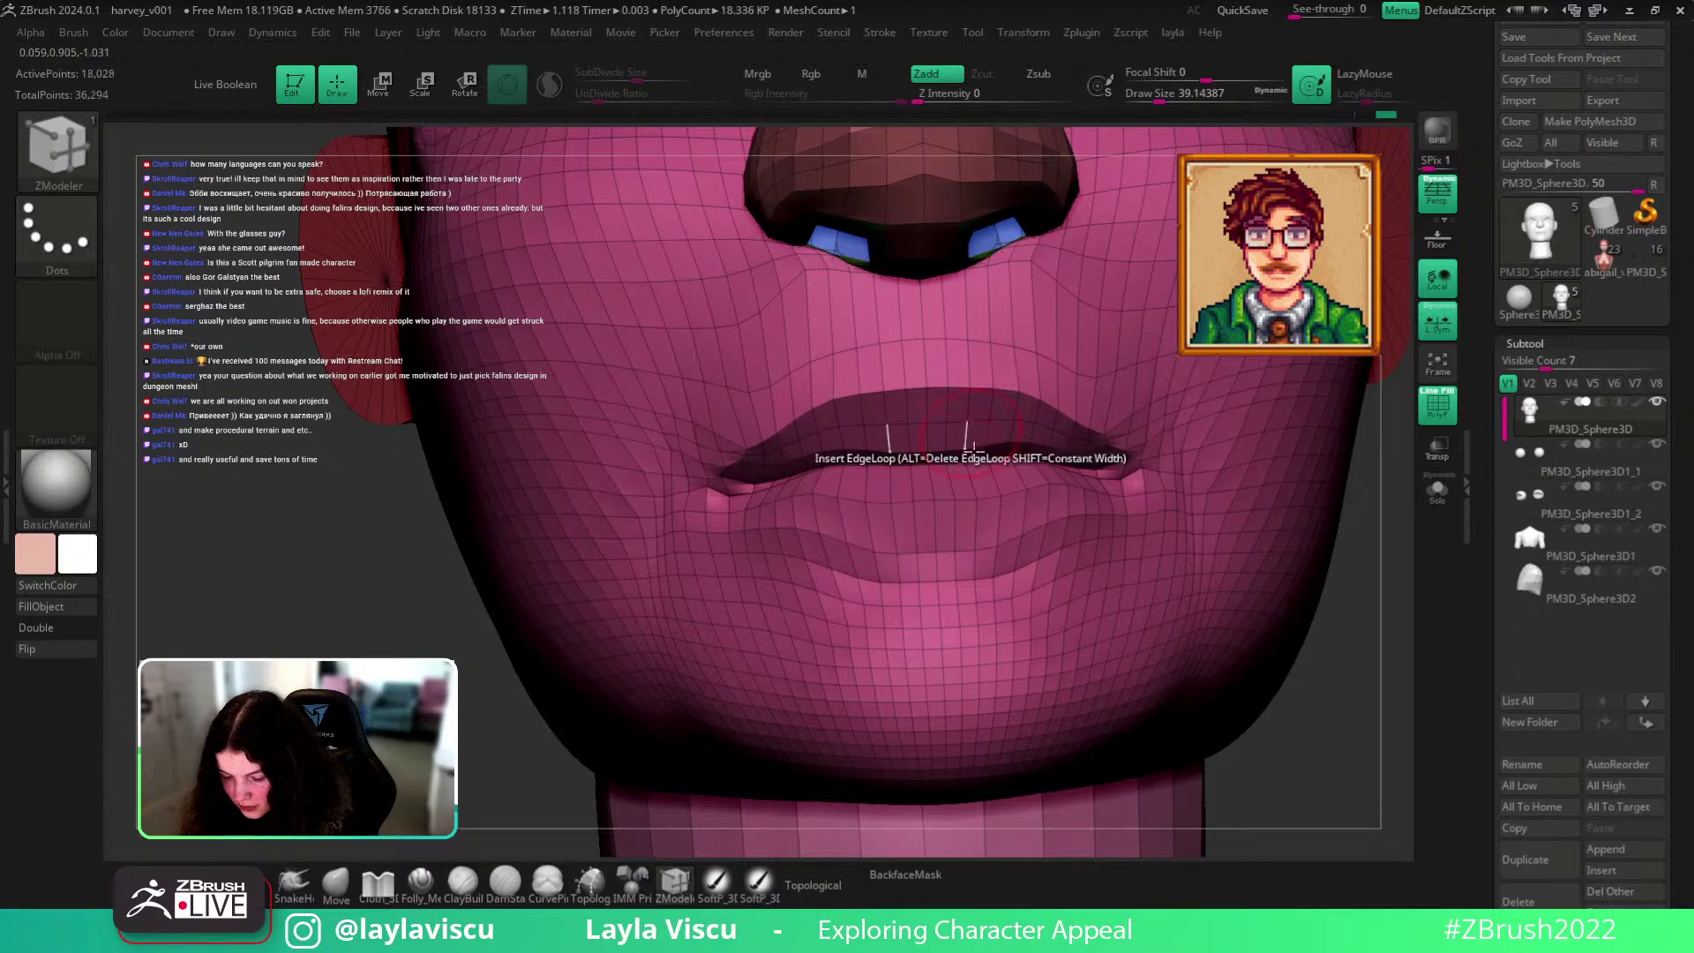
click(945, 520)
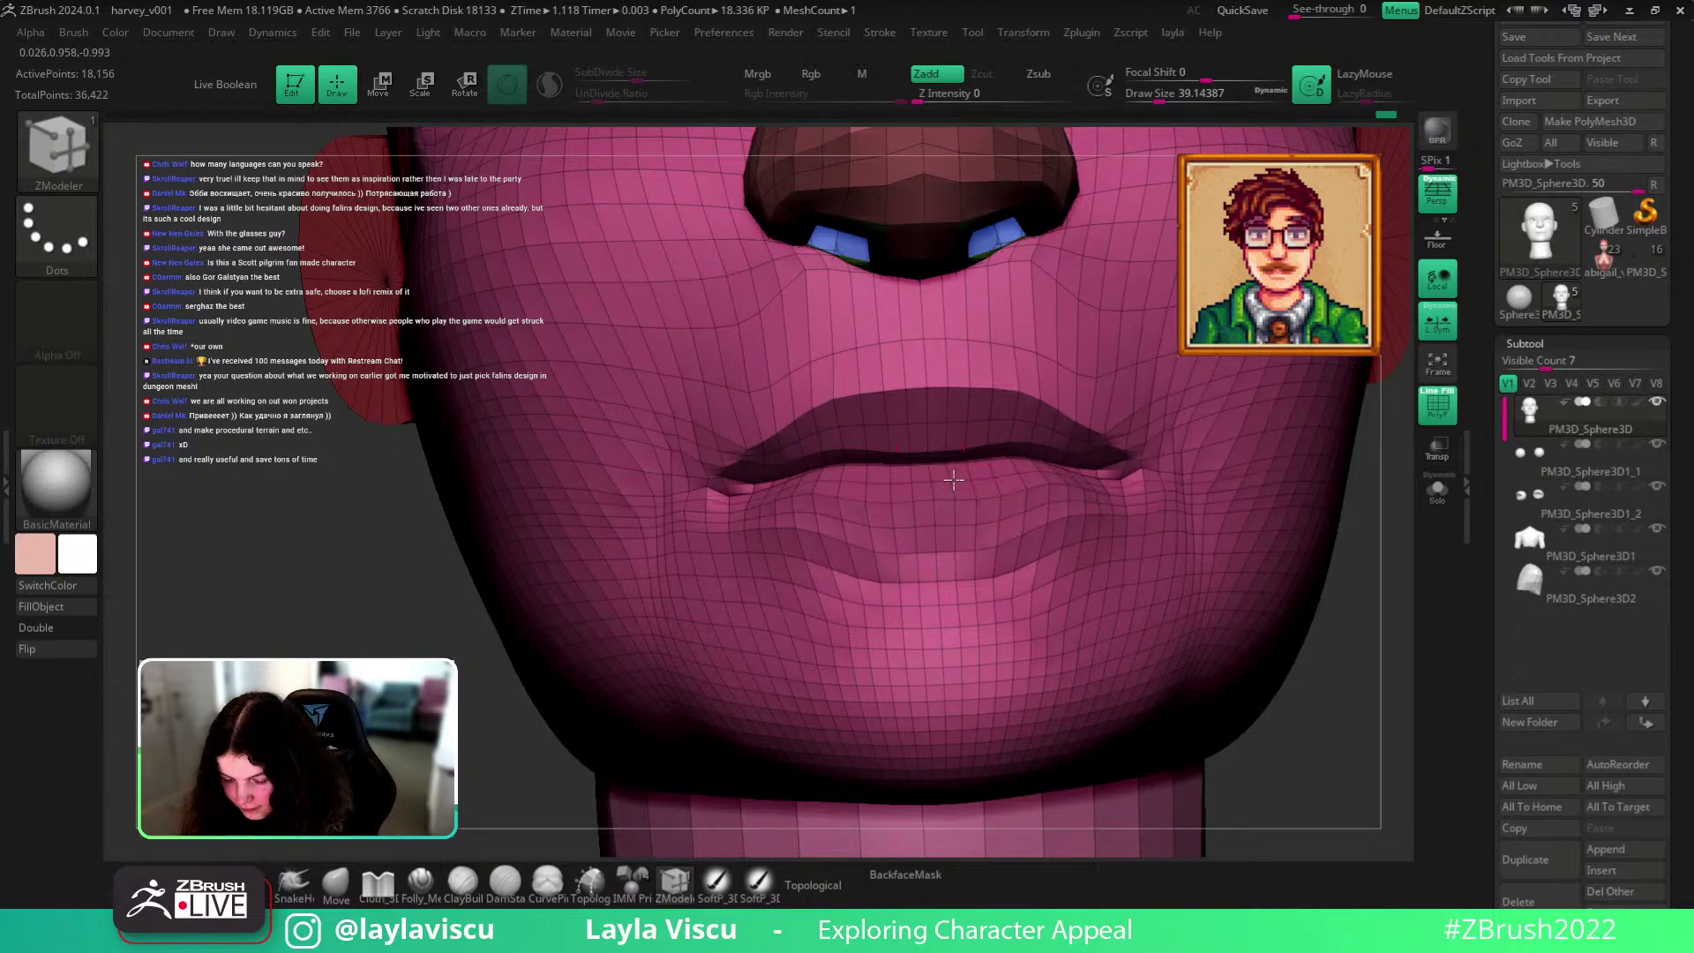
Build up the volume of the upper and lower lips with the ClayBuildup brush and smooth the surface.
click(336, 884)
ctrl+right_drag(917, 388, 1047, 497)
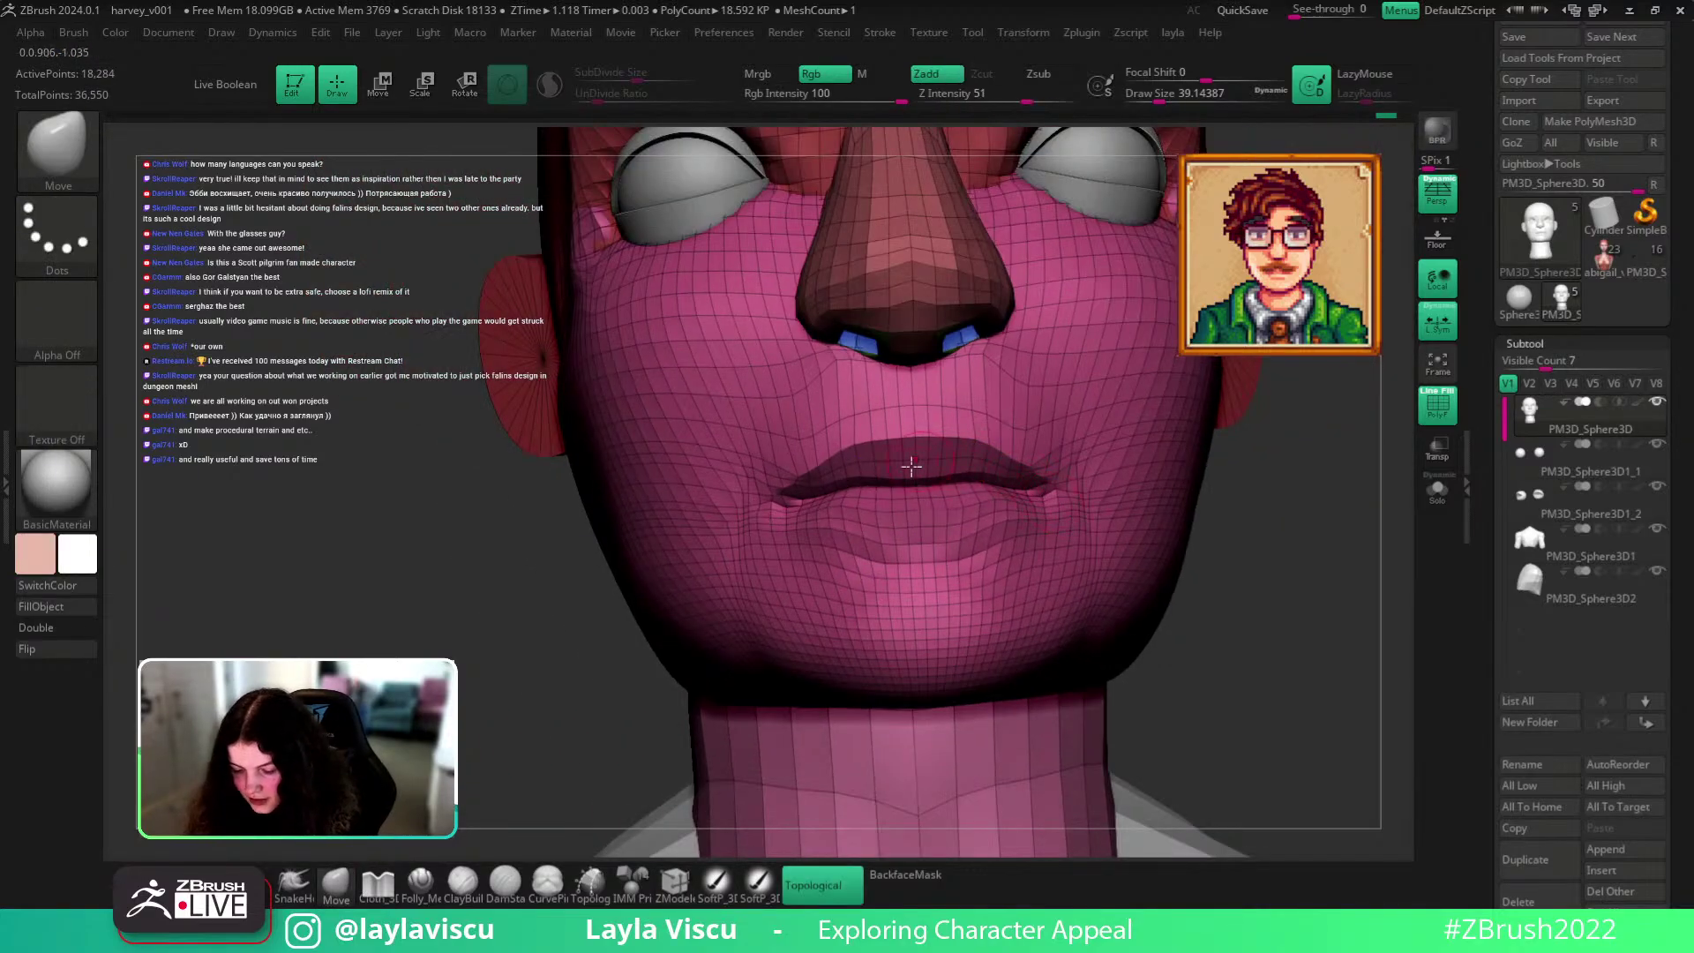
key(b)
key(c)
key(b)
mouse_move(933, 452)
mouse_down()
mouse_move(874, 459)
mouse_move(1032, 461)
mouse_move(917, 457)
mouse_move(1002, 467)
mouse_up()
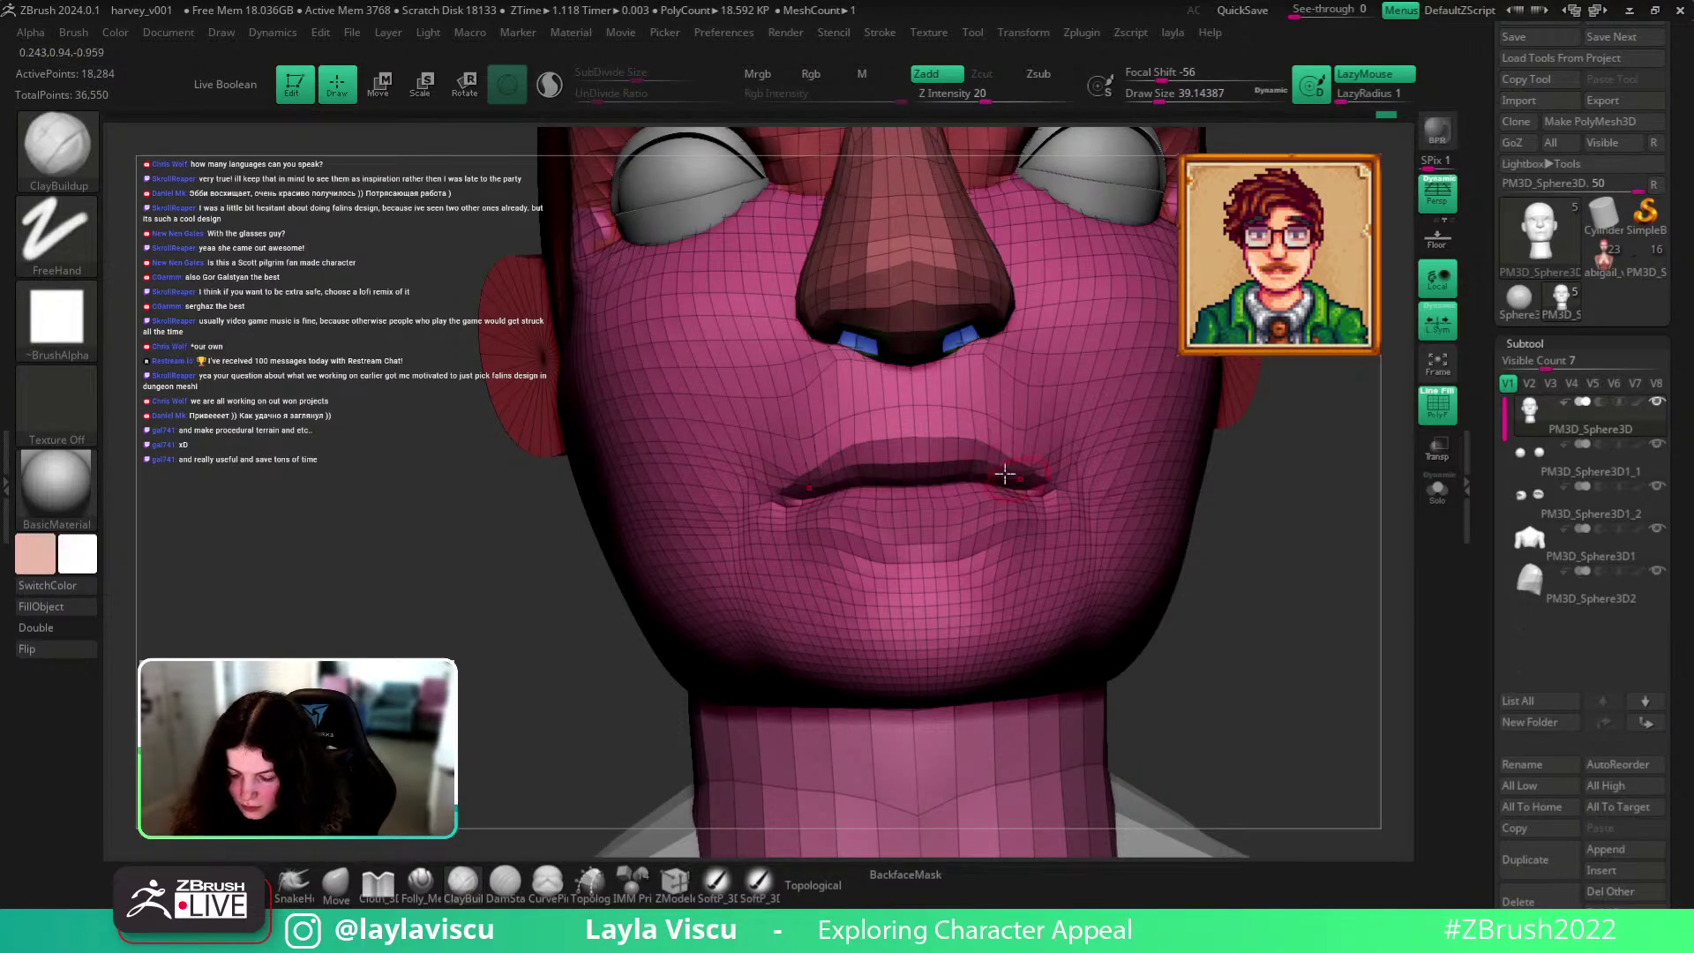
drag(1311, 575, 1218, 556)
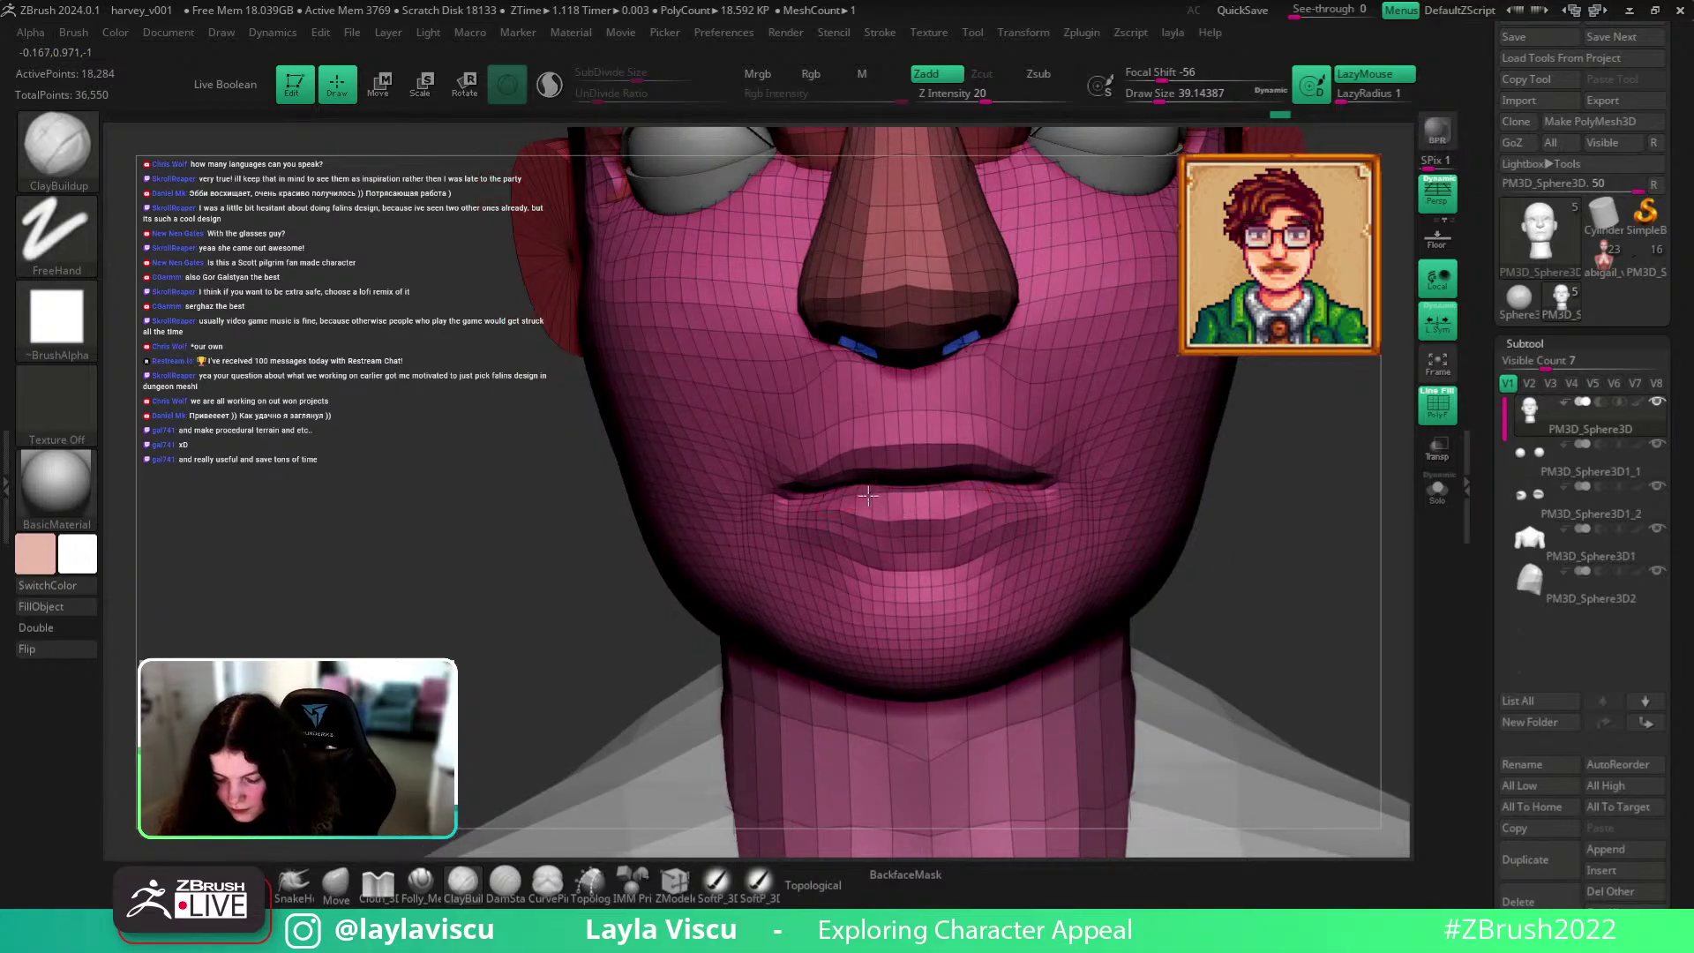
drag(1342, 605, 1131, 482)
drag(989, 499, 1014, 507)
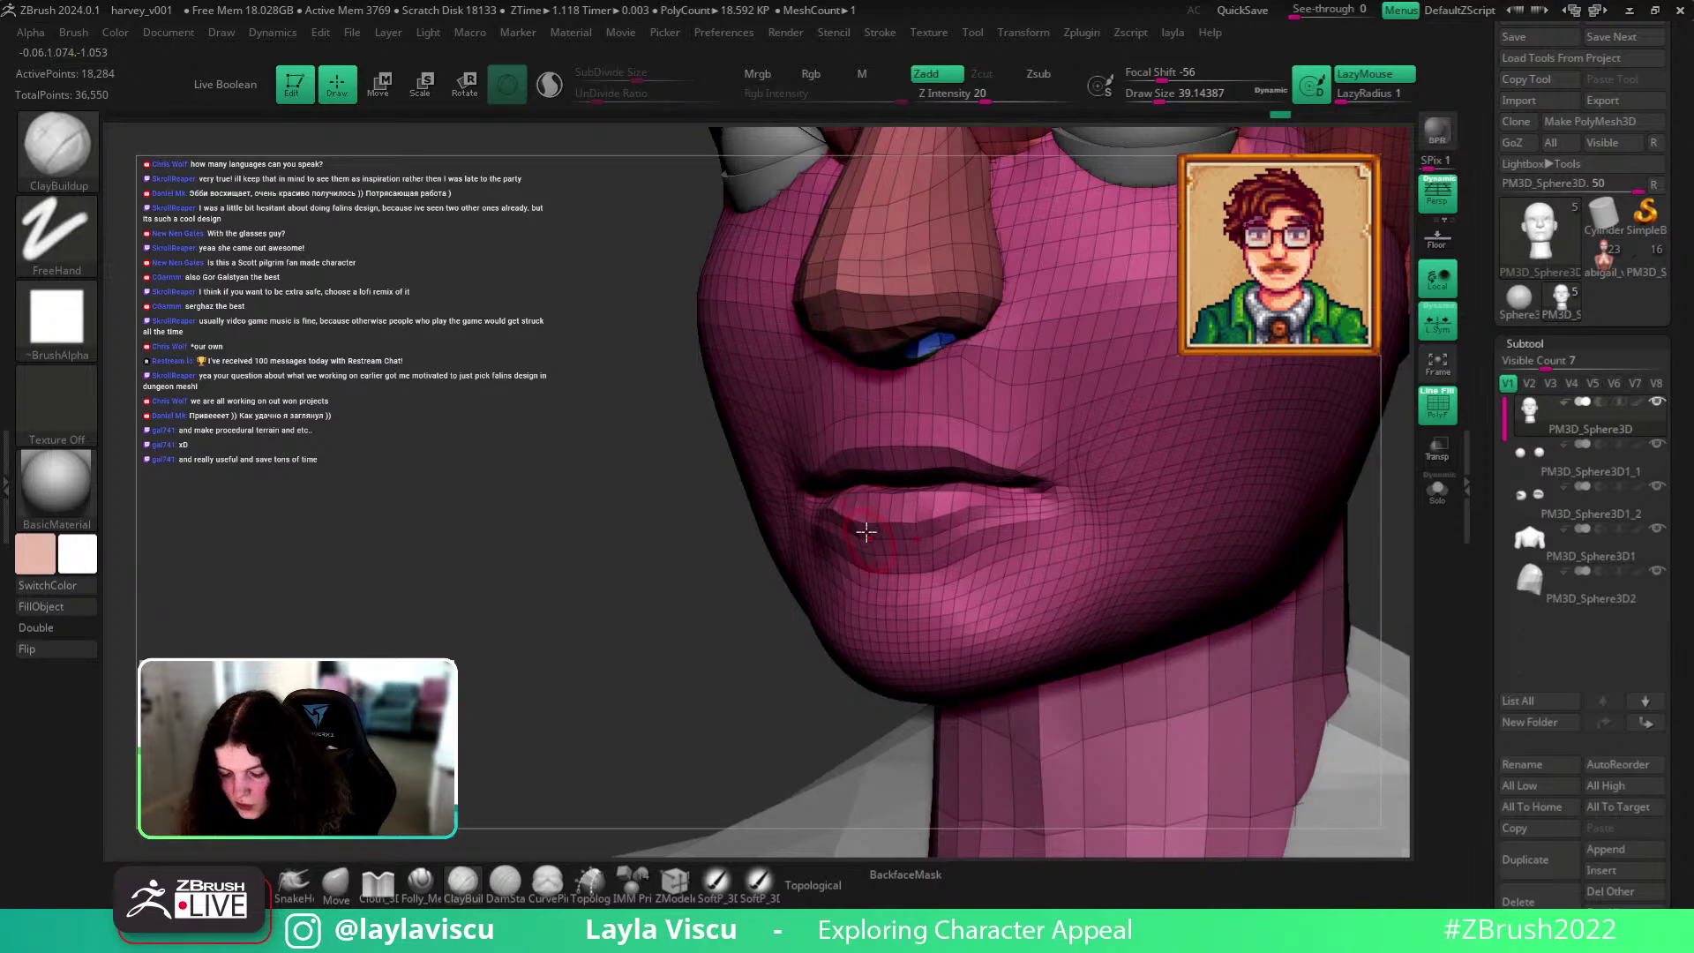
key(shift)
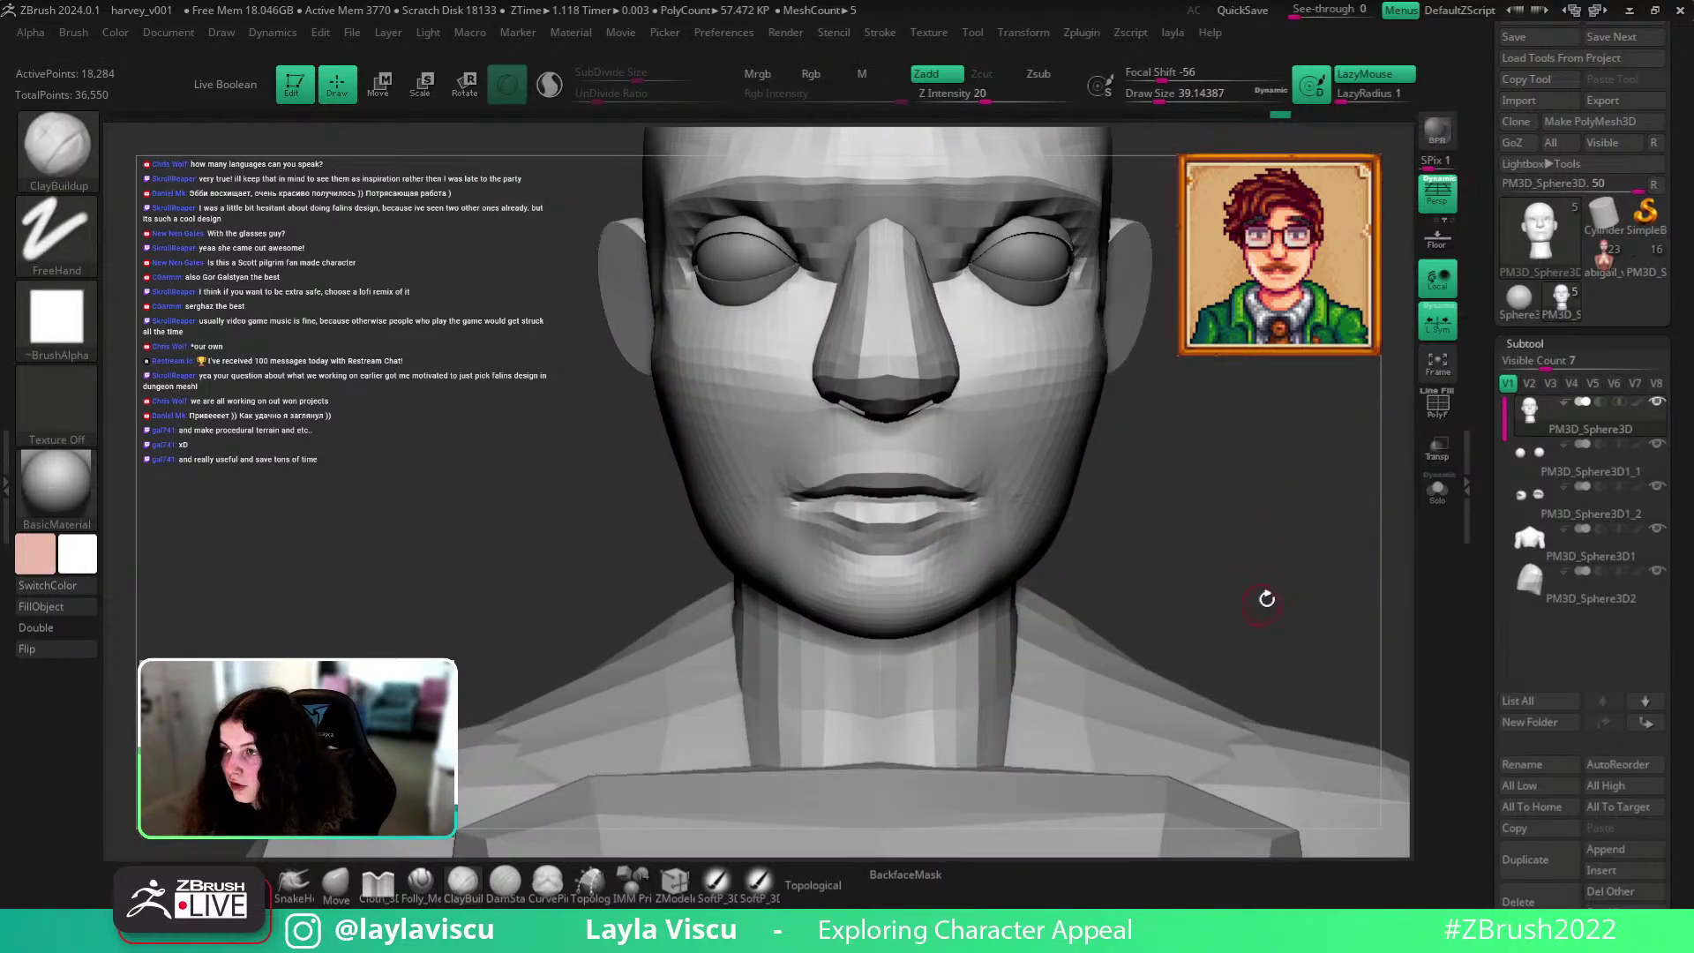
Reshape the lower lip and chin area from the front with the Move brush, enlarging its draw size to about 128.
click(335, 884)
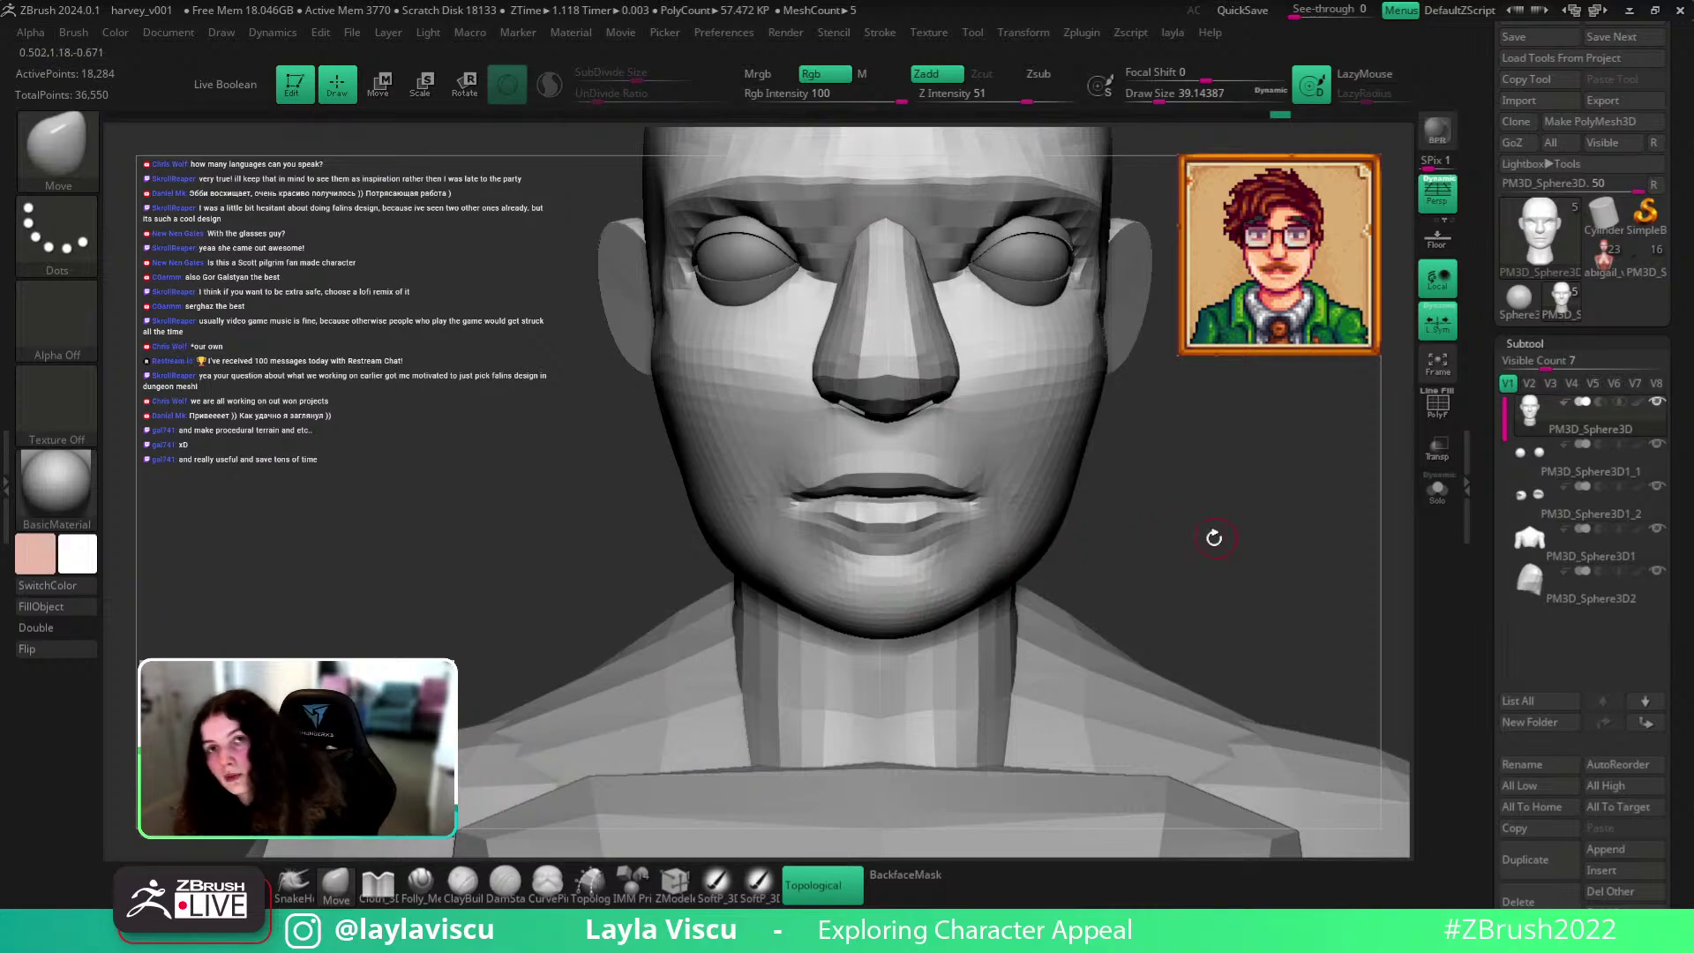
drag(1217, 527, 957, 541)
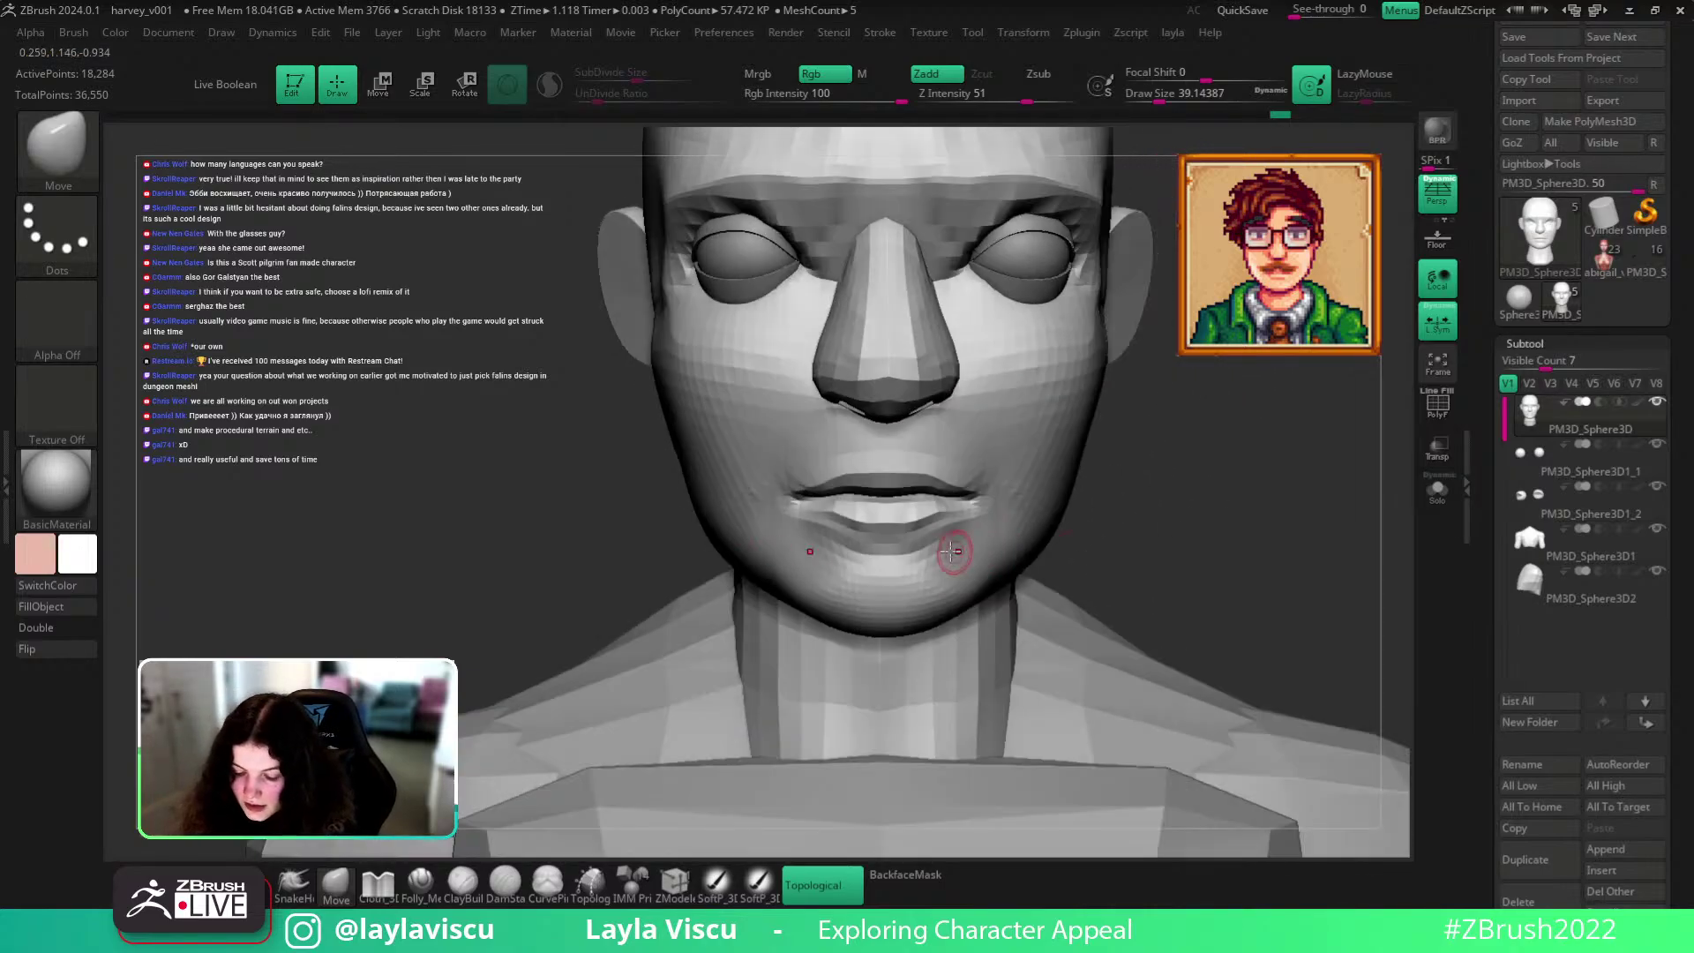
drag(1203, 461, 1286, 495)
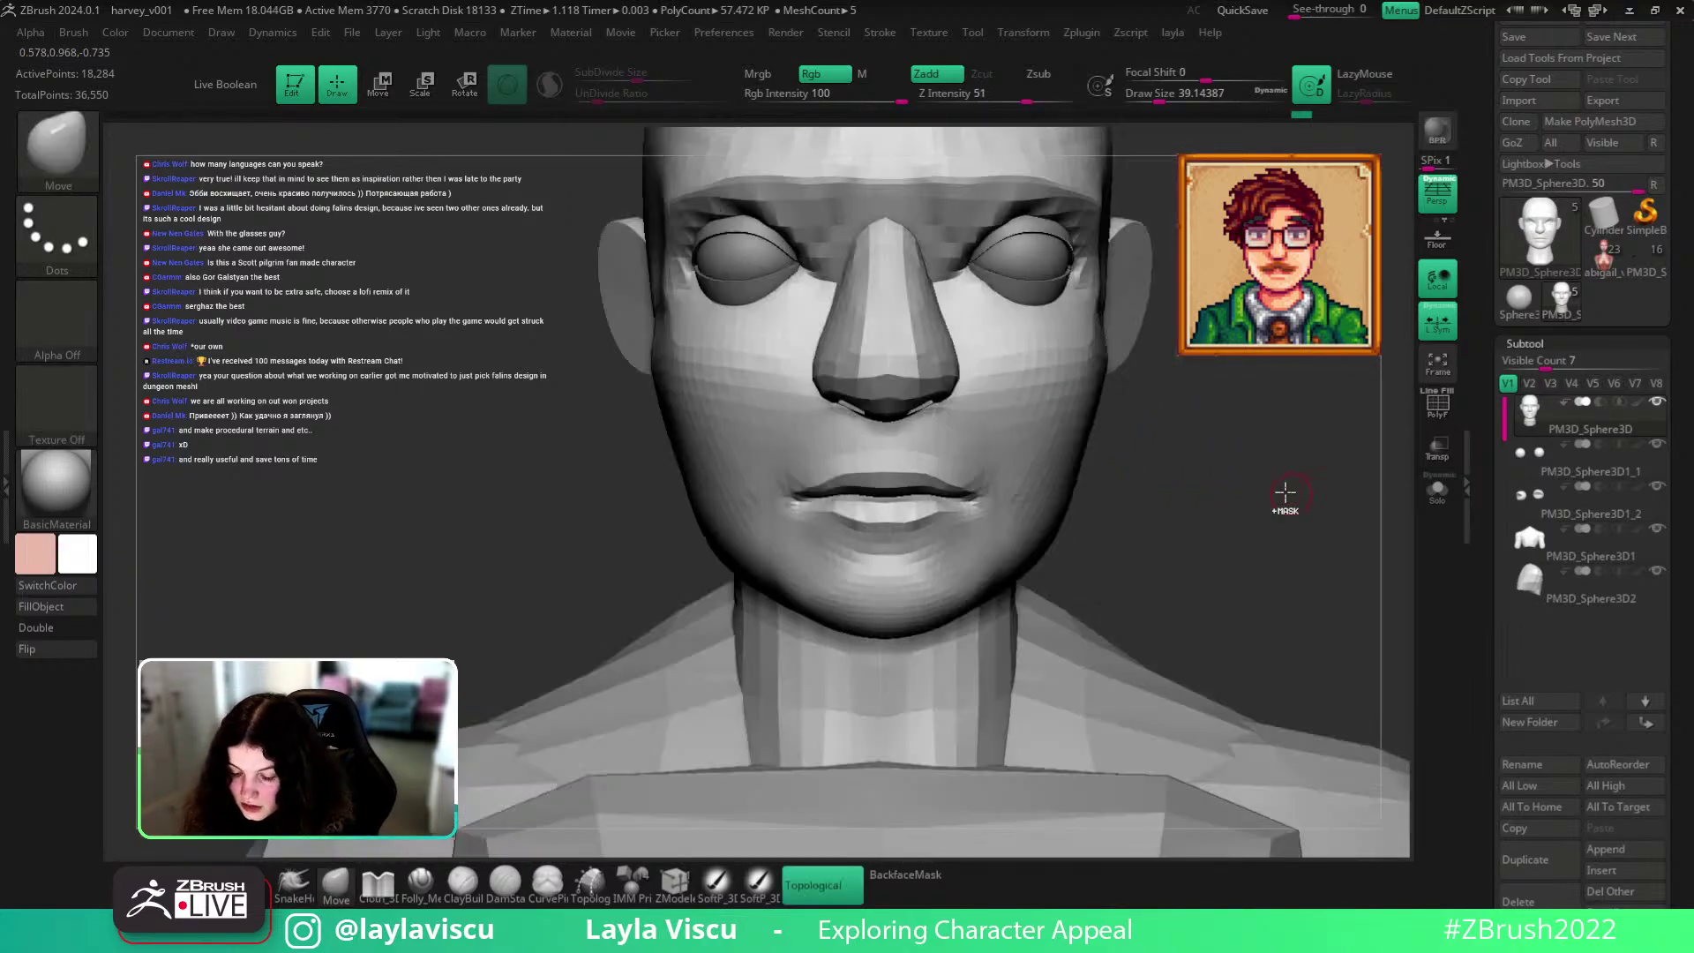
ctrl+right_drag(1286, 495, 1227, 465)
ctrl+right_drag(918, 599, 893, 909)
key(s)
drag(939, 406, 964, 407)
Shape the lips in profile and front view with the Move brush, leaving backface masking off.
click(892, 873)
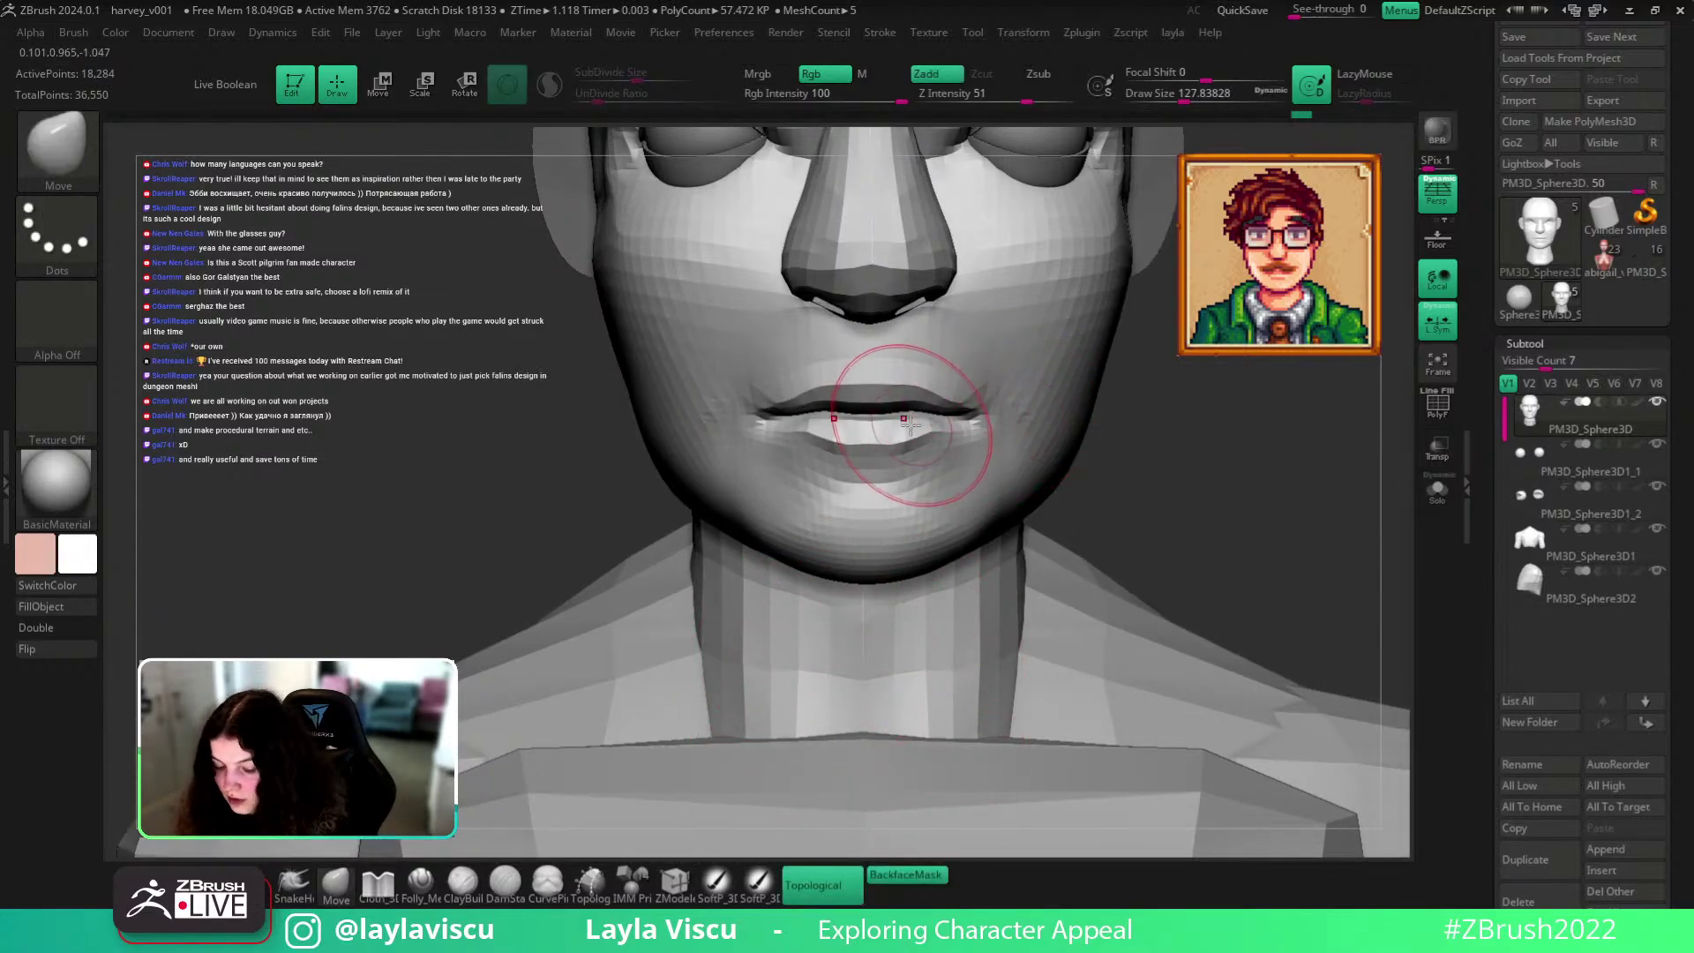
alt+right_drag(1163, 459, 1147, 540)
click(899, 878)
key(ctrl)
ctrl+right_drag(873, 452, 976, 367)
mouse_move(1270, 470)
right_down()
mouse_move(1183, 473)
mouse_move(1266, 497)
mouse_move(1168, 526)
mouse_move(1288, 491)
right_up()
key(ctrl)
ctrl+right_drag(937, 456, 956, 518)
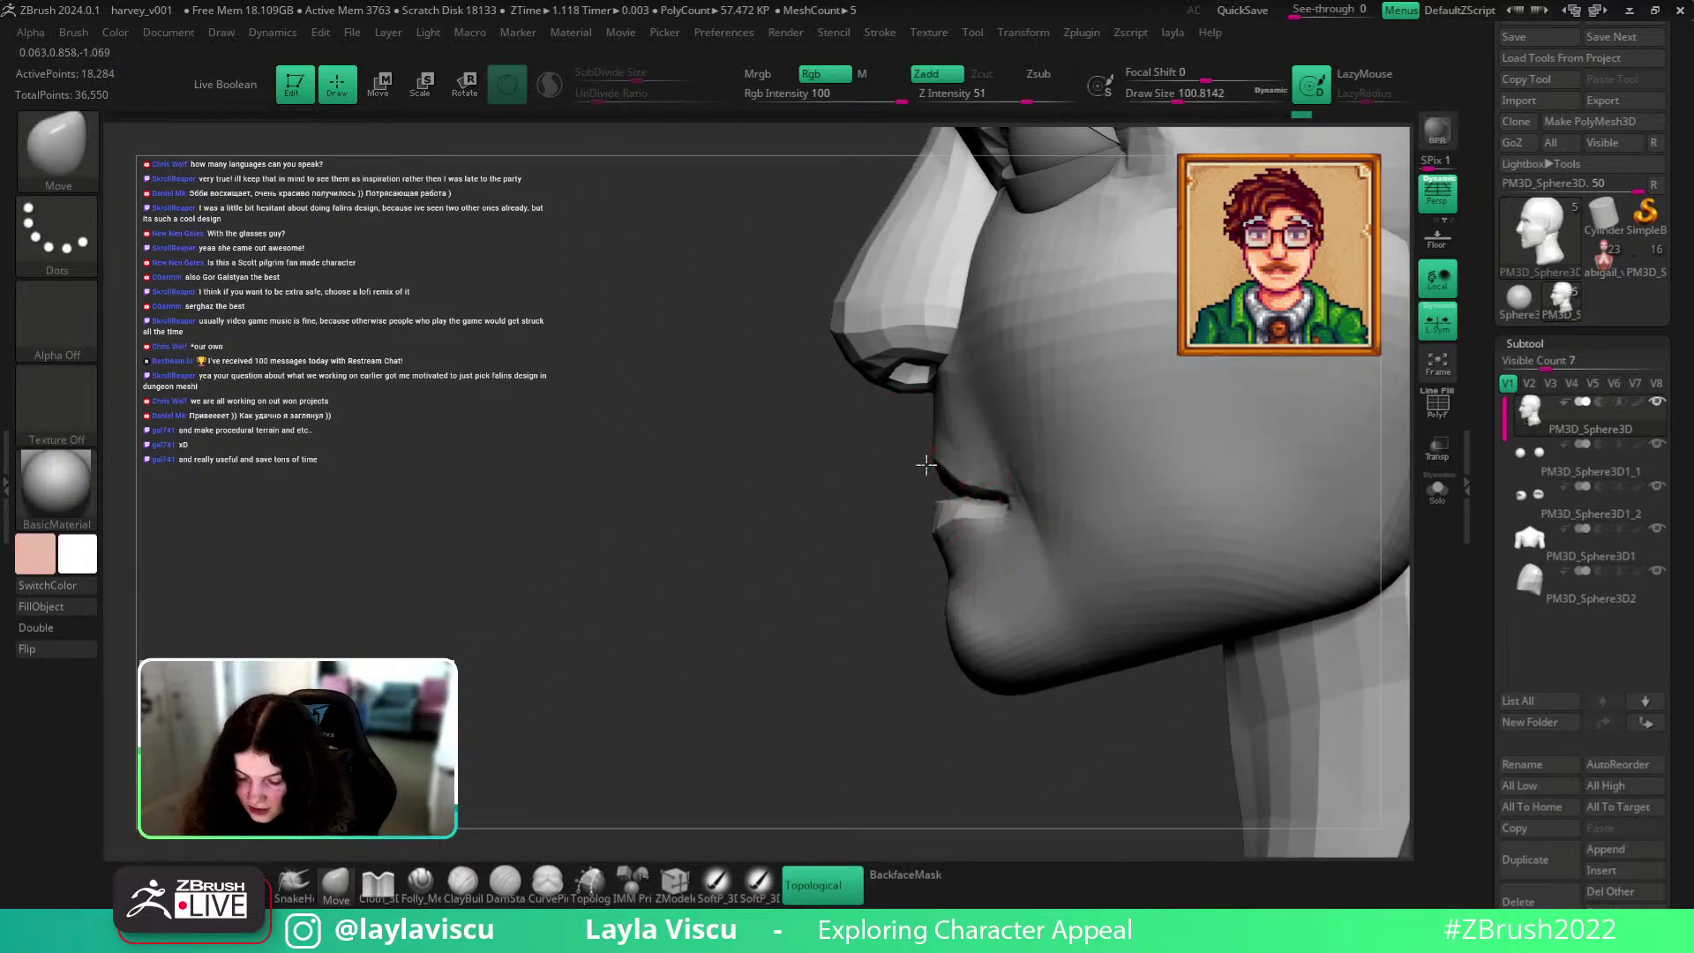
key(bracketright)
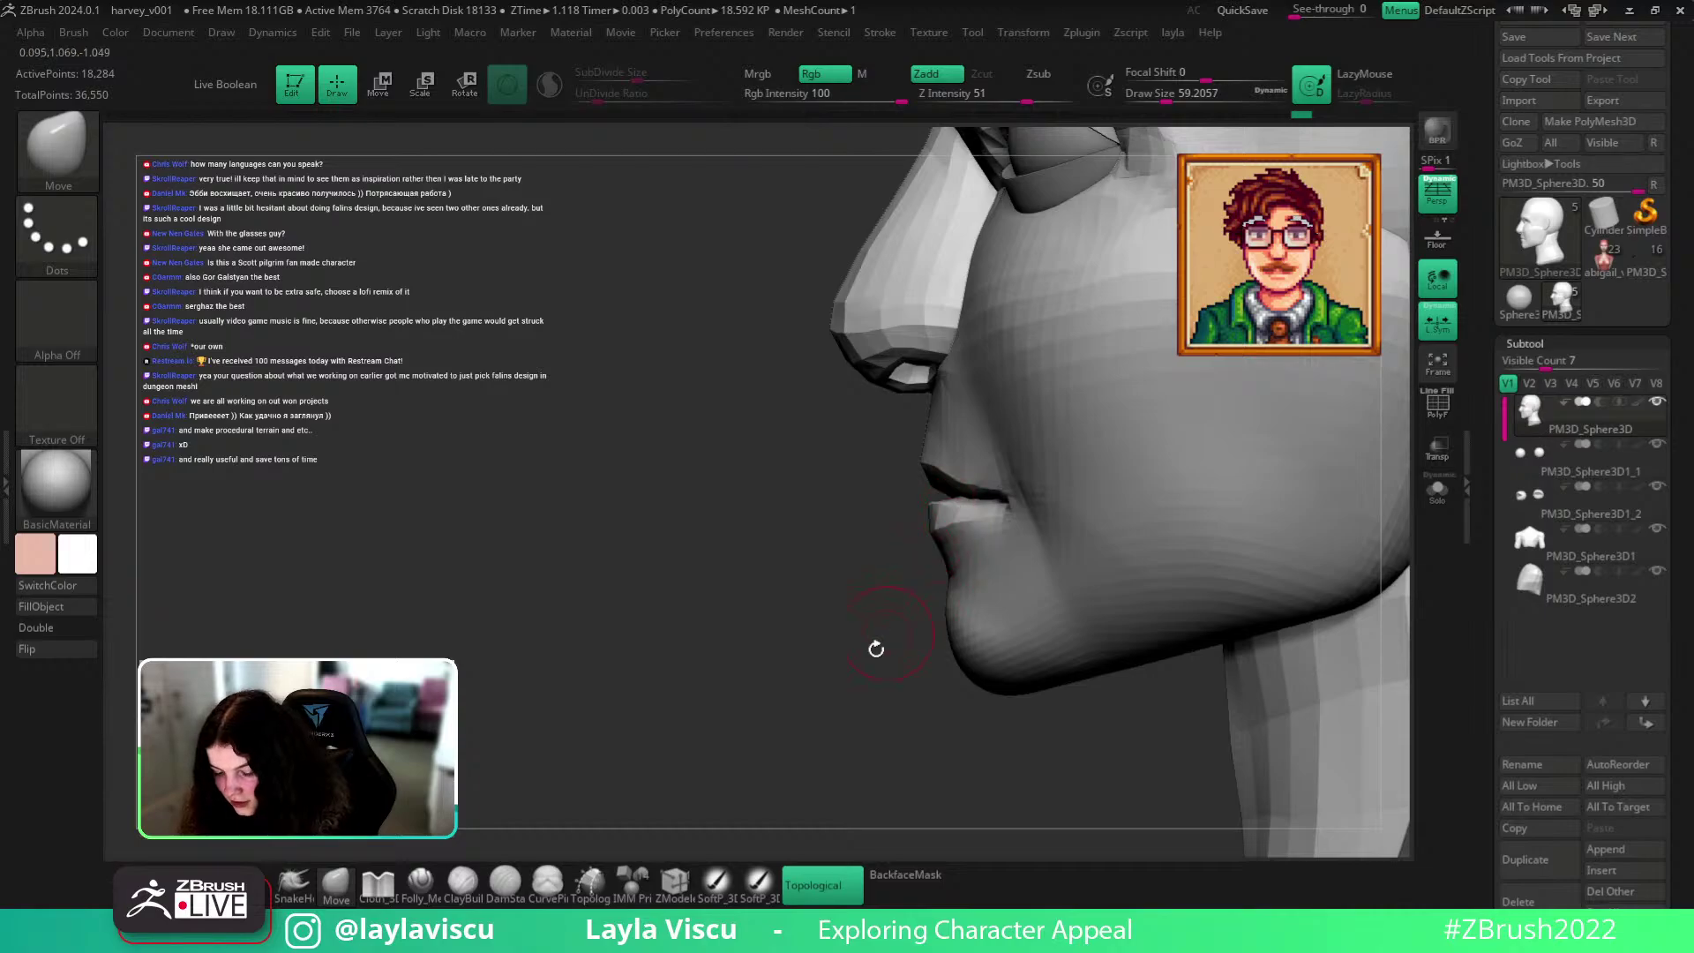
right_drag(882, 642, 1213, 563)
shift+right_drag(1358, 612, 1210, 427)
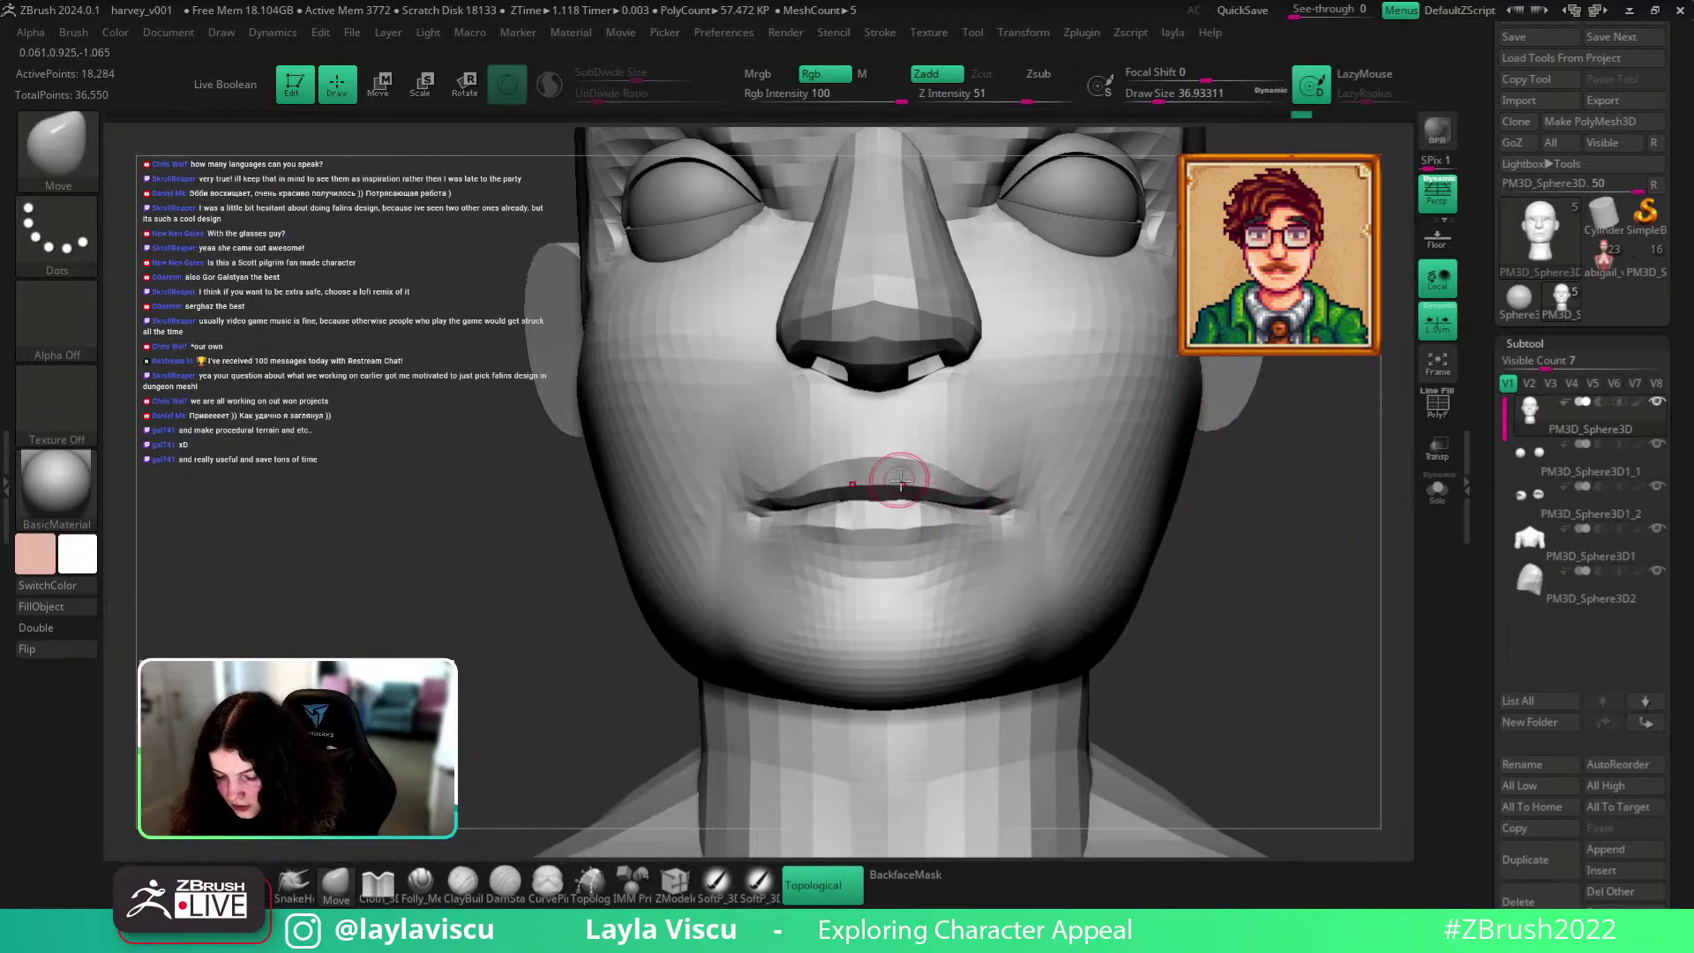
Adjust the mouth and cheek area with the Move brush at a draw size of up to about 108, undoing the last stroke.
mouse_move(1221, 586)
mouse_down()
mouse_move(1266, 707)
mouse_move(1280, 503)
mouse_move(1293, 574)
mouse_move(1013, 499)
mouse_move(1316, 575)
mouse_move(1110, 542)
mouse_up()
key(bracketright)
key(bracketright)
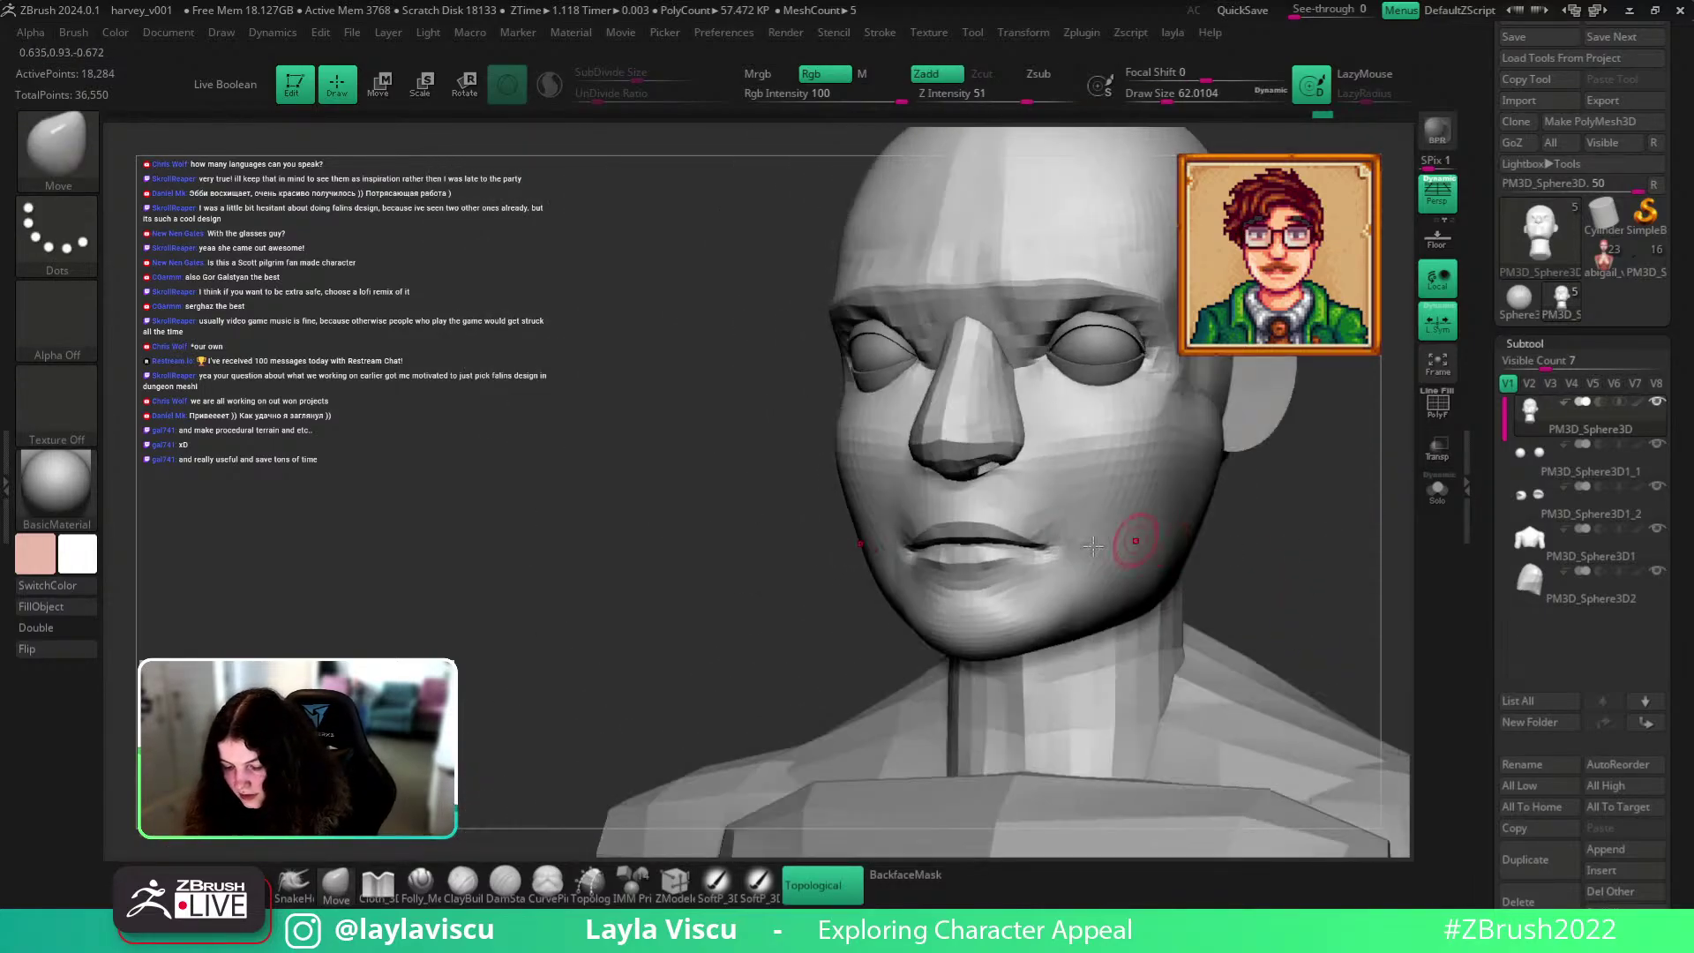
key(bracketright)
key(bracketright)
ctrl+right_drag(1081, 514, 968, 518)
drag(889, 529, 916, 520)
key(ctrl+z)
mouse_move(990, 491)
ctrl+right_down()
mouse_move(1145, 643)
mouse_move(1202, 749)
ctrl+right_up()
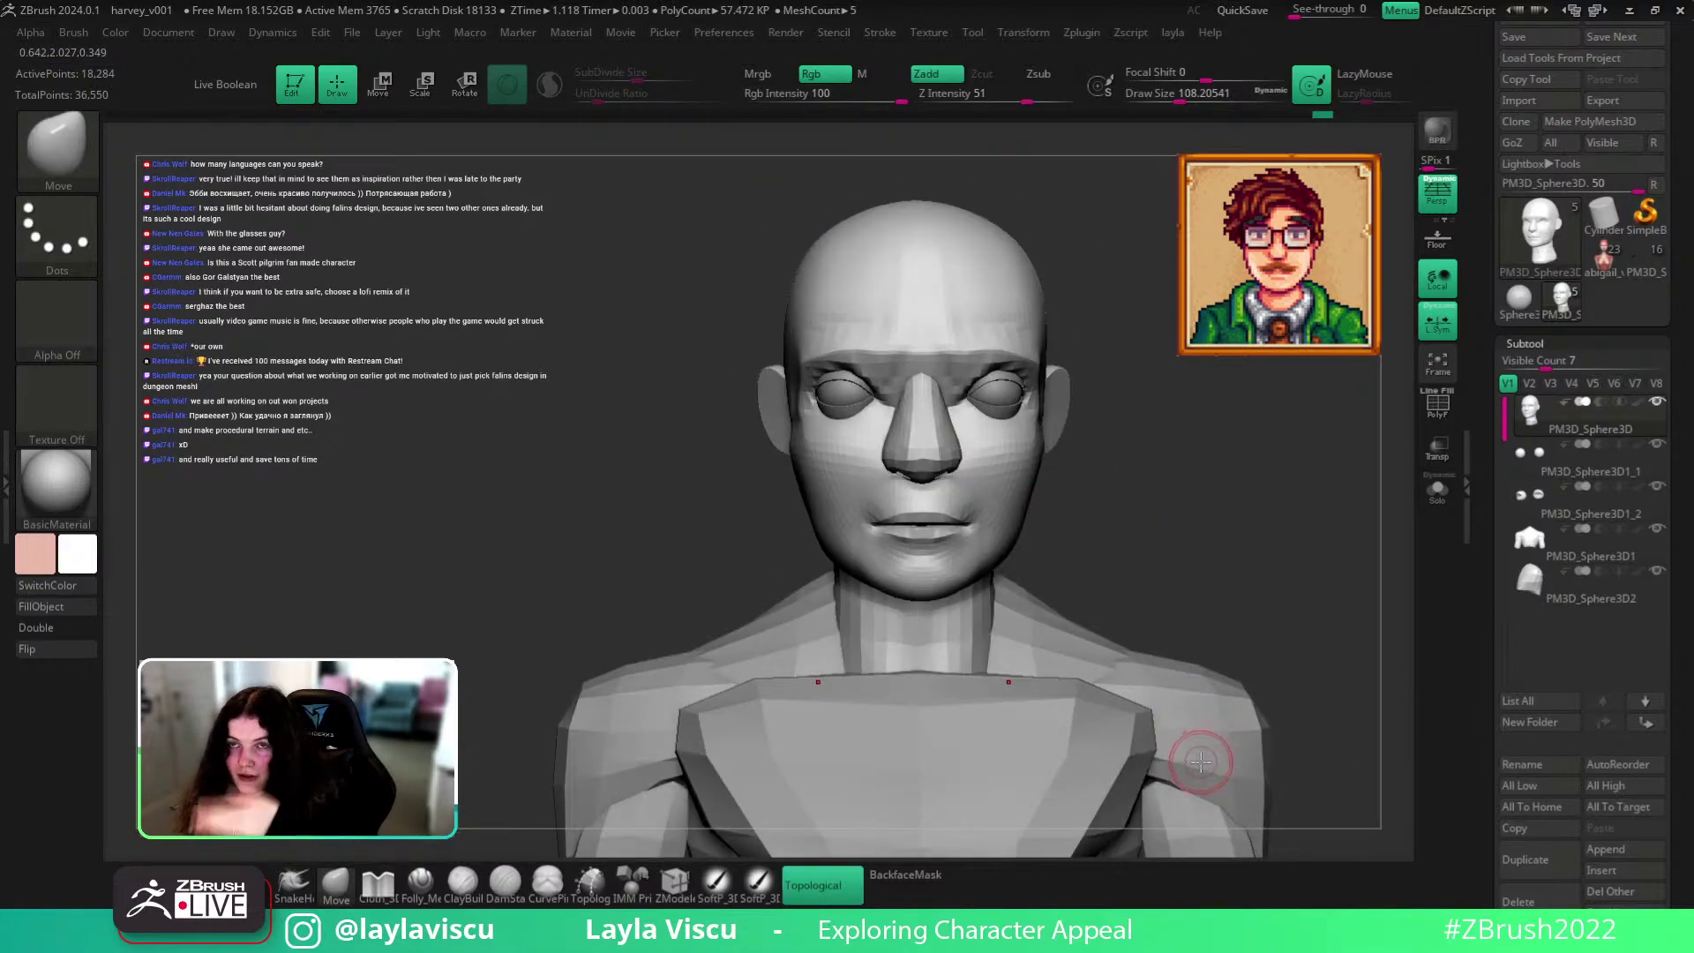
Refine the creases around the mouth with the DamStandard brush at a draw size of about 44.
mouse_move(1227, 553)
right_down()
mouse_move(1183, 552)
mouse_move(1224, 545)
right_up()
key(b)
key(d)
key(s)
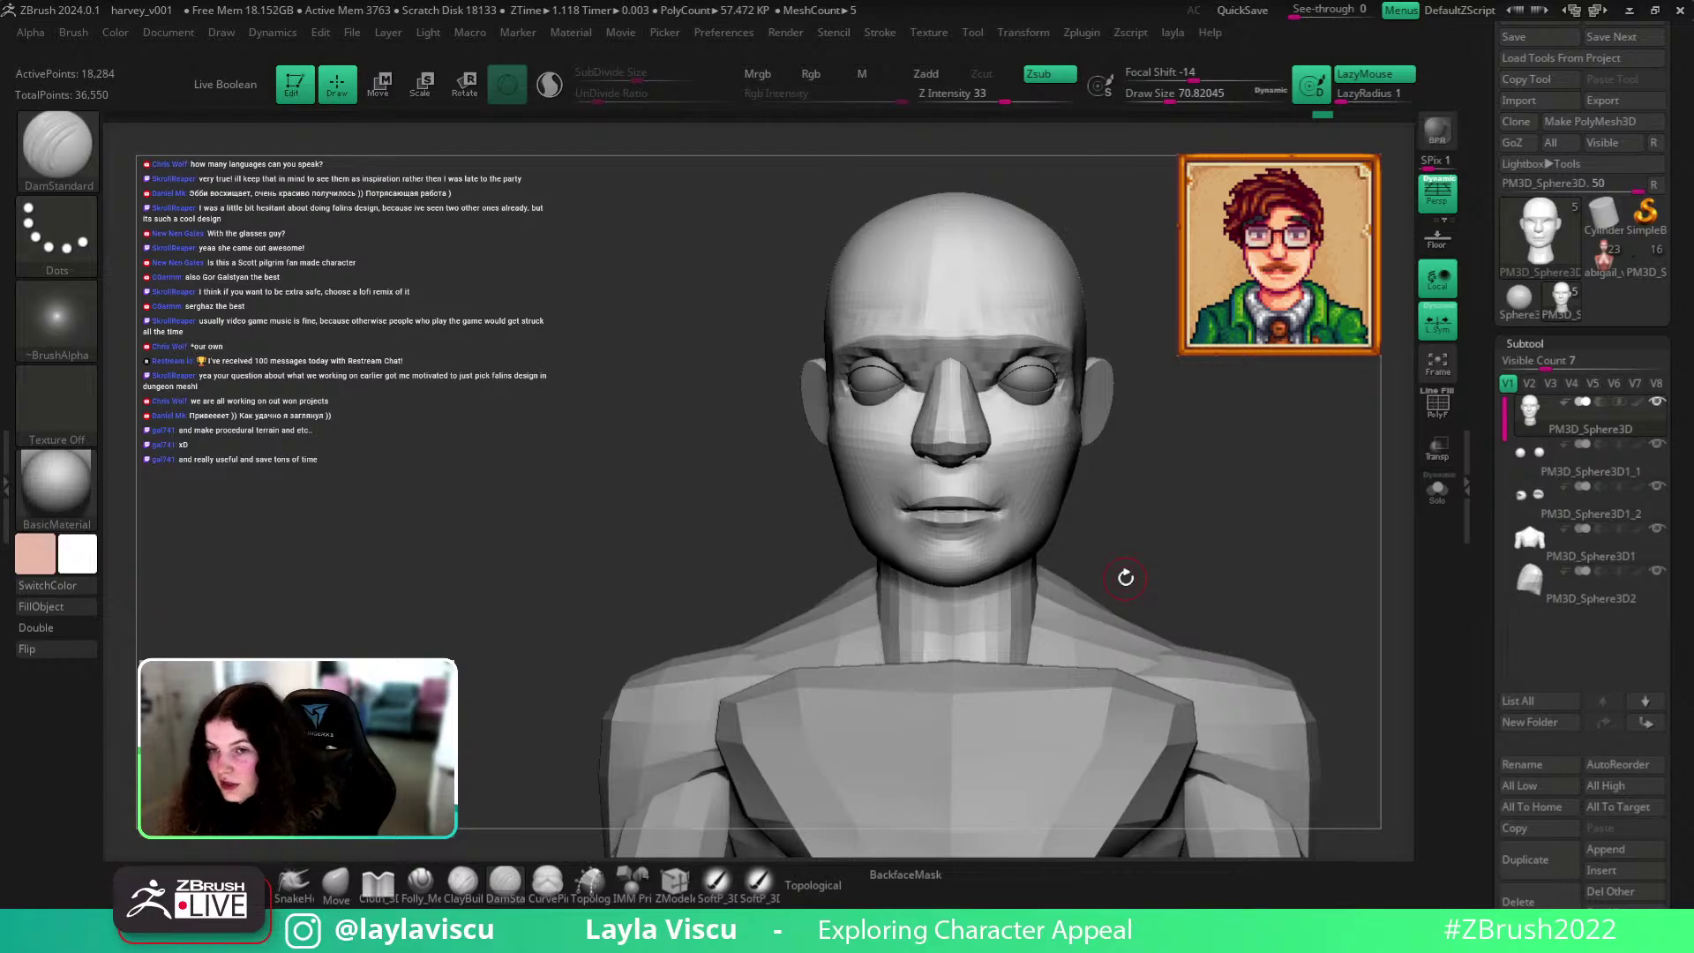
mouse_move(1238, 615)
right_down()
mouse_move(1252, 526)
mouse_move(911, 529)
right_up()
key(s)
drag(909, 537, 907, 537)
mouse_move(913, 547)
ctrl+right_down()
mouse_move(1187, 557)
mouse_move(953, 547)
ctrl+right_up()
shift+right_drag(1238, 567, 1185, 621)
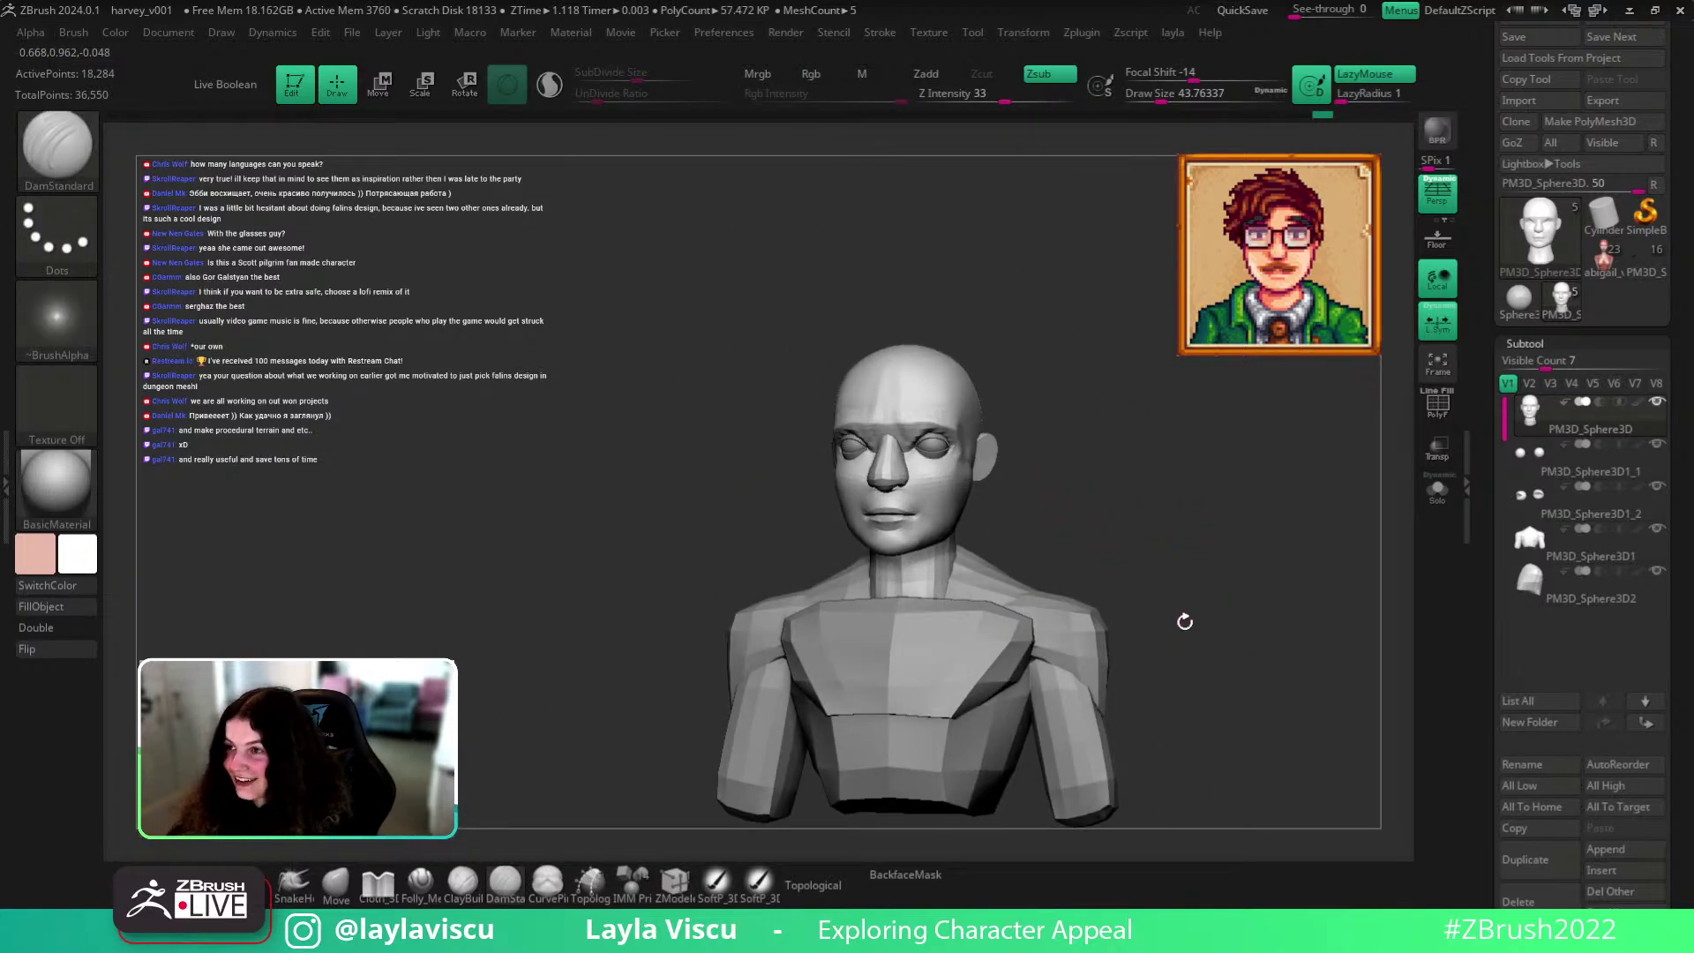
Reshape the nose bridge and inner brow with the Move brush, varying its draw size between about 124 and 68.
click(336, 886)
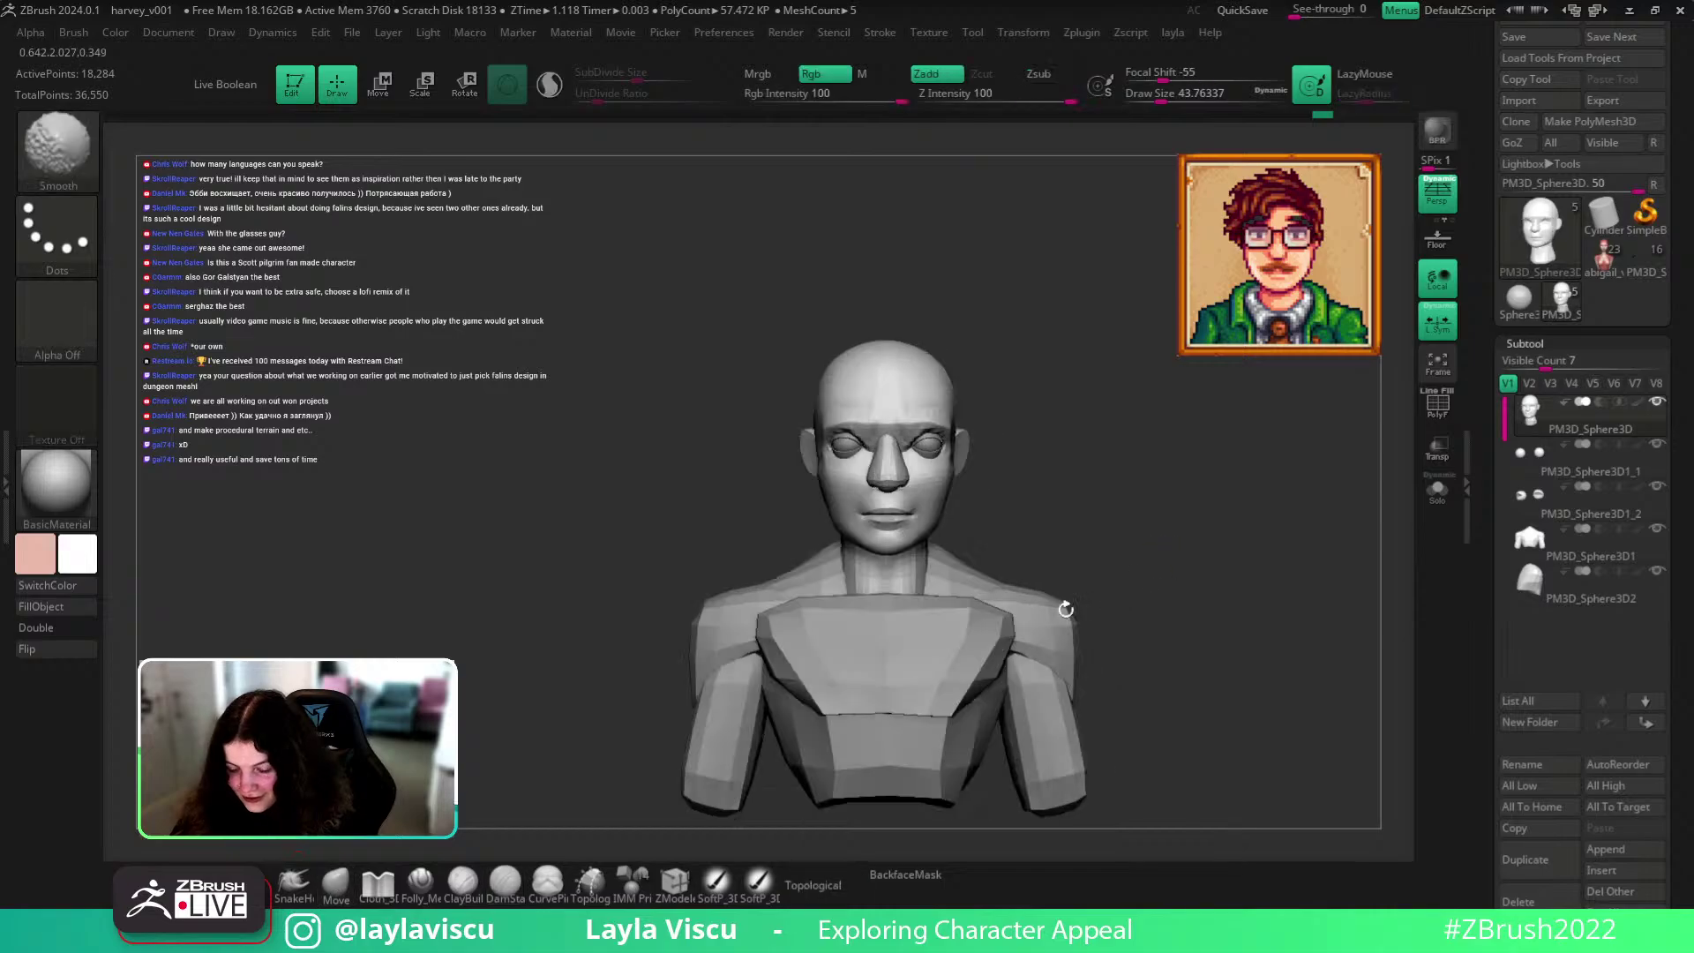
ctrl+right_drag(1108, 605, 882, 494)
mouse_move(882, 473)
mouse_down()
mouse_move(871, 492)
mouse_move(841, 485)
mouse_up()
key(s)
drag(918, 403, 923, 403)
key(s)
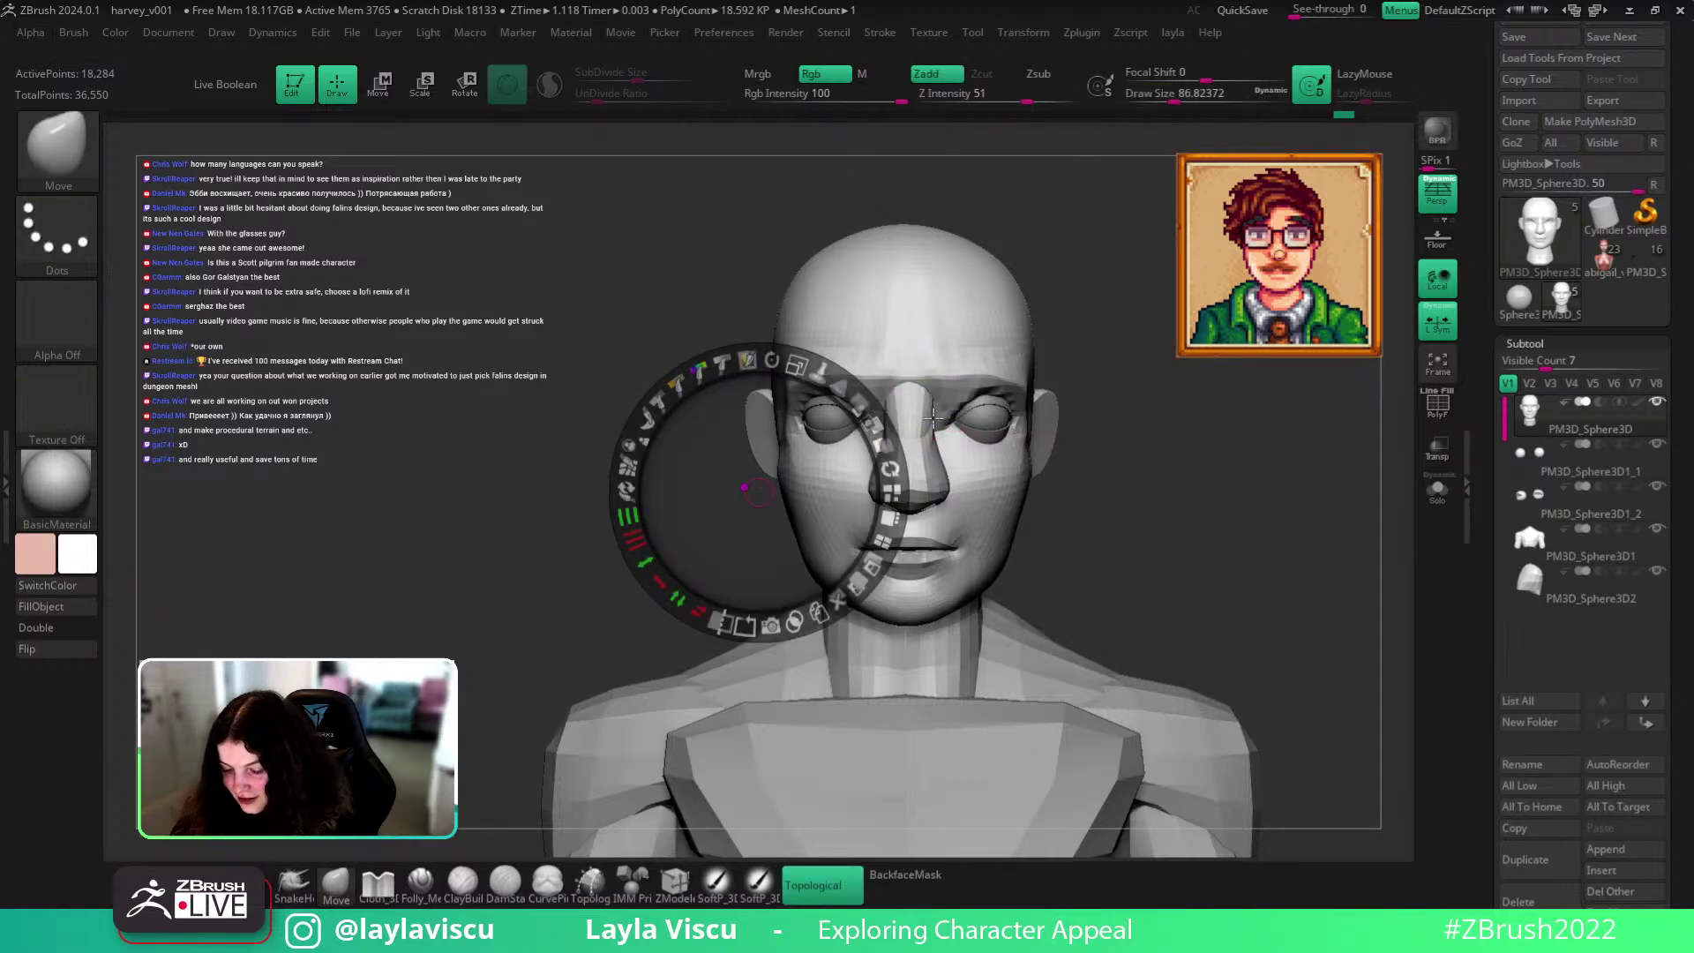
mouse_move(927, 400)
mouse_down()
mouse_move(941, 375)
mouse_move(944, 398)
mouse_up()
key(s)
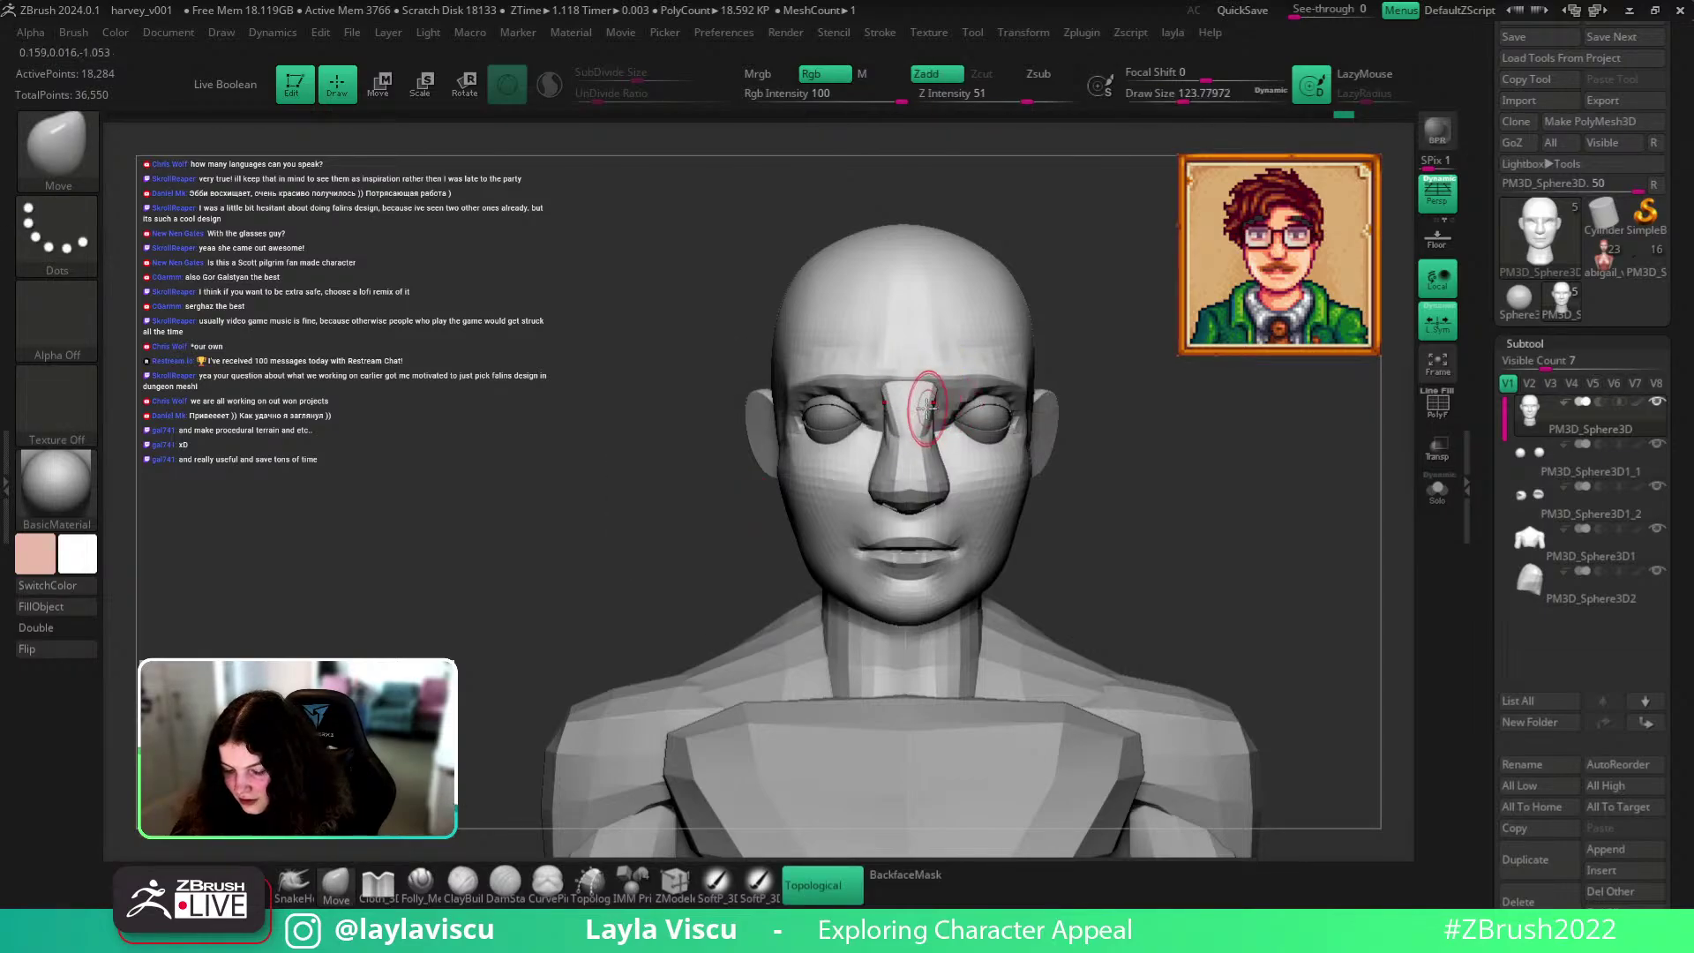
drag(1123, 465, 1083, 468)
key(s)
drag(927, 351, 919, 351)
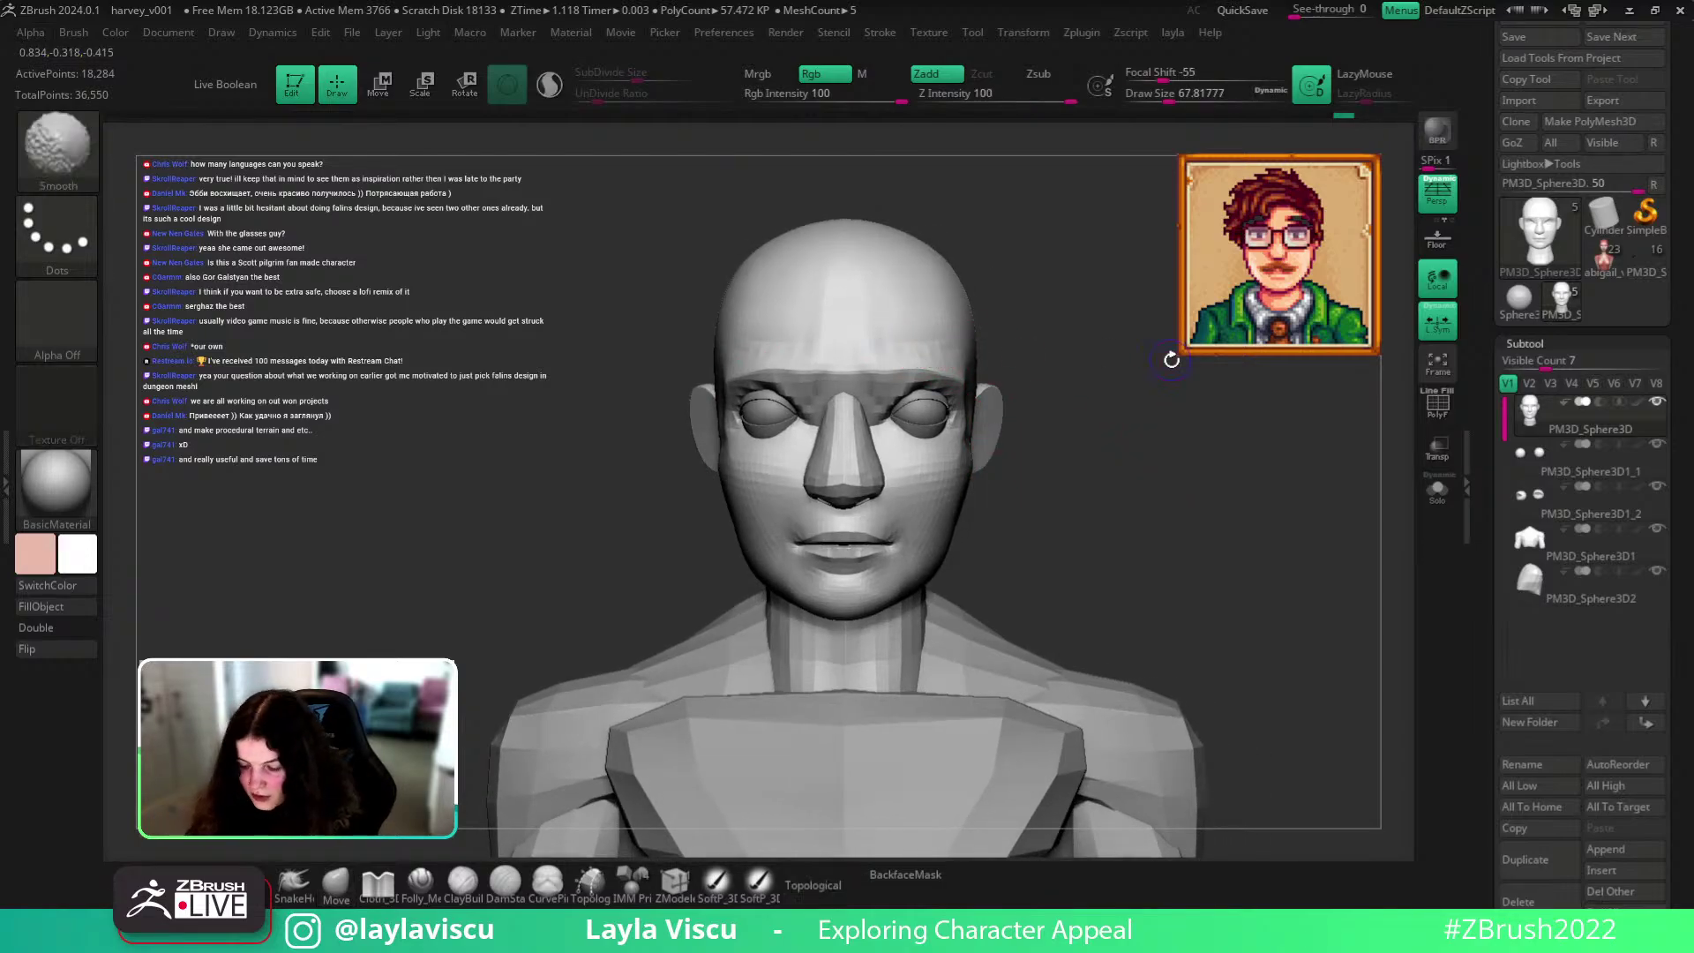
Draw a row of short topology curves across the brow, from above the inner eye out to the temple, with polyframe shown.
key(b)
key(t)
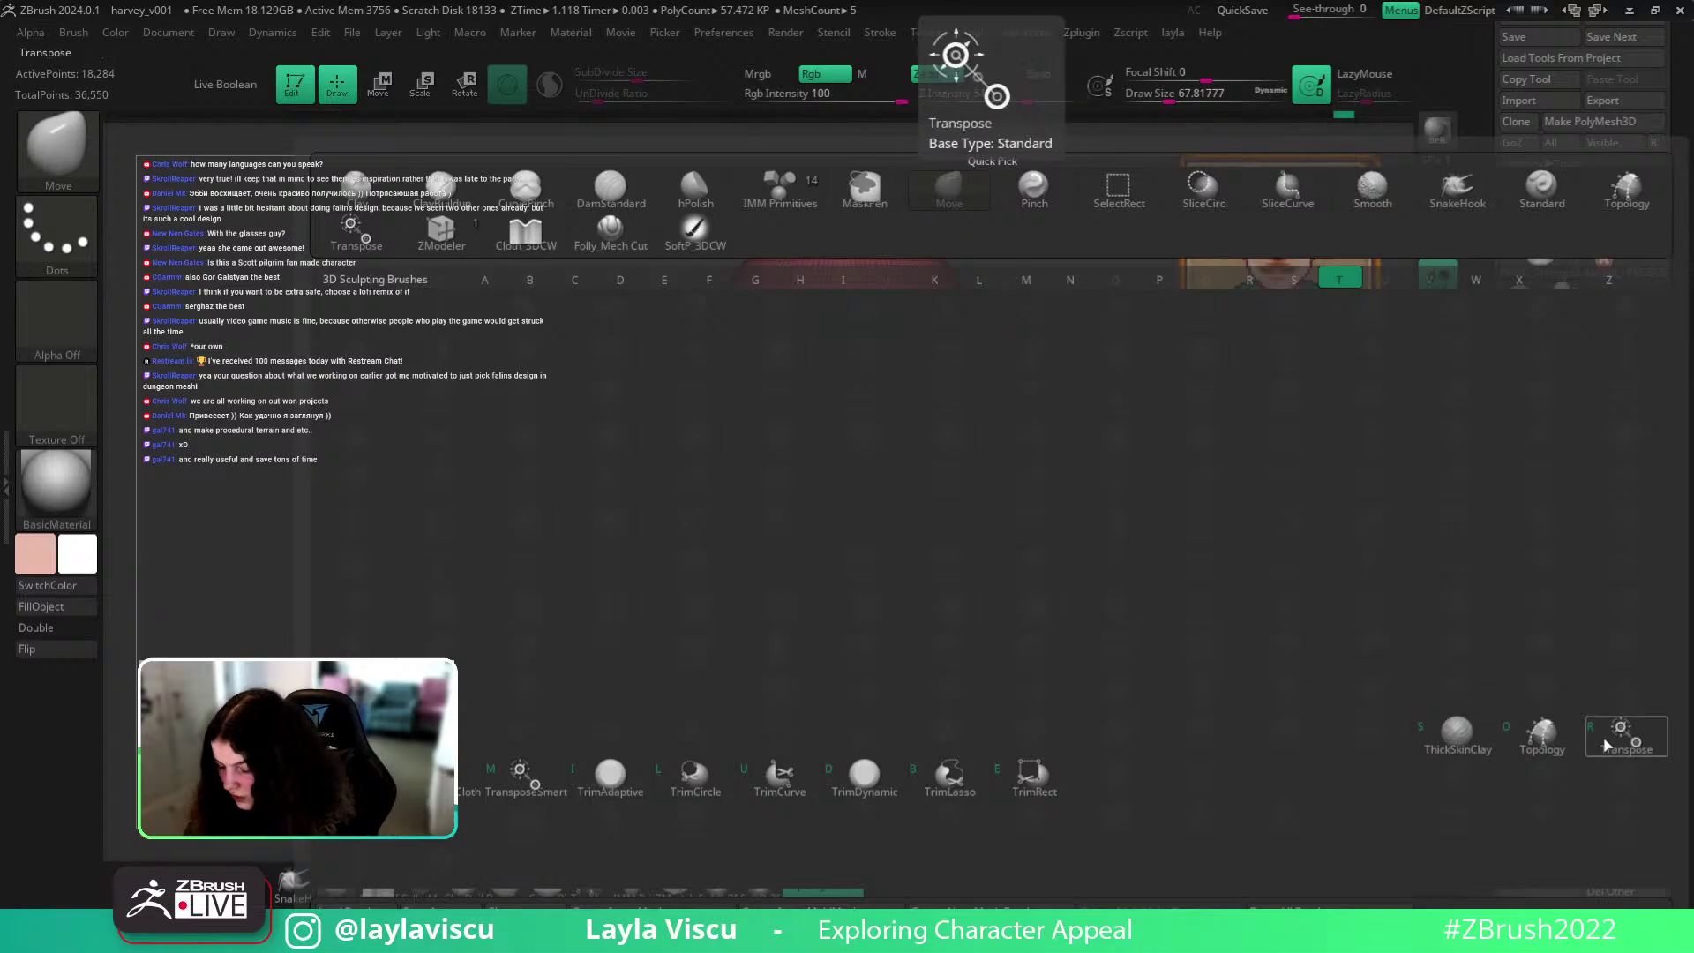
key(o)
key(s)
click(1119, 480)
mouse_move(1139, 476)
mouse_down()
mouse_move(1224, 526)
mouse_move(1191, 552)
mouse_up()
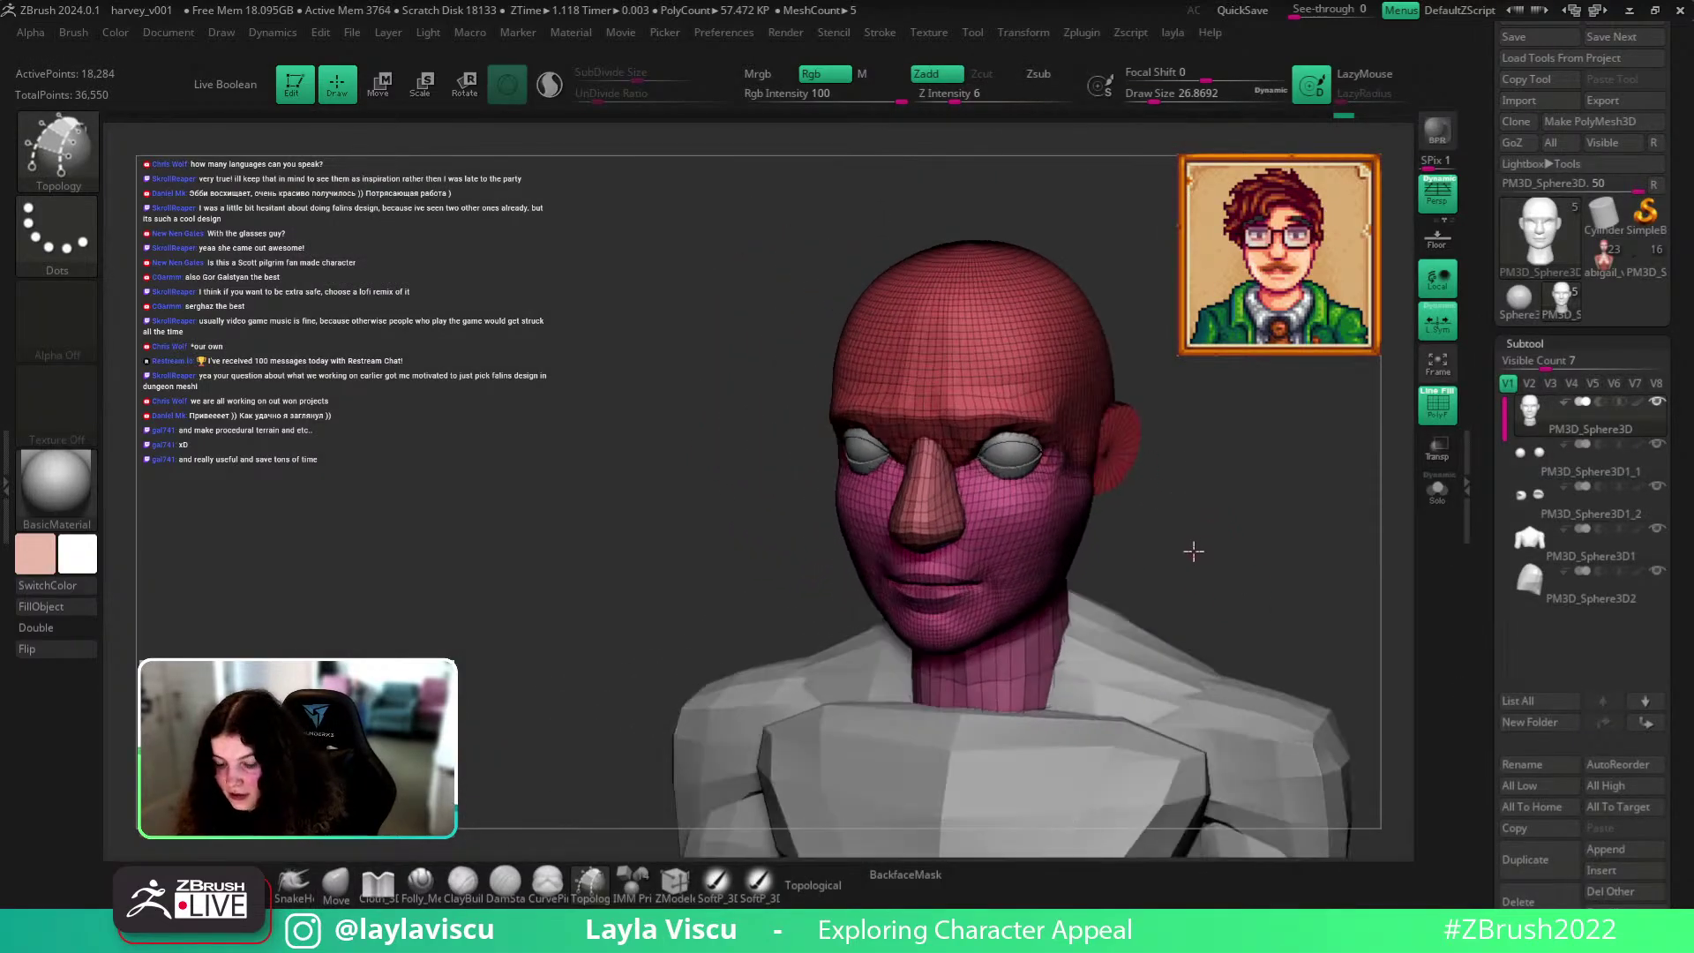
ctrl+right_drag(971, 397, 1041, 494)
drag(1265, 595, 1214, 537)
drag(903, 468, 900, 465)
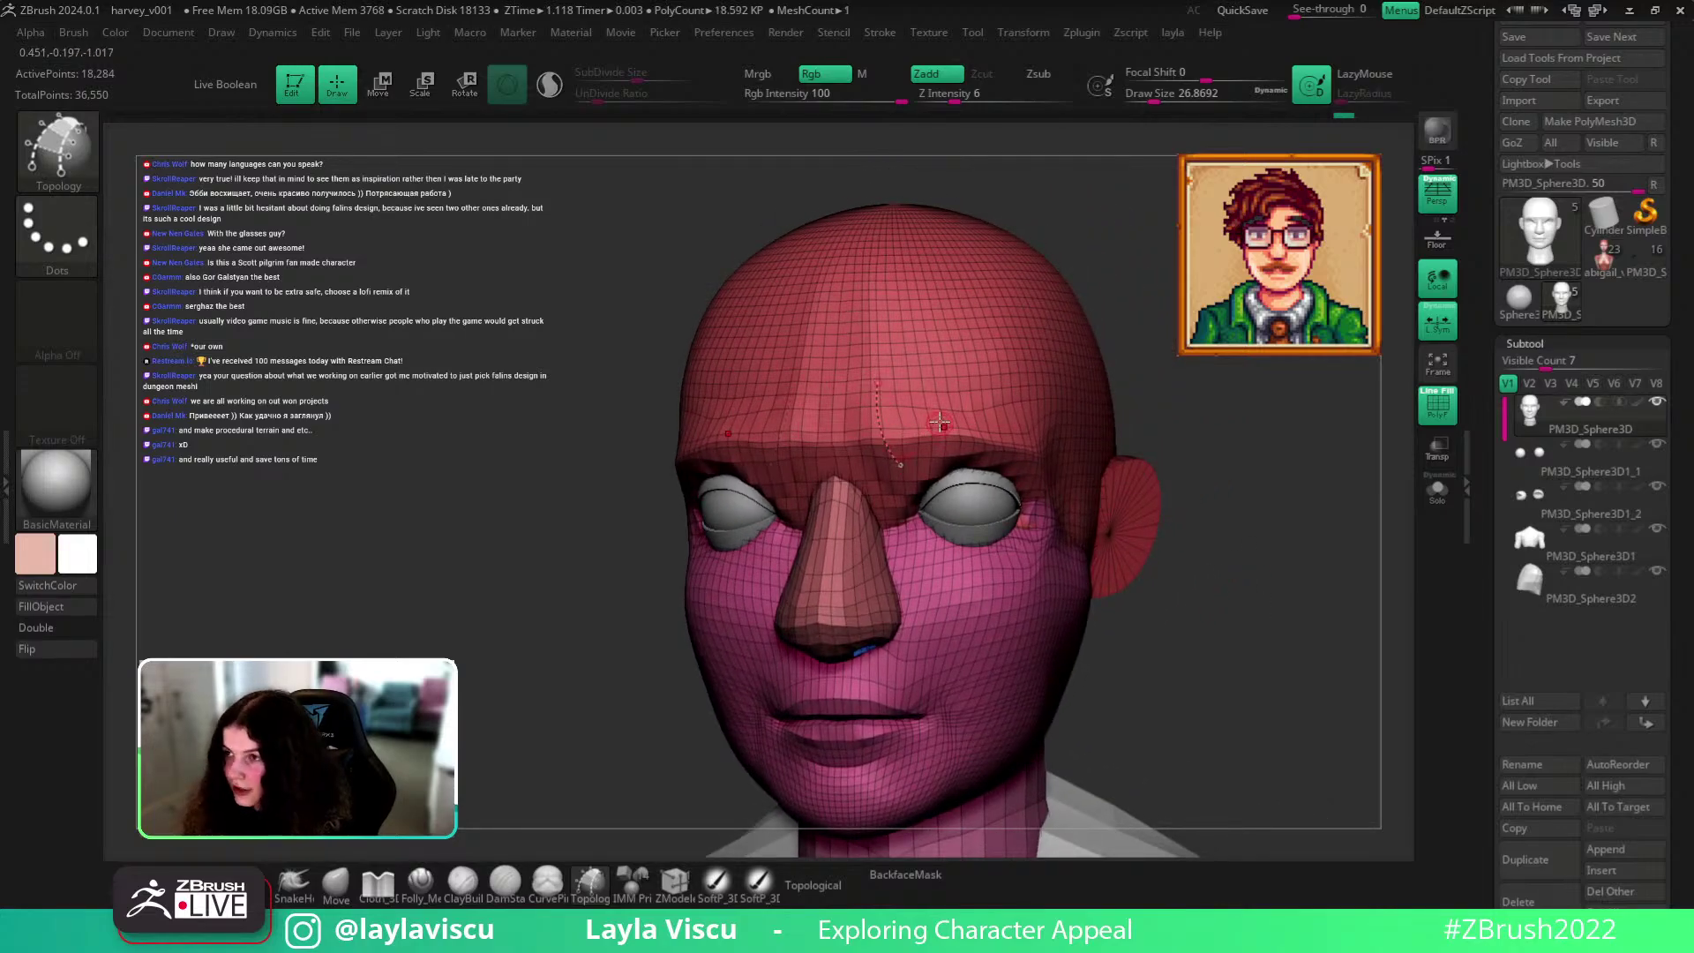
mouse_move(938, 396)
mouse_down()
mouse_move(959, 461)
mouse_move(980, 457)
mouse_up()
drag(1265, 583, 1103, 512)
mouse_move(1029, 394)
mouse_down()
mouse_move(1034, 474)
mouse_move(1117, 460)
mouse_up()
mouse_move(1232, 458)
mouse_down()
mouse_move(1221, 560)
mouse_move(1059, 494)
mouse_up()
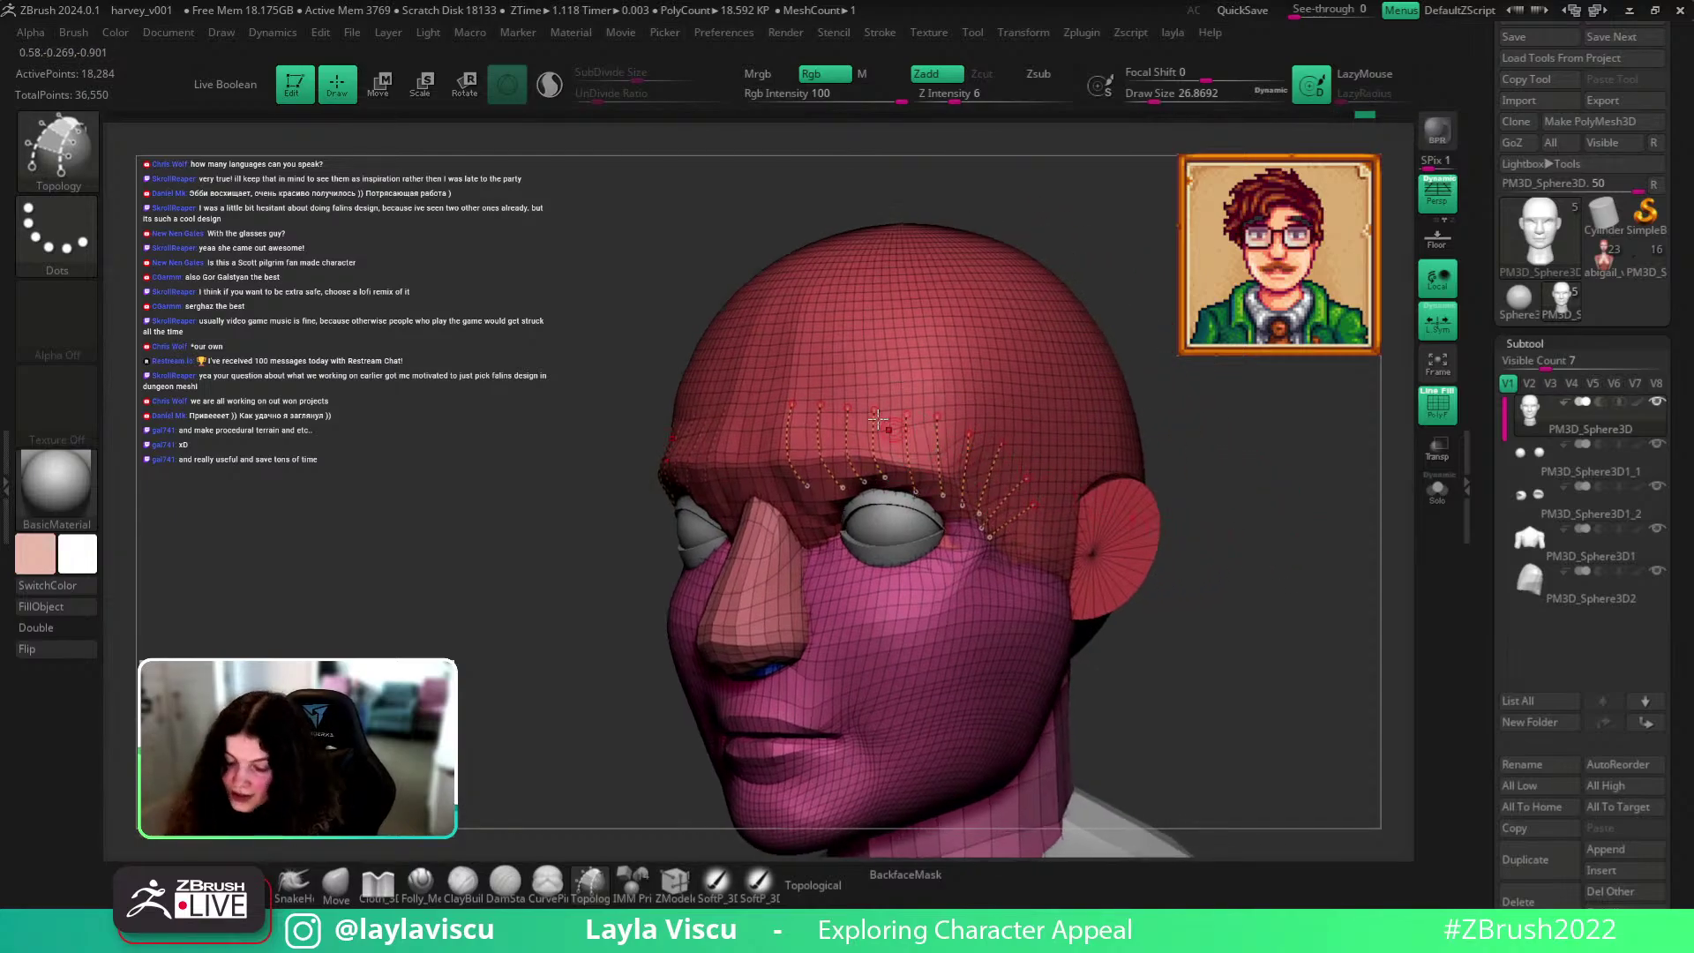
Connect the brow curves with lengthwise topology curves and generate the mirrored eyebrow strips from them.
drag(777, 405, 873, 413)
drag(1023, 520, 970, 436)
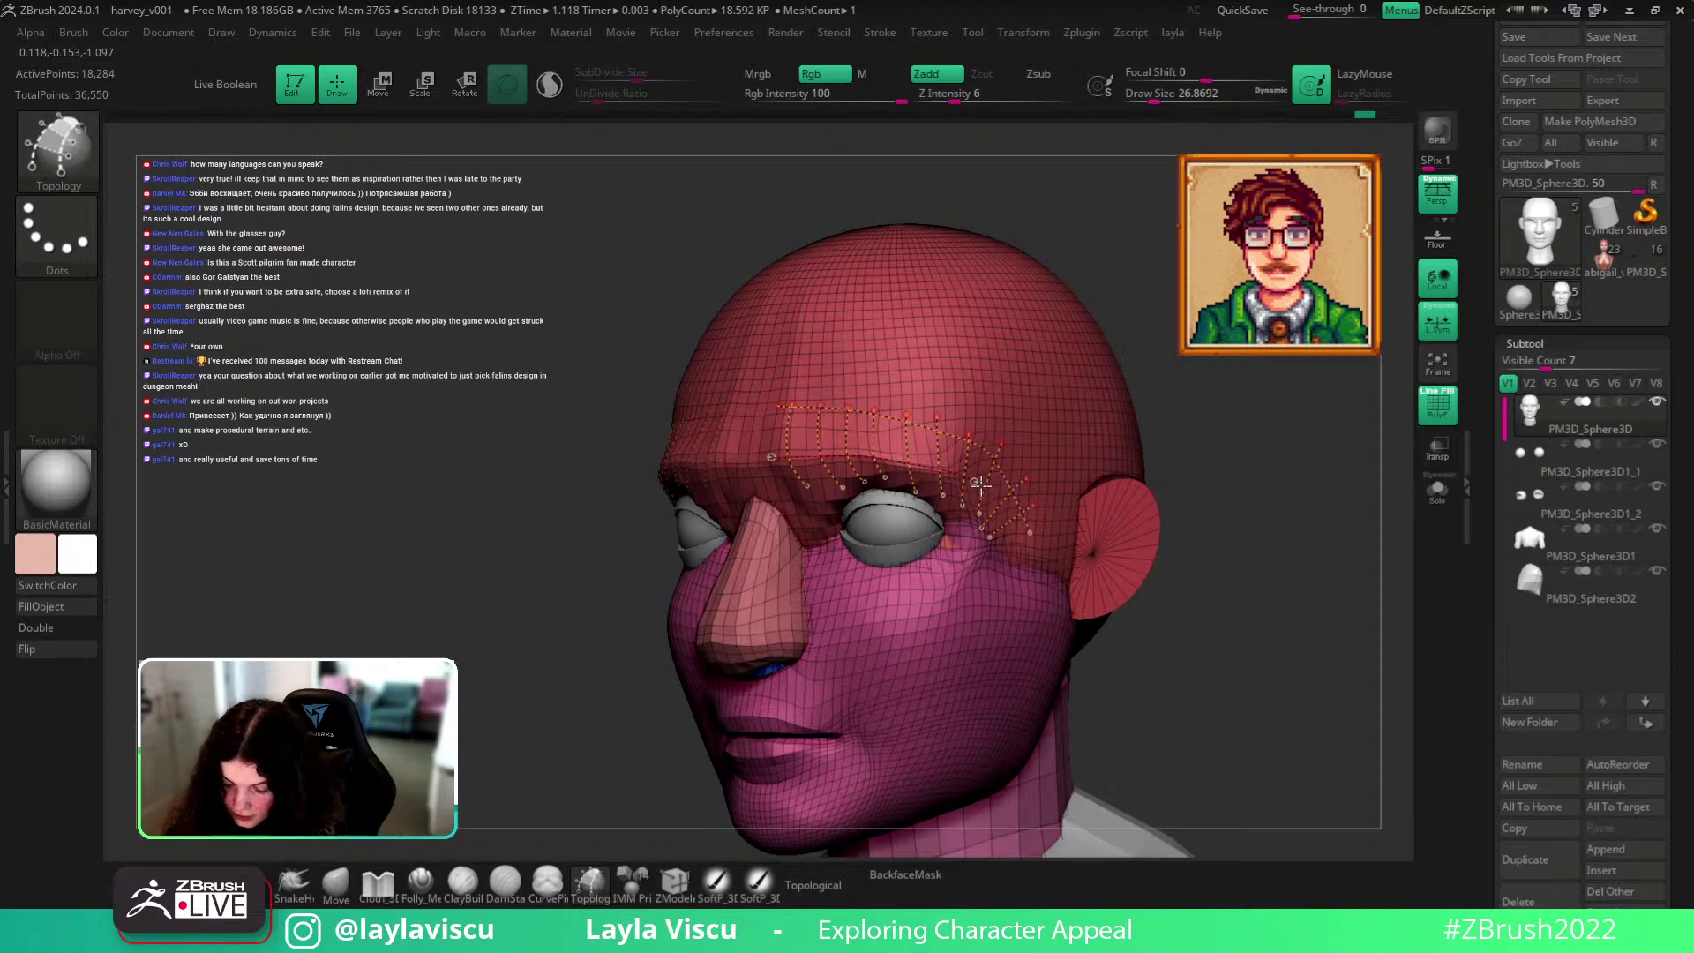
drag(1248, 521, 1113, 542)
alt+click(1015, 494)
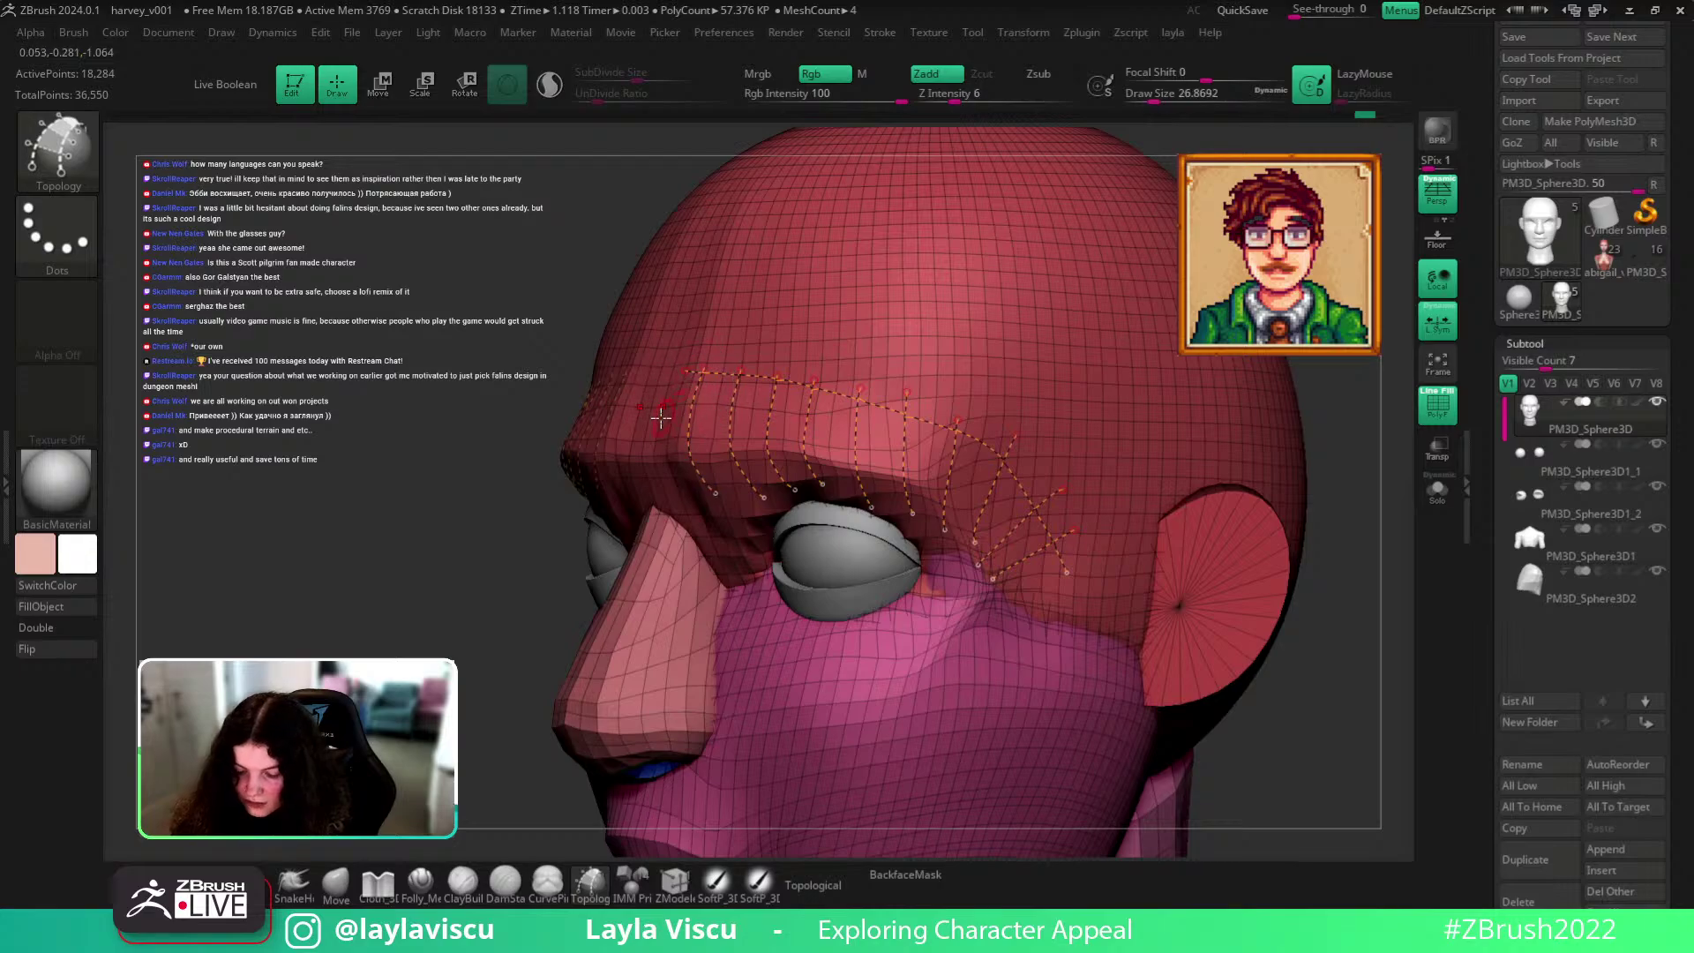
drag(1056, 574, 1015, 377)
key(shift+f)
click(1005, 382)
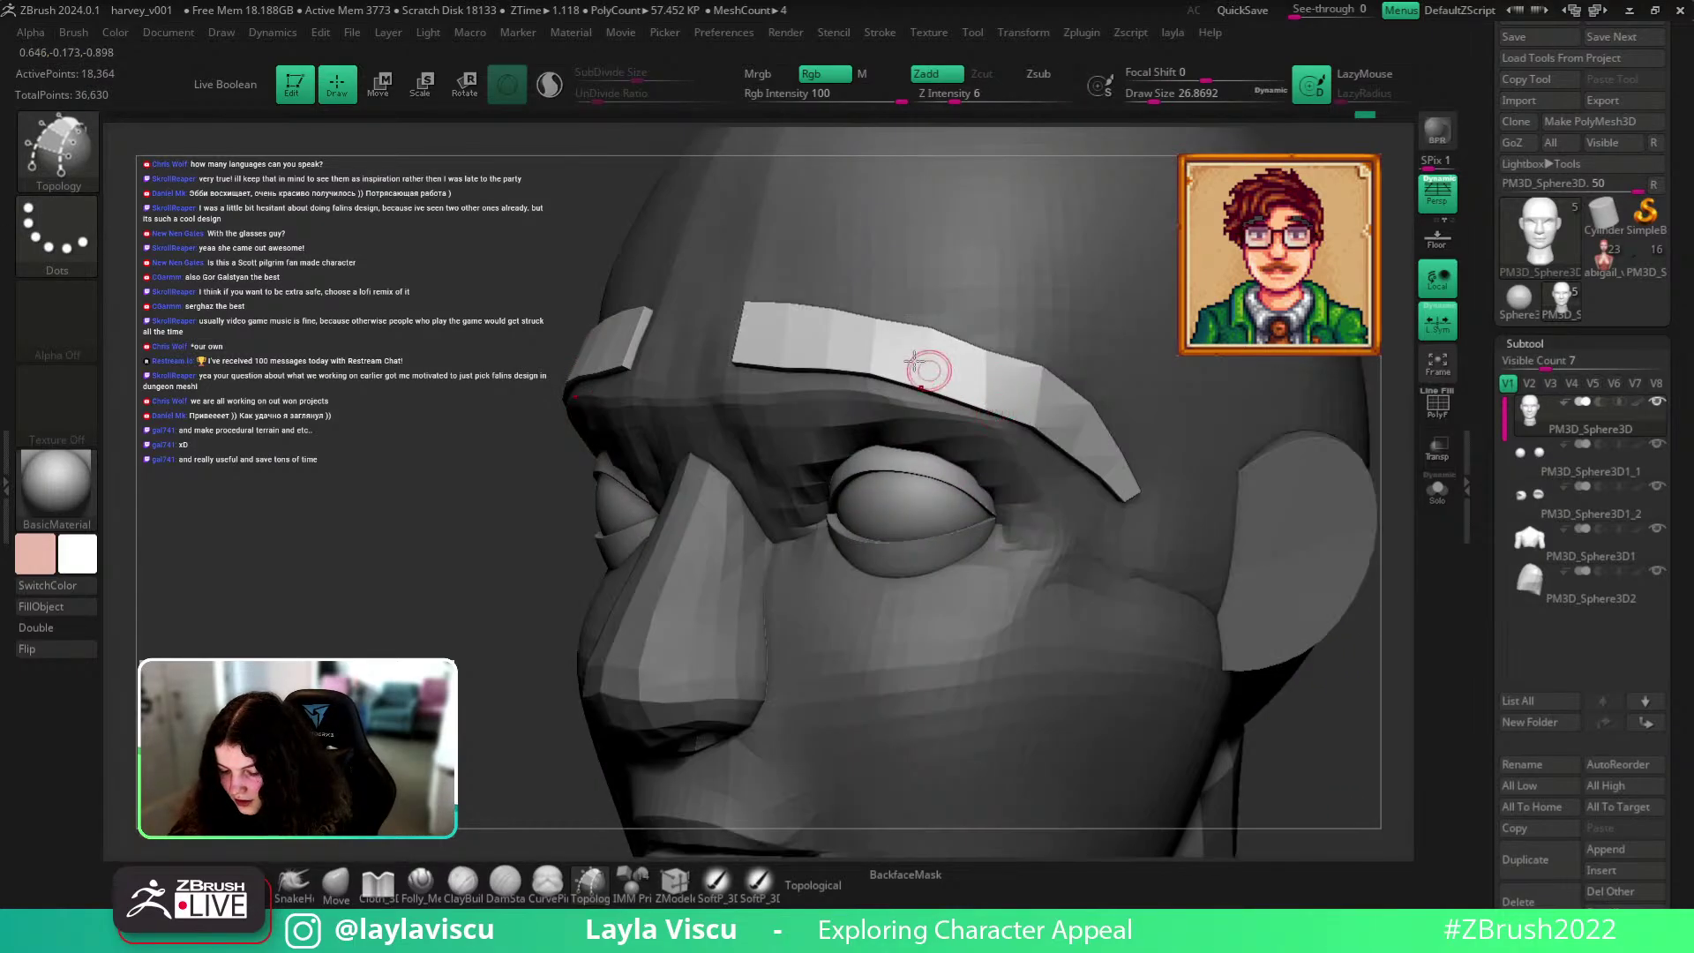
Isolate the new eyebrow strips and split them from the head into their own subtool.
ctrl+shift+click(875, 321)
ctrl+shift+click(875, 321)
ctrl+shift+click(813, 367)
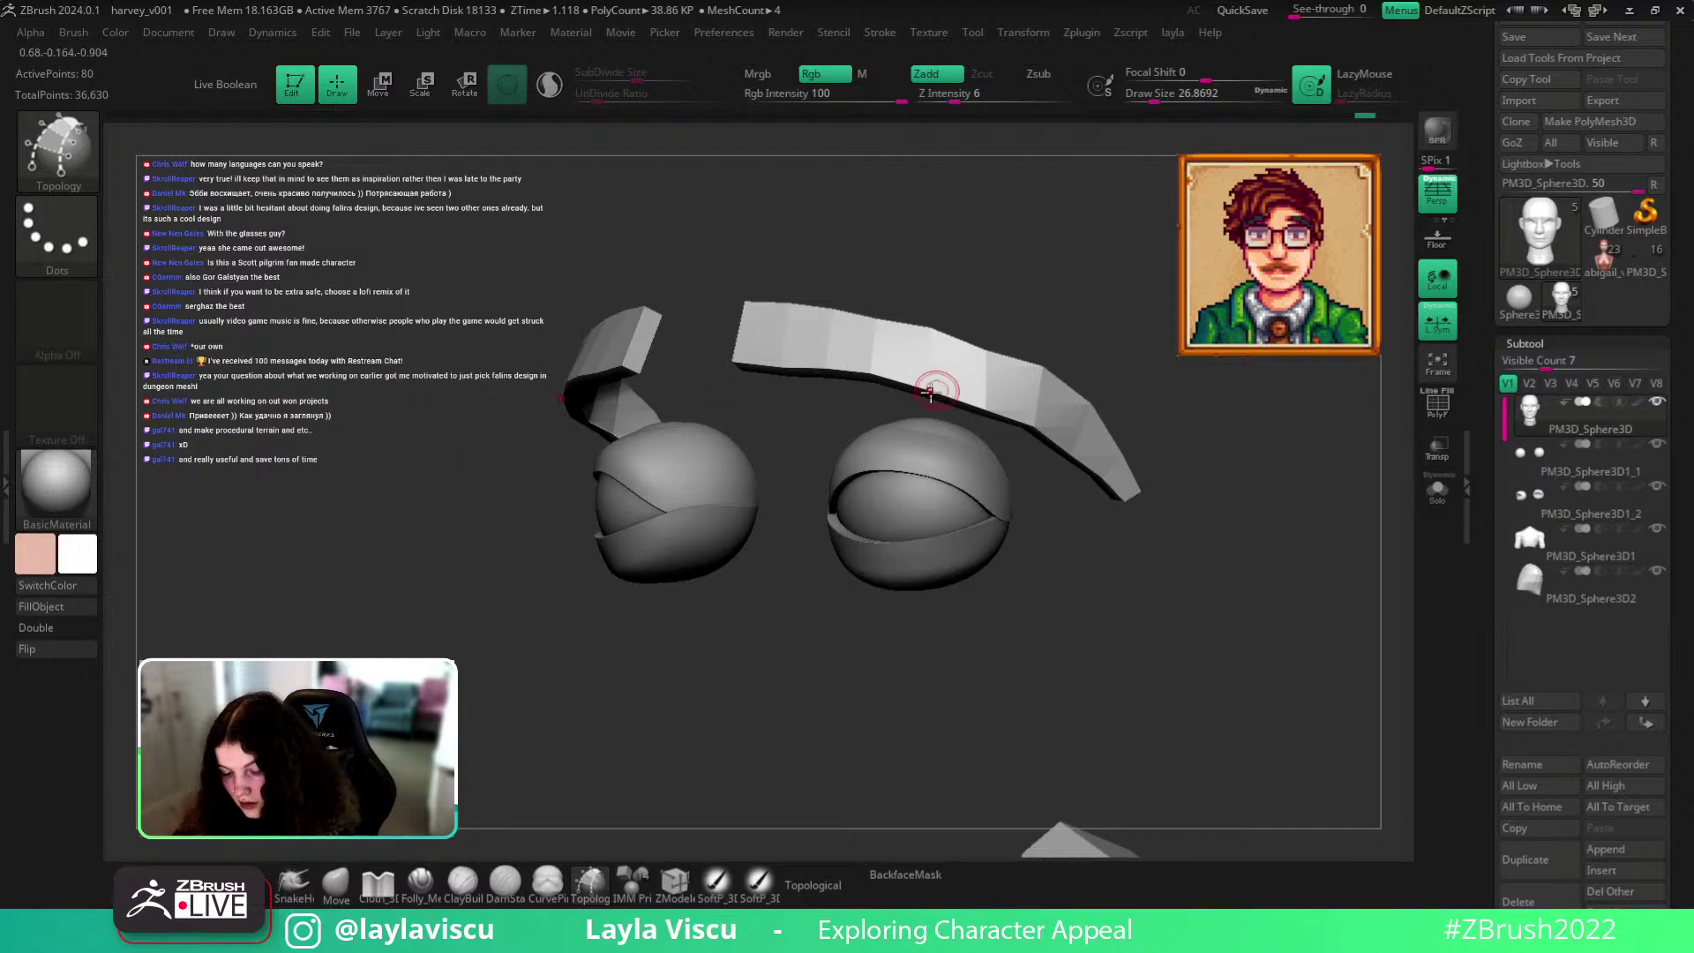
ctrl+shift+click(66, 154)
ctrl+shift+click(161, 240)
ctrl+shift+click(202, 519)
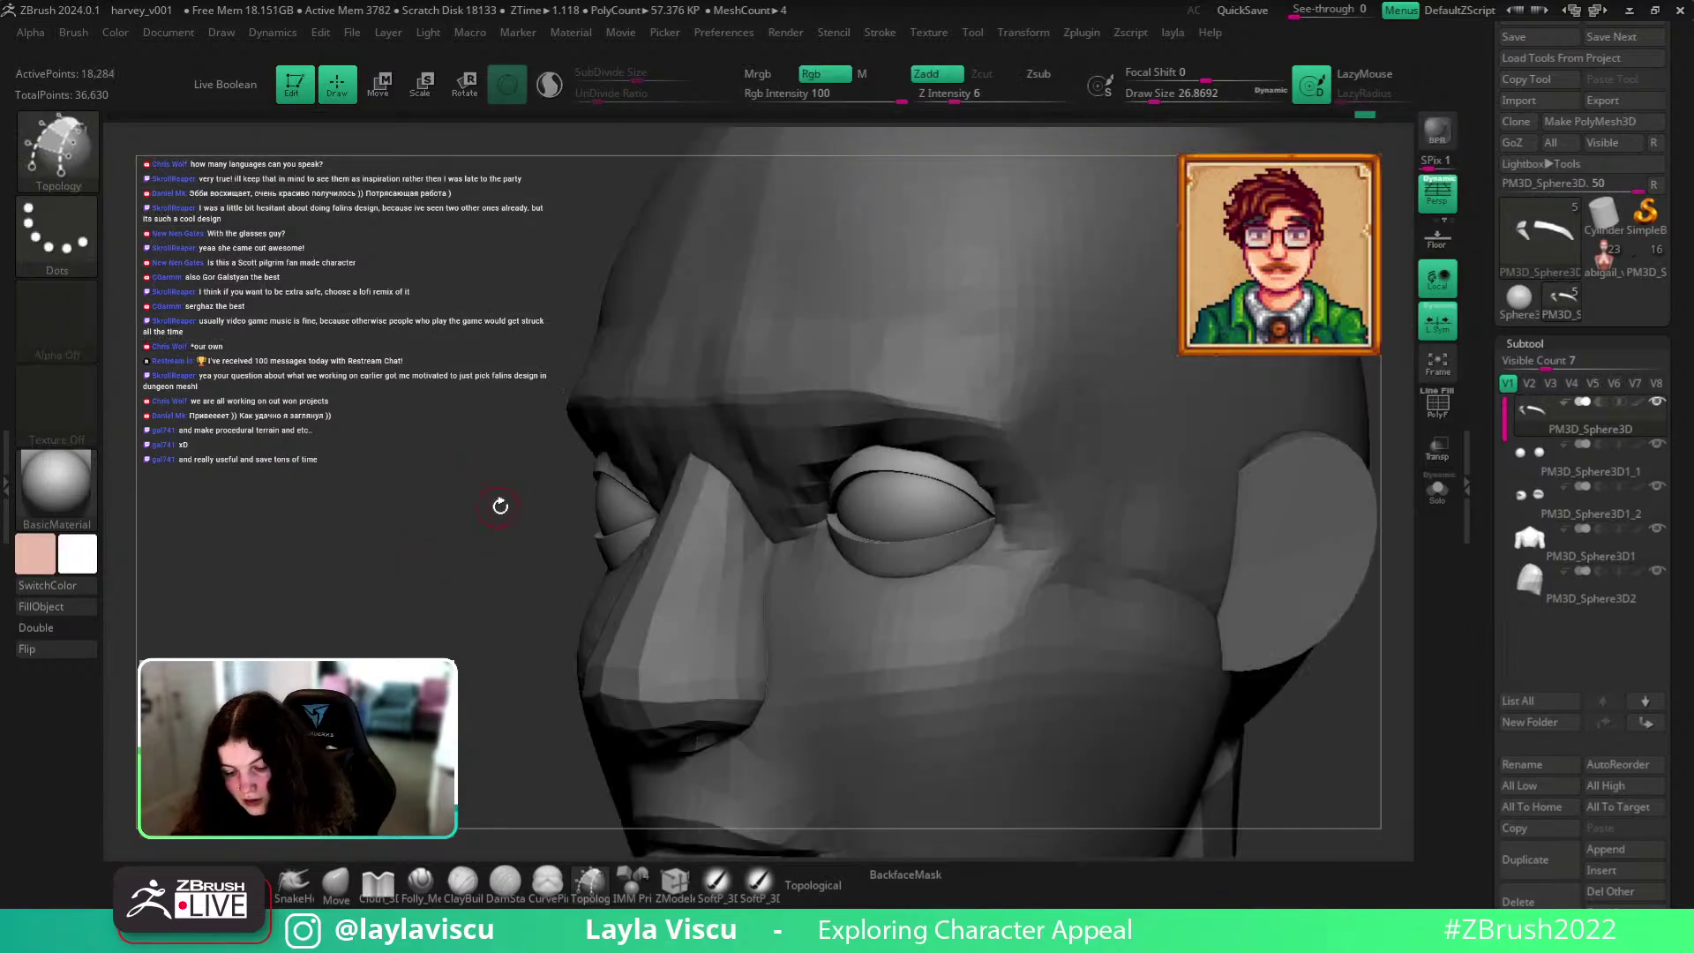
key(l)
click(467, 503)
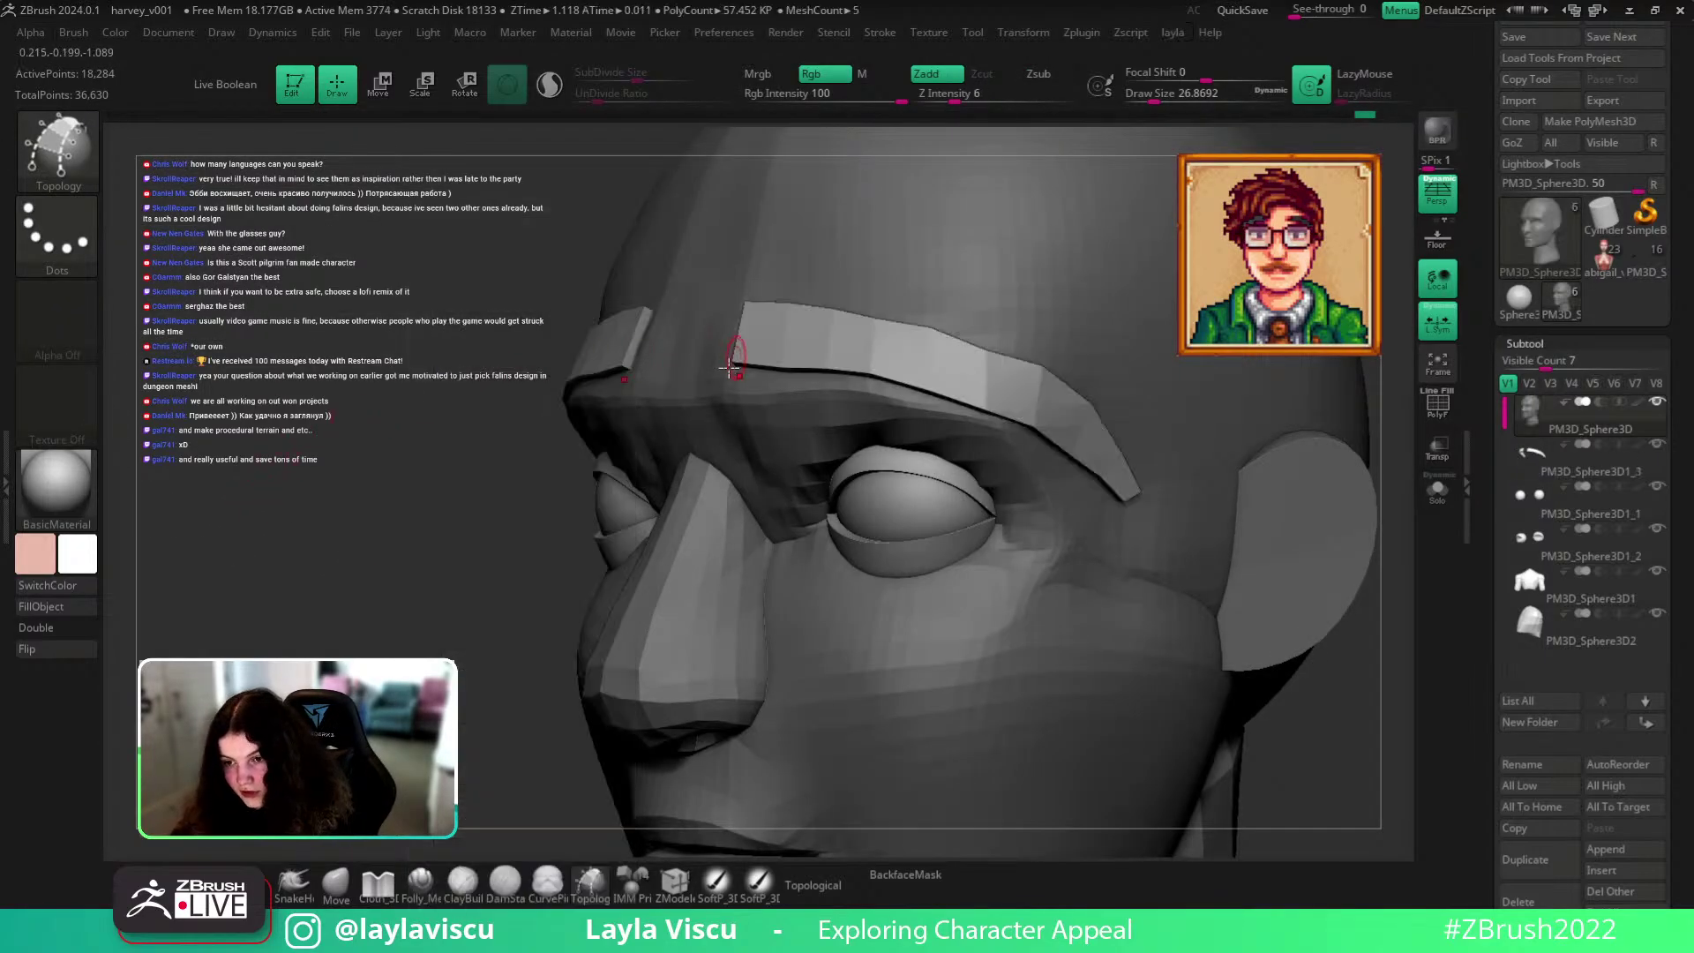
Select the eyebrow subtool and reshape the outer ends of the eyebrows with the Move brush.
key(f)
drag(1103, 503, 898, 398)
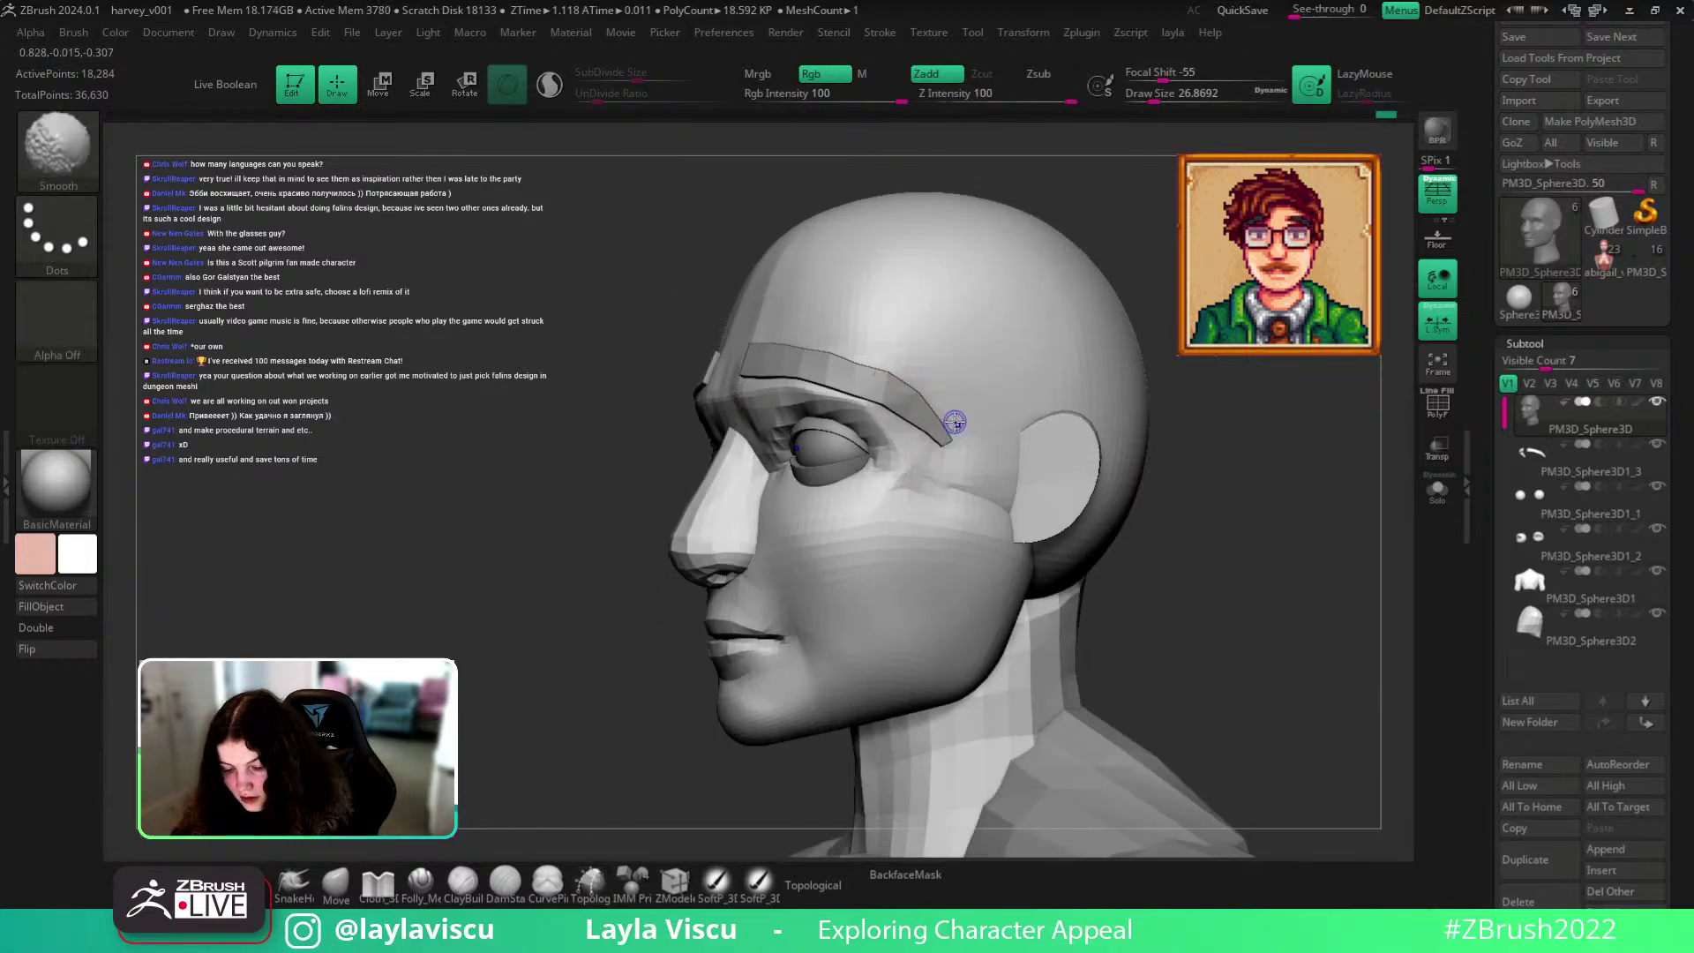
key(shift+f)
click(1575, 463)
key(shift+f)
key(s)
mouse_move(917, 422)
mouse_down()
mouse_move(951, 421)
mouse_move(851, 441)
mouse_up()
key(b)
key(m)
key(v)
key(s)
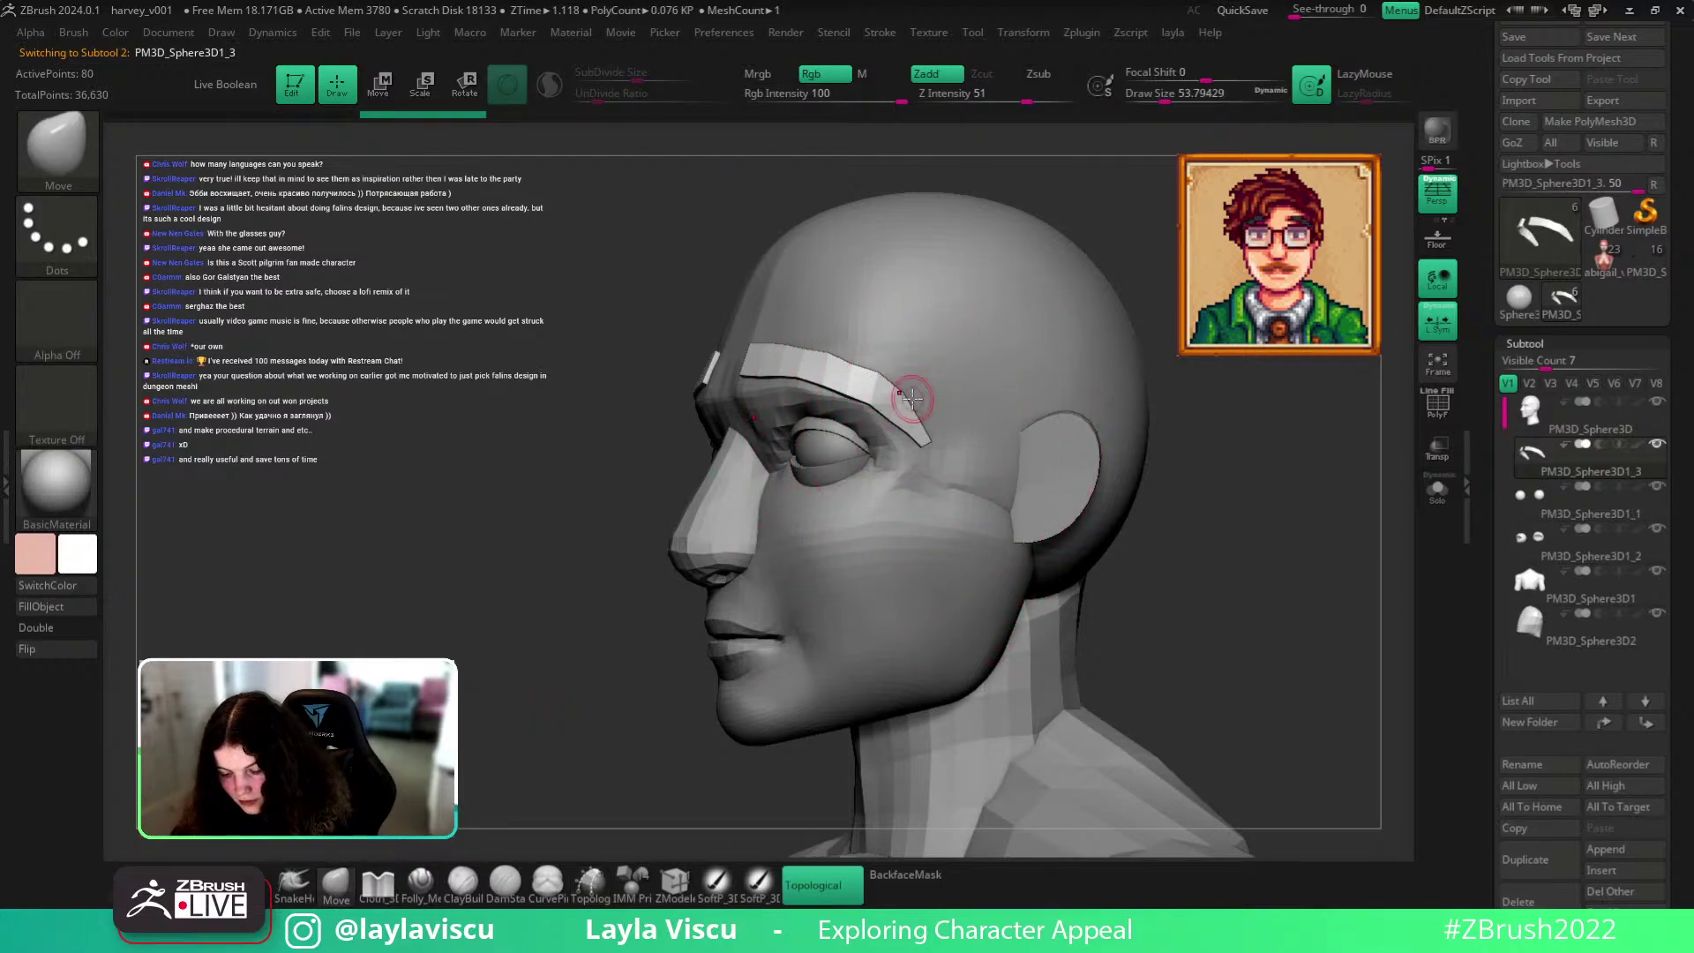
key(bracketright)
shift+drag(1225, 624, 1097, 524)
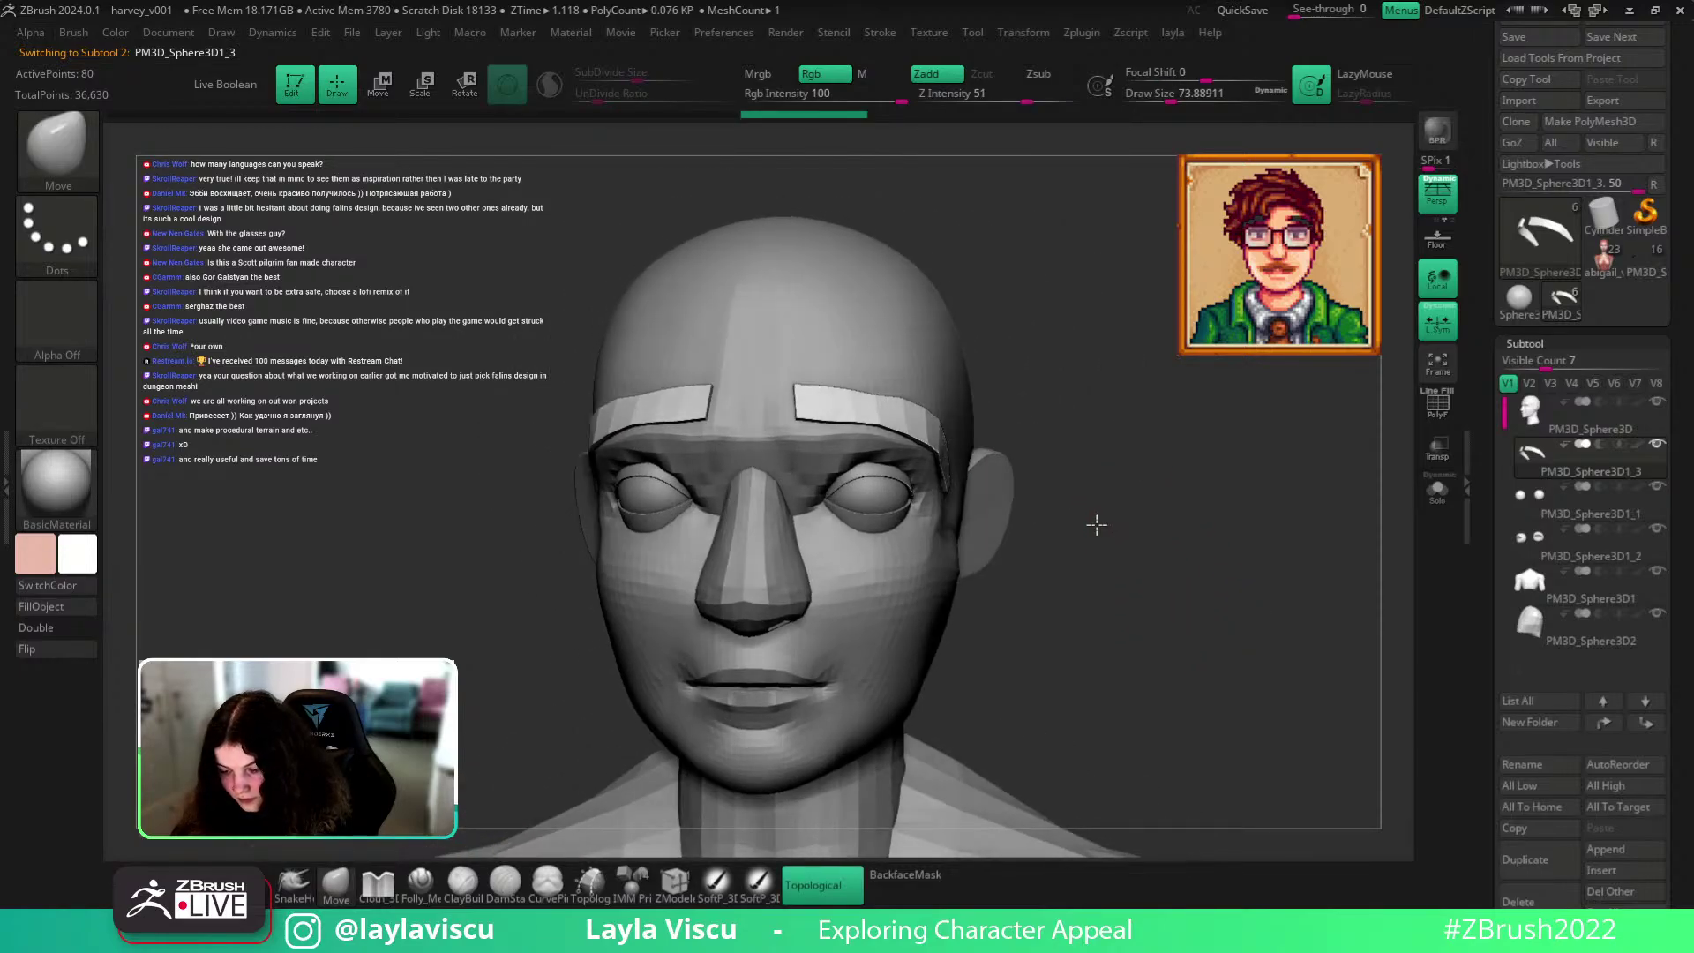
Reshape the inner ends of the eyebrow strips with the Move brush and turn on polyframe display.
key(bracketright)
drag(806, 407, 823, 408)
mouse_move(1116, 497)
mouse_down()
mouse_move(927, 487)
mouse_move(969, 469)
mouse_move(952, 453)
mouse_up()
key(s)
key(s)
key(shift+f)
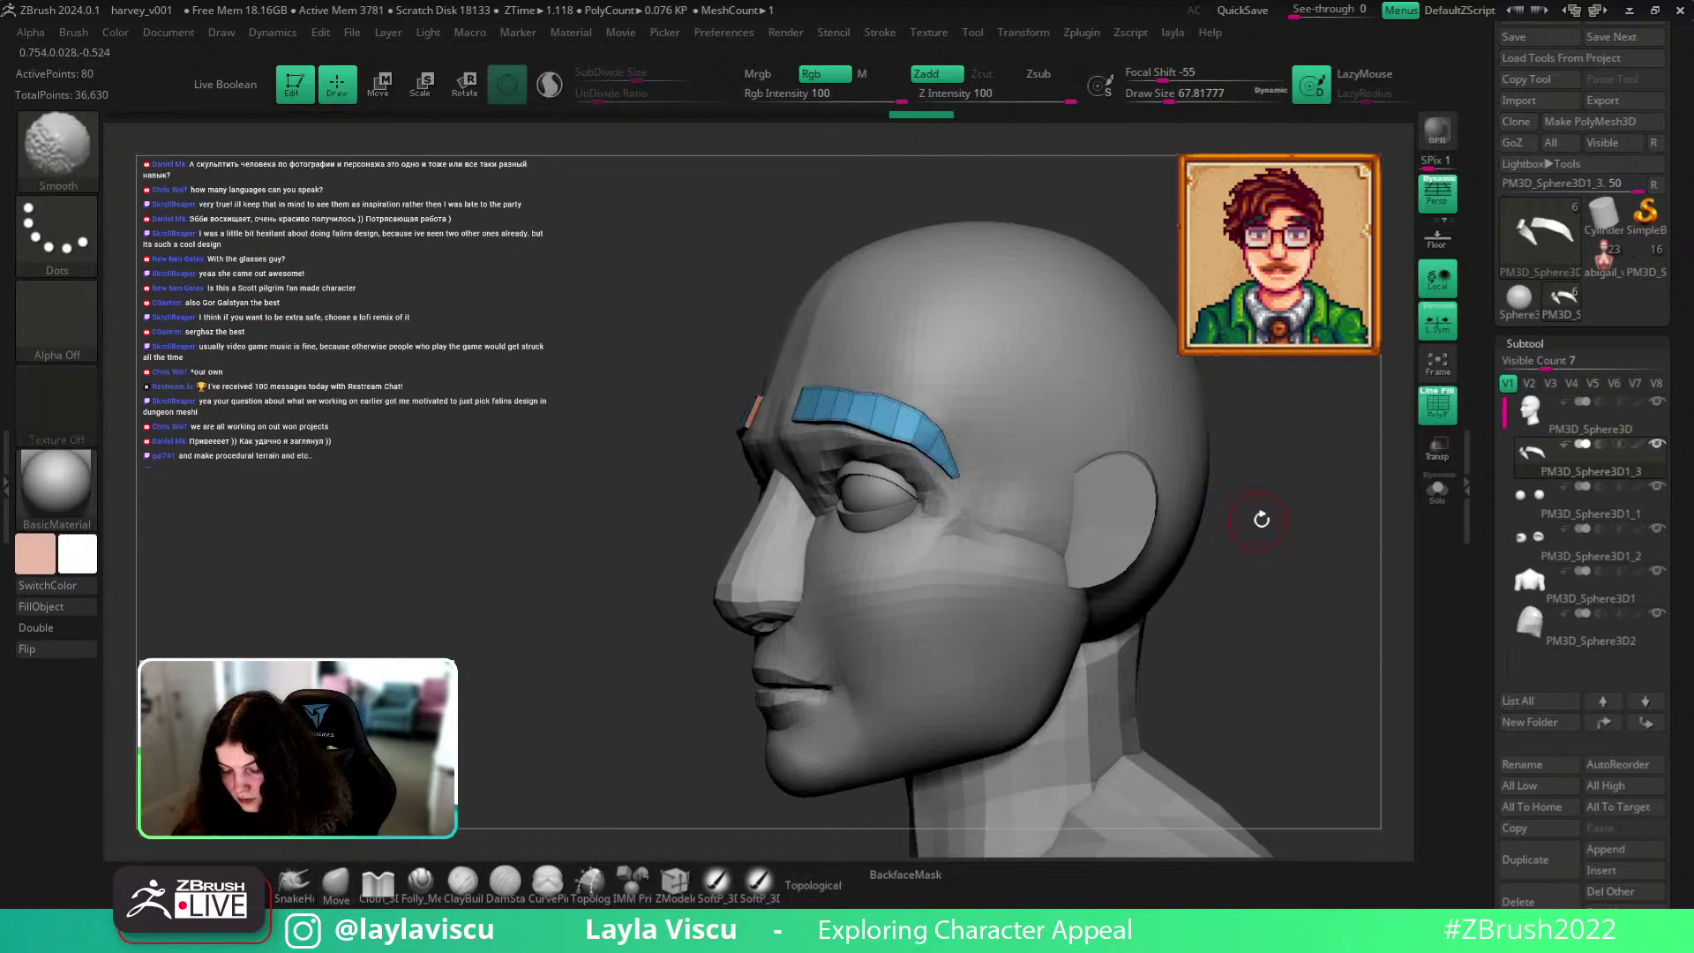
drag(1259, 518, 823, 394)
drag(1178, 427, 873, 421)
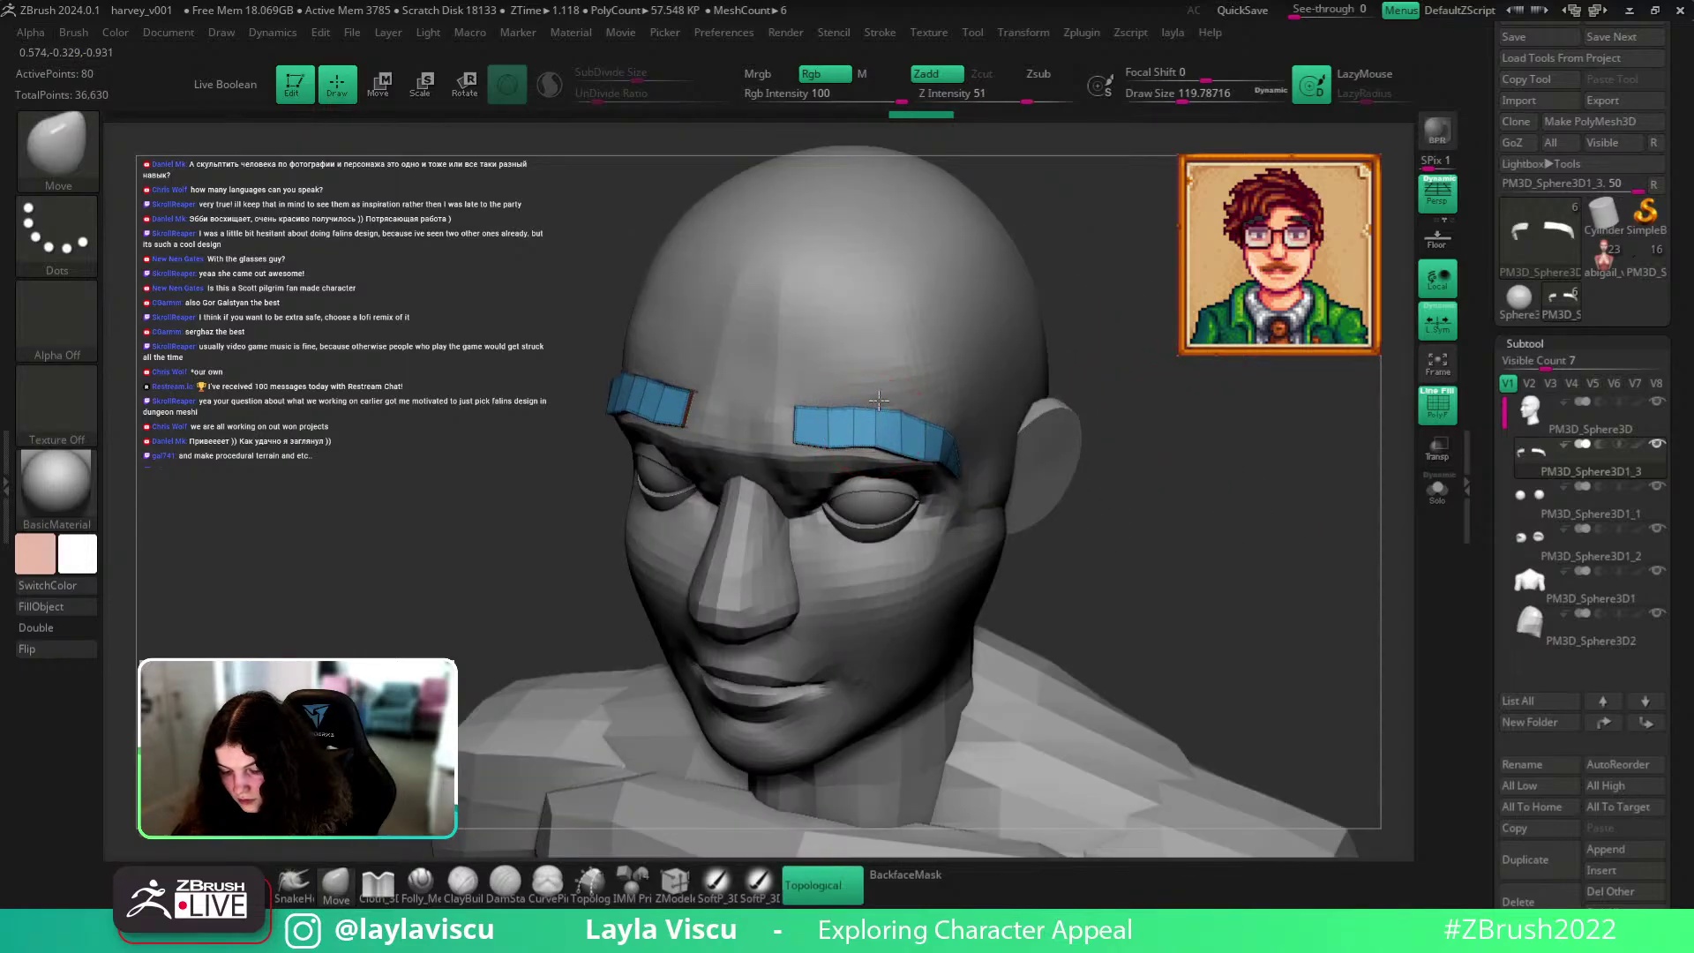
Adjust the middle of the eyebrow strips with a smaller Move brush of about 51, and turn off polyframe.
key(bracketleft)
key(bracketleft)
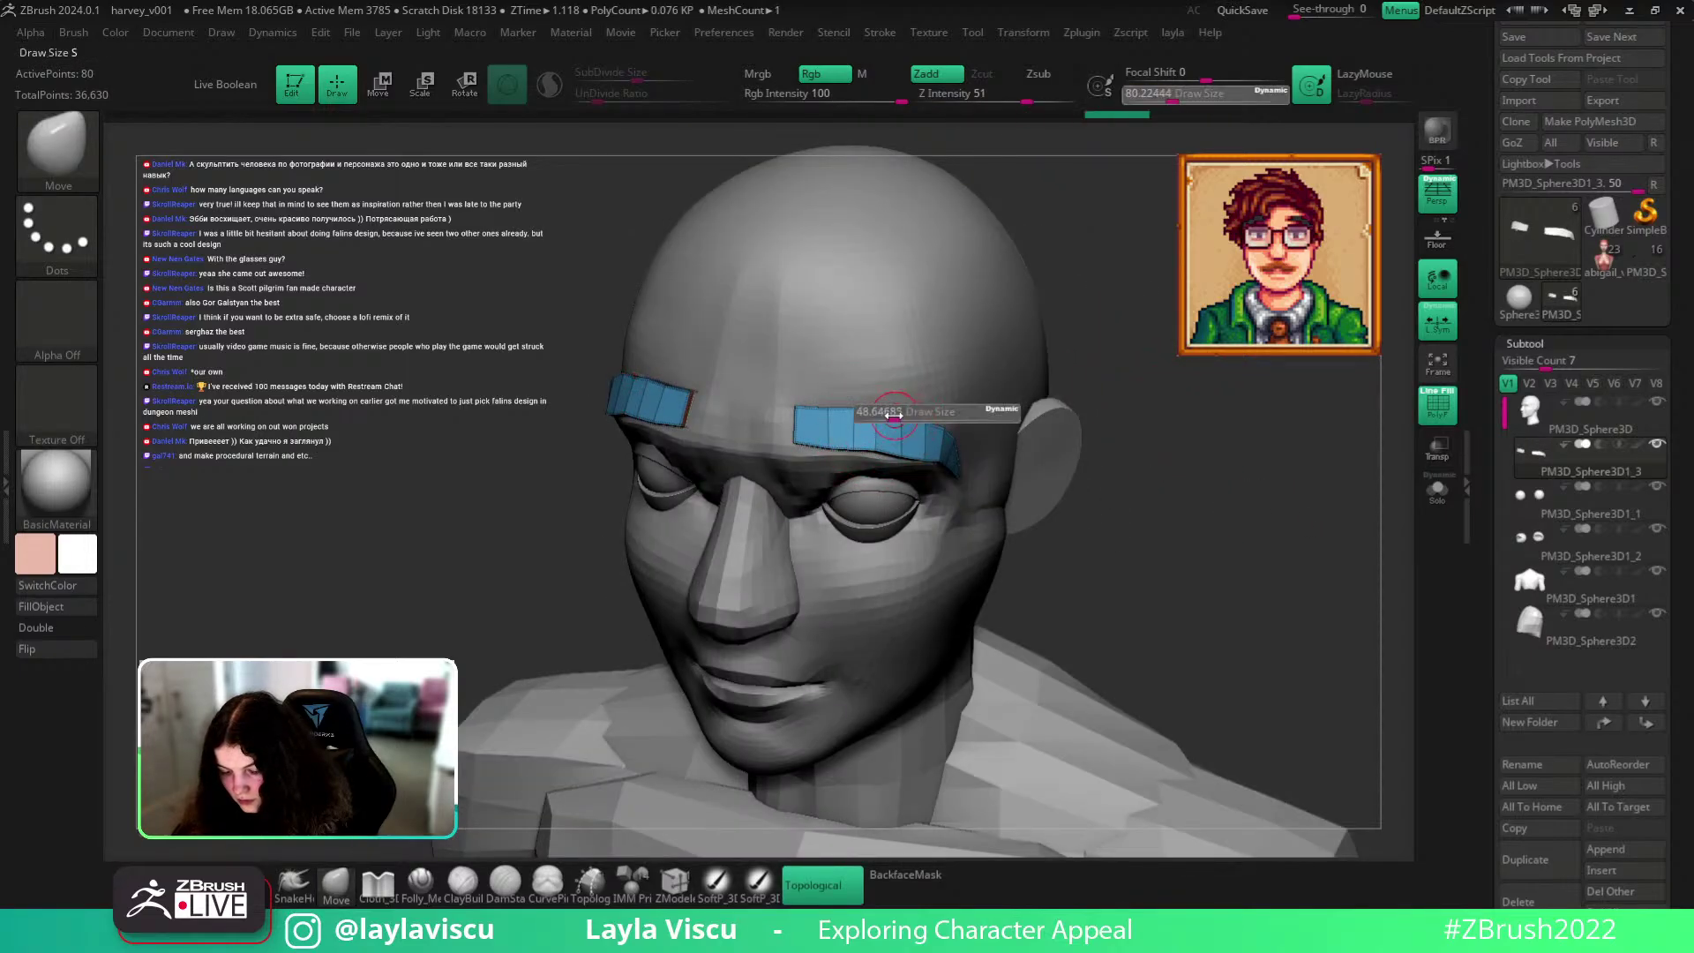
drag(1094, 477, 1130, 490)
ctrl+right_drag(1119, 506, 1050, 506)
key(shift+f)
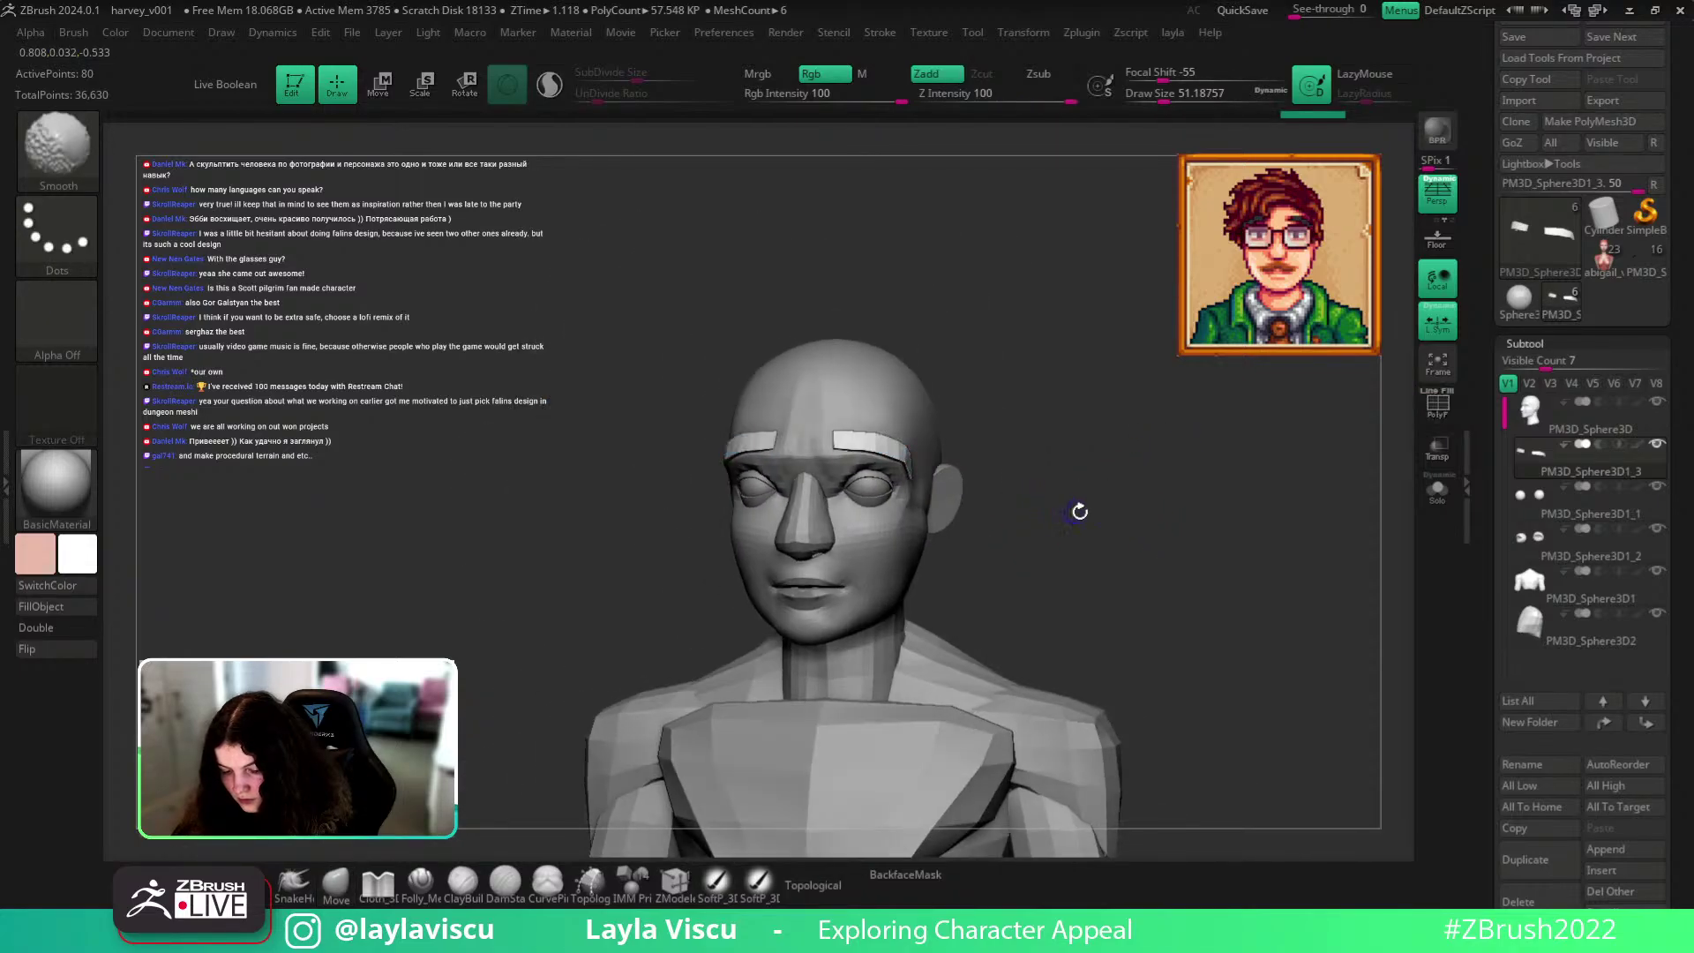
Fit the outer tails of the eyebrows around the temples with the Move brush, enlarging it to about 154.
shift+drag(1078, 511, 1088, 533)
mouse_move(1089, 533)
ctrl+right_down()
mouse_move(911, 518)
mouse_move(988, 529)
ctrl+right_up()
drag(1270, 530, 1155, 468)
key(s)
click(968, 490)
drag(977, 499, 995, 500)
drag(956, 516, 991, 458)
mouse_move(991, 441)
right_down()
mouse_move(1123, 462)
mouse_move(1108, 525)
right_up()
mouse_move(1108, 525)
mouse_down()
mouse_move(1011, 499)
mouse_move(973, 461)
mouse_move(1120, 538)
mouse_up()
key(s)
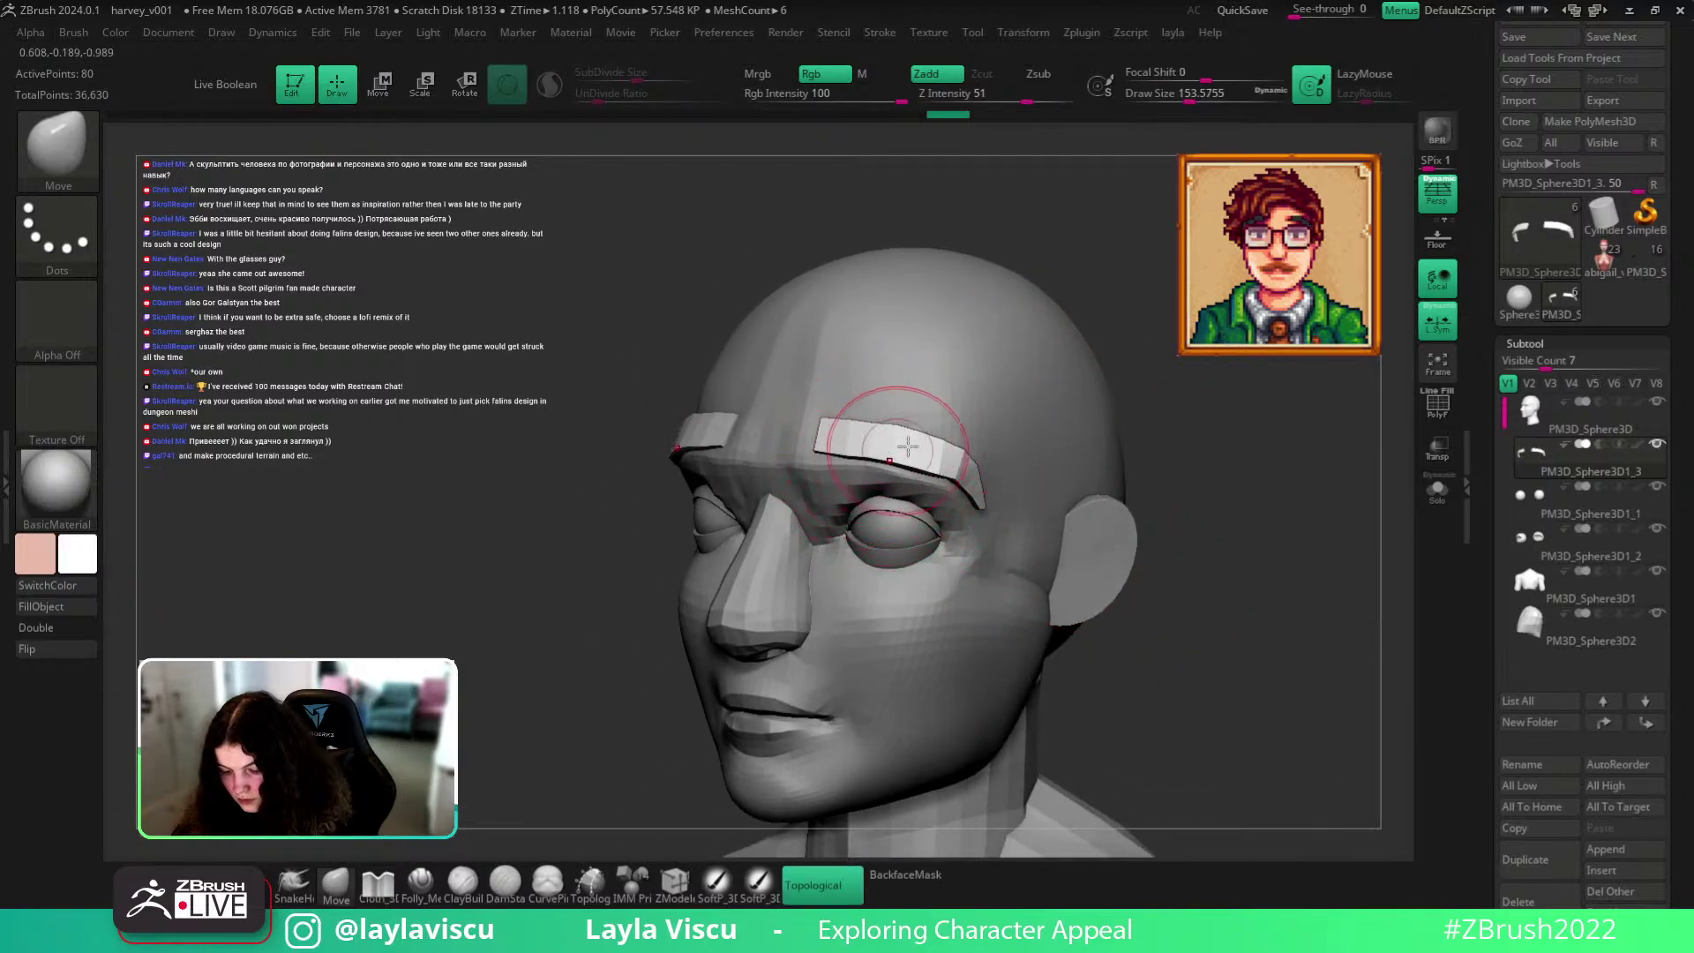
Refine the arch and lower edge of the eyebrows from three-quarter views, varying the Move brush size.
drag(1211, 497, 1217, 521)
drag(1130, 473, 1113, 414)
key(s)
click(897, 481)
drag(941, 512, 927, 518)
drag(1094, 544, 1105, 620)
mouse_move(1105, 619)
shift+mouse_down()
mouse_move(1146, 660)
mouse_move(1075, 632)
shift+mouse_up()
key(s)
click(918, 535)
key(s)
click(905, 499)
drag(1199, 552, 1143, 540)
key(bracketright)
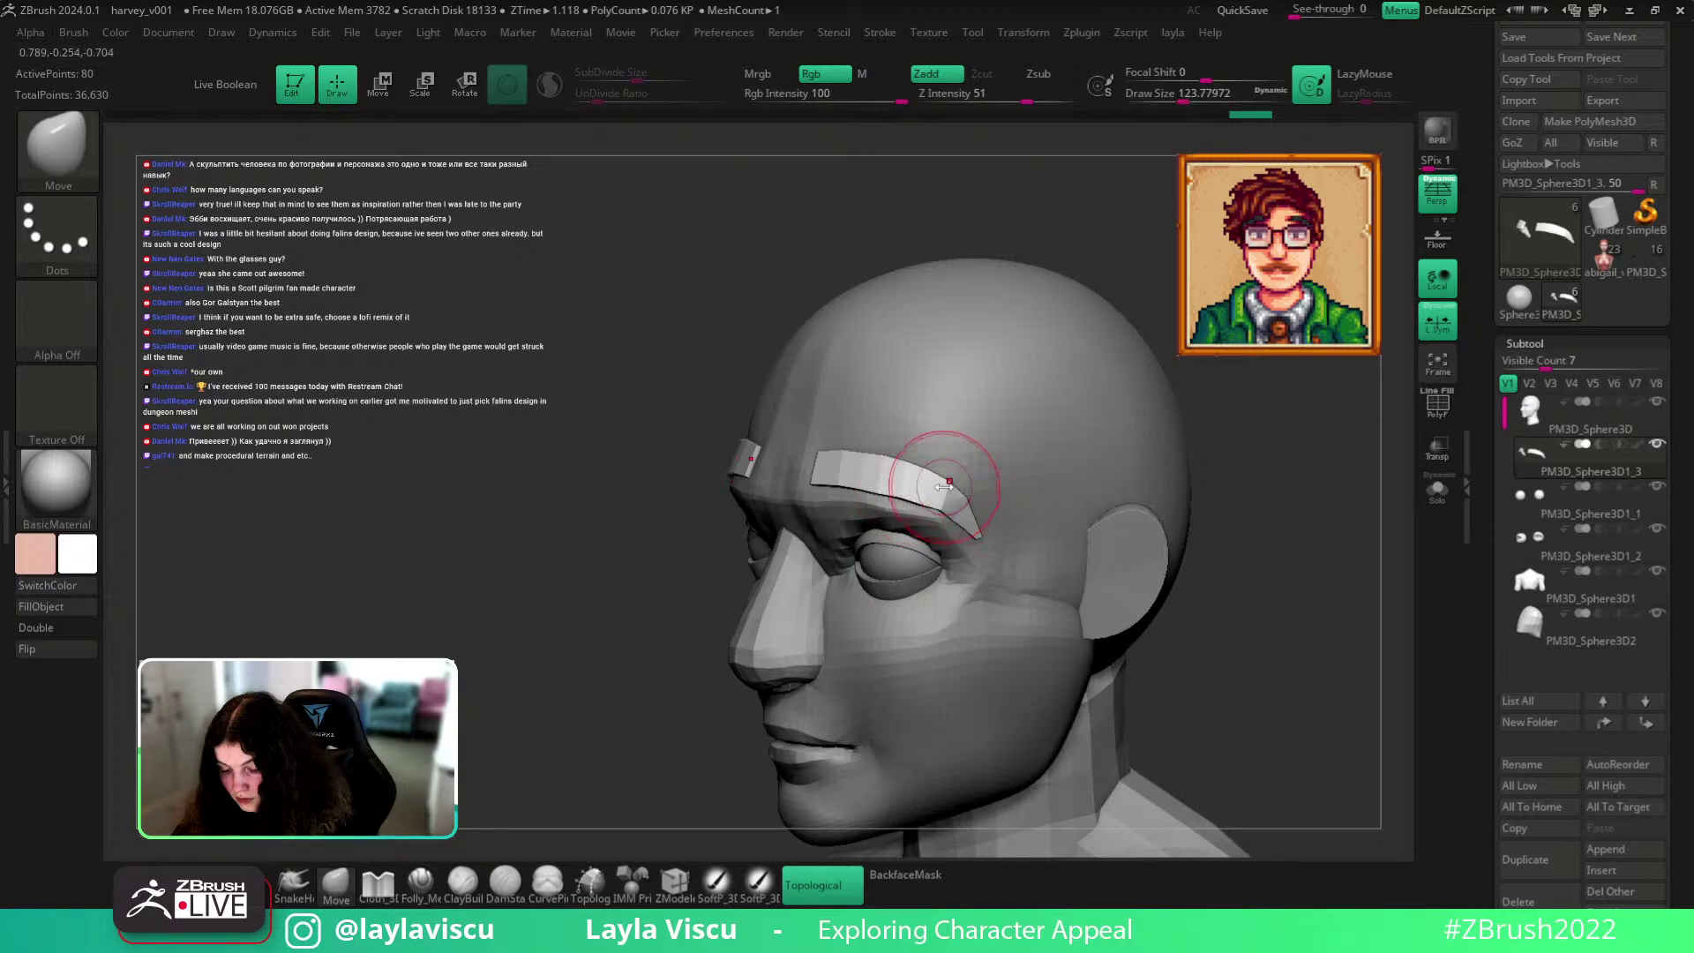
Pull the eyebrow tails into a steeper bend beside the outer eye corners with the Move brush.
drag(1253, 516, 1194, 477)
drag(1163, 500, 1166, 607)
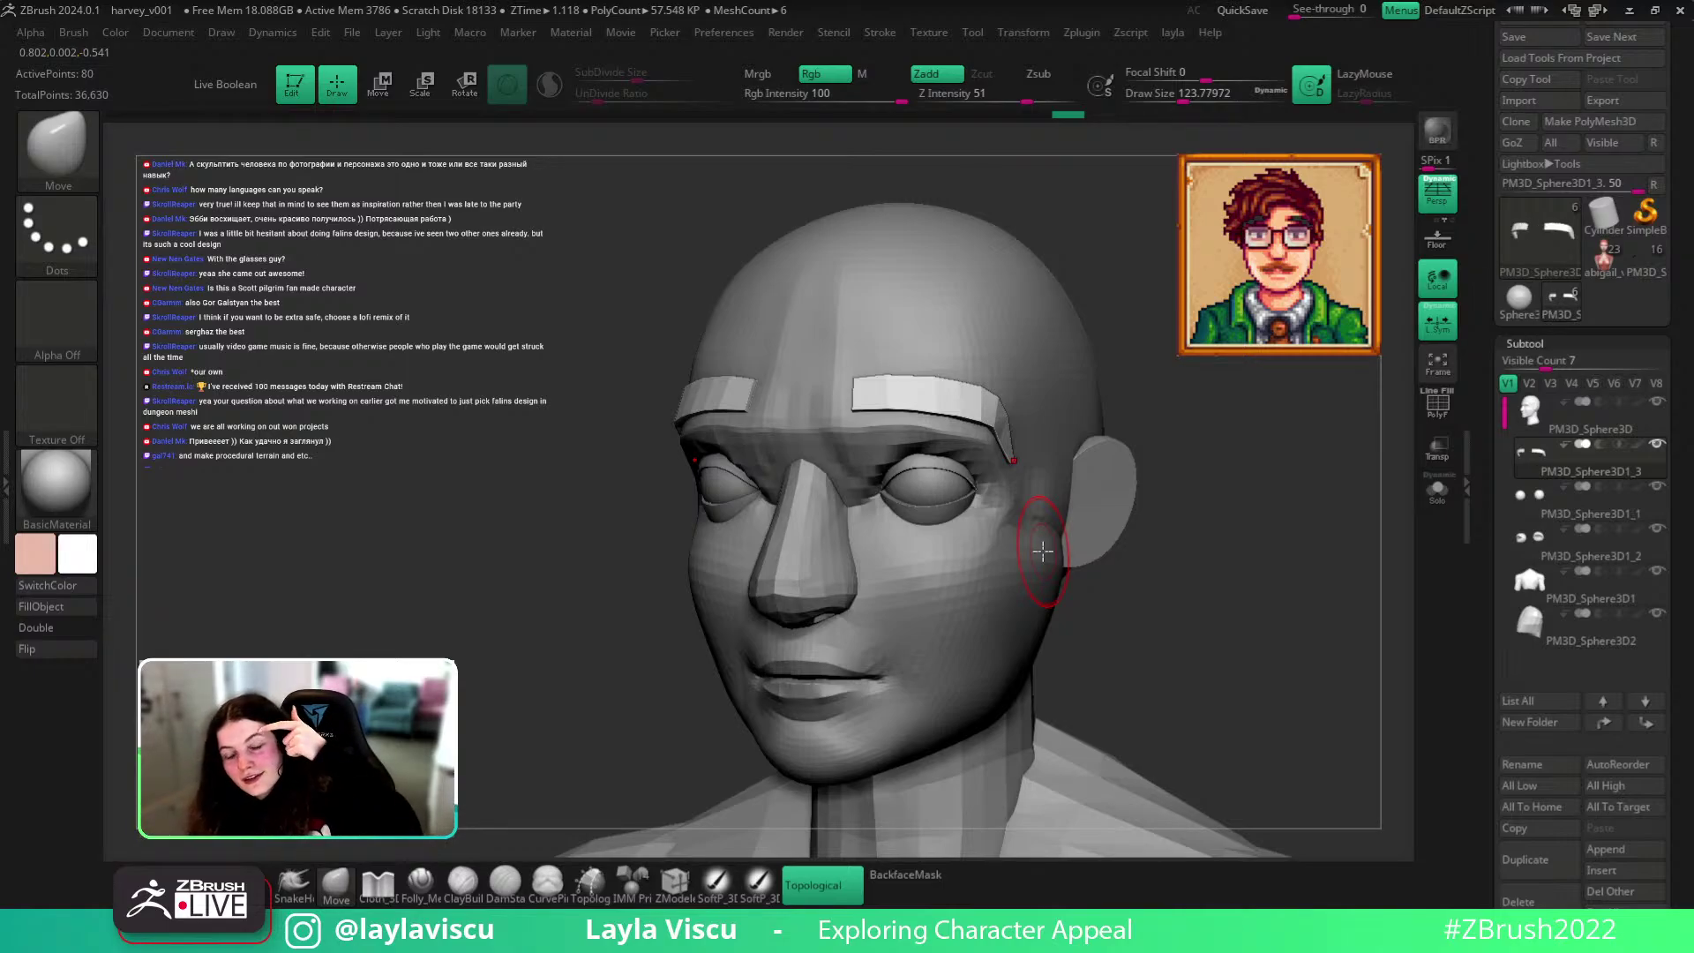
drag(1110, 595, 1128, 580)
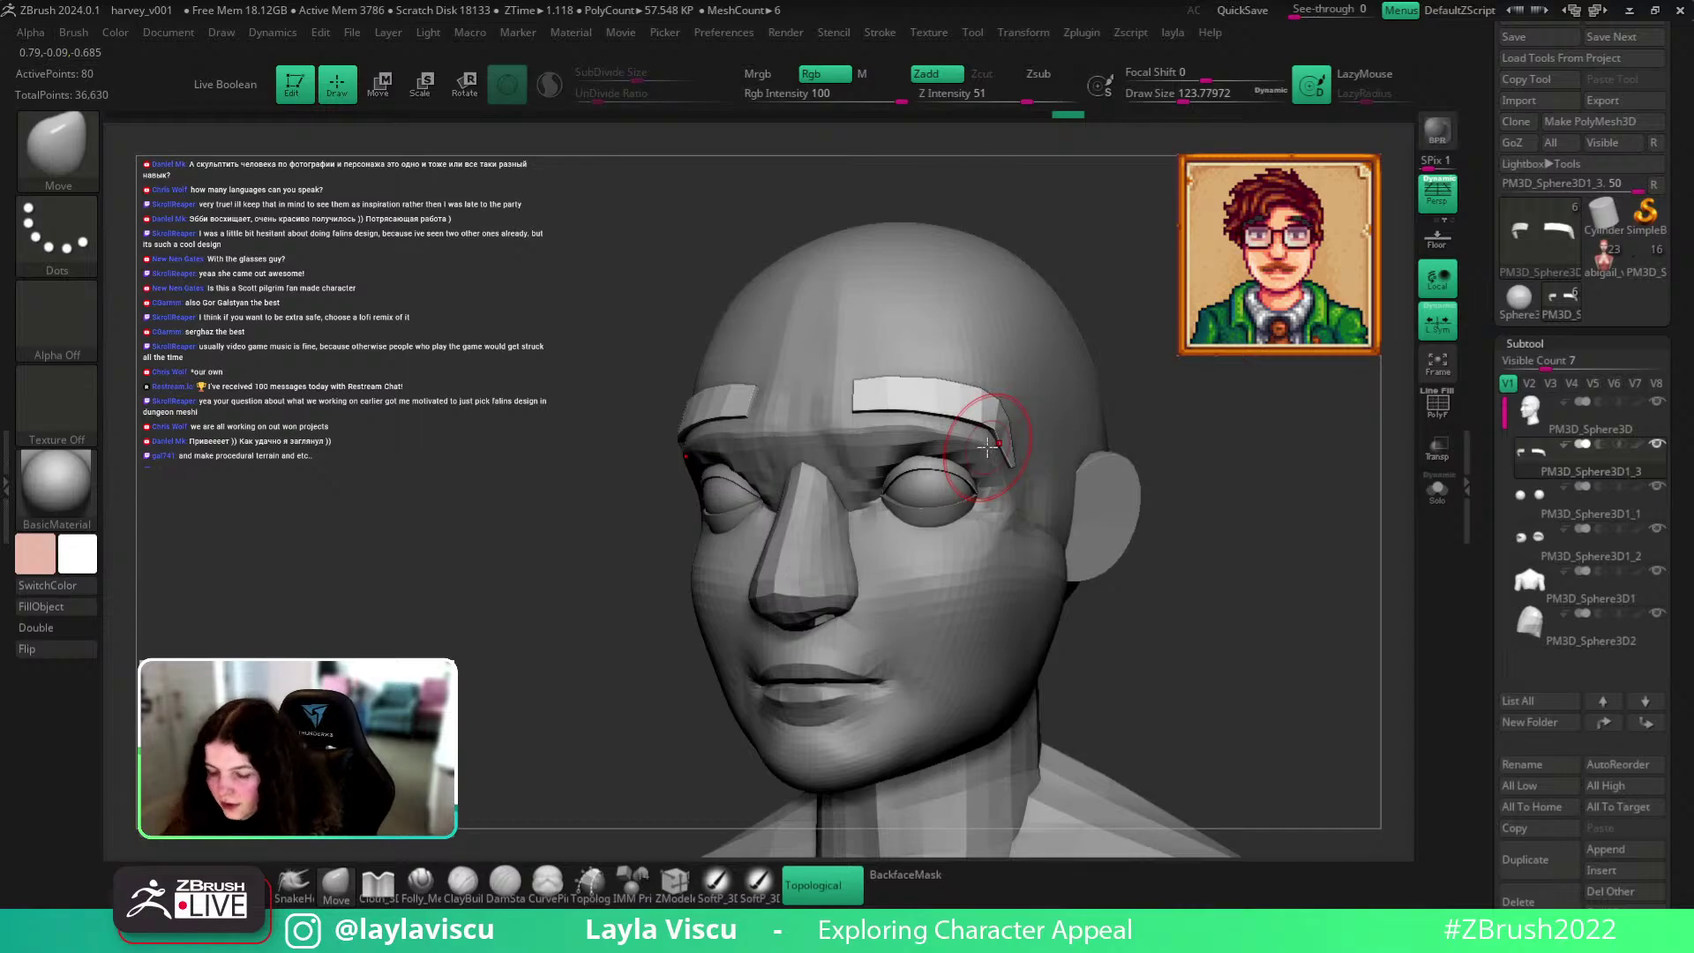
drag(1292, 520, 1205, 454)
drag(1023, 452, 1036, 453)
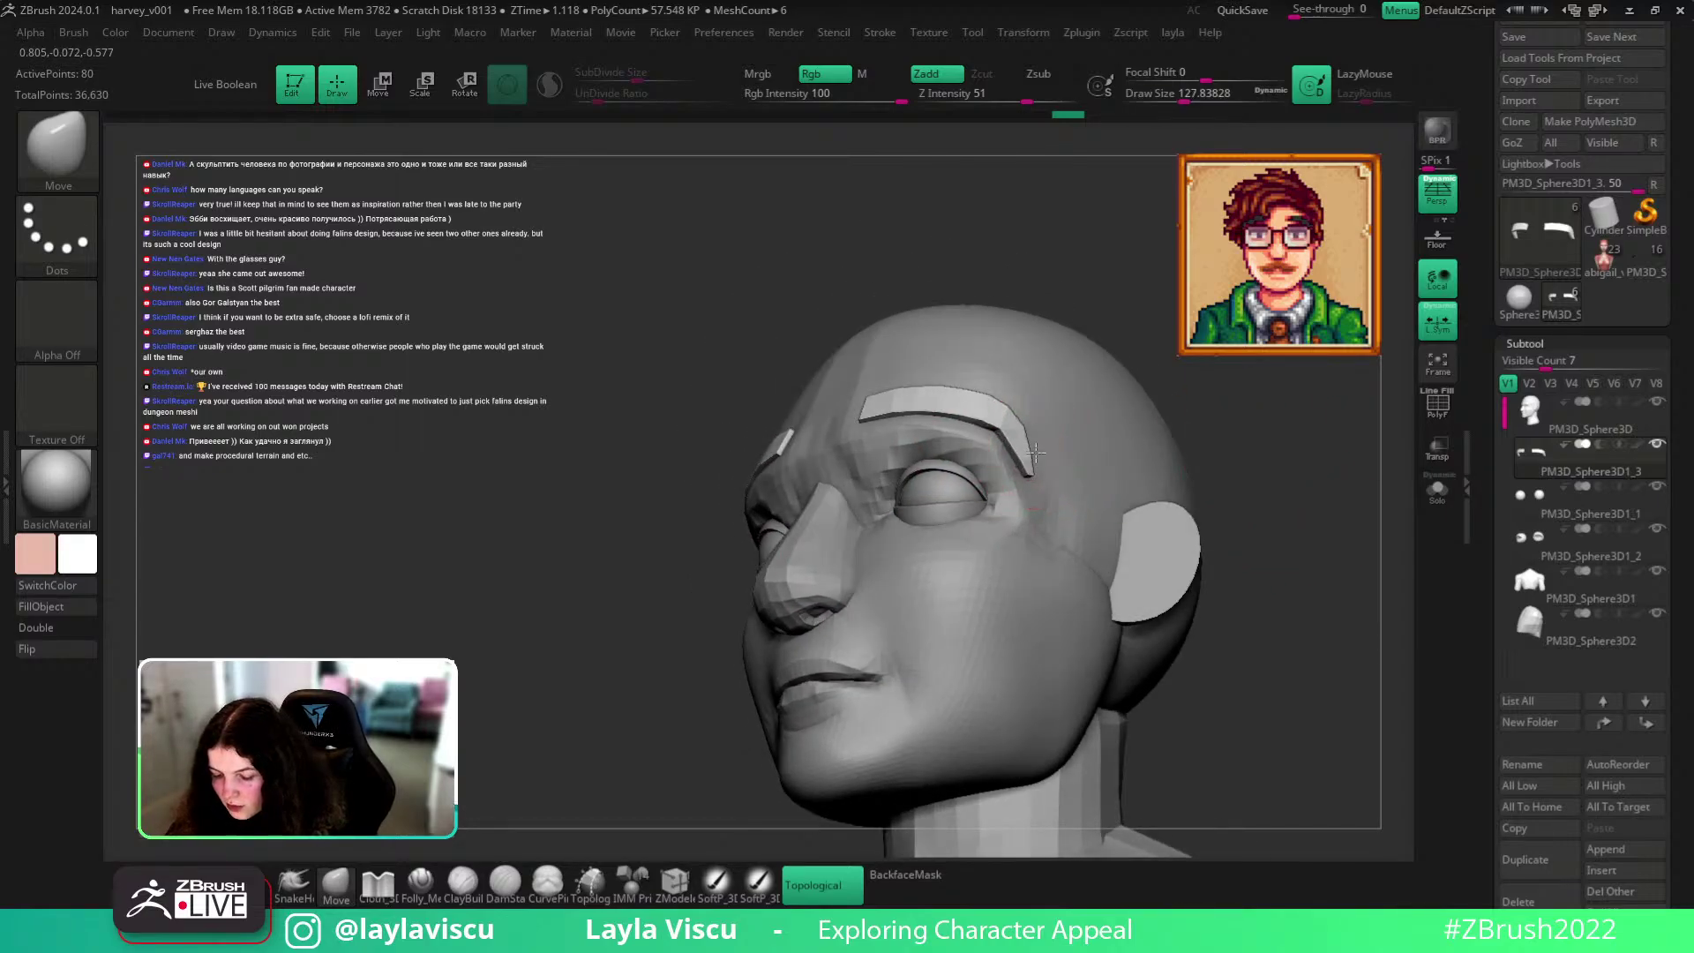
Even out the overall eyebrow shape with broad Move strokes at a draw size of about 228.
mouse_move(1240, 469)
mouse_down()
mouse_move(1278, 521)
mouse_move(1085, 477)
mouse_up()
key(s)
drag(969, 399, 957, 399)
drag(1173, 427, 1108, 445)
ctrl+right_drag(1002, 441, 1147, 520)
drag(1147, 521, 1263, 556)
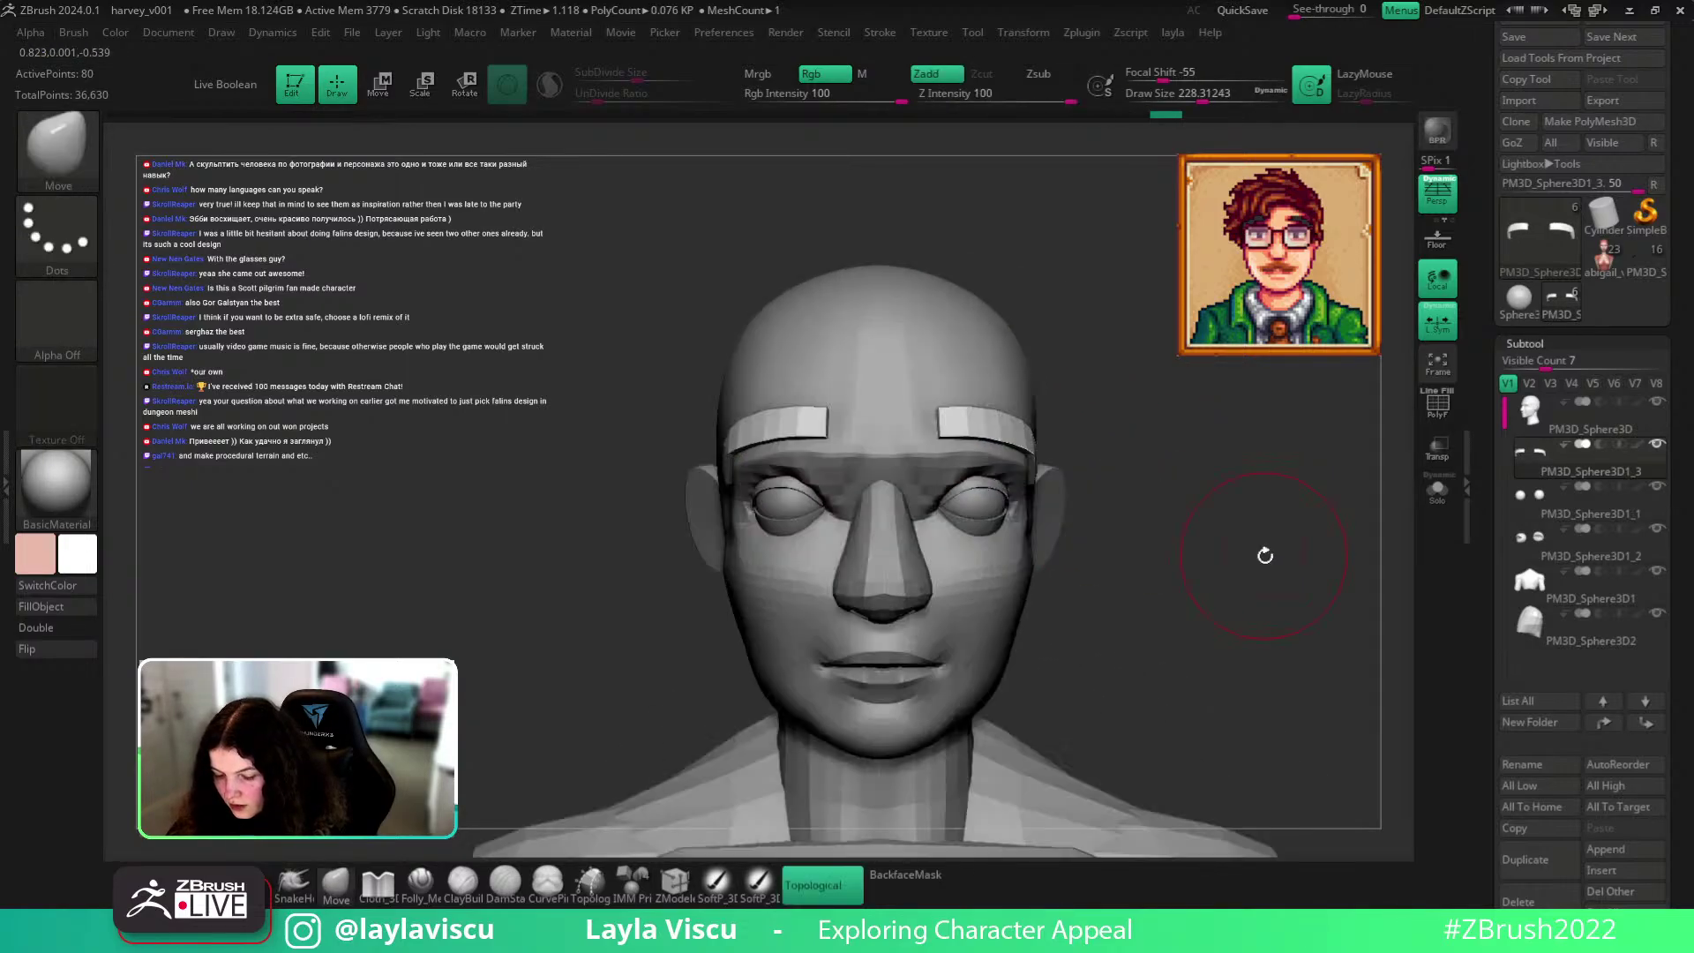
ctrl+right_drag(1263, 556, 1131, 522)
drag(1130, 521, 1117, 519)
ctrl+right_drag(1004, 473, 971, 415)
Select the head subtool and reshape the brow ridge beneath the eyebrows with a smaller Move brush.
alt+click(874, 371)
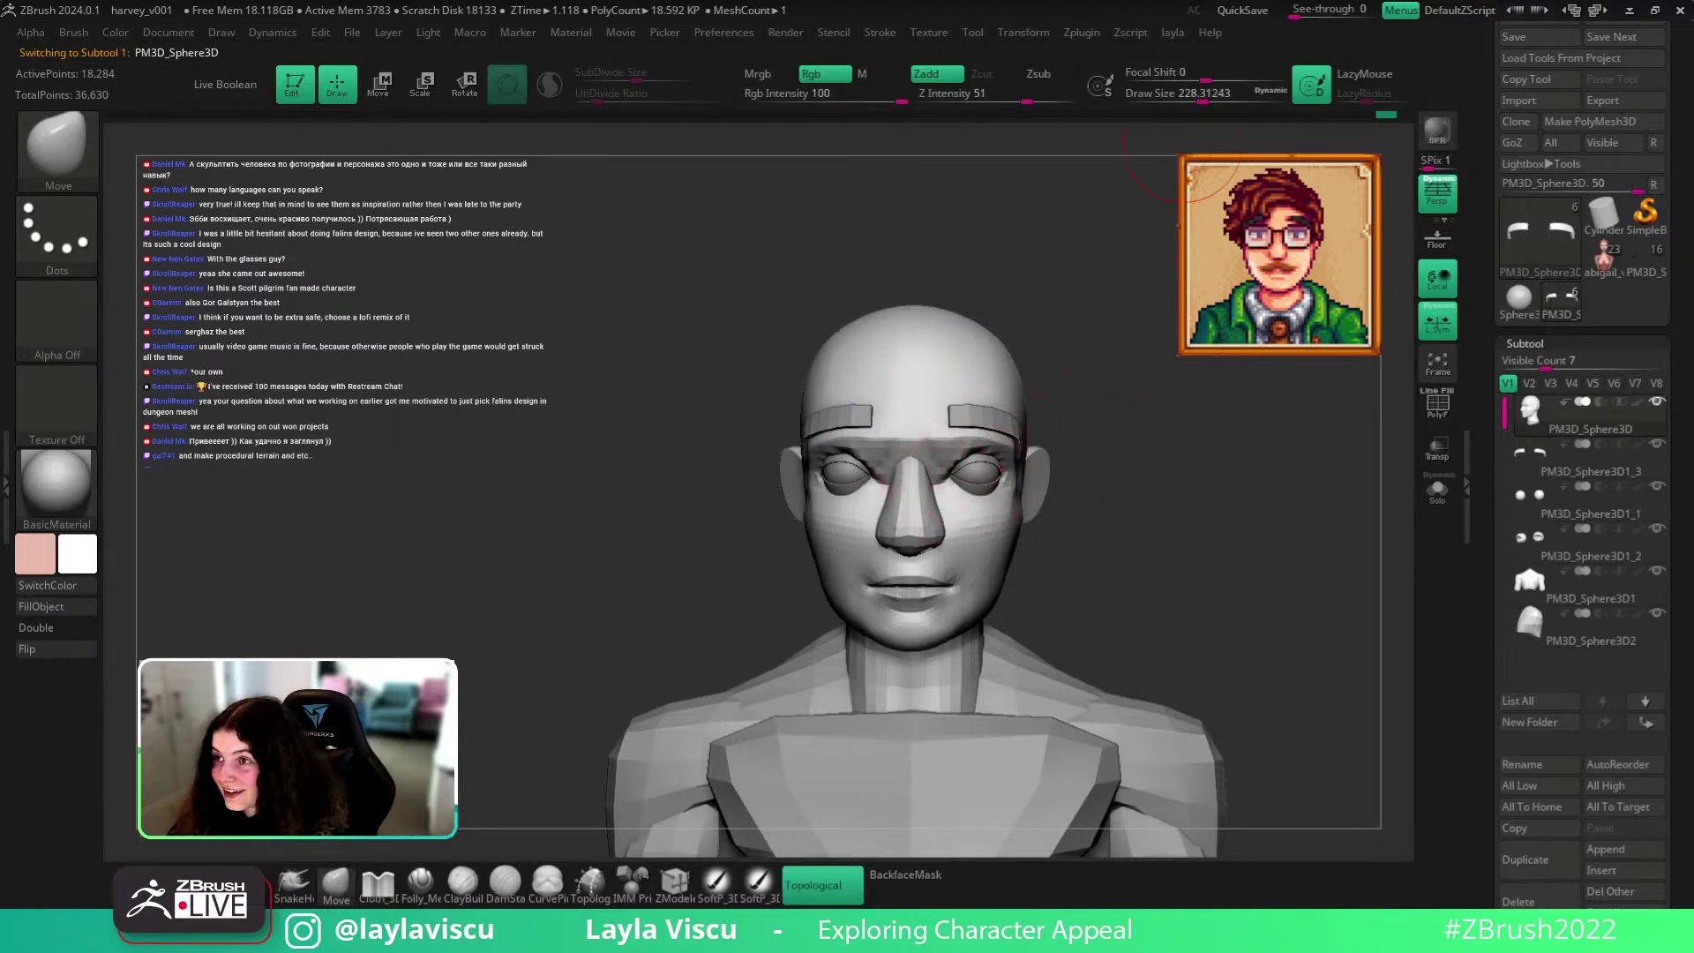
drag(1147, 643, 1220, 477)
key(s)
mouse_move(1137, 429)
mouse_down()
mouse_move(1090, 434)
mouse_move(1098, 451)
mouse_move(1078, 422)
mouse_up()
key(s)
key(s)
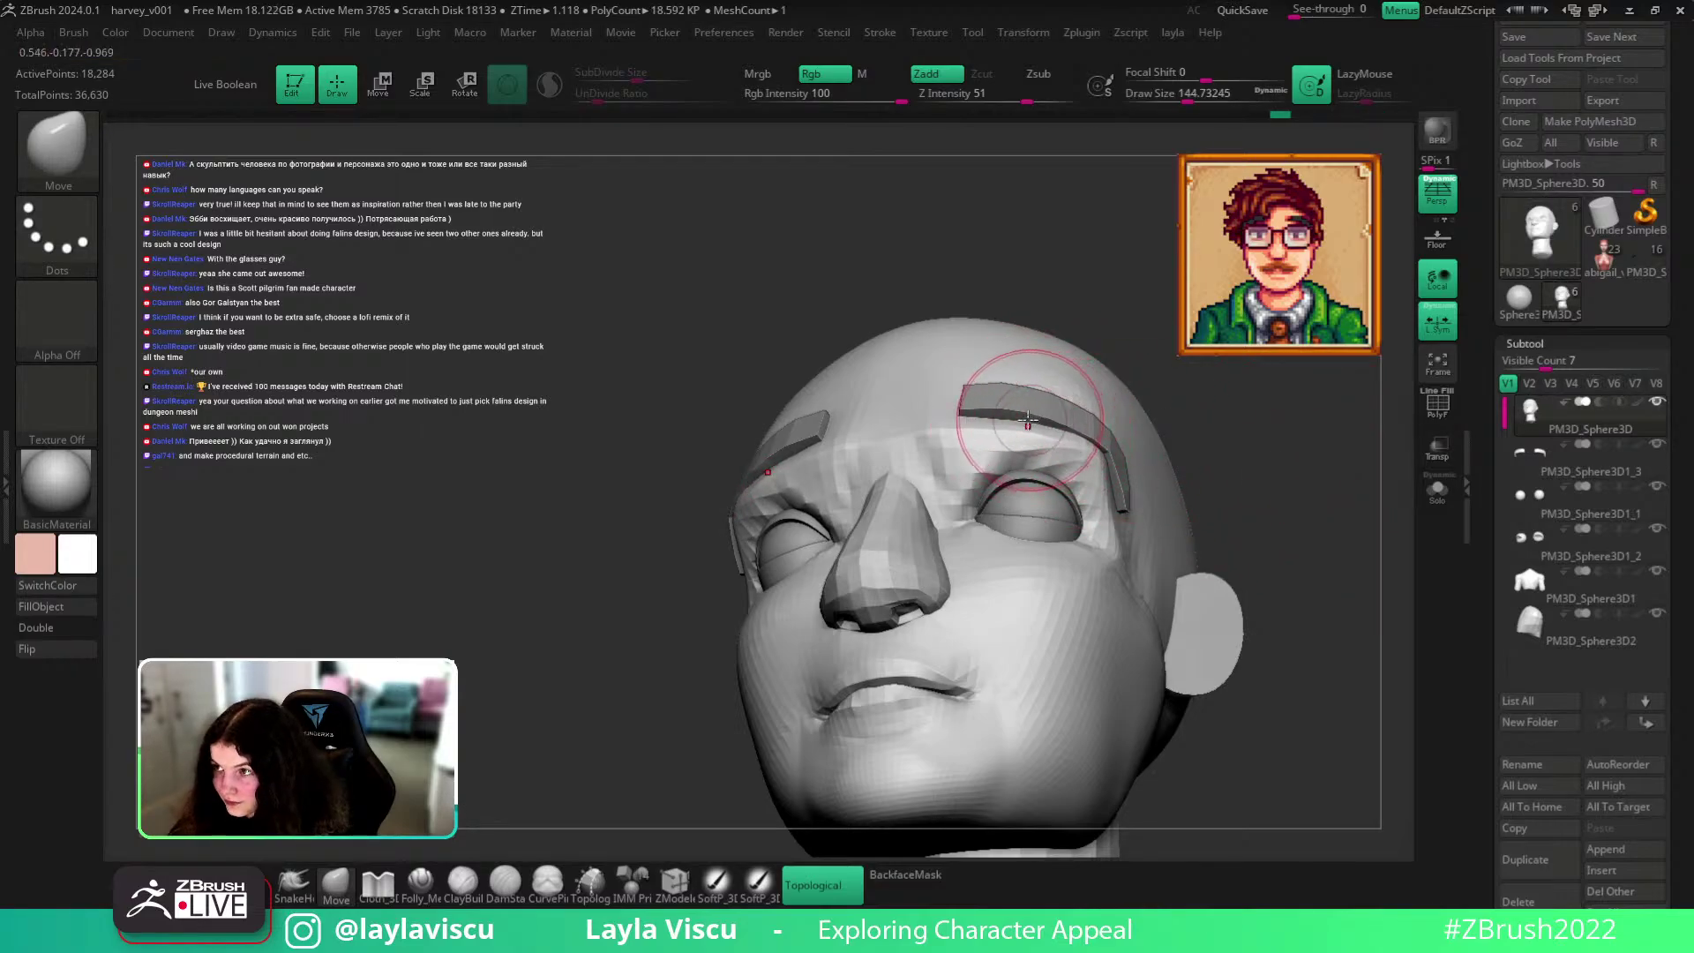
shift+drag(1354, 530, 1212, 539)
key([)
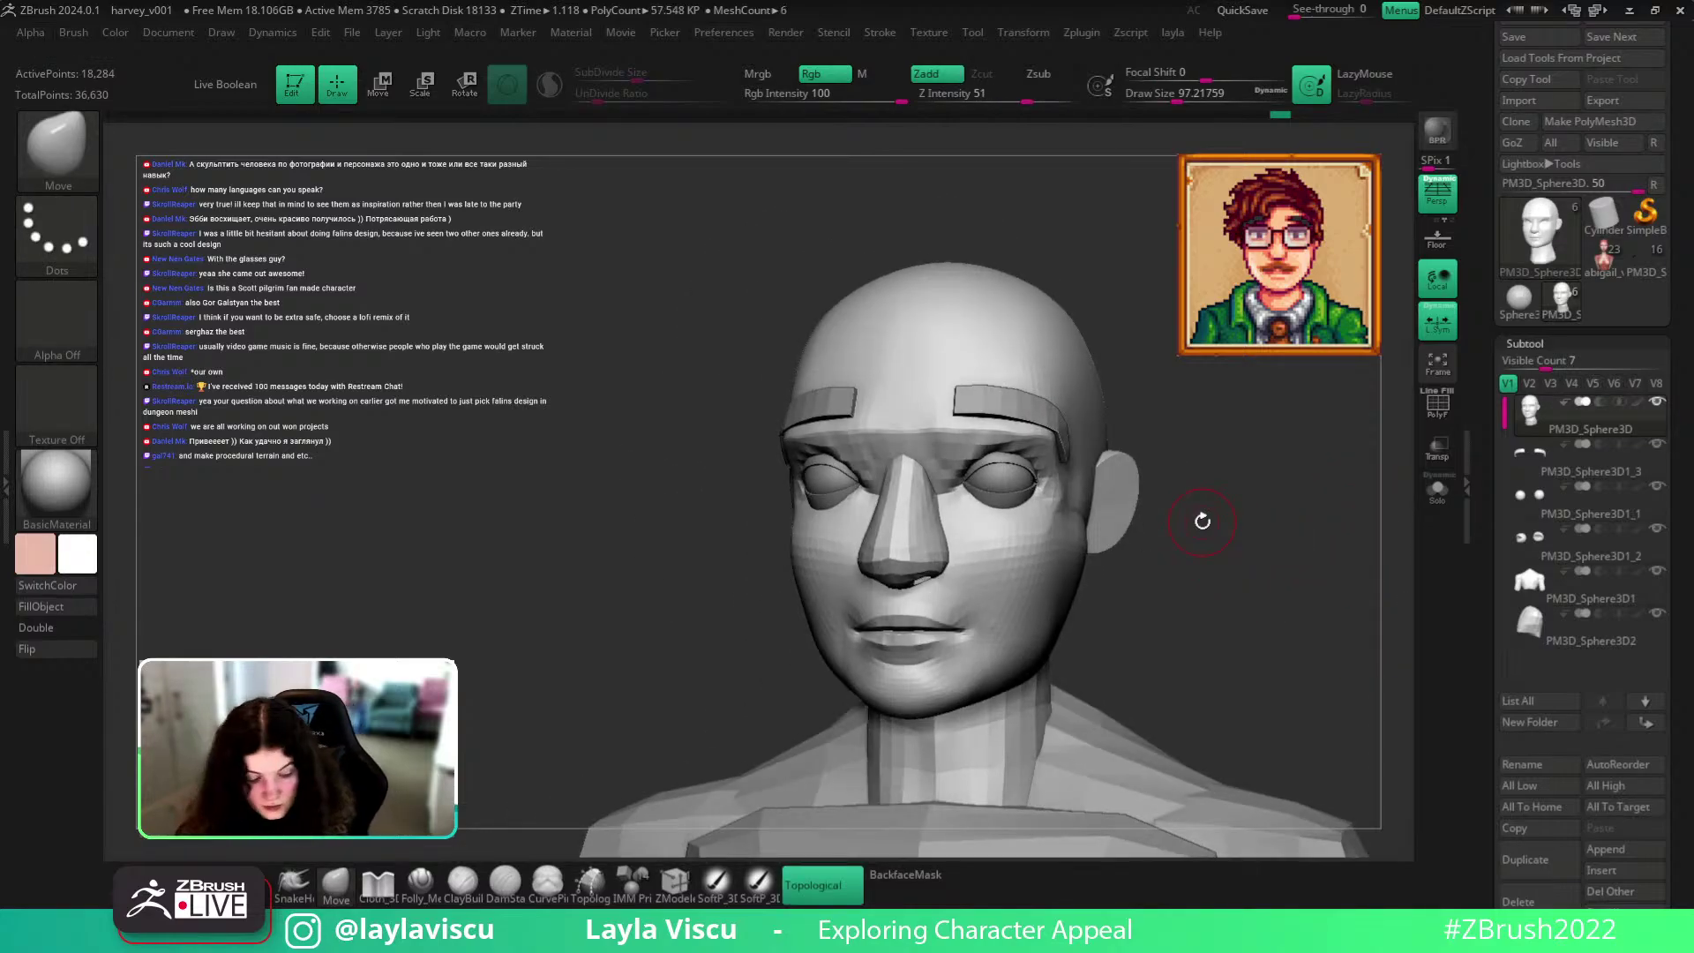
Carve the inner eye sockets beside the nose bridge with ClayBuildup and subdivide the head mesh once.
key(b)
key(c)
key(b)
key([)
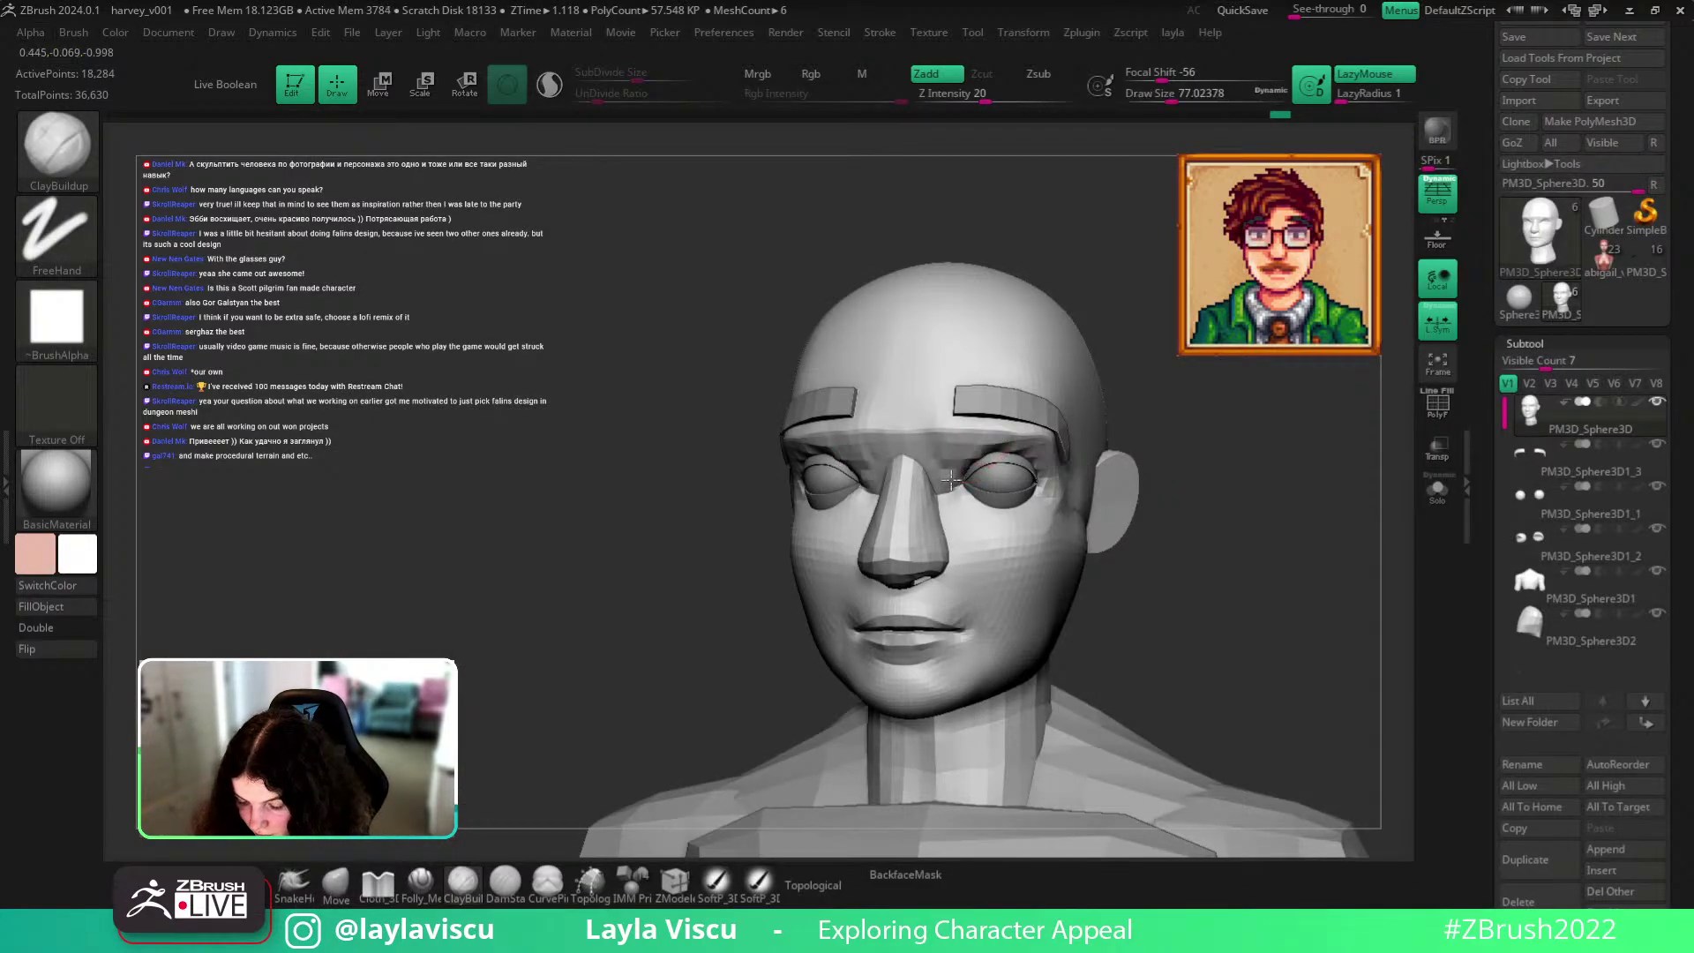
alt+drag(992, 442, 949, 480)
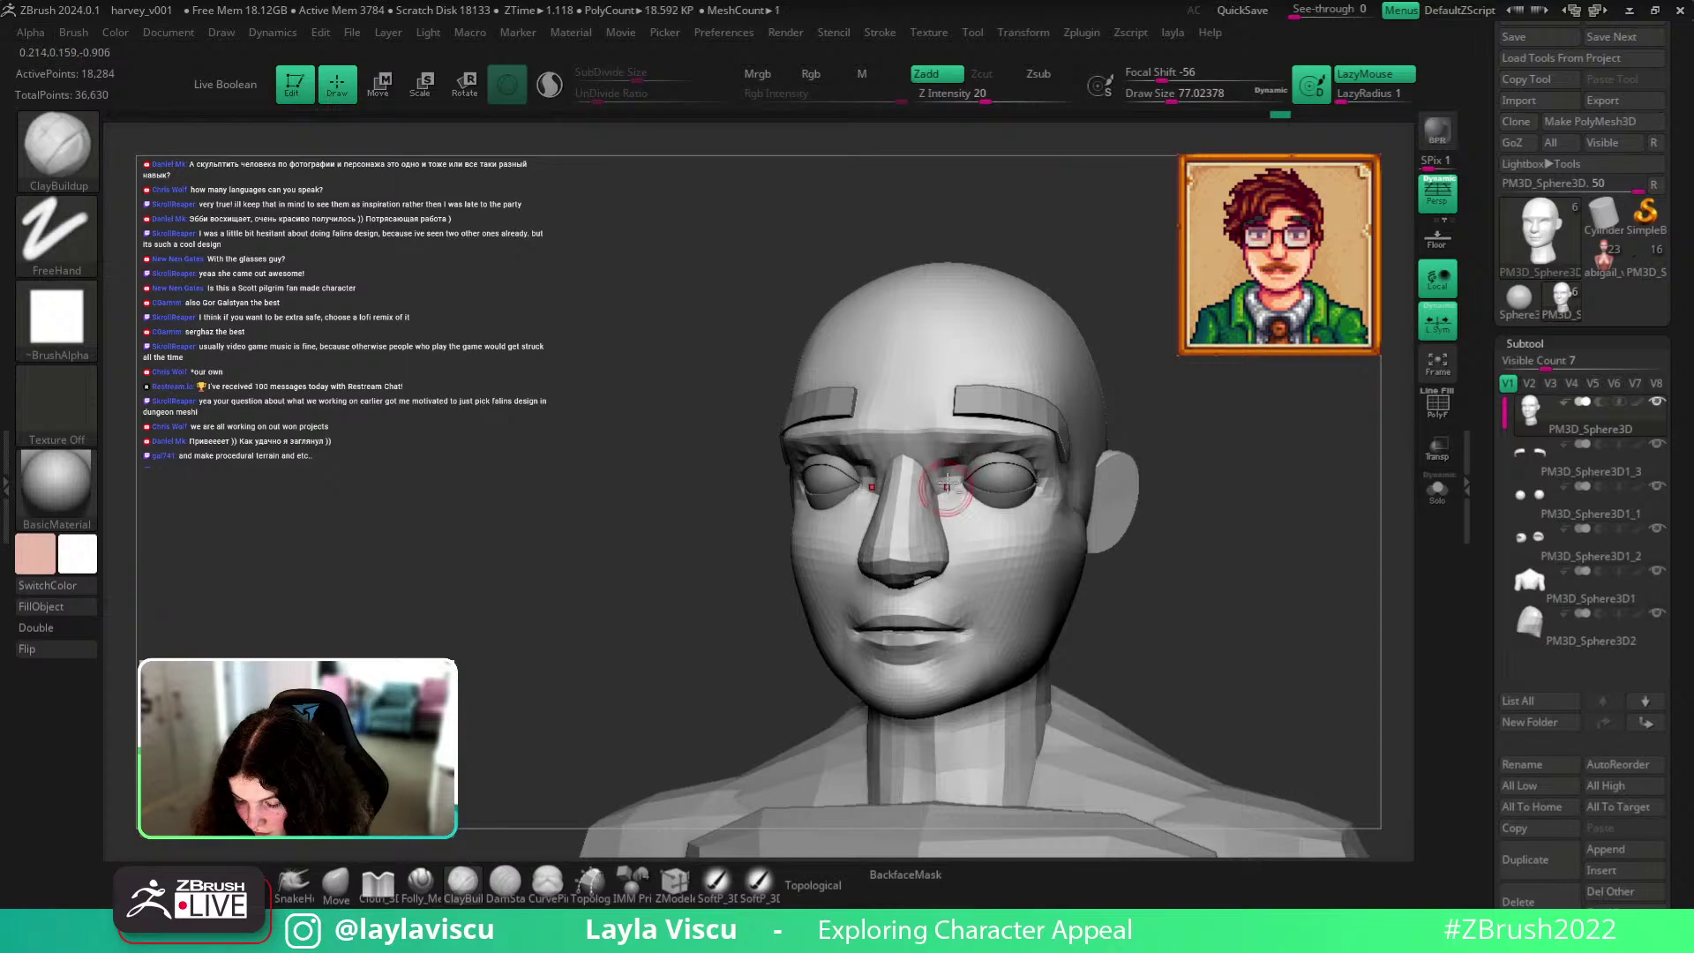
key(ctrl)
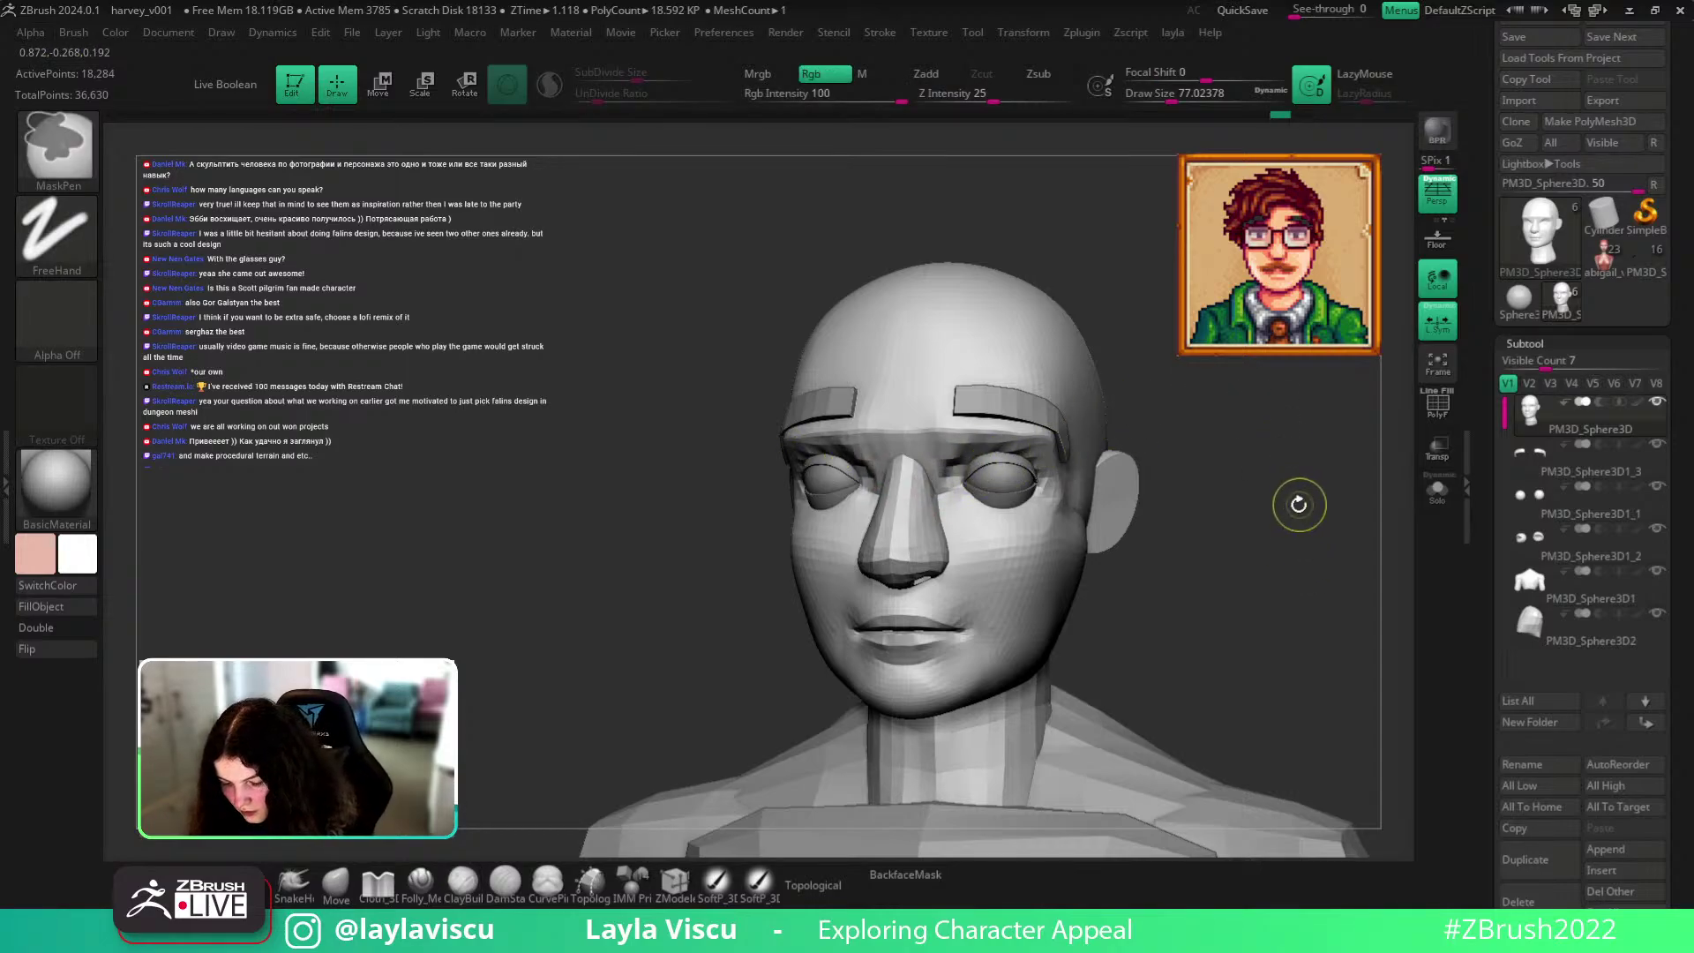
key(ctrl+z)
ctrl+right_drag(1276, 572, 1182, 584)
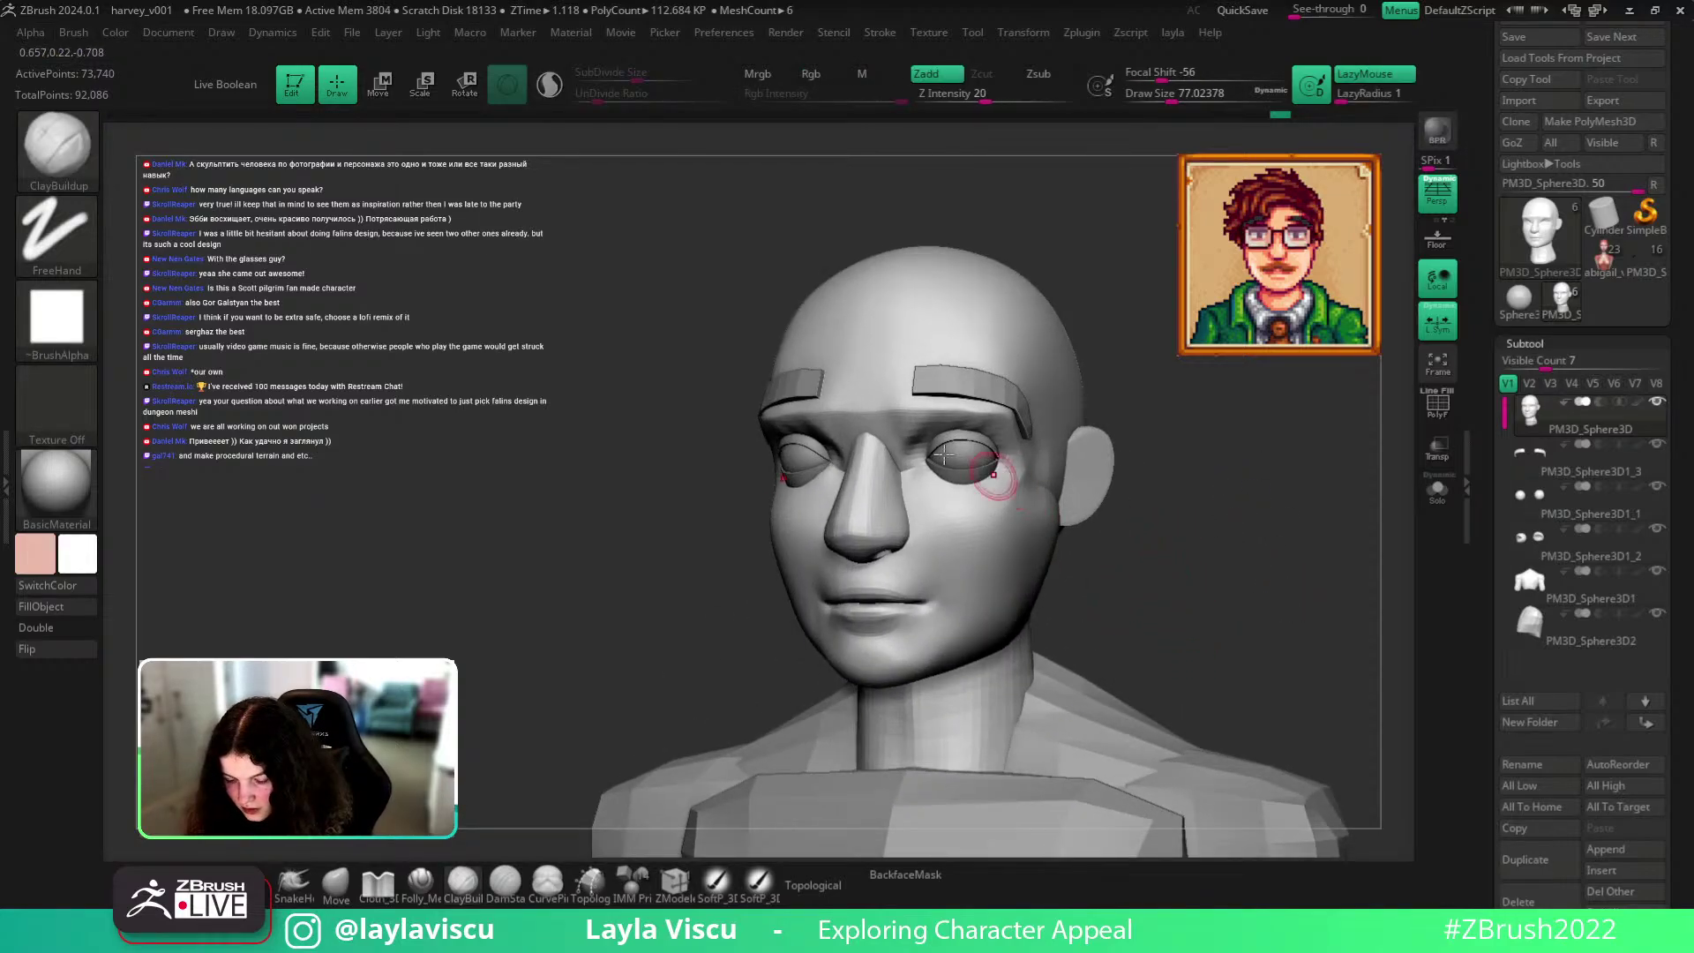
Sculpt the brow ridge and upper eye sockets with ClayBuildup, reducing the draw size to about 54.
ctrl+right_drag(960, 459, 927, 445)
drag(927, 425, 1035, 410)
drag(1251, 451, 1285, 439)
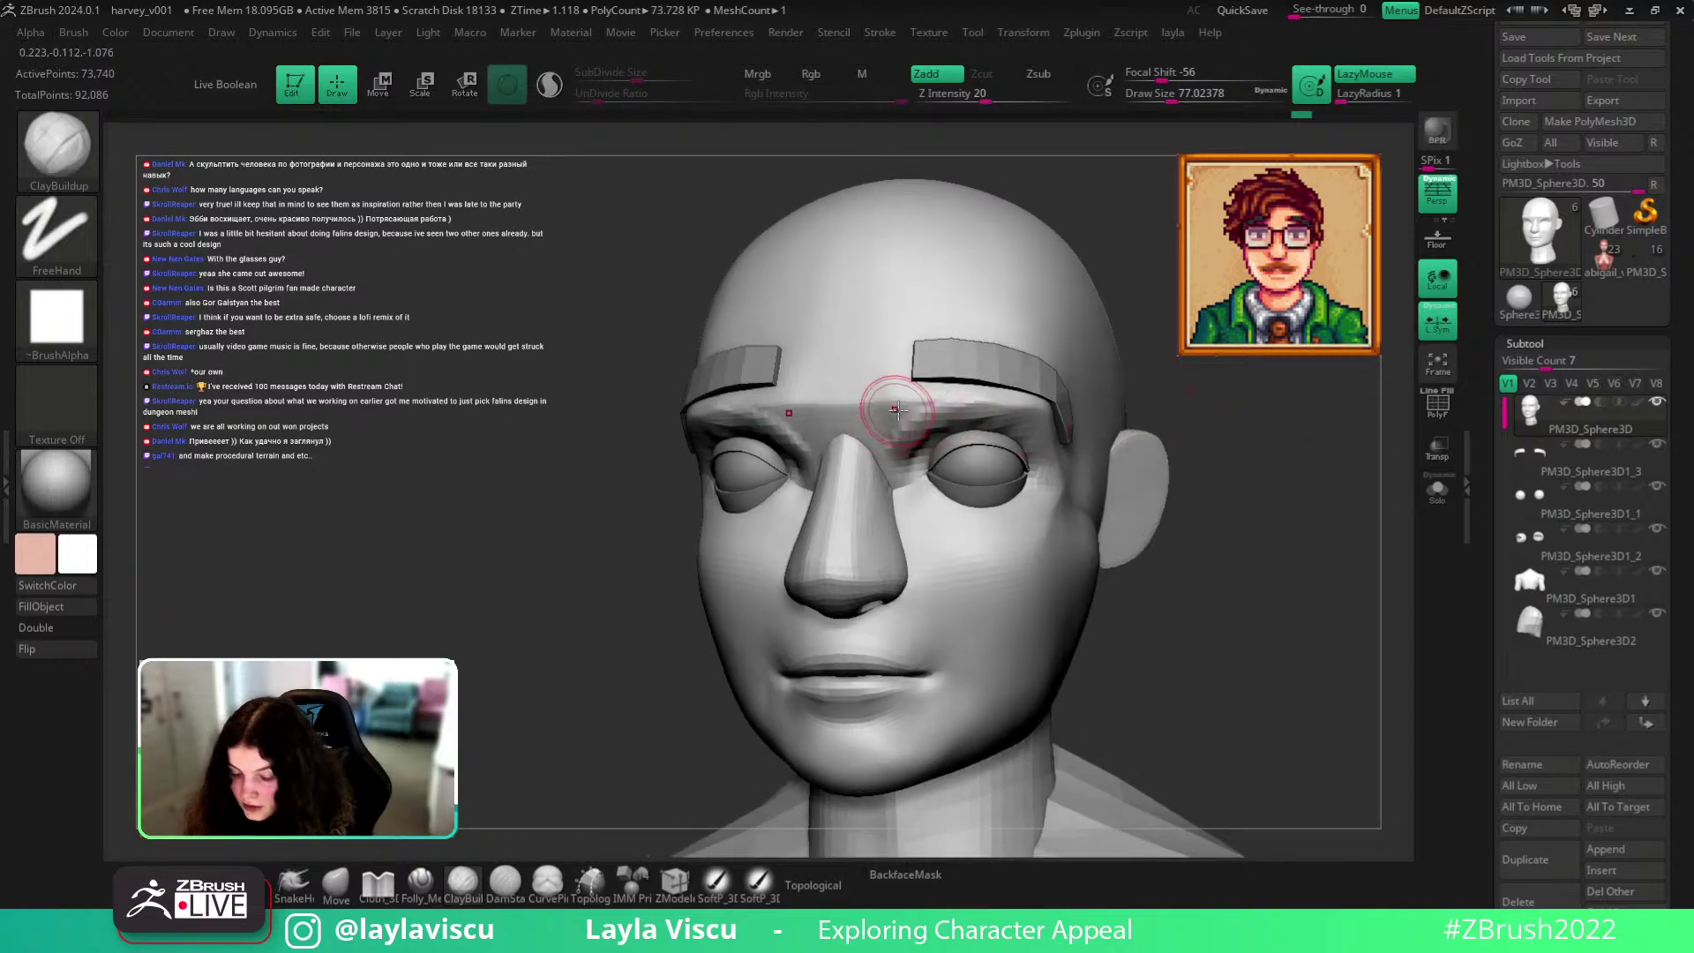
key(s)
drag(919, 442, 903, 548)
drag(926, 439, 1023, 419)
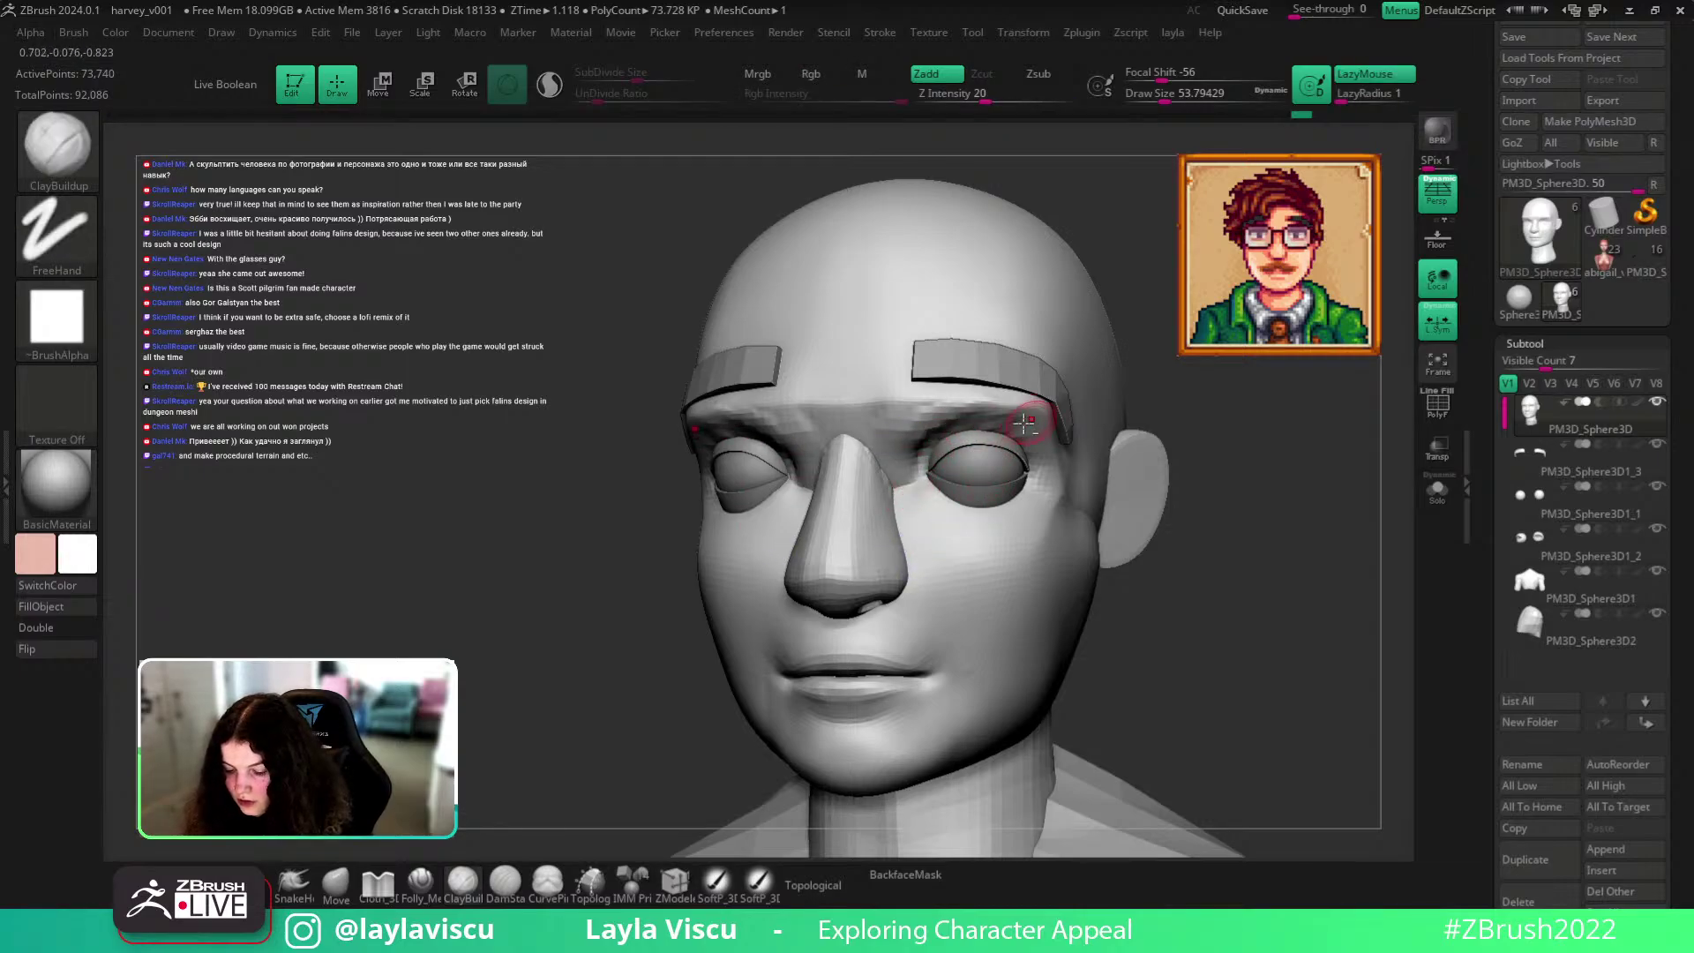
mouse_move(1039, 435)
ctrl+right_down()
mouse_move(1183, 511)
mouse_move(1214, 473)
mouse_move(1164, 466)
mouse_move(1176, 484)
ctrl+right_up()
Select the eyelid subtool and reshape the upper and lower lids around the eyeballs with the Move brush.
click(353, 884)
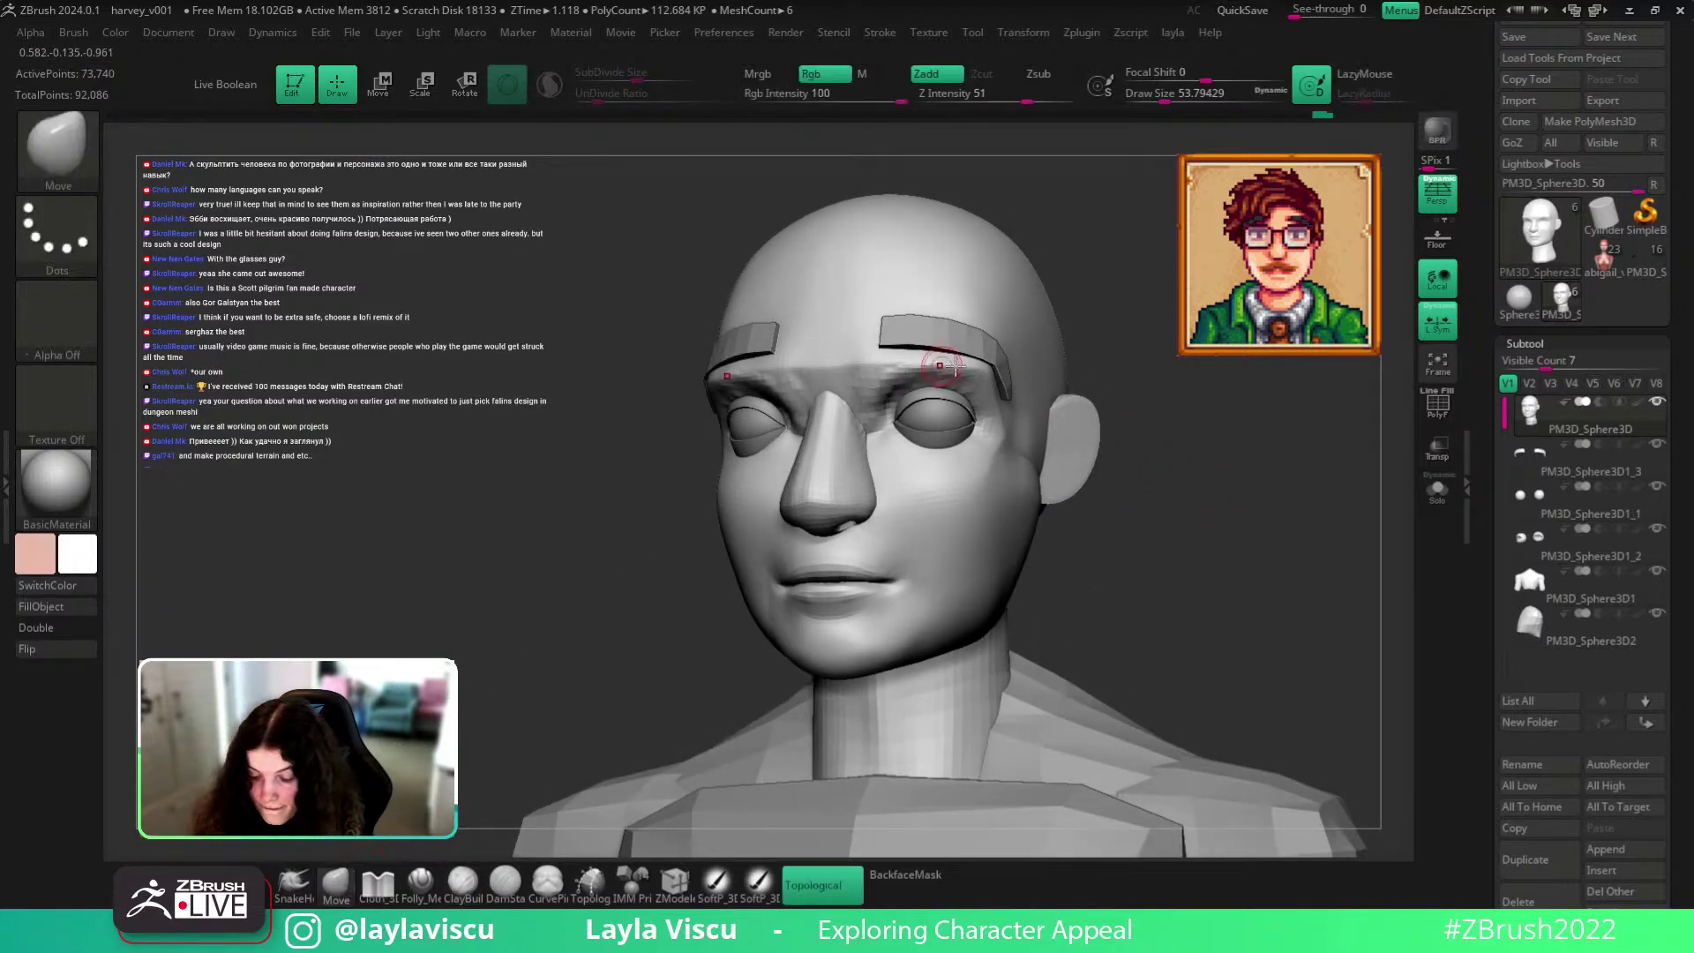
alt+click(931, 386)
ctrl+right_drag(1163, 564, 1253, 504)
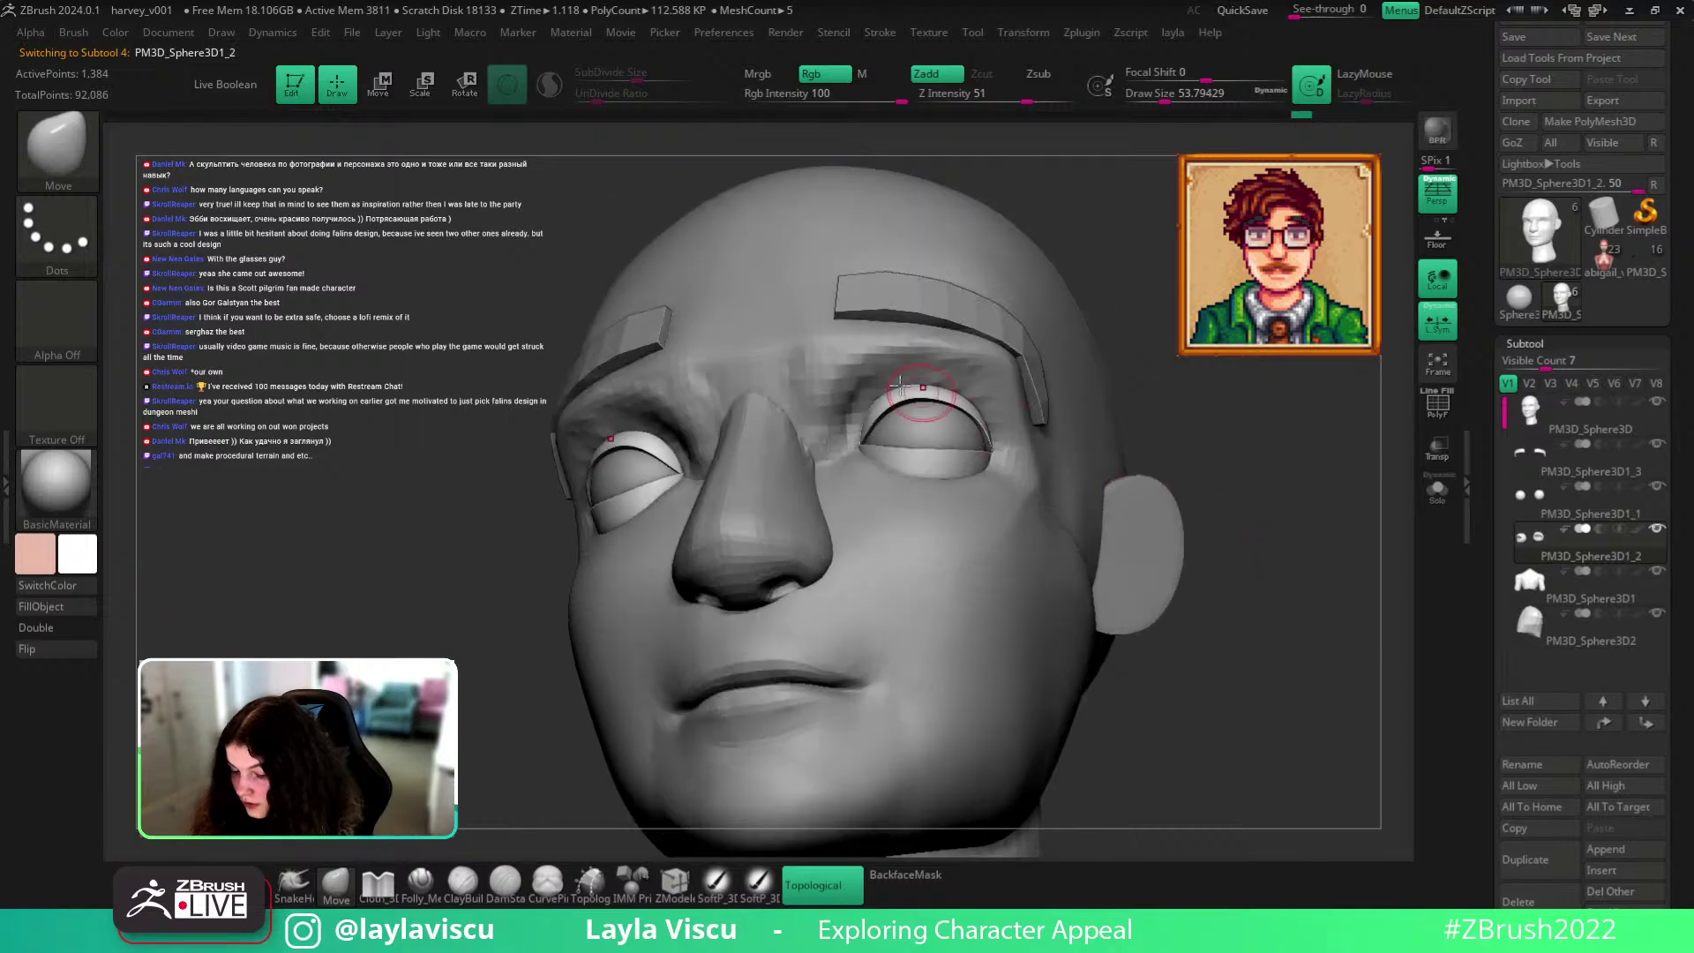
drag(876, 398, 885, 421)
shift+right_drag(1186, 494, 1230, 546)
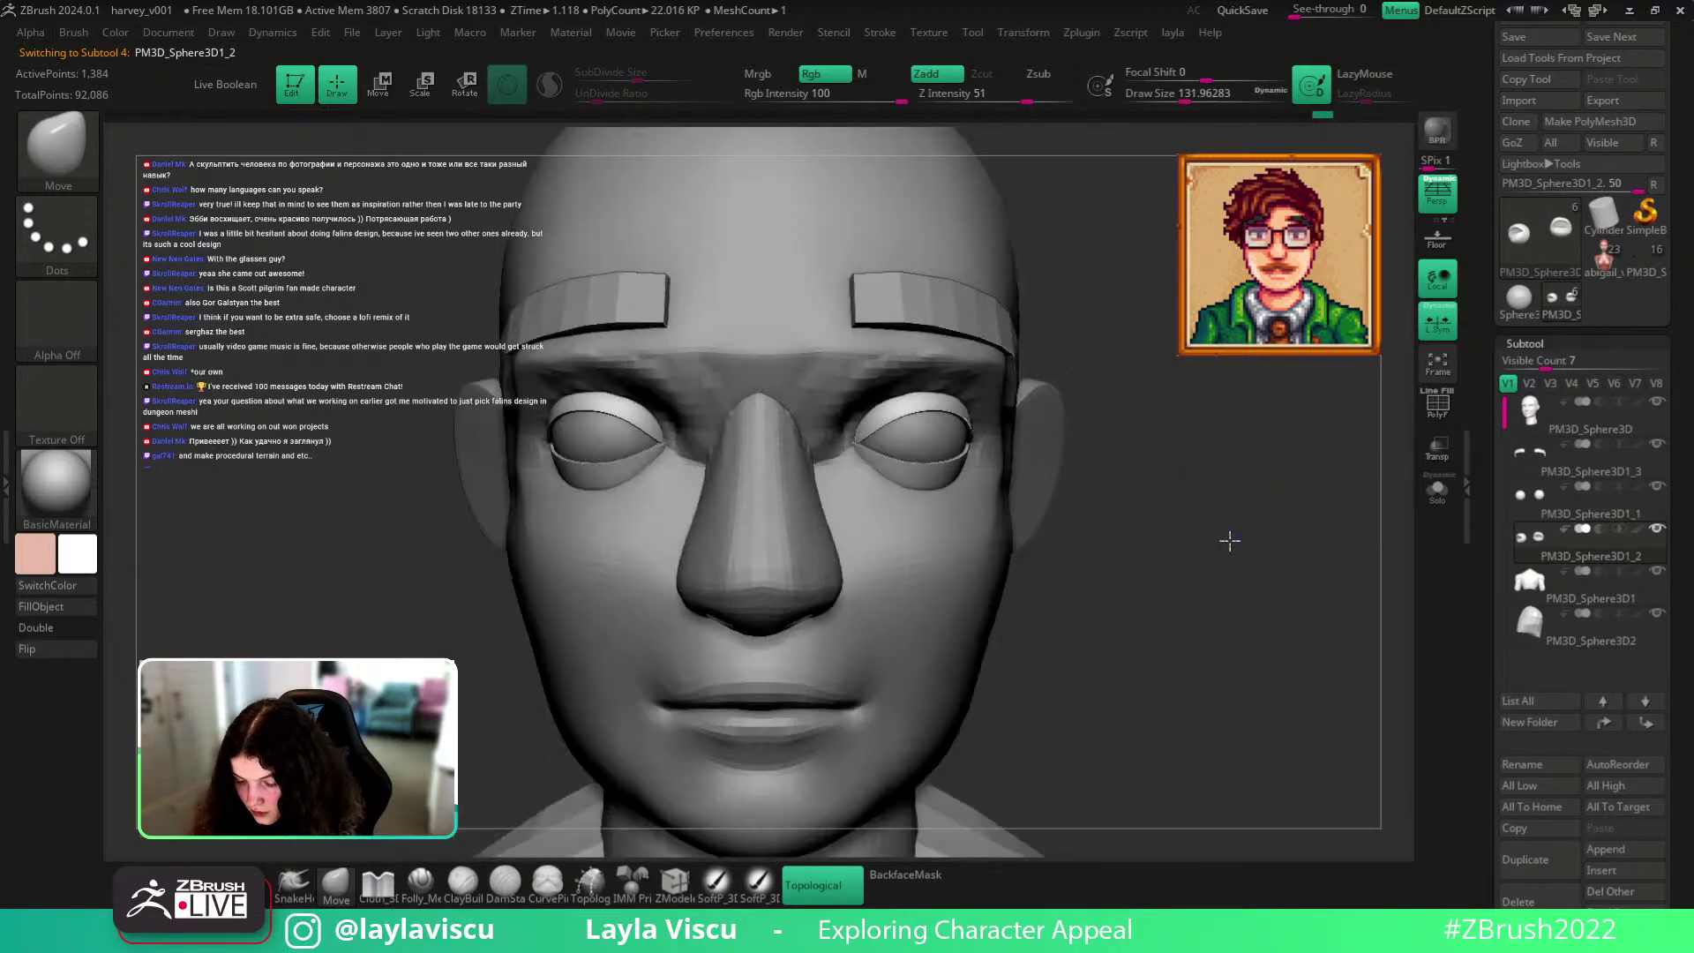
mouse_move(1077, 370)
ctrl+right_down()
mouse_move(1123, 499)
mouse_move(921, 477)
mouse_move(900, 441)
ctrl+right_up()
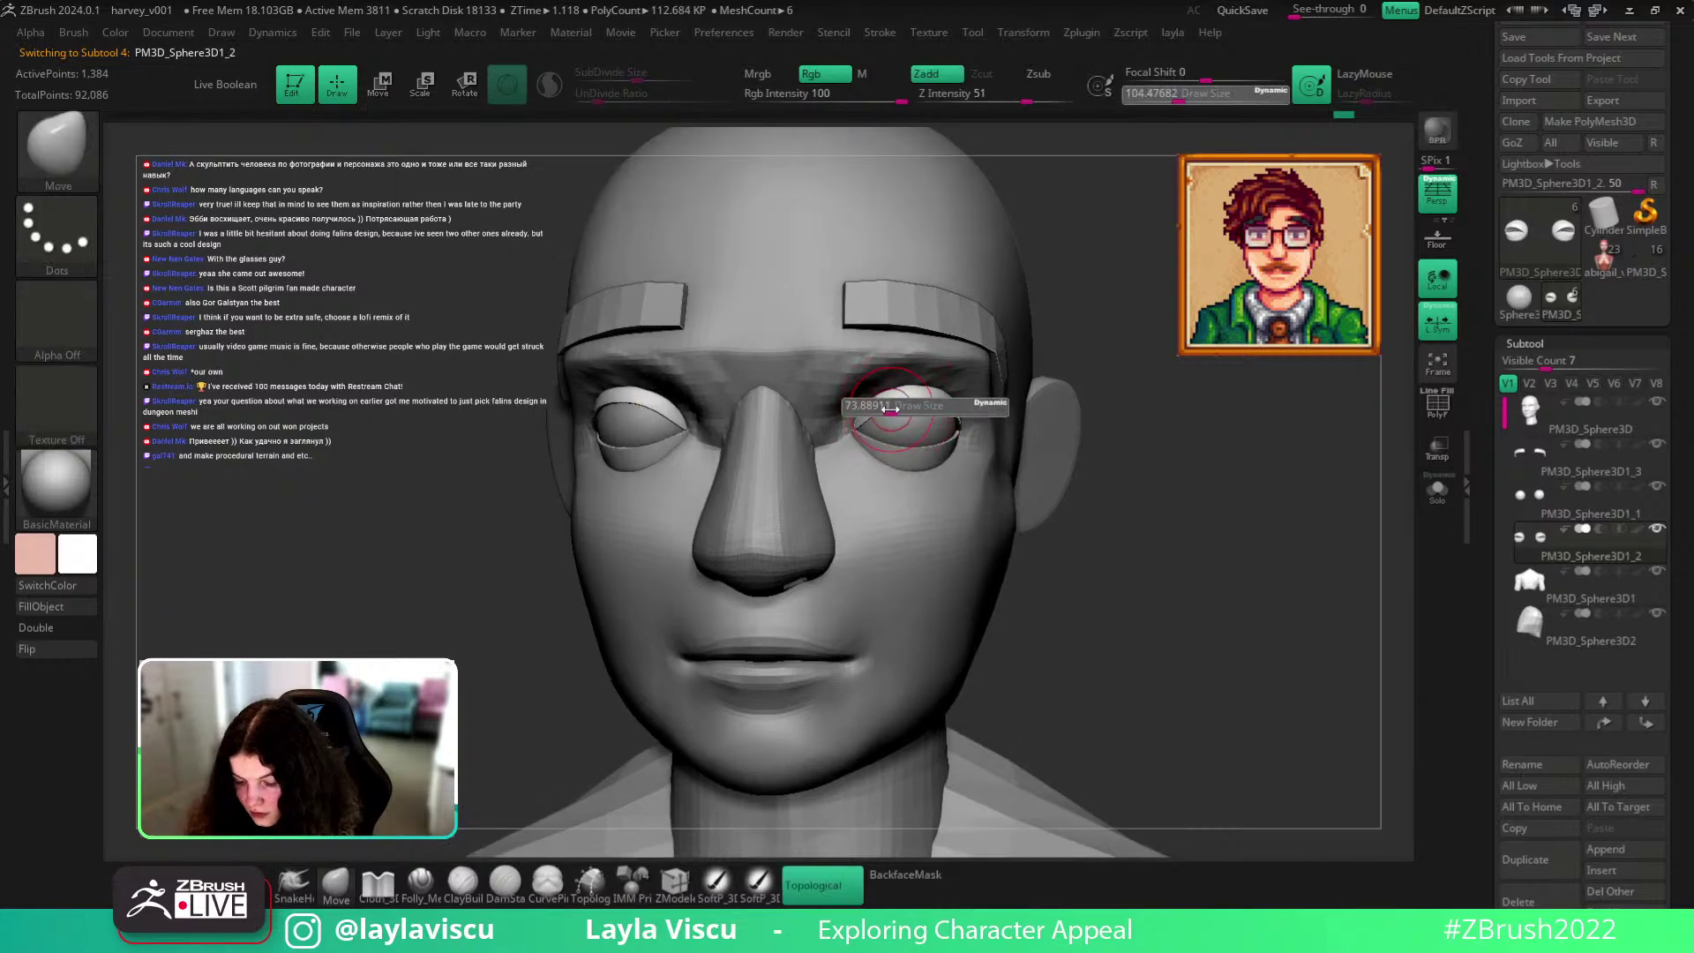
mouse_move(1065, 451)
right_down()
mouse_move(1146, 435)
mouse_move(905, 404)
mouse_move(1173, 537)
mouse_move(1058, 469)
right_up()
mouse_move(868, 420)
ctrl+right_down()
mouse_move(983, 499)
mouse_move(944, 370)
ctrl+right_up()
mouse_move(1180, 475)
right_down()
mouse_move(1183, 530)
mouse_move(1161, 518)
right_up()
key([)
mouse_move(1076, 388)
ctrl+right_down()
mouse_move(1089, 424)
mouse_move(1017, 408)
mouse_move(1106, 468)
mouse_move(1072, 415)
ctrl+right_up()
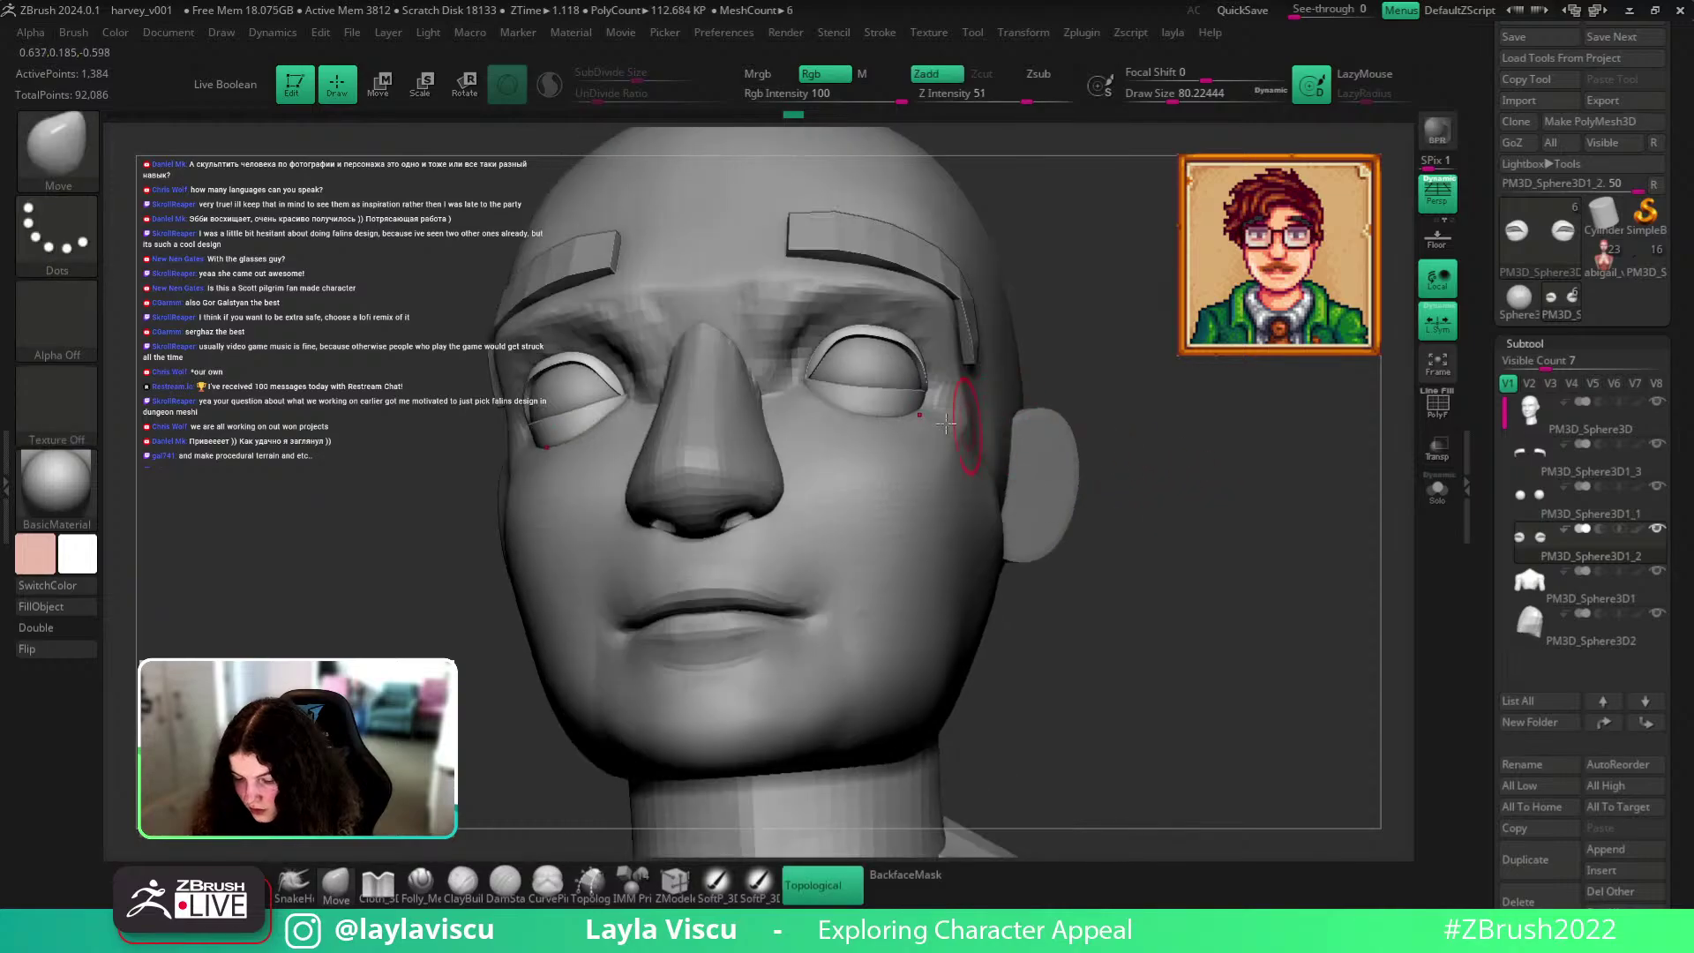
Select the head subtool and adjust the skin around the outer eye corners with a larger Move brush.
alt+click(895, 423)
key(])
key(])
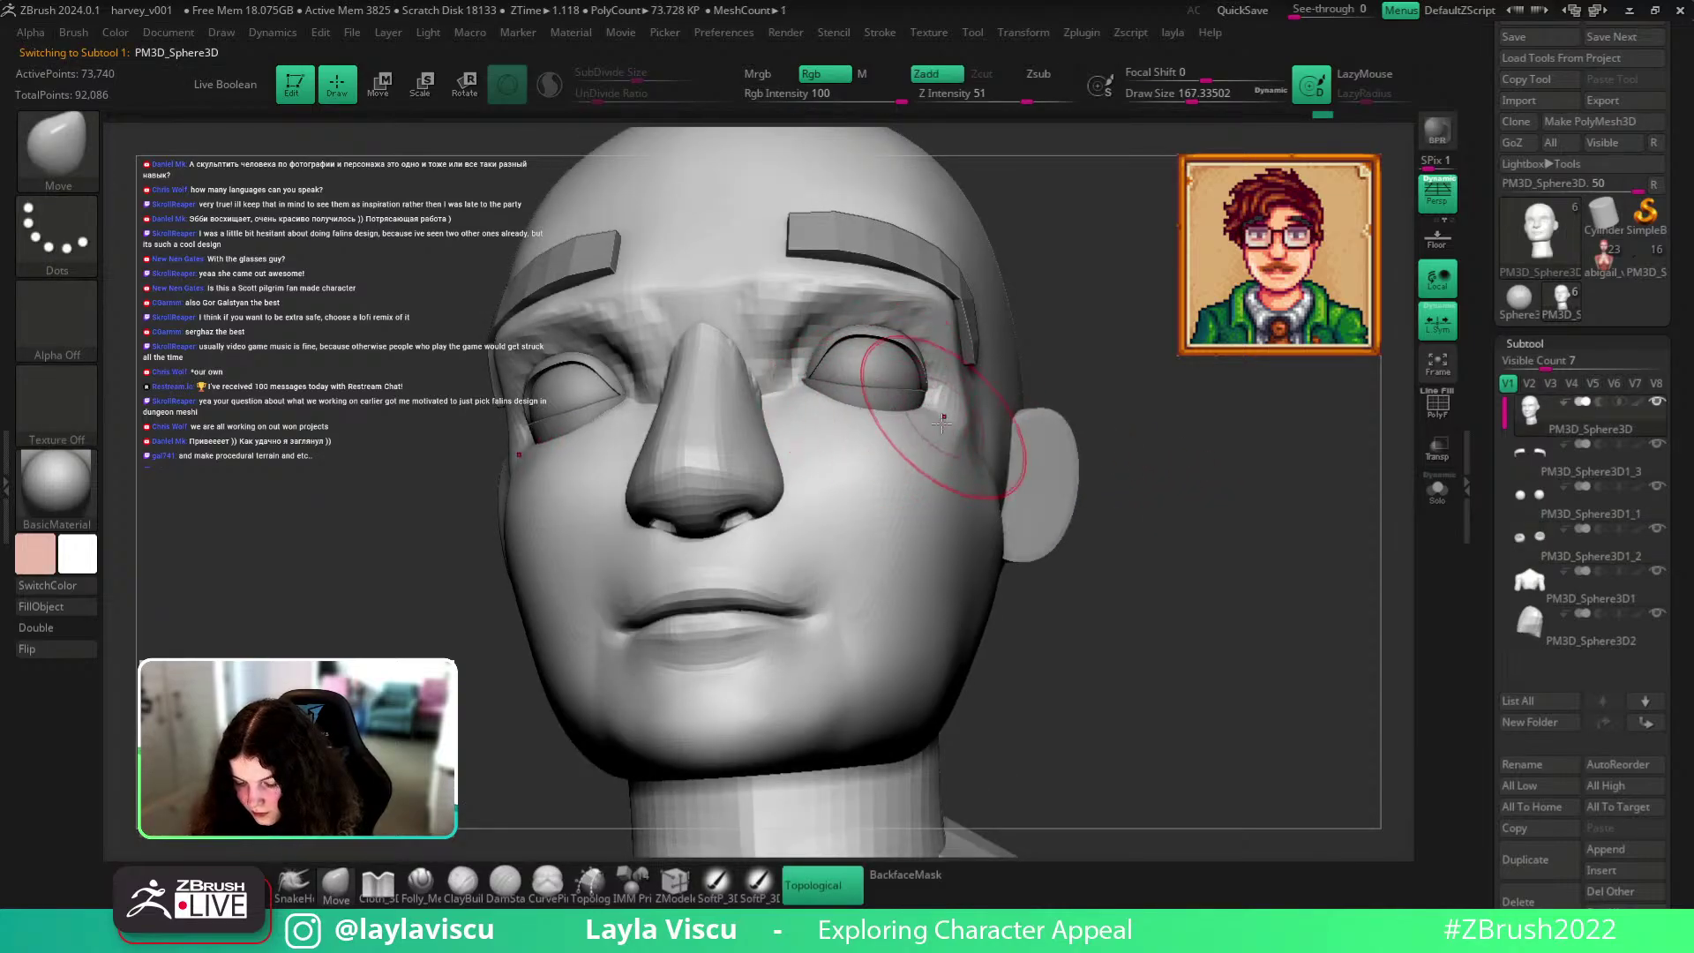
mouse_move(854, 412)
right_down()
mouse_move(1135, 473)
mouse_move(1134, 541)
mouse_move(1068, 469)
mouse_move(1165, 533)
mouse_move(1070, 480)
mouse_move(1116, 591)
right_up()
key(bracketleft)
Cut the plane beneath the lower lip with the Folly_Mech Cut brush, using a LazyRadius of 56.
click(421, 895)
right_drag(794, 547, 774, 481)
drag(893, 501, 905, 522)
key(ctrl+z)
click(1377, 95)
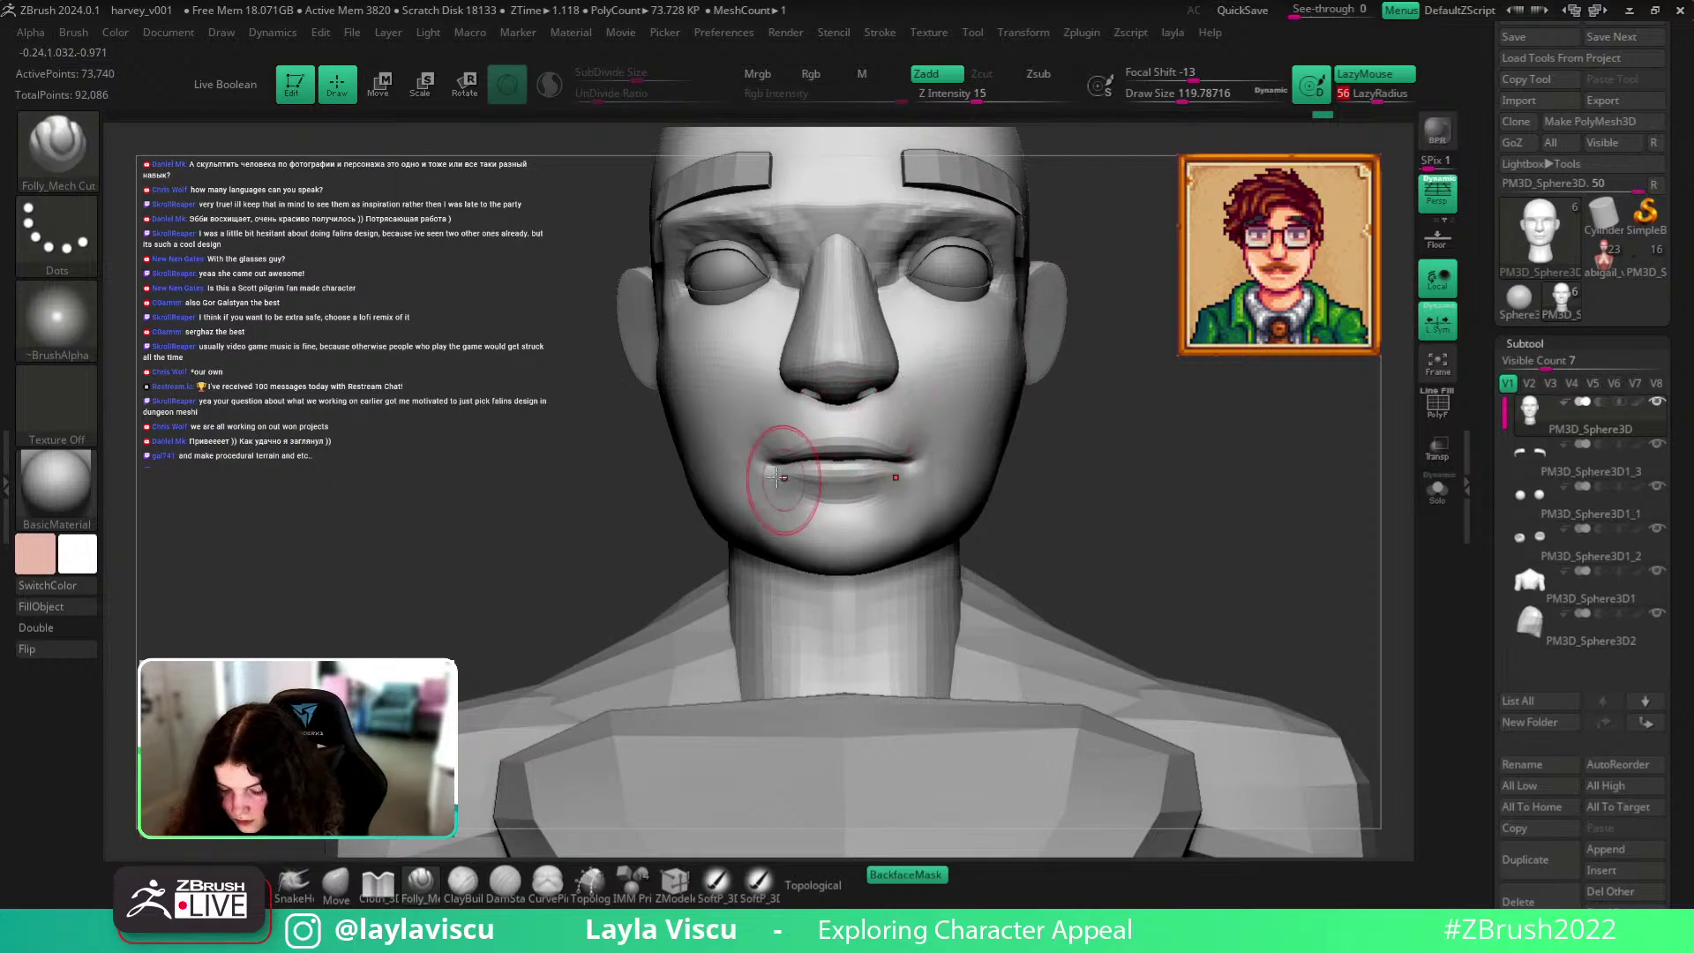
drag(928, 481, 792, 478)
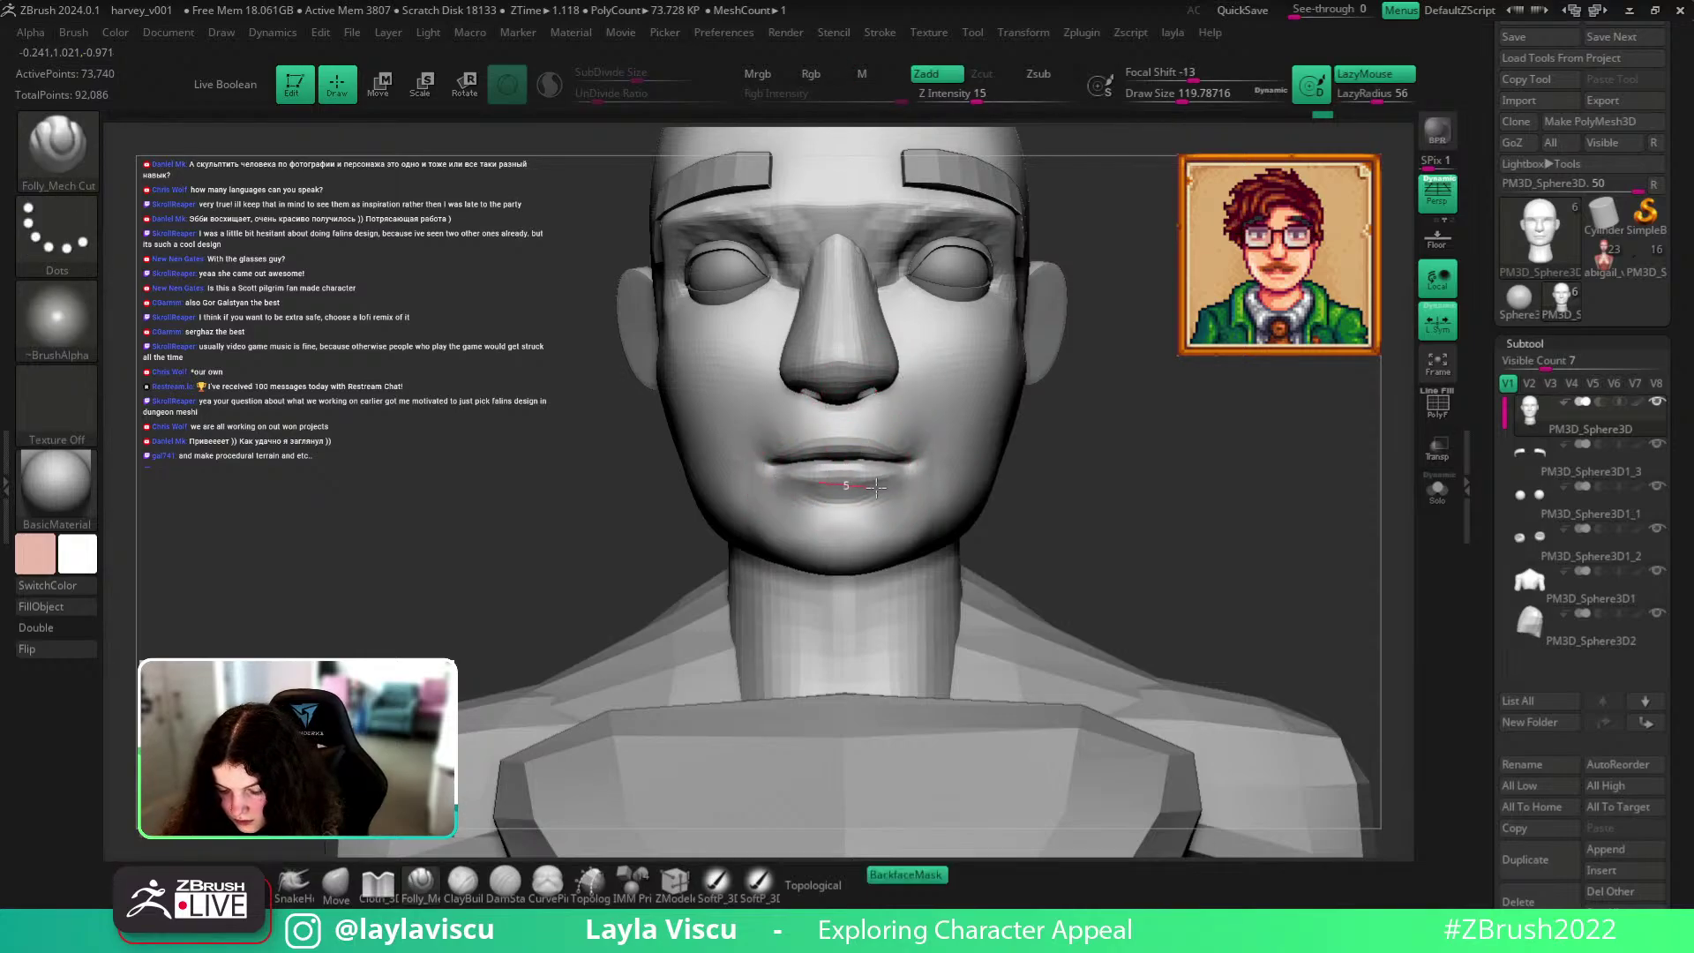
drag(924, 466, 826, 488)
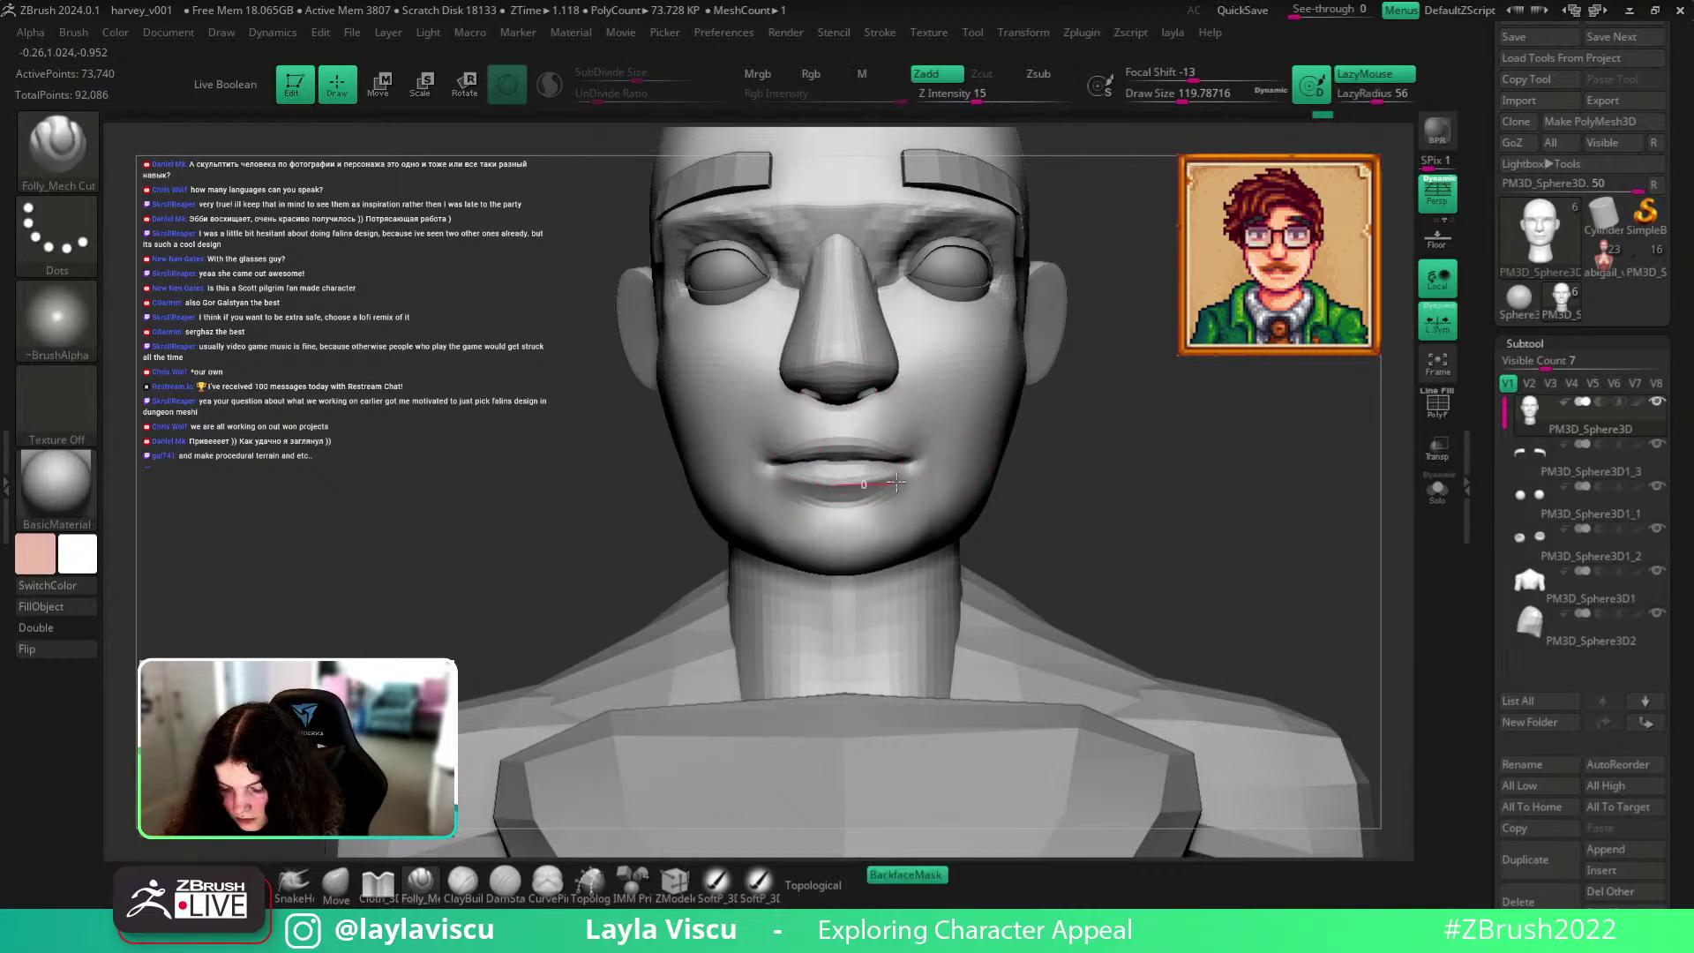
drag(1150, 502, 946, 489)
Carve short vertical creases below the mouth corners with the DamStandard brush at a draw size of about 68.
key(b)
key(d)
key(s)
ctrl+right_drag(862, 473, 918, 473)
key(bracketleft)
key(bracketleft)
key(bracketleft)
mouse_move(918, 489)
mouse_down()
mouse_move(923, 469)
mouse_move(922, 531)
mouse_up()
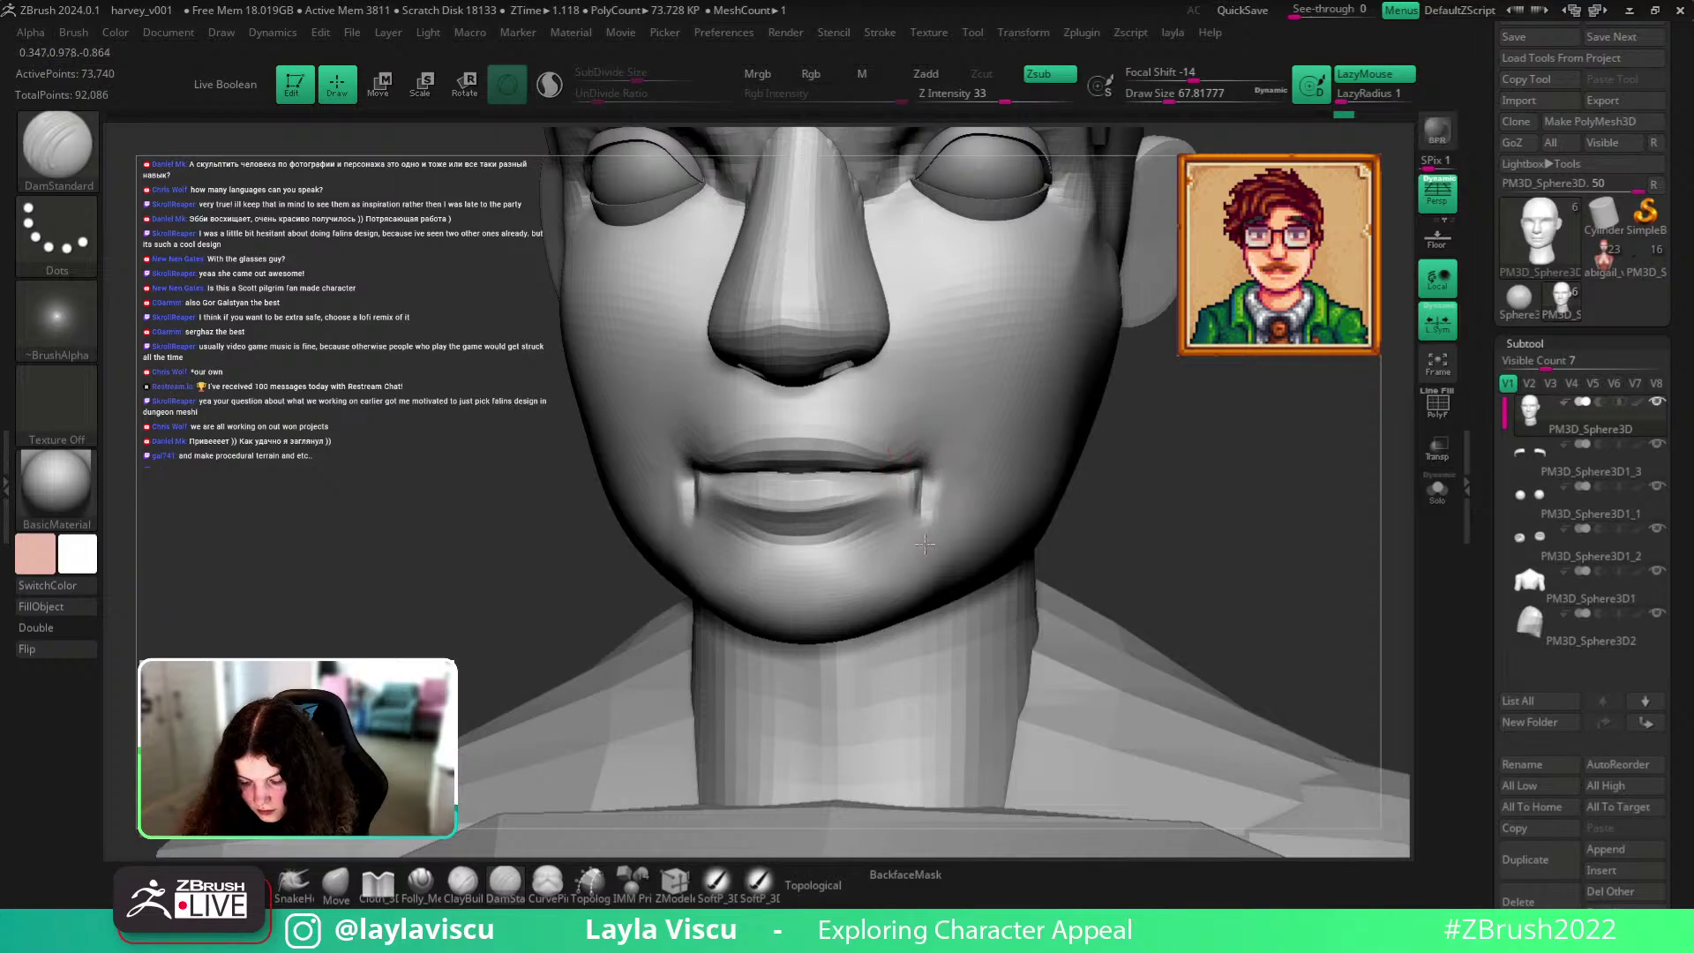
Build up the mouth corners with ClayBuildup and smooth the creases below them.
key(b)
key(c)
key(b)
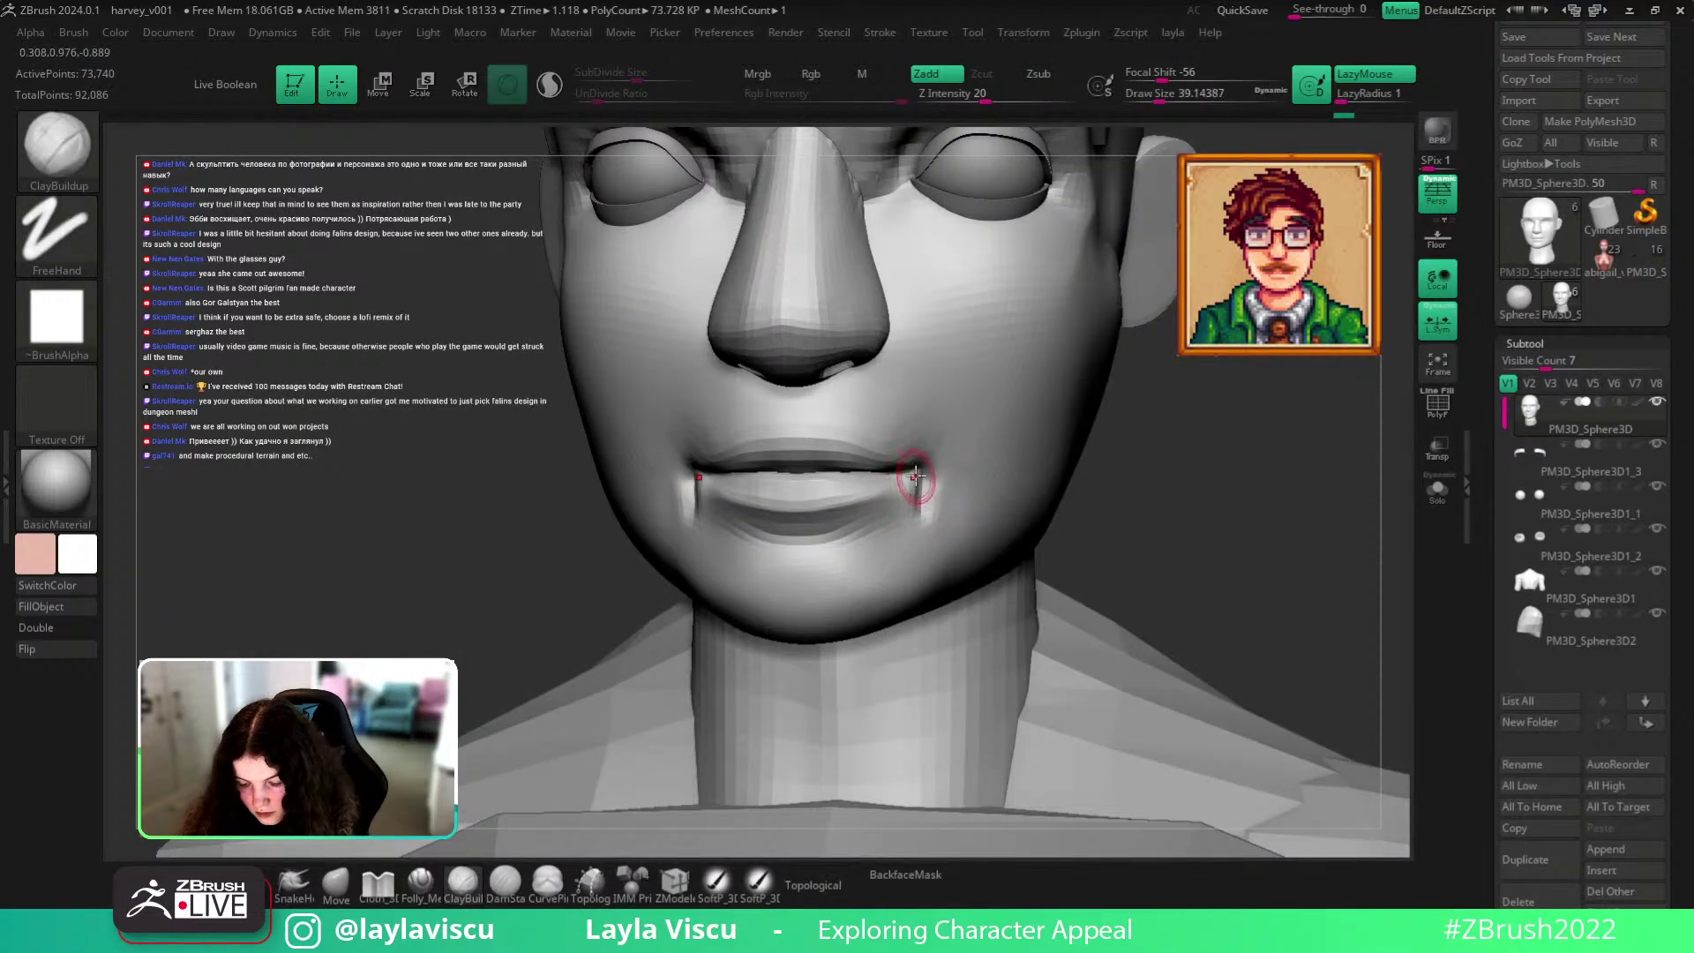
shift+drag(918, 492, 932, 514)
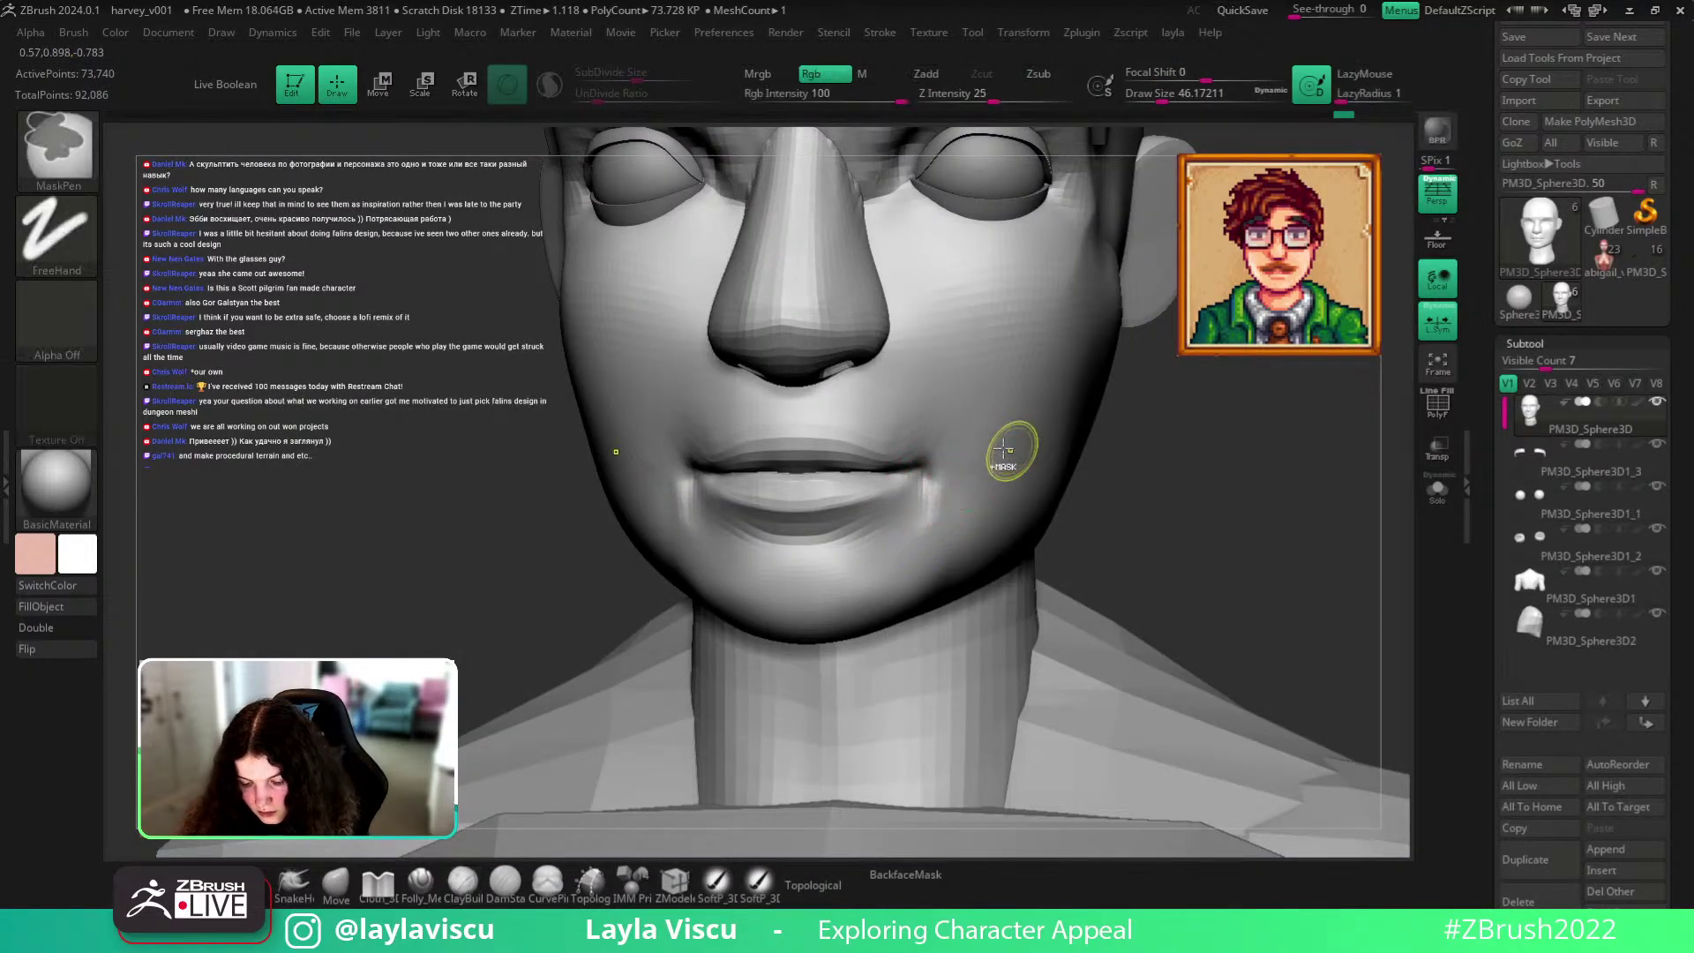
ctrl+right_drag(1011, 452, 1002, 408)
mouse_move(954, 508)
ctrl+right_down()
mouse_move(1115, 450)
mouse_move(1029, 484)
mouse_move(1241, 475)
mouse_move(1172, 491)
mouse_move(1161, 537)
mouse_move(1024, 530)
ctrl+right_up()
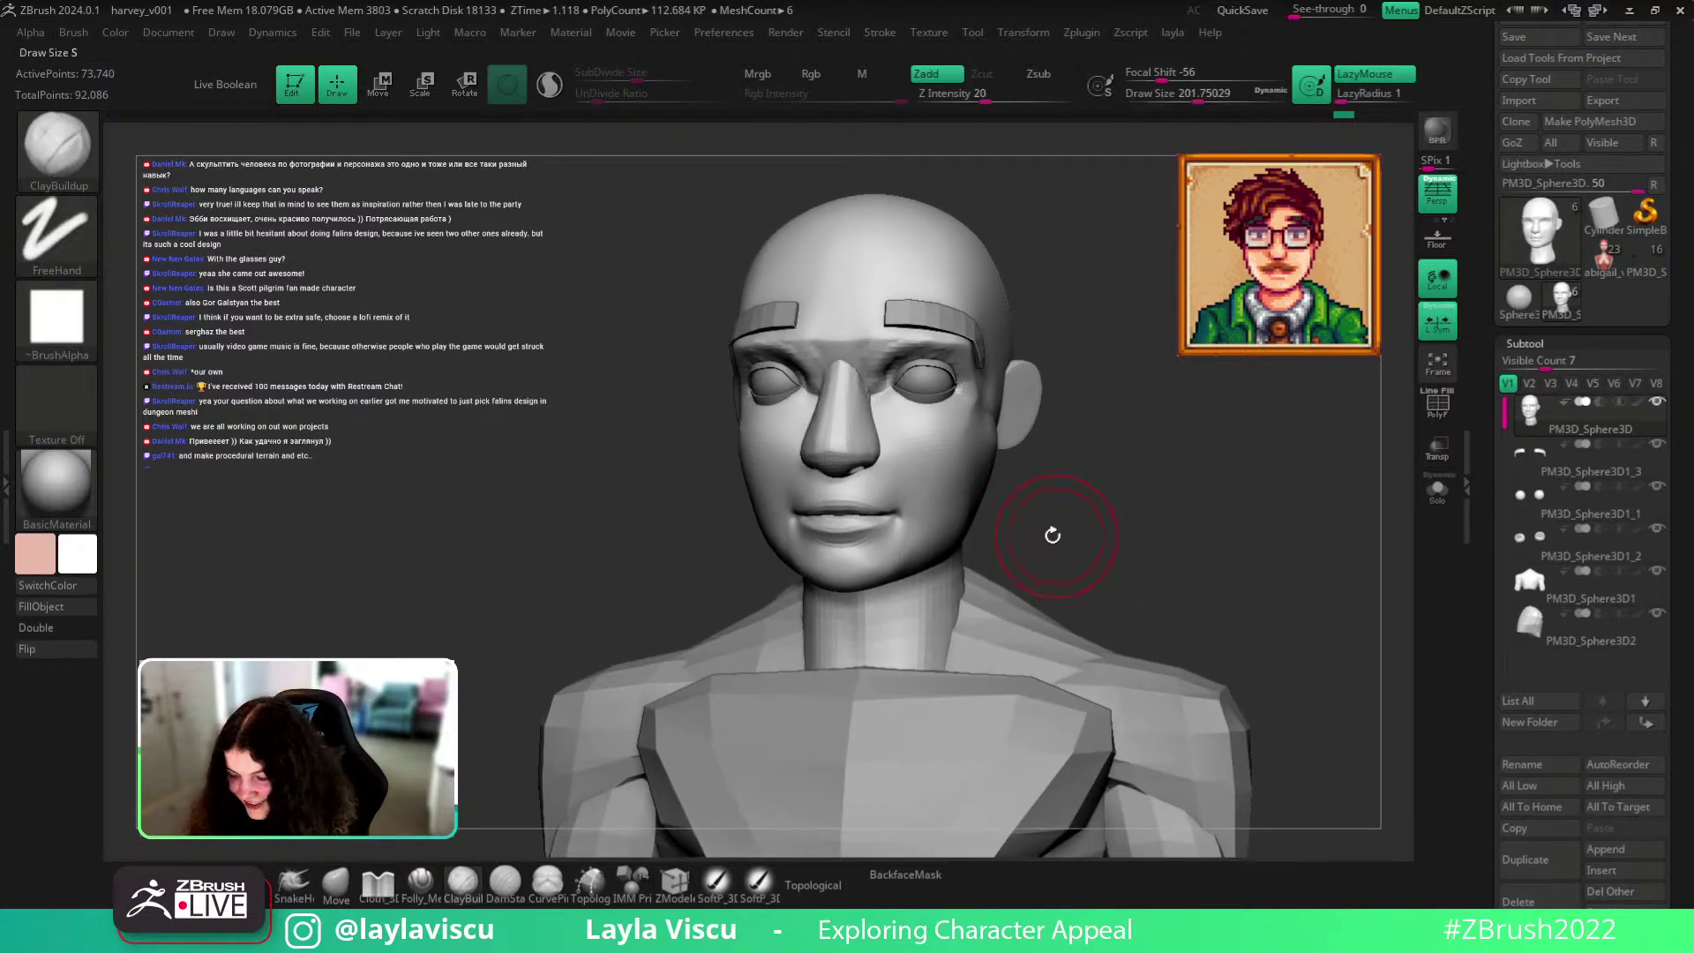
Group the eyeball and eyelid subtools into a new folder named eyes.
key(b)
key(m)
key(t)
mouse_move(873, 503)
ctrl+right_down()
mouse_move(935, 494)
mouse_move(1070, 547)
mouse_move(1041, 450)
mouse_move(935, 405)
mouse_move(1123, 427)
ctrl+right_up()
alt+click(931, 403)
alt+click(897, 383)
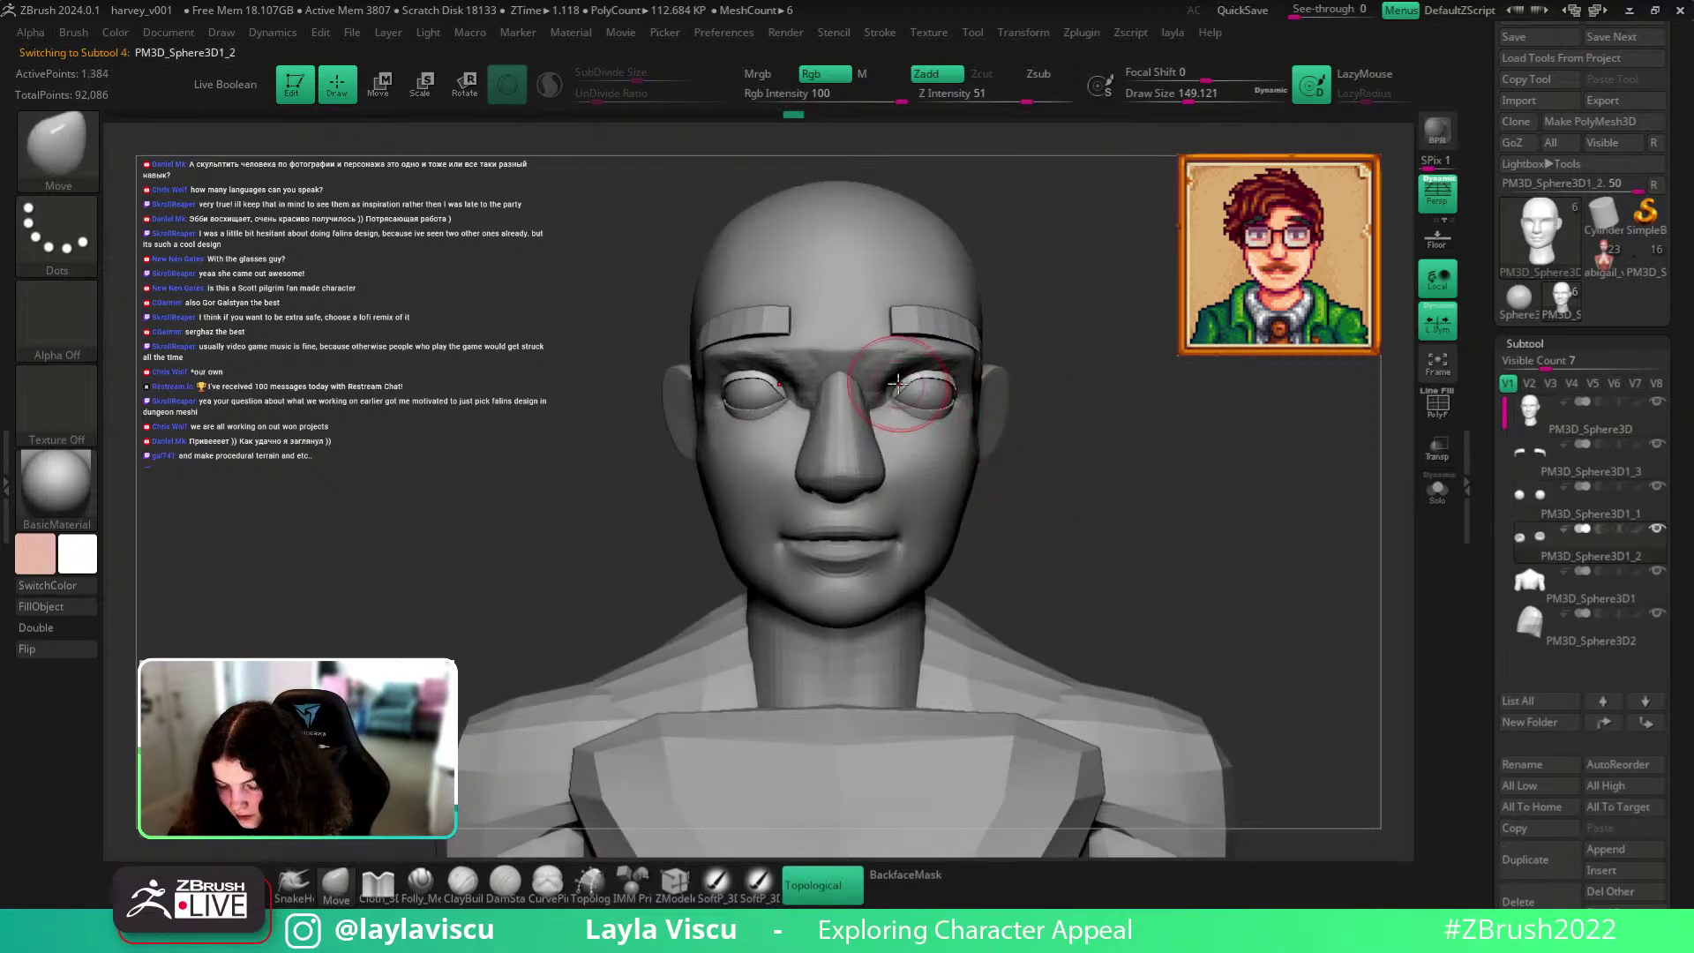
key(w)
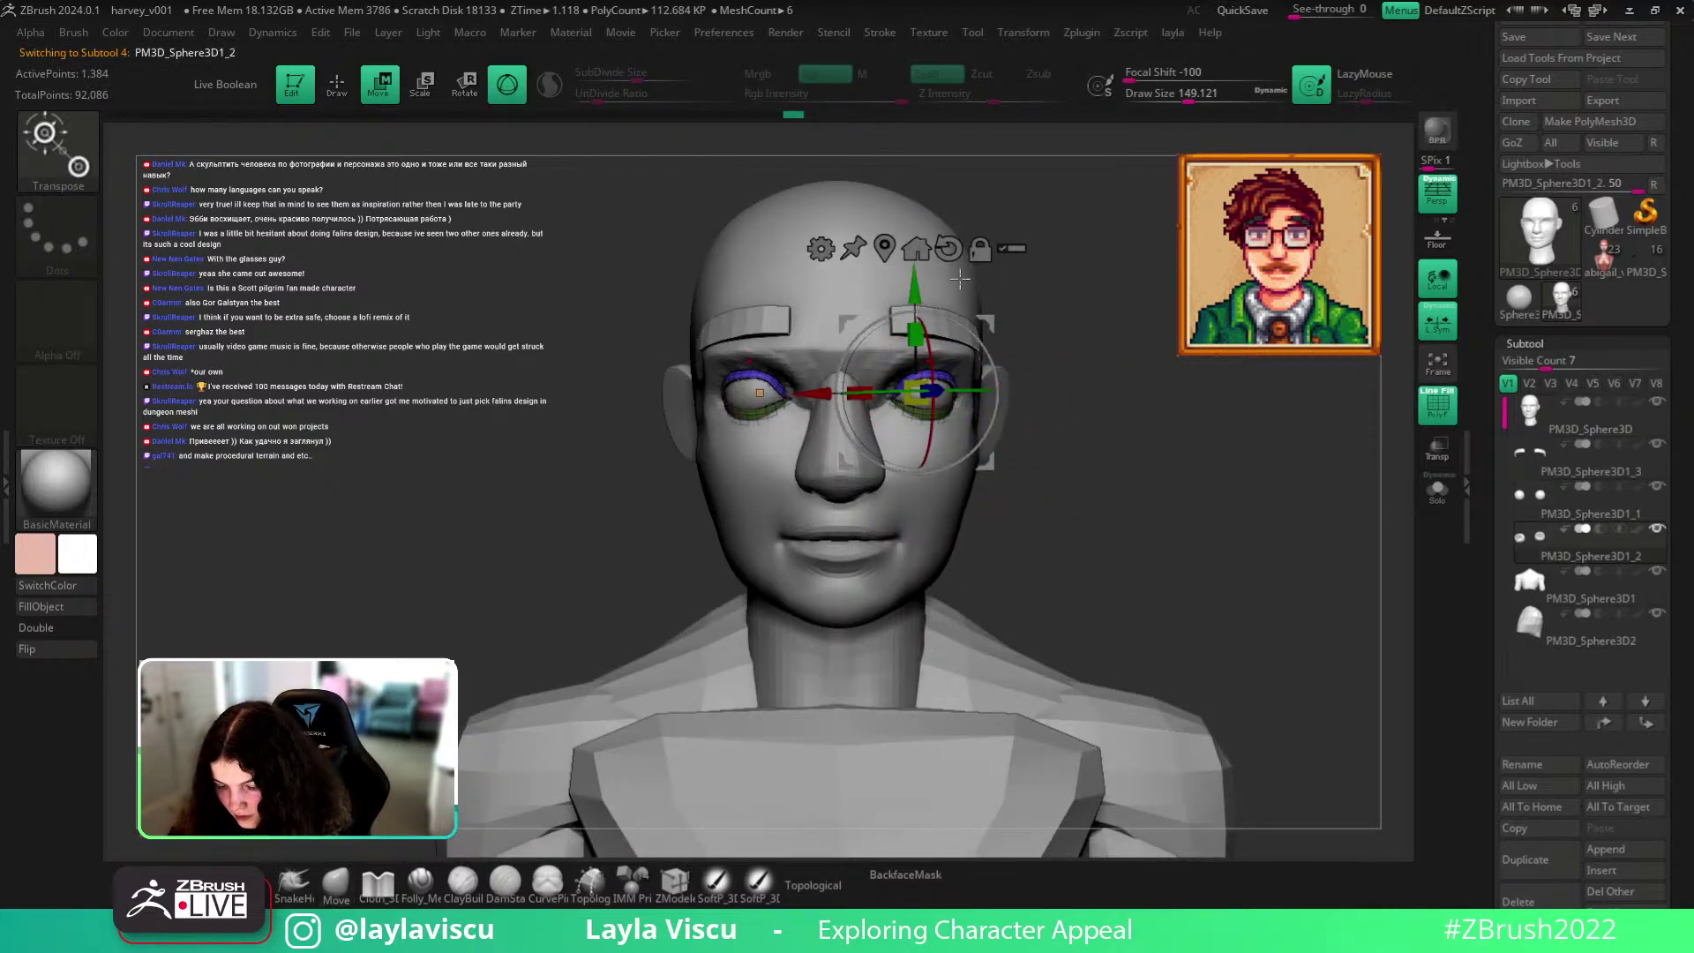
click(1624, 521)
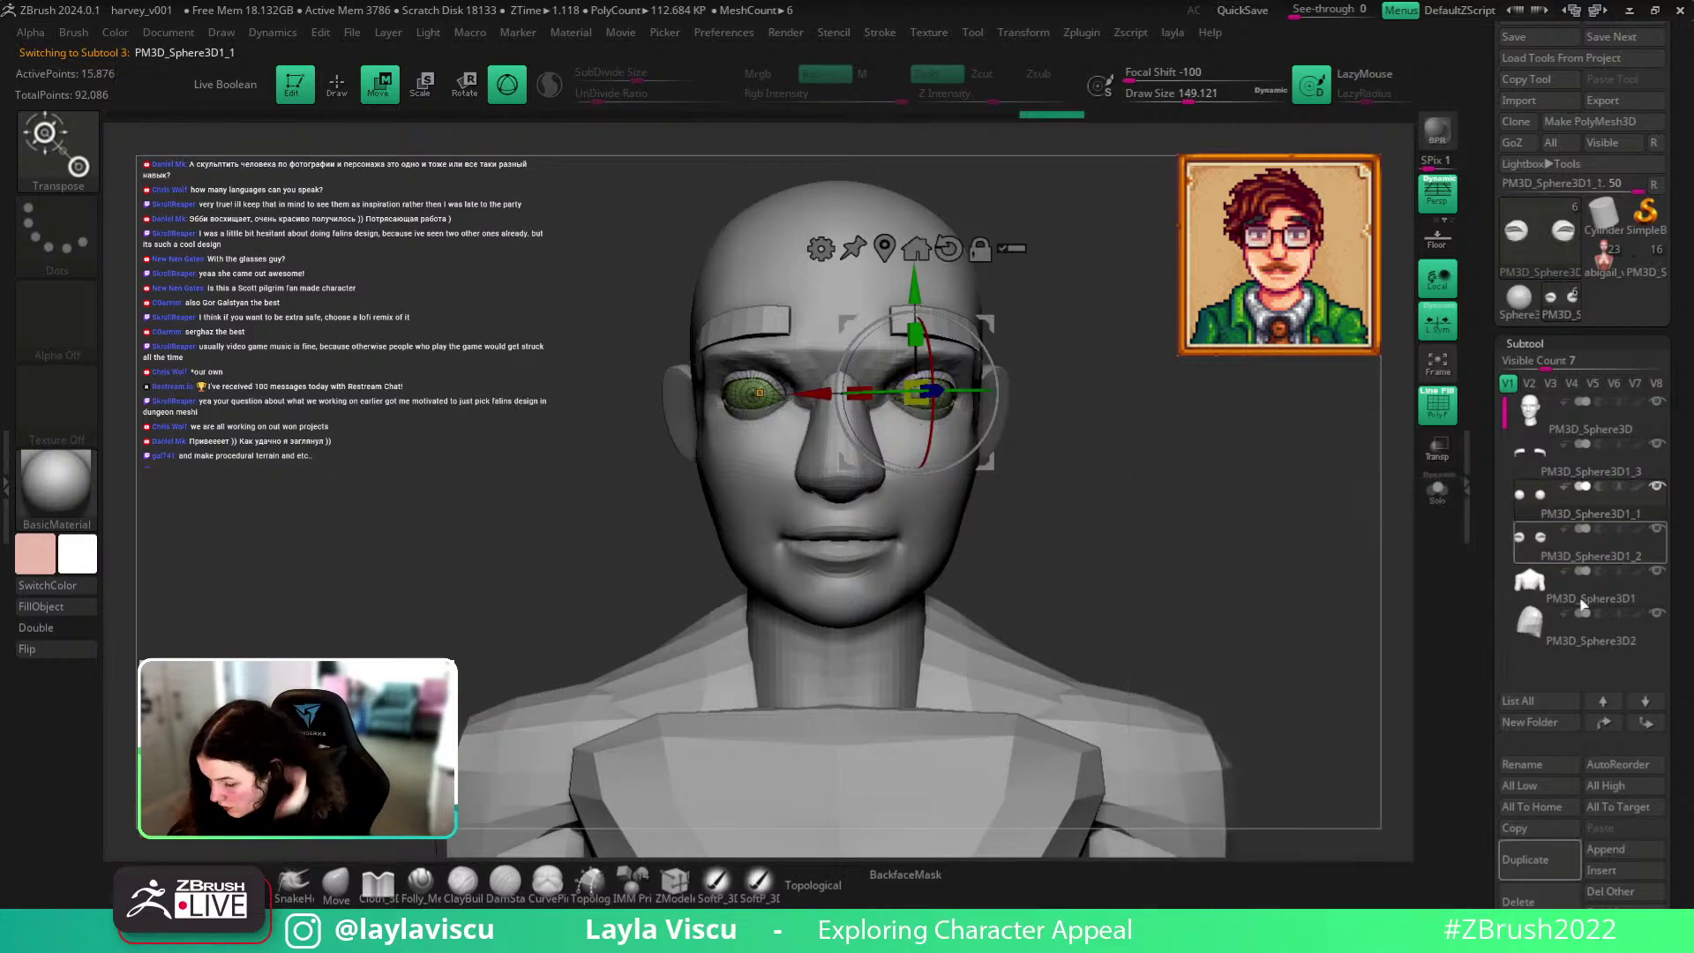
click(1538, 723)
text(c)
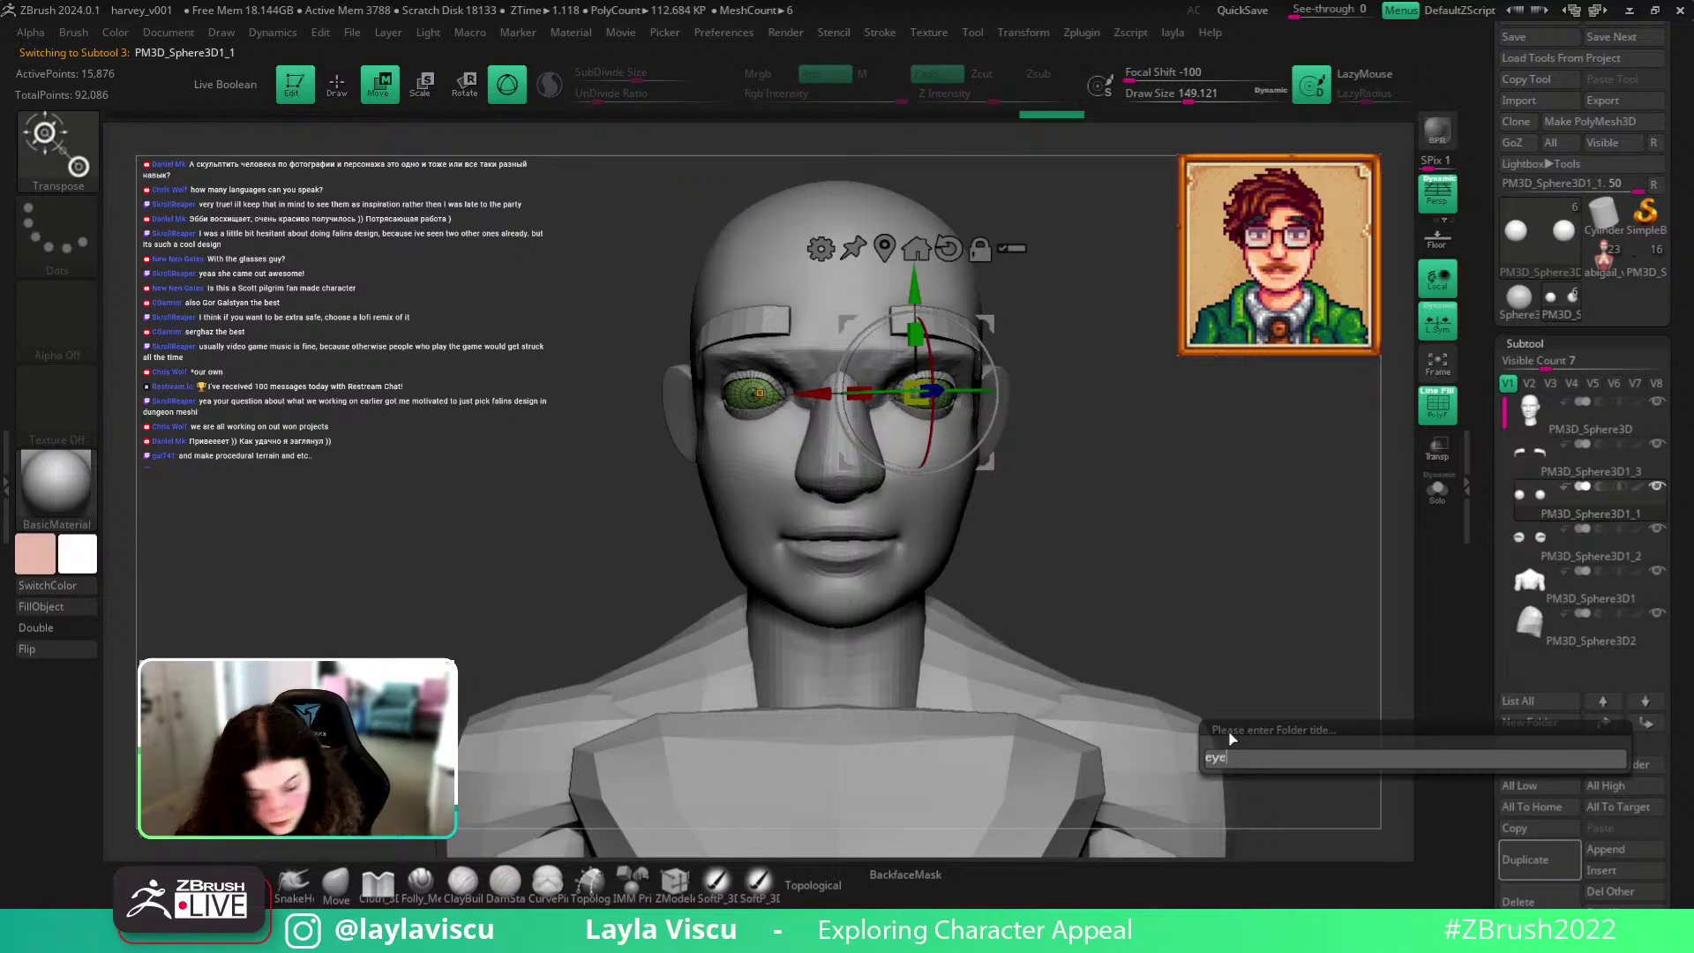
key(Return)
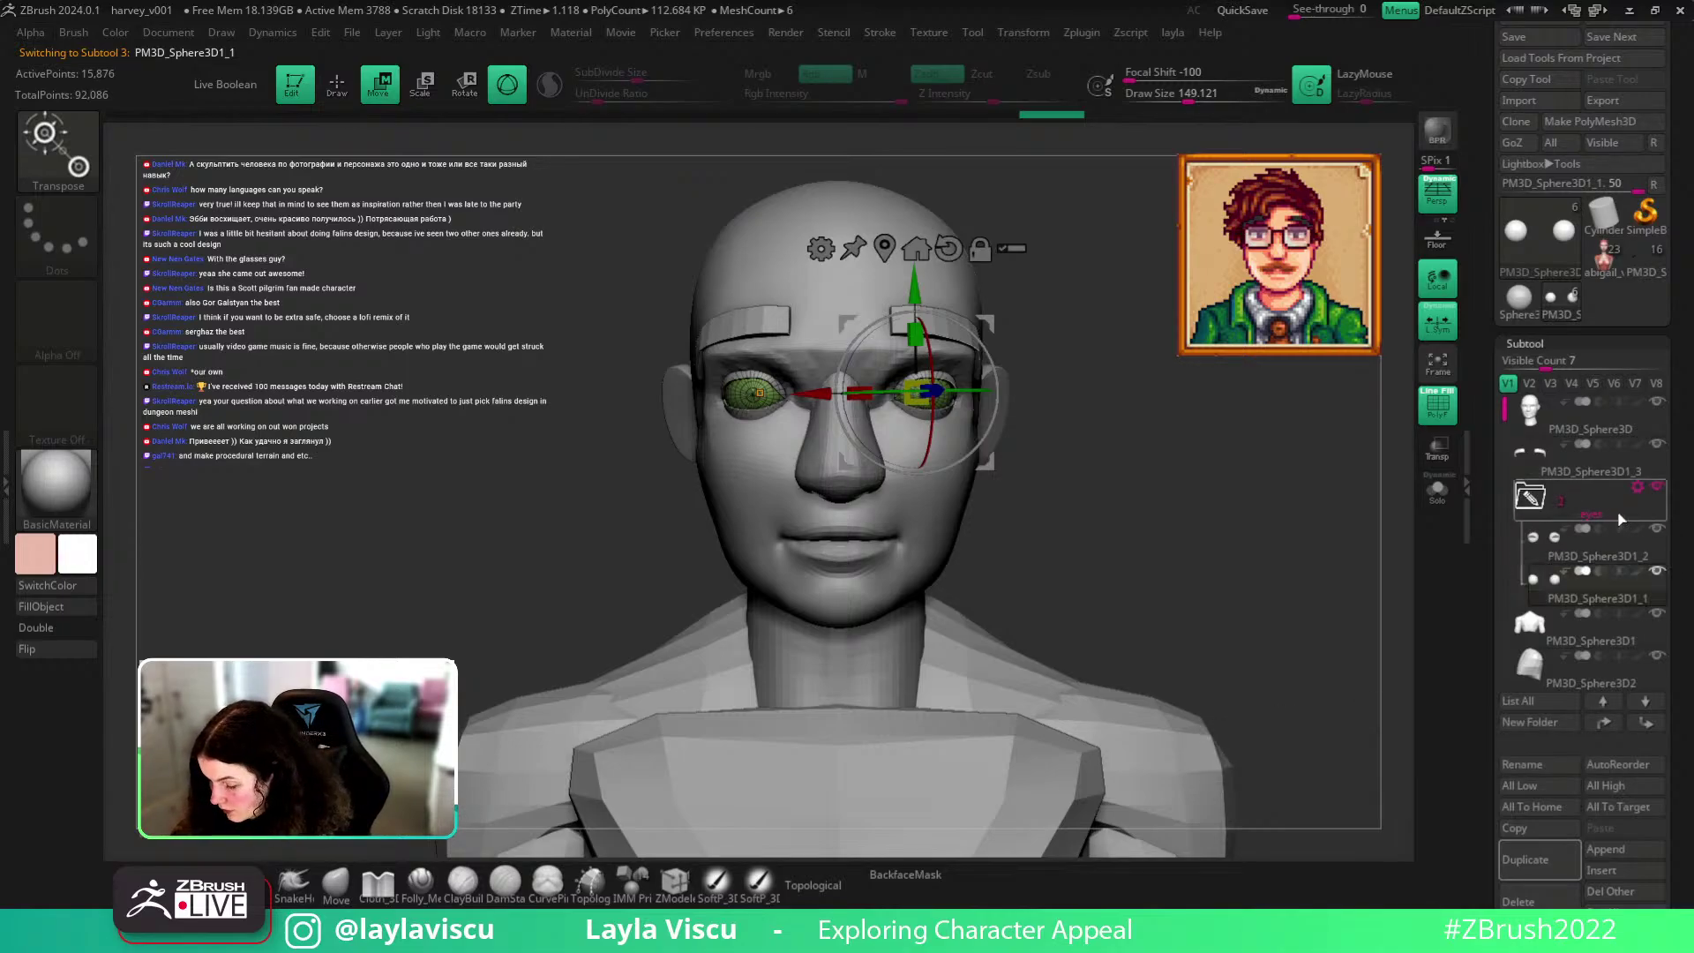
Transpose all subtools in the eyes folder together, moving the eyes slightly inward toward the nose.
click(1637, 492)
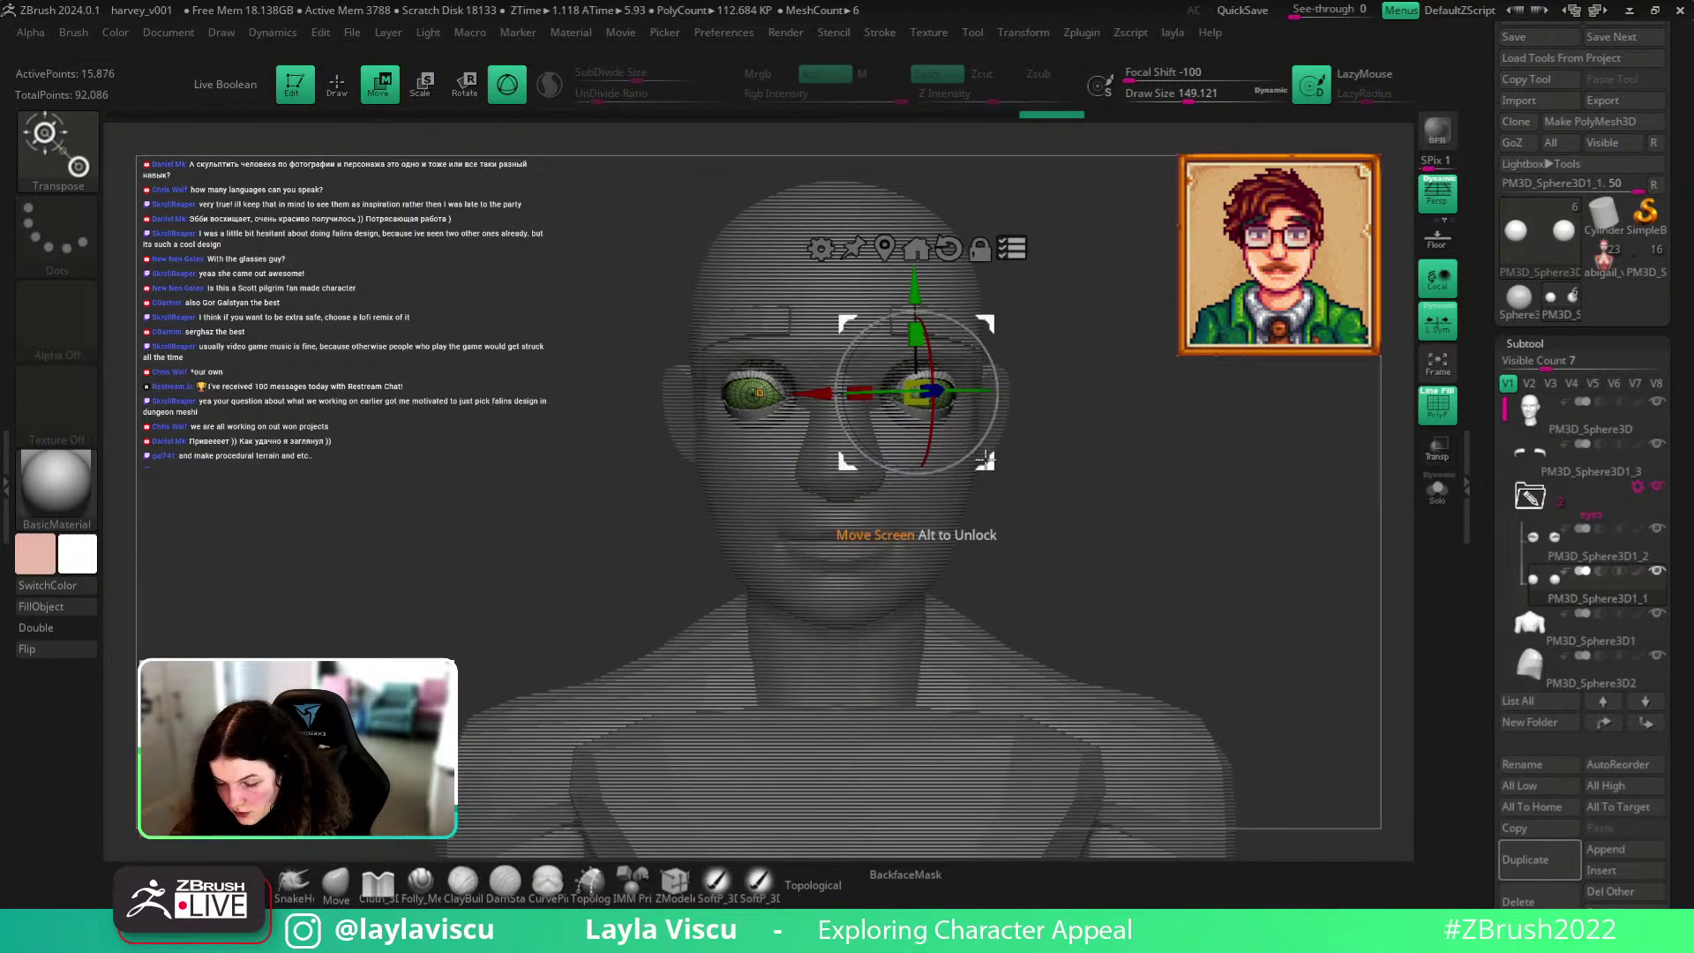
drag(991, 452, 994, 451)
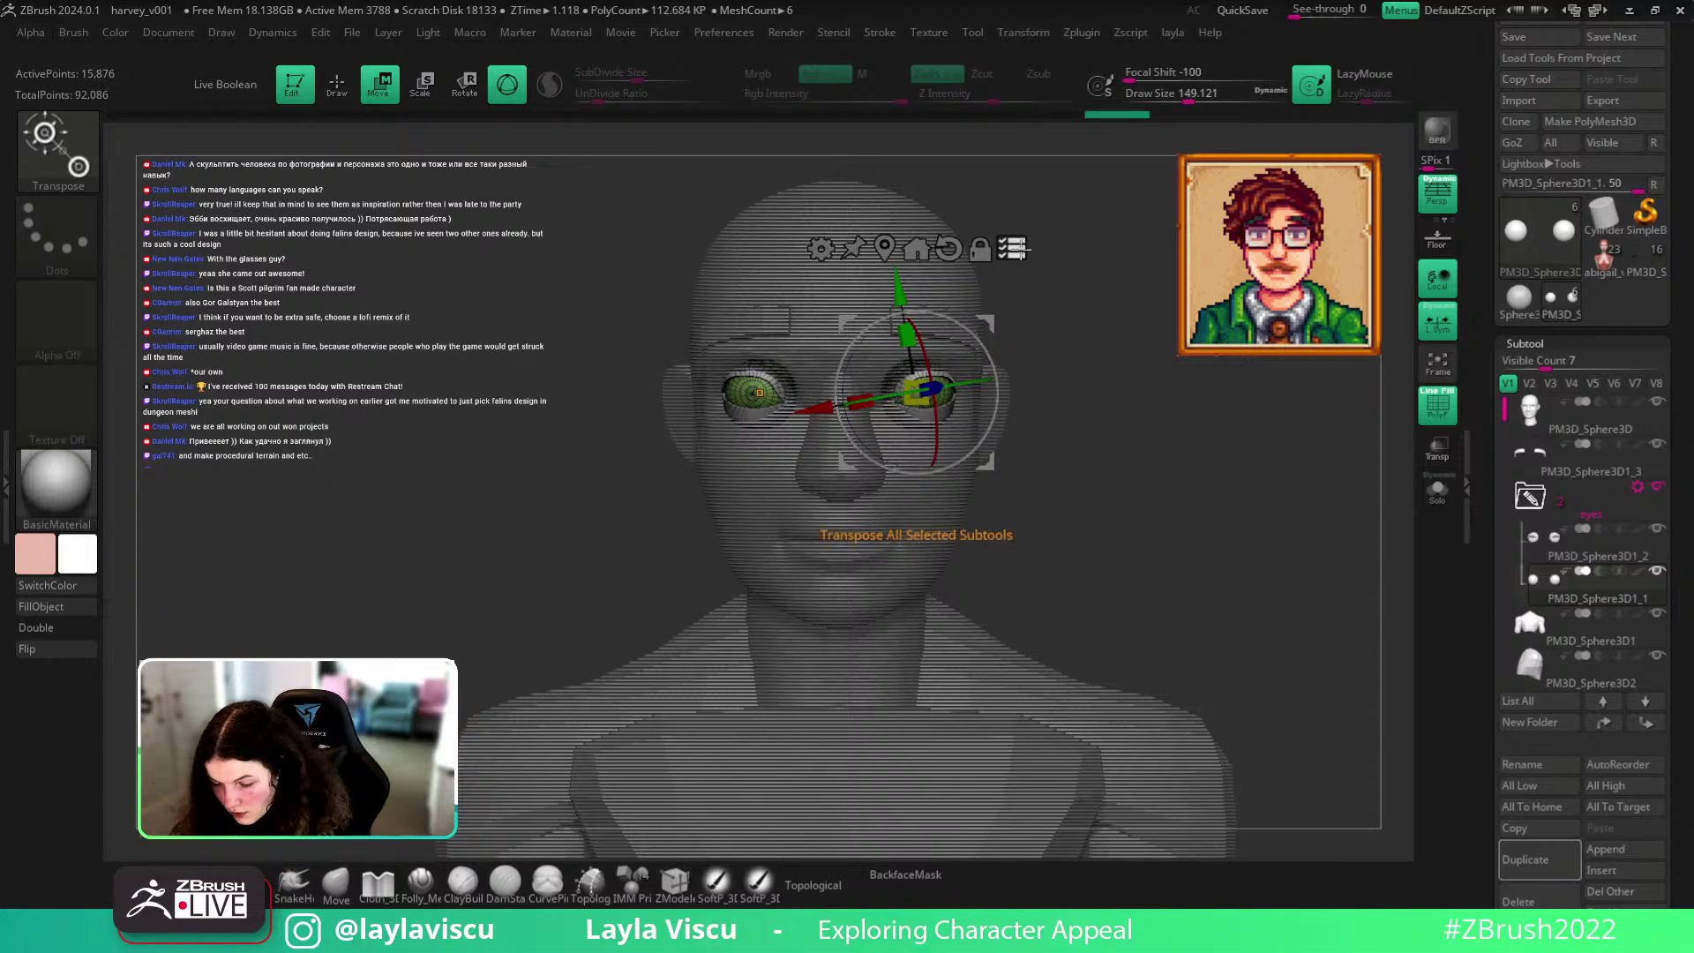
key(q)
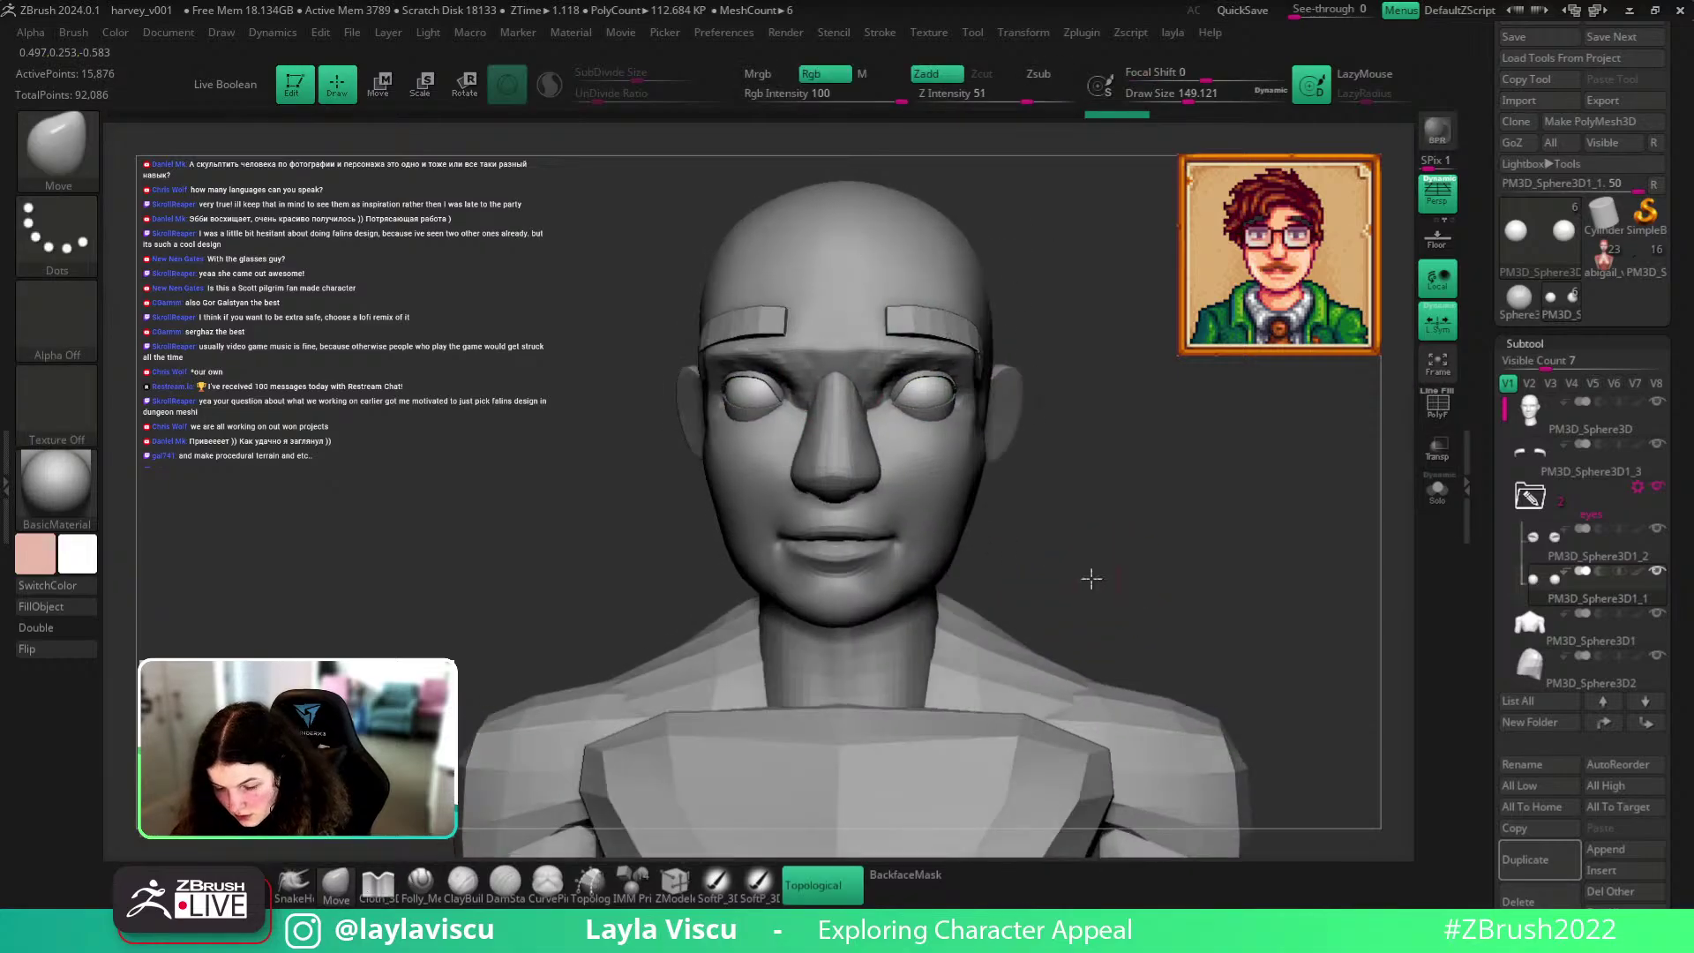
key(w)
drag(921, 393, 916, 396)
drag(810, 413, 806, 418)
key(q)
key(f)
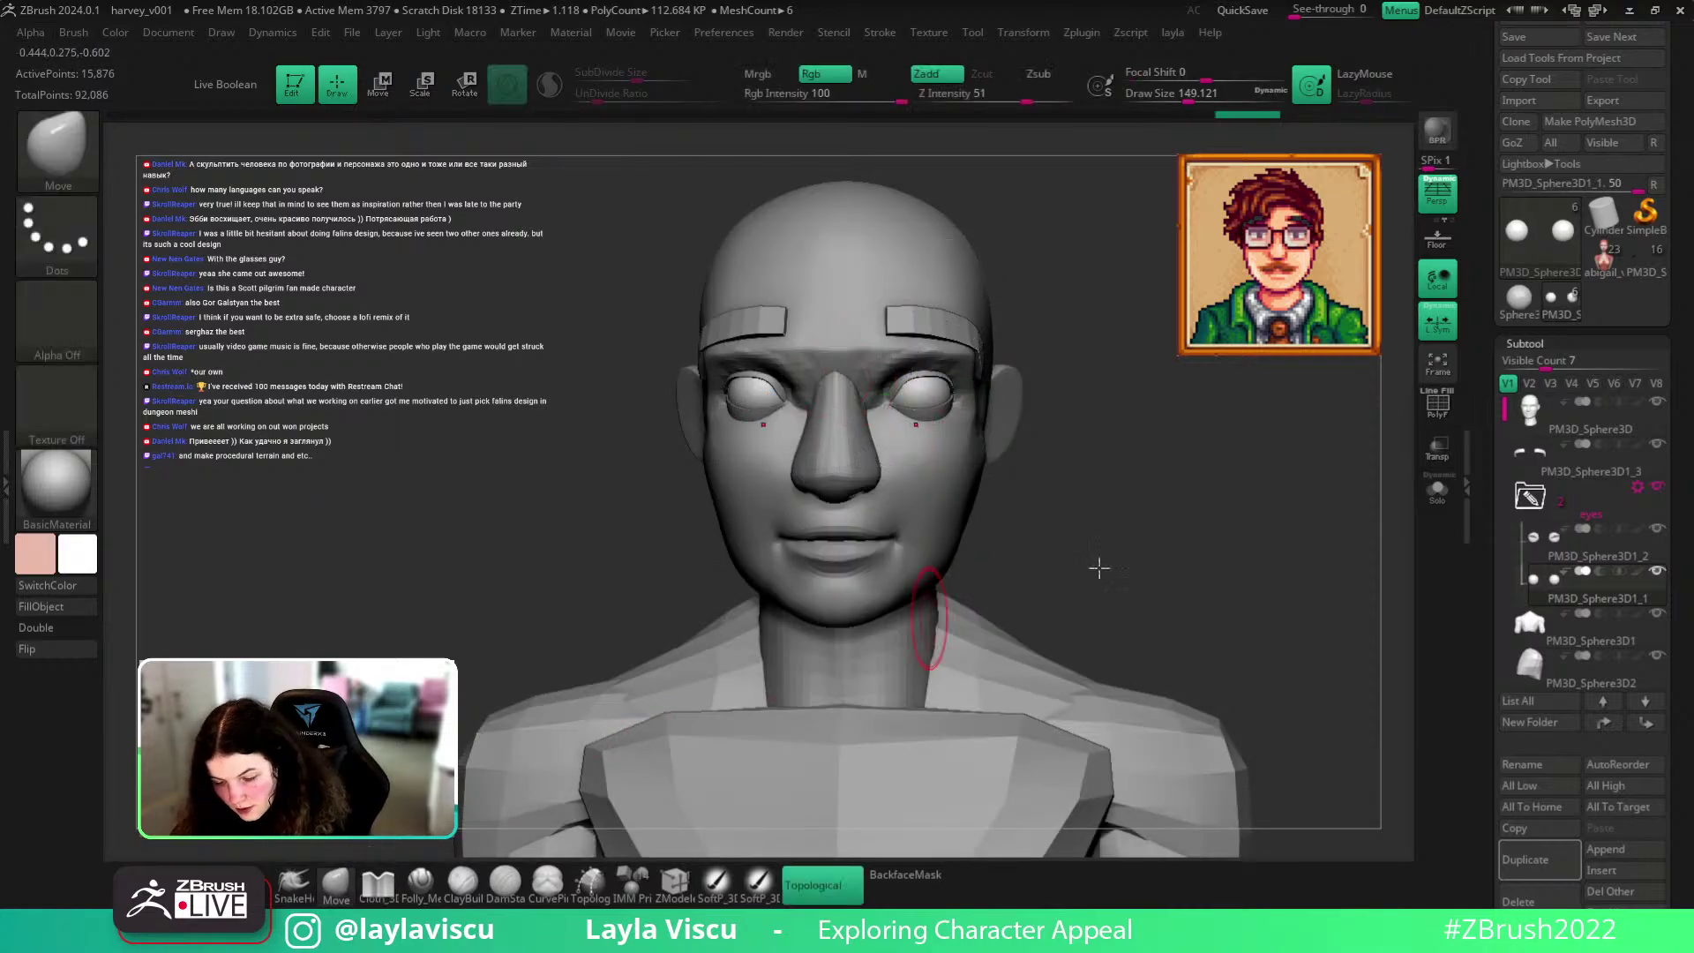
Nudge the eyeball shape with the Move brush at a draw size of about 187 and reselect the head subtool.
mouse_move(1086, 508)
right_down()
mouse_move(978, 476)
mouse_move(1149, 473)
right_up()
key(s)
drag(923, 397, 929, 397)
mouse_move(928, 397)
right_down()
mouse_move(882, 393)
mouse_move(954, 381)
mouse_move(1251, 507)
mouse_move(1091, 553)
mouse_move(1146, 503)
mouse_move(881, 446)
mouse_move(882, 370)
right_up()
alt+click(955, 381)
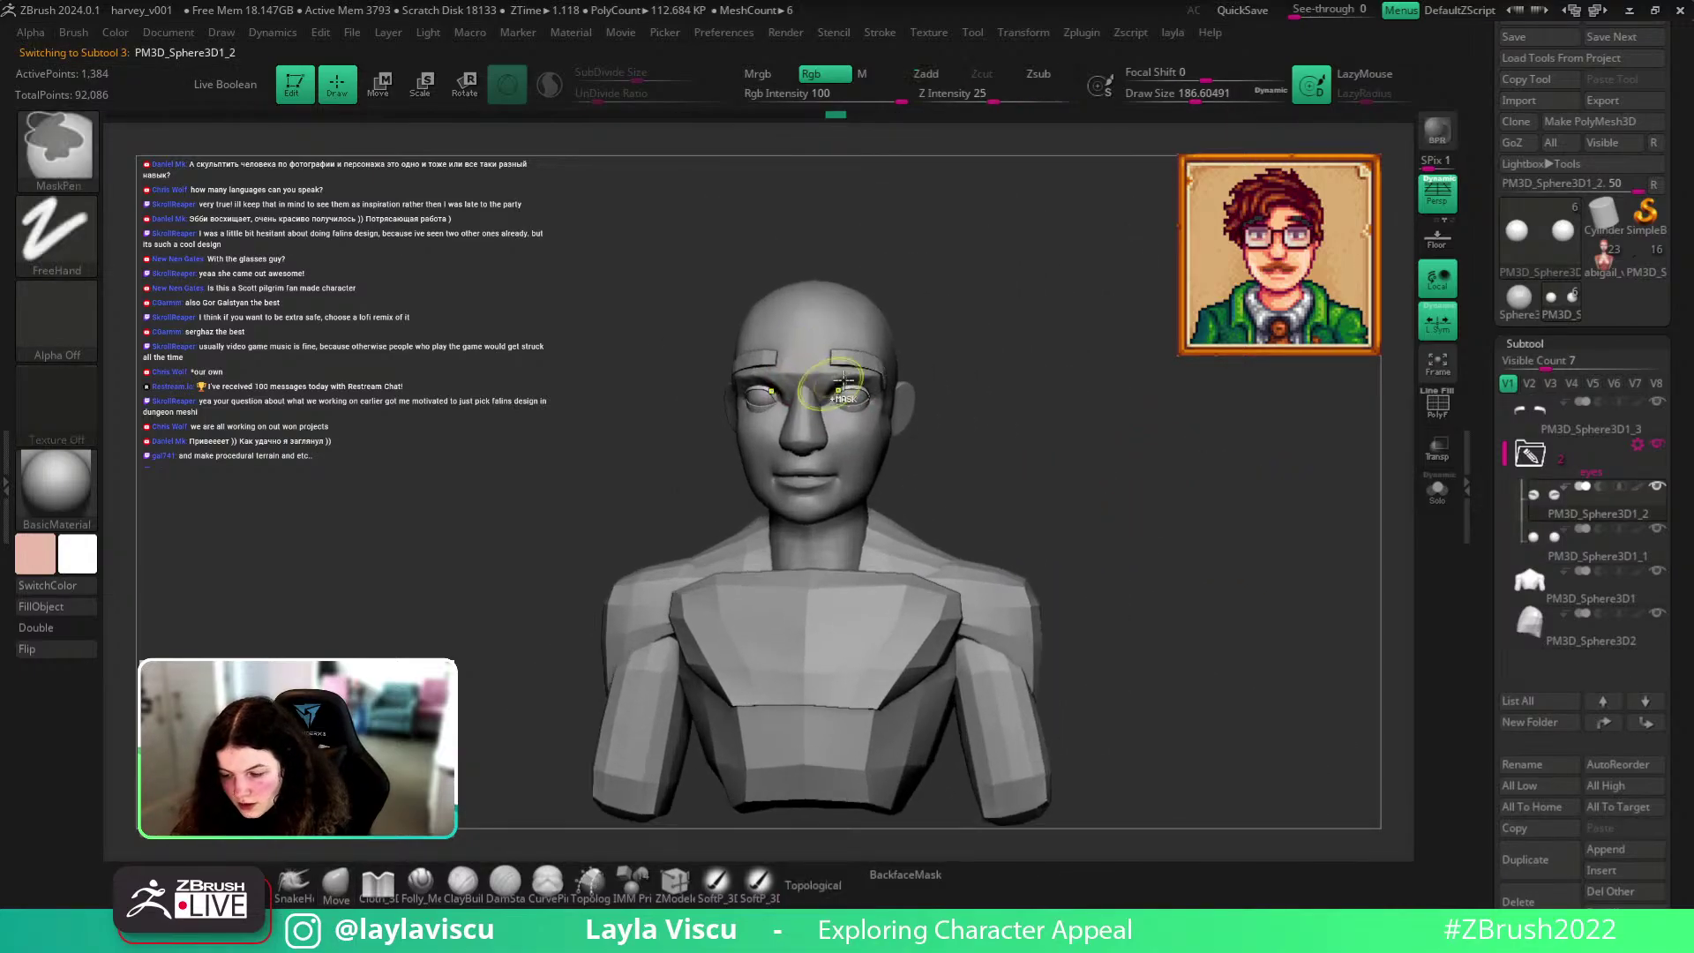
alt+click(830, 307)
mouse_move(991, 333)
right_down()
mouse_move(926, 379)
mouse_move(1003, 442)
right_up()
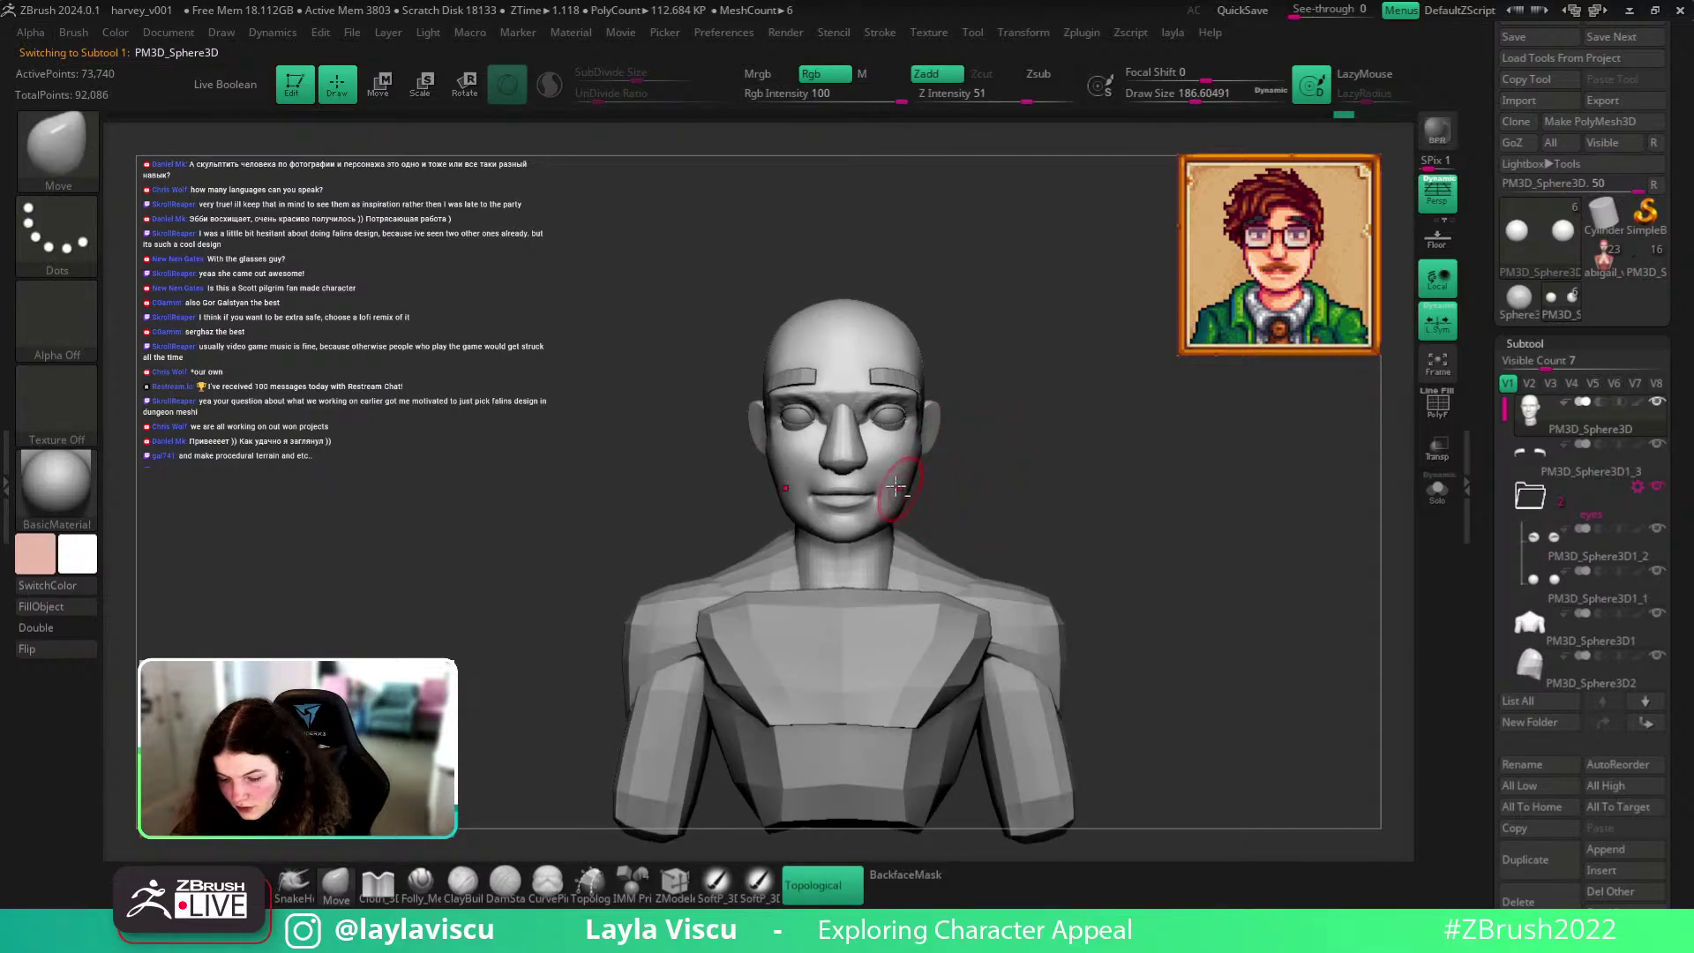
Try the MAg_Hair_Clump insert brush for a moustache curve above the upper lip.
ctrl+right_drag(887, 500, 886, 423)
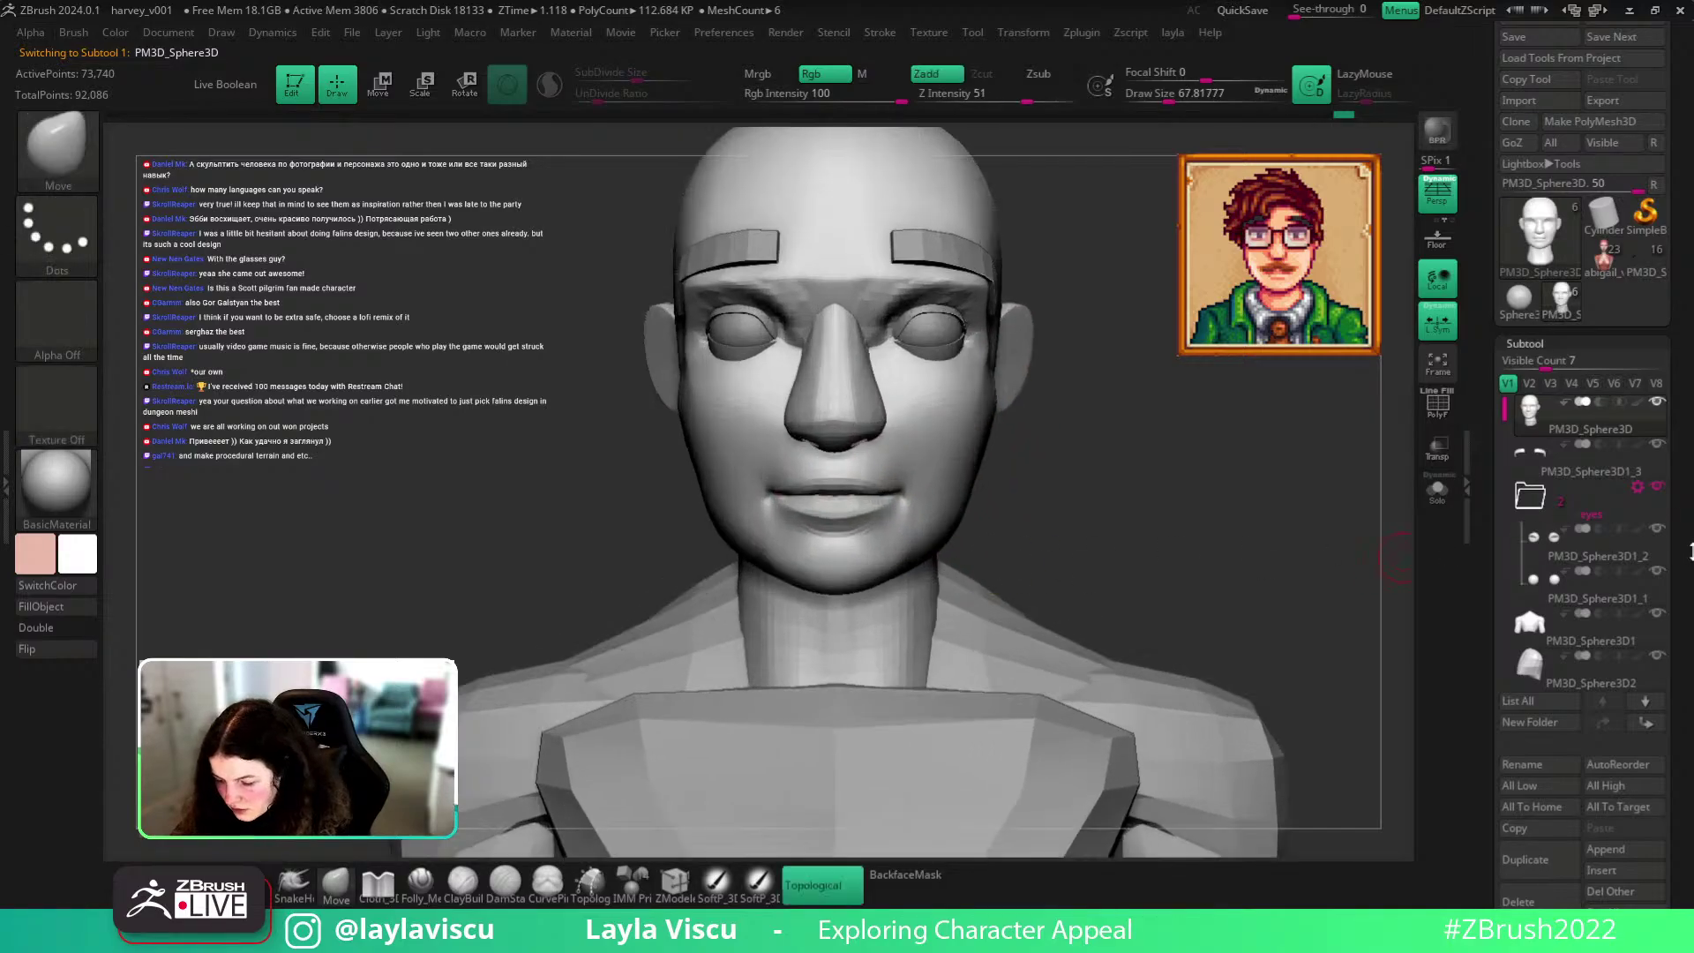
scroll(1587, 666, down, 5)
click(1530, 713)
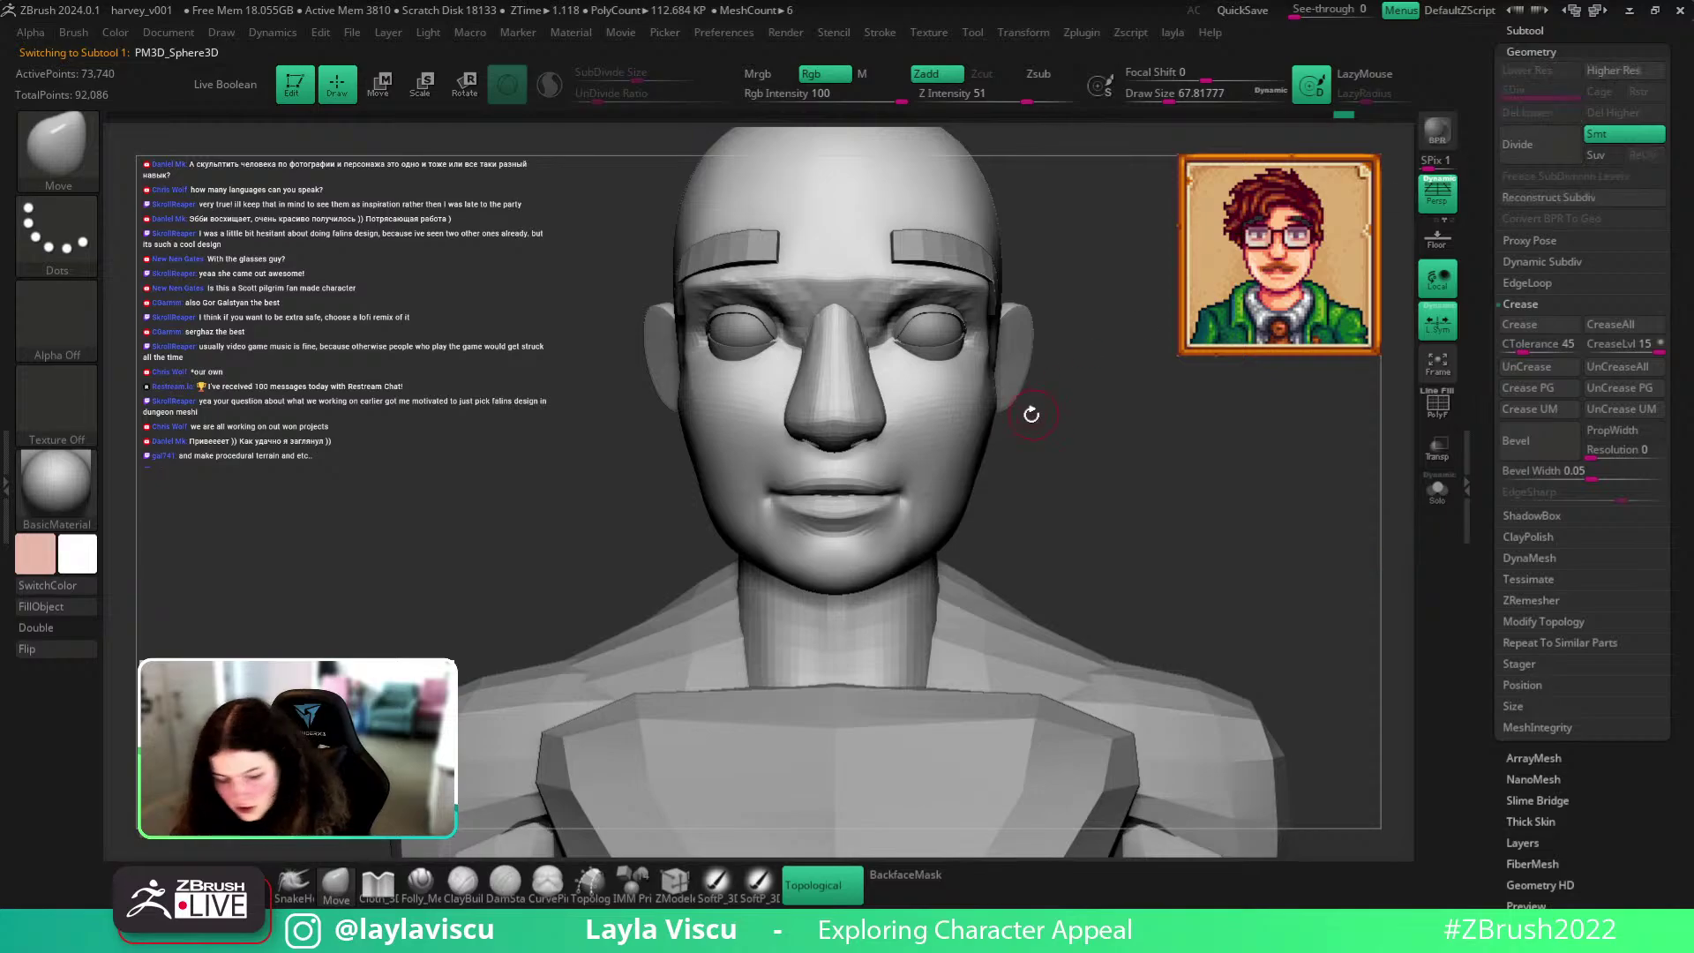
key(b)
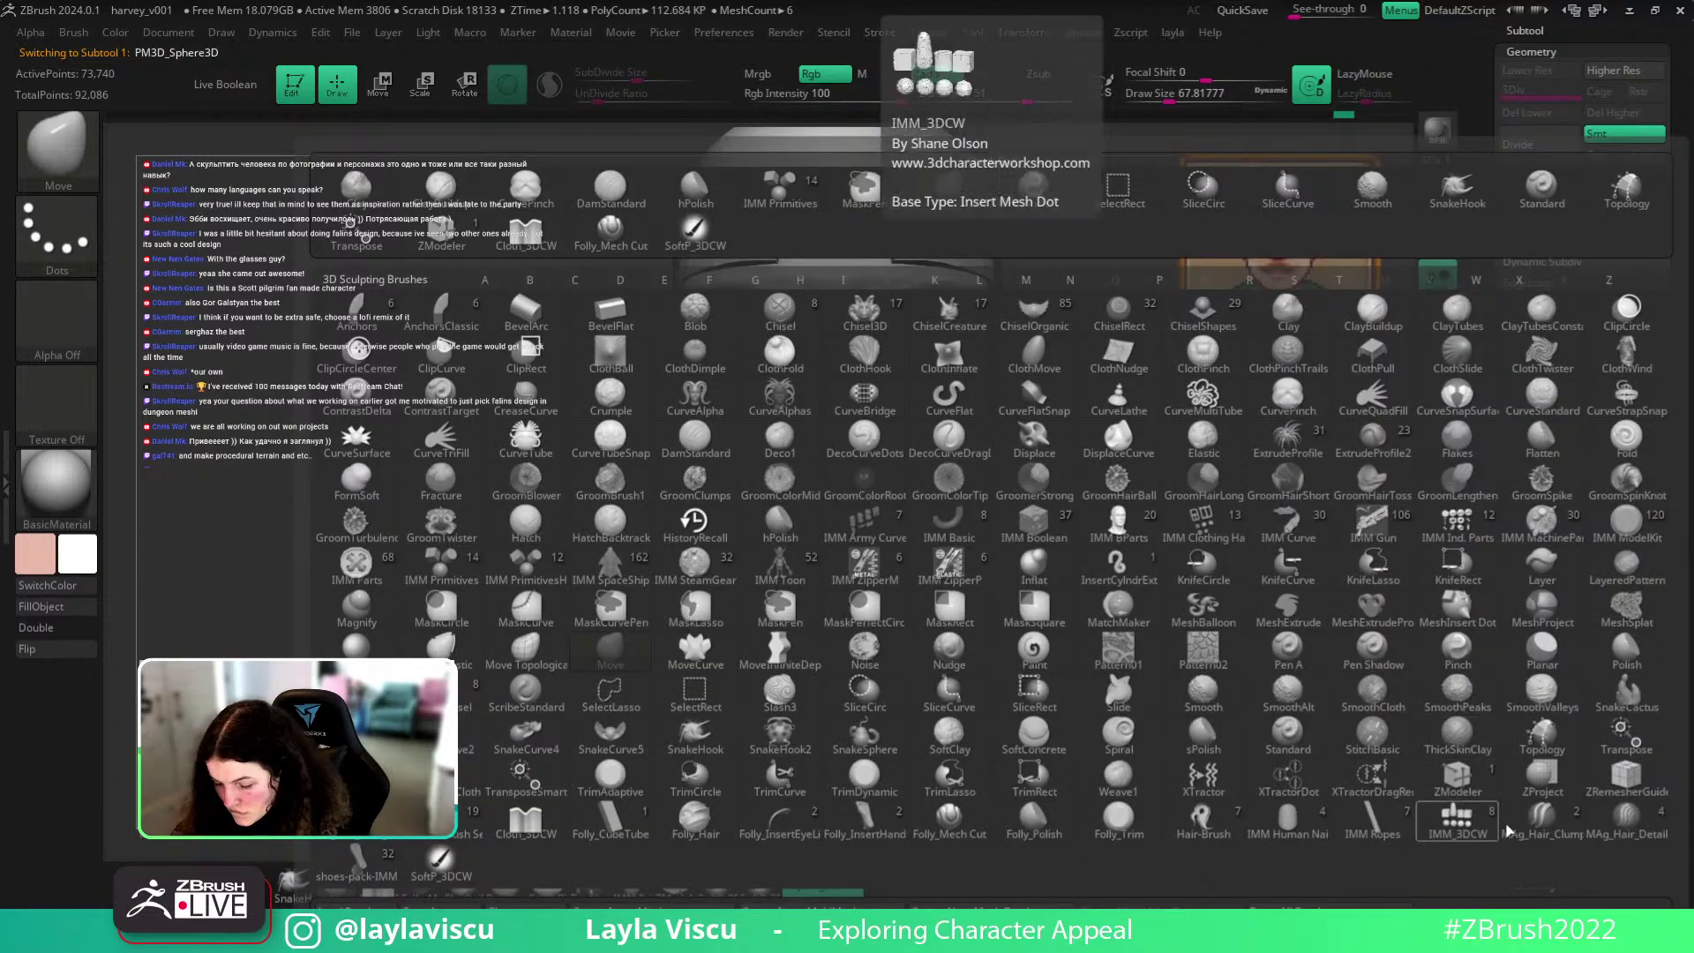
click(1542, 816)
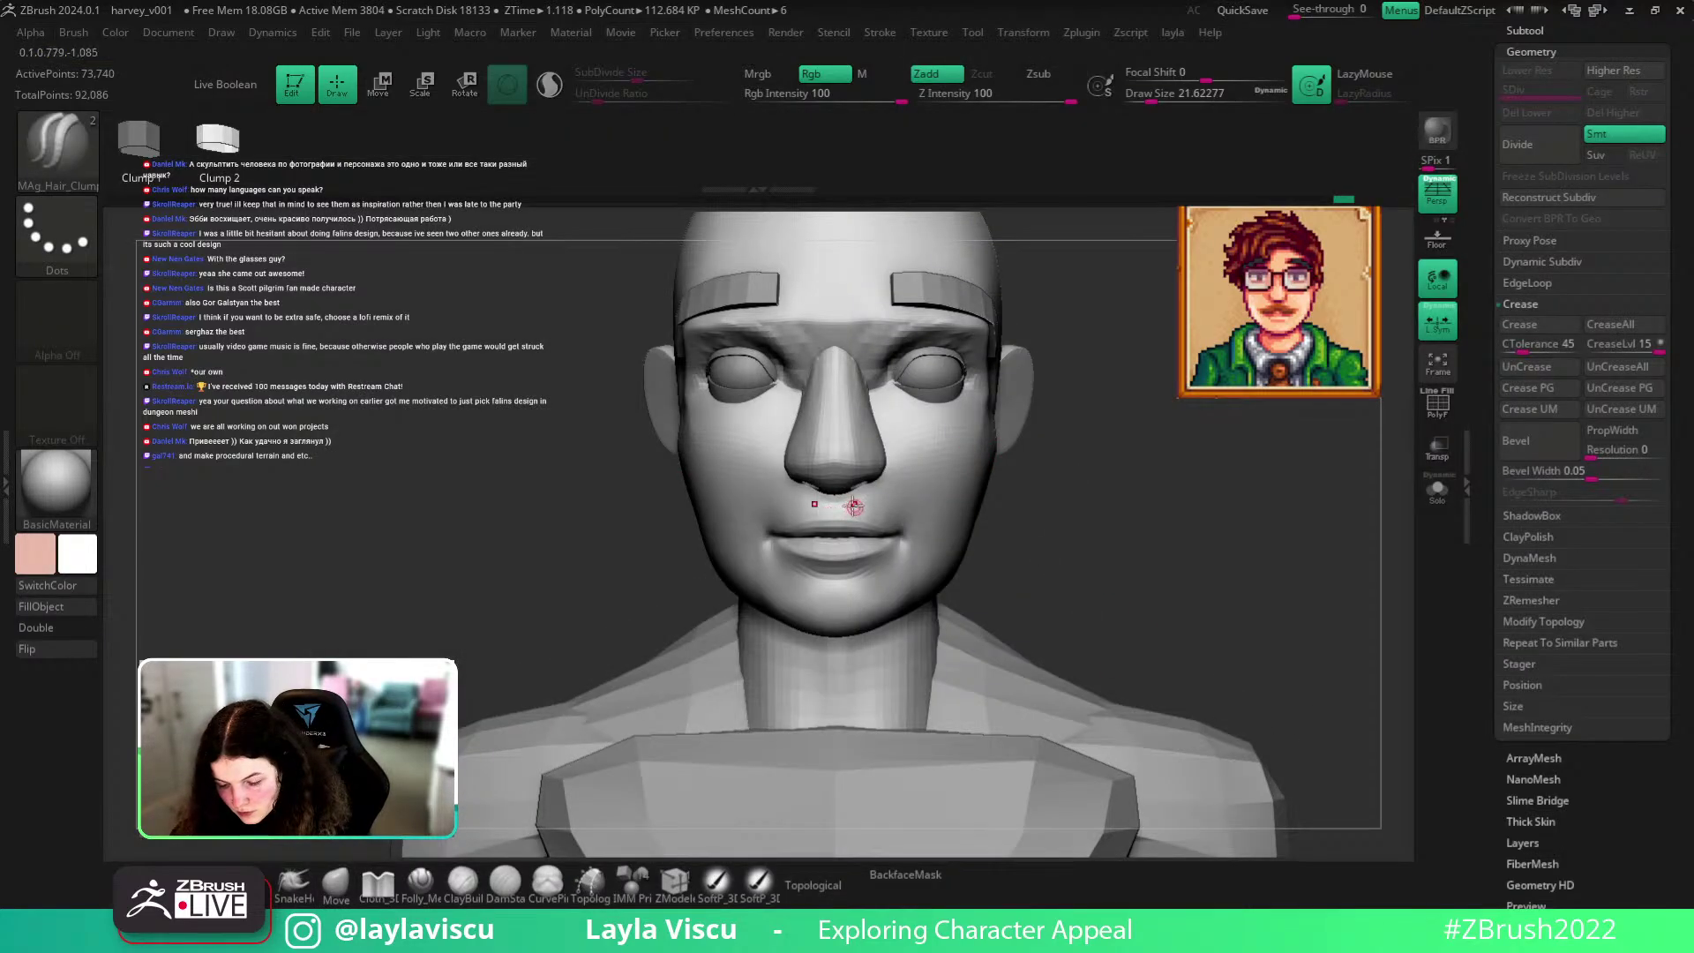
drag(920, 537, 920, 536)
key(ctrl+z)
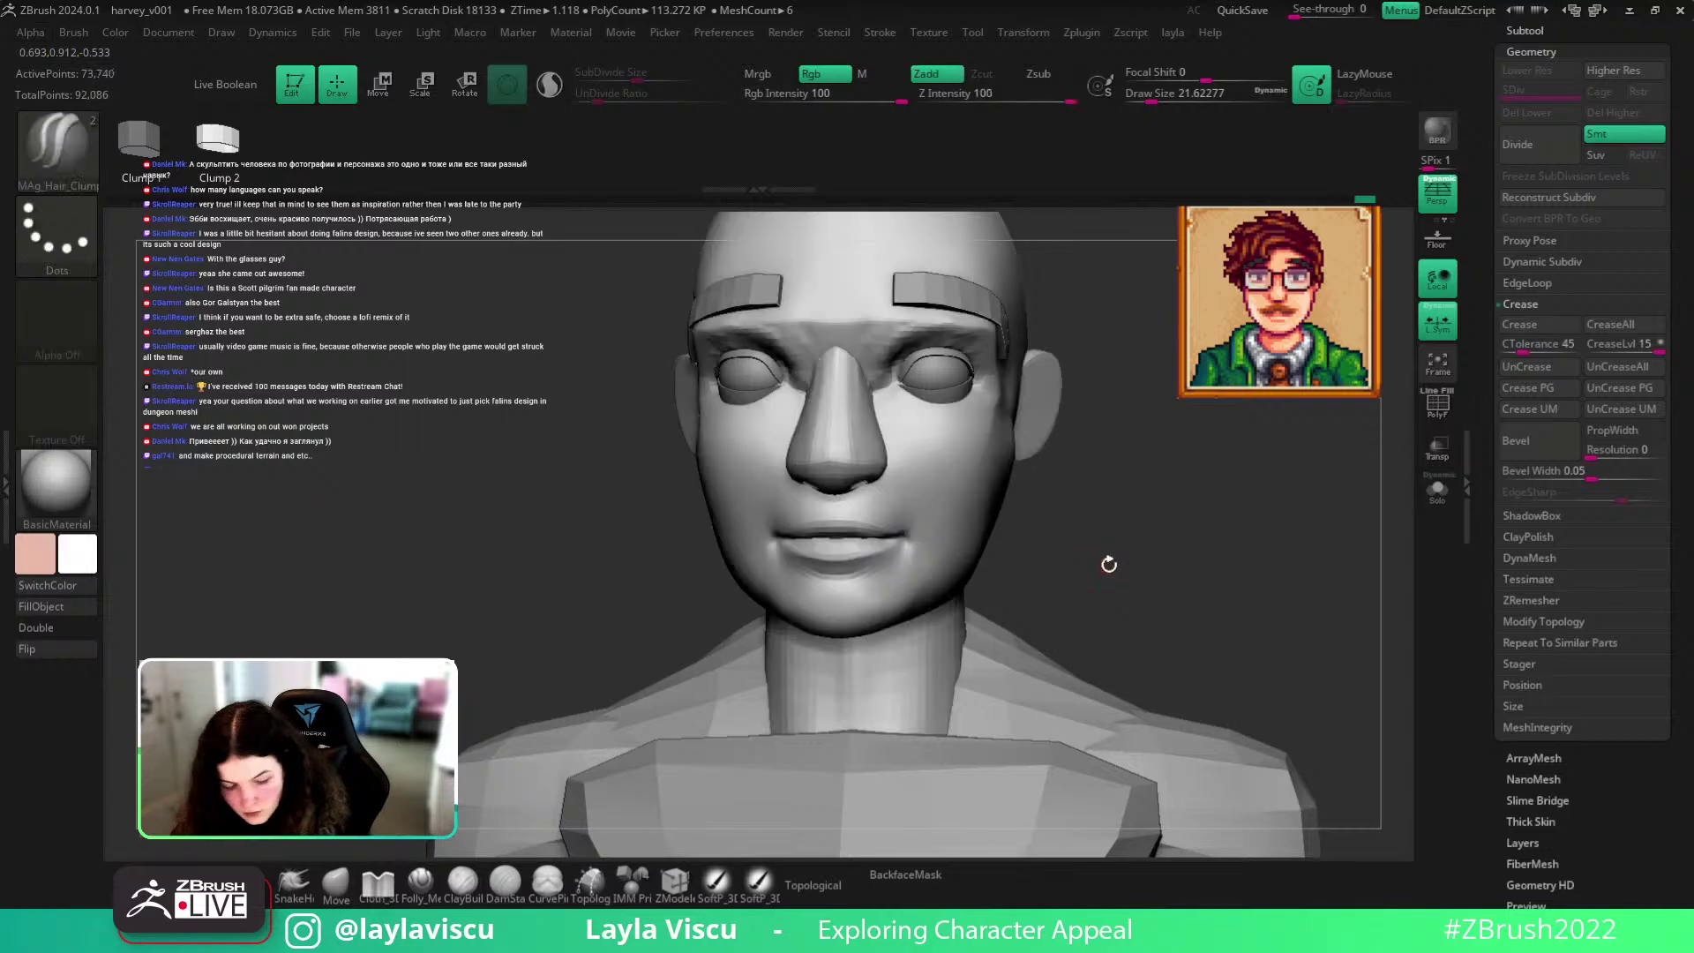
Try drawing the moustache with the AH_hair_IMM_v2 and MAg_Hair_Detail insert brushes.
key(b)
click(865, 435)
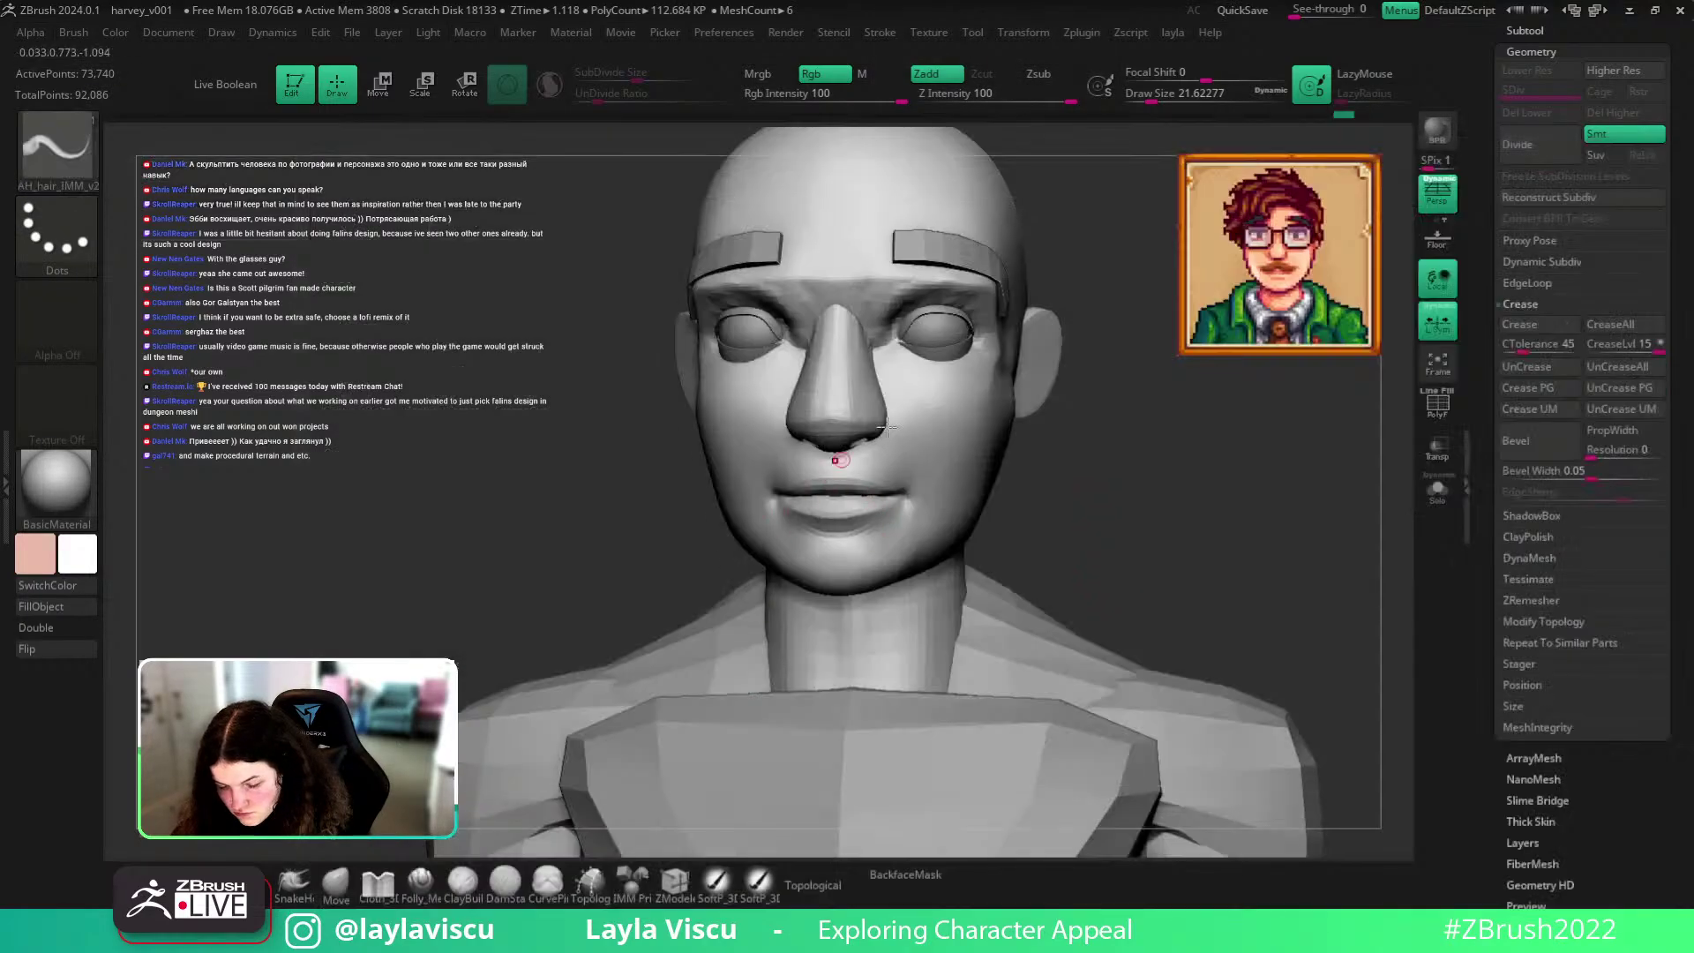
drag(904, 457, 908, 460)
key(ctrl+z)
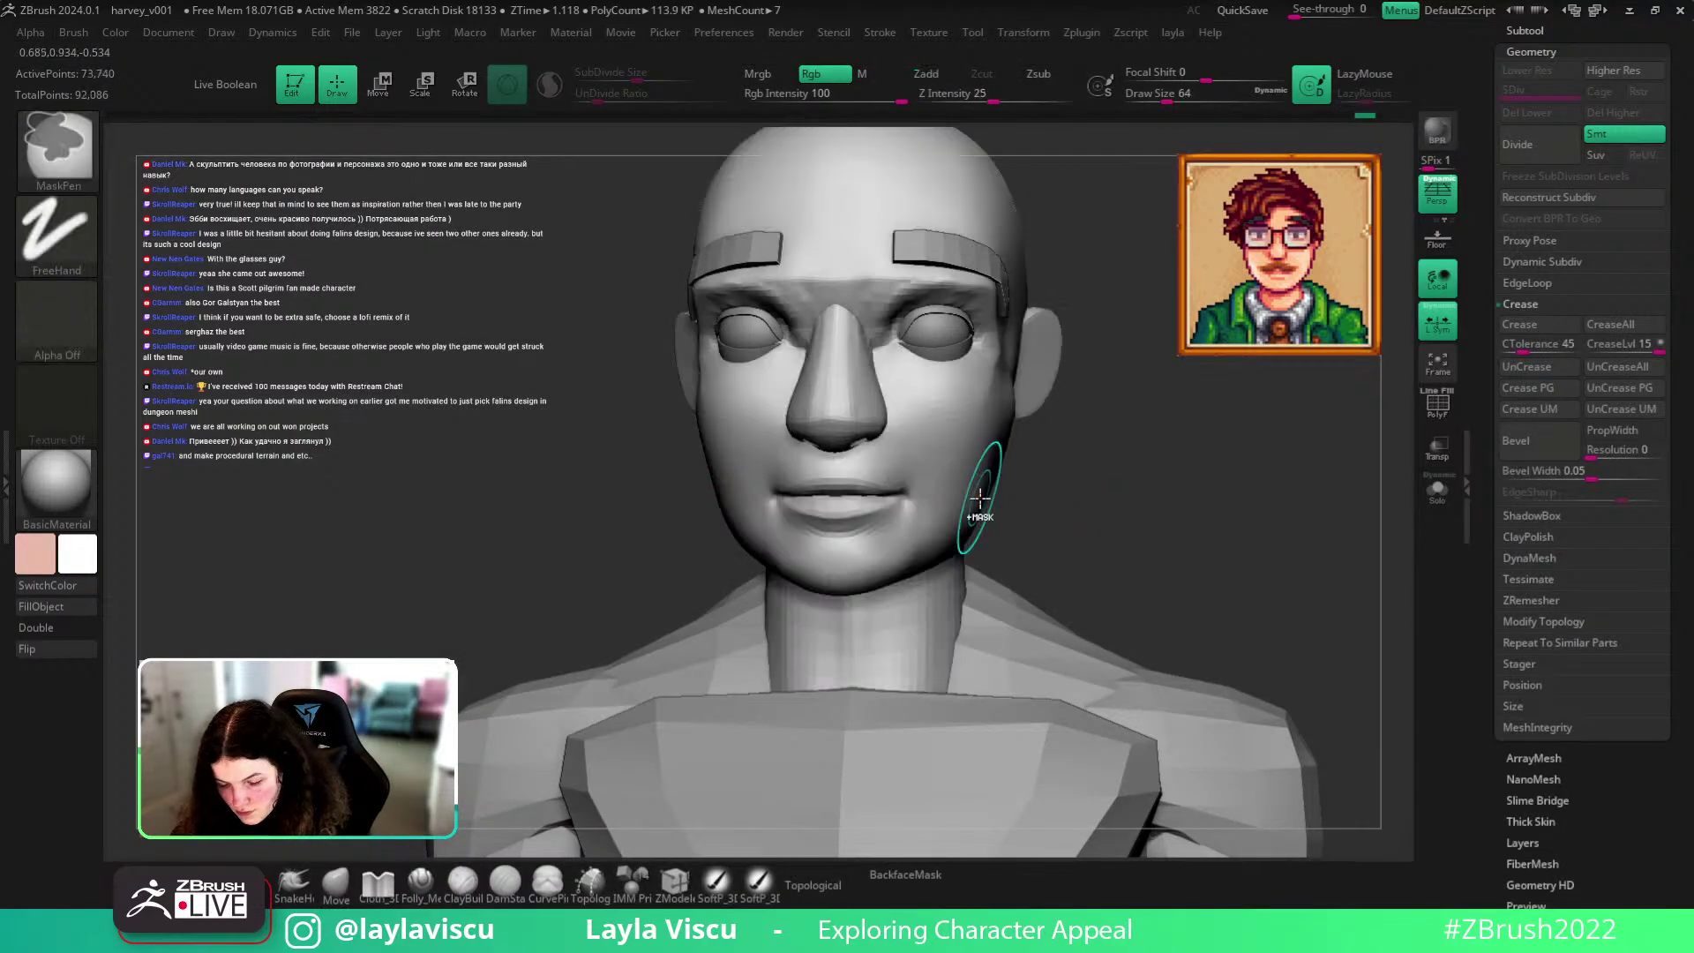
key(b)
click(1580, 824)
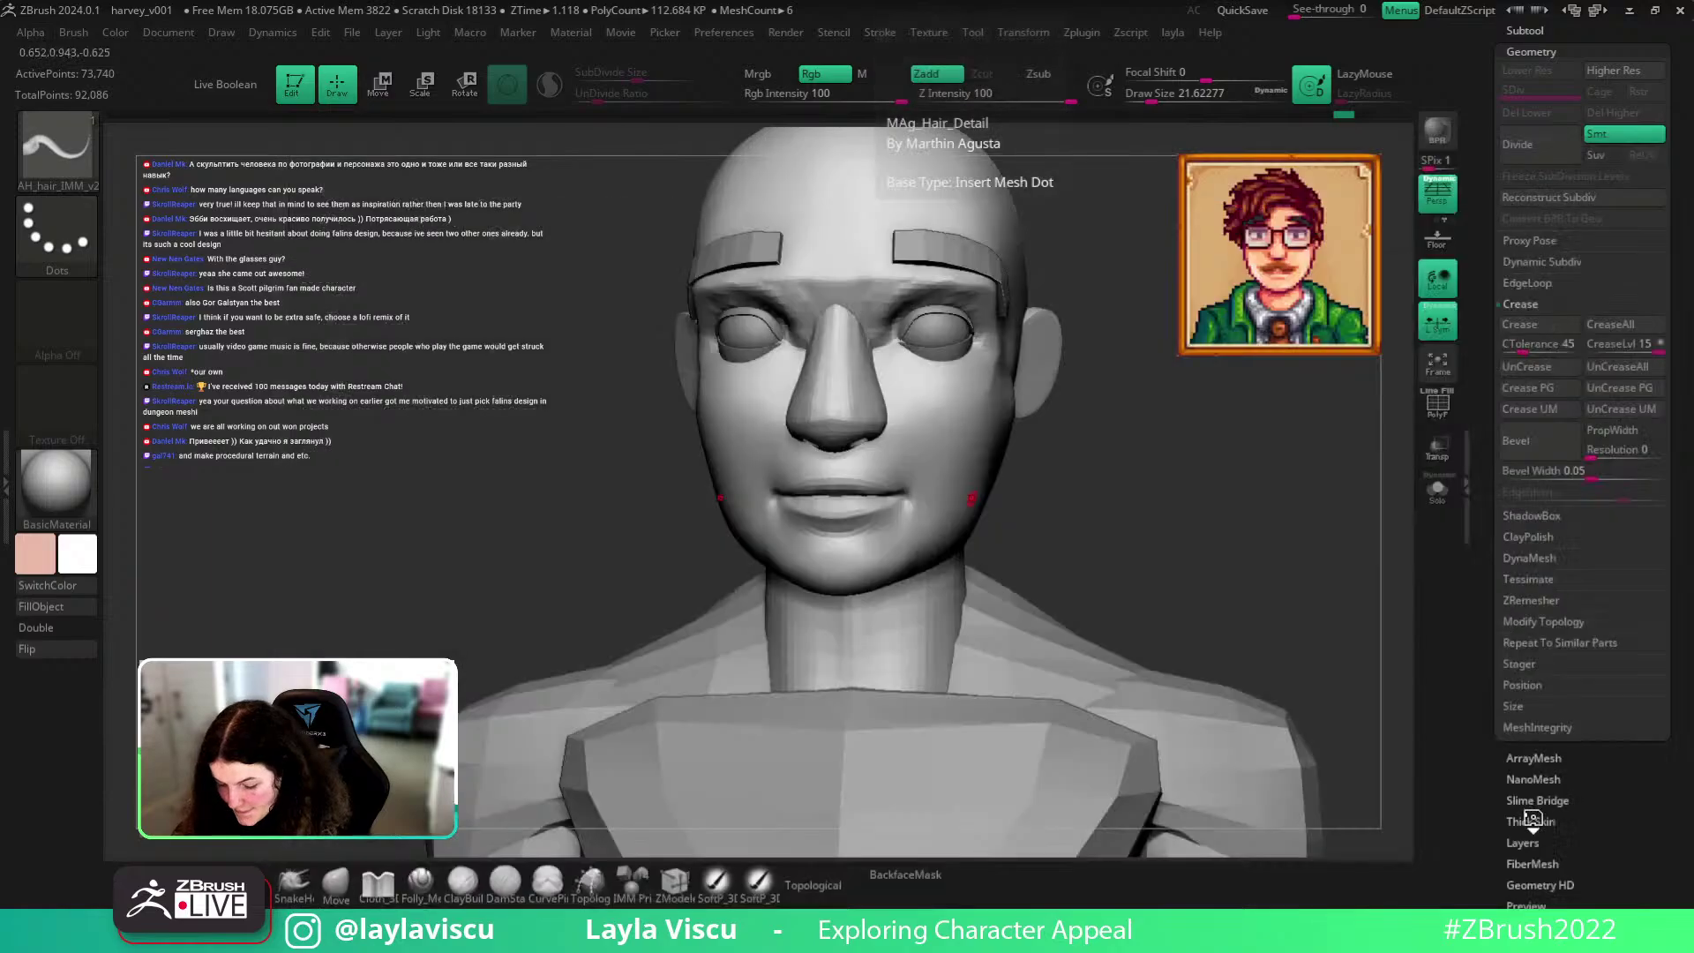
drag(935, 516, 966, 527)
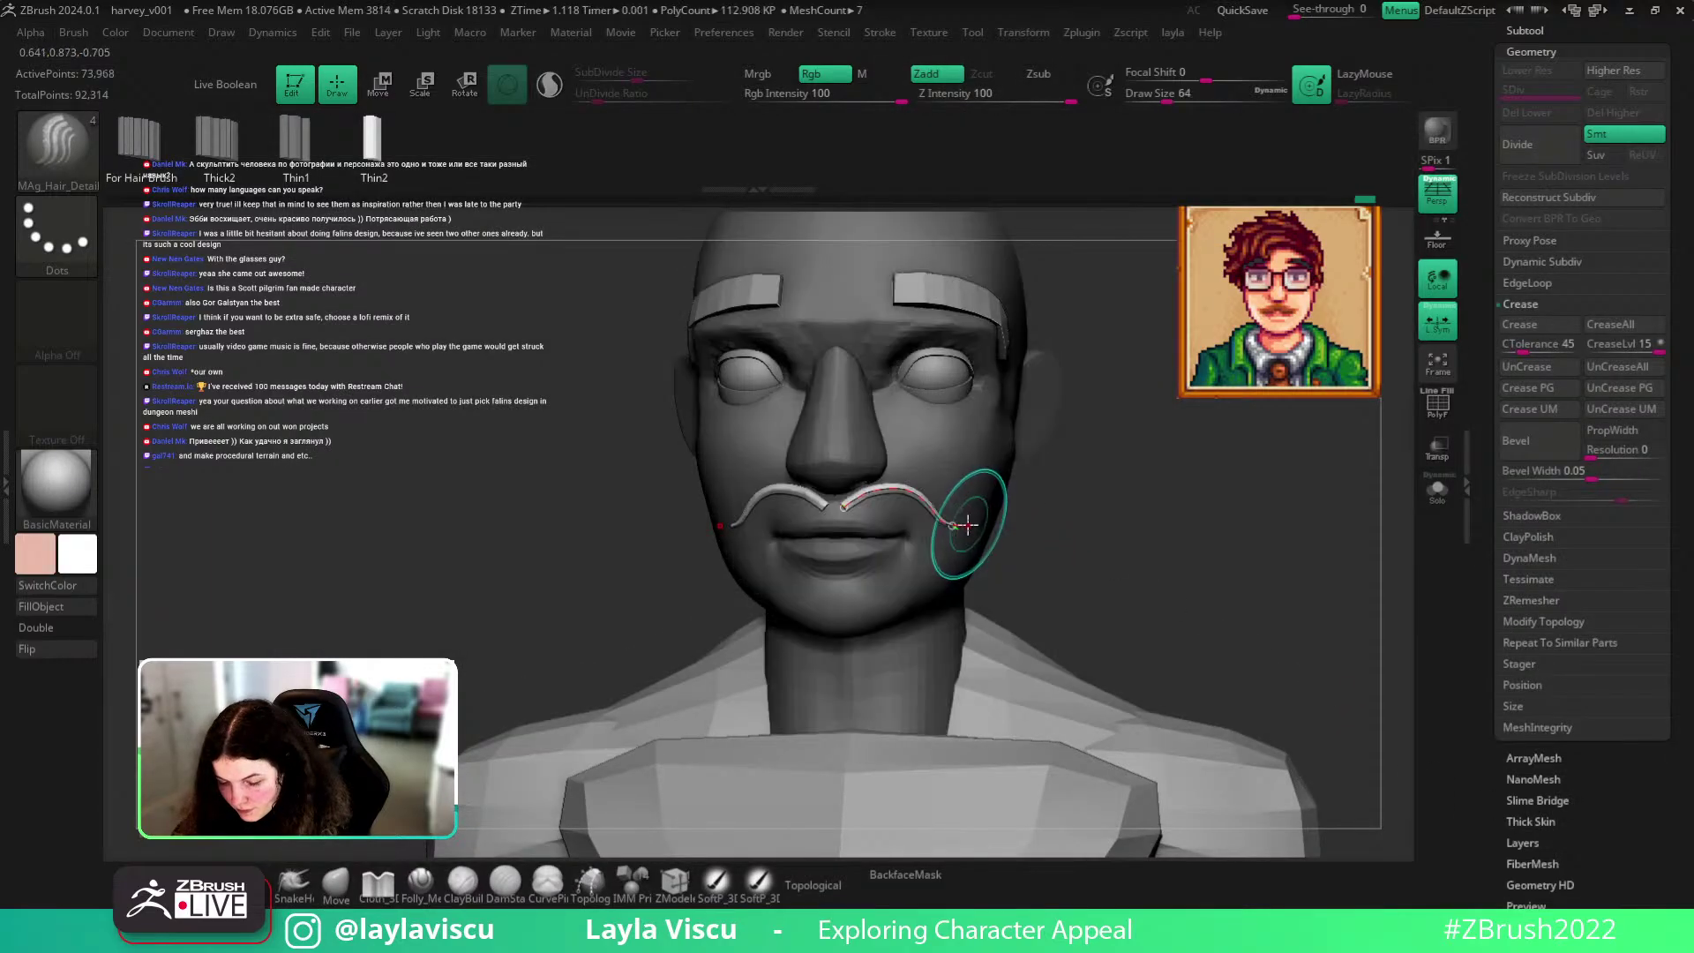
key(ctrl+z)
Draw a mirrored moustache curve above the upper lip with the Hair-Brush, trying Hair_3 first and then using Hair_2.
key(b)
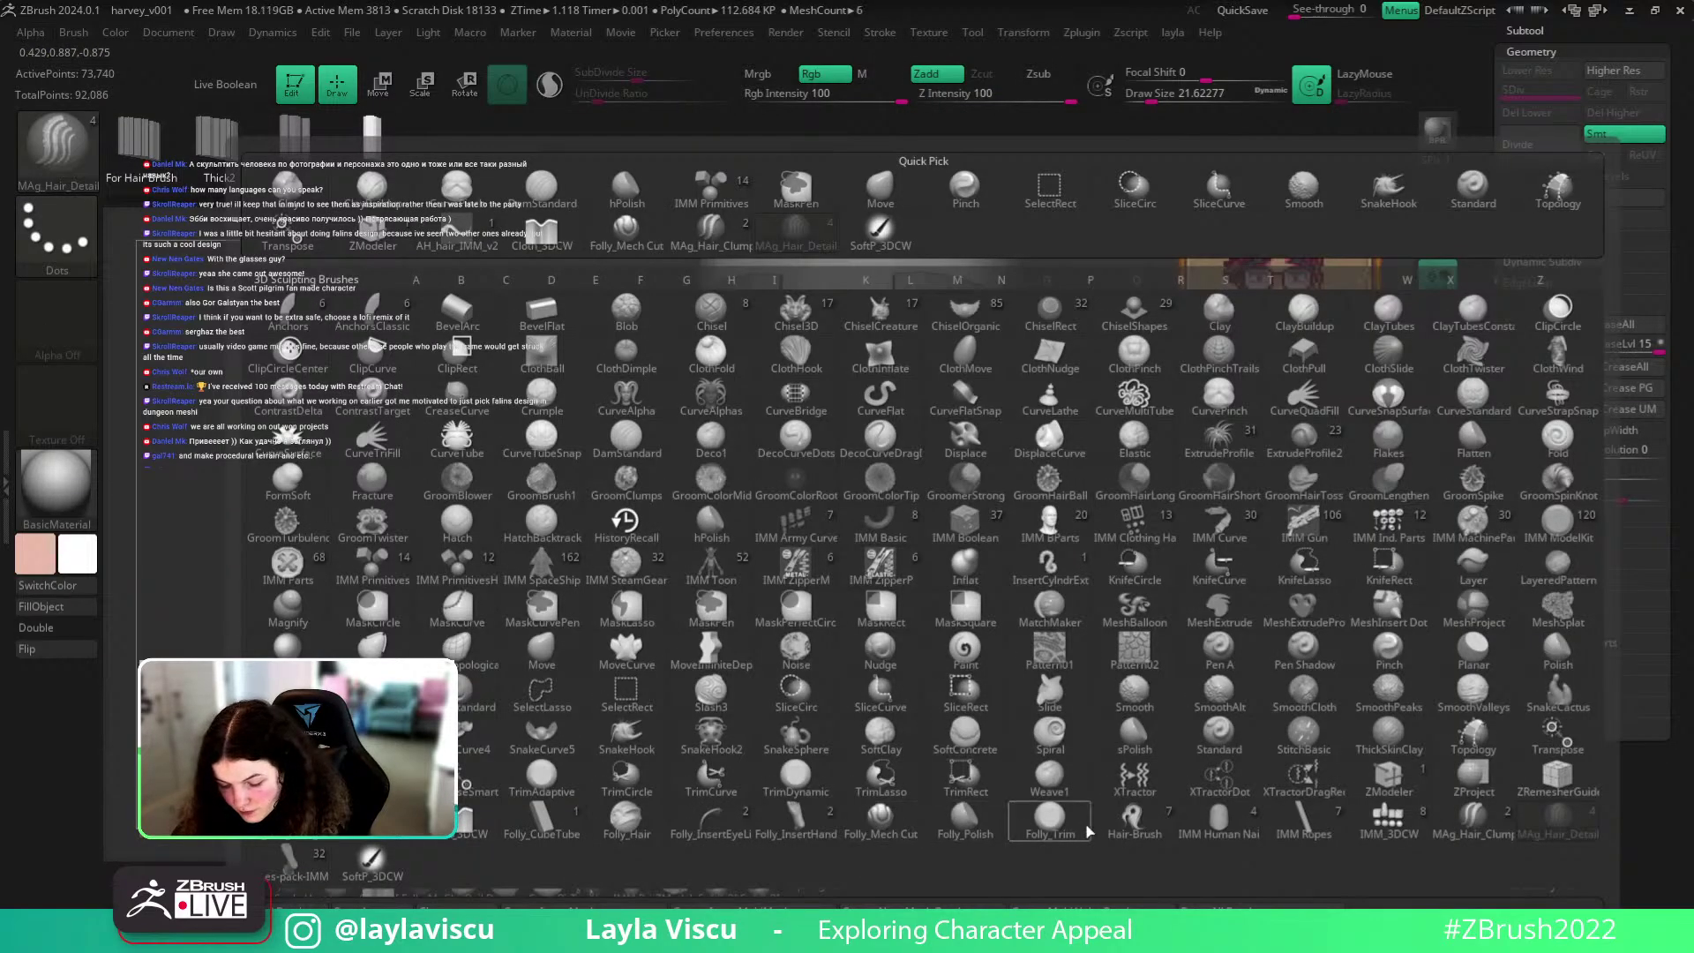
click(1107, 827)
click(297, 141)
drag(937, 528, 953, 529)
key(ctrl+z)
click(219, 141)
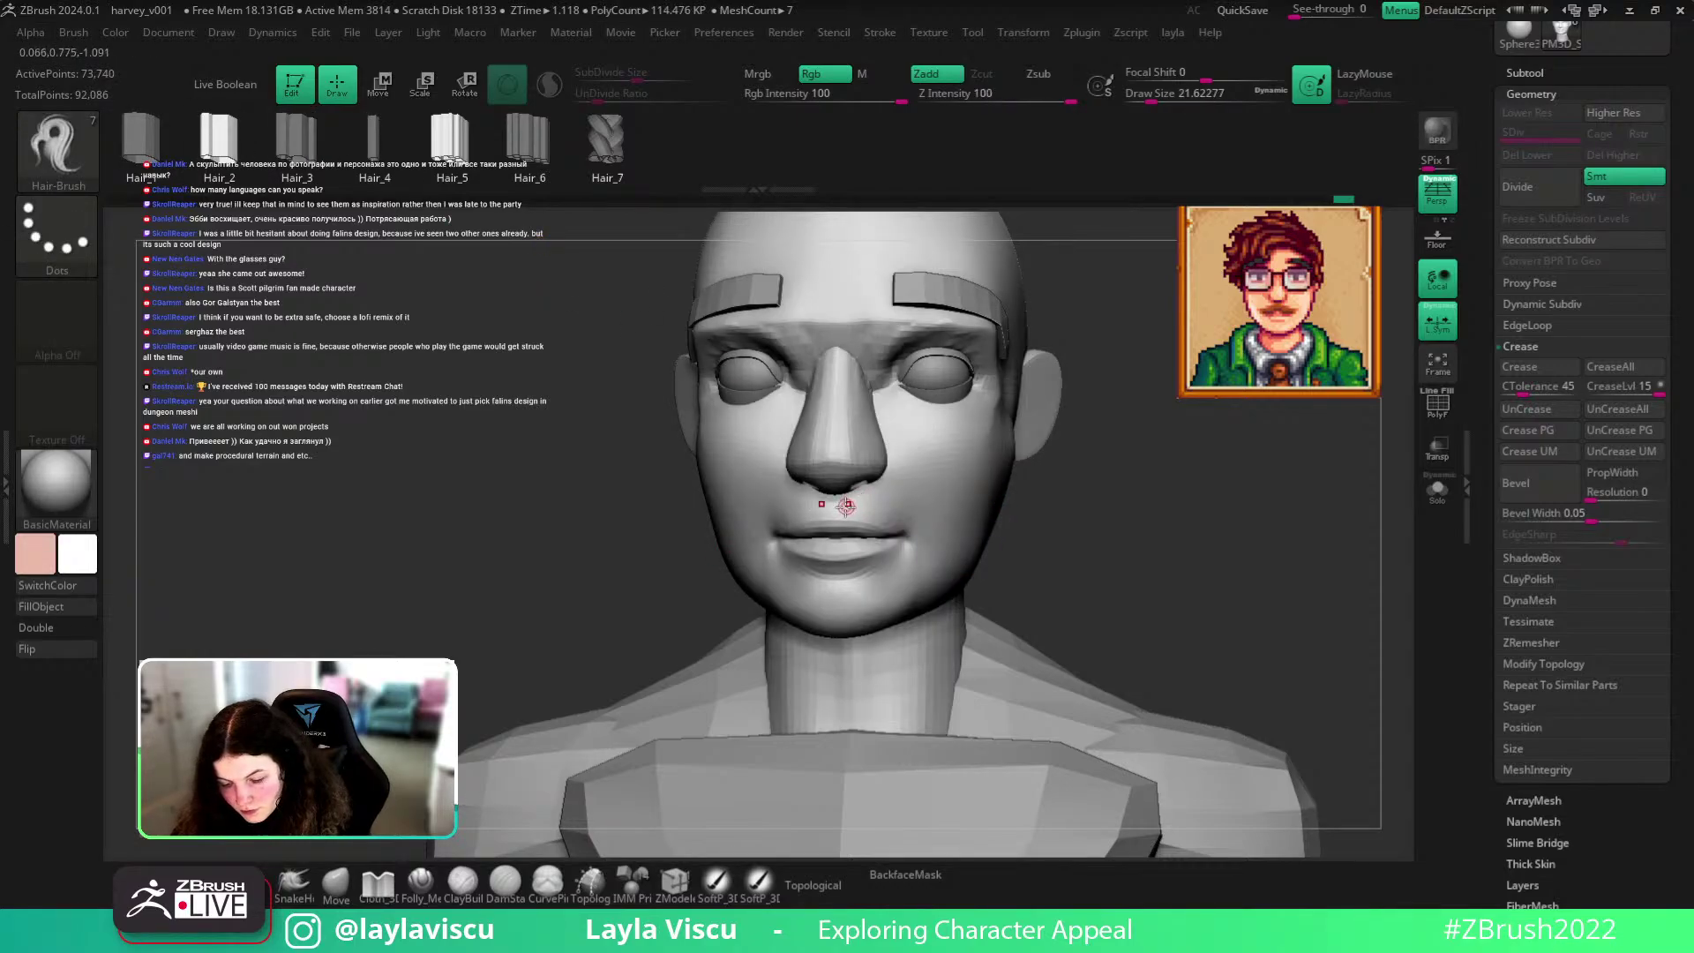
drag(937, 528, 940, 527)
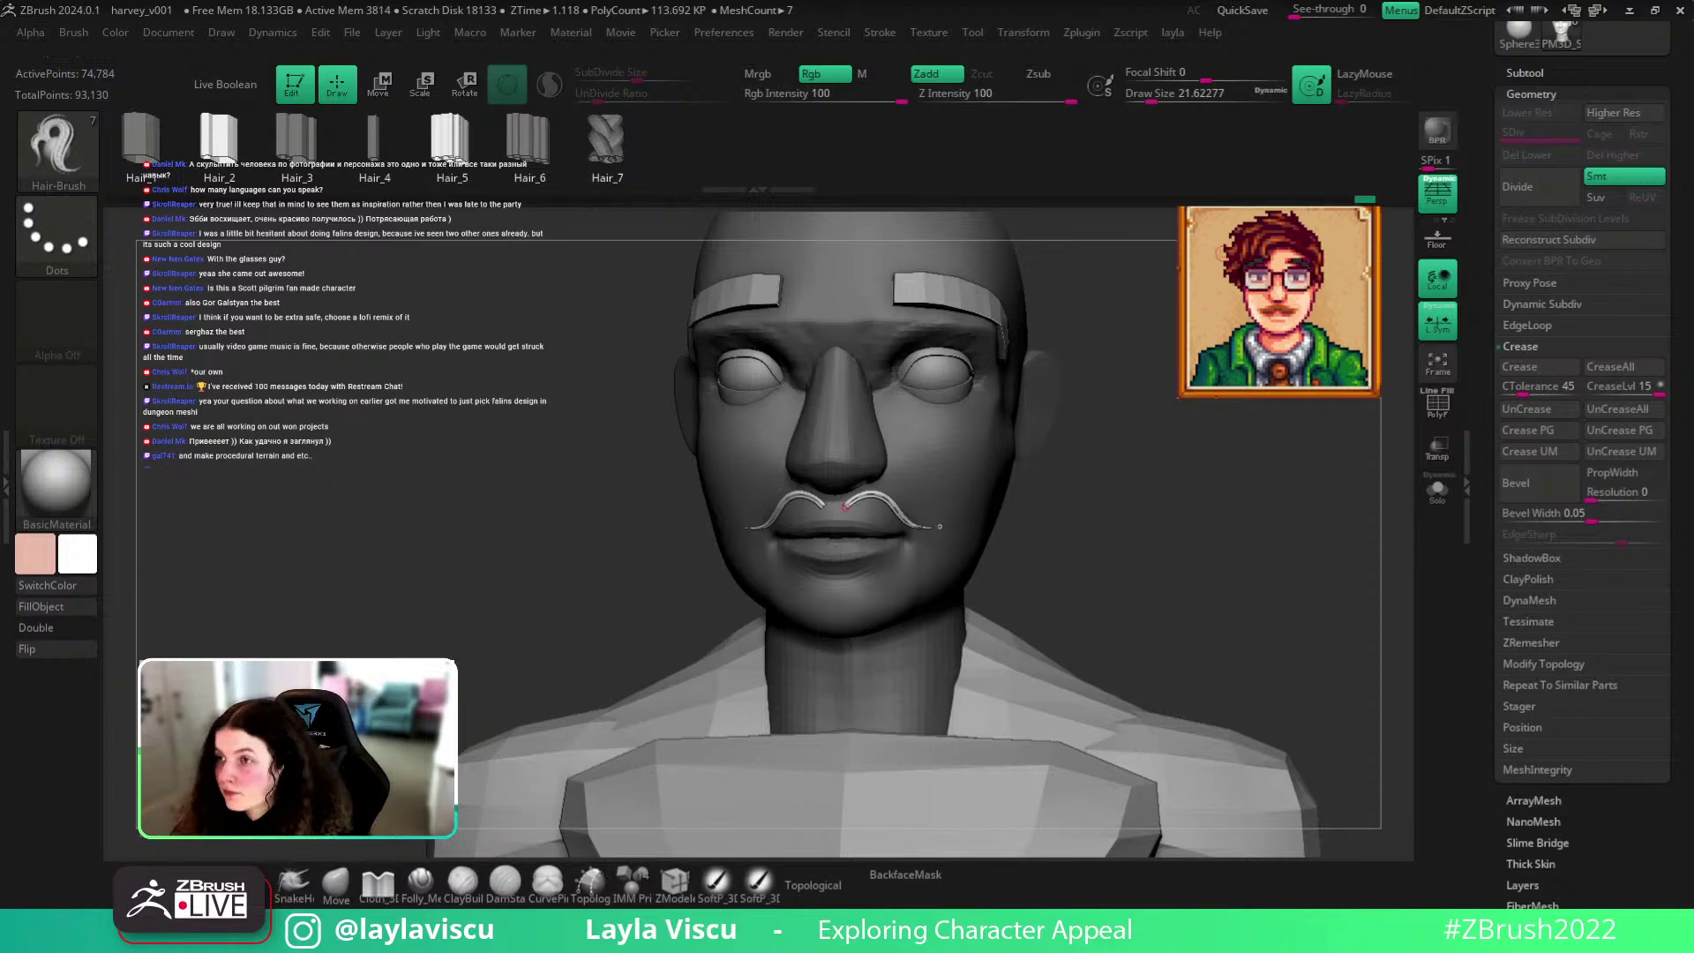
Thicken the moustache with a larger draw size and adjust its curve above the lip.
drag(1088, 582, 1143, 535)
key(s)
click(1085, 571)
click(869, 500)
key(ctrl+z)
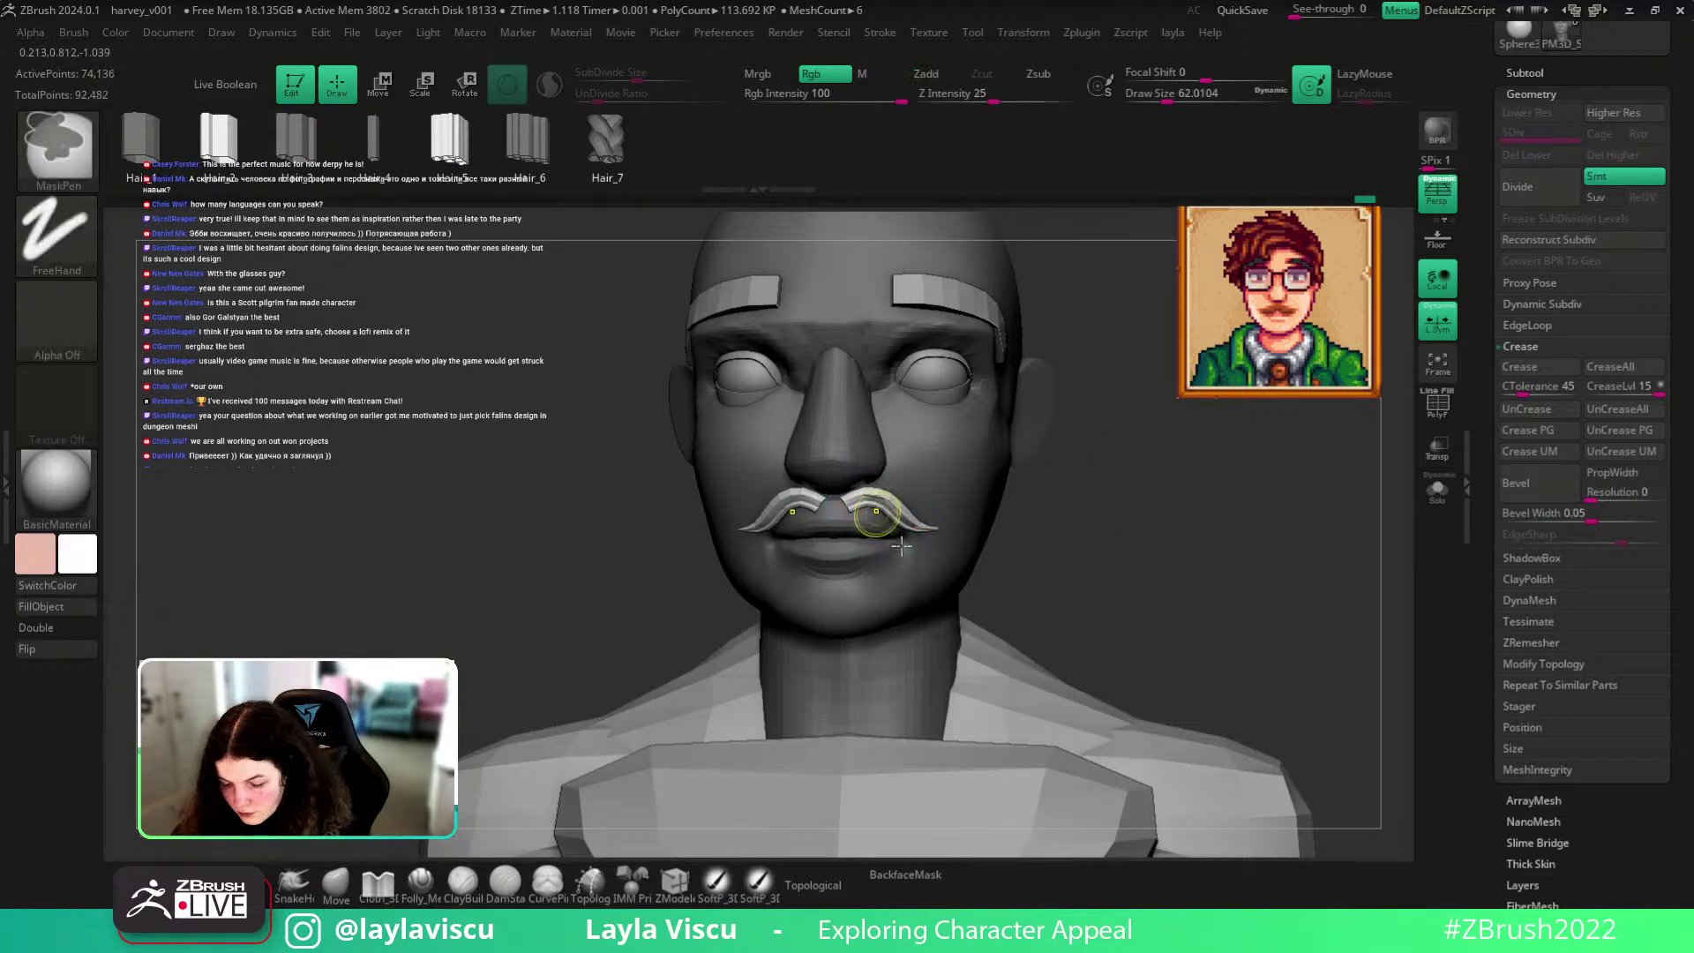
ctrl+right_drag(875, 521, 860, 549)
drag(827, 507, 804, 501)
ctrl+right_drag(781, 599, 768, 510)
mouse_move(1058, 609)
ctrl+right_down()
mouse_move(1146, 554)
mouse_move(1104, 548)
ctrl+right_up()
Replace the moustache strands with the Hair_1 mesh at a draw size of about 97.
click(164, 150)
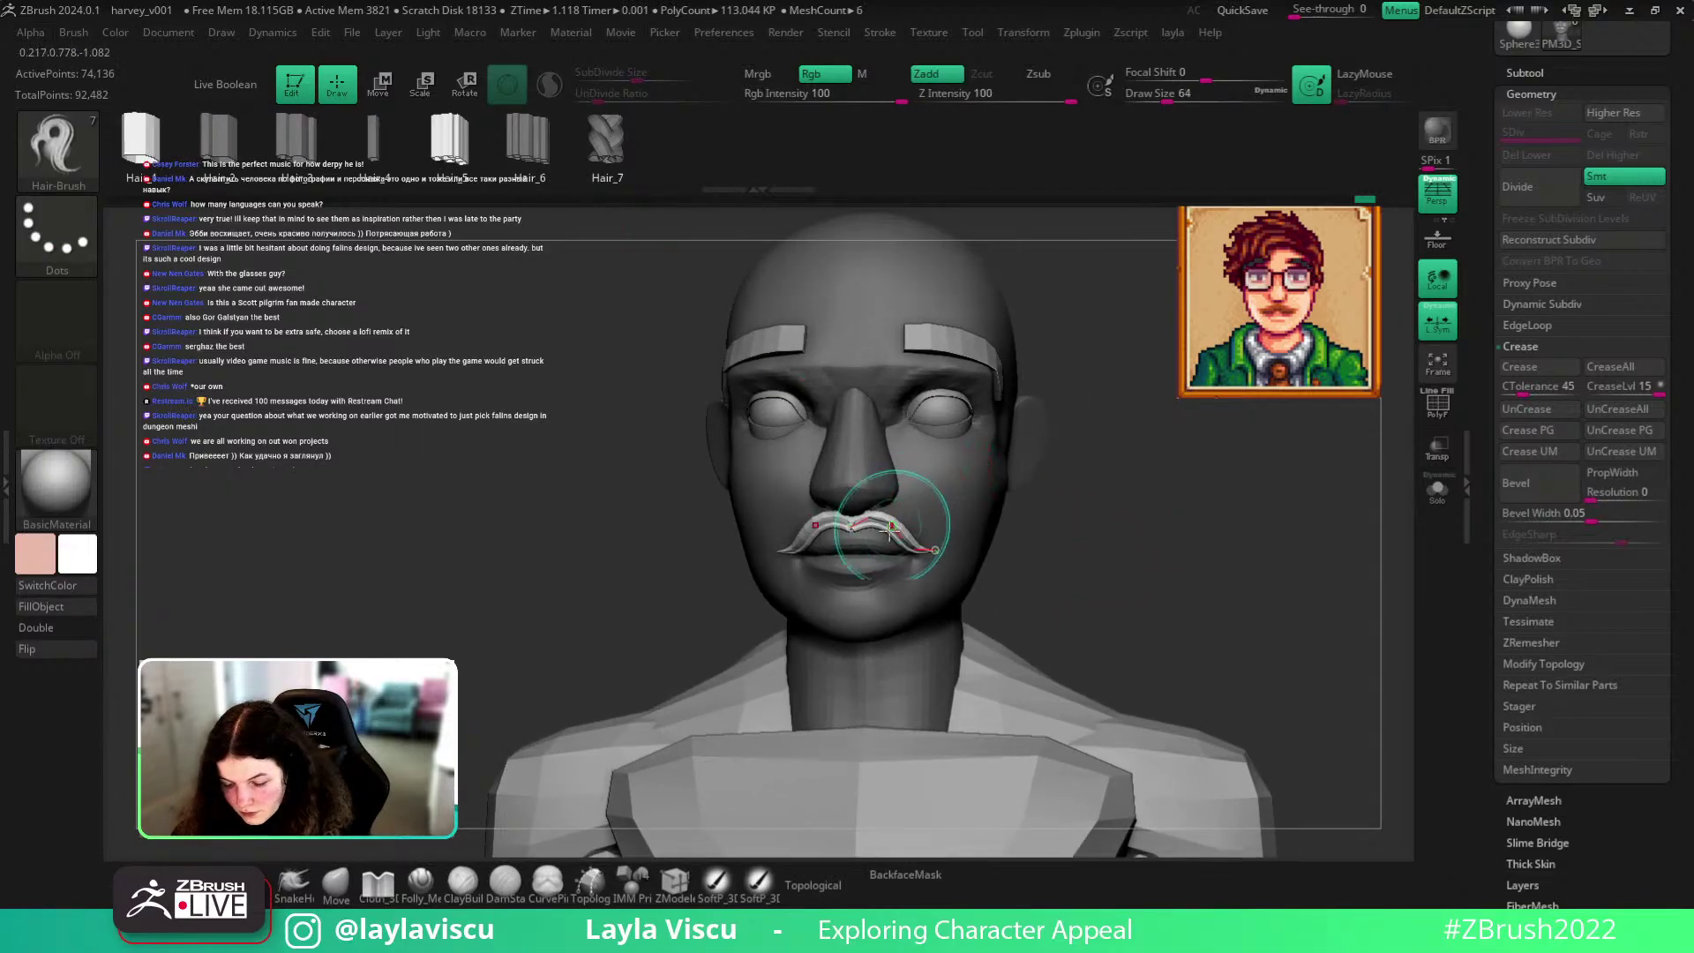
key(s)
click(1029, 541)
click(900, 530)
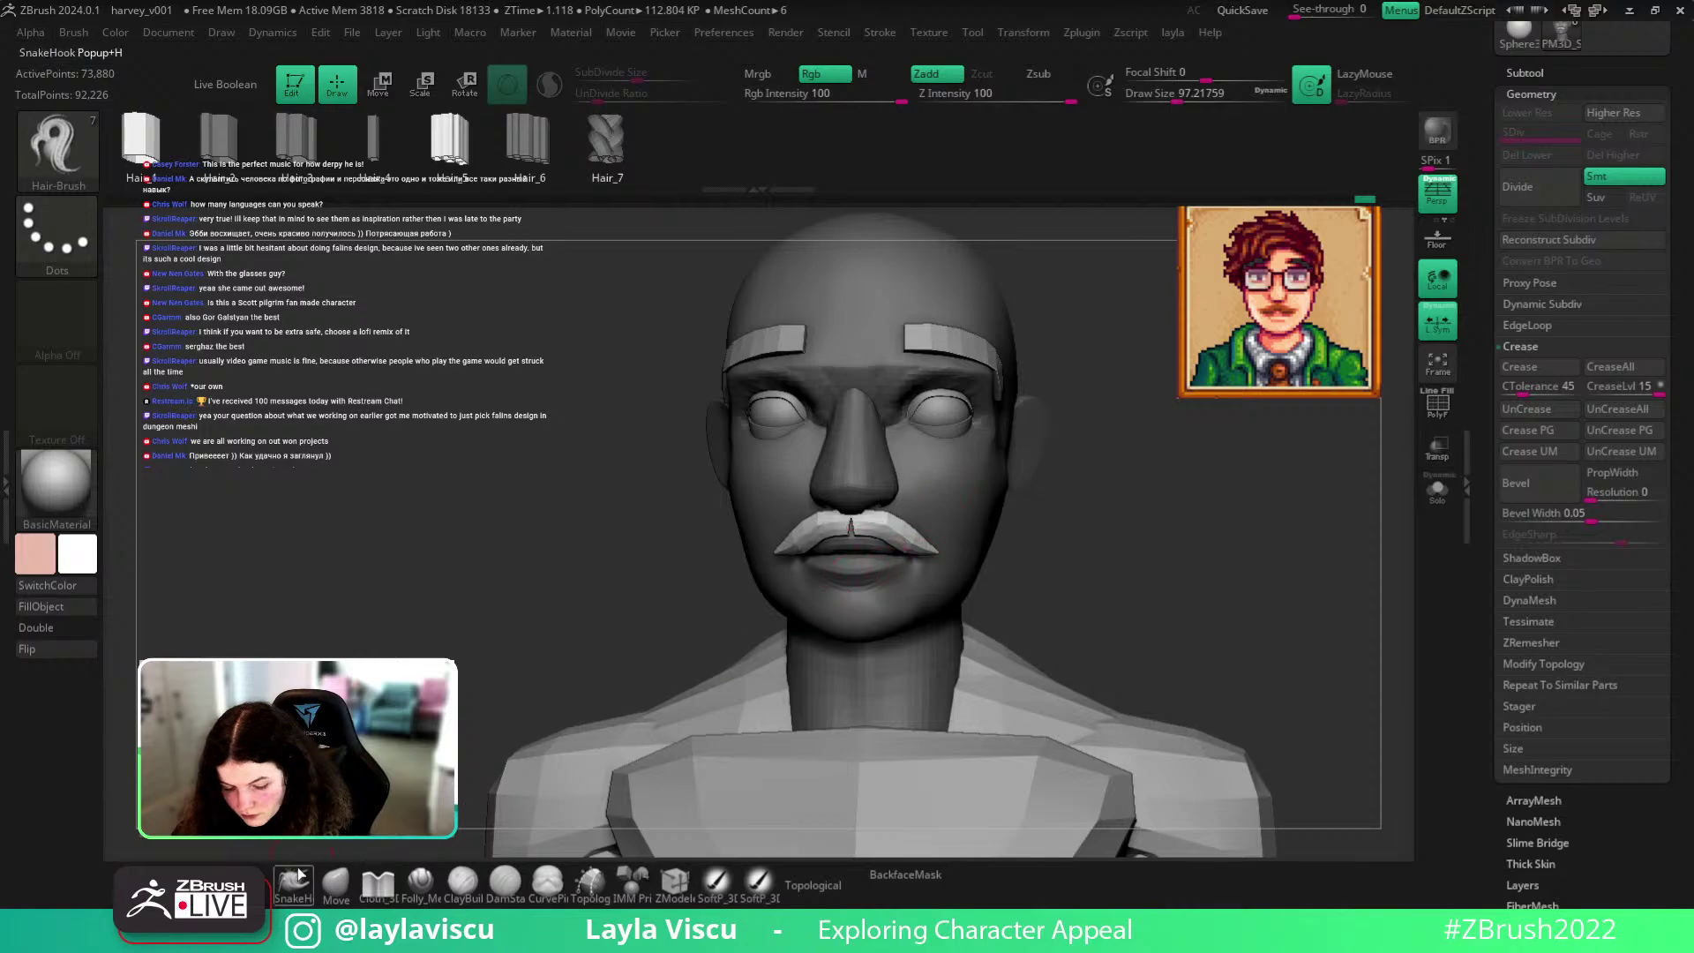
Shape the moustache tips and upper edge with the Move brush, reducing the draw size to about 80.
click(338, 884)
right_drag(507, 632, 600, 609)
ctrl+right_drag(772, 494, 848, 654)
drag(819, 504, 831, 518)
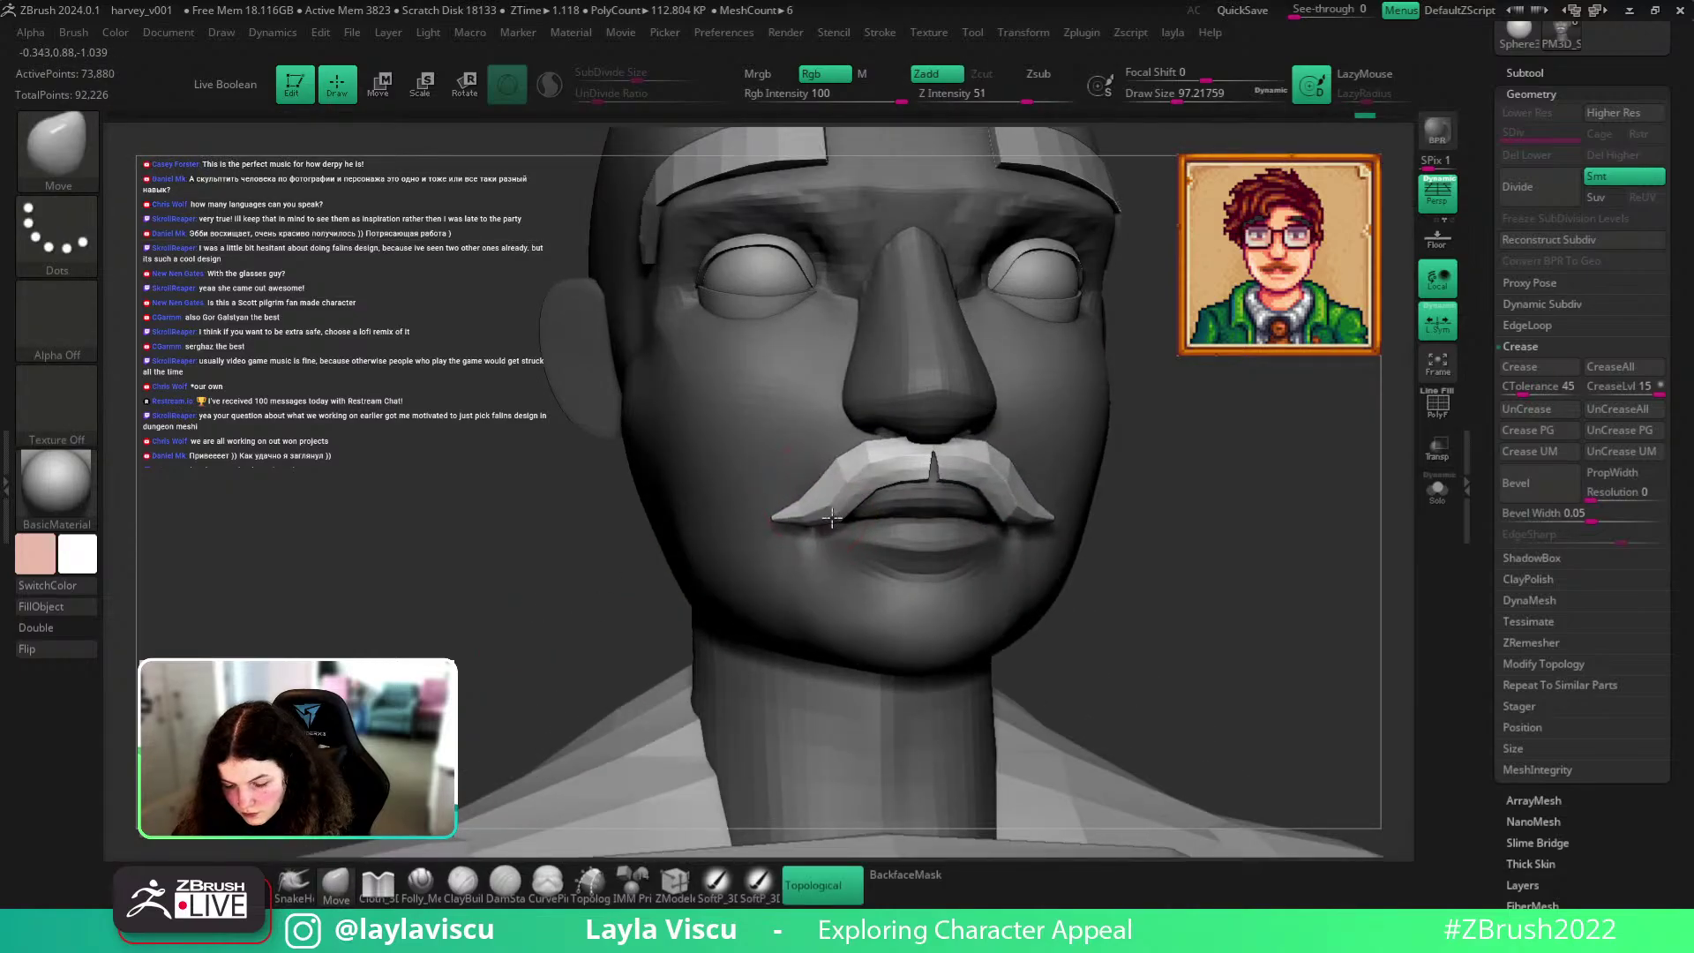
key(s)
click(923, 469)
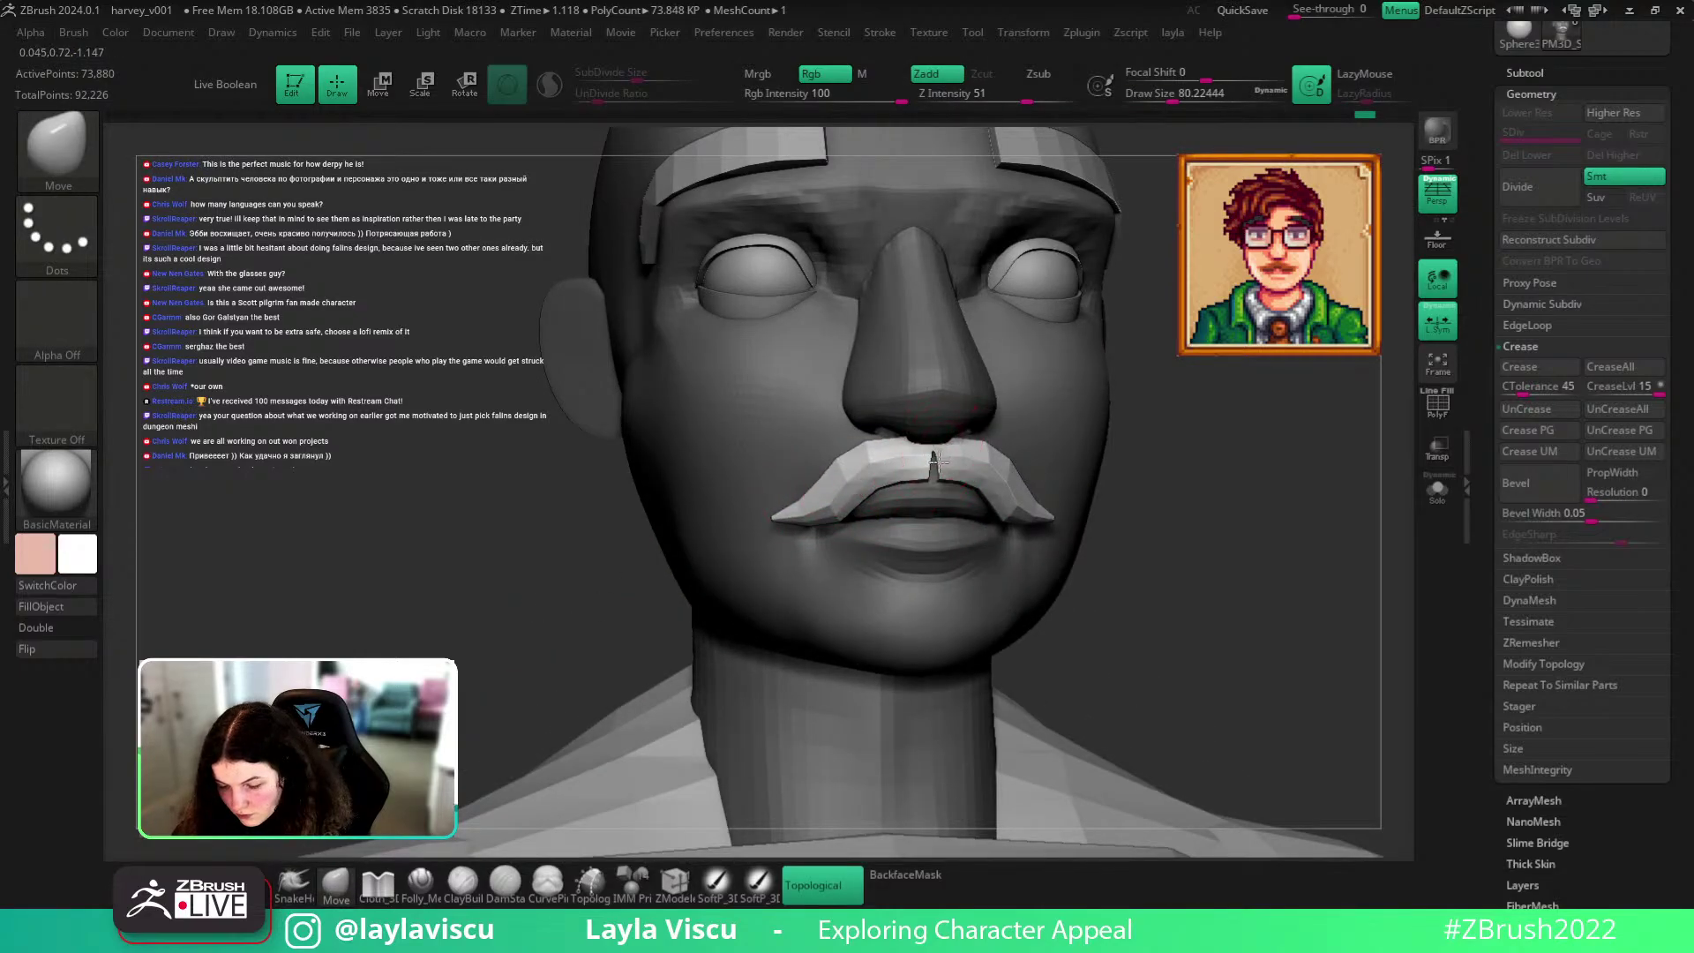
Split the moustache polygroup off the head into its own subtool and select it.
key(shift+f)
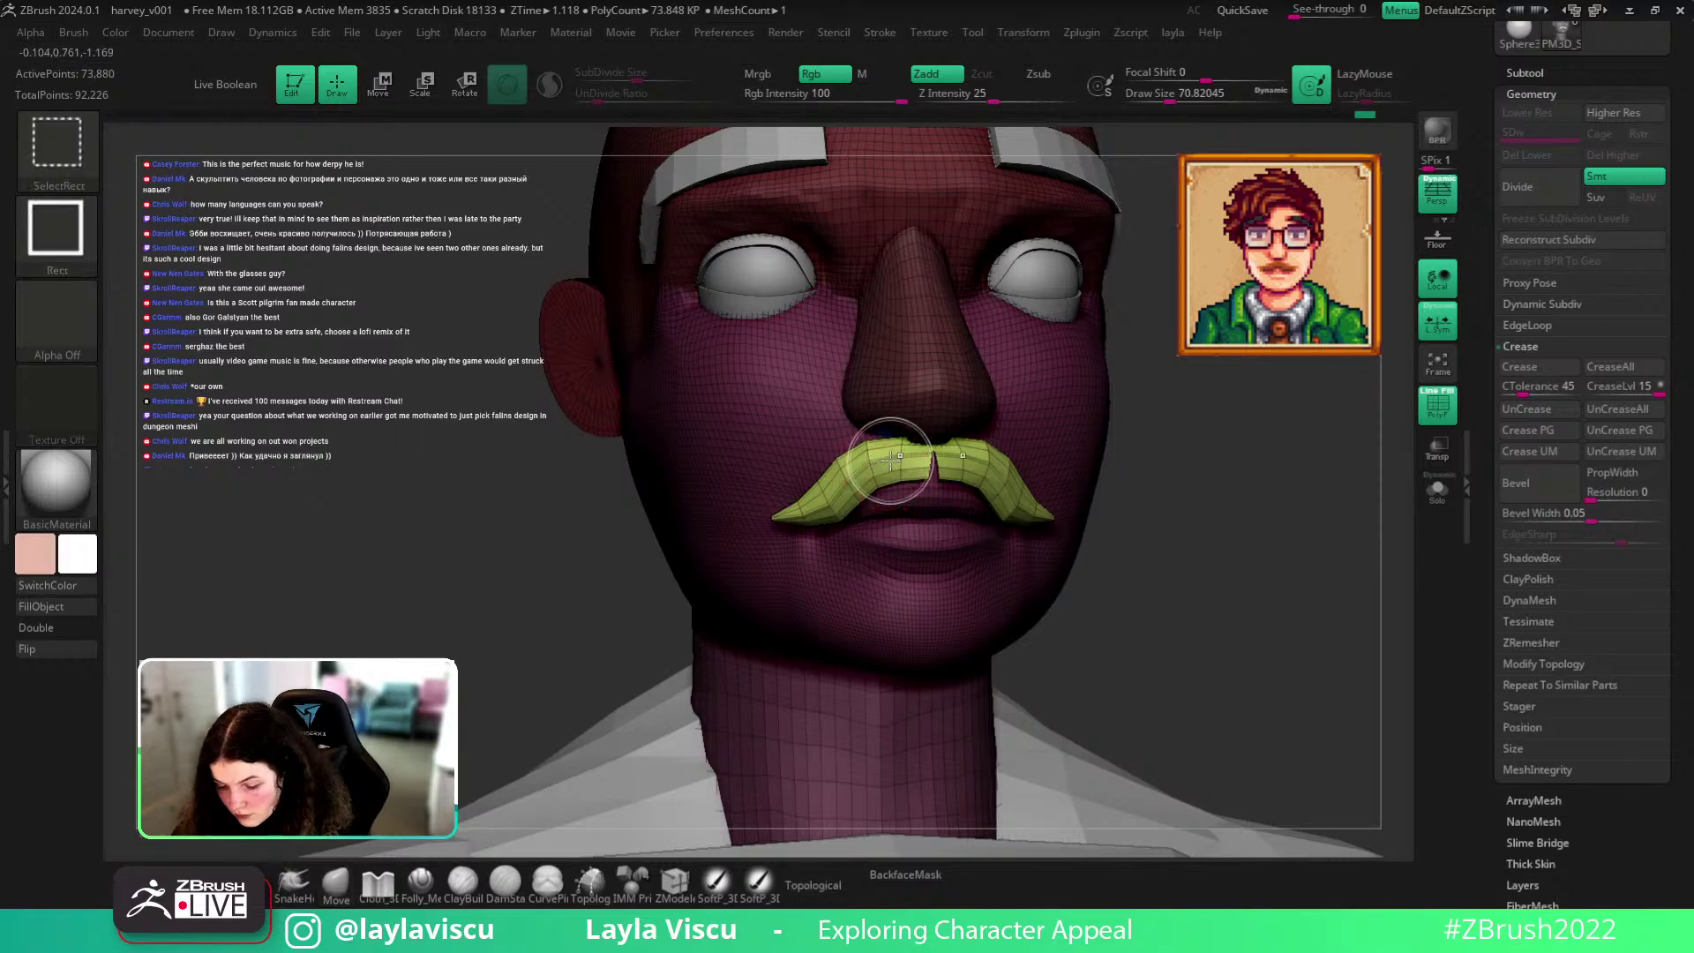
ctrl+shift+click(882, 450)
ctrl+shift+click(1271, 525)
key(space)
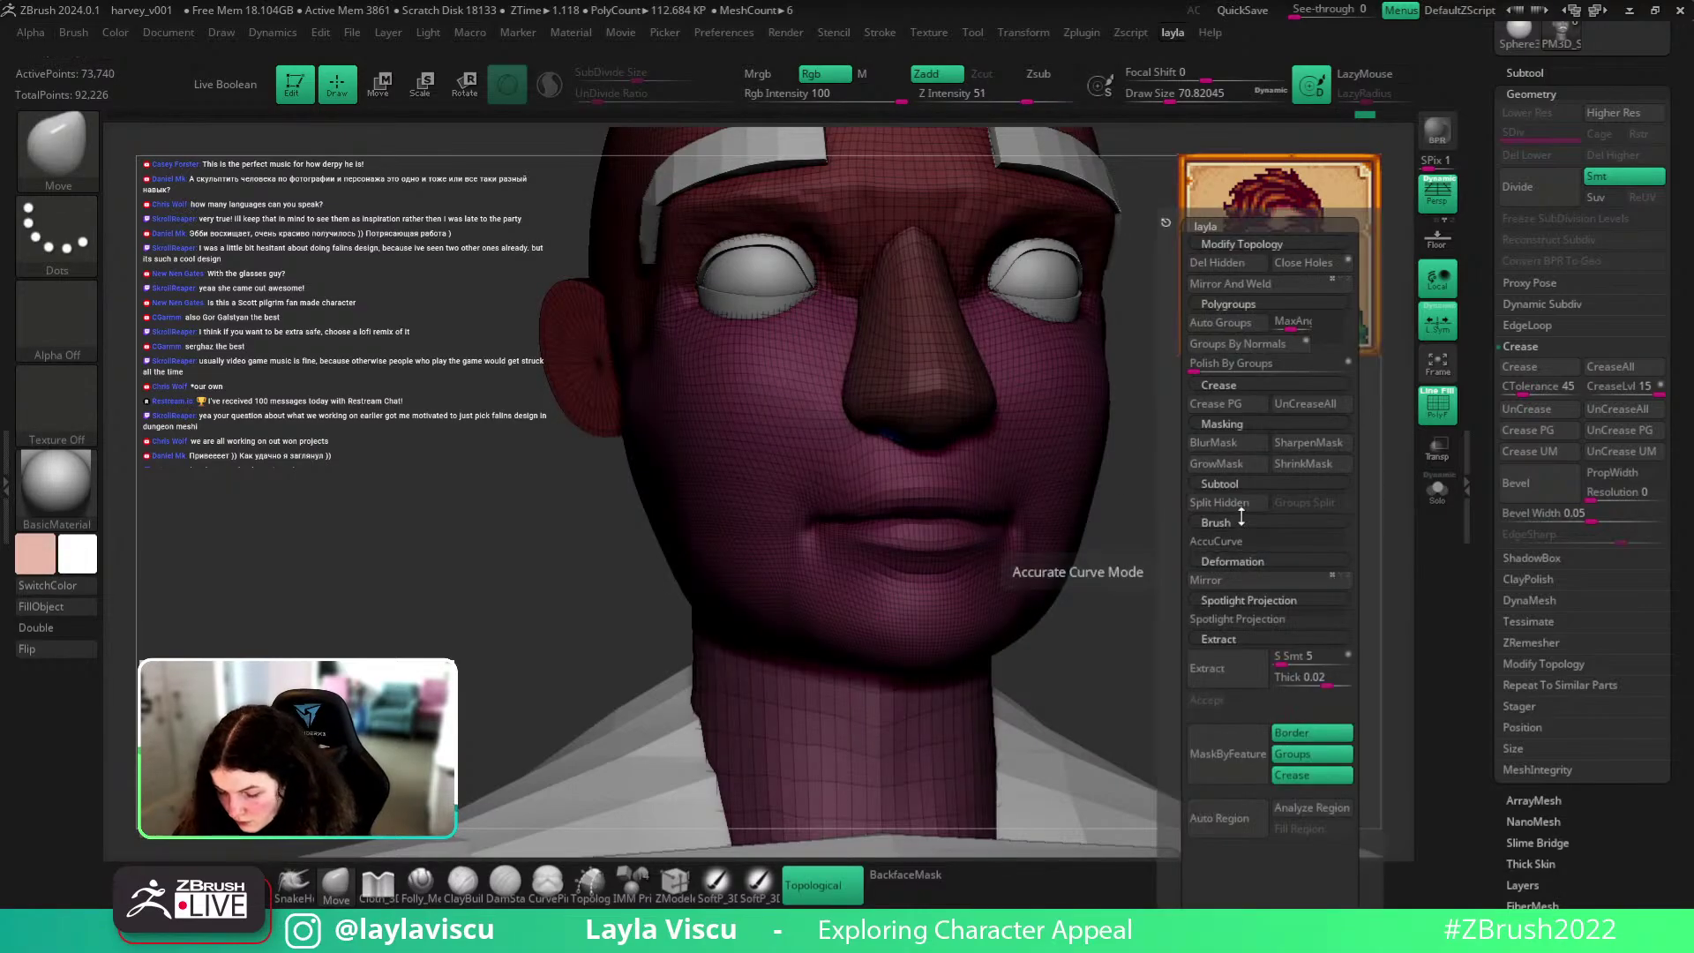
alt+click(998, 481)
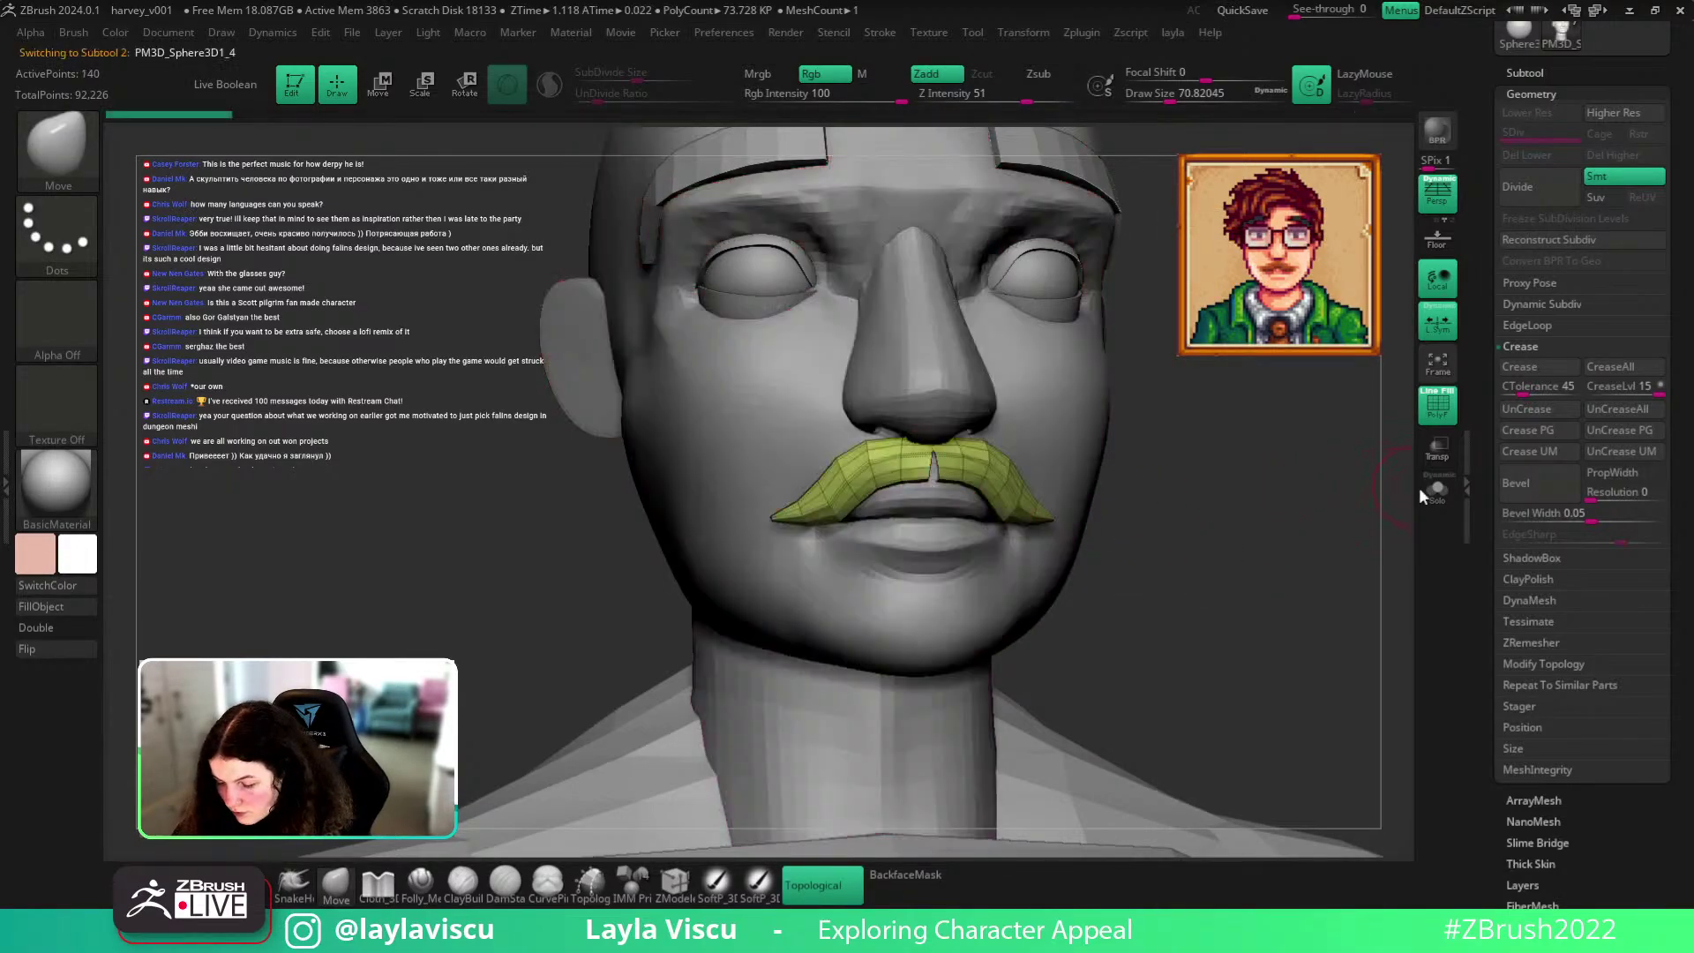
Isolate the moustache in Solo mode and close the open holes in its mesh.
click(1437, 488)
key(space)
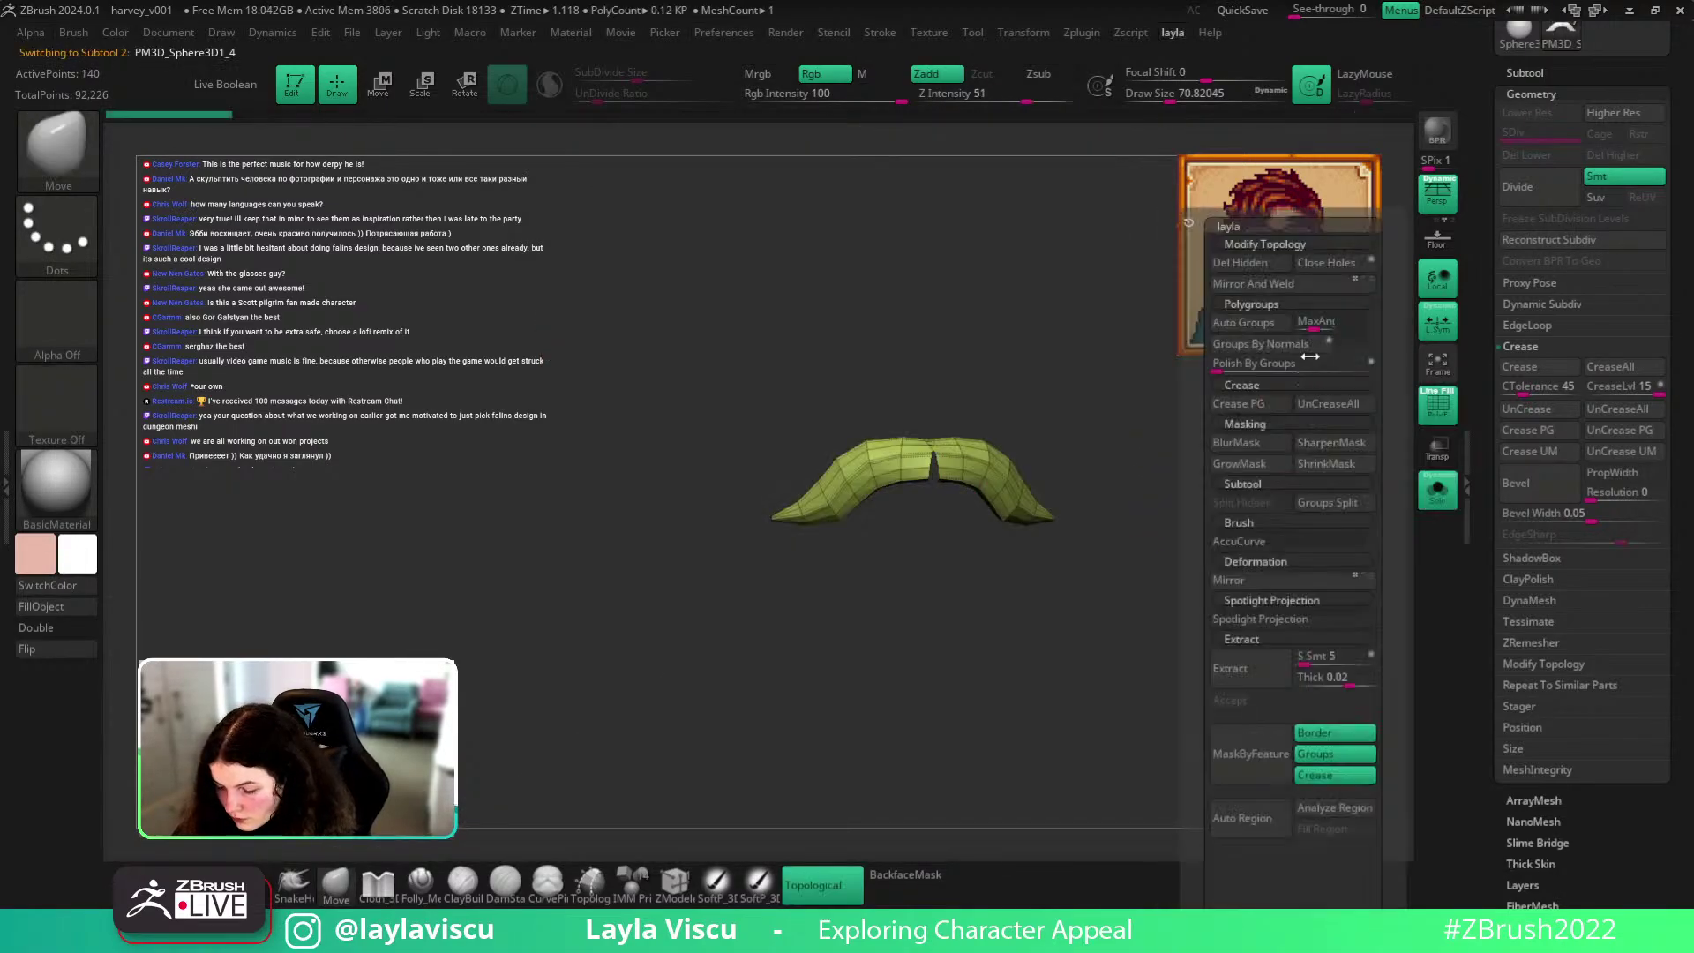
click(1337, 262)
Smooth the inner ends of the moustache halves and subdivide the moustache once.
shift+drag(936, 451, 914, 504)
click(891, 876)
key(ctrl+d)
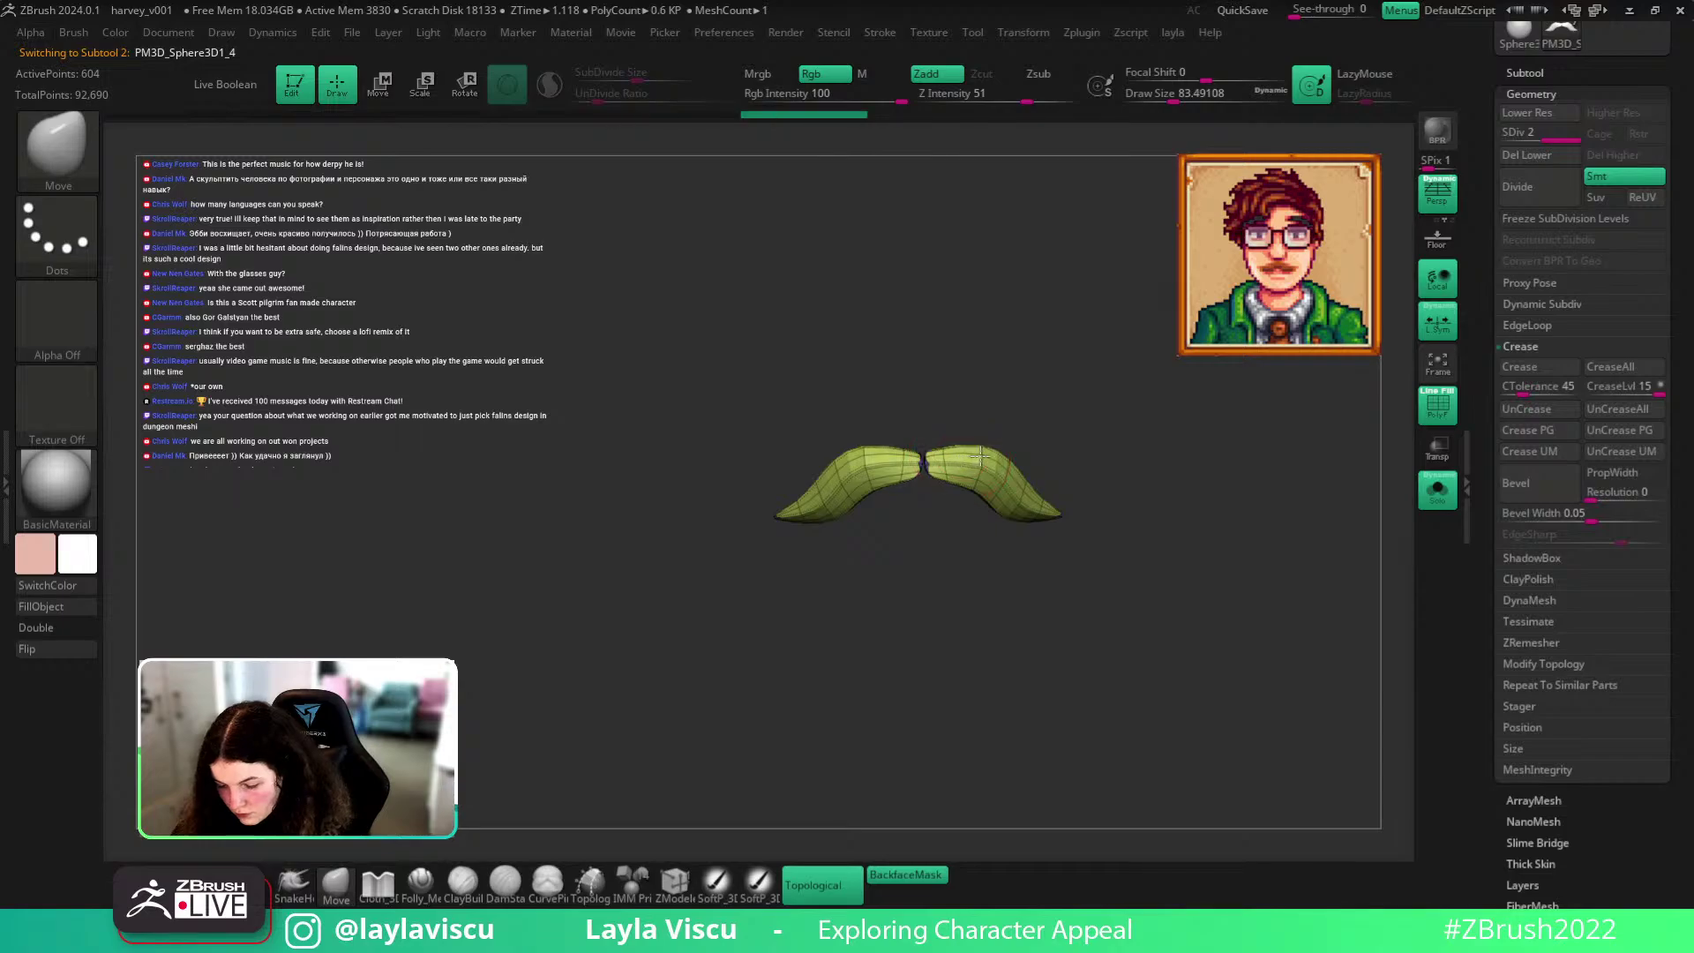
click(904, 875)
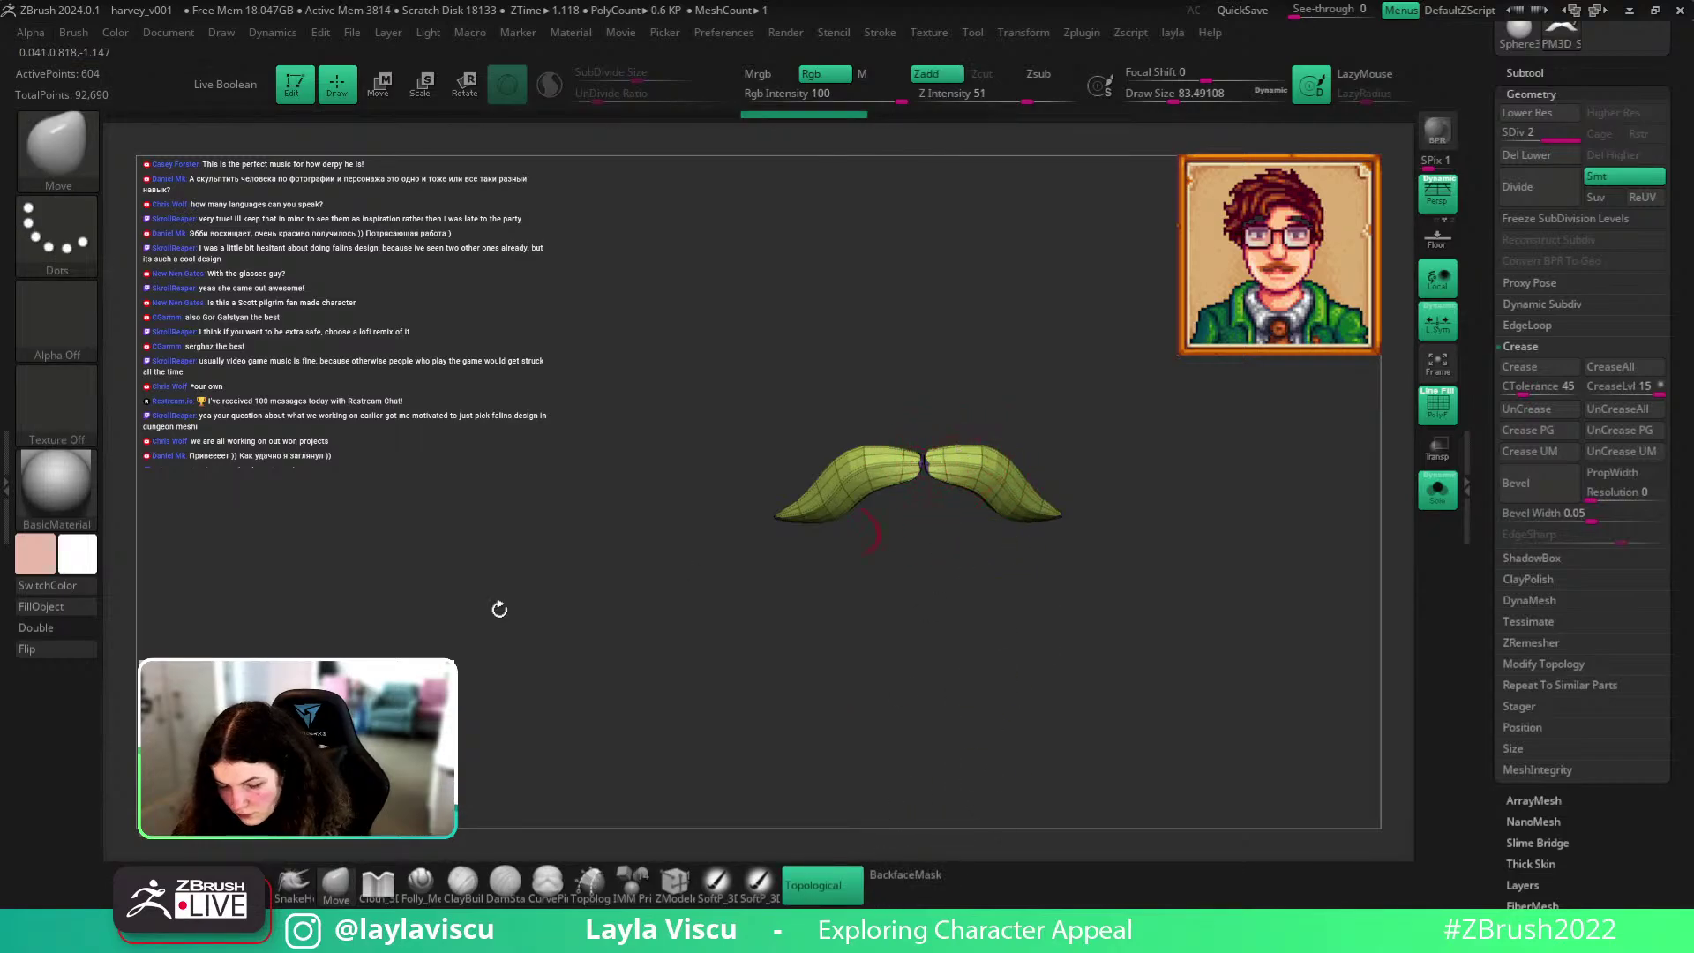
right_drag(956, 491, 1103, 512)
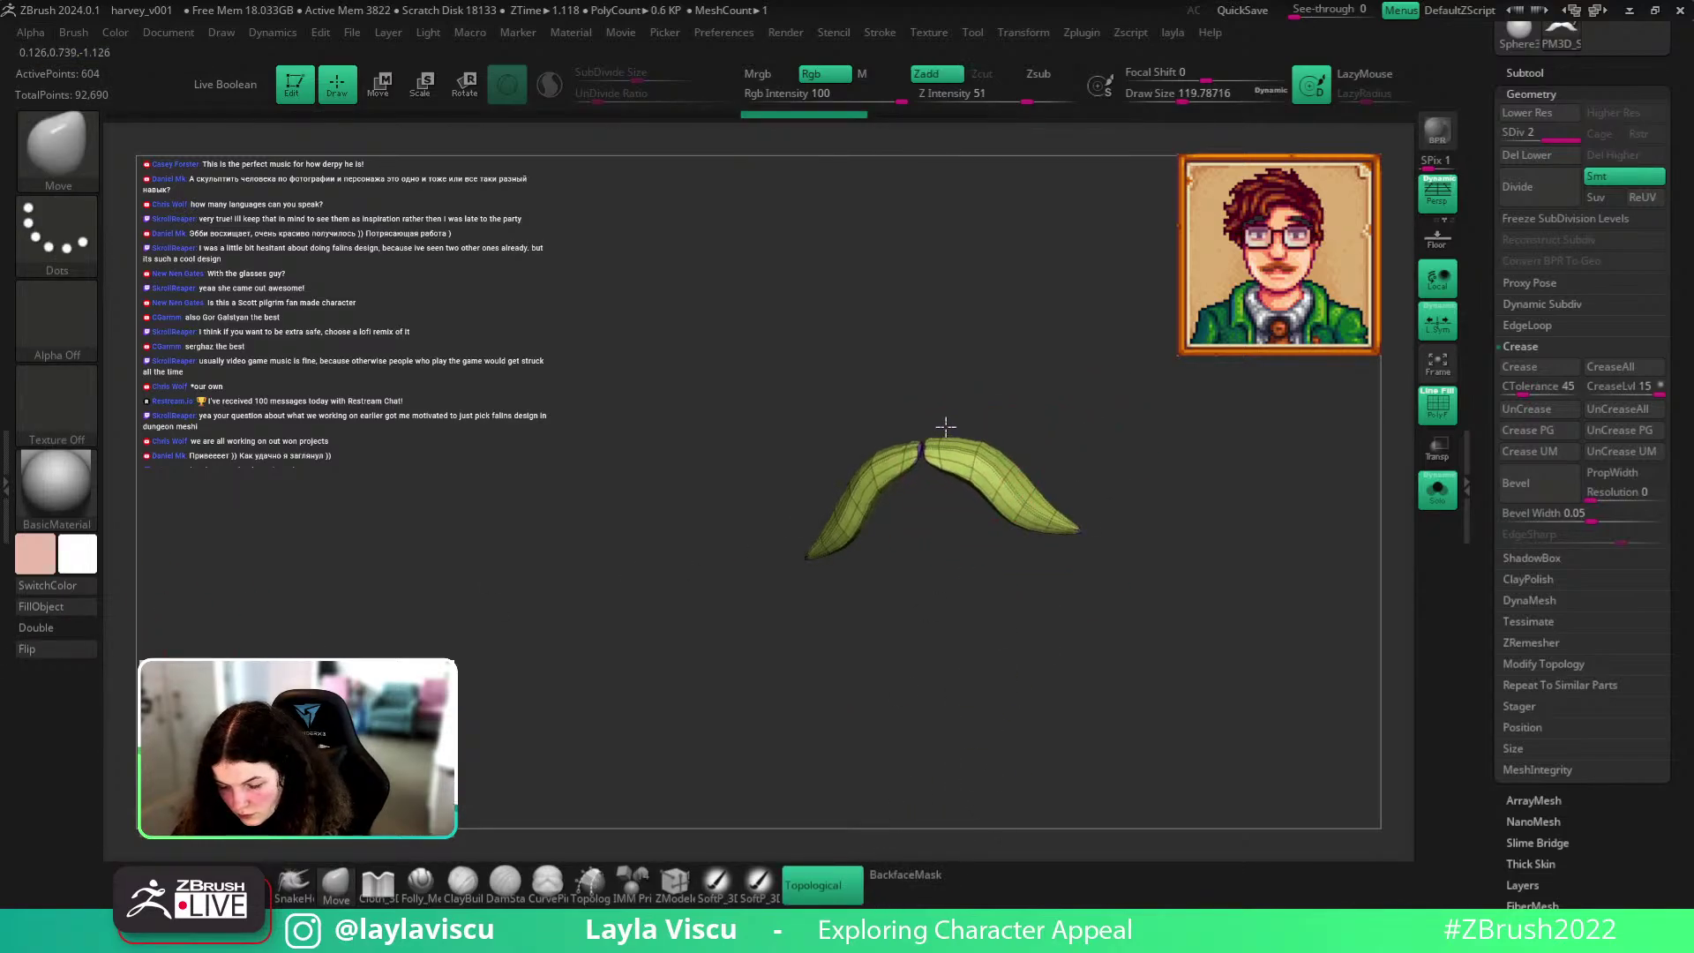
Turn on backface masking for the Move brush and leave Solo mode so the moustache shows together with the whole figure.
click(898, 878)
drag(972, 783, 972, 559)
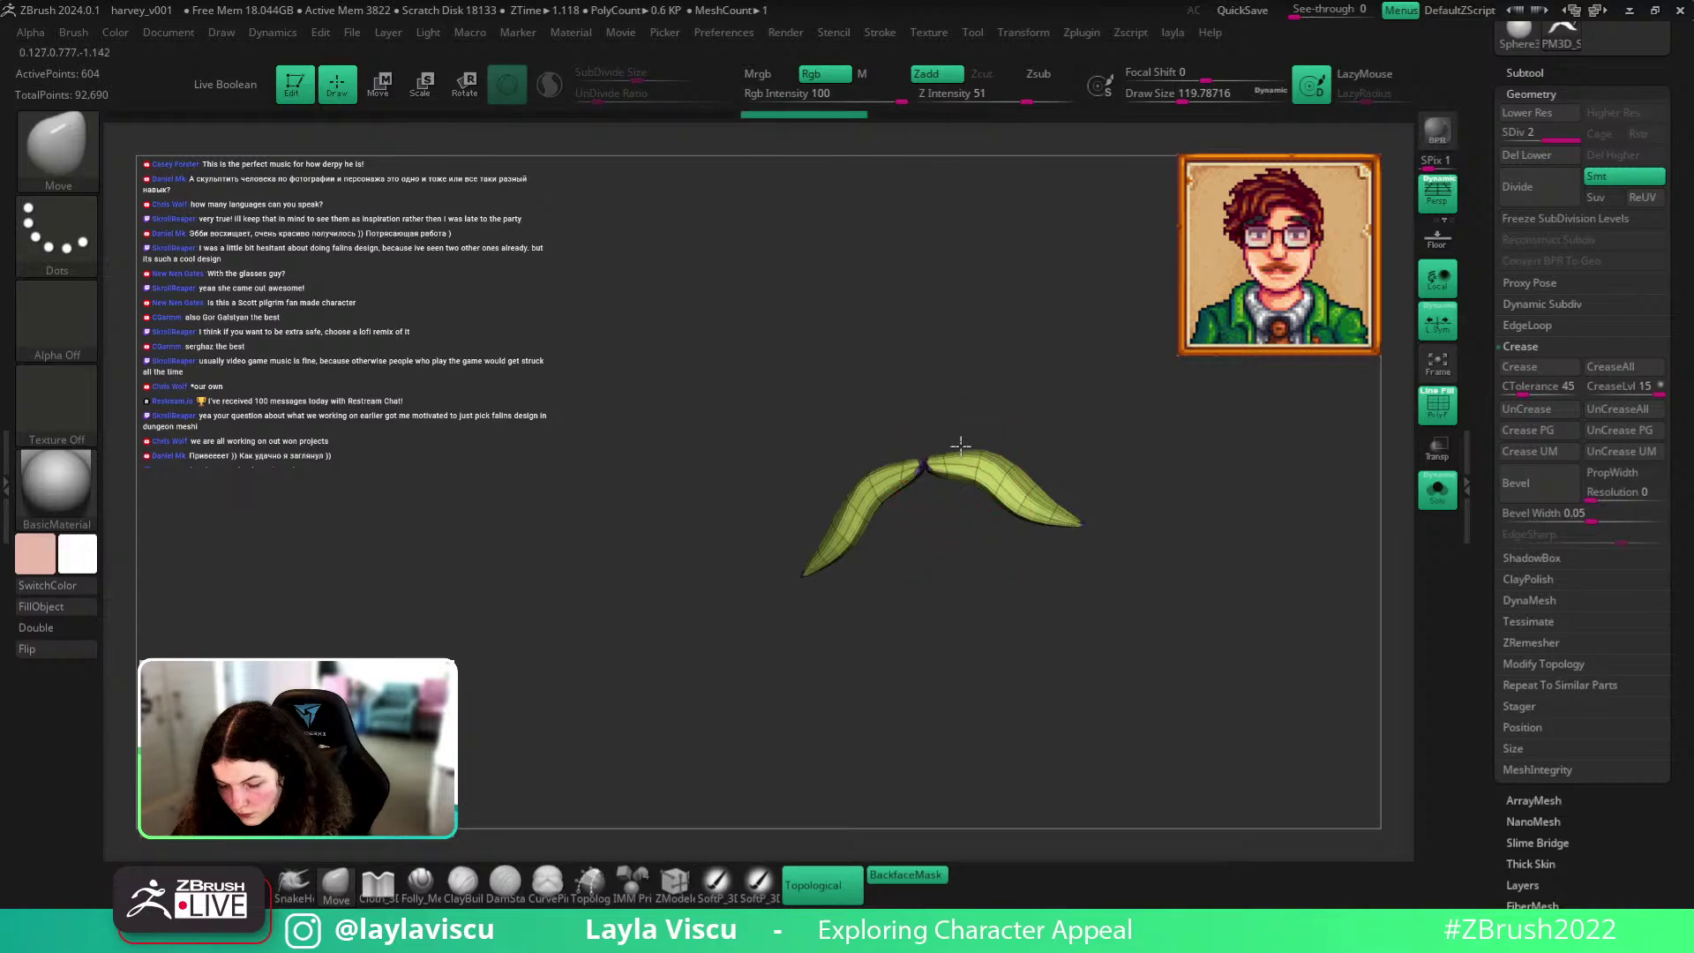
drag(1094, 455, 1147, 476)
click(1437, 489)
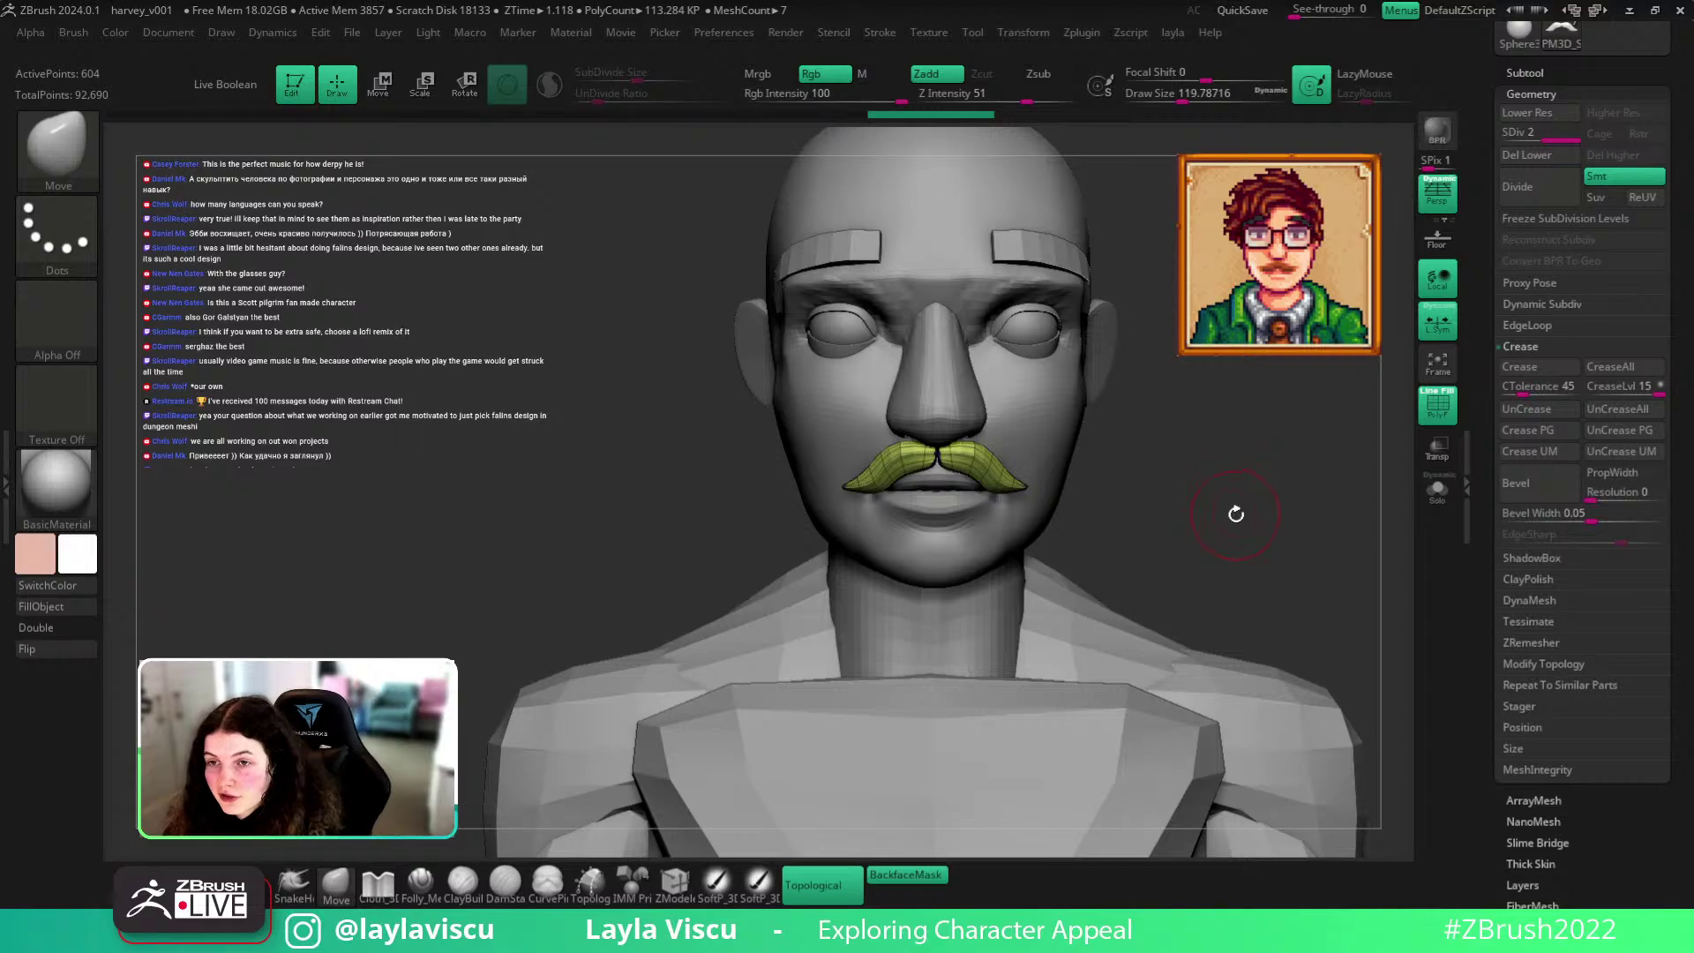
alt+drag(1210, 511, 1147, 583)
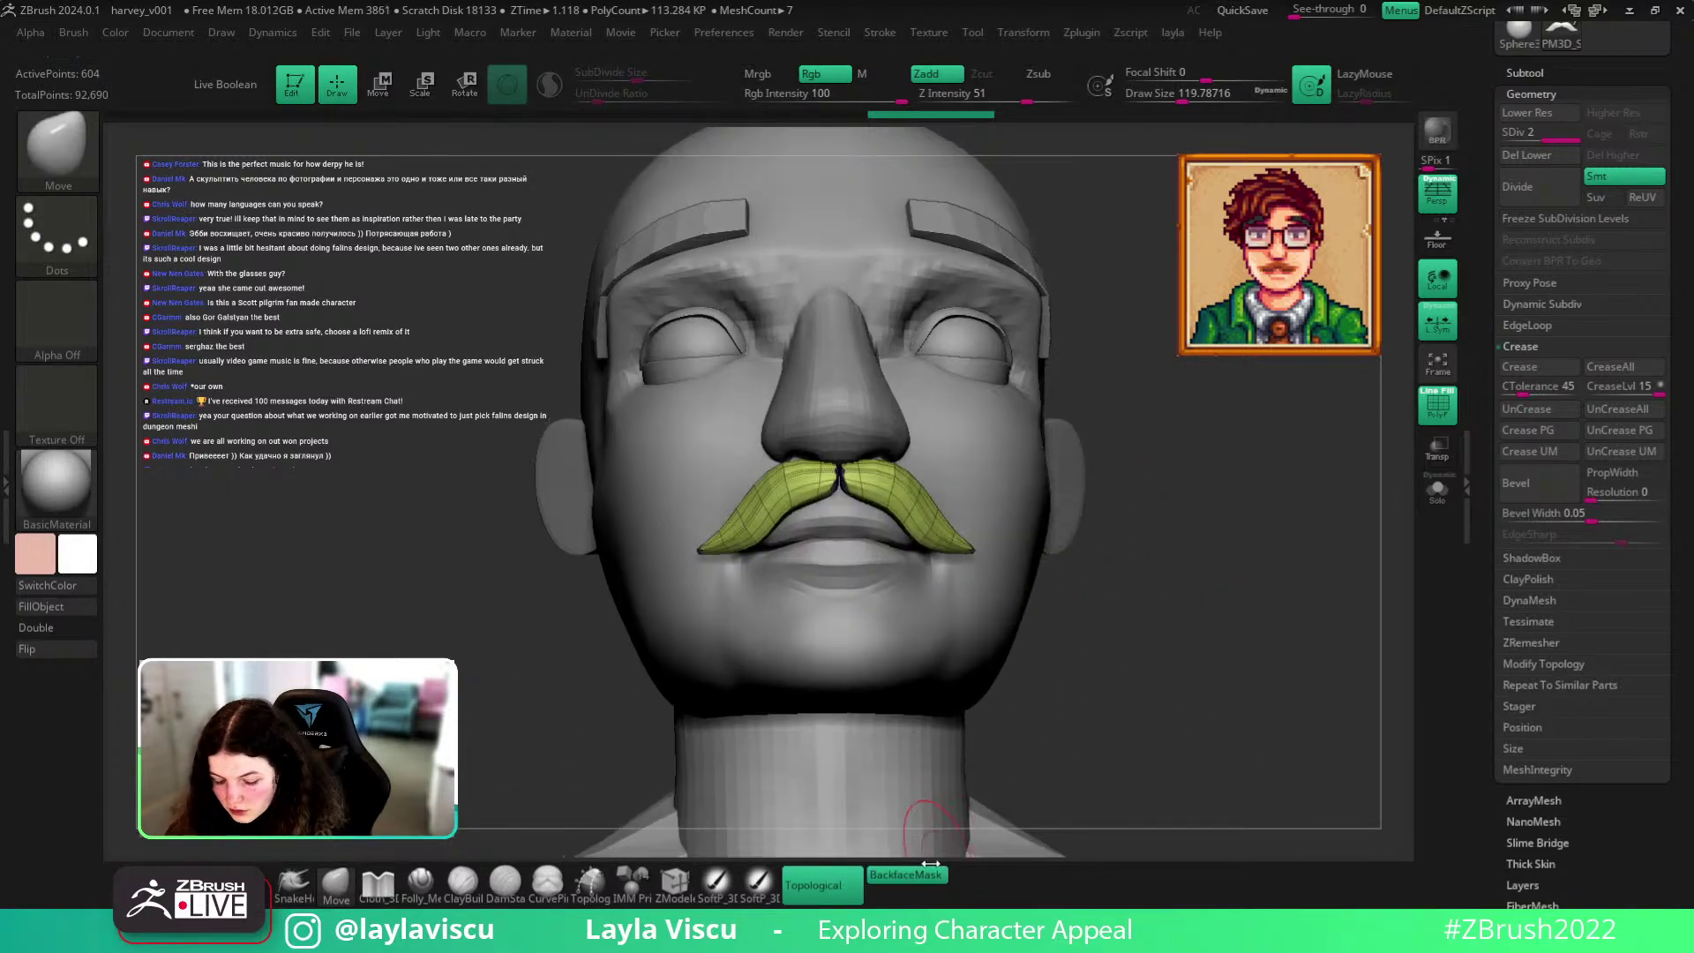
Turn off backface masking and adjust the moustache just below the nose with the Move brush, reducing the draw size to about 51.
click(905, 875)
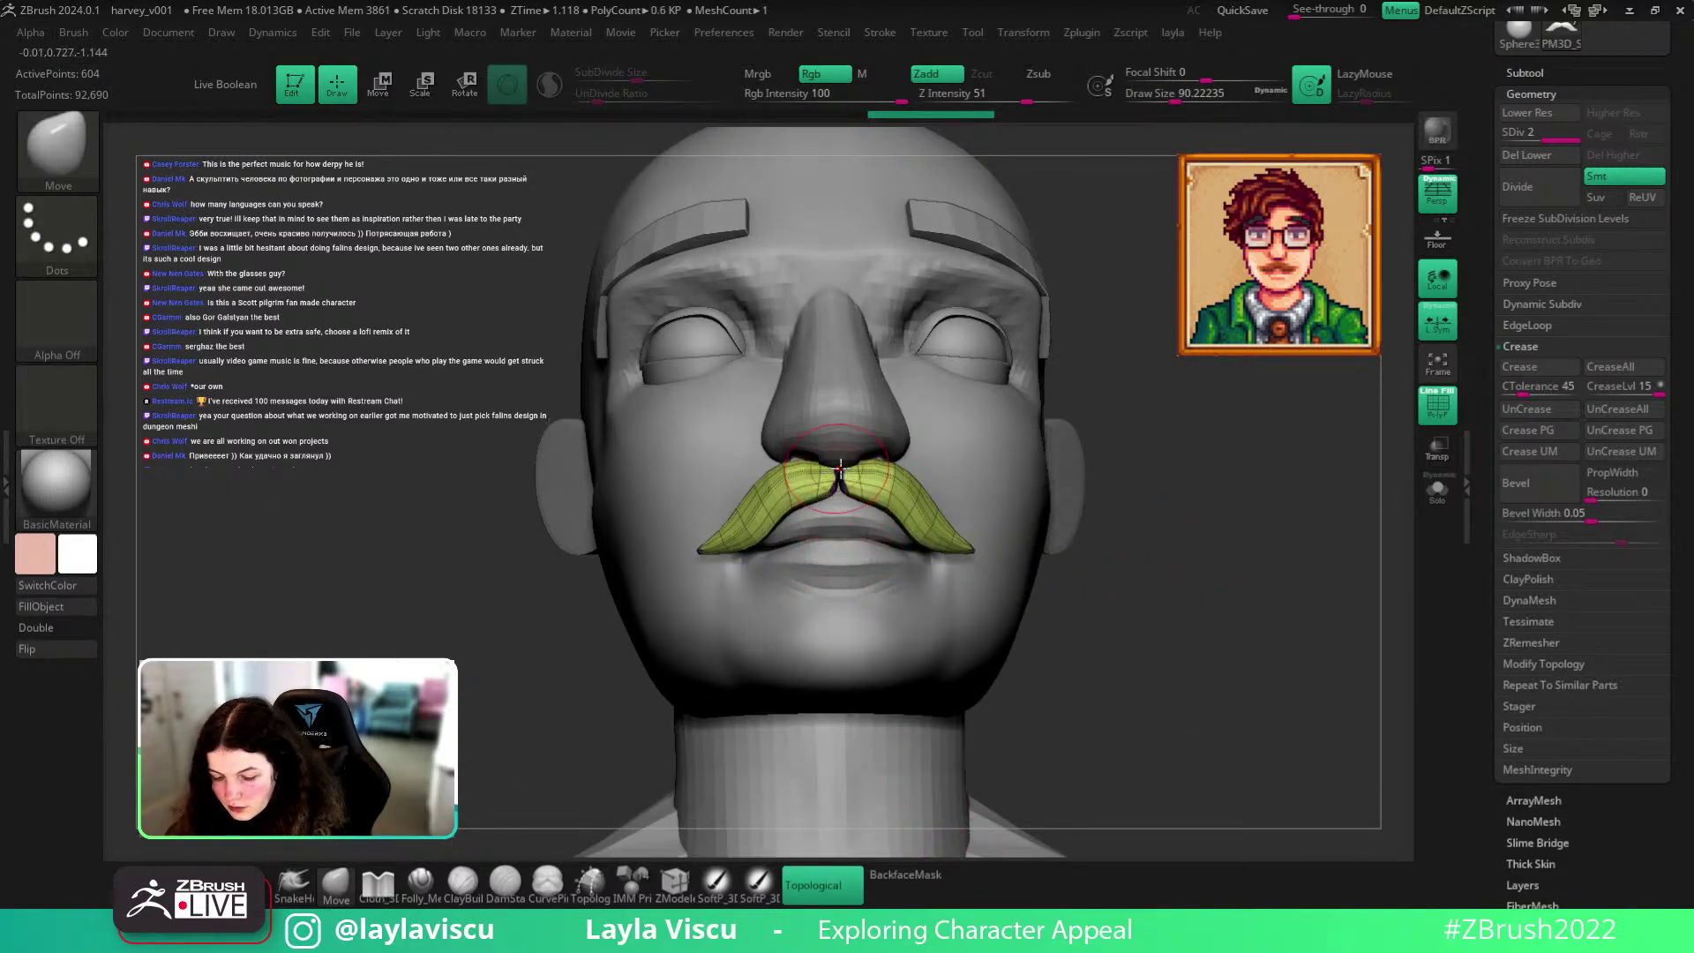
drag(1167, 522, 1179, 616)
key(bracketleft)
key(bracketleft)
key(bracketleft)
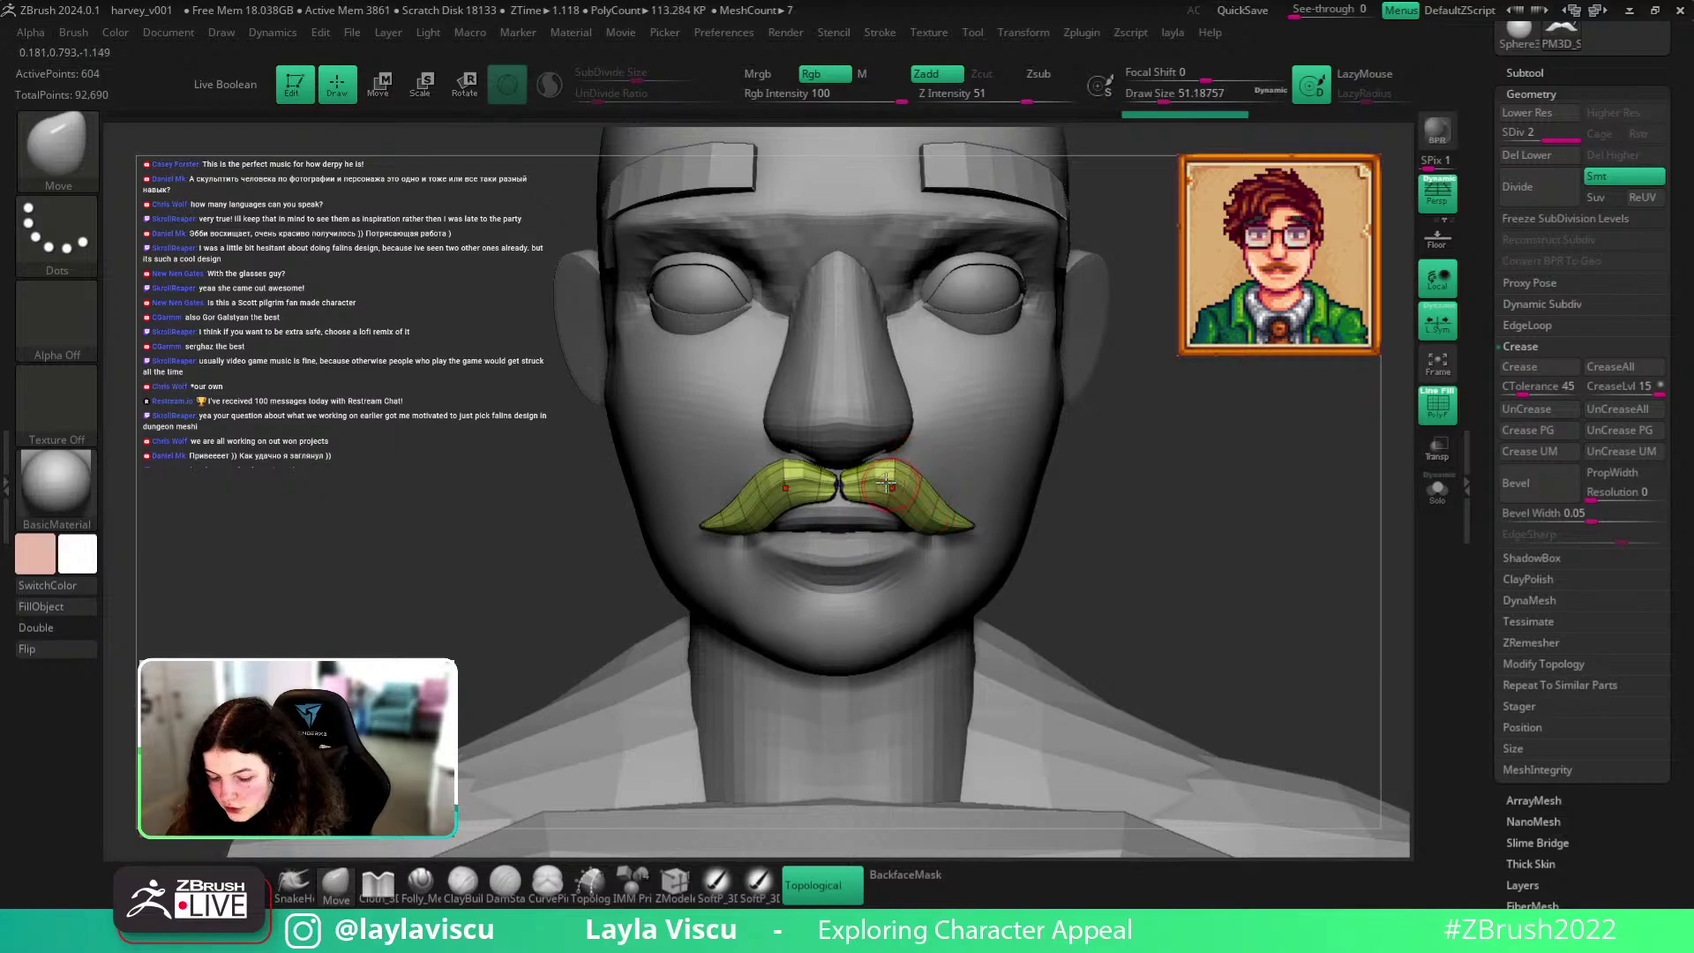
Hide the polyframe and reshape the inner halves of the moustache with the Move brush at a draw size of about 116.
key(shift+f)
key(bracketright)
key(bracketright)
key(bracketright)
key(bracketright)
key(bracketright)
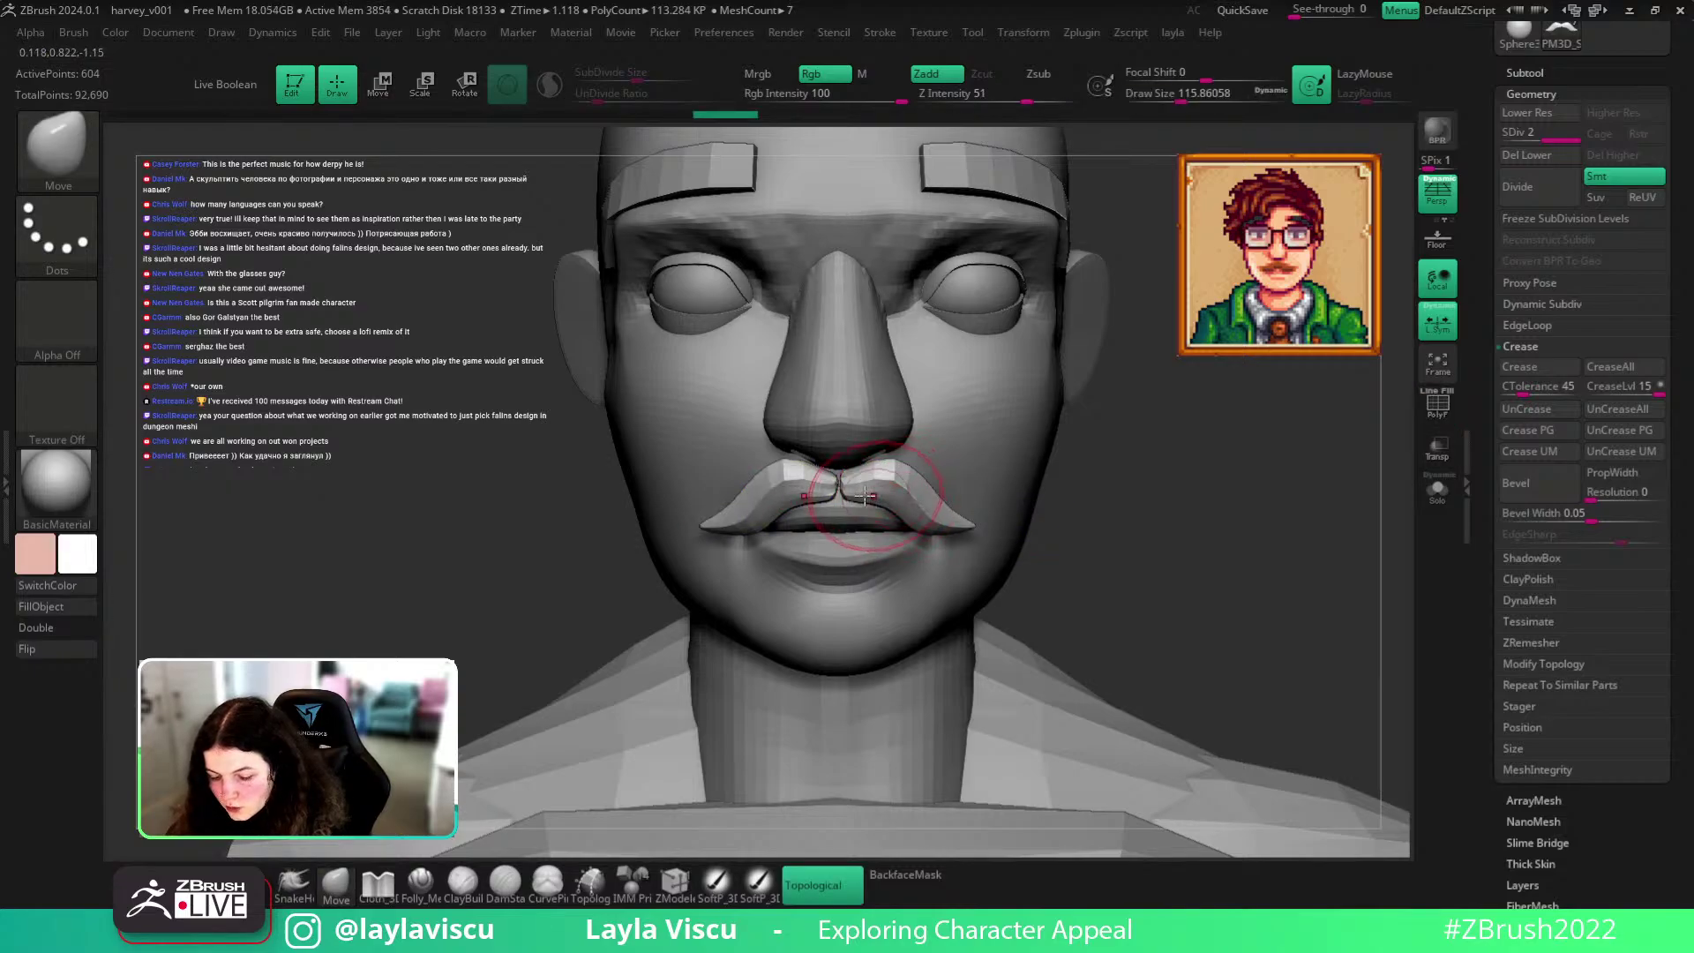
key(s)
click(946, 498)
drag(1138, 560, 789, 500)
mouse_move(1147, 636)
mouse_down()
mouse_move(1213, 520)
mouse_move(1051, 506)
mouse_move(1067, 505)
mouse_up()
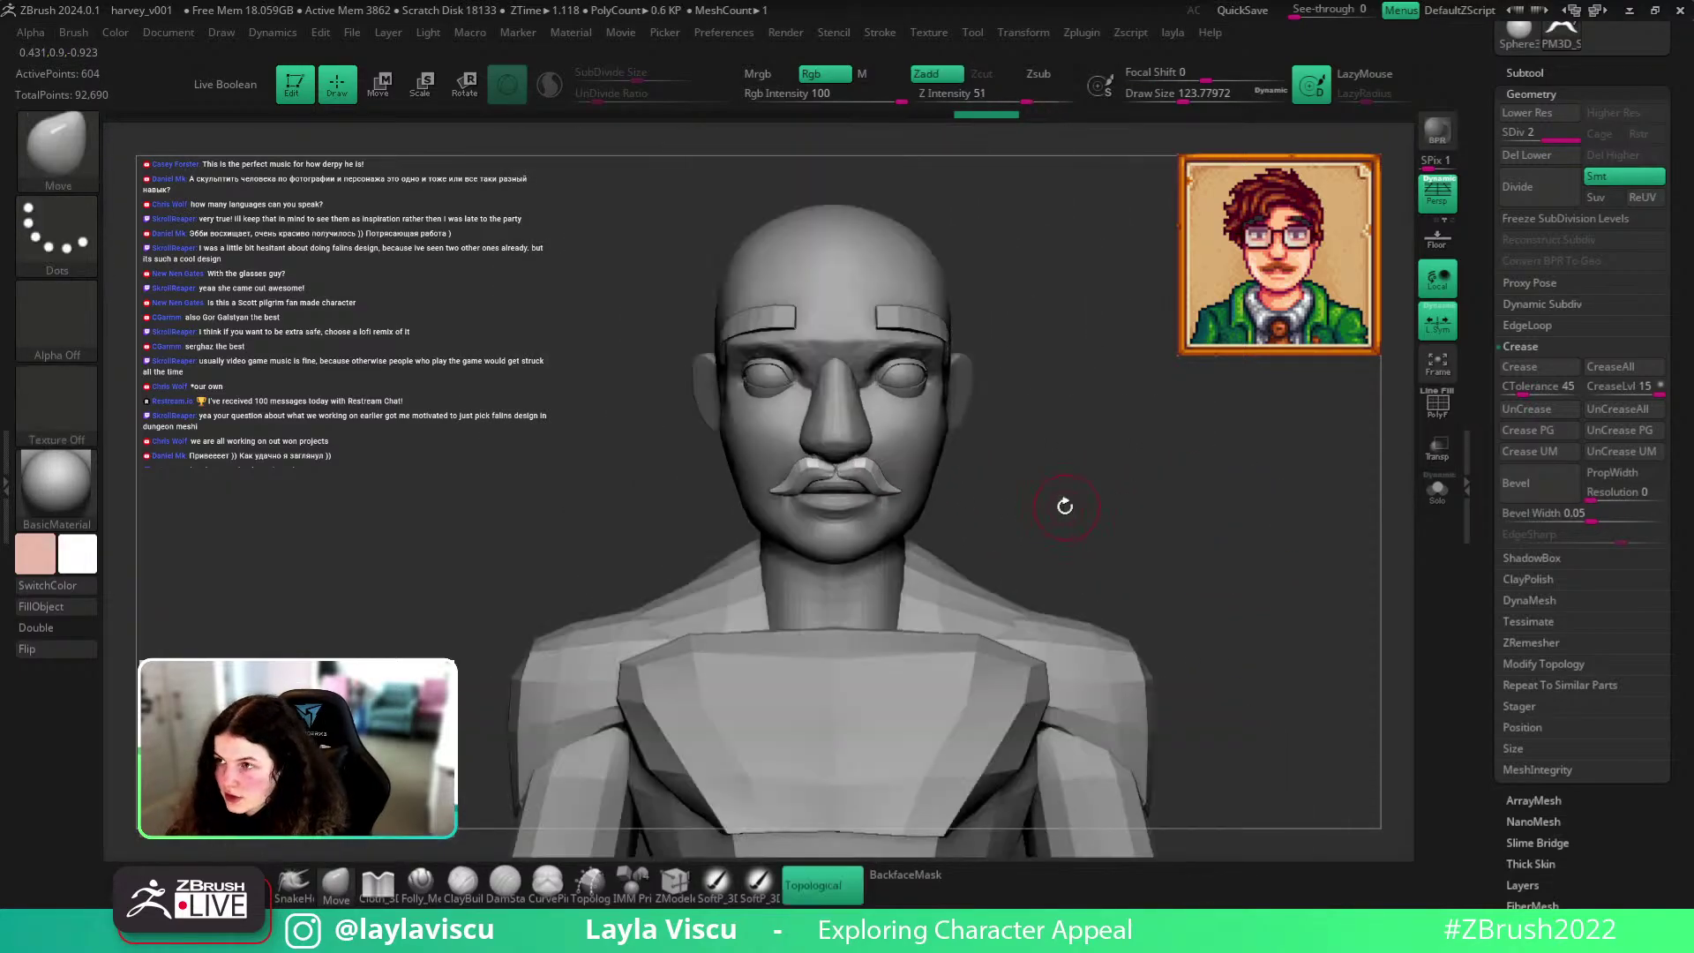
Enlarge the Move brush to a draw size of about 217 and adjust the moustache's outer ends against the face.
key(s)
drag(778, 504, 790, 504)
drag(734, 428, 734, 425)
drag(769, 508, 763, 504)
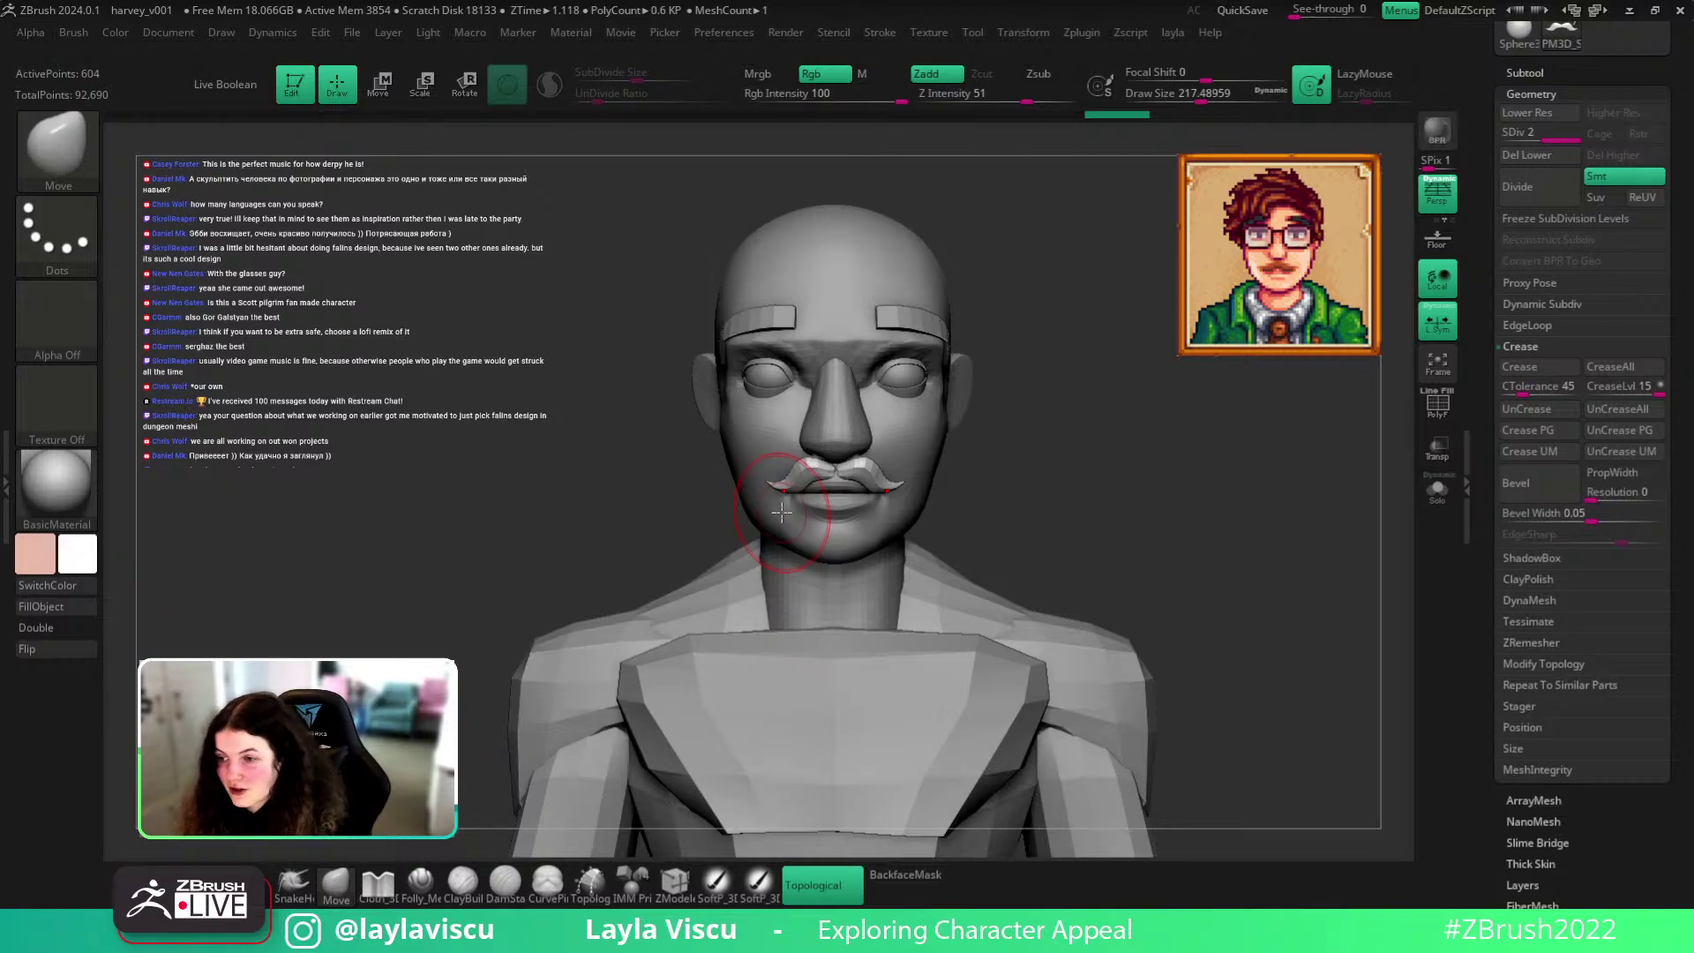
Refine the moustache's upper edge and outward taper with a smaller Move brush, draw size about 120.
ctrl+right_drag(839, 556, 878, 592)
key(bracketleft)
key(bracketleft)
key(bracketleft)
mouse_move(822, 471)
mouse_down()
mouse_move(833, 489)
mouse_move(842, 459)
mouse_up()
key(bracketright)
Turn on backface masking and shape the moustache from front, three-quarter and side views, using draw sizes of about 120 to 150.
click(905, 875)
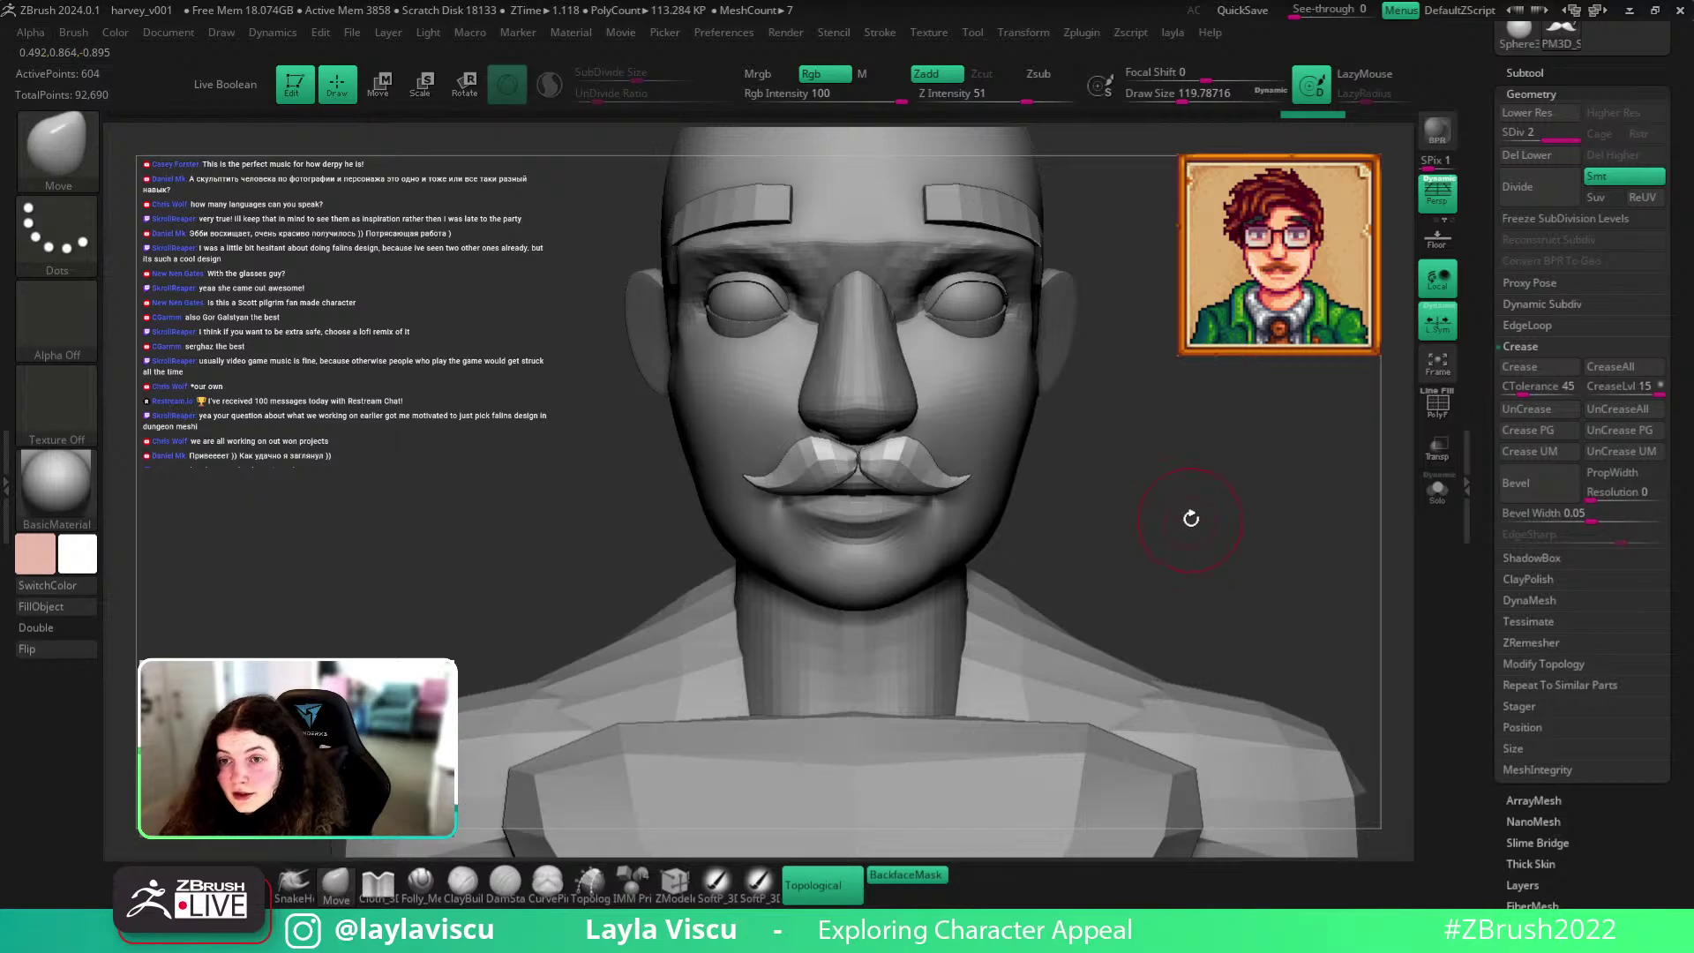
mouse_move(1188, 518)
mouse_down()
mouse_move(1141, 480)
mouse_move(899, 438)
mouse_up()
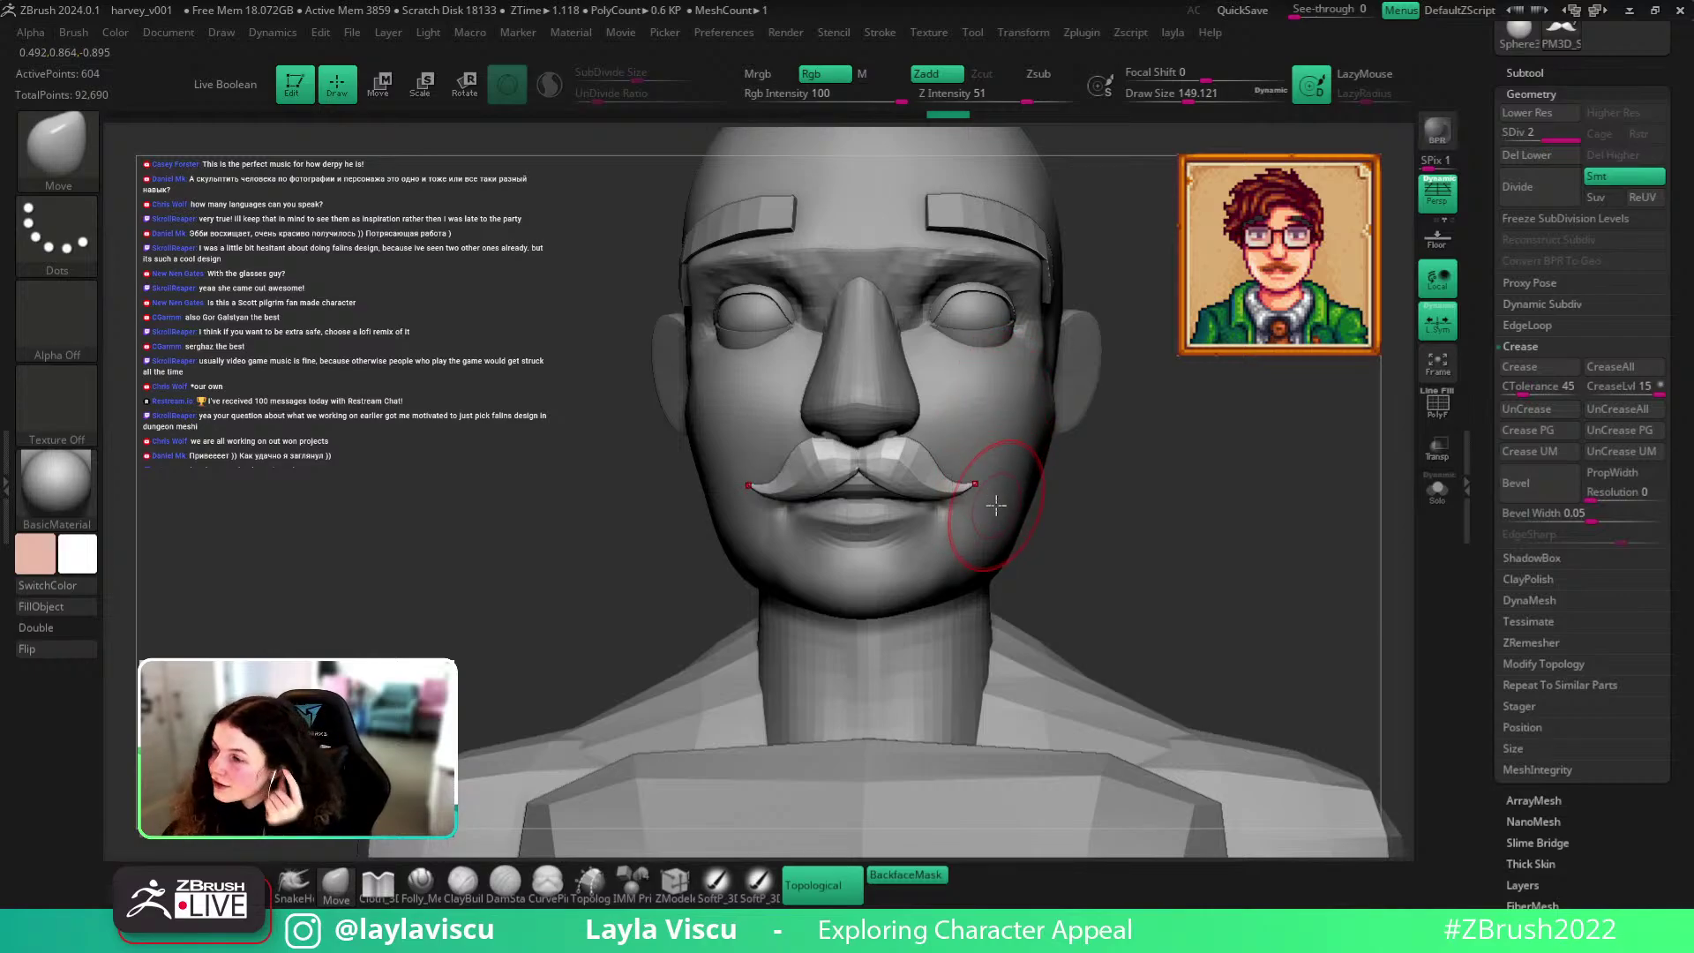
drag(1183, 522, 788, 463)
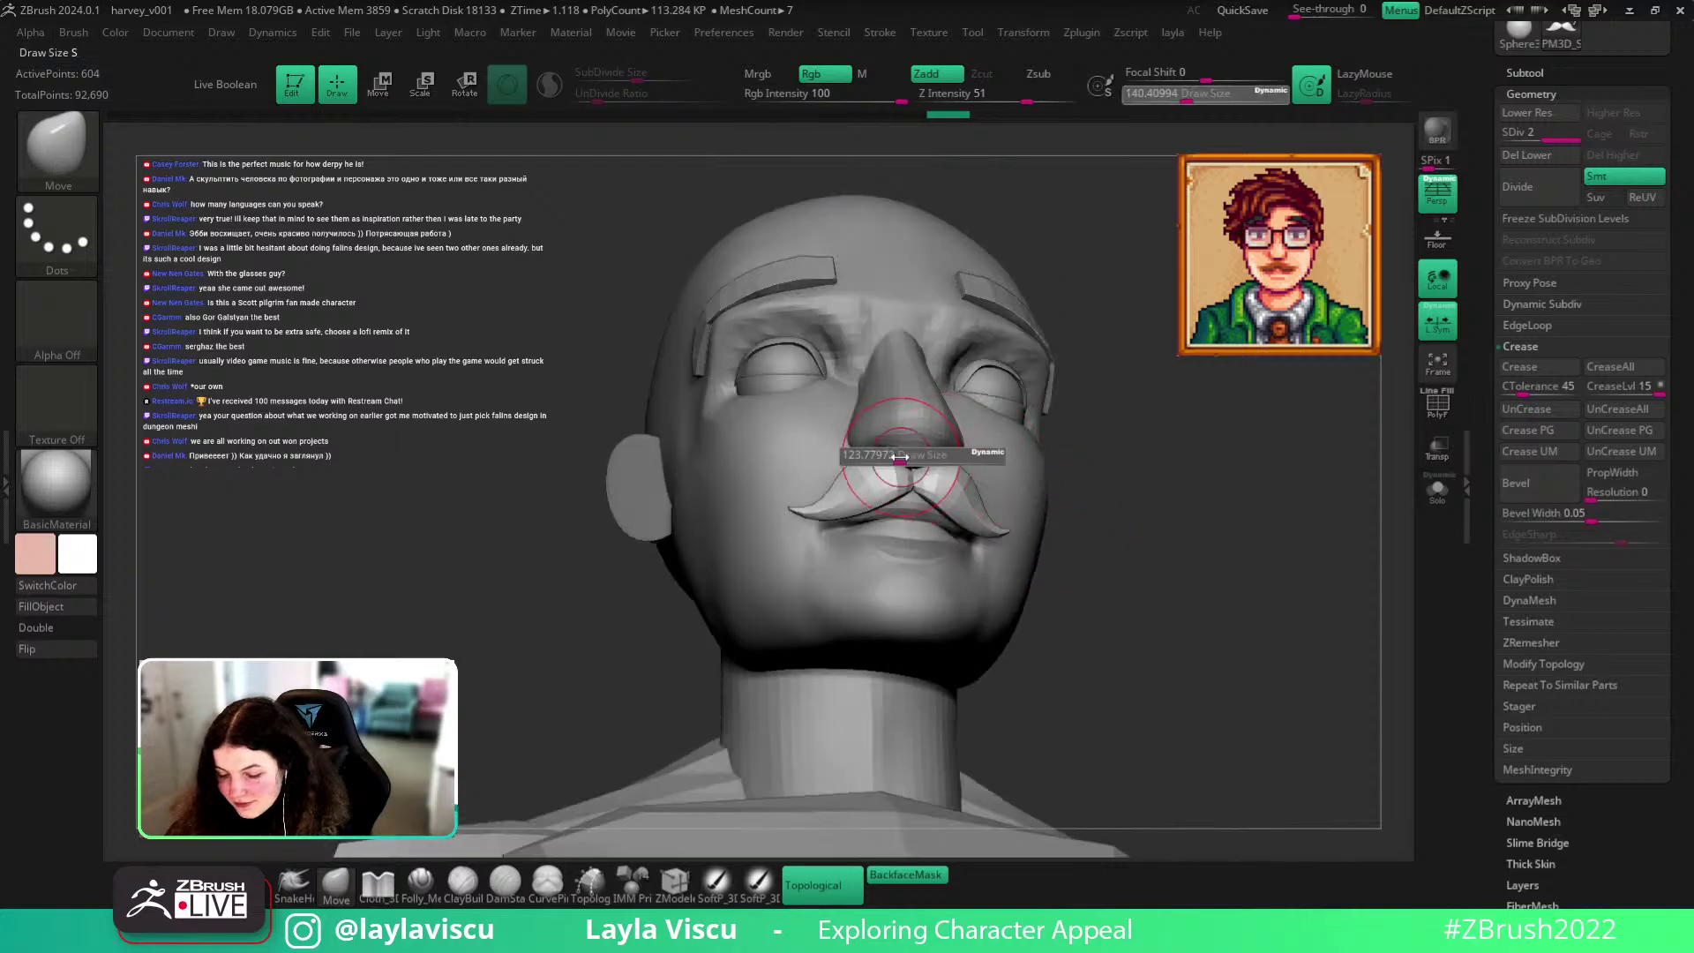
mouse_move(1156, 567)
mouse_down()
mouse_move(1338, 571)
mouse_move(1267, 560)
mouse_move(1264, 507)
mouse_move(1161, 540)
mouse_move(1221, 559)
mouse_move(722, 672)
mouse_move(868, 487)
mouse_up()
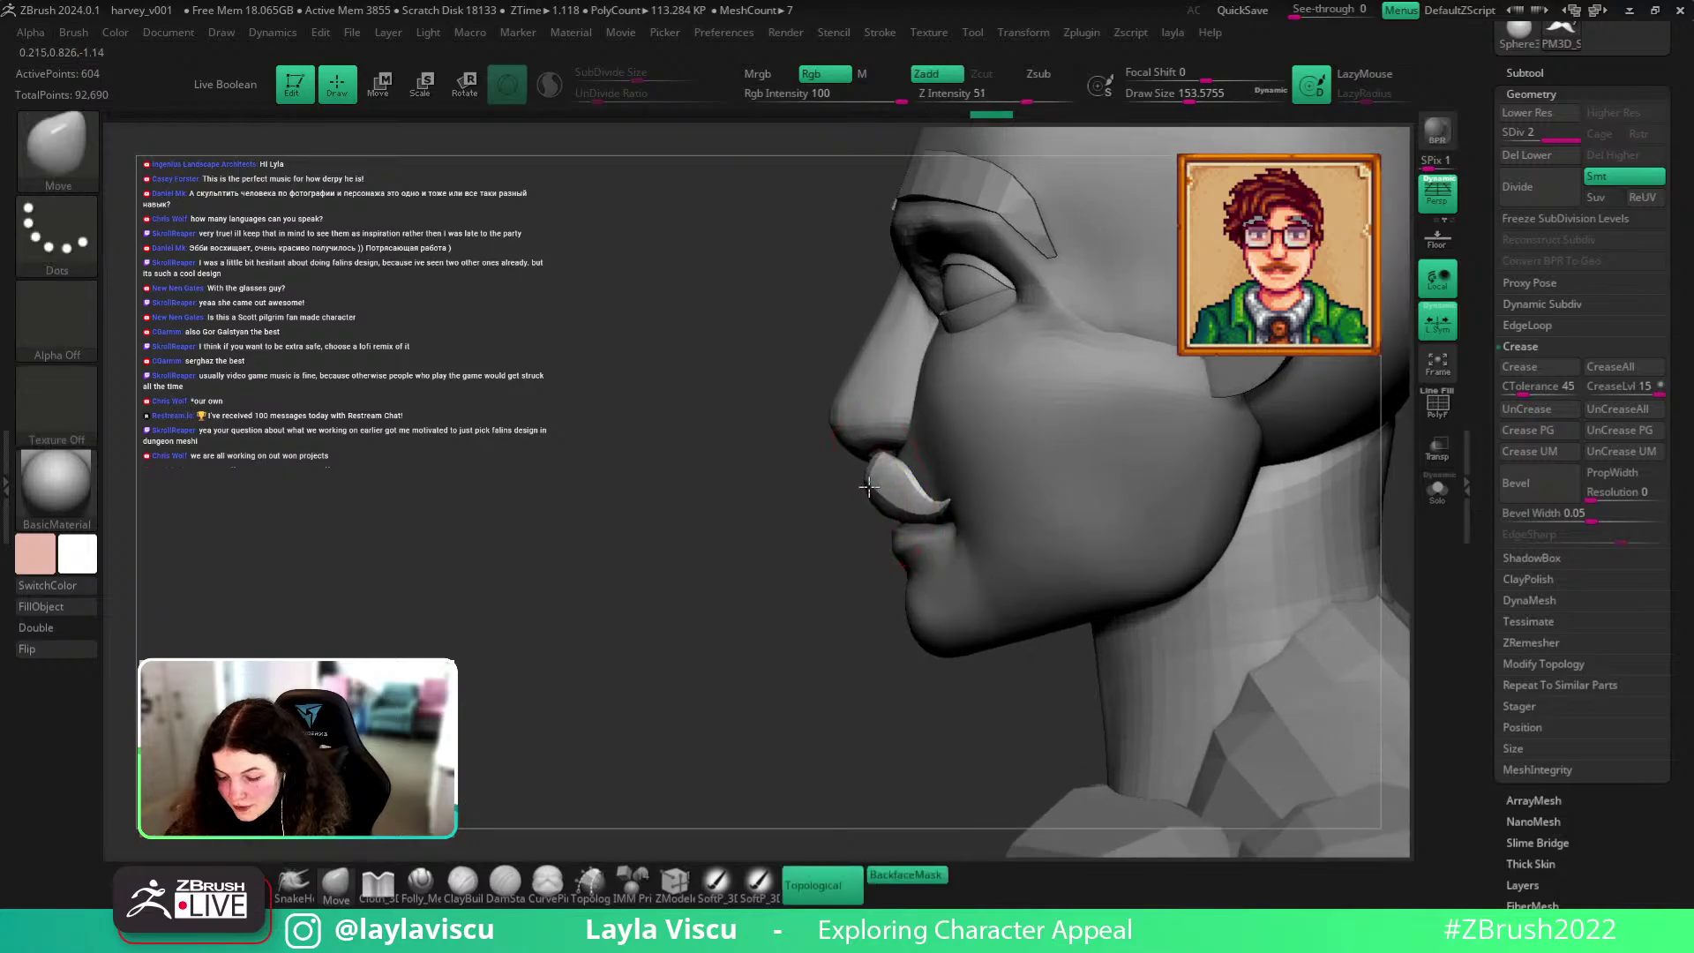
mouse_move(975, 459)
right_down()
mouse_move(757, 744)
mouse_move(1020, 567)
mouse_move(889, 590)
mouse_move(937, 549)
mouse_move(1127, 510)
mouse_move(779, 744)
right_up()
Turn off backface masking and curl the moustache tips upward with the Move brush at a draw size of about 80, isolating the moustache as needed.
click(1437, 489)
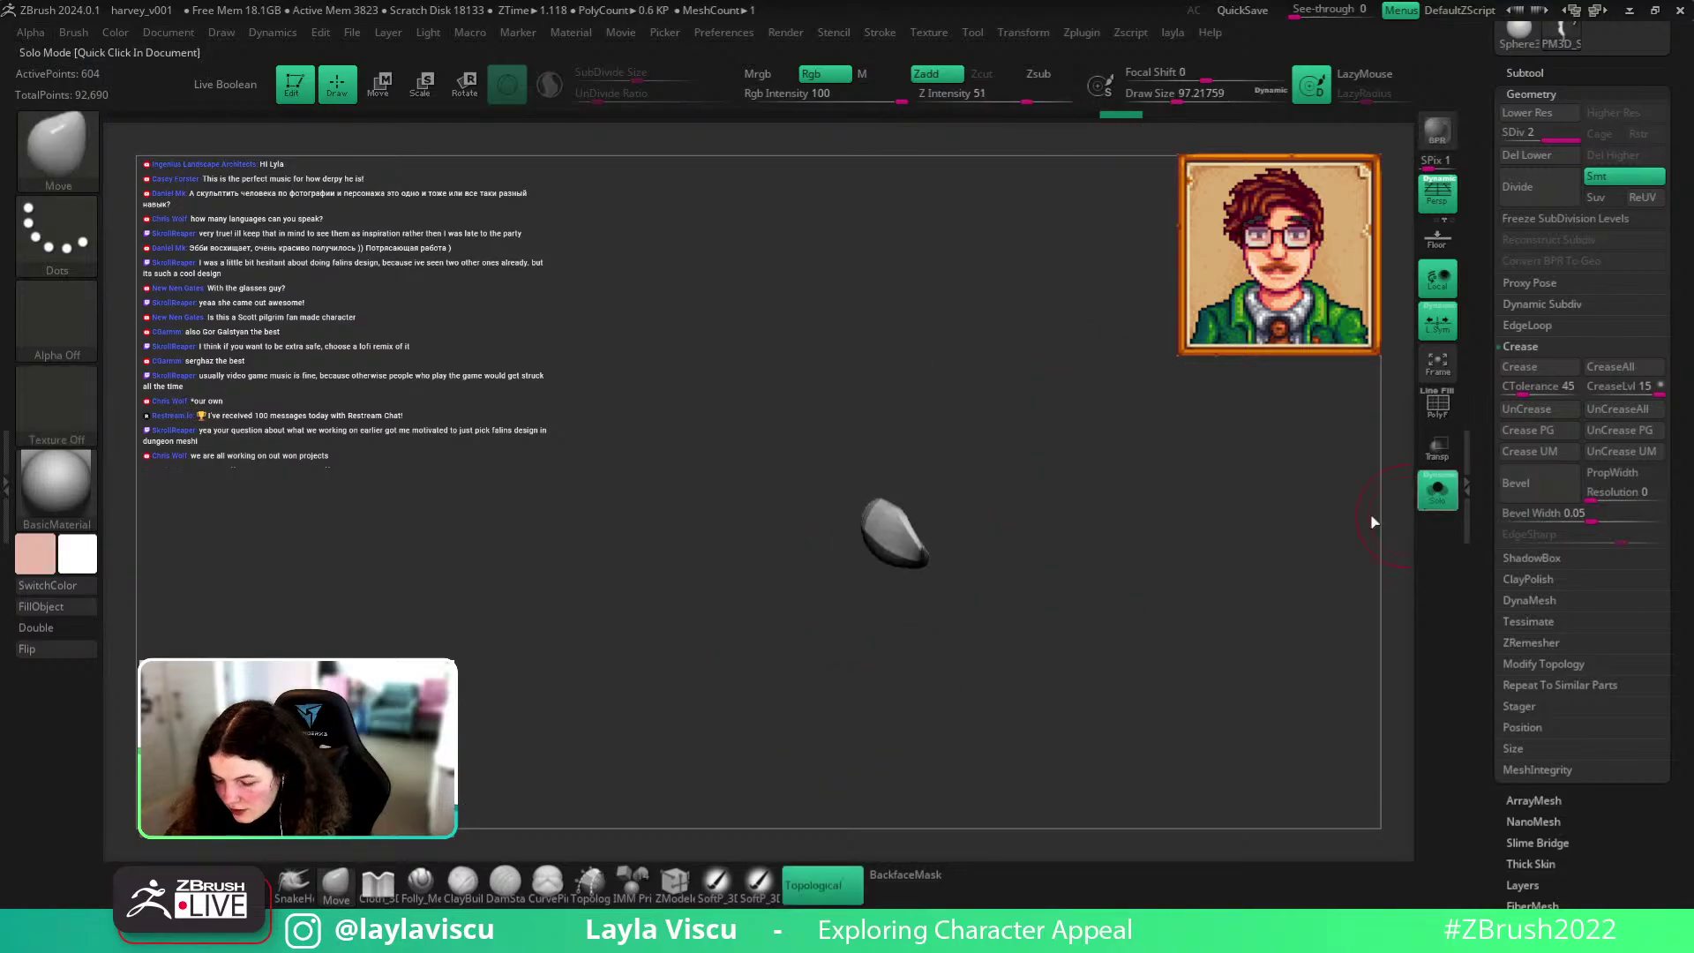
key(ctrl+shift+s)
right_drag(742, 663, 1236, 574)
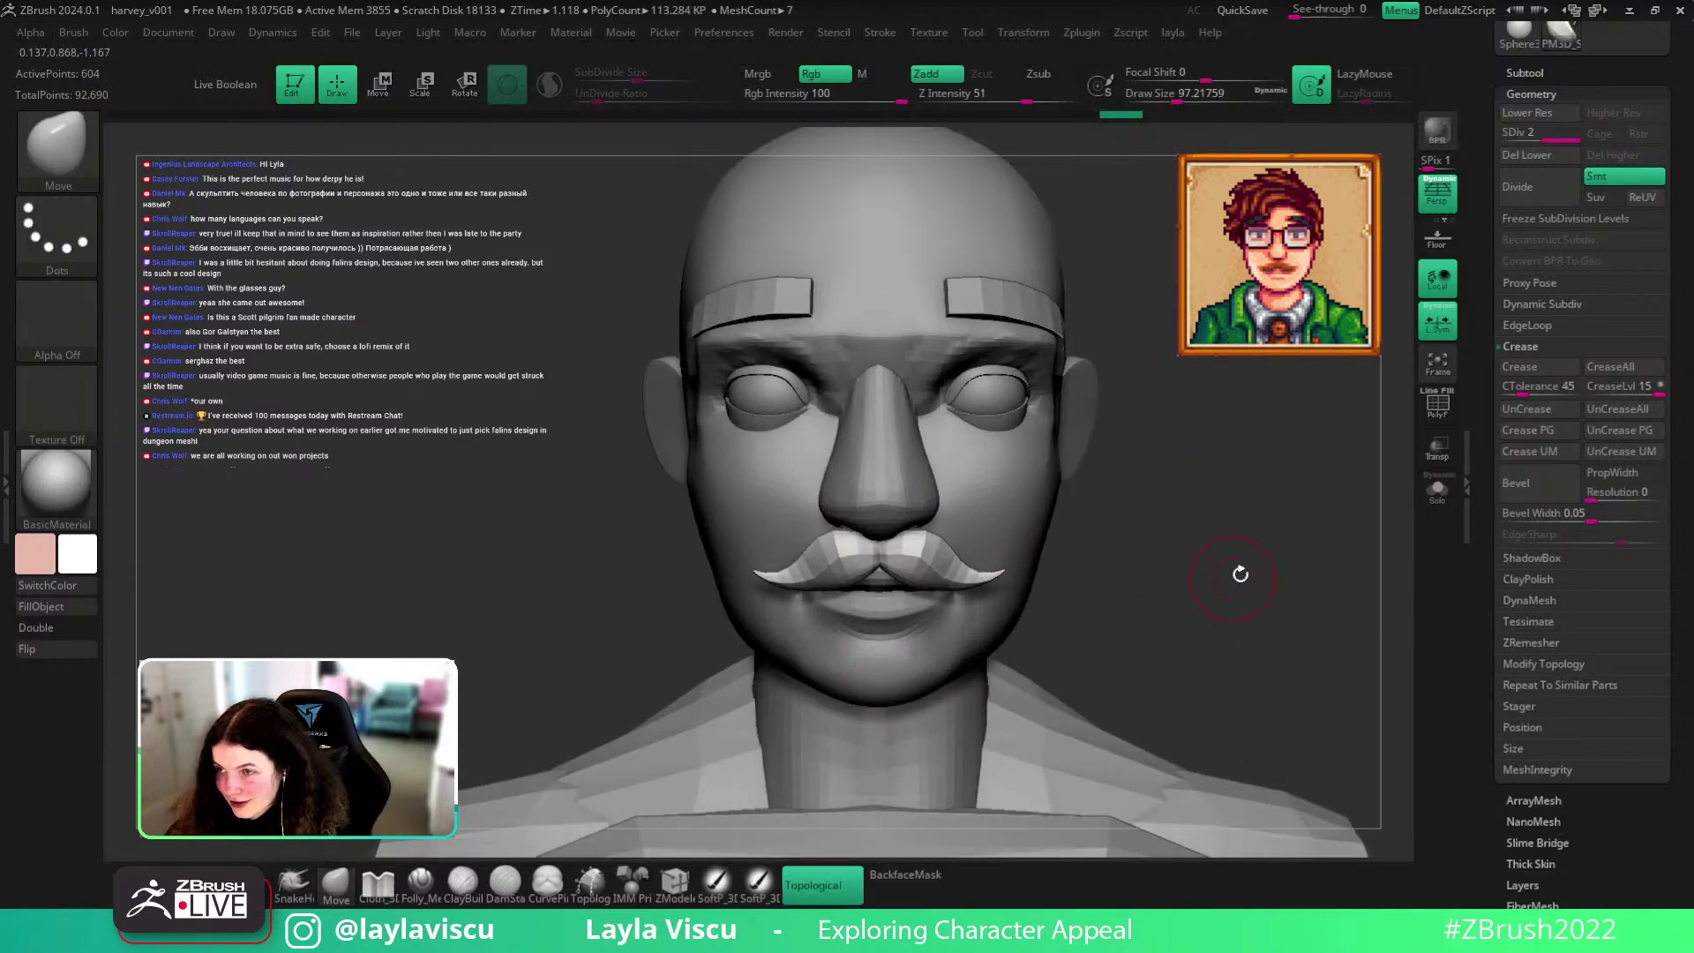
right_drag(1266, 519, 1153, 567)
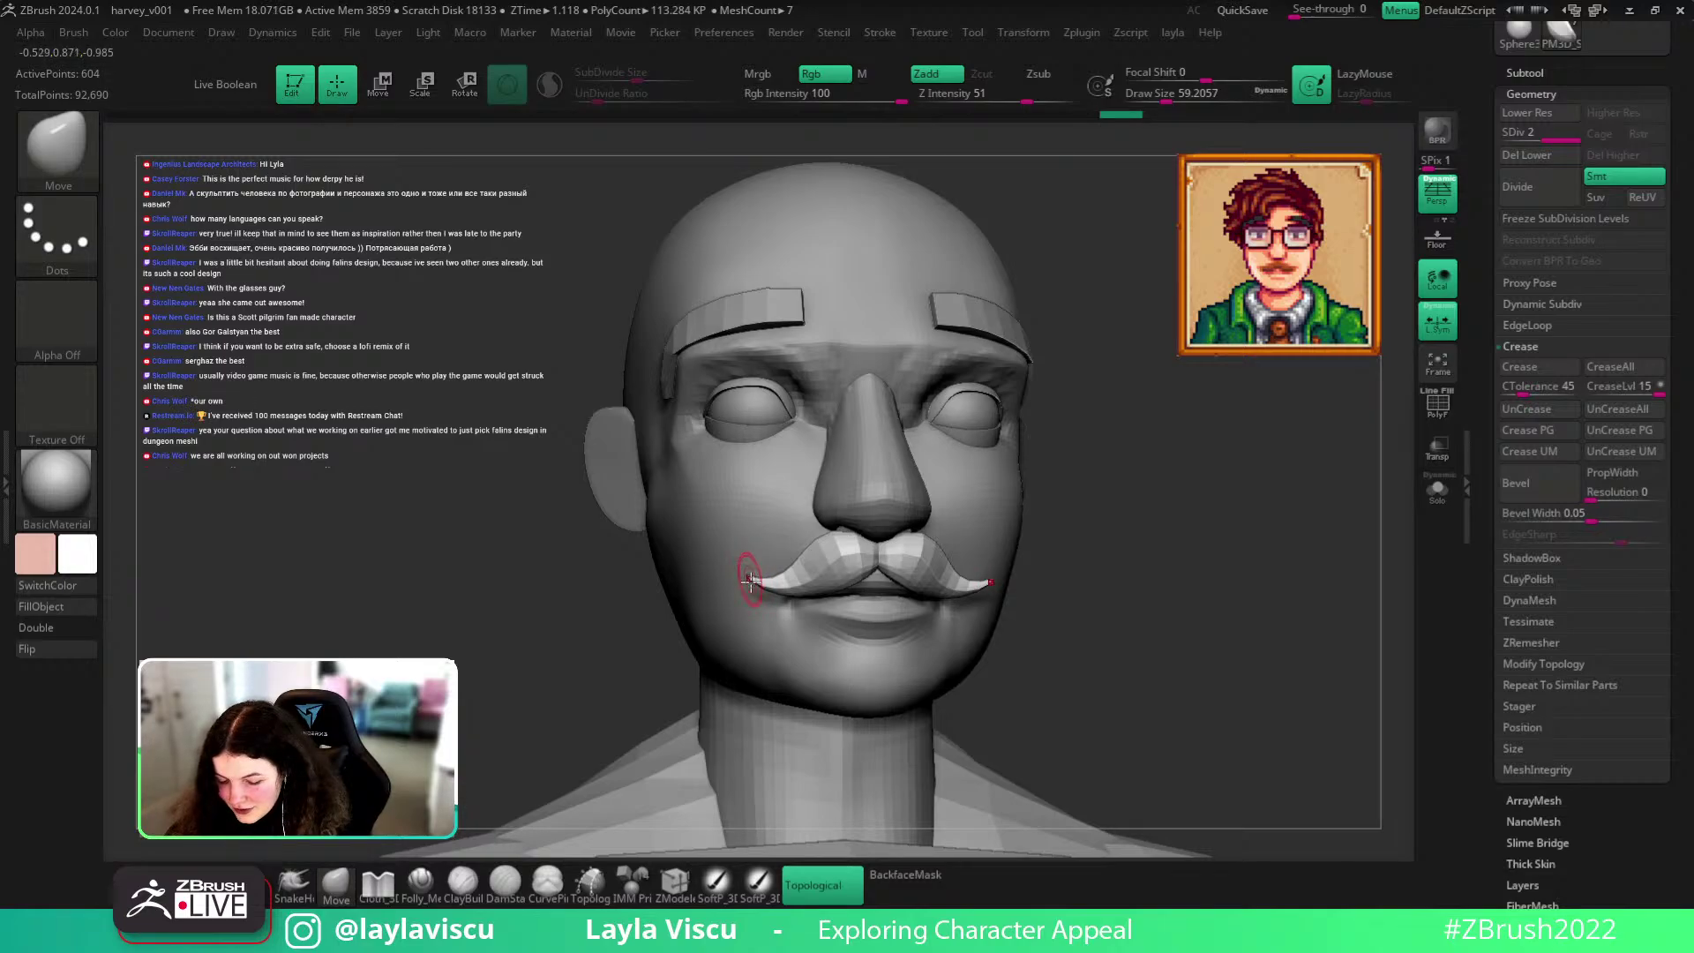
key(ctrl+shift+s)
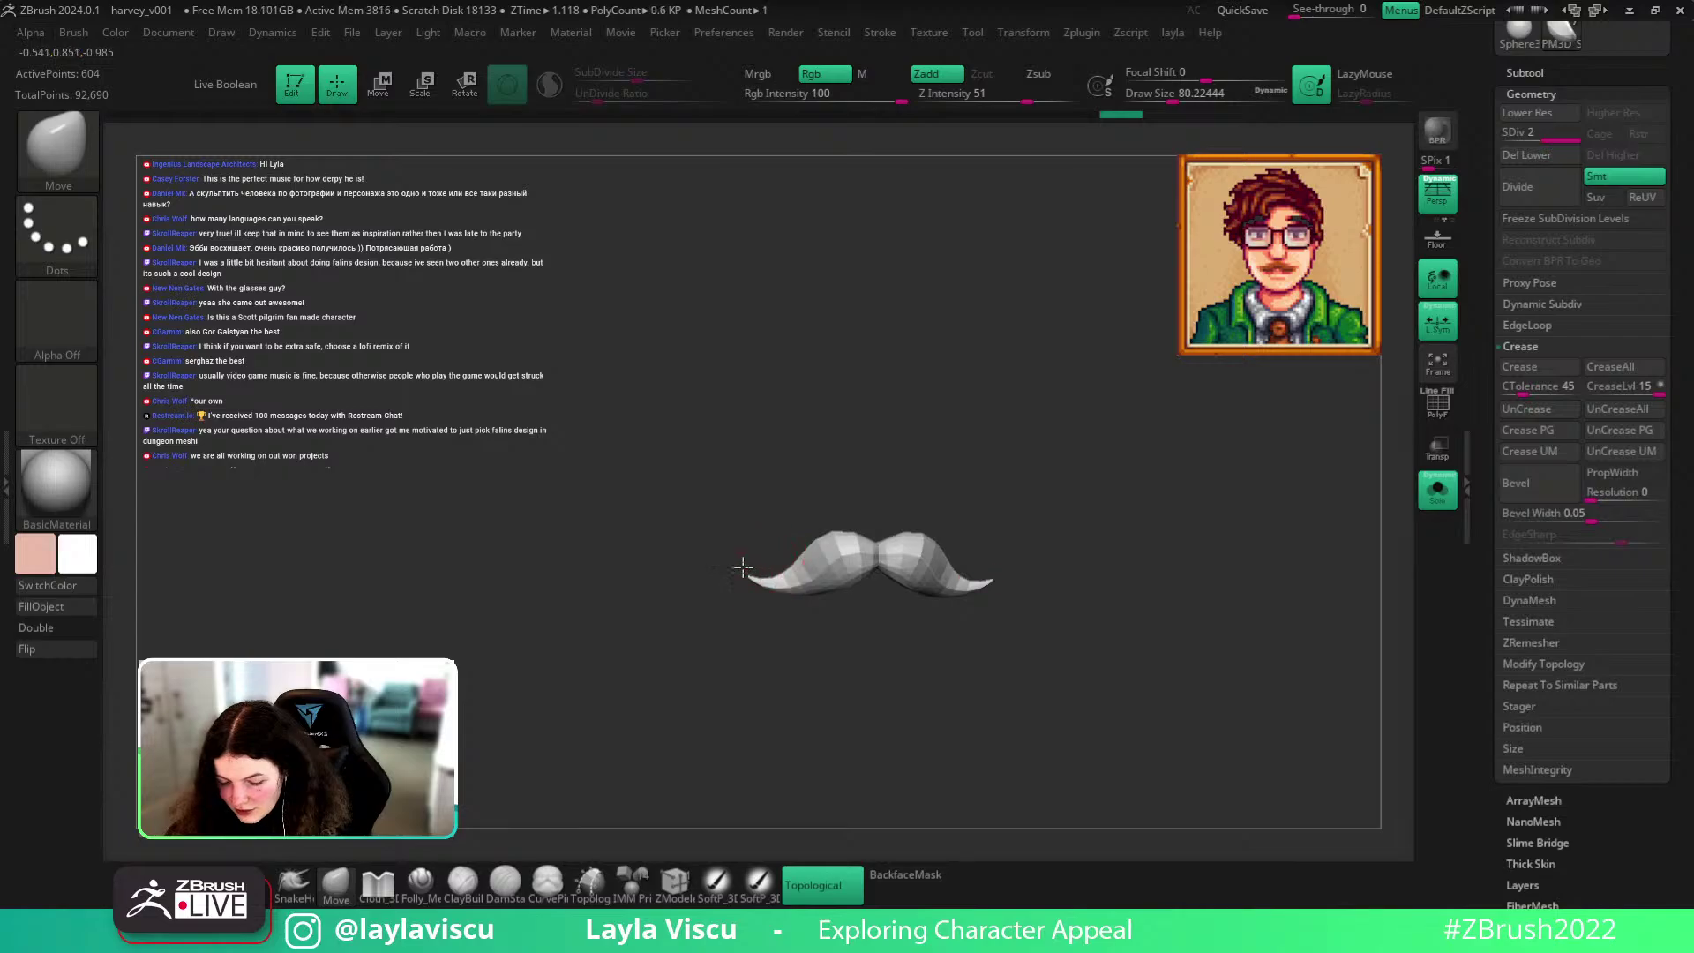
key(ctrl+shift+s)
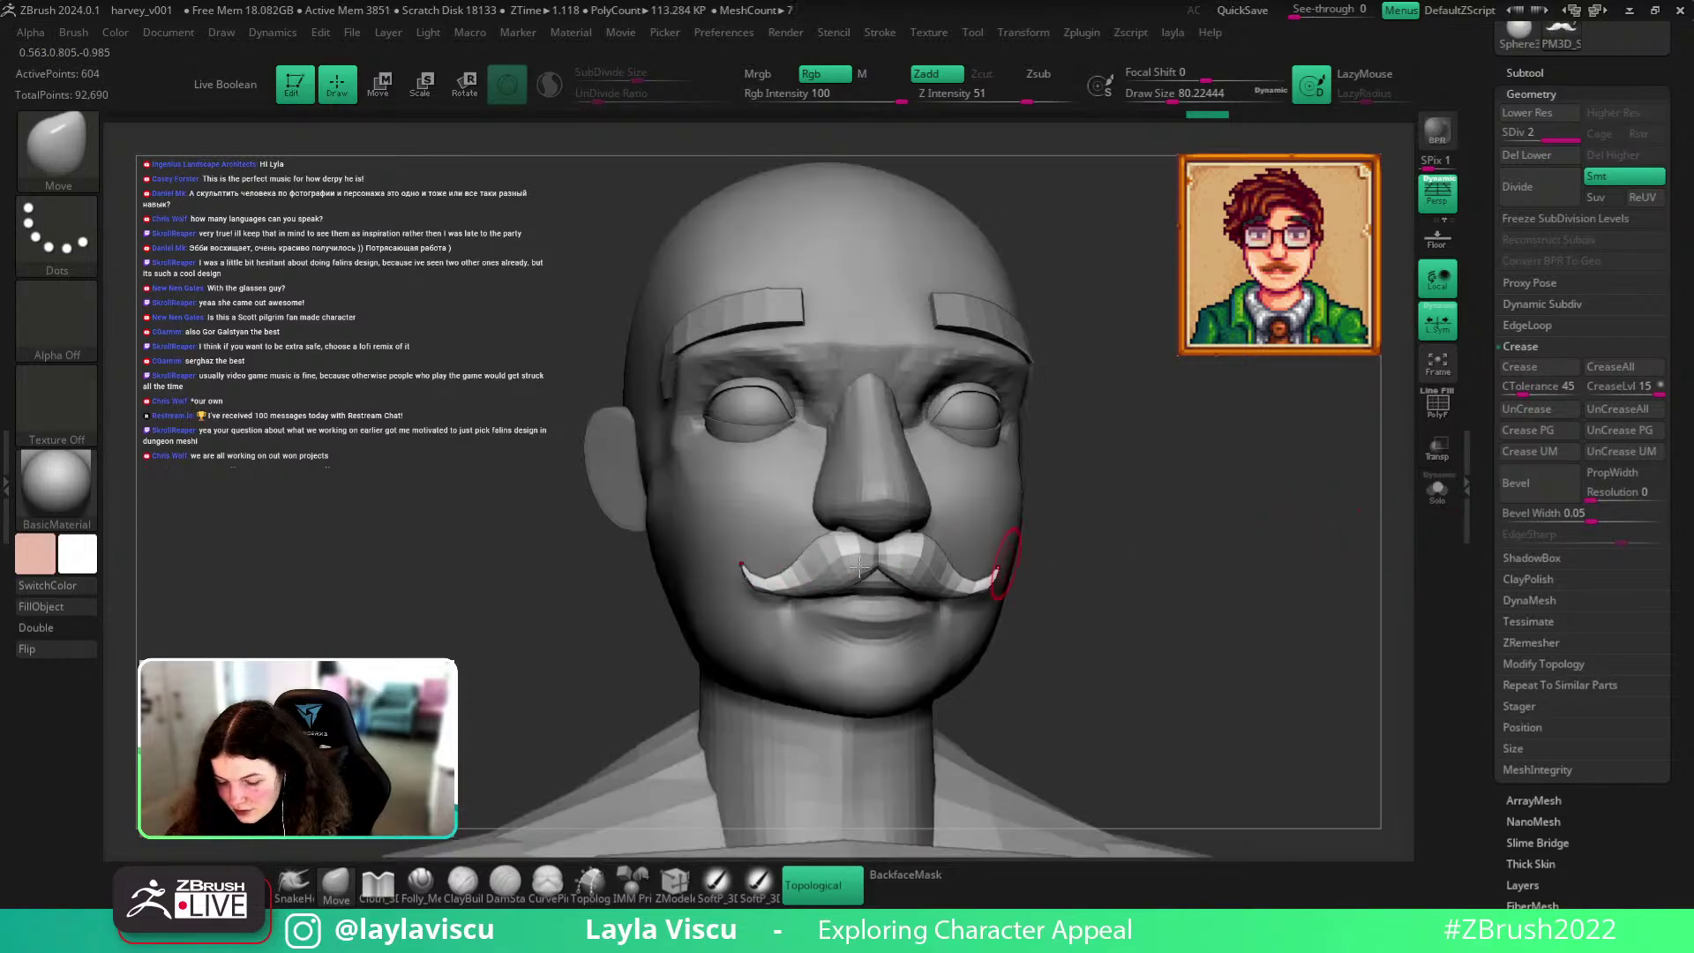
ctrl+right_drag(1067, 575, 850, 680)
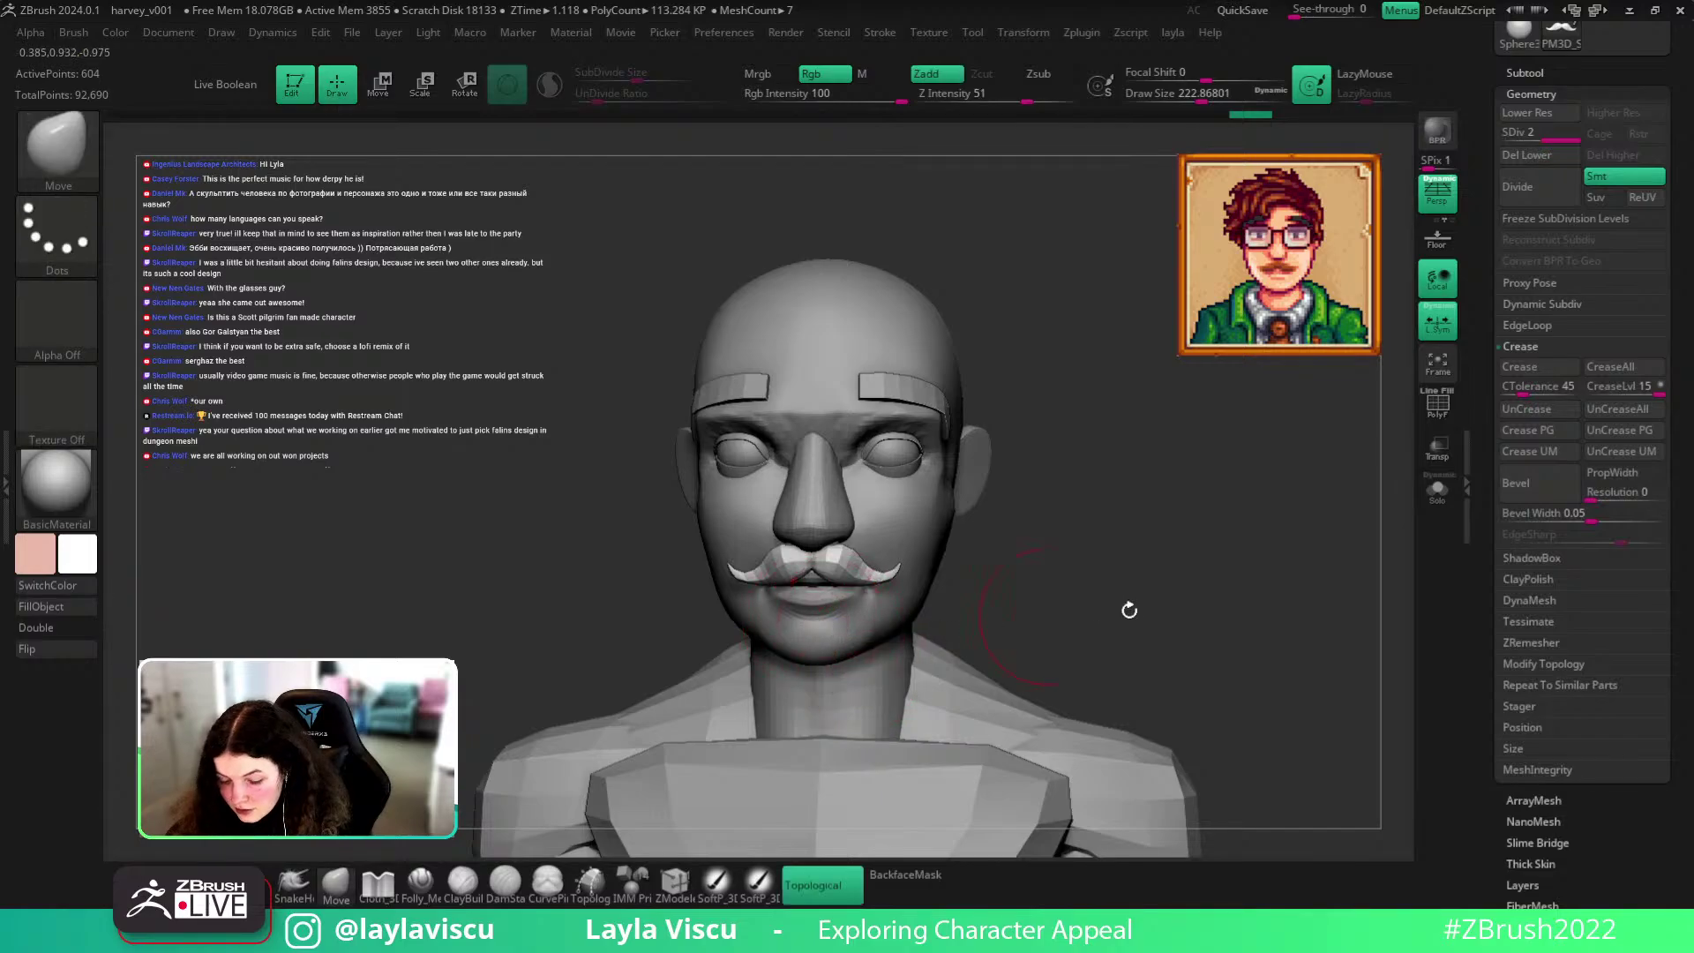
Centre the transform gizmo on the moustache, adjust its placement under the nose, and return to the Move brush.
key(w)
alt+click(834, 565)
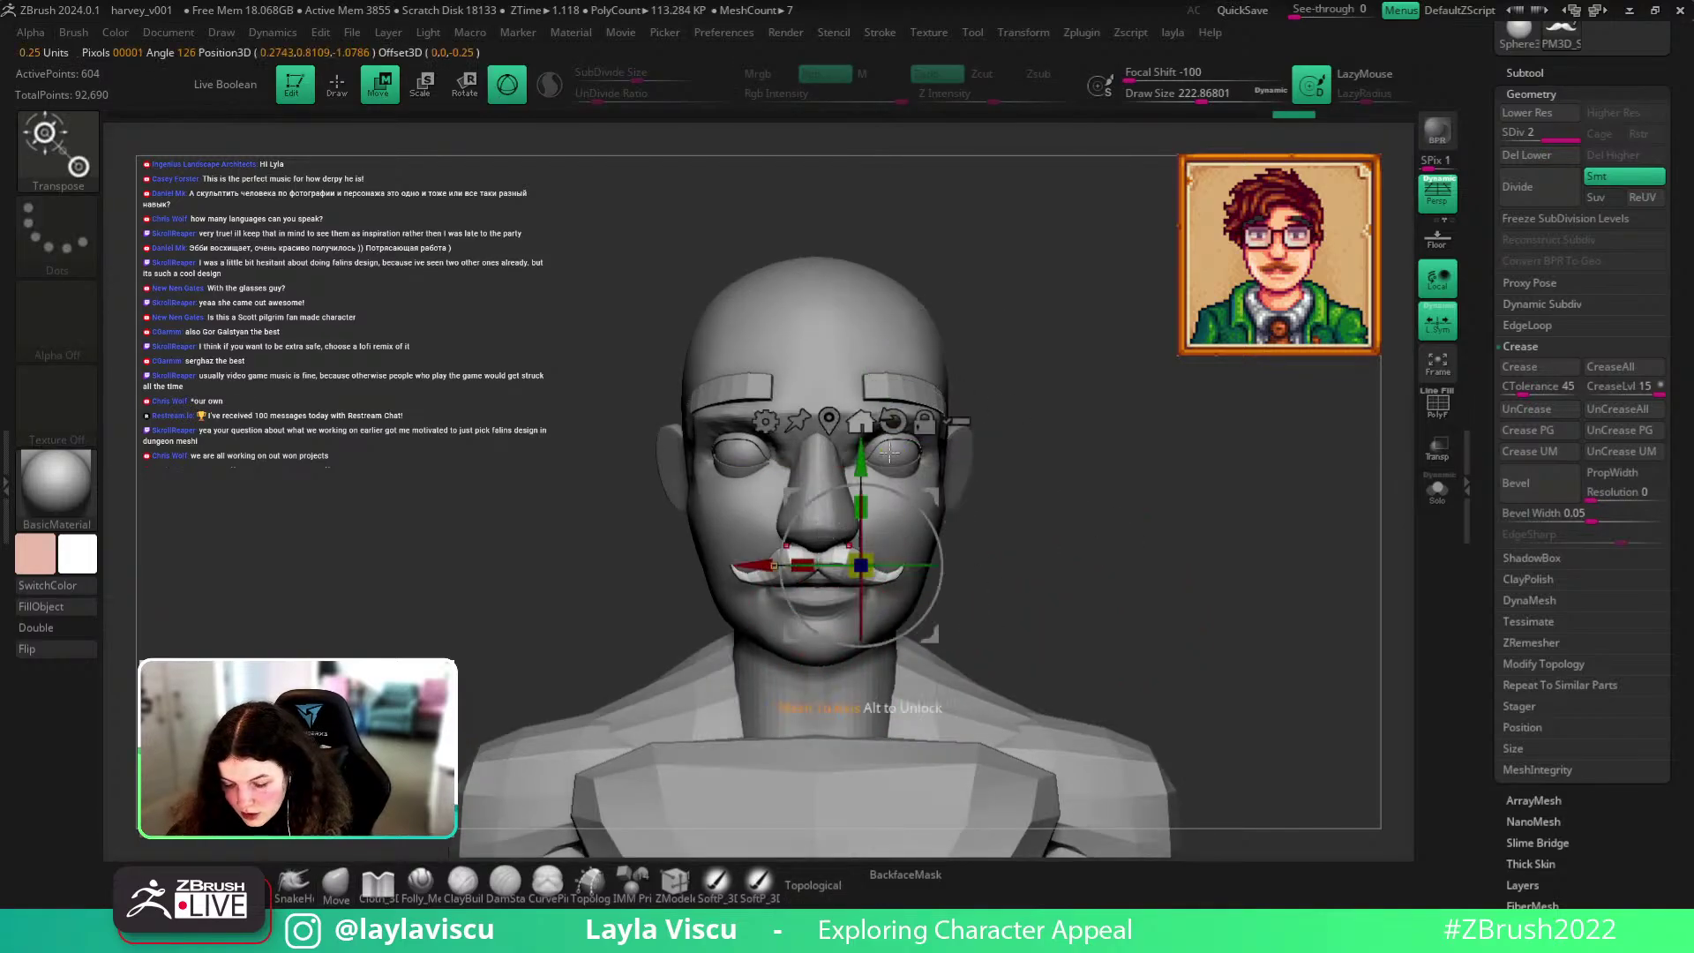
drag(817, 566, 837, 581)
click(336, 884)
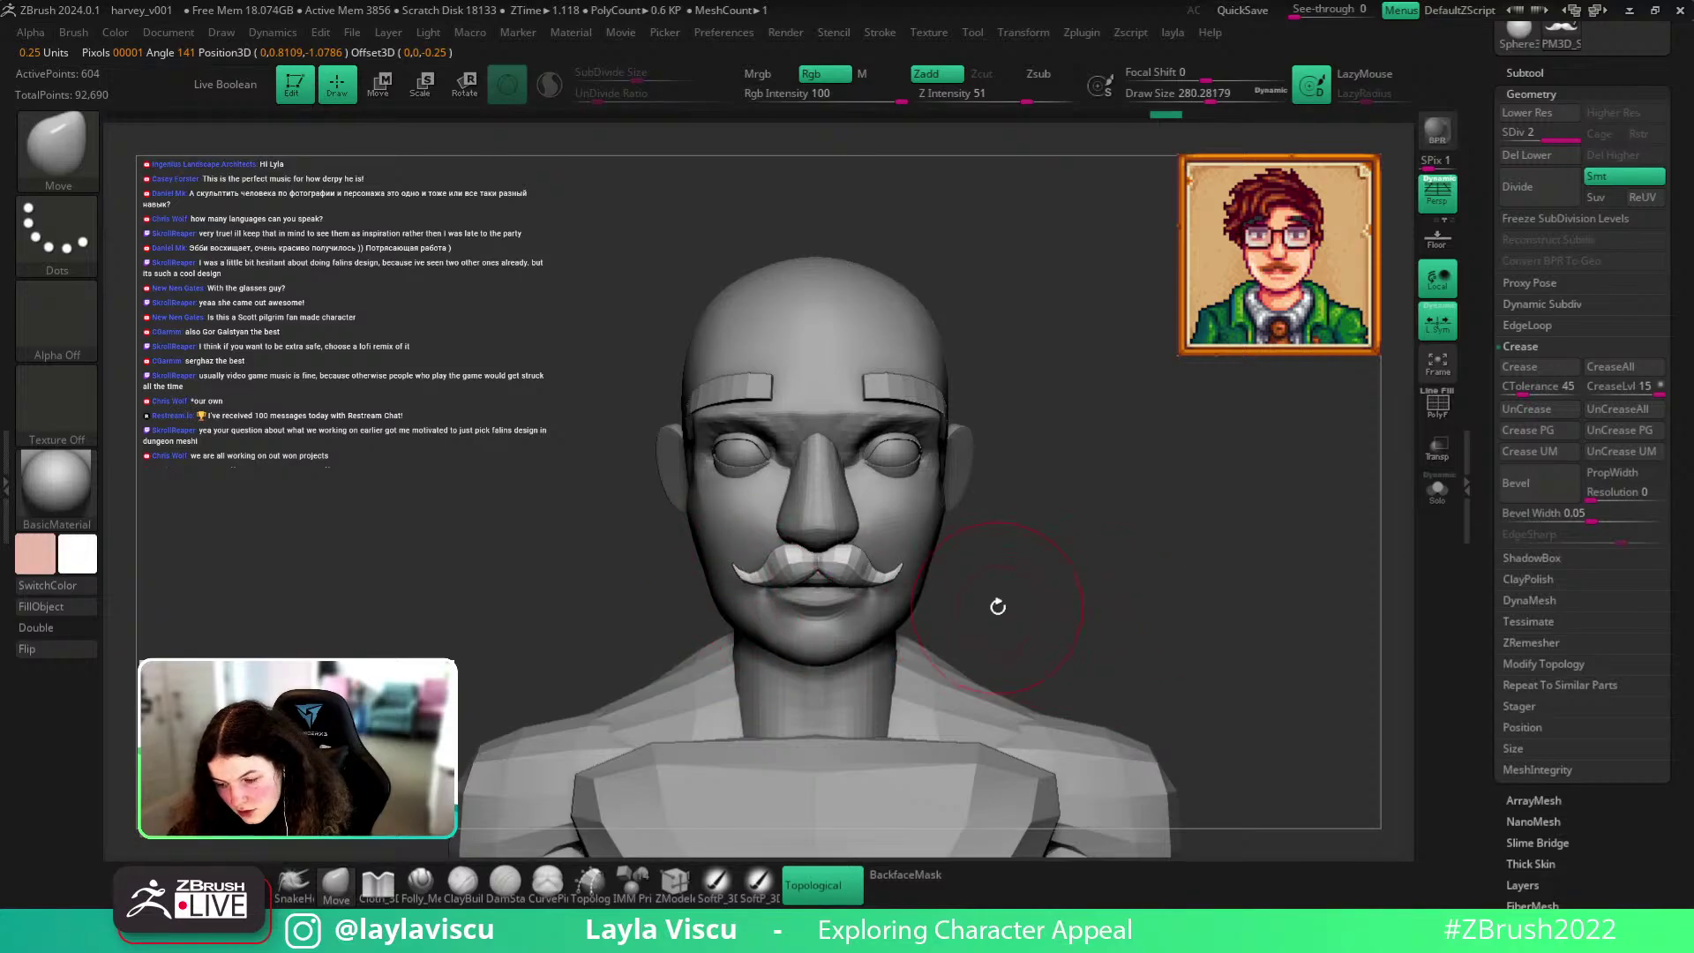
Refine the curled moustache tips from a low front view with the Move brush, reducing the draw size to about 71.
drag(1059, 572, 1050, 540)
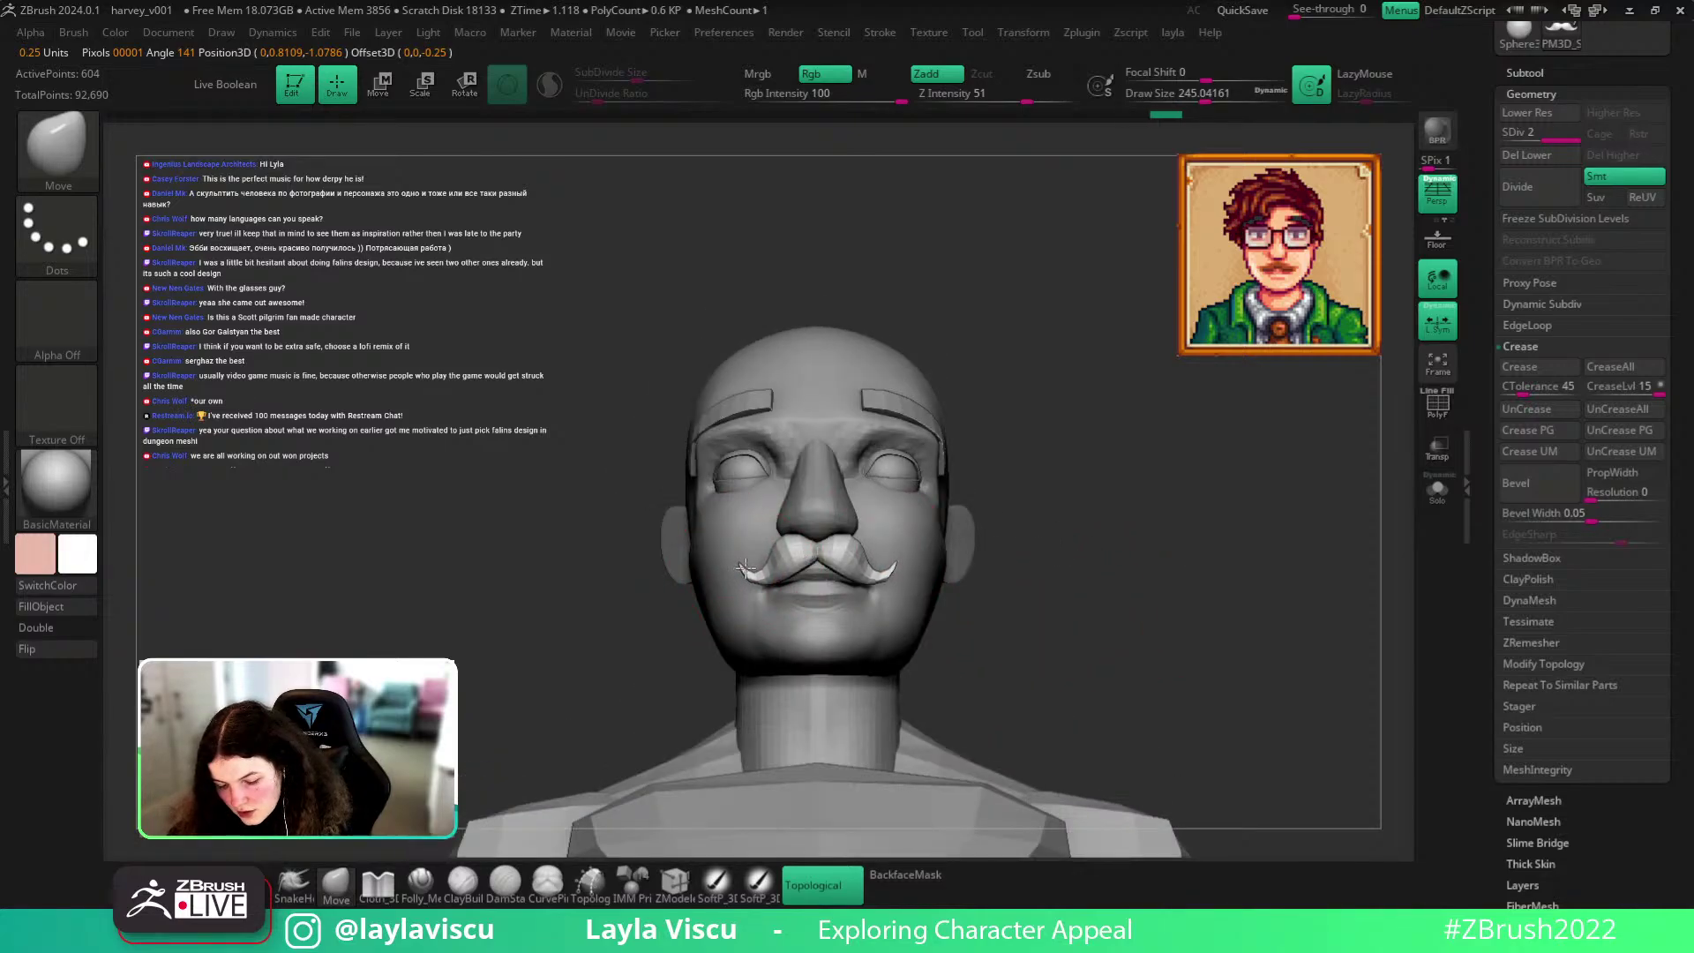
scroll(744, 567, up, 3)
key(s)
drag(751, 562, 765, 557)
scroll(970, 662, down, 5)
mouse_move(1135, 700)
mouse_down()
mouse_move(1050, 519)
mouse_move(929, 505)
mouse_up()
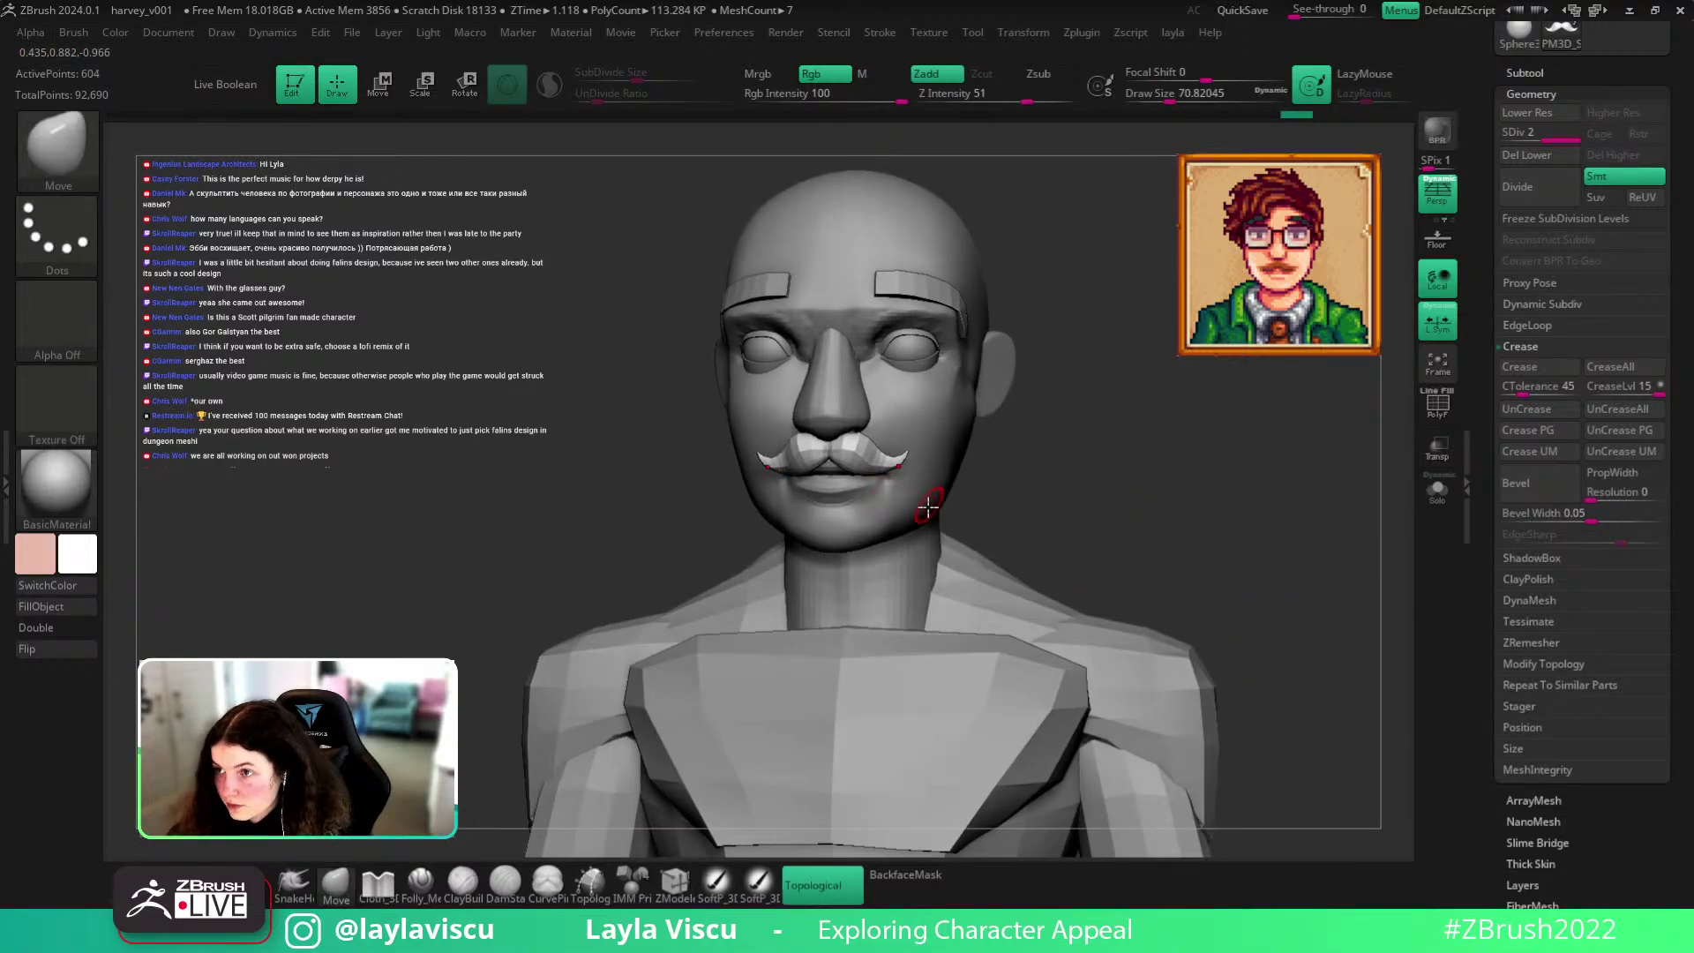
Scale the moustache up slightly with the transform gizmo and return to sculpting.
key(w)
drag(831, 456, 847, 471)
key(q)
mouse_move(1176, 529)
mouse_down()
mouse_move(1150, 495)
mouse_move(1062, 495)
mouse_up()
Select the head, undo the stroke beside the eye, turn off topological mode and reshape the nose bridge with a draw size of about 87.
alt+click(928, 488)
ctrl+right_drag(928, 487, 876, 415)
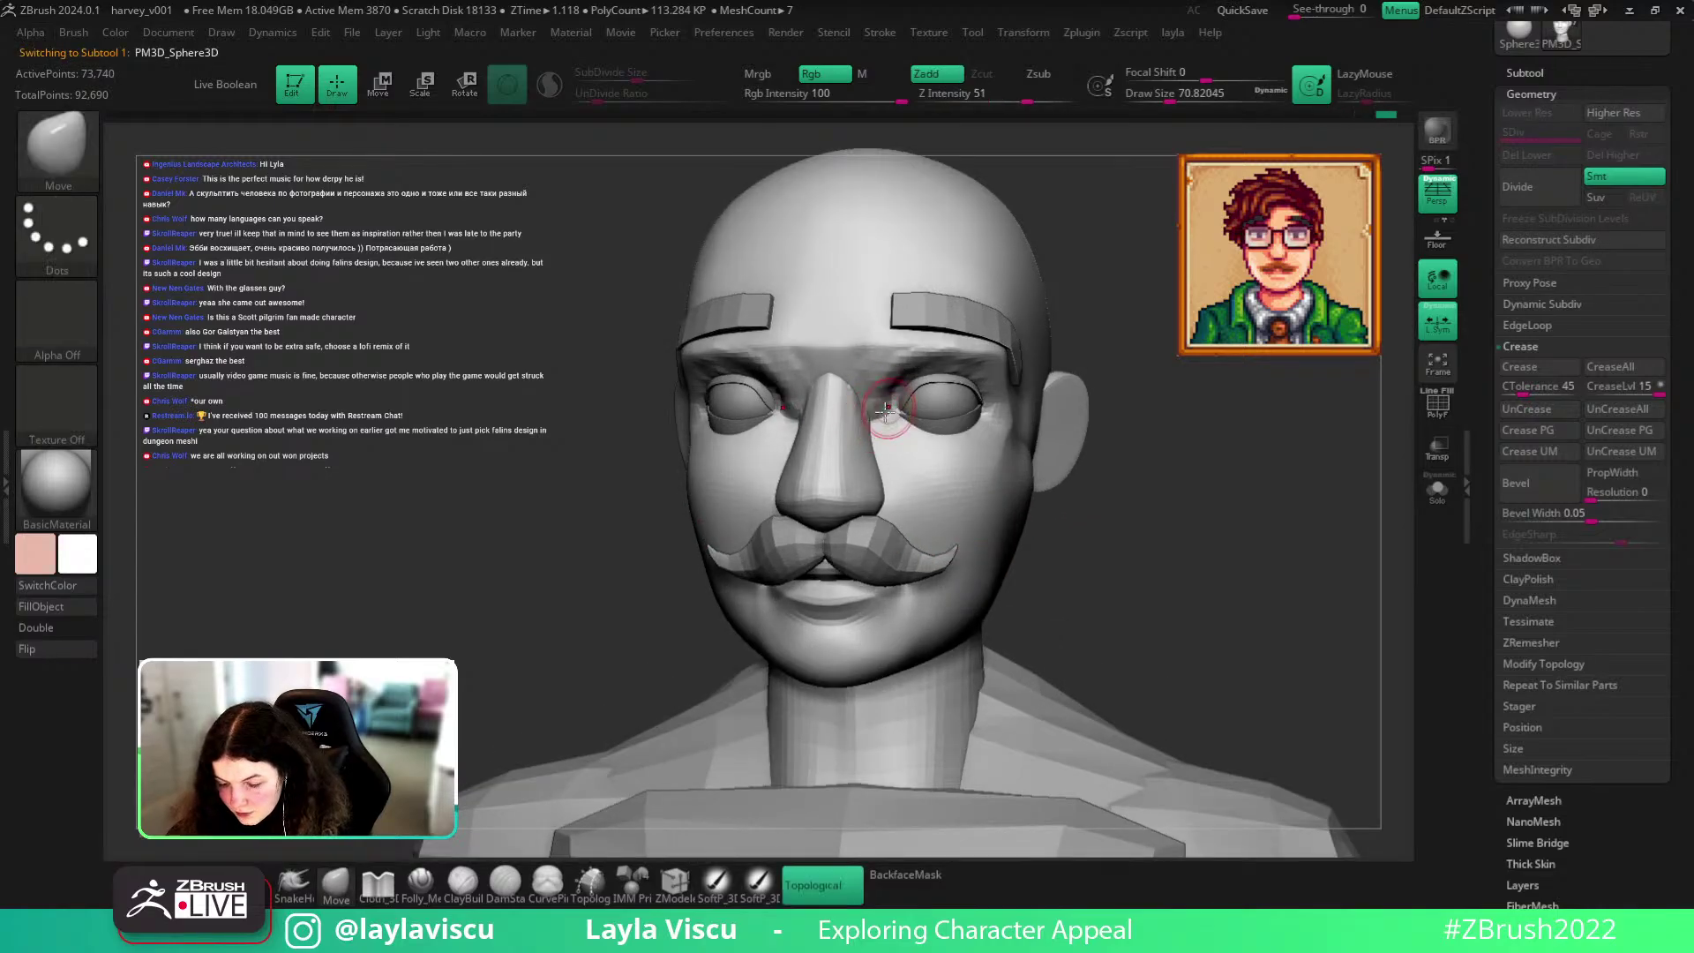
key(ctrl+z)
click(812, 873)
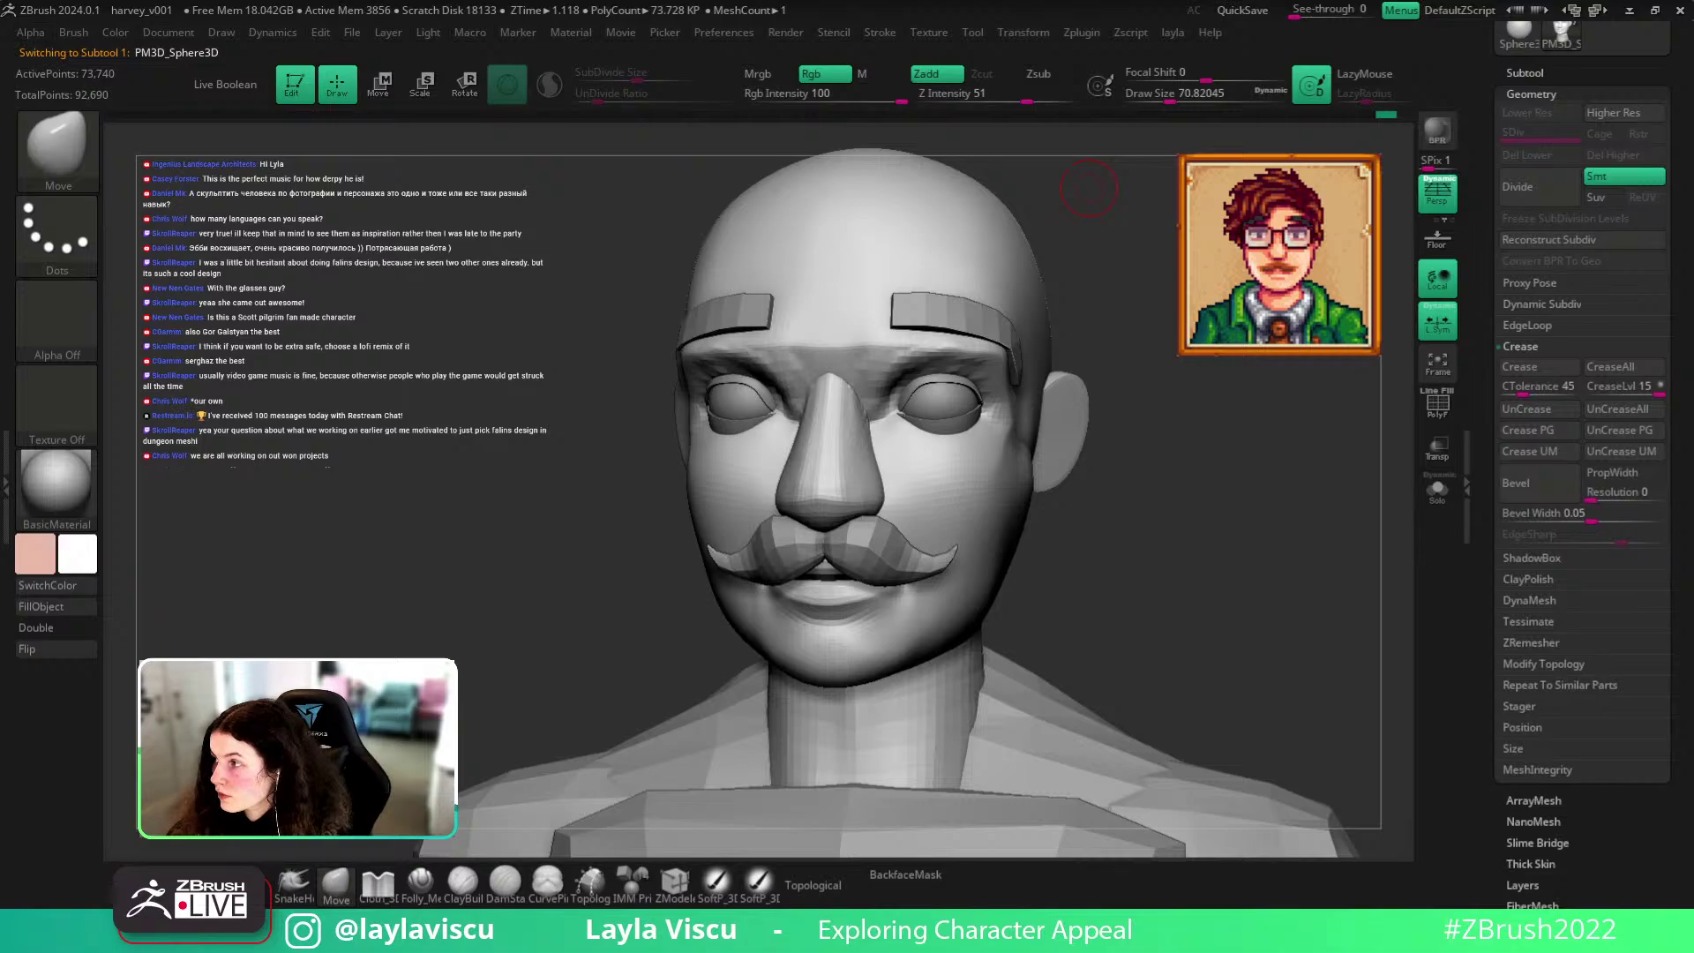
drag(1244, 446, 1211, 448)
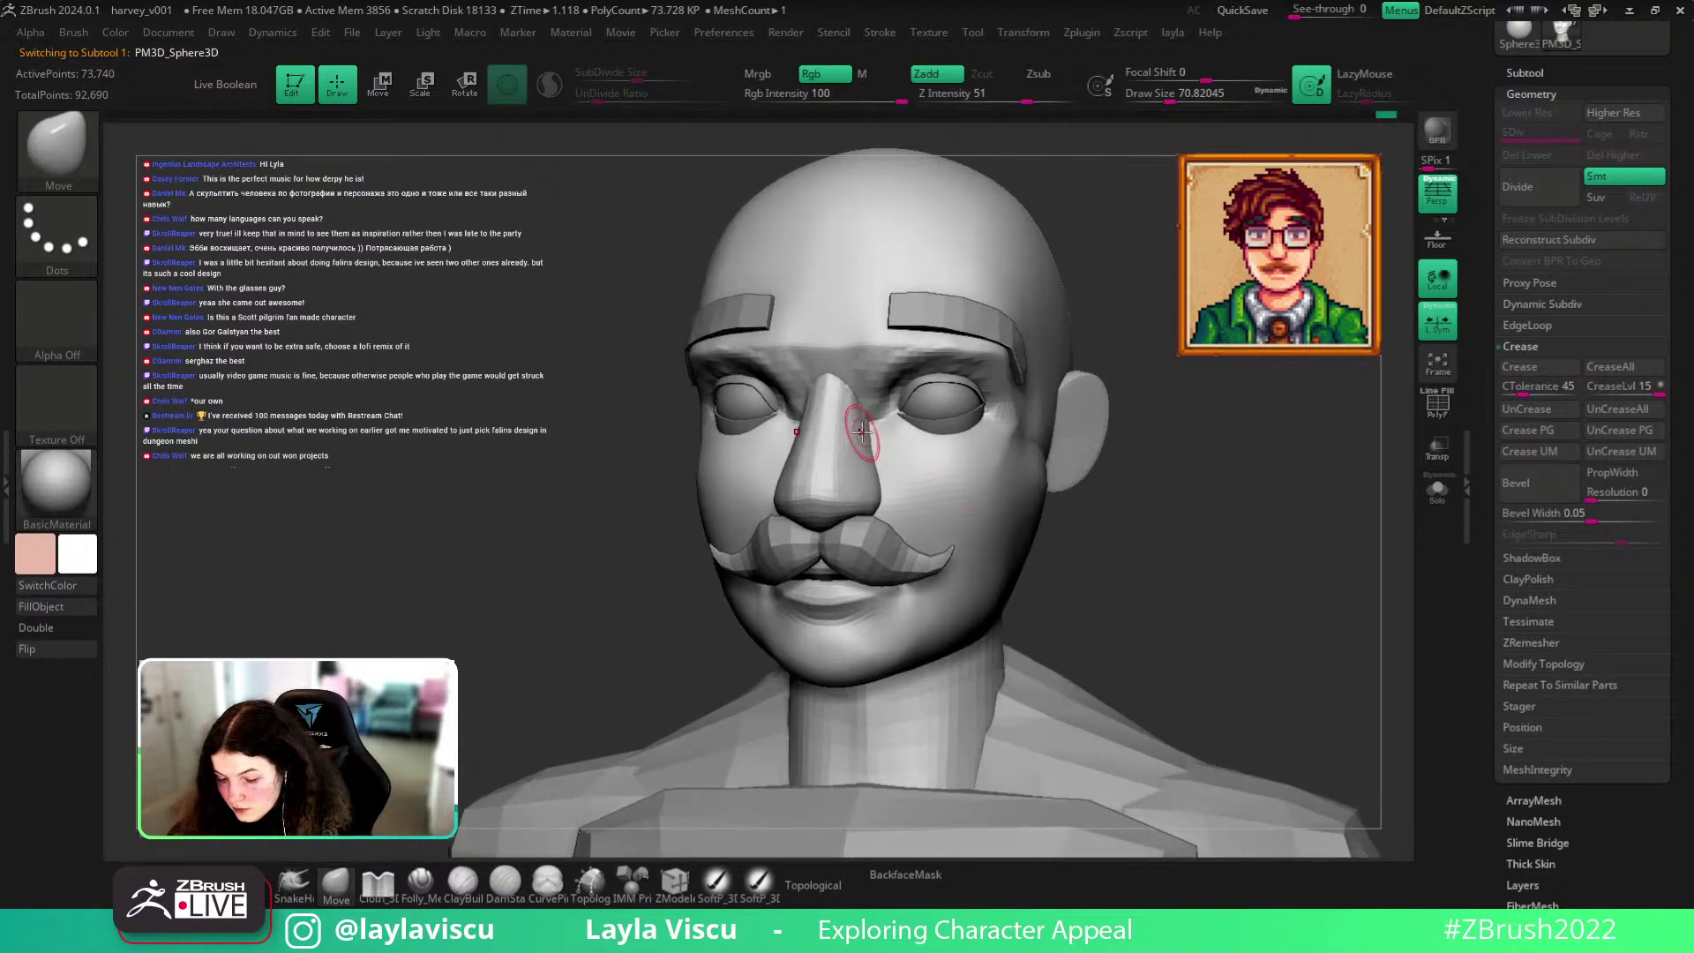
key(])
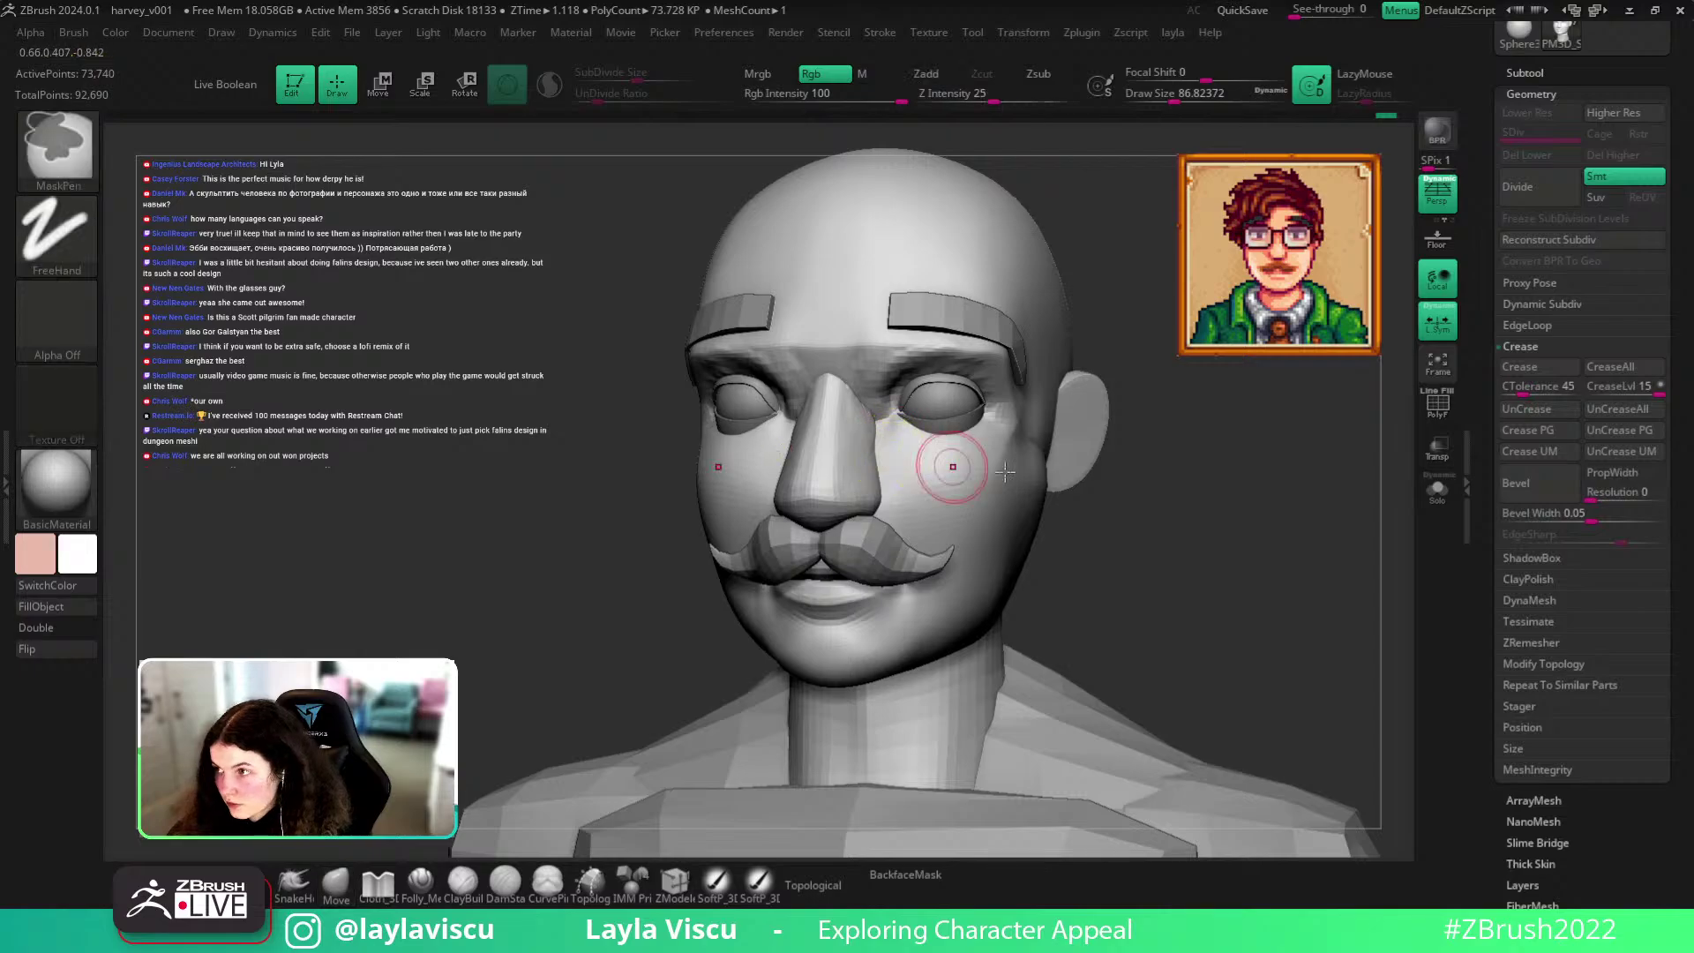
Switch to the hPolish brush, isolate the head in Solo mode and show only the nose polygroup.
drag(1147, 481, 1142, 491)
key(b)
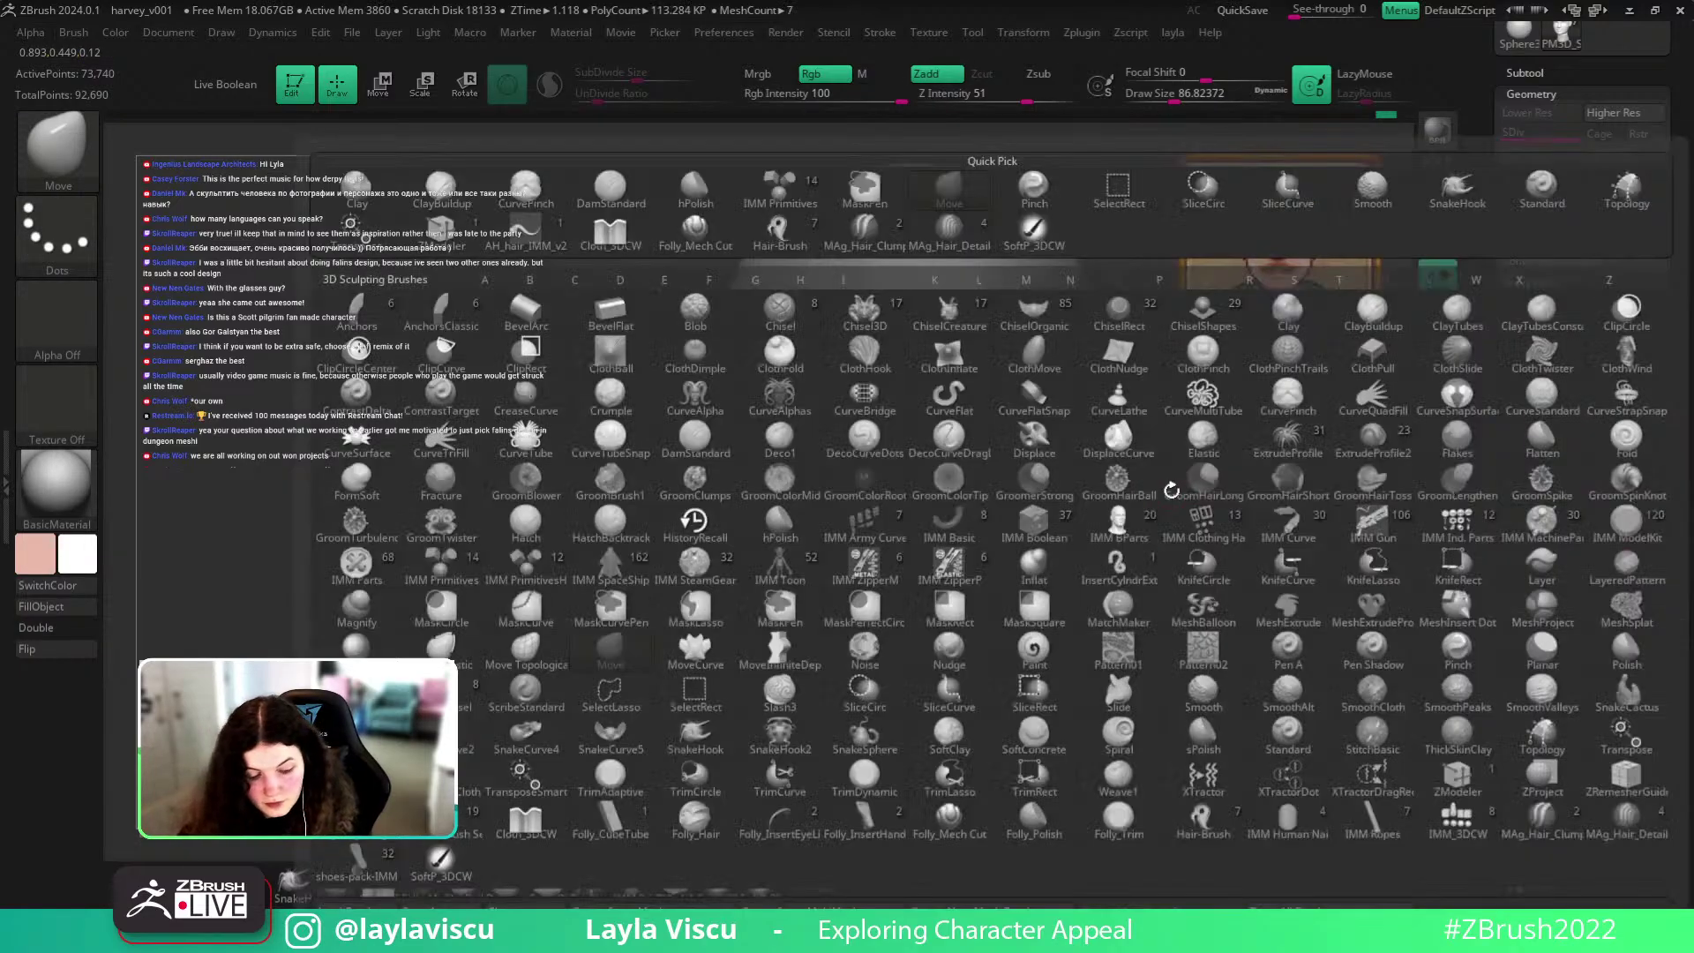
key(h)
key(p)
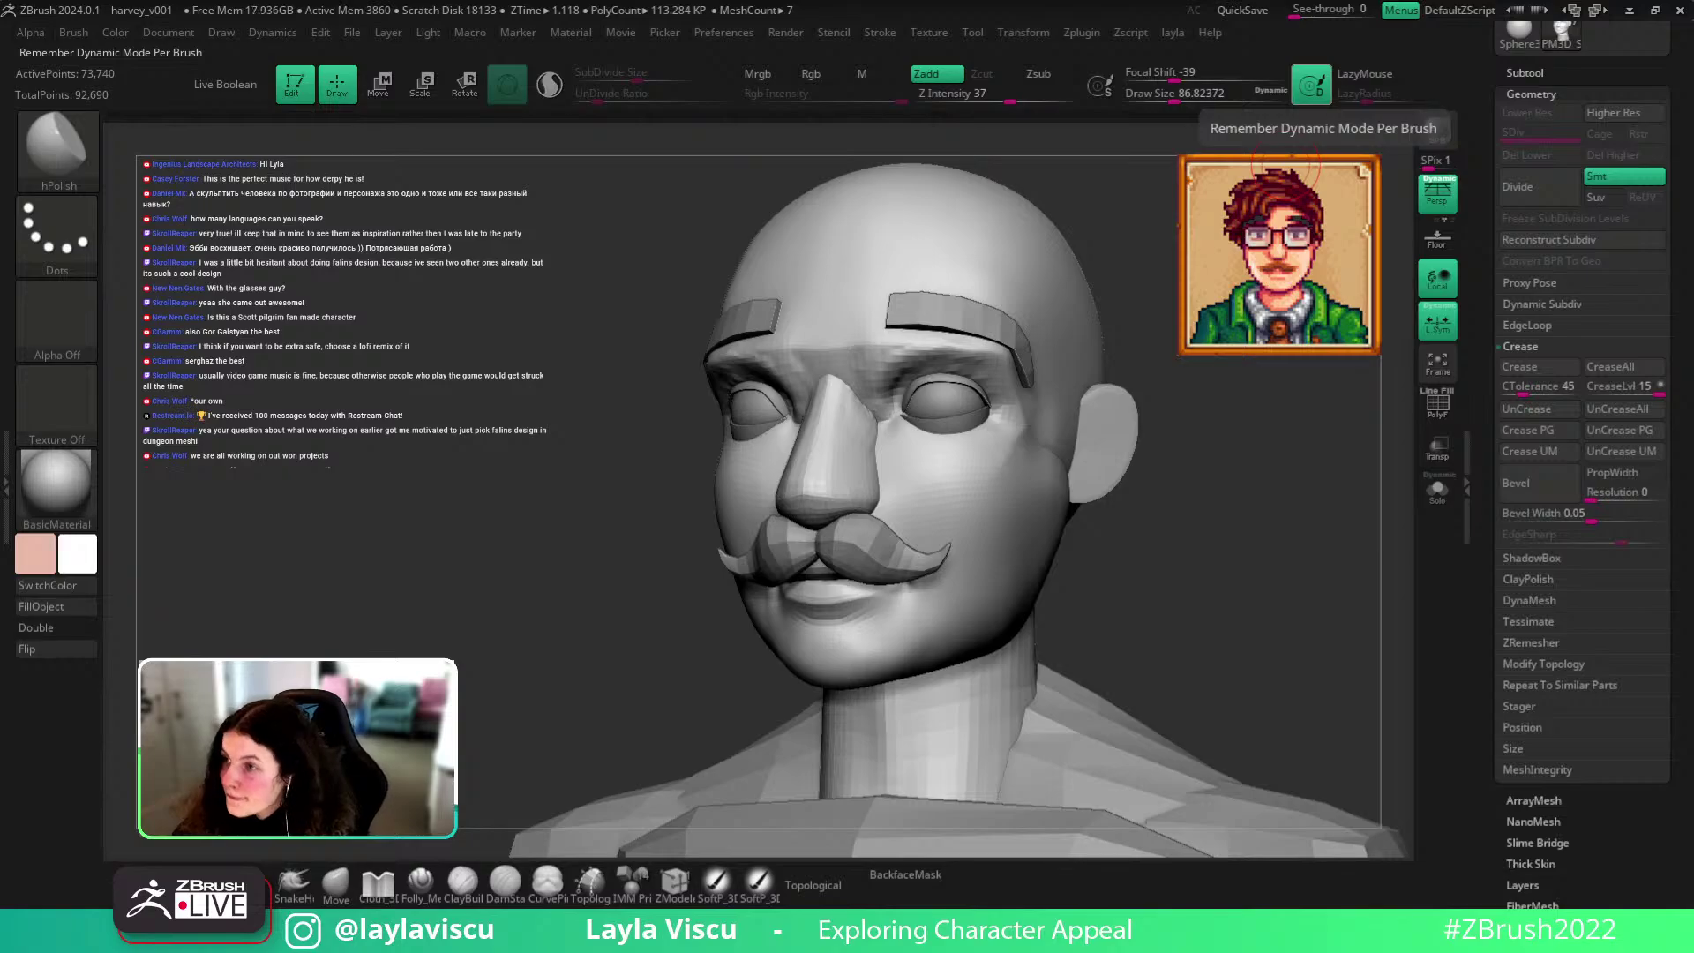
click(1437, 490)
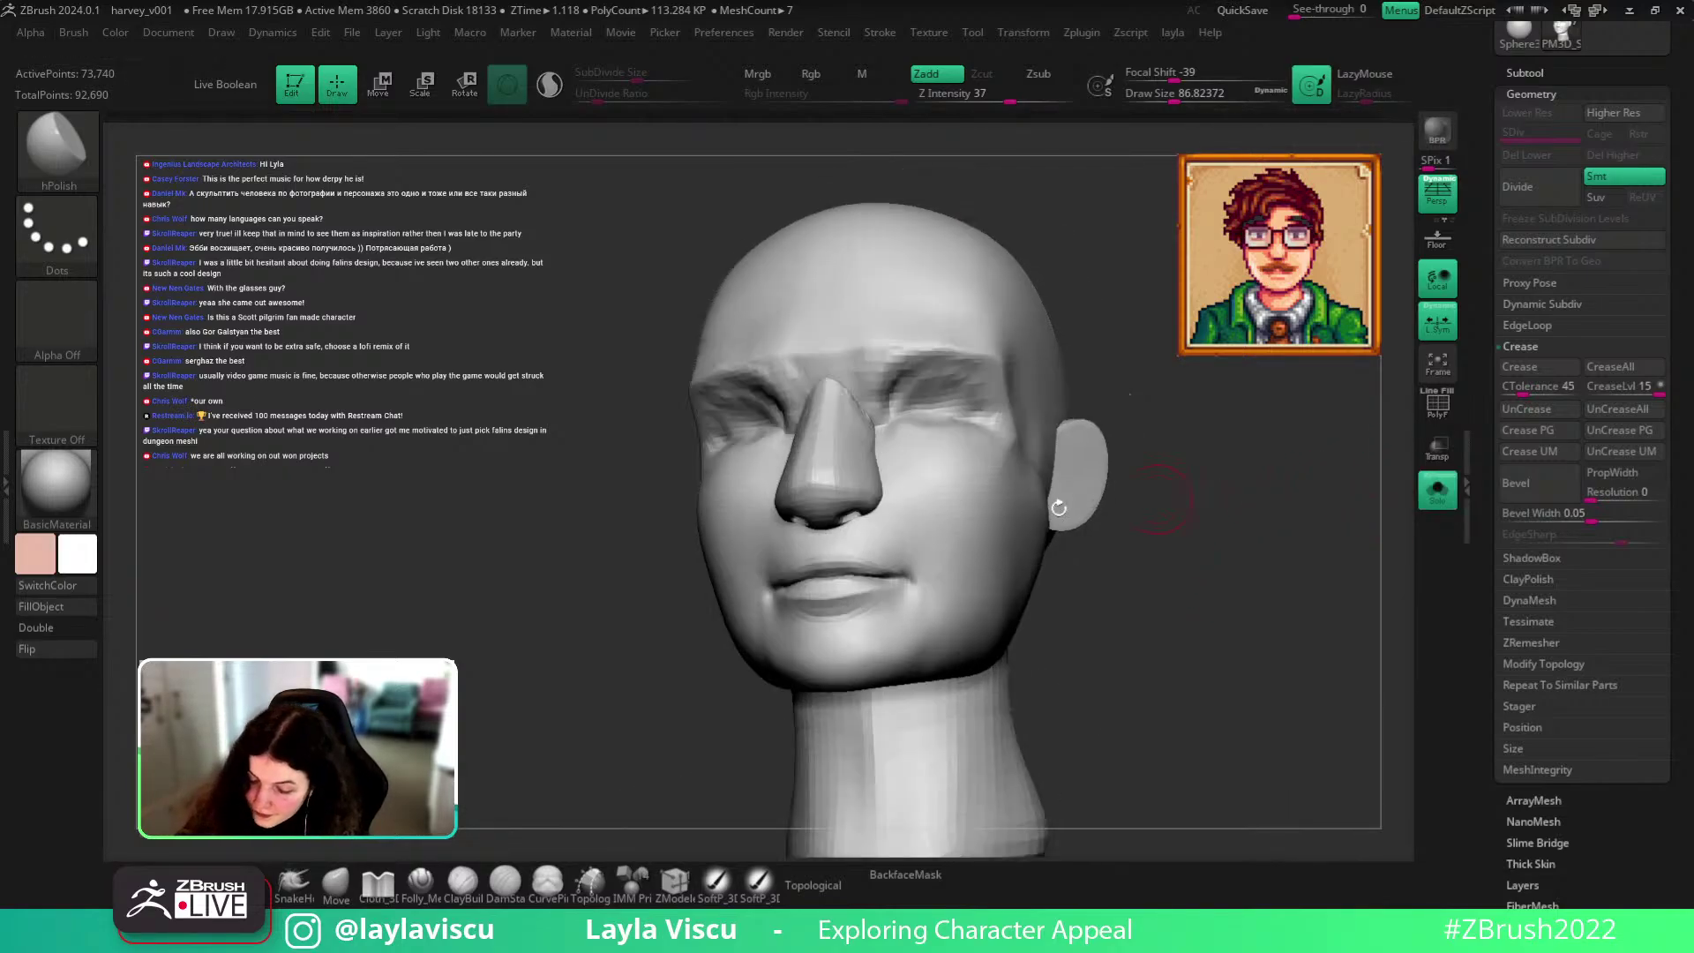
key(ctrl+shift+a)
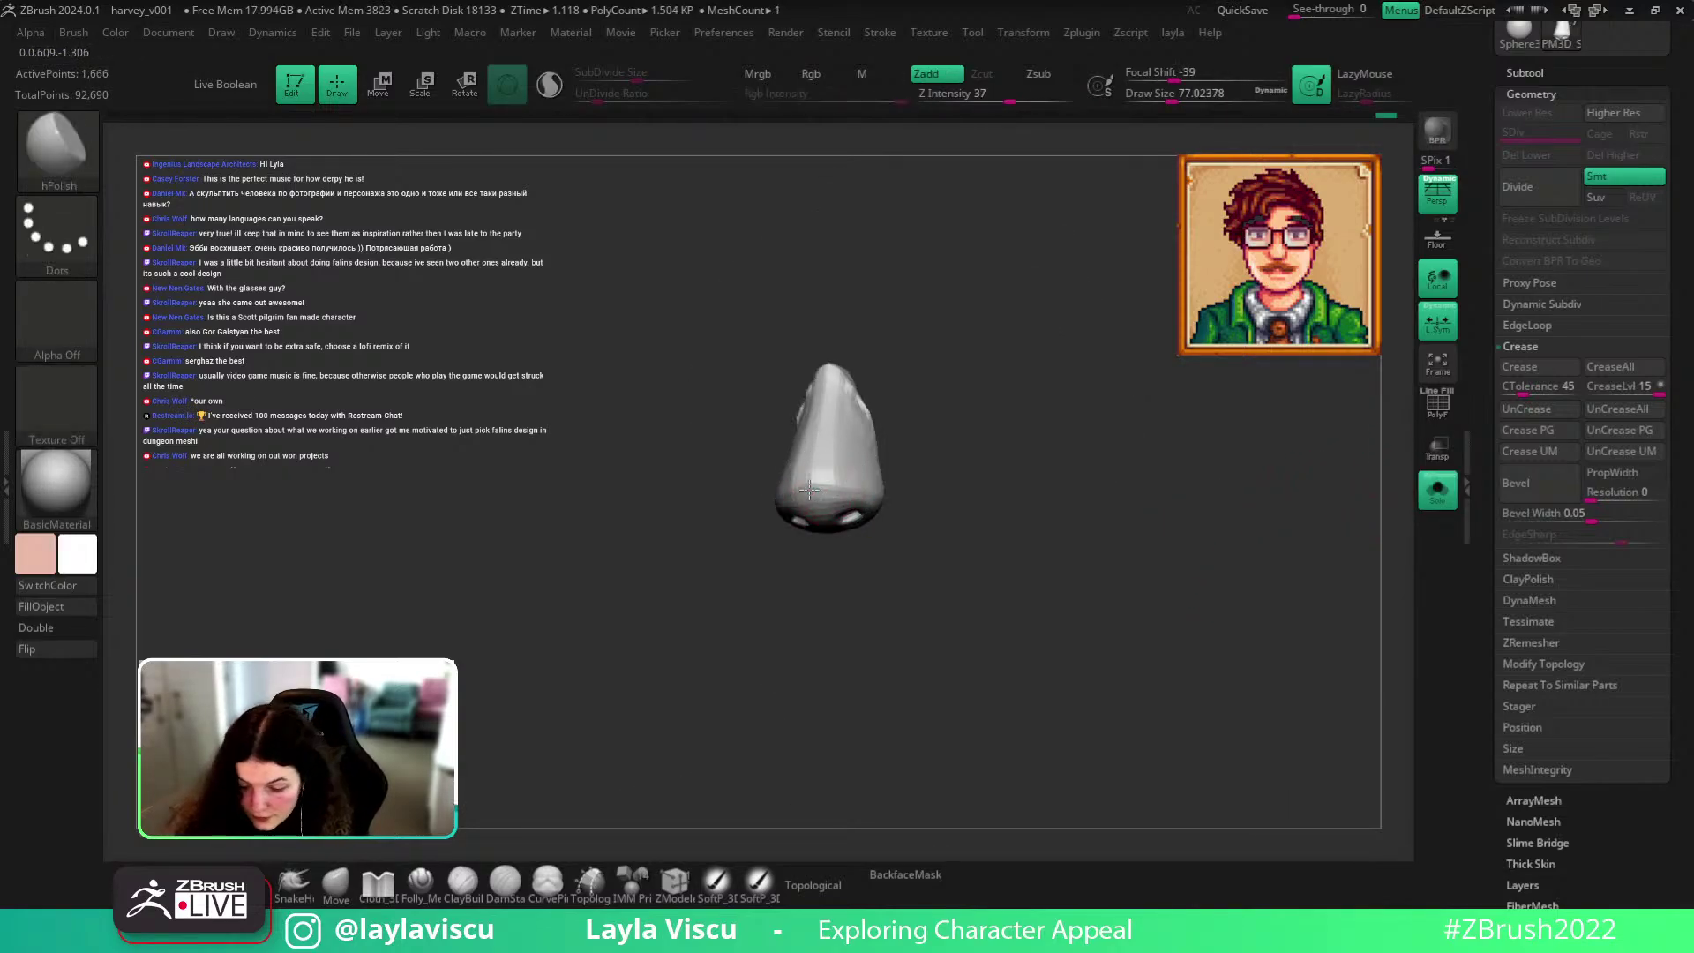
Flatten the nose tip and underside with hPolish at a draw size of about 77, and unhide the rest of the head.
drag(915, 506, 813, 491)
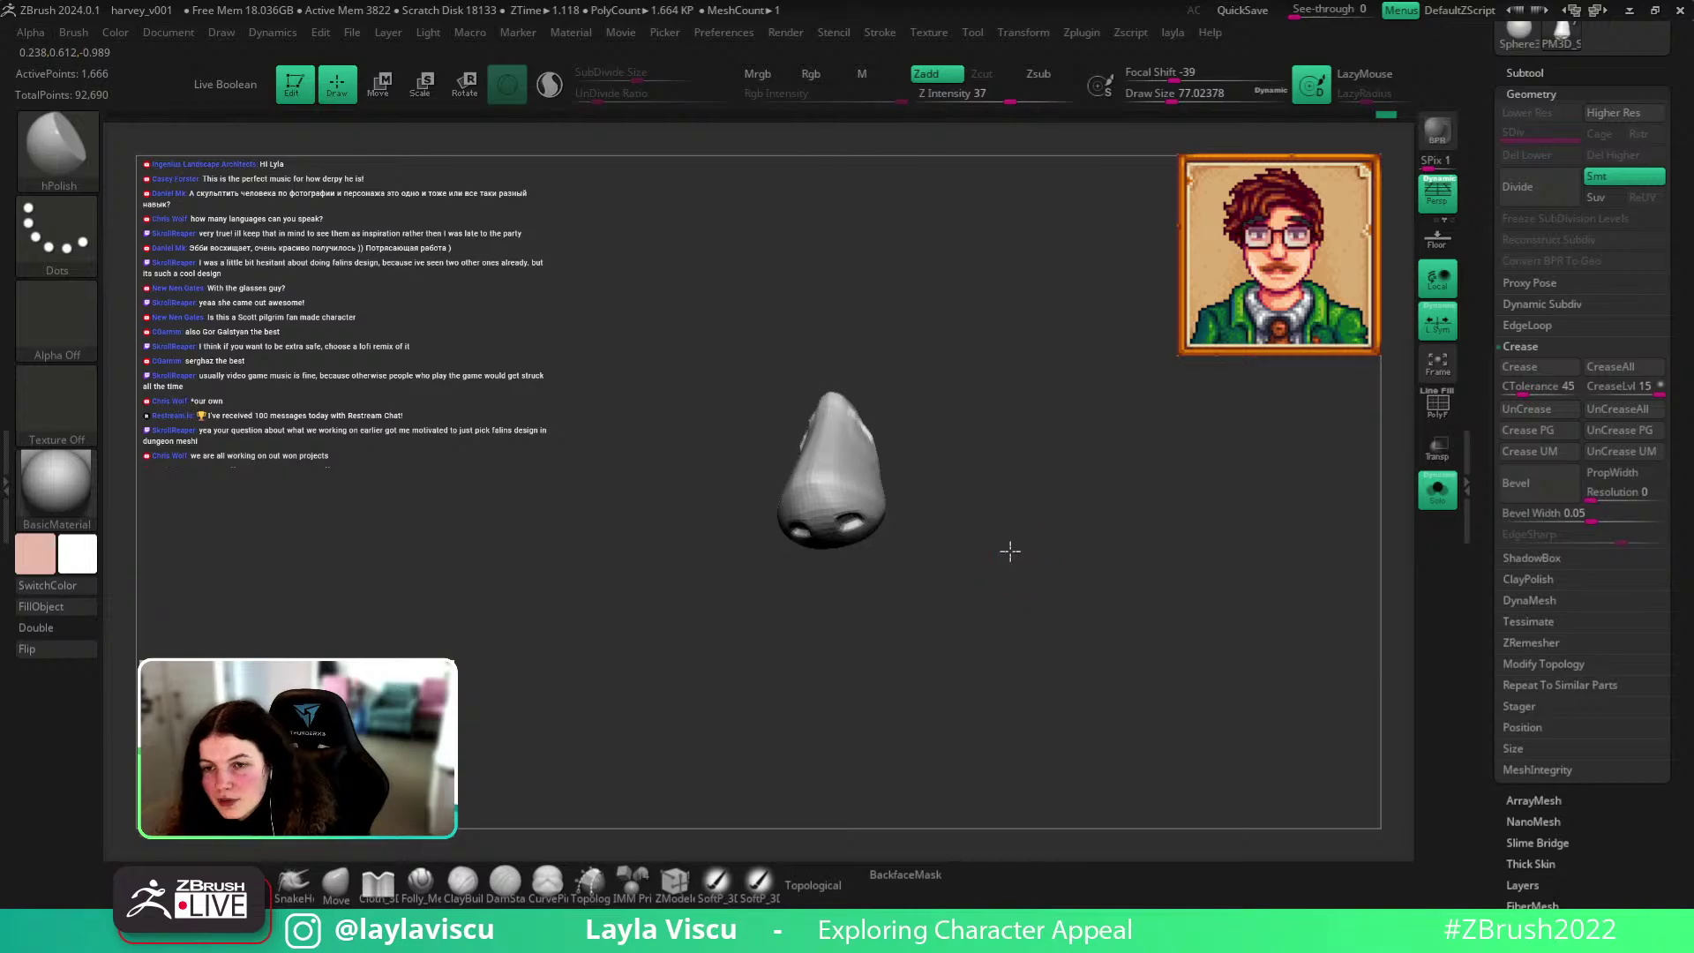
drag(1010, 550, 1009, 522)
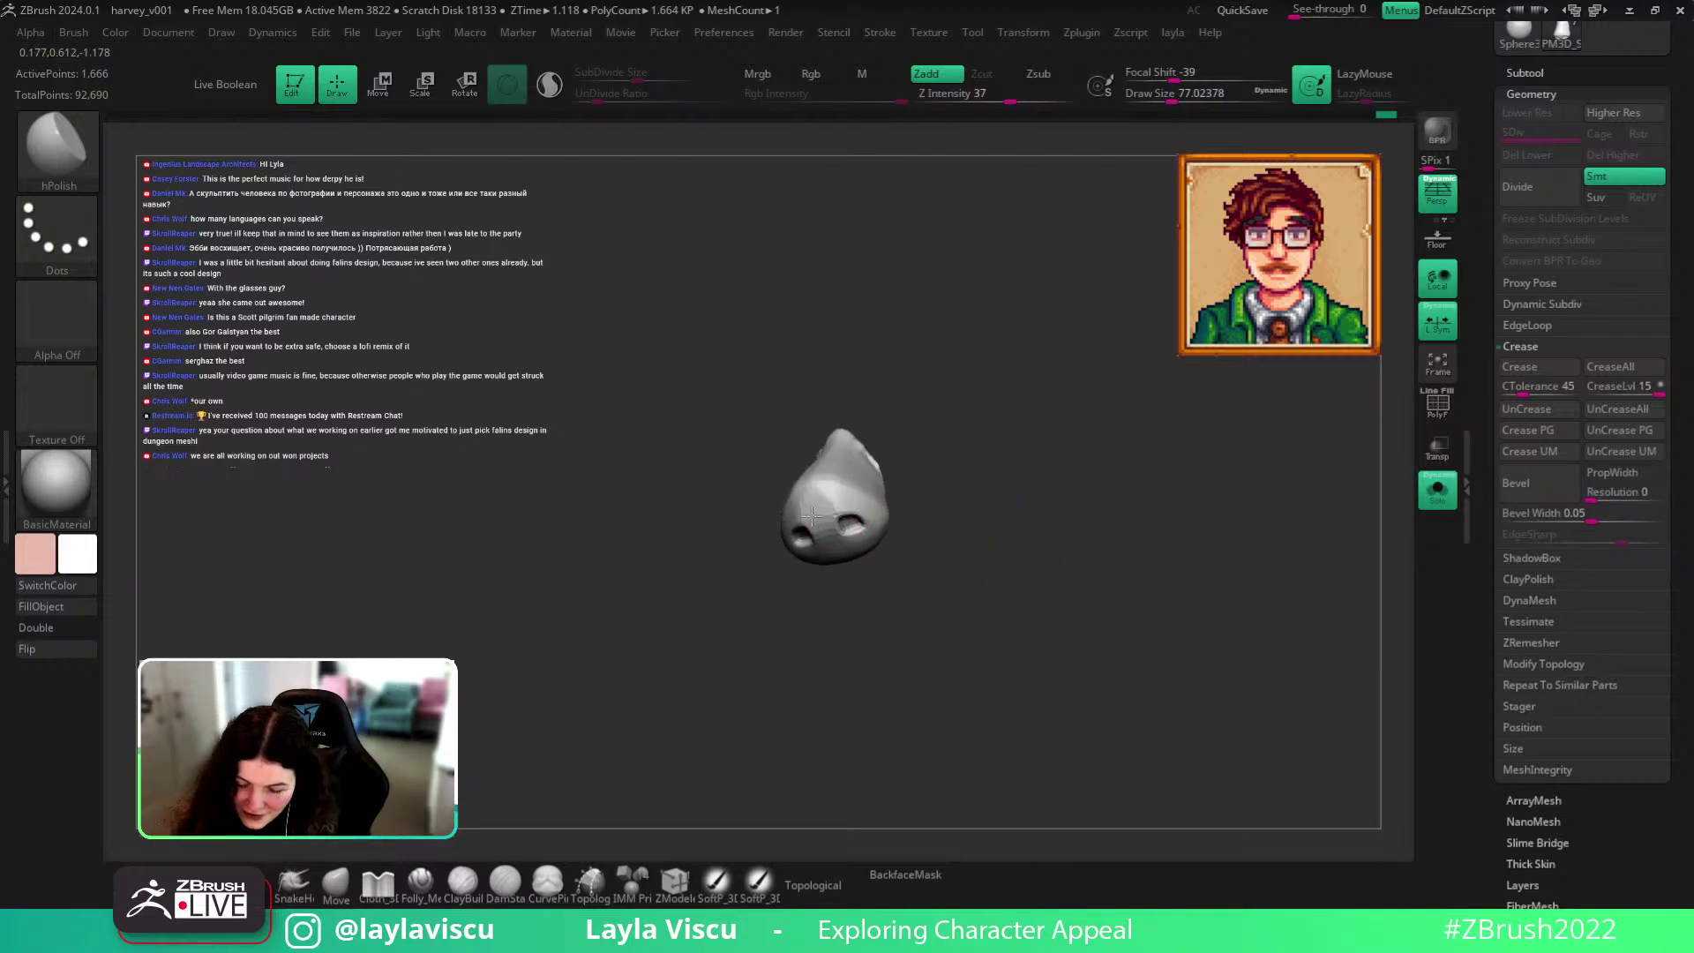
ctrl+shift+click(944, 448)
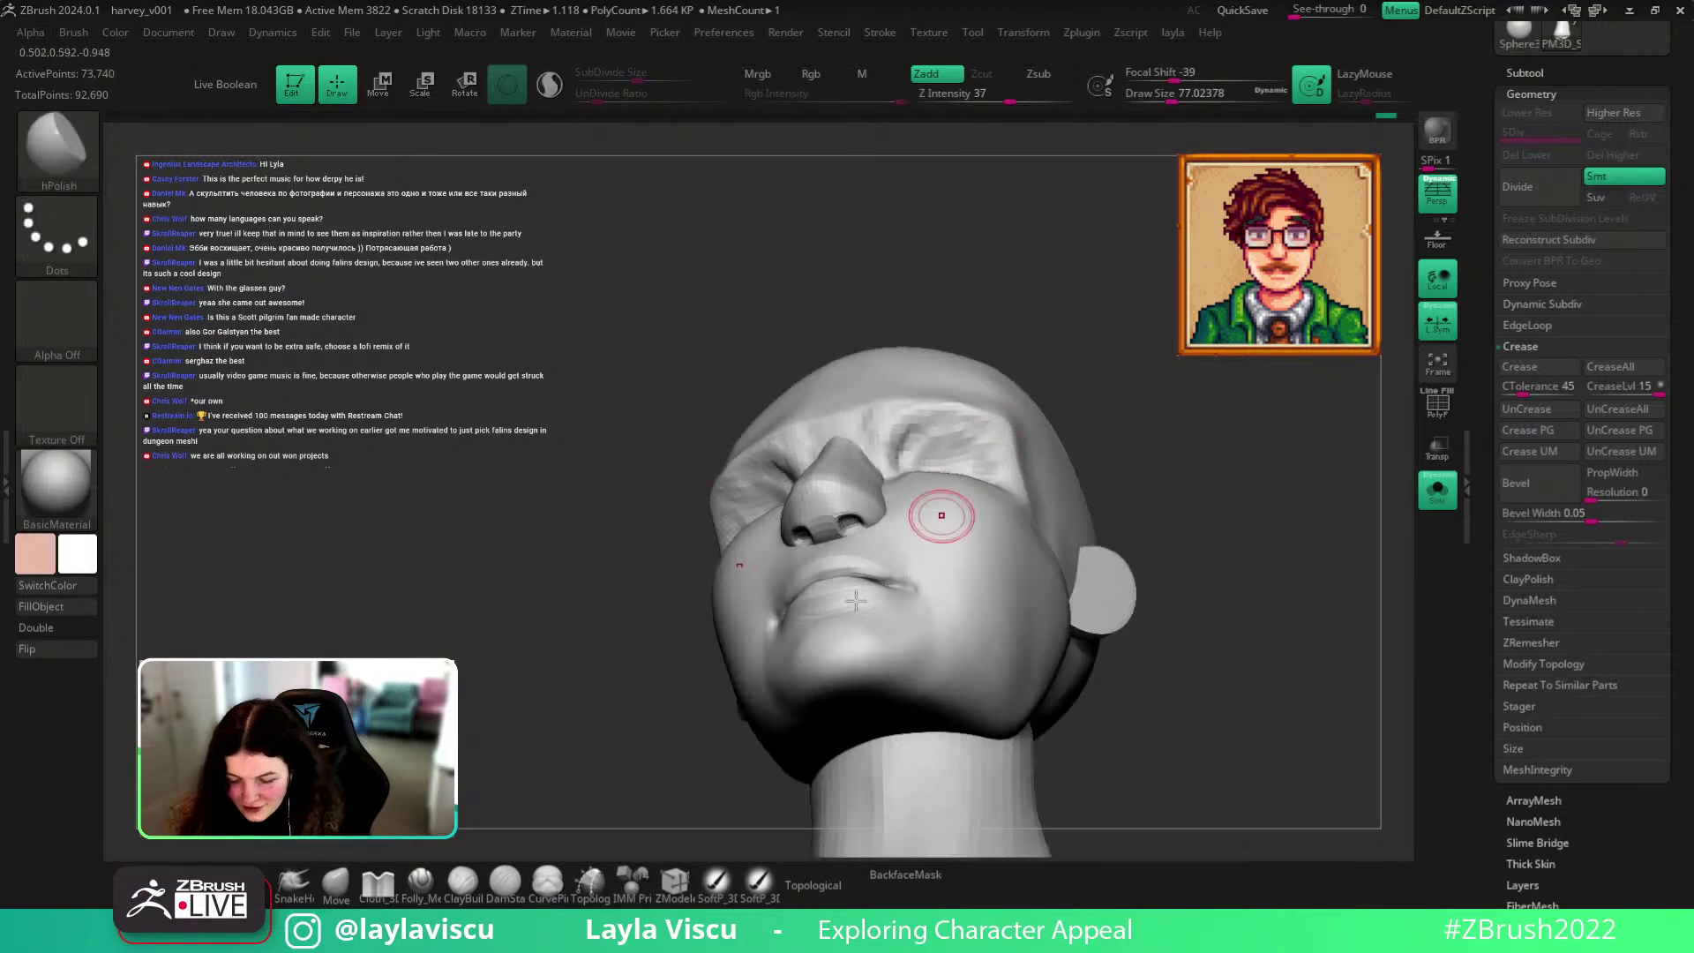
Shape the nostrils and underside of the nose with the Move brush at a draw size of about 56, turning topological mode on.
click(337, 884)
mouse_move(1020, 317)
mouse_down()
mouse_move(976, 347)
mouse_move(919, 521)
mouse_up()
key(ctrl)
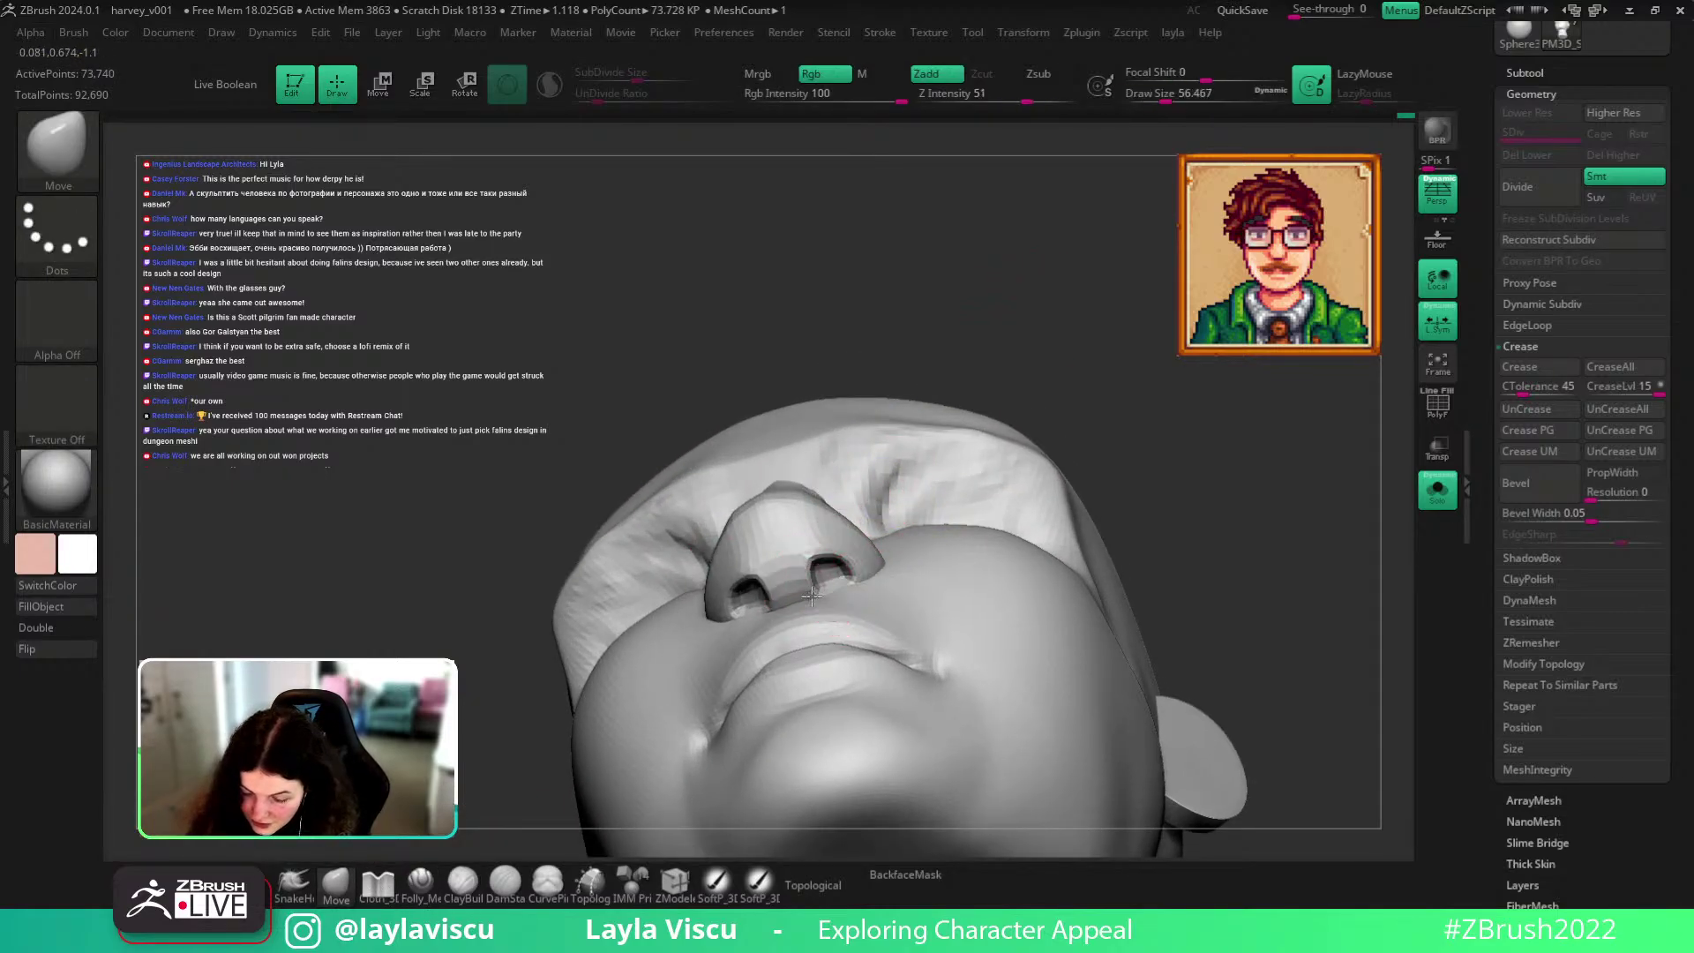
drag(1127, 435, 839, 585)
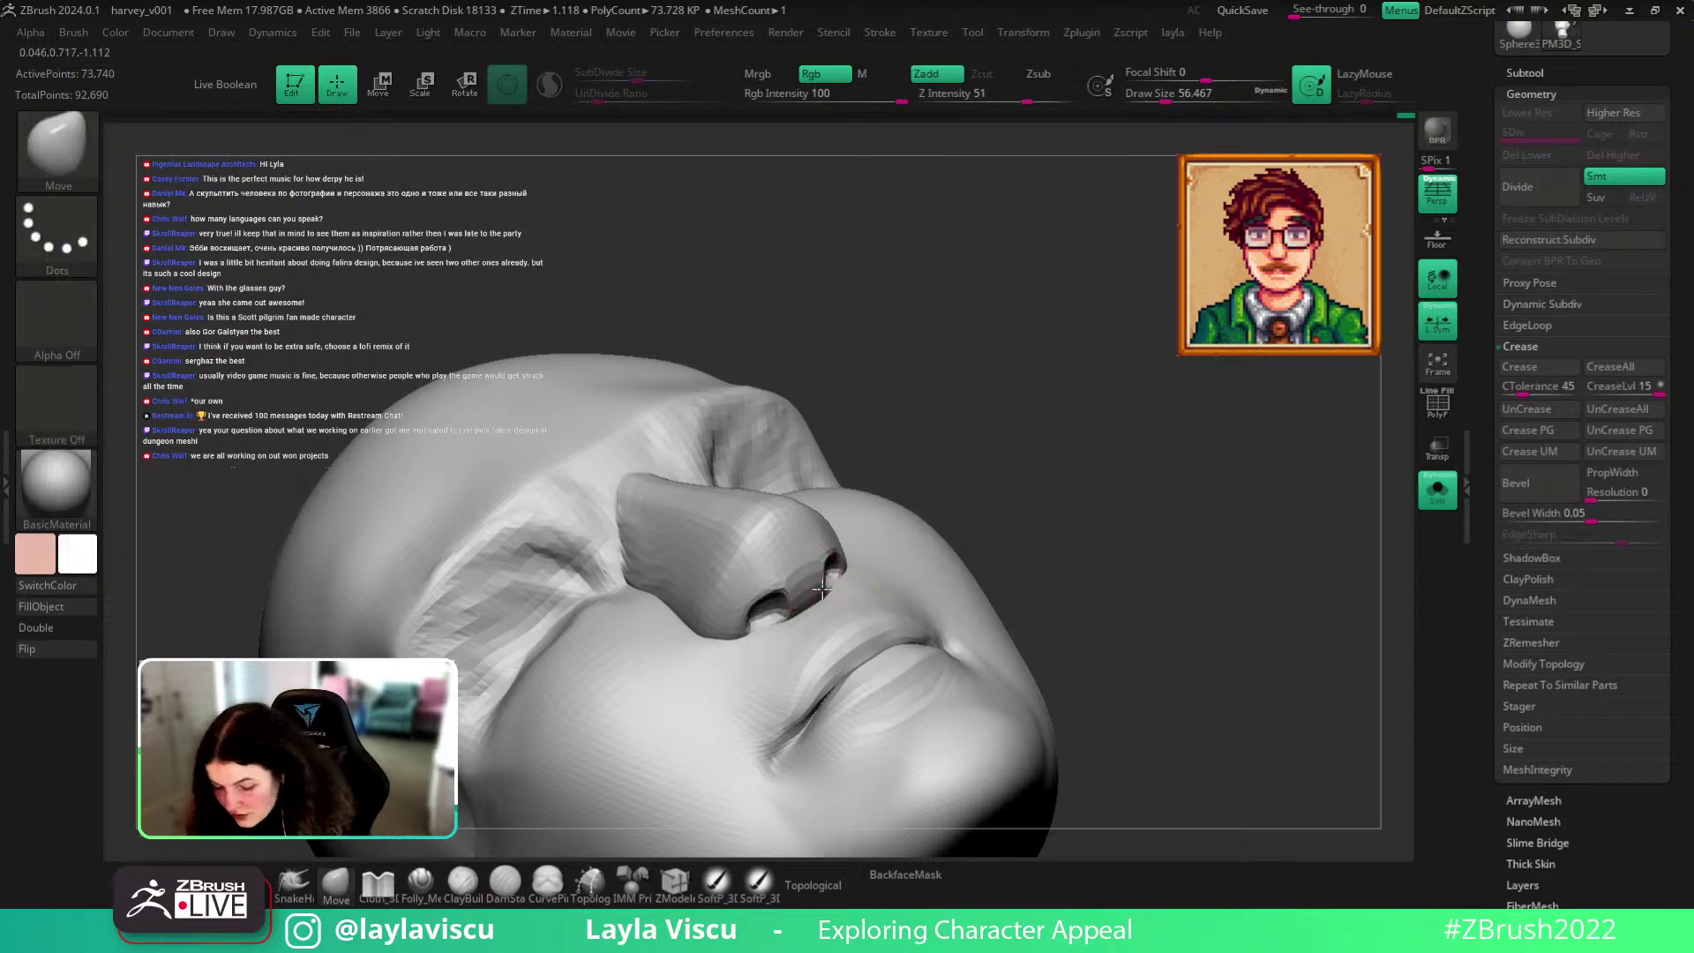
drag(977, 483, 802, 489)
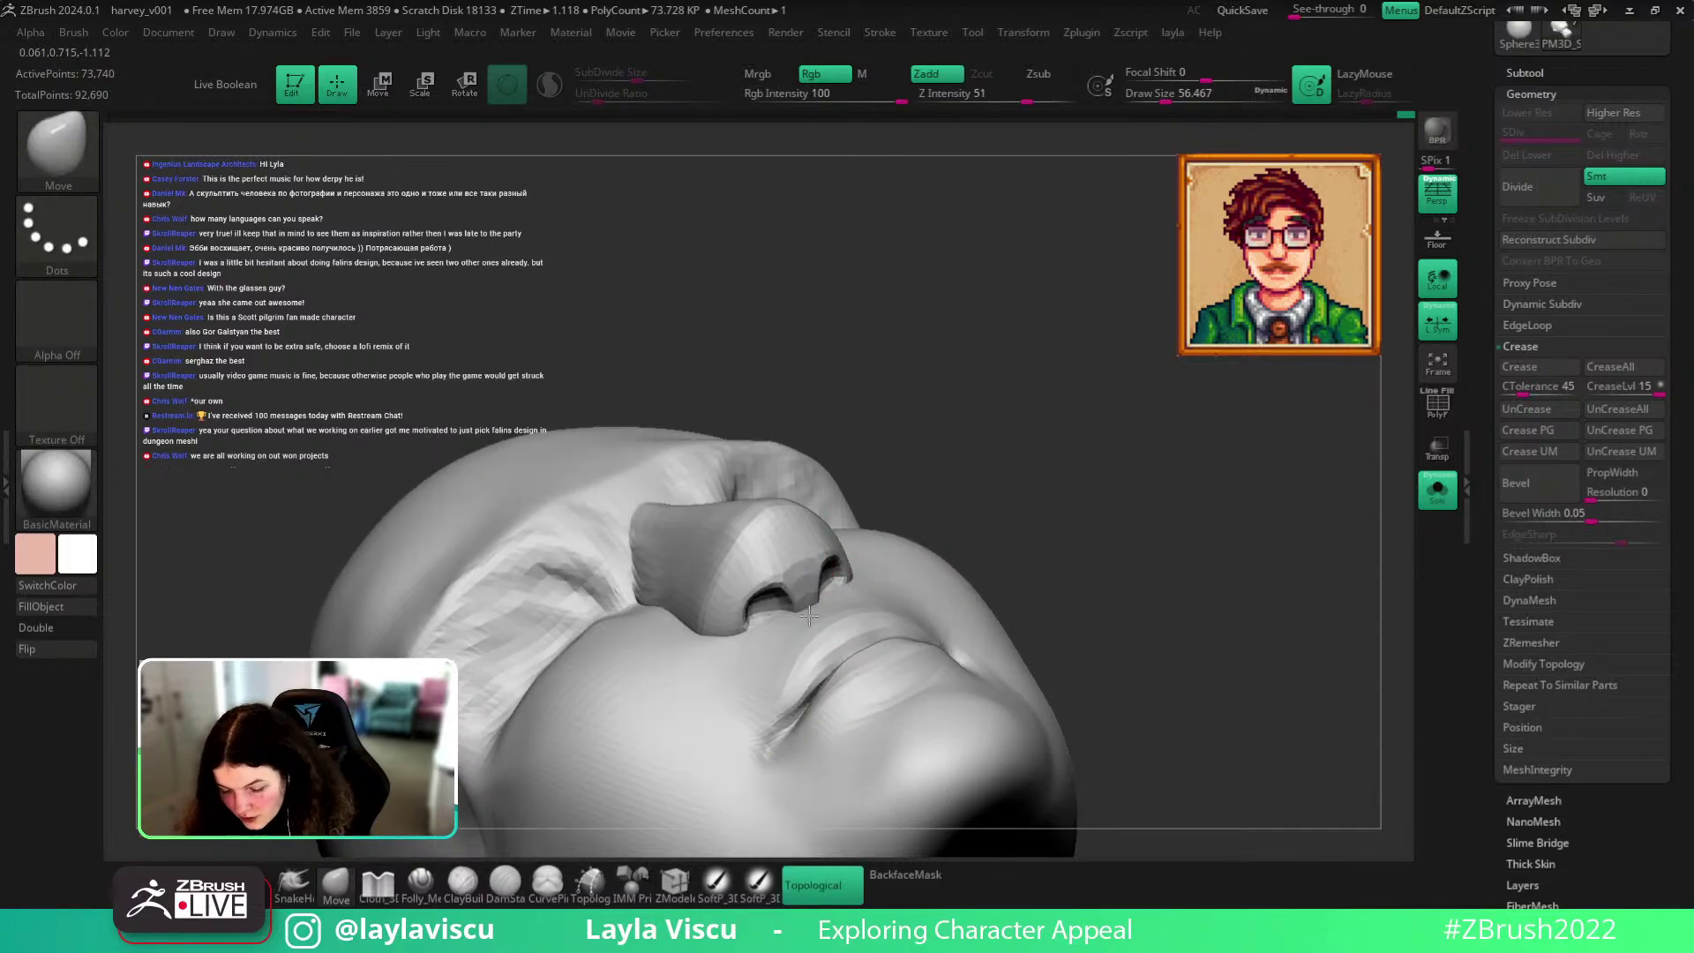
drag(1020, 477, 884, 490)
key(bracketright)
drag(868, 554, 862, 561)
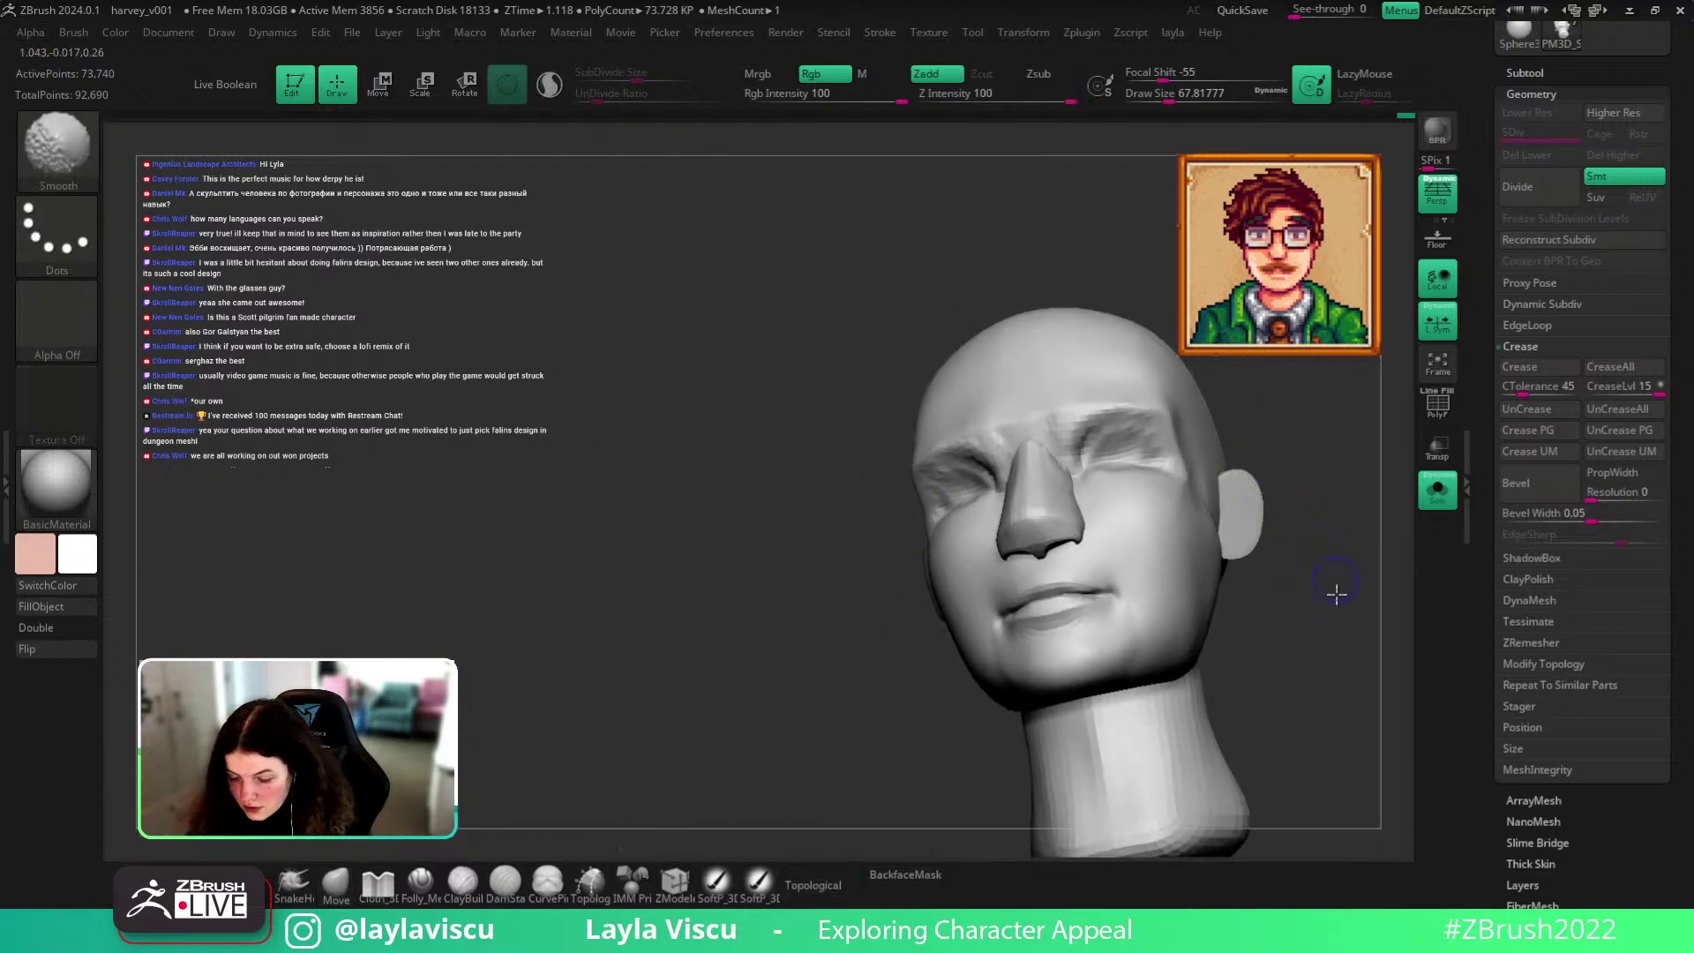
Undo the last stroke, adjust the nose tip with the Move brush at a draw size of about 94, and leave Solo mode.
drag(1335, 590, 1290, 483)
key(ctrl+z)
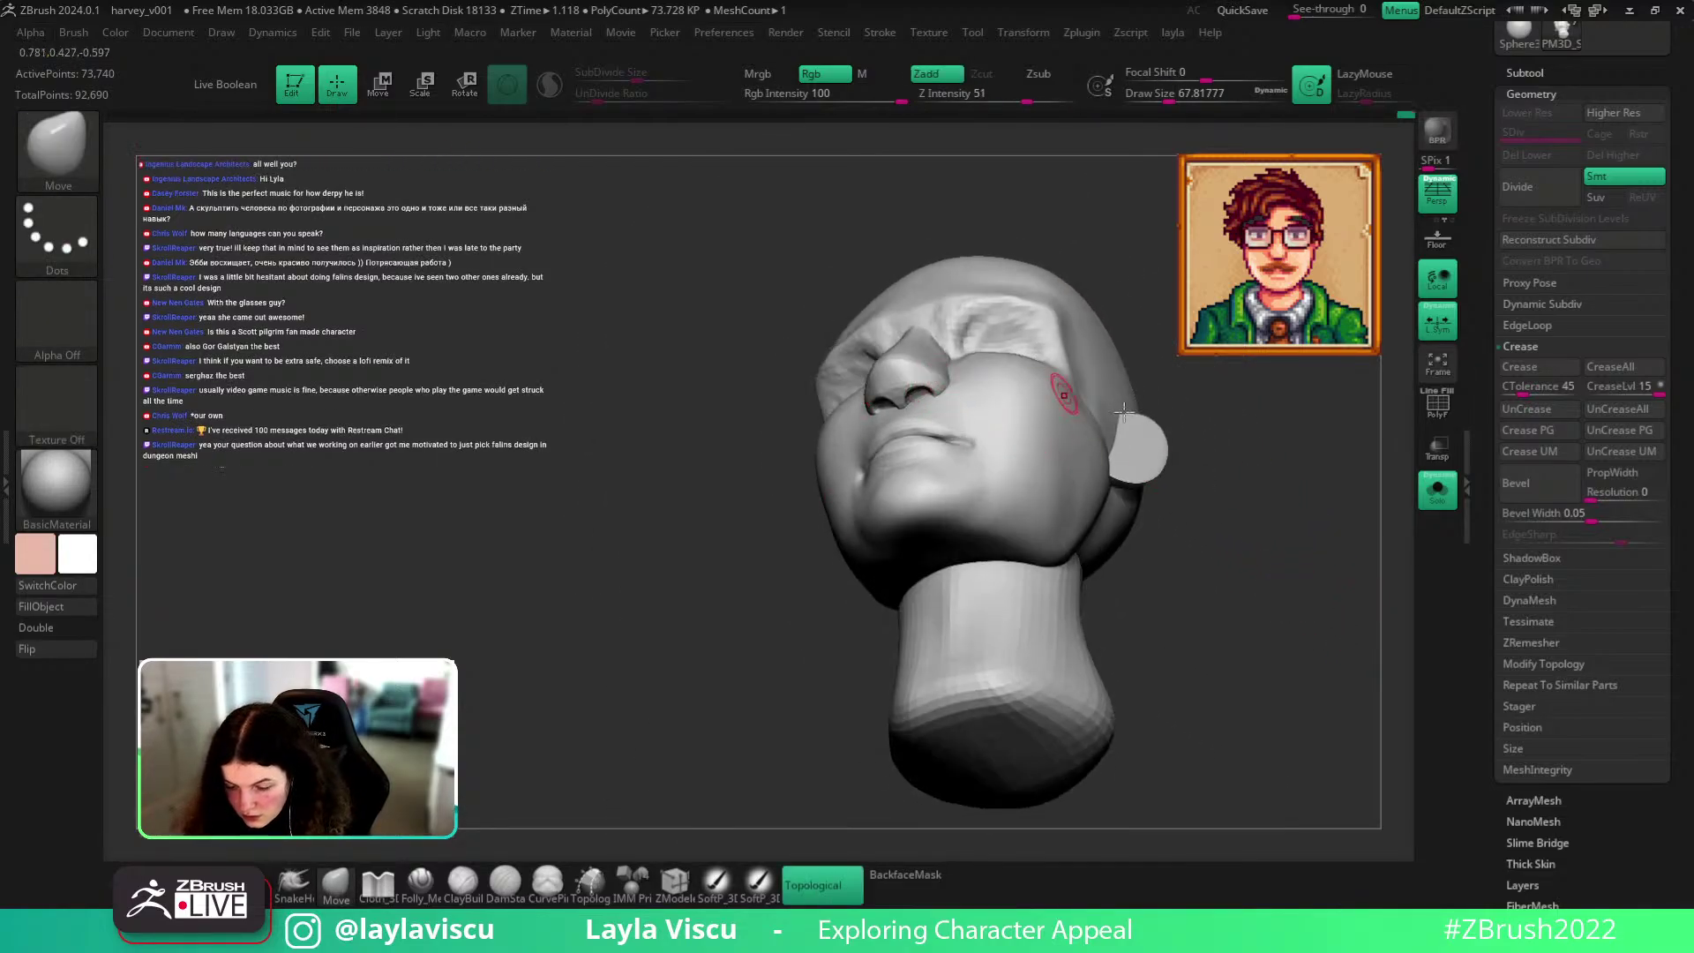
drag(1070, 378, 1278, 541)
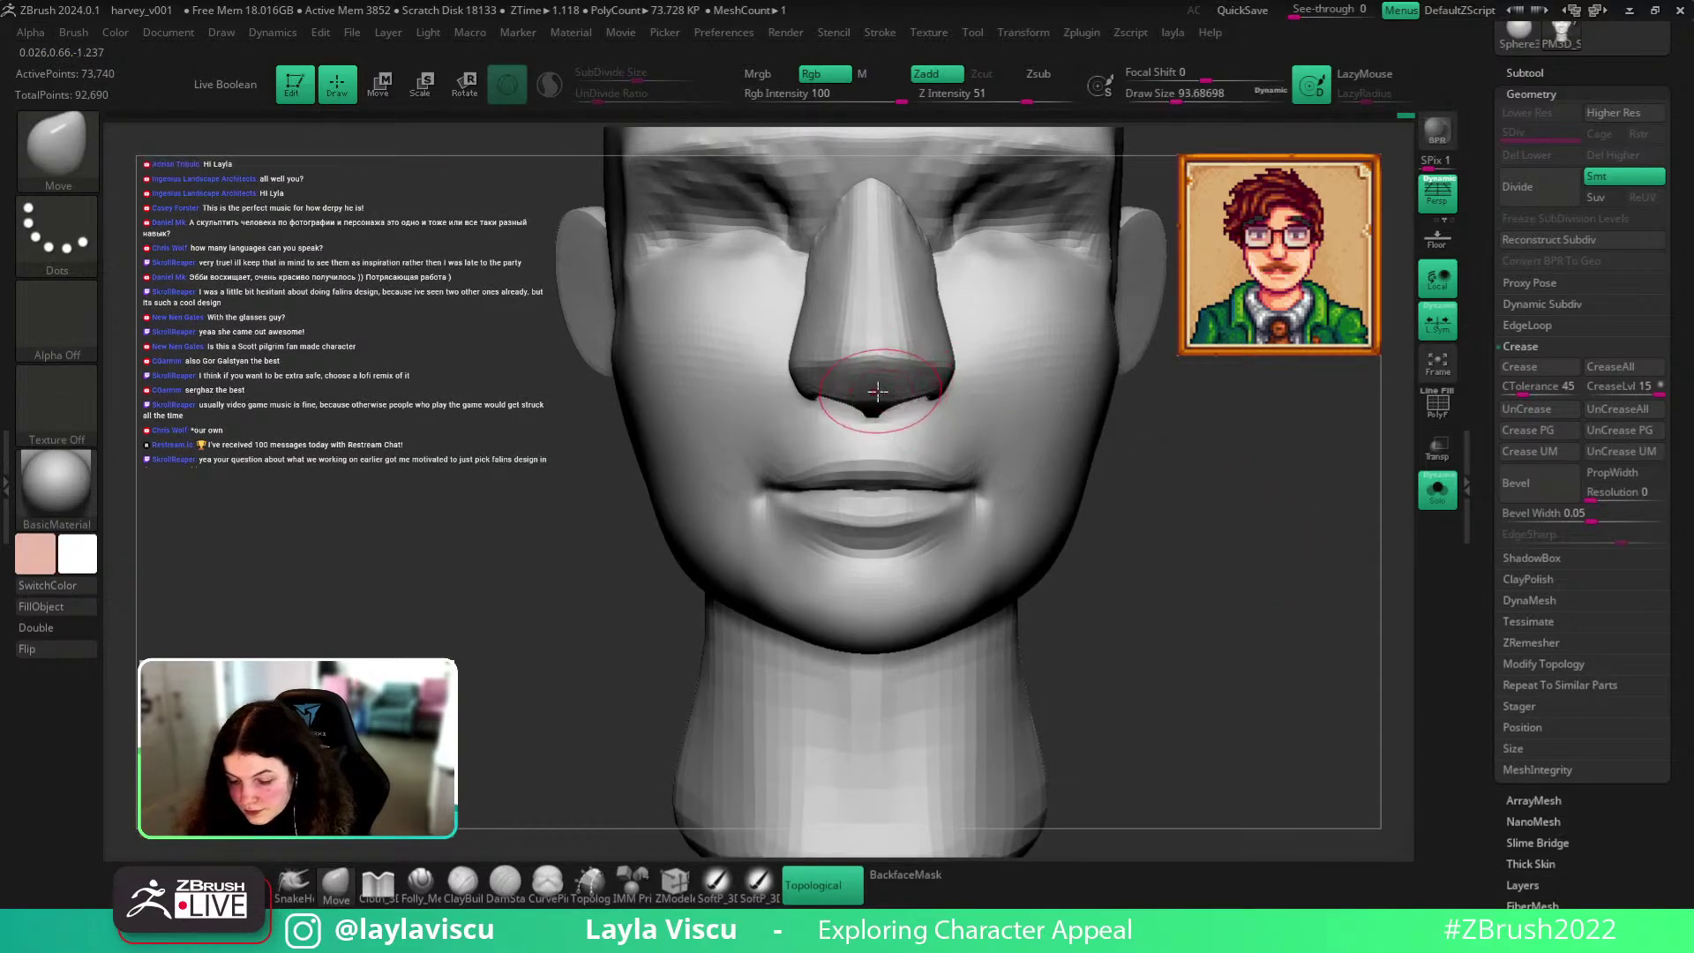
mouse_move(1206, 564)
alt+mouse_down()
mouse_move(1217, 605)
mouse_move(1138, 529)
alt+mouse_up()
key(s)
drag(957, 479, 944, 477)
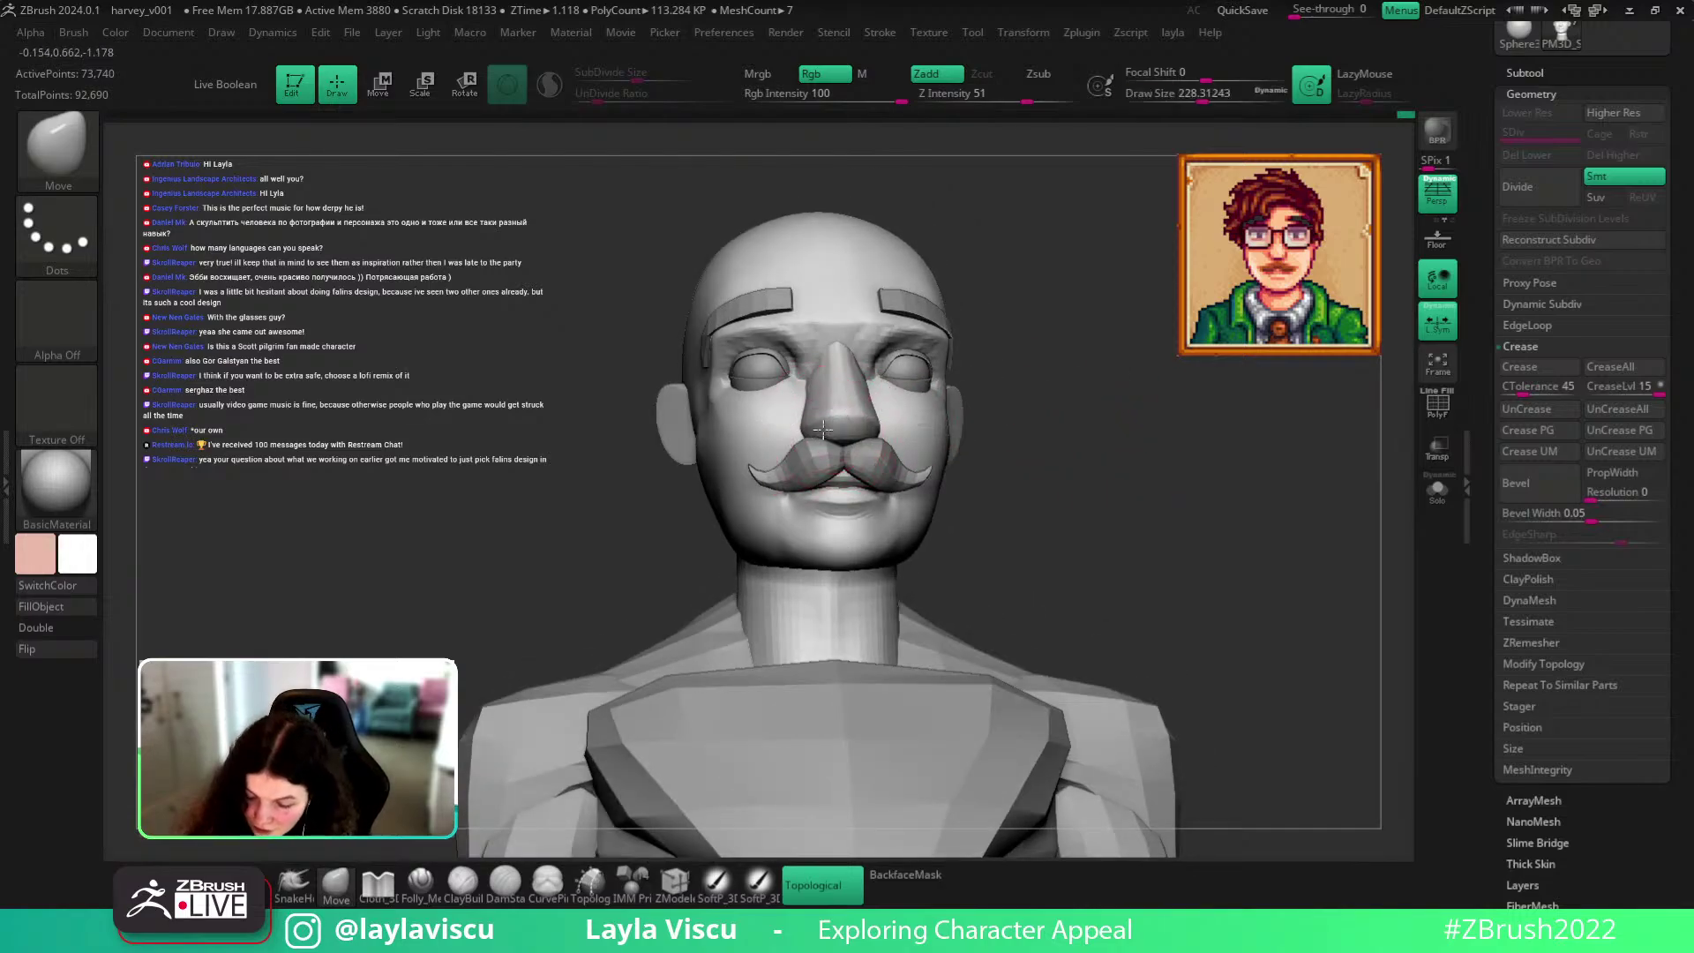
Reshape the lower nose just above the moustache with the Move brush, reducing the draw size to about 167.
key(shift)
mouse_move(1074, 407)
right_down()
mouse_move(1049, 452)
mouse_move(1054, 547)
right_up()
key([)
drag(836, 443, 833, 456)
key([)
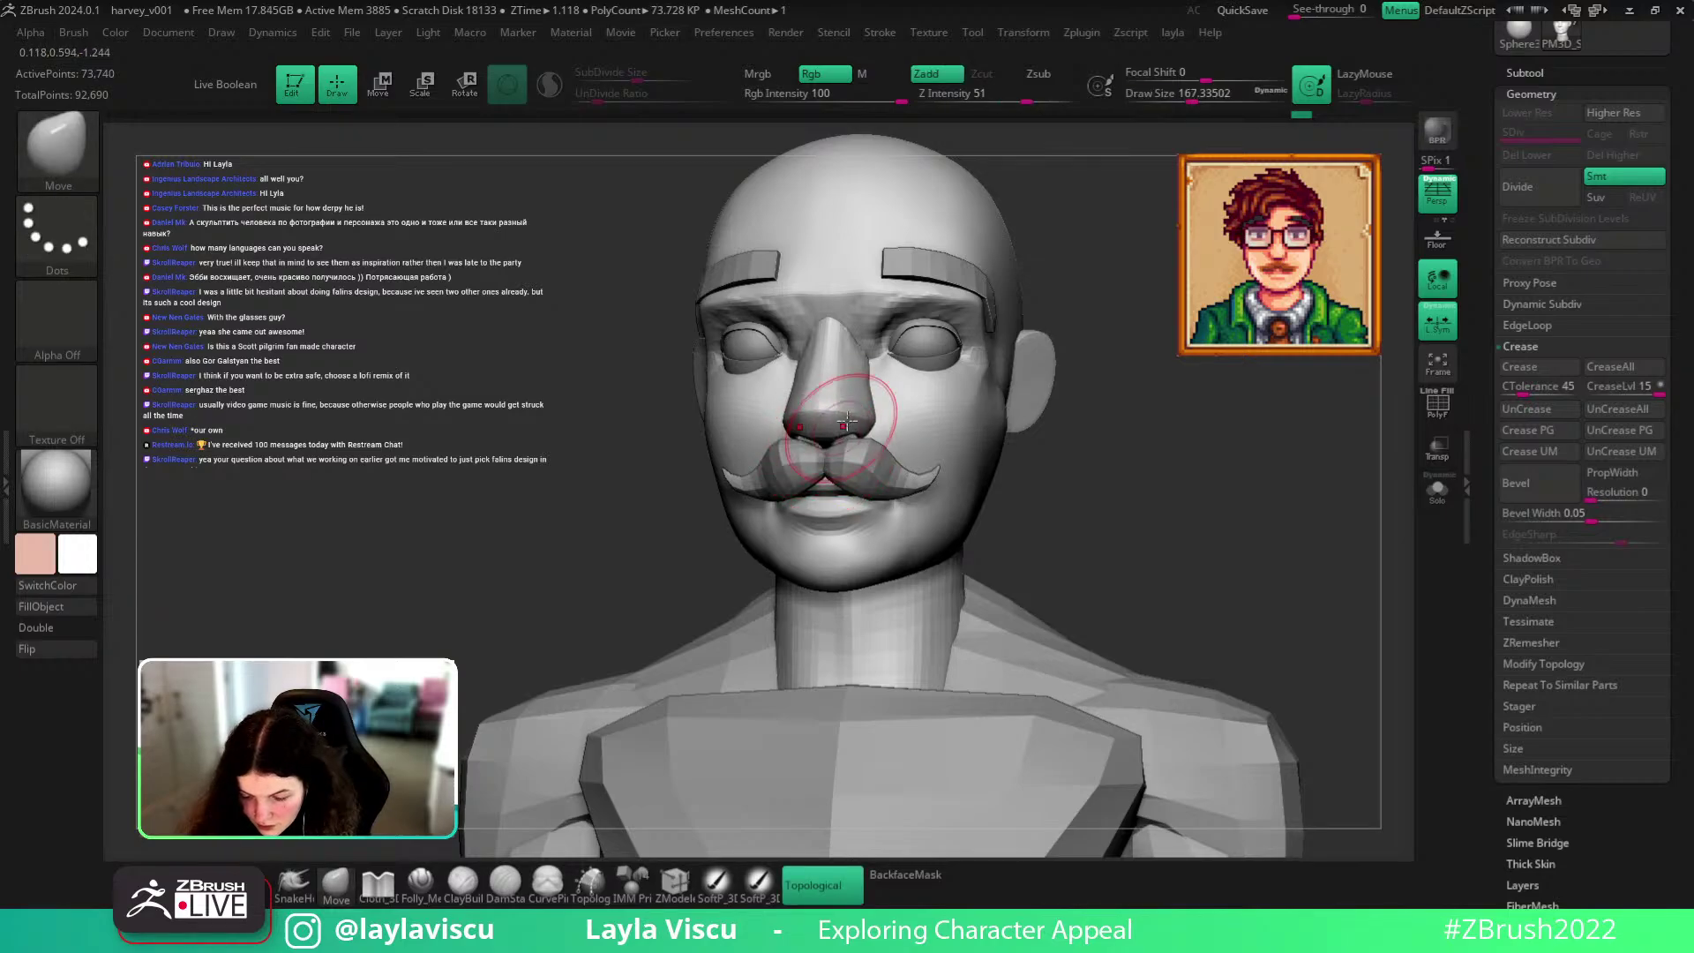
Refine the nose profile from the side with the Move brush and reduce the draw size to about 124.
mouse_move(1138, 522)
ctrl+right_down()
mouse_move(1083, 450)
mouse_move(1029, 454)
mouse_move(1153, 465)
mouse_move(920, 431)
mouse_move(1085, 440)
mouse_move(925, 432)
ctrl+right_up()
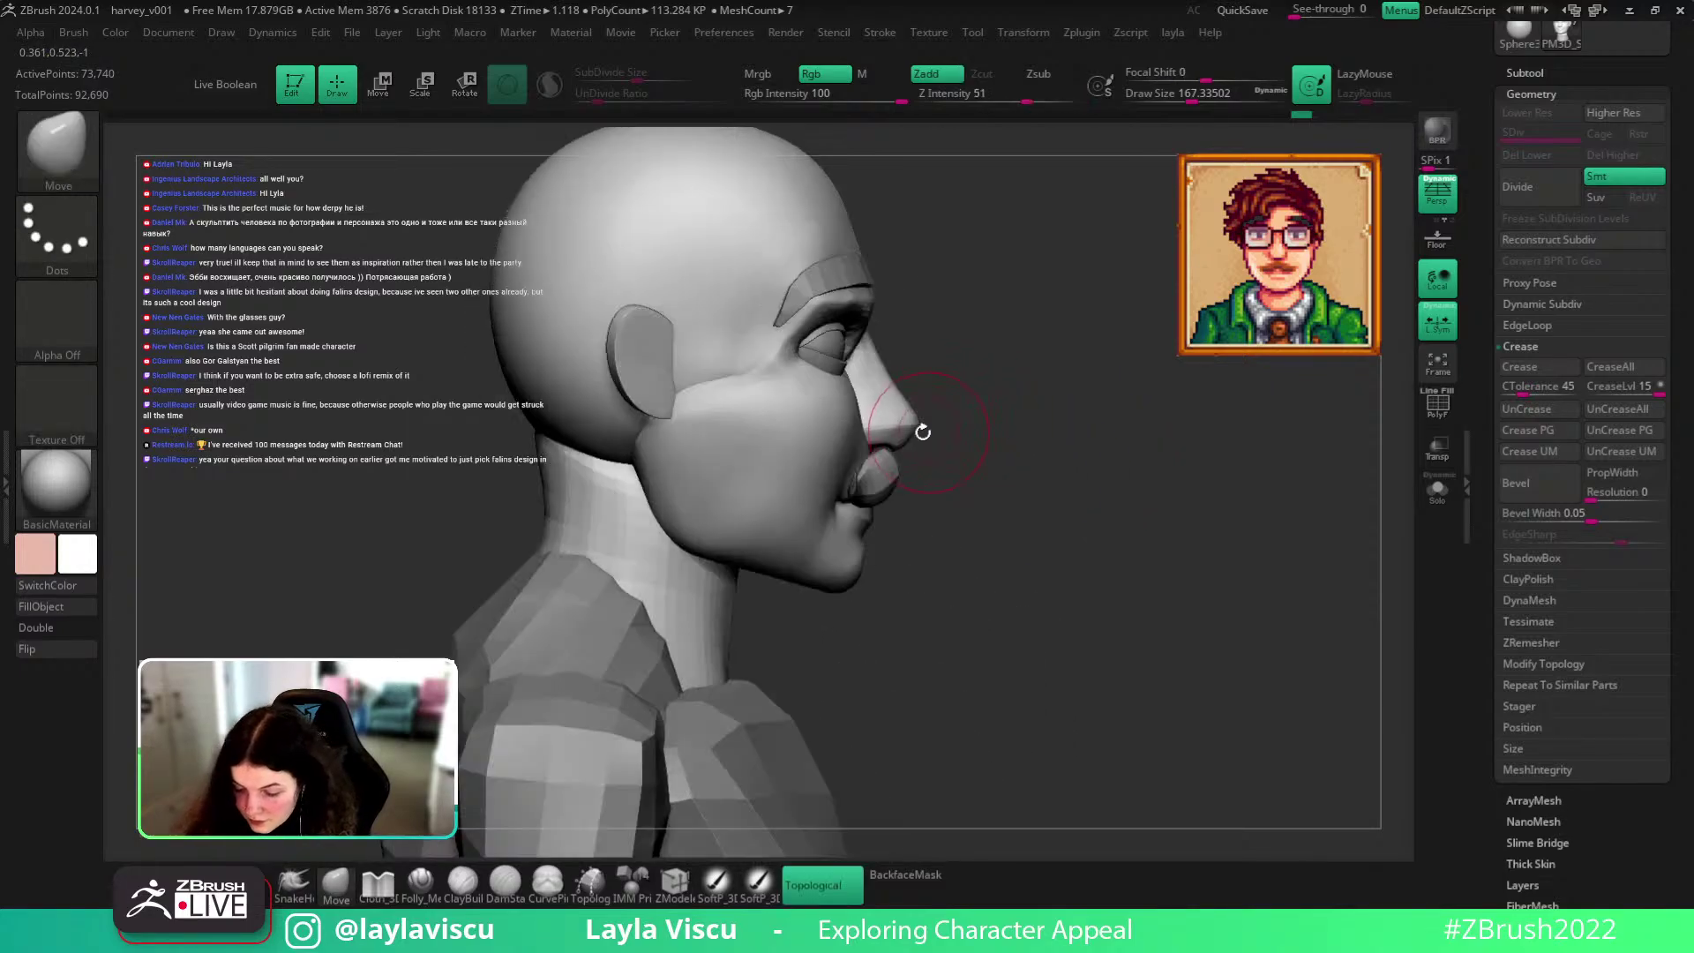
key(s)
drag(957, 415, 946, 412)
mouse_move(902, 373)
right_down()
mouse_move(1062, 374)
mouse_move(927, 373)
mouse_move(1173, 468)
mouse_move(1279, 604)
mouse_move(1130, 474)
mouse_move(1137, 435)
mouse_move(1054, 600)
right_up()
Select the shoulders, the chest block and the eyebrows in turn and smooth each with the dynamic subdivision preview.
alt+click(1051, 603)
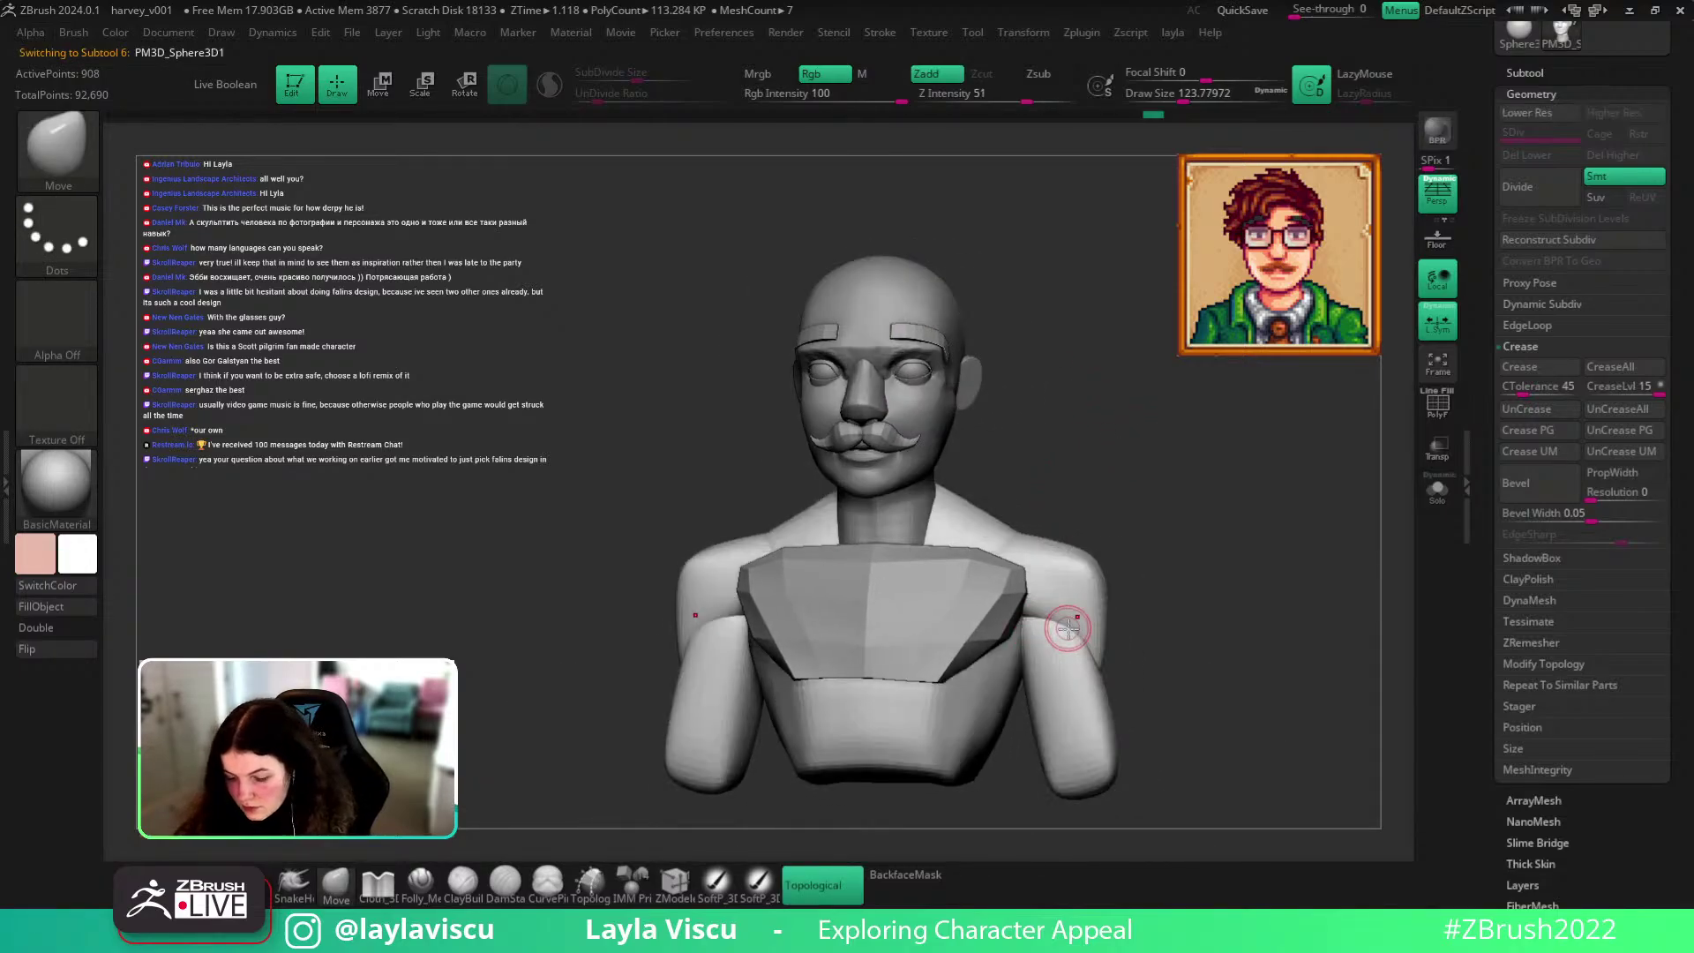
alt+click(906, 626)
ctrl+right_drag(1213, 591, 886, 324)
alt+click(885, 324)
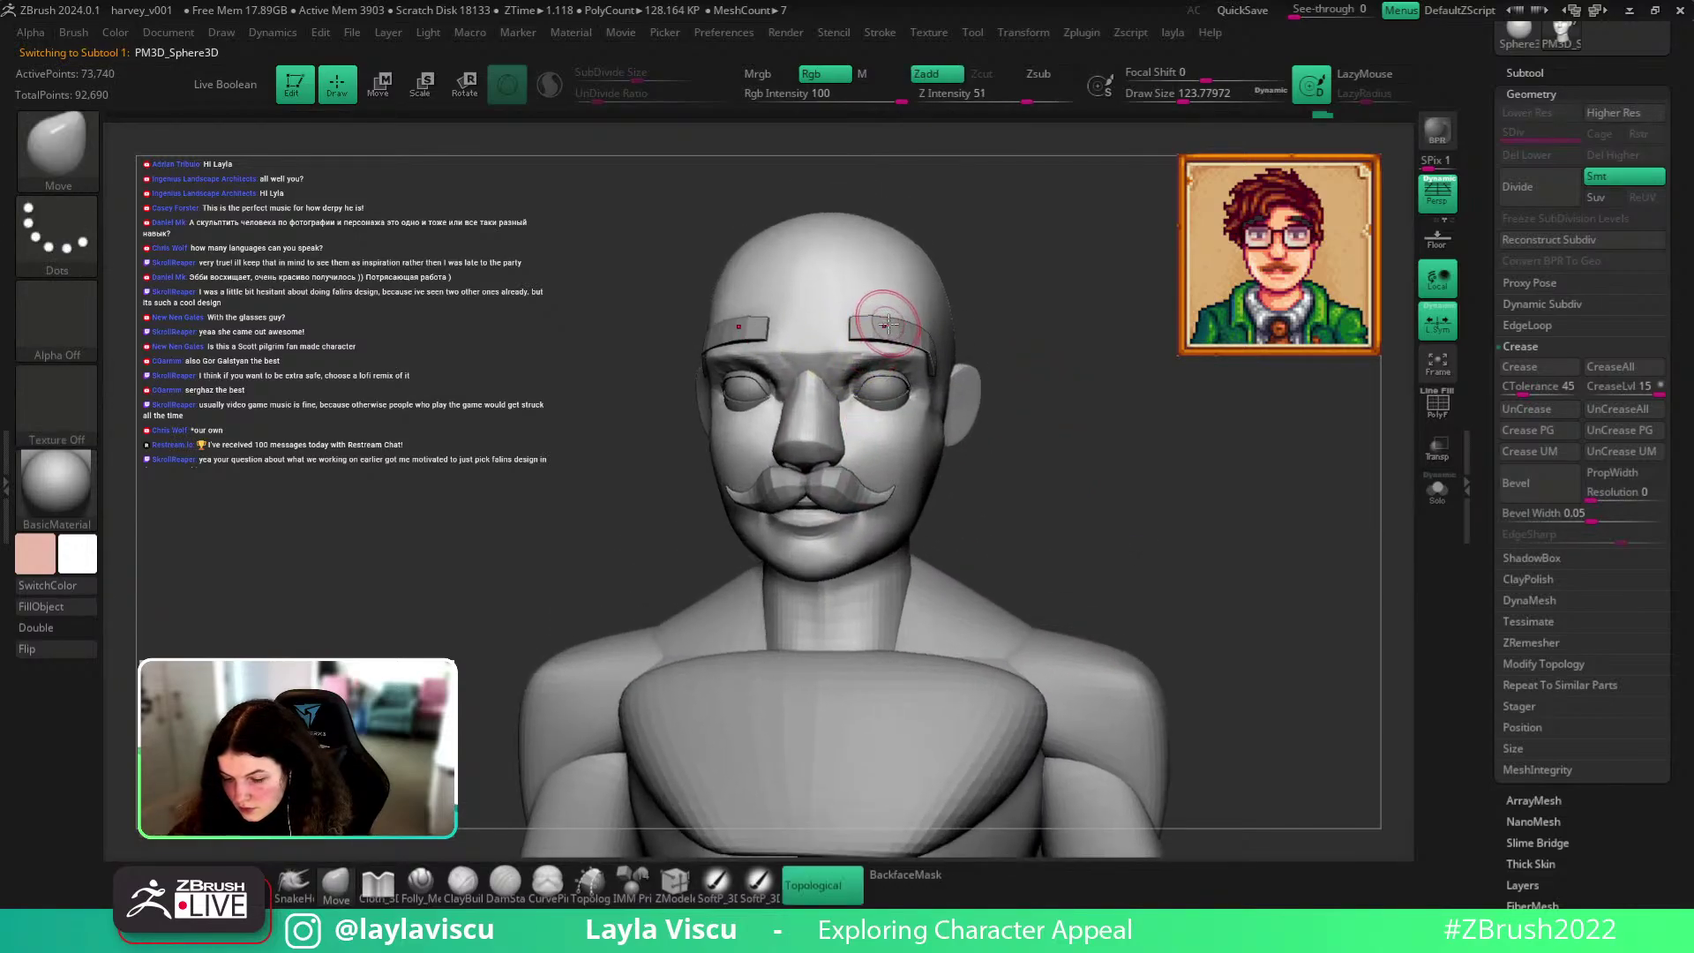
alt+click(886, 325)
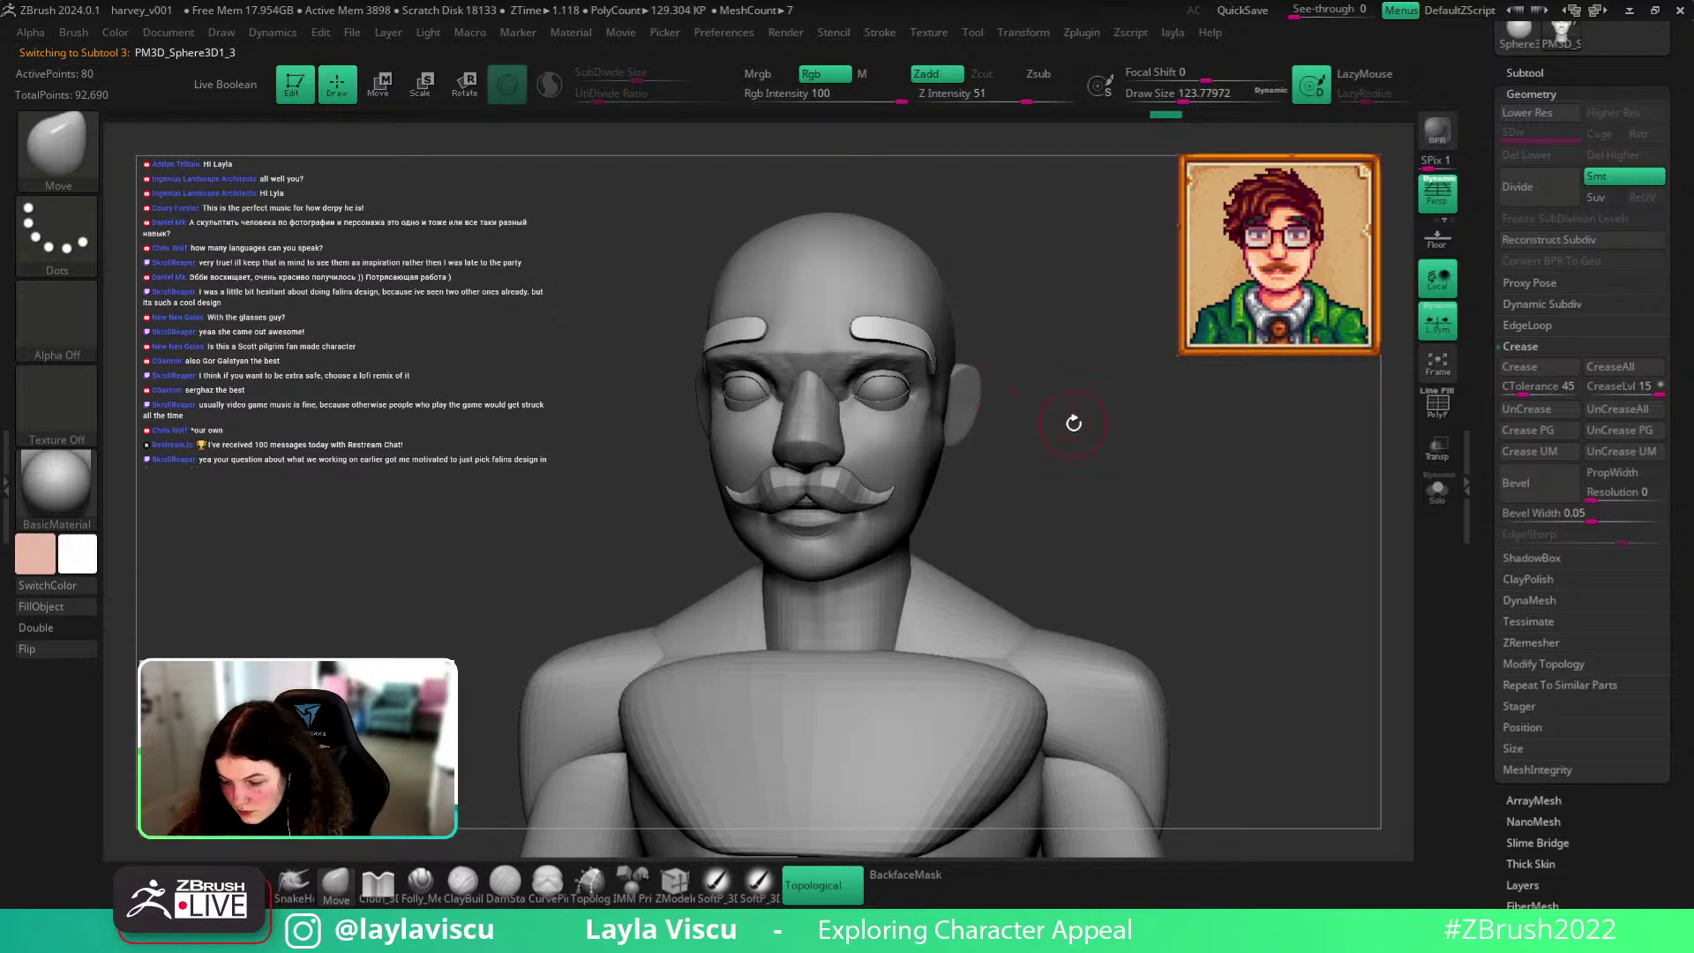
Switch to the ZModeler brush, show the eyebrows' polyframe and insert an edge loop in them.
key(b)
key(z)
key(m)
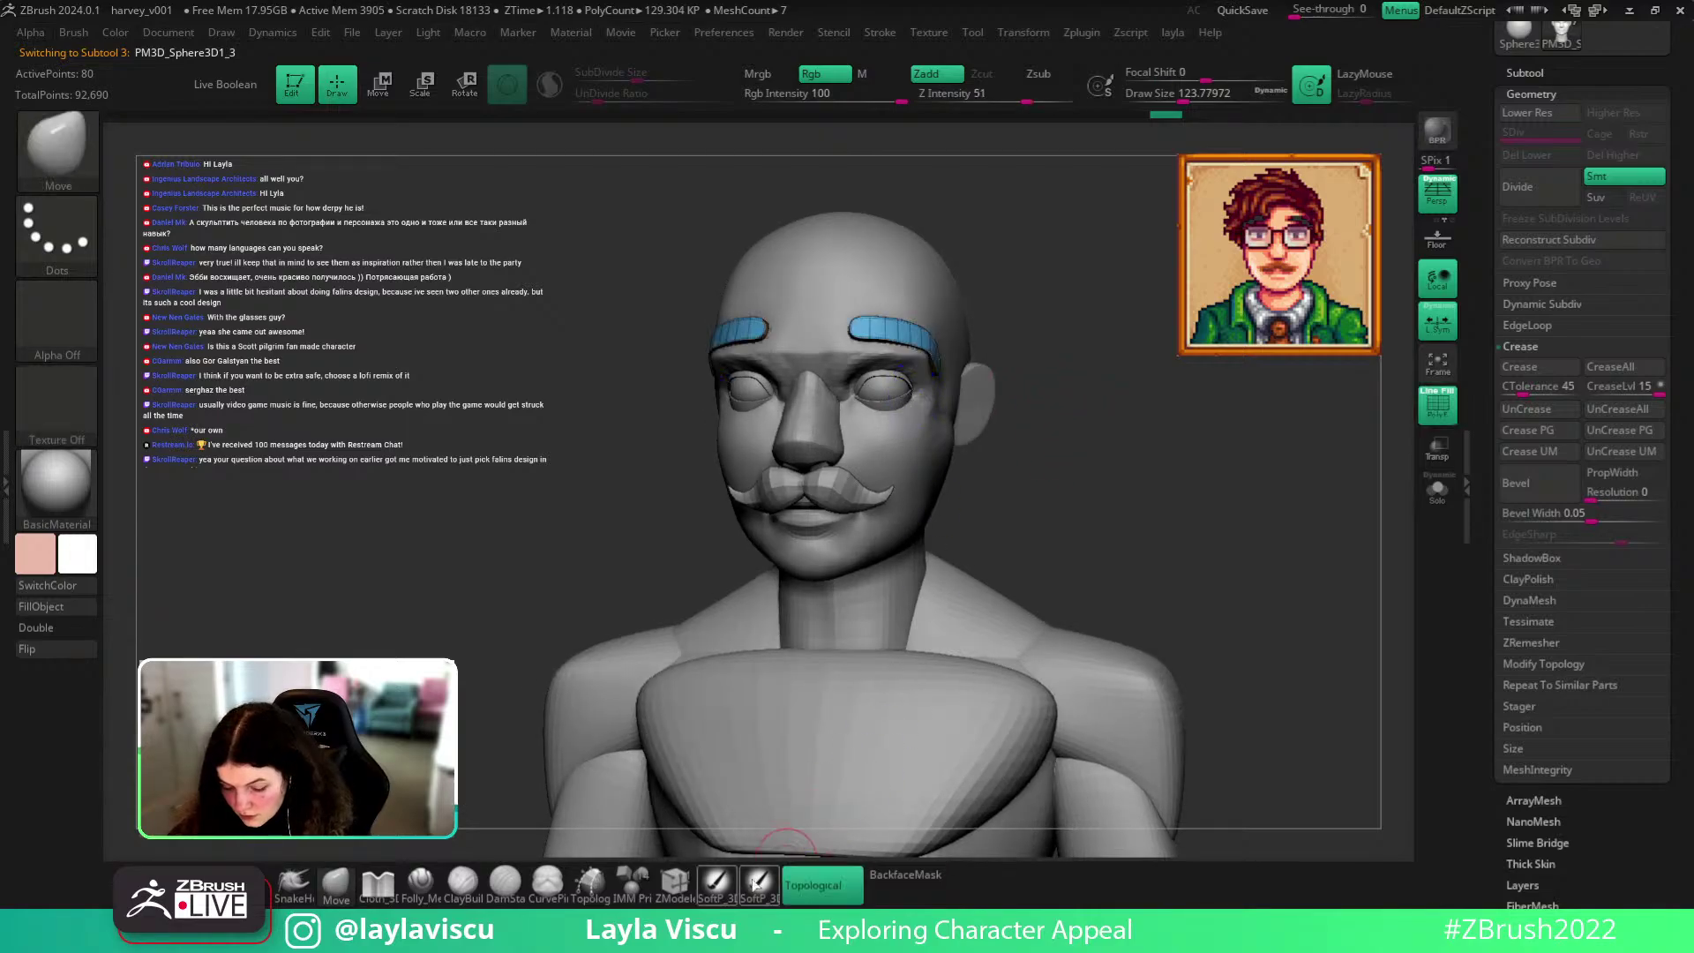
ctrl+right_drag(867, 359, 793, 394)
click(873, 353)
key(shift+f)
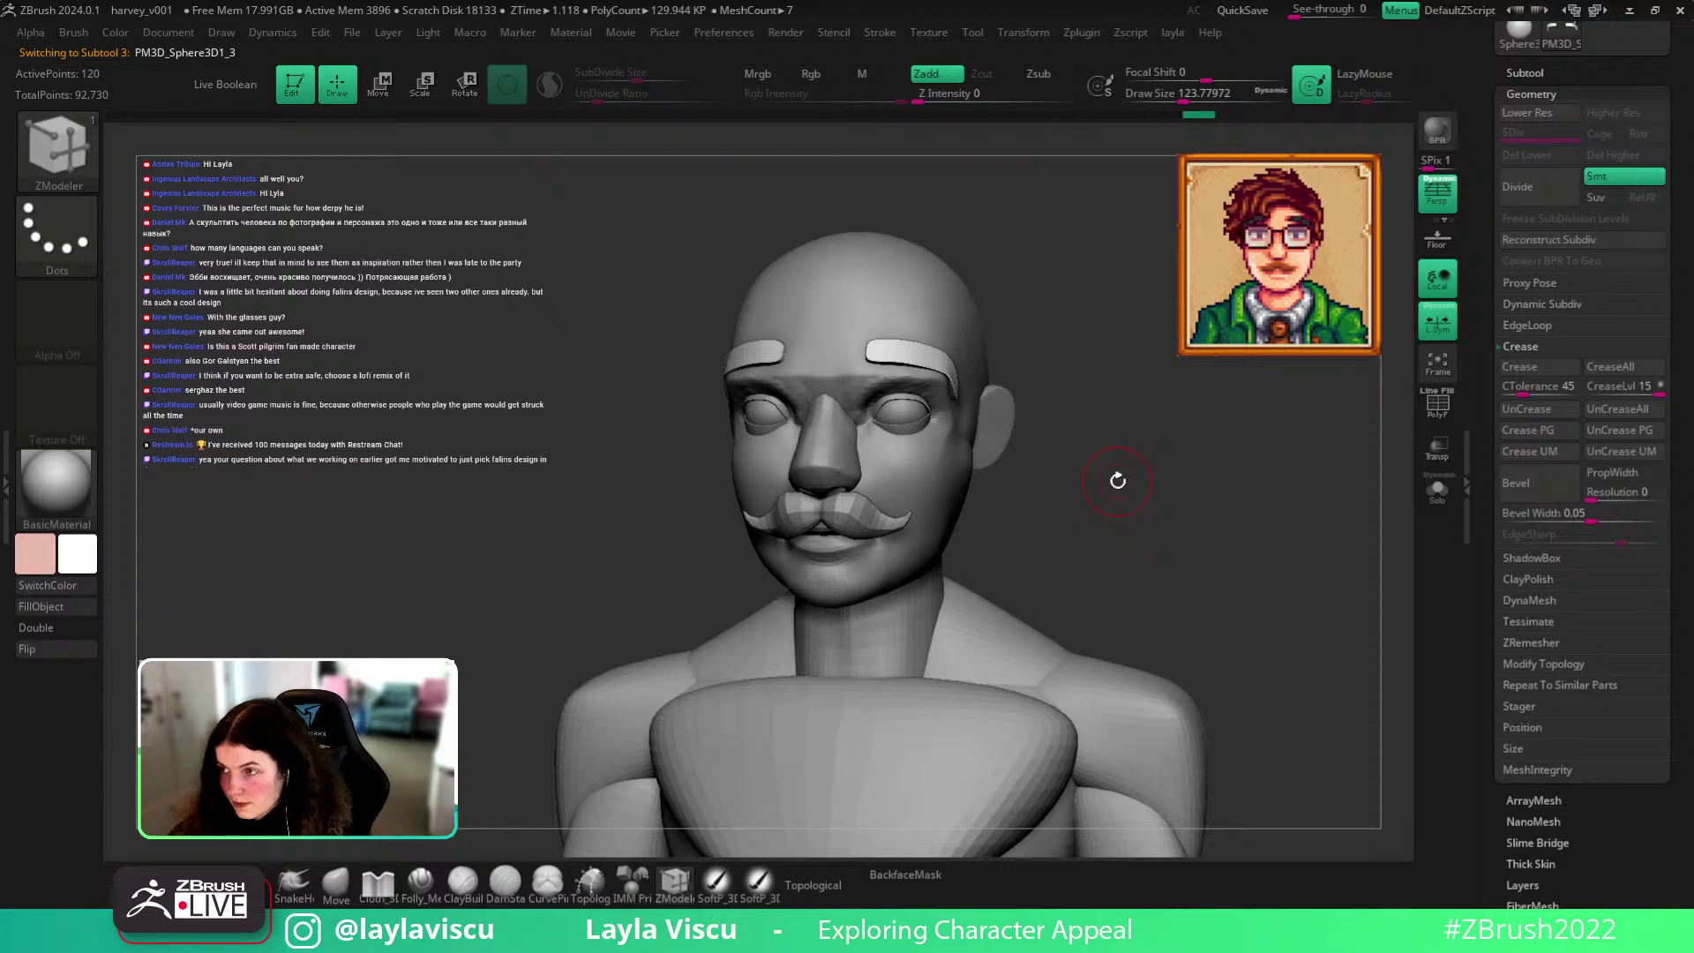
Insert another edge loop near the inner ends of the eyebrows and check their smoothed shape without the polyframe.
drag(1117, 480, 869, 273)
ctrl+right_drag(869, 273, 870, 333)
key(shift+f)
click(852, 308)
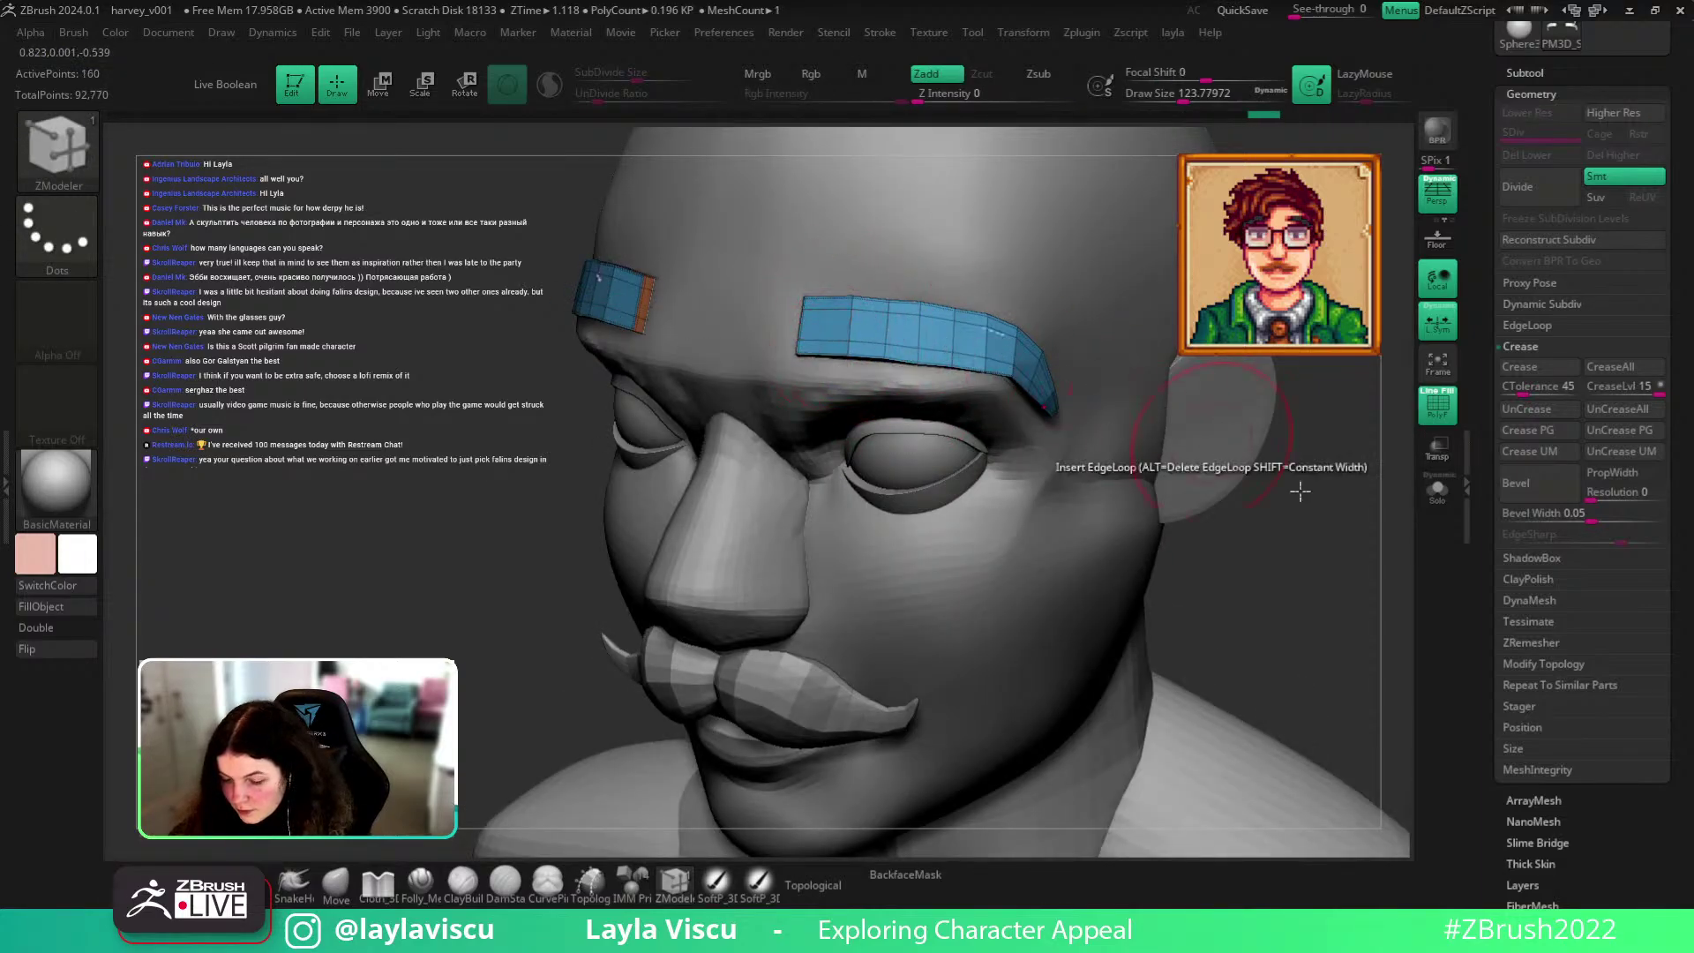
key(d)
shift+drag(1345, 605, 1335, 617)
key(shift+f)
ctrl+right_drag(1147, 644, 1082, 544)
drag(1078, 572, 991, 621)
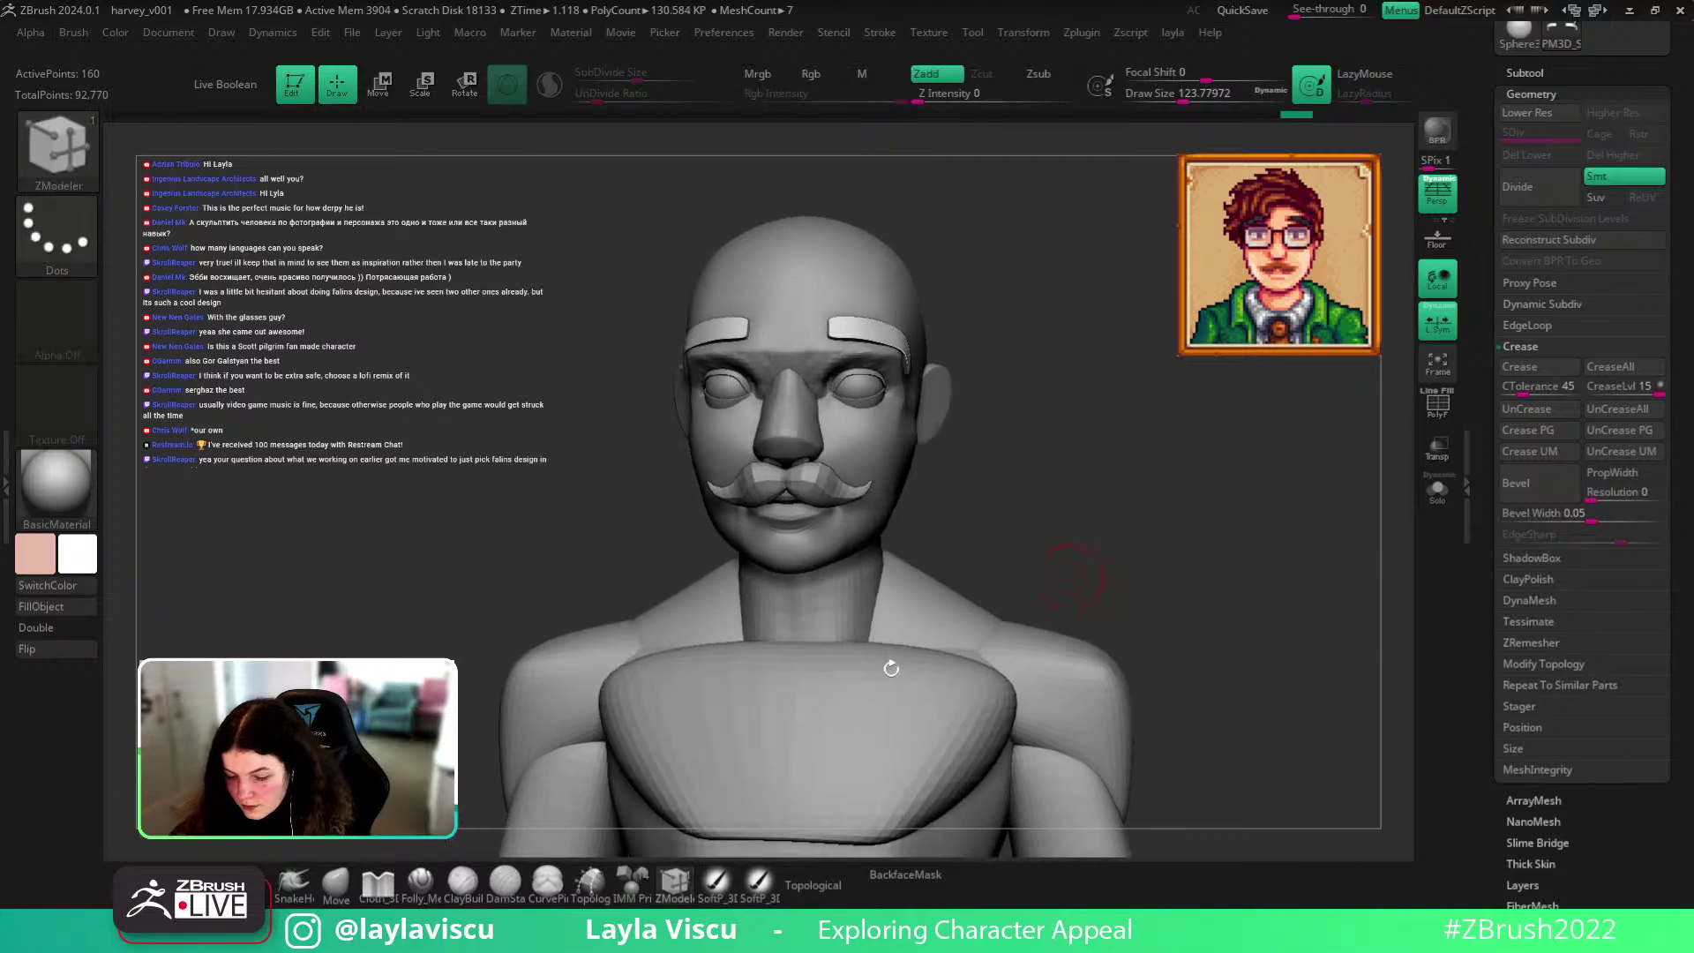
Select the moustache, turn on Dynamic Subdiv for it and adjust its outer curl with the Move brush at a draw size of about 120.
alt+click(829, 503)
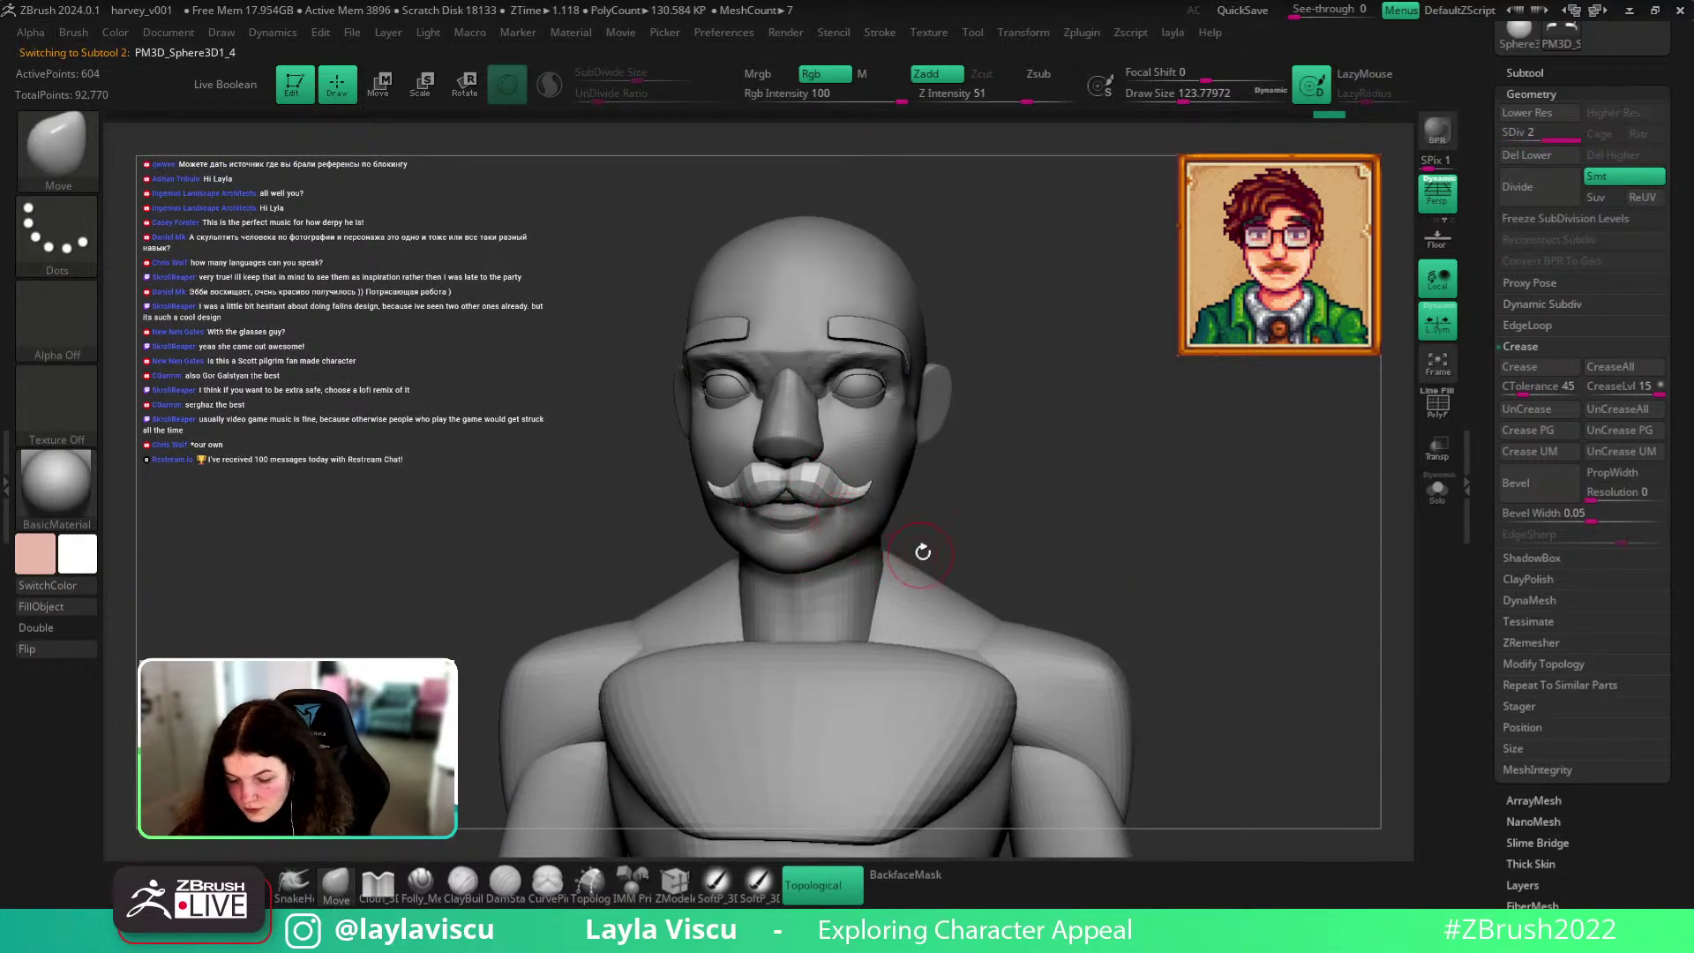
key(shift+f)
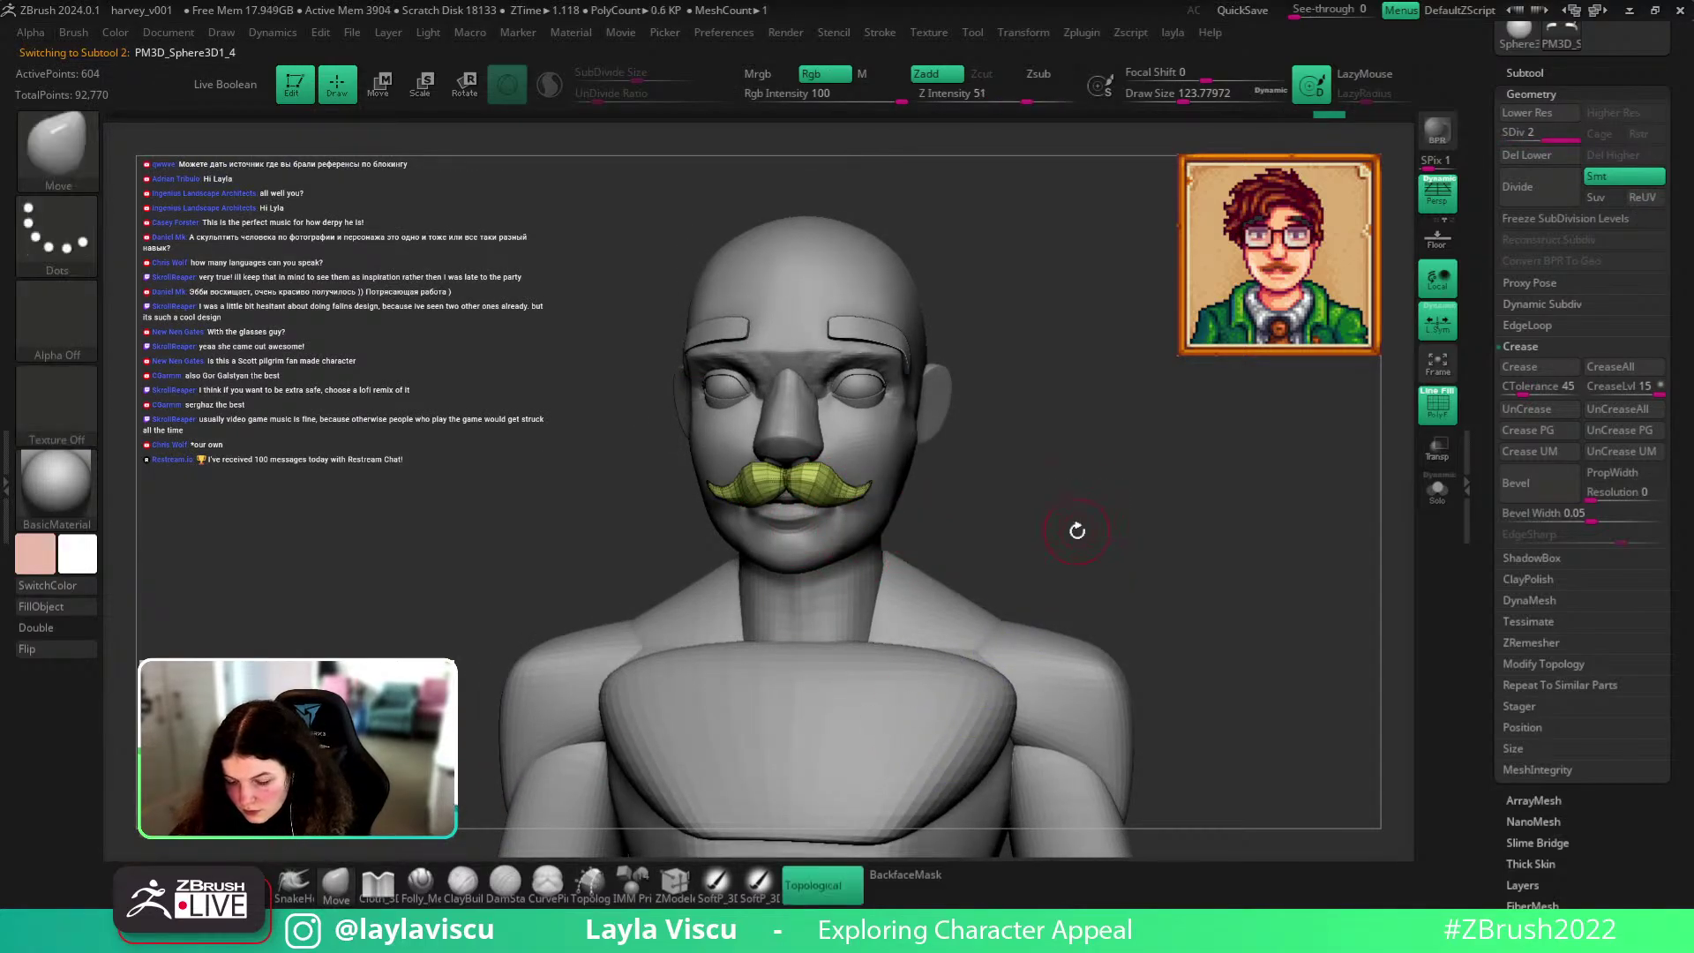
click(1542, 304)
click(1524, 325)
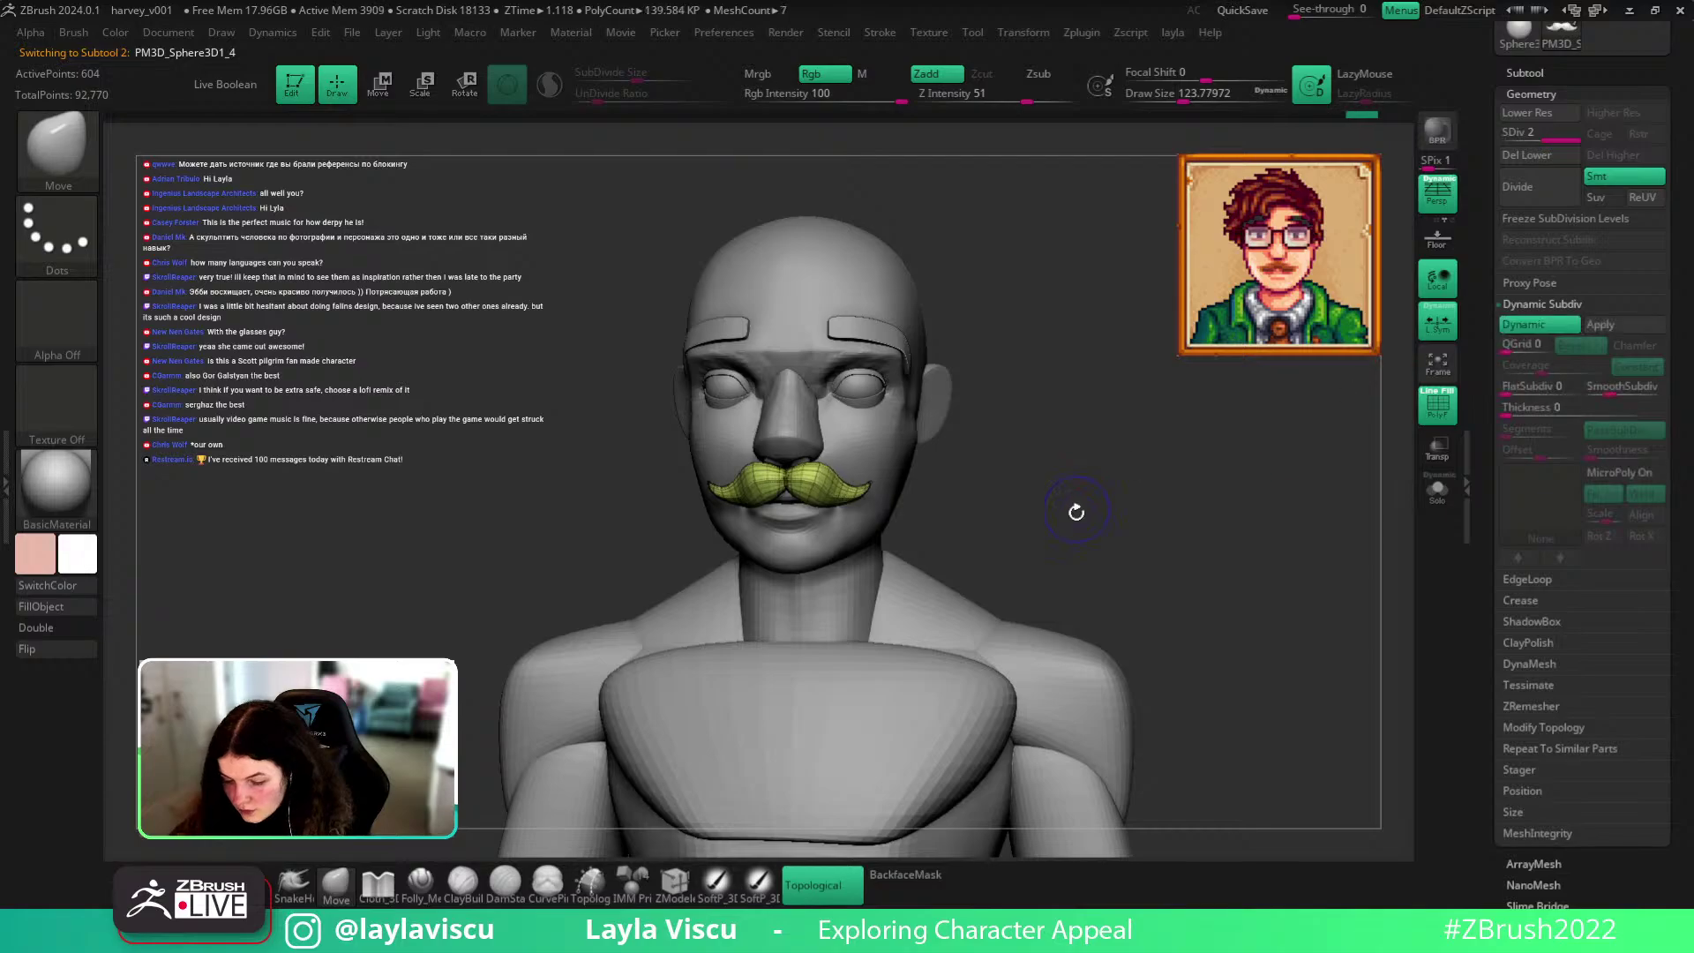
key(shift+f)
mouse_move(1090, 498)
mouse_down()
mouse_move(1048, 514)
mouse_move(1081, 608)
mouse_up()
drag(746, 474, 723, 481)
ctrl+right_drag(1155, 558, 980, 531)
mouse_move(979, 531)
ctrl+right_down()
mouse_move(907, 537)
mouse_move(1382, 438)
ctrl+right_up()
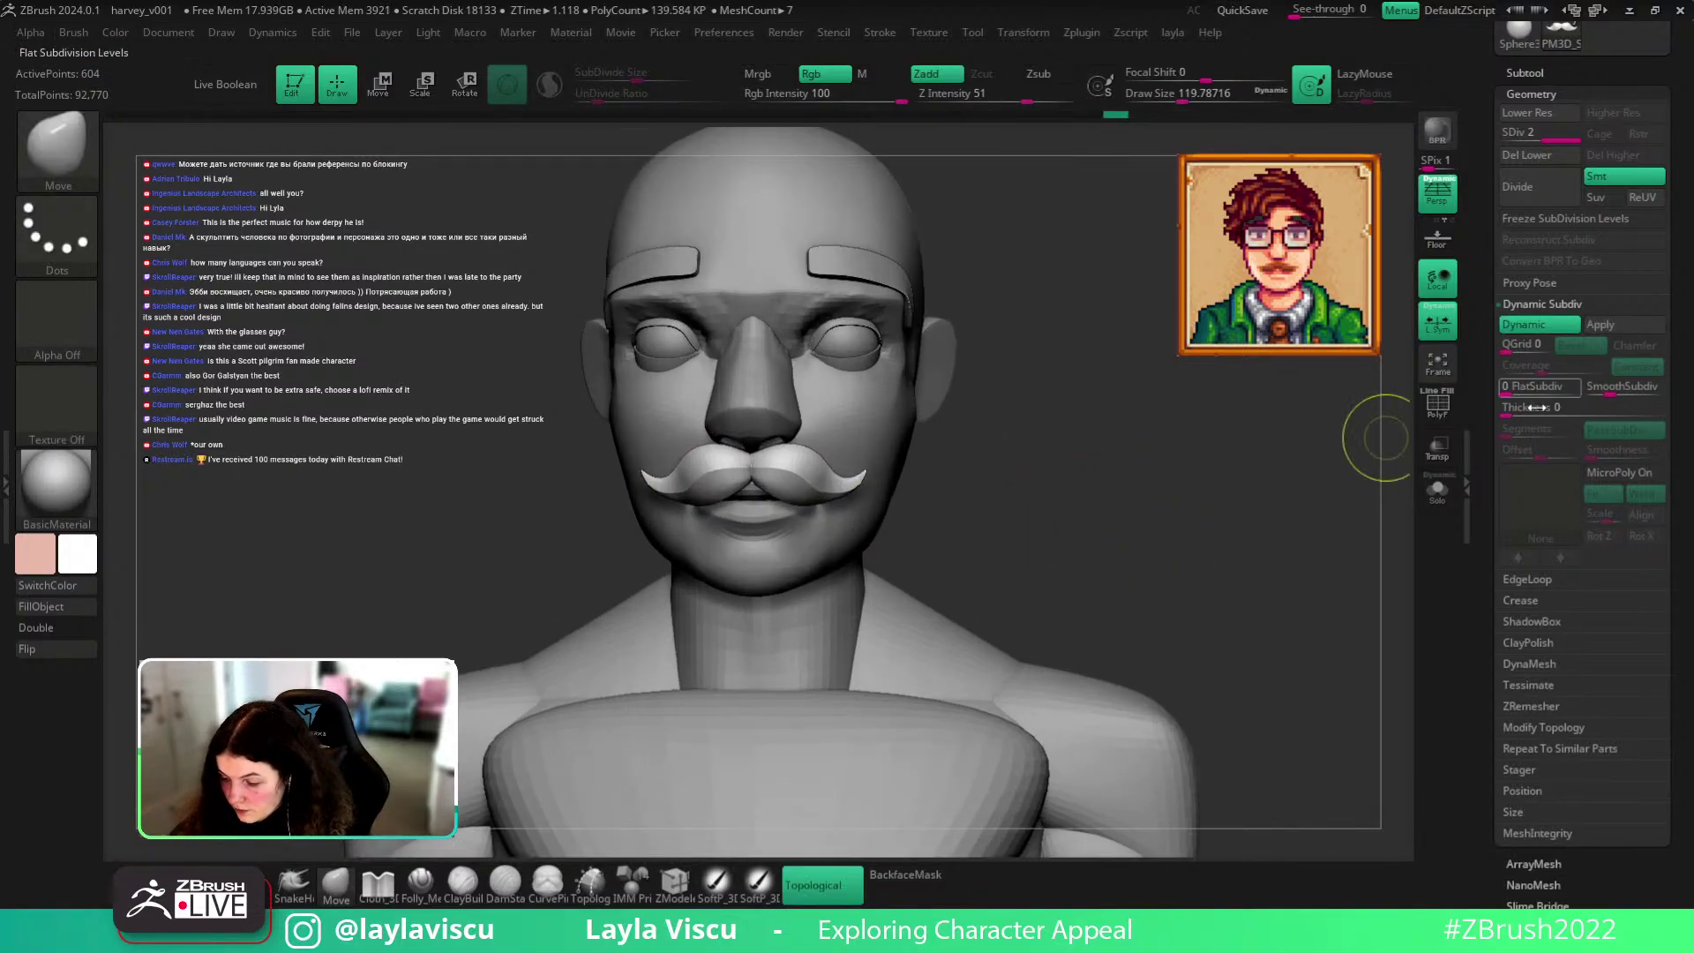
Bevel the moustache with a resolution of 1 and a bevel width of 0.001.
click(1519, 602)
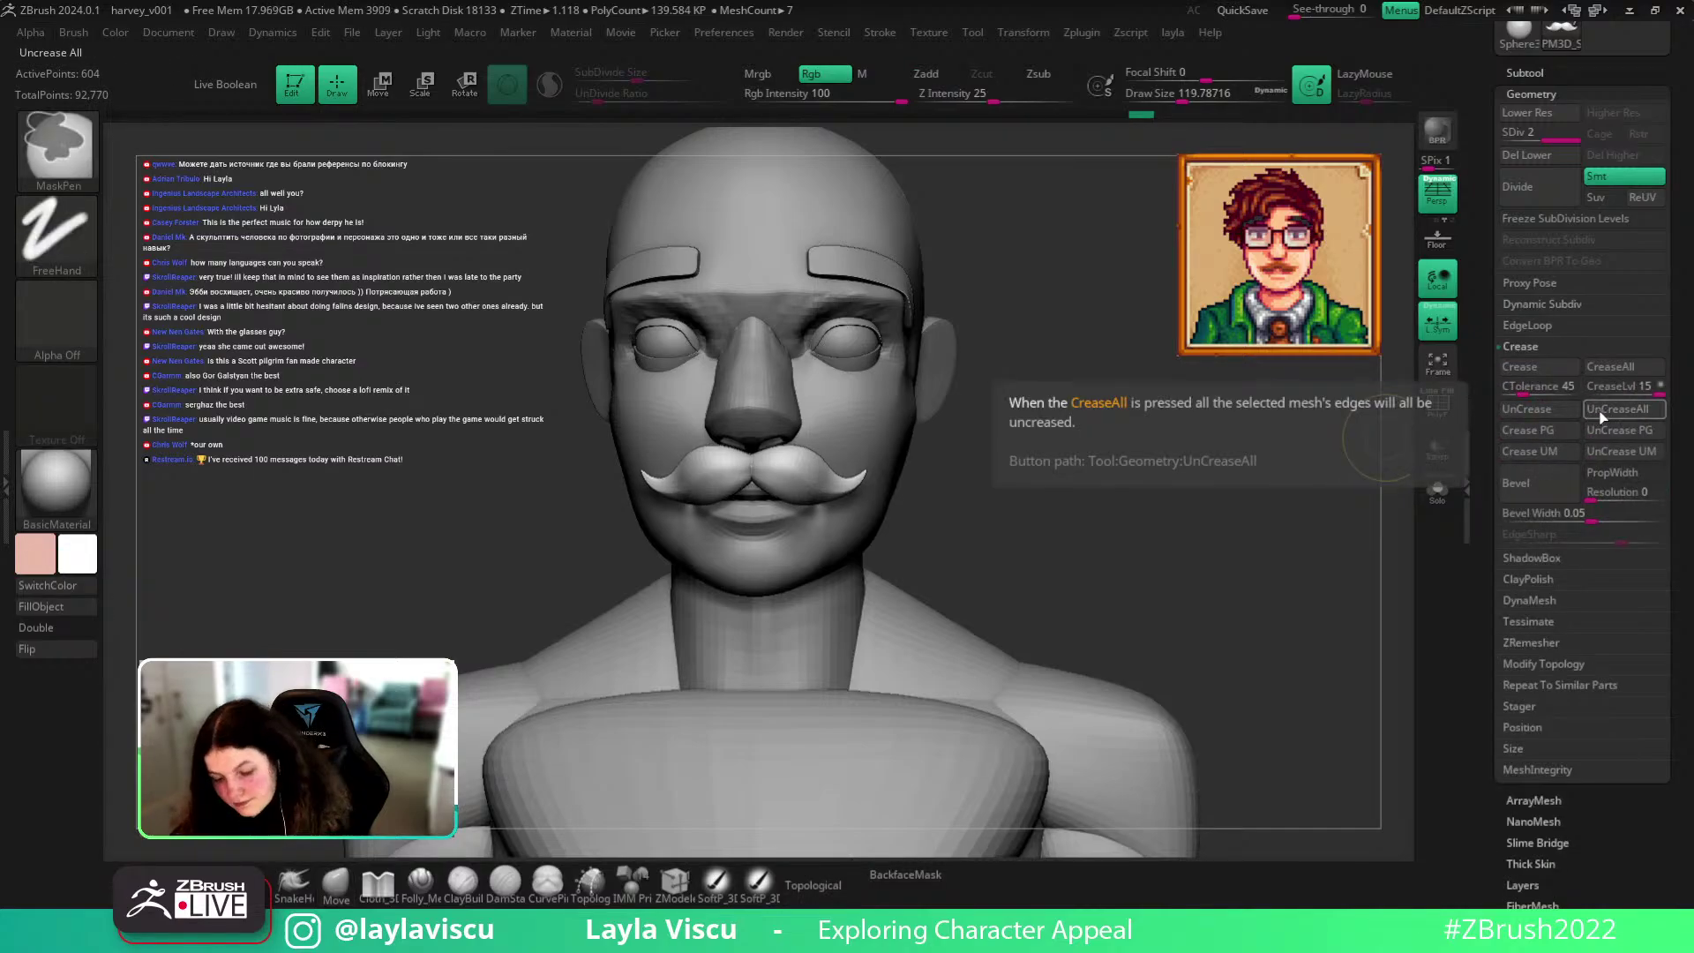
click(1516, 482)
click(1607, 496)
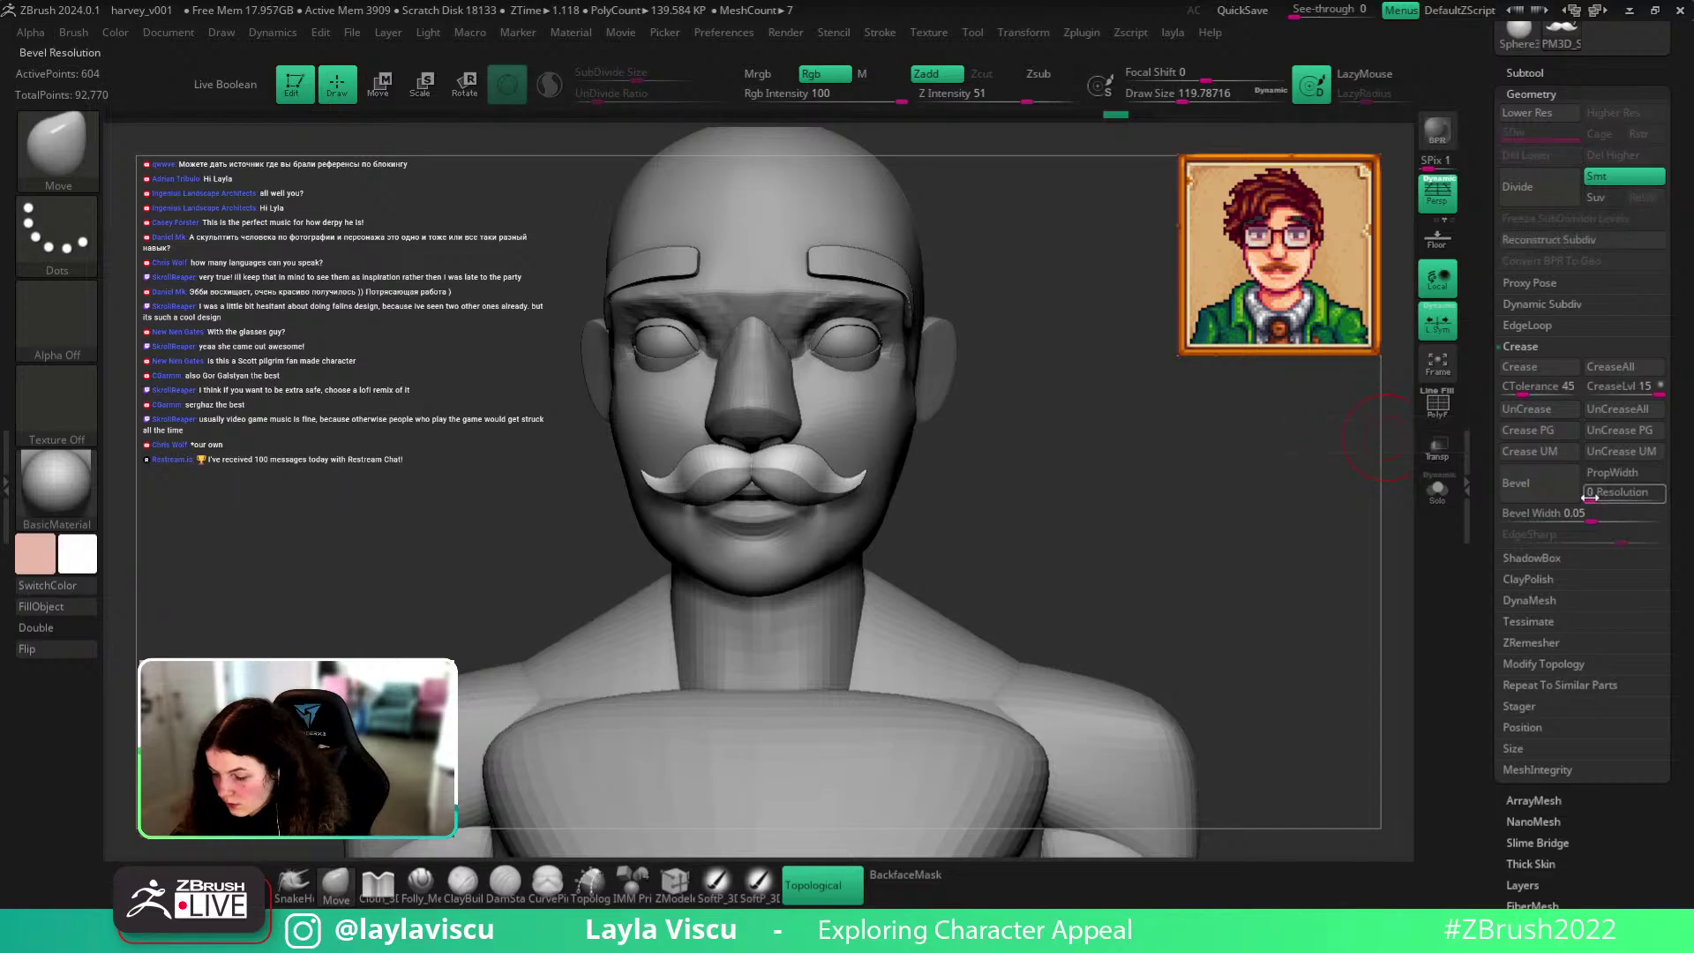
drag(1592, 516, 1503, 515)
key(shift+f)
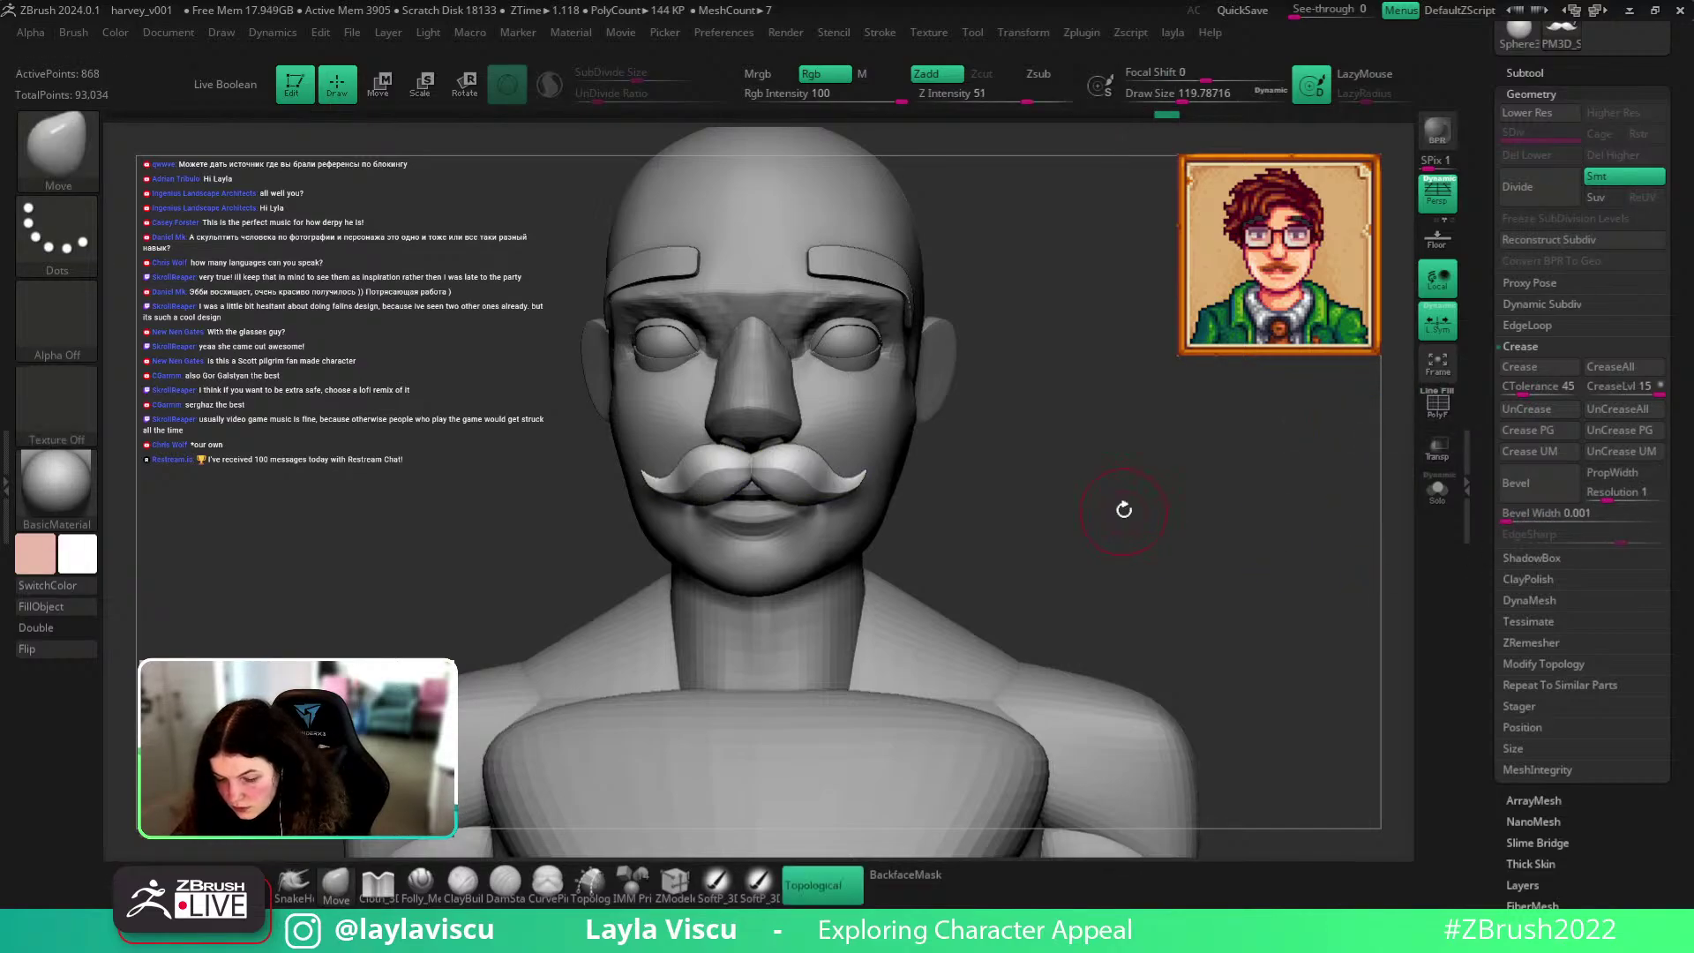
Smooth the whole moustache with the Polish deformation.
ctrl+right_drag(1189, 508, 1079, 495)
mouse_move(782, 474)
ctrl+right_down()
mouse_move(878, 565)
mouse_move(751, 494)
ctrl+right_up()
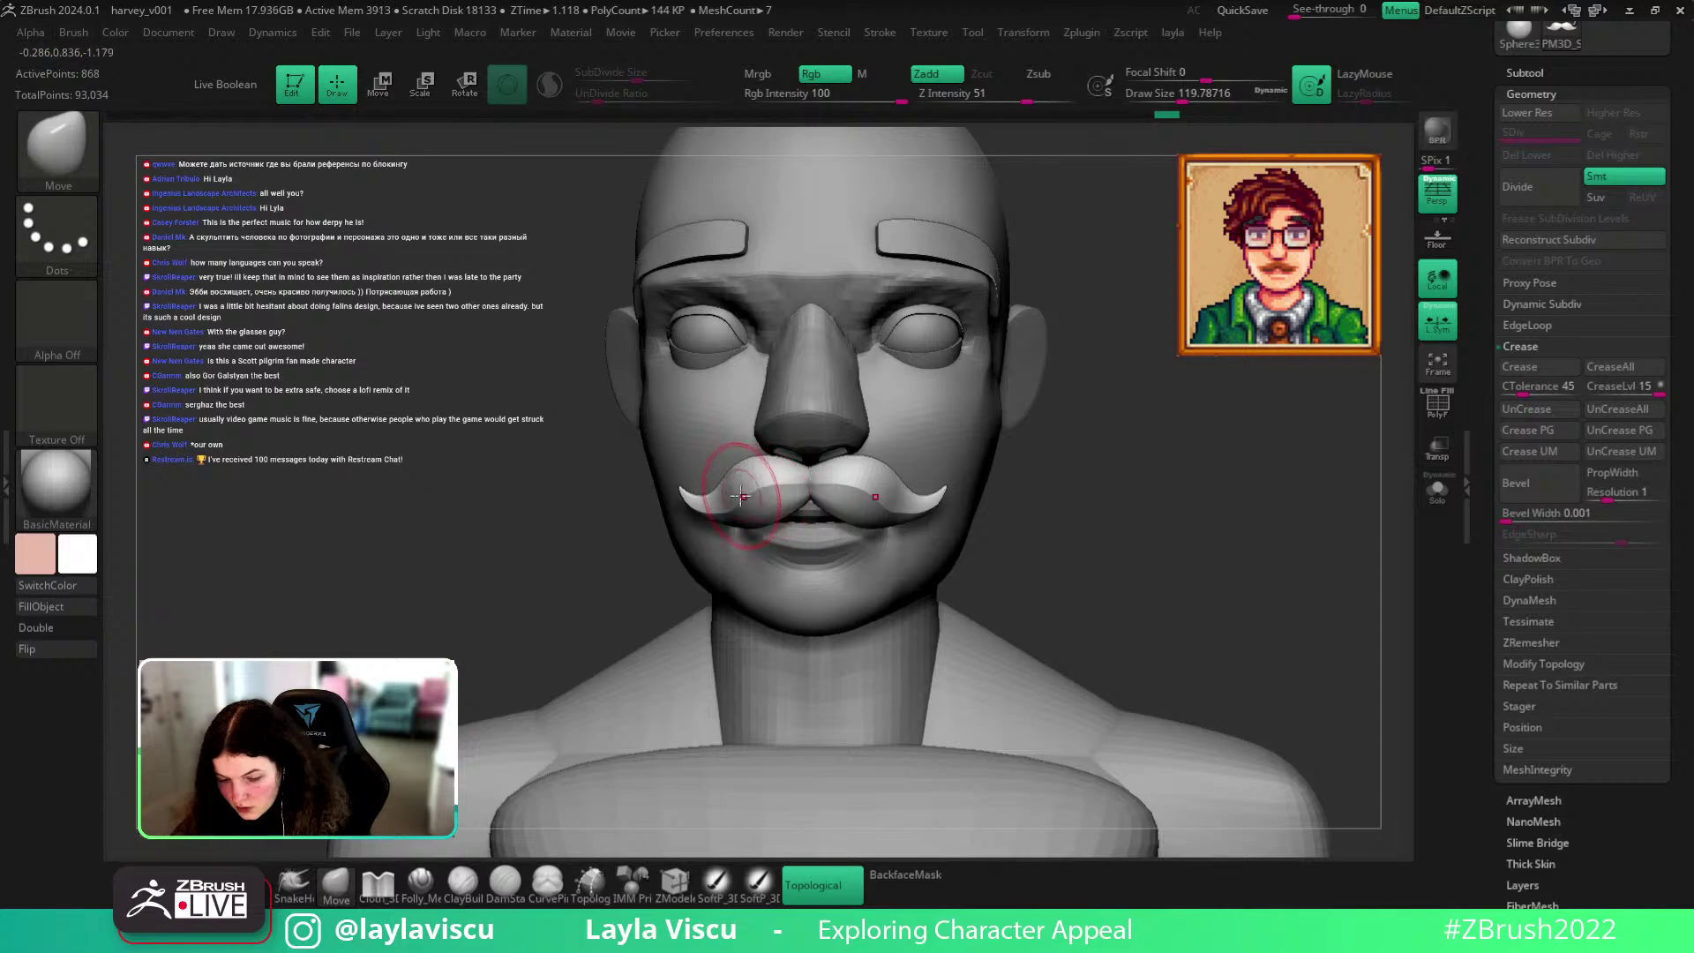
click(1530, 94)
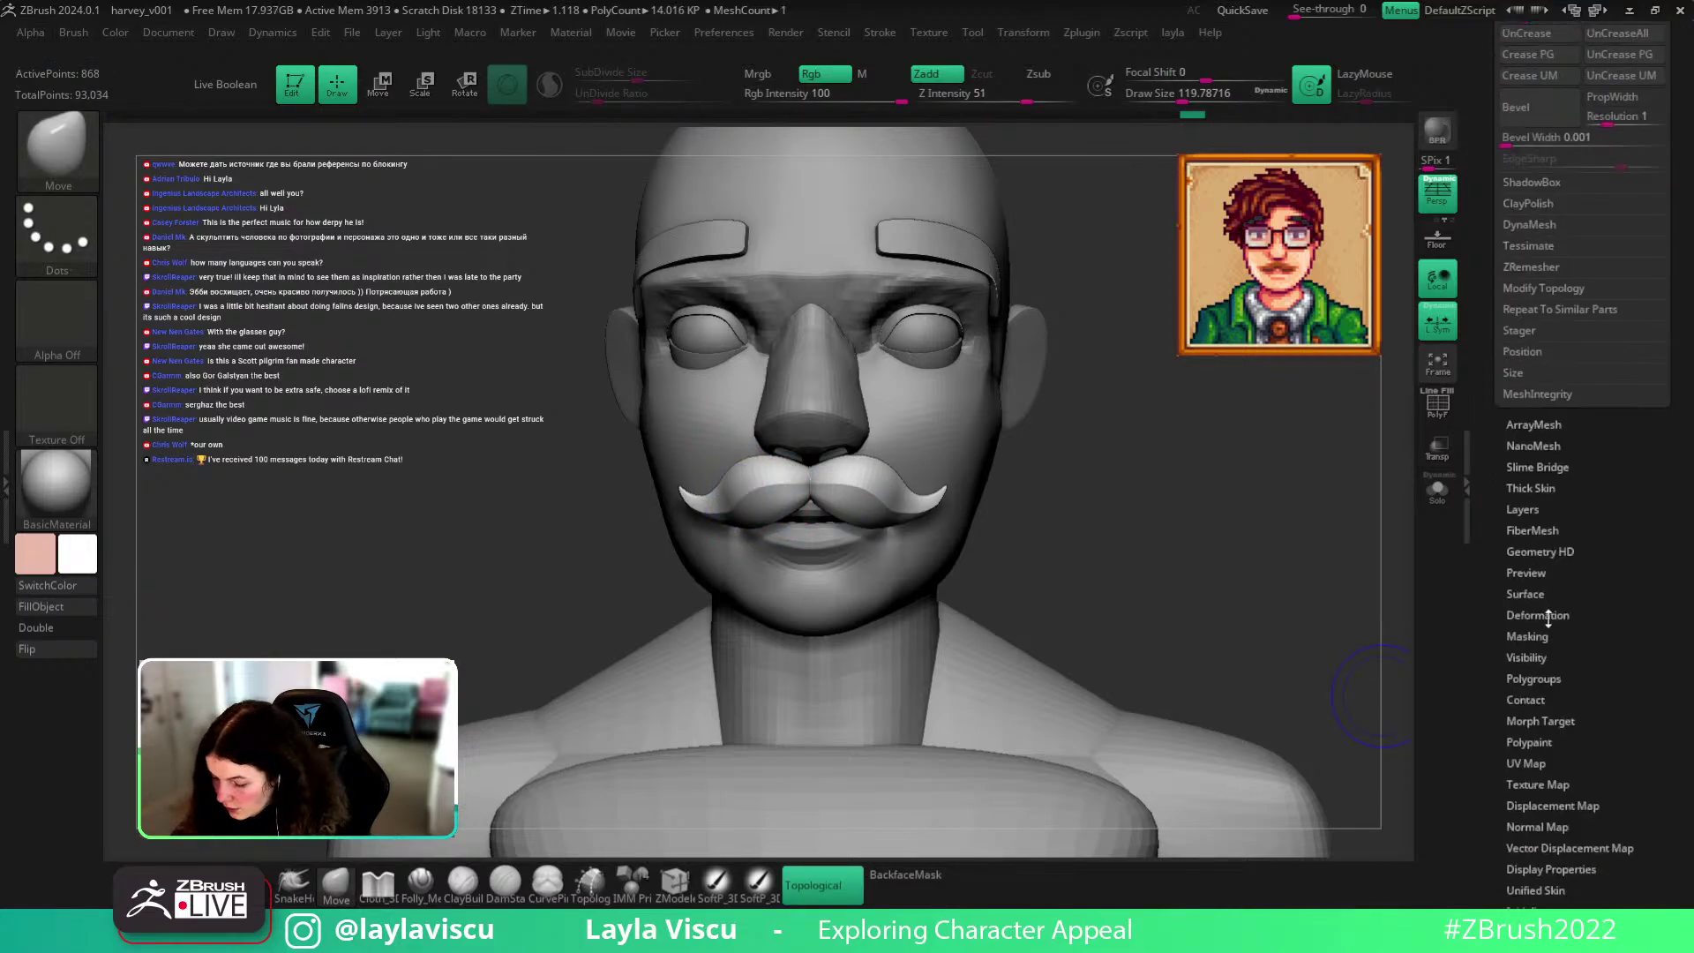
click(1536, 307)
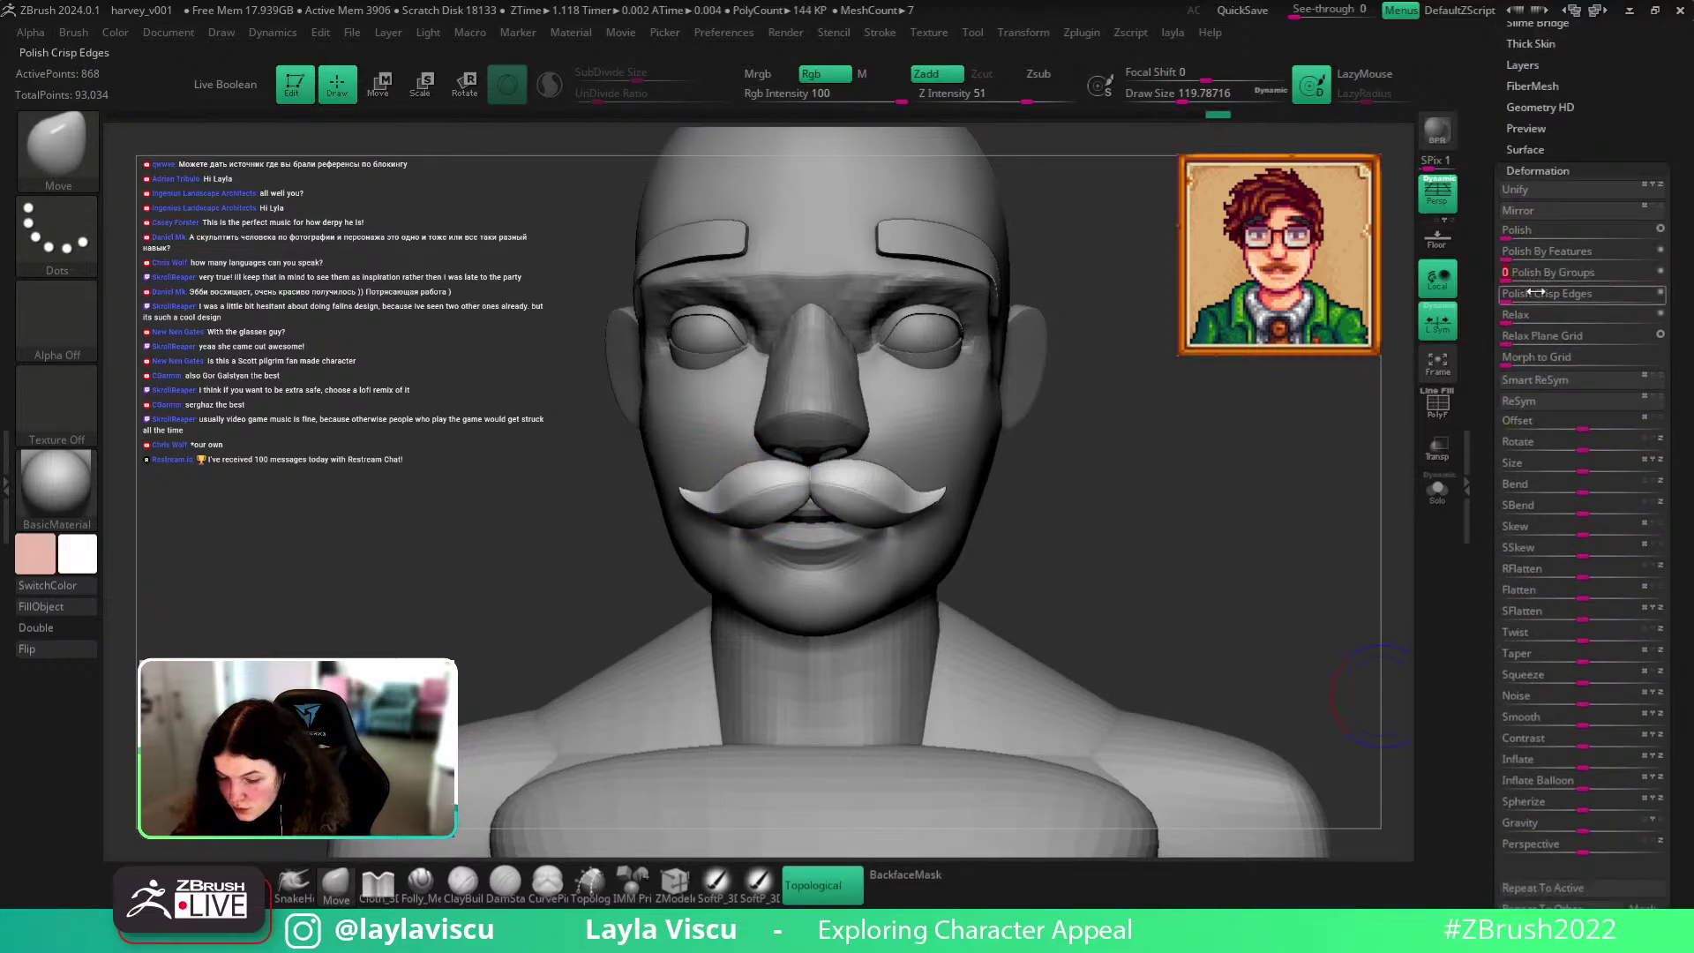
click(1512, 229)
ctrl+right_drag(935, 578, 871, 606)
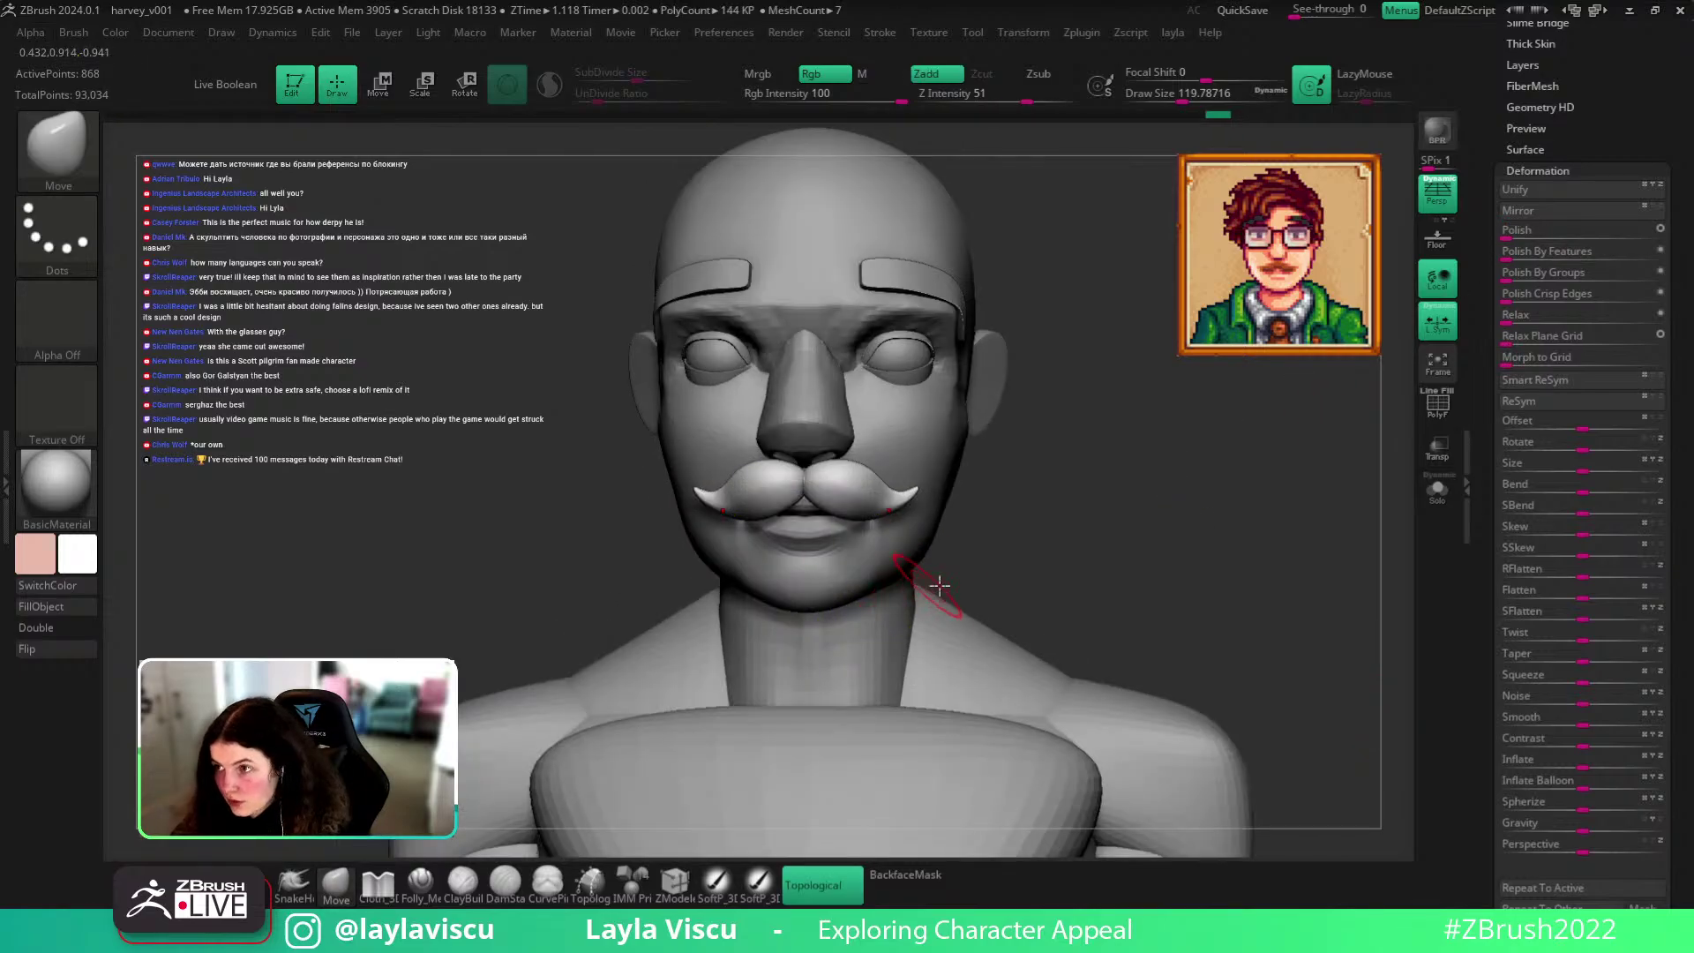
Select the head and adjust the skull shape with the Move brush, raising the draw size from about 154 to 533.
mouse_move(1098, 569)
right_down()
mouse_move(1161, 567)
mouse_move(1013, 540)
mouse_move(649, 705)
mouse_move(624, 681)
mouse_move(794, 569)
right_up()
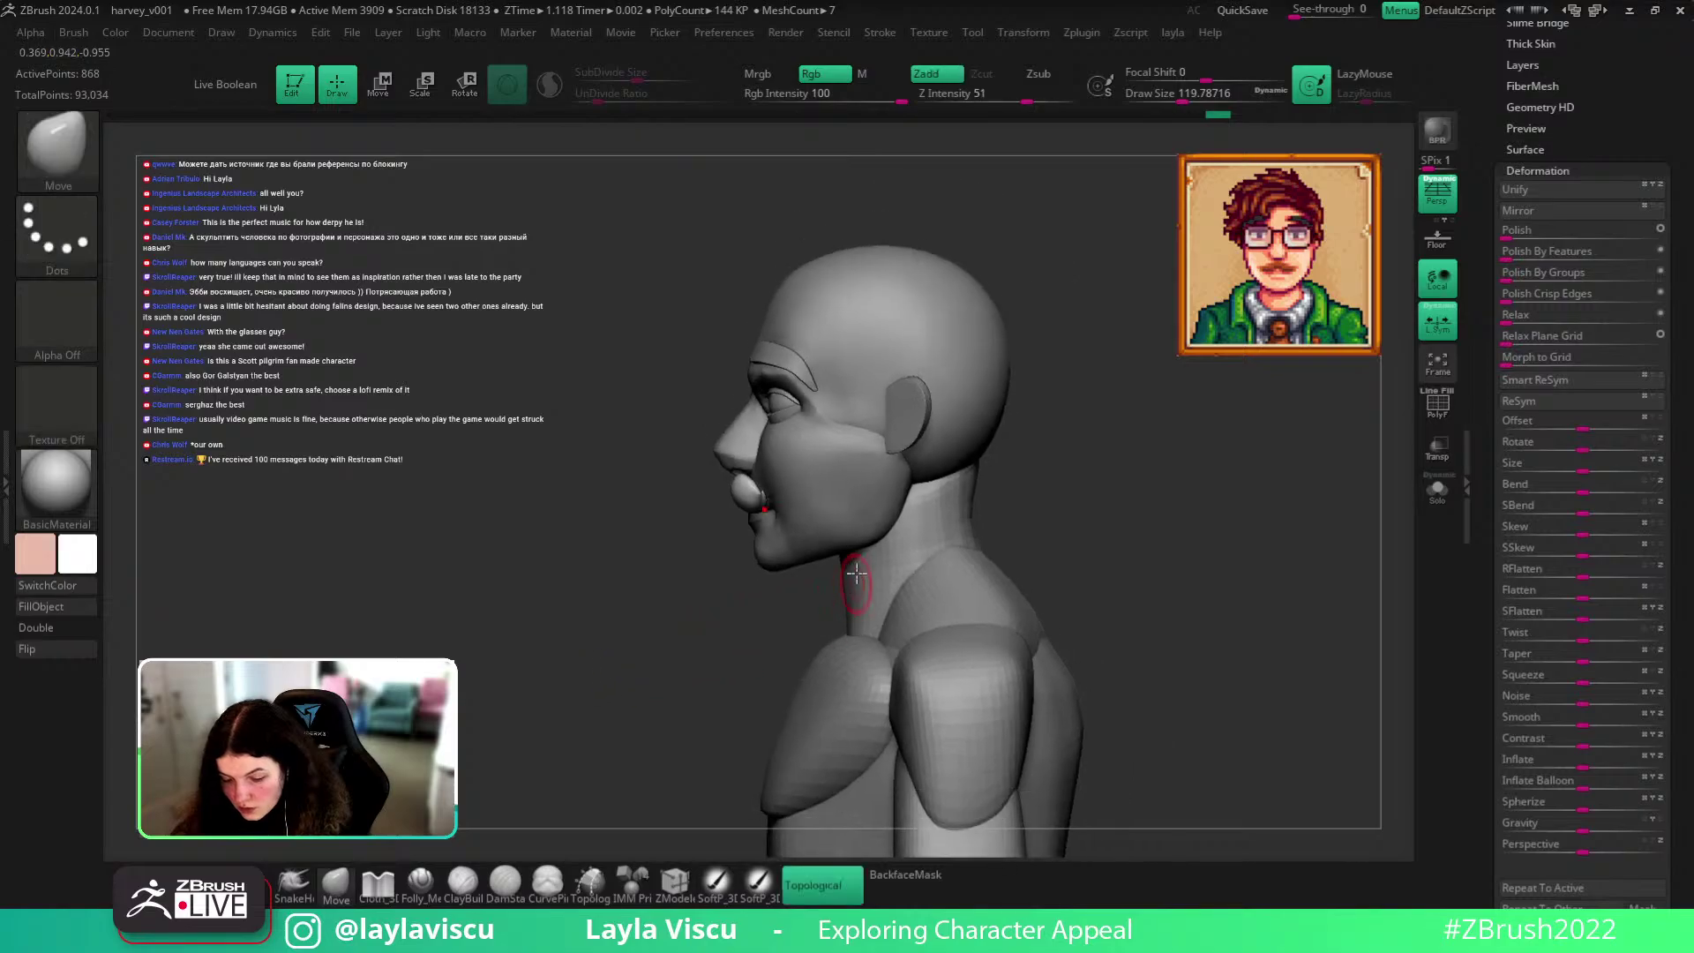
alt+click(787, 575)
key(s)
mouse_move(795, 473)
right_down()
mouse_move(1041, 469)
mouse_move(937, 413)
right_up()
key(s)
drag(898, 364, 829, 375)
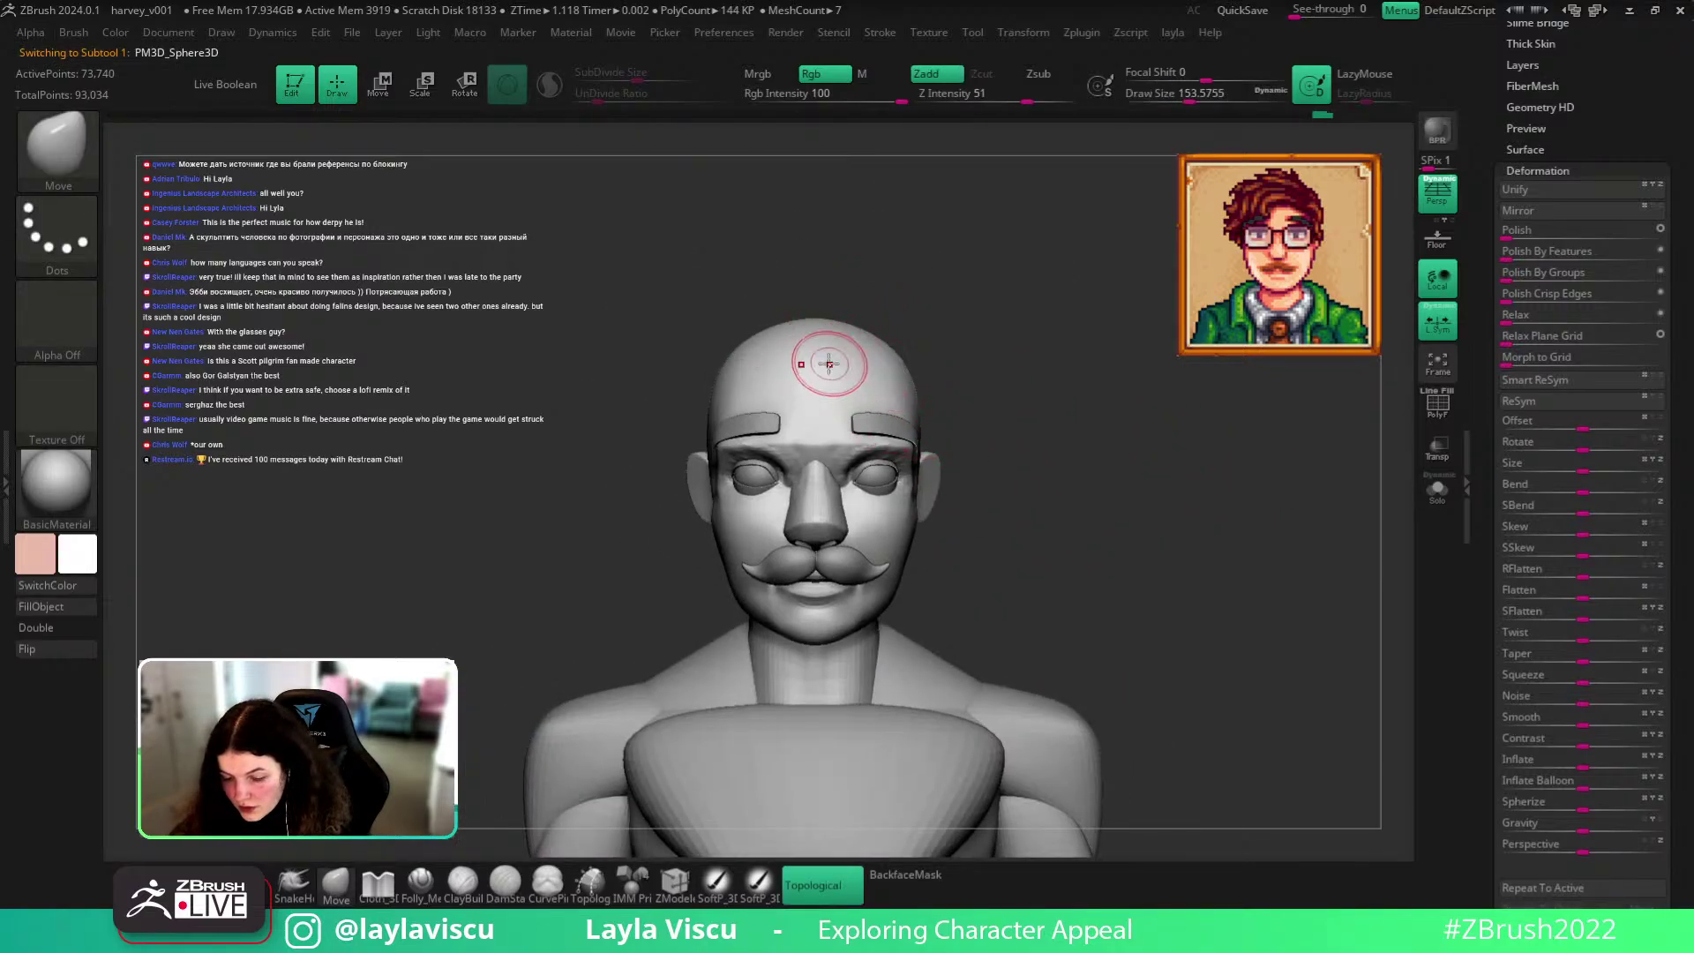
ctrl+right_drag(1089, 442, 996, 486)
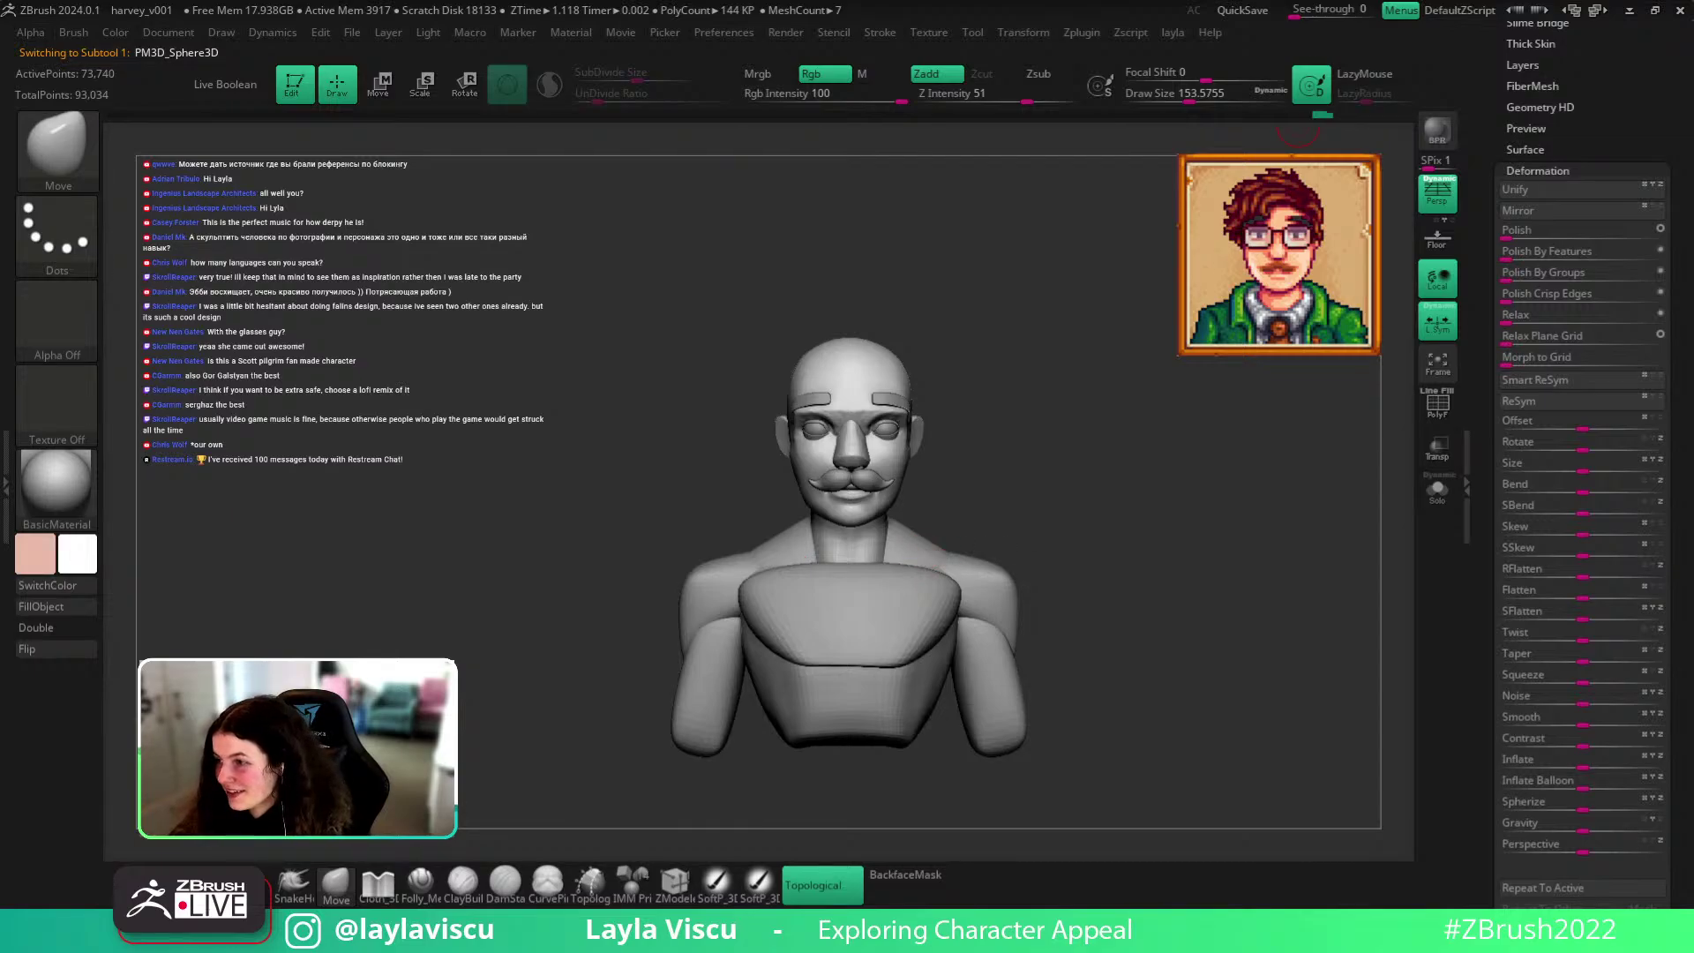
mouse_move(1110, 420)
ctrl+right_down()
mouse_move(1126, 314)
mouse_move(1055, 431)
ctrl+right_up()
key(s)
drag(807, 379, 874, 380)
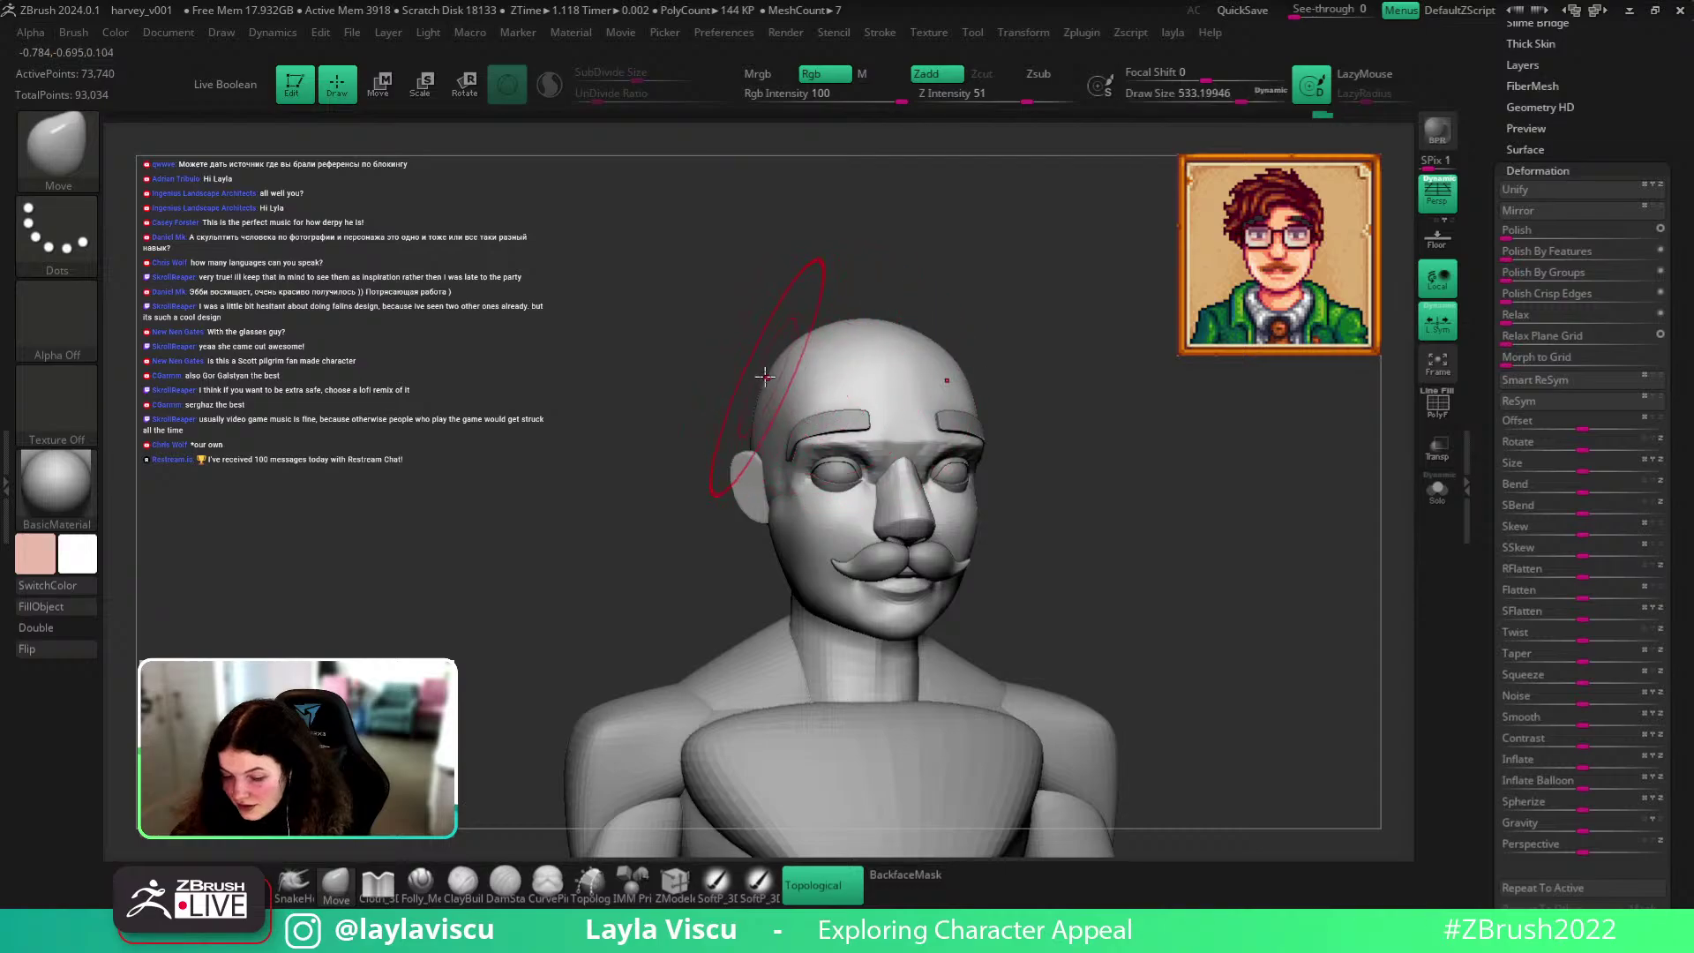
drag(1094, 381, 993, 432)
Turn off perspective, reduce the draw size to about 46 and lasso-mask the upper part of the head above the forehead.
key(s)
drag(891, 380, 856, 379)
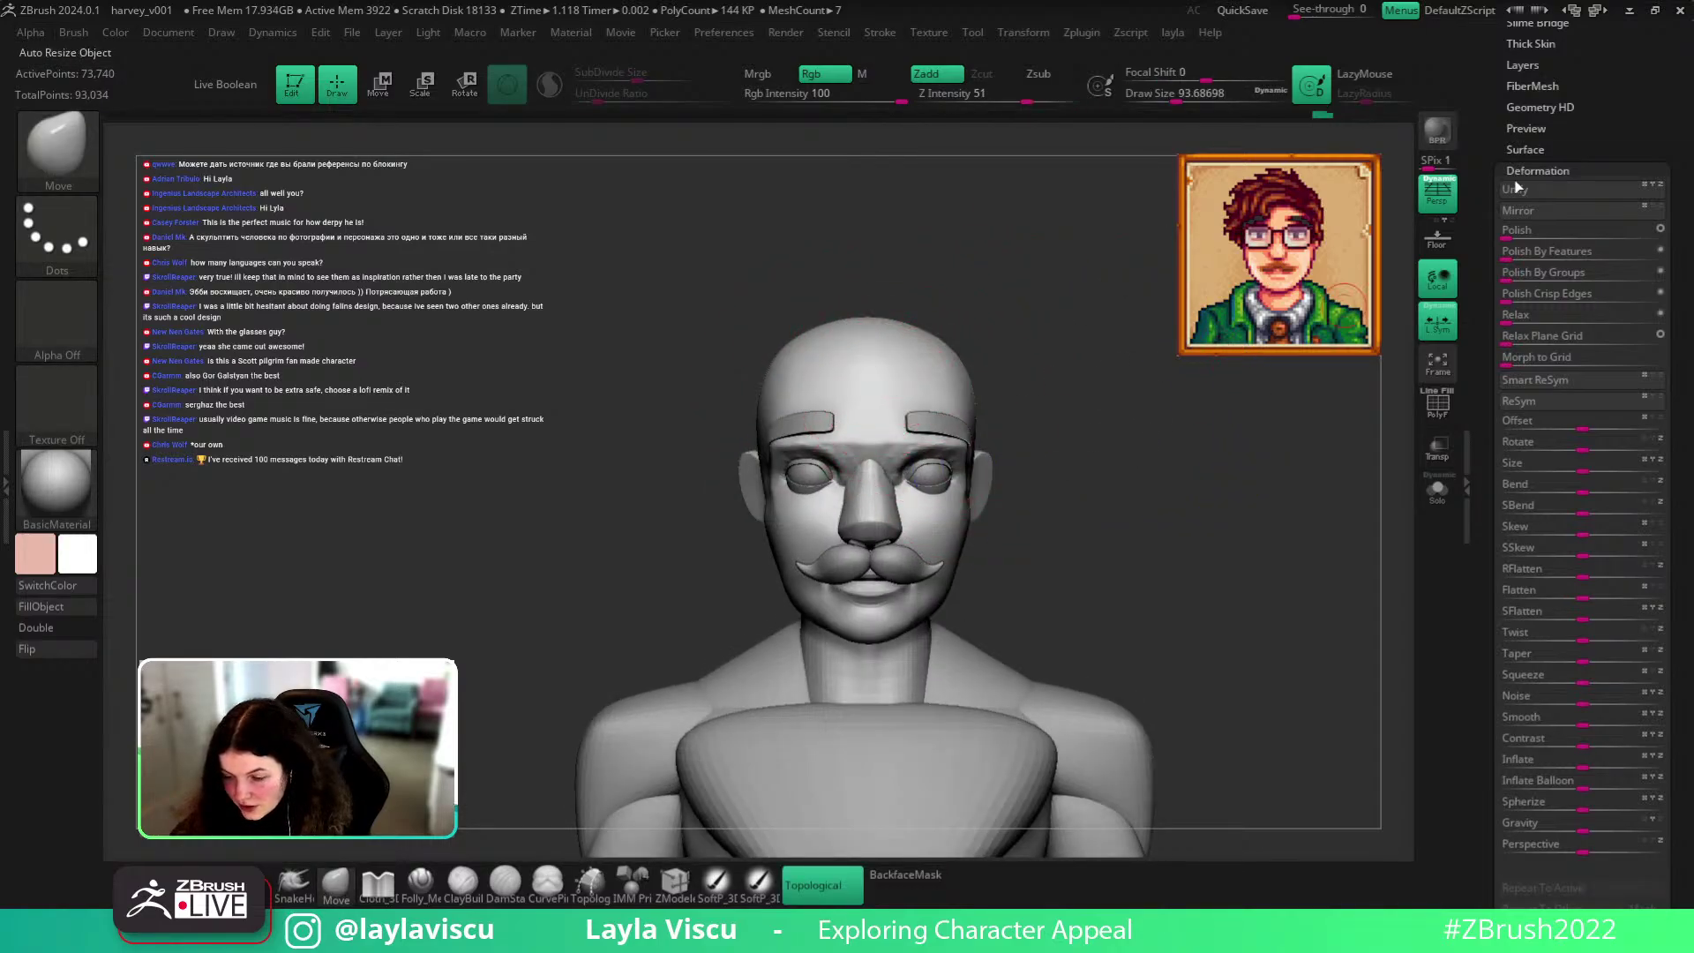
key(p)
key(ctrl)
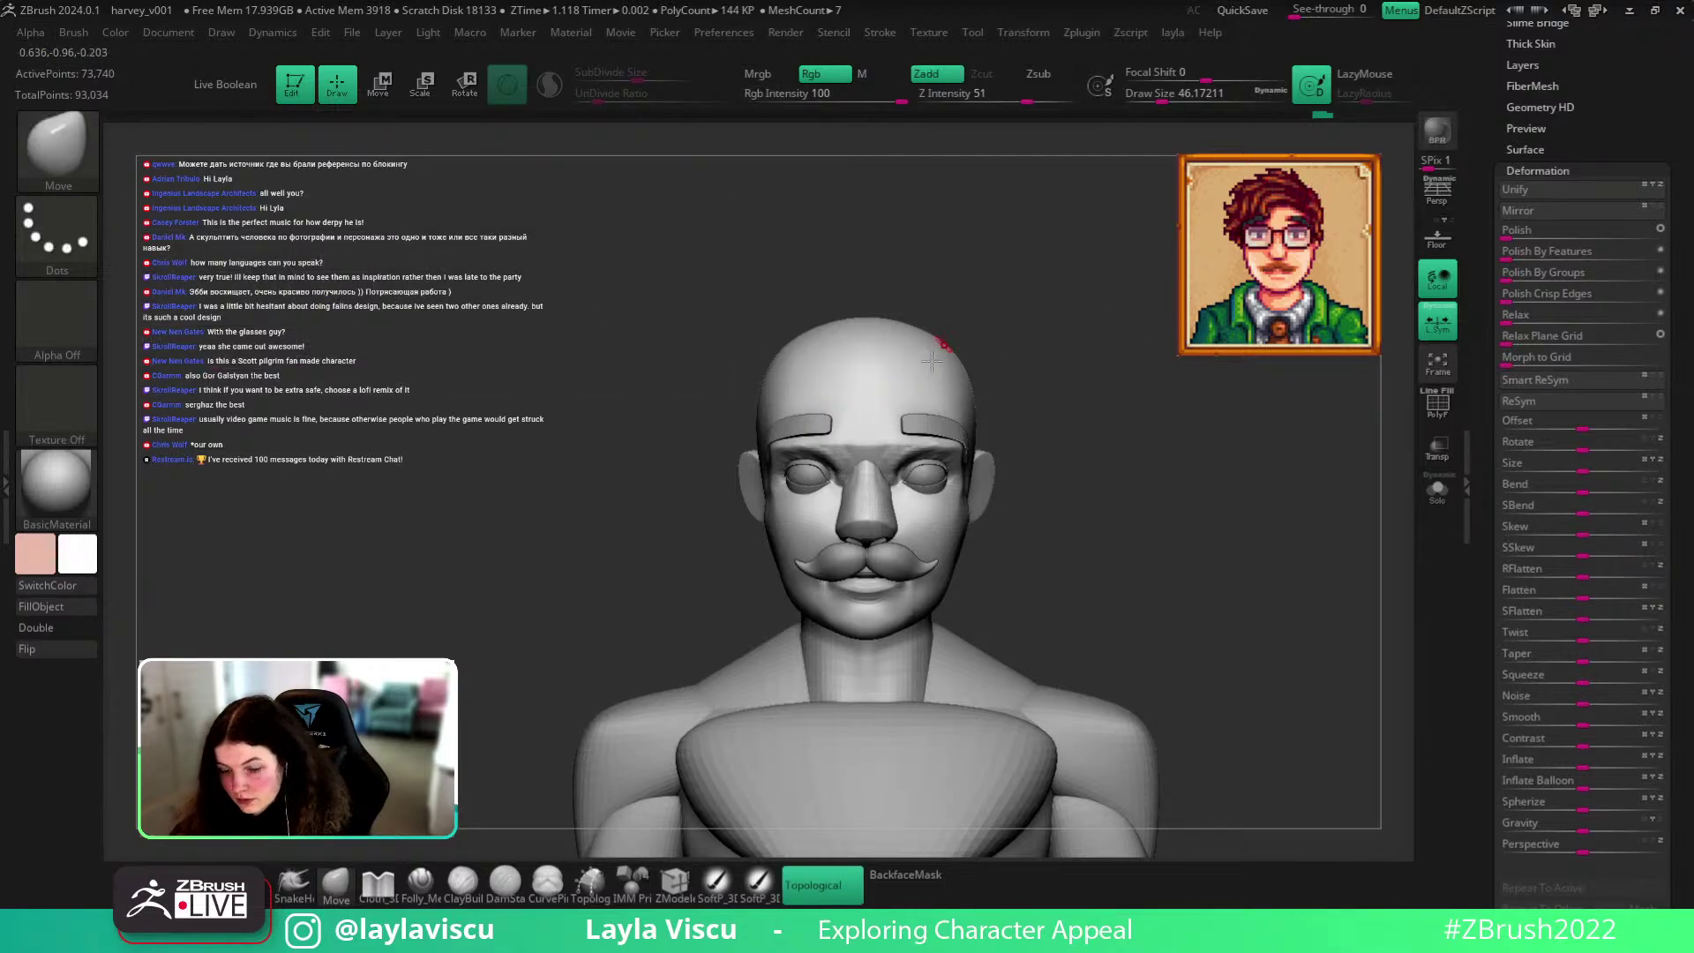
key(ctrl)
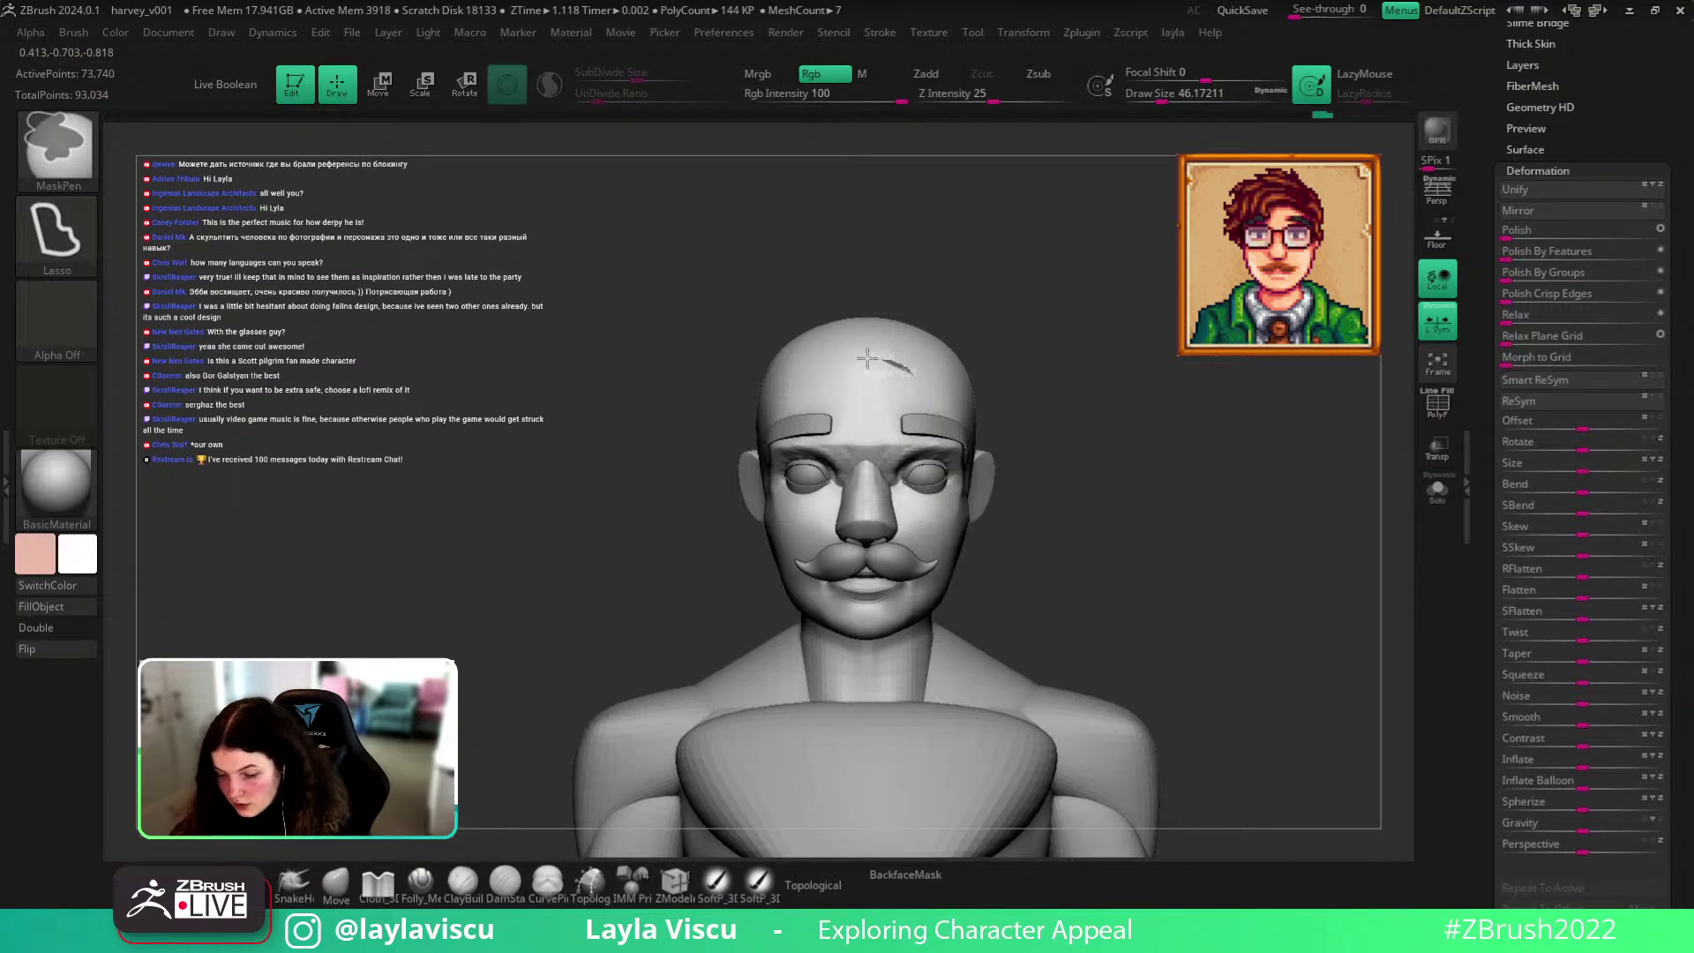
mouse_move(684, 378)
ctrl+mouse_down()
mouse_move(941, 242)
mouse_move(1002, 348)
mouse_move(1006, 457)
mouse_move(1230, 466)
mouse_move(1049, 466)
ctrl+mouse_up()
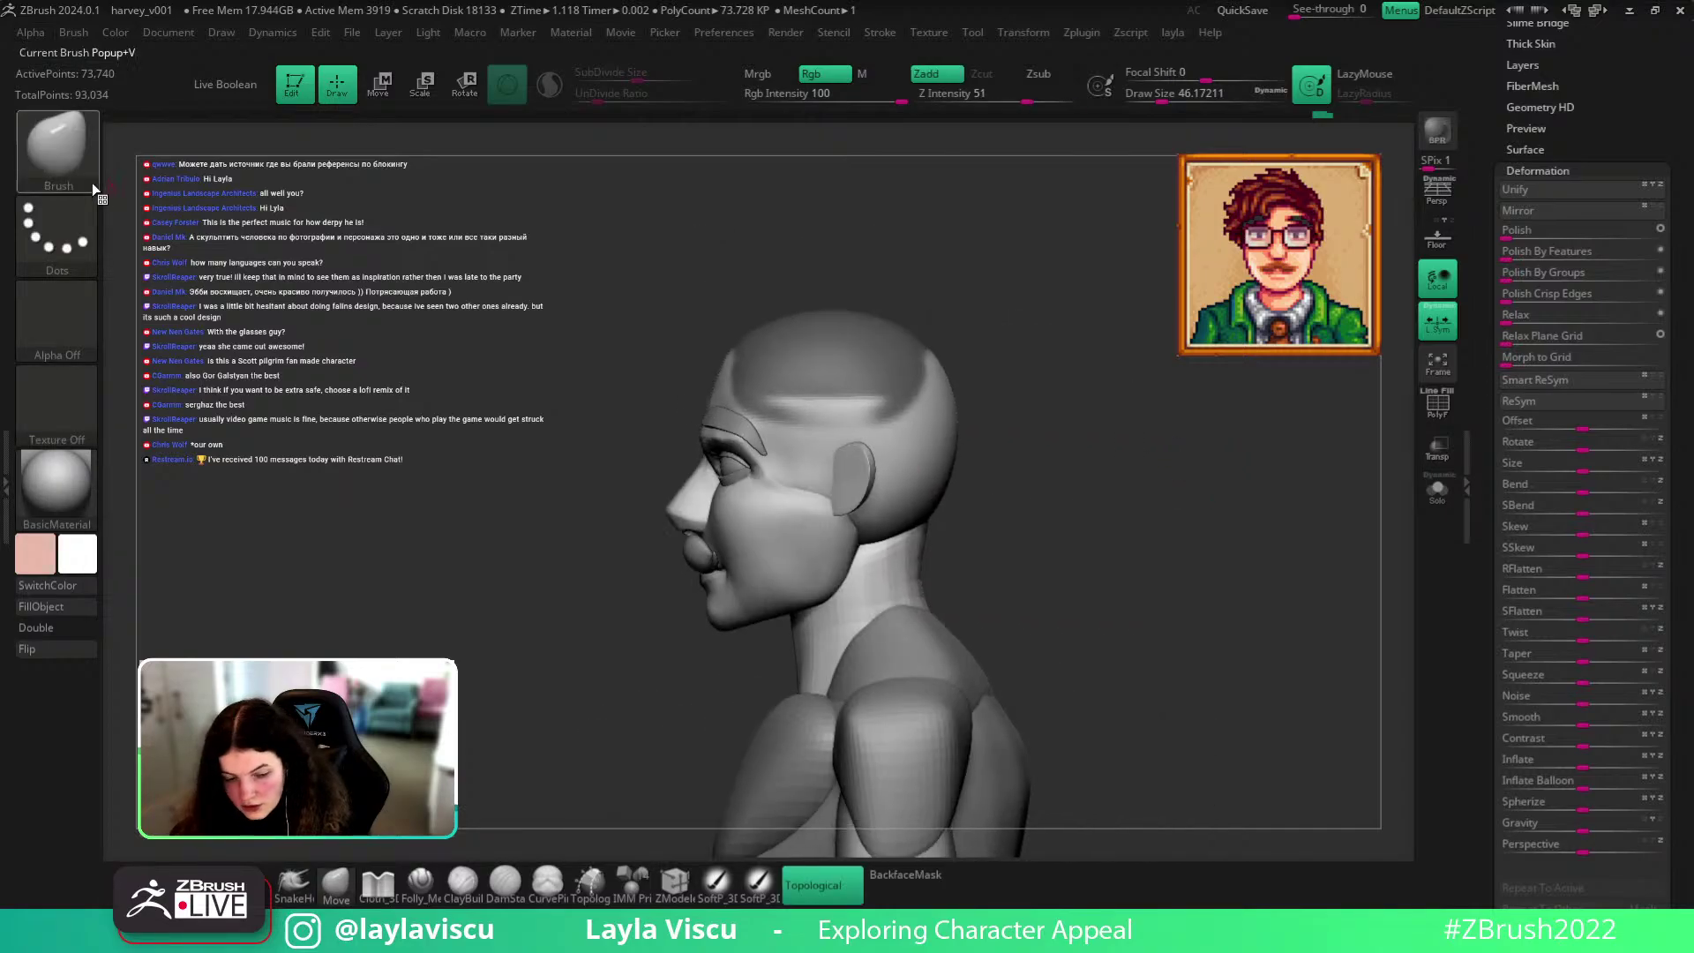
Extend the scalp mask over the side and whole back of the head with the MaskPen, raising the draw size to about 202.
key(ctrl)
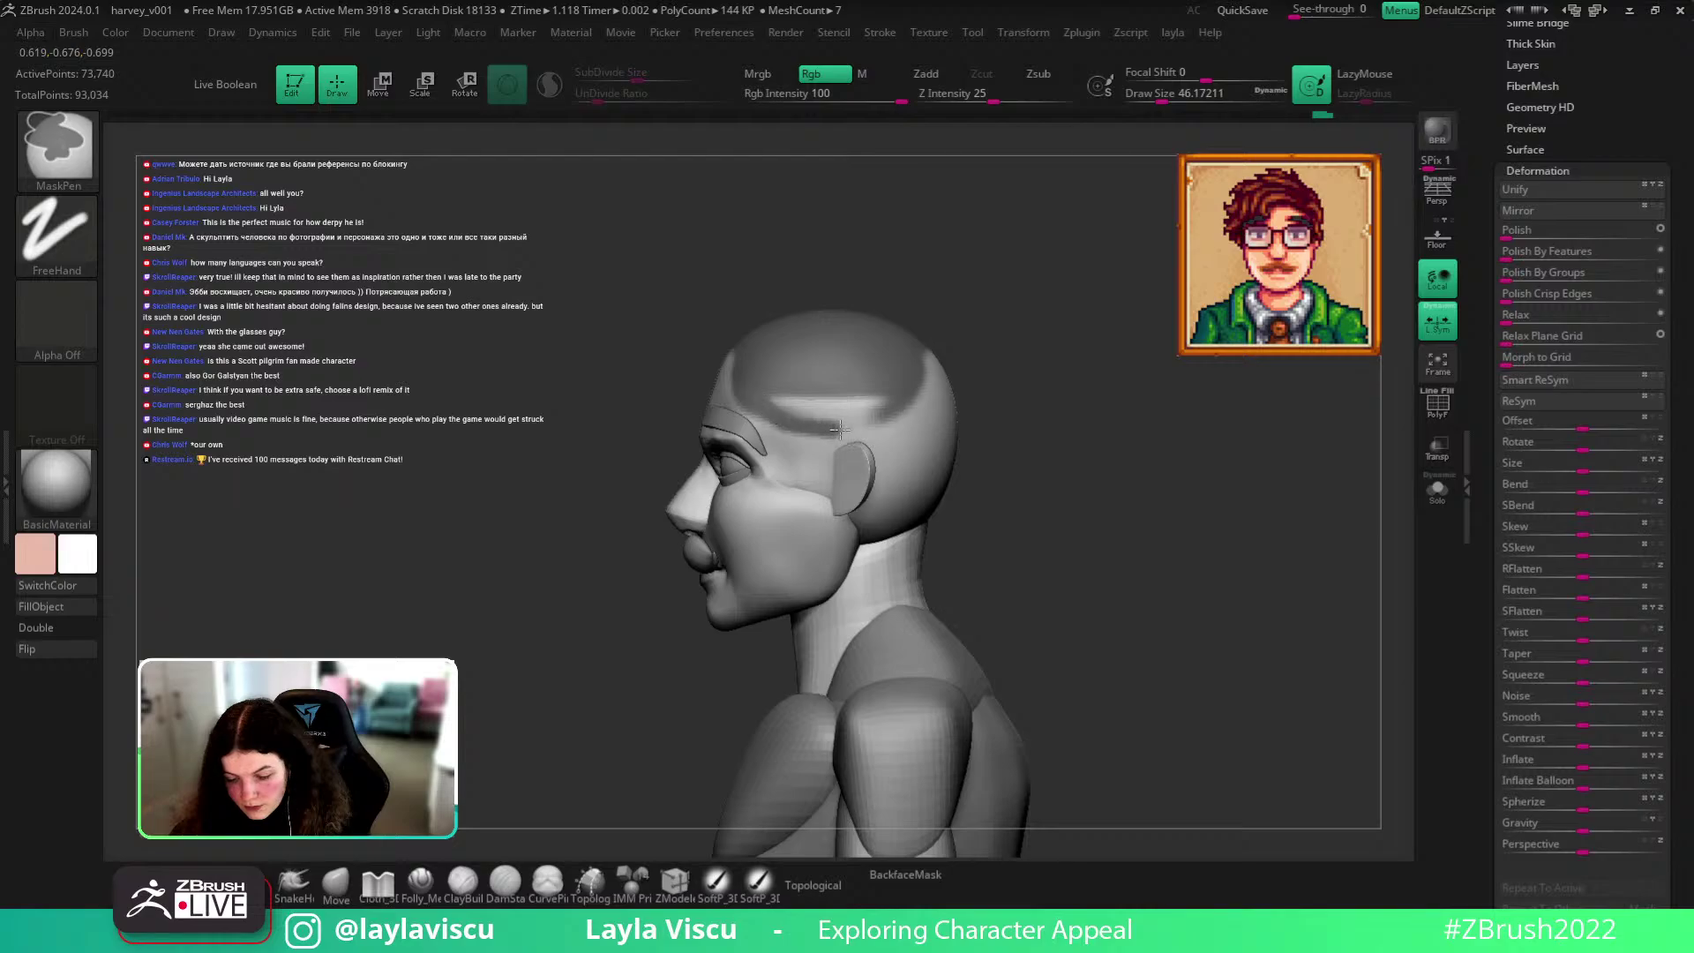
mouse_move(886, 427)
ctrl+mouse_down()
mouse_move(756, 389)
mouse_move(776, 379)
mouse_move(794, 400)
ctrl+mouse_up()
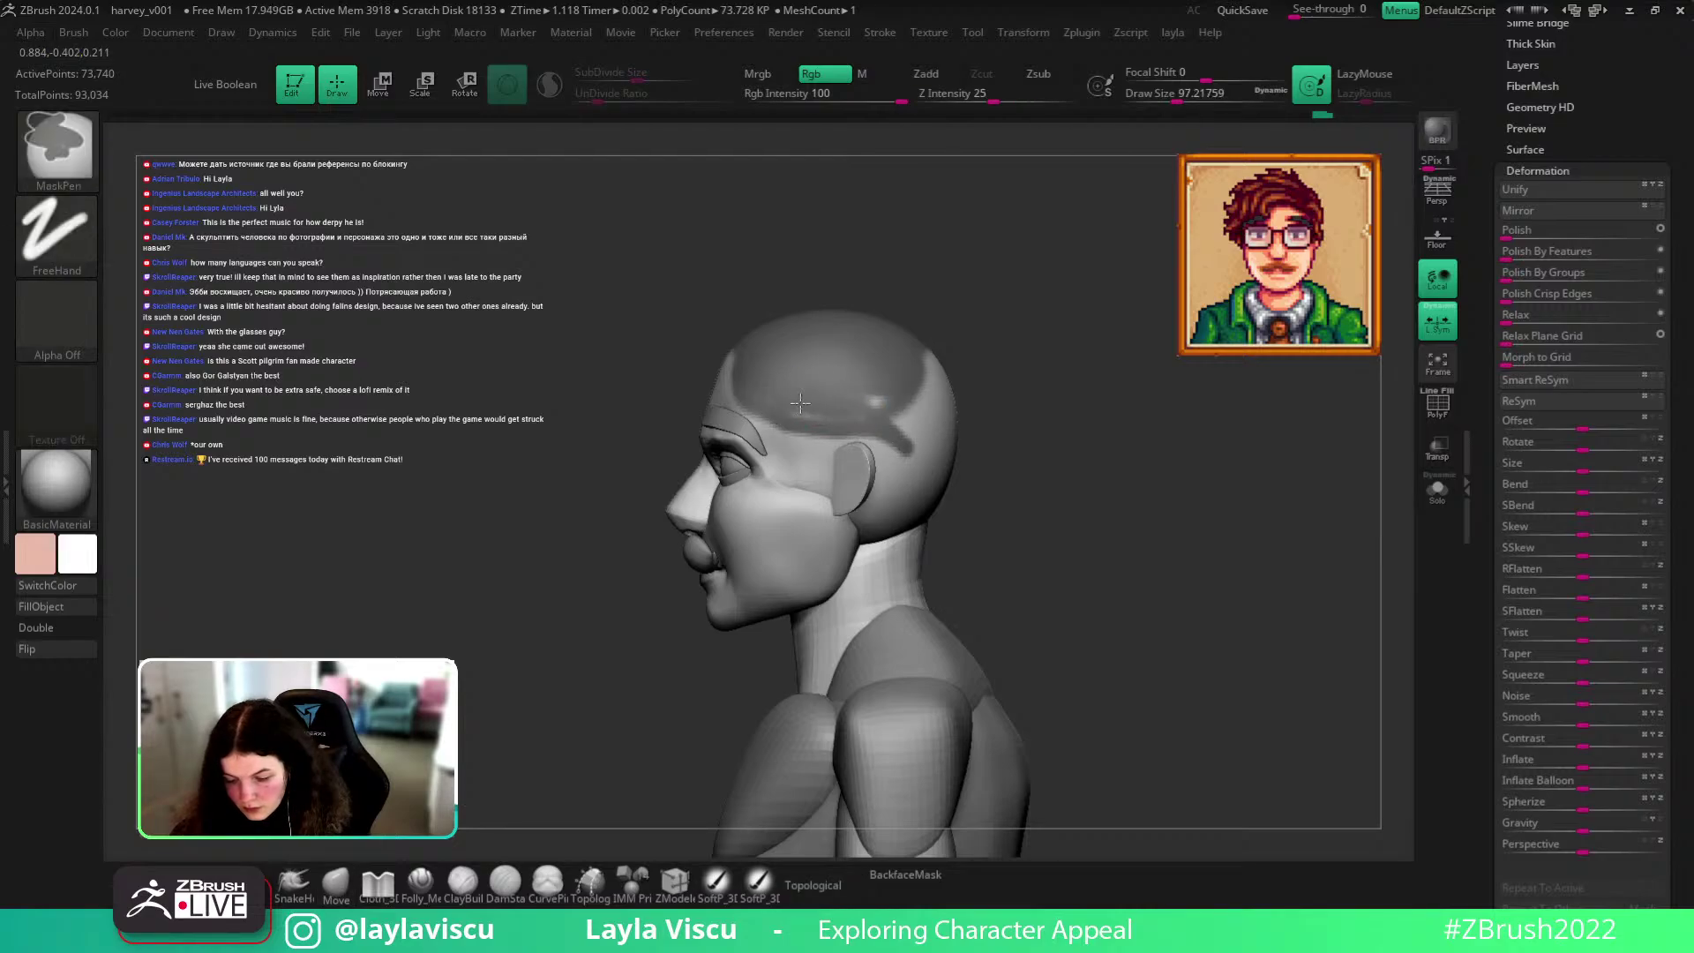
mouse_move(888, 383)
right_down()
mouse_move(917, 414)
mouse_move(860, 408)
right_up()
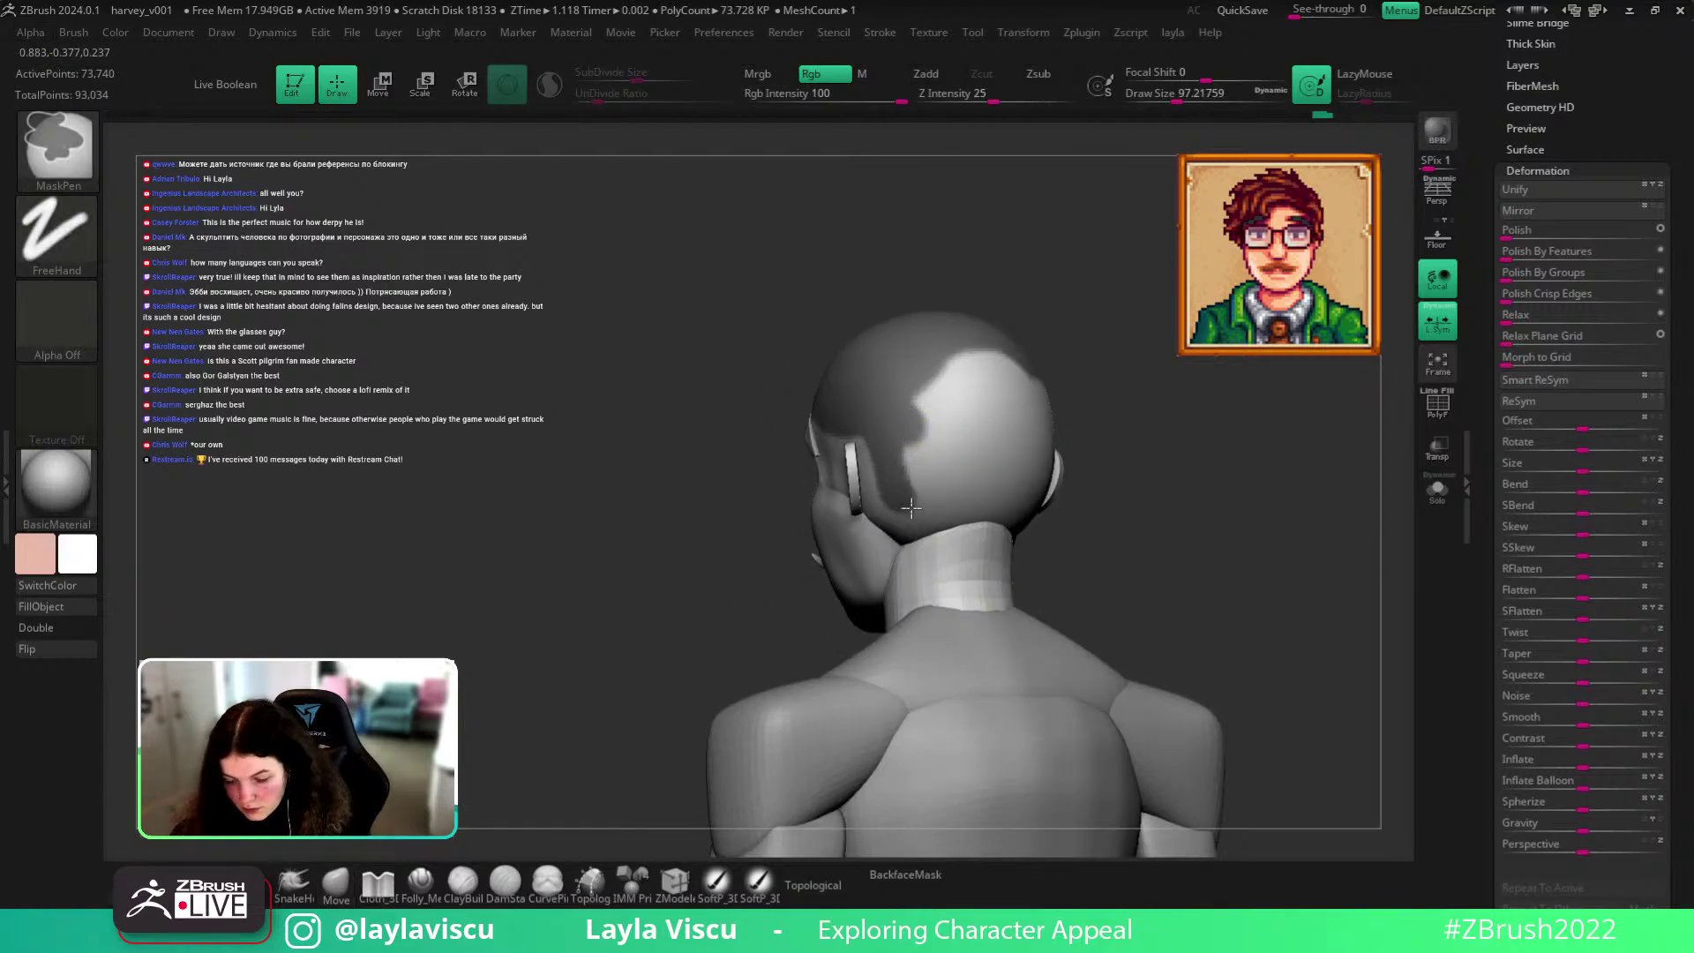
right_drag(912, 474, 1209, 465)
key(s)
mouse_move(935, 456)
mouse_down()
mouse_move(953, 456)
mouse_move(948, 371)
mouse_move(1017, 355)
mouse_up()
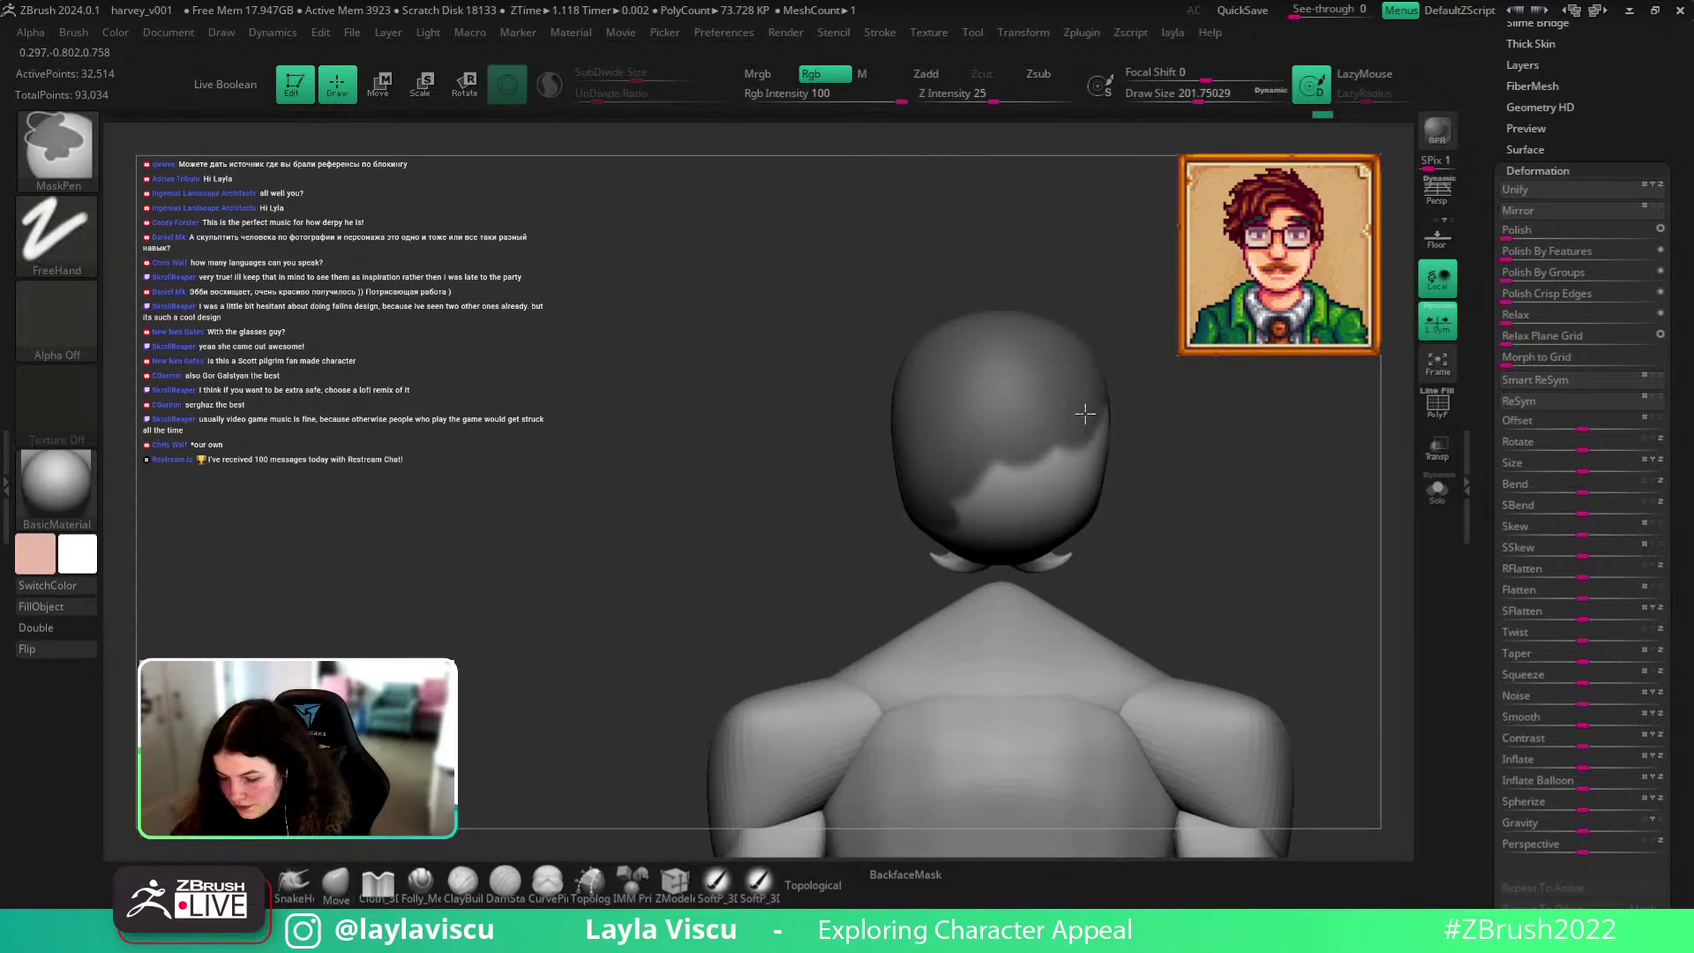
ctrl+drag(1087, 407, 1001, 481)
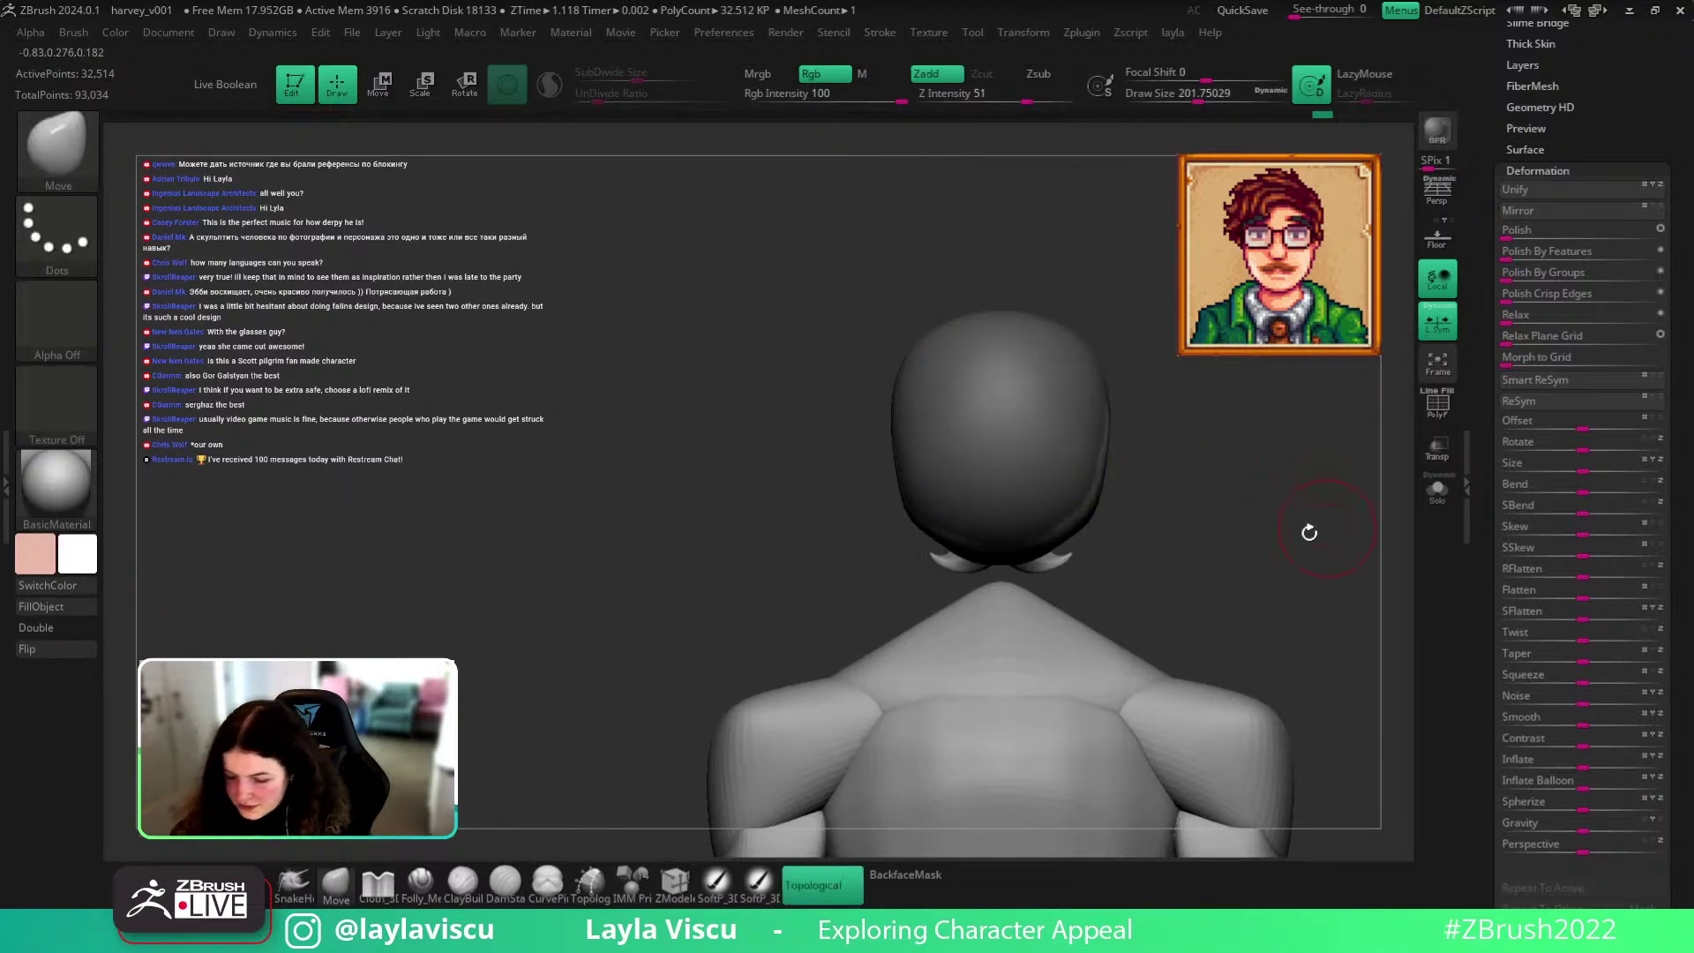
Reduce the draw size to about 90 and shape the mask edge around the ear on the isolated skull, keeping the ear area unmasked.
right_drag(1315, 529, 1006, 529)
drag(1265, 497, 1222, 505)
ctrl+shift+click(1342, 576)
drag(1338, 503, 1235, 503)
key(s)
drag(983, 483, 957, 482)
ctrl+alt+shift+click(957, 480)
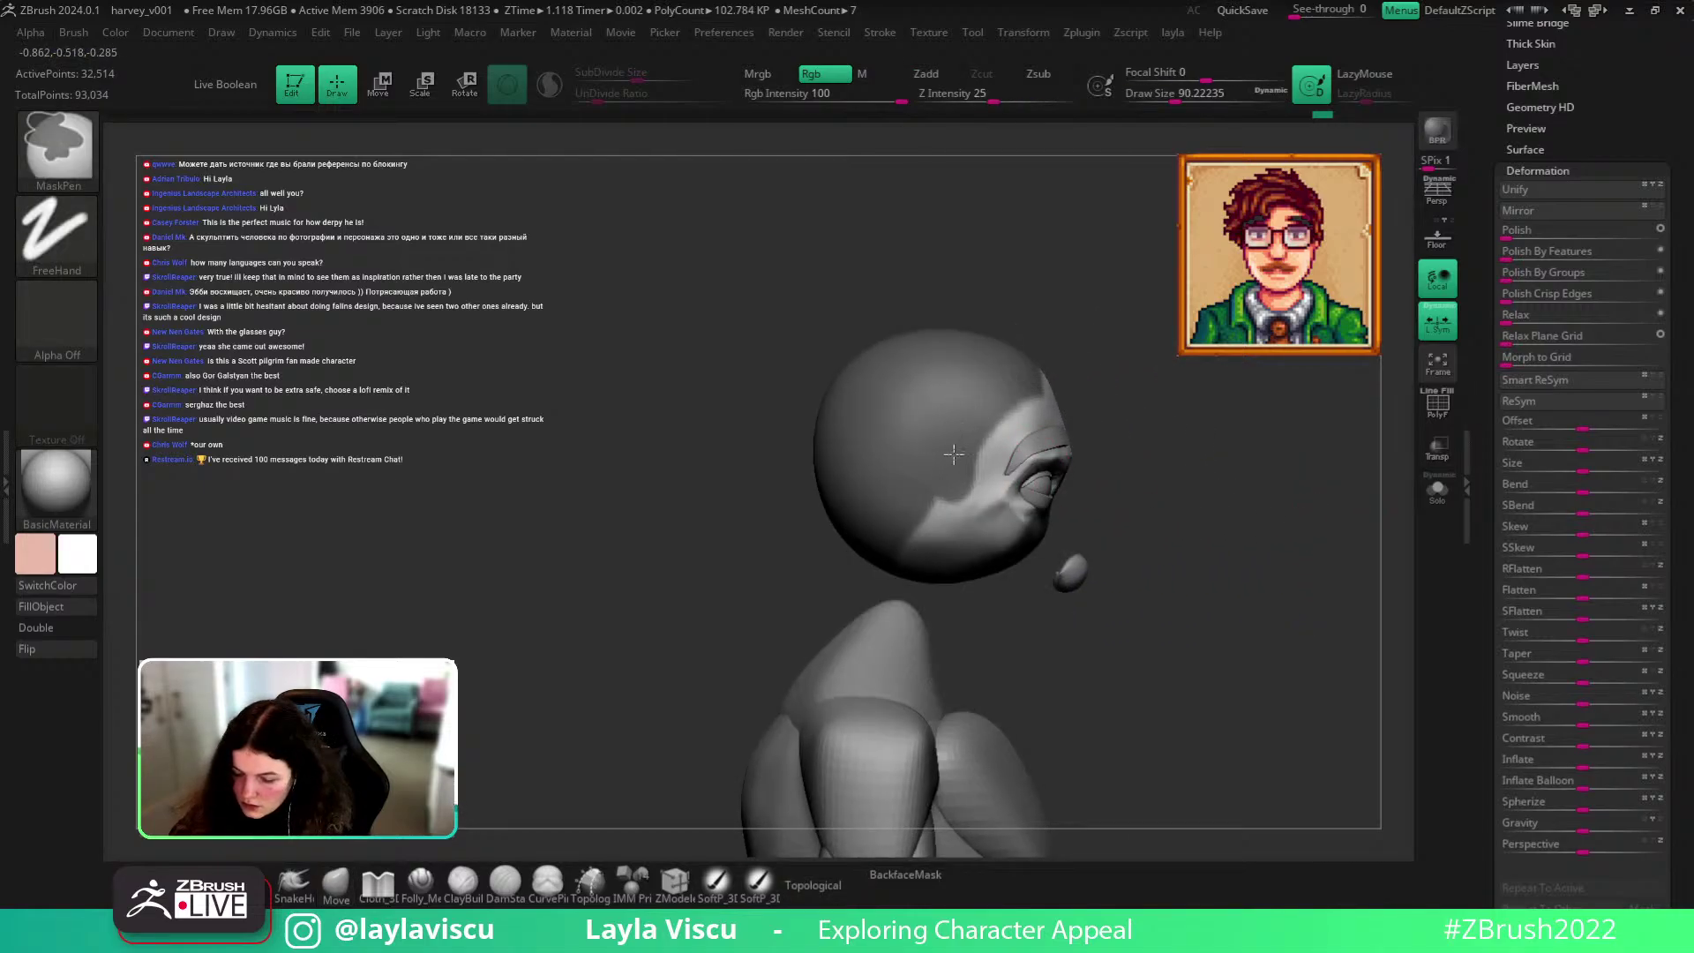
ctrl+shift+click(1195, 465)
ctrl+alt+shift+click(938, 512)
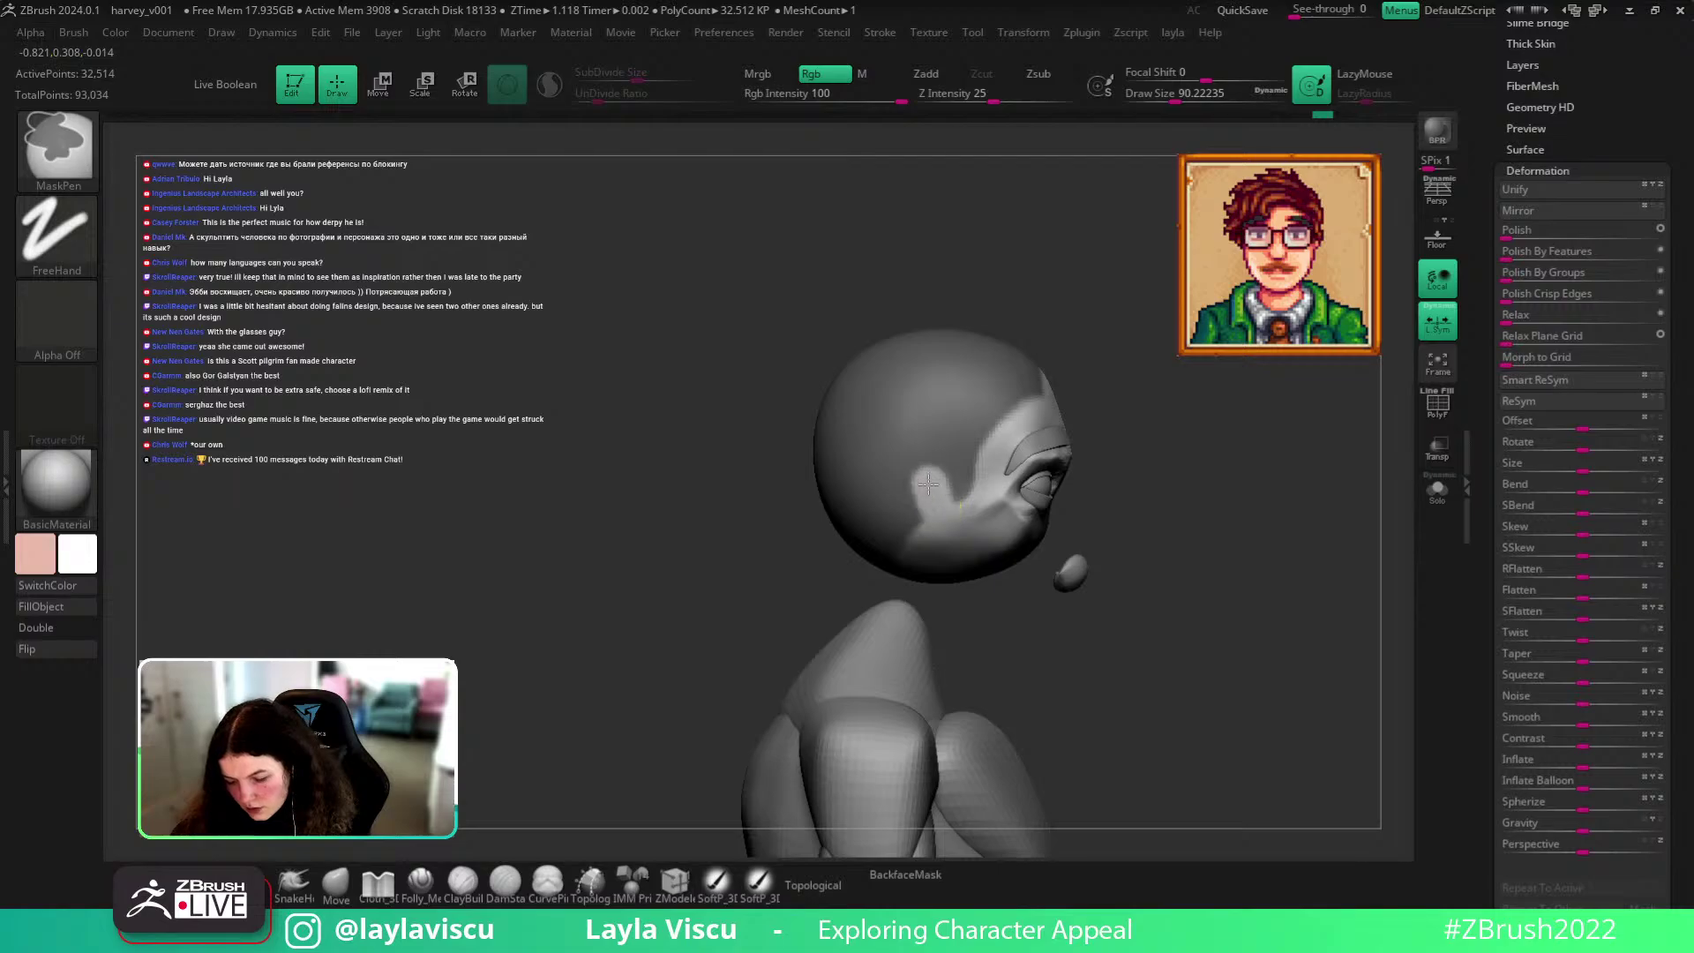
ctrl+shift+click(1206, 495)
mouse_move(1285, 521)
mouse_down()
mouse_move(1259, 515)
mouse_move(1186, 554)
mouse_move(1214, 597)
mouse_up()
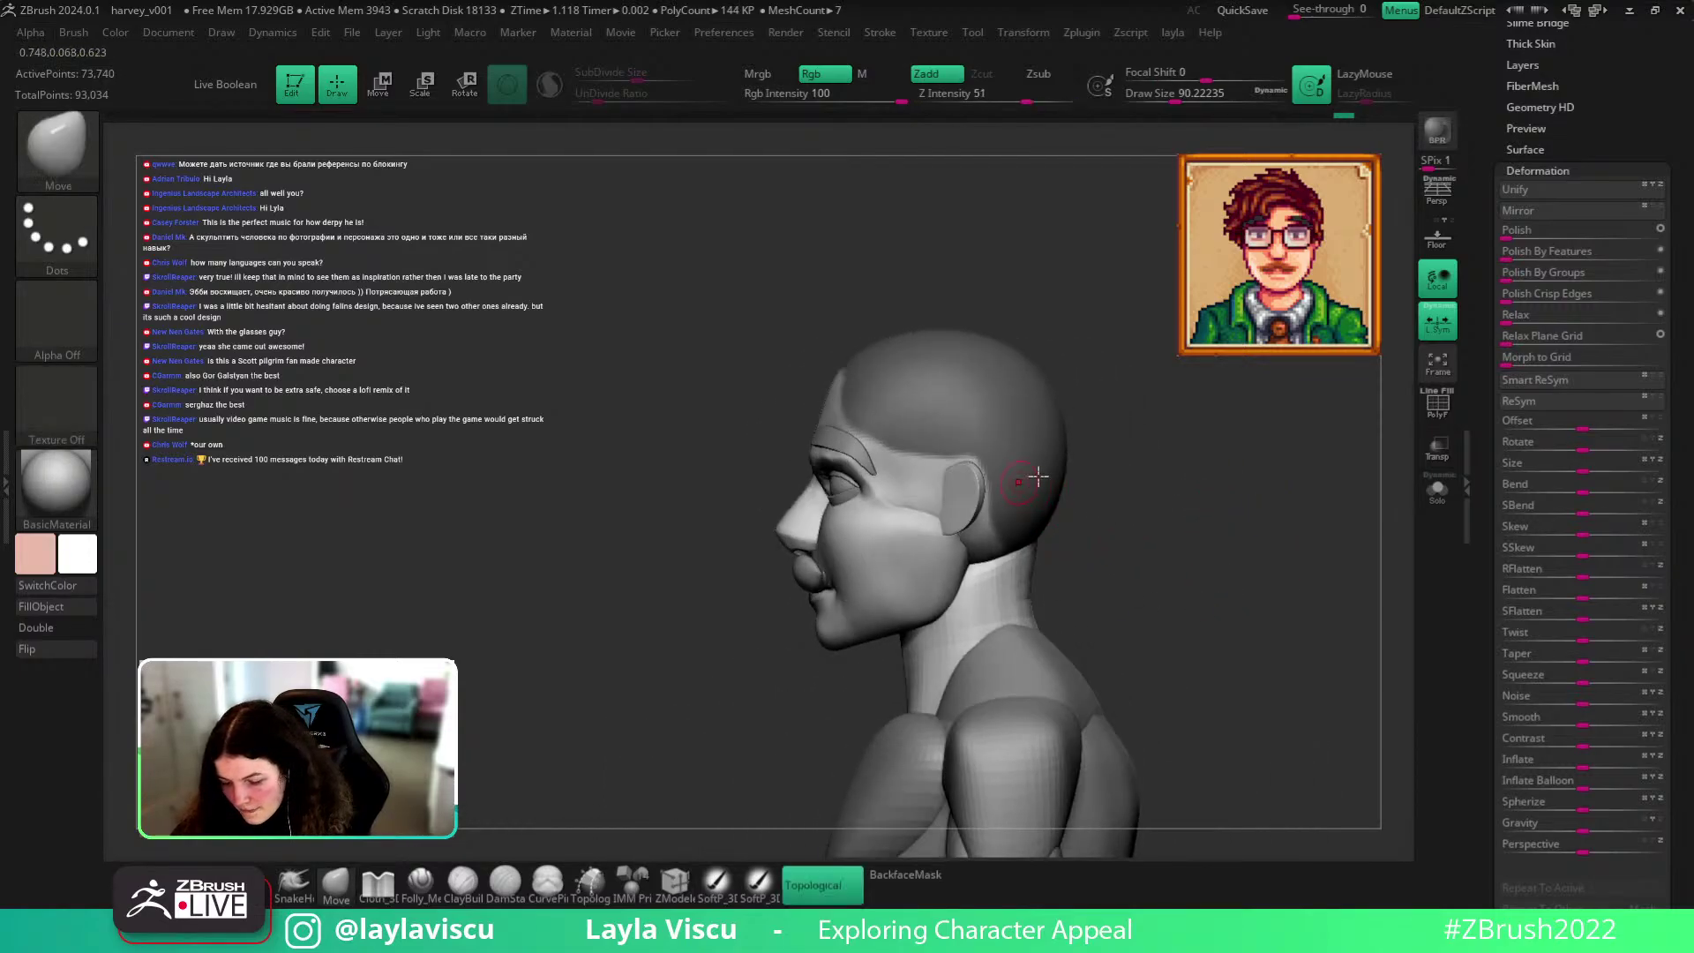
Mask the sideburn area in front of the other ear on the isolated skull, reducing the draw size to about 71.
ctrl+alt+shift+click(922, 451)
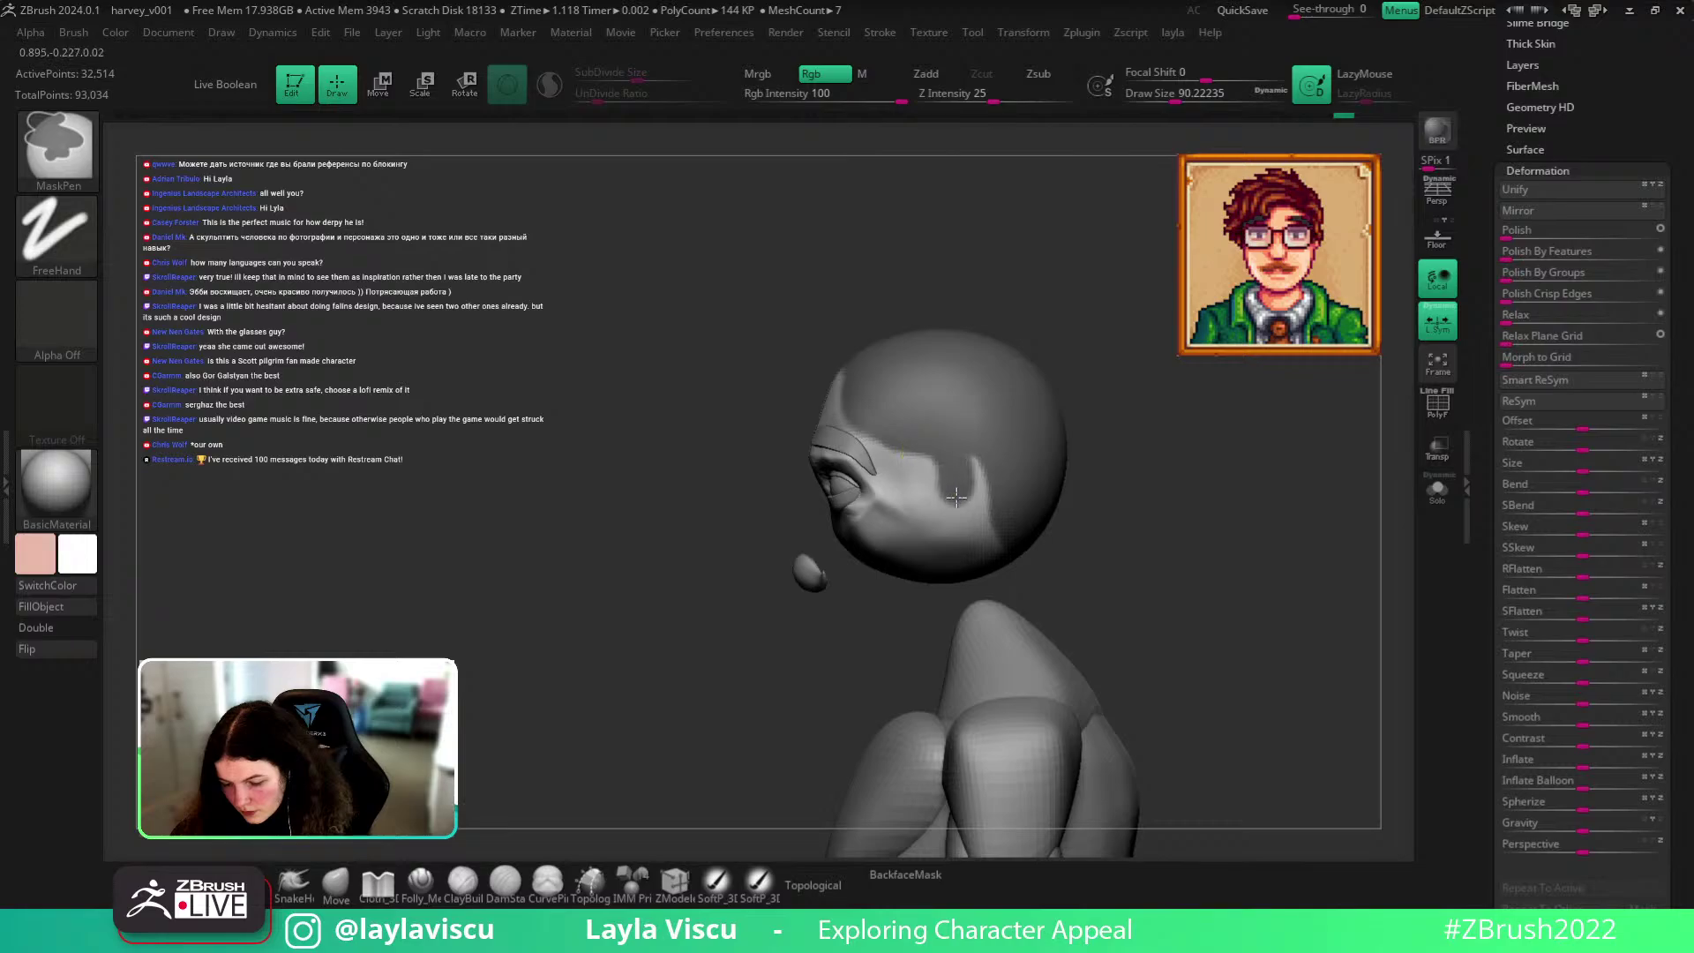
ctrl+shift+click(1024, 551)
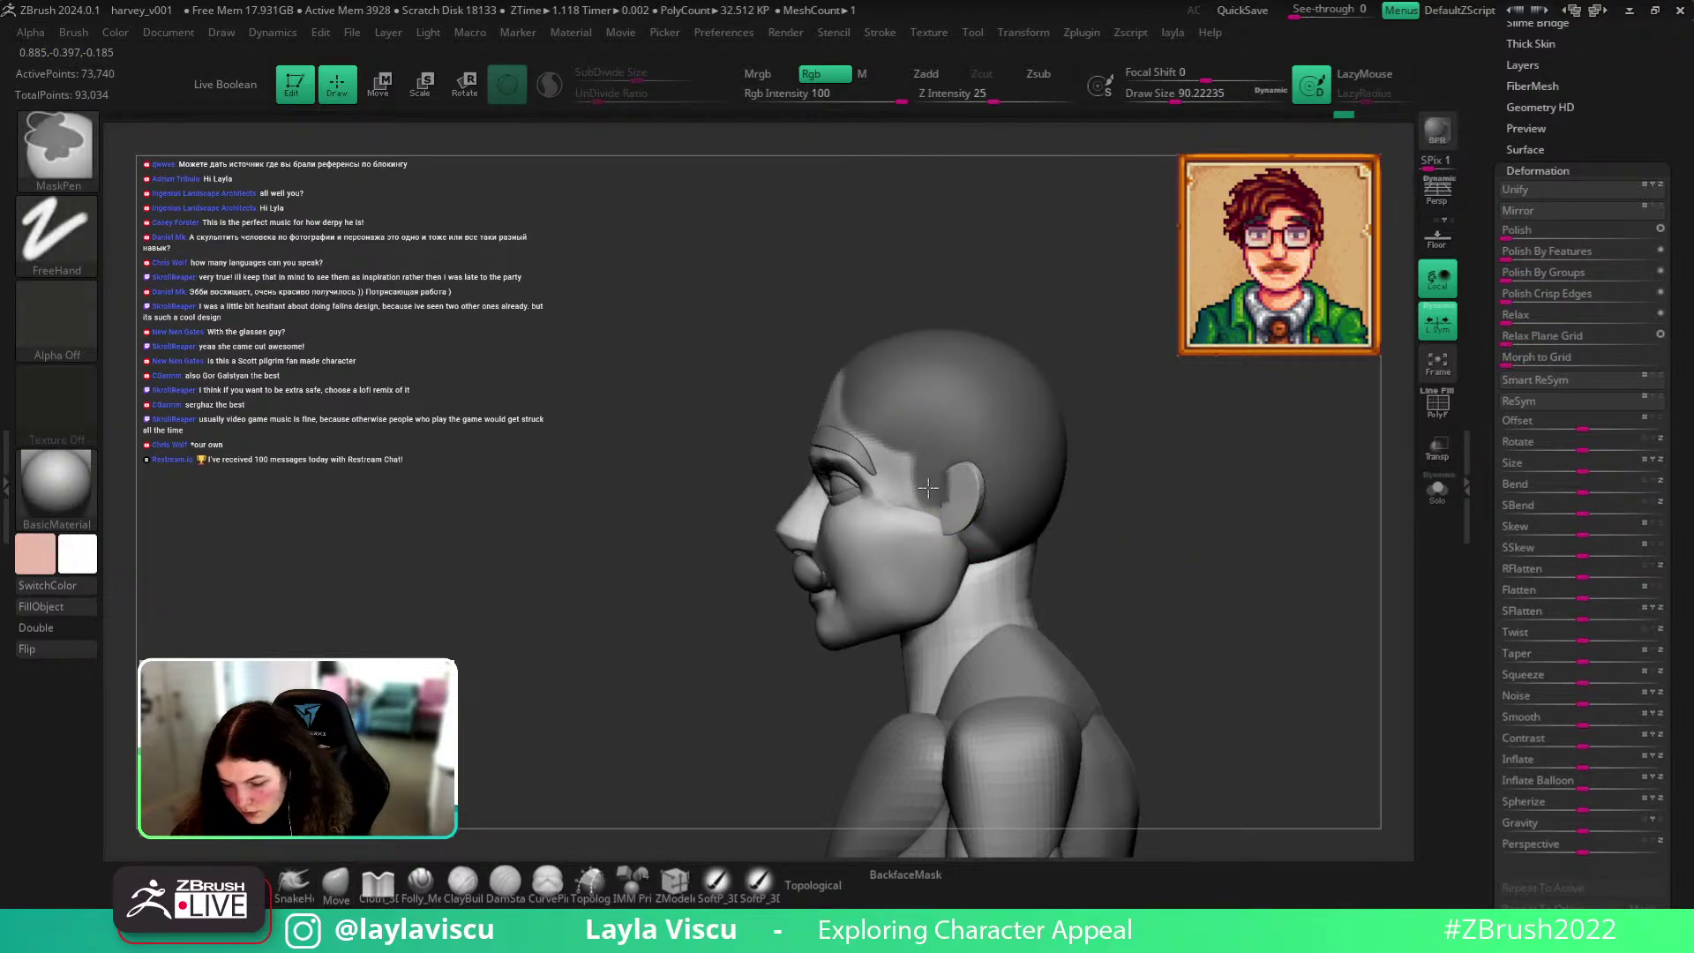
ctrl+alt+shift+click(913, 439)
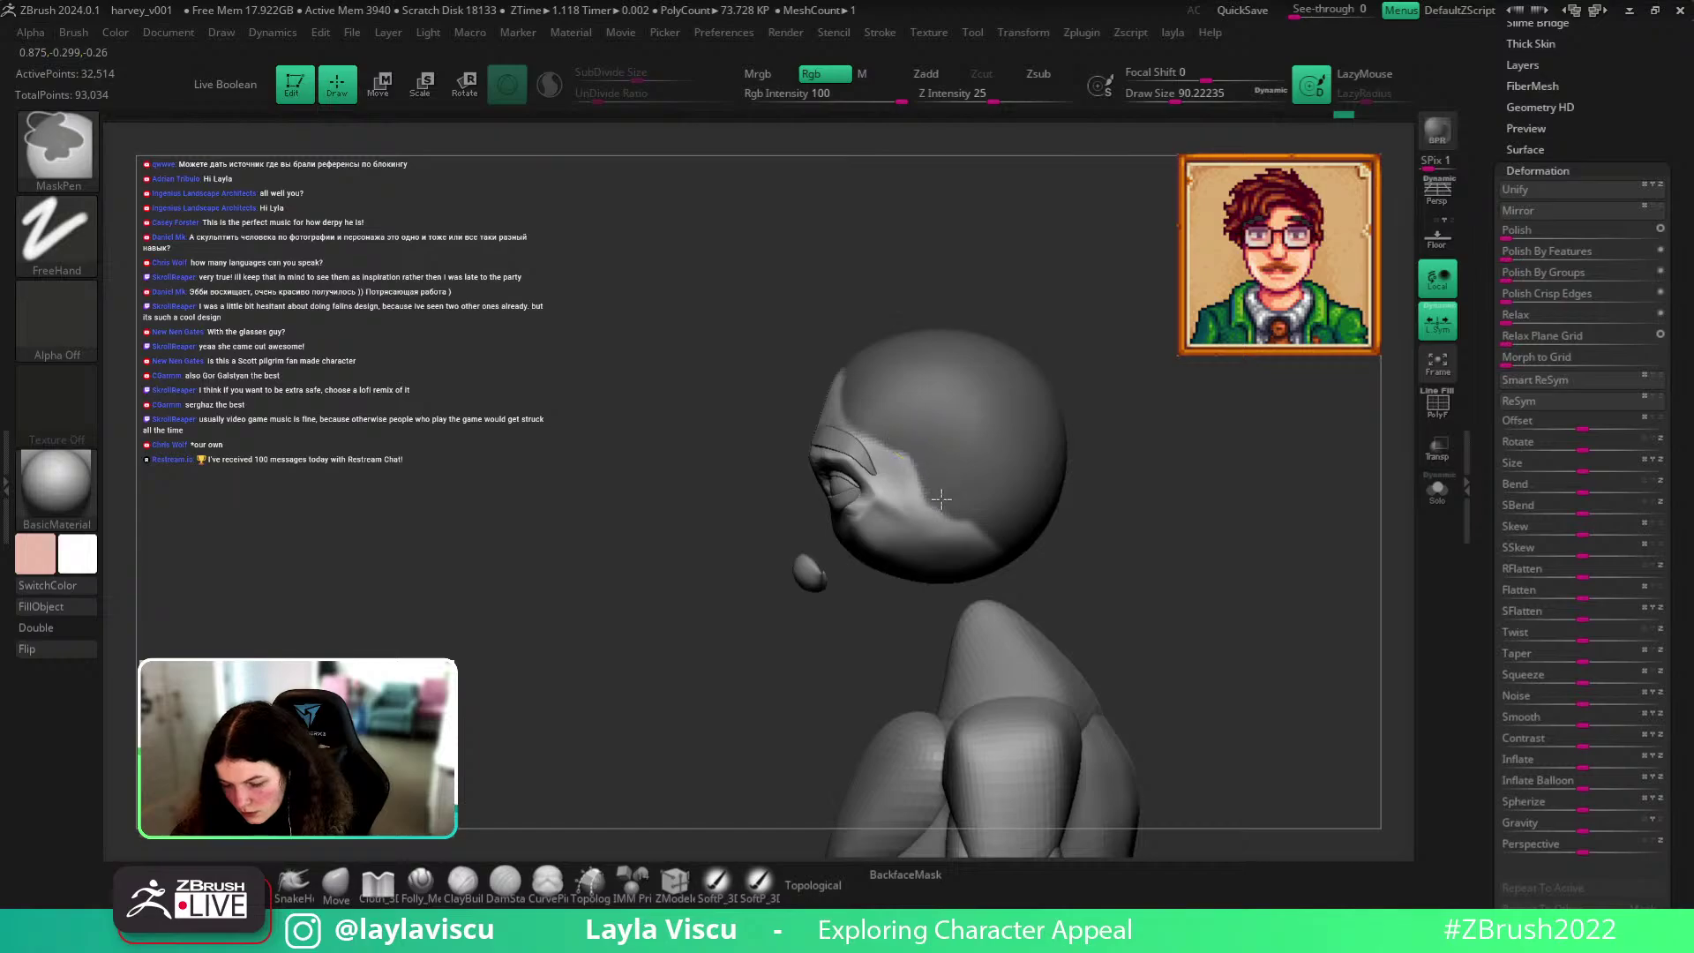
ctrl+shift+drag(953, 523, 954, 524)
key(ctrl+z)
ctrl+shift+drag(951, 464, 955, 503)
key(ctrl+z)
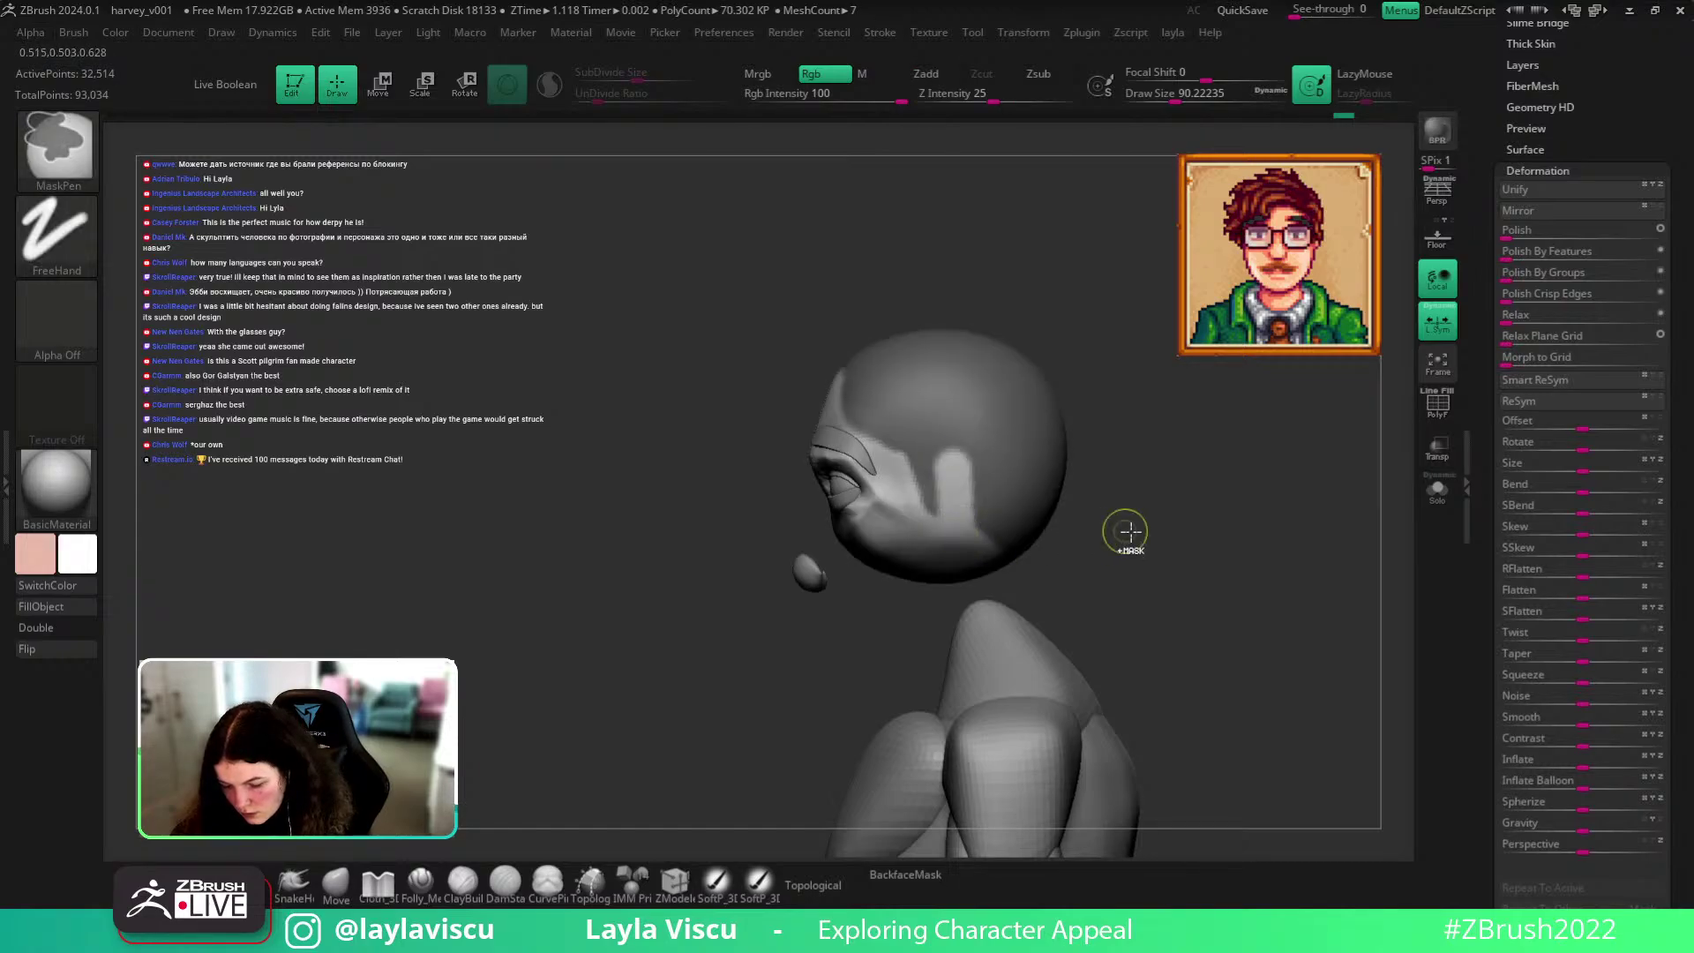
ctrl+shift+click(1134, 524)
key(ctrl+z)
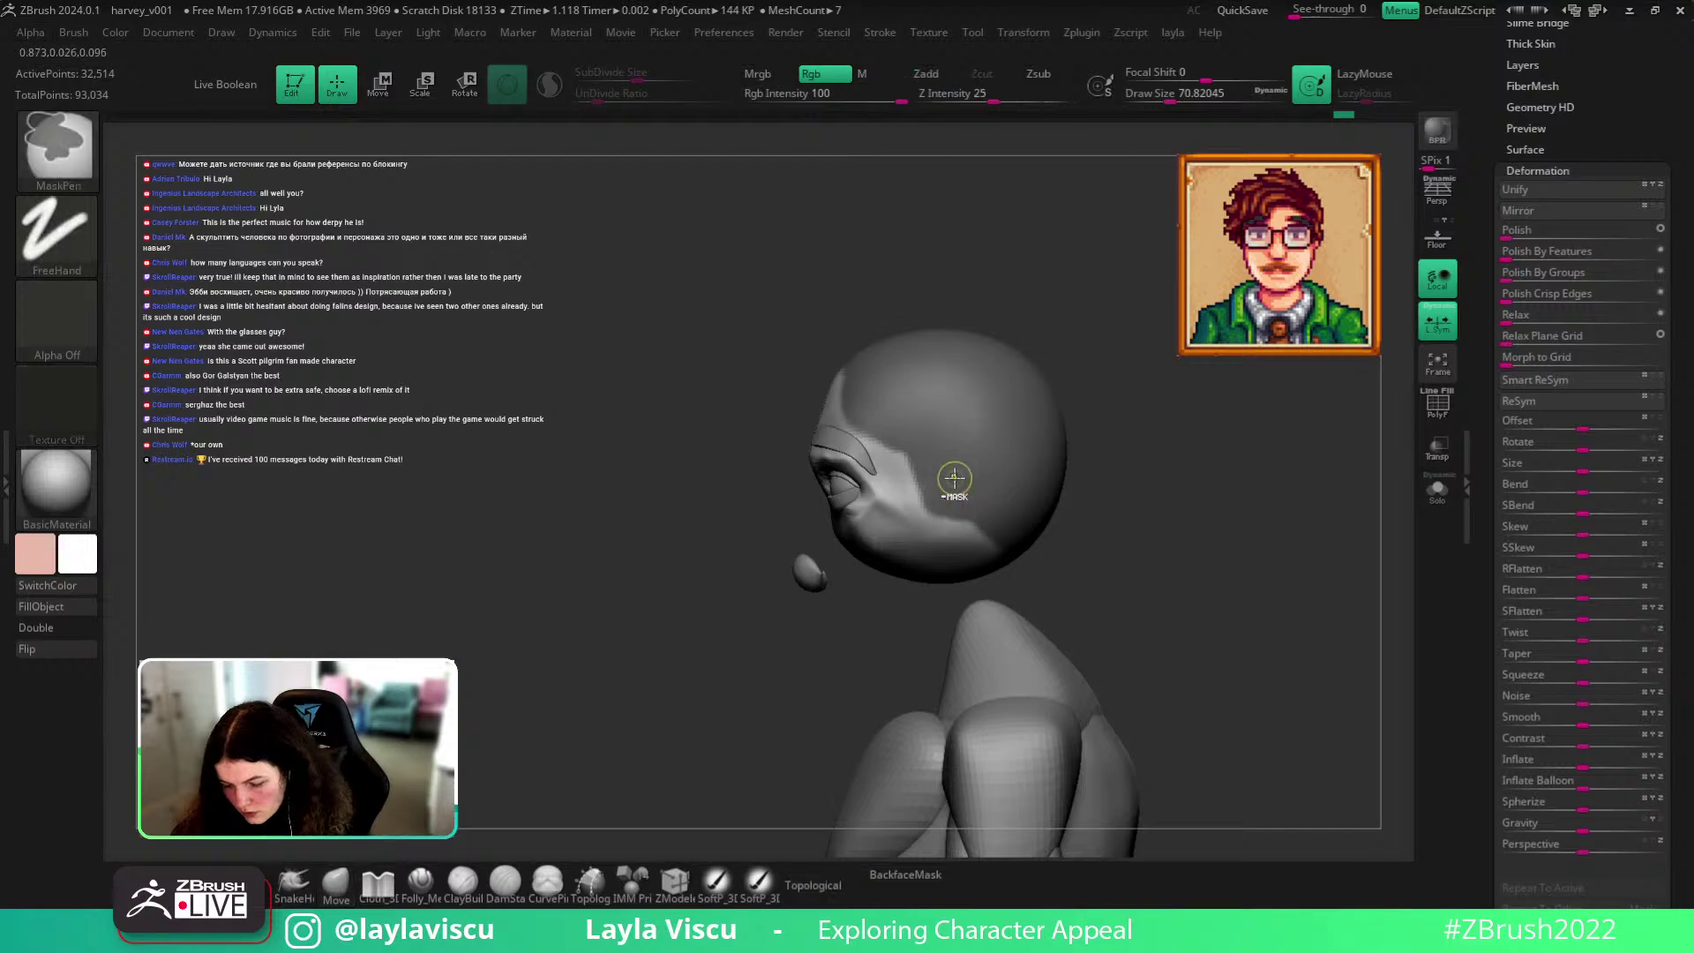
ctrl+shift+click(1192, 505)
Shape the hairline mask along both temples and the upper corners of the forehead.
mouse_move(1253, 503)
mouse_down()
mouse_move(1180, 495)
mouse_move(1221, 548)
mouse_move(1190, 554)
mouse_up()
mouse_move(1044, 464)
alt+mouse_down()
mouse_move(1144, 486)
mouse_move(971, 482)
alt+mouse_up()
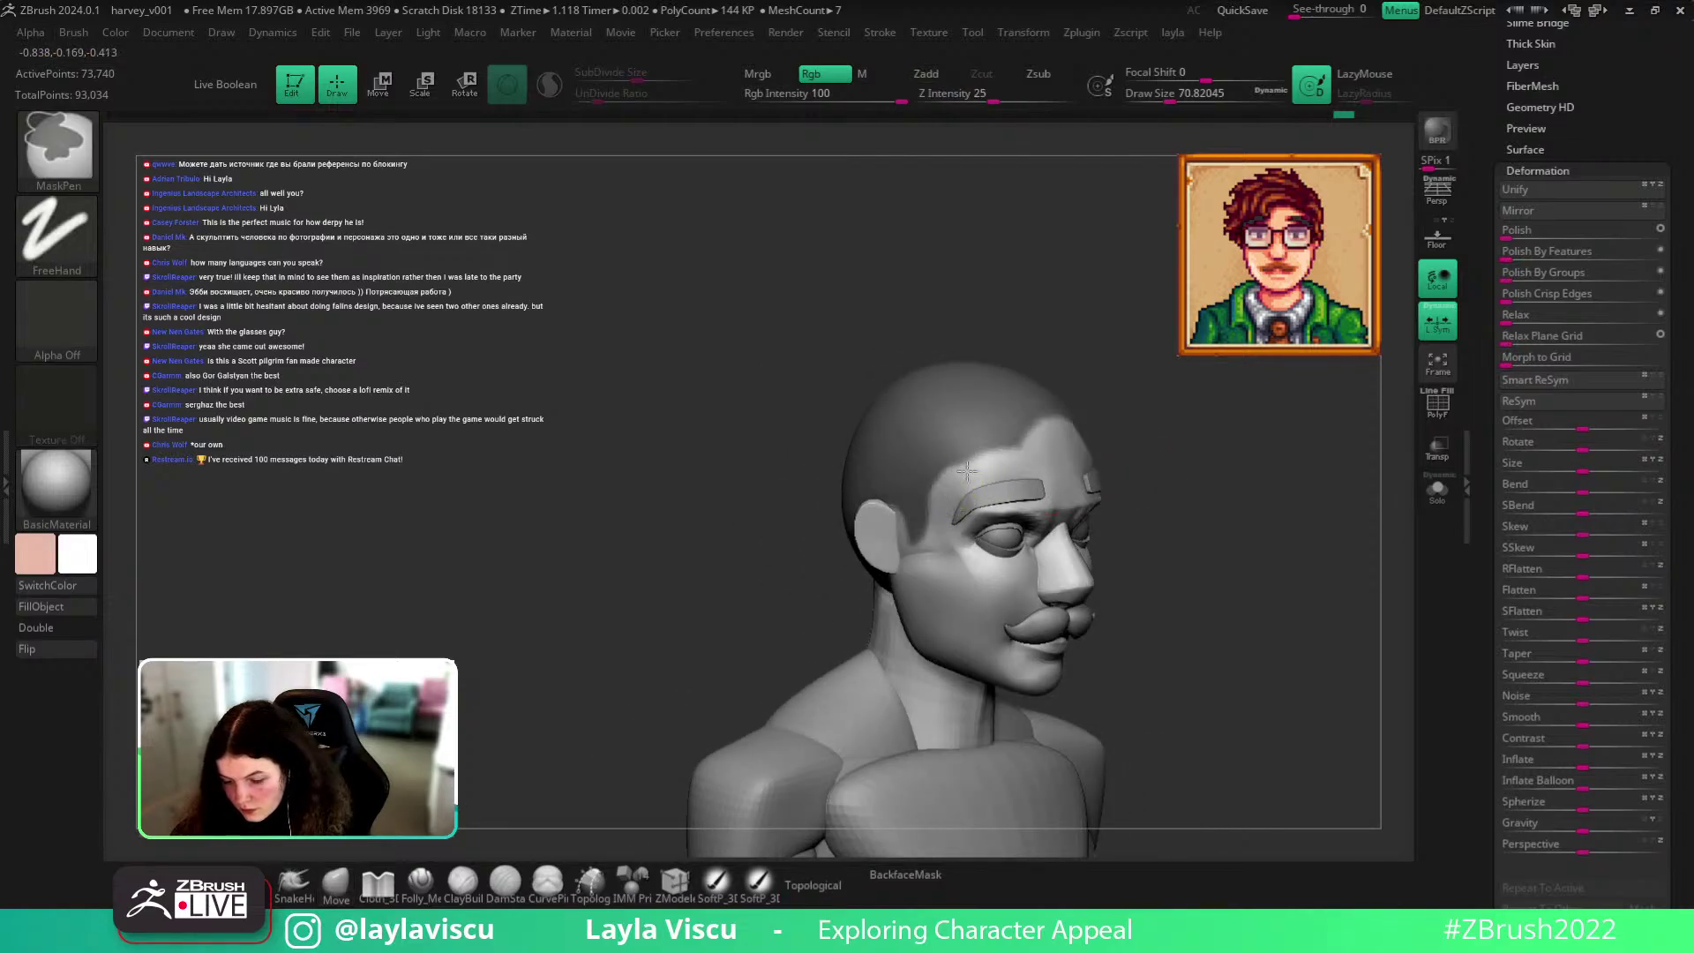
mouse_move(1138, 464)
mouse_down()
mouse_move(1289, 529)
mouse_move(1184, 522)
mouse_up()
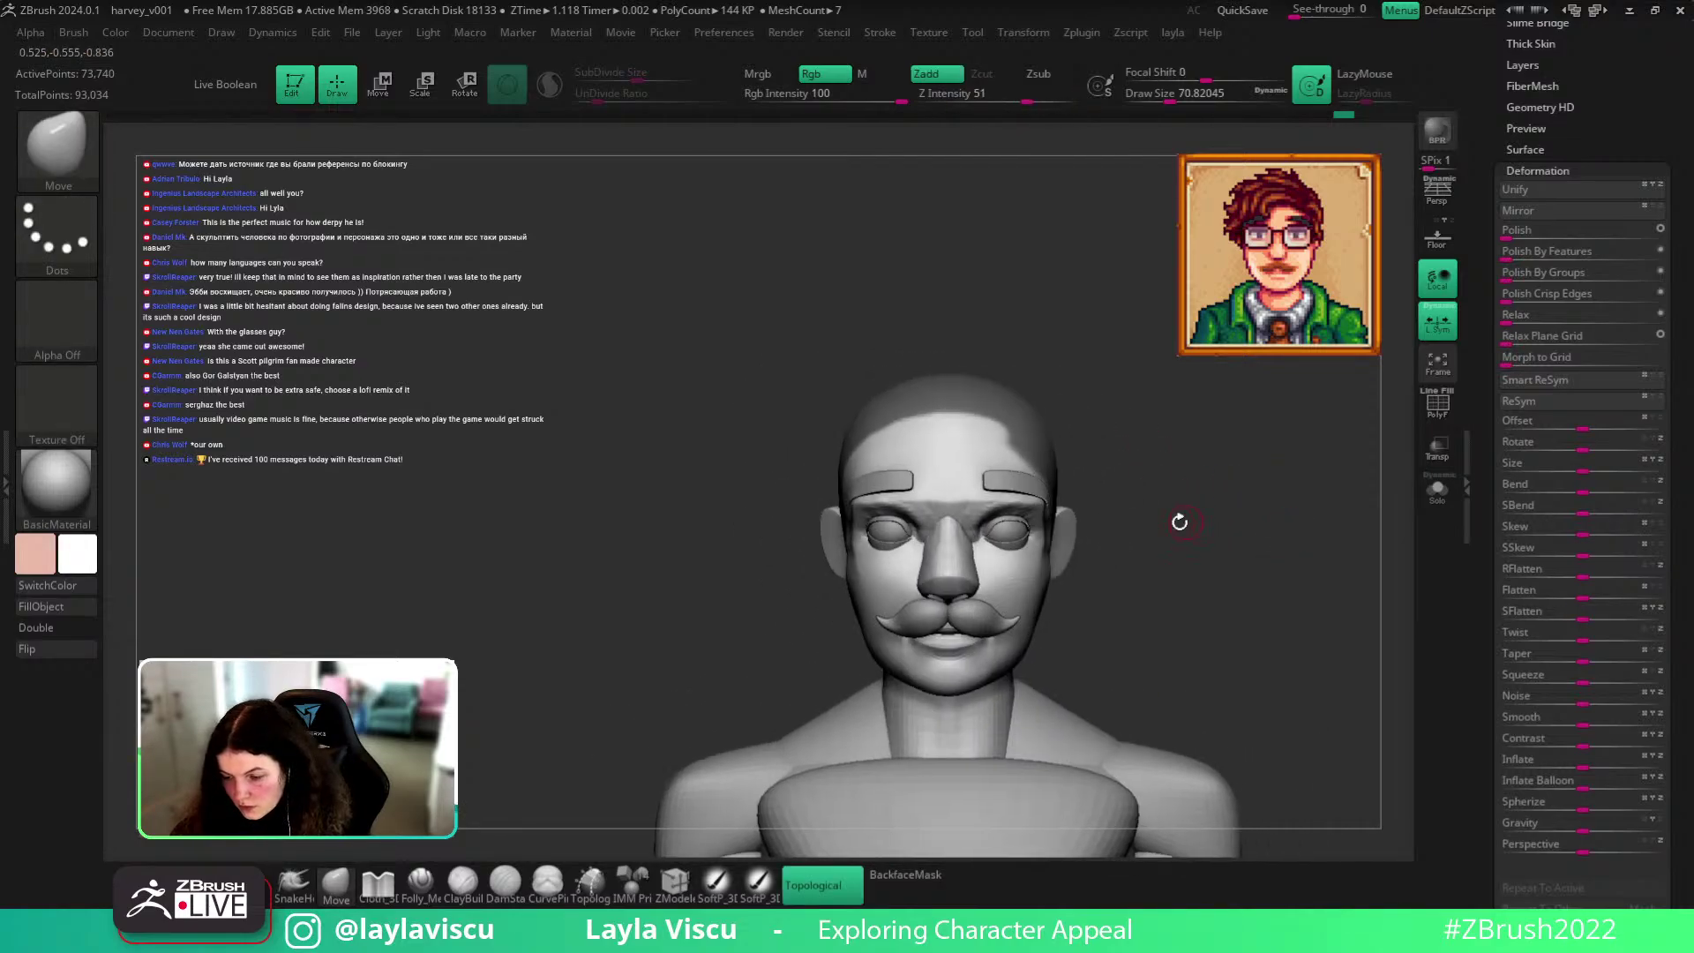
mouse_move(1068, 443)
mouse_down()
mouse_move(1010, 450)
mouse_move(1210, 532)
mouse_move(994, 439)
mouse_up()
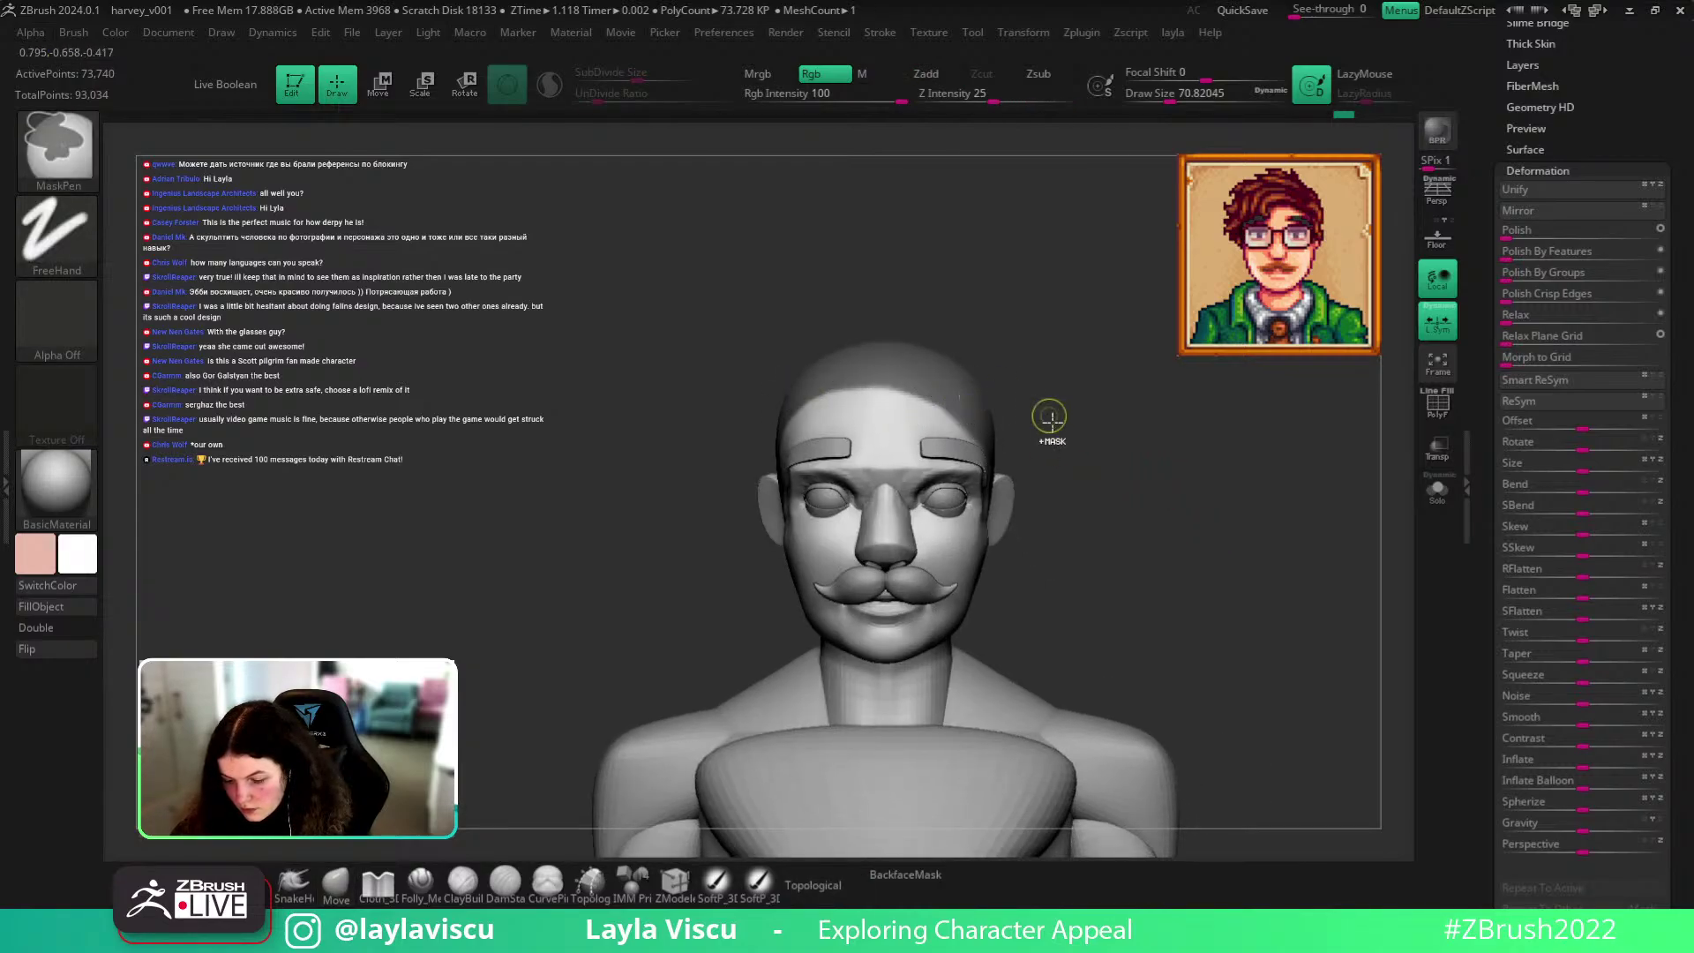
drag(1093, 442, 1049, 481)
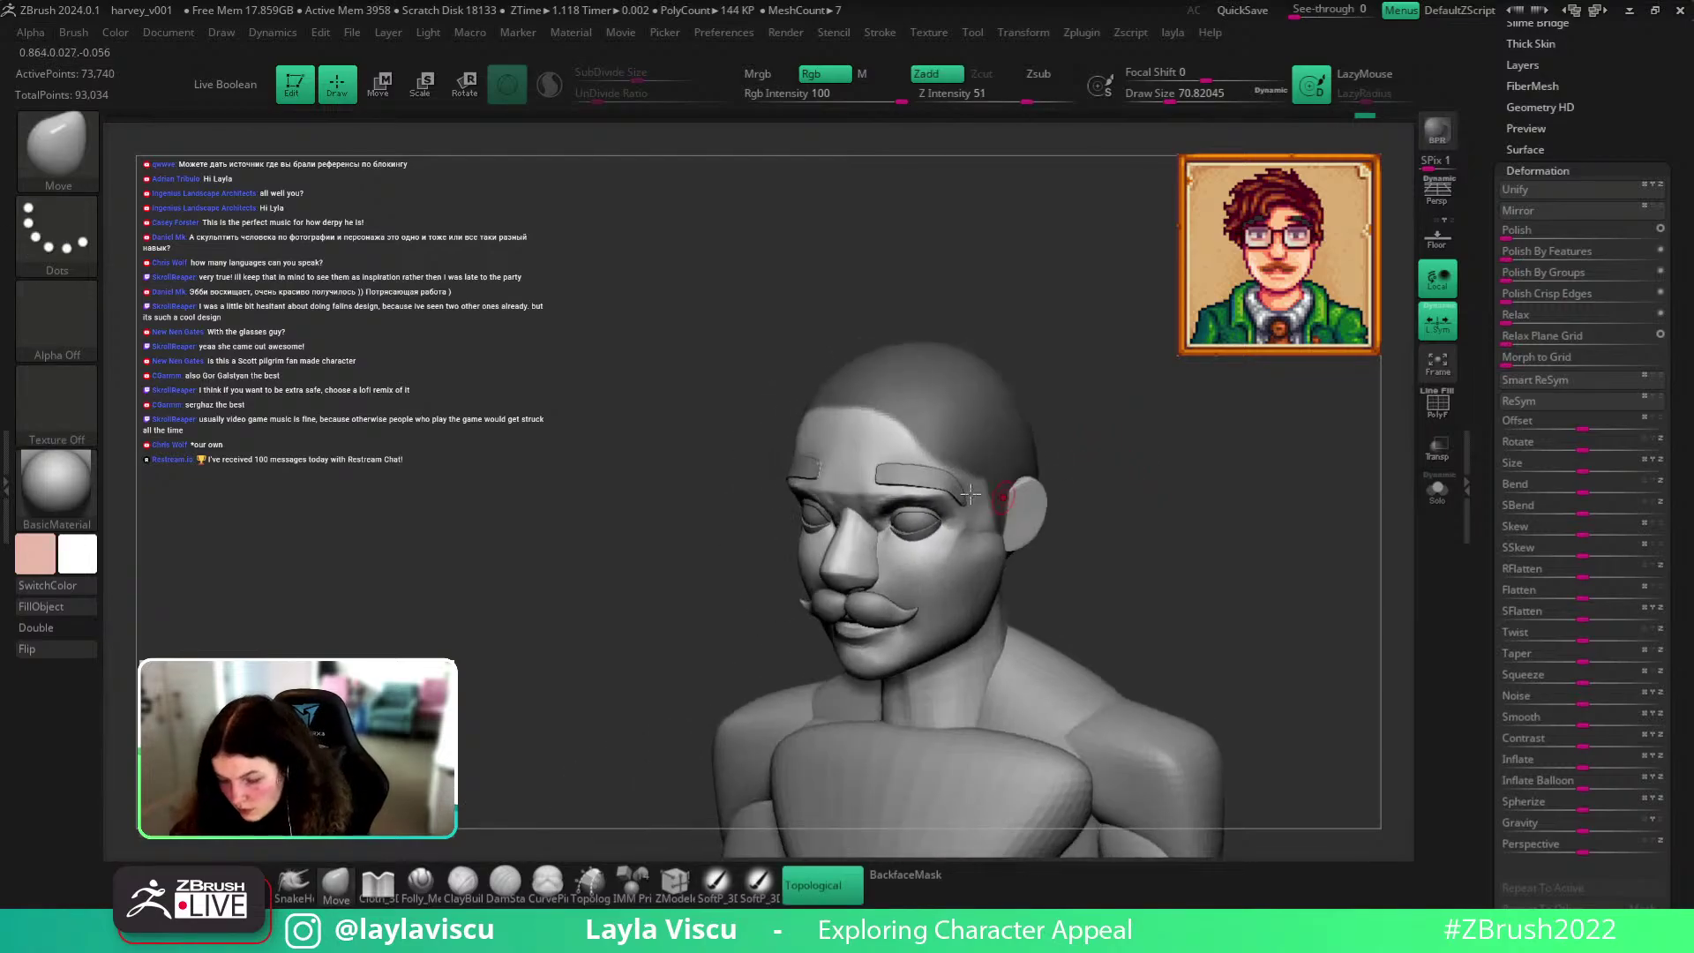
drag(1180, 480, 988, 468)
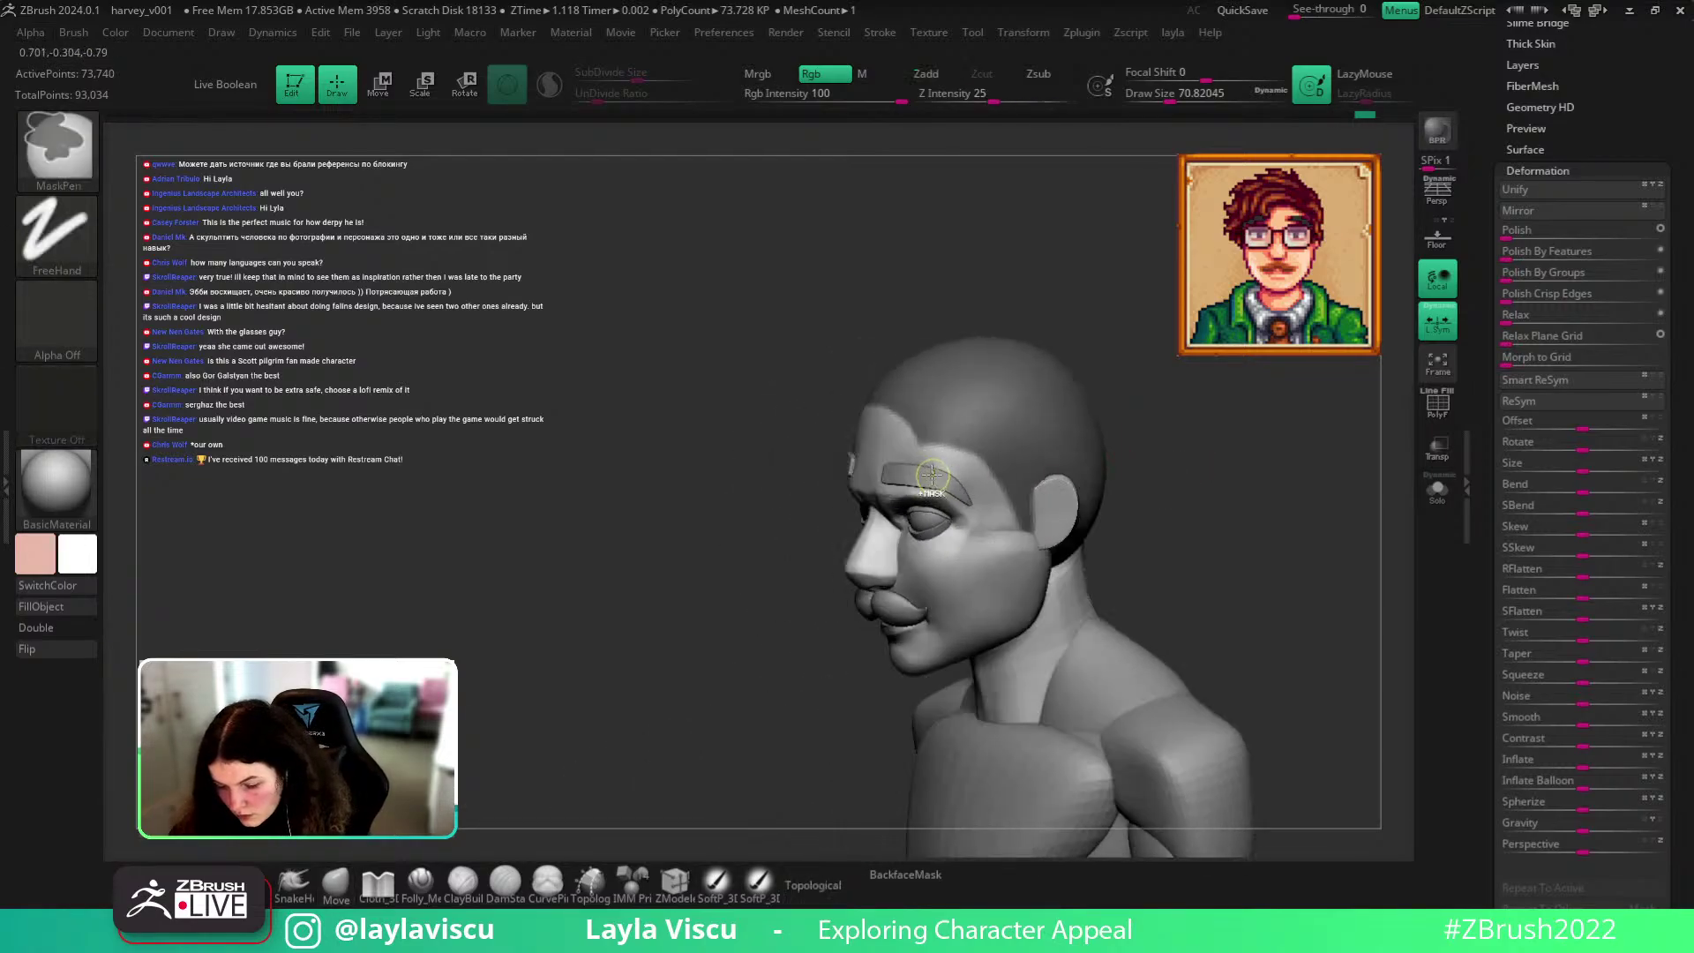
Refine the front hairline of the mask across the forehead, checking it from the front and above.
mouse_move(1229, 480)
shift+mouse_down()
mouse_move(1209, 521)
mouse_move(1206, 495)
mouse_move(1098, 546)
shift+mouse_up()
mouse_move(1097, 547)
ctrl+right_down()
mouse_move(979, 545)
mouse_move(1113, 485)
ctrl+right_up()
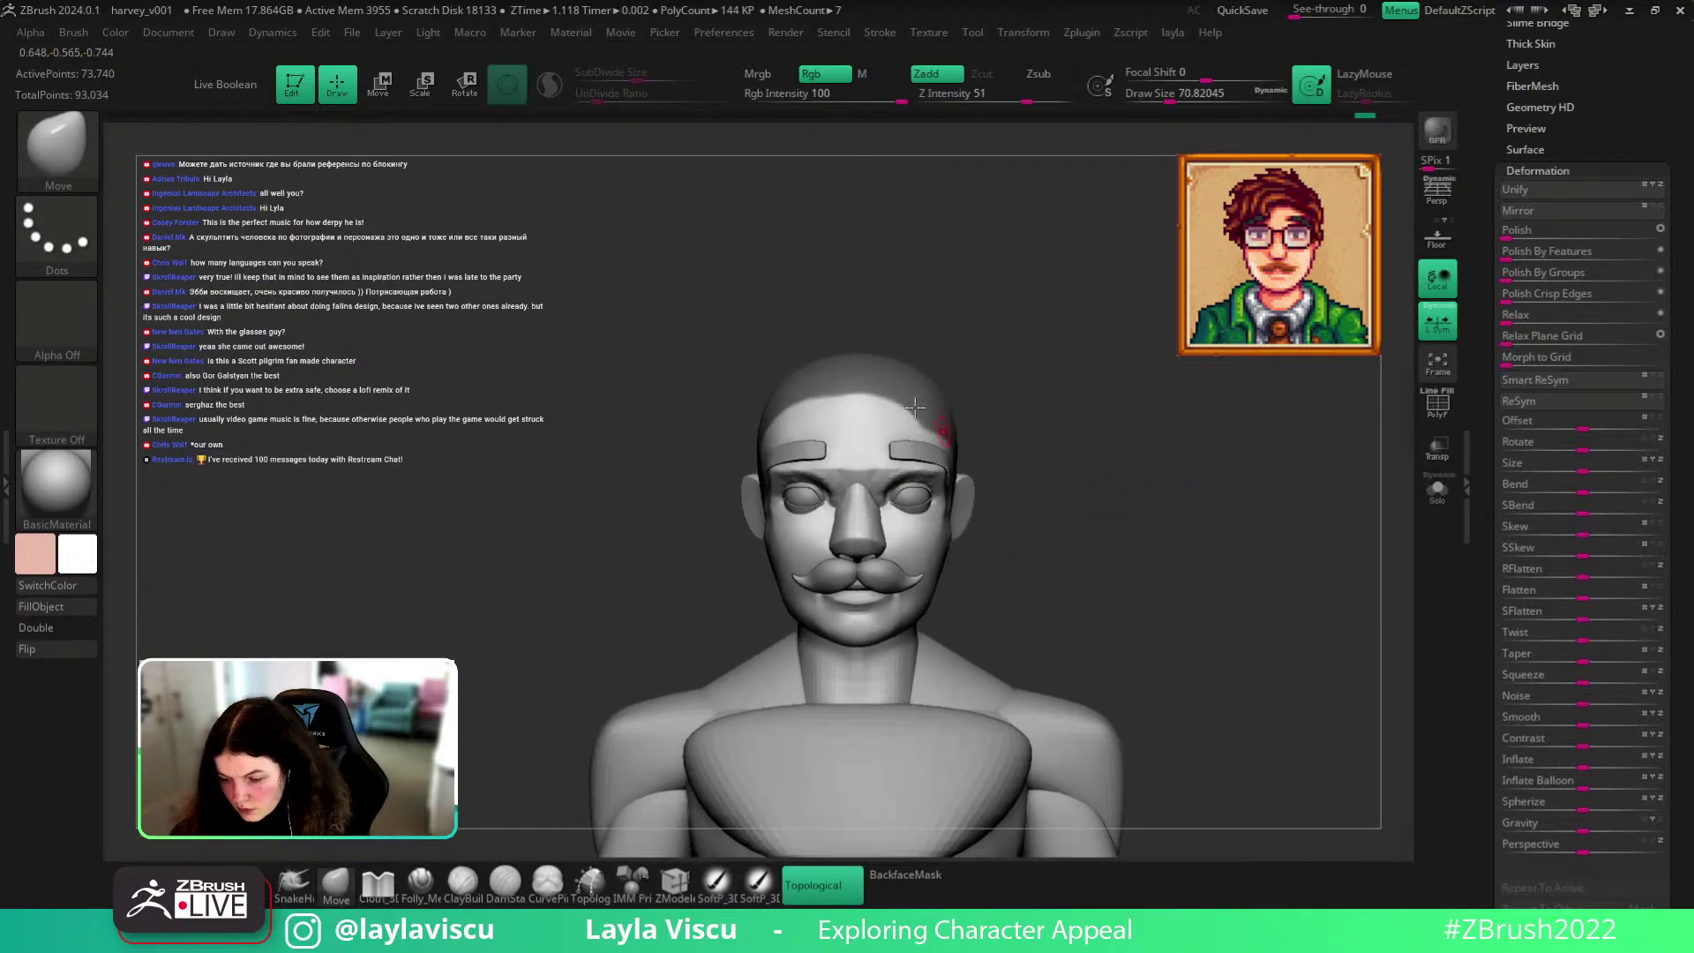
ctrl+right_drag(971, 435, 915, 405)
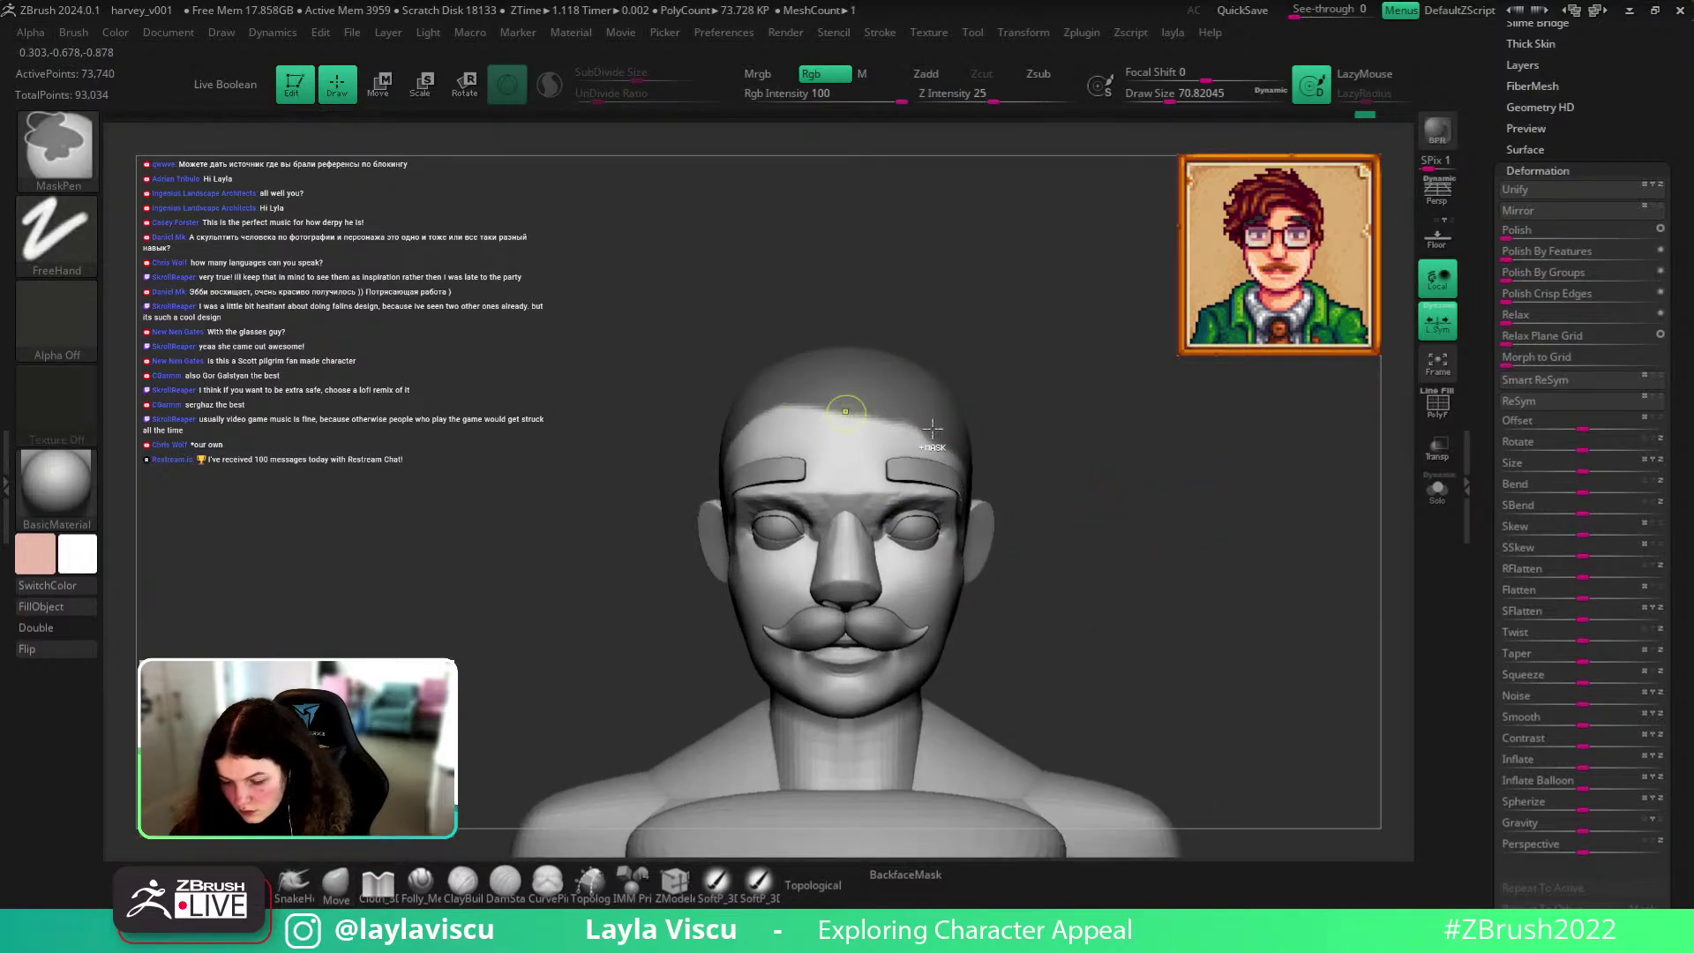
mouse_move(1056, 381)
mouse_down()
mouse_move(995, 458)
mouse_move(983, 511)
mouse_up()
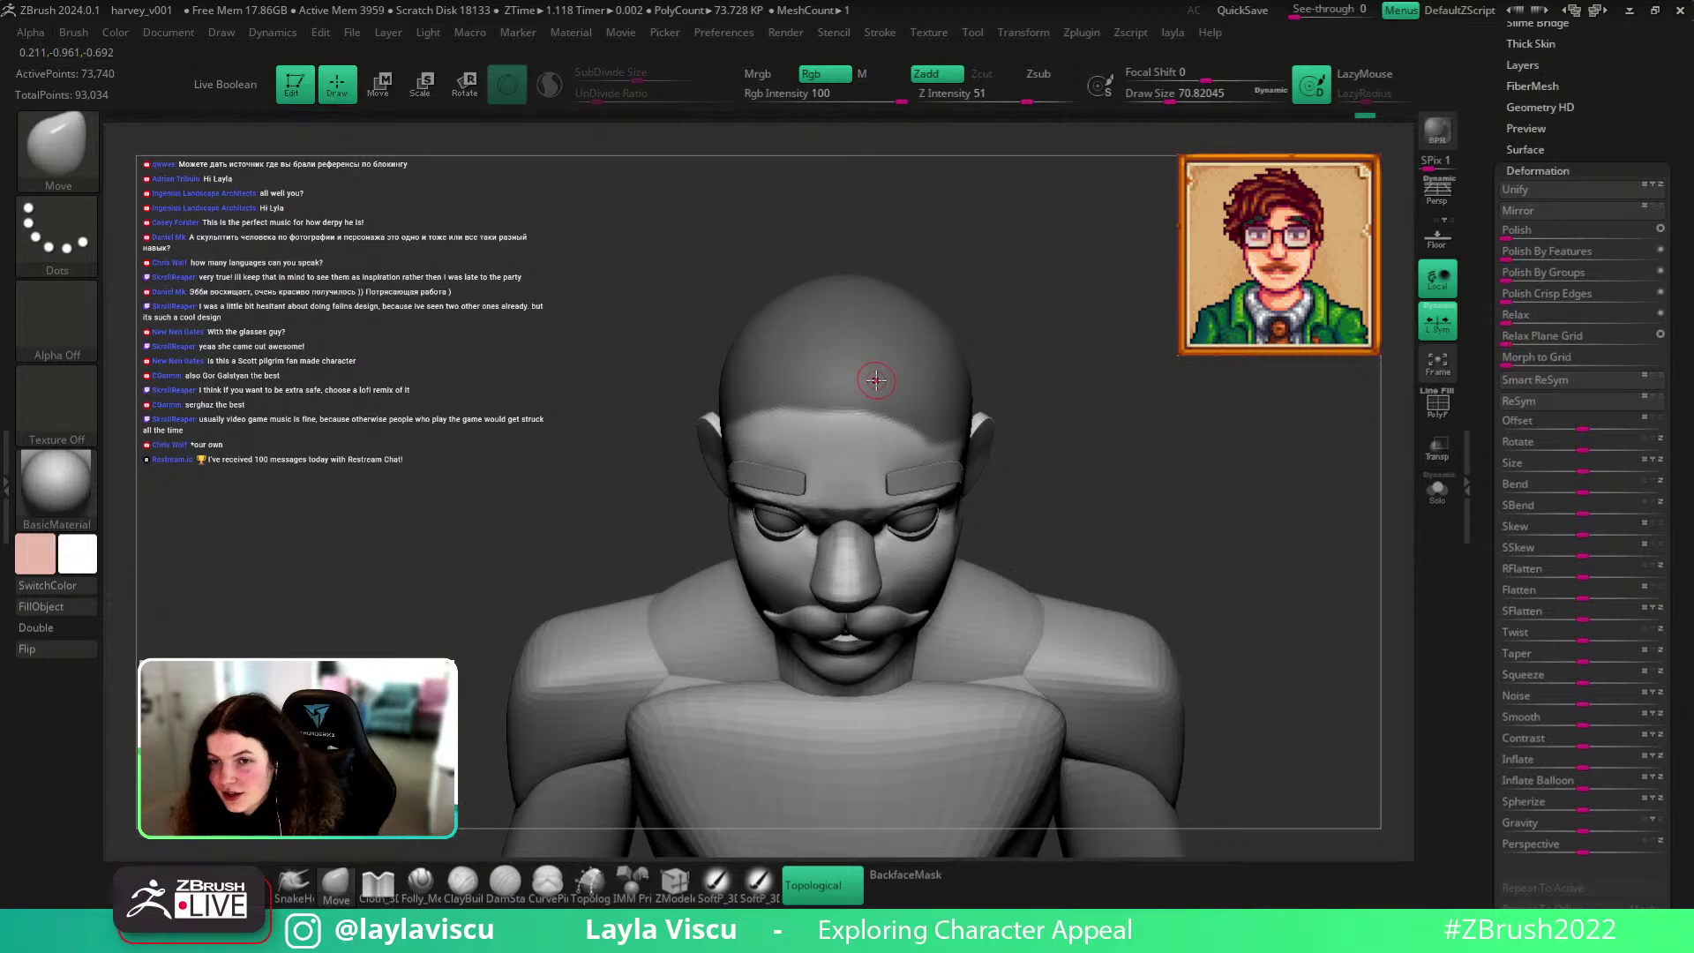
mouse_move(962, 346)
mouse_down()
mouse_move(1145, 476)
mouse_move(1097, 472)
mouse_move(1229, 541)
mouse_move(1117, 464)
mouse_up()
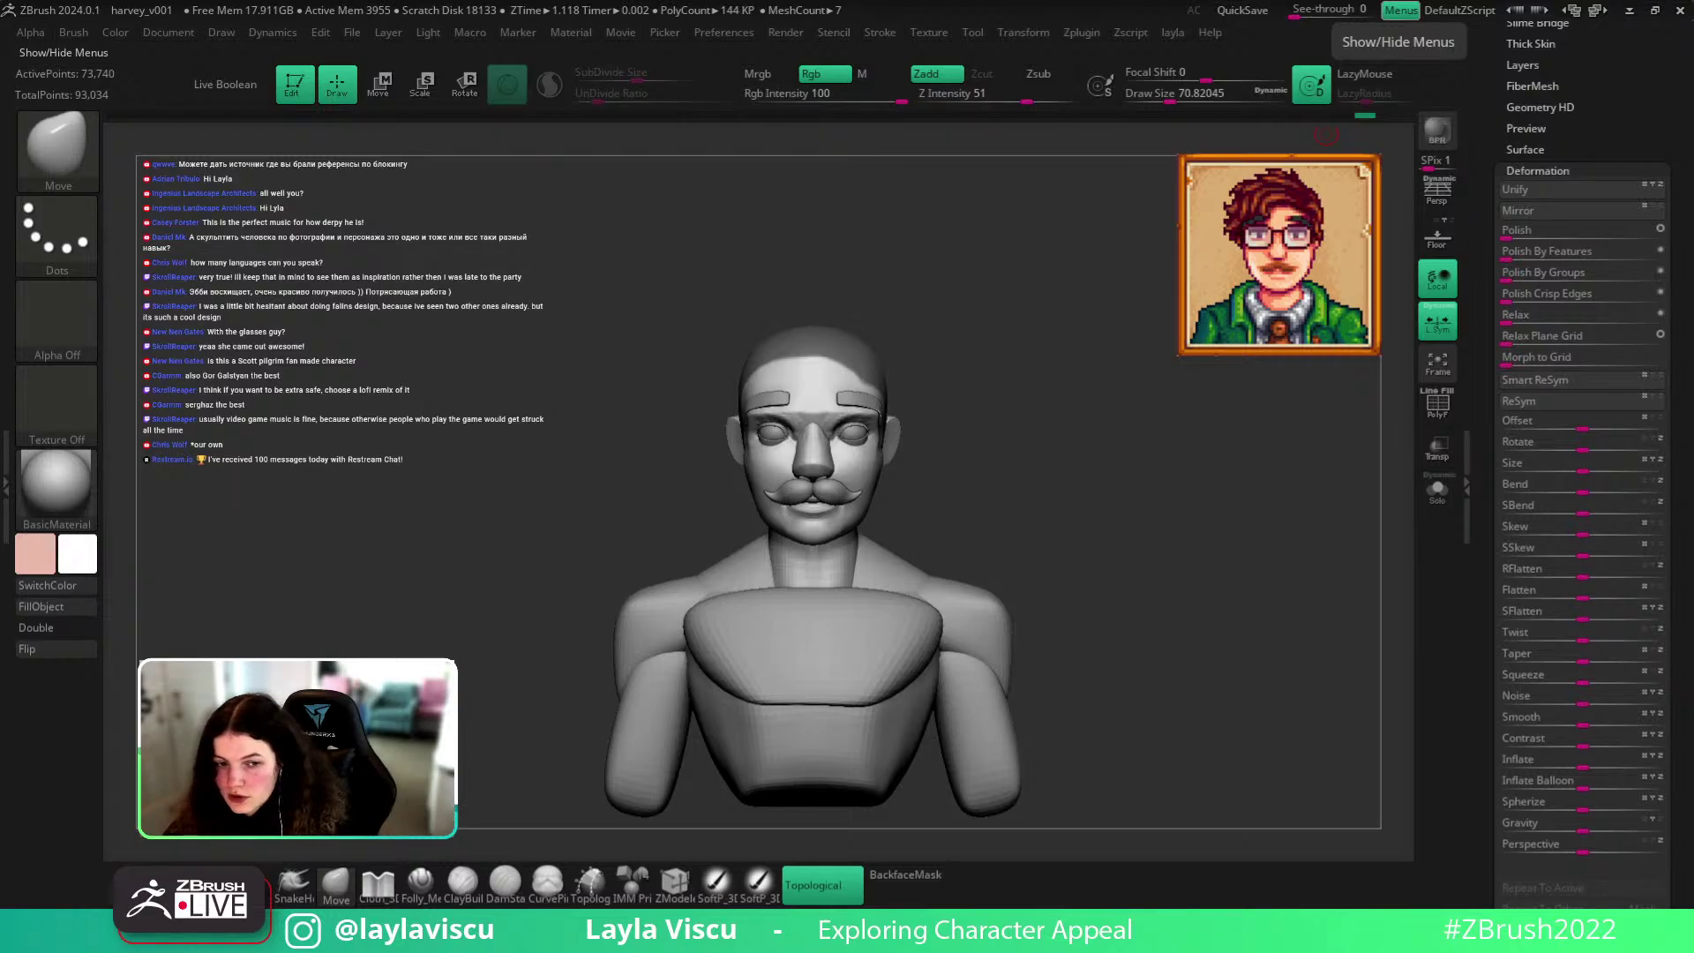
Switch to the browser to view ArtStation reference artwork, and return to the bust in ZBrush.
key(alt+Tab)
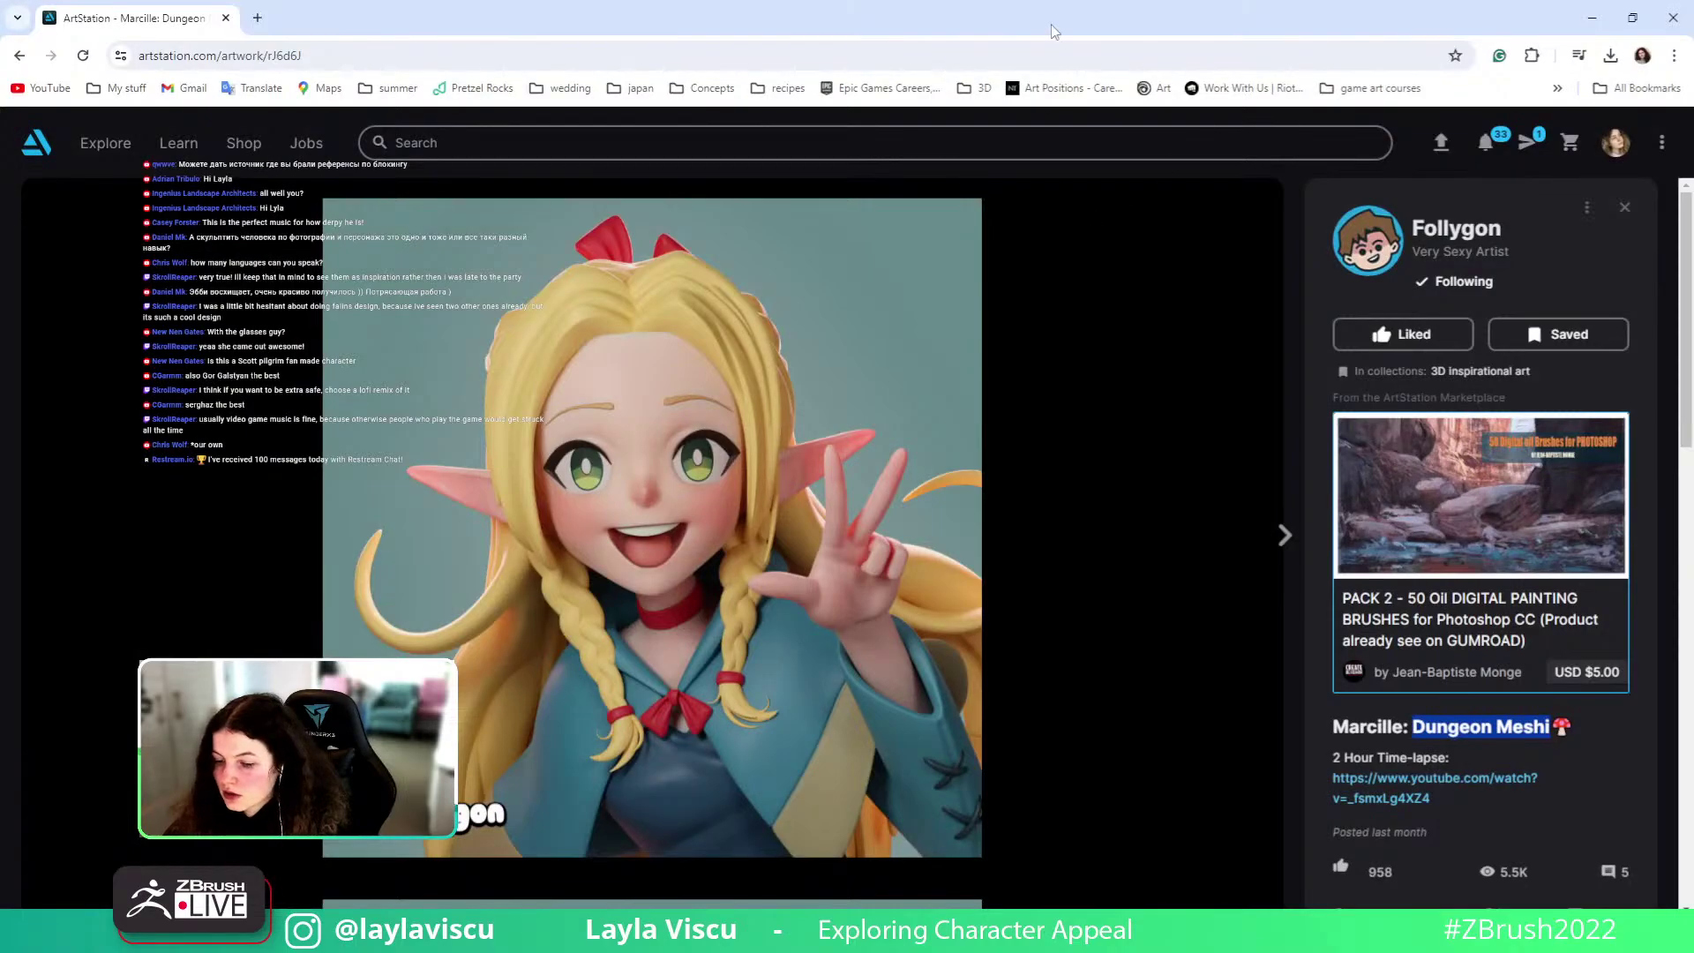
key(alt+Tab)
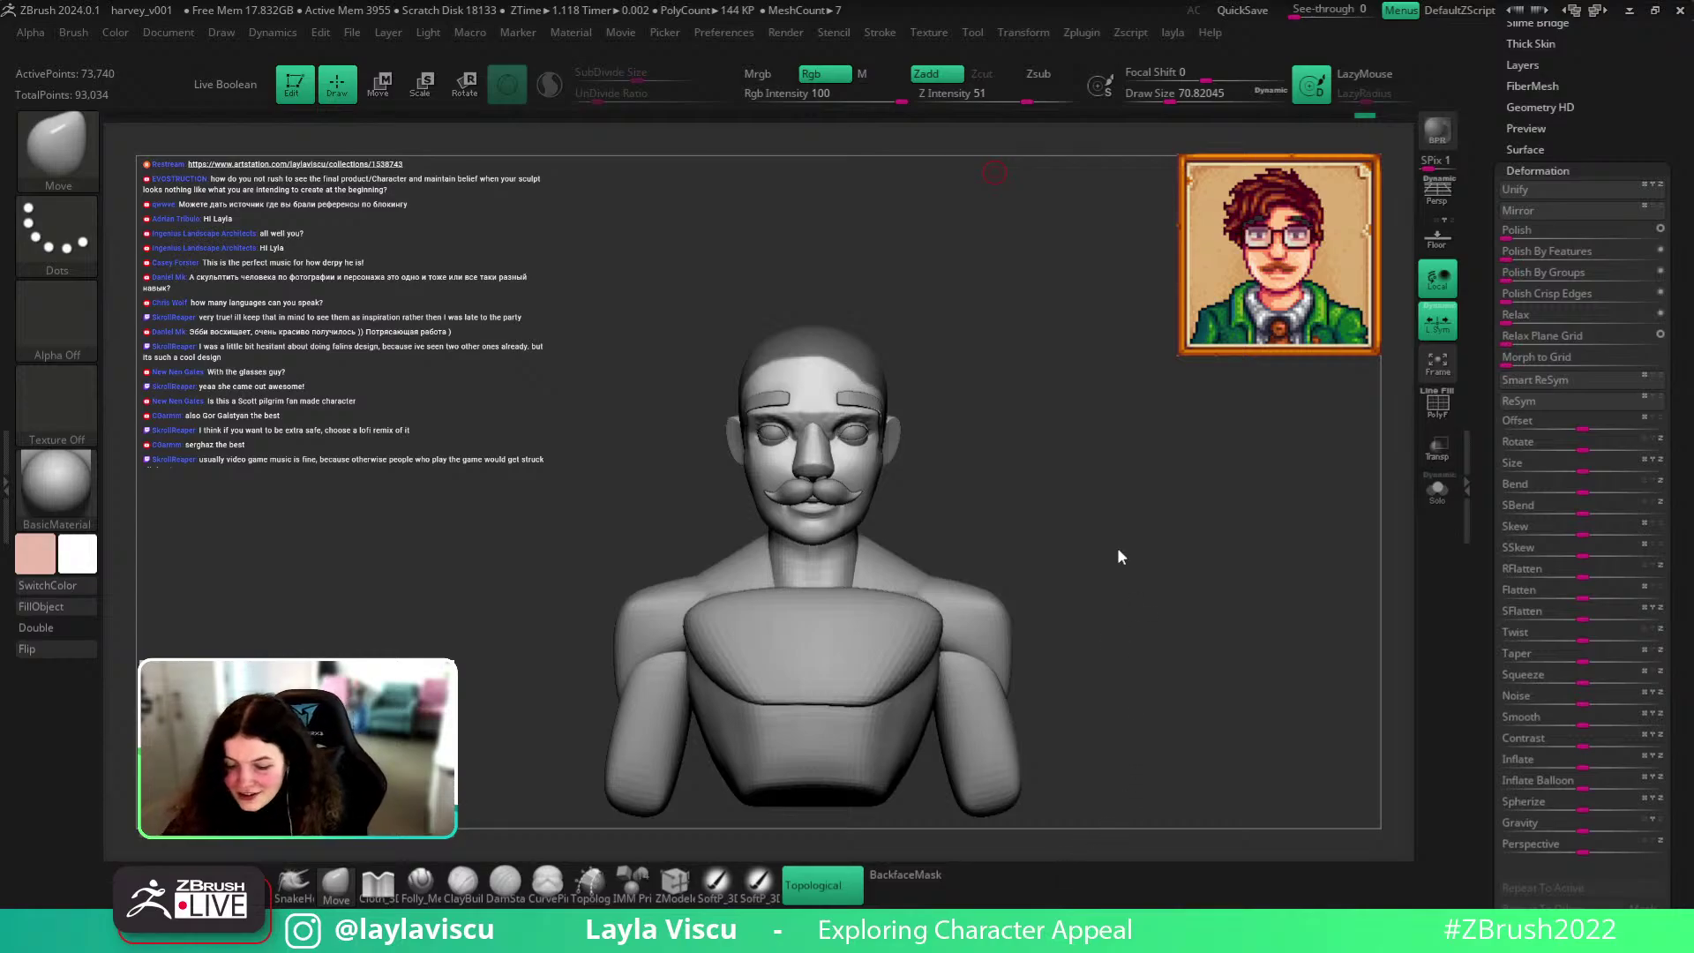
drag(1122, 566, 1214, 477)
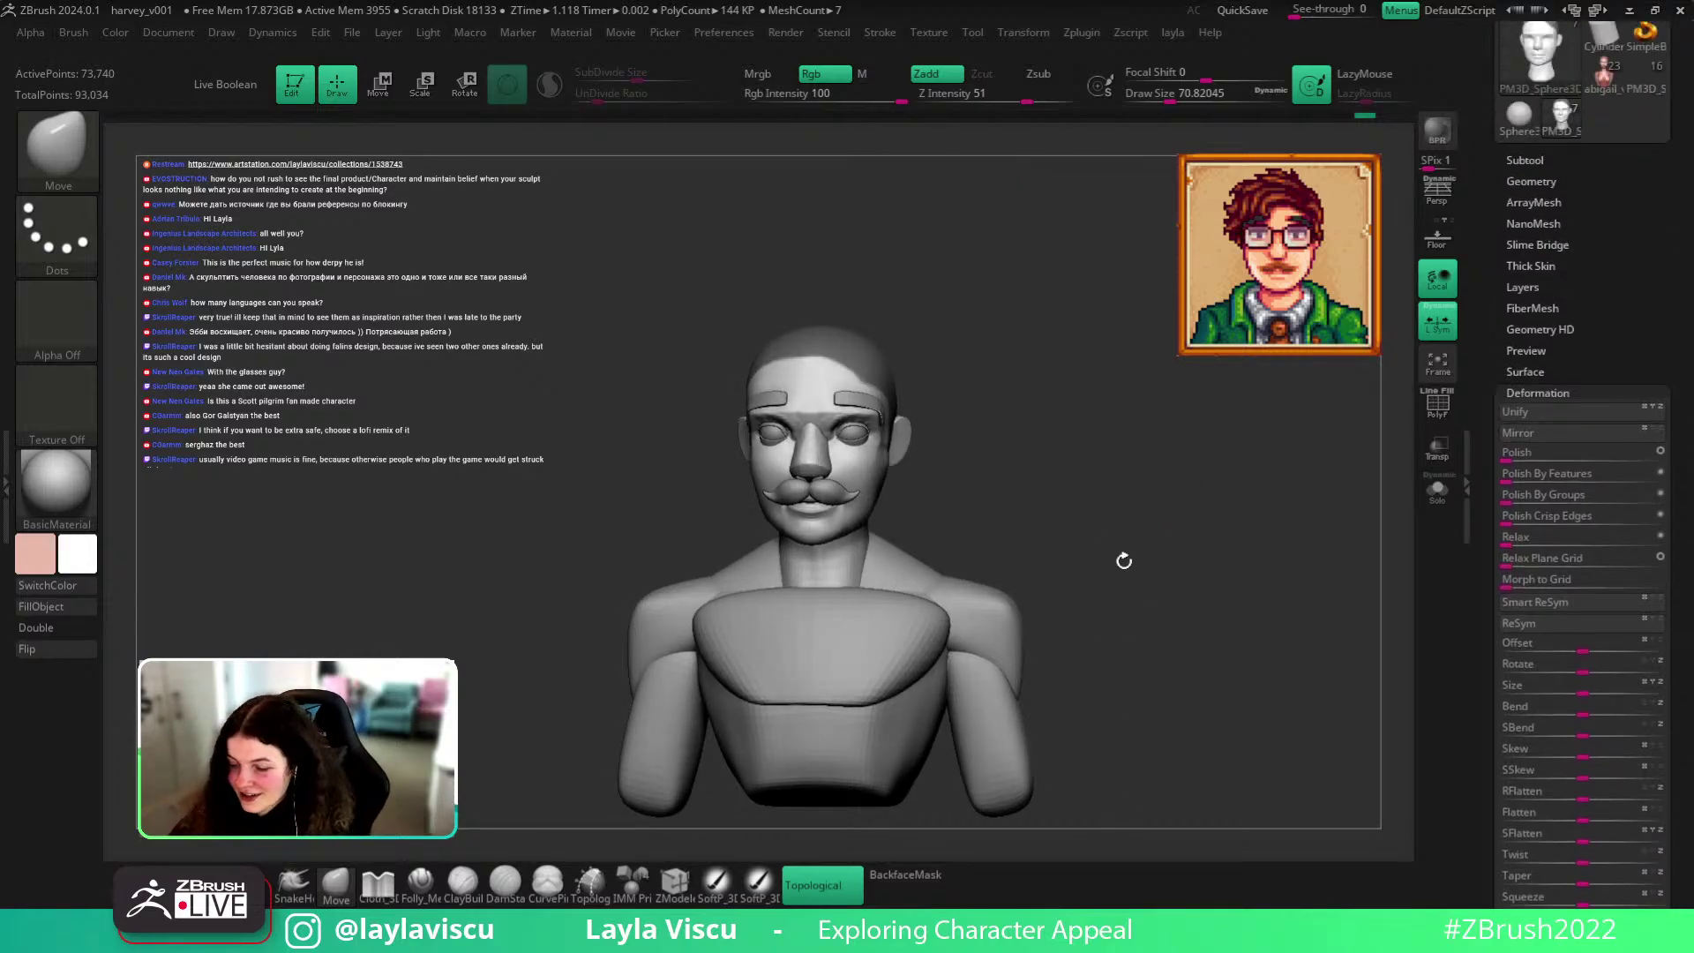
drag(1123, 561, 1108, 556)
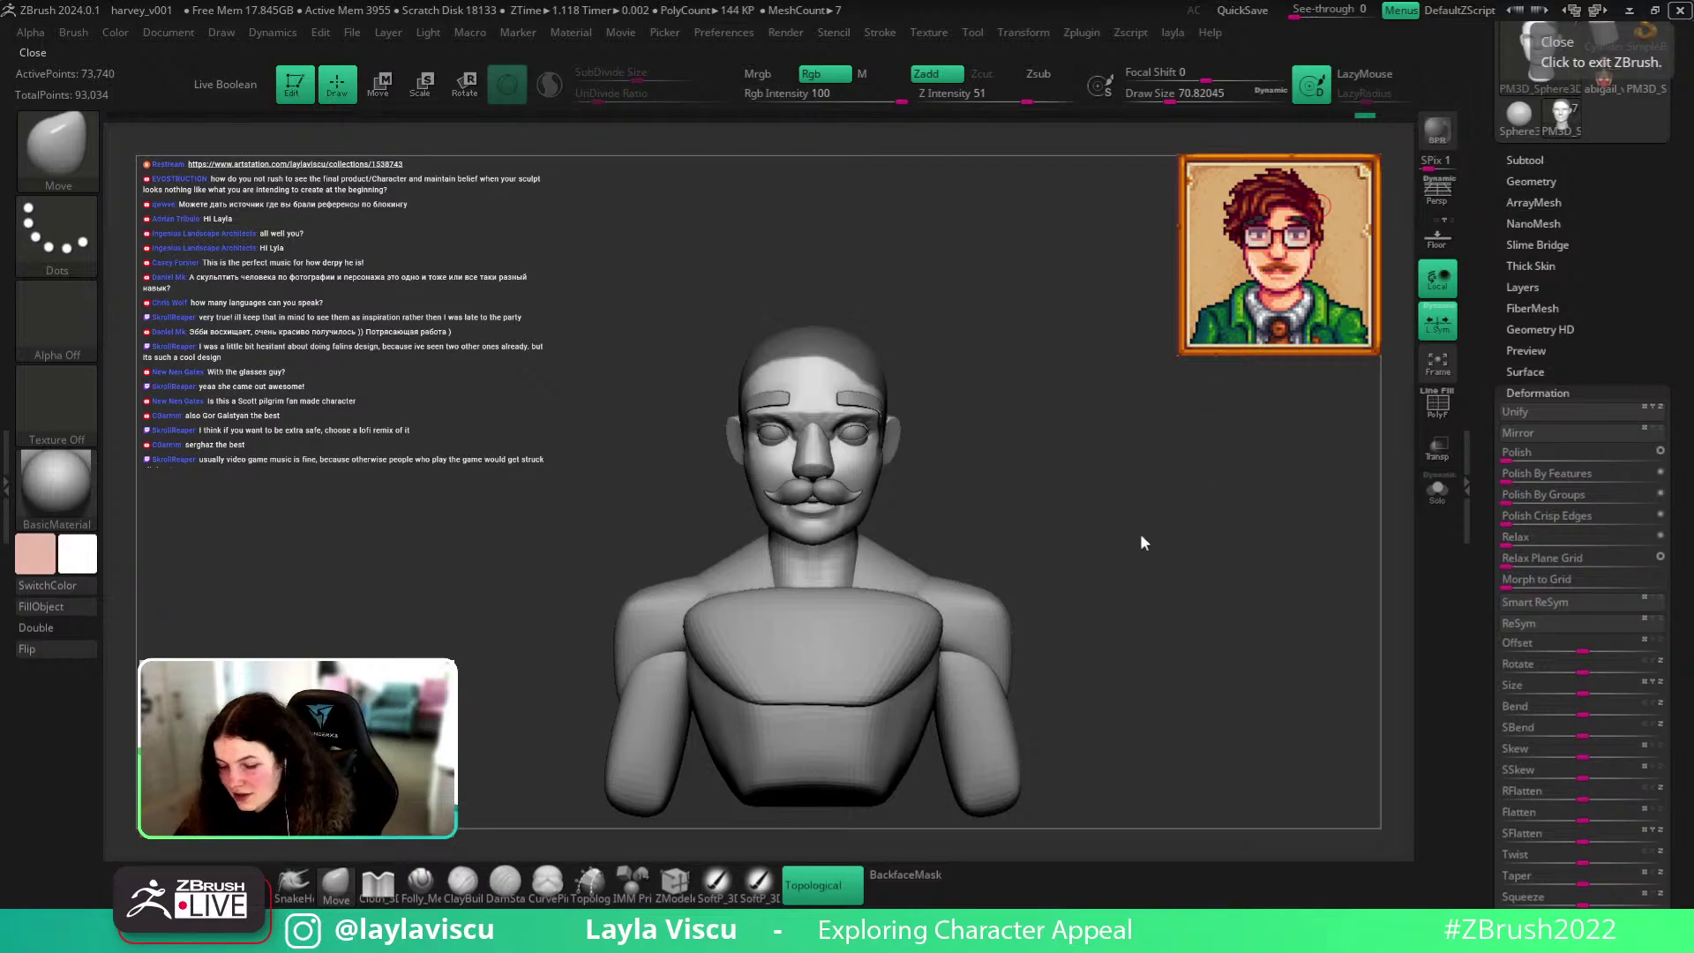
Clean up the mask's curved hairline above the eyebrow and at the temple.
mouse_move(1126, 526)
ctrl+right_down()
mouse_move(1115, 447)
mouse_move(829, 381)
ctrl+right_up()
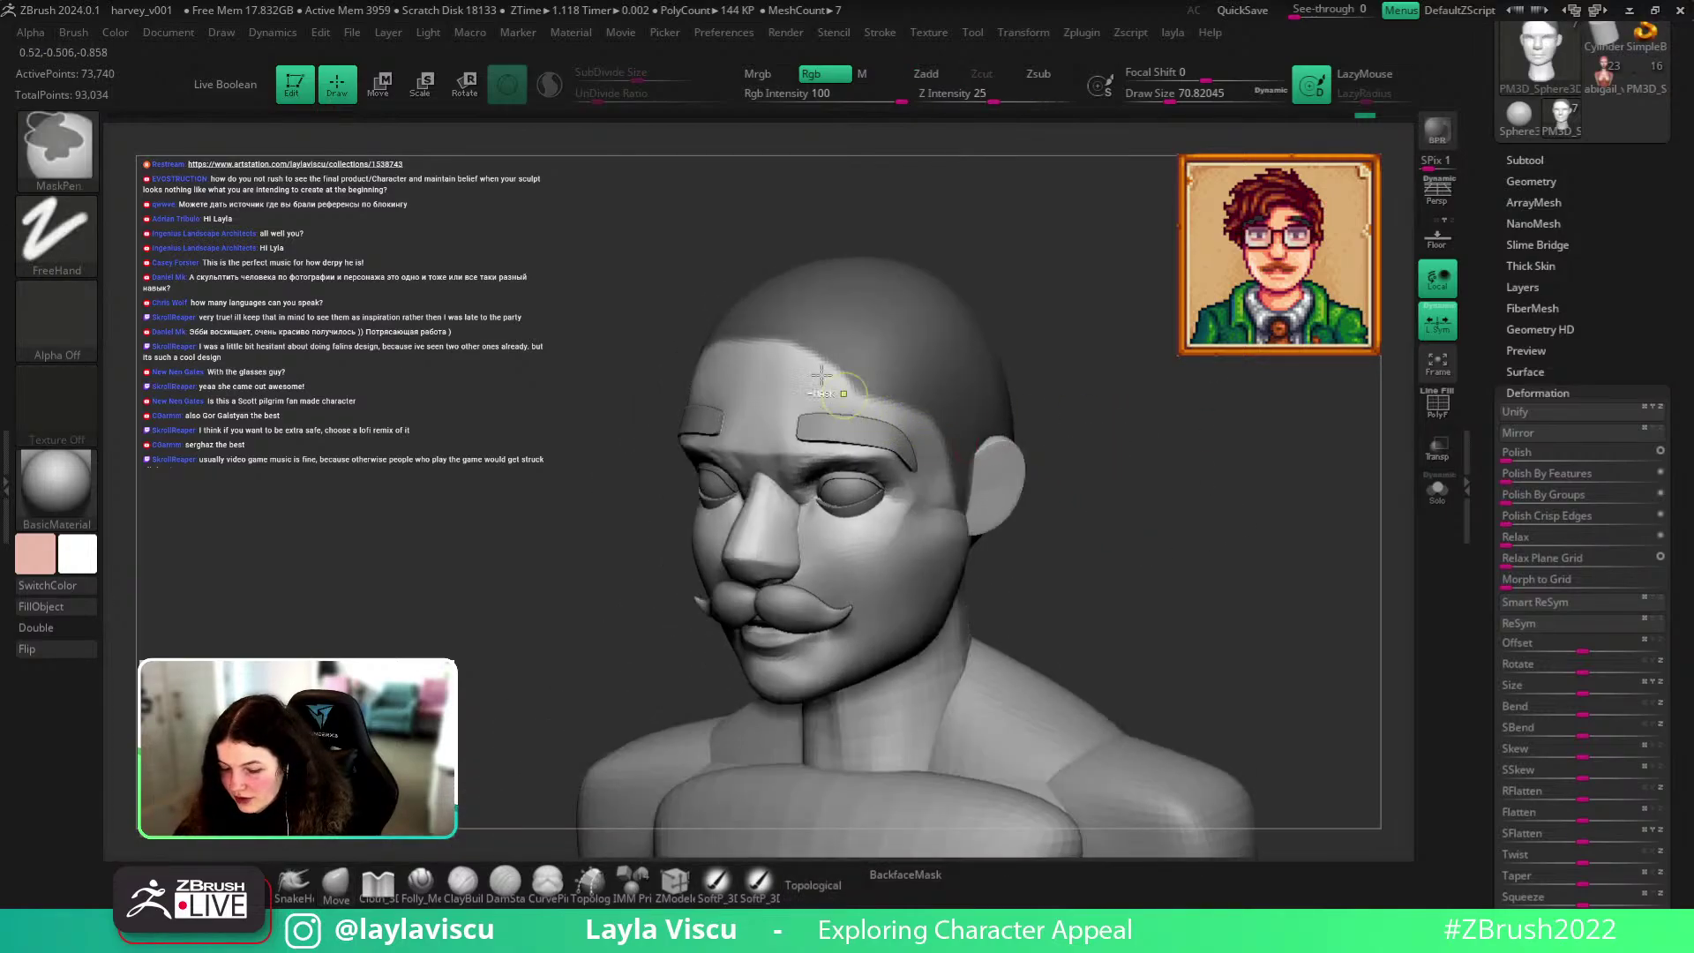
alt+click(768, 355)
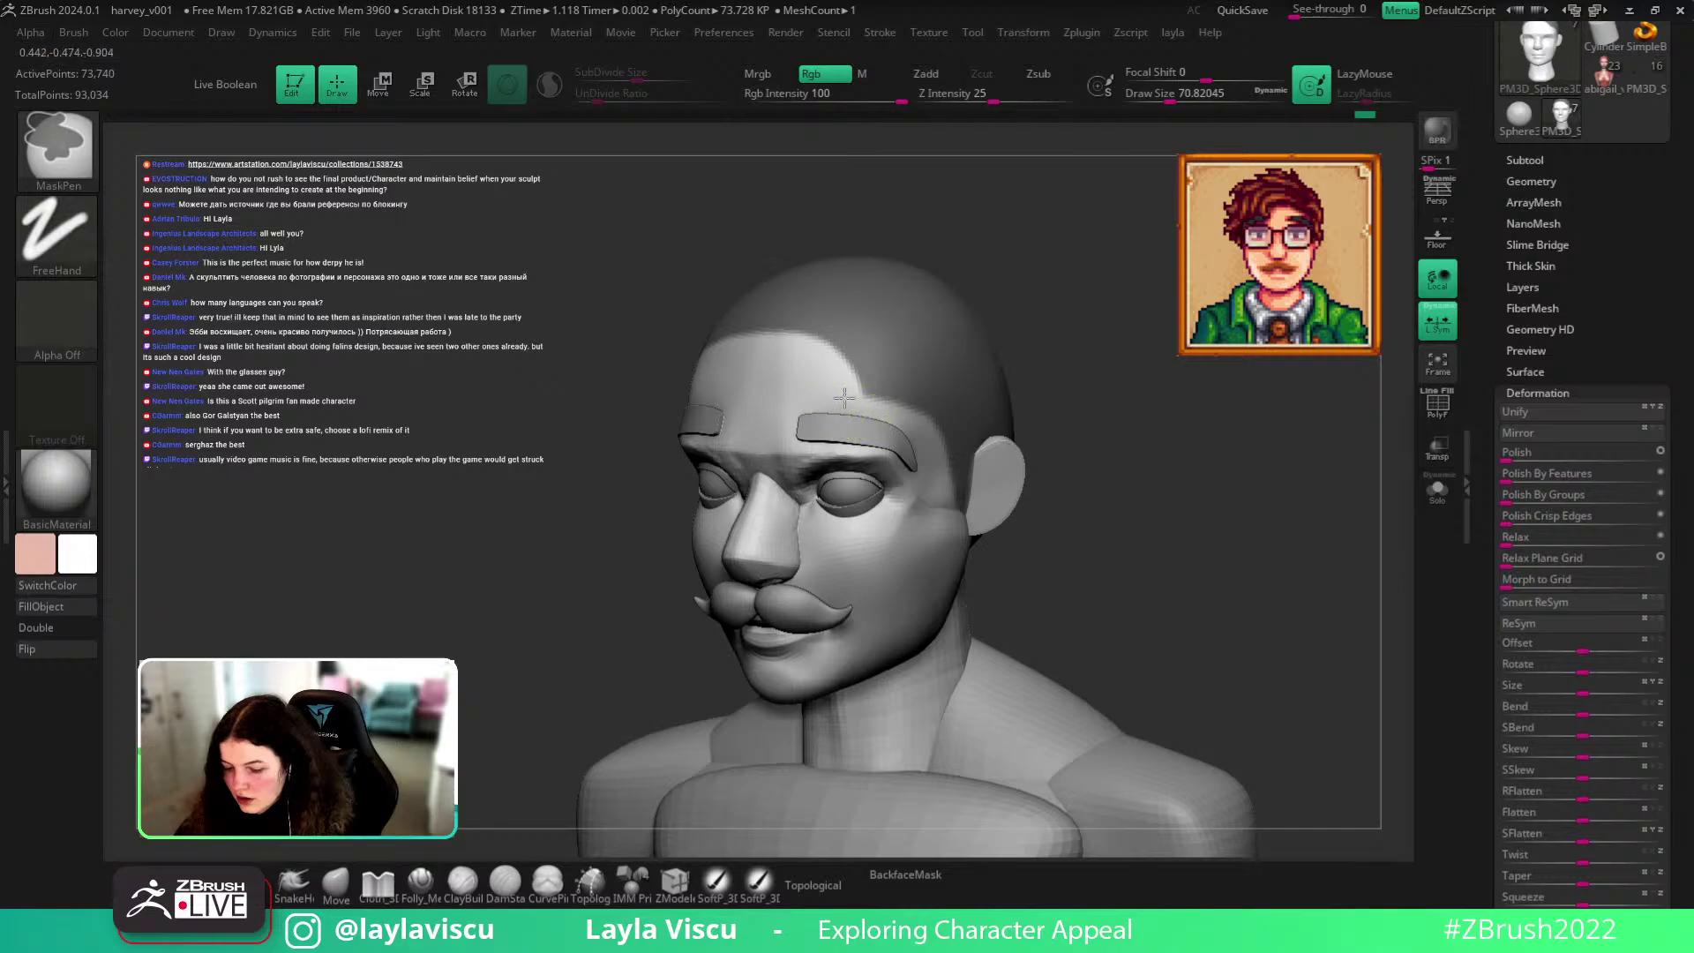
shift+drag(1153, 518, 1061, 509)
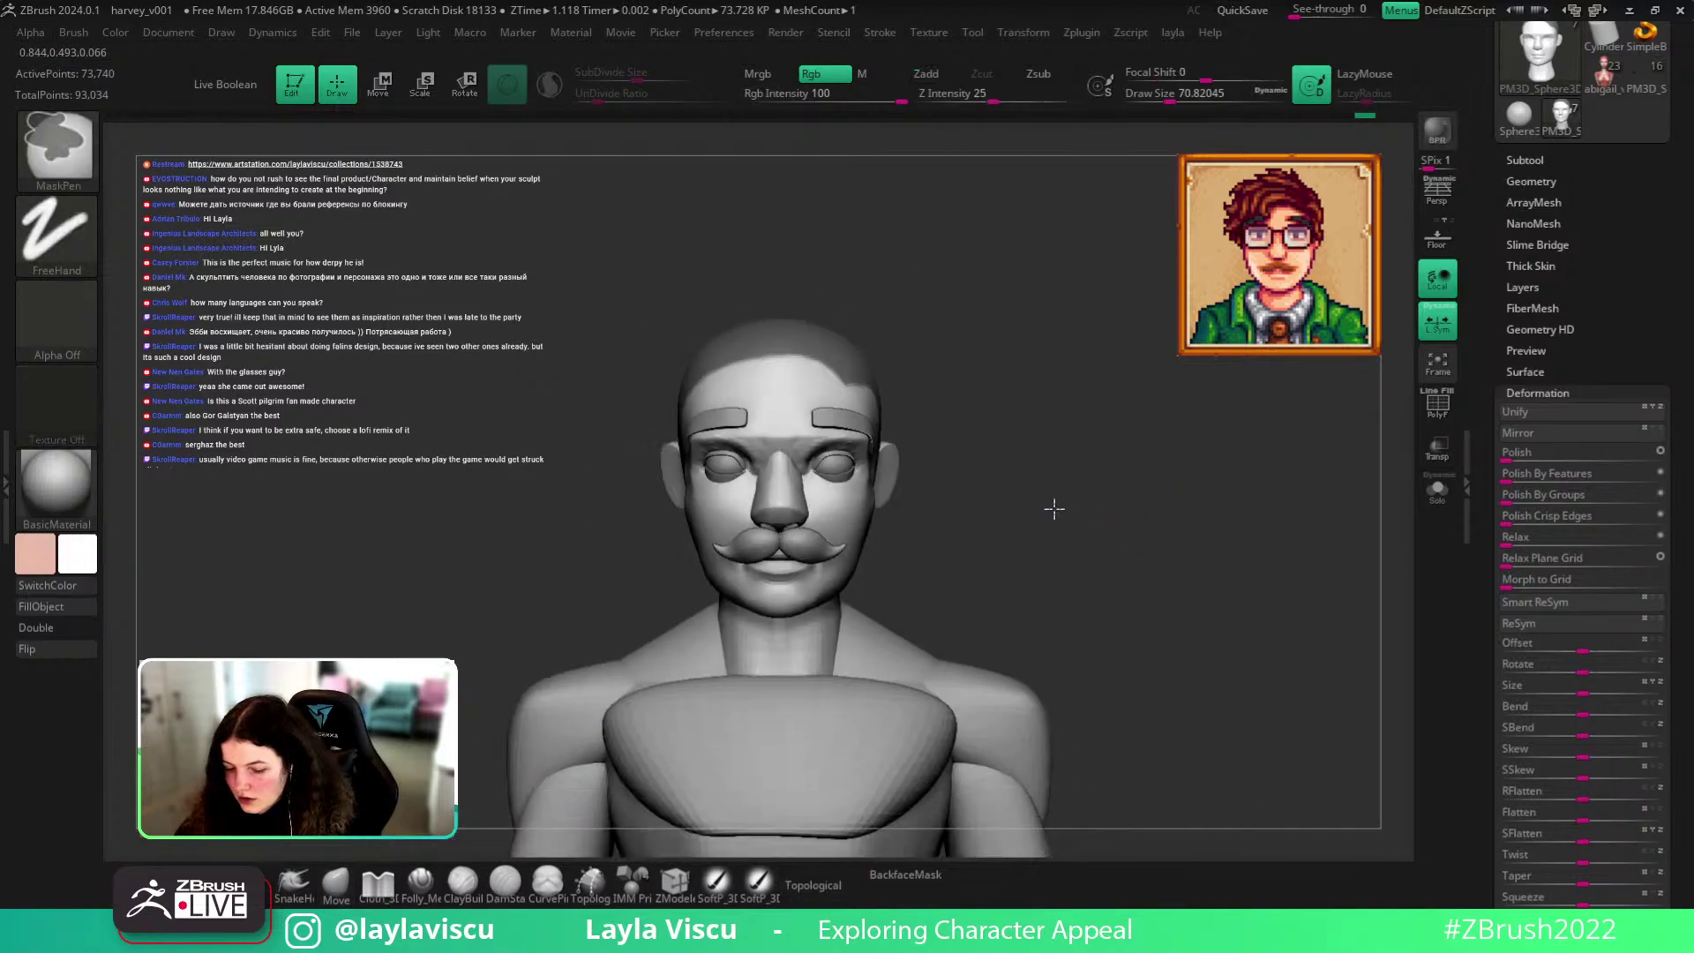
drag(979, 461, 947, 345)
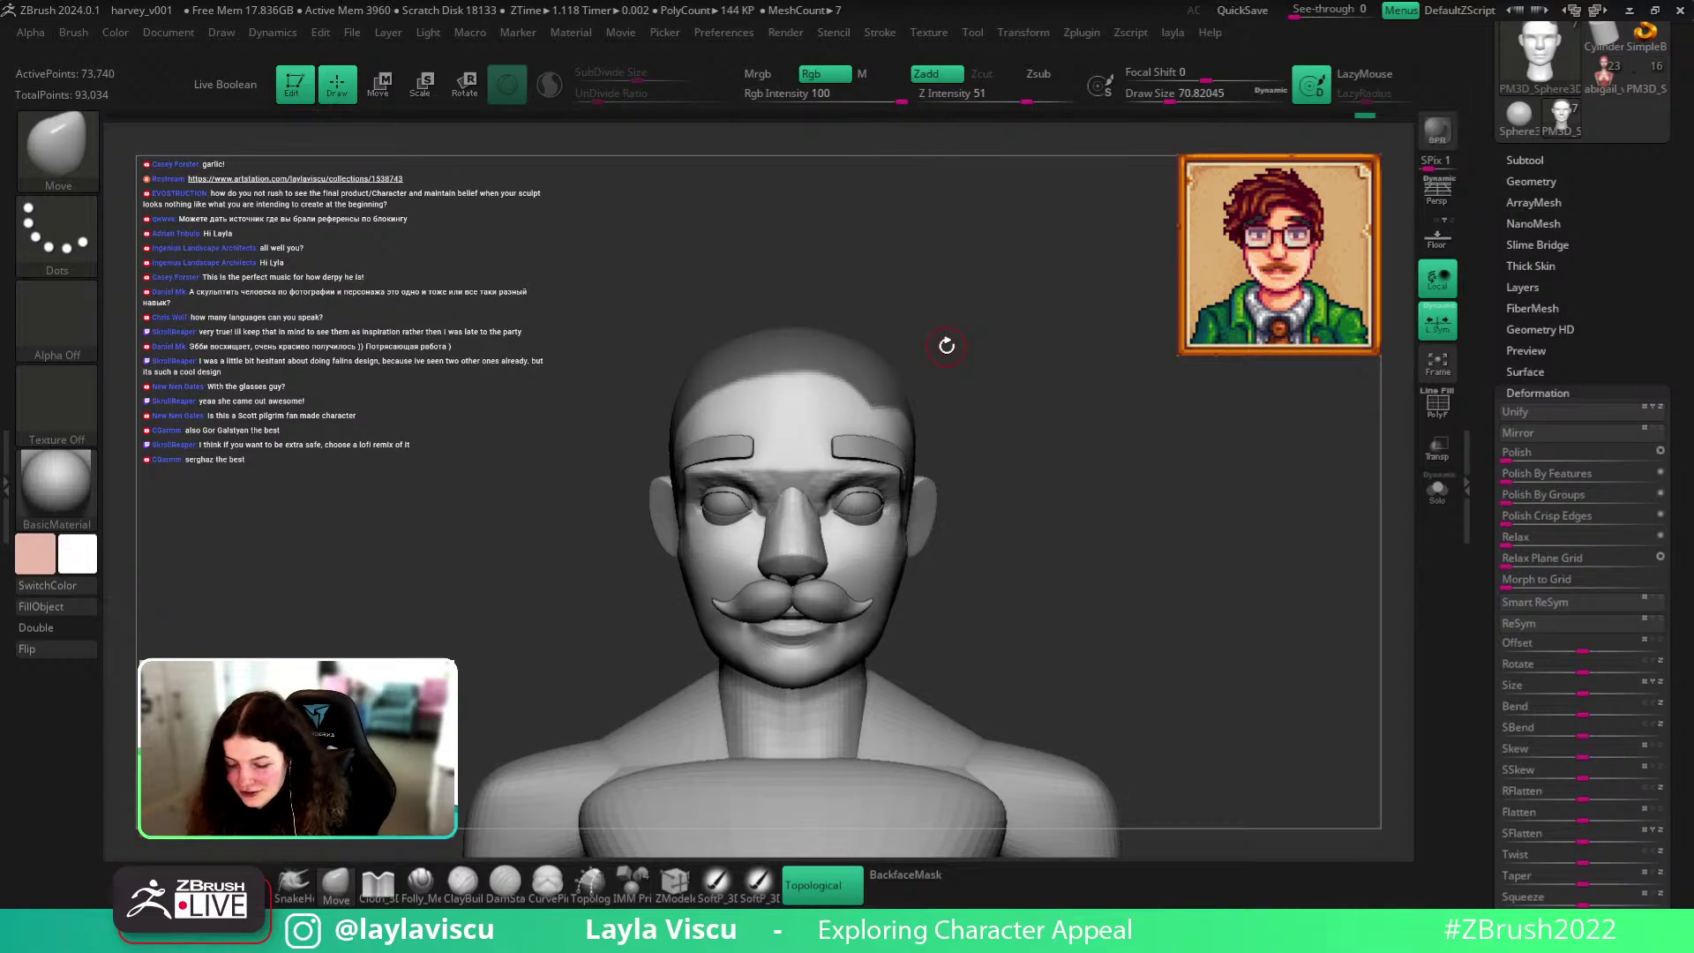
Isolate the skull in Solo mode and refine the mask around the ear, reducing the draw size to about 37.
mouse_move(946, 345)
mouse_down()
mouse_move(1168, 511)
mouse_move(1209, 517)
mouse_move(1188, 558)
mouse_up()
click(1440, 493)
click(1442, 492)
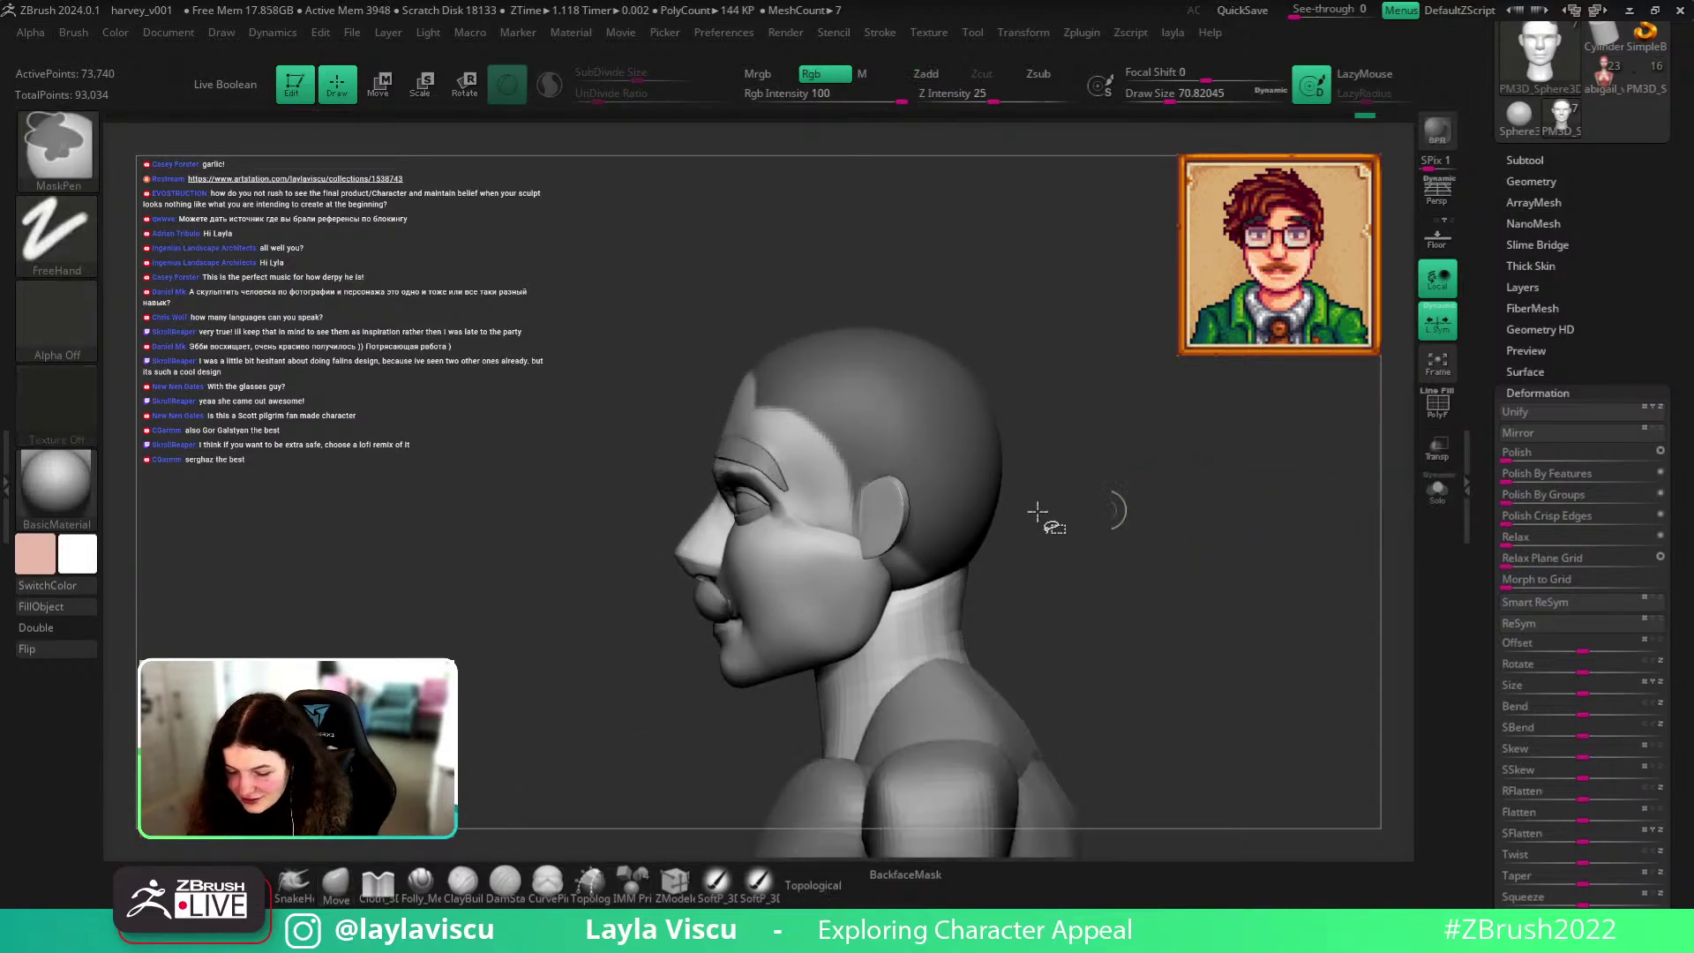
ctrl+shift+click(948, 480)
click(1438, 490)
key(s)
drag(861, 491, 848, 490)
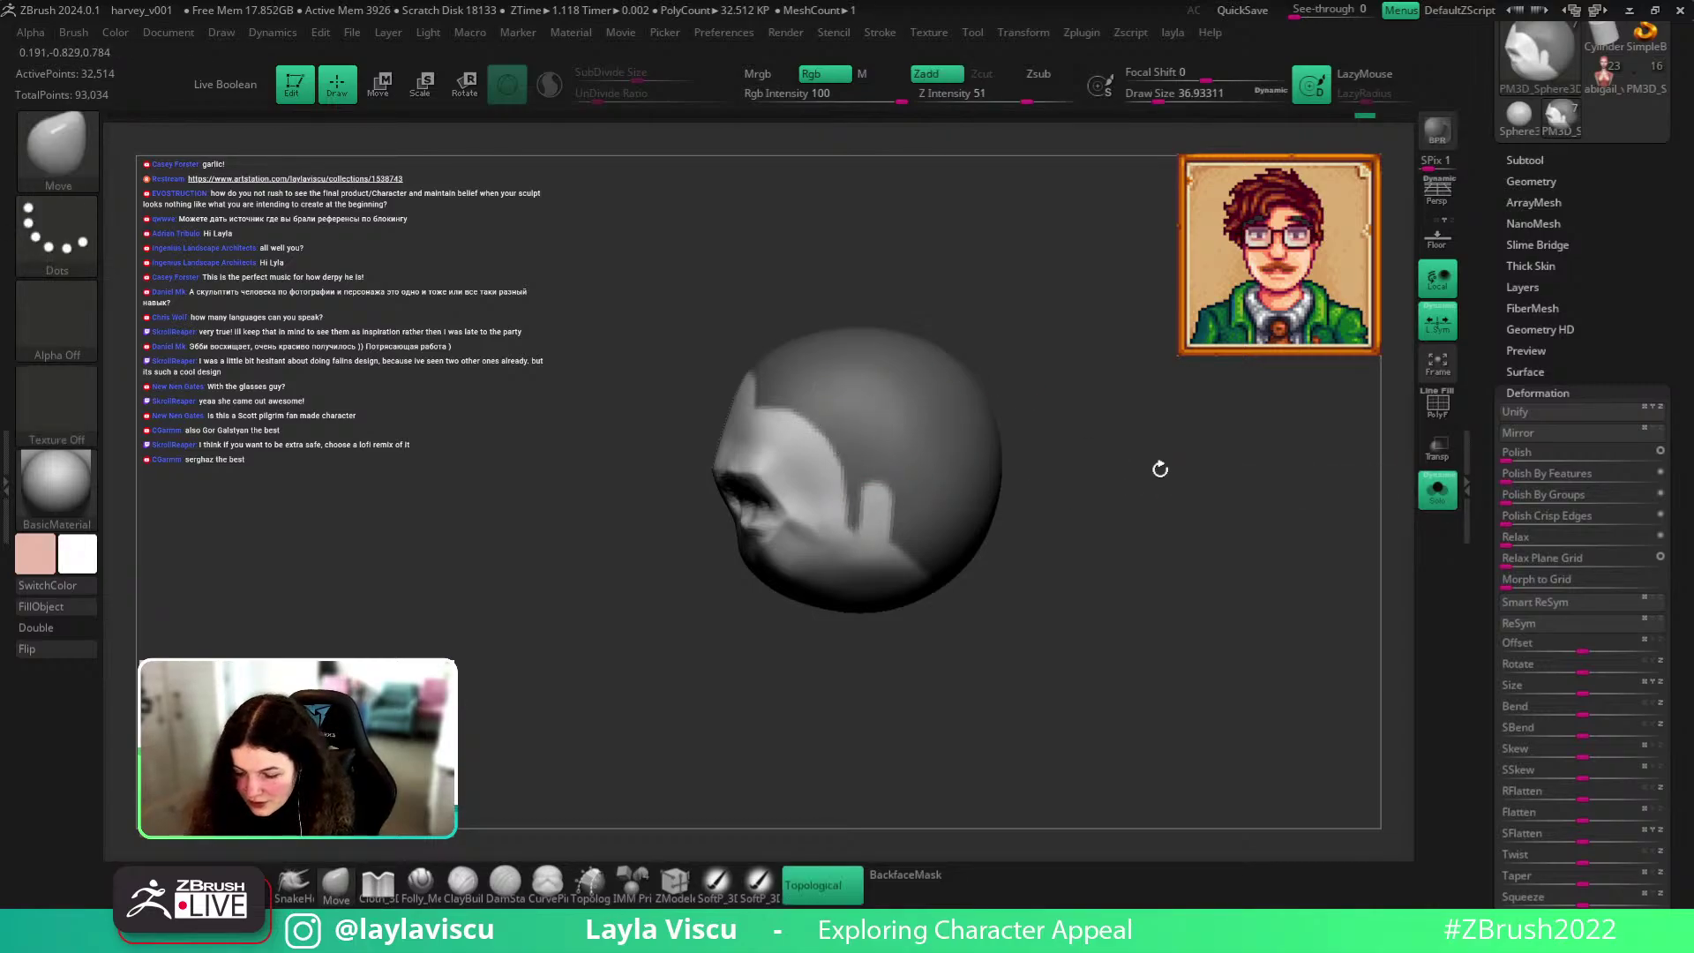
shift+drag(1134, 453, 1412, 513)
Leave Solo mode, adjust the scalp mask on the isolated skull once more and show all the head parts again.
click(1438, 489)
mouse_move(1252, 548)
mouse_down()
mouse_move(1315, 578)
mouse_move(1403, 529)
mouse_move(1244, 568)
mouse_move(1187, 558)
mouse_move(1156, 453)
mouse_move(1242, 507)
mouse_move(1191, 496)
mouse_up()
click(1430, 506)
click(1433, 506)
ctrl+shift+click(1338, 537)
ctrl+shift+click(1006, 496)
ctrl+drag(1072, 412, 908, 617)
ctrl+shift+click(1181, 497)
Extract the masked scalp as a double-sided hair subtool with a thickness of 0.06599 and accept it.
drag(1180, 497, 1232, 607)
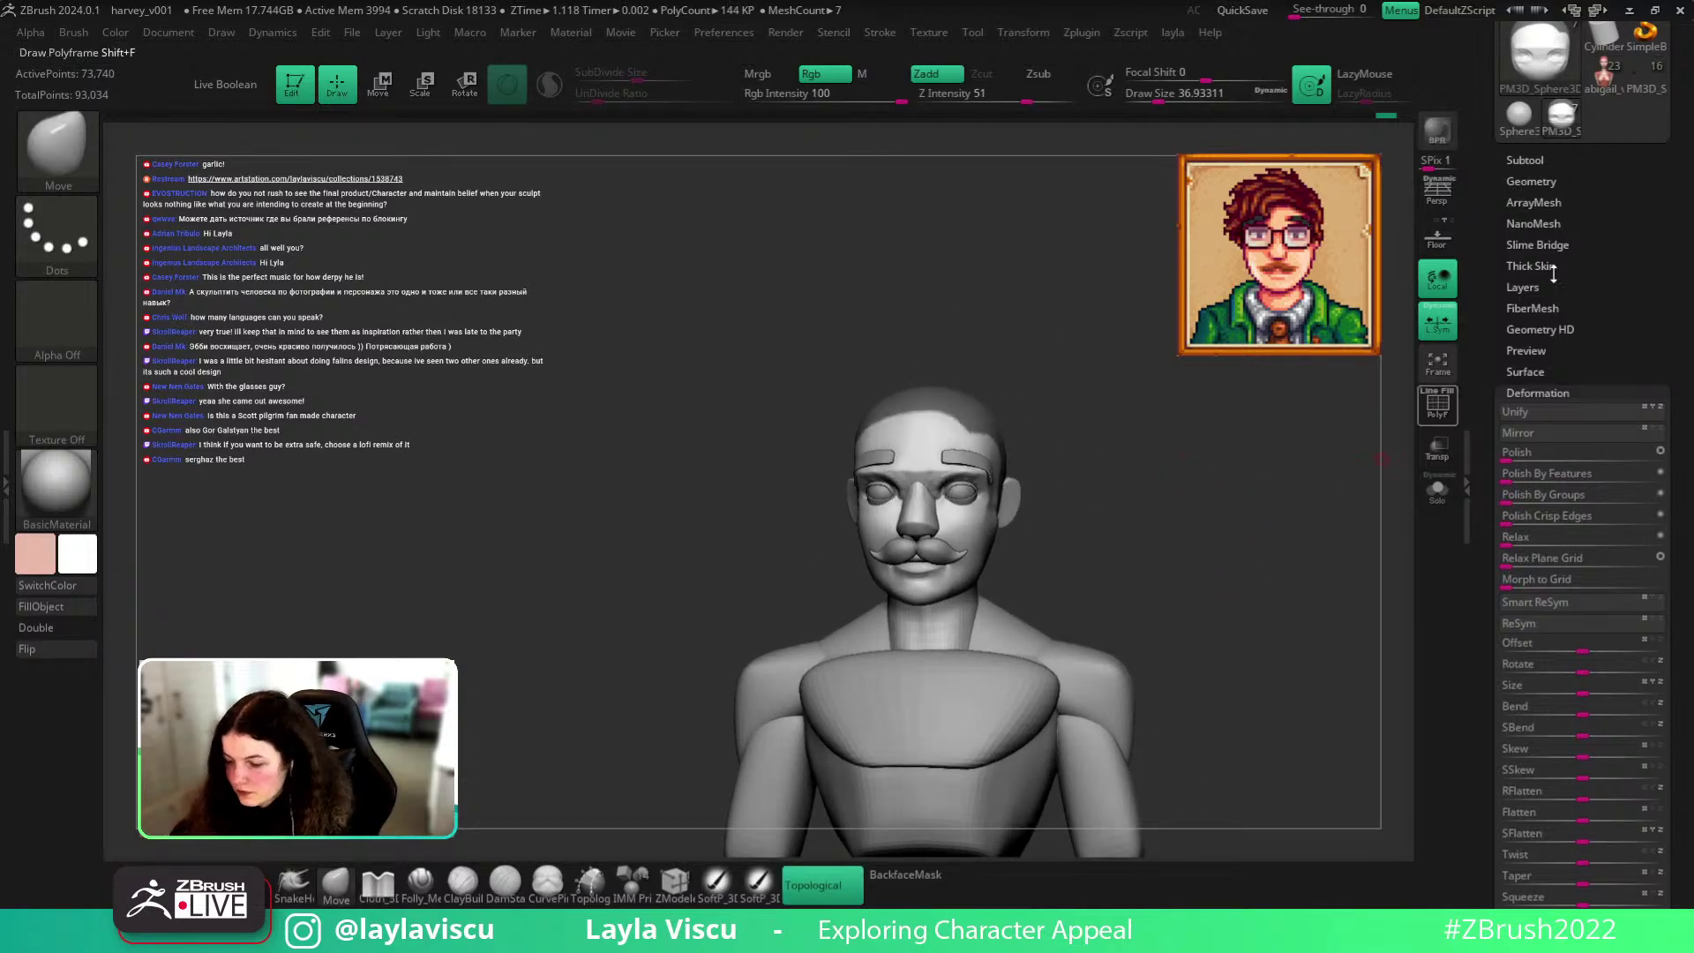
click(1526, 159)
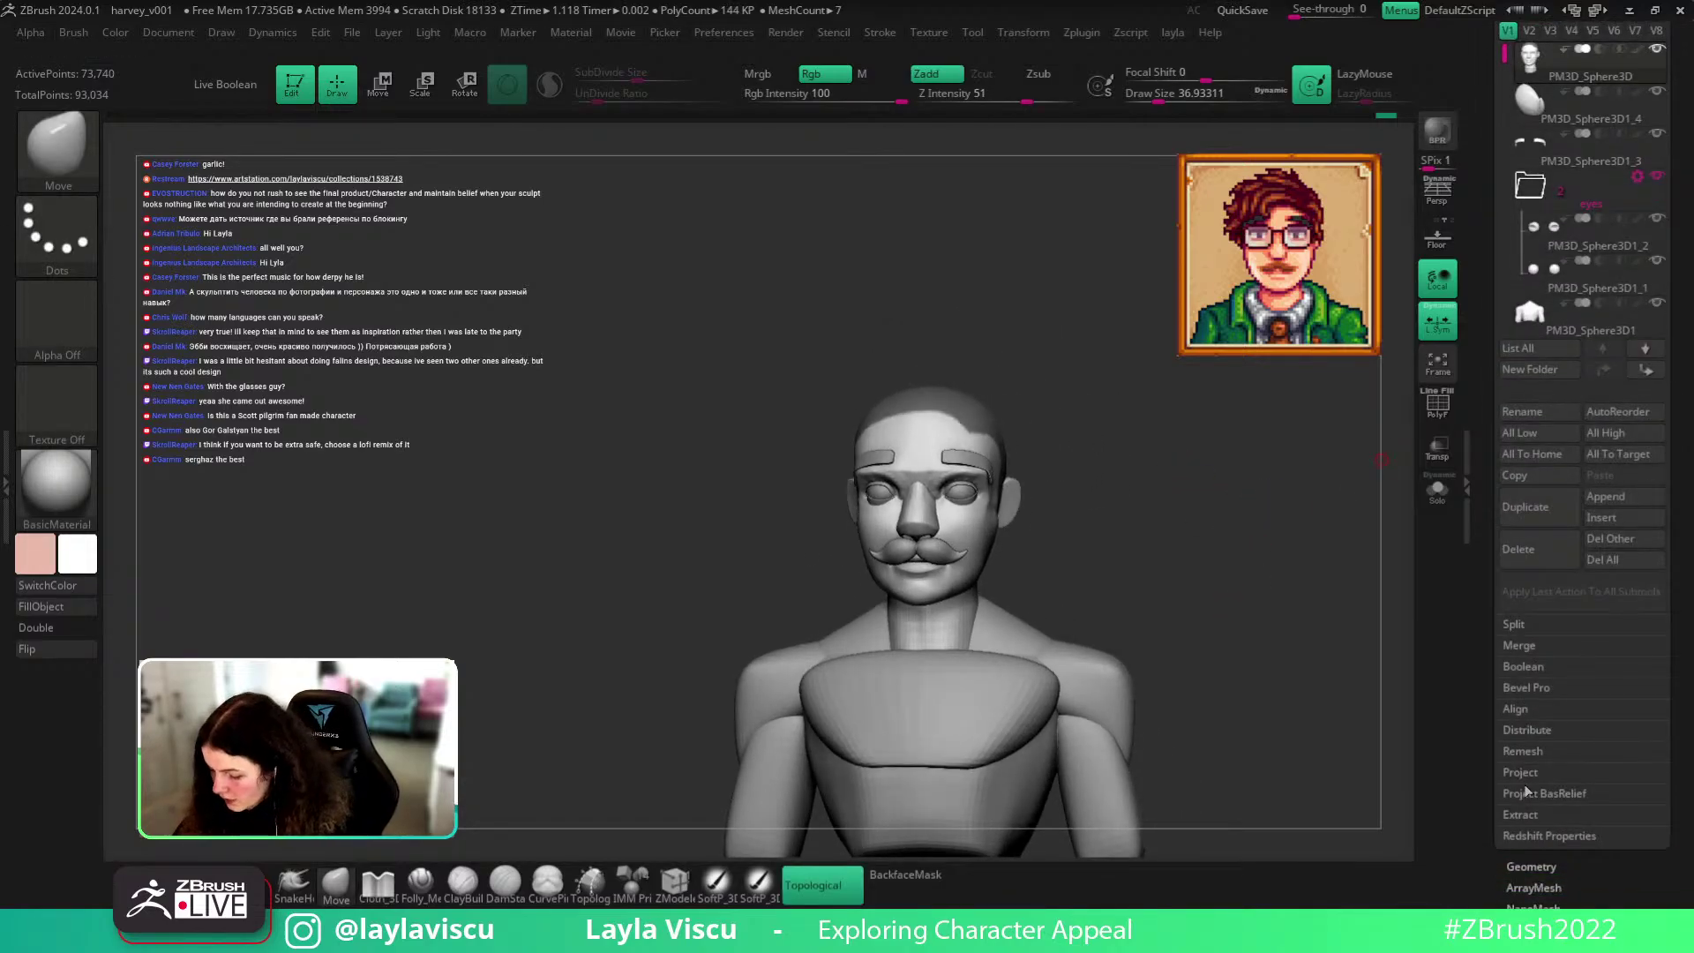
click(1521, 813)
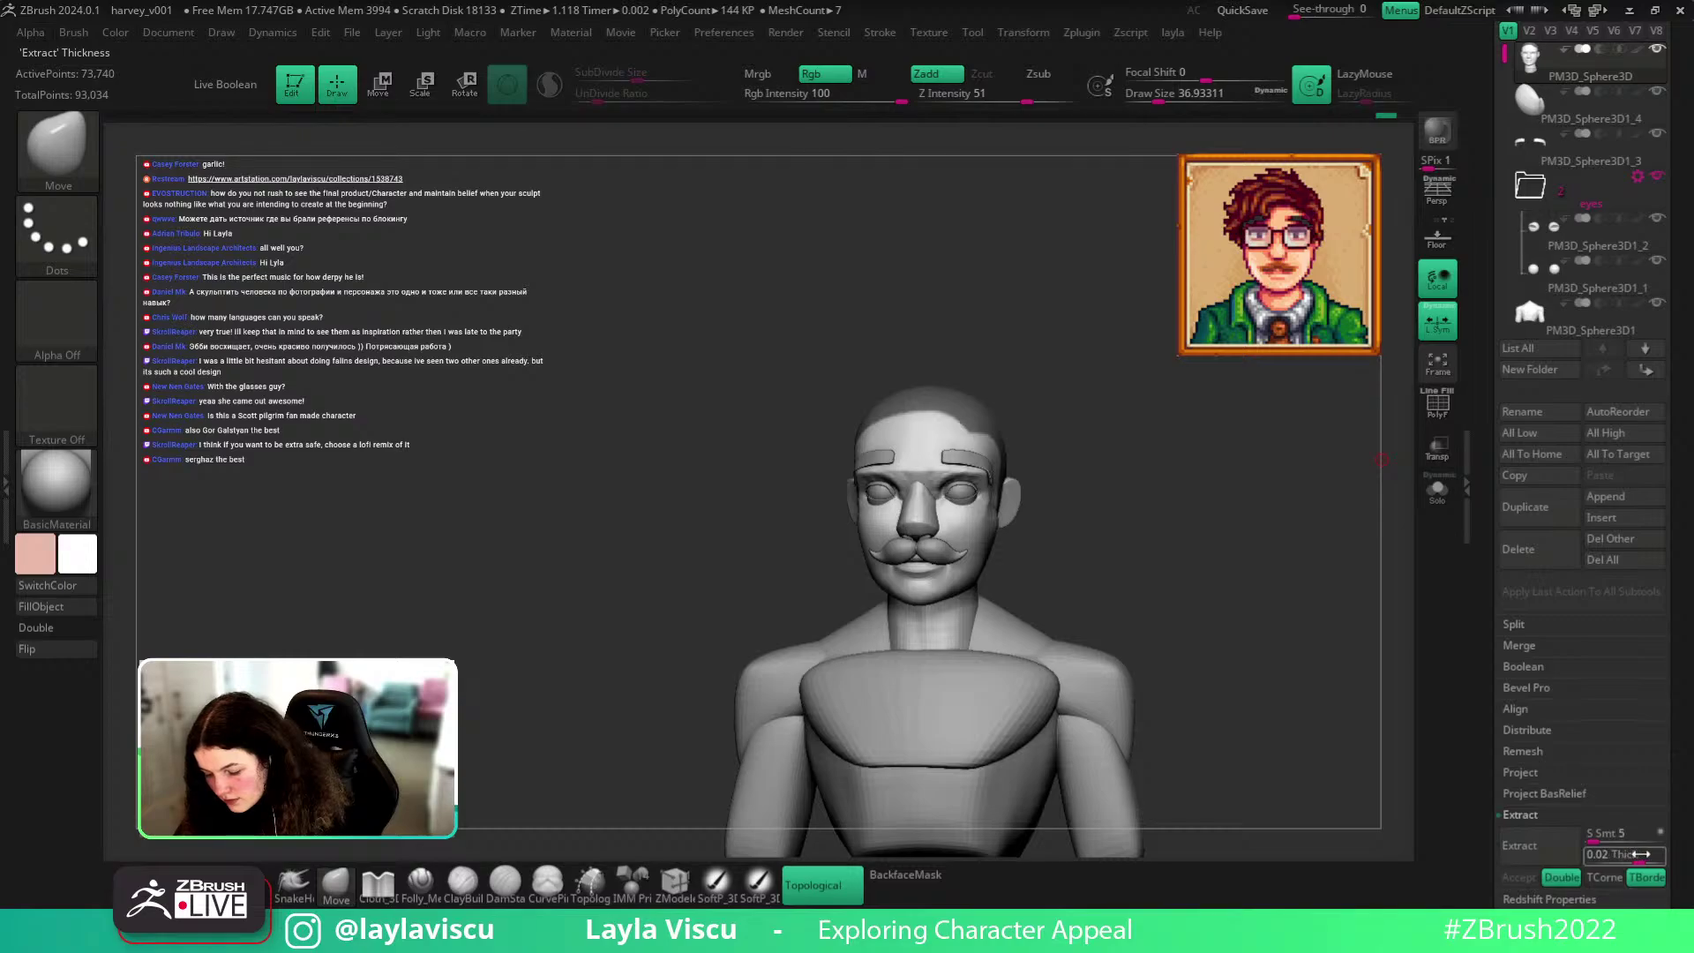
drag(1641, 854, 1657, 853)
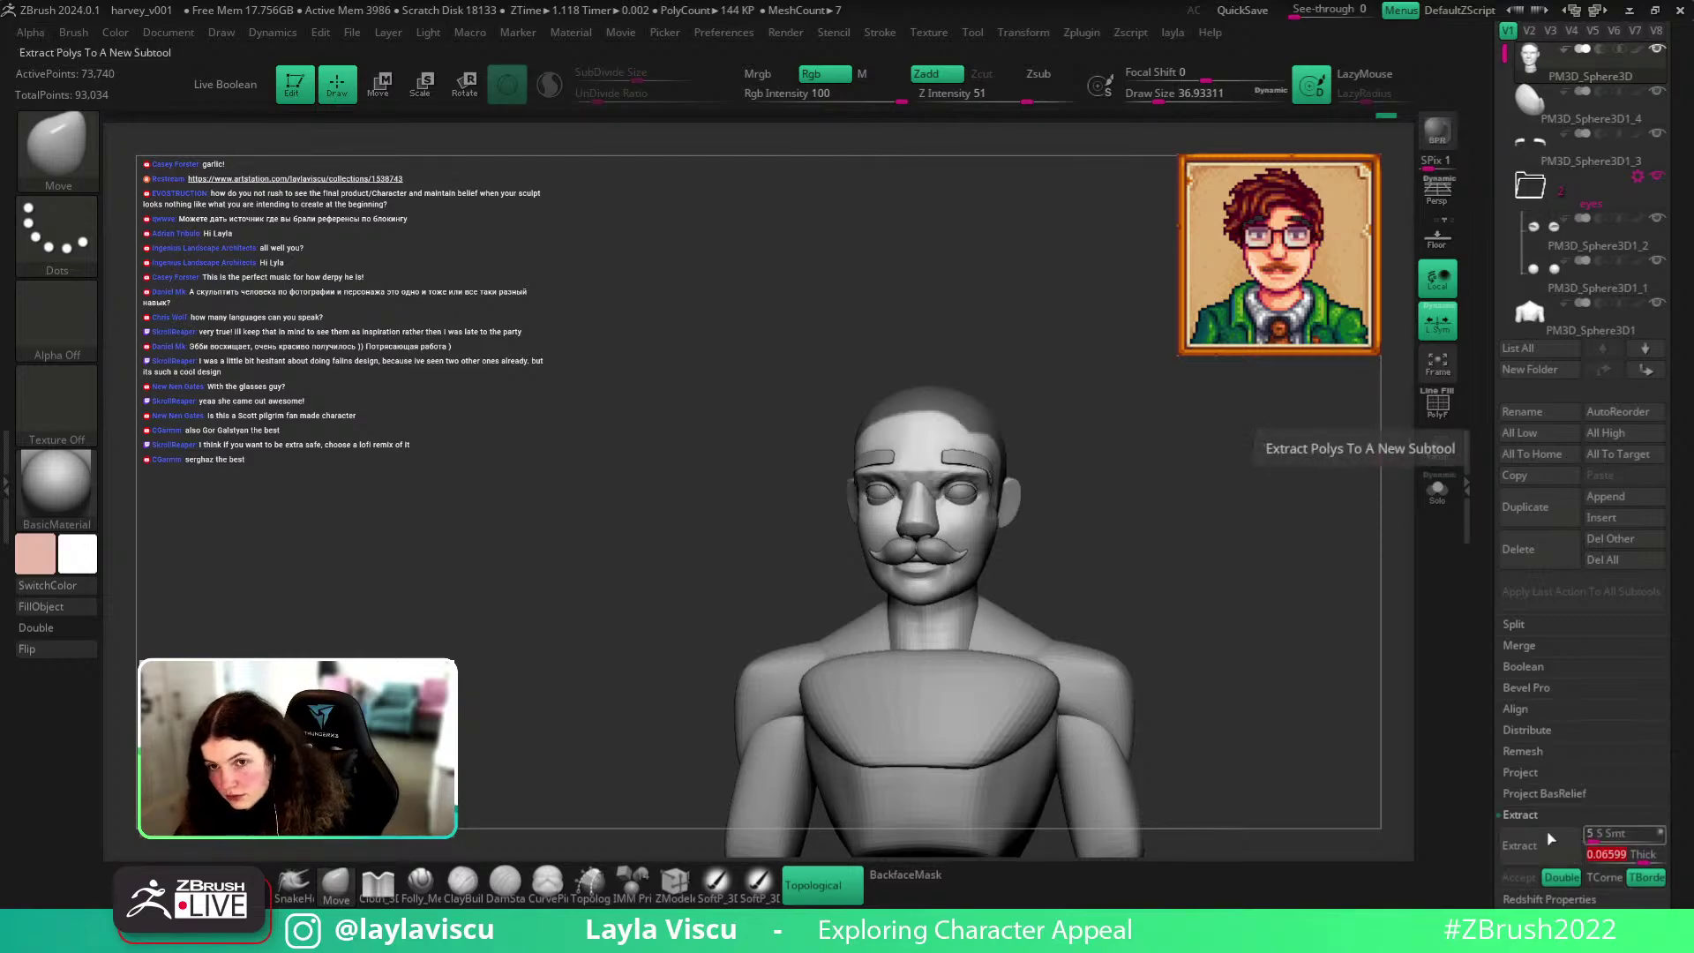
scroll(1545, 838, down, 5)
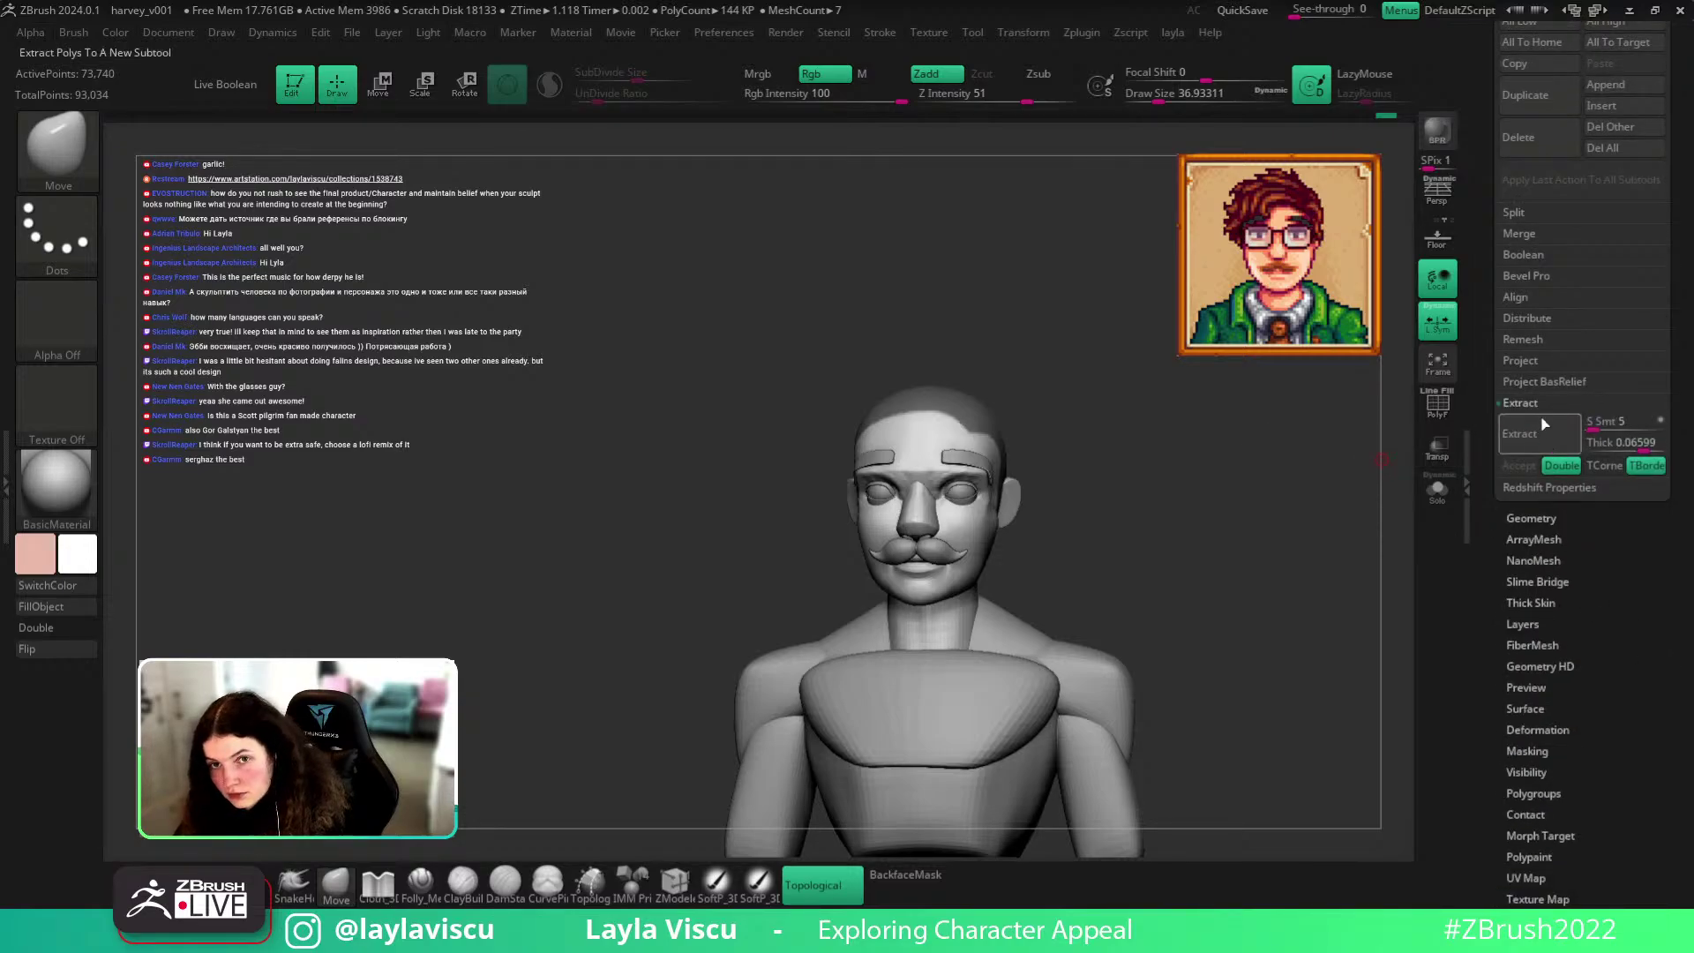
click(1523, 446)
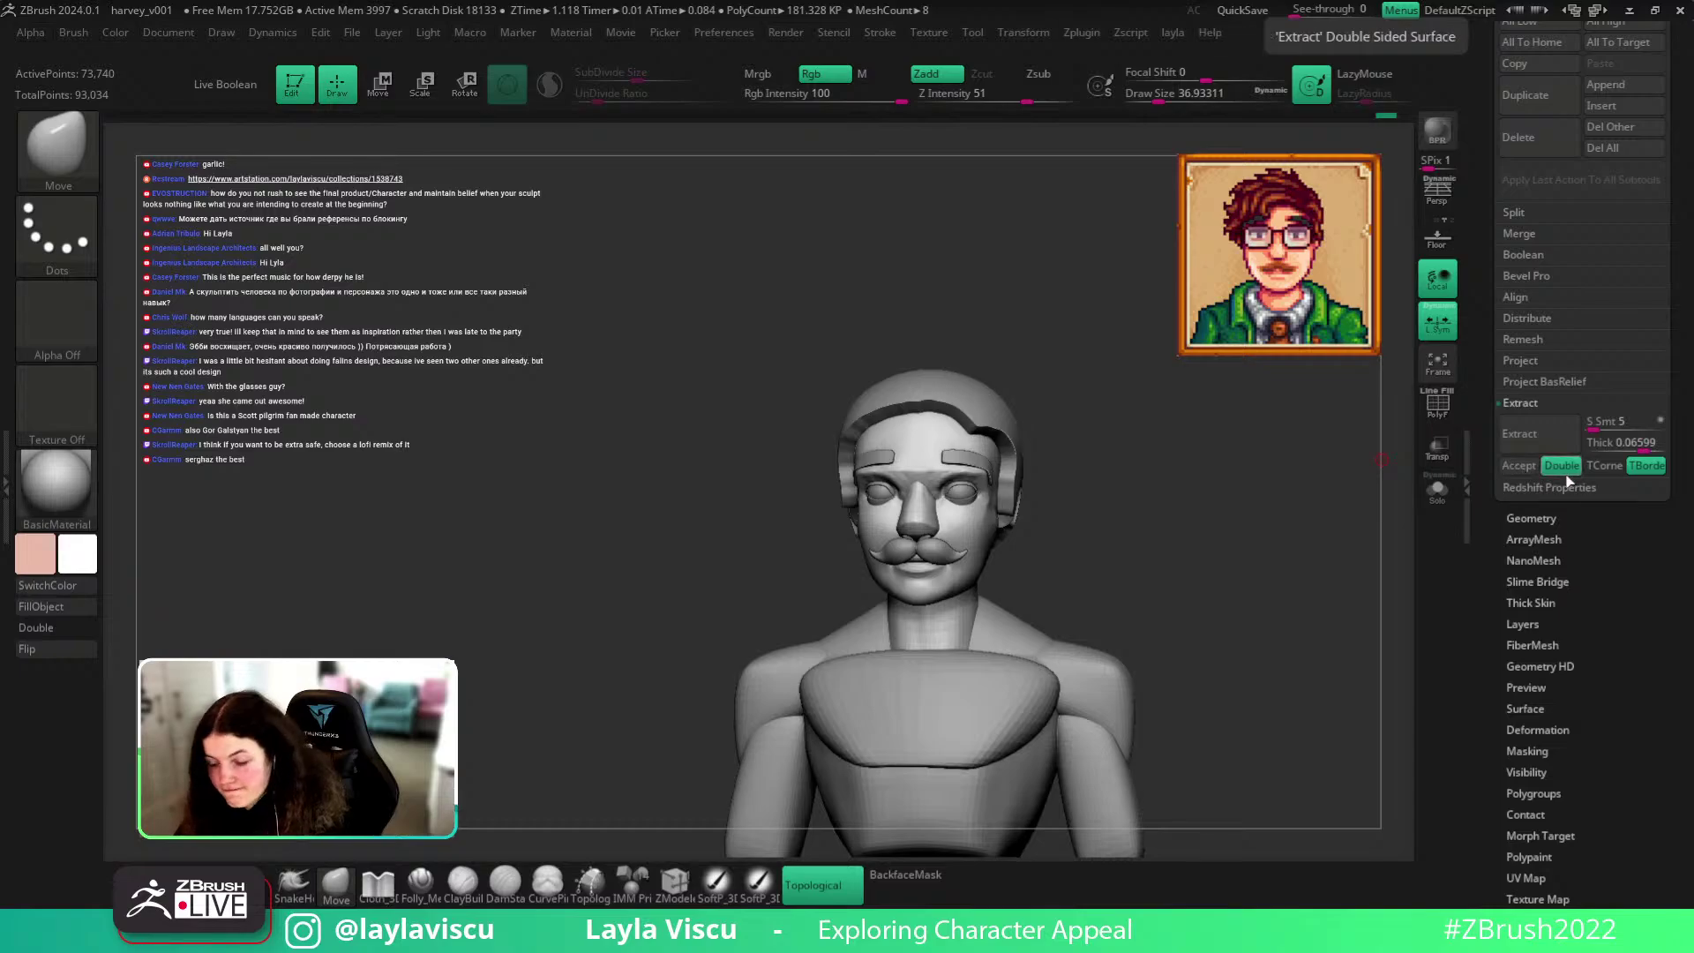
click(1519, 468)
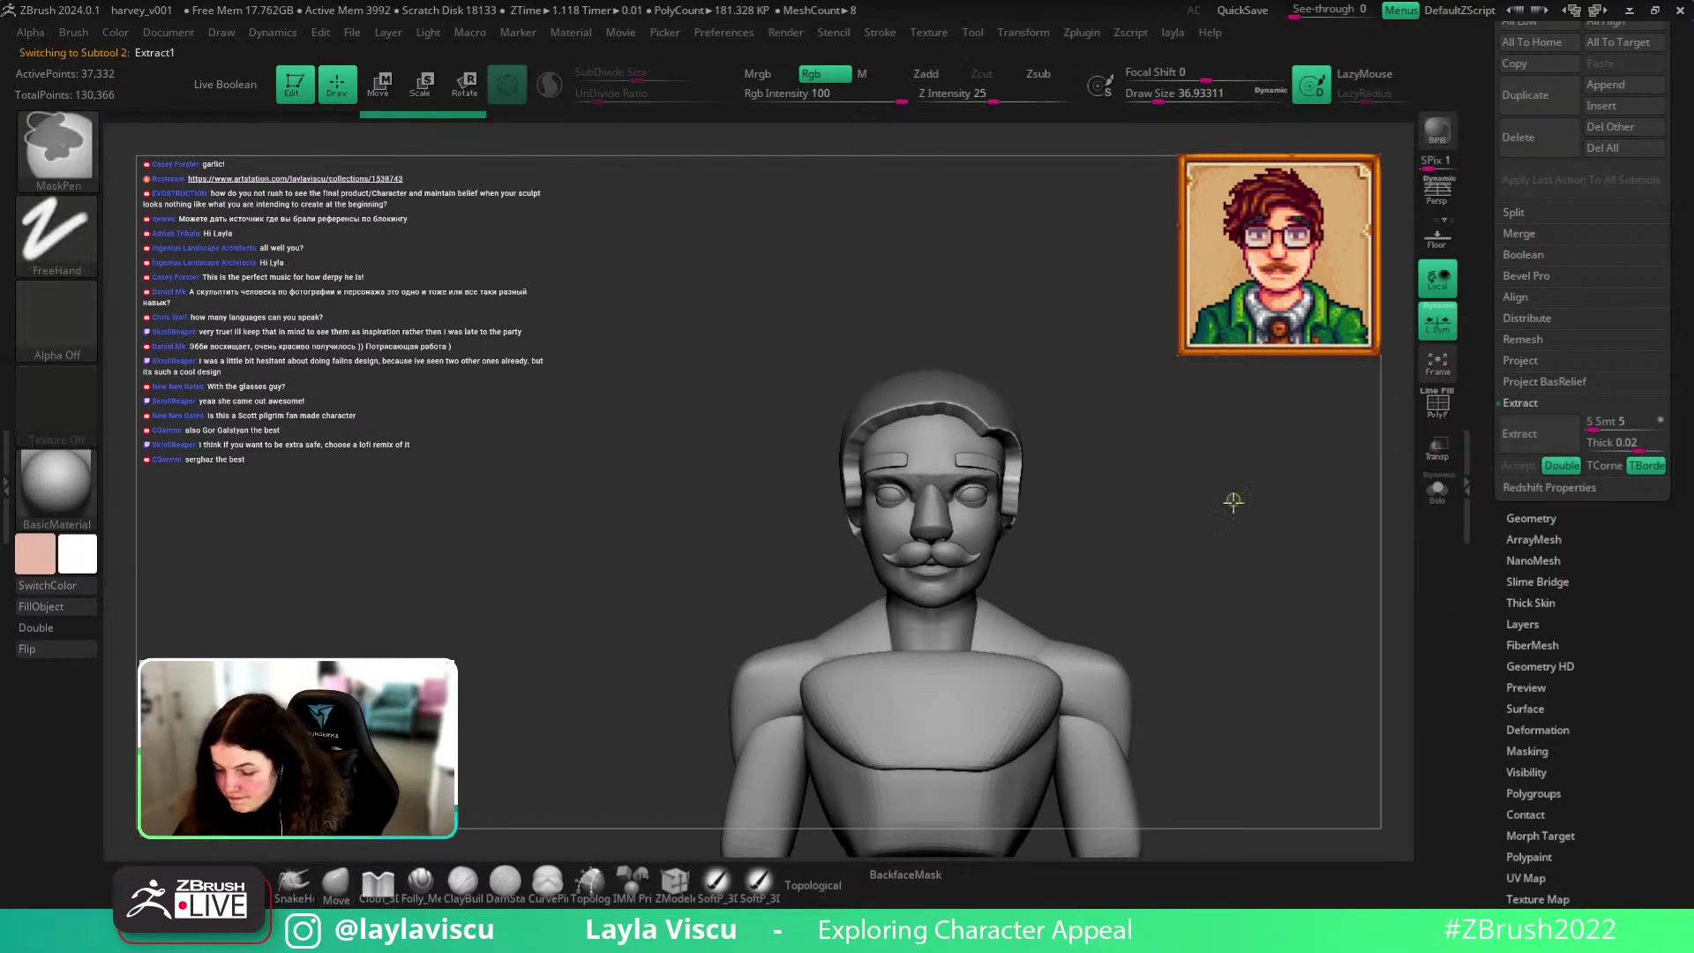
Convert the extracted hair shell to DynaMesh at resolution 128, checking its polygroups with PolyFrame.
click(1560, 521)
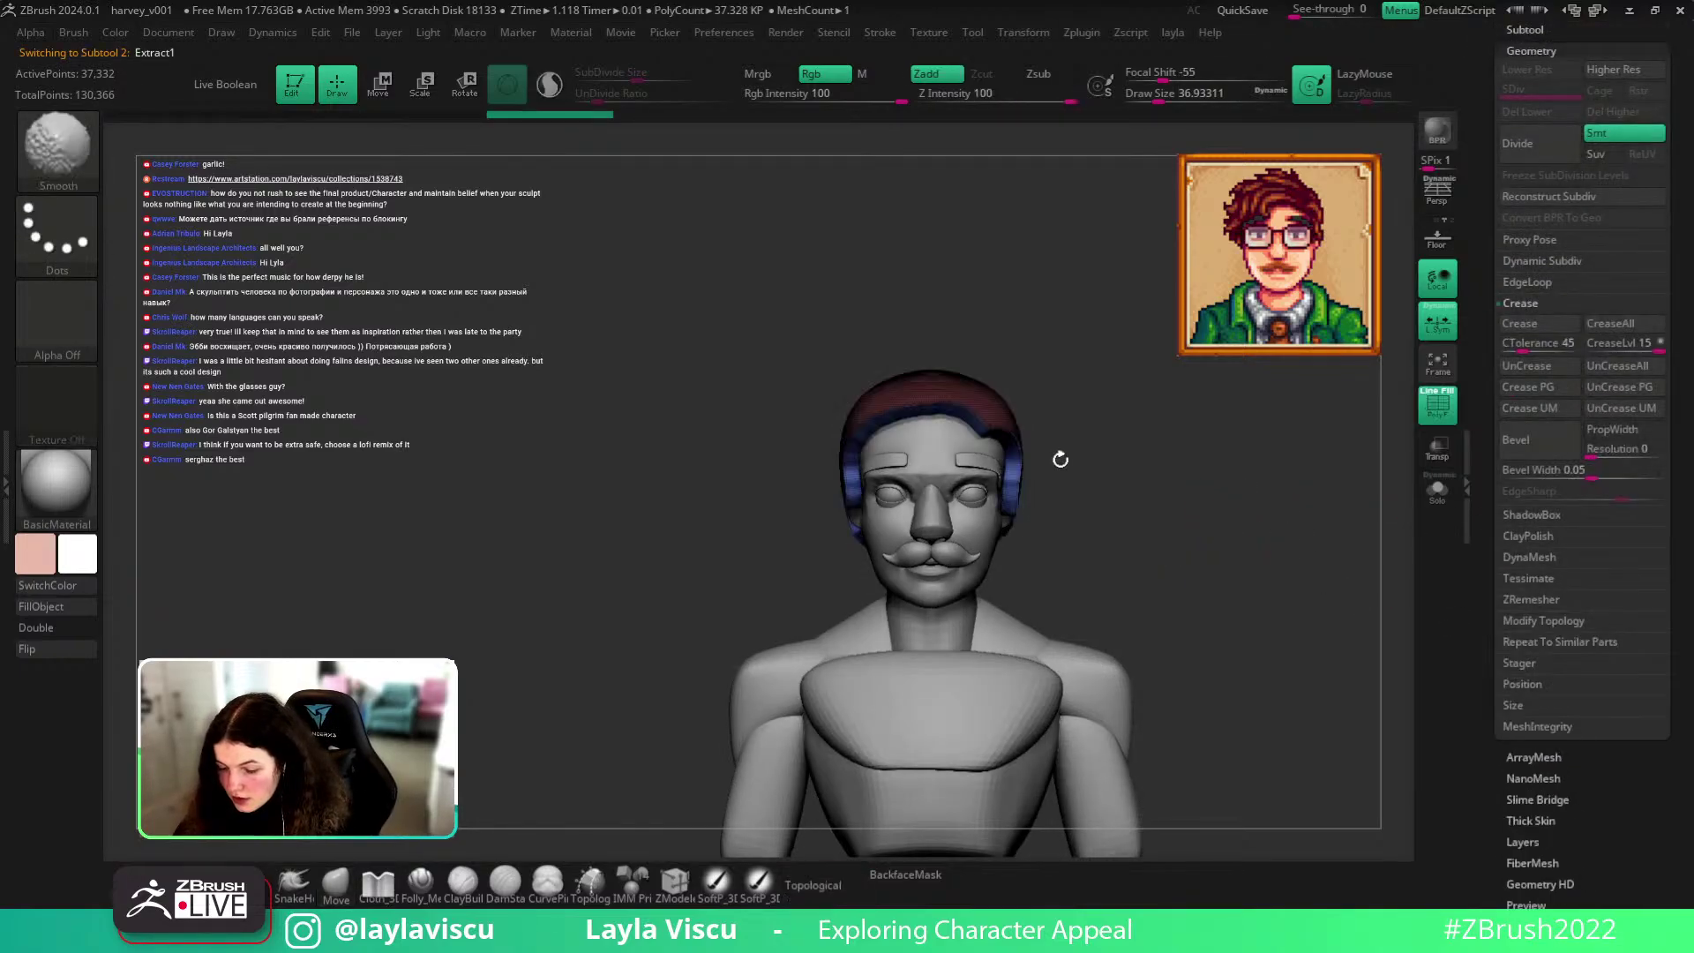
click(1569, 562)
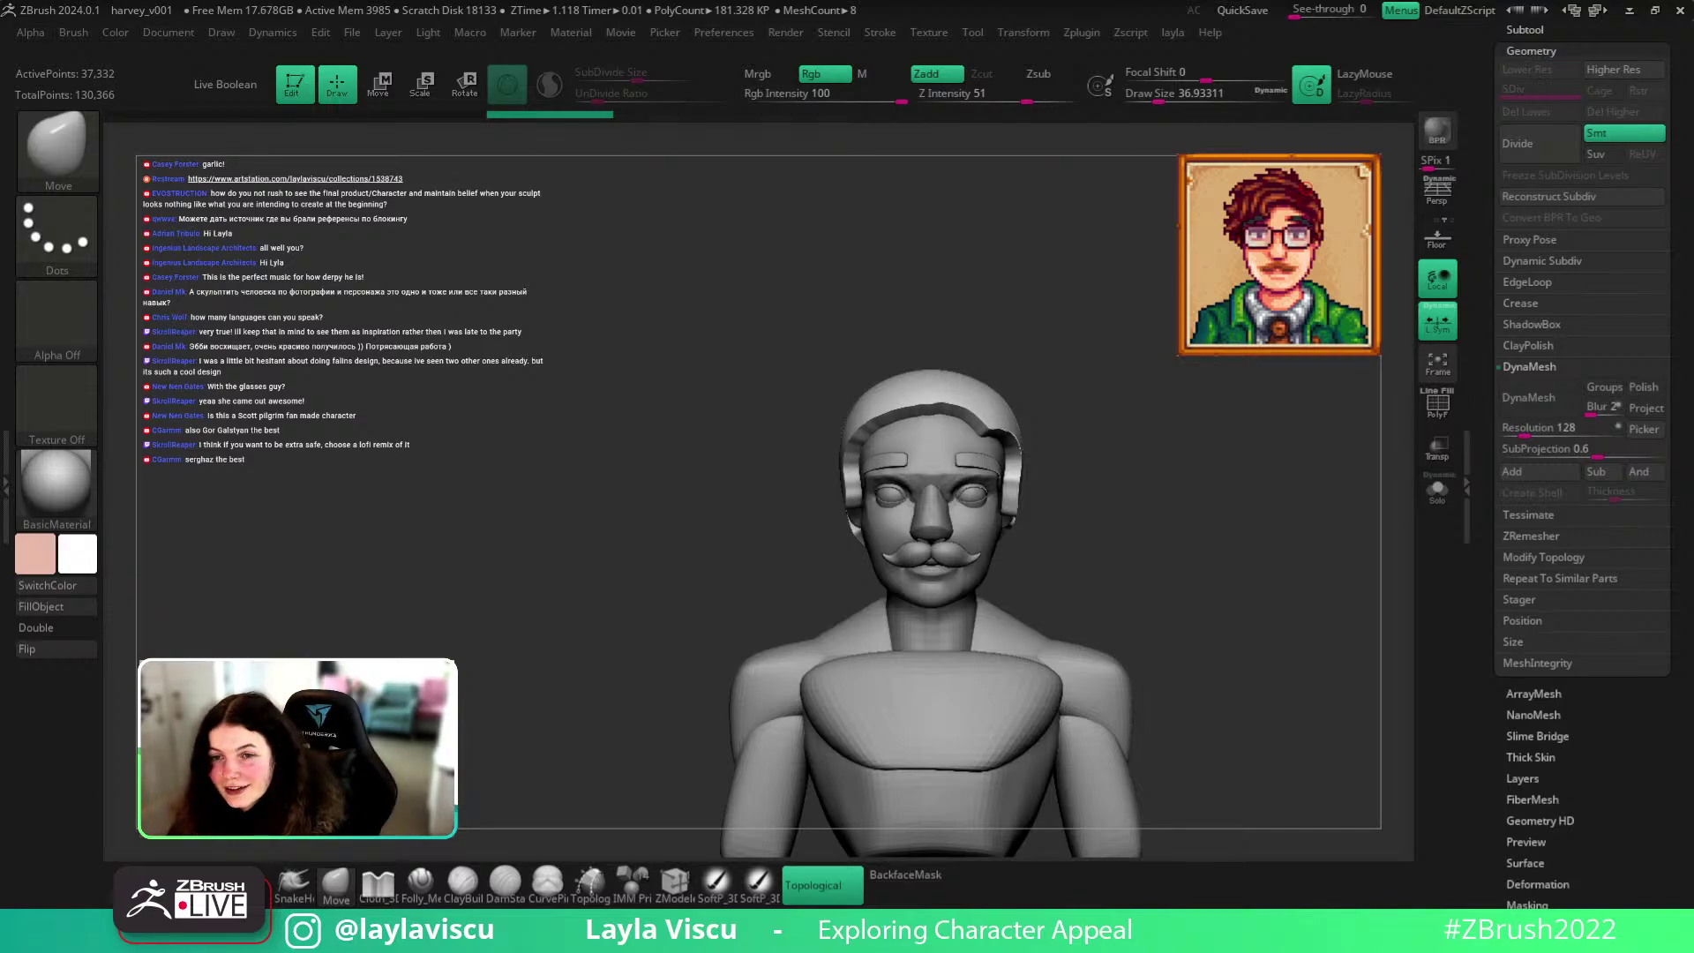
mouse_move(1146, 509)
mouse_down()
mouse_move(1127, 511)
mouse_move(1169, 504)
mouse_up()
key(shift+f)
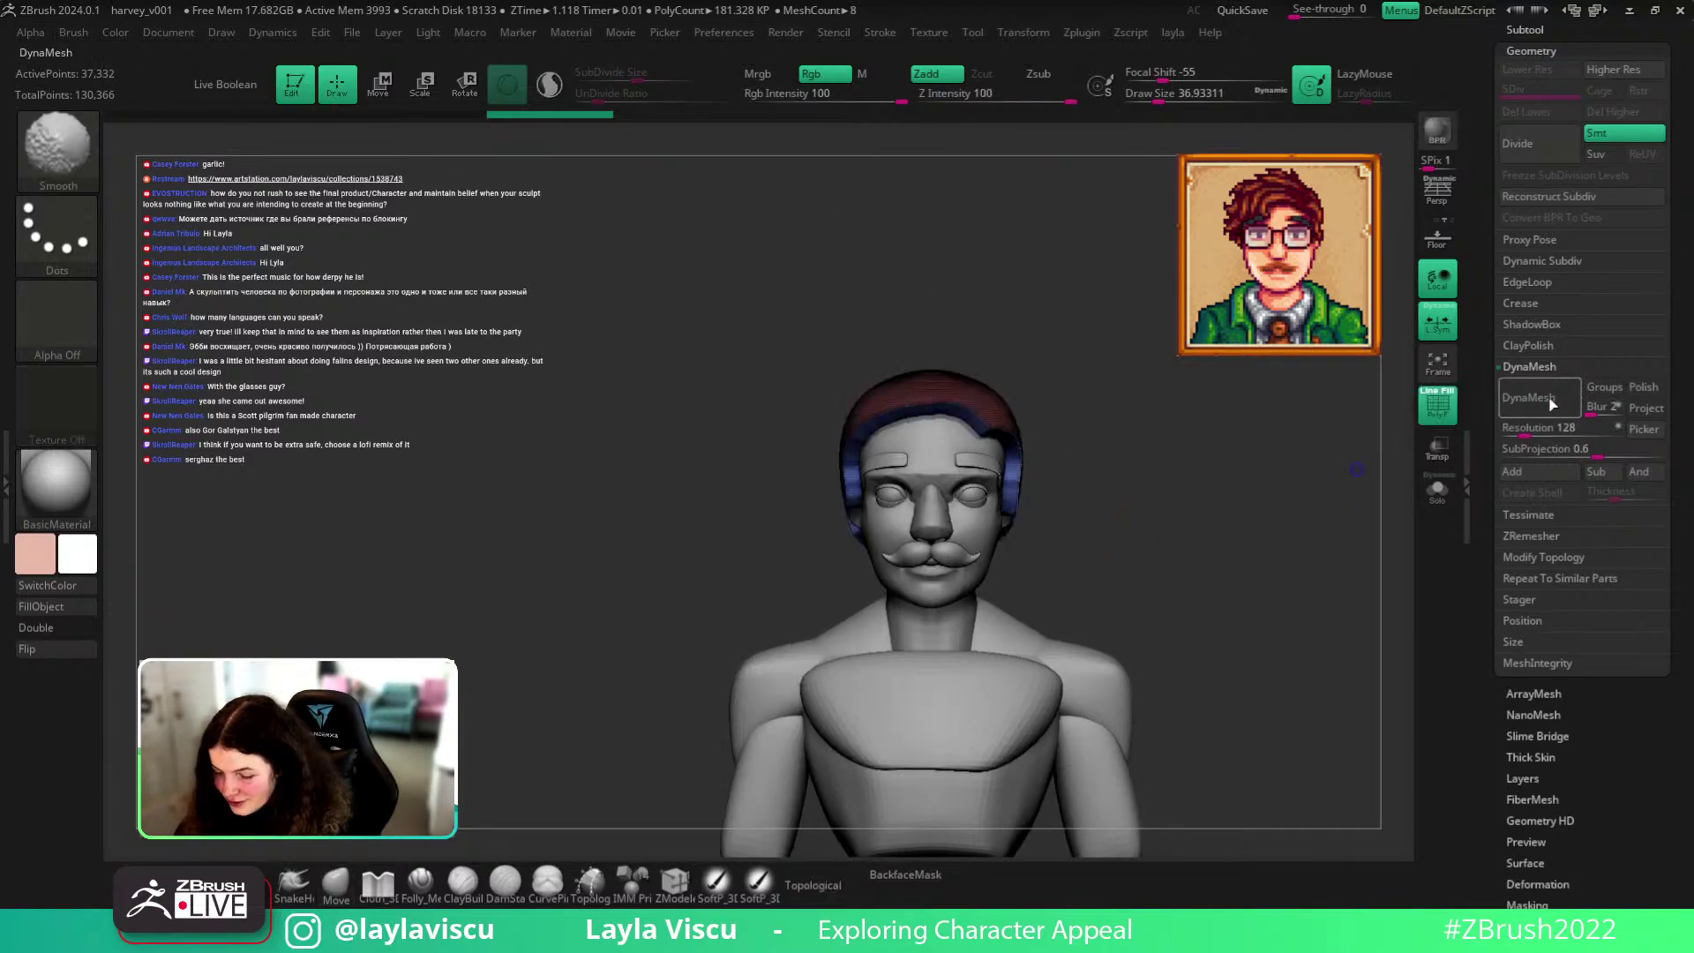
click(1553, 404)
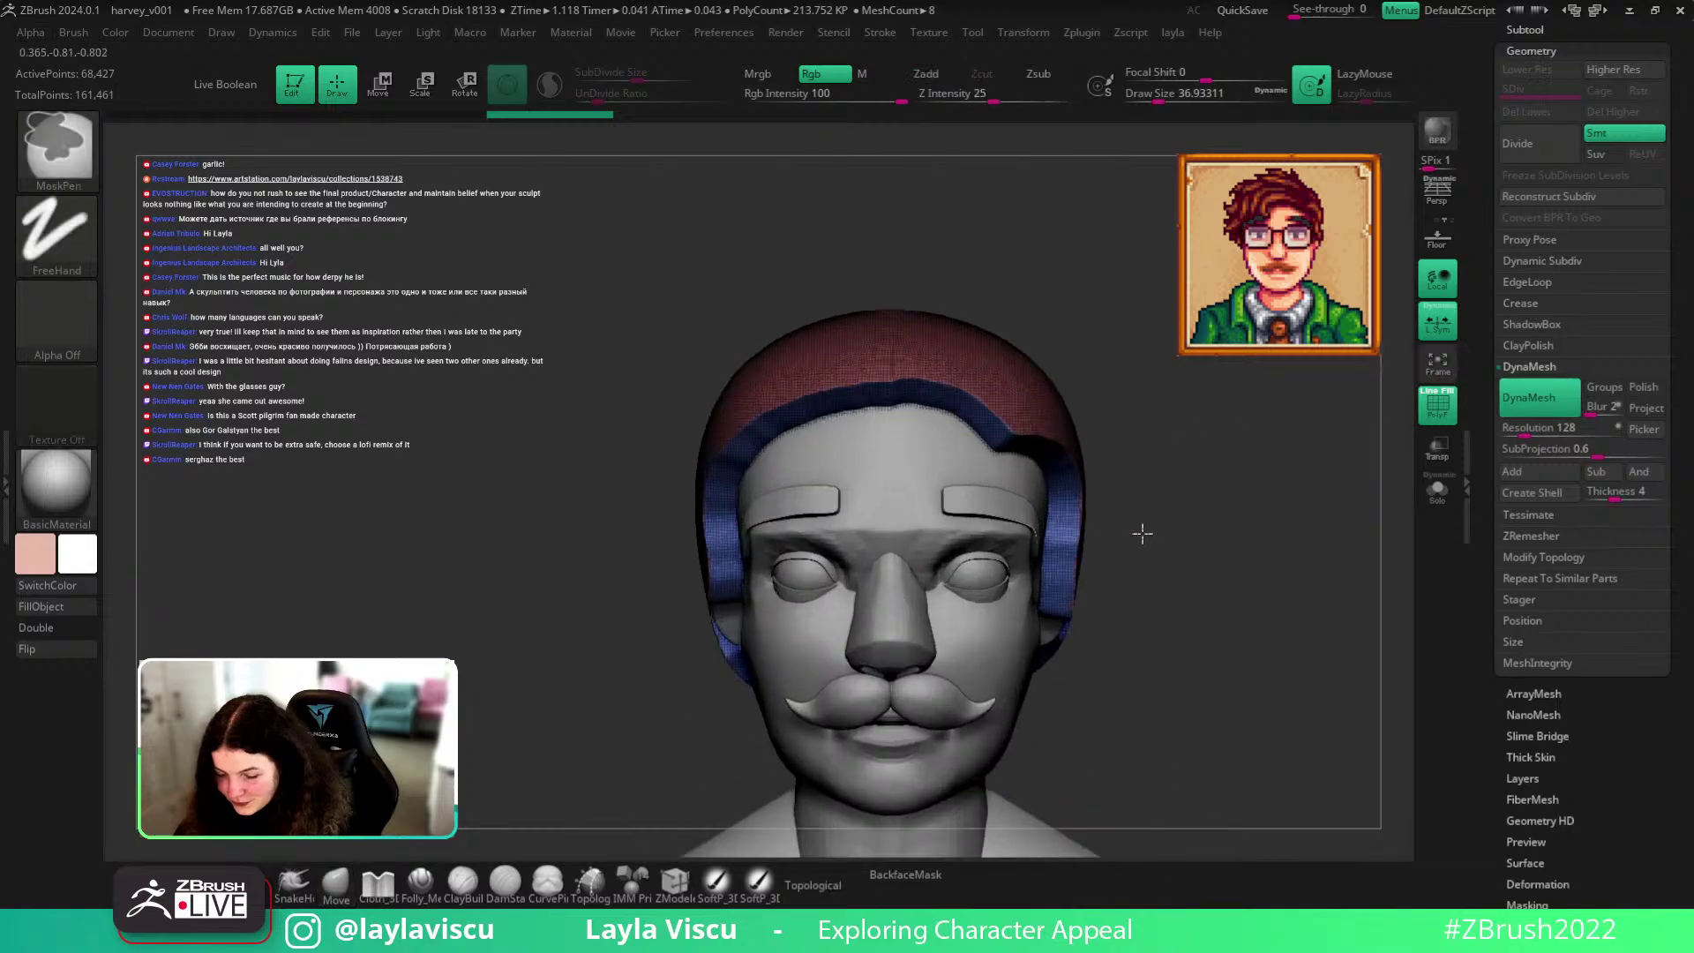
key(shift+f)
Flatten the hair shell's front rim above the forehead with TrimDynamic at a draw size of about 132.
key(s)
drag(1242, 508, 1270, 509)
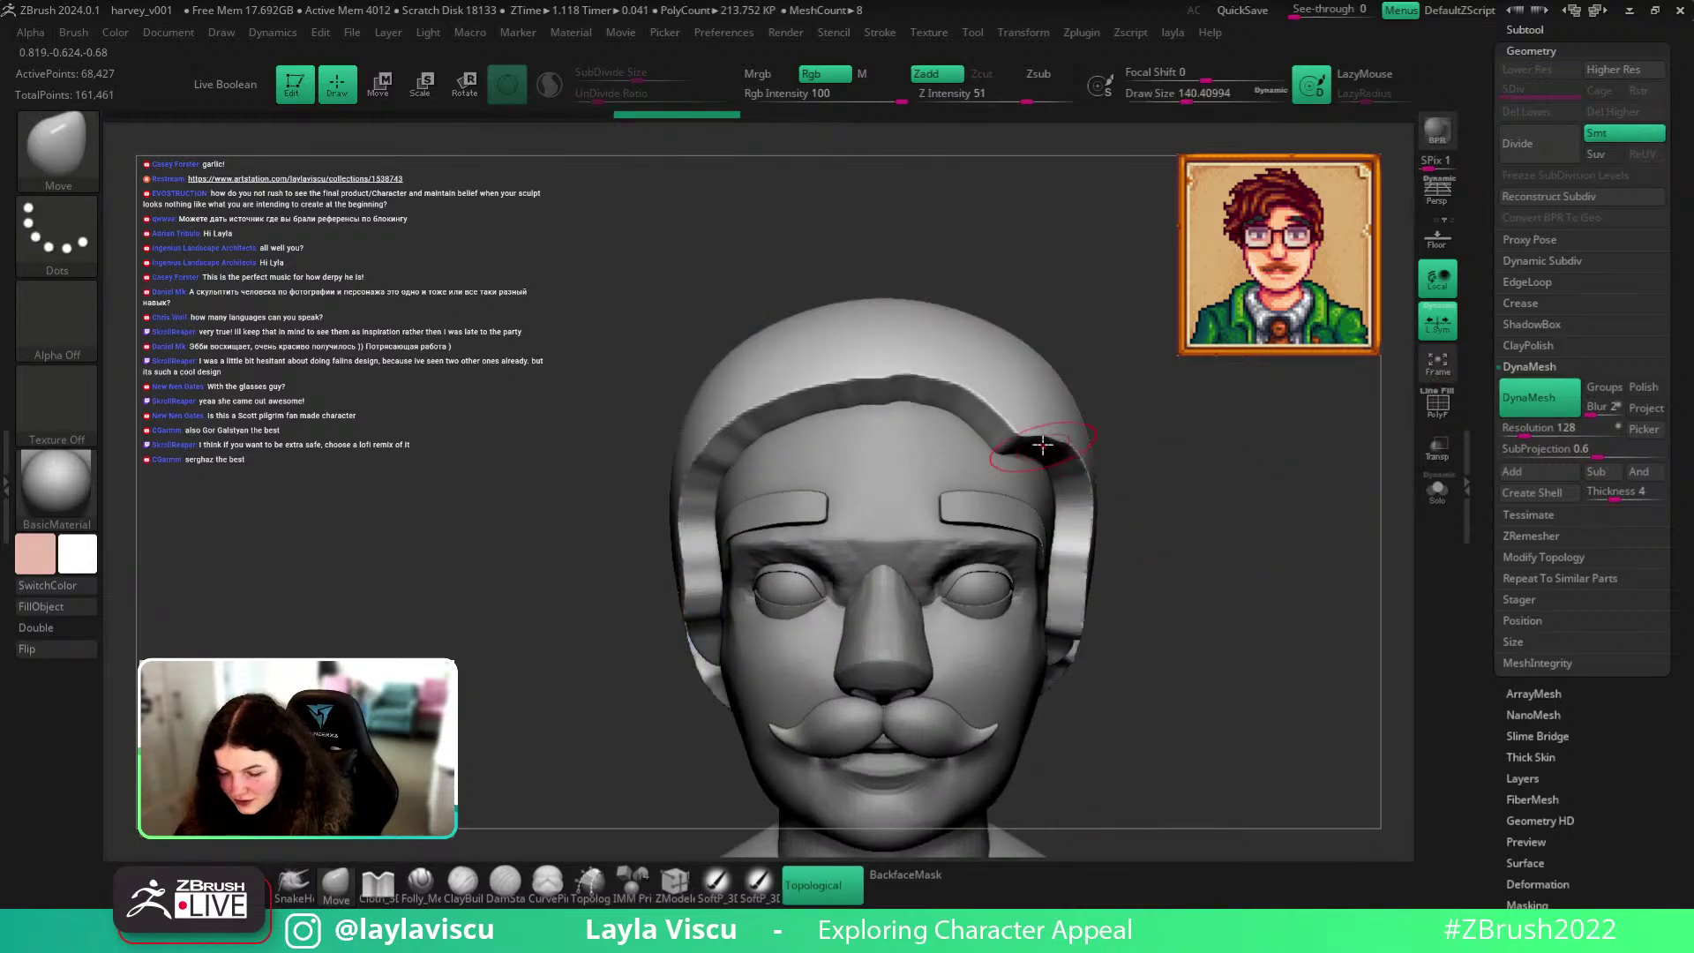
key(b)
key(t)
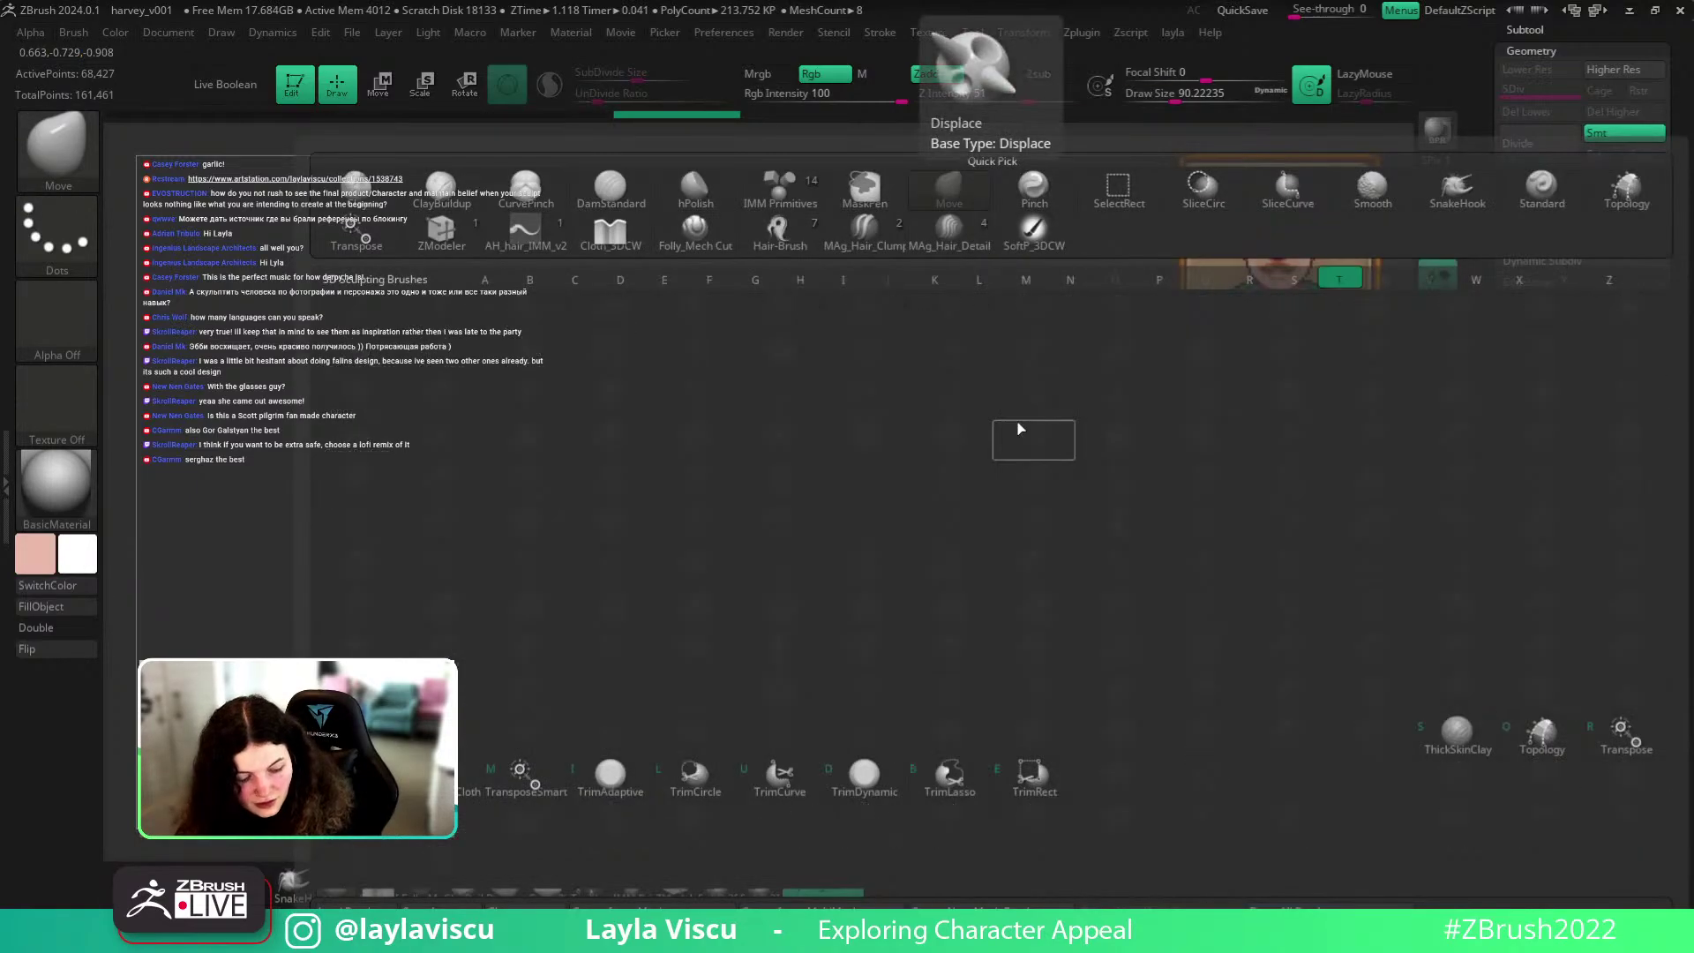
key(d)
key(s)
drag(1014, 429, 1027, 430)
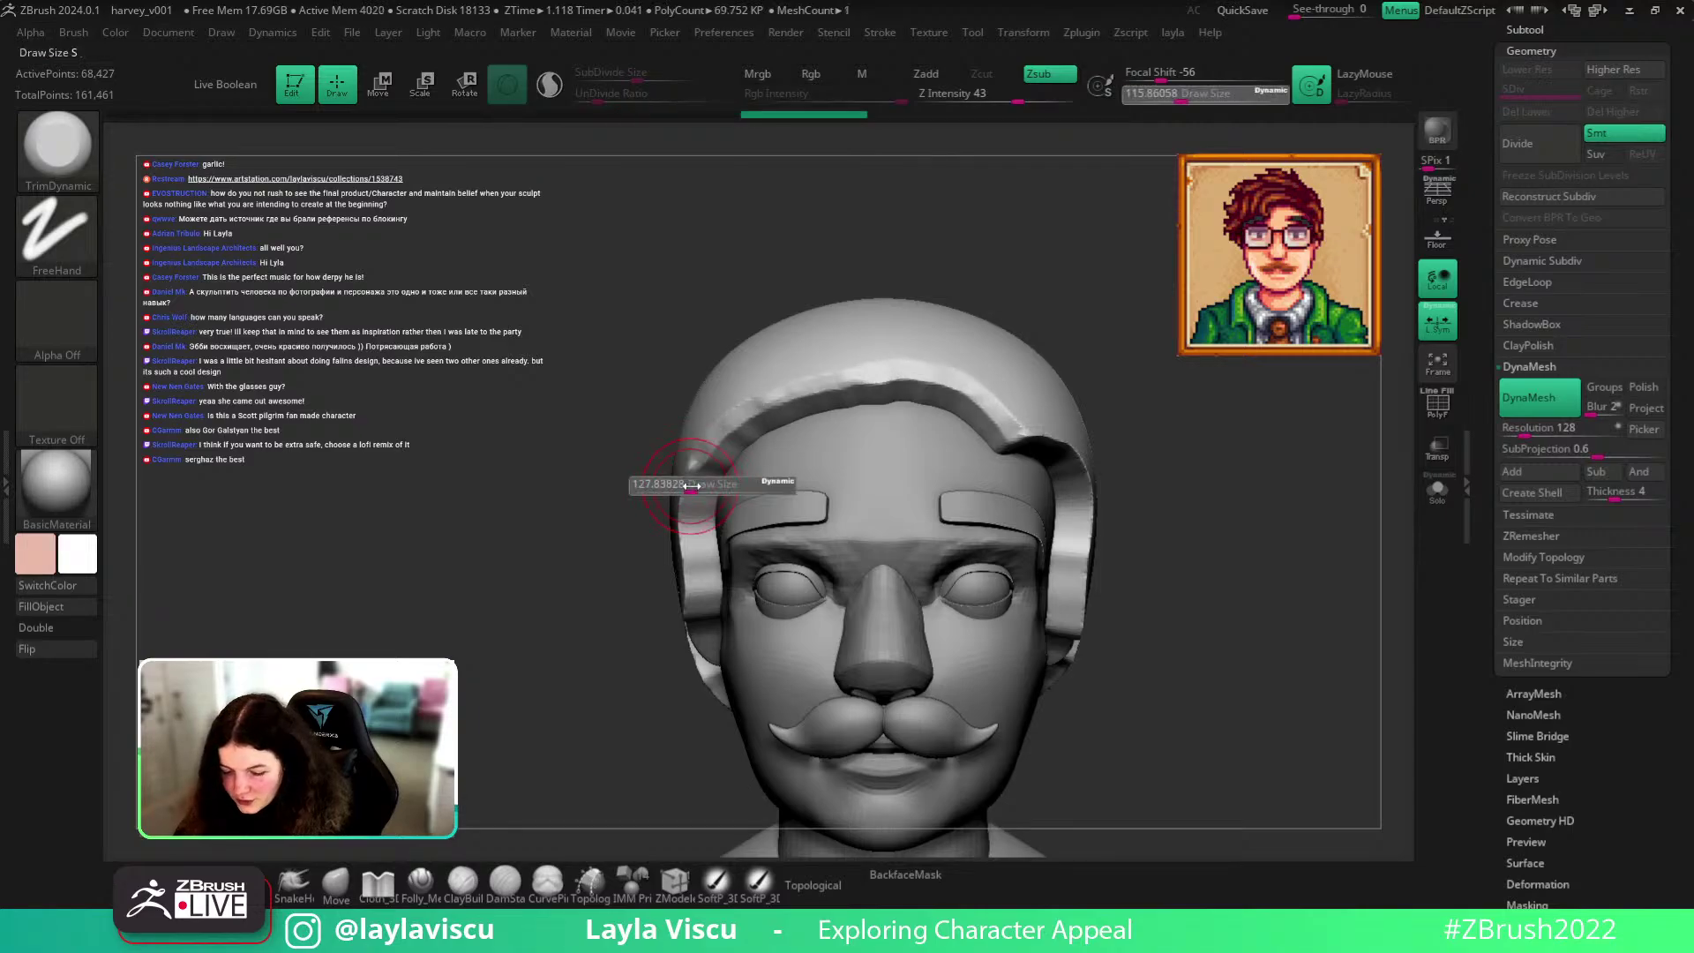
drag(631, 579, 679, 543)
mouse_move(673, 484)
mouse_down()
mouse_move(754, 401)
mouse_move(895, 369)
mouse_move(970, 381)
mouse_move(1008, 425)
mouse_up()
mouse_move(1183, 503)
mouse_down()
mouse_move(1108, 499)
mouse_move(1085, 469)
mouse_move(900, 536)
mouse_move(1082, 526)
mouse_move(1153, 449)
mouse_up()
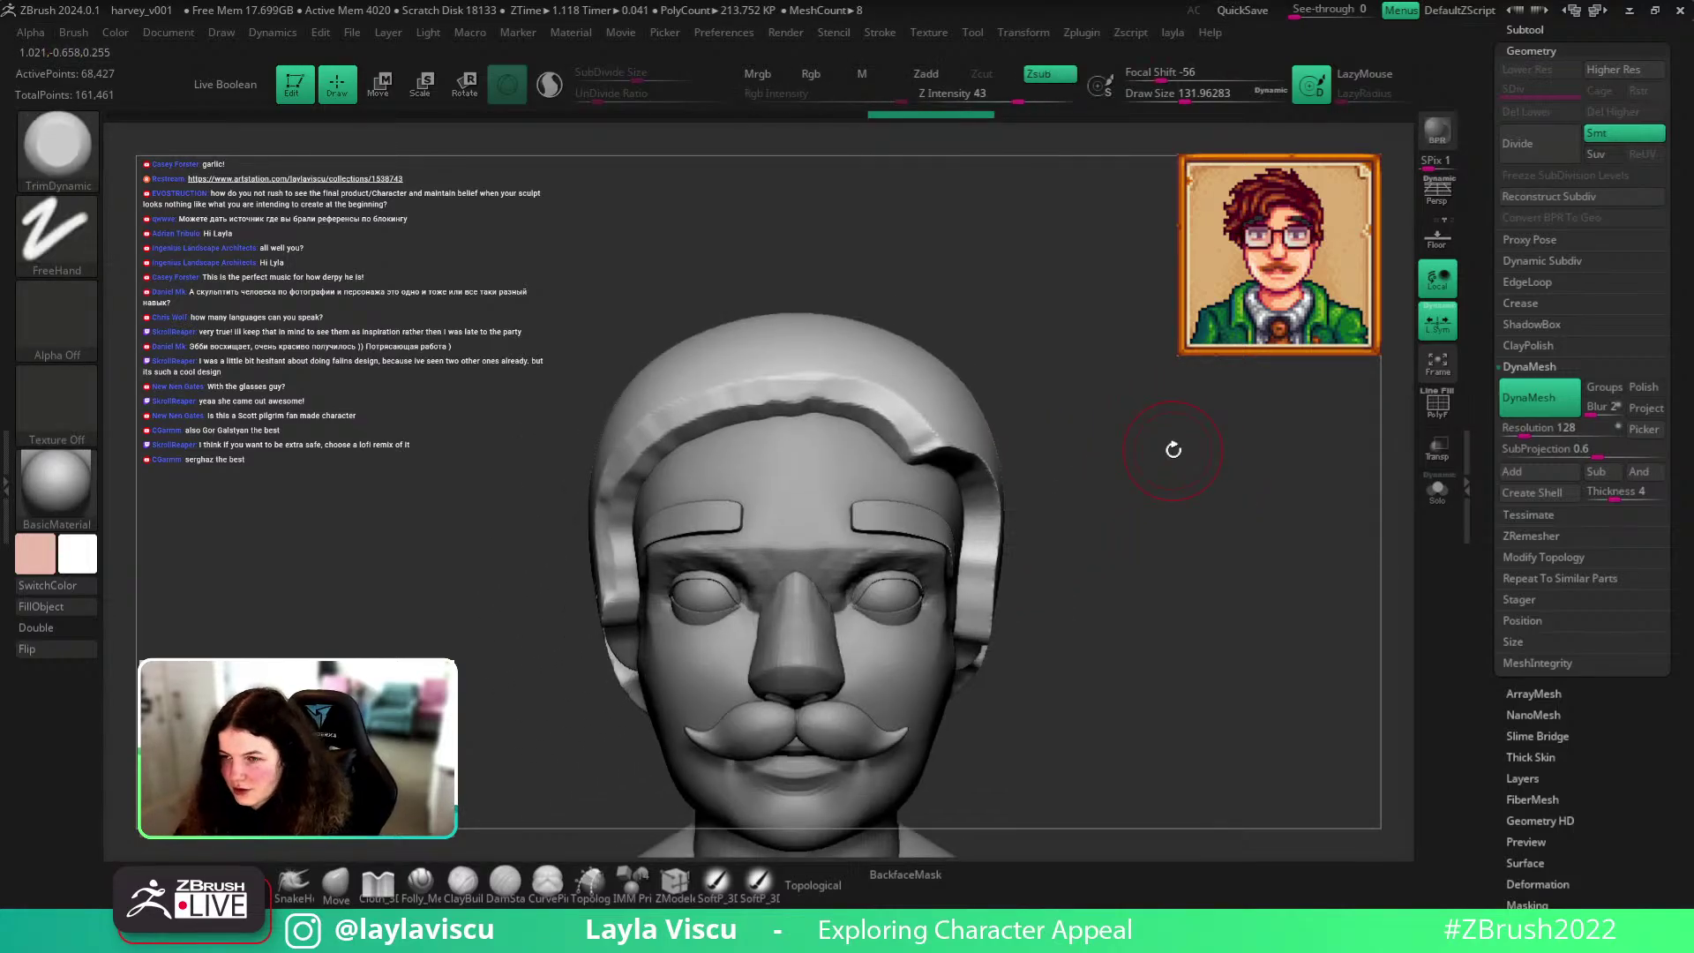
Bevel the hair rim across the forehead and down the temple to the sideburn, undoing one misplaced stroke.
mouse_move(900, 408)
mouse_down()
mouse_move(934, 436)
mouse_move(782, 377)
mouse_move(673, 405)
mouse_up()
drag(1059, 530, 1199, 567)
alt+drag(946, 500, 1070, 492)
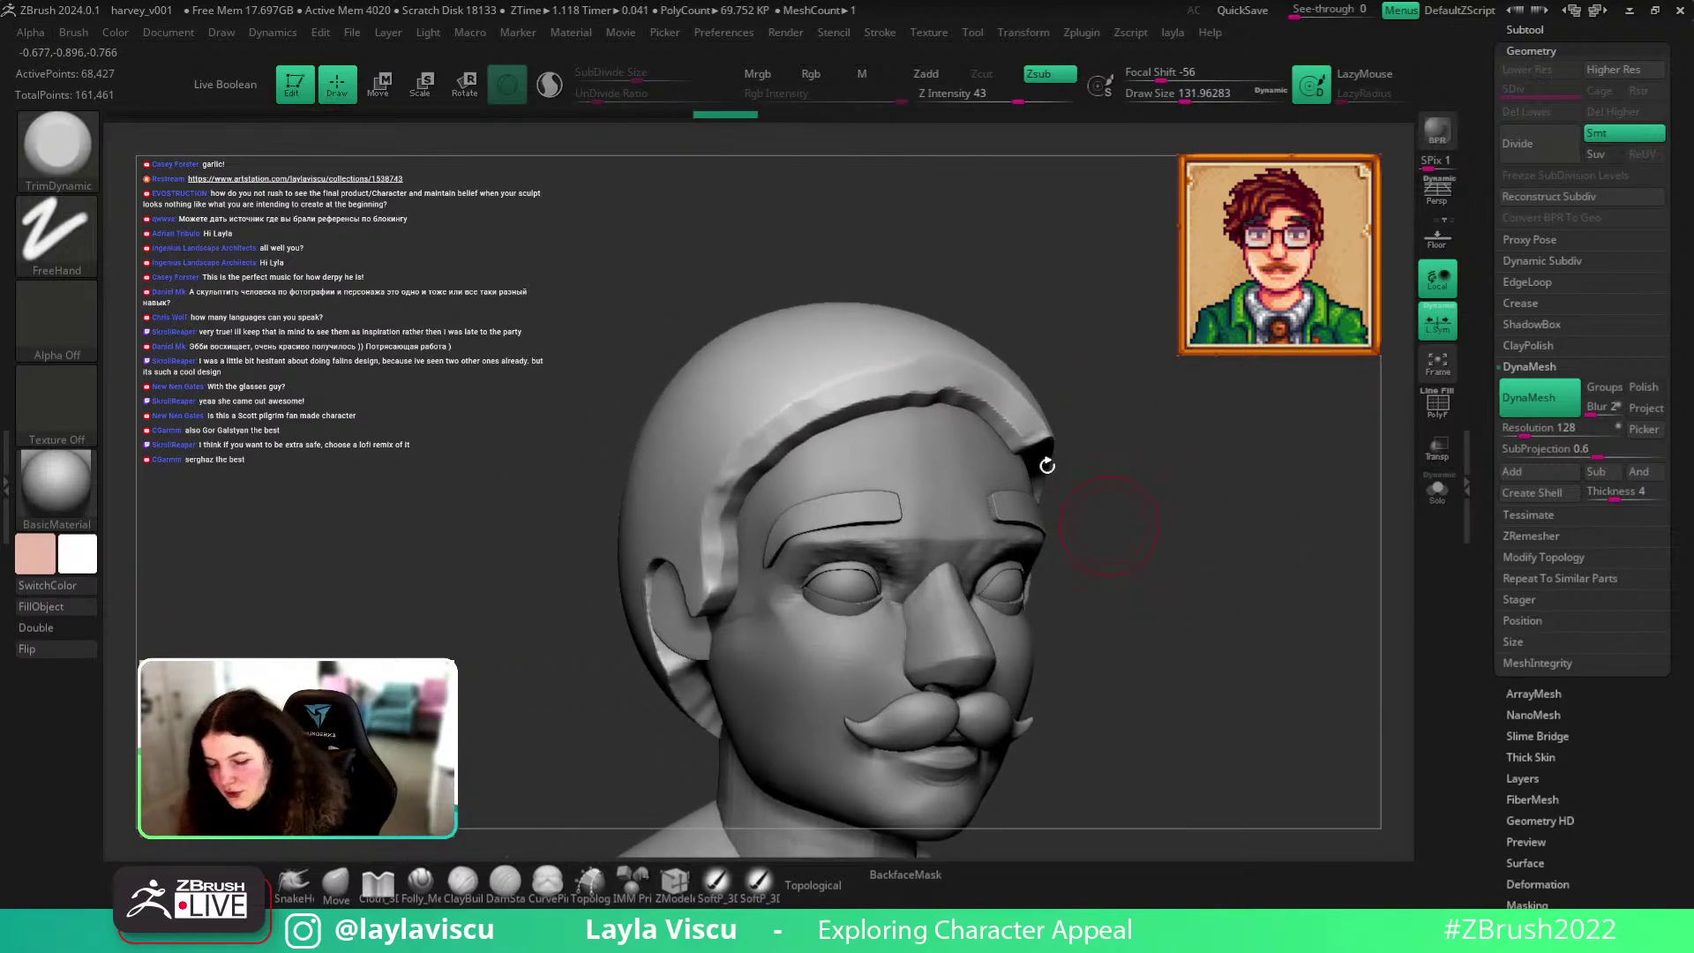
drag(979, 397, 737, 480)
key(ctrl+z)
drag(727, 501, 713, 601)
shift+drag(1198, 480, 1178, 507)
mouse_move(1232, 569)
alt+mouse_down()
mouse_move(1232, 659)
mouse_move(1229, 596)
alt+mouse_up()
Carve a deep side parting from the hairline notch back over the crown with DamStandard, reducing the draw size to about 132.
key(b)
key(d)
key(s)
mouse_move(1192, 525)
alt+mouse_down()
mouse_move(1204, 613)
mouse_move(1098, 560)
alt+mouse_up()
key(bracketright)
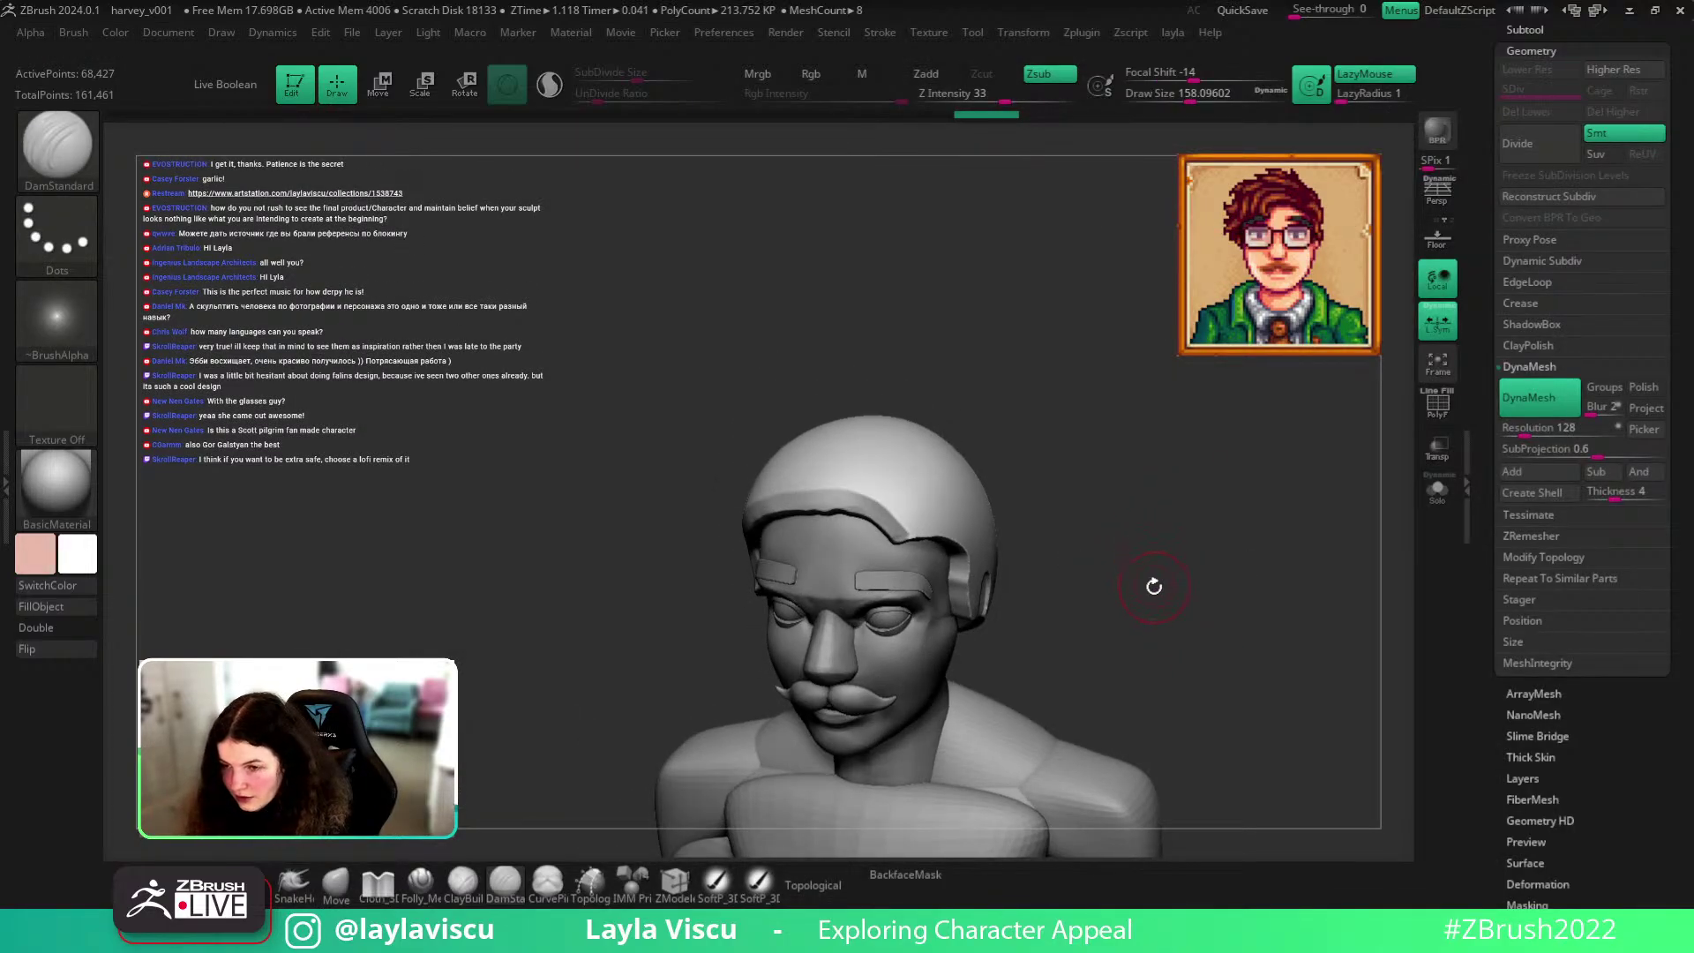
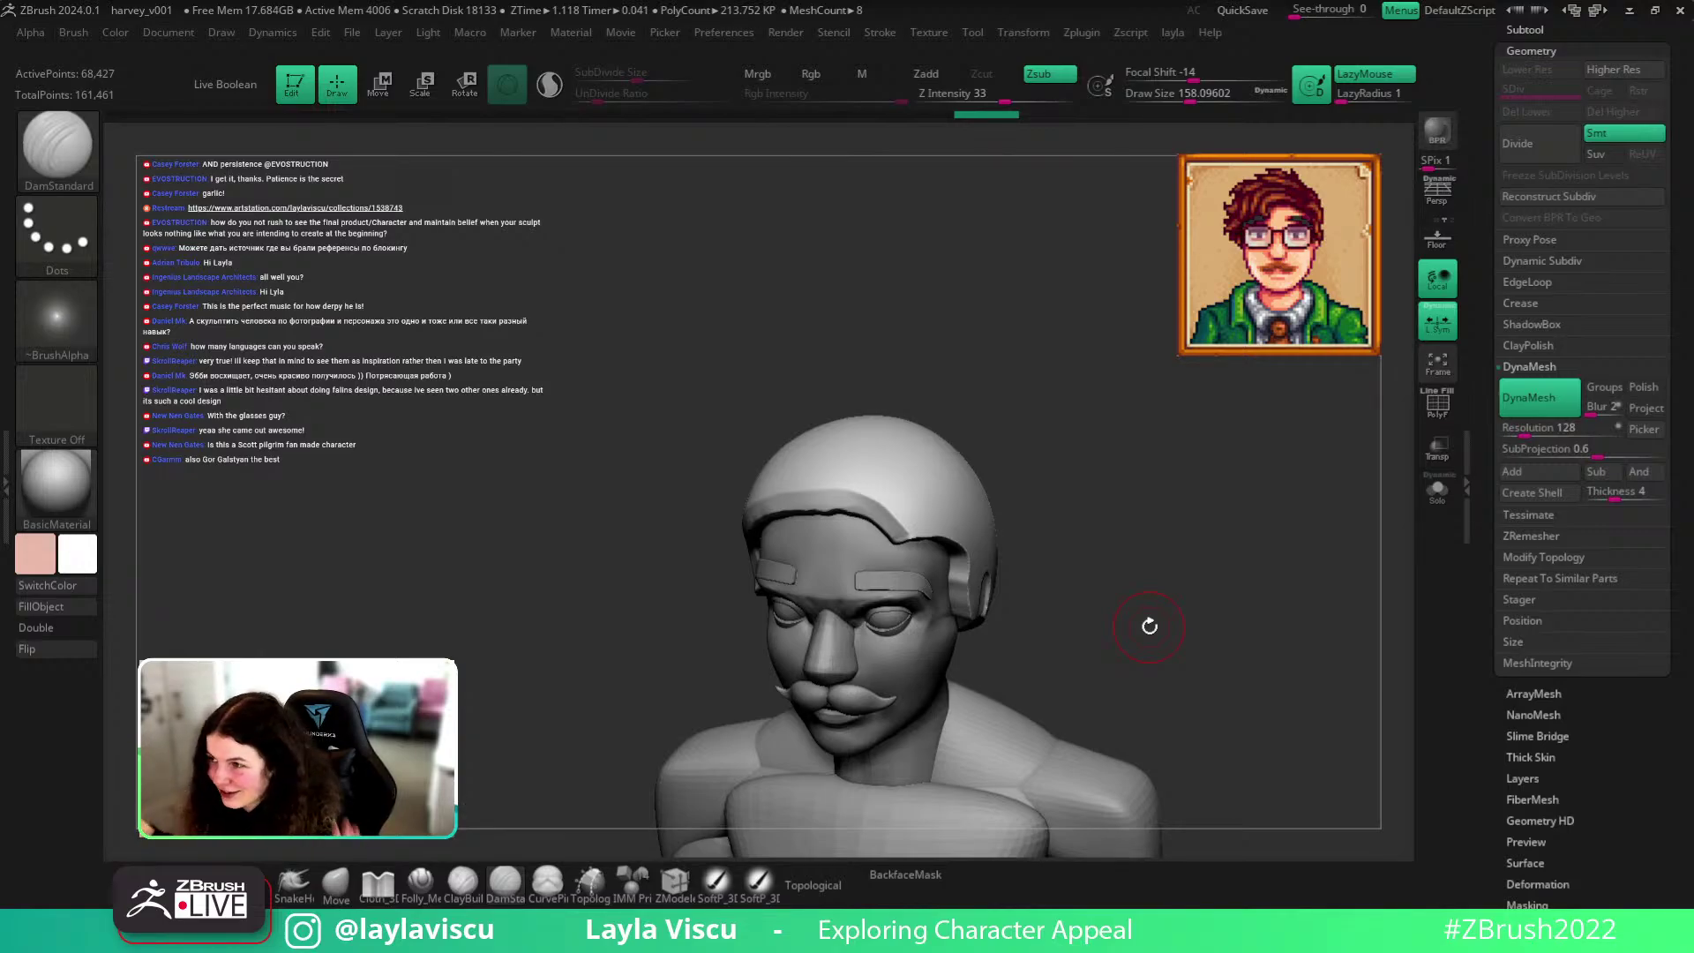
drag(1149, 626, 1087, 444)
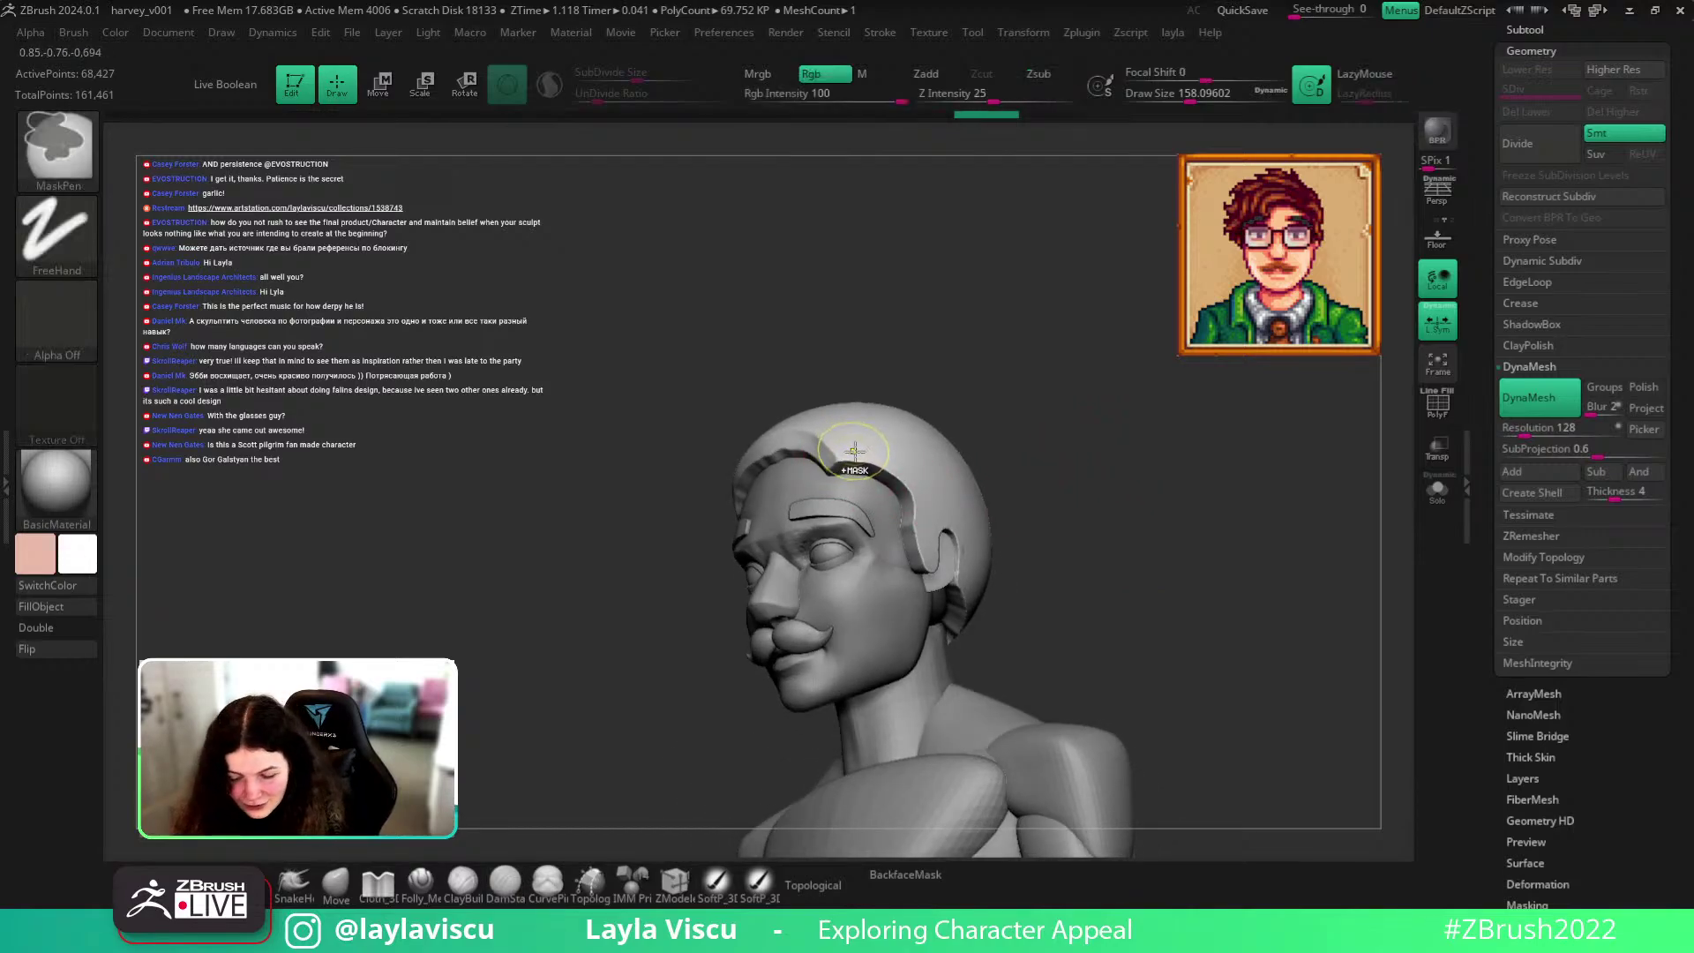
drag(938, 367, 909, 503)
mouse_move(1015, 394)
mouse_down()
mouse_move(1000, 444)
mouse_move(886, 528)
mouse_move(952, 452)
mouse_up()
key(ctrl+z)
key(ctrl+z)
shift+drag(1214, 424, 1188, 503)
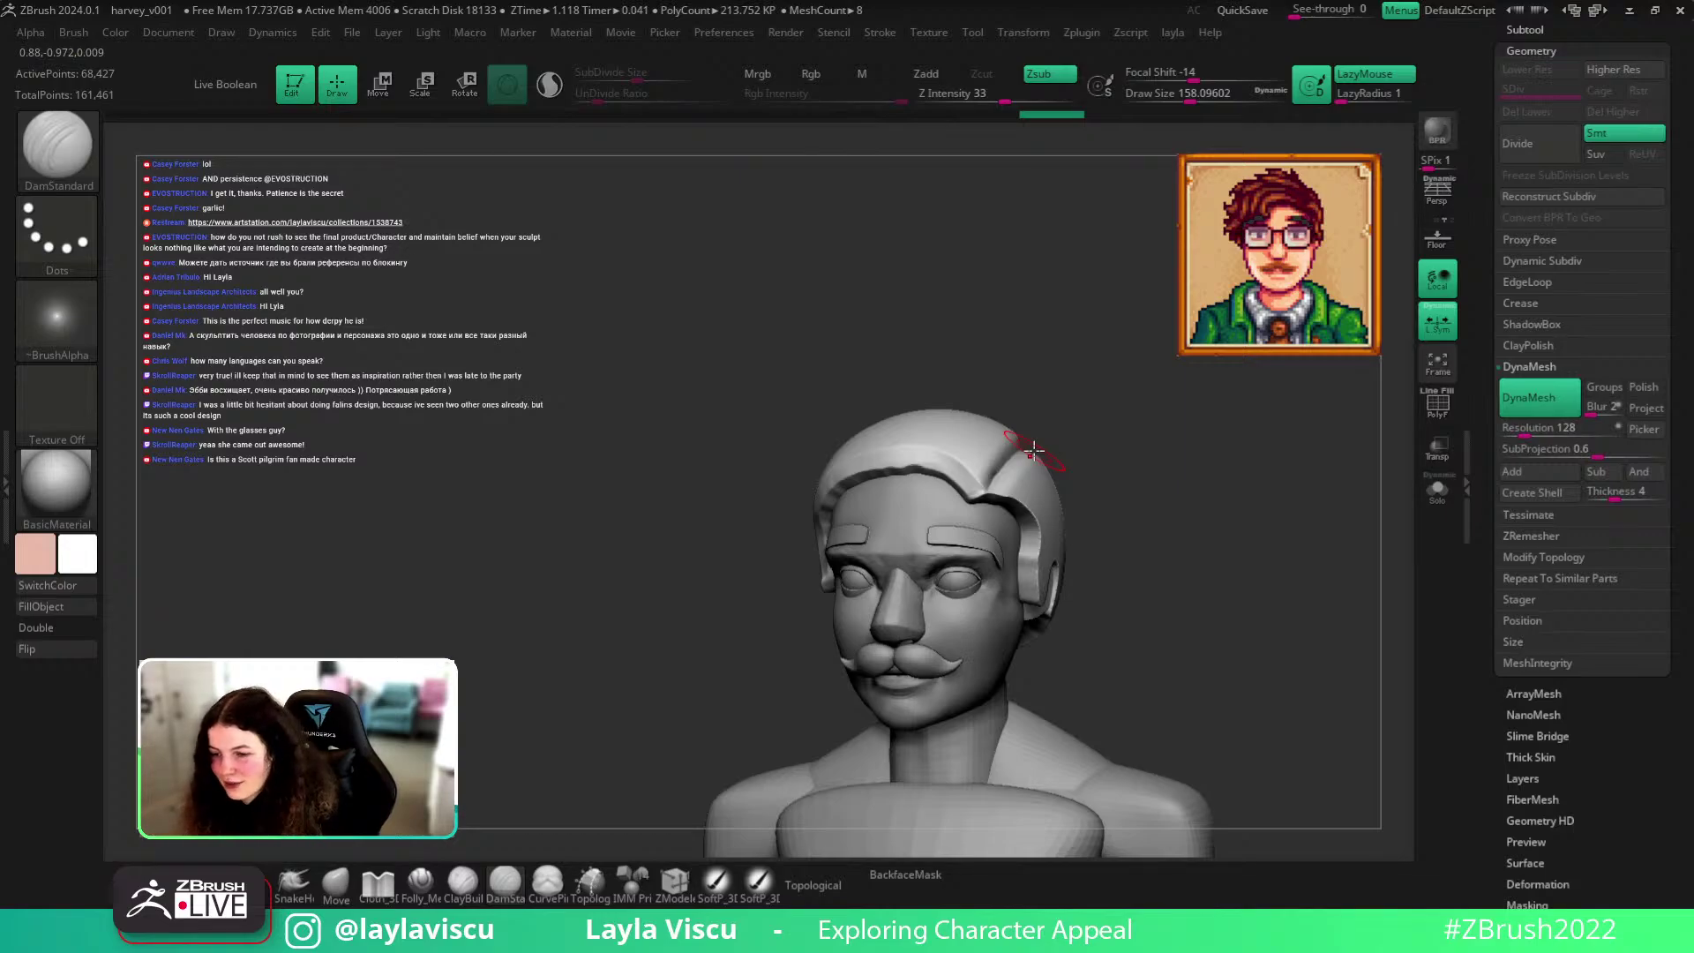
mouse_move(1146, 459)
mouse_down()
mouse_move(1059, 450)
mouse_move(1210, 472)
mouse_up()
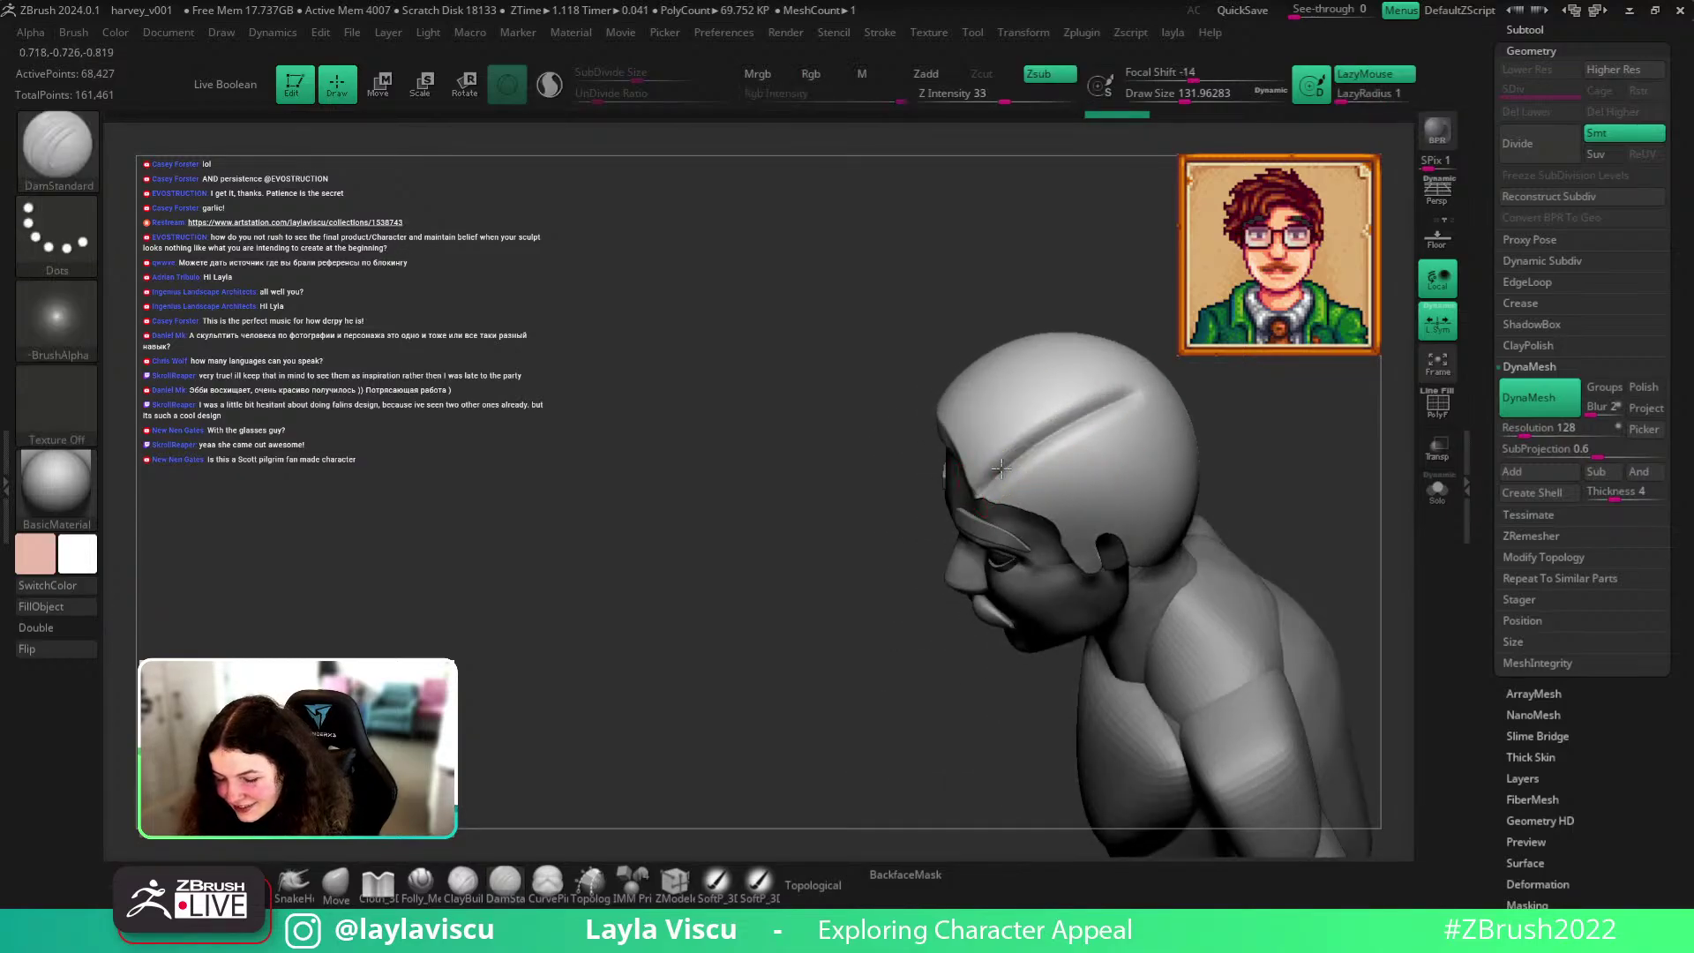
mouse_move(1221, 378)
mouse_down()
mouse_move(1294, 479)
mouse_move(1233, 548)
mouse_move(1244, 517)
mouse_move(1217, 526)
mouse_move(1091, 451)
mouse_move(1067, 492)
mouse_up()
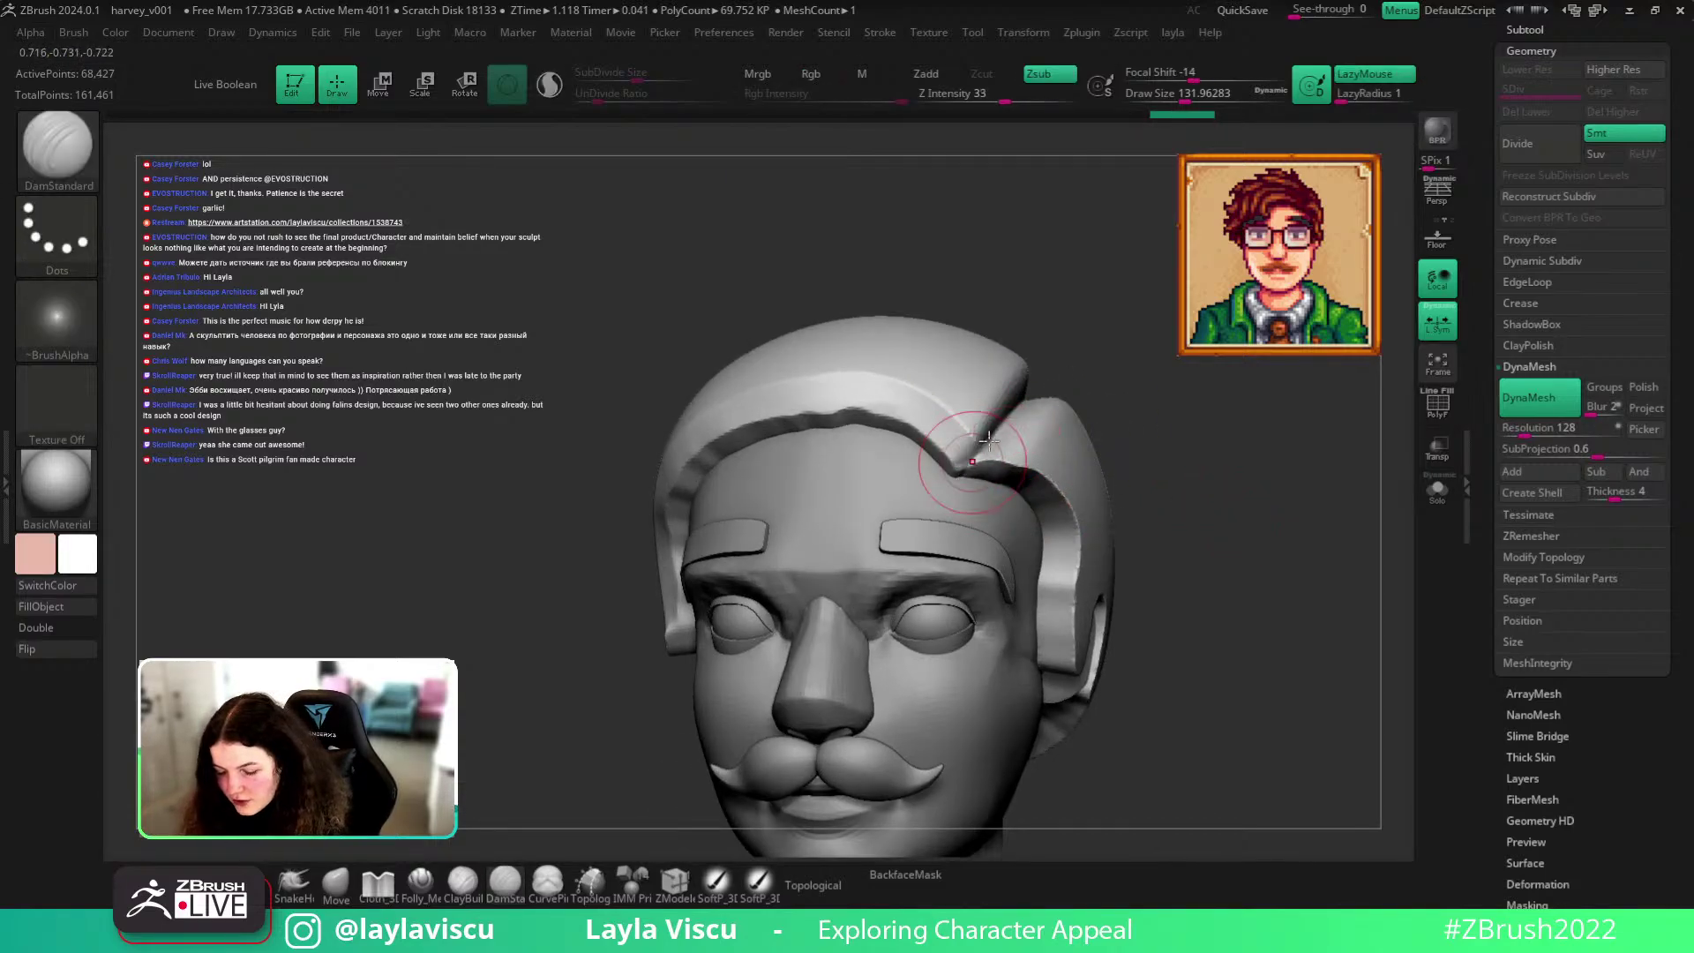
Trim the hair edge from the parting down the sideburn and around the ear with TrimDynamic.
mouse_move(1182, 466)
shift+mouse_down()
mouse_move(1126, 408)
mouse_move(1197, 586)
mouse_move(1217, 543)
mouse_move(1207, 584)
shift+mouse_up()
key(b)
key(t)
key(d)
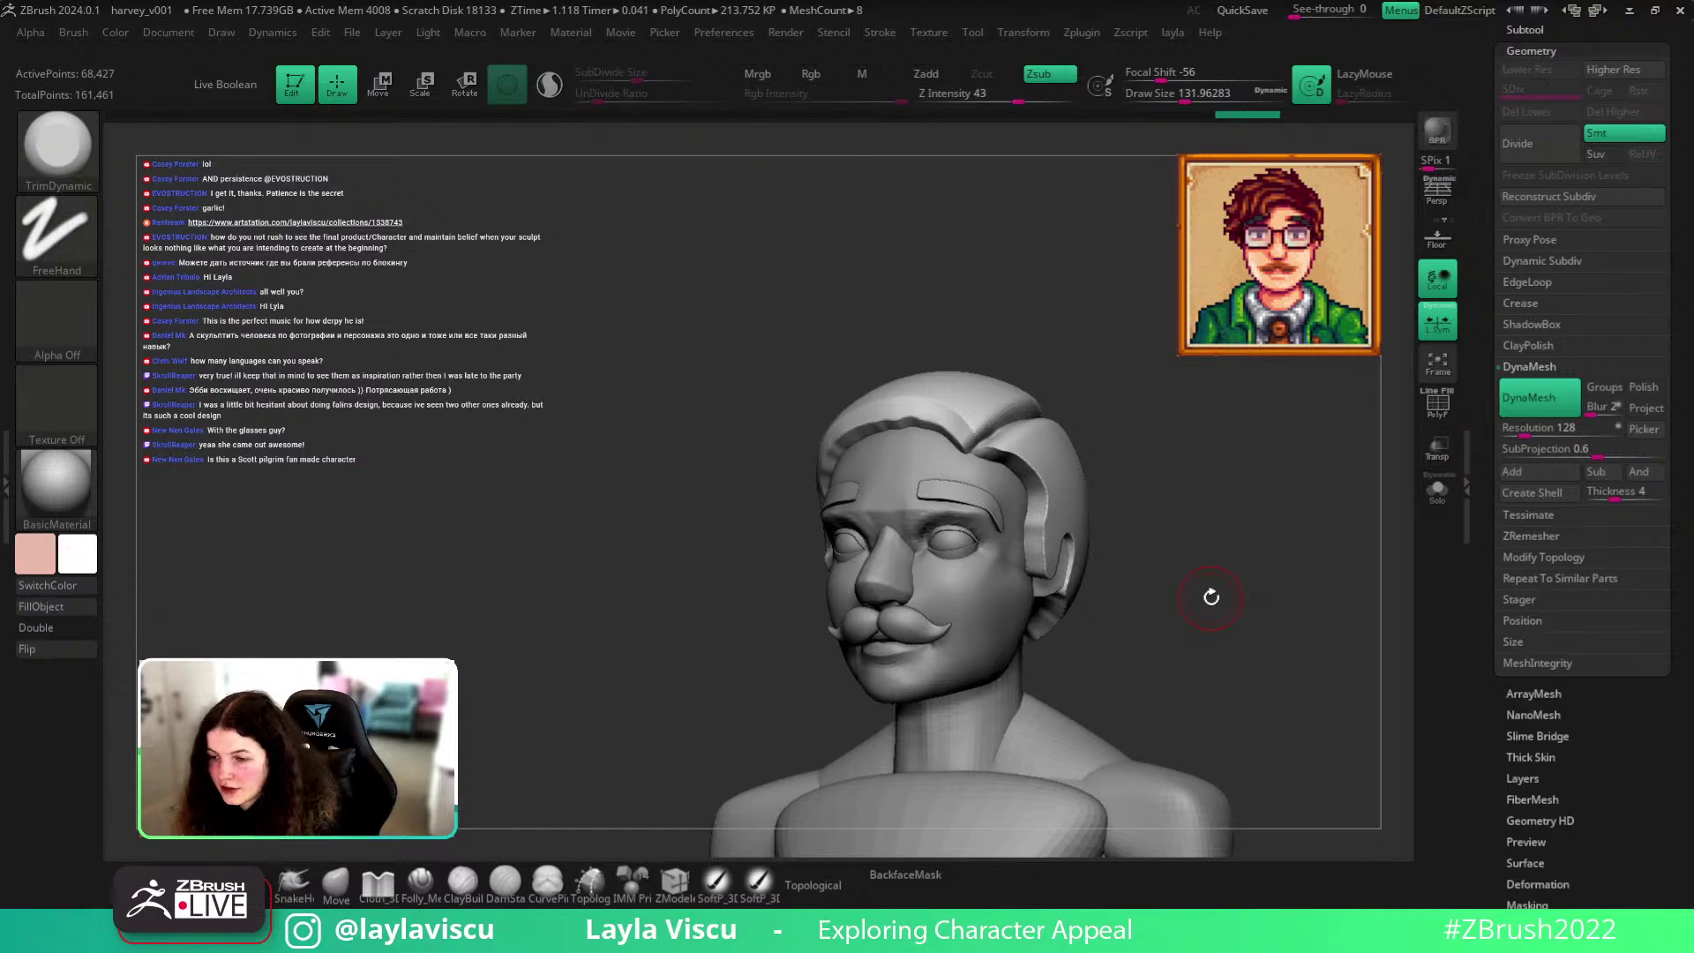
drag(981, 439, 1038, 485)
drag(1178, 459, 1133, 457)
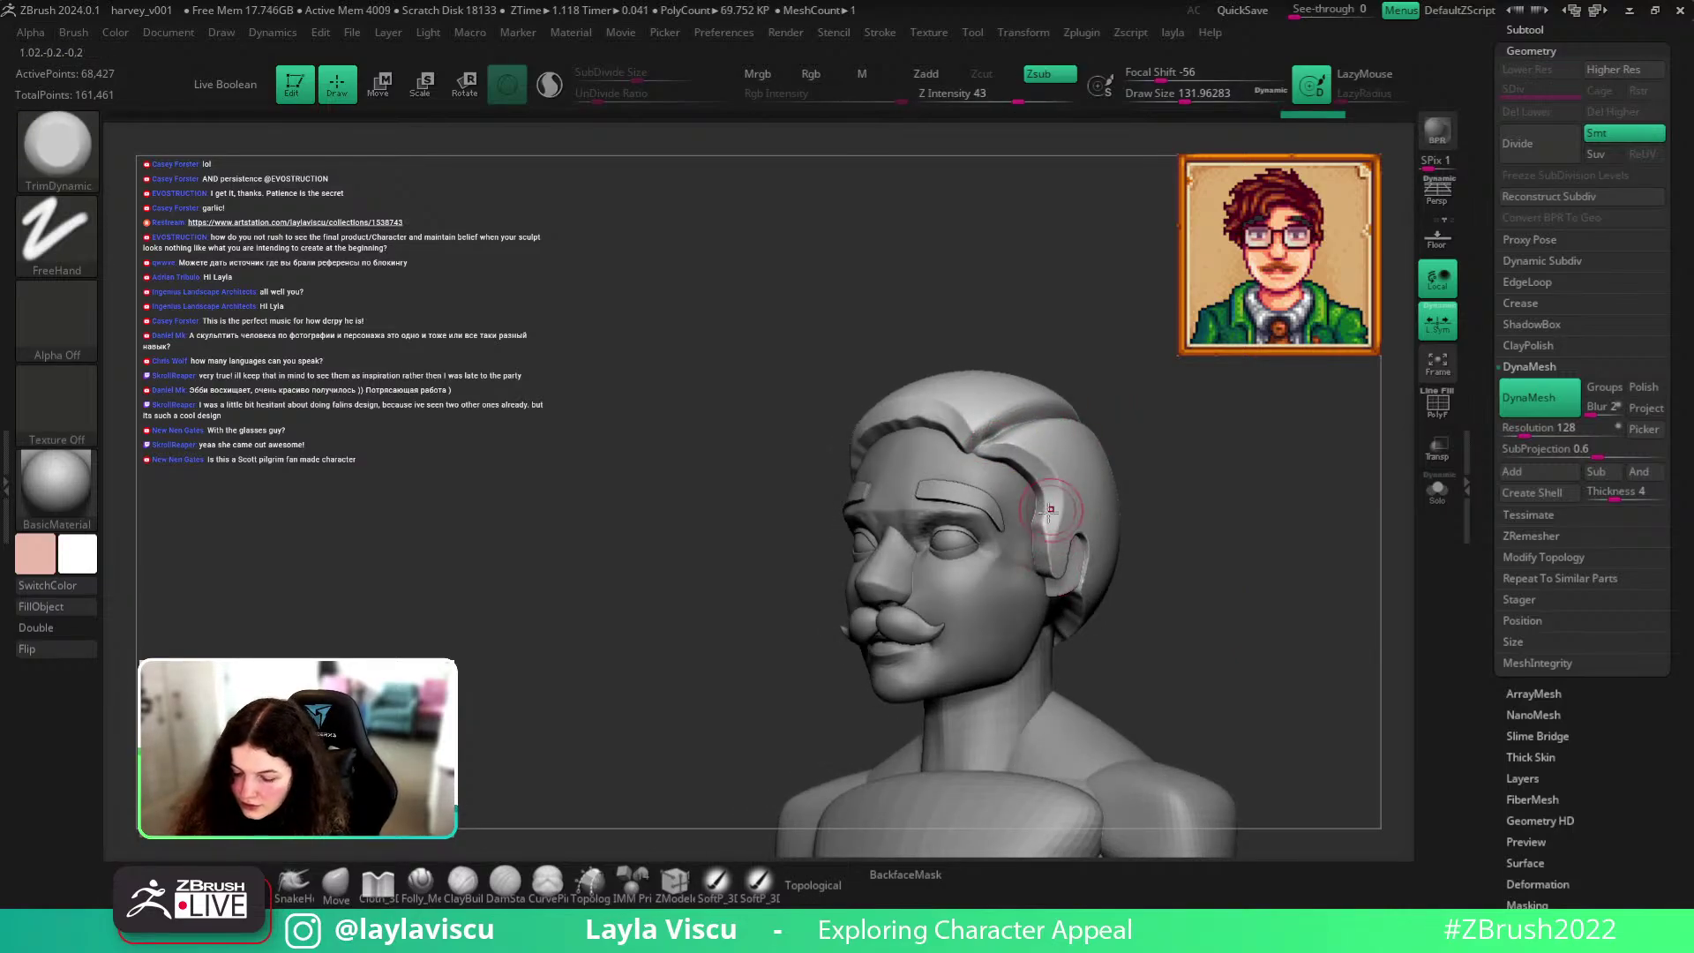
drag(1163, 514, 1143, 407)
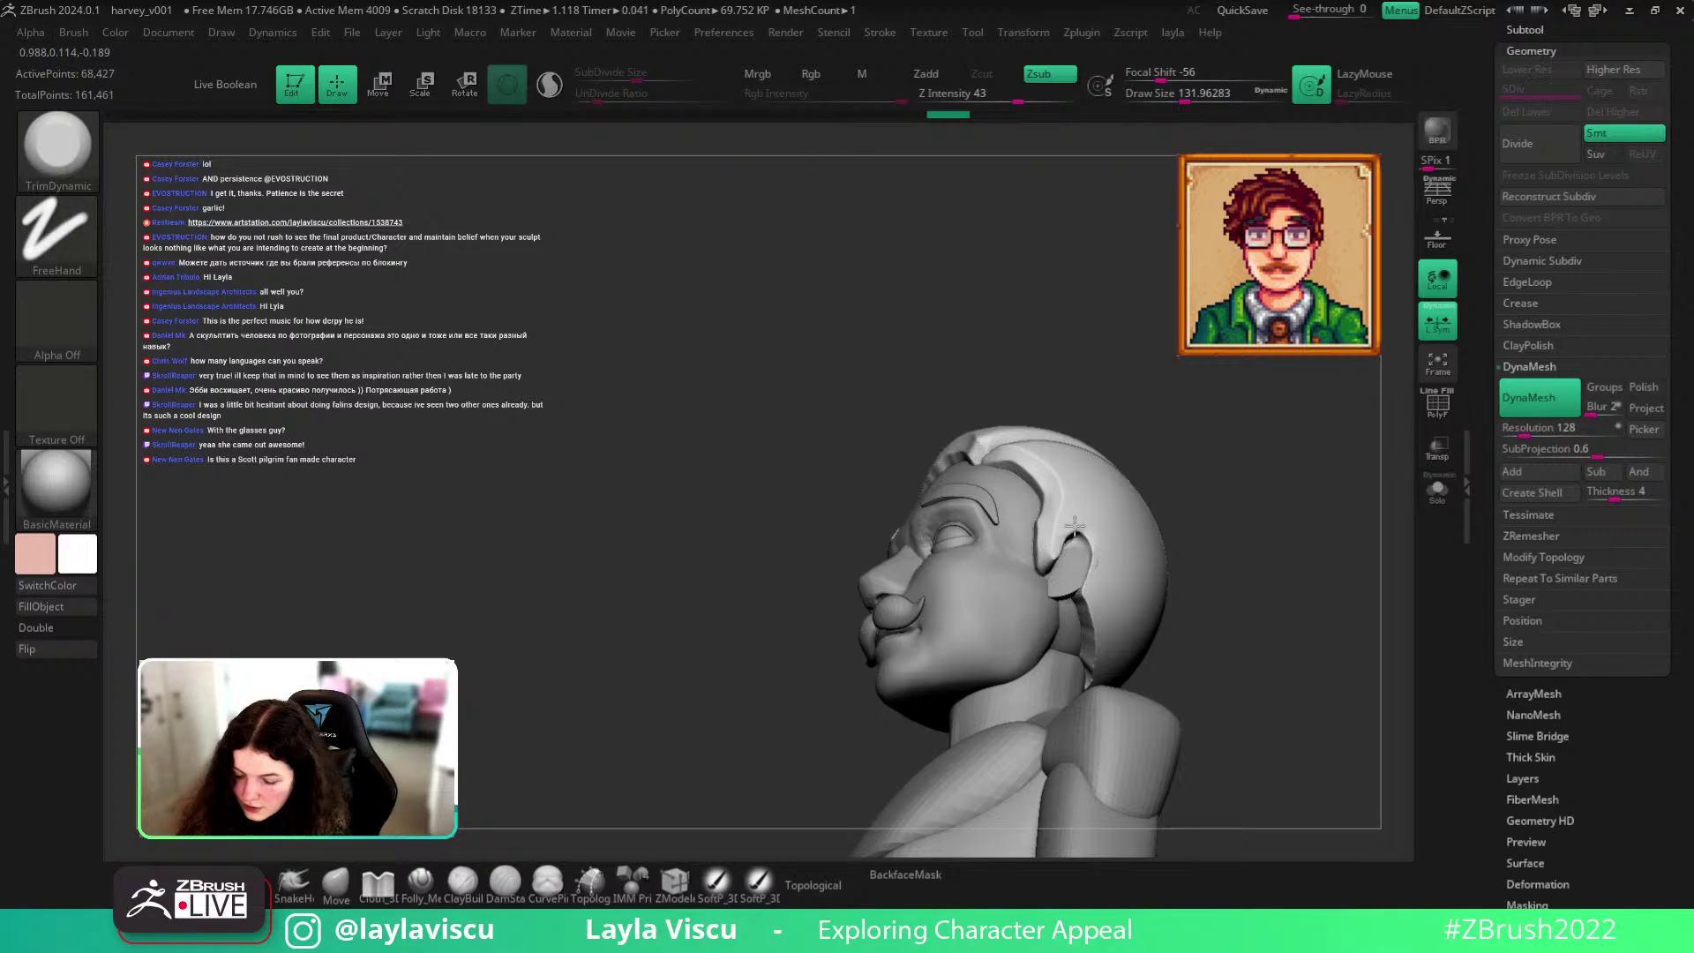
drag(1107, 564, 1090, 593)
drag(1182, 618, 1078, 498)
key(ctrl+z)
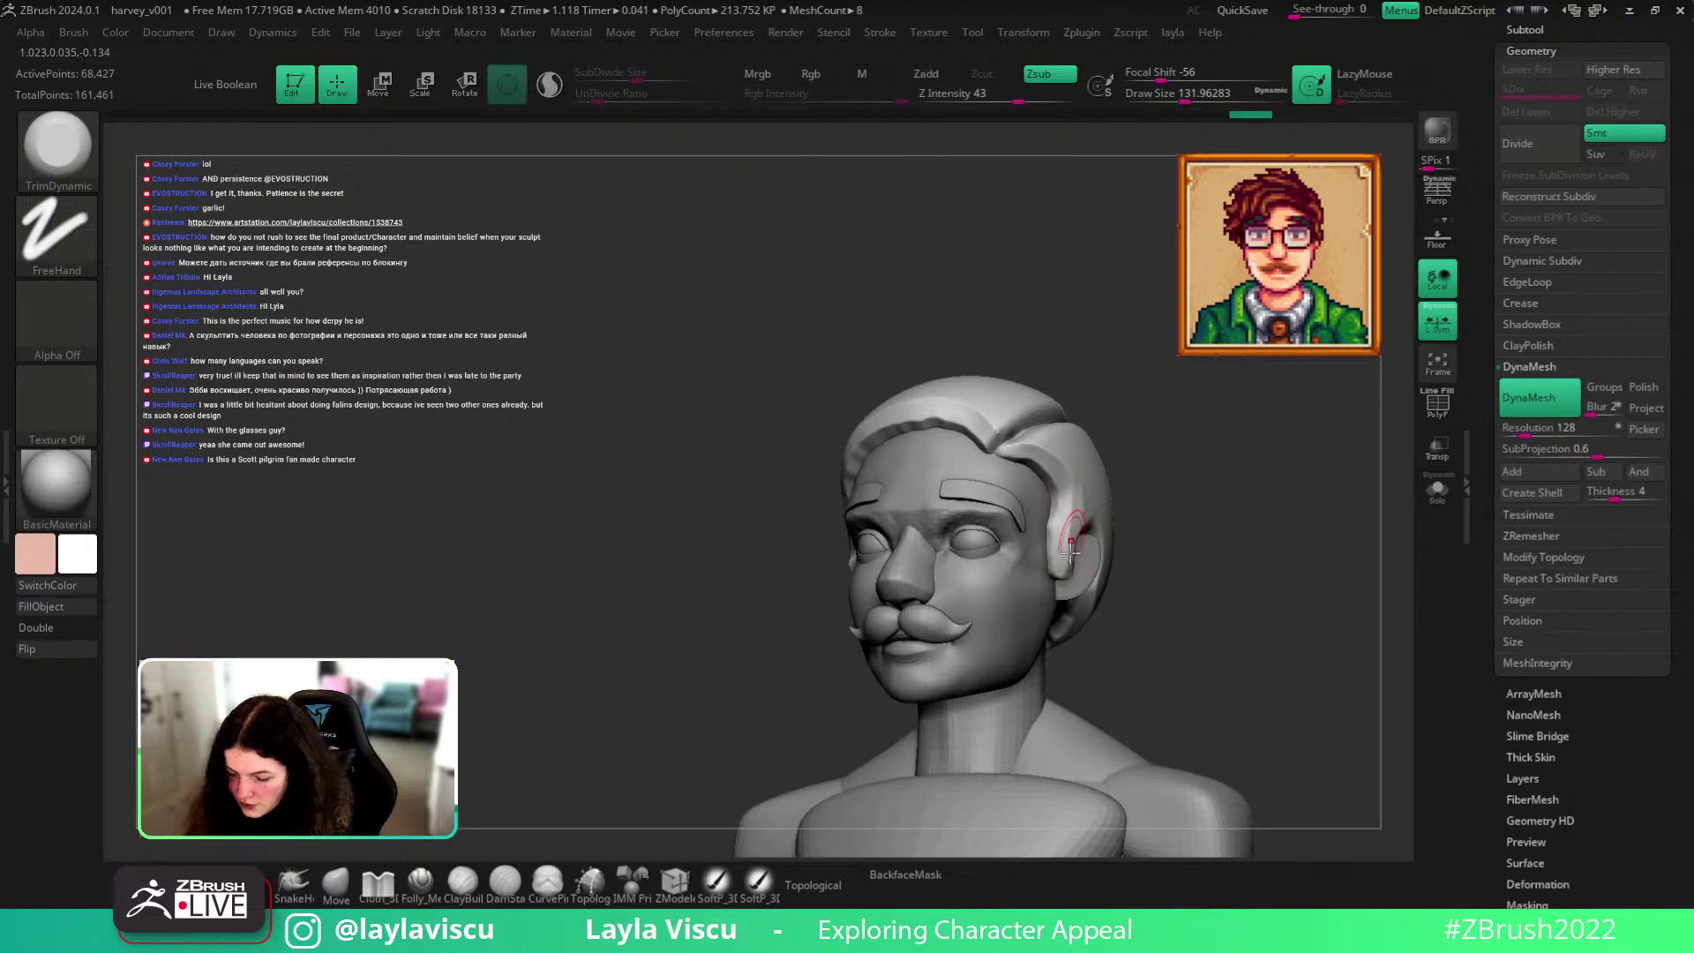
key(ctrl+shift+z)
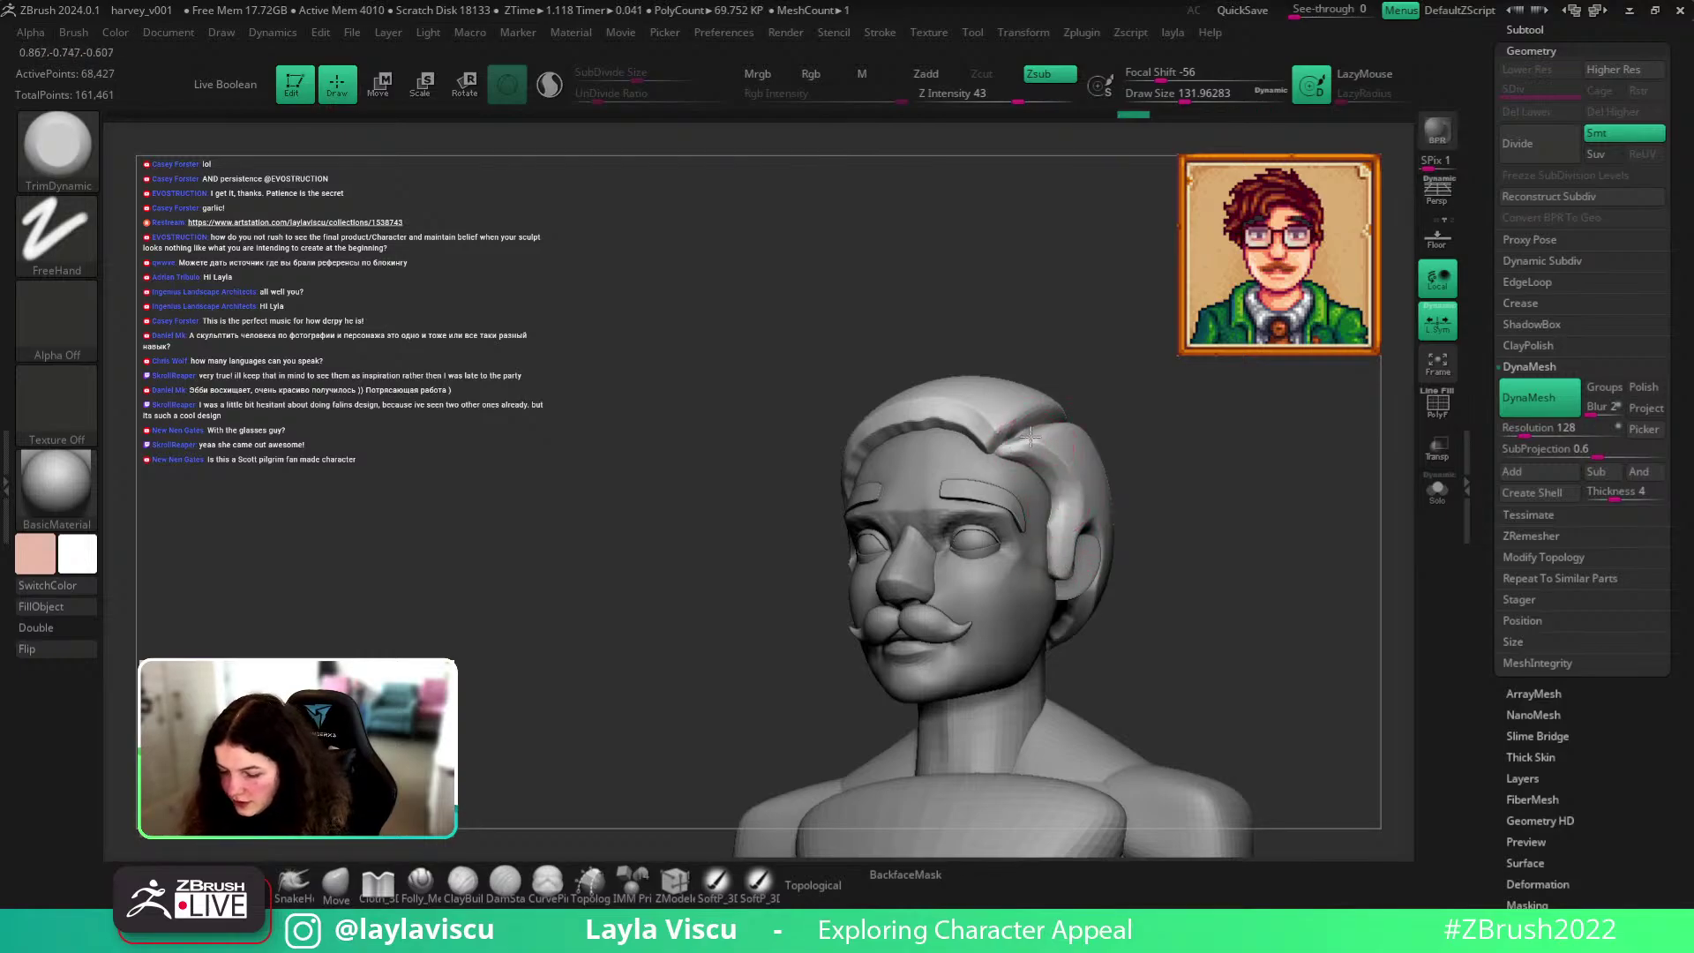
Round off the wide forehead side of the hairline down to the temple with a TrimDynamic draw size of about 192.
drag(1135, 465, 1256, 467)
key(s)
drag(981, 414, 992, 414)
mouse_move(979, 413)
mouse_down()
mouse_move(843, 445)
mouse_move(900, 407)
mouse_move(843, 439)
mouse_up()
drag(1119, 438, 1159, 439)
drag(872, 422, 825, 521)
drag(1072, 393, 1059, 375)
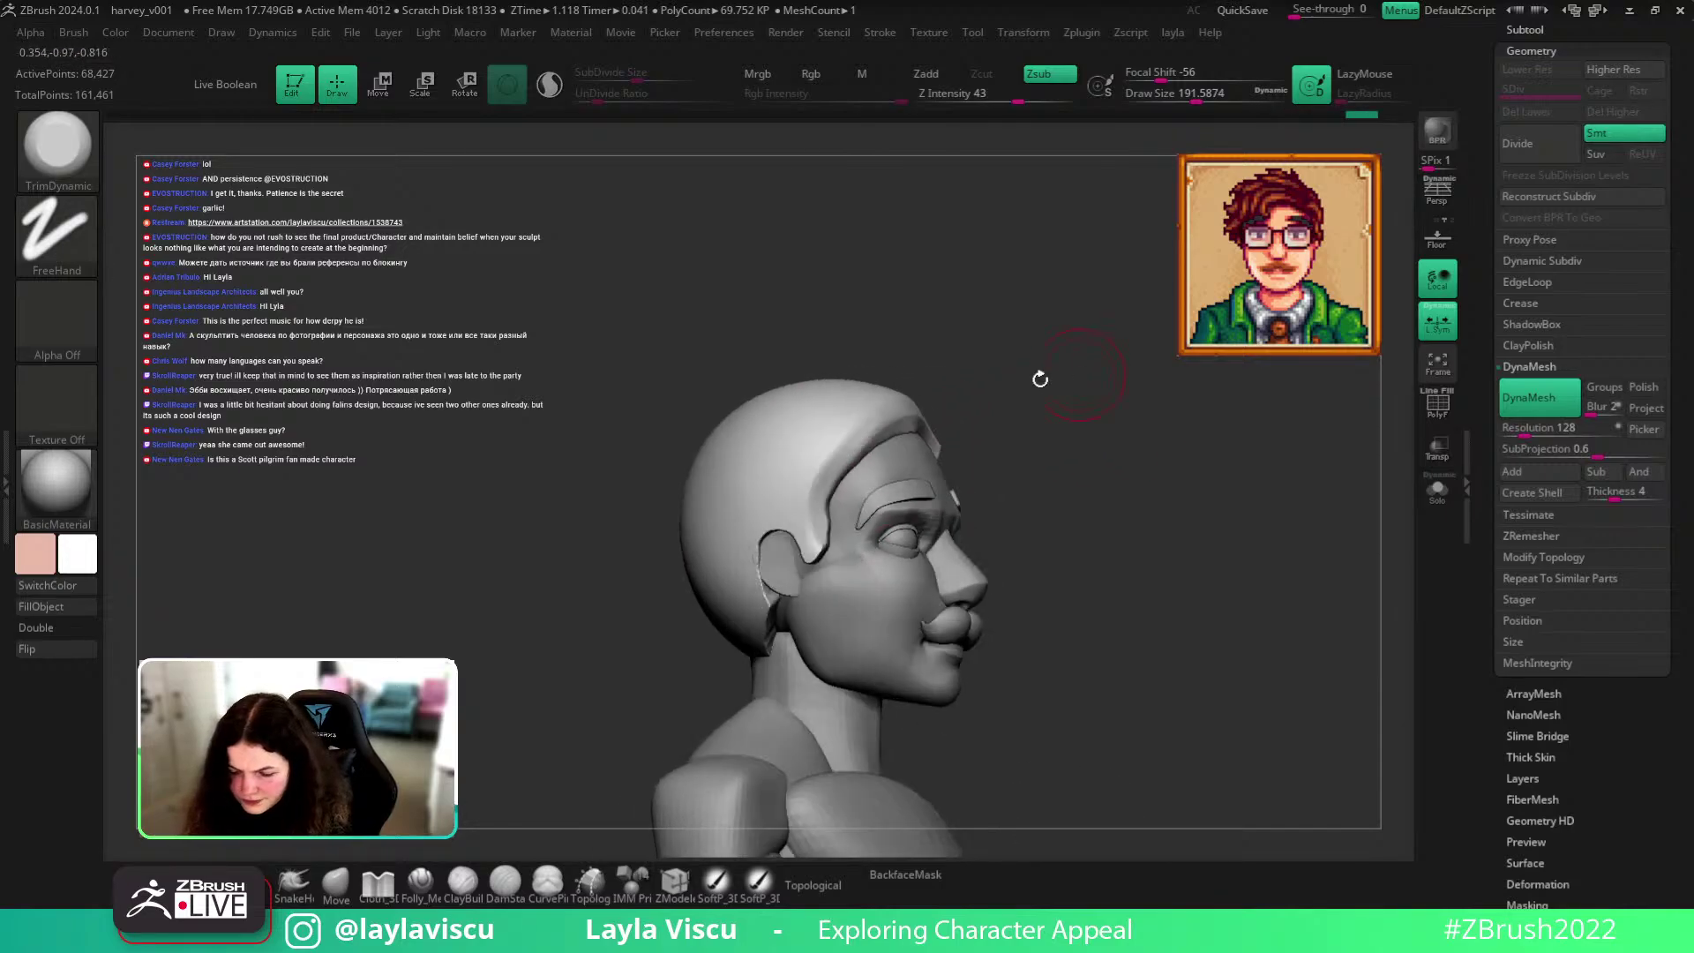
Trim the opposite sideburn and the hair above that ear, reducing the draw size to about 158 and briefly isolating the hair.
mouse_move(817, 557)
mouse_down()
mouse_move(777, 574)
mouse_move(790, 494)
mouse_up()
drag(1047, 420, 939, 484)
mouse_move(746, 552)
shift+mouse_down()
mouse_move(755, 582)
mouse_move(781, 526)
shift+mouse_up()
mouse_move(1070, 481)
mouse_down()
mouse_move(1147, 506)
mouse_move(1072, 474)
mouse_up()
key(s)
drag(760, 538, 752, 538)
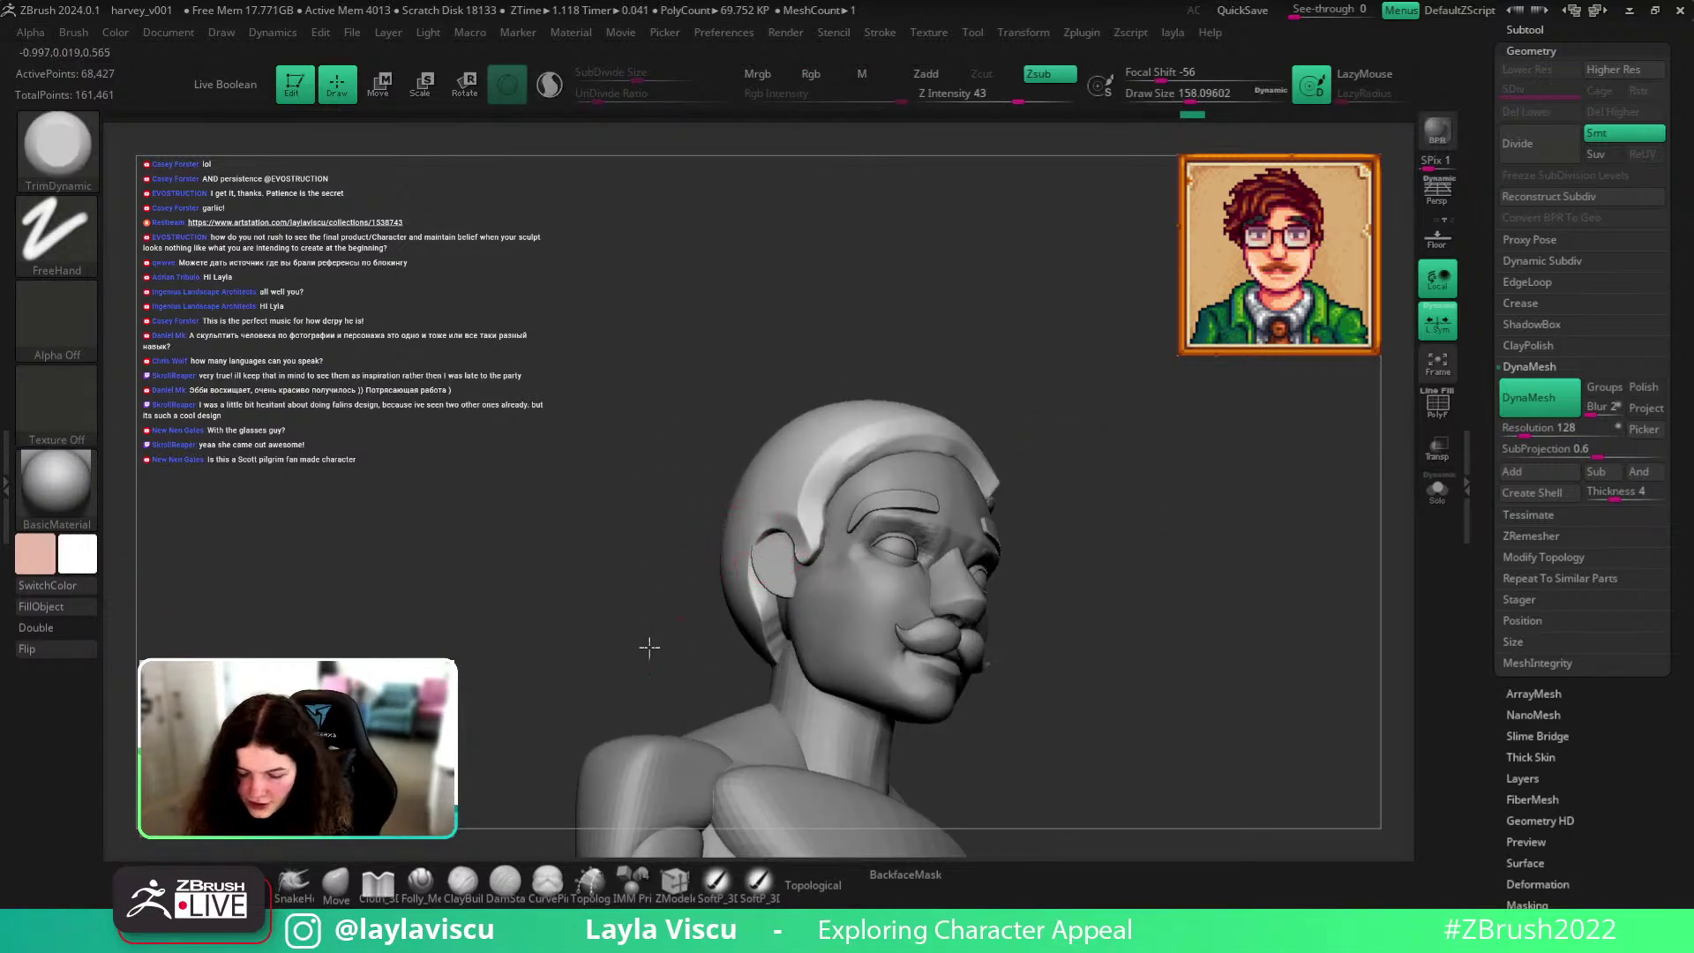
drag(646, 647, 690, 664)
click(1437, 495)
drag(762, 558, 779, 531)
click(1437, 491)
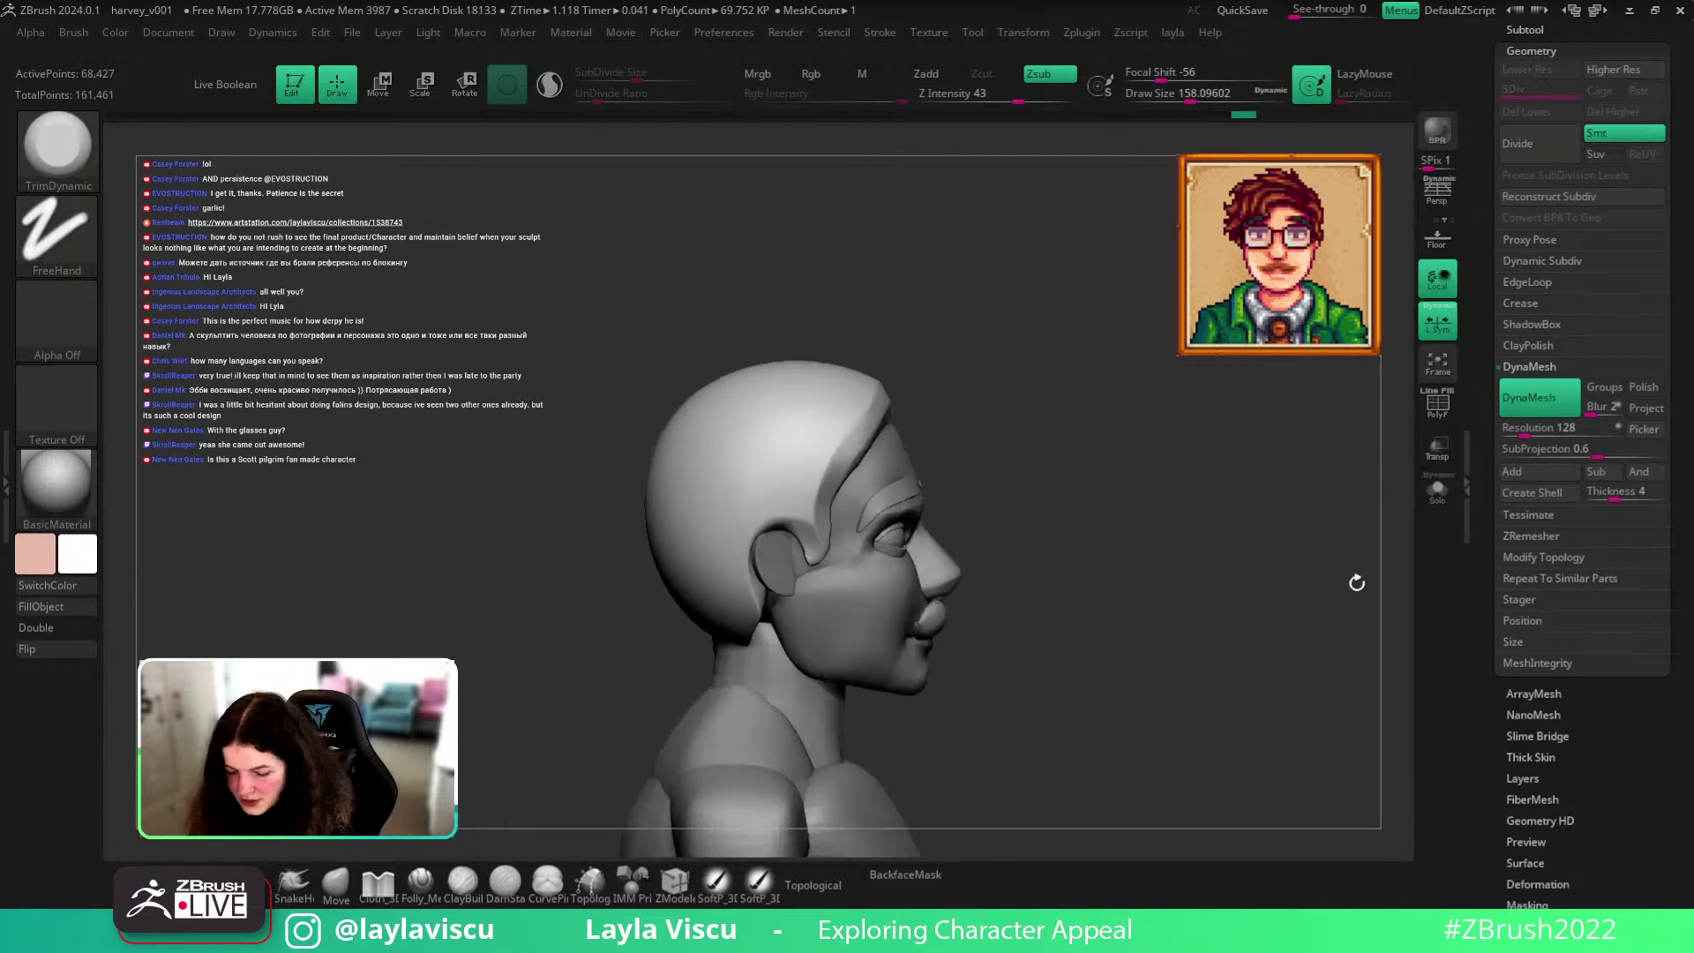
Flatten the hair edge behind the ear down to the nape.
drag(760, 535, 766, 540)
mouse_move(1058, 499)
mouse_down()
mouse_move(1108, 409)
mouse_move(1147, 463)
mouse_move(1133, 445)
mouse_up()
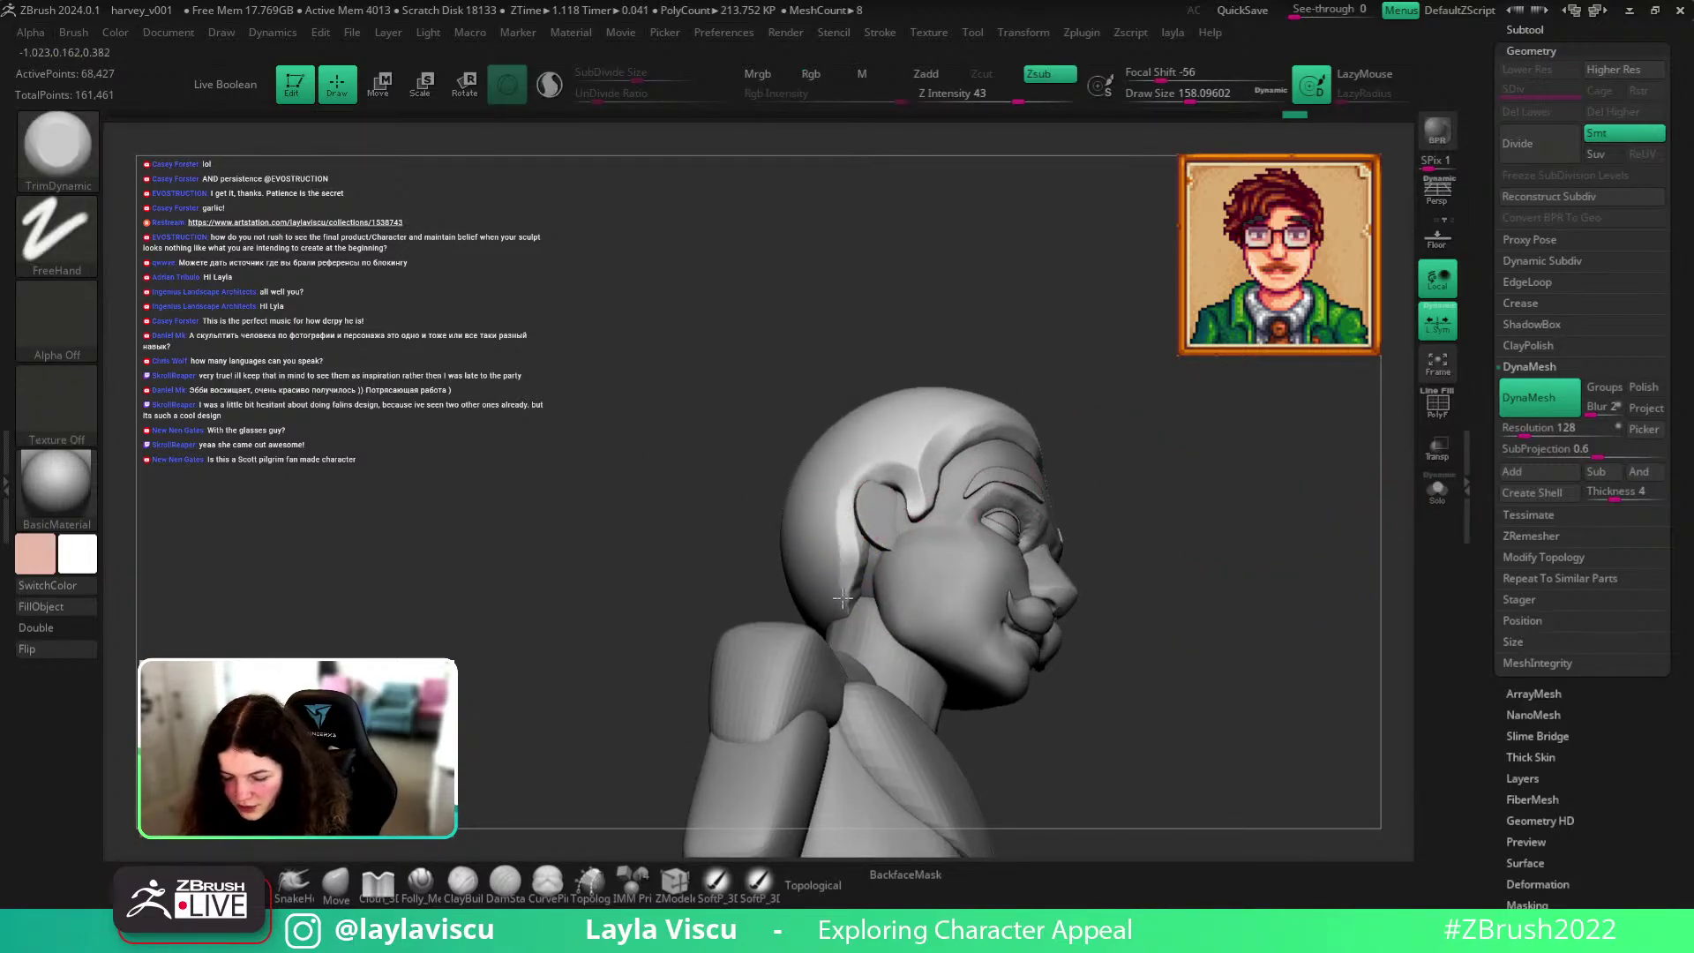
drag(845, 481, 832, 614)
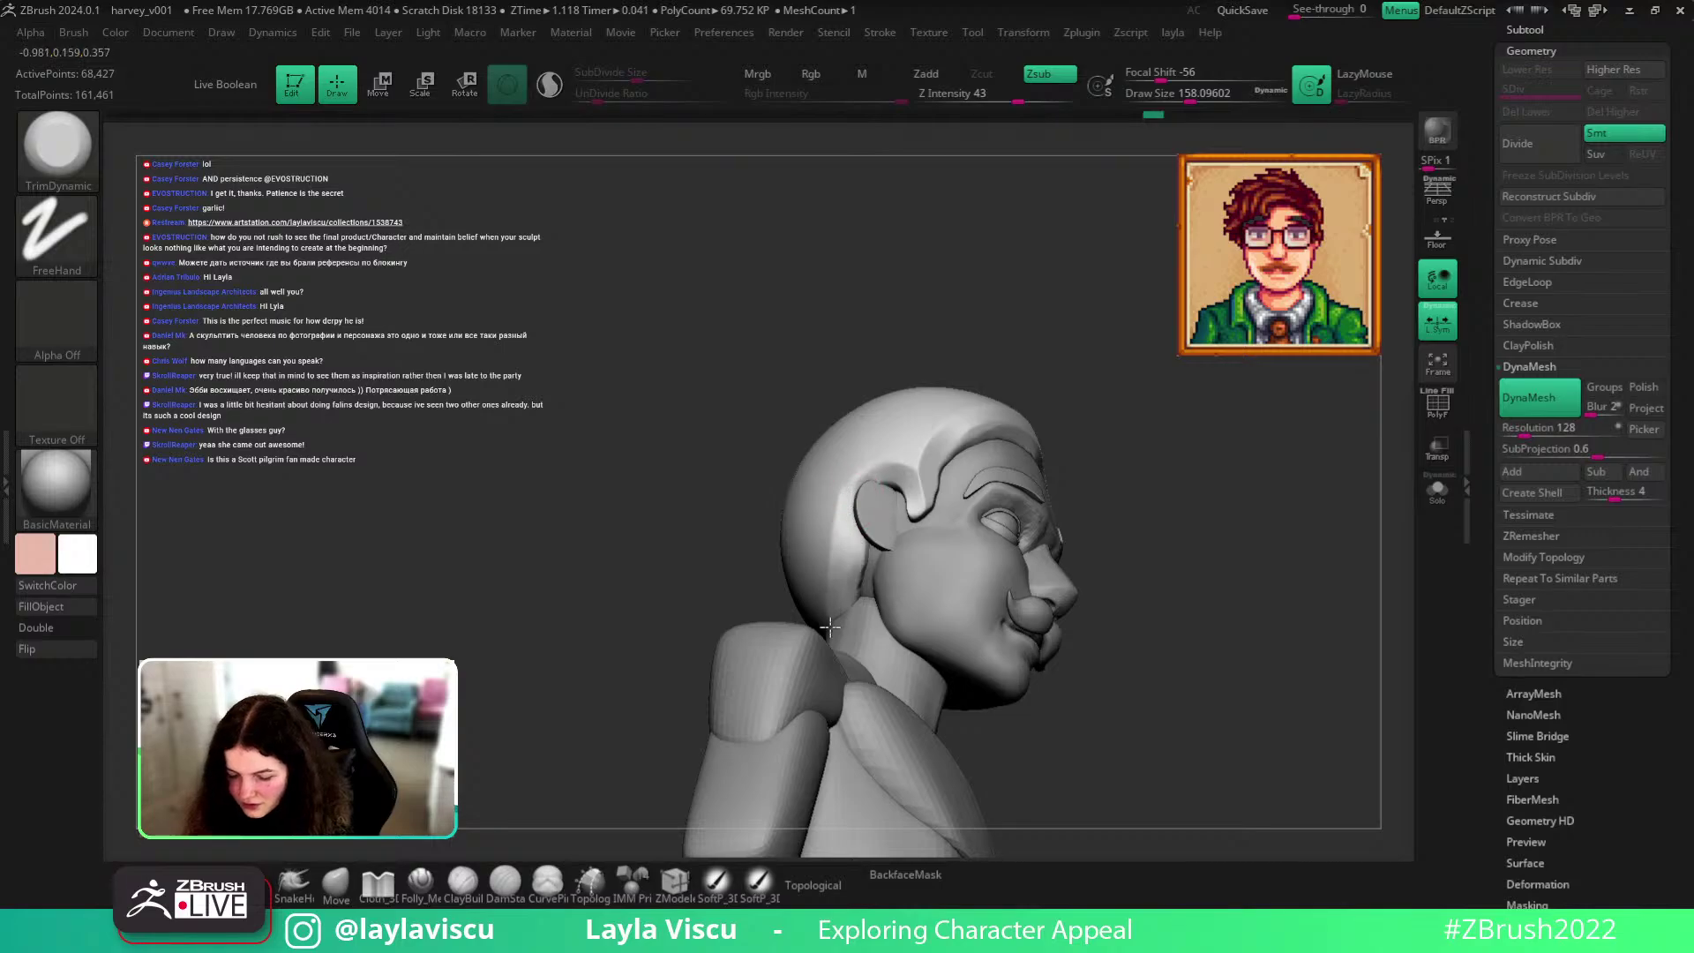
mouse_move(1147, 451)
mouse_down()
mouse_move(1395, 476)
mouse_move(1268, 397)
mouse_move(1173, 441)
mouse_move(1119, 403)
mouse_up()
Isolate the hair in Solo mode, trim its rim behind the ear down to the nape, and show the whole bust again.
click(1437, 488)
drag(1008, 468, 922, 578)
key(ctrl+z)
drag(981, 492, 921, 600)
drag(1078, 434, 1142, 450)
drag(961, 501, 939, 595)
drag(1058, 533, 1075, 419)
drag(926, 560, 923, 609)
drag(963, 491, 925, 564)
mouse_move(1155, 630)
mouse_down()
mouse_move(1184, 570)
mouse_move(1104, 526)
mouse_move(1086, 564)
mouse_up()
drag(940, 556, 924, 589)
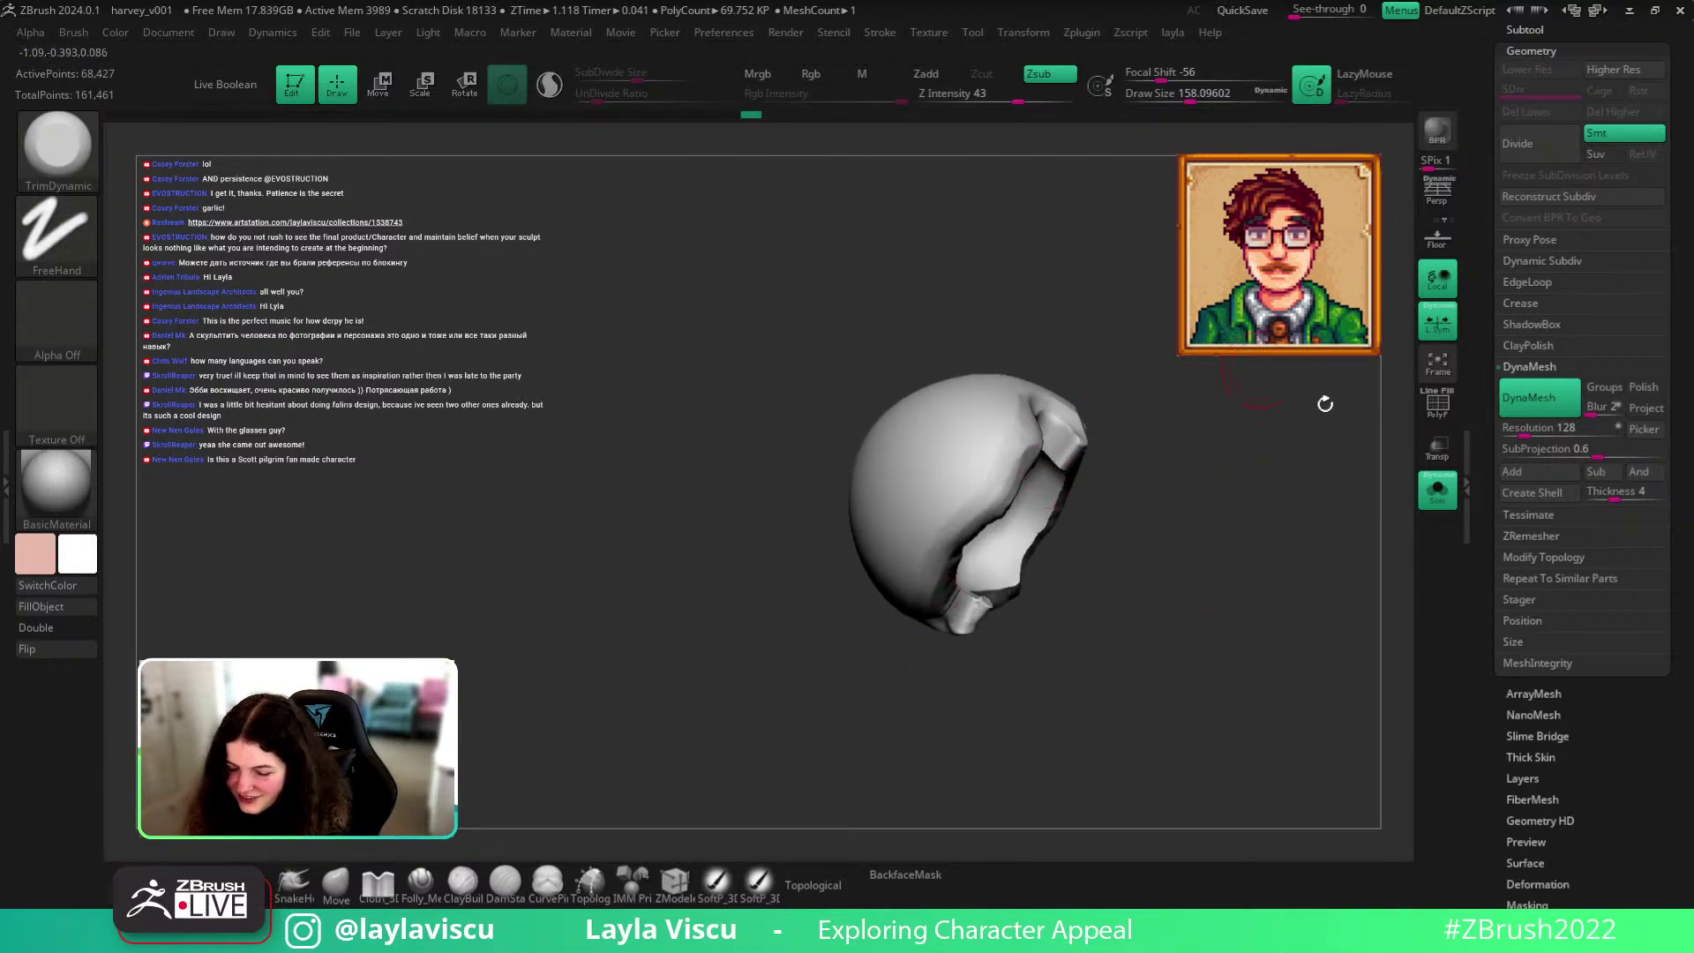
click(1437, 490)
Smooth the remaining rough spots on the hair's edges from several angles and return to a front view.
ctrl+right_drag(1315, 538, 1285, 446)
mouse_move(1286, 446)
shift+mouse_down()
mouse_move(1289, 665)
mouse_move(1263, 664)
shift+mouse_up()
ctrl+right_drag(933, 586, 927, 662)
drag(920, 585, 927, 471)
ctrl+right_drag(1114, 604, 1107, 521)
mouse_move(1288, 529)
mouse_down()
mouse_move(1233, 522)
mouse_move(1262, 477)
mouse_up()
ctrl+right_drag(1211, 450, 1207, 547)
mouse_move(1023, 536)
shift+mouse_down()
mouse_move(1035, 518)
mouse_move(1034, 560)
shift+mouse_up()
ctrl+right_drag(1015, 450, 994, 352)
drag(1376, 520, 1297, 511)
shift+drag(1080, 427, 1094, 423)
mouse_move(1198, 434)
alt+right_down()
mouse_move(972, 424)
mouse_move(1050, 534)
alt+right_up()
Pull a hair lock down in front of the ear opposite the parting with the SnakeHook brush at draw size about 177.
click(333, 882)
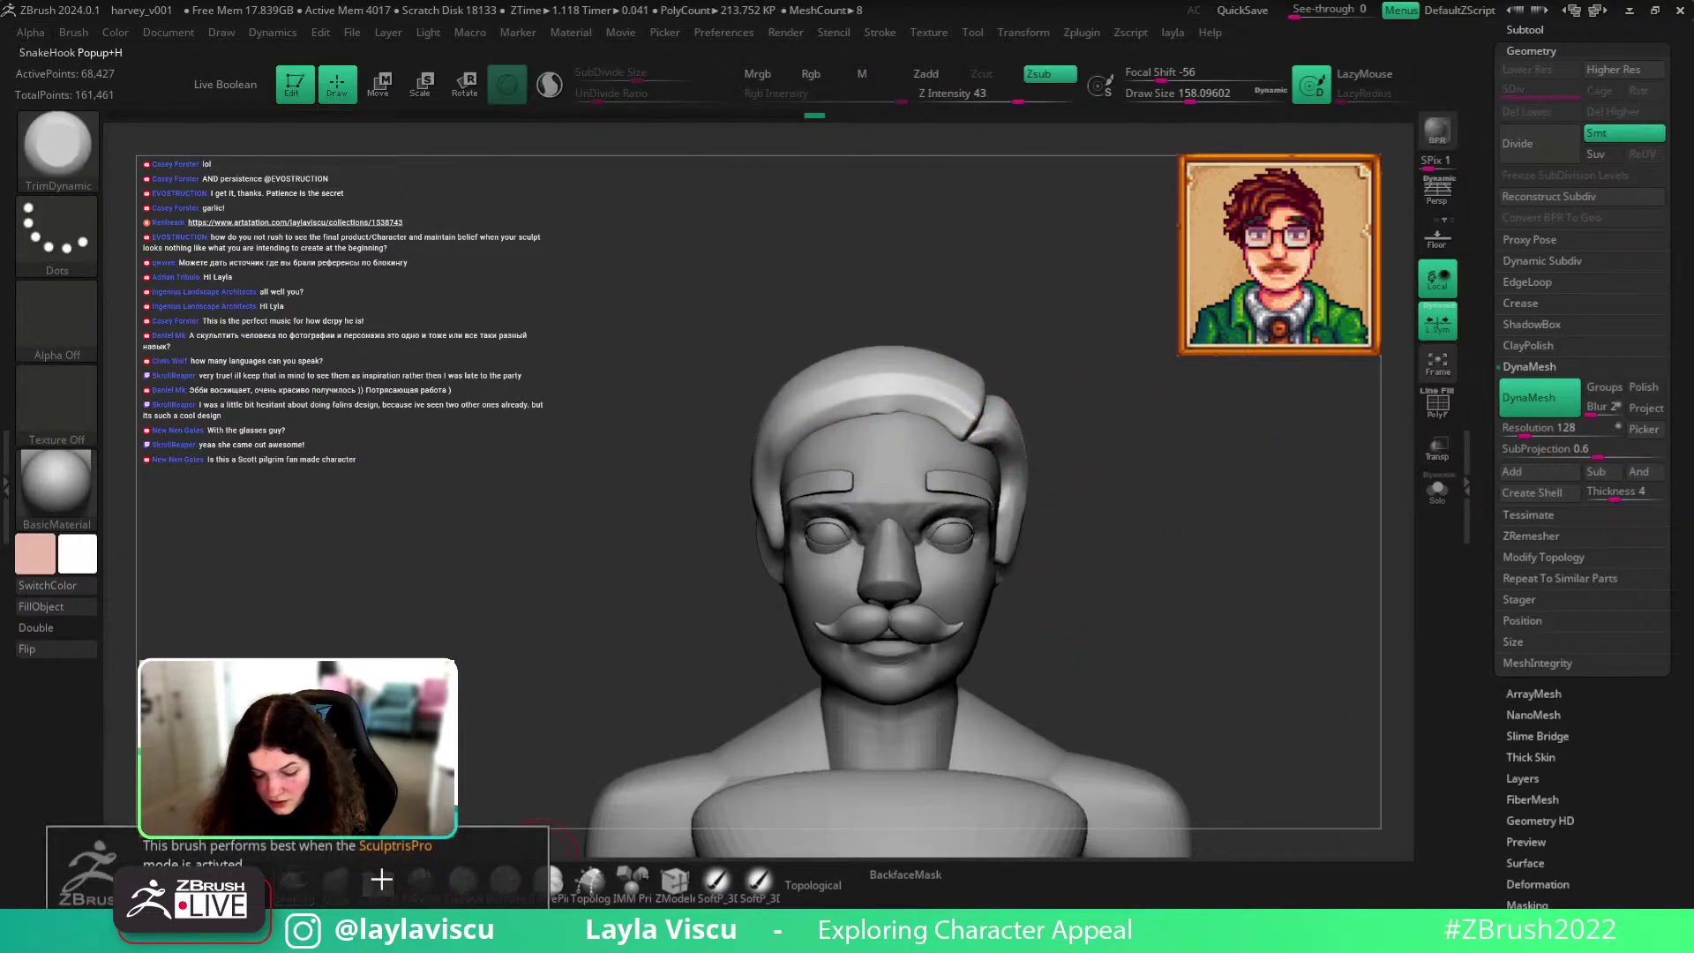
click(293, 882)
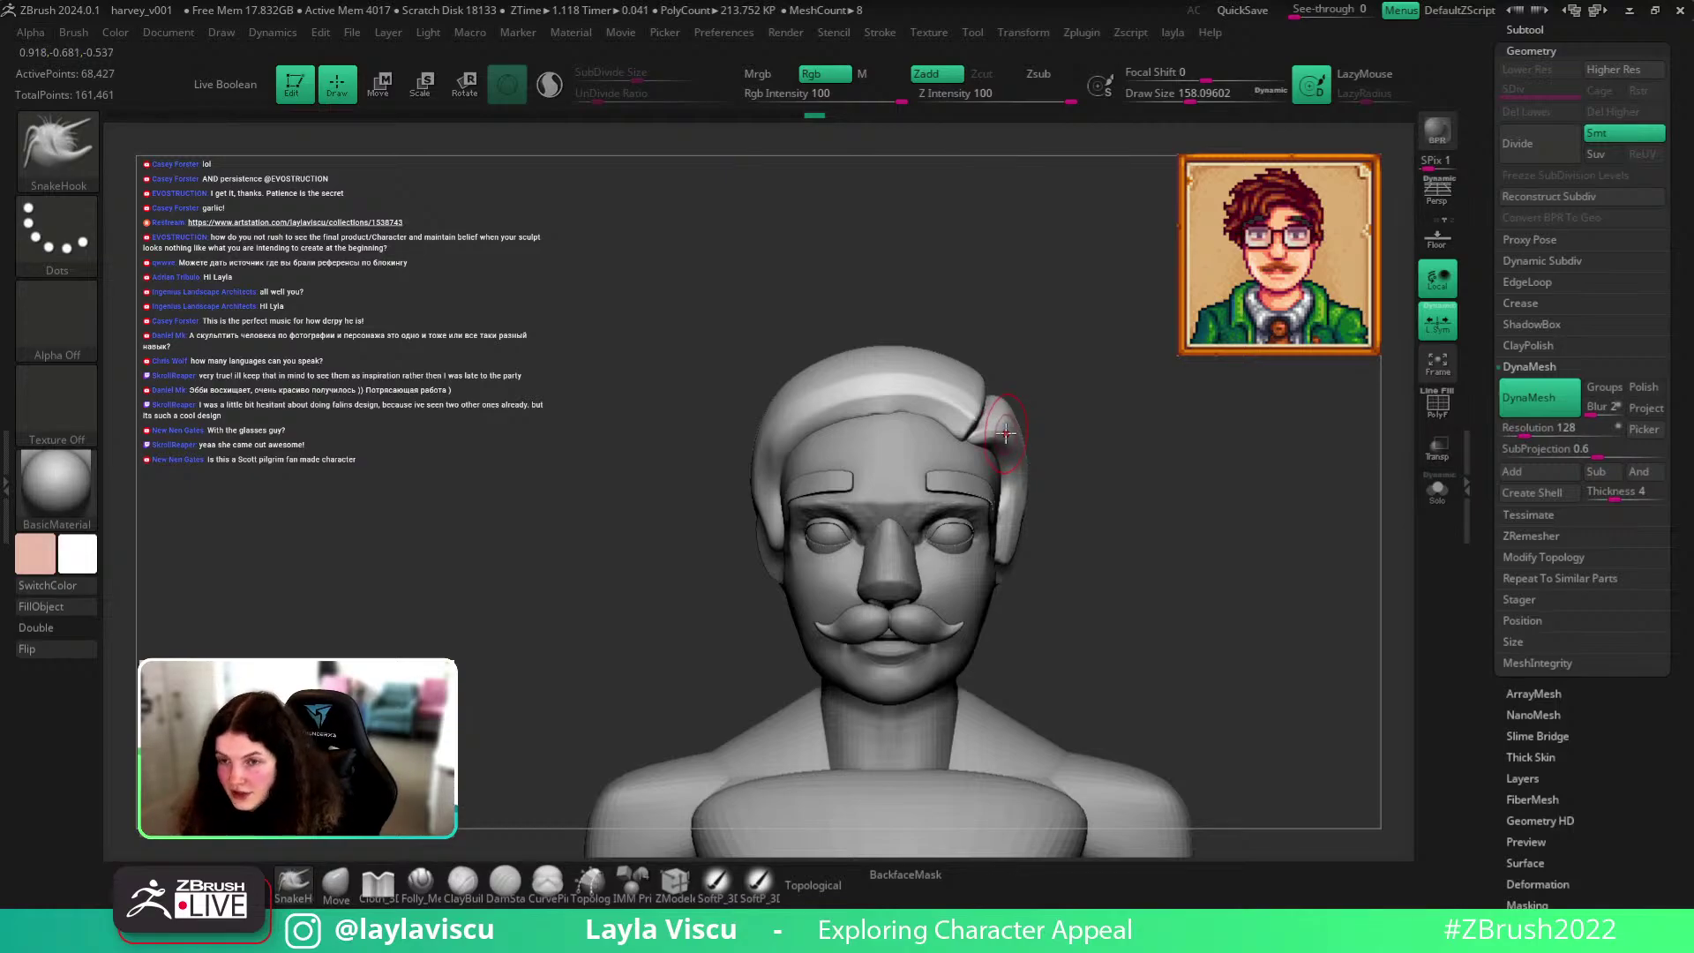
alt+right_drag(1024, 353, 1063, 369)
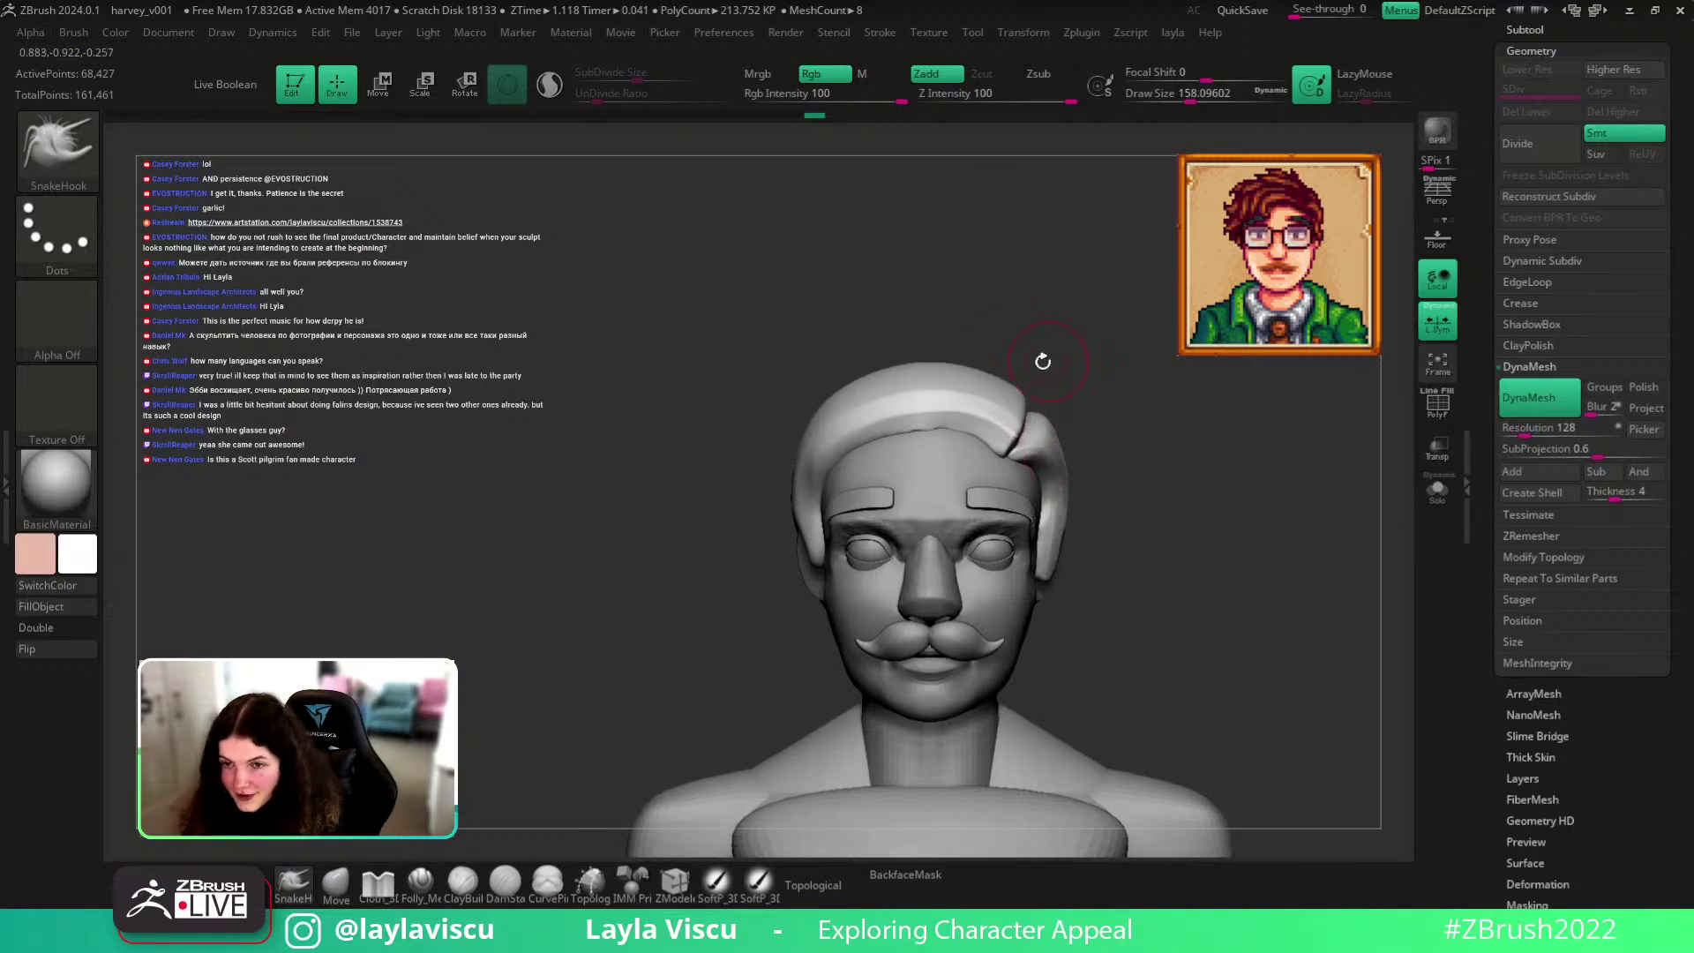
key(s)
drag(805, 400, 829, 463)
drag(824, 428, 773, 578)
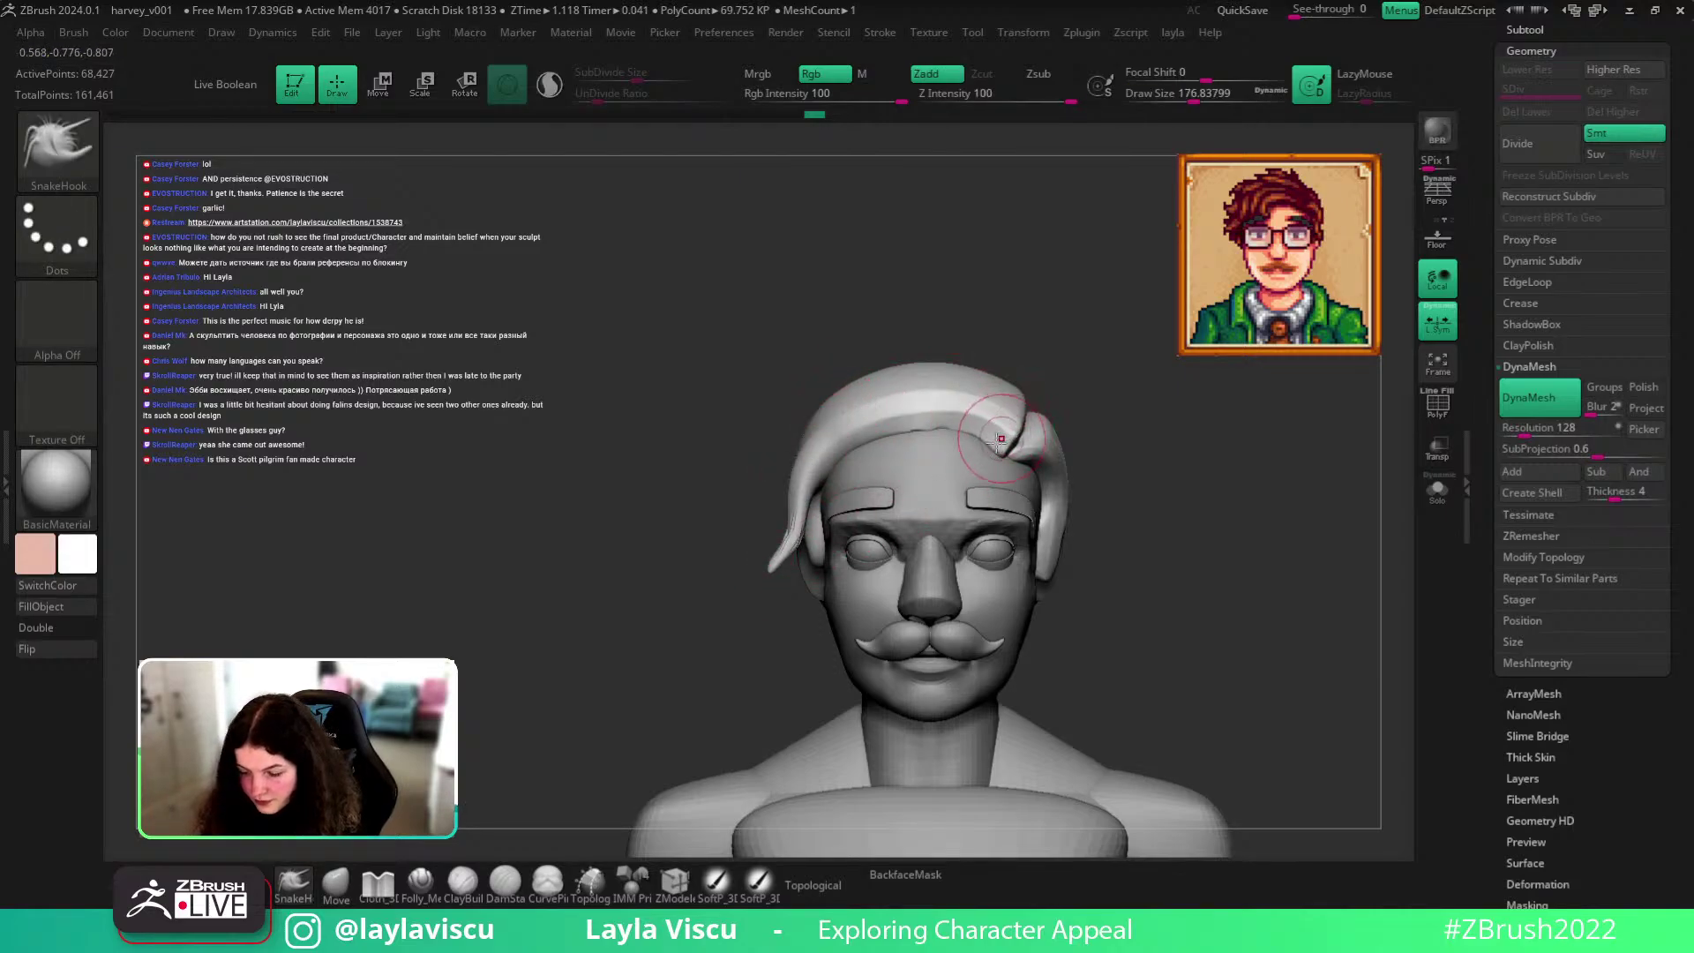
Pull a curled forelock from the front hairline down over the forehead with SnakeHook, and update the hair's DynaMesh.
drag(932, 403, 862, 460)
drag(1147, 415, 1151, 507)
mouse_move(944, 410)
mouse_down()
mouse_move(887, 463)
mouse_move(897, 496)
mouse_up()
shift+drag(1166, 422, 1161, 353)
drag(909, 477, 949, 468)
ctrl+drag(1117, 492, 1141, 572)
Pull more locks outward and down beside the temple opposite the parting with SnakeHook at draw size about 187, undoing an unwanted forelock stroke.
key(s)
drag(976, 412, 760, 508)
key(ctrl+z)
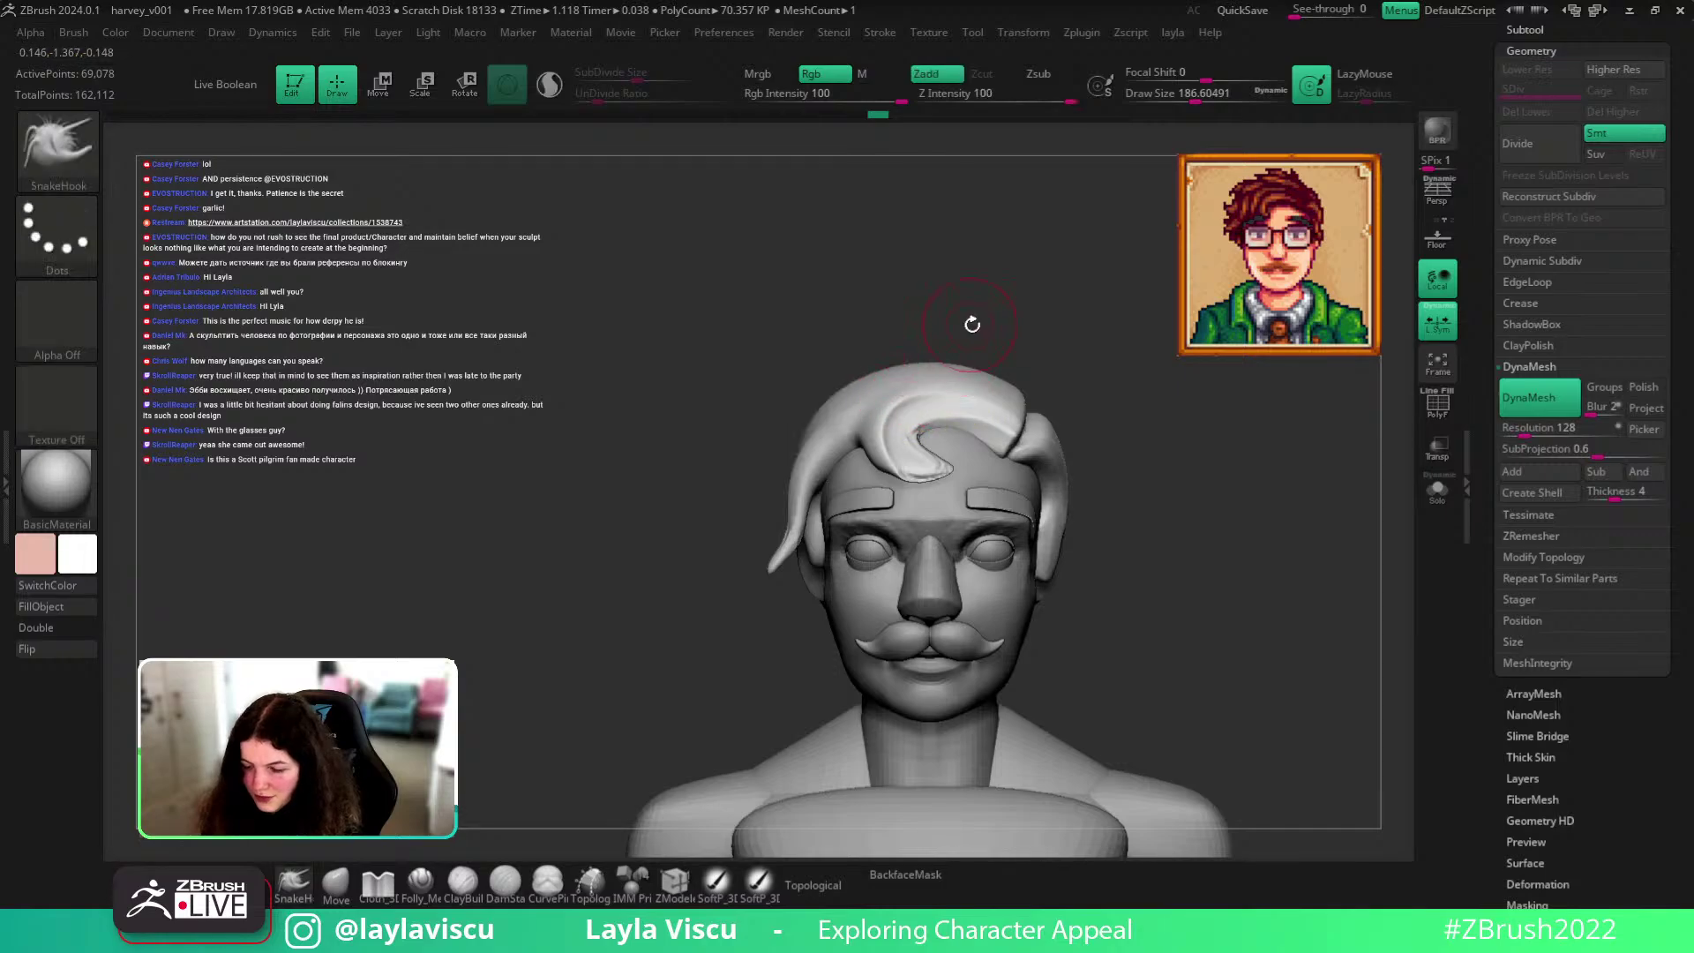
drag(971, 322, 1050, 333)
mouse_move(835, 394)
mouse_down()
mouse_move(750, 487)
mouse_move(757, 540)
mouse_up()
drag(1074, 367, 1033, 367)
drag(807, 434, 757, 549)
drag(1157, 340, 1105, 350)
mouse_move(1179, 511)
mouse_down()
mouse_move(1214, 521)
mouse_move(1190, 524)
mouse_up()
Adjust the temple locks' shape with the Move brush at draw size about 324, with backface masking on.
click(336, 885)
click(906, 876)
key(bracketright)
key(bracketright)
drag(813, 491, 831, 504)
mouse_move(1133, 426)
mouse_down()
mouse_move(1203, 480)
mouse_move(1177, 532)
mouse_move(1097, 529)
mouse_up()
Pull a long lock down in front of the ear on the parting side with SnakeHook at draw size about 192.
key(s)
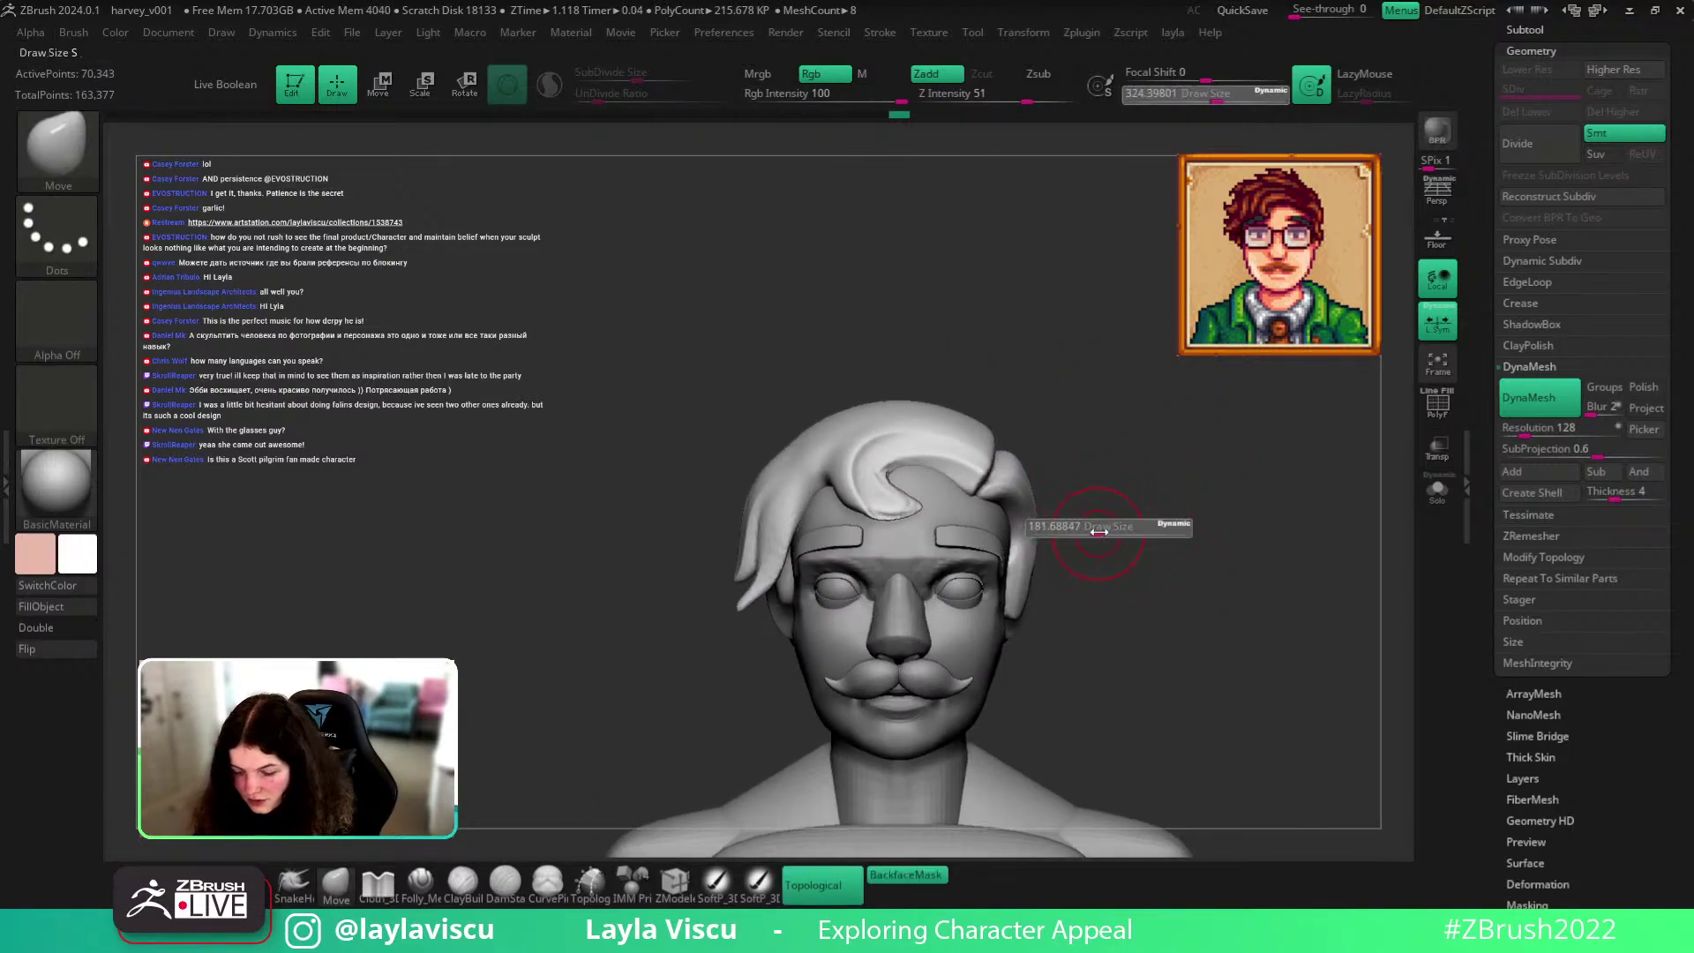
click(294, 884)
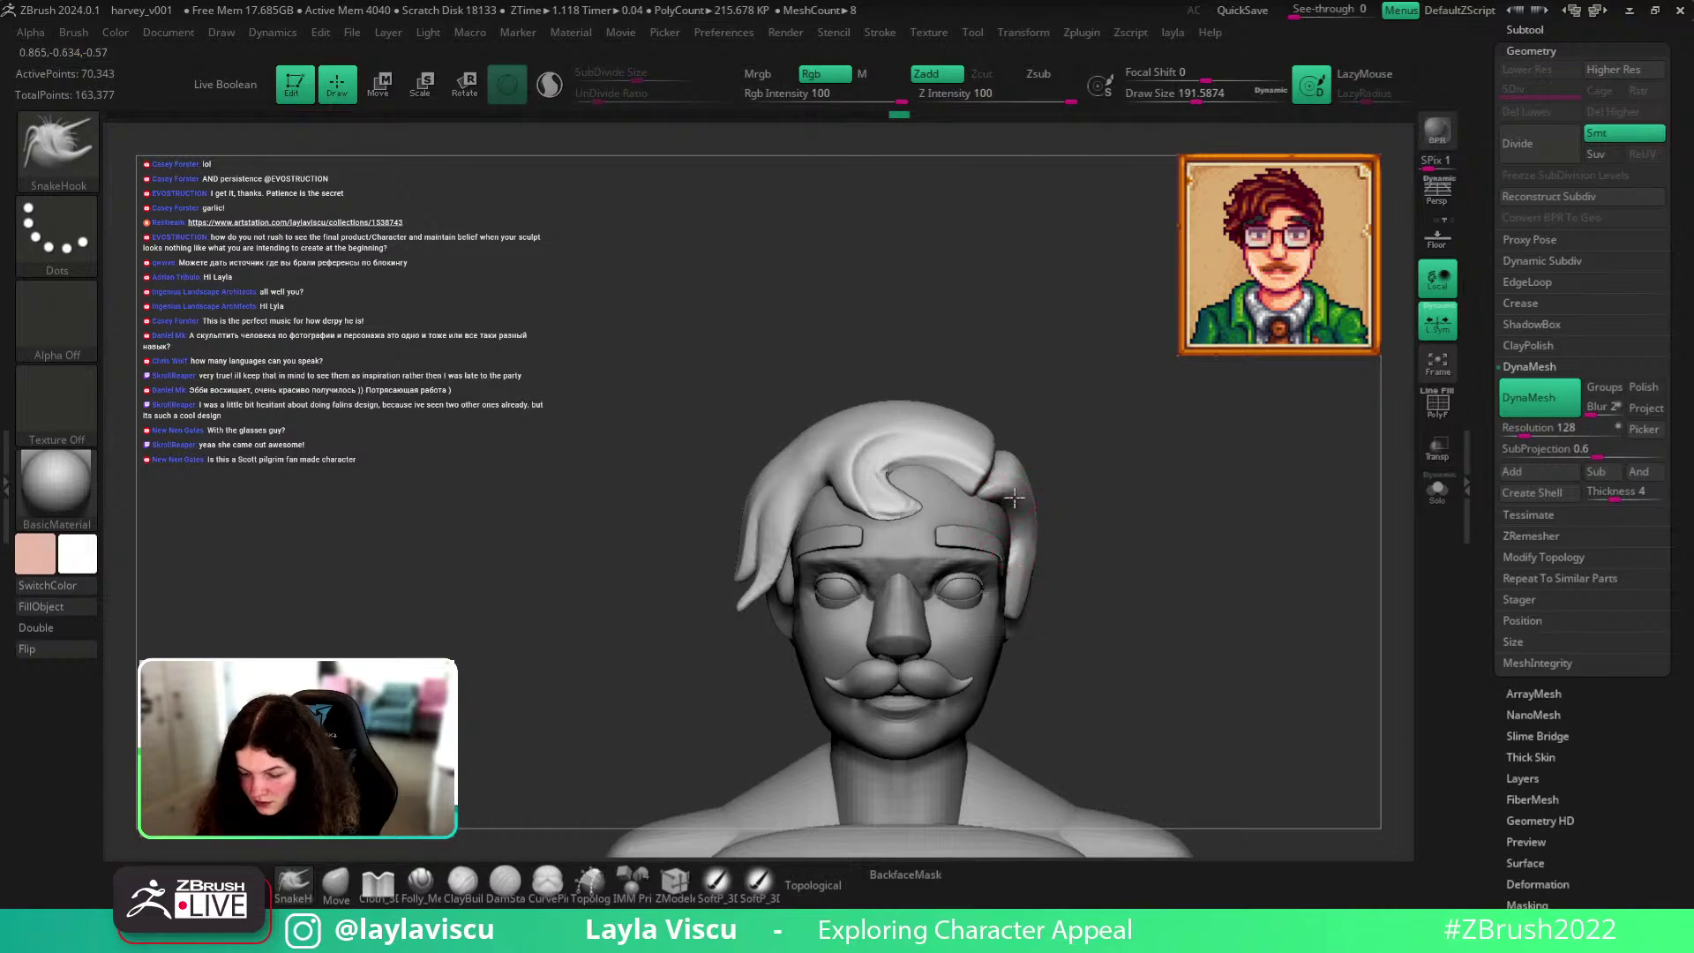
drag(1012, 497, 1022, 637)
mouse_move(1105, 570)
mouse_down()
mouse_move(1075, 633)
mouse_move(1094, 622)
mouse_up()
Bend the tip of the parting-side lock outward using an enlarged Move brush with backface masking off.
click(336, 887)
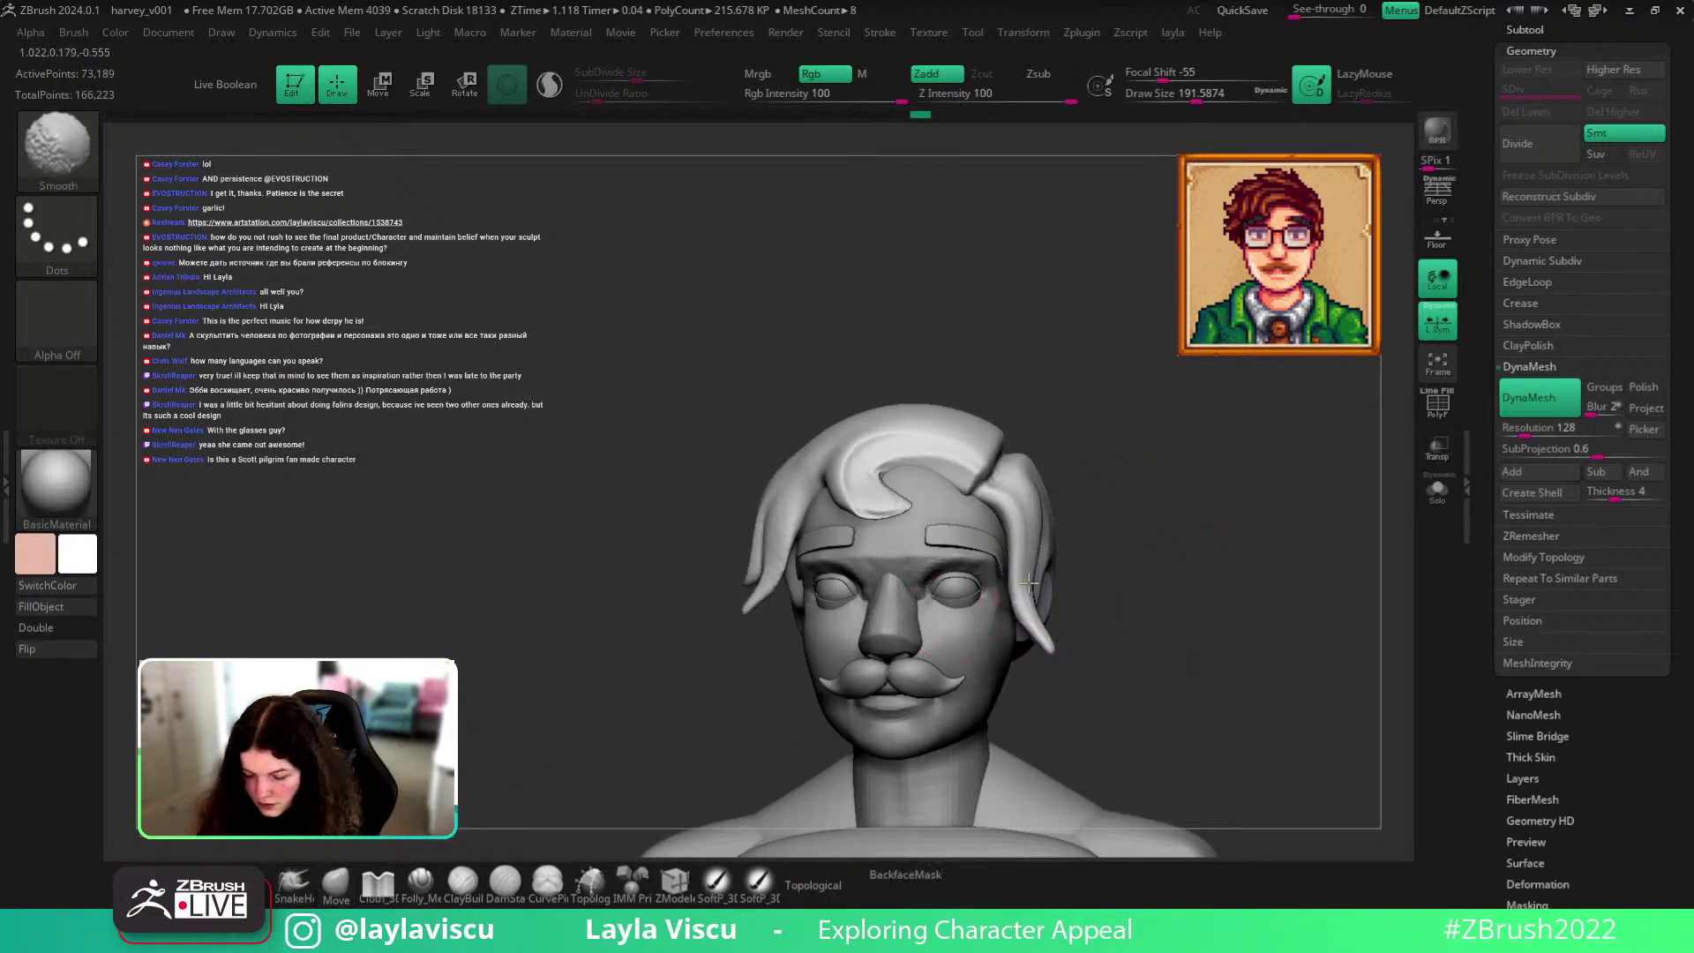
key([)
key(])
key(])
key(])
key(])
key(])
key(])
key(])
key(])
click(907, 874)
mouse_move(1035, 618)
mouse_down()
mouse_move(1042, 655)
mouse_move(1041, 629)
mouse_move(1073, 629)
mouse_move(1032, 602)
mouse_up()
Refine and thicken the lock's flared tip at a reduced draw size of about 154, and turn on backface masking.
key(s)
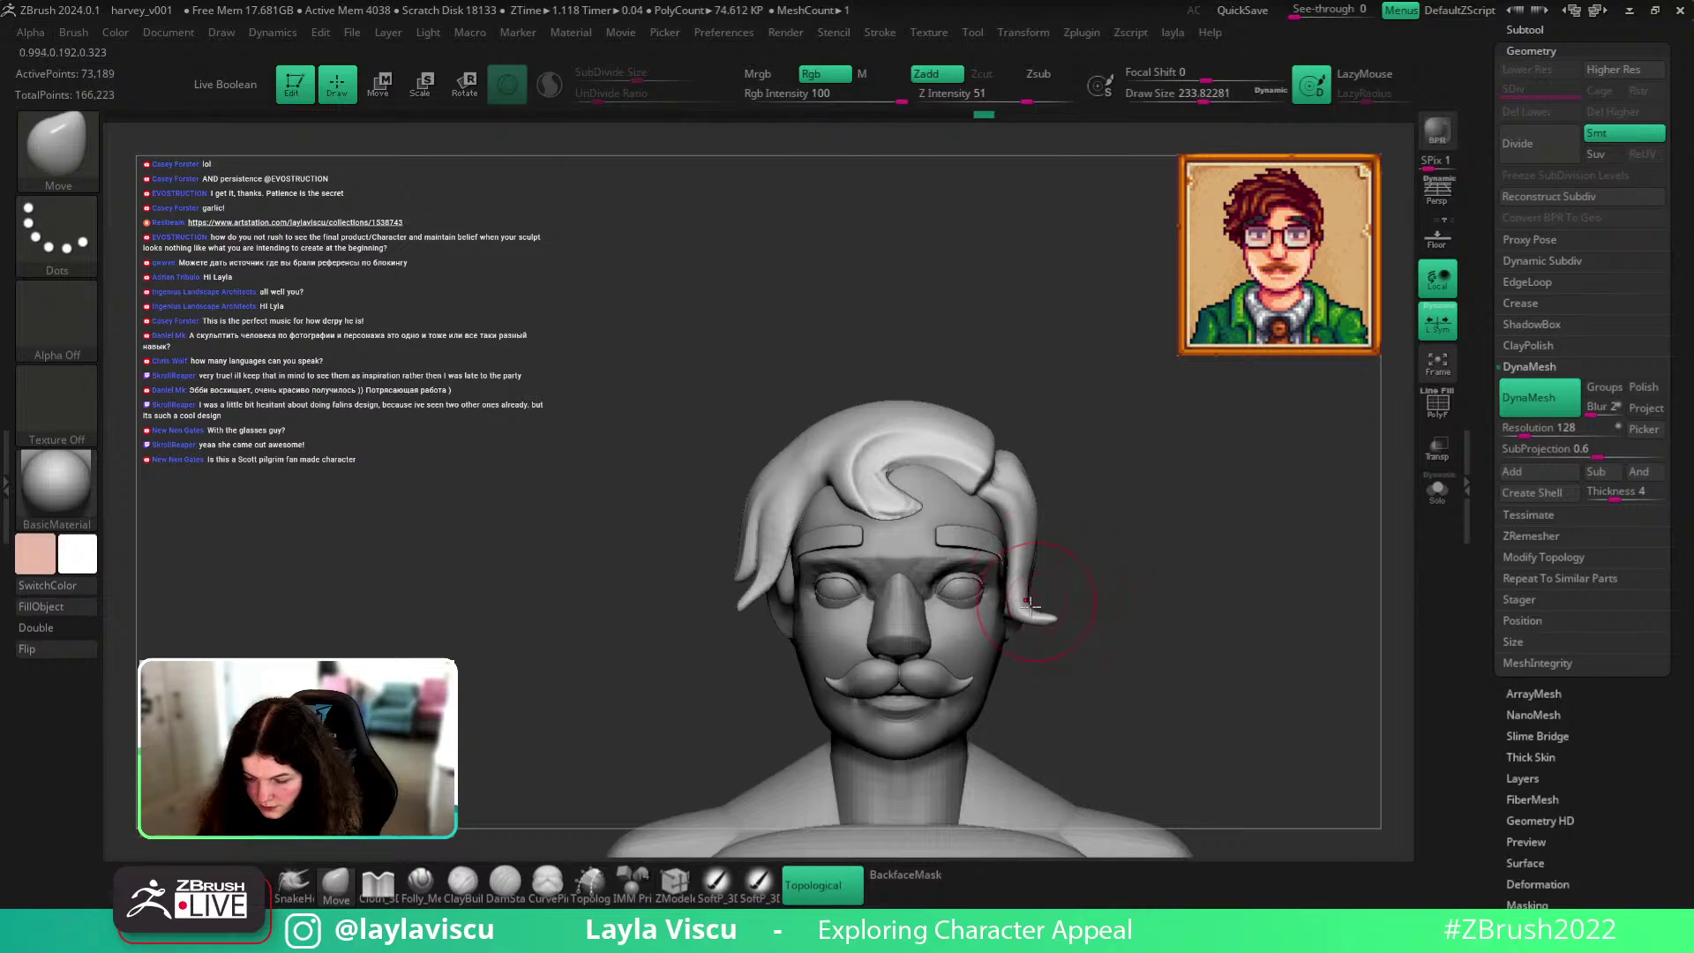
key(shift)
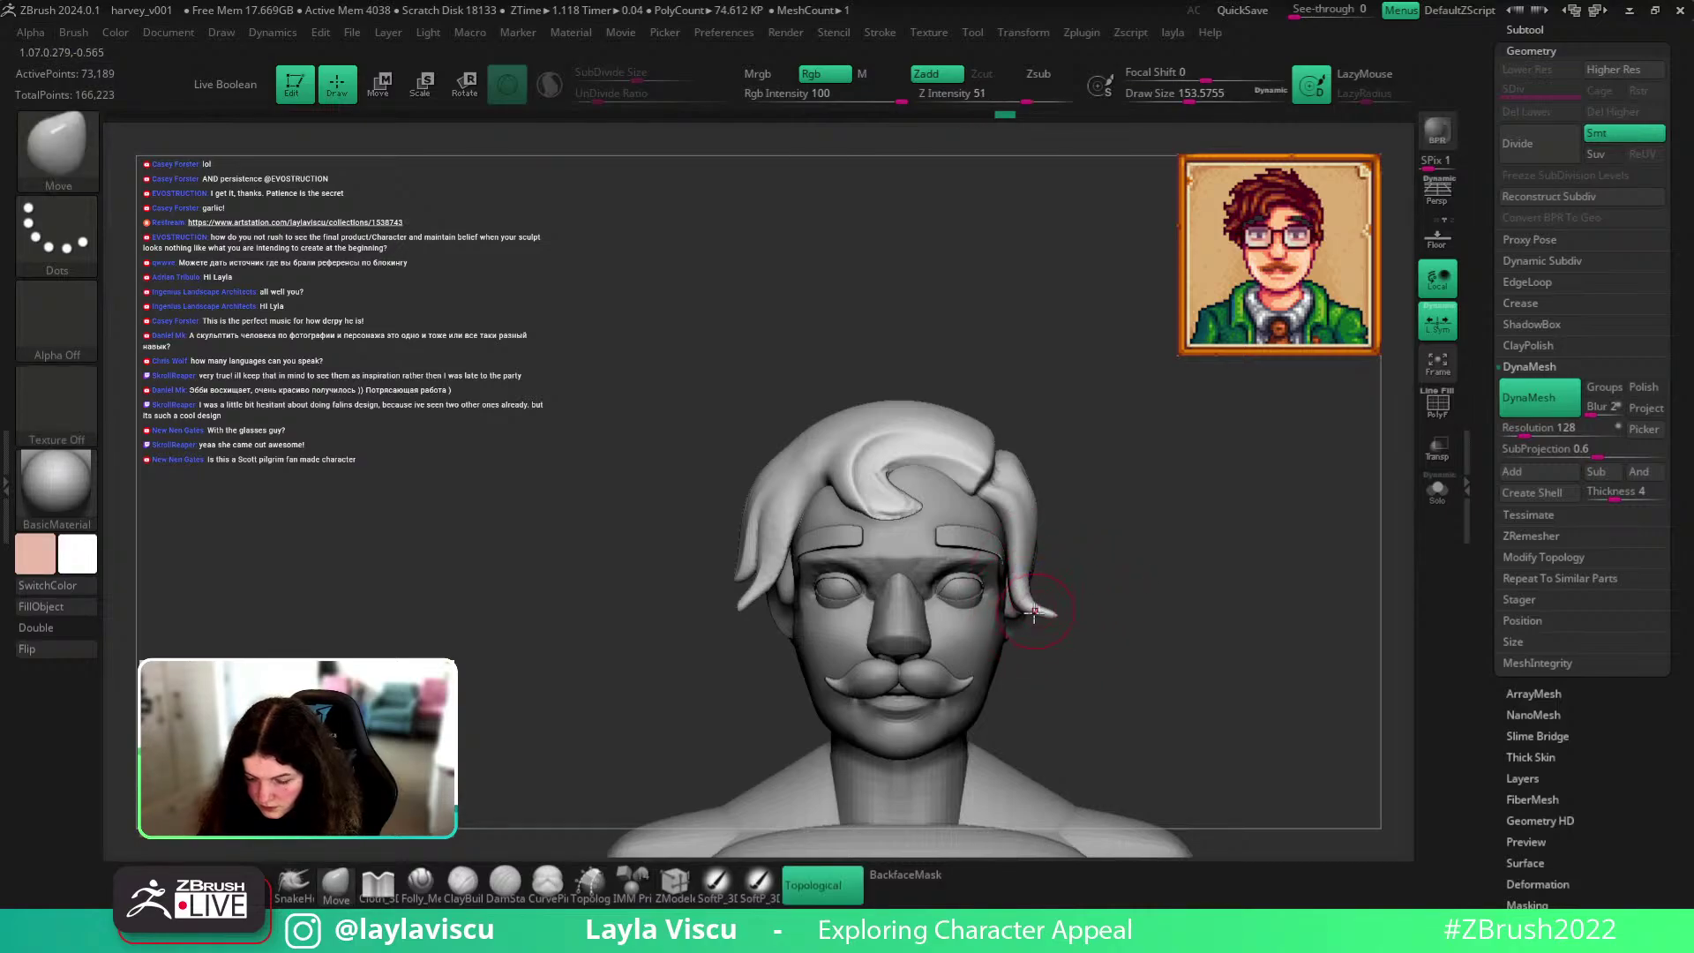
click(908, 874)
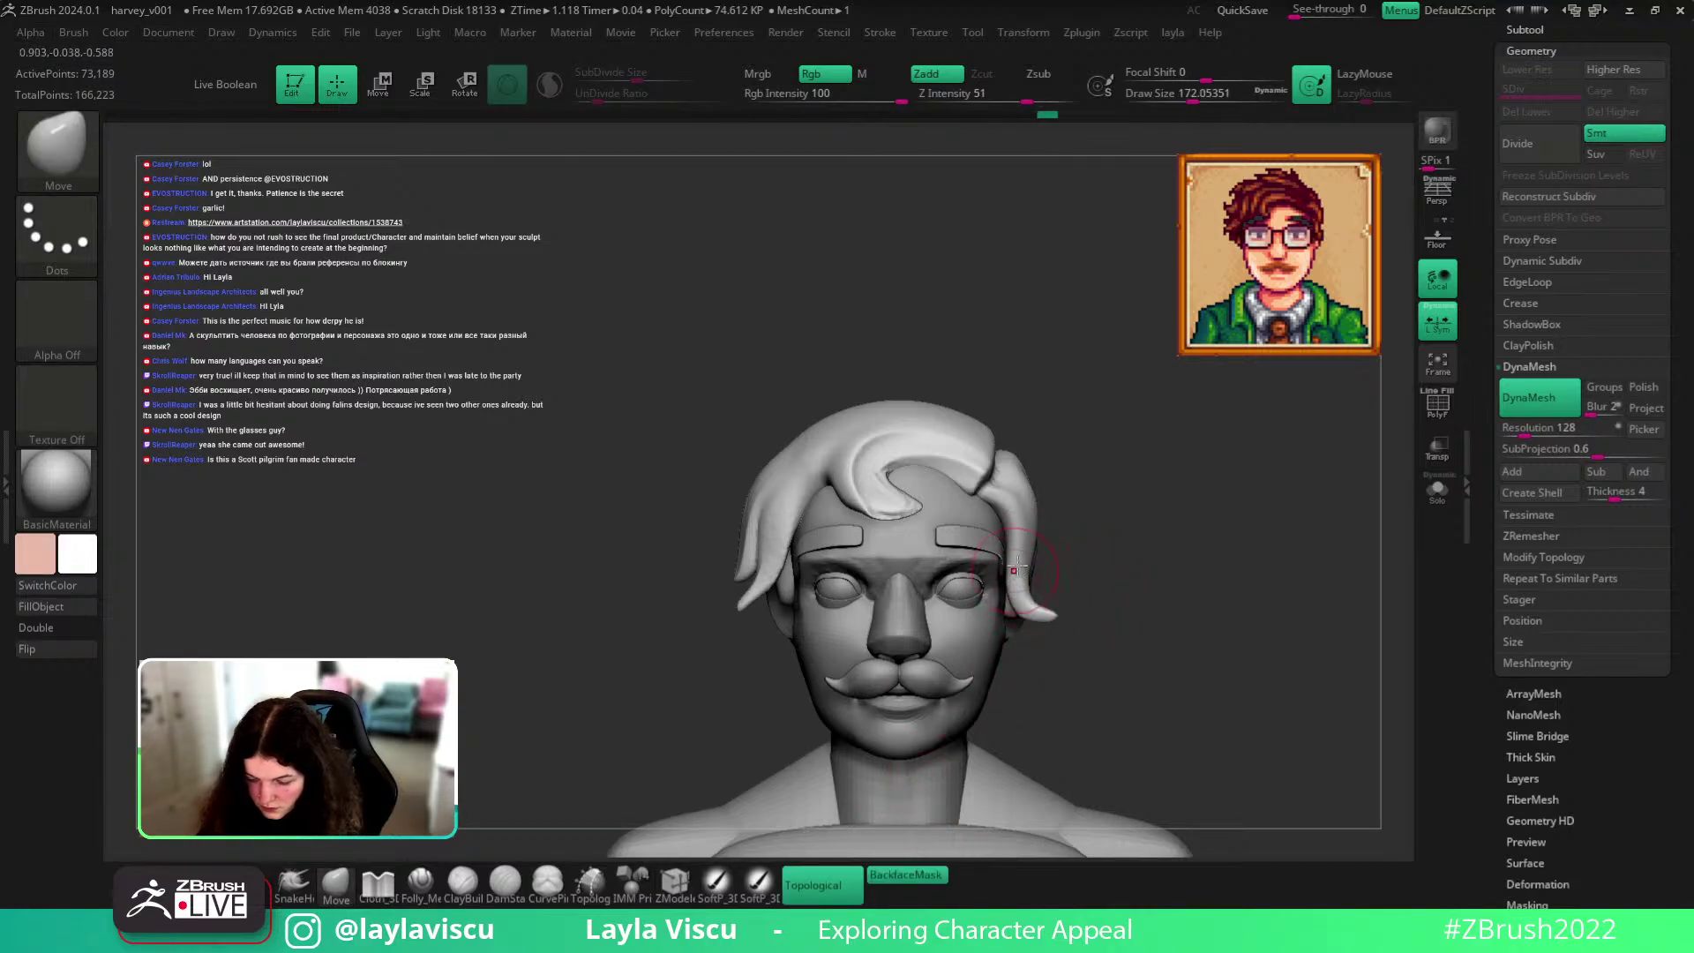
Turn off backface masking and flare the tips of the locks opposite the parting outward with the Move brush, down to draw size 112.
ctrl+right_drag(1207, 565, 1147, 517)
ctrl+right_drag(851, 600, 873, 732)
click(907, 874)
drag(861, 556, 877, 561)
key([)
mouse_move(827, 491)
mouse_down()
mouse_move(854, 496)
mouse_move(802, 556)
mouse_move(816, 571)
mouse_move(785, 545)
mouse_up()
key(s)
key(s)
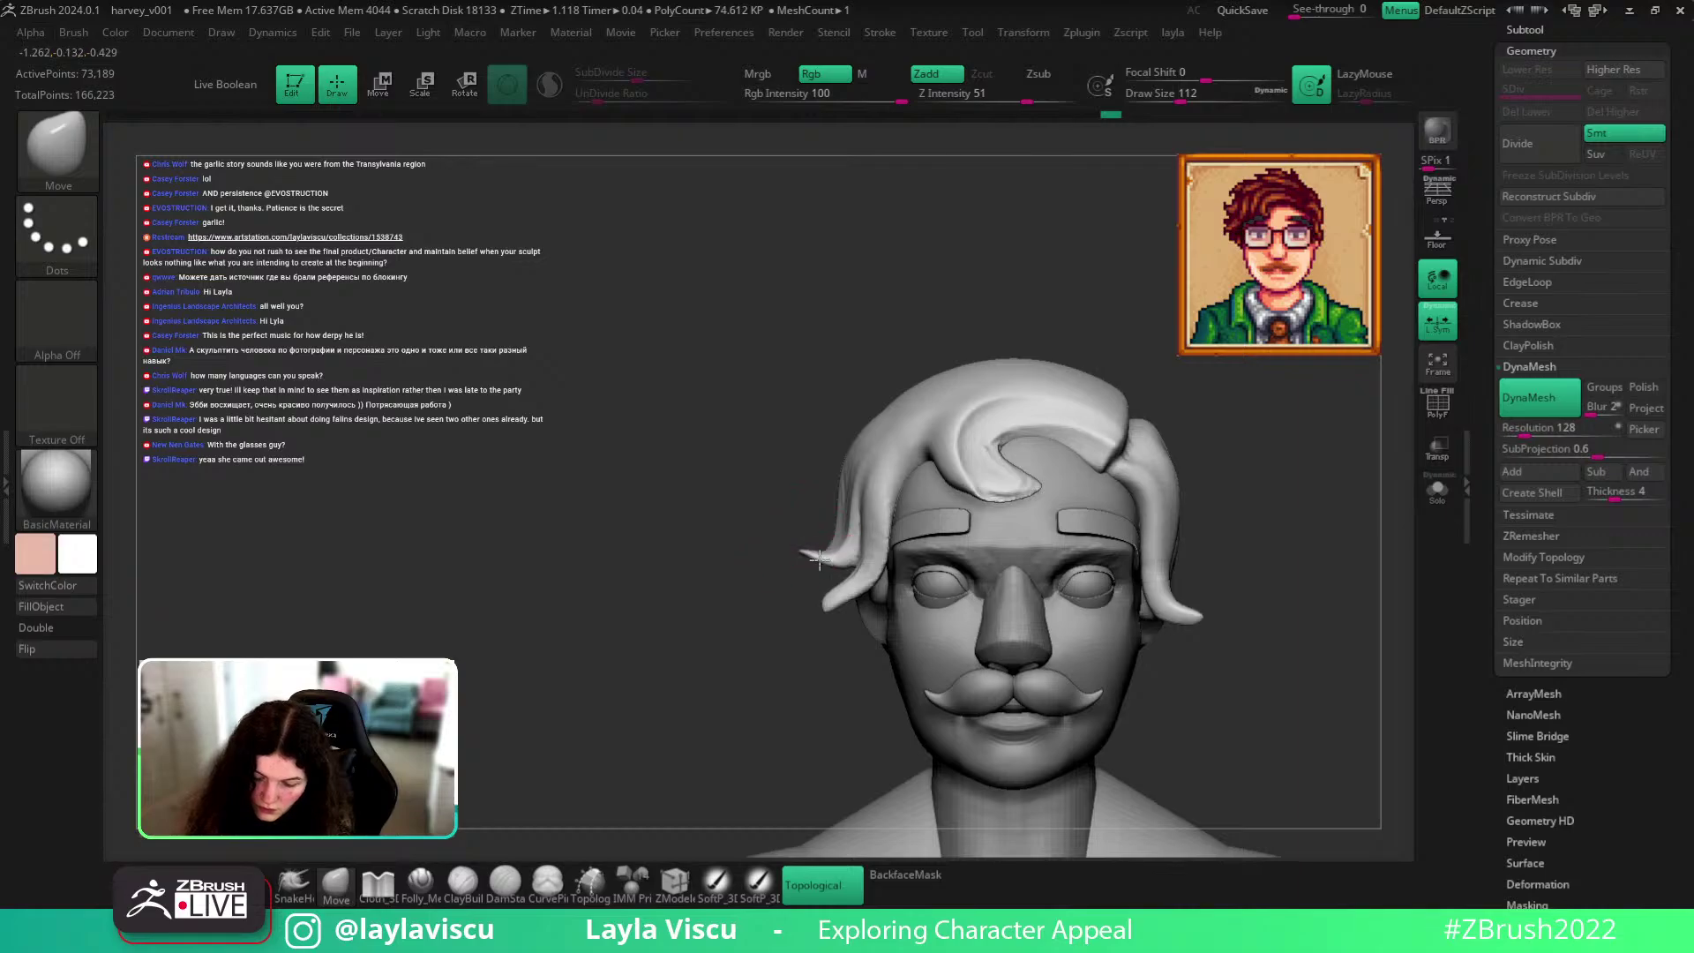
alt+drag(814, 463, 1021, 409)
mouse_move(1082, 461)
mouse_down()
mouse_move(1138, 544)
mouse_move(1113, 525)
mouse_up()
key(s)
drag(847, 494, 863, 493)
Pull a swept lock out from the upper hair opposite the parting with SnakeHook at draw size about 167, undoing the overly long spike.
click(293, 883)
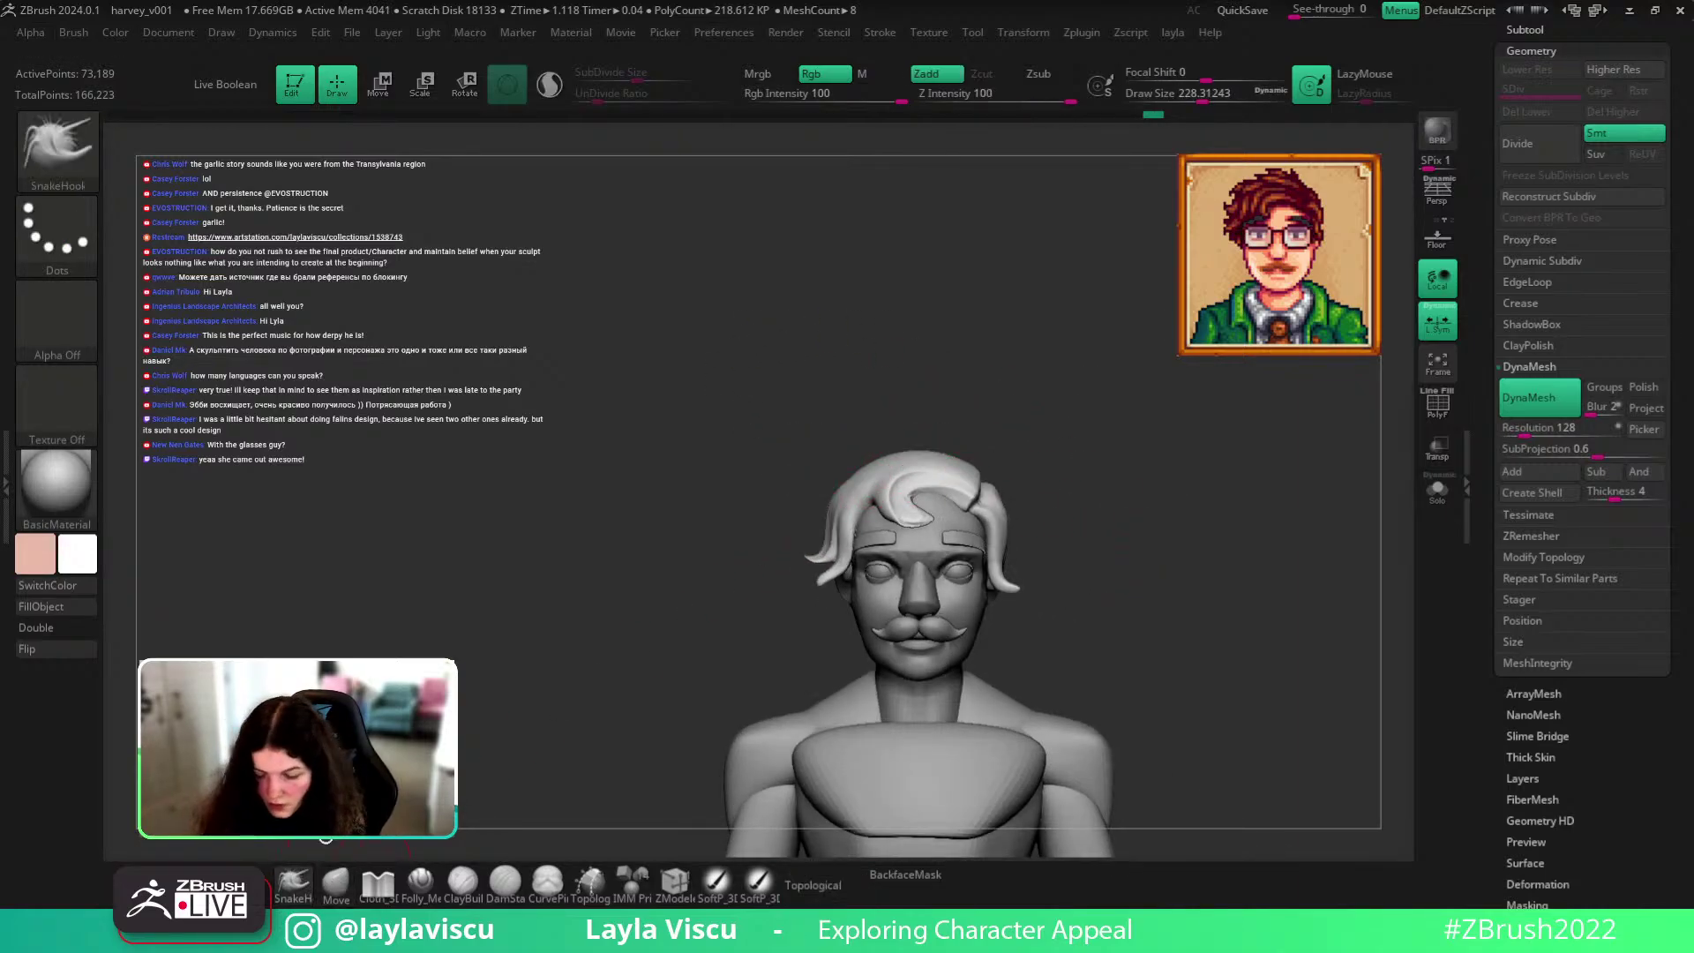
alt+drag(1006, 453, 928, 354)
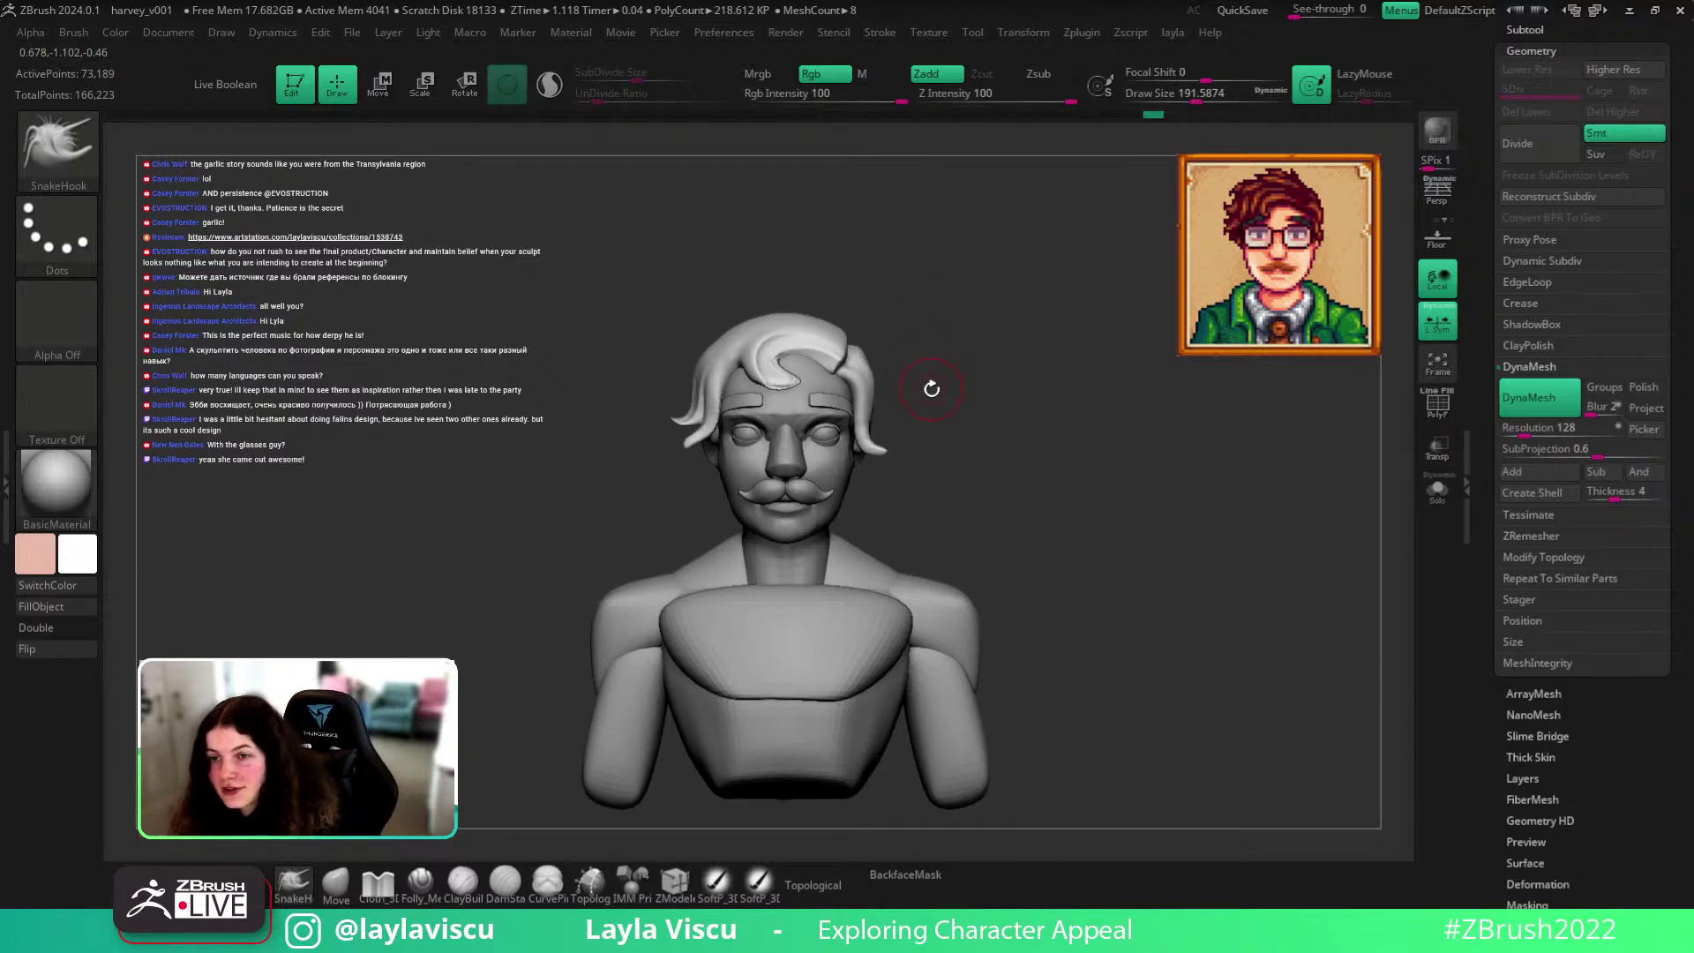
mouse_move(931, 388)
mouse_down()
mouse_move(971, 393)
mouse_move(994, 371)
mouse_move(1011, 446)
mouse_move(996, 344)
mouse_move(938, 405)
mouse_move(776, 415)
mouse_up()
key(s)
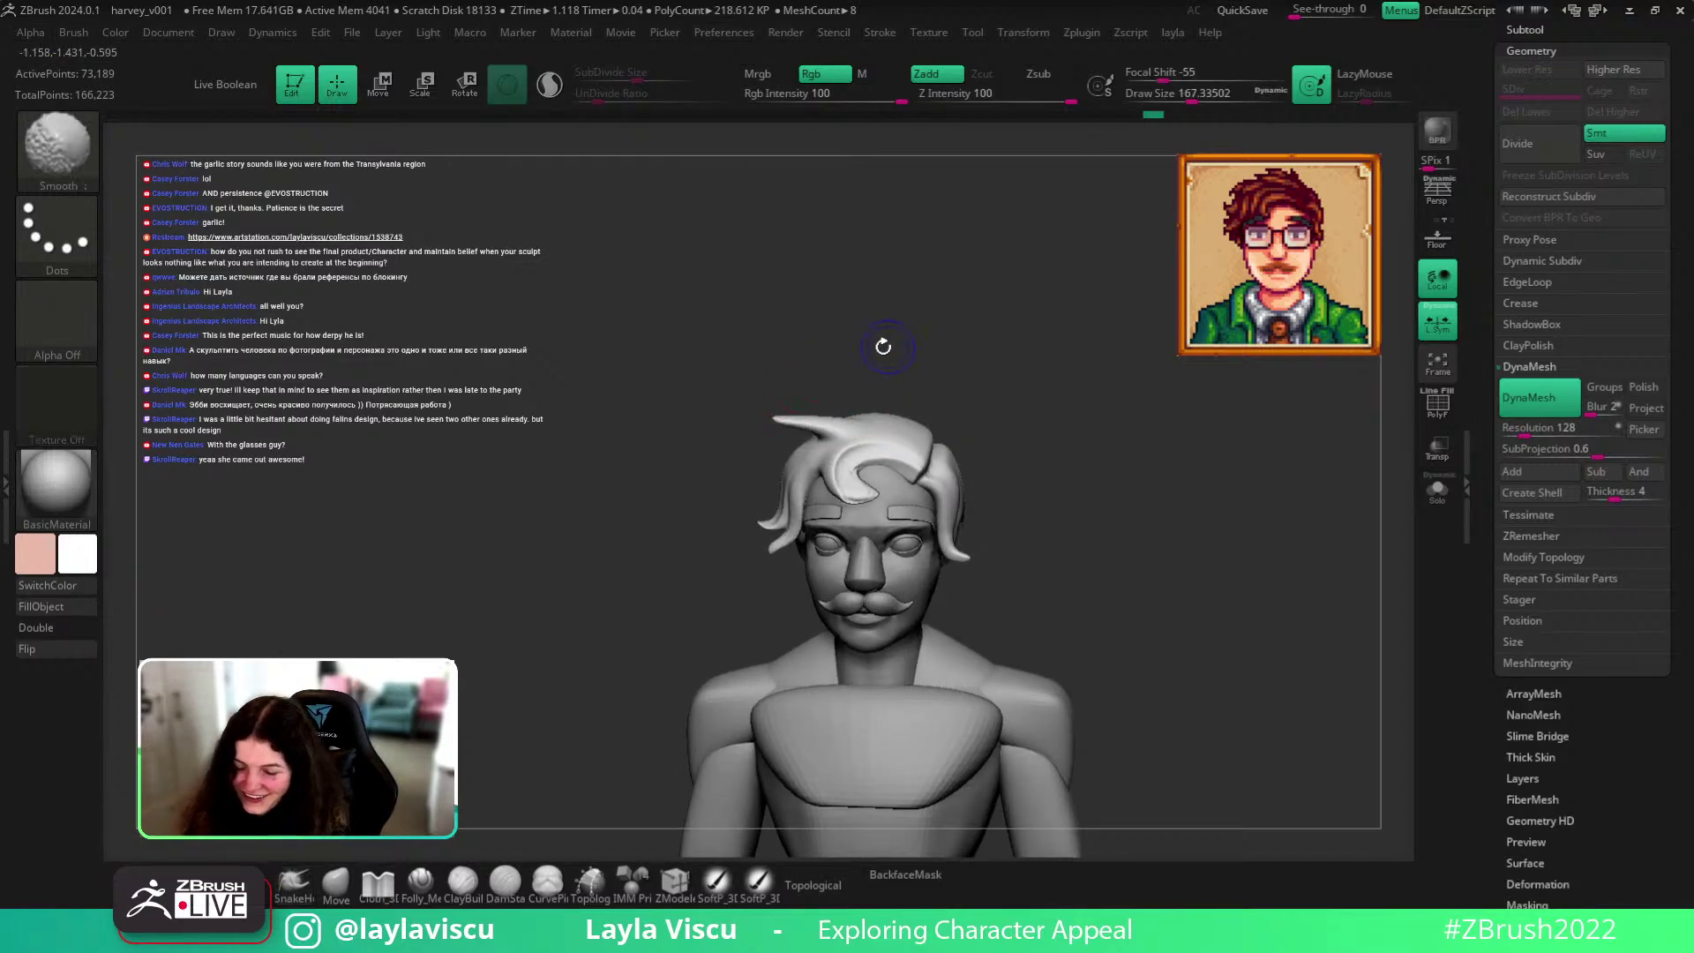
key(ctrl+z)
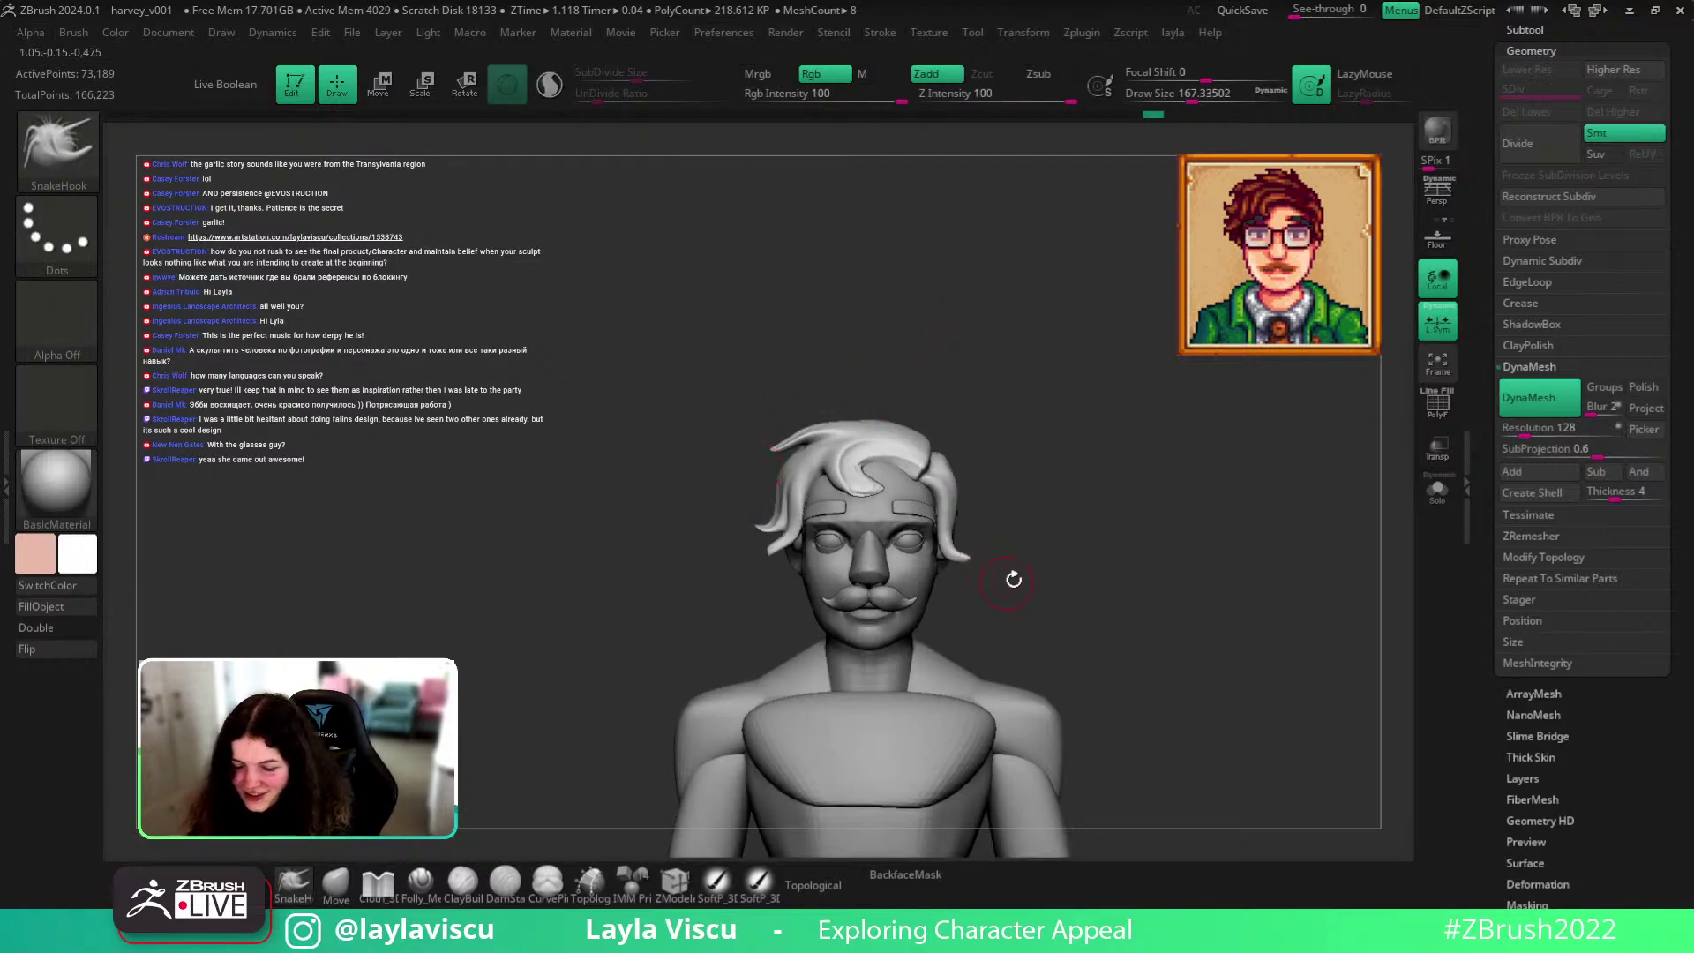
mouse_move(1048, 543)
alt+mouse_down()
mouse_move(1089, 593)
mouse_move(948, 779)
alt+mouse_up()
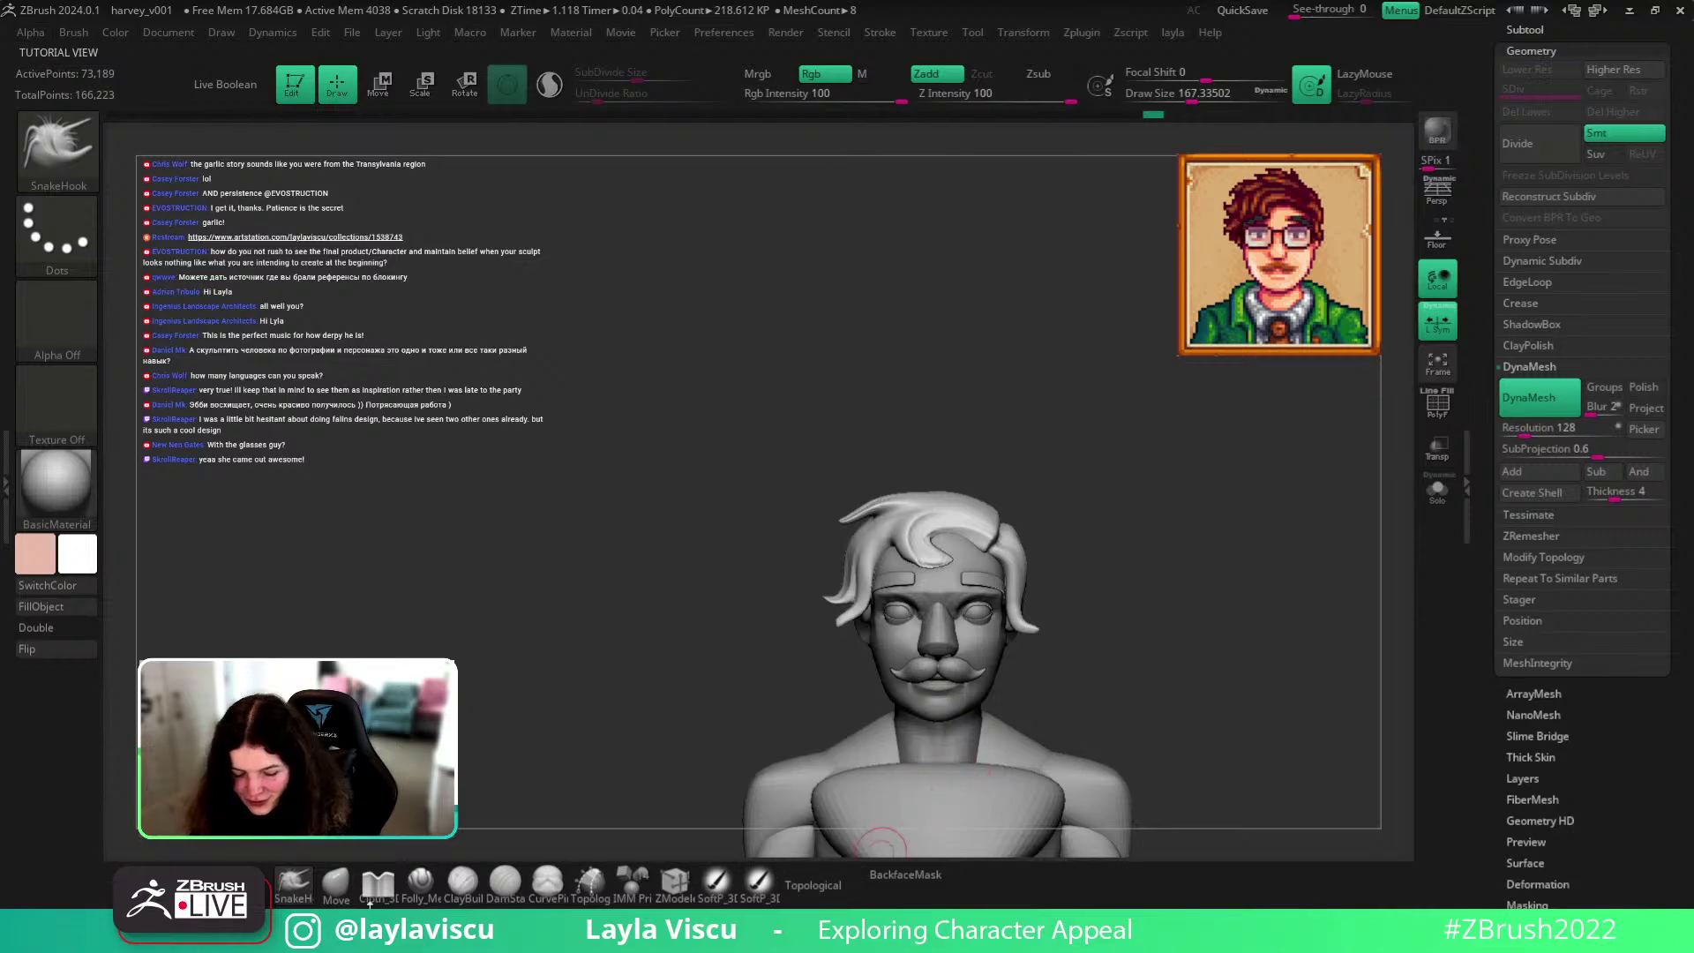
Reshape the upper swept lock with a large Move brush, turn off backface masking, and update the hair's DynaMesh.
key(b)
key(m)
key(v)
key(s)
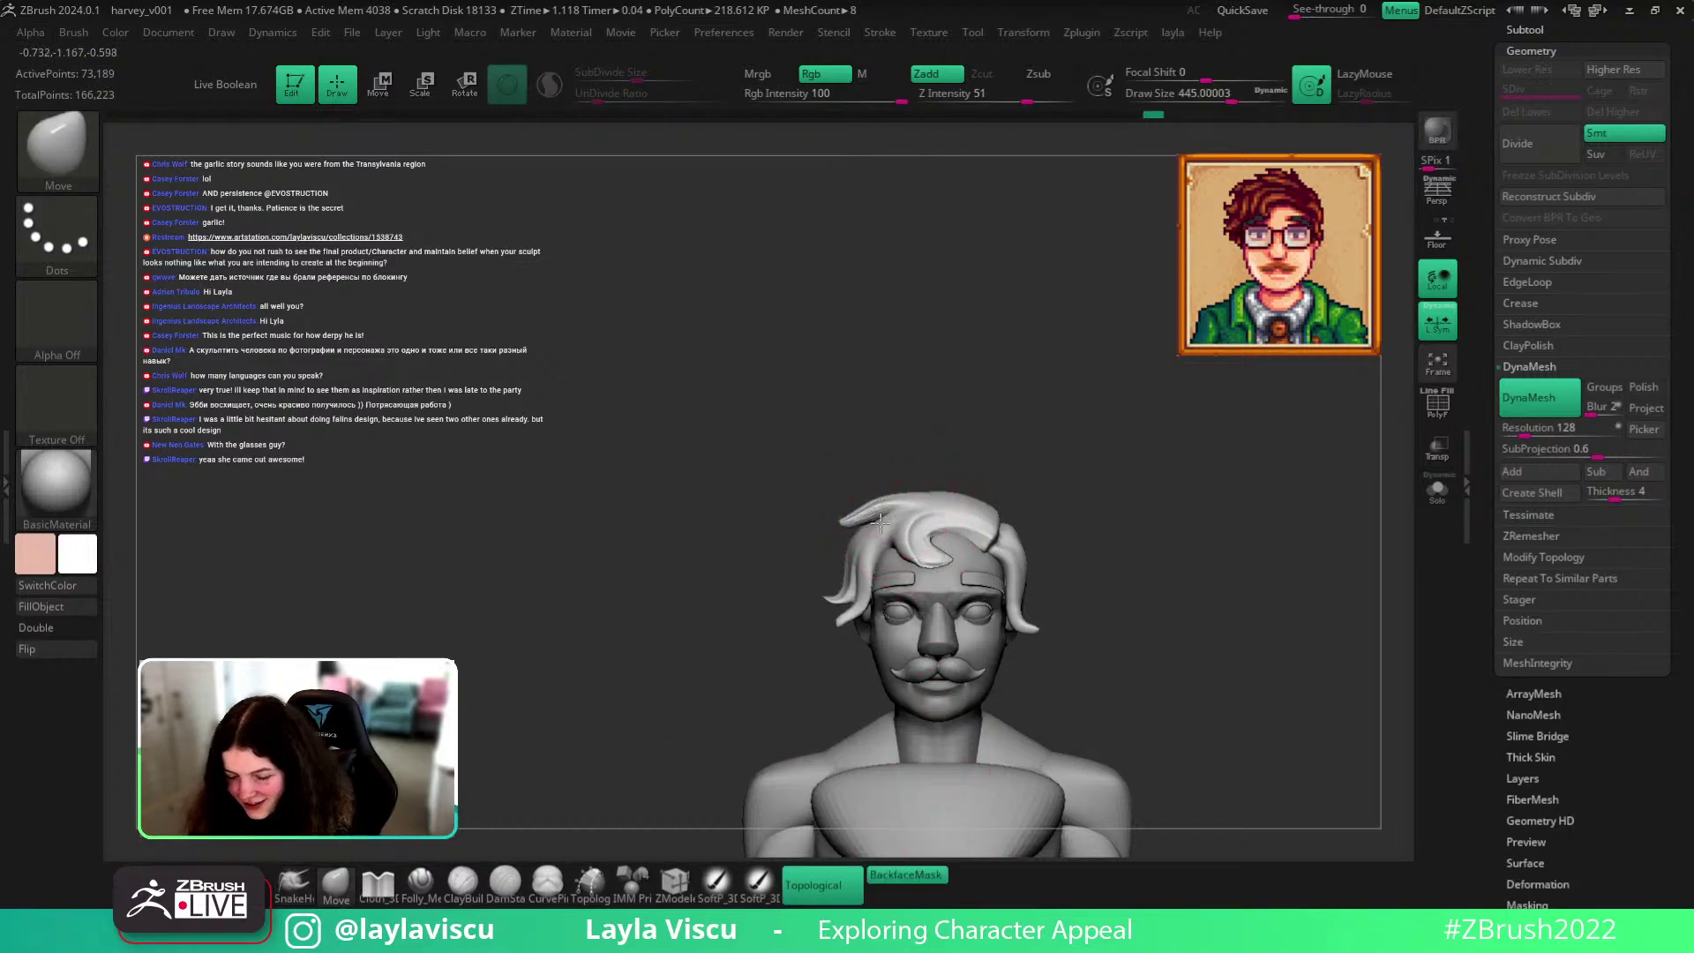
mouse_move(1078, 482)
mouse_down()
mouse_move(1123, 536)
mouse_move(1141, 480)
mouse_move(1088, 491)
mouse_move(1149, 504)
mouse_move(1058, 541)
mouse_up()
click(887, 873)
ctrl+right_drag(805, 492, 847, 426)
ctrl+drag(860, 422, 902, 450)
drag(805, 487, 809, 473)
ctrl+right_drag(809, 473, 831, 455)
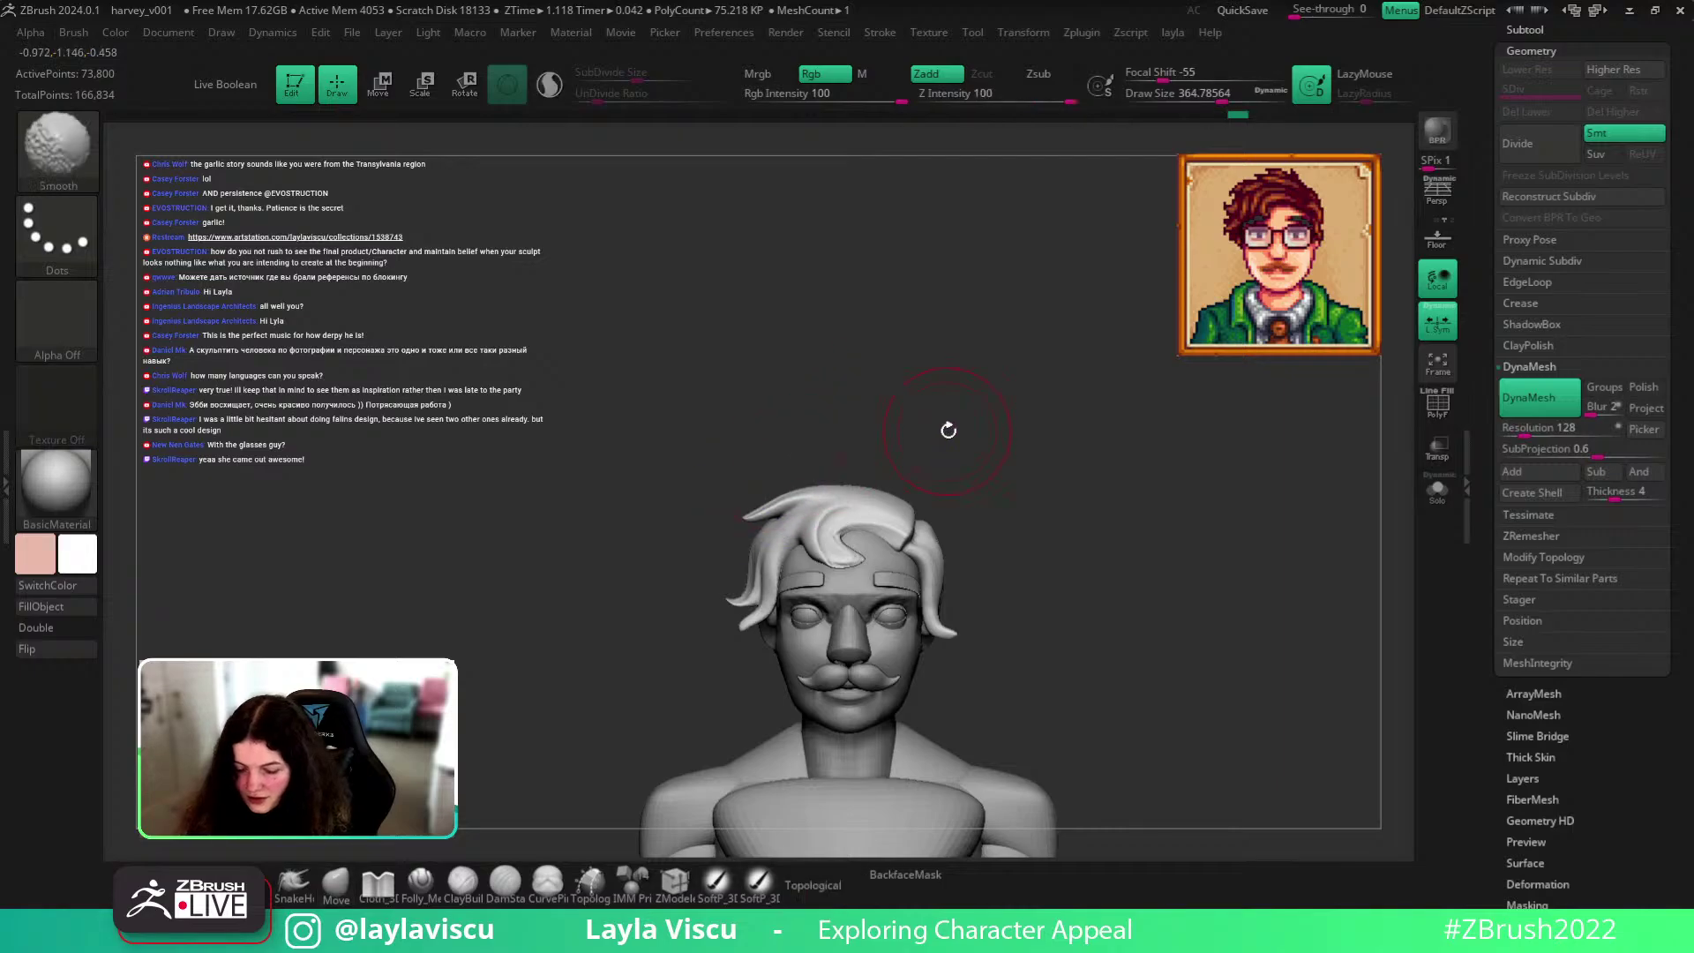
Adjust the forehead curl's shape with the Move brush at draw size about 217.
ctrl+right_drag(948, 428, 893, 359)
ctrl+right_drag(805, 496, 873, 548)
key(s)
drag(857, 541, 848, 540)
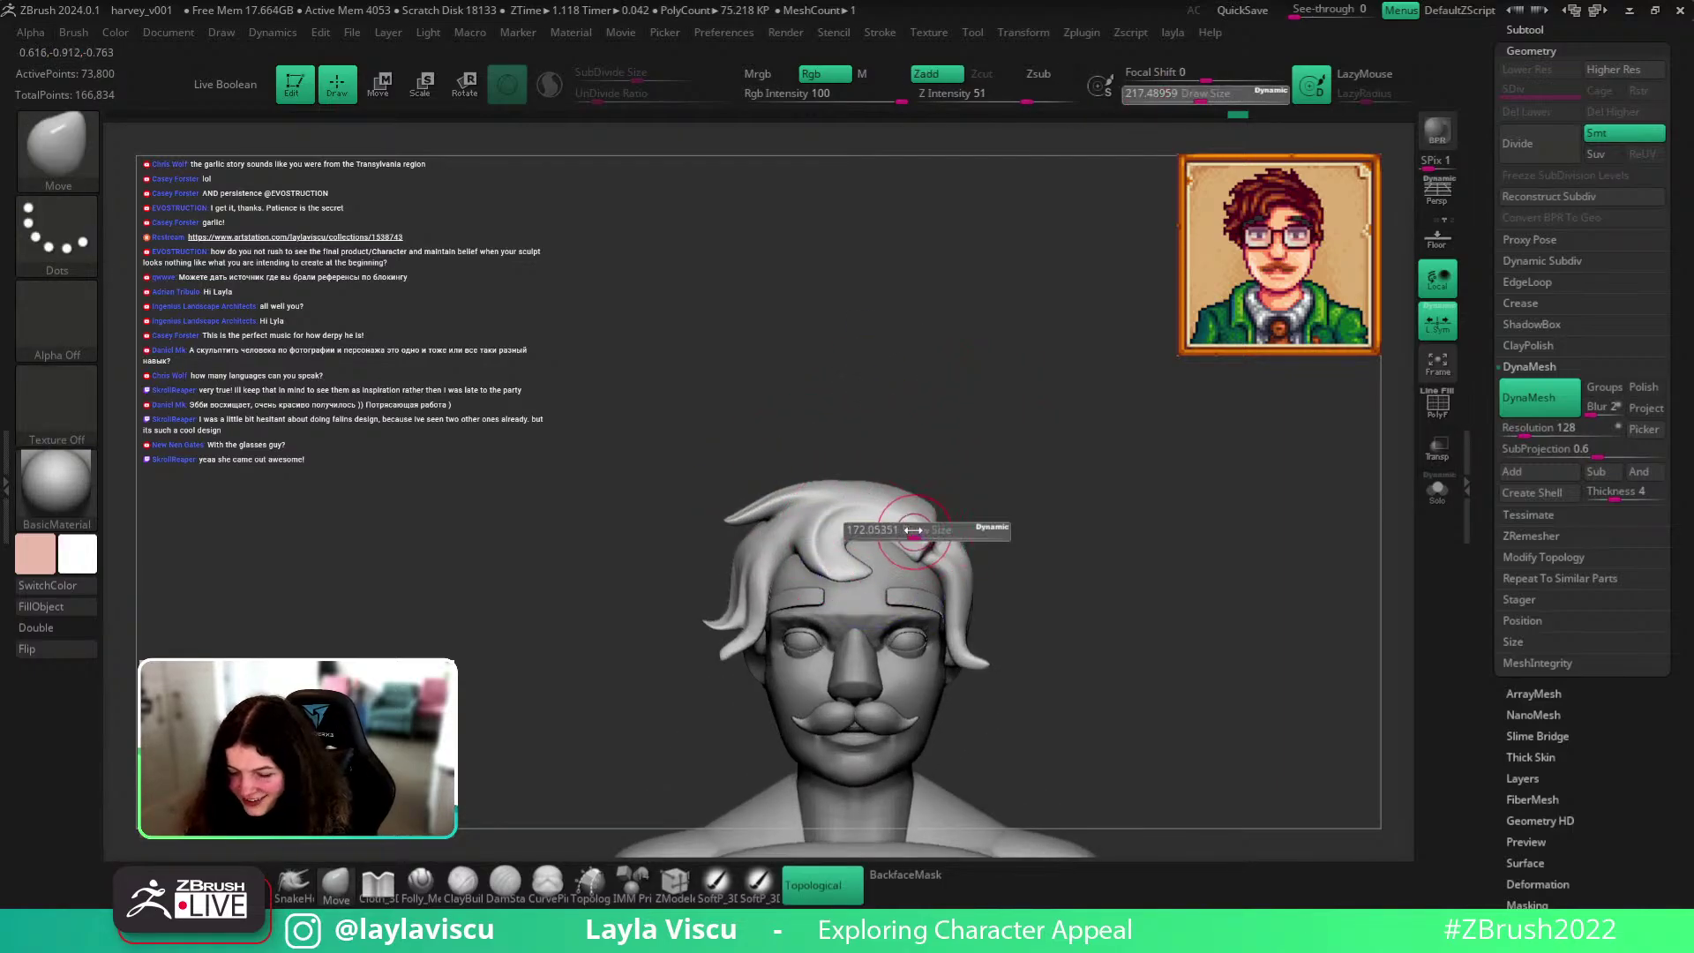
Carve grooves along the forehead curl with the DamStandard brush at draw size about 149.
key(b)
key(d)
key(s)
right_drag(1105, 561, 1119, 567)
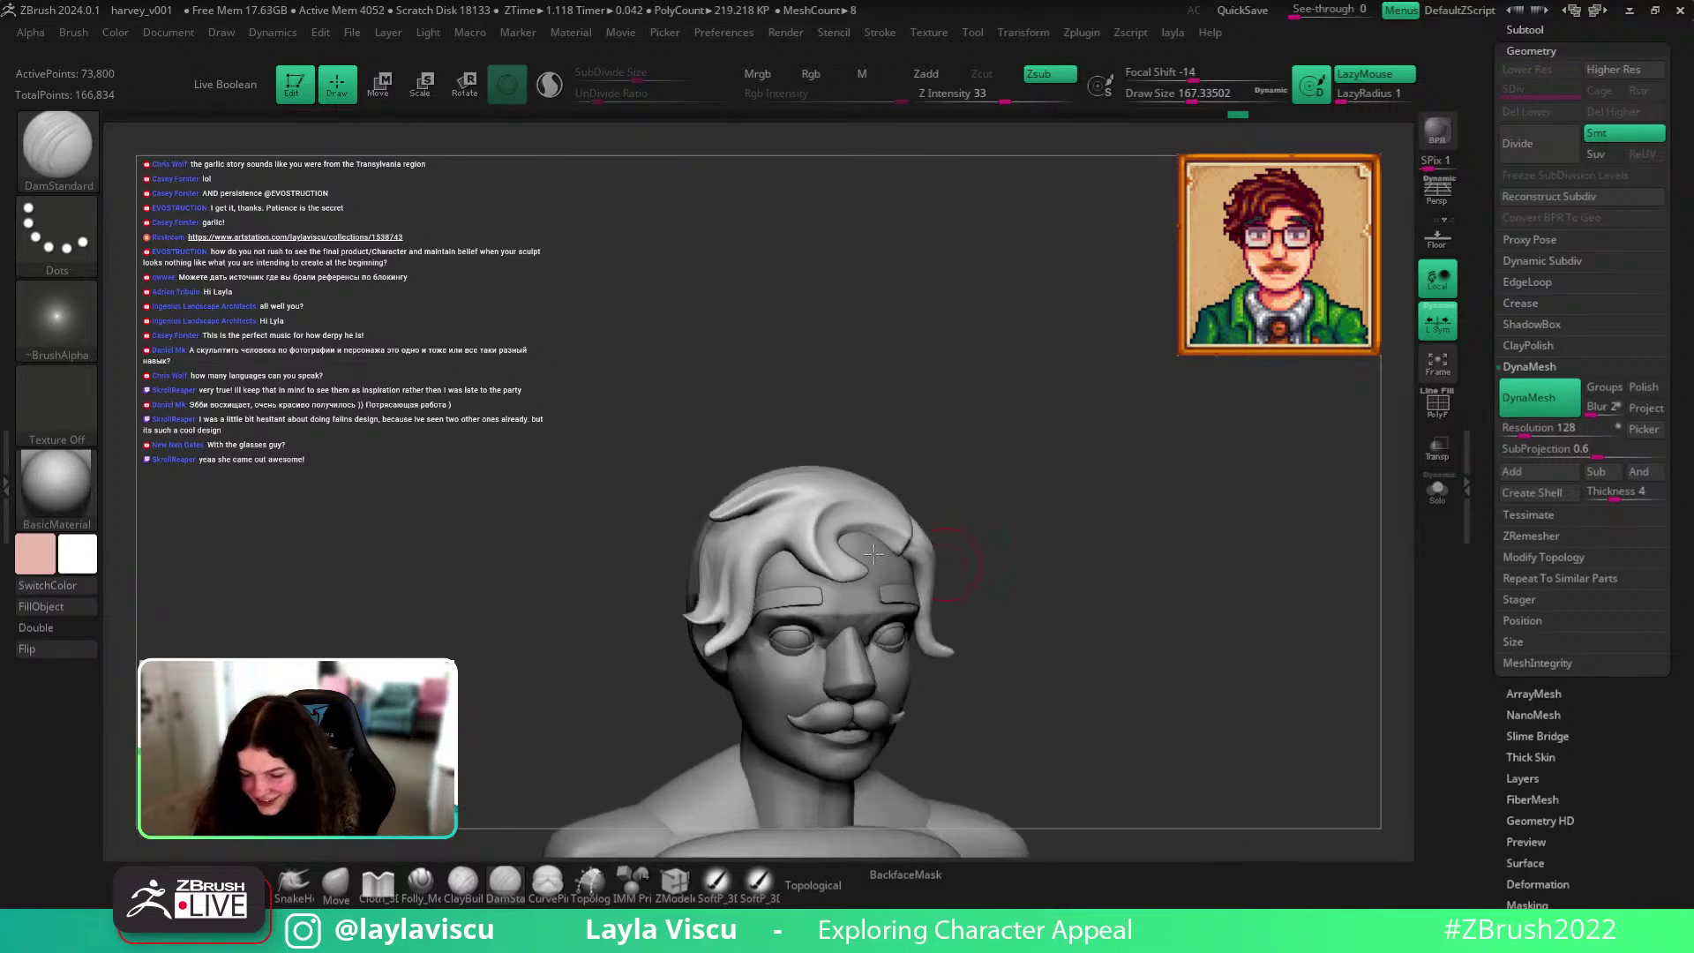
right_drag(942, 518, 989, 517)
key(s)
drag(819, 515, 813, 515)
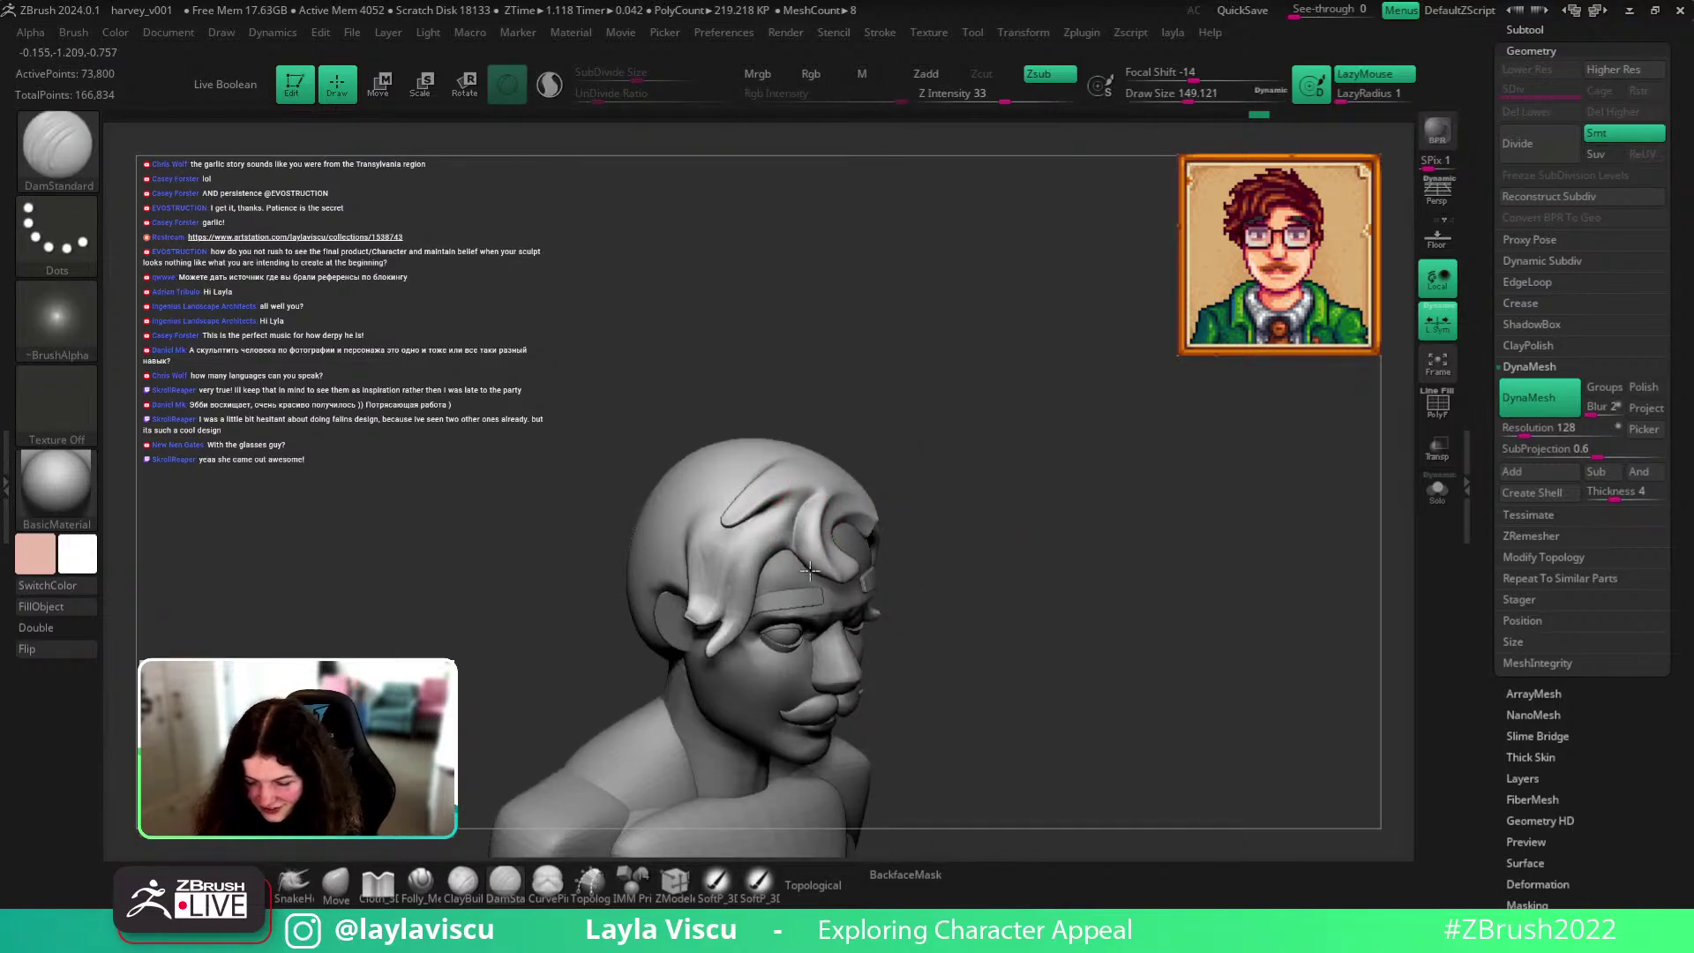
Deepen the separations between the front locks with DamStandard and smooth them, checking from the front and side.
mouse_move(996, 450)
right_down()
mouse_move(935, 446)
mouse_move(953, 494)
mouse_move(914, 419)
right_up()
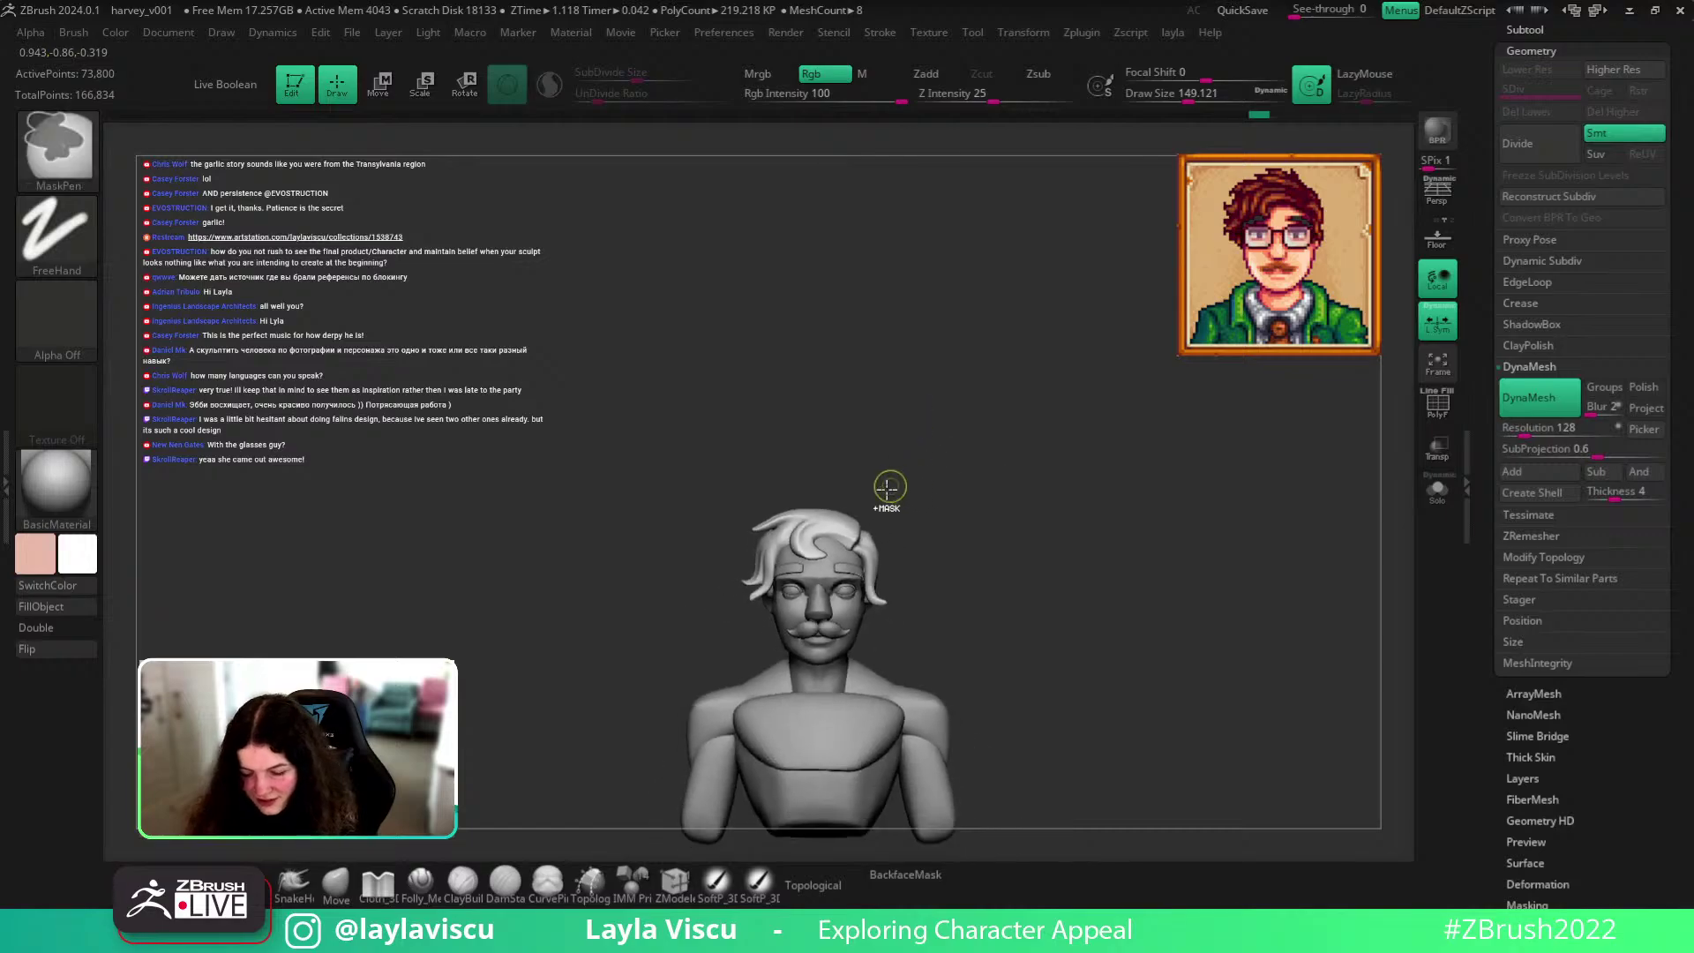
ctrl+right_drag(892, 487, 946, 552)
alt+right_drag(1004, 482, 1194, 472)
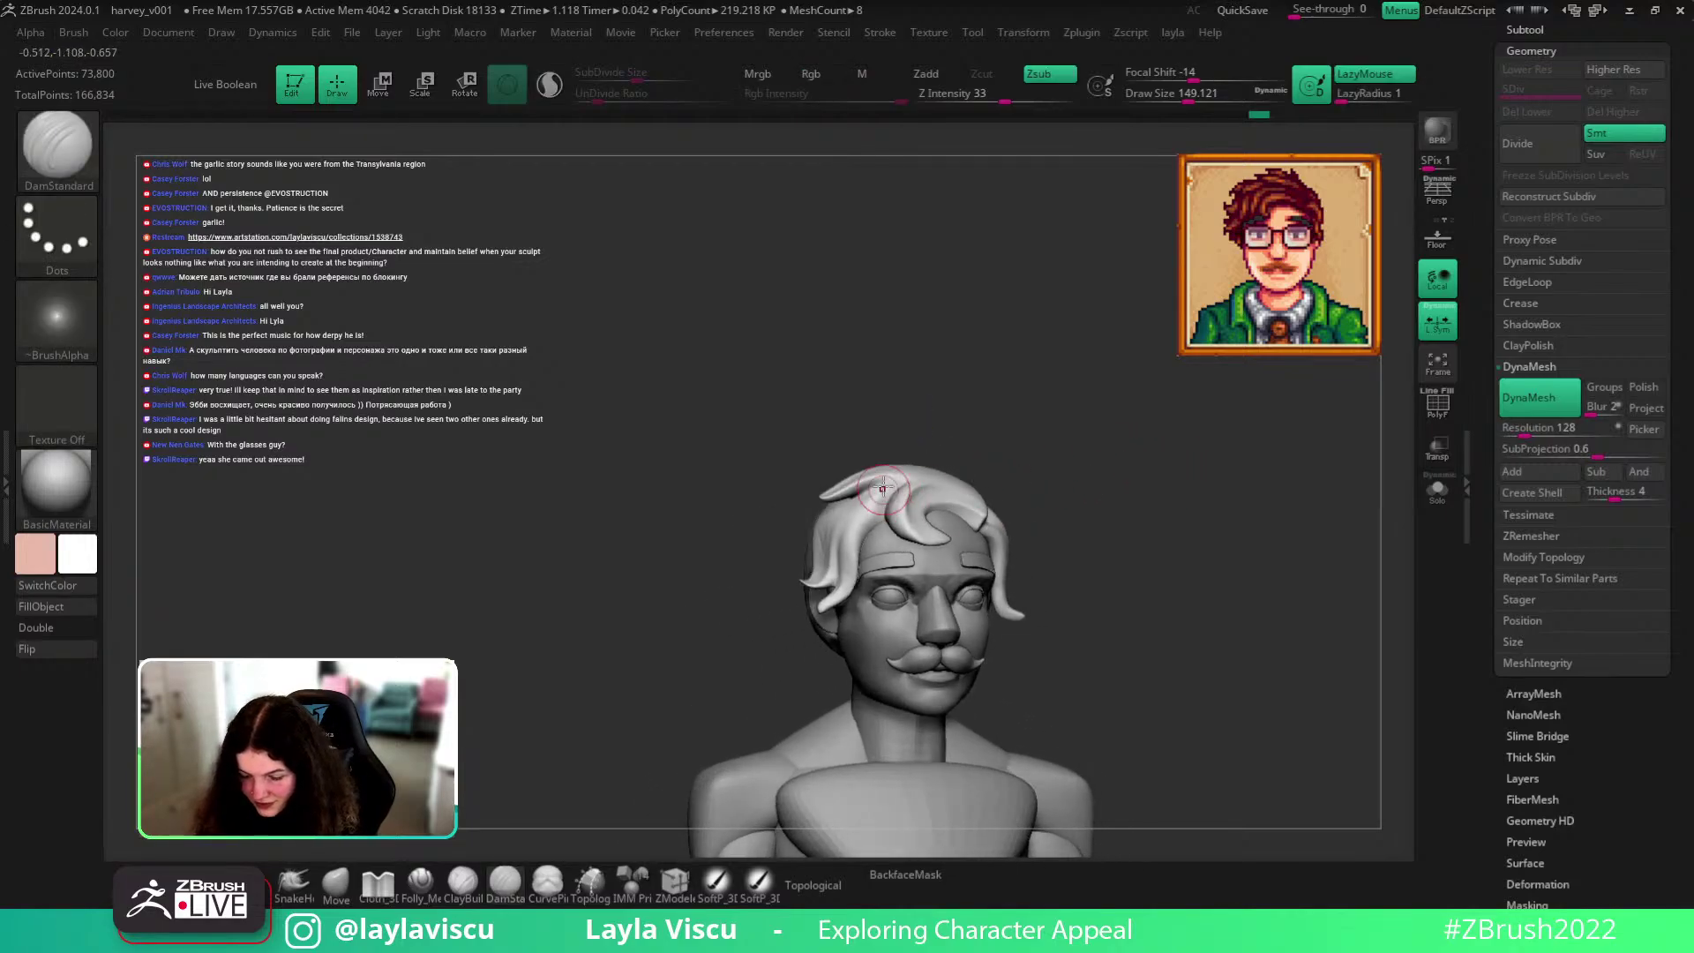
shift+right_drag(849, 600, 1108, 469)
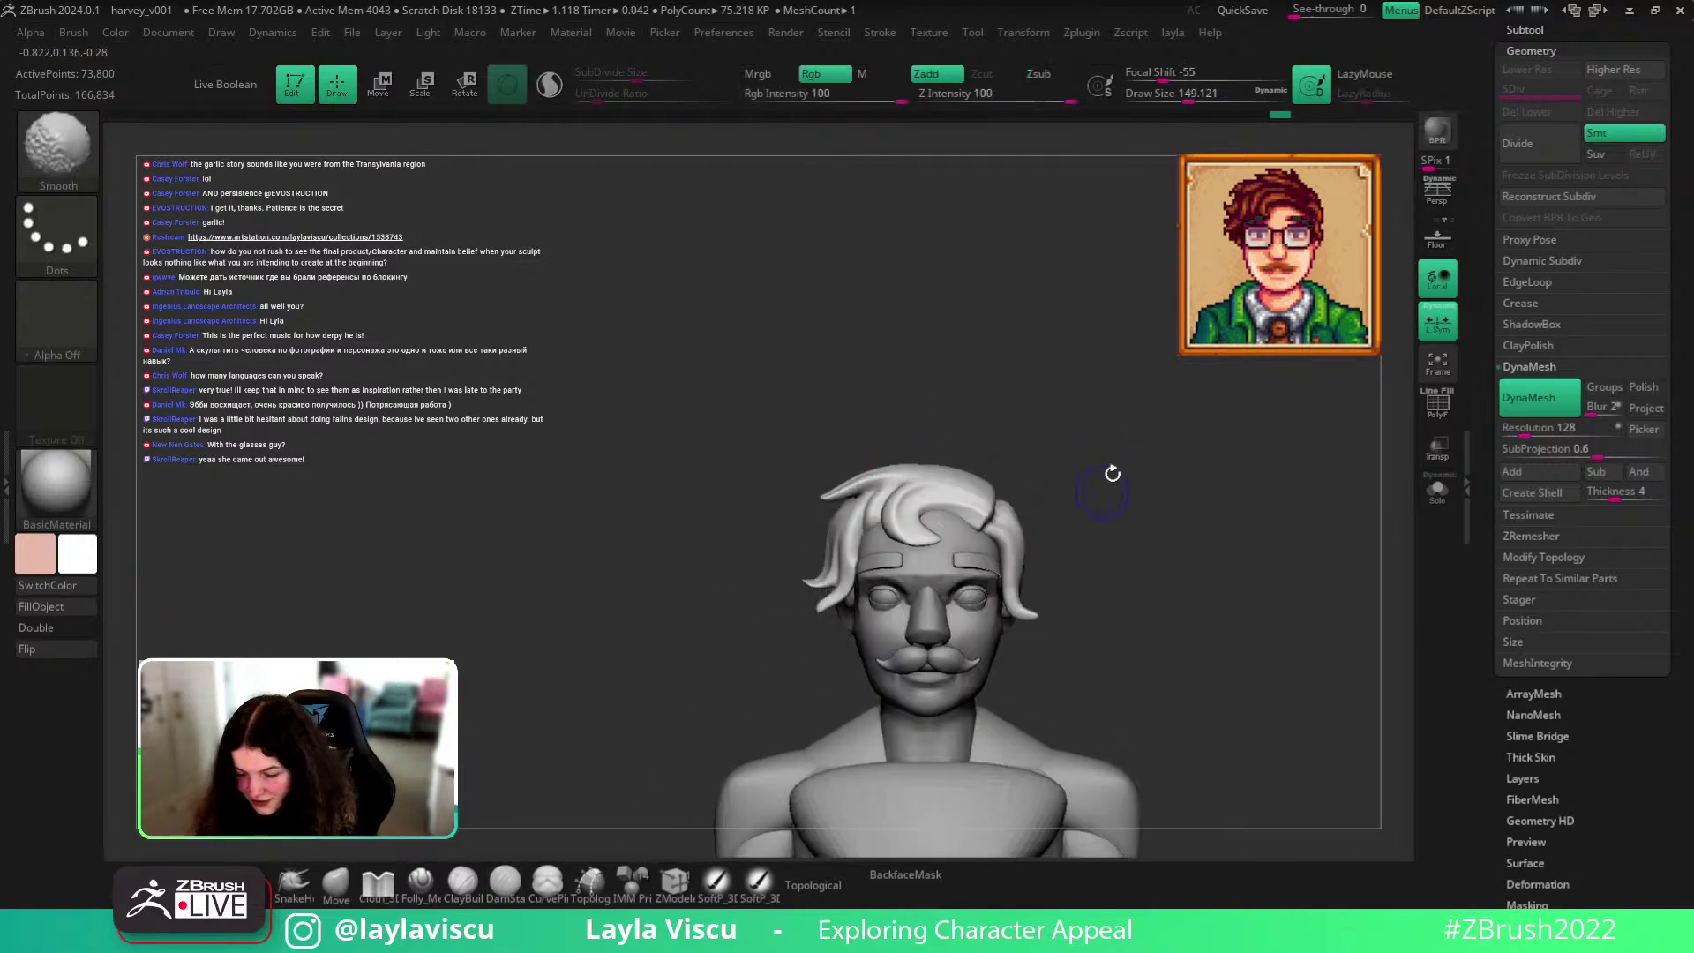
Rework the strand beside the forehead curl, undoing the first stroke, and smooth it at draw size about 120.
click(310, 884)
right_drag(794, 529, 870, 525)
key(ctrl+z)
drag(882, 510, 869, 548)
shift+right_drag(1032, 447, 953, 476)
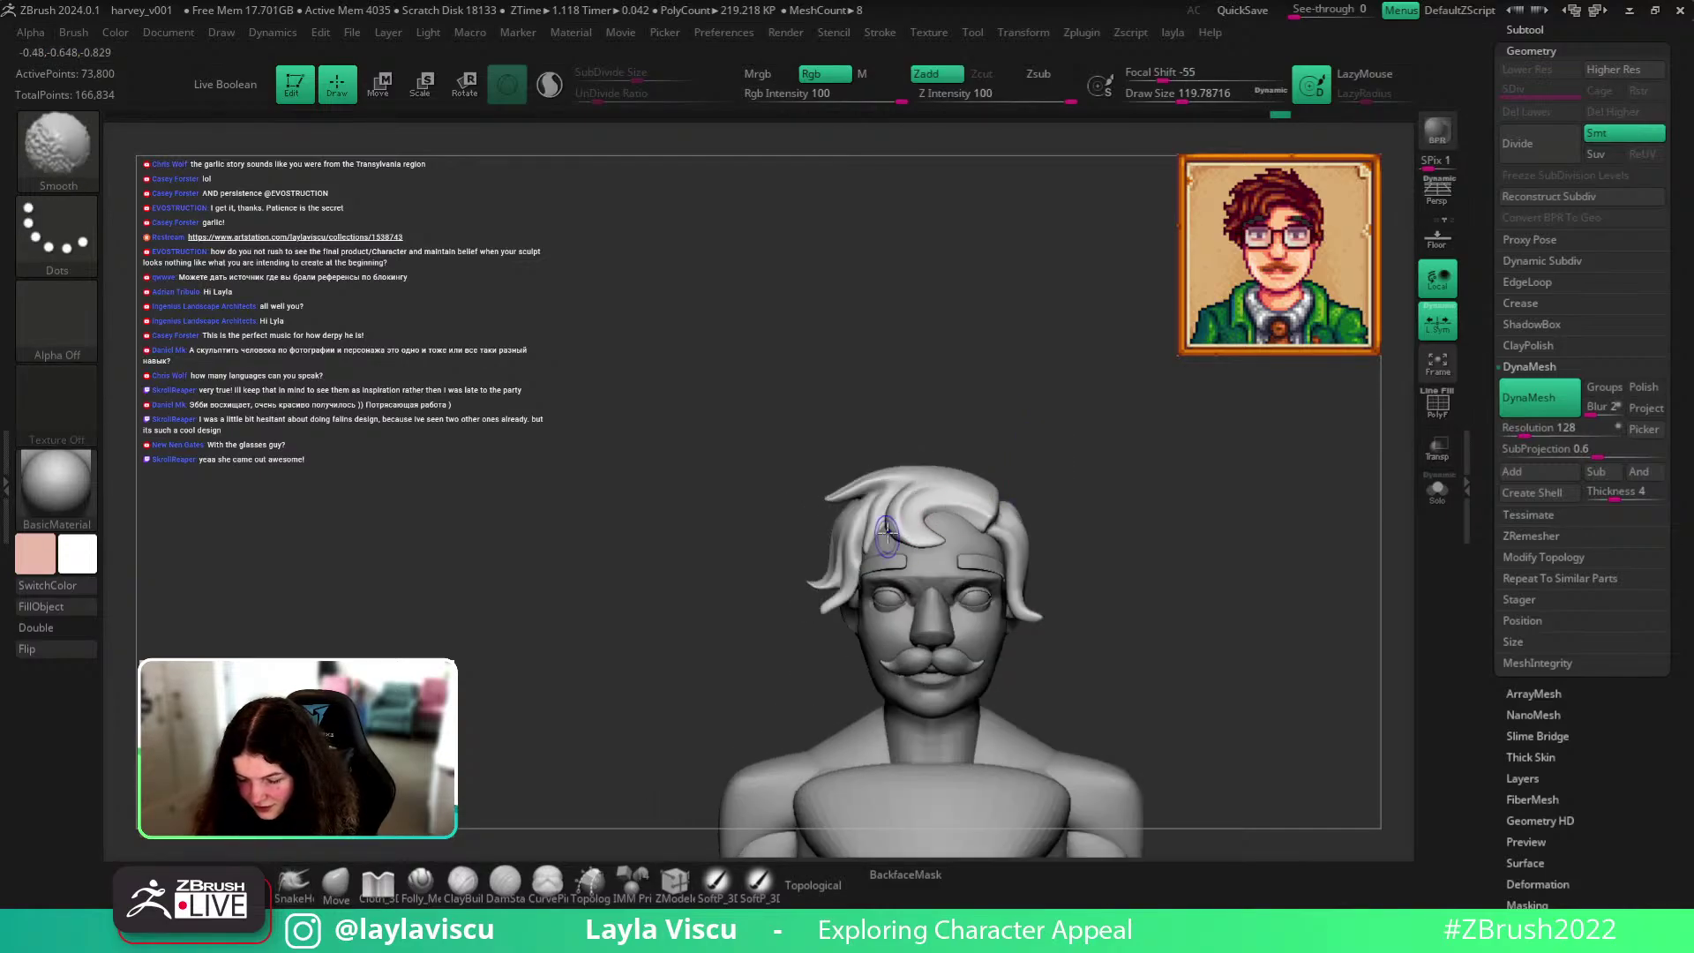
Narrow the lowest side lock into a sharper tip beside the ear with the Move brush at draw size 112.
key(b)
key(m)
key(t)
key(bracketright)
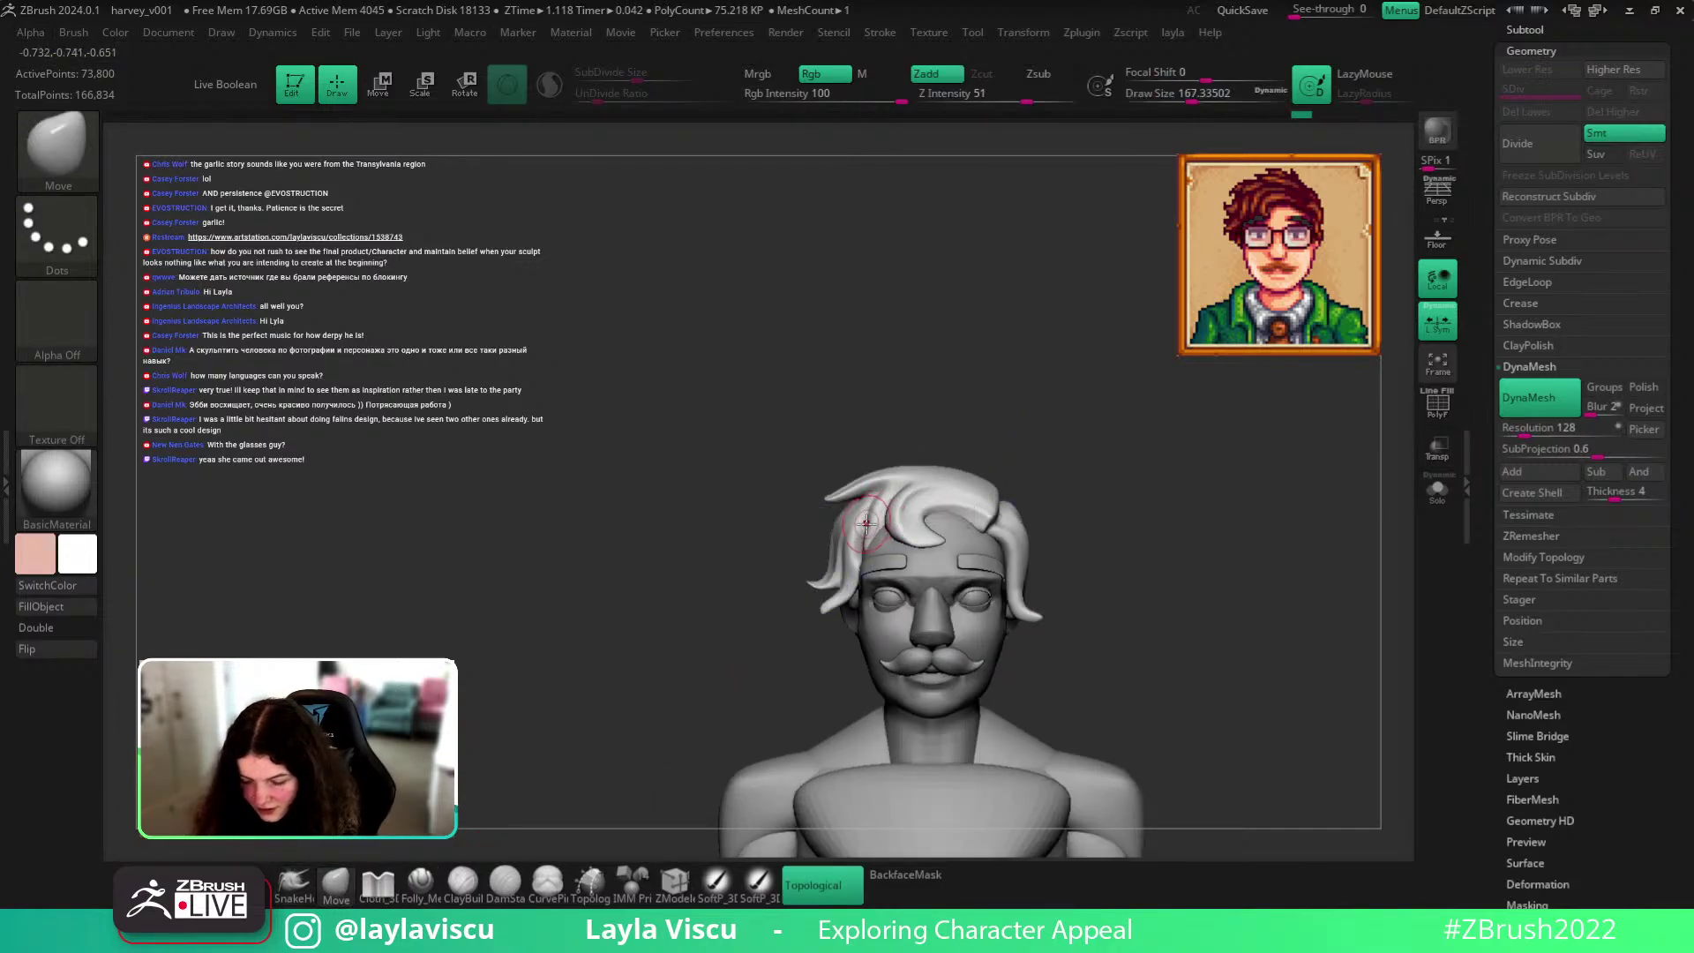
alt+right_drag(1171, 538, 1051, 594)
ctrl+right_drag(866, 659, 859, 707)
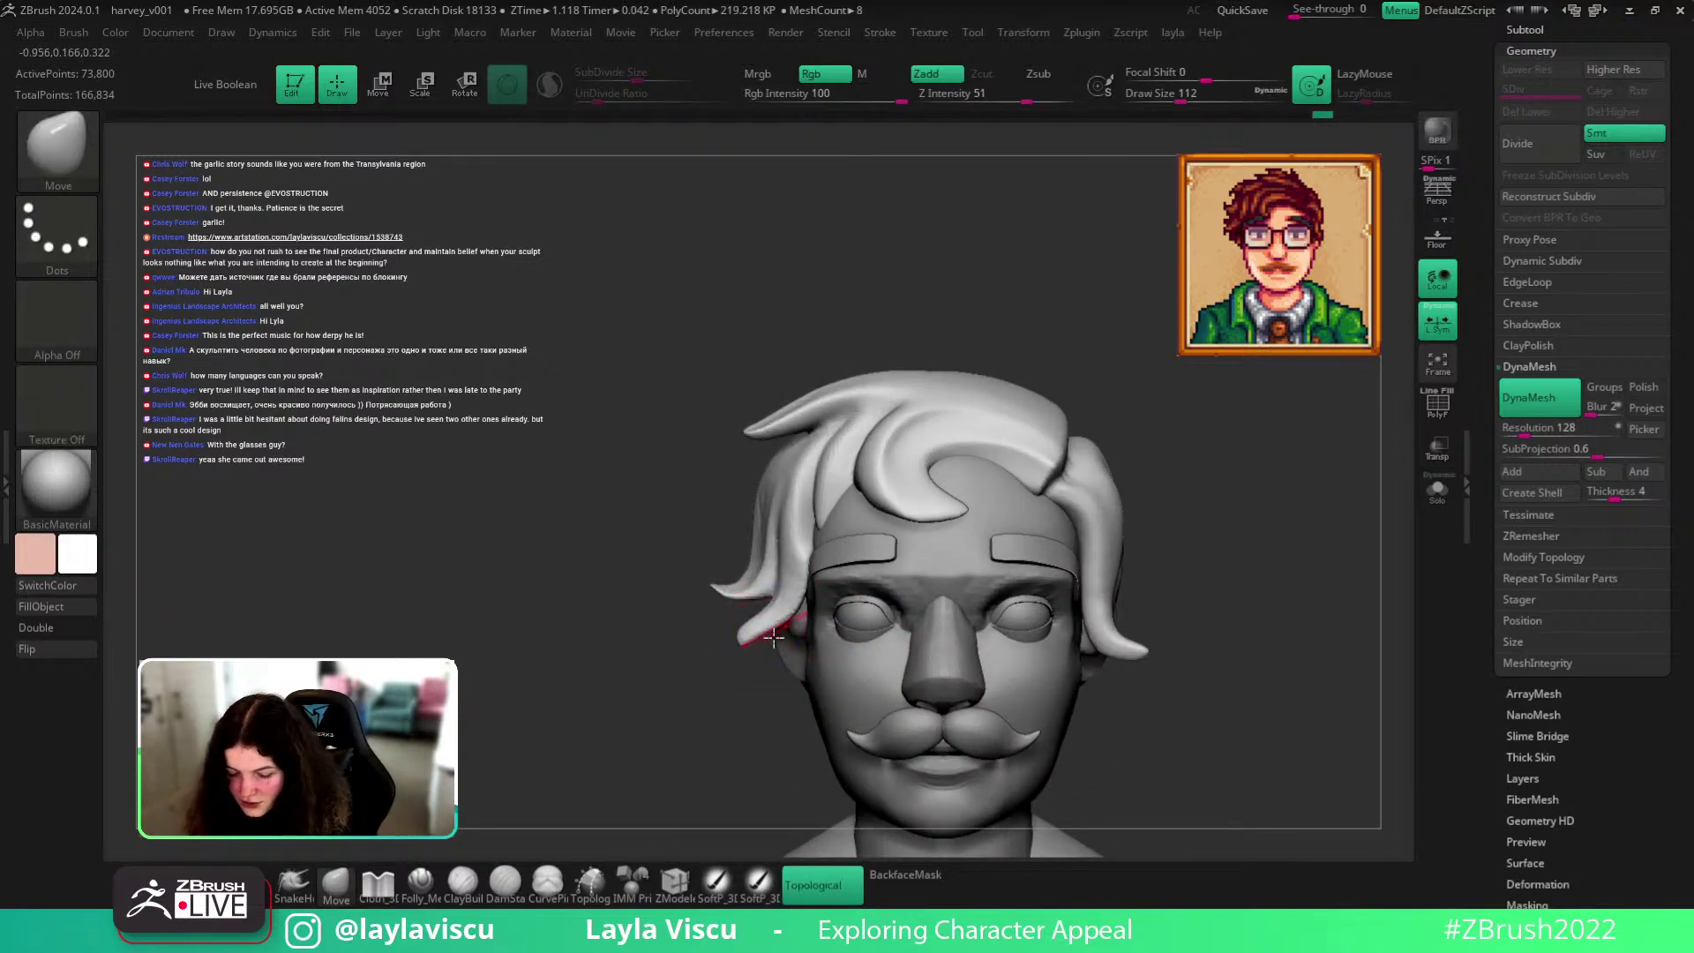
drag(760, 631, 829, 609)
key(s)
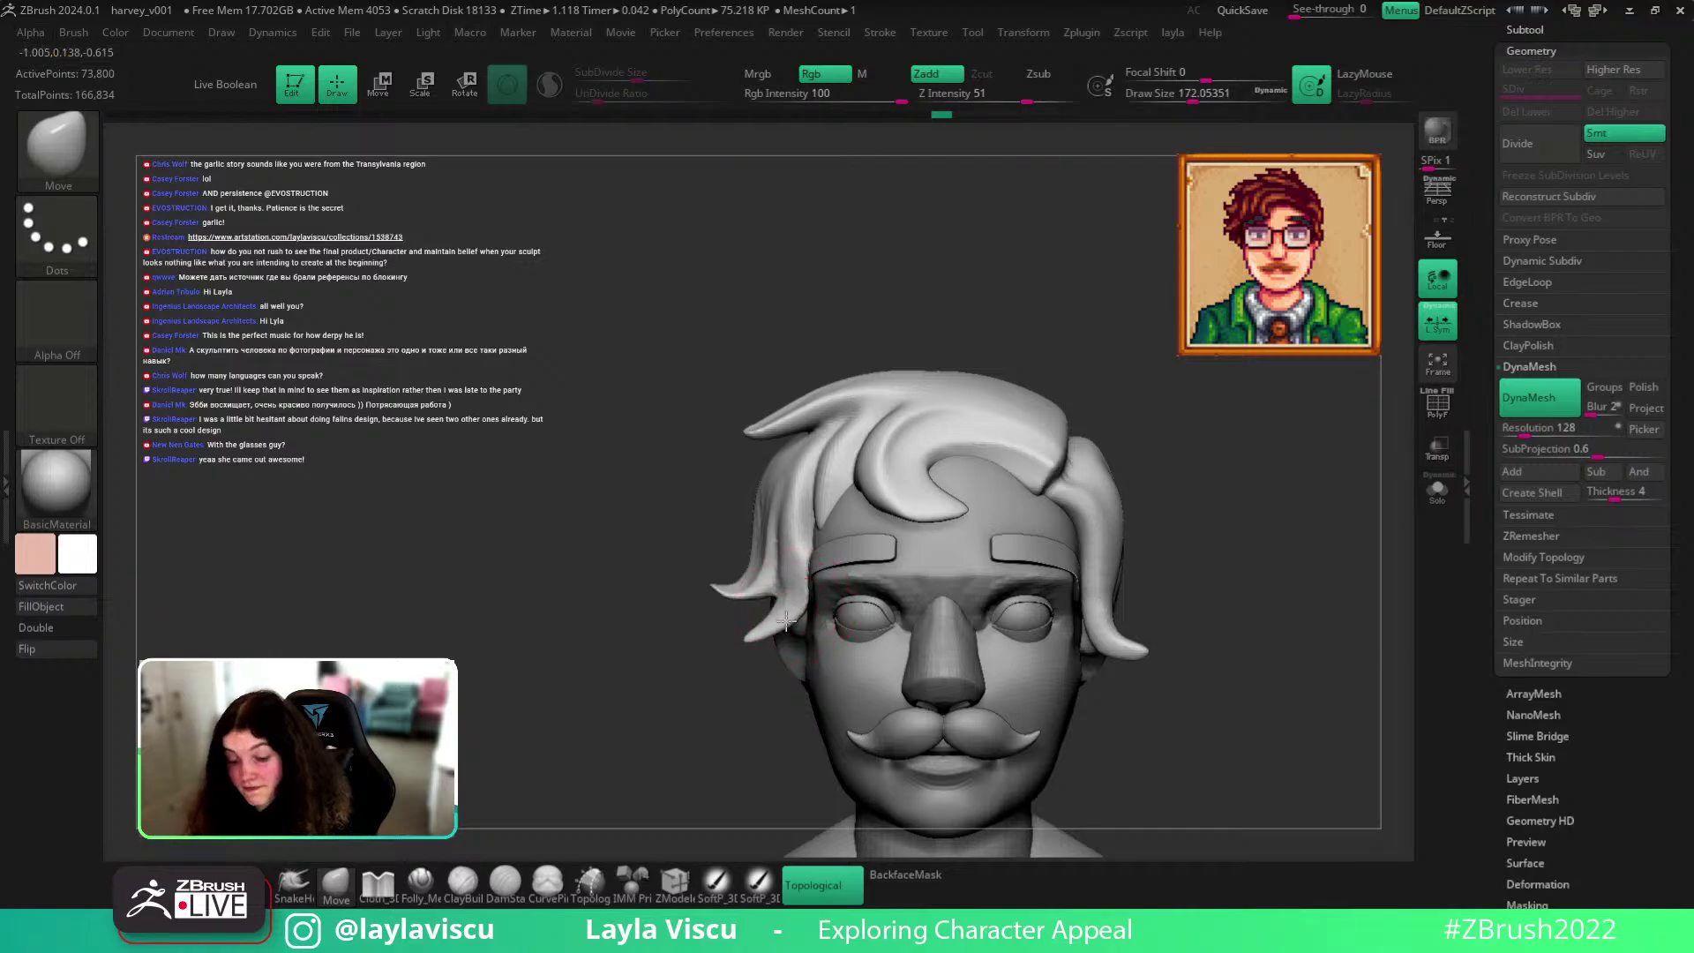
Inspect the parting side of the hair and select the Folly_Hair brush.
alt+right_drag(1271, 482, 1157, 472)
drag(1037, 432, 1108, 509)
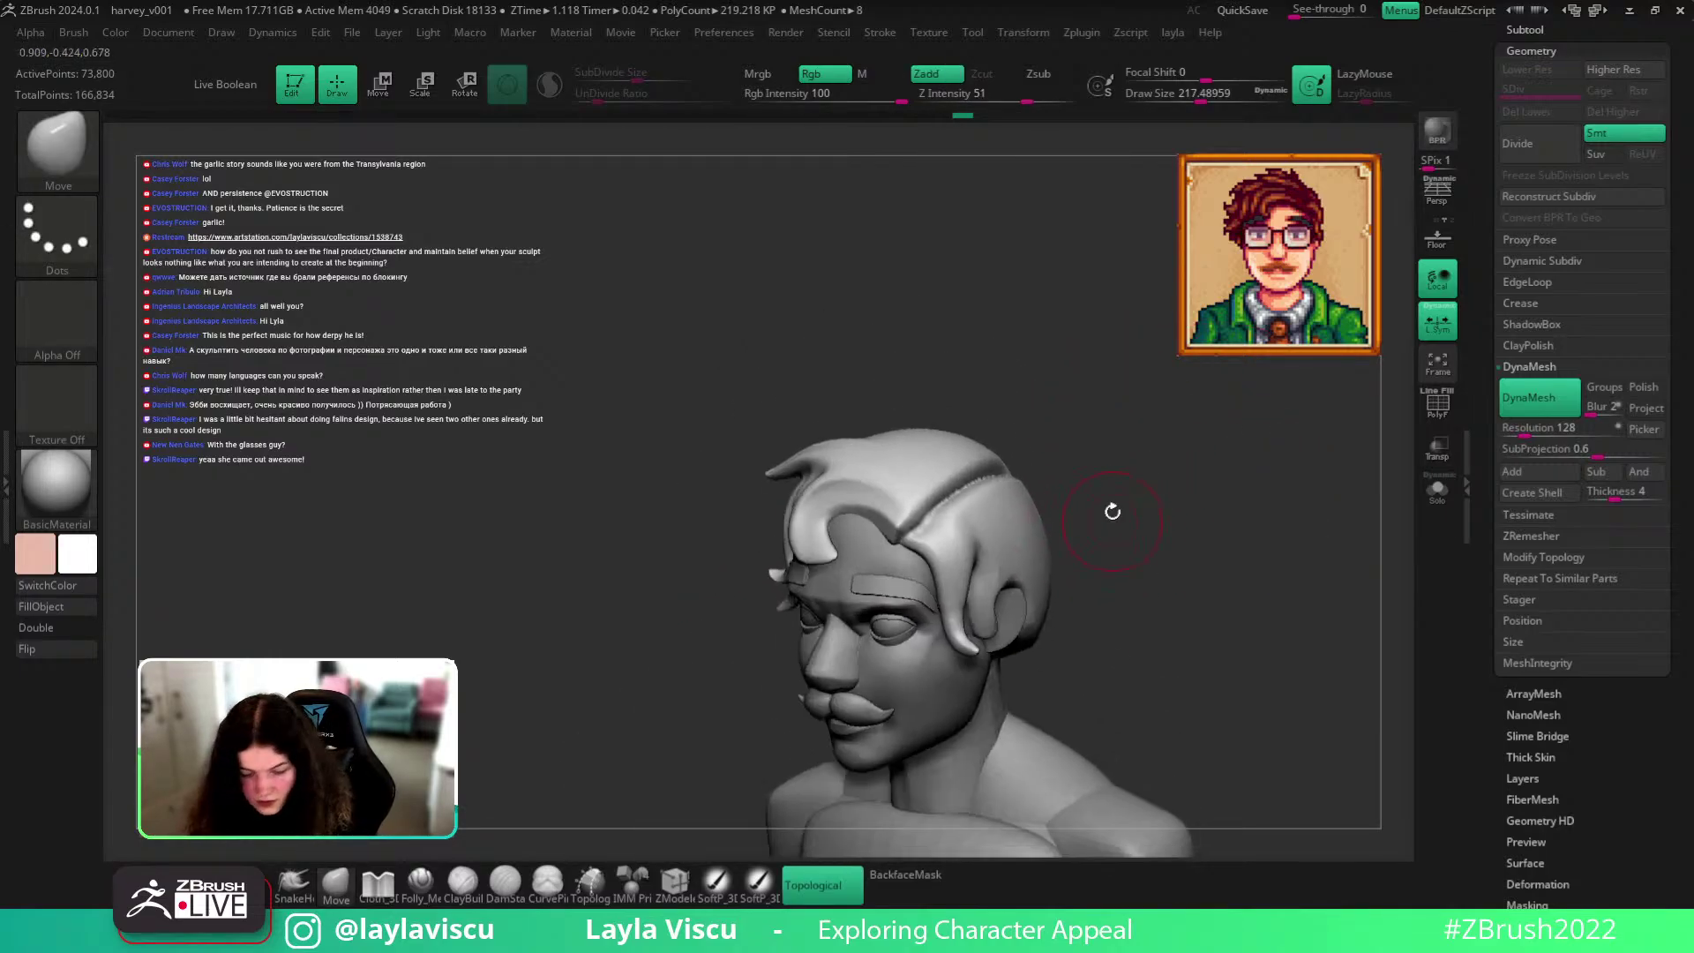
key(b)
key(f)
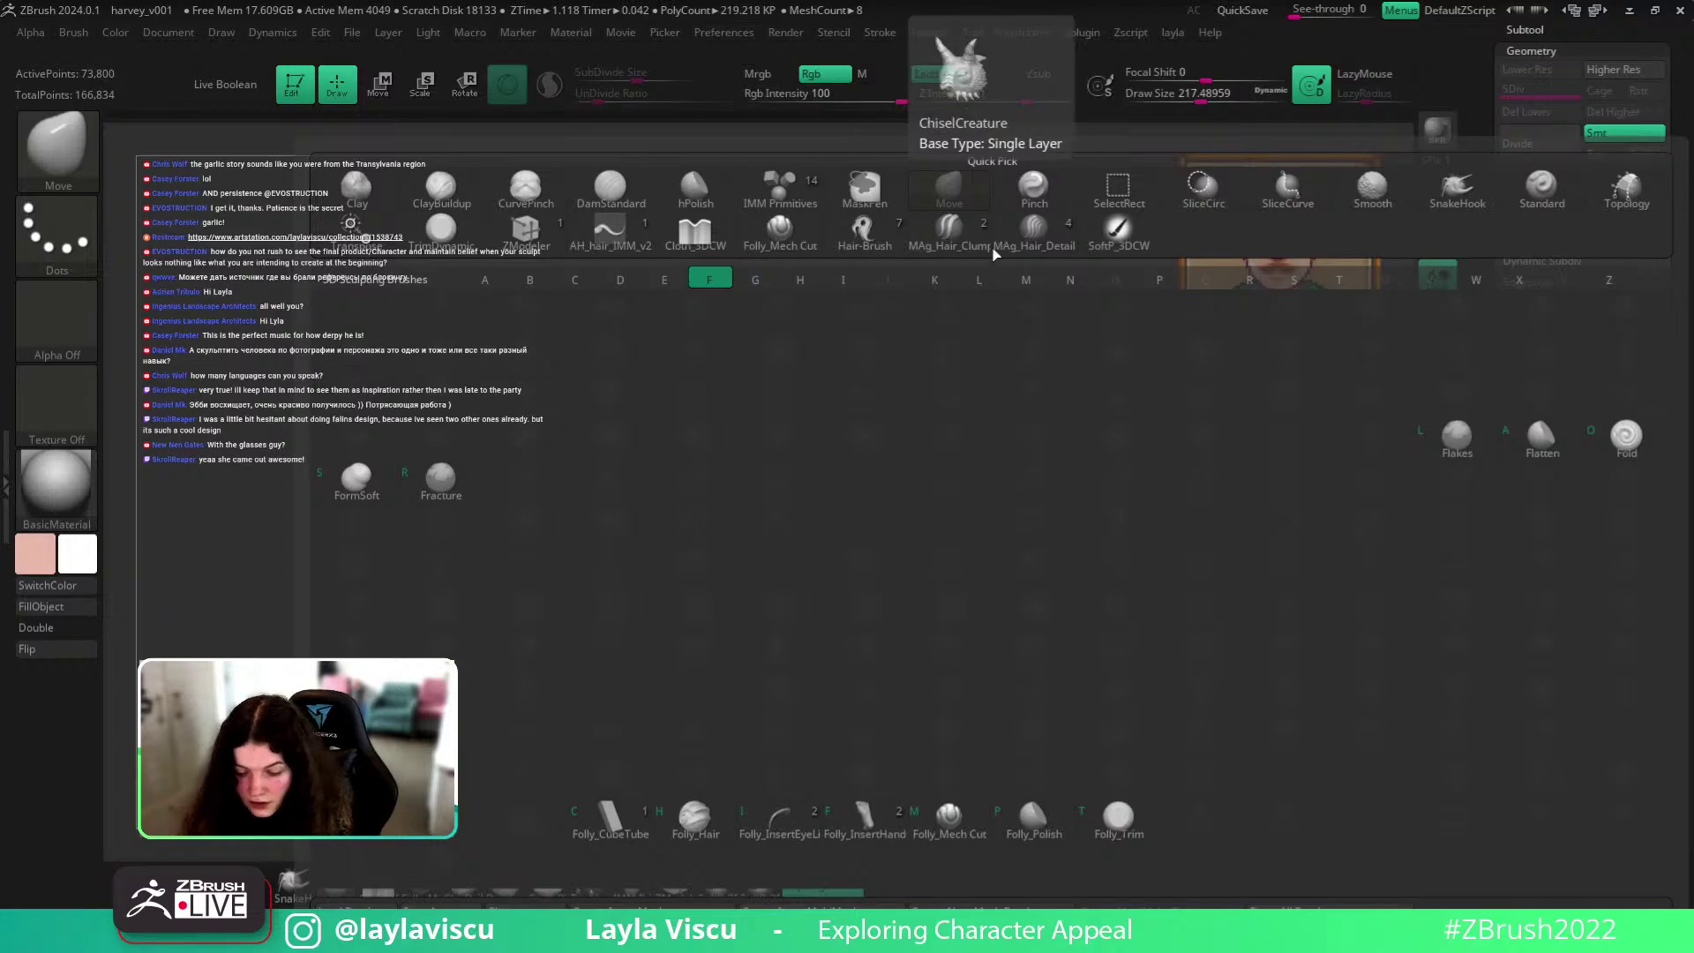
key(Escape)
key(b)
click(924, 502)
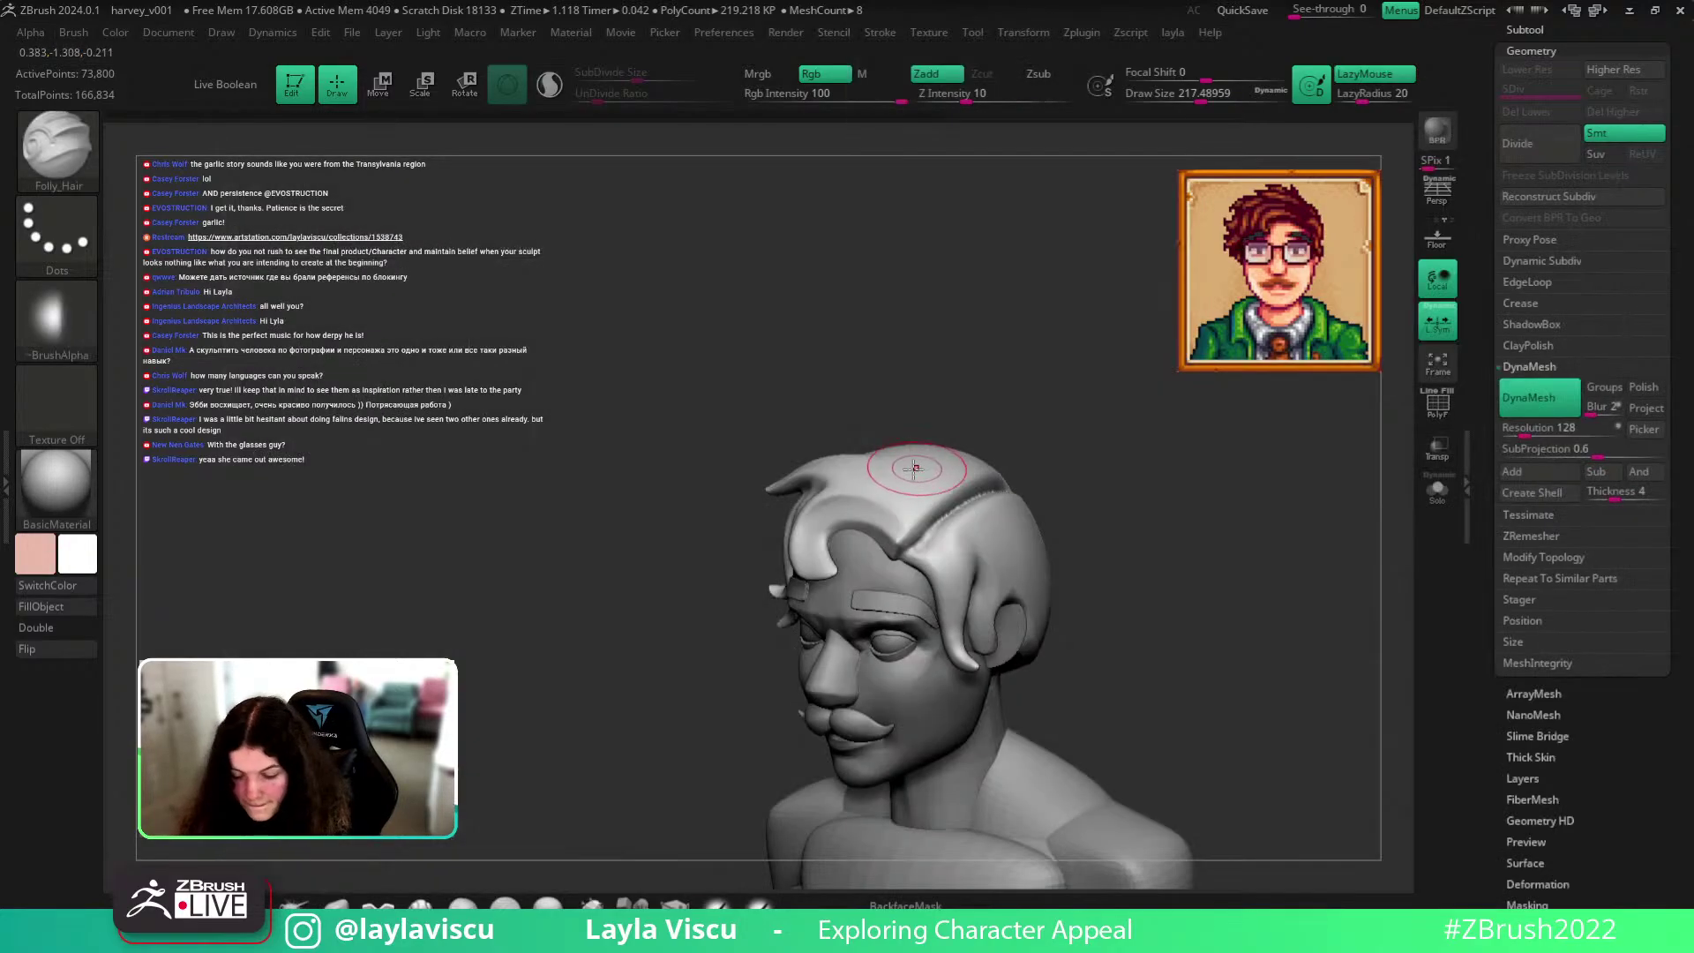
Sculpt strand grooves running off both sides of the parting with Folly_Hair at draw size about 187.
drag(910, 361, 860, 446)
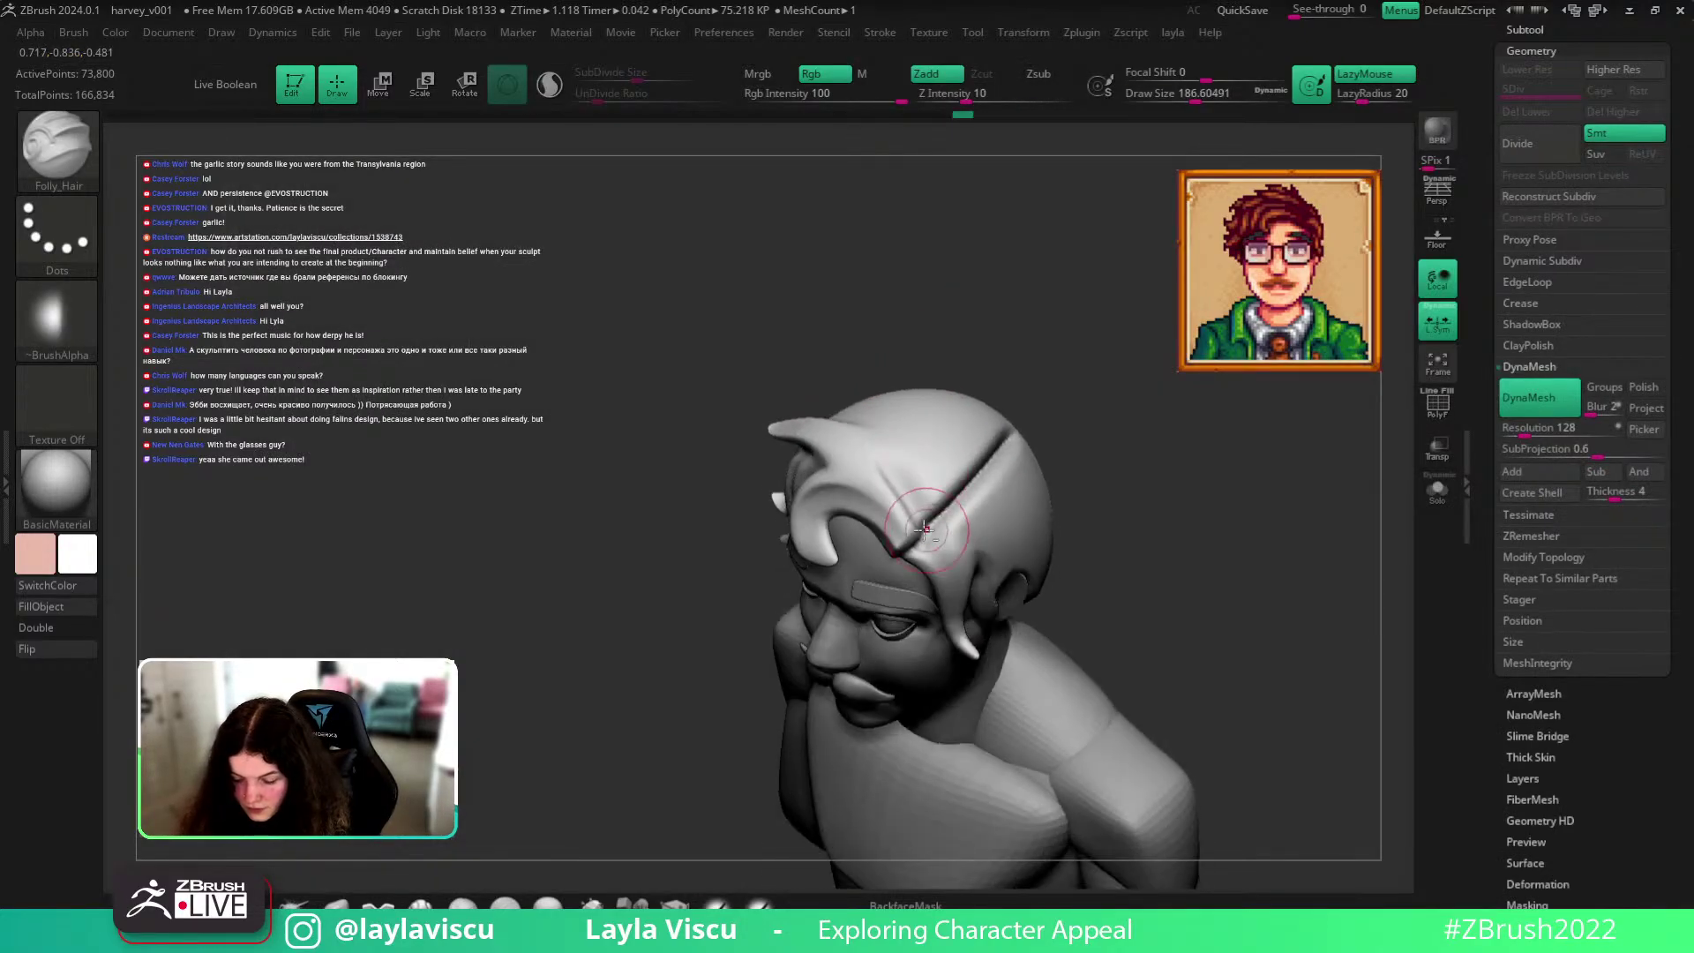
right_drag(911, 427, 986, 448)
mouse_move(976, 356)
right_down()
mouse_move(1145, 382)
mouse_move(994, 461)
right_up()
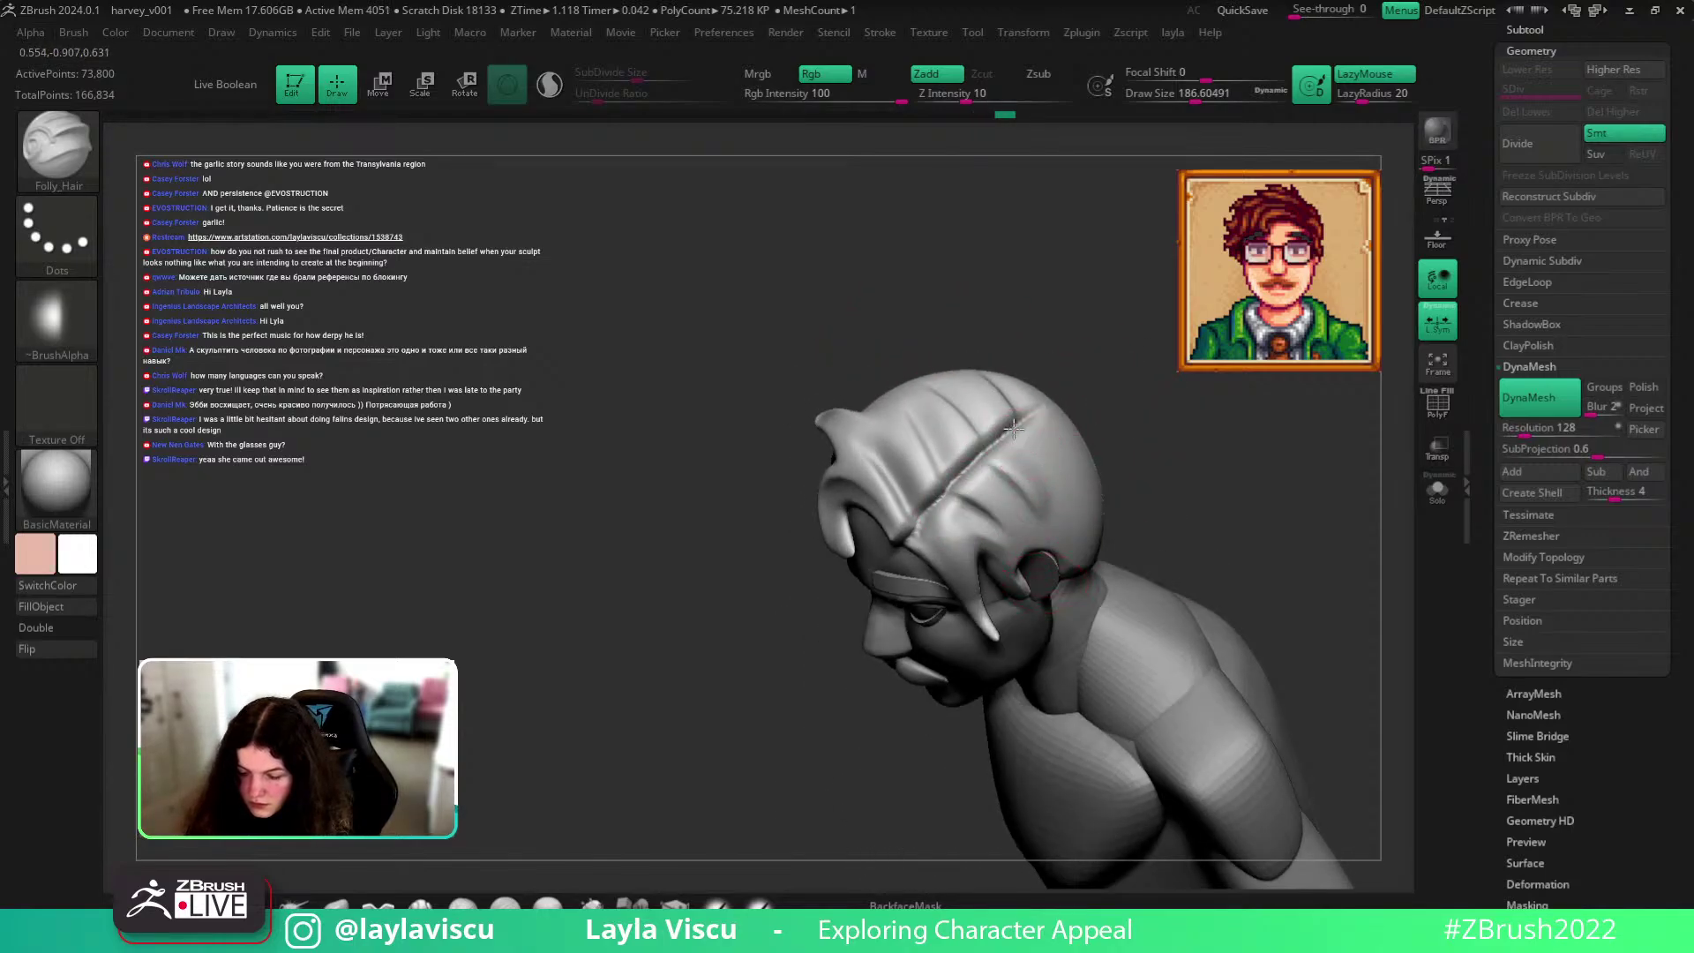
Even out the hair beside the parting with TrimDynamic at draw size about 187.
mouse_move(1195, 513)
shift+right_down()
mouse_move(1221, 552)
mouse_move(1195, 571)
mouse_move(1195, 553)
shift+right_up()
key(b)
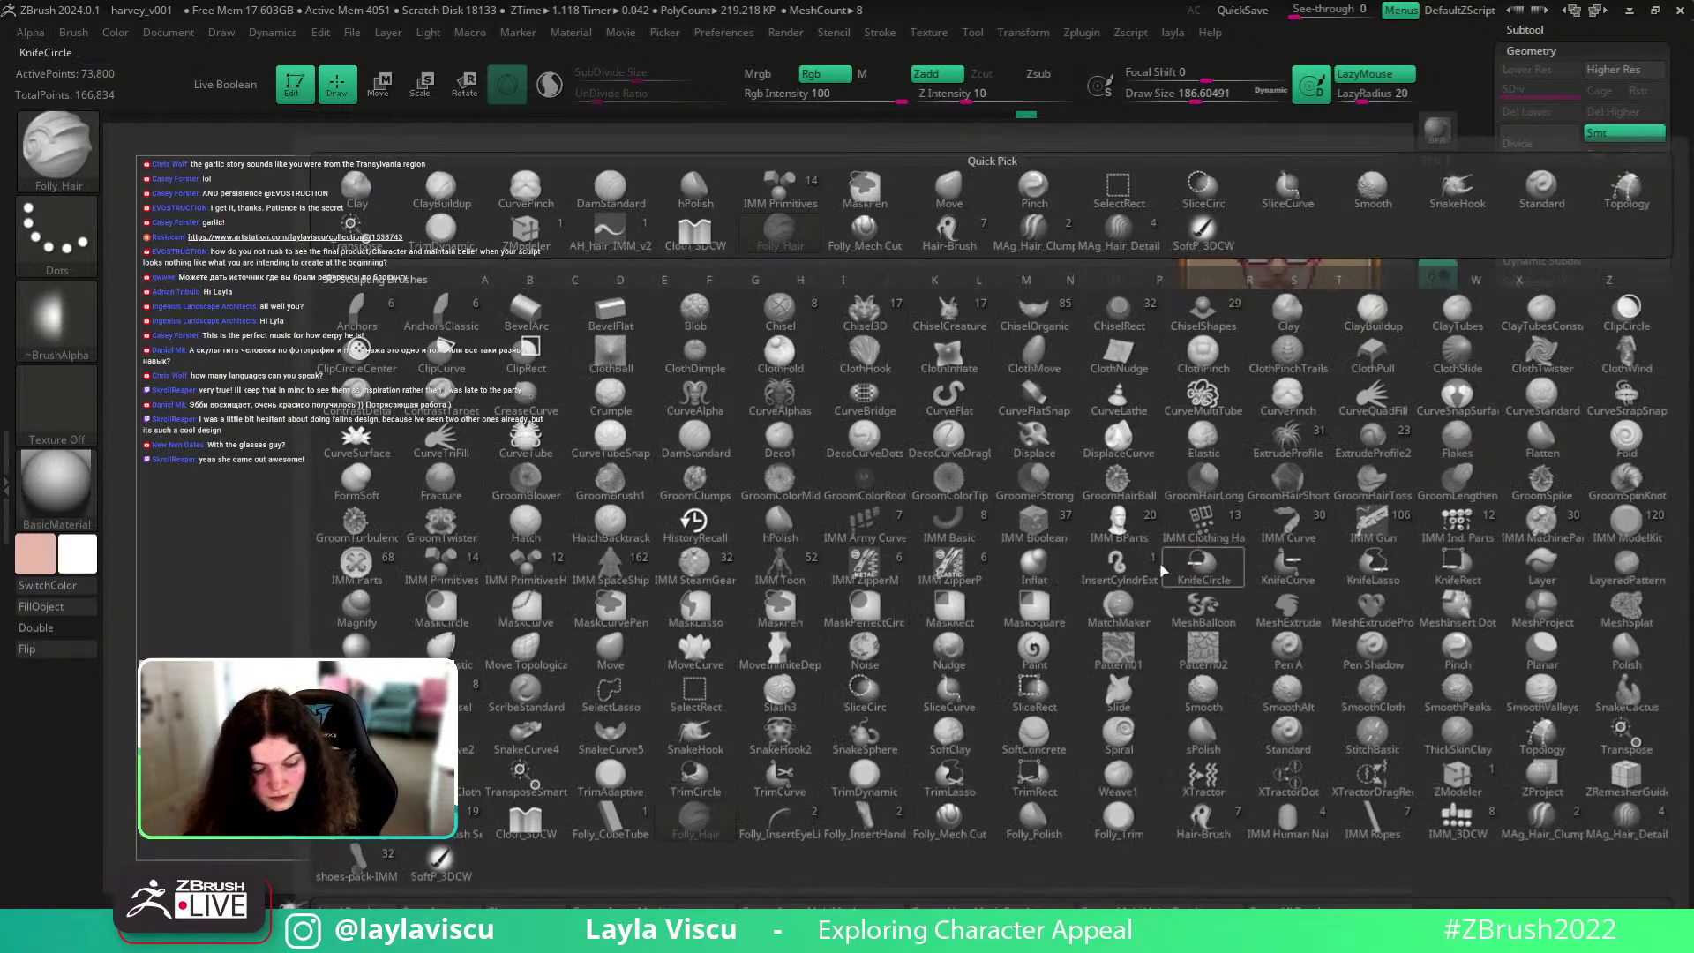
key(t)
key(d)
mouse_move(1012, 334)
right_down()
mouse_move(958, 445)
mouse_move(1017, 283)
mouse_move(970, 406)
right_up()
Reshape the crown and the strands at the front end of the parting with the Move brush at draw sizes of about 223 to 331.
key(b)
key(m)
key(v)
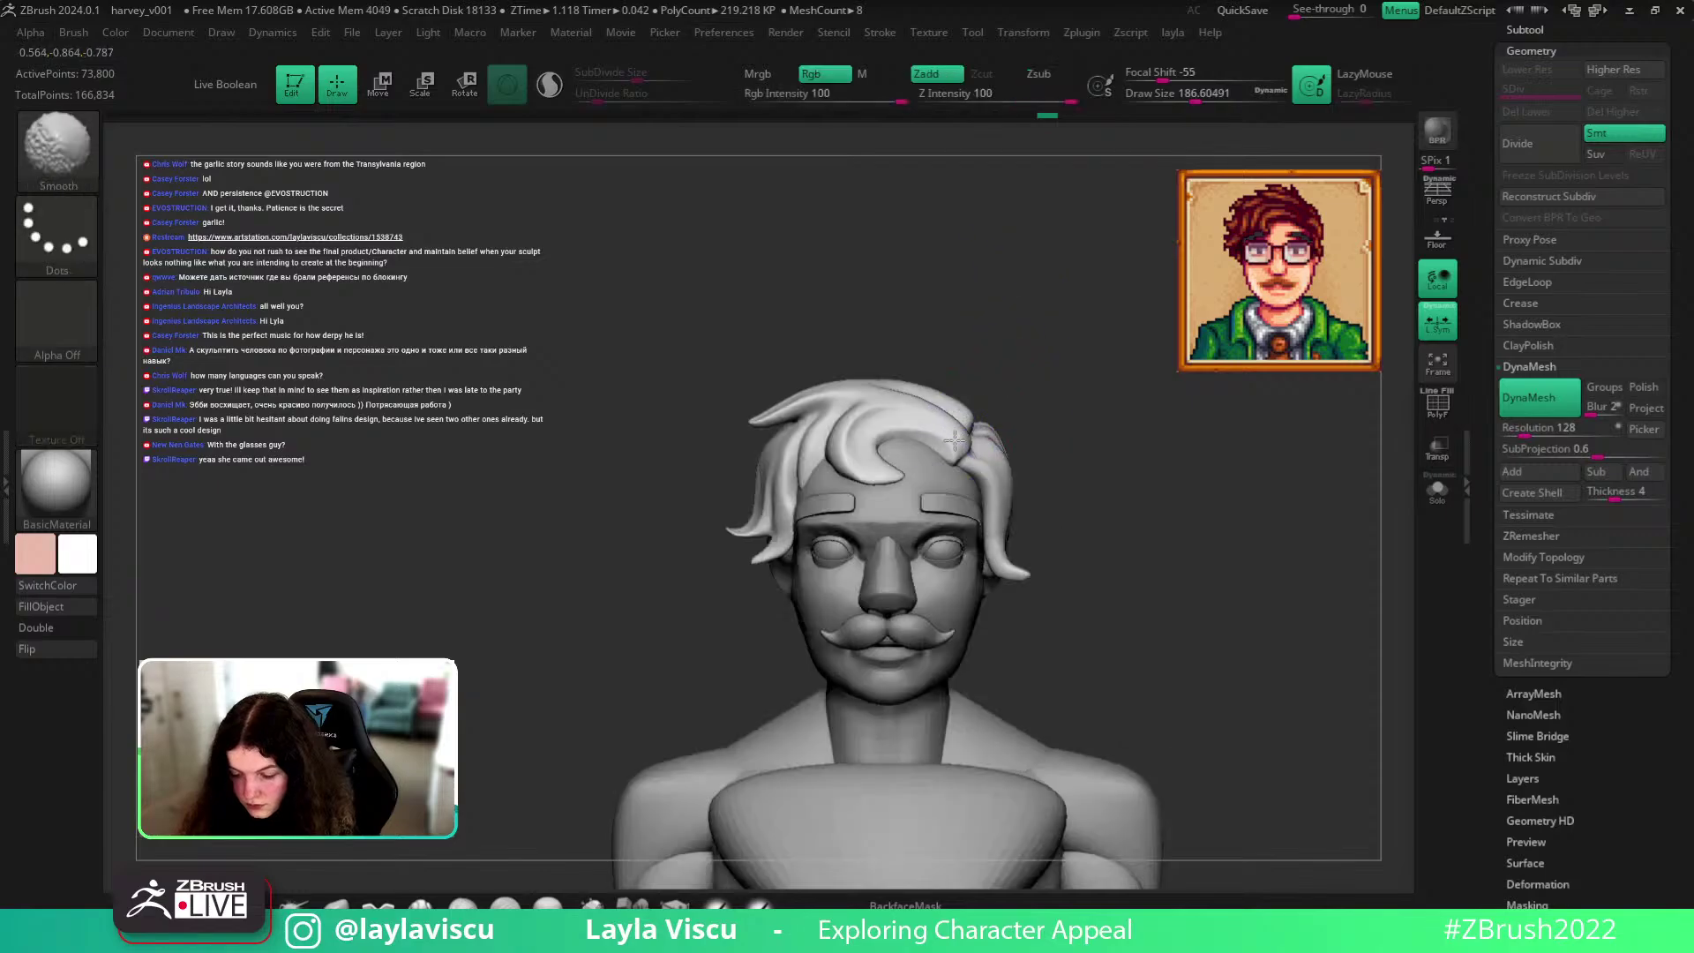
key(bracketright)
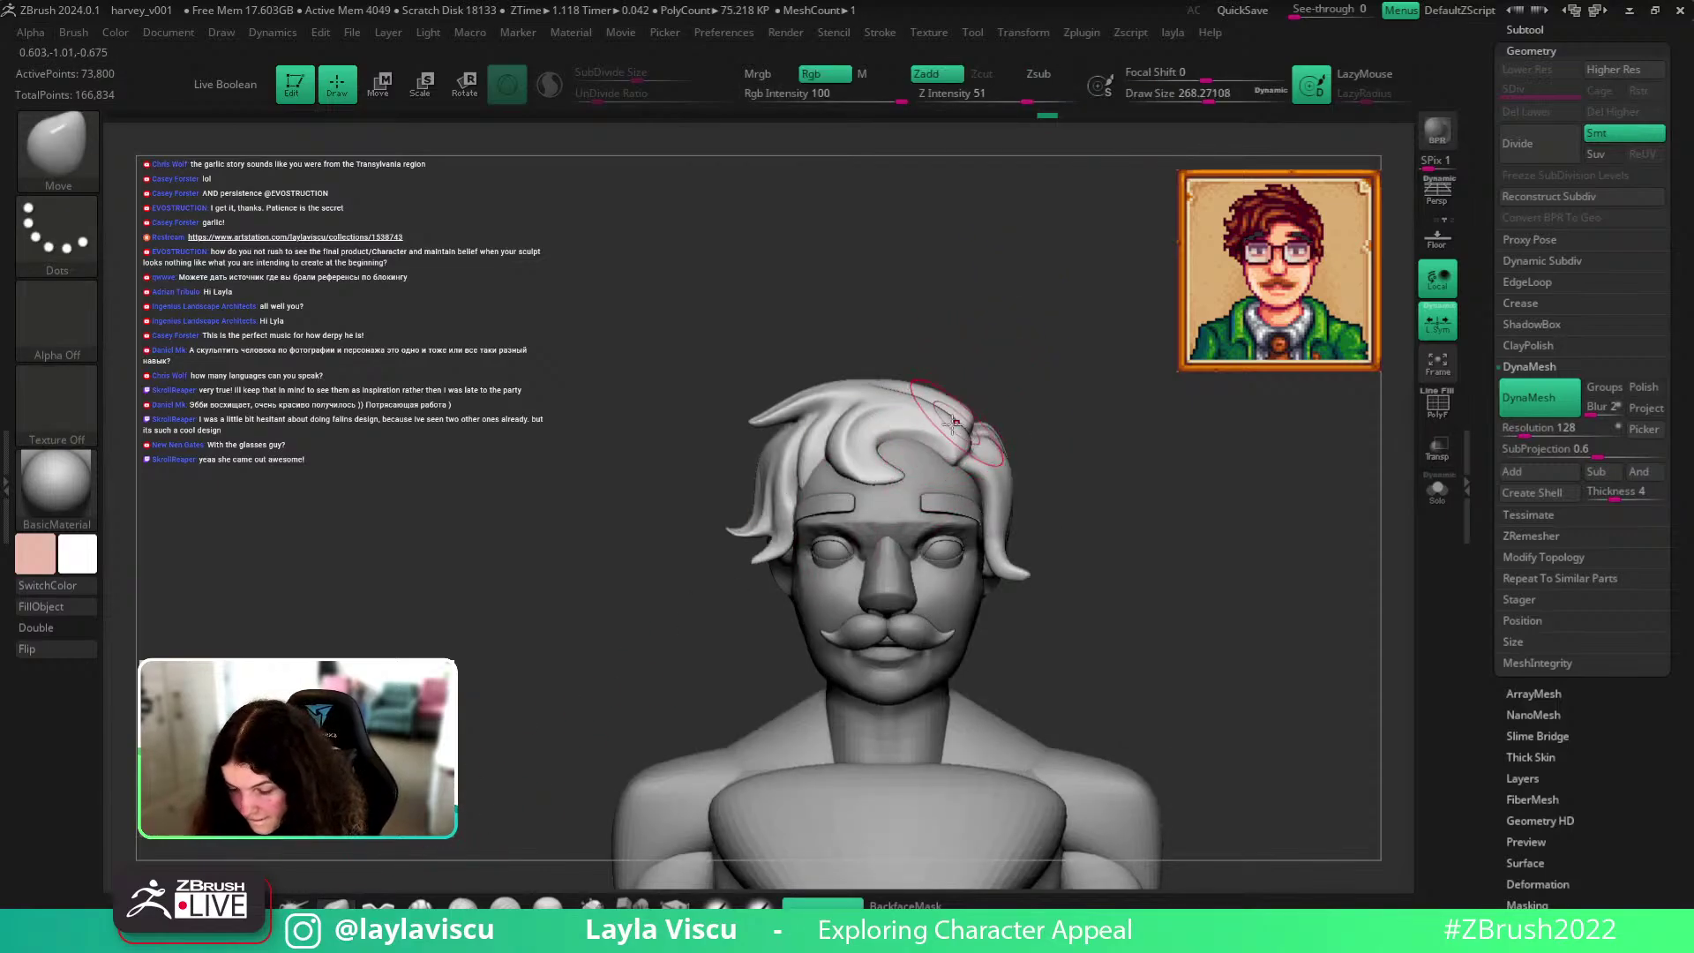
key(bracketright)
mouse_move(1064, 401)
right_down()
mouse_move(1034, 351)
mouse_move(1078, 343)
mouse_move(992, 404)
right_up()
right_drag(1191, 492, 1209, 508)
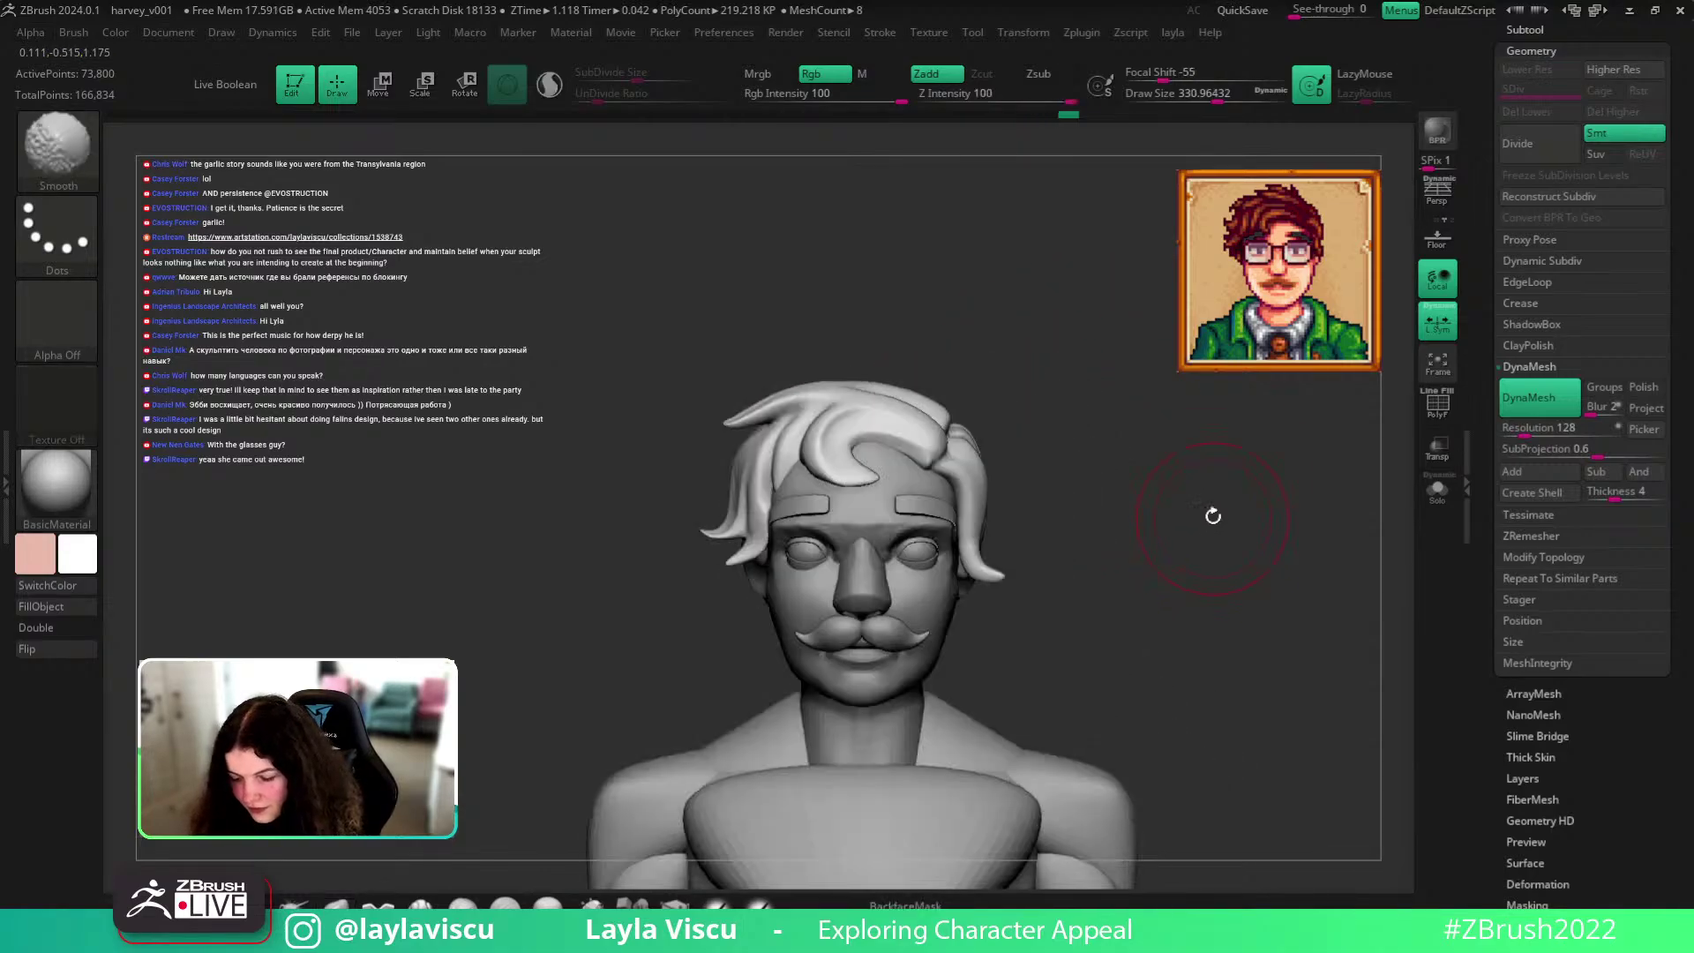
key(bracketleft)
key(bracketleft)
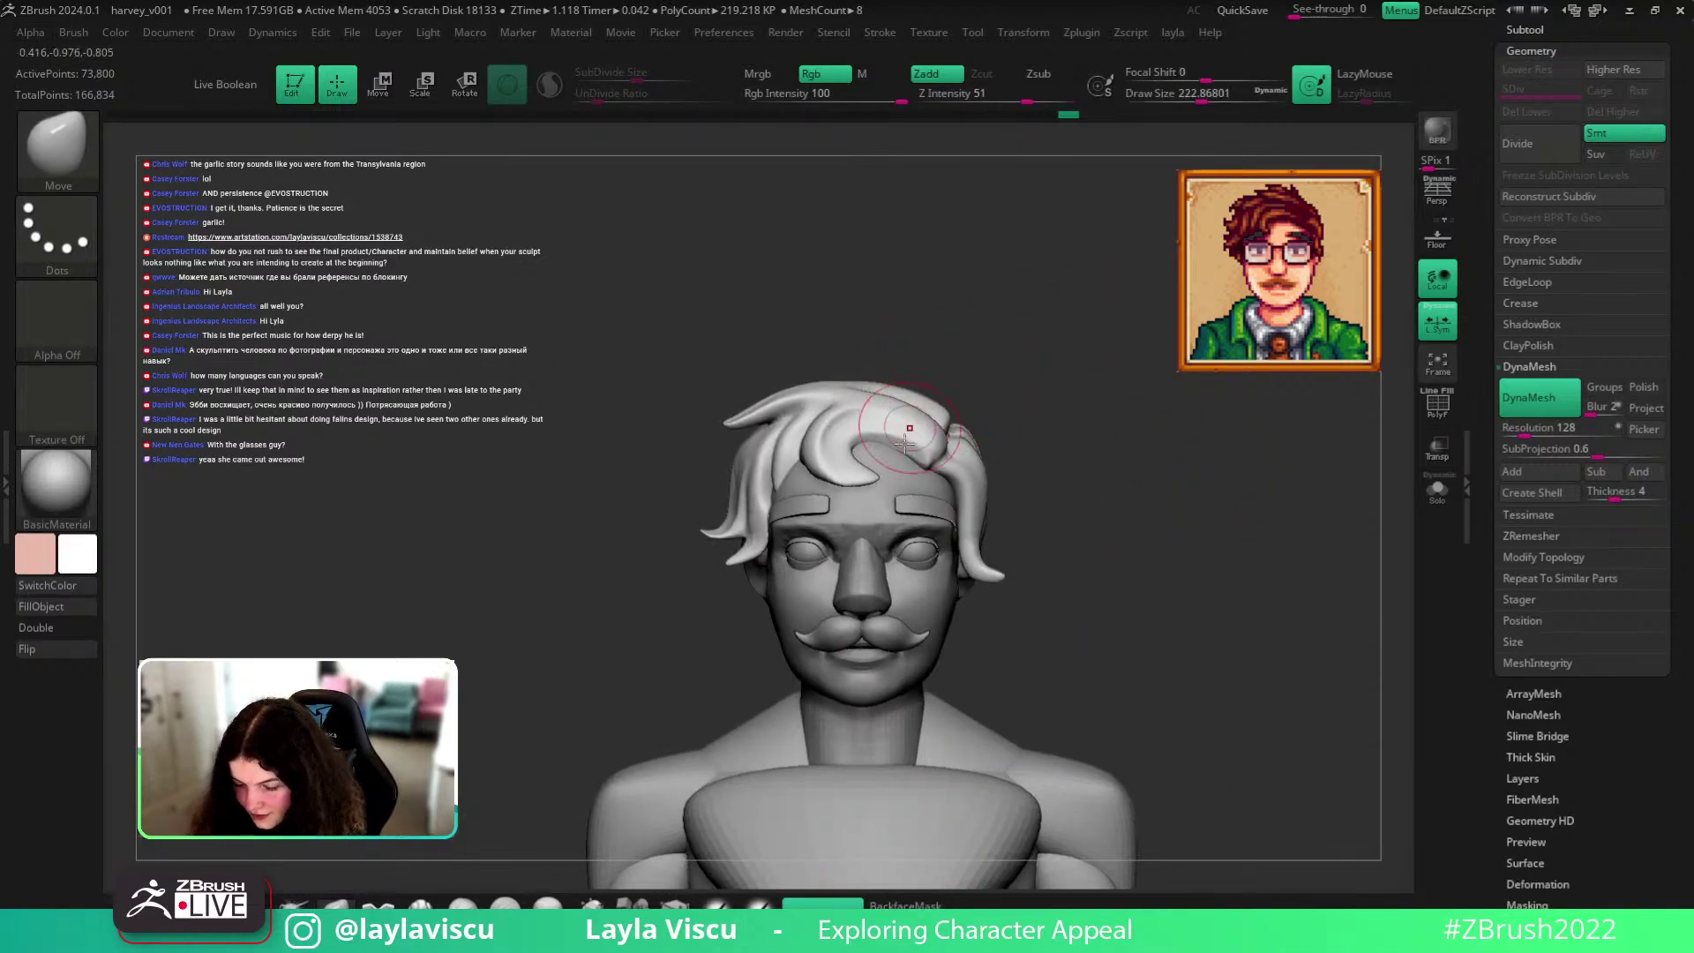
key(bracketright)
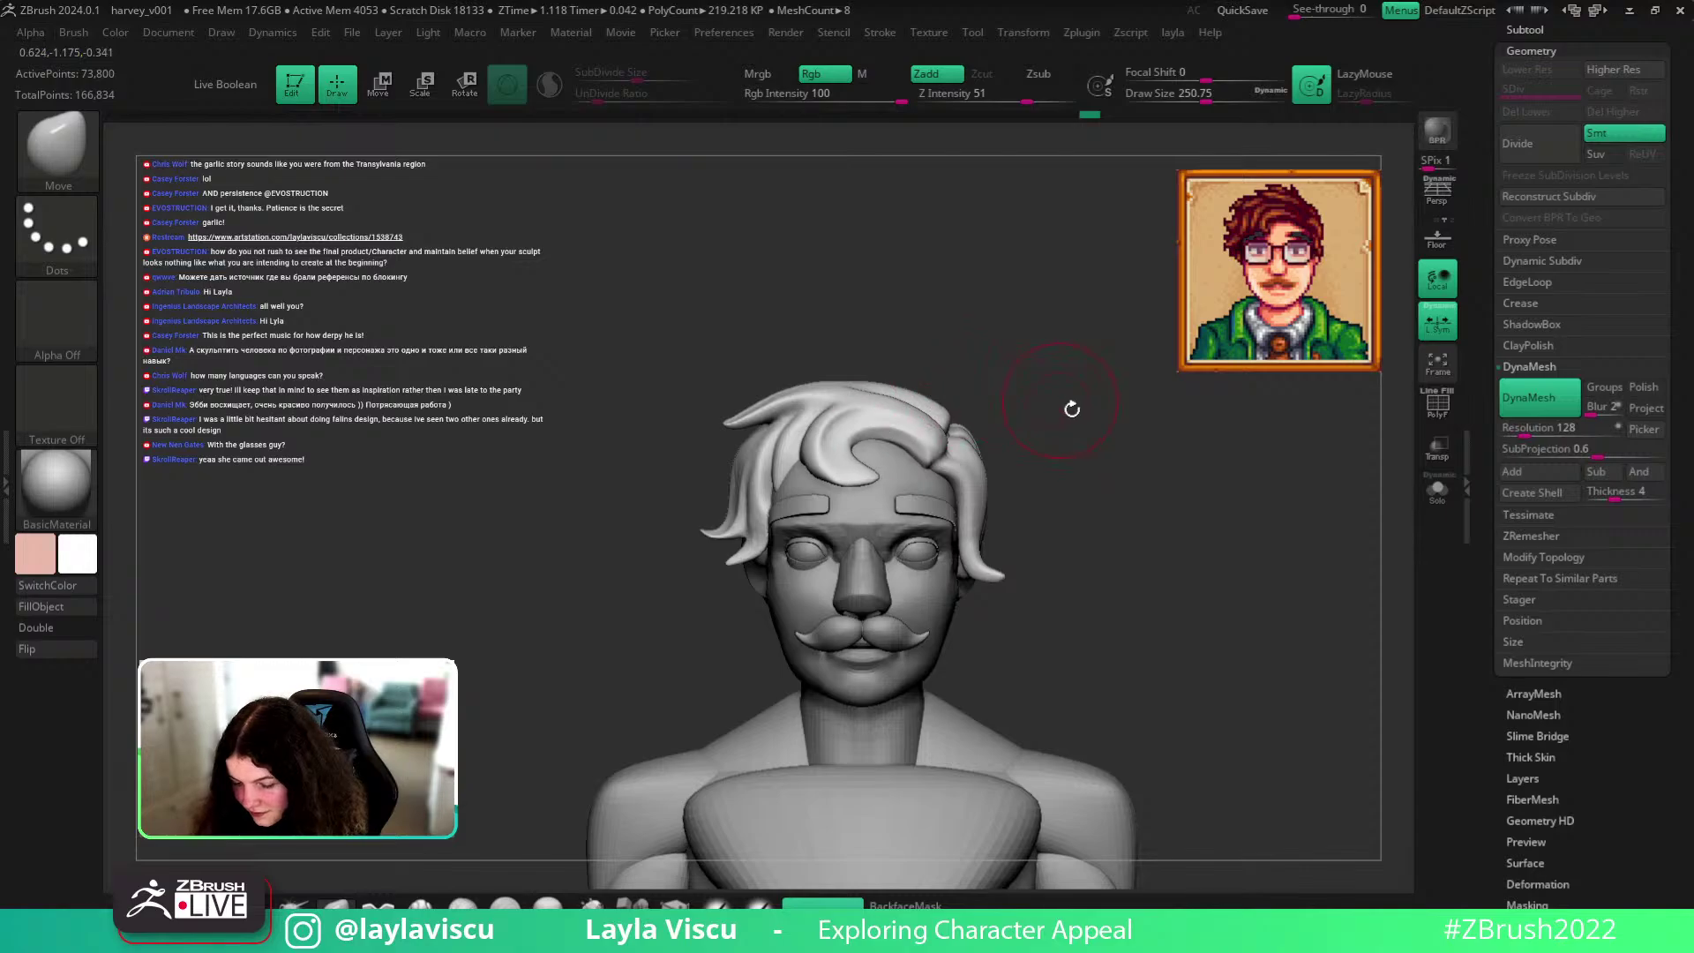
Carve the crease between the forehead curl and the parting with DamStandard at draw size about 140.
key(b)
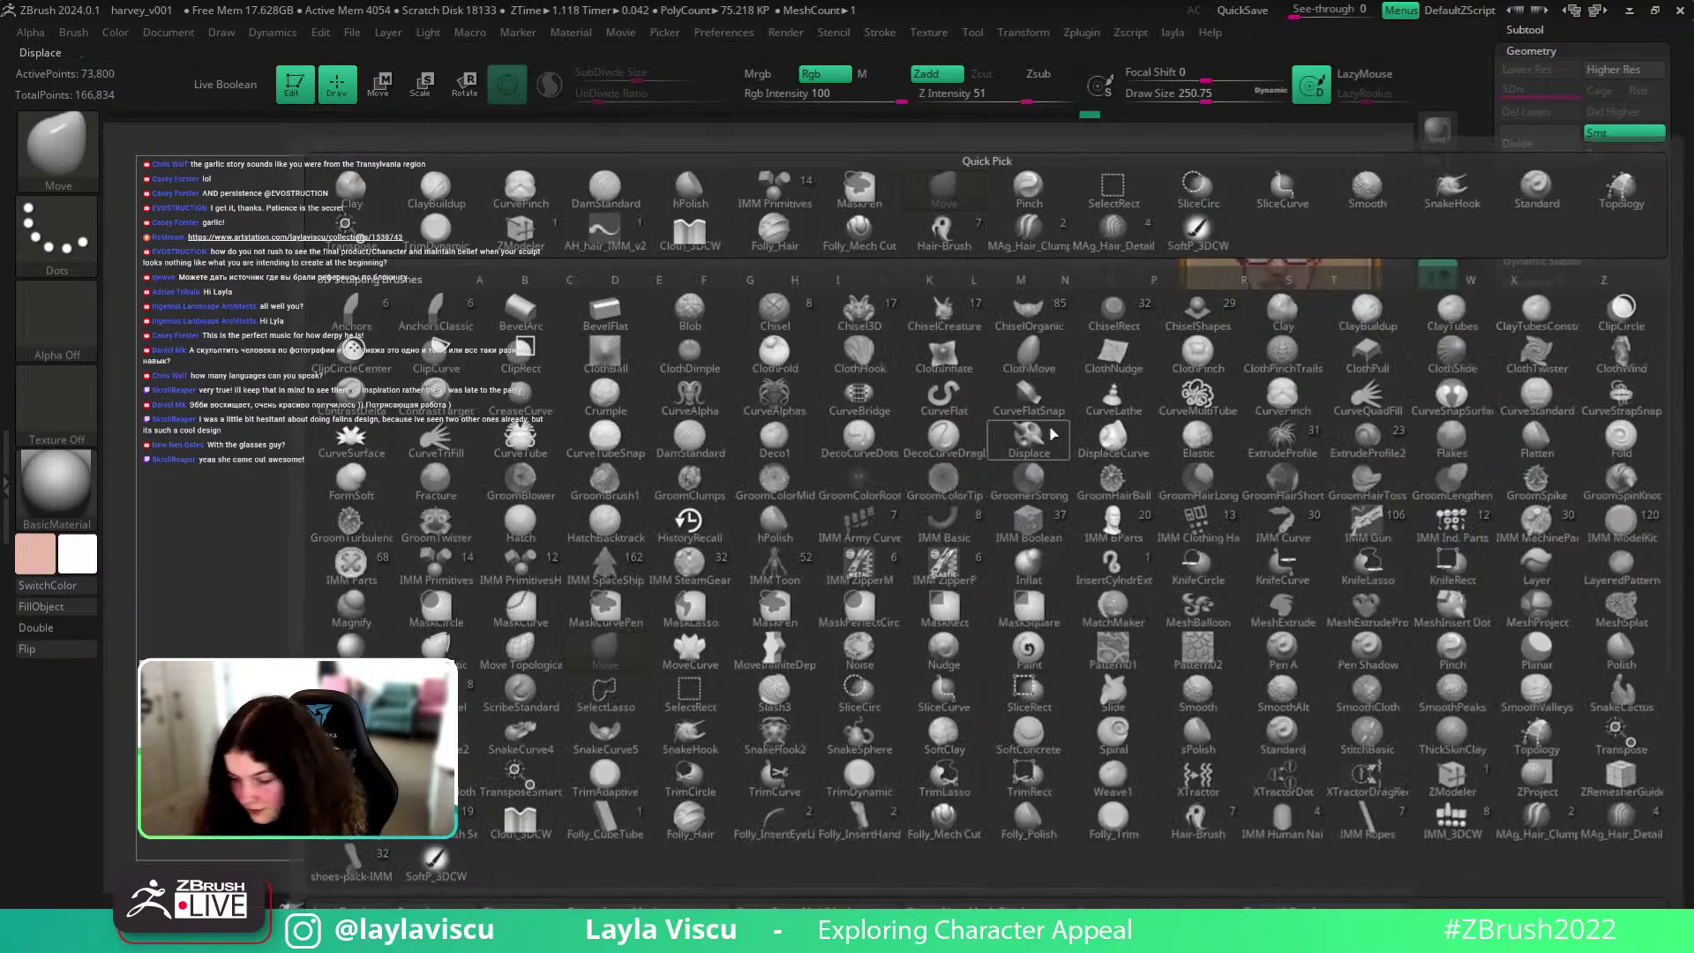
click(1071, 434)
key(b)
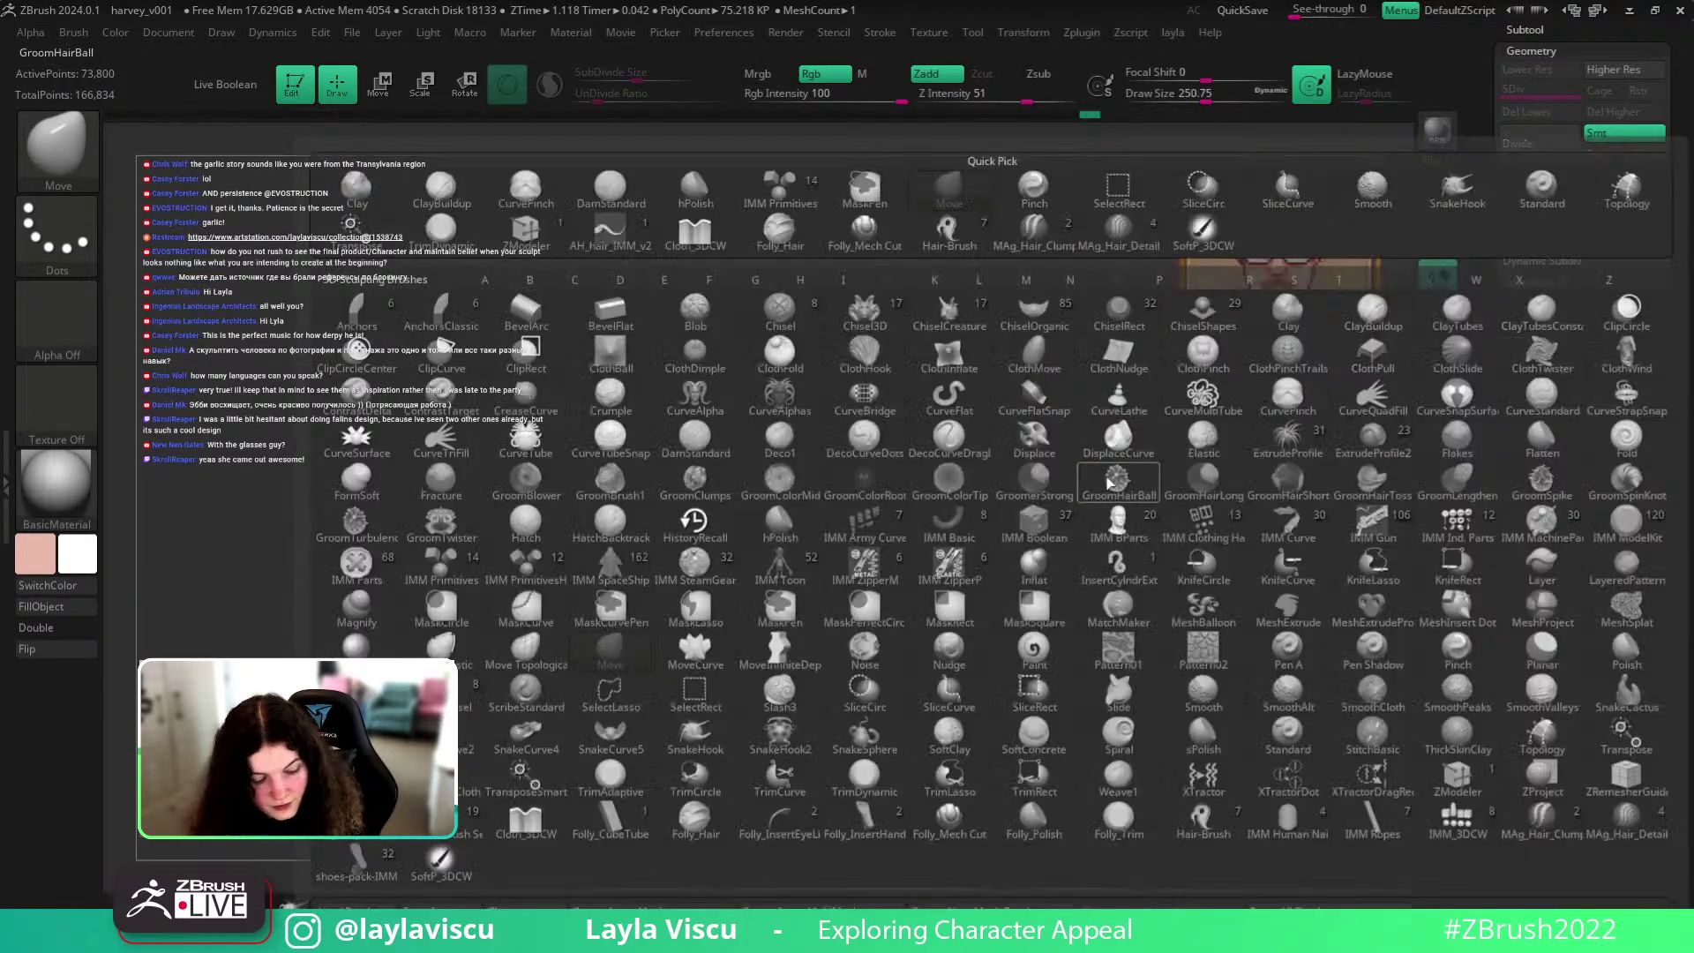
key(d)
key(s)
drag(1088, 513, 1015, 451)
key(bracketleft)
key(bracketleft)
key(bracketleft)
key(bracketleft)
key(bracketleft)
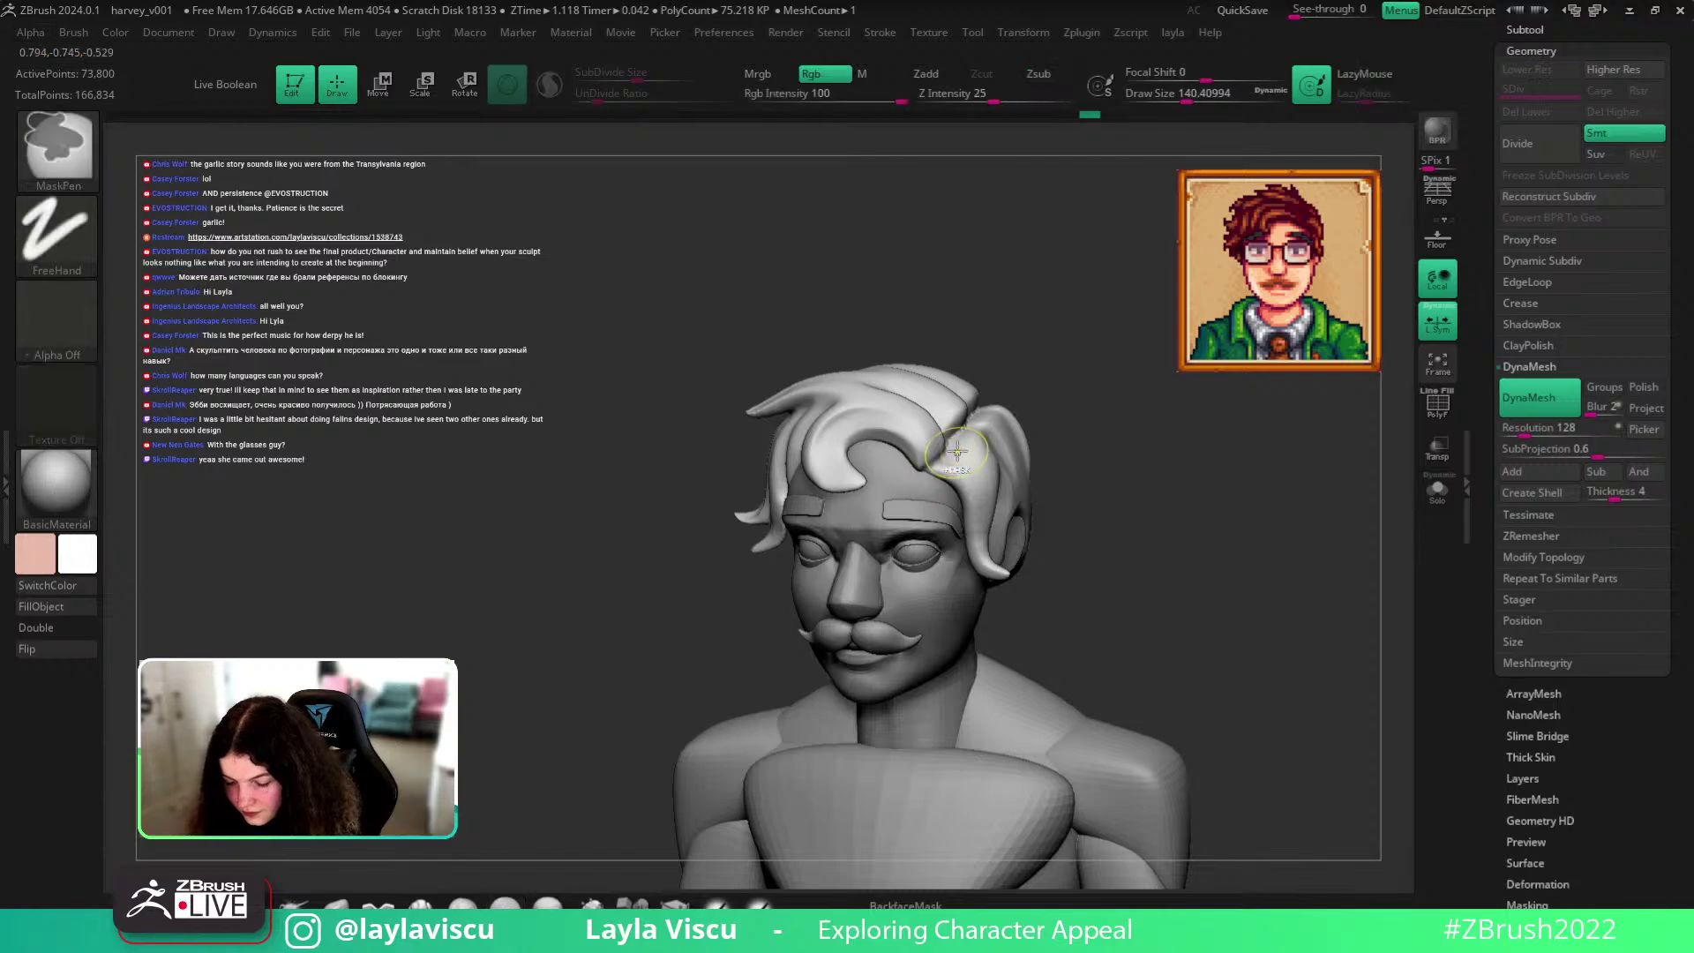
drag(1138, 467, 1157, 666)
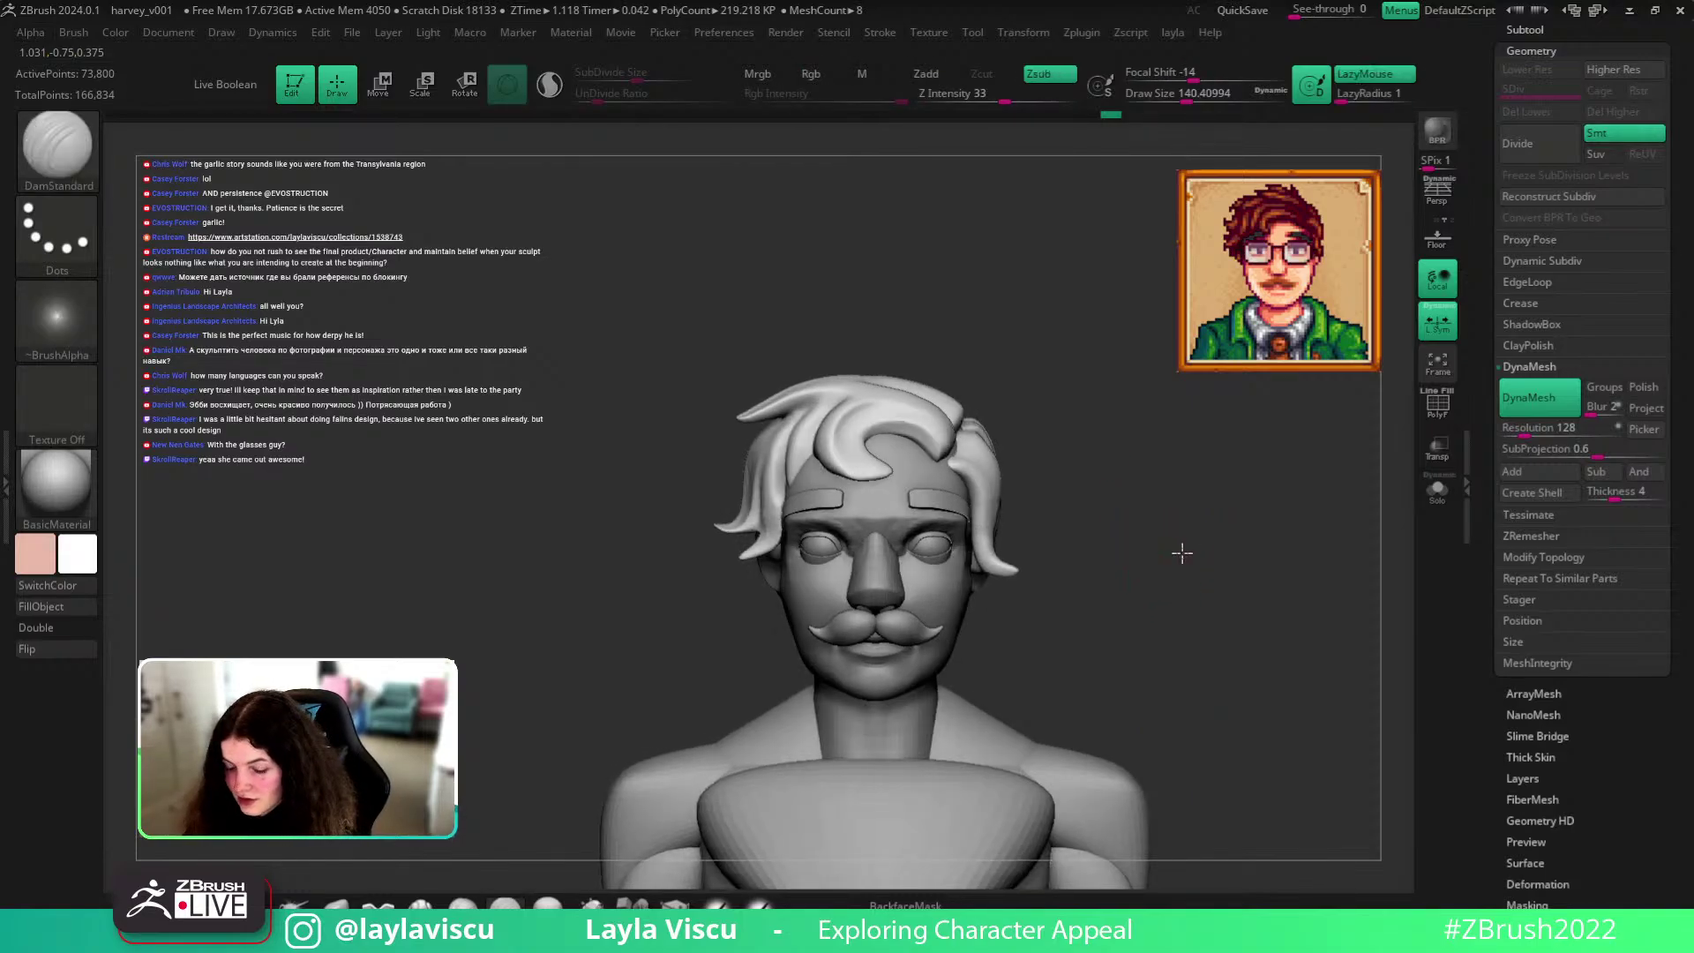
Adjust the top of the hair and shorten the upper side lock with the Move brush at draw sizes of about 293 and 257.
drag(1176, 551, 1133, 534)
key(b)
key(m)
key(v)
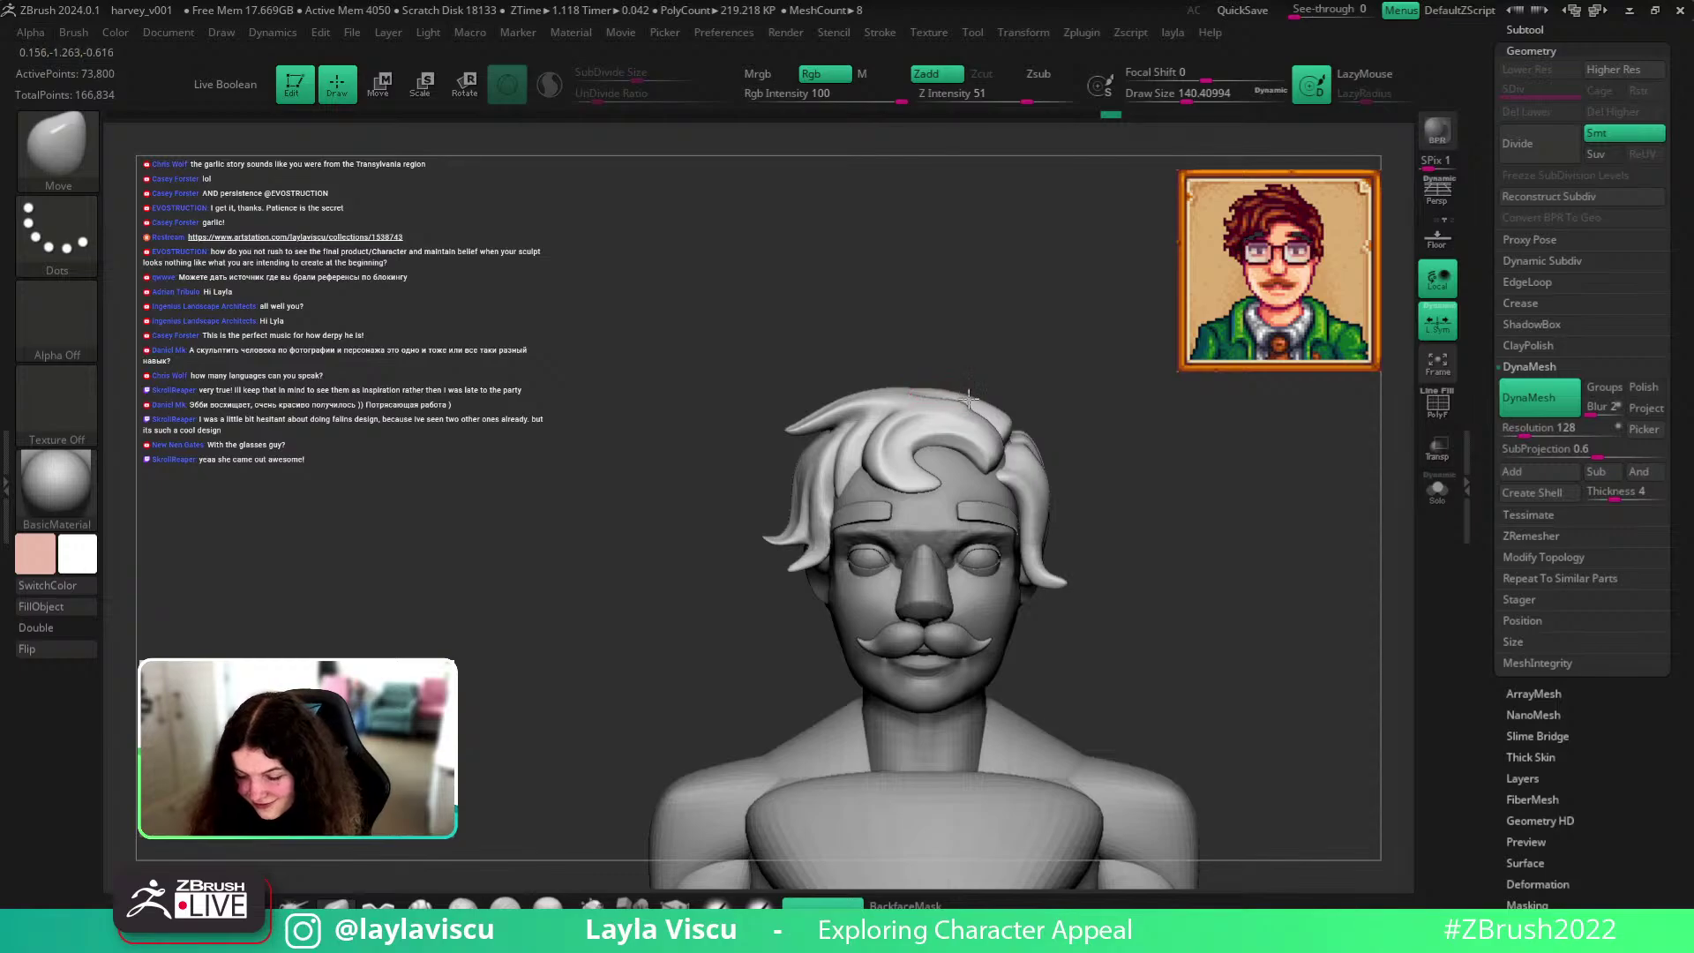
key(s)
drag(961, 410, 988, 411)
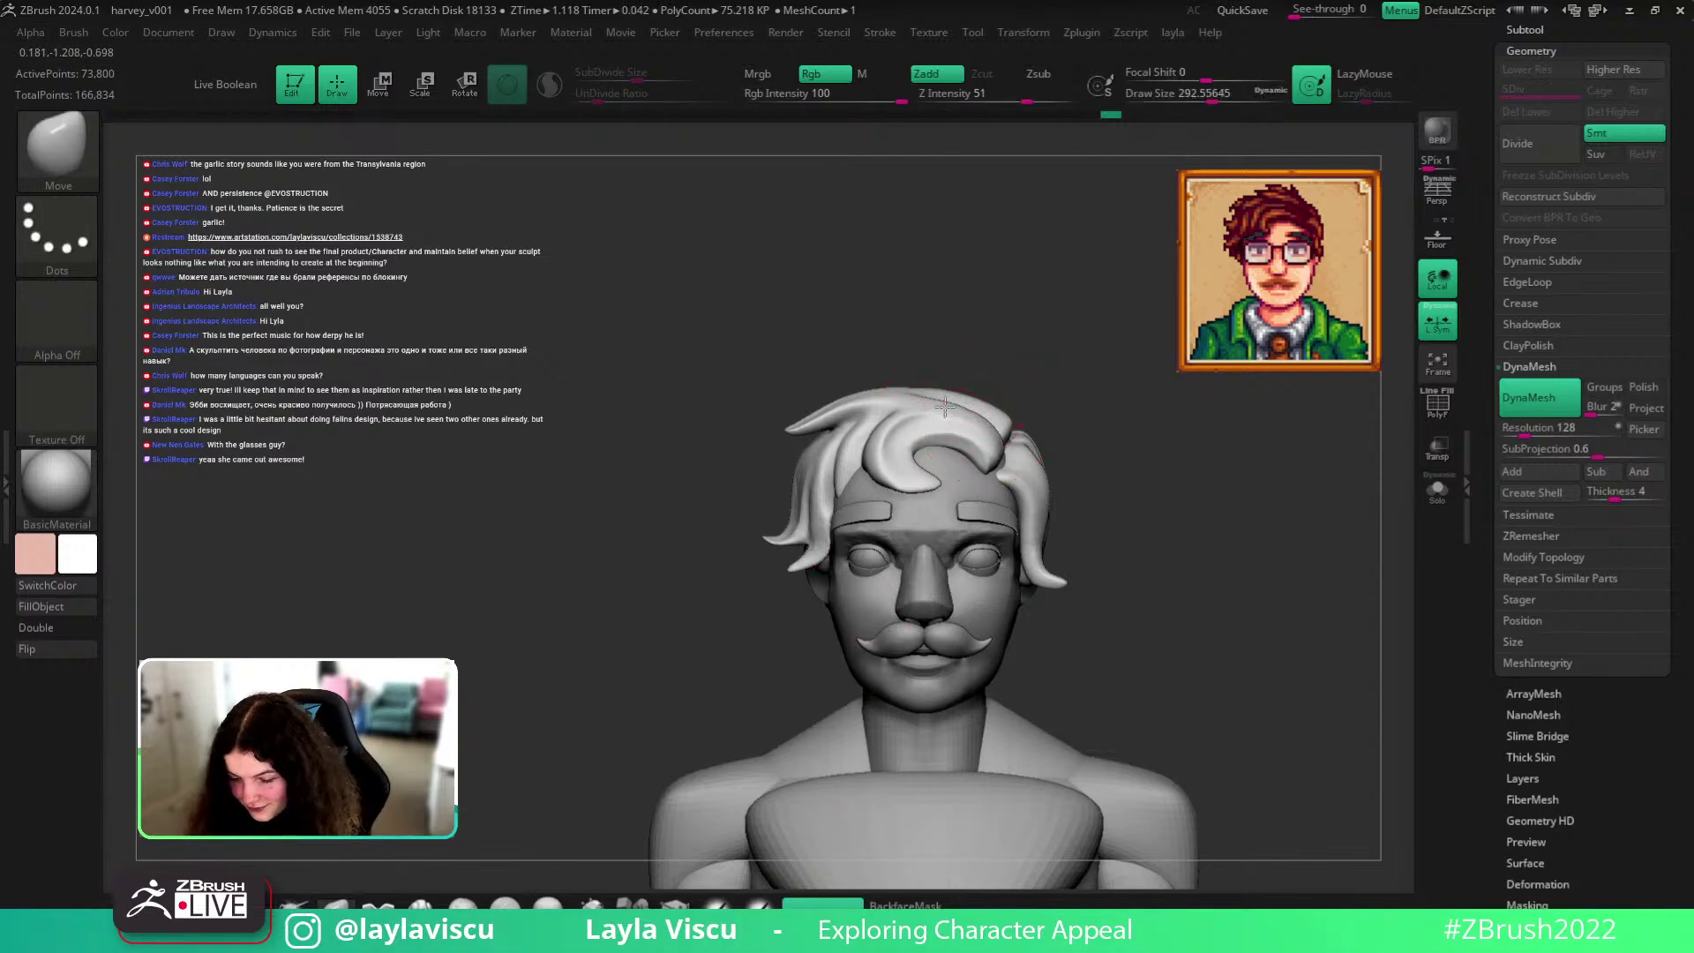
key(s)
mouse_move(825, 432)
mouse_down()
mouse_move(794, 431)
mouse_move(834, 411)
mouse_up()
key(s)
key(s)
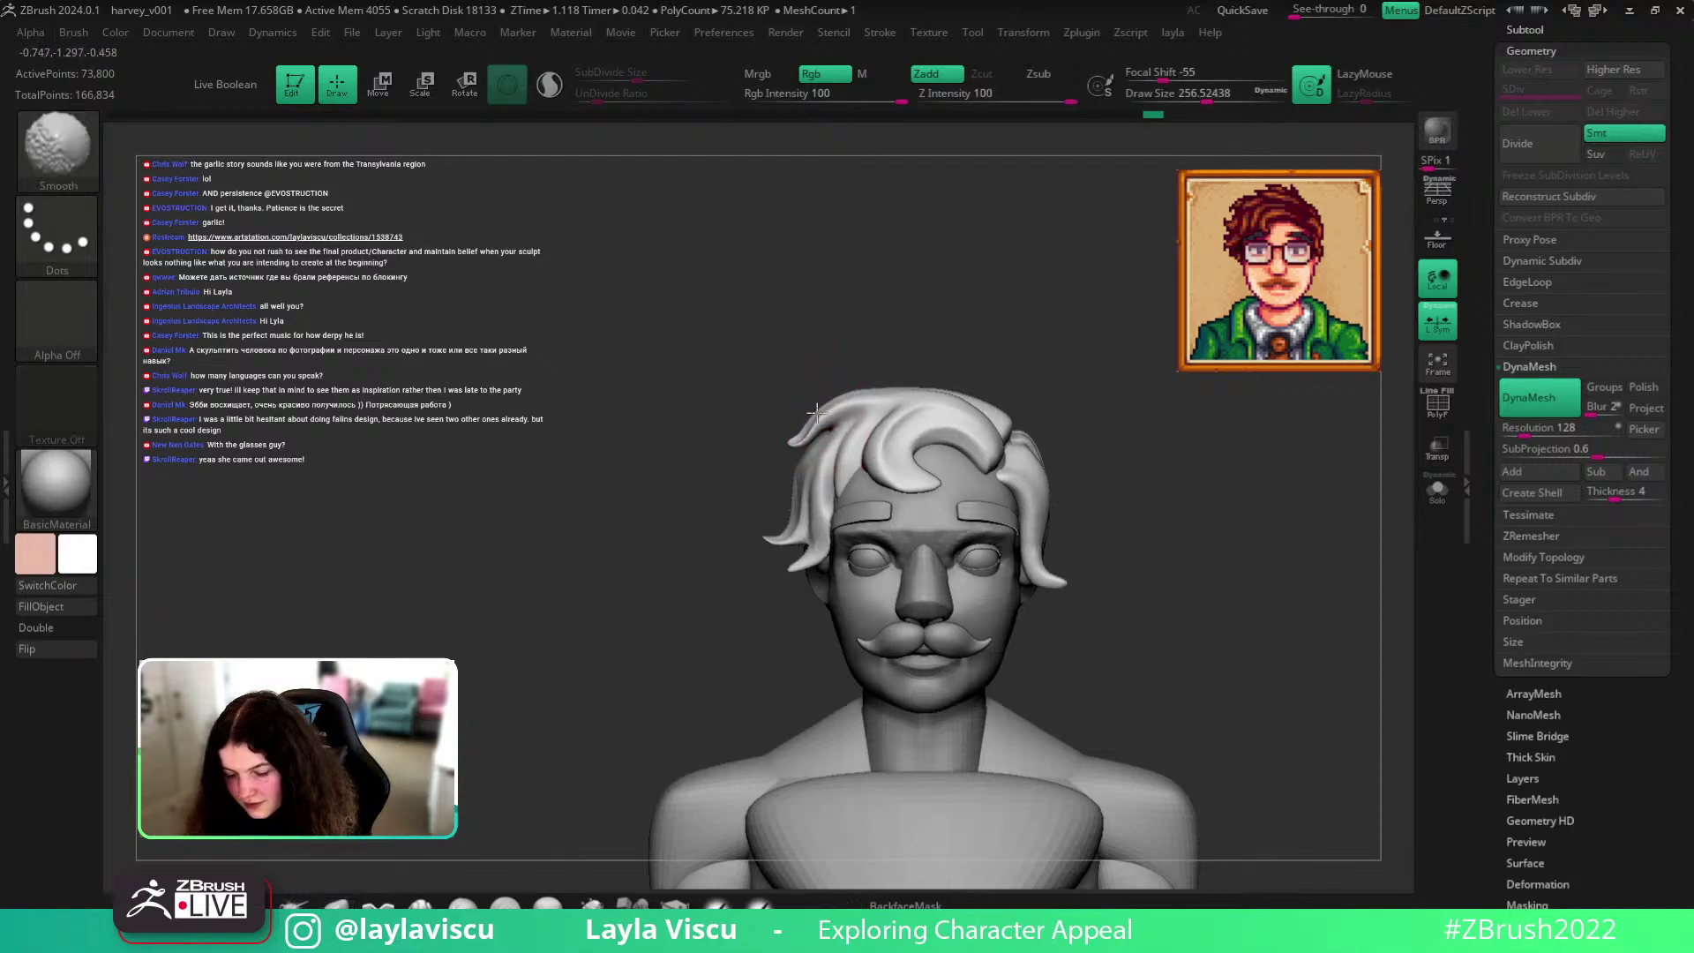
Sharpen the grooves between the side locks with DamStandard at draw size about 120.
key(b)
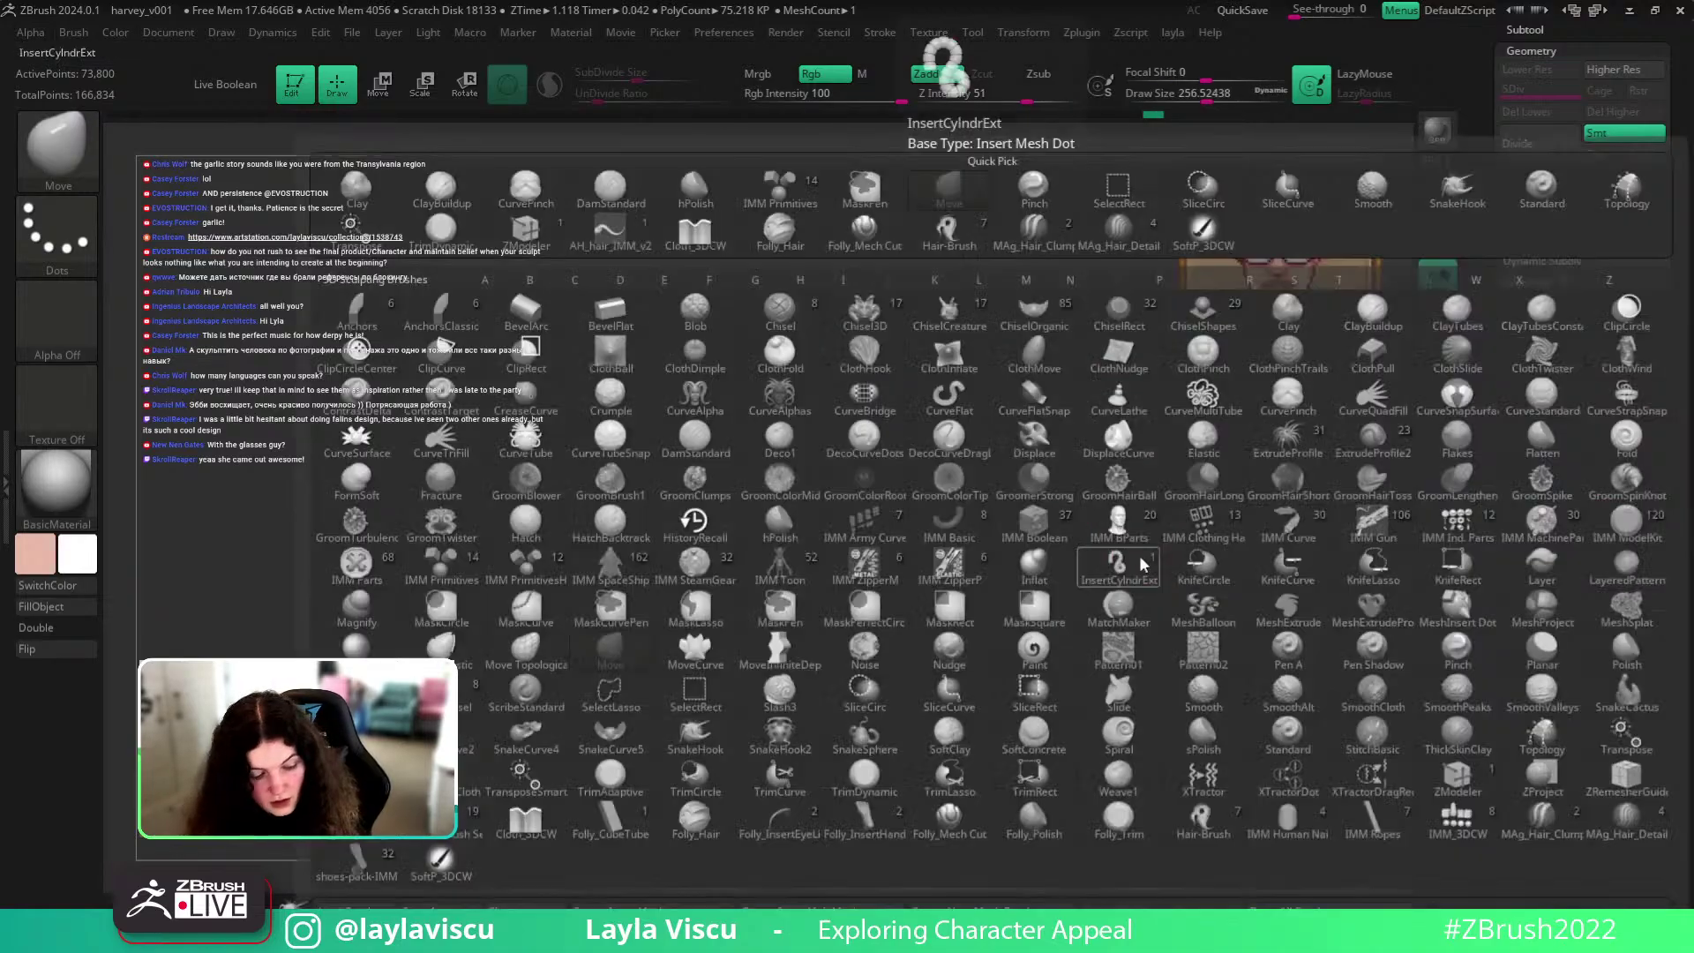
key(d)
key(s)
mouse_move(1173, 501)
mouse_down()
mouse_move(1208, 487)
mouse_move(1194, 541)
mouse_move(1163, 461)
mouse_move(860, 532)
mouse_up()
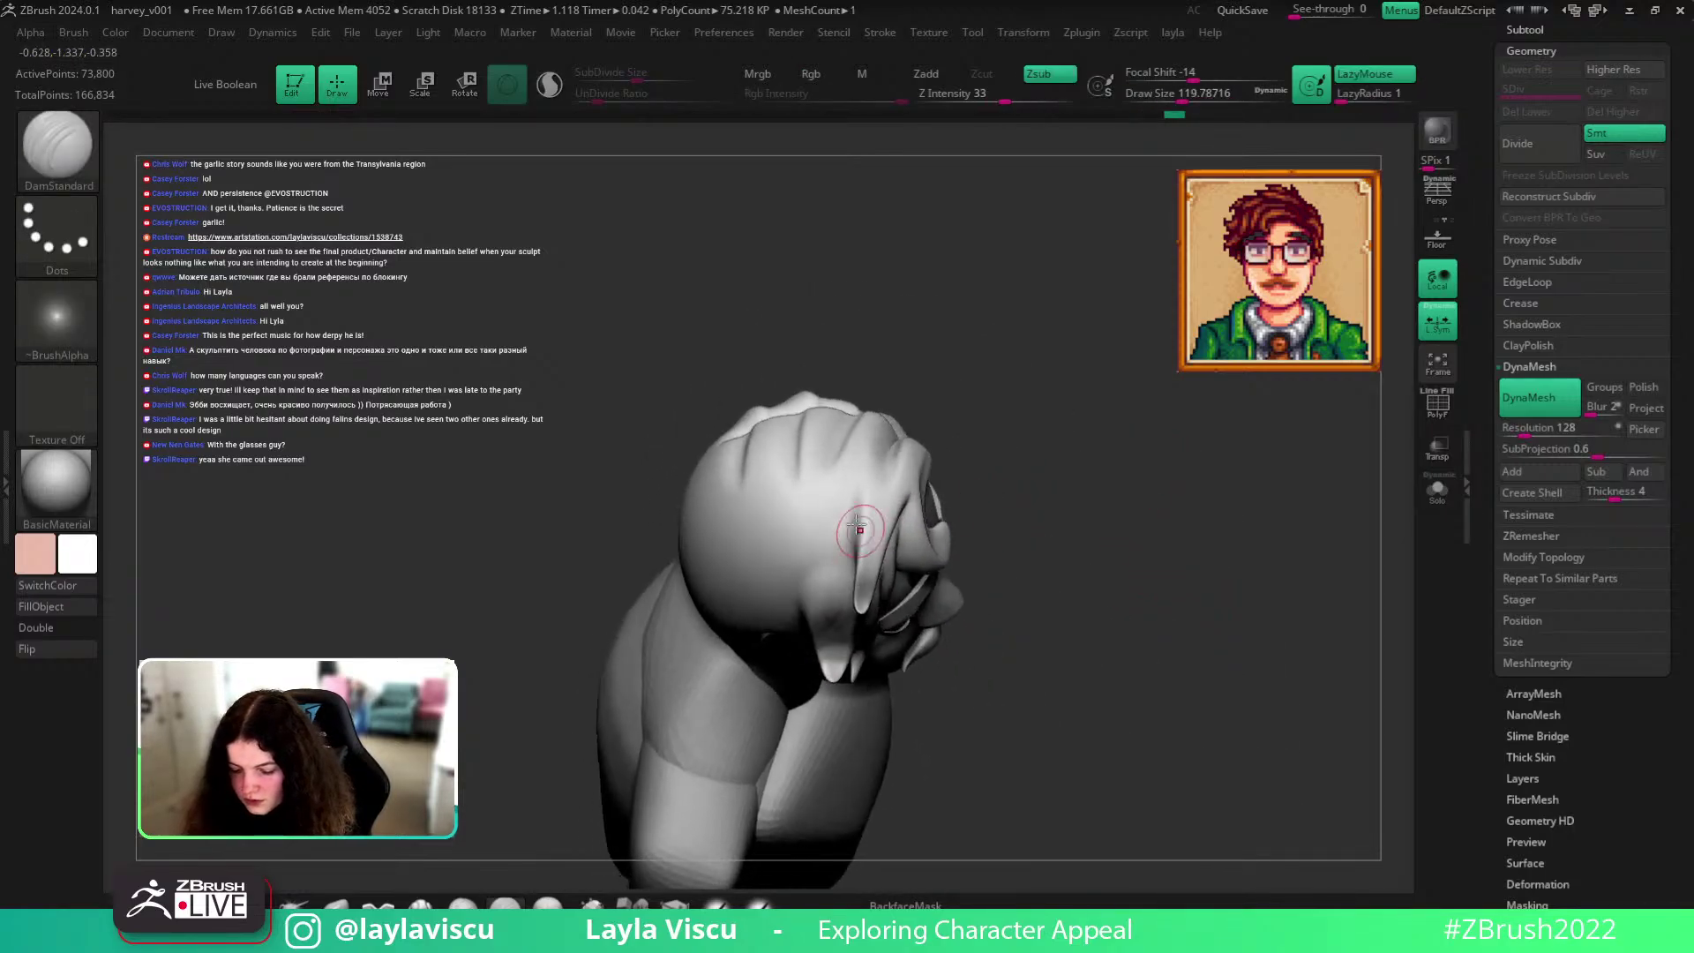
drag(911, 590, 1024, 430)
drag(935, 527, 703, 777)
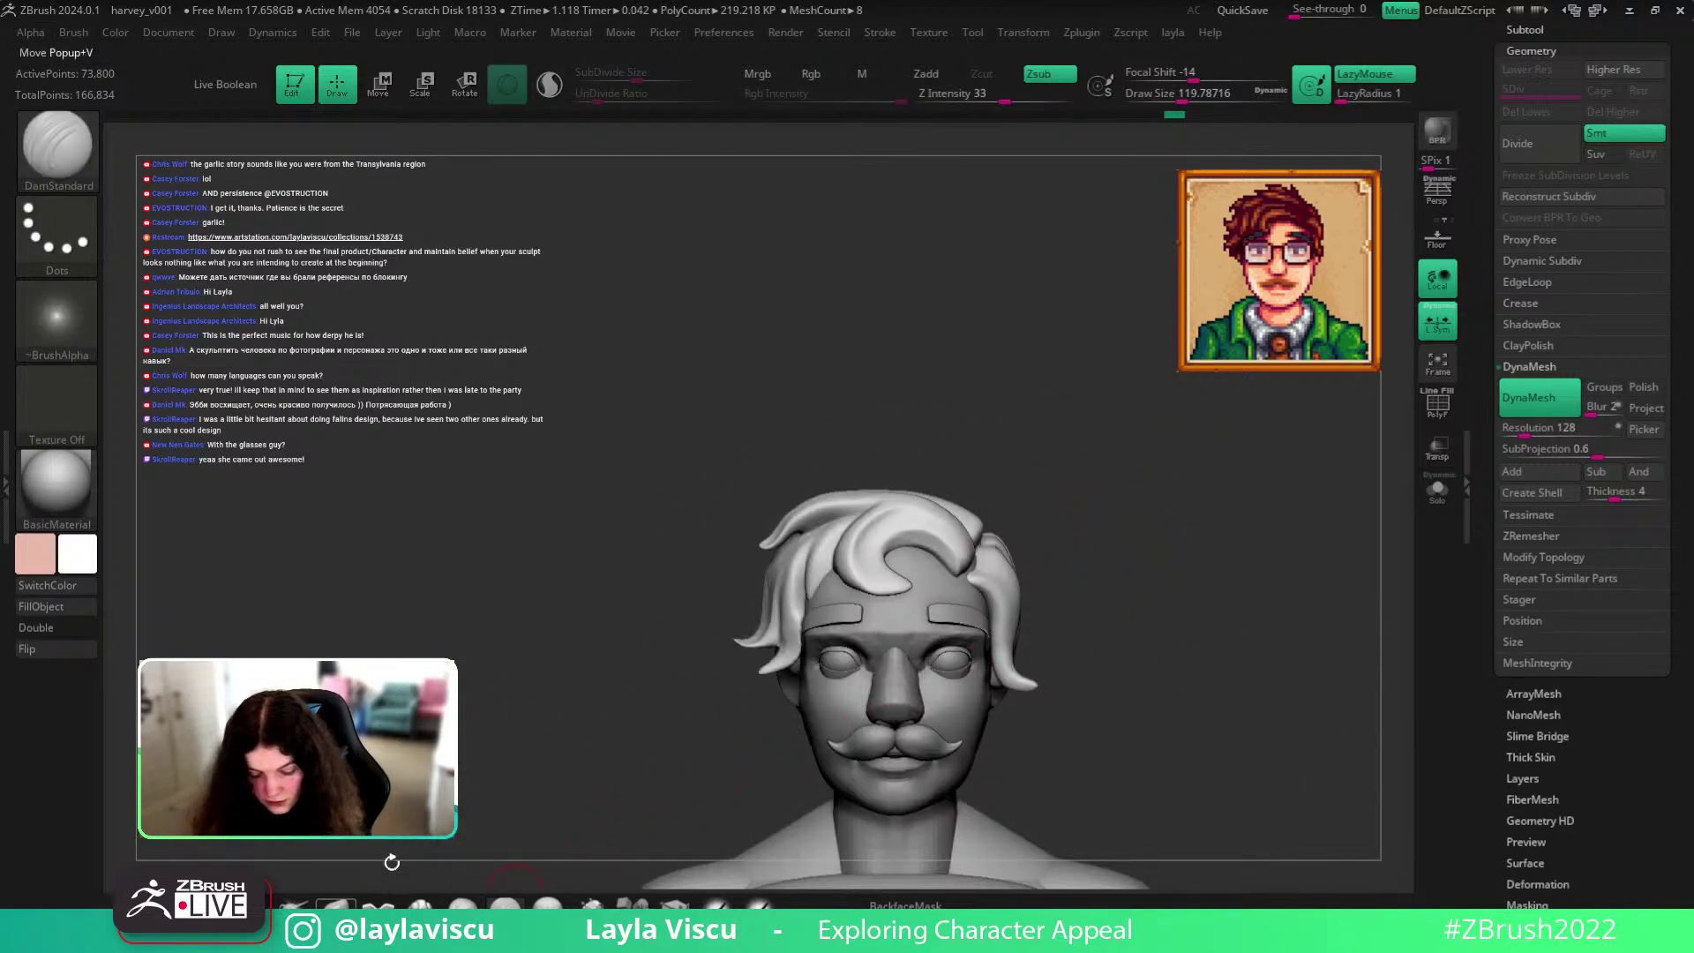
Tighten the edges around the forehead curl with the Pinch brush at draw size about 120.
key(b)
key(p)
key(i)
mouse_move(835, 363)
mouse_down()
mouse_move(769, 518)
mouse_move(786, 370)
mouse_move(925, 534)
mouse_up()
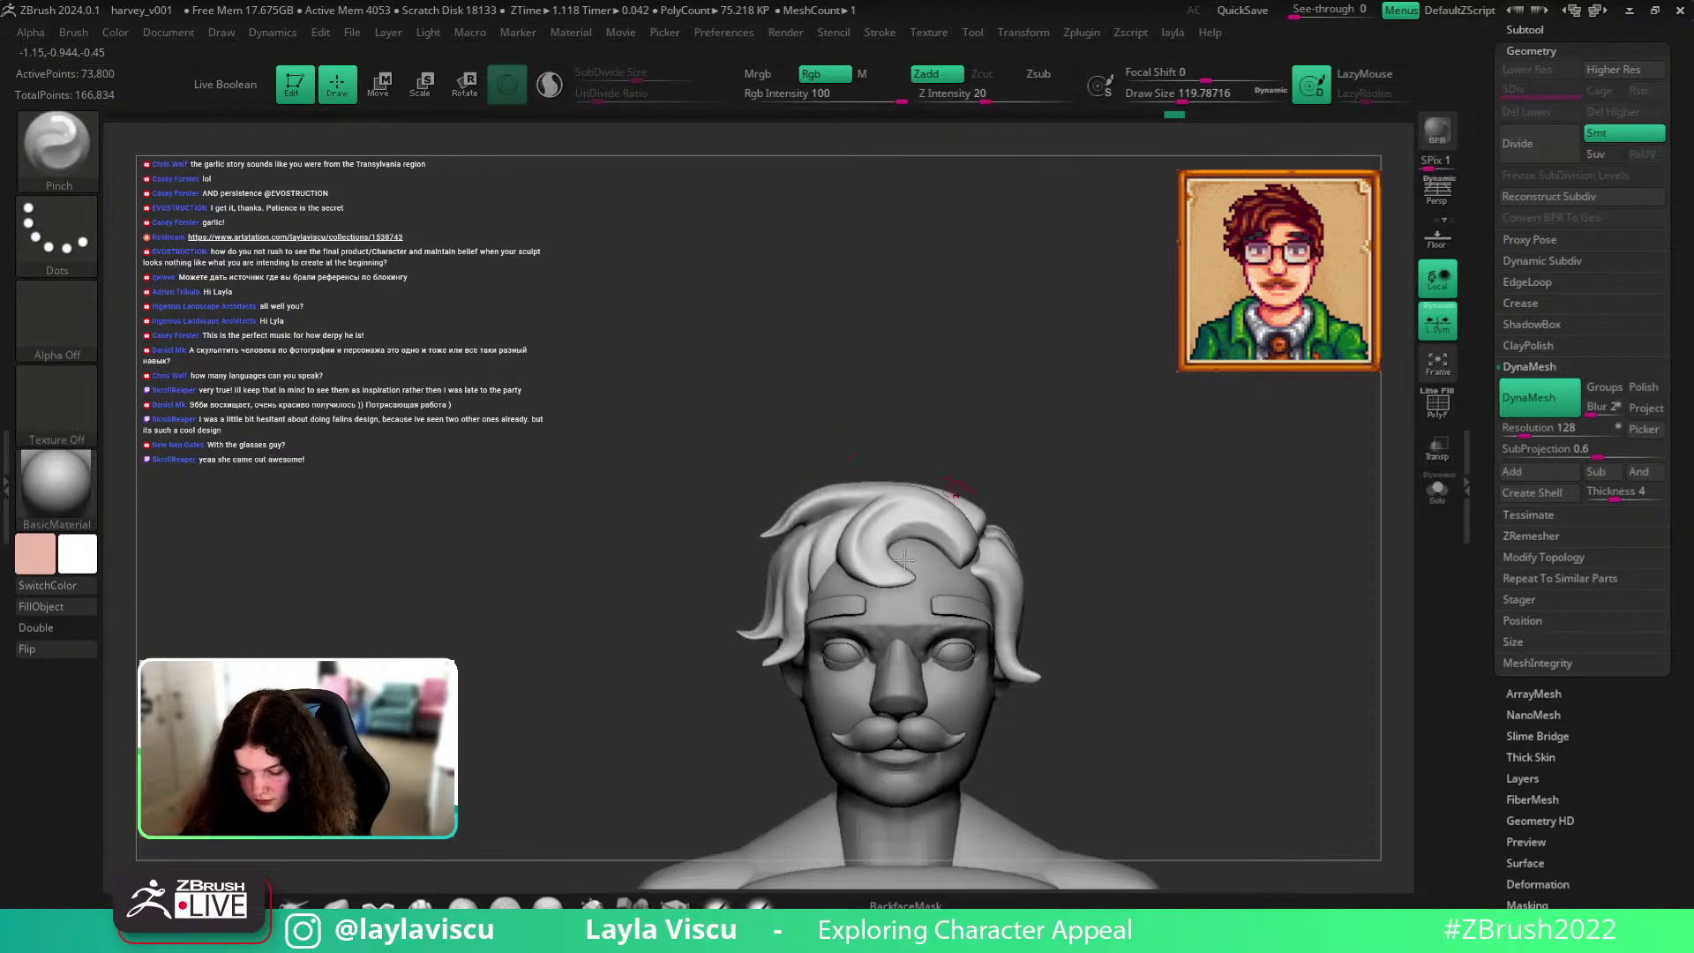
Refine the upper hair silhouette with the Move brush, raising its draw size to about 286.
key(b)
key(m)
key(v)
key(bracketright)
key(s)
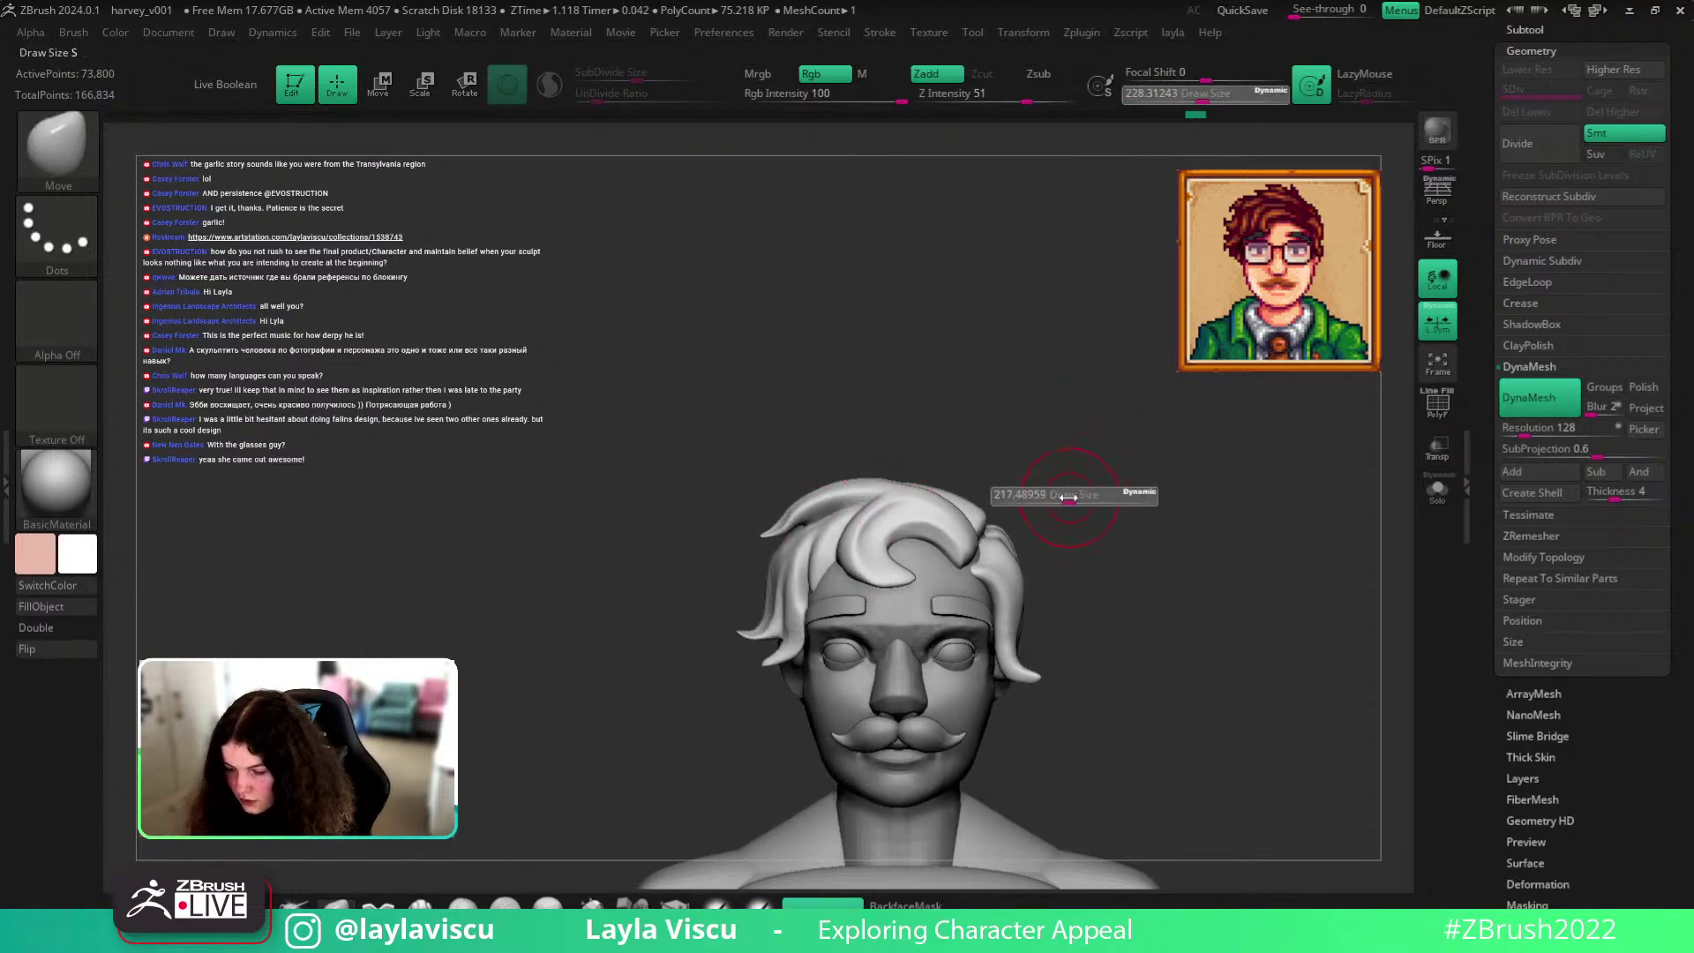
click(1069, 496)
drag(1093, 487, 980, 763)
key(bracketright)
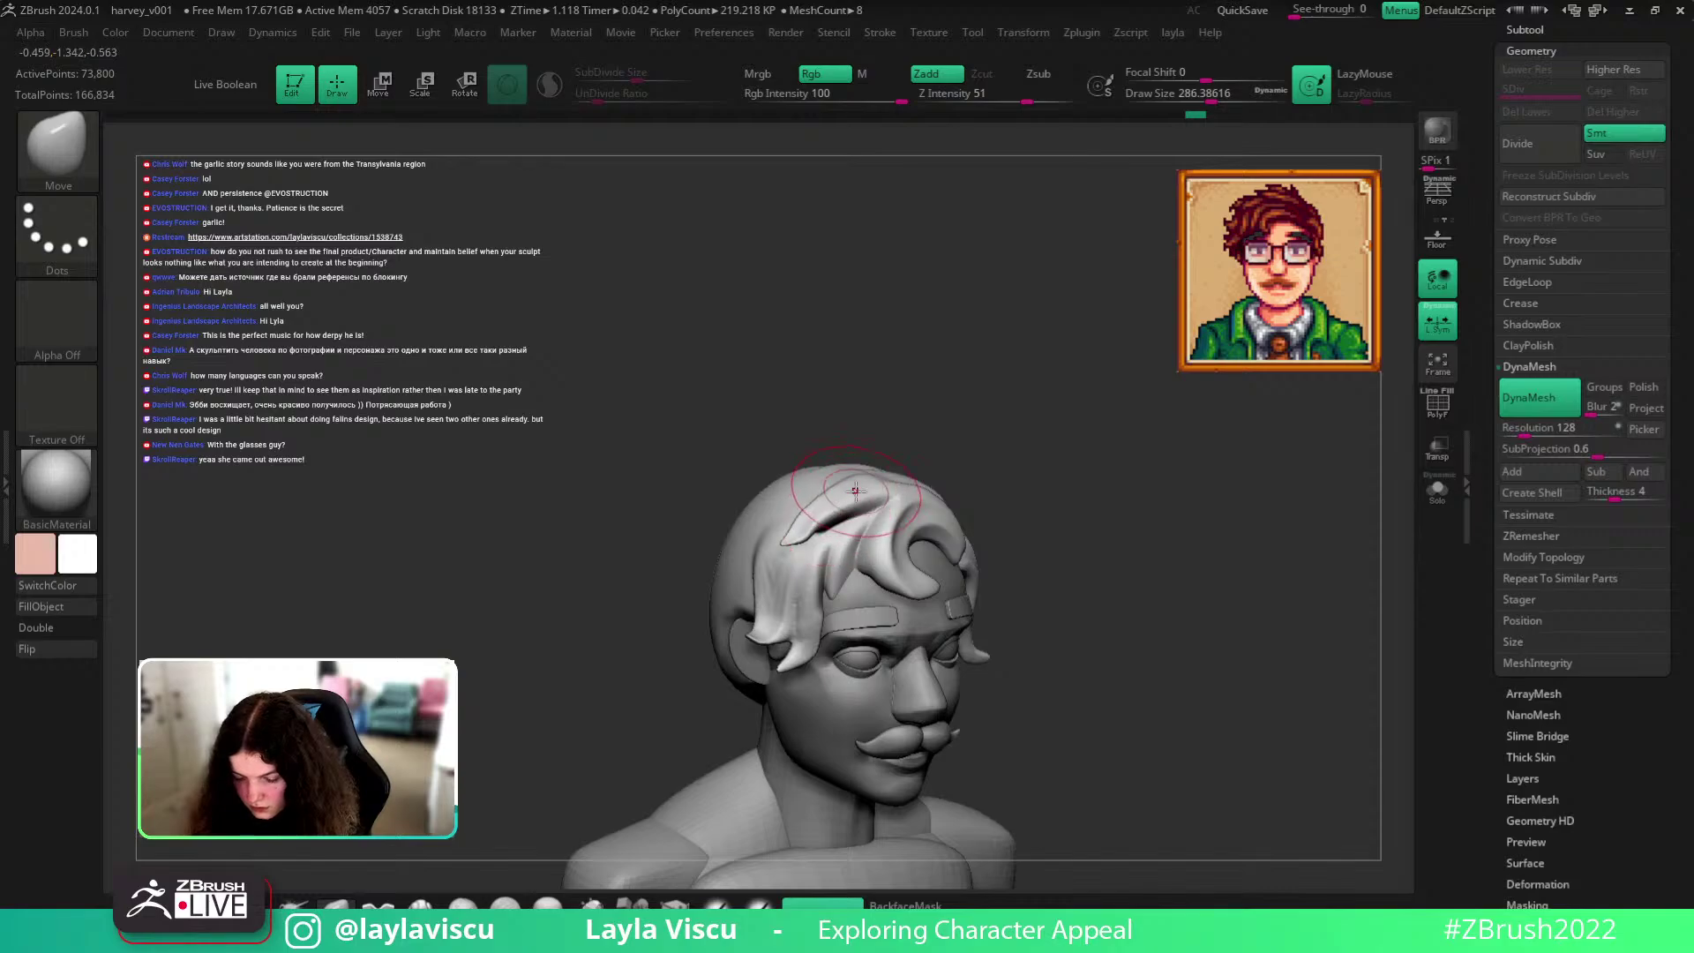
Enable backface masking and refine the tip of the upper side lock with the Move brush at draw size about 140.
mouse_move(1068, 547)
shift+mouse_down()
mouse_move(1055, 488)
mouse_move(1072, 529)
shift+mouse_up()
click(907, 905)
key(s)
drag(812, 539, 788, 540)
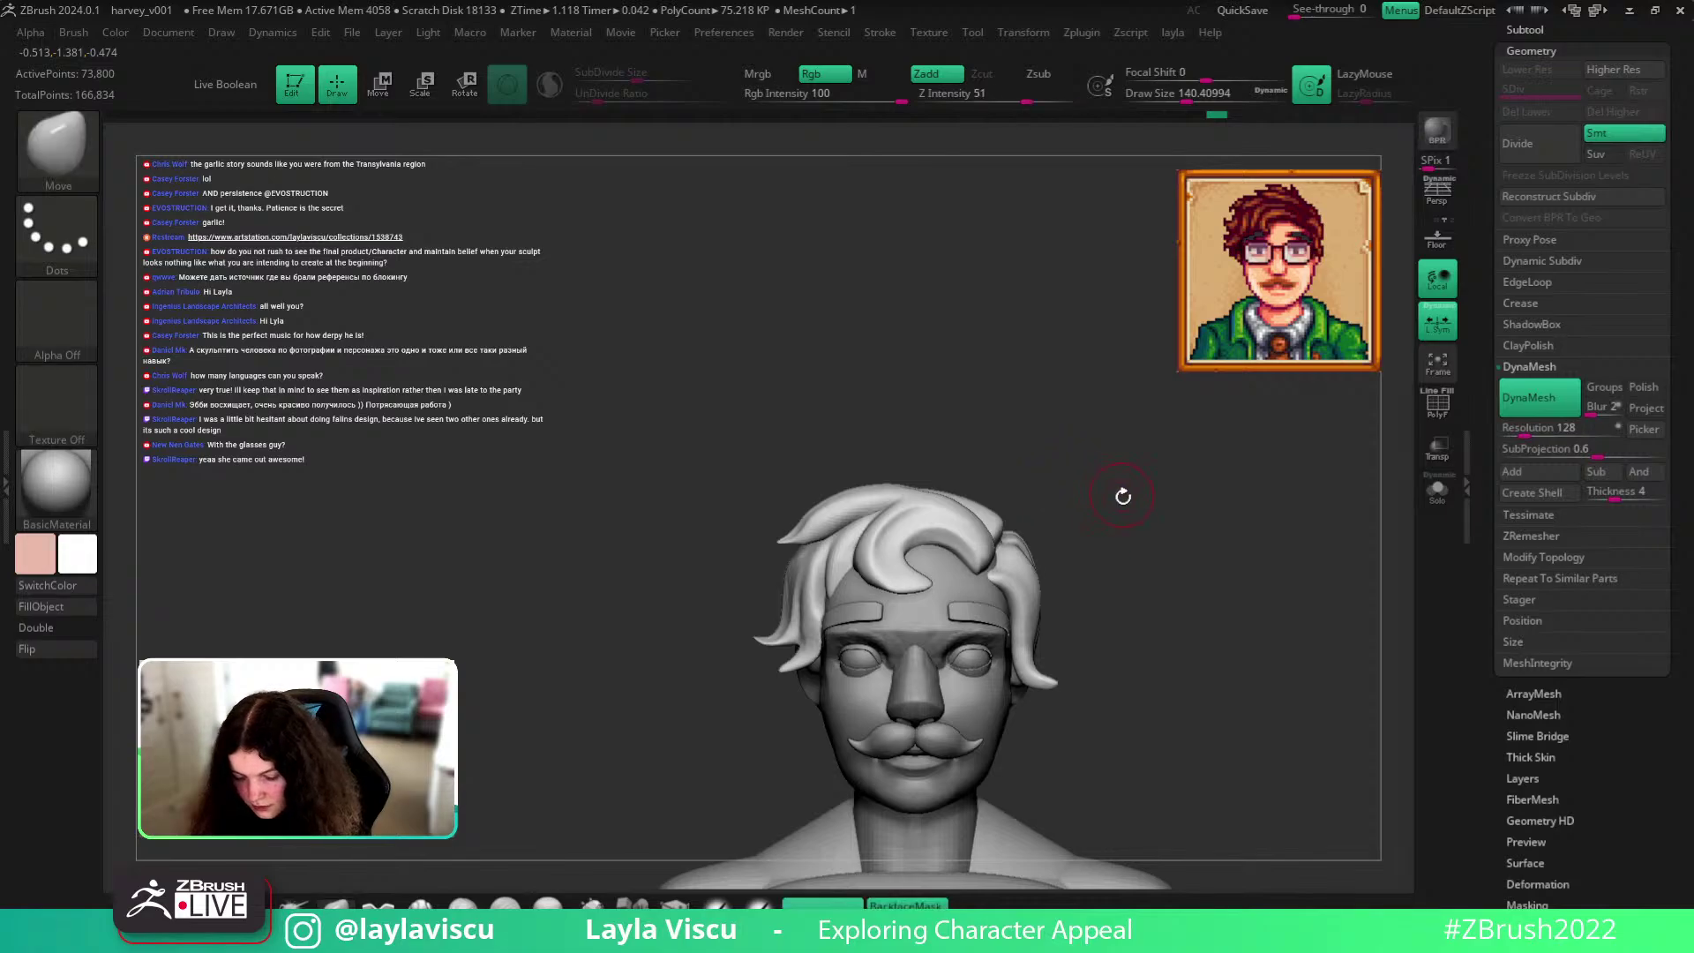
drag(1122, 529, 984, 630)
mouse_move(922, 459)
mouse_down()
mouse_move(945, 503)
mouse_move(1000, 415)
mouse_up()
Disable backface masking and reshape the swept lock and top of the hair with the Move brush at draw size about 223.
click(908, 905)
key(s)
drag(803, 537, 824, 537)
shift+drag(1050, 485, 1067, 540)
mouse_move(1070, 541)
ctrl+right_down()
mouse_move(1086, 474)
mouse_move(1063, 622)
ctrl+right_up()
alt+drag(1103, 506, 1101, 488)
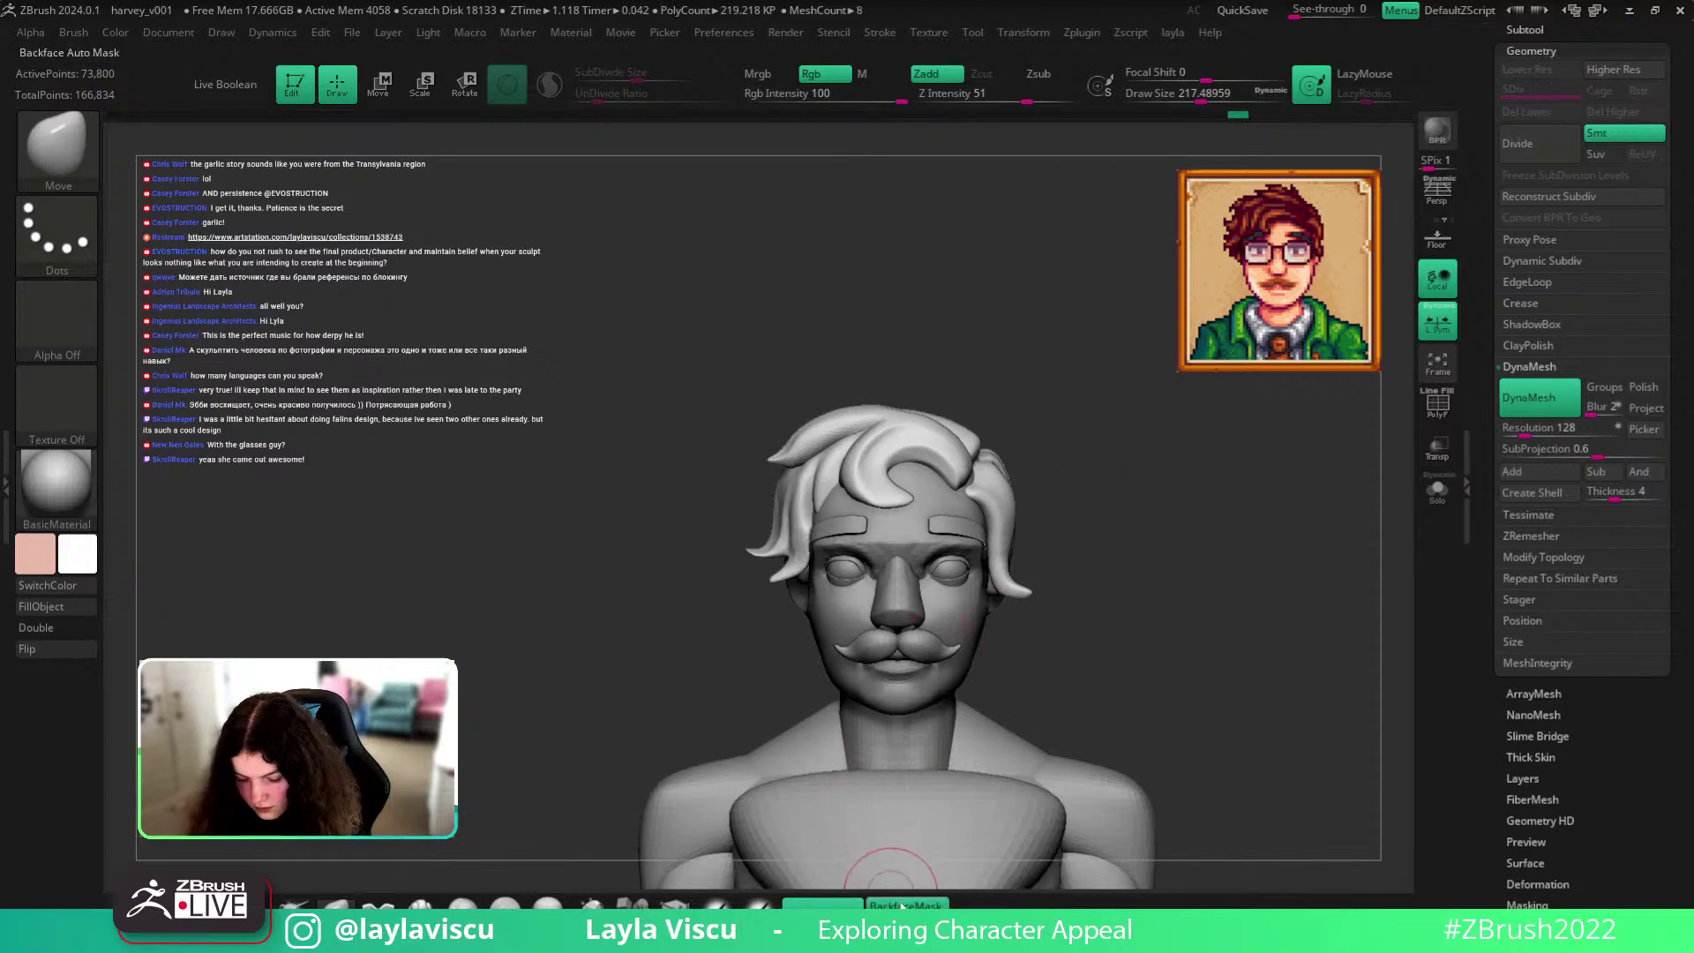
key(s)
mouse_move(801, 457)
mouse_down()
mouse_move(786, 457)
mouse_move(812, 427)
mouse_move(845, 427)
mouse_up()
key(s)
key(s)
drag(848, 420, 851, 414)
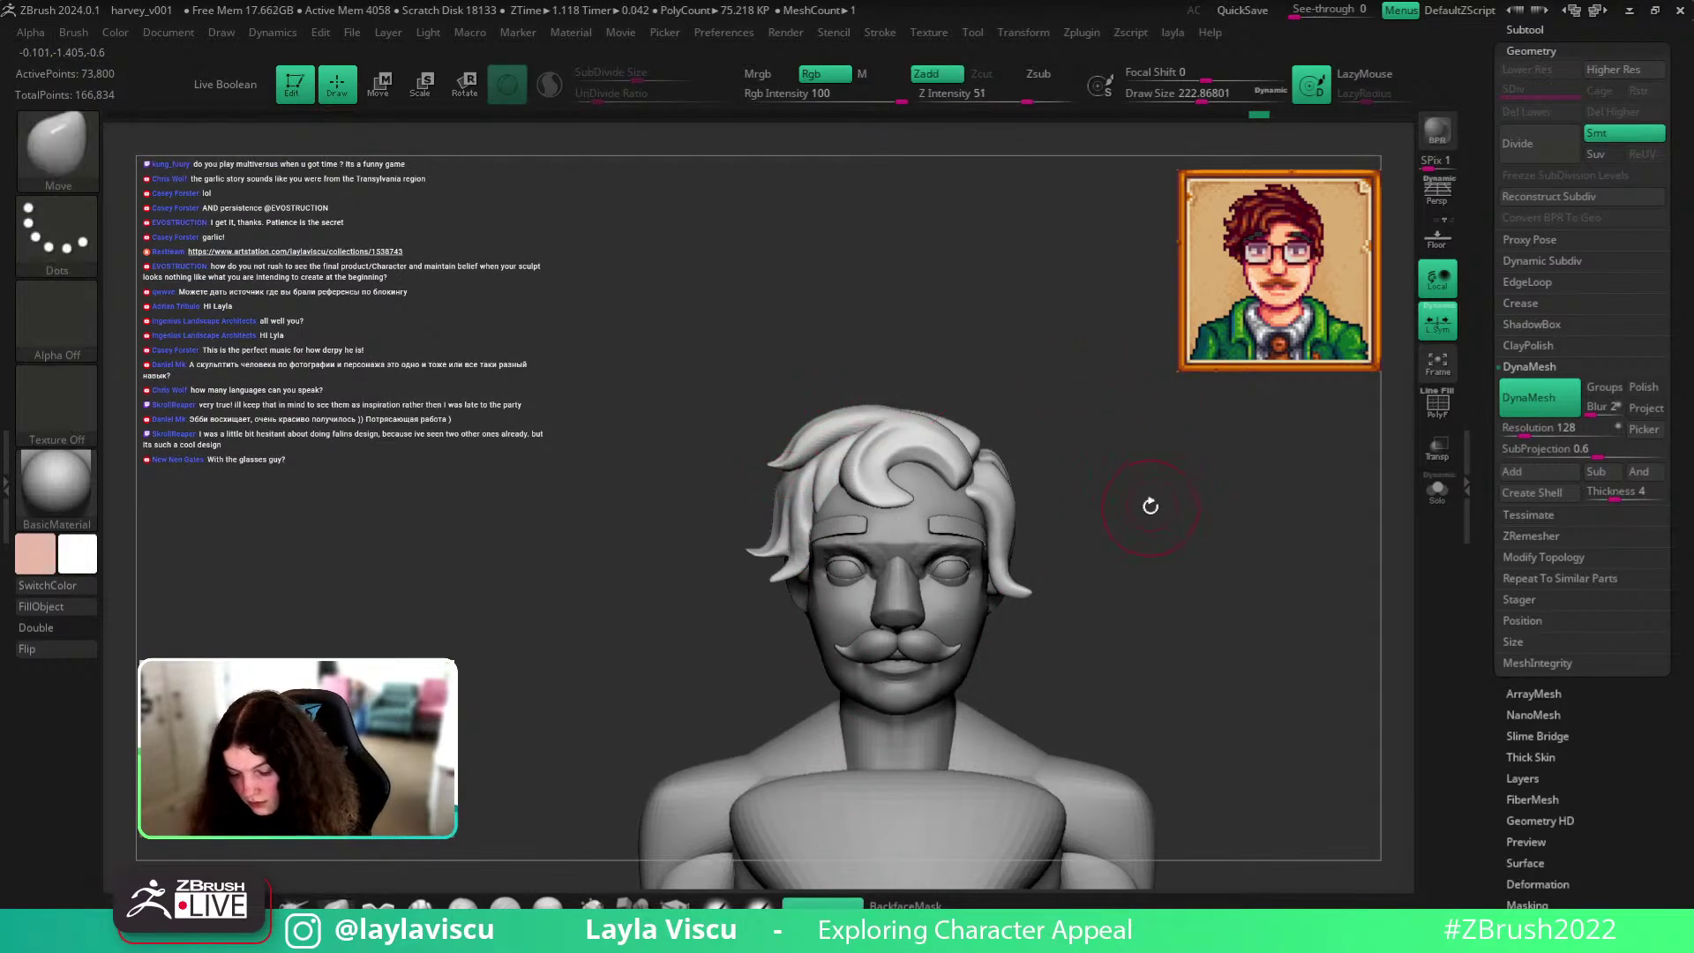
Nudge the side locks beside the brow into shape with the Move brush.
key(s)
drag(785, 512, 790, 522)
mouse_move(1118, 557)
alt+mouse_down()
mouse_move(1139, 512)
mouse_move(1051, 552)
mouse_move(1022, 535)
alt+mouse_up()
key(s)
key(s)
key(s)
Adjust the overall hair volume from several angles with the Move brush, enlarged to draw size about 657.
mouse_move(1070, 423)
ctrl+right_down()
mouse_move(1059, 503)
mouse_move(1003, 469)
ctrl+right_up()
ctrl+right_drag(1003, 468, 957, 556)
mouse_move(1080, 484)
right_down()
mouse_move(1103, 510)
mouse_move(1077, 651)
mouse_move(1145, 635)
mouse_move(1140, 619)
mouse_move(1141, 817)
mouse_move(1108, 622)
mouse_move(1138, 680)
mouse_move(1150, 603)
mouse_move(1213, 591)
mouse_move(1195, 571)
mouse_move(1187, 674)
mouse_move(1218, 605)
mouse_move(1214, 628)
mouse_move(1138, 650)
right_up()
key(s)
drag(789, 476, 783, 479)
key(s)
drag(835, 561, 844, 561)
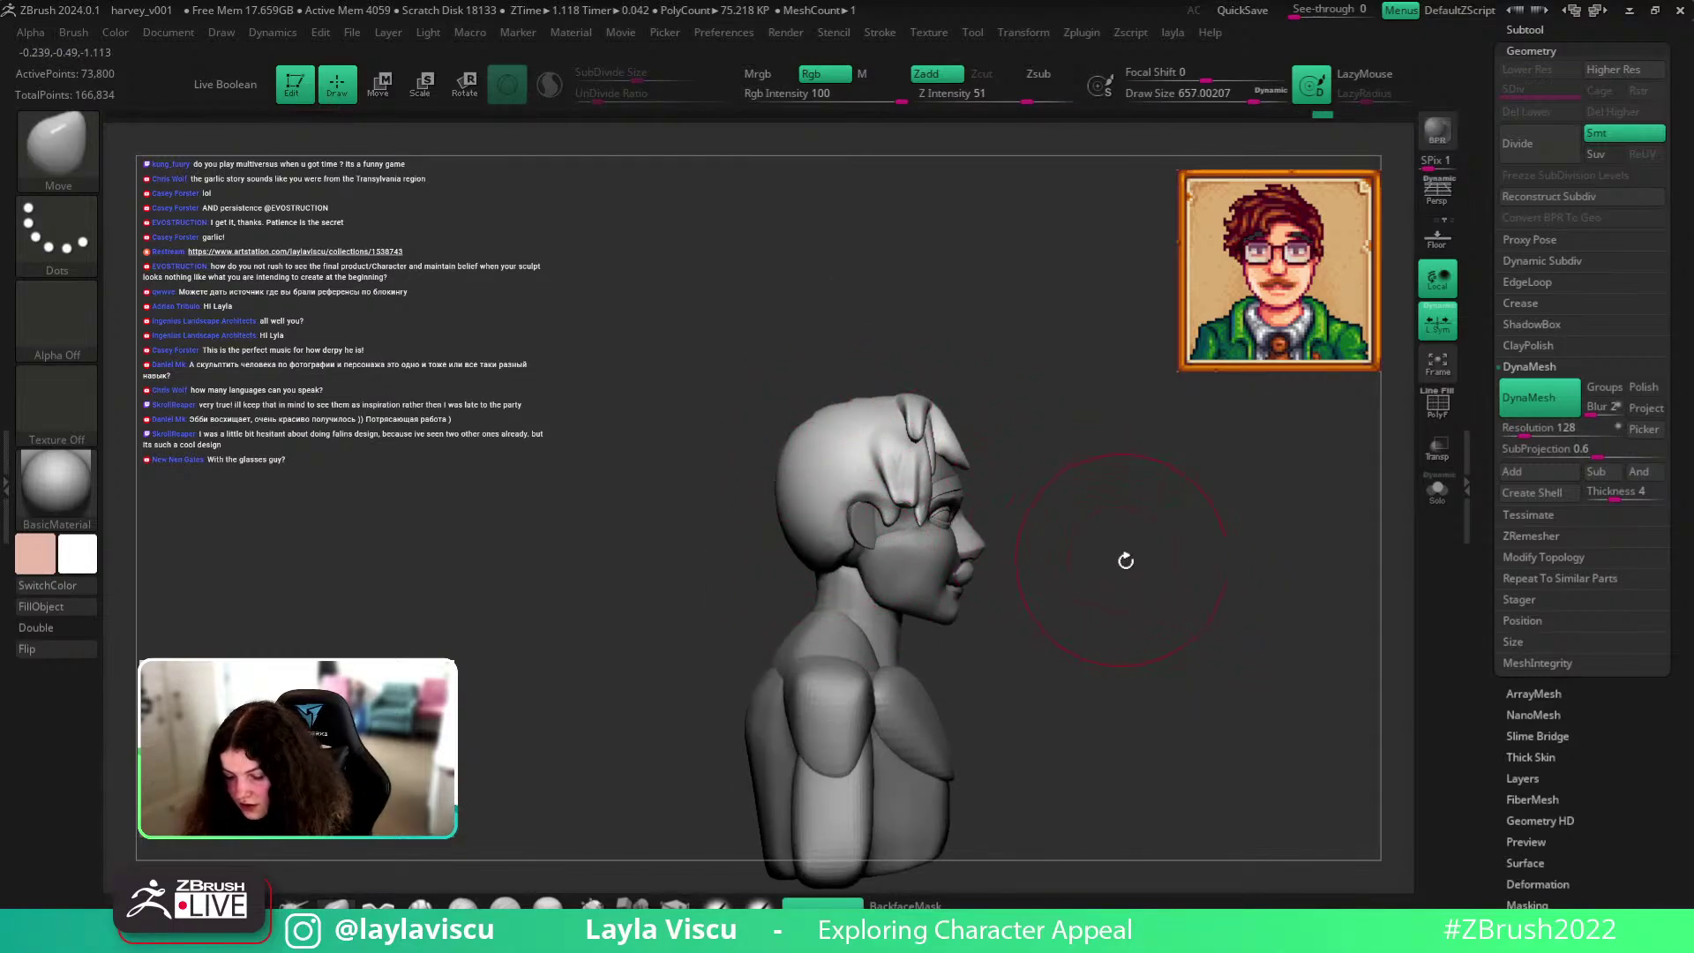
Carve a strand groove from the parting across the back of the head with DamStandard at draw size about 172.
right_drag(1125, 559, 1160, 560)
key(s)
drag(1159, 560, 1126, 561)
right_drag(1138, 559, 1209, 560)
key(b)
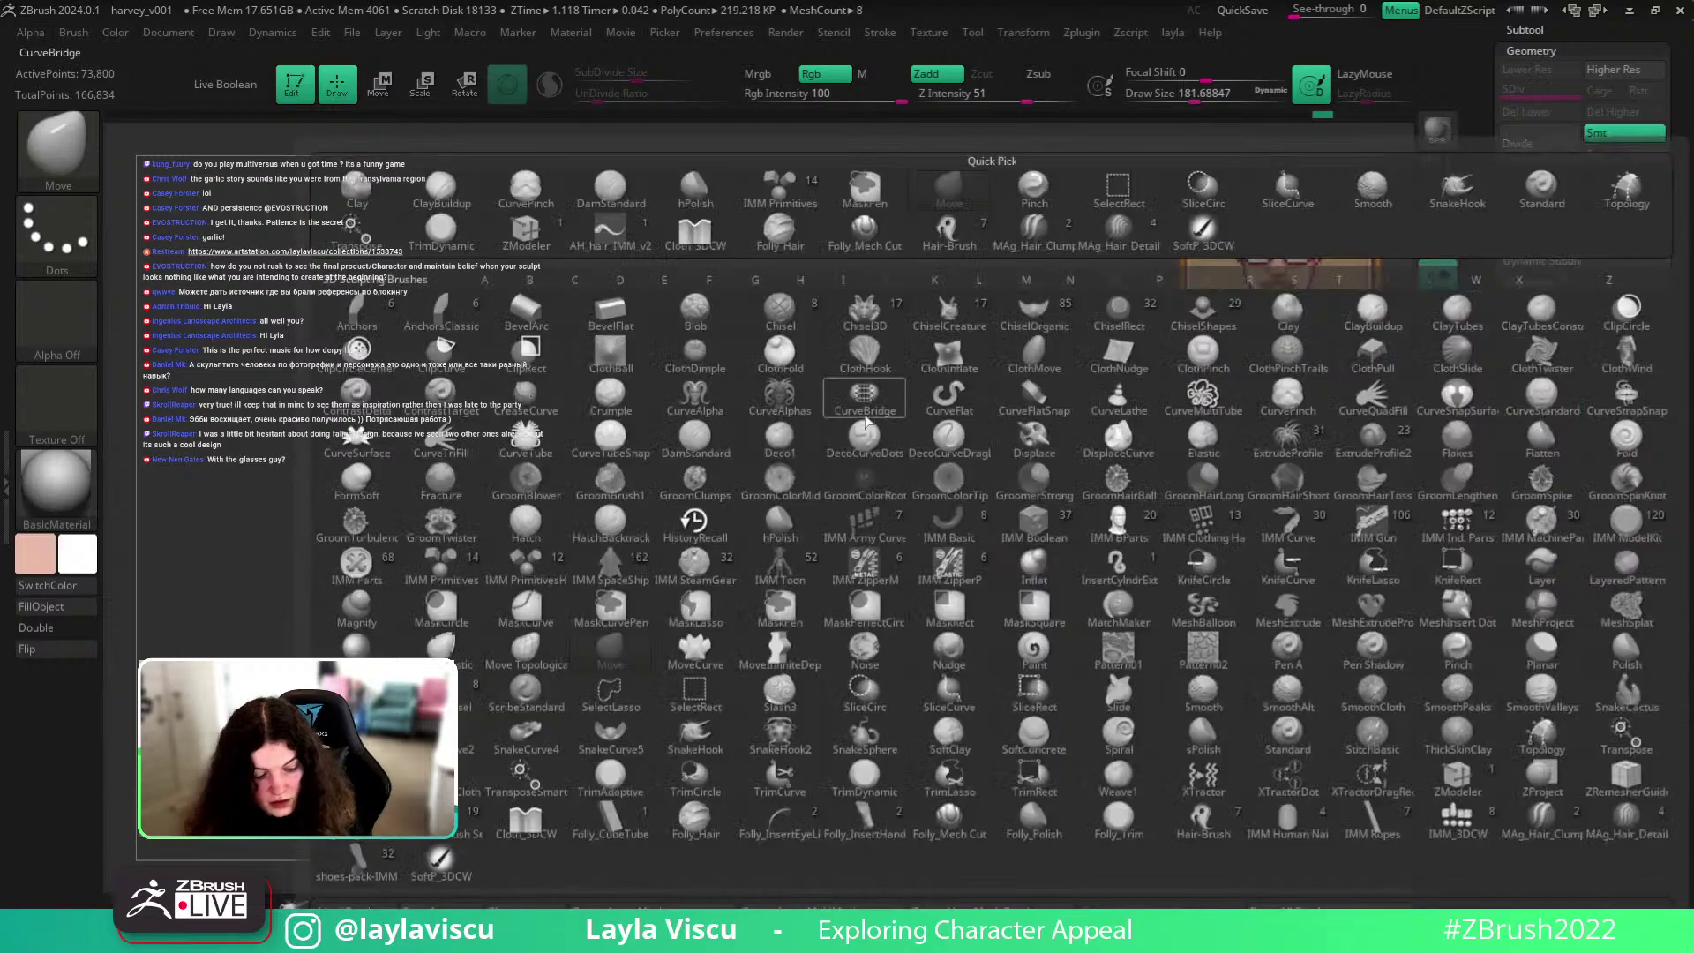
click(697, 436)
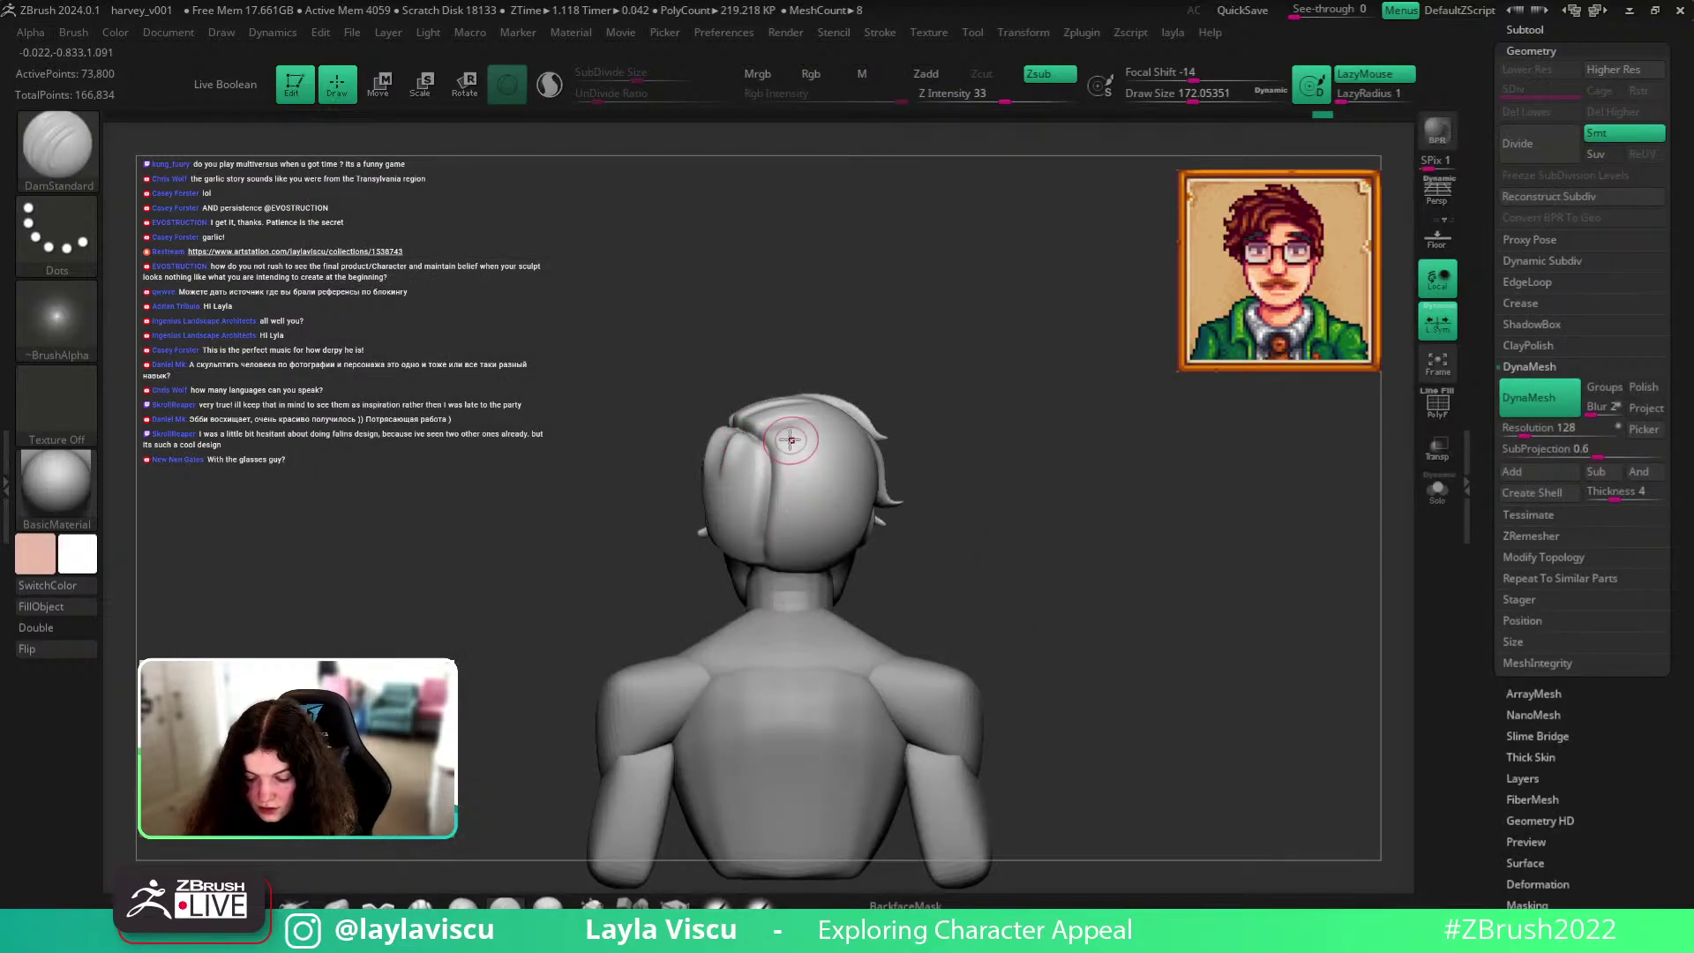
drag(773, 446, 820, 429)
mouse_move(986, 431)
right_down()
mouse_move(998, 327)
mouse_move(995, 416)
right_up()
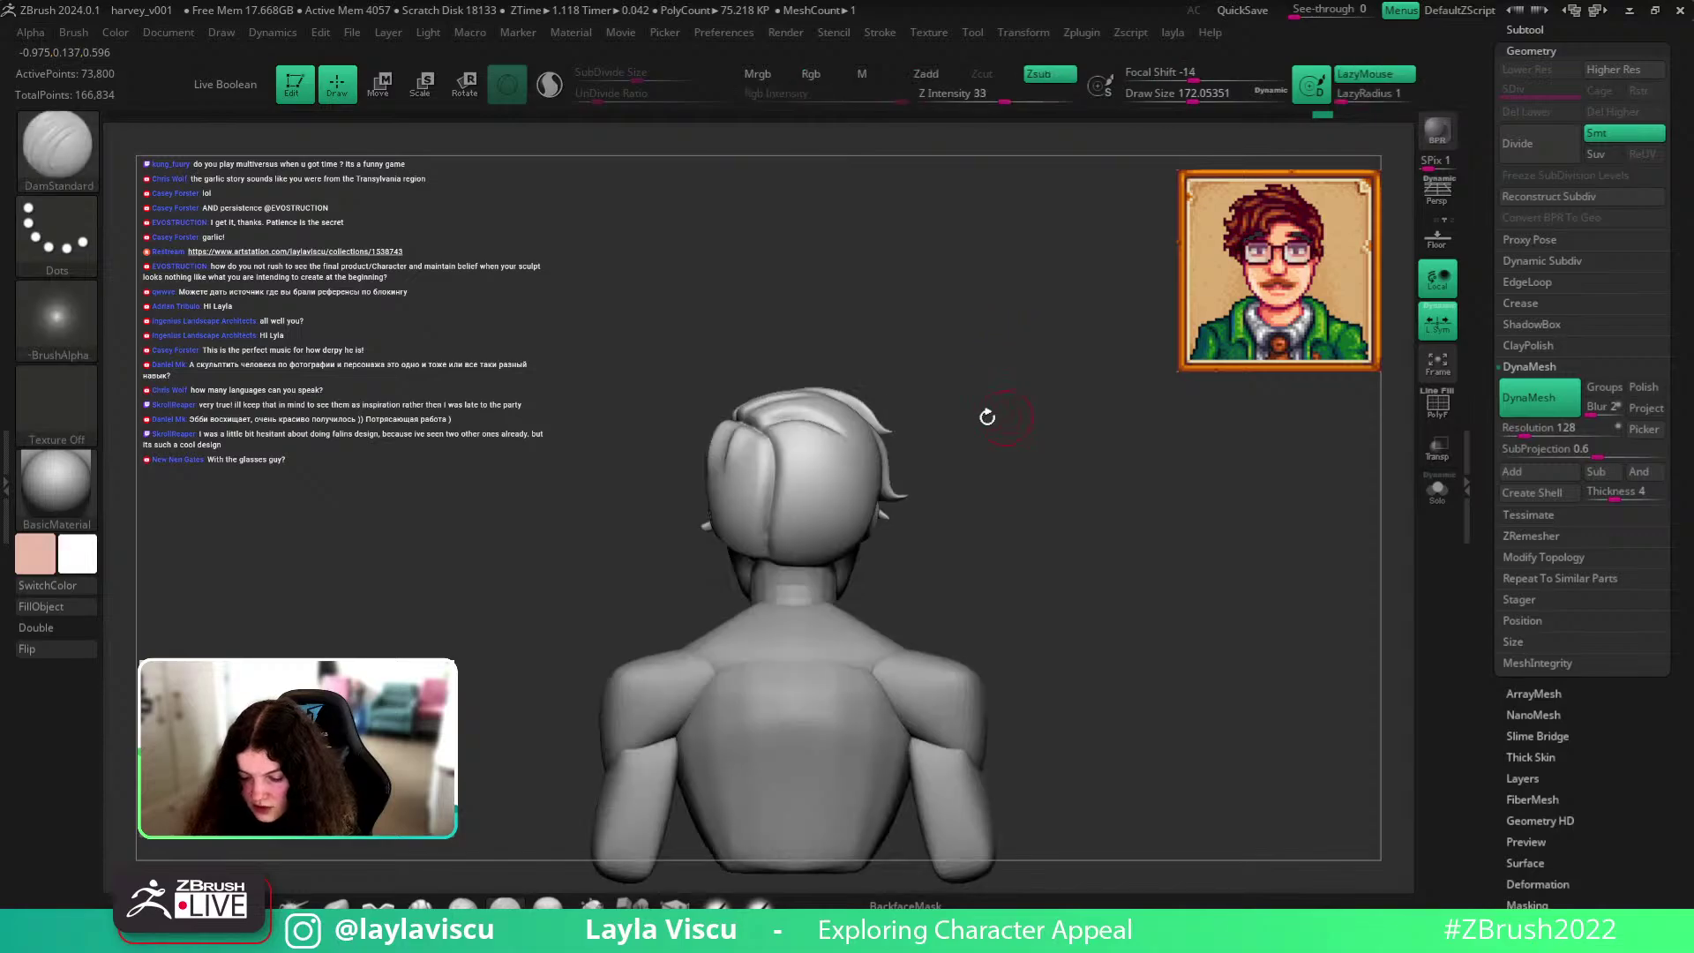
Make the moustache the active subtool and select the Folly_Hair brush.
right_drag(1094, 380, 919, 328)
alt+right_drag(1195, 623, 1109, 612)
ctrl+right_drag(899, 569, 915, 660)
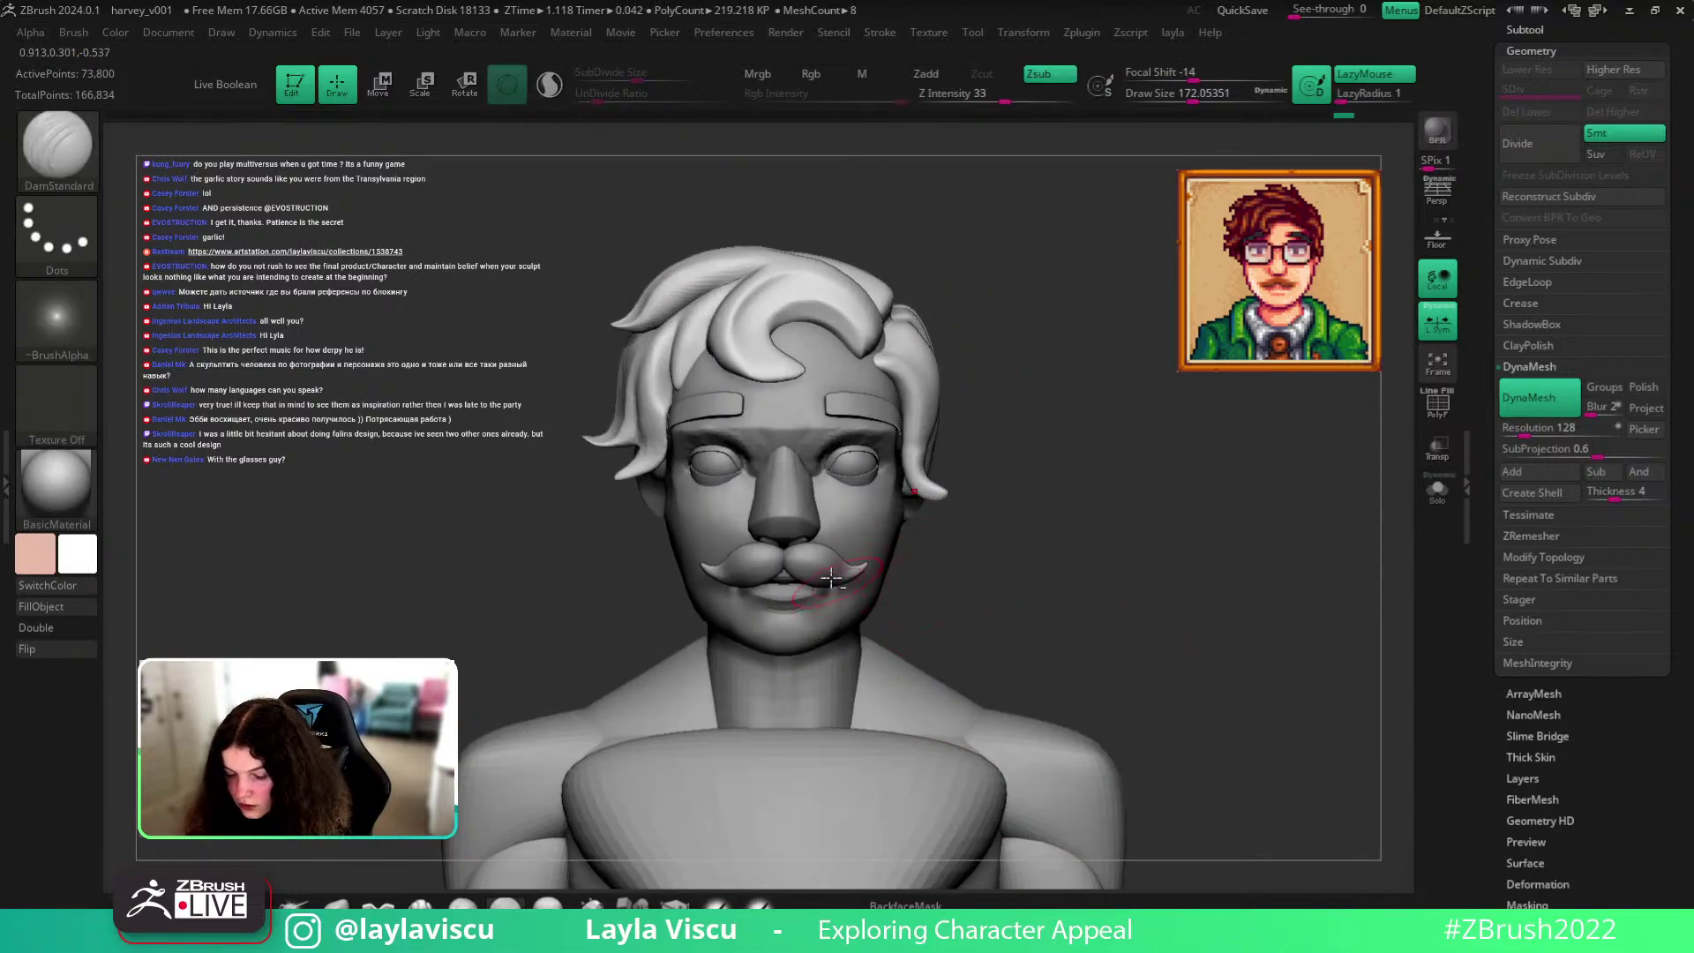
alt+click(828, 567)
ctrl+right_drag(821, 565, 838, 598)
key(b)
key(f)
key(h)
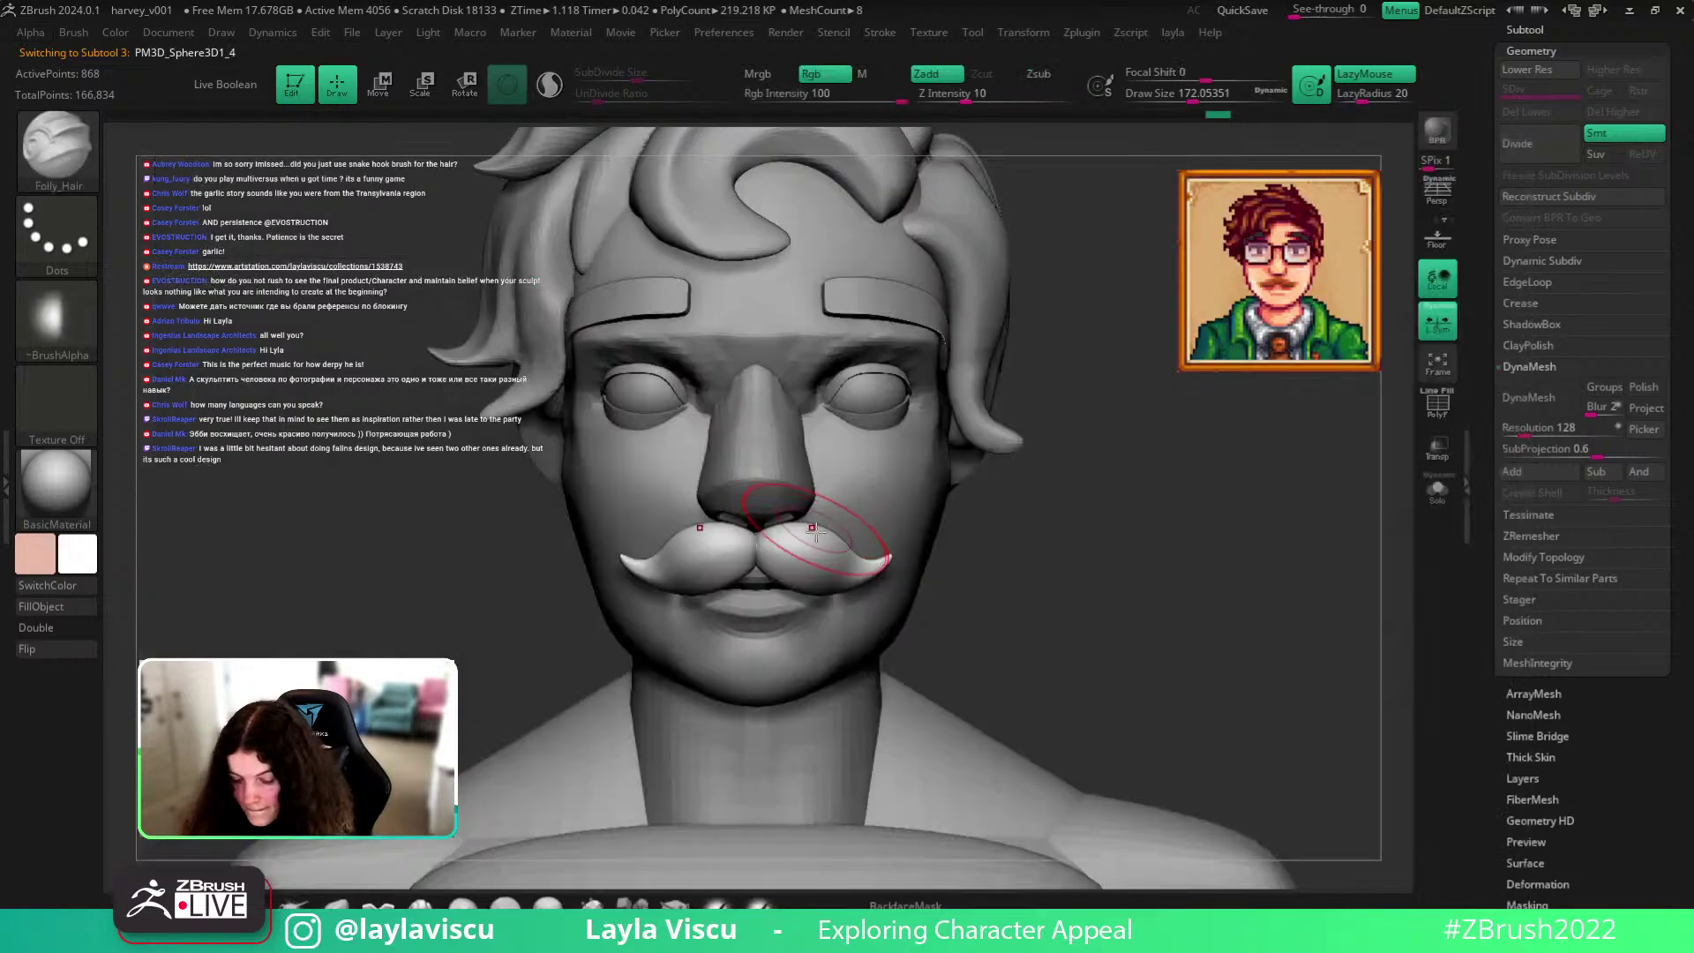
Turn off dynamic subdivision on the moustache and divide its mesh up to subdivision level 3.
key(ctrl+d)
click(1542, 260)
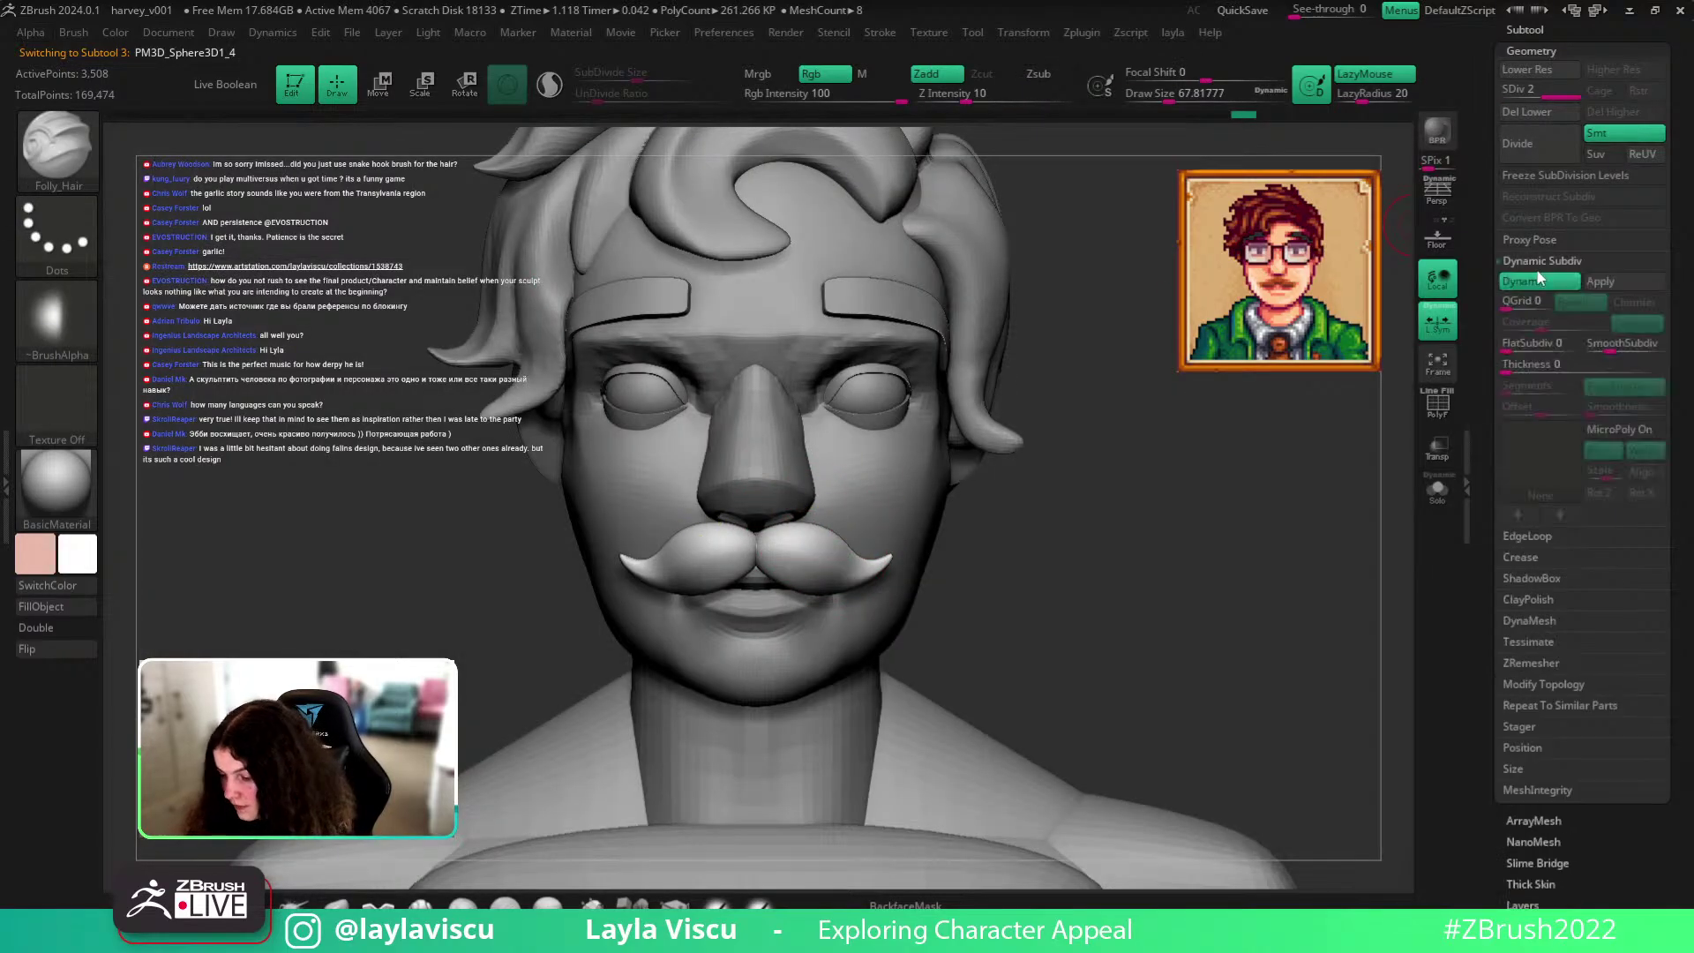
key(ctrl+d)
Sculpt flowing strand grooves along both halves of the moustache with Folly_Hair at draw size about 101.
key([)
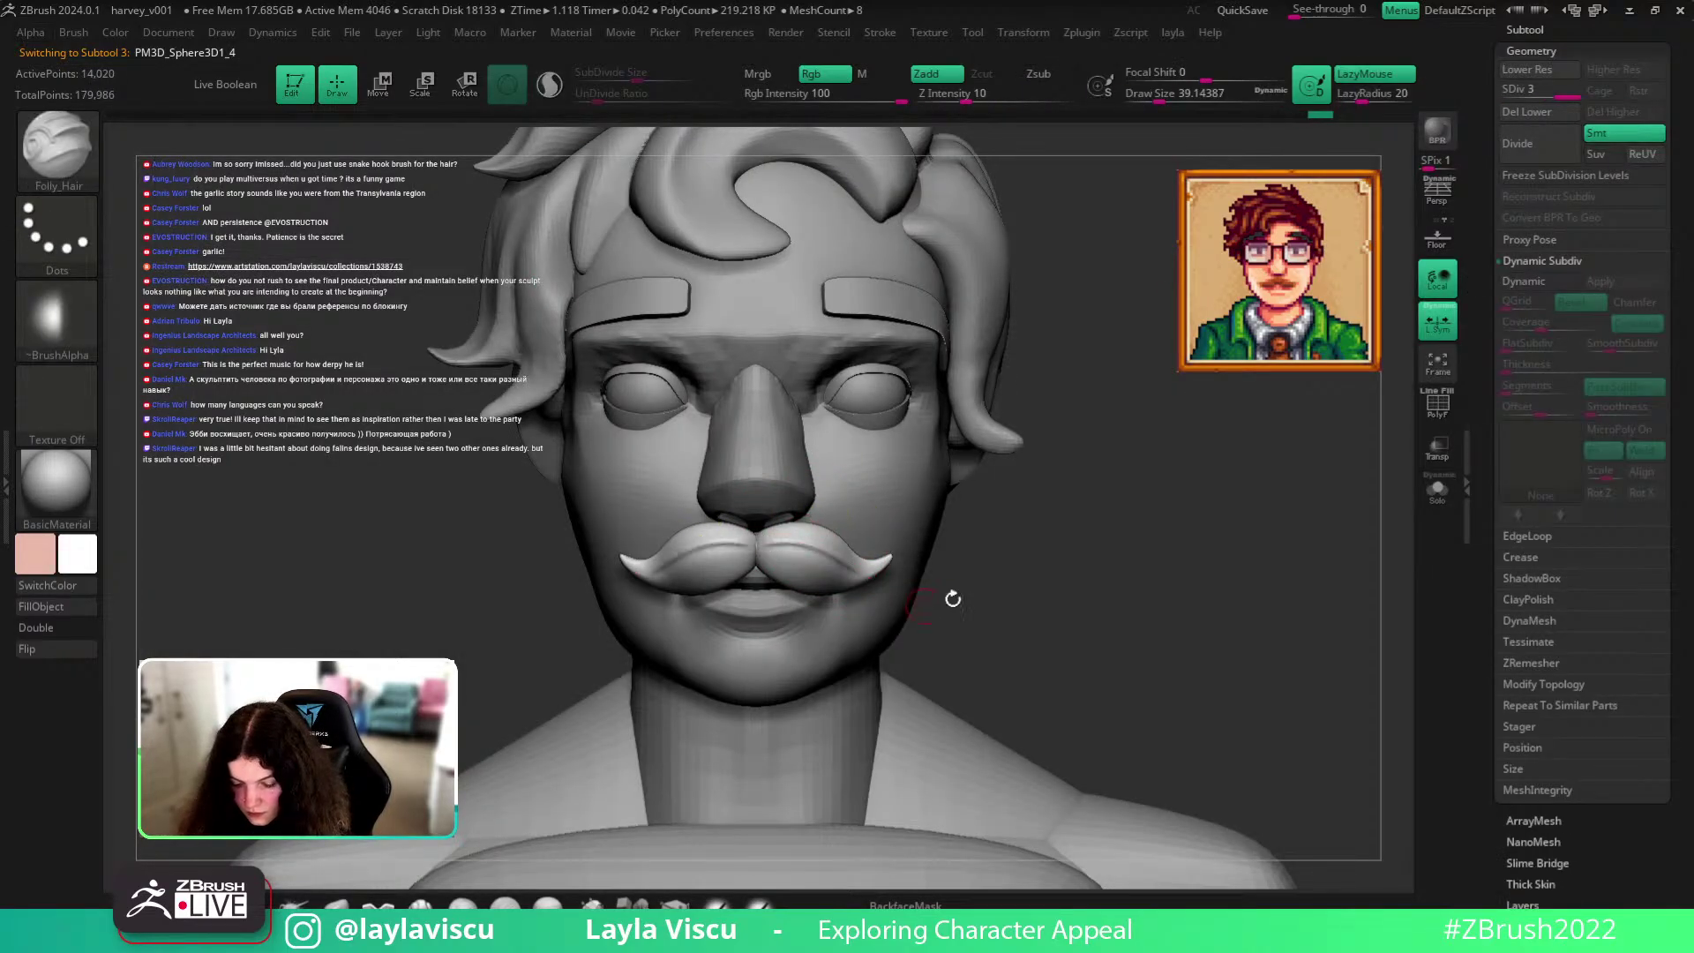
right_drag(941, 597, 877, 536)
key(])
key(])
key(ctrl)
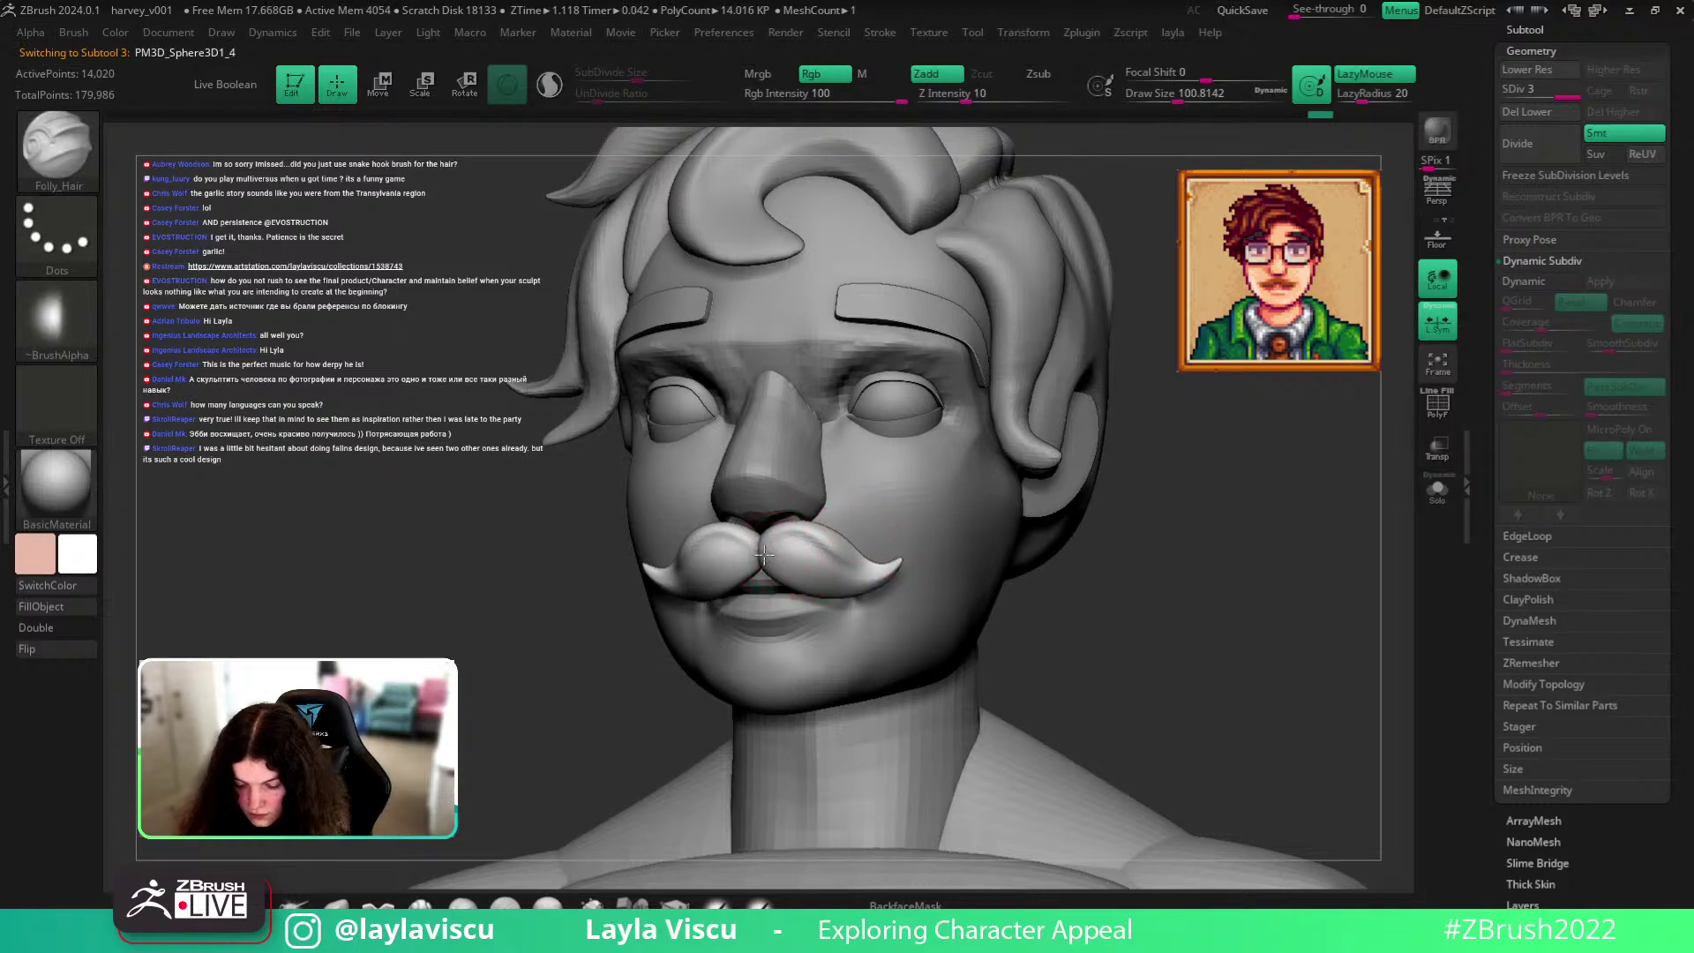
mouse_move(1176, 639)
shift+right_down()
mouse_move(966, 572)
mouse_move(1111, 556)
mouse_move(1024, 518)
shift+right_up()
key(ctrl)
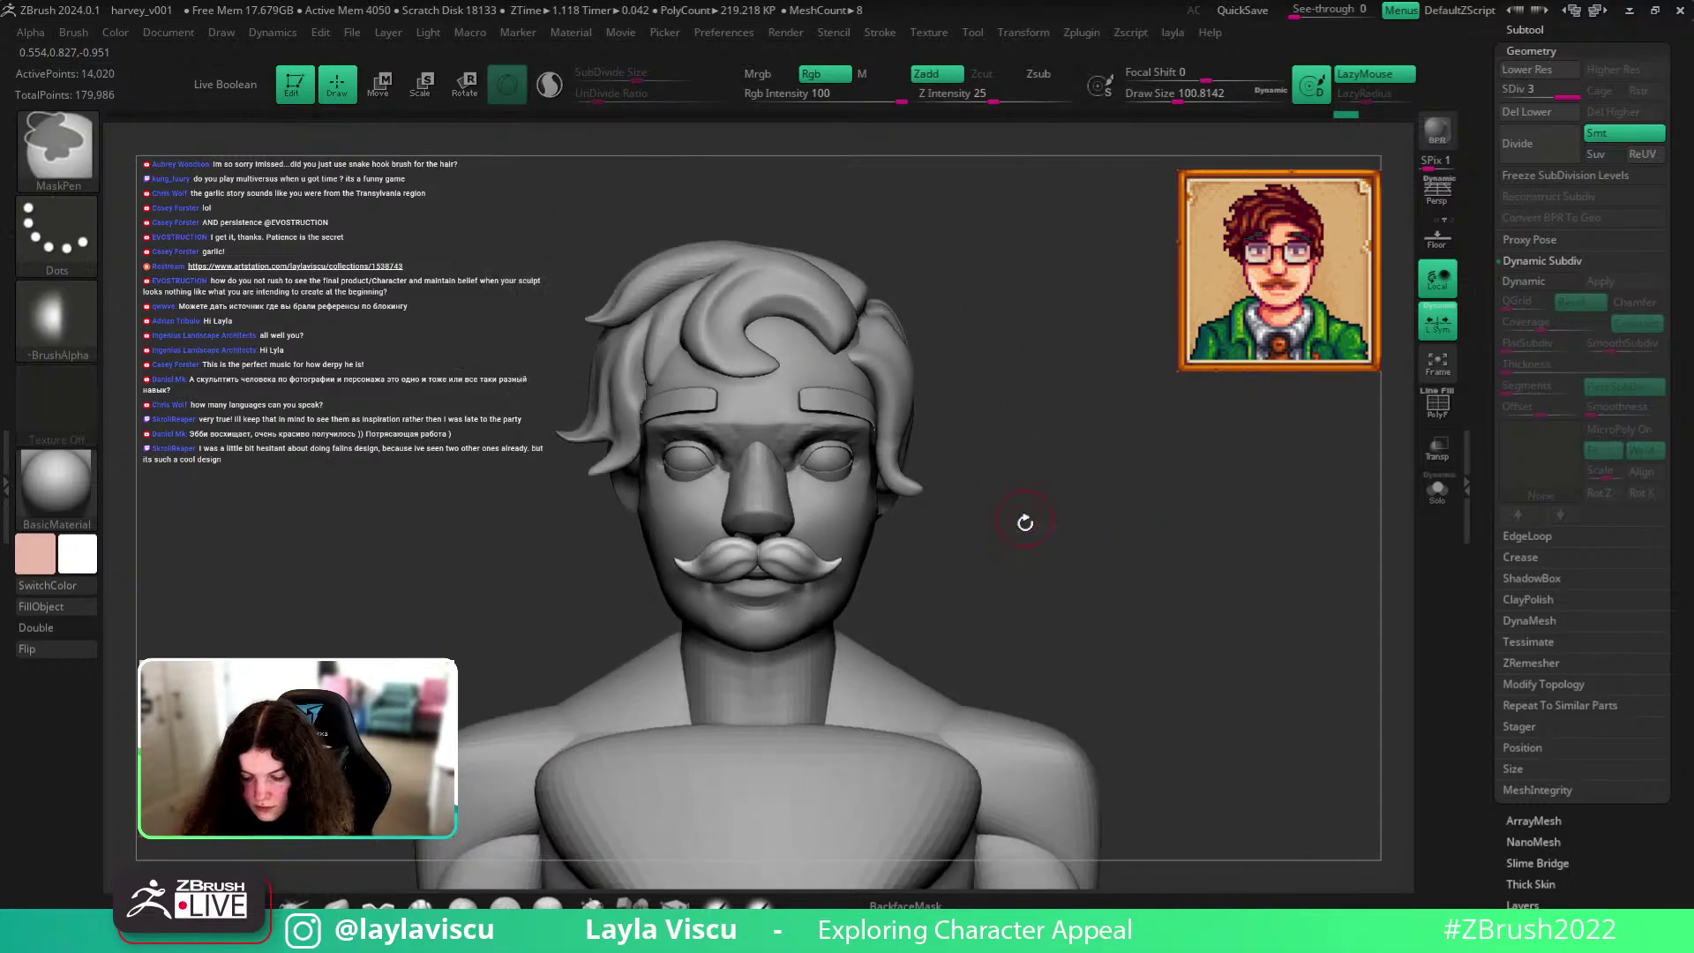
Deepen the moustache strands around its centre and lower edge with Folly_Hair at draw size about 101.
ctrl+right_drag(804, 584, 704, 544)
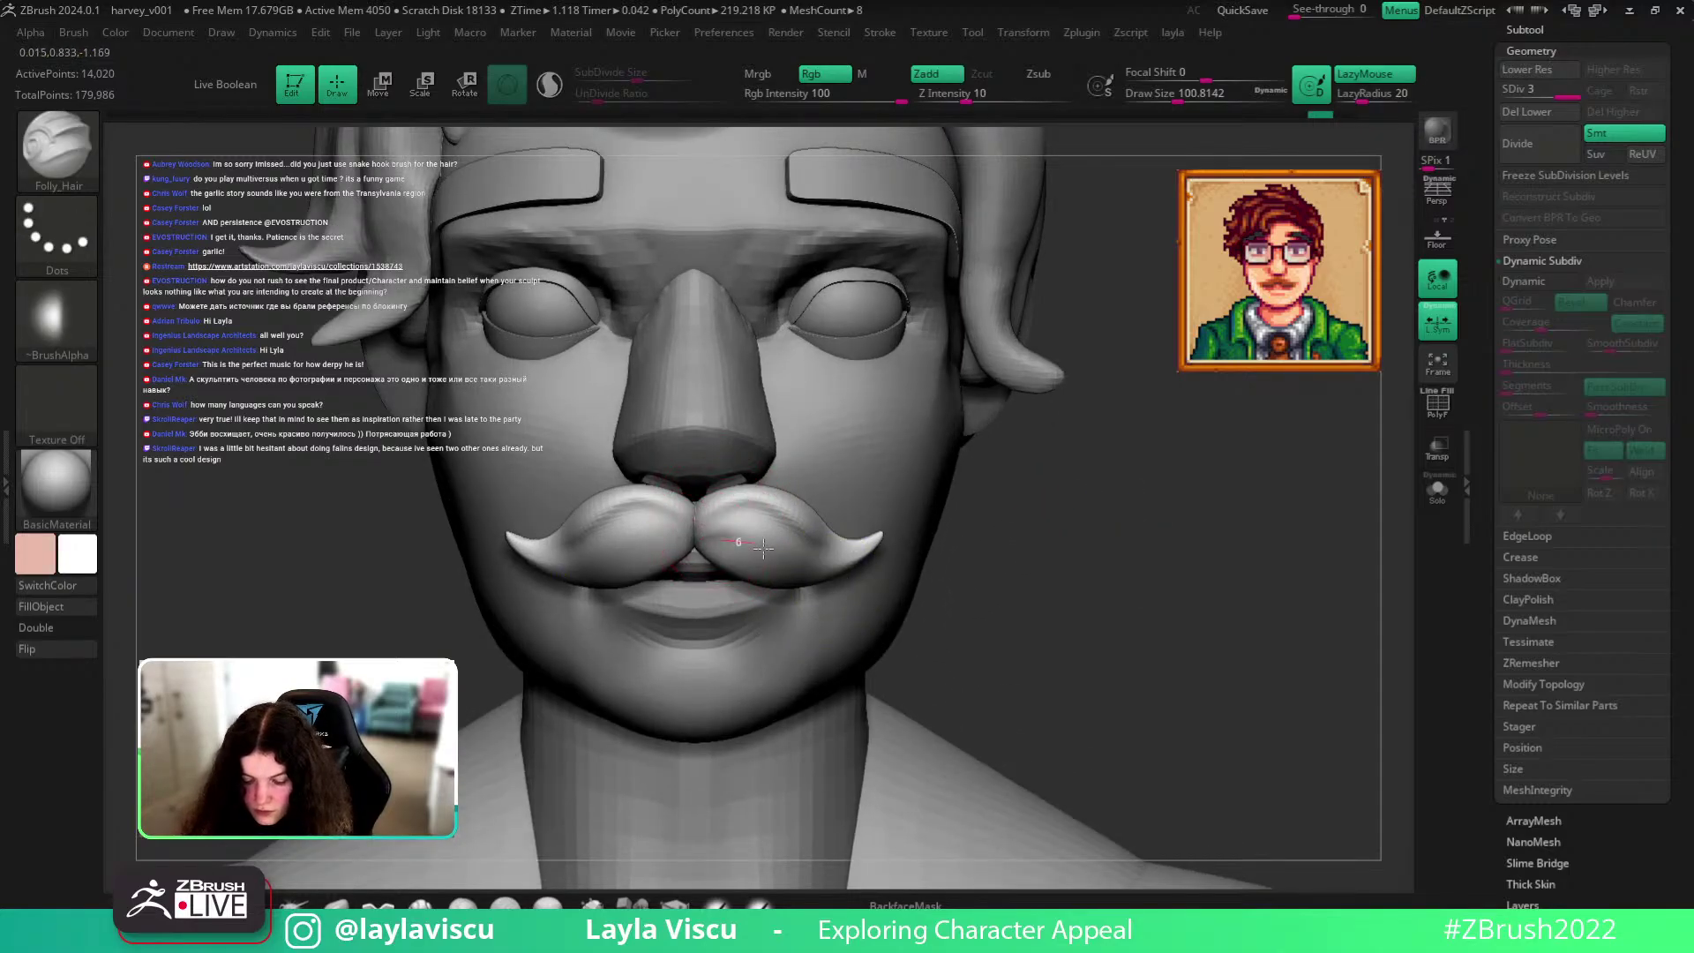
key(ctrl)
key(ctrl)
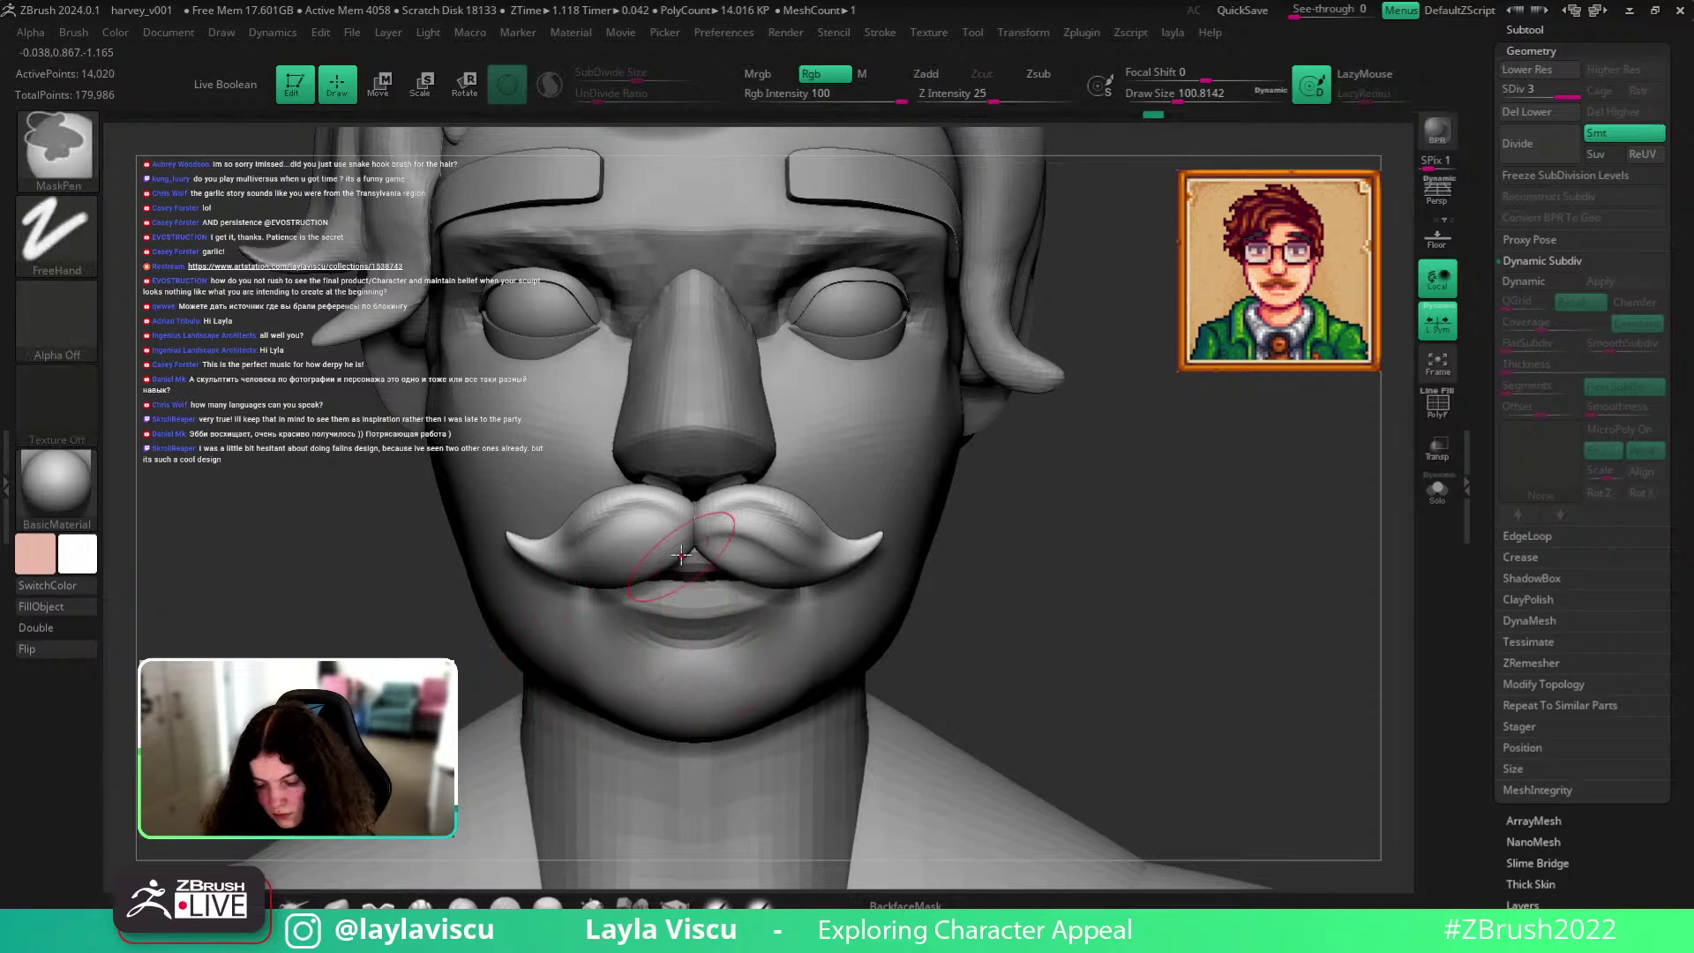
mouse_move(1085, 556)
mouse_down()
mouse_move(1089, 541)
mouse_move(982, 624)
mouse_up()
key(ctrl)
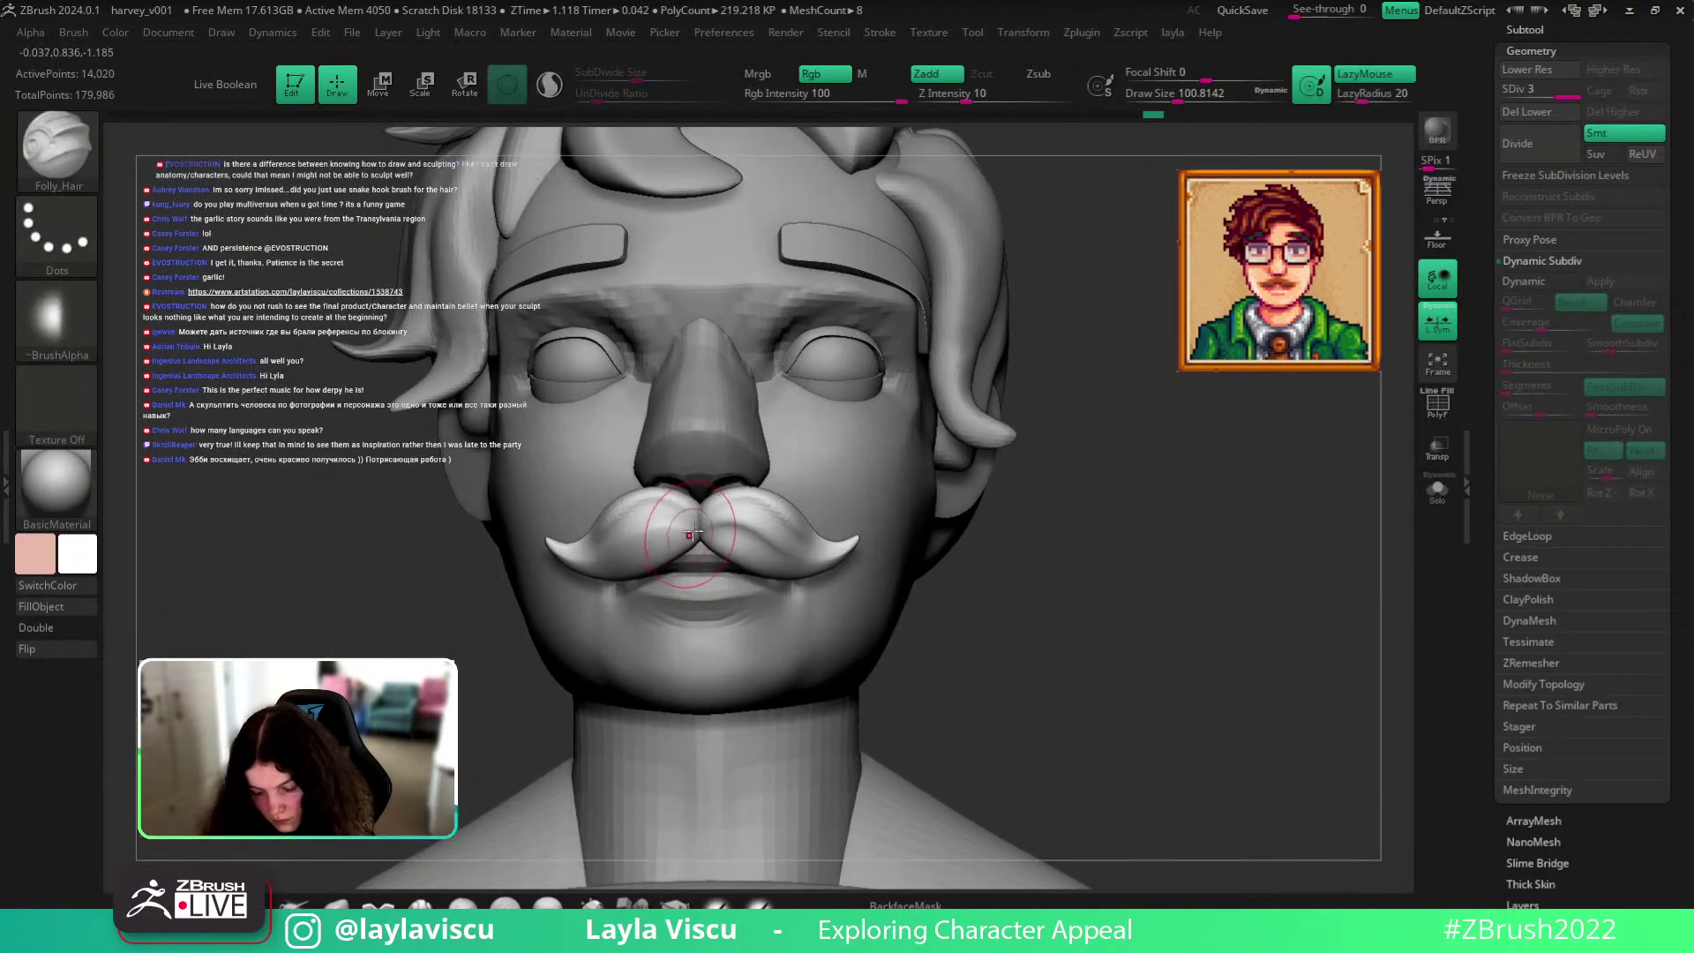
Soften the carved strand grooves across both halves of the moustache with the Smooth brush.
key(shift)
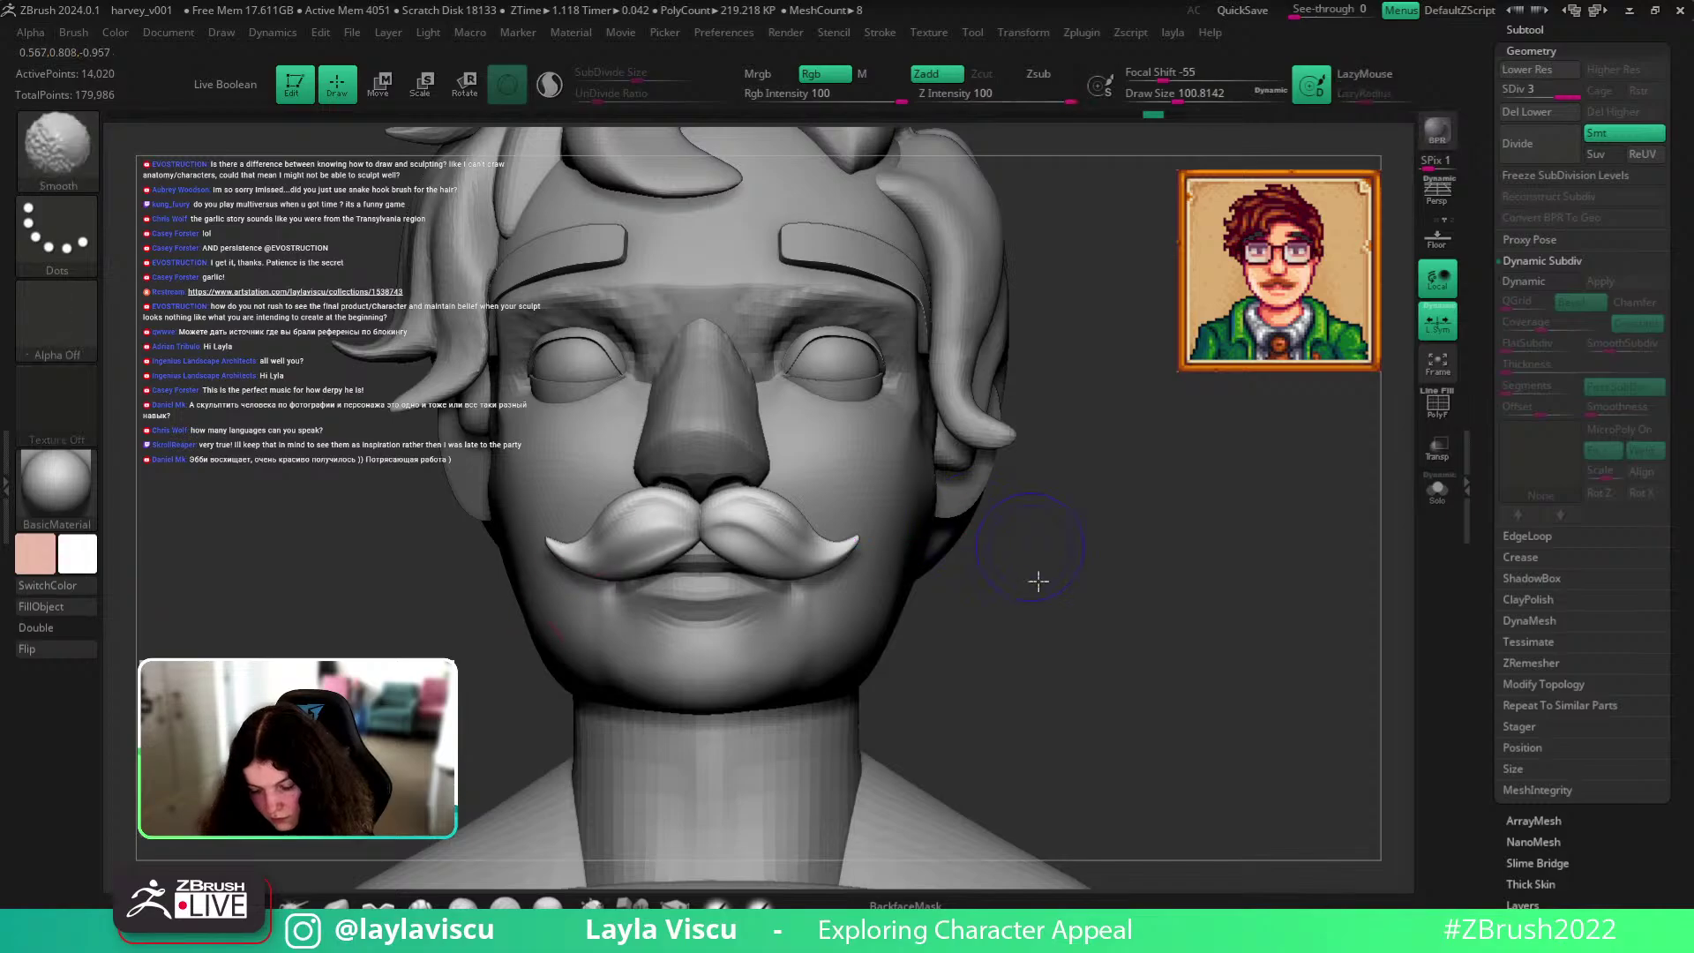
shift+drag(1038, 571, 686, 545)
mouse_move(982, 518)
ctrl+right_down()
mouse_move(948, 541)
mouse_move(711, 533)
ctrl+right_up()
drag(710, 534, 803, 539)
ctrl+right_drag(971, 501, 1046, 525)
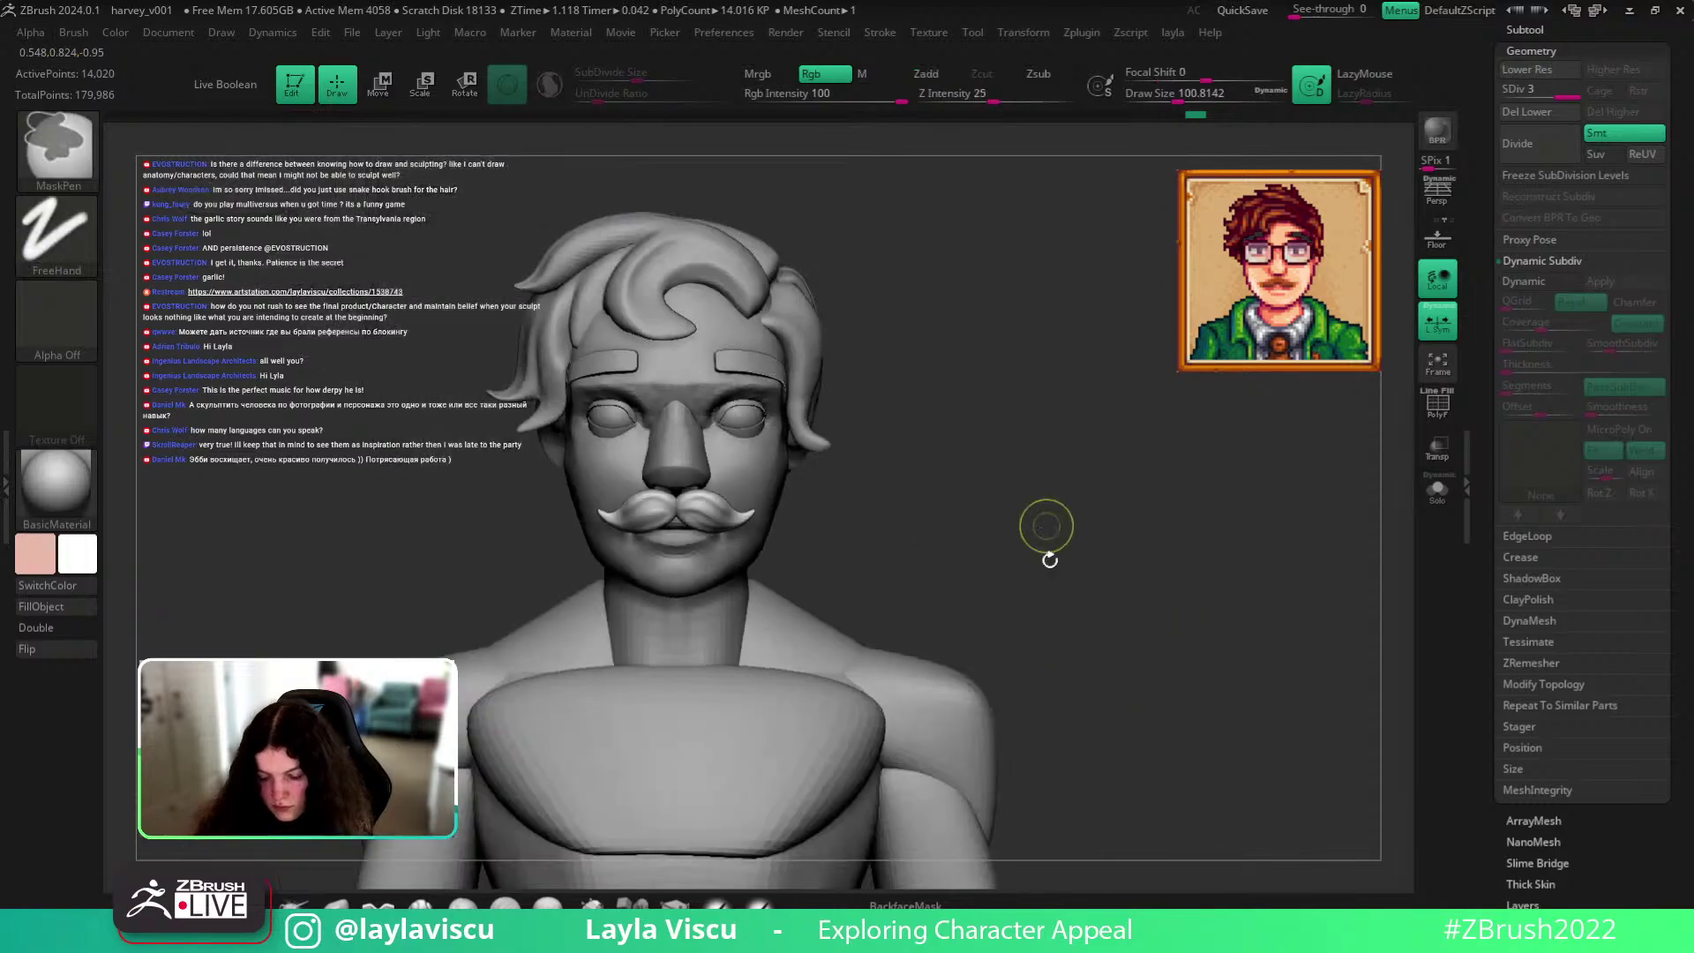
alt+right_drag(1126, 601, 1221, 599)
ctrl+right_drag(895, 553, 819, 528)
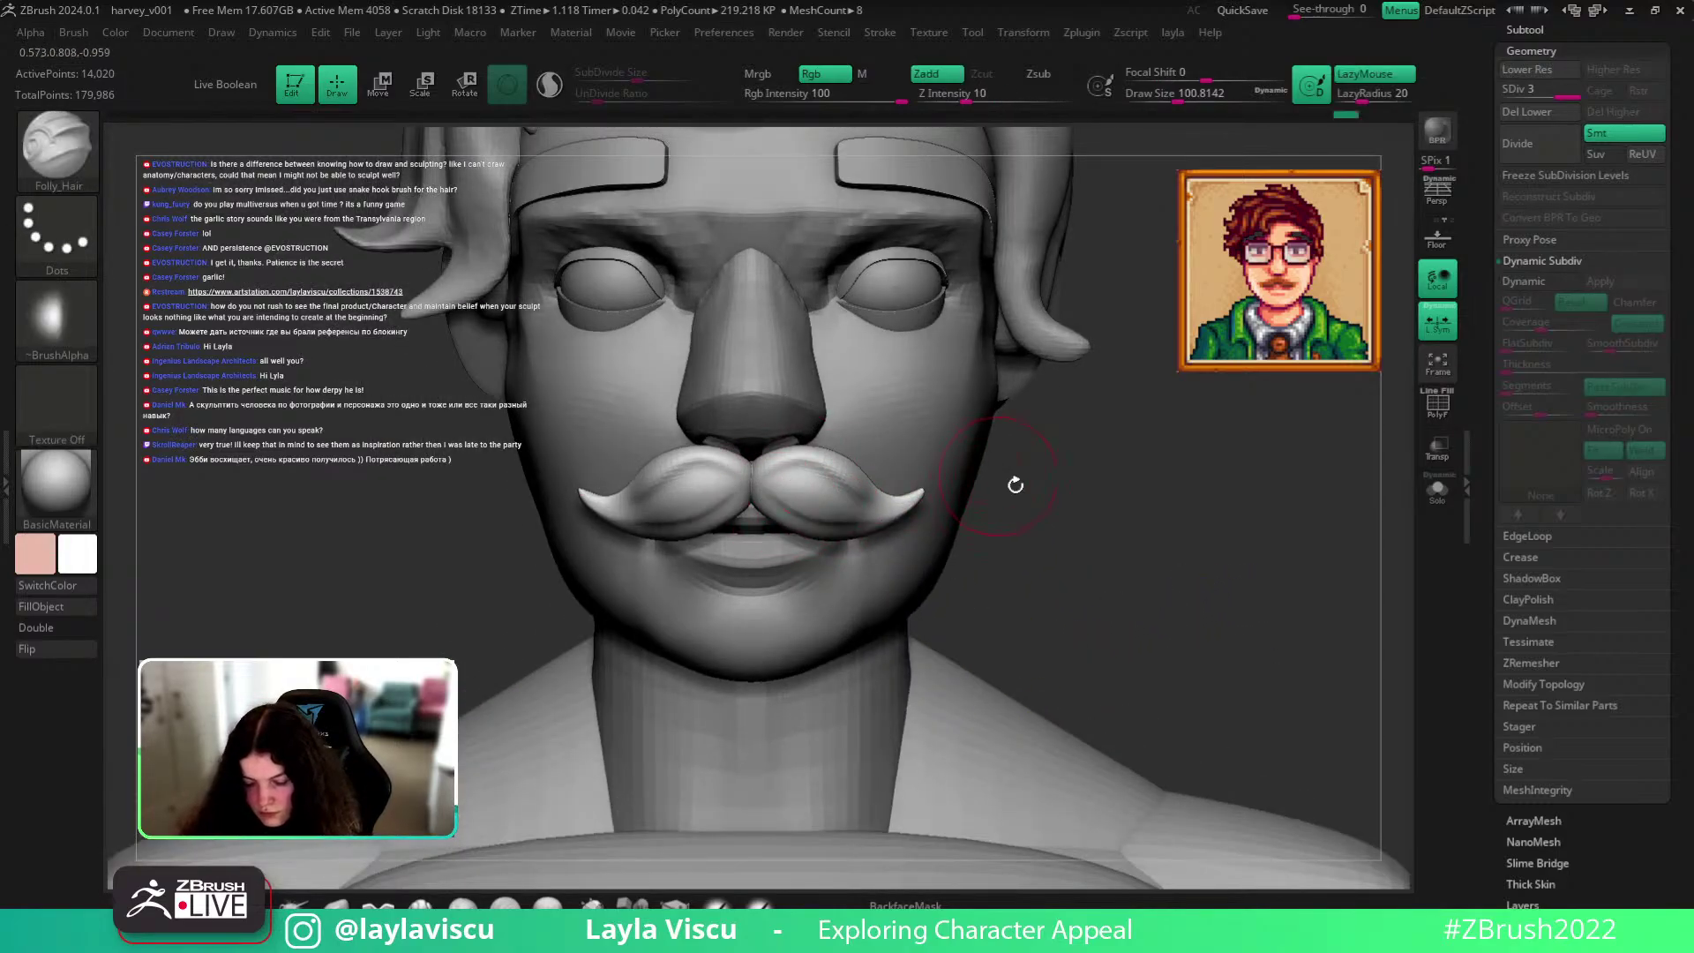
mouse_move(1218, 711)
ctrl+right_down()
mouse_move(1157, 522)
mouse_move(1217, 598)
mouse_move(1202, 621)
ctrl+right_up()
Try dividing the moustache mesh to subdivision level 4 and carving finer strands from its centre at draw size about 51.
key(ctrl+d)
ctrl+right_drag(952, 527, 1026, 608)
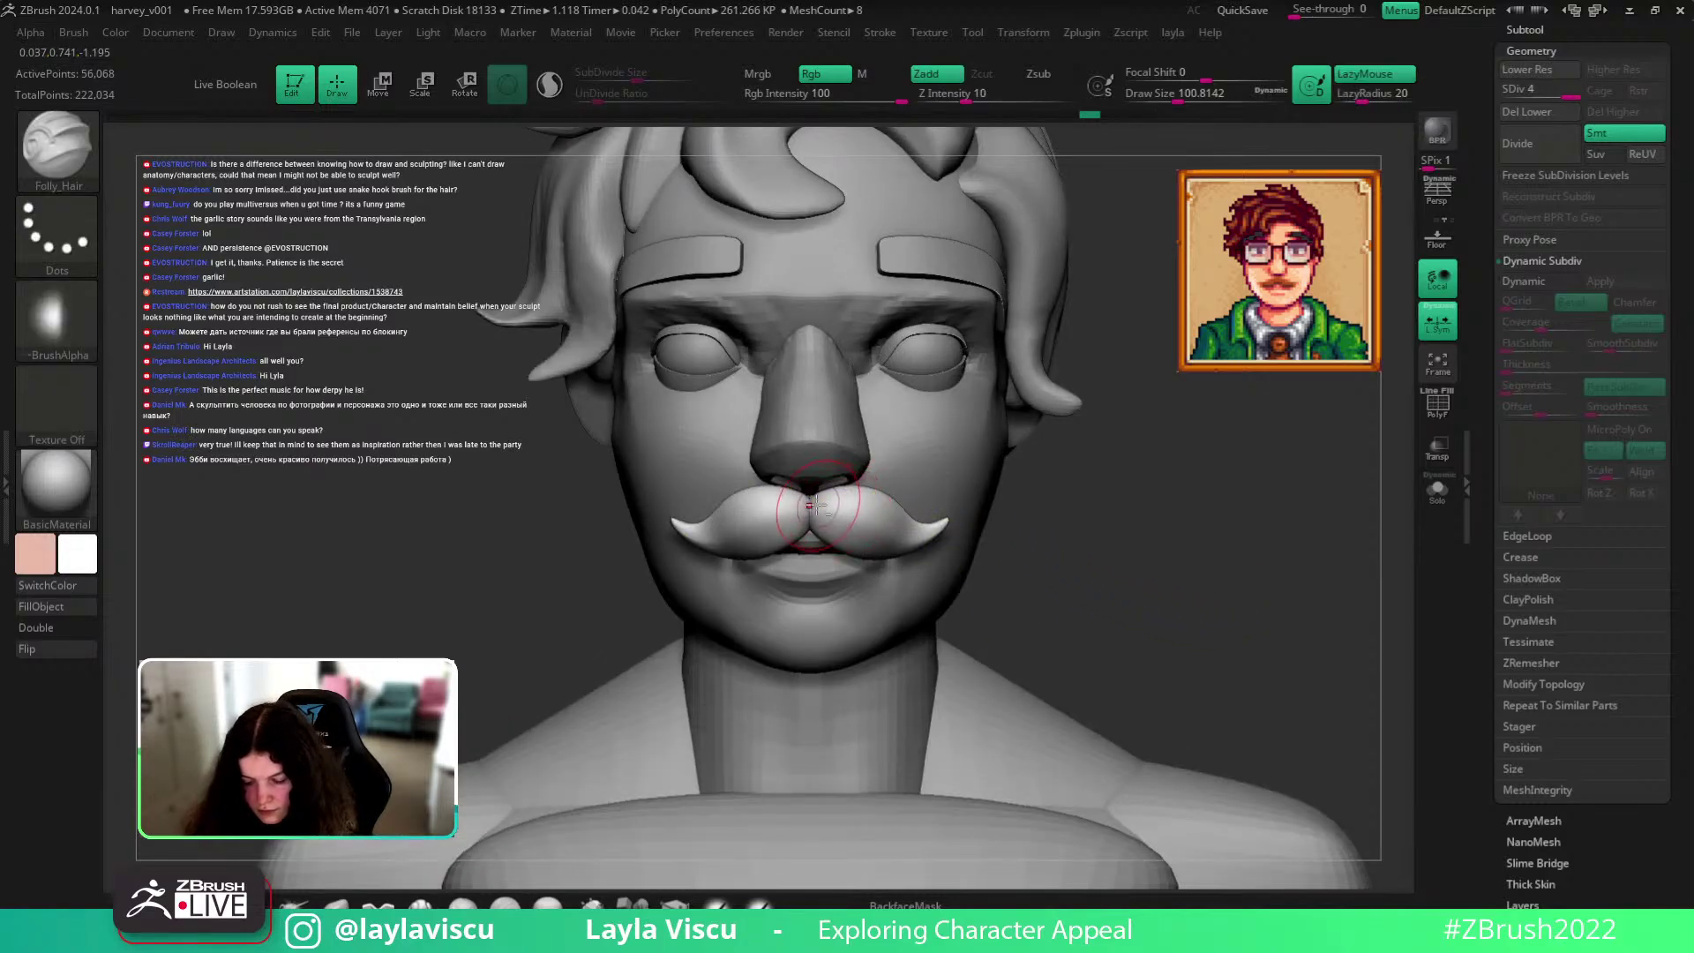
key(bracketleft)
key(bracketleft)
key(bracketleft)
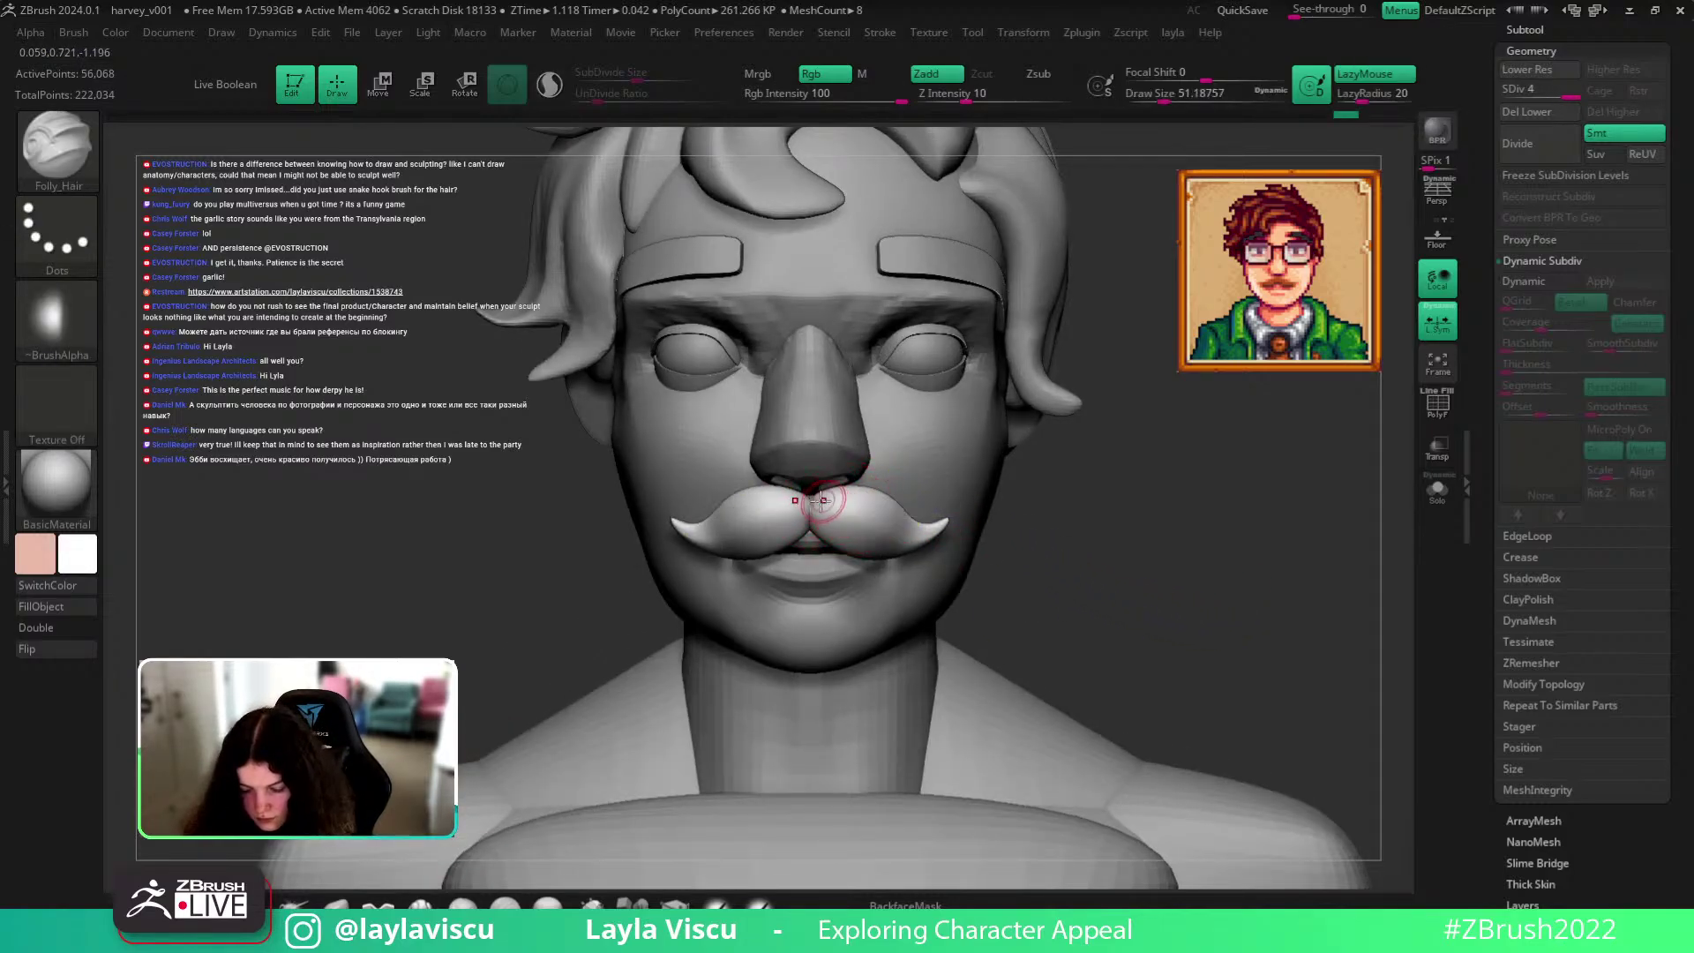
mouse_move(869, 508)
mouse_down()
mouse_move(985, 525)
mouse_move(817, 503)
mouse_up()
mouse_move(1029, 496)
ctrl+right_down()
mouse_move(817, 503)
mouse_move(897, 529)
mouse_move(918, 556)
mouse_move(1032, 526)
mouse_move(1056, 541)
ctrl+right_up()
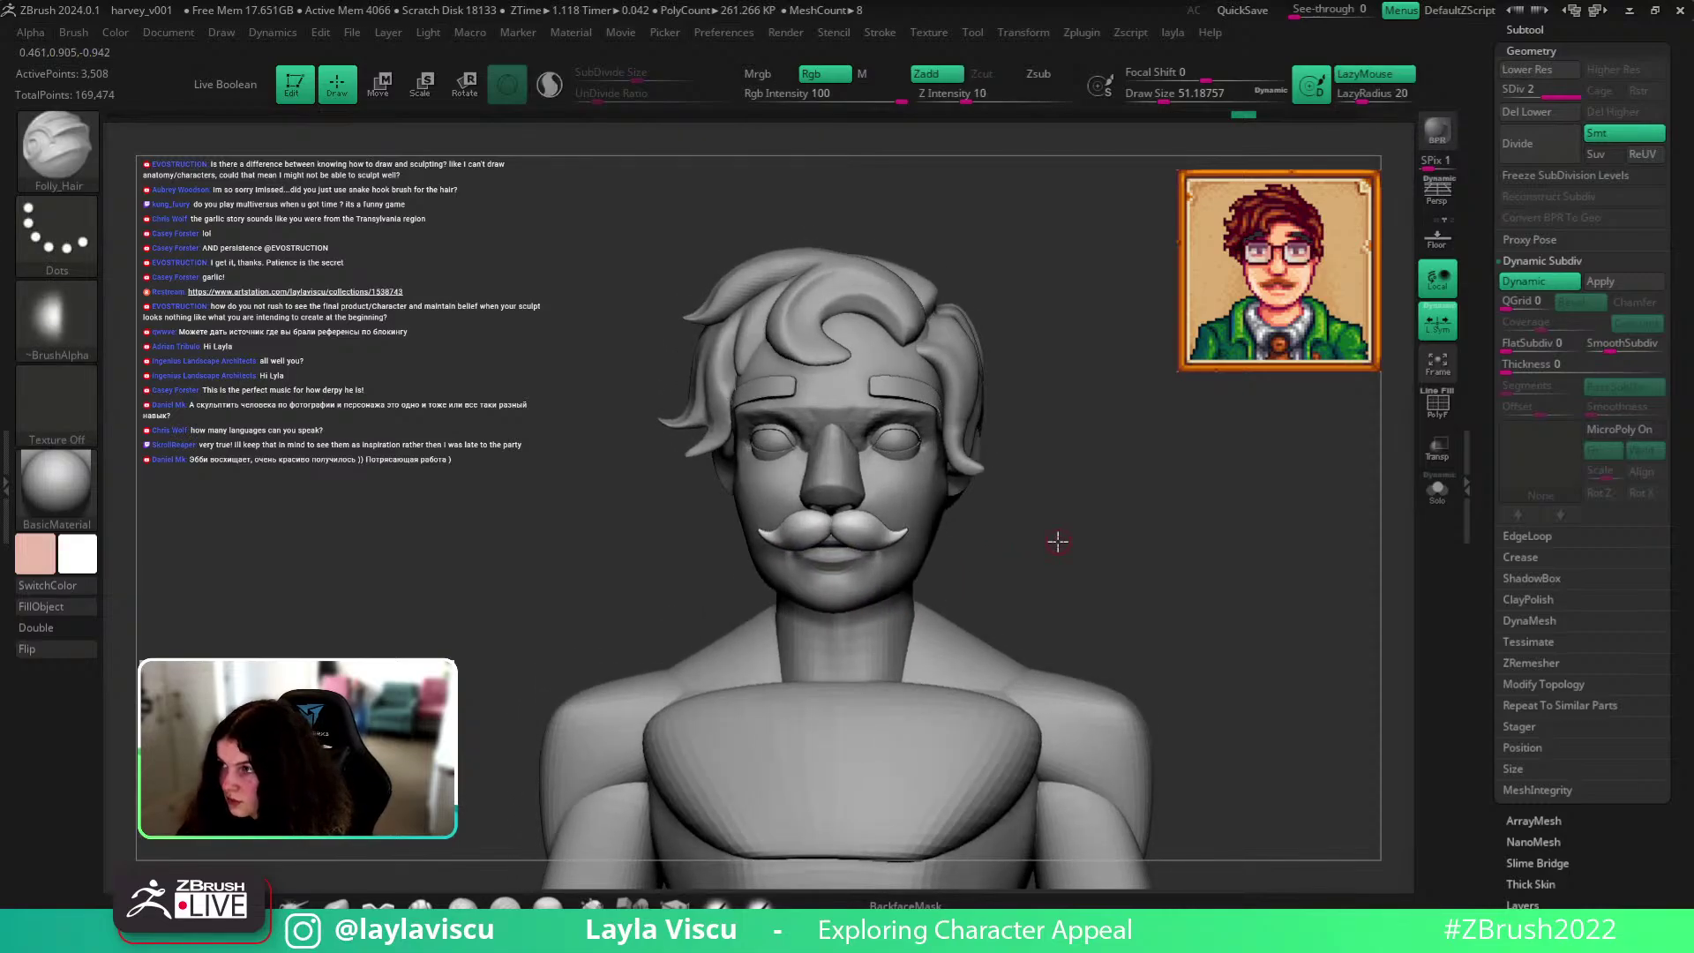
Make the eyelids the active subtool and adjust their inner corners with the Move brush at draw size about 65.
mouse_move(1172, 511)
ctrl+right_down()
mouse_move(1066, 529)
mouse_move(957, 514)
mouse_move(967, 536)
ctrl+right_up()
mouse_move(862, 518)
ctrl+right_down()
mouse_move(961, 461)
mouse_move(268, 868)
ctrl+right_up()
key(b)
key(m)
key(v)
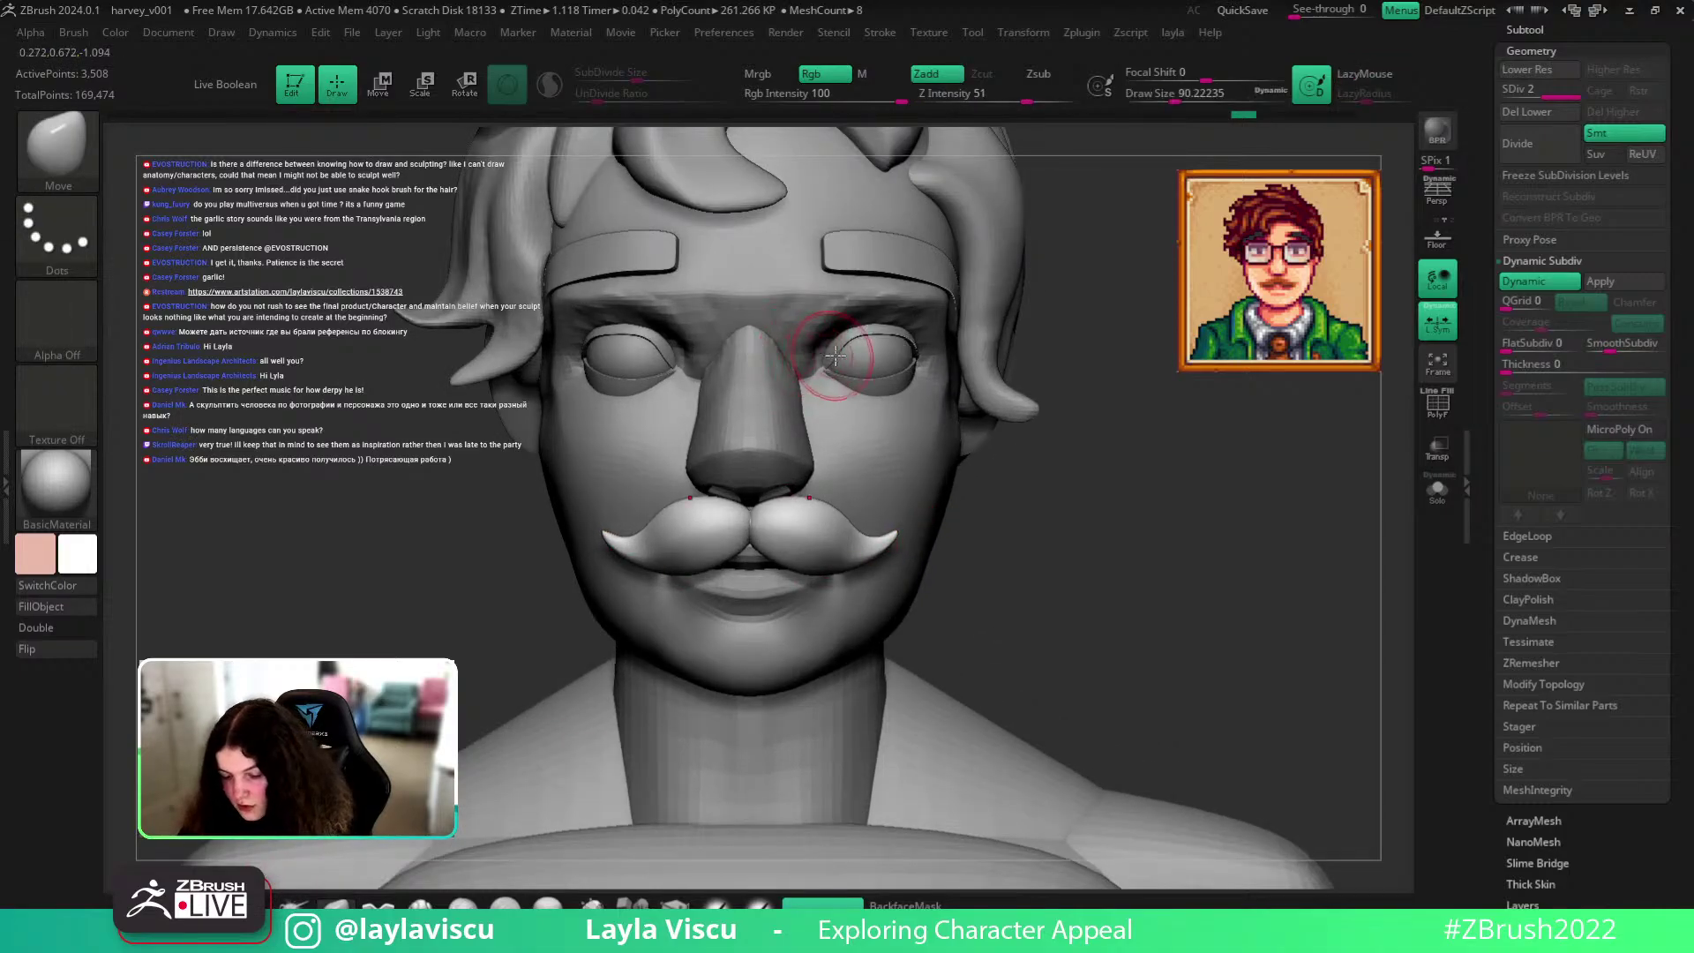
alt+click(834, 353)
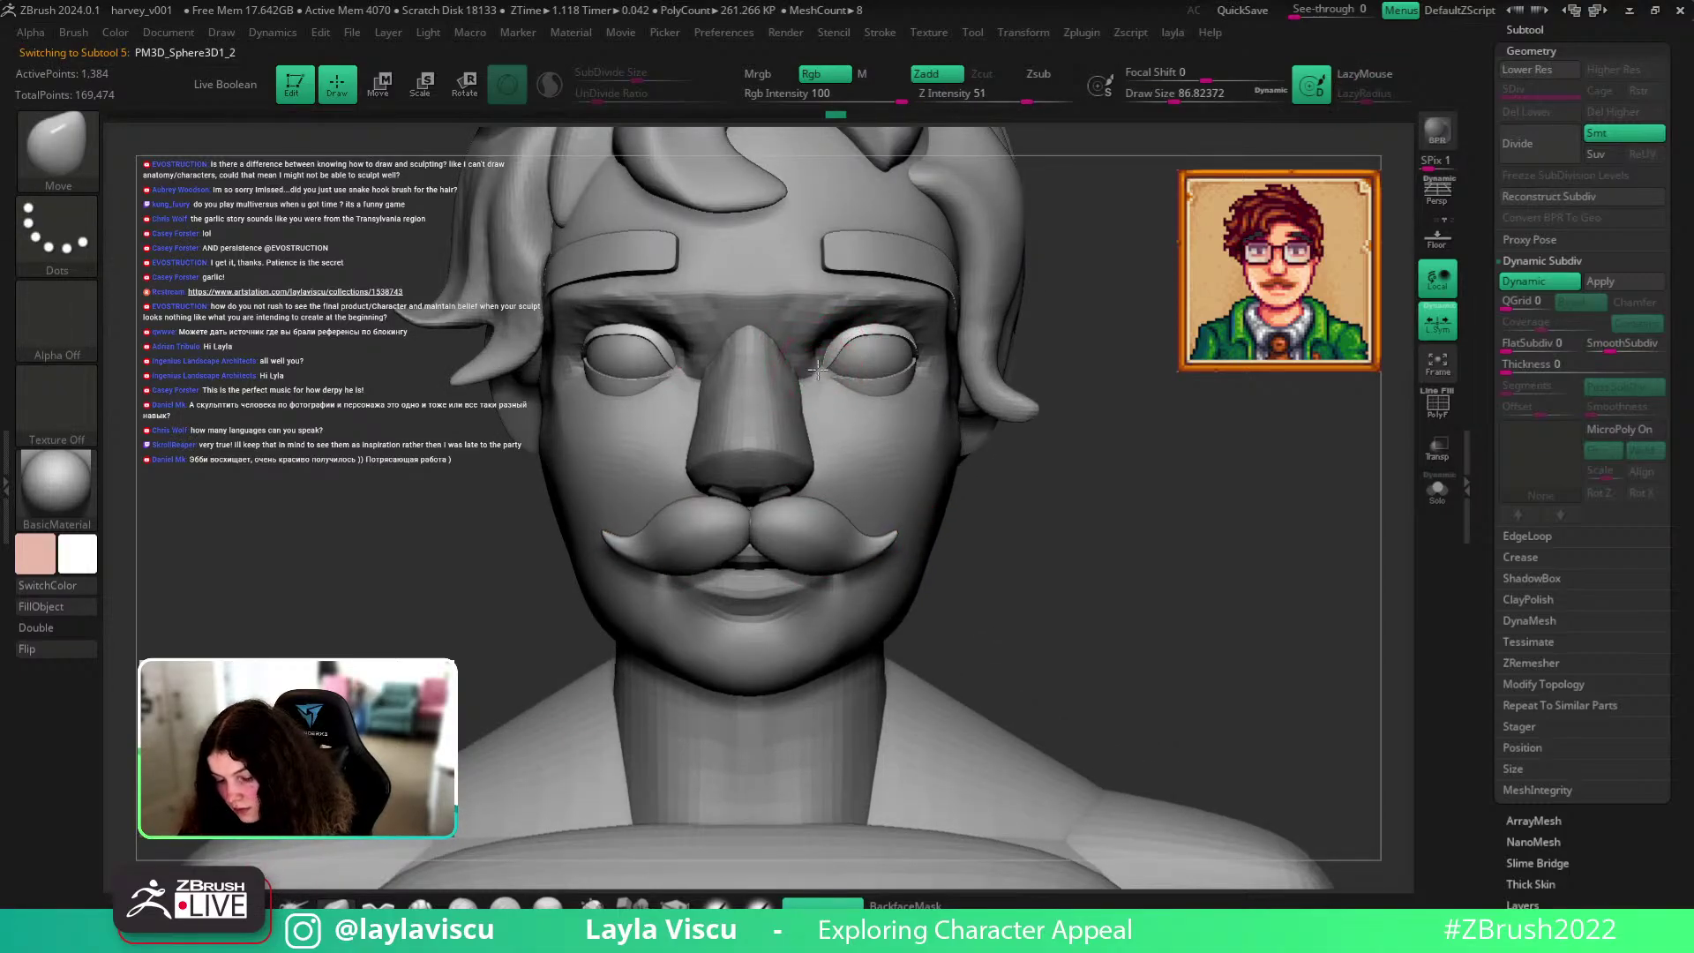
key([)
key([)
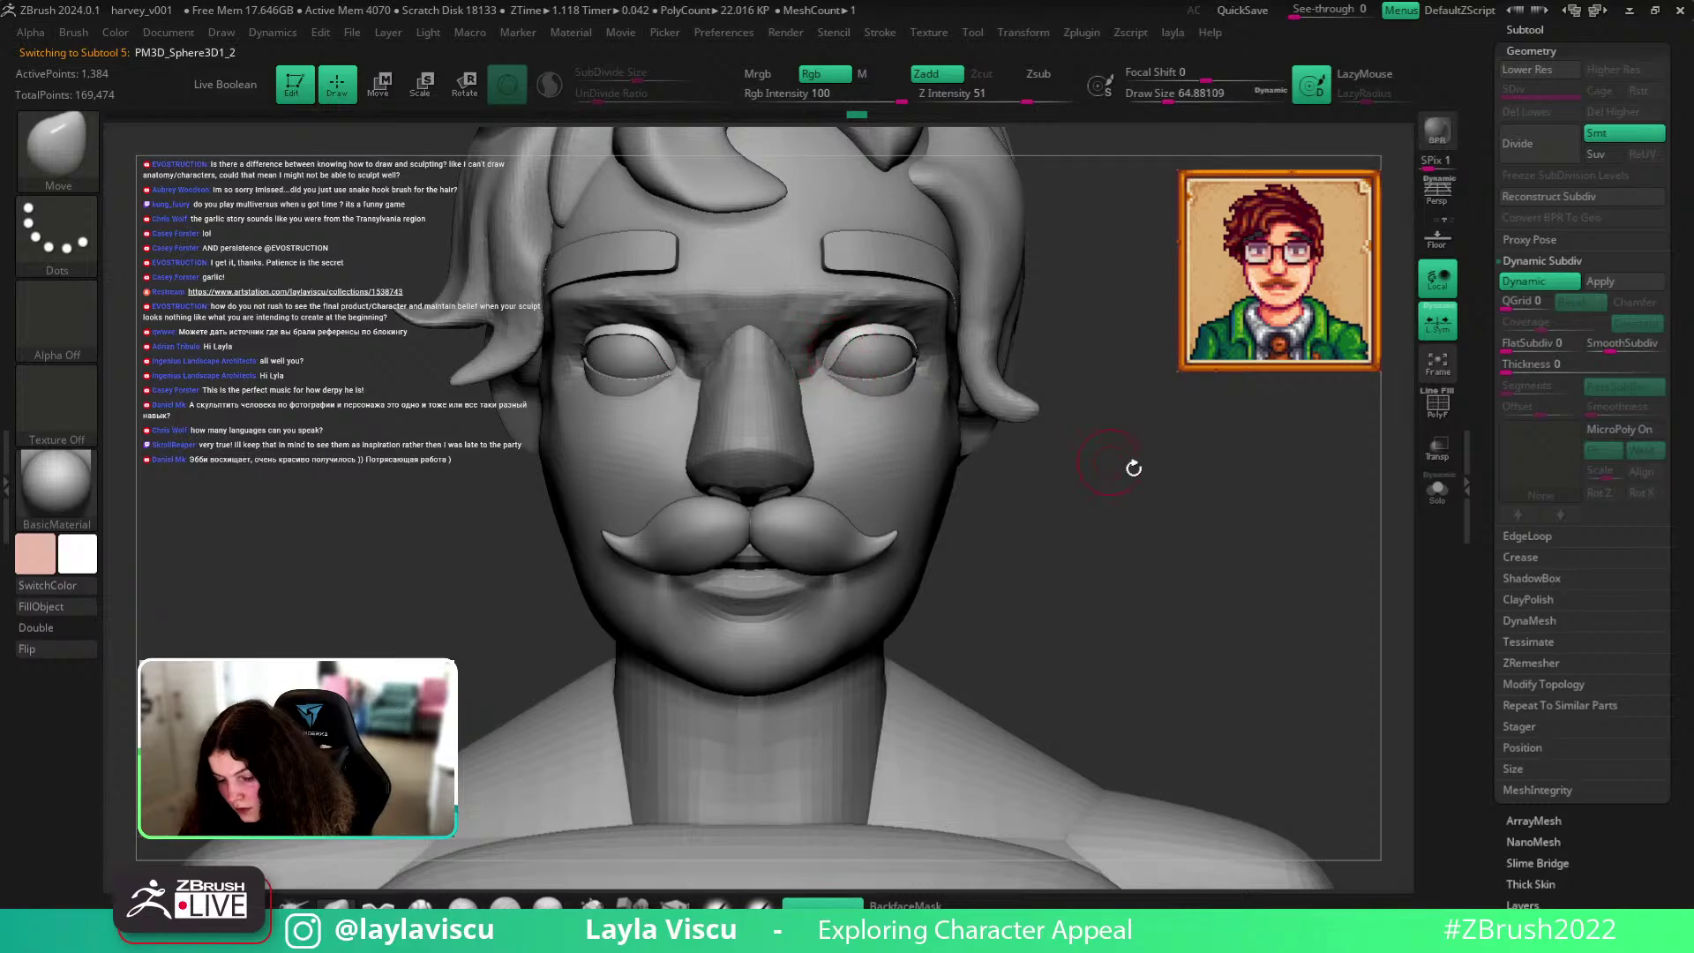
drag(1124, 466, 1226, 462)
ctrl+right_drag(850, 370, 870, 352)
drag(856, 329, 867, 351)
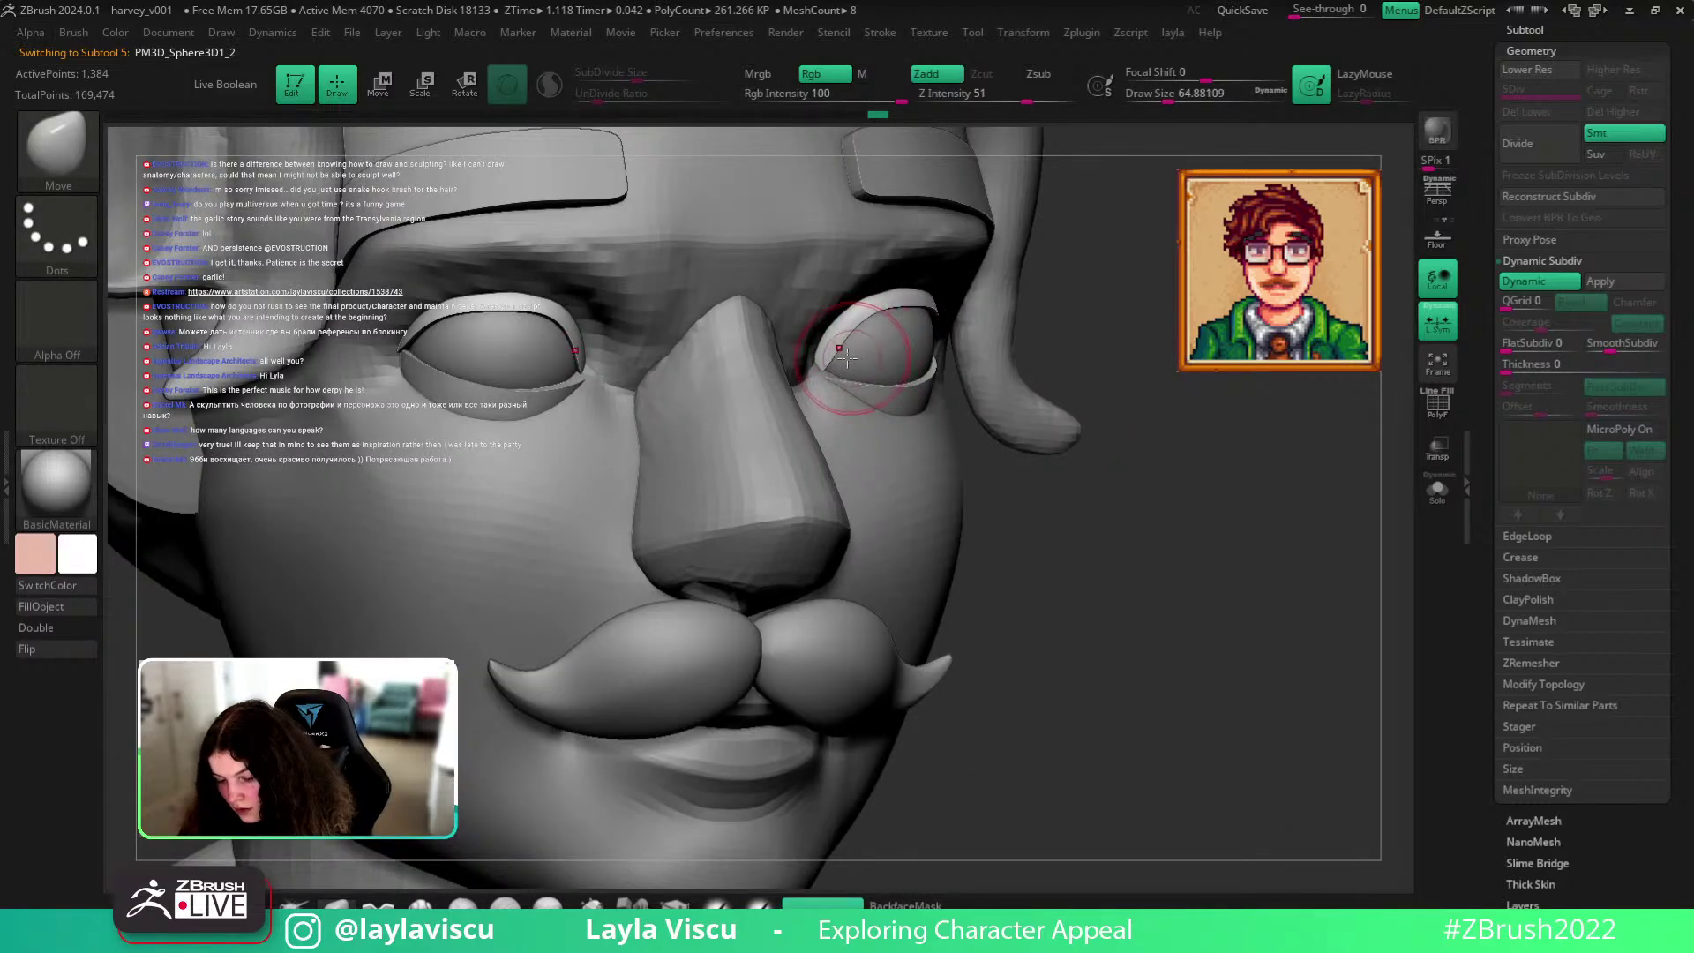
ctrl+right_drag(892, 369, 1055, 478)
shift+drag(1055, 477, 1176, 530)
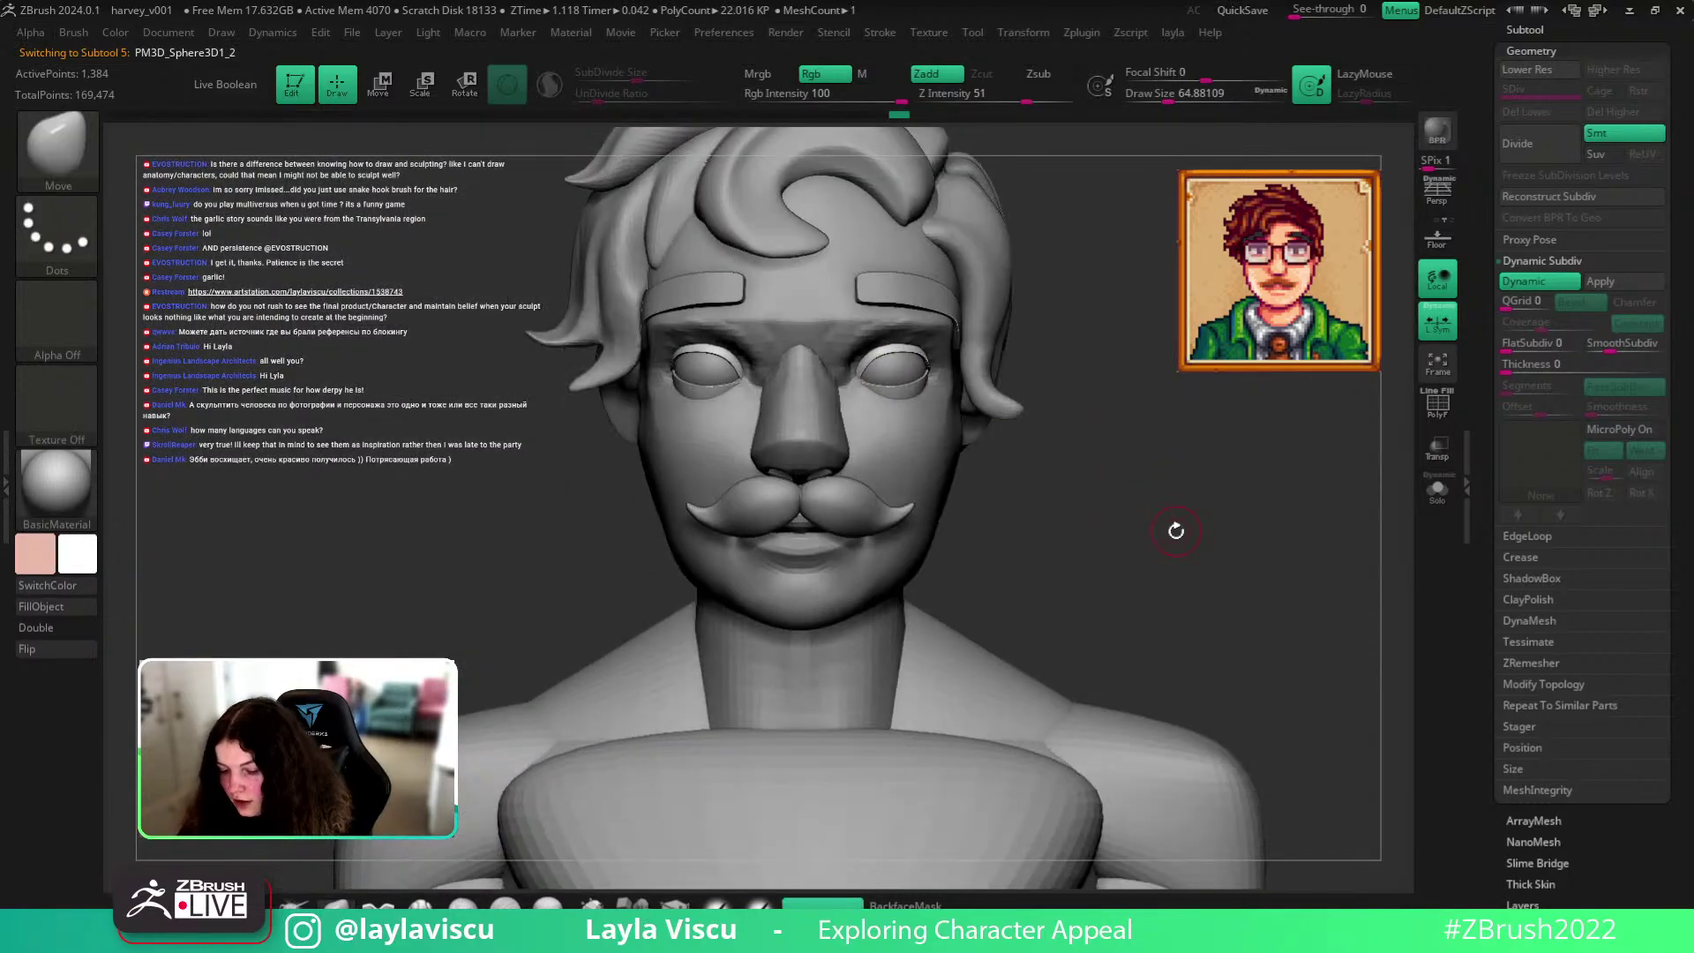
Examine the face and the moustache's proportions up close and against the whole bust.
ctrl+right_drag(1078, 475, 940, 405)
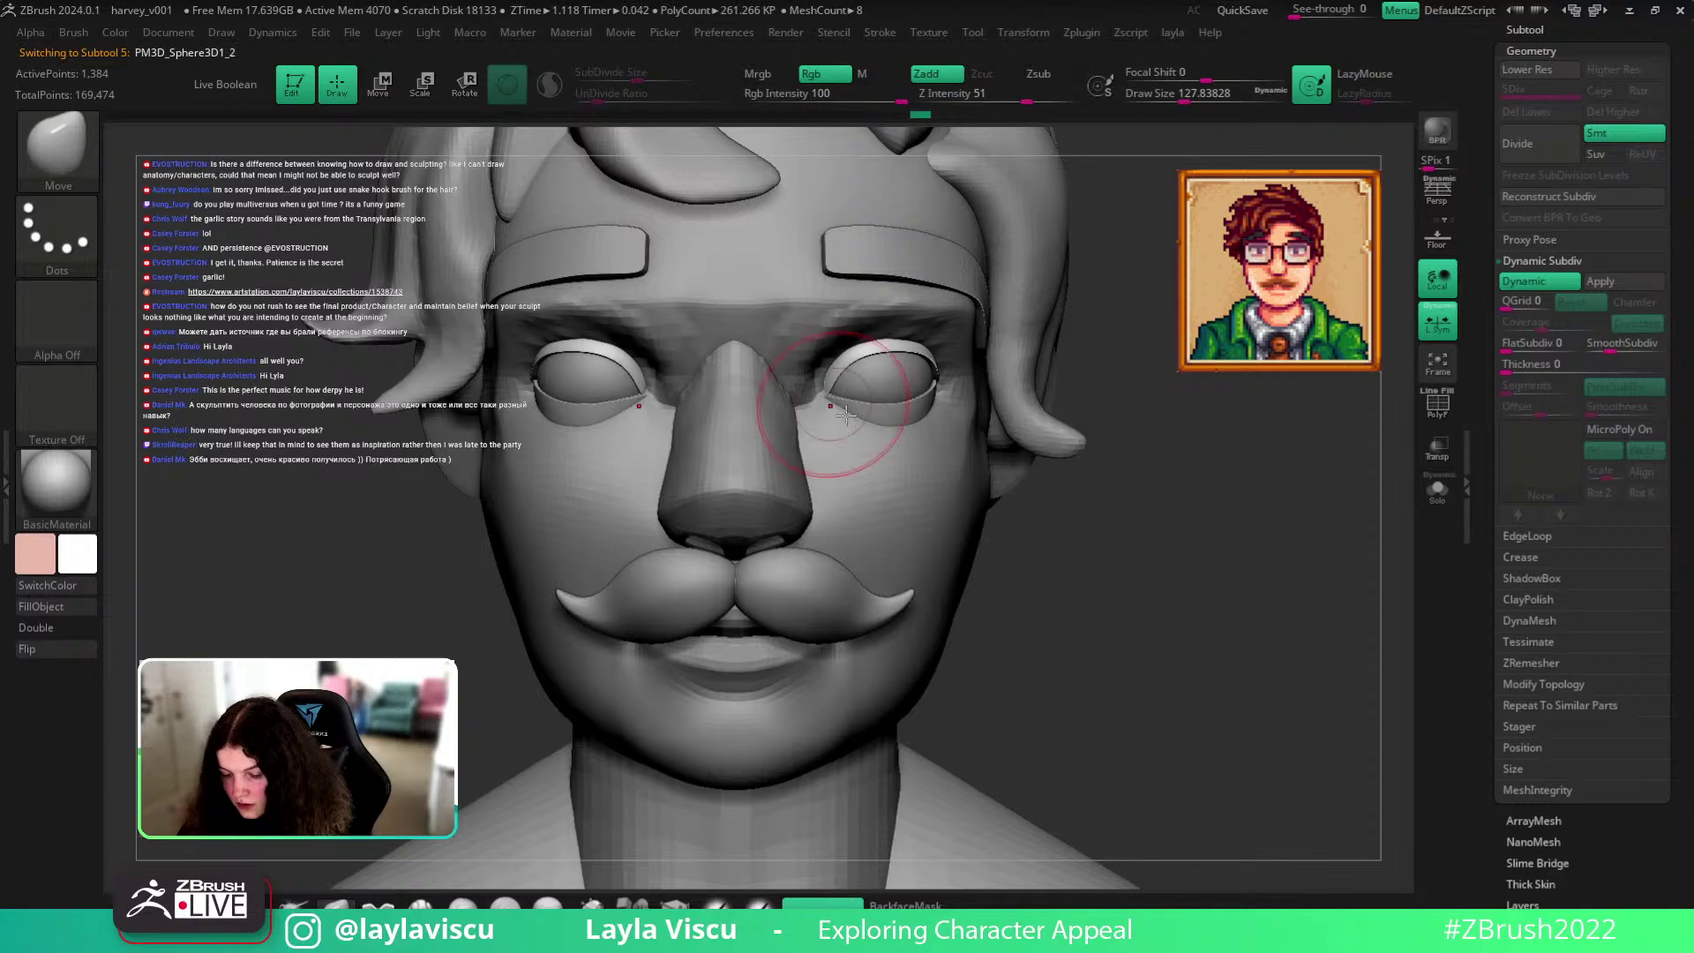
alt+click(919, 435)
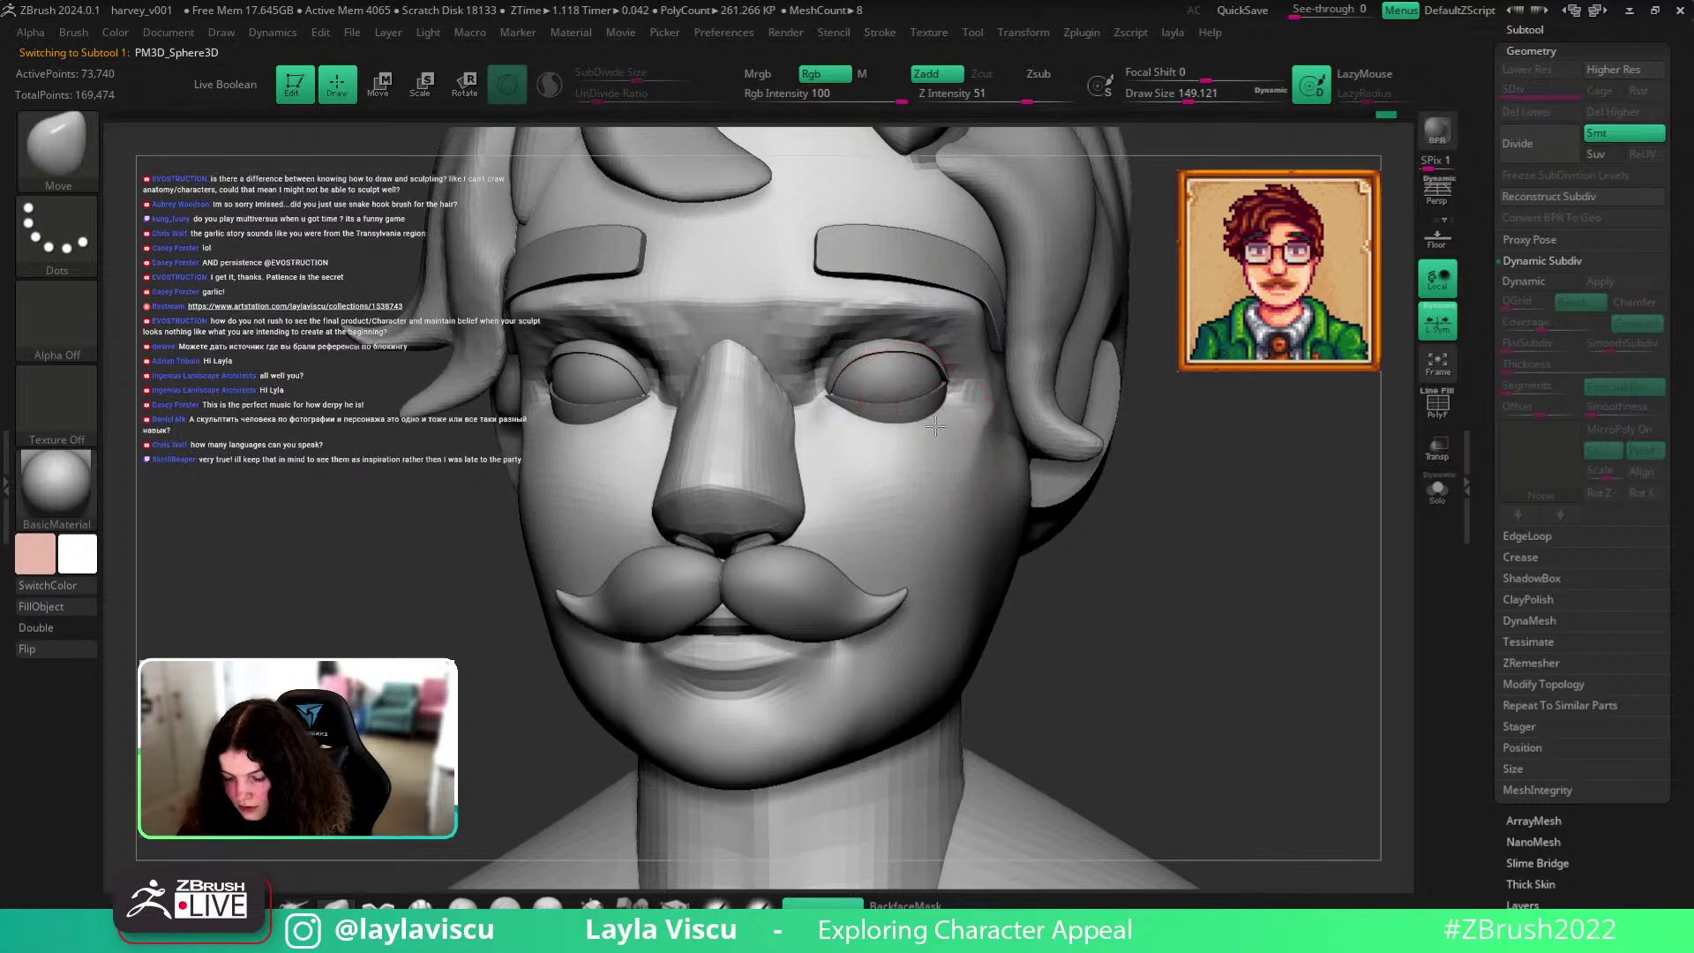
ctrl+right_drag(935, 426, 738, 427)
right_drag(1041, 521, 1081, 527)
mouse_move(1008, 461)
ctrl+right_down()
mouse_move(869, 461)
mouse_move(1023, 464)
ctrl+right_up()
alt+click(884, 490)
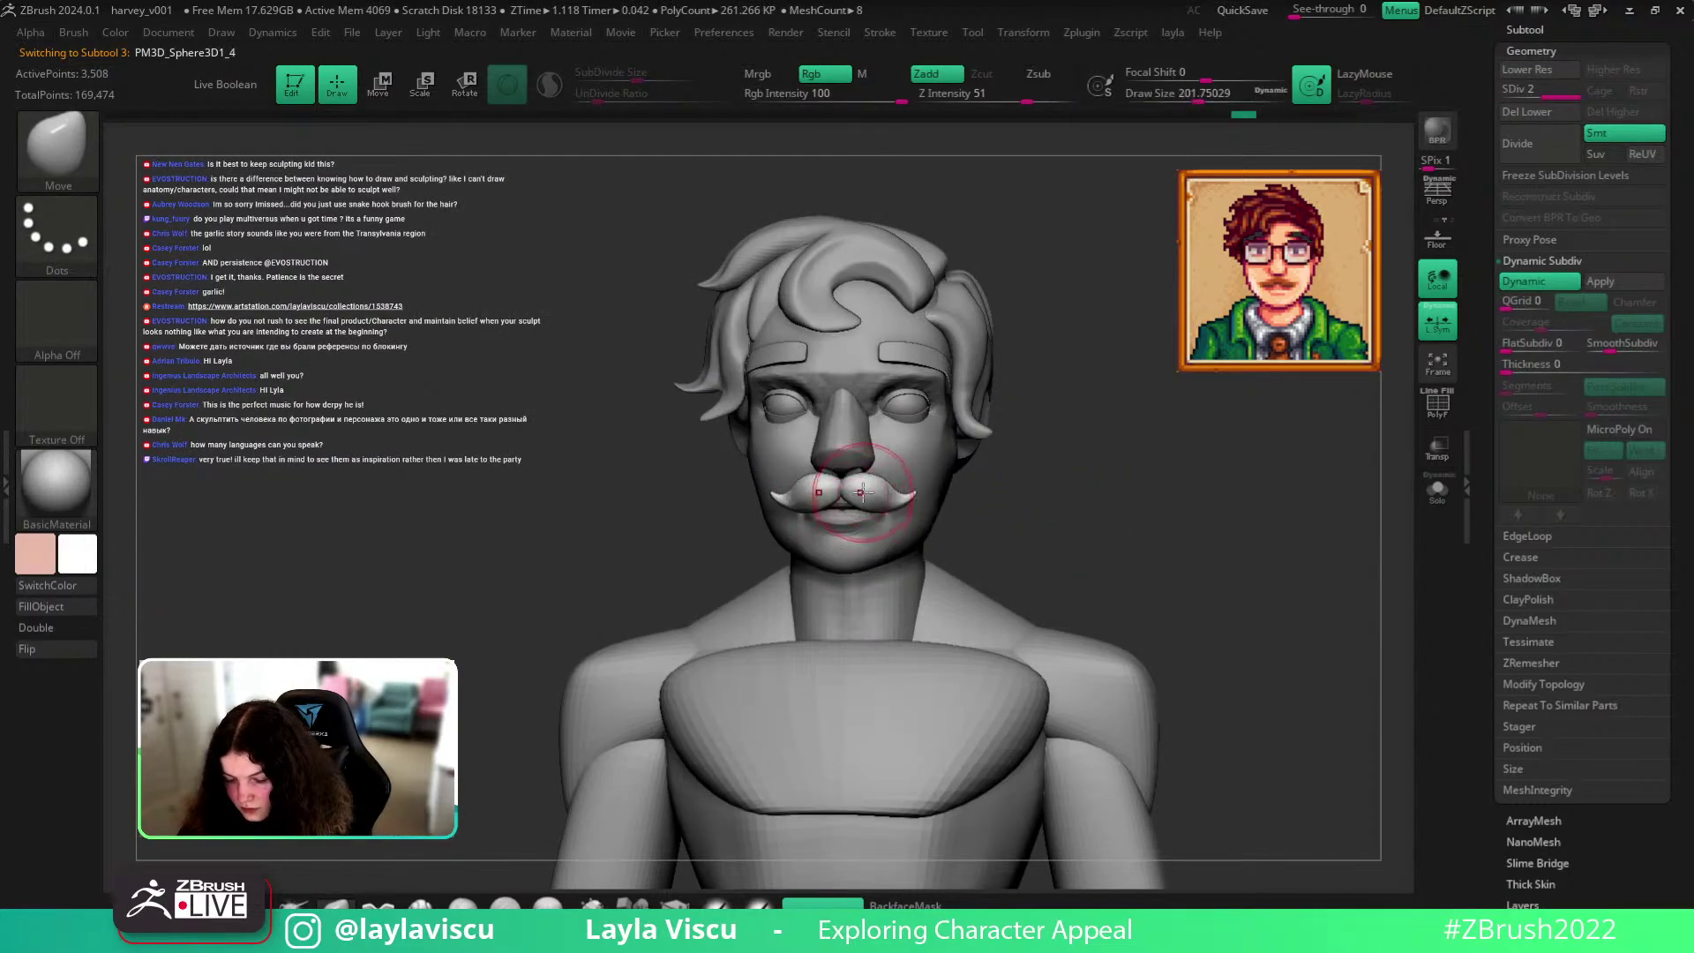
ctrl+right_drag(861, 491, 885, 516)
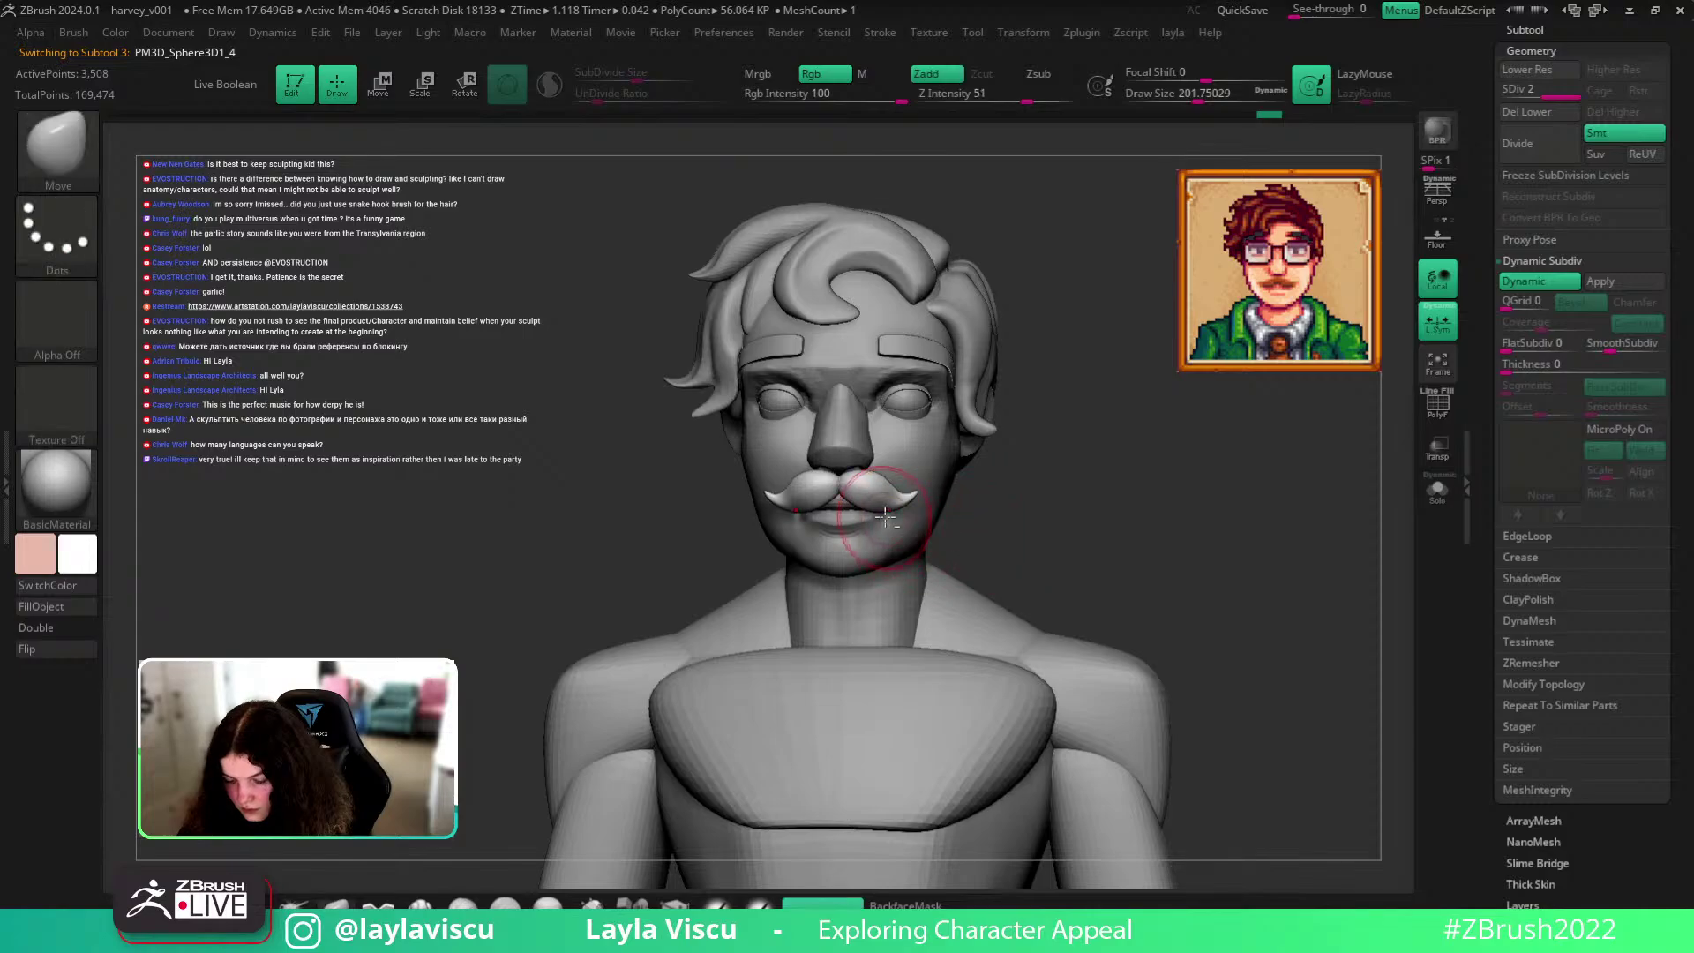
mouse_move(1044, 541)
ctrl+right_down()
mouse_move(903, 526)
mouse_move(1023, 531)
ctrl+right_up()
ctrl+right_drag(1024, 531, 913, 532)
alt+right_drag(1106, 605, 1042, 481)
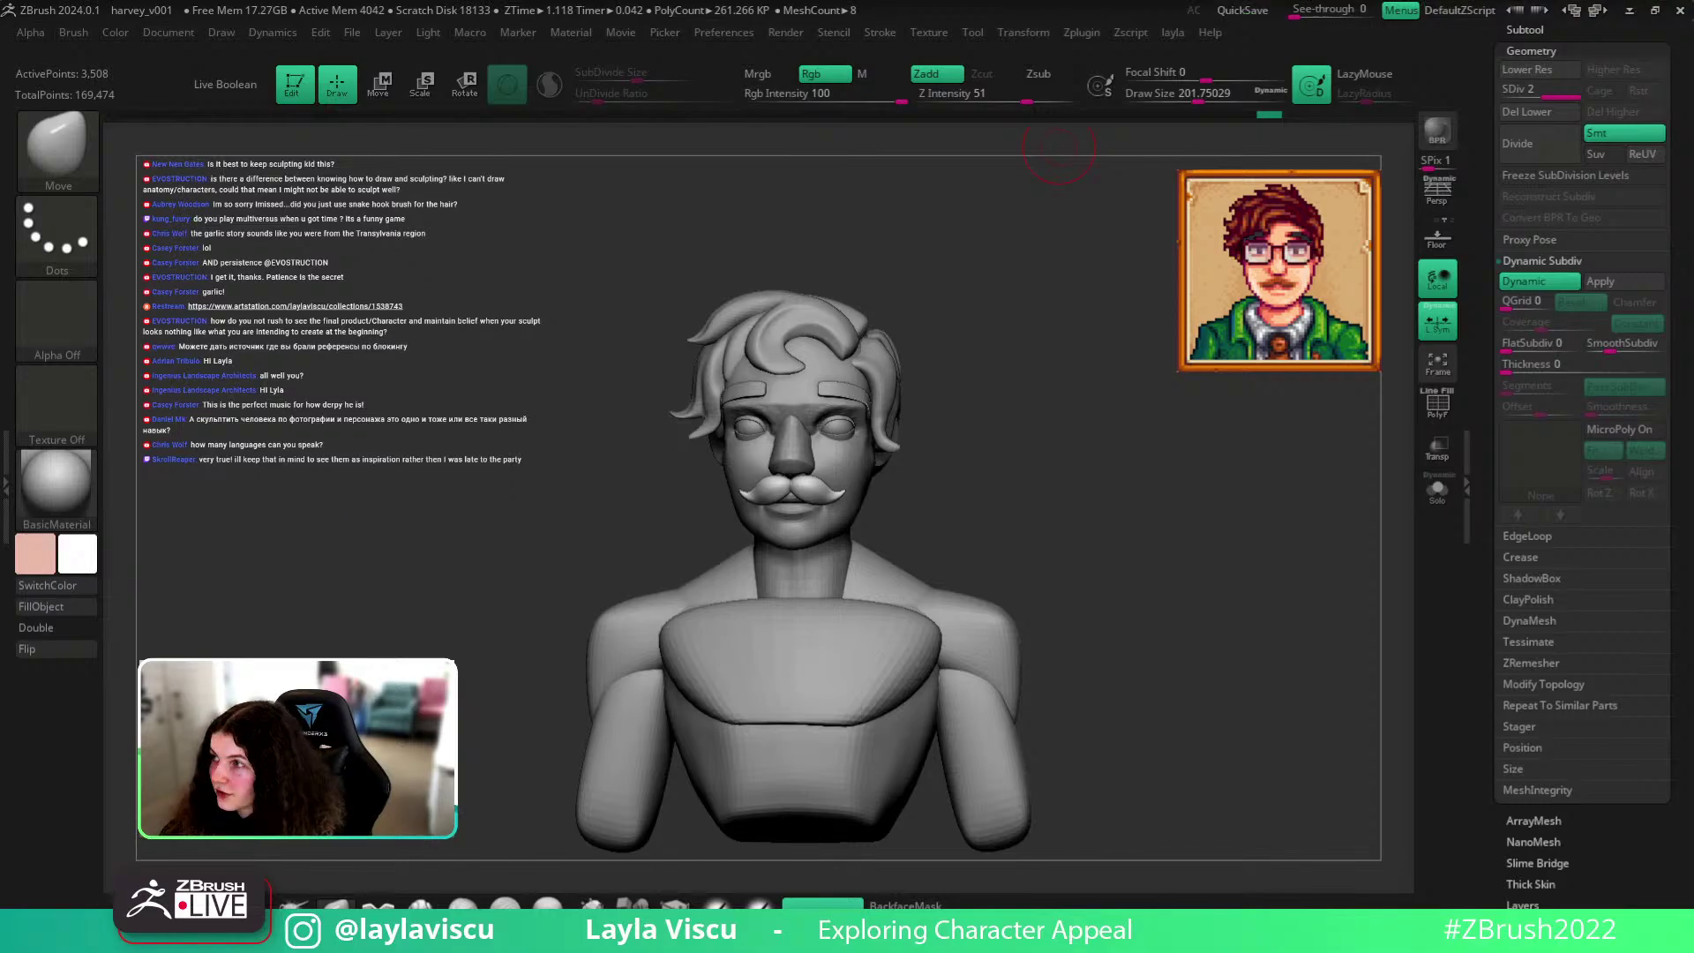
drag(1211, 592, 1216, 589)
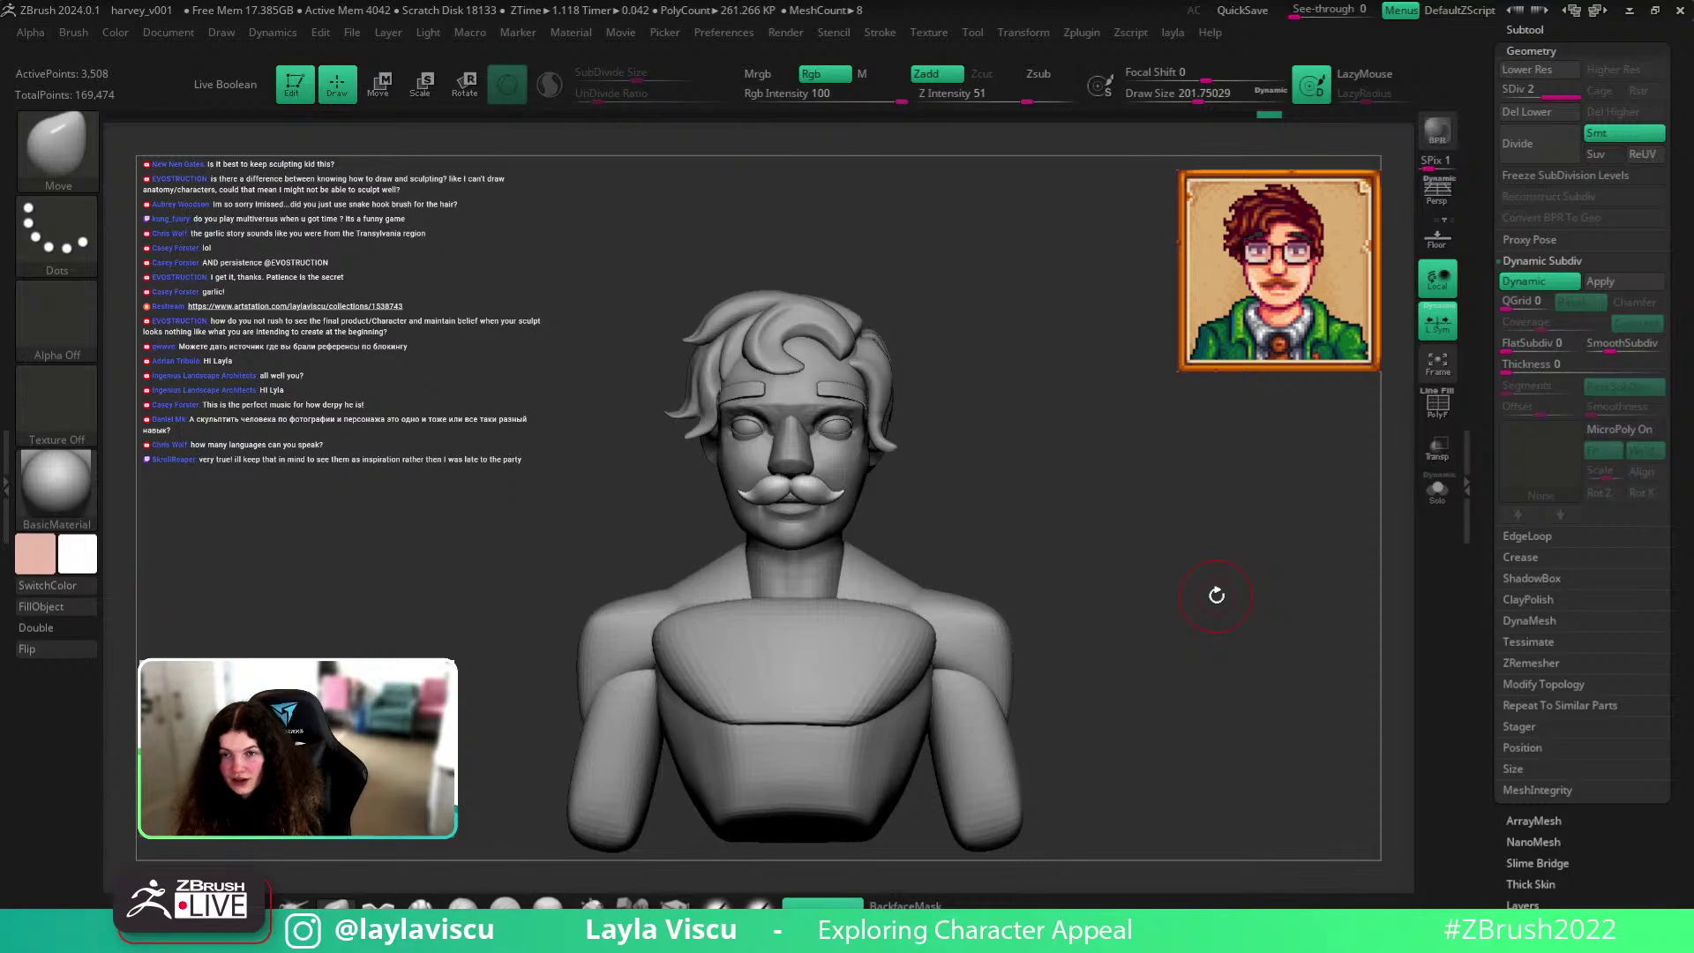
Make the hair the active subtool and pull a pointed lock out of its crown with SnakeHook at draw size about 154.
key(b)
key(s)
key(h)
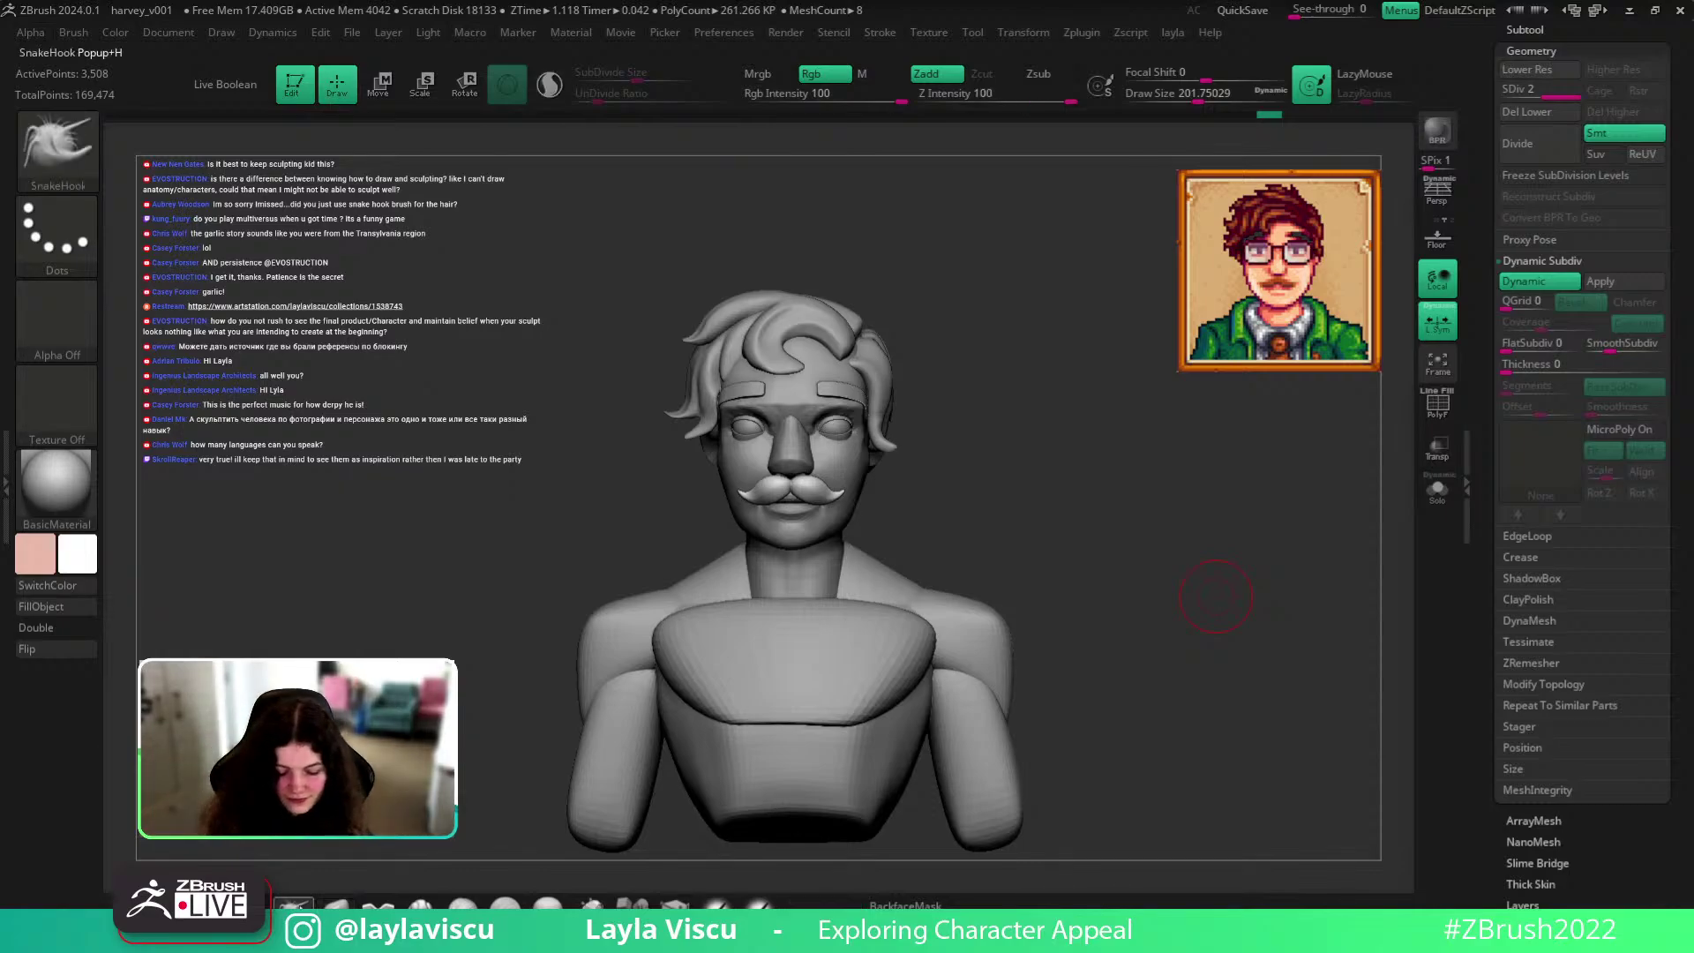
alt+click(877, 363)
key(s)
mouse_move(891, 351)
mouse_down()
mouse_move(864, 364)
mouse_move(900, 387)
mouse_move(874, 335)
mouse_up()
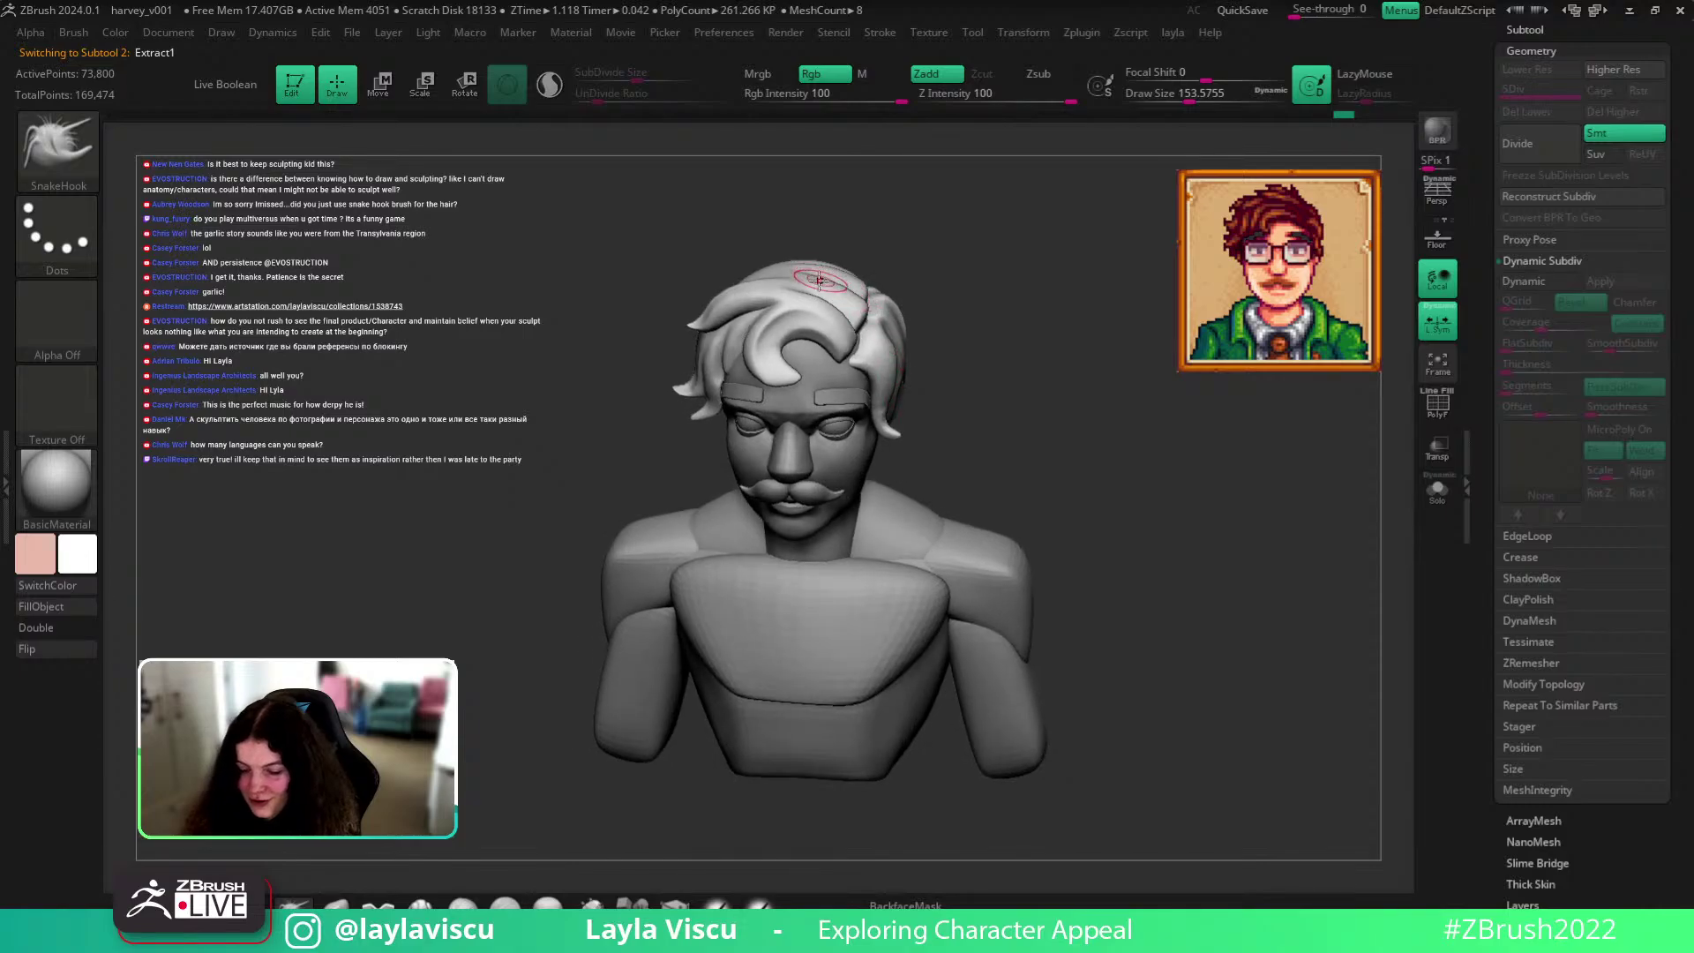
drag(926, 238, 944, 167)
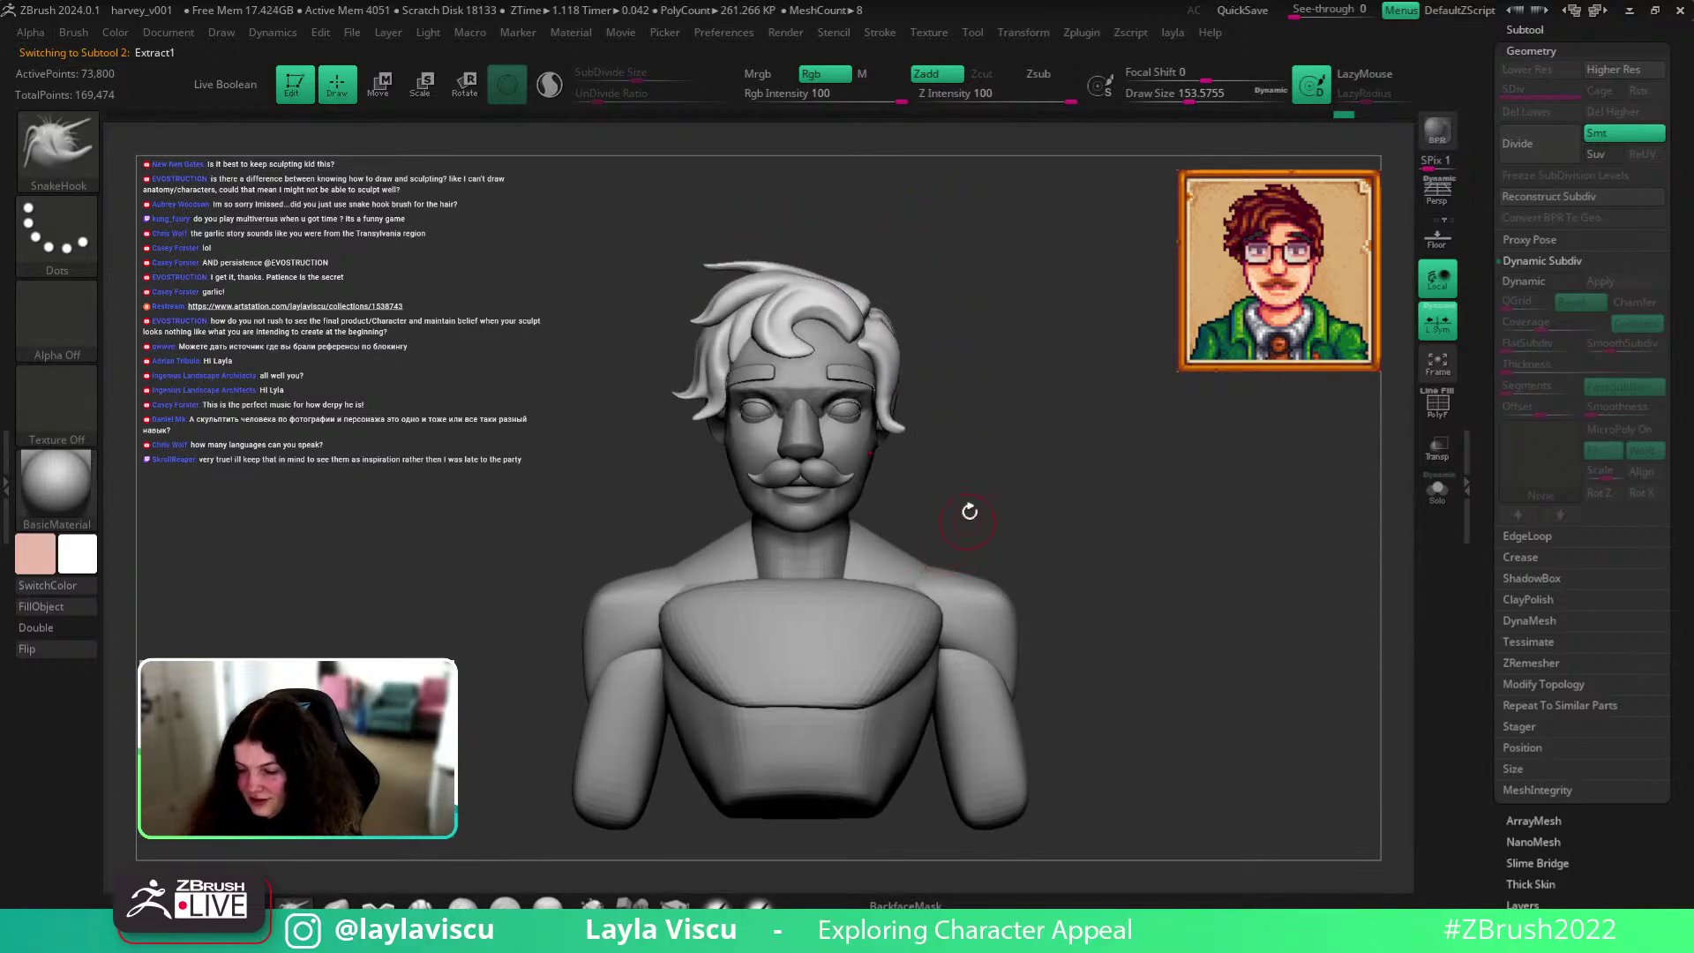
Blend the pulled crown lock into the hair with the Move brush at draw size about 338.
key(b)
key(m)
key(v)
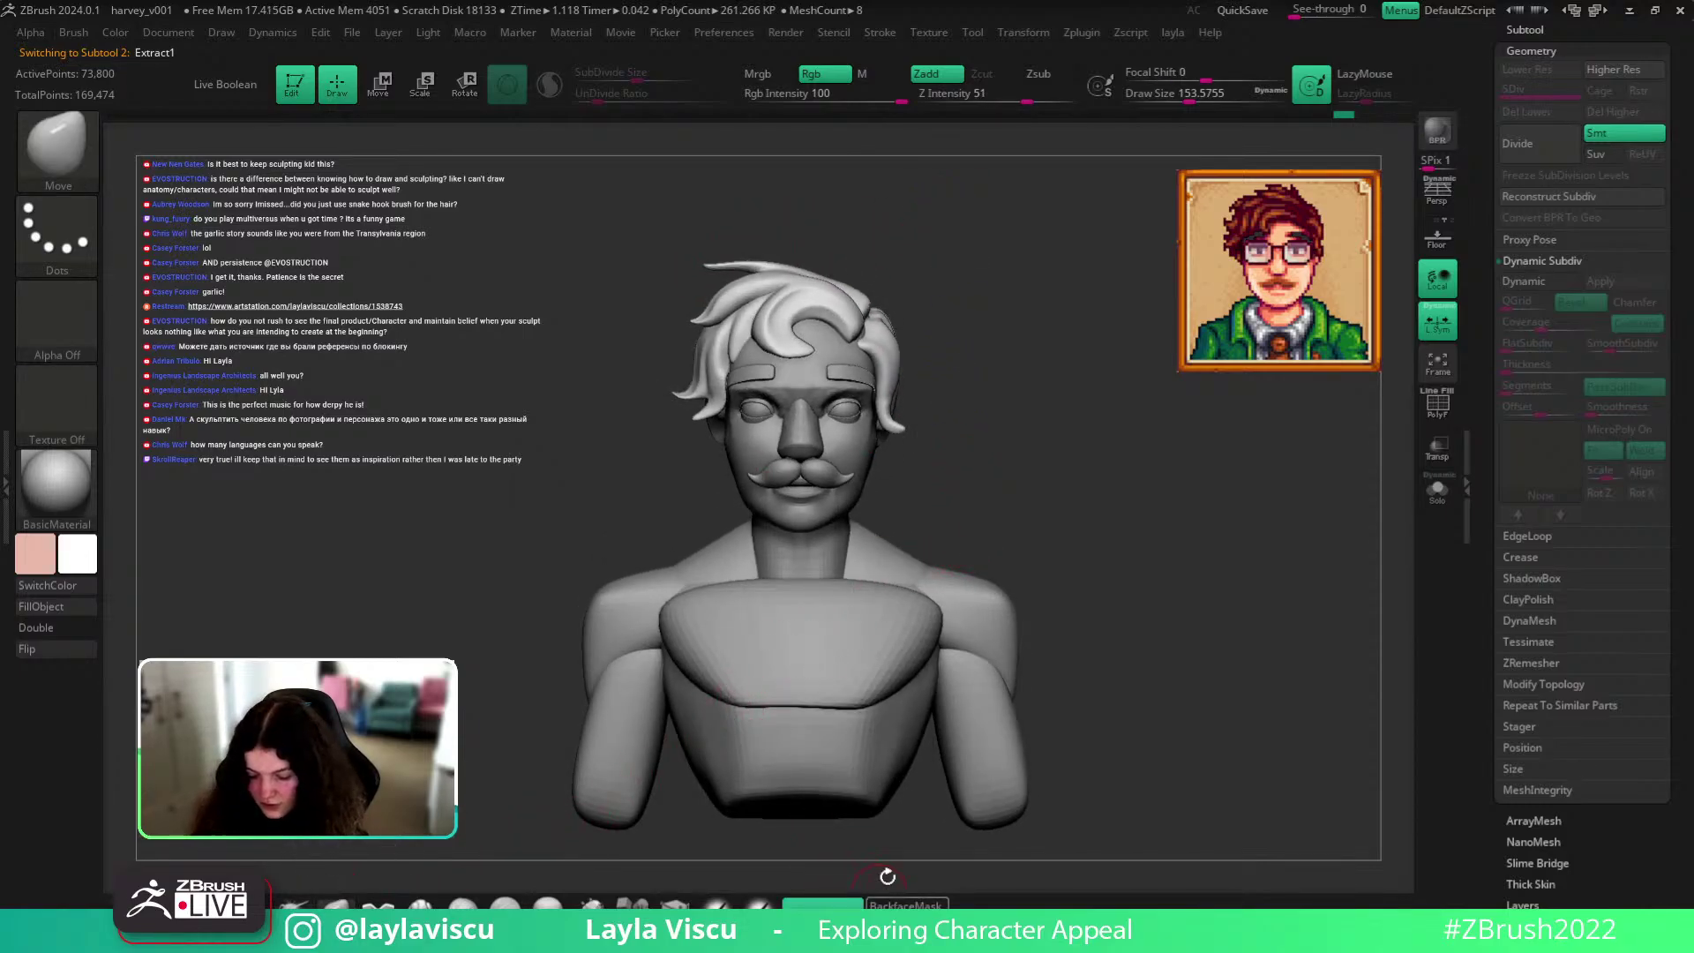
key(s)
mouse_move(764, 262)
mouse_down()
mouse_move(793, 262)
mouse_move(731, 272)
mouse_up()
alt+drag(810, 227, 792, 362)
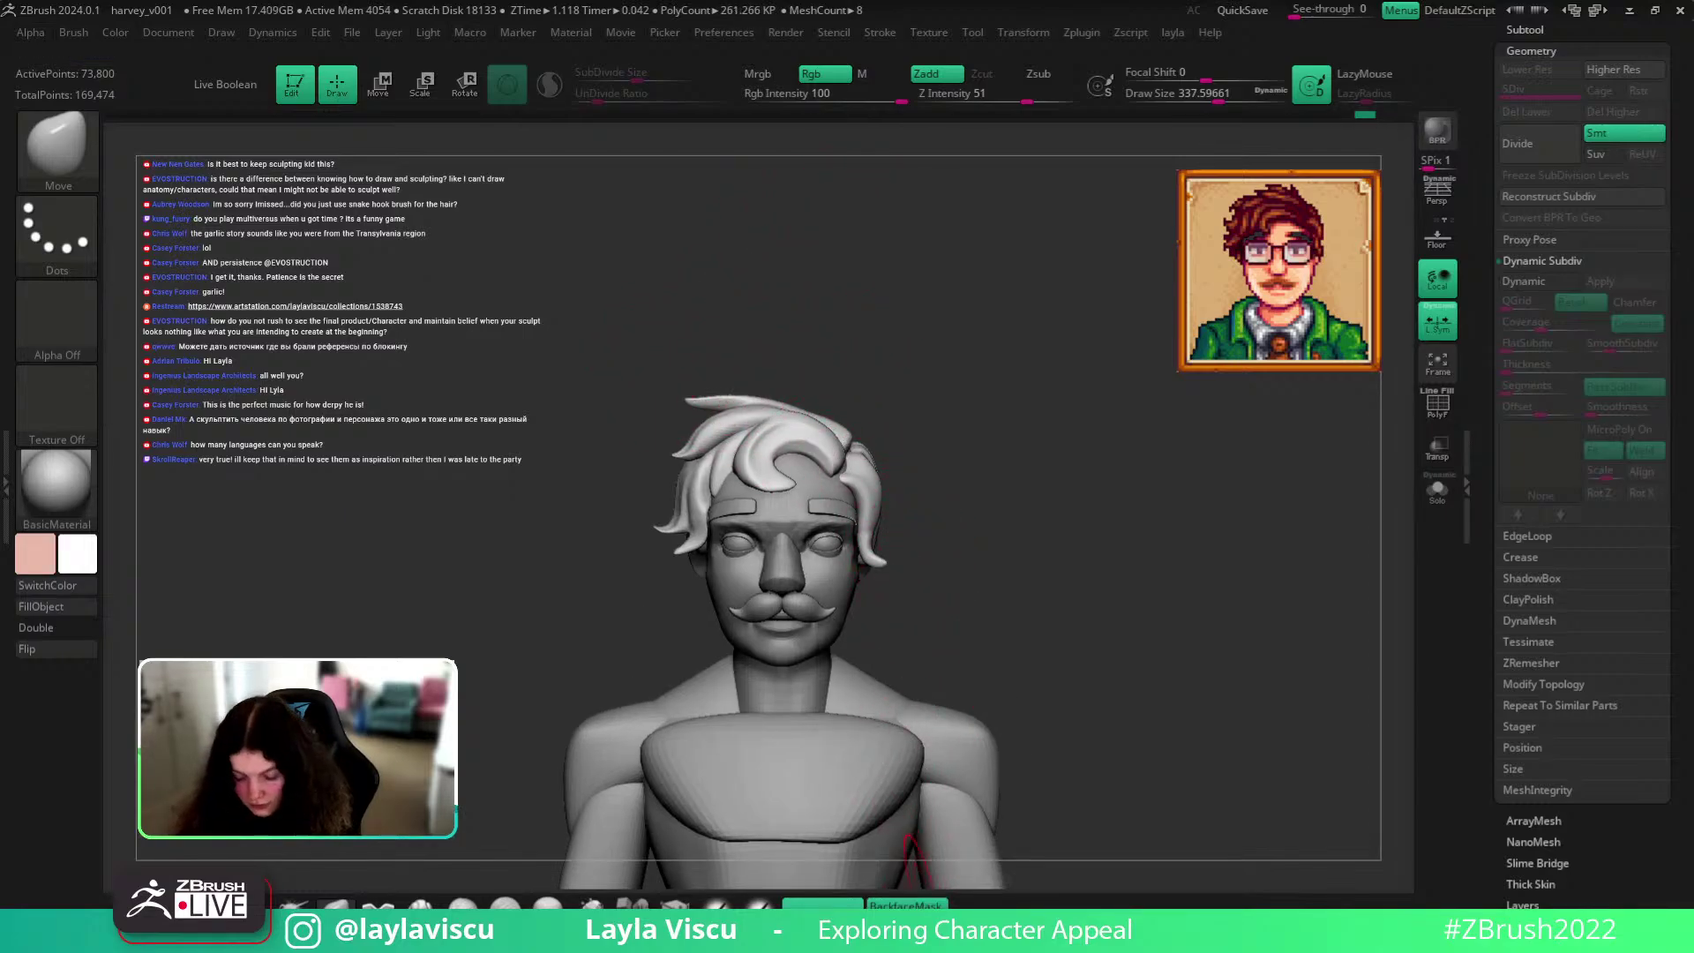
Build up the hair's volume over the crown with the Move brush at draw size about 379.
click(761, 947)
mouse_move(945, 822)
shift+mouse_down()
mouse_move(1153, 697)
mouse_move(970, 599)
shift+mouse_up()
alt+click(768, 405)
mouse_move(754, 340)
mouse_down()
mouse_move(820, 329)
mouse_move(873, 529)
mouse_up()
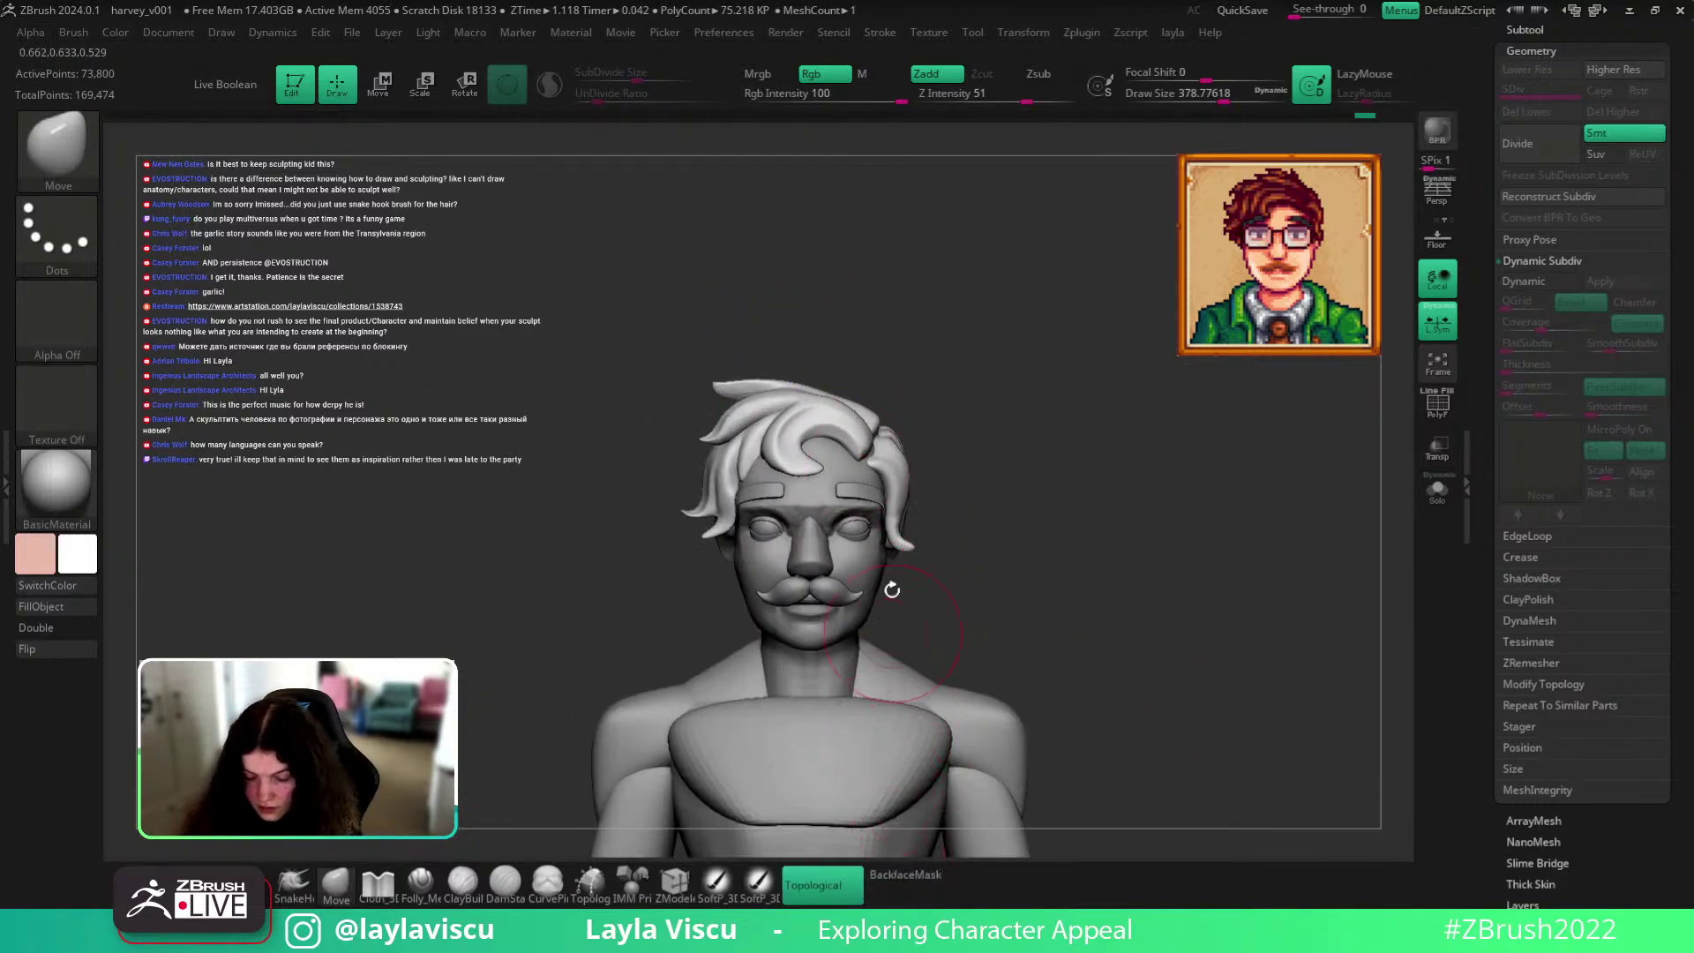
key(s)
mouse_move(941, 378)
ctrl+mouse_down()
mouse_move(957, 397)
mouse_move(898, 356)
ctrl+mouse_up()
Refine the silhouette of the upper hair locks with the Move brush at draw size about 338.
key(])
drag(749, 359, 733, 377)
key([)
mouse_move(805, 307)
mouse_down()
mouse_move(809, 292)
mouse_move(794, 342)
mouse_move(766, 363)
mouse_move(806, 340)
mouse_move(824, 370)
mouse_move(840, 359)
mouse_move(749, 291)
mouse_move(794, 360)
mouse_move(776, 371)
mouse_move(805, 386)
mouse_up()
key([)
mouse_move(865, 306)
mouse_down()
mouse_move(964, 329)
mouse_move(1027, 394)
mouse_up()
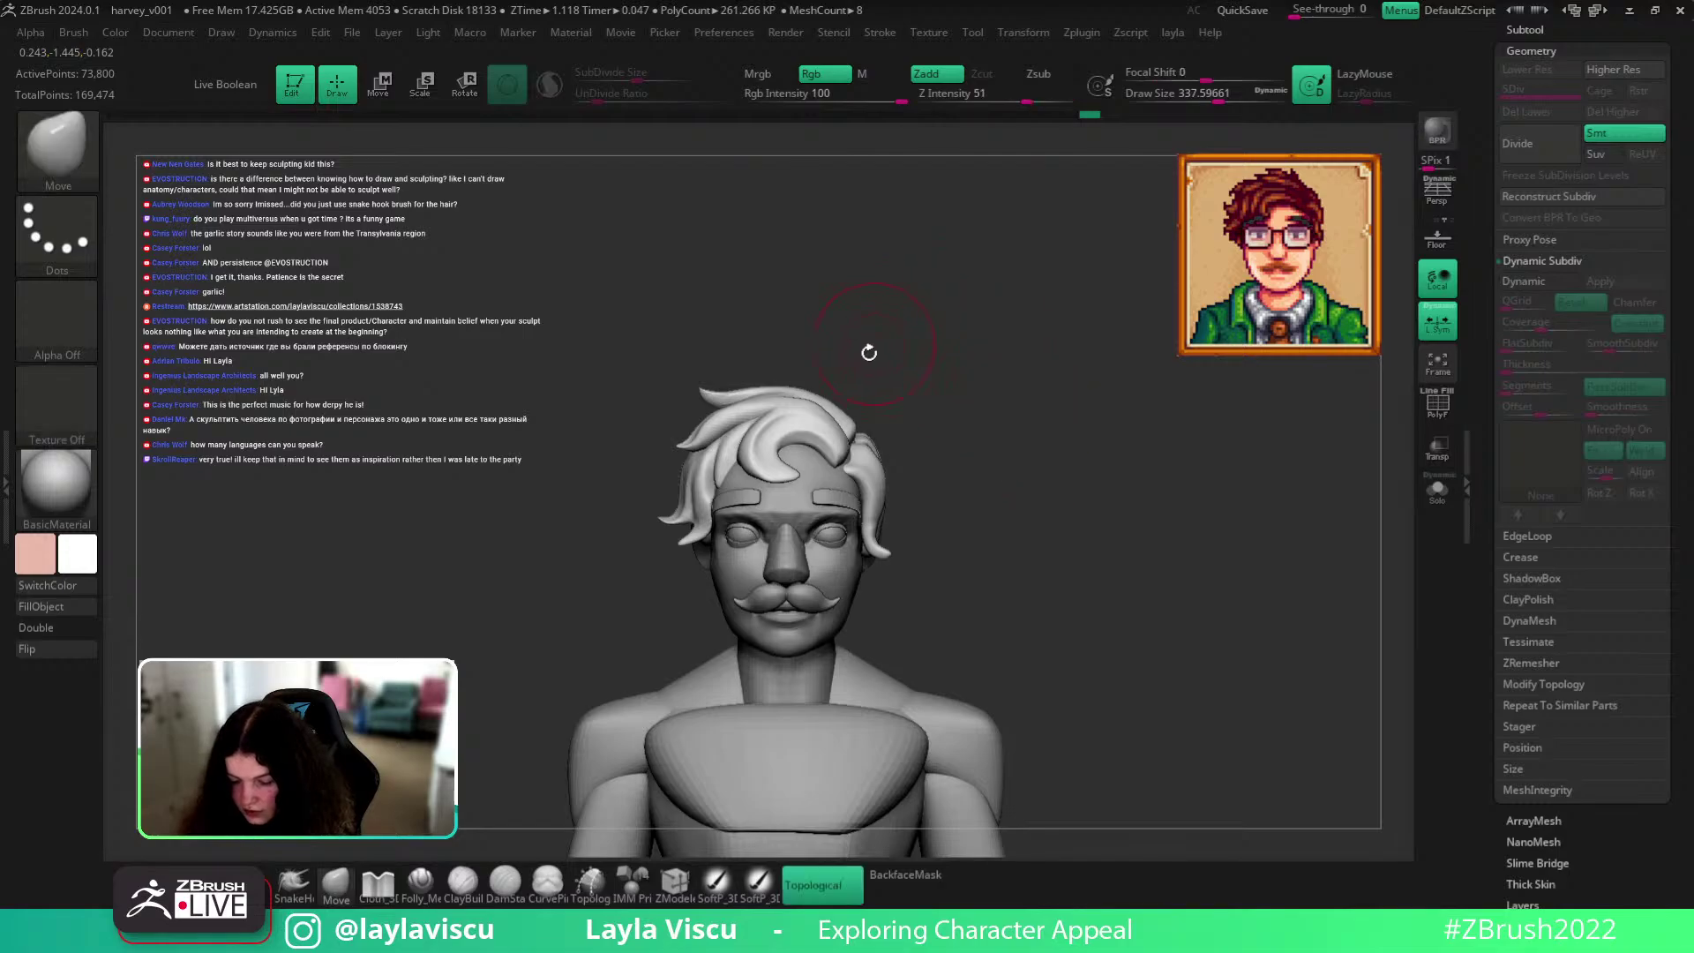
Polish the curled front locks above the forehead with hPolish at draw size about 172.
mouse_move(1103, 582)
mouse_down()
mouse_move(874, 401)
mouse_move(881, 447)
mouse_move(867, 432)
mouse_move(882, 419)
mouse_move(930, 484)
mouse_move(847, 536)
mouse_move(975, 551)
mouse_move(1058, 464)
mouse_up()
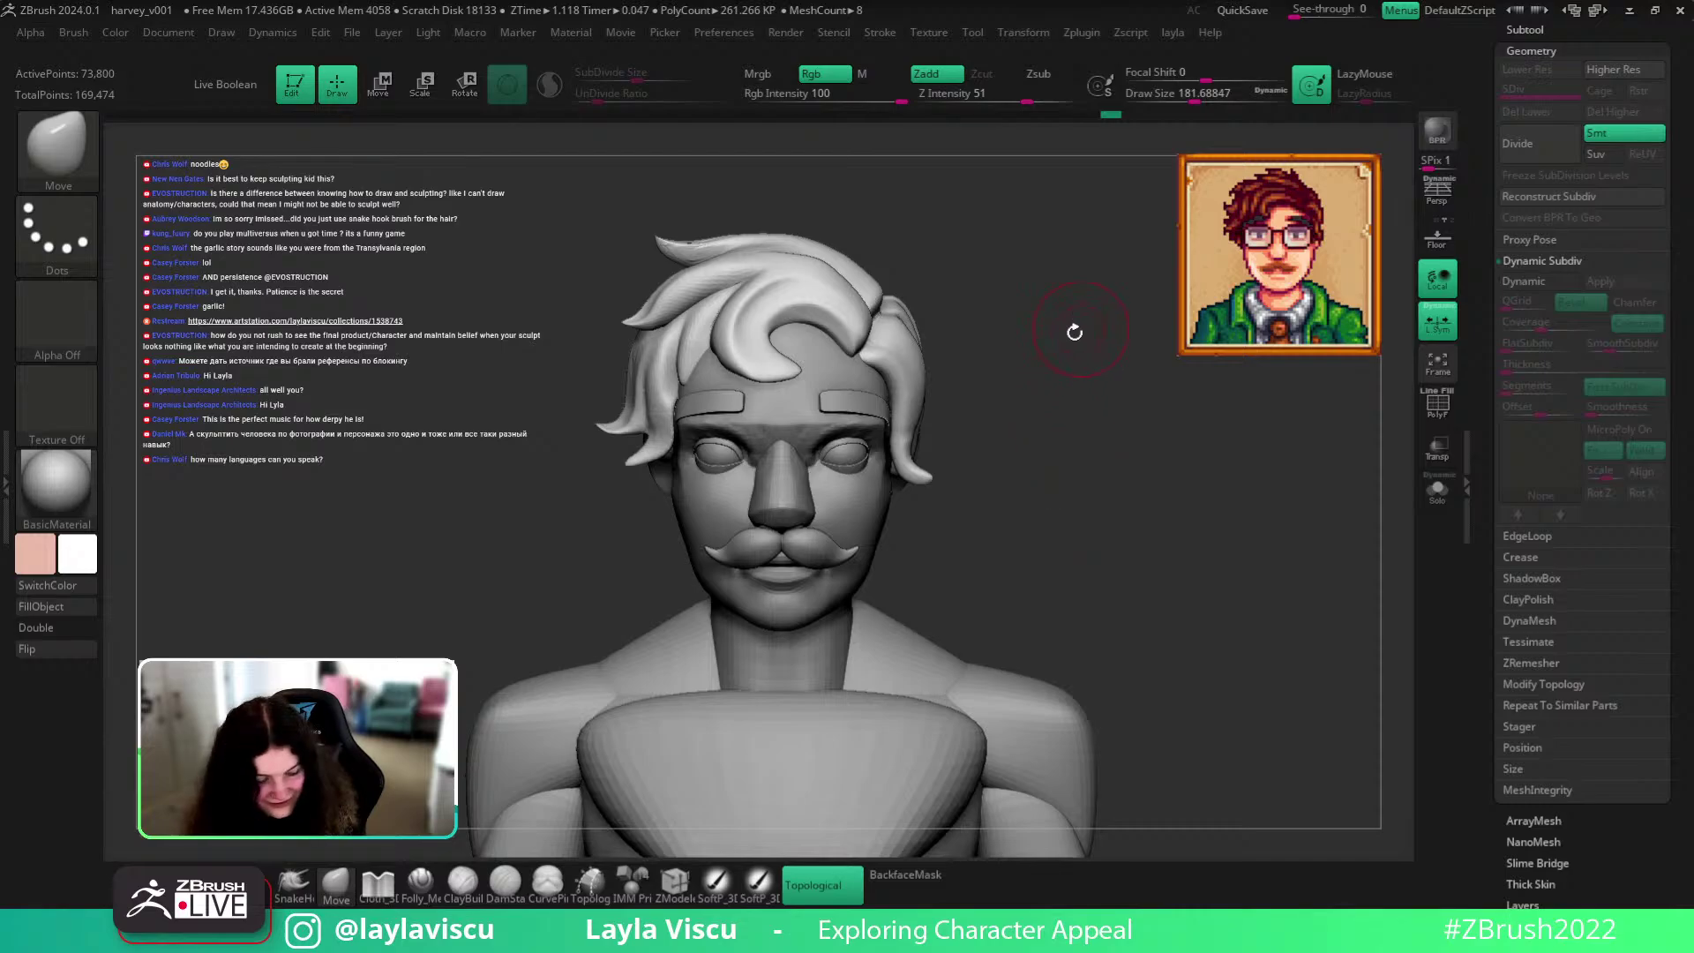
alt+click(785, 353)
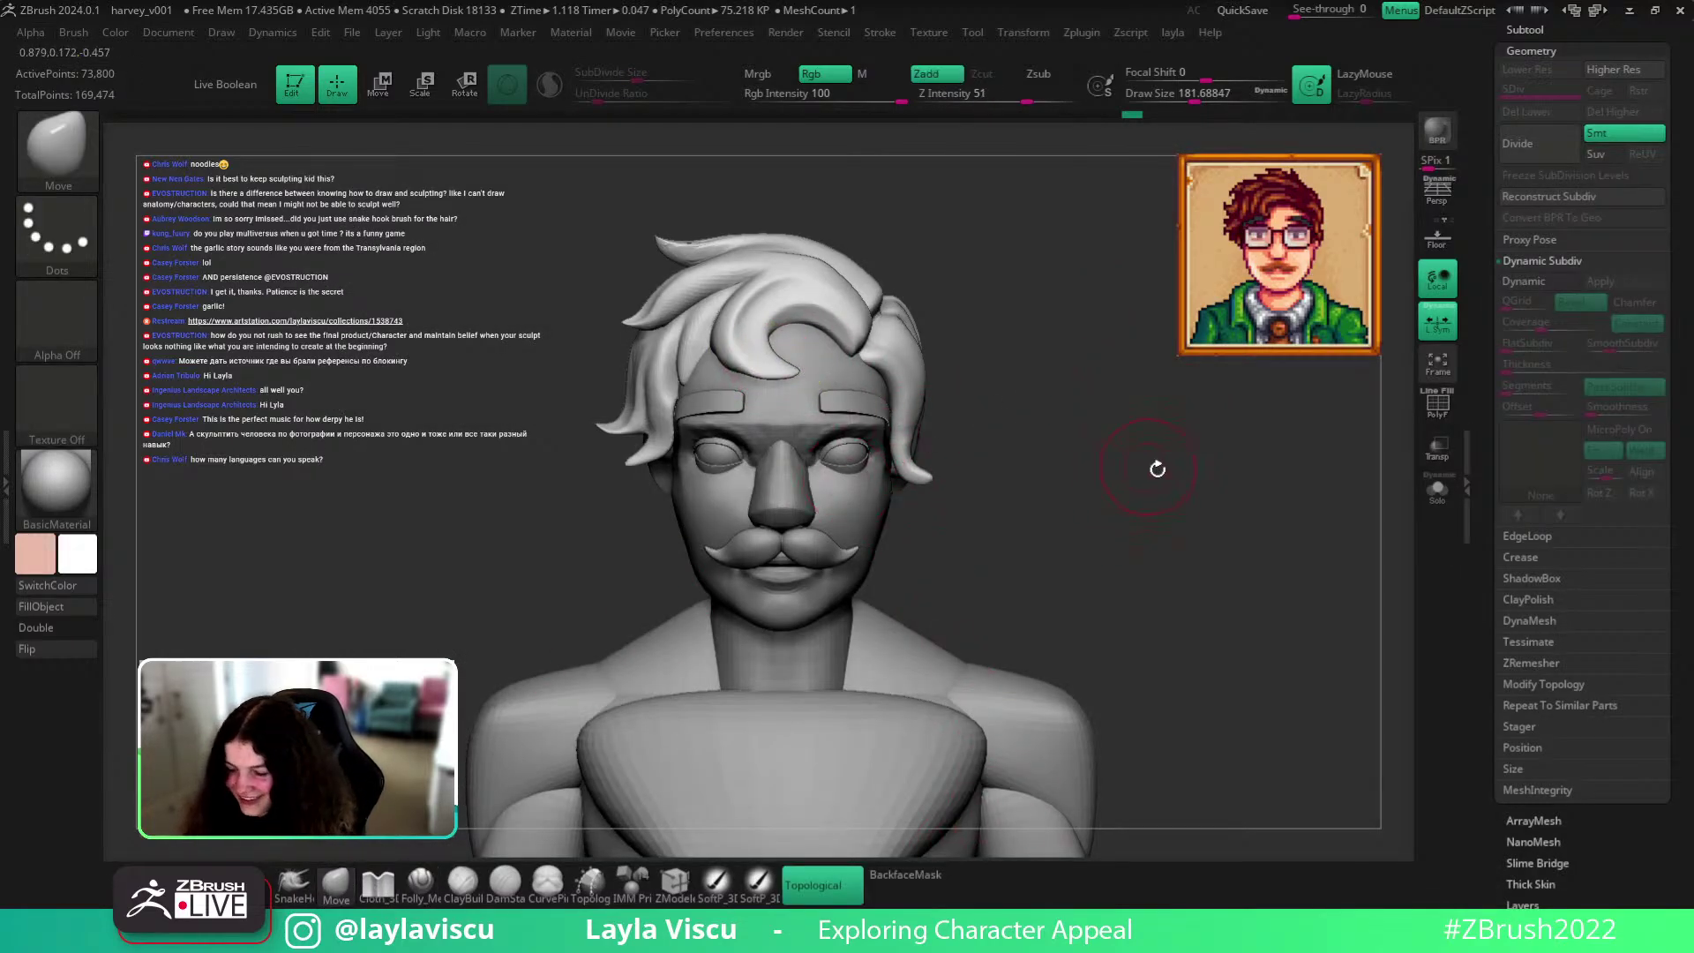
key(b)
key(p)
mouse_move(1085, 502)
mouse_down()
mouse_move(1002, 303)
mouse_move(847, 415)
mouse_move(796, 424)
mouse_up()
alt+click(796, 424)
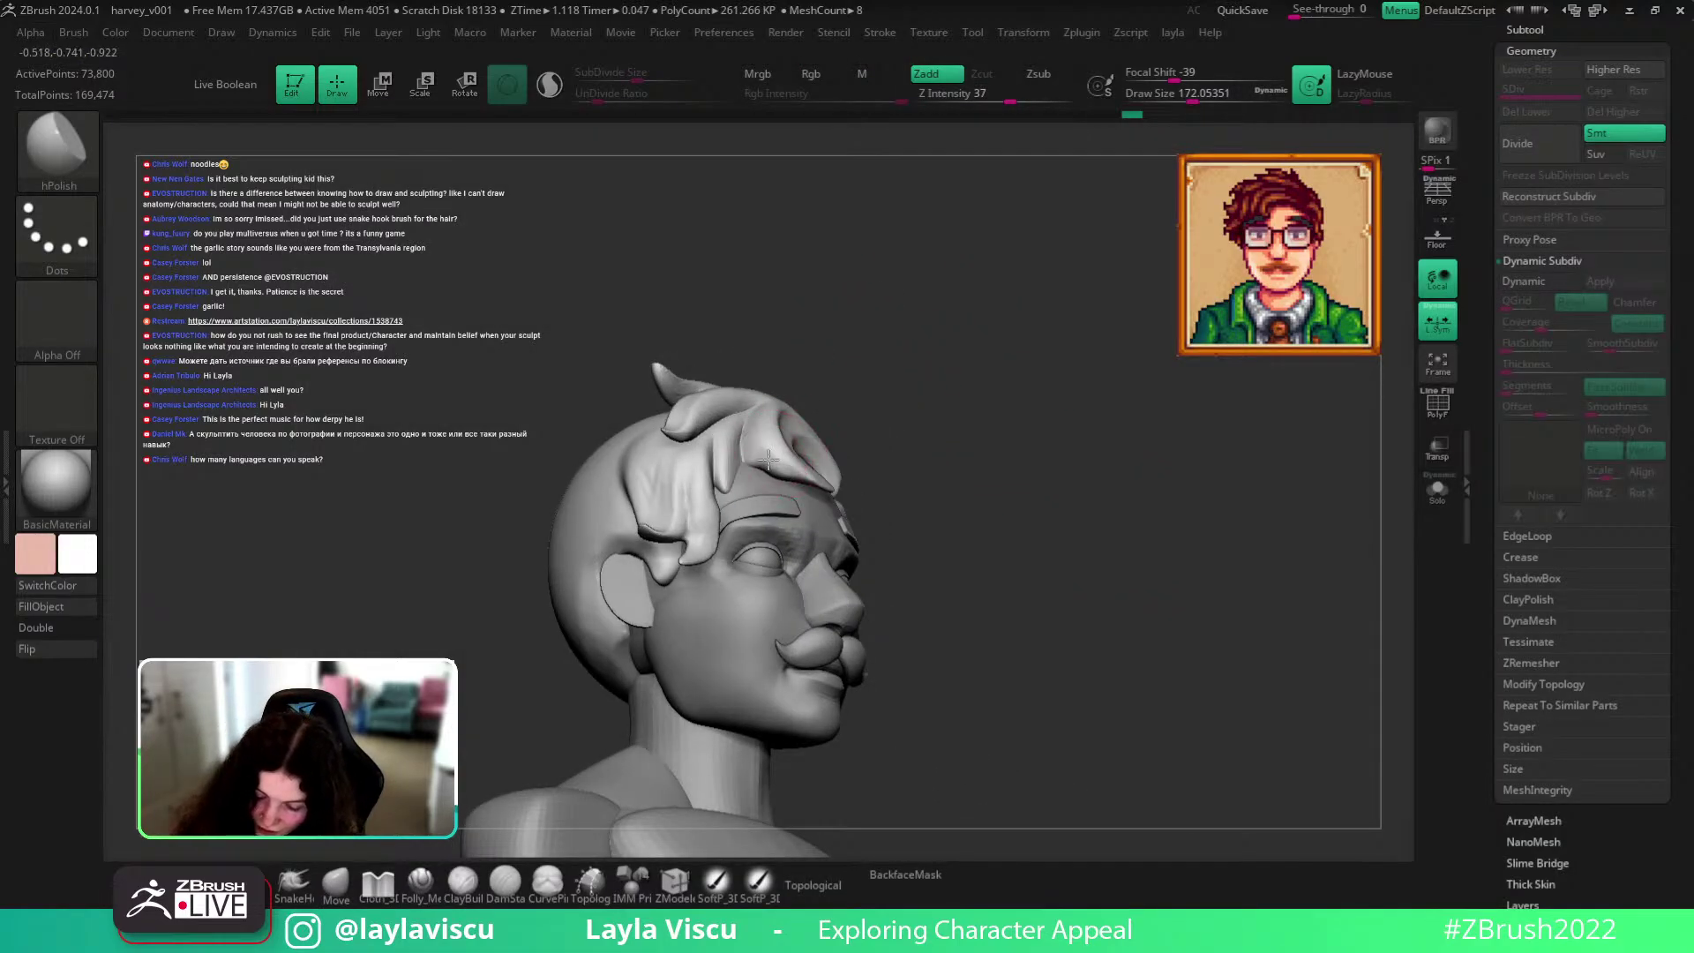
shift+drag(923, 376, 976, 352)
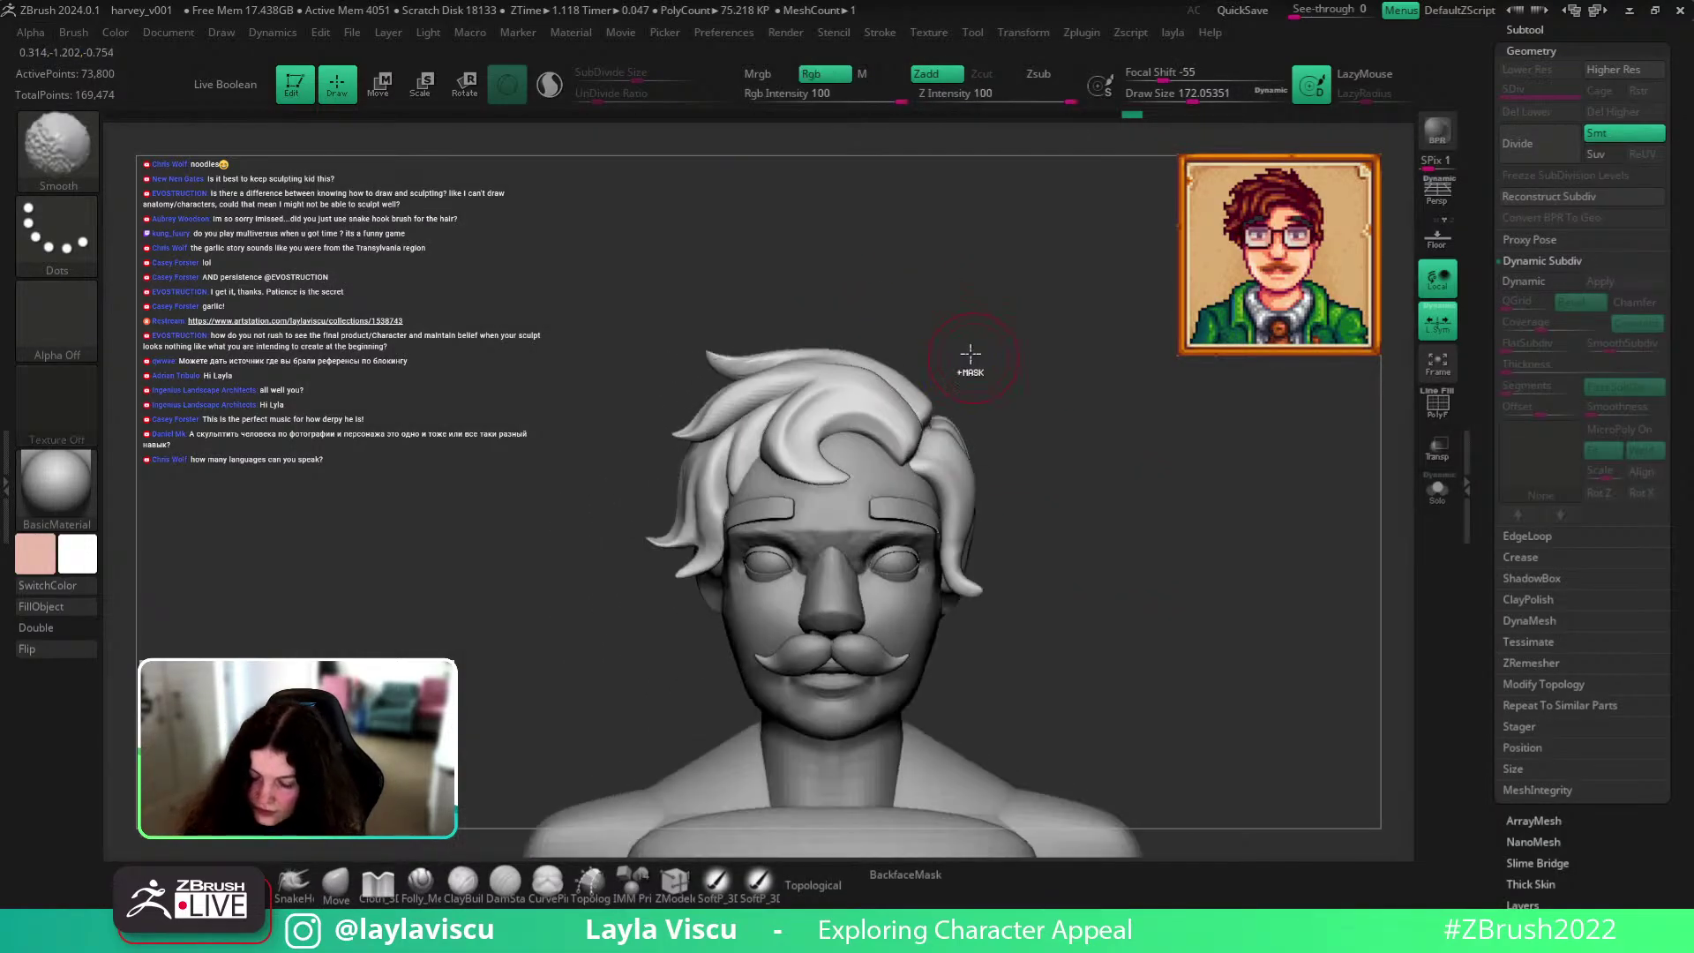
key(f)
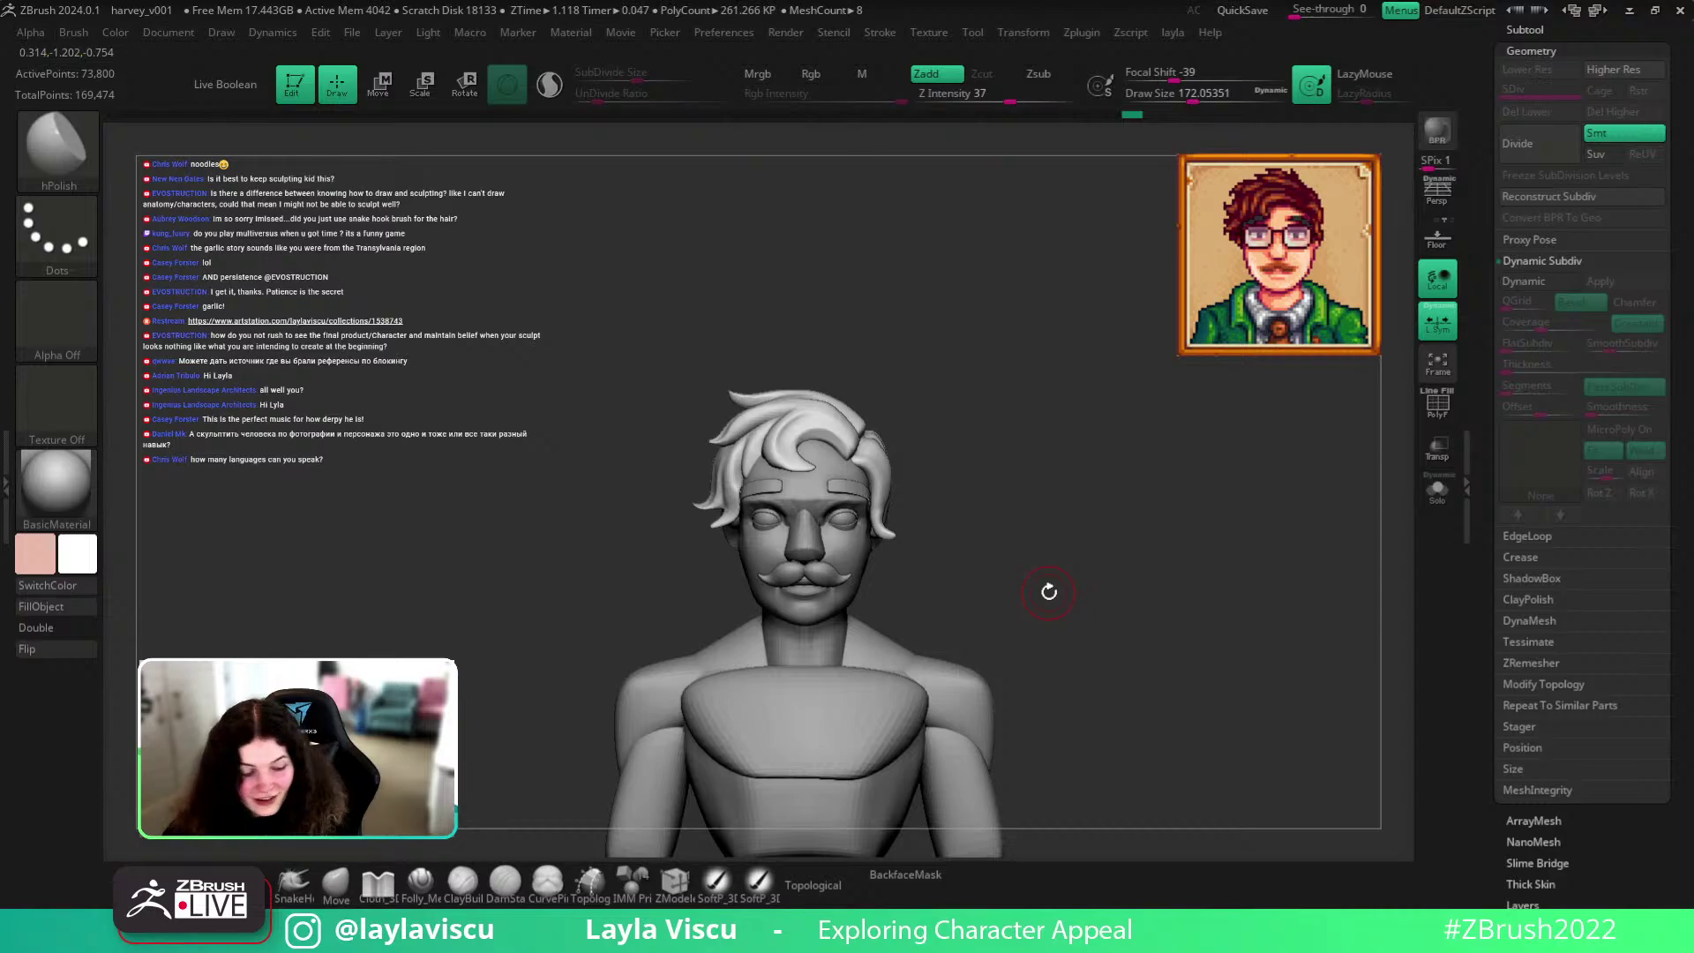
Examine the whole bust from front and three-quarter views and look up the abigail model among the loaded tools.
alt+drag(1021, 567, 1013, 388)
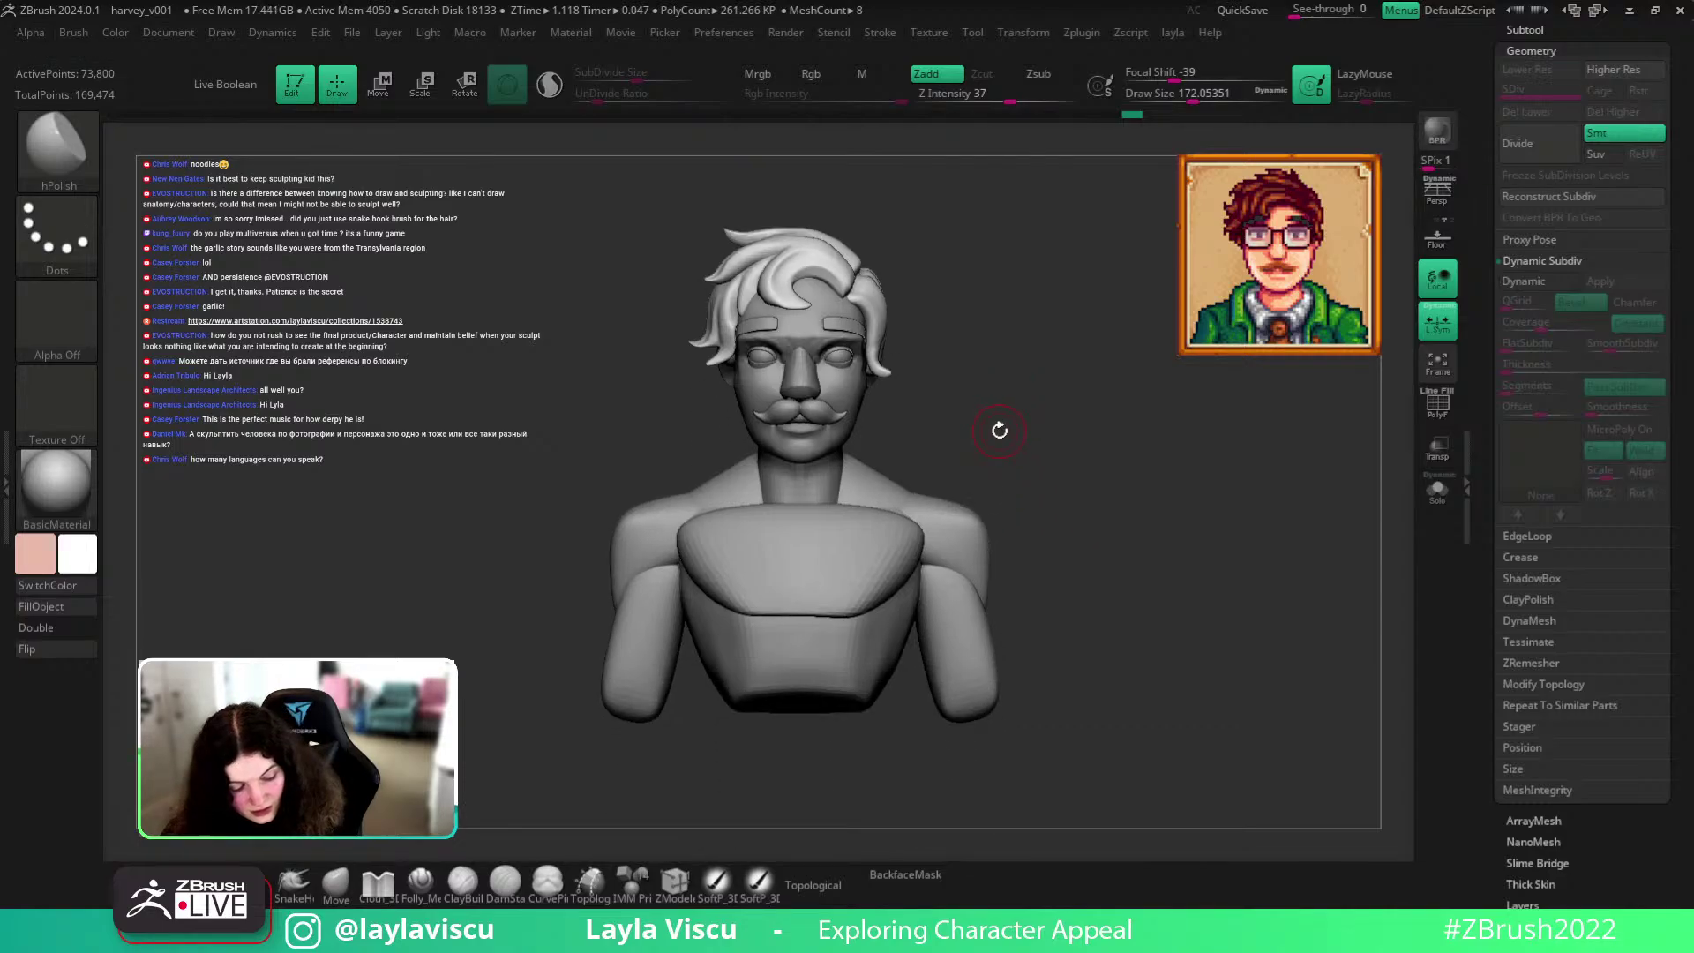
mouse_move(960, 386)
alt+mouse_down()
mouse_move(1002, 394)
mouse_move(1147, 346)
mouse_move(1021, 370)
mouse_move(1039, 385)
mouse_move(1028, 408)
alt+mouse_up()
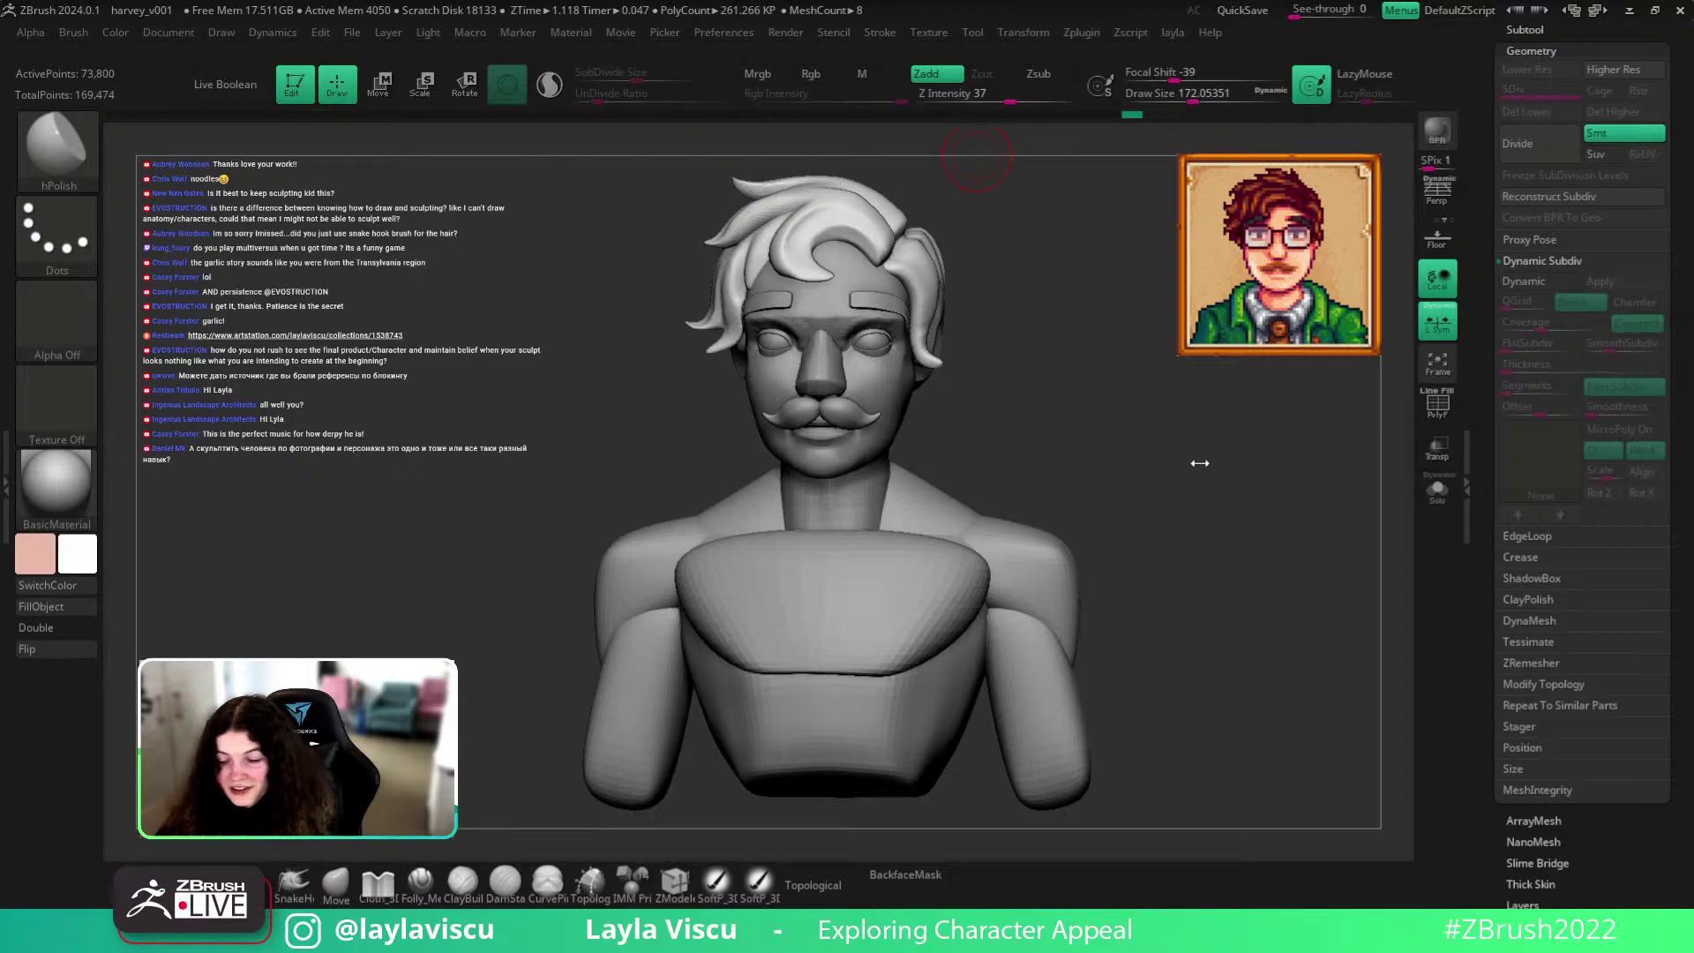
drag(1198, 465, 1183, 462)
drag(1692, 231, 1691, 309)
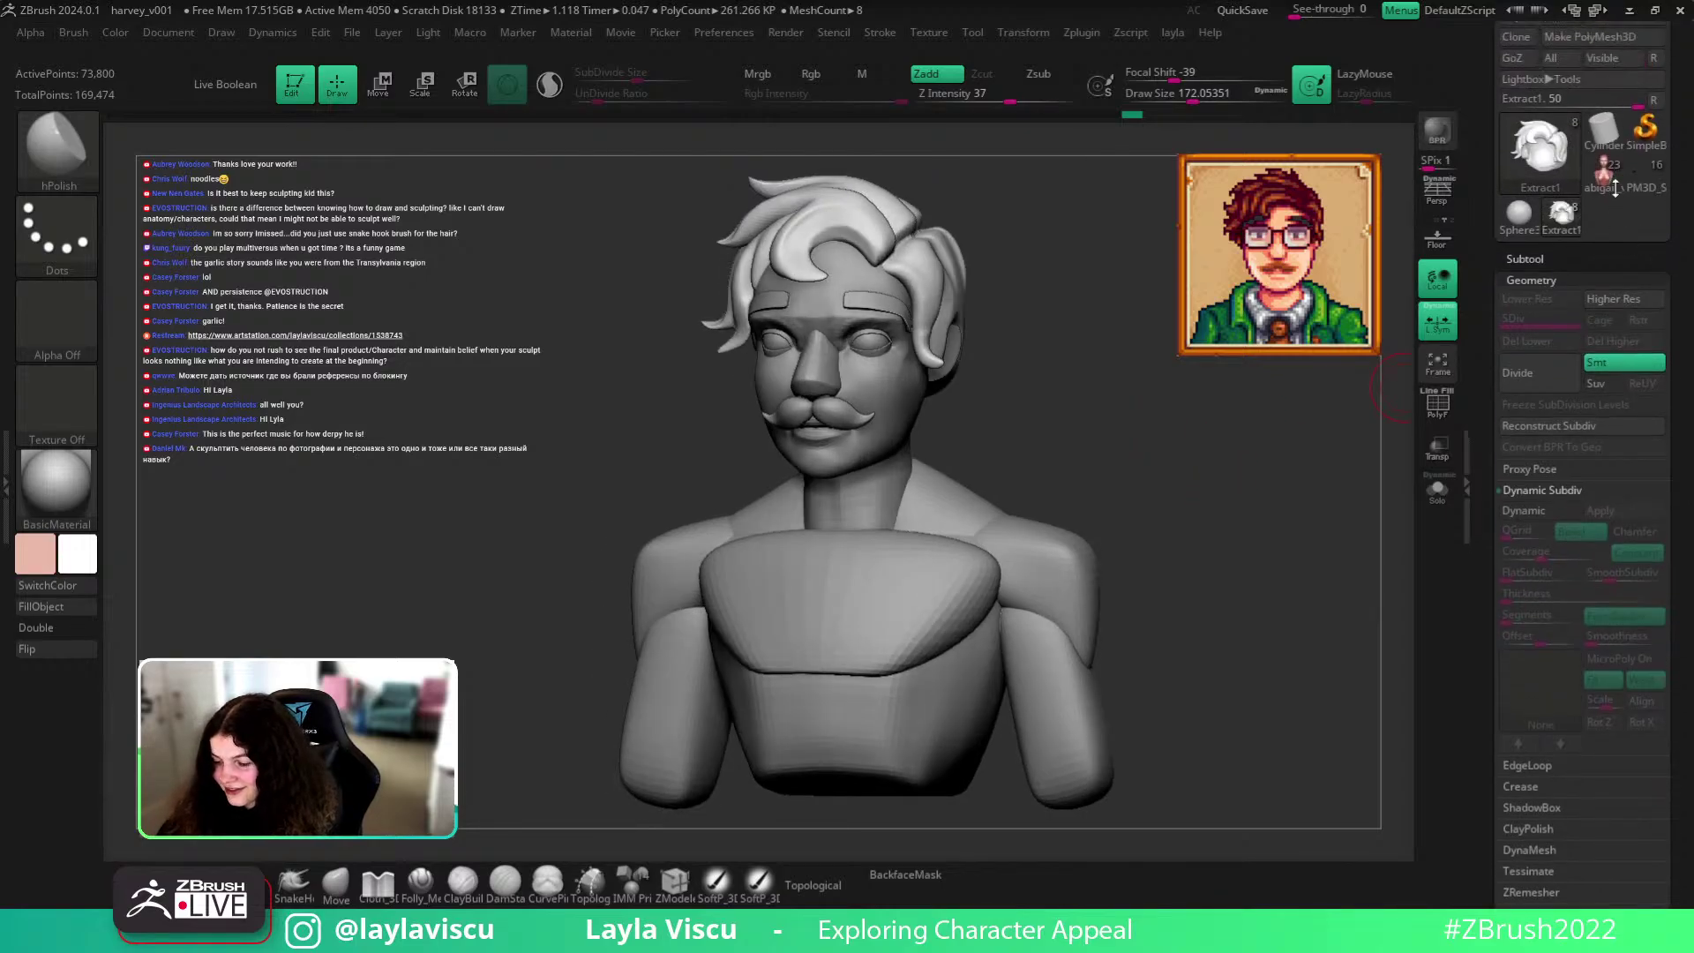
click(1604, 176)
drag(1194, 420, 1223, 371)
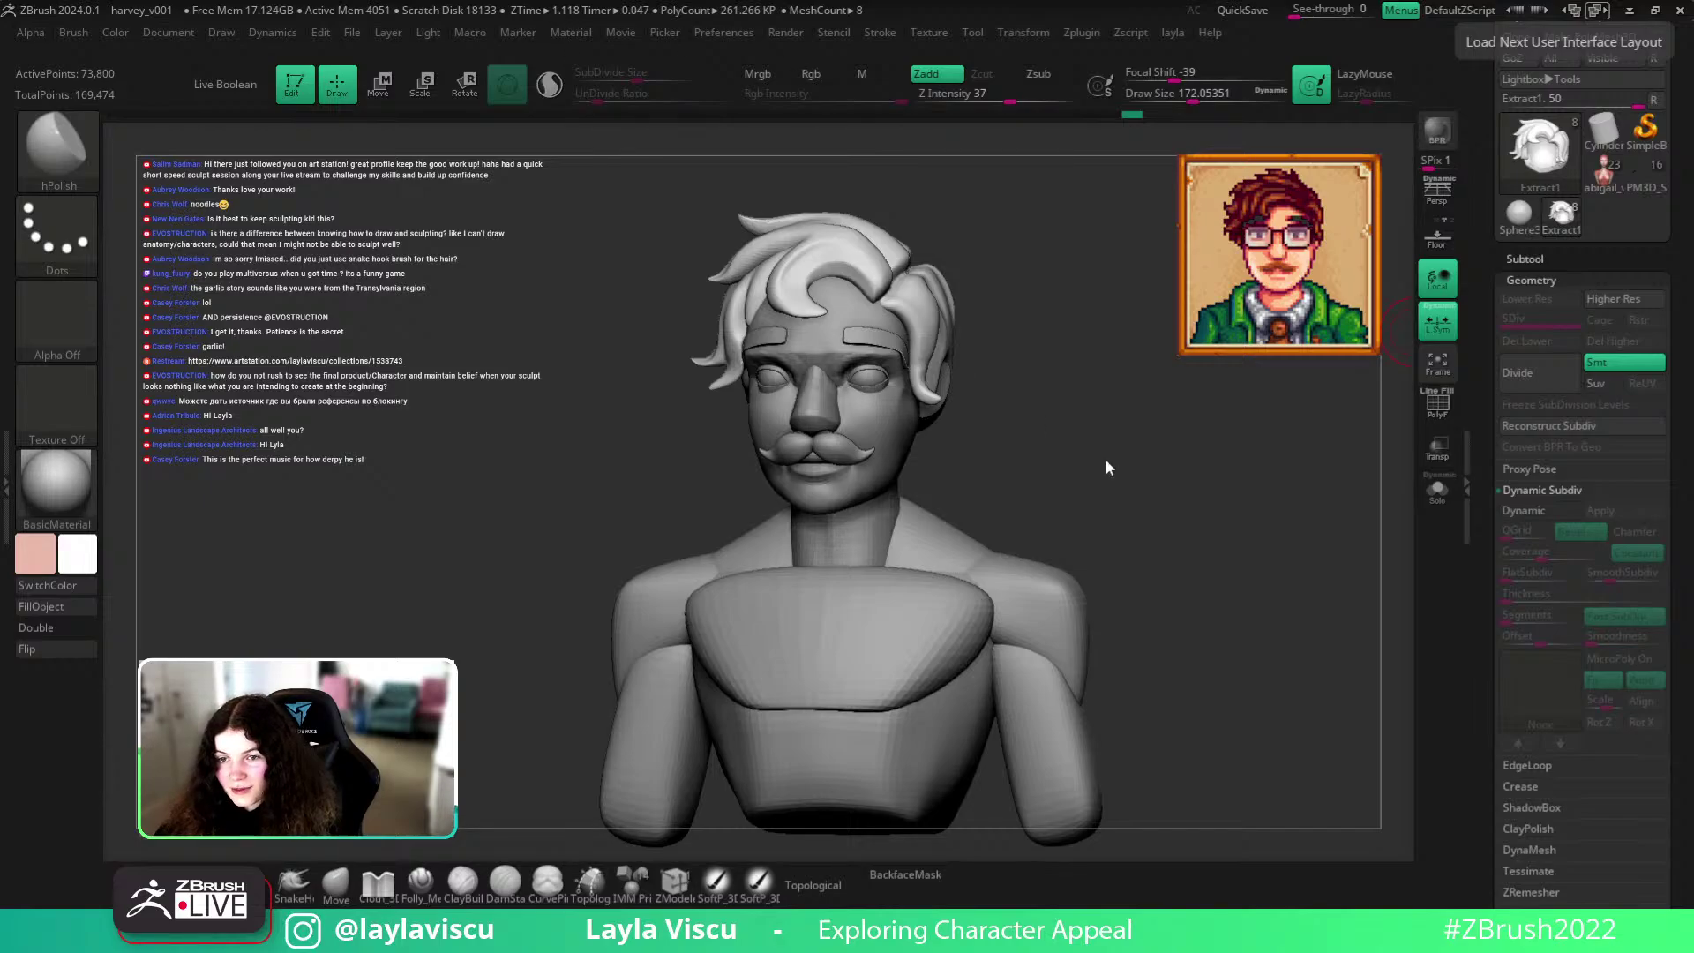
drag(1171, 490, 1155, 494)
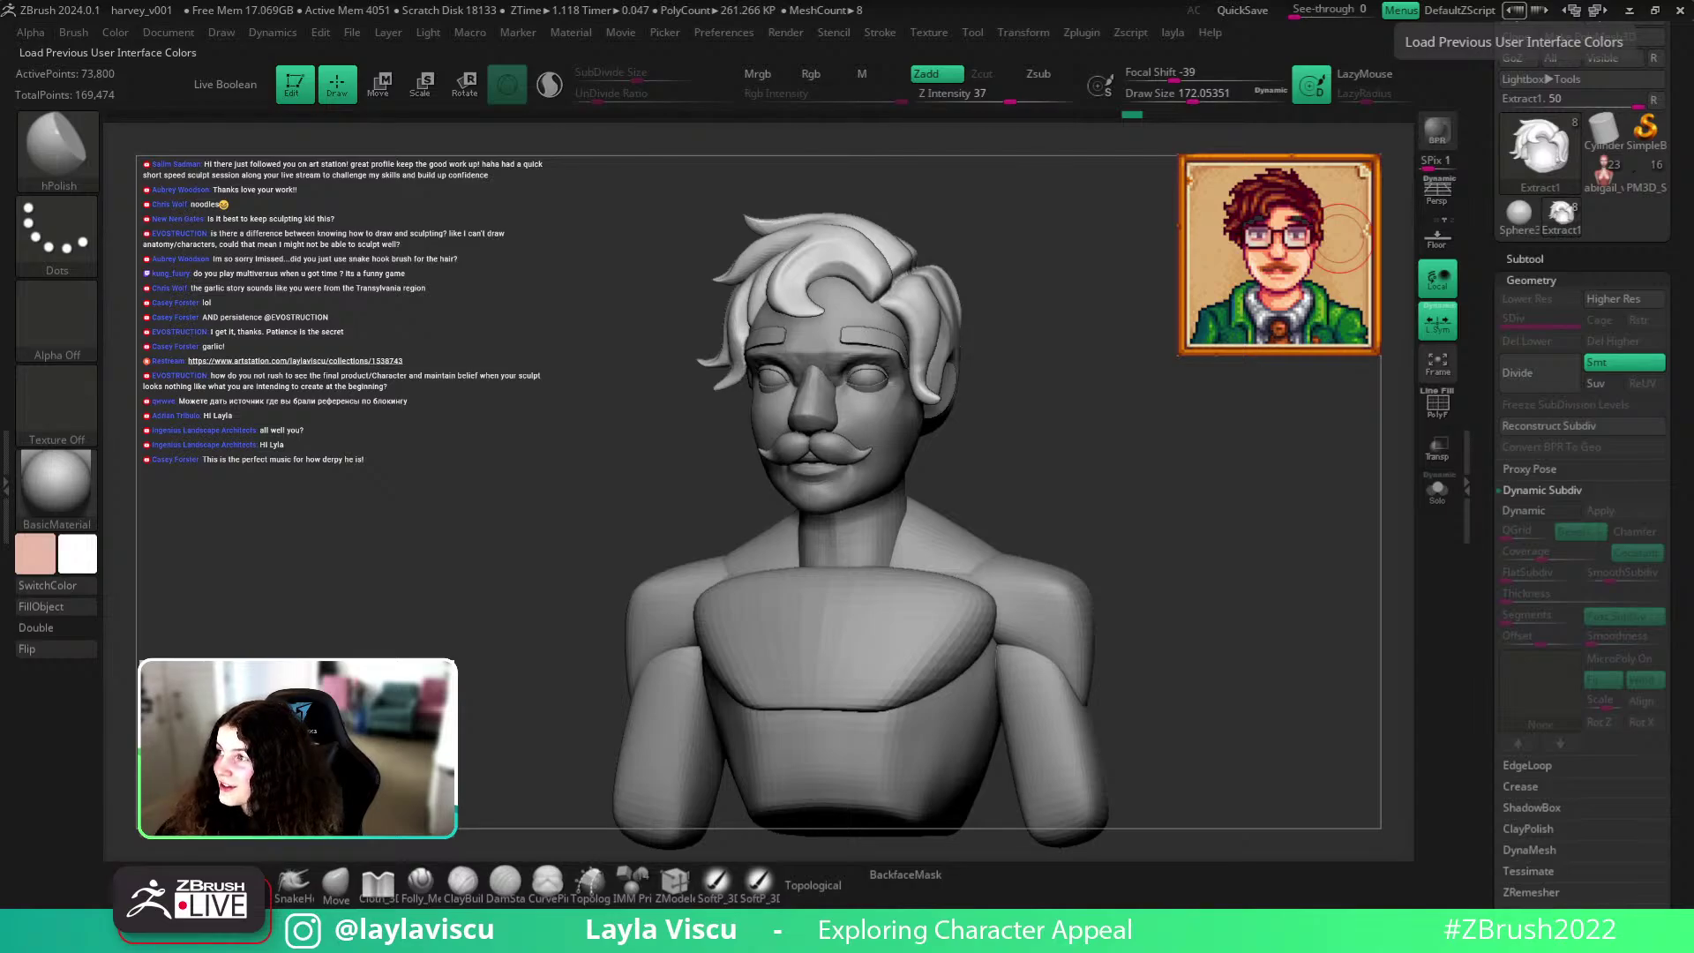
drag(1113, 598, 1113, 548)
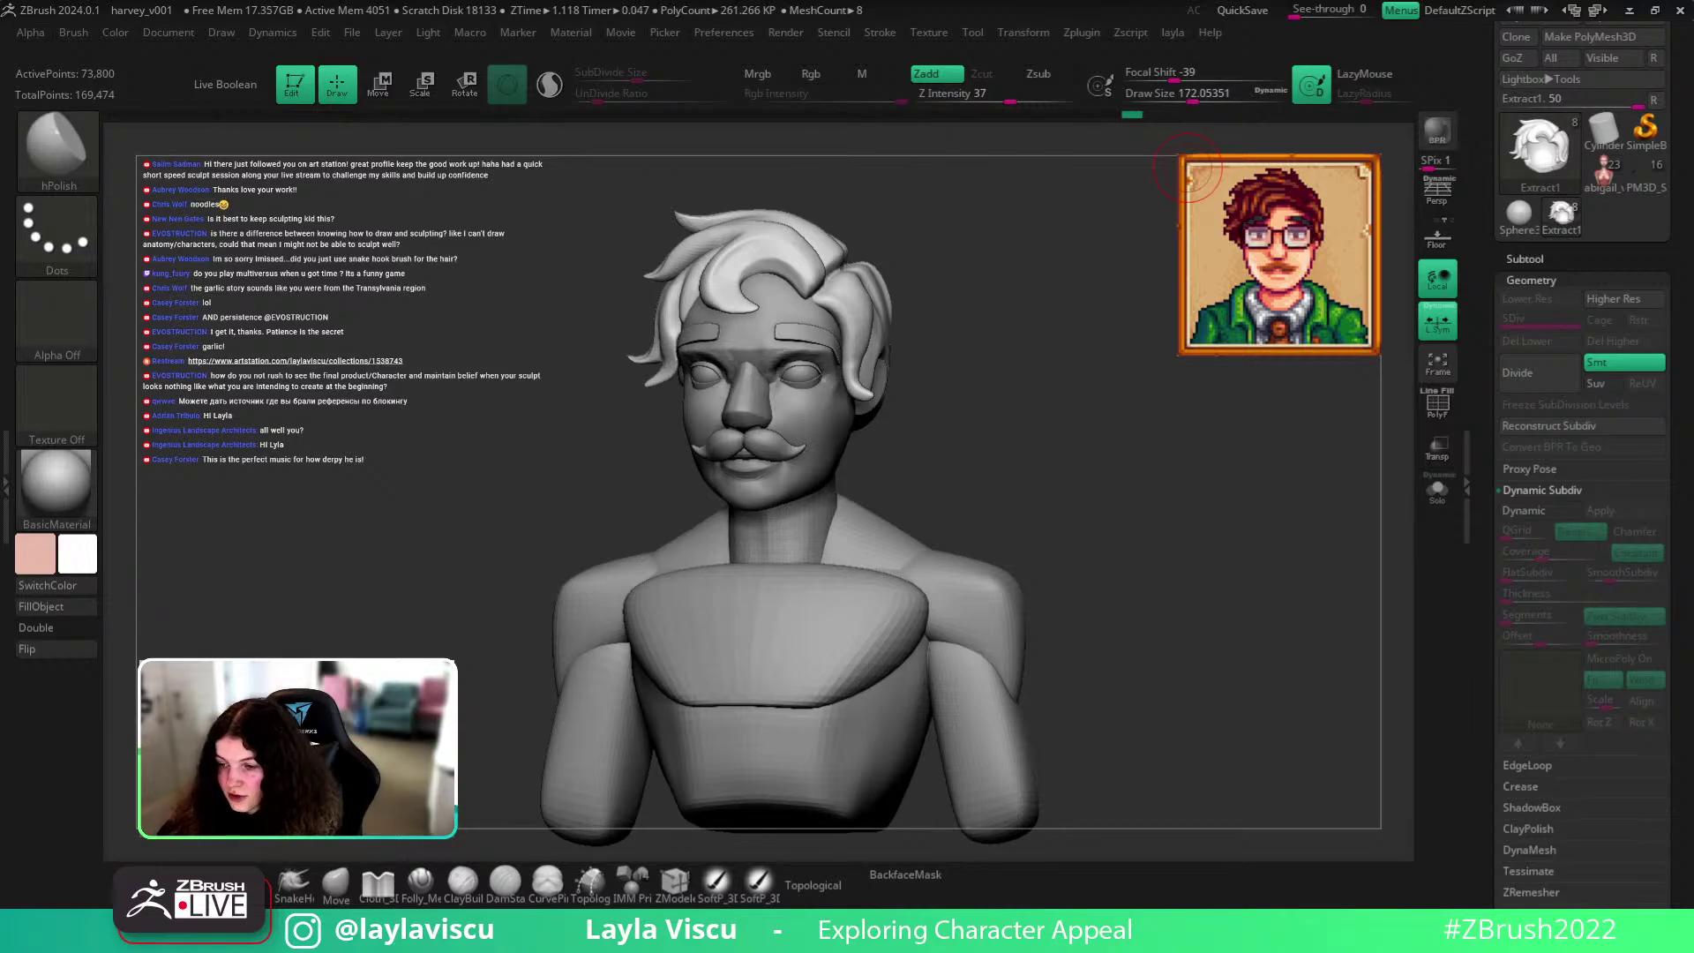
Look over the board of pixel-art character portraits in the reference viewer and return to the Harvey sculpt.
key(ctrl+shift+b)
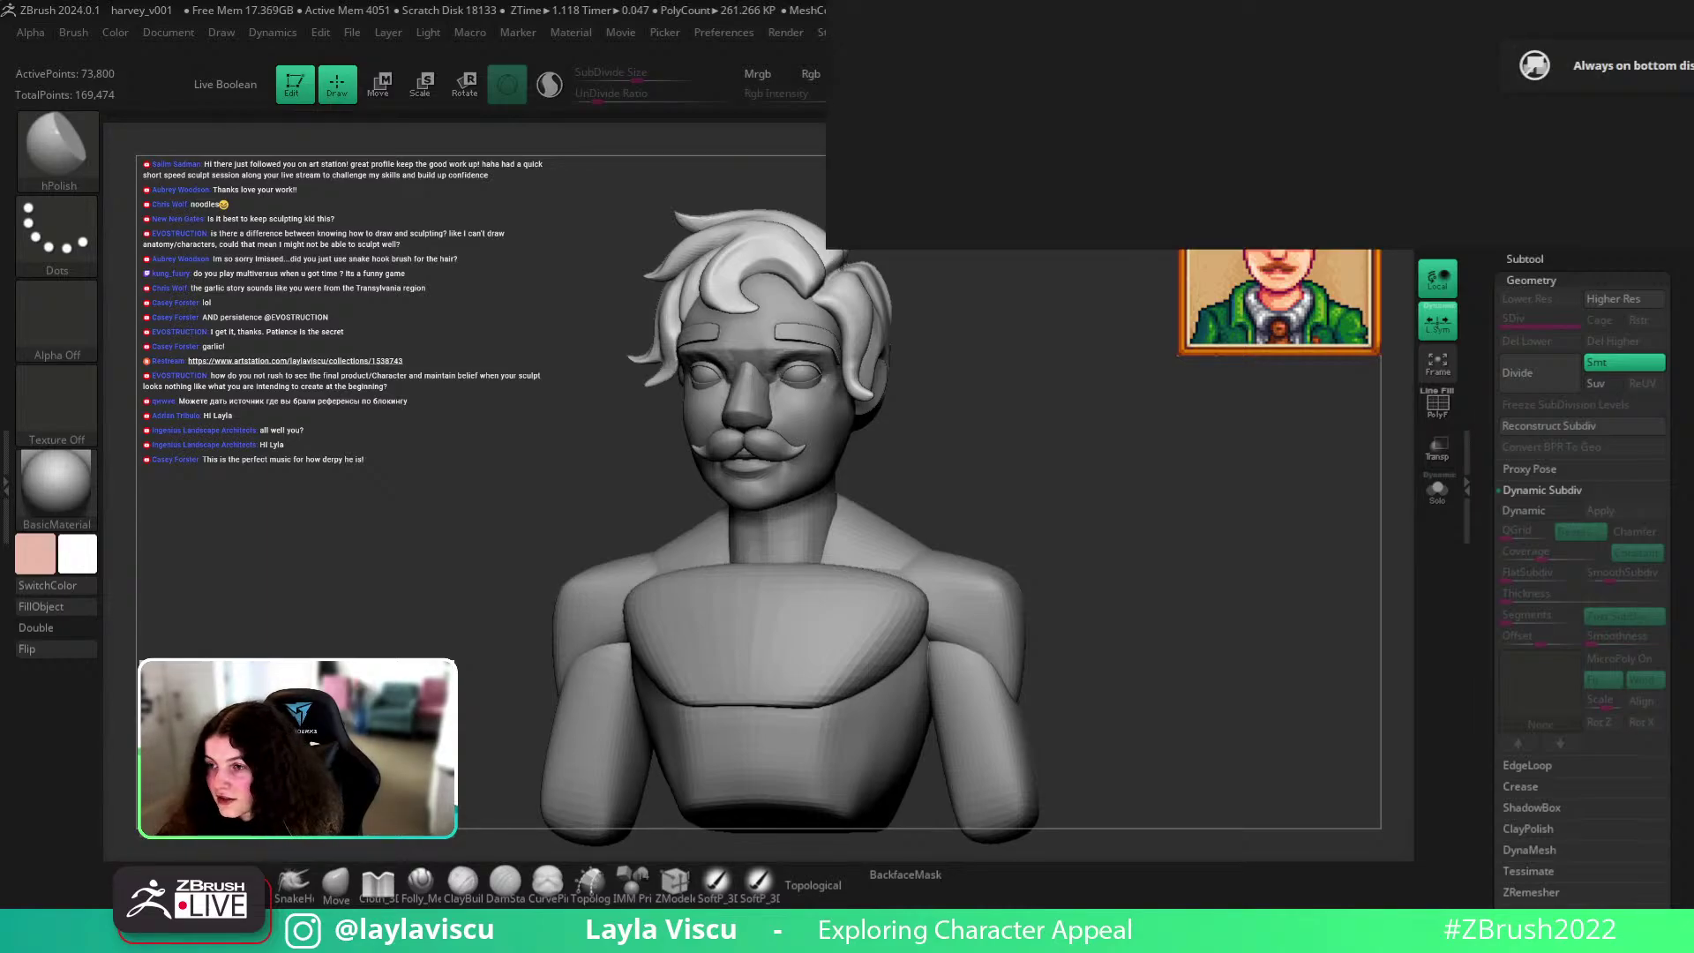
key(ctrl+shift+a)
drag(988, 296, 790, 302)
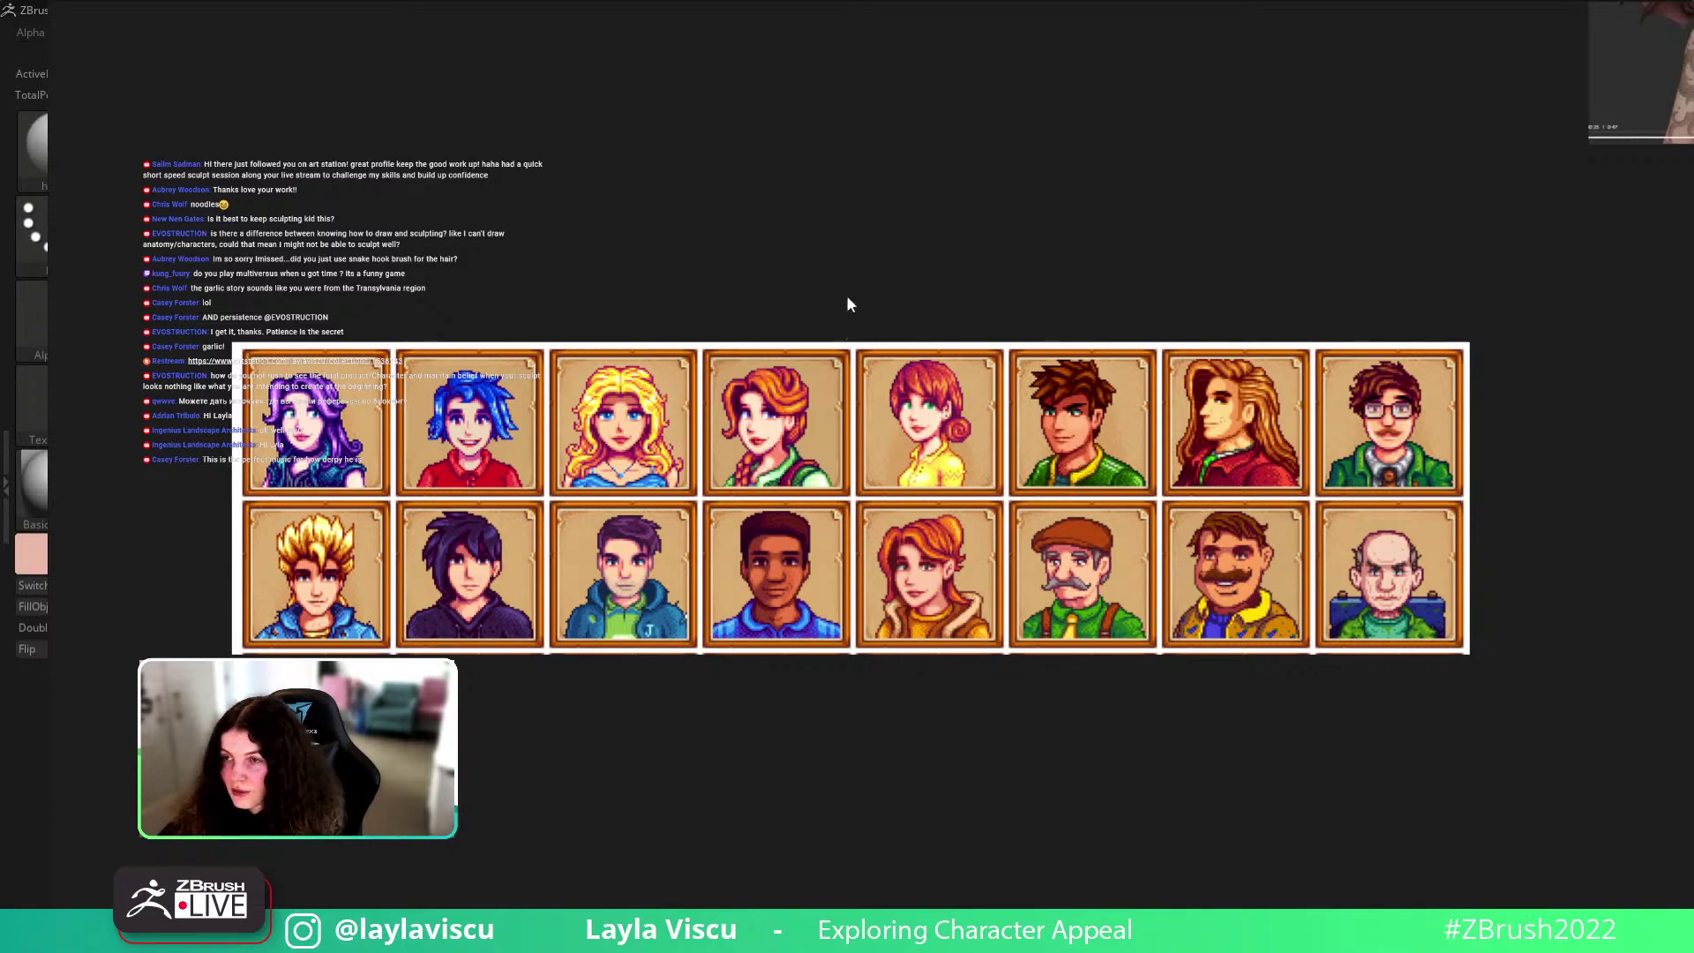
click(1186, 167)
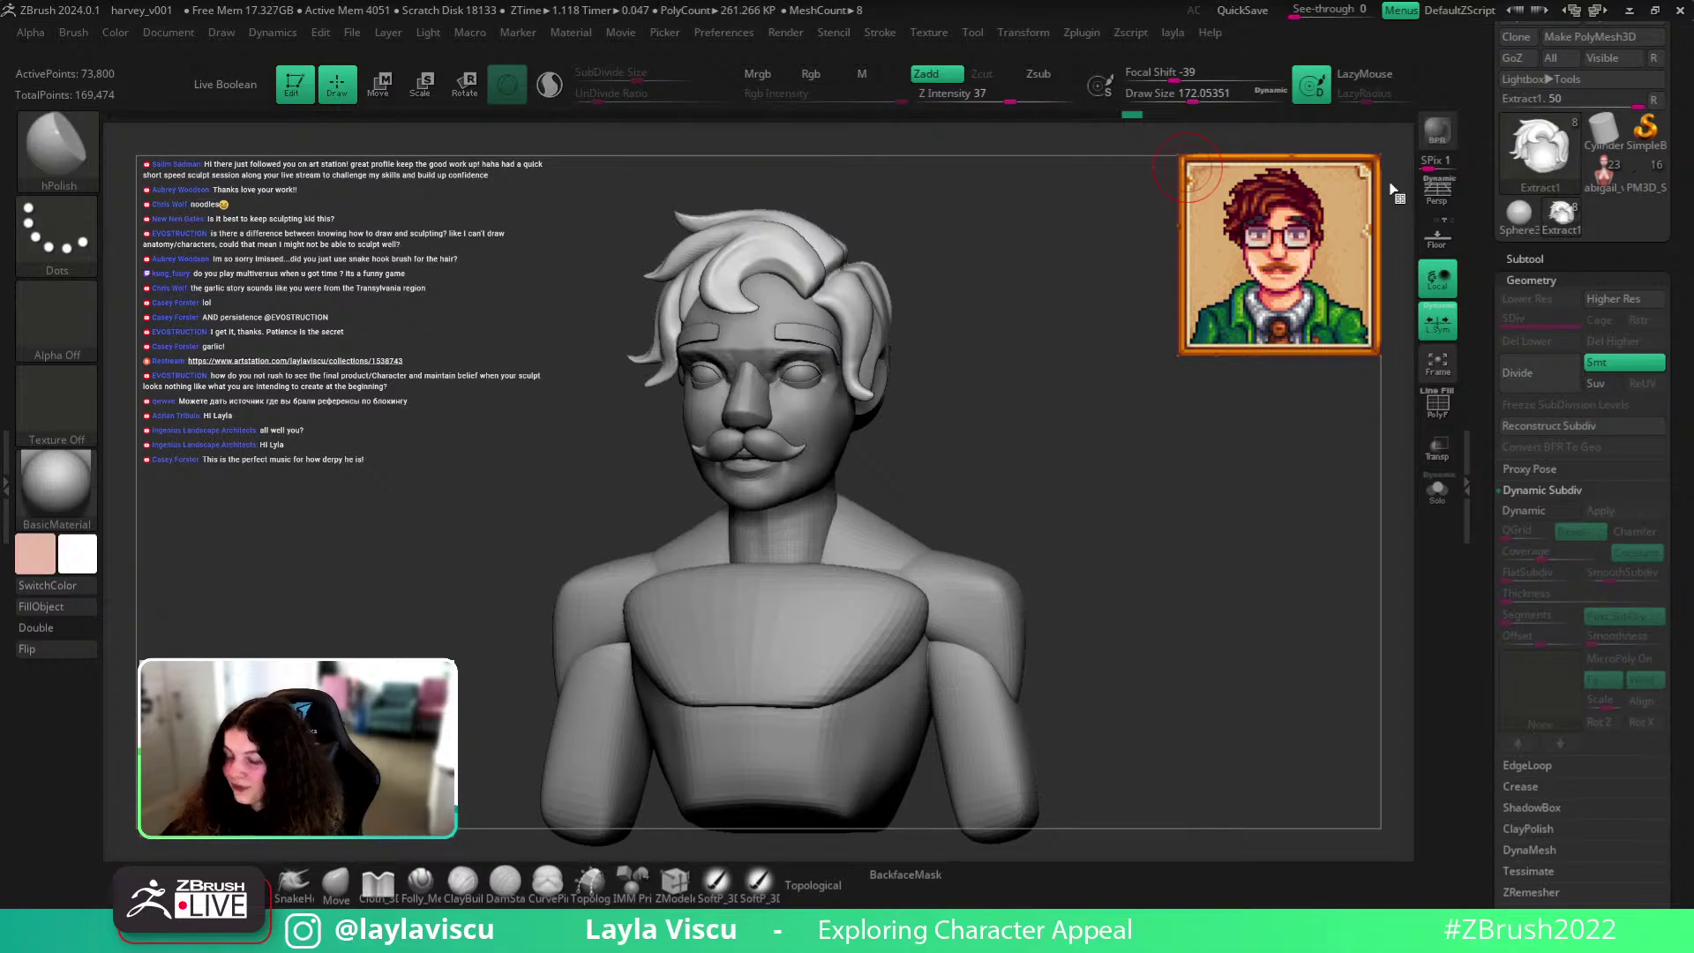
Compare the Harvey bust with the abigail_v003 model by switching between the two tools, ending on abigail_v003 in three-quarter view.
mouse_move(1206, 612)
mouse_down()
mouse_move(1191, 606)
mouse_move(1270, 612)
mouse_move(1244, 605)
mouse_move(1260, 591)
mouse_up()
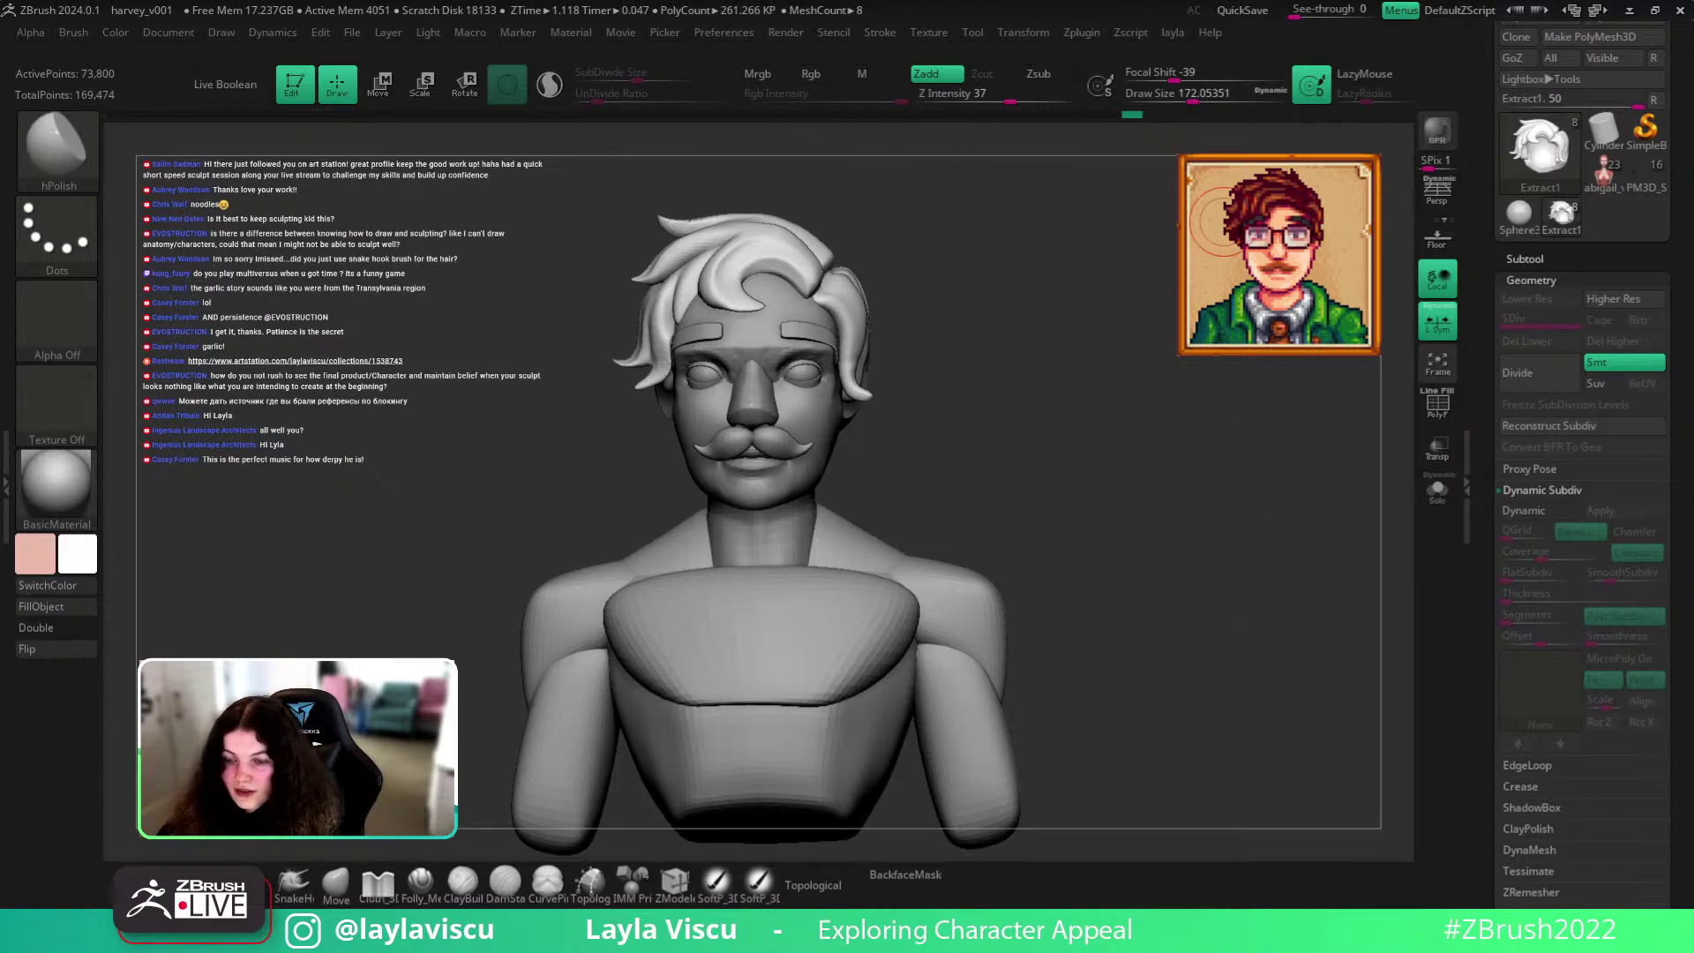
mouse_move(1029, 382)
mouse_down()
mouse_move(975, 382)
mouse_move(1119, 389)
mouse_move(952, 394)
mouse_move(1115, 397)
mouse_move(1032, 388)
mouse_up()
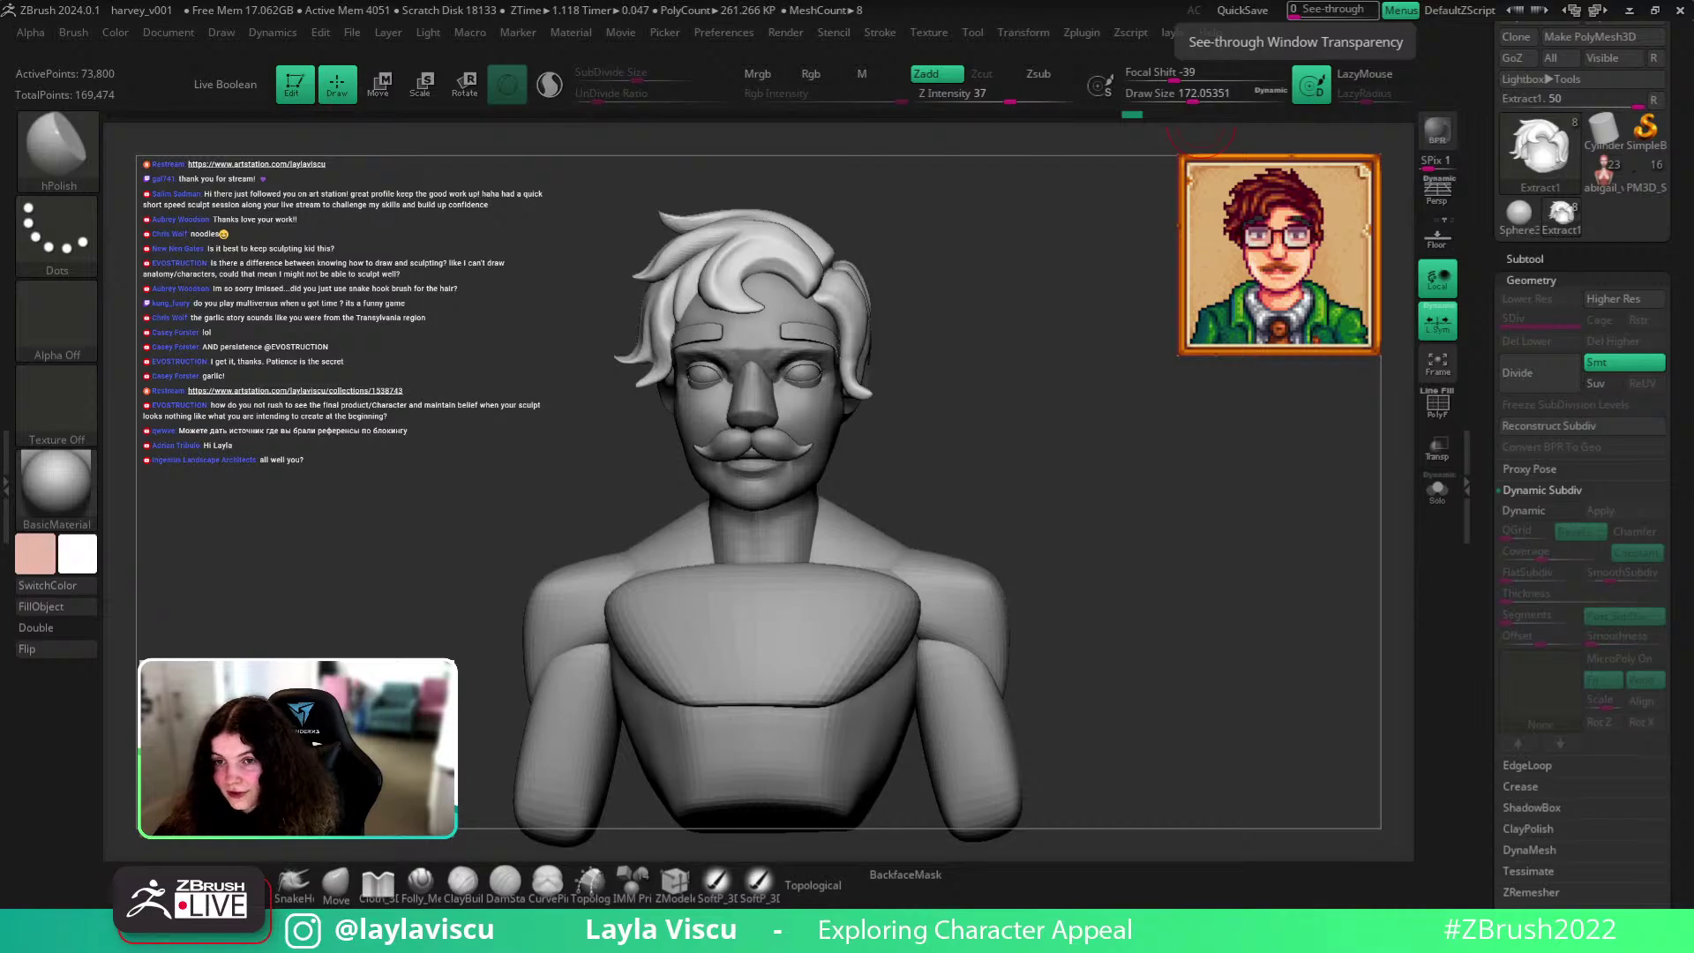
drag(1028, 574, 1129, 436)
drag(1686, 237, 1685, 326)
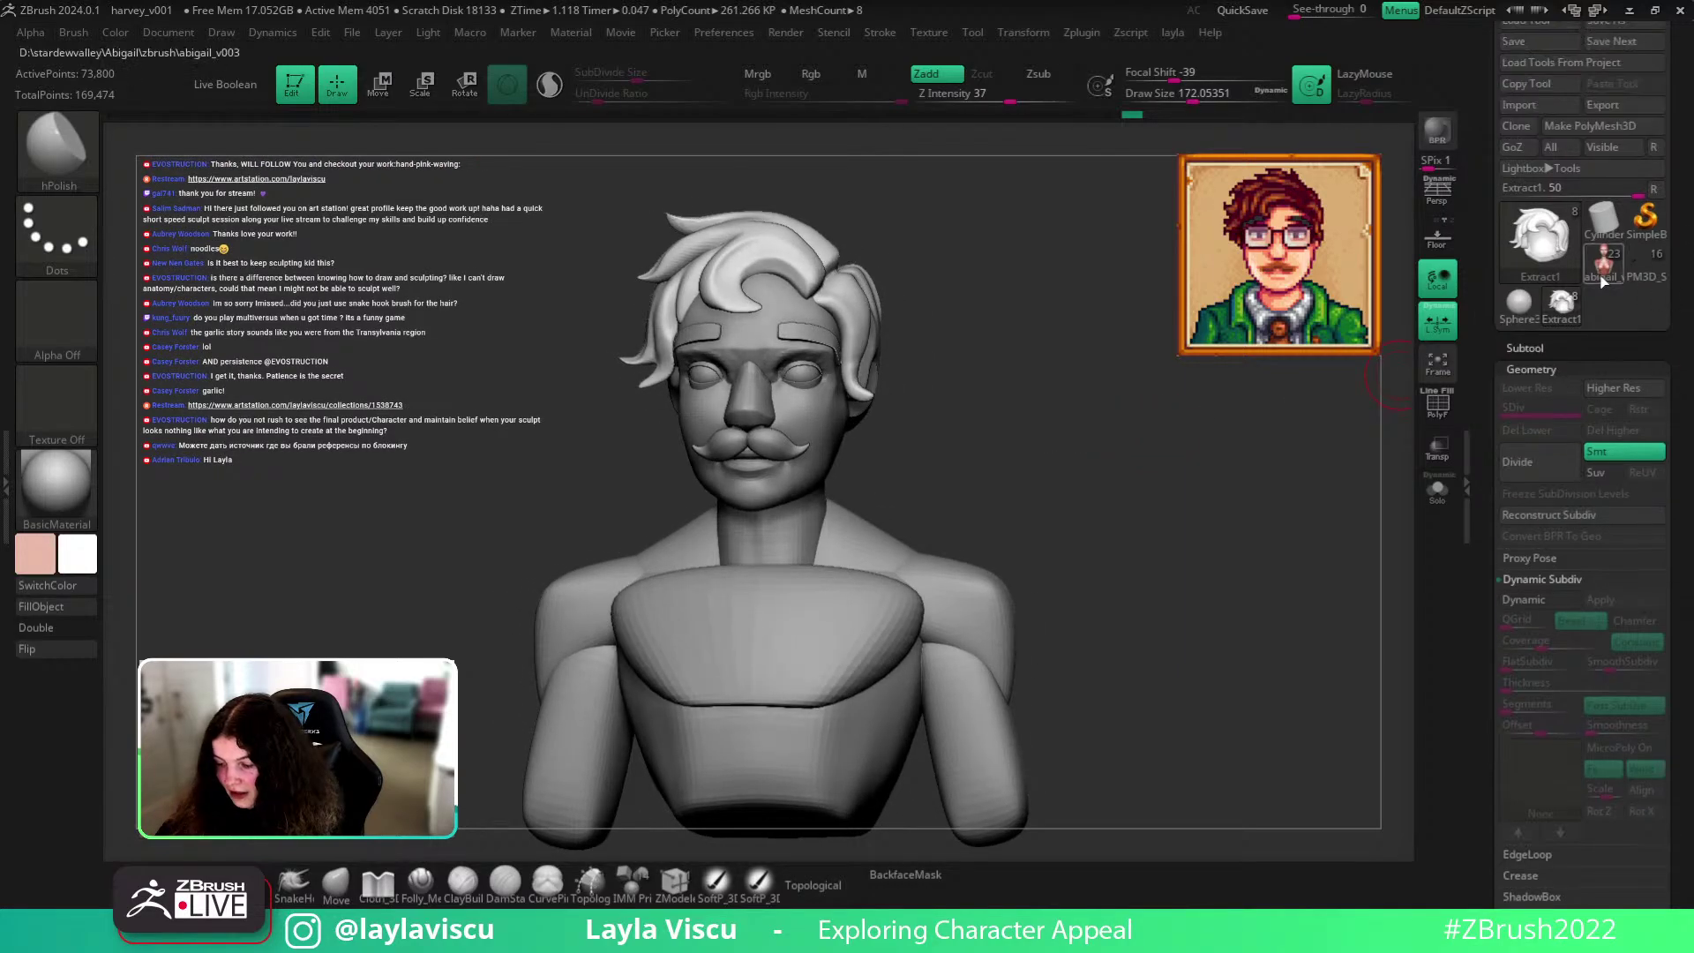
click(1603, 279)
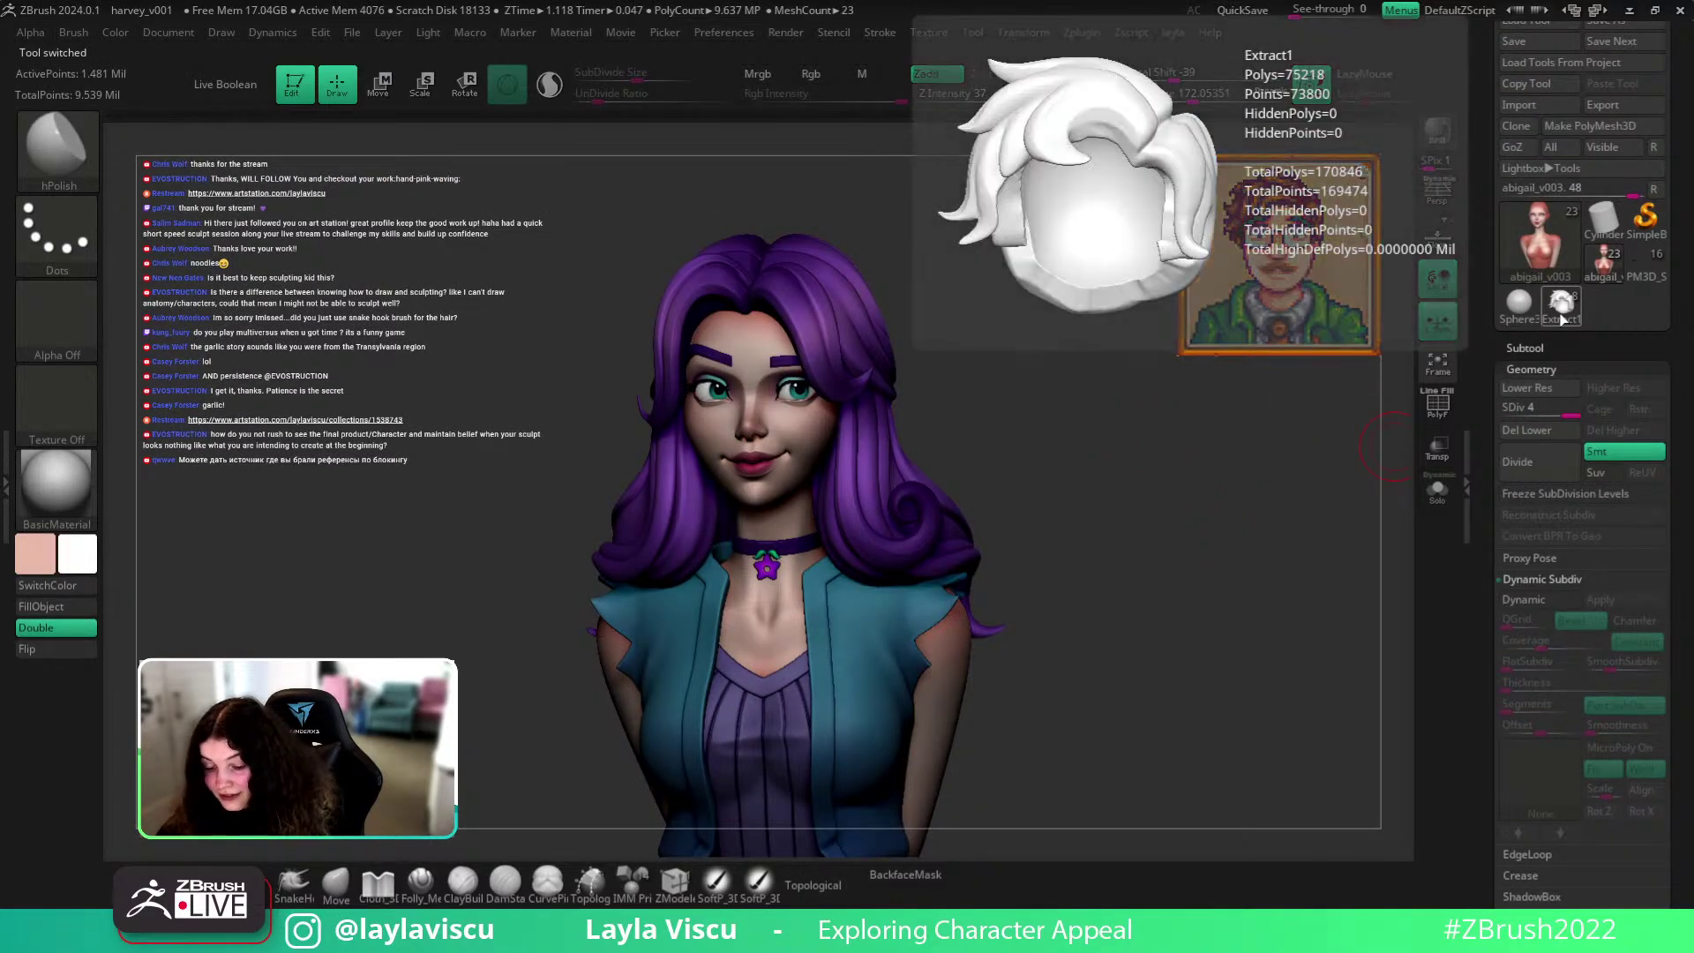
click(1561, 320)
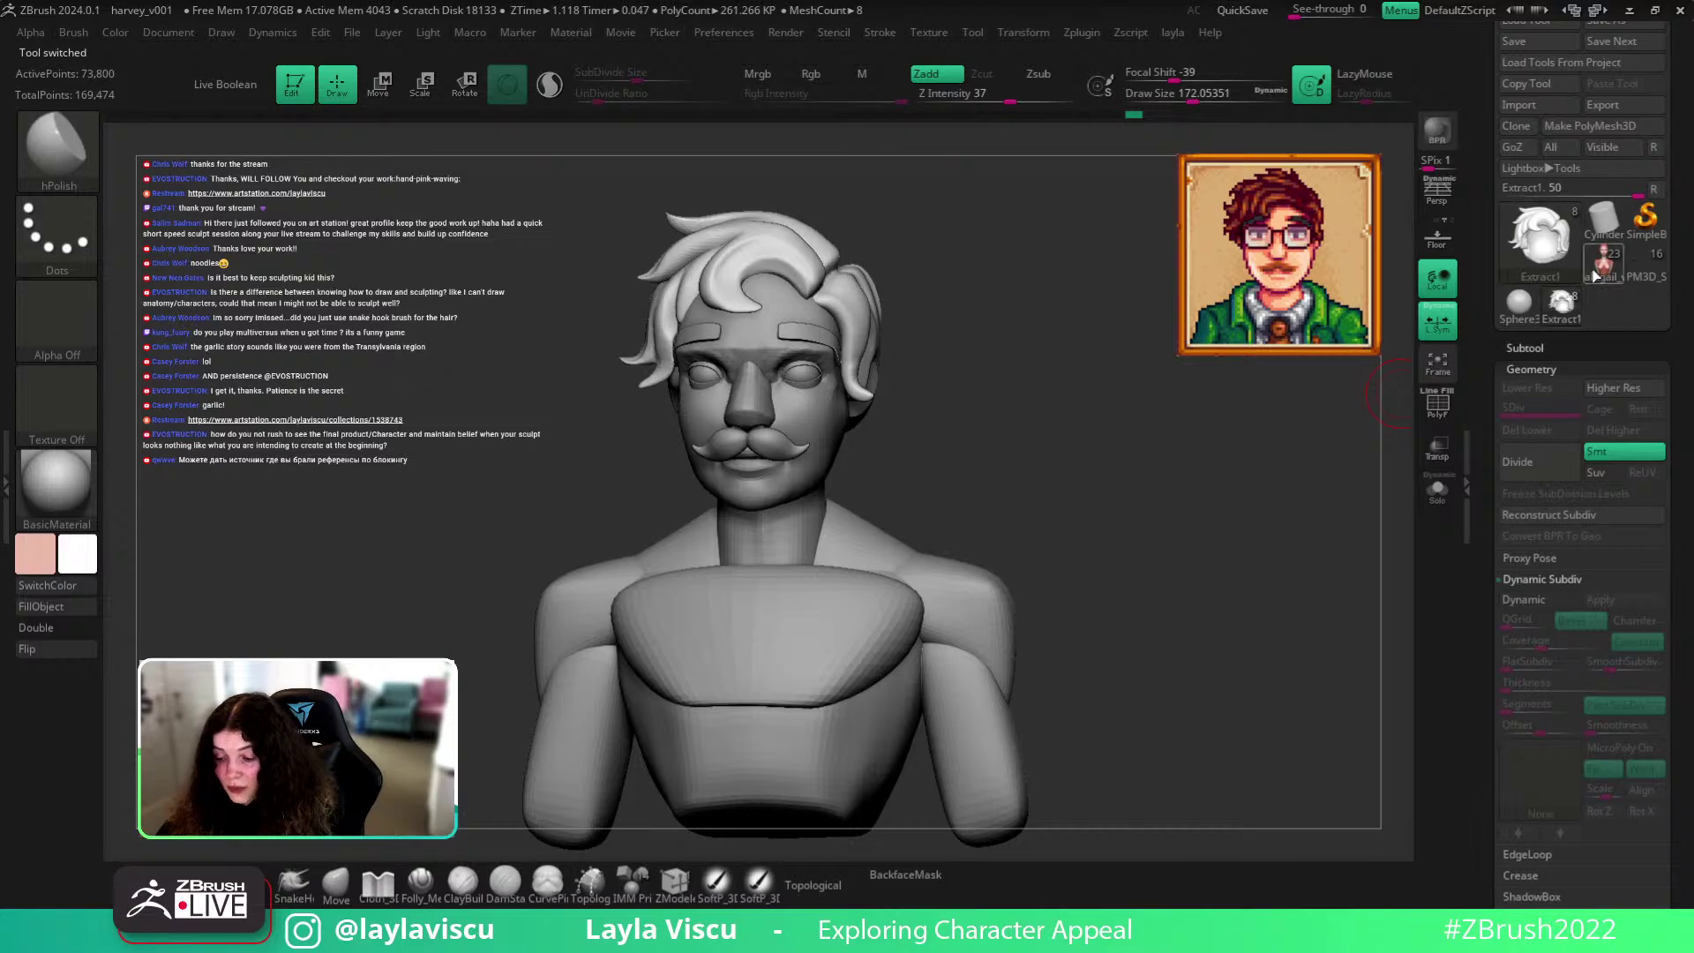
click(1598, 276)
drag(1160, 435, 1162, 431)
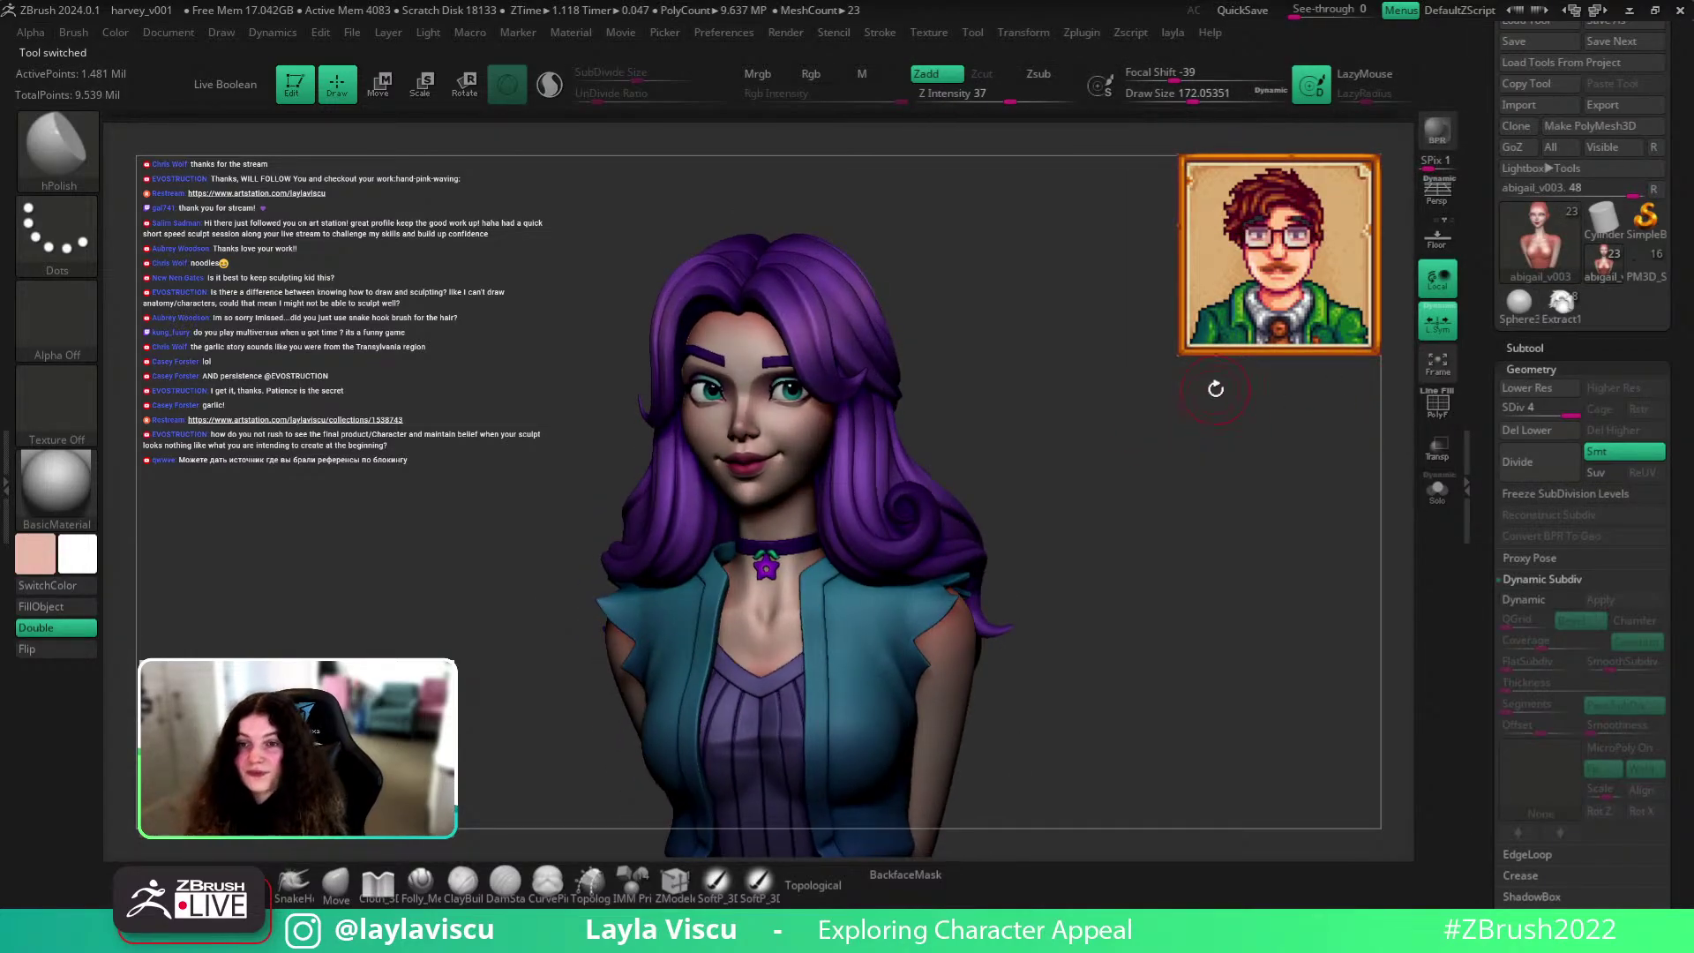